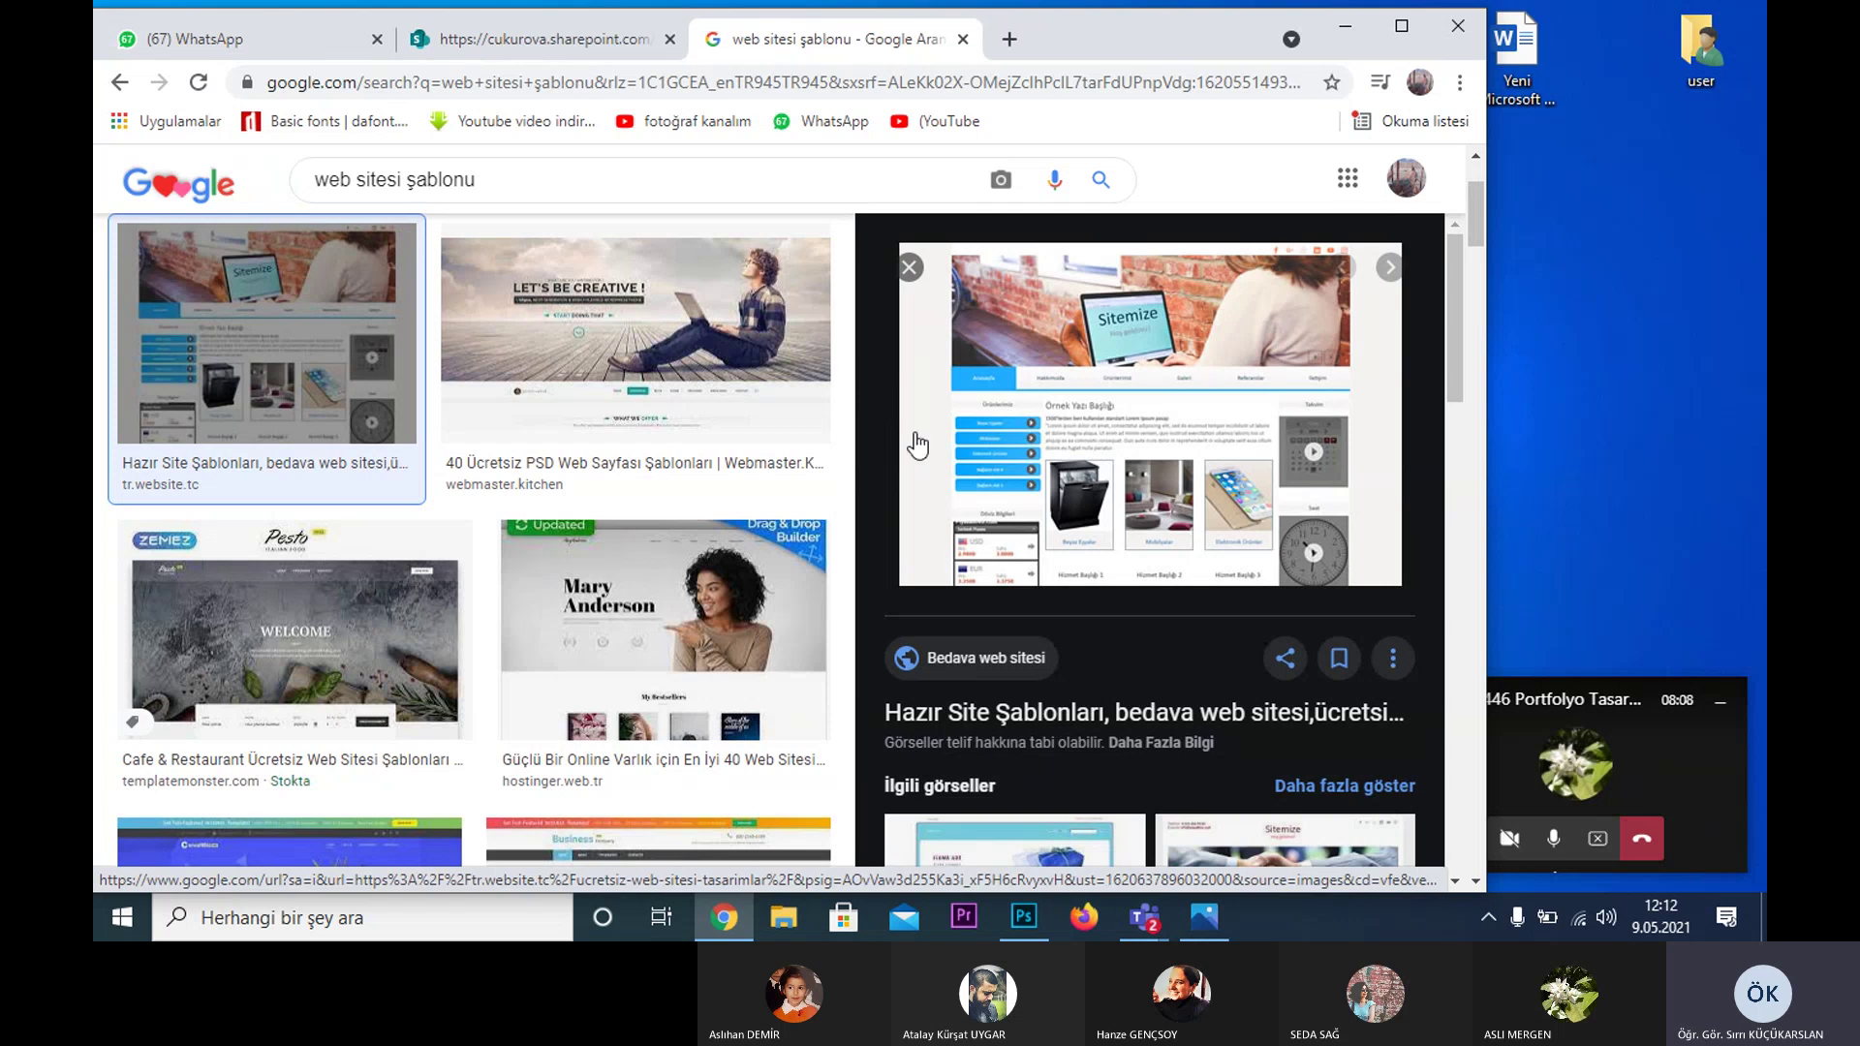
- Preview related website templates, including the Yeşilbeyaz swimming-site template
{"action": "scroll", "coordinate": [978, 605], "scroll_direction": "down", "scroll_amount": 1}
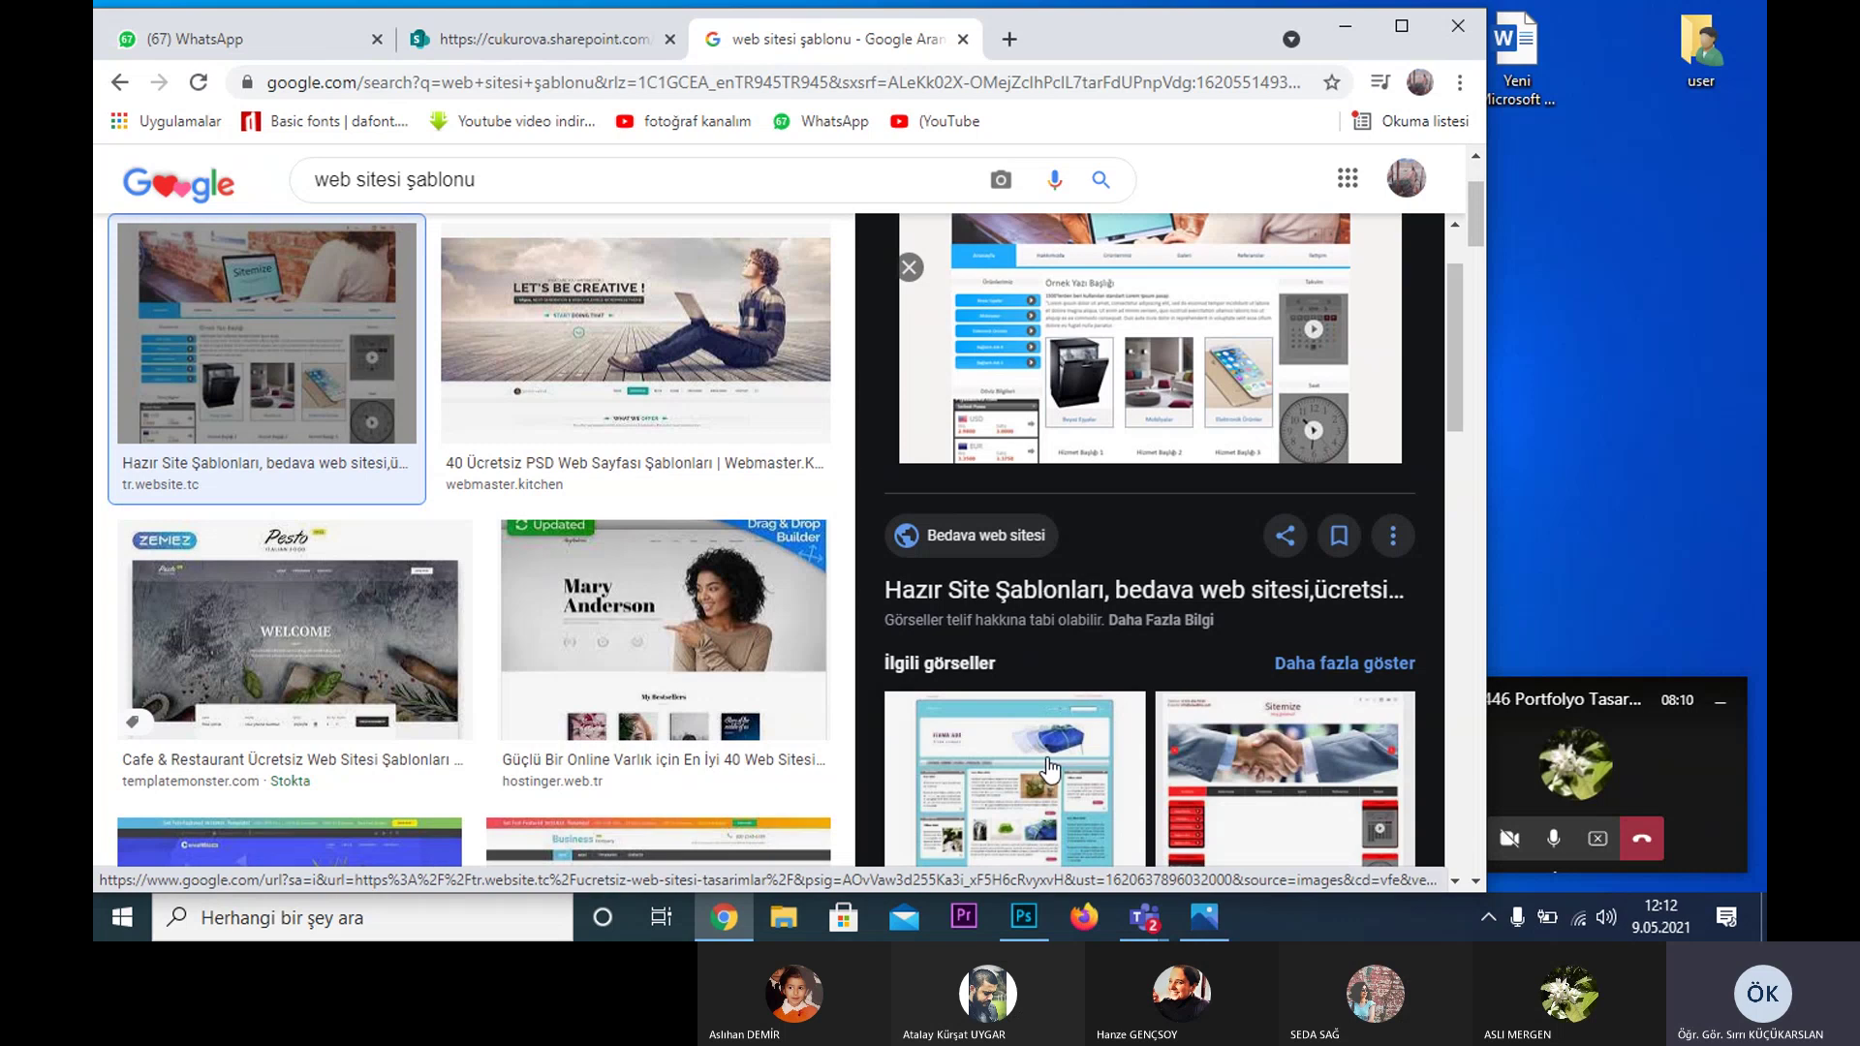
{"action": "left_click", "coordinate": [1046, 767]}
{"action": "scroll", "coordinate": [1187, 523], "scroll_direction": "down", "scroll_amount": 1}
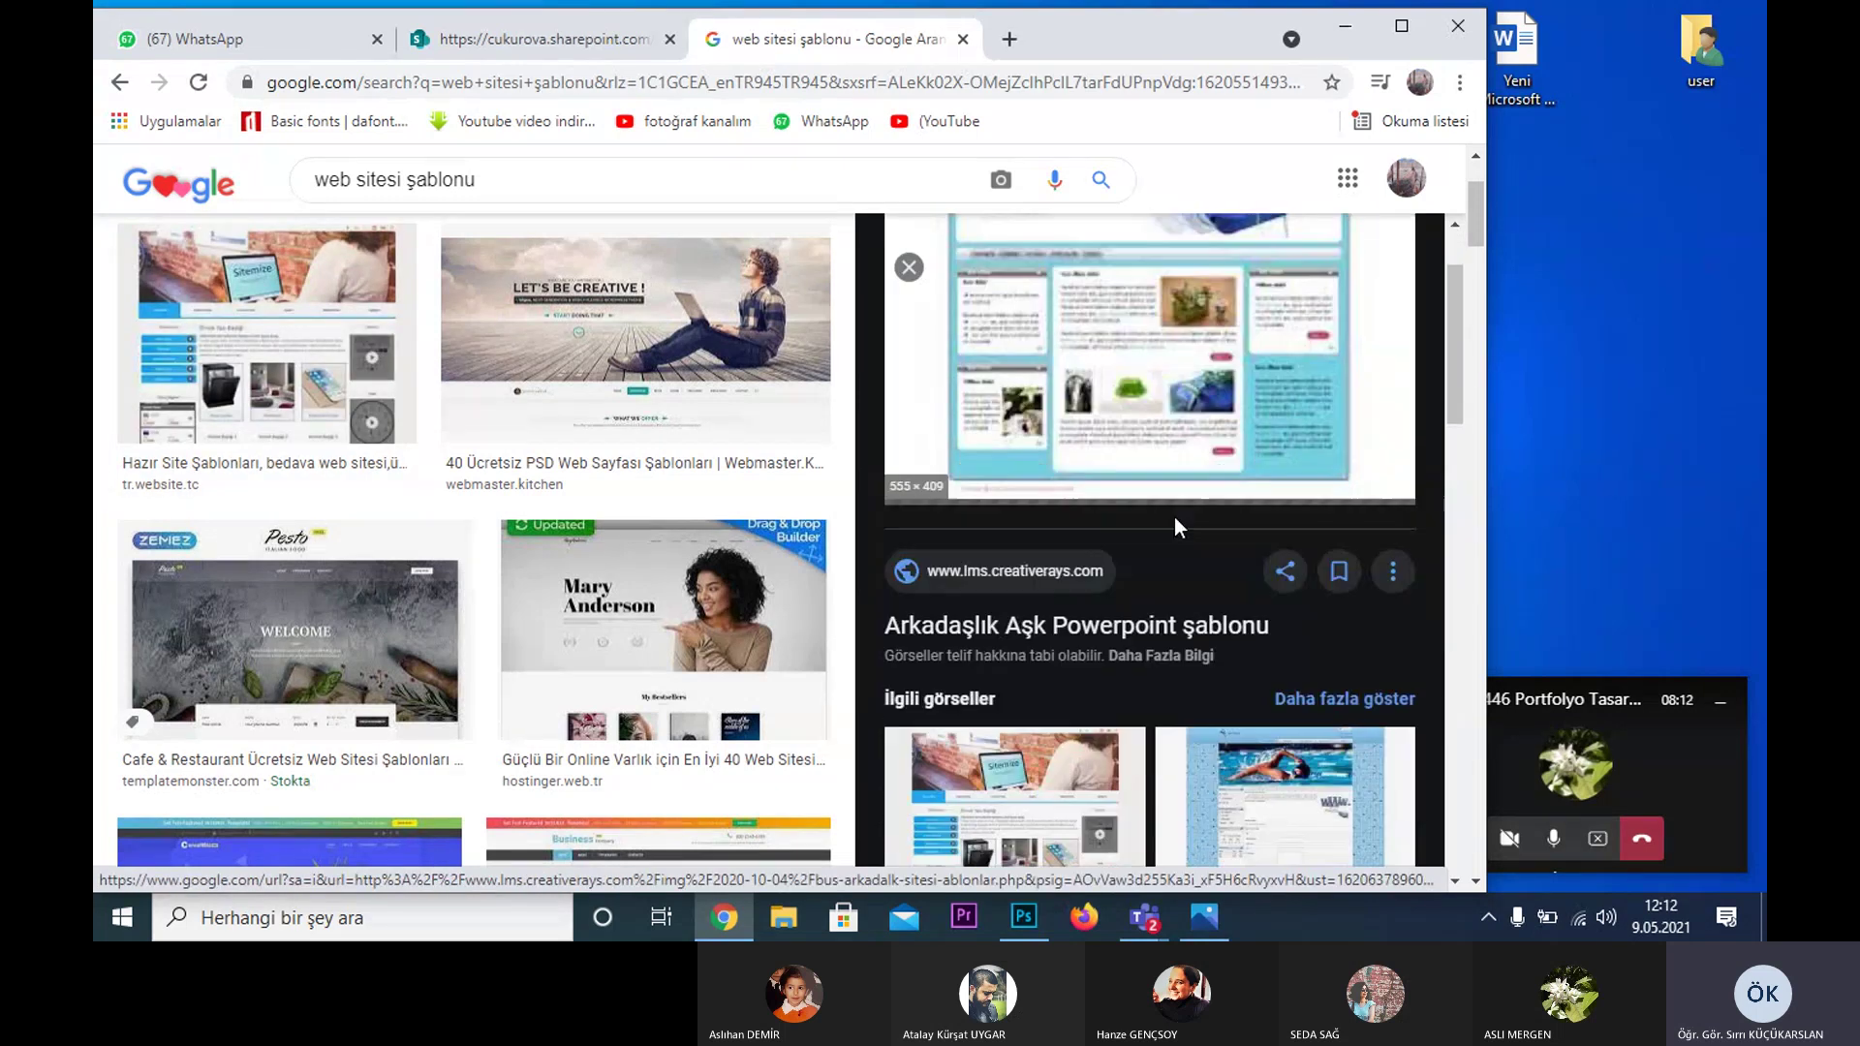
{"action": "scroll", "coordinate": [1174, 516], "scroll_direction": "down", "scroll_amount": 3}
{"action": "left_click", "coordinate": [1252, 530]}
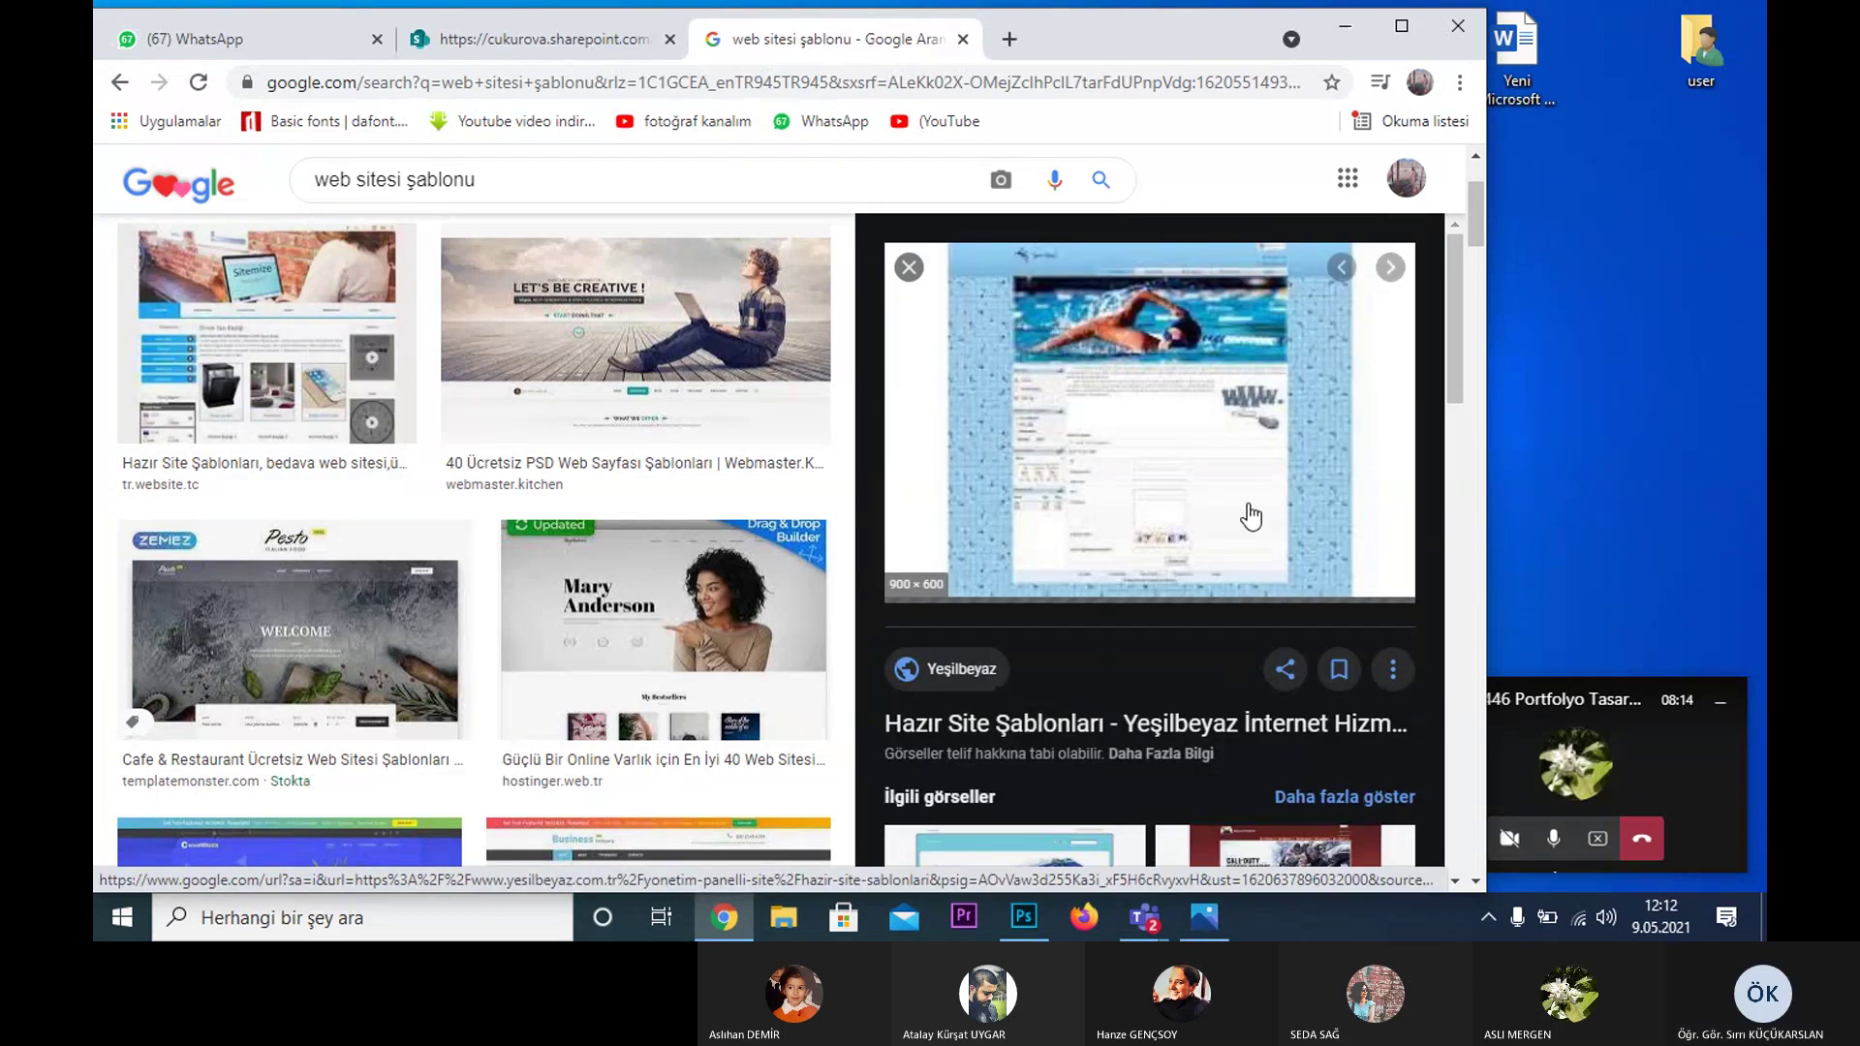
- Preview another Yeşilbeyaz design and the magenta flower template, then bring Photoshop forward
{"action": "scroll", "coordinate": [1235, 518], "scroll_direction": "down", "scroll_amount": 2}
{"action": "left_click", "coordinate": [1323, 705]}
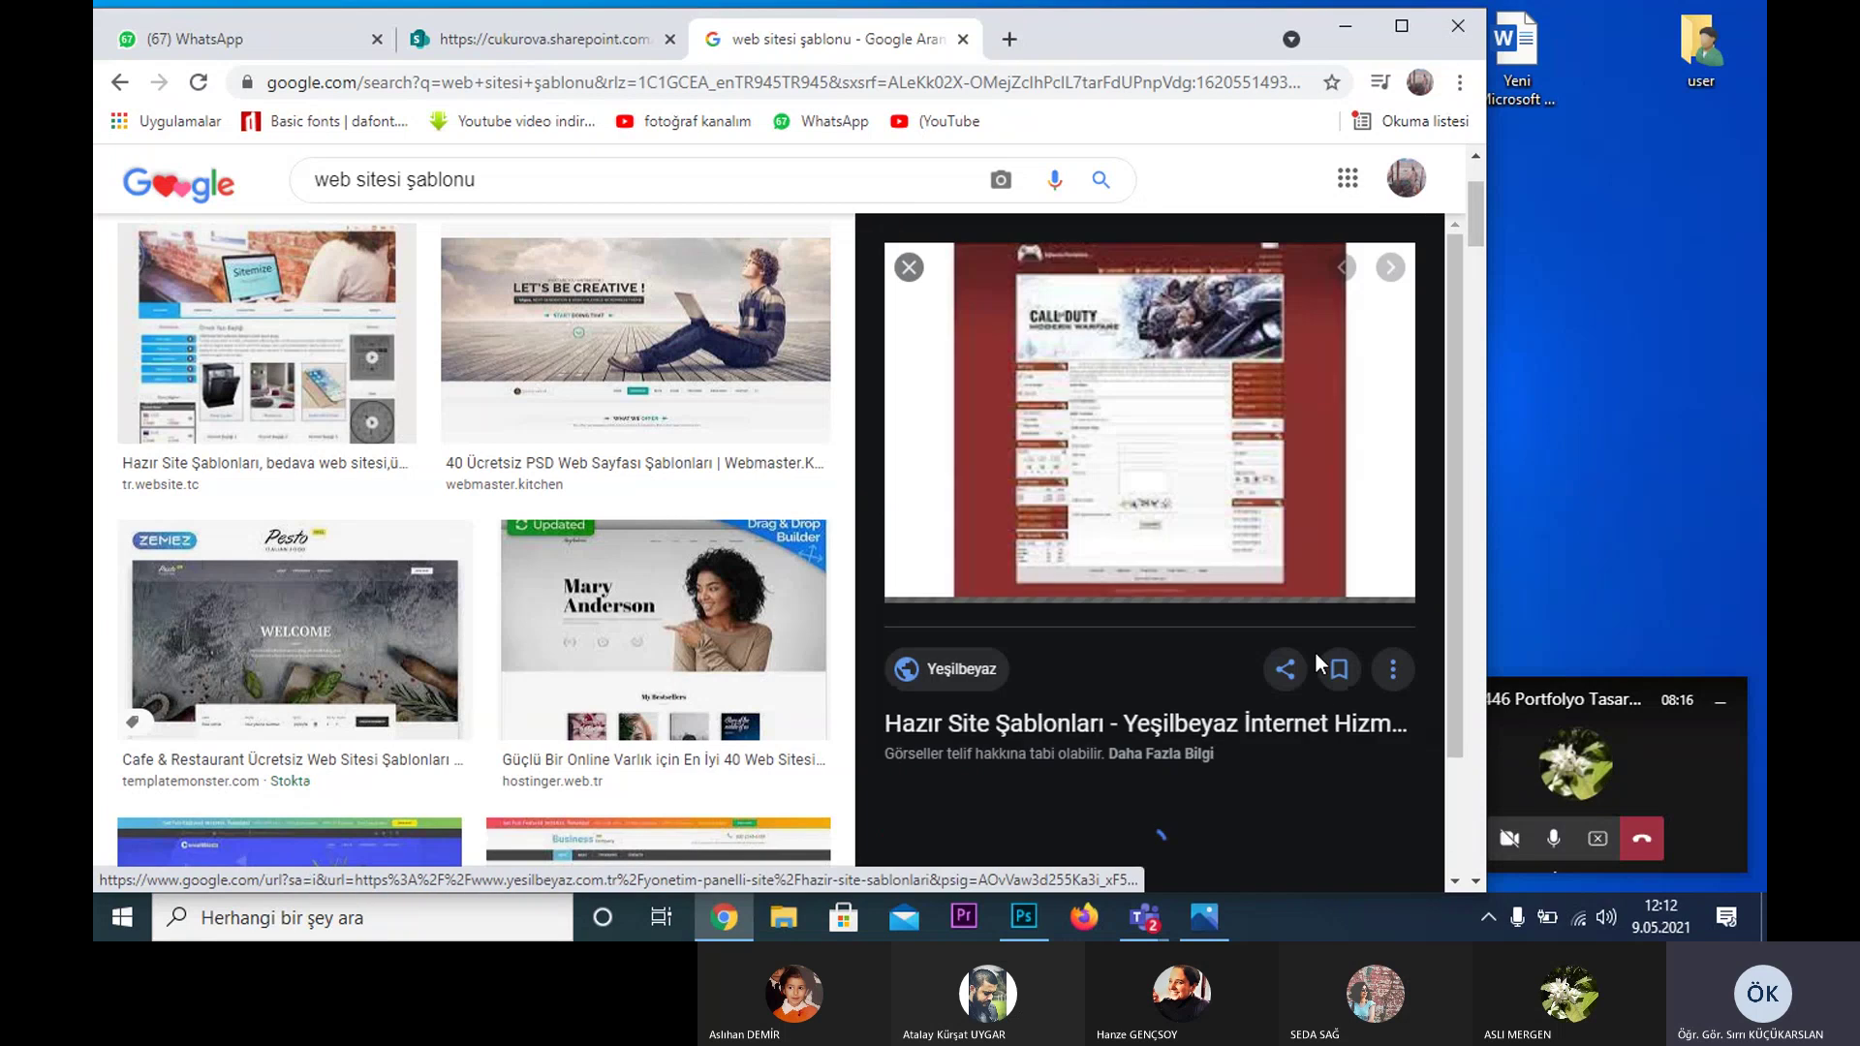
{"action": "scroll", "coordinate": [1316, 653], "scroll_direction": "down", "scroll_amount": 1}
{"action": "left_click", "coordinate": [995, 659]}
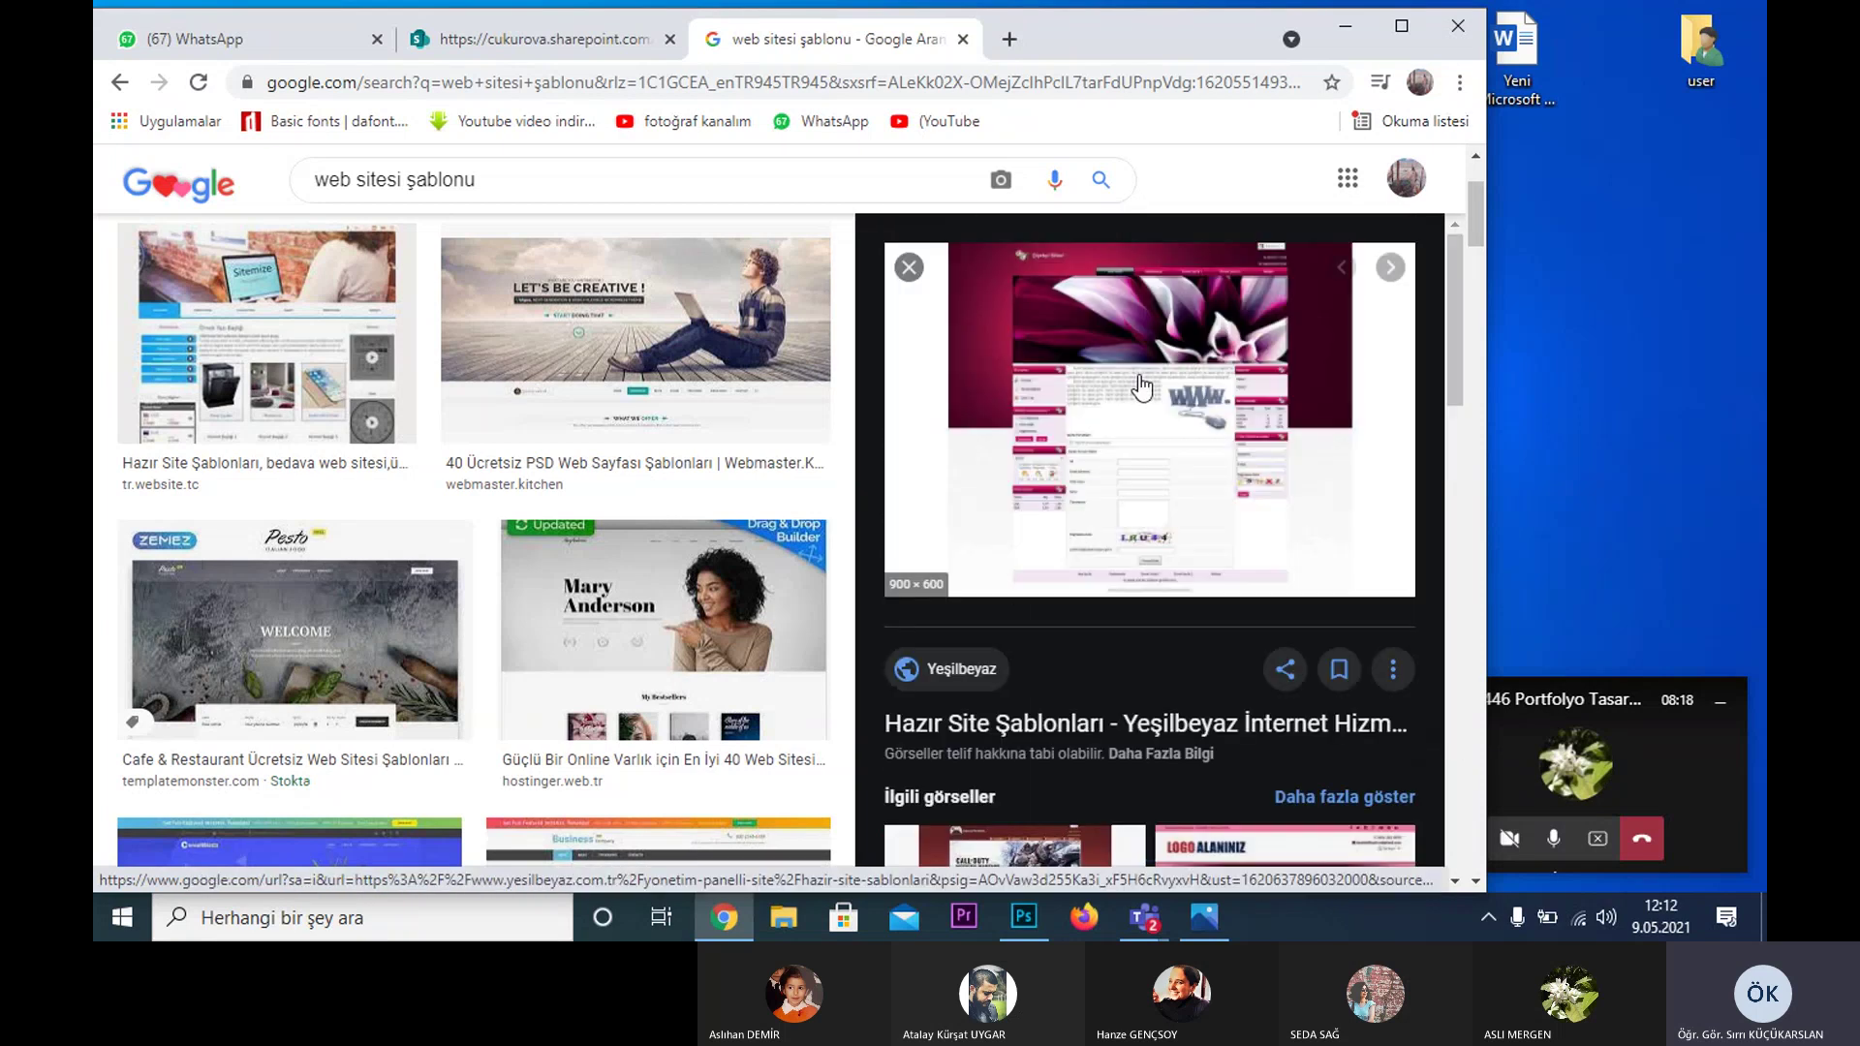
{"action": "scroll", "coordinate": [1162, 484], "scroll_direction": "up", "scroll_amount": 1}
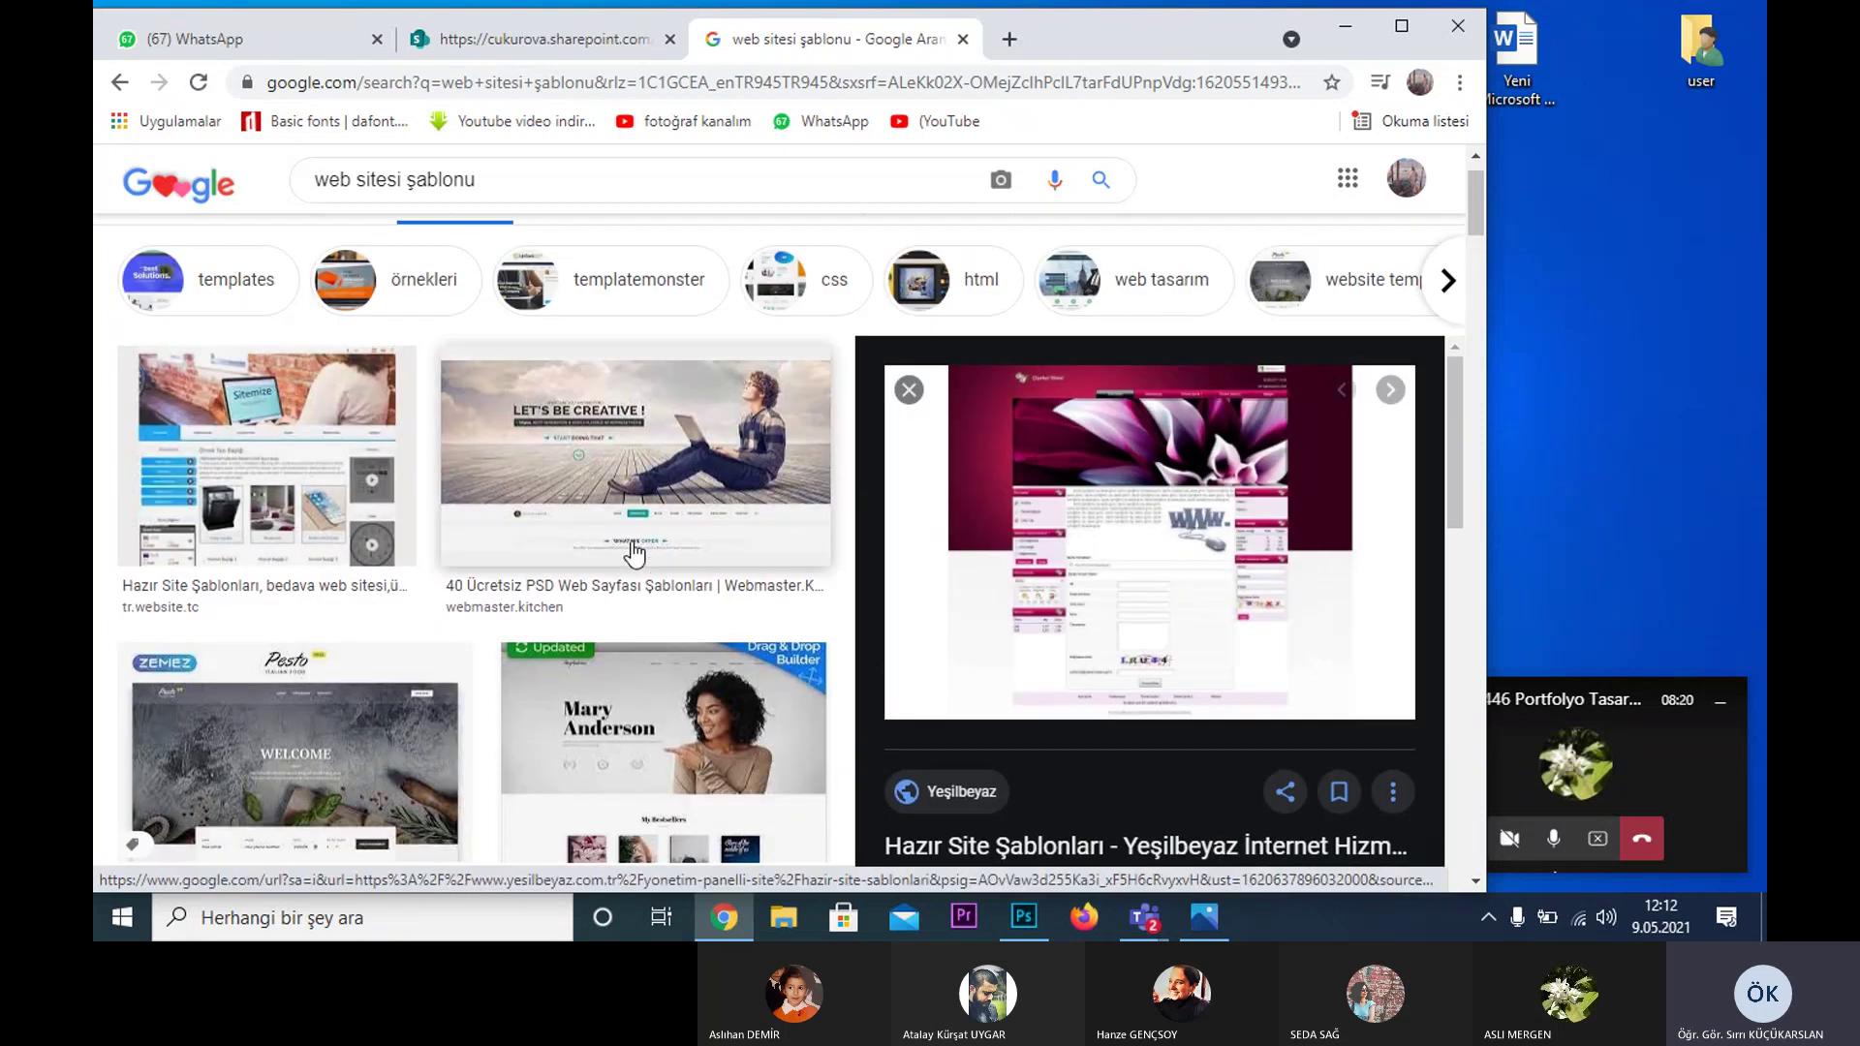
{"action": "left_click", "coordinate": [1025, 918]}
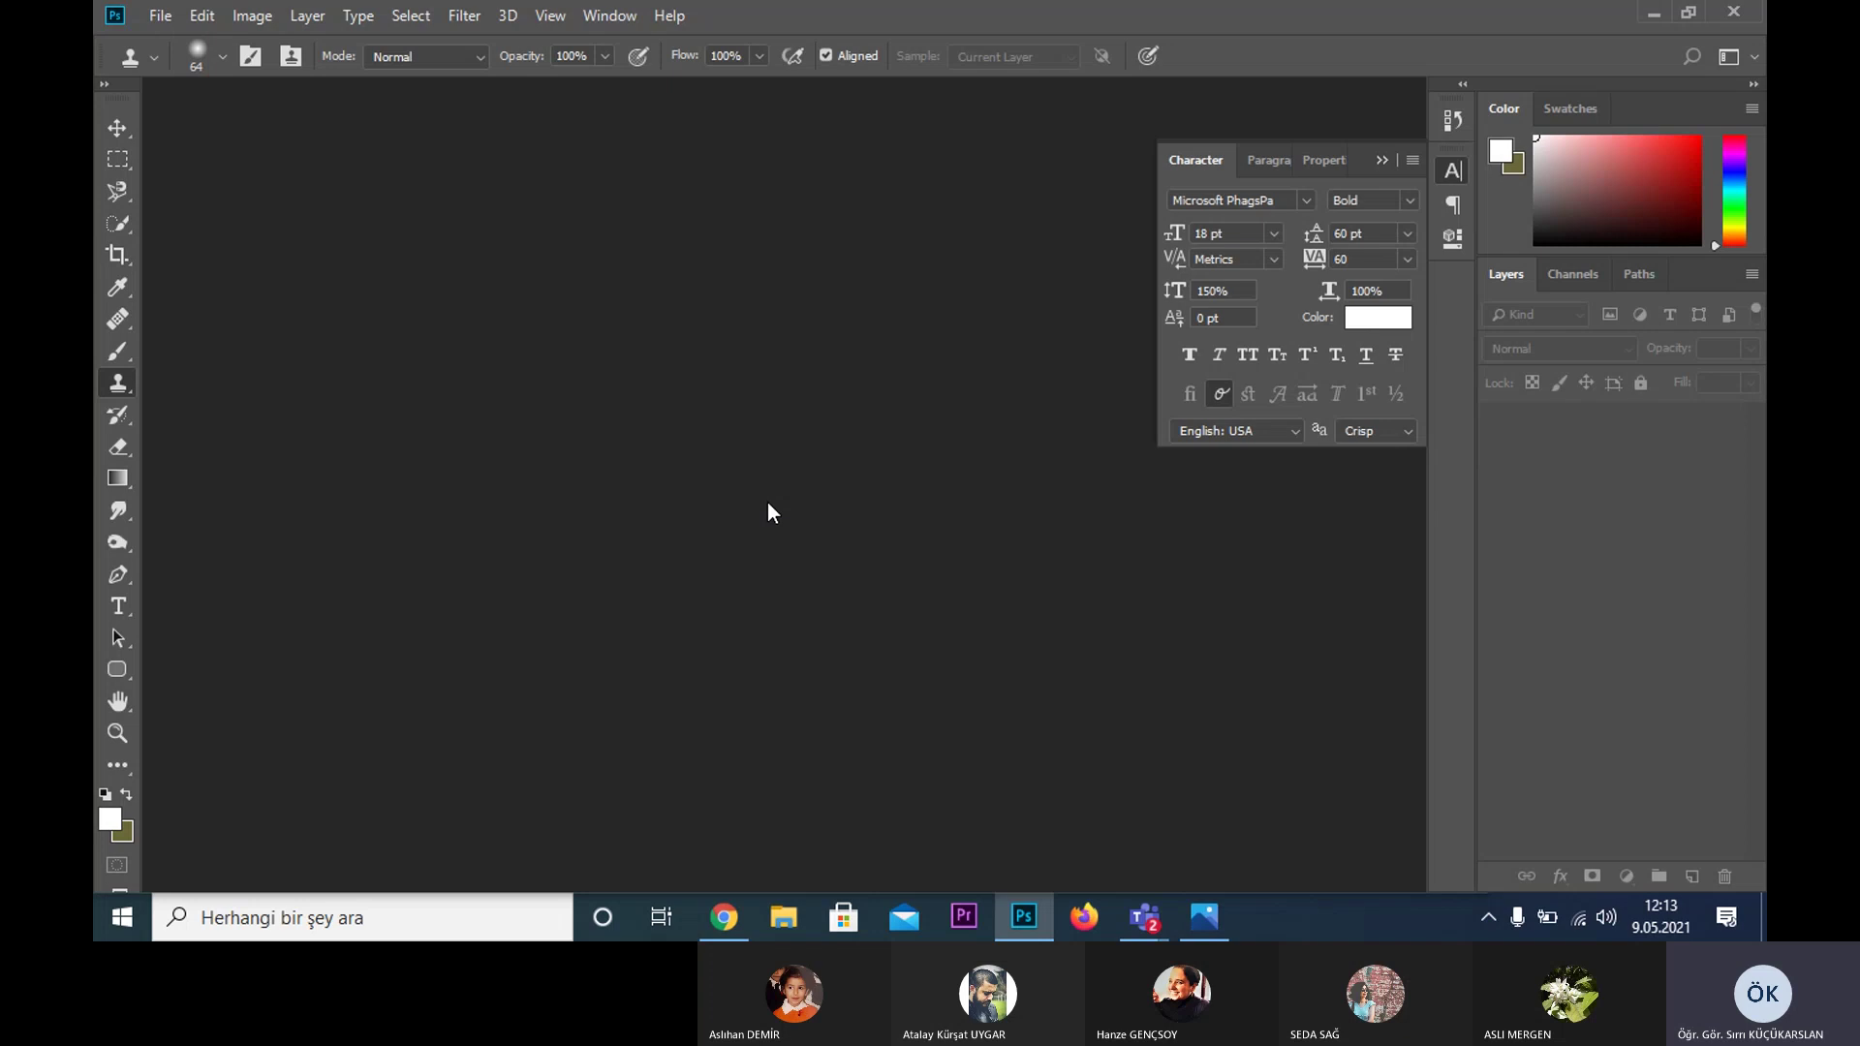
- Start a new document sized 1024 × 768 pixels
{"action": "left_click", "coordinate": [161, 17]}
{"action": "left_click", "coordinate": [181, 42]}
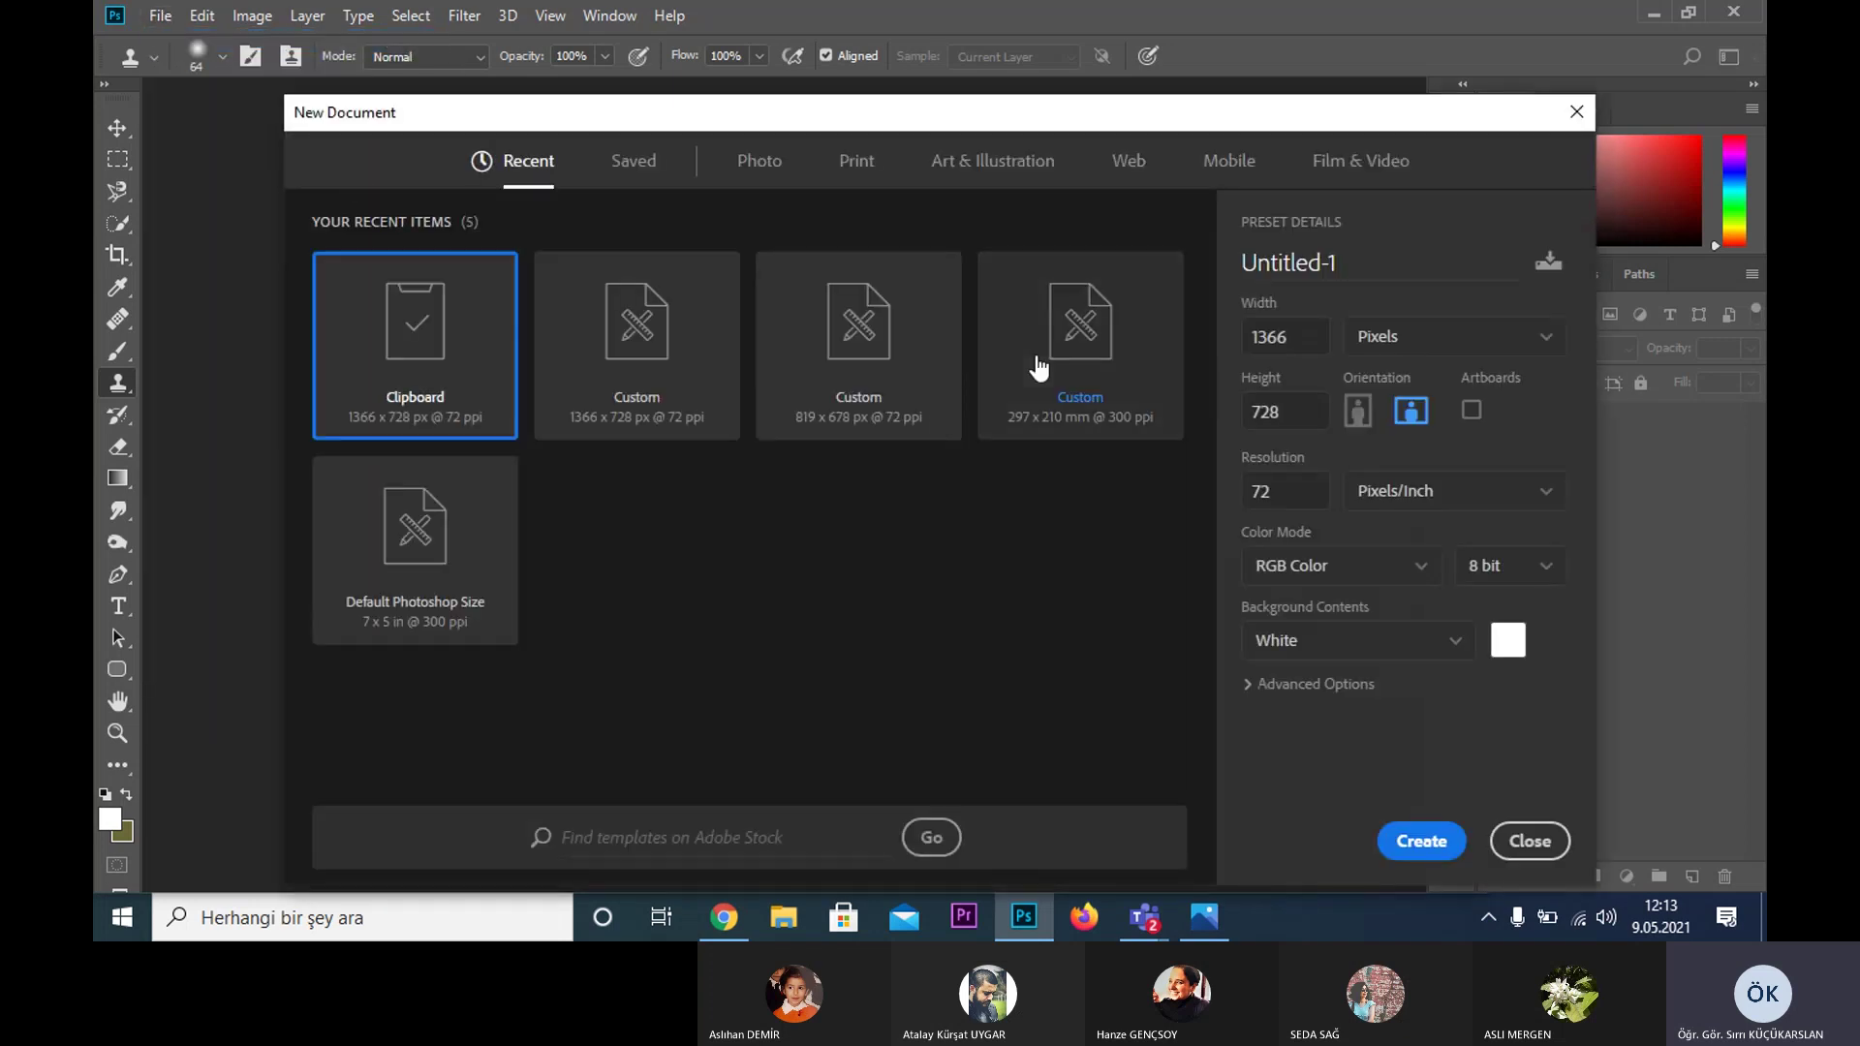
{"action": "left_click", "coordinate": [1503, 334]}
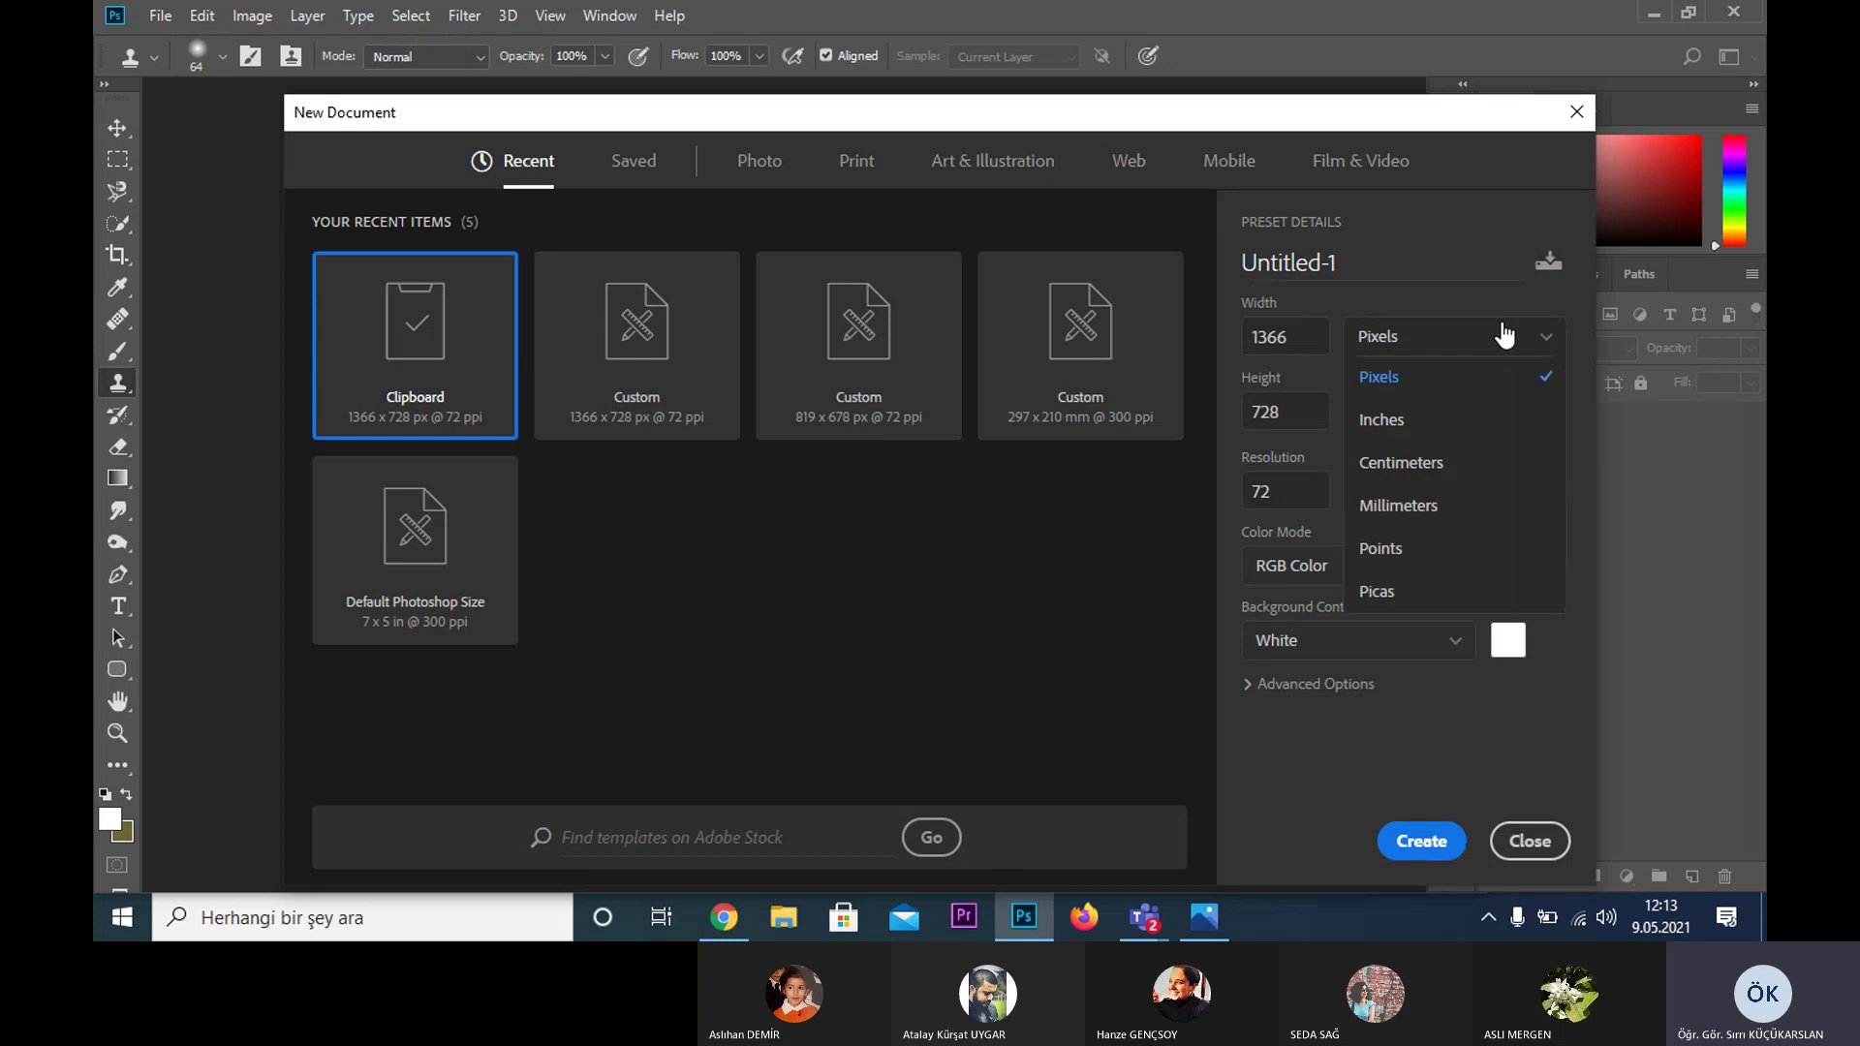
{"action": "left_click", "coordinate": [1504, 334]}
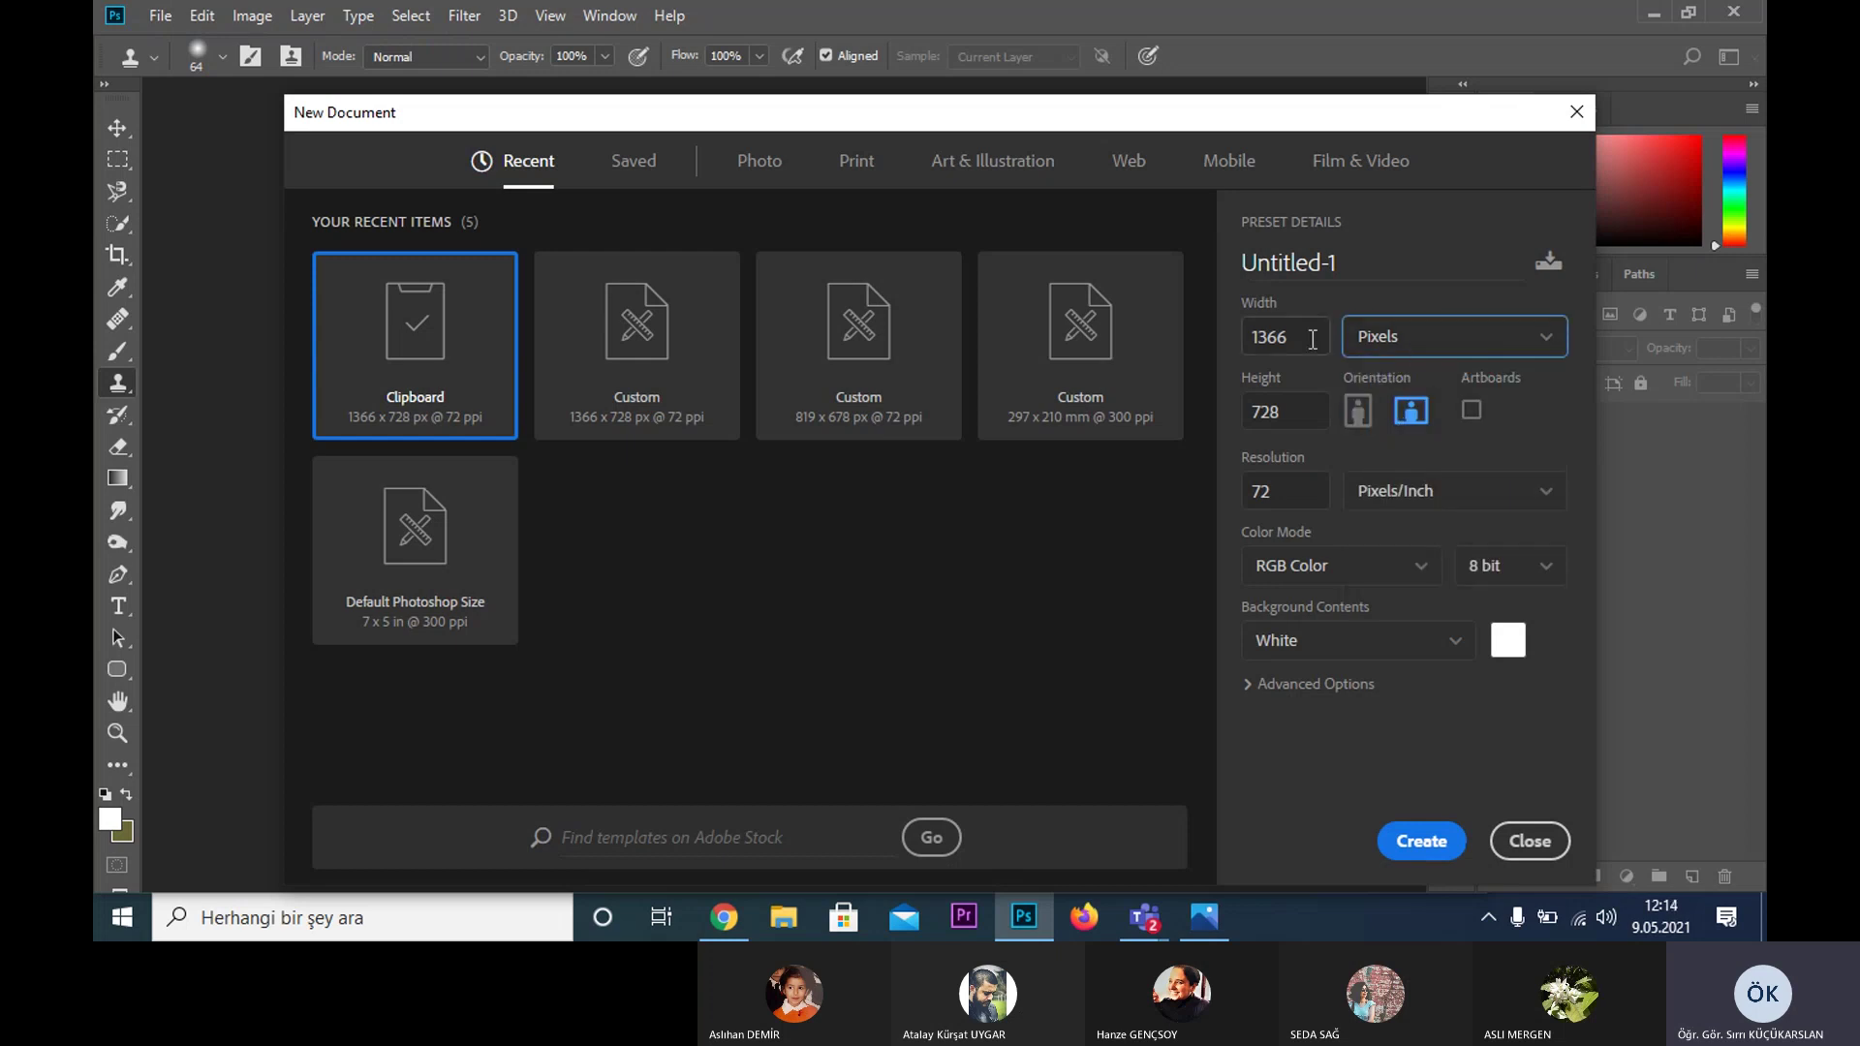
{"action": "left_click_drag", "start_coordinate": [1311, 338], "coordinate": [1240, 339]}
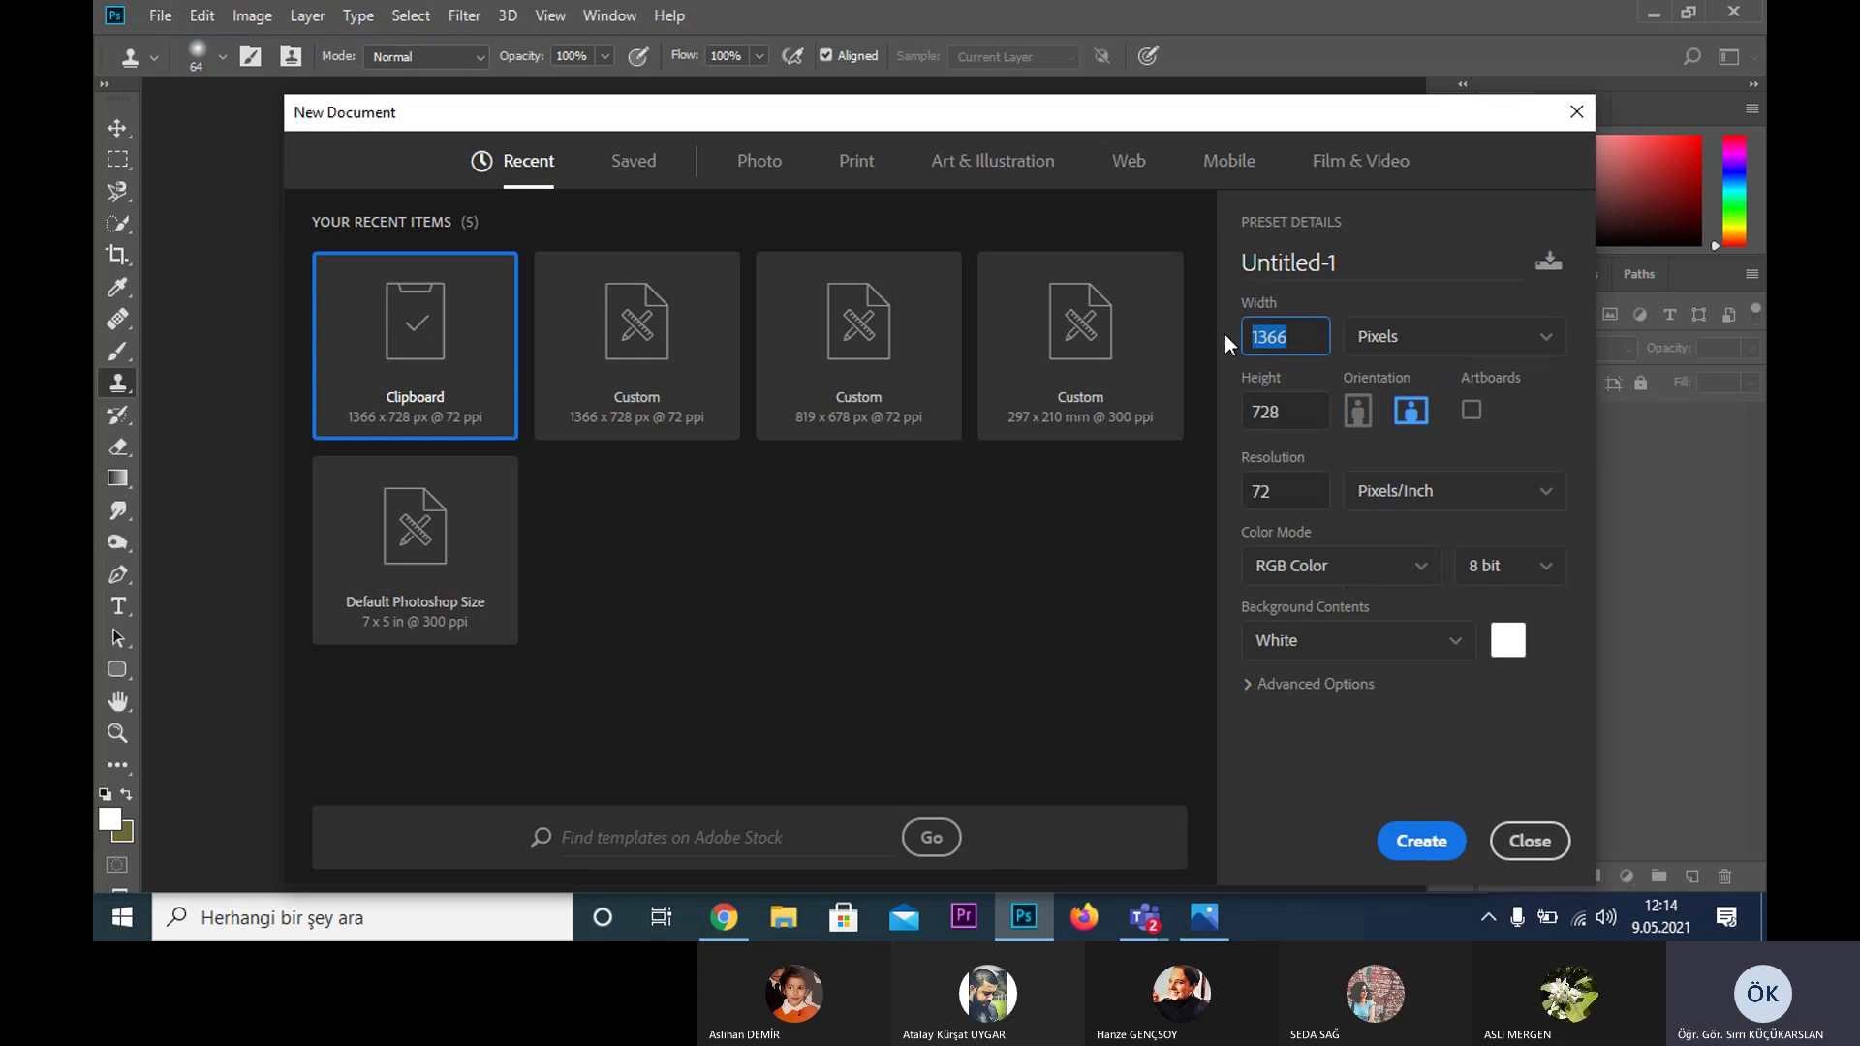
{"action": "type", "text": "1024"}
{"action": "key", "text": "Tab"}
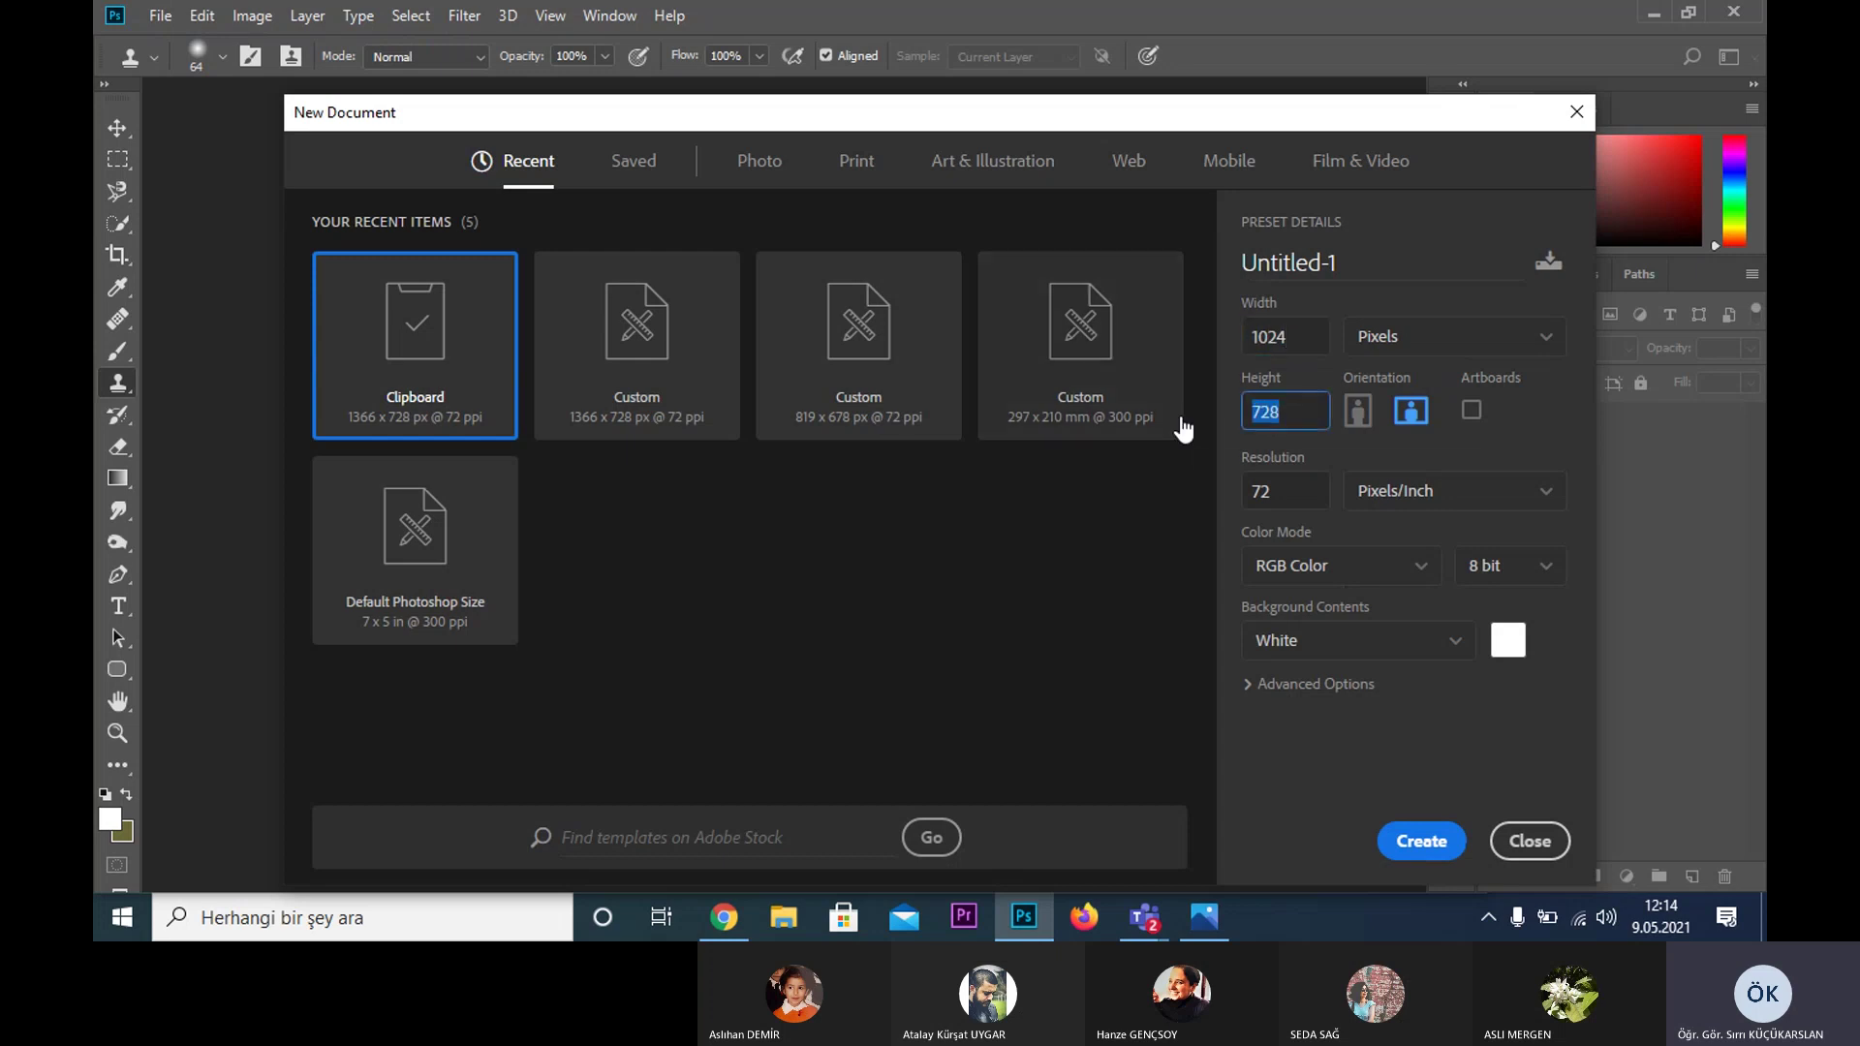
{"action": "type", "text": "768"}
- Keep resolution at 72 Pixels/Inch, recheck the size, and create Untitled-1
{"action": "left_click", "coordinate": [1464, 492]}
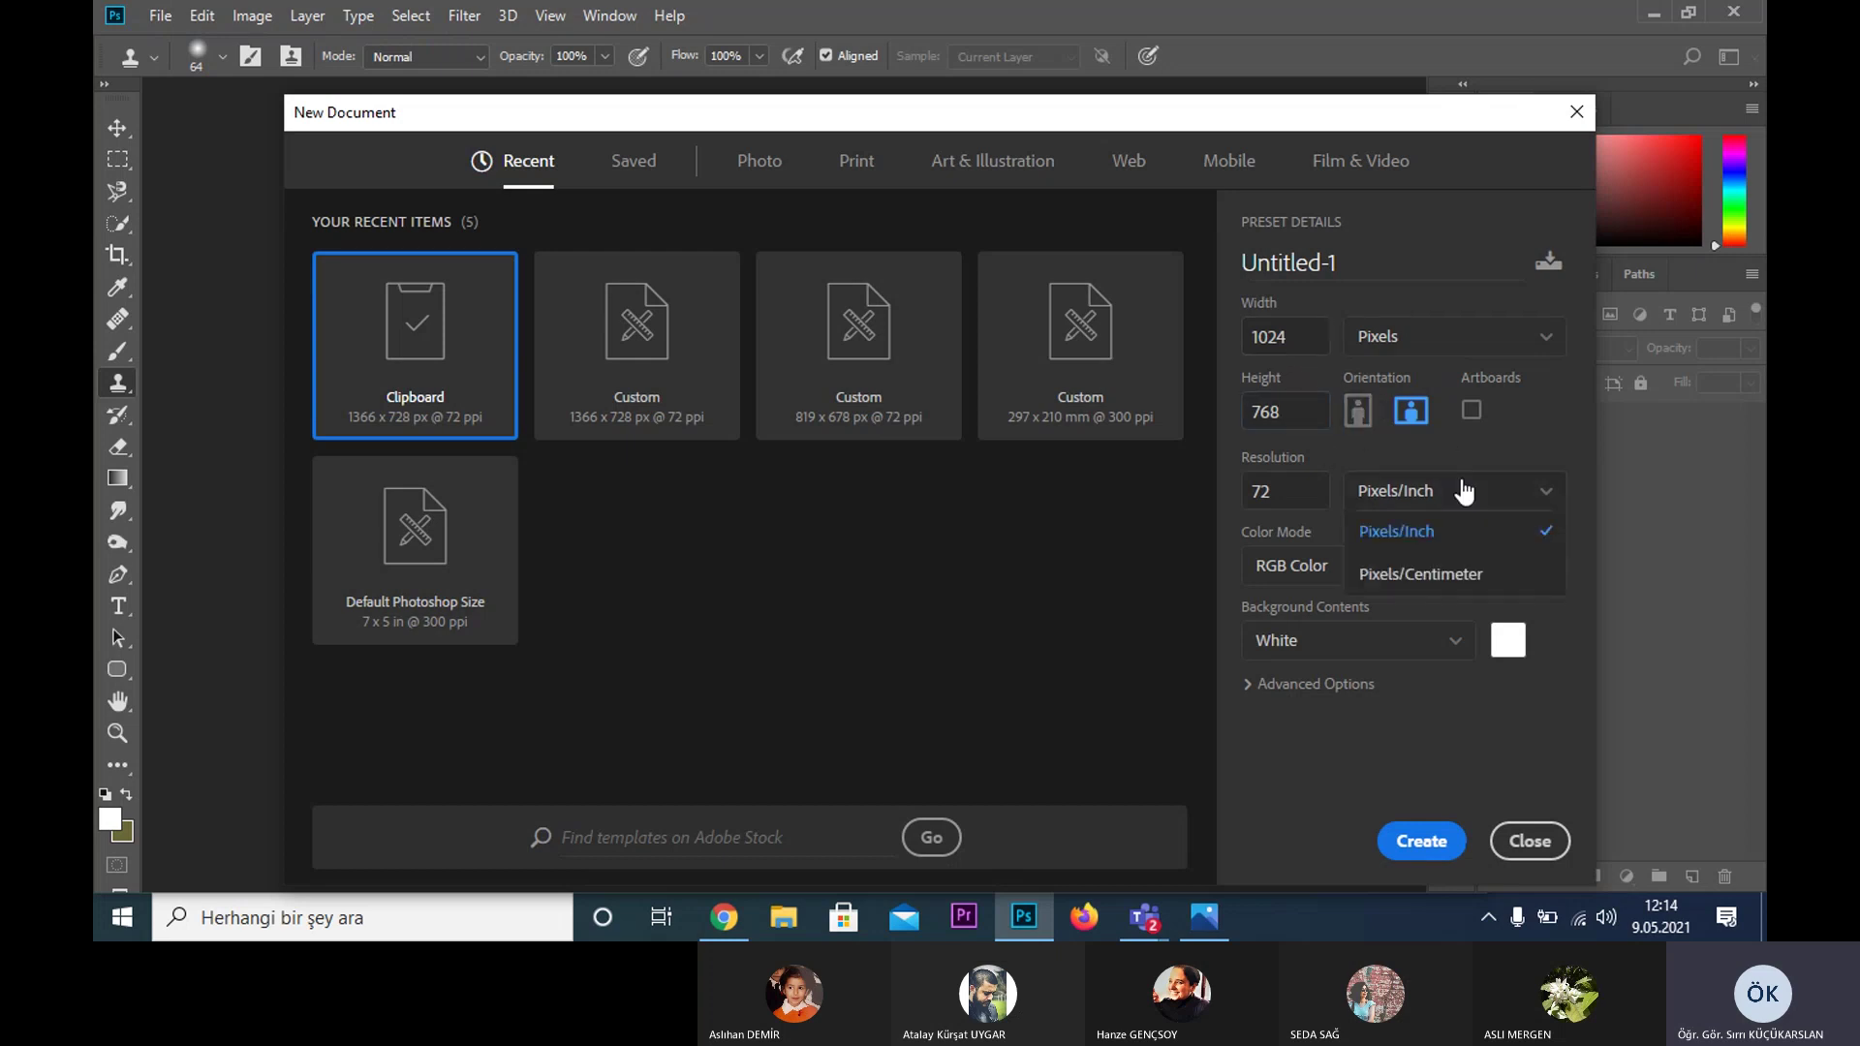
{"action": "left_click", "coordinate": [1464, 492]}
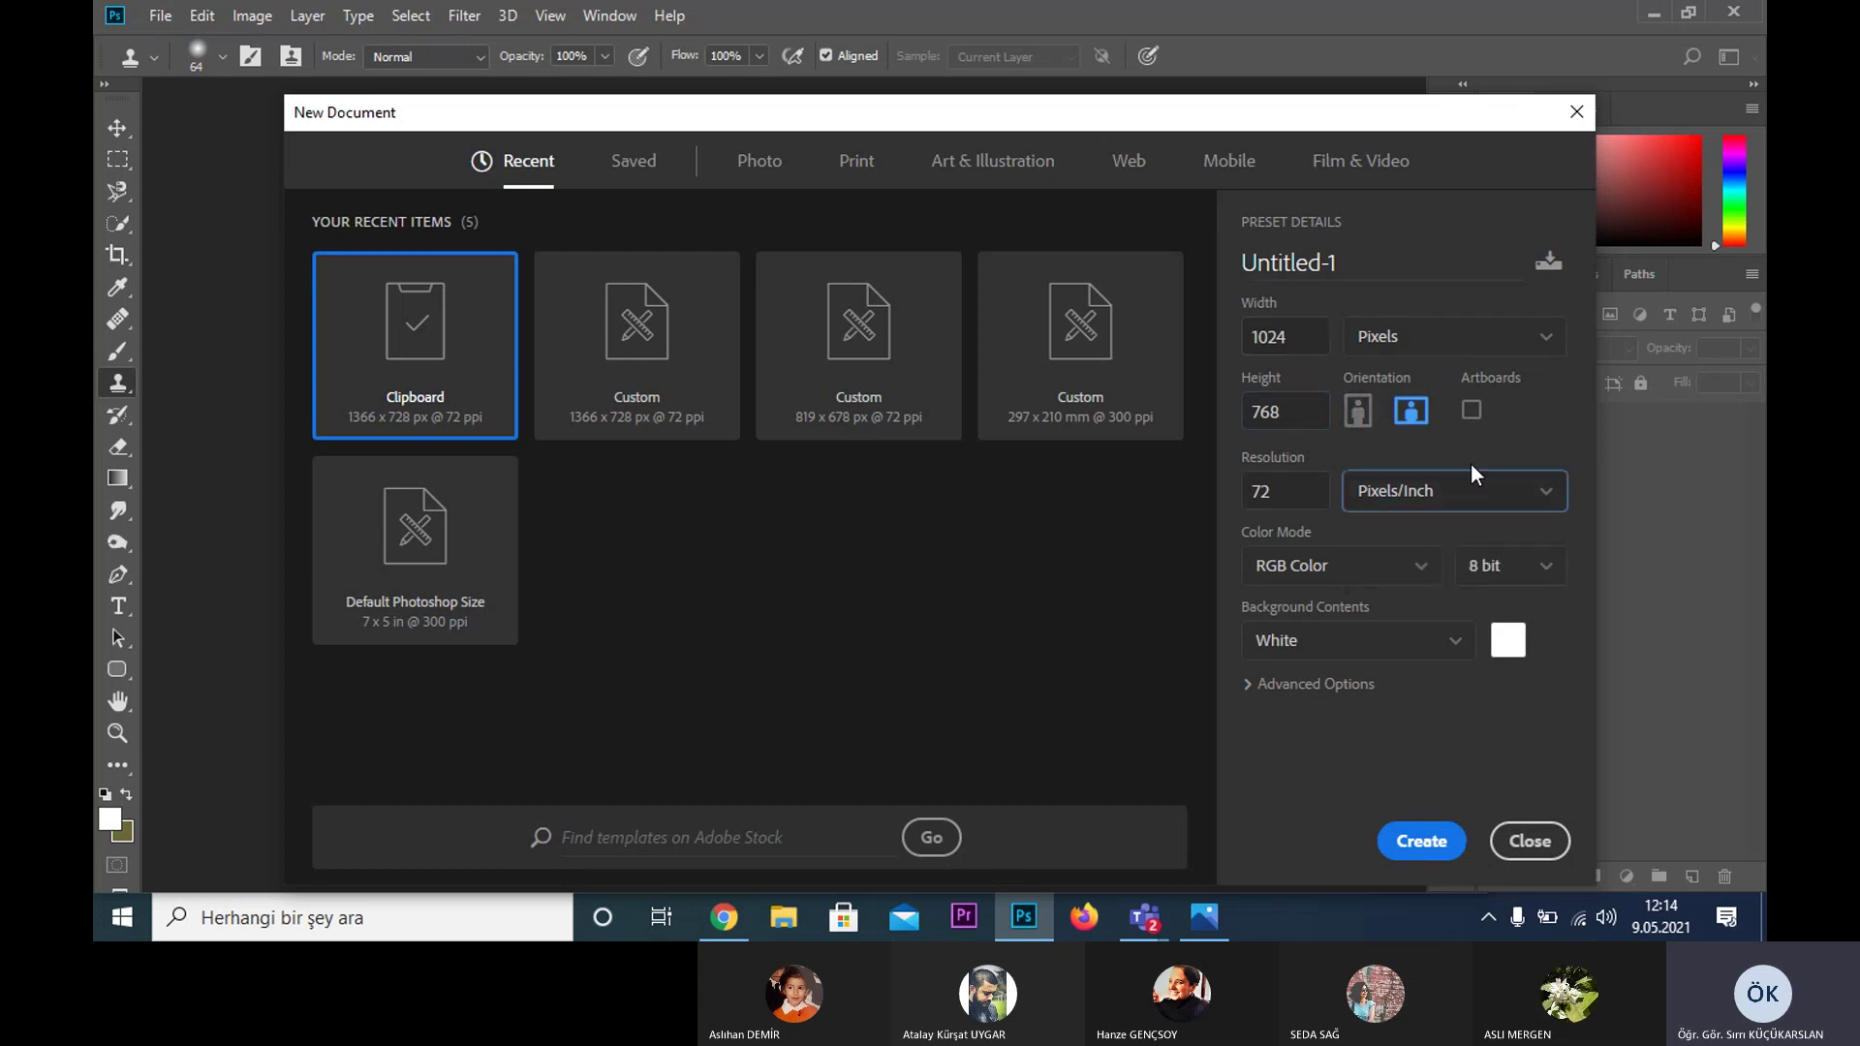
{"action": "left_click", "coordinate": [1285, 494]}
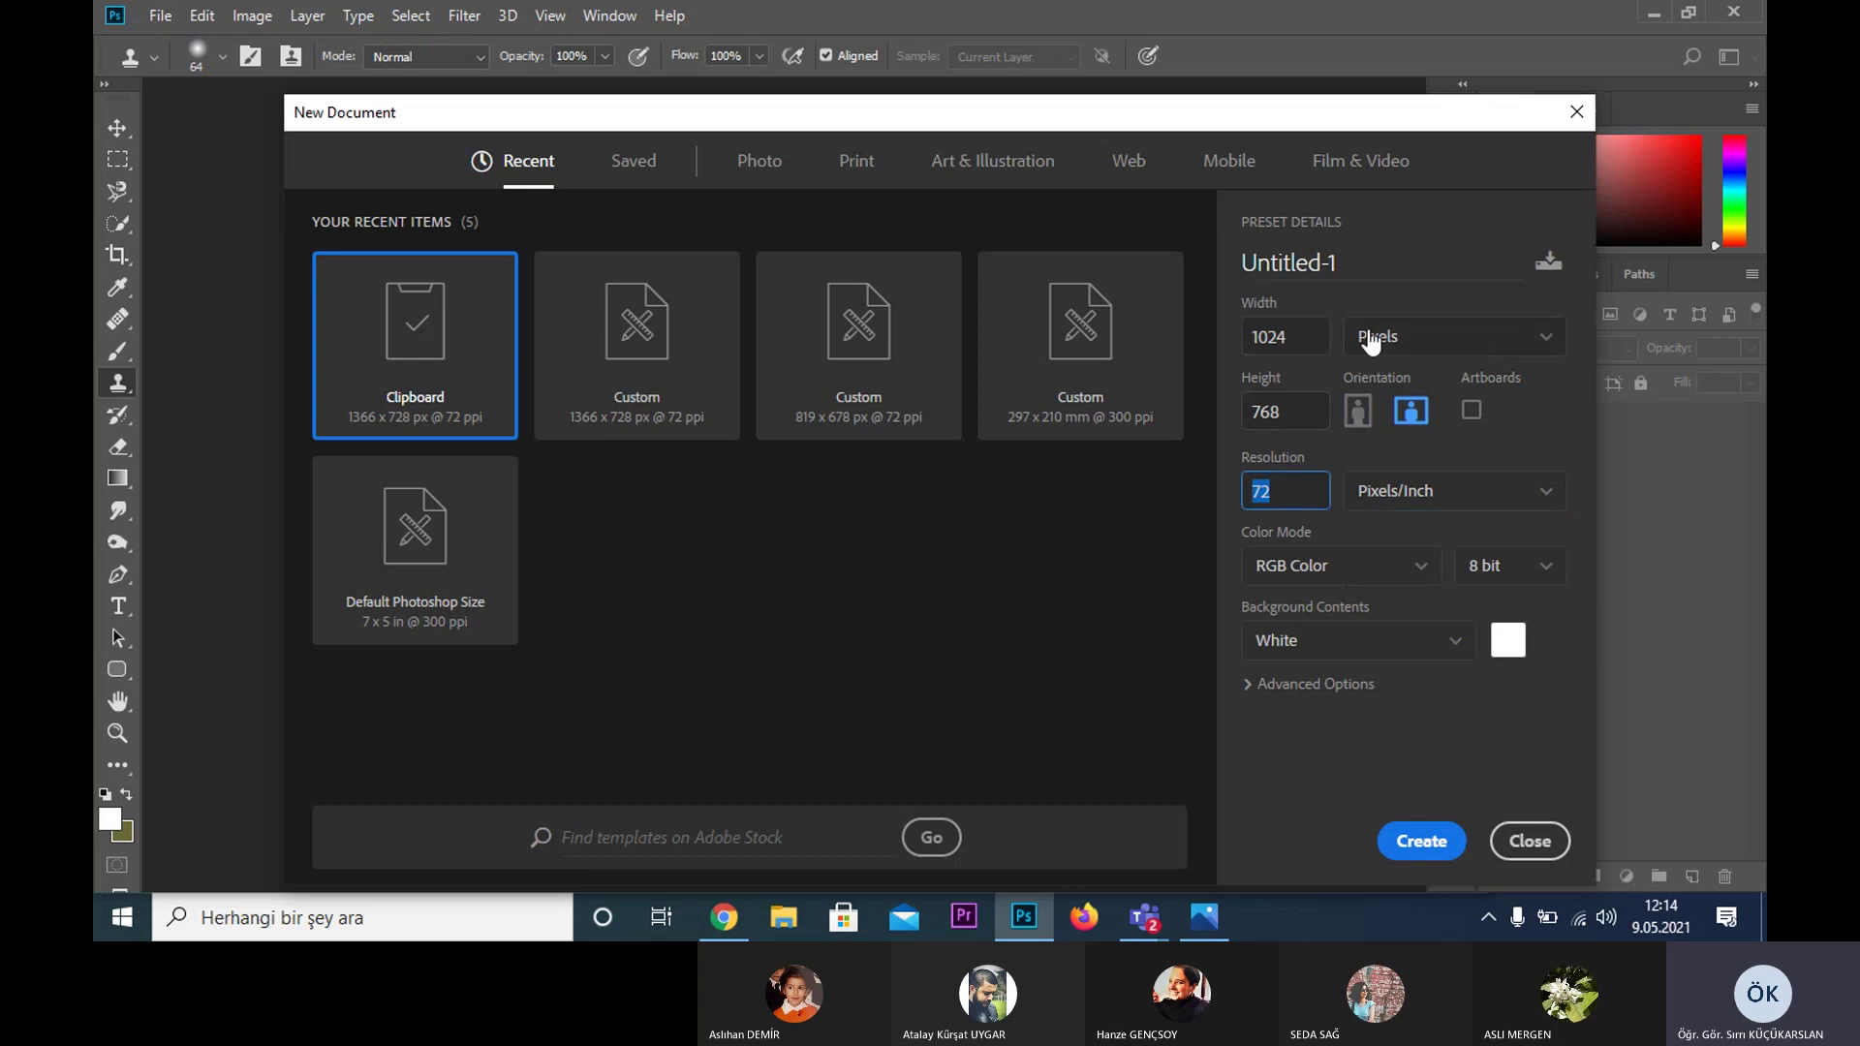
{"action": "left_click", "coordinate": [1272, 468]}
{"action": "left_click_drag", "start_coordinate": [1303, 339], "coordinate": [1249, 349]}
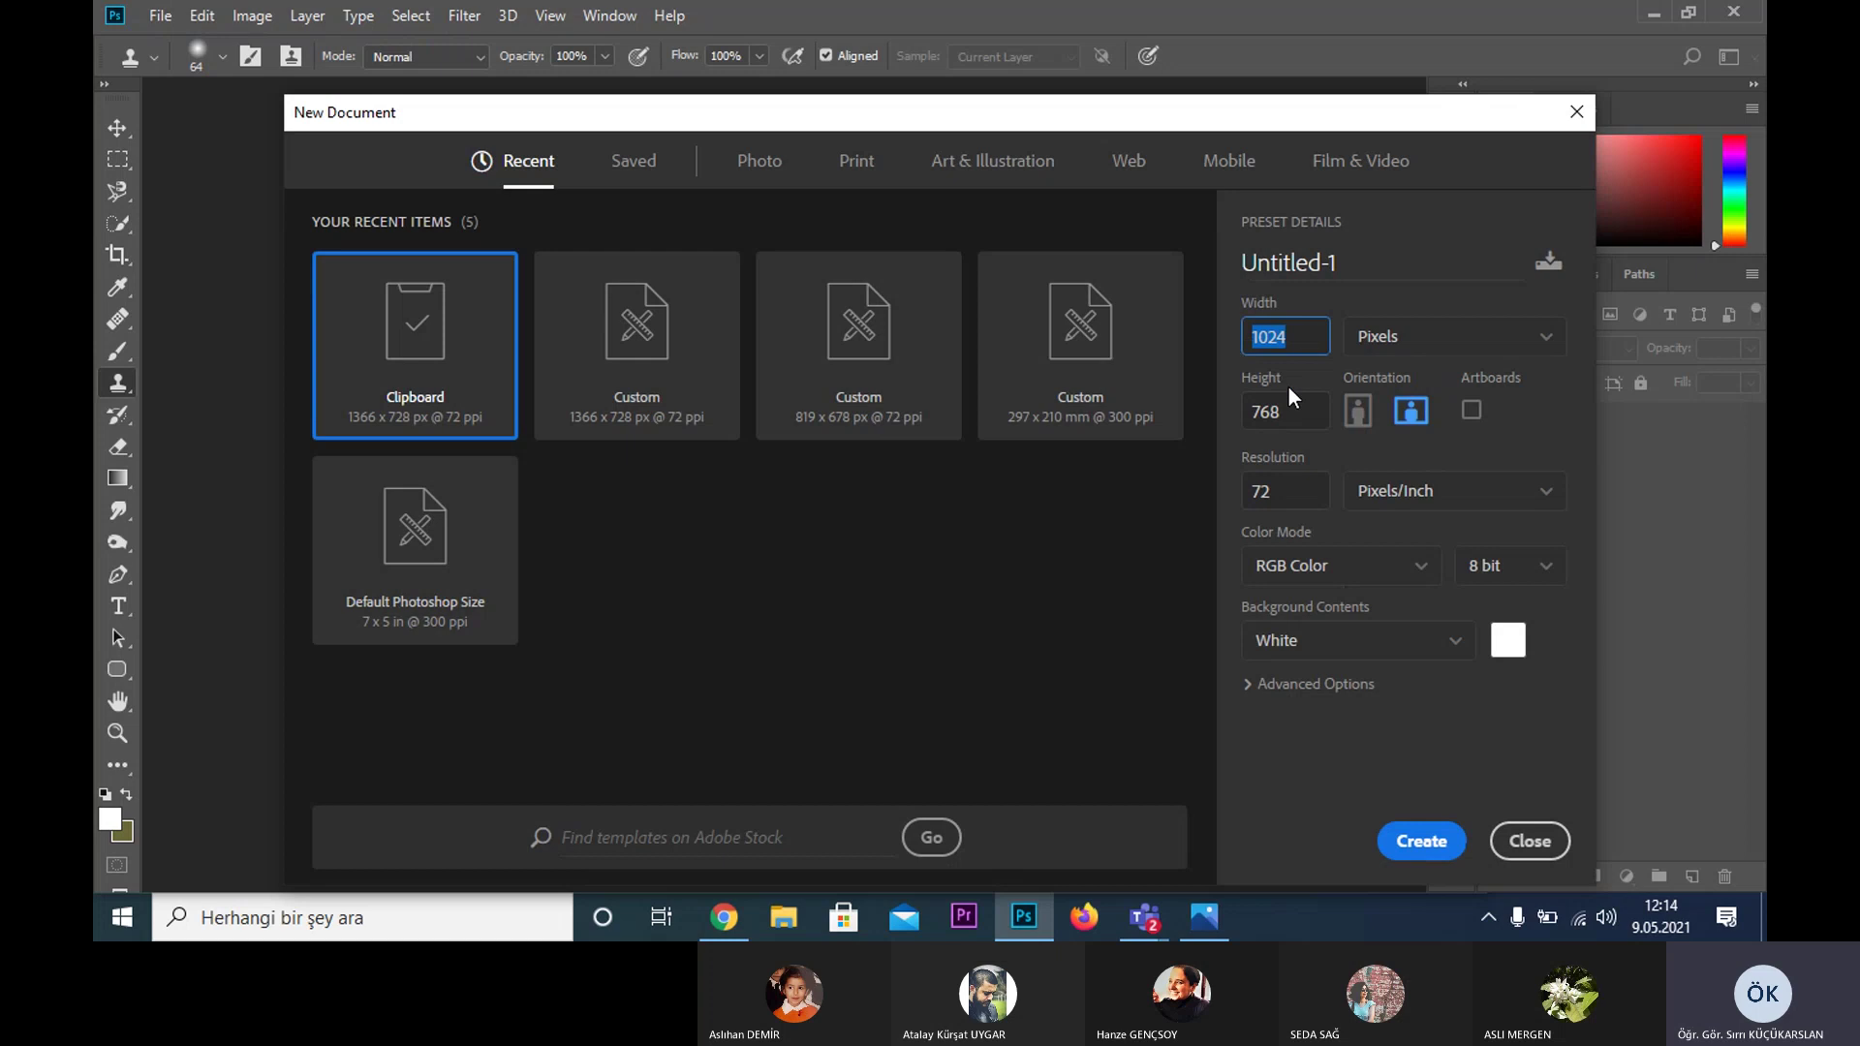
{"action": "left_click_drag", "start_coordinate": [1296, 412], "coordinate": [1240, 414]}
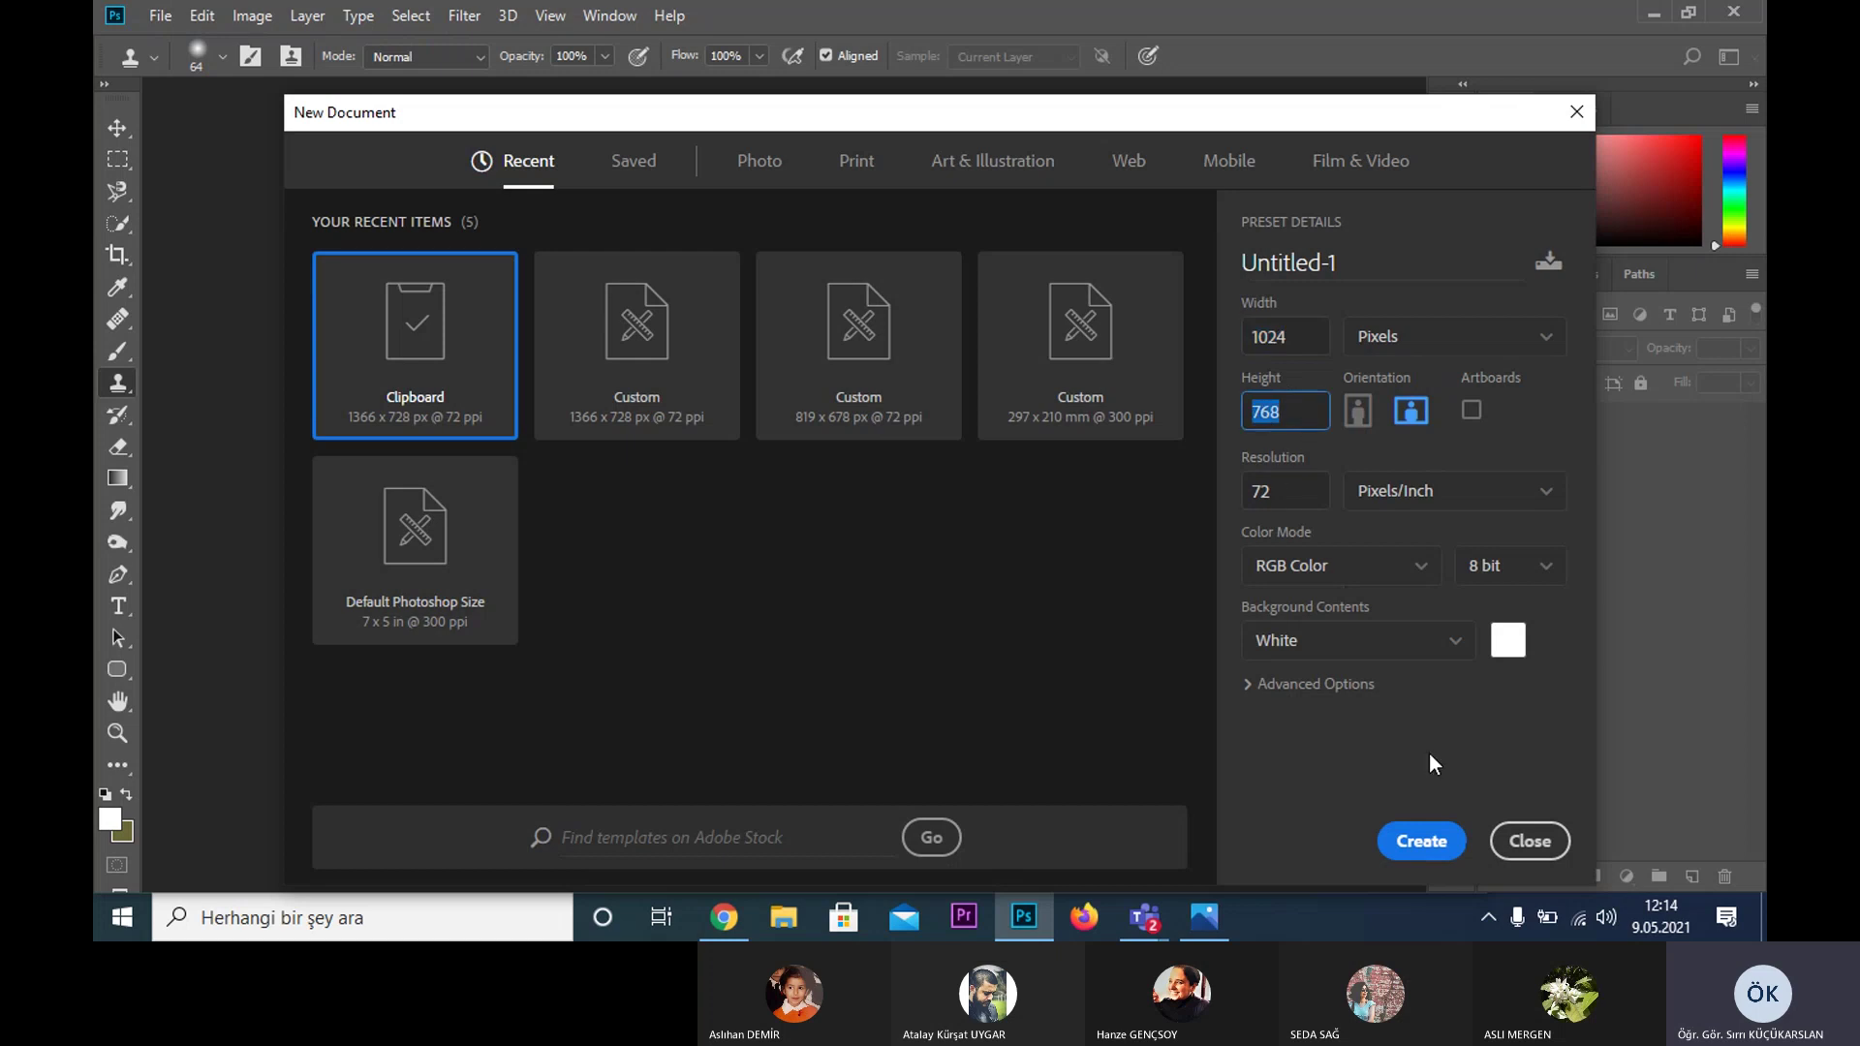
{"action": "left_click", "coordinate": [1421, 843]}
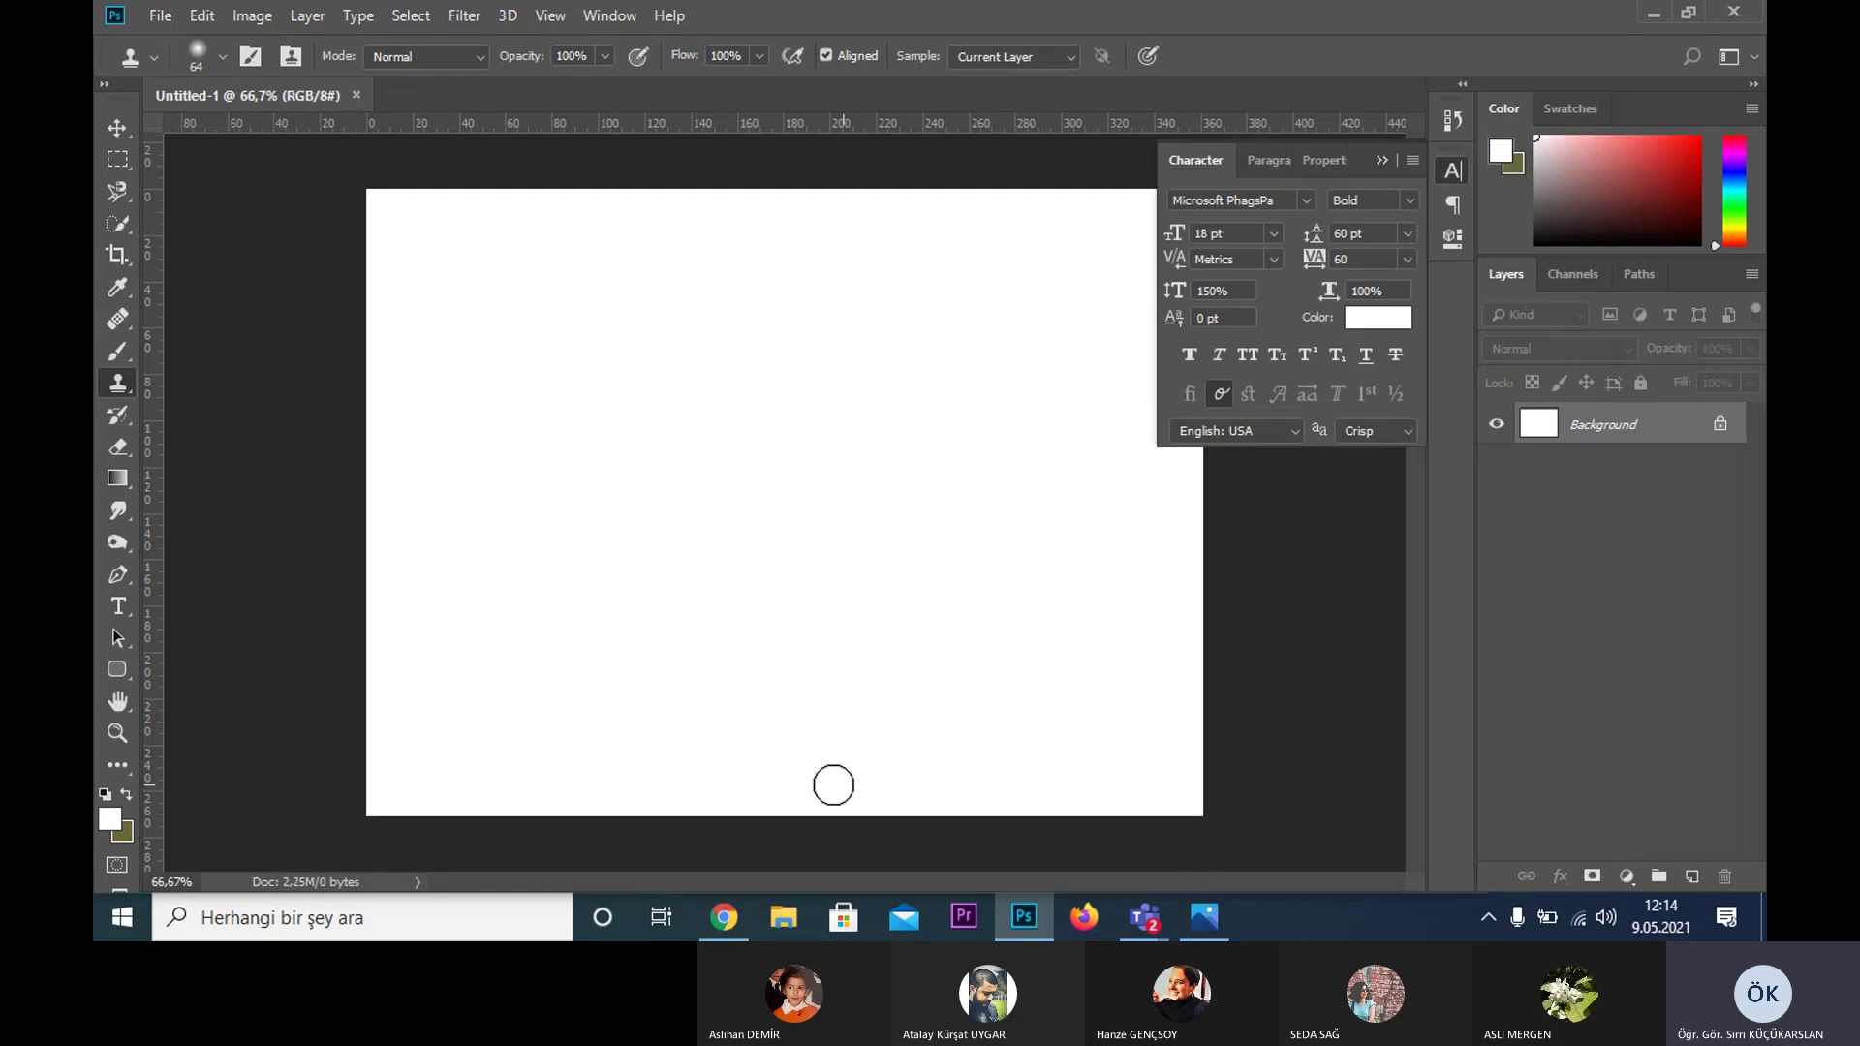
- Add a horizontal guide up top and a vertical guide near the left, then collapse the Character panel
{"action": "left_click_drag", "start_coordinate": [562, 124], "coordinate": [545, 362]}
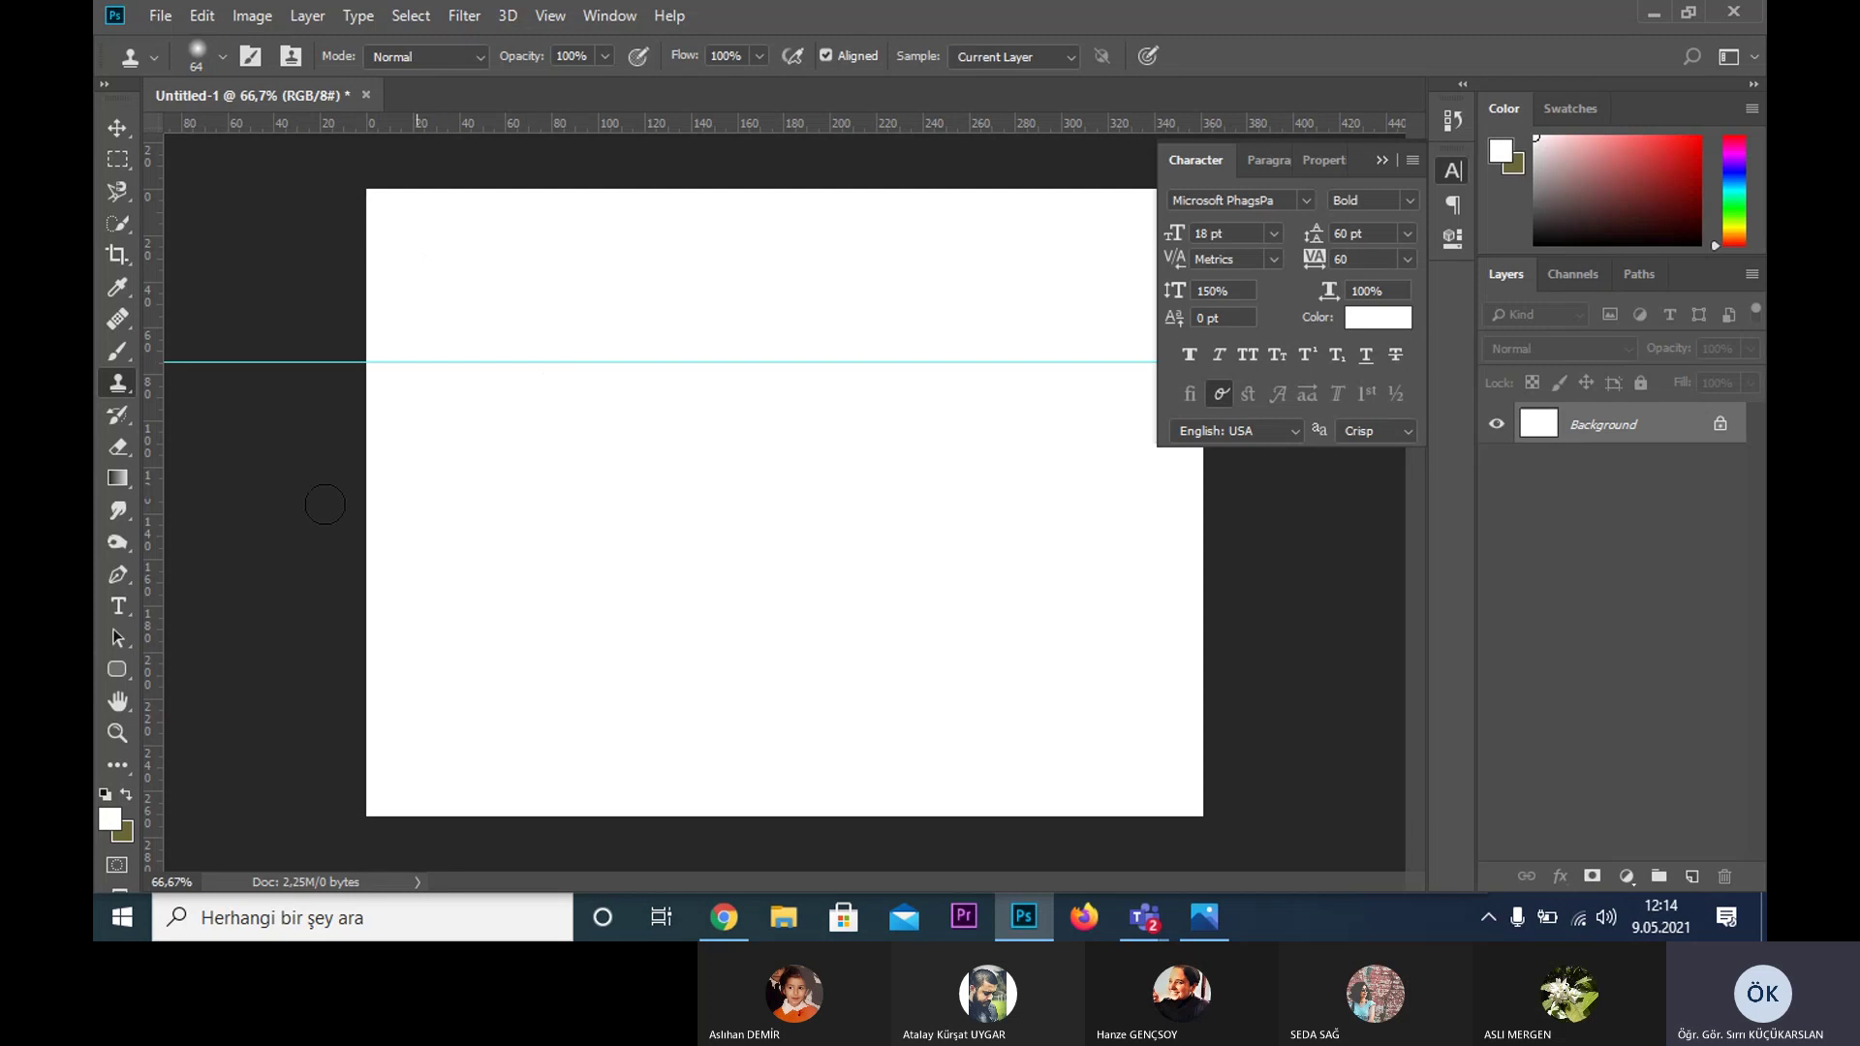
{"action": "left_click_drag", "start_coordinate": [155, 547], "coordinate": [570, 568]}
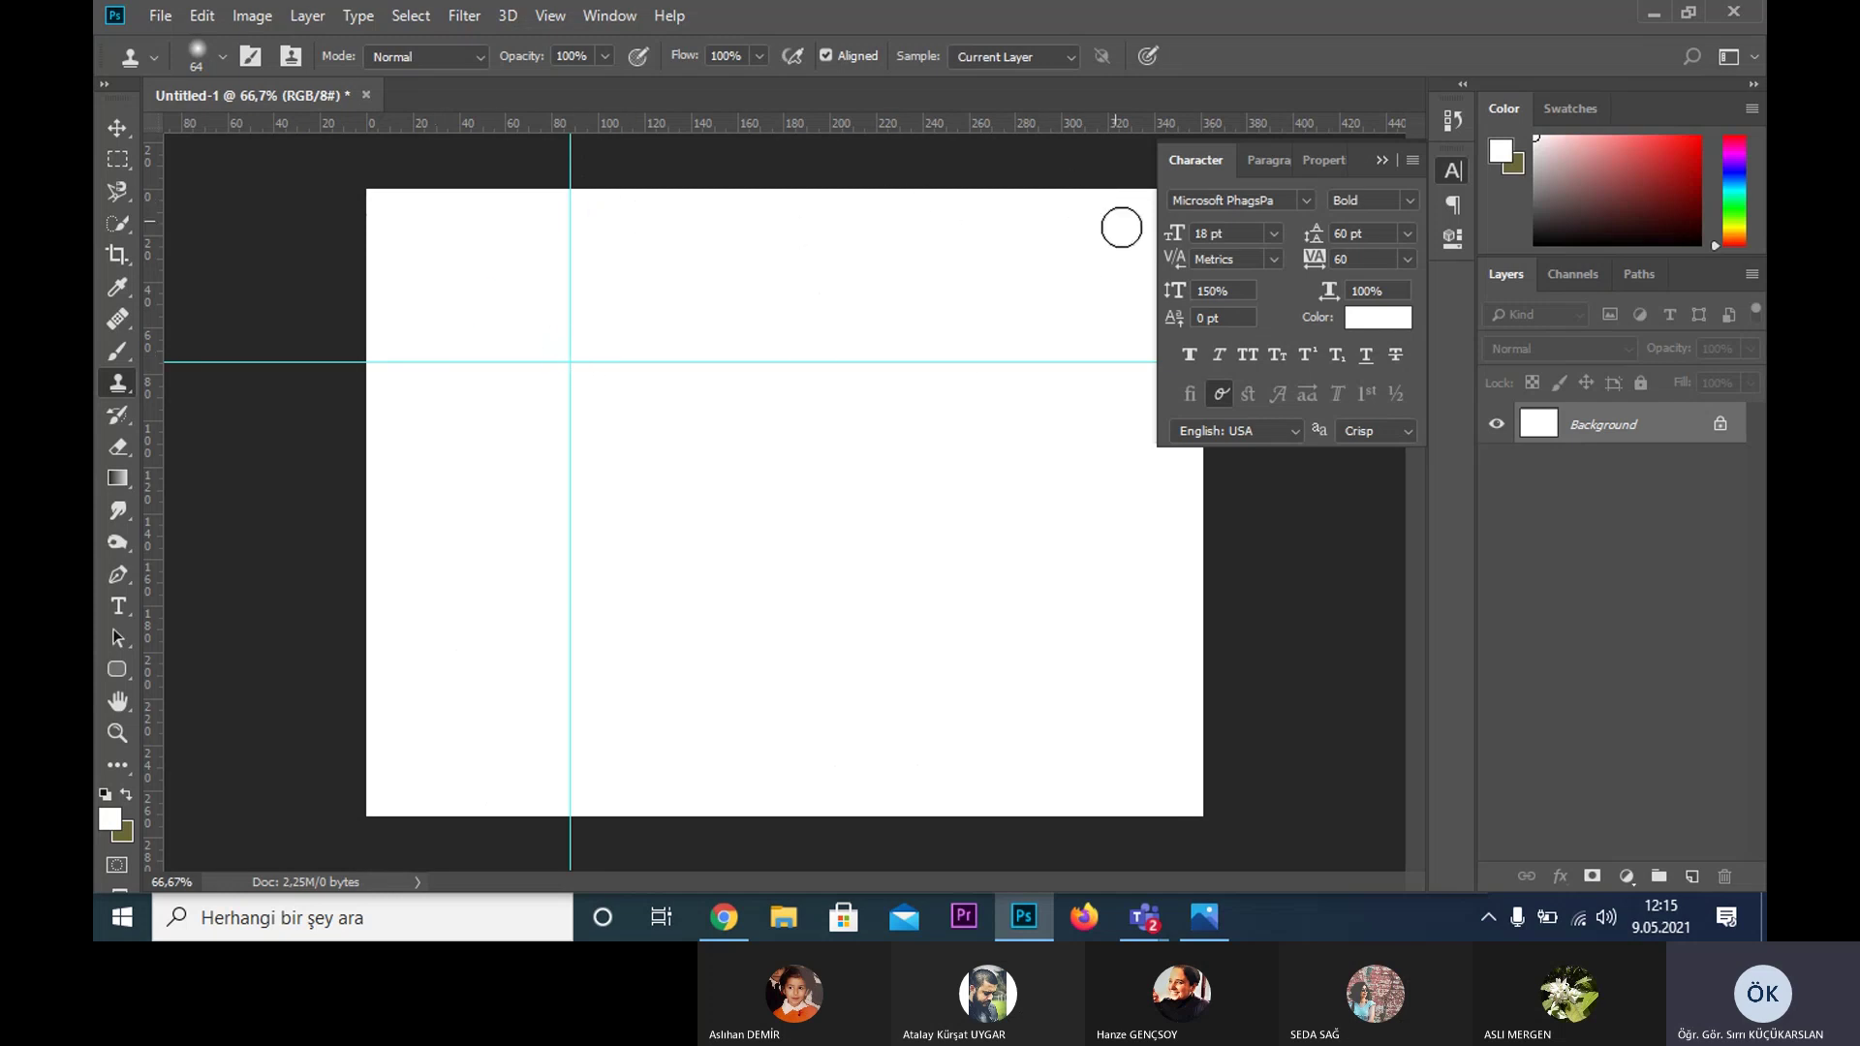
{"action": "left_click", "coordinate": [1374, 157]}
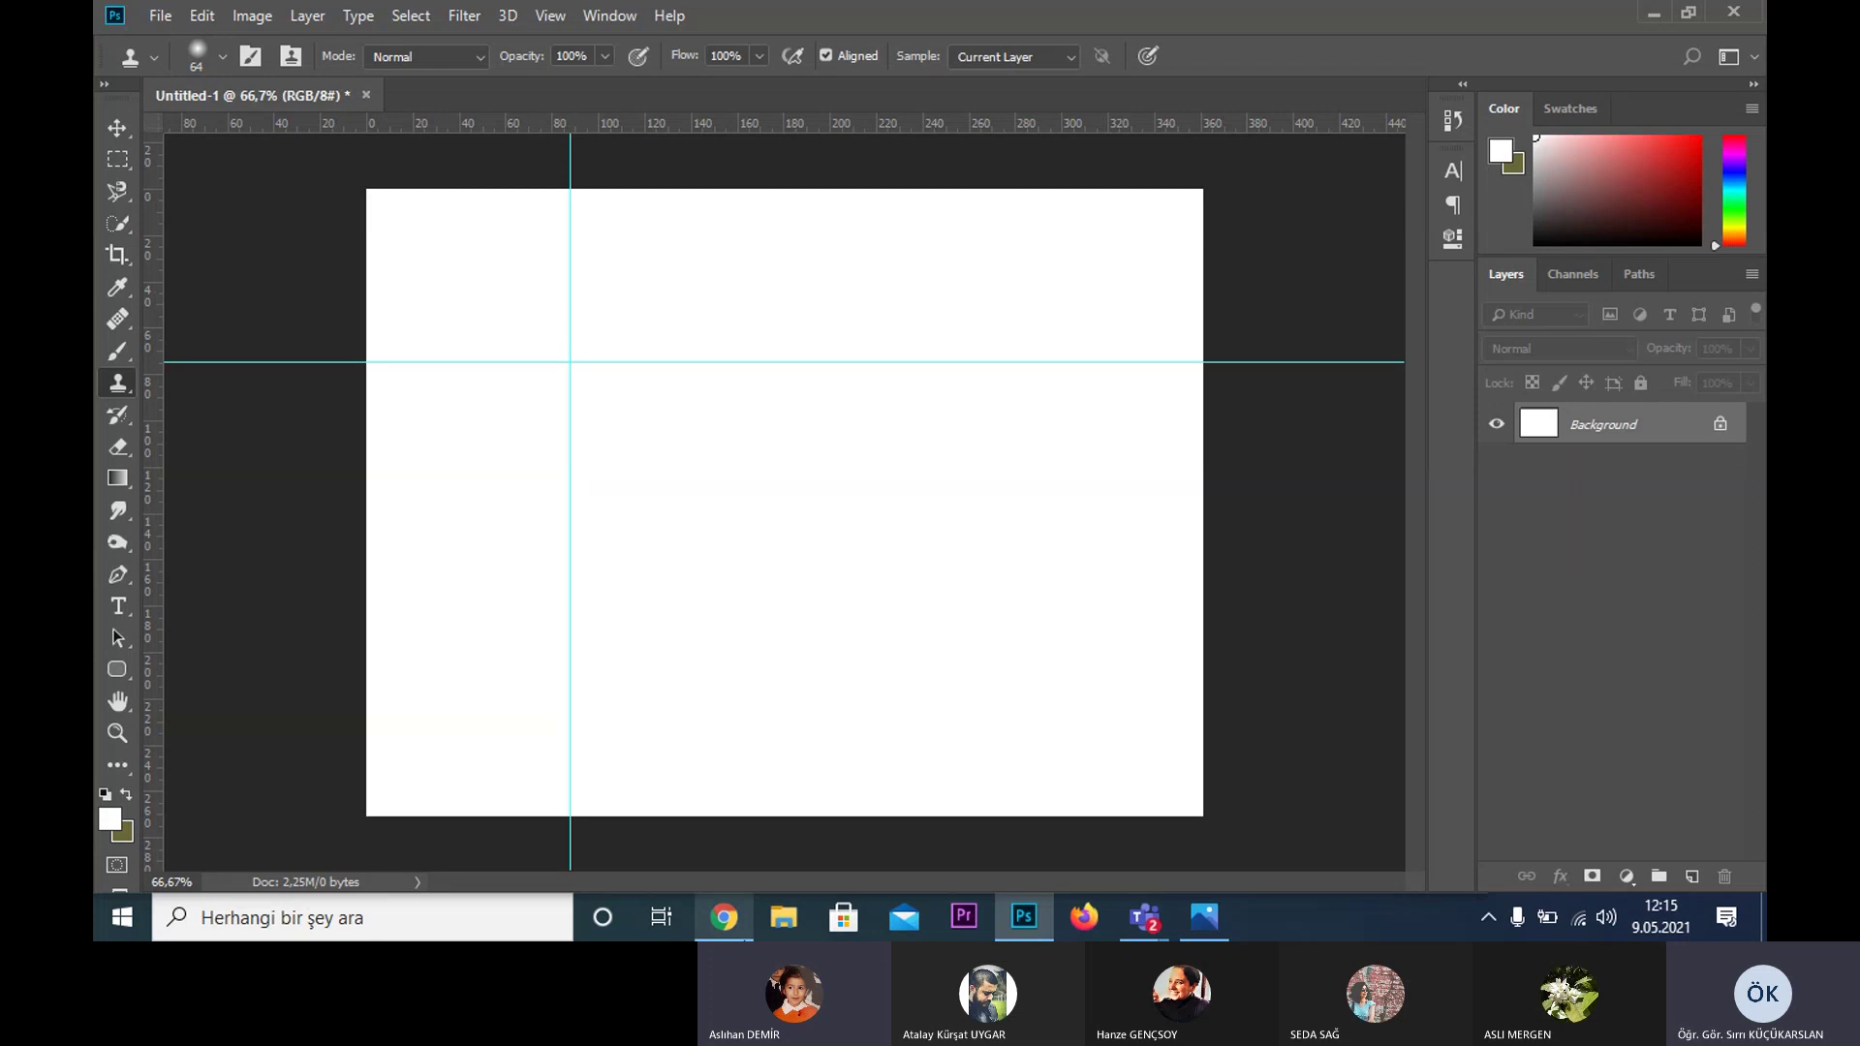
{"action": "left_click", "coordinate": [724, 915]}
- In a new tab, search Google Images for 'building', correcting the 'bulding' typo
{"action": "key", "text": "ctrl+t"}
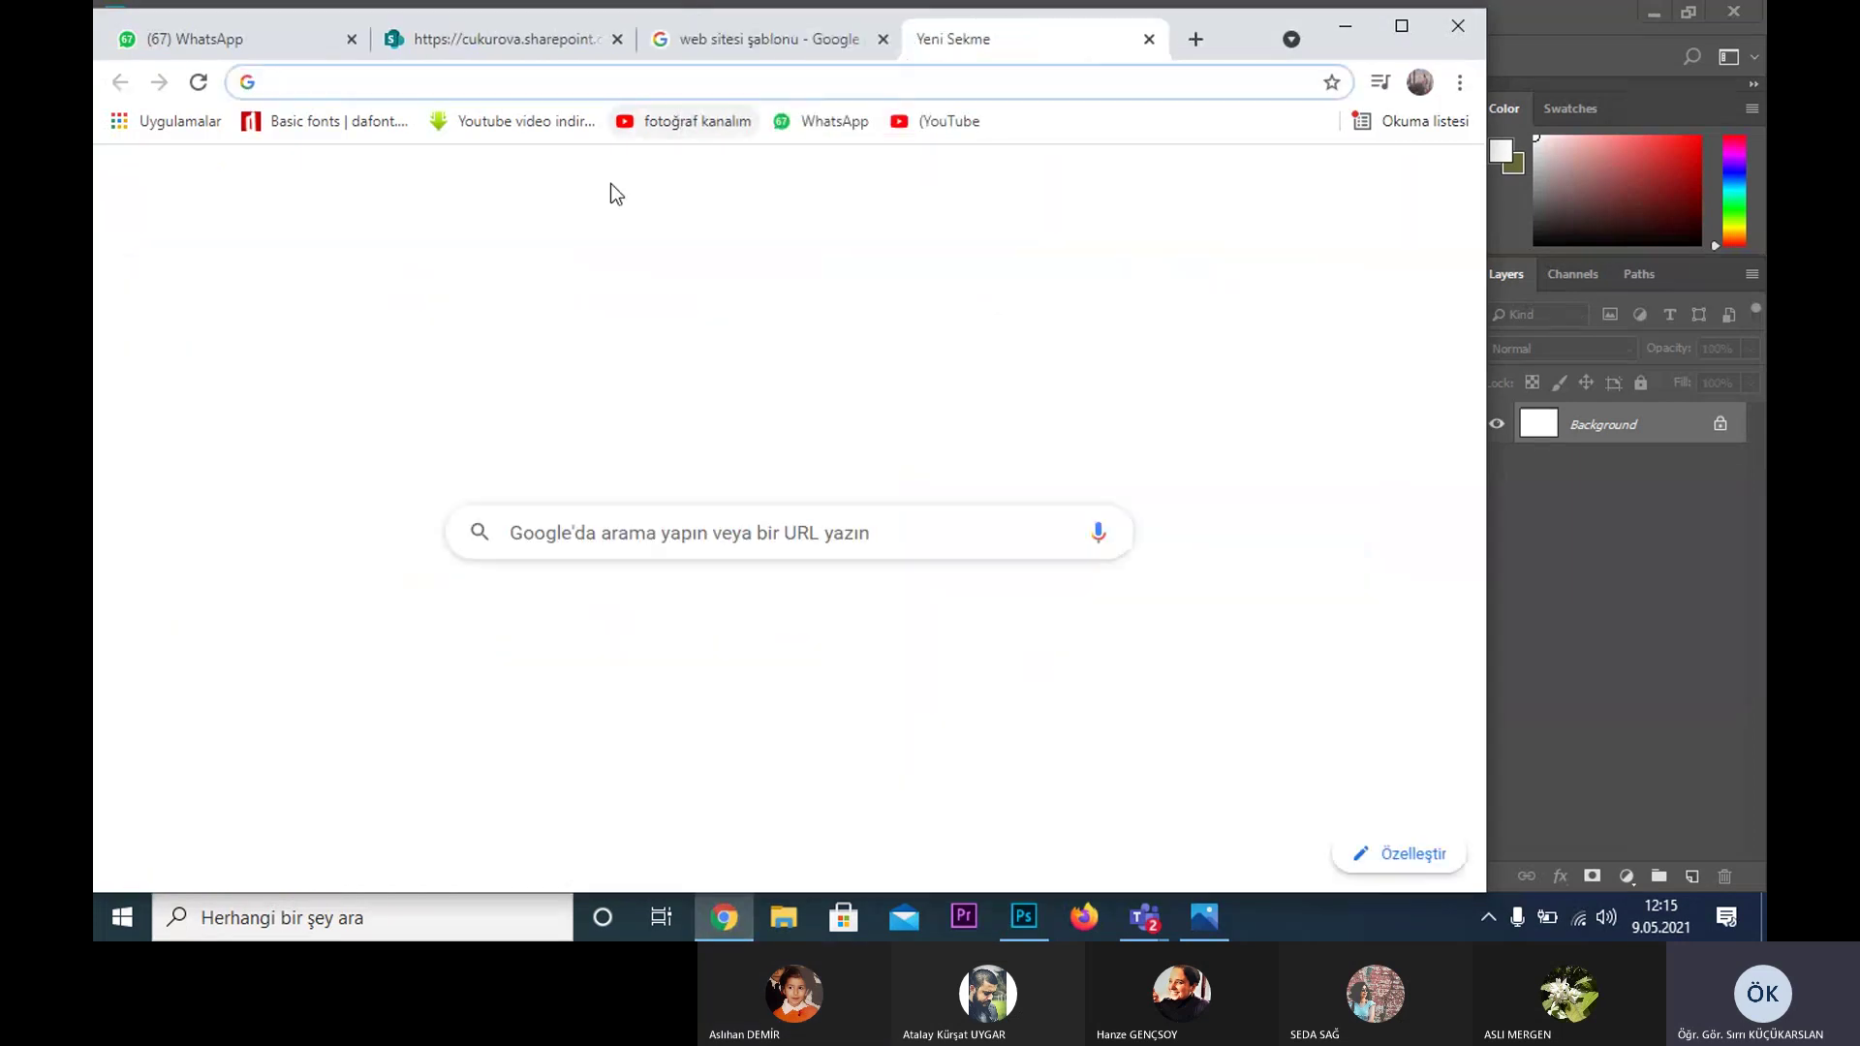
{"action": "left_click", "coordinate": [681, 532]}
{"action": "type", "text": "bul"}
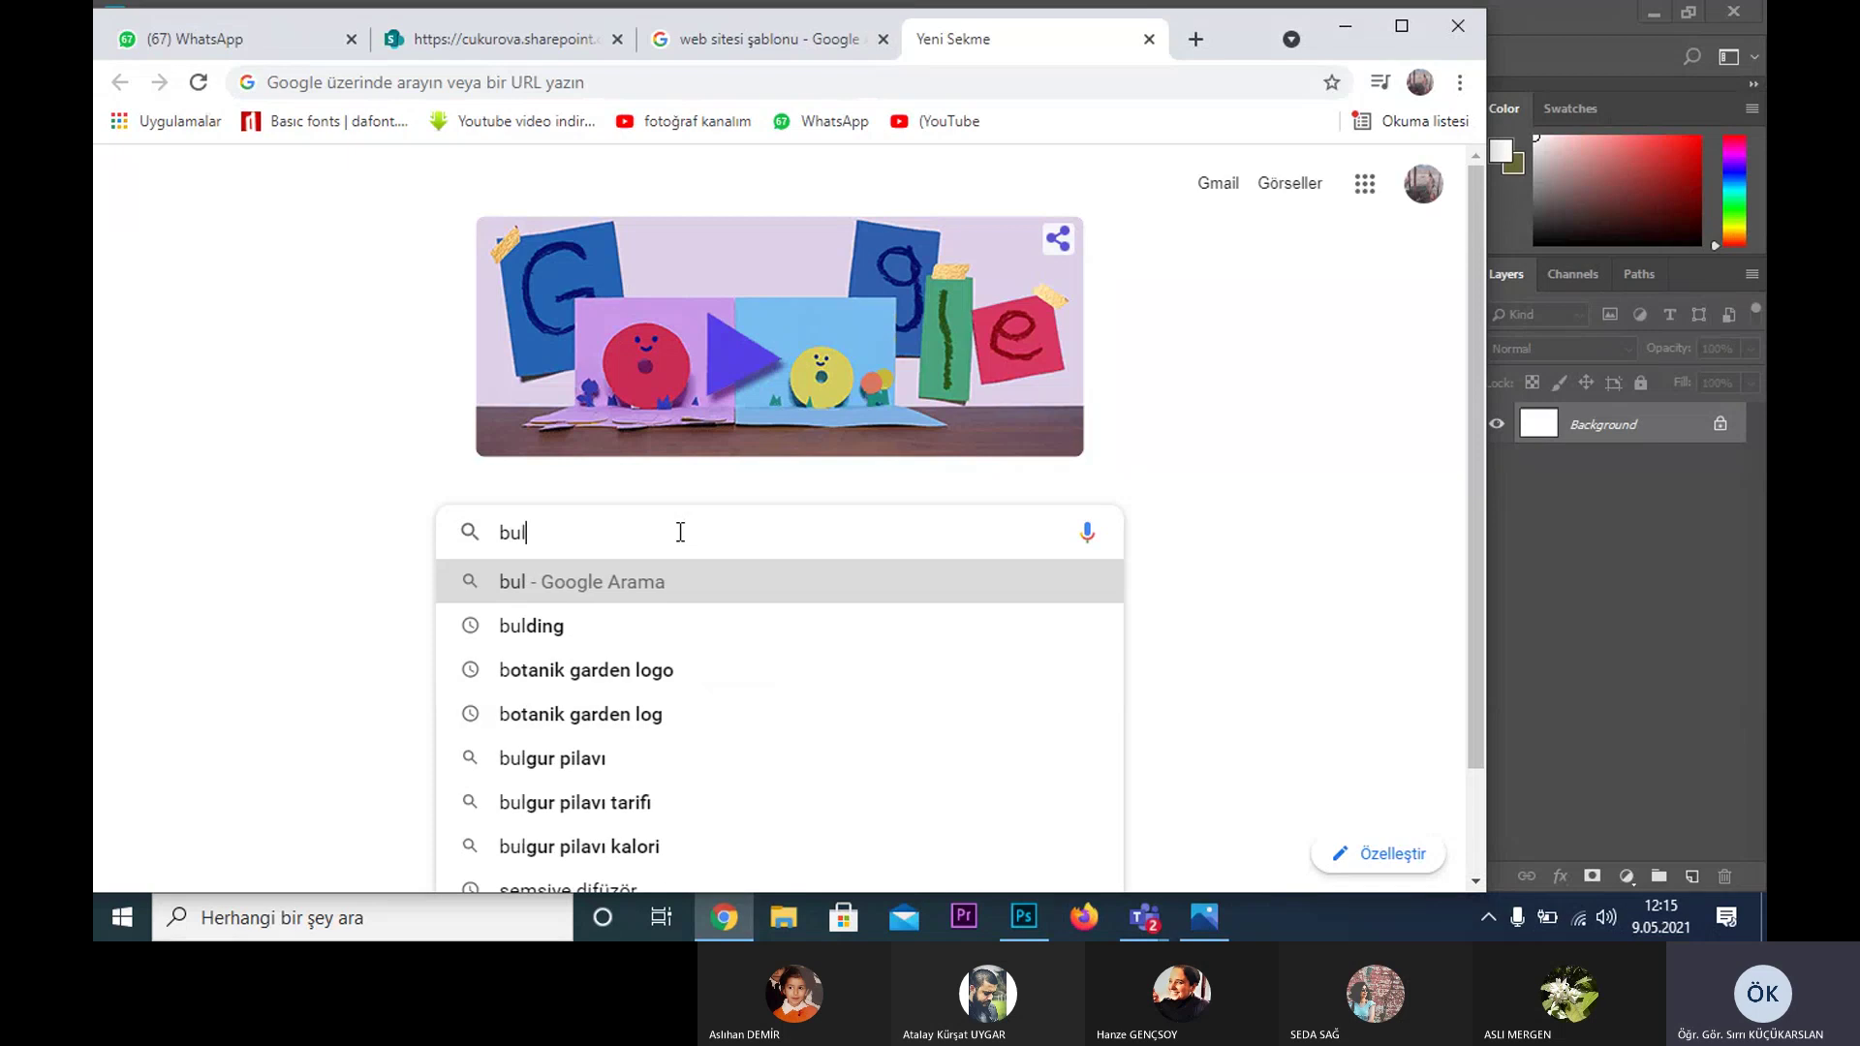
{"action": "type", "text": "ding"}
{"action": "key", "text": "Return"}
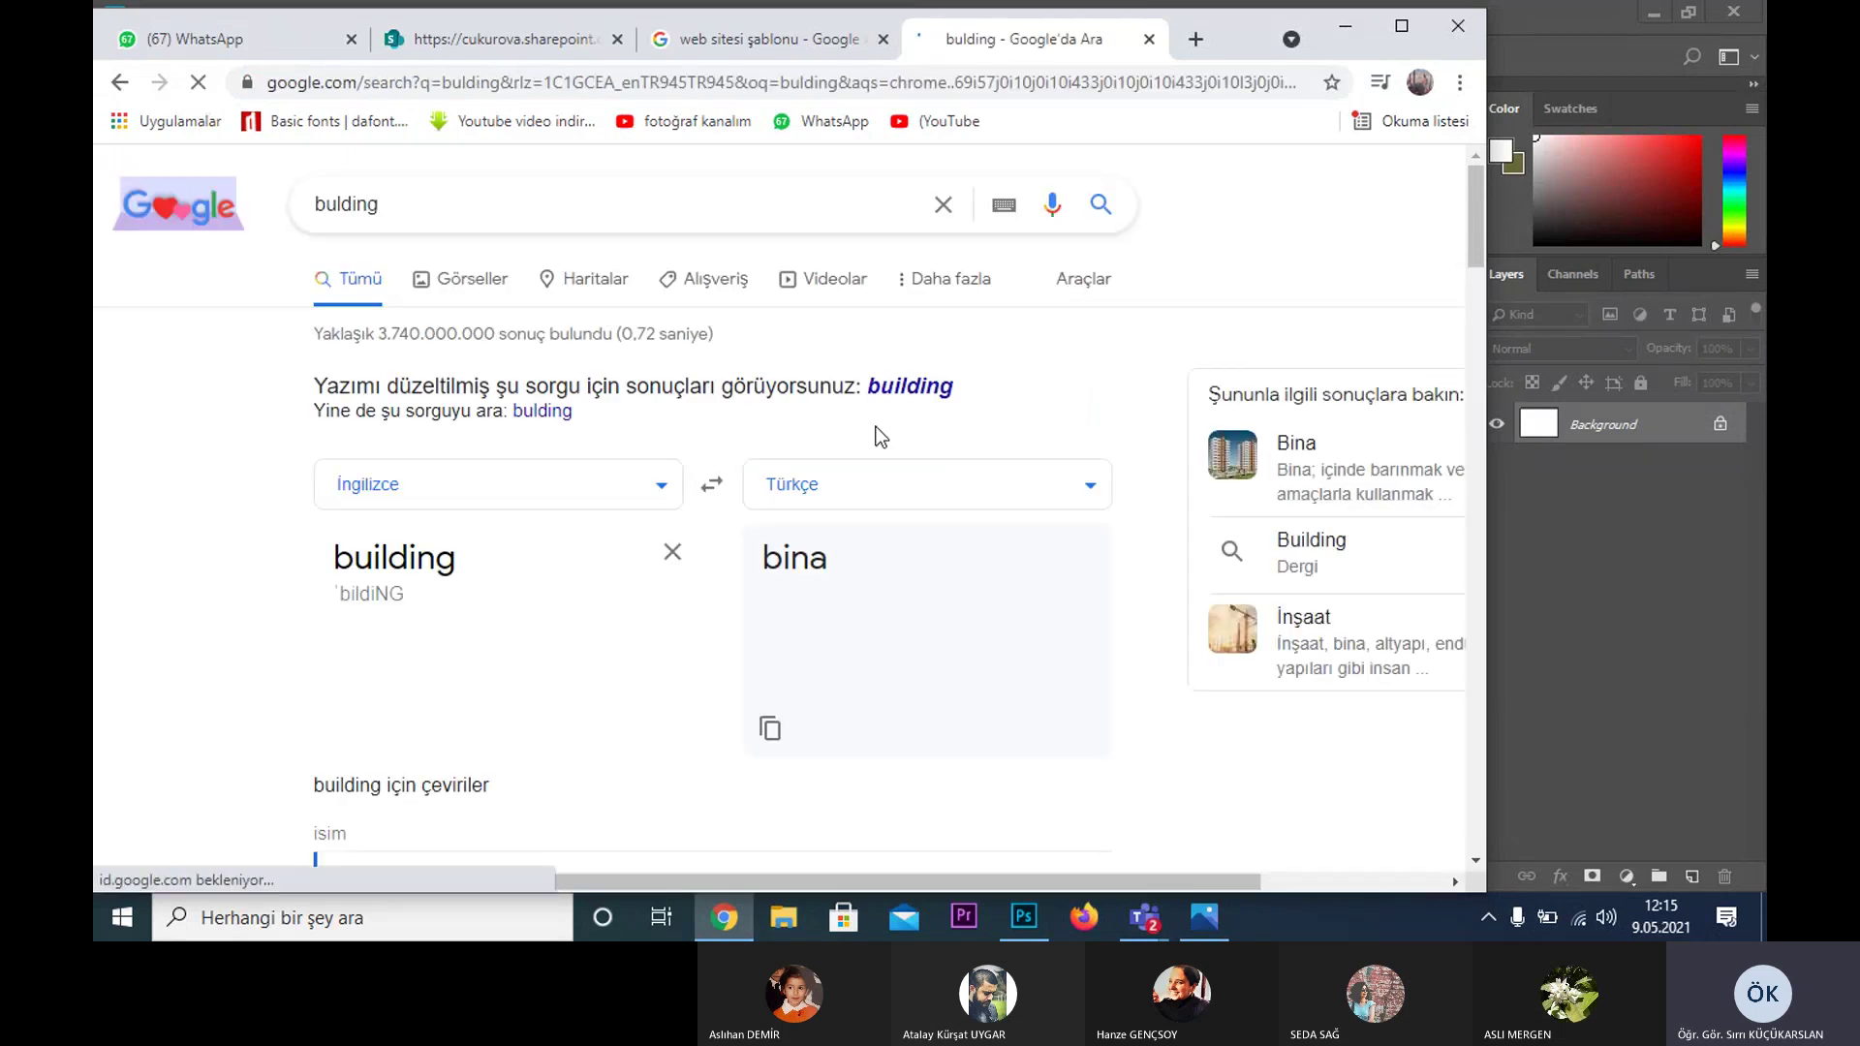
{"action": "left_click", "coordinate": [911, 388]}
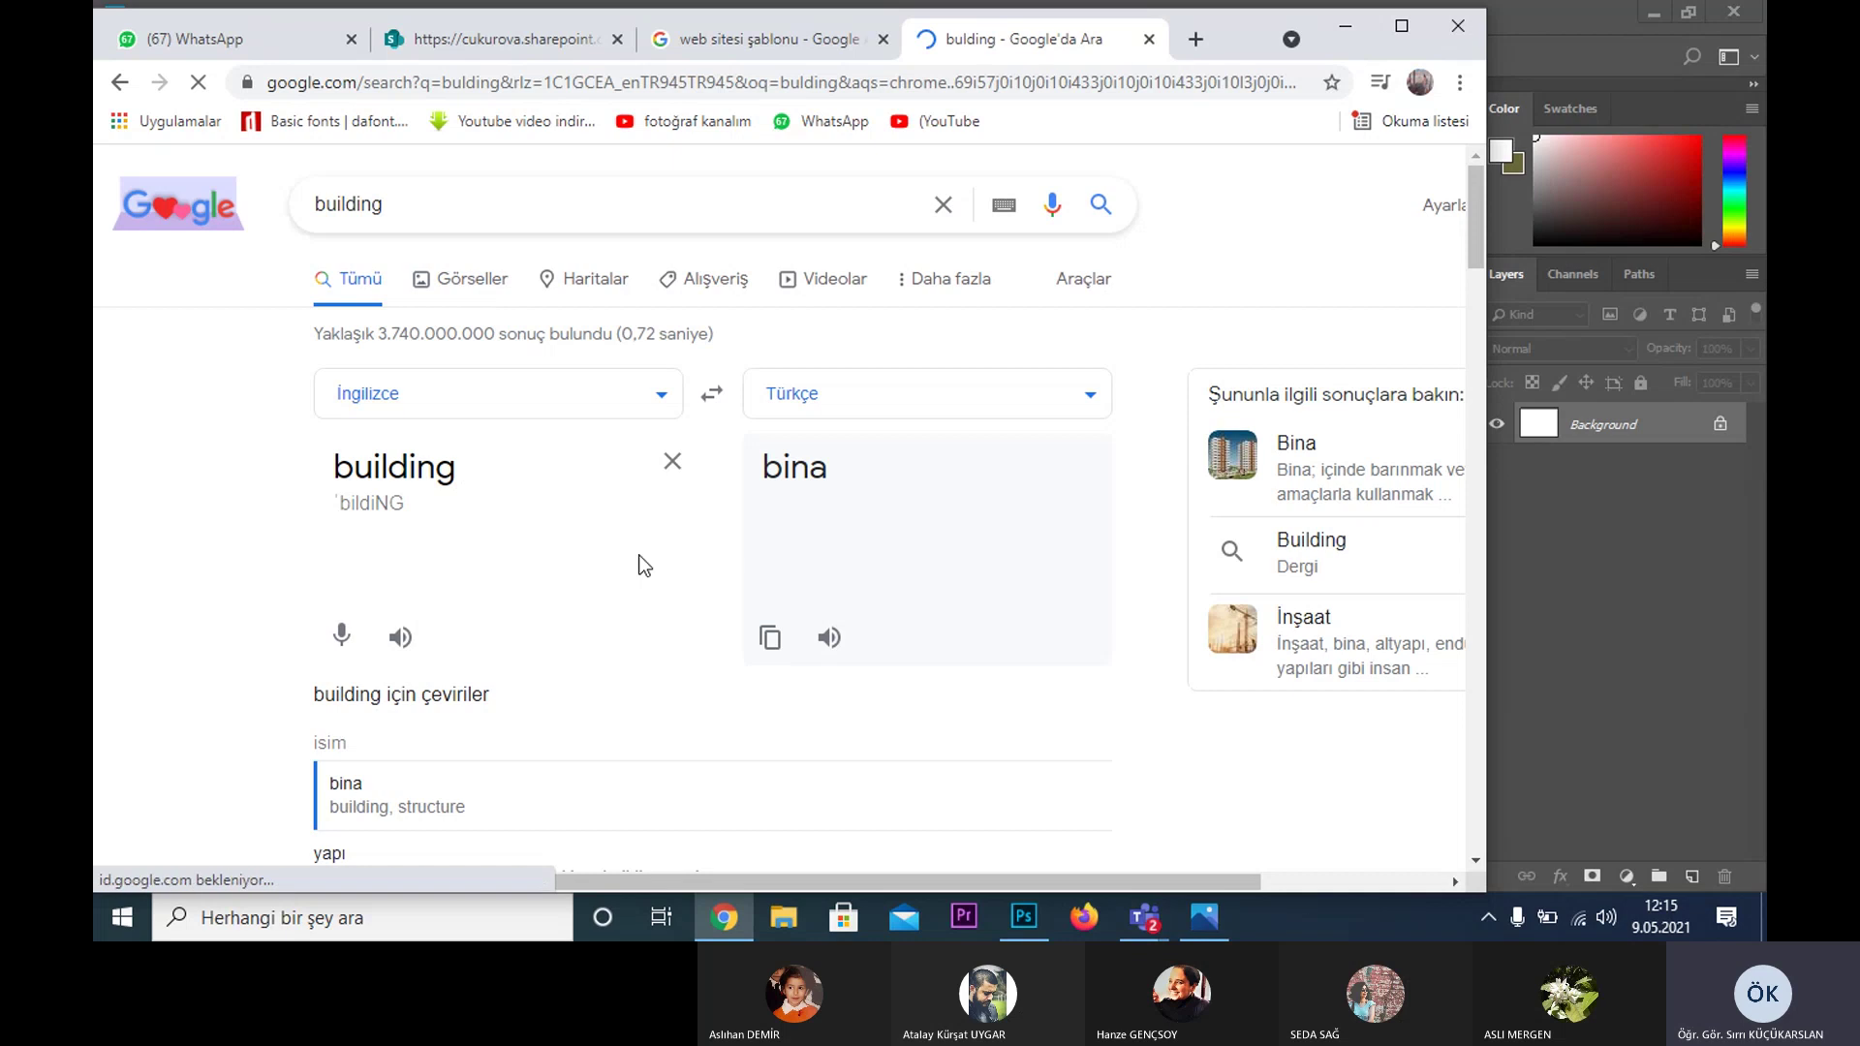
{"action": "left_click", "coordinate": [461, 278]}
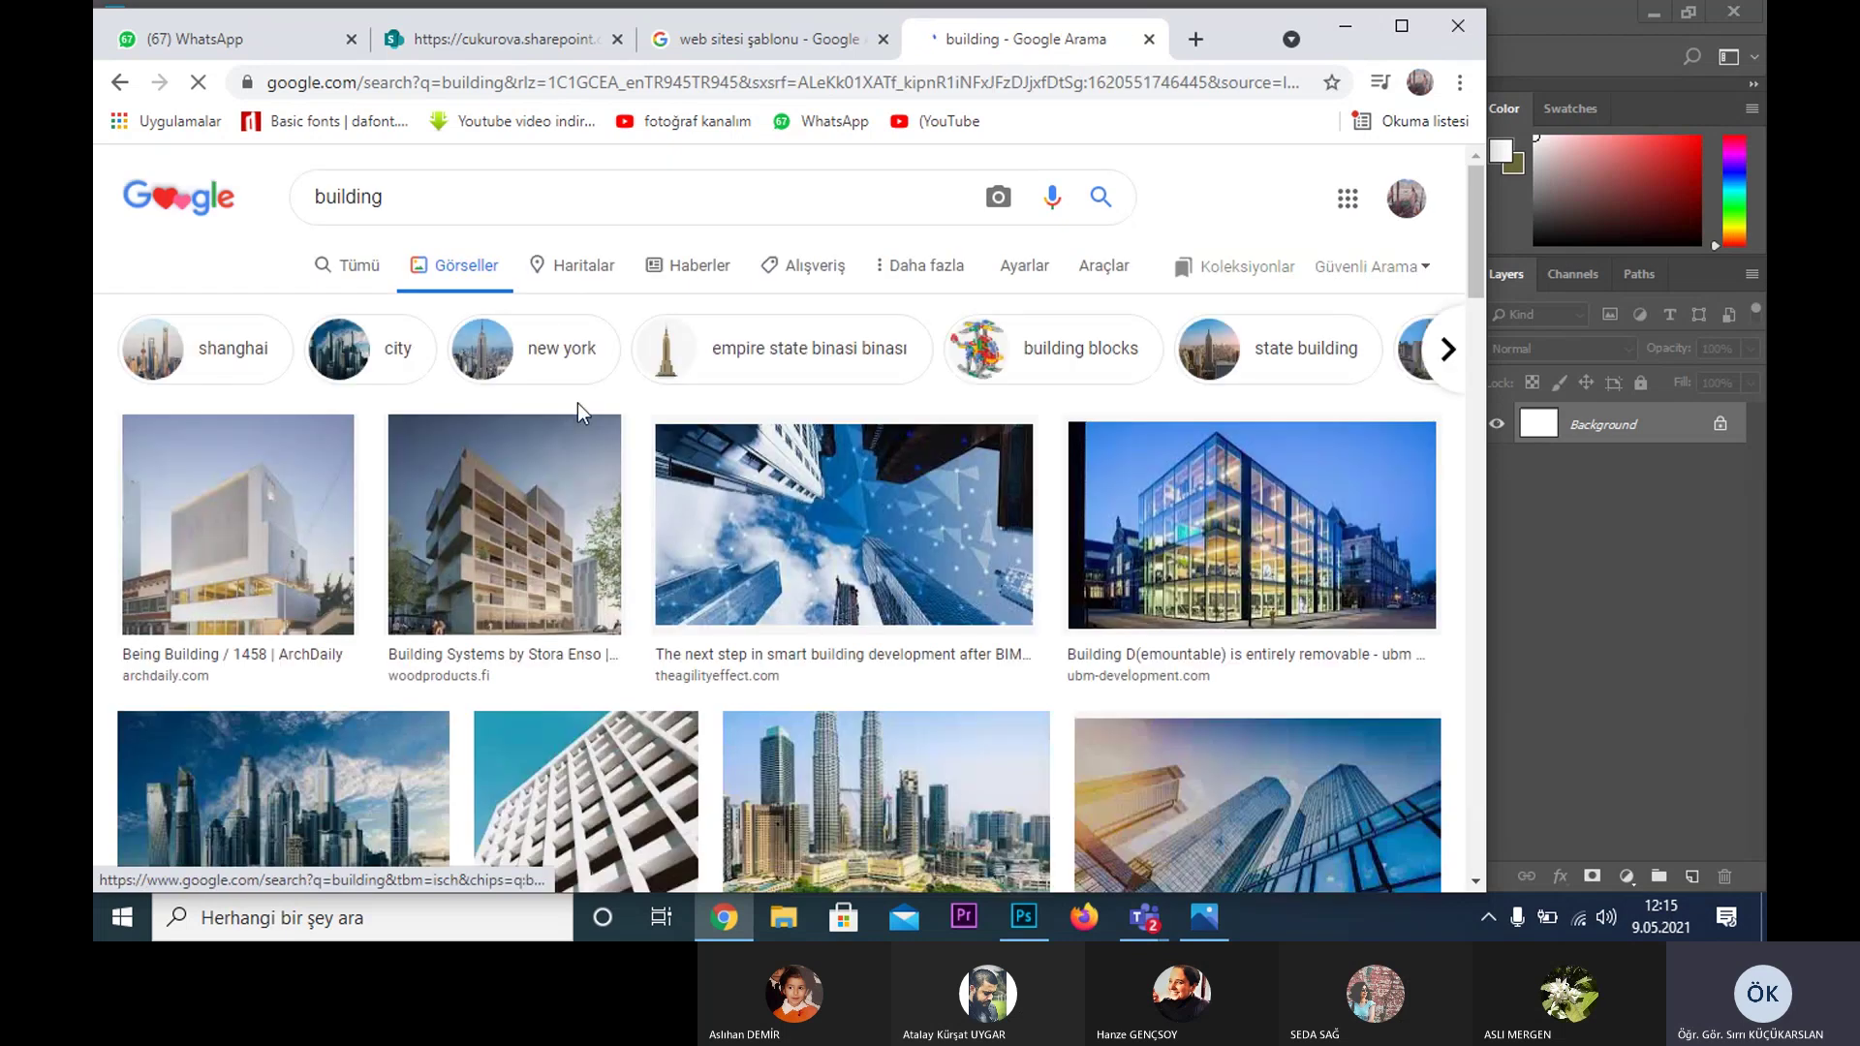
- Scroll through the building image results to browse candidates
{"action": "scroll", "coordinate": [601, 427], "scroll_direction": "down", "scroll_amount": 1}
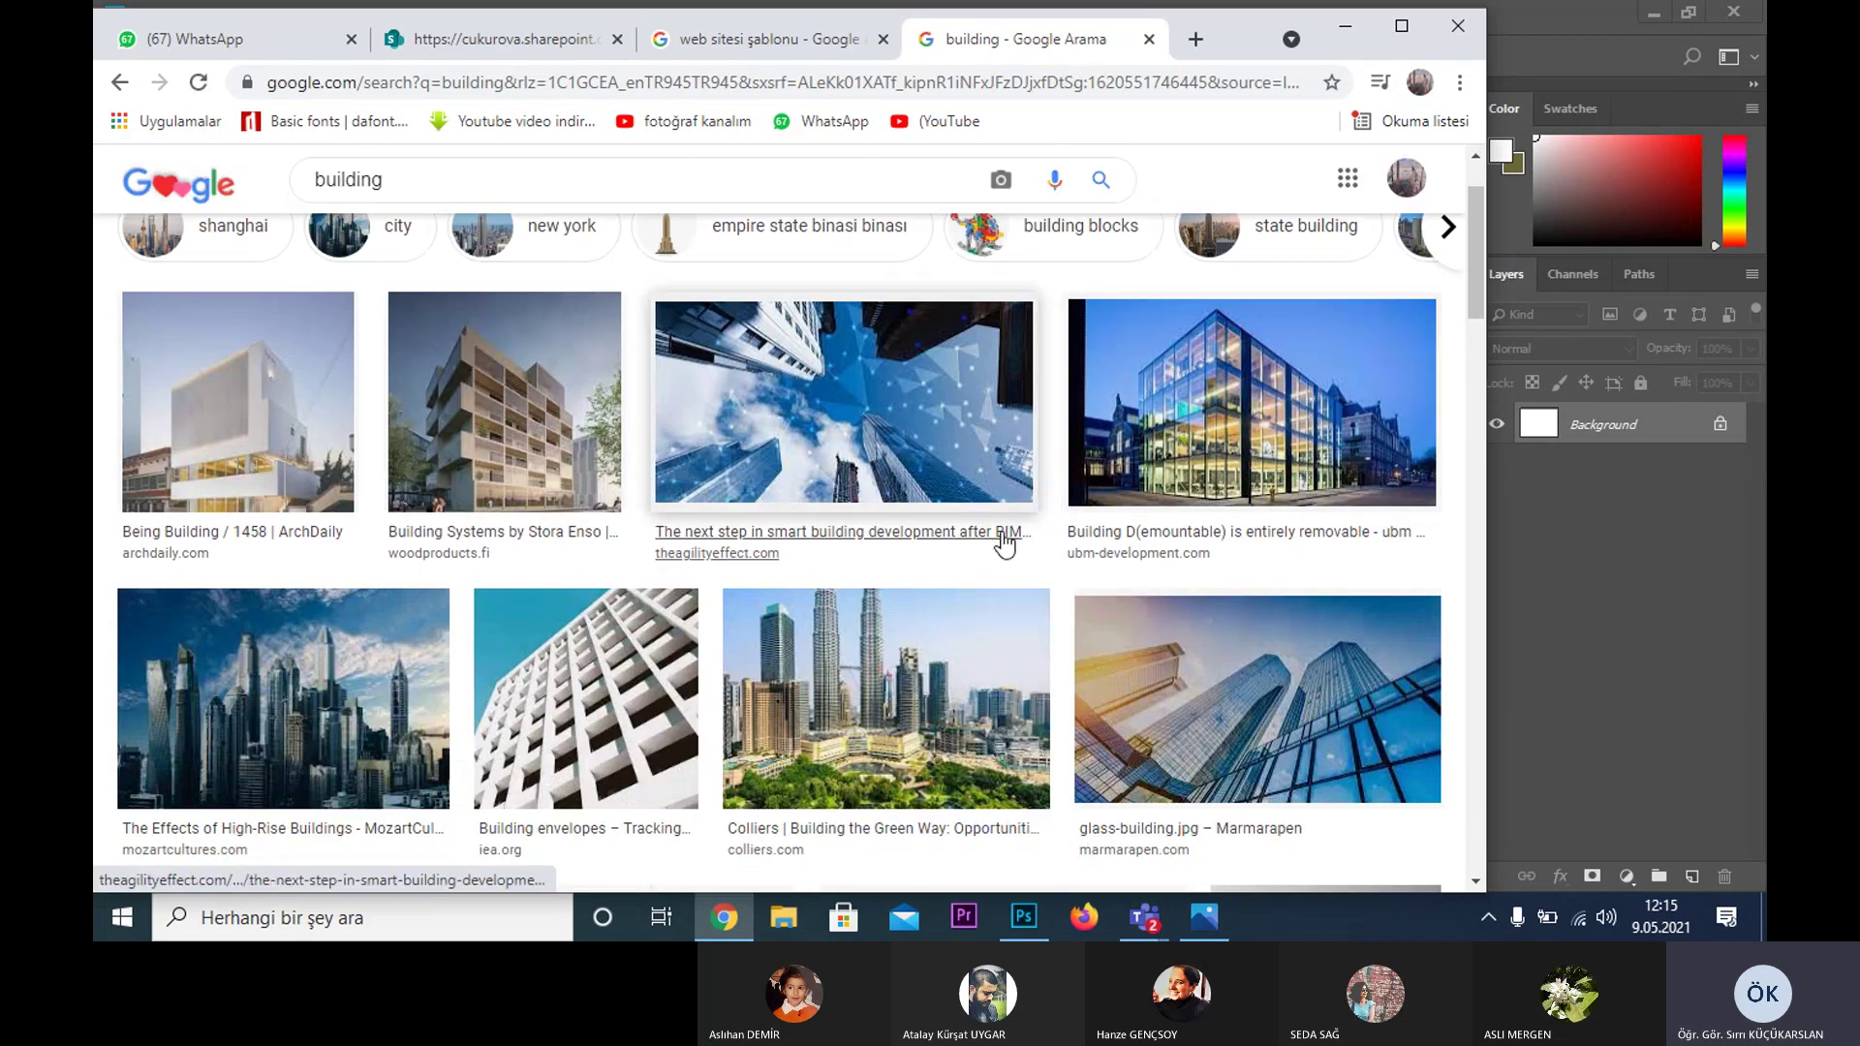
{"action": "scroll", "coordinate": [863, 562], "scroll_direction": "down", "scroll_amount": 1}
{"action": "scroll", "coordinate": [814, 577], "scroll_direction": "down", "scroll_amount": 2}
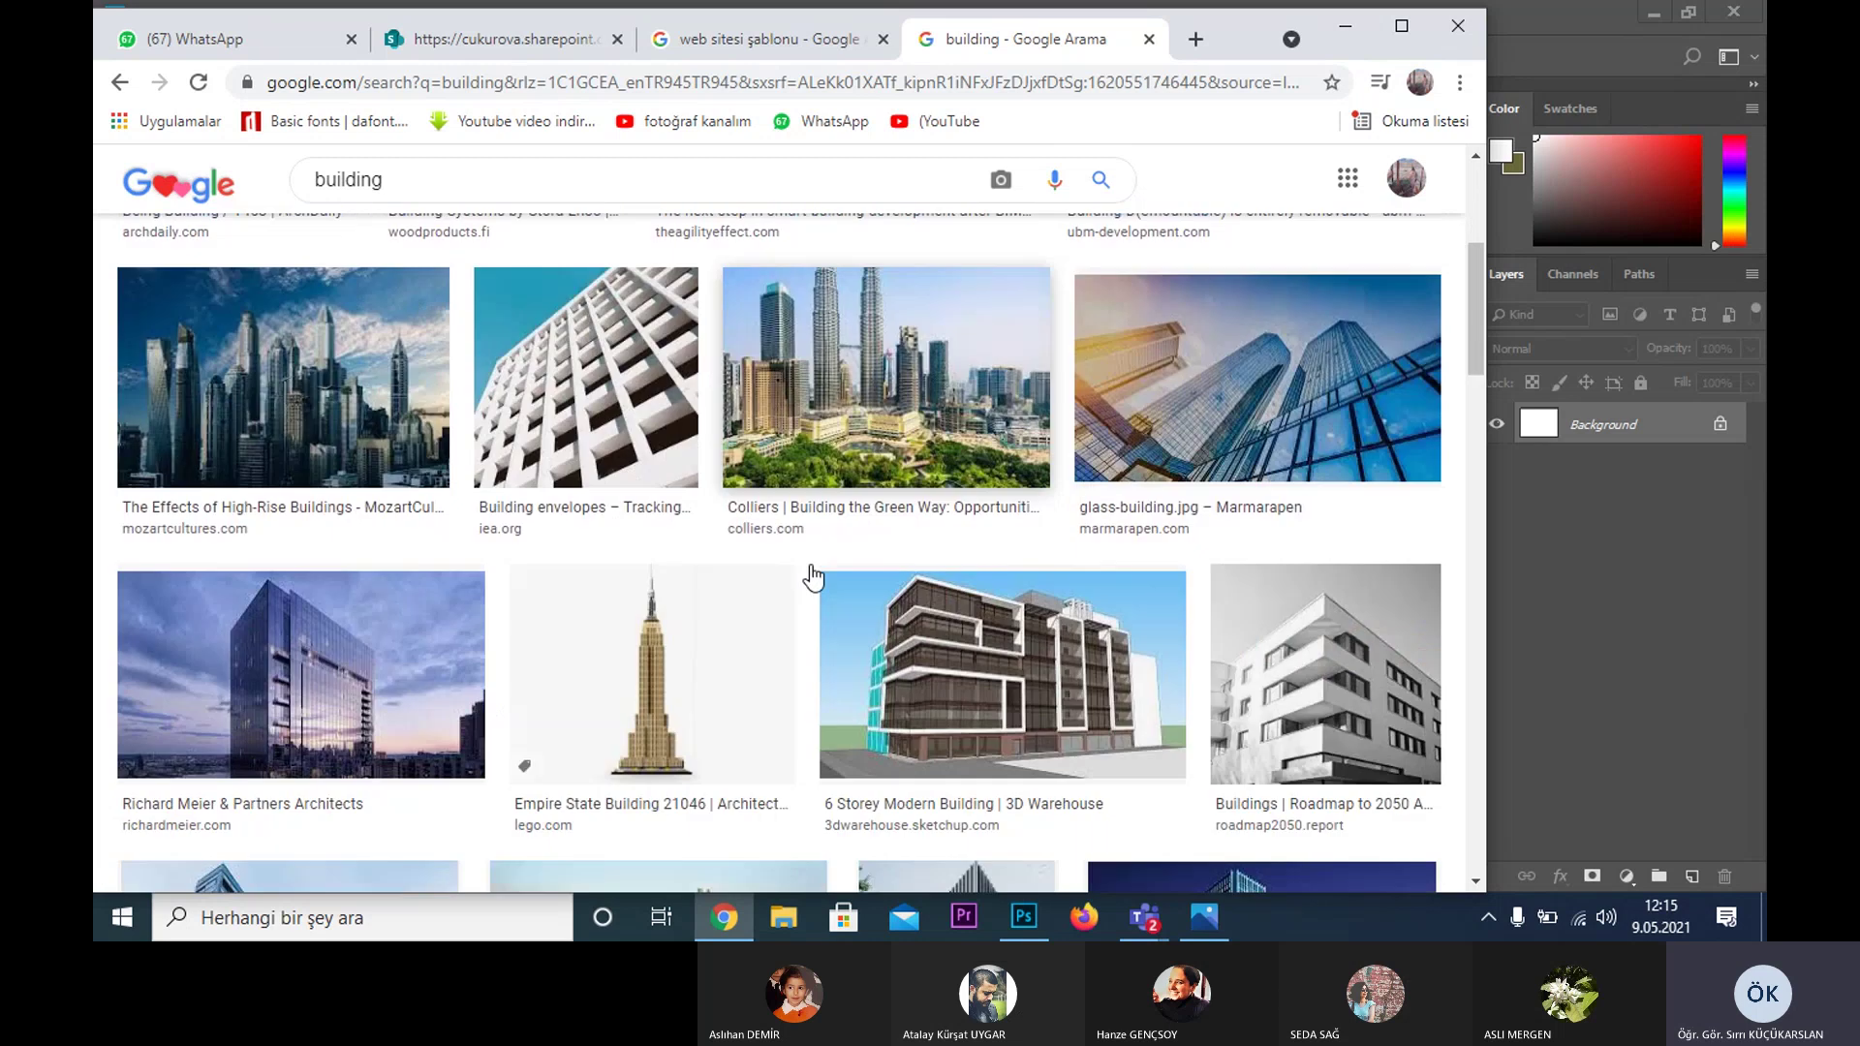
{"action": "scroll", "coordinate": [1167, 552], "scroll_direction": "down", "scroll_amount": 1}
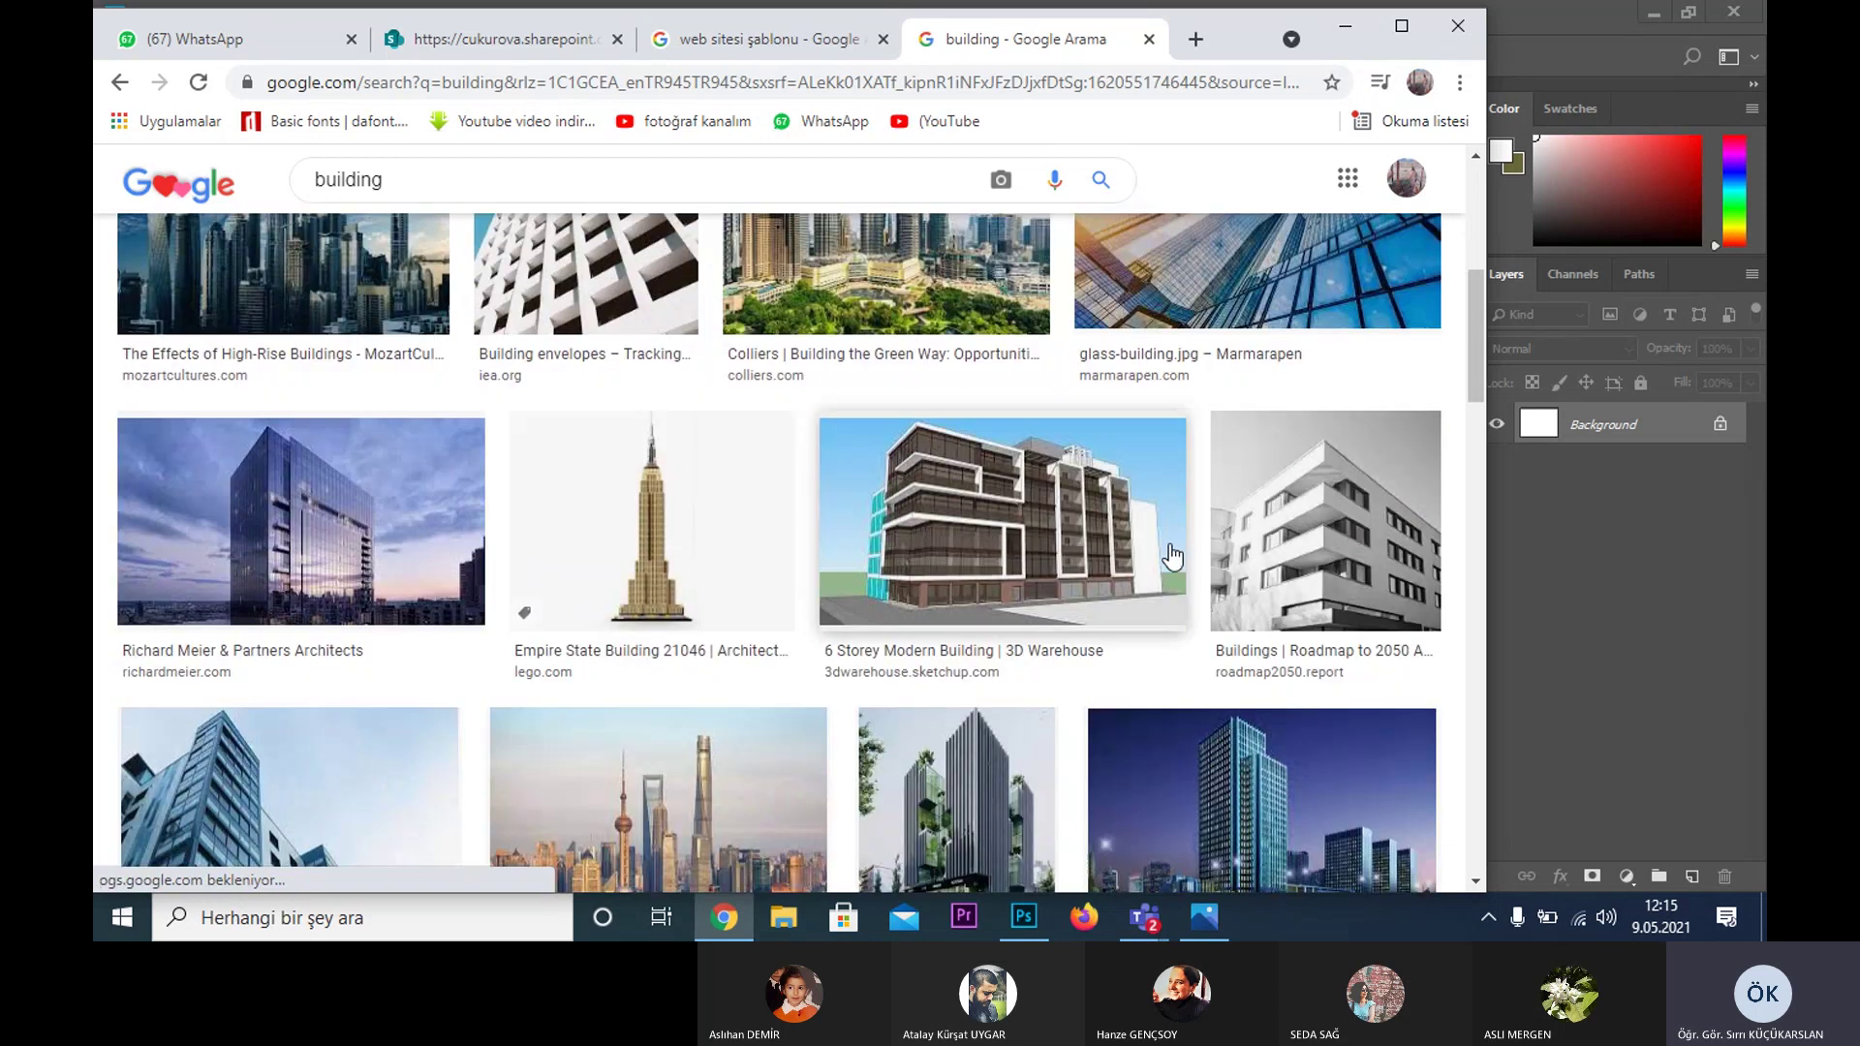
{"action": "scroll", "coordinate": [1263, 508], "scroll_direction": "down", "scroll_amount": 5}
{"action": "scroll", "coordinate": [1264, 508], "scroll_direction": "down", "scroll_amount": 1}
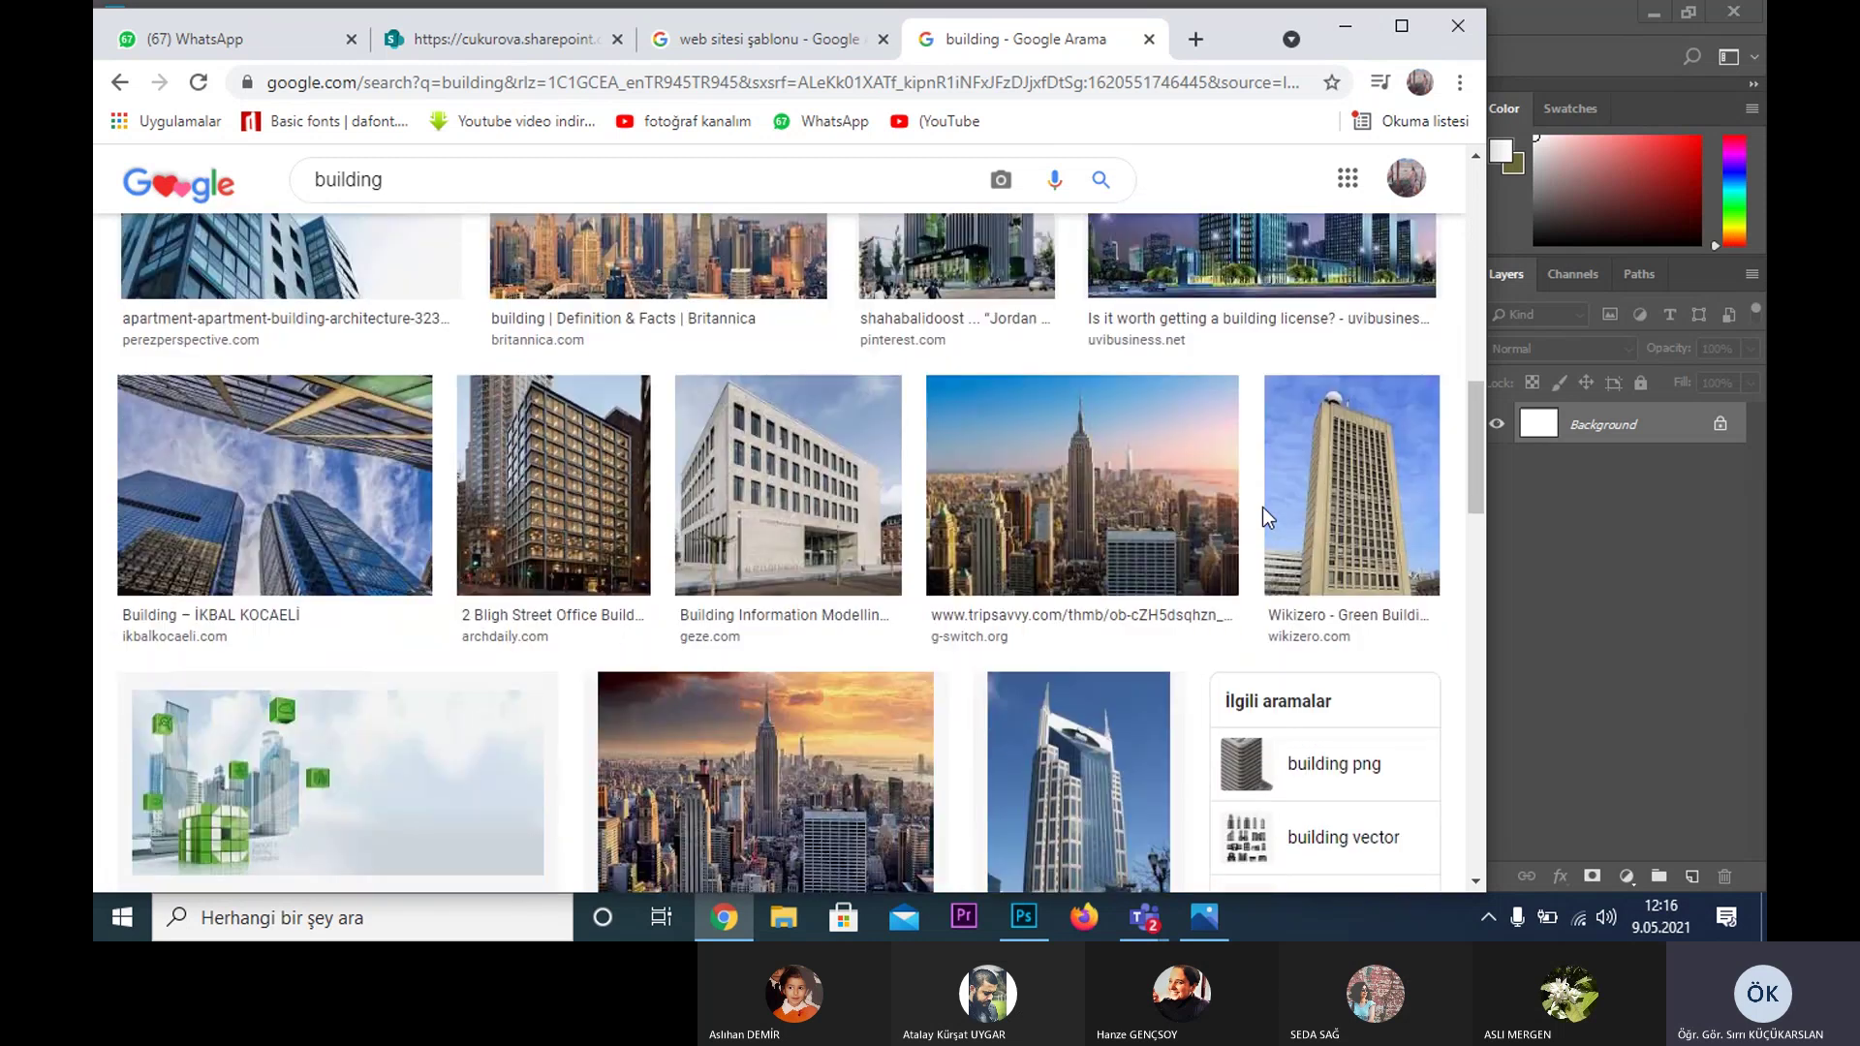
{"action": "scroll", "coordinate": [1263, 508], "scroll_direction": "down", "scroll_amount": 1}
{"action": "scroll", "coordinate": [1259, 518], "scroll_direction": "down", "scroll_amount": 2}
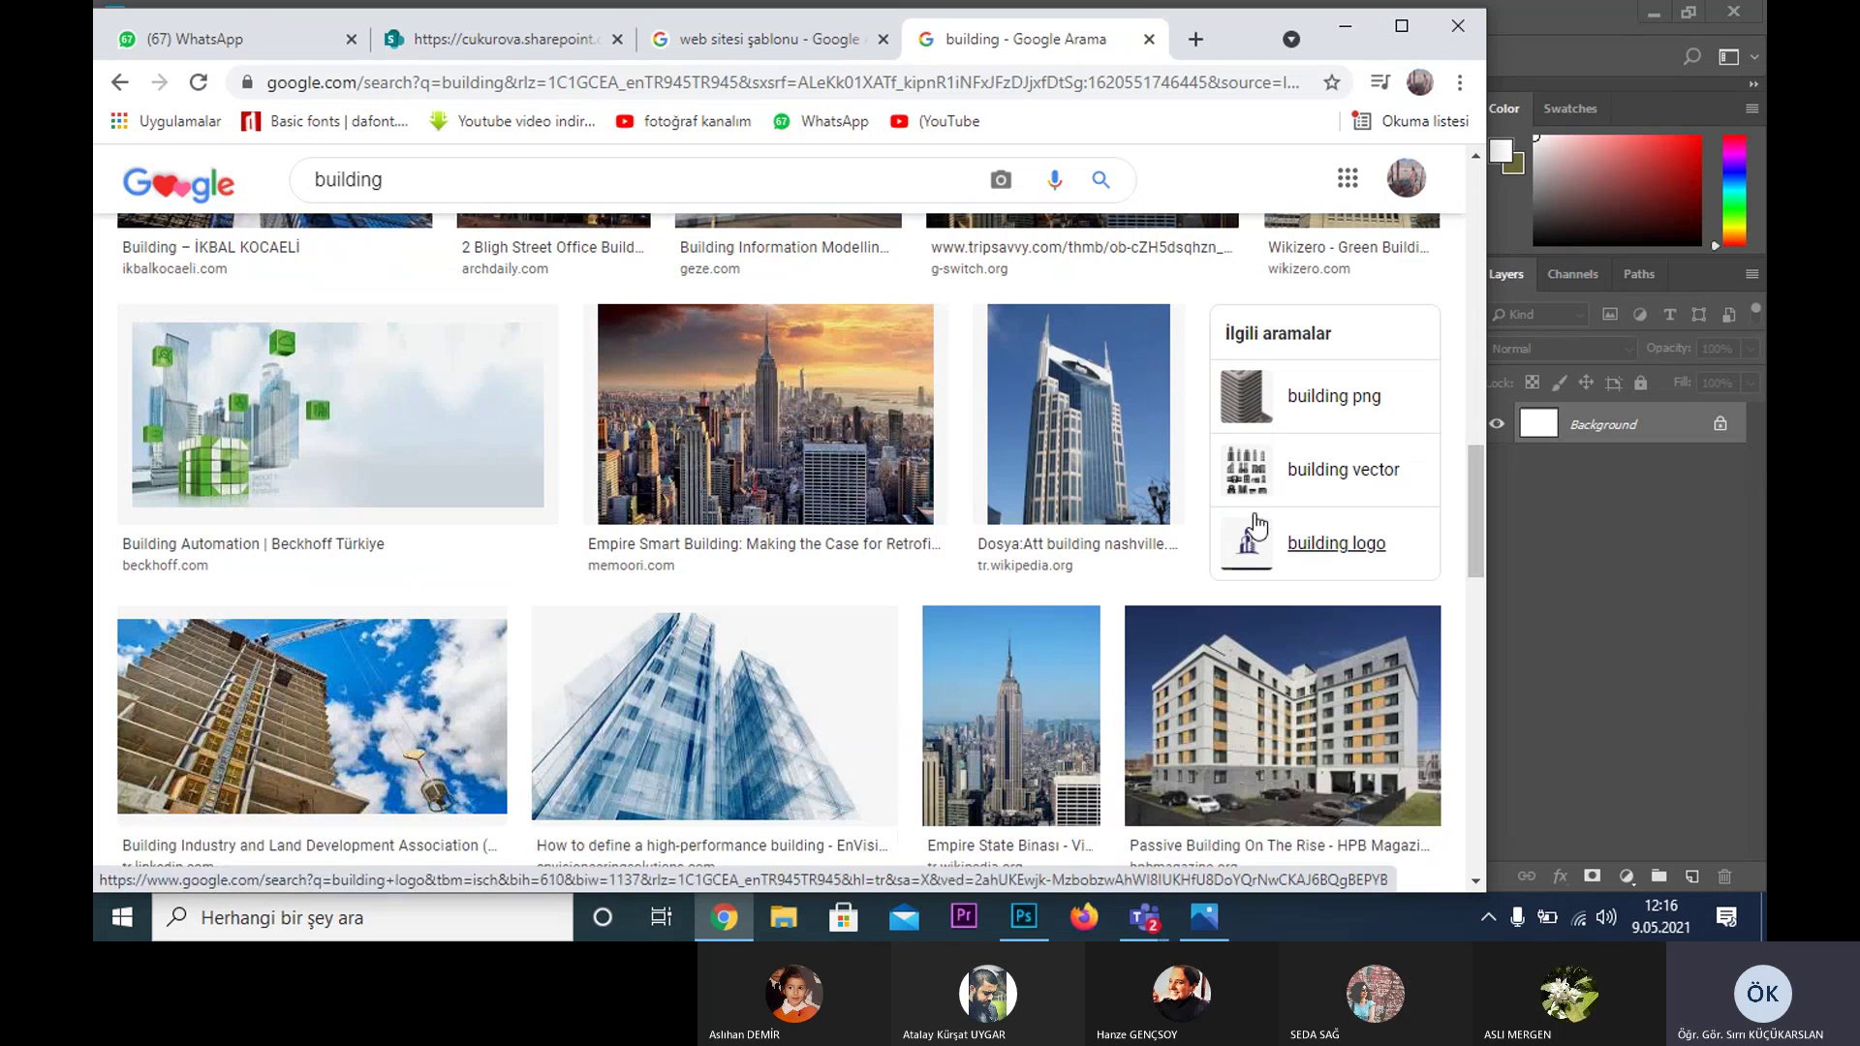
{"action": "scroll", "coordinate": [1258, 526], "scroll_direction": "down", "scroll_amount": 1}
{"action": "scroll", "coordinate": [1256, 524], "scroll_direction": "down", "scroll_amount": 3}
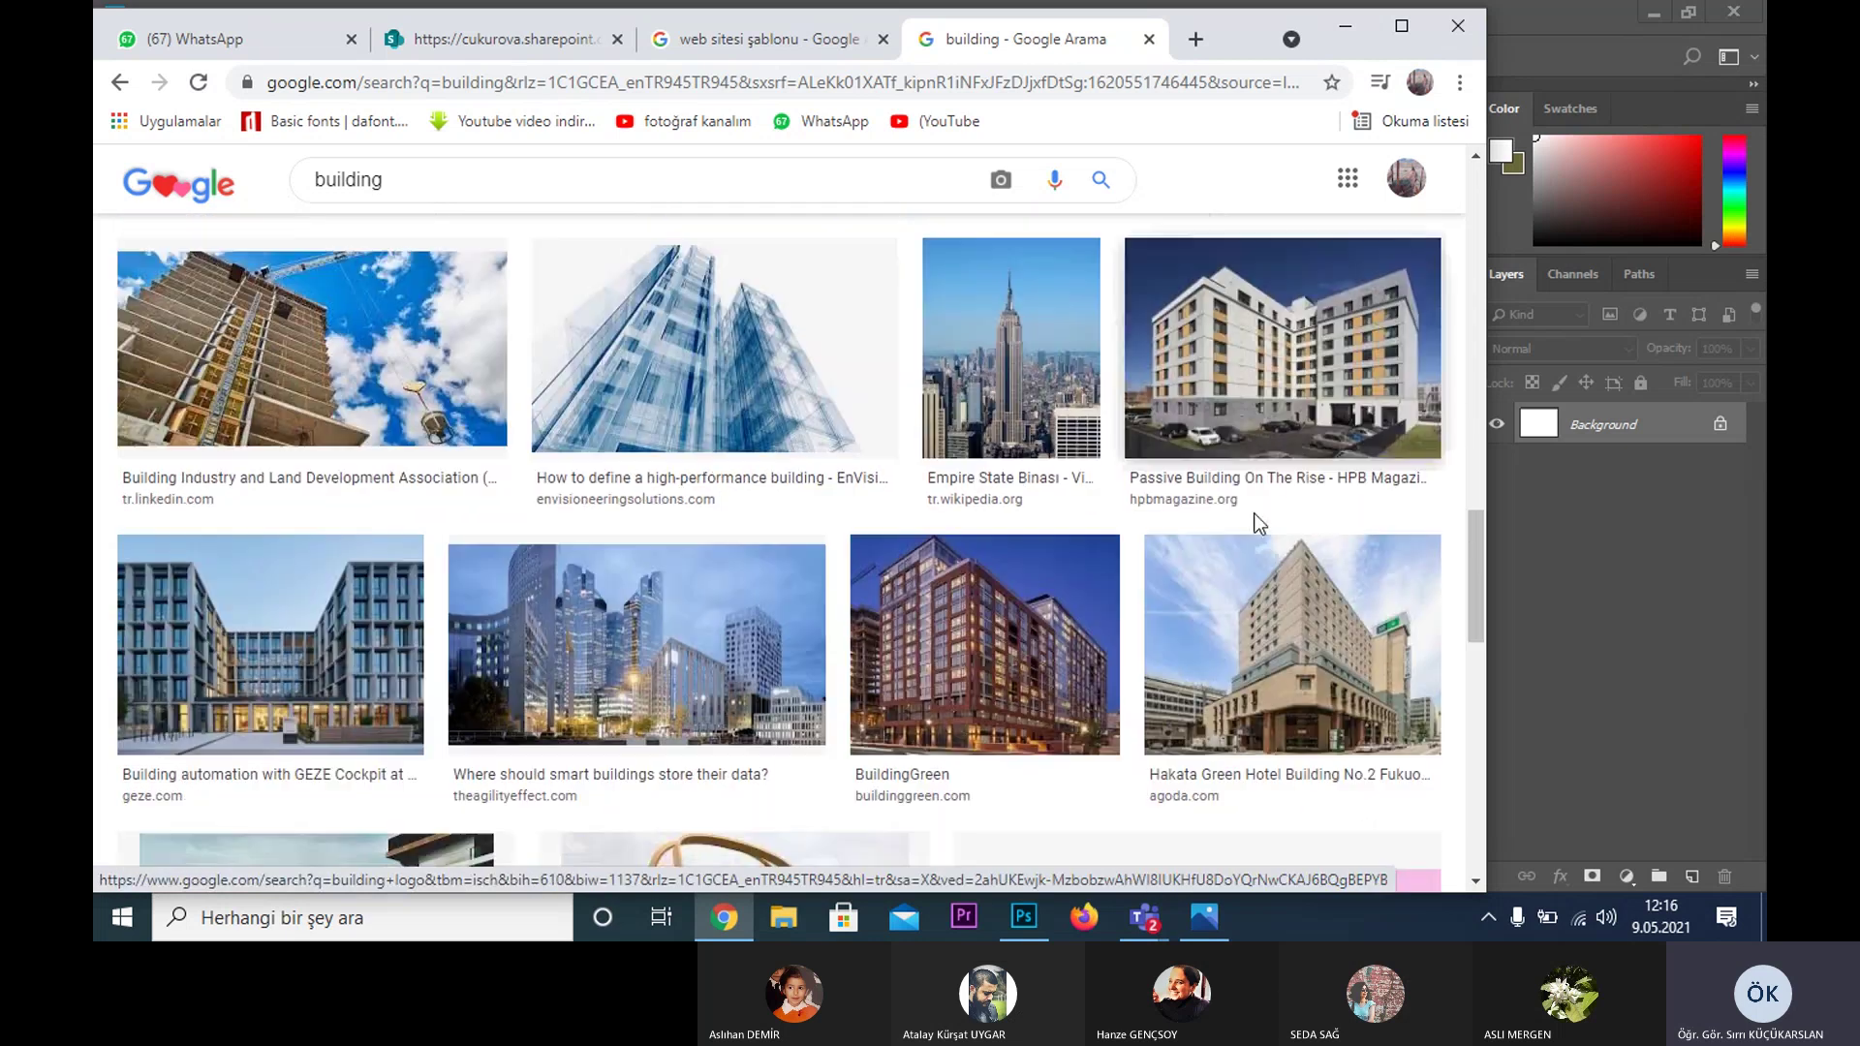
{"action": "scroll", "coordinate": [1256, 524], "scroll_direction": "down", "scroll_amount": 2}
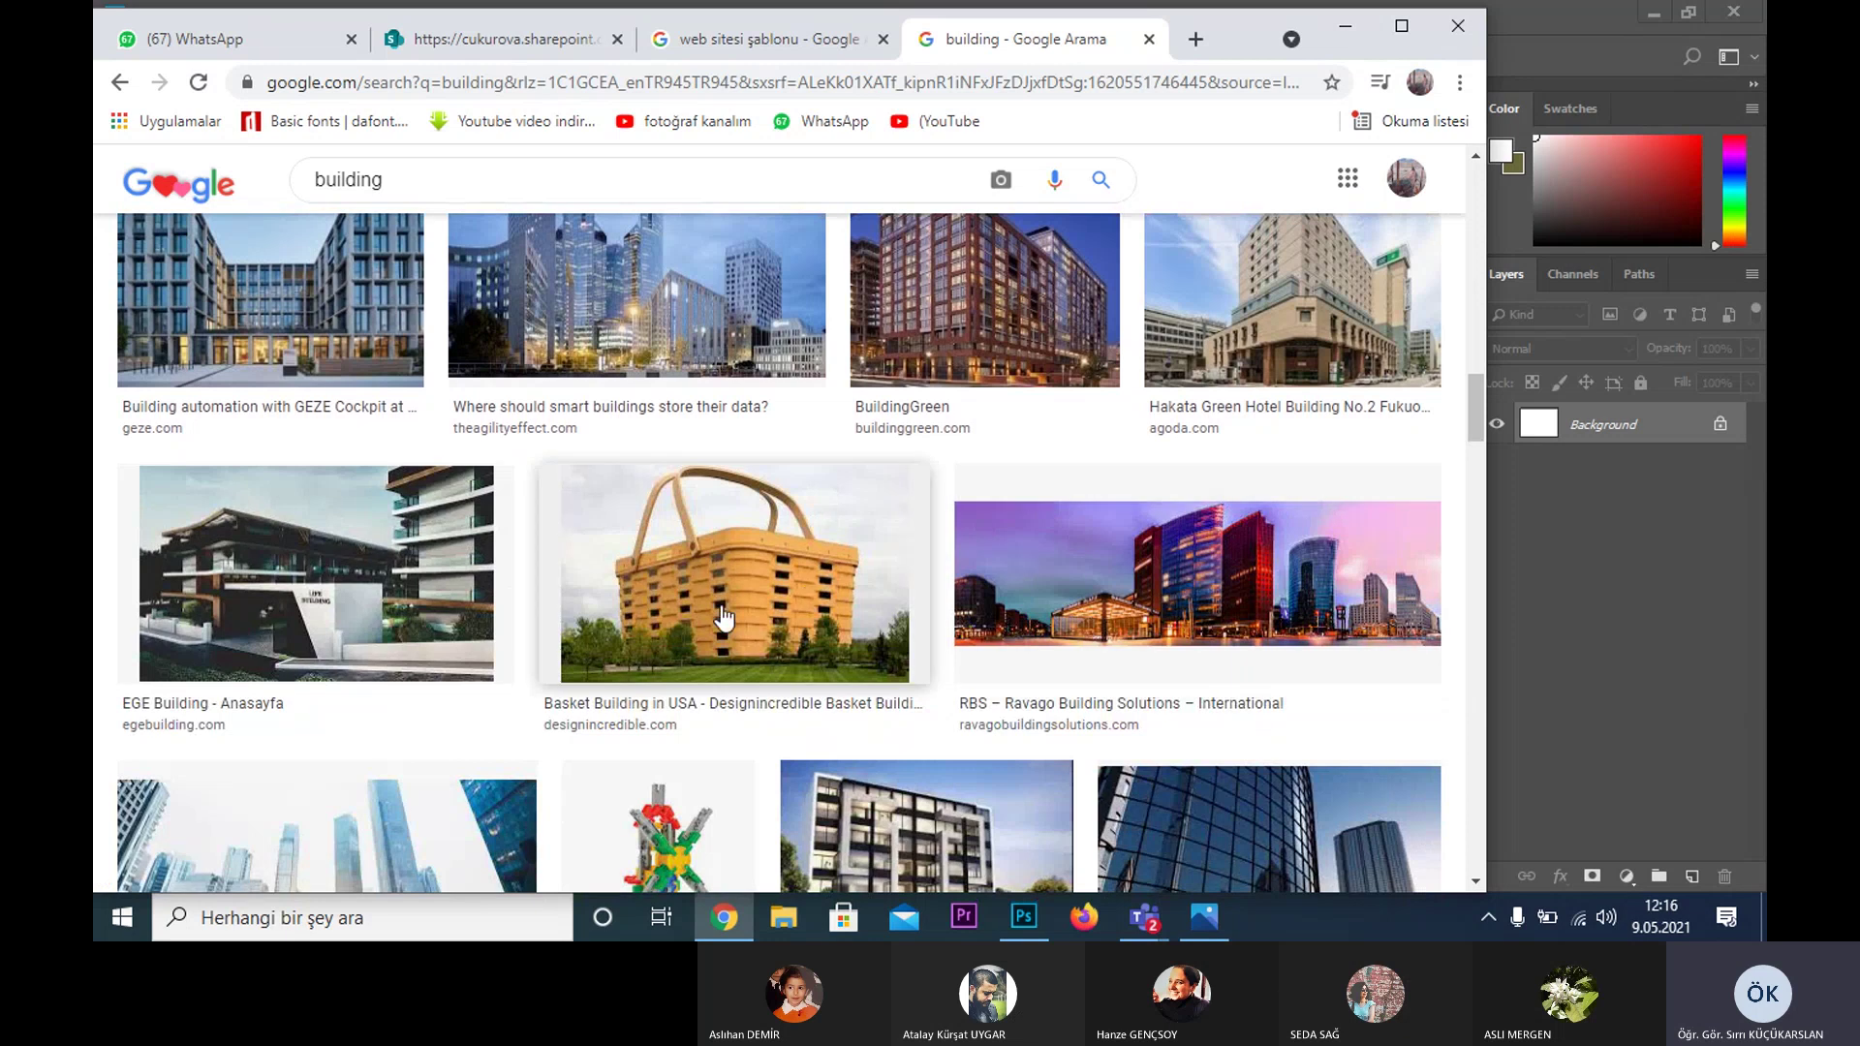
{"action": "scroll", "coordinate": [1148, 528], "scroll_direction": "down", "scroll_amount": 1}
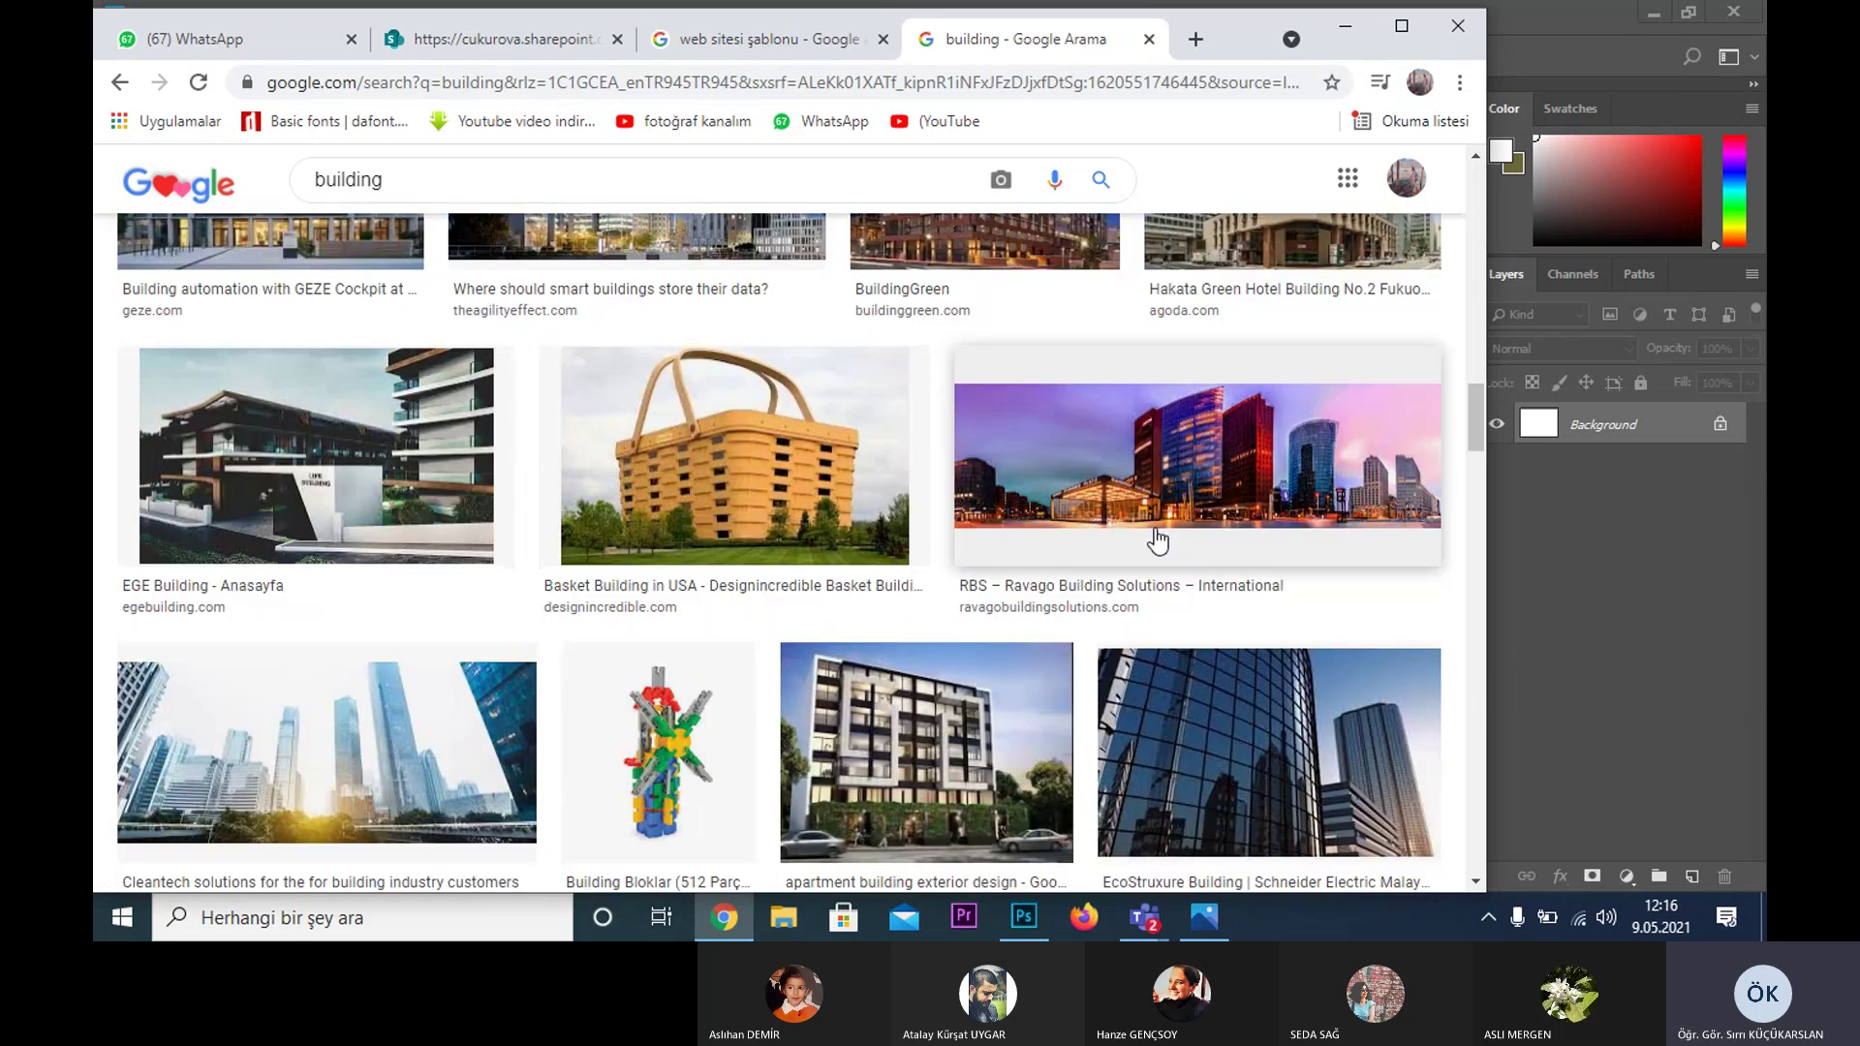
{"action": "scroll", "coordinate": [1153, 537], "scroll_direction": "down", "scroll_amount": 1}
{"action": "scroll", "coordinate": [1153, 557], "scroll_direction": "down", "scroll_amount": 2}
{"action": "scroll", "coordinate": [1153, 557], "scroll_direction": "down", "scroll_amount": 1}
{"action": "scroll", "coordinate": [1152, 567], "scroll_direction": "down", "scroll_amount": 1}
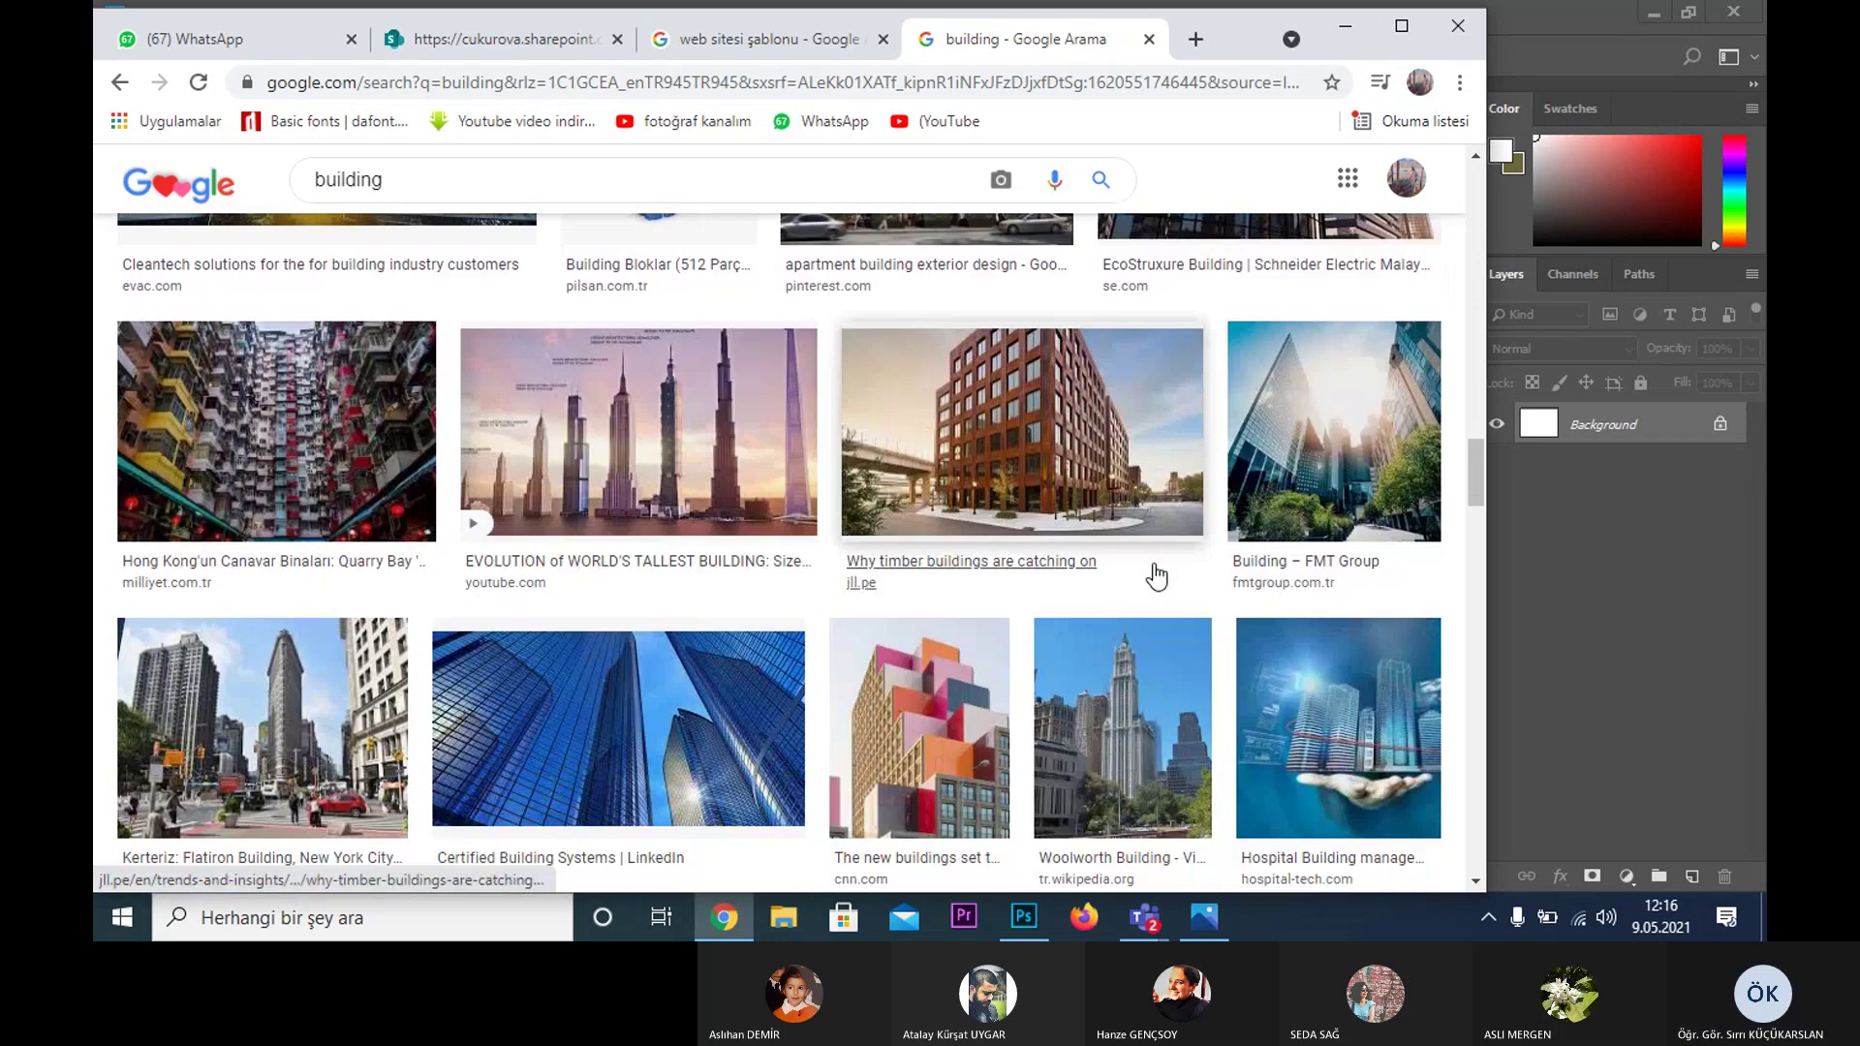
{"action": "scroll", "coordinate": [1154, 571], "scroll_direction": "down", "scroll_amount": 2}
{"action": "scroll", "coordinate": [1154, 567], "scroll_direction": "down", "scroll_amount": 1}
{"action": "scroll", "coordinate": [1154, 571], "scroll_direction": "down", "scroll_amount": 2}
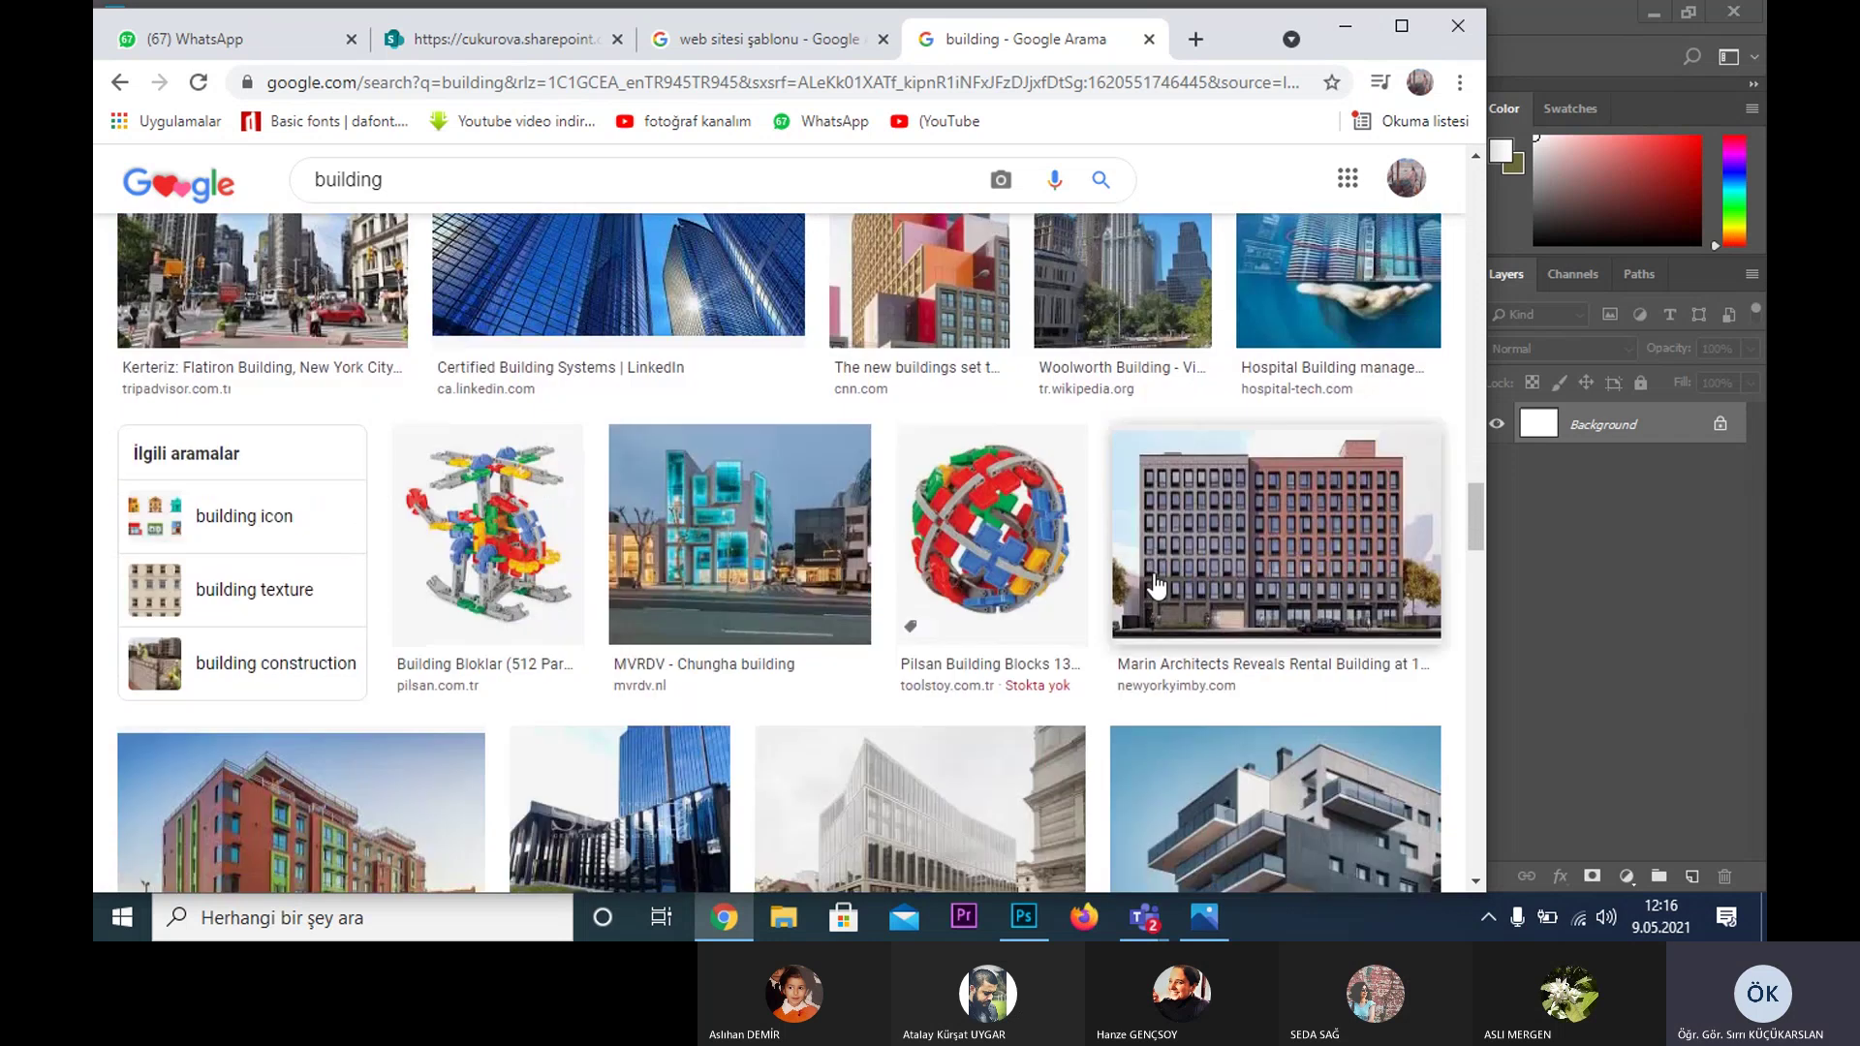
{"action": "scroll", "coordinate": [1156, 586], "scroll_direction": "down", "scroll_amount": 1}
{"action": "scroll", "coordinate": [1154, 589], "scroll_direction": "down", "scroll_amount": 3}
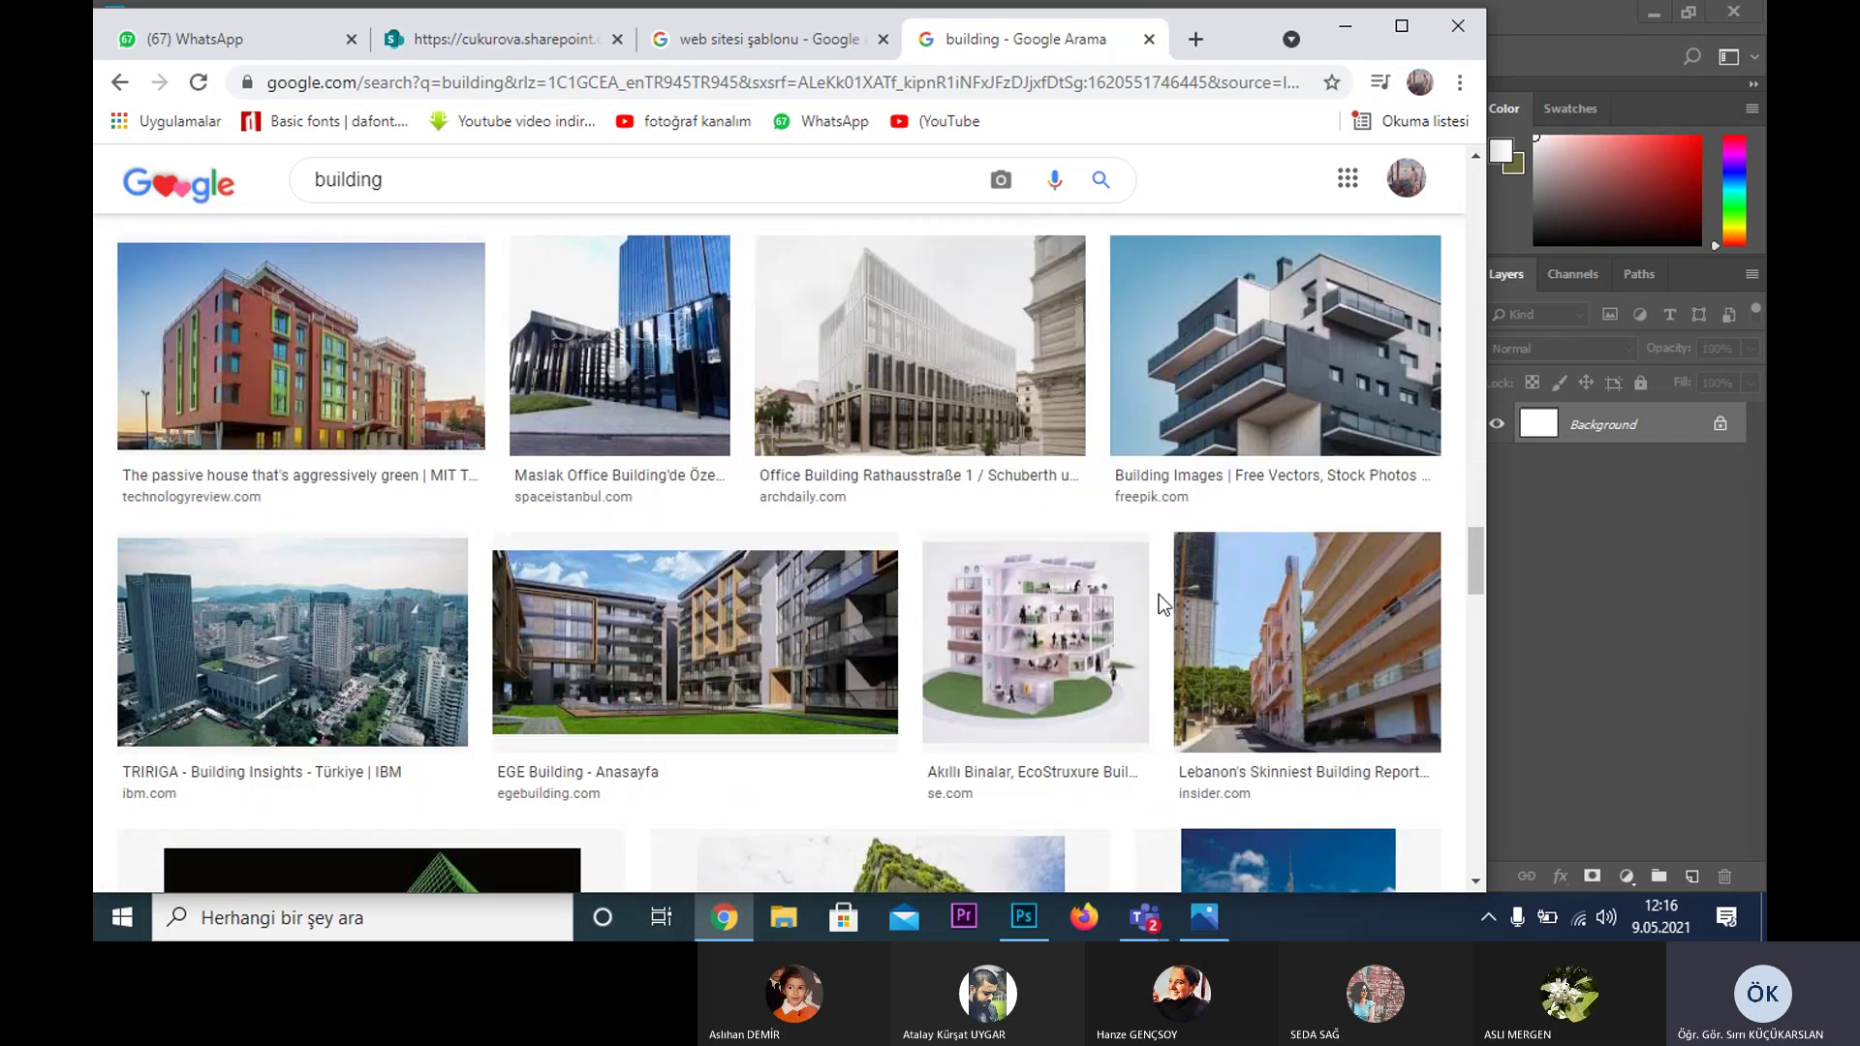
{"action": "scroll", "coordinate": [1160, 598], "scroll_direction": "down", "scroll_amount": 3}
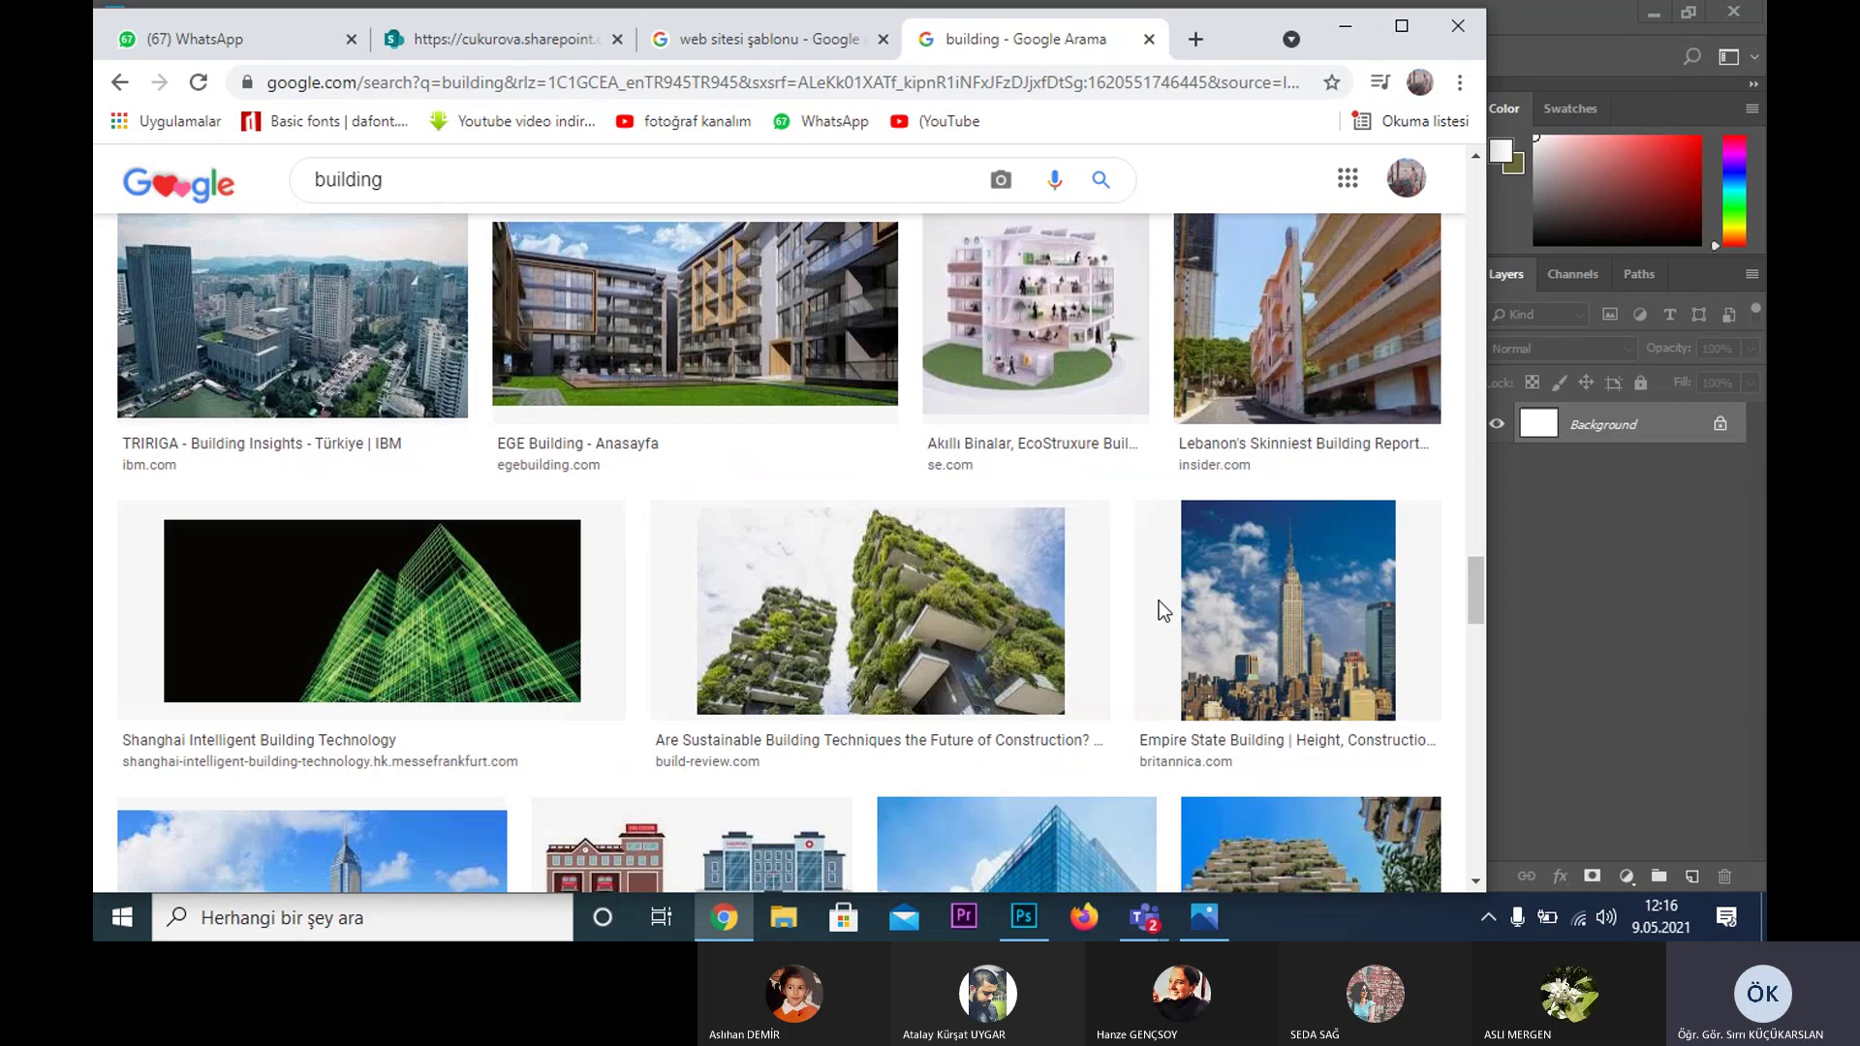
{"action": "scroll", "coordinate": [1158, 601], "scroll_direction": "up", "scroll_amount": 11}
{"action": "scroll", "coordinate": [1169, 612], "scroll_direction": "down", "scroll_amount": 9}
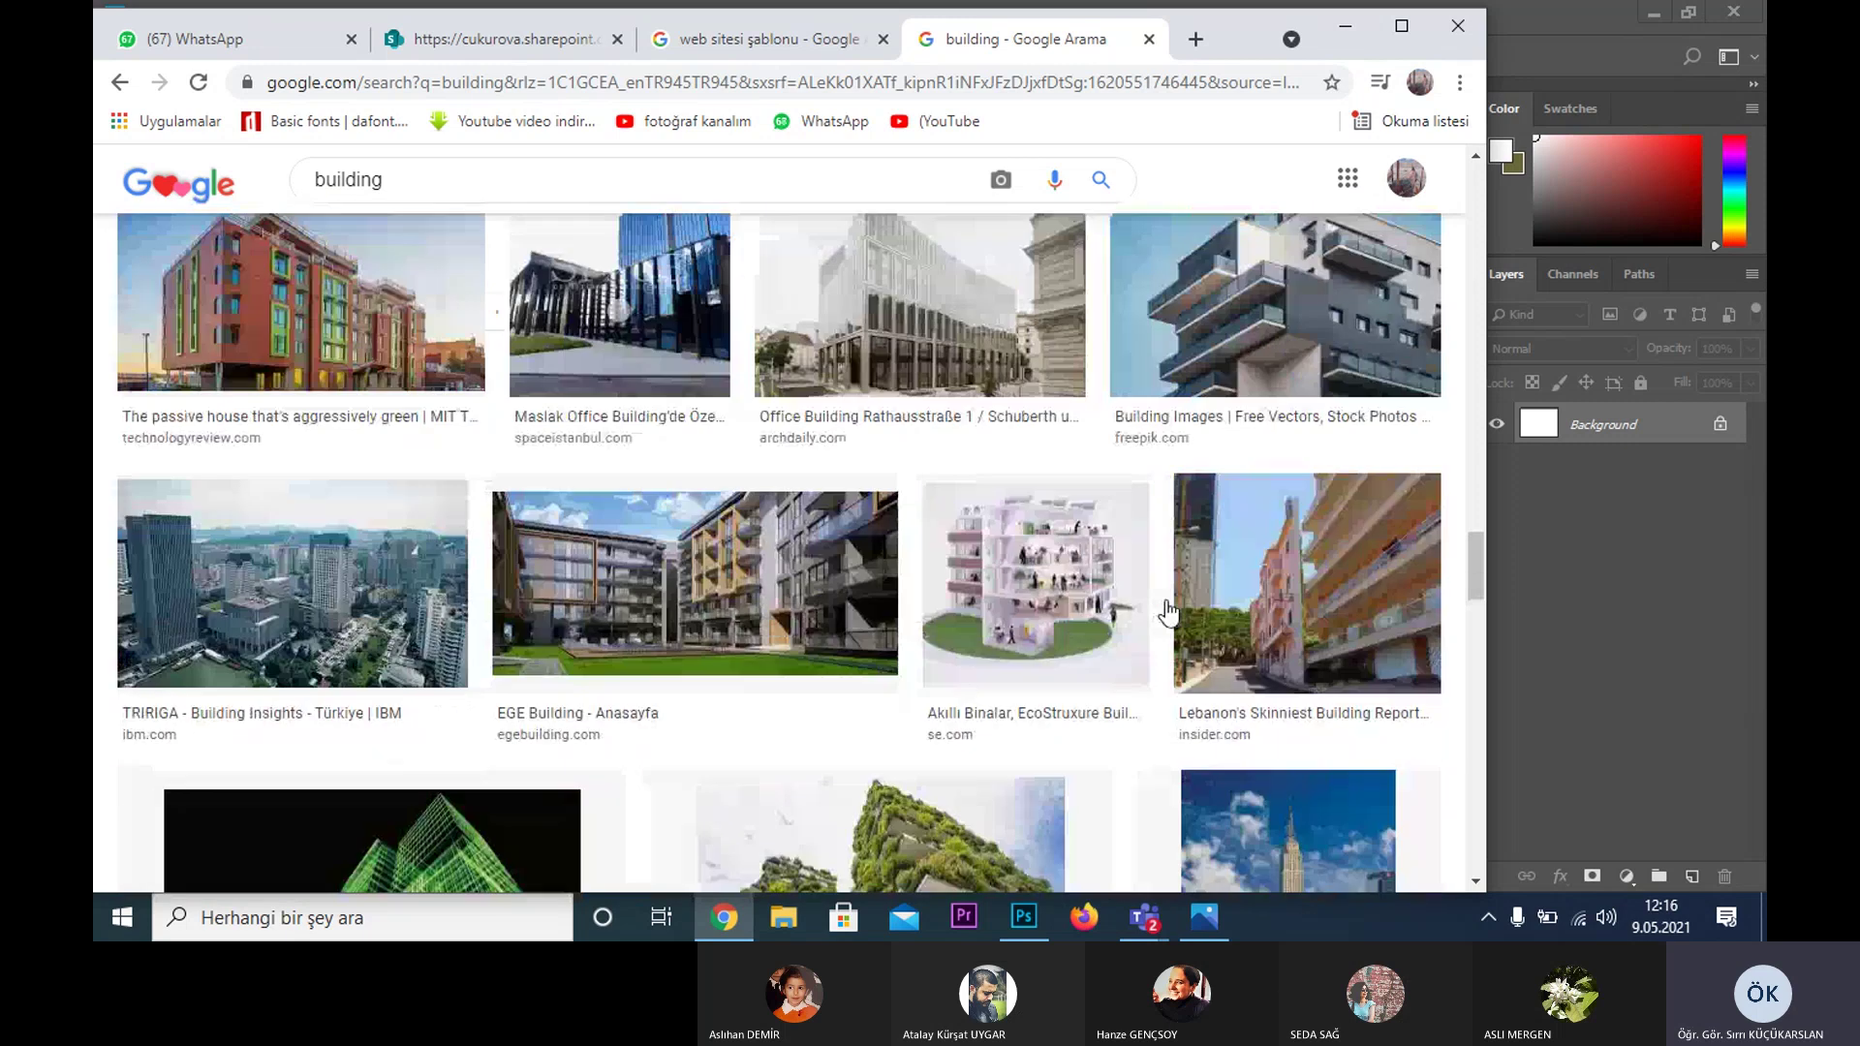
{"action": "scroll", "coordinate": [1169, 612], "scroll_direction": "up", "scroll_amount": 4}
{"action": "scroll", "coordinate": [1169, 613], "scroll_direction": "down", "scroll_amount": 3}
{"action": "scroll", "coordinate": [1170, 612], "scroll_direction": "up", "scroll_amount": 5}
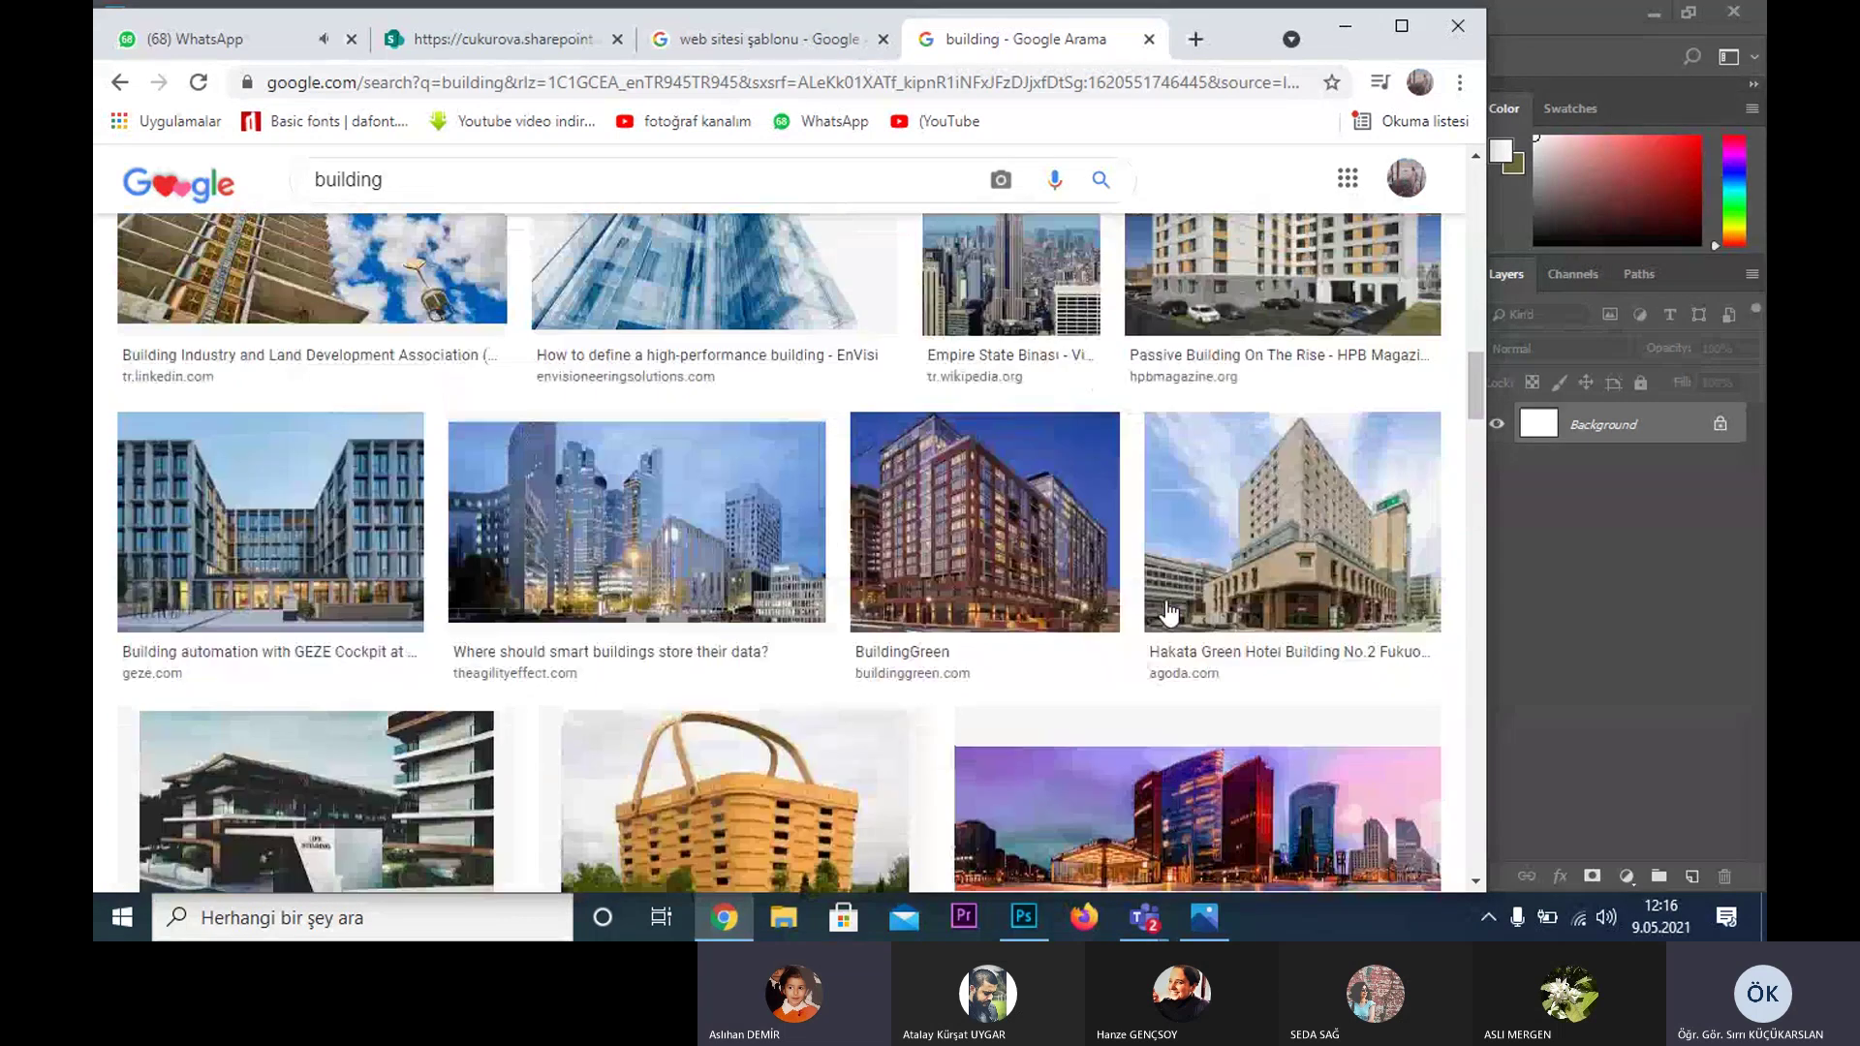
{"action": "scroll", "coordinate": [1169, 612], "scroll_direction": "up", "scroll_amount": 4}
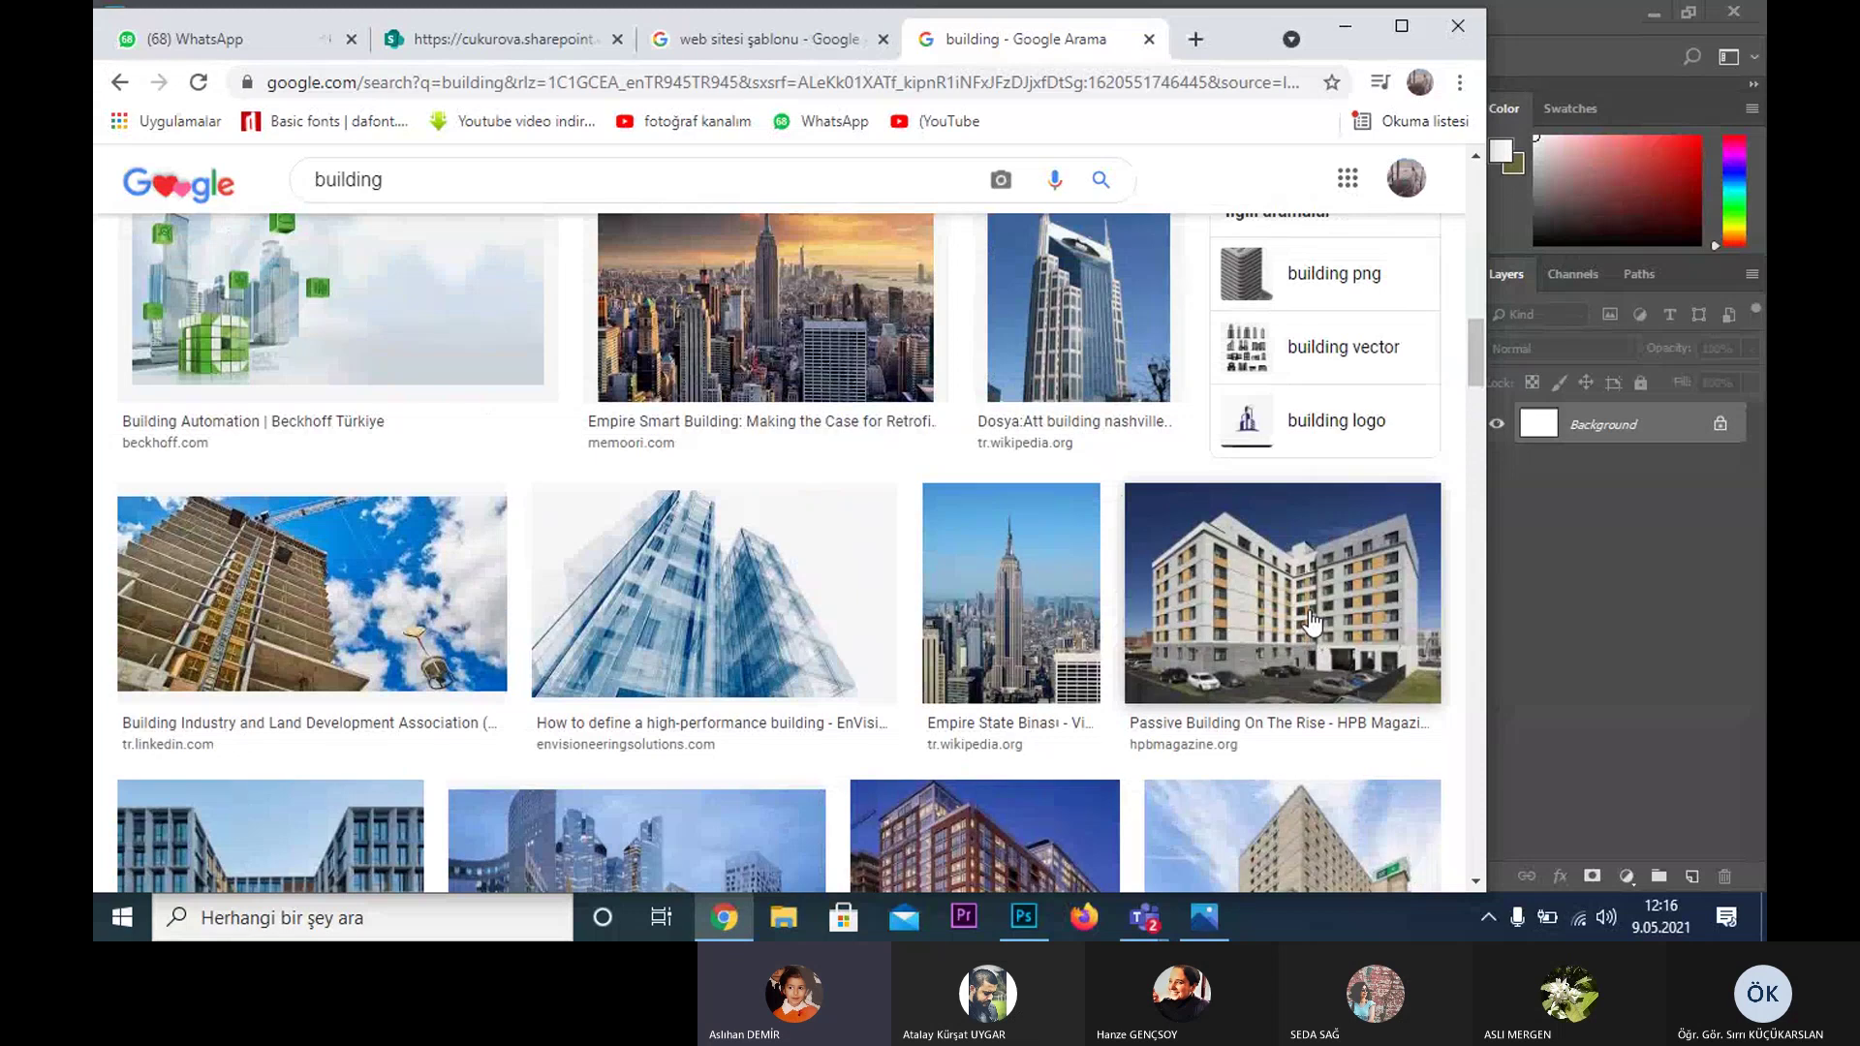
{"action": "scroll", "coordinate": [1313, 621], "scroll_direction": "up", "scroll_amount": 1}
{"action": "scroll", "coordinate": [1313, 621], "scroll_direction": "up", "scroll_amount": 2}
{"action": "scroll", "coordinate": [1313, 620], "scroll_direction": "up", "scroll_amount": 2}
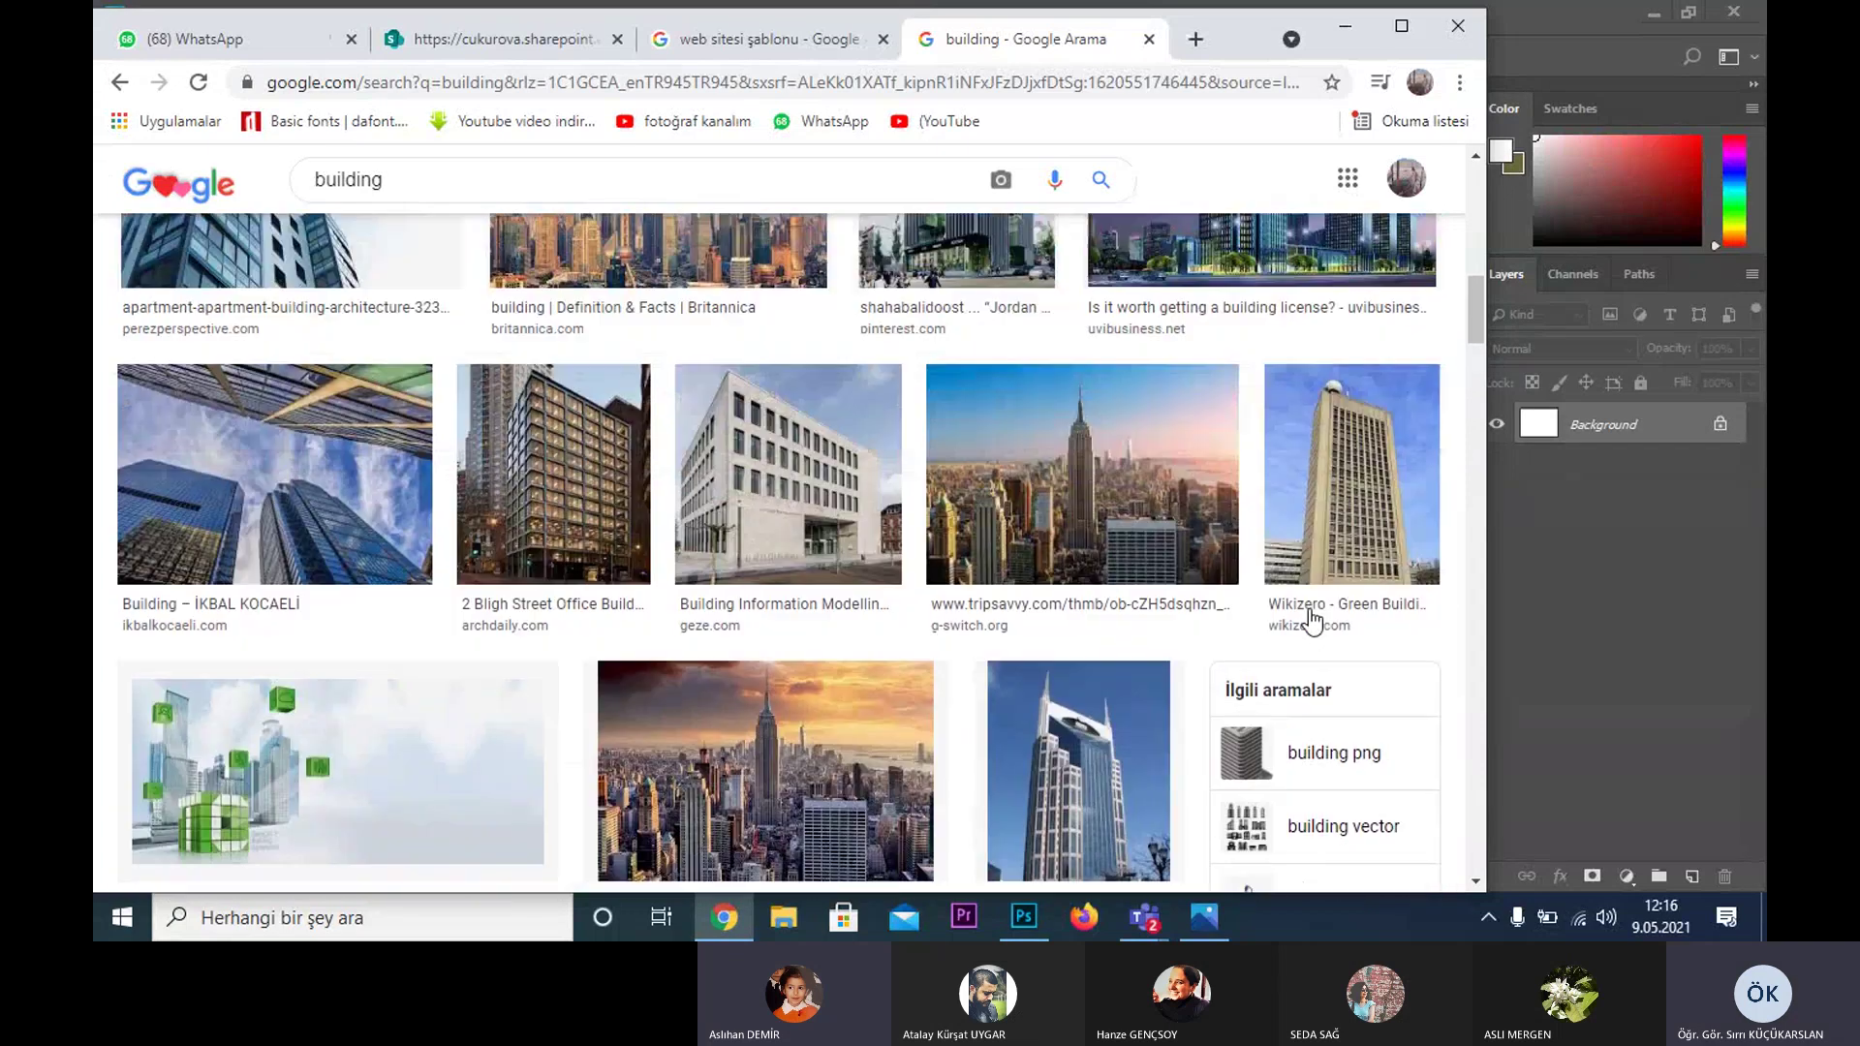
{"action": "scroll", "coordinate": [1313, 621], "scroll_direction": "up", "scroll_amount": 2}
{"action": "scroll", "coordinate": [1298, 630], "scroll_direction": "up", "scroll_amount": 5}
{"action": "scroll", "coordinate": [1238, 657], "scroll_direction": "up", "scroll_amount": 3}
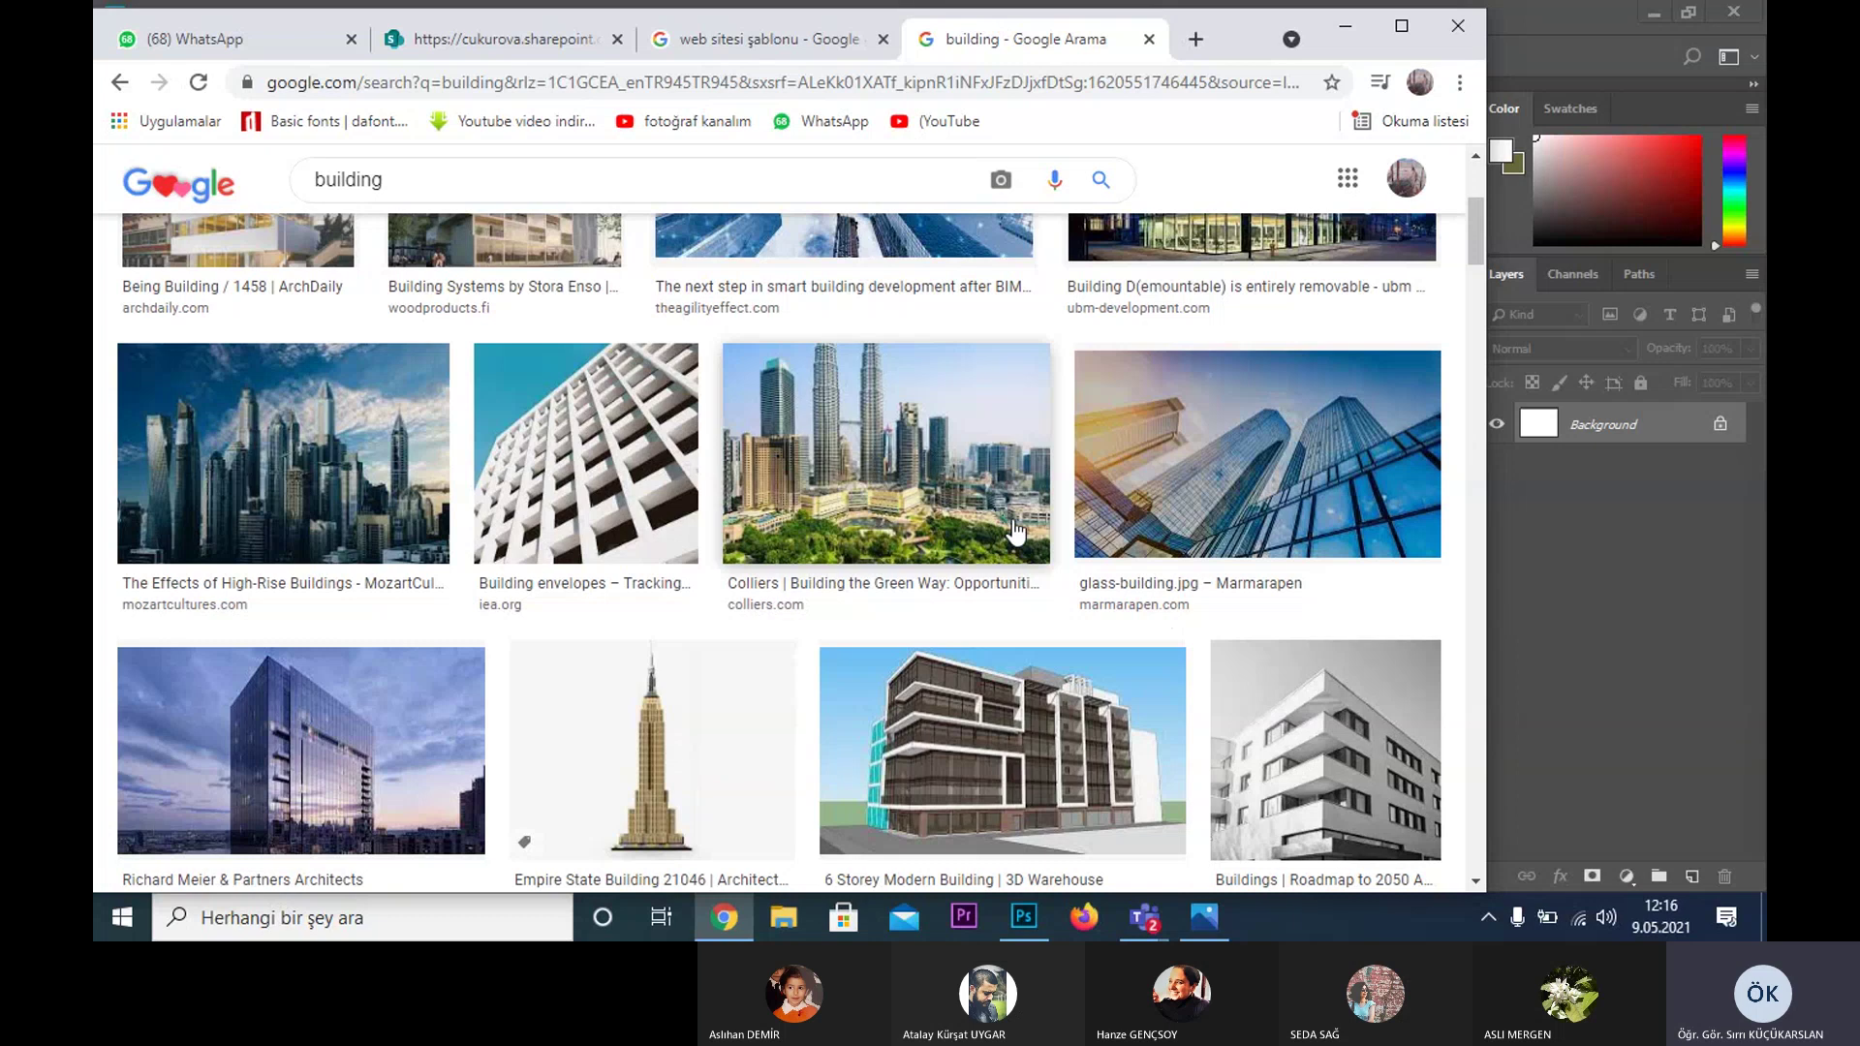
{"action": "scroll", "coordinate": [1014, 531], "scroll_direction": "up", "scroll_amount": 1}
- Open the white facade and two other building images in tabs, then bring up the facade's save menu
{"action": "middle_click", "coordinate": [598, 588]}
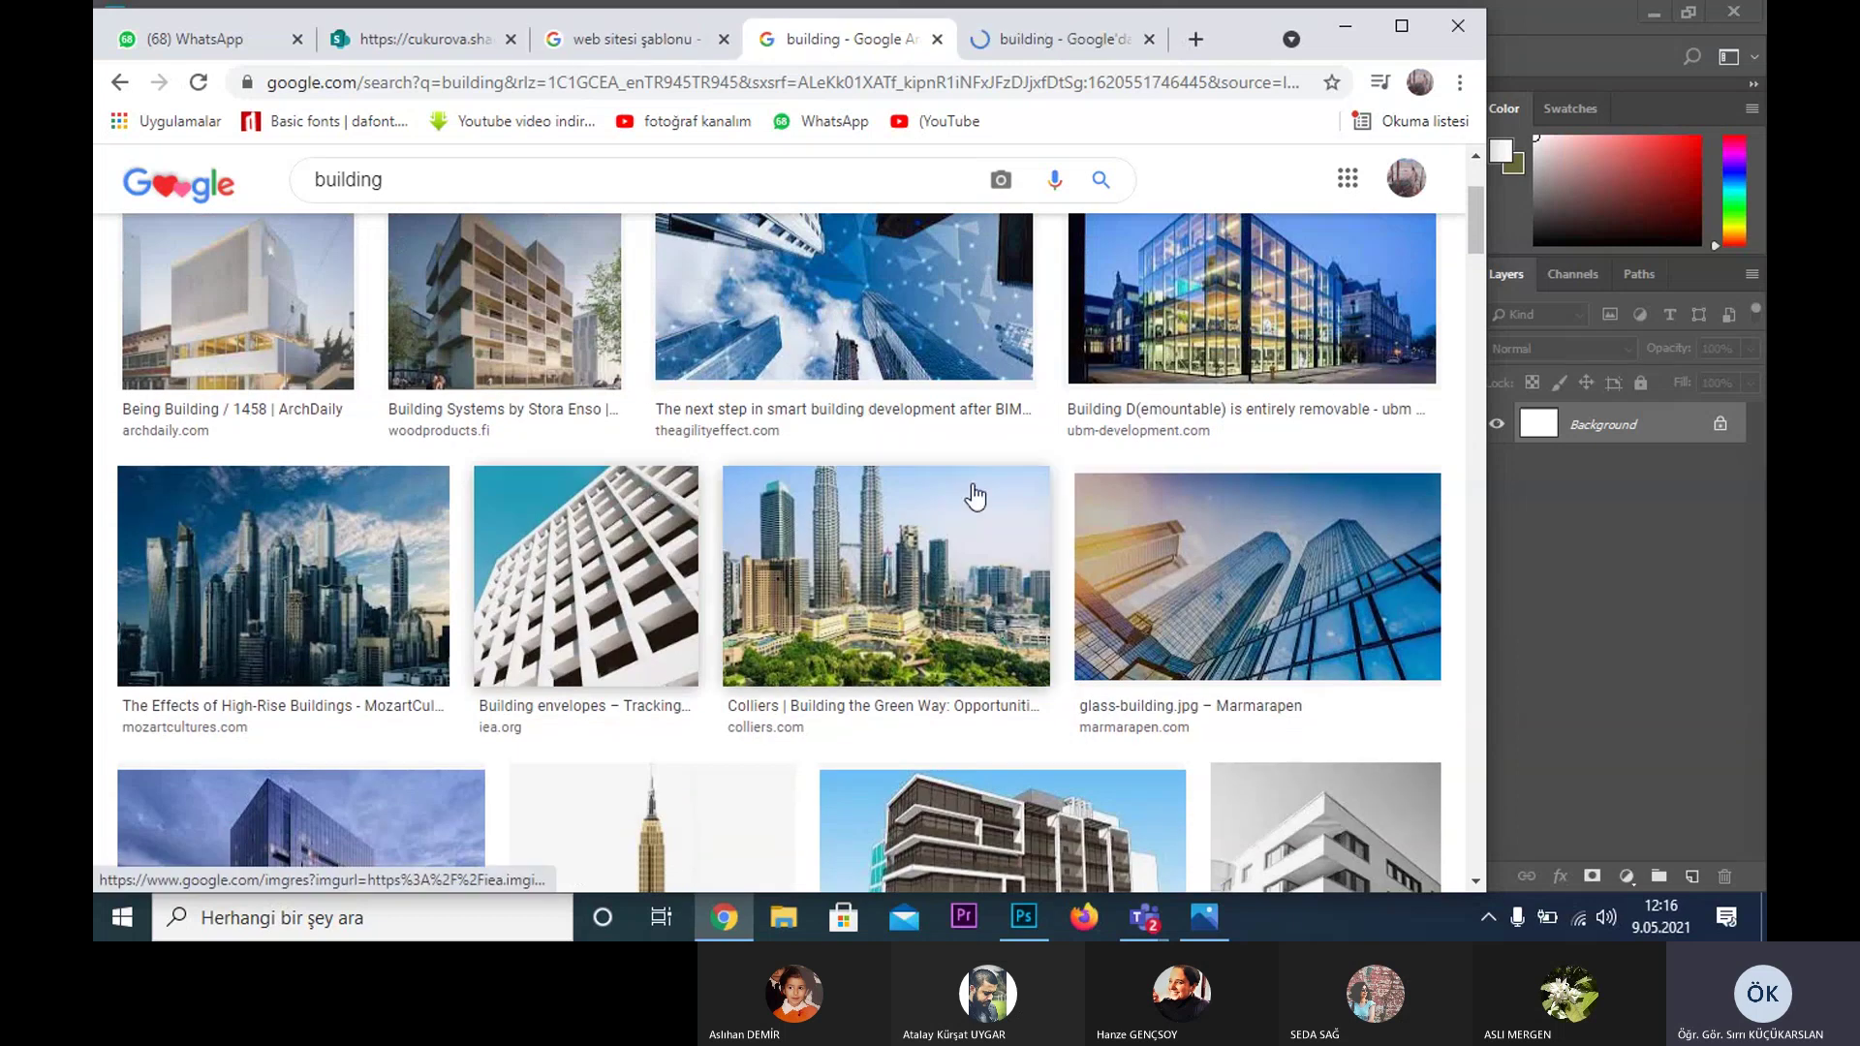
{"action": "scroll", "coordinate": [972, 490], "scroll_direction": "up", "scroll_amount": 2}
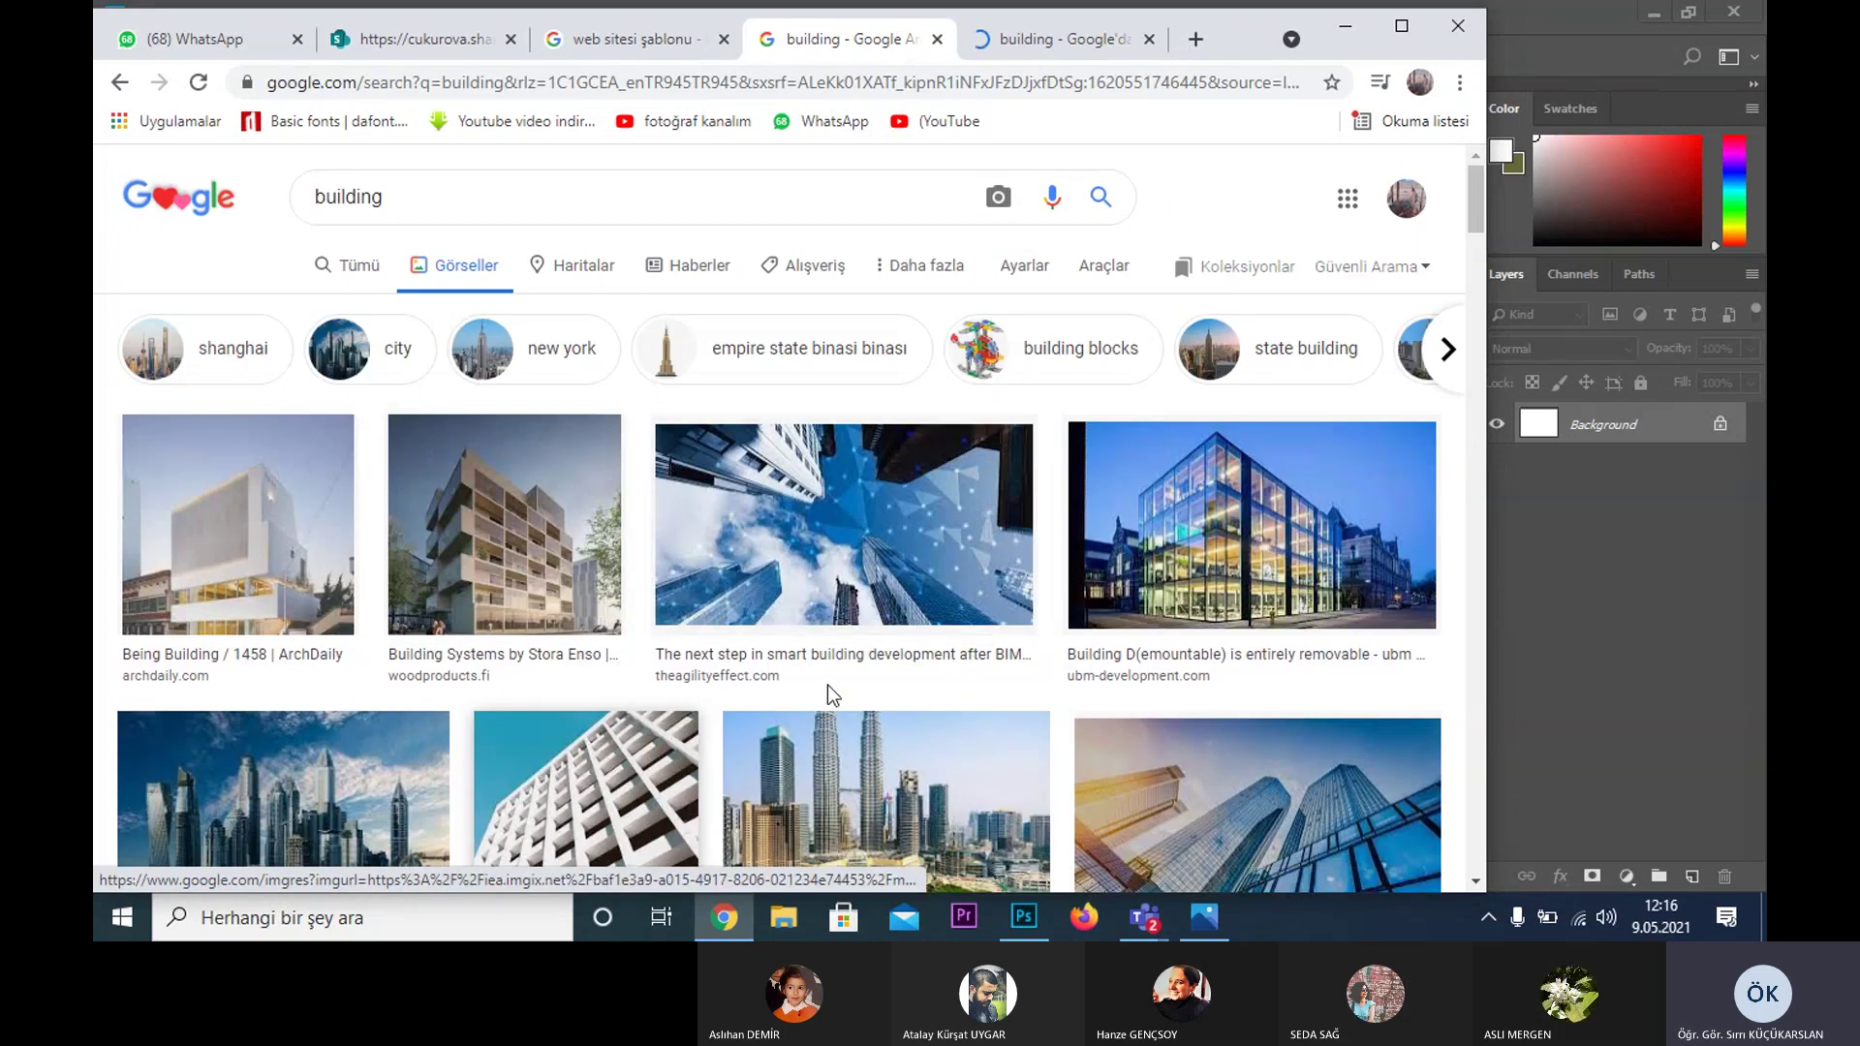
{"action": "middle_click", "coordinate": [1214, 533]}
{"action": "middle_click", "coordinate": [846, 557]}
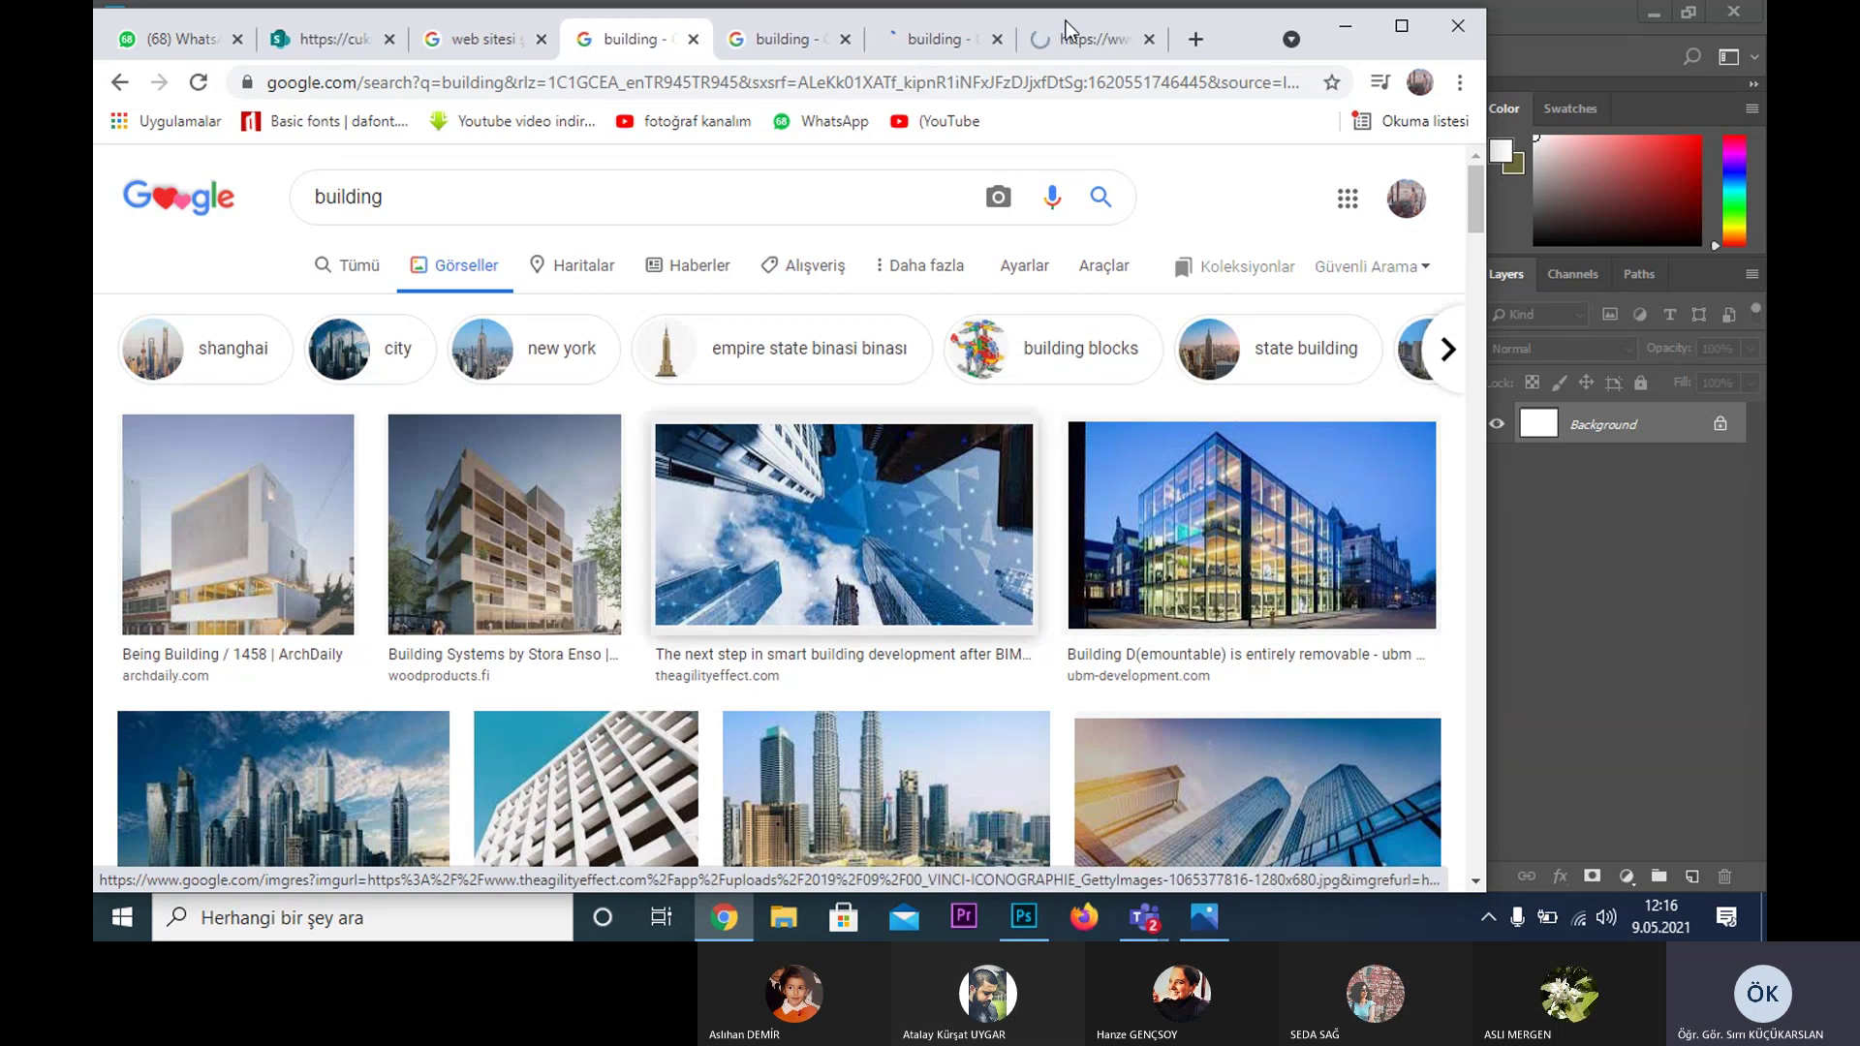
{"action": "left_click", "coordinate": [774, 35]}
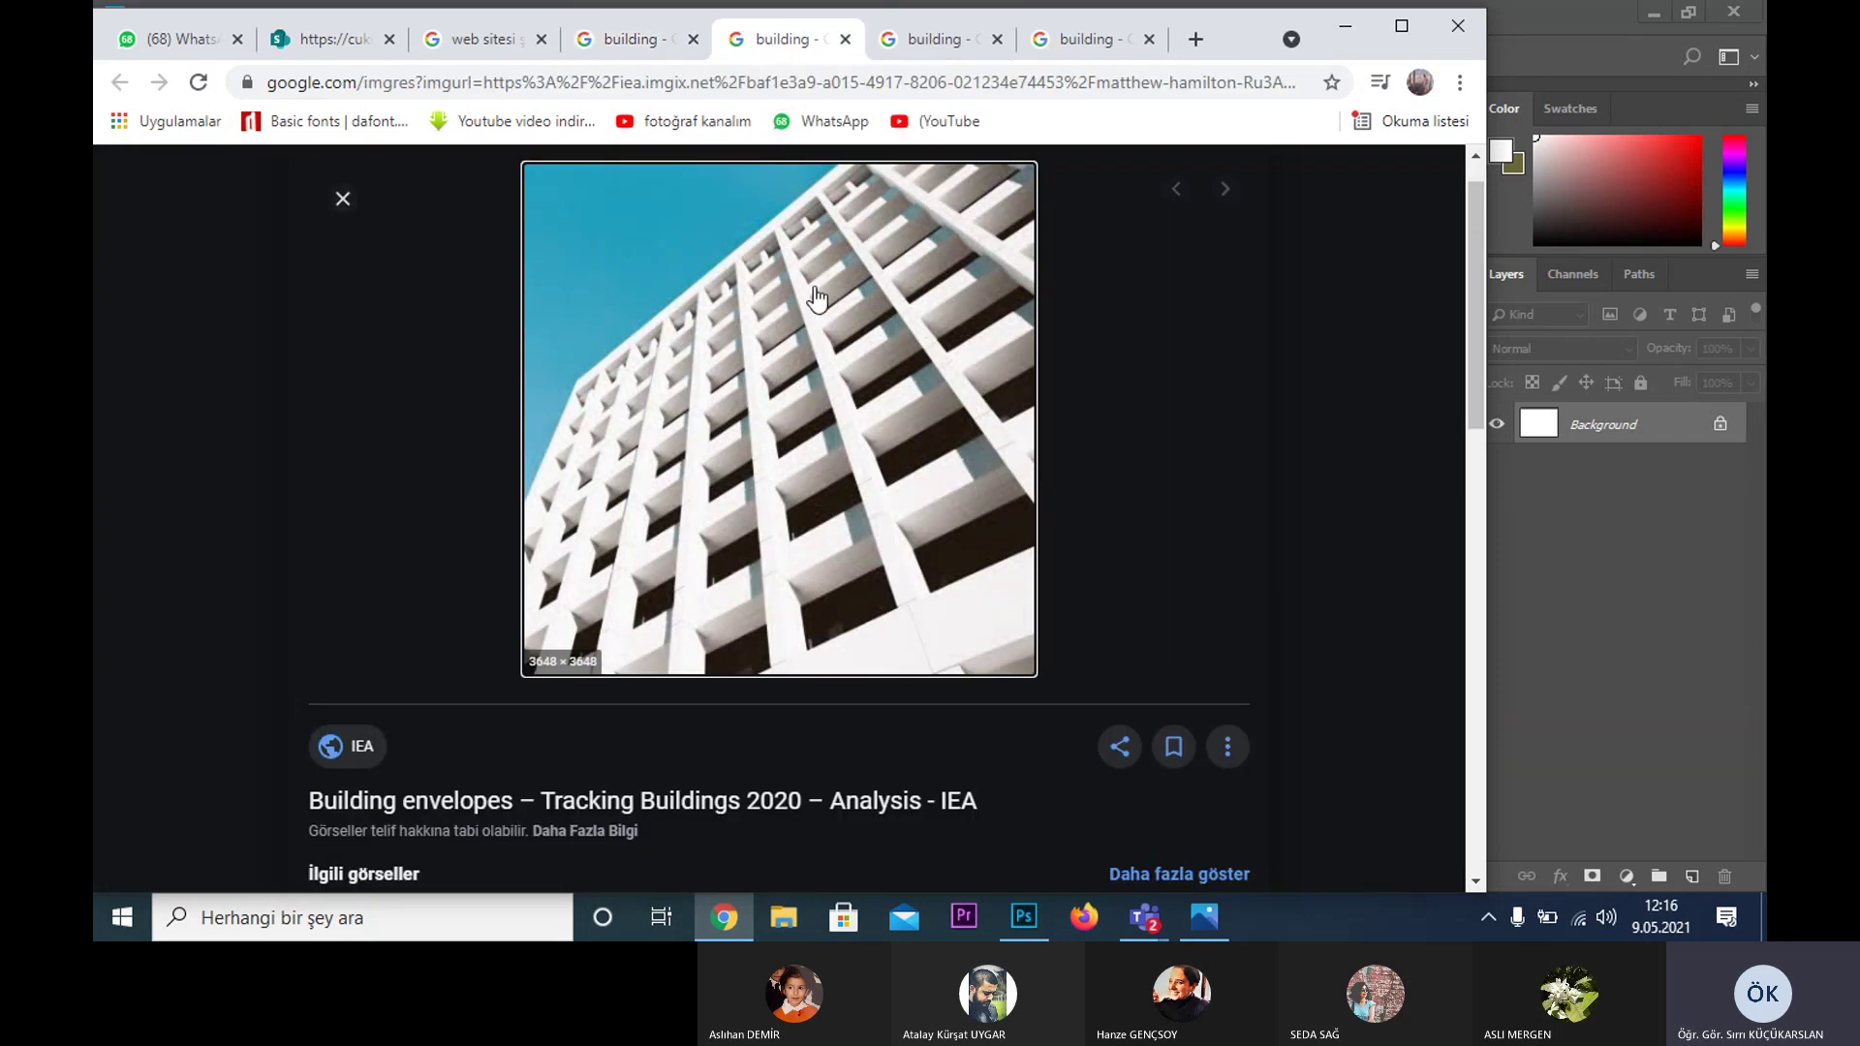
{"action": "right_click", "coordinate": [815, 288]}
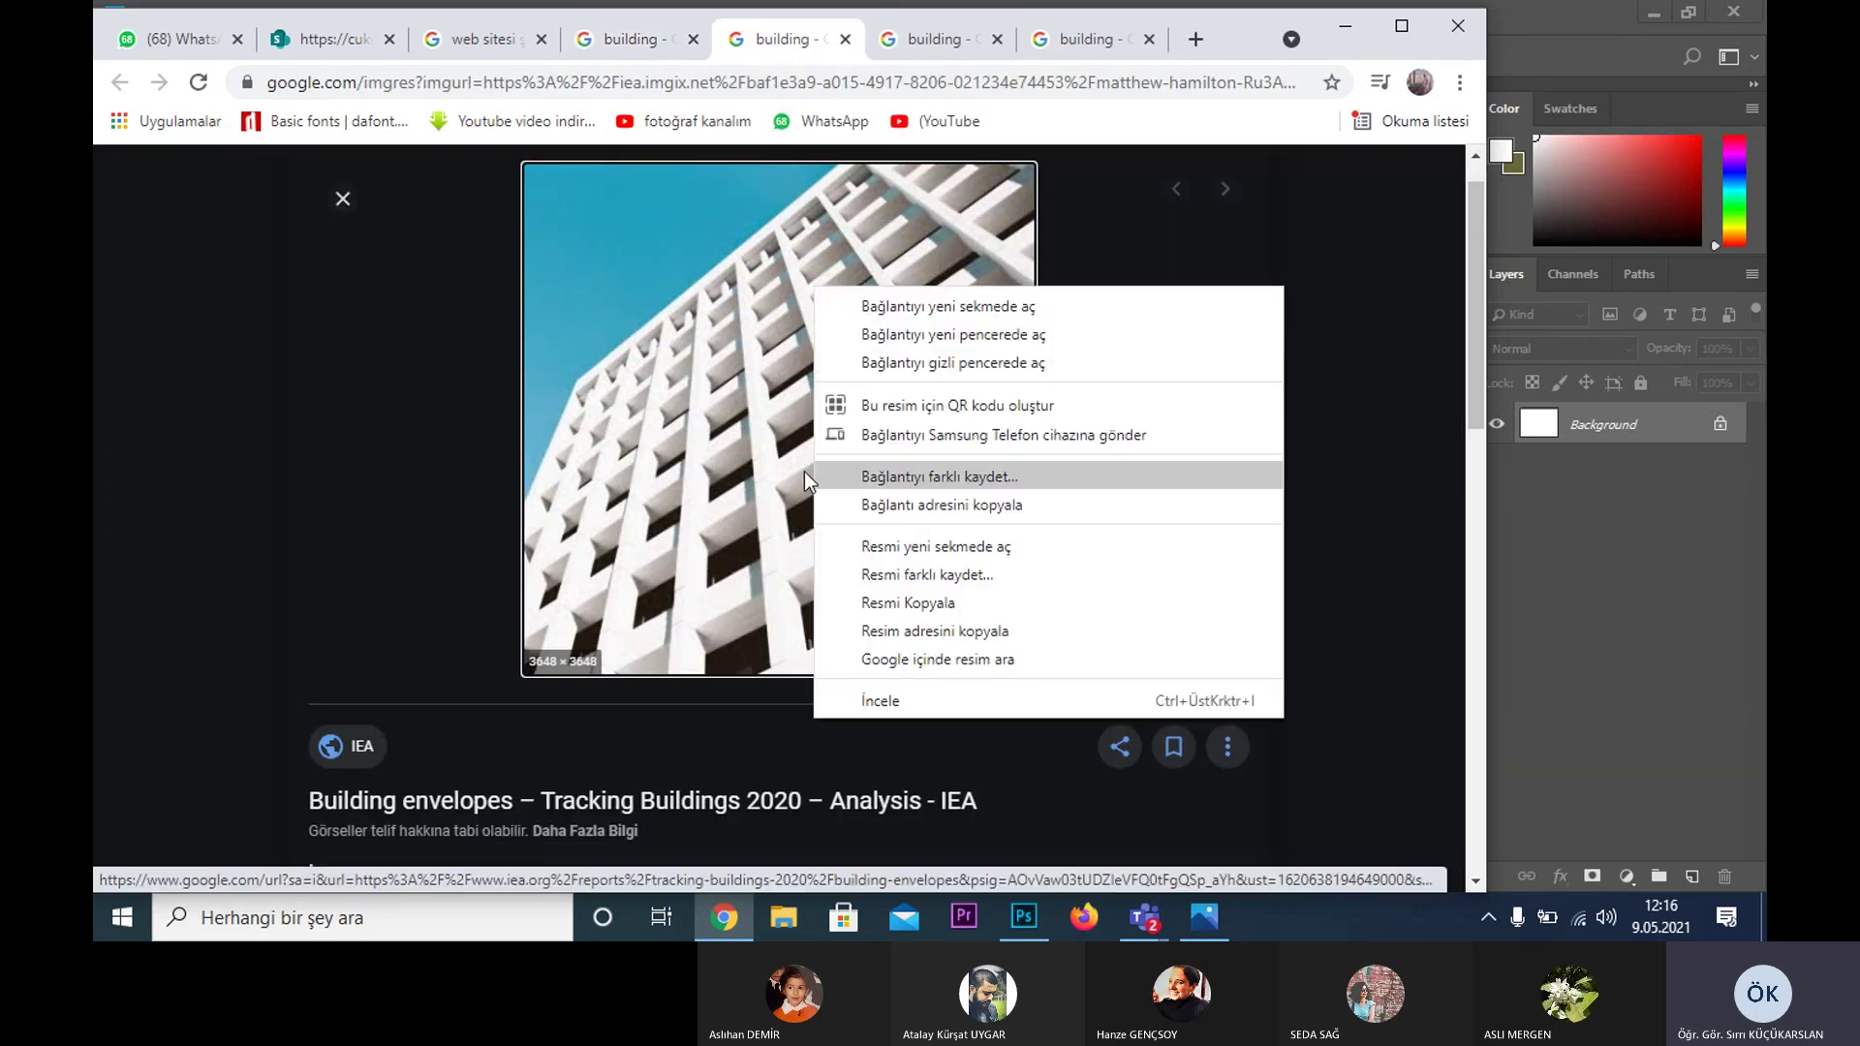
- Choose to save the white building photo and open File Explorer on drive D:
{"action": "left_click", "coordinate": [938, 577]}
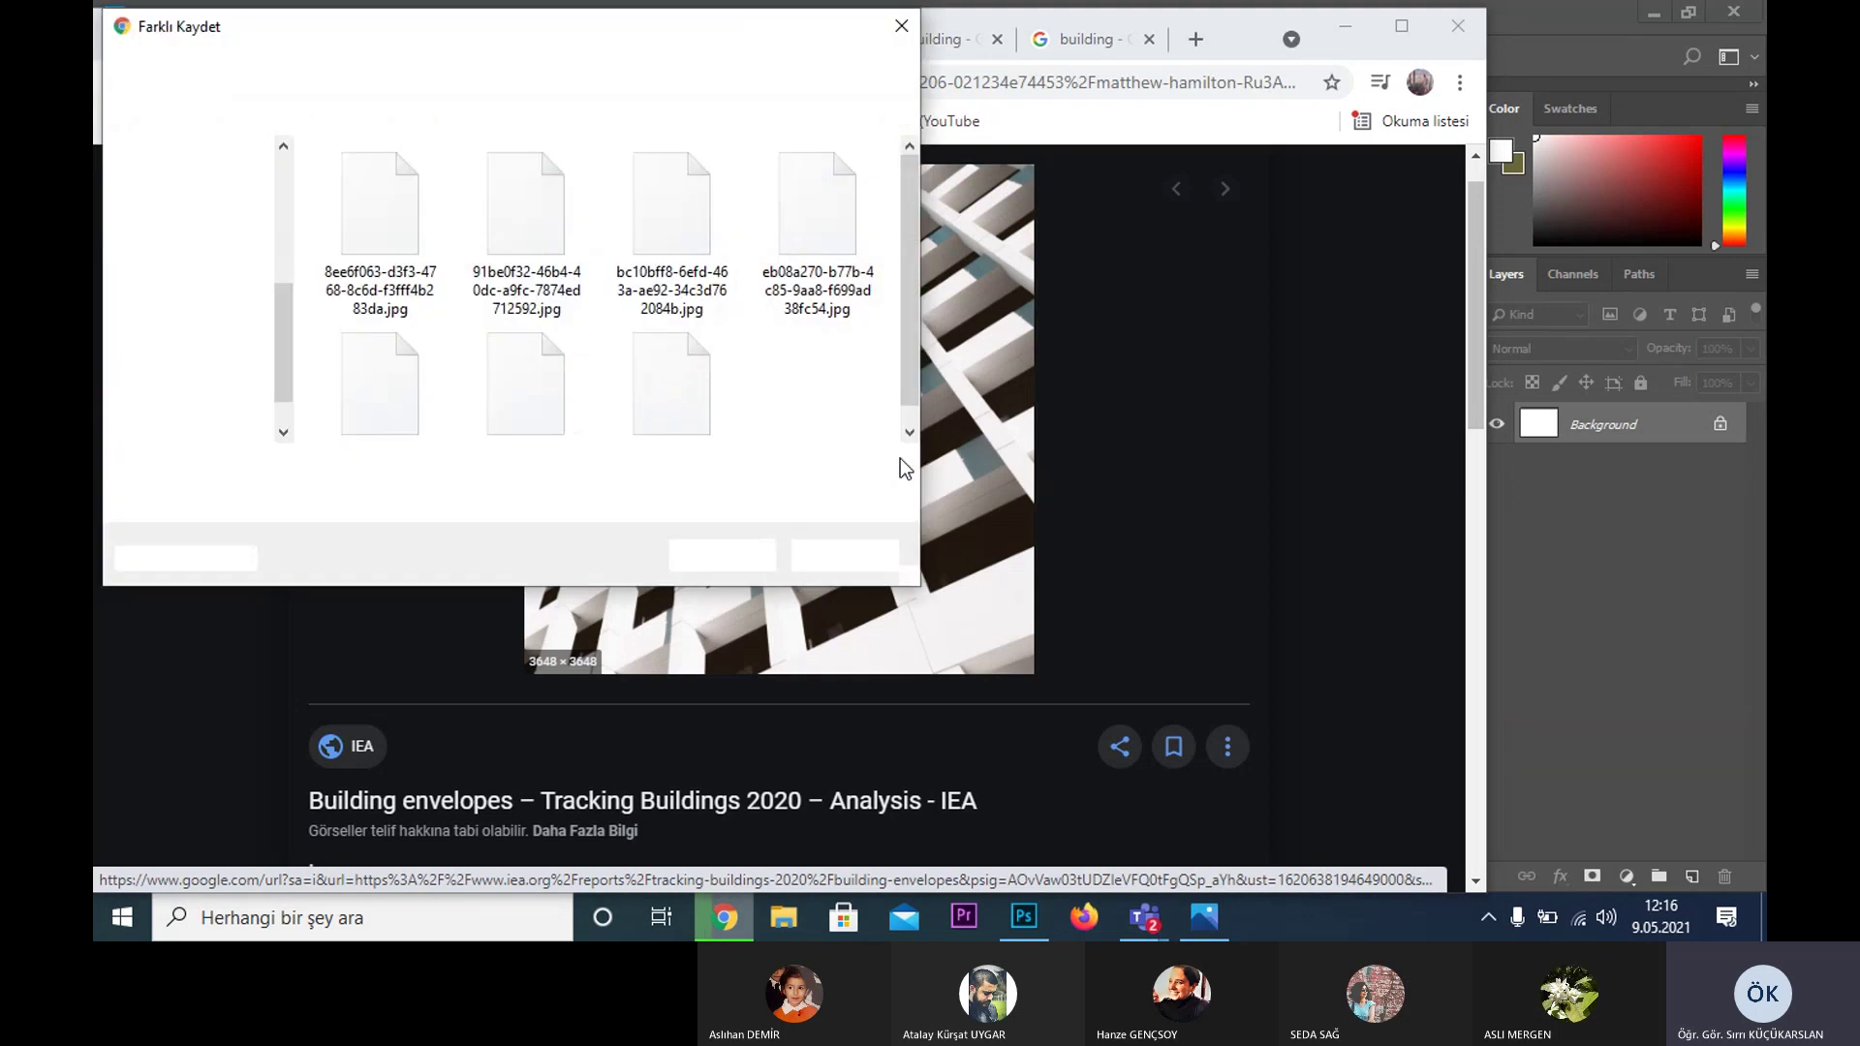
{"action": "left_click", "coordinate": [785, 920]}
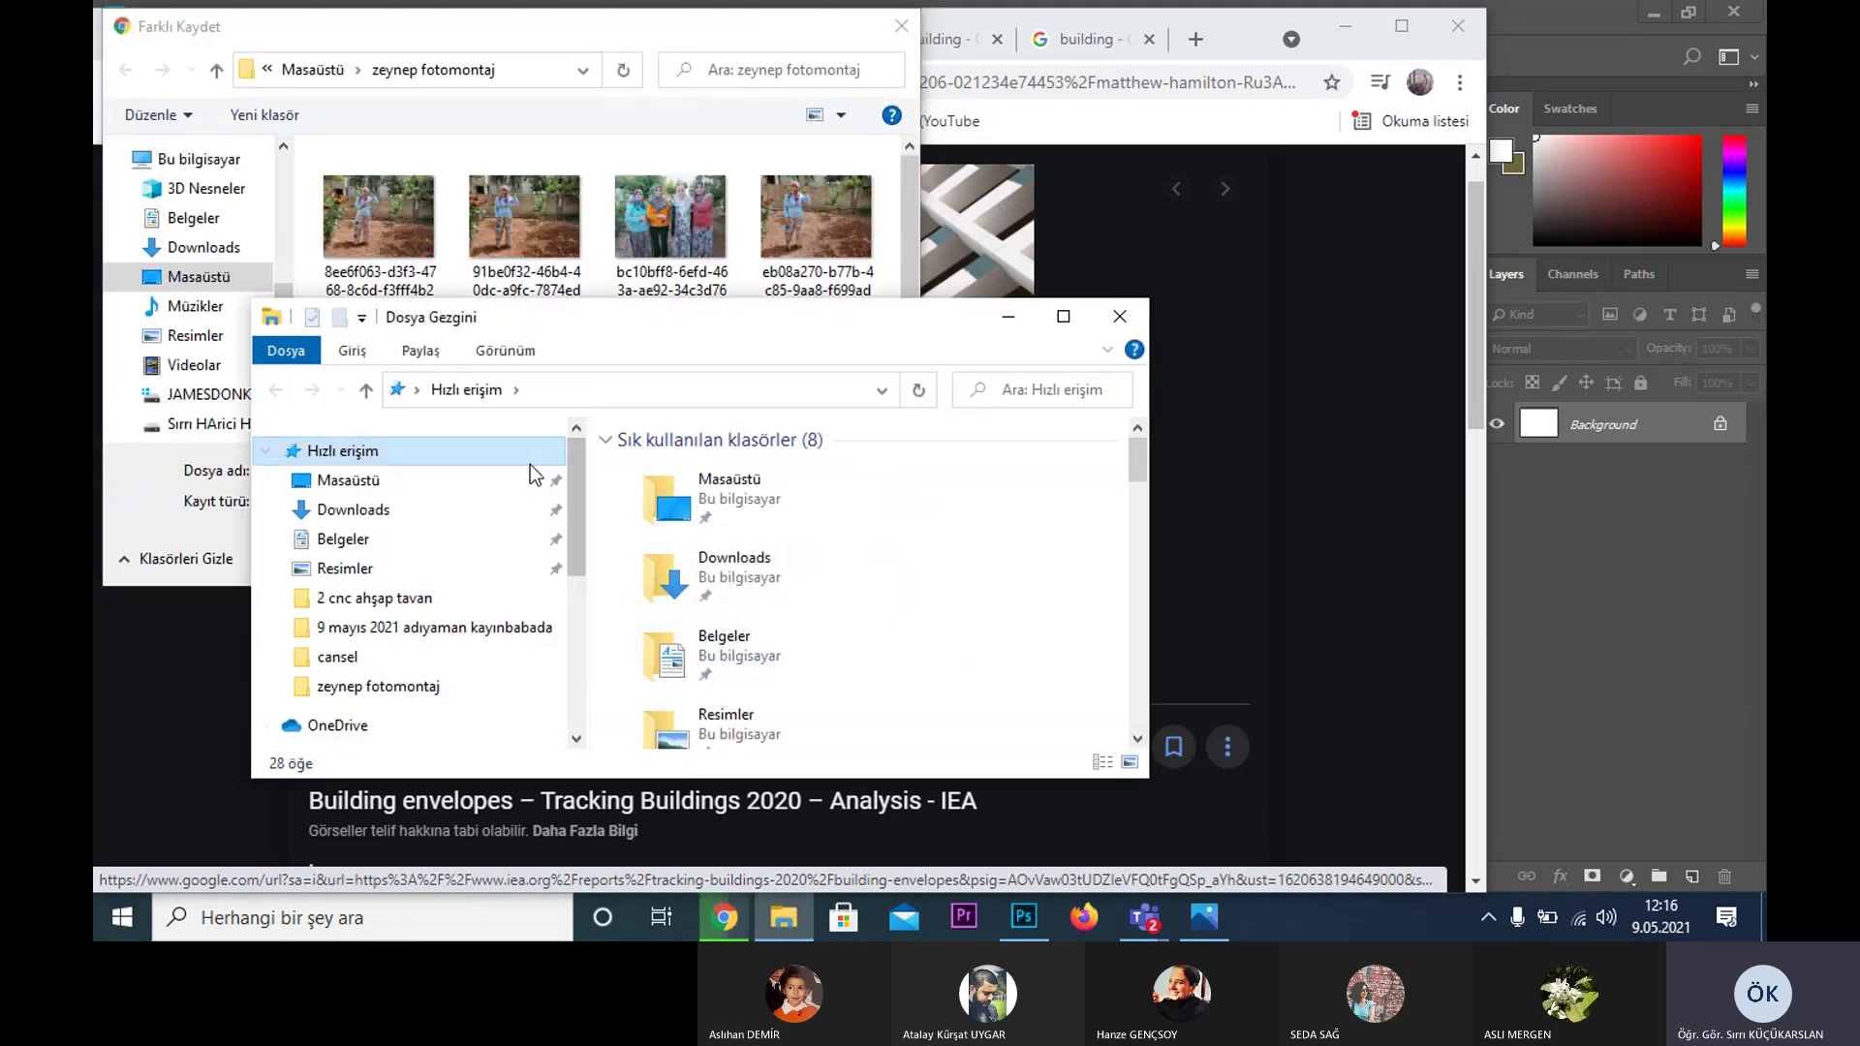
{"action": "scroll", "coordinate": [427, 732], "scroll_direction": "down", "scroll_amount": 4}
{"action": "scroll", "coordinate": [442, 734], "scroll_direction": "down", "scroll_amount": 2}
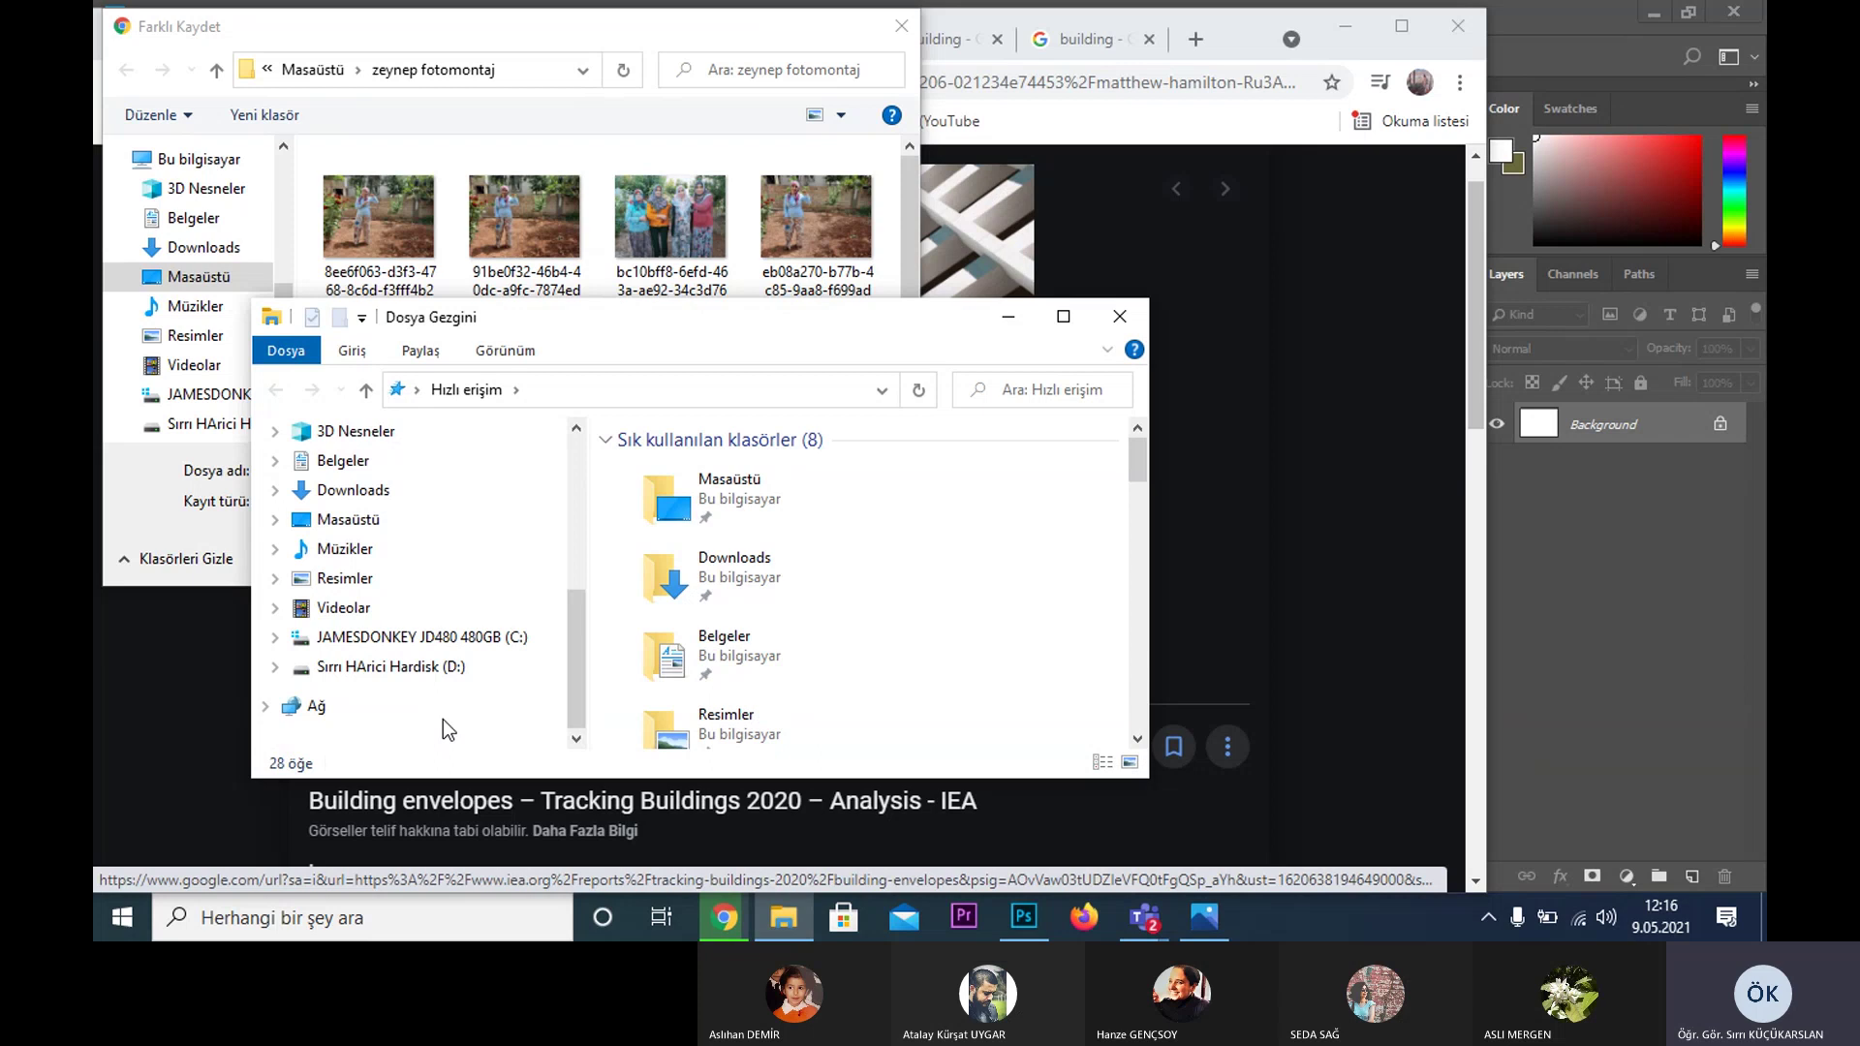
{"action": "left_click", "coordinate": [431, 669]}
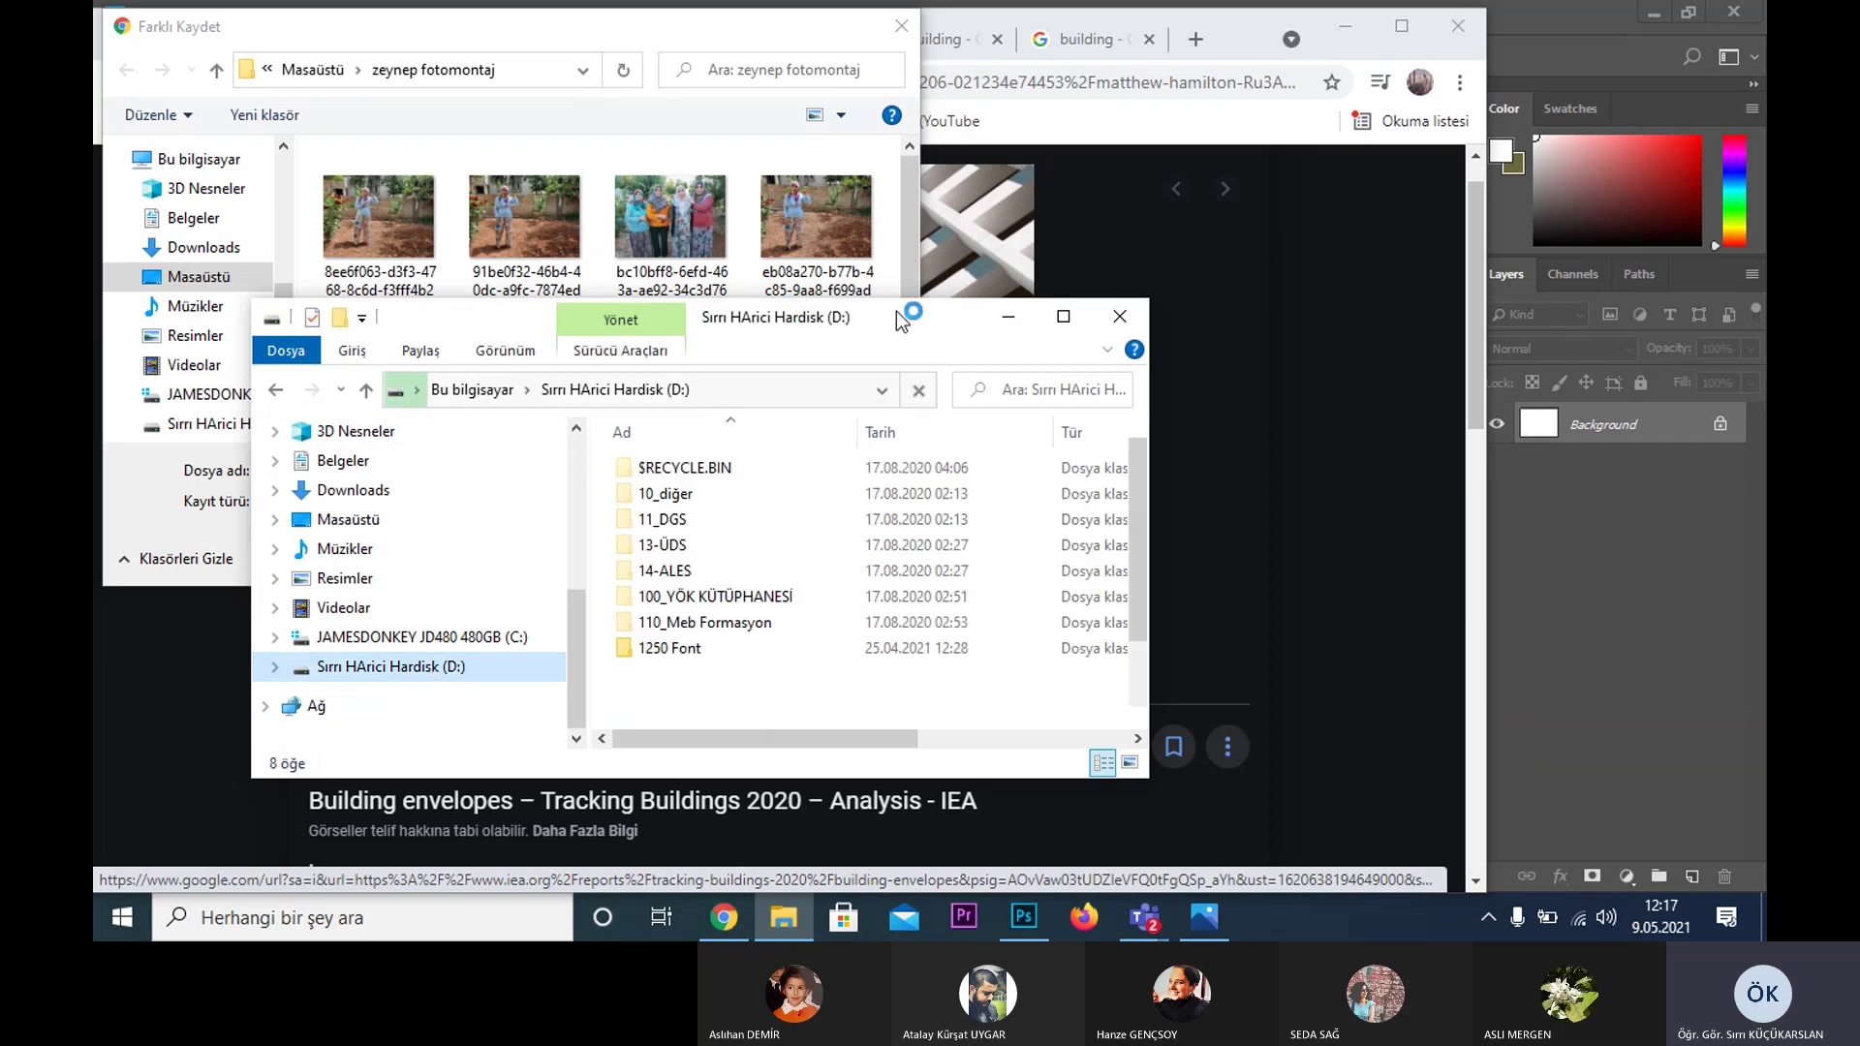
{"action": "left_click_drag", "start_coordinate": [897, 304], "coordinate": [764, 124]}
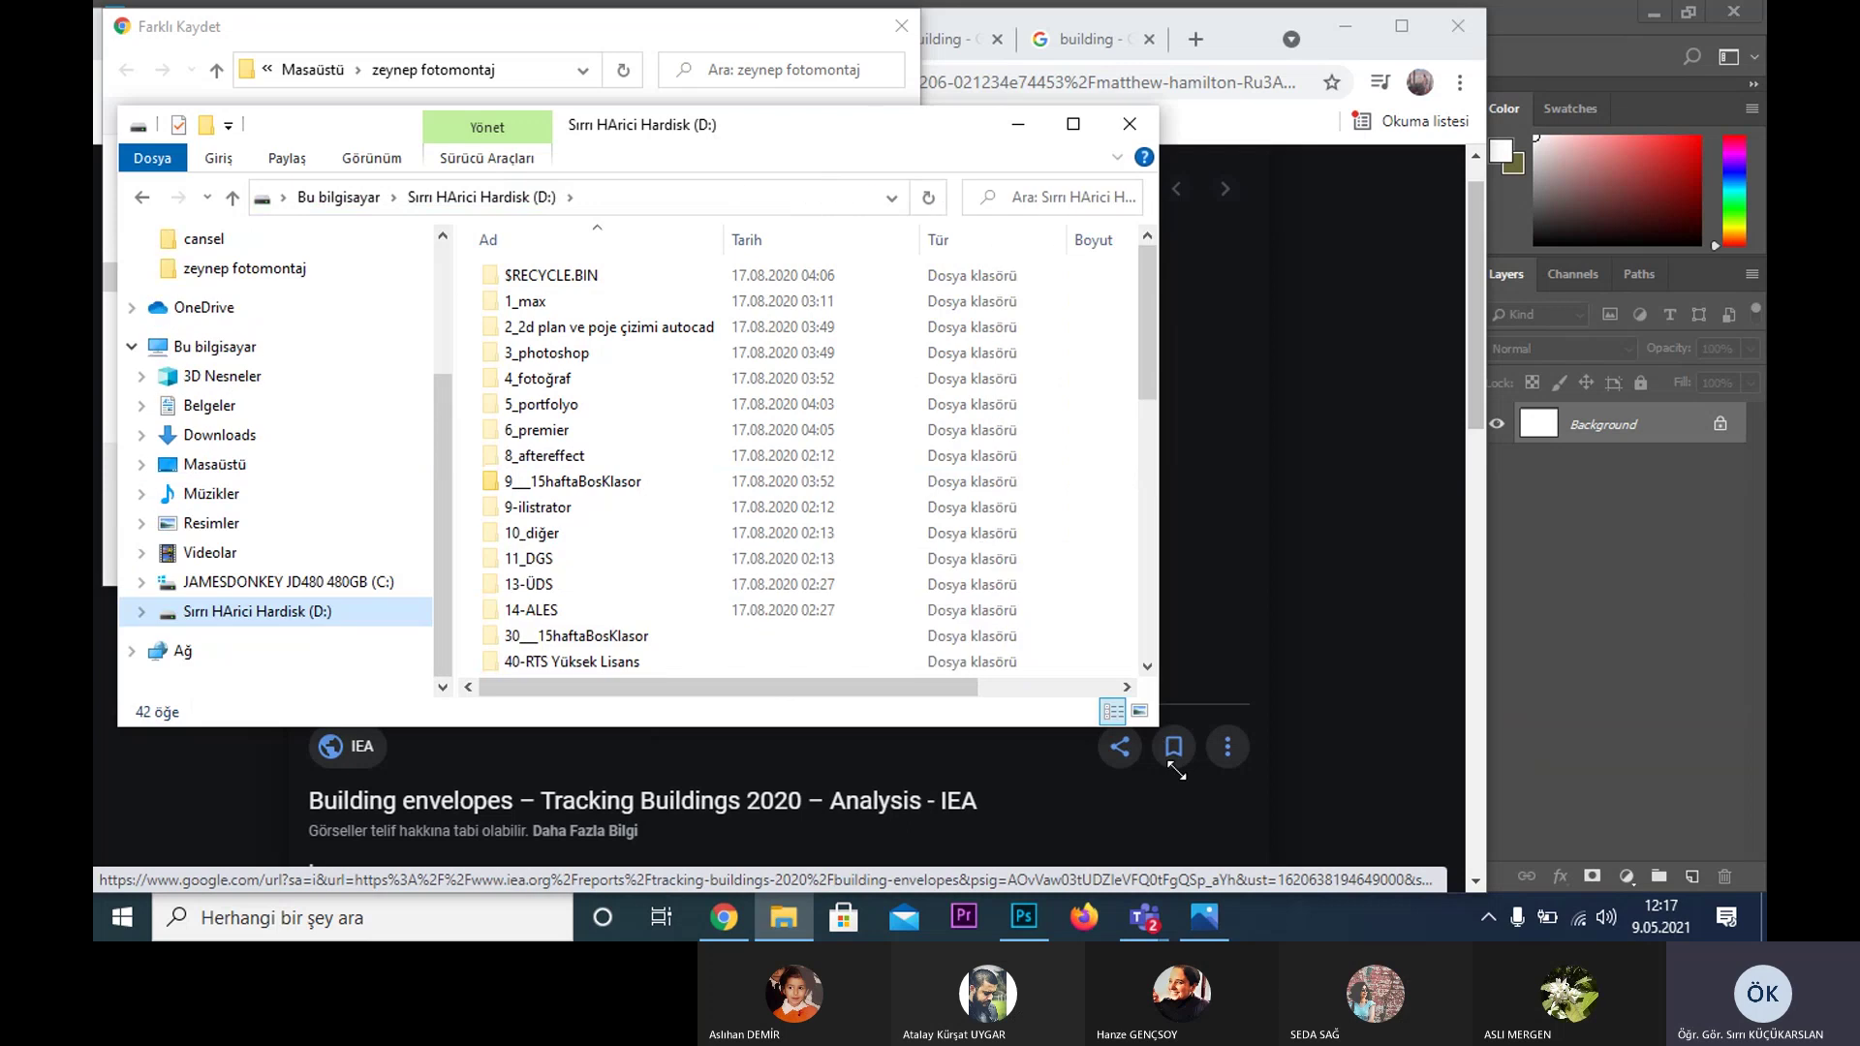
{"action": "scroll", "coordinate": [620, 630], "scroll_direction": "down", "scroll_amount": 1}
{"action": "scroll", "coordinate": [582, 625], "scroll_direction": "down", "scroll_amount": 1}
{"action": "scroll", "coordinate": [542, 620], "scroll_direction": "down", "scroll_amount": 1}
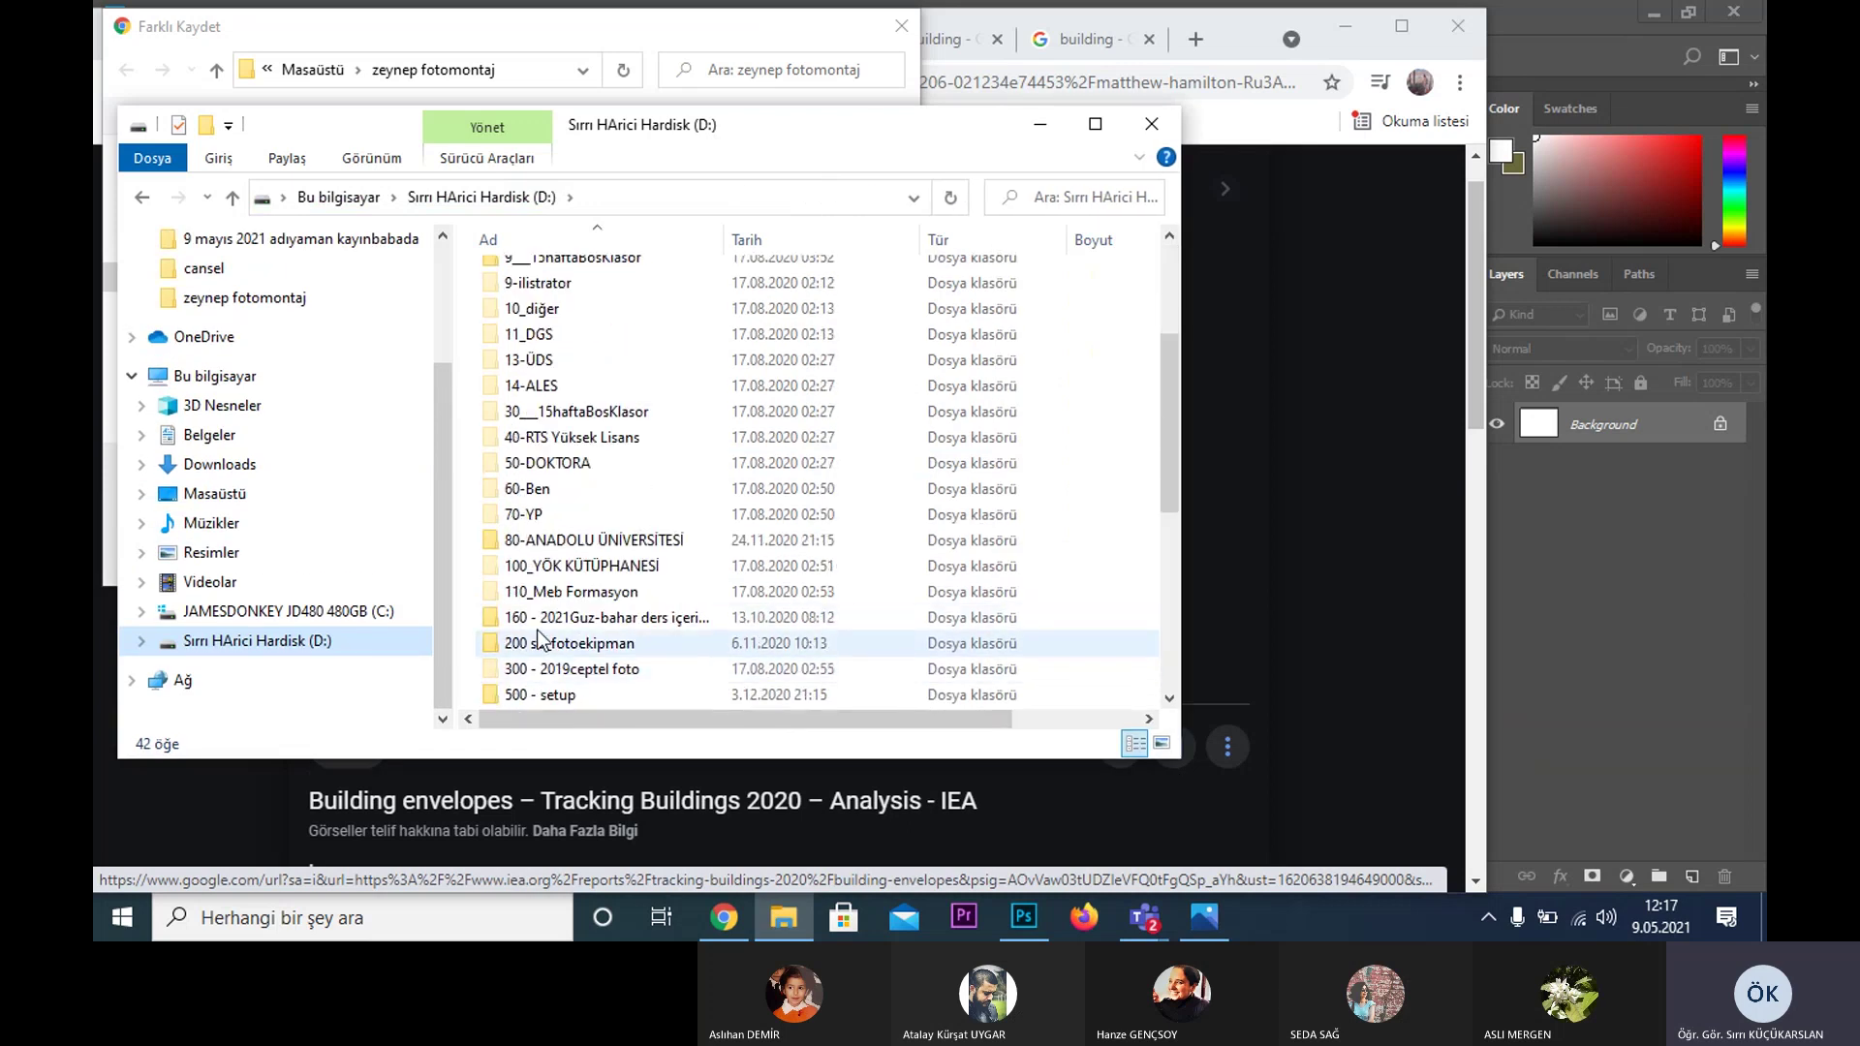
- Navigate to 160 - 2021Guz-bahar ders içerikleri > BAHAR > 9 Portfolio +V
{"action": "double_click", "coordinate": [538, 617]}
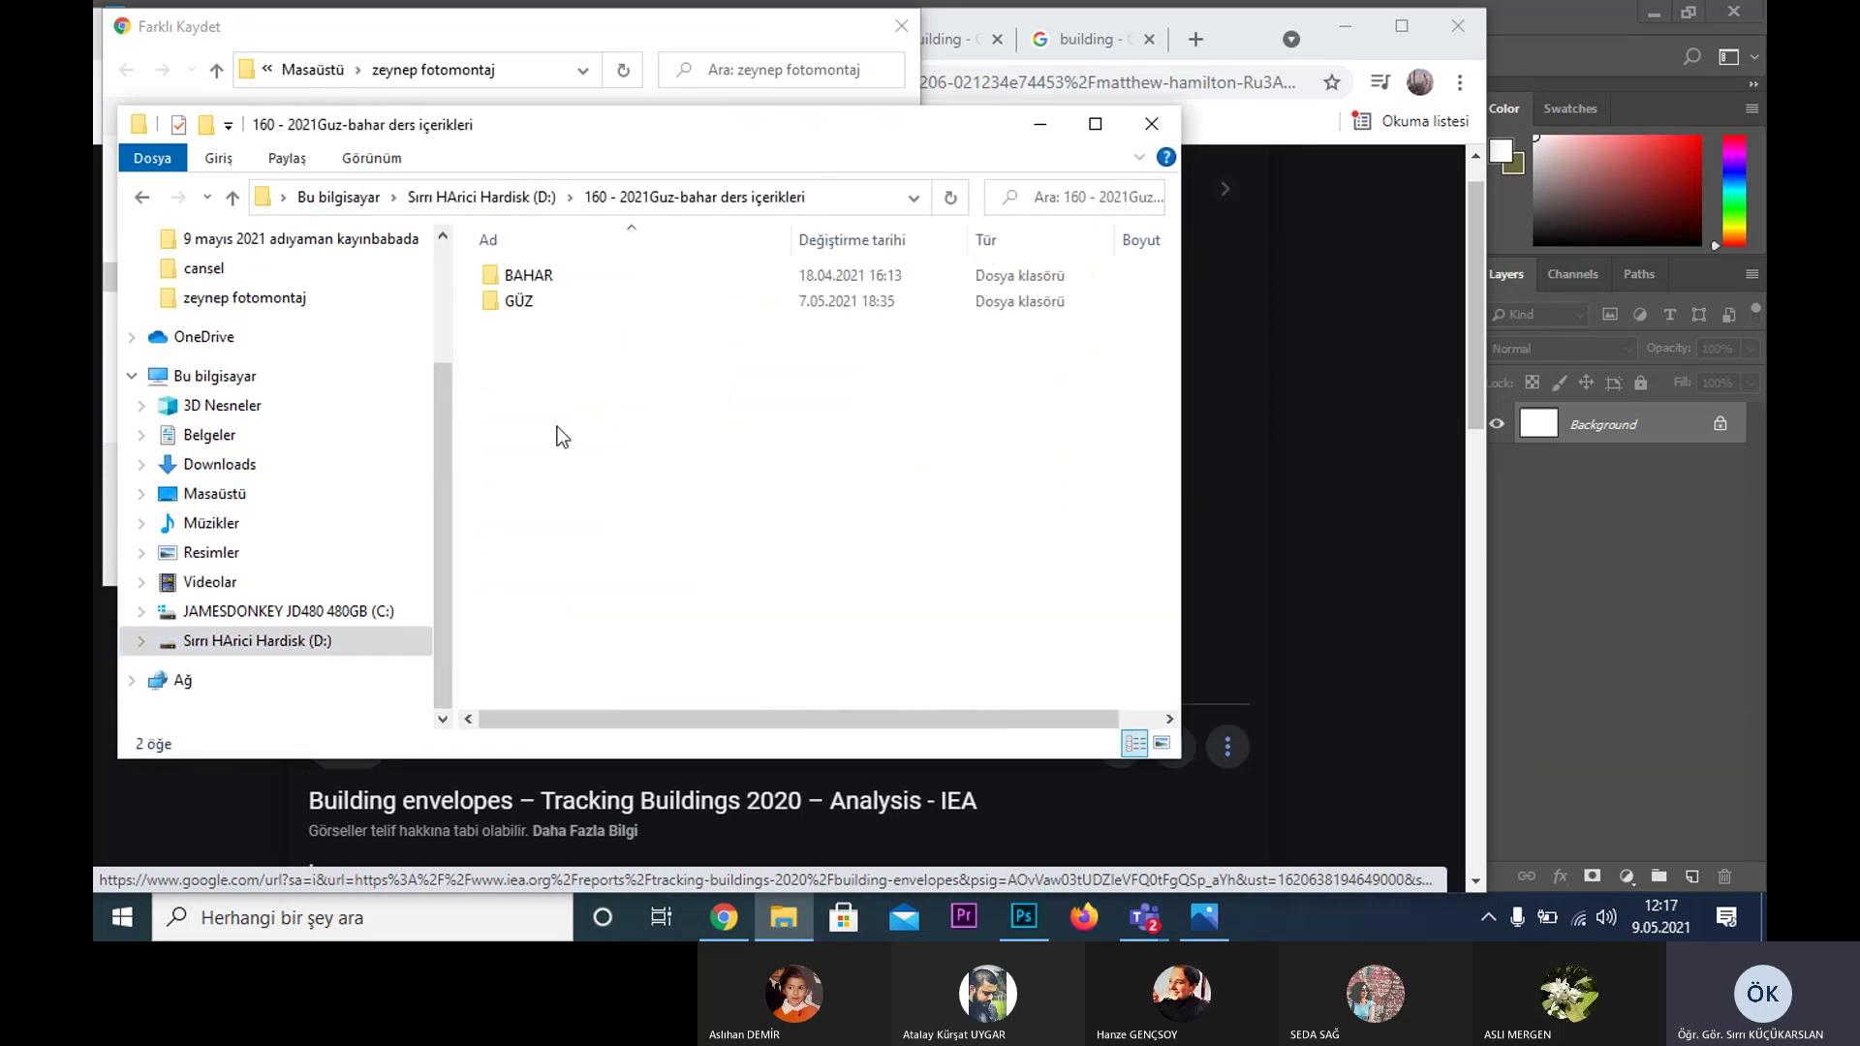
{"action": "double_click", "coordinate": [504, 276]}
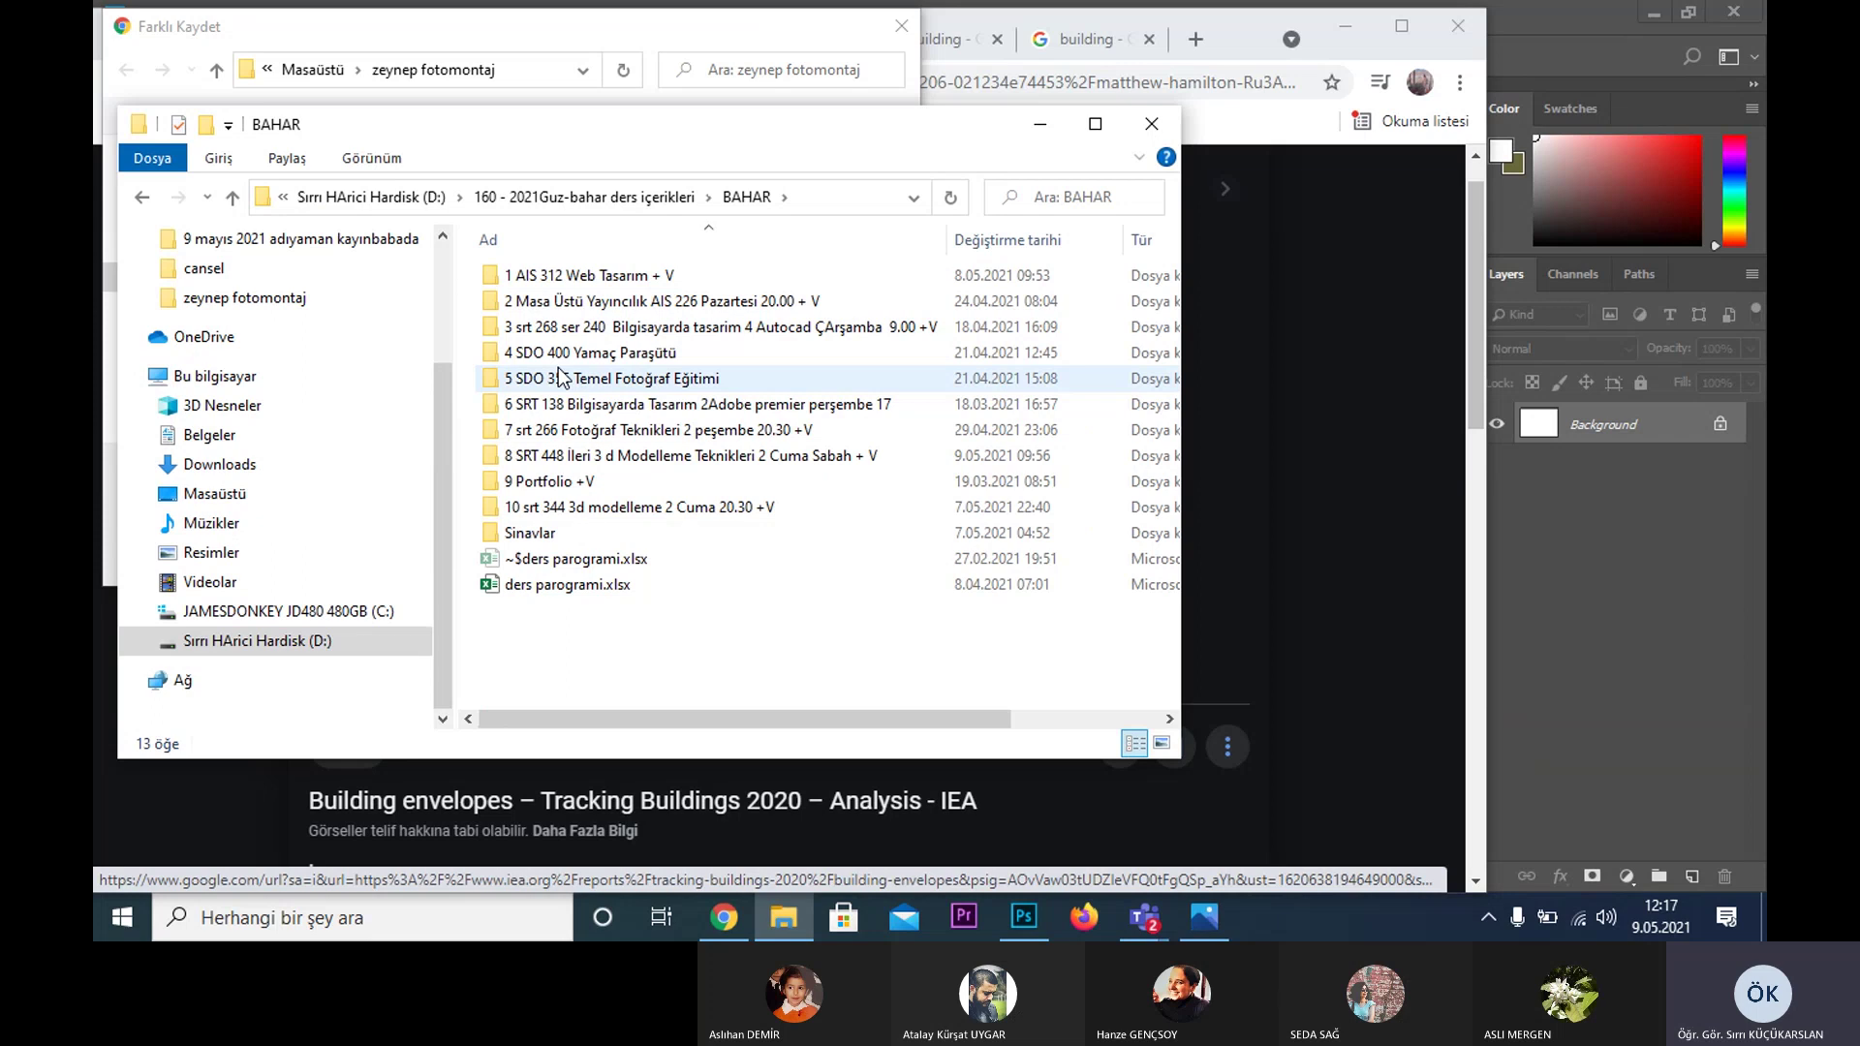
{"action": "left_click", "coordinate": [628, 511]}
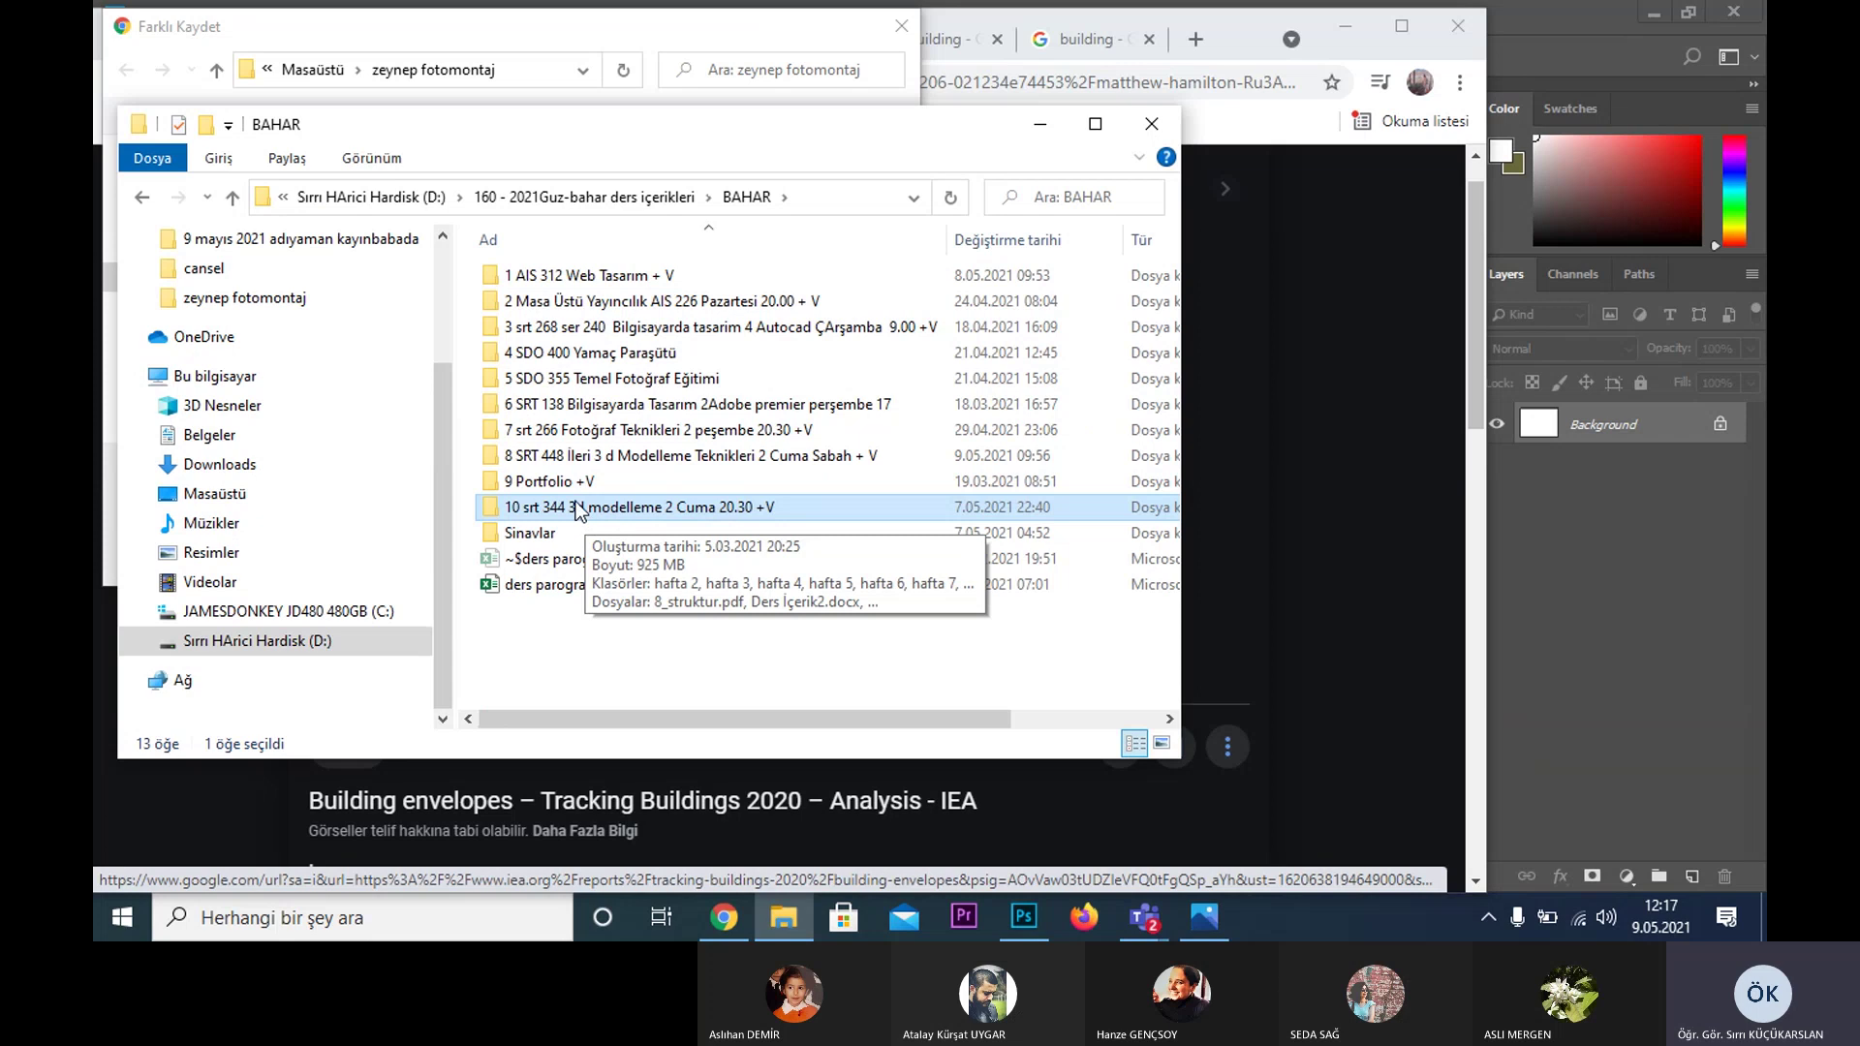
{"action": "double_click", "coordinate": [562, 481]}
- Create a 'hafta 11' folder containing a 'web sitesi' folder
{"action": "right_click", "coordinate": [549, 414]}
{"action": "mouse_move", "coordinate": [604, 717]}
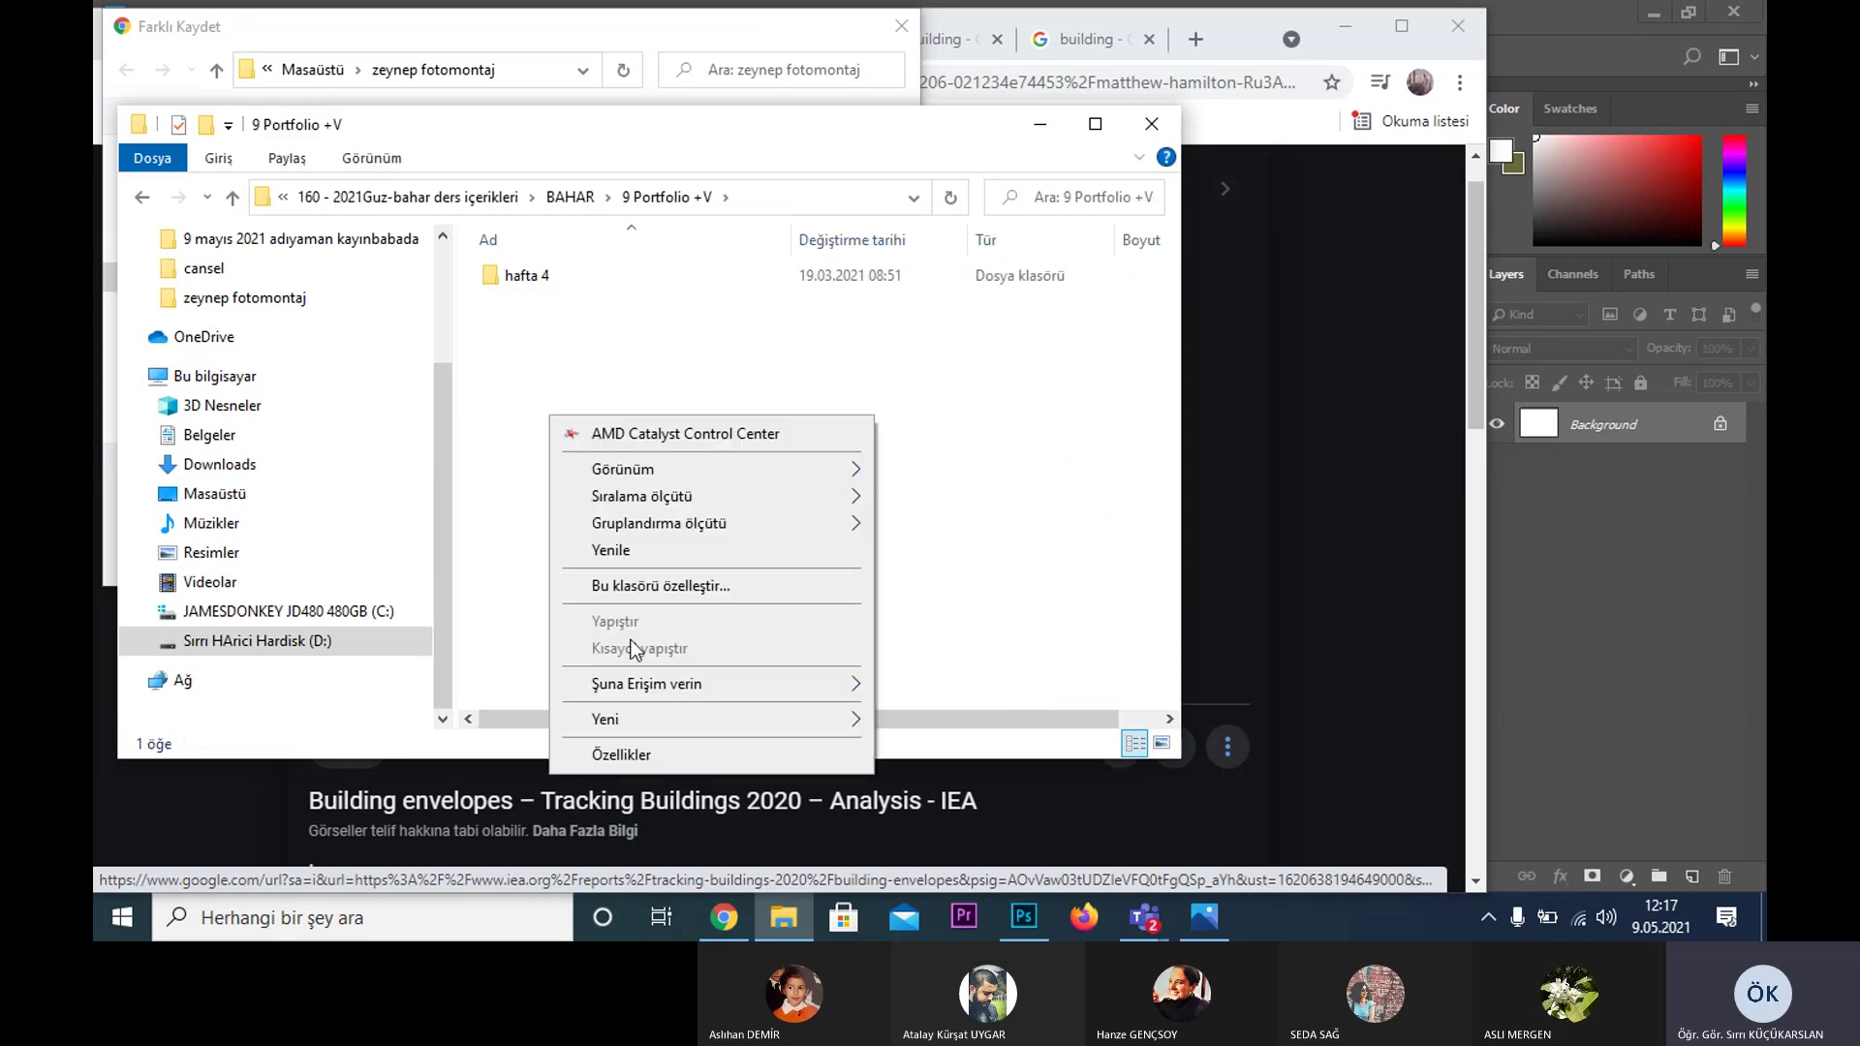
{"action": "left_click", "coordinate": [915, 415]}
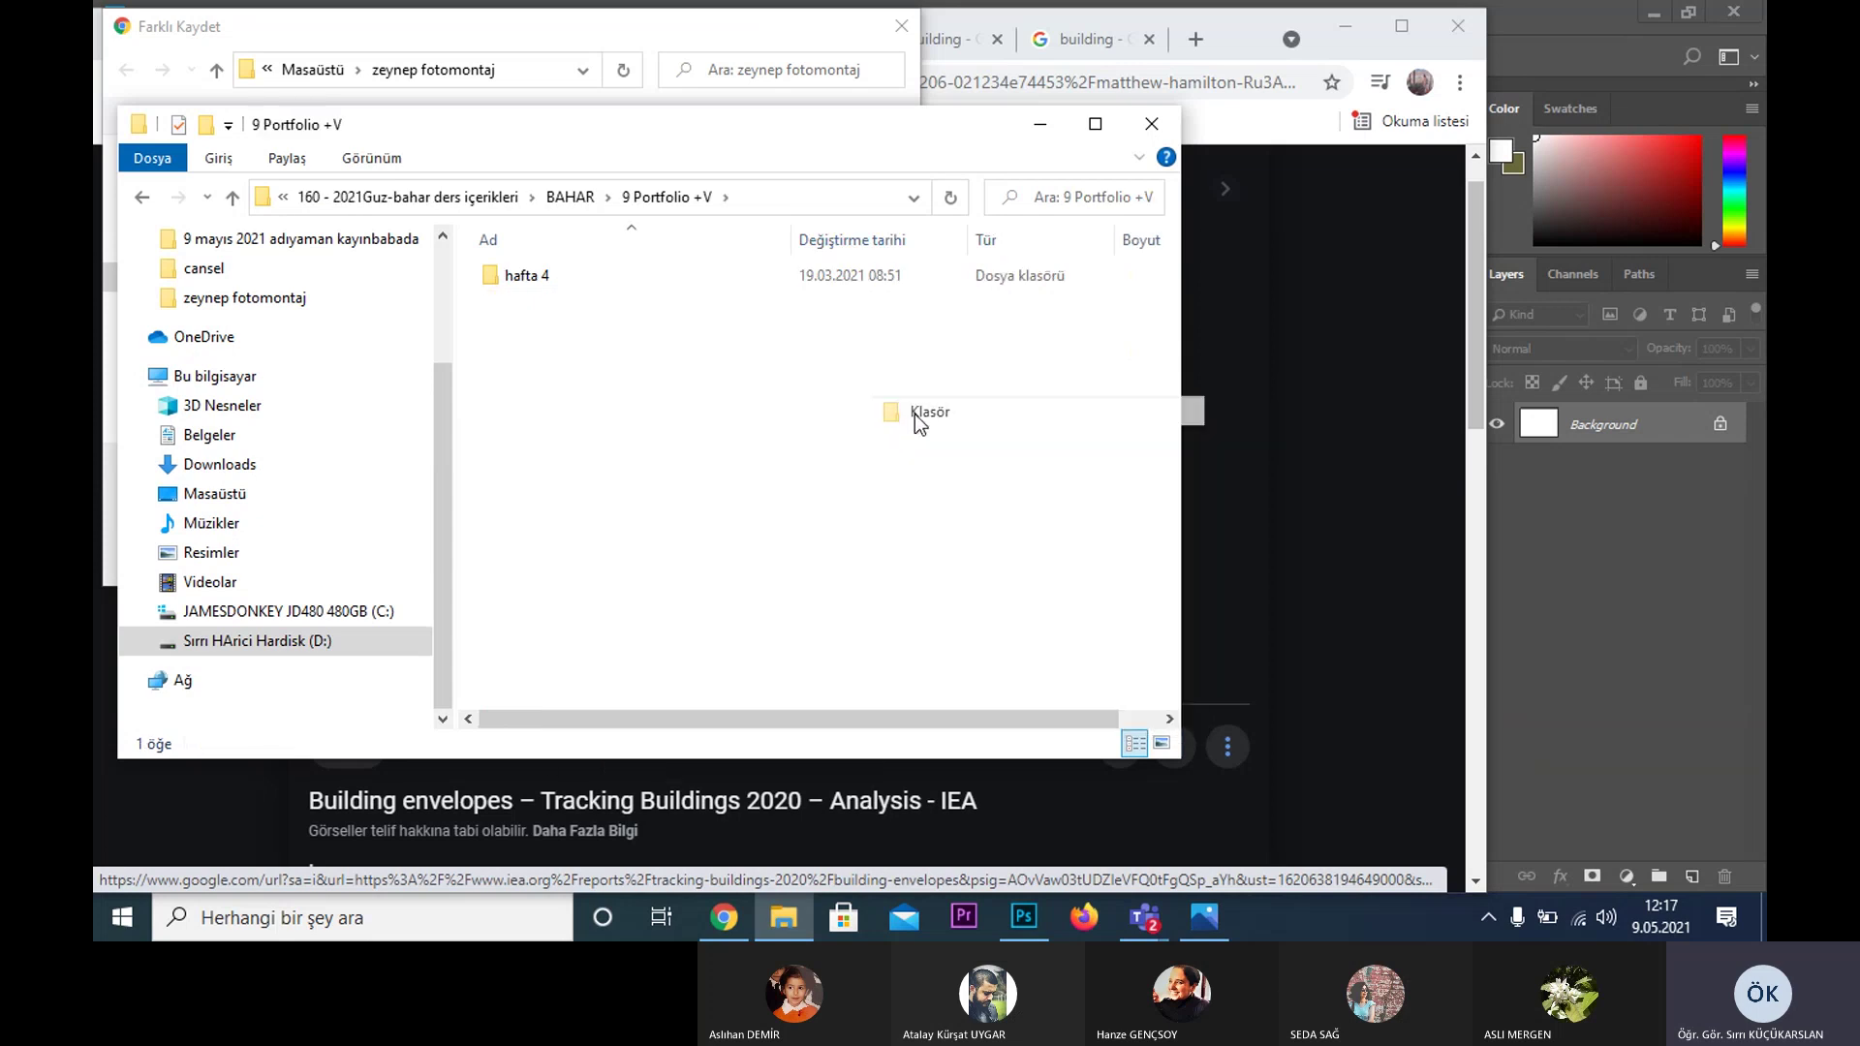
{"action": "type", "text": "hafta"}
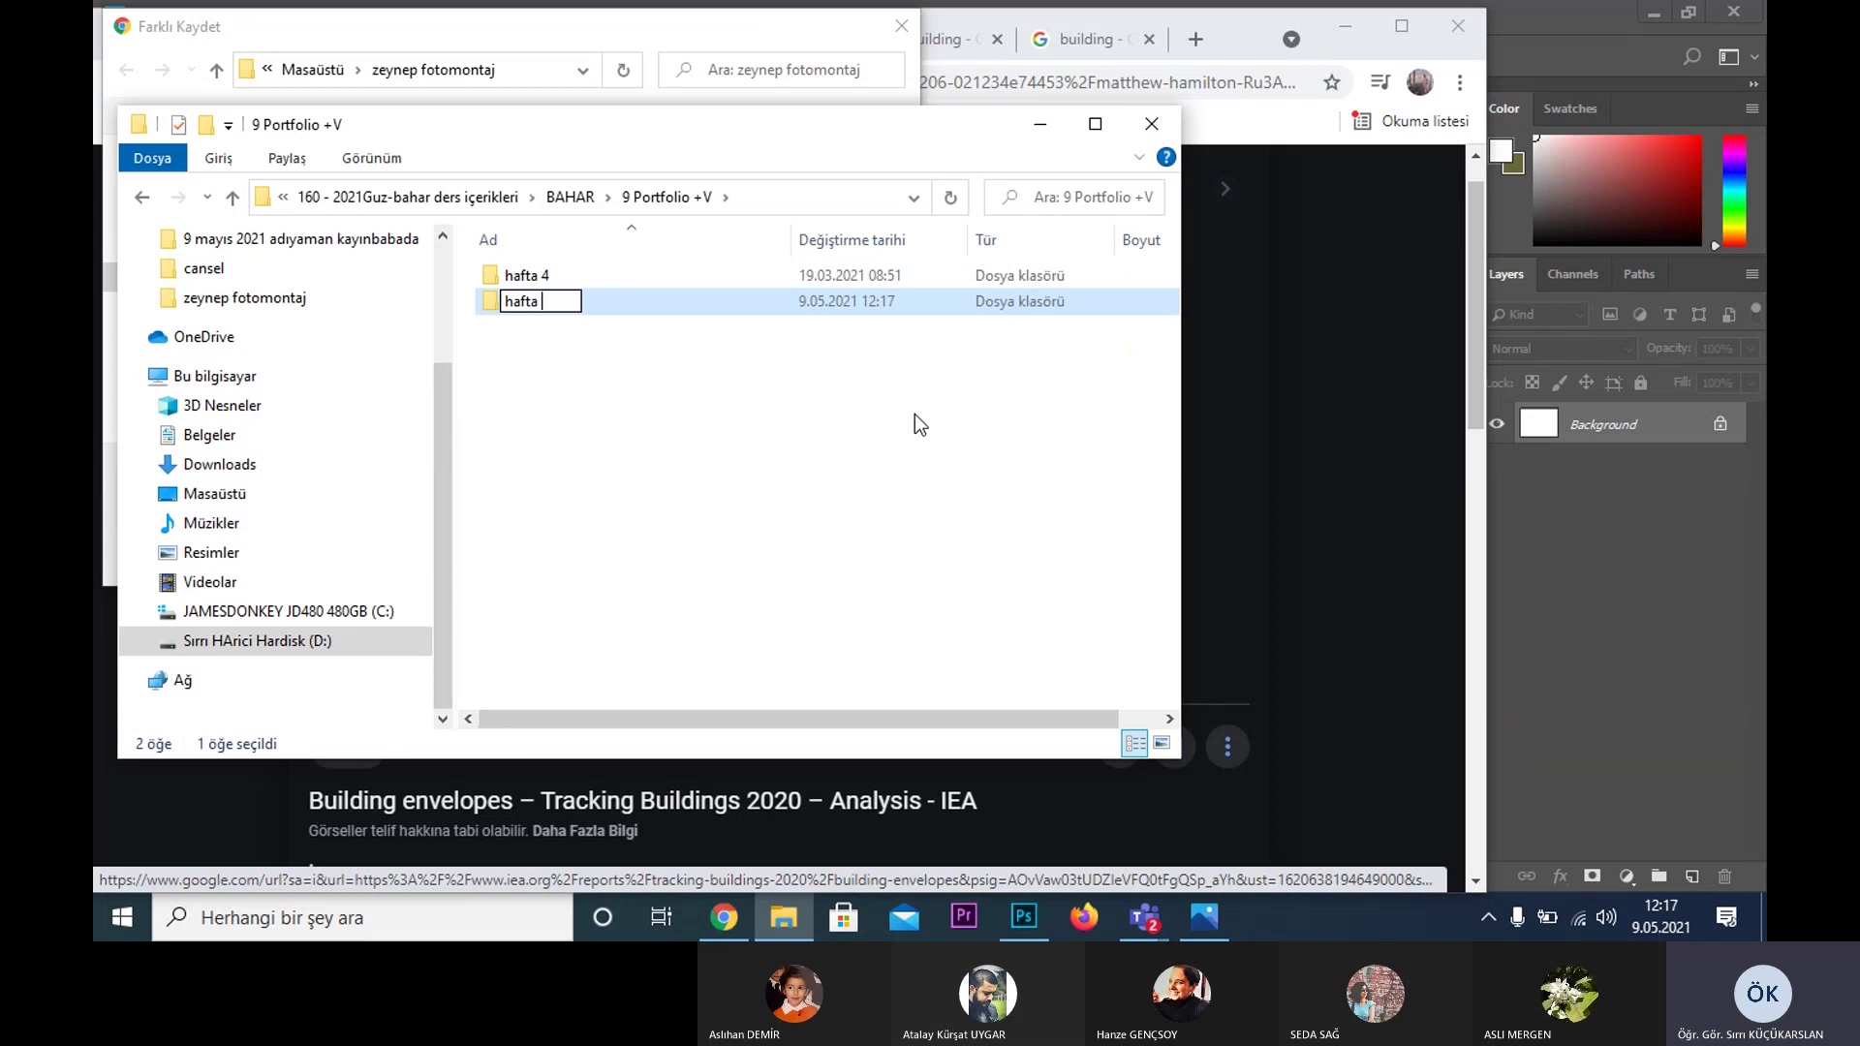
{"action": "key", "text": "Return"}
{"action": "key", "text": "Return"}
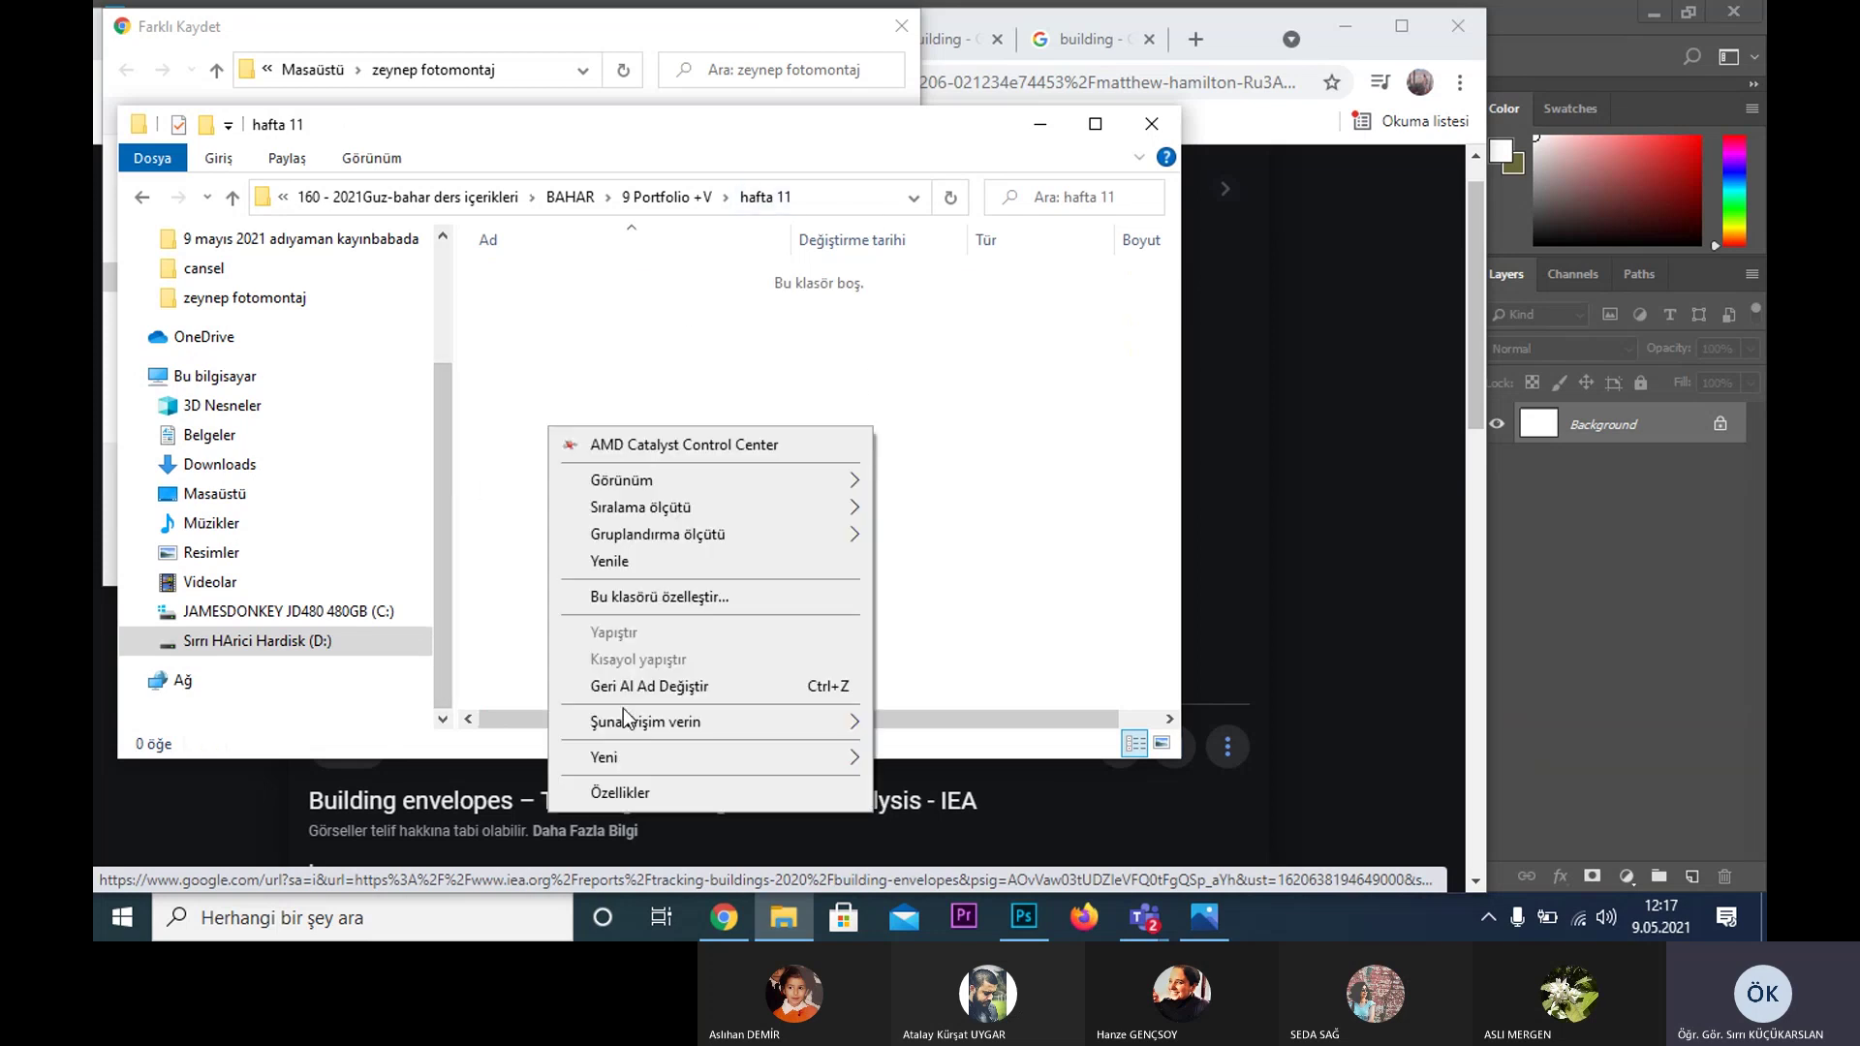
{"action": "right_click", "coordinate": [549, 426]}
{"action": "mouse_move", "coordinate": [602, 758]}
{"action": "left_click", "coordinate": [968, 450]}
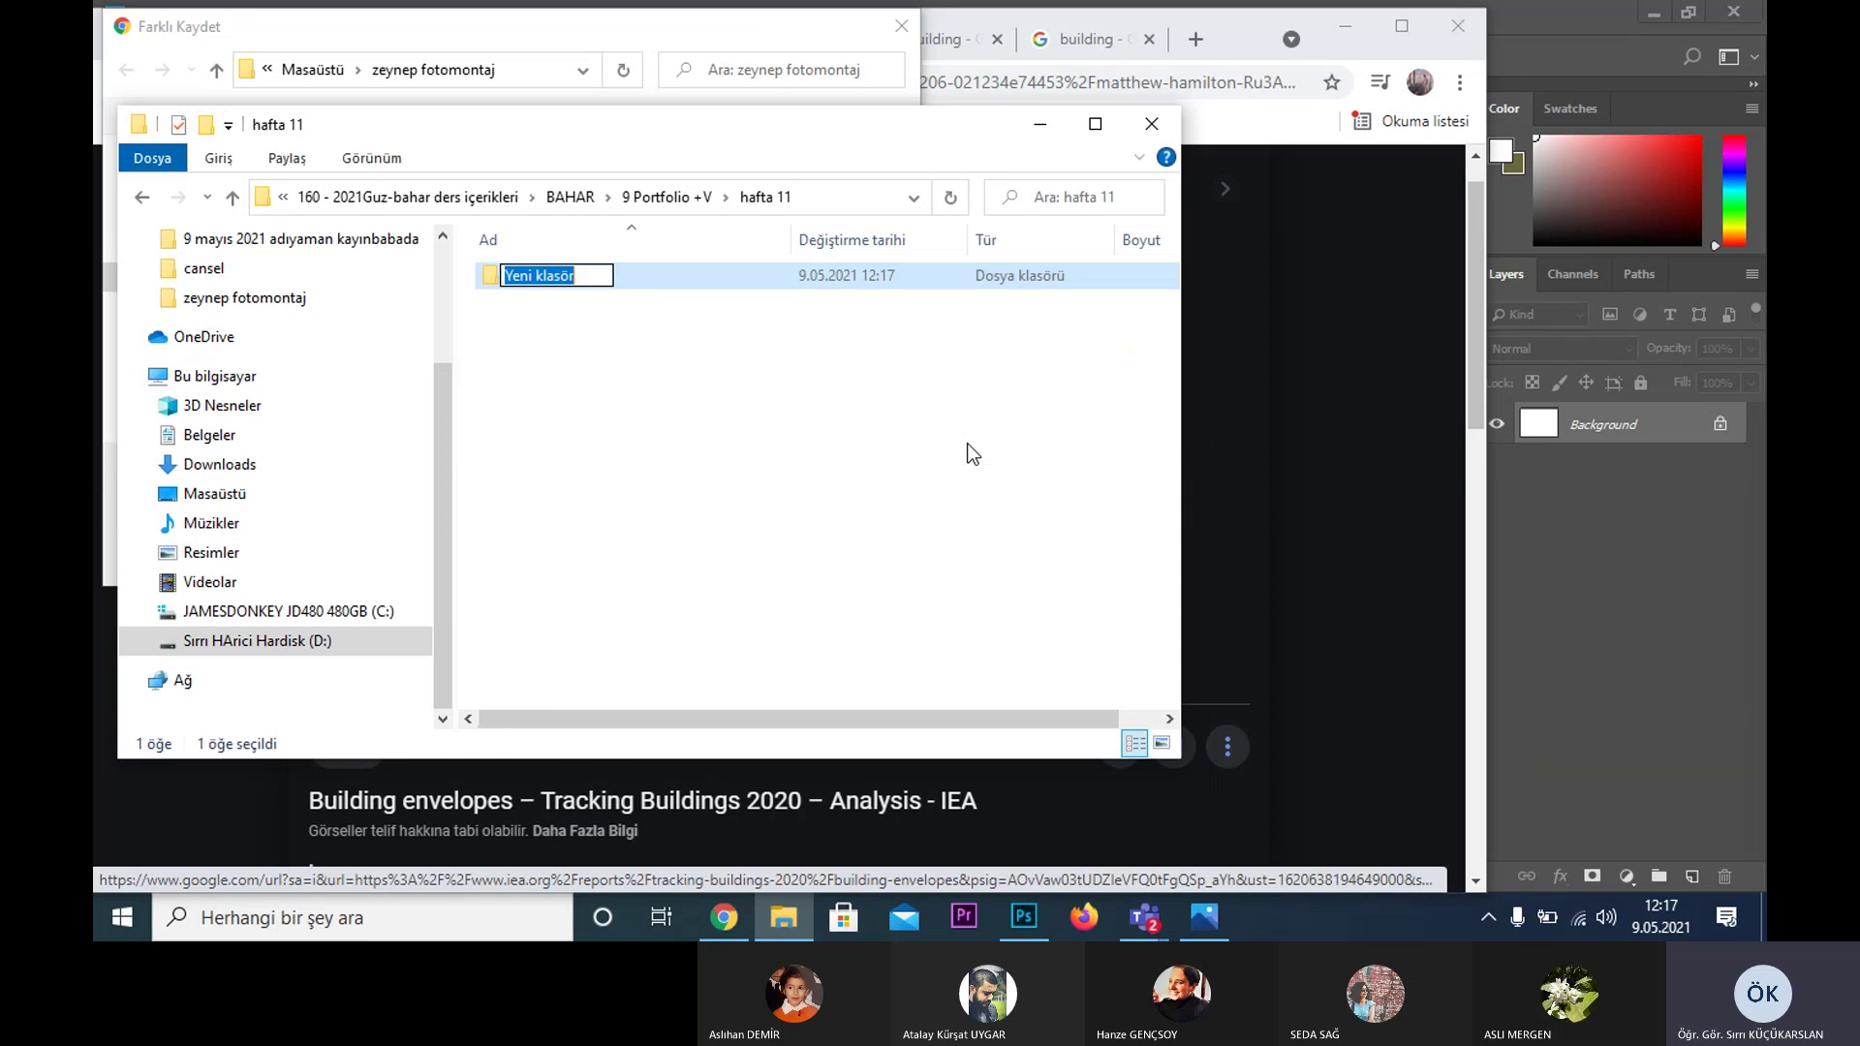
{"action": "type", "text": "web sitesi"}
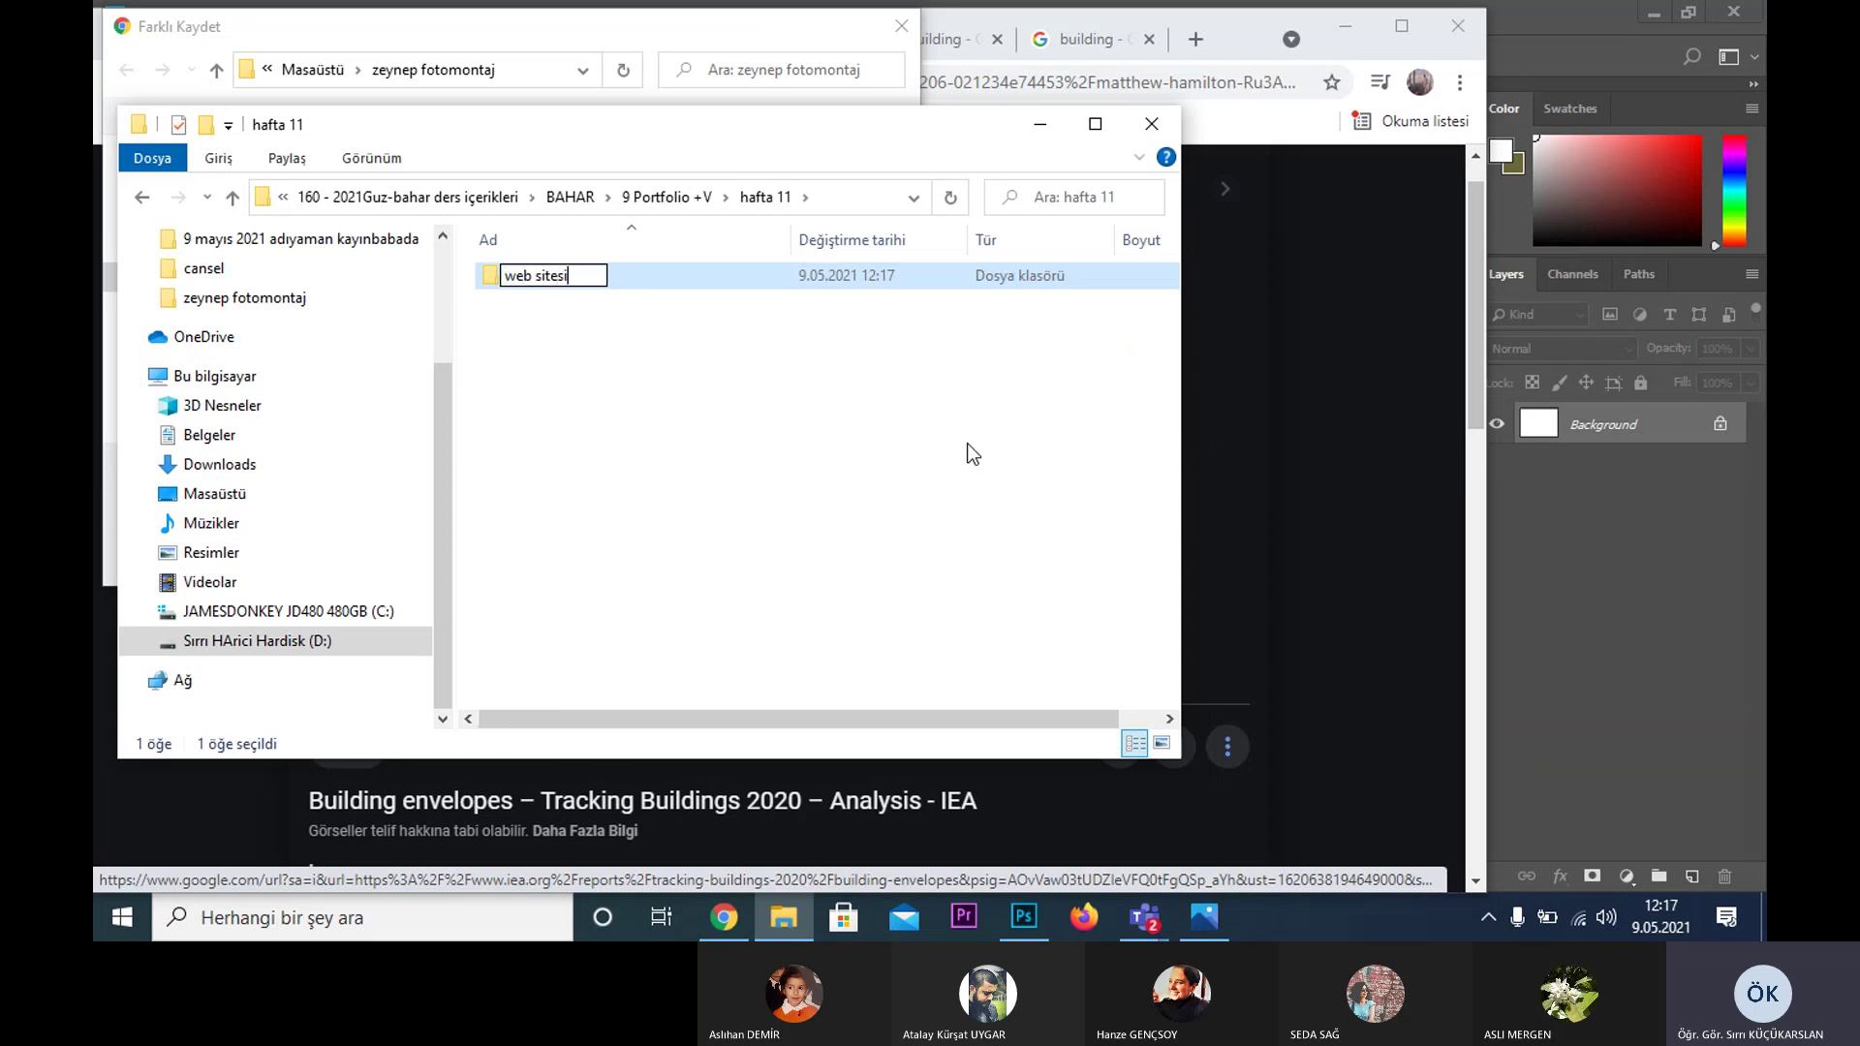
{"action": "key", "text": "Return"}
{"action": "key", "text": "Return"}
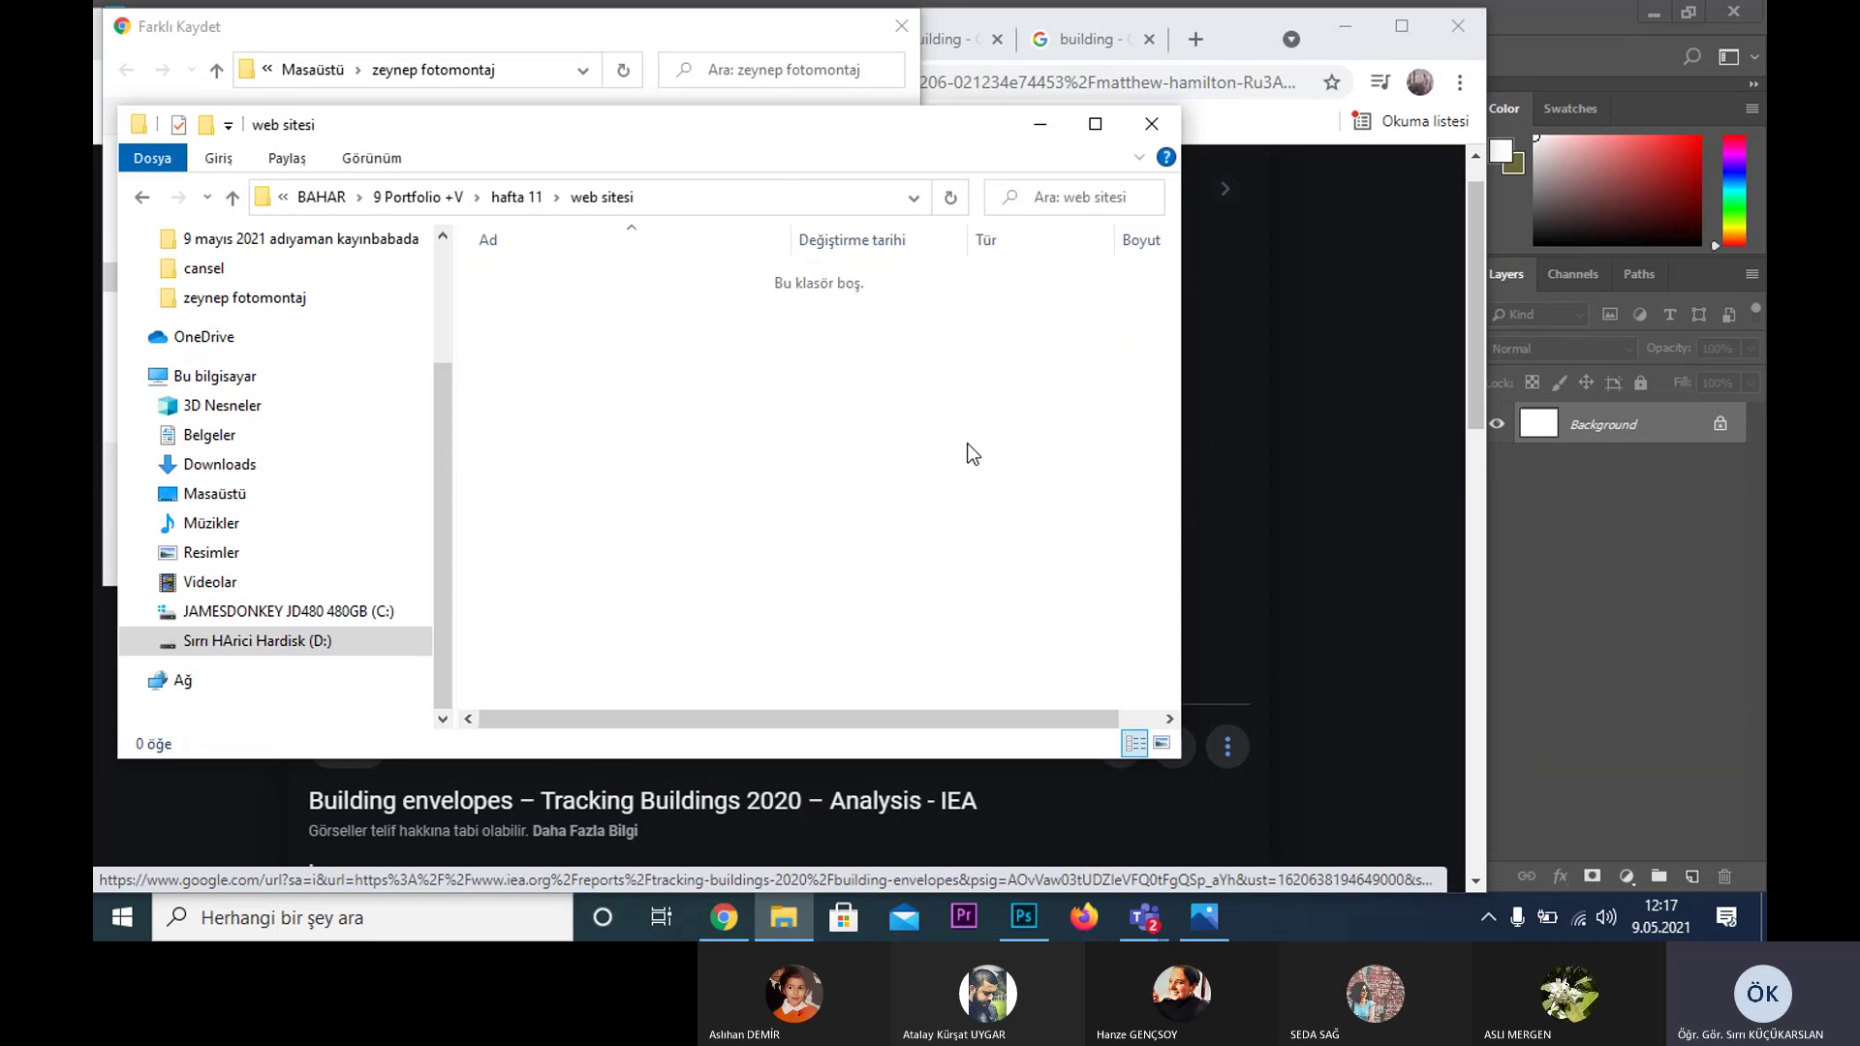
{"action": "left_click", "coordinate": [702, 206]}
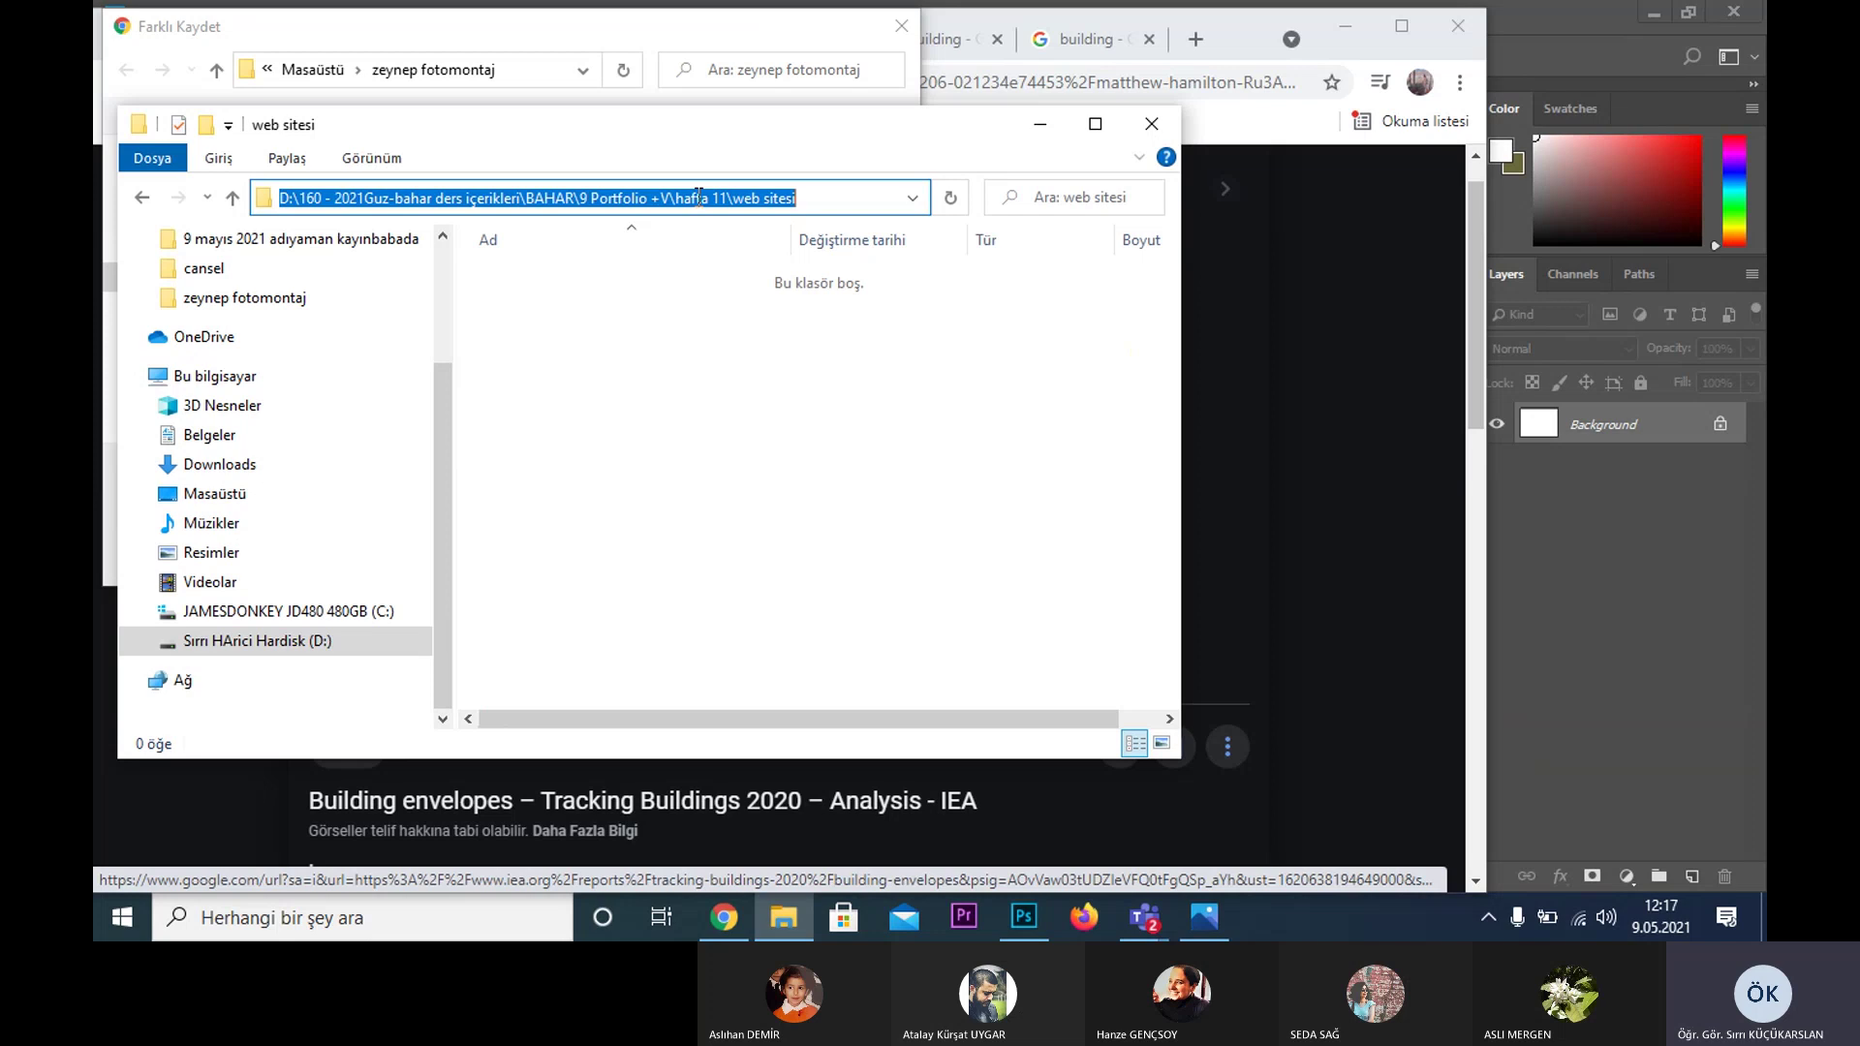
- Create an 'image' folder inside web sitesi, open it, and copy its path
{"action": "right_click", "coordinate": [591, 357]}
{"action": "mouse_move", "coordinate": [752, 687]}
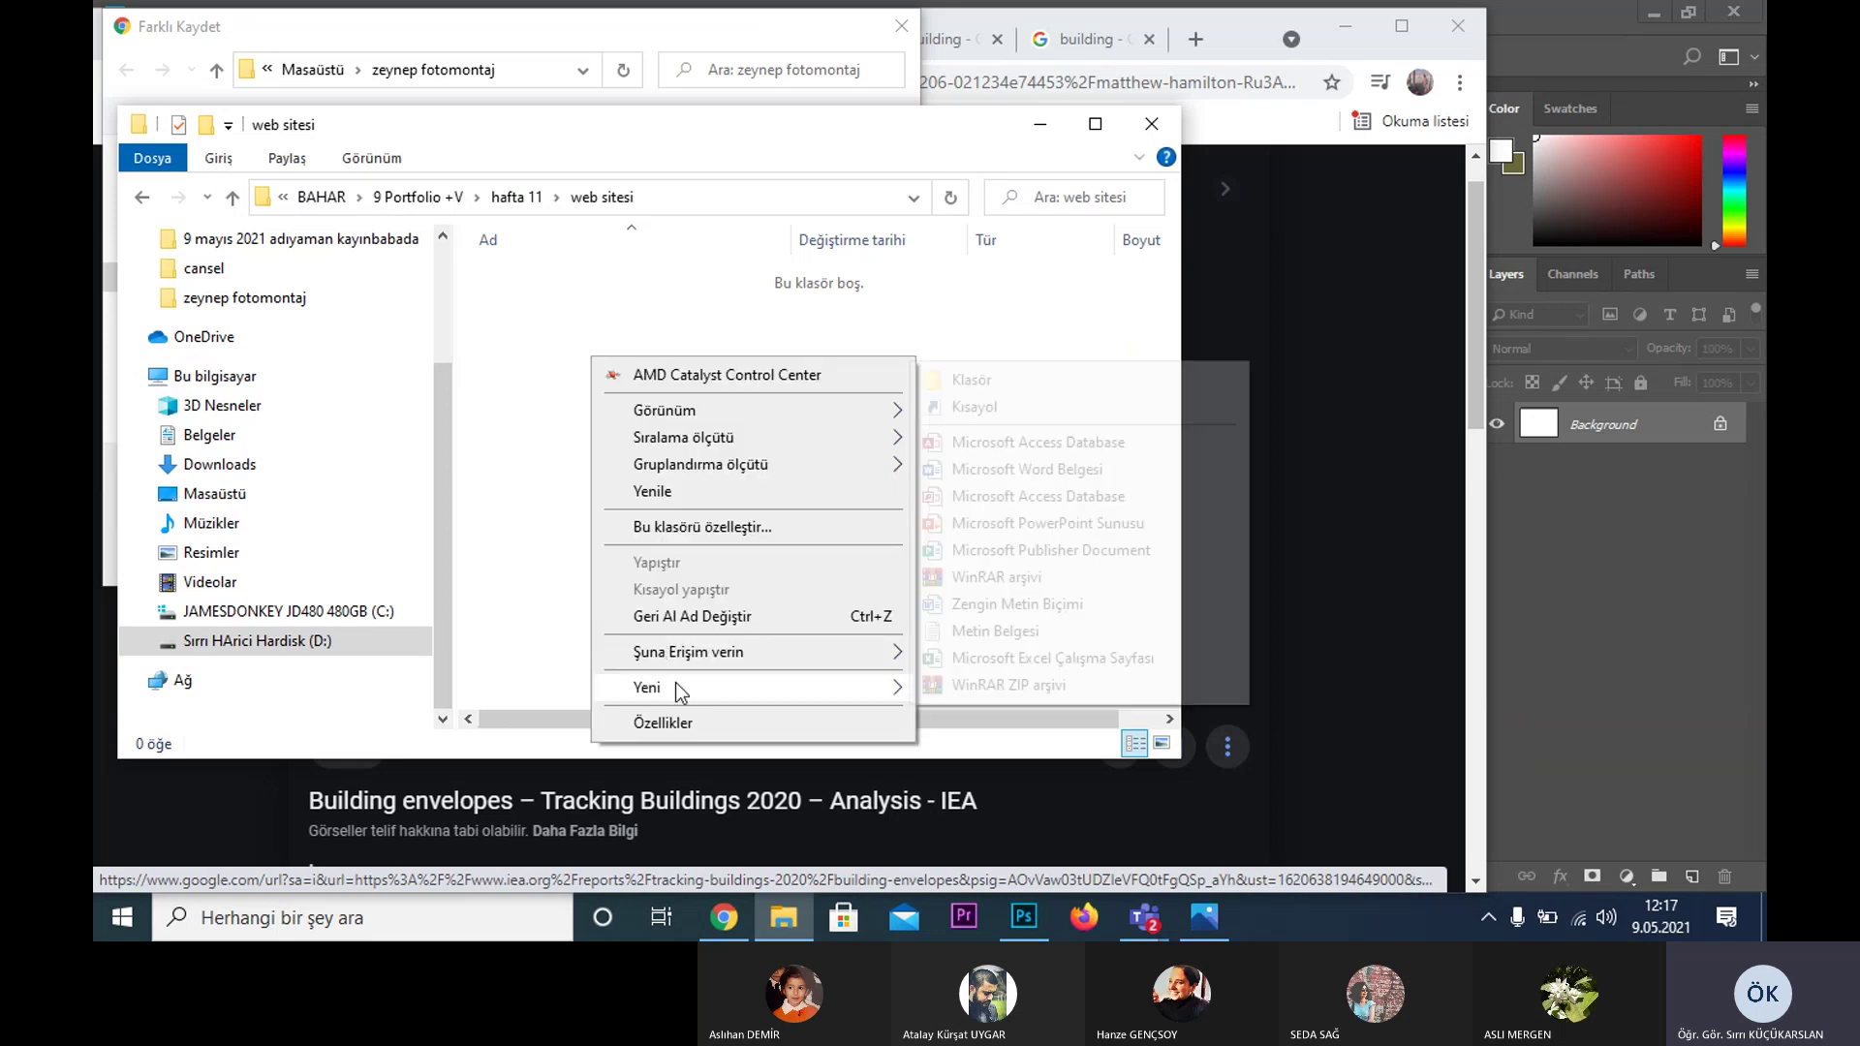
{"action": "left_click", "coordinate": [955, 381]}
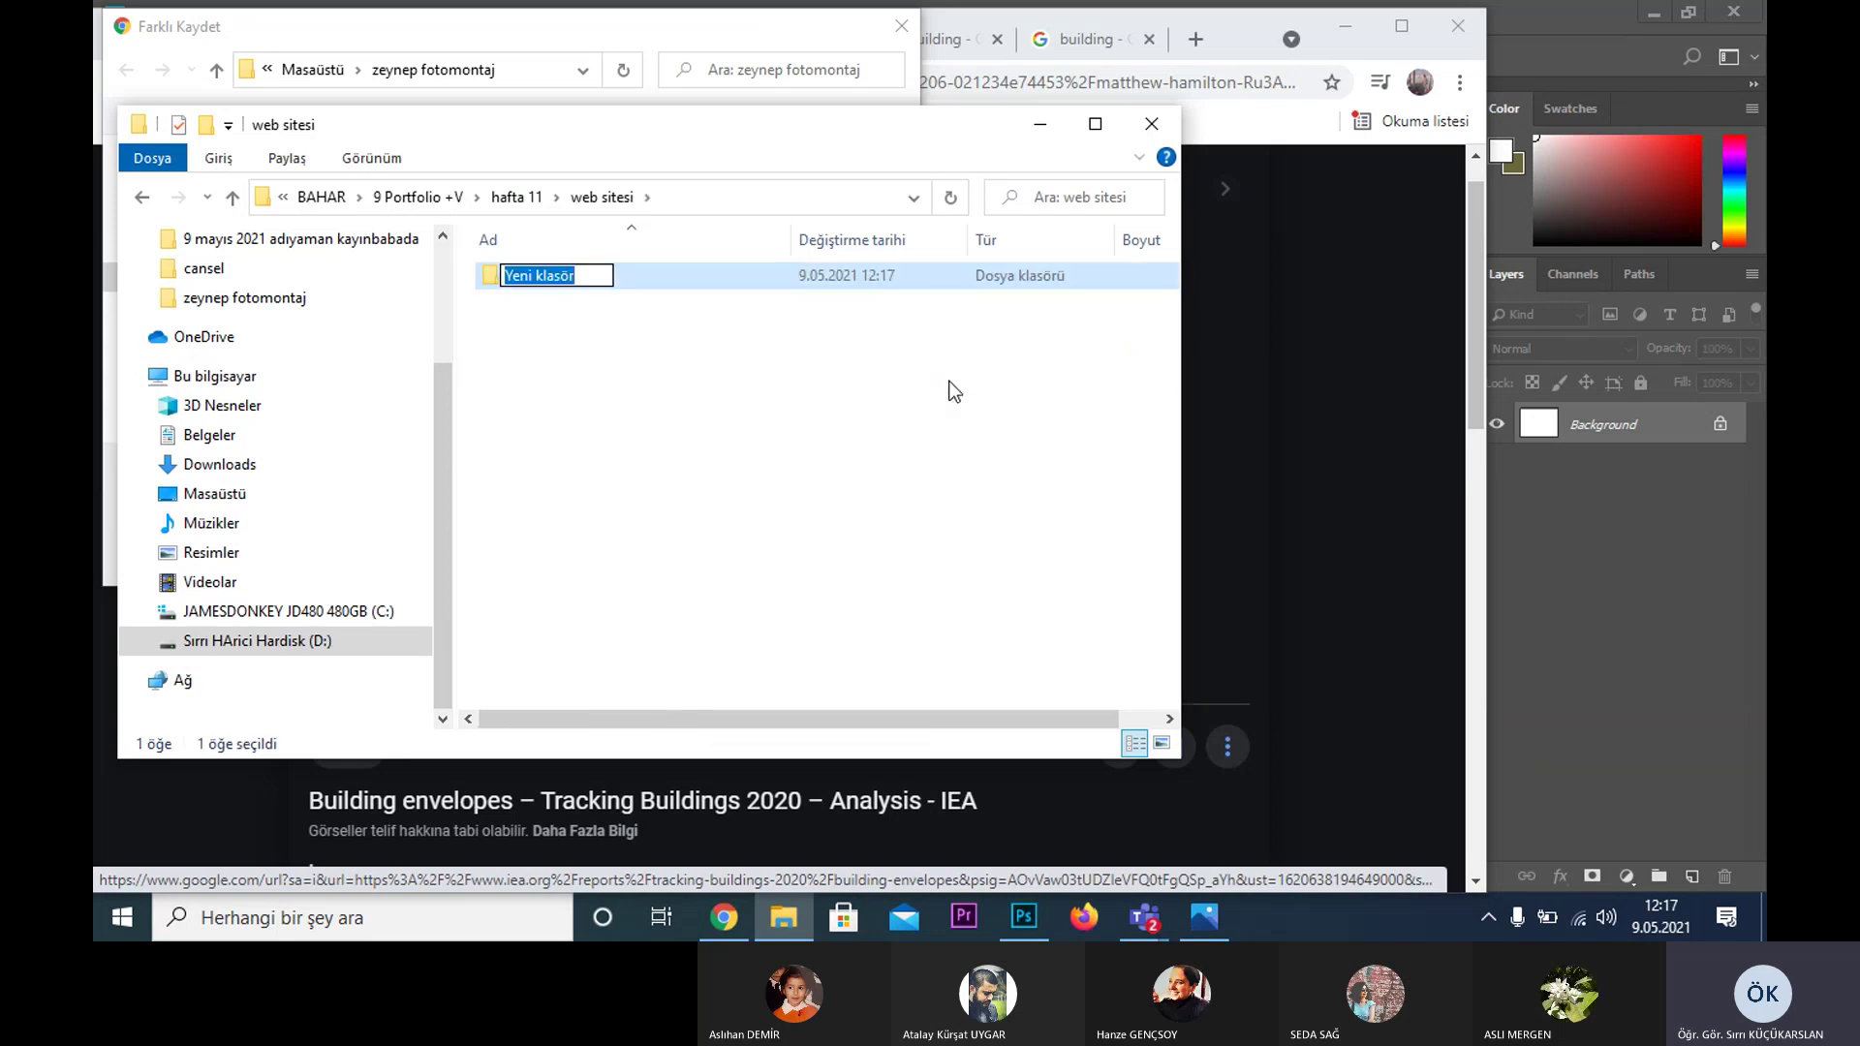
{"action": "type", "text": "image"}
{"action": "key", "text": "Return"}
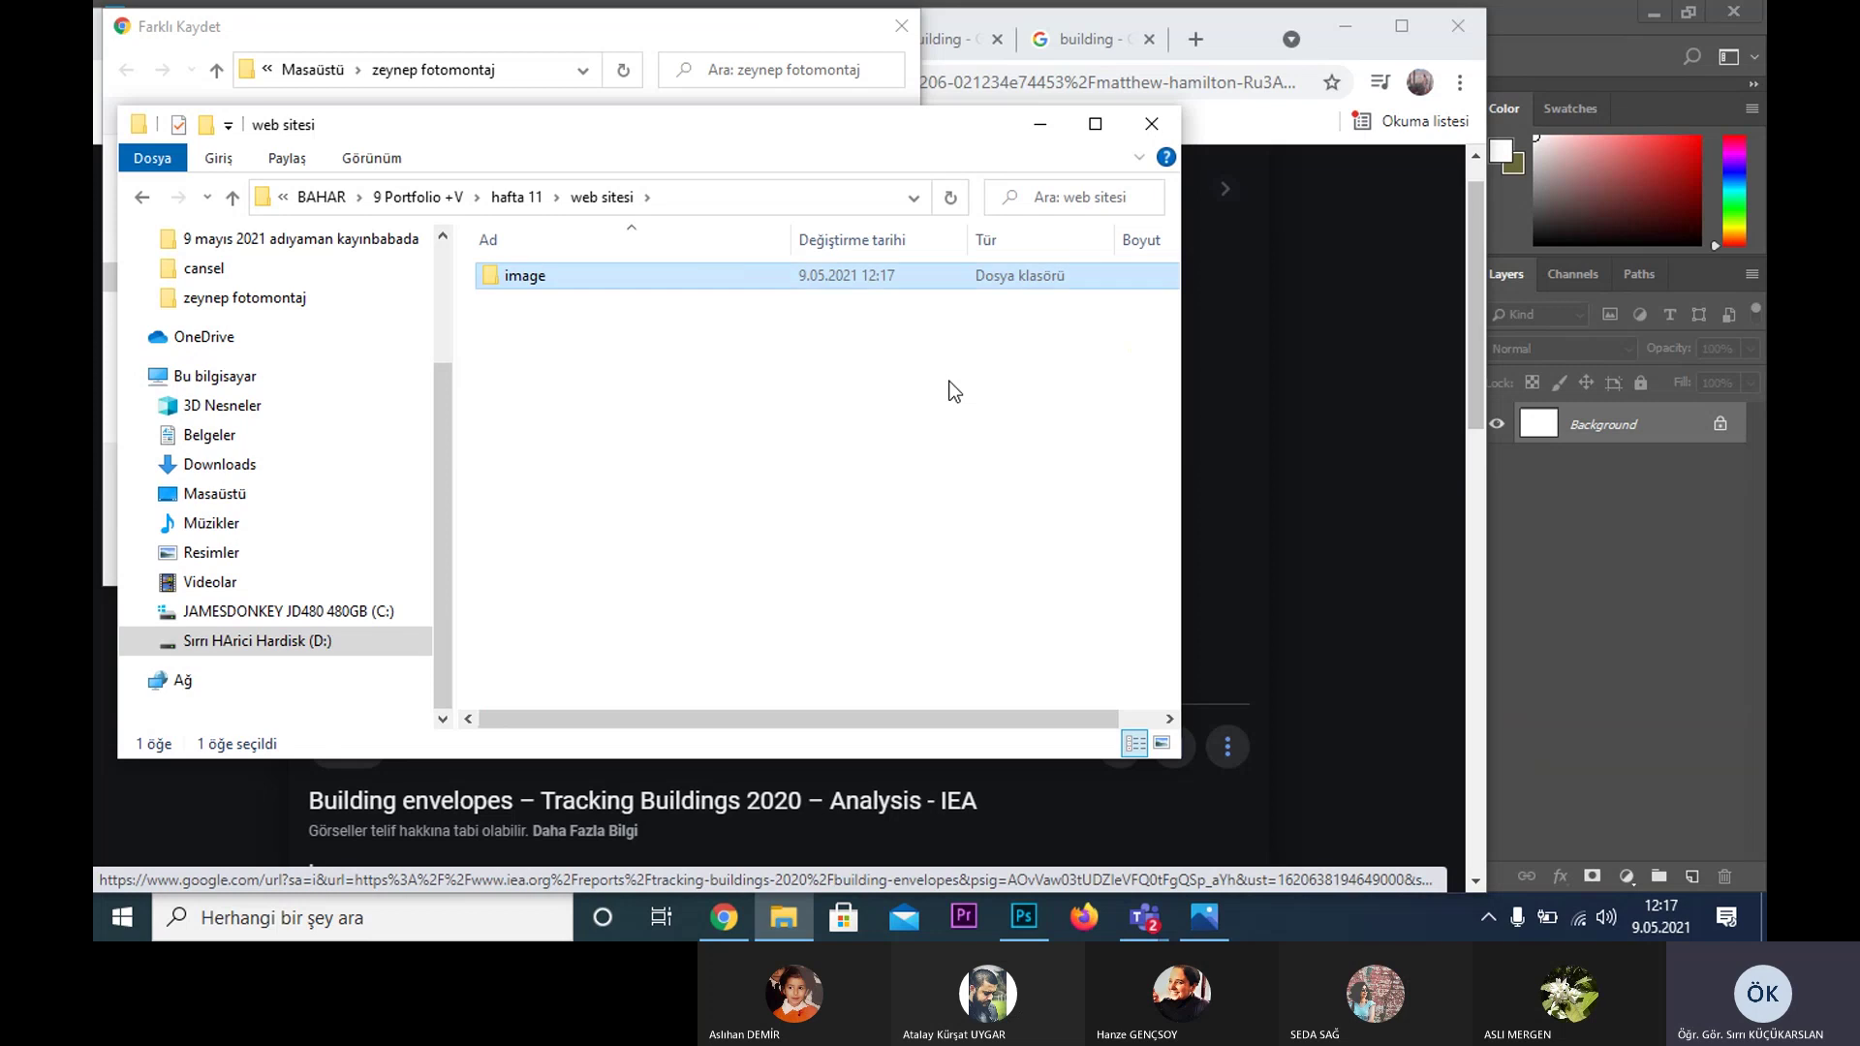
{"action": "double_click", "coordinate": [508, 275]}
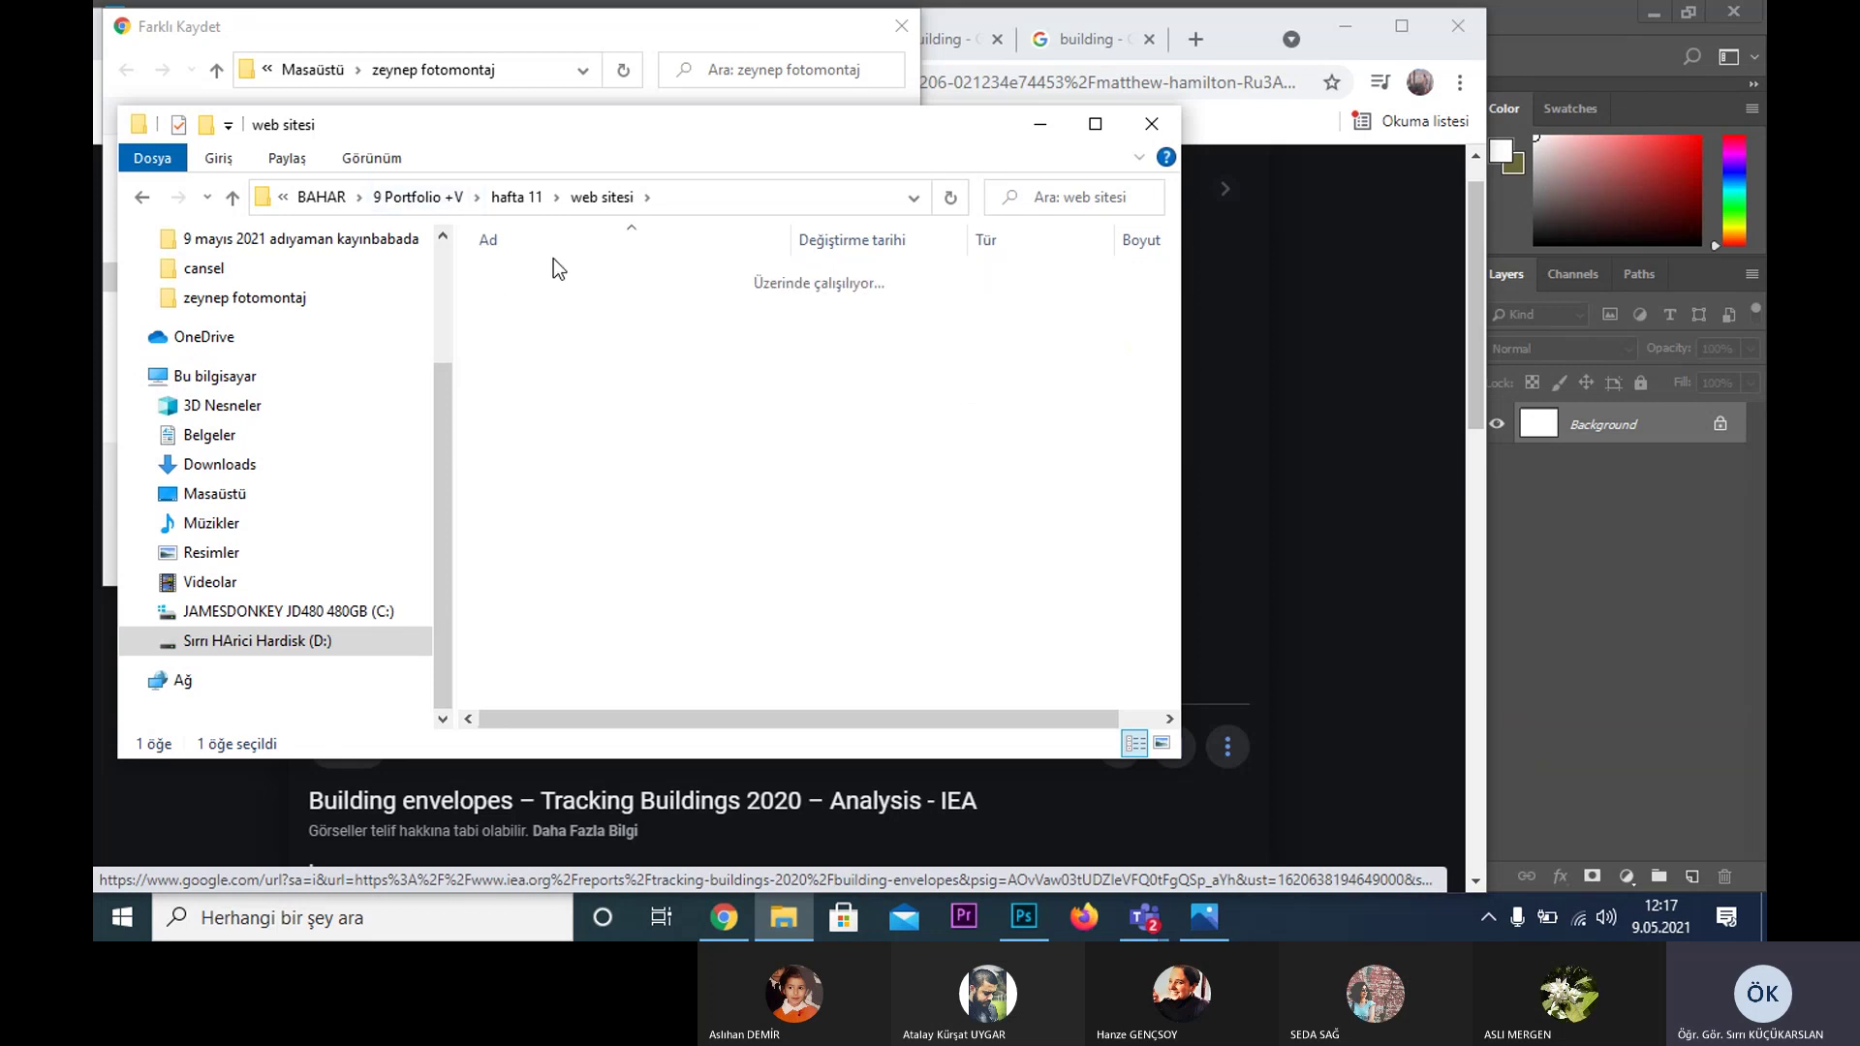
{"action": "left_click", "coordinate": [752, 197]}
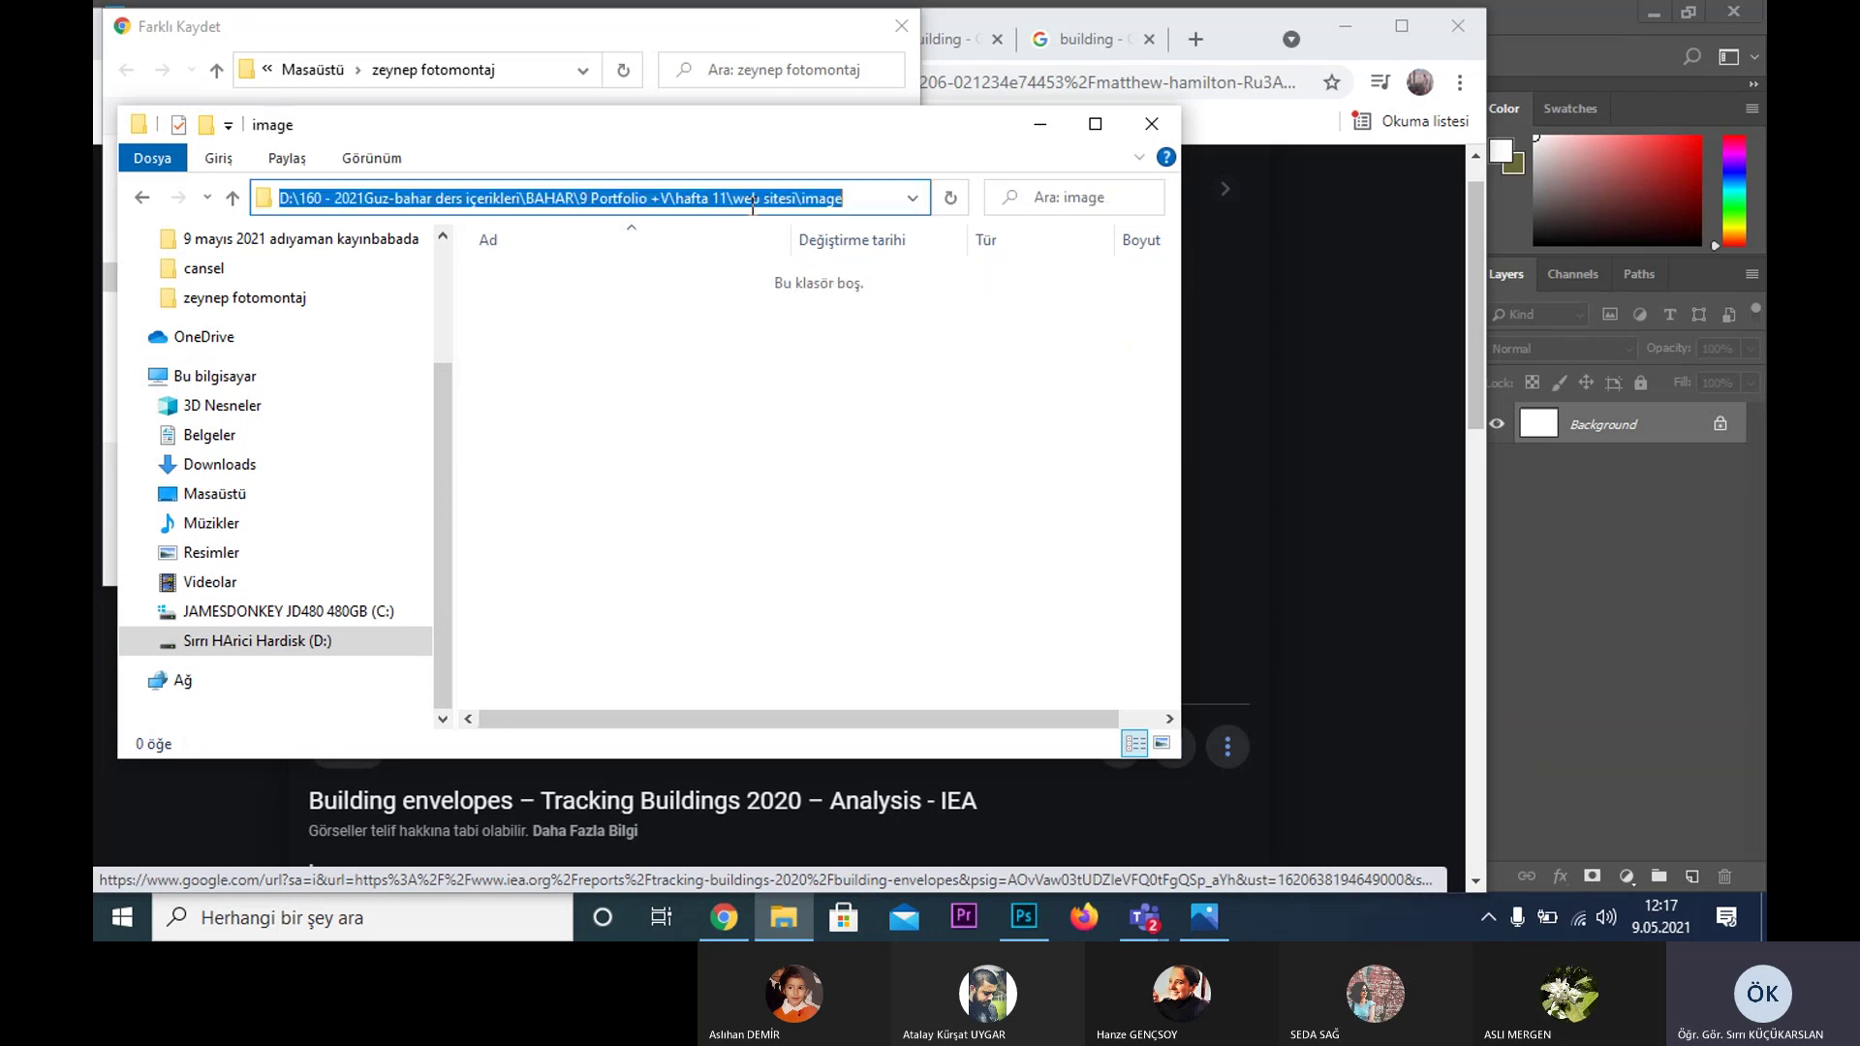
{"action": "left_click", "coordinate": [668, 23]}
- Save the white facade photo into the image folder using the pasted path
{"action": "key", "text": "ctrl+v"}
{"action": "key", "text": "Return"}
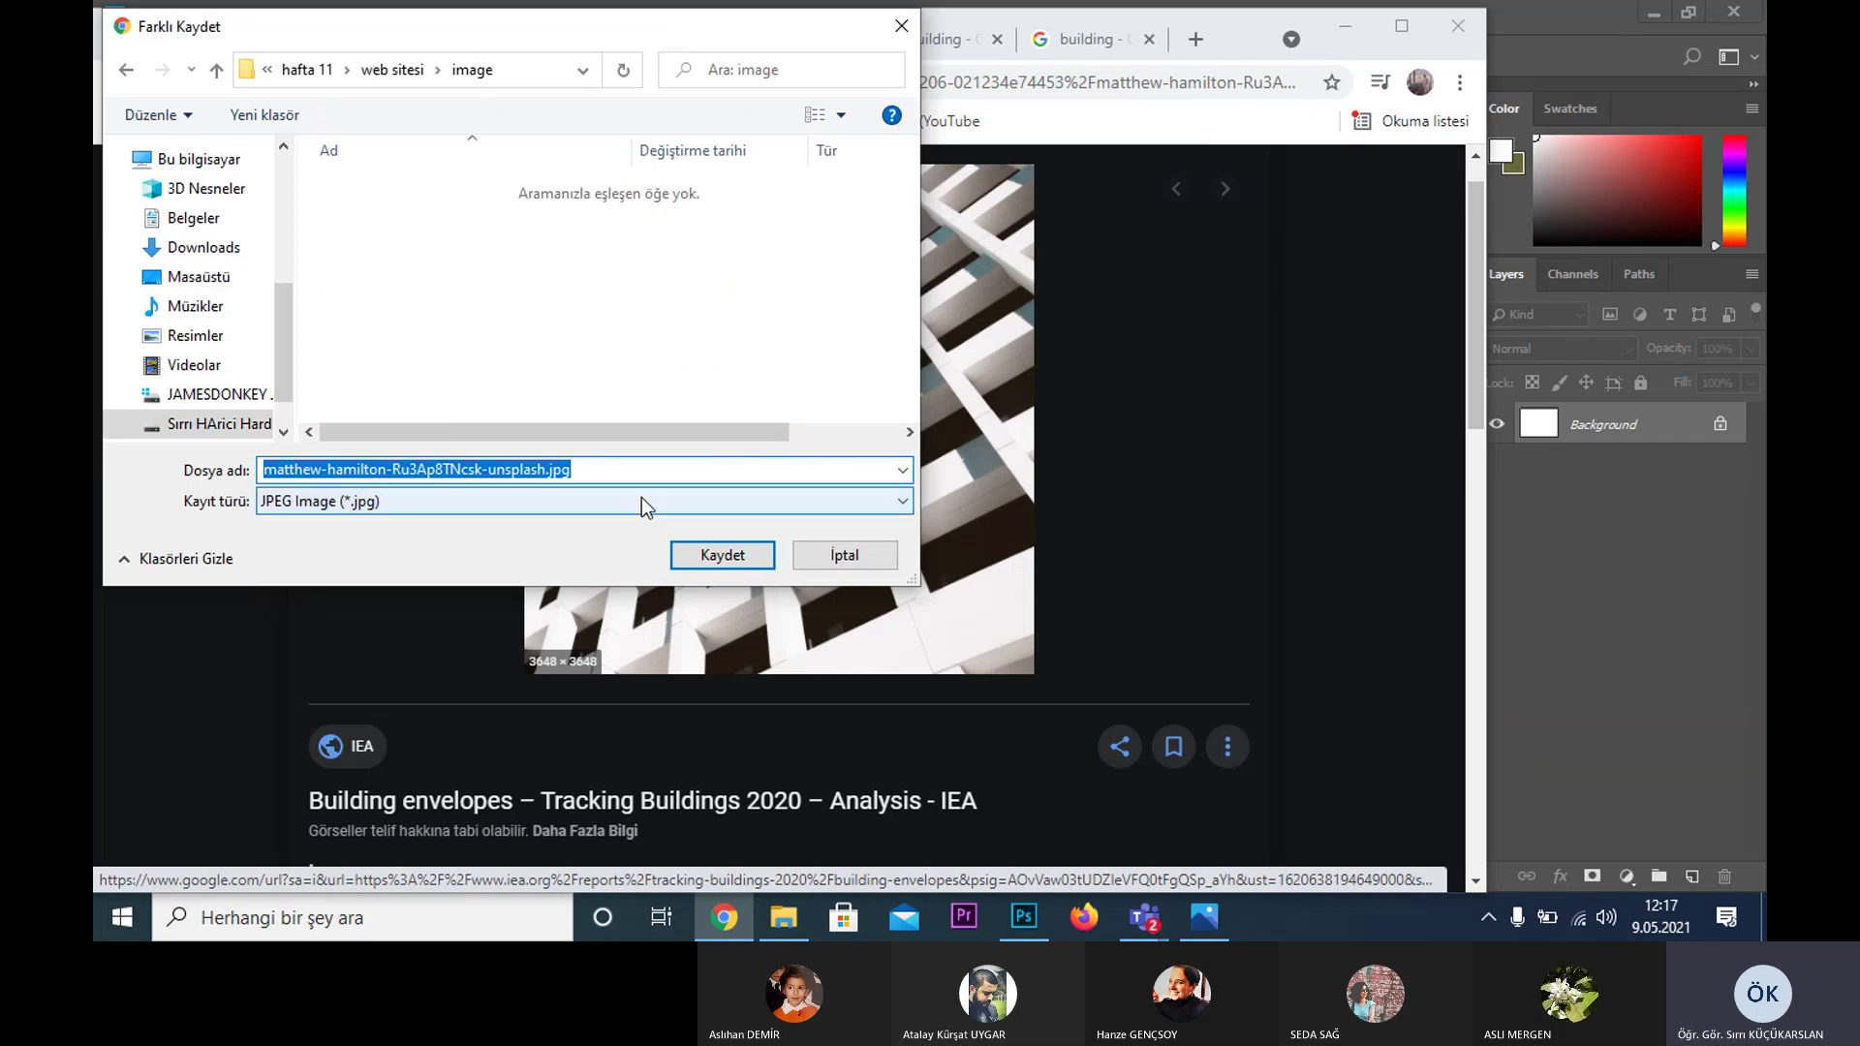
{"action": "left_click", "coordinate": [734, 557]}
- Save the glass building and skyscraper photos into the image folder as well
{"action": "left_click", "coordinate": [935, 39]}
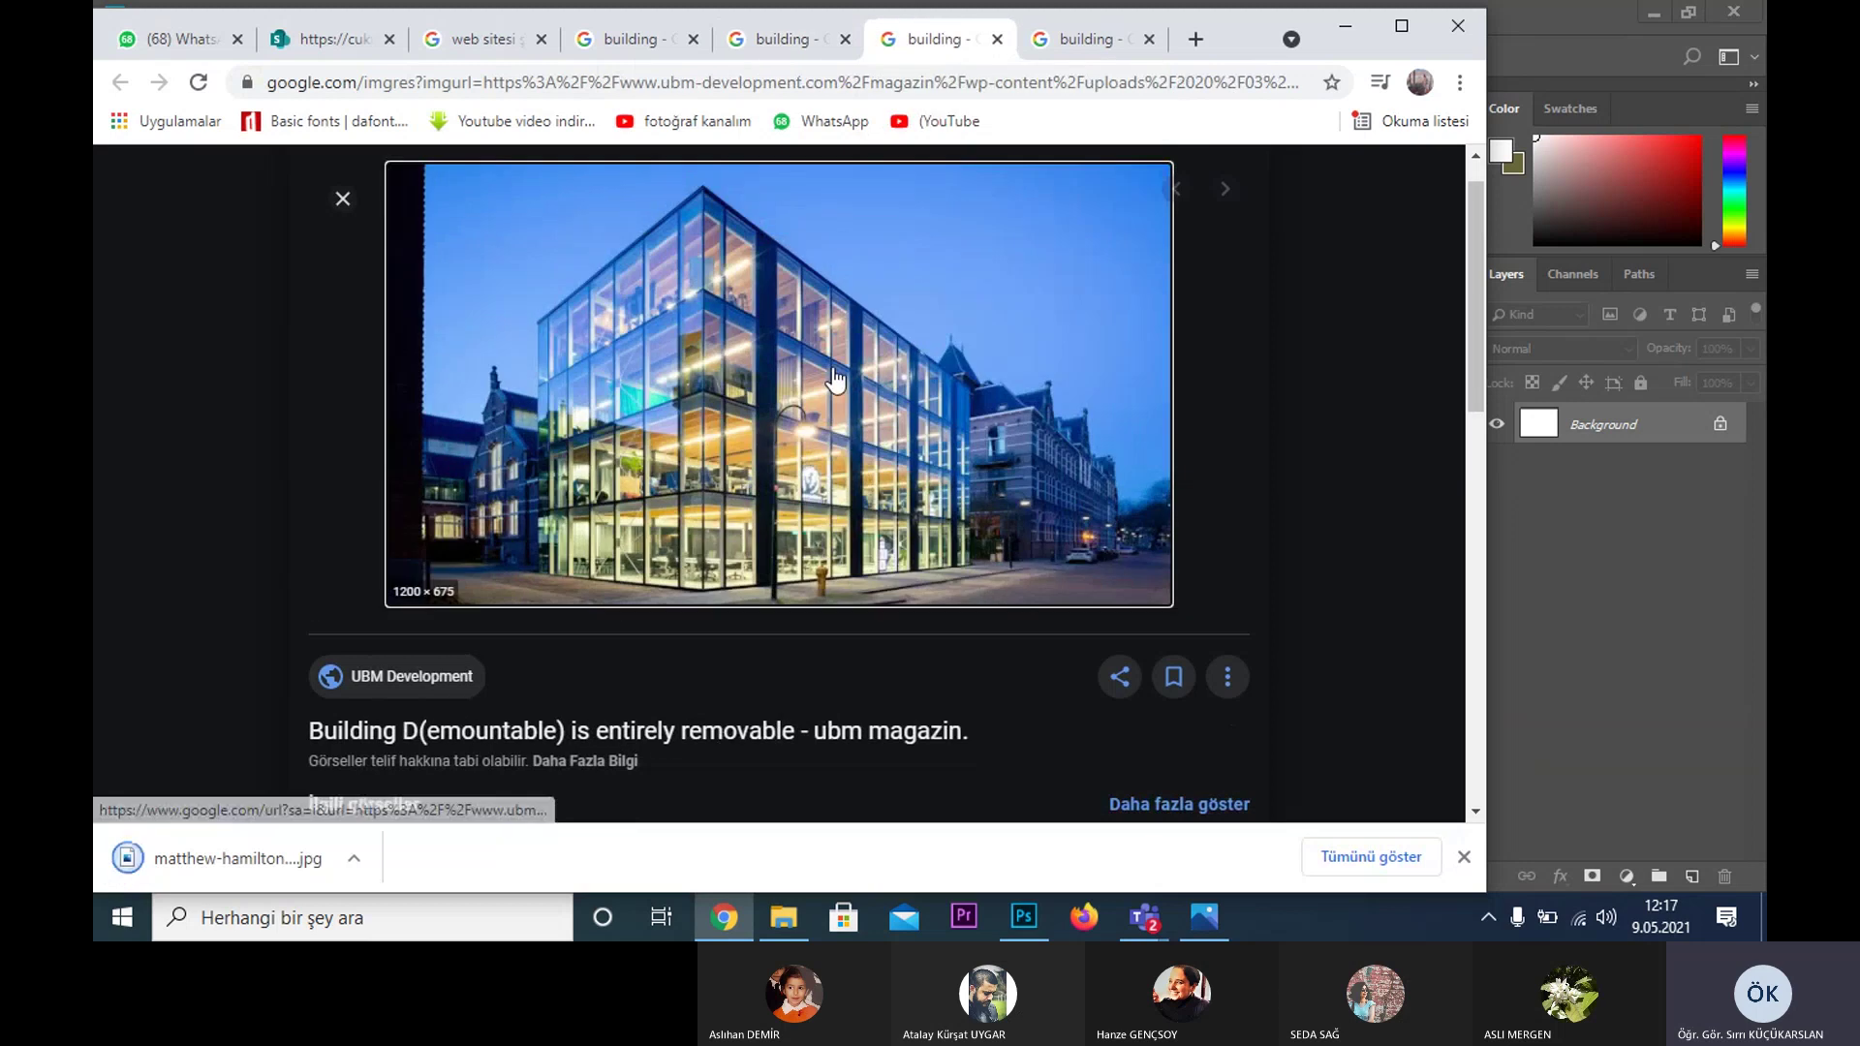
{"action": "right_click", "coordinate": [832, 367]}
{"action": "left_click", "coordinate": [910, 658]}
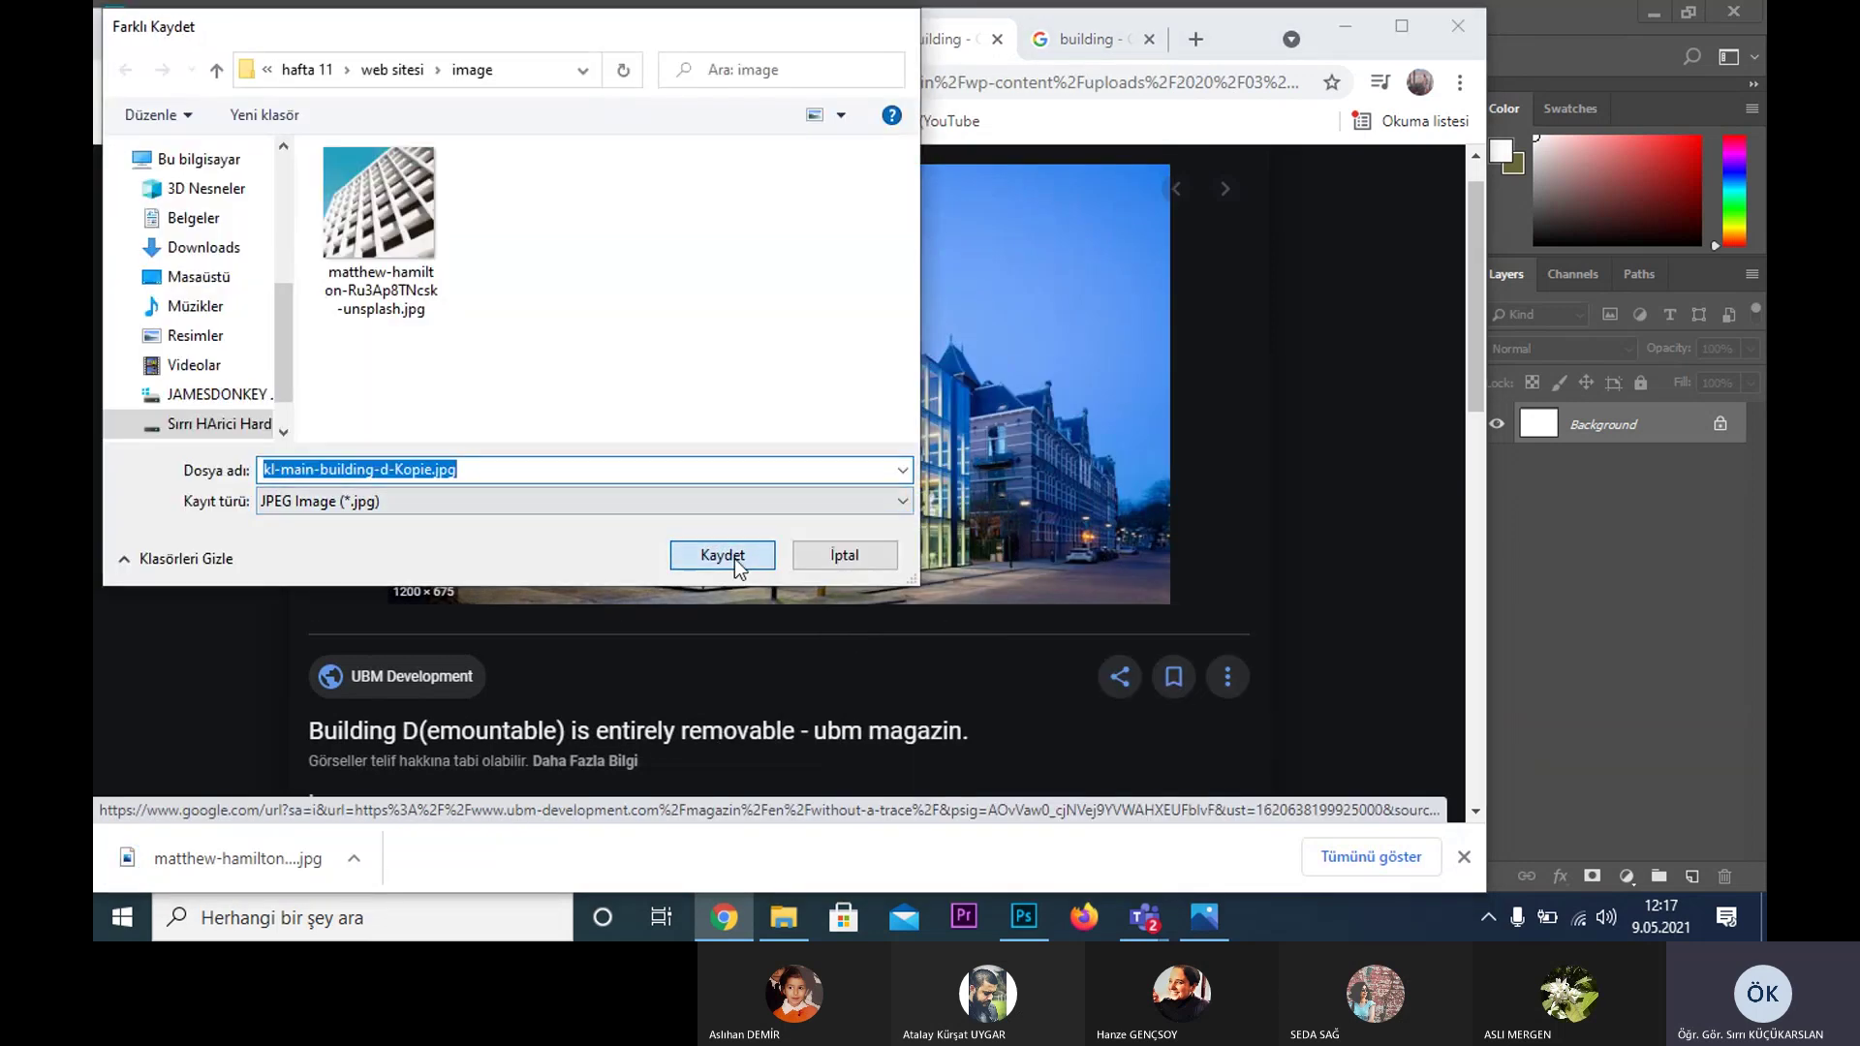
{"action": "left_click", "coordinate": [734, 558]}
{"action": "left_click", "coordinate": [1085, 43]}
{"action": "right_click", "coordinate": [902, 350]}
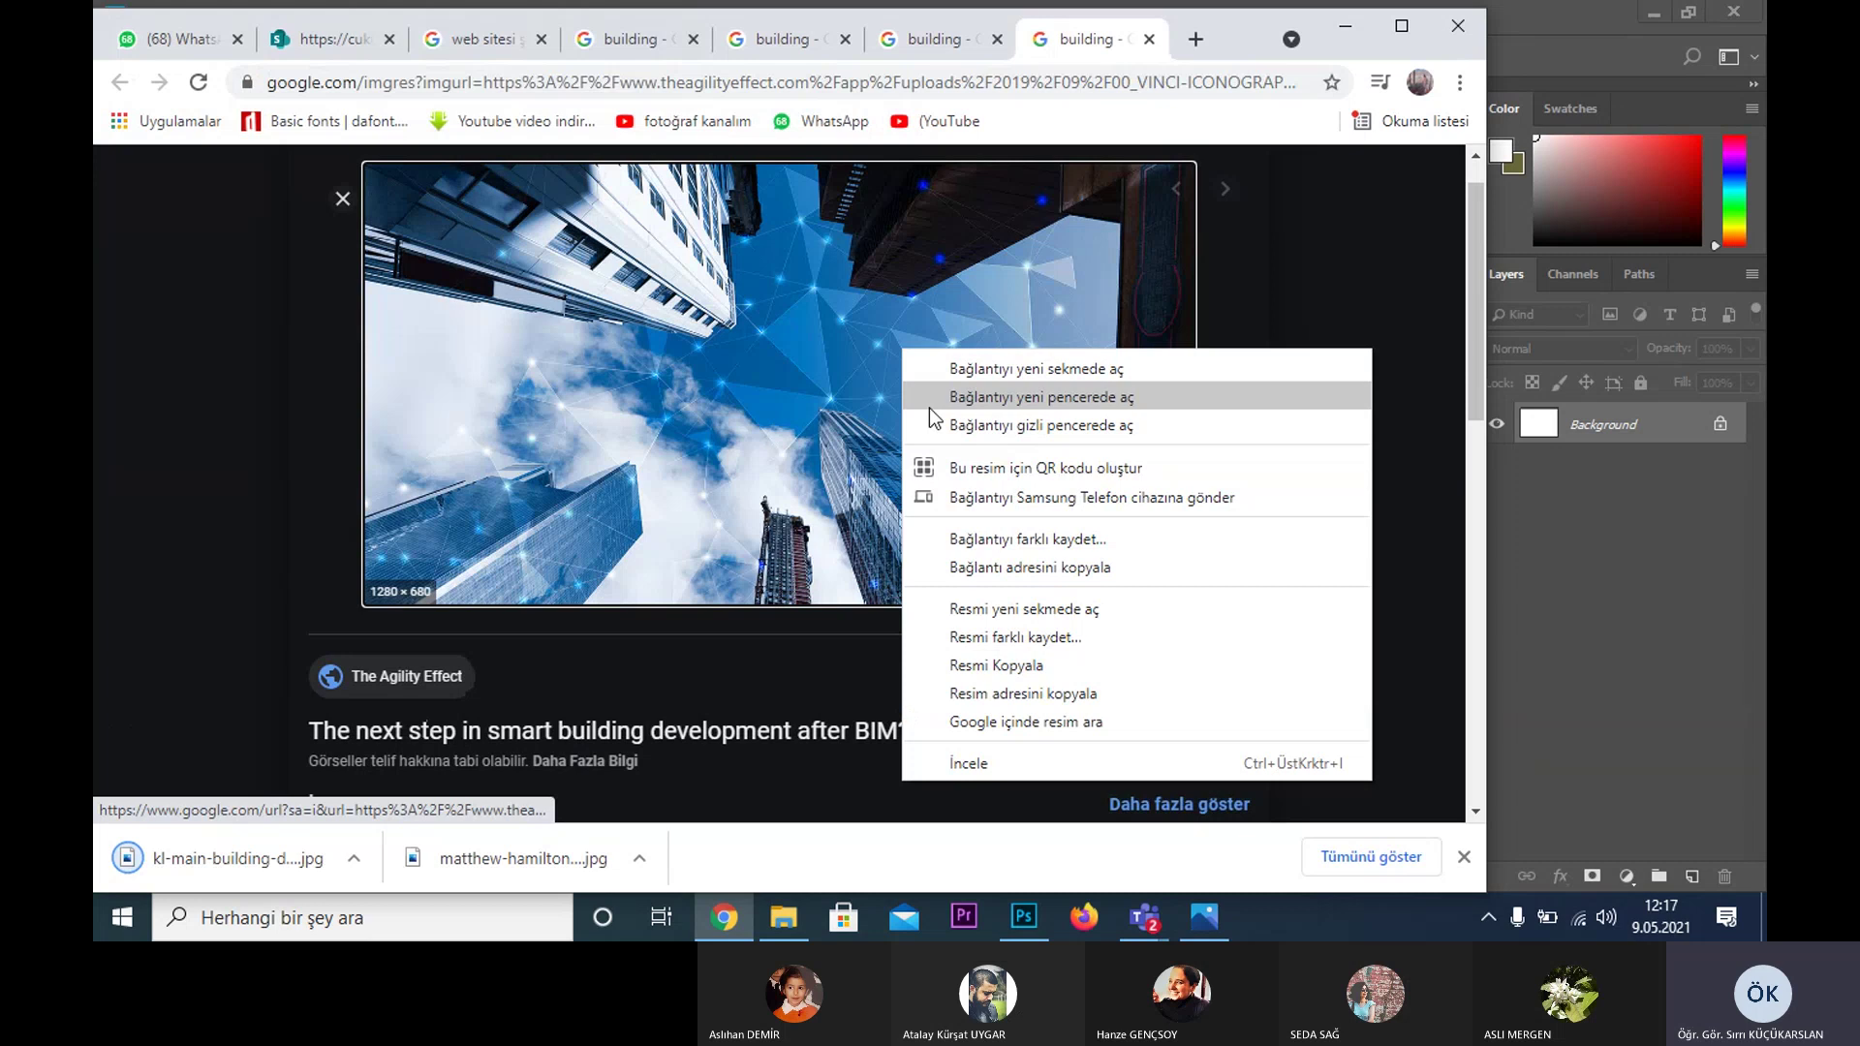
{"action": "left_click", "coordinate": [1031, 644]}
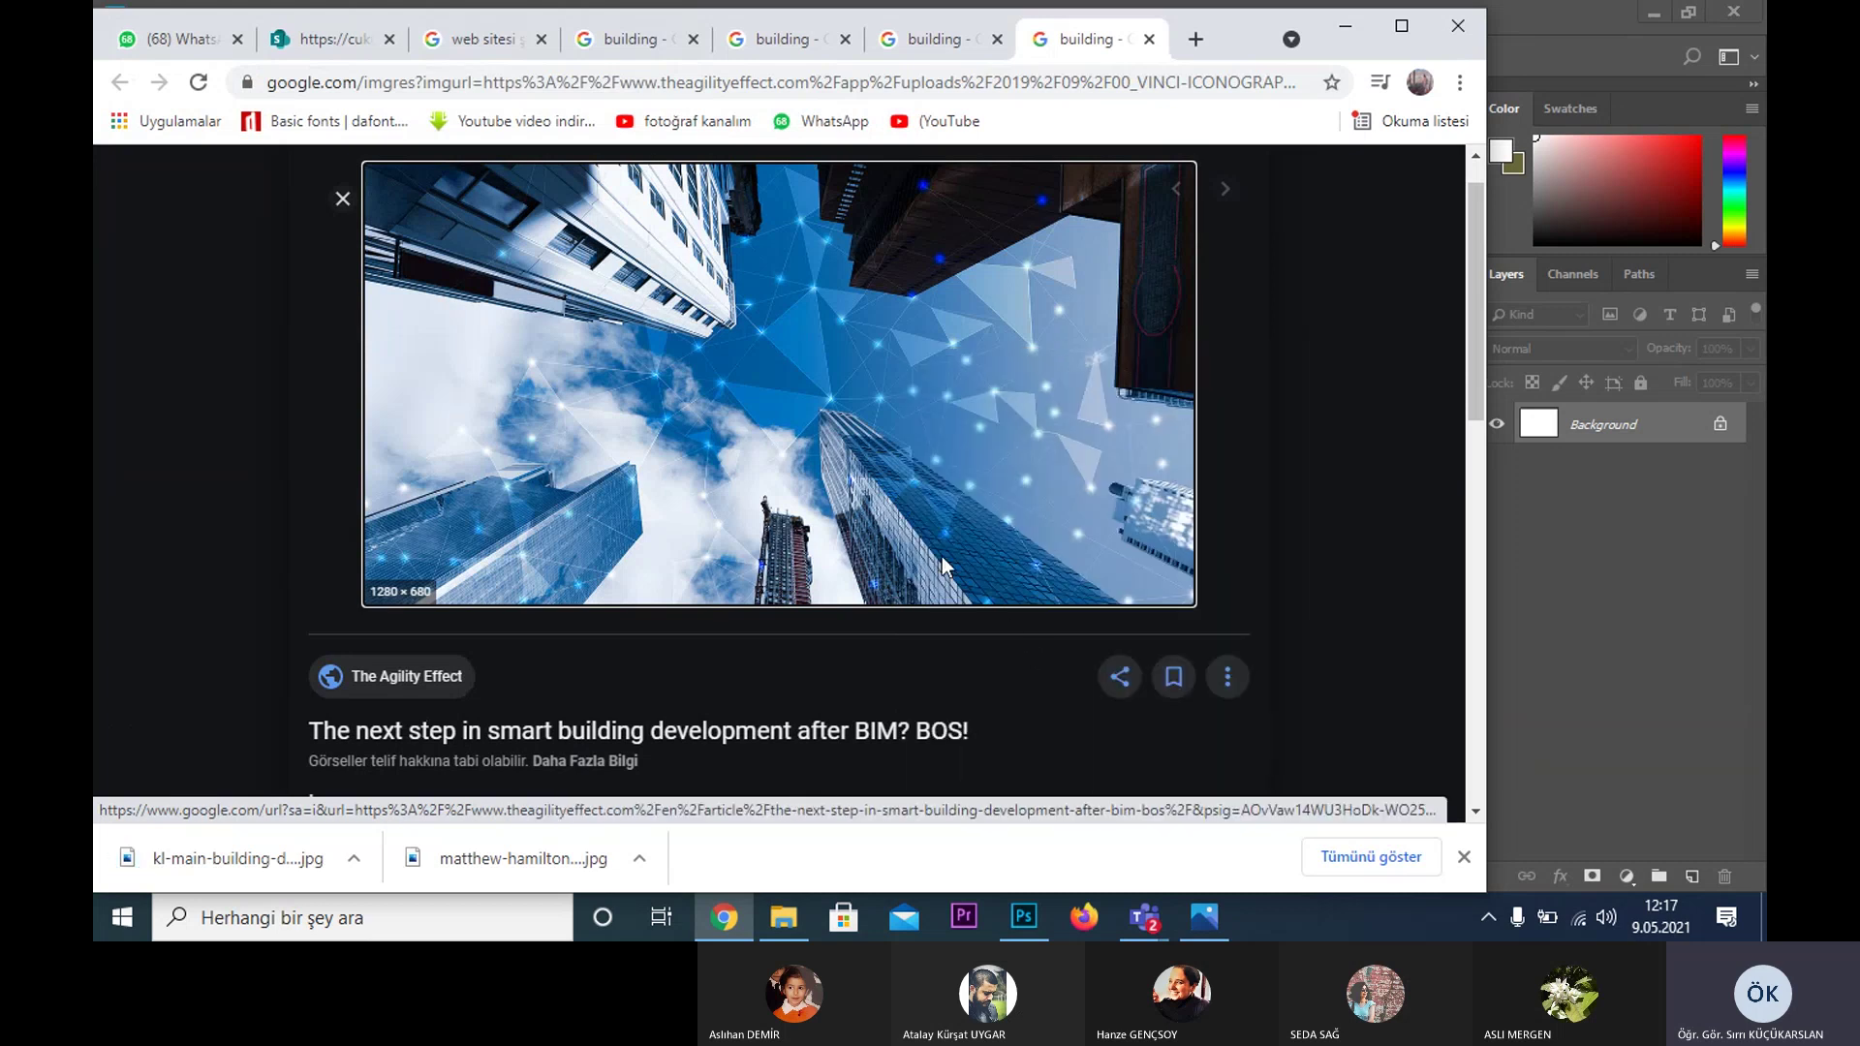
{"action": "left_click", "coordinate": [700, 560]}
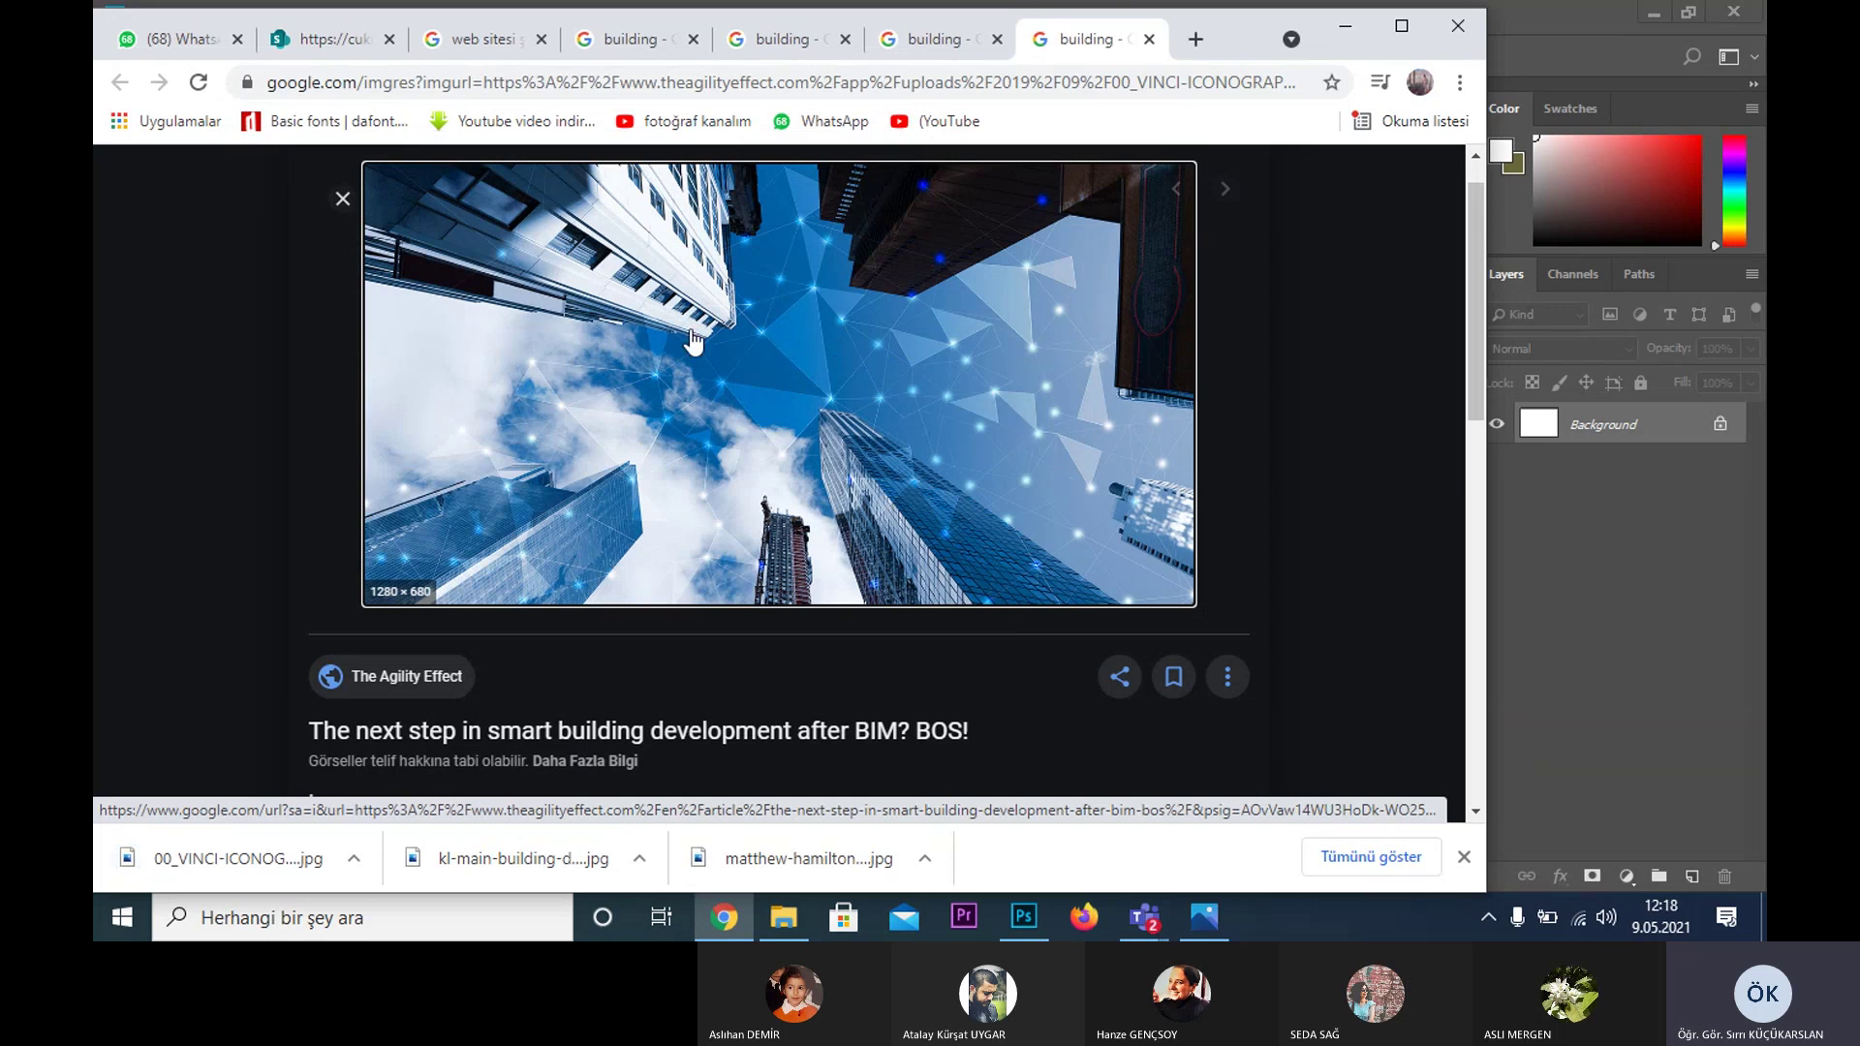
- Check the three JPGs in the image folder and minimize the browser
{"action": "left_click", "coordinate": [781, 925]}
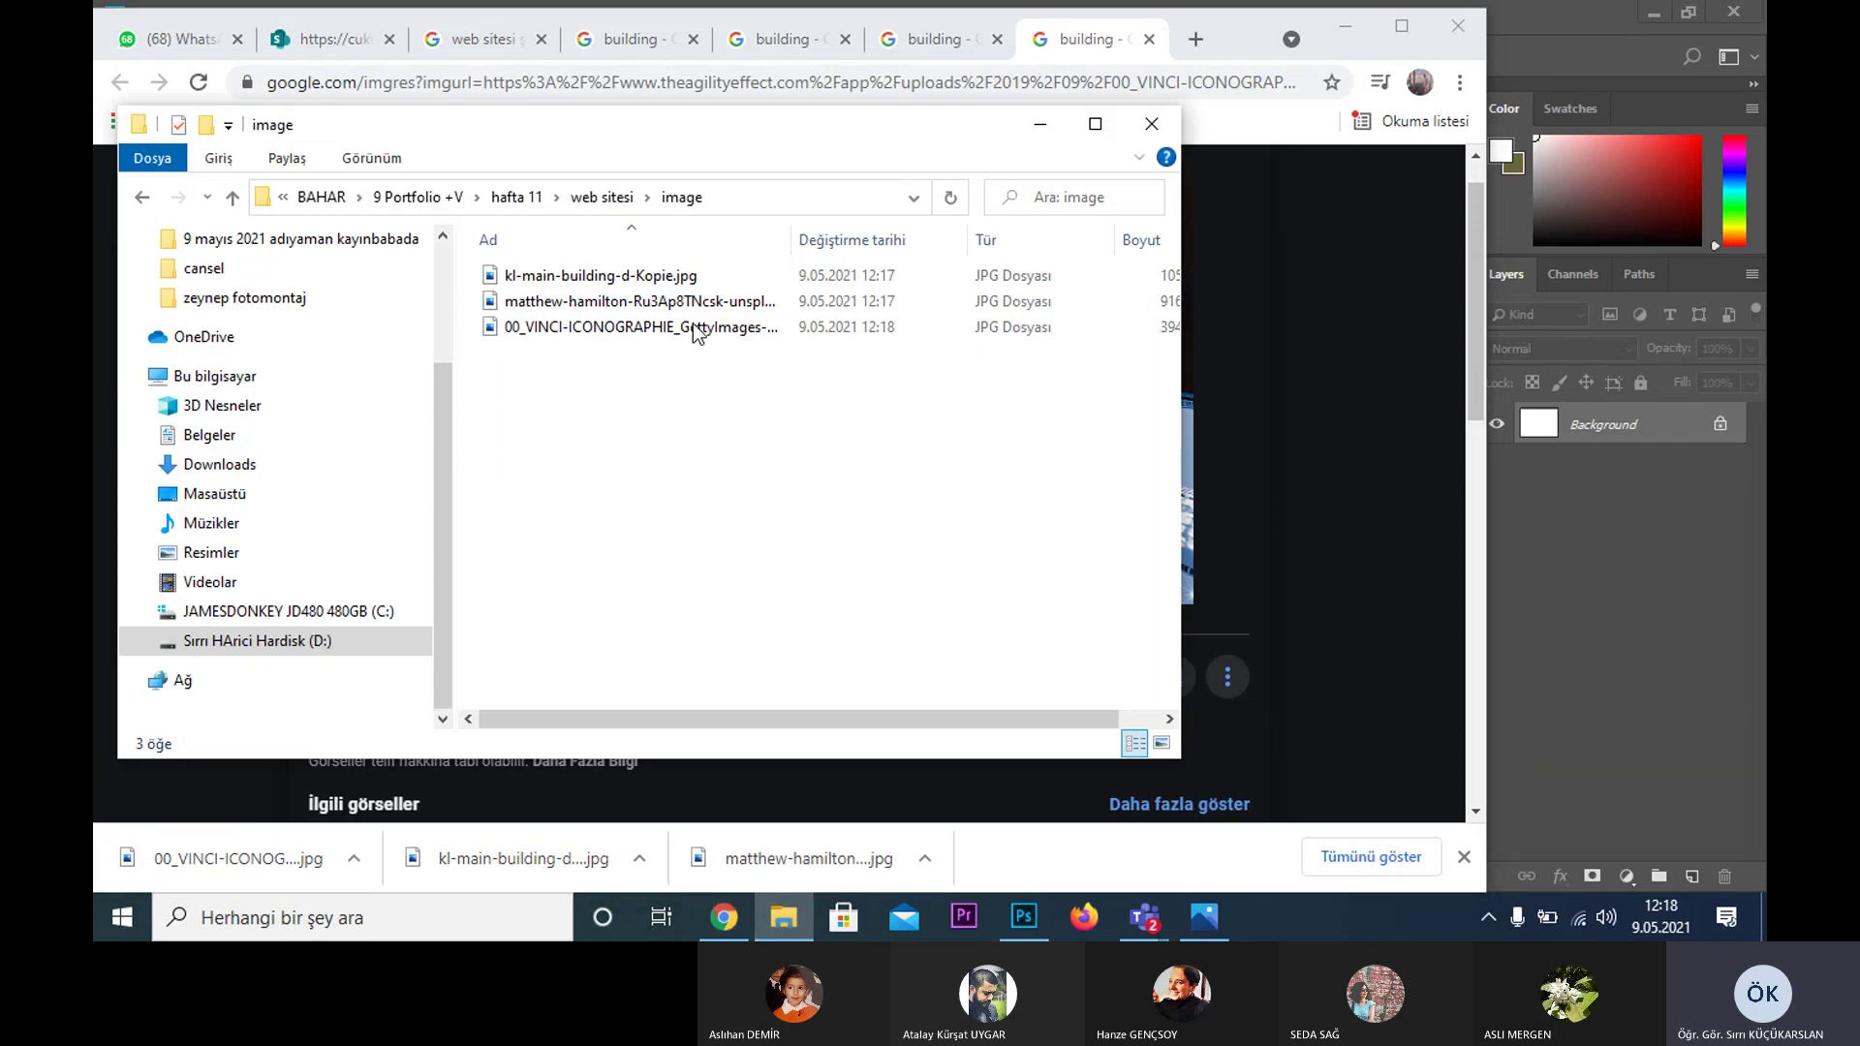
{"action": "left_click", "coordinate": [1352, 21]}
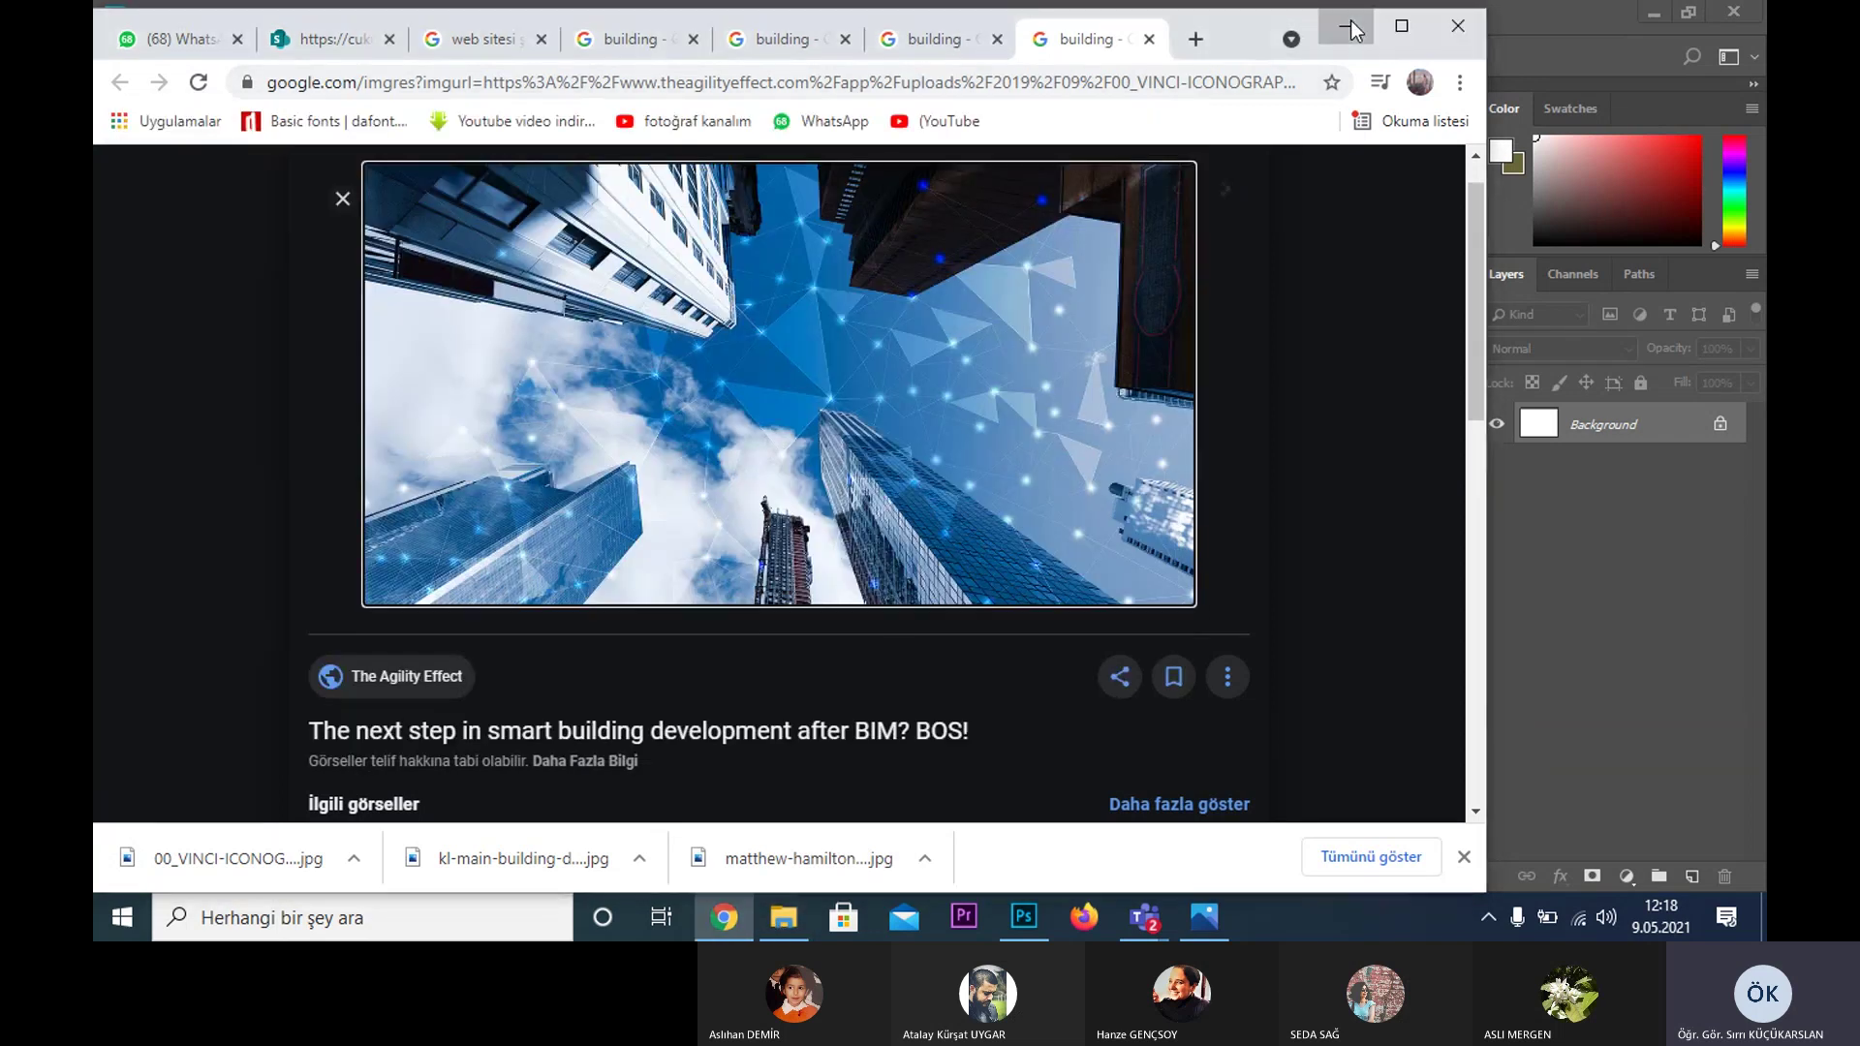
{"action": "left_click", "coordinate": [1350, 20]}
- Rename the Group 1 layer group to 'banner'
{"action": "left_click", "coordinate": [1541, 478]}
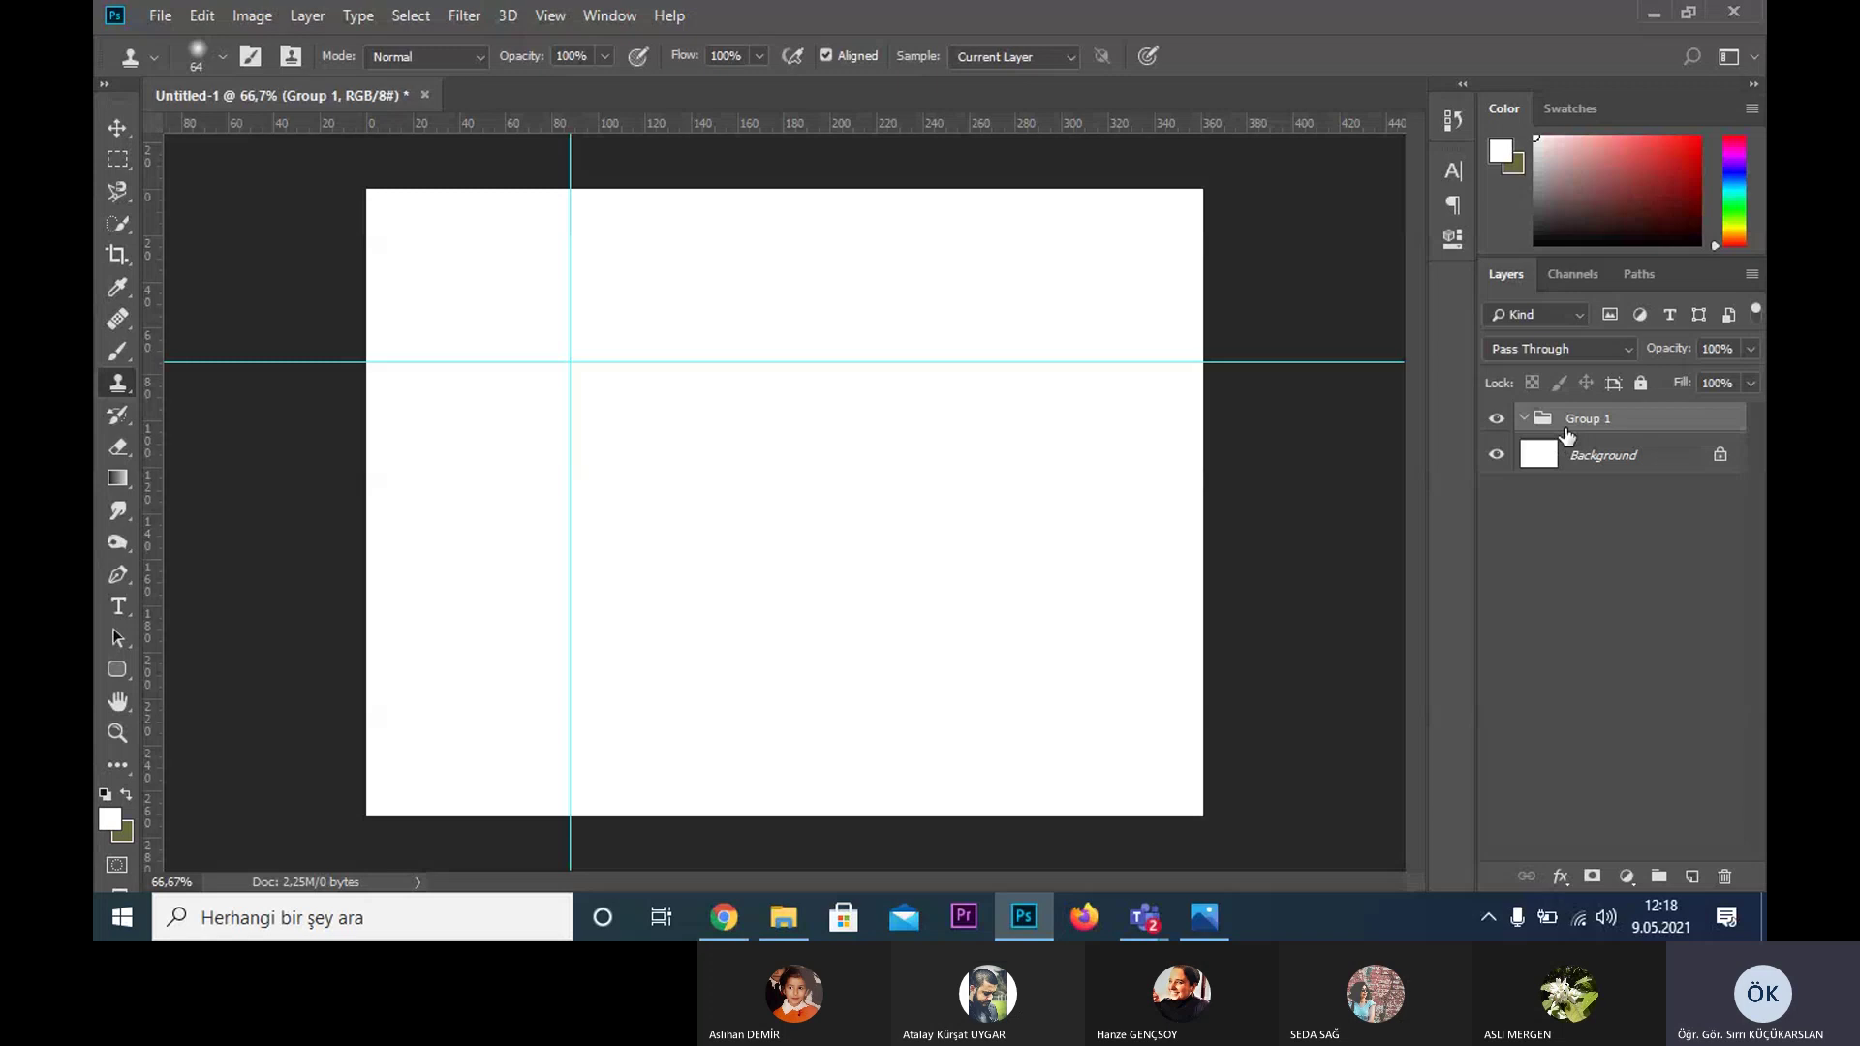
{"action": "double_click", "coordinate": [1567, 429]}
{"action": "type", "text": "banner"}
{"action": "key", "text": "Return"}
- Drag the three downloaded building photos onto the canvas and commit their placement
{"action": "left_click", "coordinate": [784, 917]}
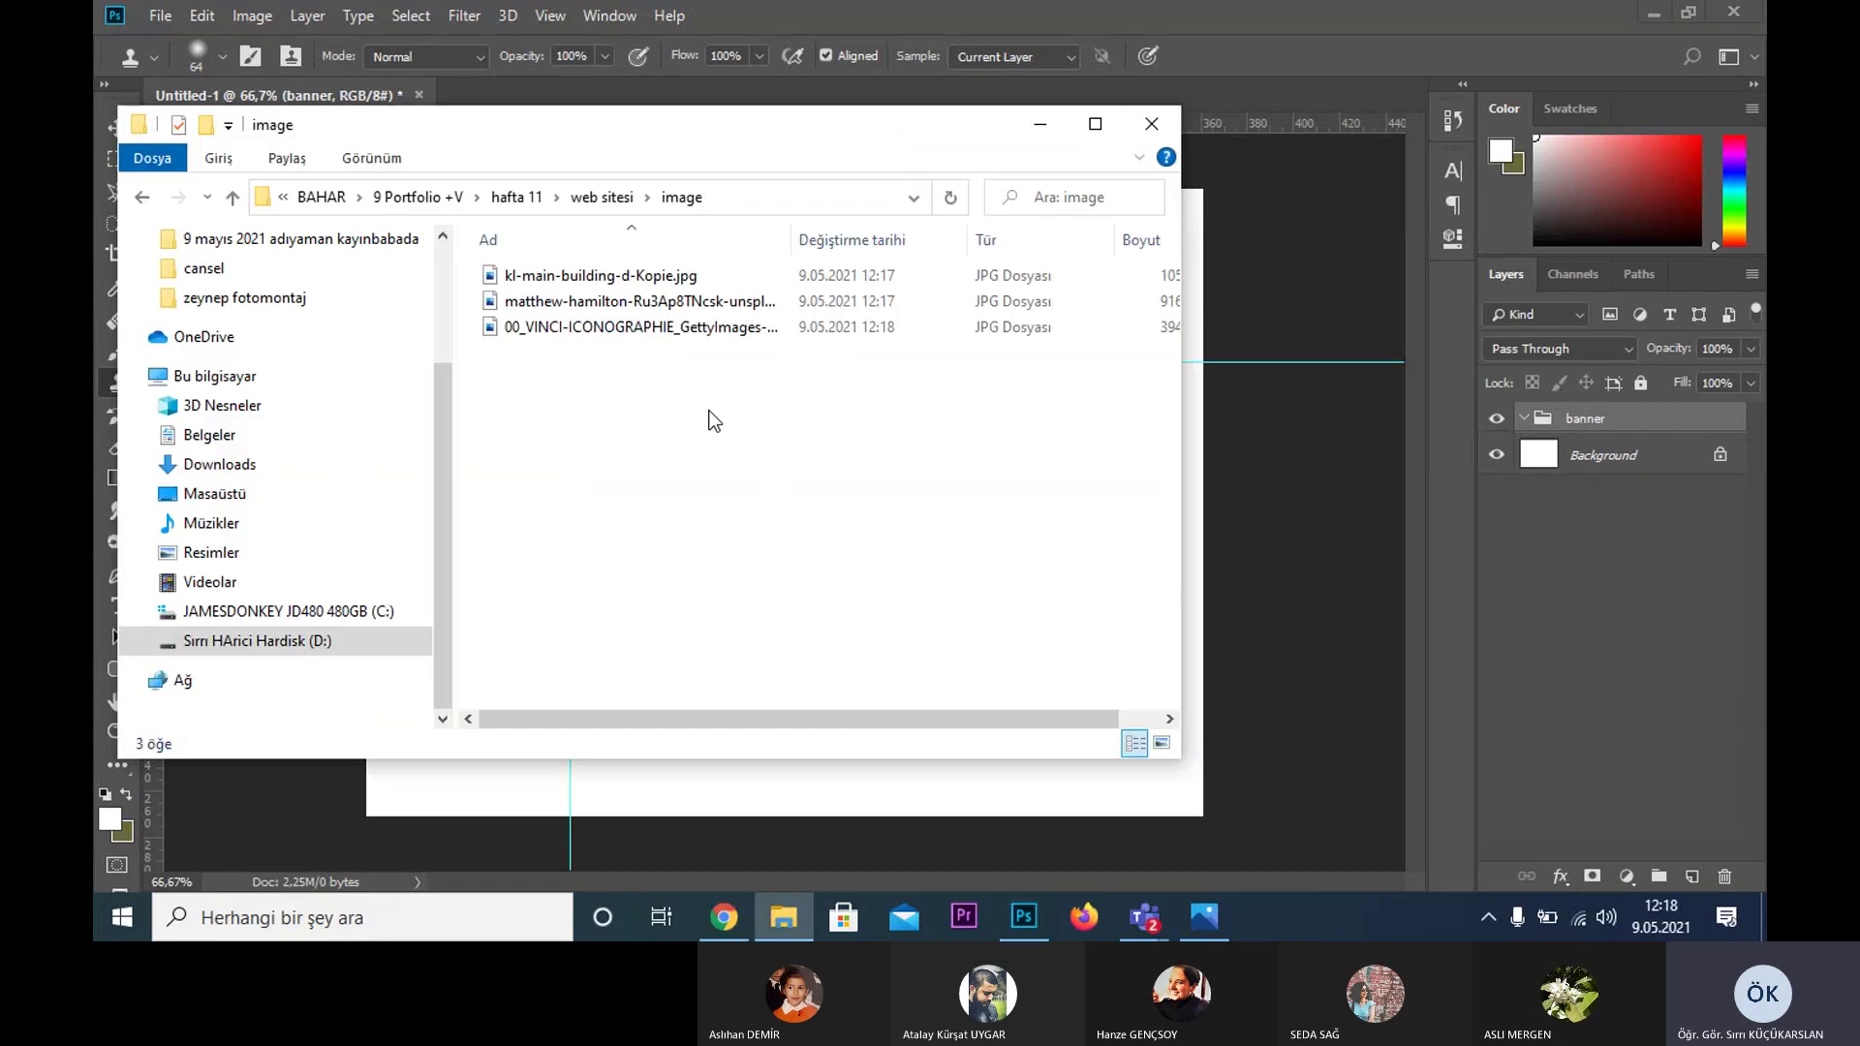
{"action": "mouse_move", "coordinate": [557, 545]}
{"action": "left_mouse_down"}
{"action": "mouse_move", "coordinate": [412, 233]}
{"action": "mouse_move", "coordinate": [479, 269]}
{"action": "left_mouse_up"}
{"action": "left_click_drag", "start_coordinate": [601, 301], "coordinate": [1265, 550]}
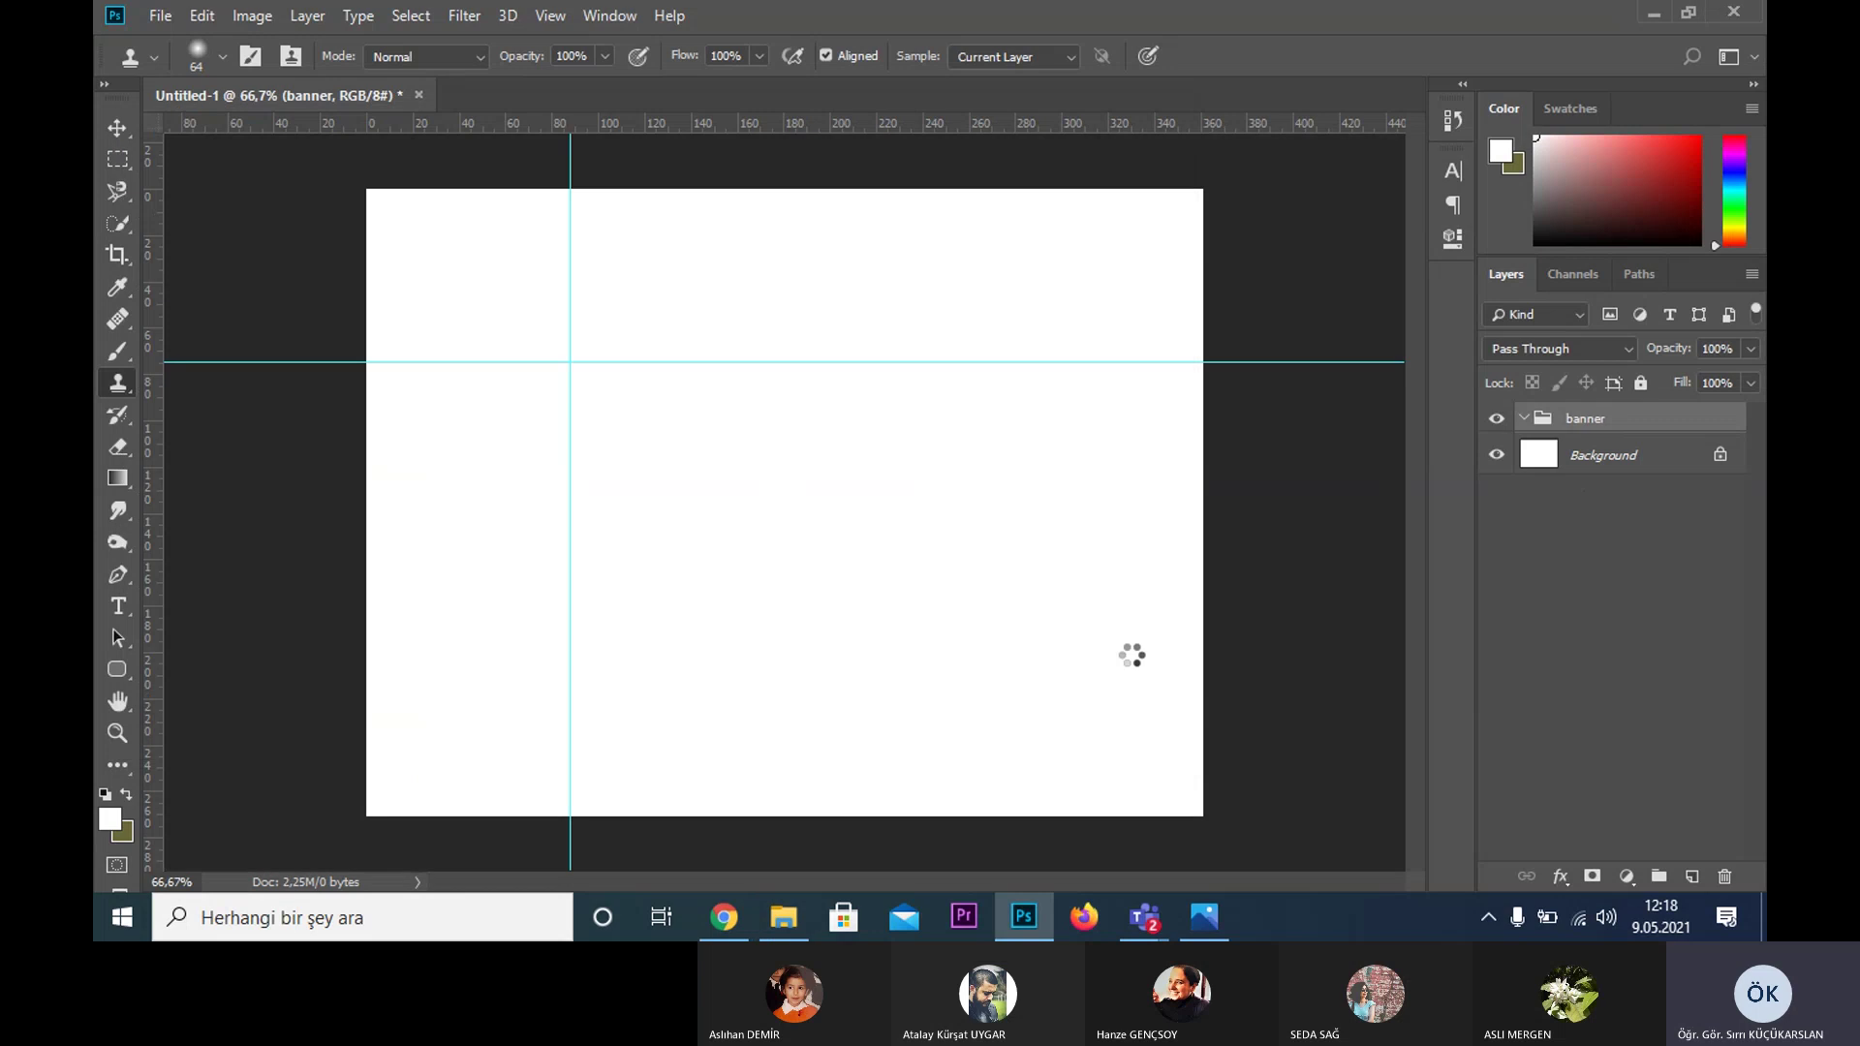
{"action": "key", "text": "Return"}
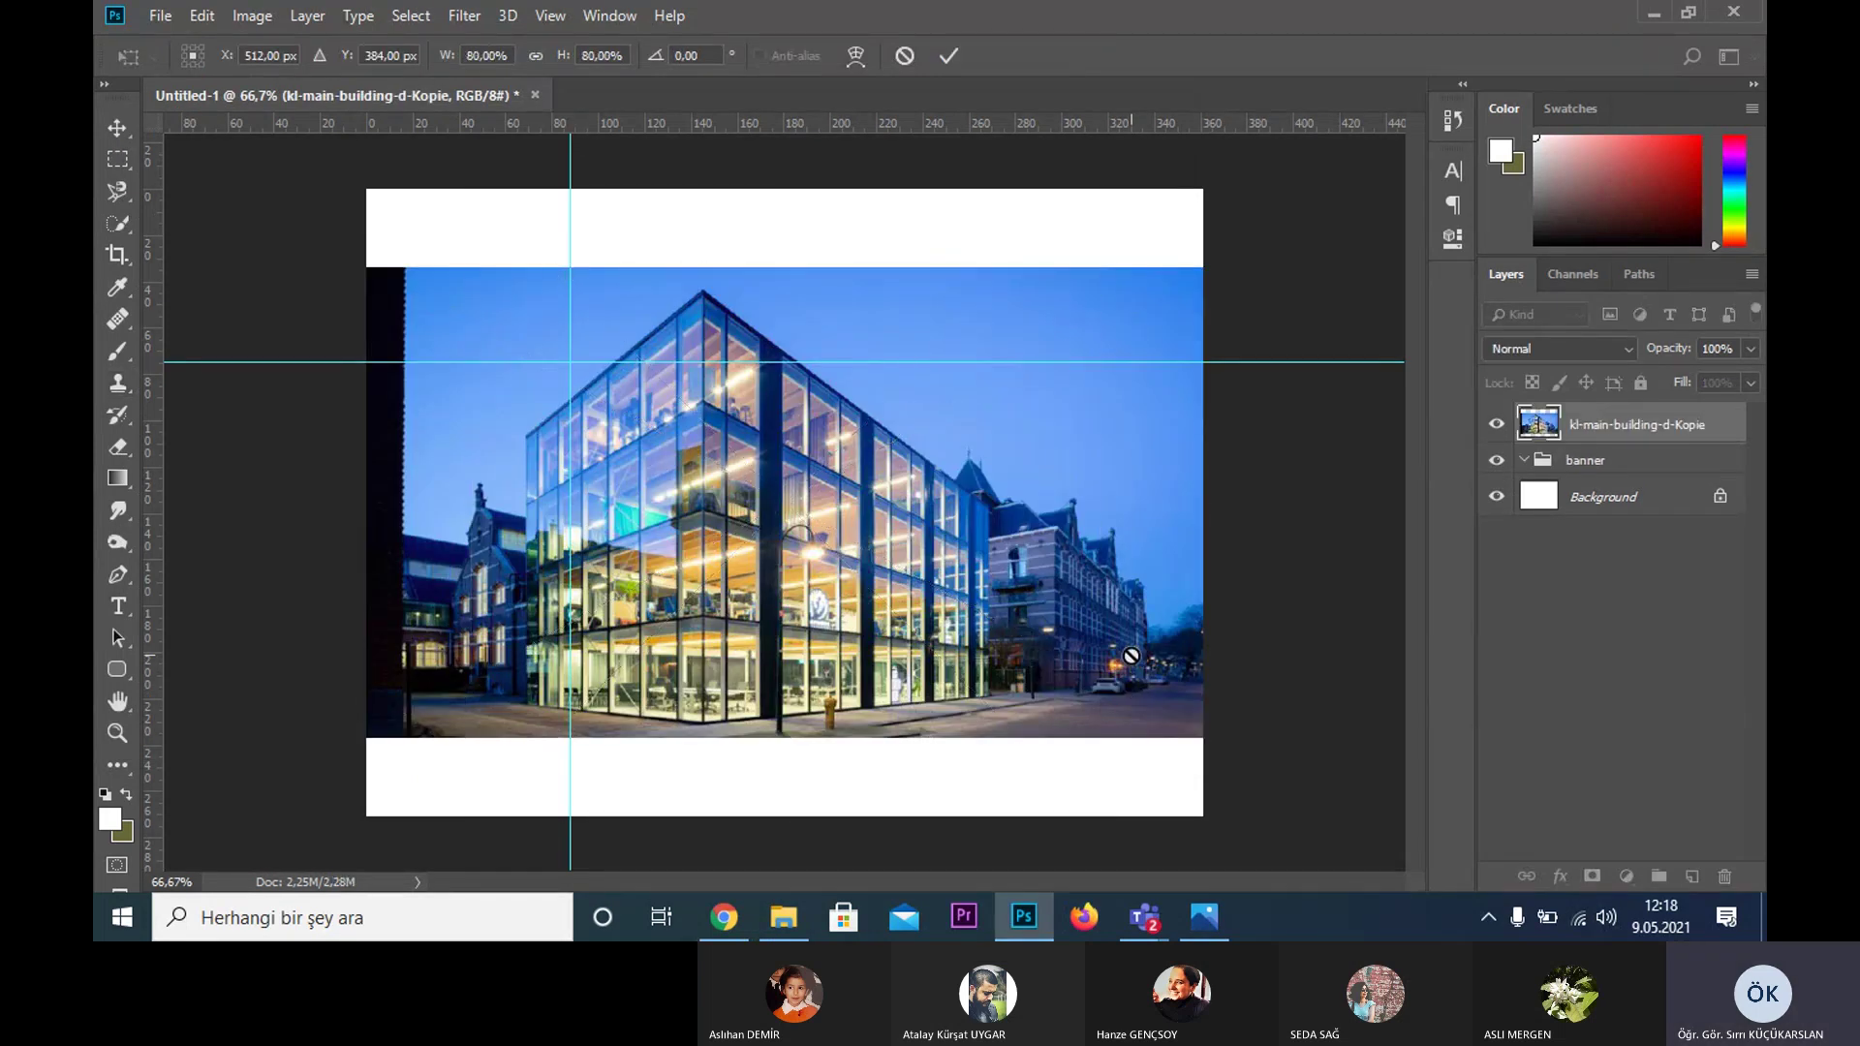
{"action": "key", "text": "Return"}
{"action": "key", "text": "Return"}
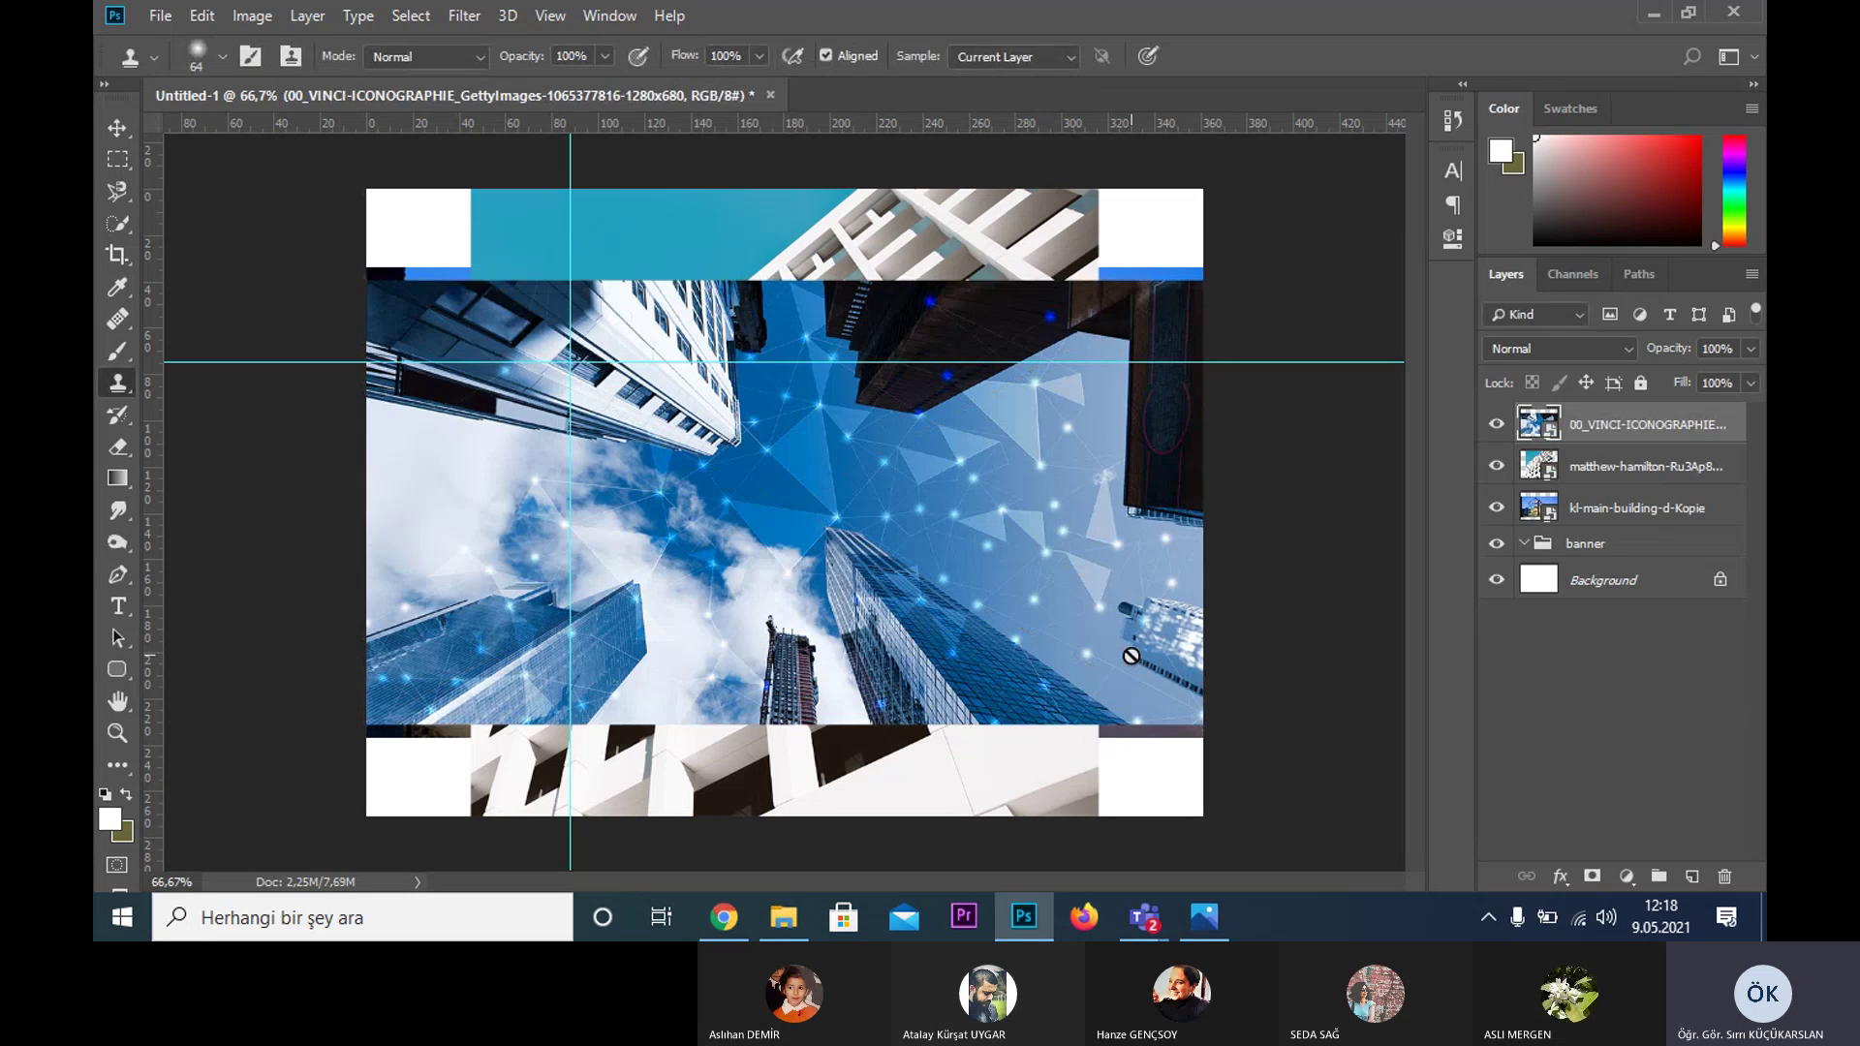
- Nudge the skyscraper photo upward and move all three photo layers into the banner group
{"action": "key", "text": "v"}
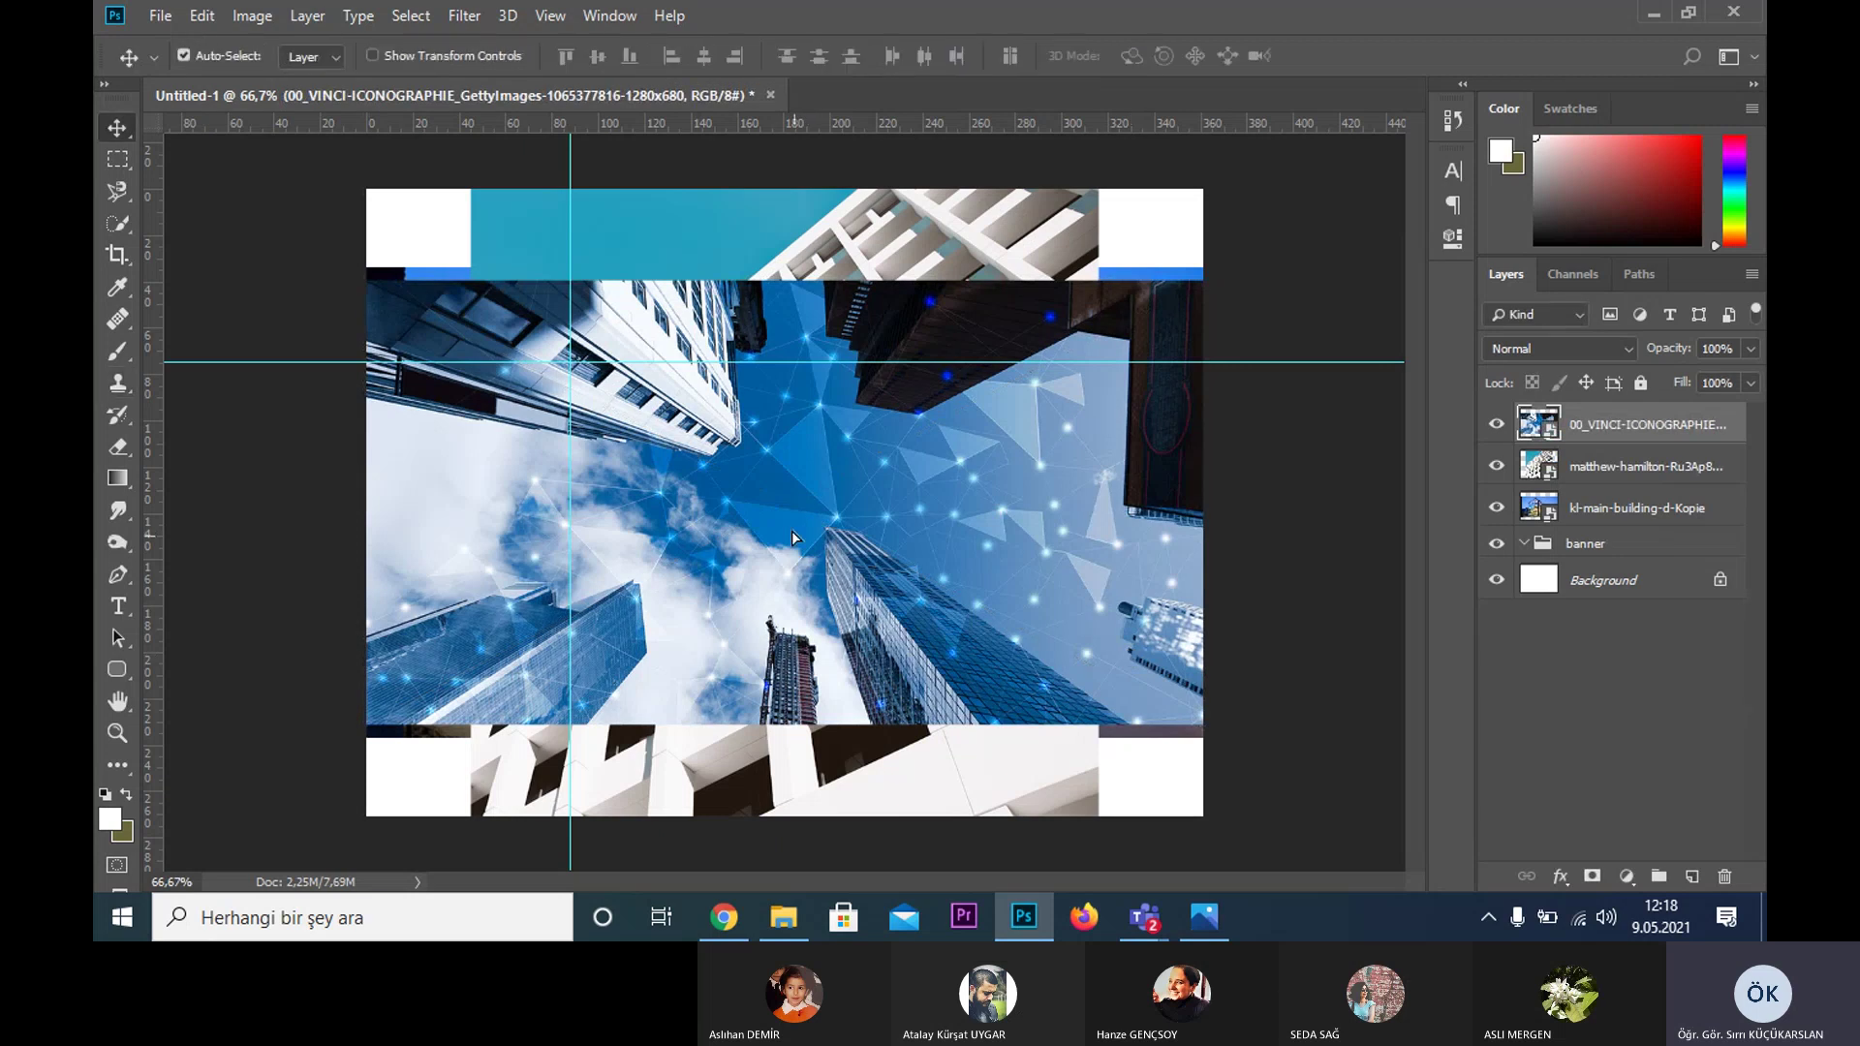
{"action": "mouse_move", "coordinate": [793, 531]}
{"action": "left_mouse_down"}
{"action": "mouse_move", "coordinate": [765, 430]}
{"action": "mouse_move", "coordinate": [787, 319]}
{"action": "left_mouse_up"}
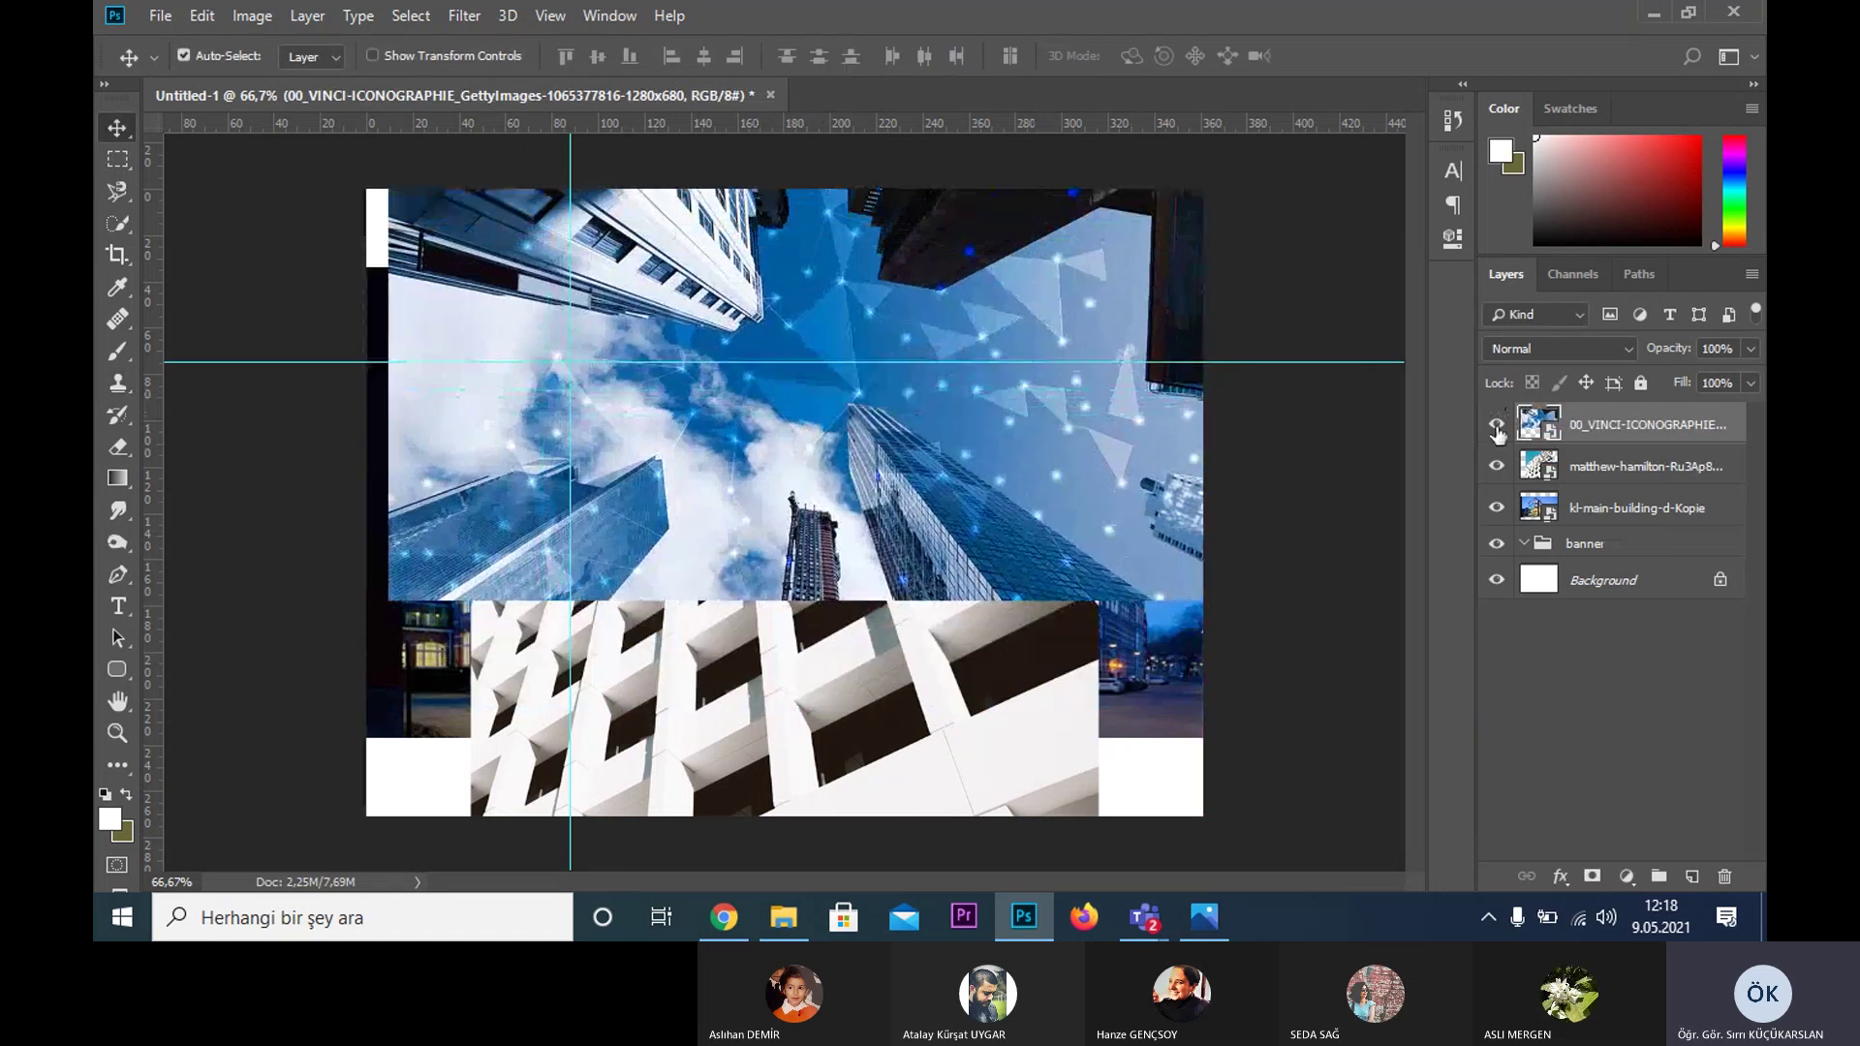
{"action": "left_click", "coordinate": [1591, 502], "text": "shift"}
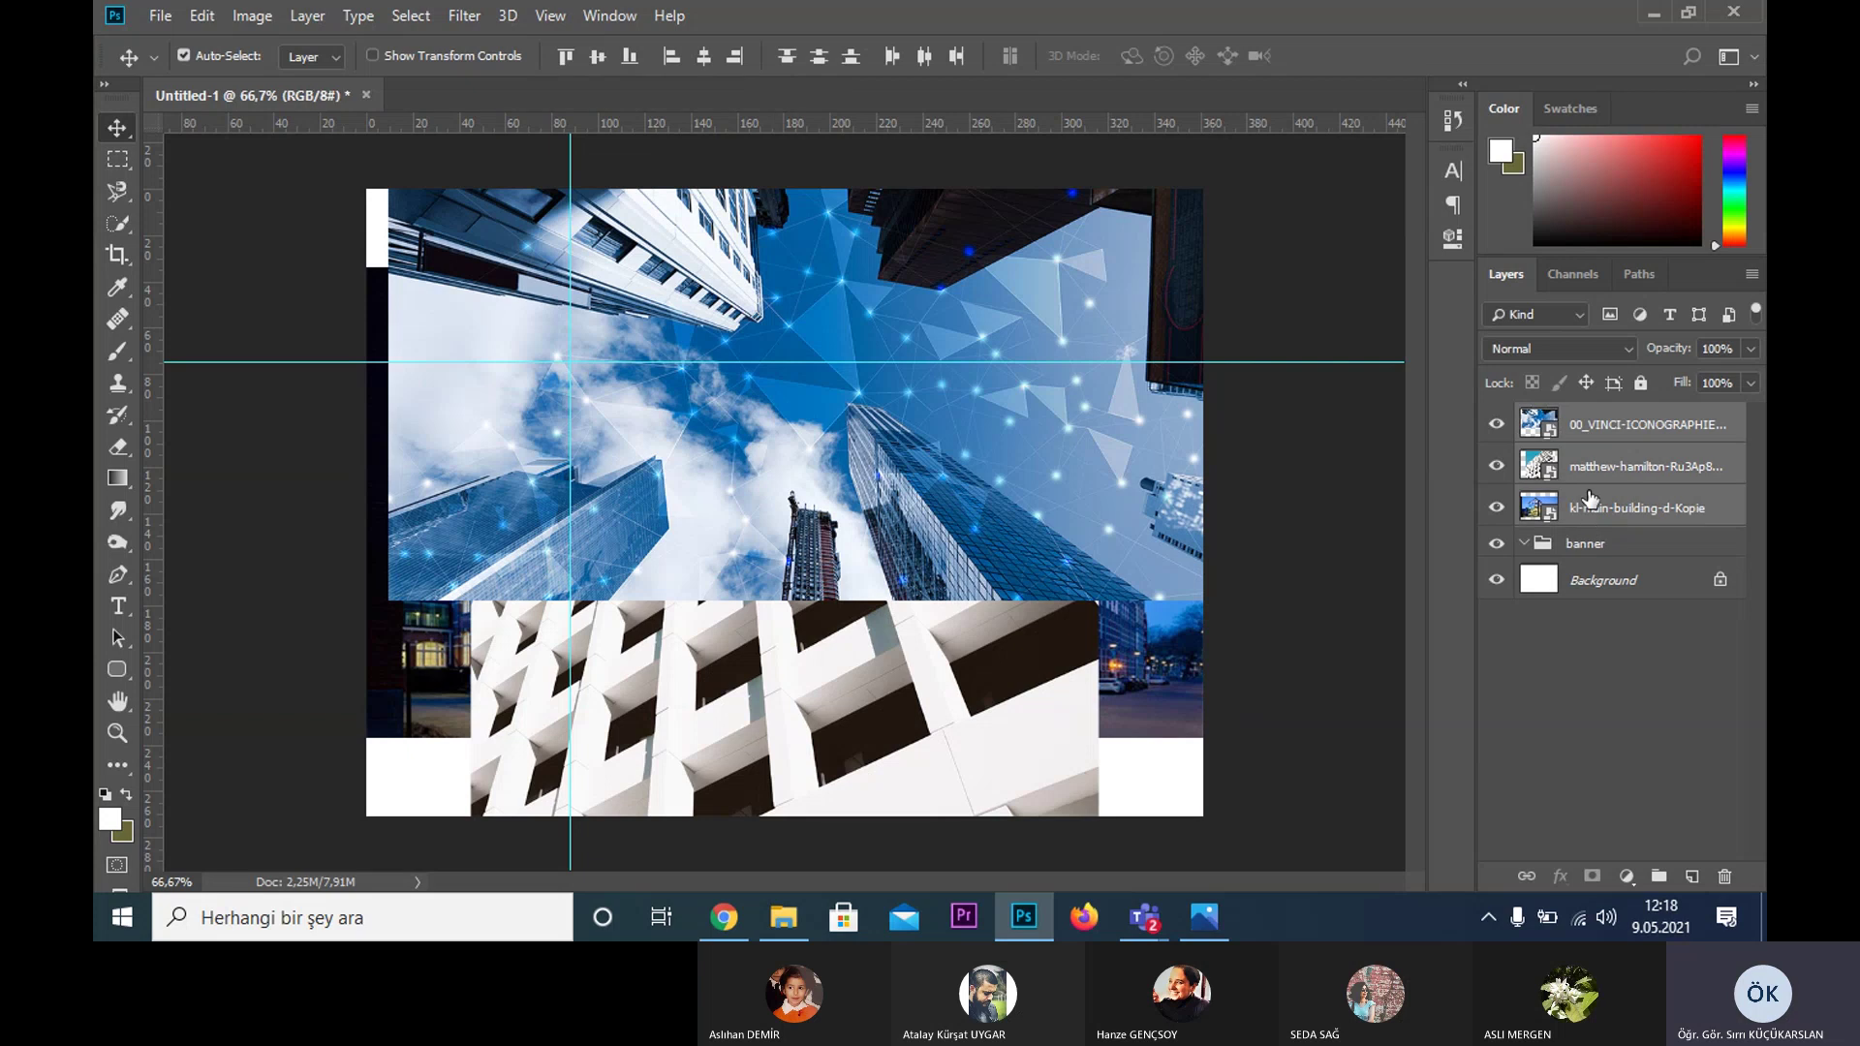
{"action": "left_click_drag", "start_coordinate": [1591, 423], "coordinate": [1581, 542]}
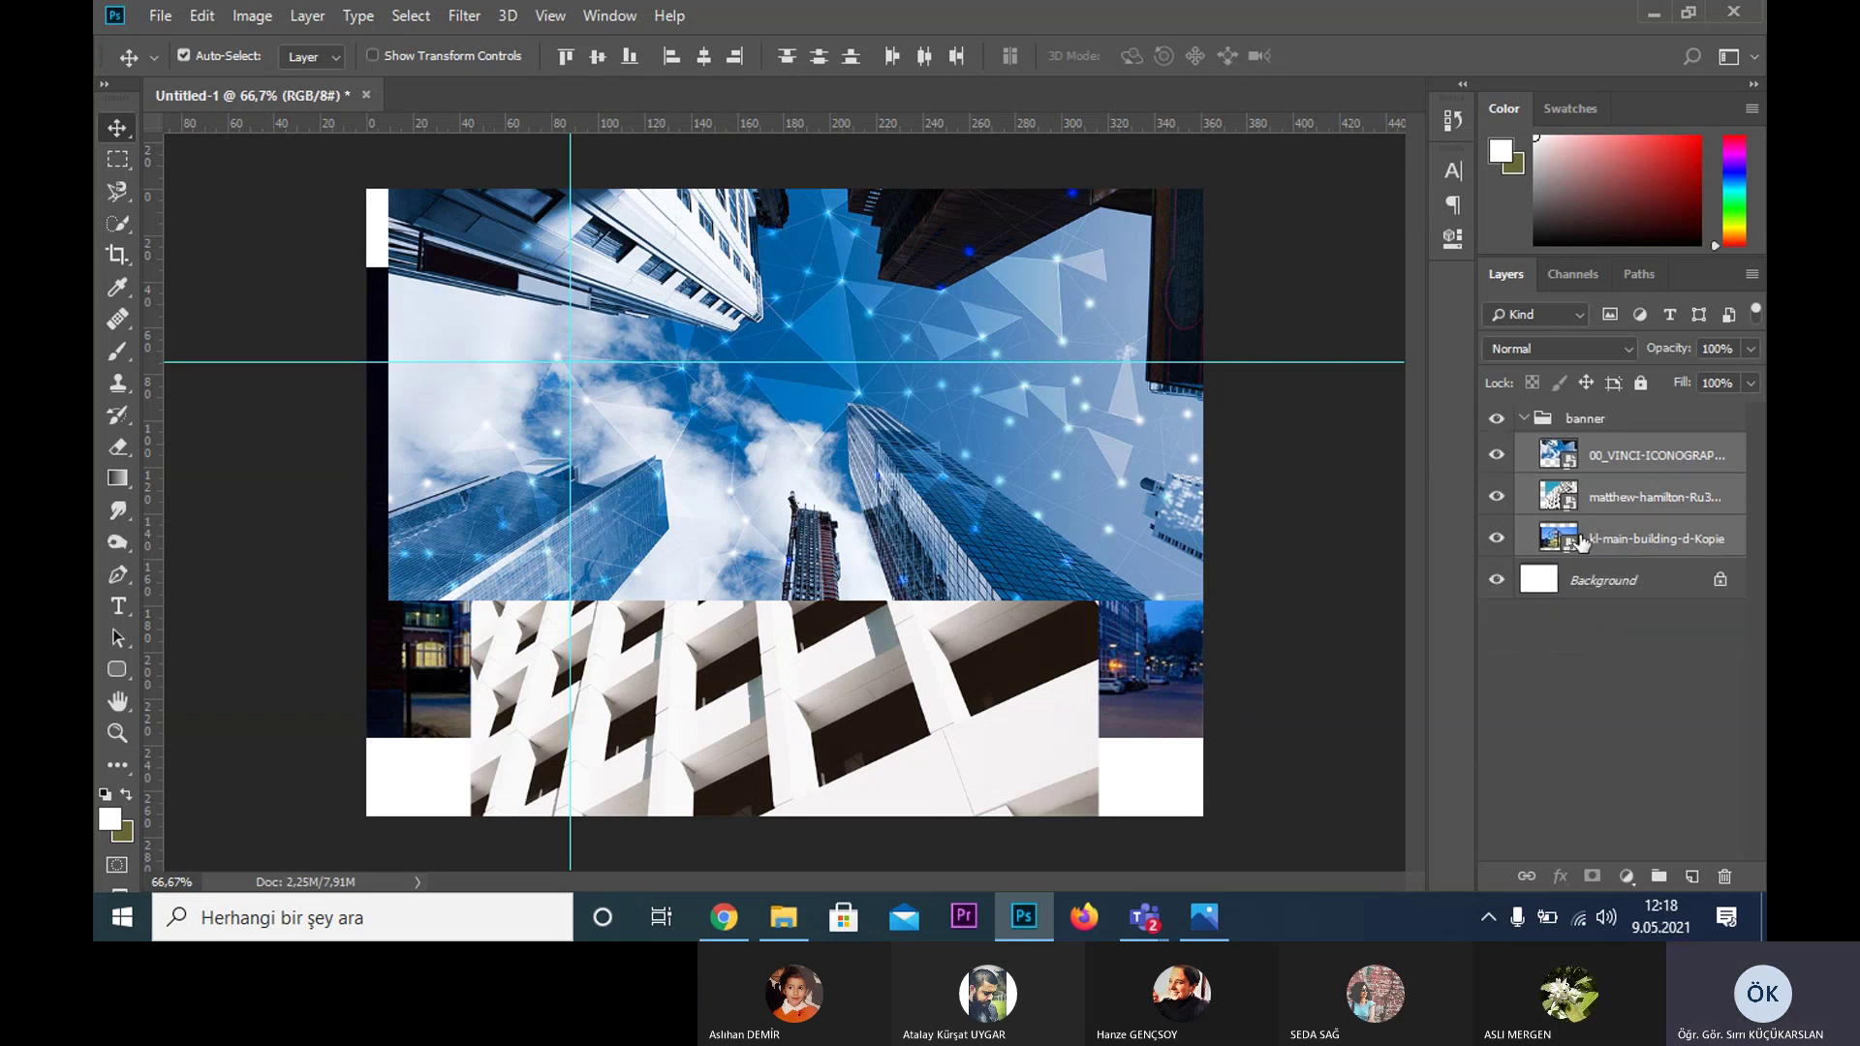
- Hide the three photo layers and marquee-select the strip above the horizontal guide
{"action": "left_click", "coordinate": [1497, 455]}
{"action": "left_click", "coordinate": [1497, 497]}
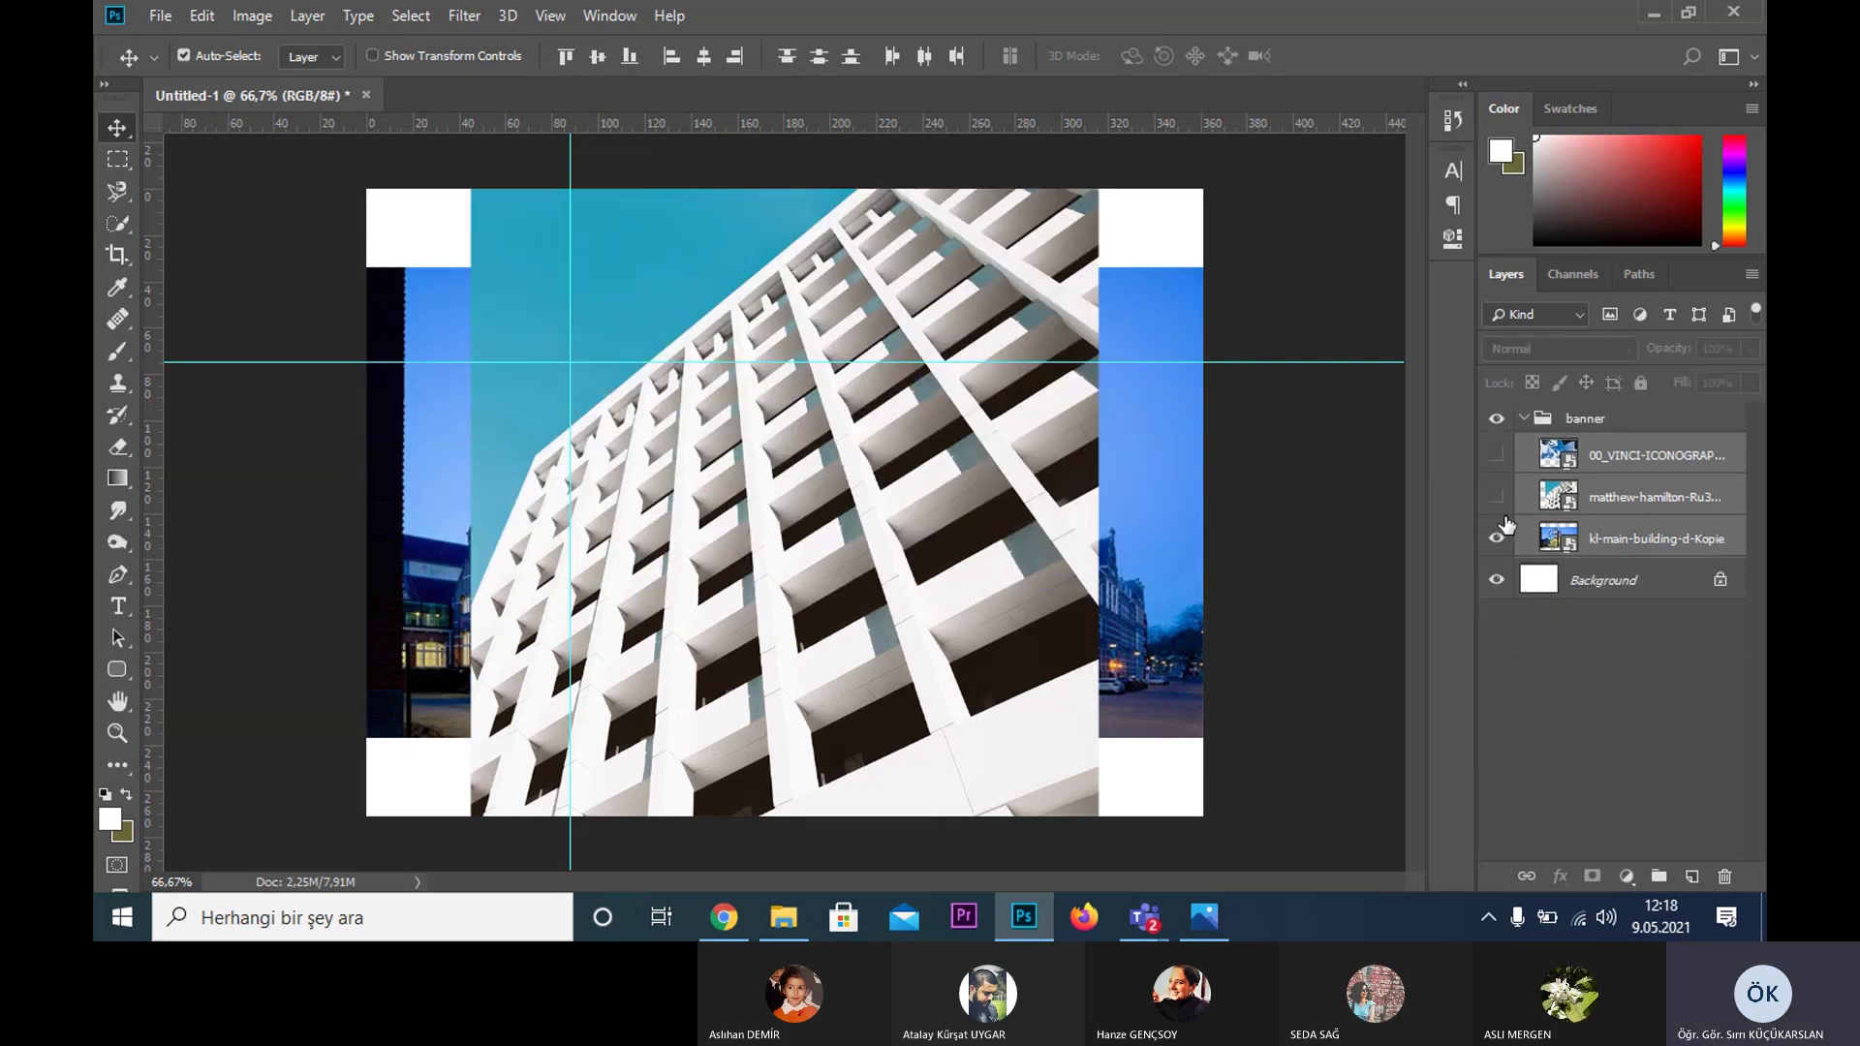
{"action": "left_click", "coordinate": [1497, 539]}
{"action": "key", "text": "m"}
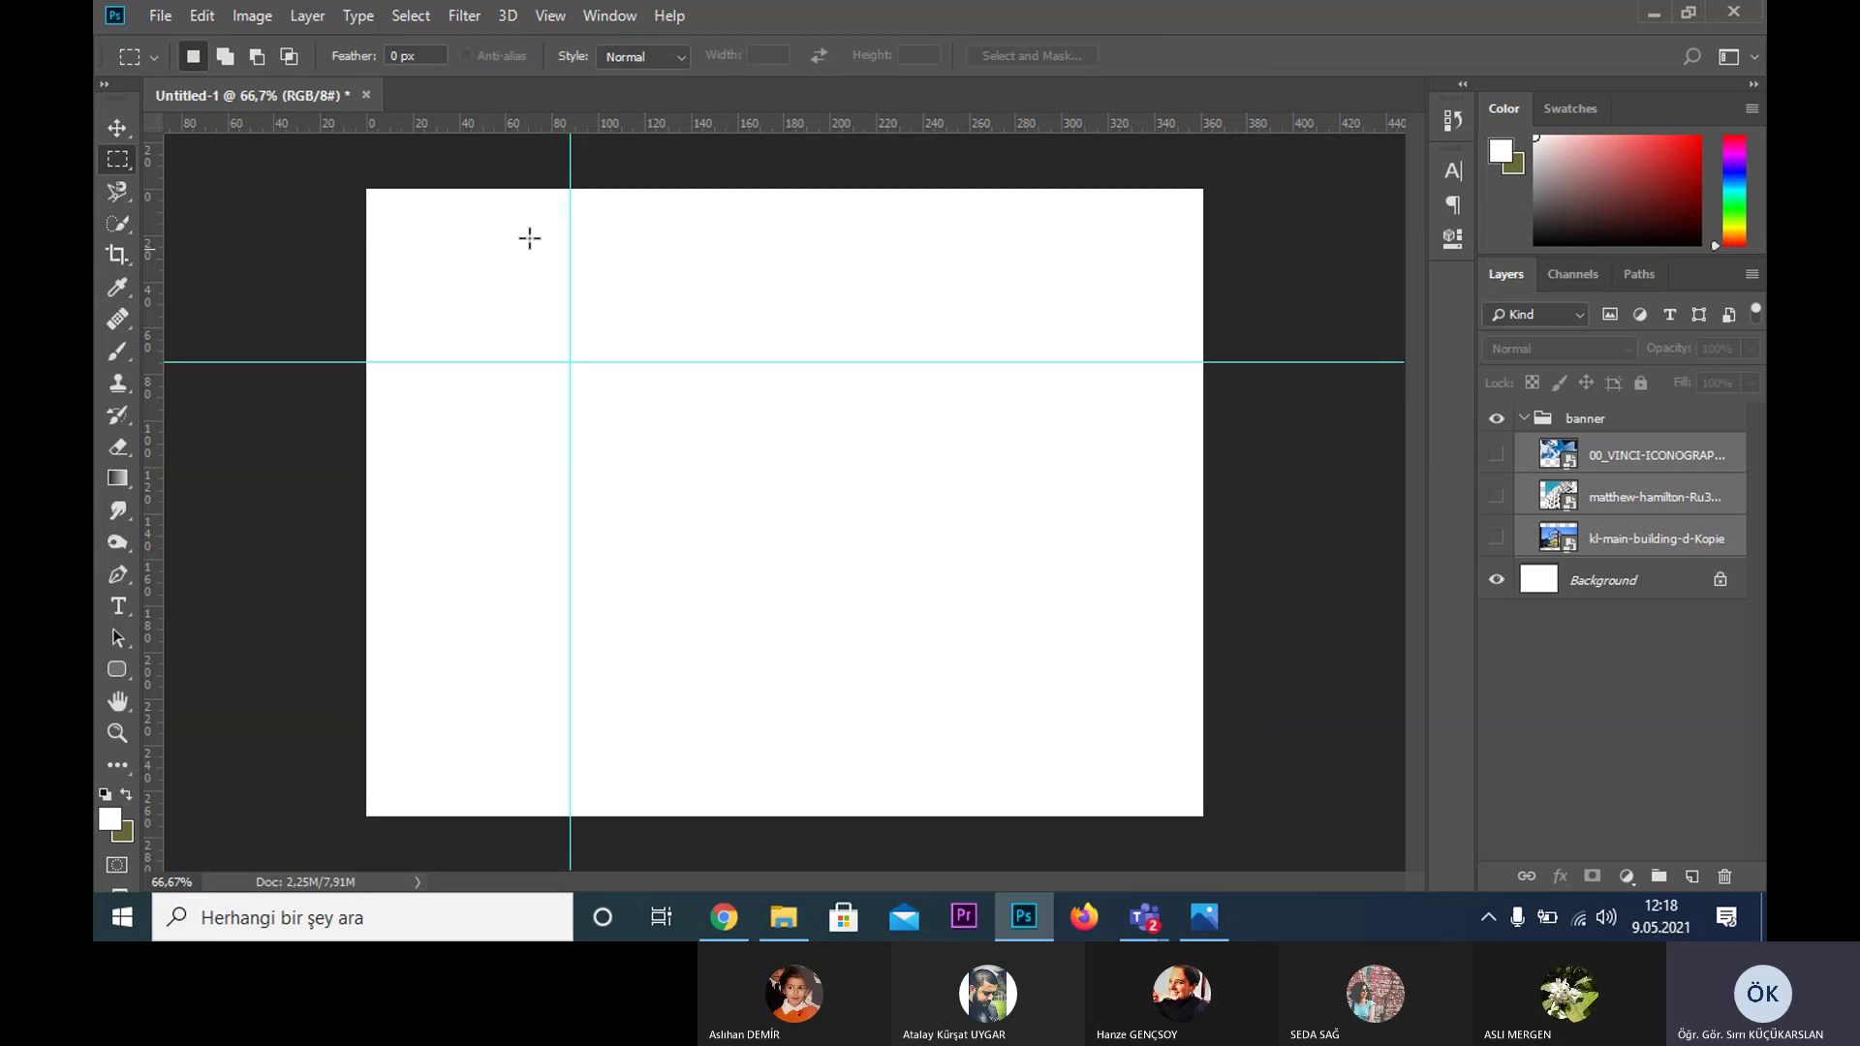
{"action": "left_click_drag", "start_coordinate": [357, 177], "coordinate": [1232, 360]}
- Copy the white top band to Layer 1 in the banner group, hide Background, show the three photos
{"action": "left_click", "coordinate": [1604, 580]}
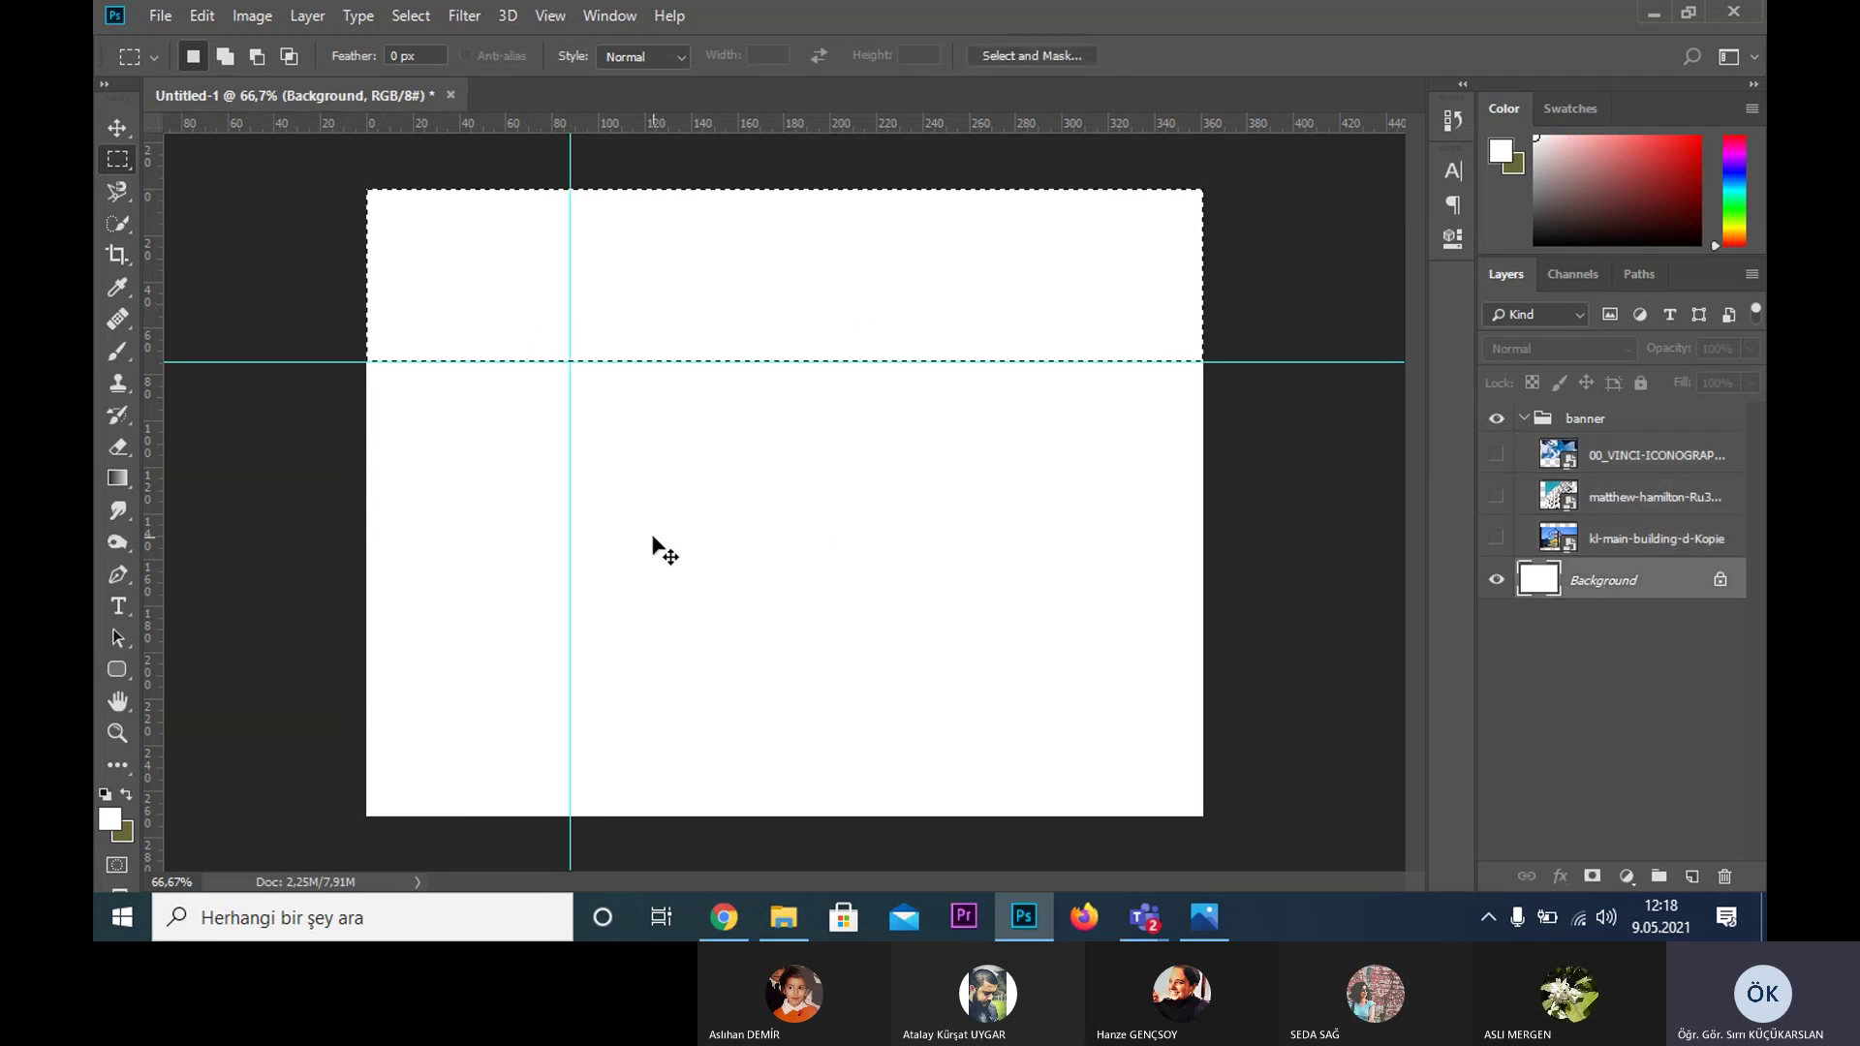
{"action": "key", "text": "ctrl+j"}
{"action": "key", "text": "v"}
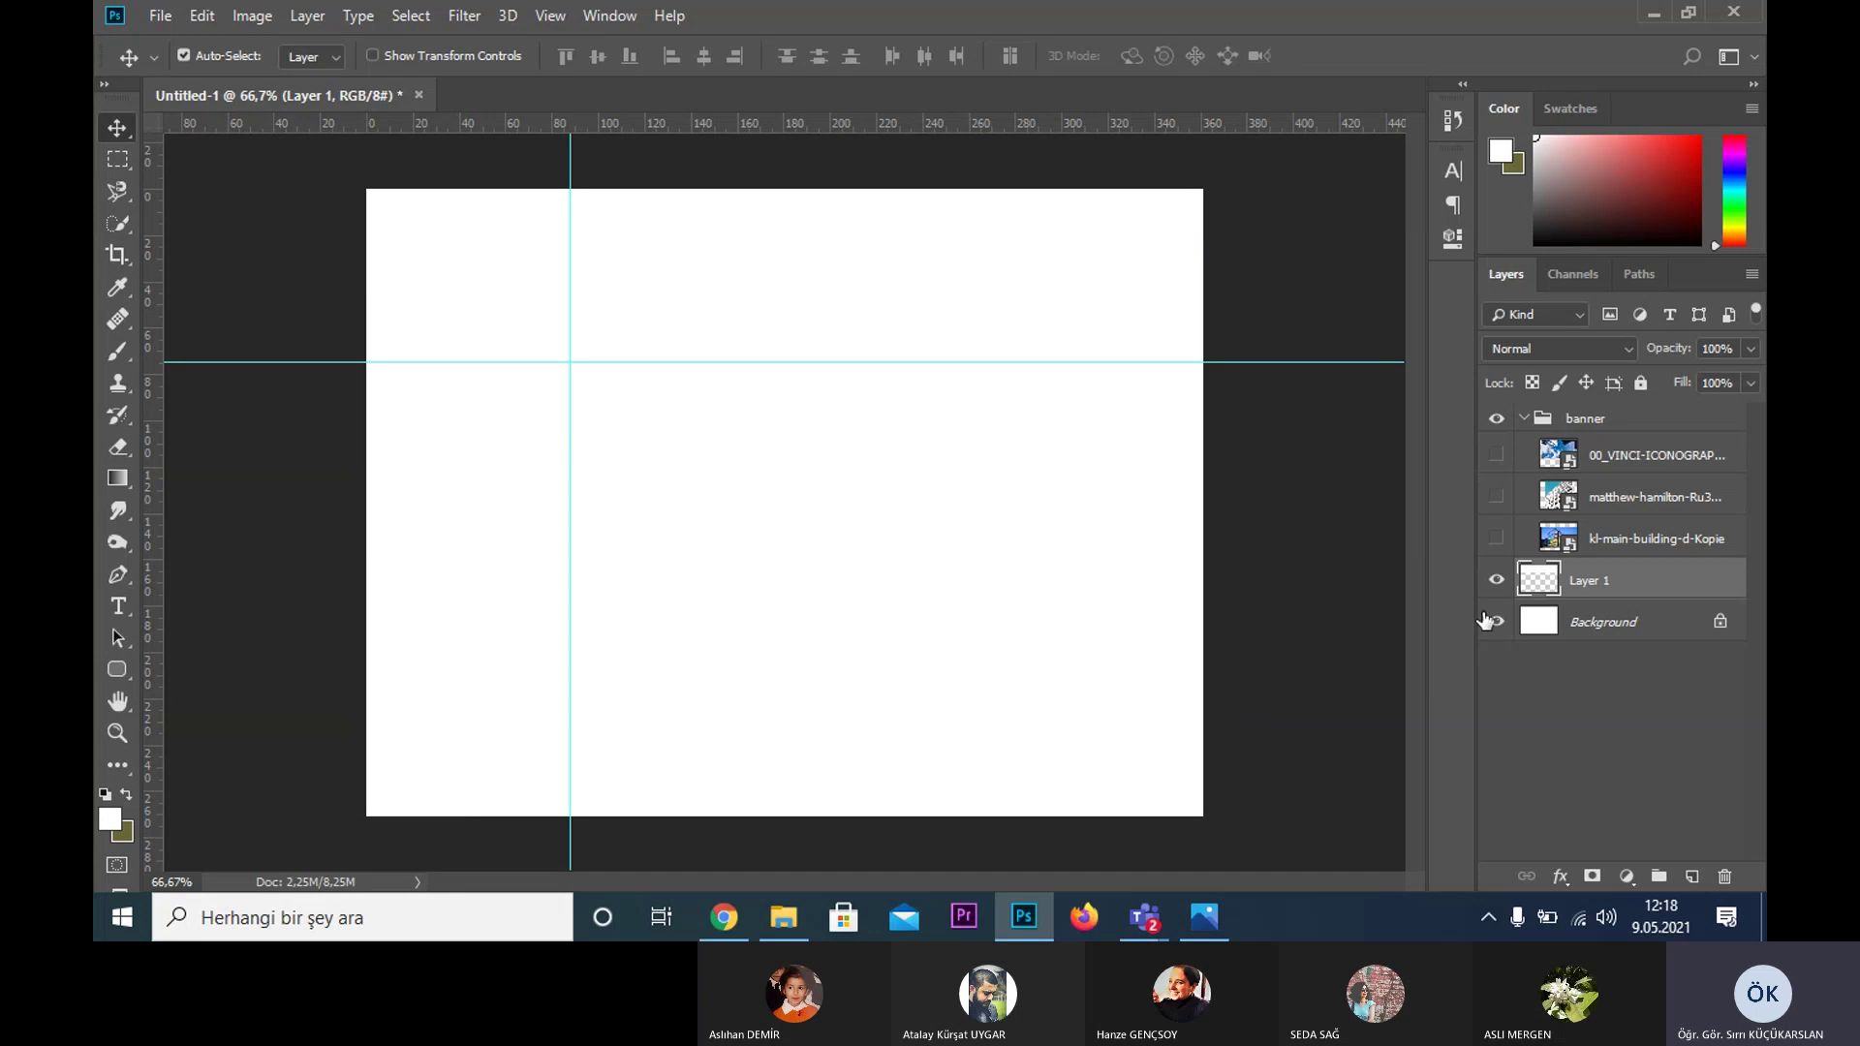
{"action": "left_click", "coordinate": [1497, 621]}
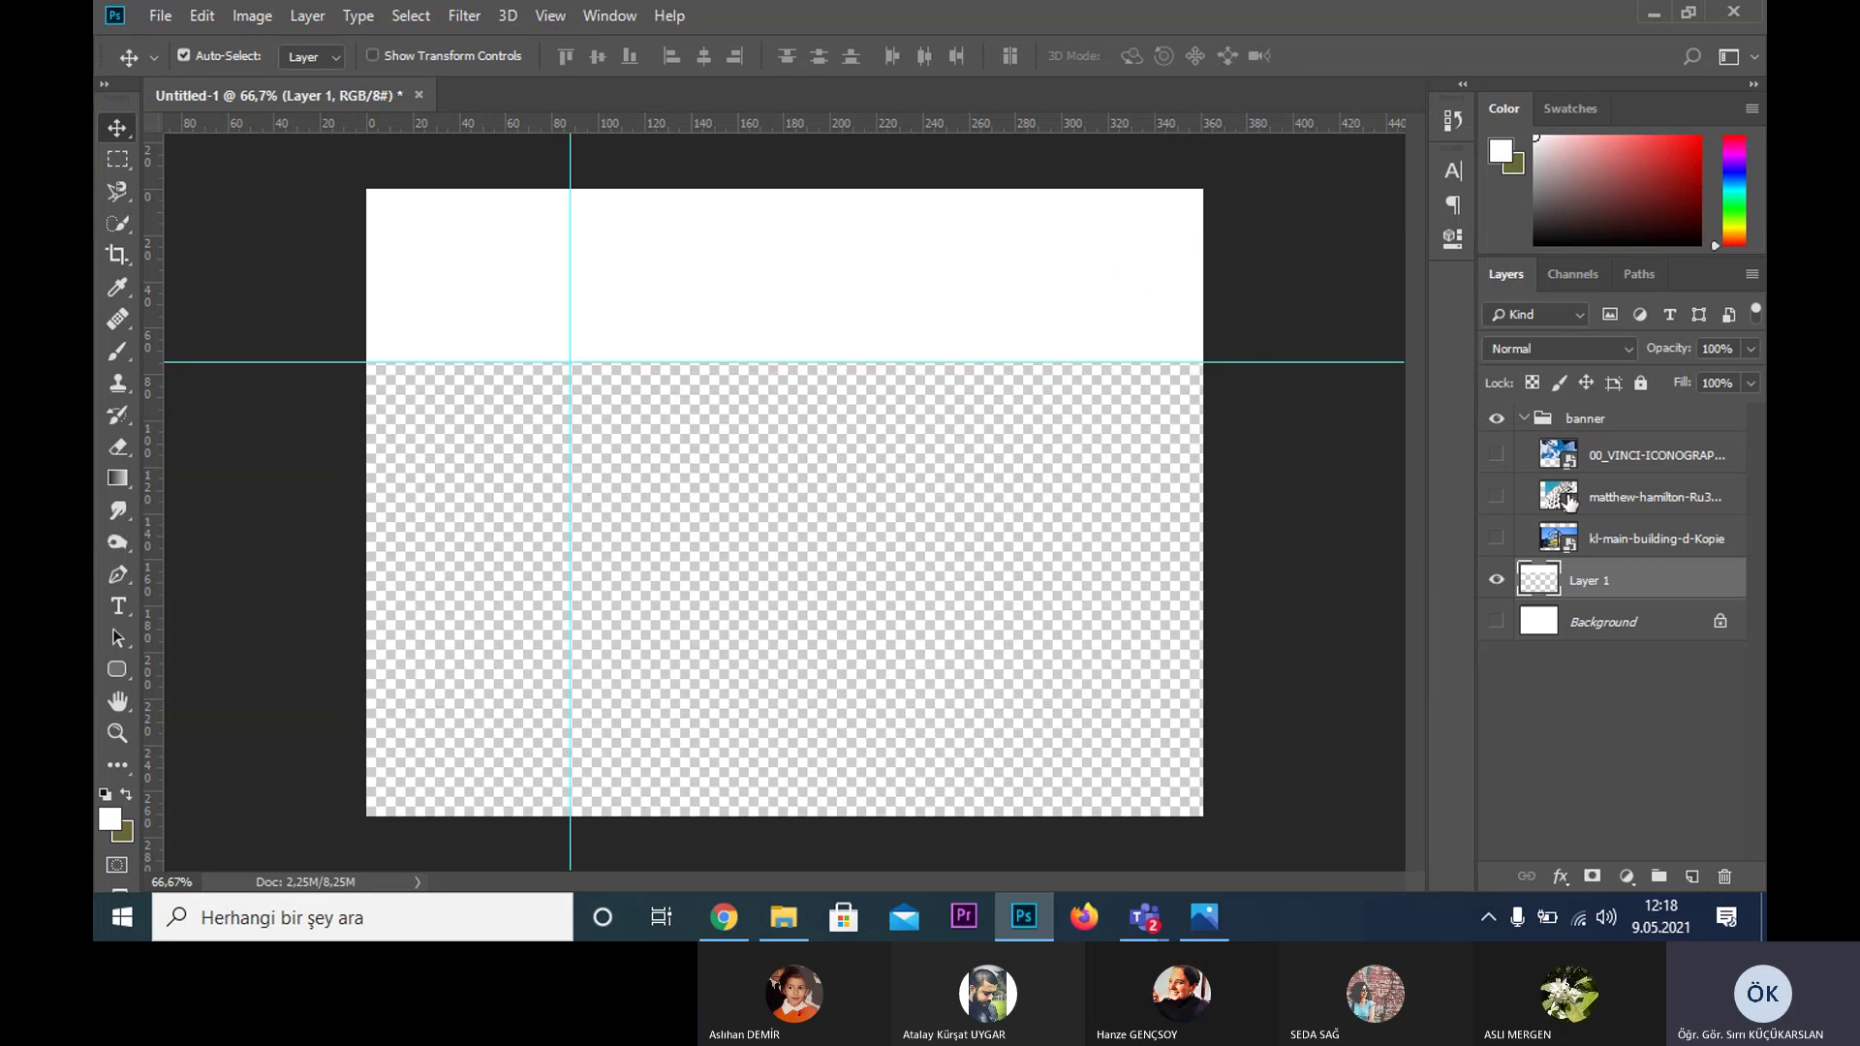
{"action": "left_click_drag", "start_coordinate": [1562, 585], "coordinate": [1571, 564]}
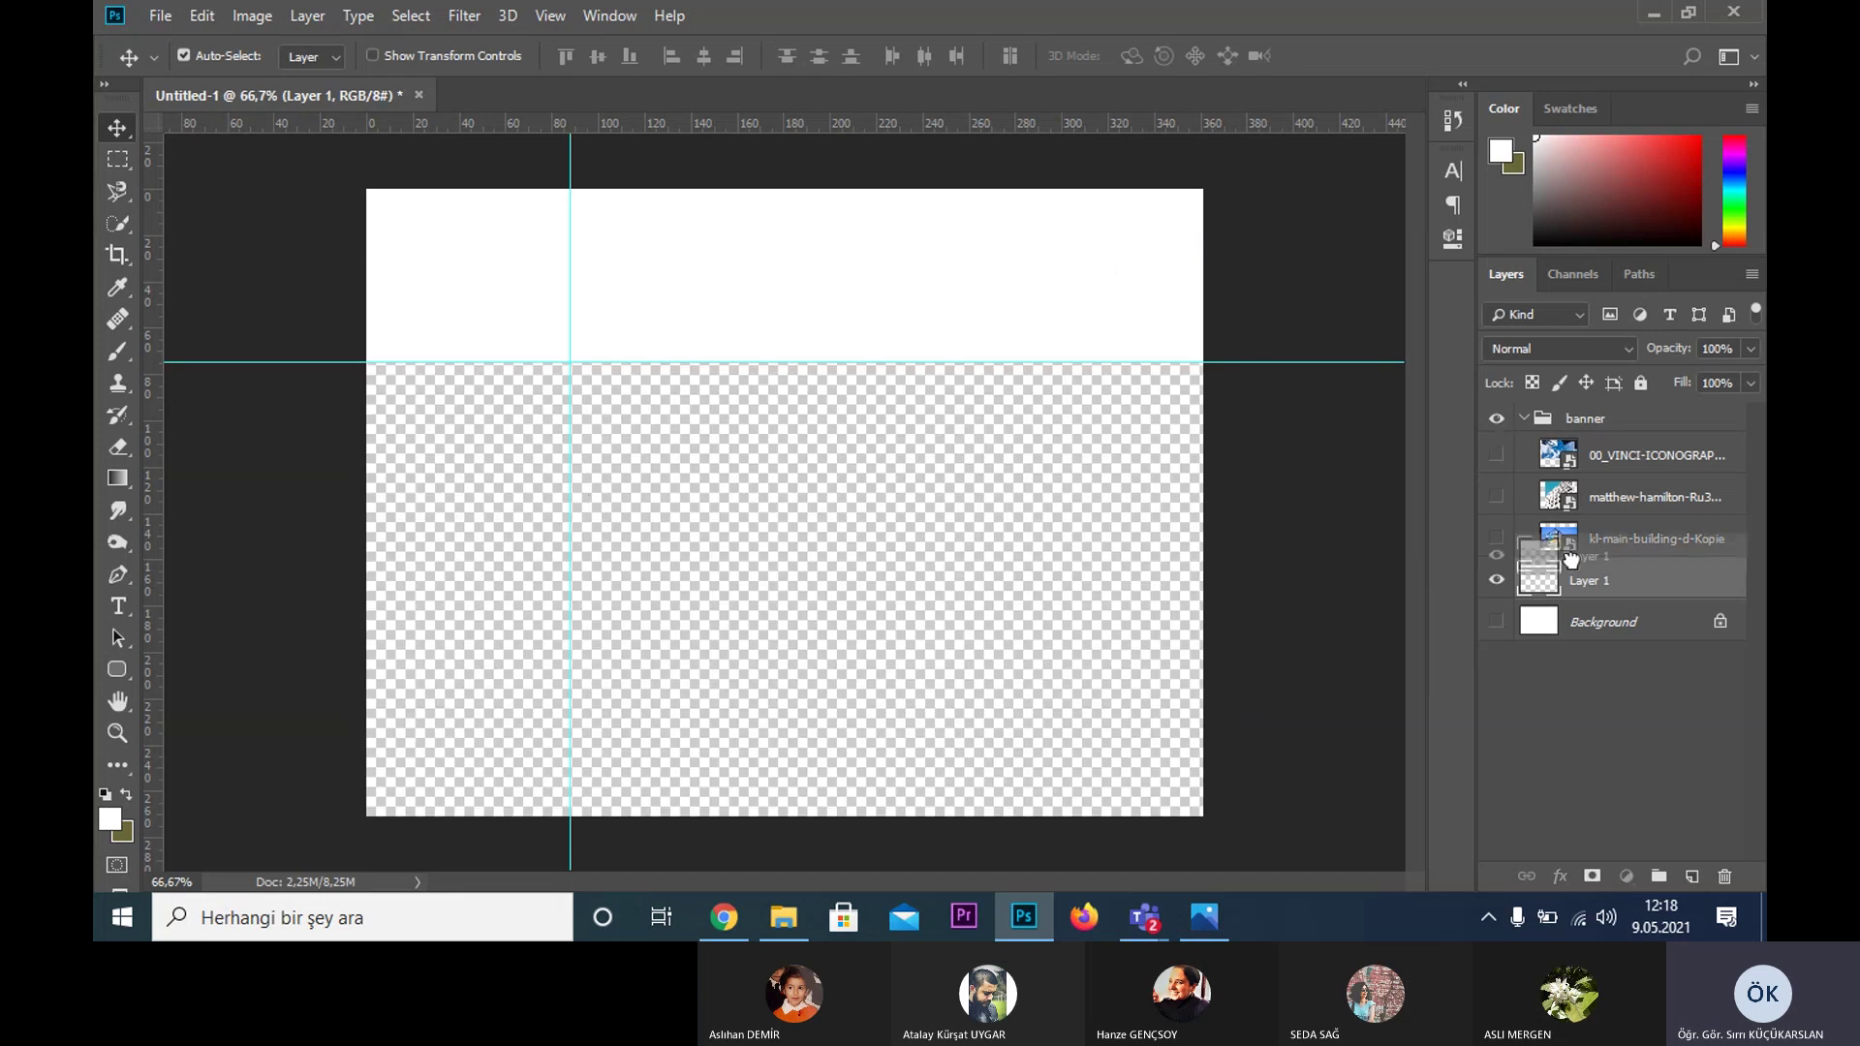
{"action": "left_click_drag", "start_coordinate": [1497, 454], "coordinate": [1499, 572]}
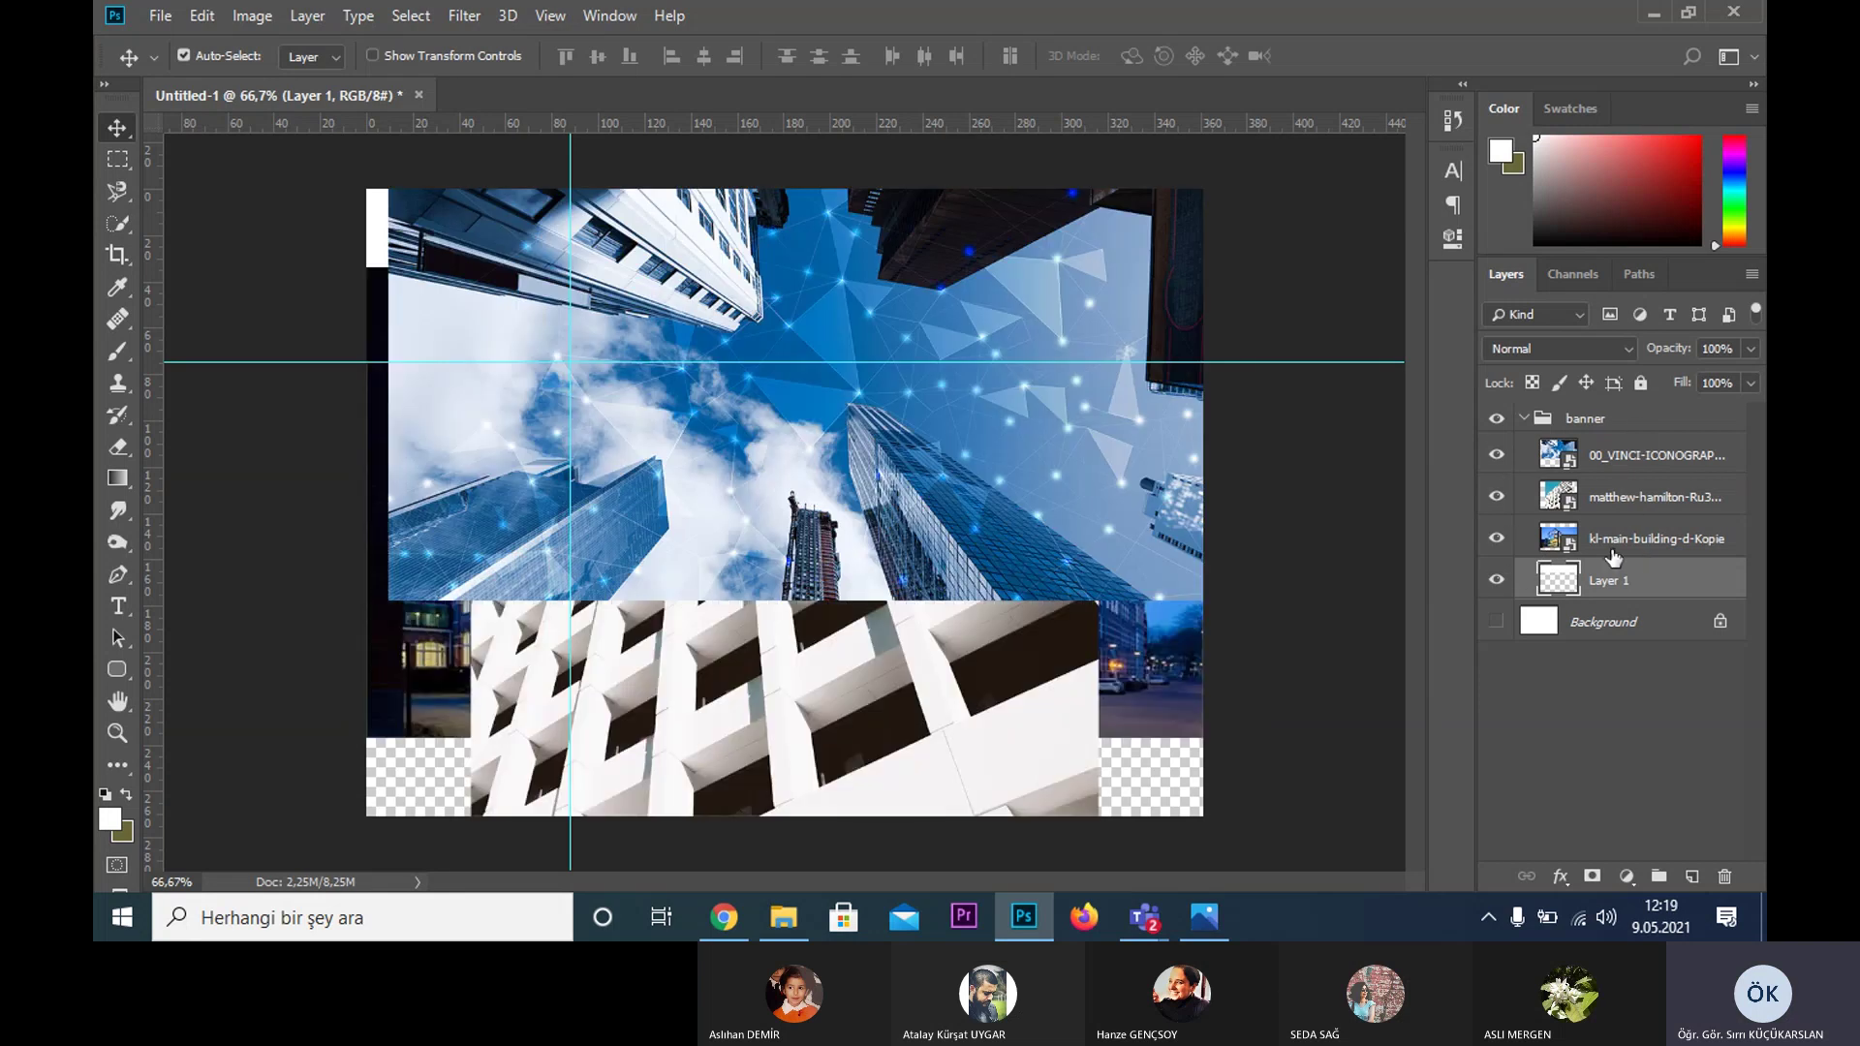
- Clip the 00_VINCI skyscraper photo to Layer 1 so it fills the top band alone
{"action": "left_click", "coordinate": [1497, 540]}
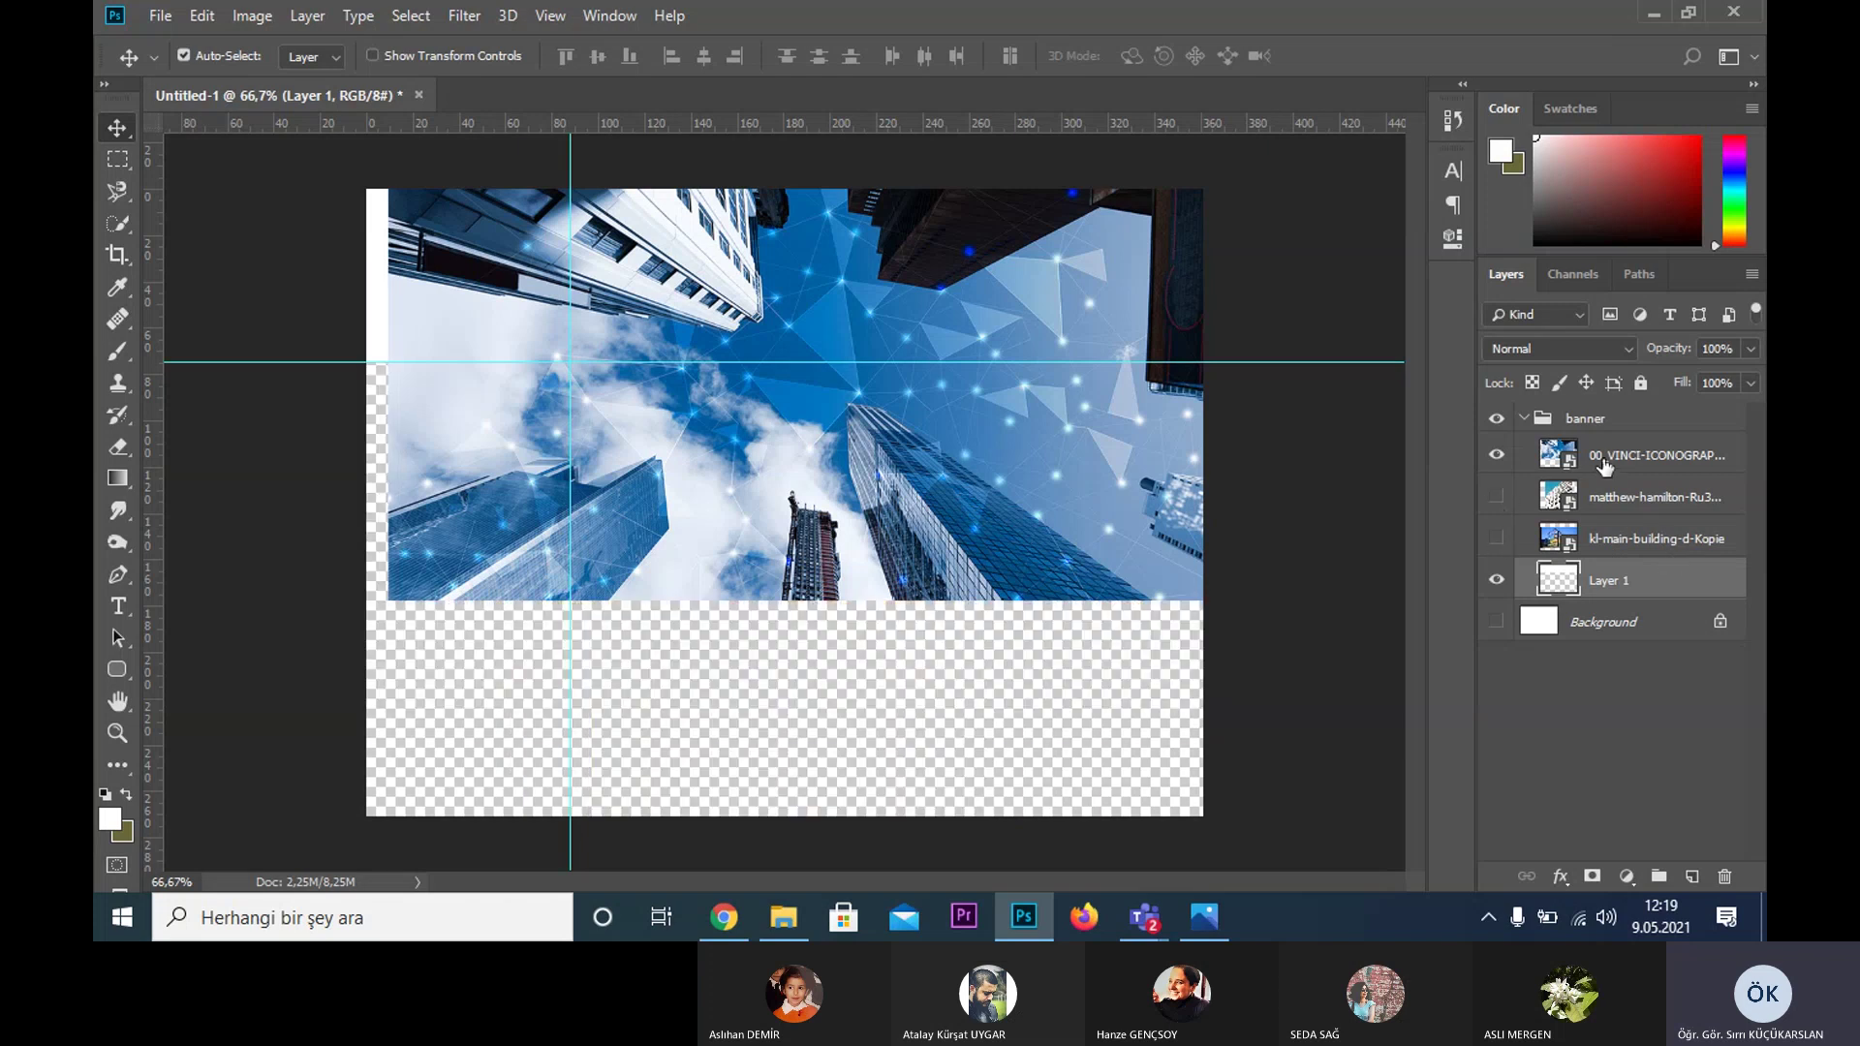
{"action": "left_click_drag", "start_coordinate": [1605, 467], "coordinate": [1636, 560]}
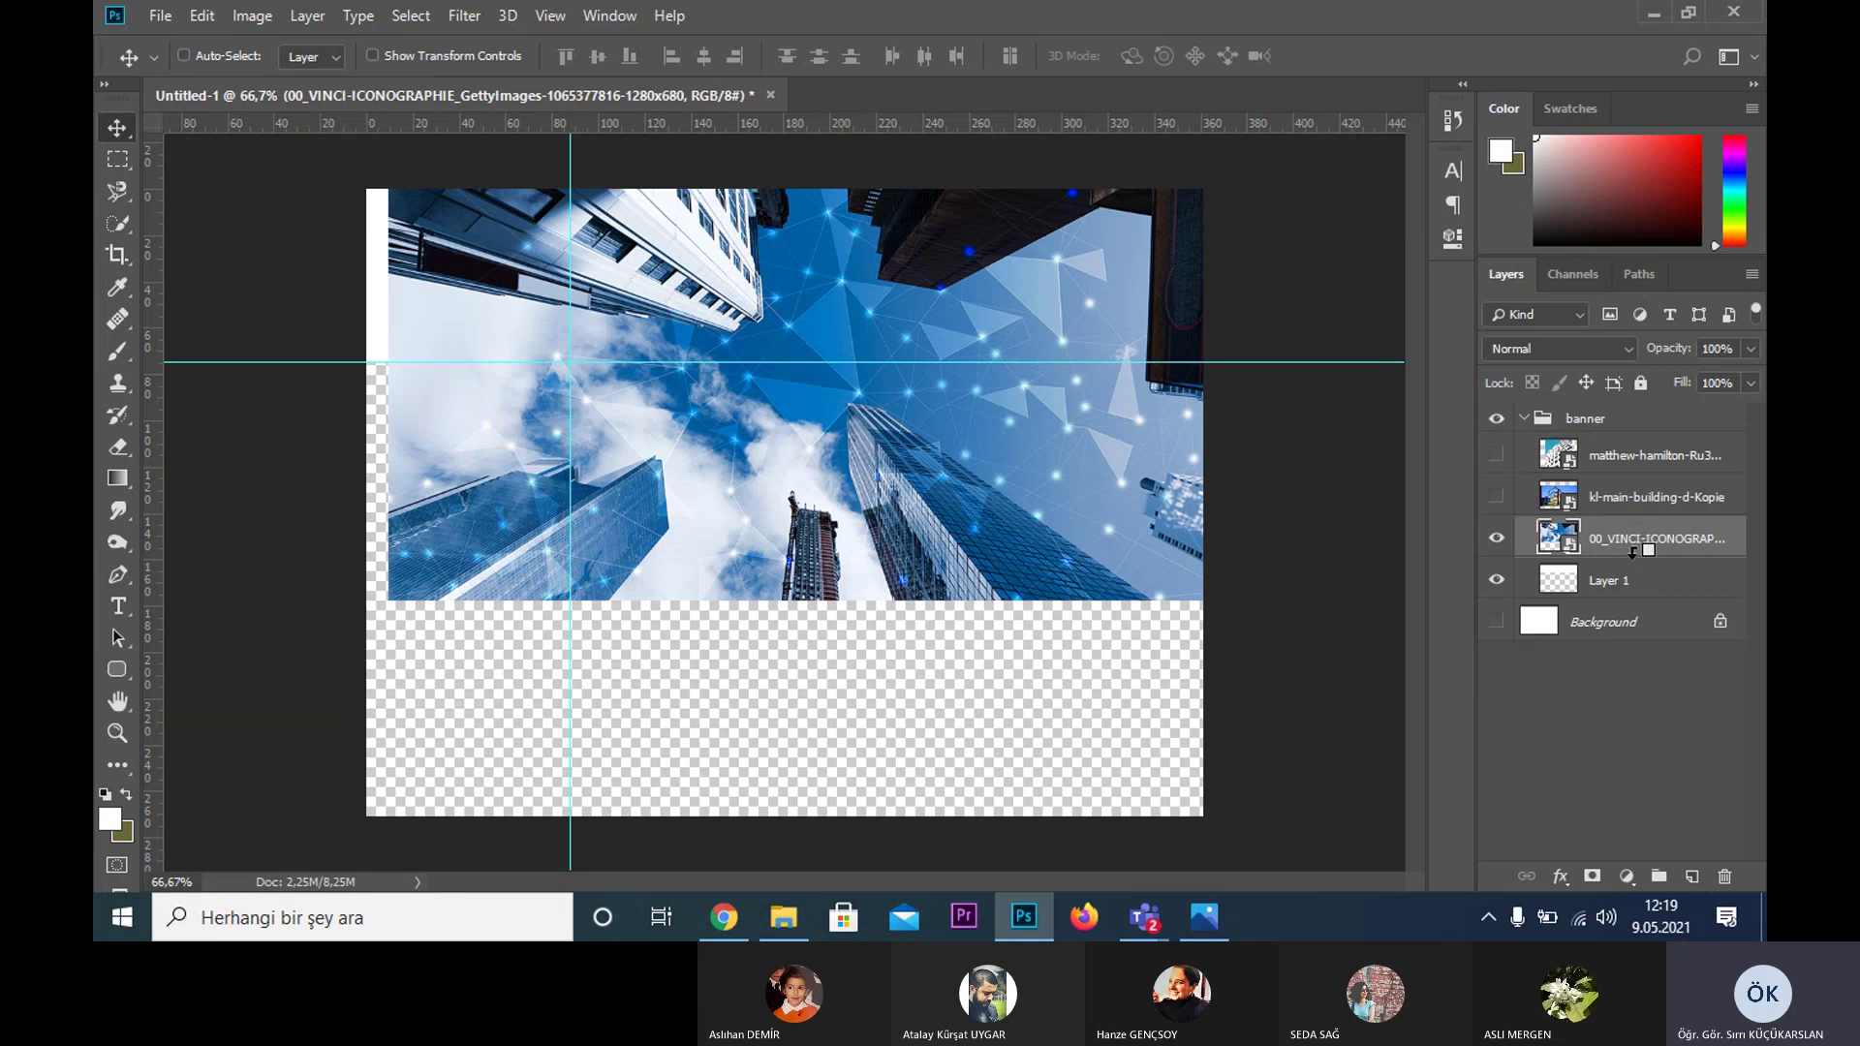
{"action": "key", "text": "ctrl+alt+g"}
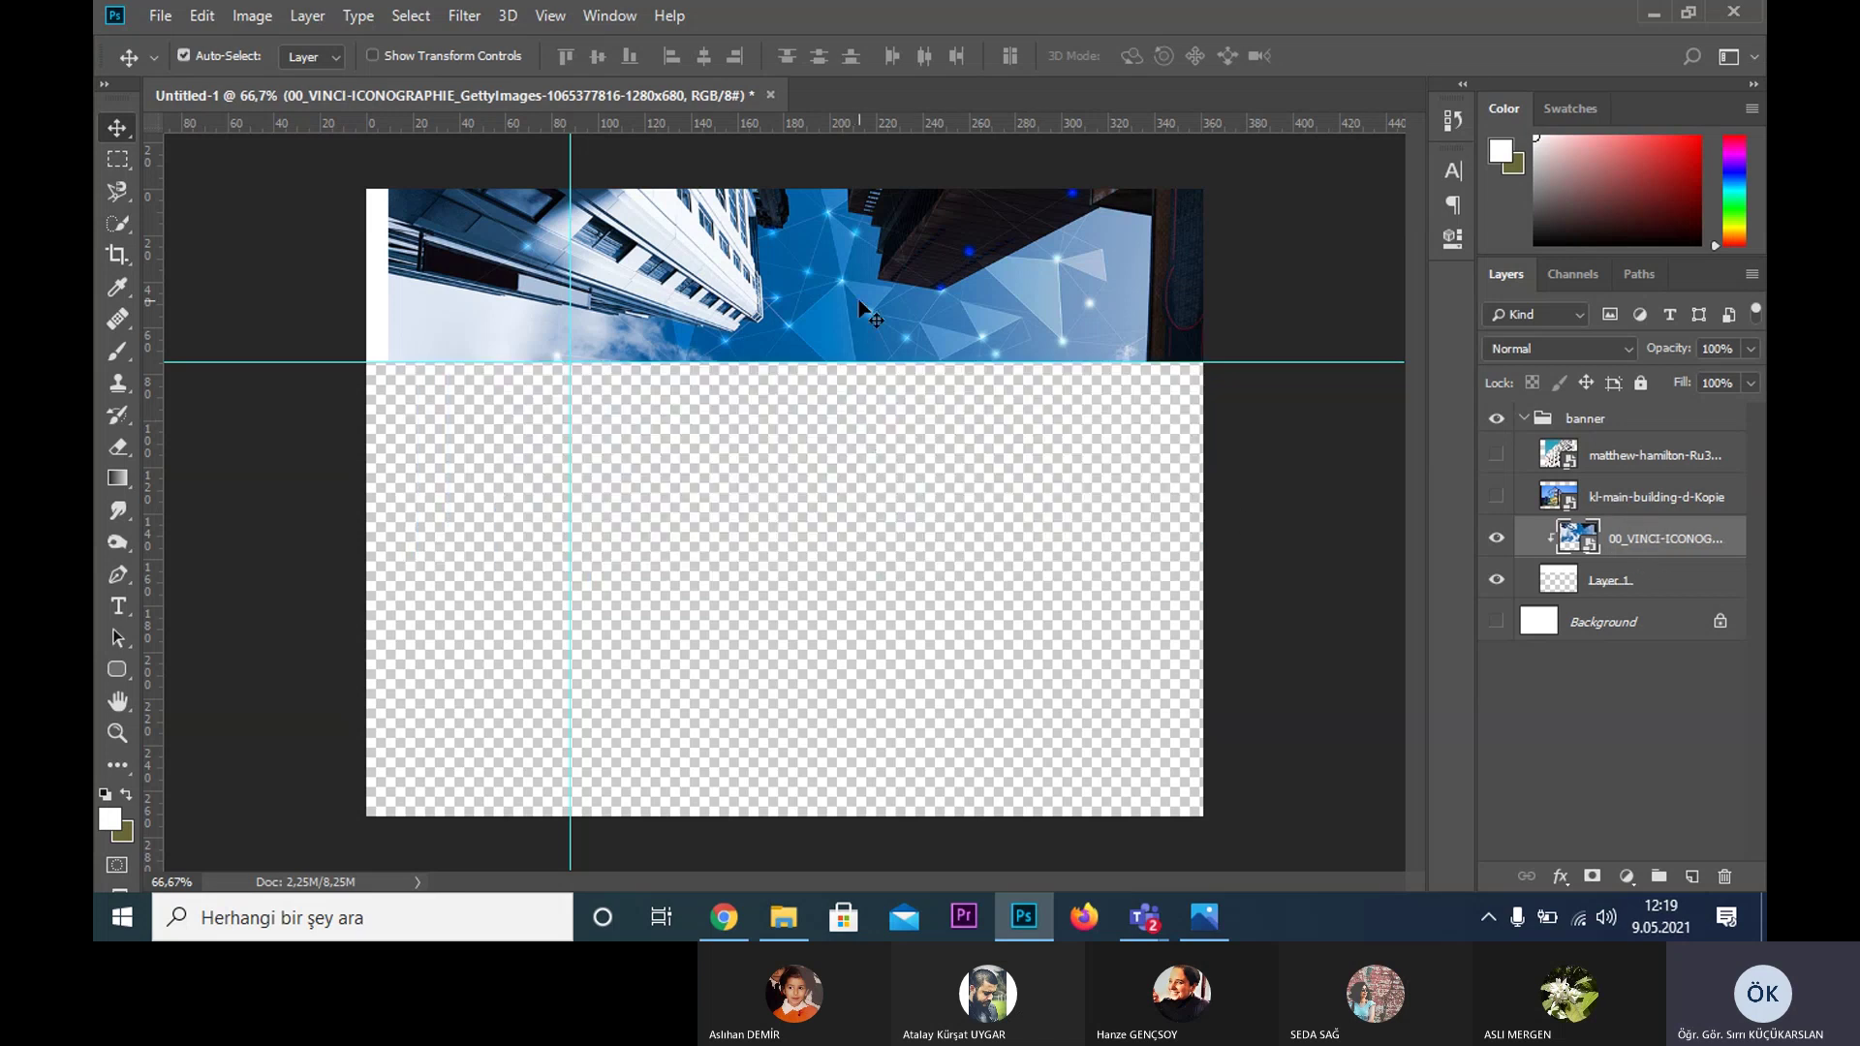
{"action": "left_click_drag", "start_coordinate": [865, 303], "coordinate": [841, 303]}
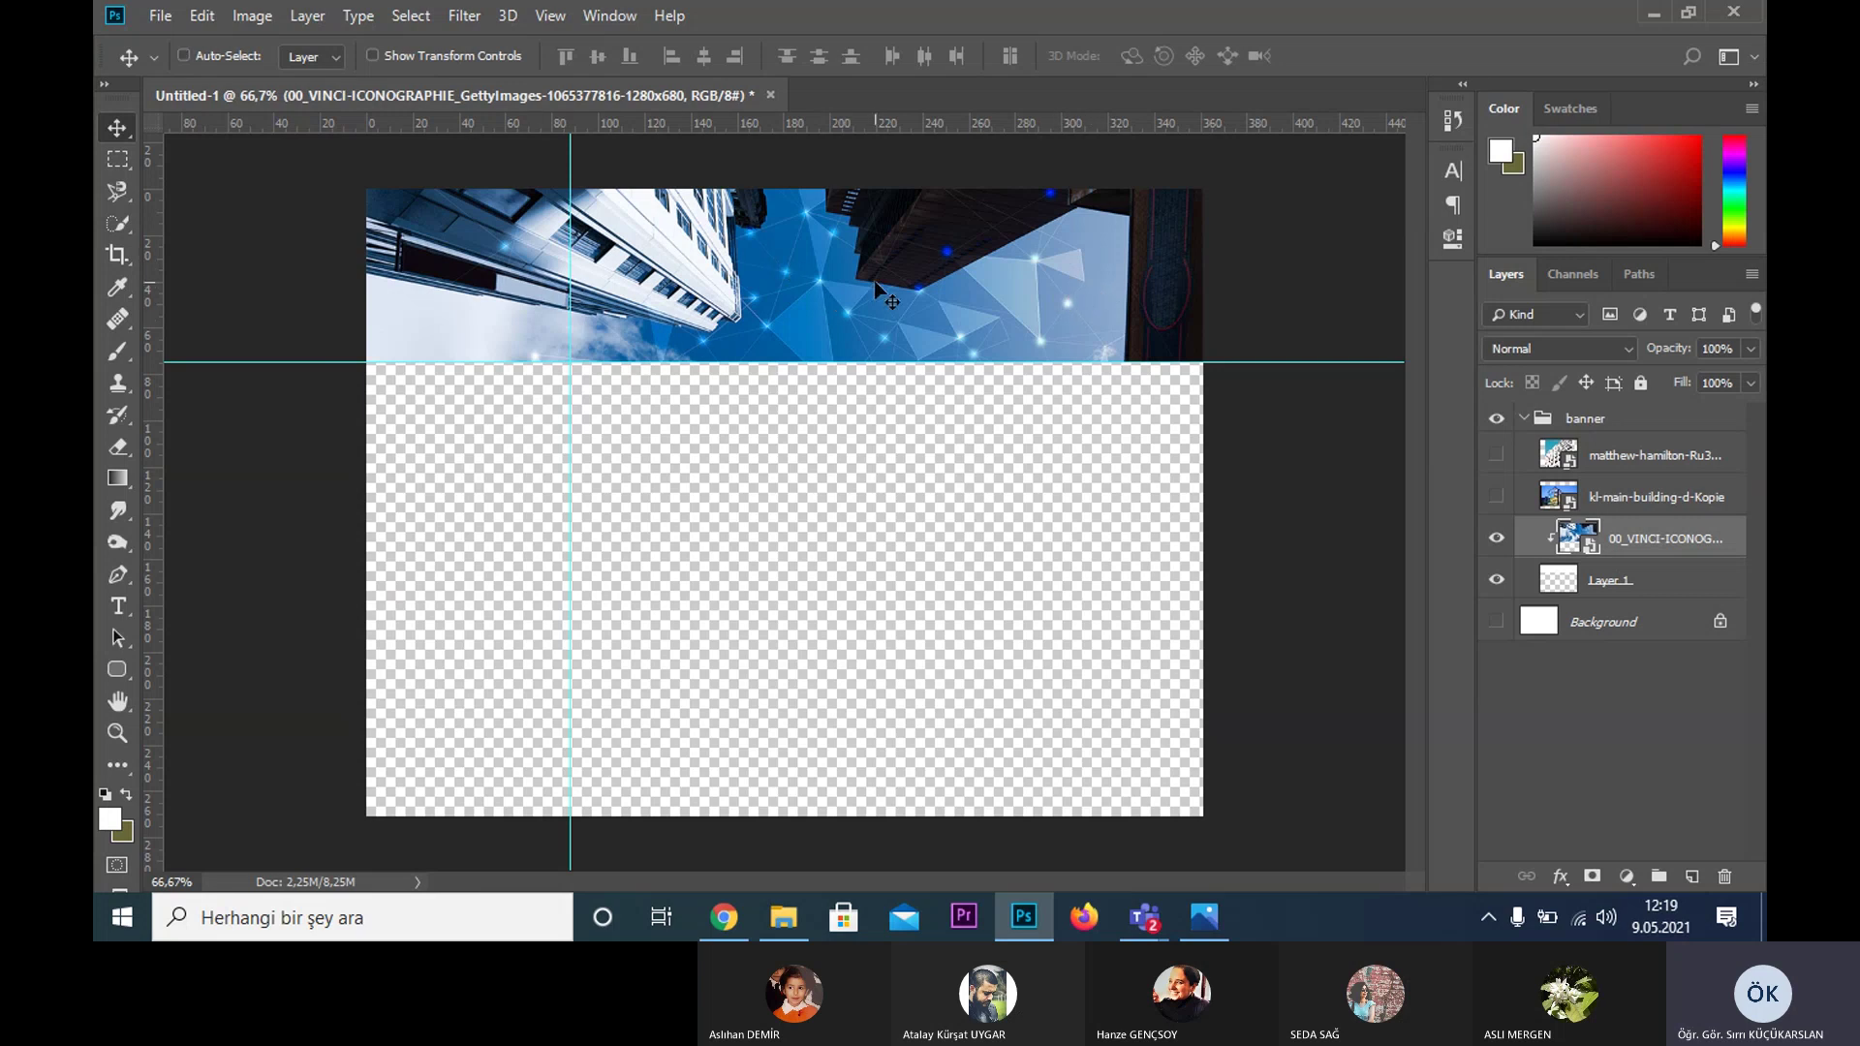
{"action": "key", "text": "ctrl+t"}
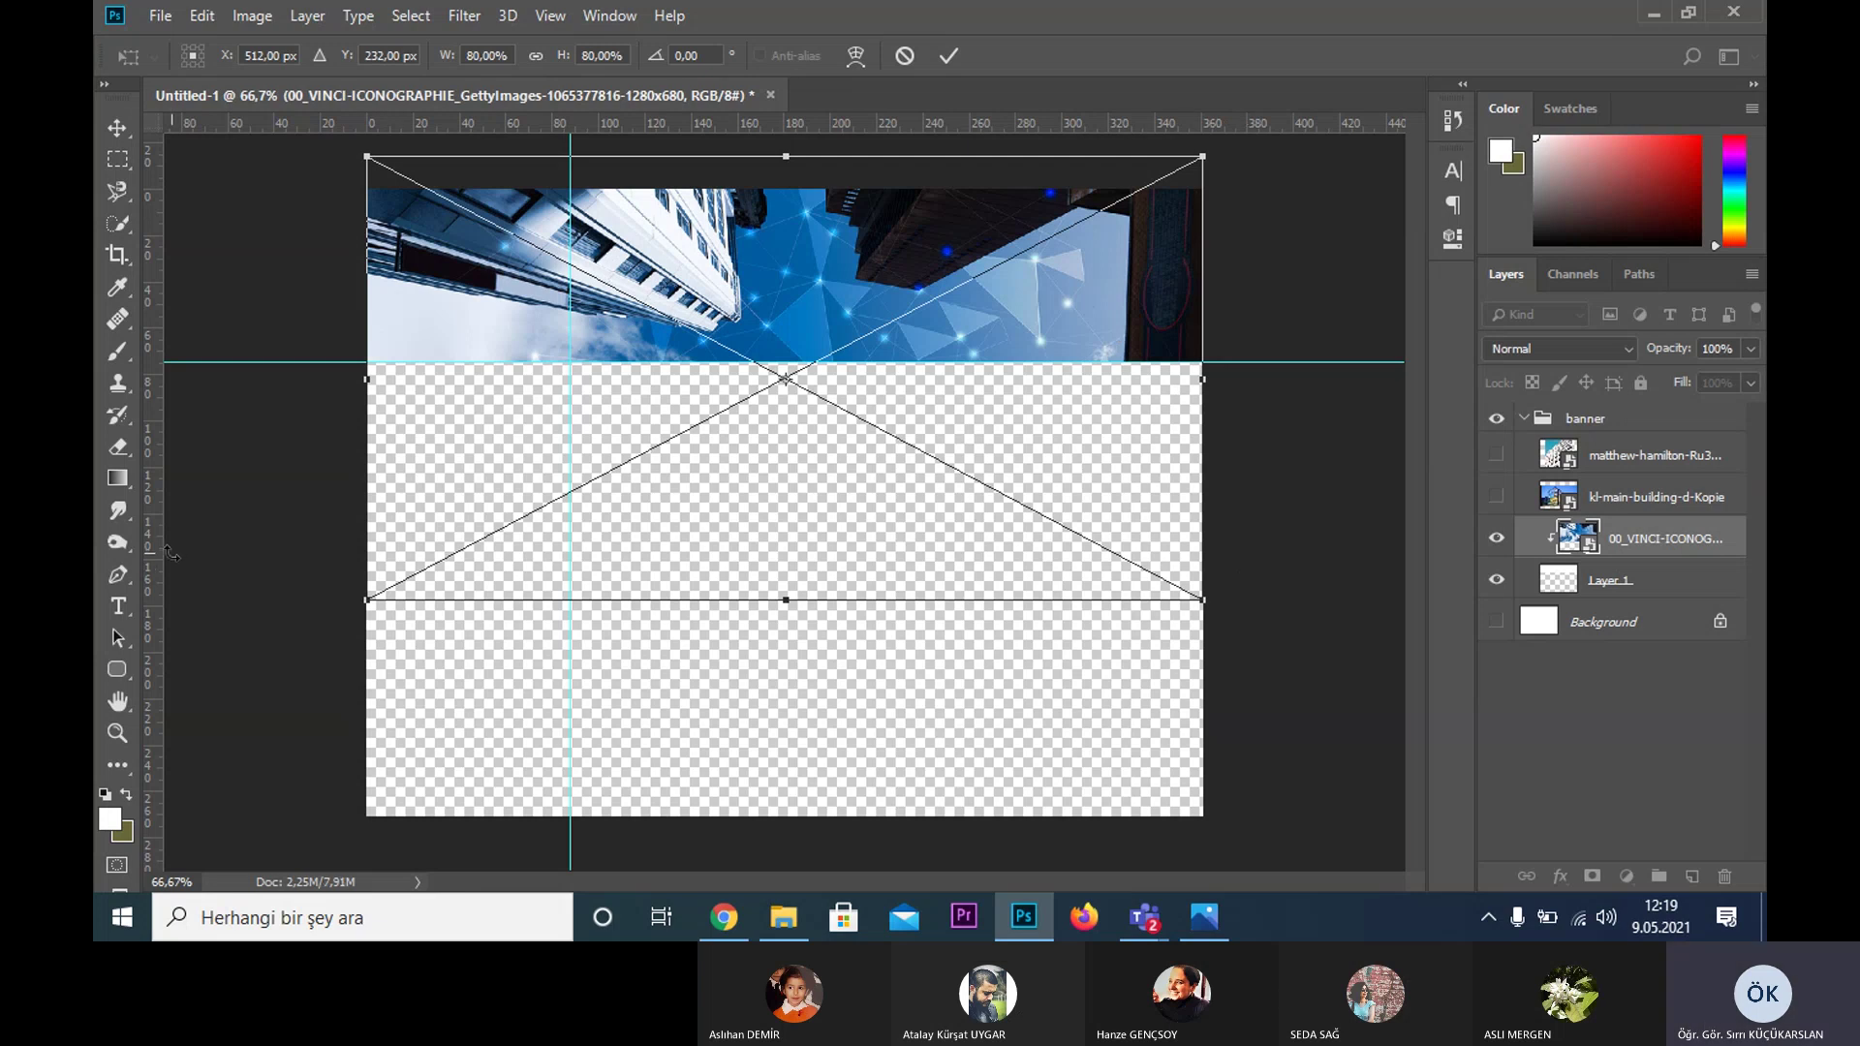
{"action": "key", "text": "Return"}
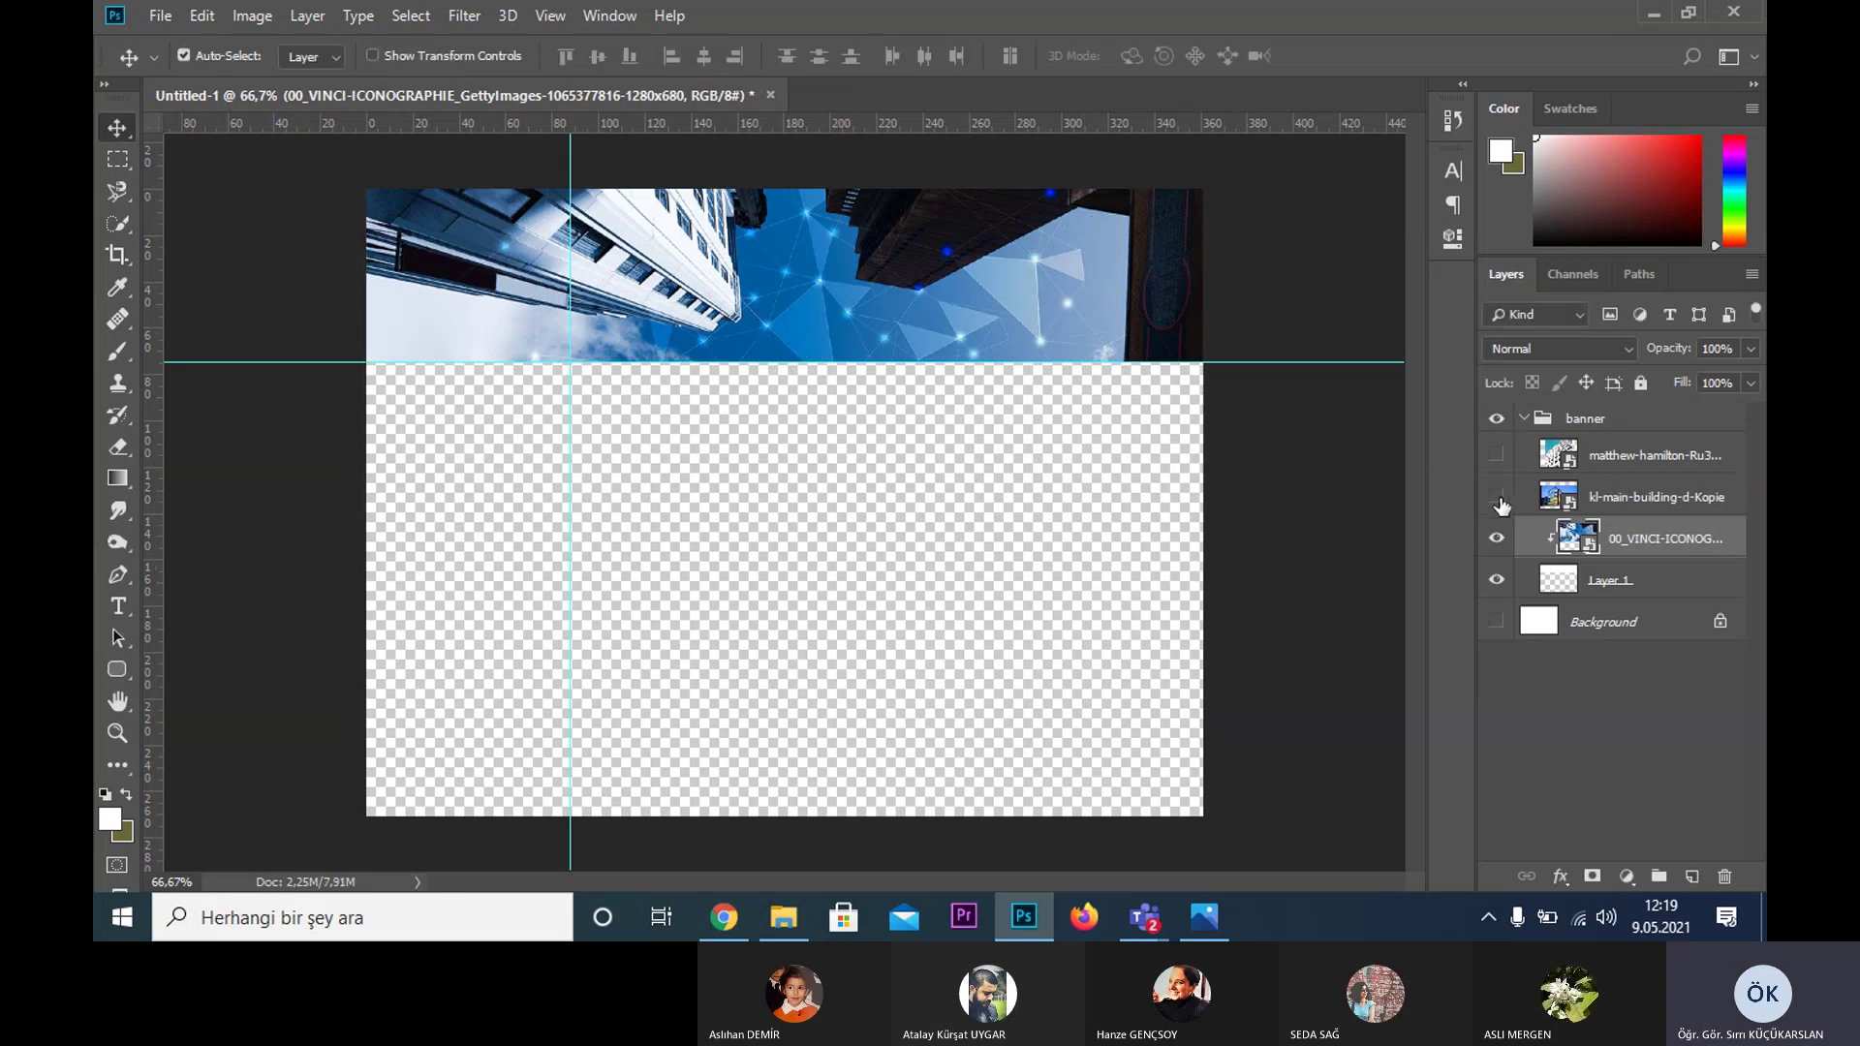
- Show both photos, clip the white-building photo into the band, and lower the glass-building photo
{"action": "left_click", "coordinate": [1497, 489]}
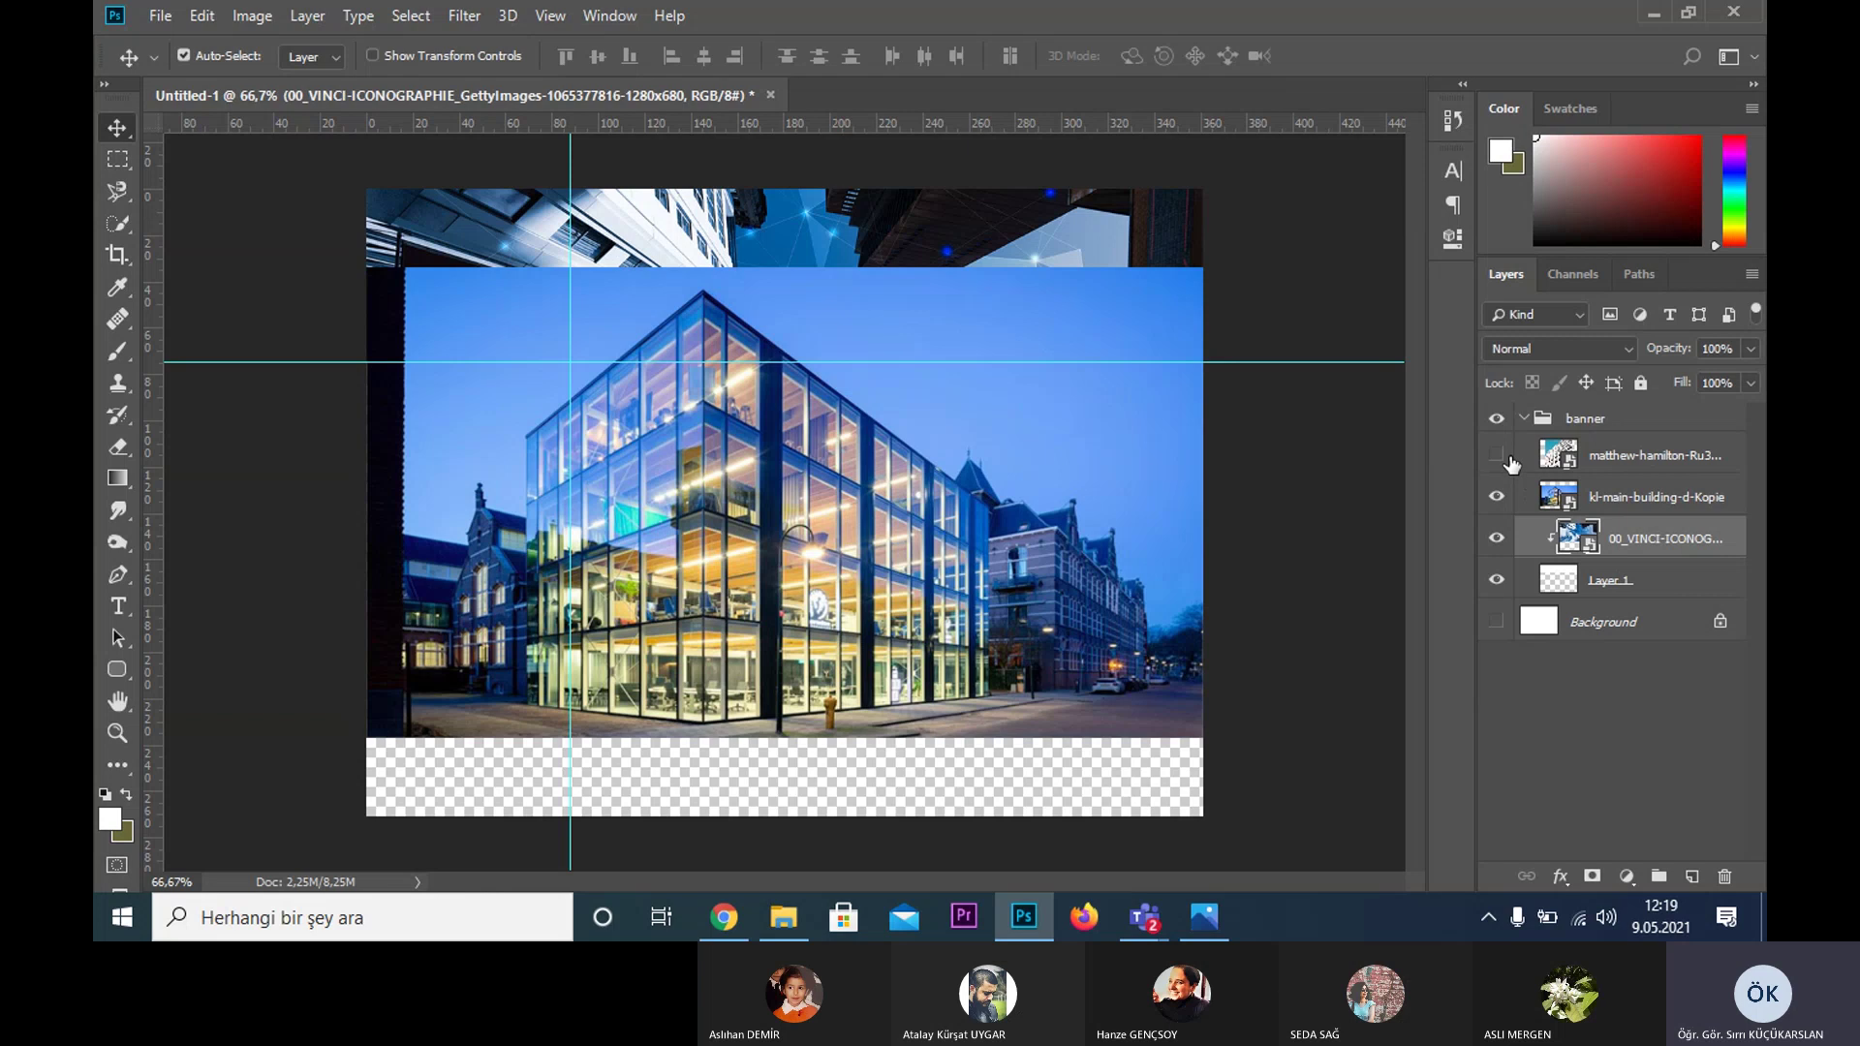
{"action": "left_click", "coordinate": [1497, 456]}
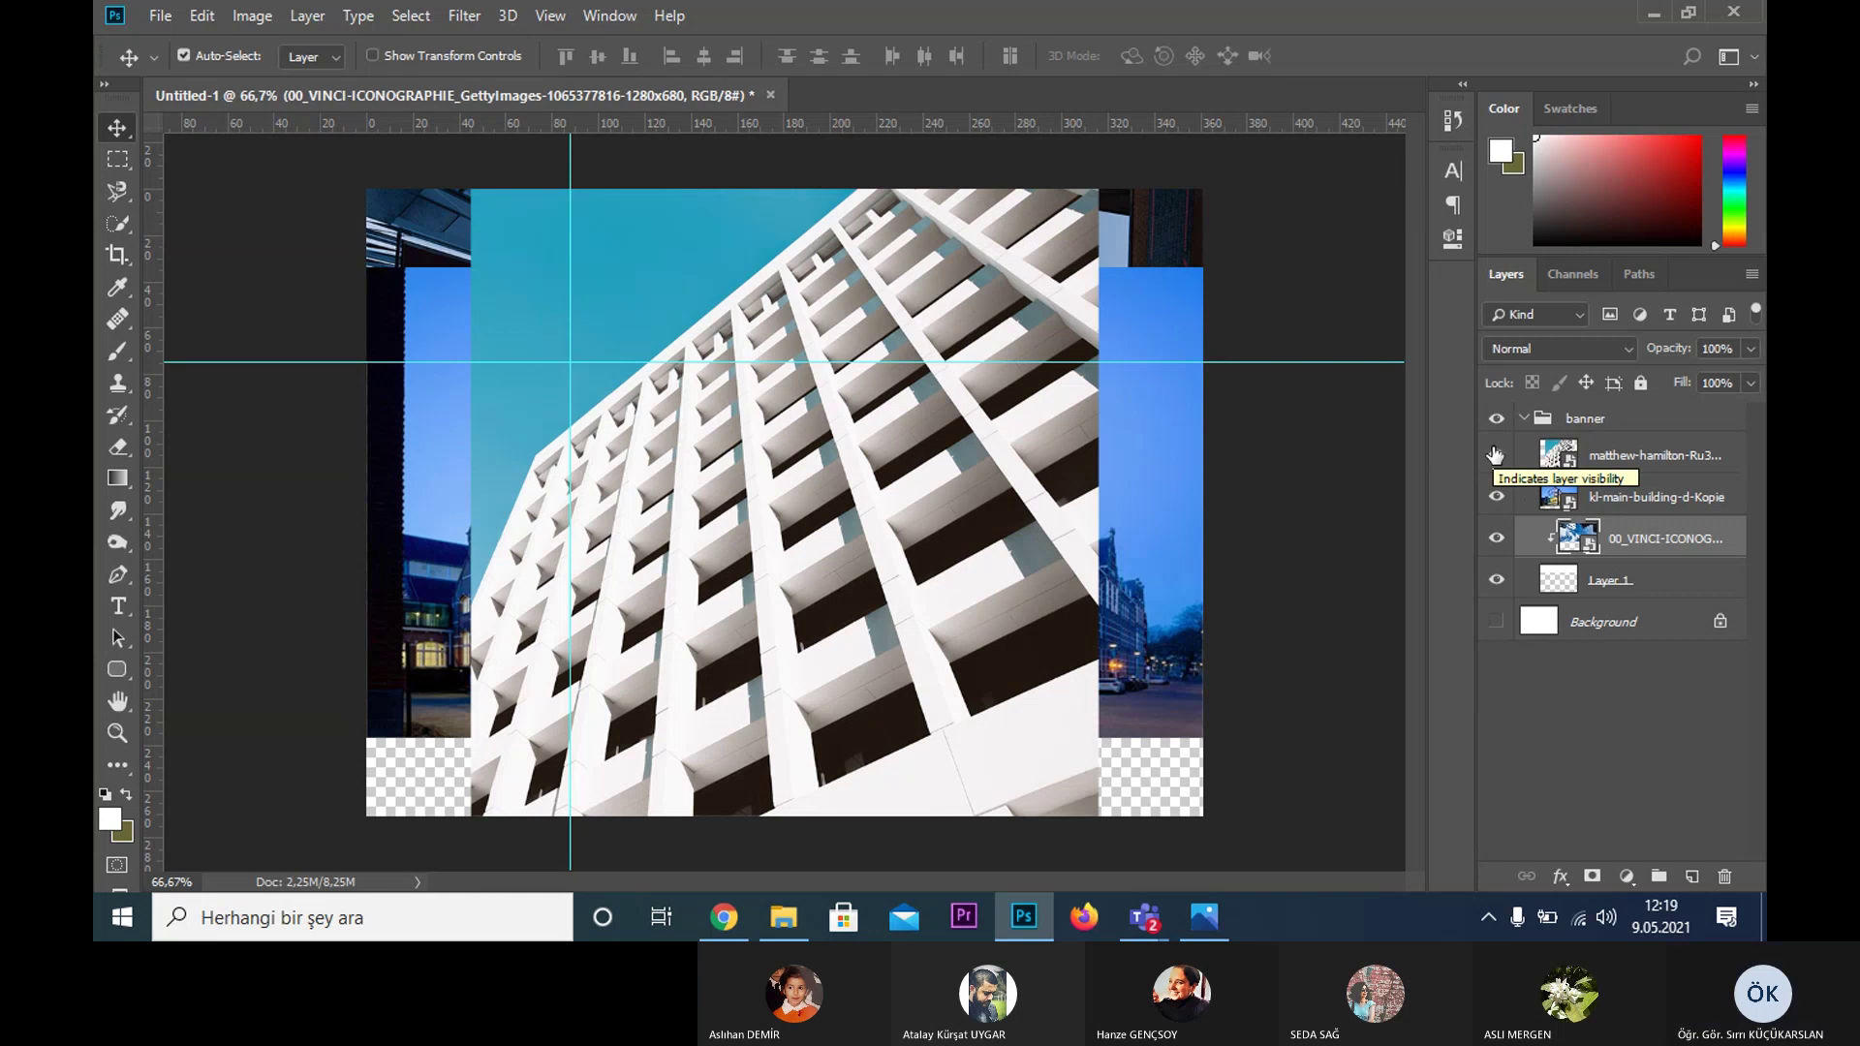
{"action": "left_click_drag", "start_coordinate": [877, 532], "coordinate": [1261, 329]}
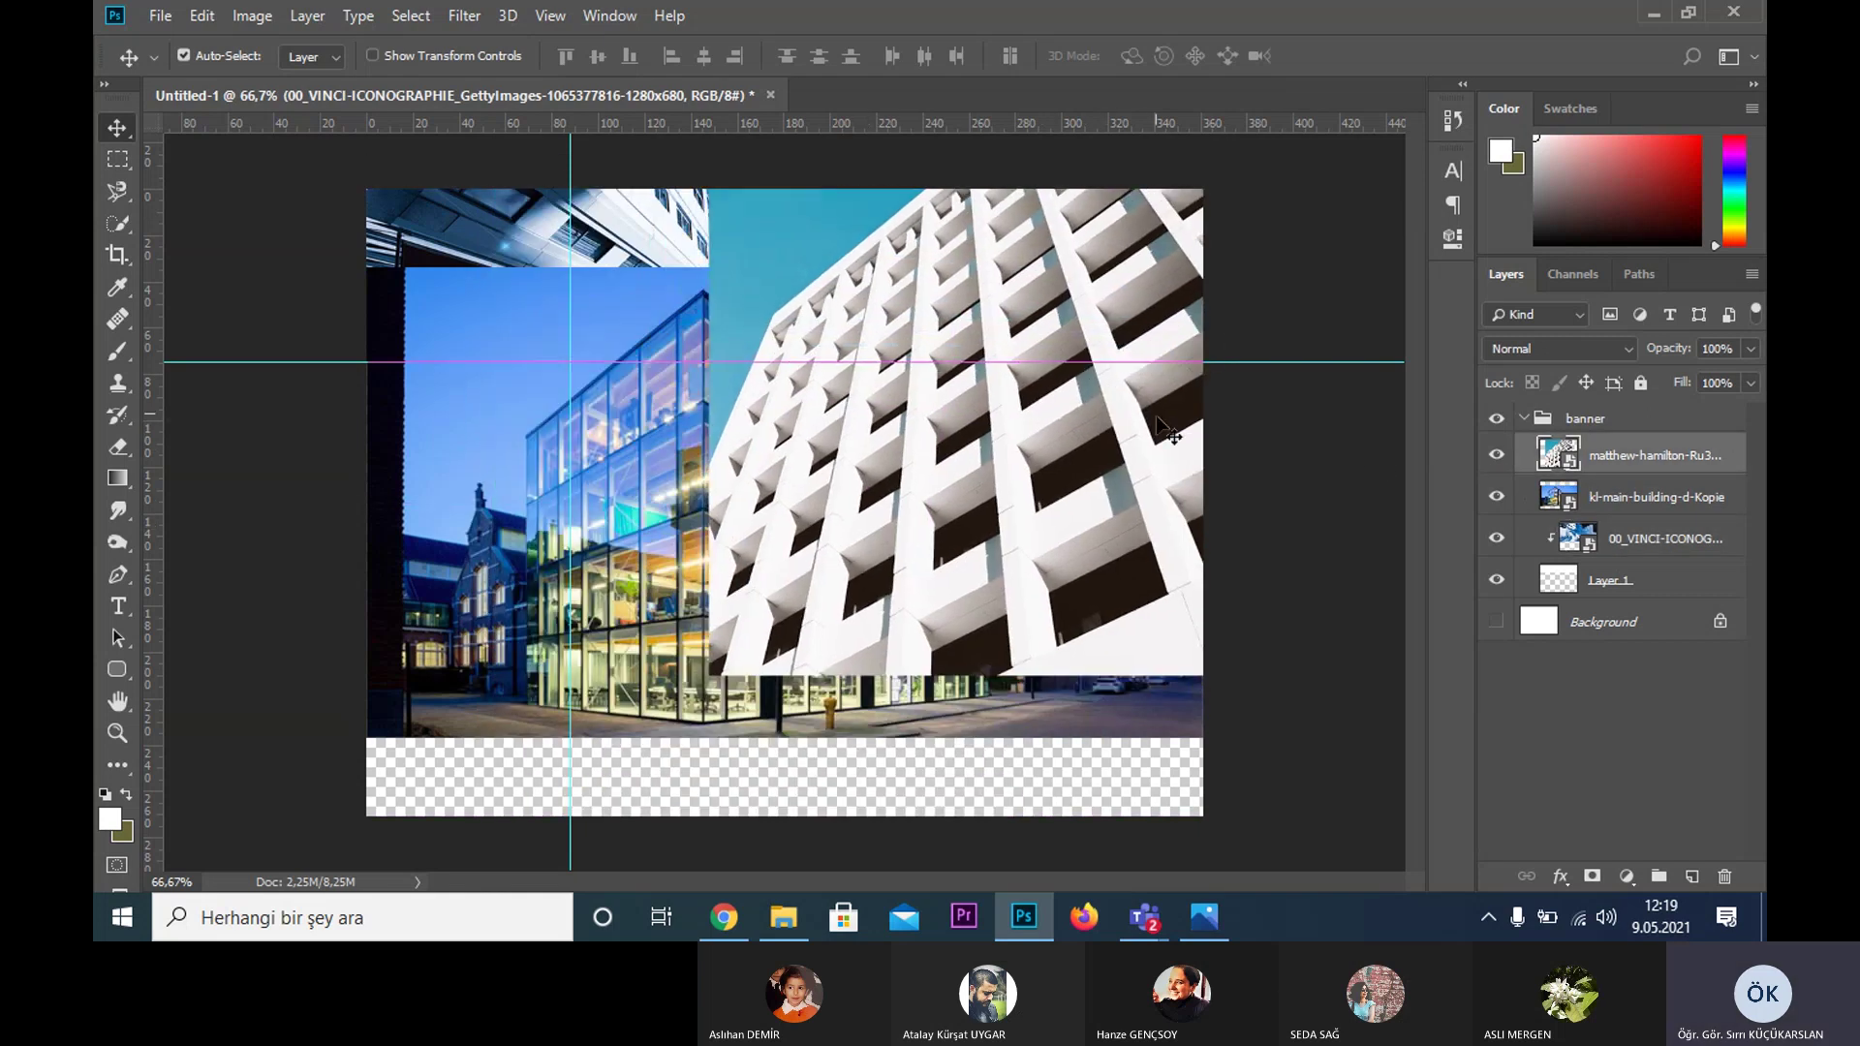
{"action": "left_click_drag", "start_coordinate": [1674, 466], "coordinate": [1674, 519]}
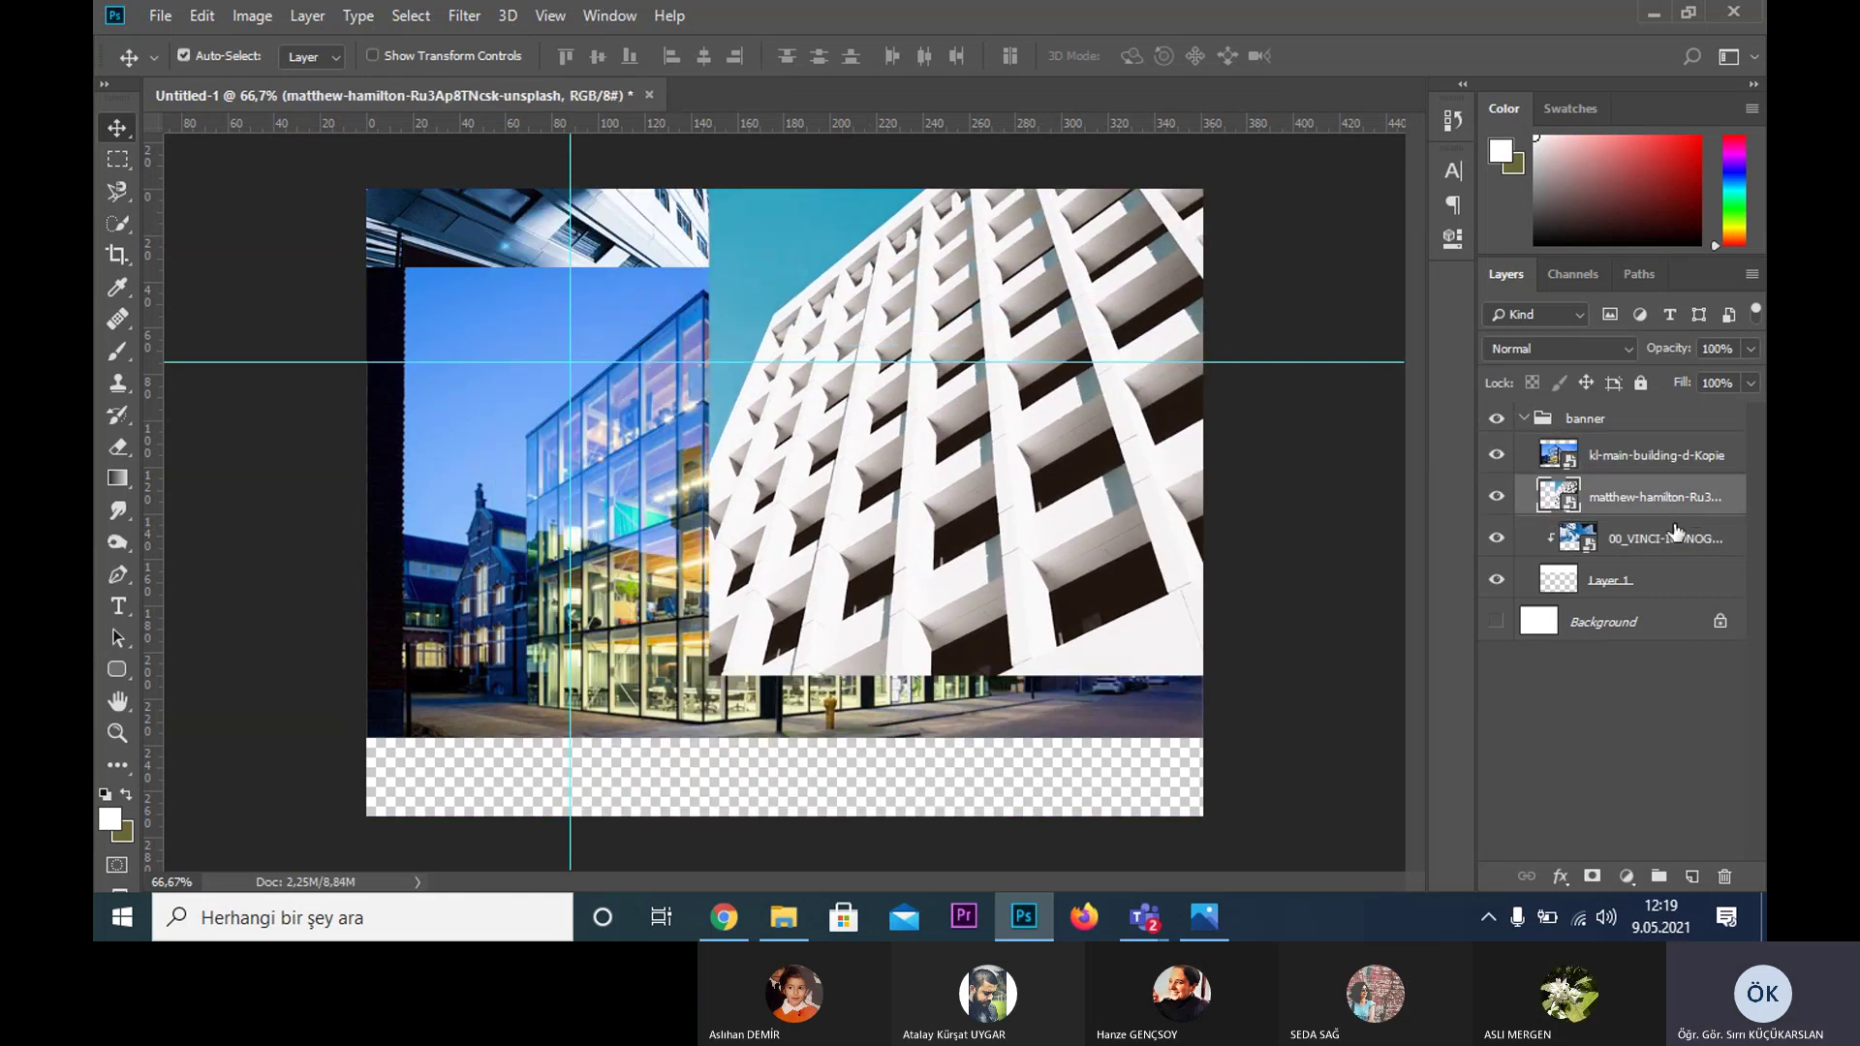
{"action": "left_click", "coordinate": [1674, 518], "text": "alt"}
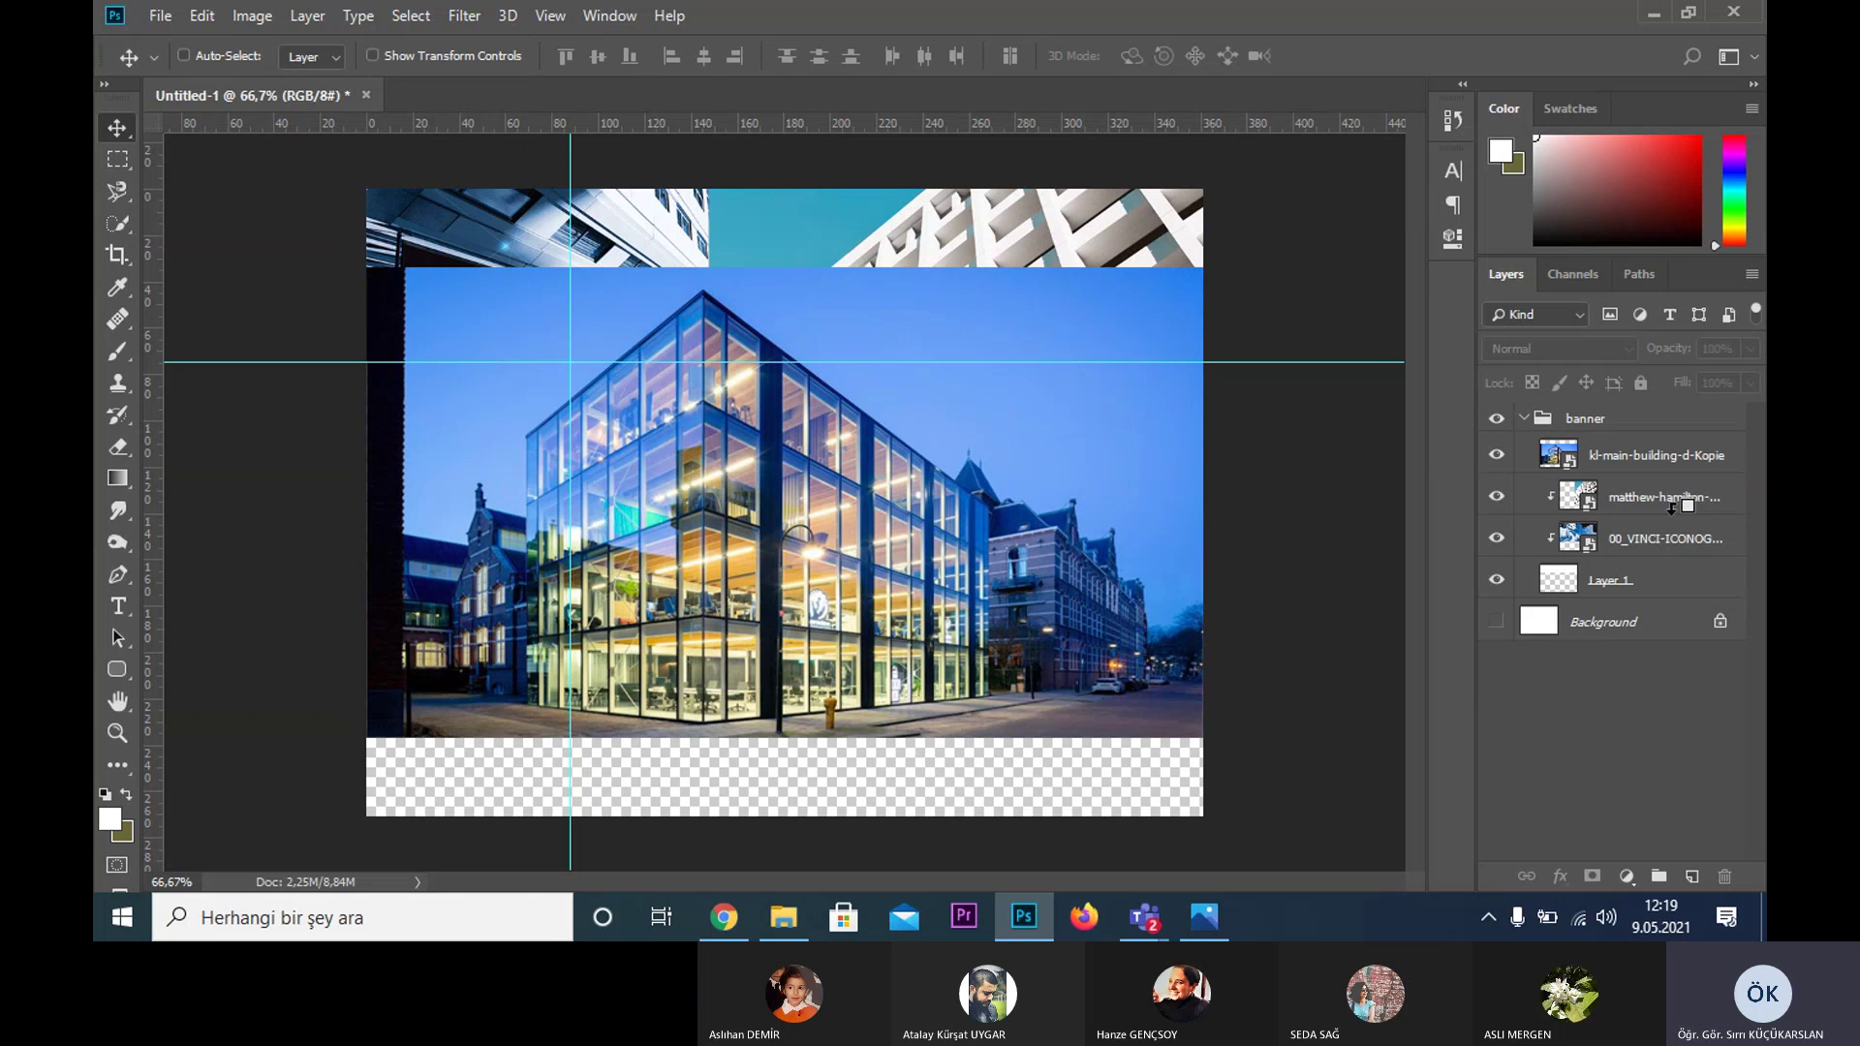
{"action": "left_click_drag", "start_coordinate": [875, 538], "coordinate": [887, 668]}
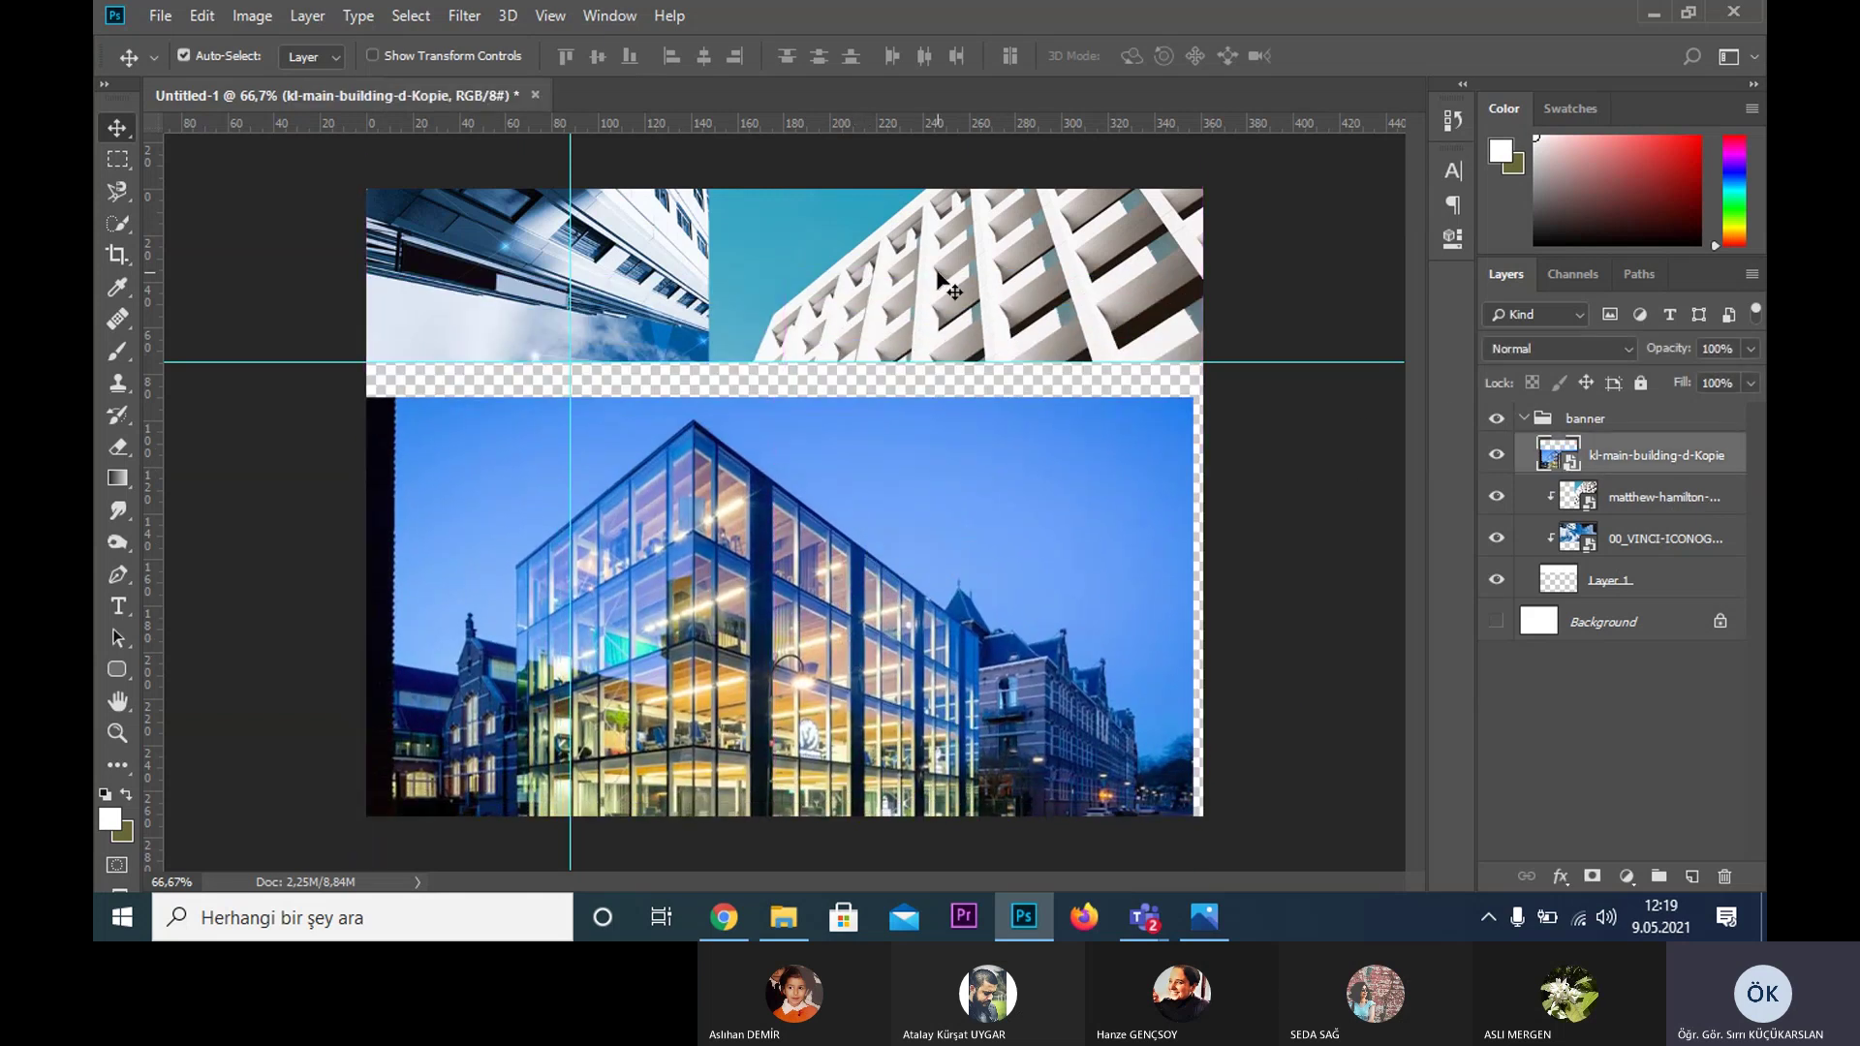
- Shrink the white-building photo into the band's right end and quick-select part of it
{"action": "left_click", "coordinate": [964, 291]}
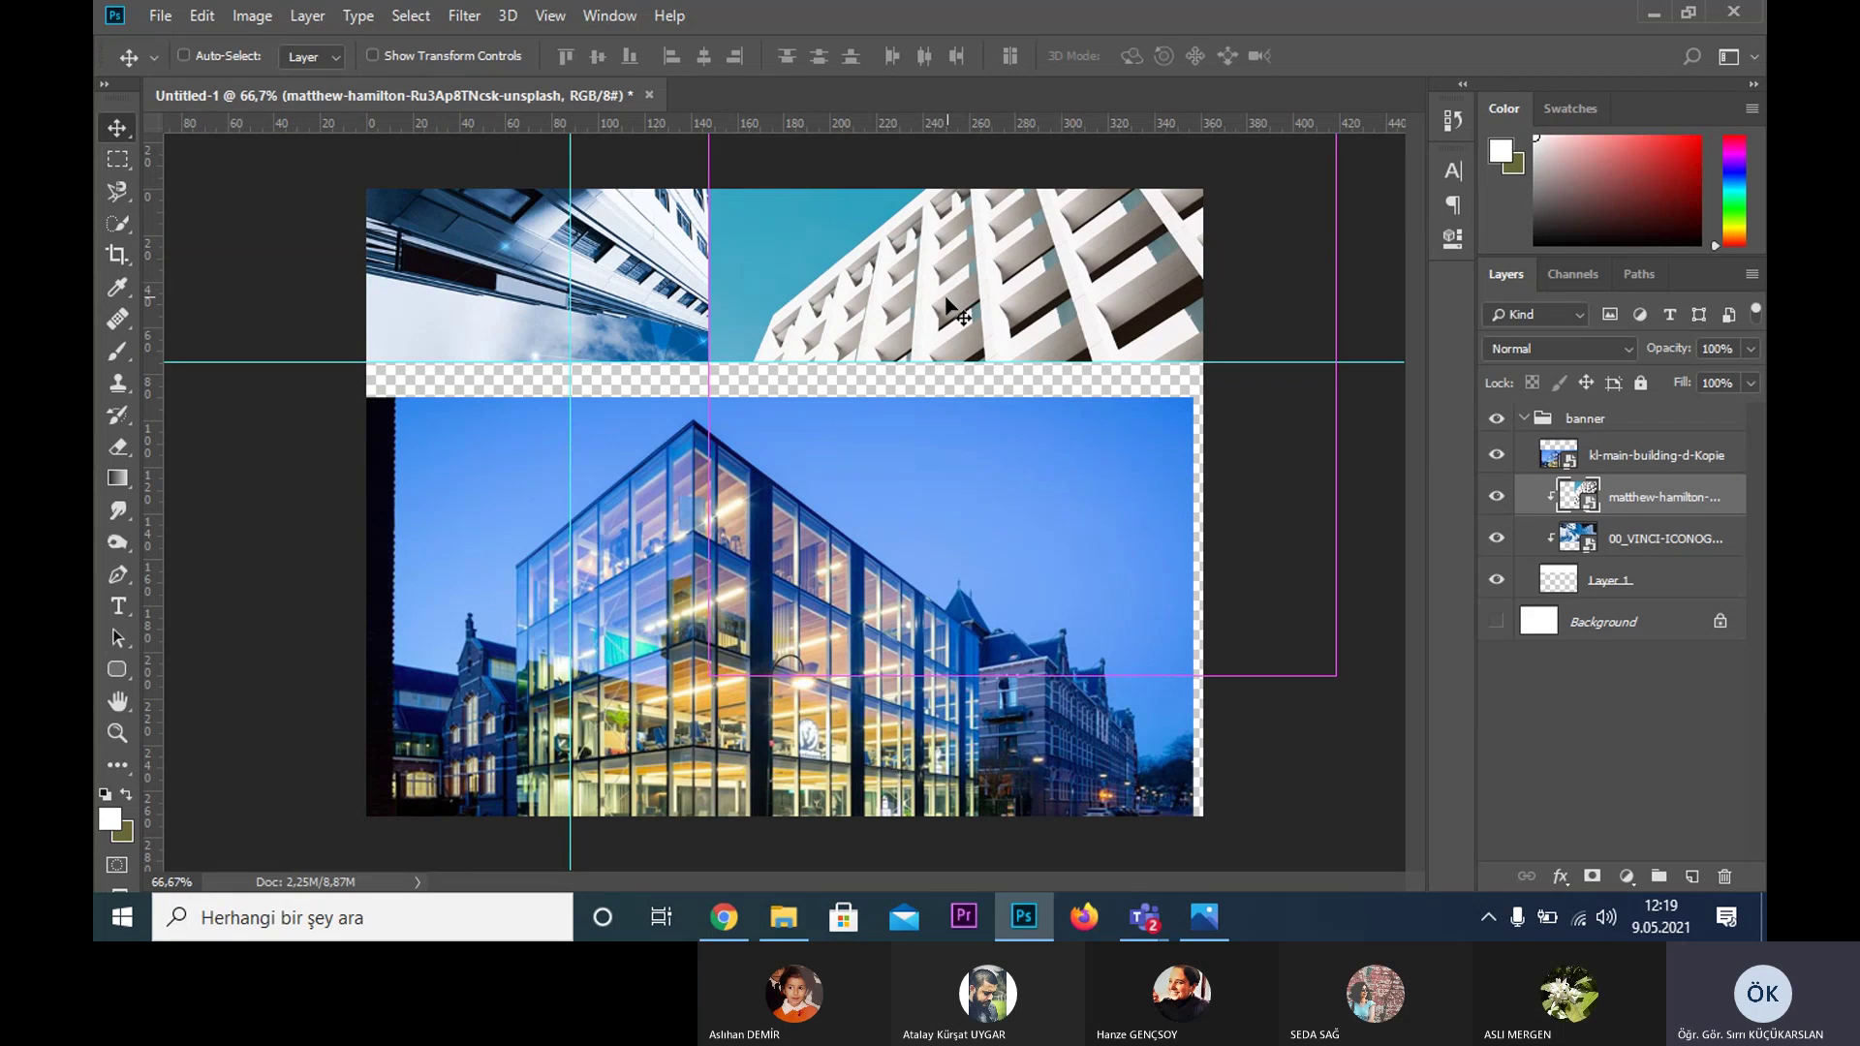
{"action": "key", "text": "ctrl+t"}
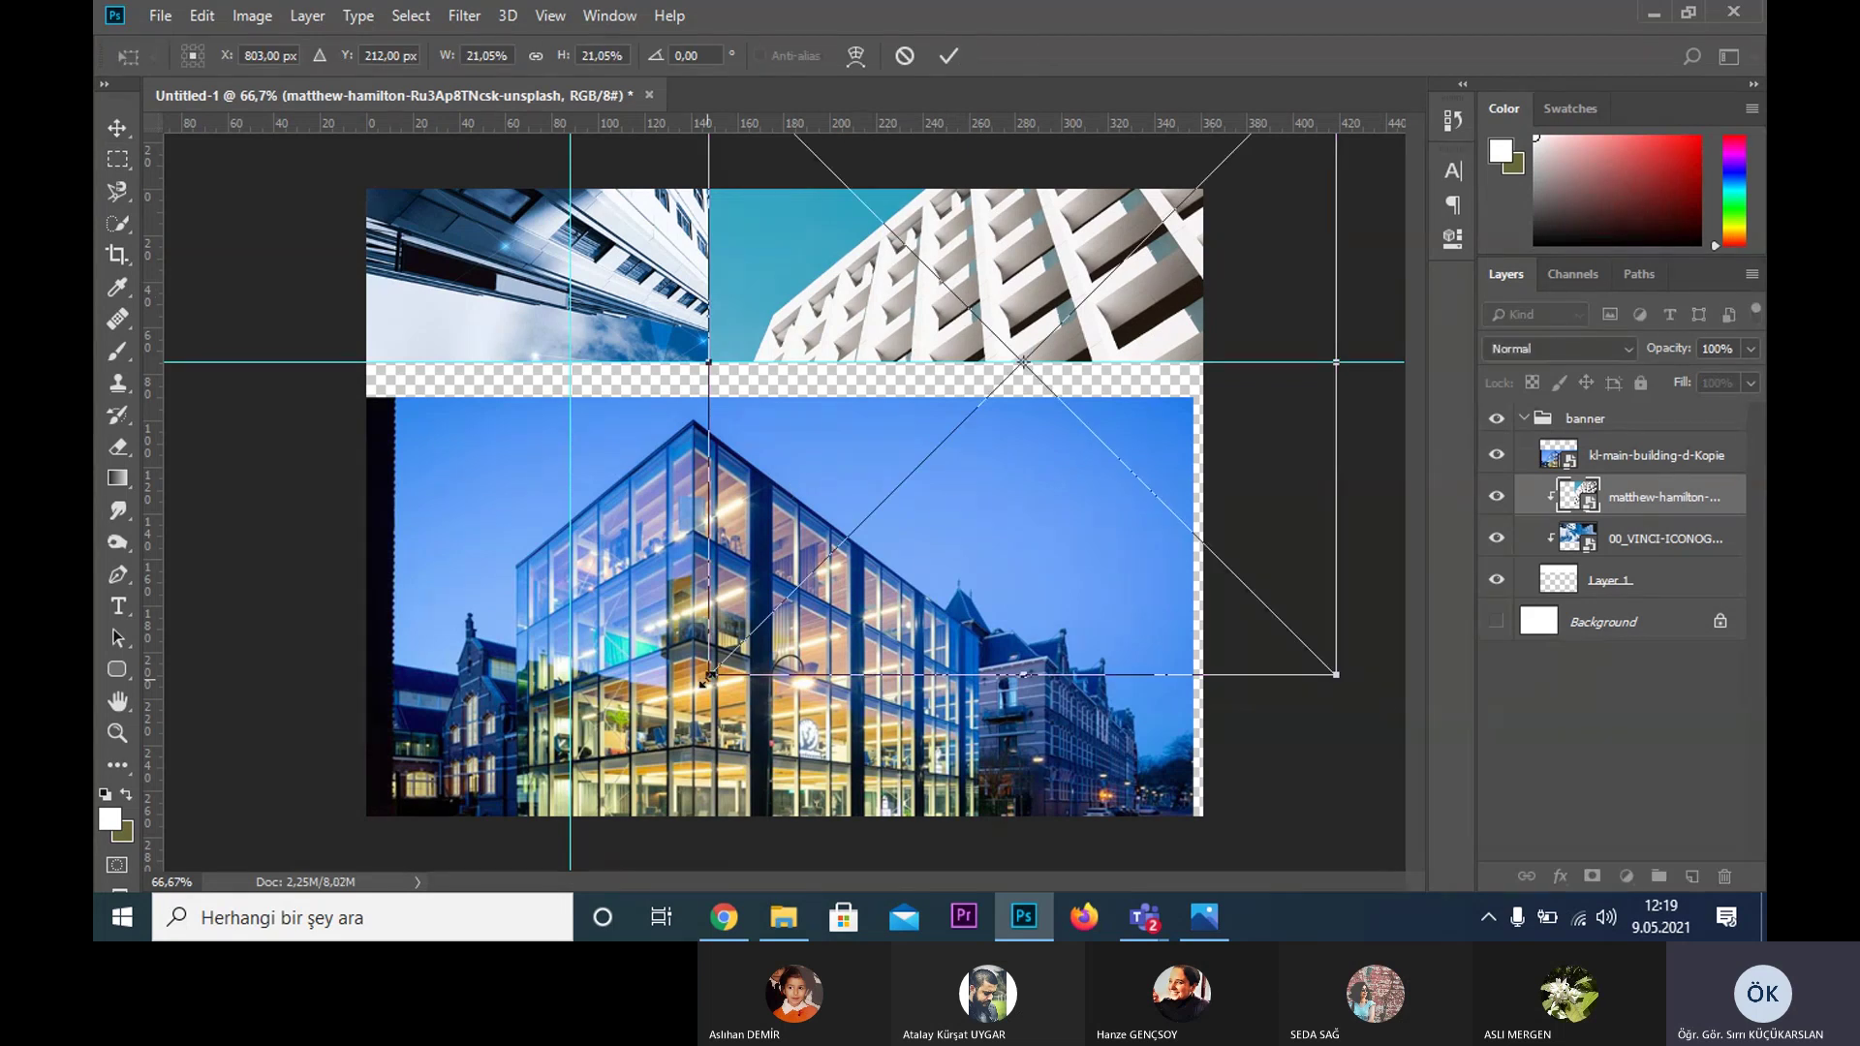
{"action": "mouse_move", "coordinate": [708, 675]}
{"action": "left_mouse_down"}
{"action": "mouse_move", "coordinate": [1070, 429]}
{"action": "mouse_move", "coordinate": [1065, 357]}
{"action": "left_mouse_up"}
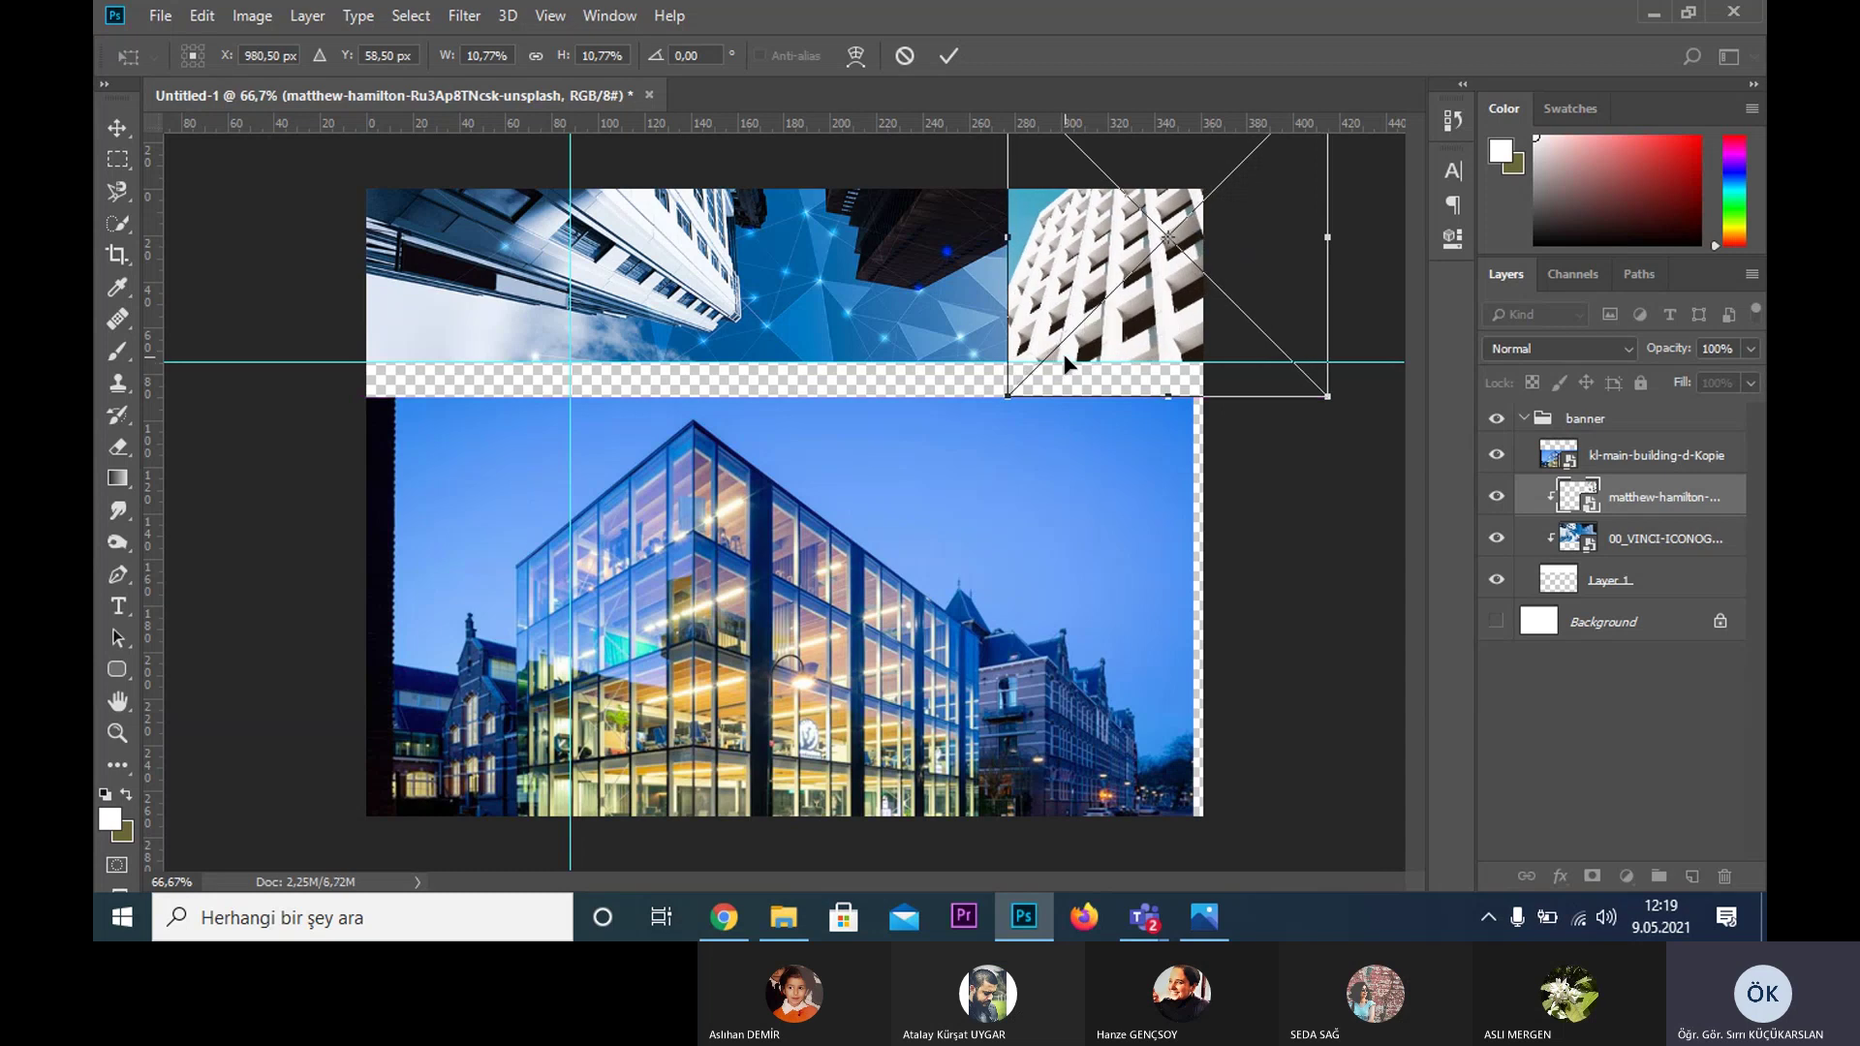
{"action": "key", "text": "Return"}
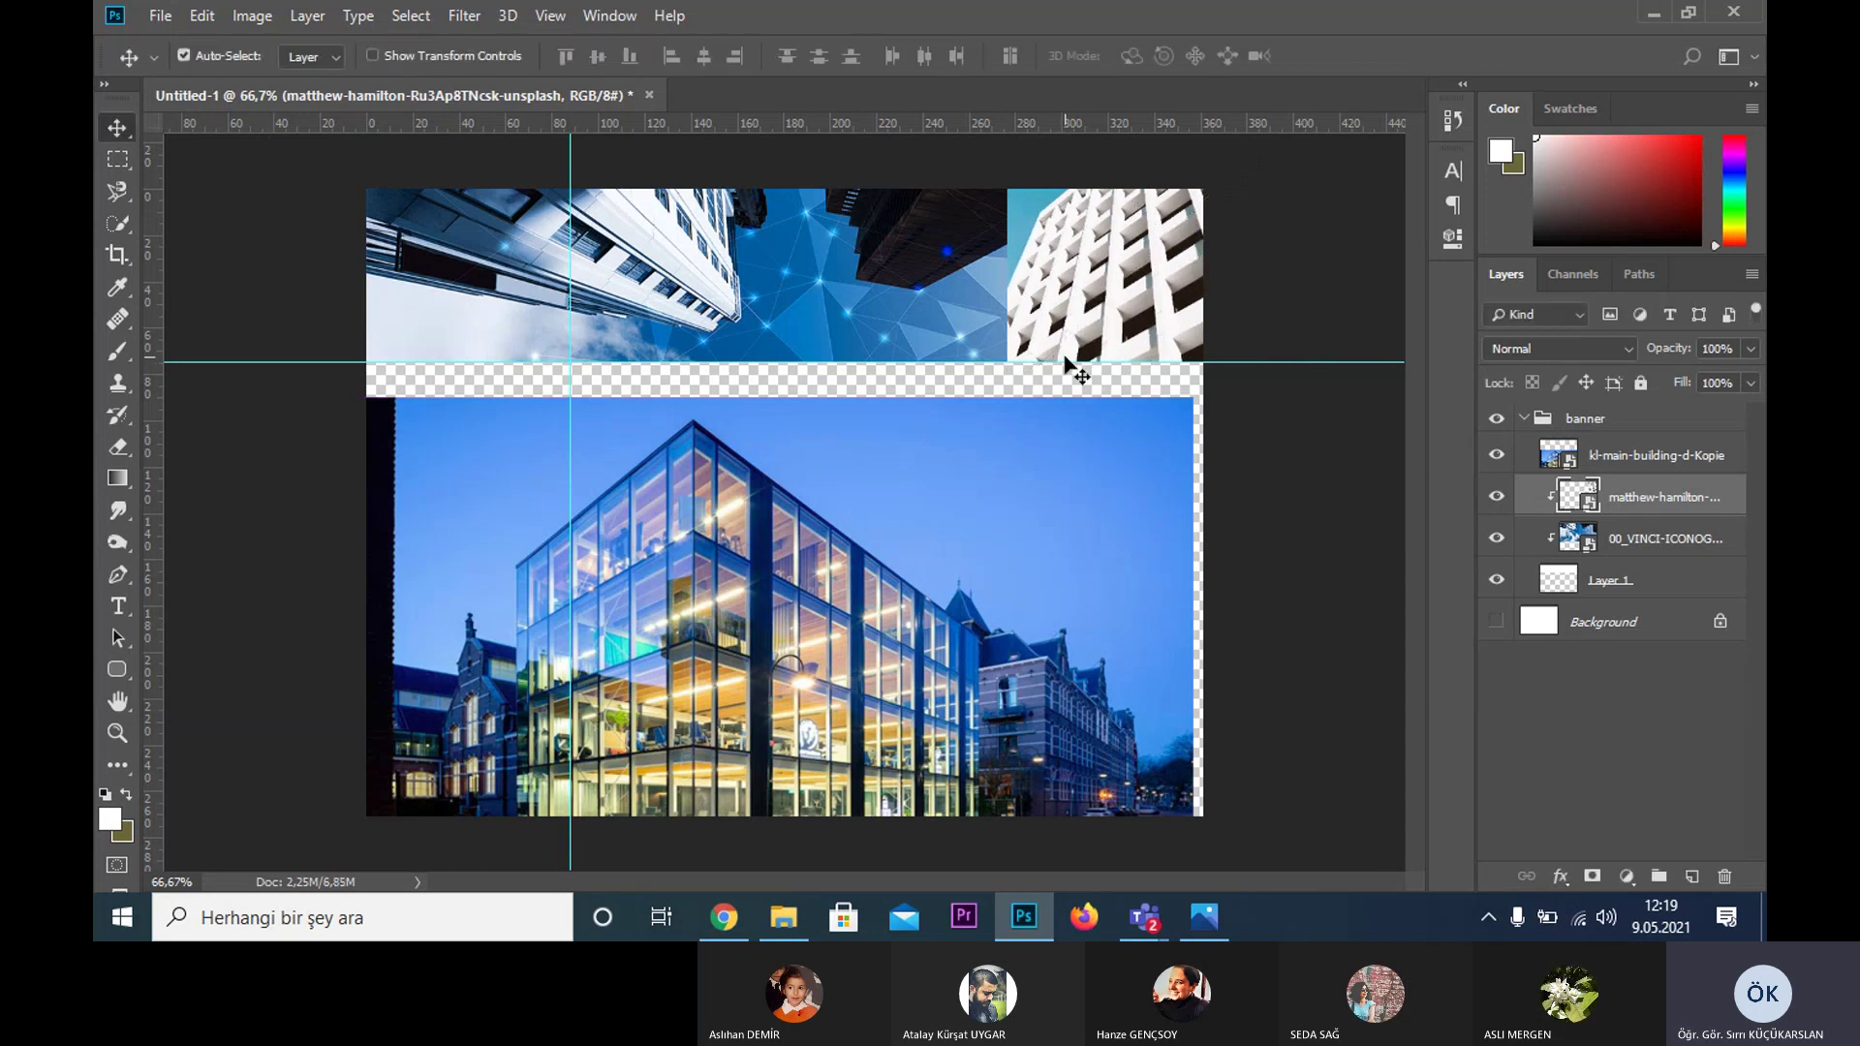
{"action": "key", "text": "w"}
{"action": "left_click", "coordinate": [1025, 201]}
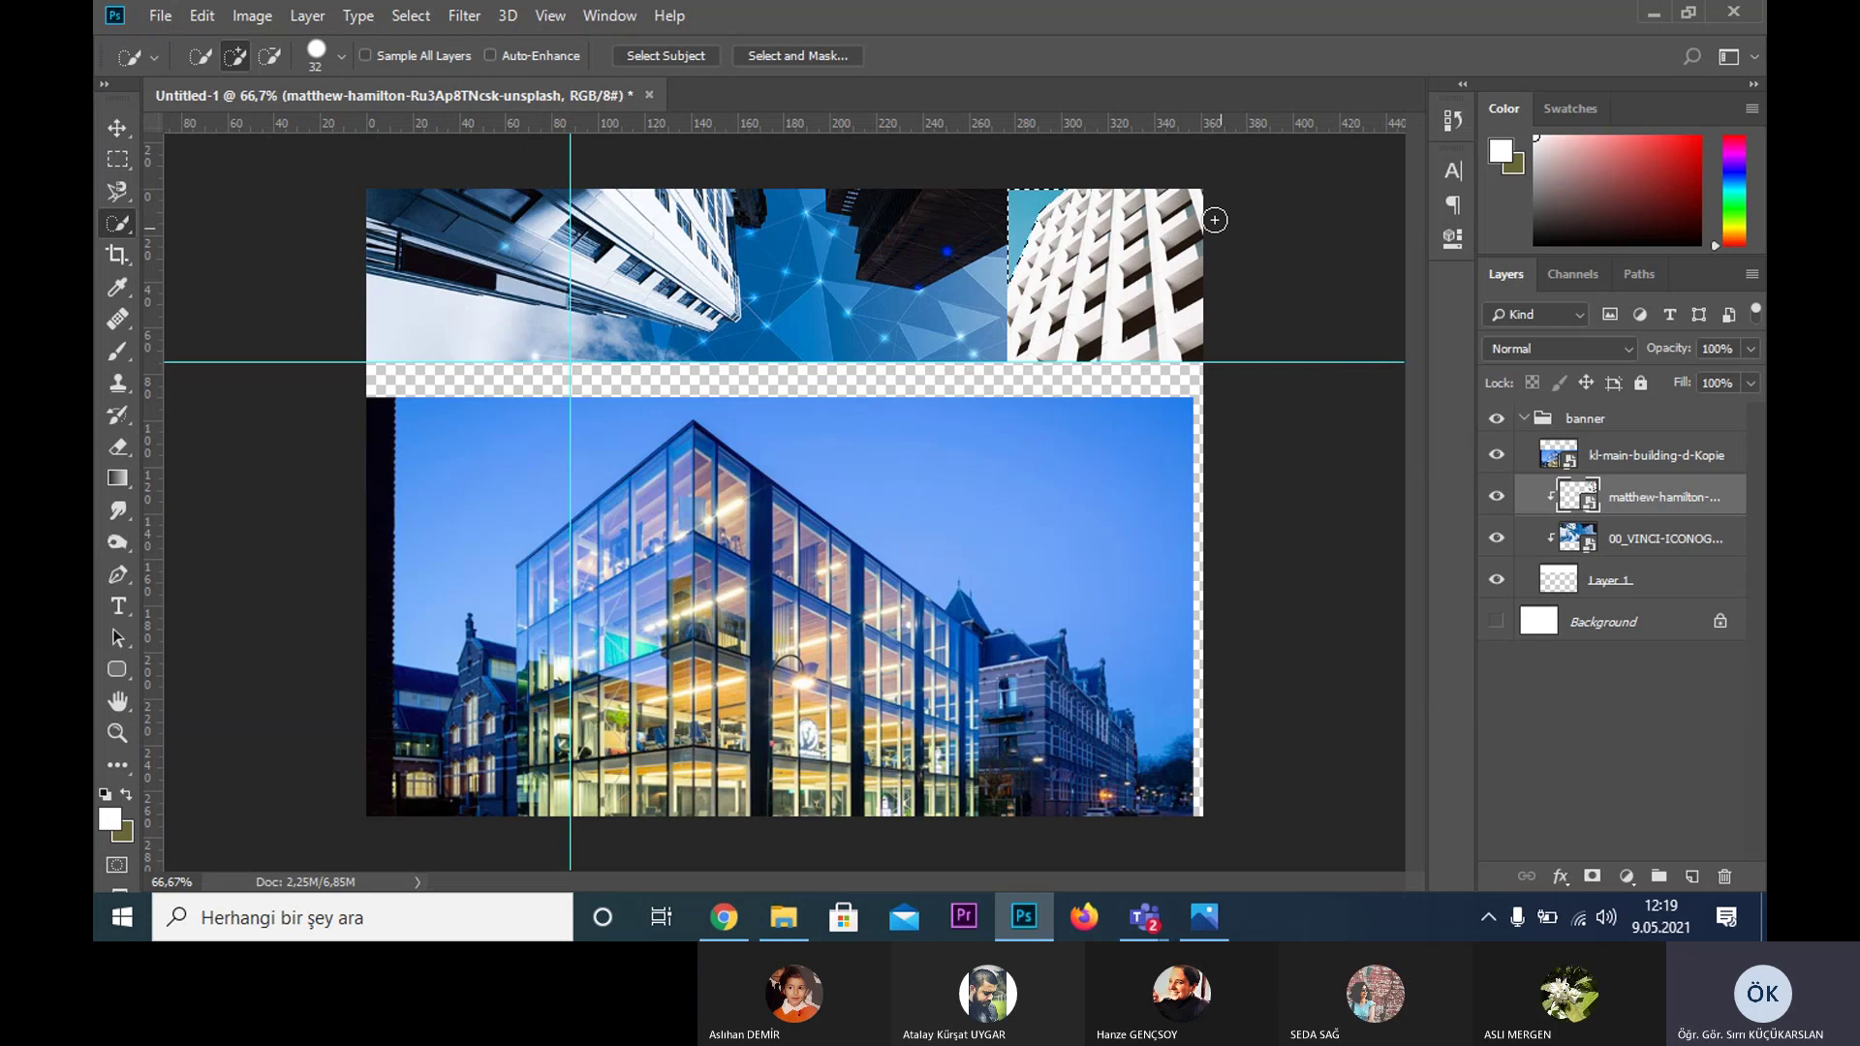
- Rasterize the white-building photo layer after the smart-object error blocks the delete
{"action": "key", "text": "Delete"}
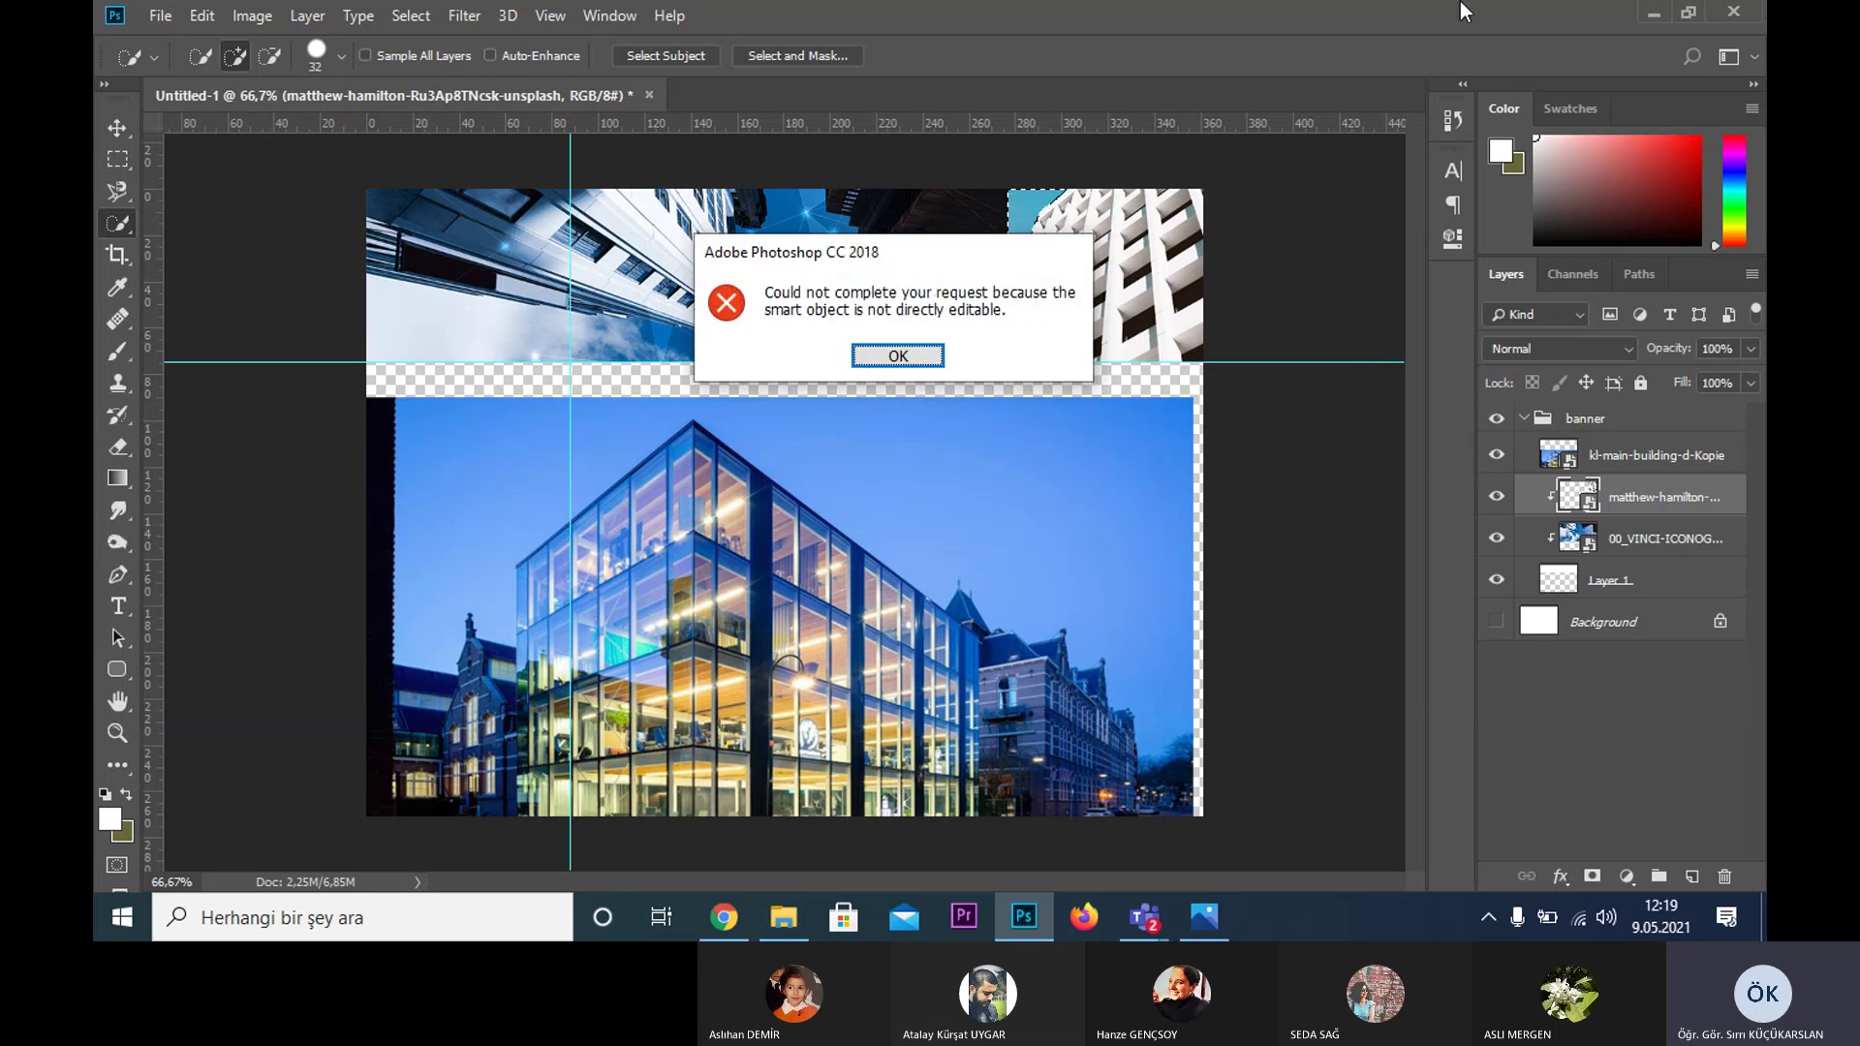
{"action": "left_click", "coordinate": [936, 355]}
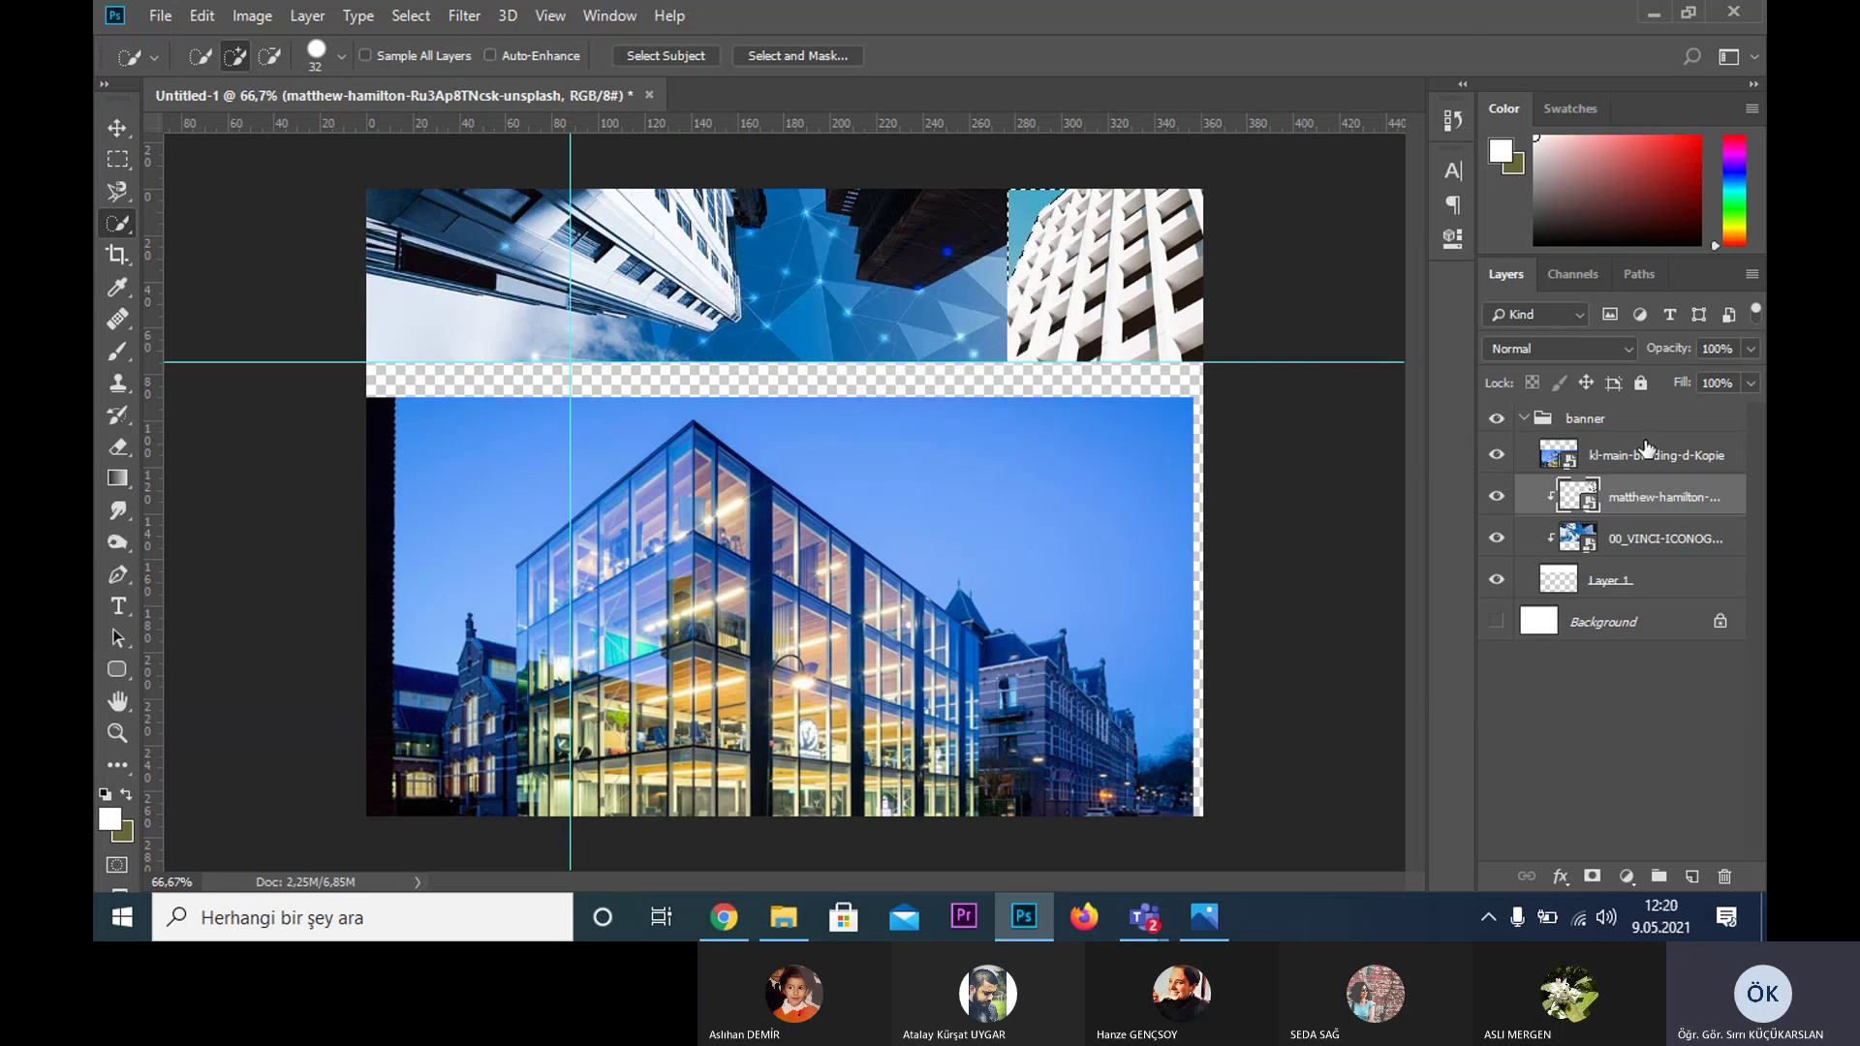
{"action": "right_click", "coordinate": [1689, 485]}
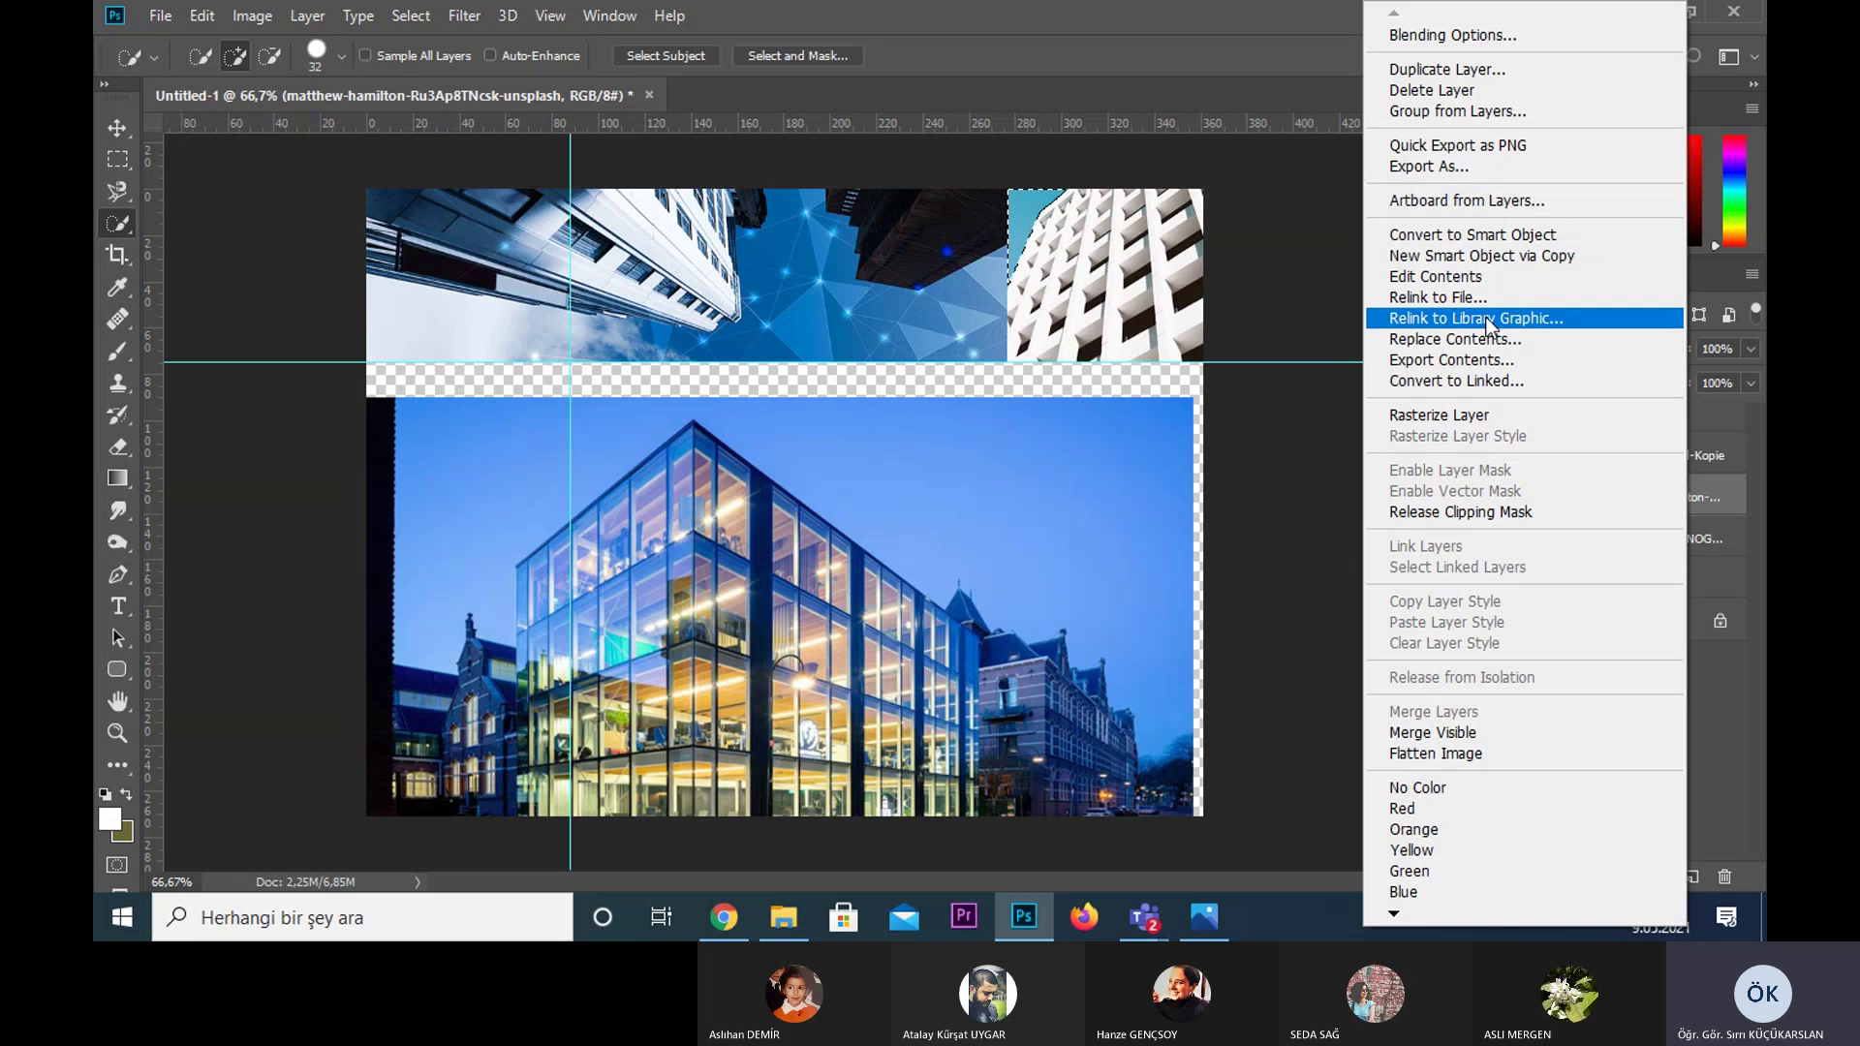
{"action": "left_click", "coordinate": [1484, 414]}
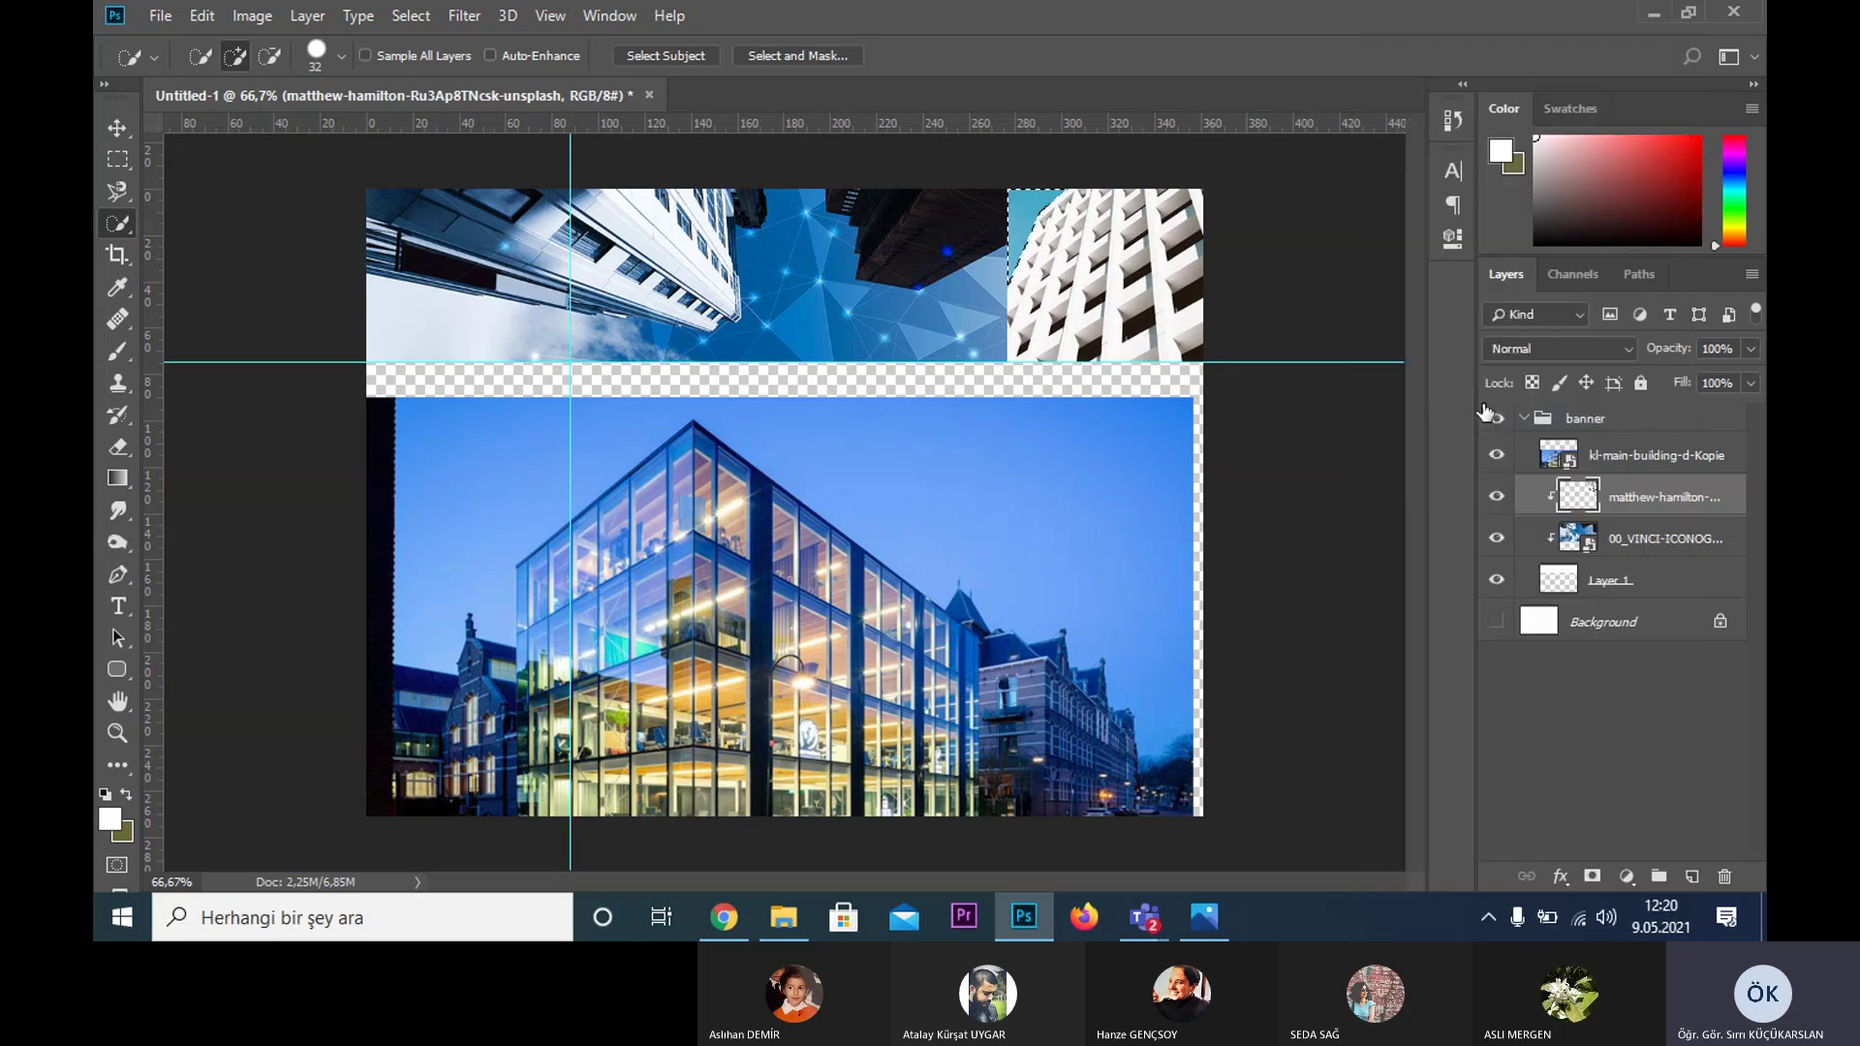
{"action": "key", "text": "m"}
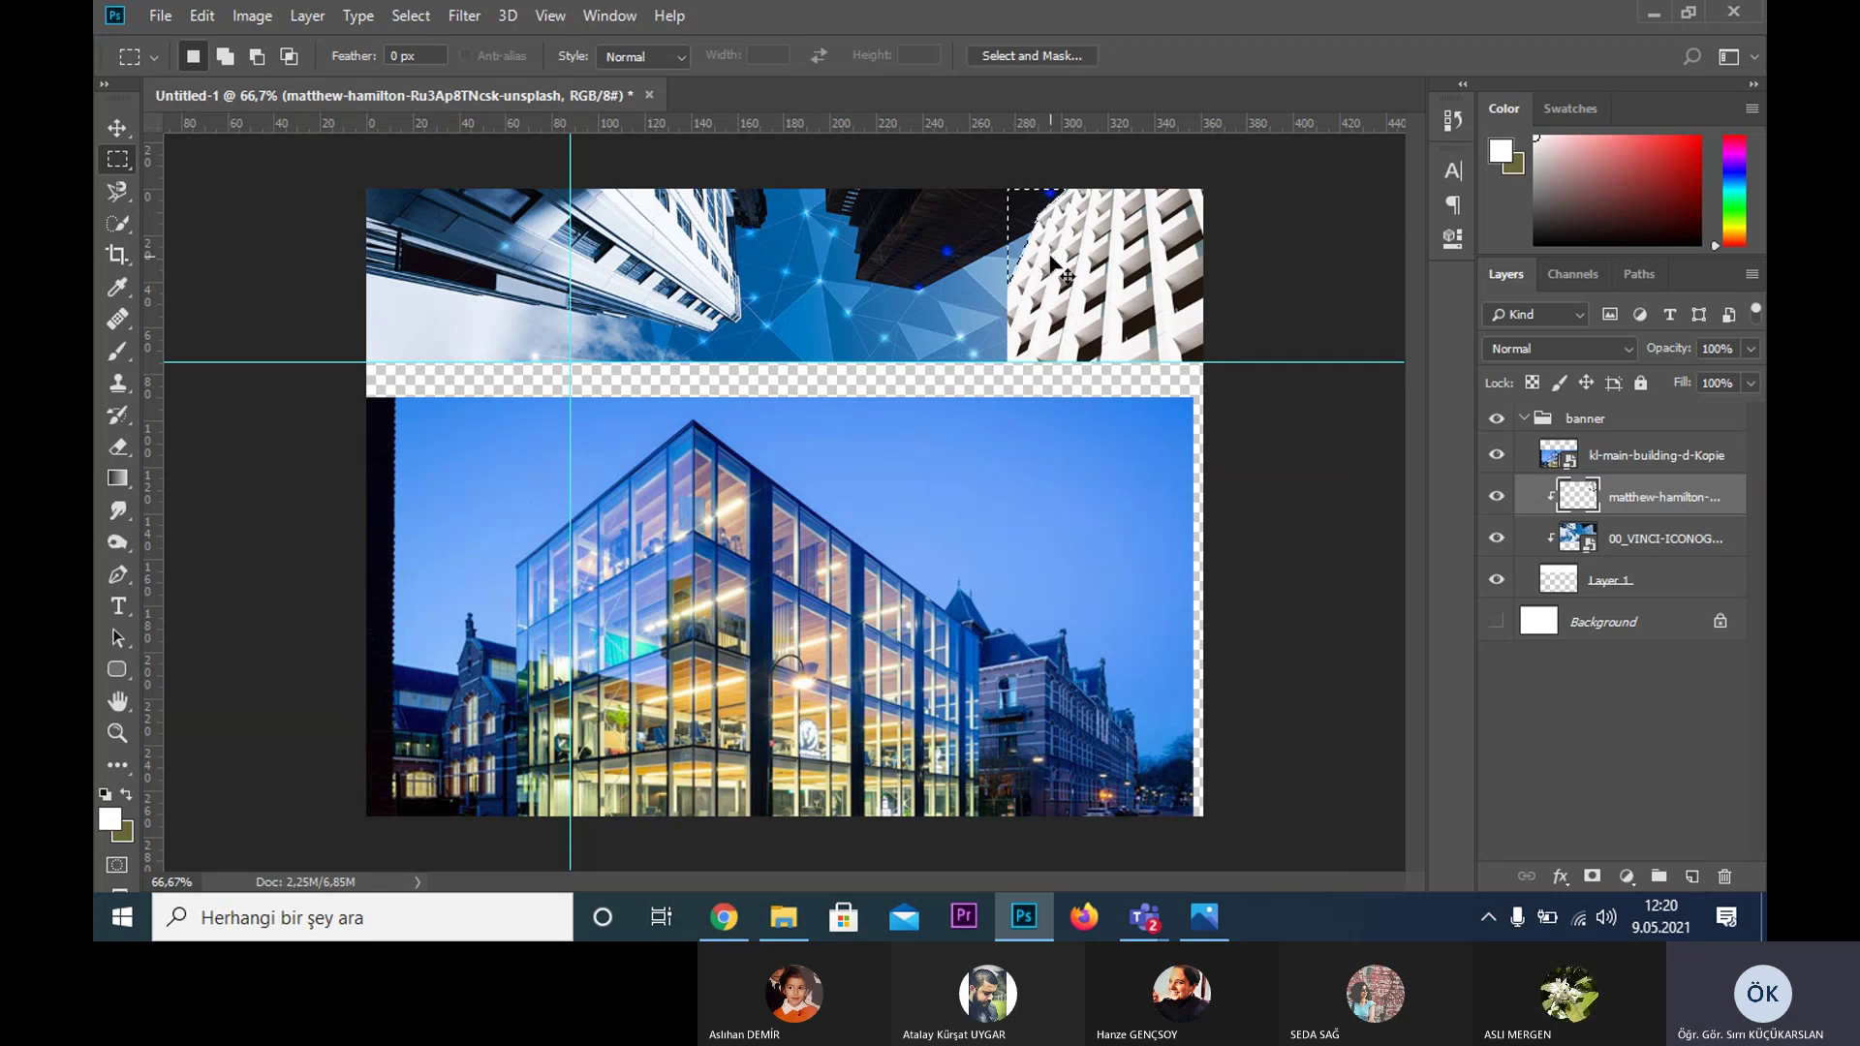
- Erase the selected corner of the white-building photo, enlarge it to 132%, and shift it right
{"action": "key", "text": "Delete"}
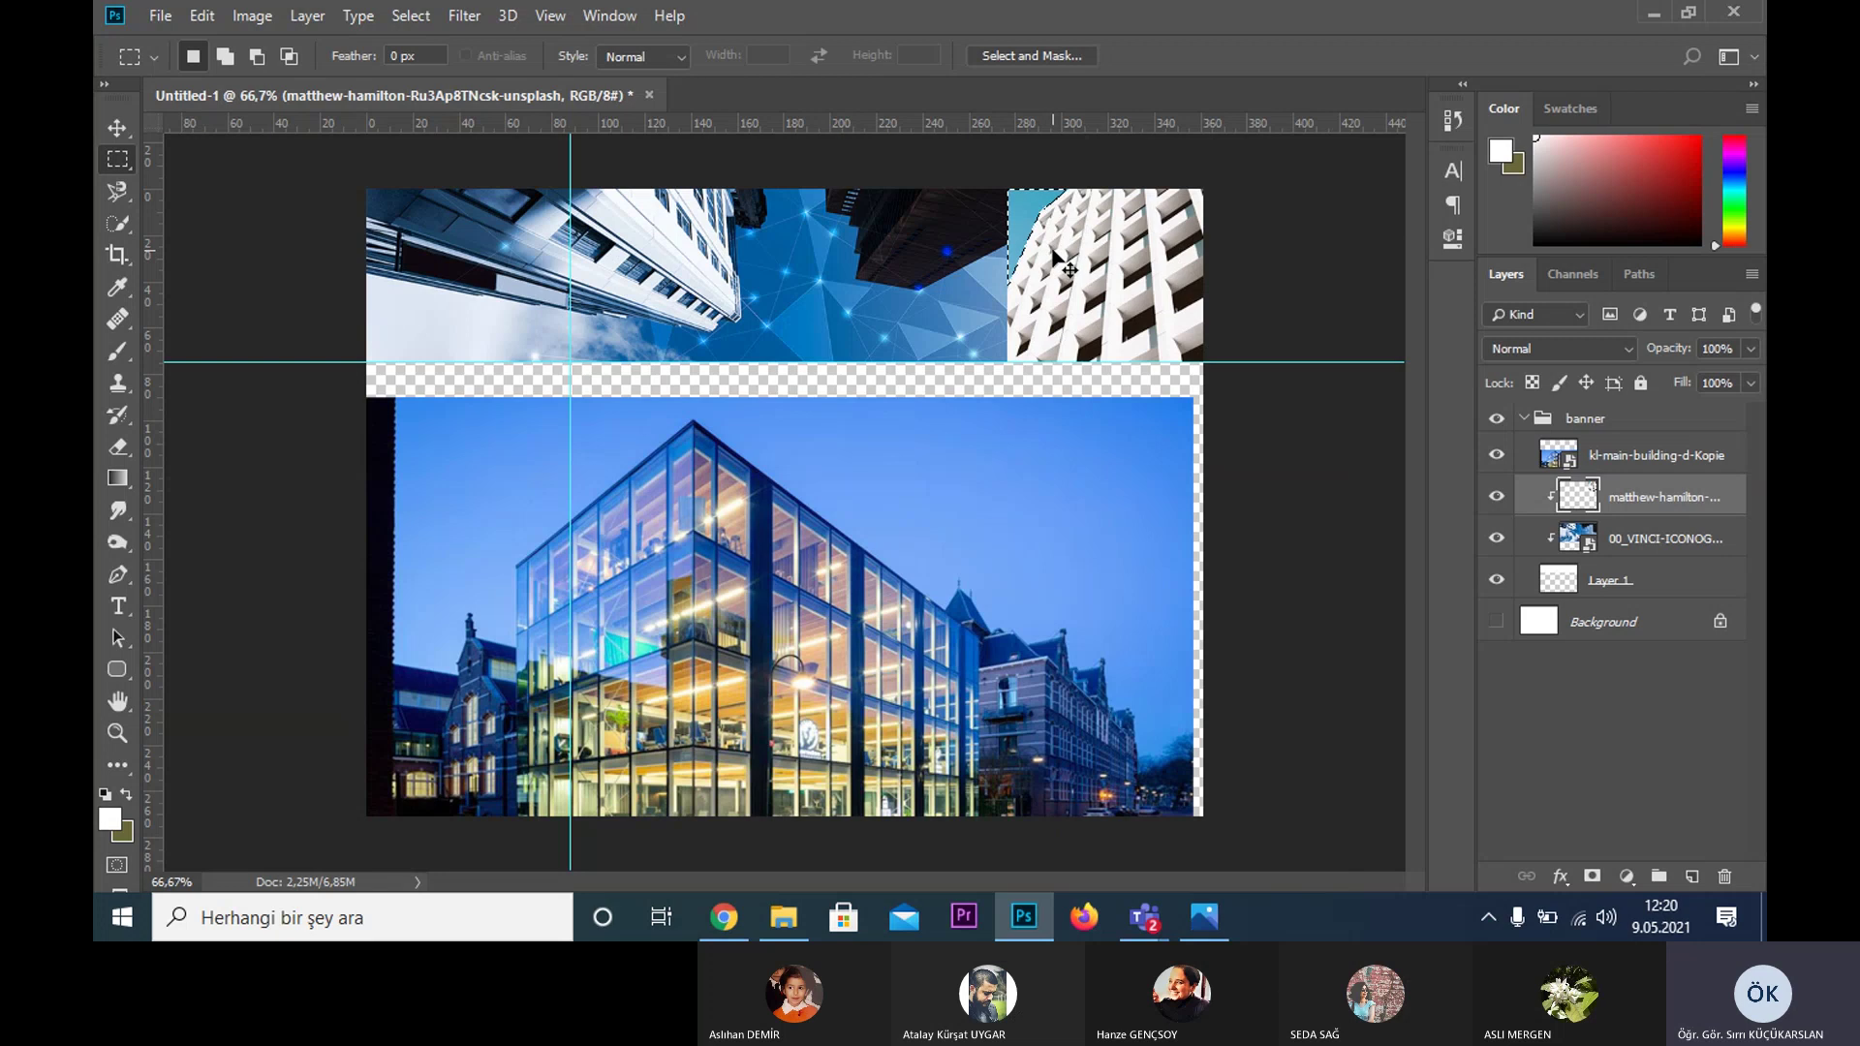
{"action": "key", "text": "ctrl+d"}
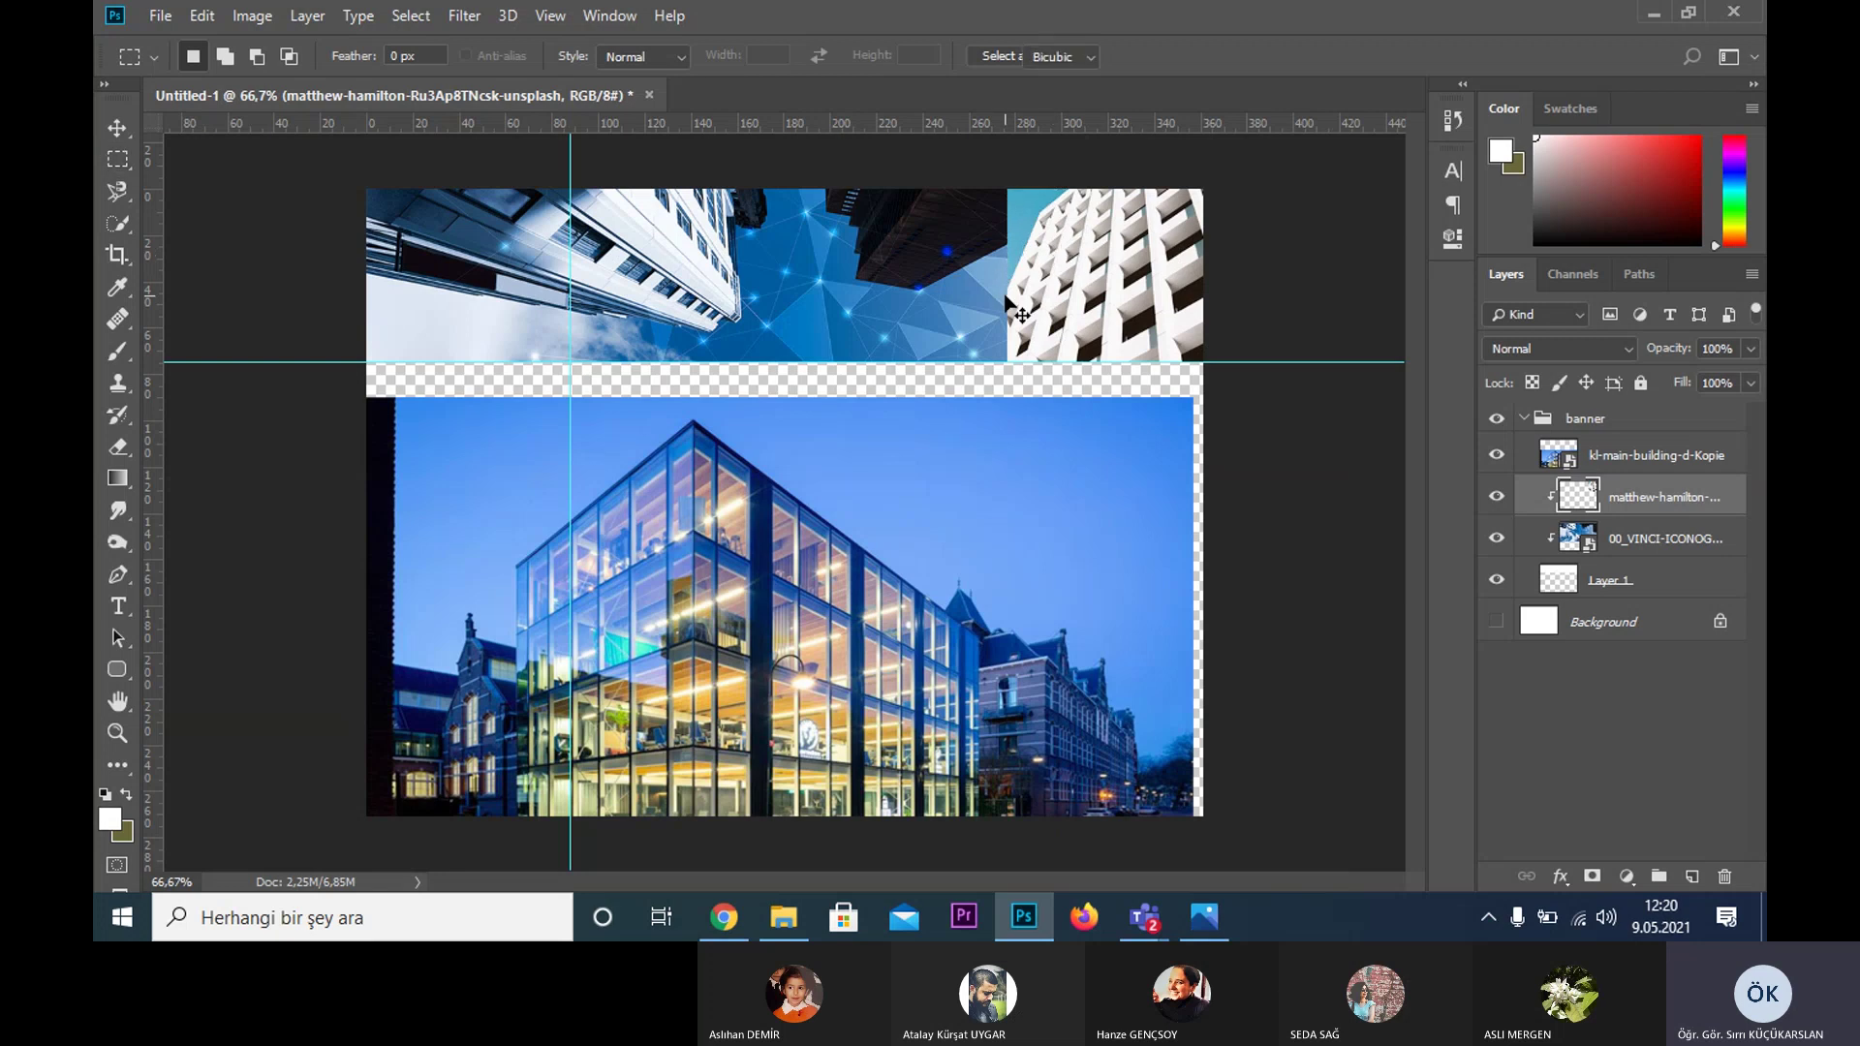
{"action": "key", "text": "ctrl+t"}
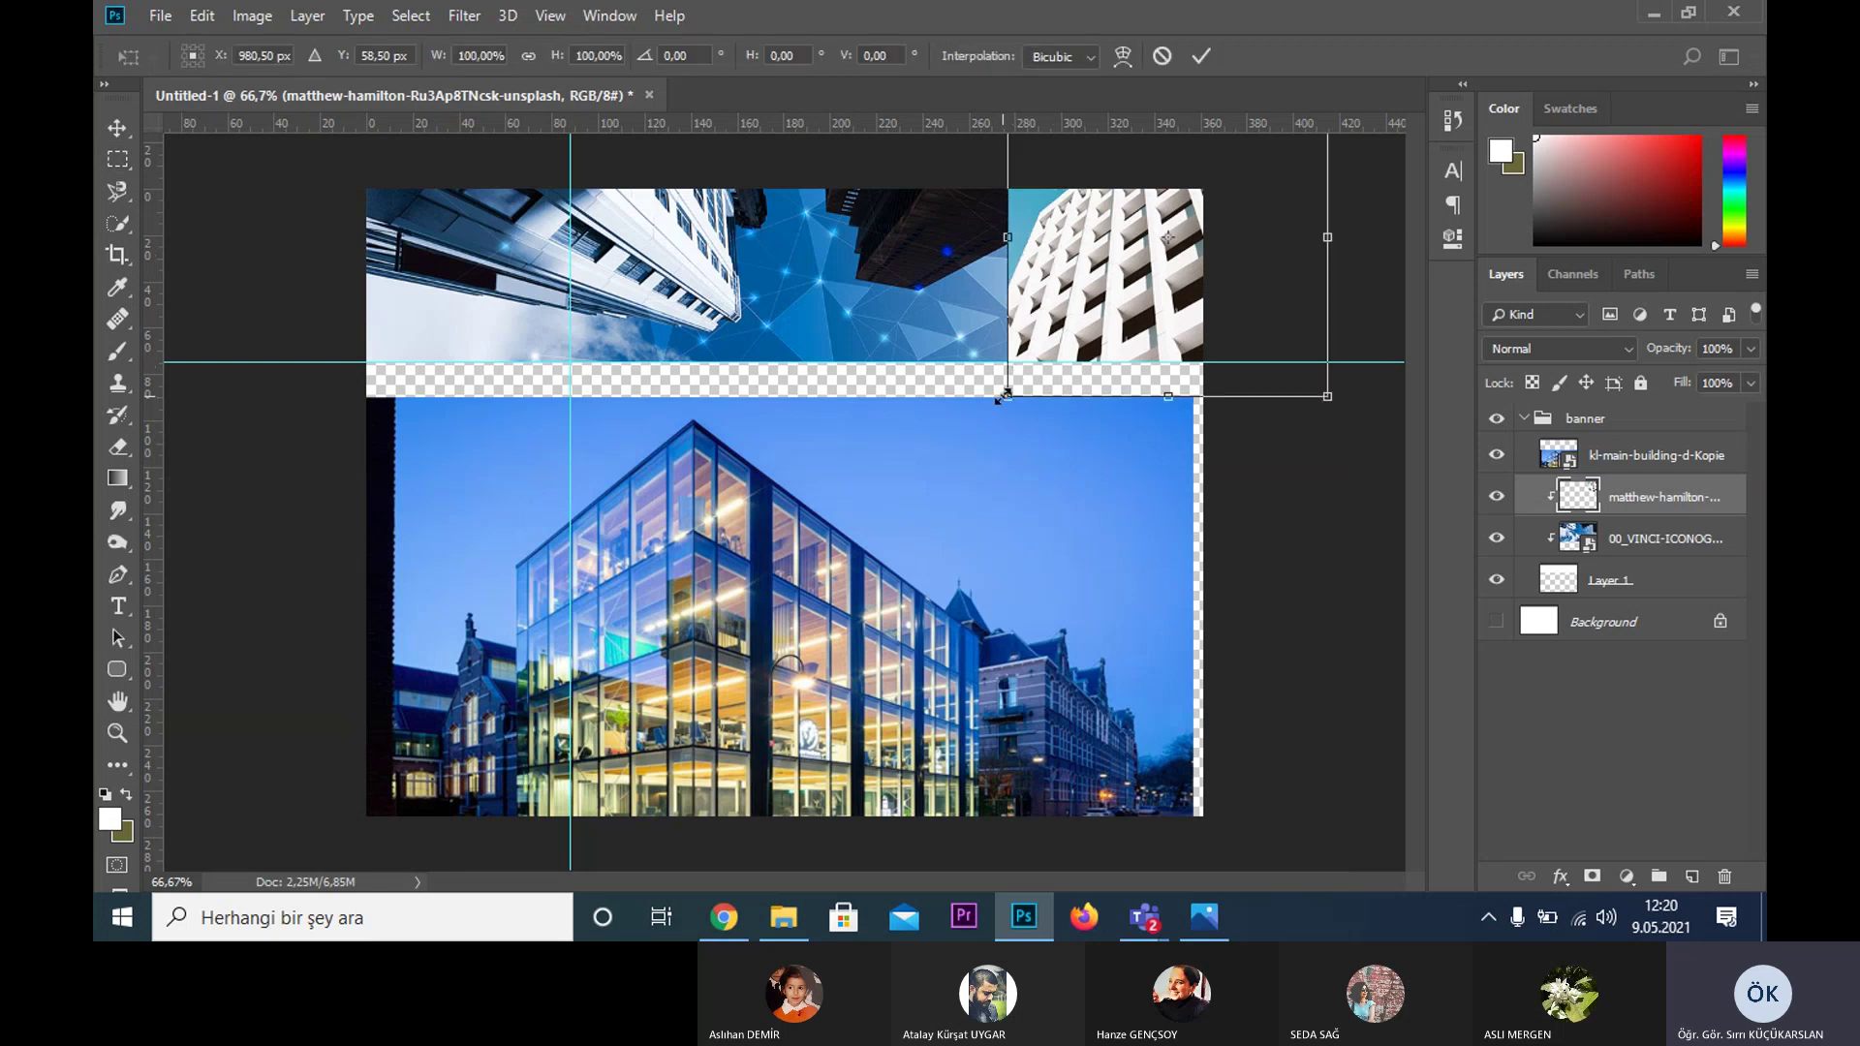
{"action": "left_click_drag", "start_coordinate": [1001, 400], "coordinate": [919, 524]}
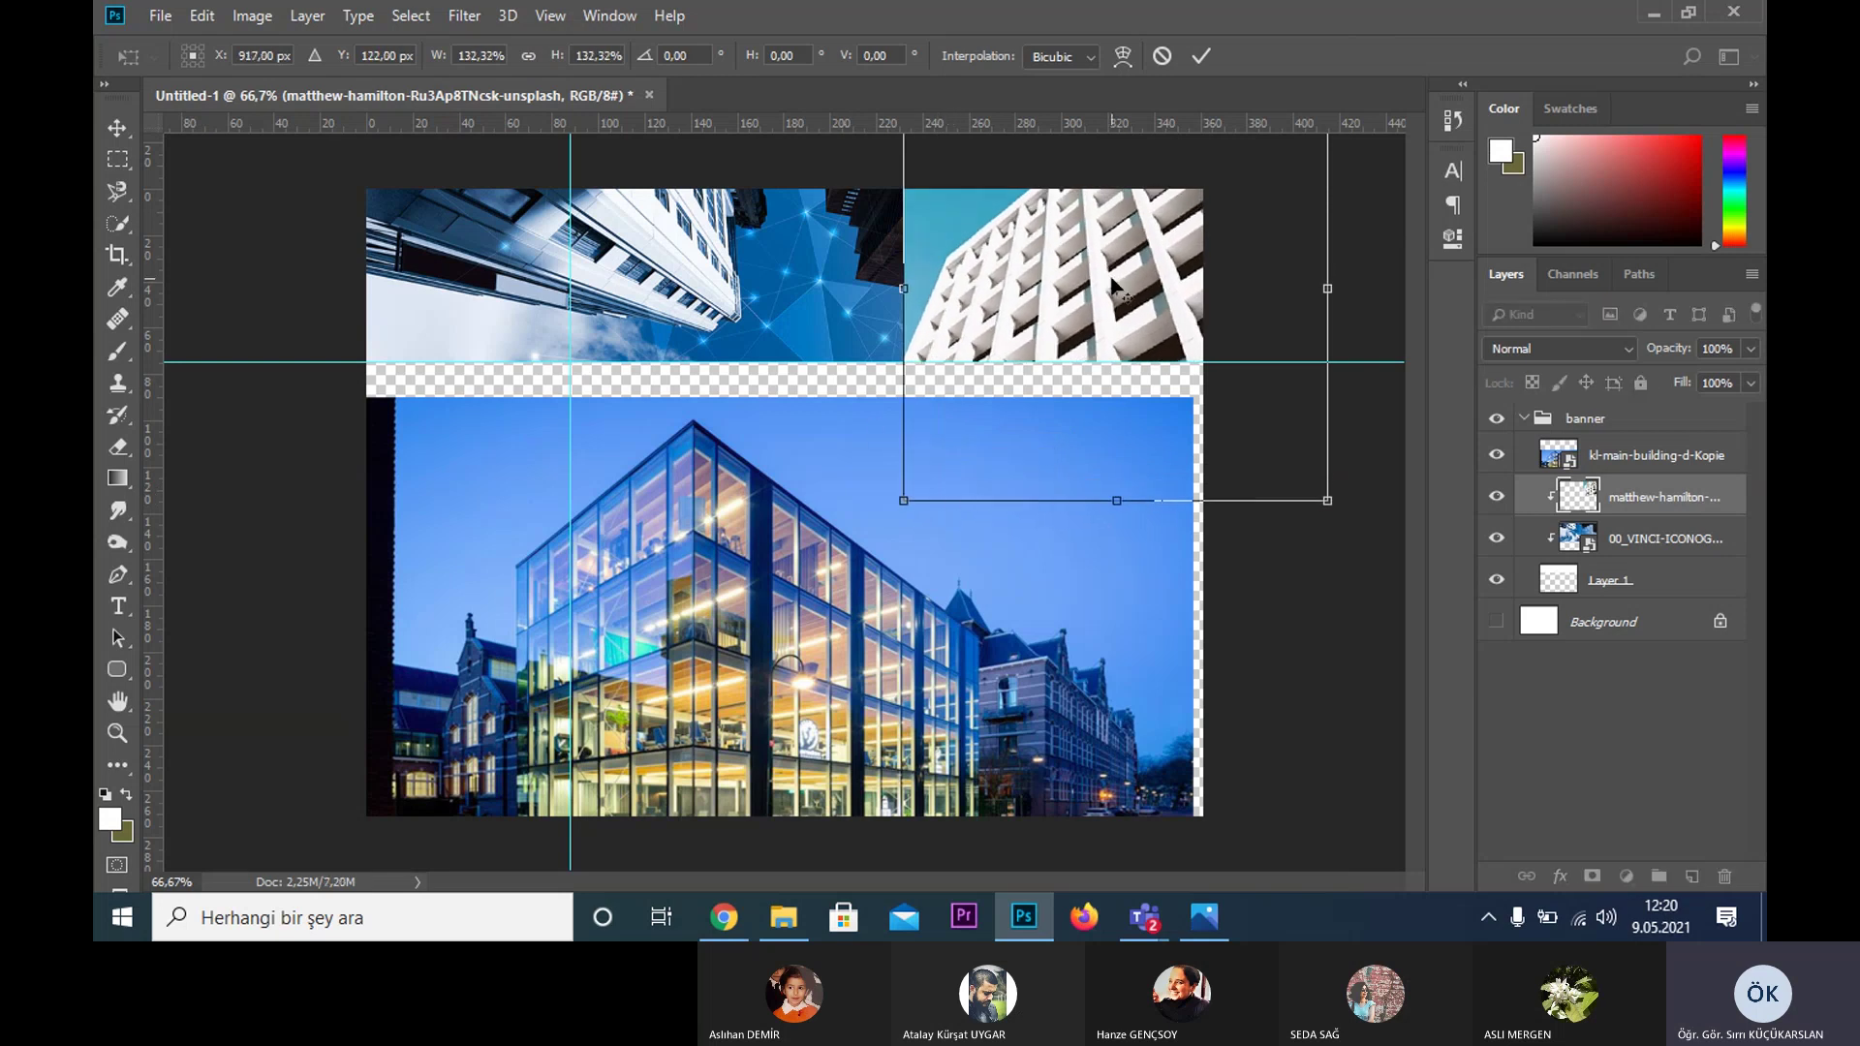
{"action": "left_click_drag", "start_coordinate": [1112, 284], "coordinate": [1170, 304]}
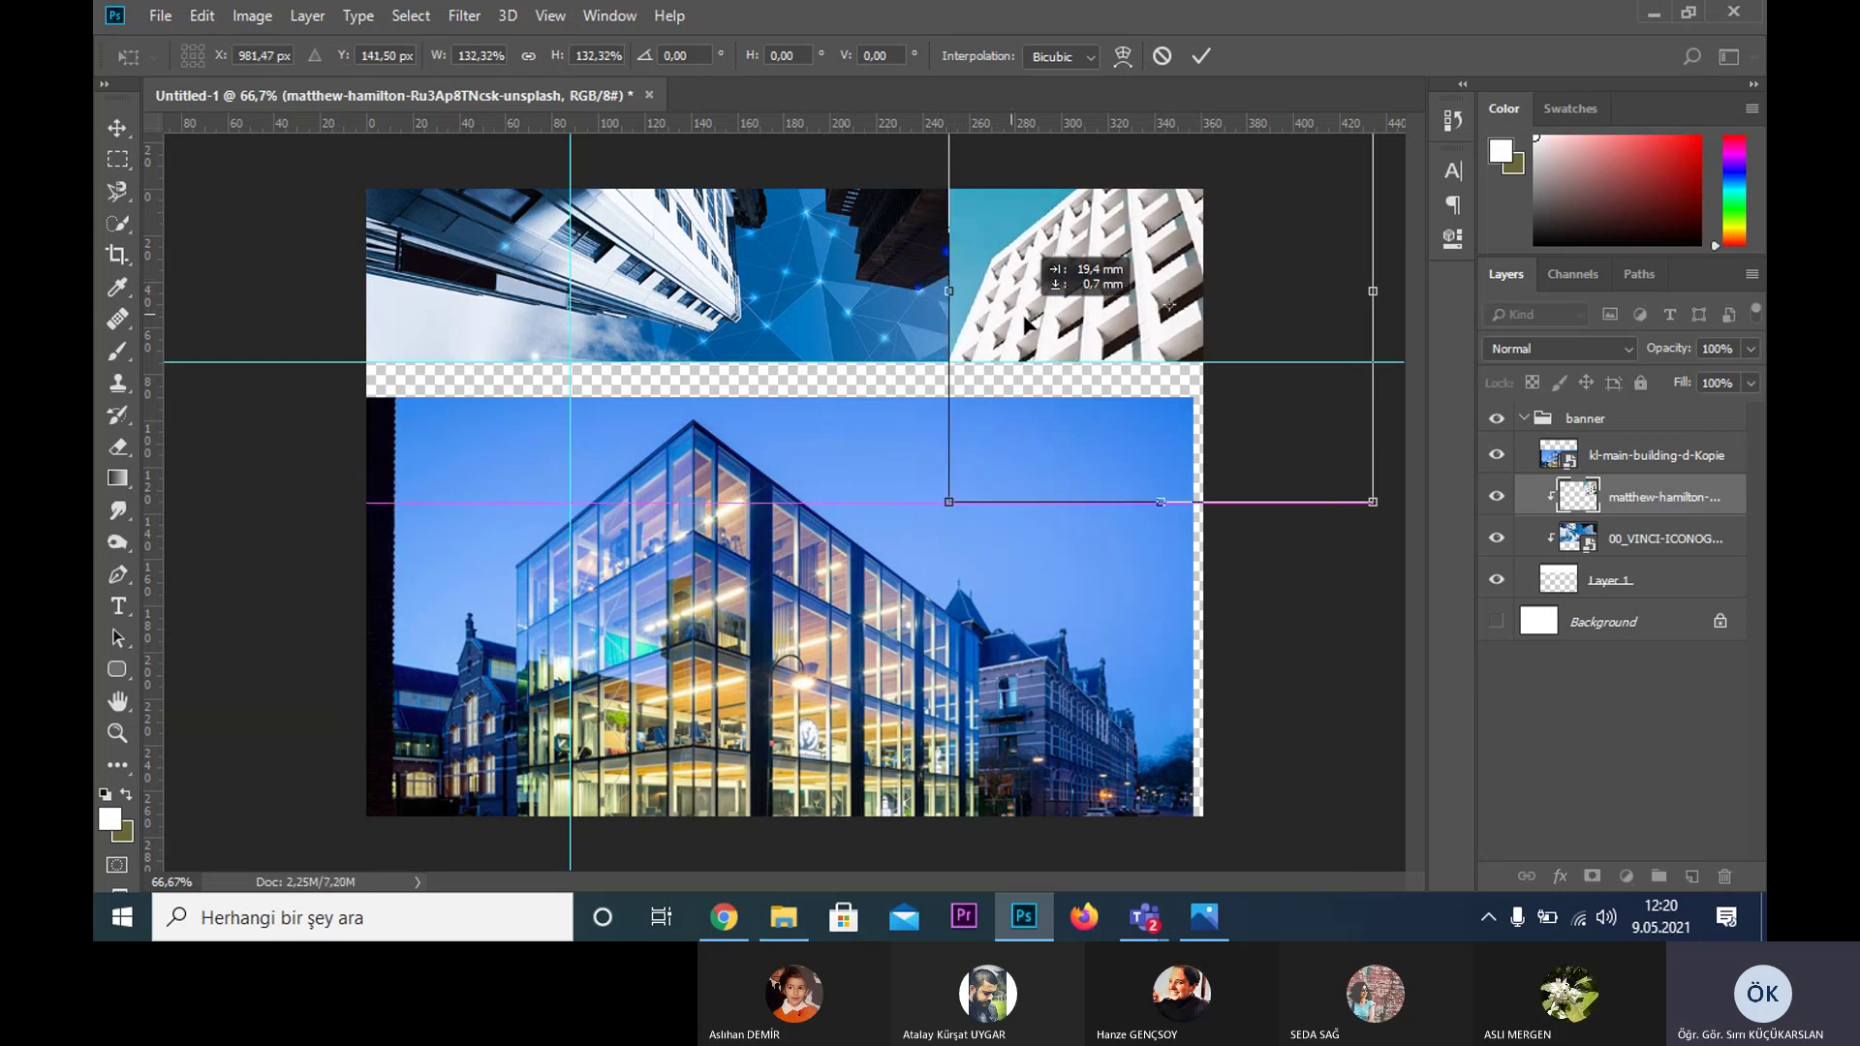
{"action": "left_click_drag", "start_coordinate": [1025, 323], "coordinate": [1050, 328]}
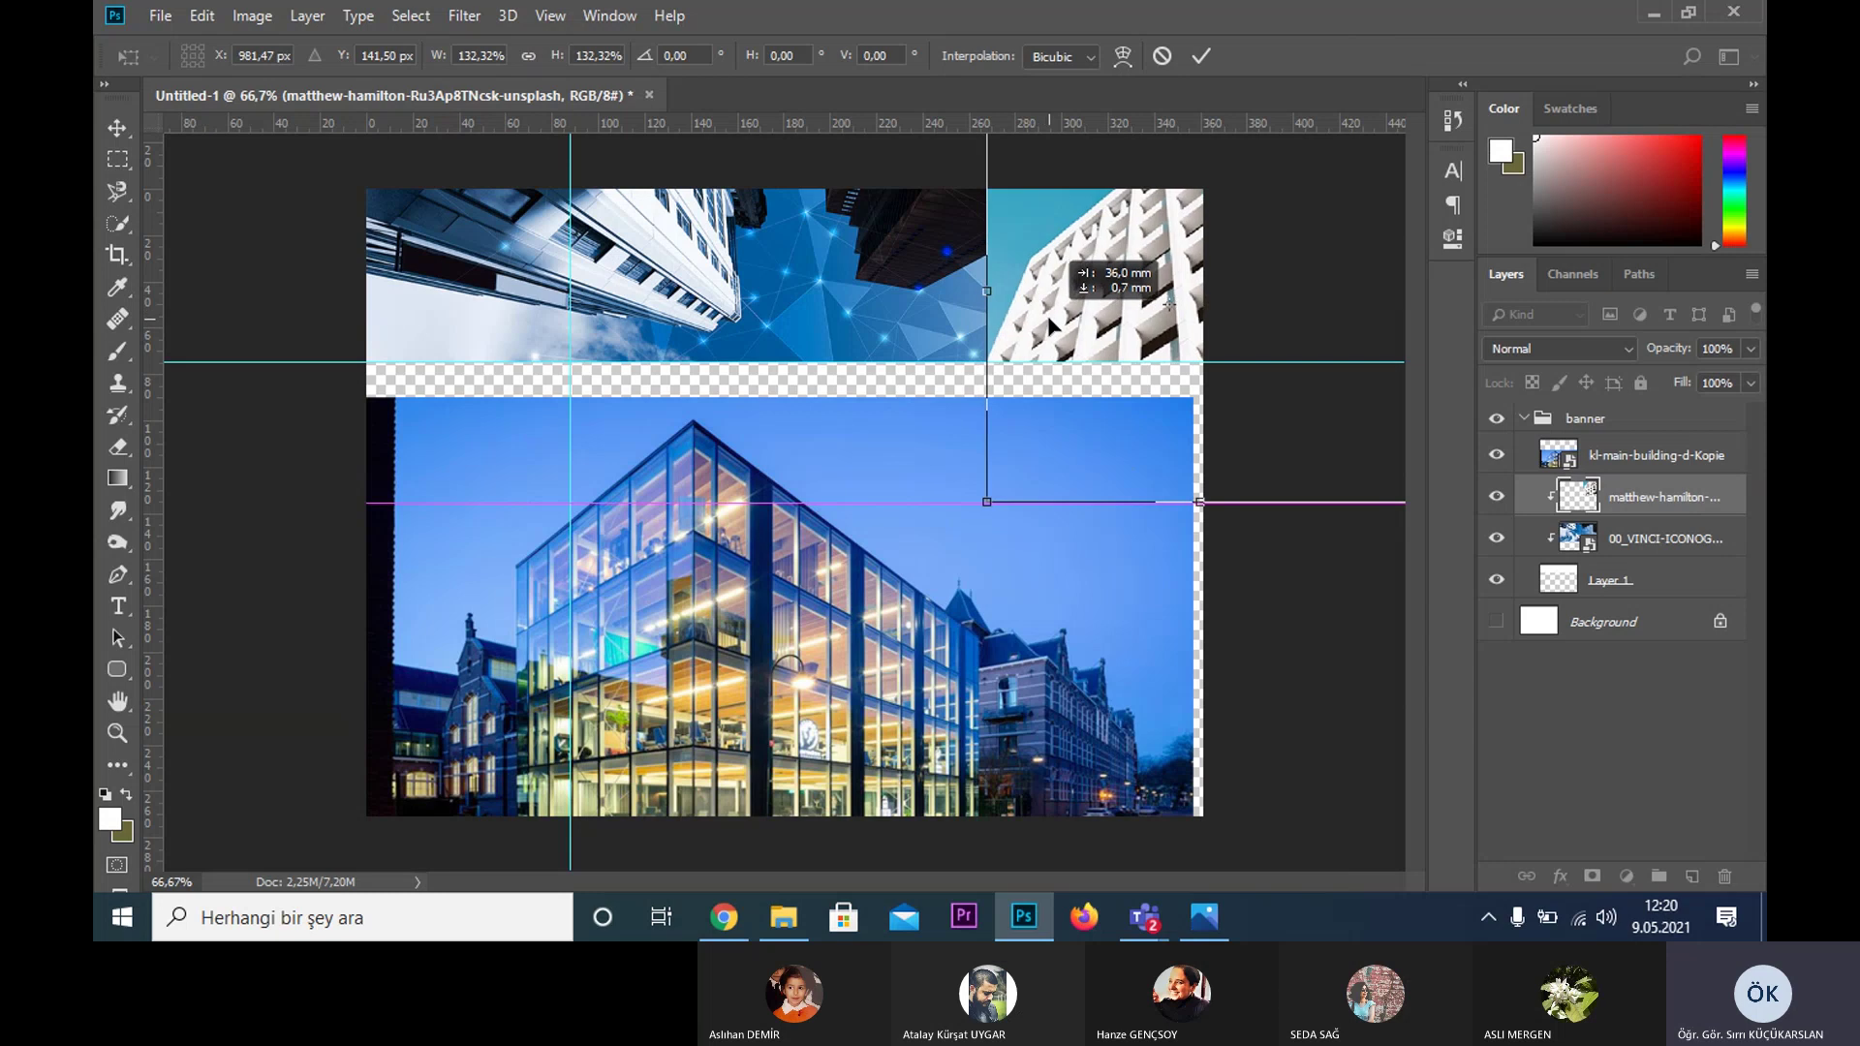
{"action": "key", "text": "m"}
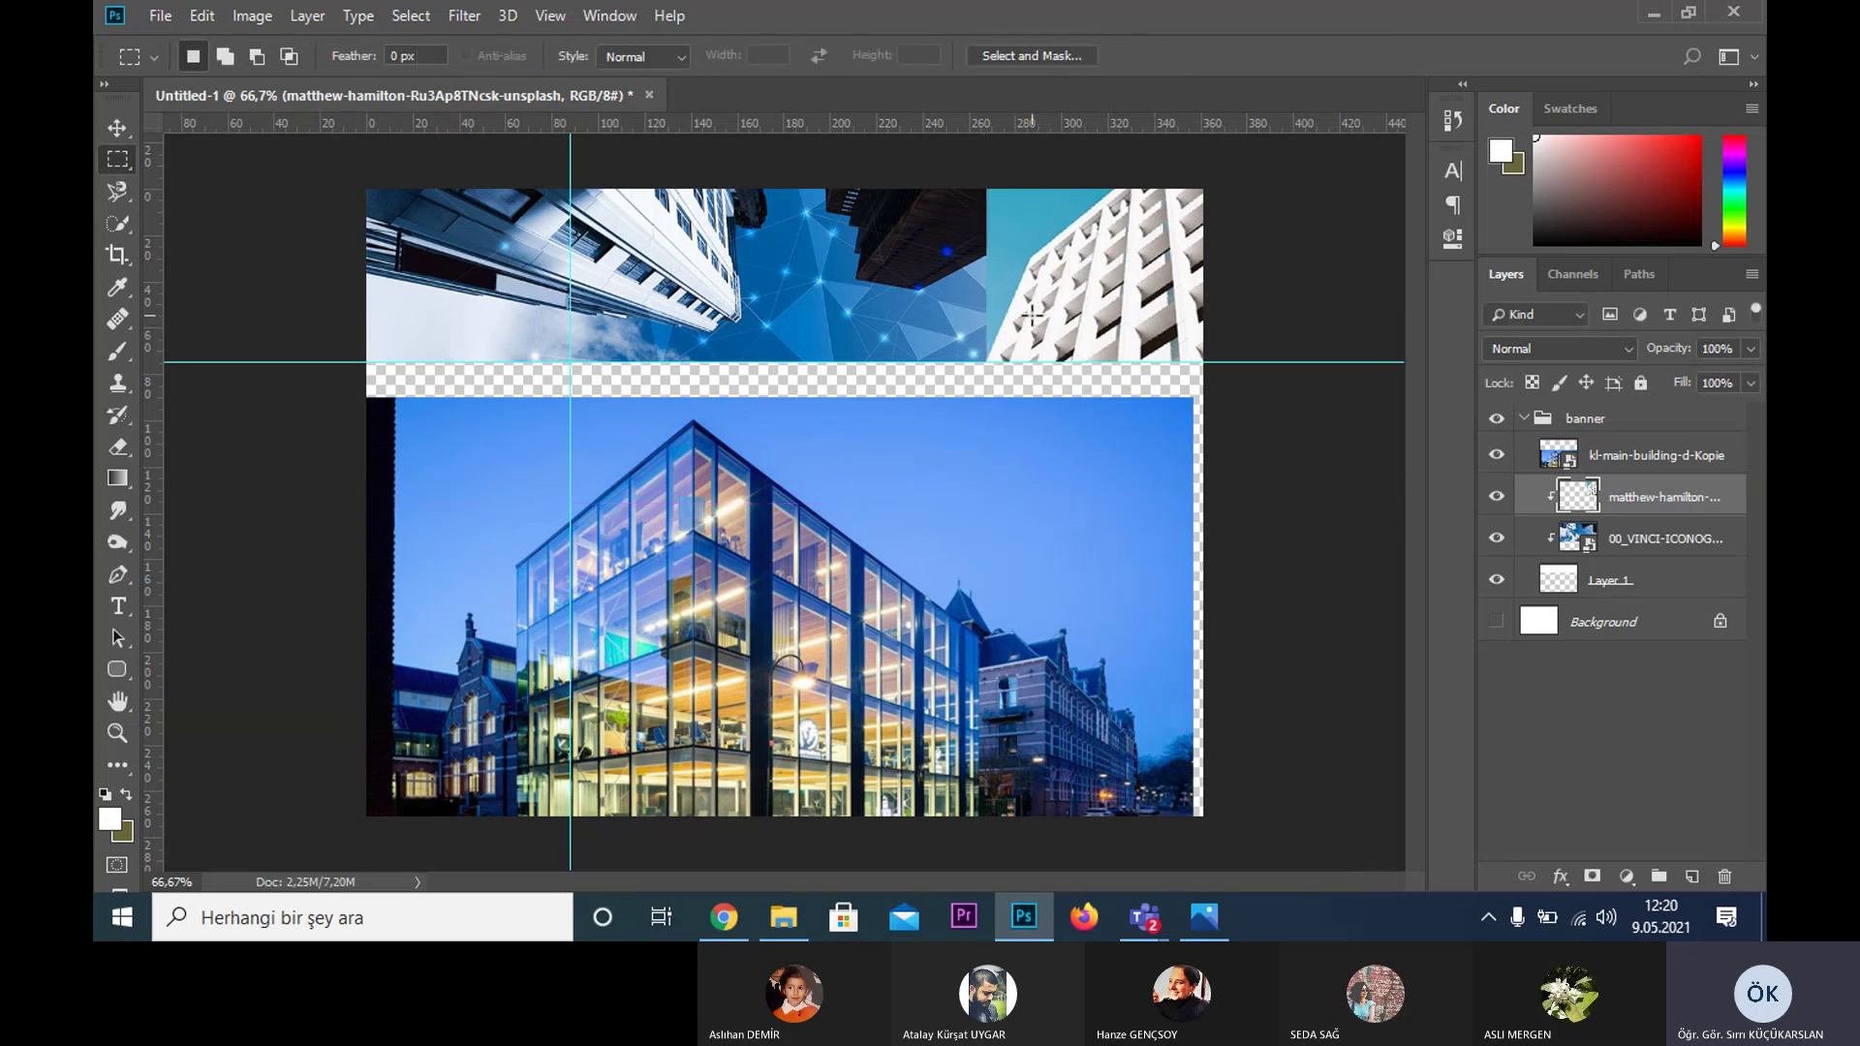
- Try a quick selection on the white-building photo, then drop it
{"action": "key", "text": "w"}
{"action": "left_click", "coordinate": [1032, 313]}
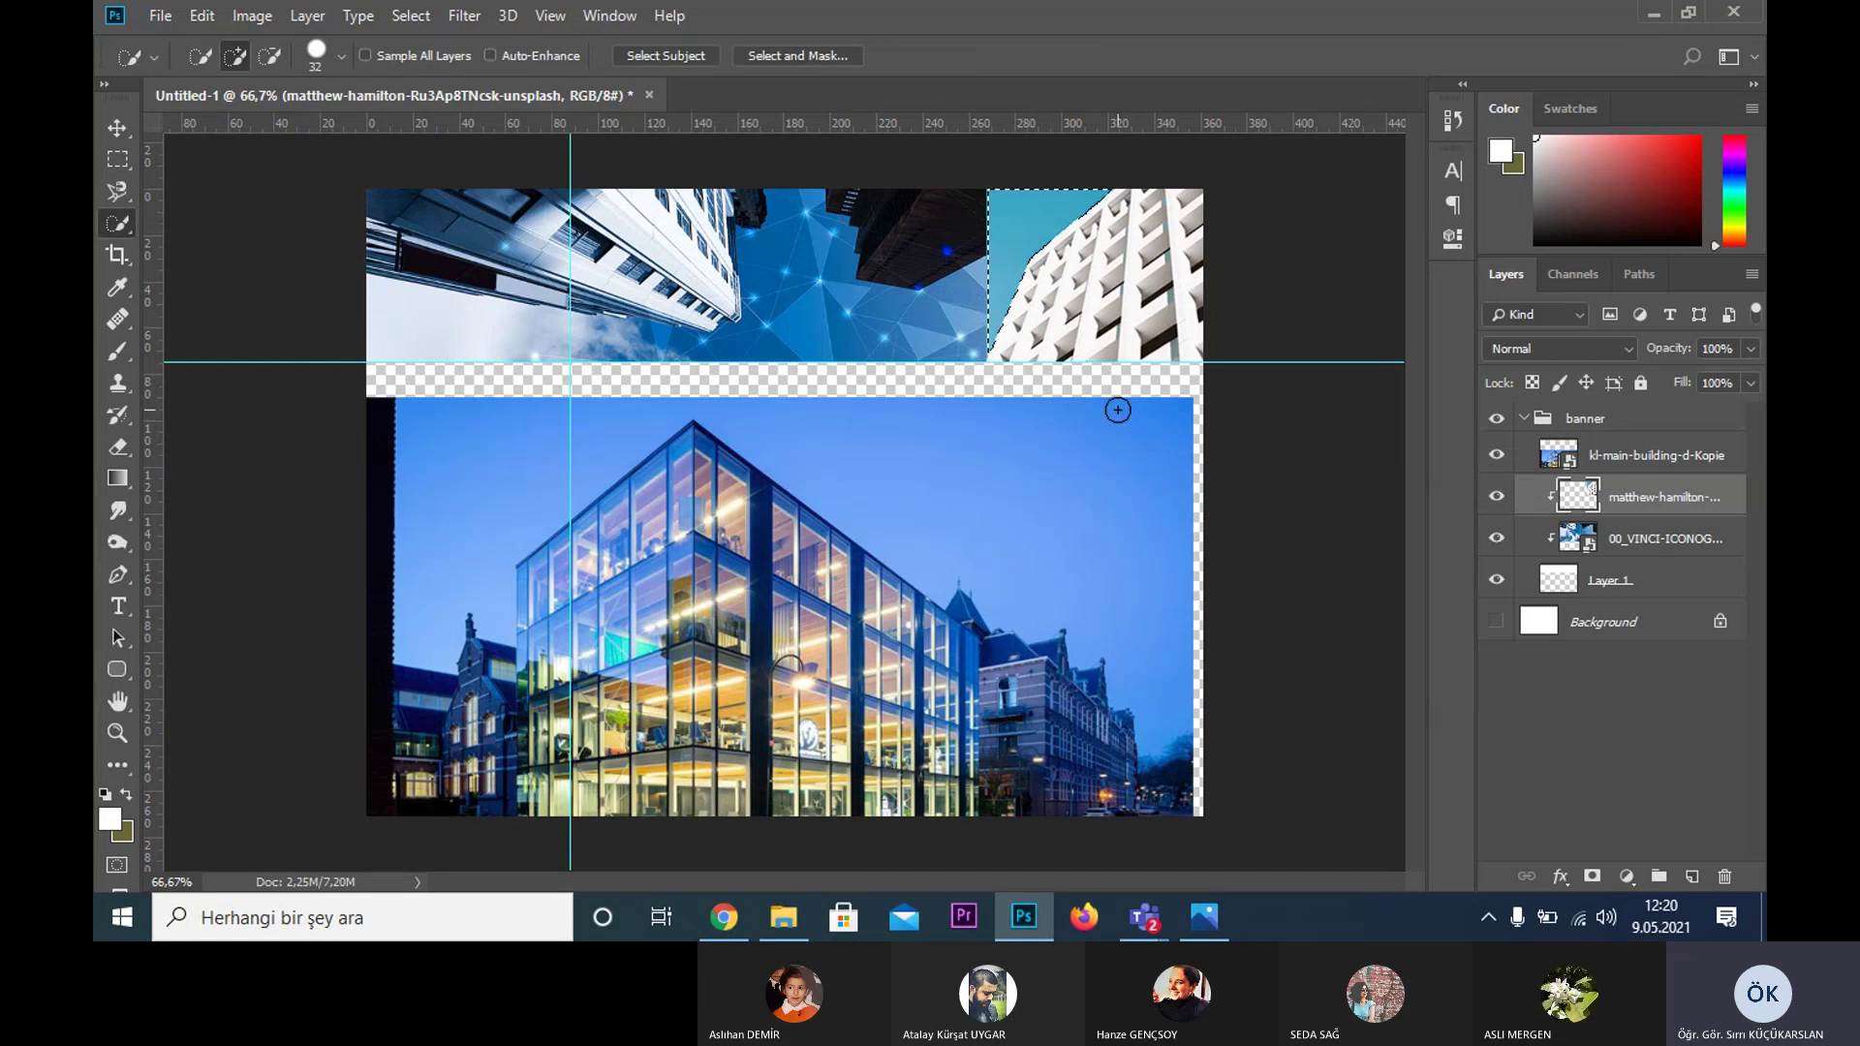
{"action": "key", "text": "ctrl+d"}
{"action": "key", "text": "m"}
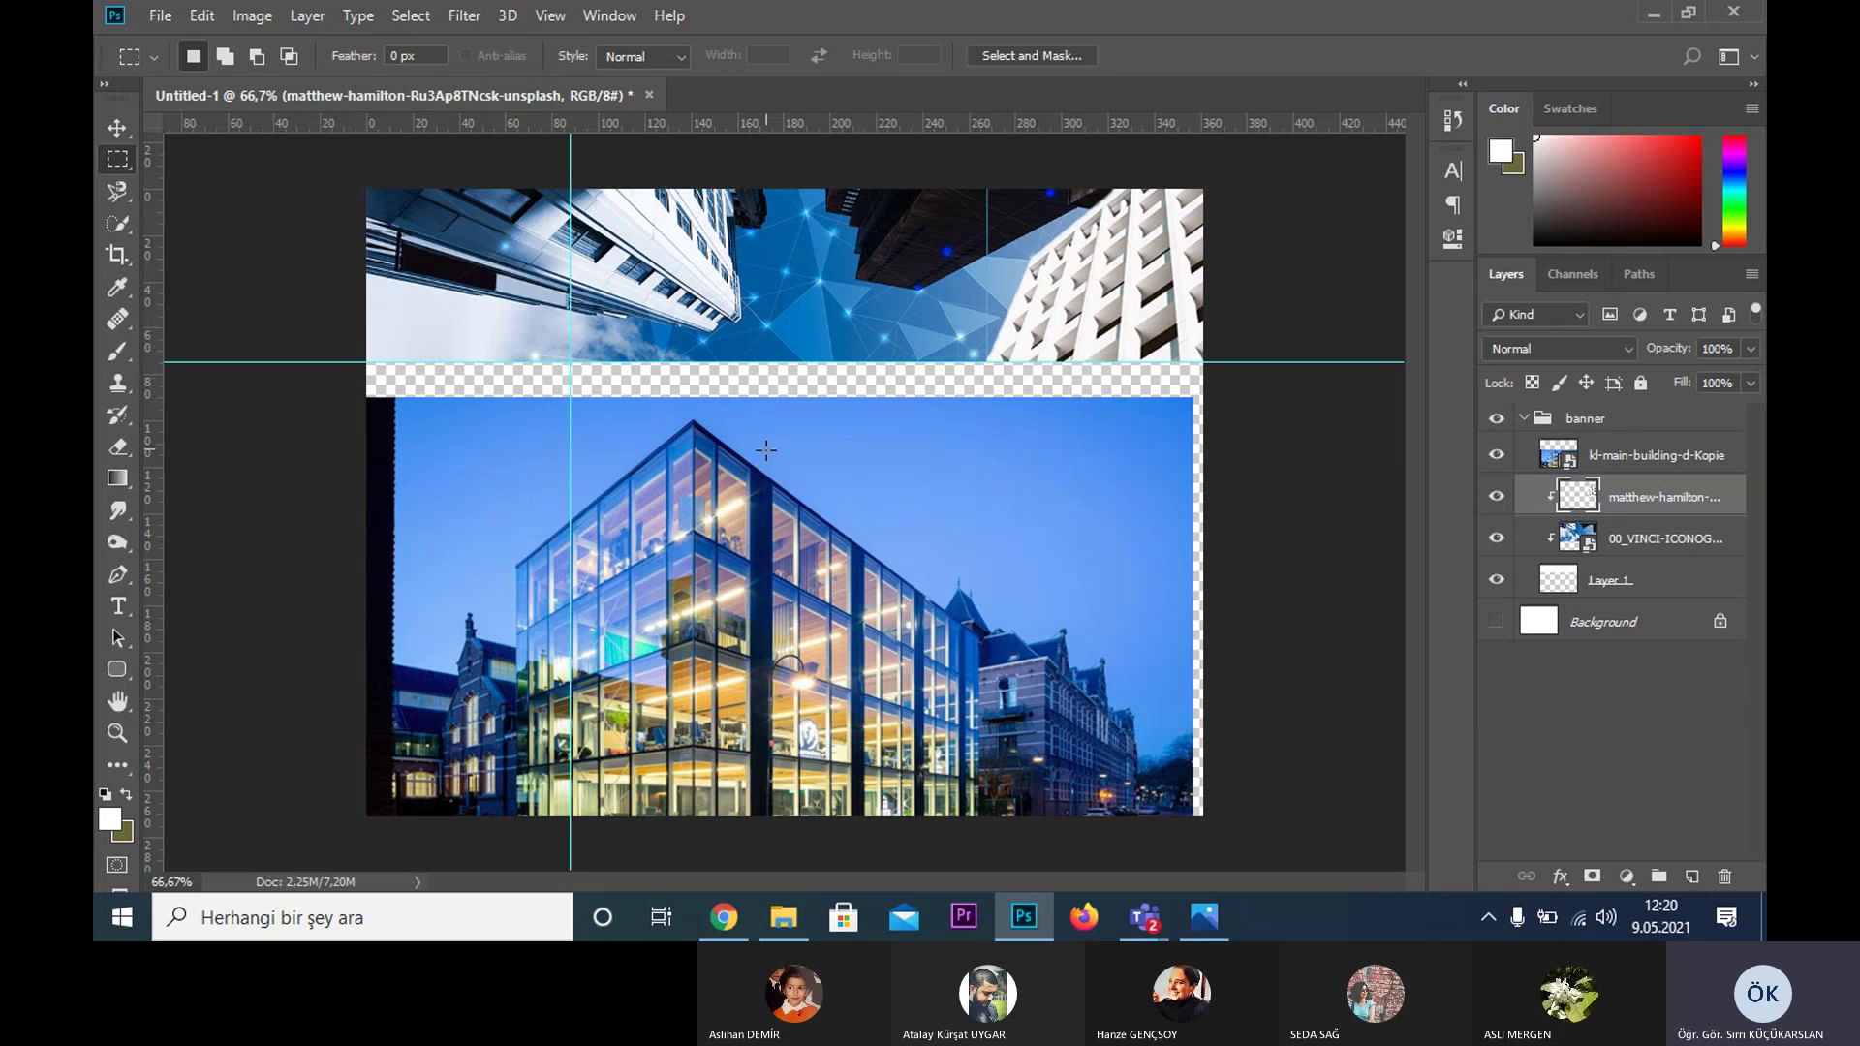
- Move the glass-building photo up, shrink it to about 45%, and clip it into the top strip
{"action": "key", "text": "v"}
{"action": "mouse_move", "coordinate": [768, 568]}
{"action": "left_mouse_down"}
{"action": "mouse_move", "coordinate": [654, 415]}
{"action": "mouse_move", "coordinate": [648, 299]}
{"action": "left_mouse_up"}
{"action": "key", "text": "ctrl+t"}
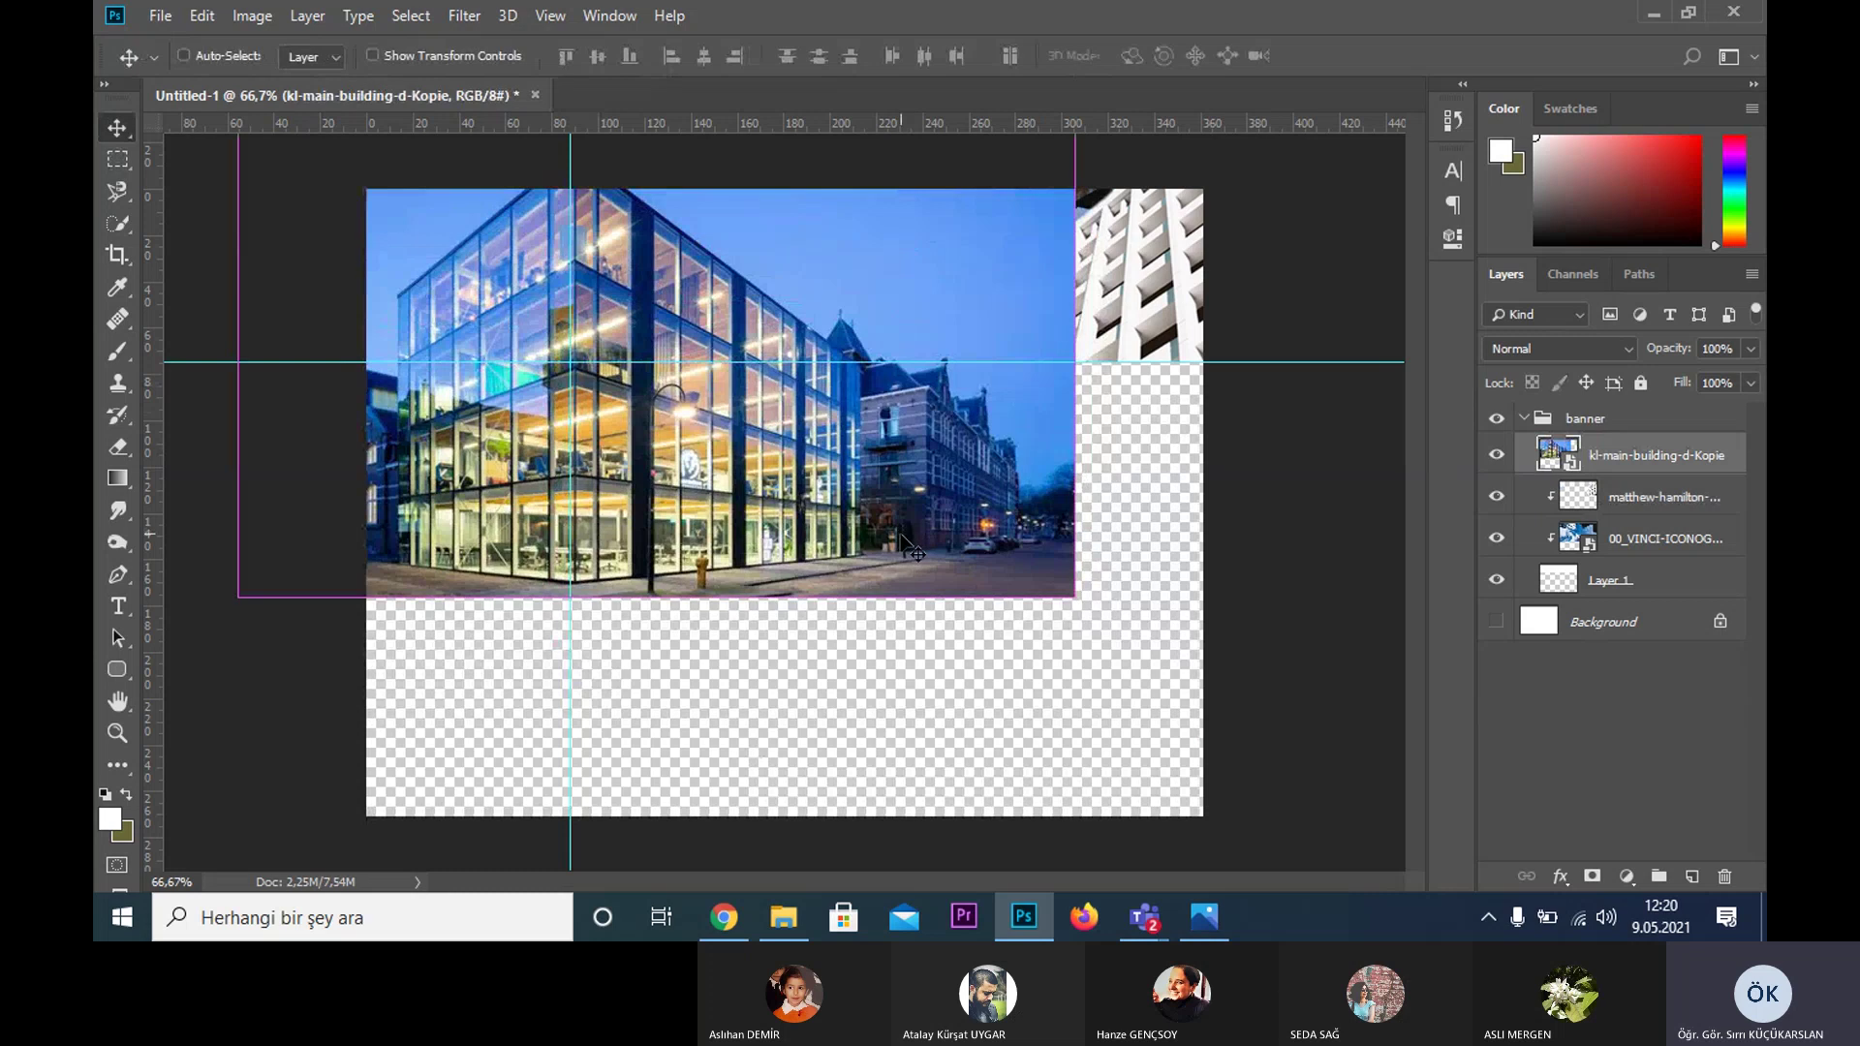
{"action": "left_click_drag", "start_coordinate": [1068, 597], "coordinate": [692, 368]}
{"action": "key", "text": "Return"}
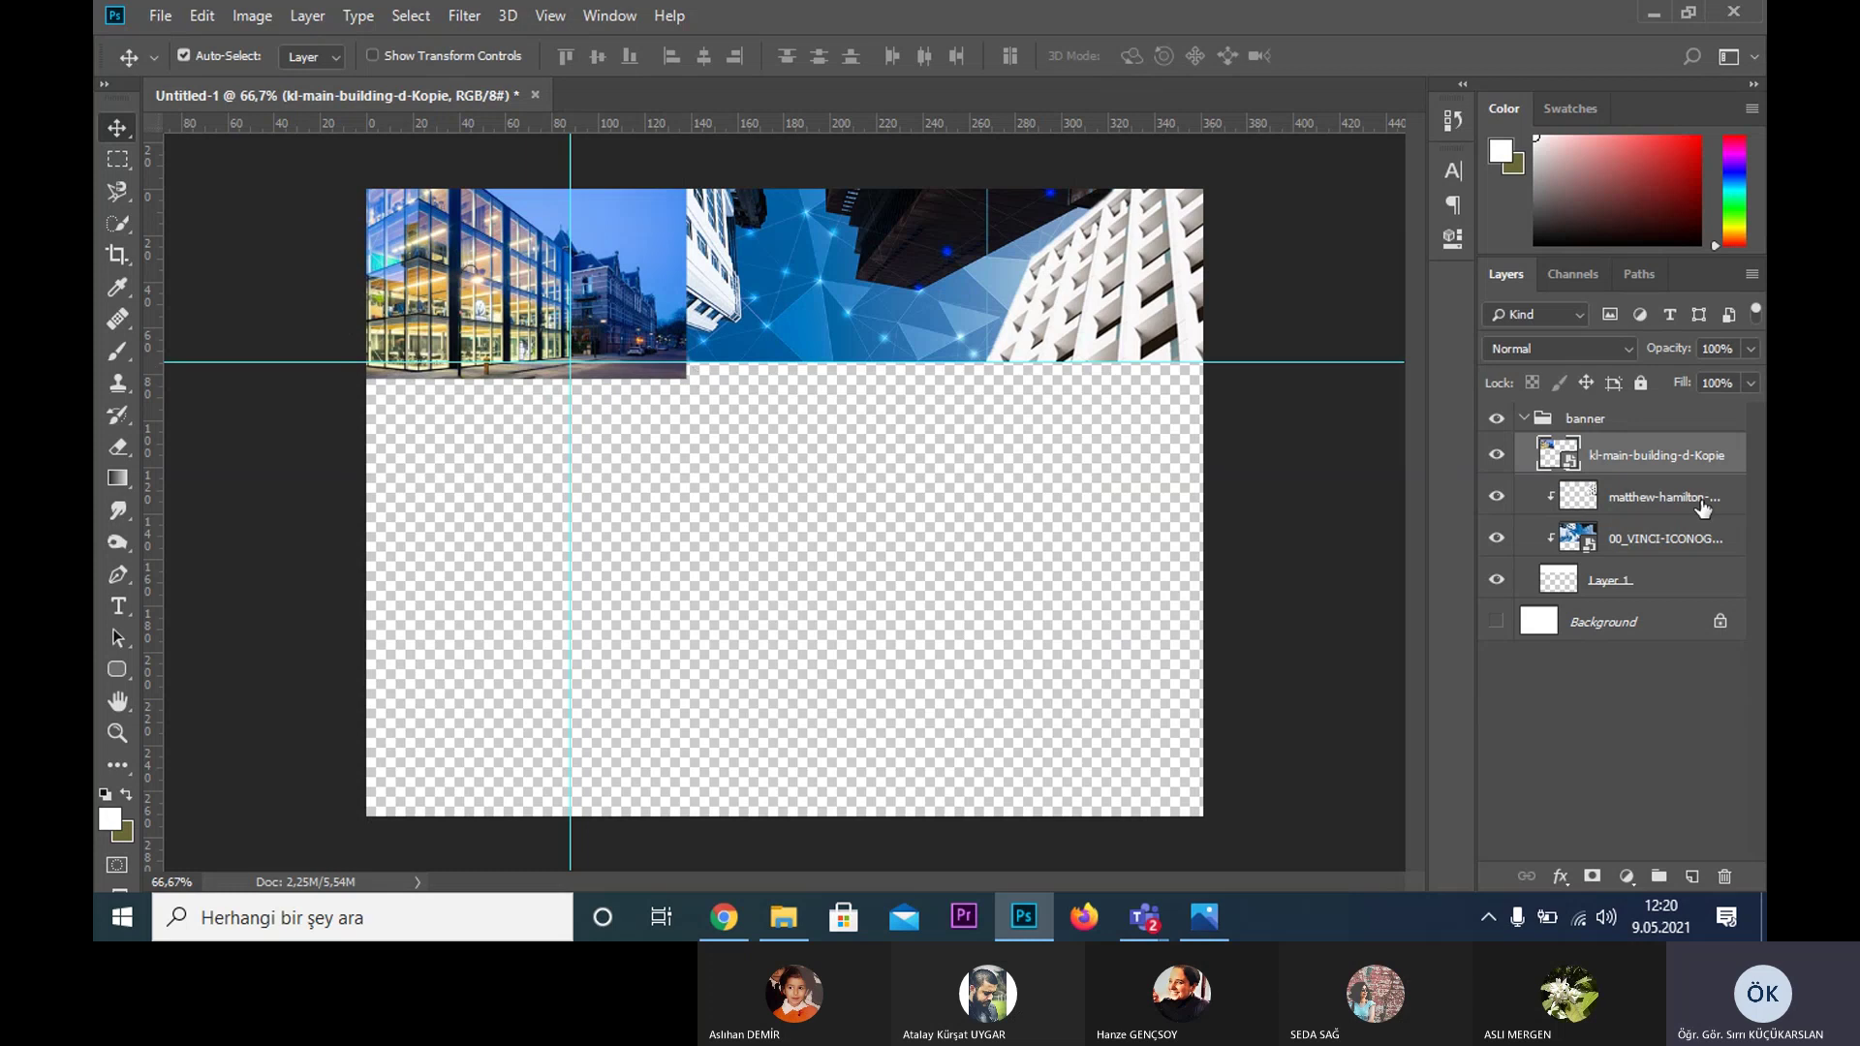
{"action": "left_click", "coordinate": [1497, 456]}
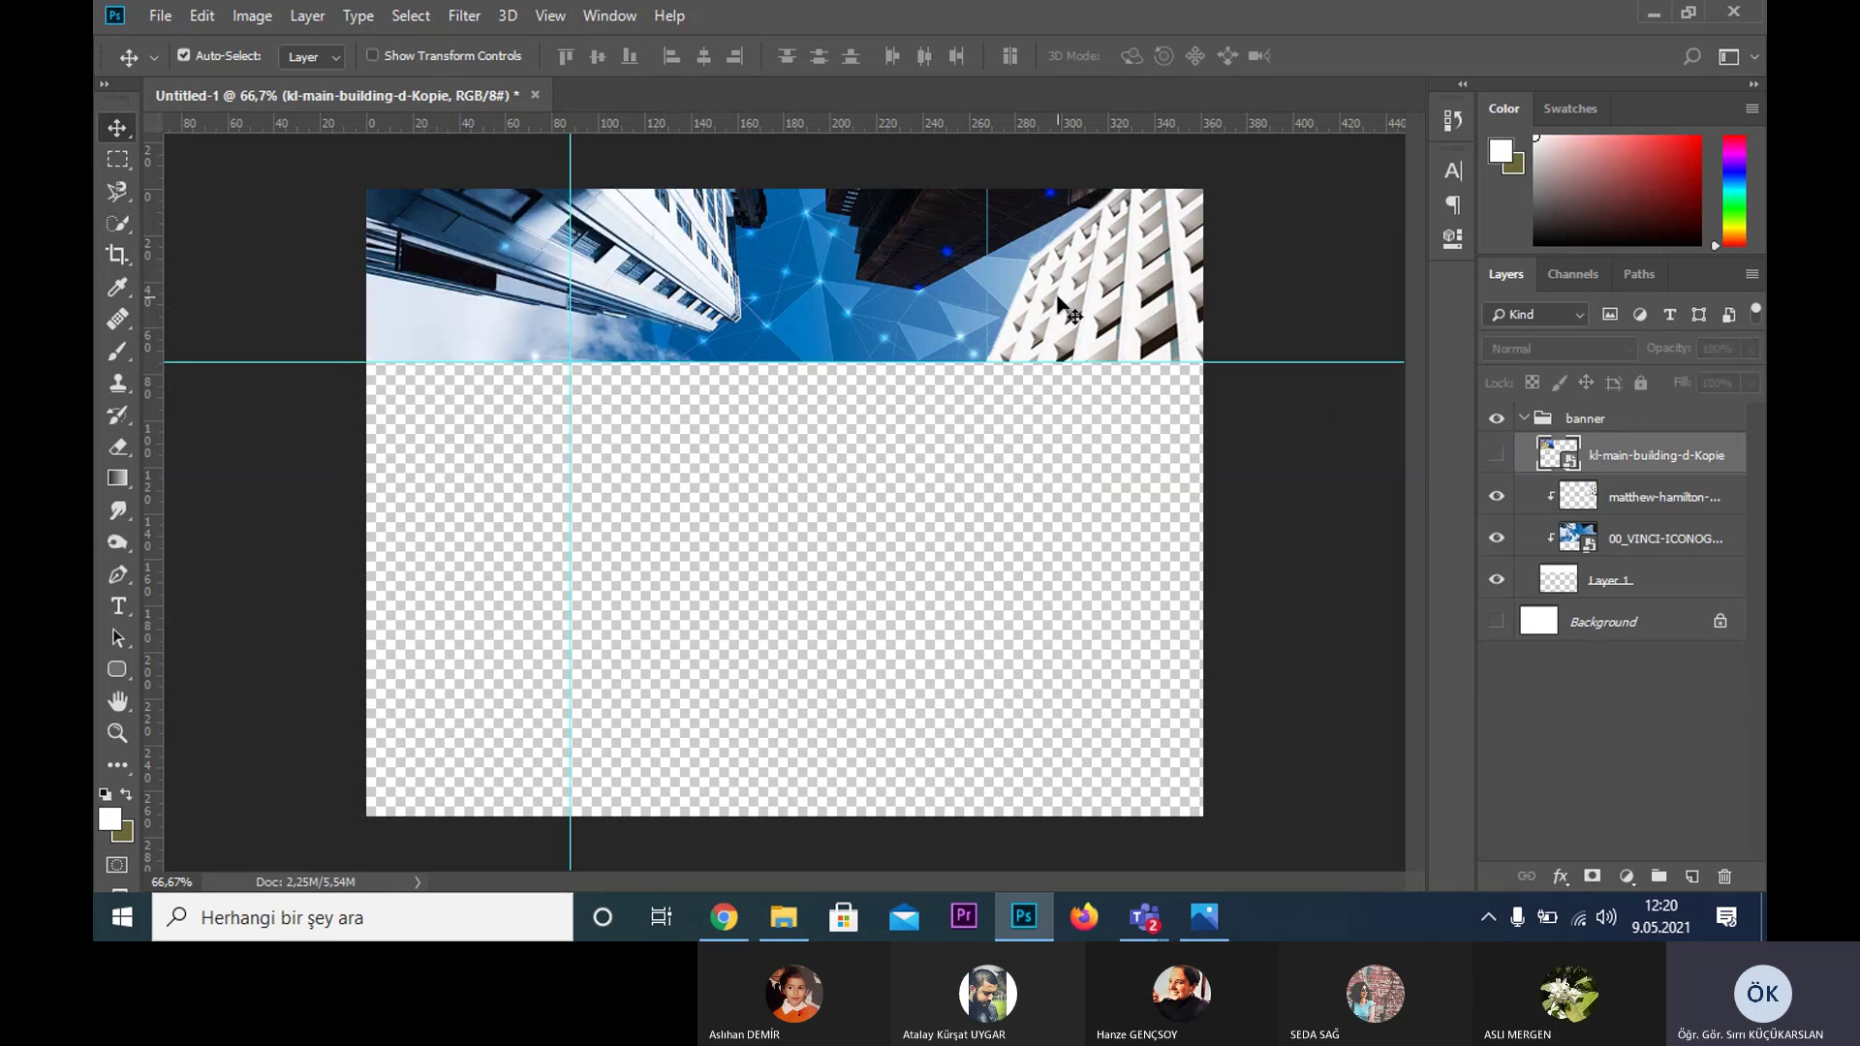
{"action": "left_click", "coordinate": [1497, 455]}
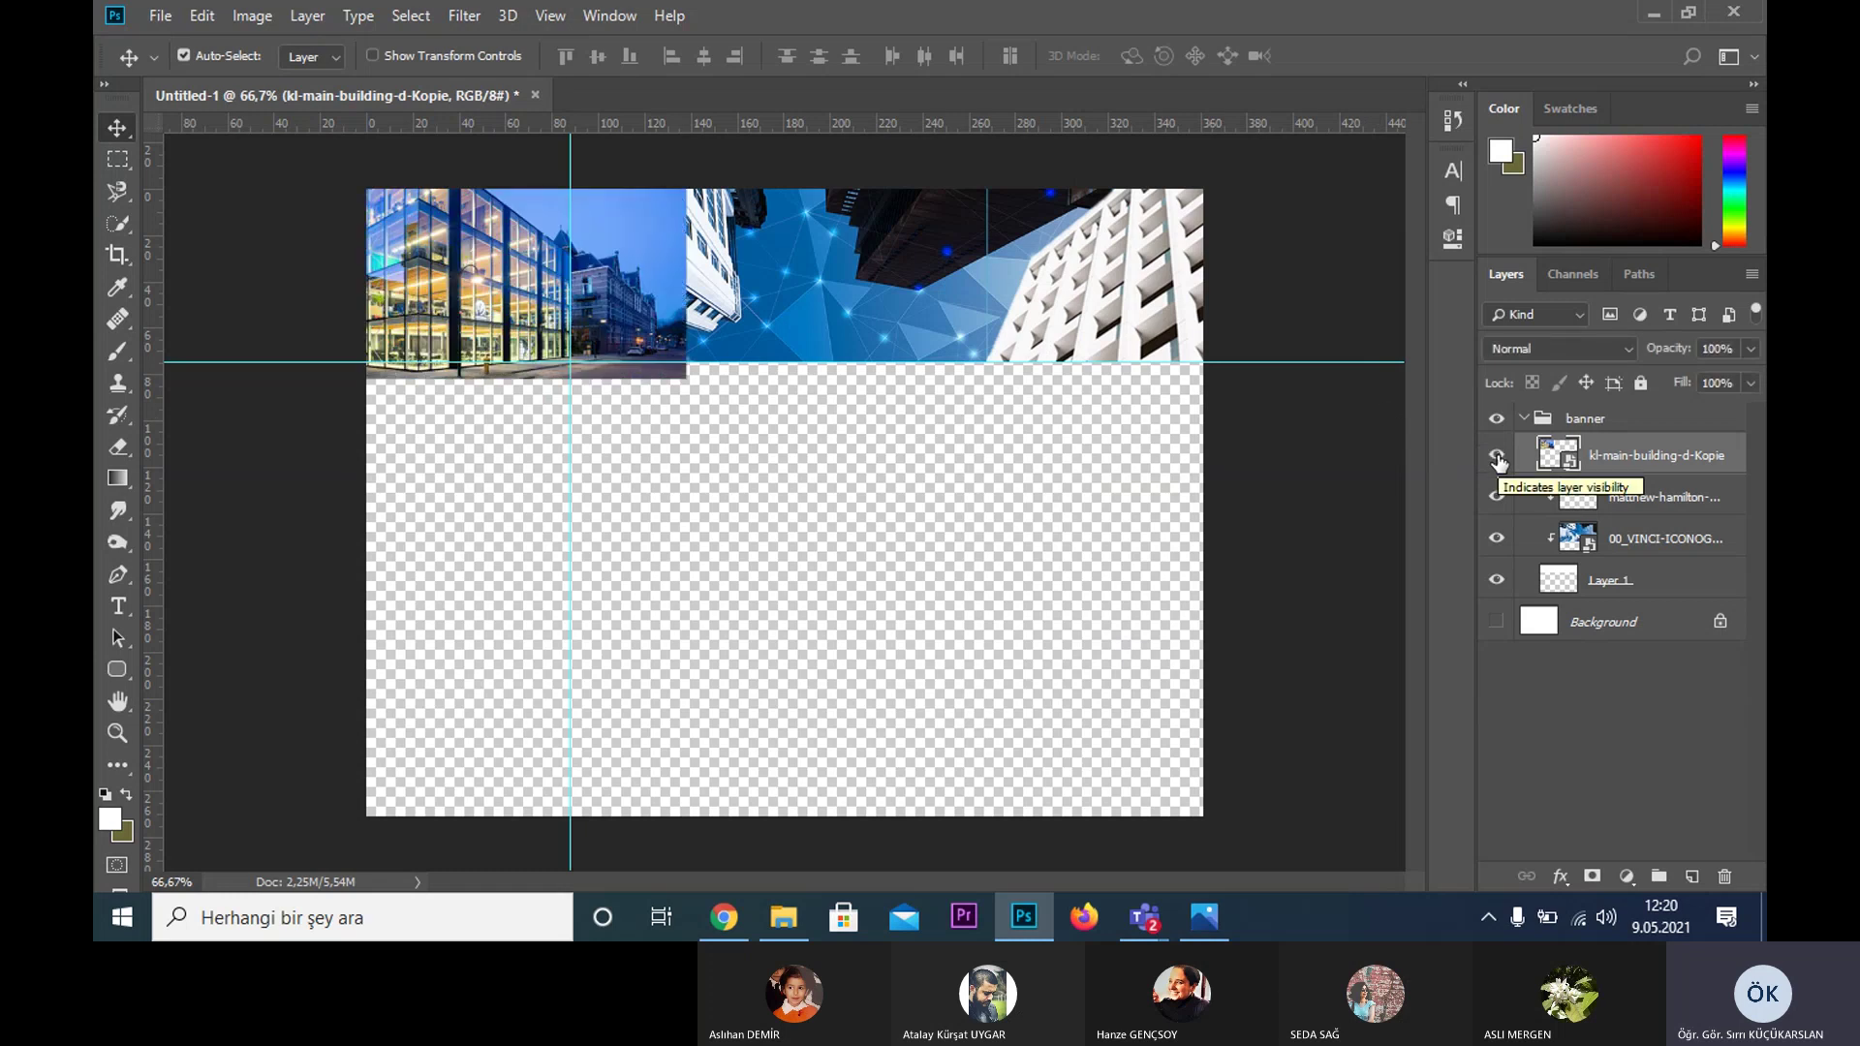
{"action": "left_click", "coordinate": [1655, 464], "text": "alt"}
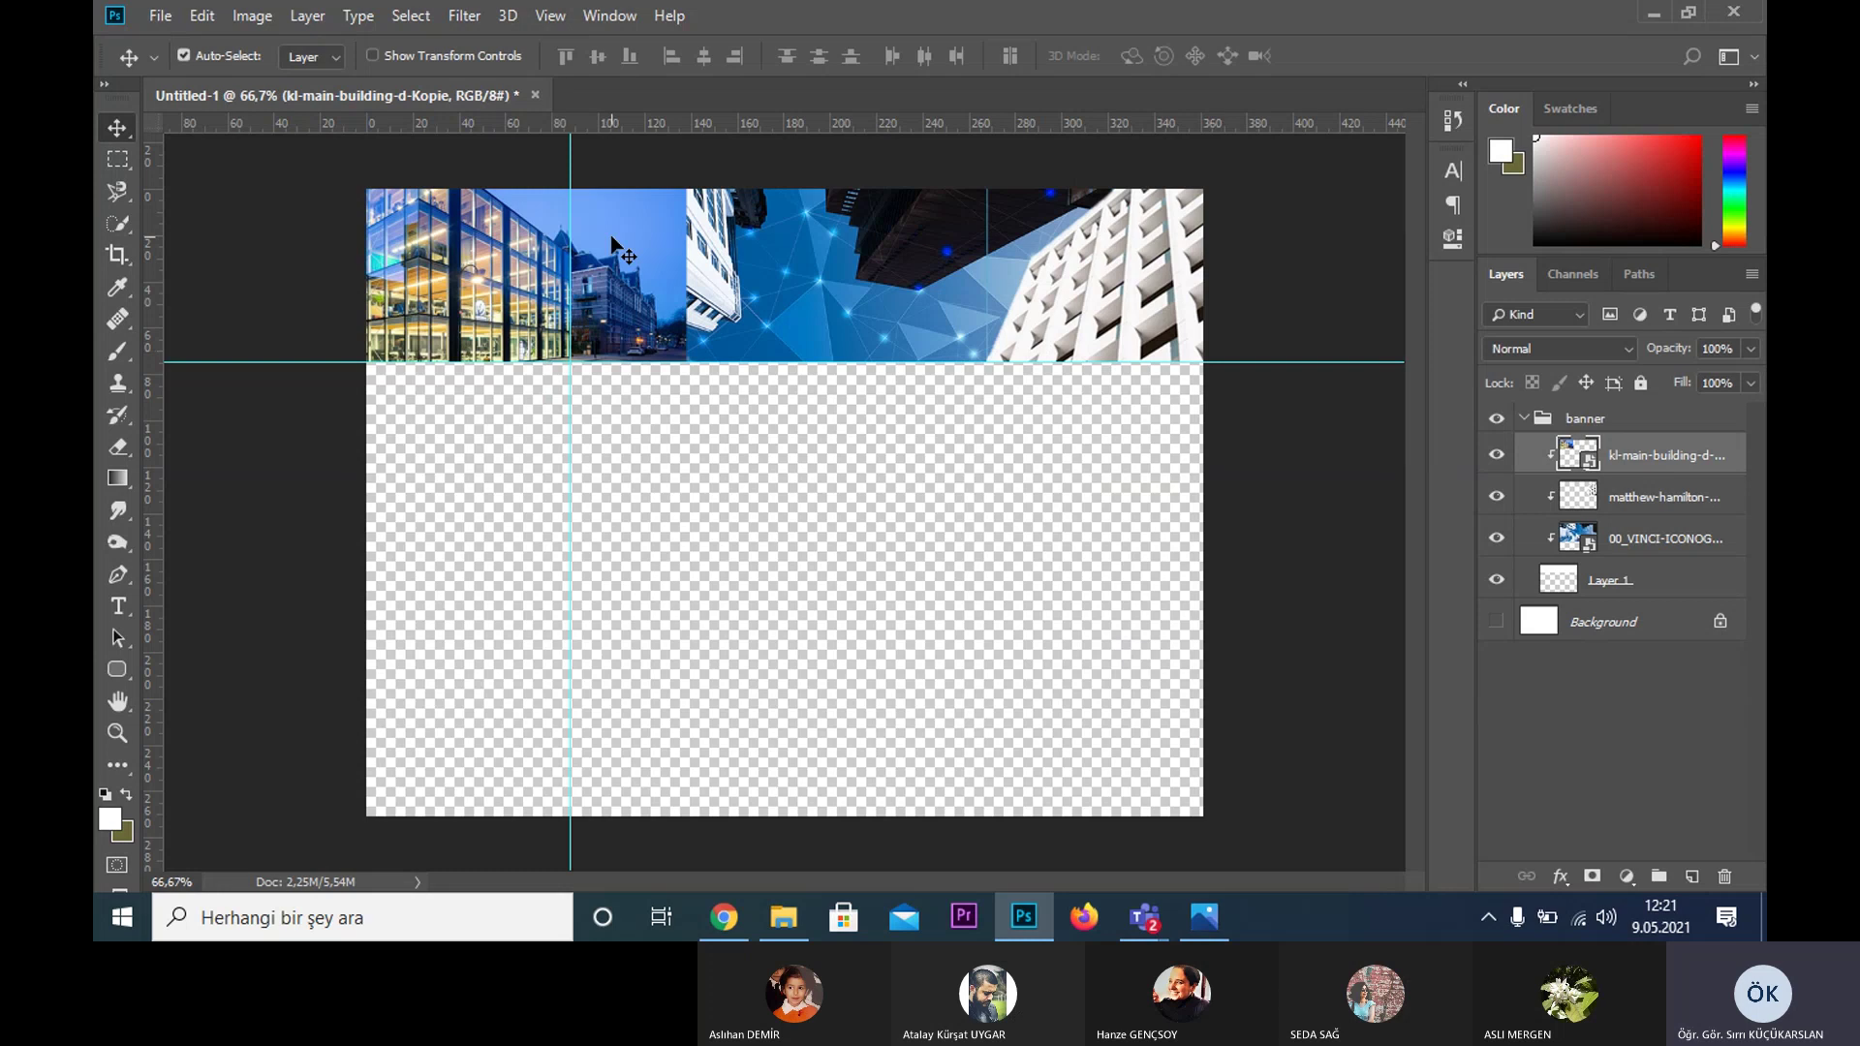
- Quick-select the sky above the glass building and rasterize its layer after the smart-object warning
{"action": "key", "text": "w"}
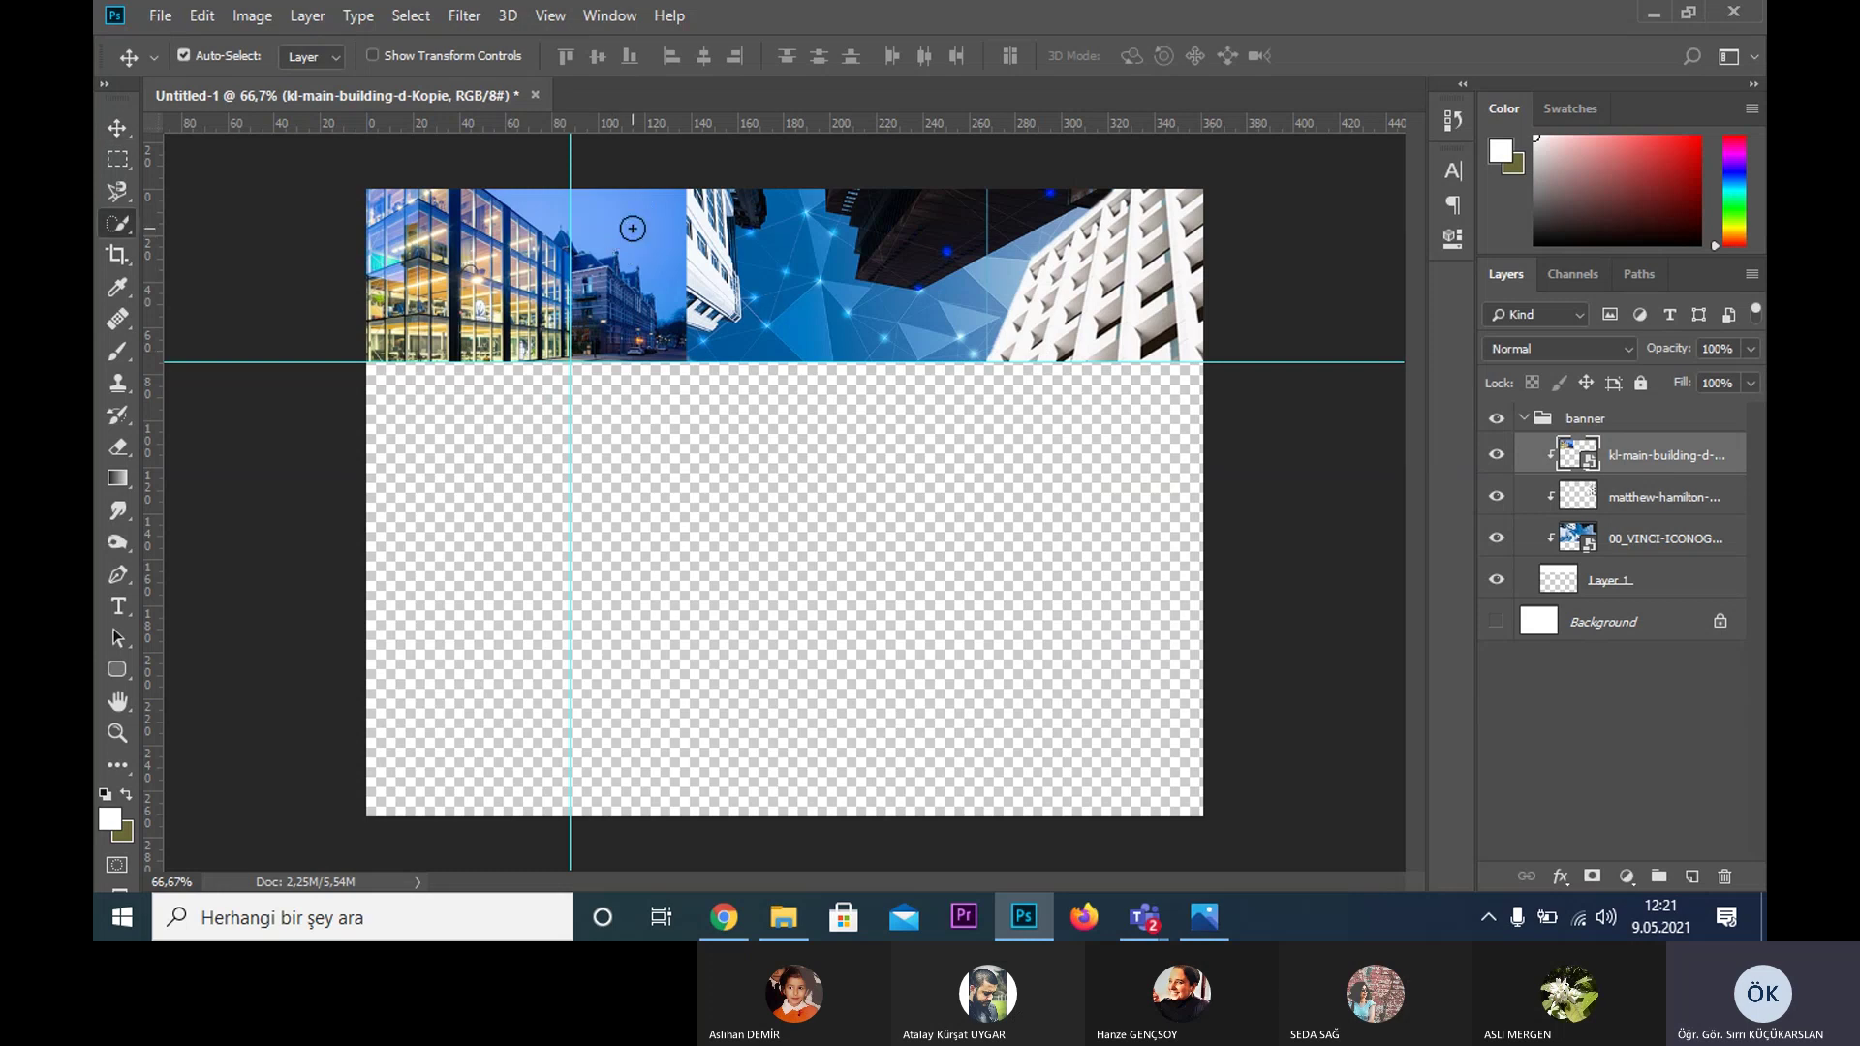
{"action": "left_click_drag", "start_coordinate": [628, 276], "coordinate": [620, 199]}
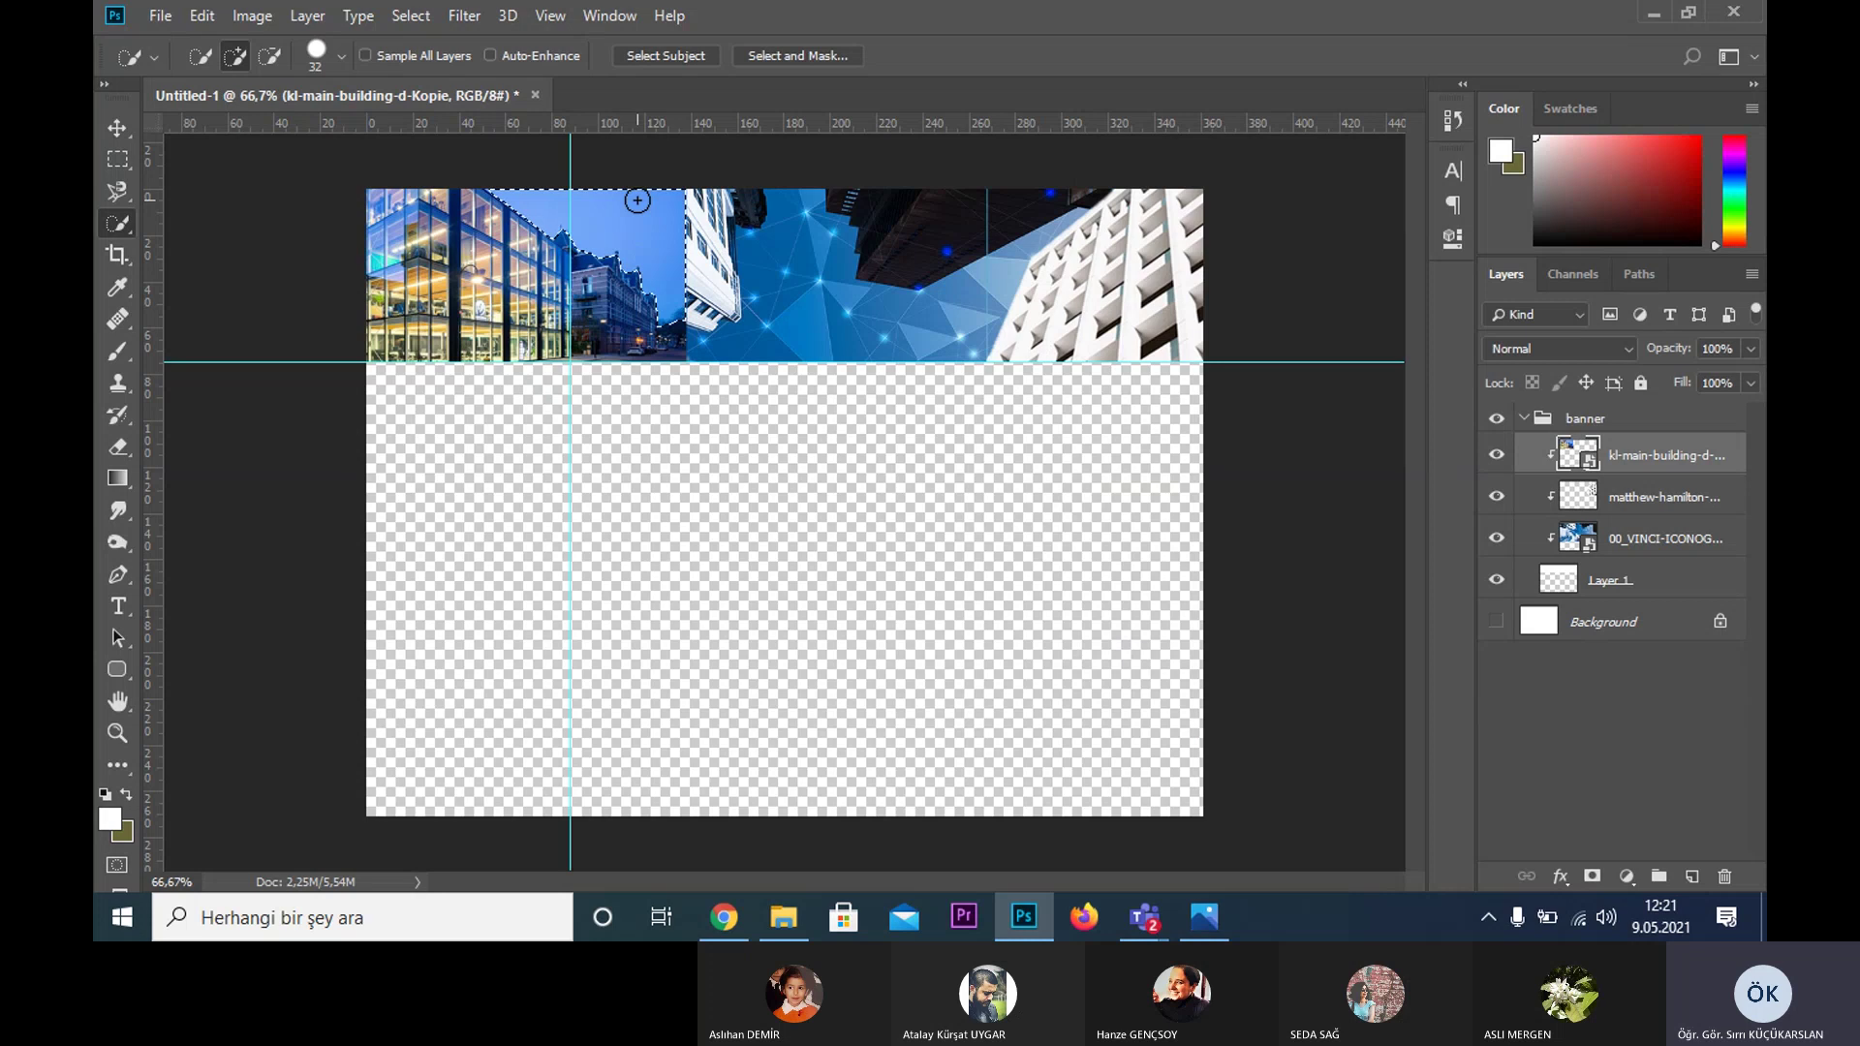
{"action": "key", "text": "Delete"}
{"action": "left_click", "coordinate": [898, 357]}
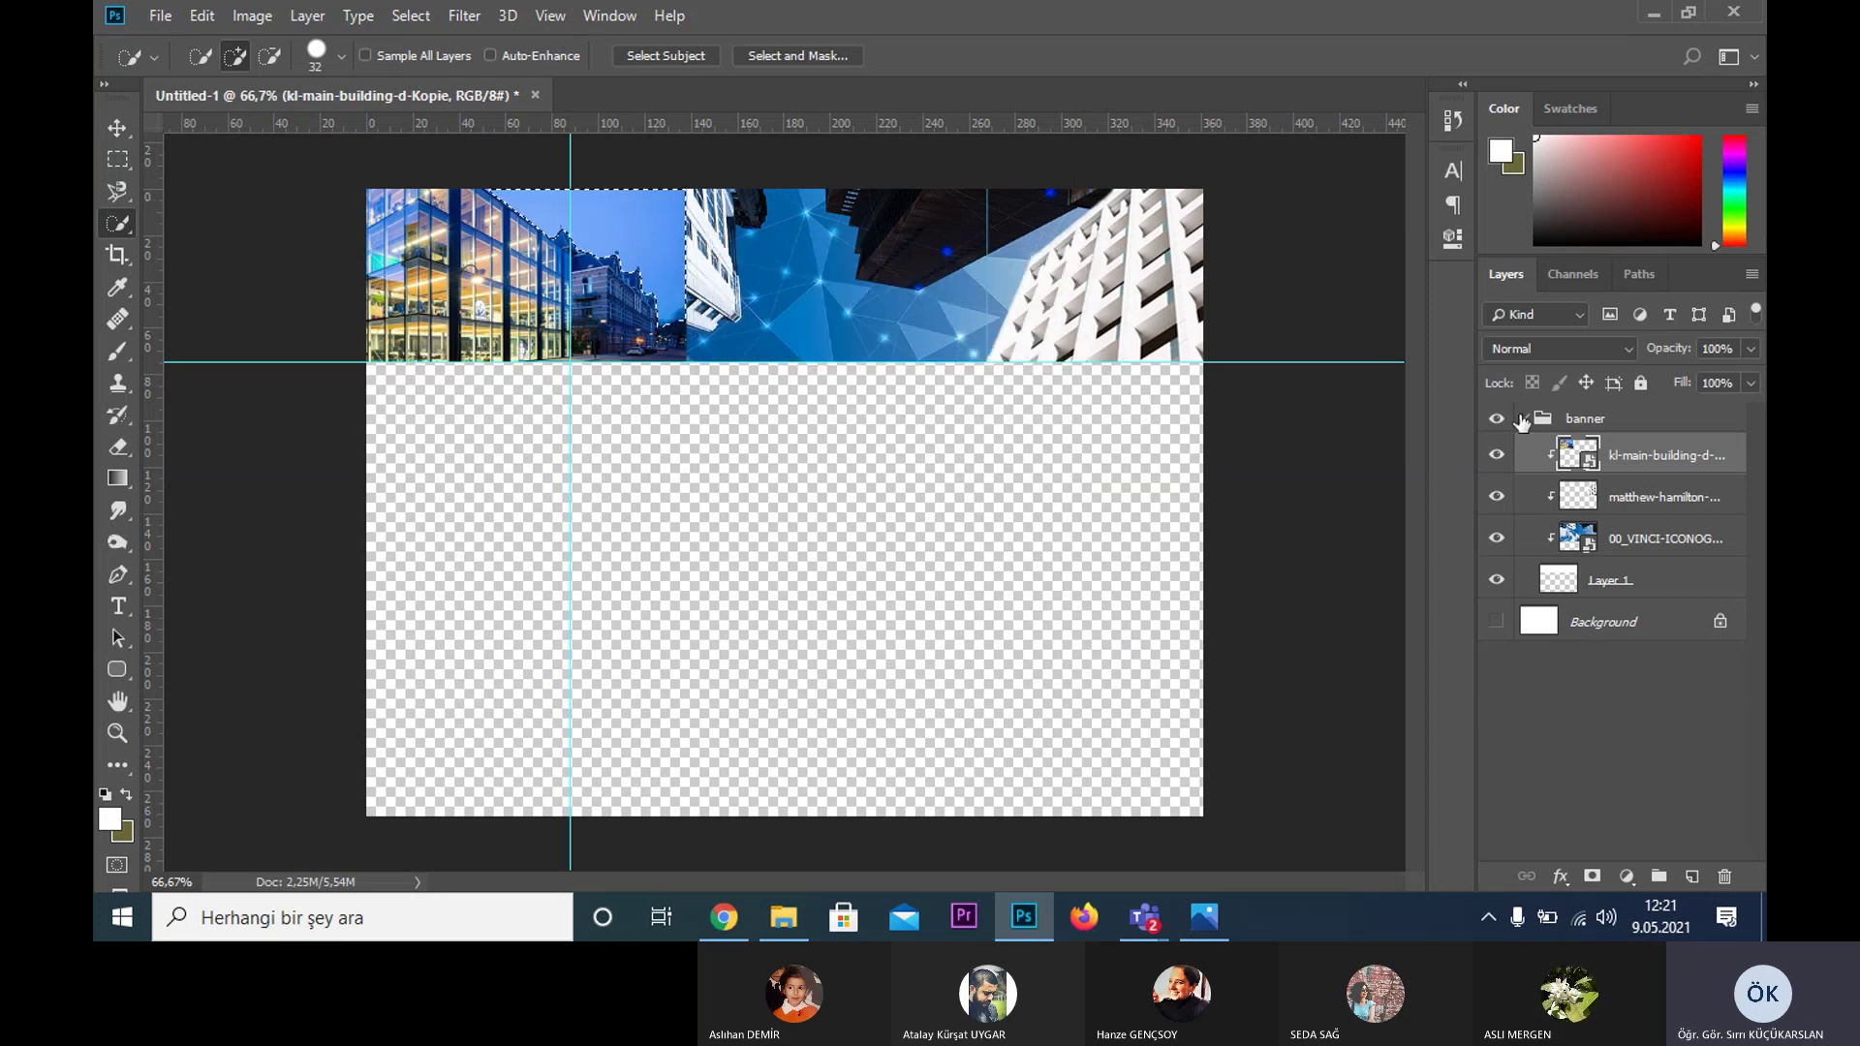
{"action": "right_click", "coordinate": [1641, 453]}
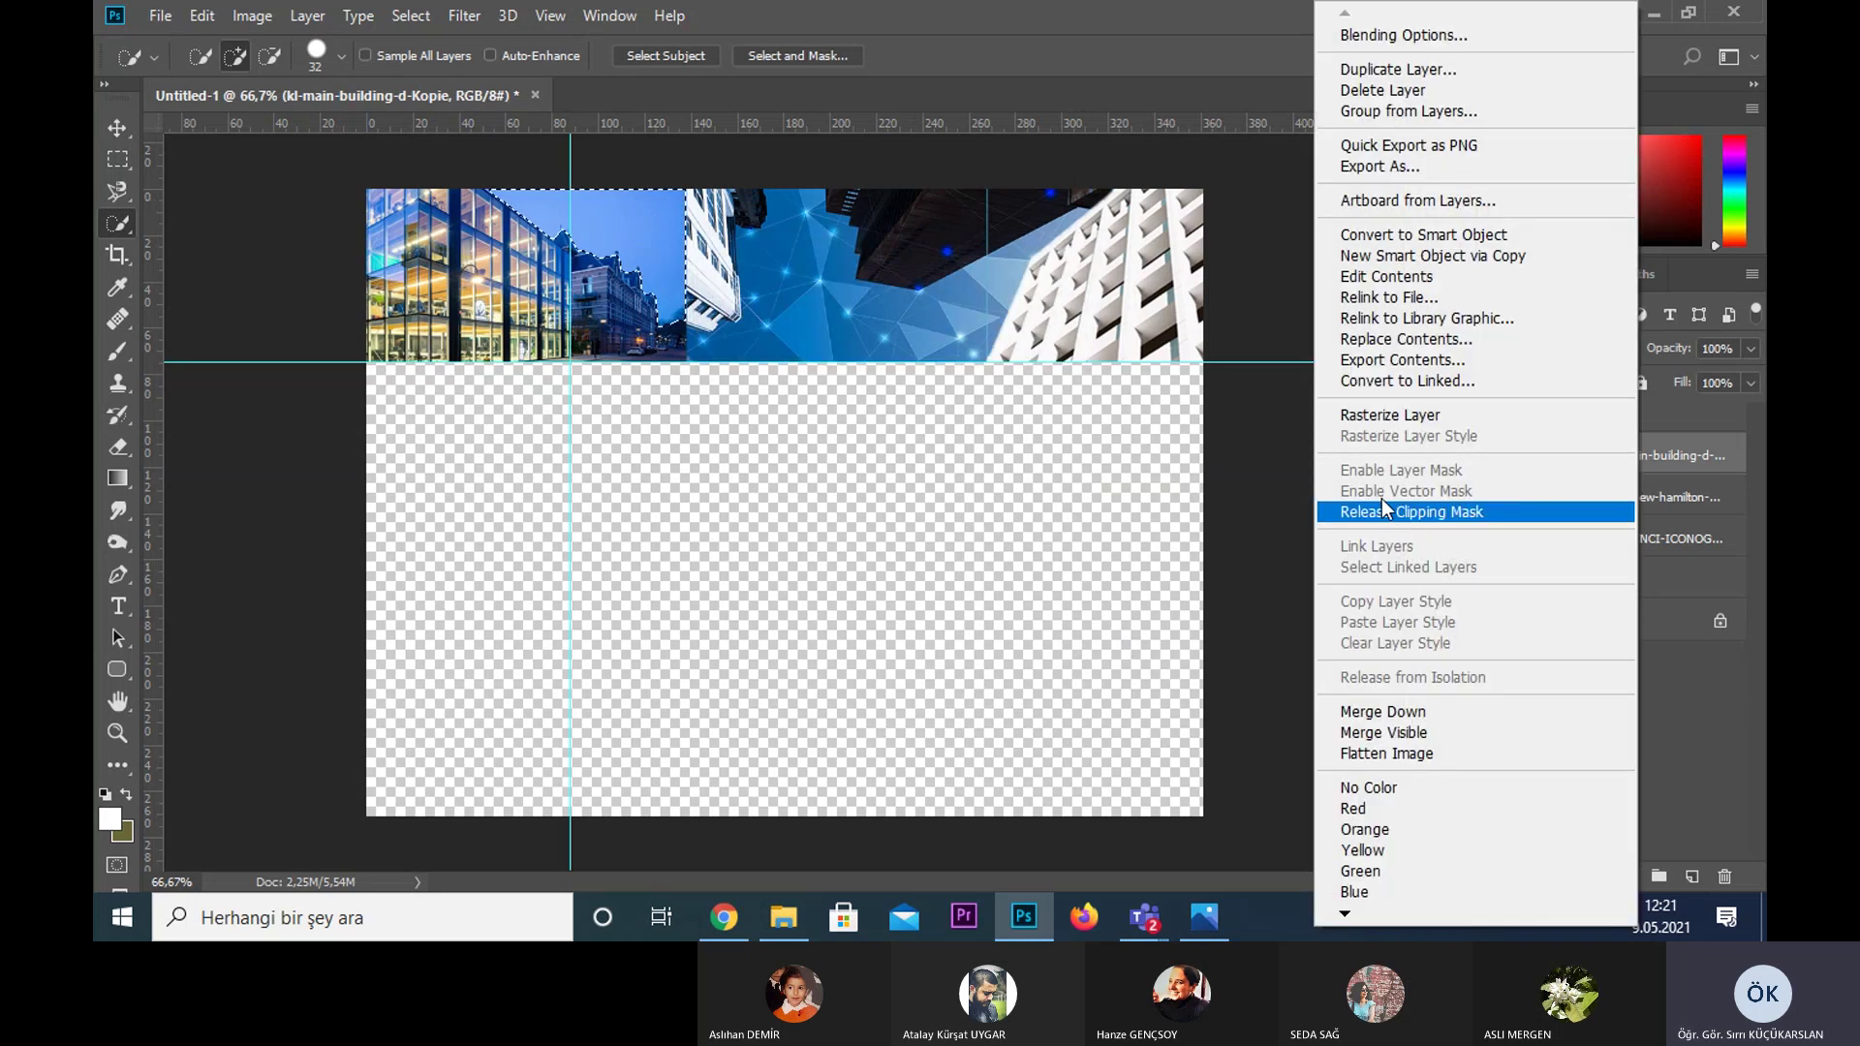
{"action": "left_click", "coordinate": [1387, 415]}
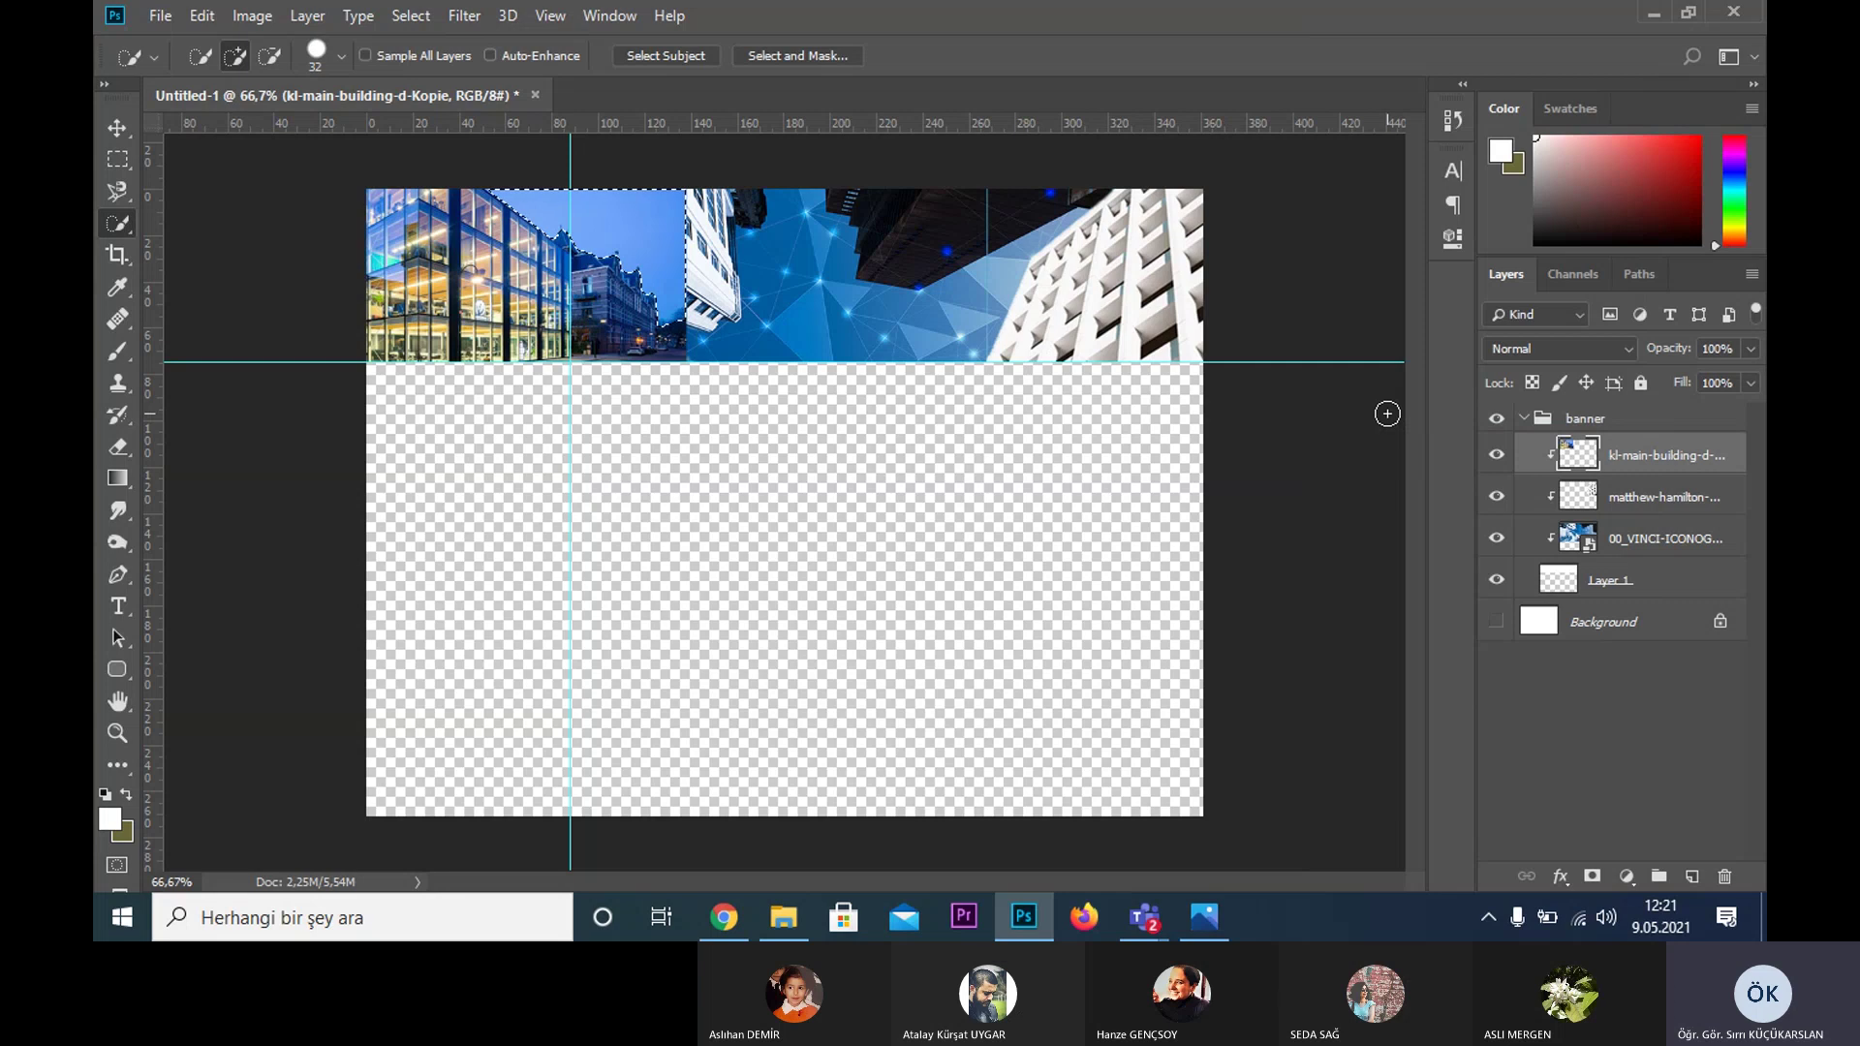
- Delete the selected sky above the glass building and deselect
{"action": "key", "text": "Delete"}
{"action": "key", "text": "m"}
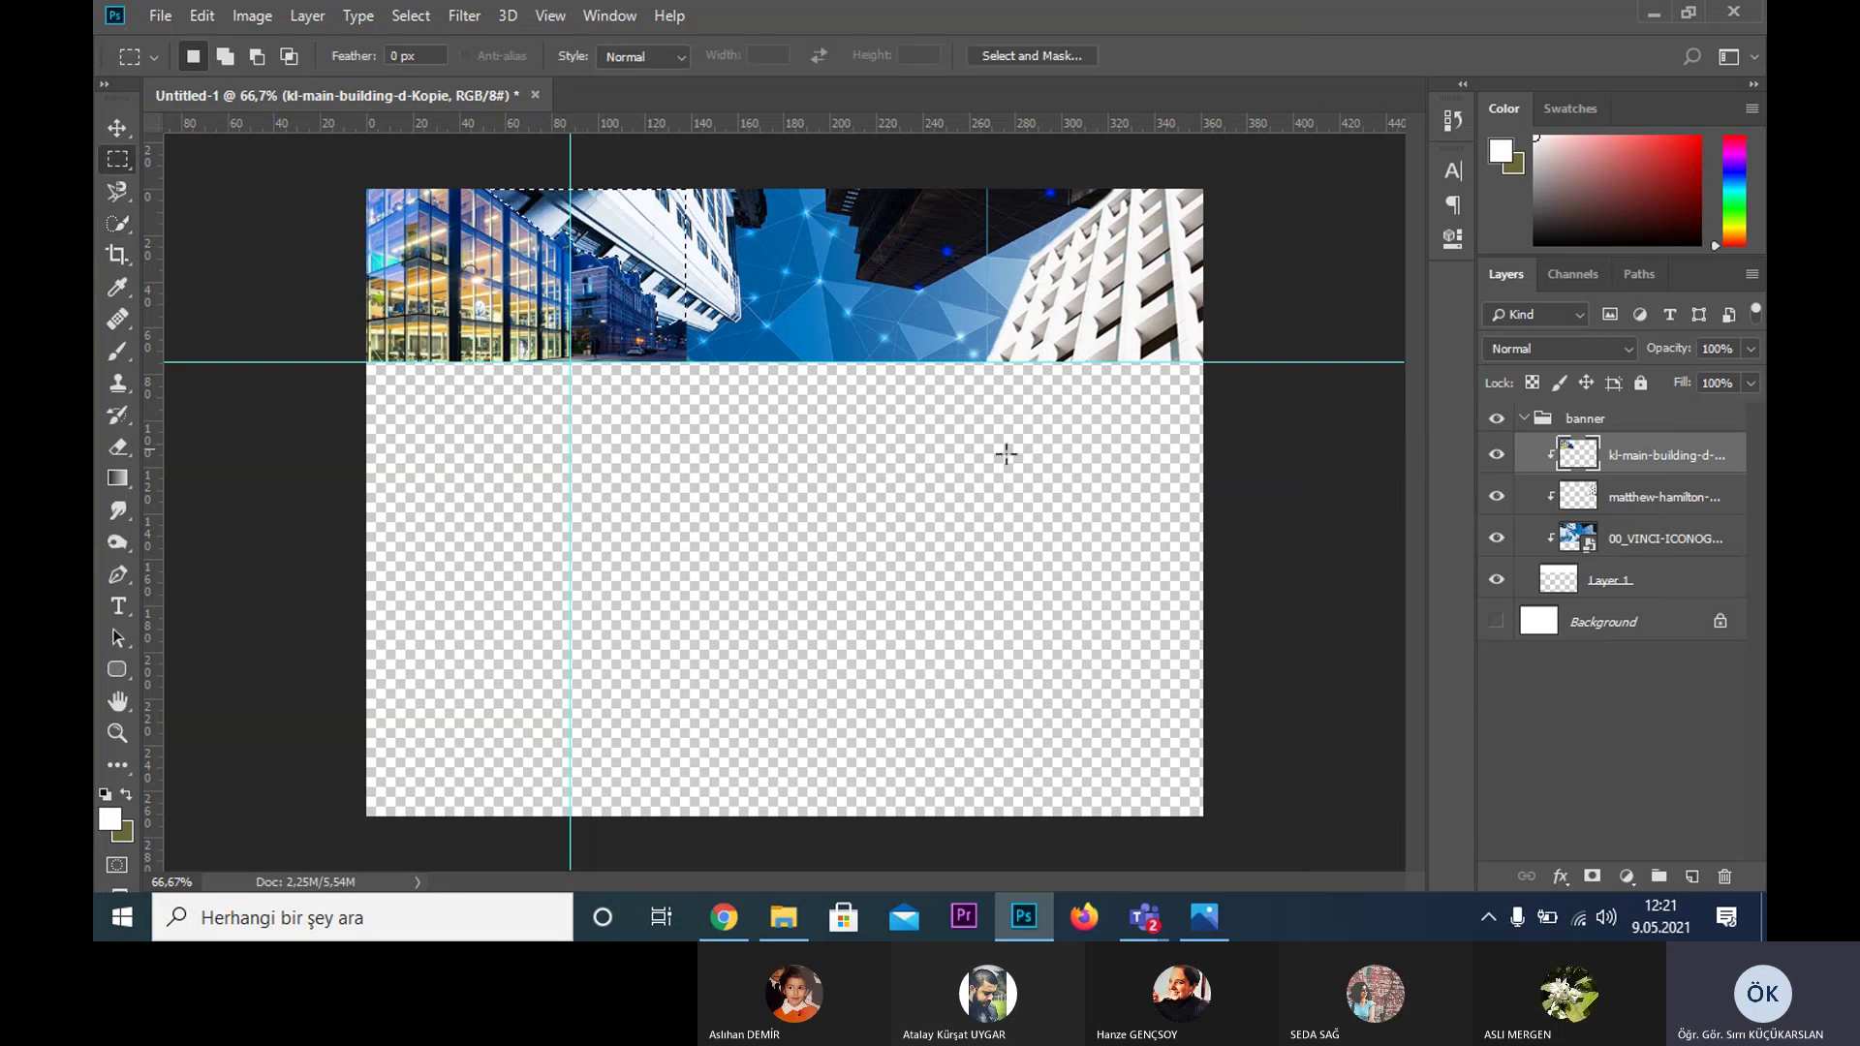
{"action": "key", "text": "ctrl+d"}
- Set the Eraser's hardness to 35%
{"action": "key", "text": "e"}
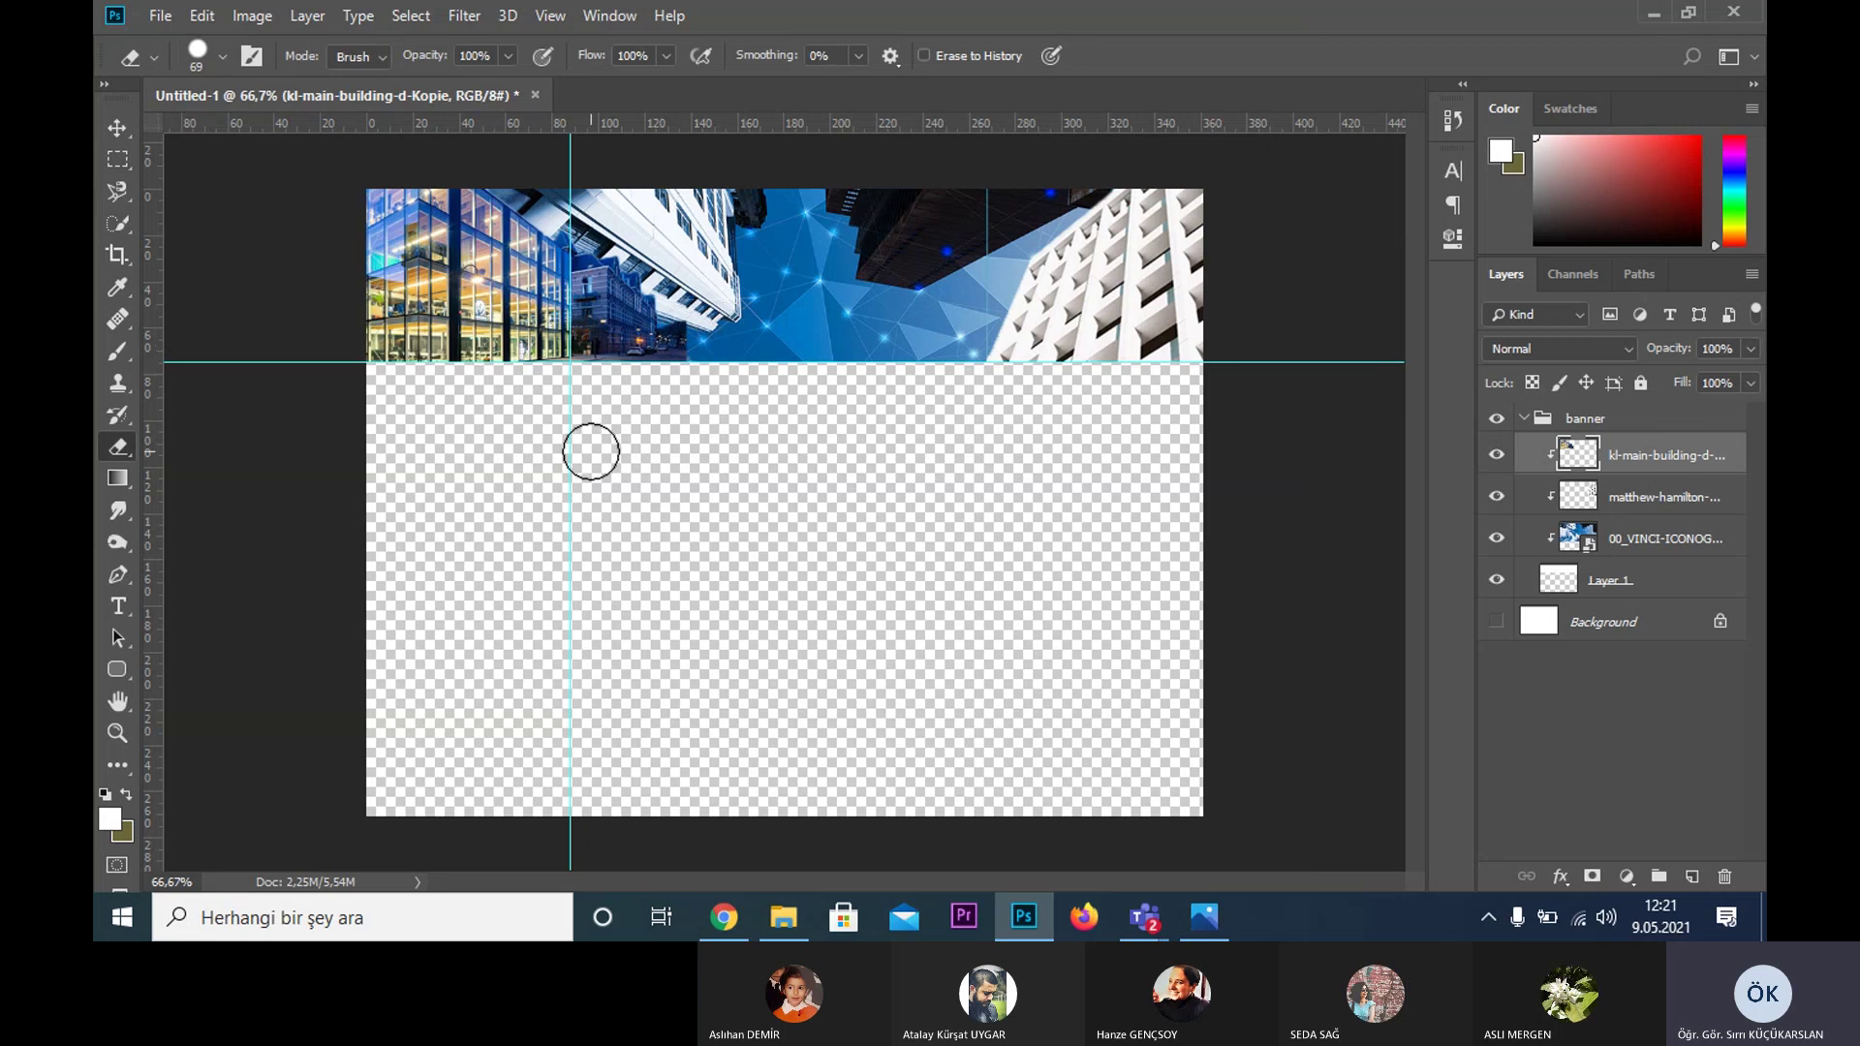
{"action": "right_click", "coordinate": [746, 328]}
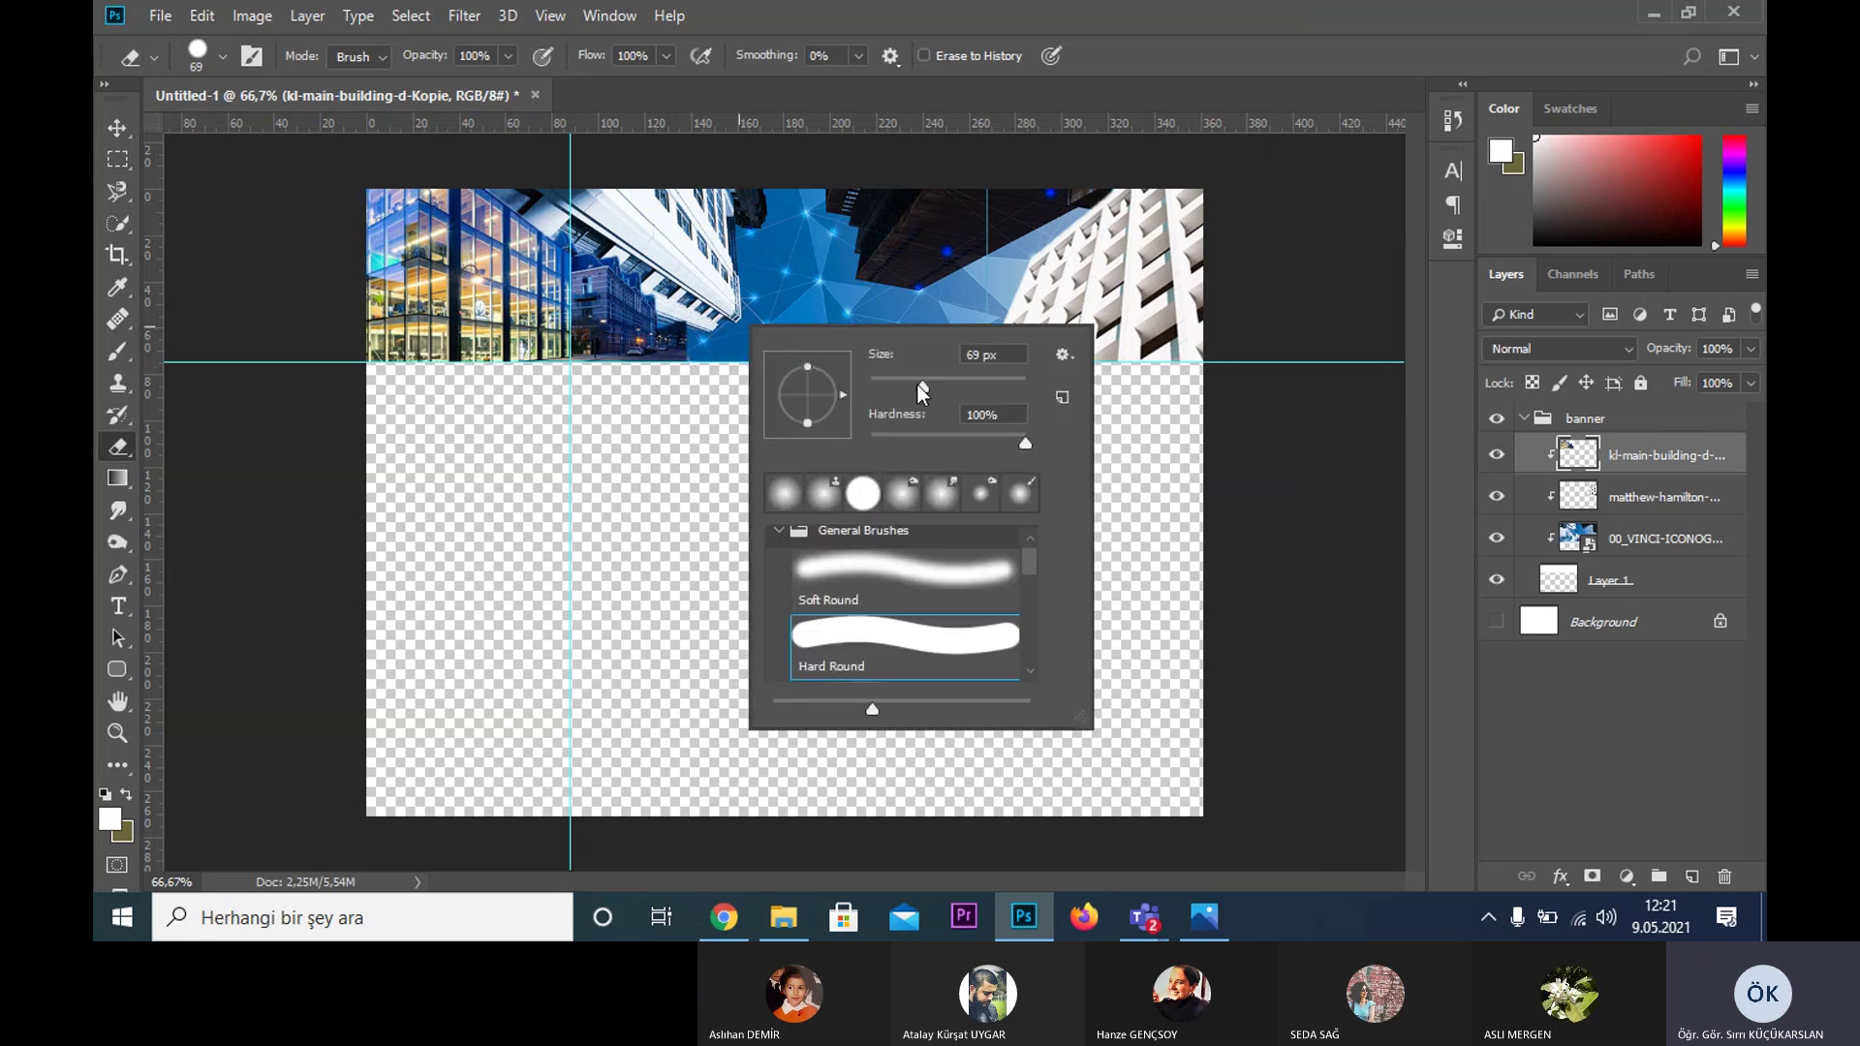
{"action": "left_click_drag", "start_coordinate": [1027, 445], "coordinate": [925, 444]}
{"action": "left_click", "coordinate": [698, 337]}
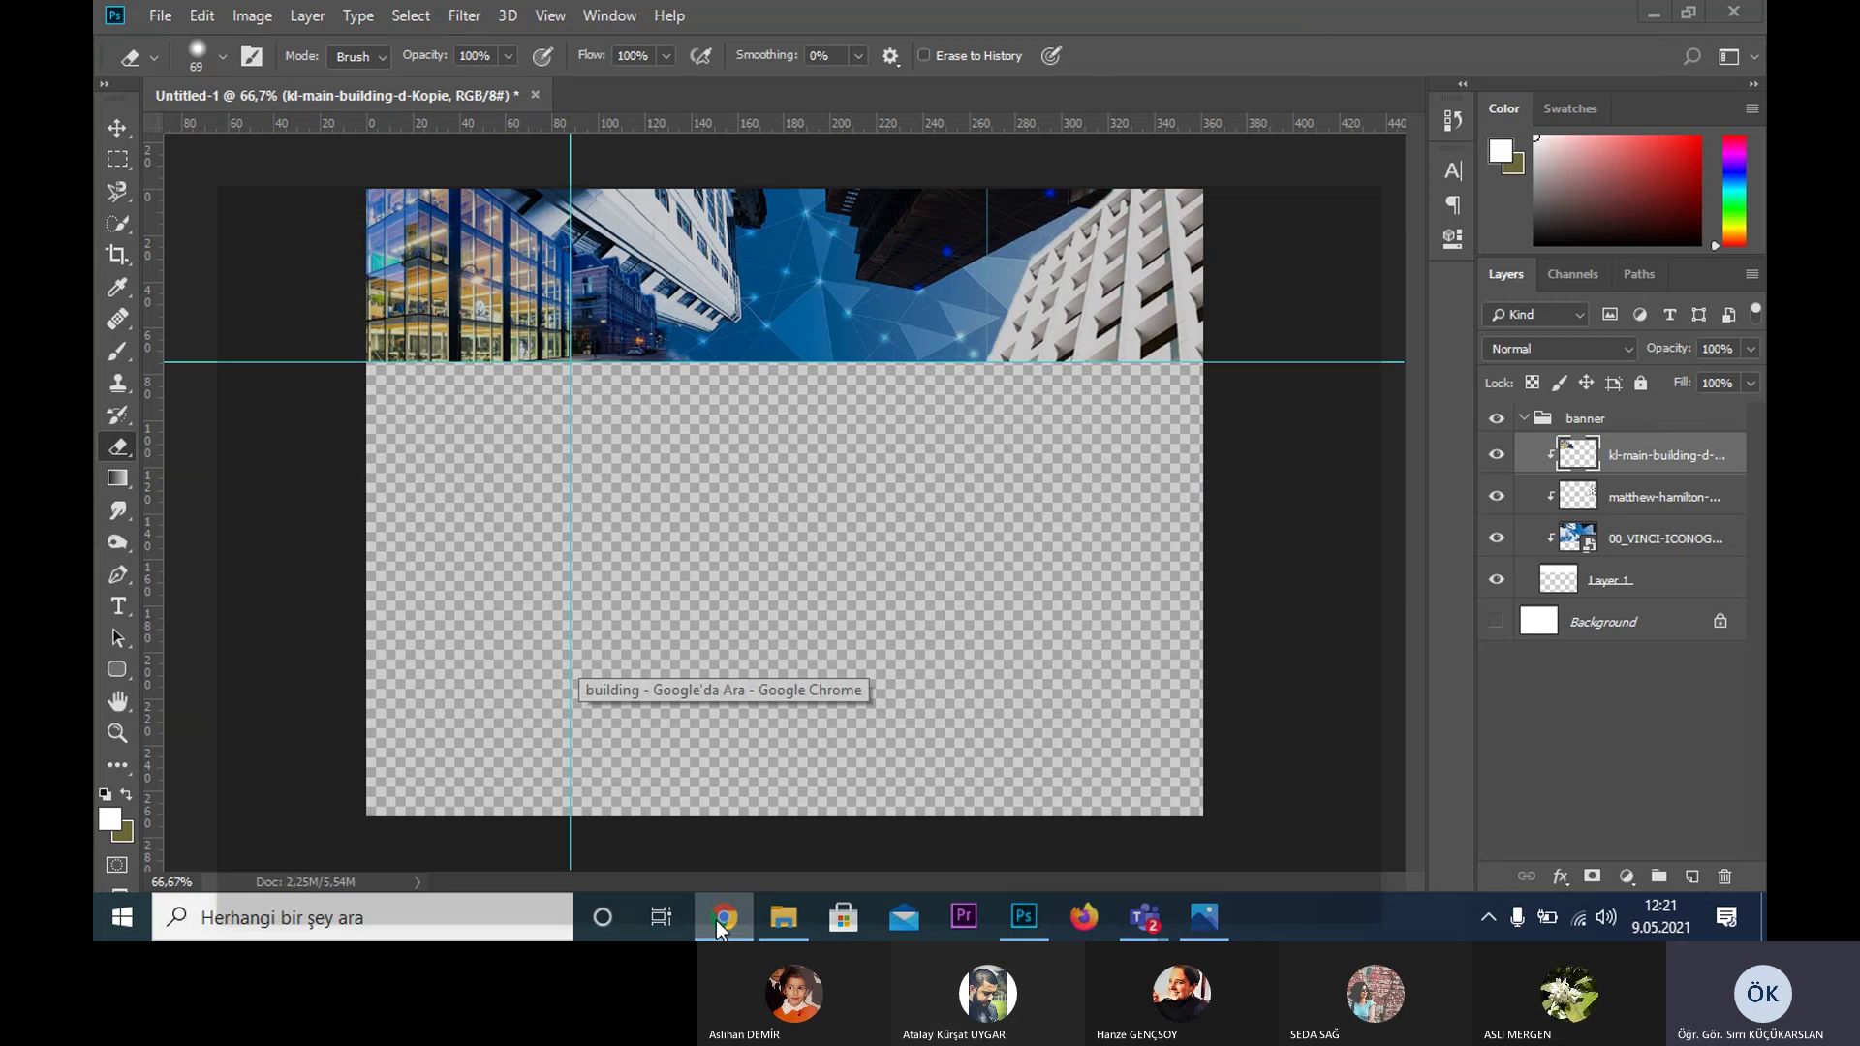
- Search Google for 'tepe interior' in a new Chrome tab and glance at the image results
{"action": "left_click", "coordinate": [717, 921]}
{"action": "key", "text": "ctrl+t"}
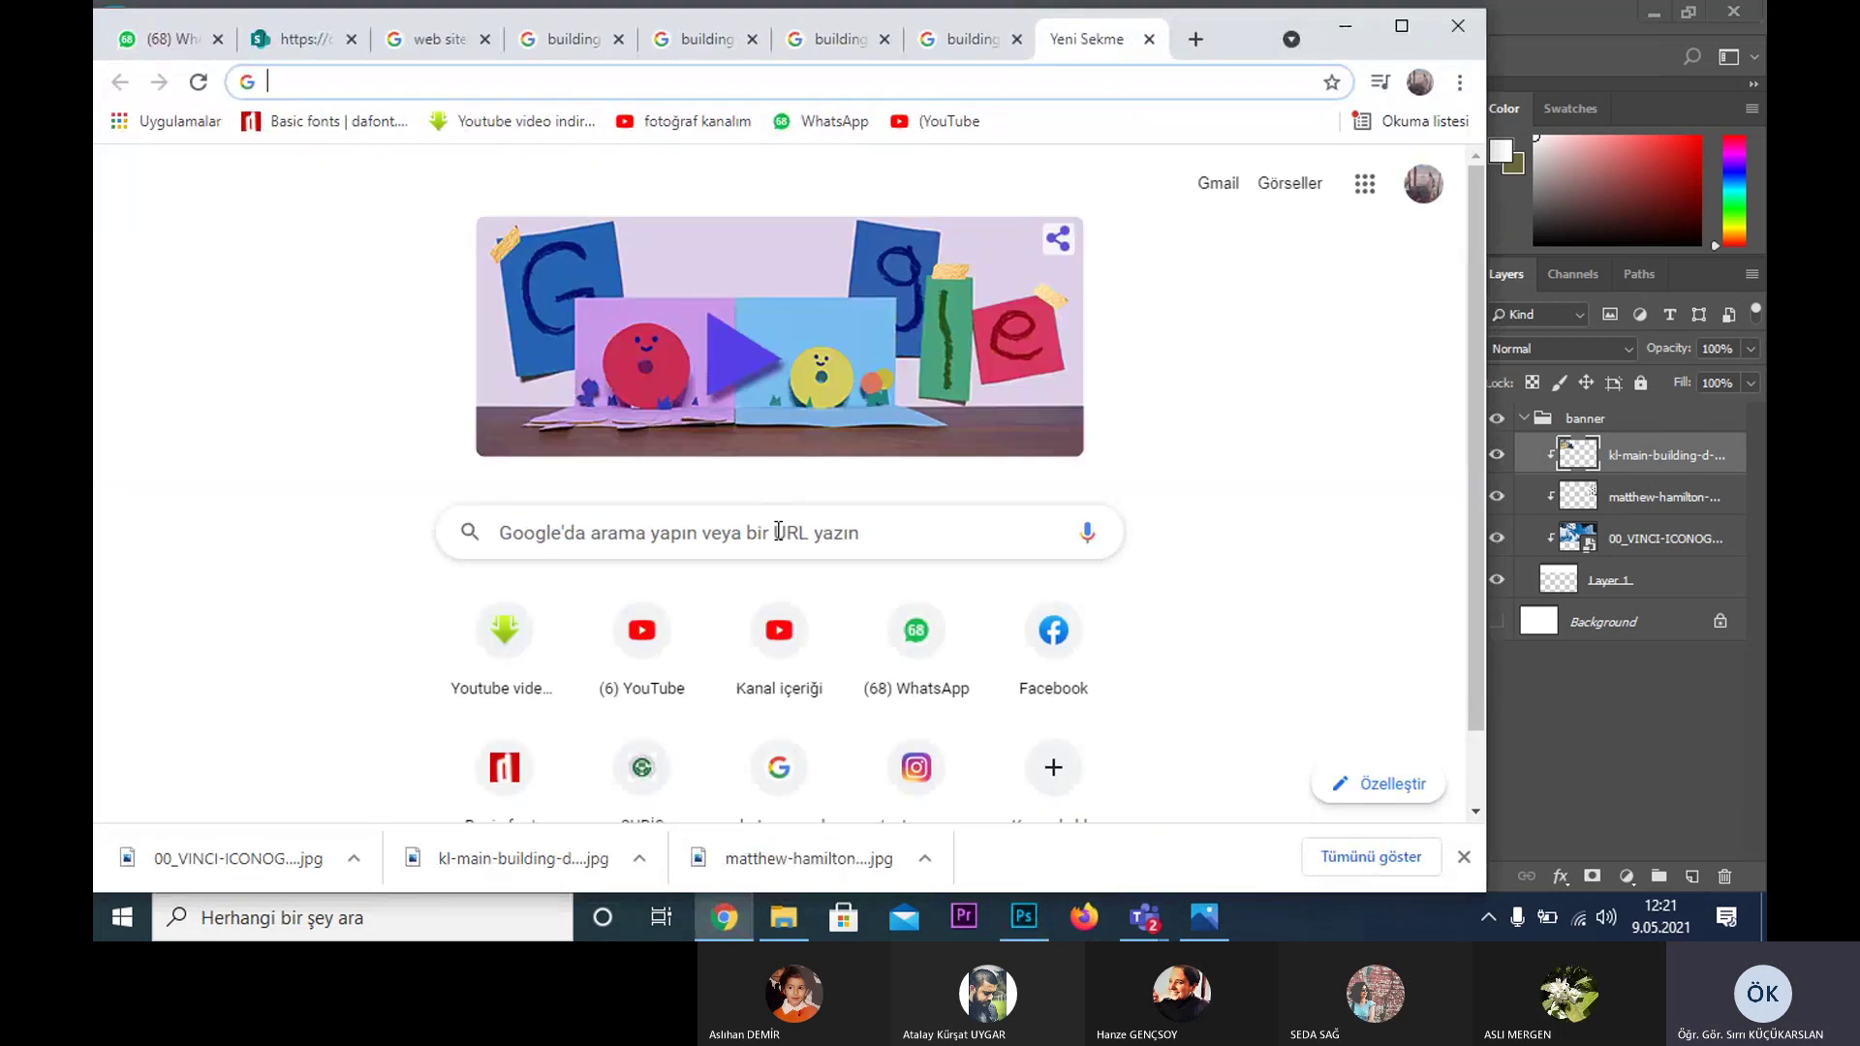
{"action": "left_click", "coordinate": [778, 531]}
{"action": "type", "text": "te"}
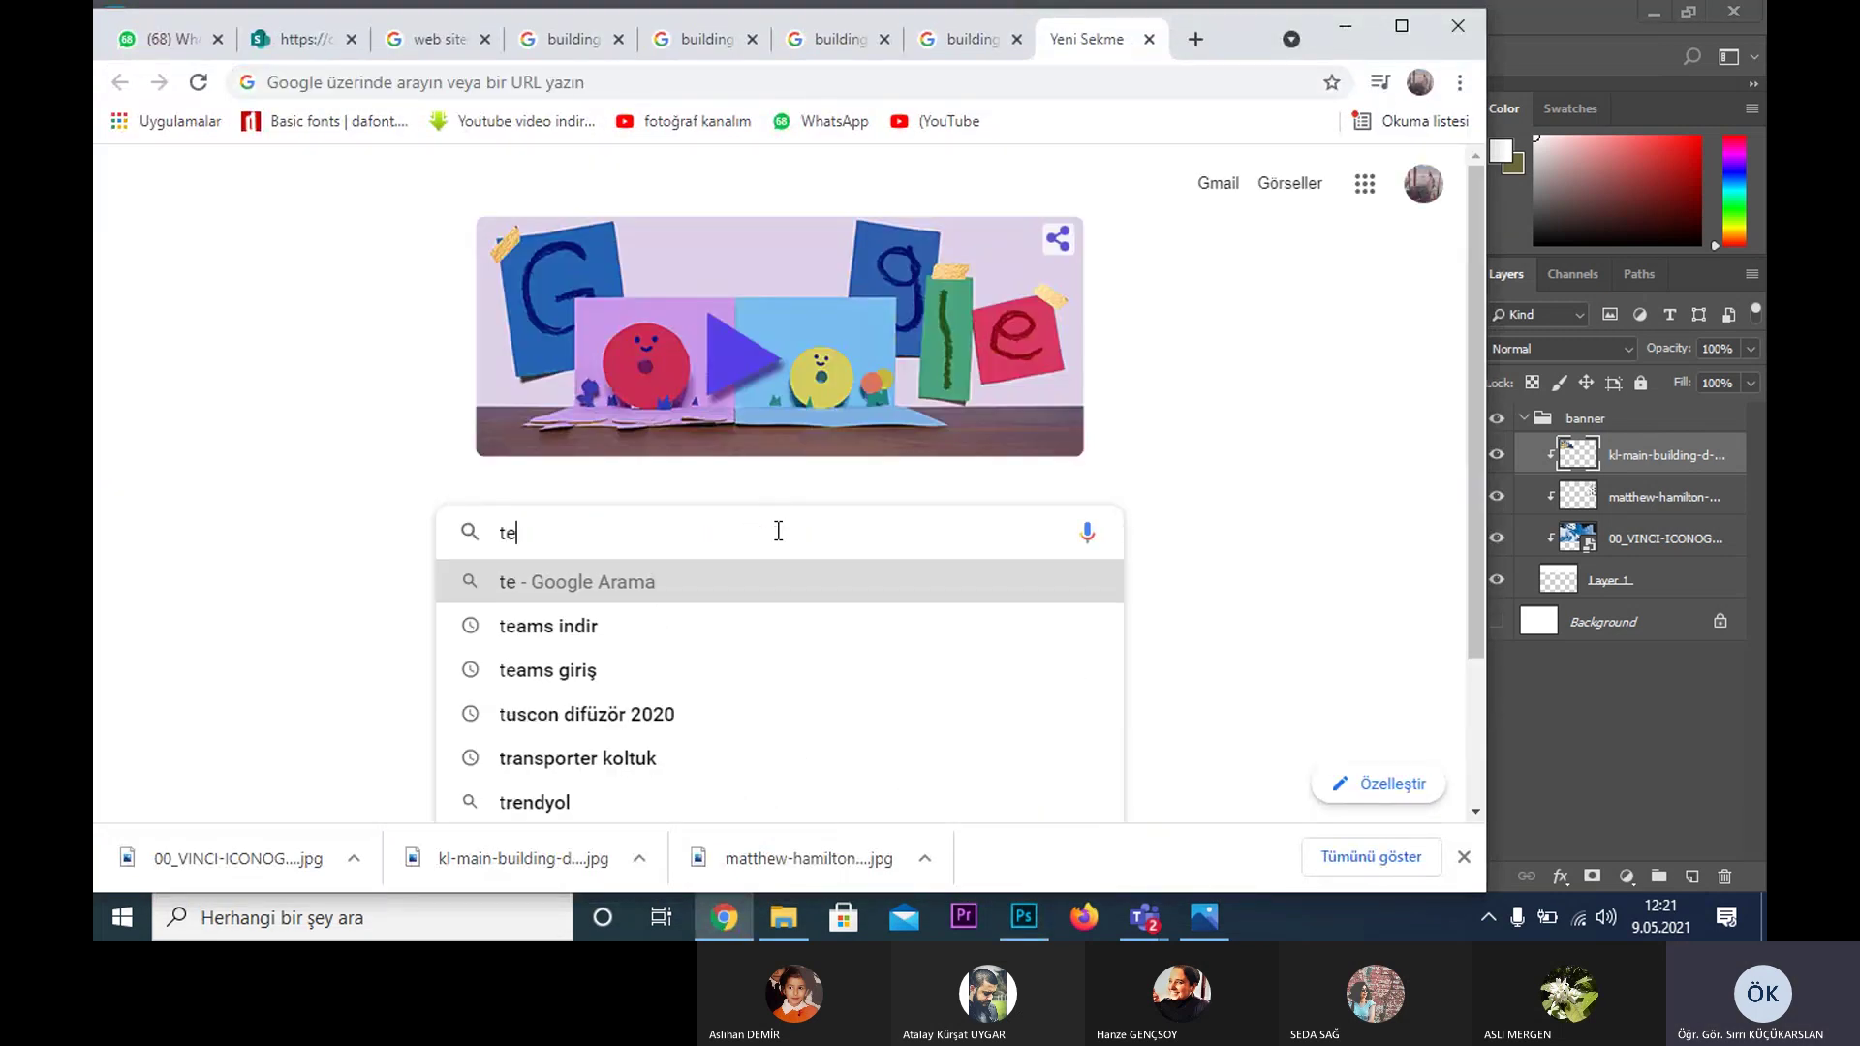
{"action": "type", "text": "pe inter"}
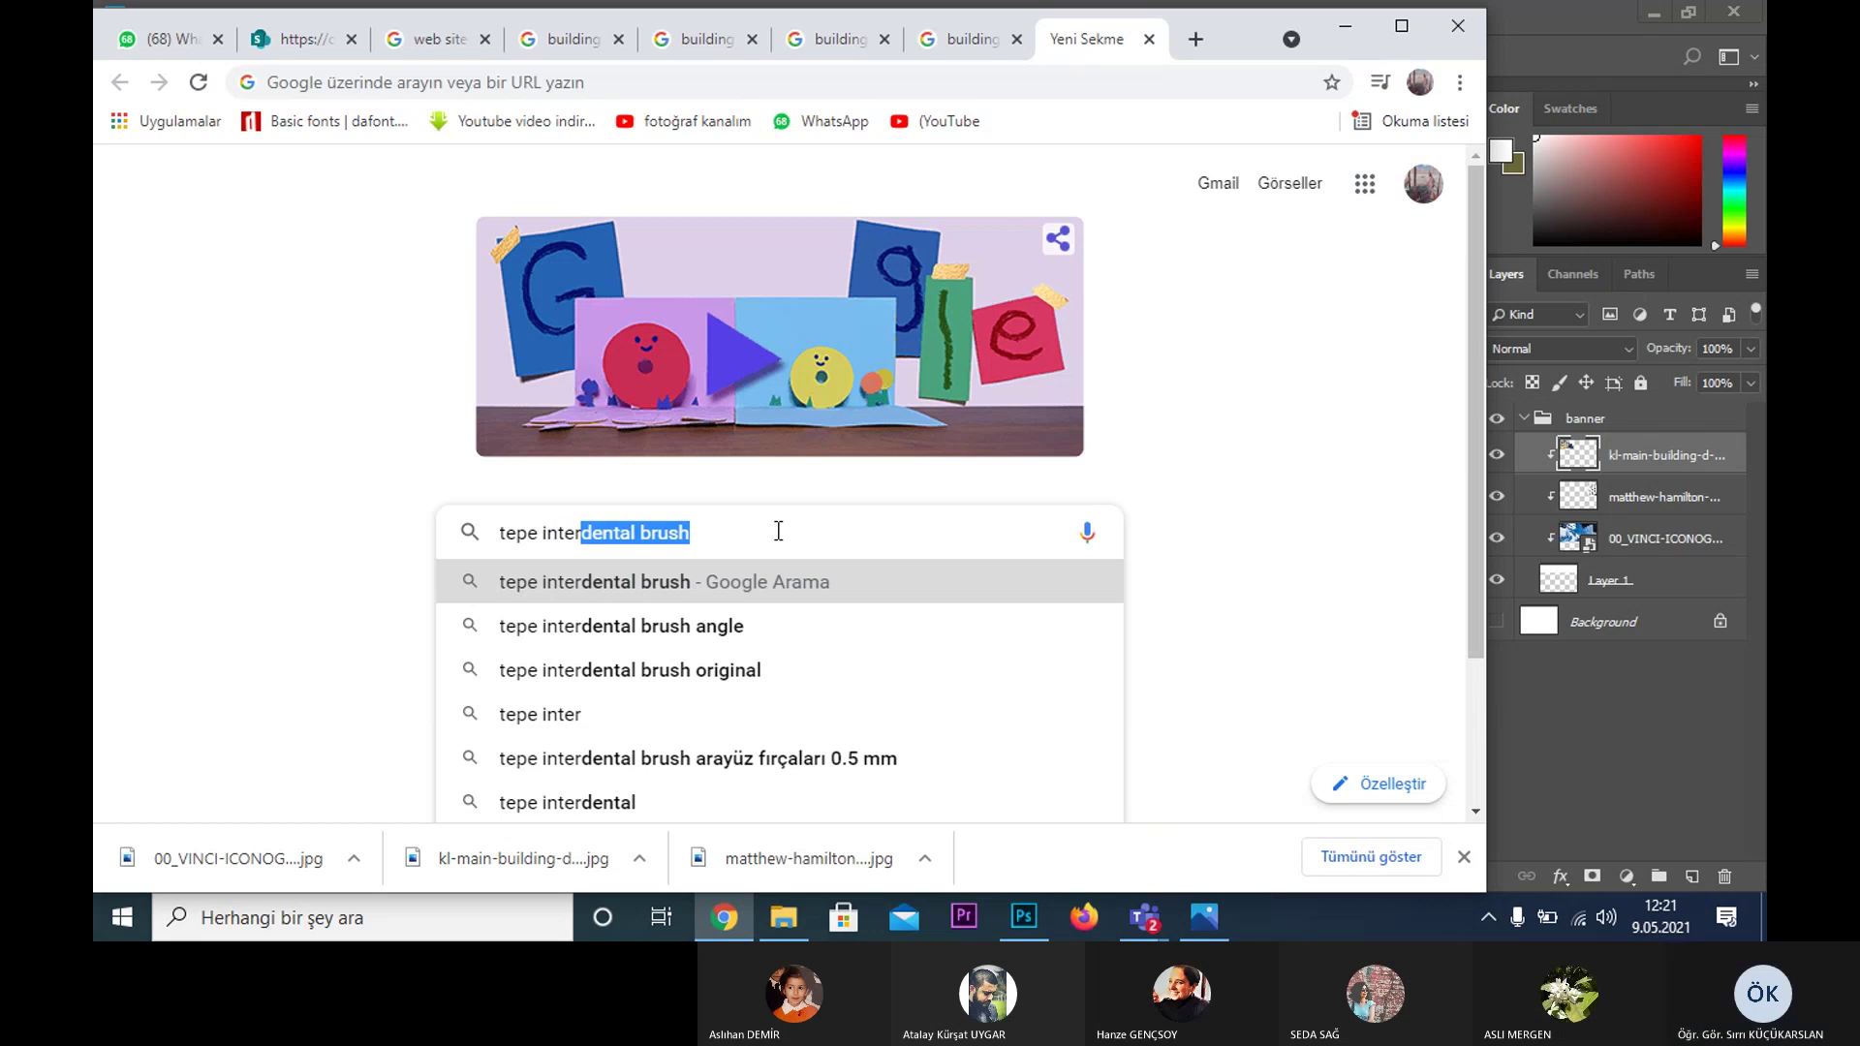
{"action": "type", "text": "ior"}
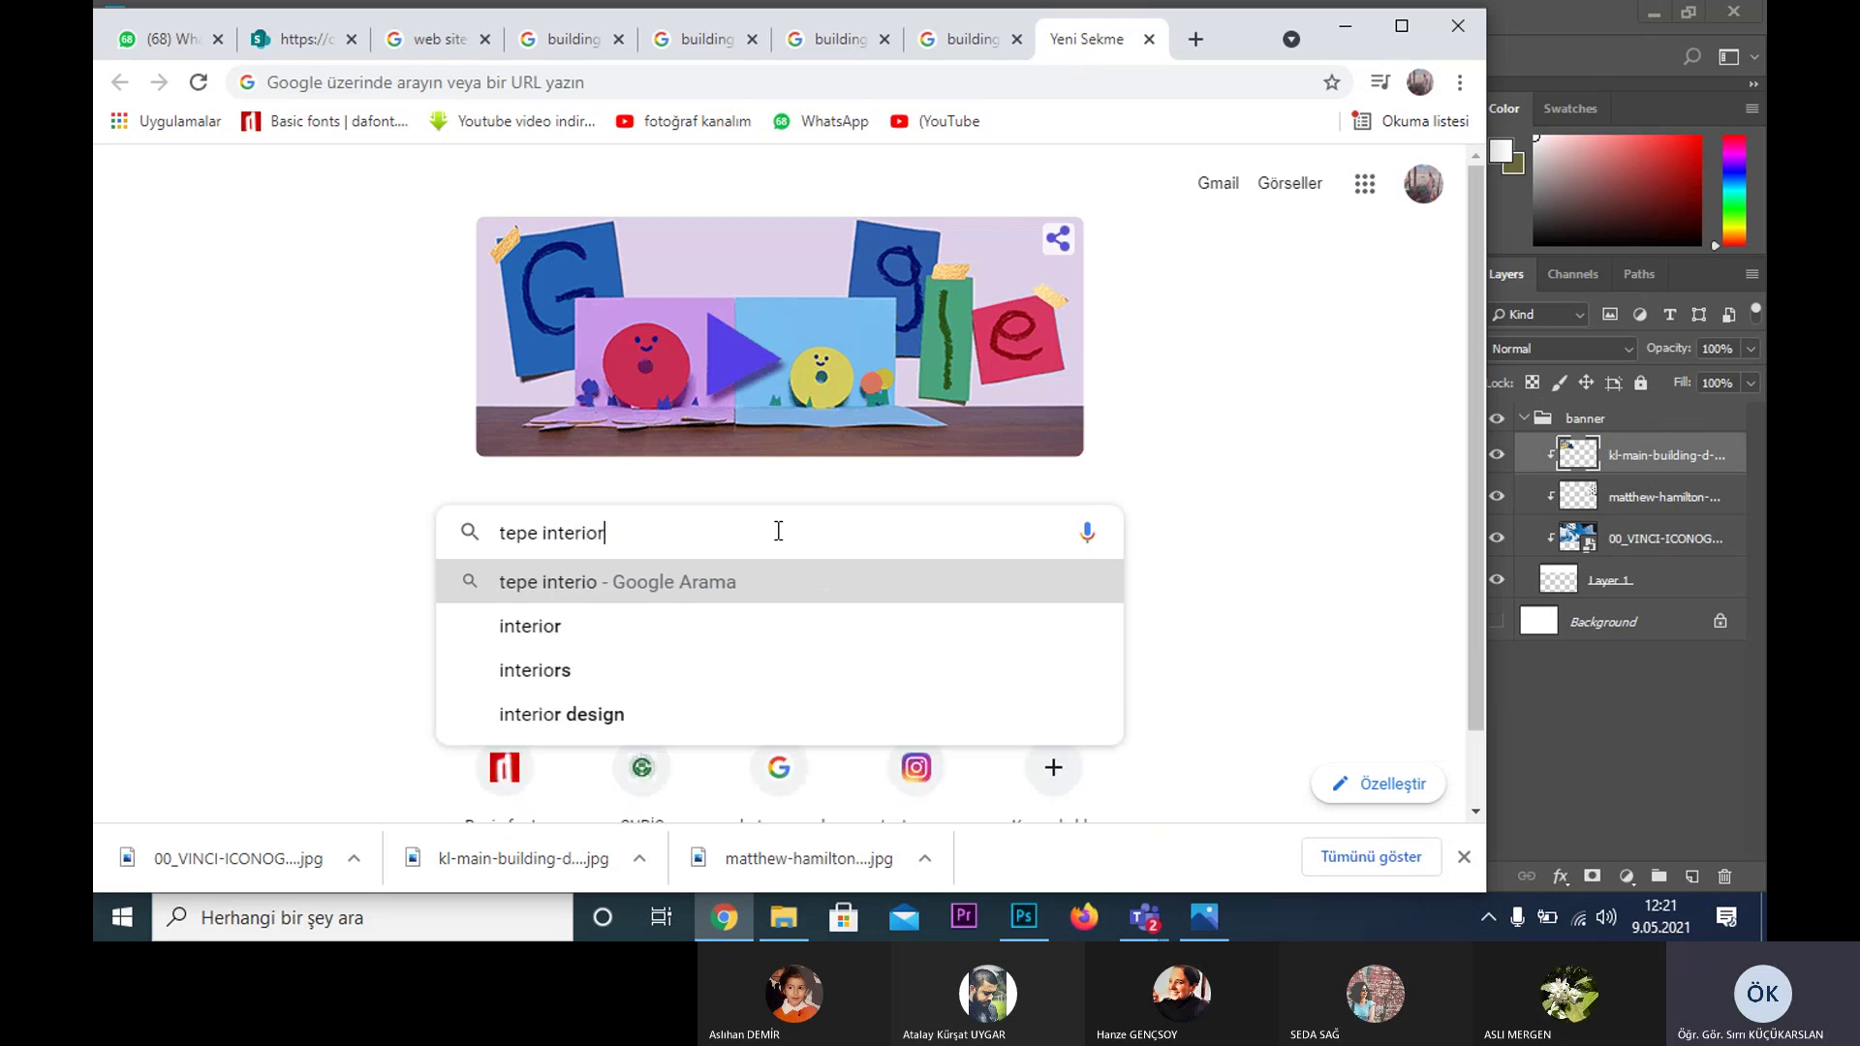
{"action": "key", "text": "Return"}
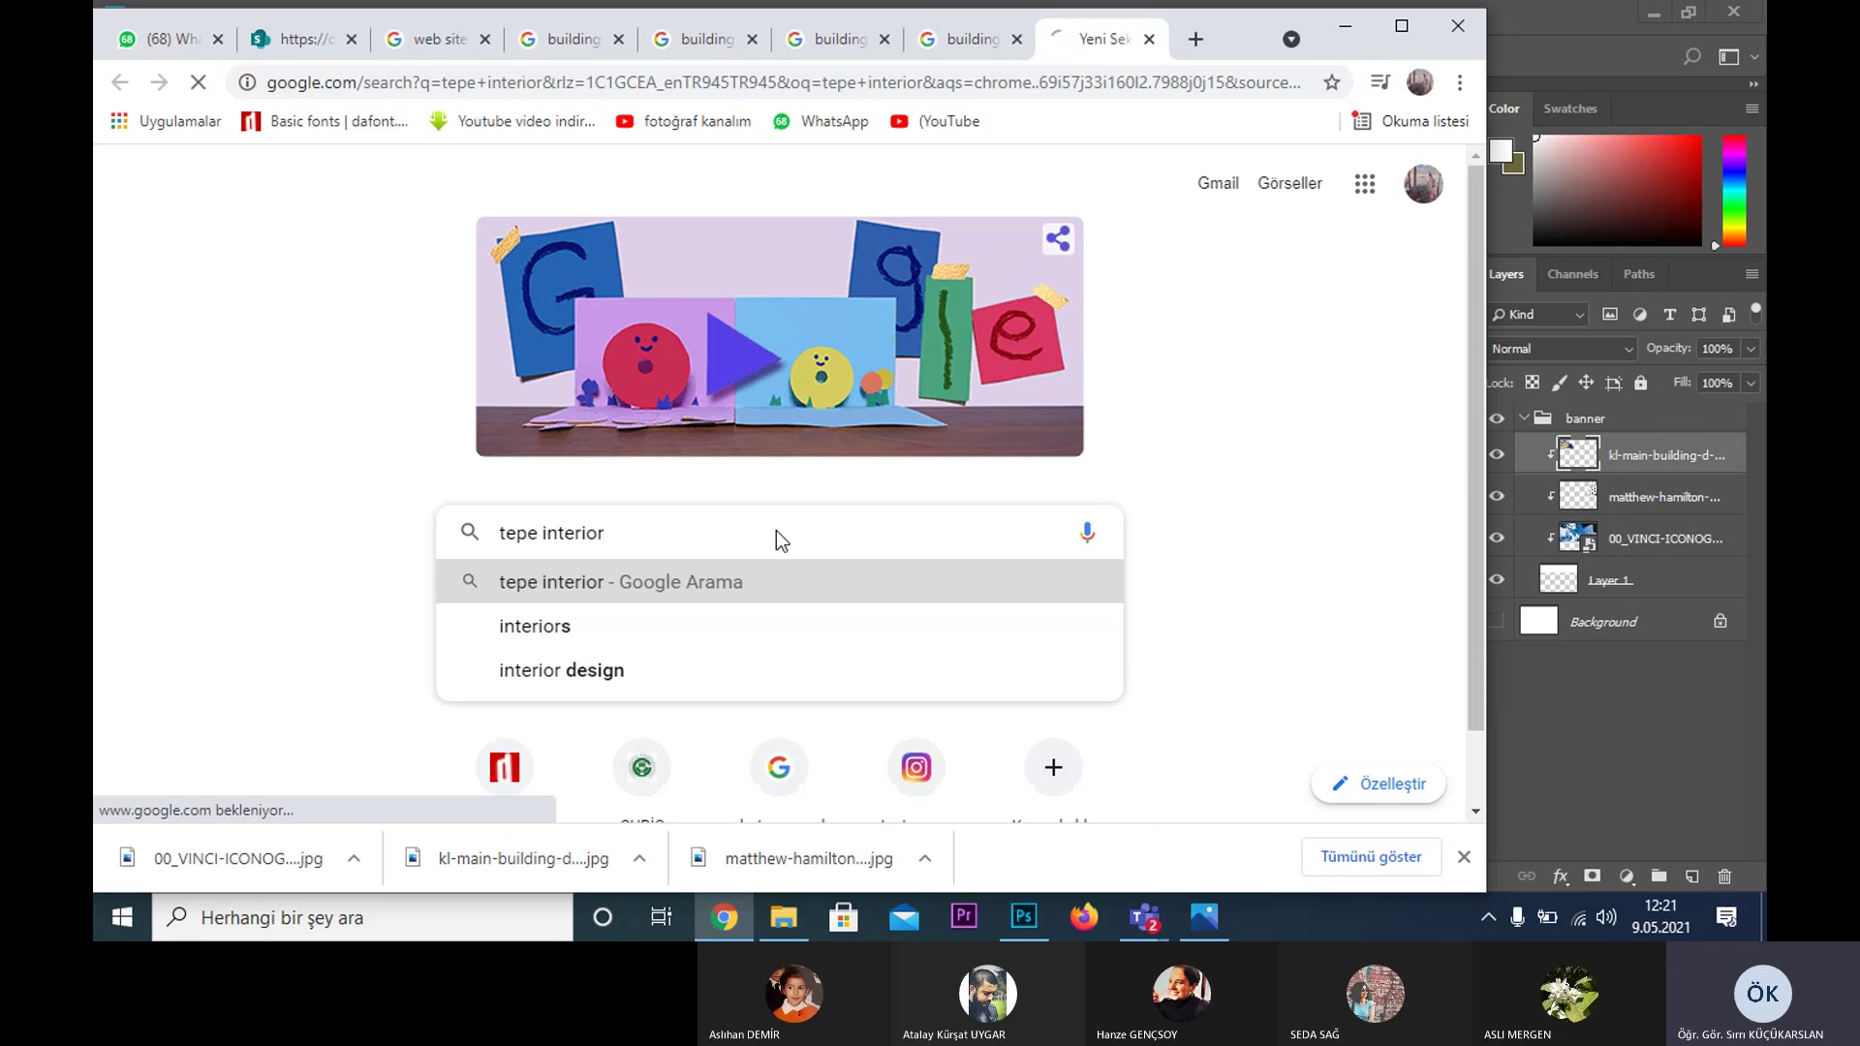
{"action": "left_click", "coordinate": [721, 598]}
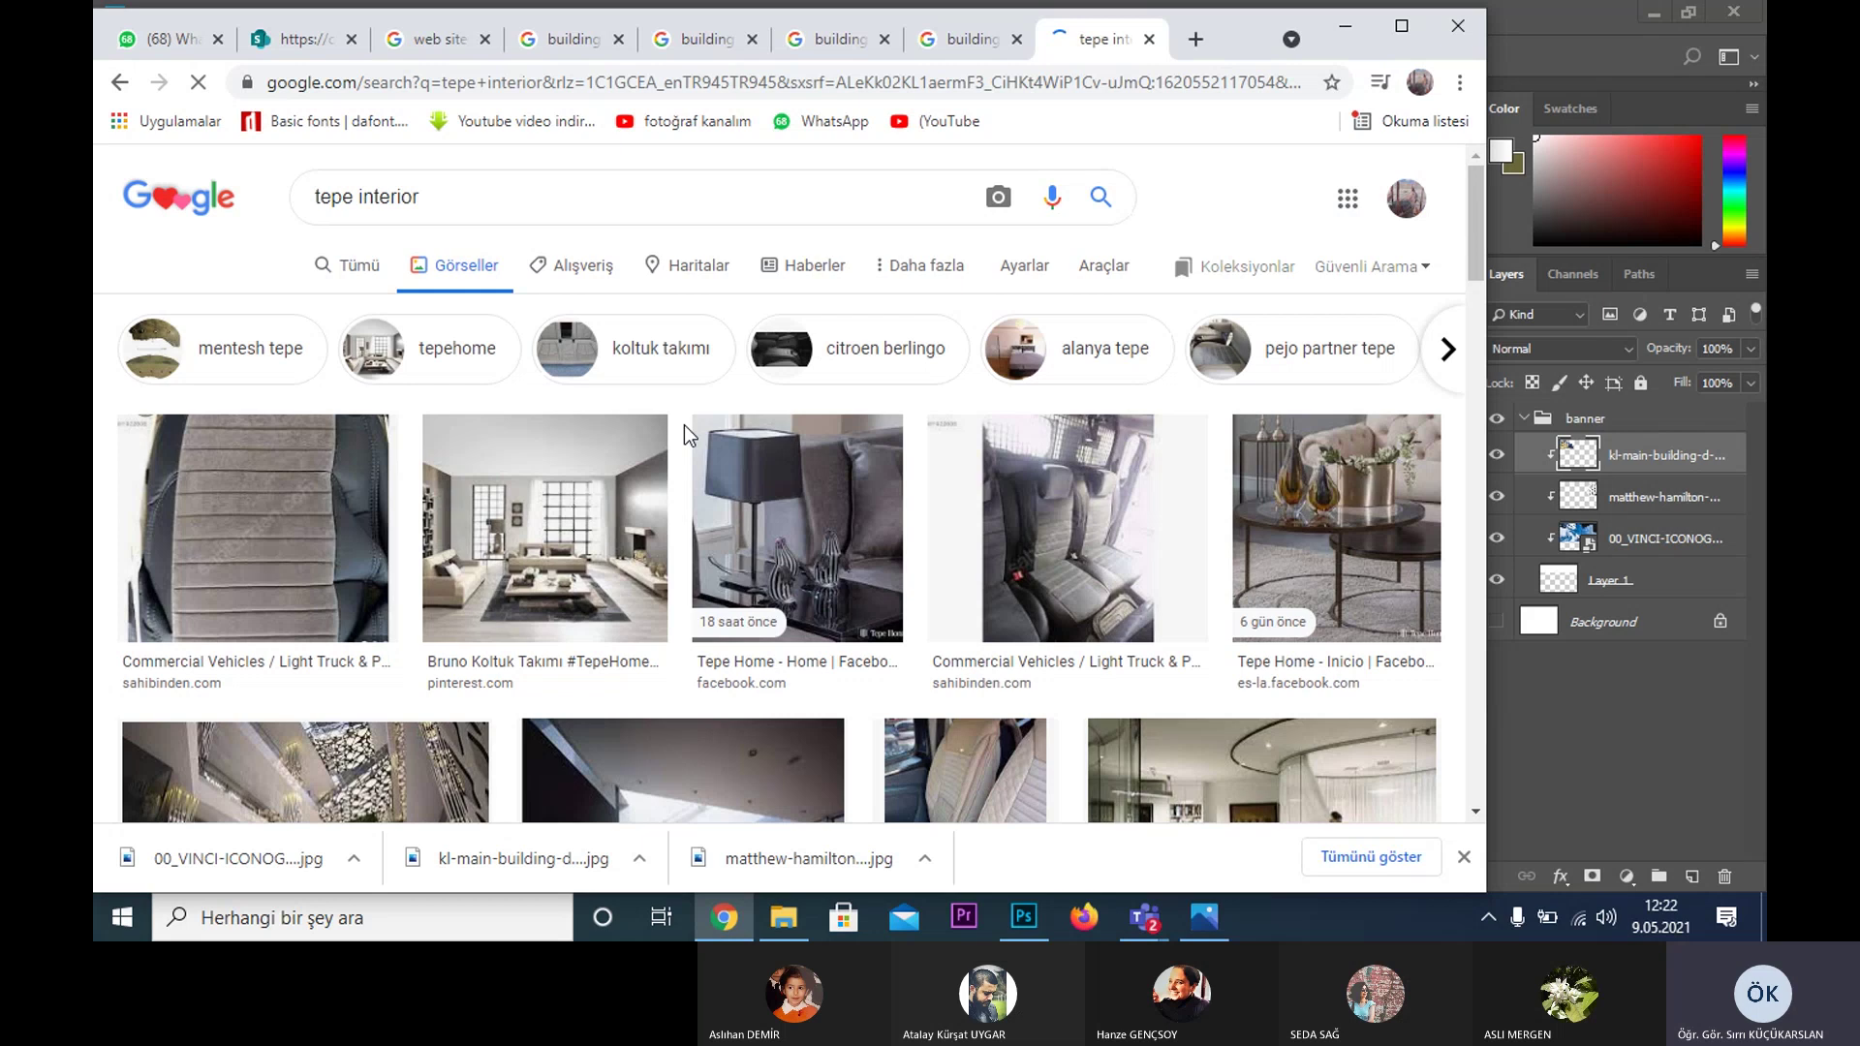
{"action": "double_click", "coordinate": [484, 194]}
{"action": "left_click", "coordinate": [357, 272]}
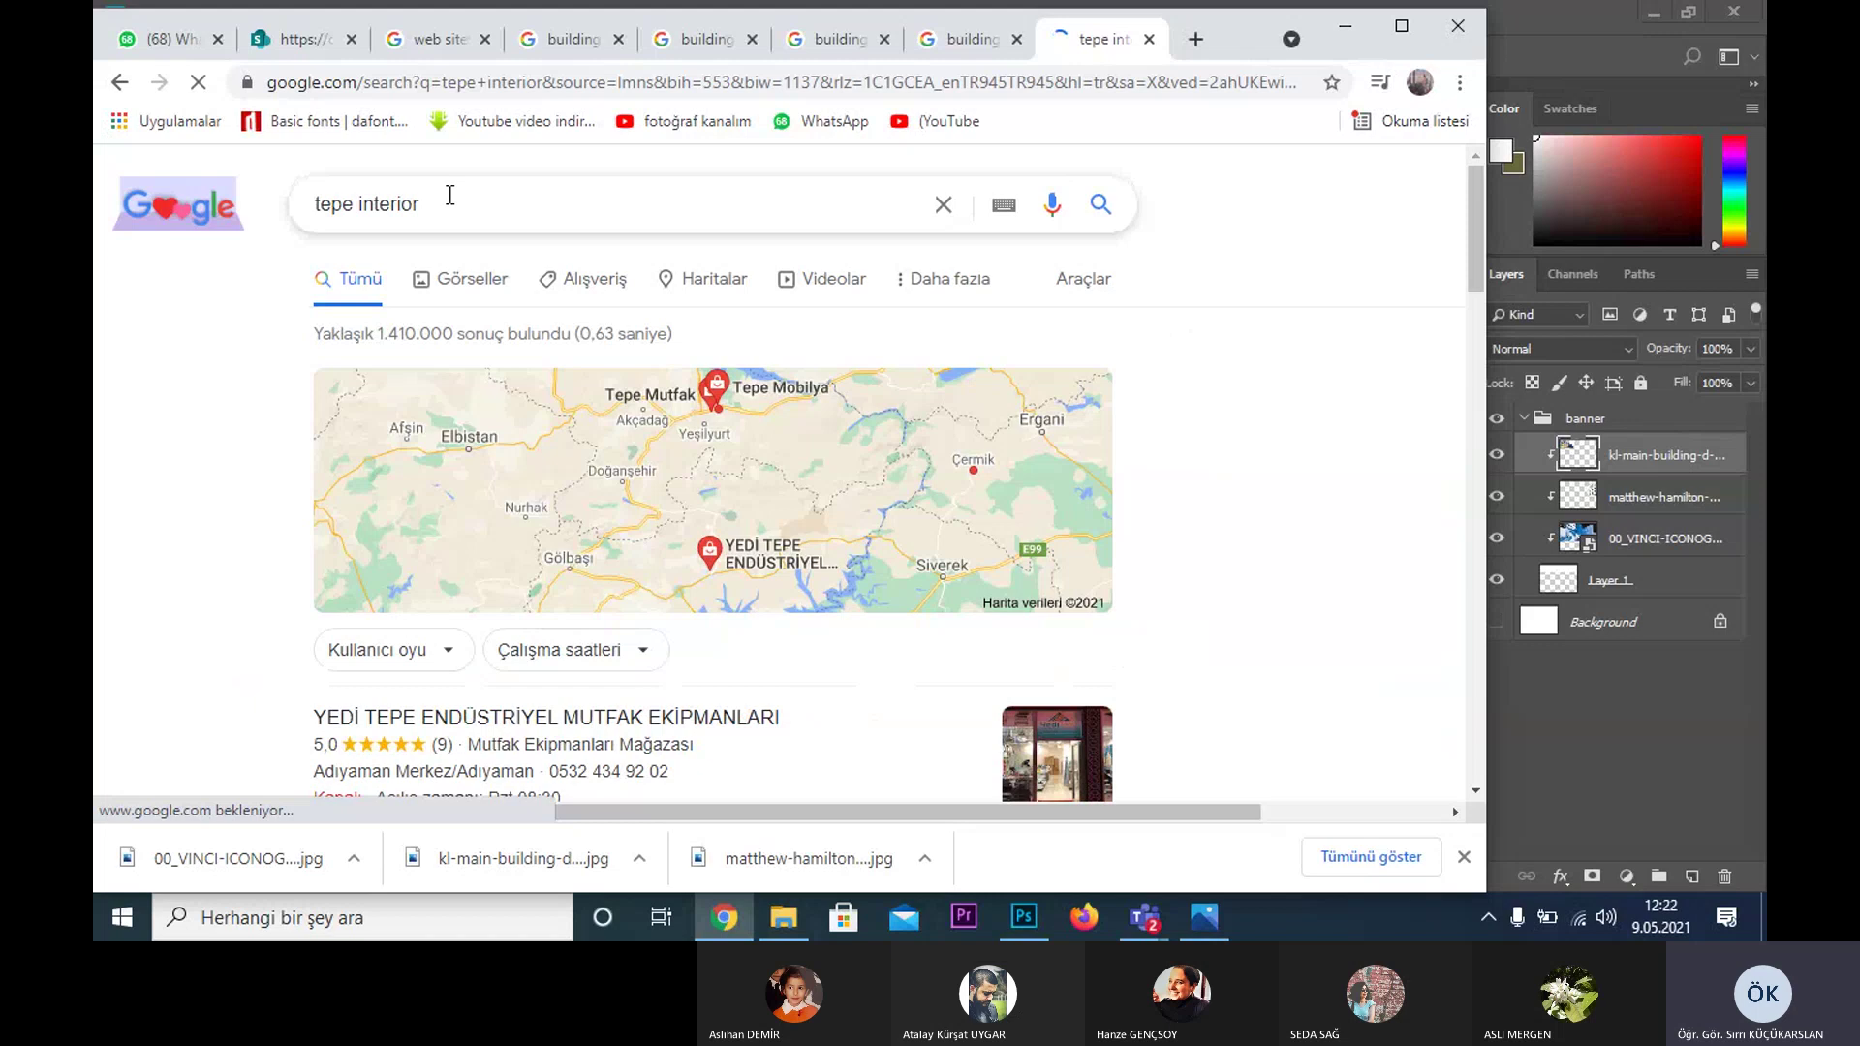
- Scroll the results and open the TEPE İç Mimarlik Facebook page
{"action": "scroll", "coordinate": [697, 532], "scroll_direction": "down", "scroll_amount": 5}
{"action": "scroll", "coordinate": [711, 544], "scroll_direction": "down", "scroll_amount": 4}
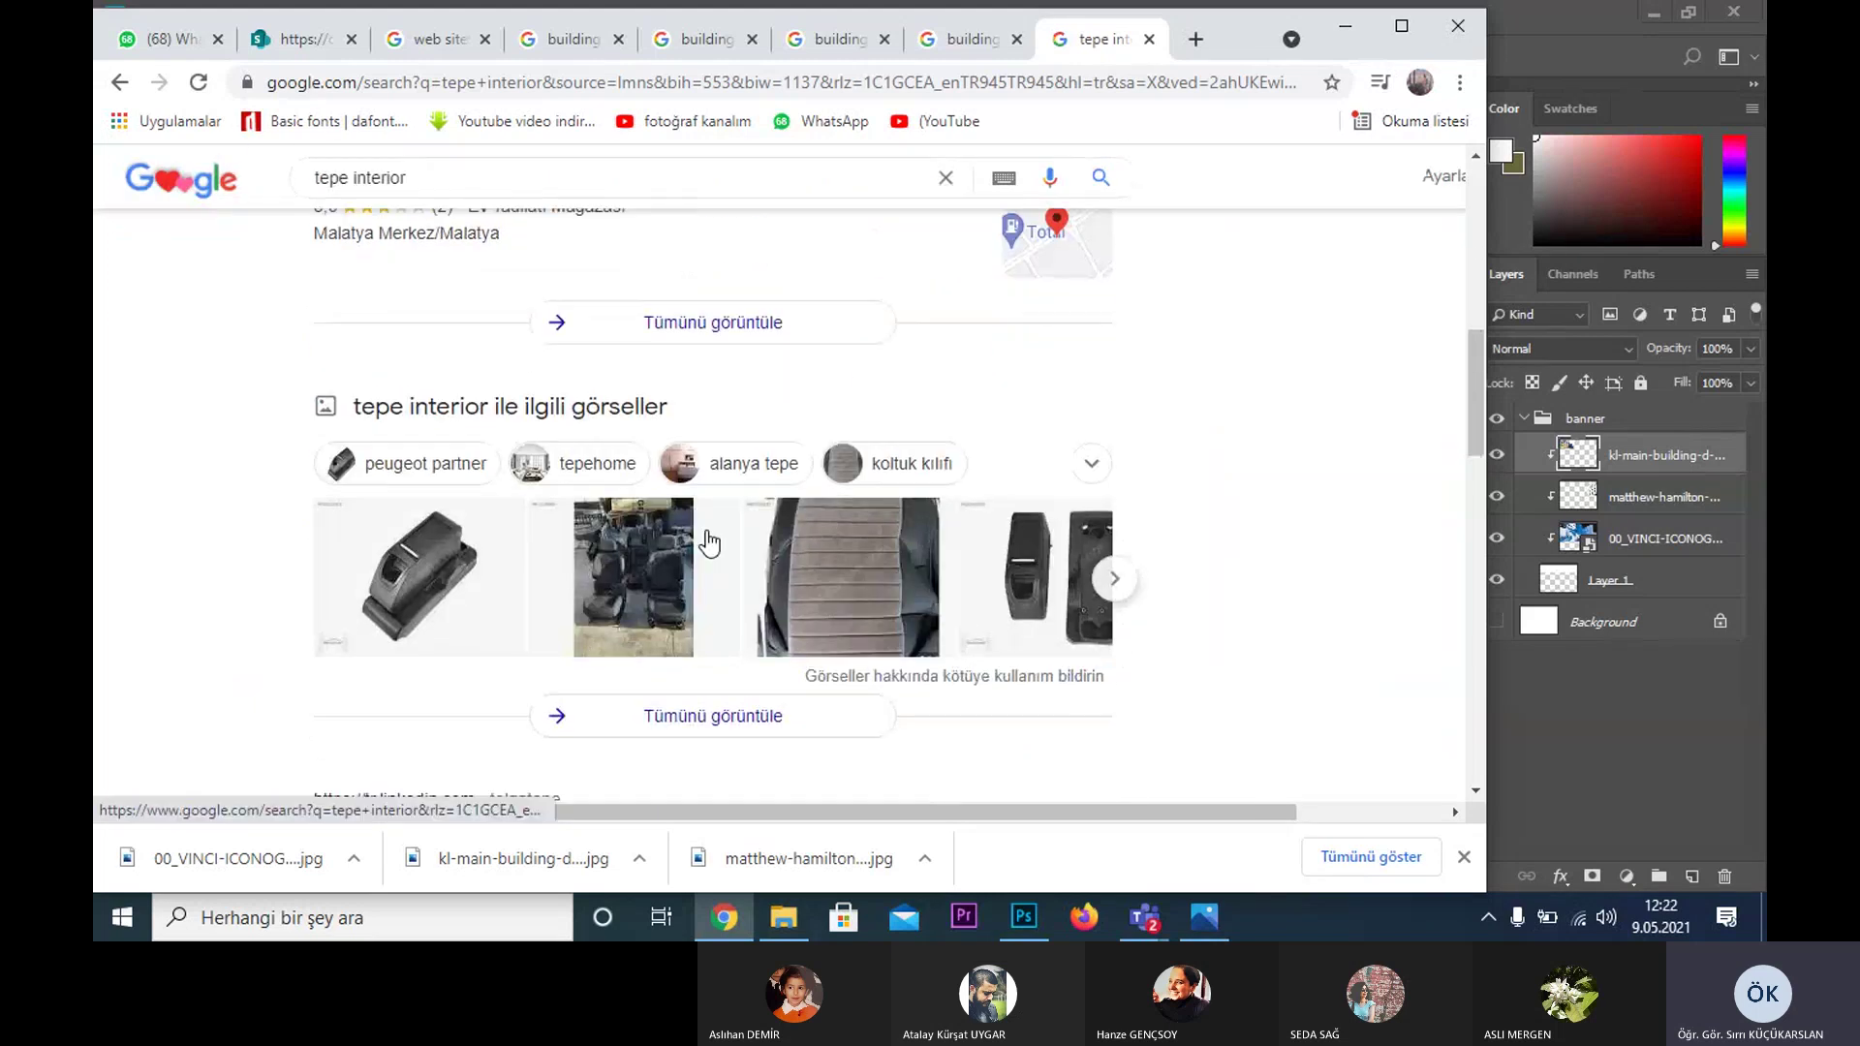
{"action": "scroll", "coordinate": [710, 544], "scroll_direction": "down", "scroll_amount": 2}
{"action": "scroll", "coordinate": [710, 545], "scroll_direction": "down", "scroll_amount": 5}
{"action": "scroll", "coordinate": [710, 544], "scroll_direction": "down", "scroll_amount": 5}
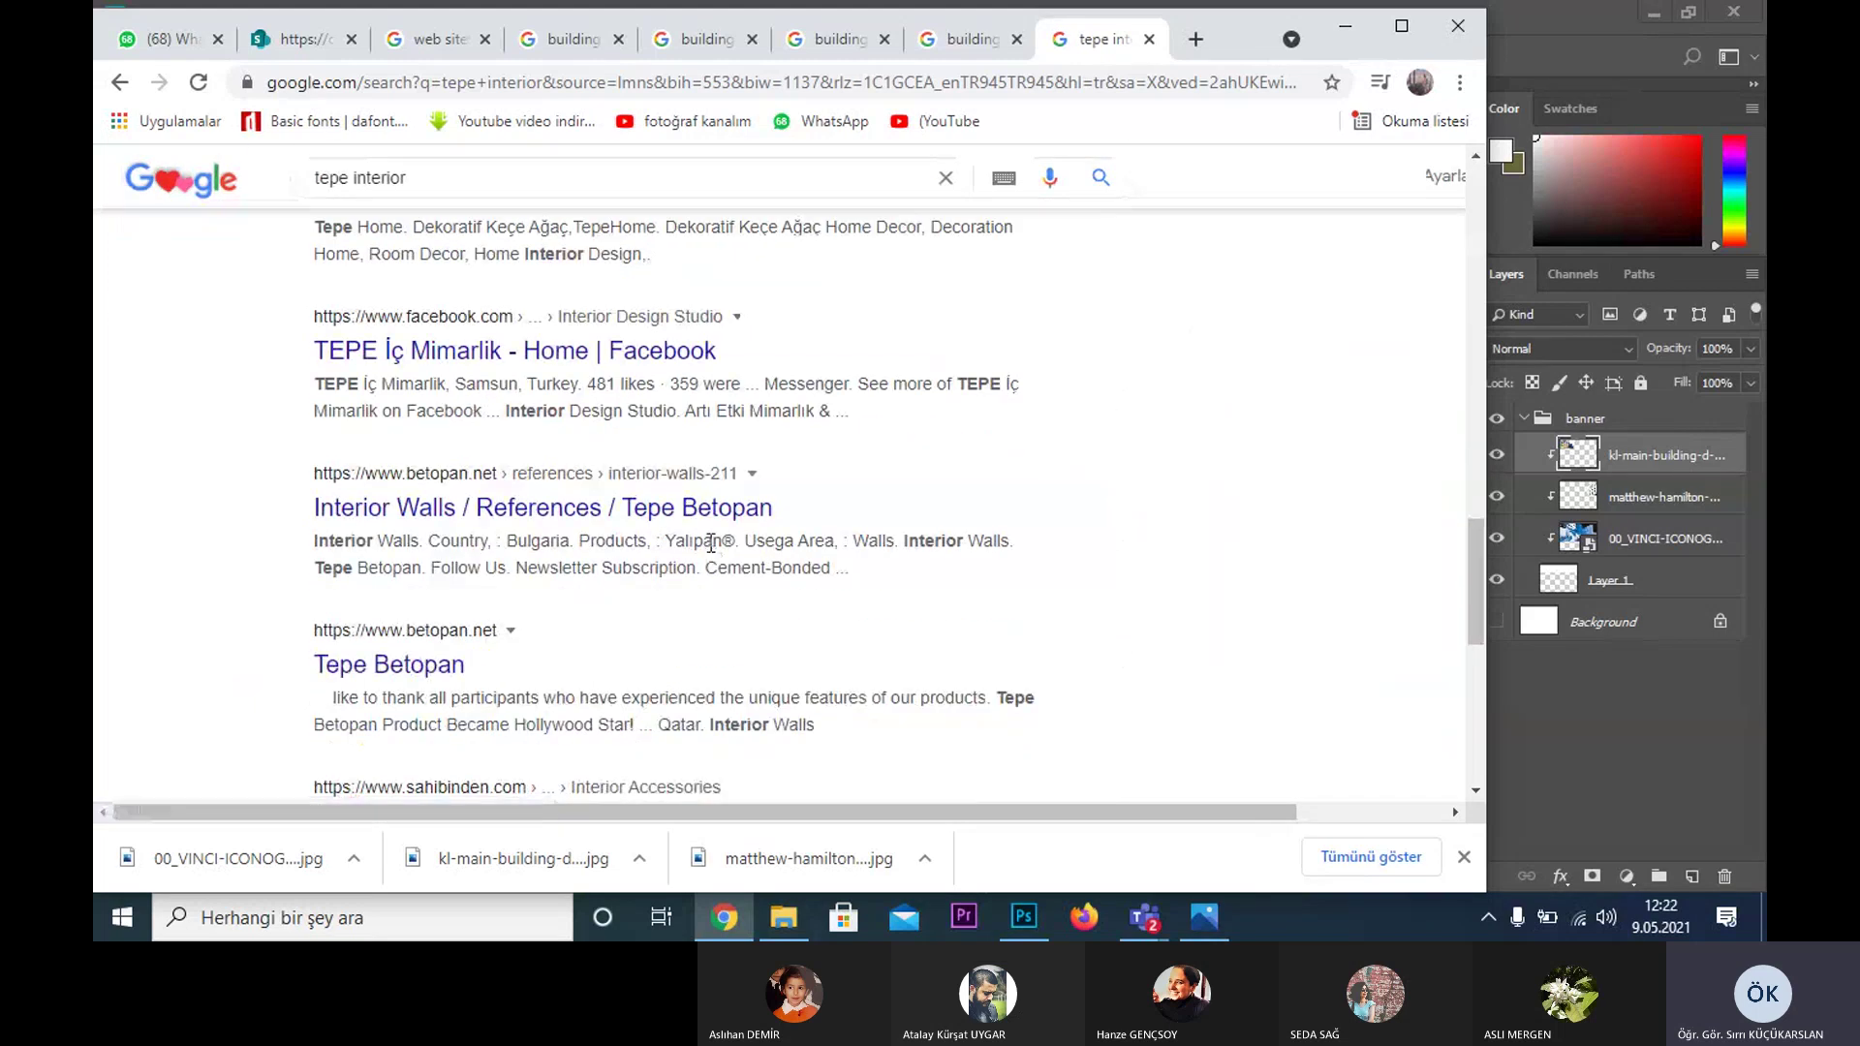
{"action": "left_click", "coordinate": [419, 358]}
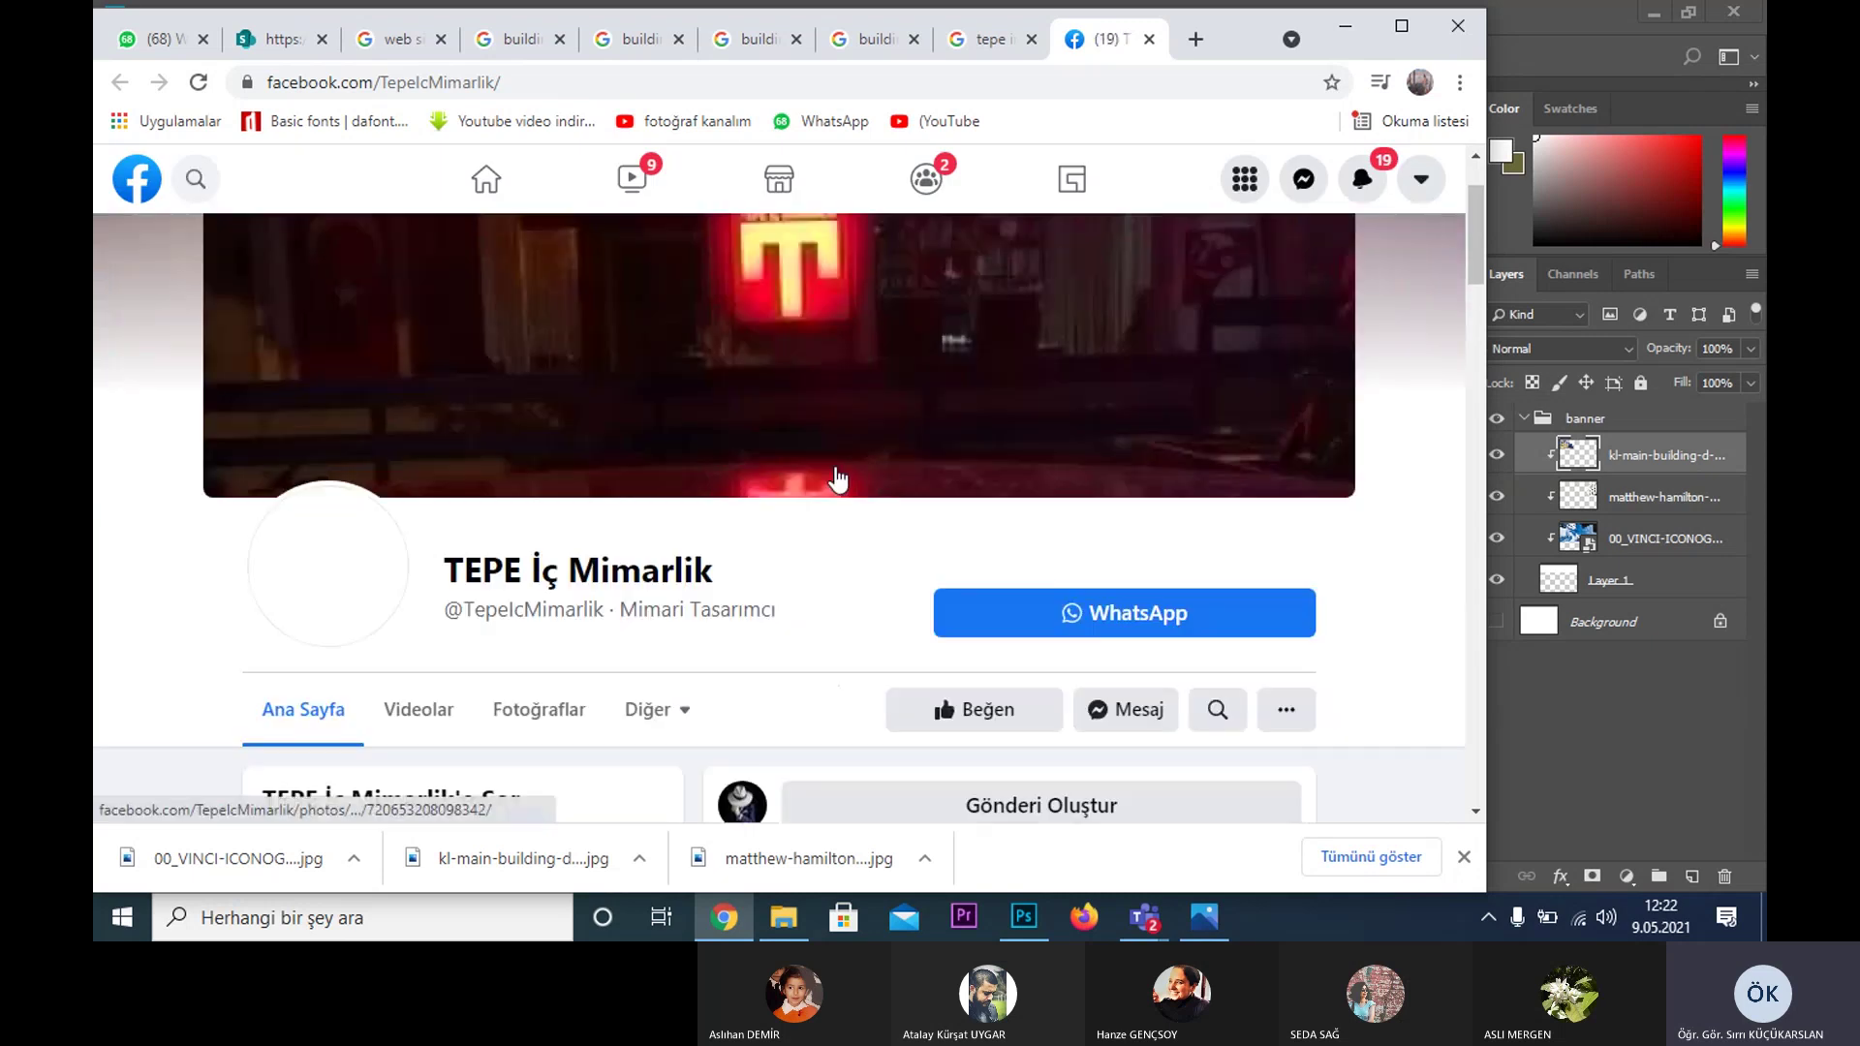
- Scroll the Facebook page, then return to the 'tepe interior' search results
{"action": "scroll", "coordinate": [838, 480], "scroll_direction": "down", "scroll_amount": 3}
{"action": "scroll", "coordinate": [838, 479], "scroll_direction": "down", "scroll_amount": 5}
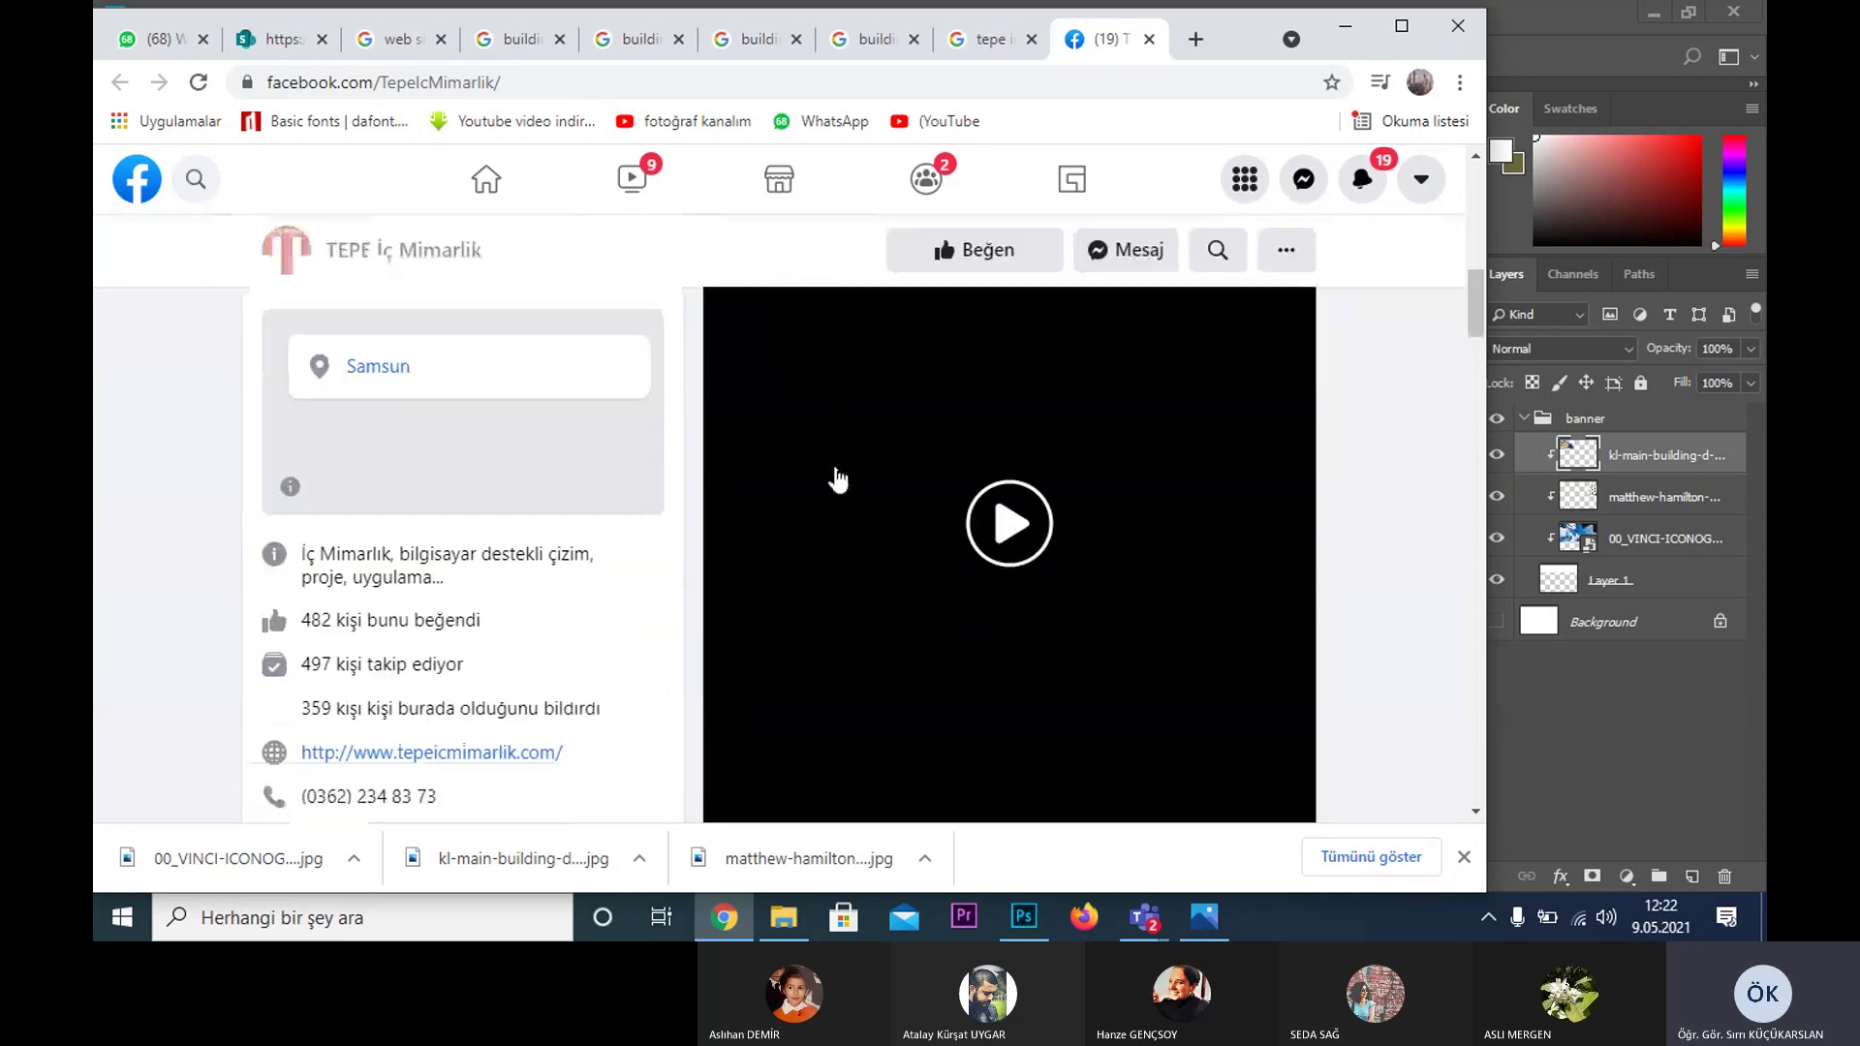
{"action": "scroll", "coordinate": [838, 479], "scroll_direction": "down", "scroll_amount": 5}
{"action": "left_click", "coordinate": [401, 235]}
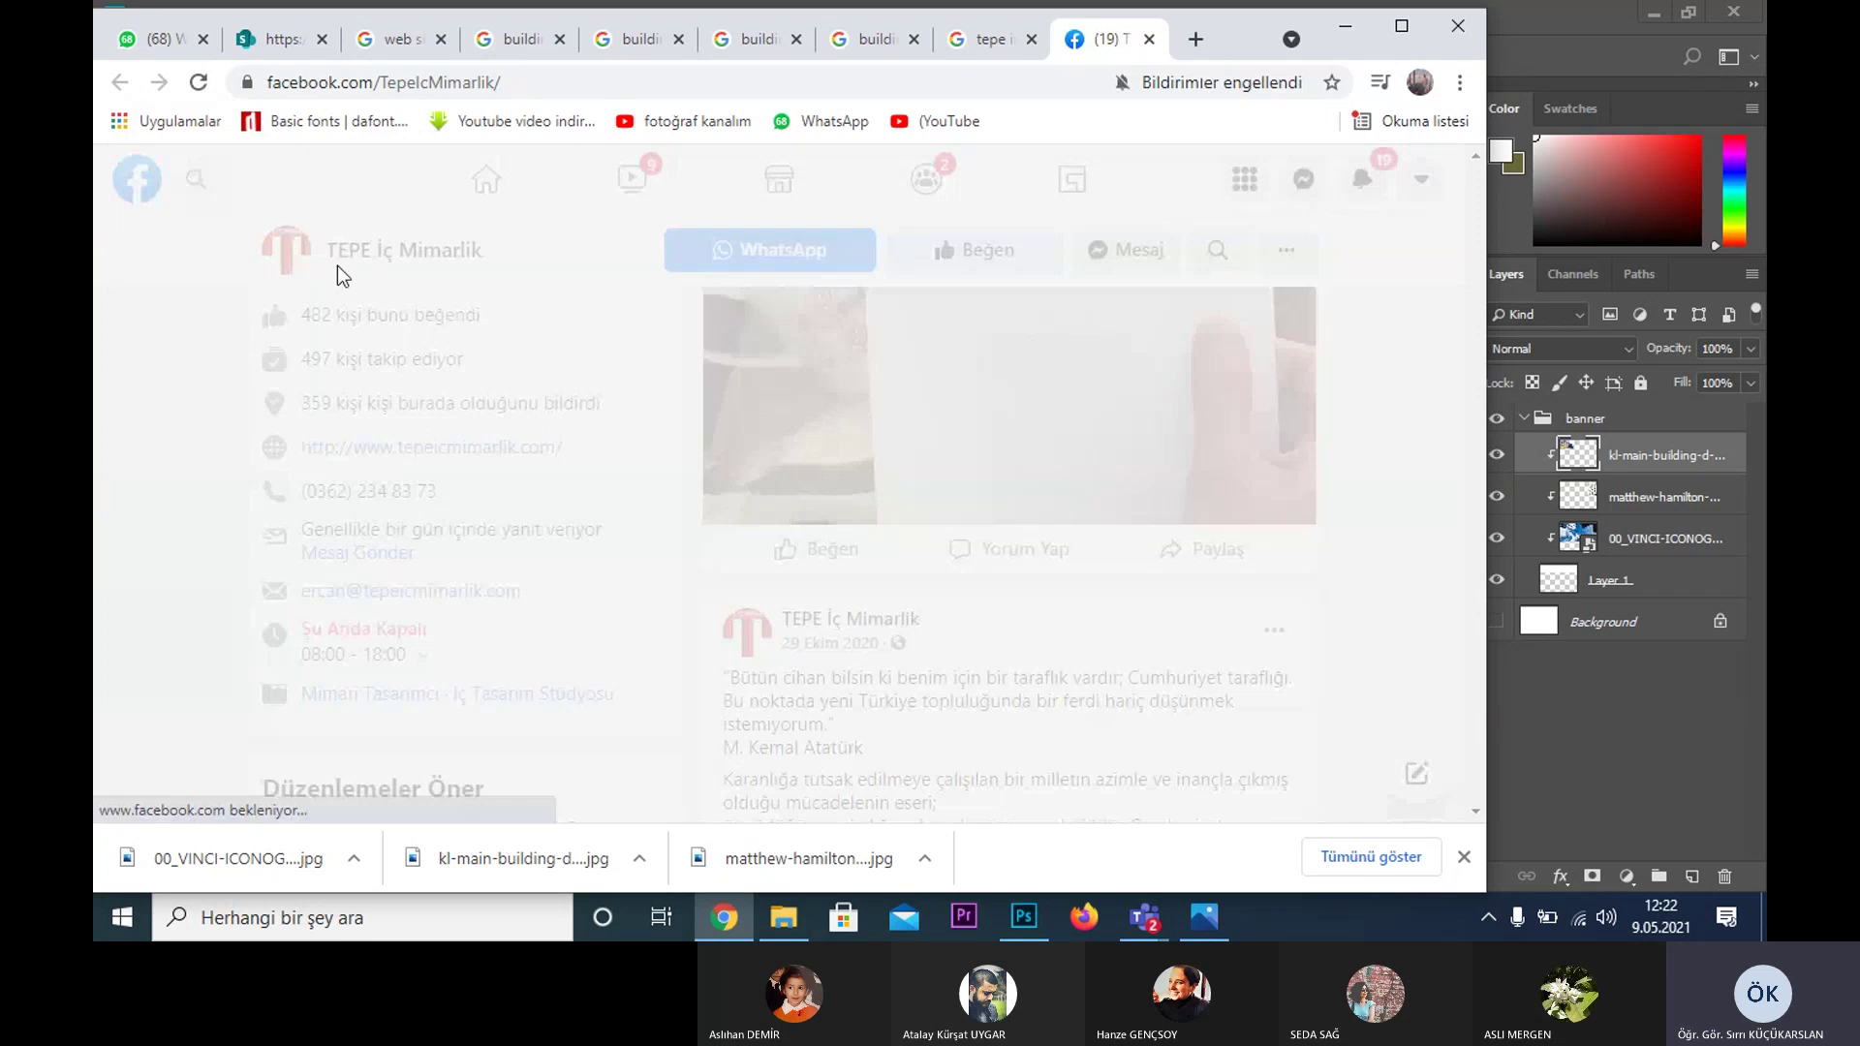
{"action": "left_click", "coordinate": [561, 85]}
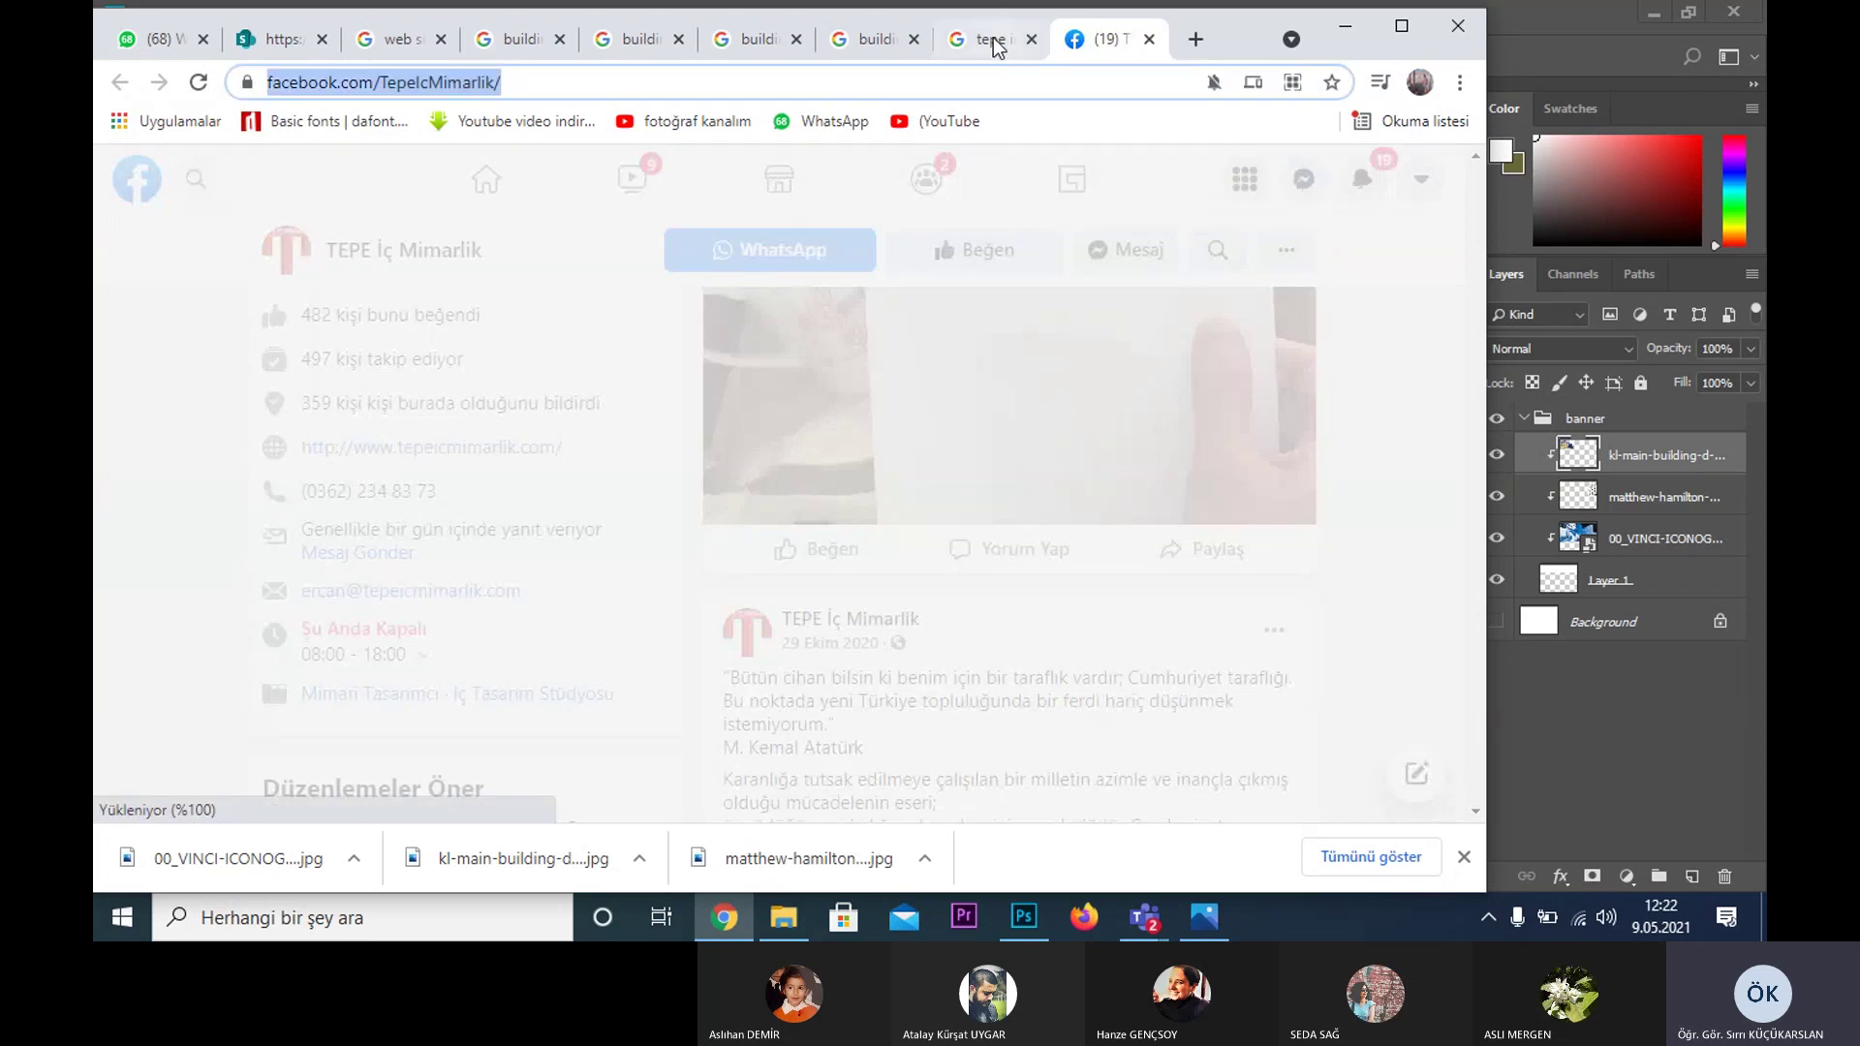
{"action": "left_click", "coordinate": [996, 46]}
- Search for 'tepe içmimarlık' and show its image results
{"action": "left_click_drag", "start_coordinate": [506, 179], "coordinate": [359, 200]}
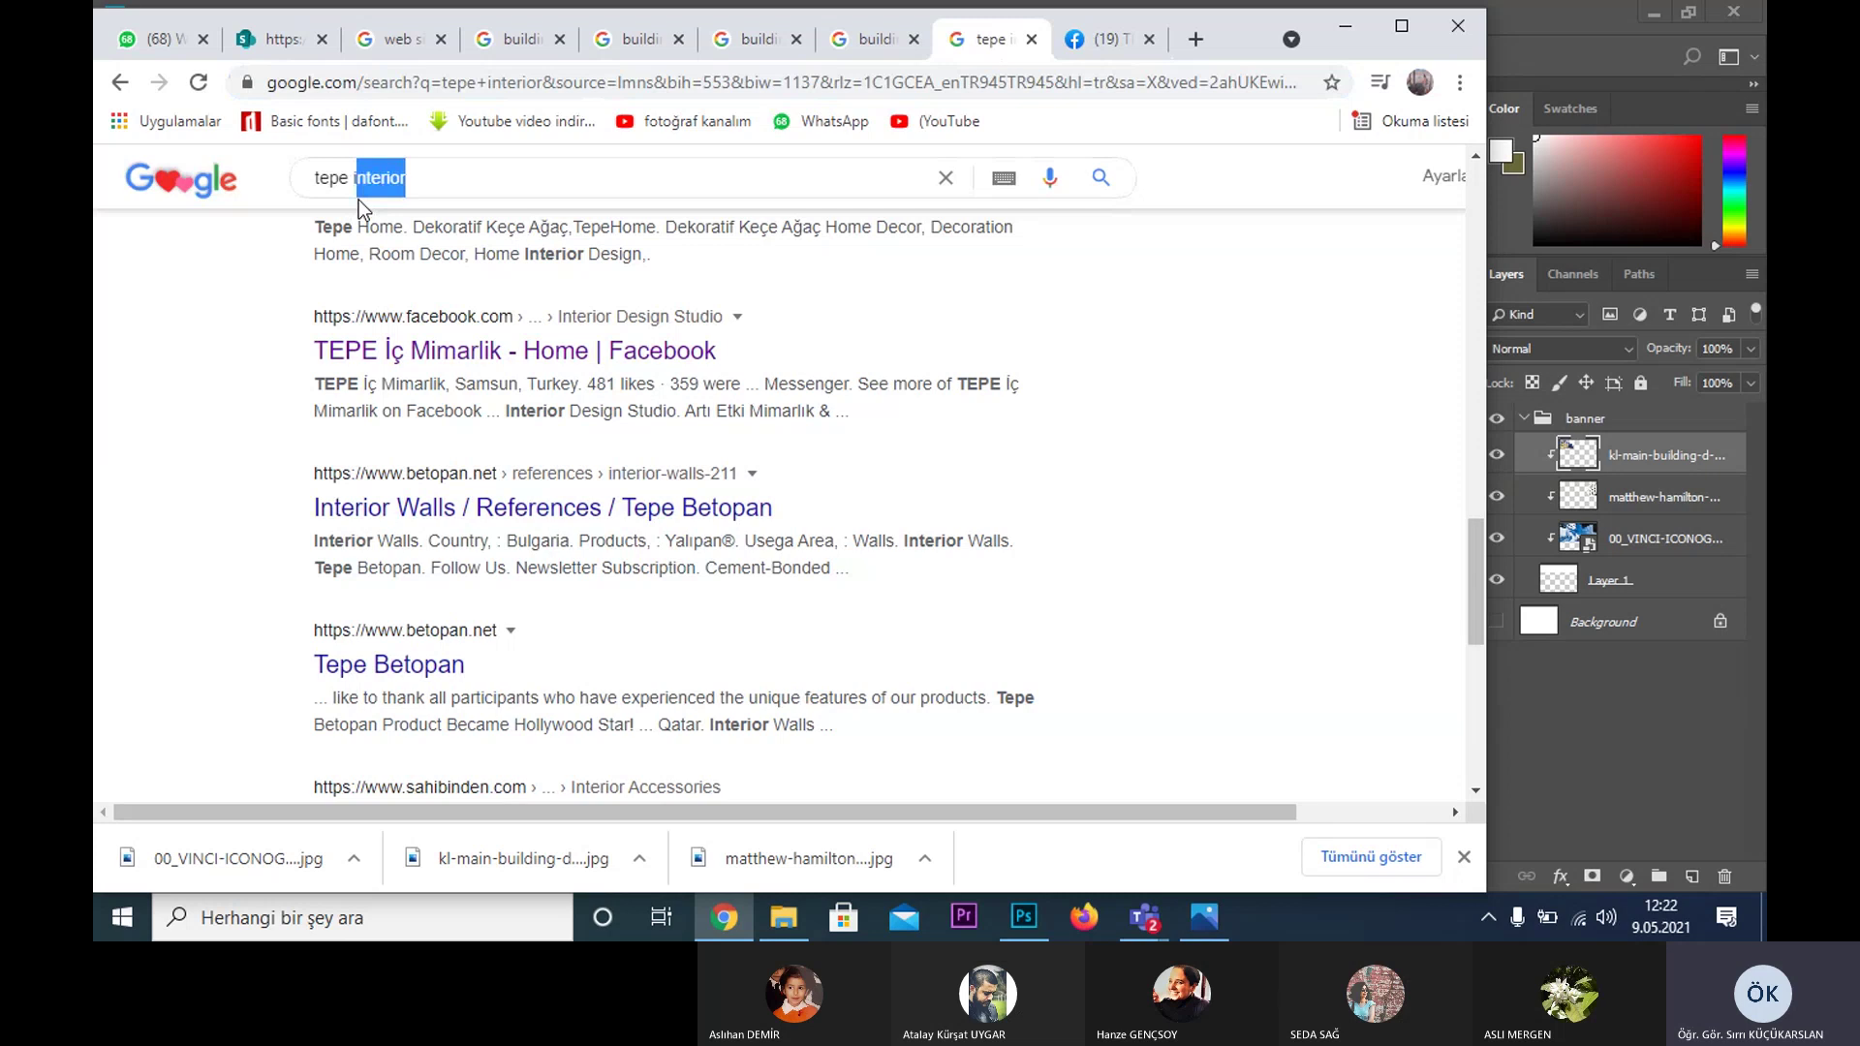
{"action": "type", "text": "içm"}
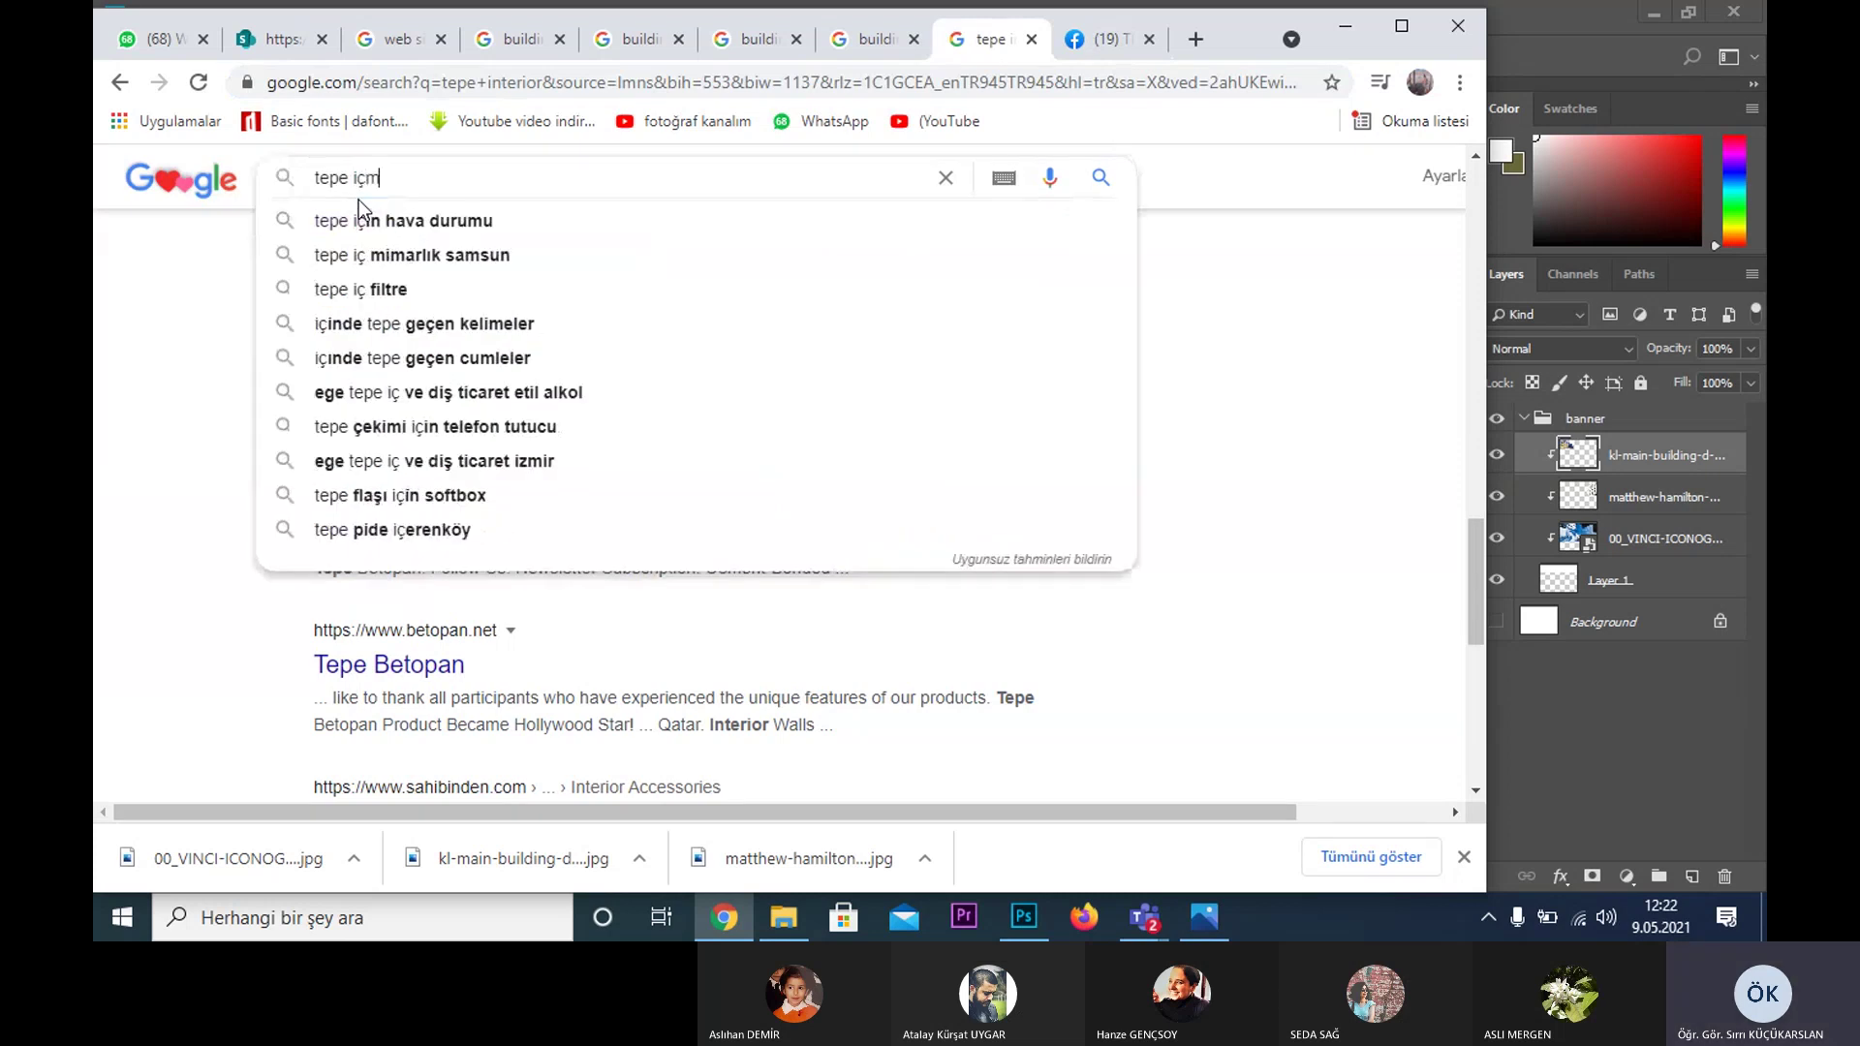
{"action": "type", "text": "imarl"}
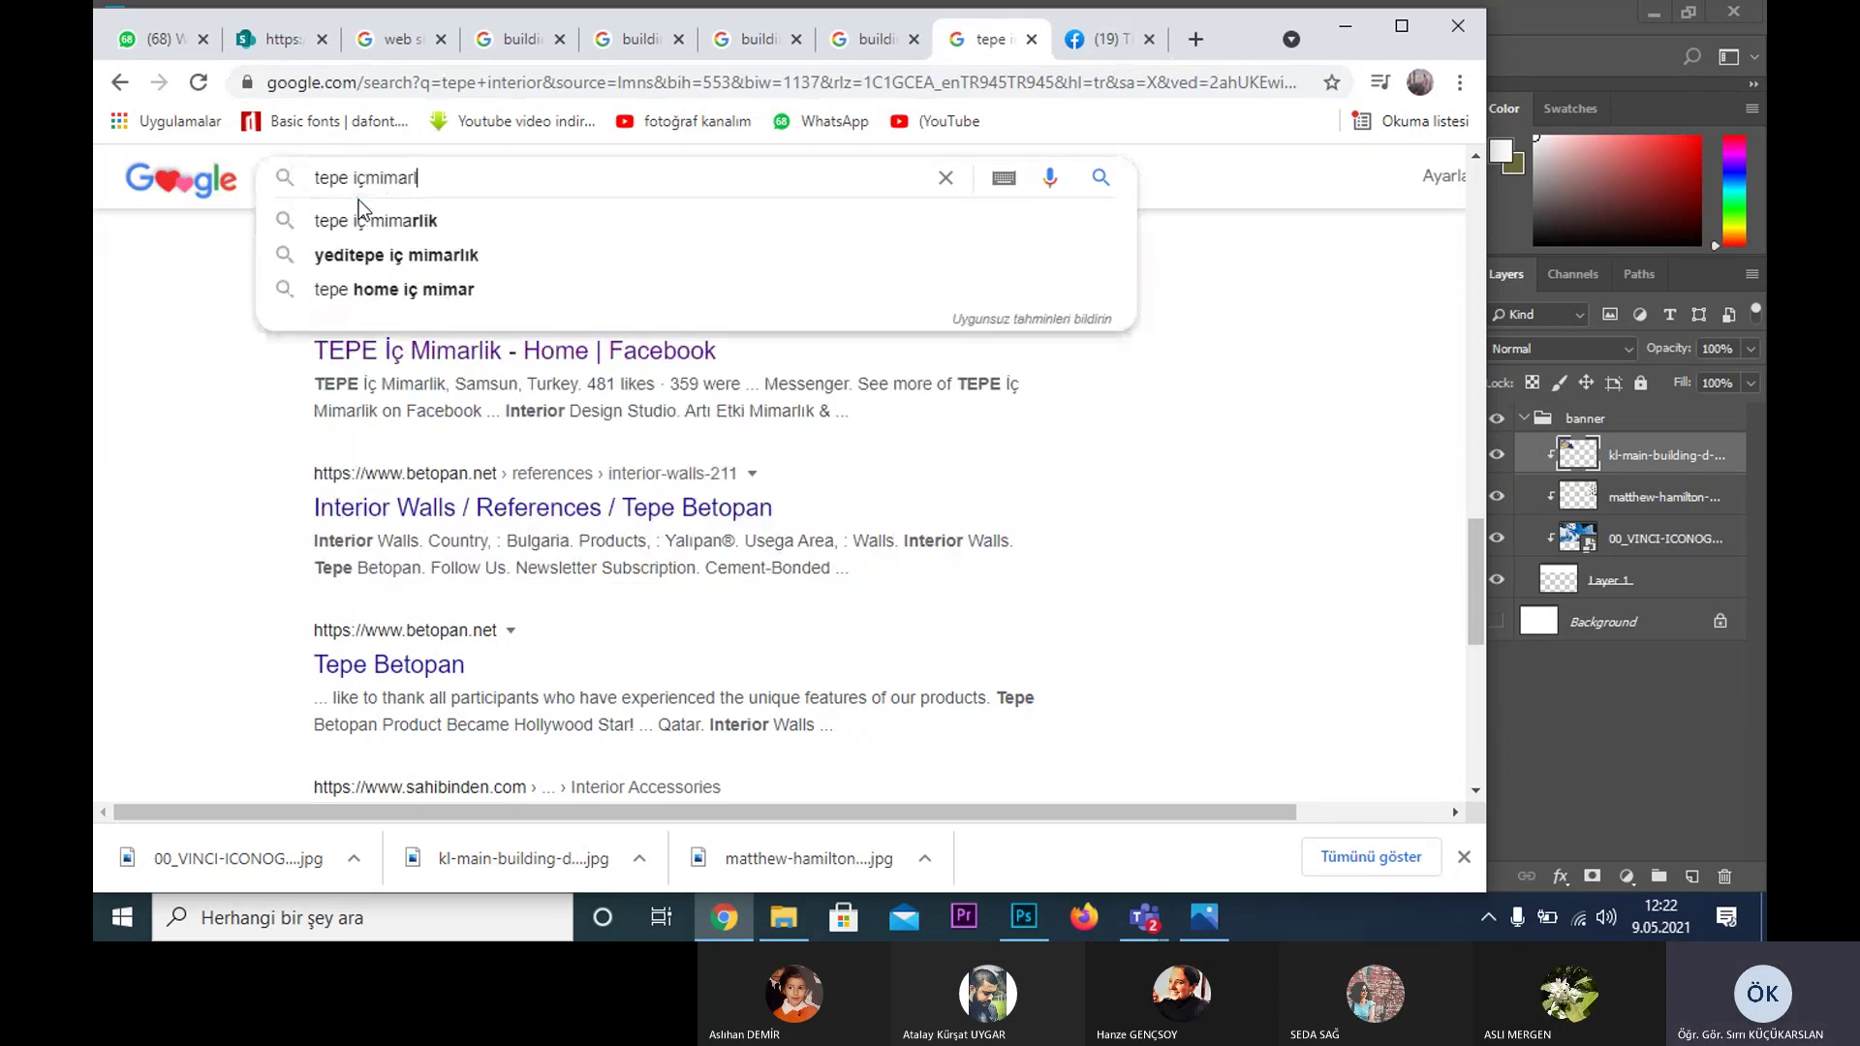
{"action": "type", "text": "ık"}
{"action": "key", "text": "Return"}
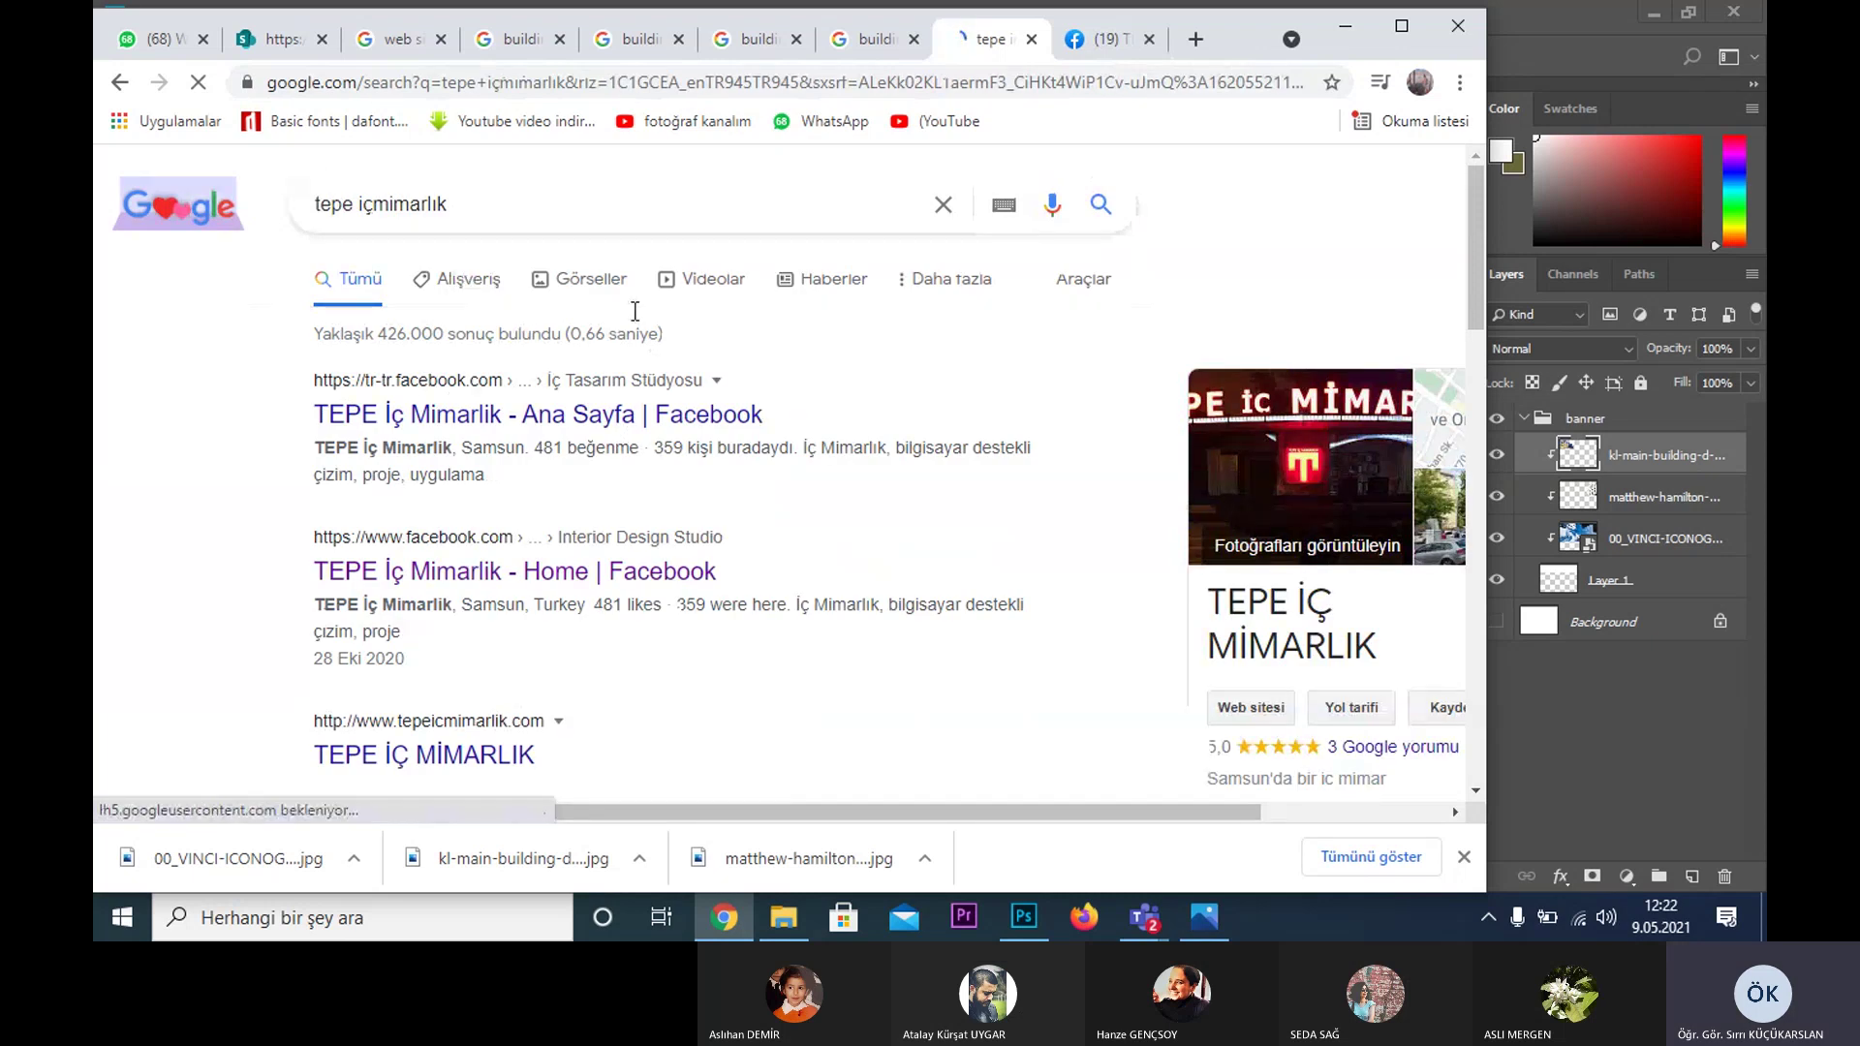
{"action": "left_click", "coordinate": [585, 287]}
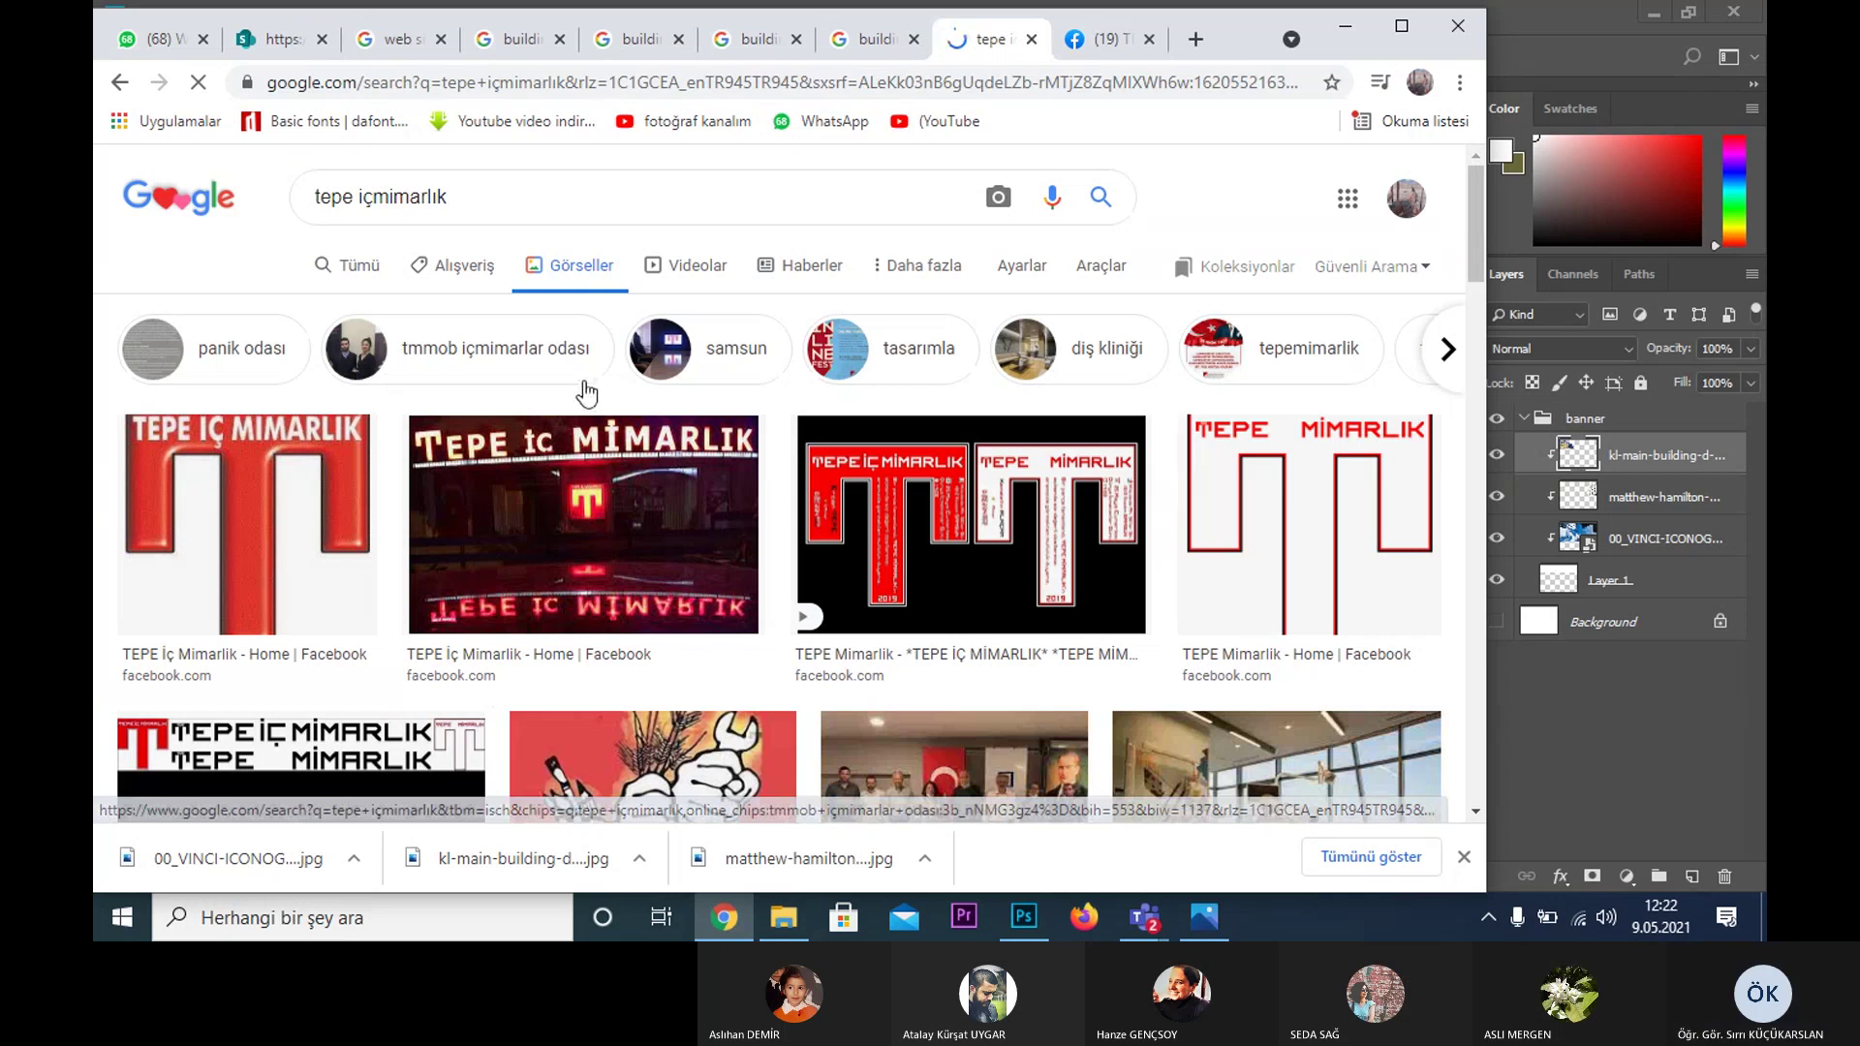
- Scroll through the red TEPE İÇ MİMARLIK logo images and select the search query text
{"action": "scroll", "coordinate": [585, 397], "scroll_direction": "down", "scroll_amount": 3}
{"action": "scroll", "coordinate": [865, 527], "scroll_direction": "down", "scroll_amount": 4}
{"action": "scroll", "coordinate": [865, 526], "scroll_direction": "down", "scroll_amount": 4}
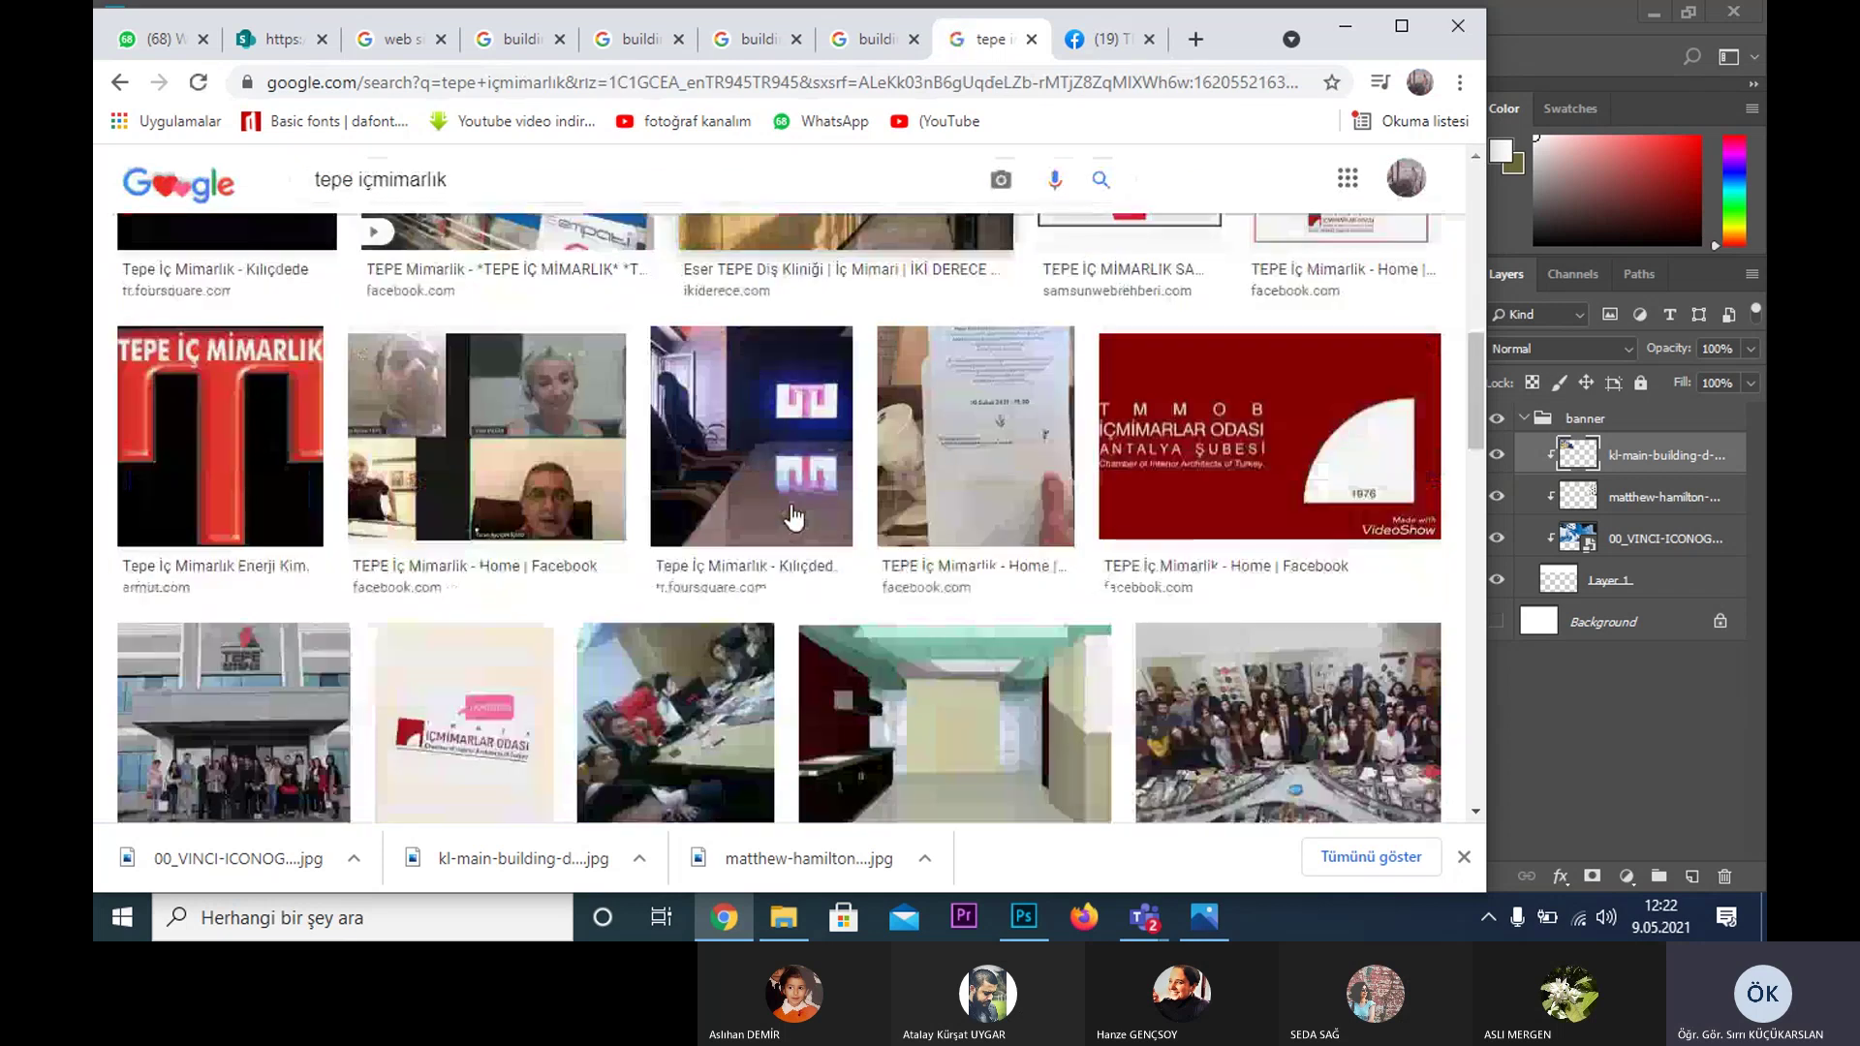
{"action": "scroll", "coordinate": [804, 519], "scroll_direction": "down", "scroll_amount": 2}
{"action": "scroll", "coordinate": [792, 516], "scroll_direction": "down", "scroll_amount": 2}
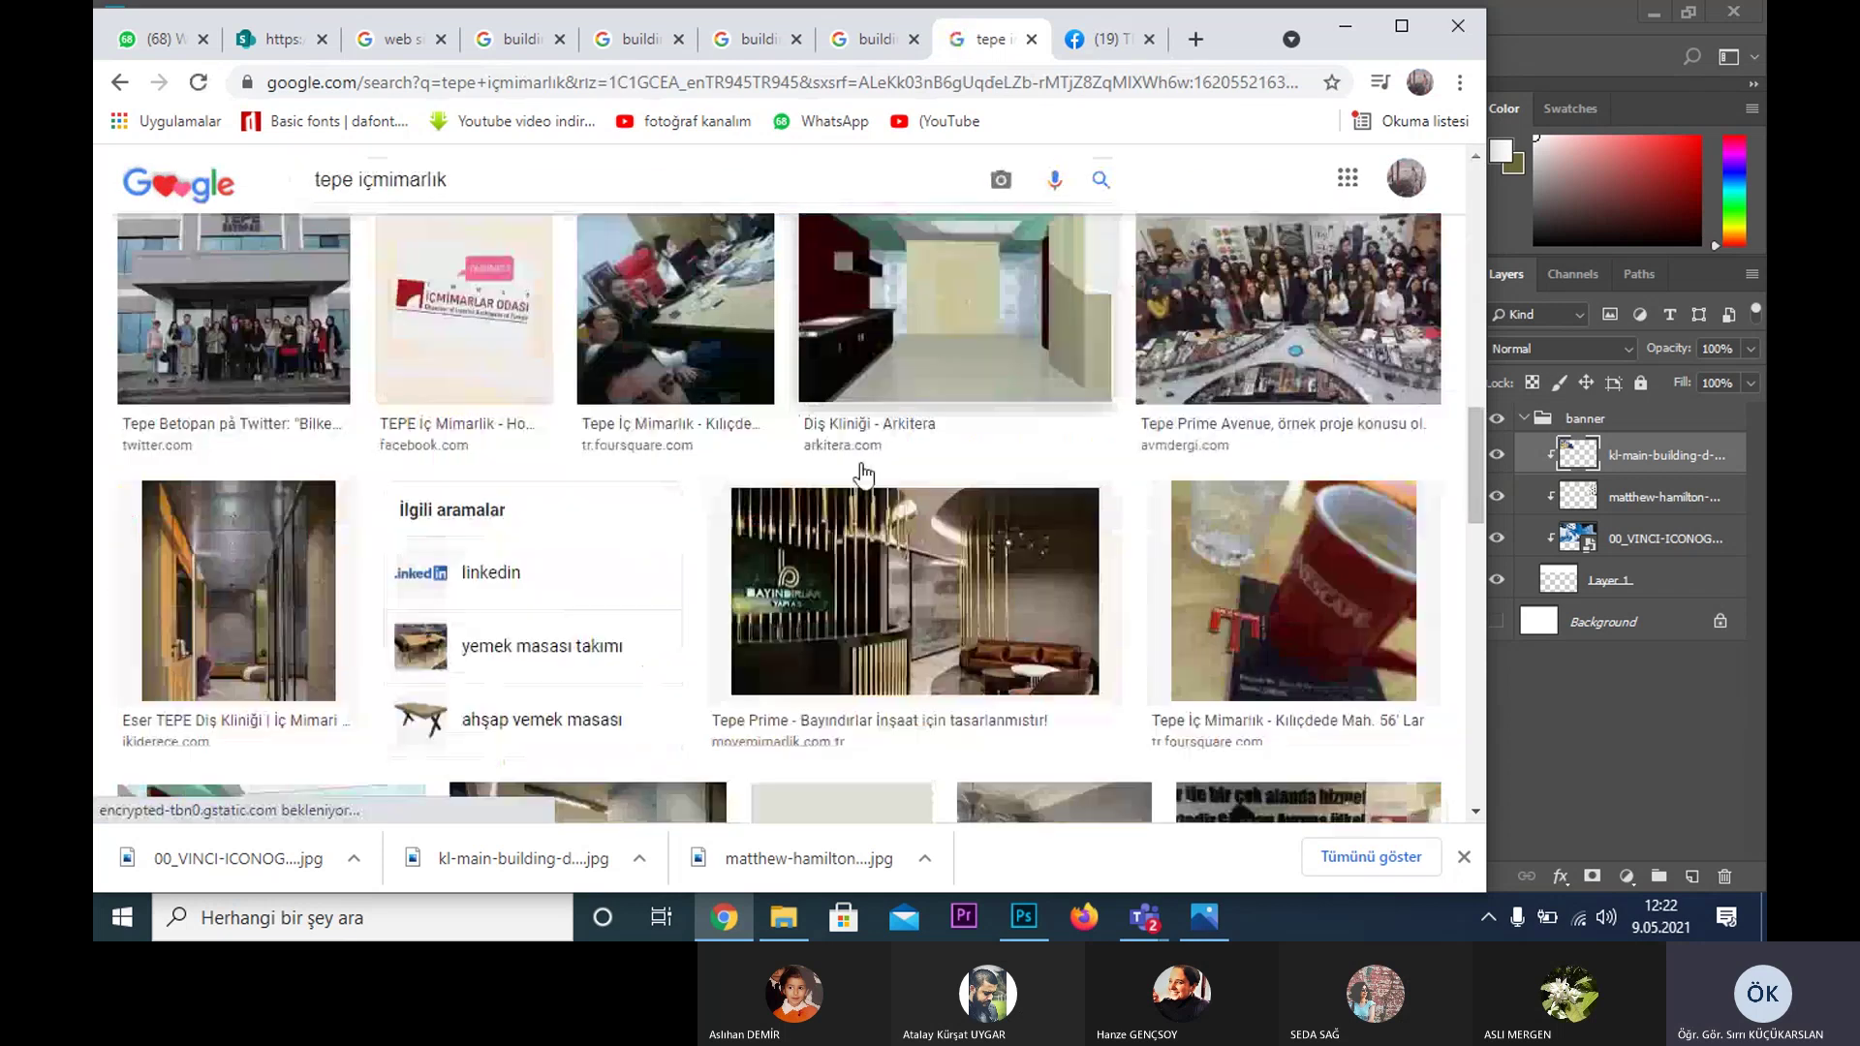
{"action": "scroll", "coordinate": [814, 504], "scroll_direction": "down", "scroll_amount": 4}
{"action": "scroll", "coordinate": [838, 485], "scroll_direction": "down", "scroll_amount": 2}
{"action": "scroll", "coordinate": [863, 470], "scroll_direction": "down", "scroll_amount": 2}
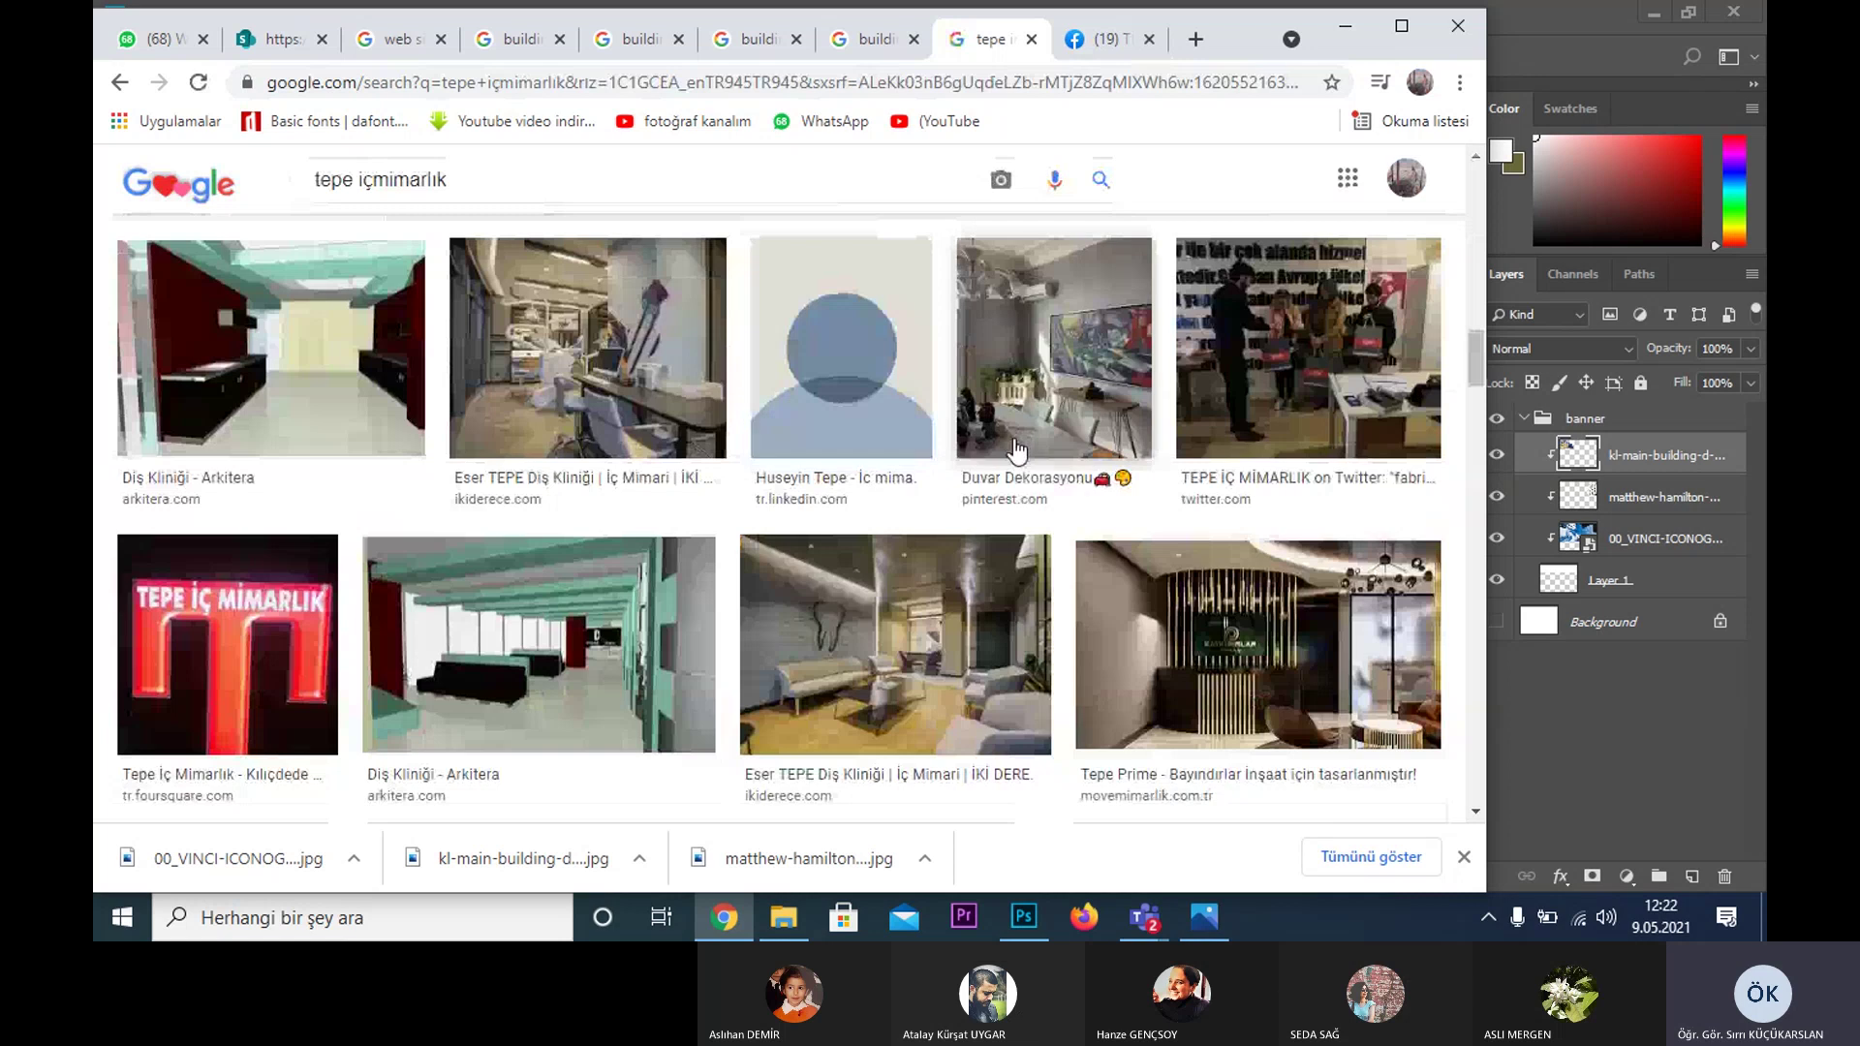
{"action": "scroll", "coordinate": [1205, 539], "scroll_direction": "up", "scroll_amount": 2}
{"action": "scroll", "coordinate": [1206, 555], "scroll_direction": "up", "scroll_amount": 3}
{"action": "scroll", "coordinate": [1206, 554], "scroll_direction": "up", "scroll_amount": 3}
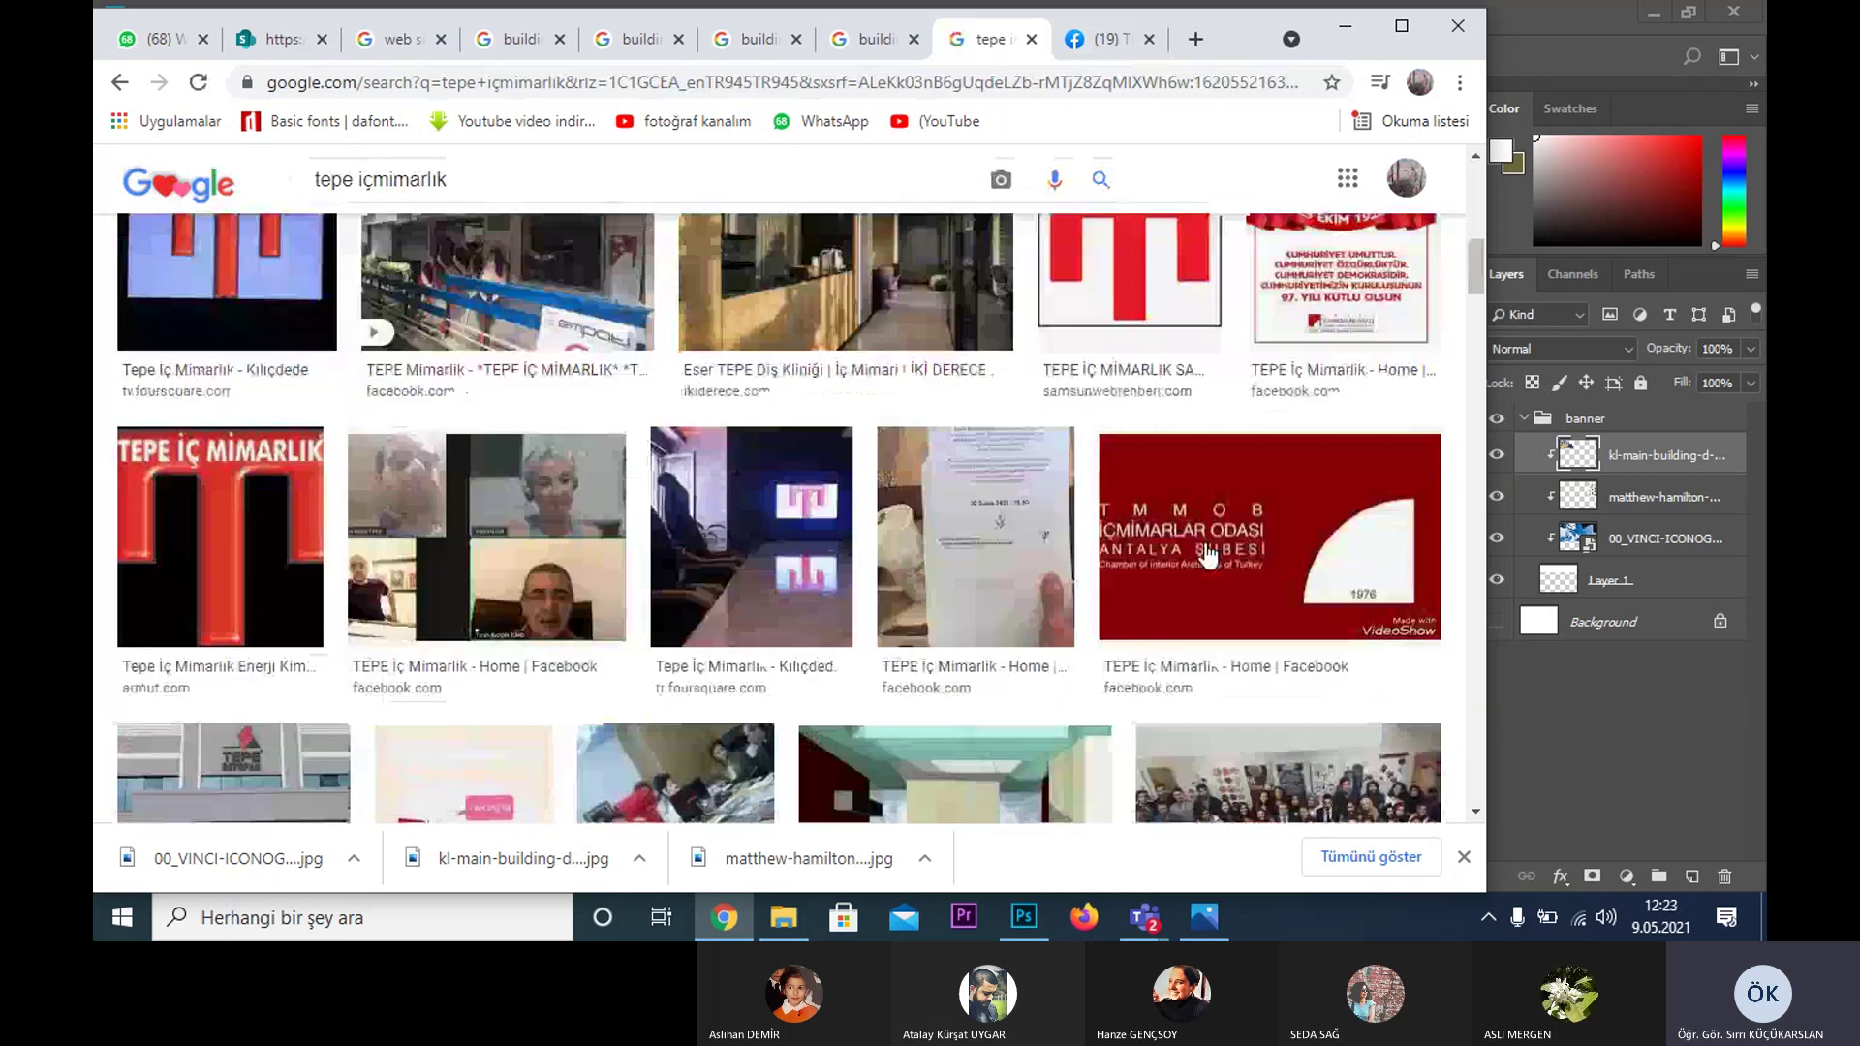
{"action": "scroll", "coordinate": [1207, 554], "scroll_direction": "up", "scroll_amount": 1}
{"action": "scroll", "coordinate": [1207, 554], "scroll_direction": "up", "scroll_amount": 3}
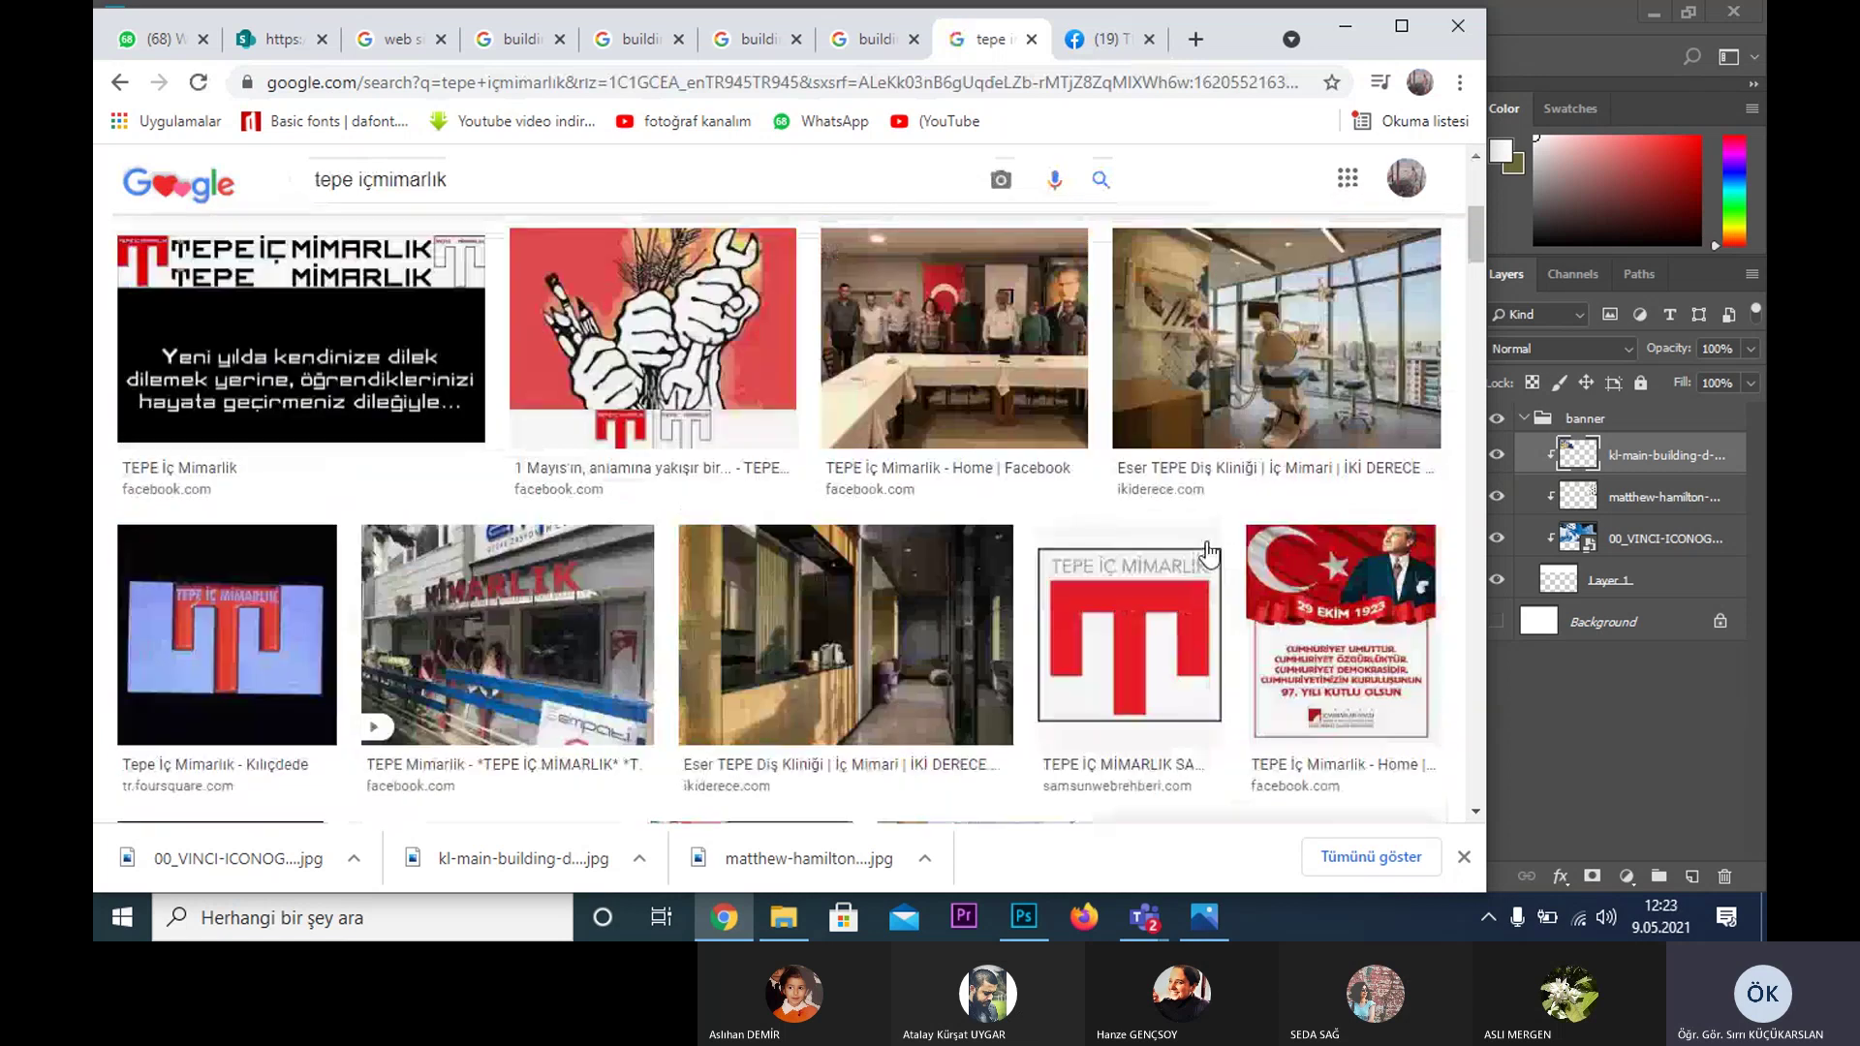
{"action": "scroll", "coordinate": [1207, 554], "scroll_direction": "up", "scroll_amount": 3}
{"action": "left_click_drag", "start_coordinate": [455, 197], "coordinate": [173, 194]}
- Search images for 'construction logo' and open two results, including the CONSTRUCTION house logo, in new tabs
{"action": "type", "text": "co"}
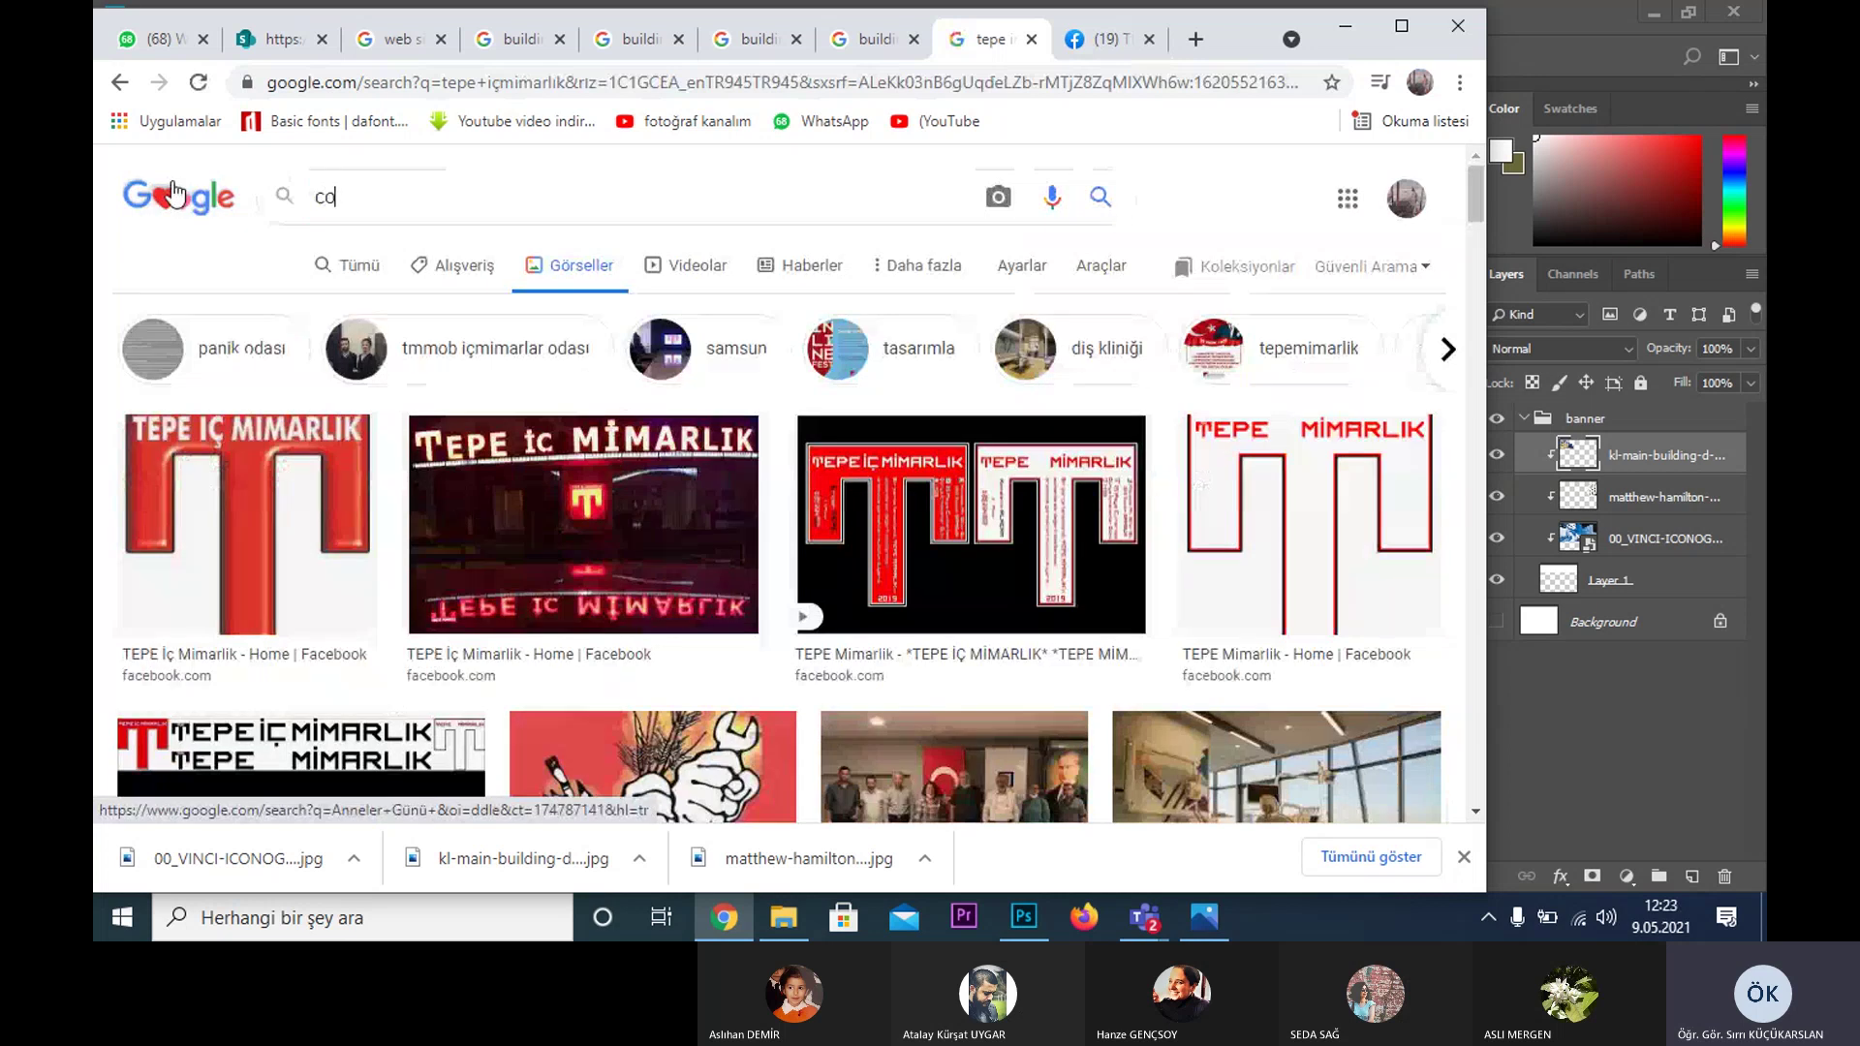
{"action": "type", "text": "nstruction "}
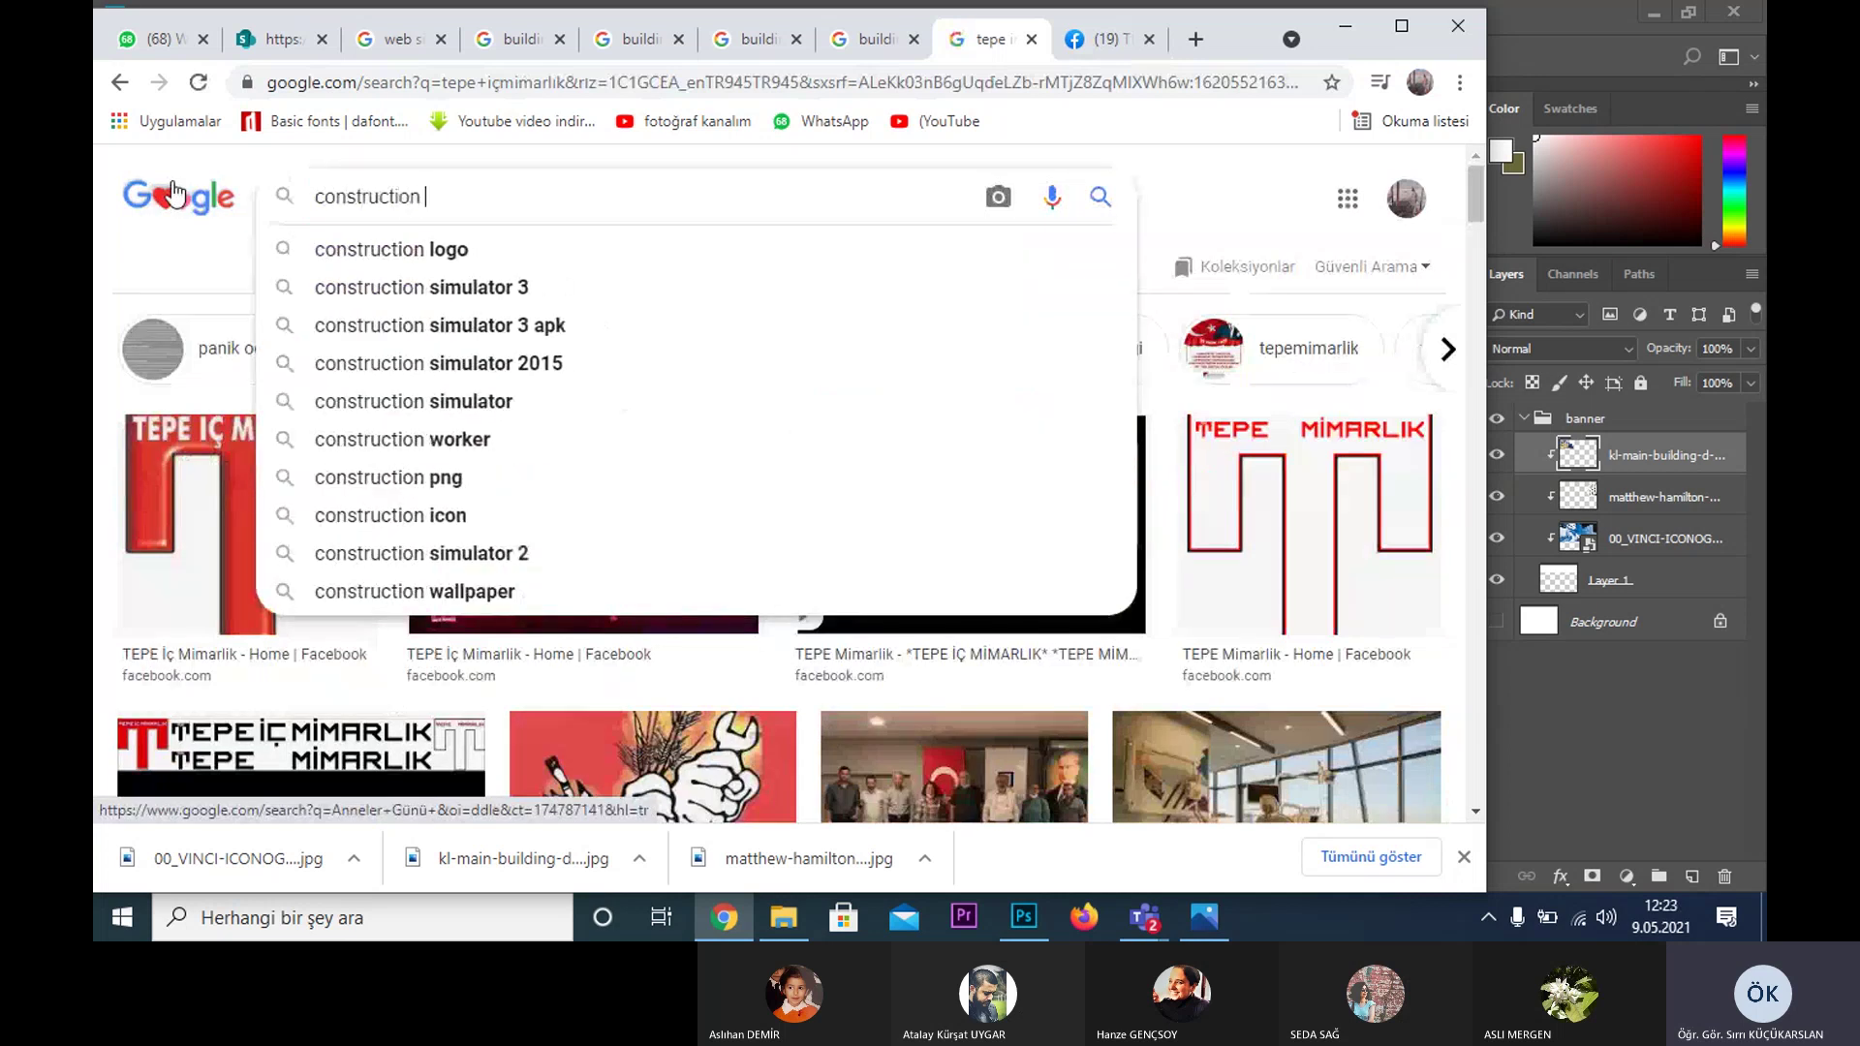
{"action": "type", "text": "logo"}
{"action": "key", "text": "Return"}
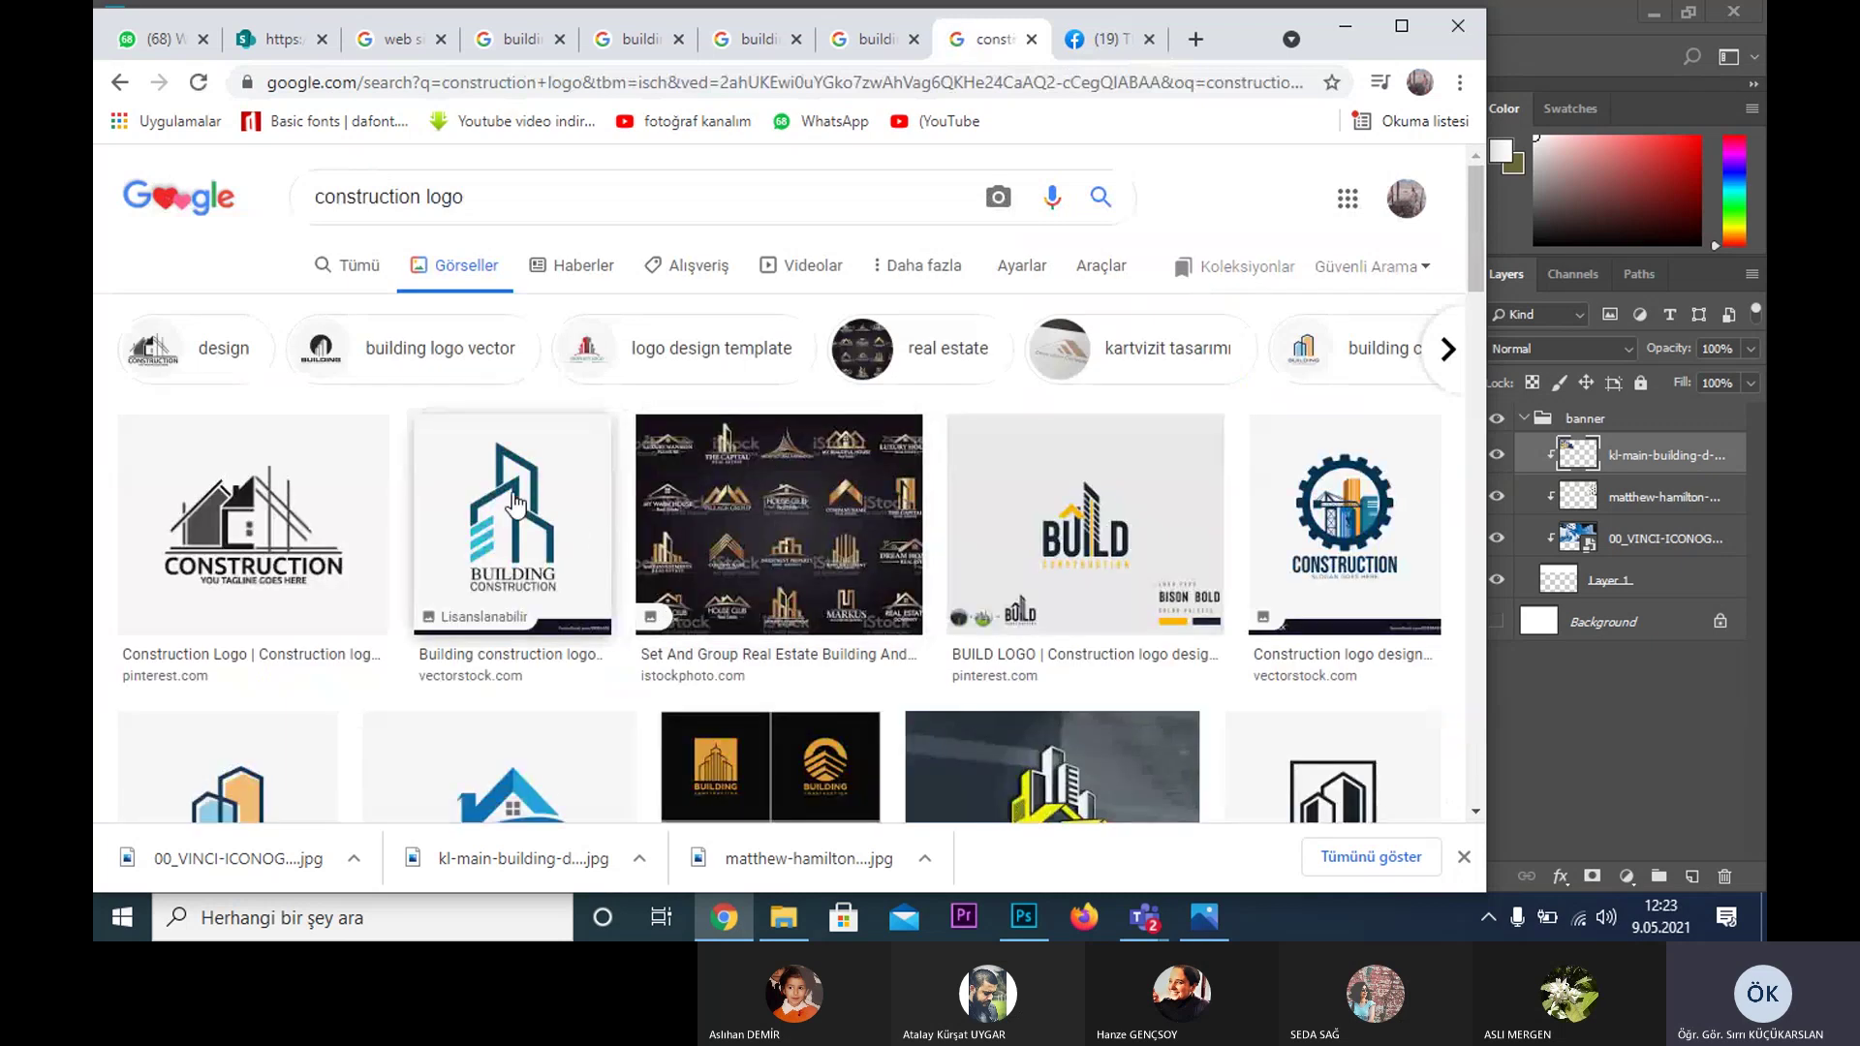
{"action": "middle_click", "coordinate": [513, 504]}
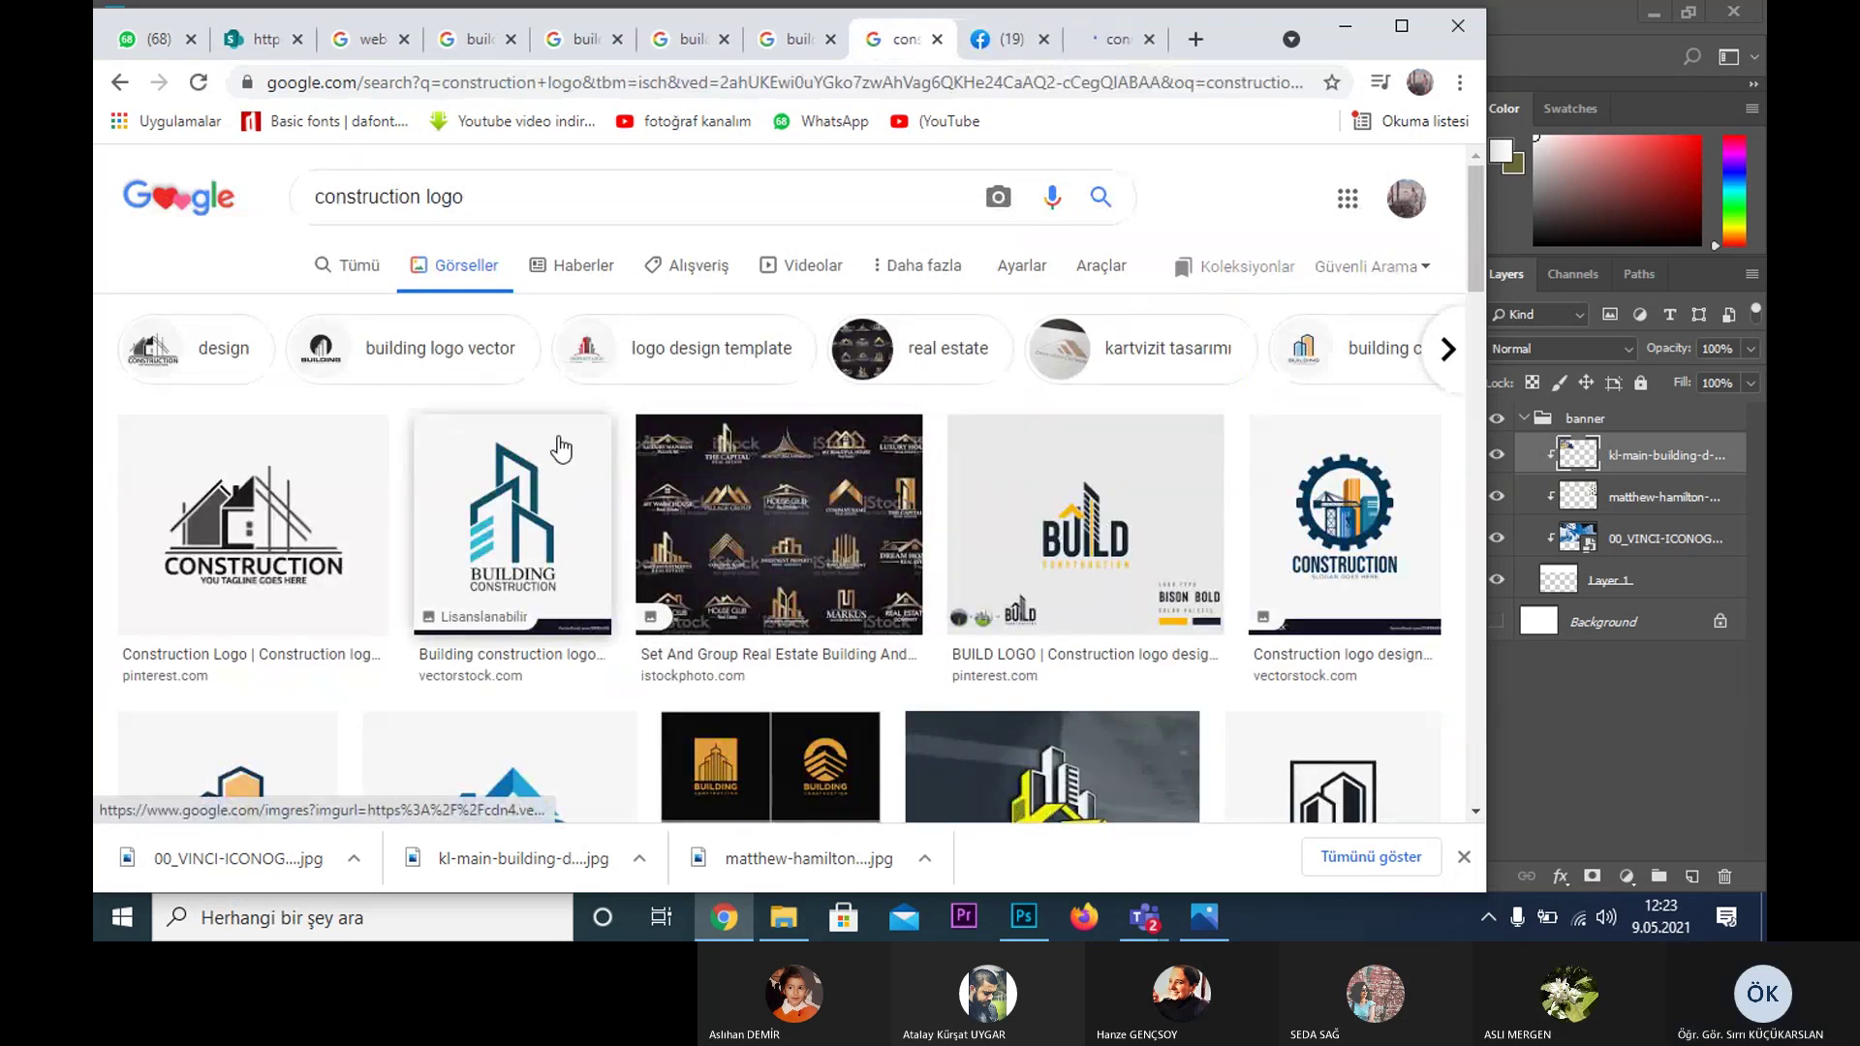
{"action": "scroll", "coordinate": [795, 467], "scroll_direction": "down", "scroll_amount": 1}
{"action": "scroll", "coordinate": [794, 467], "scroll_direction": "down", "scroll_amount": 3}
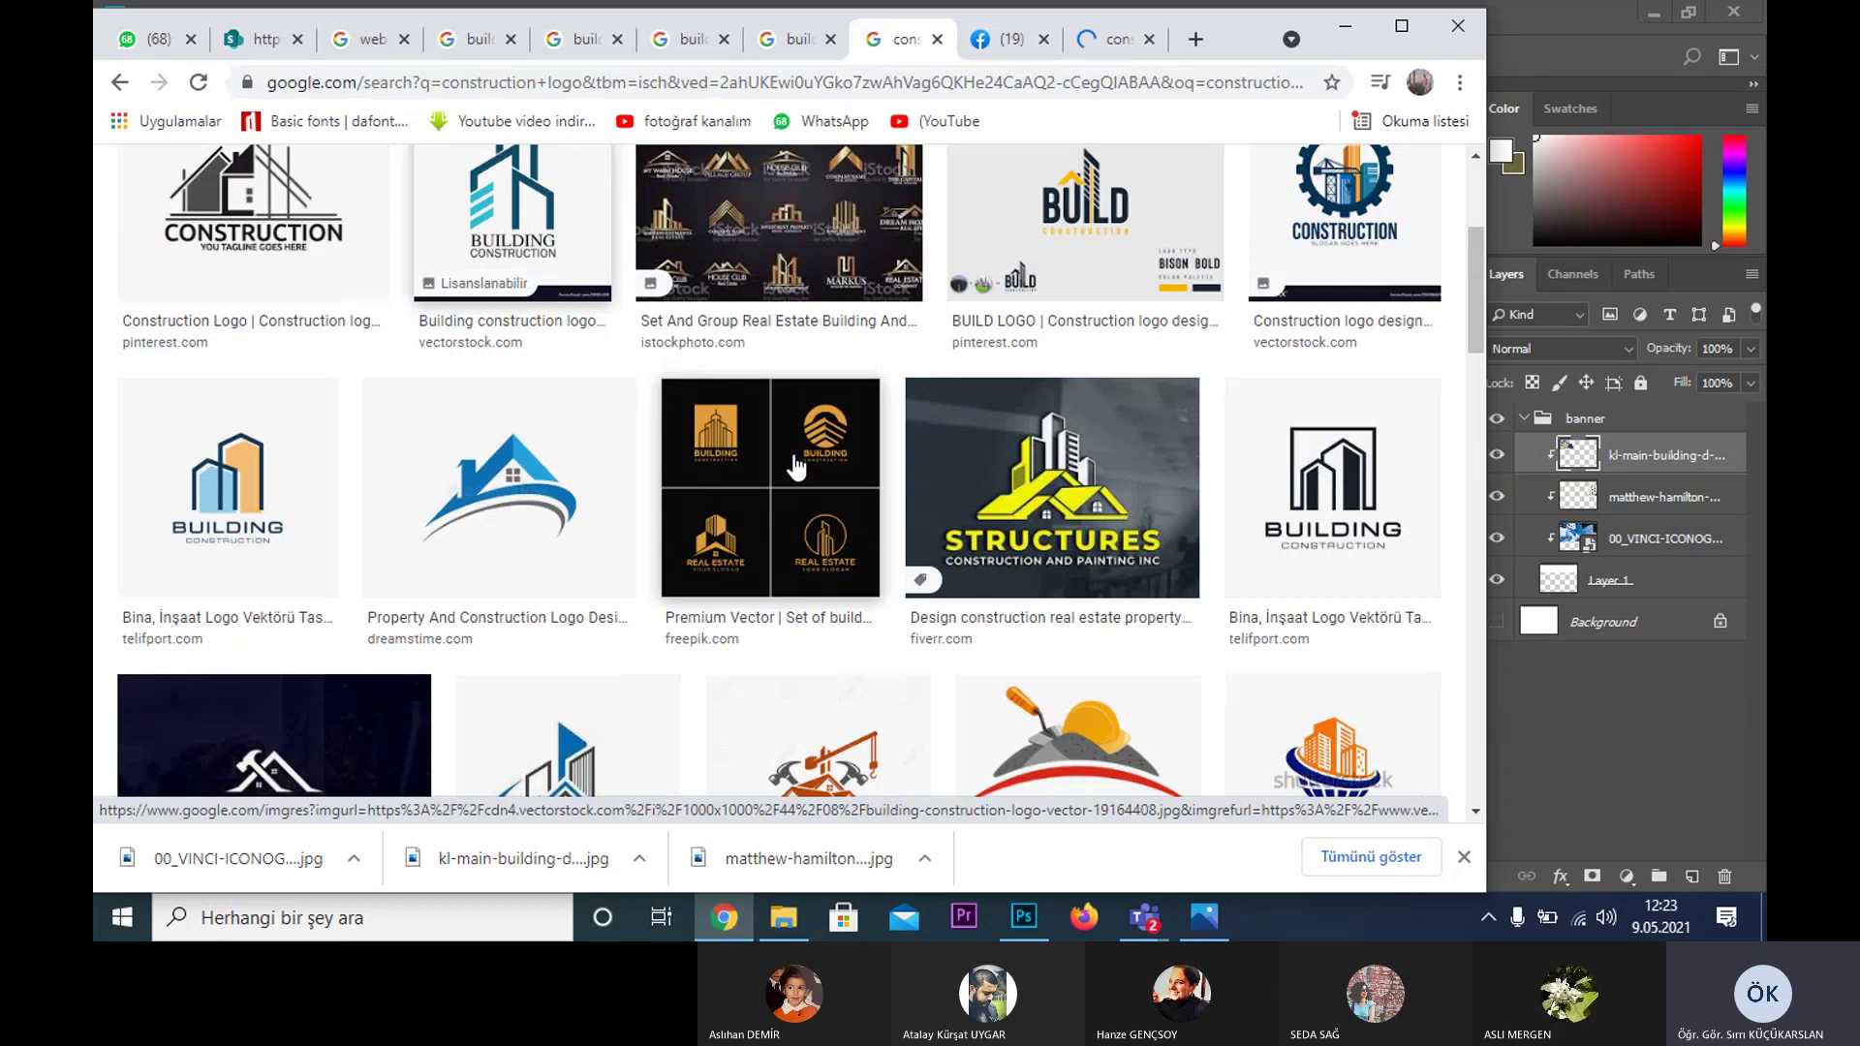
{"action": "scroll", "coordinate": [795, 467], "scroll_direction": "down", "scroll_amount": 1}
{"action": "scroll", "coordinate": [794, 467], "scroll_direction": "down", "scroll_amount": 5}
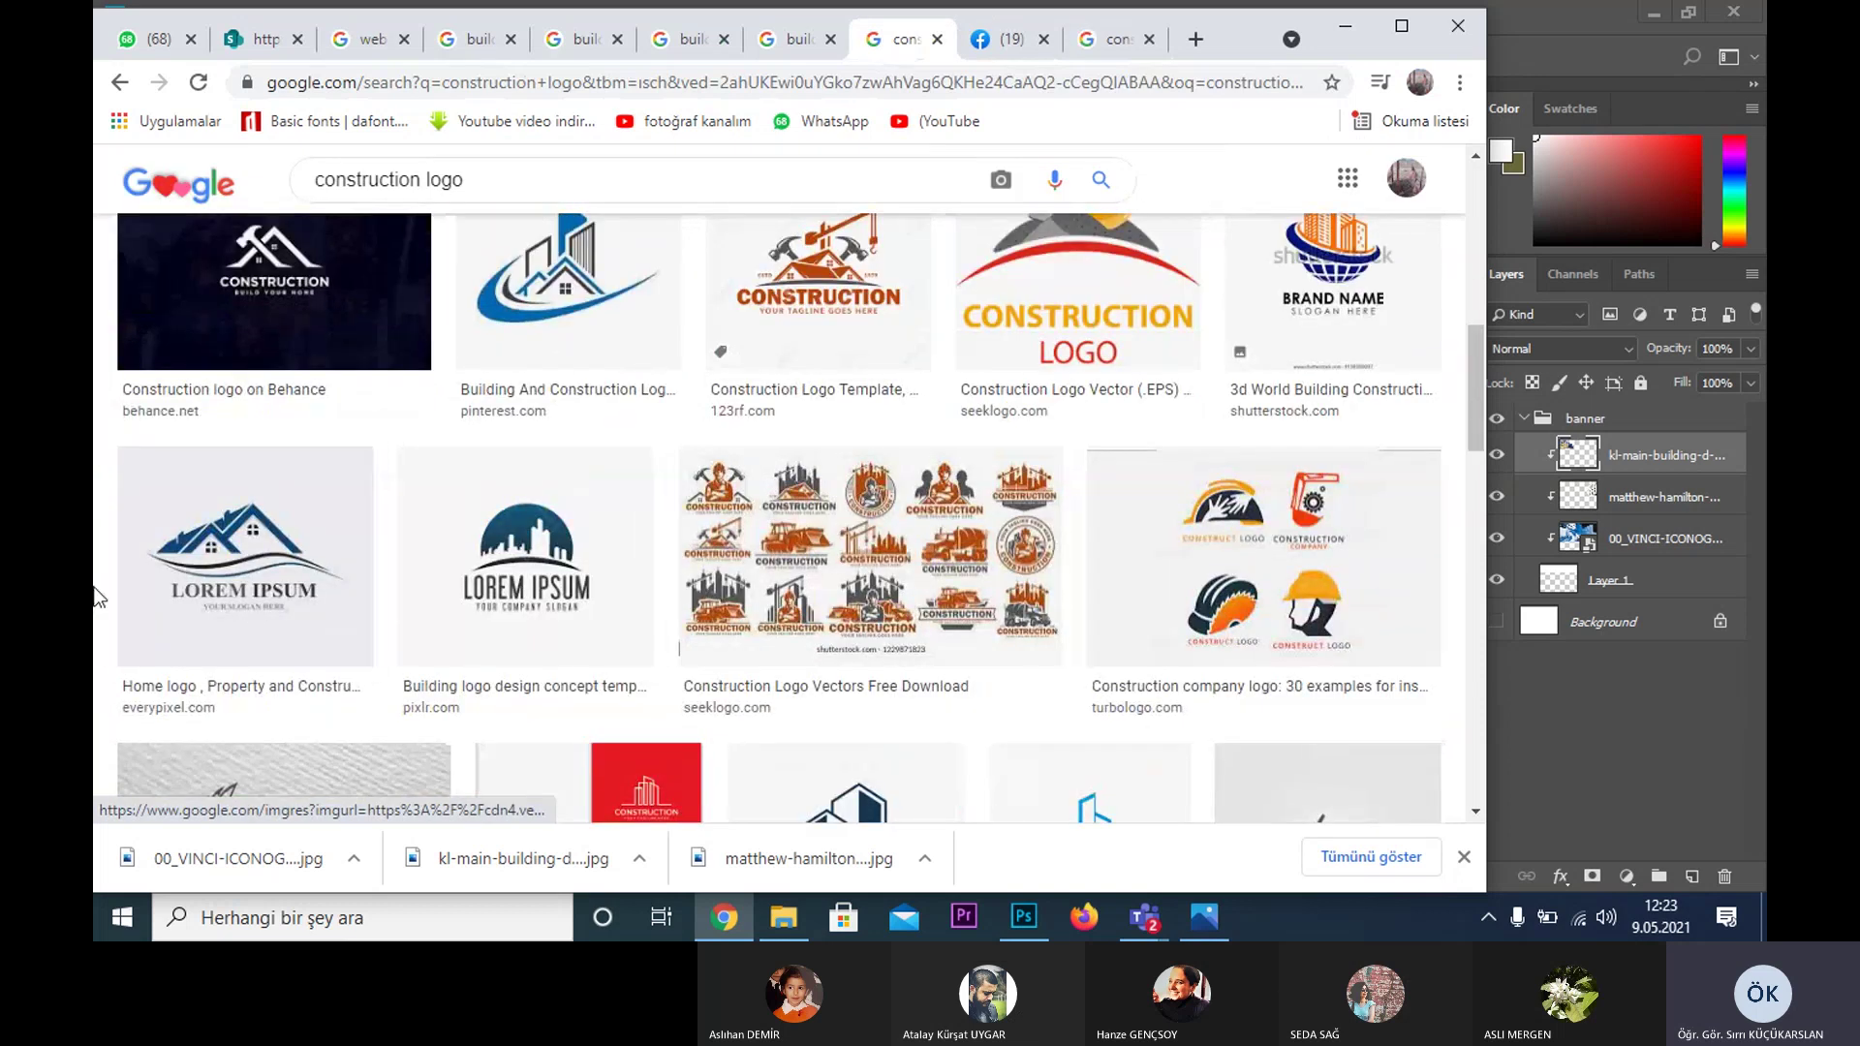
{"action": "scroll", "coordinate": [734, 435], "scroll_direction": "up", "scroll_amount": 1}
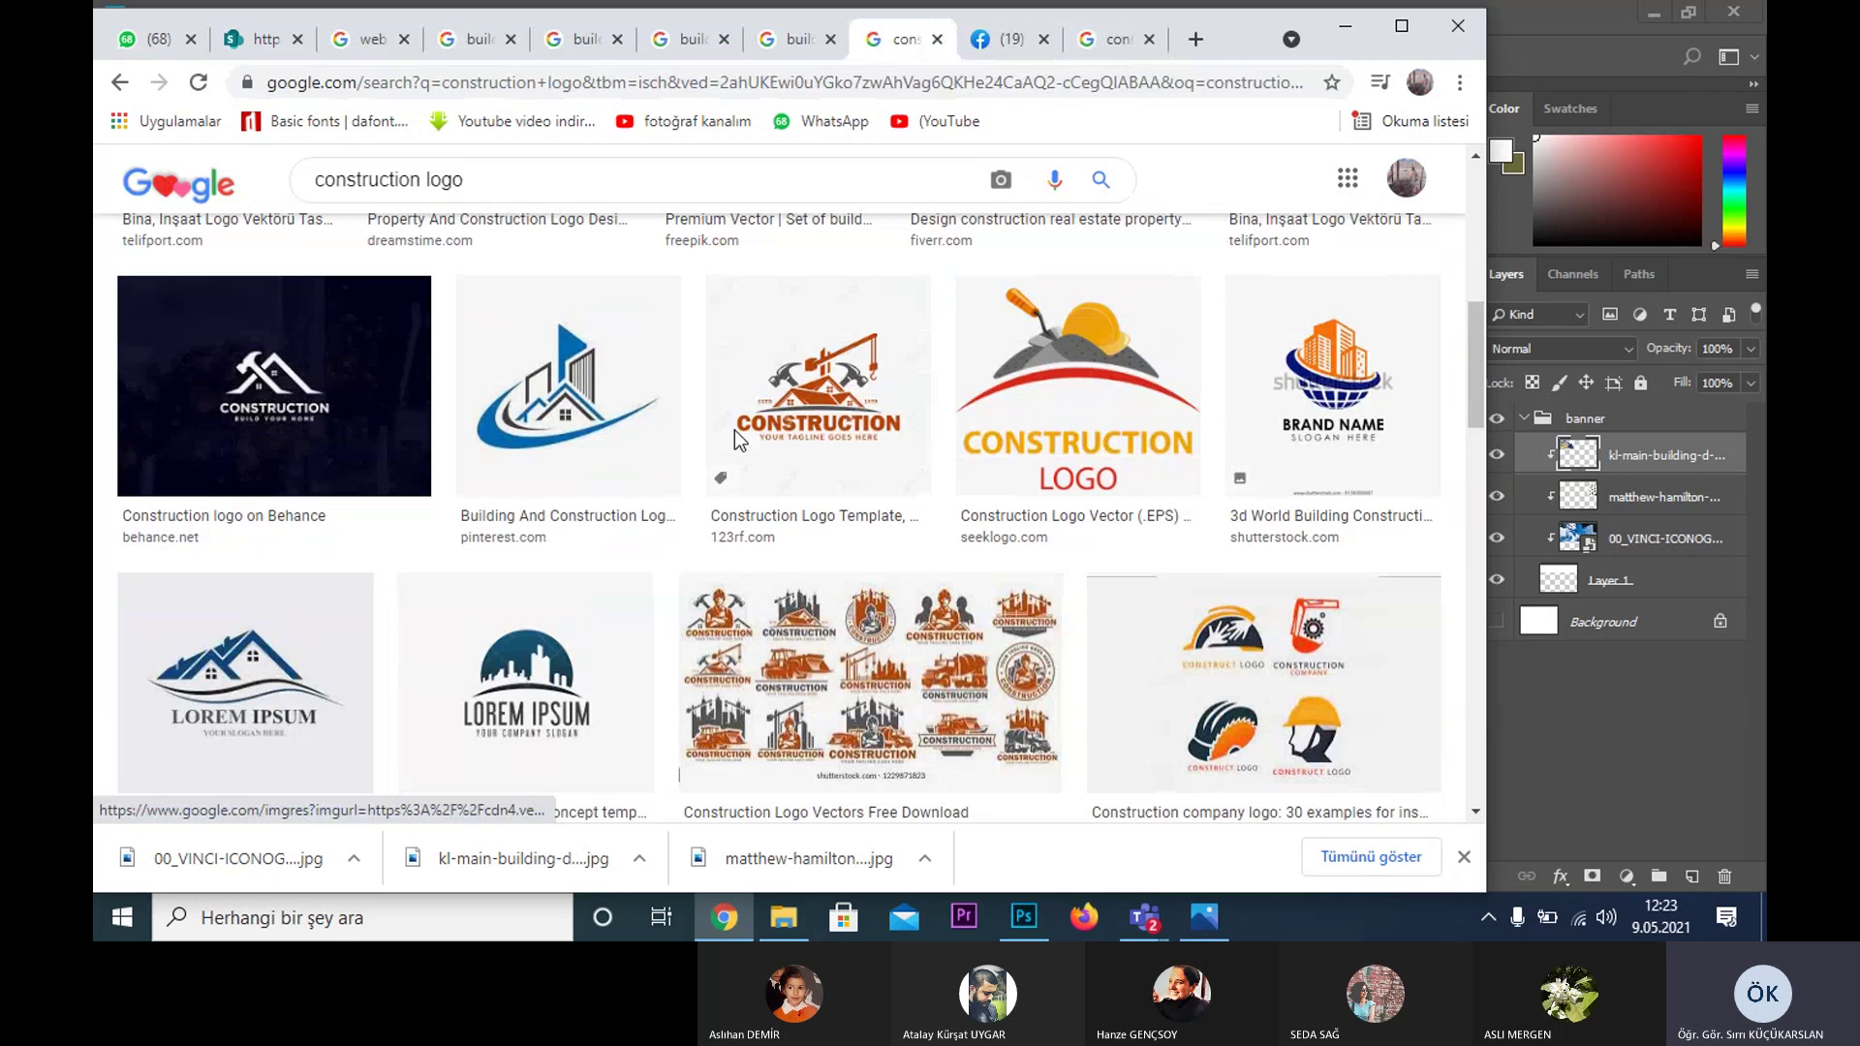
{"action": "scroll", "coordinate": [735, 430], "scroll_direction": "up", "scroll_amount": 5}
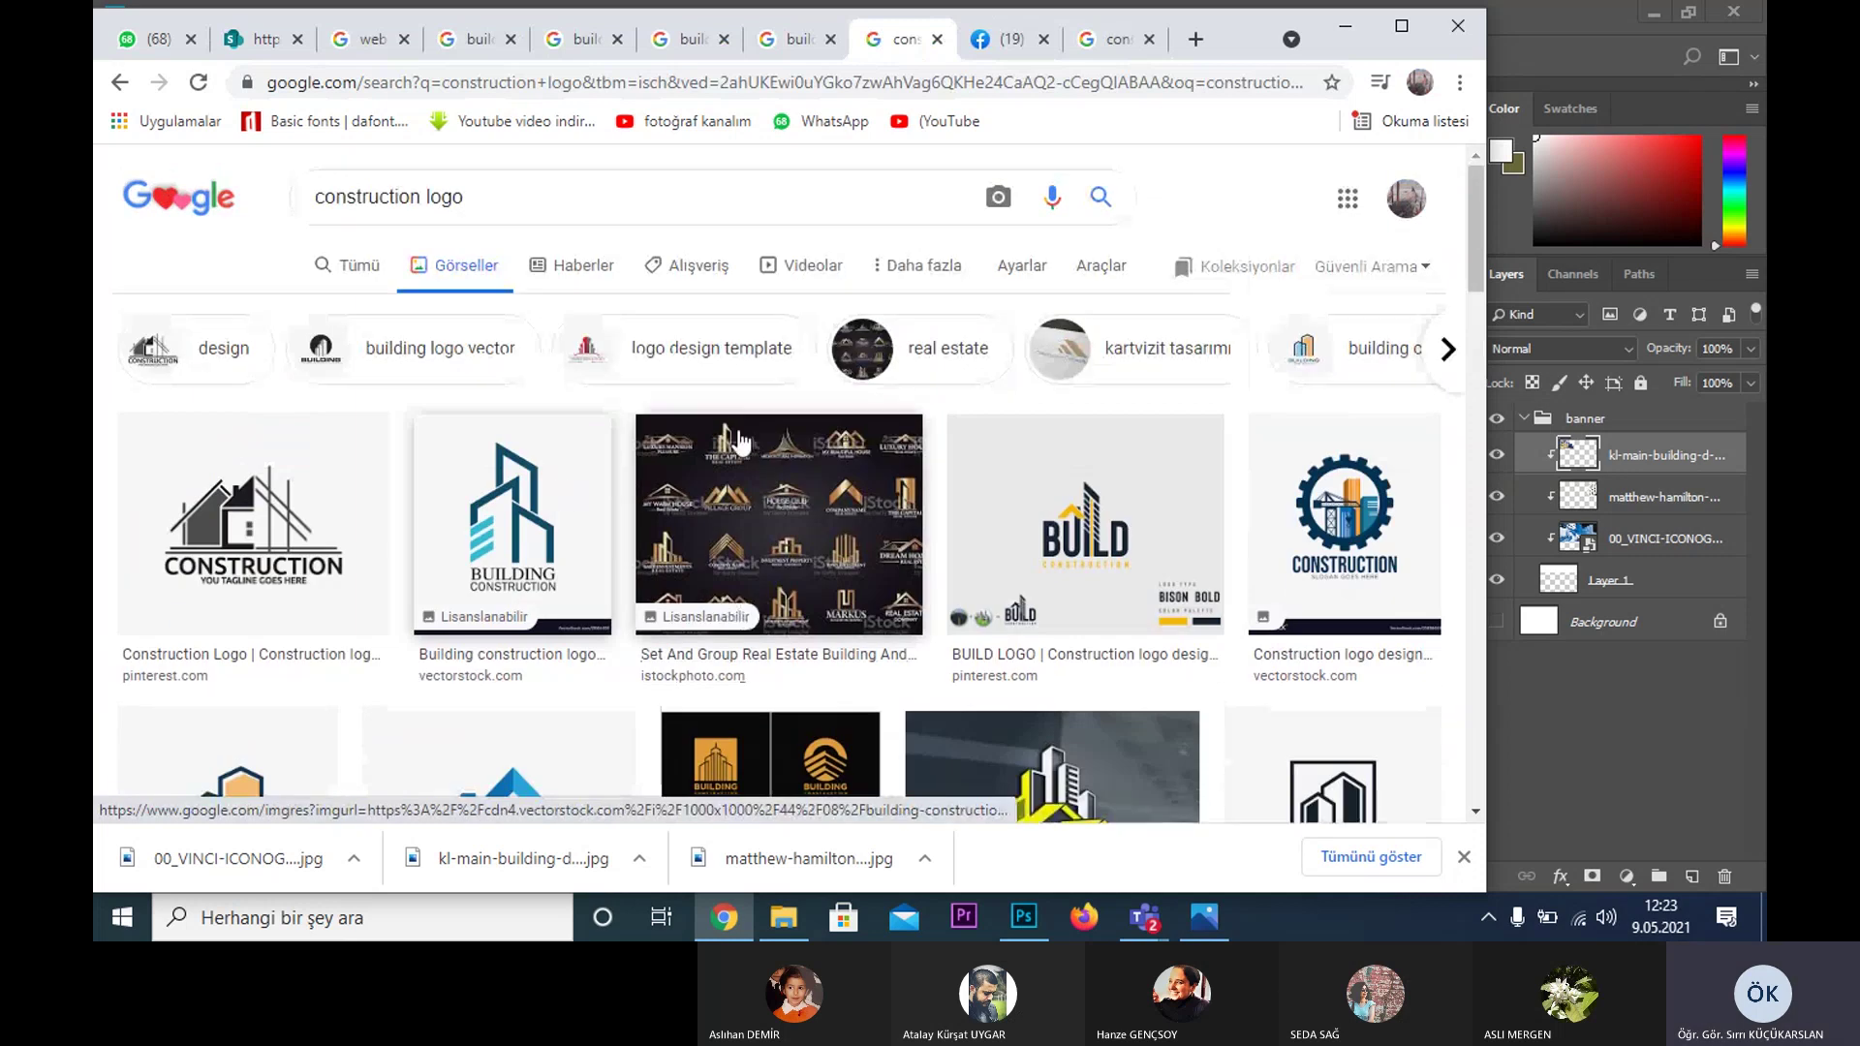
{"action": "middle_click", "coordinate": [232, 543]}
- Save the full-size black CONSTRUCTION house logo from Chrome as logo.jpg in the image folder
{"action": "left_click", "coordinate": [1124, 39]}
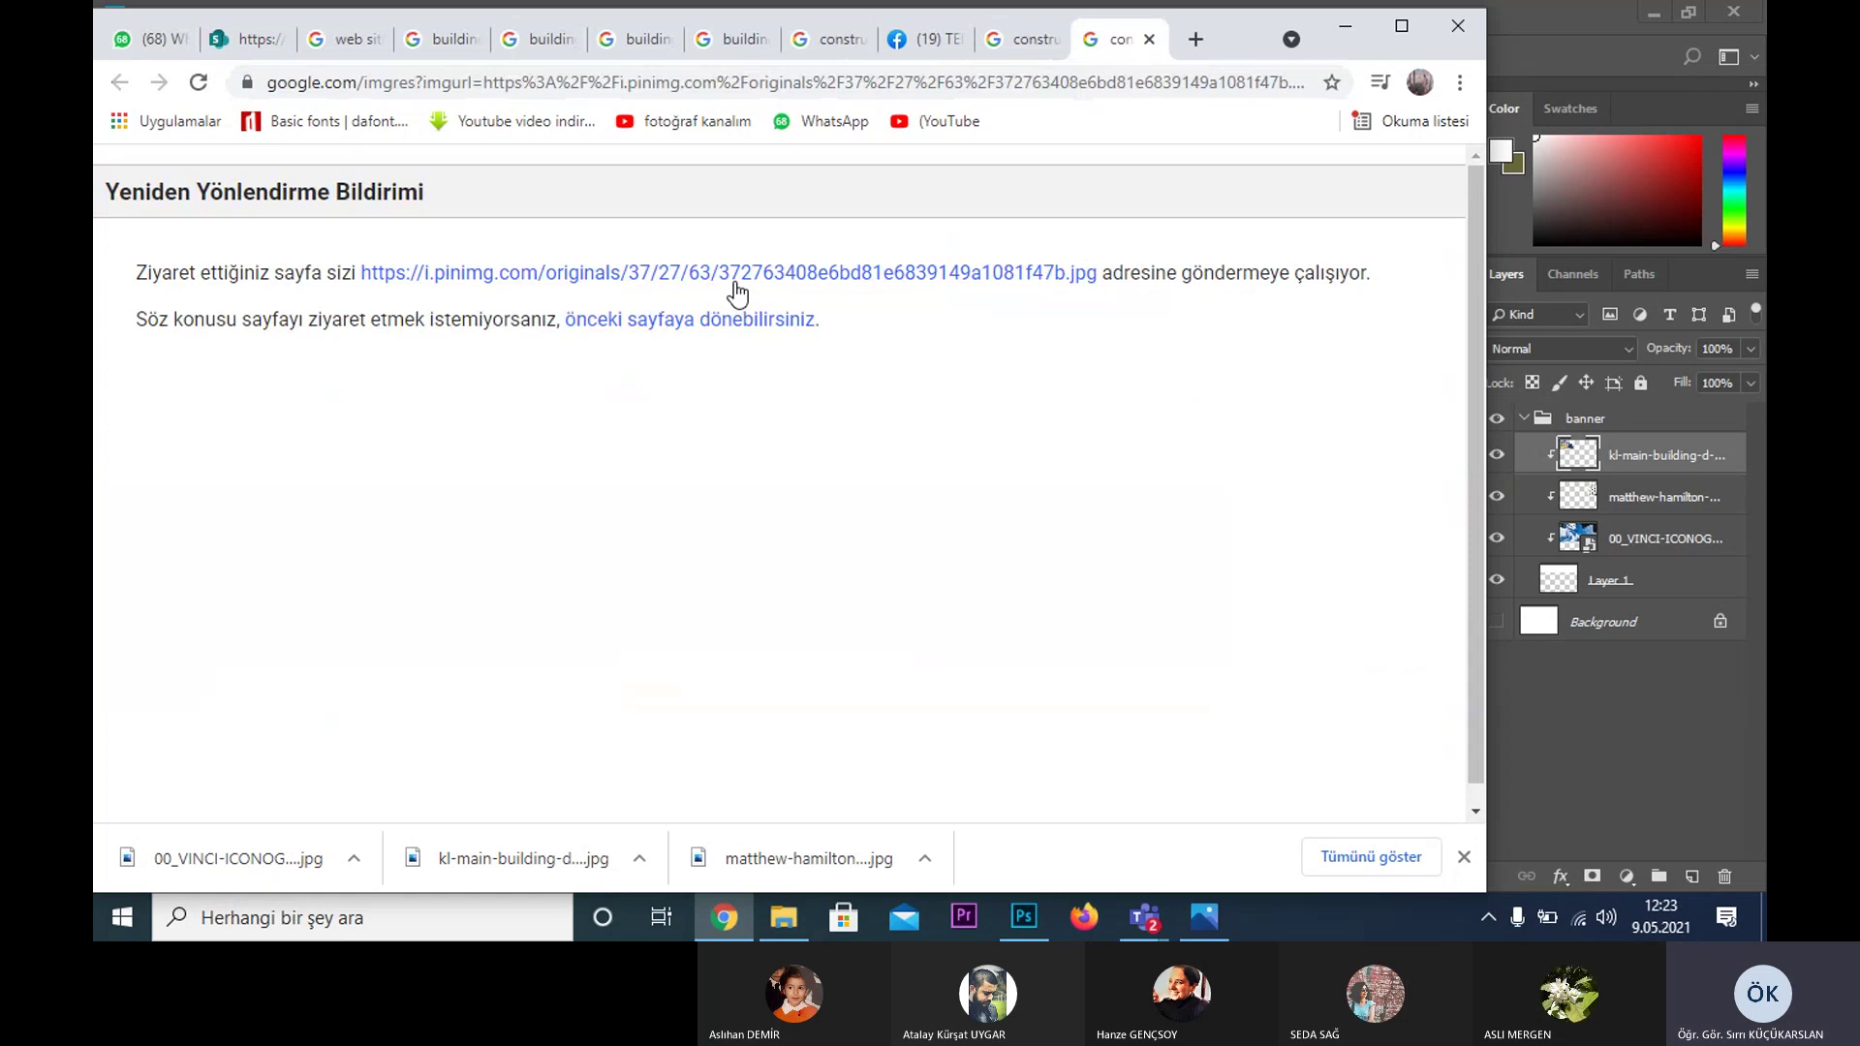
{"action": "left_click", "coordinate": [976, 291]}
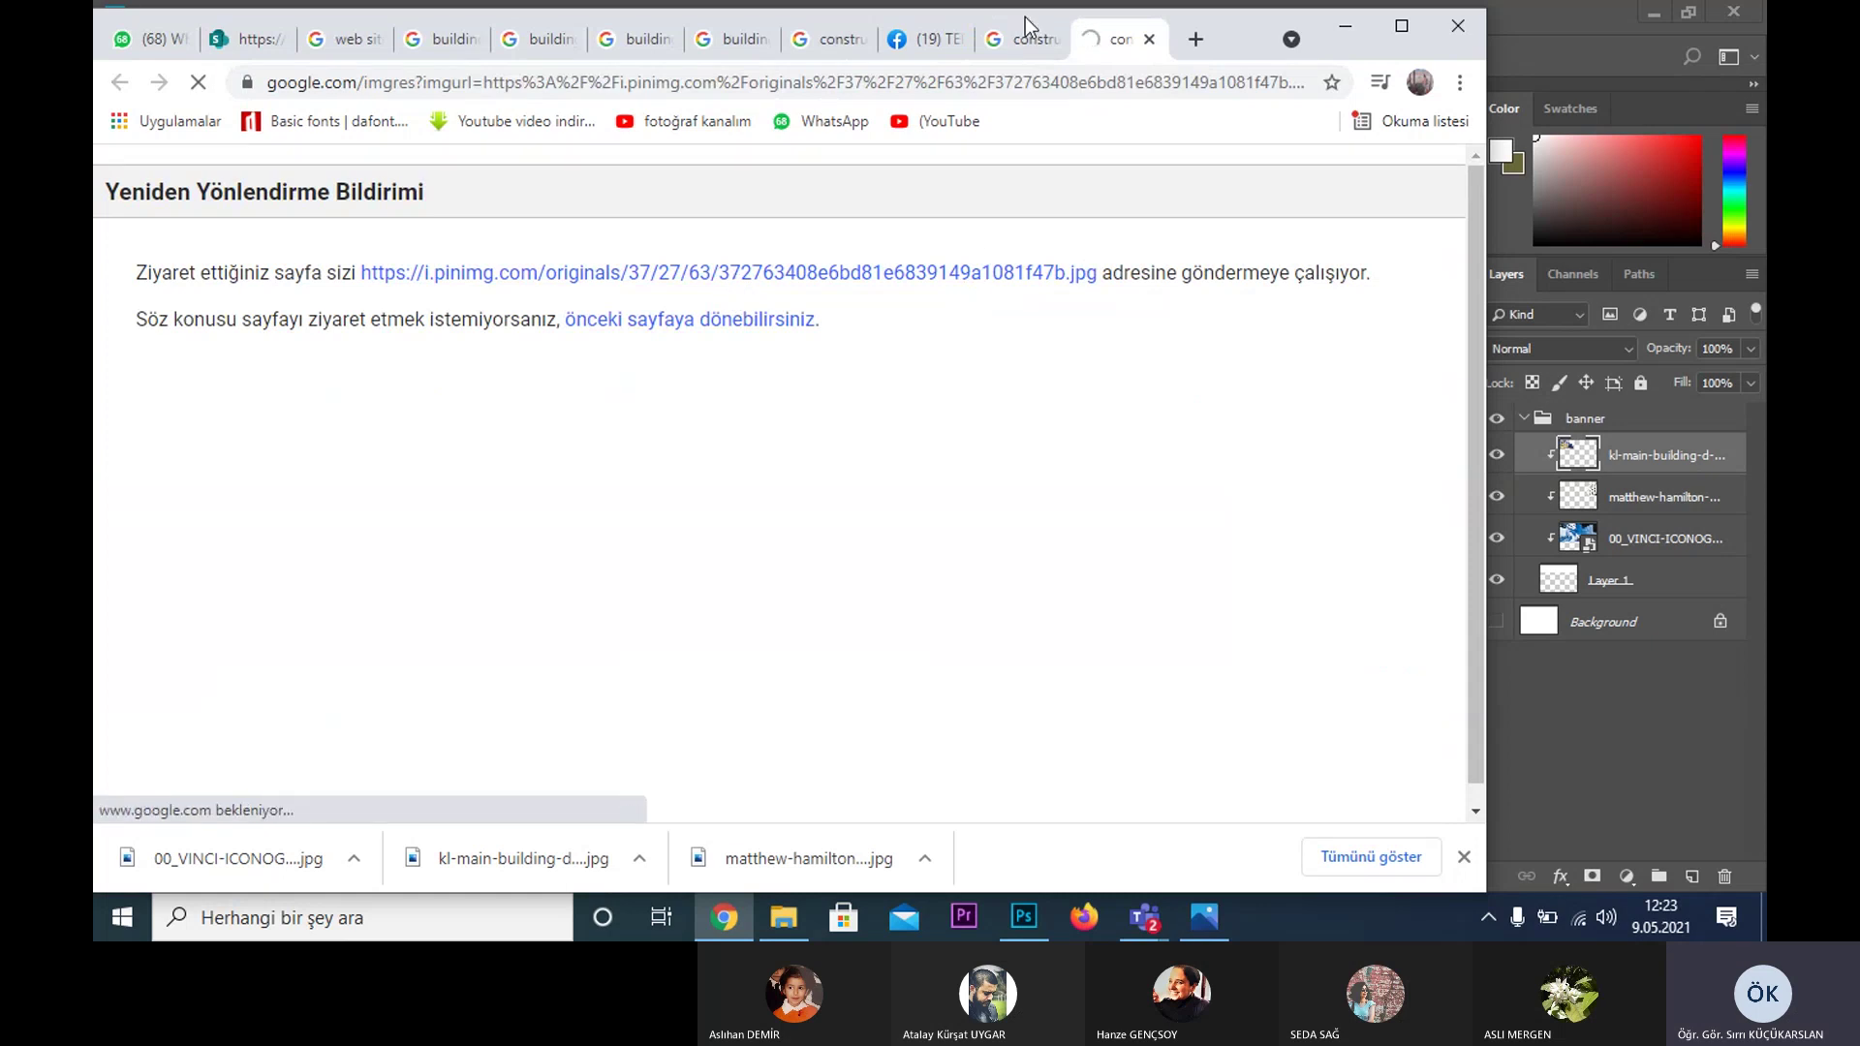
{"action": "right_click", "coordinate": [782, 561]}
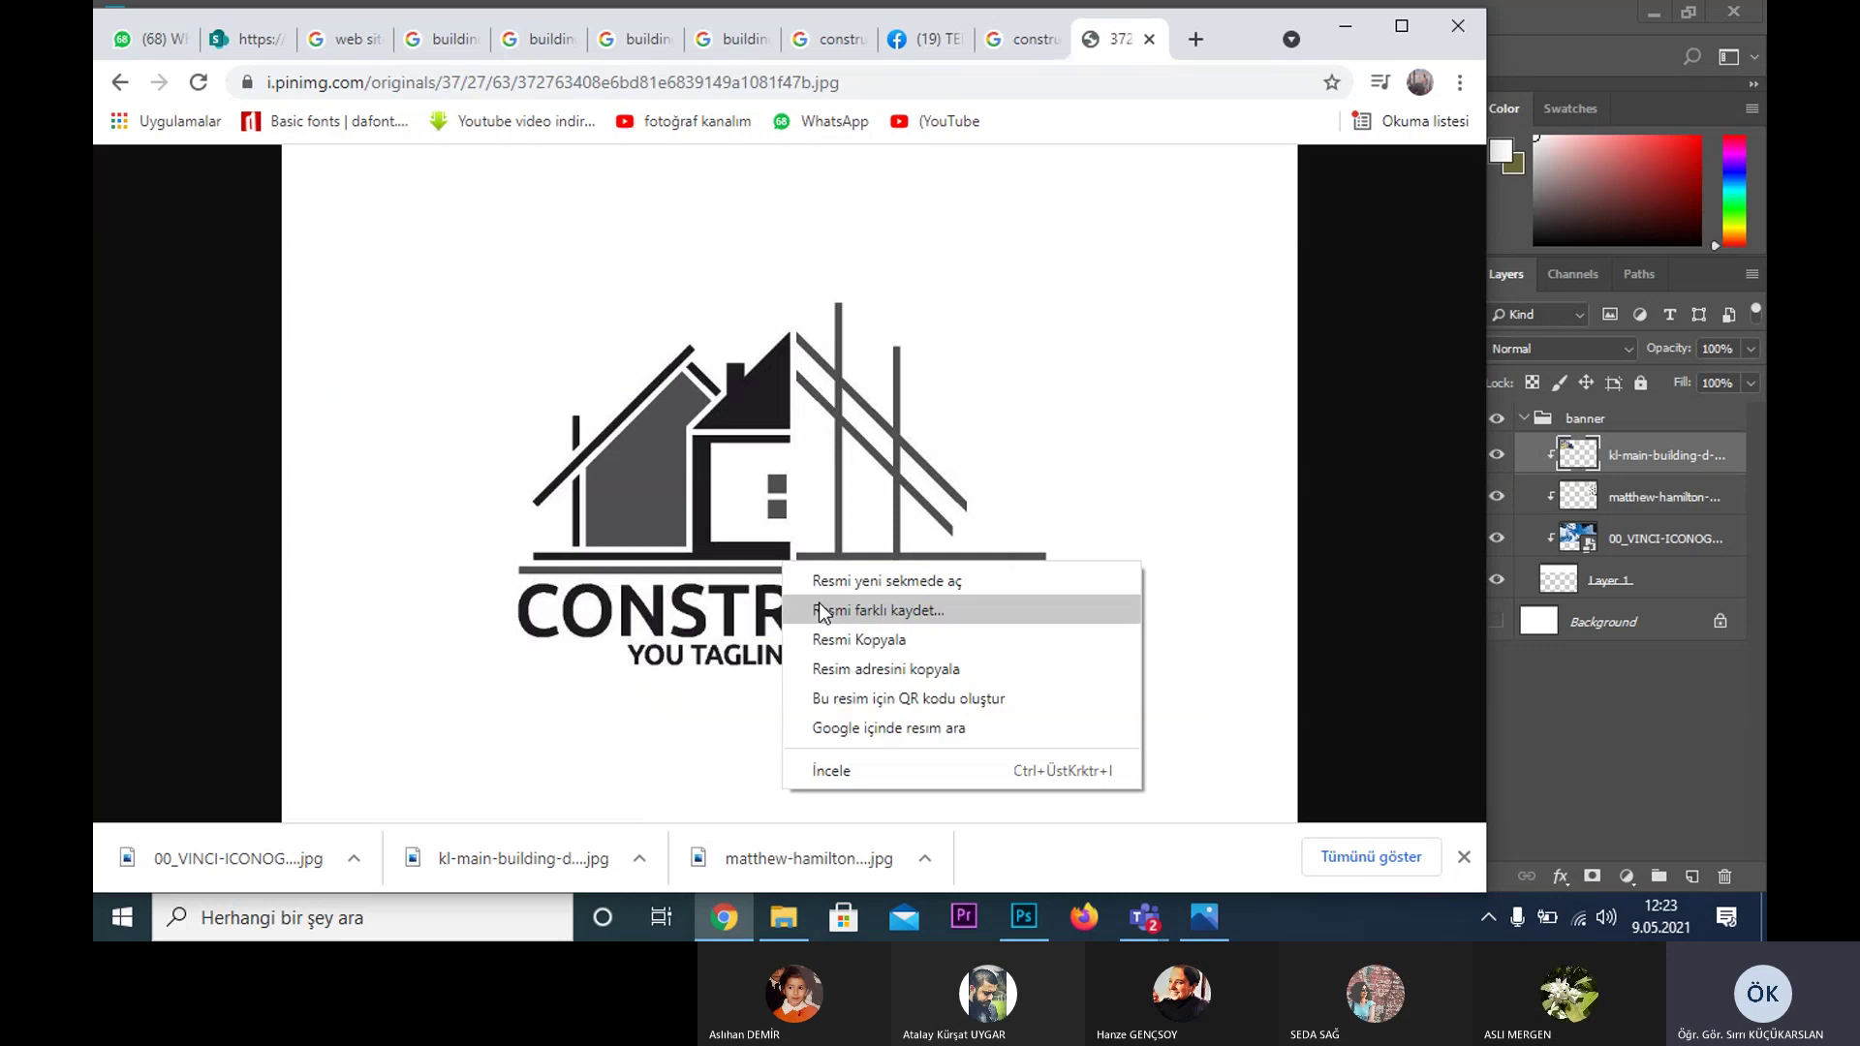
{"action": "left_click", "coordinate": [853, 610]}
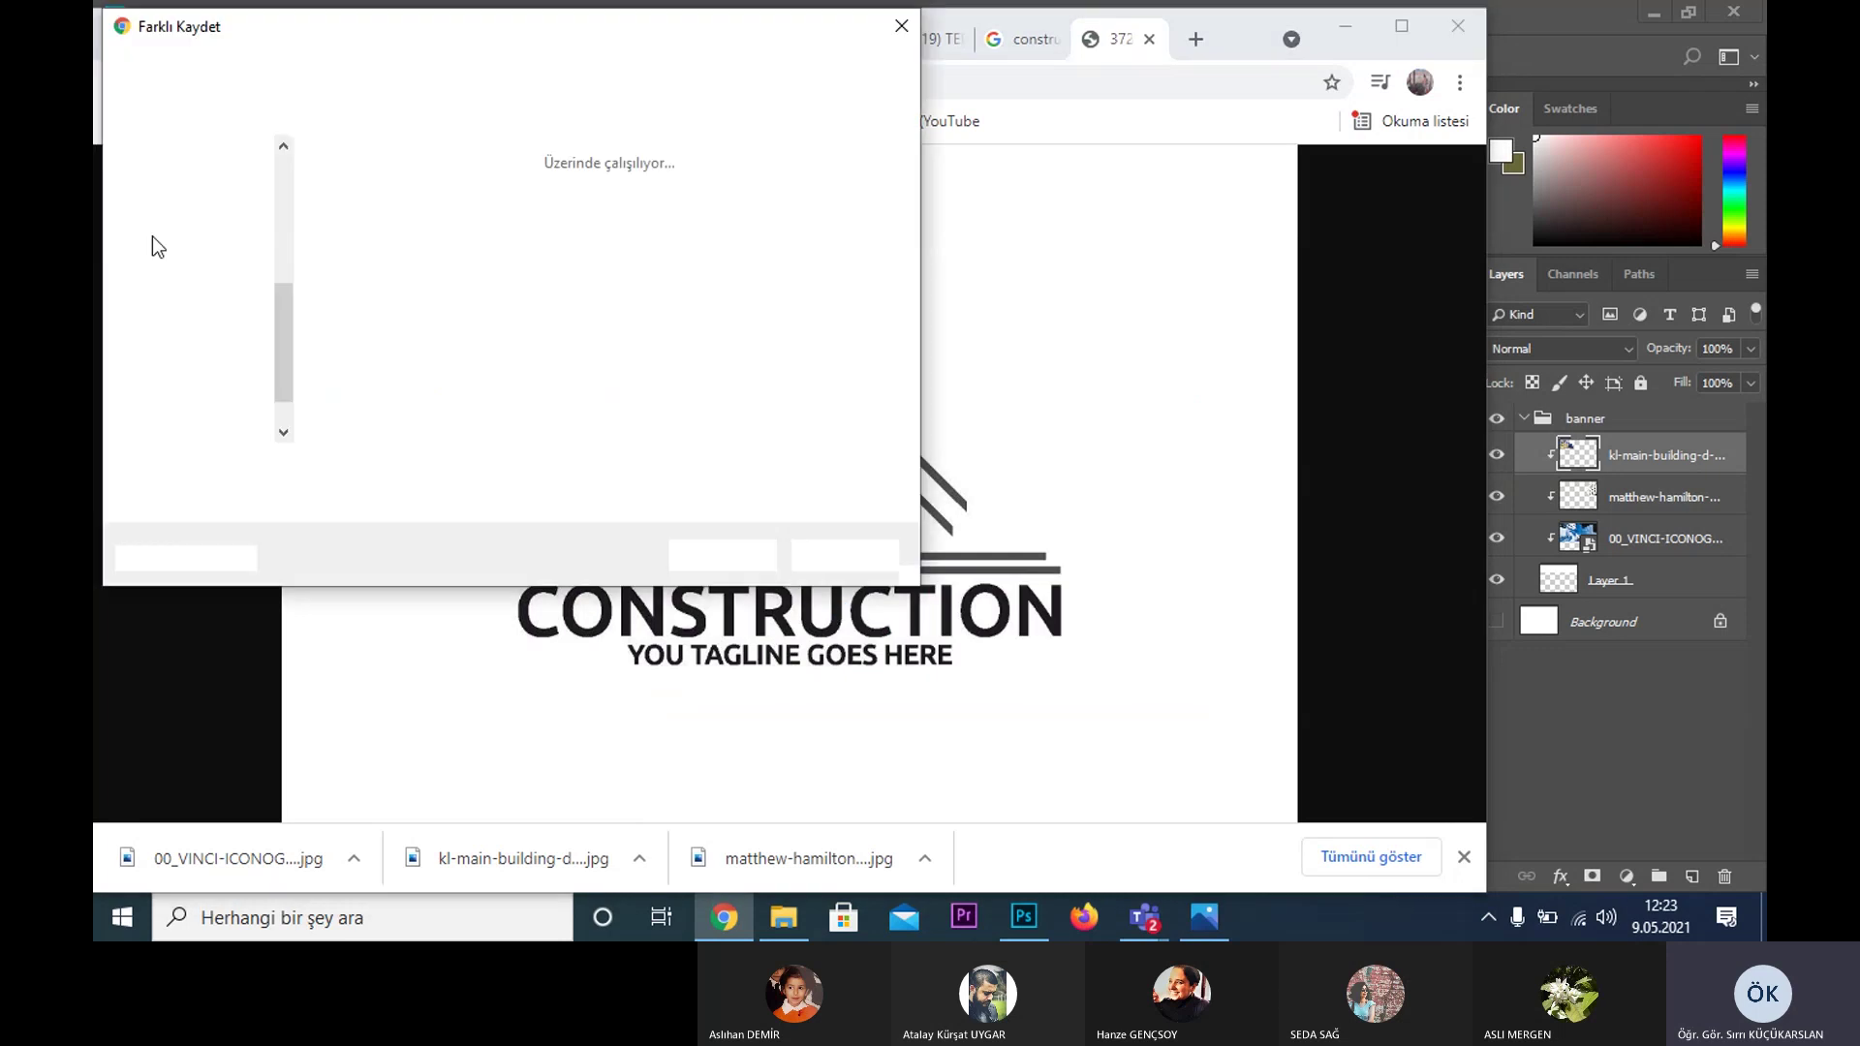
{"action": "key", "text": "BackSpace"}
{"action": "type", "text": "lo"}
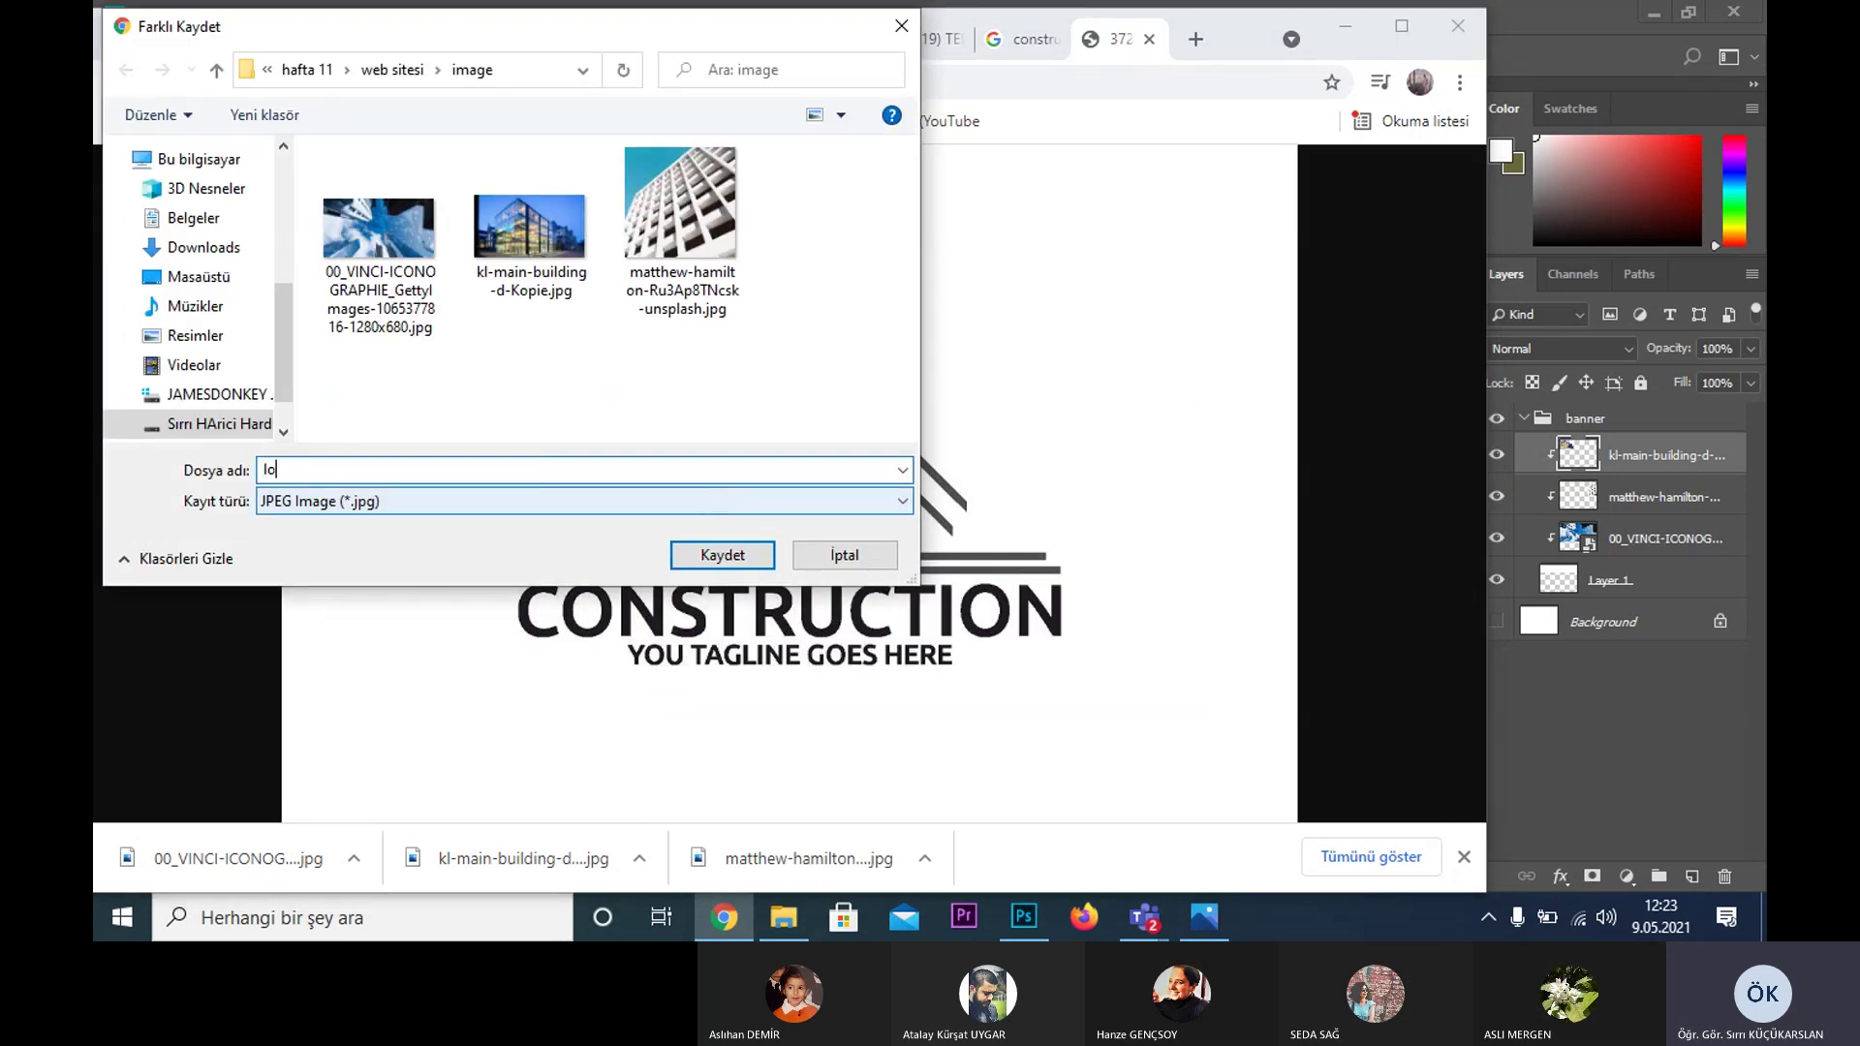
{"action": "type", "text": "go"}
{"action": "key", "text": "Return"}
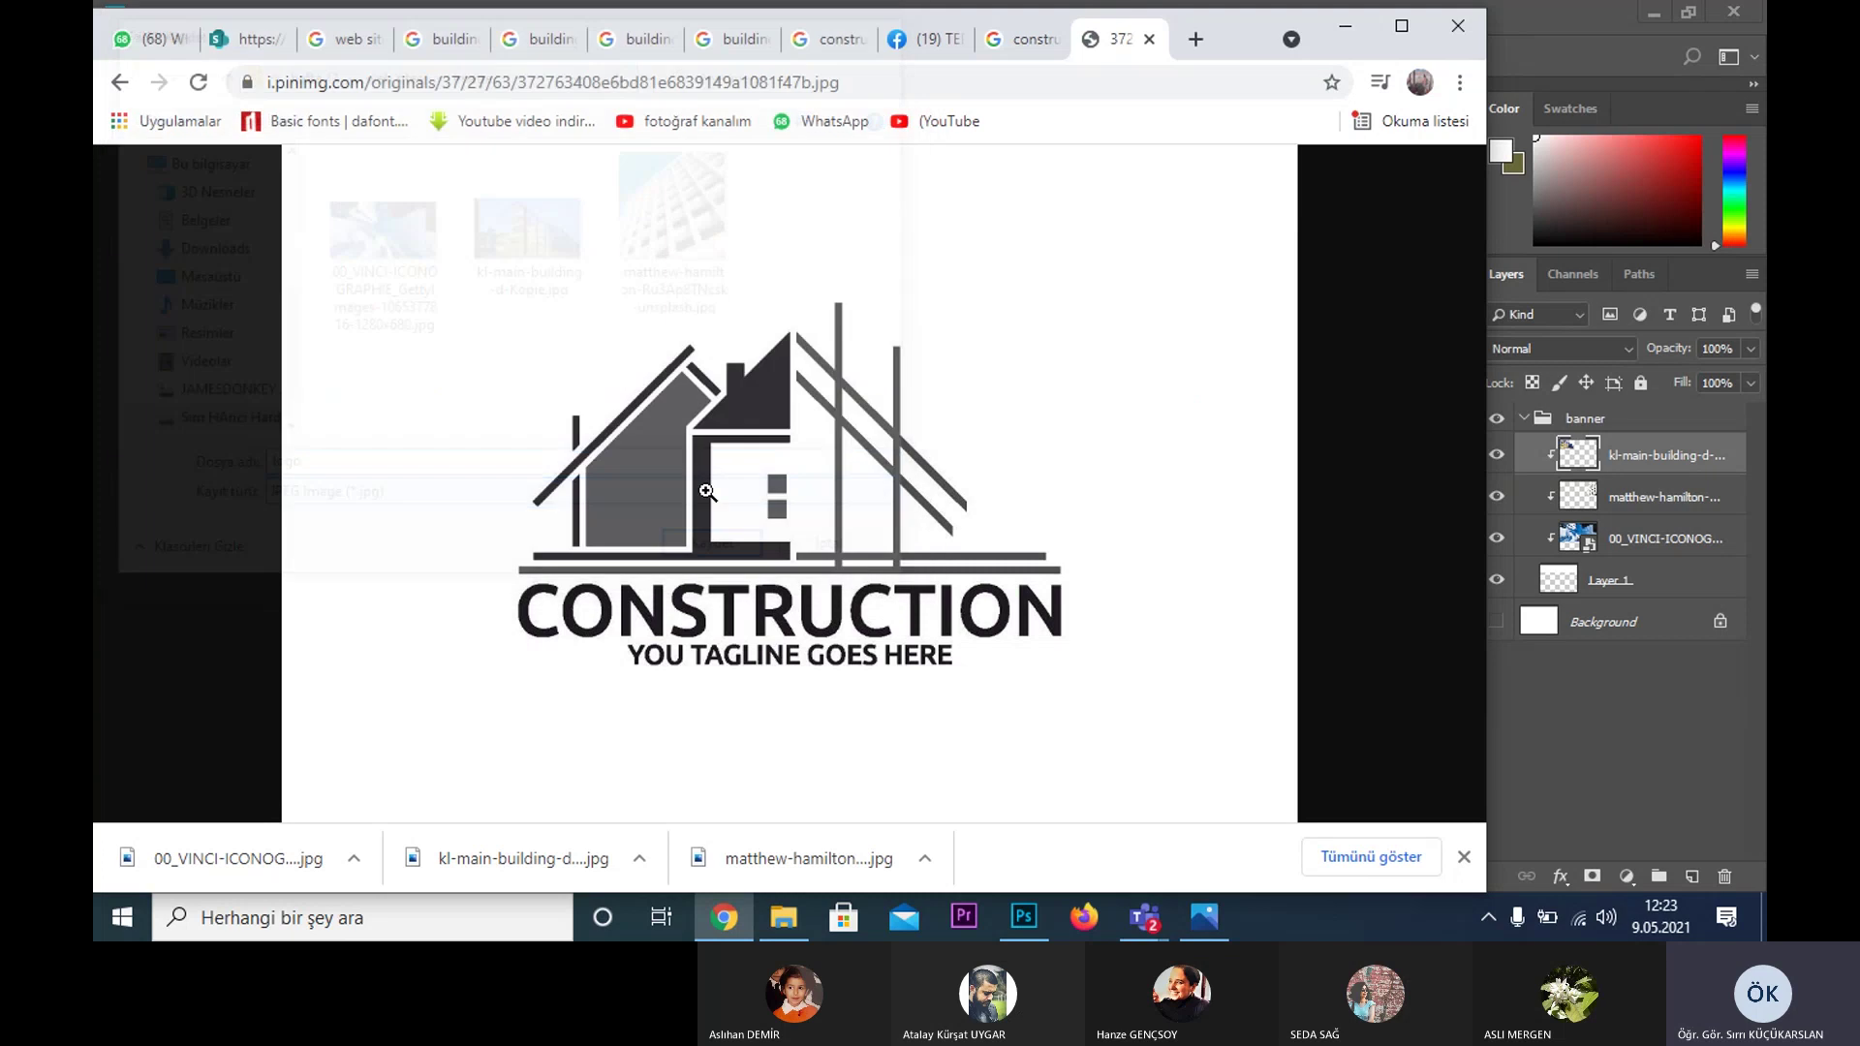
- Place logo.jpg into the banner, scale it to about 30%, and move it to the canvas centre
{"action": "left_click", "coordinate": [782, 922]}
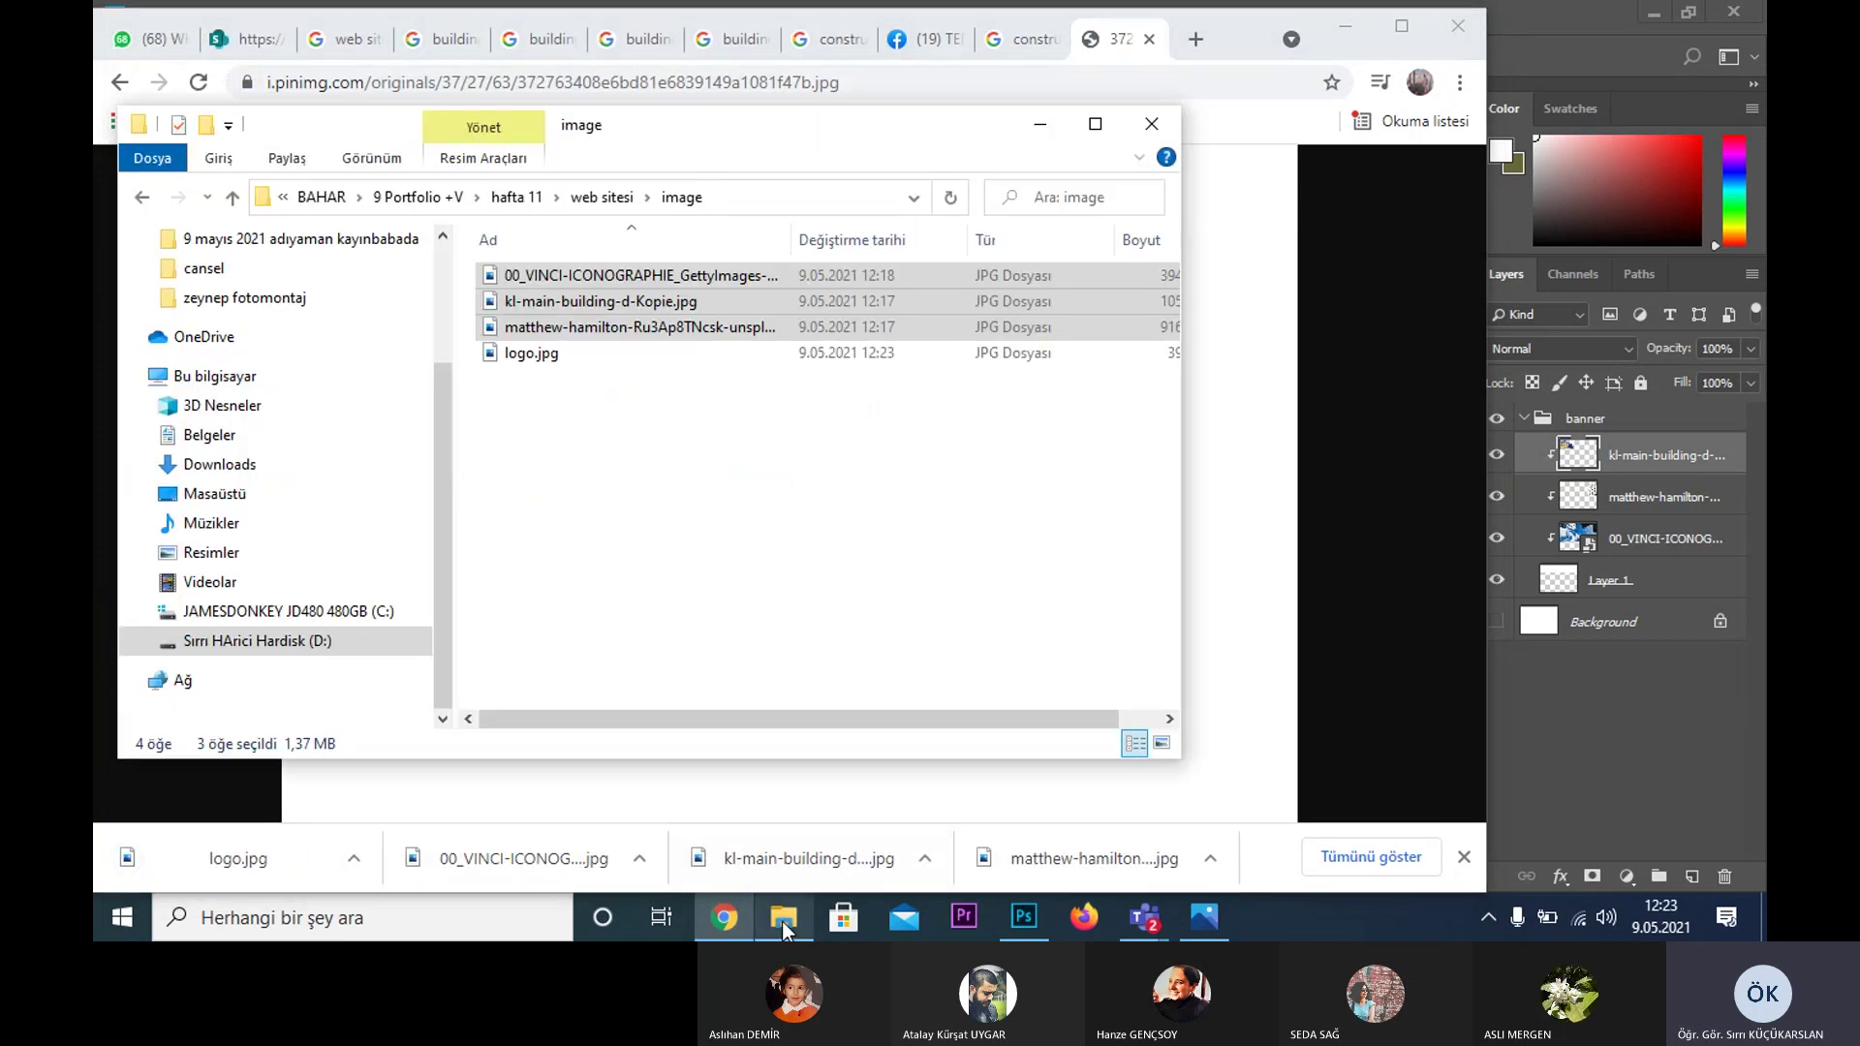
{"action": "left_click", "coordinate": [491, 361]}
{"action": "mouse_move", "coordinate": [491, 360]}
{"action": "left_mouse_down"}
{"action": "mouse_move", "coordinate": [1032, 932]}
{"action": "mouse_move", "coordinate": [874, 654]}
{"action": "left_mouse_up"}
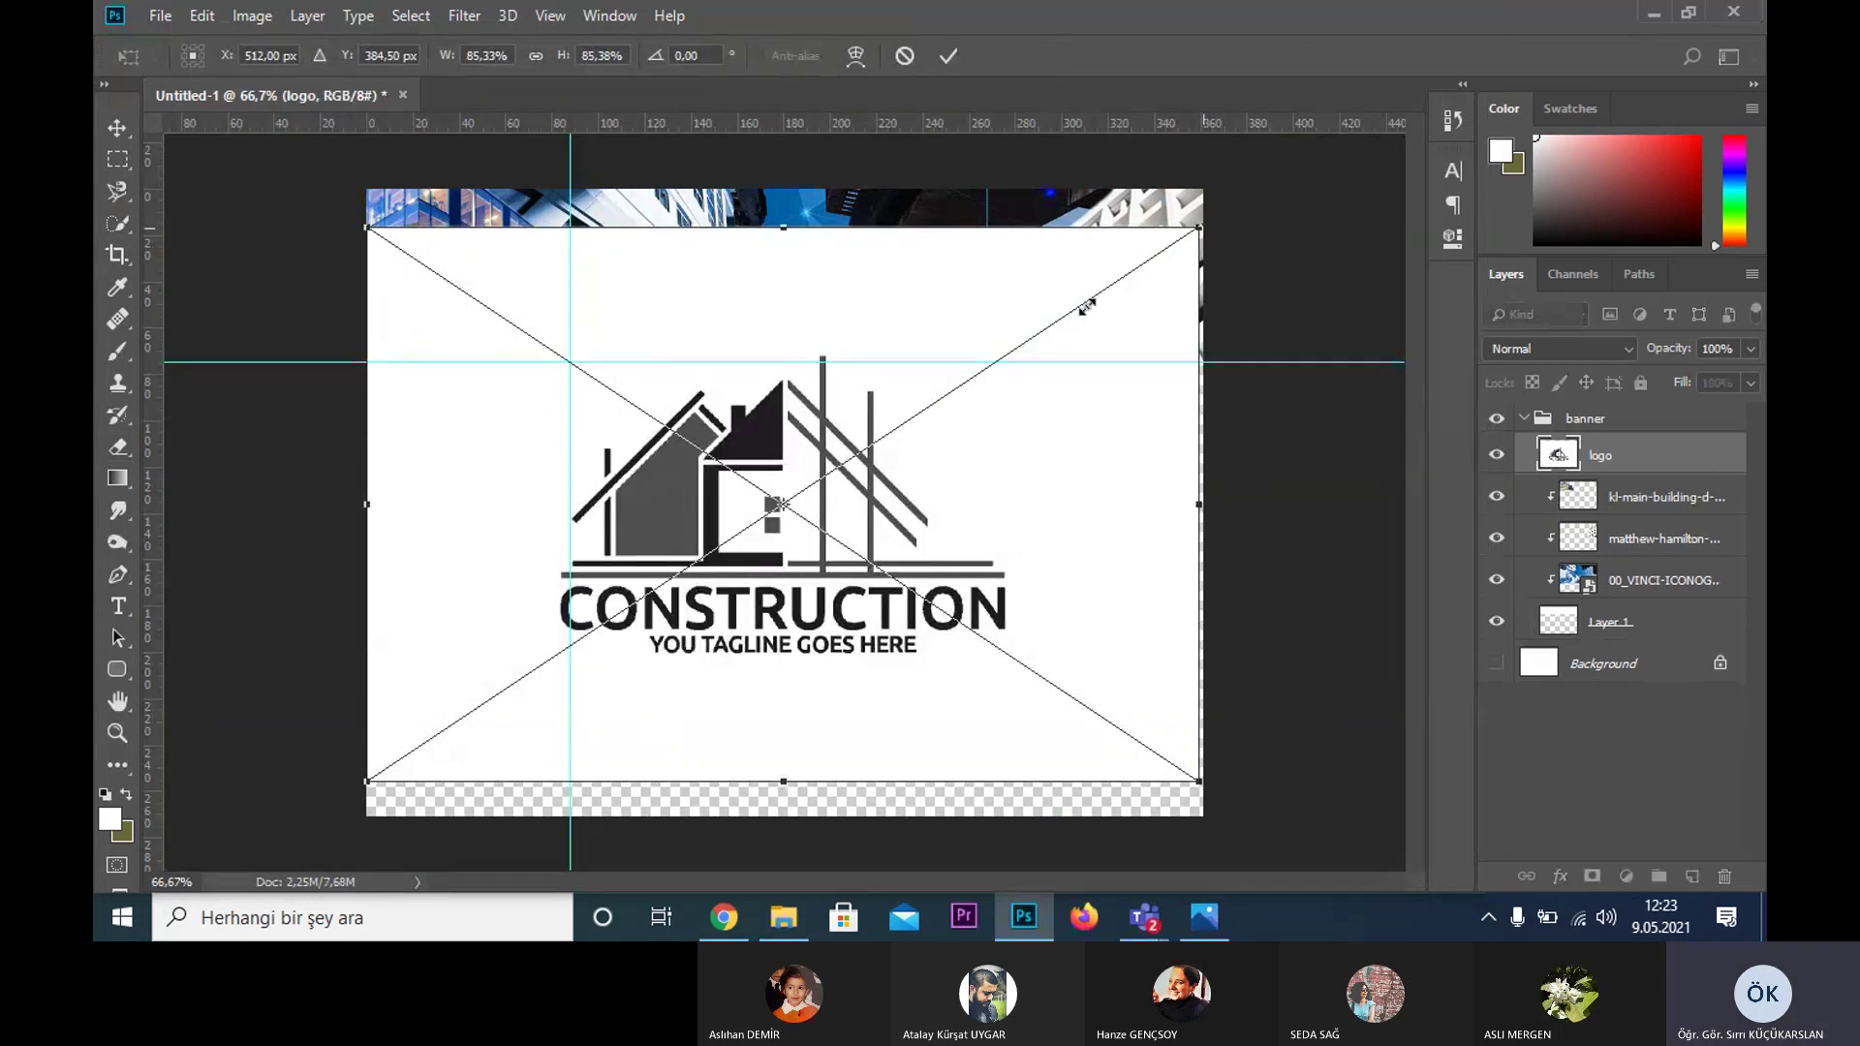
{"action": "left_click_drag", "start_coordinate": [1087, 307], "coordinate": [661, 568]}
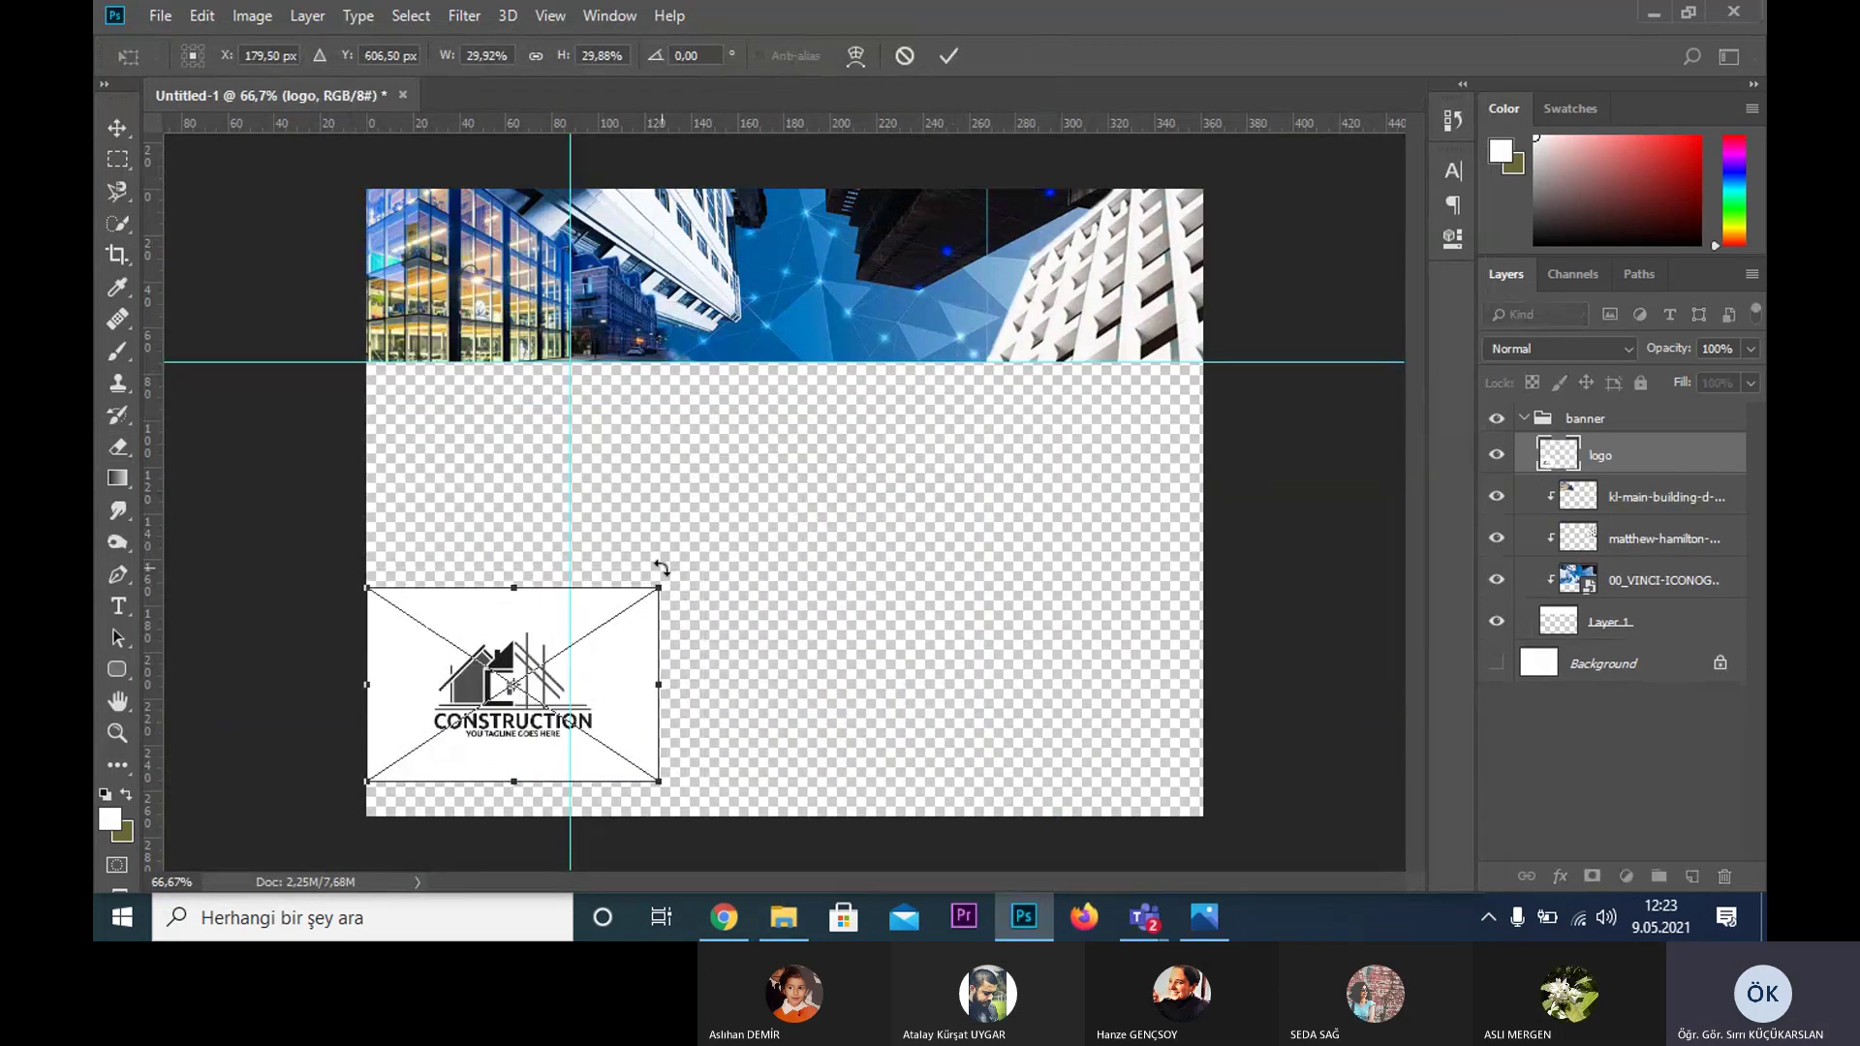
{"action": "key", "text": "Return"}
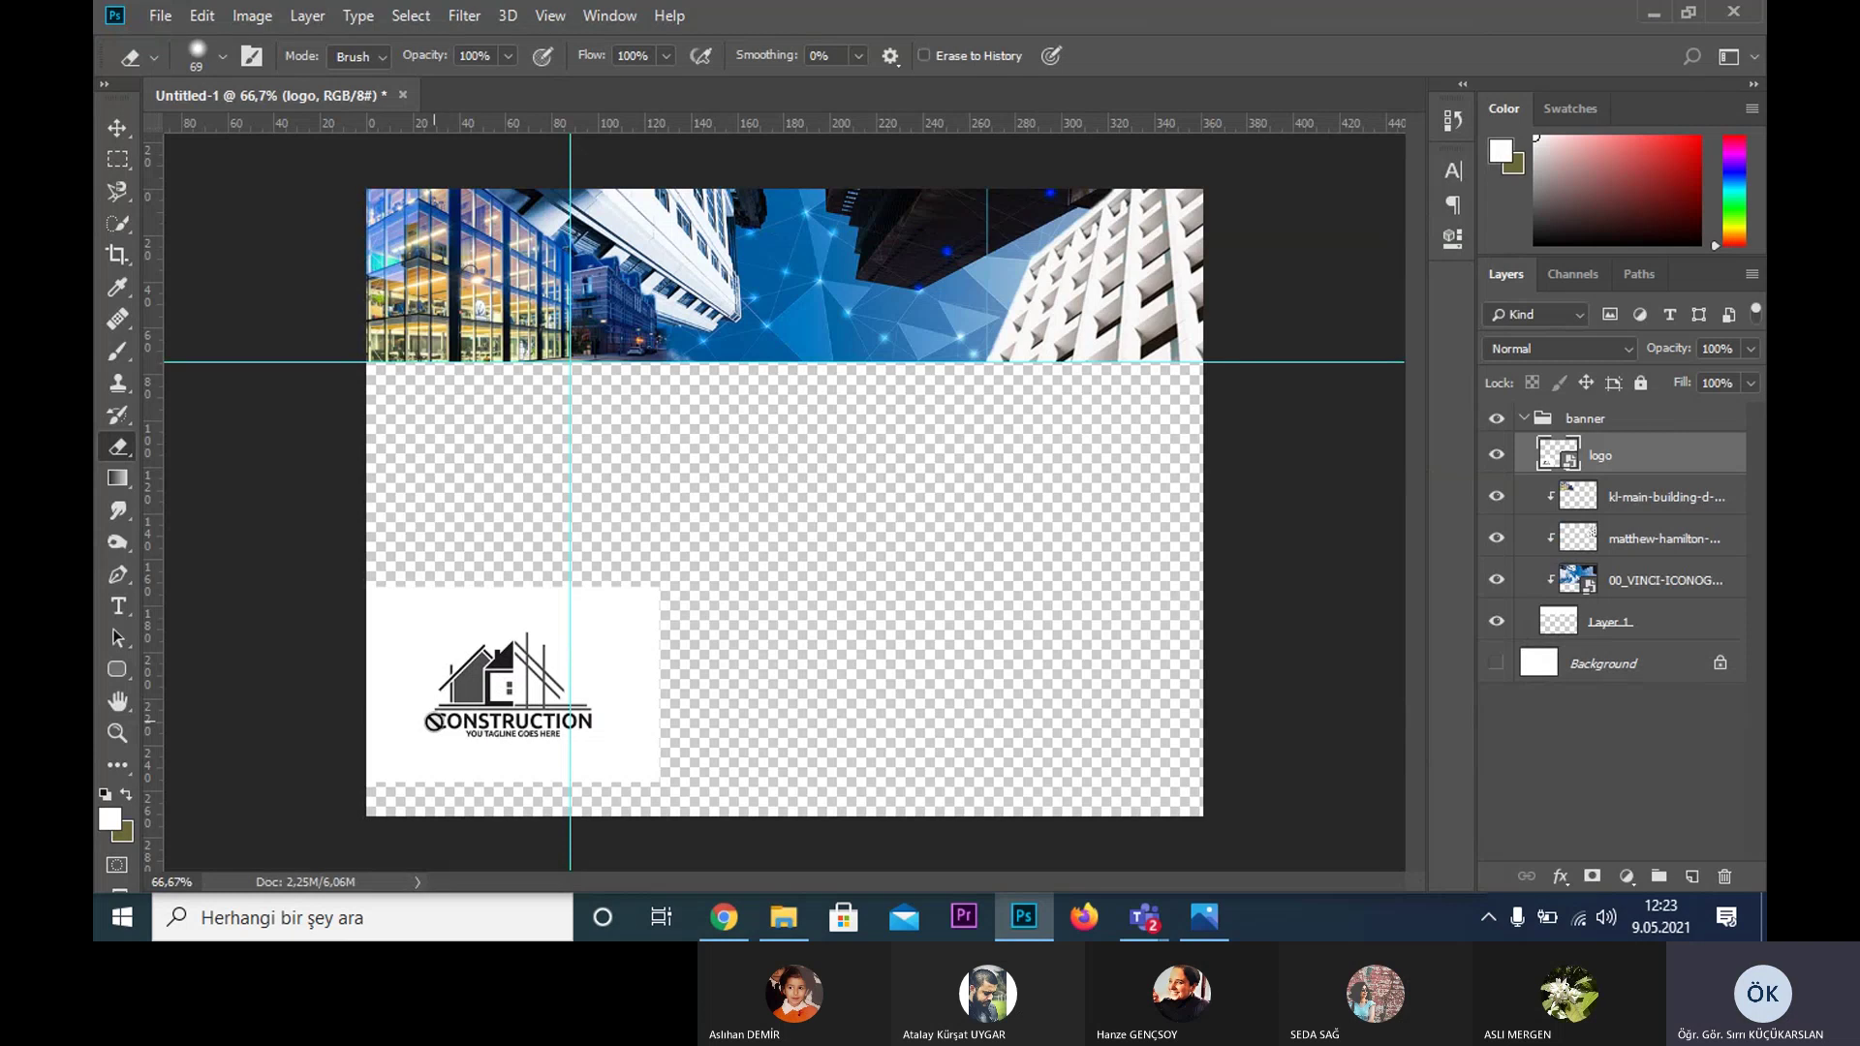
{"action": "key", "text": "v"}
{"action": "left_click_drag", "start_coordinate": [477, 729], "coordinate": [666, 657]}
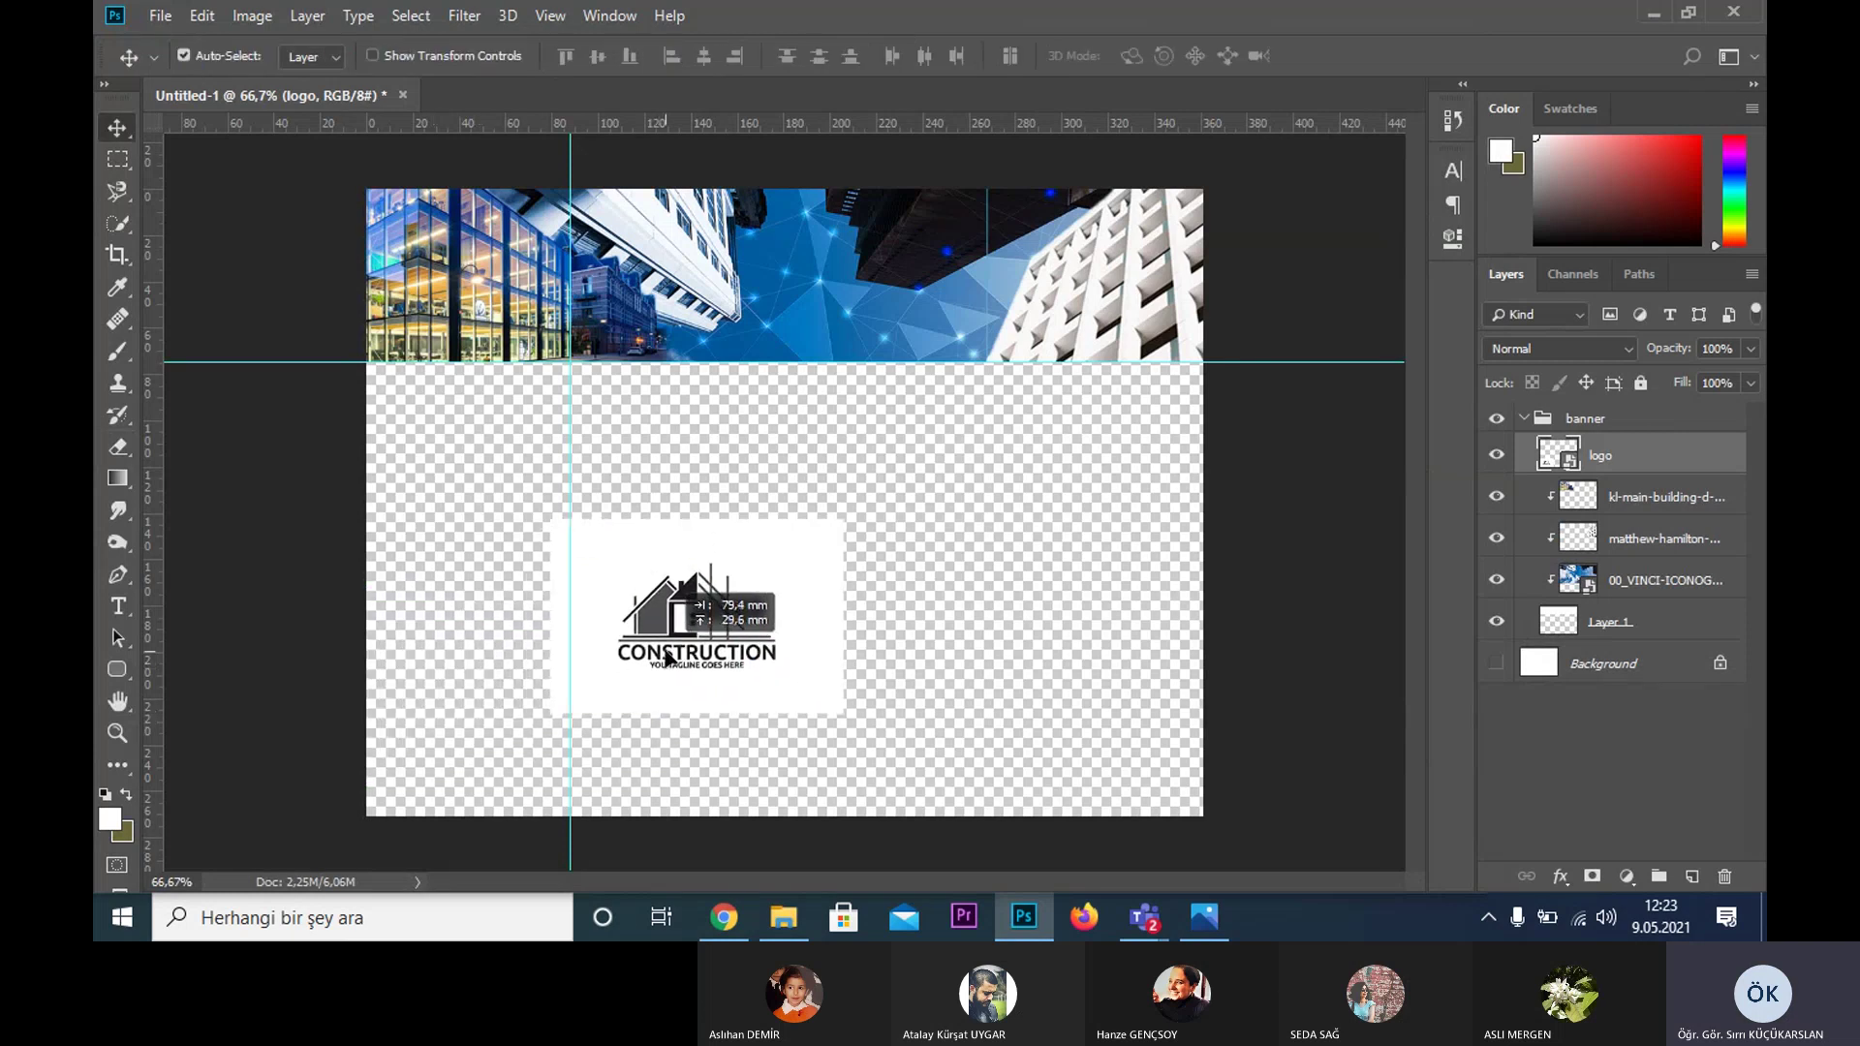
- Select the logo's white background, rasterize the logo layer, and delete the white area
{"action": "key", "text": "w"}
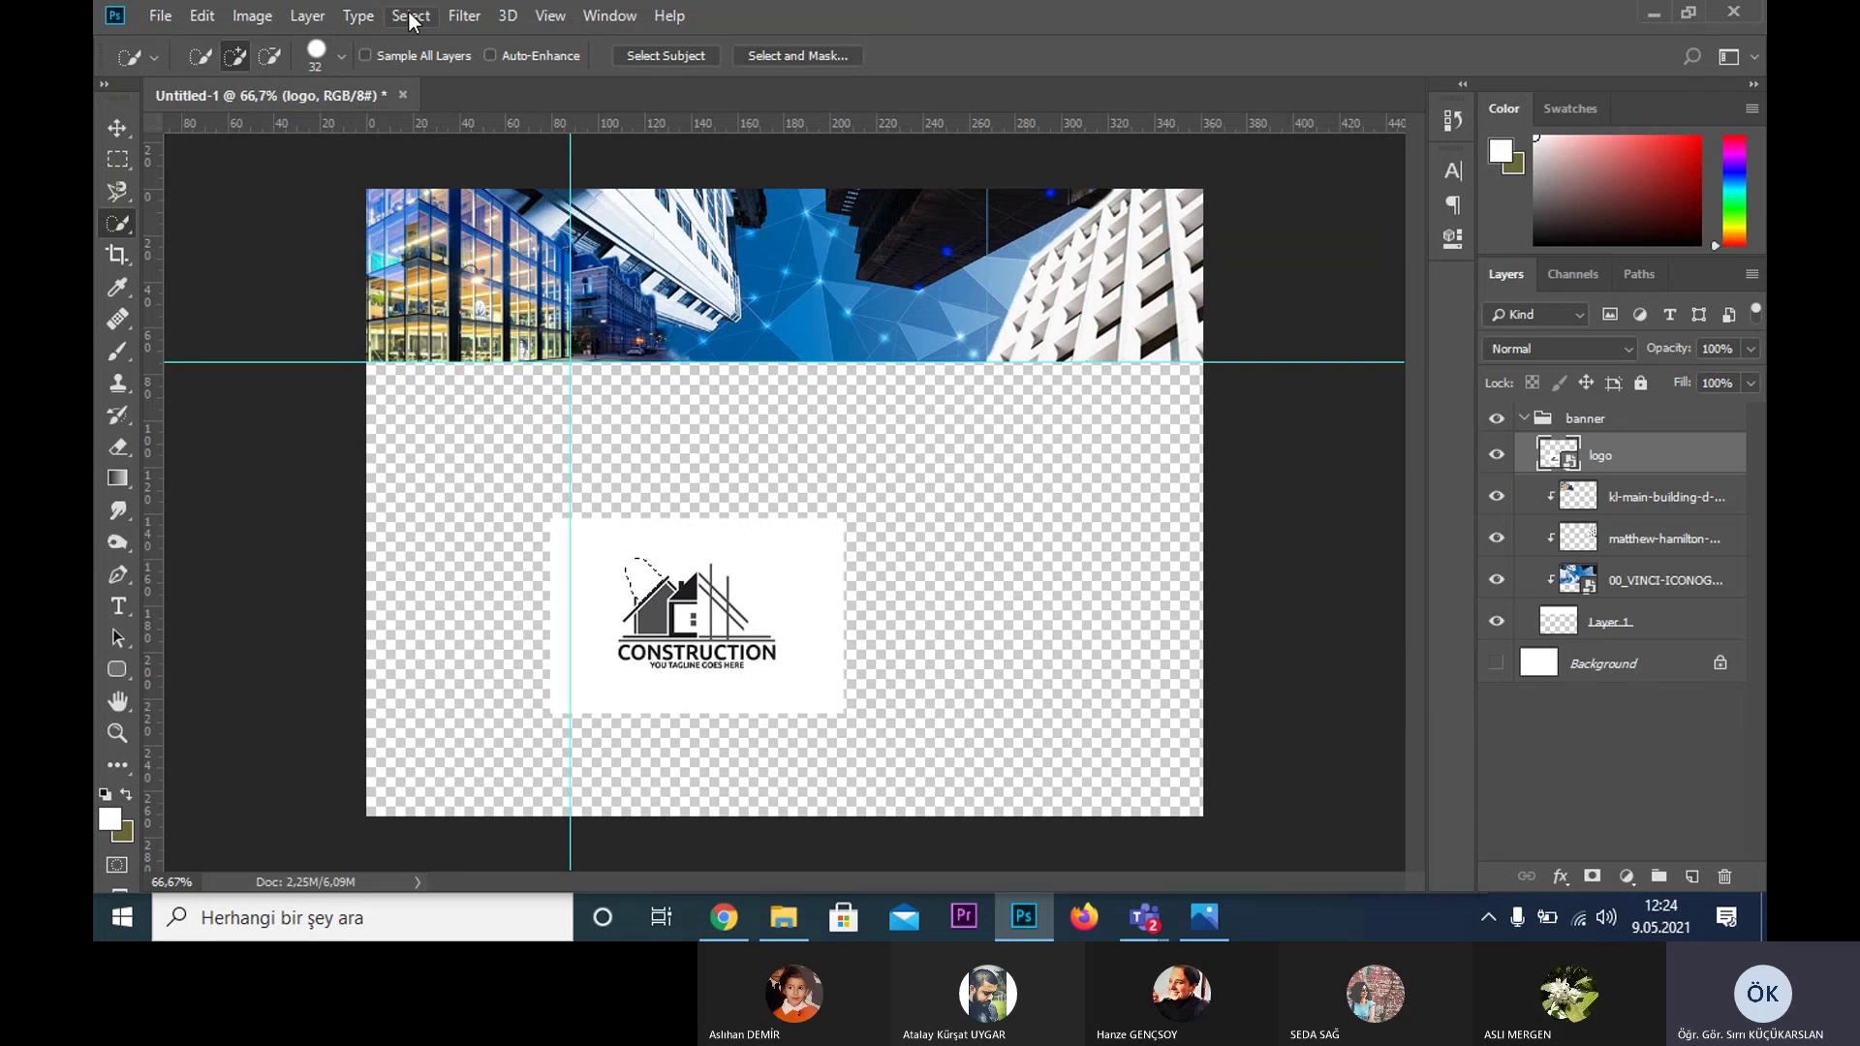
{"action": "left_click", "coordinate": [411, 15]}
{"action": "left_click", "coordinate": [430, 423]}
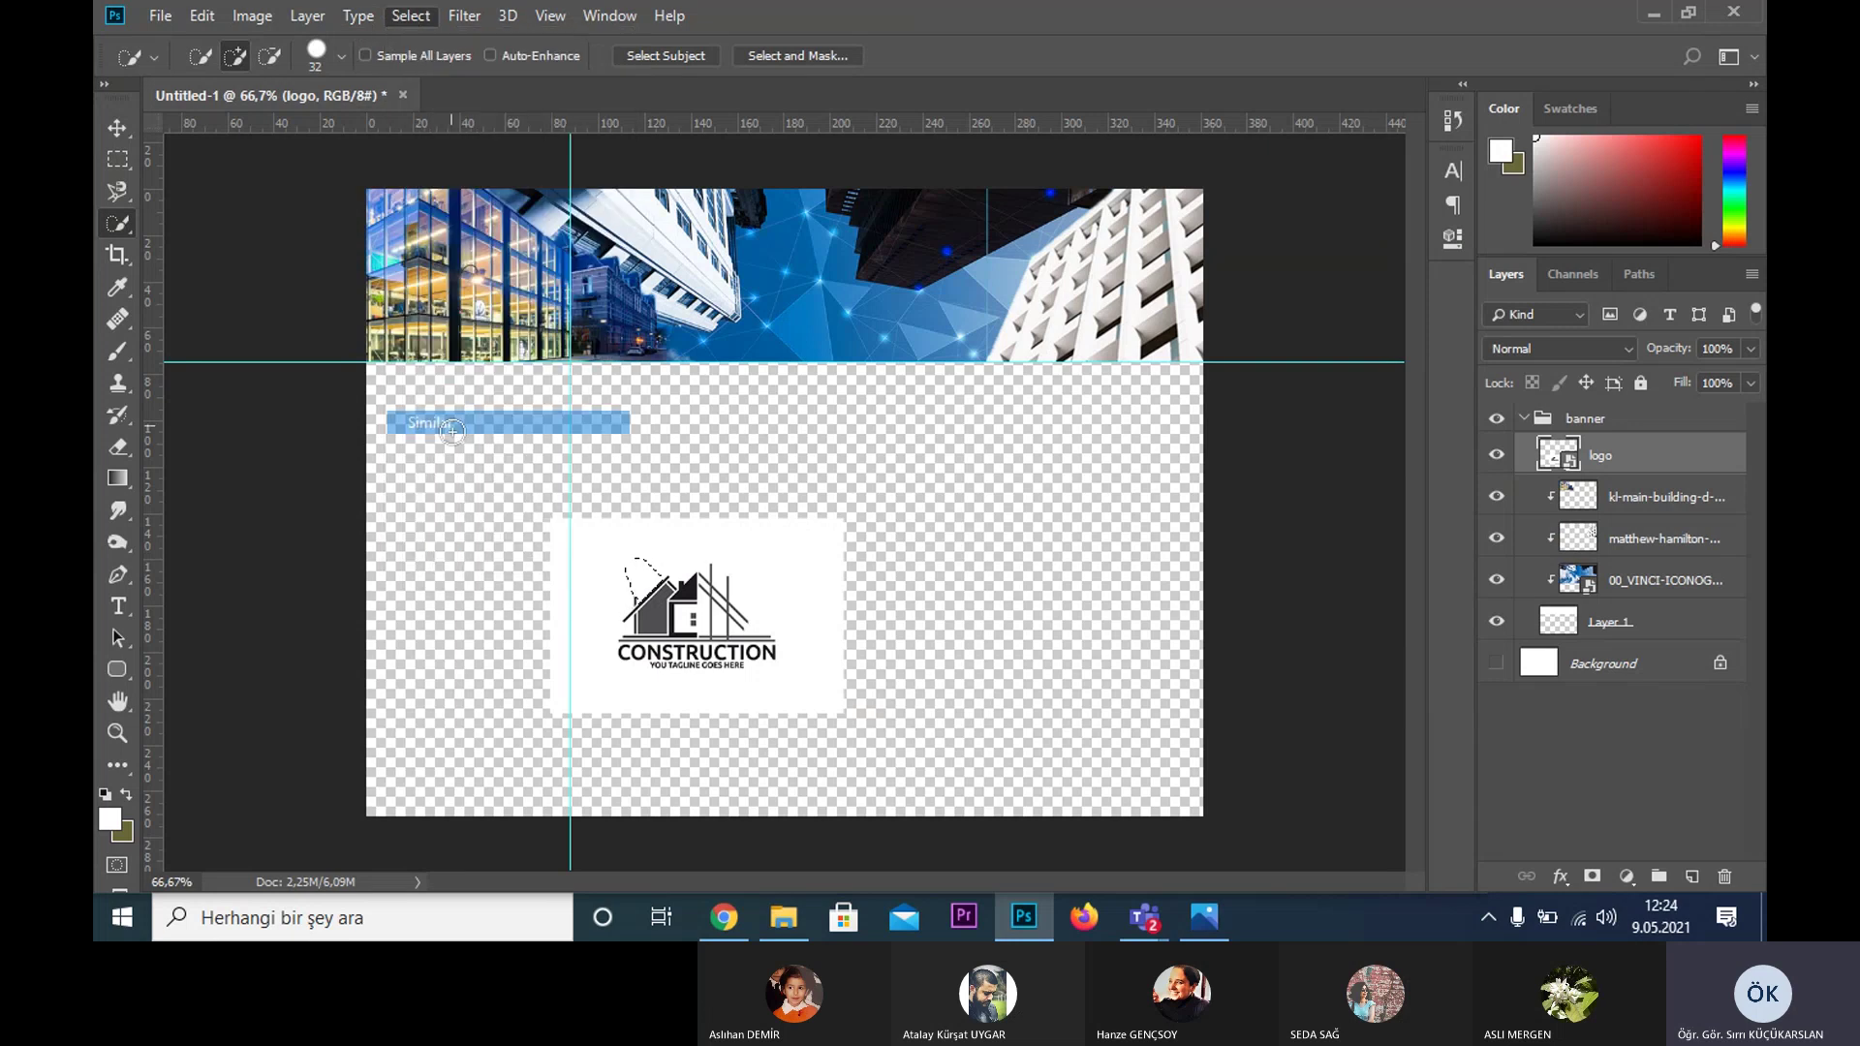
{"action": "key", "text": "Delete"}
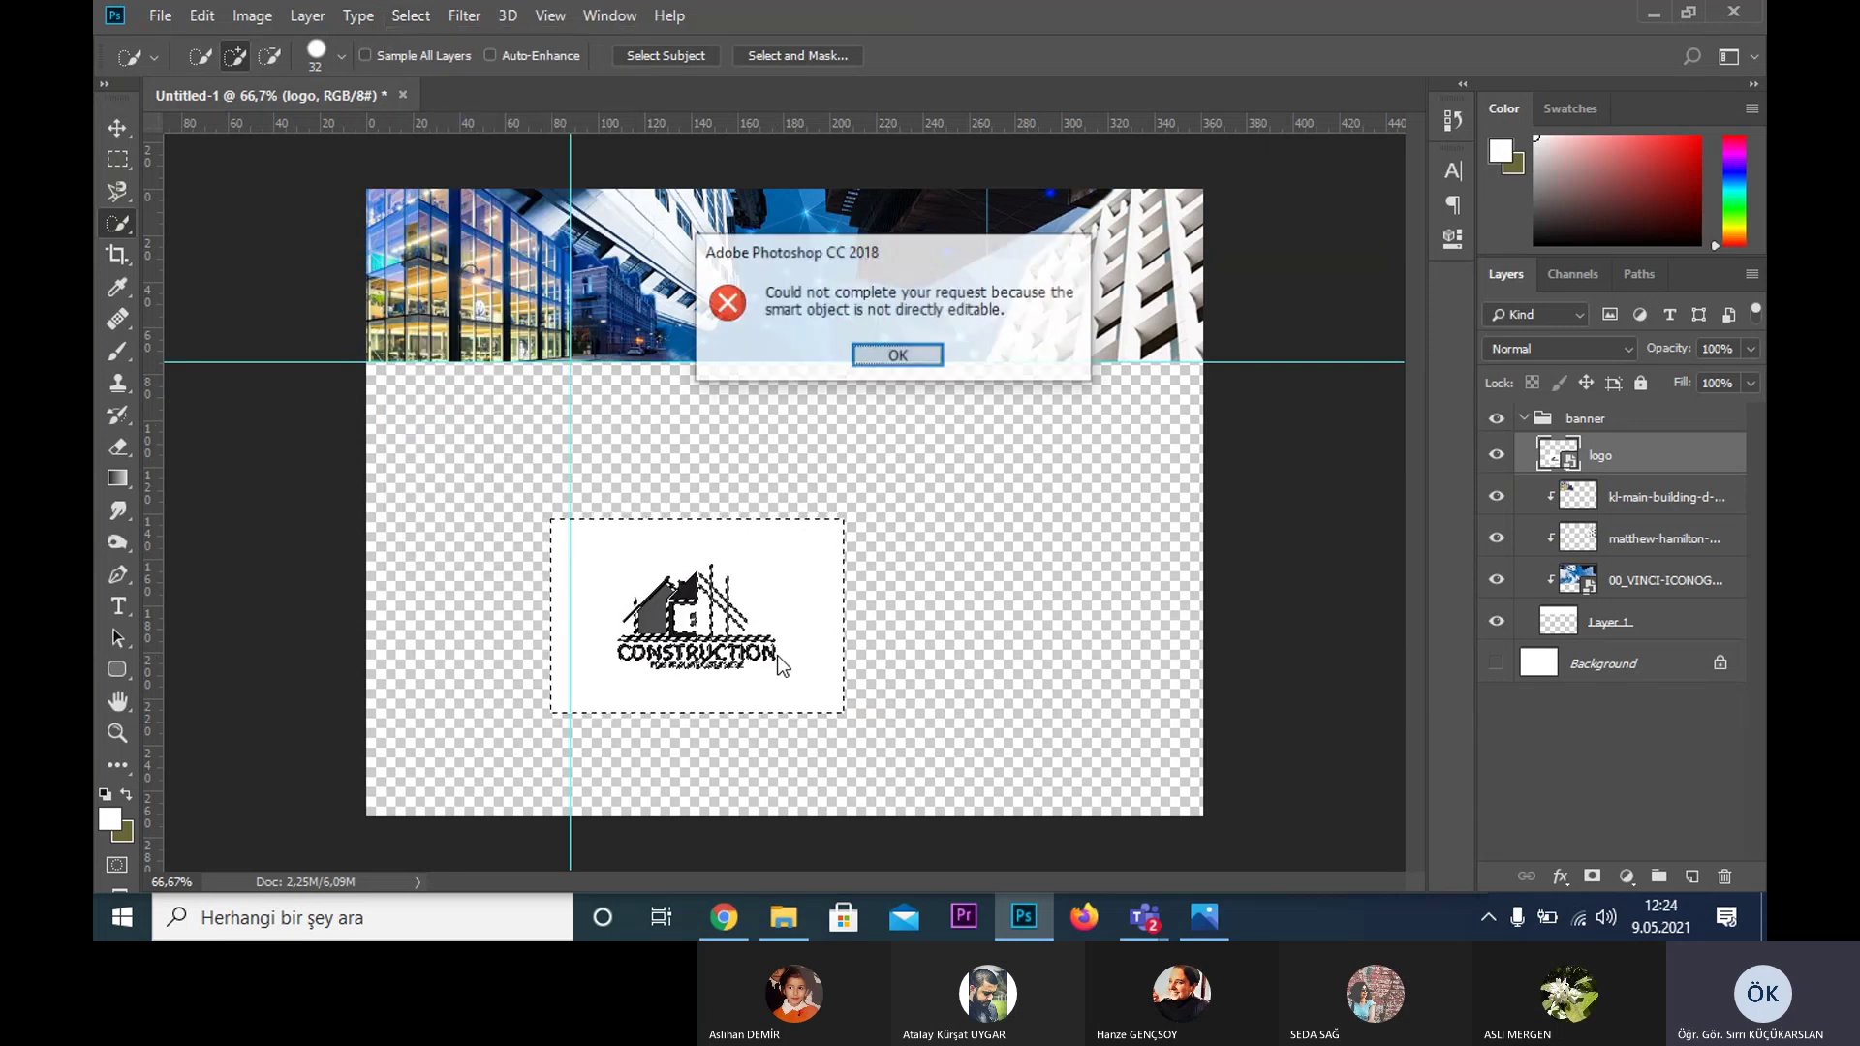
{"action": "left_click", "coordinate": [896, 357]}
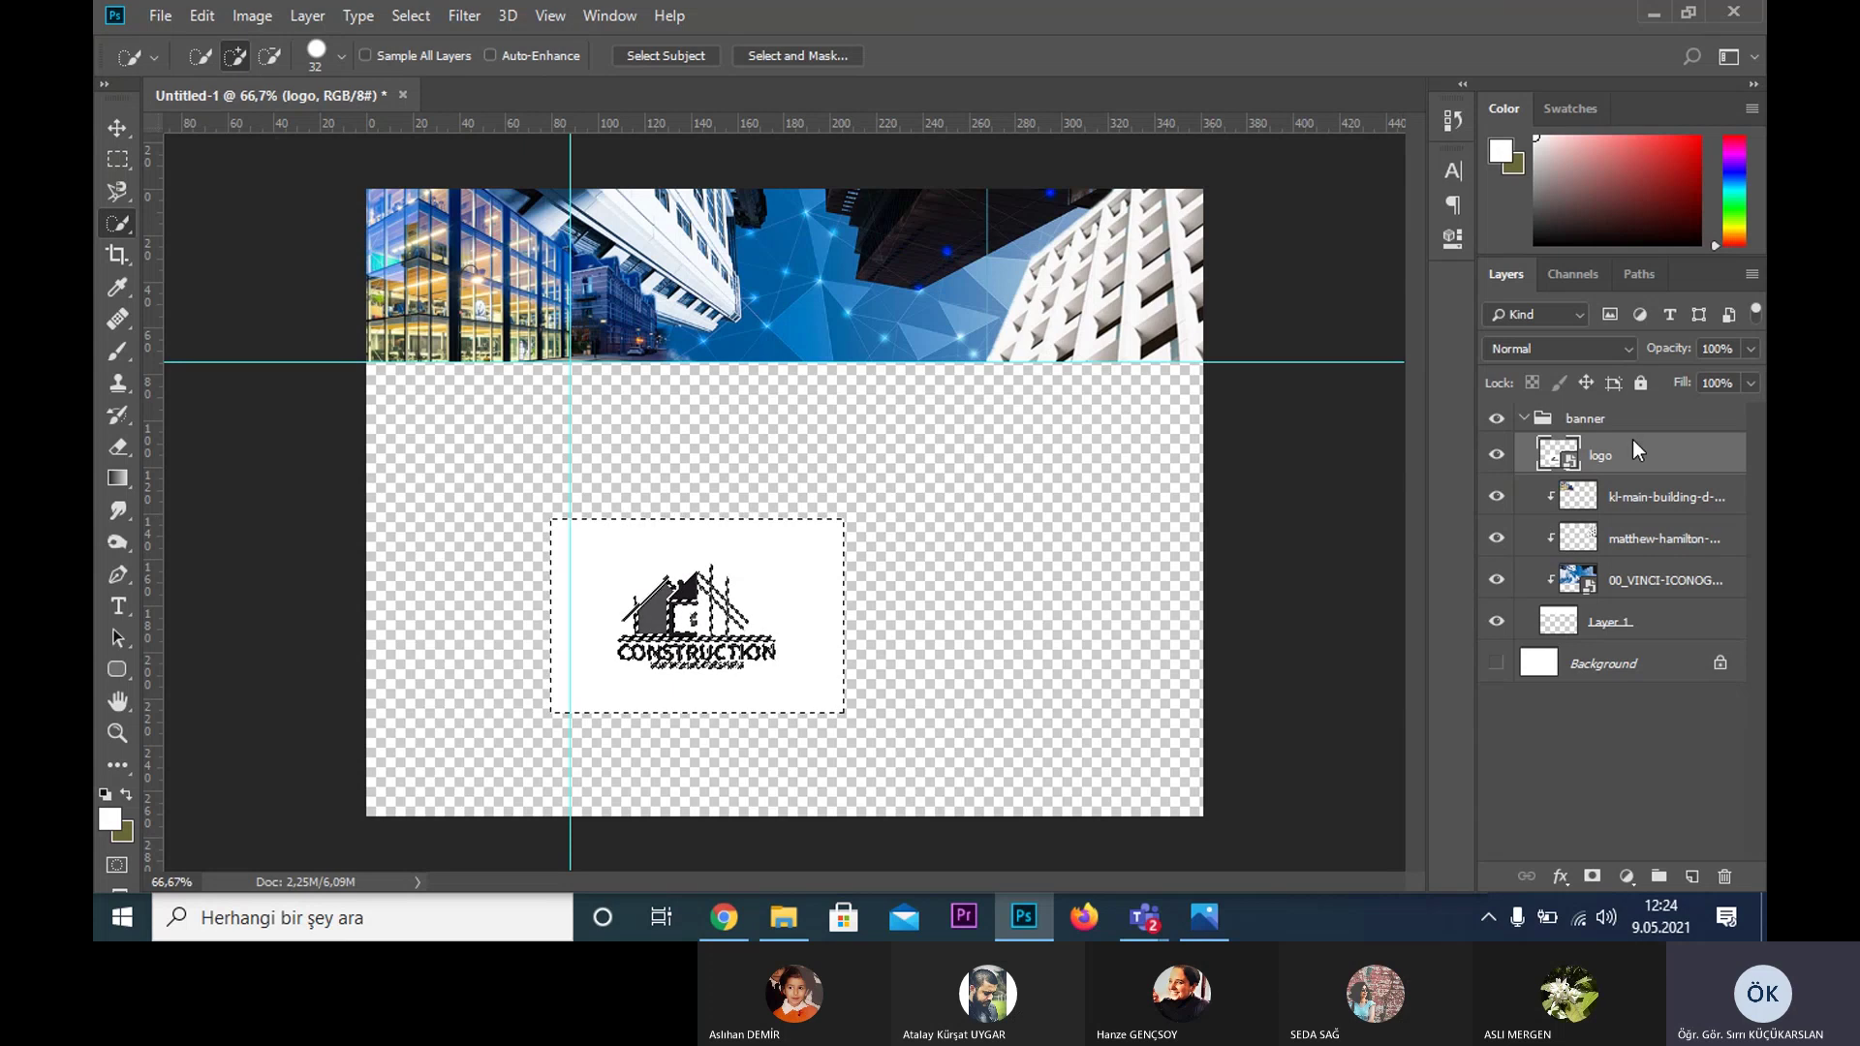
{"action": "right_click", "coordinate": [1634, 440]}
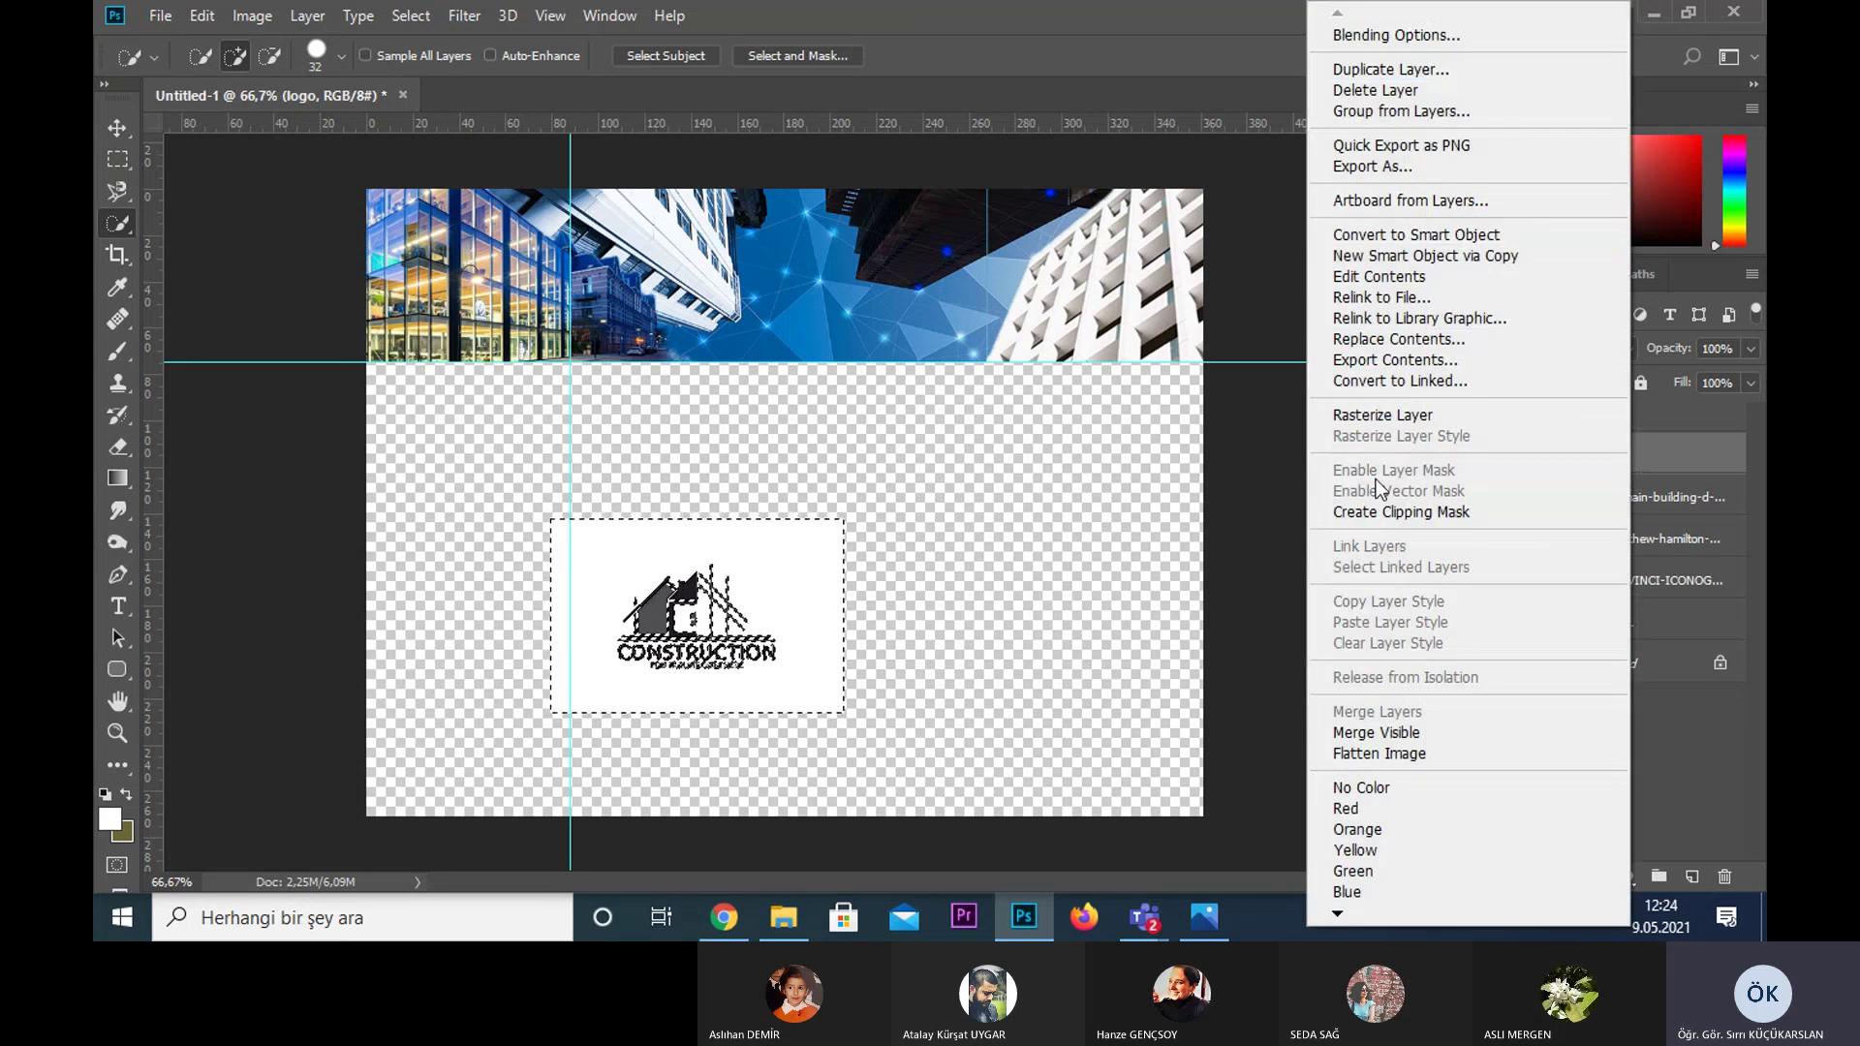
{"action": "left_click", "coordinate": [1386, 422]}
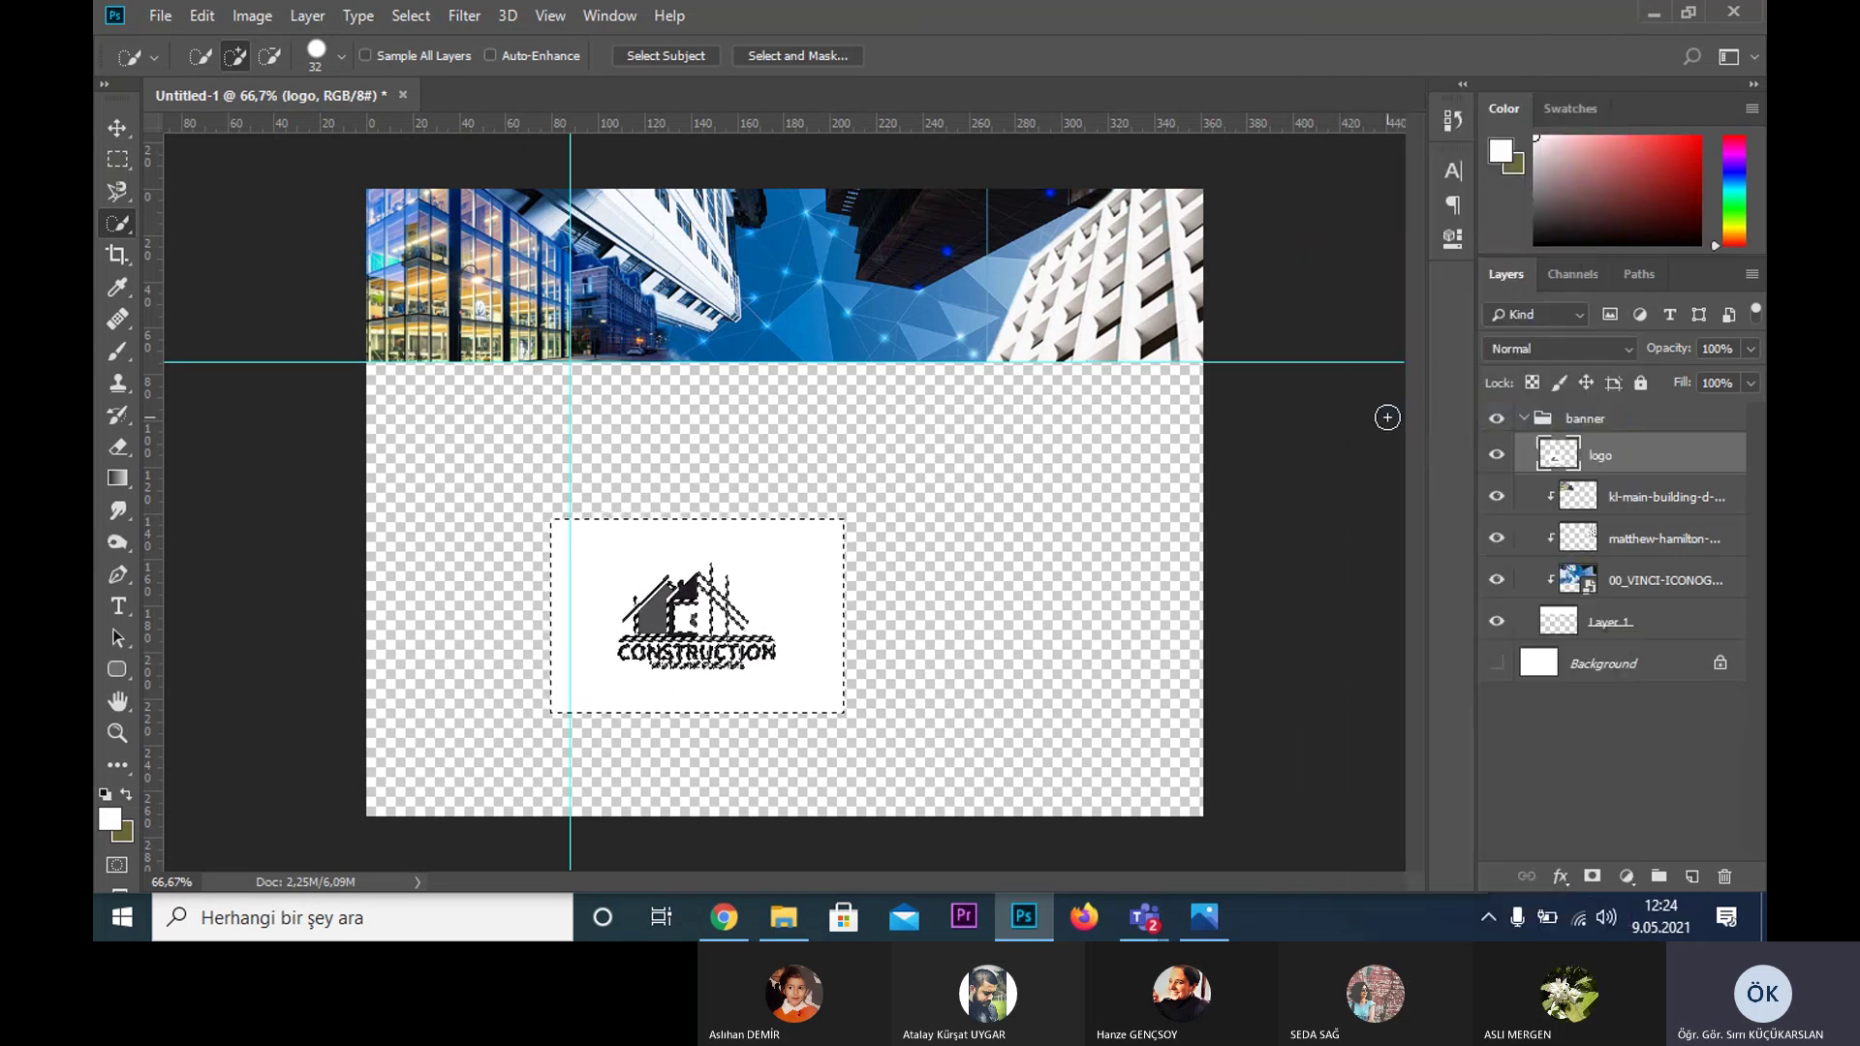
{"action": "key", "text": "m"}
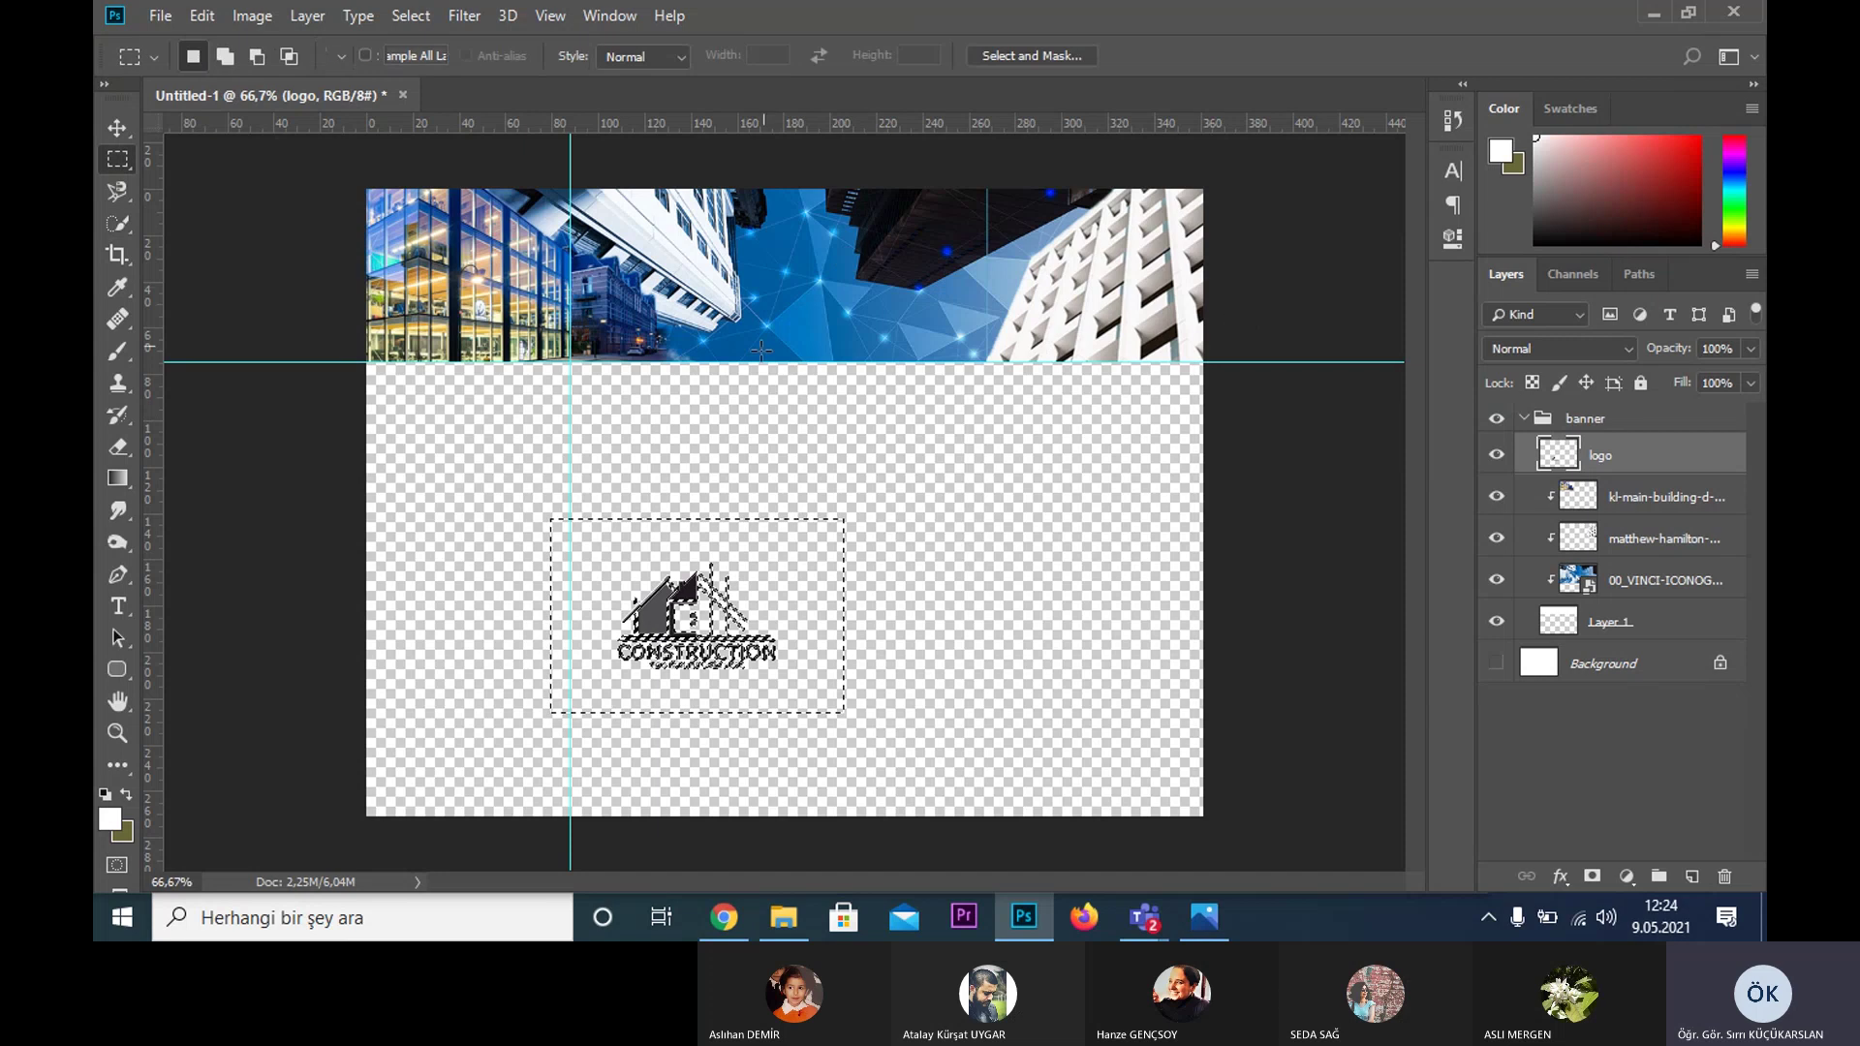
{"action": "left_click", "coordinate": [832, 586]}
- Move the logo up onto the banner's left side
{"action": "key", "text": "v"}
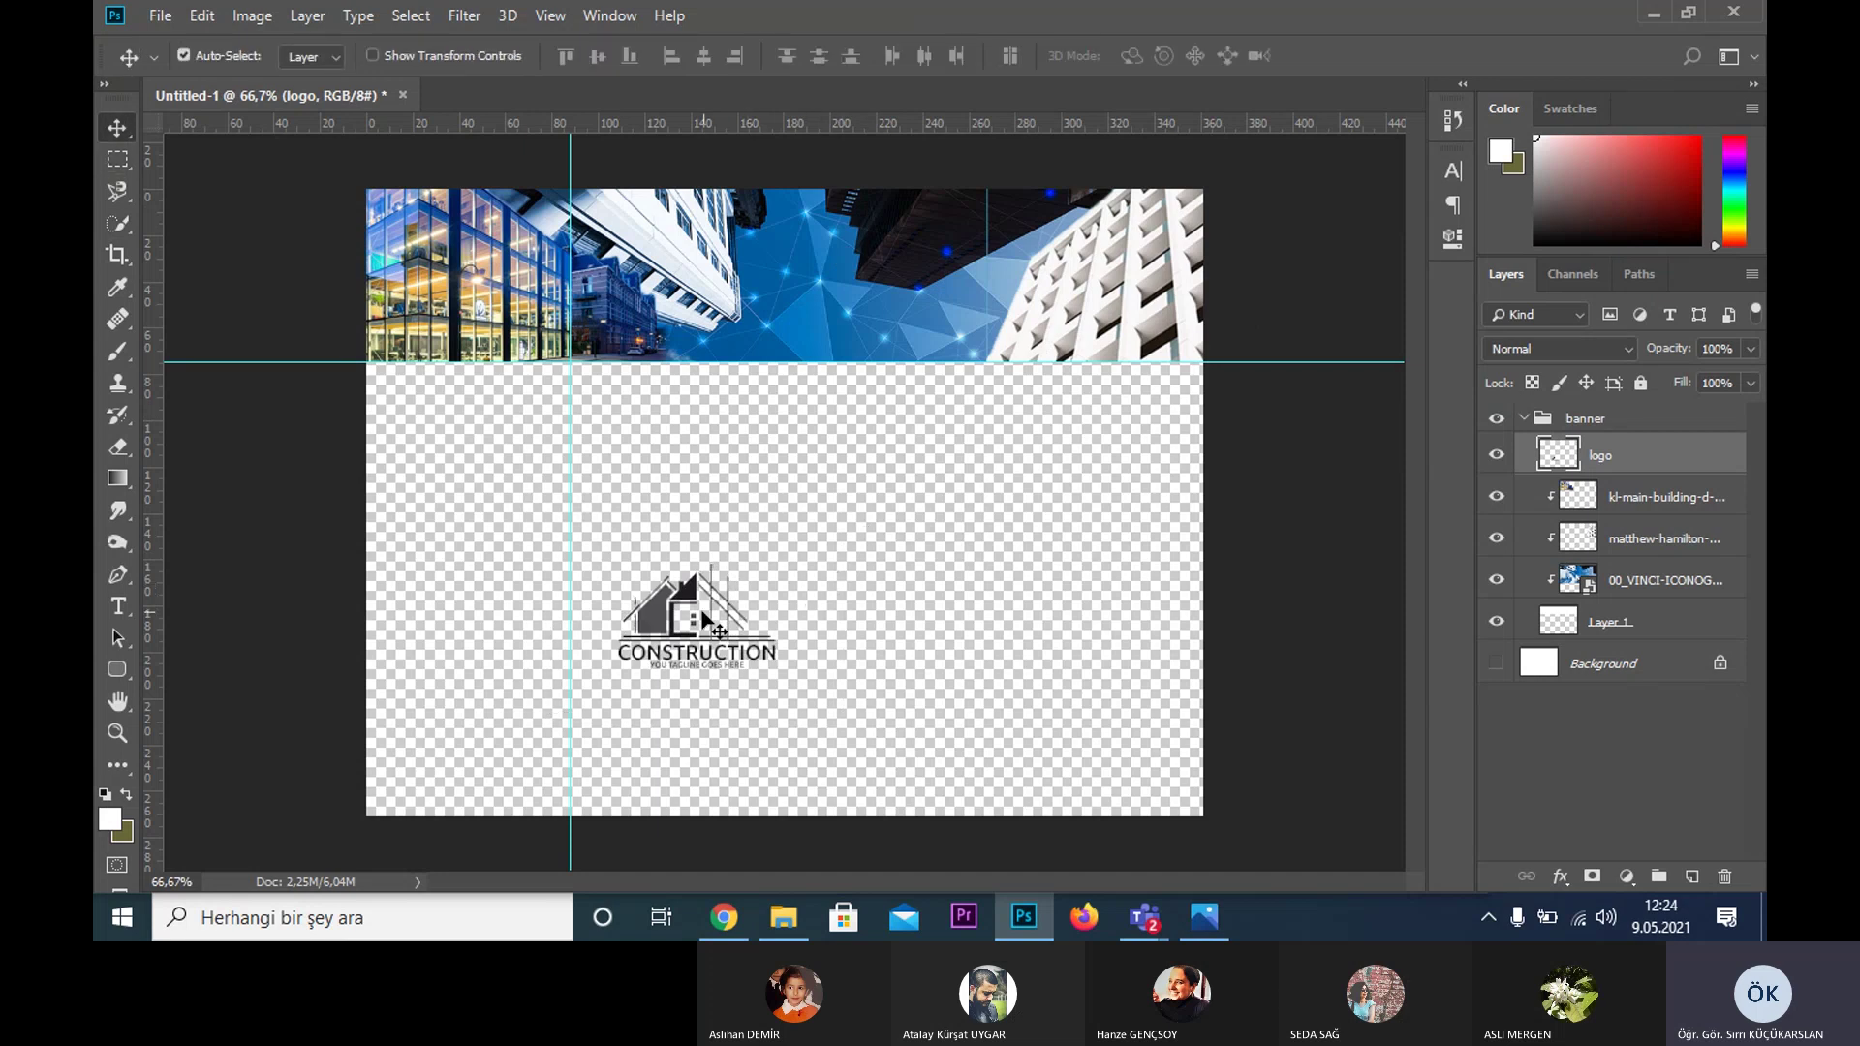
{"action": "left_click_drag", "start_coordinate": [654, 620], "coordinate": [401, 253]}
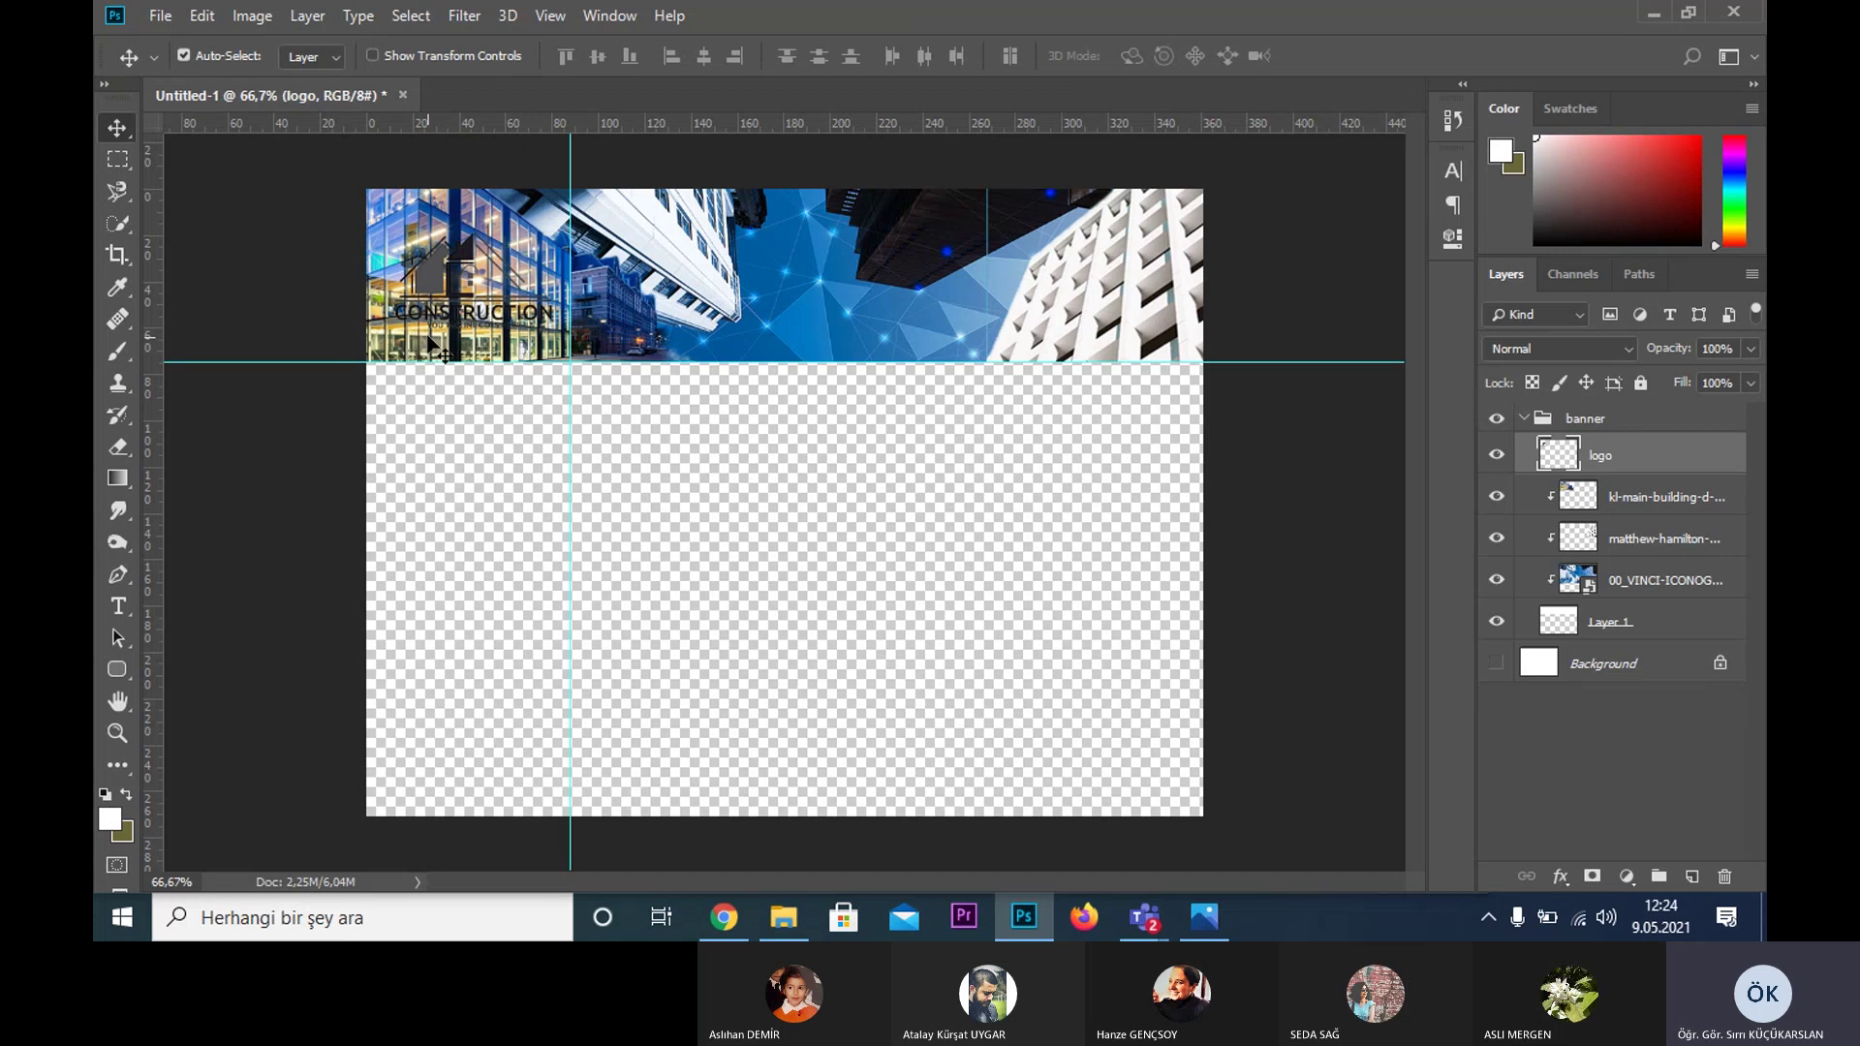
{"action": "left_click_drag", "start_coordinate": [451, 276], "coordinate": [1073, 284]}
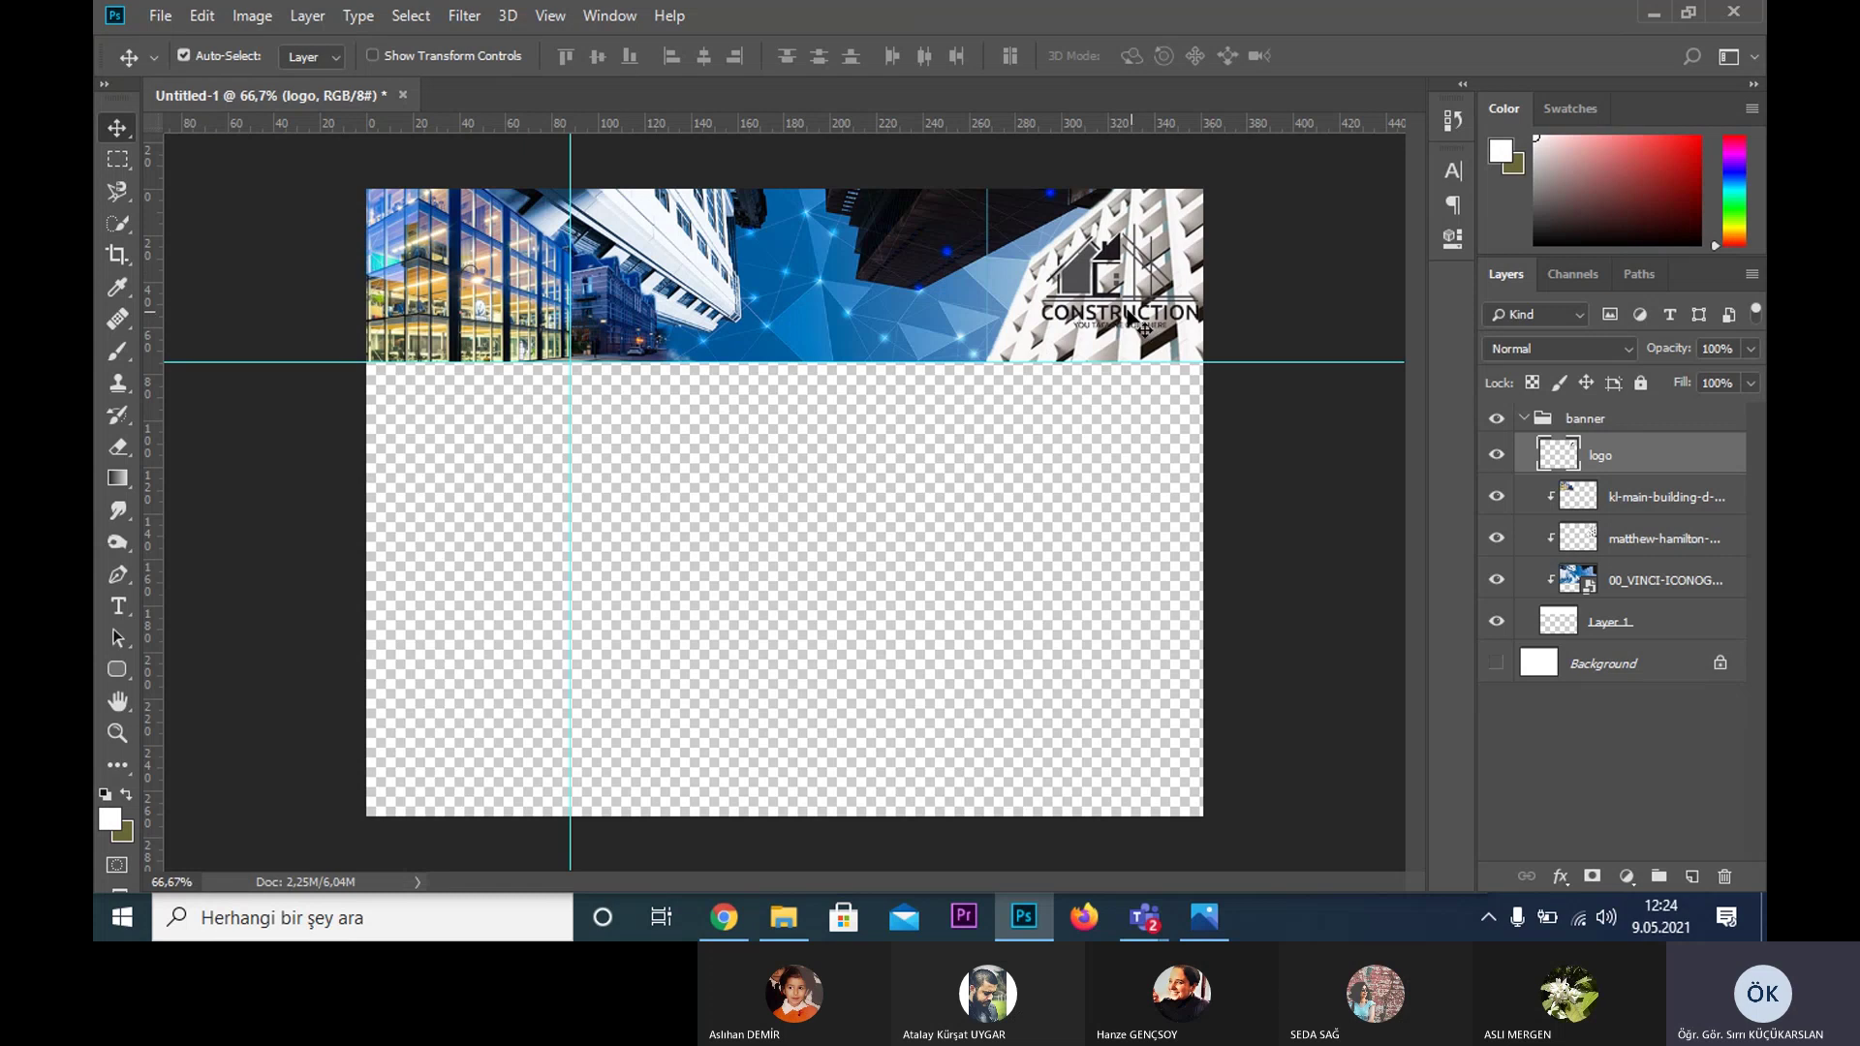
{"action": "left_click", "coordinate": [466, 277]}
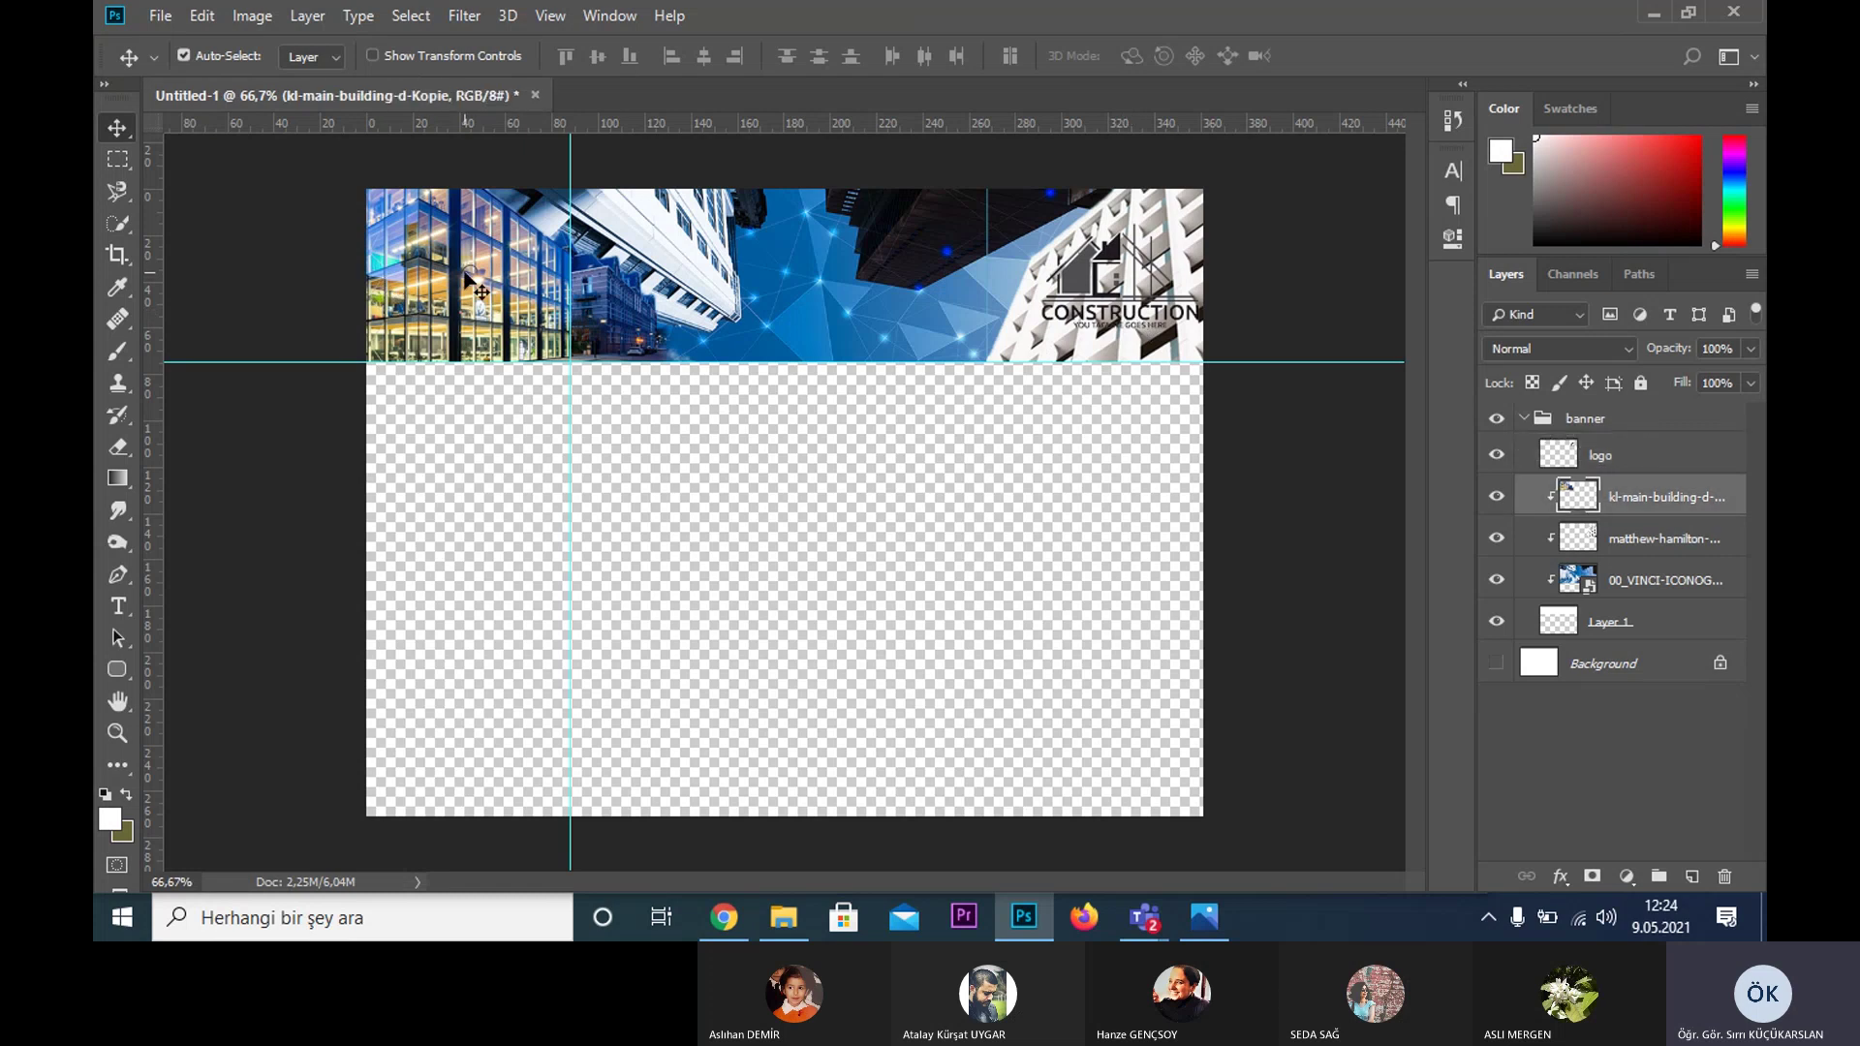
{"action": "left_click_drag", "start_coordinate": [1075, 277], "coordinate": [435, 274]}
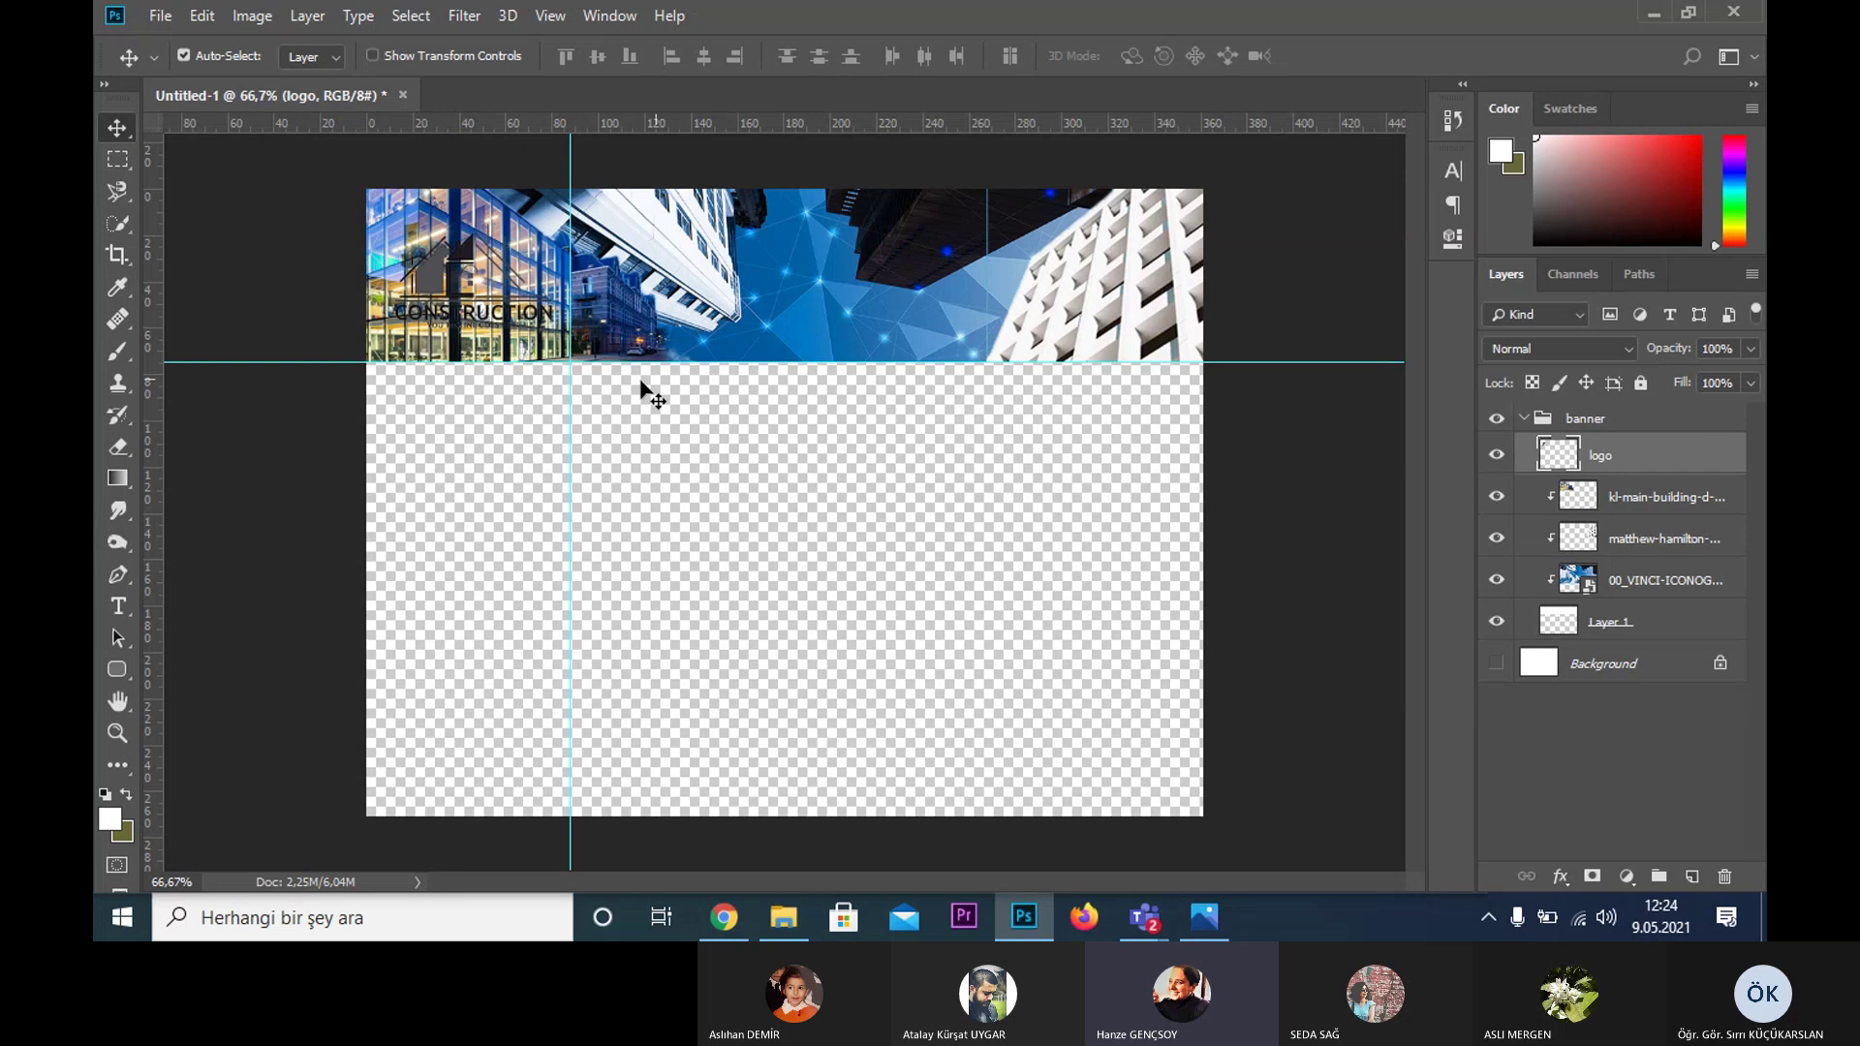
- Fade the kl-main-building photo layer to 50% fill
{"action": "left_click", "coordinate": [496, 349]}
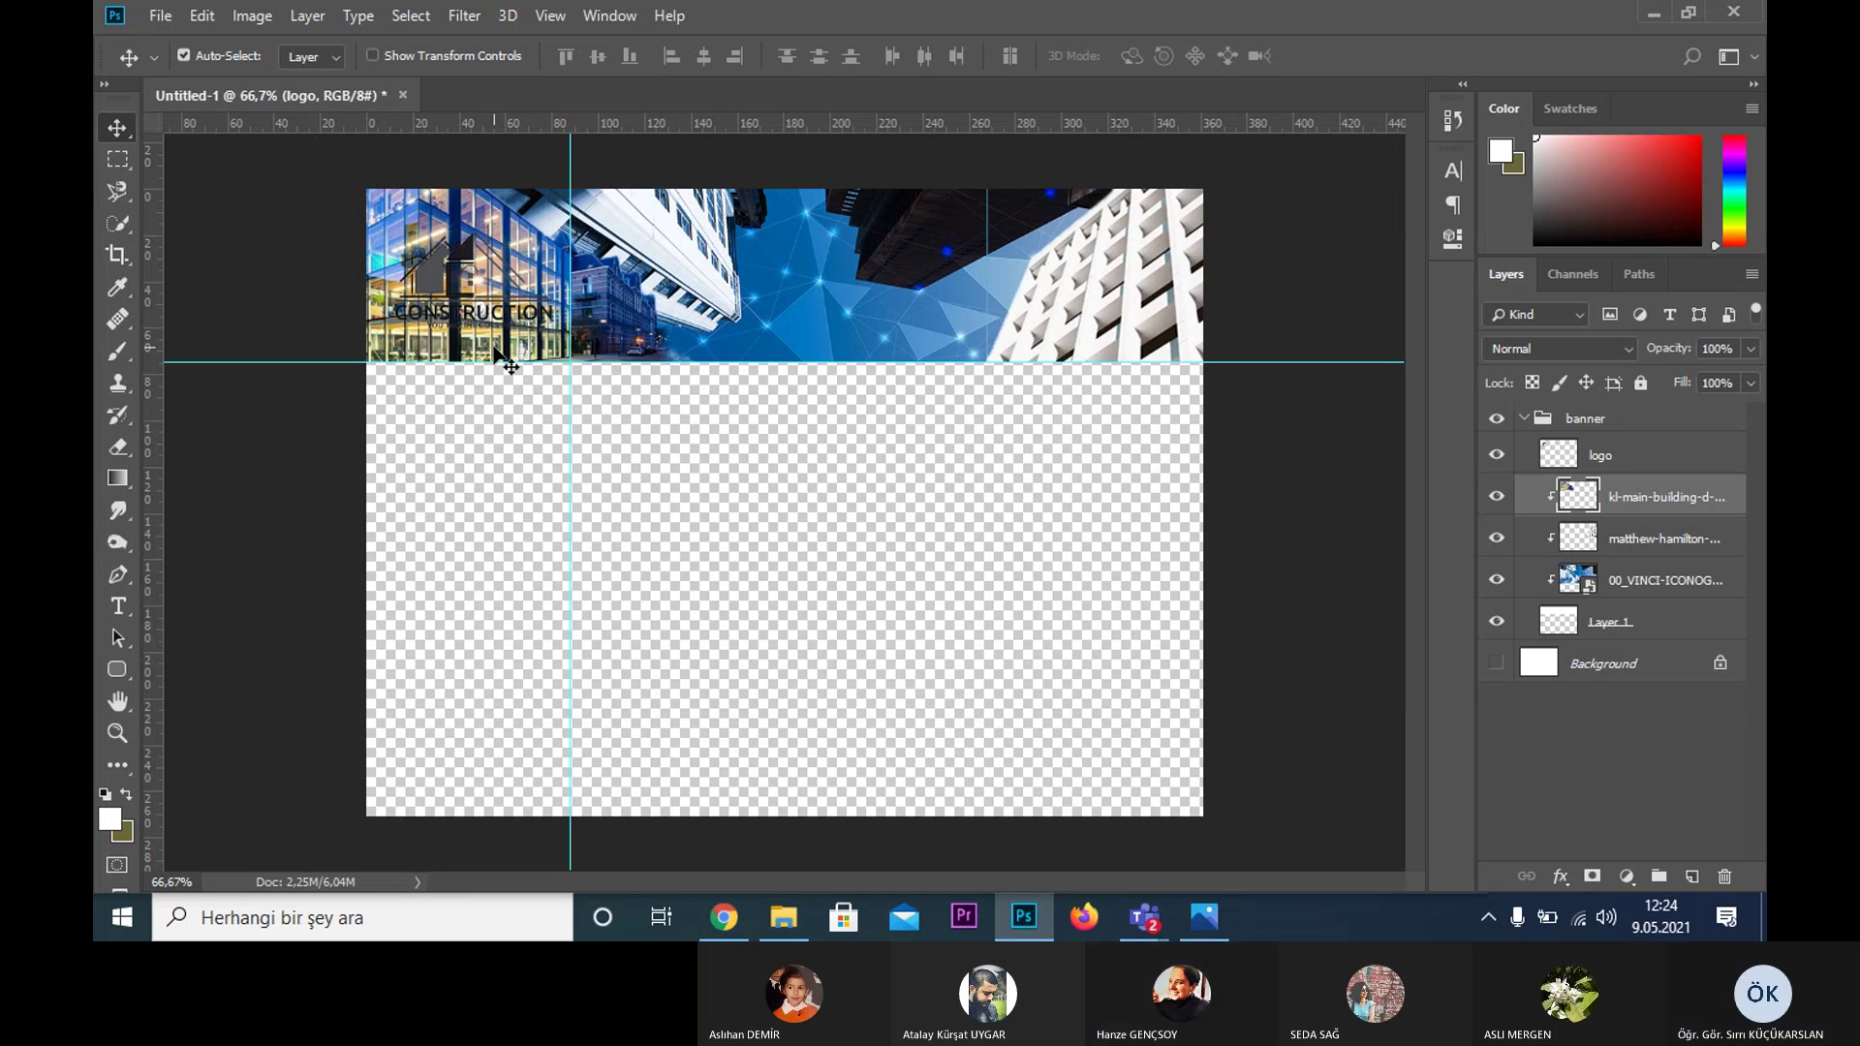
{"action": "left_click", "coordinate": [1750, 382]}
{"action": "left_click_drag", "start_coordinate": [1753, 412], "coordinate": [1694, 415]}
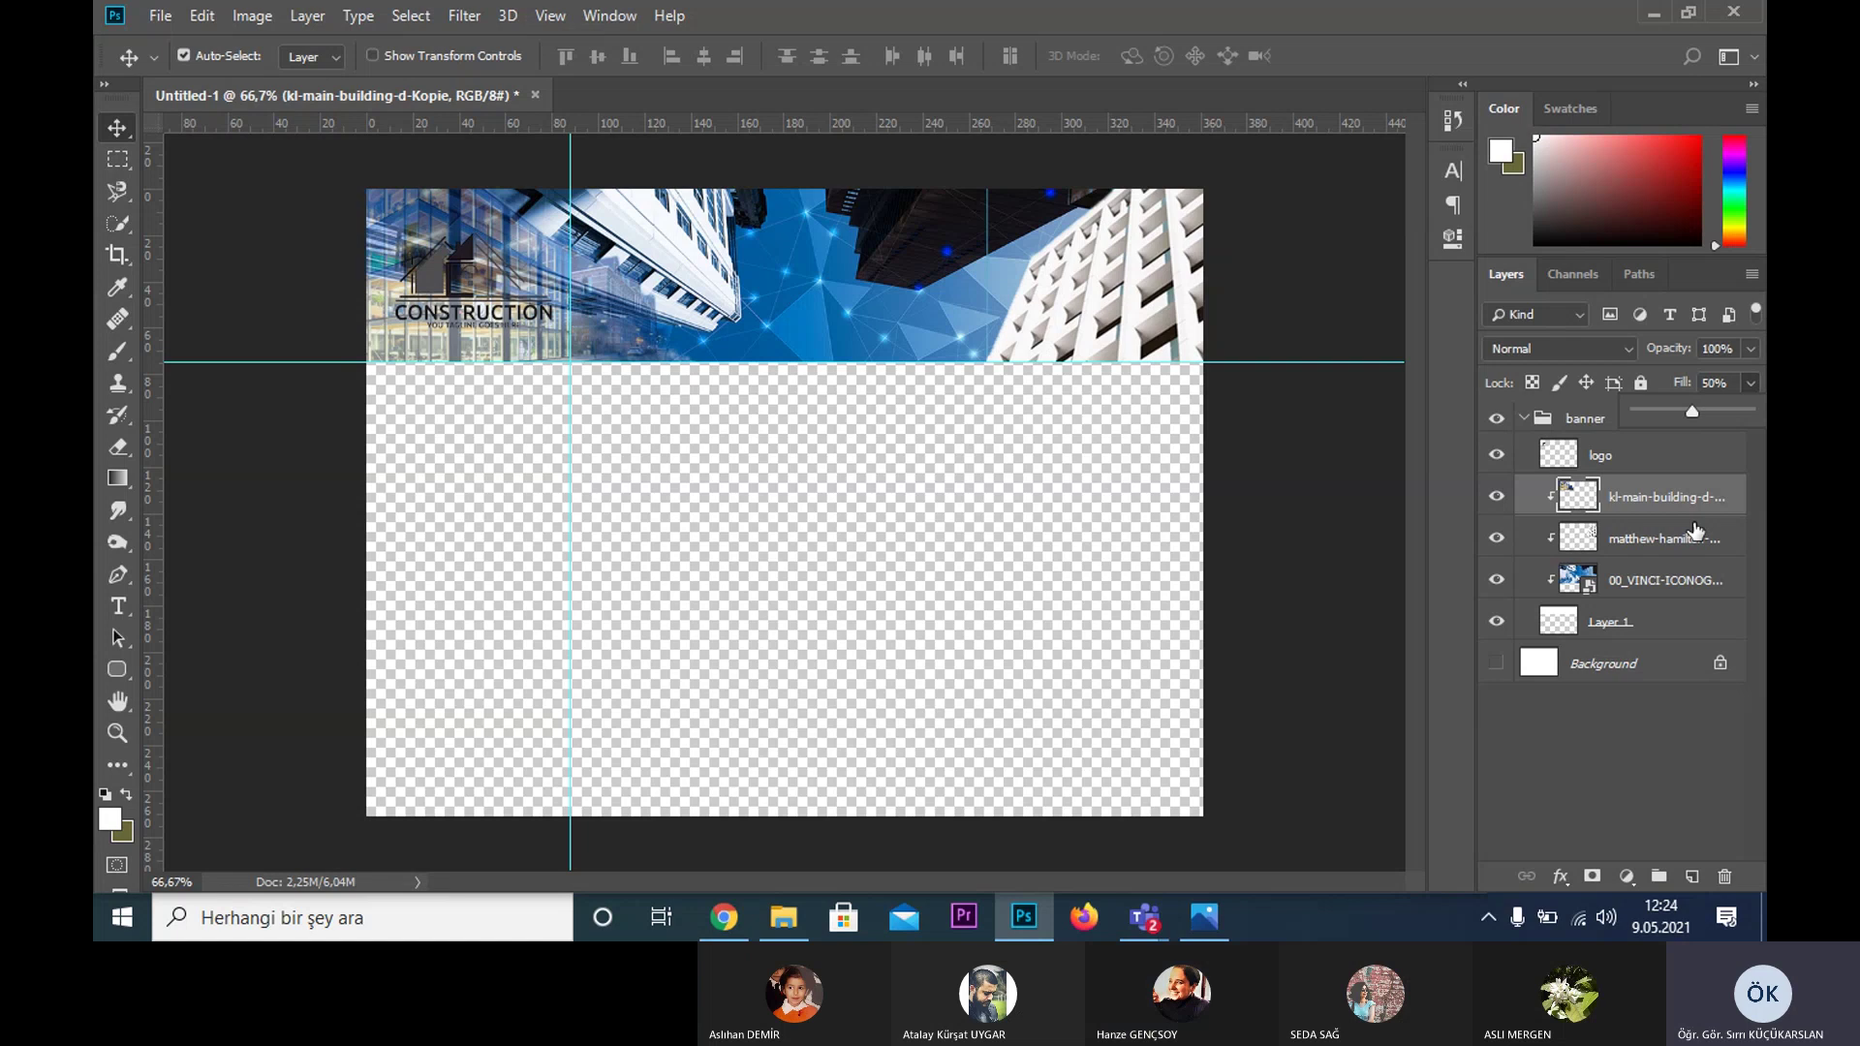
{"action": "left_click", "coordinate": [1687, 455]}
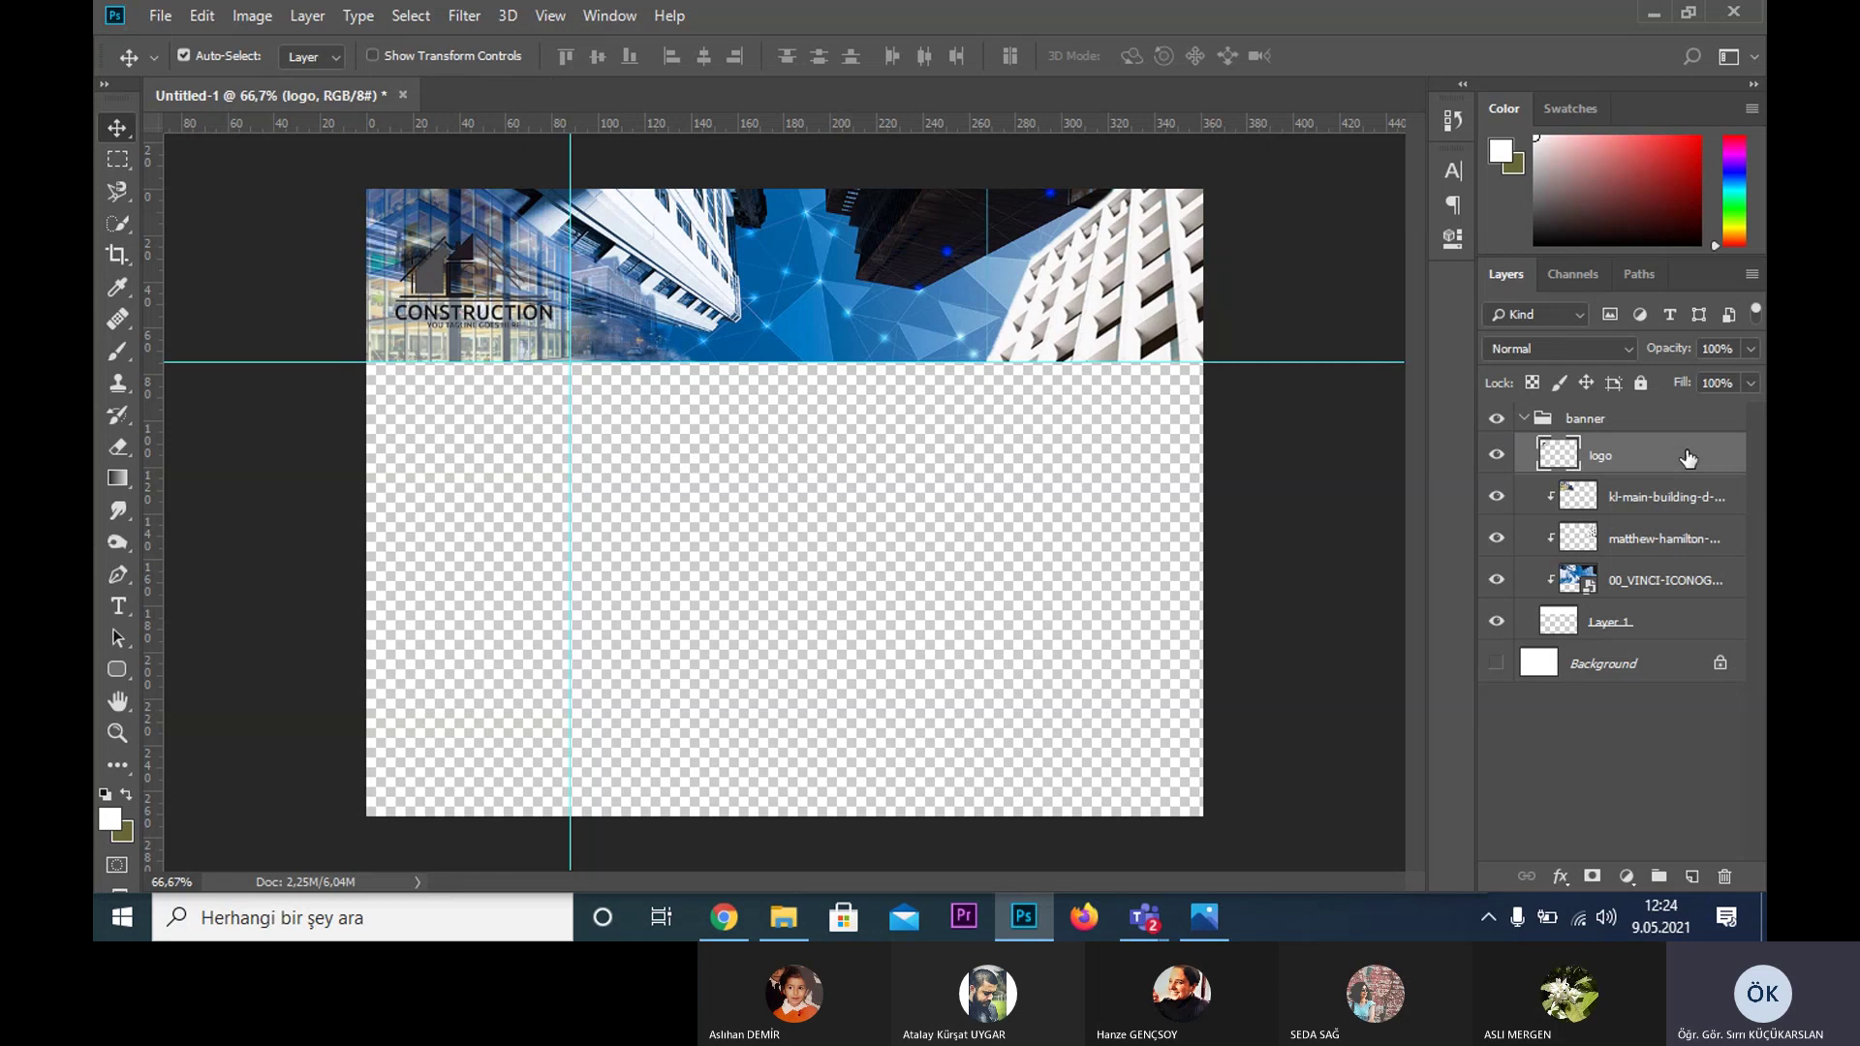
{"action": "key", "text": "space"}
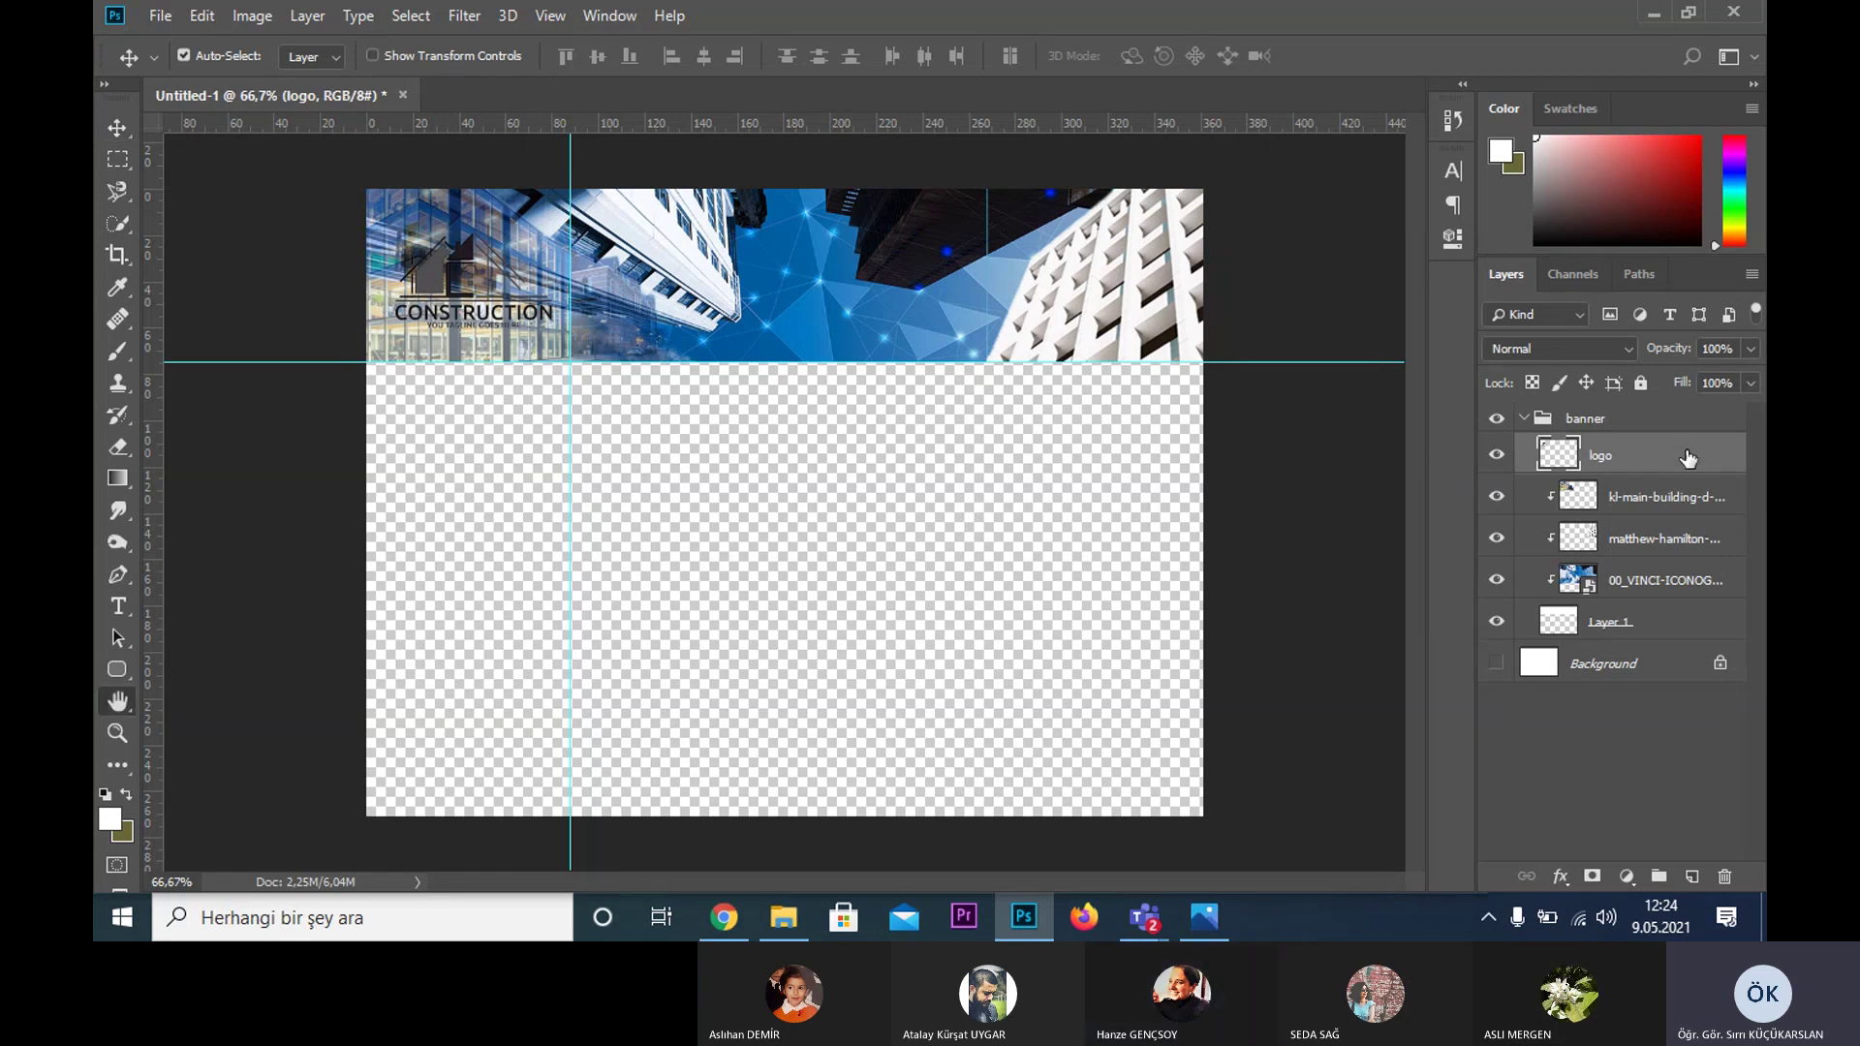
{"action": "double_click", "coordinate": [1686, 458]}
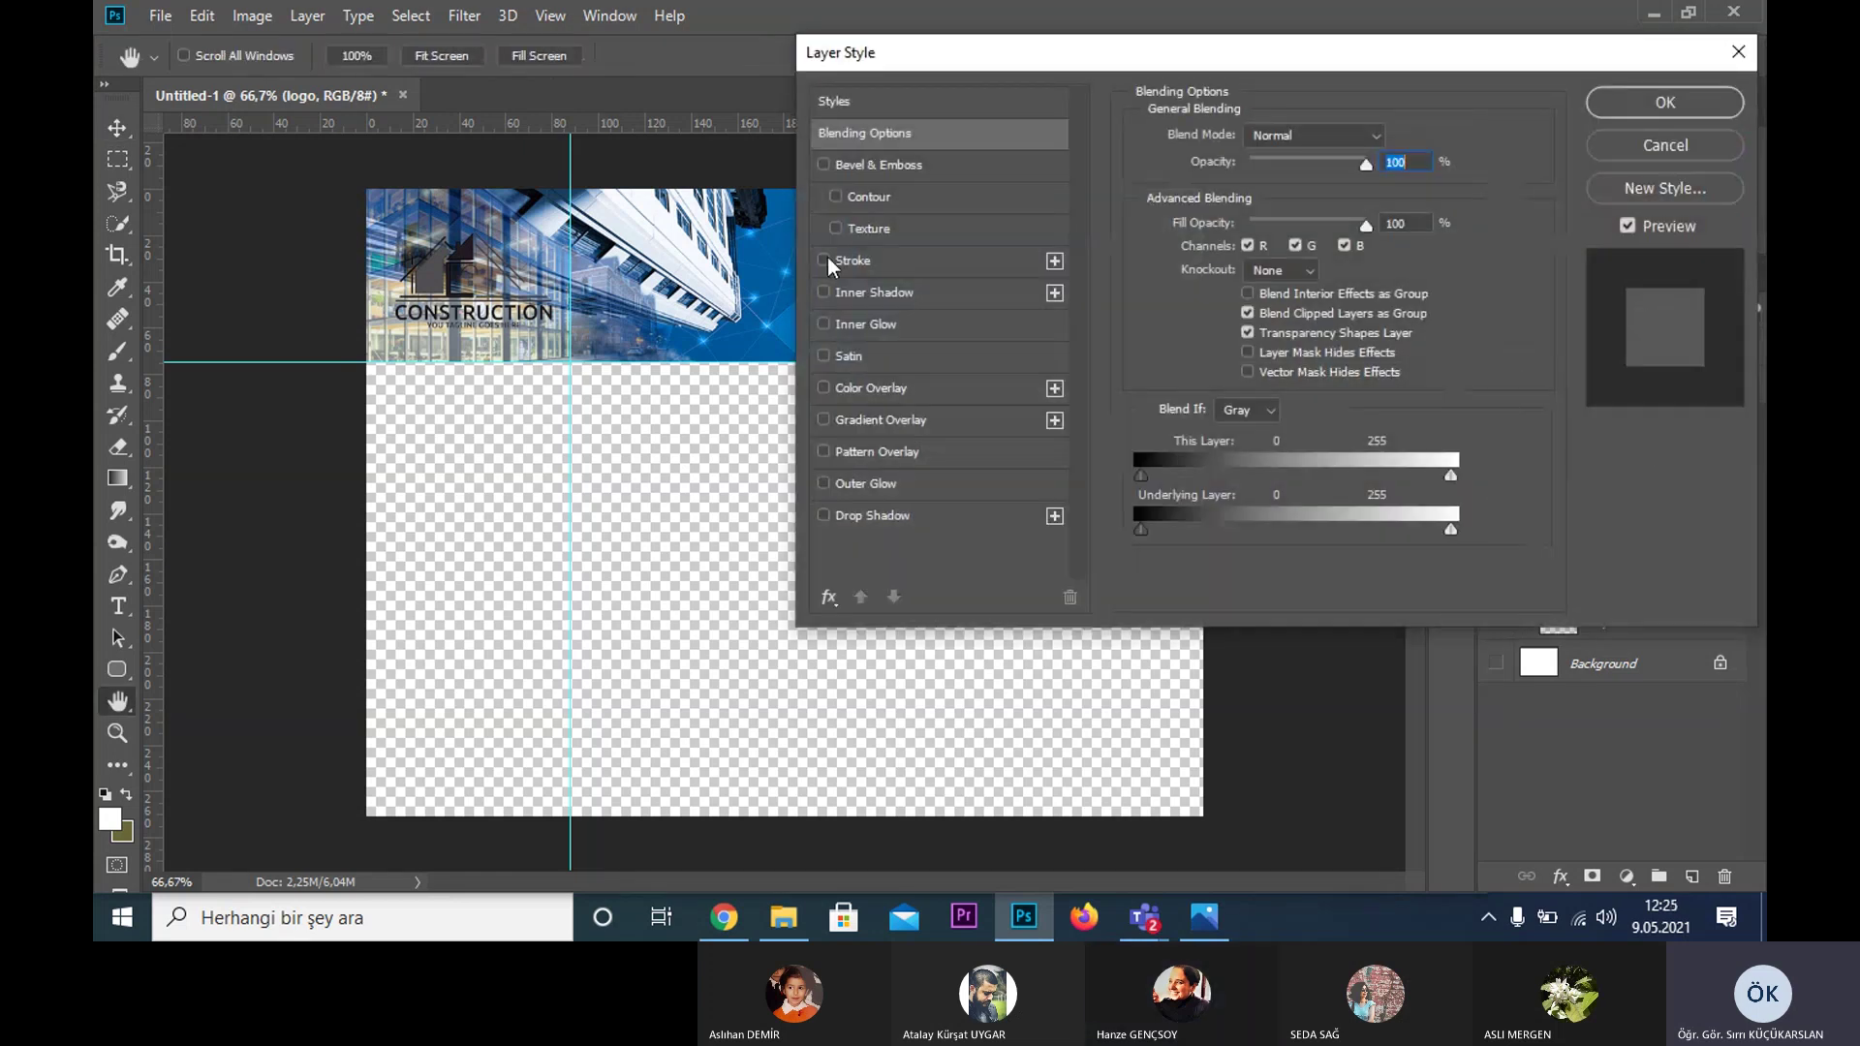
- Give the logo a 6 px white outside stroke
{"action": "left_click", "coordinate": [823, 260]}
{"action": "left_click", "coordinate": [858, 260]}
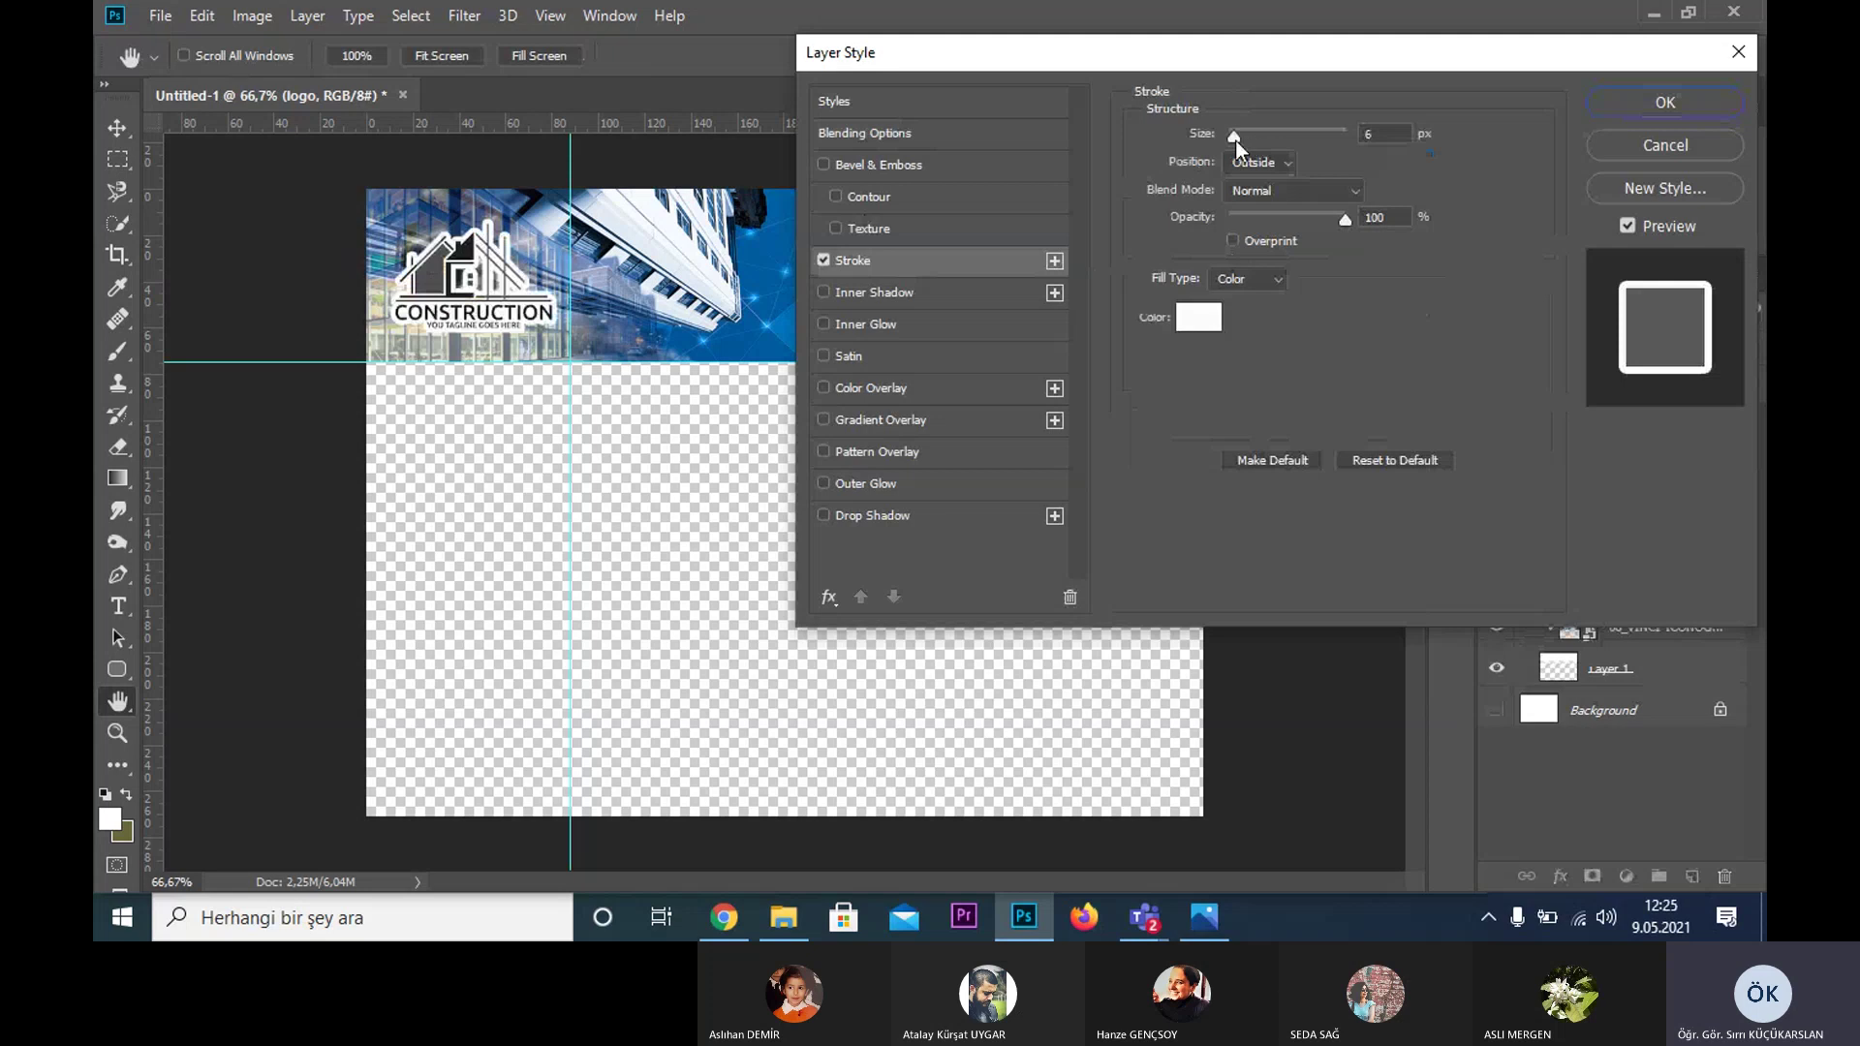
{"action": "left_click_drag", "start_coordinate": [1236, 141], "coordinate": [1247, 141]}
{"action": "type", "text": "6"}
{"action": "key", "text": "Tab"}
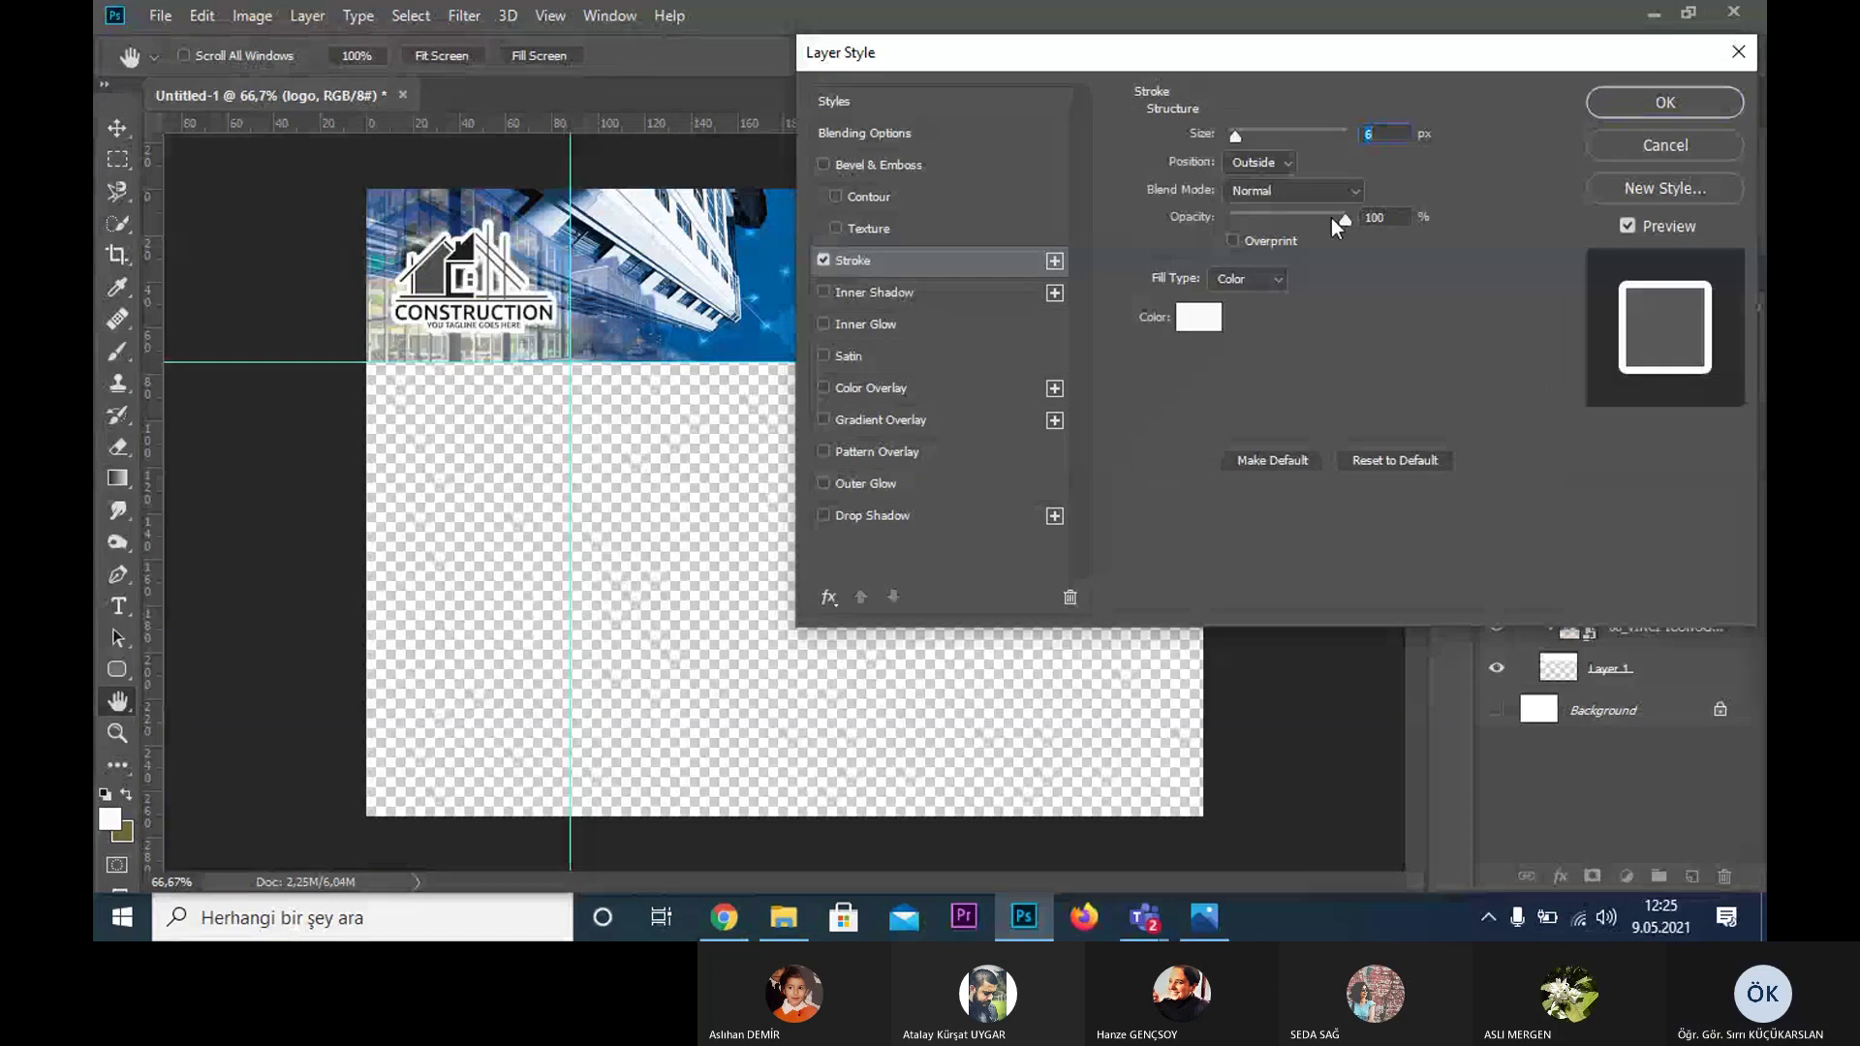
{"action": "left_click", "coordinate": [1624, 95]}
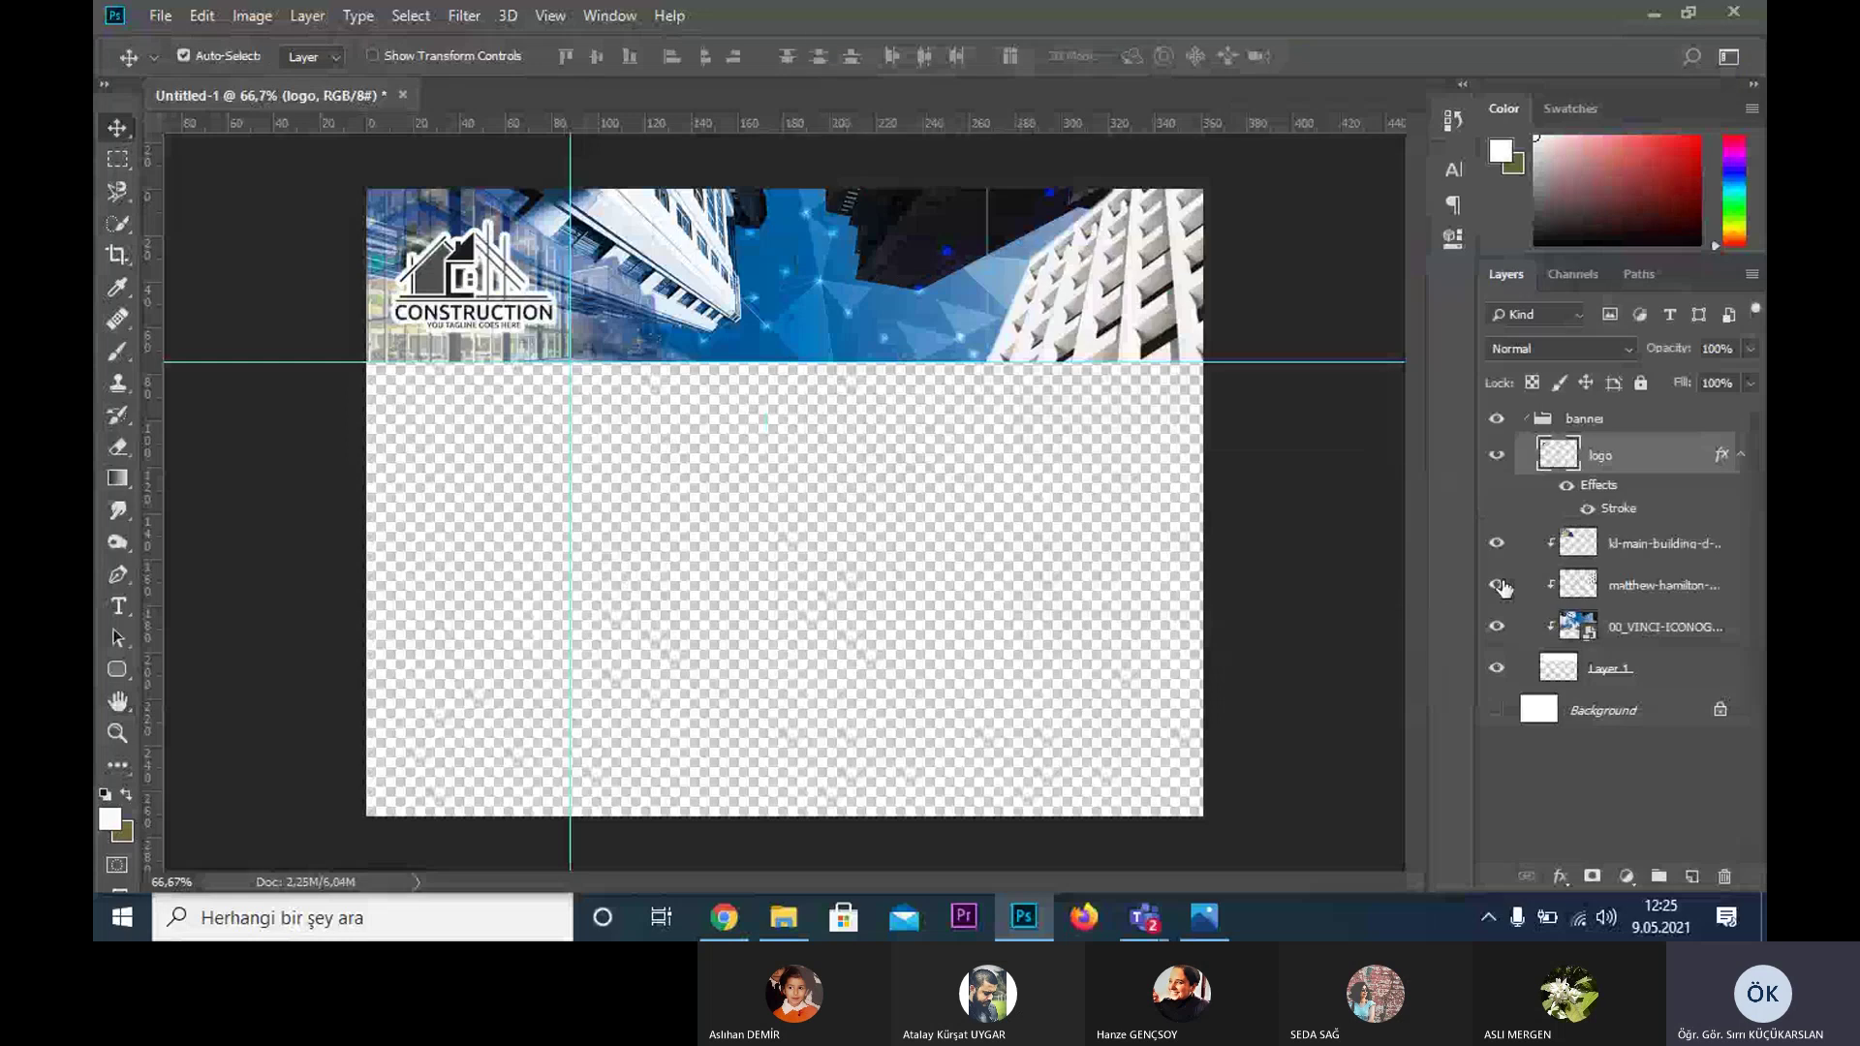
- Hide the kl-main-building photo layer and nudge the logo slightly within the banner
{"action": "left_click", "coordinate": [1657, 547]}
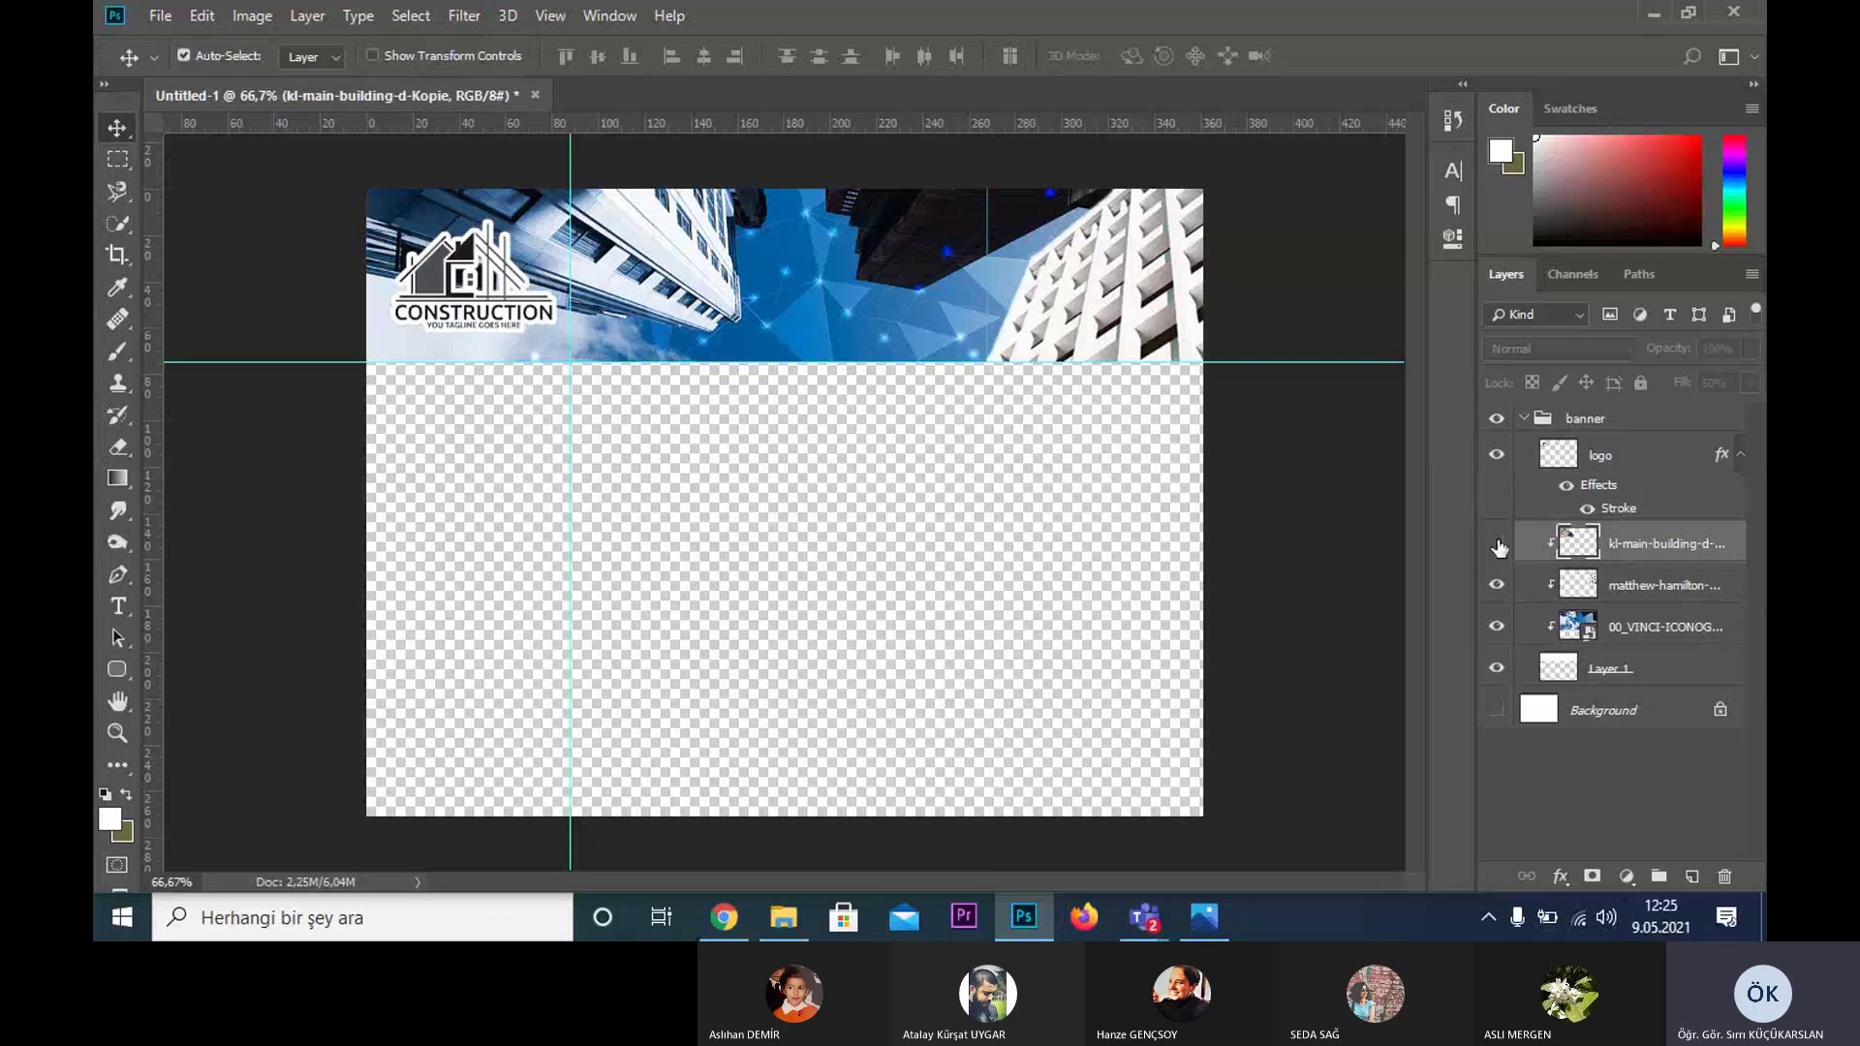
{"action": "left_click", "coordinate": [1751, 382]}
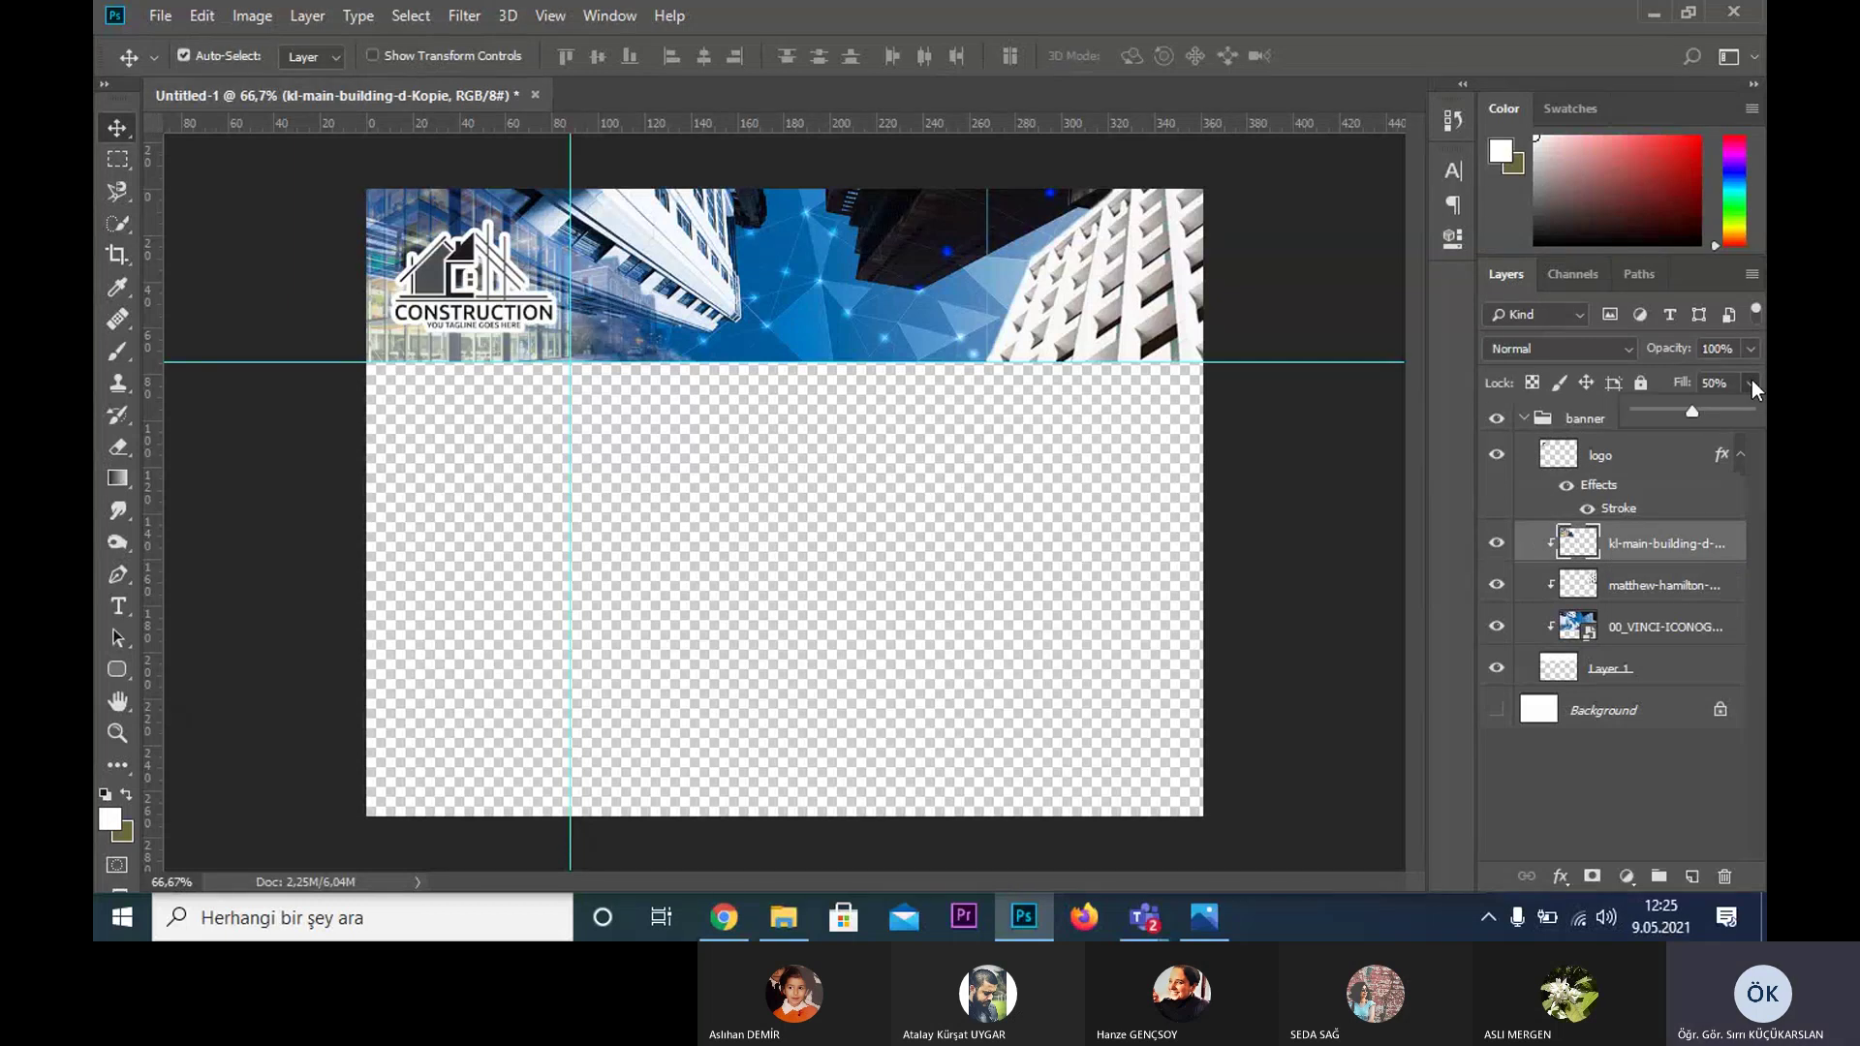
{"action": "left_click_drag", "start_coordinate": [1727, 408], "coordinate": [1734, 409]}
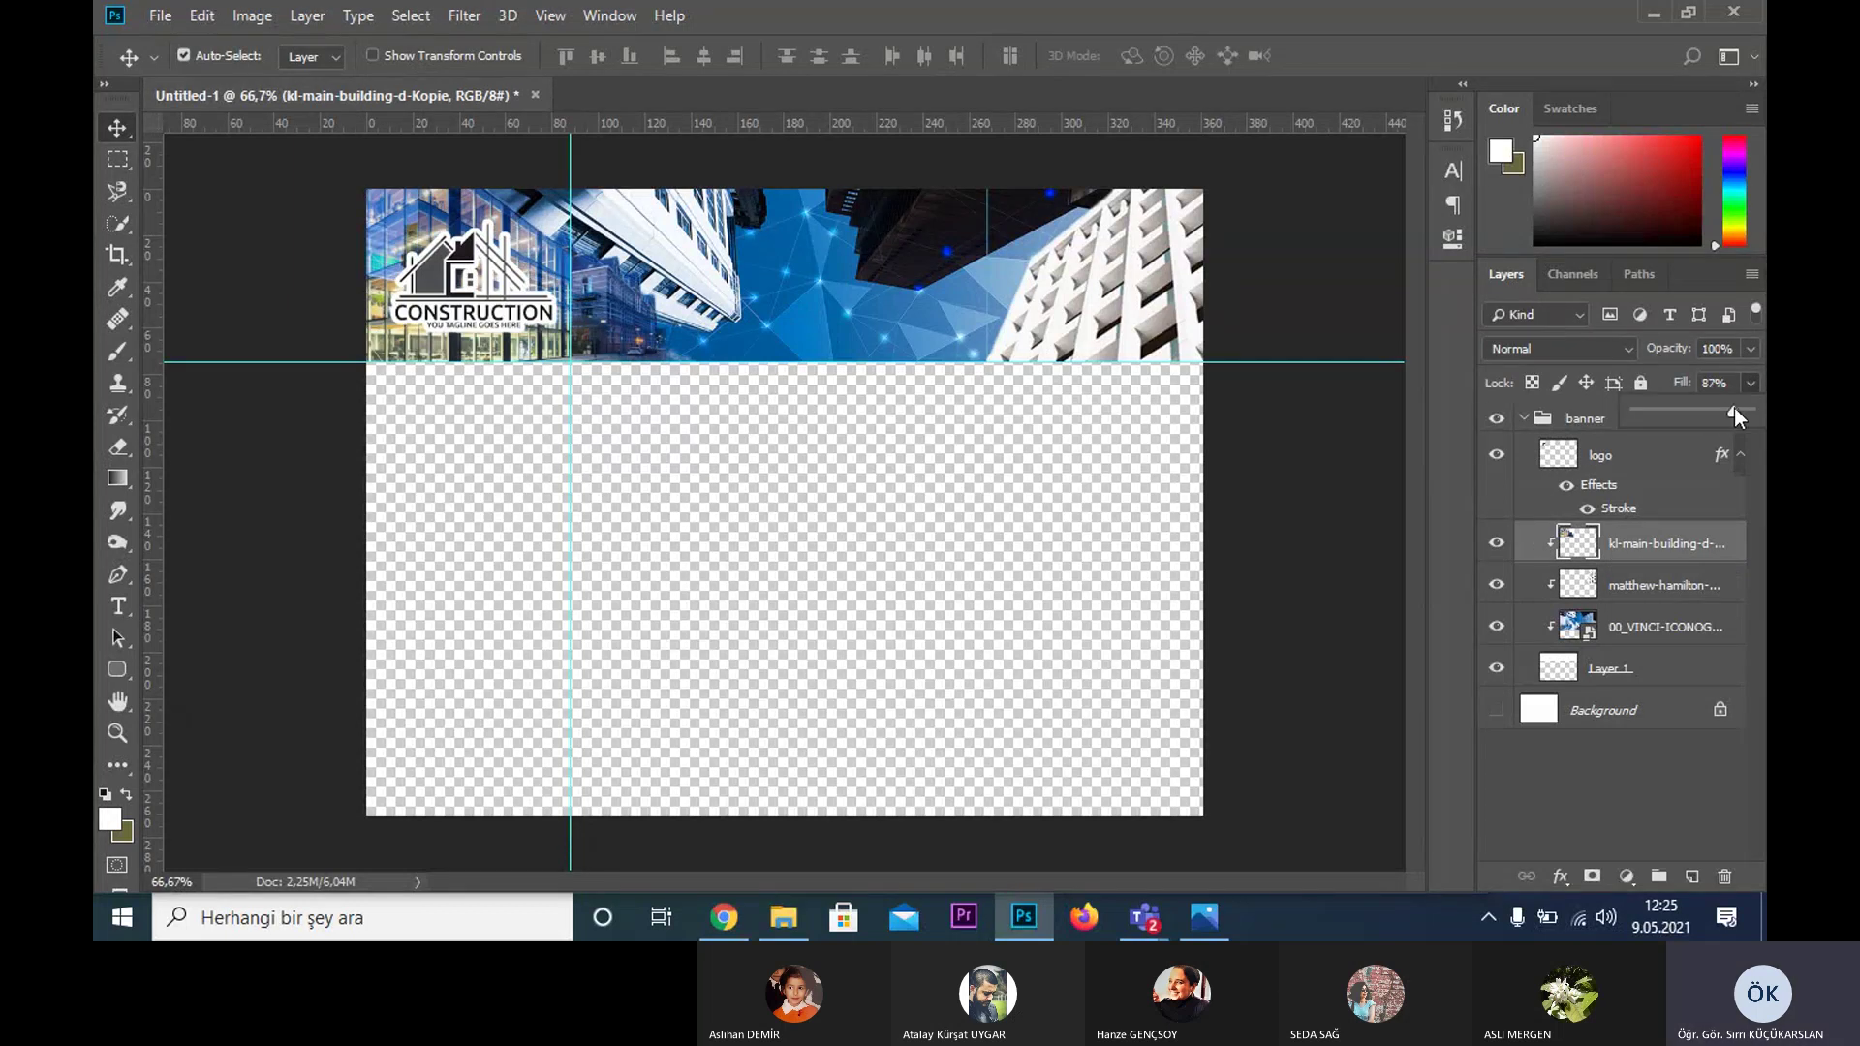
{"action": "left_click", "coordinate": [1497, 545]}
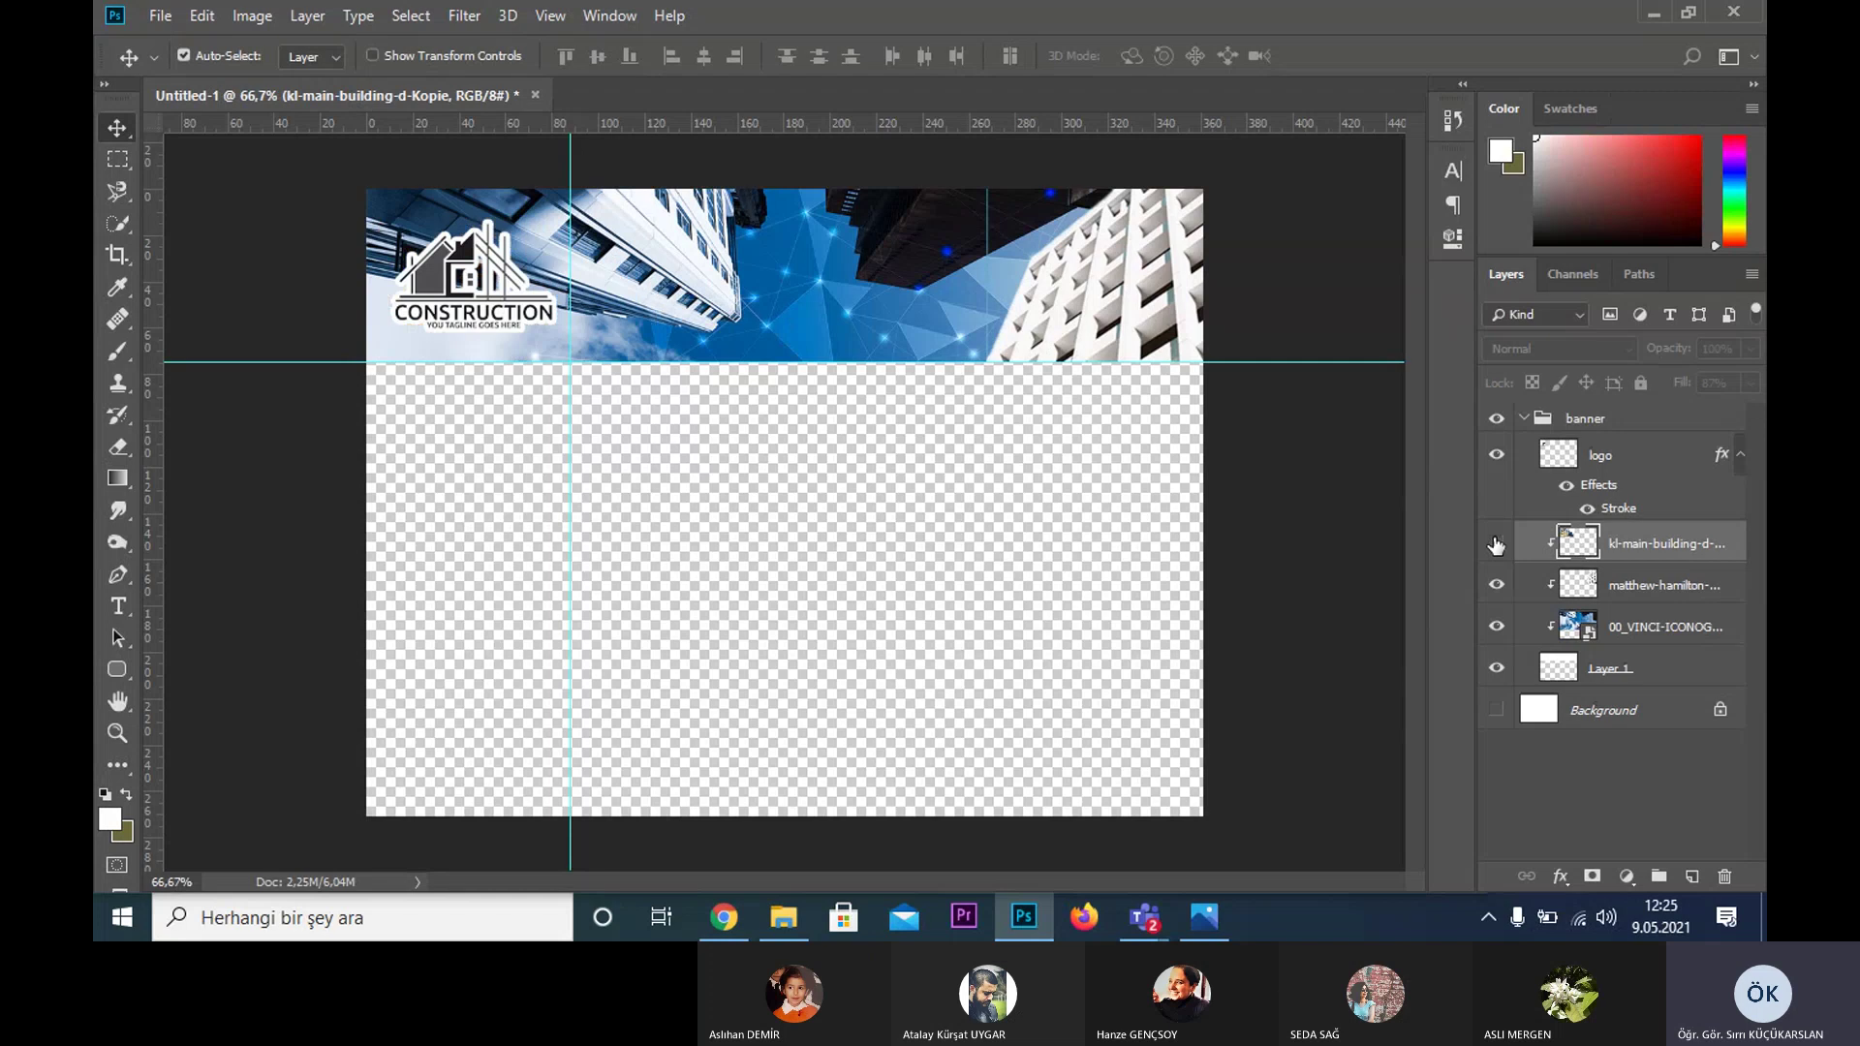
{"action": "left_click_drag", "start_coordinate": [491, 283], "coordinate": [475, 317]}
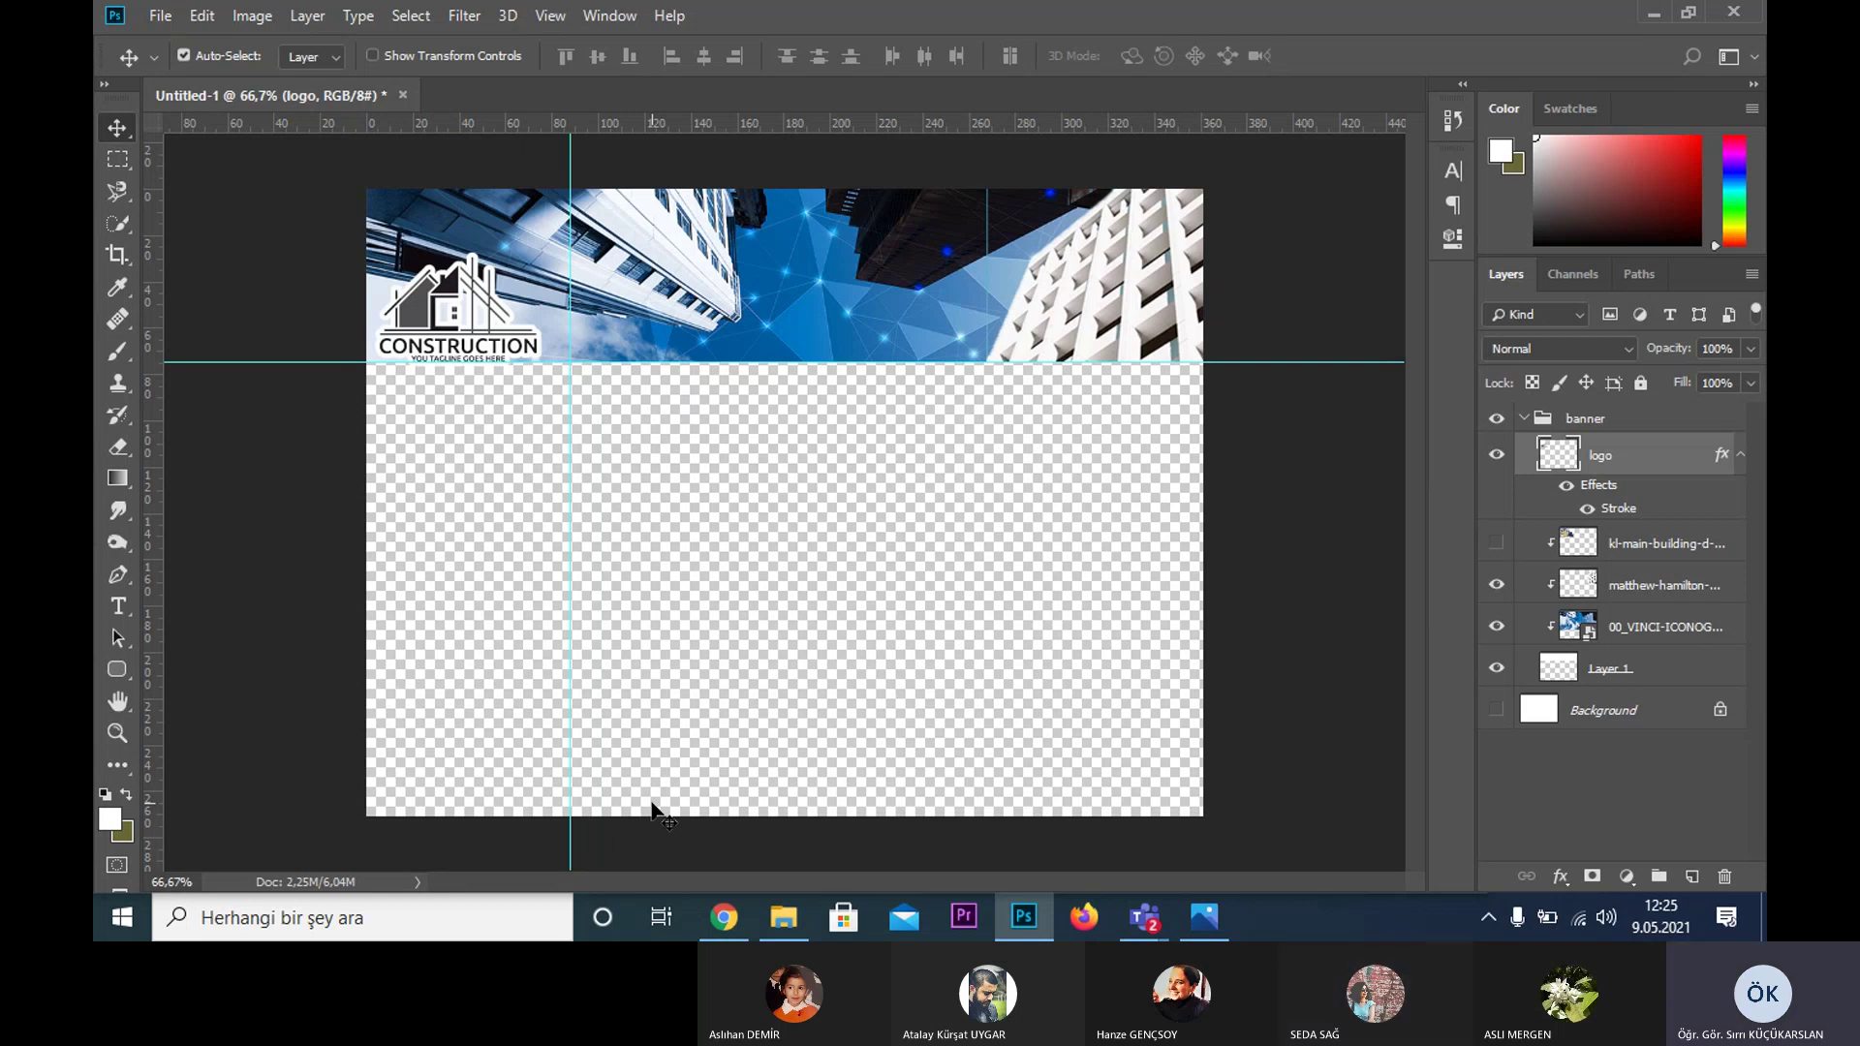
{"action": "left_click_drag", "start_coordinate": [457, 329], "coordinate": [473, 325]}
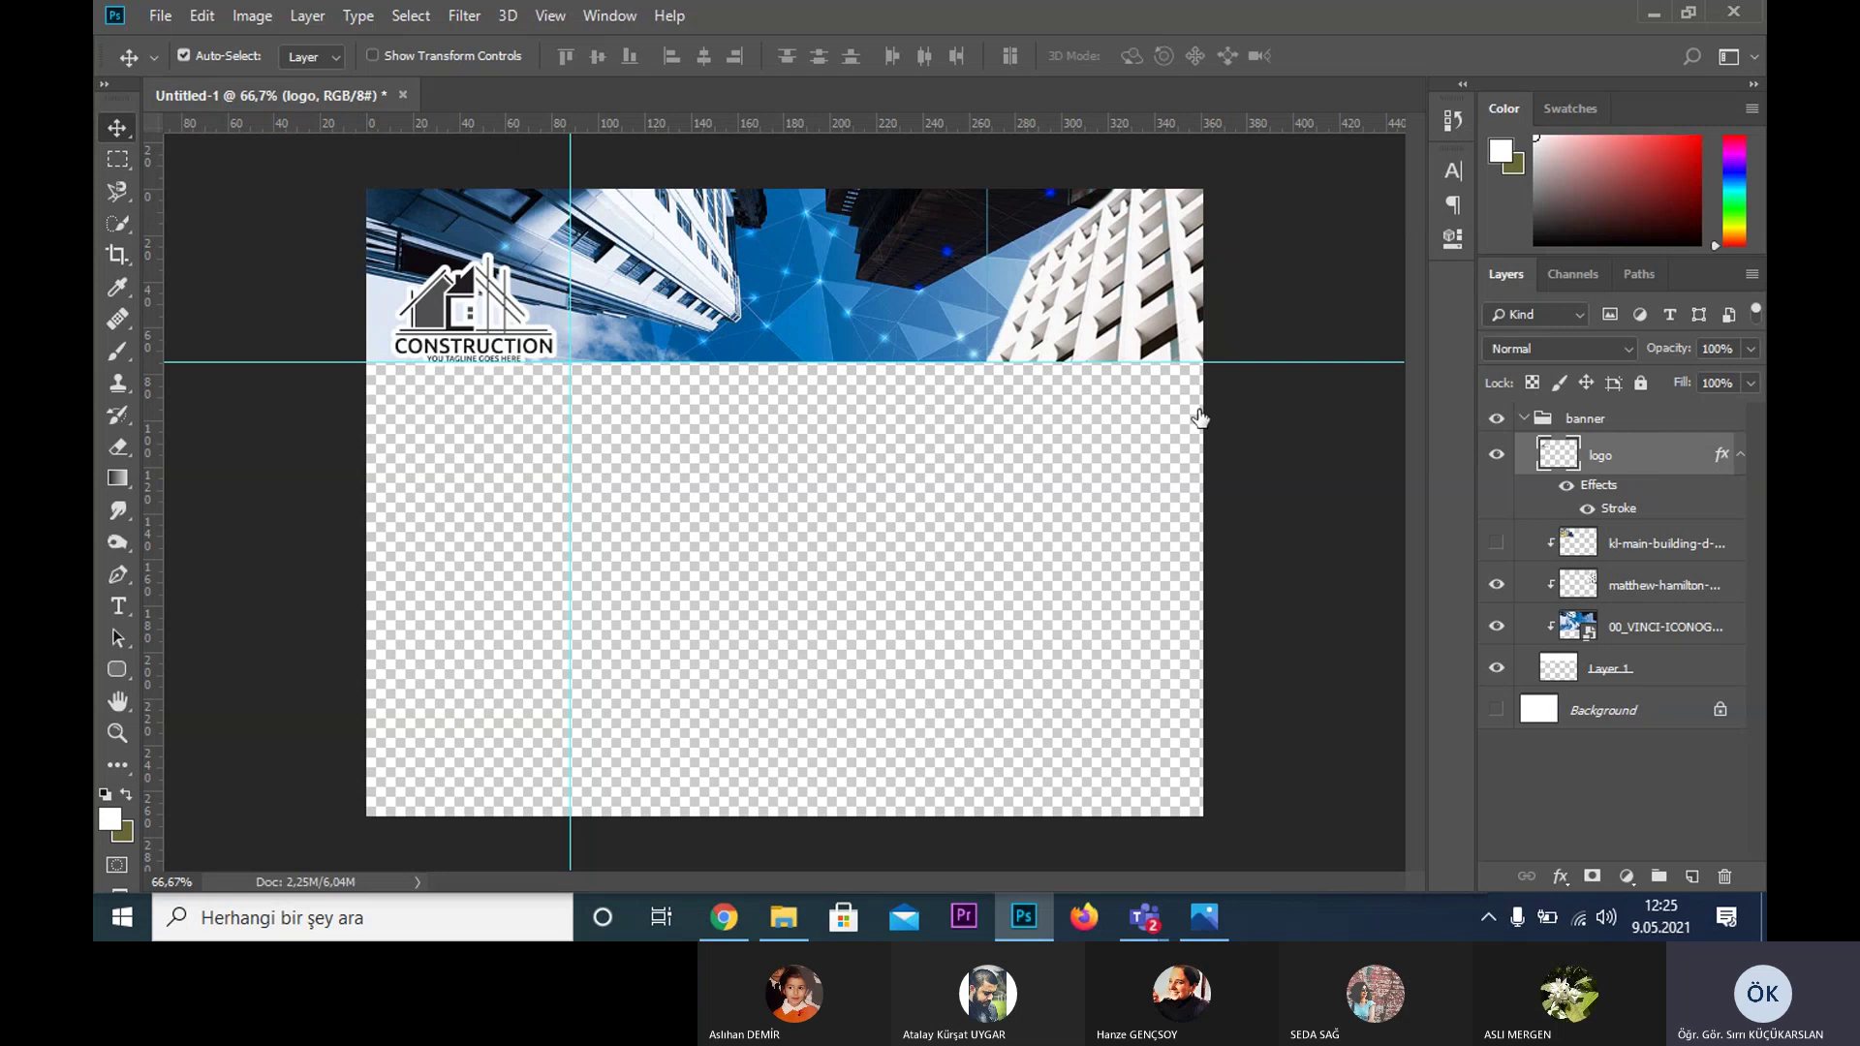
- Add Bevel & Emboss and a drop shadow: 100% opacity, −180° angle, 9 px distance, 6 px size
{"action": "double_click", "coordinate": [1666, 455]}
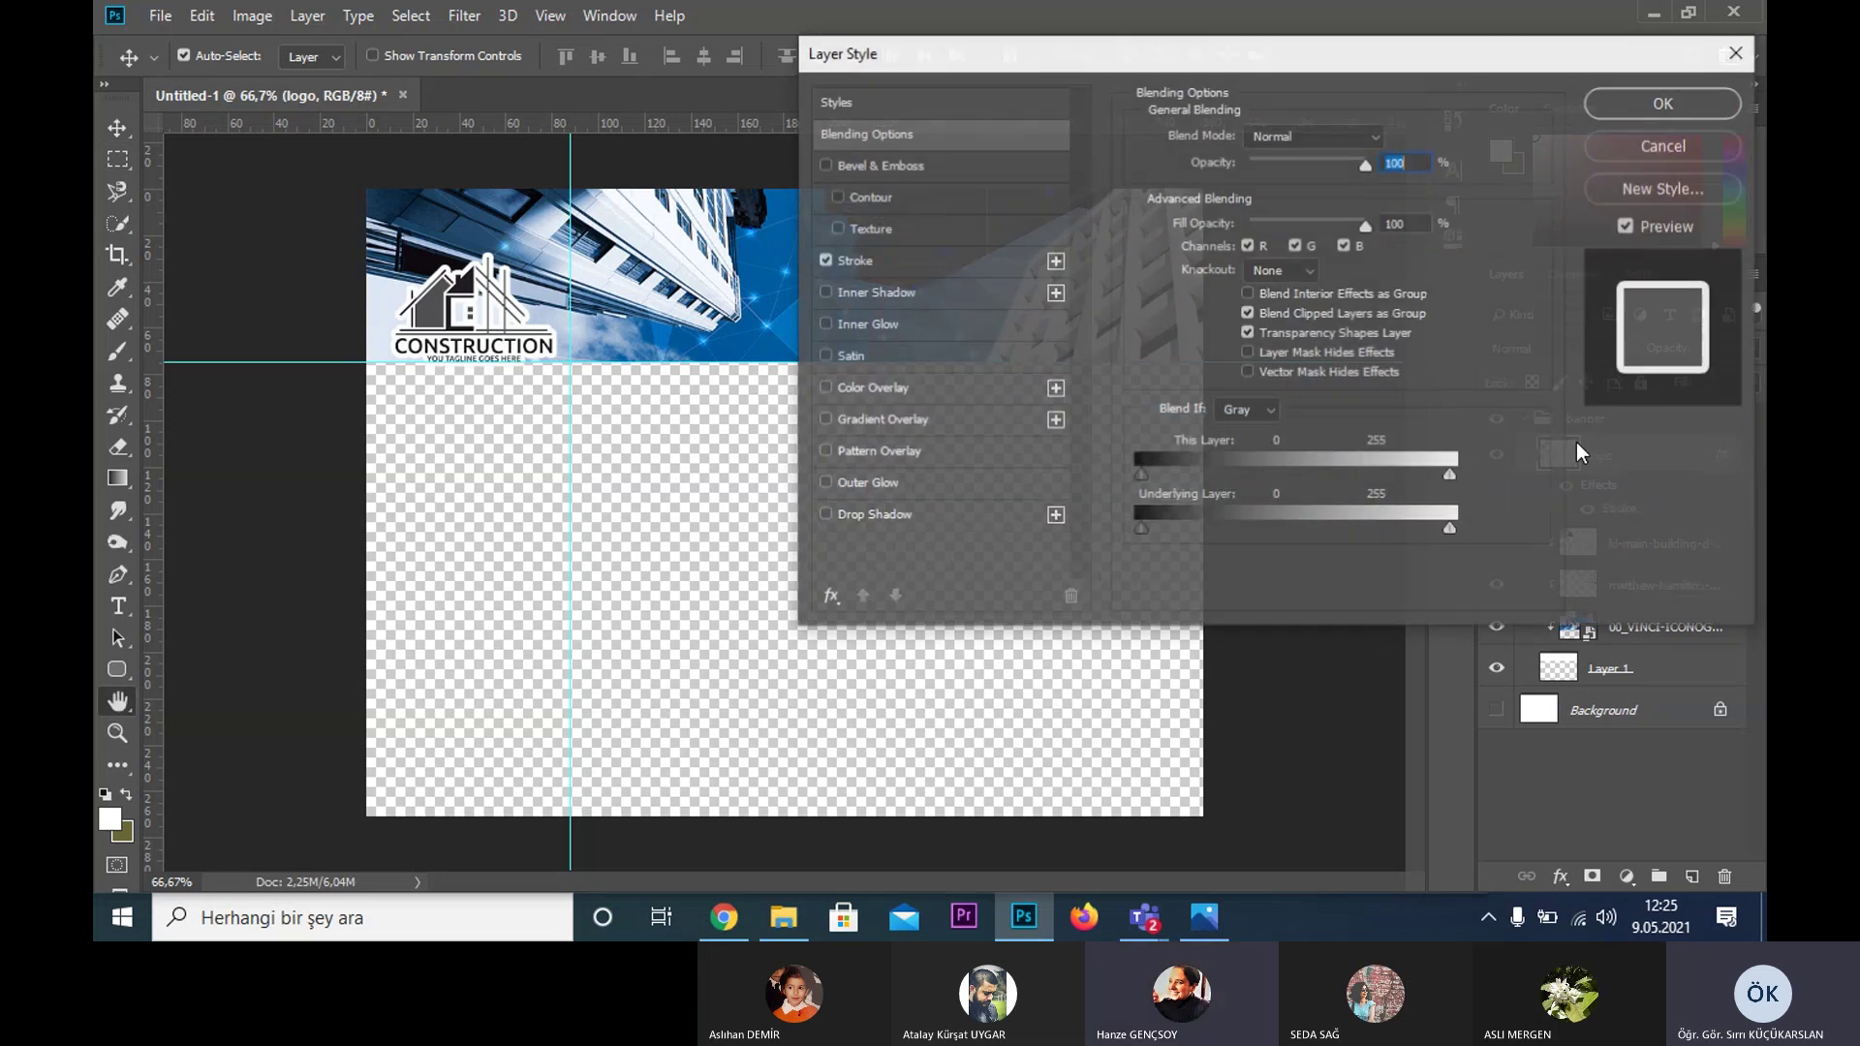
{"action": "left_click", "coordinate": [846, 167]}
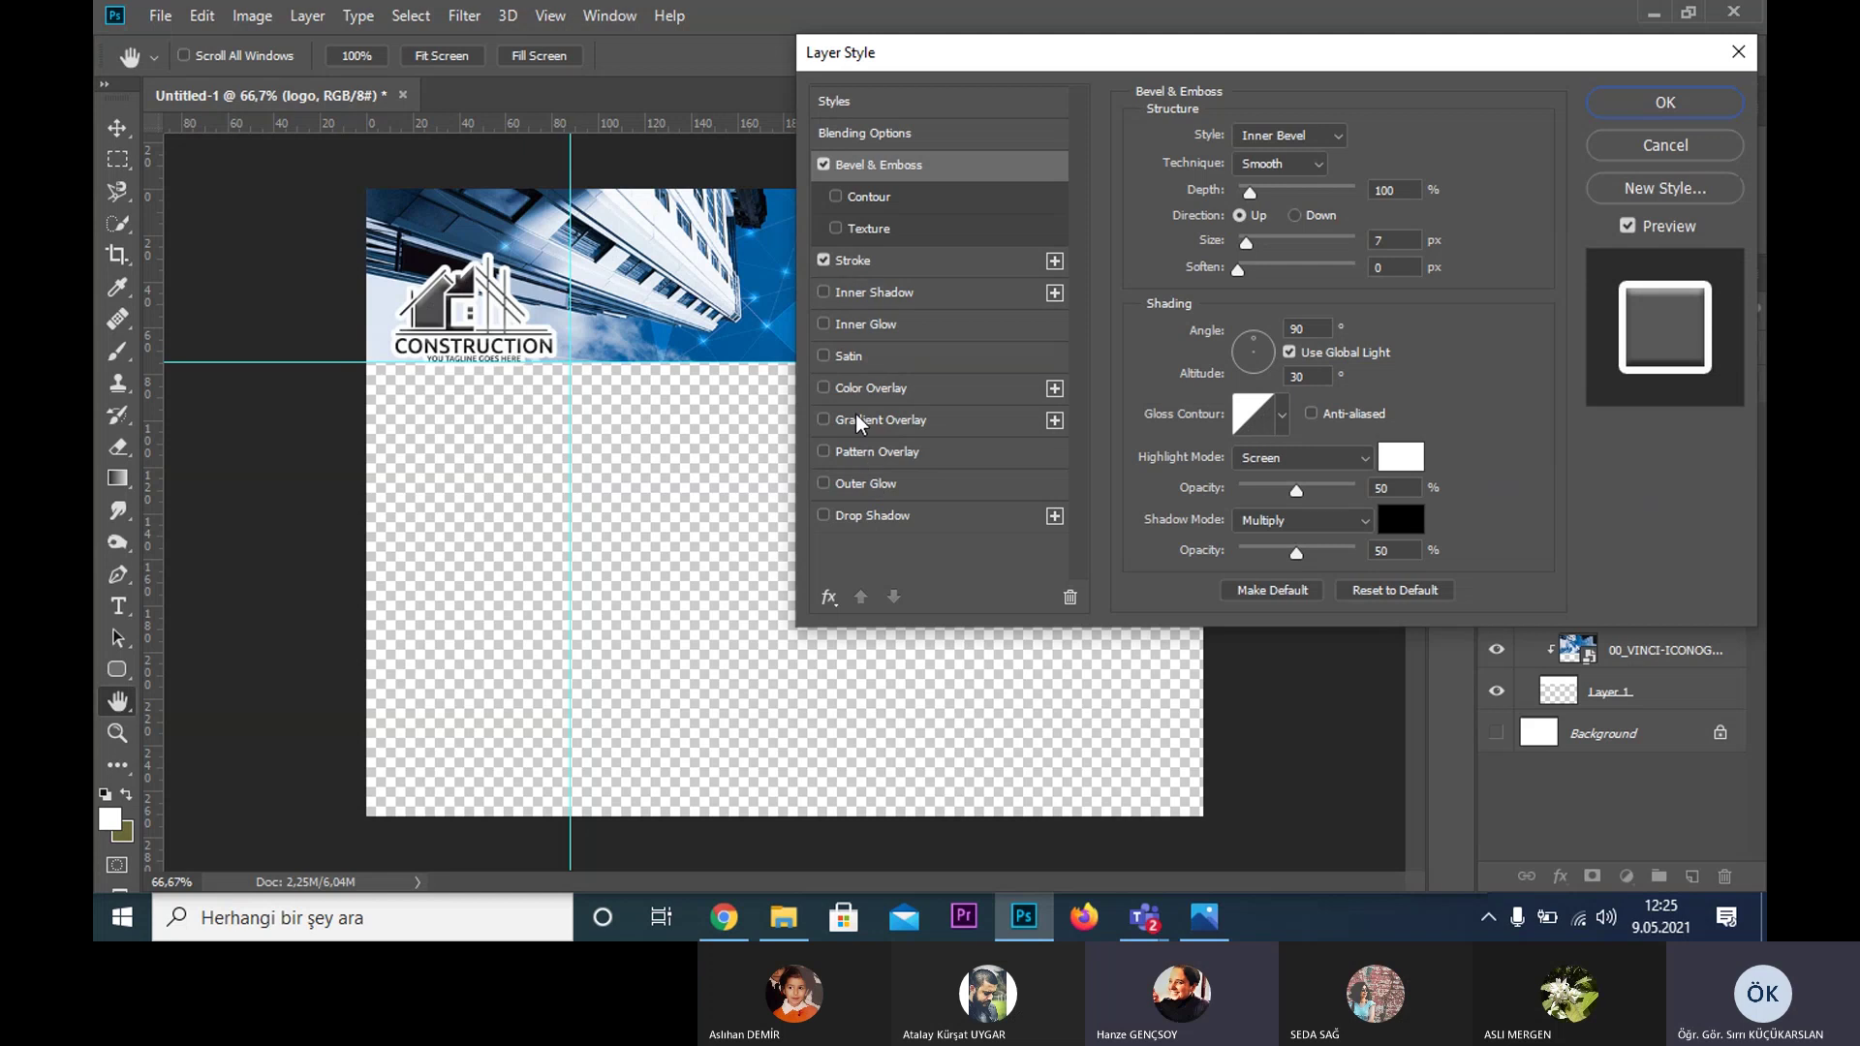
{"action": "left_click", "coordinate": [872, 515]}
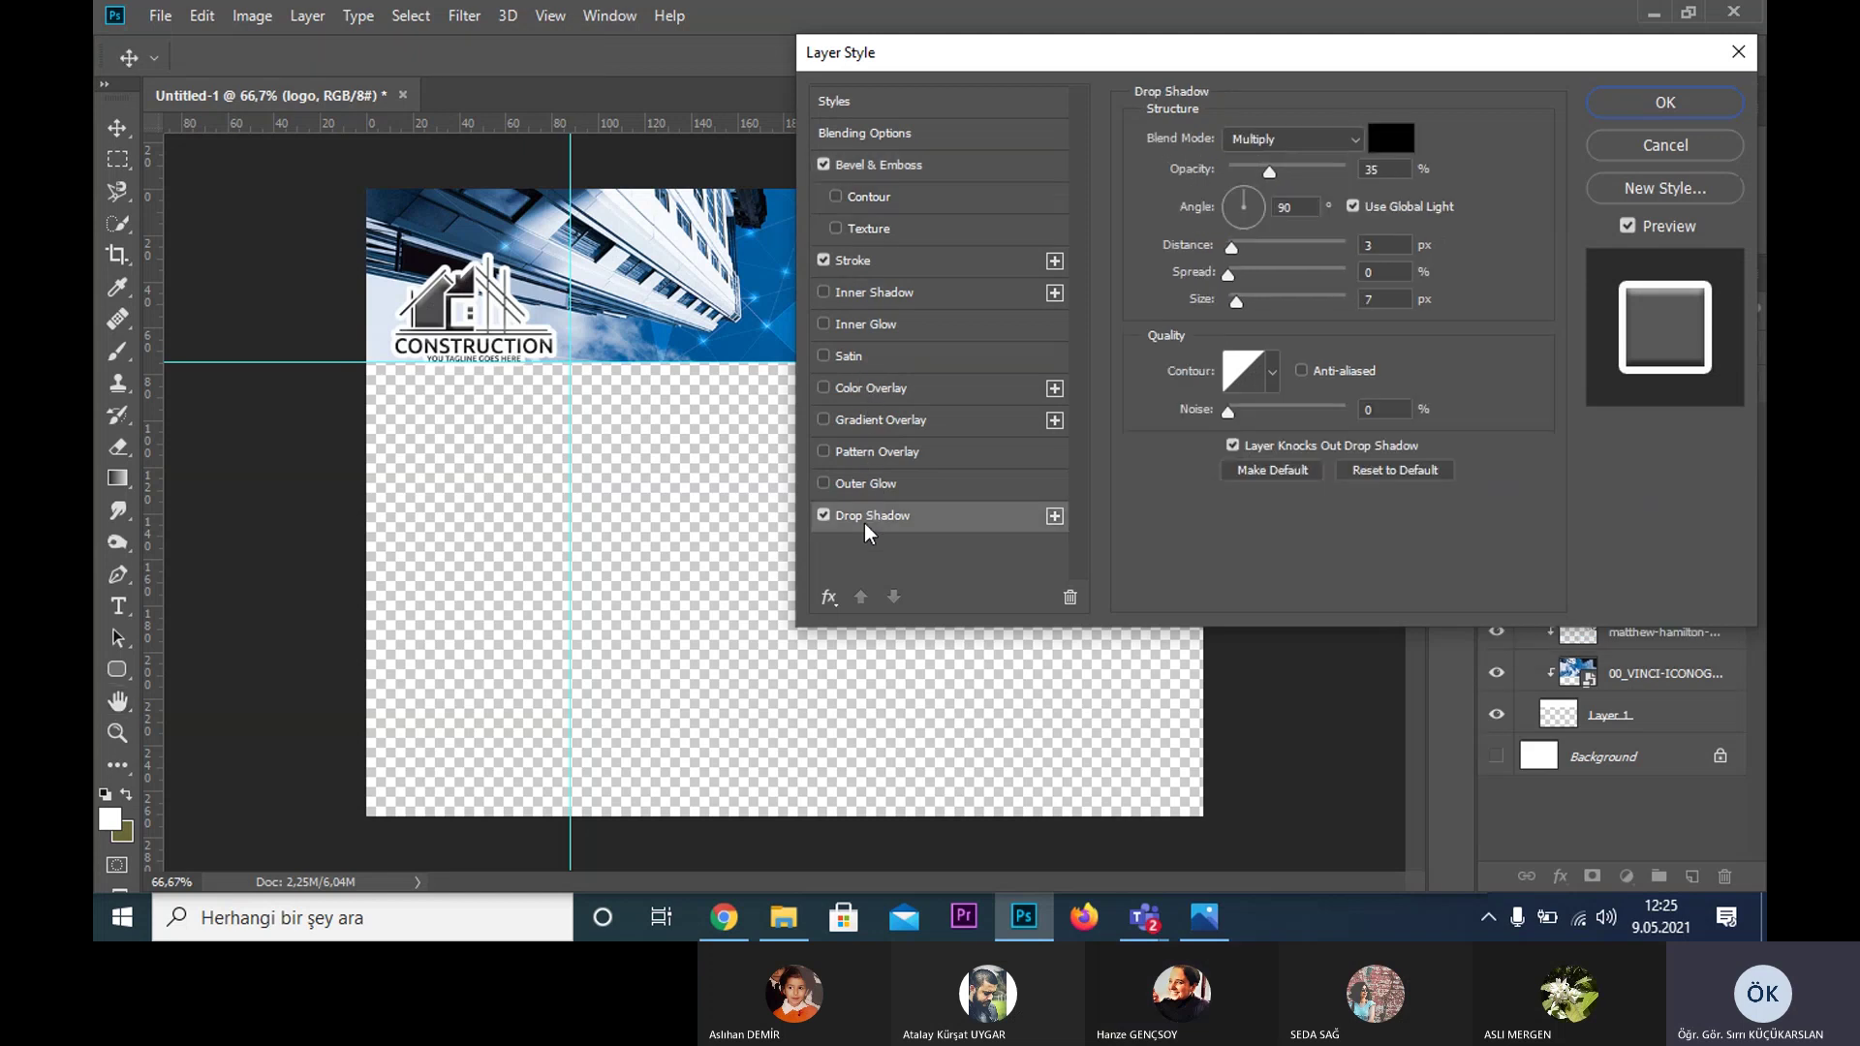
{"action": "left_click_drag", "start_coordinate": [1269, 171], "coordinate": [1297, 171]}
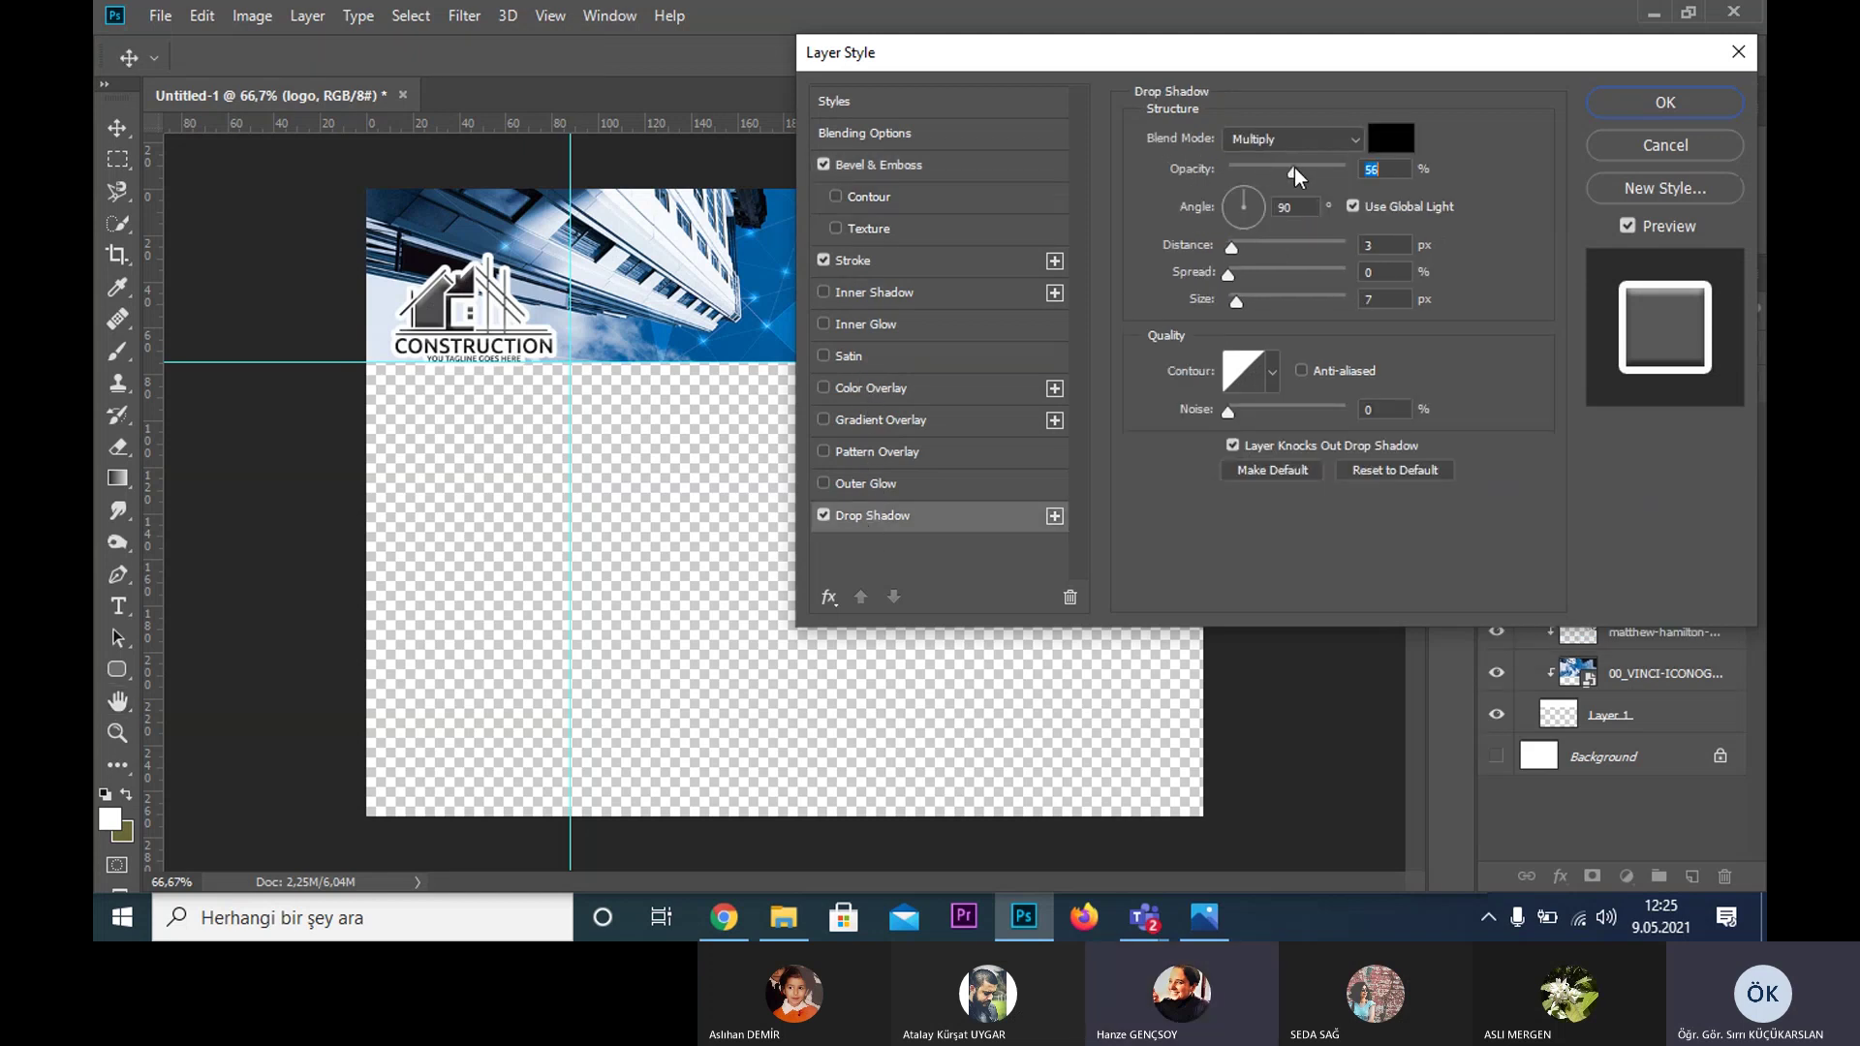
{"action": "mouse_move", "coordinate": [1229, 244]}
{"action": "left_mouse_down"}
{"action": "mouse_move", "coordinate": [1250, 244]}
{"action": "mouse_move", "coordinate": [1227, 207]}
{"action": "left_mouse_up"}
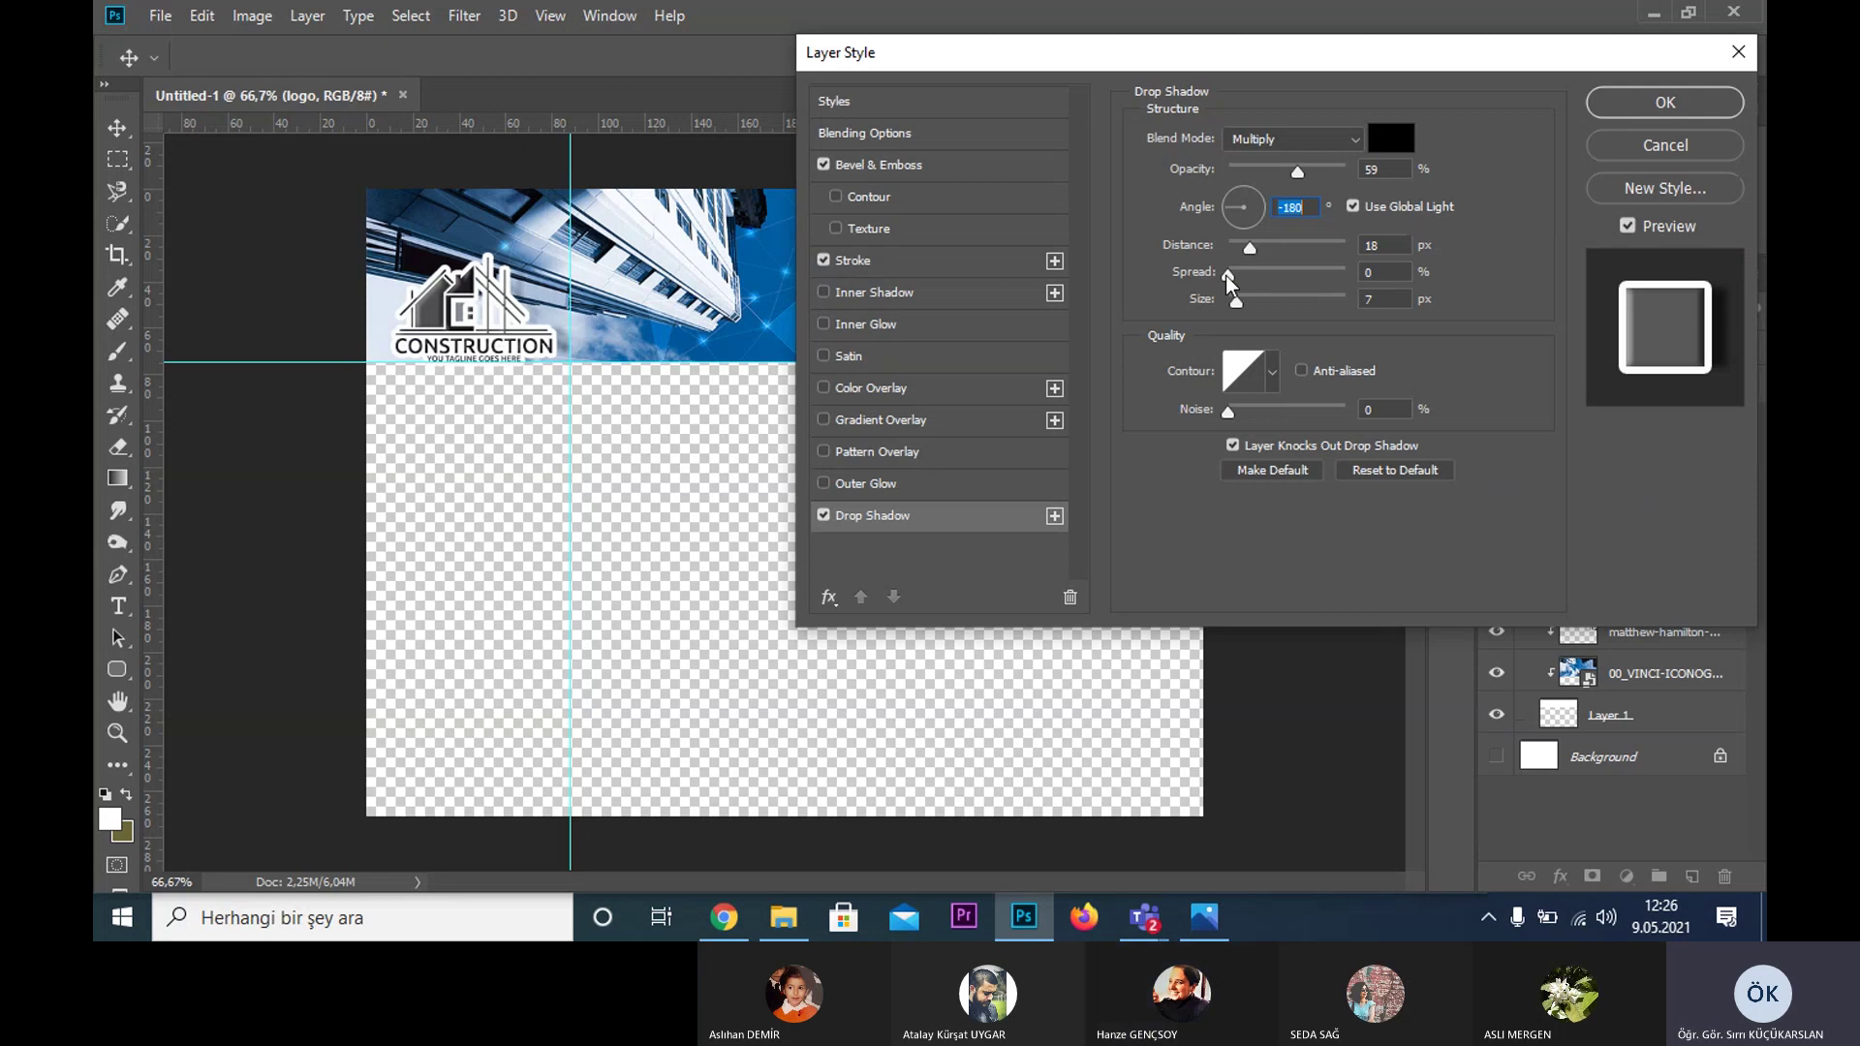
{"action": "left_click", "coordinate": [1233, 300]}
{"action": "left_click_drag", "start_coordinate": [1298, 164], "coordinate": [1340, 169]}
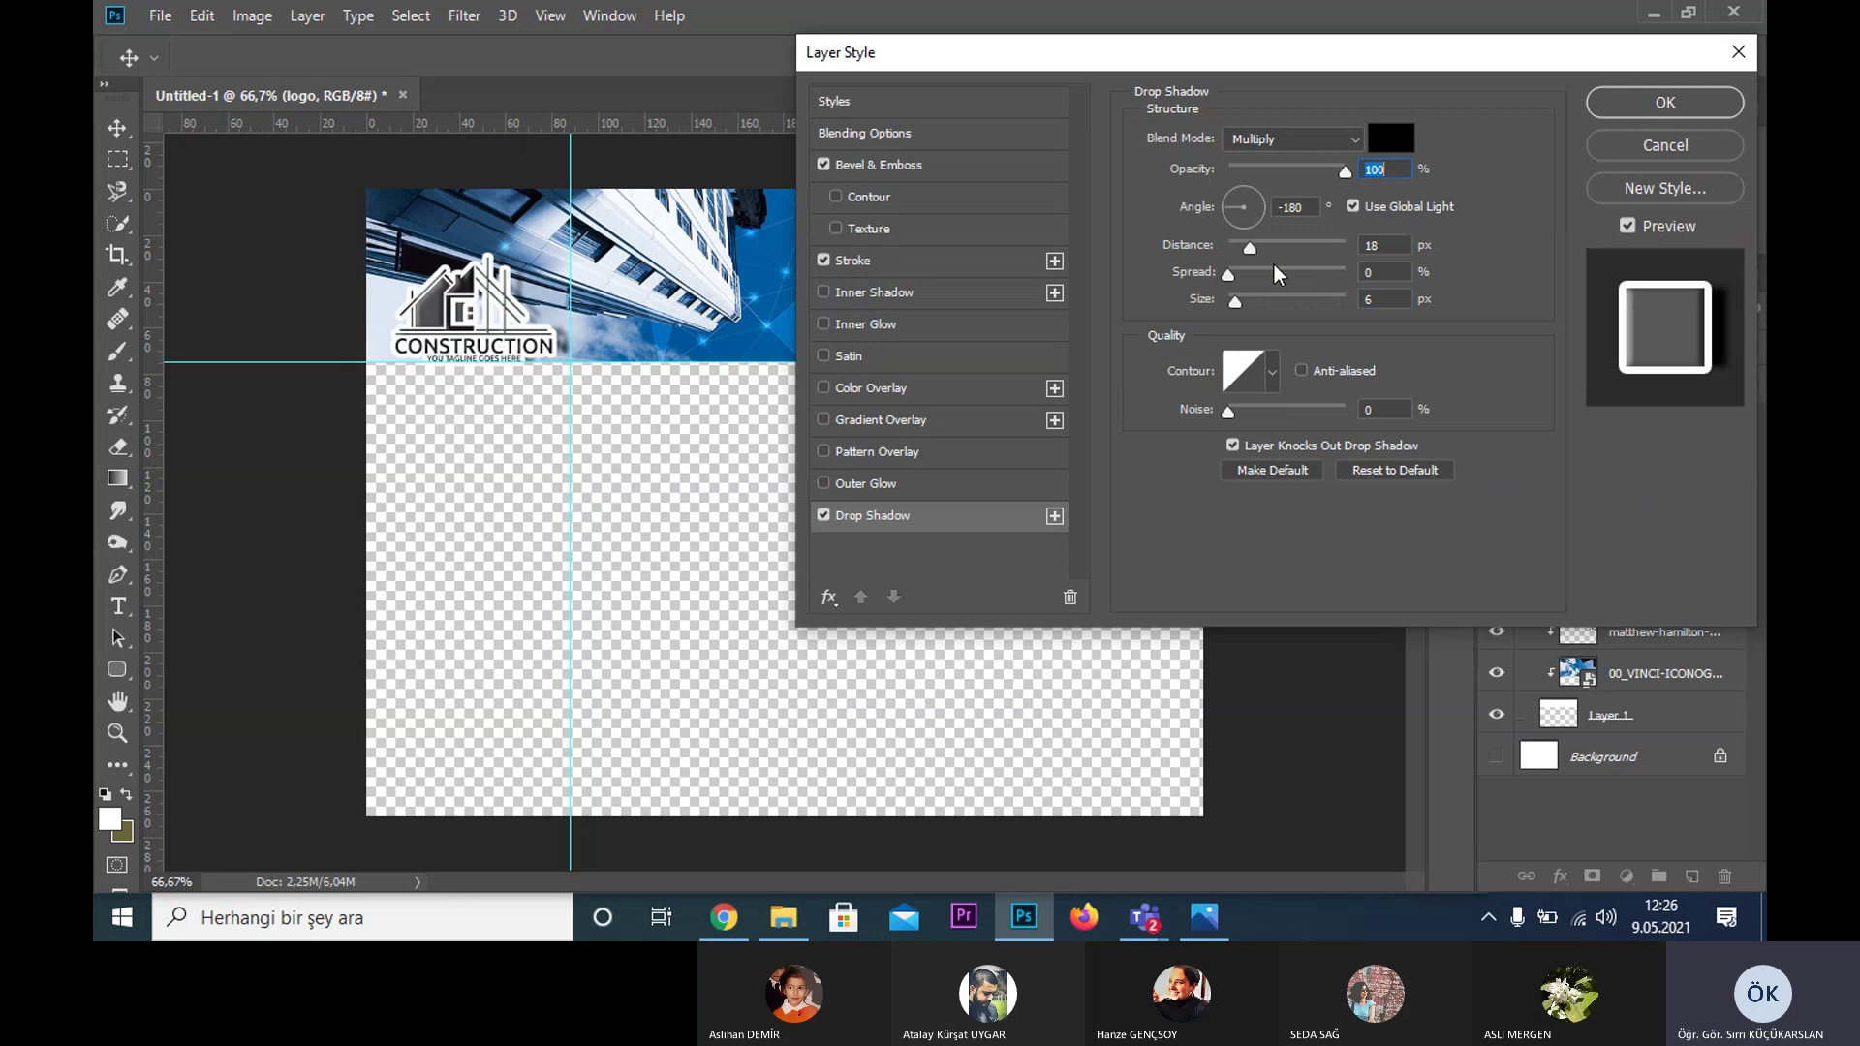
{"action": "left_click_drag", "start_coordinate": [1252, 247], "coordinate": [1240, 248]}
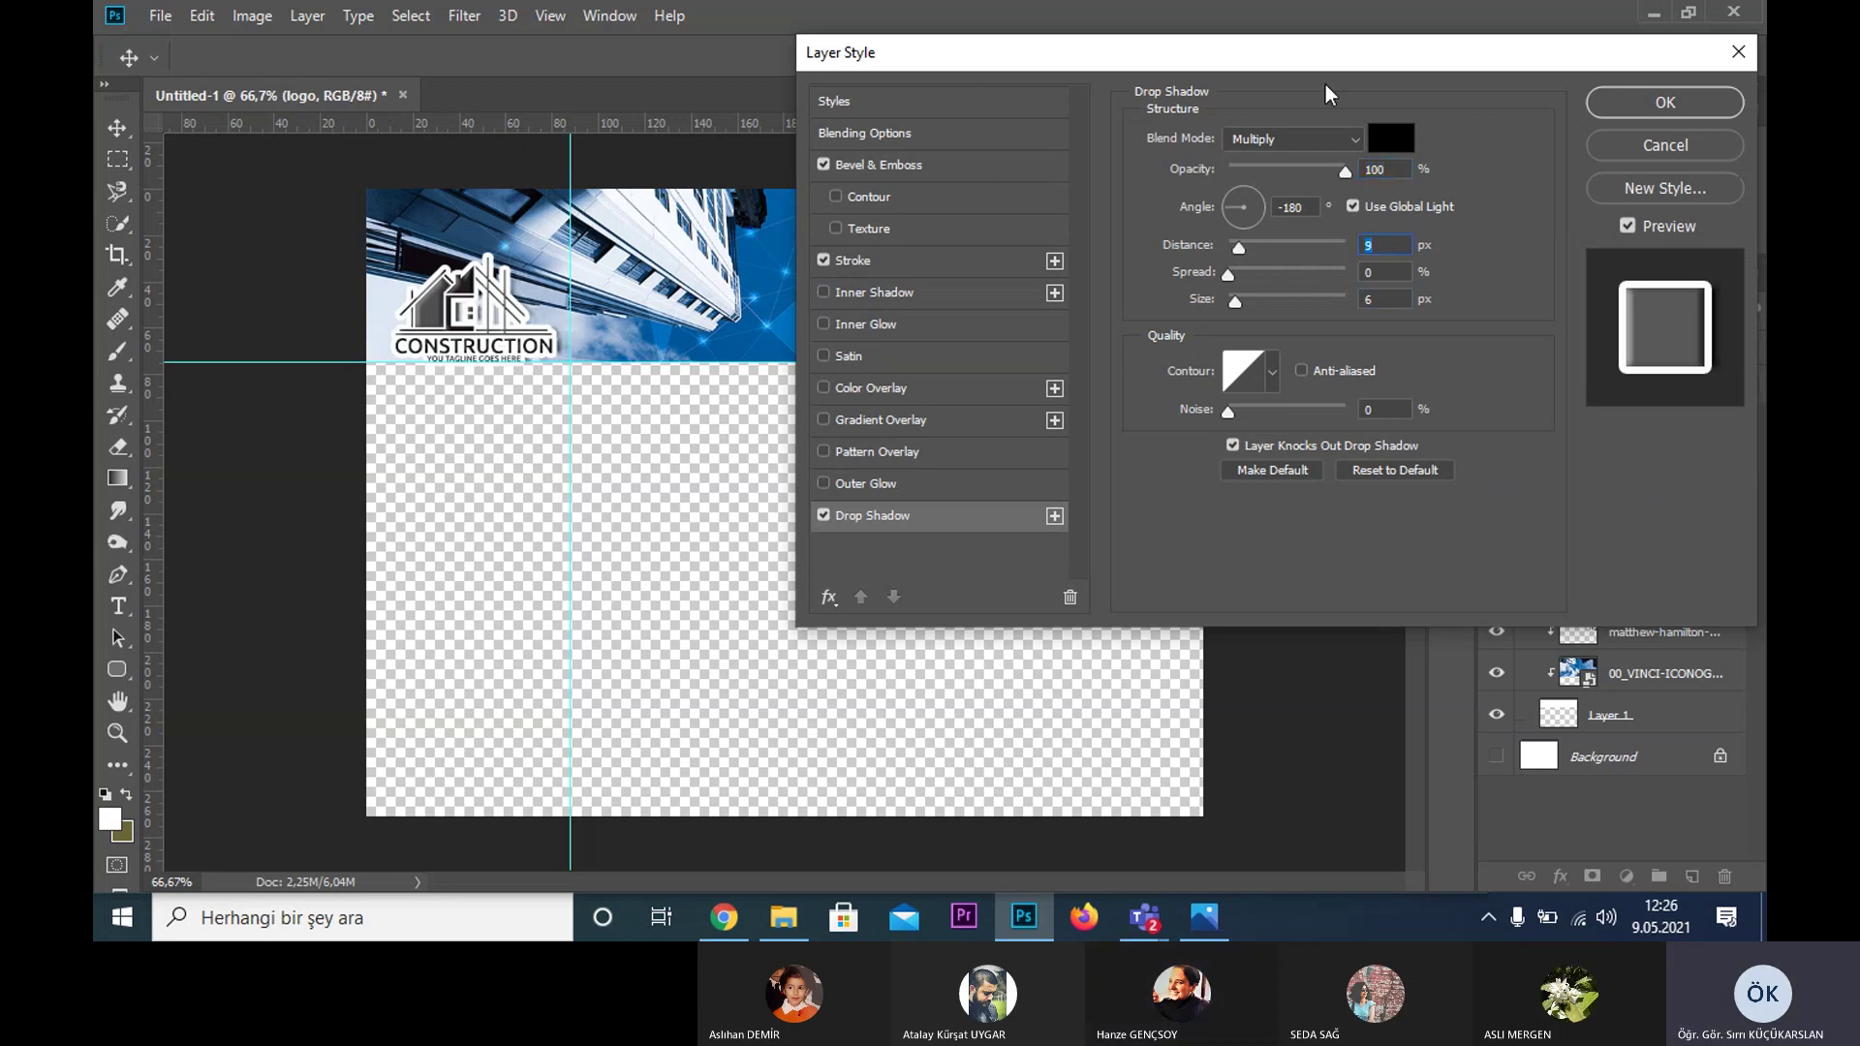
{"action": "left_click", "coordinate": [1649, 101]}
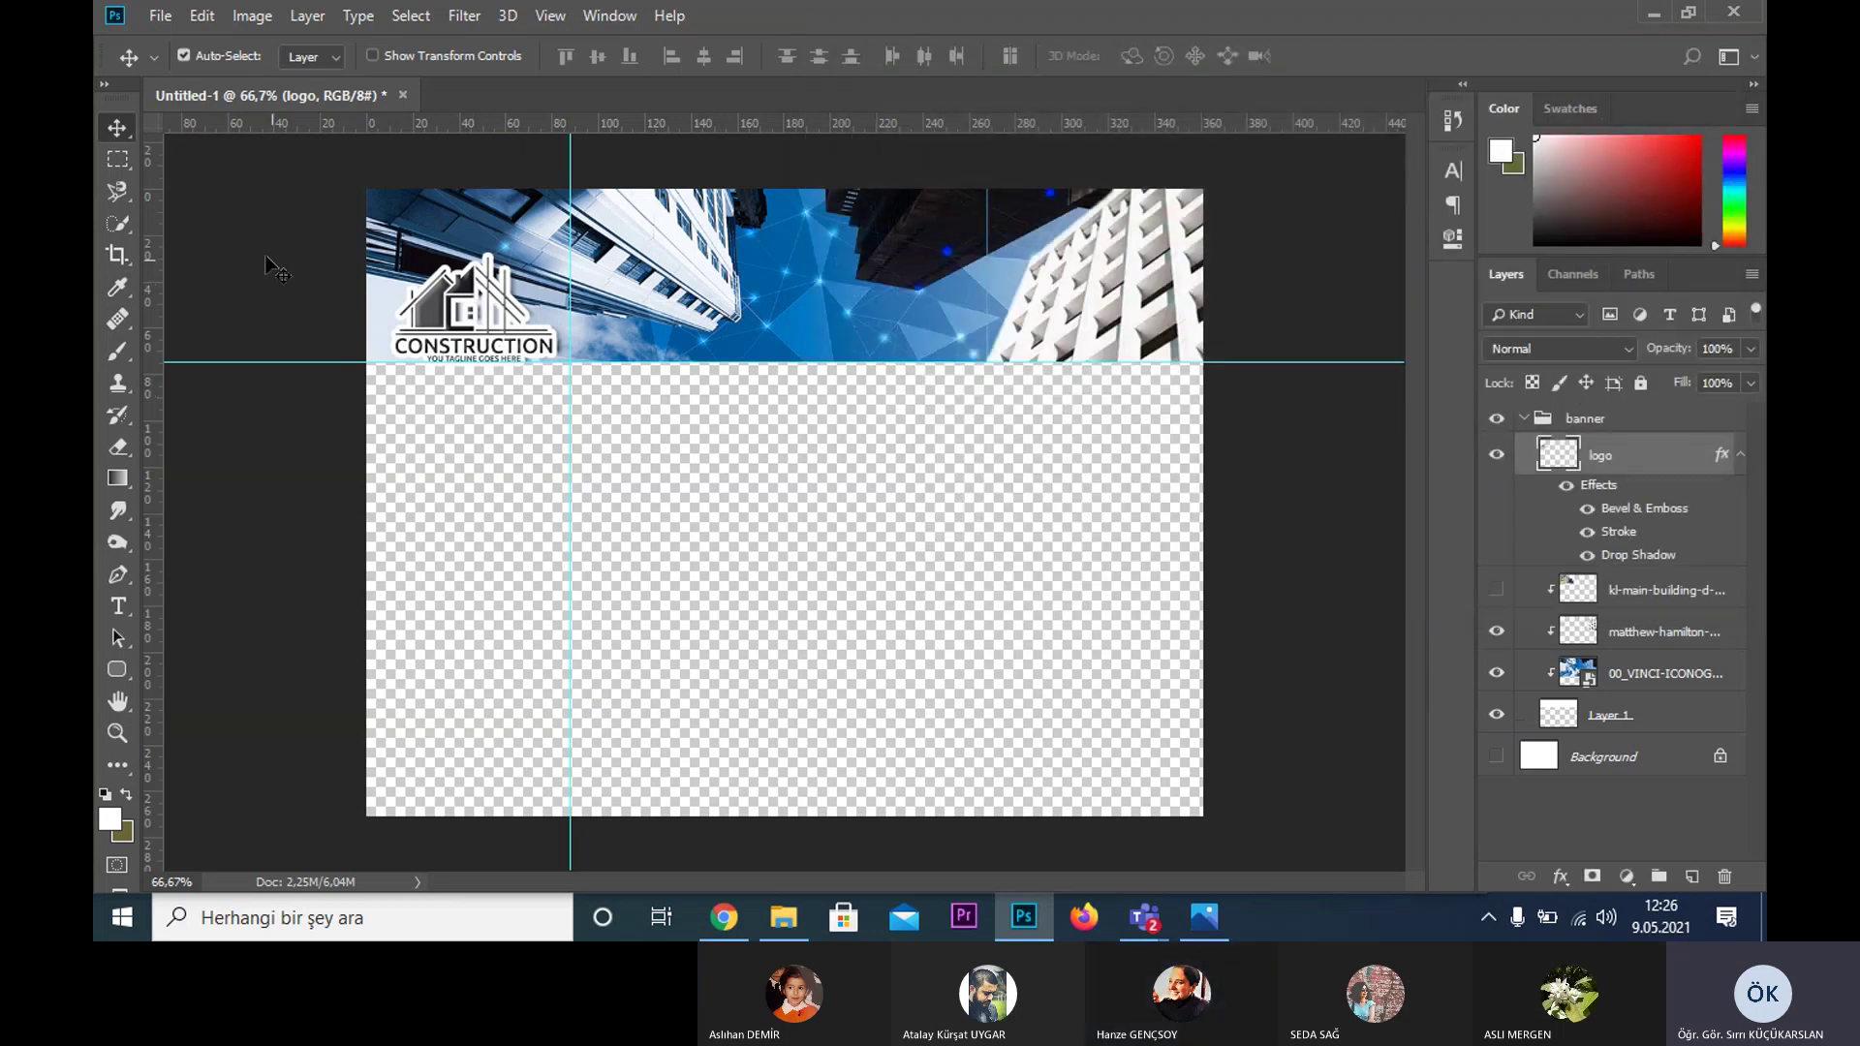
- Trace a pen path around the logo and load it as a selection
{"action": "left_click", "coordinate": [1647, 275]}
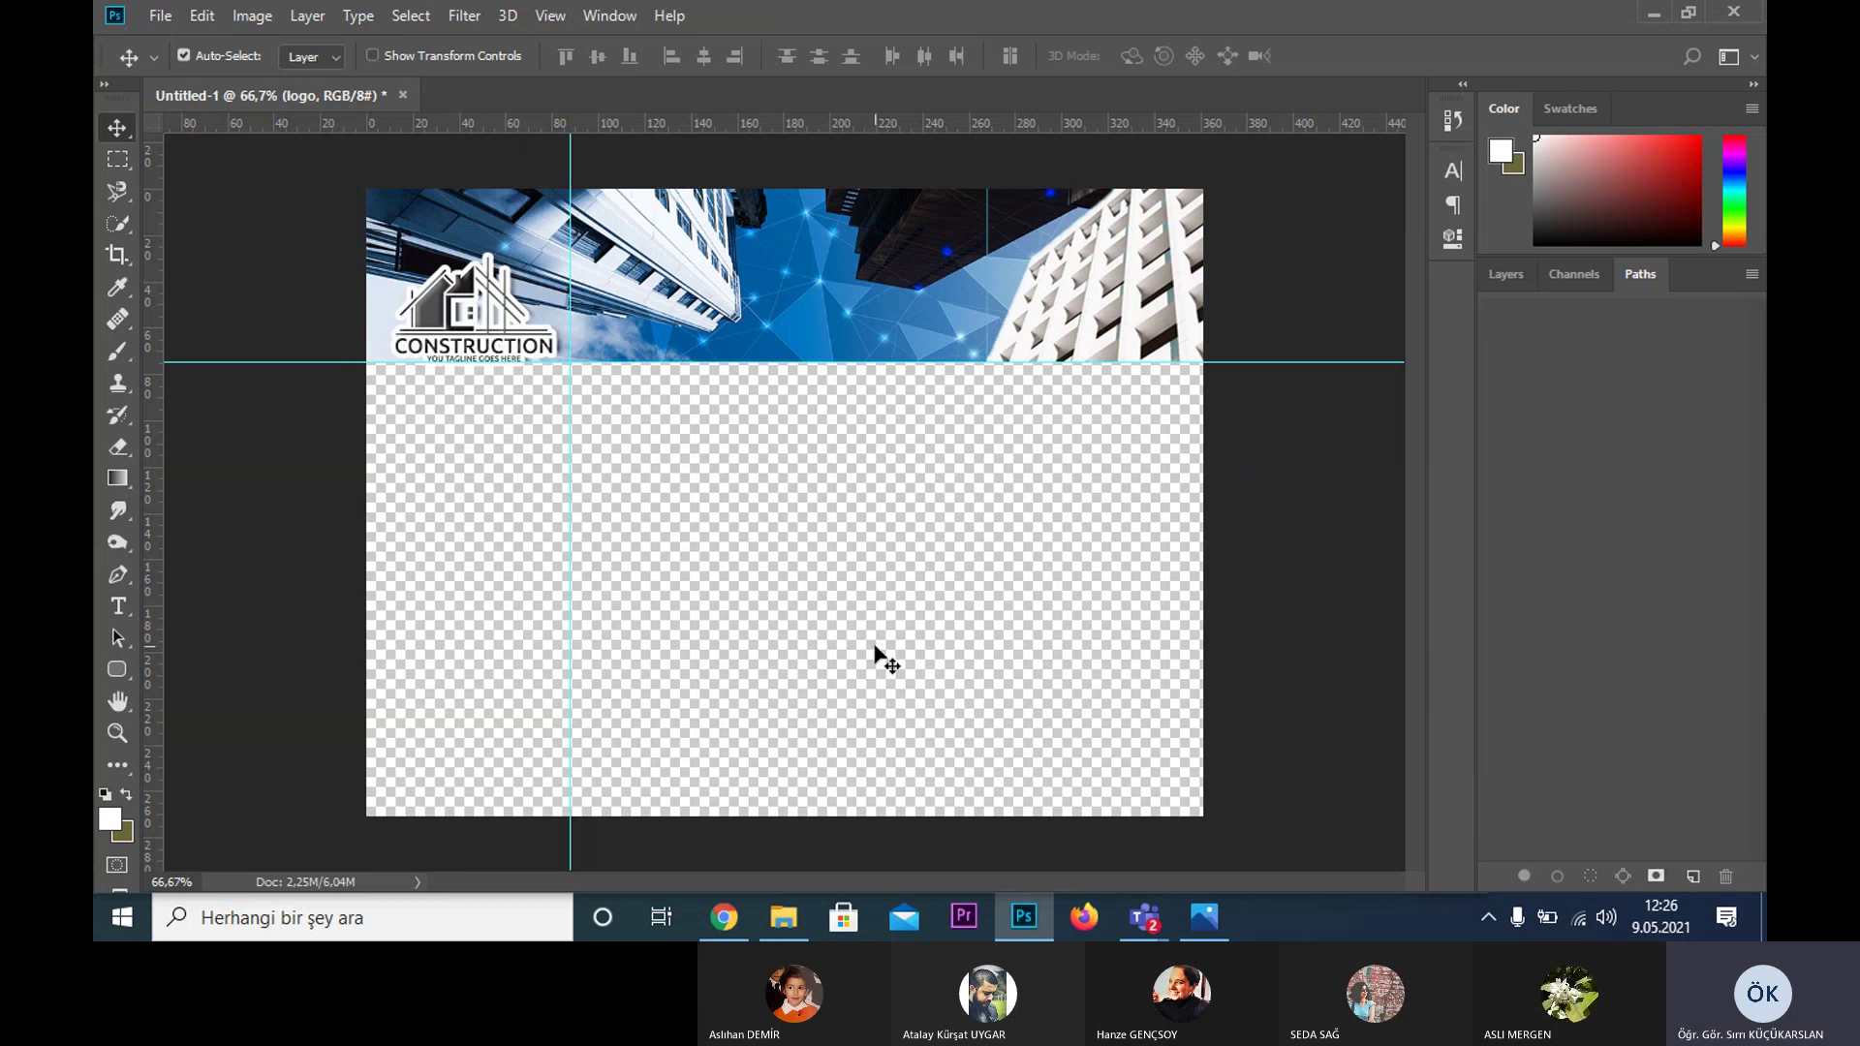
{"action": "key", "text": "p"}
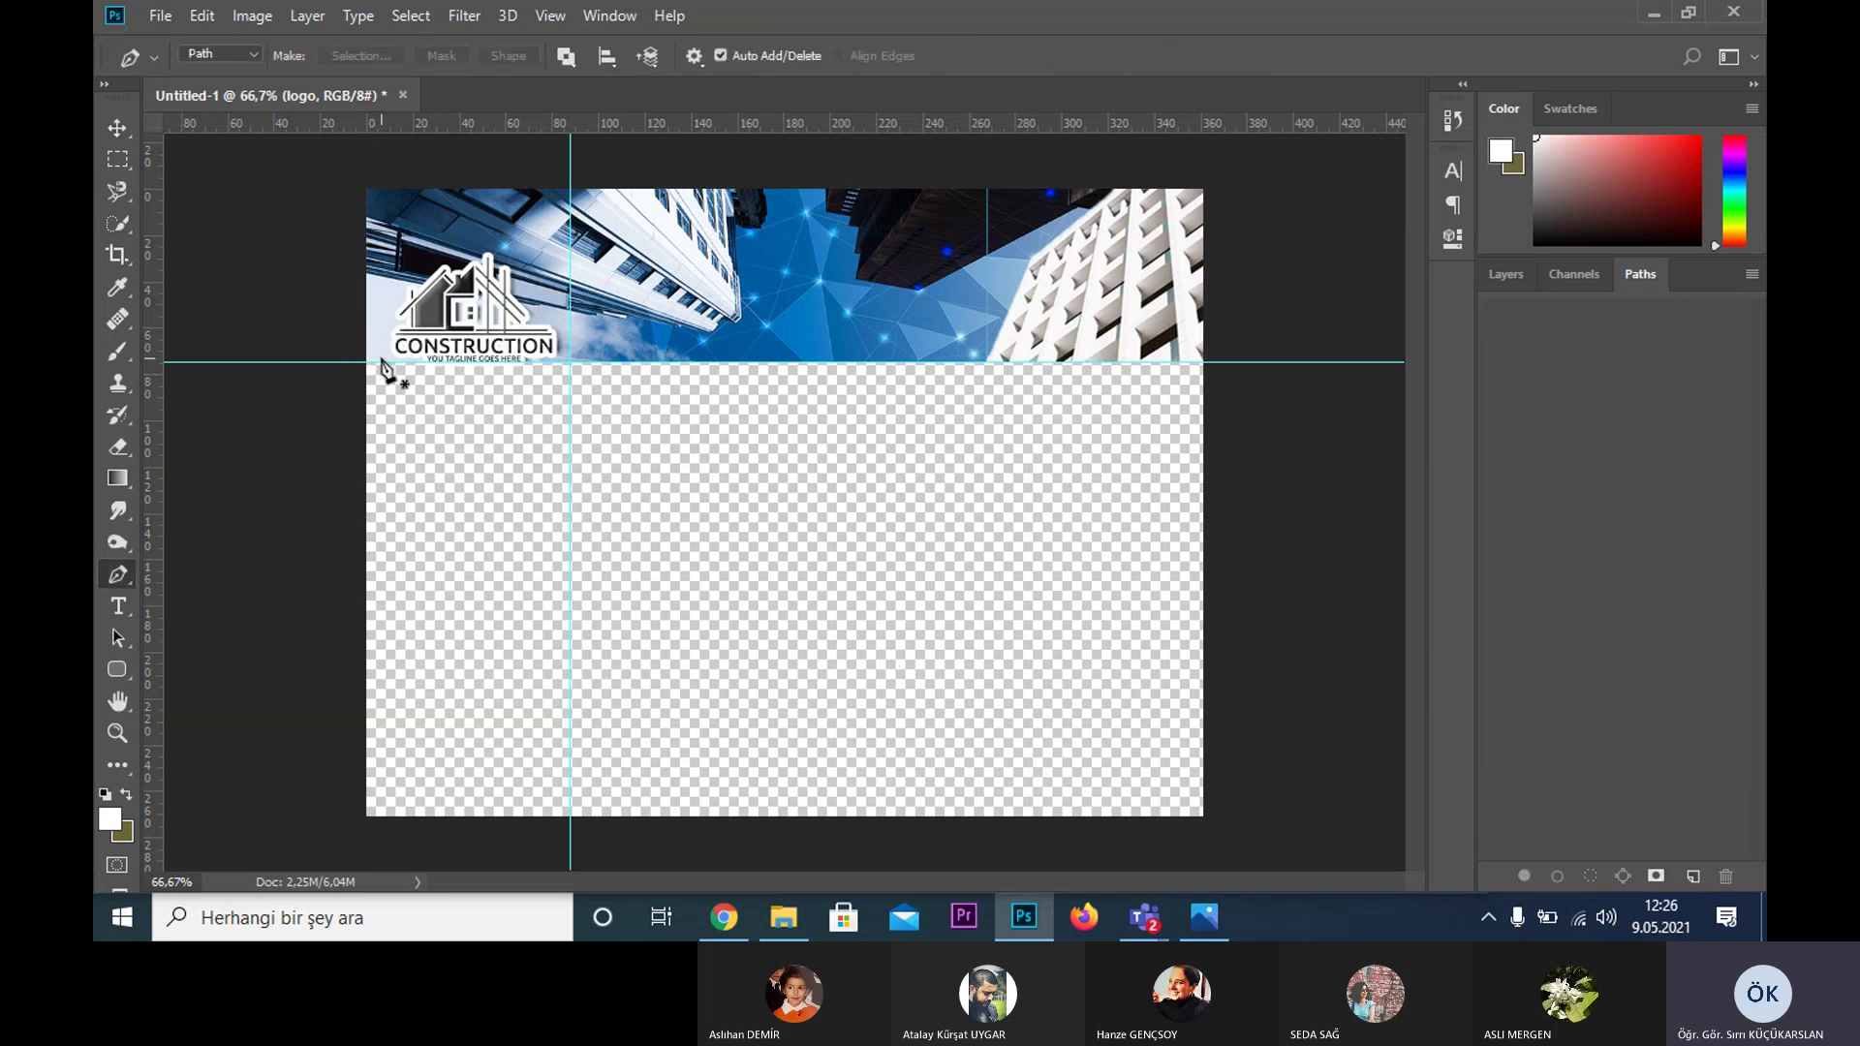
{"action": "left_click", "coordinate": [381, 361]}
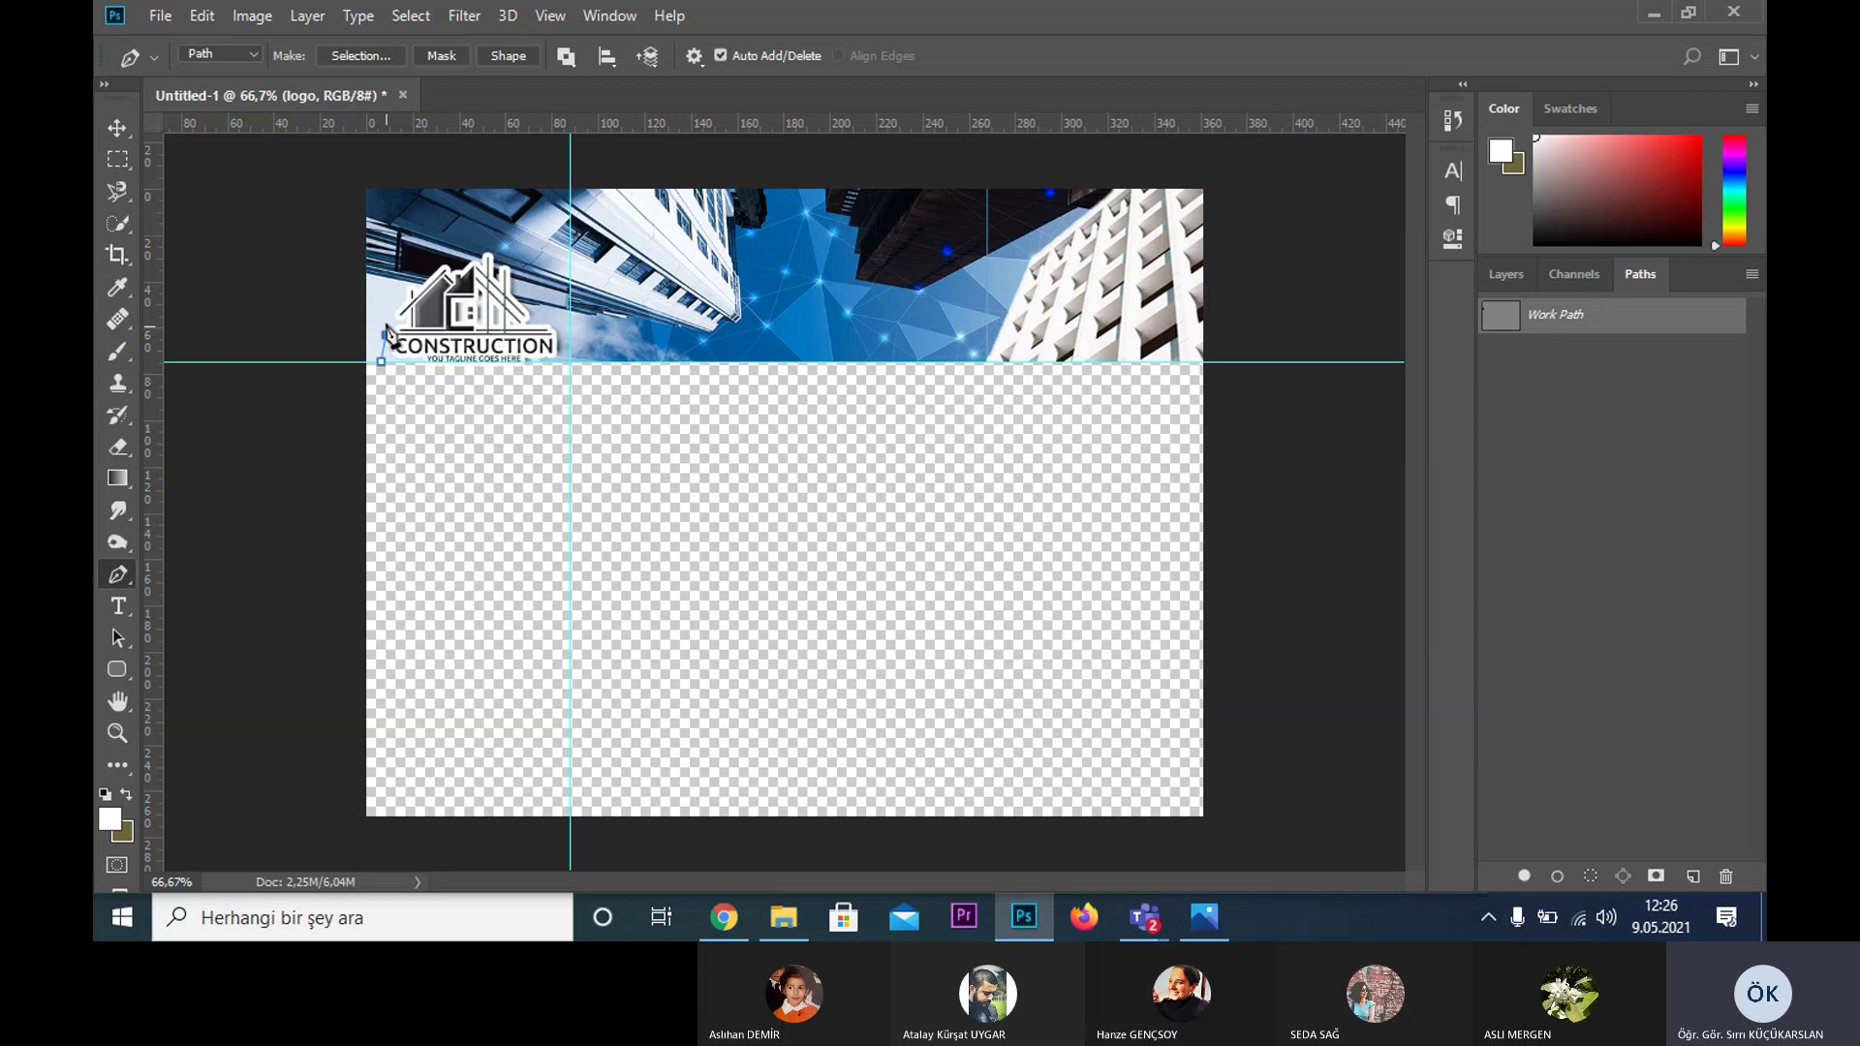
{"action": "left_click_drag", "start_coordinate": [386, 325], "coordinate": [382, 301]}
{"action": "left_click_drag", "start_coordinate": [503, 246], "coordinate": [528, 293]}
{"action": "left_click_drag", "start_coordinate": [570, 372], "coordinate": [485, 395]}
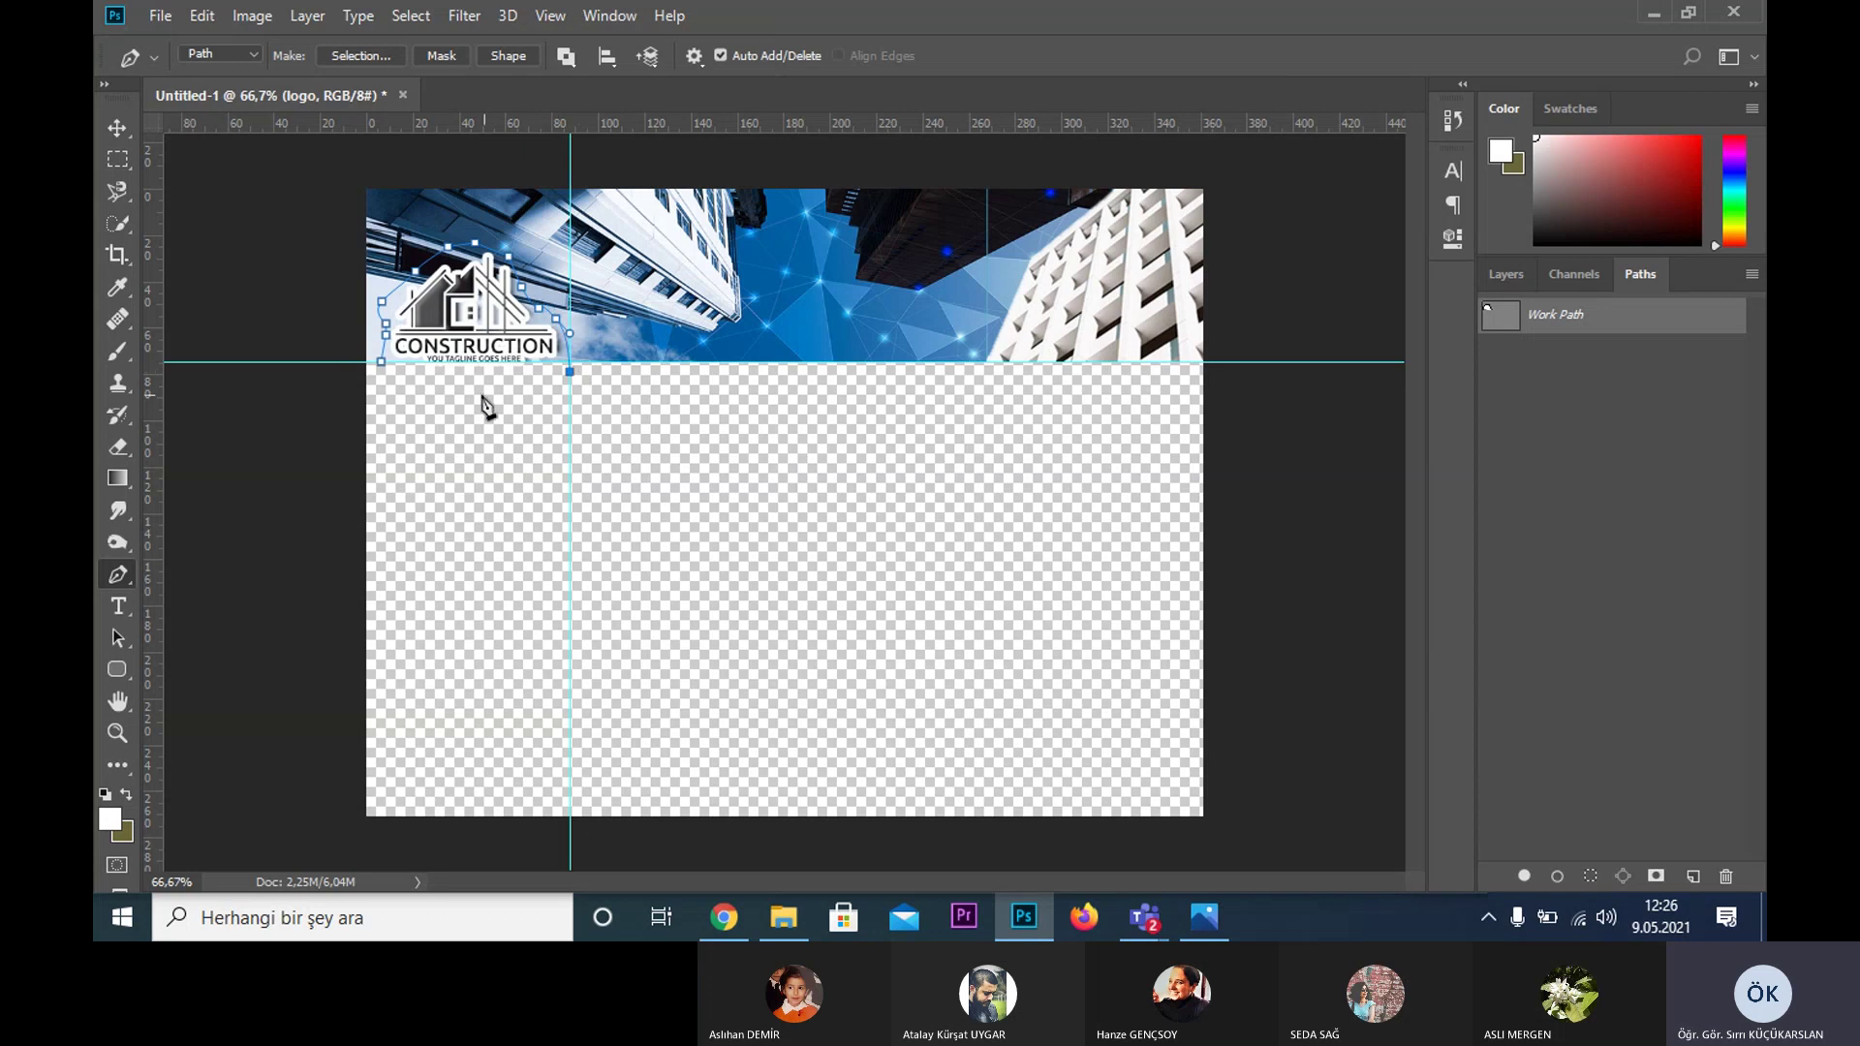
{"action": "left_click", "coordinate": [382, 364]}
{"action": "left_click_drag", "start_coordinate": [1500, 318], "coordinate": [1497, 331]}
{"action": "left_click", "coordinate": [1497, 331], "text": "ctrl"}
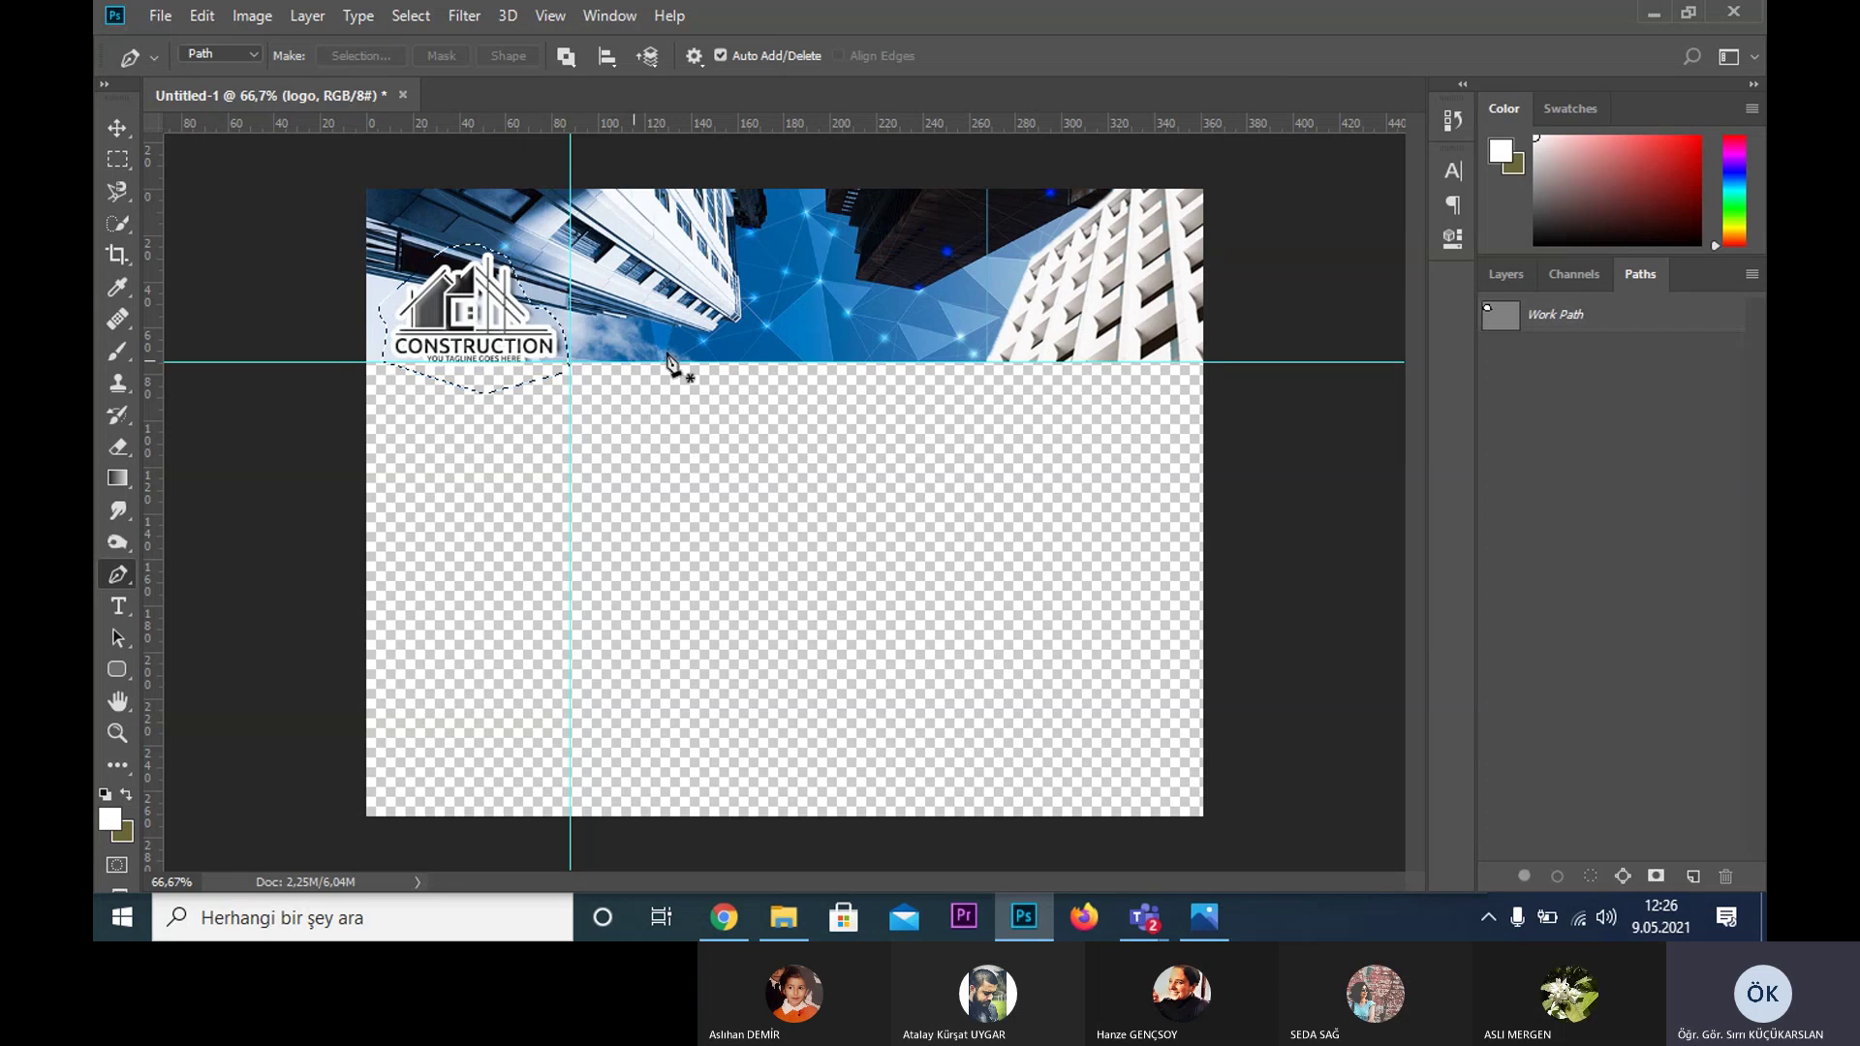
- Add a new Layer 2 below the logo and fill the traced selection with white
{"action": "left_click", "coordinate": [1508, 274]}
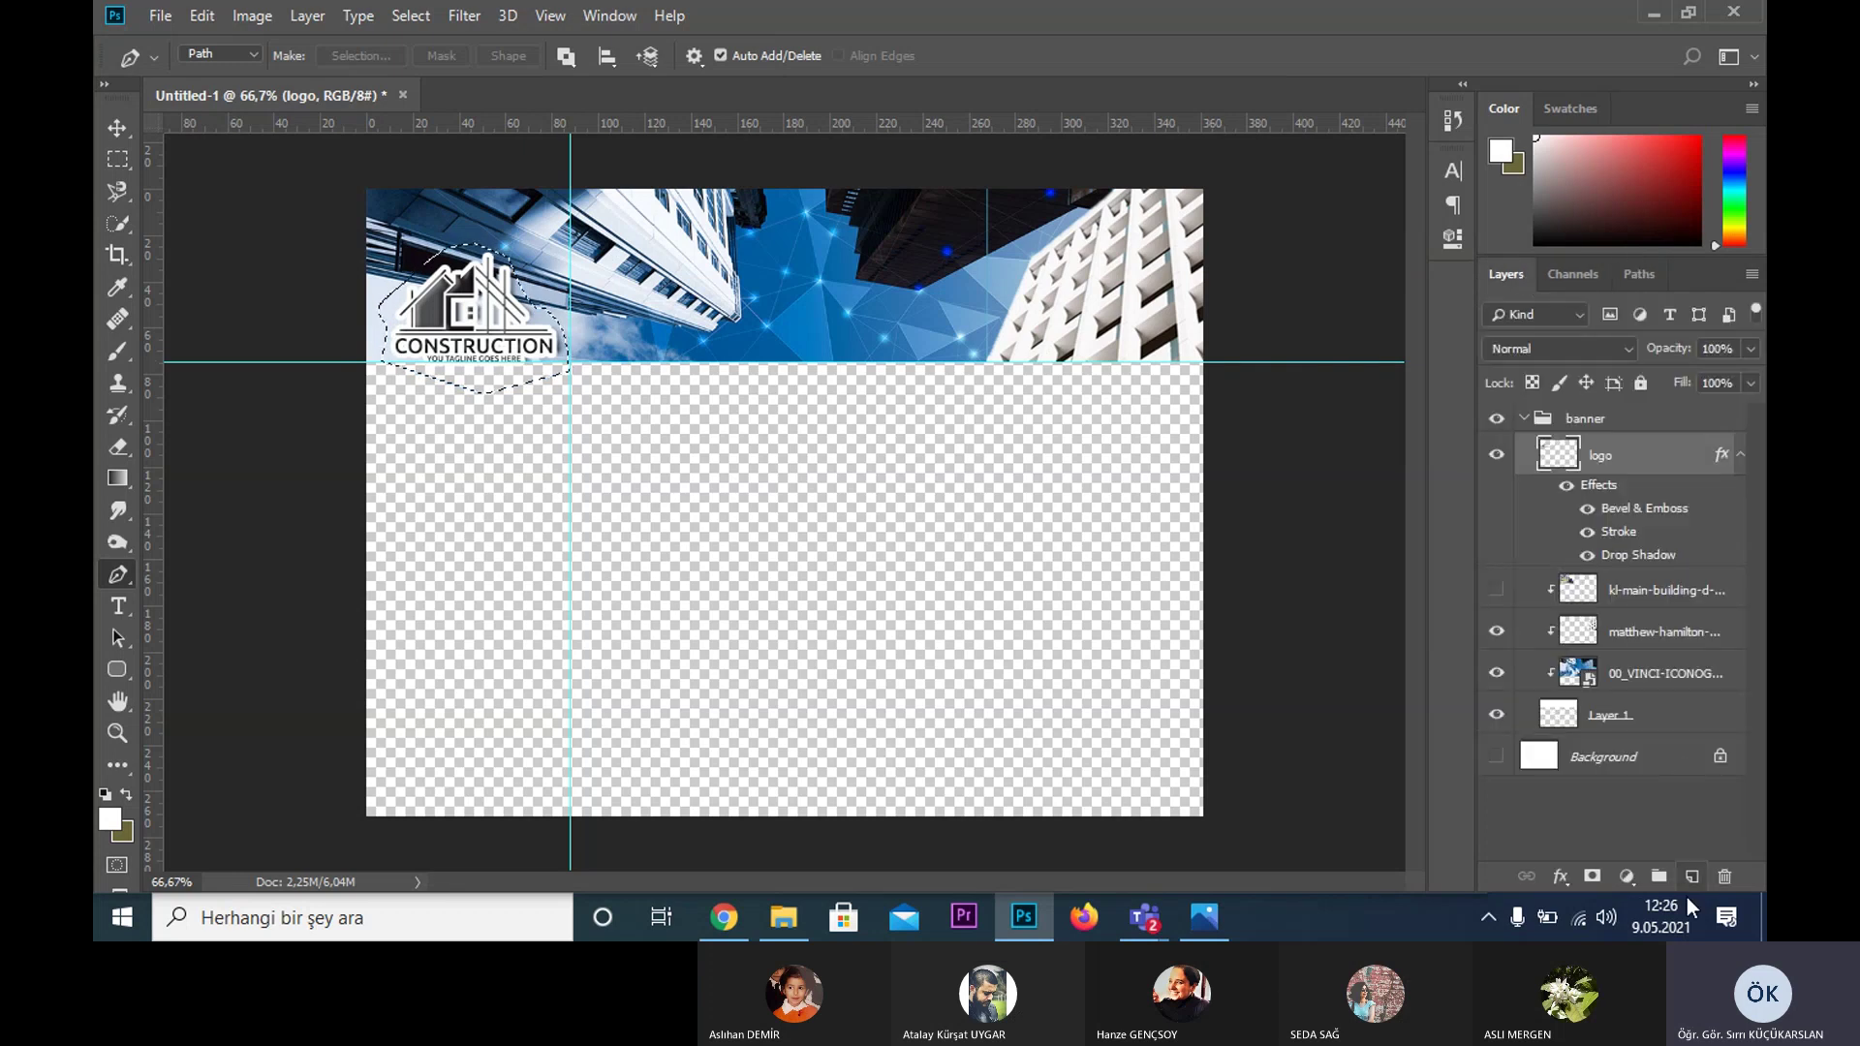
{"action": "left_click", "coordinate": [1692, 876]}
{"action": "left_click_drag", "start_coordinate": [1674, 455], "coordinate": [1637, 586]}
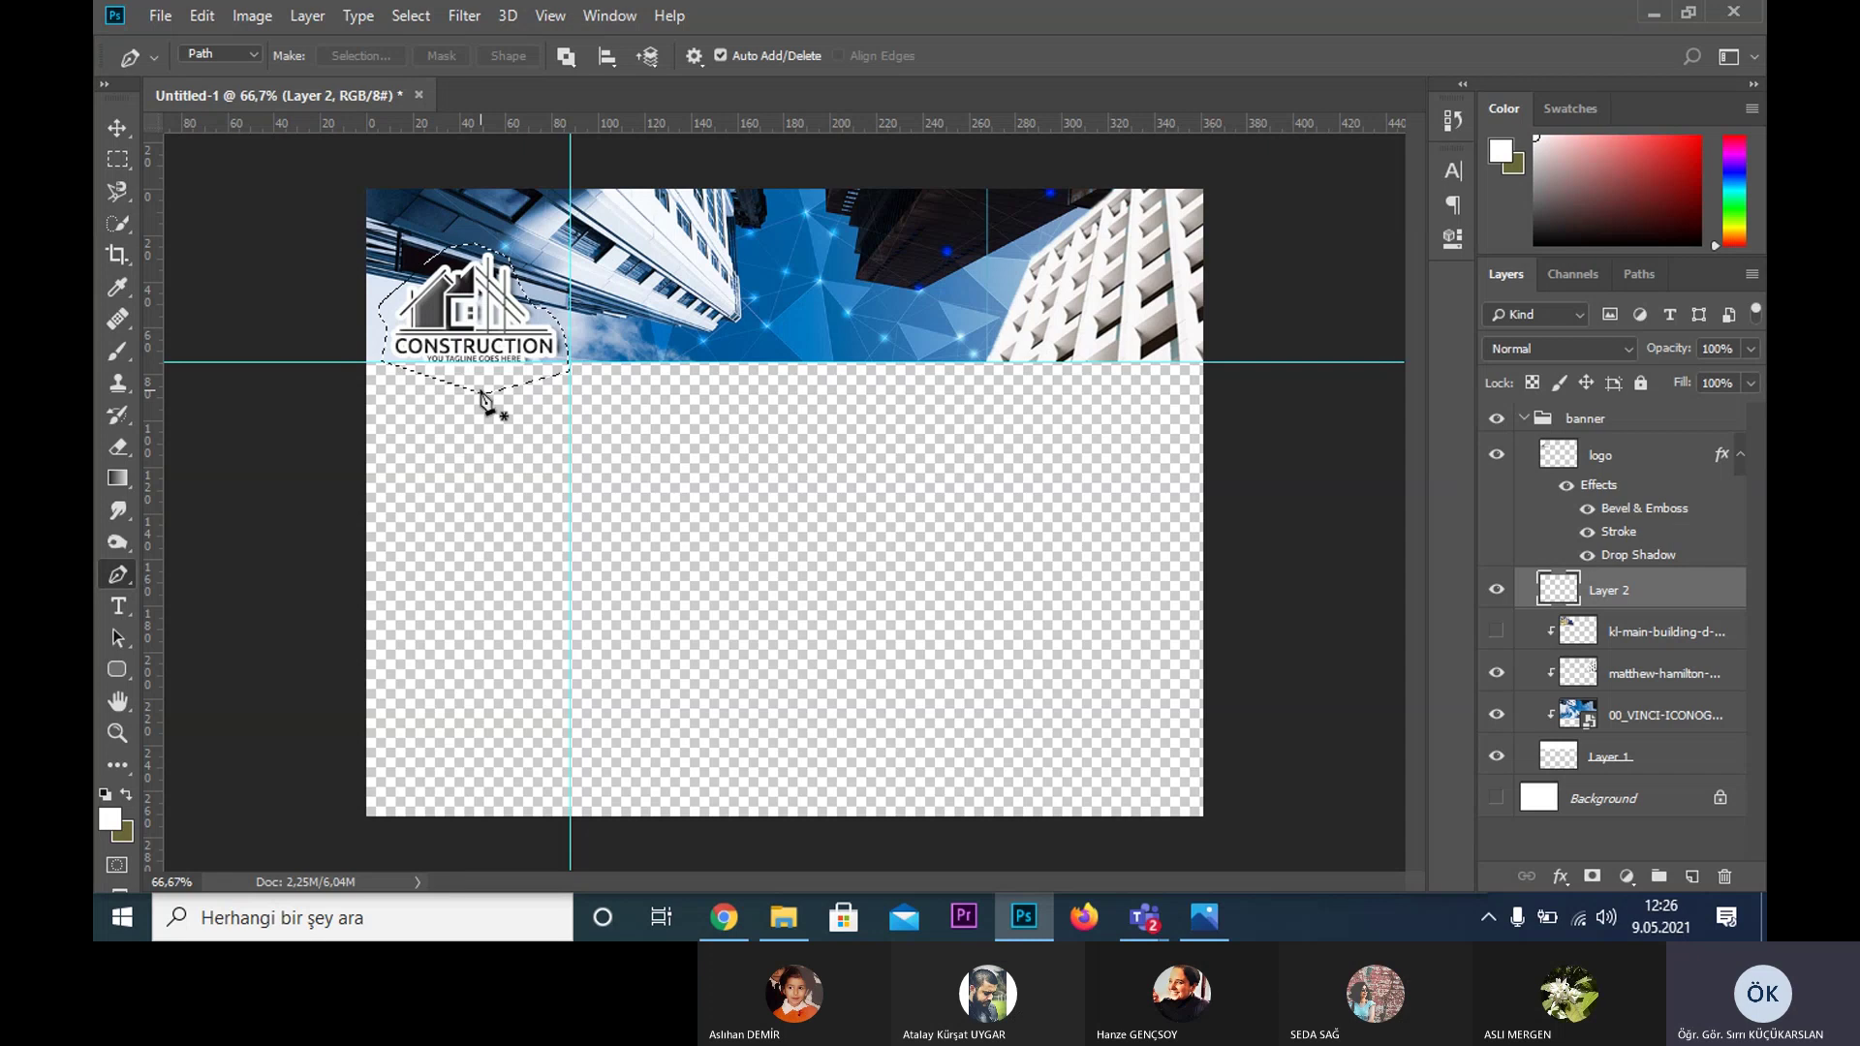
{"action": "key", "text": "g"}
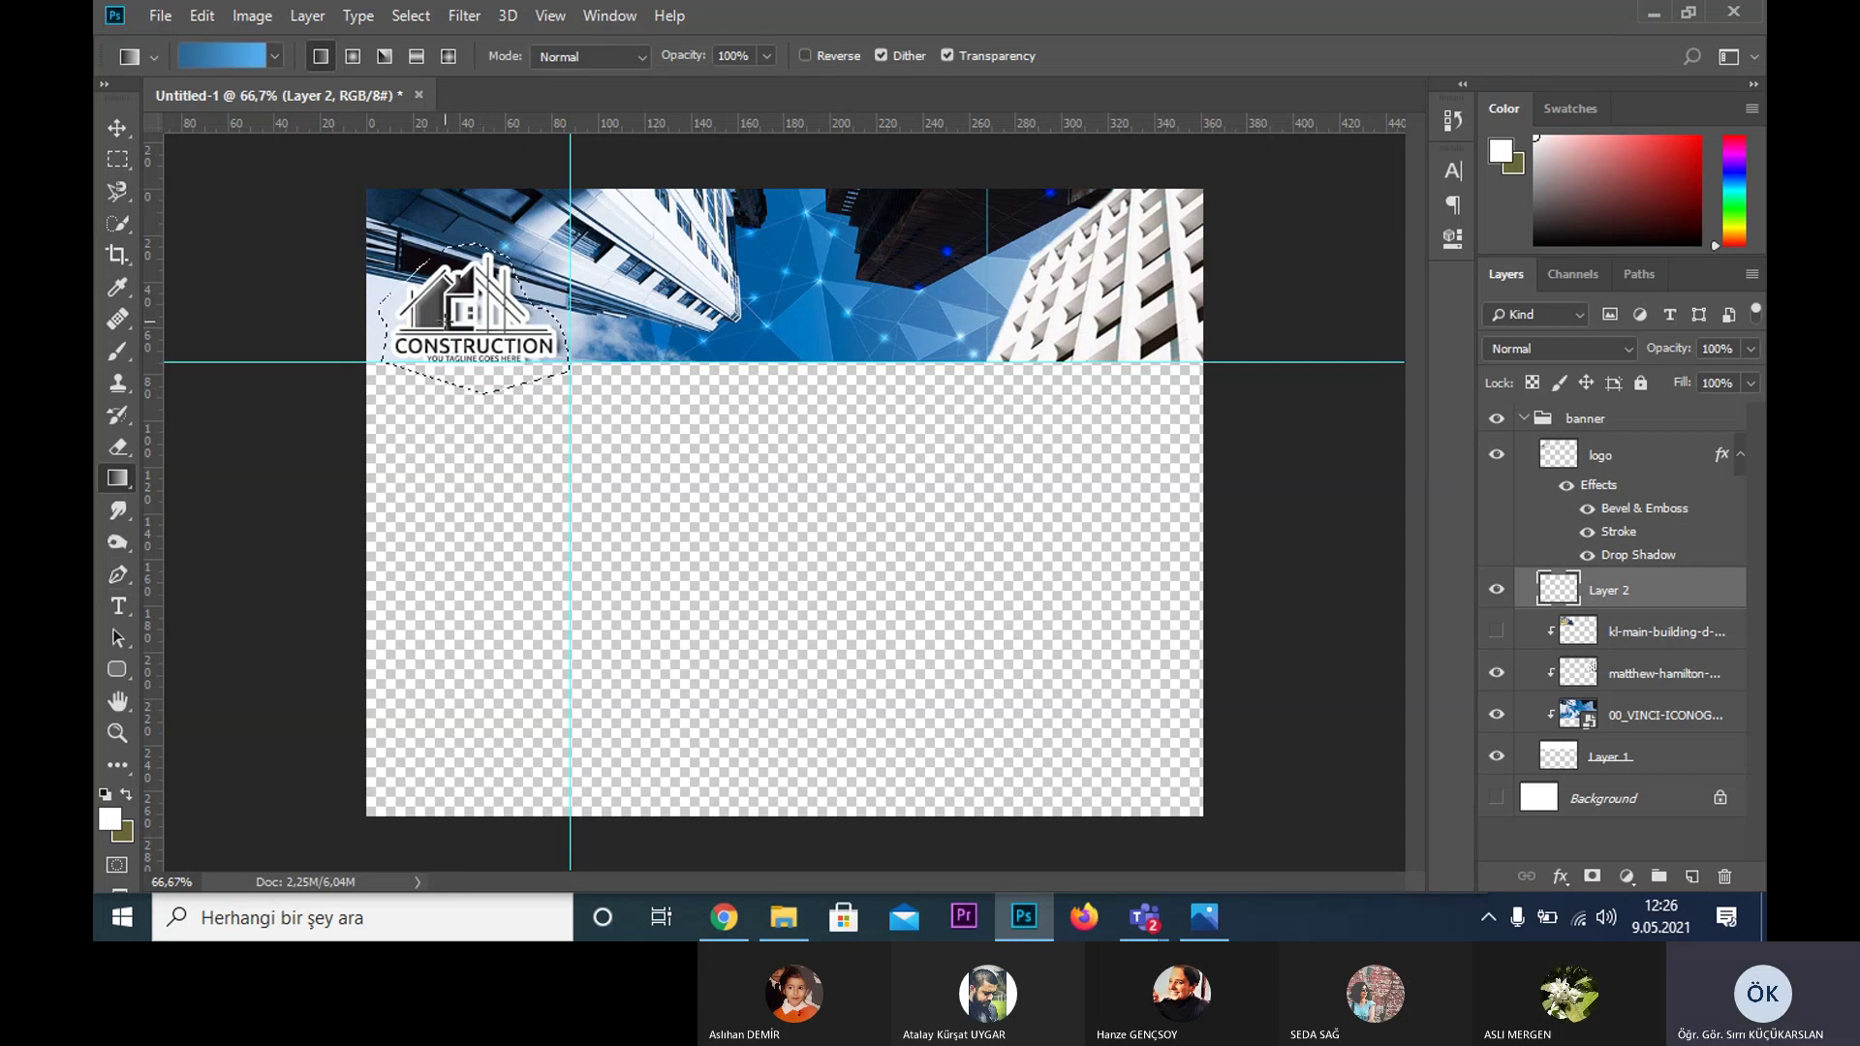
{"action": "key", "text": "shift+g"}
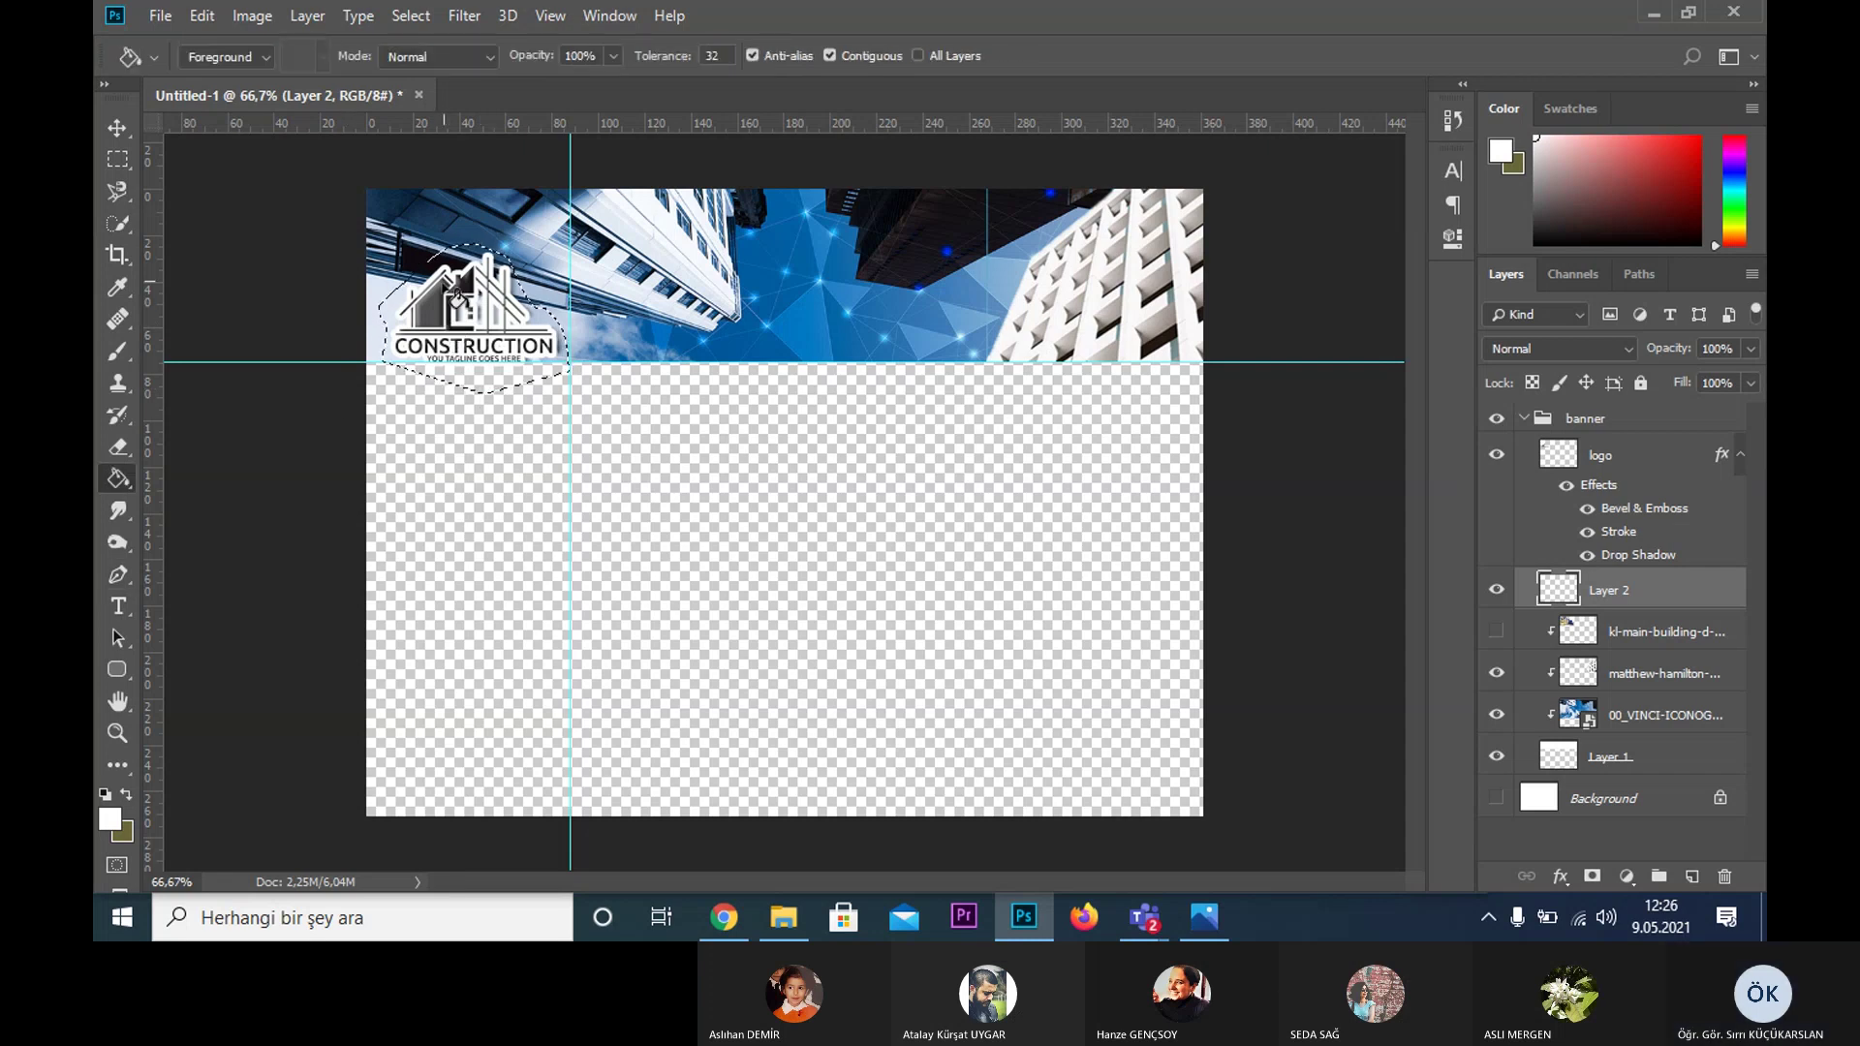
{"action": "left_click", "coordinate": [456, 325]}
{"action": "key", "text": "m"}
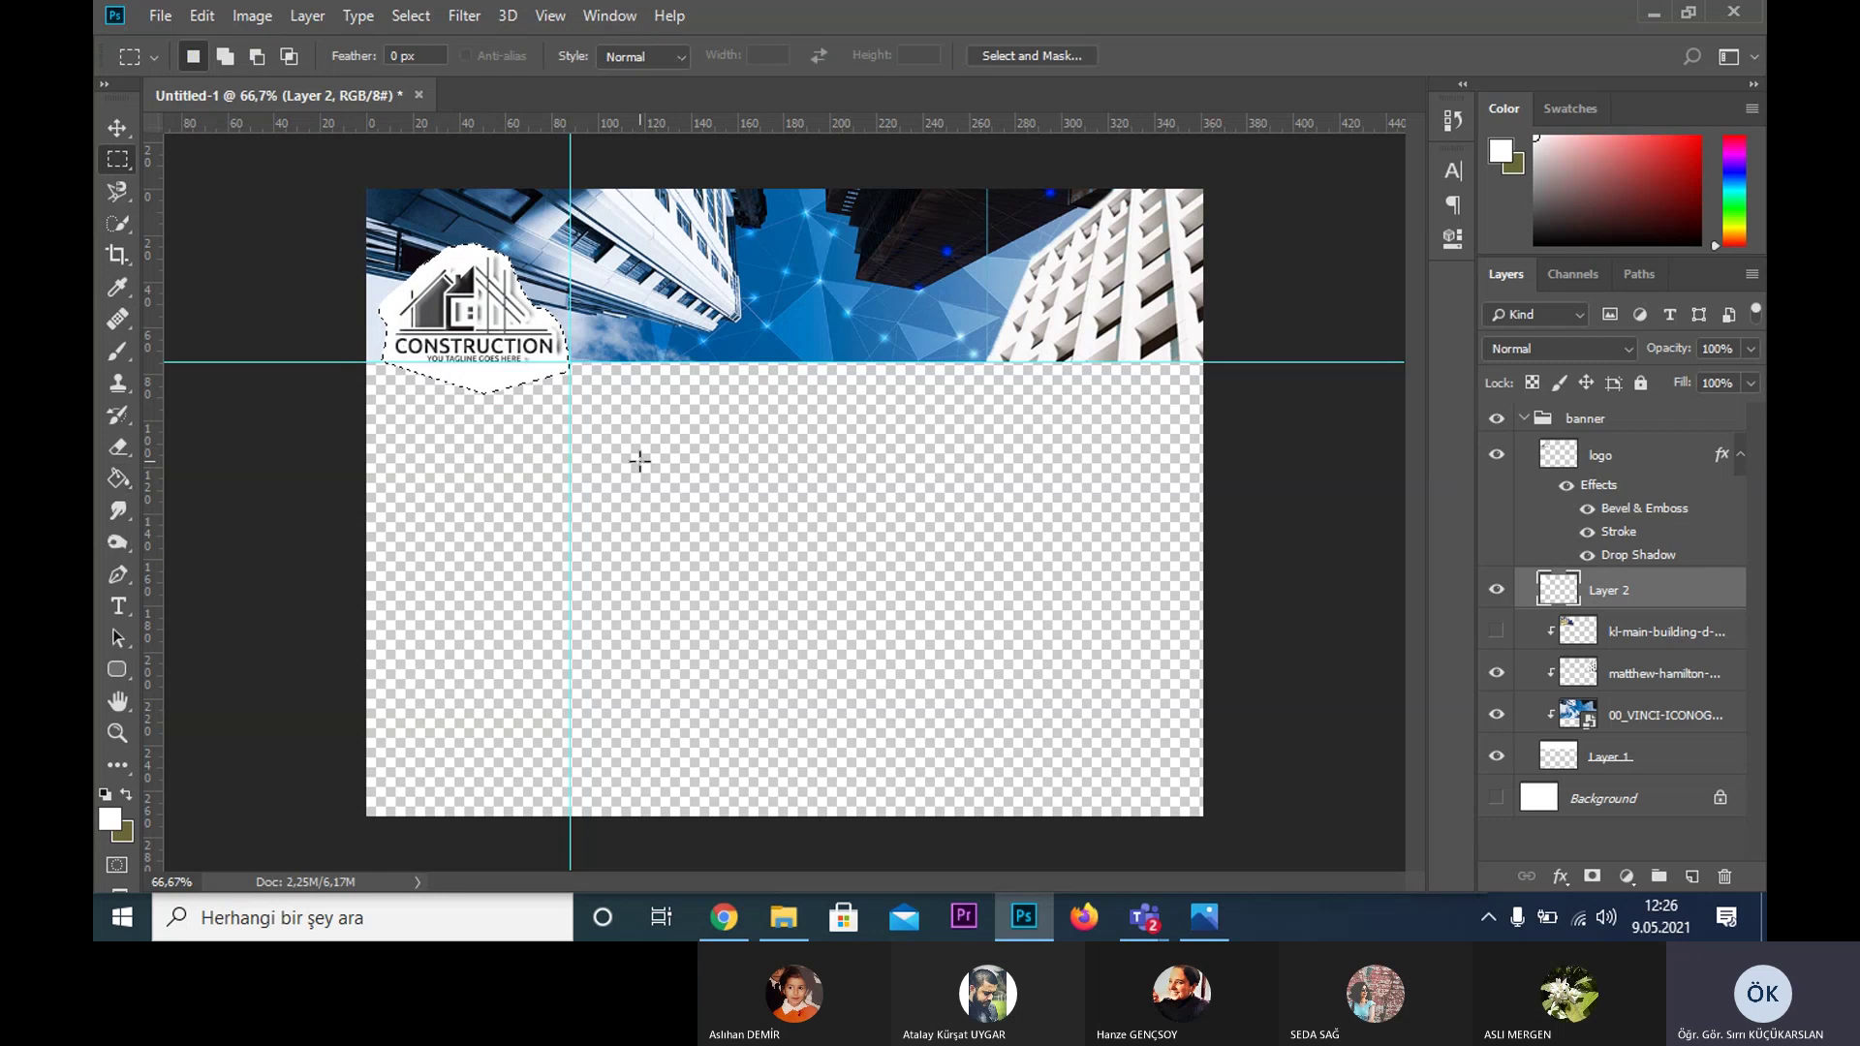
{"action": "key", "text": "ctrl+d"}
{"action": "key", "text": "v"}
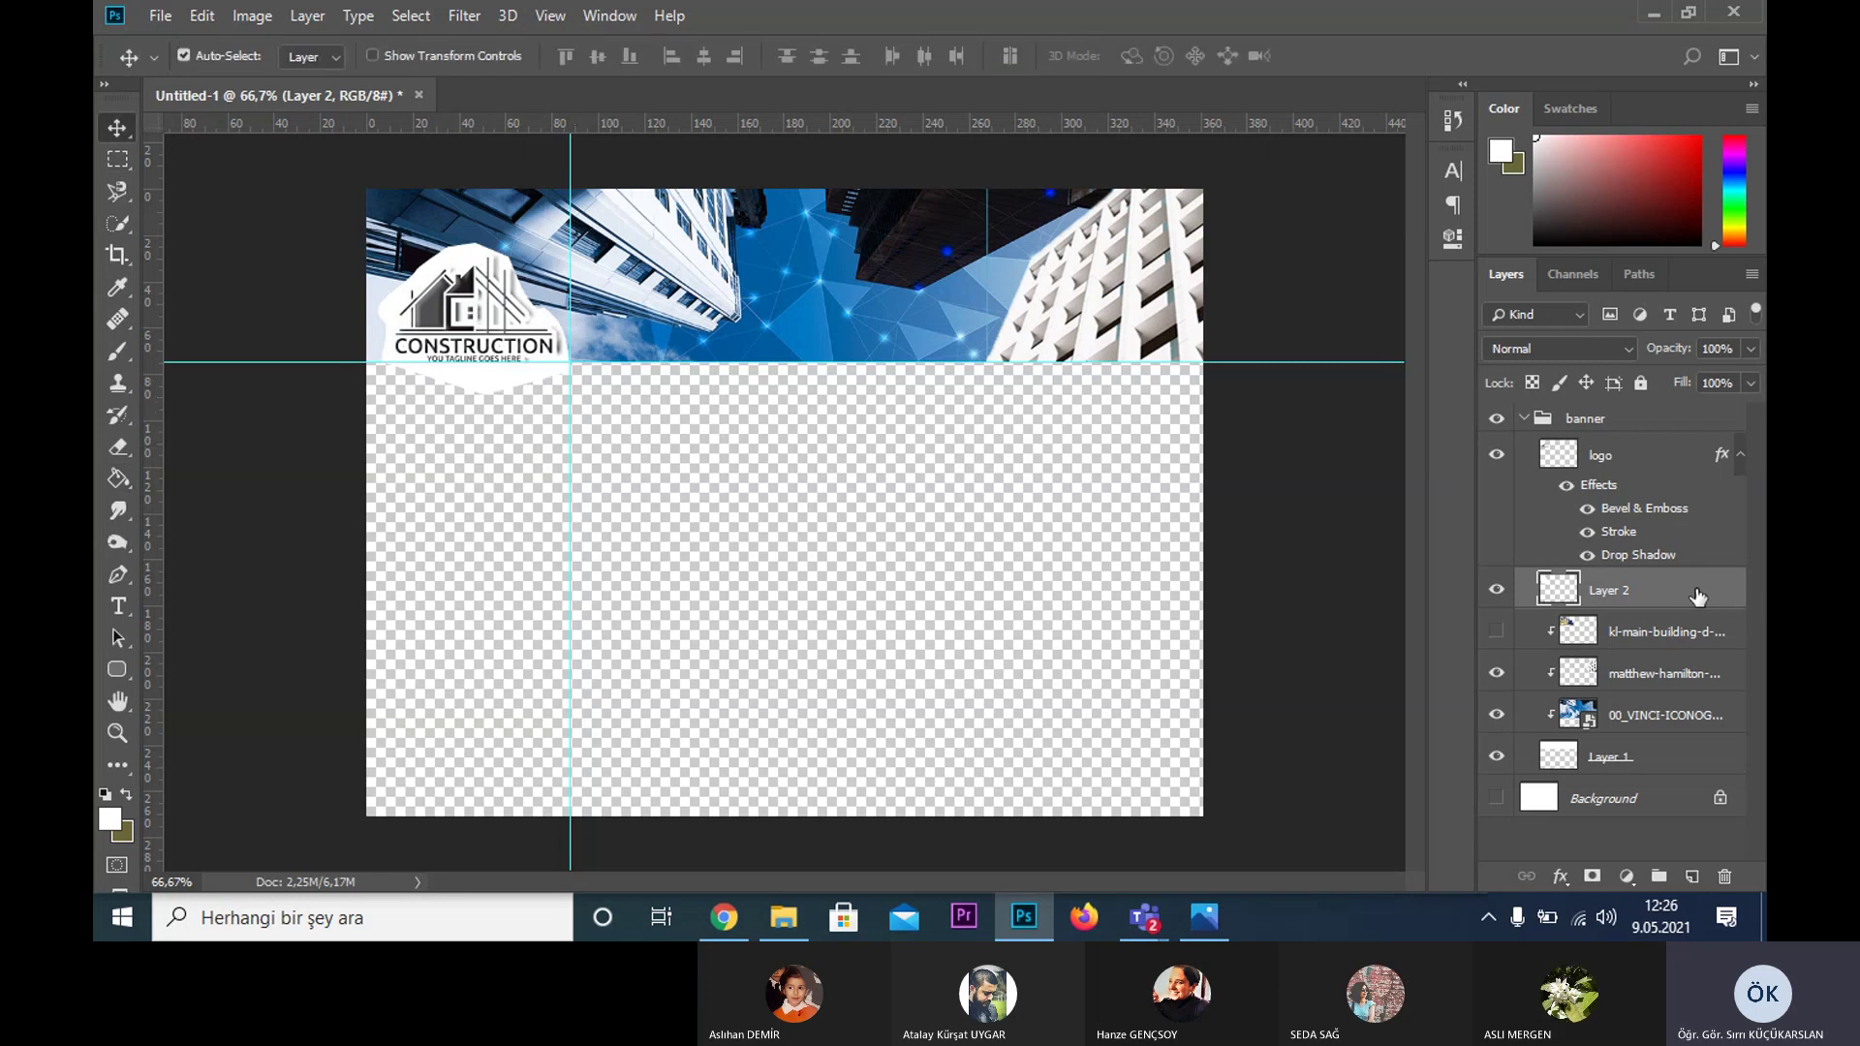
- Lower Layer 2's fill to 50%
{"action": "left_click", "coordinate": [1750, 382]}
{"action": "left_click_drag", "start_coordinate": [1743, 409], "coordinate": [1697, 414]}
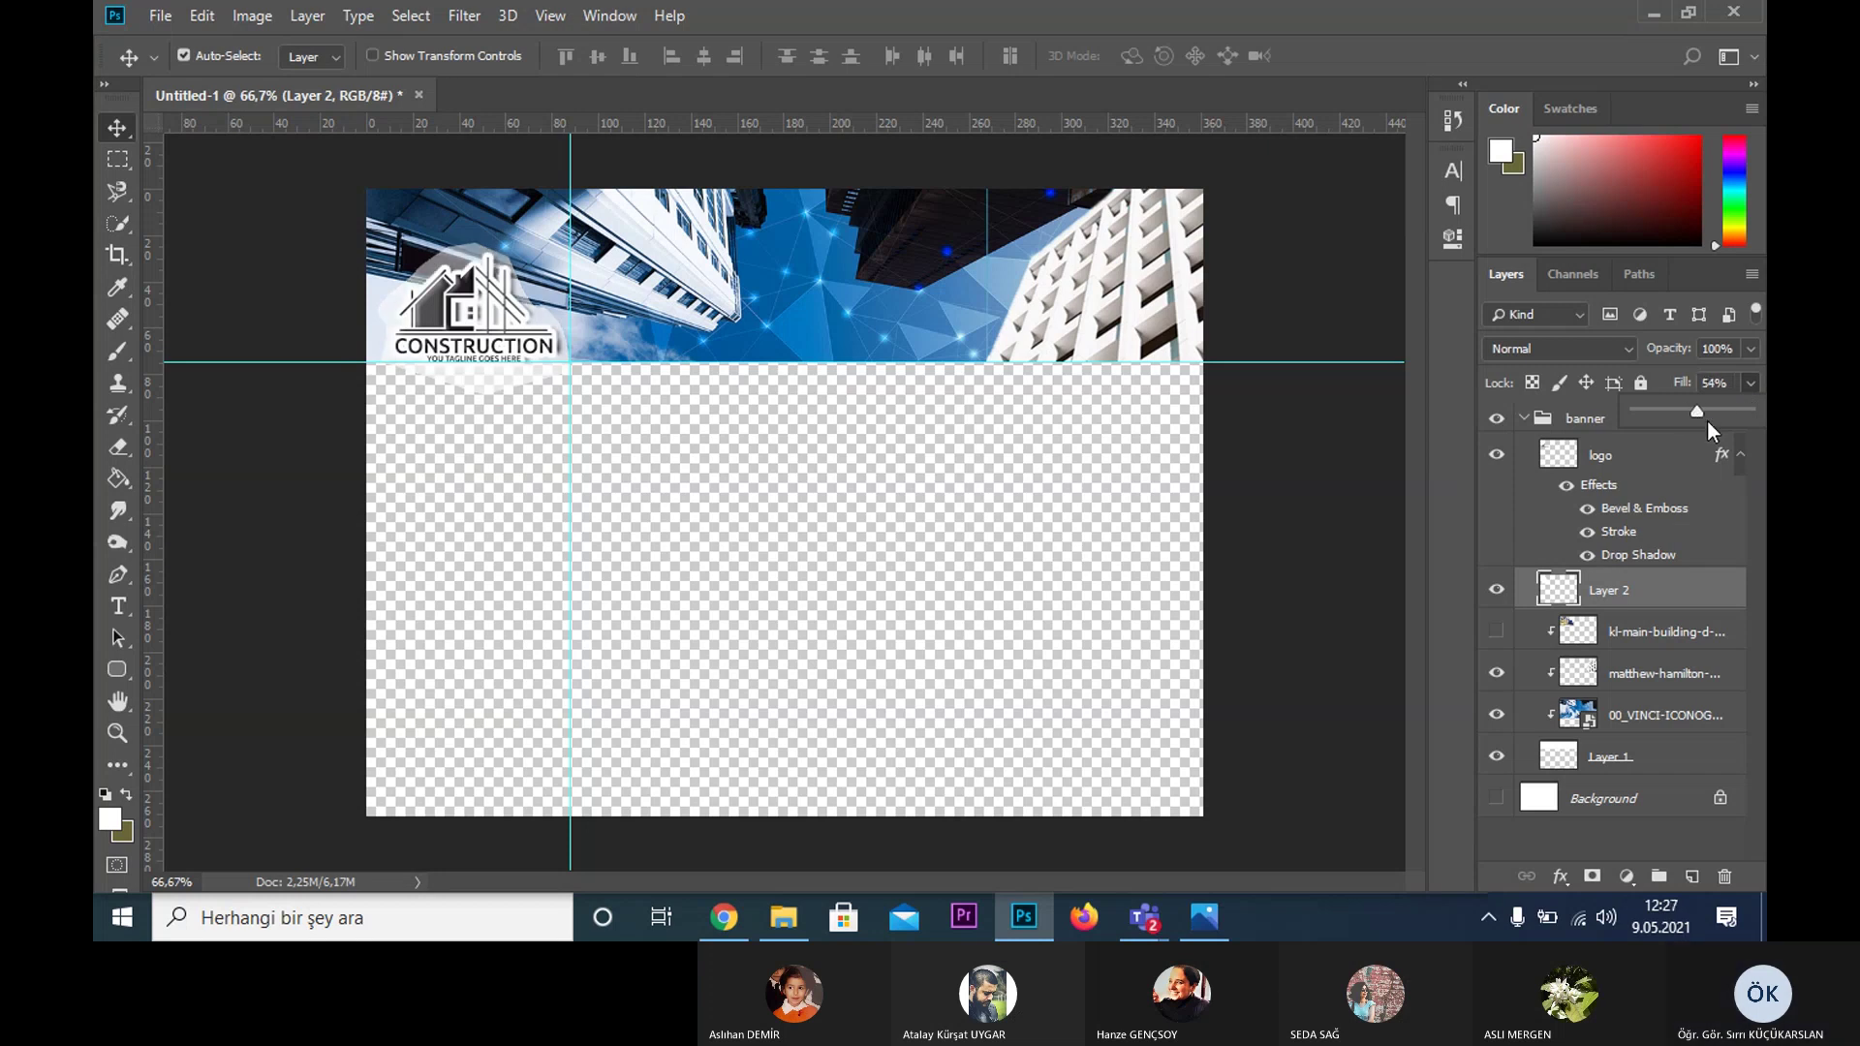
{"action": "left_click_drag", "start_coordinate": [1708, 422], "coordinate": [1701, 425]}
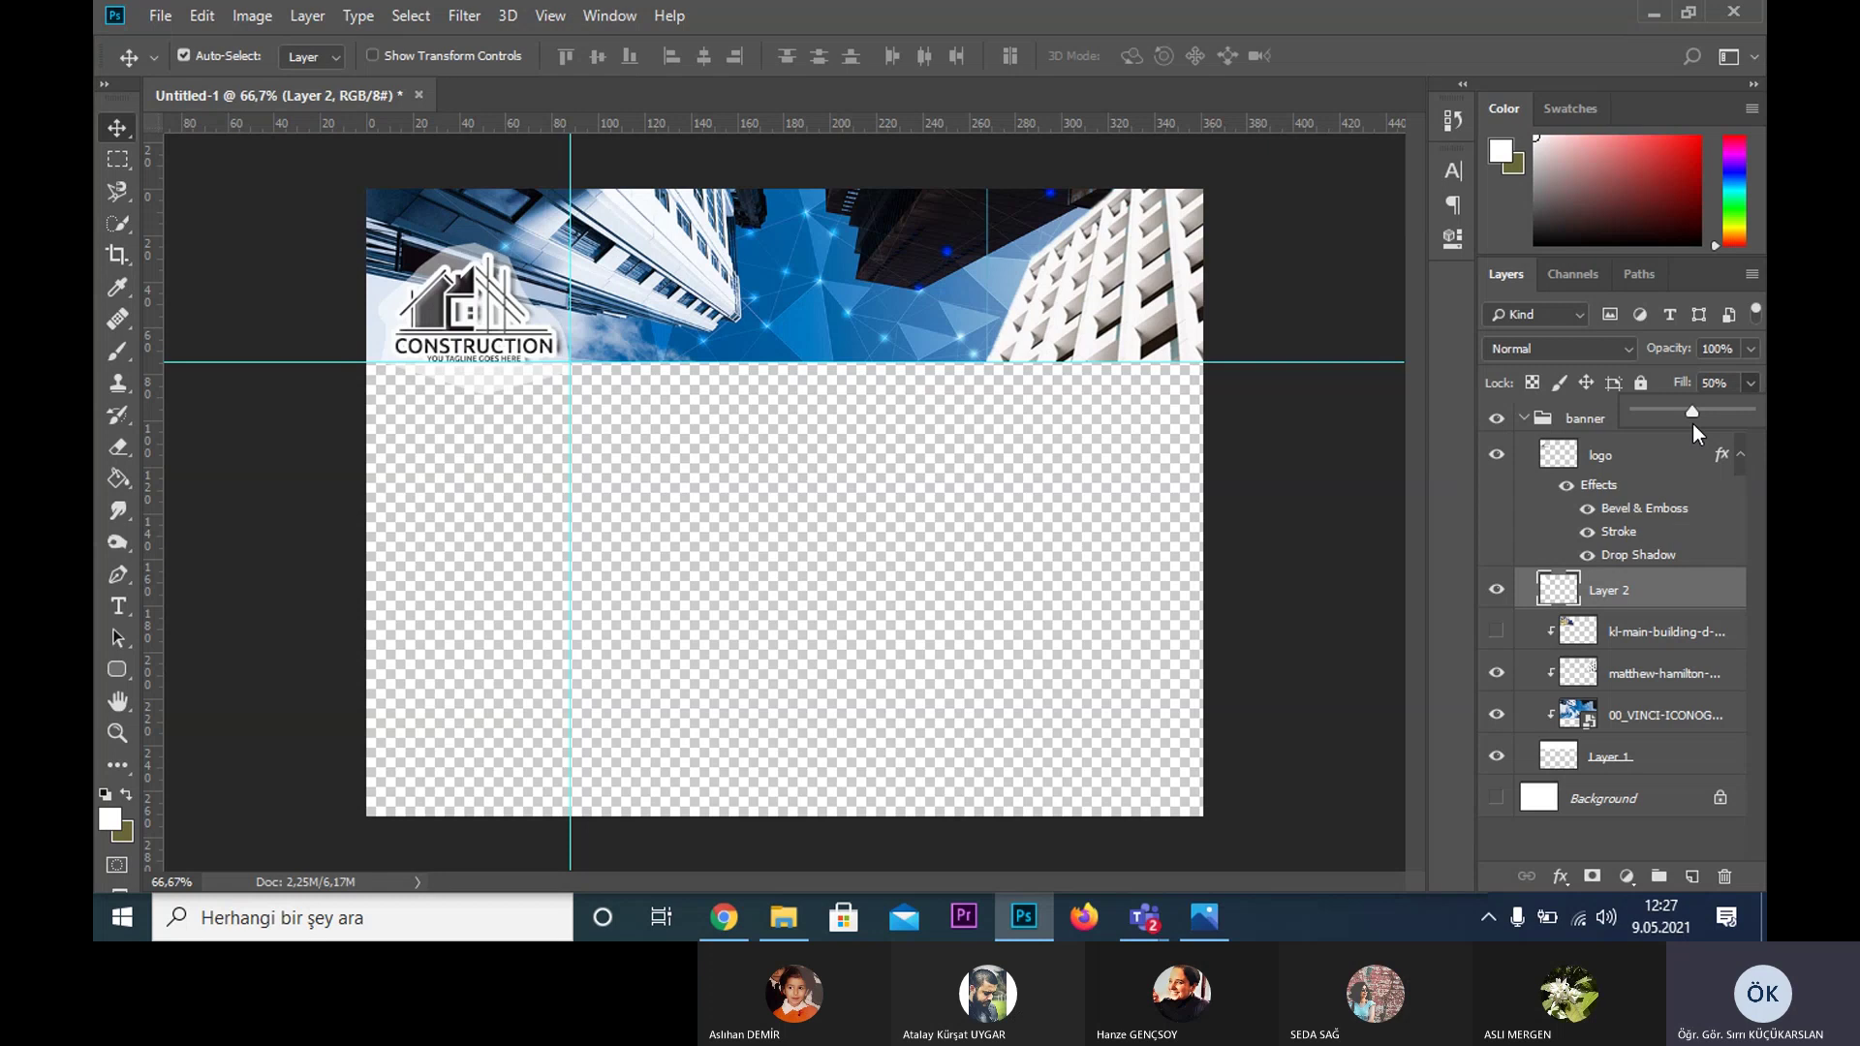
{"action": "key", "text": "m"}
{"action": "left_click_drag", "start_coordinate": [759, 452], "coordinate": [207, 362]}
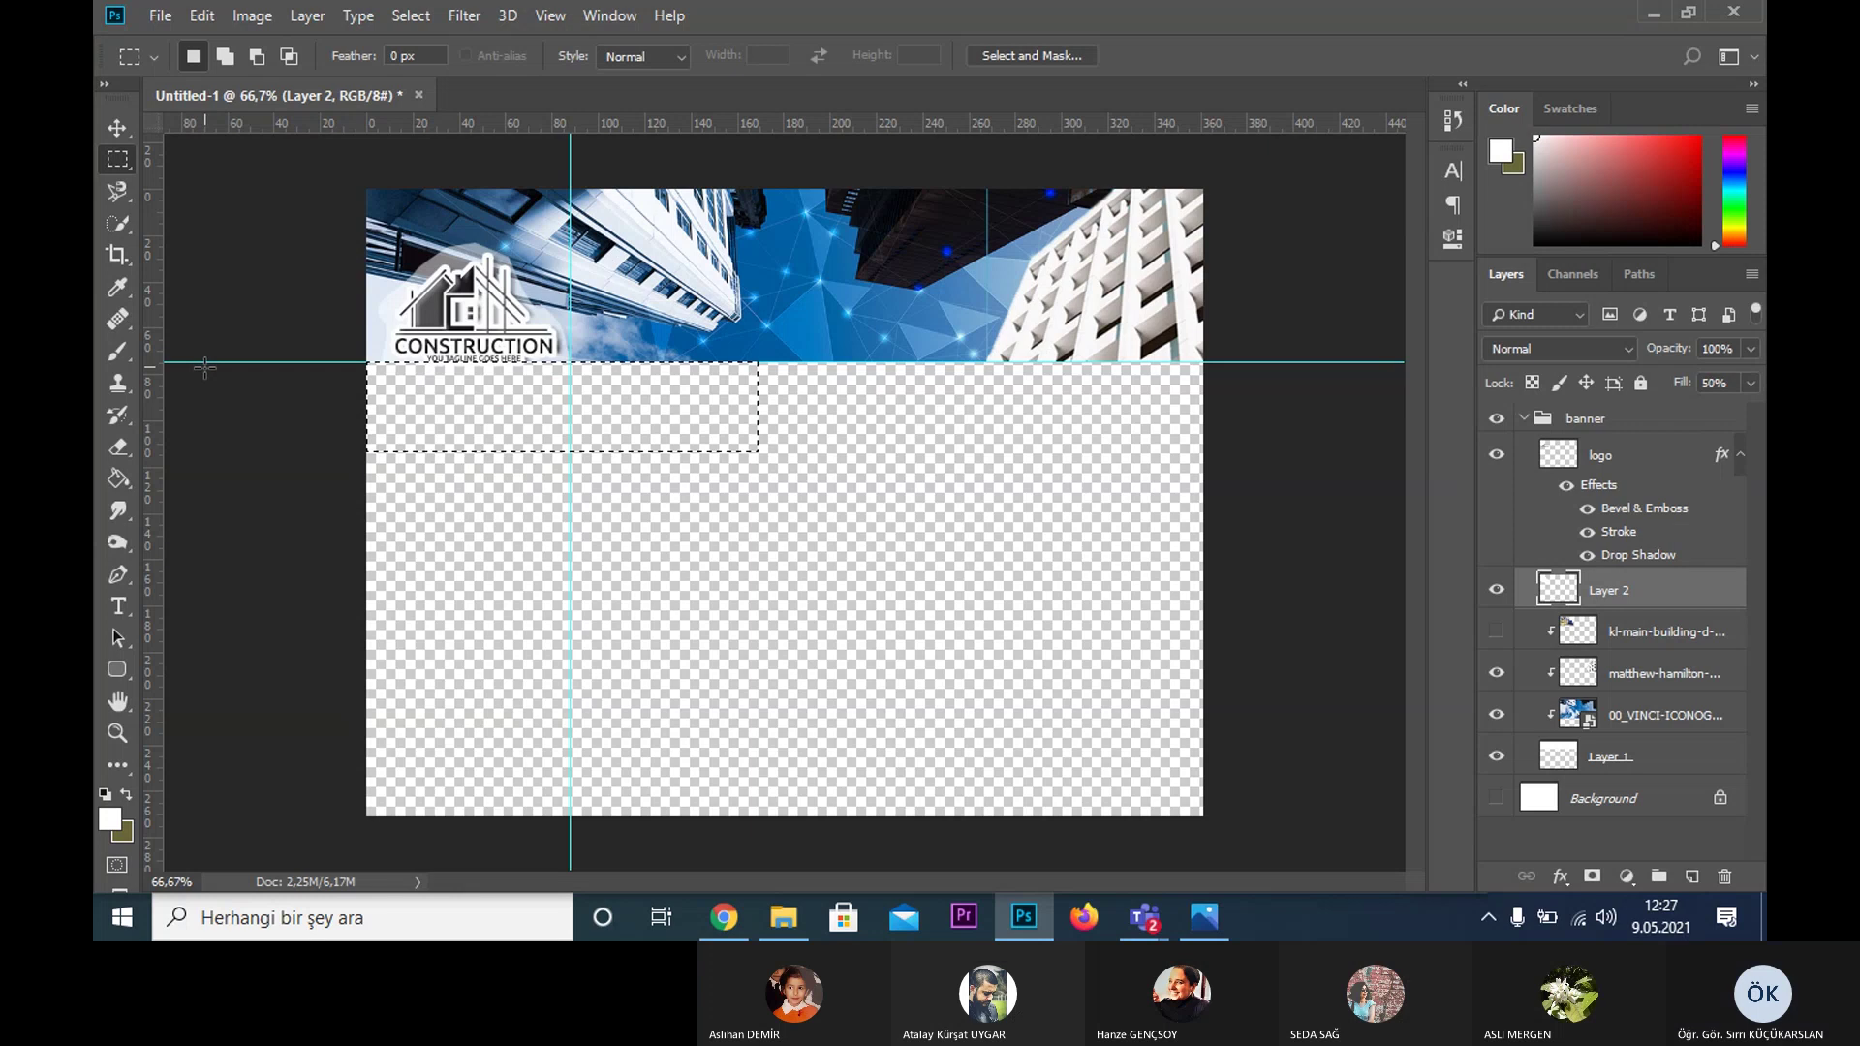
{"action": "left_click", "coordinate": [506, 198]}
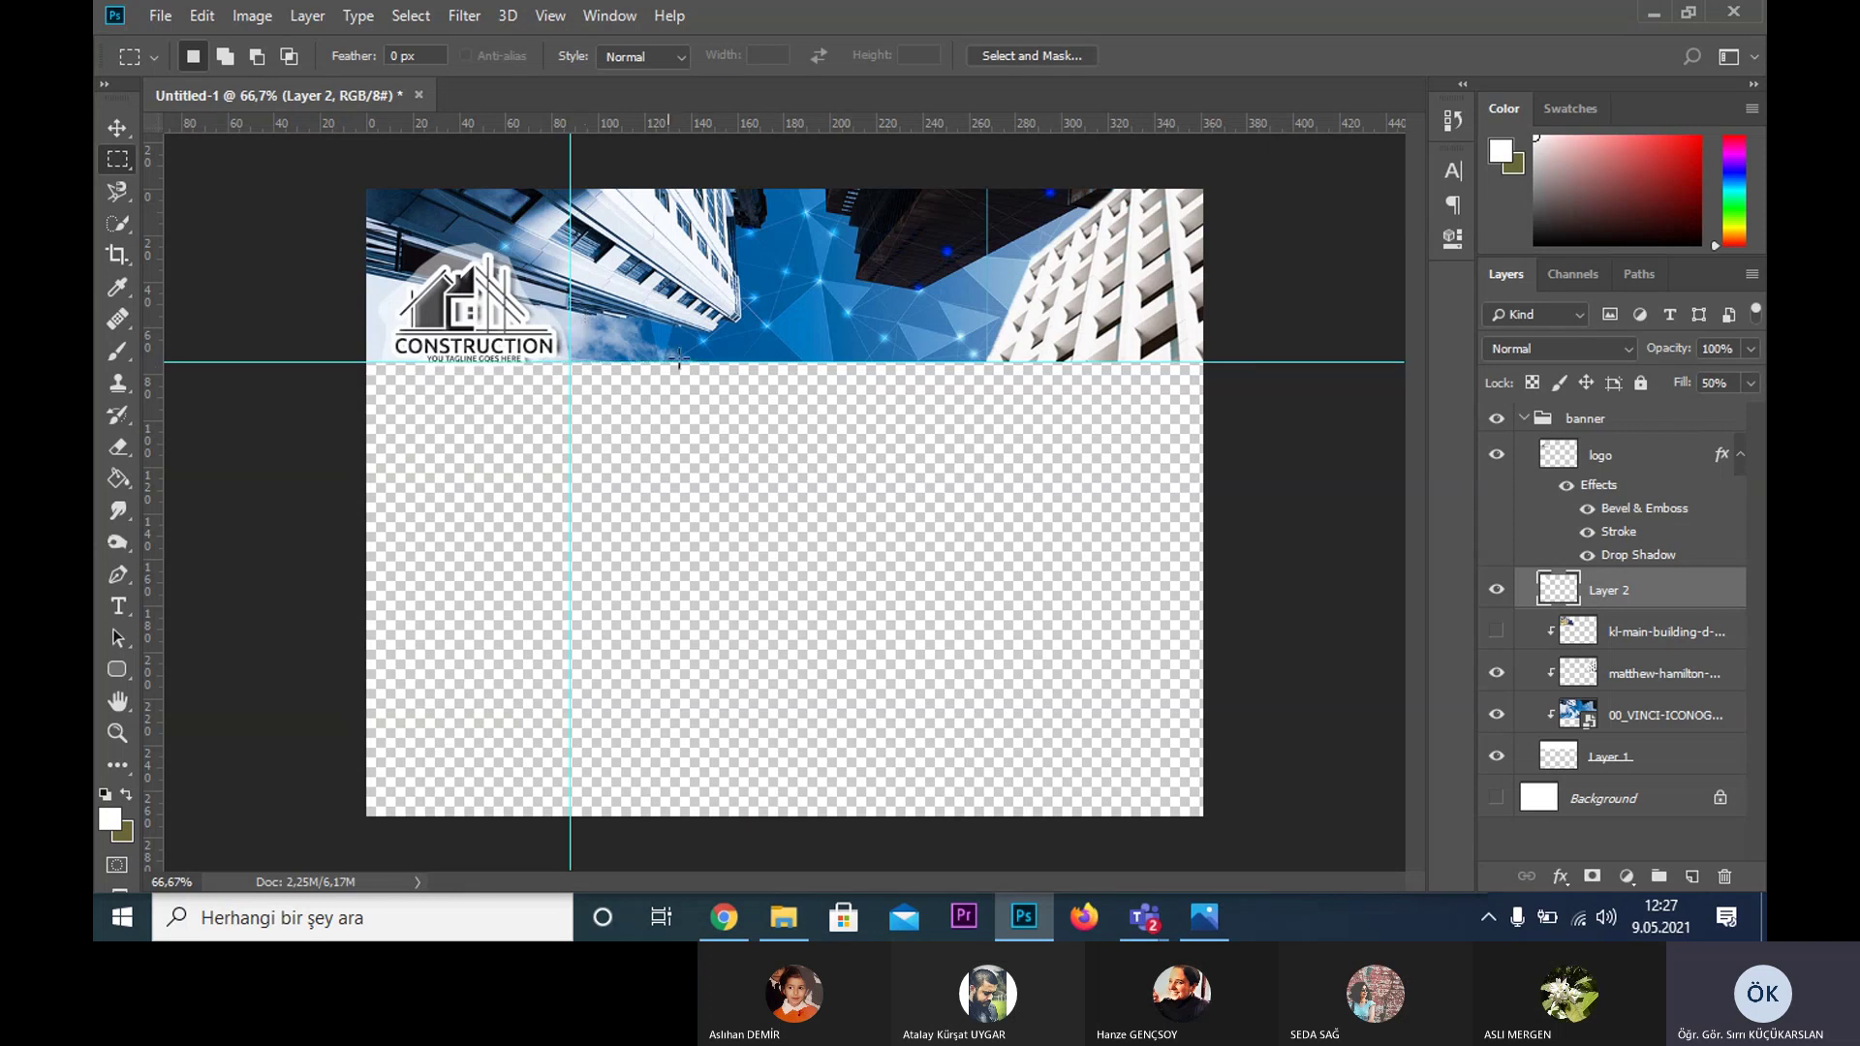
- Hide the white shape layer and fade the building photo to 37% fill
{"action": "left_click", "coordinate": [1497, 591]}
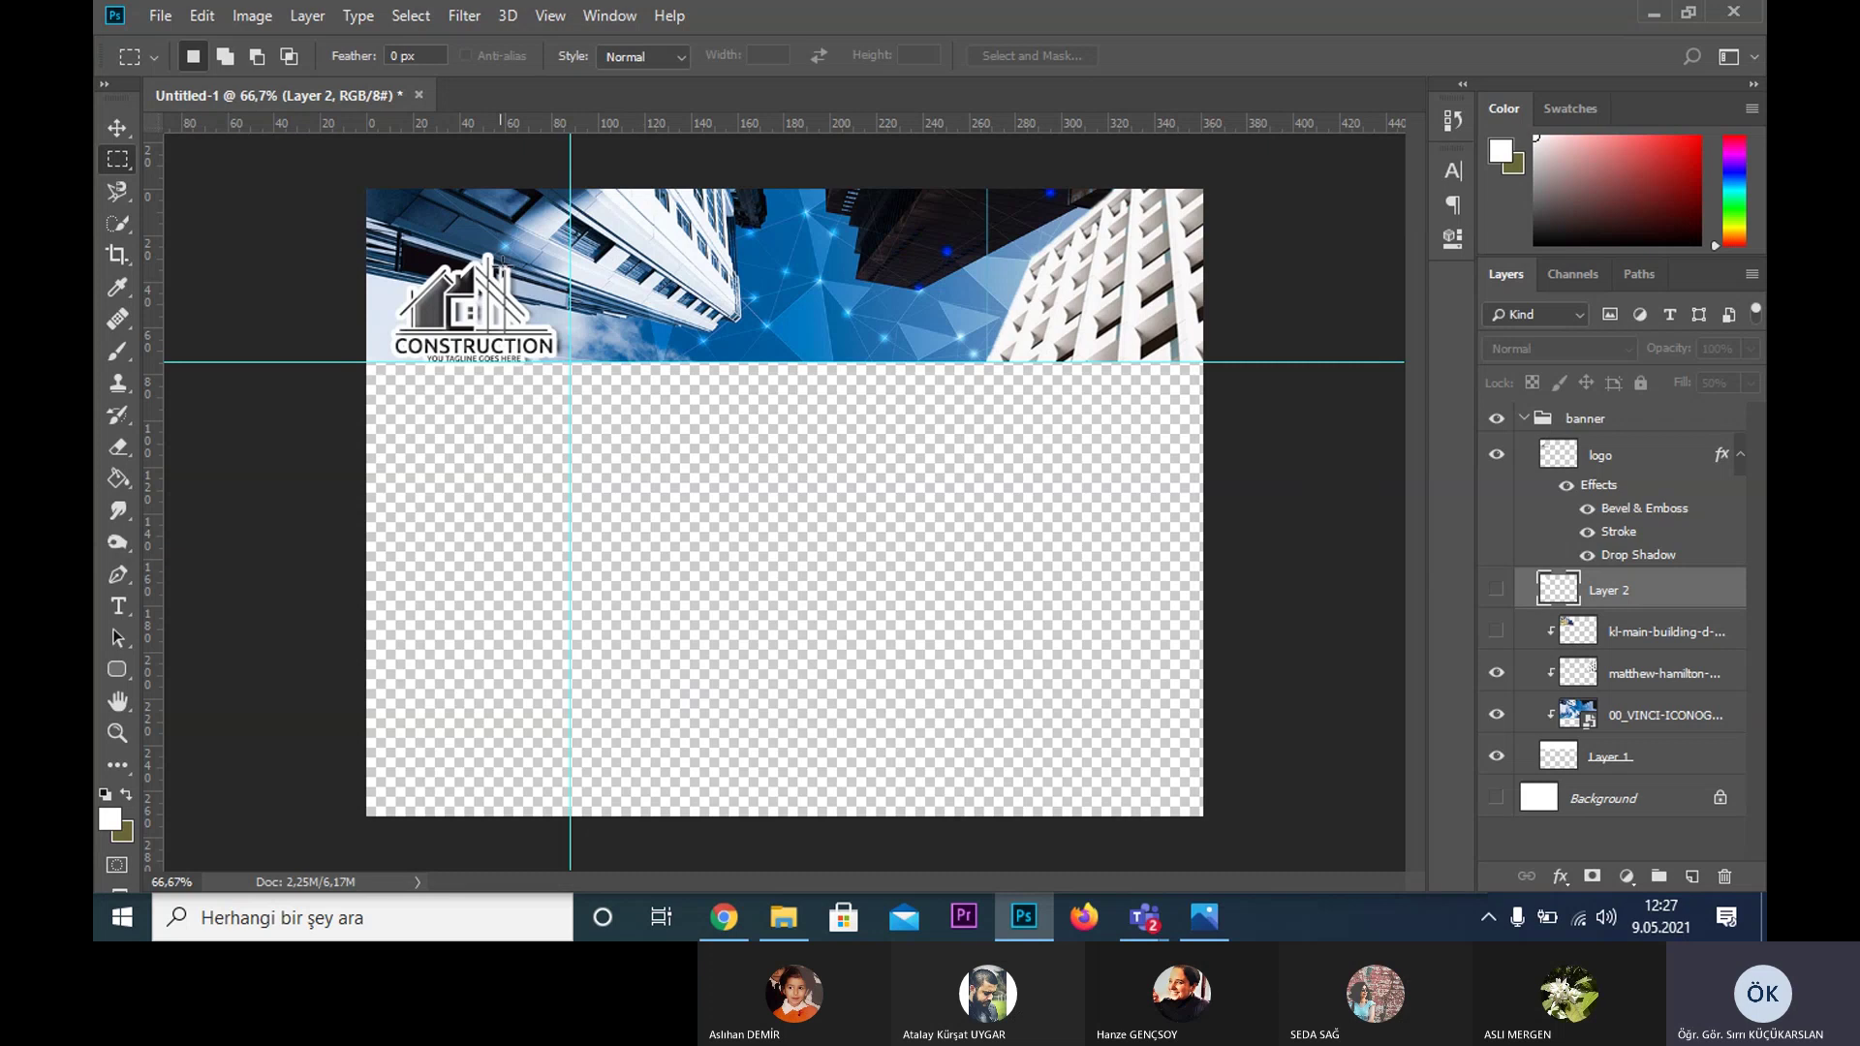
{"action": "key", "text": "v"}
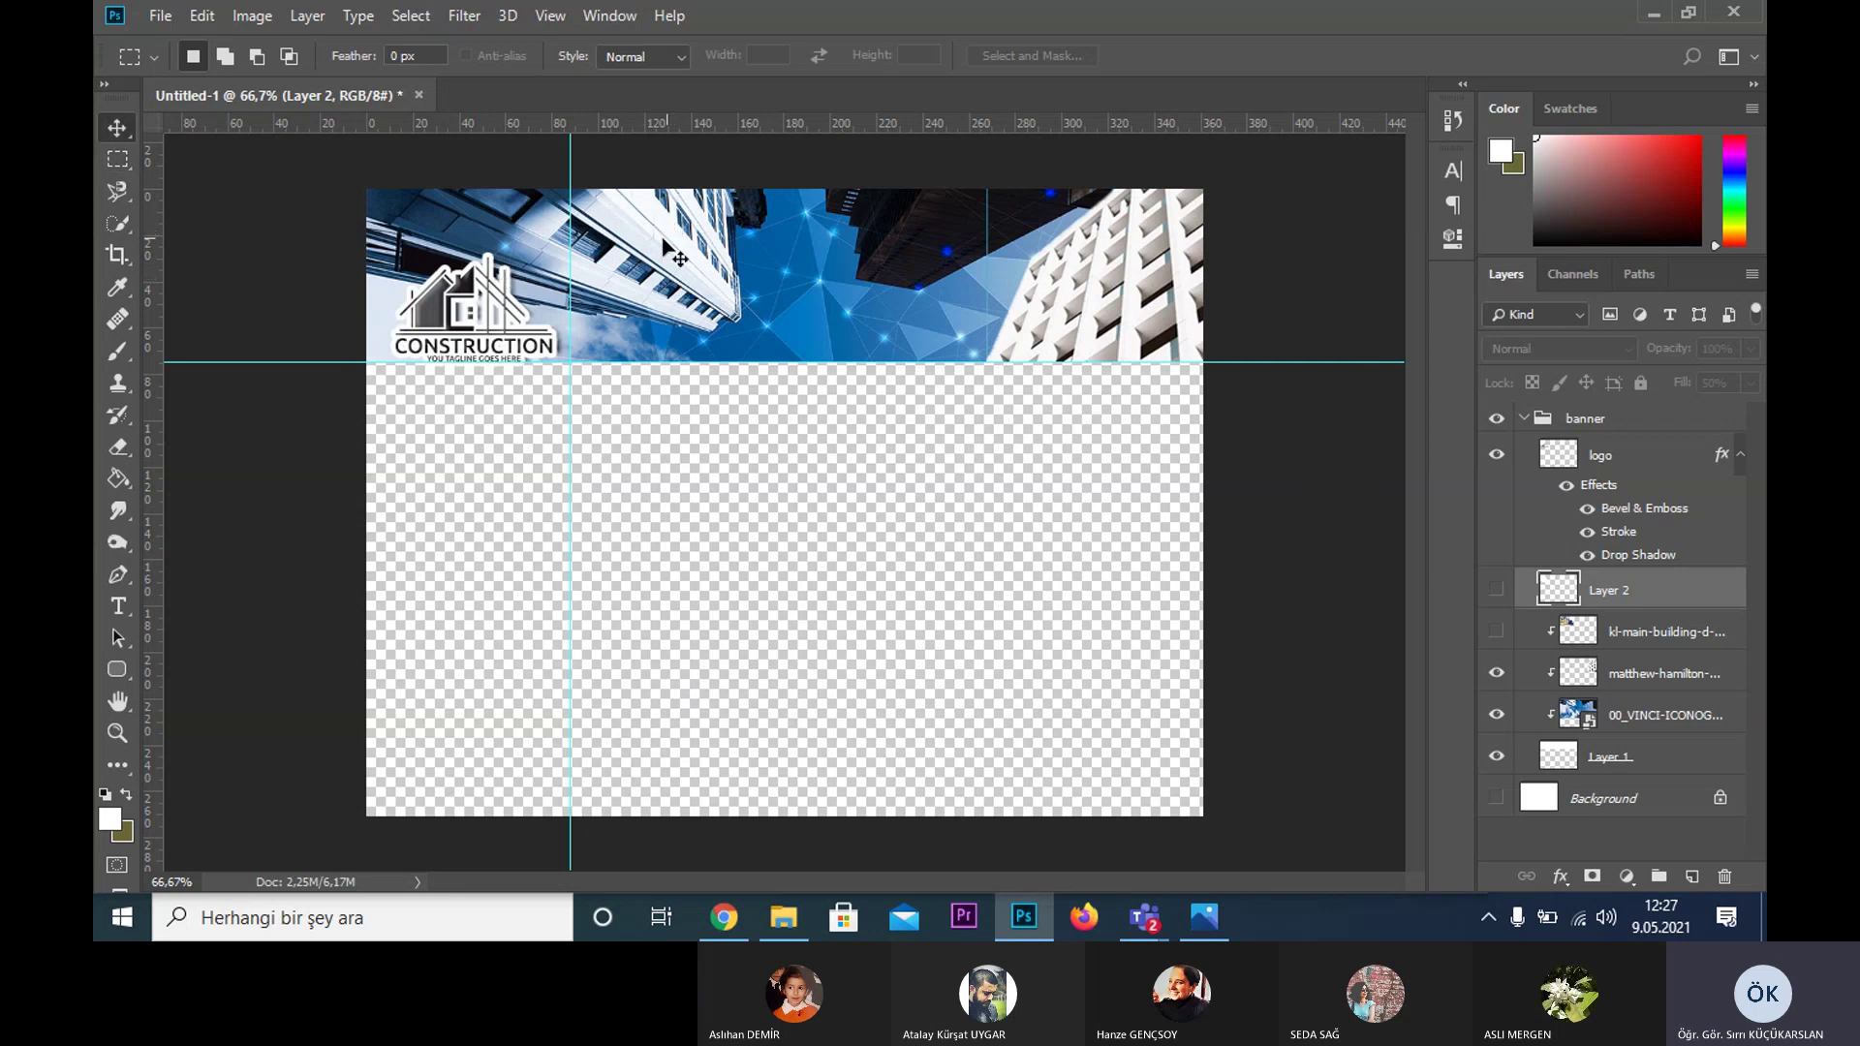
{"action": "left_click", "coordinate": [675, 237]}
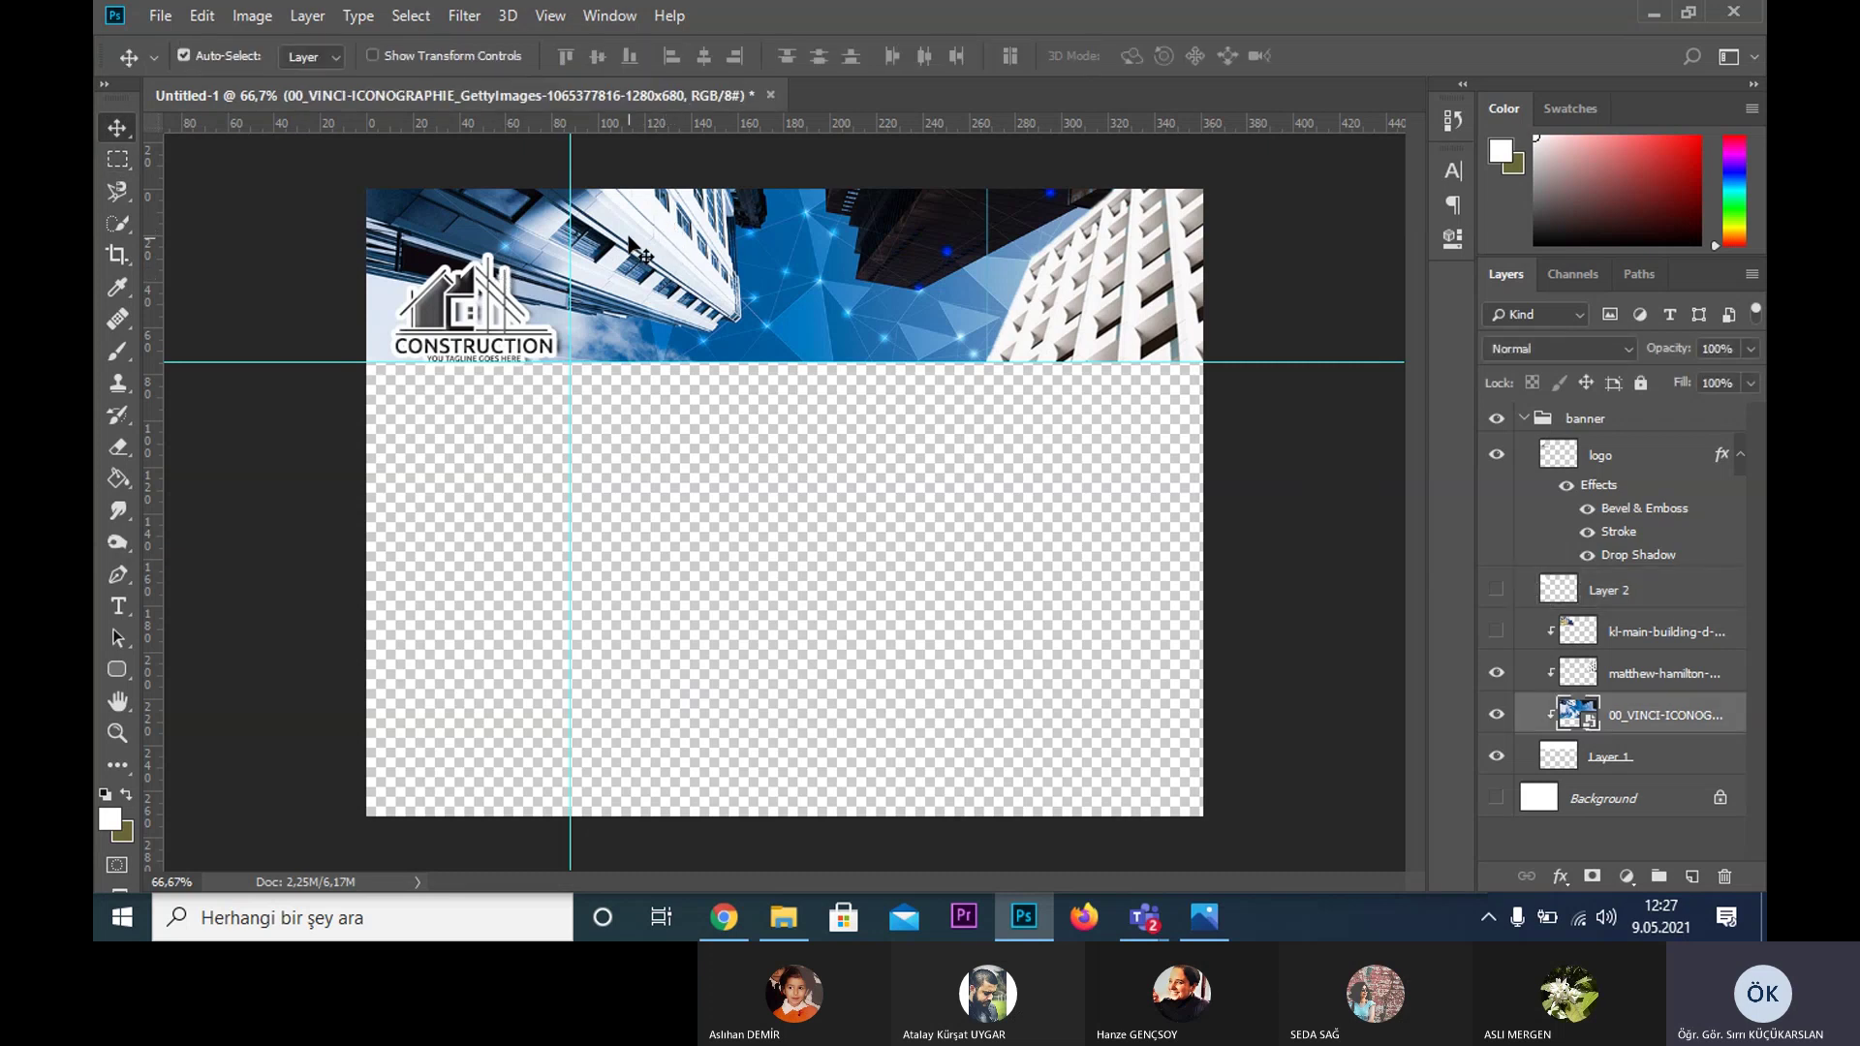
{"action": "left_click", "coordinate": [1750, 384]}
{"action": "left_click_drag", "start_coordinate": [1744, 410], "coordinate": [1669, 432]}
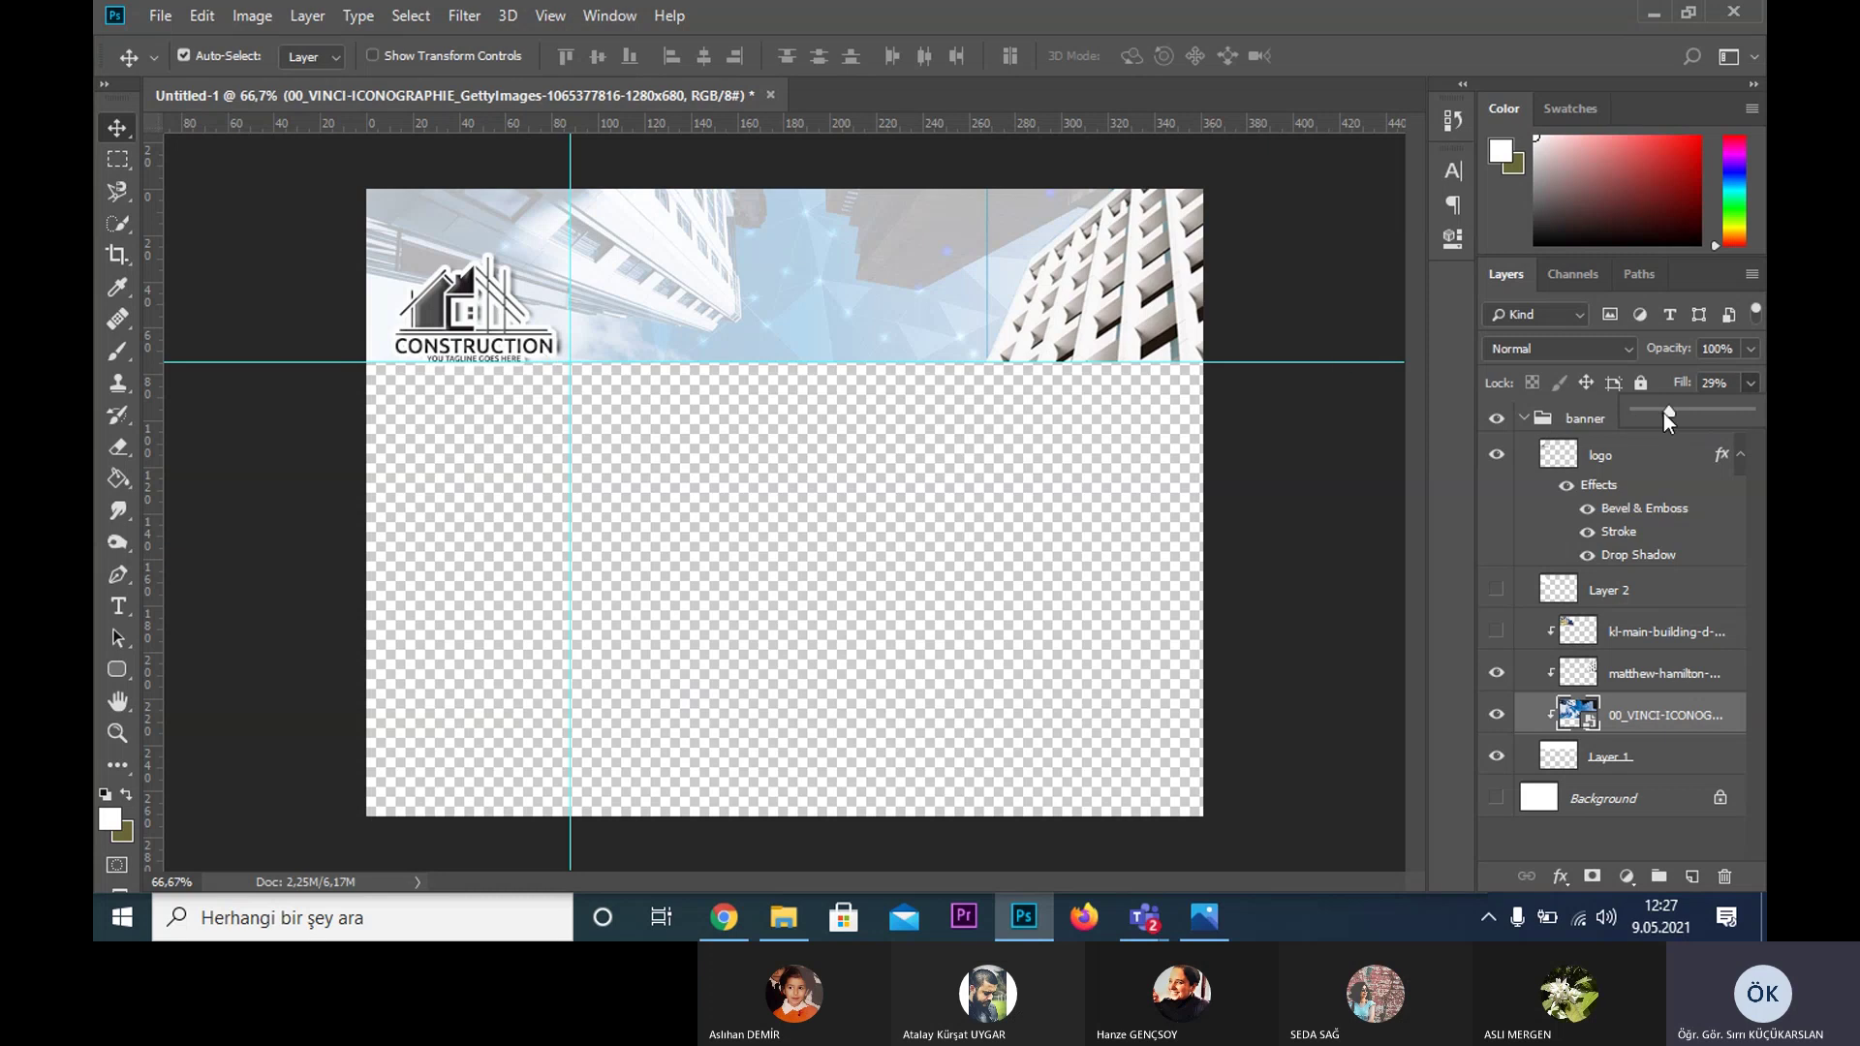
{"action": "left_click_drag", "start_coordinate": [1674, 410], "coordinate": [1677, 411]}
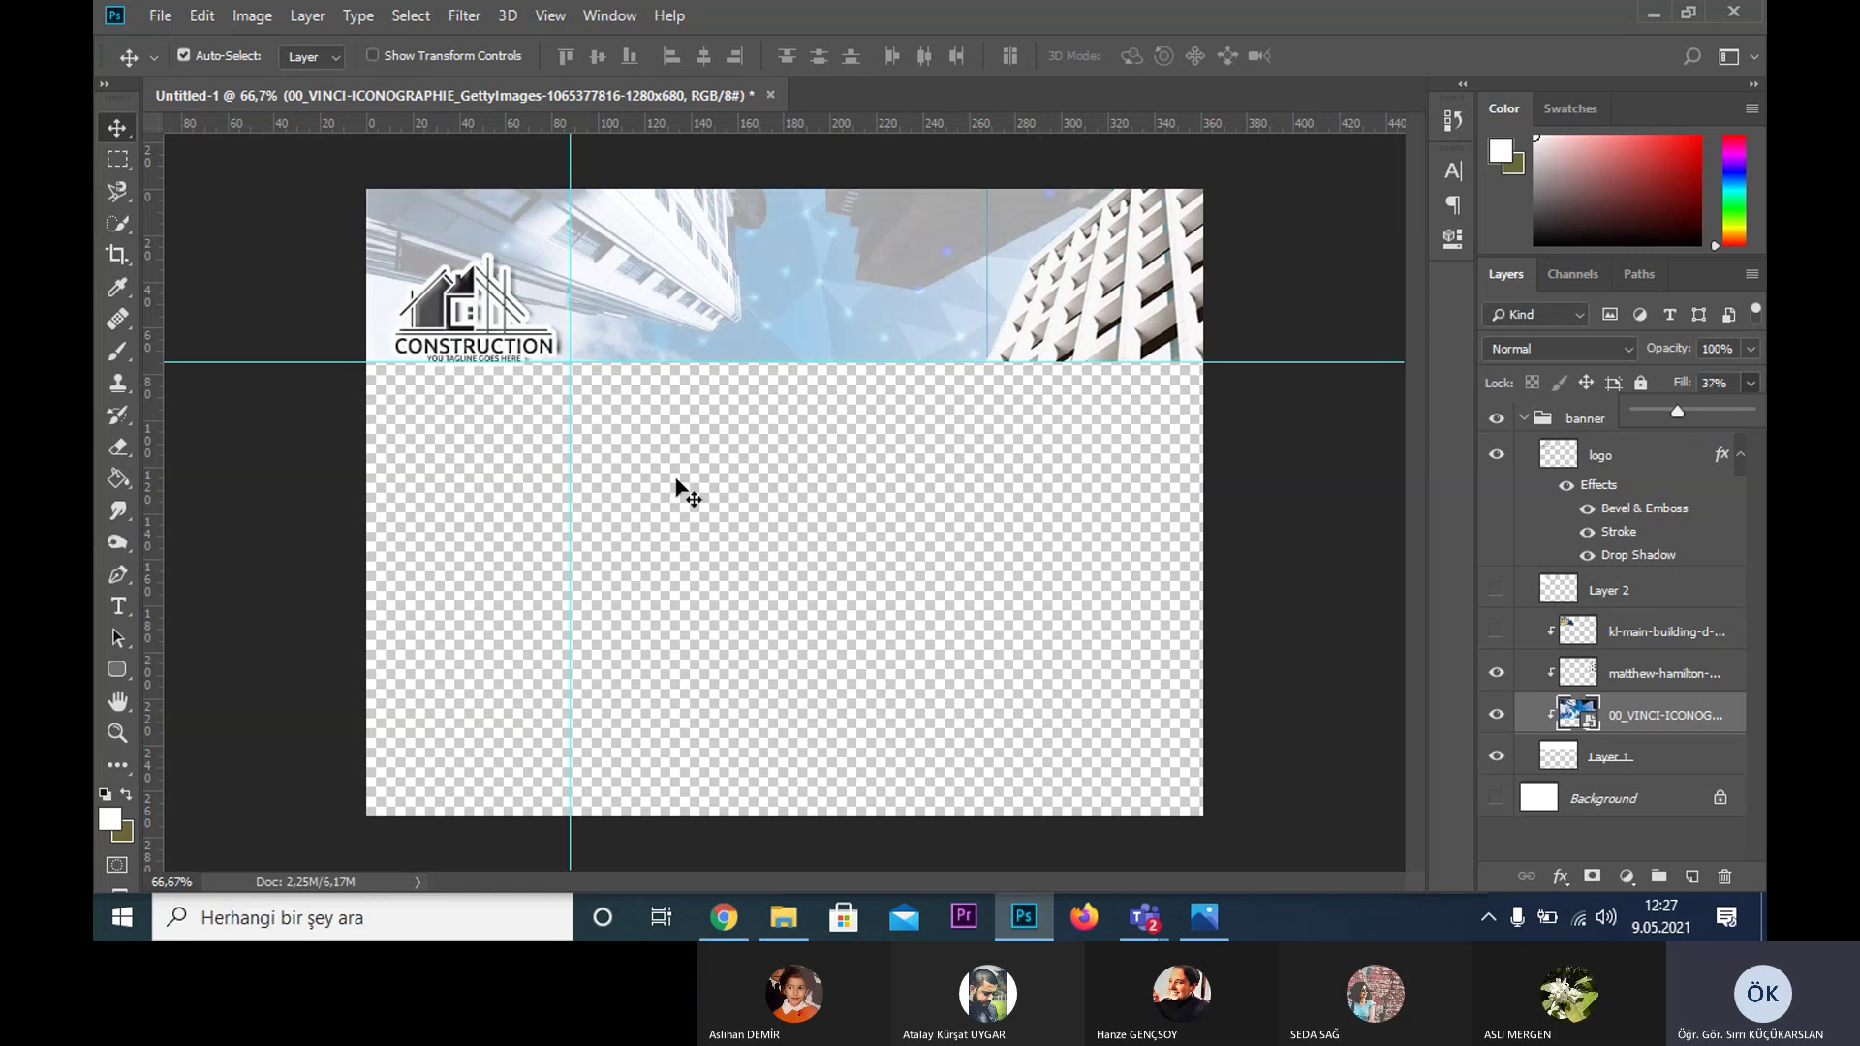
{"action": "left_click", "coordinate": [686, 492]}
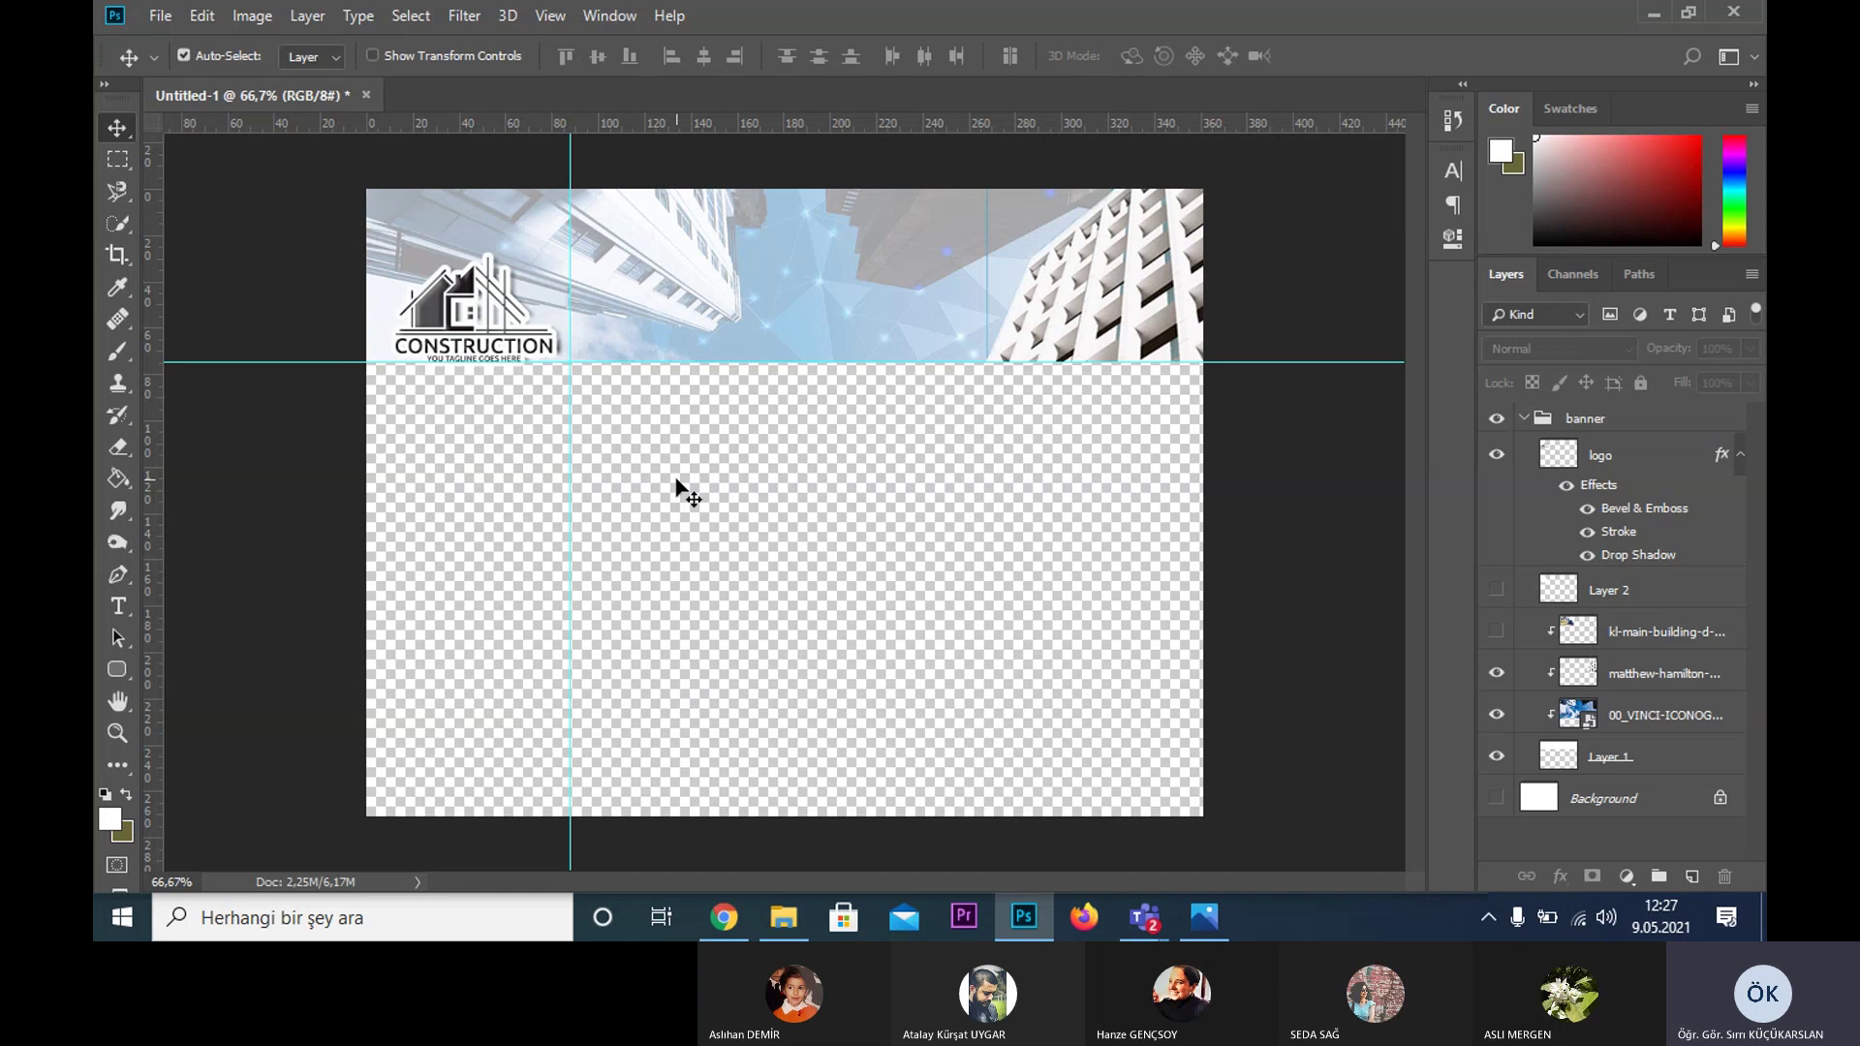
- Zoom and pan until the whole banner with the logo is in view
{"action": "key", "text": "z"}
{"action": "left_click", "coordinate": [543, 350]}
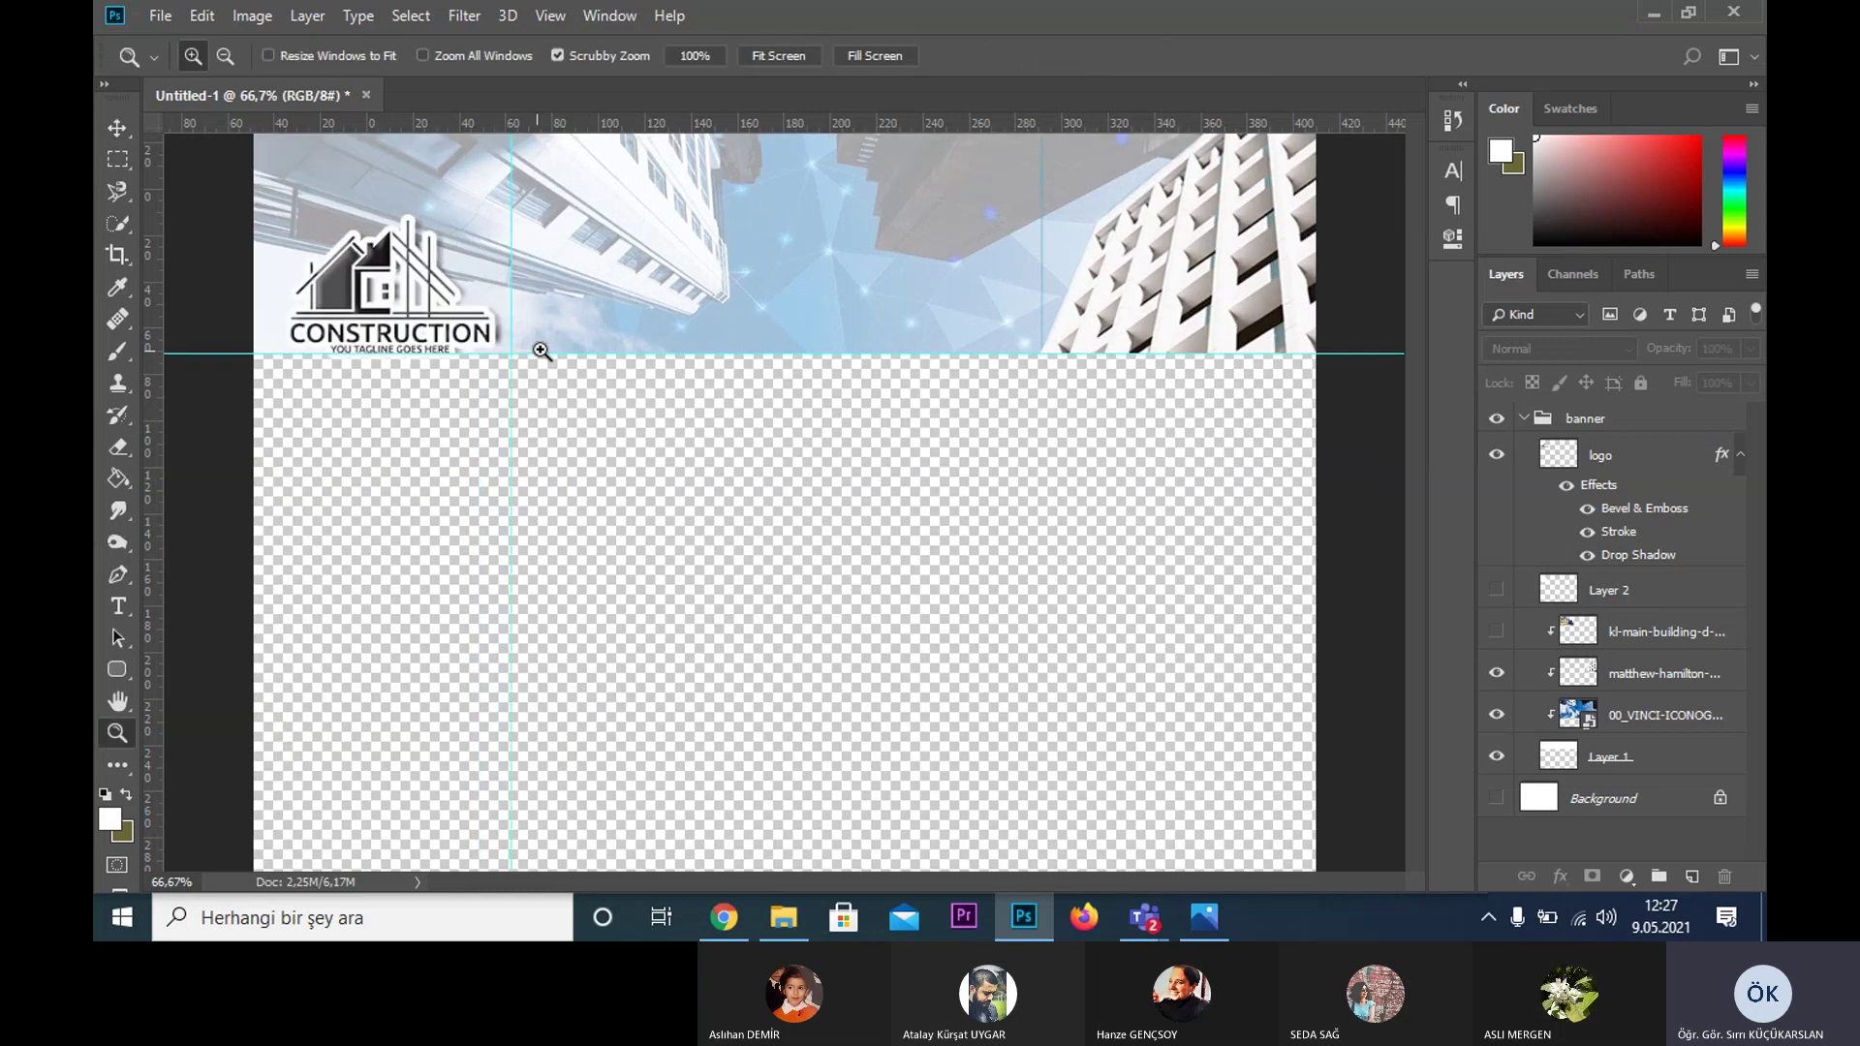
{"action": "left_click_drag", "start_coordinate": [543, 351], "coordinate": [1026, 497]}
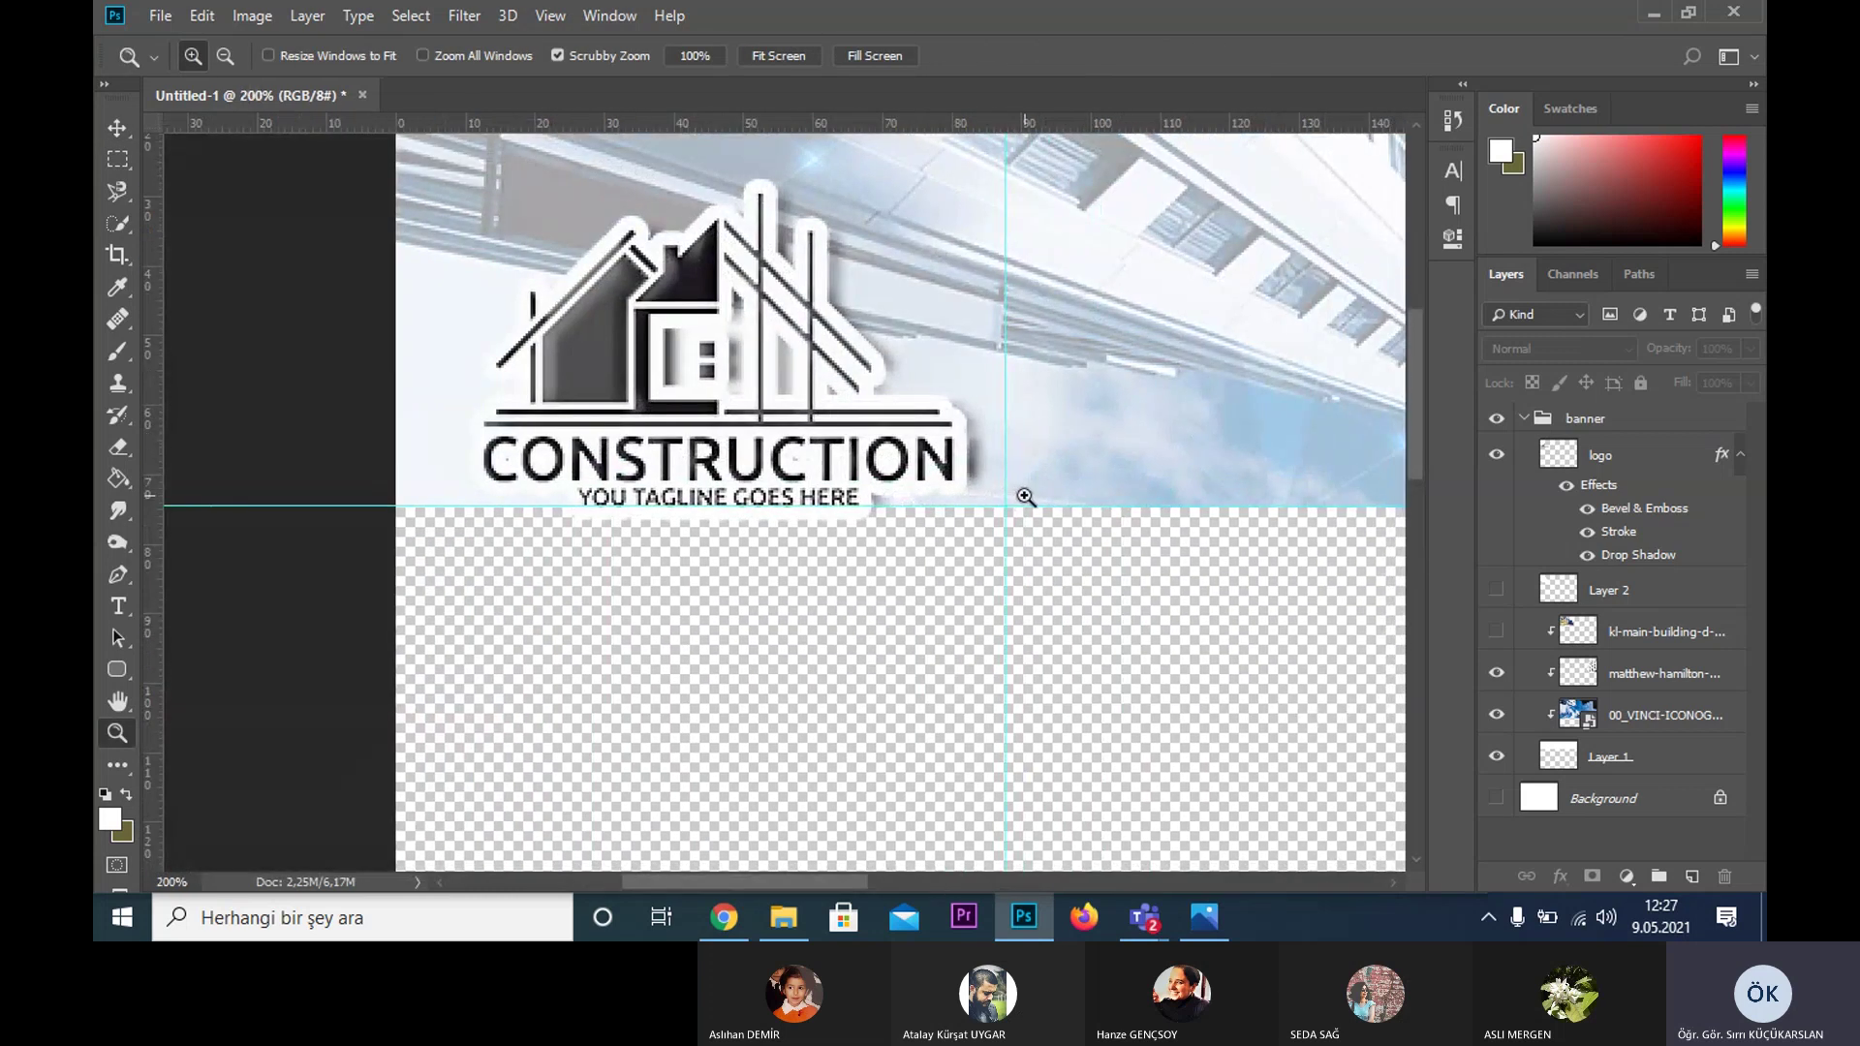
{"action": "key", "text": "m"}
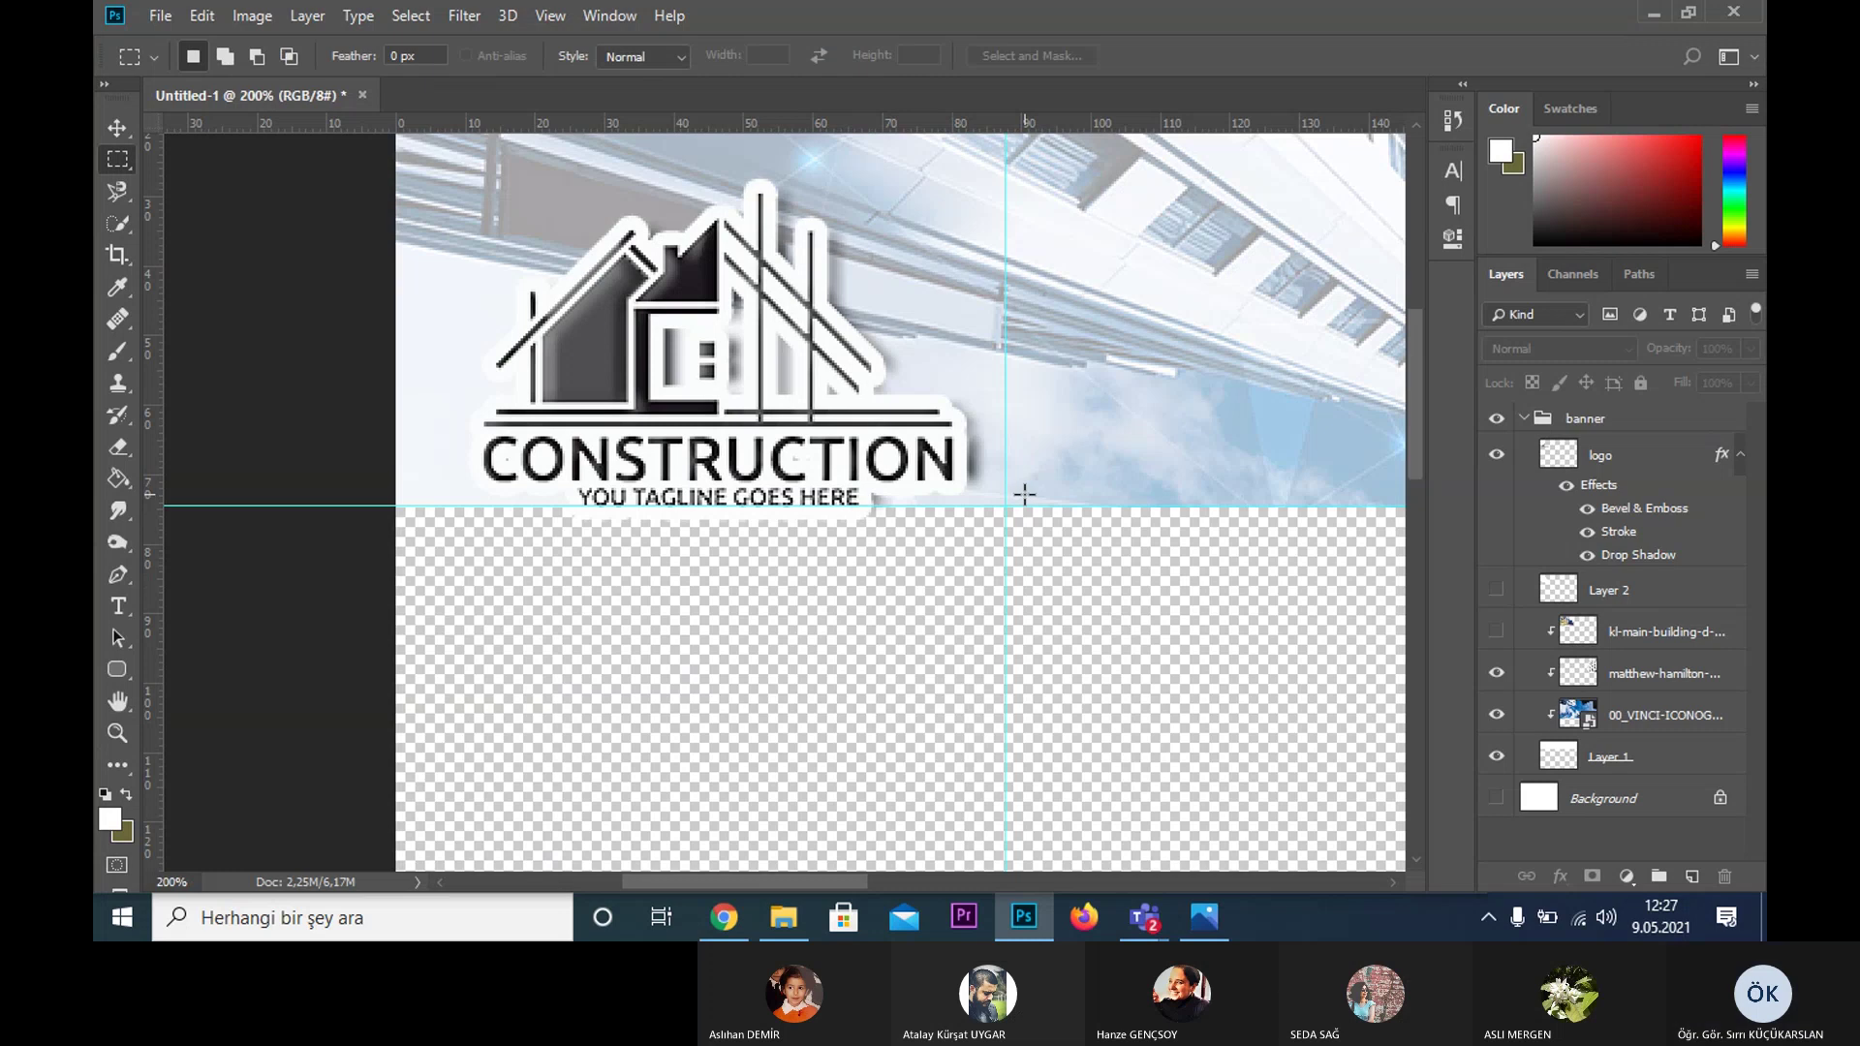
{"action": "mouse_move", "coordinate": [1154, 491]}
{"action": "left_mouse_down"}
{"action": "mouse_move", "coordinate": [922, 610]}
{"action": "mouse_move", "coordinate": [724, 506]}
{"action": "left_mouse_up"}
{"action": "key", "text": "z"}
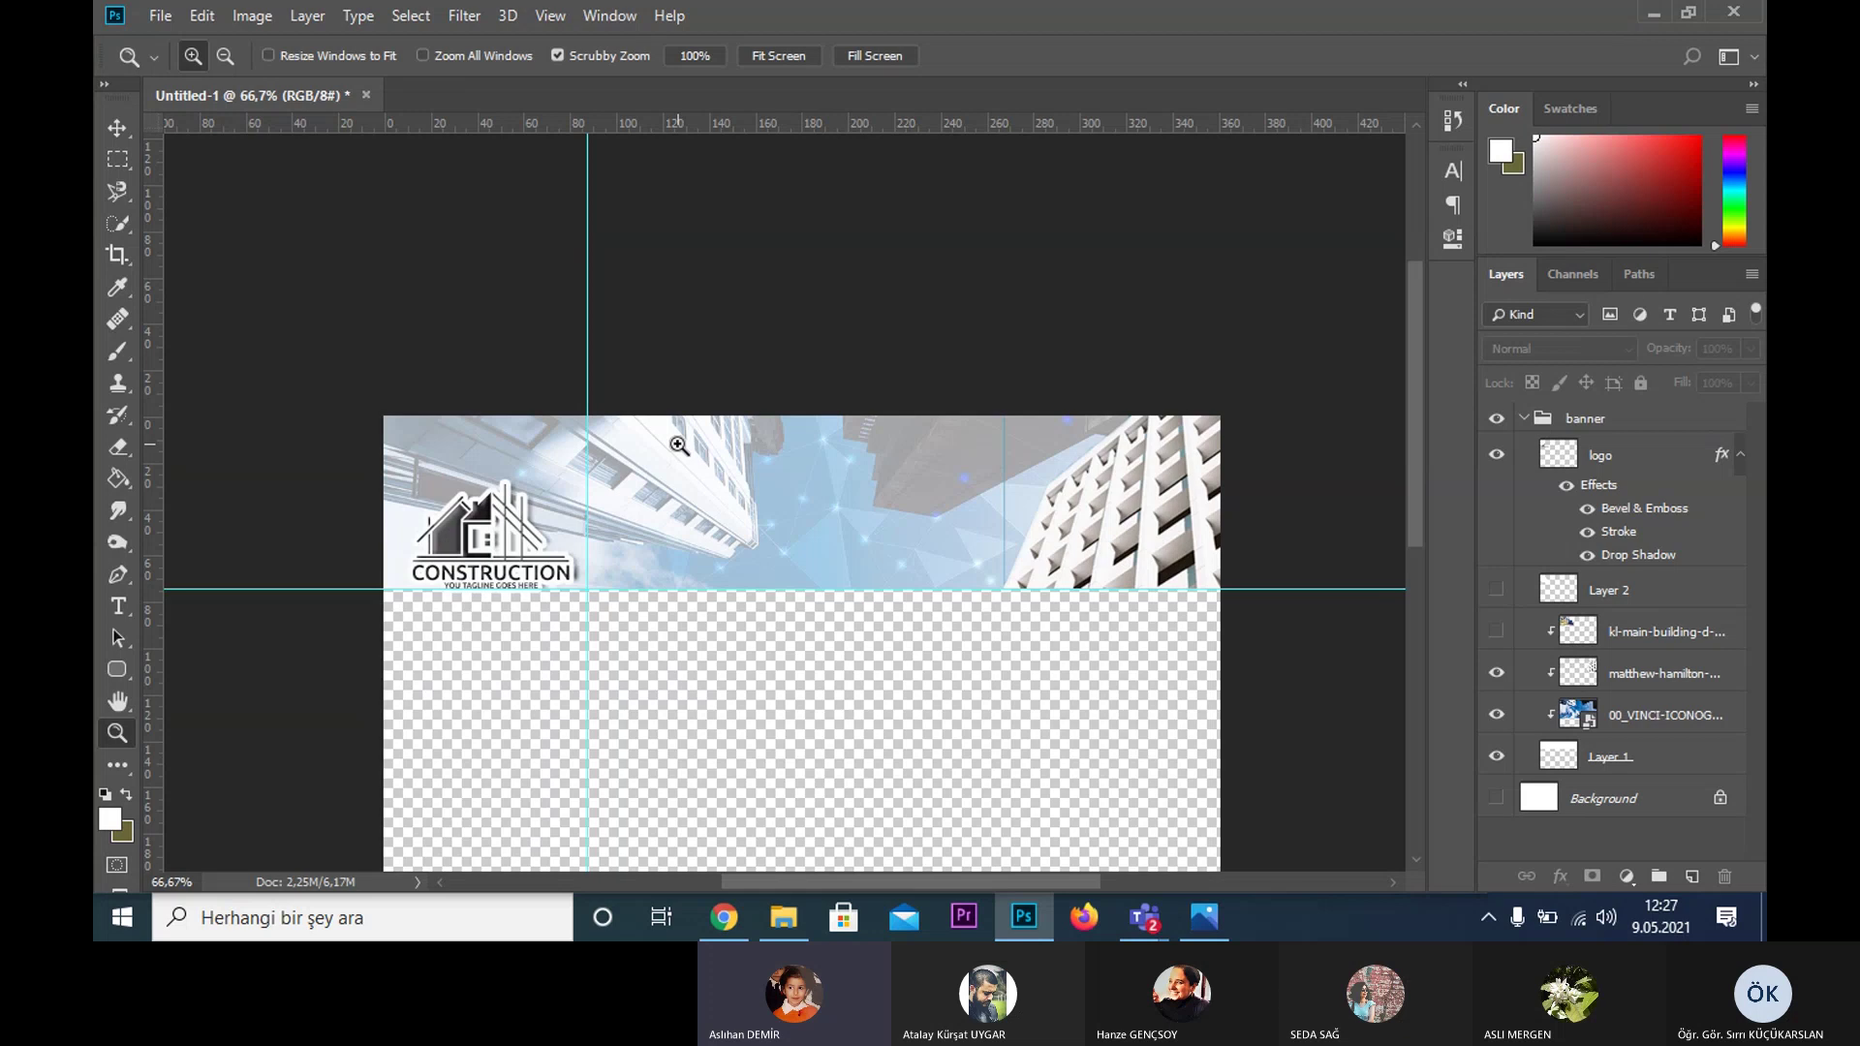
- Type the two-line company name in a new text layer beside the logo and select all of it
{"action": "key", "text": "t"}
{"action": "left_click", "coordinate": [620, 479]}
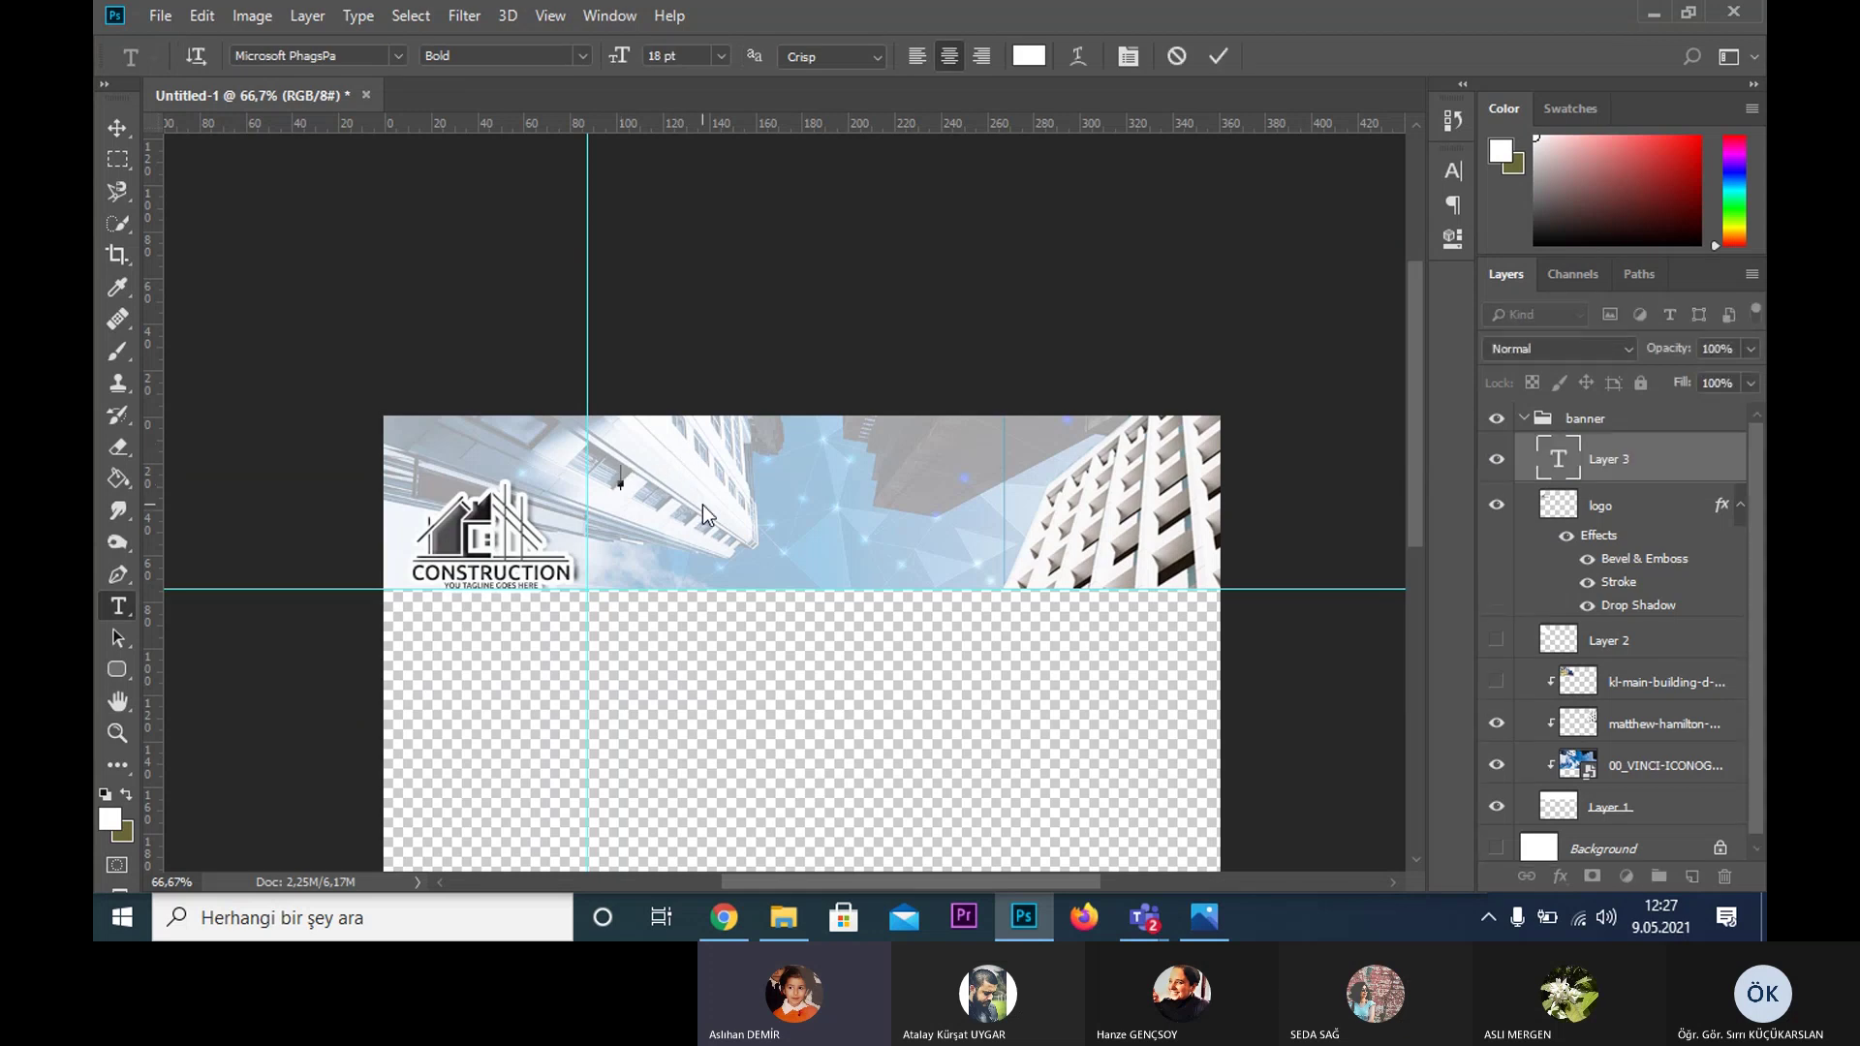
{"action": "type", "text": "s"}
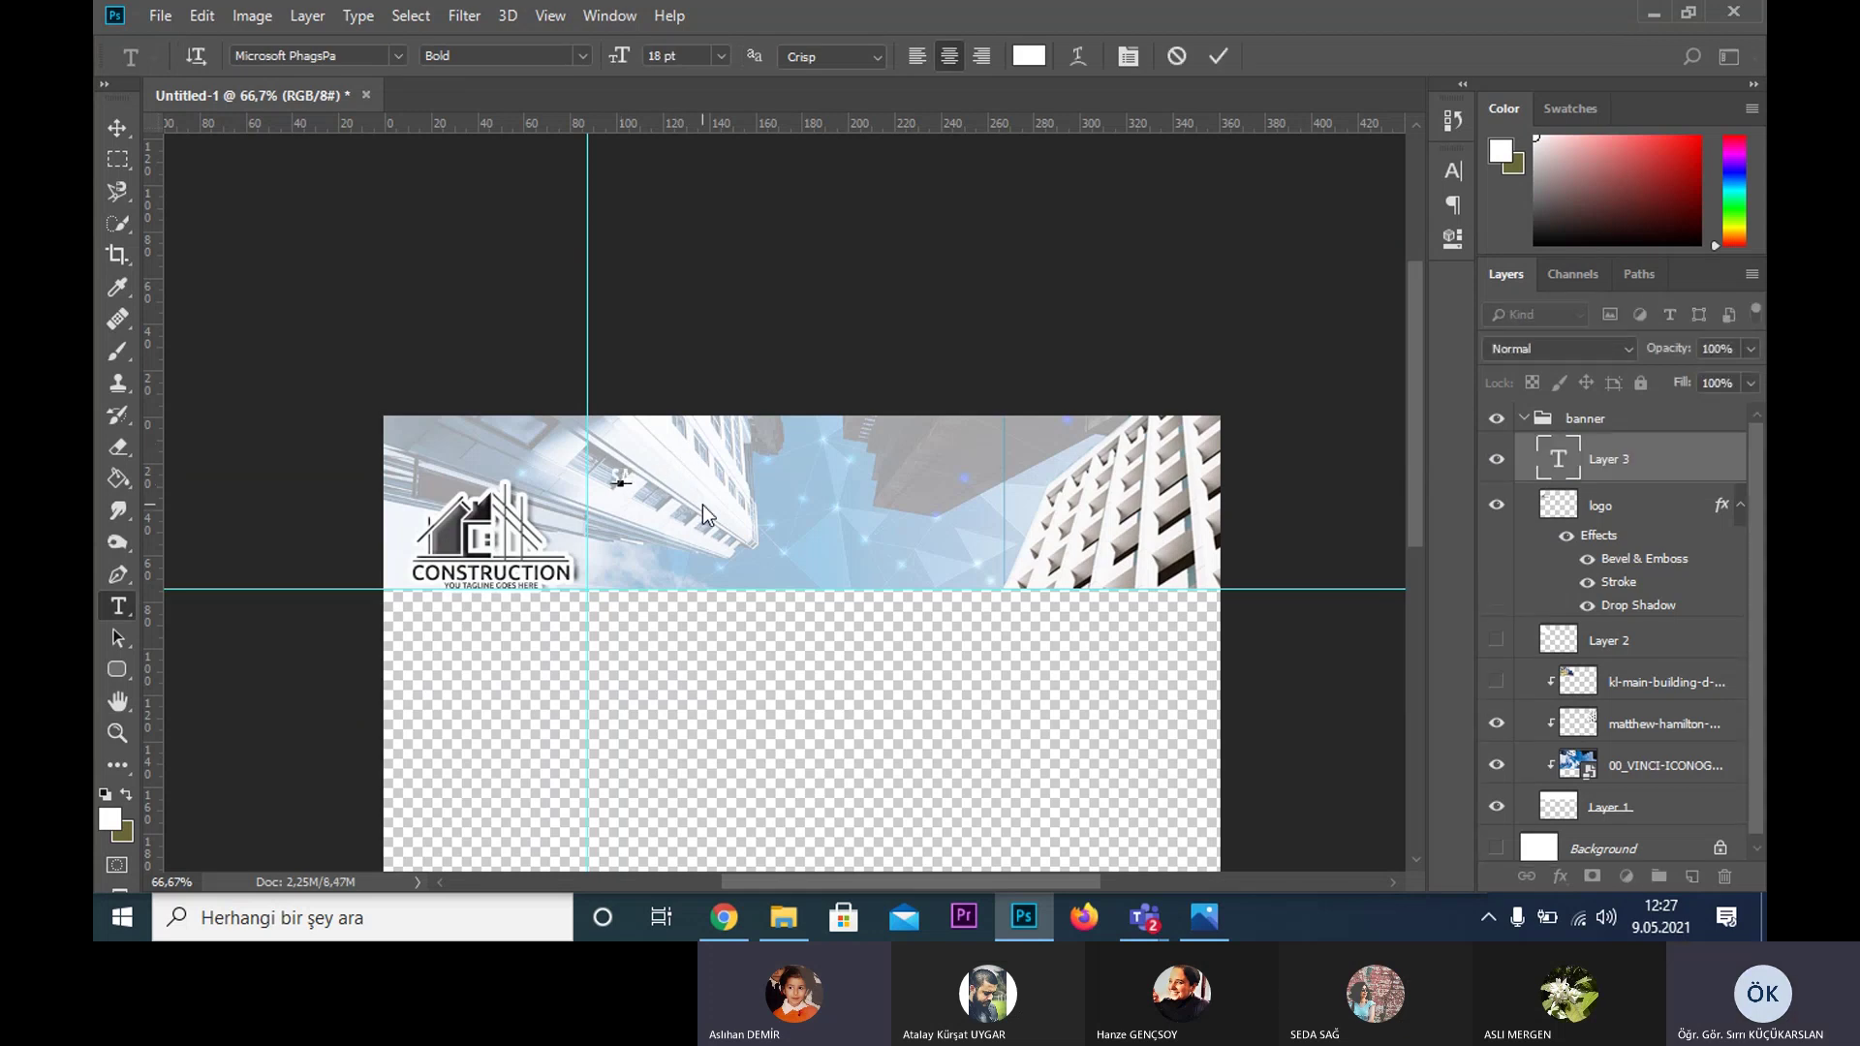
{"action": "type", "text": "KRS"}
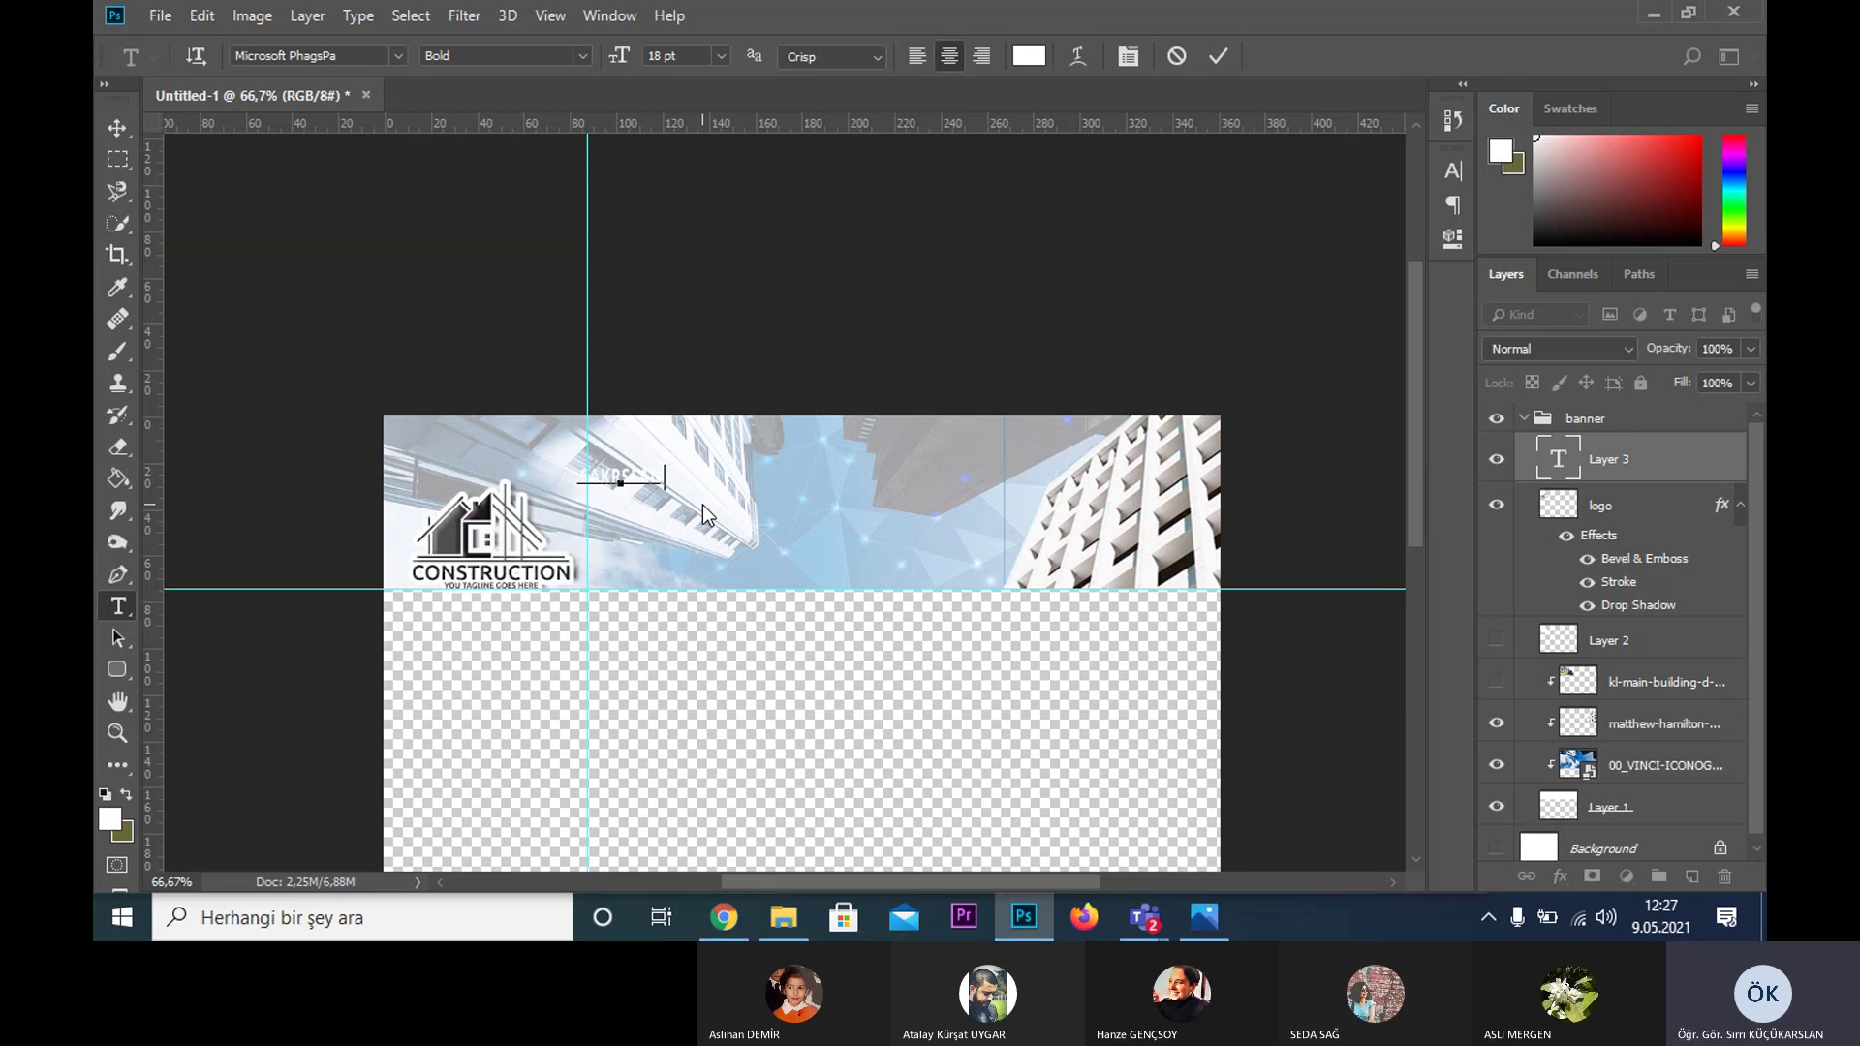
{"action": "type", "text": "ALA"}
{"action": "type", "text": "N "}
{"action": "type", "text": "YA"}
{"action": "type", "text": "P"}
{"action": "type", "text": "TD Ş"}
{"action": "type", "text": "Tİ"}
{"action": "type", "text": ". "}
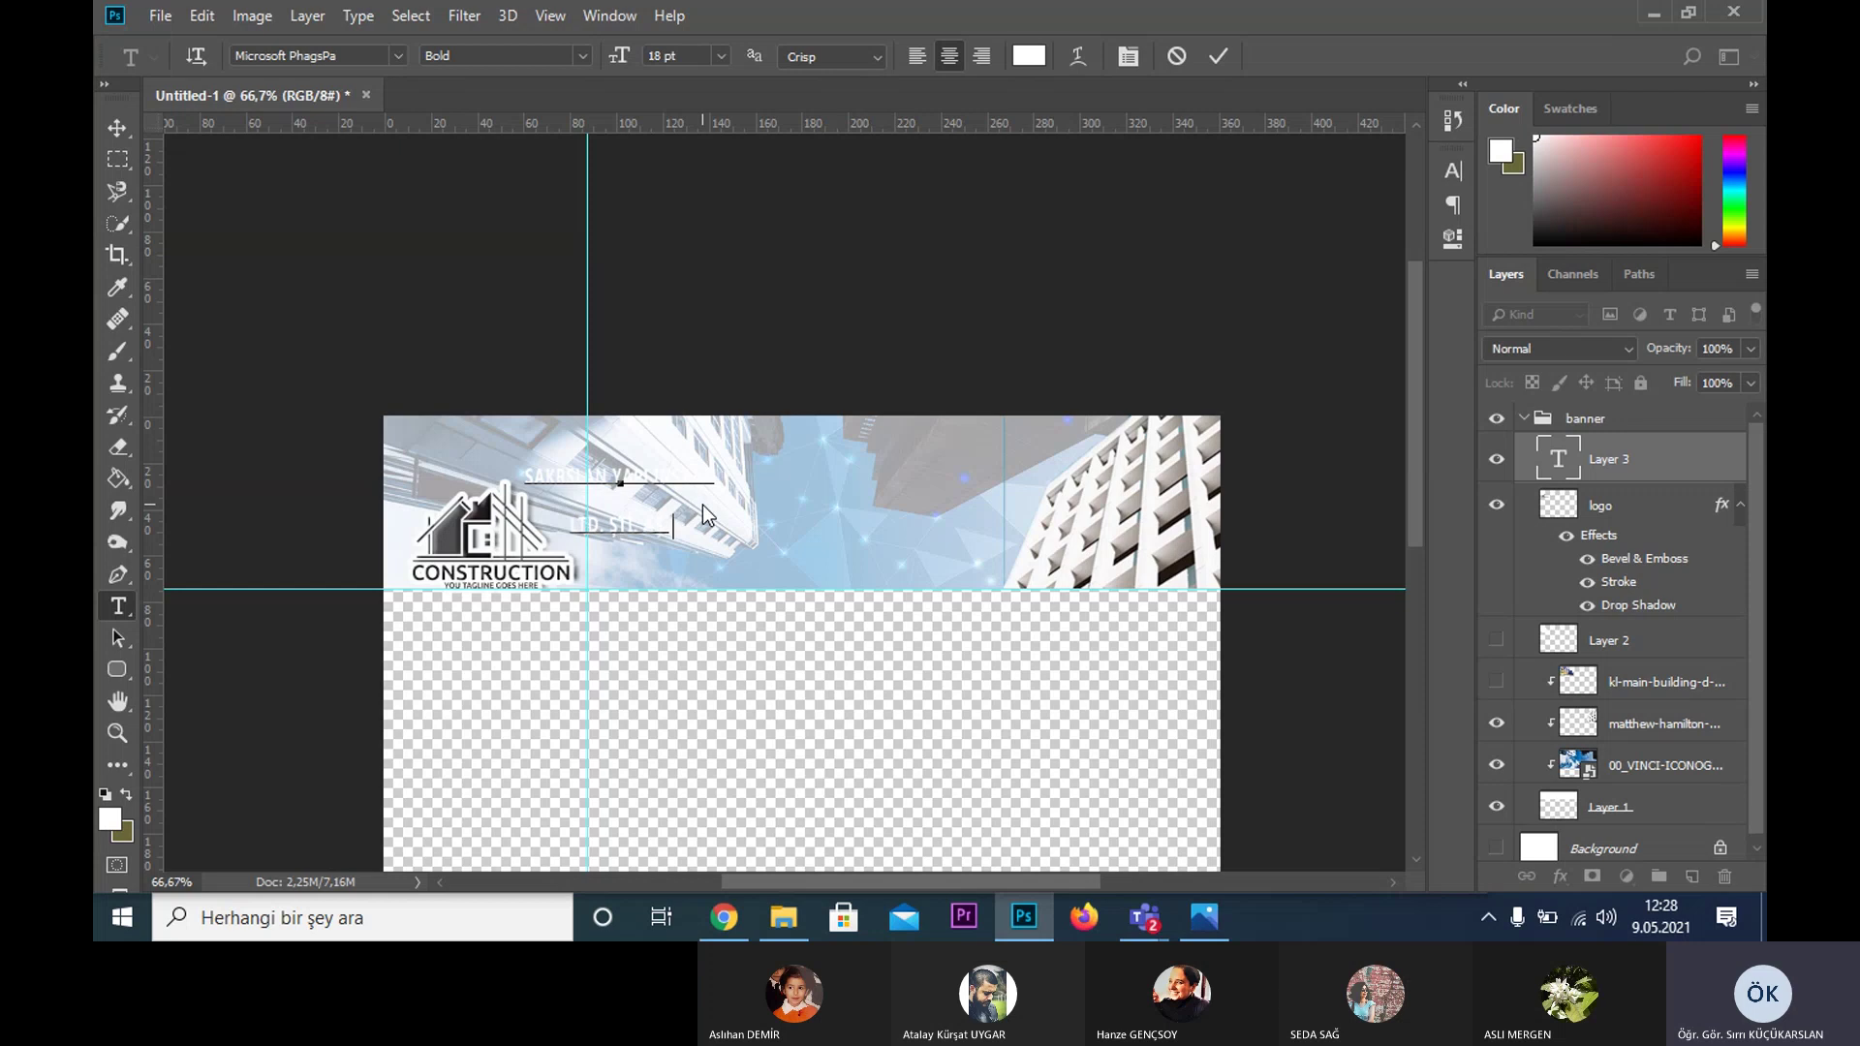
{"action": "type", "text": "."}
{"action": "type", "text": "Ş. E"}
{"action": "type", "text": "NERJİ"}
{"action": "key", "text": "ctrl"}
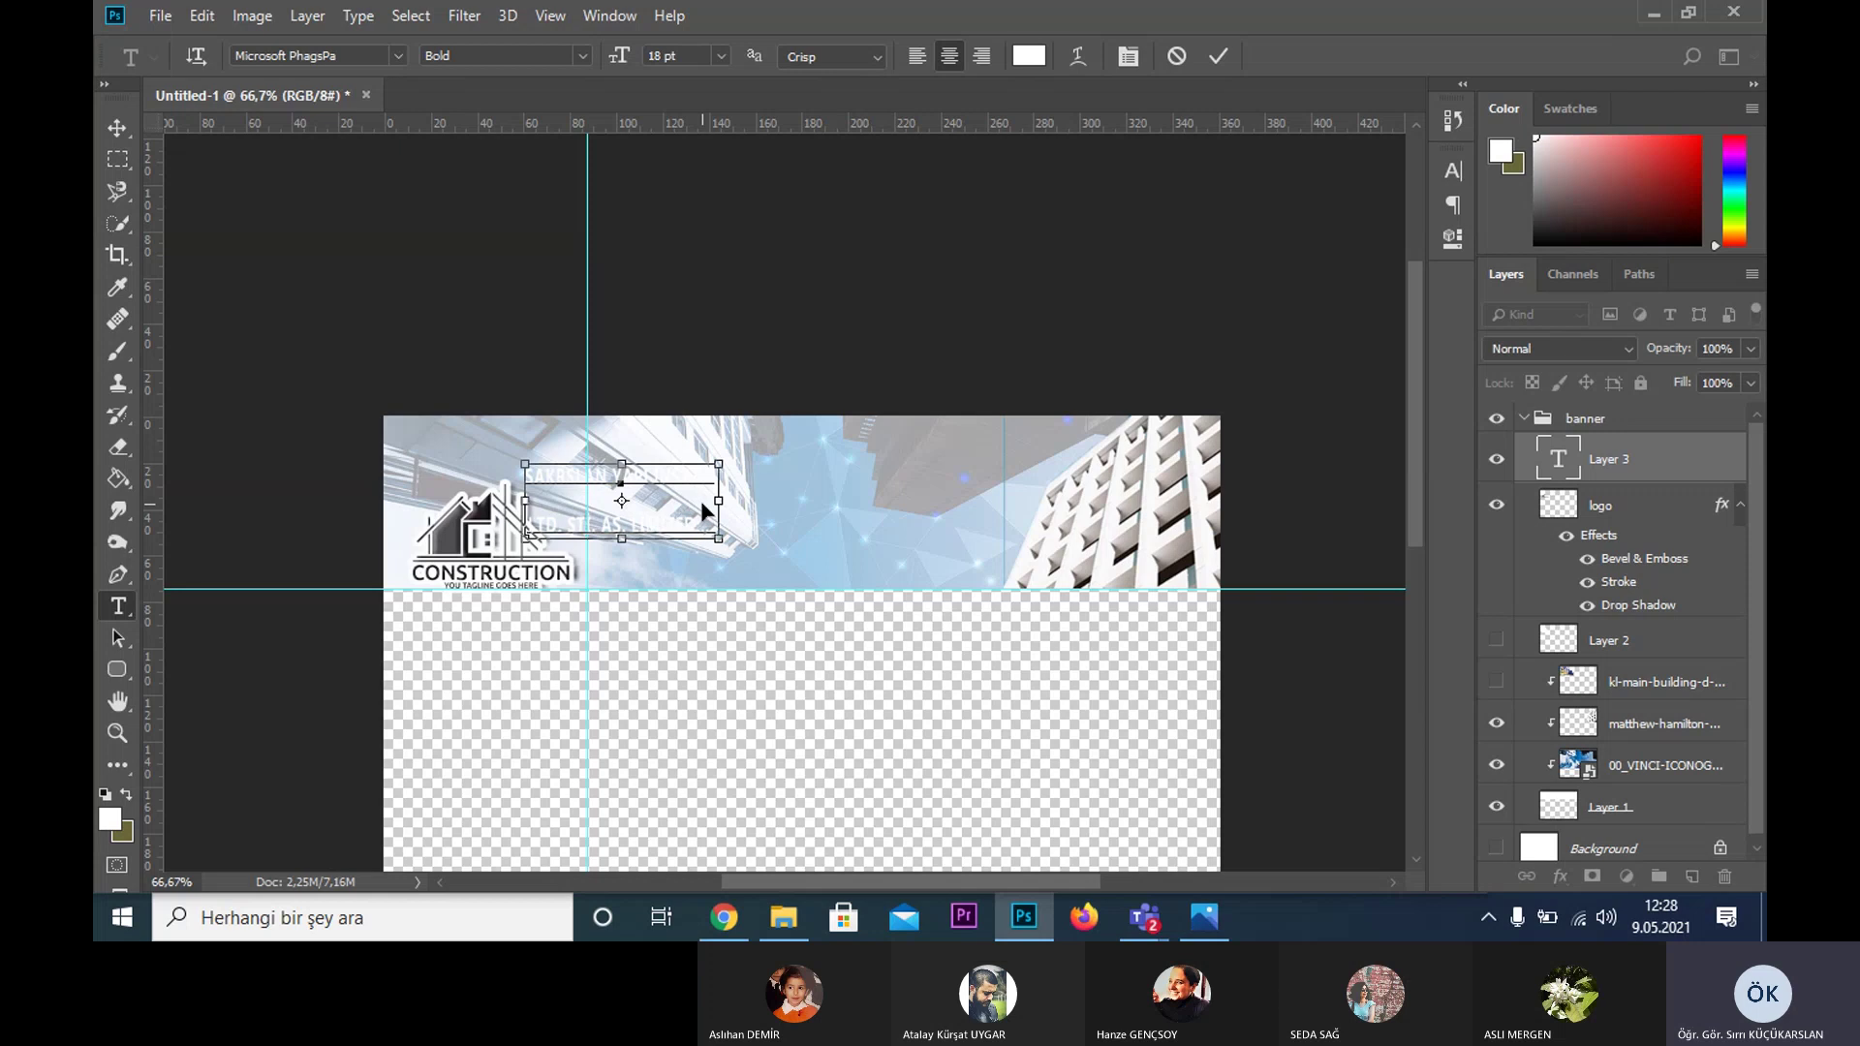
{"action": "key", "text": "ctrl+a"}
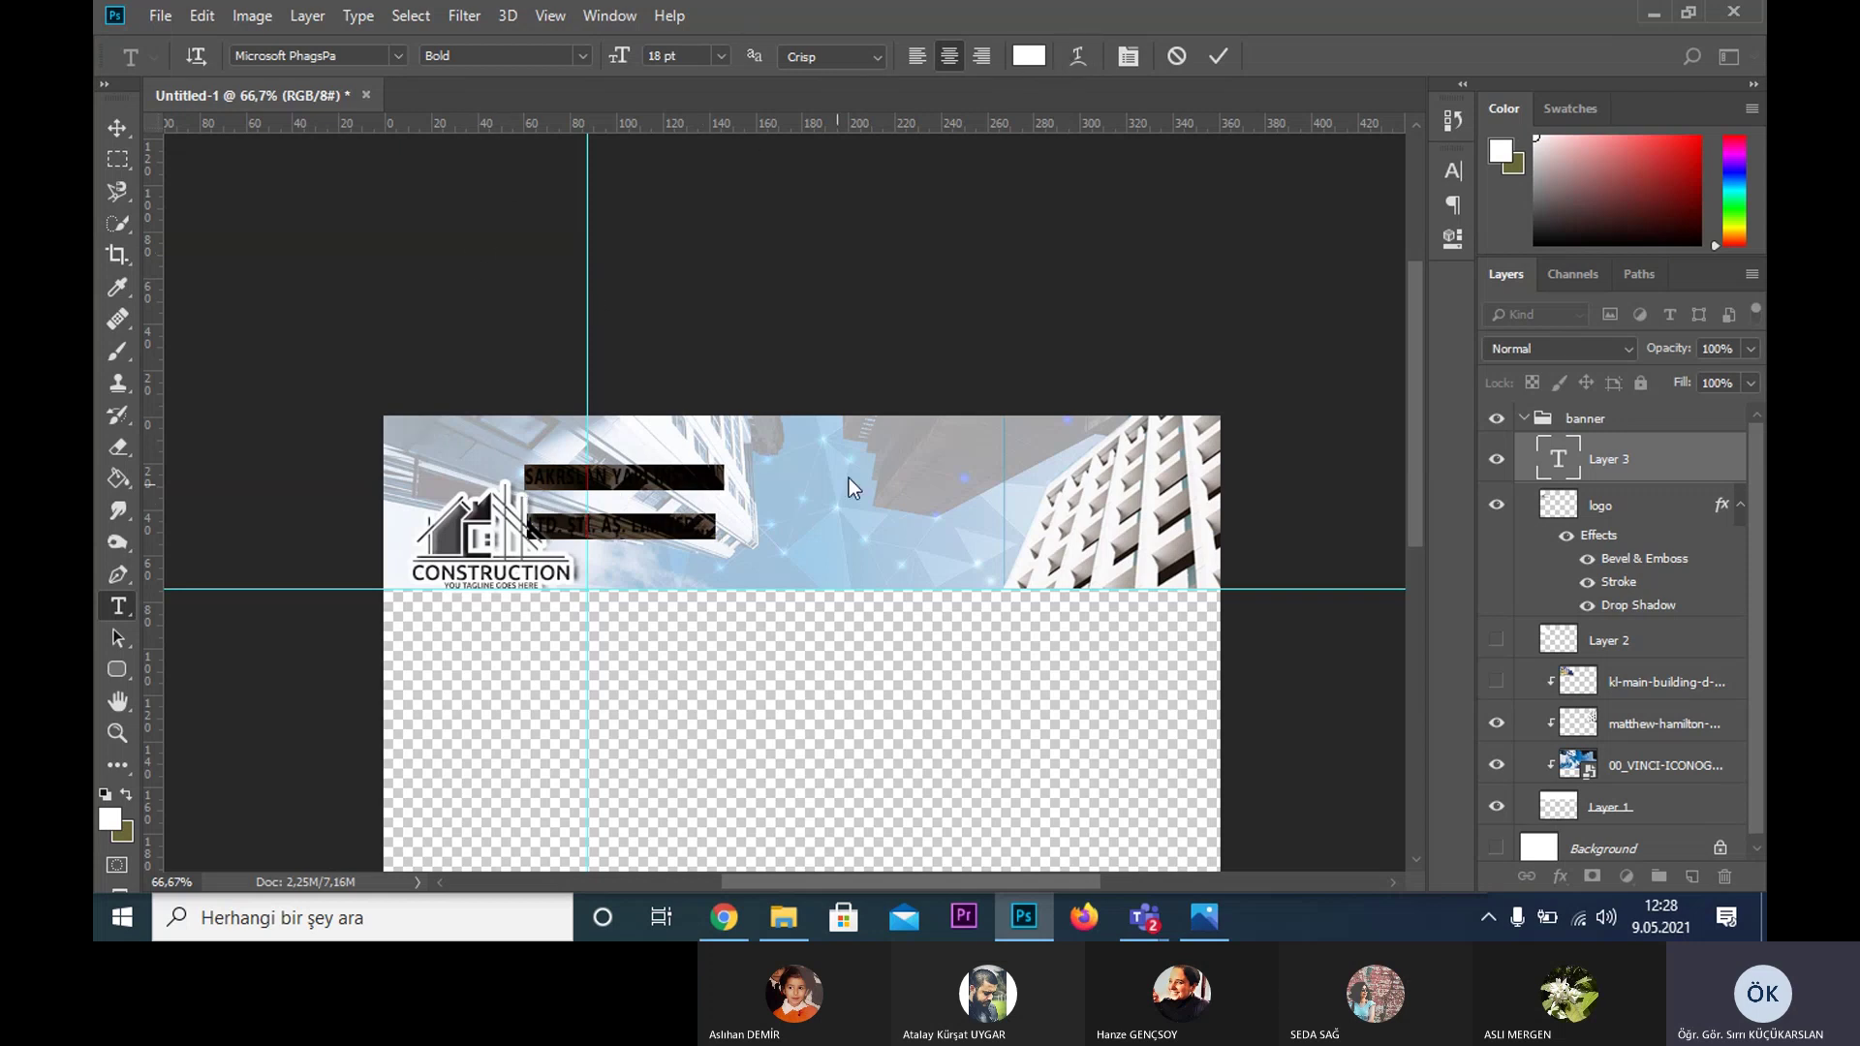
- Make the company name red (#f60808) at 26 pt and commit the text
{"action": "left_click", "coordinate": [1077, 56]}
{"action": "left_click", "coordinate": [1377, 316]}
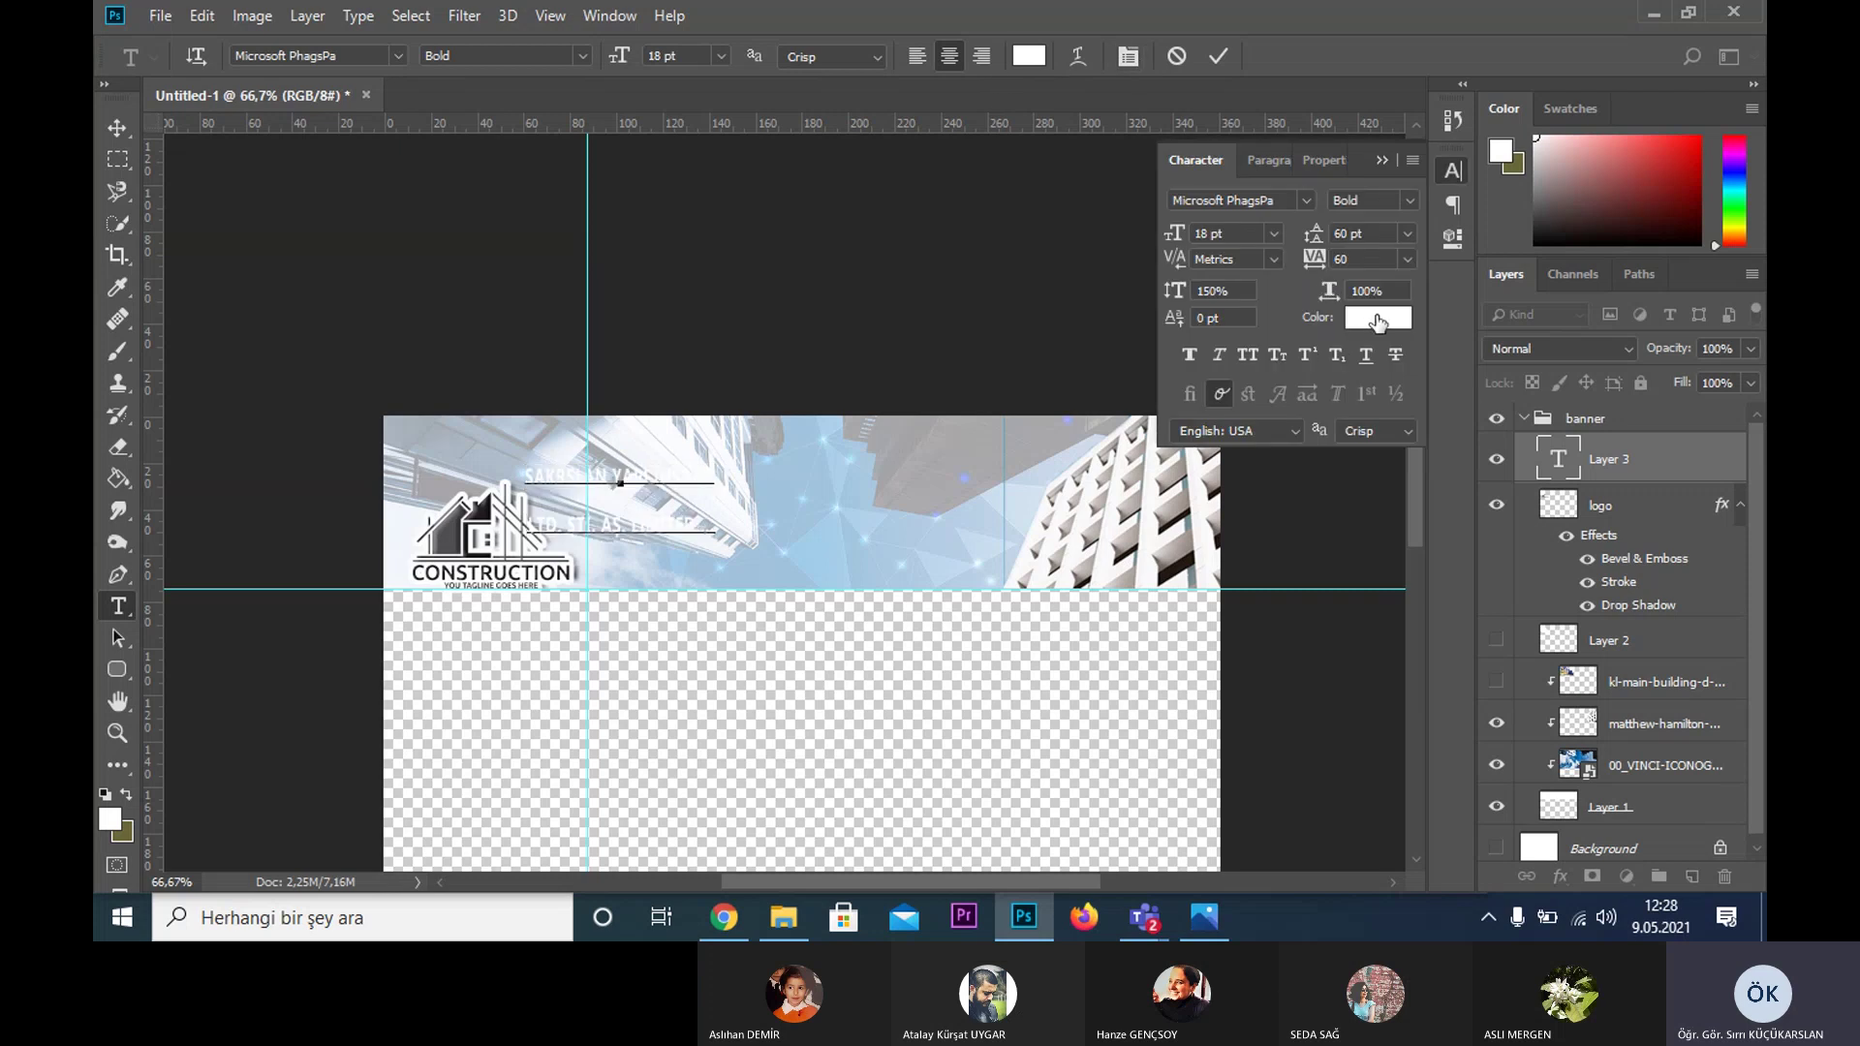
{"action": "left_click", "coordinate": [1259, 414]}
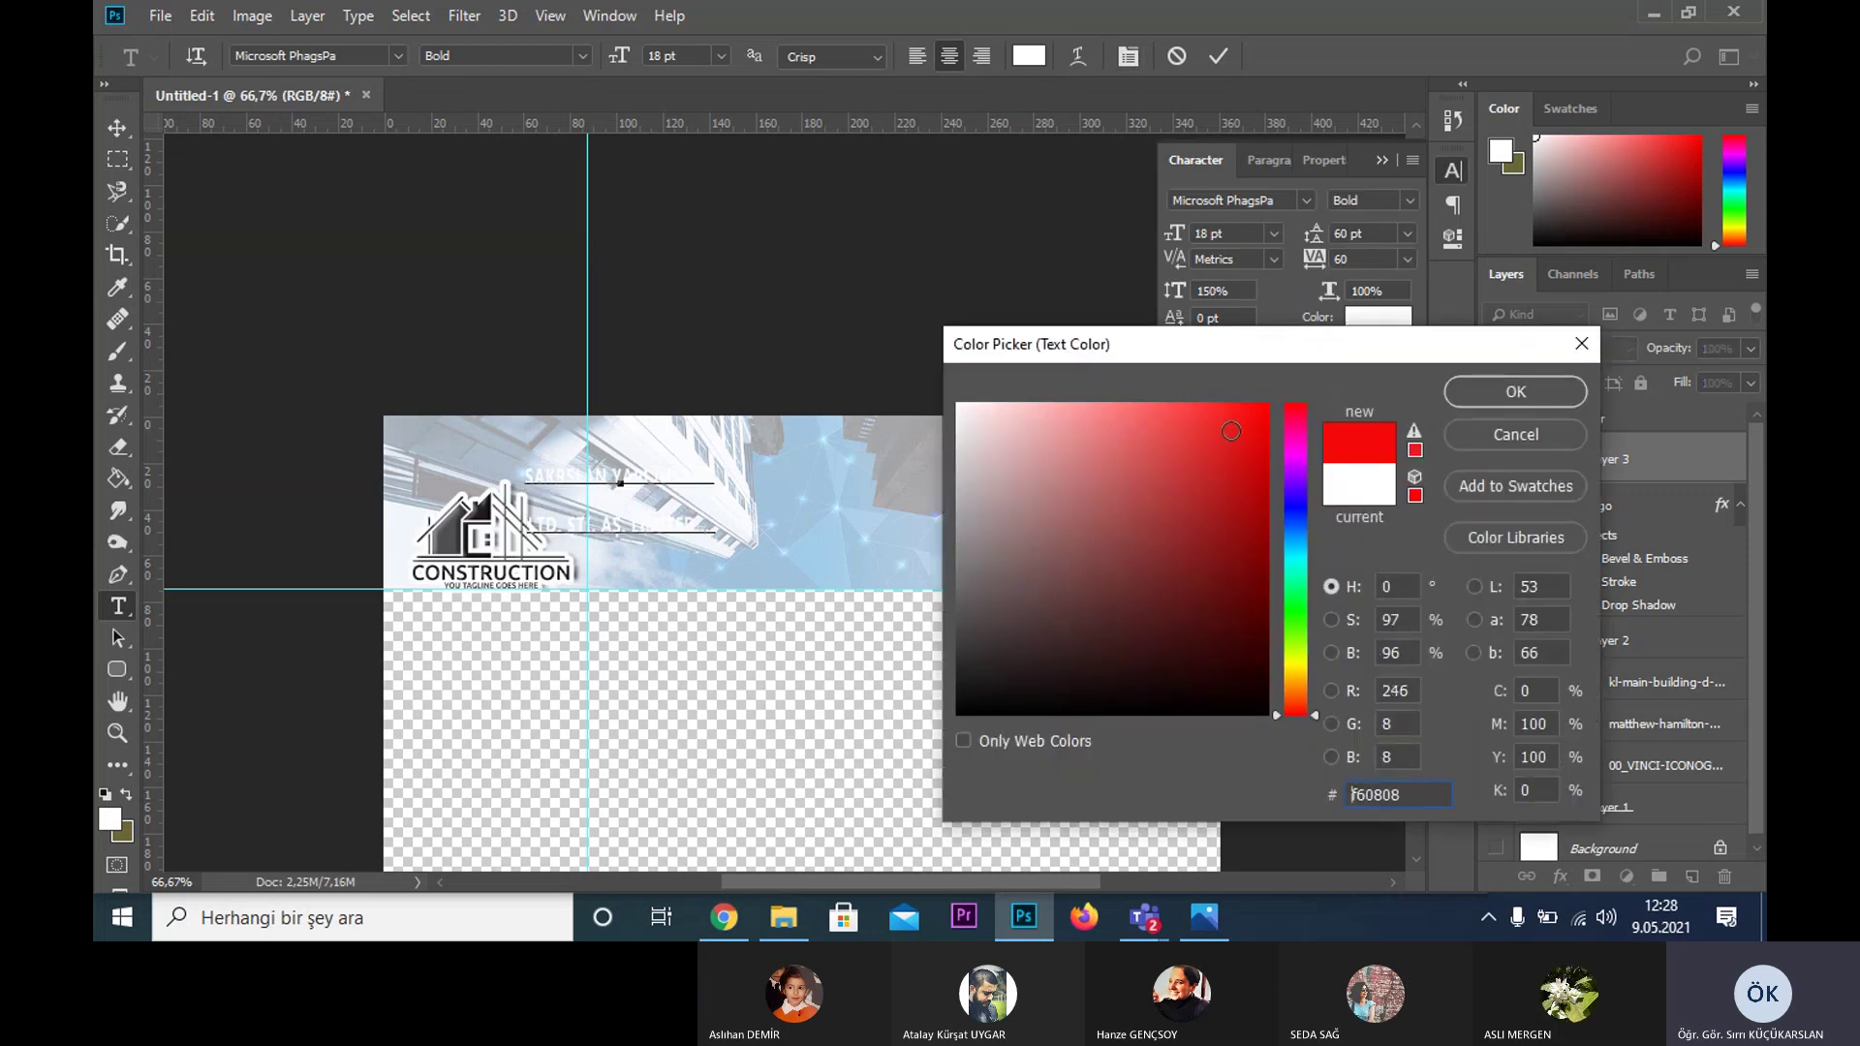
{"action": "left_click", "coordinate": [1484, 386]}
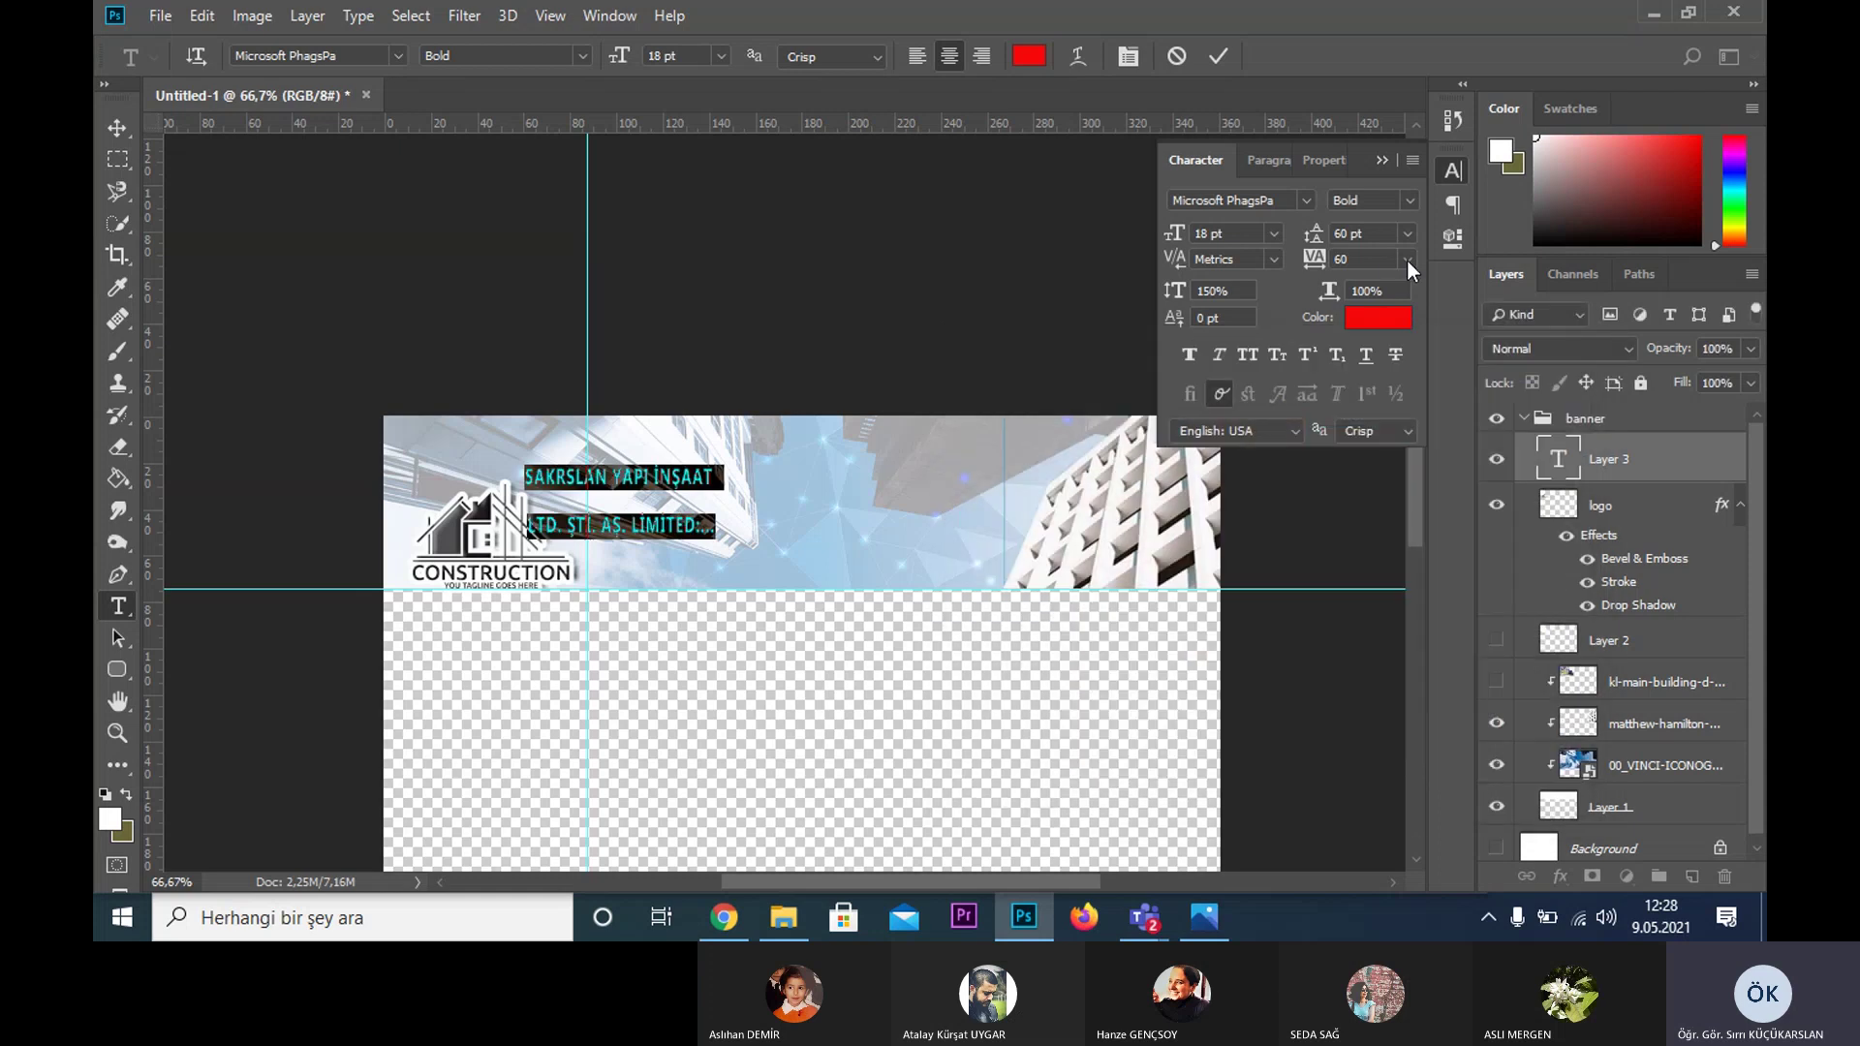
{"action": "left_click", "coordinate": [1215, 233]}
{"action": "type", "text": "26"}
{"action": "key", "text": "Return"}
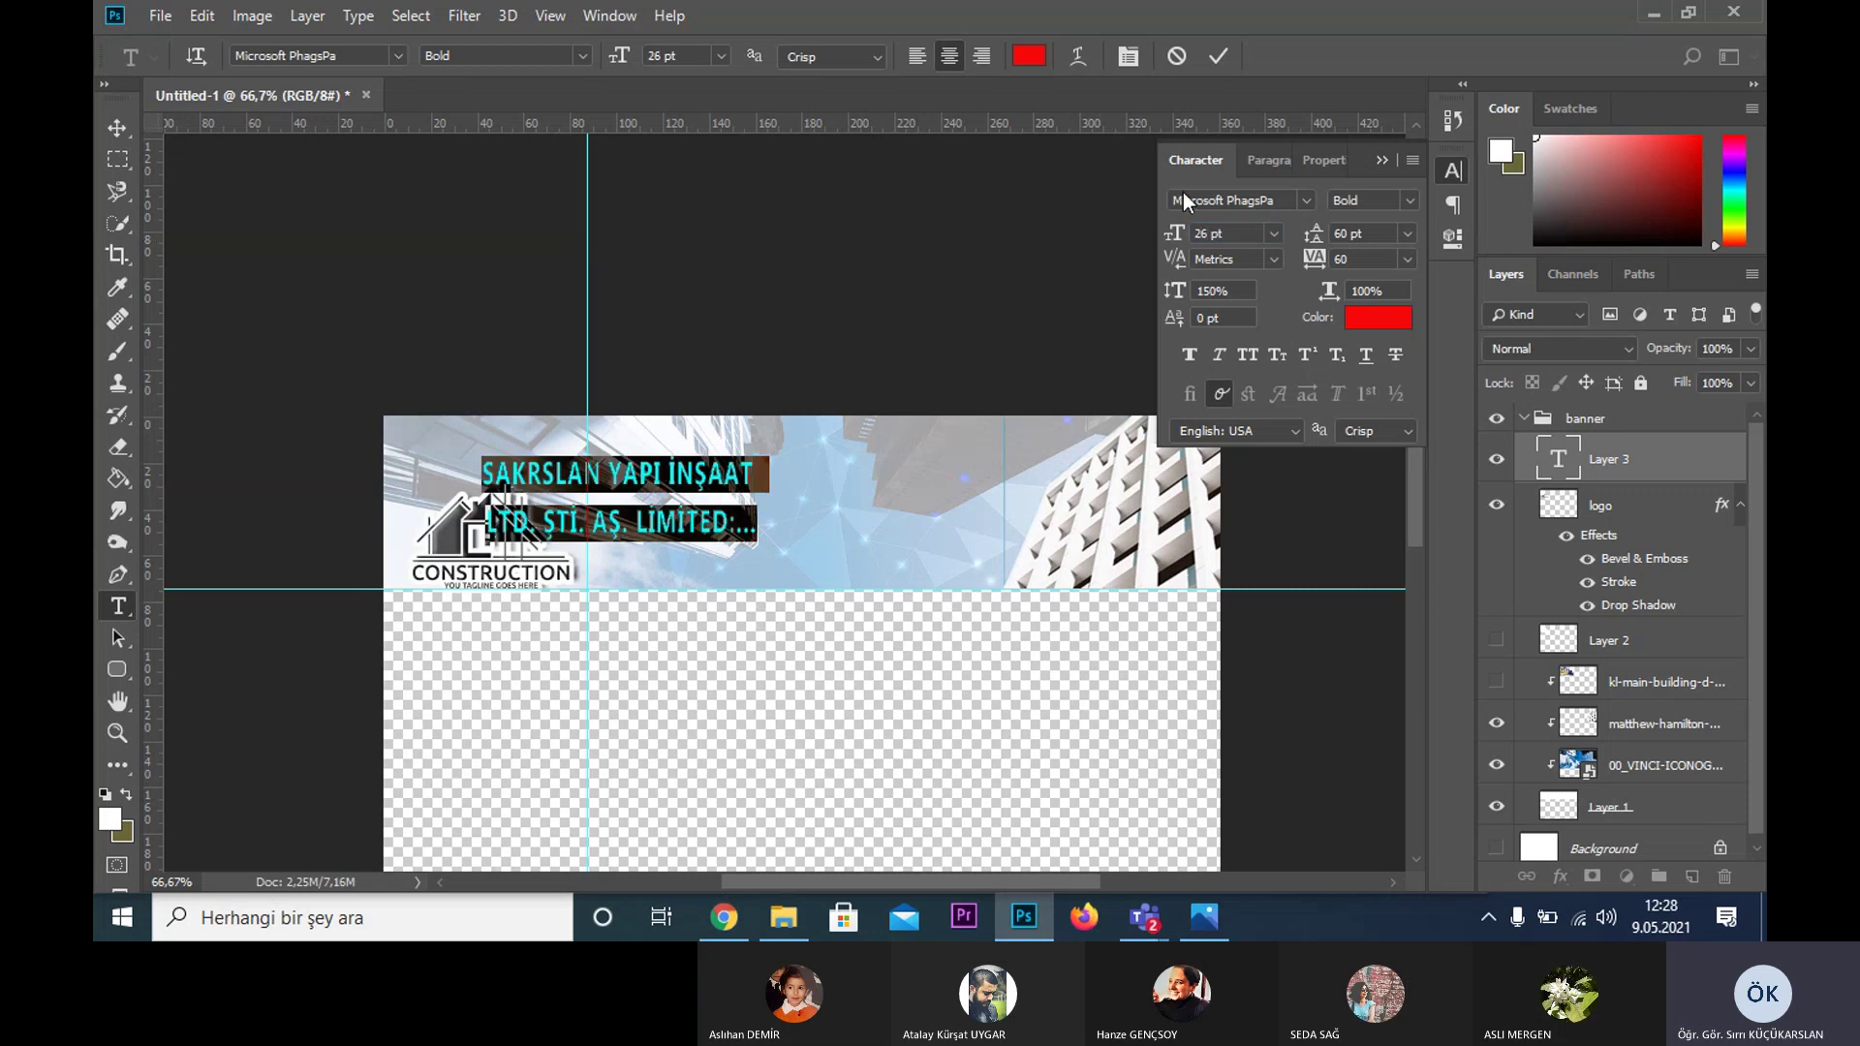
{"action": "left_click", "coordinate": [117, 127]}
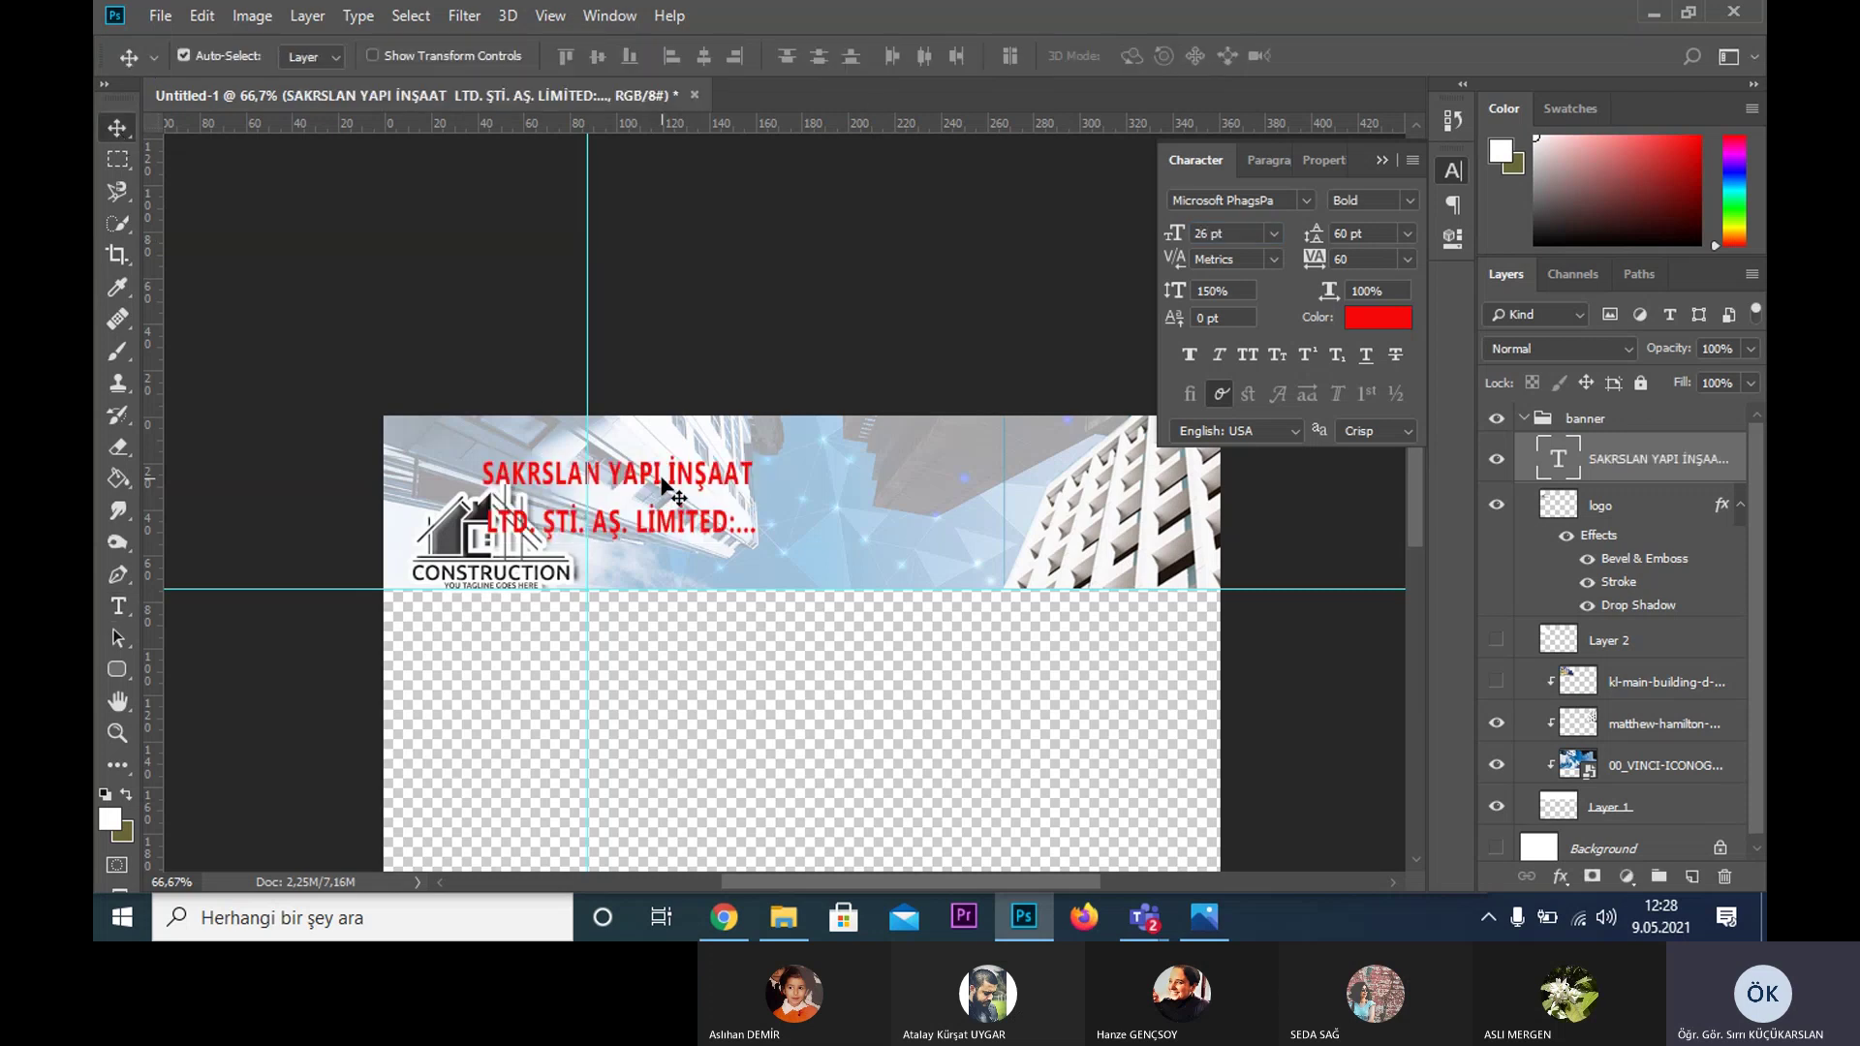
- Move the company name right toward the banner centre and try Mongolian Baiti for it
{"action": "left_click_drag", "start_coordinate": [662, 482], "coordinate": [842, 485]}
{"action": "left_click", "coordinate": [1287, 197]}
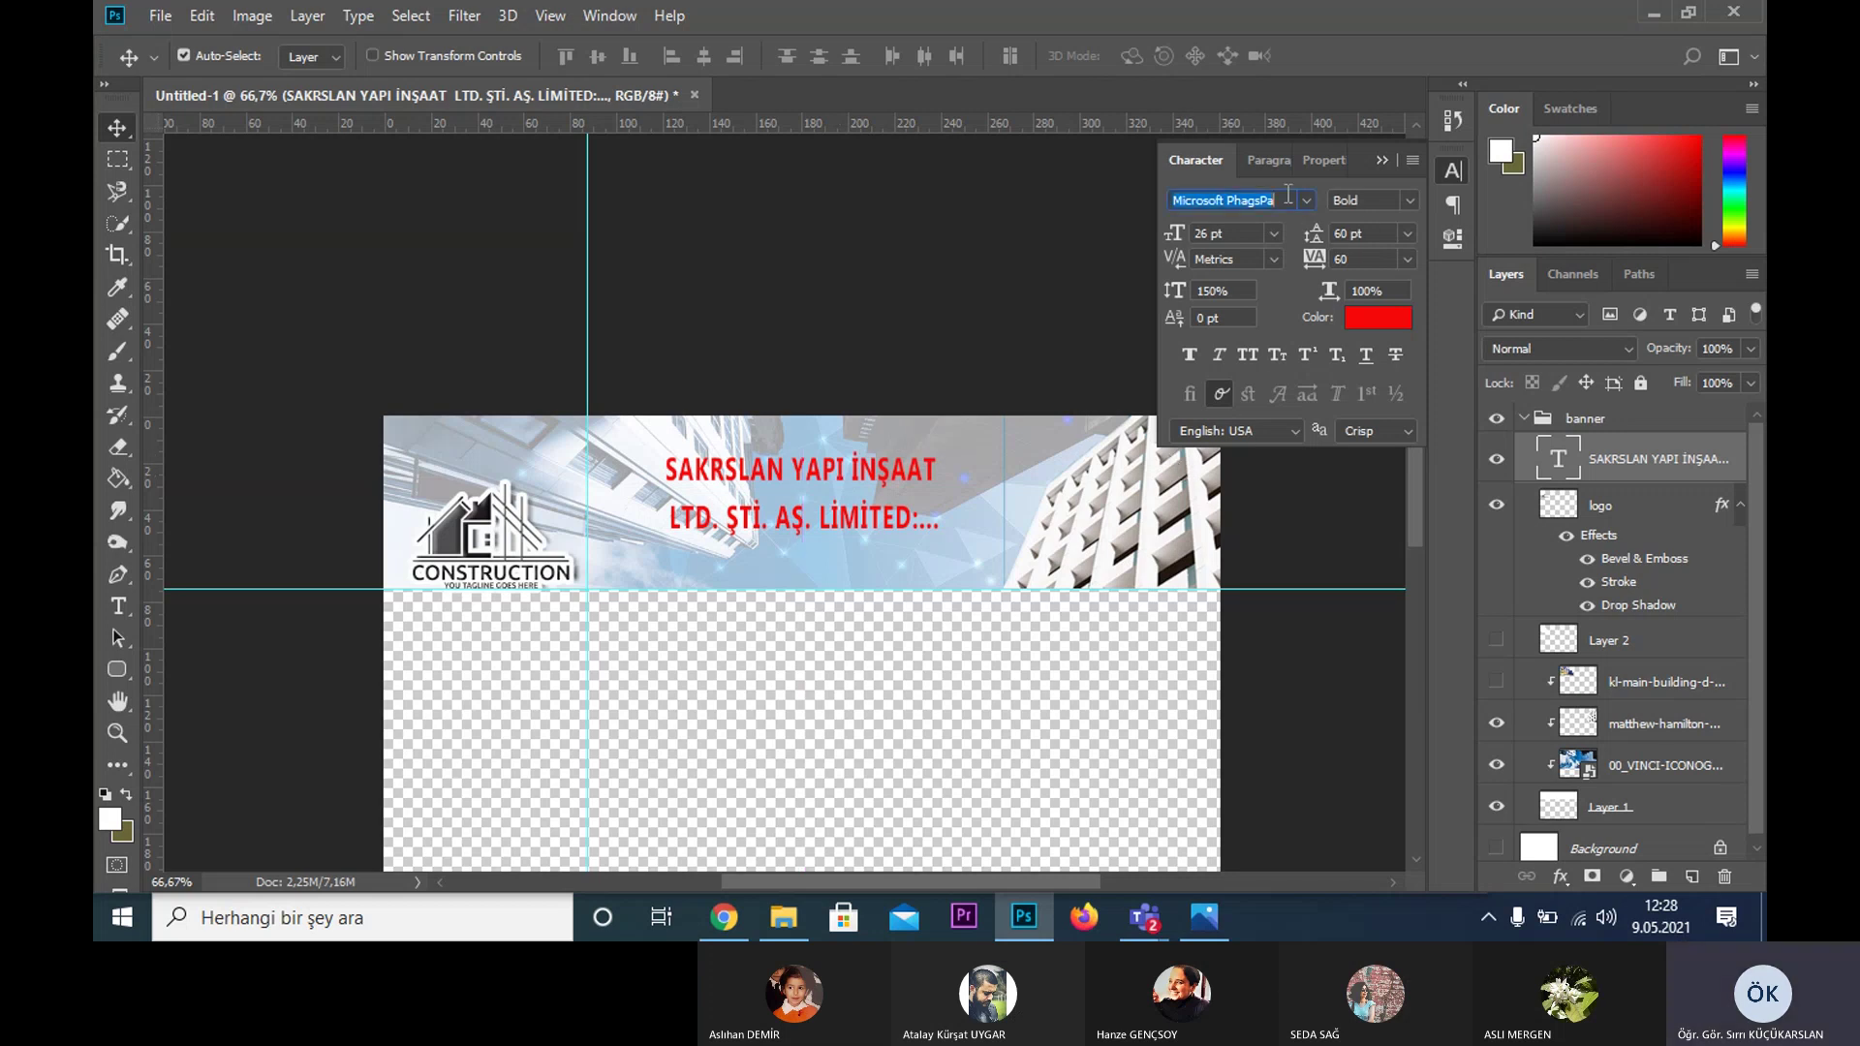
{"action": "key", "text": "Down"}
{"action": "key", "text": "Down"}
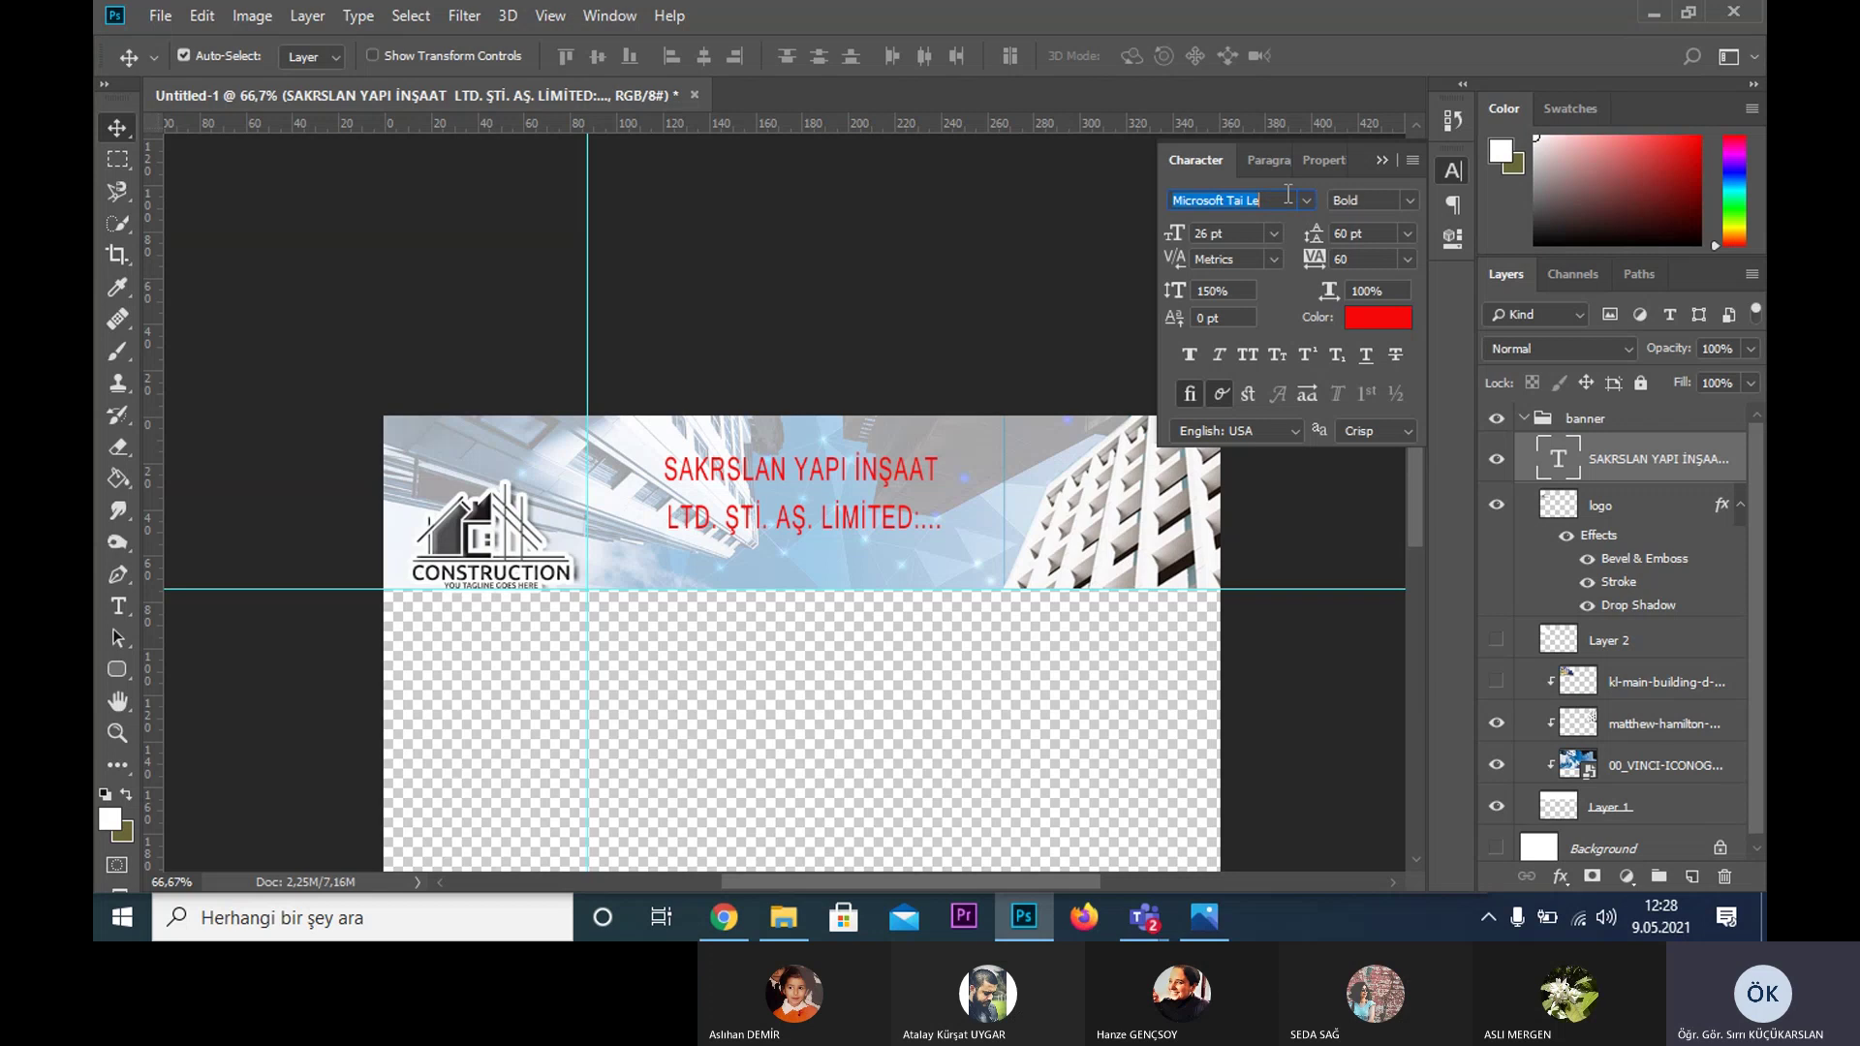
{"action": "key", "text": "Down"}
{"action": "type", "text": "Mon"}
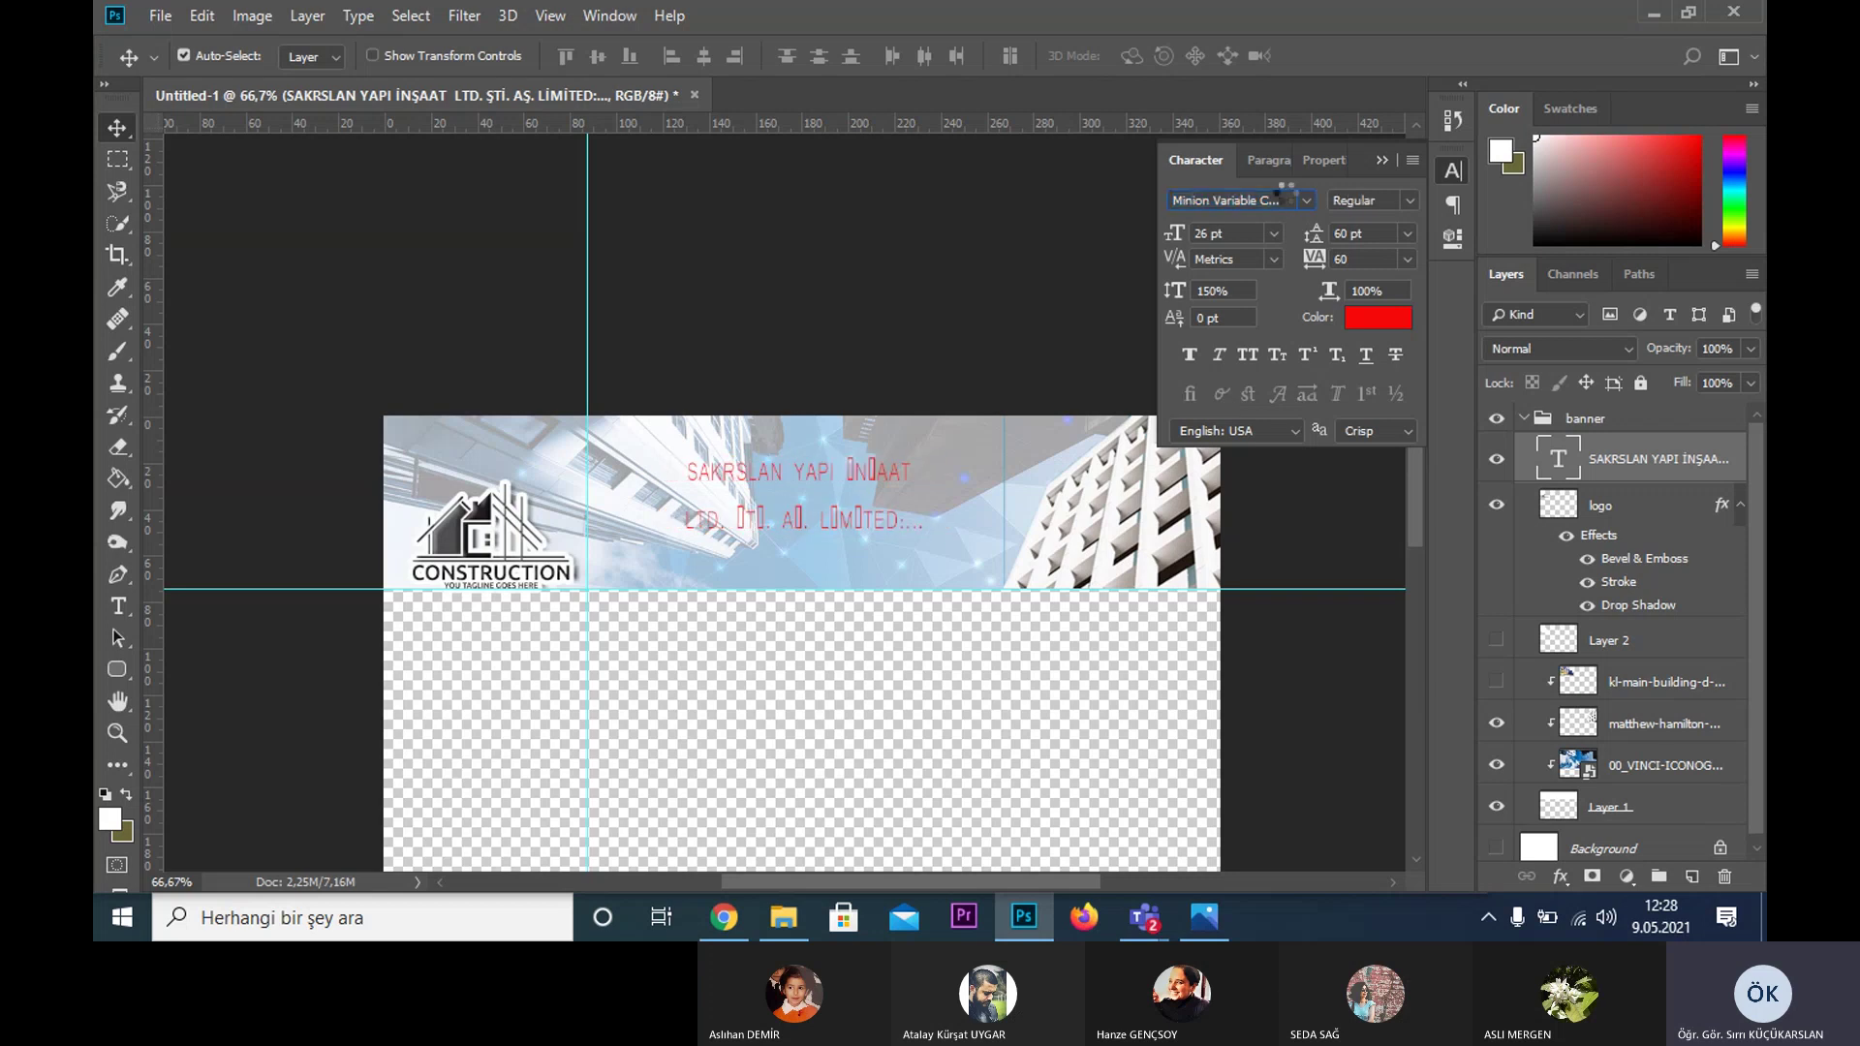
{"action": "key", "text": "Return"}
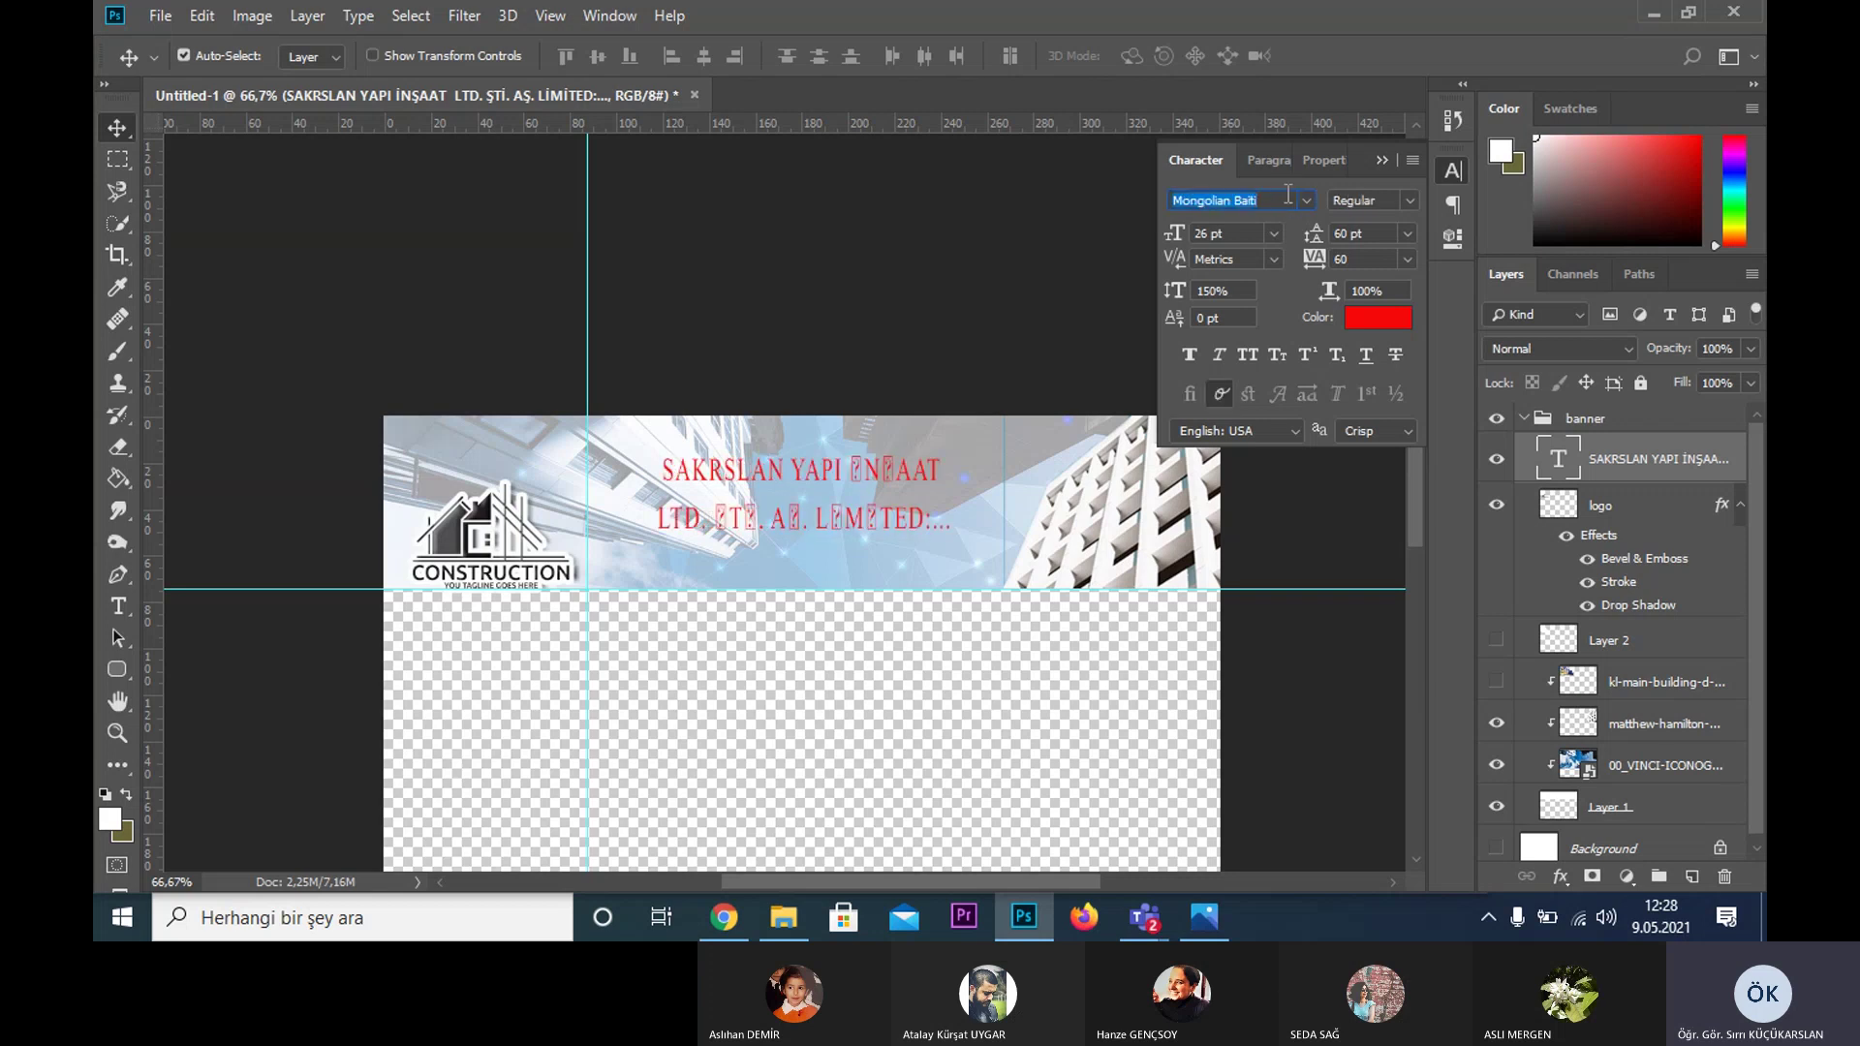
- Step through fonts past Old English Text MT to Pricedown Black, sized 36 pt
{"action": "key", "text": "Down"}
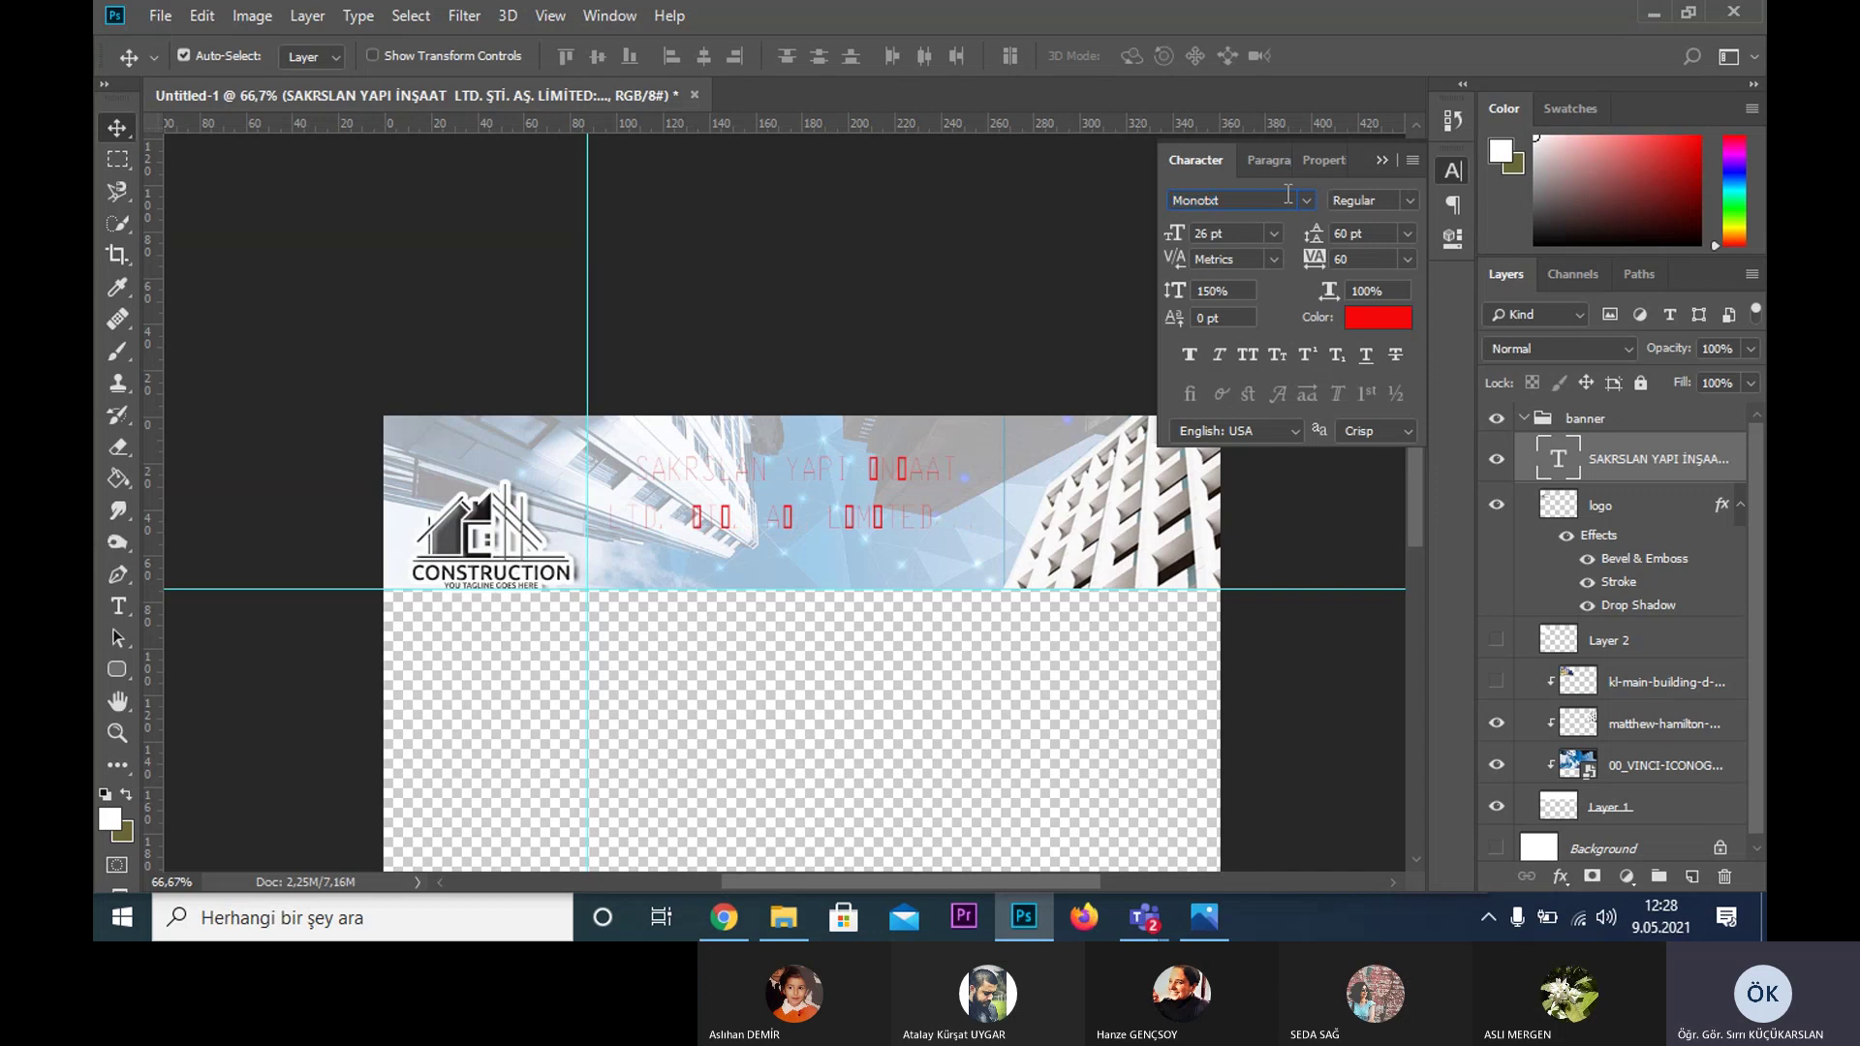
{"action": "key", "text": "Down"}
{"action": "key", "text": "Down"}
{"action": "key", "text": "Down"}
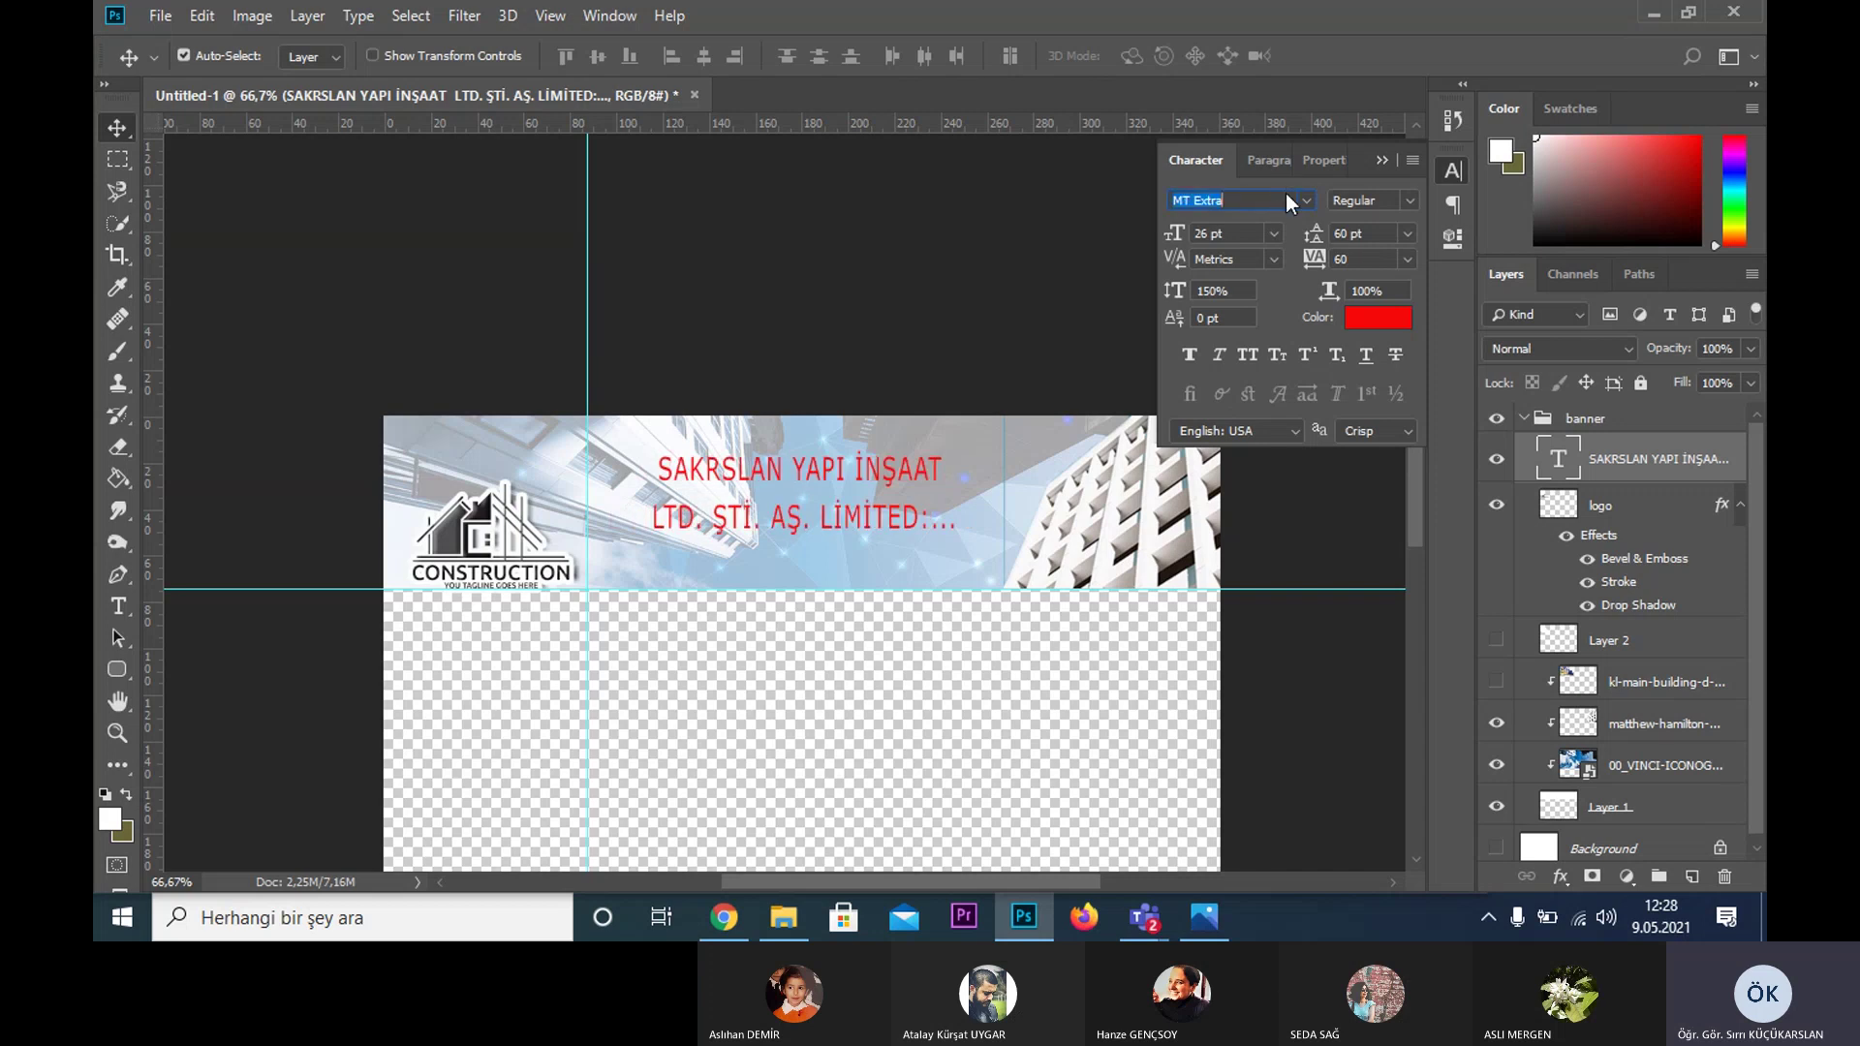
{"action": "key", "text": "Down"}
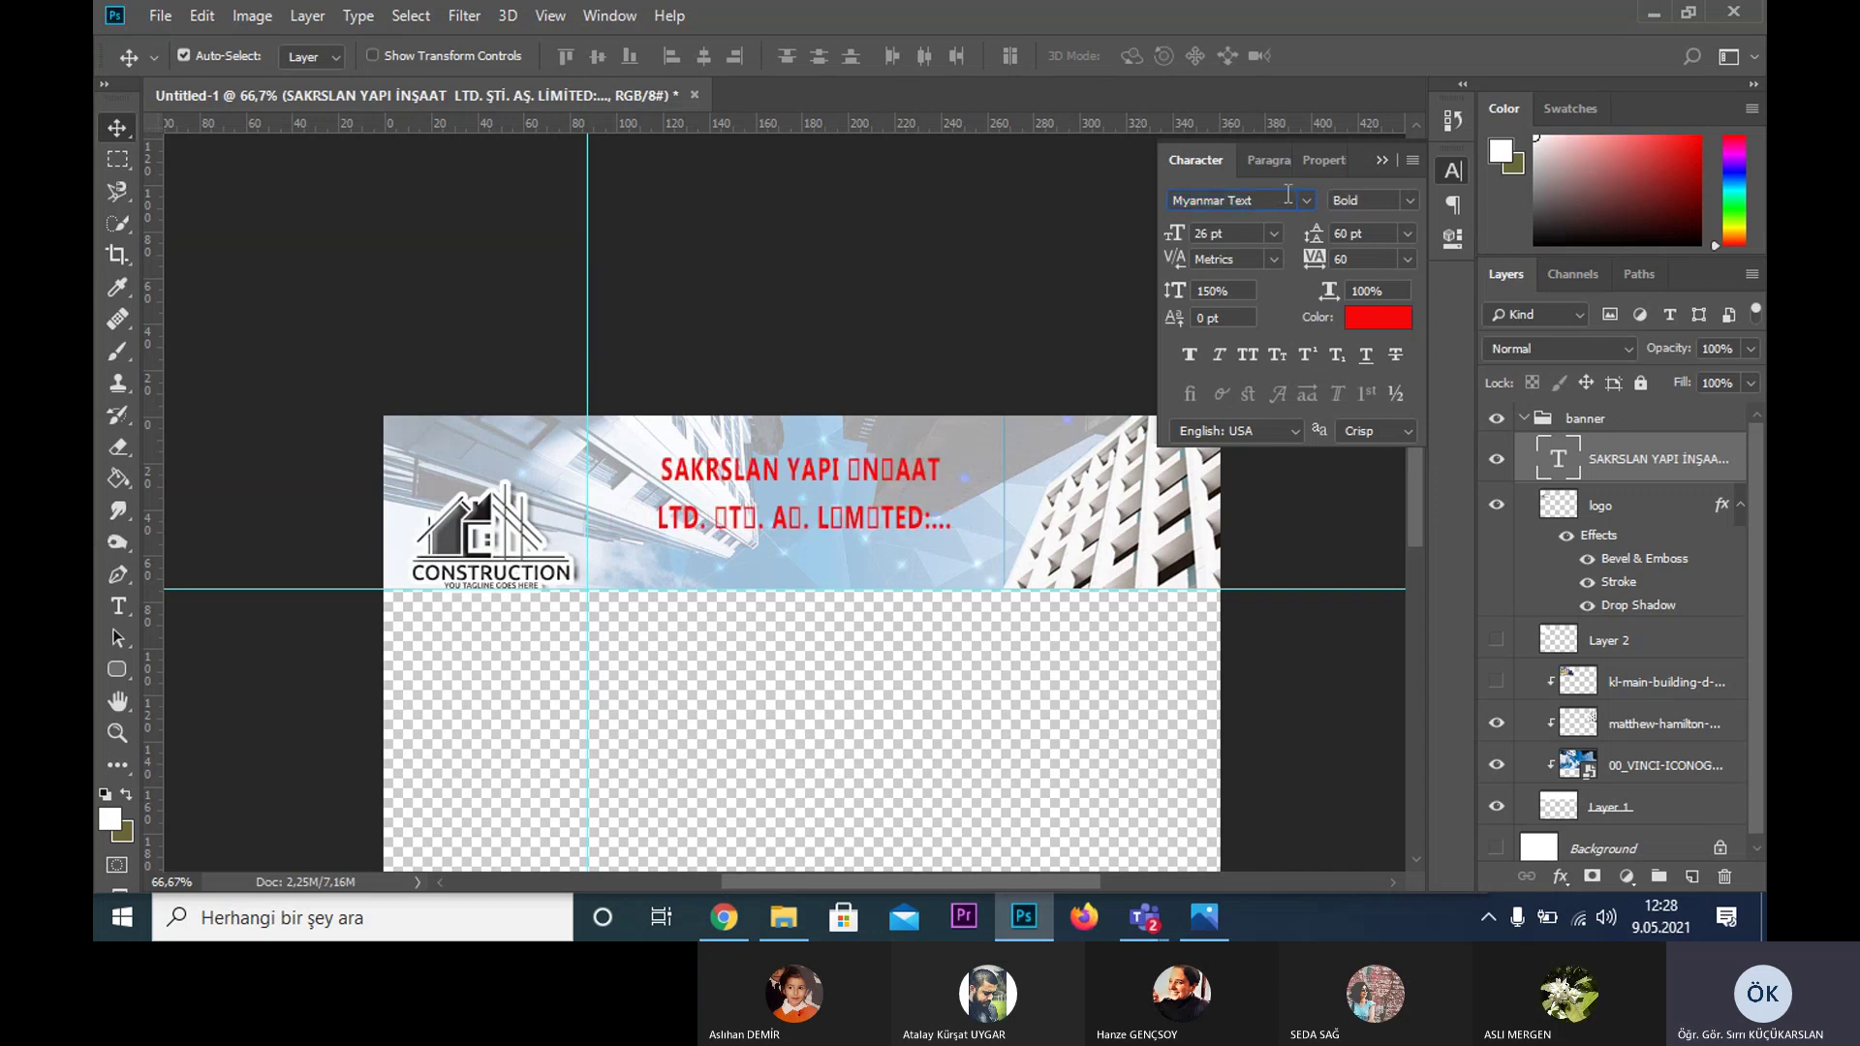
{"action": "key", "text": "Down"}
{"action": "key", "text": "Down"}
{"action": "key", "text": "Down"}
{"action": "key", "text": "Down"}
{"action": "key", "text": "Down"}
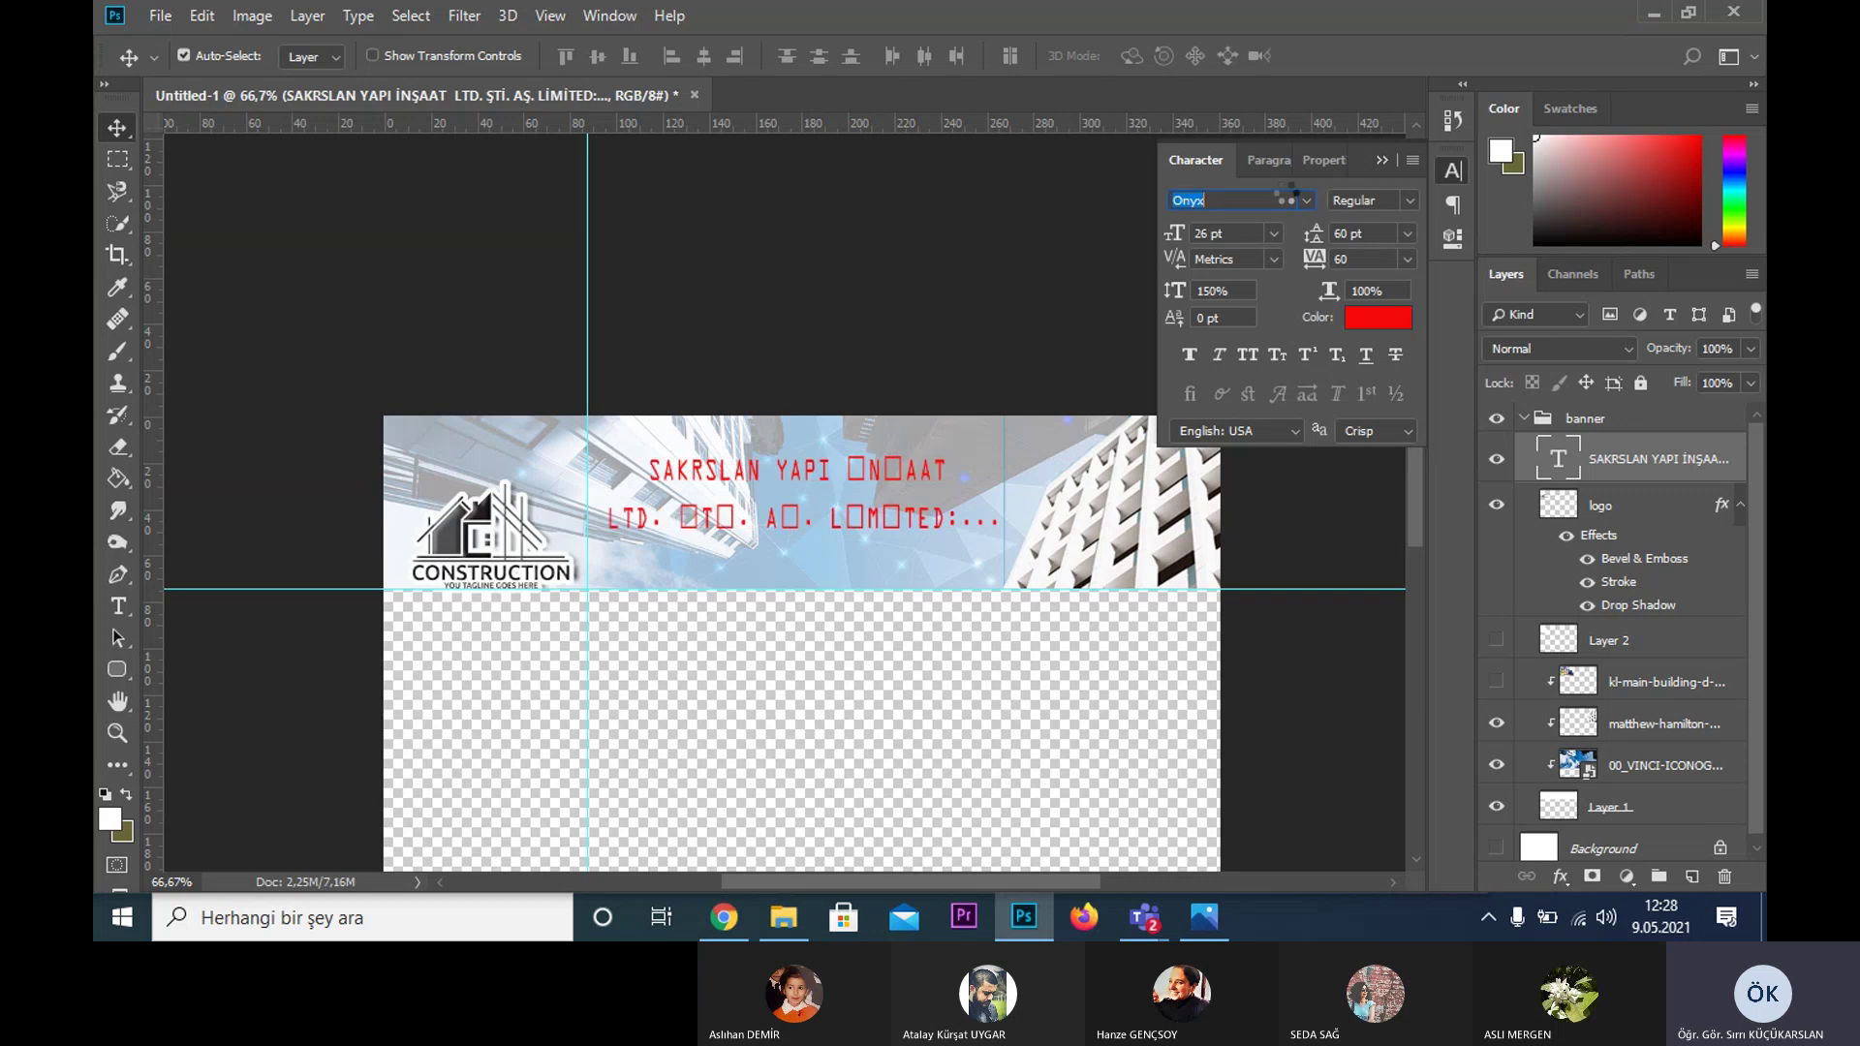
{"action": "key", "text": "Down"}
{"action": "key", "text": "Down"}
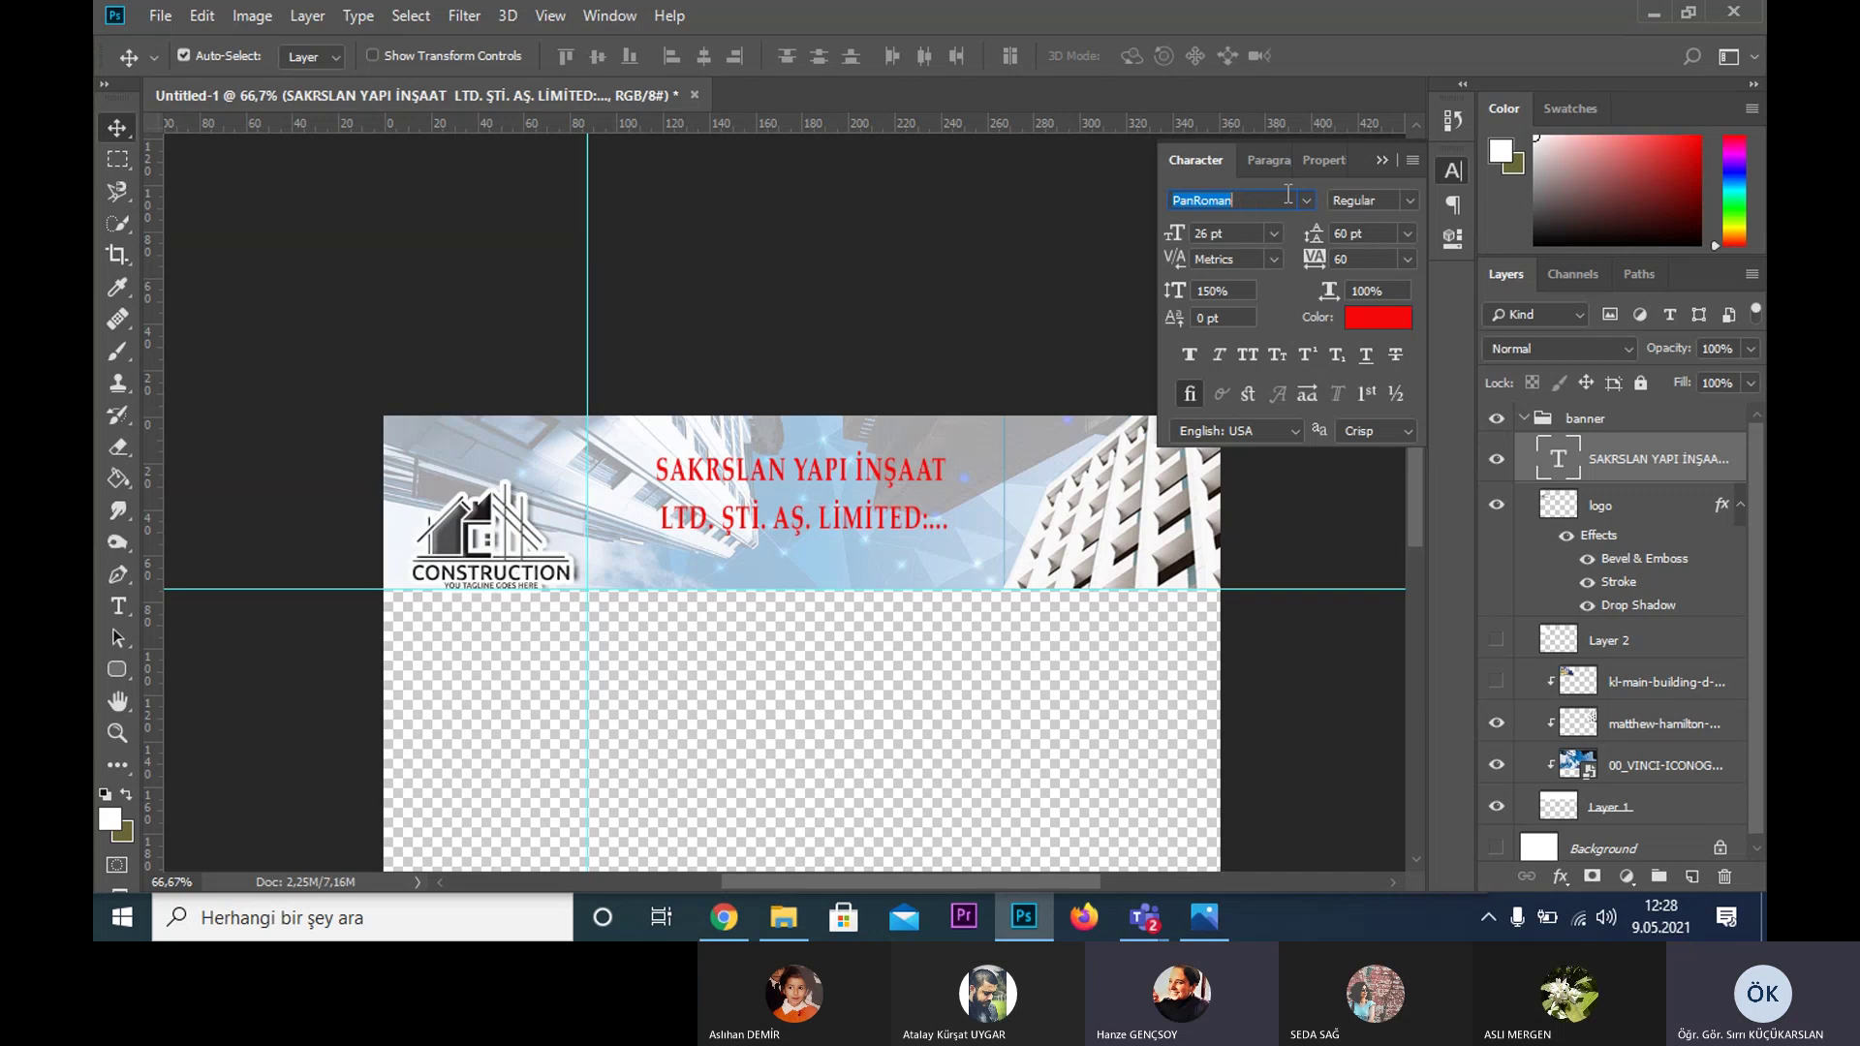
{"action": "key", "text": "Down"}
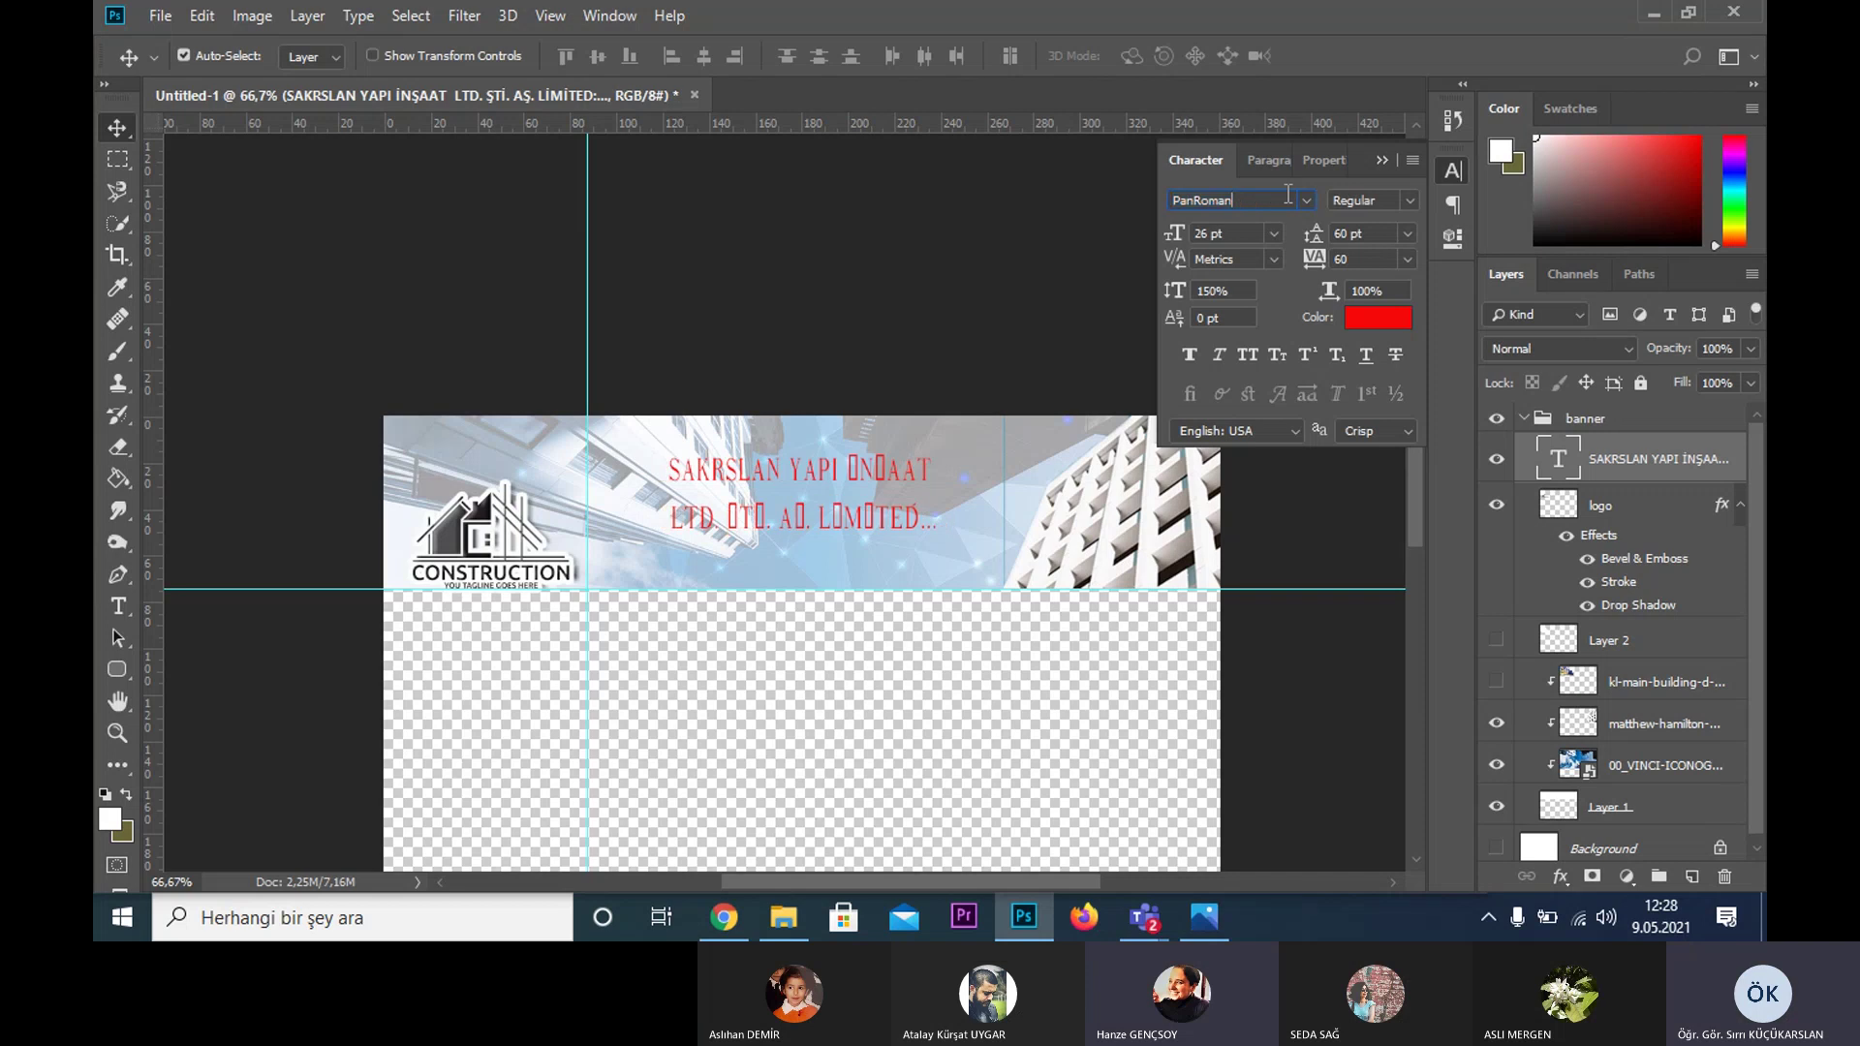
{"action": "key", "text": "Down"}
{"action": "key", "text": "Down"}
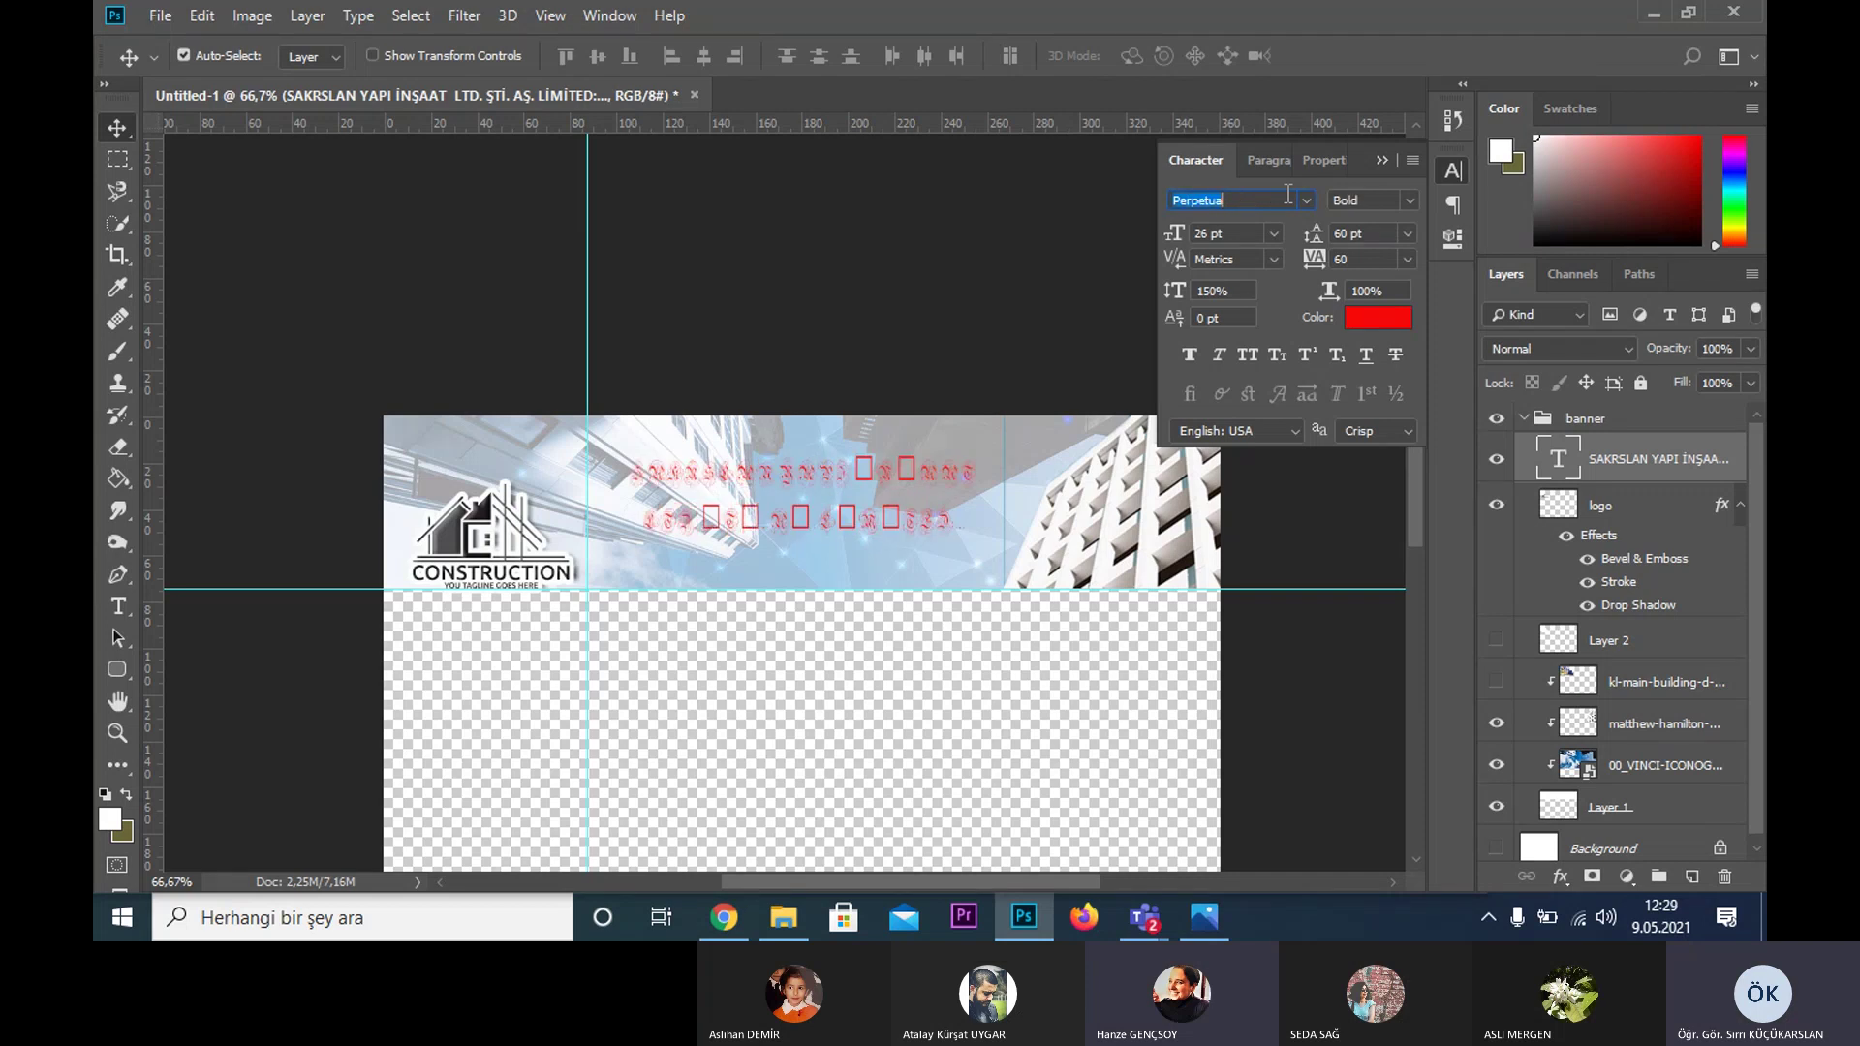
{"action": "key", "text": "Down"}
{"action": "key", "text": "Down"}
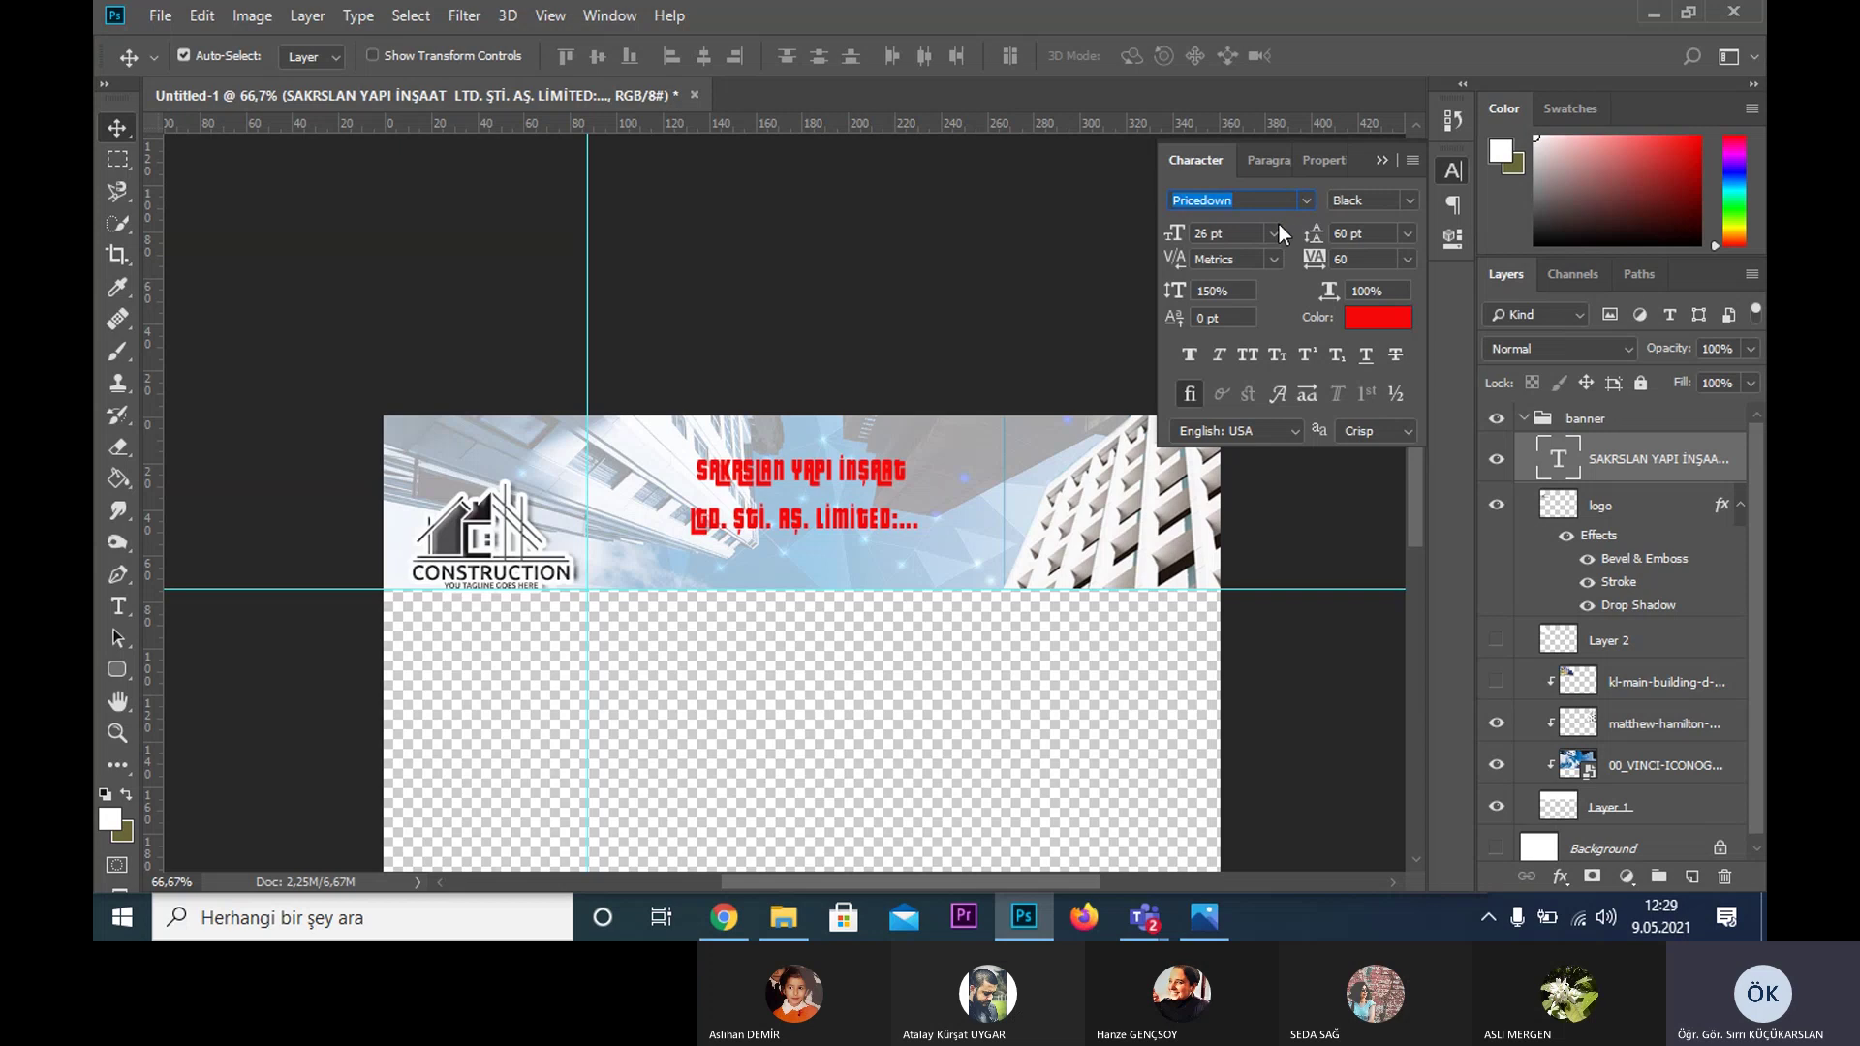
{"action": "left_click", "coordinate": [1275, 233]}
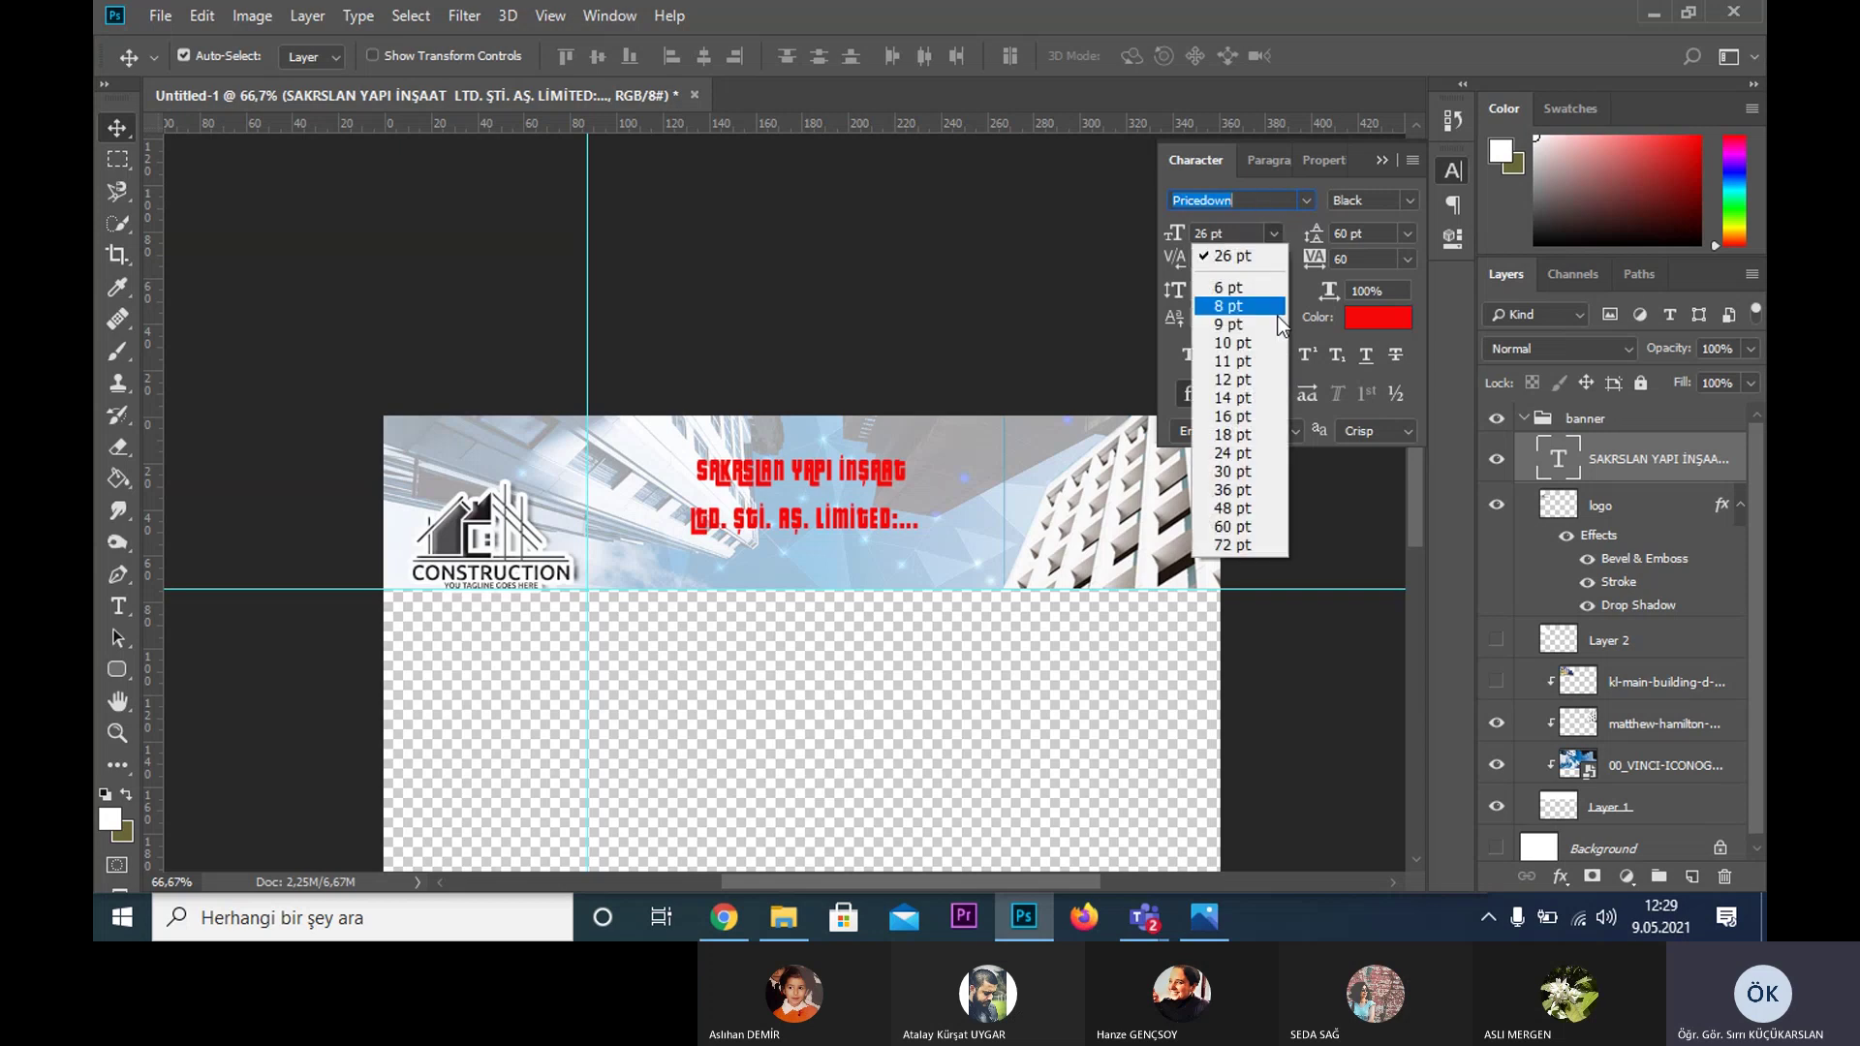
{"action": "left_click", "coordinate": [1253, 490]}
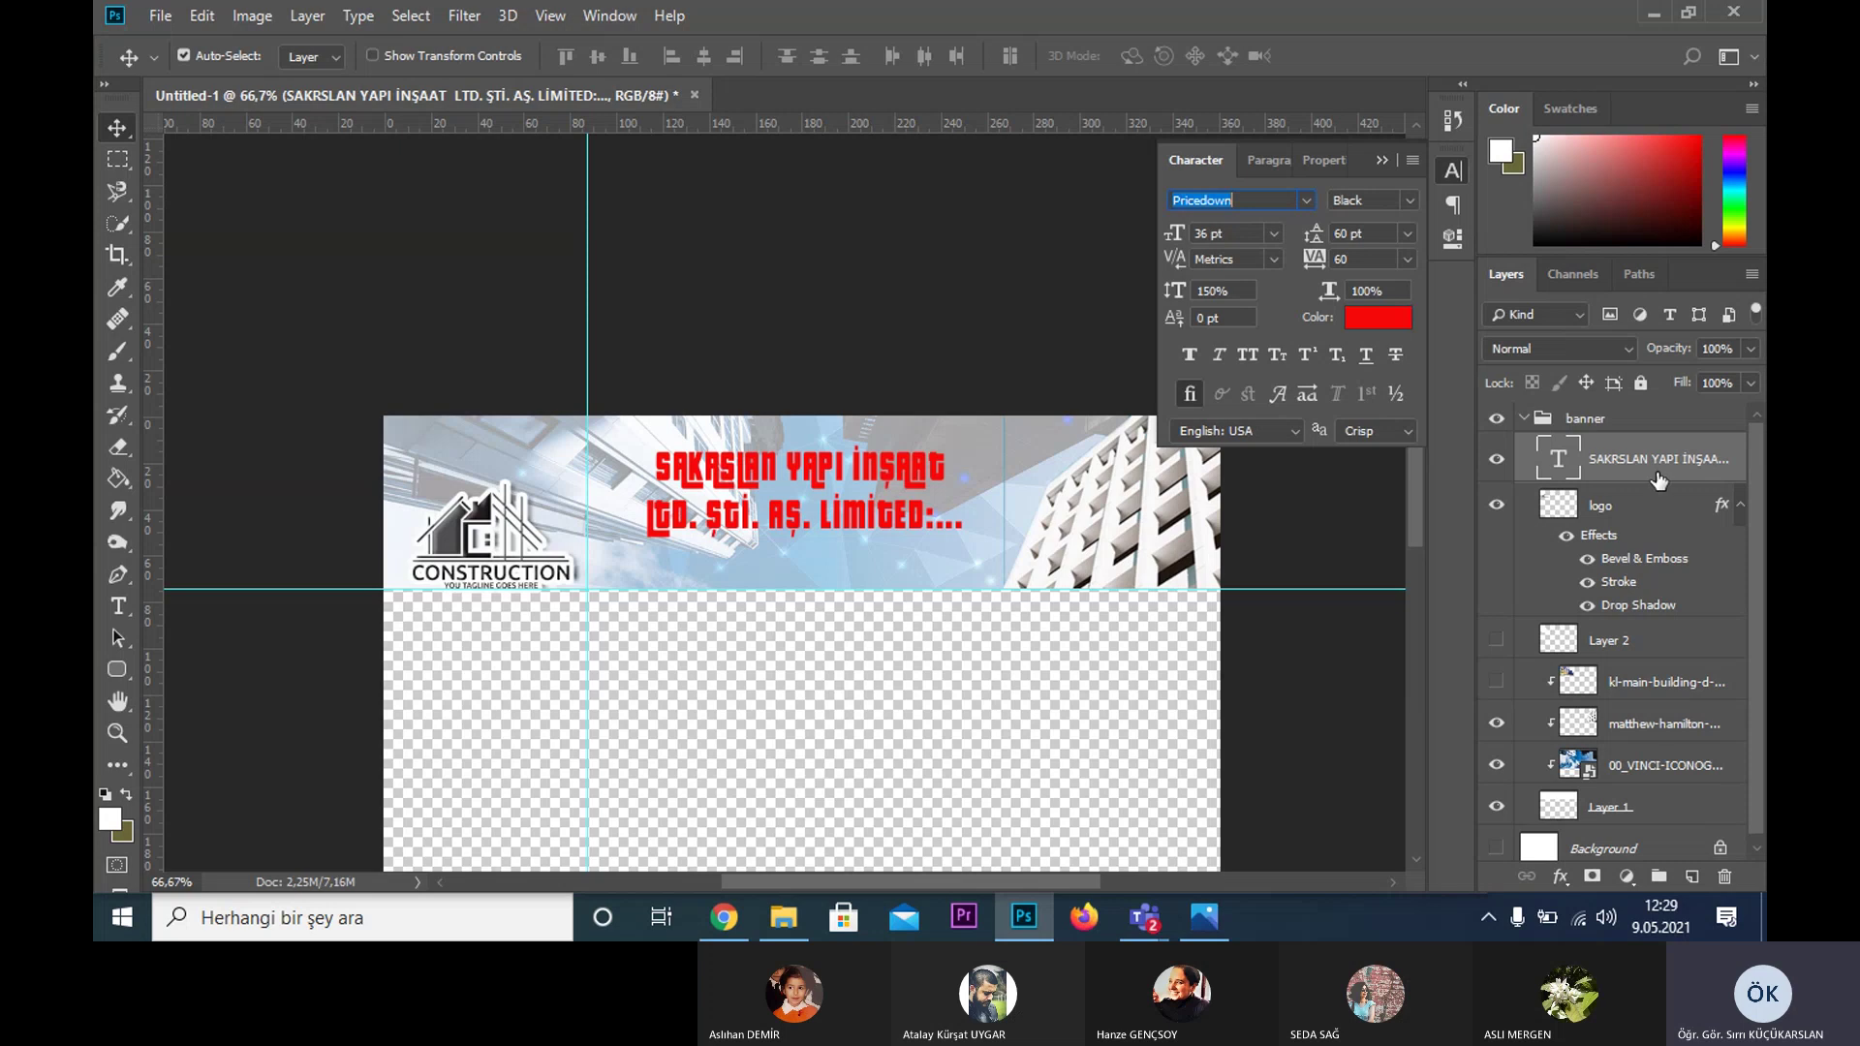
- Open Layer Style for the red SAKARSLAN YAPI title text layer and move the dialog aside
{"action": "key", "text": "h"}
{"action": "double_click", "coordinate": [890, 150]}
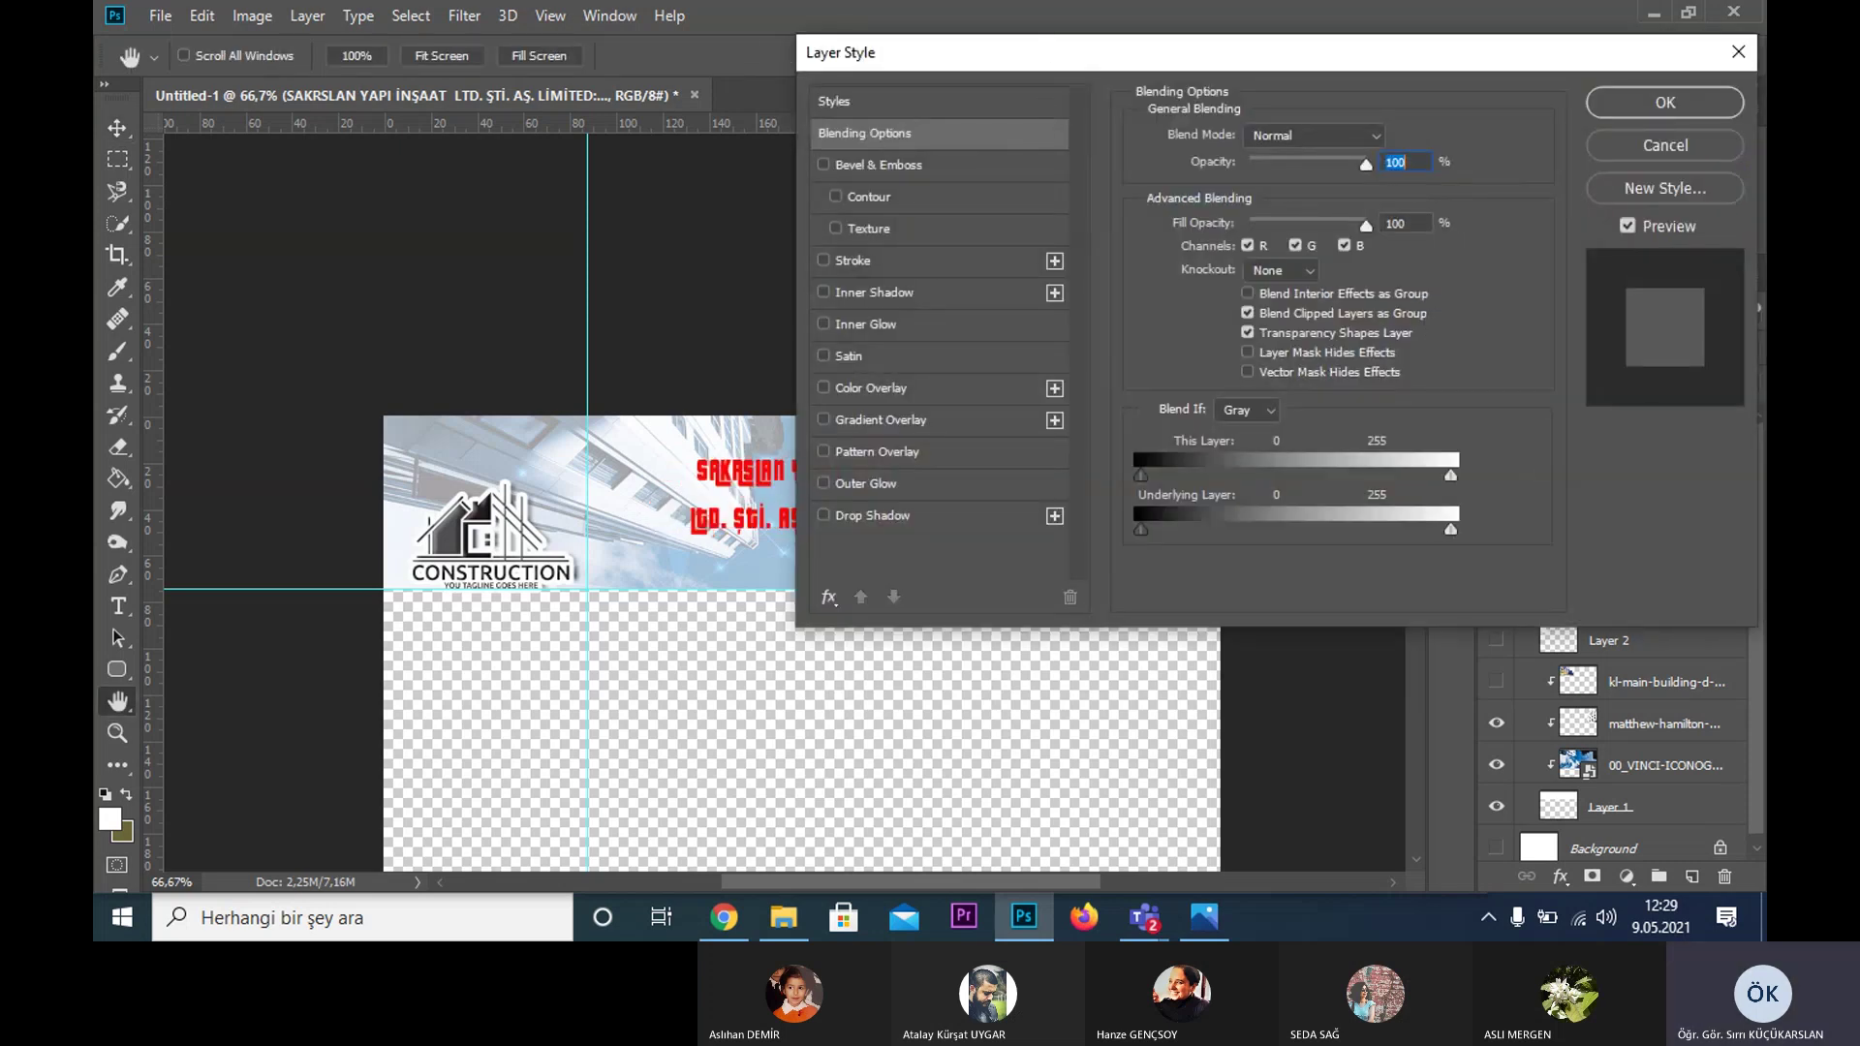
{"action": "mouse_move", "coordinate": [1035, 44]}
{"action": "left_mouse_down"}
{"action": "mouse_move", "coordinate": [1220, 155]}
{"action": "mouse_move", "coordinate": [829, 196]}
{"action": "mouse_move", "coordinate": [895, 179]}
{"action": "left_mouse_up"}
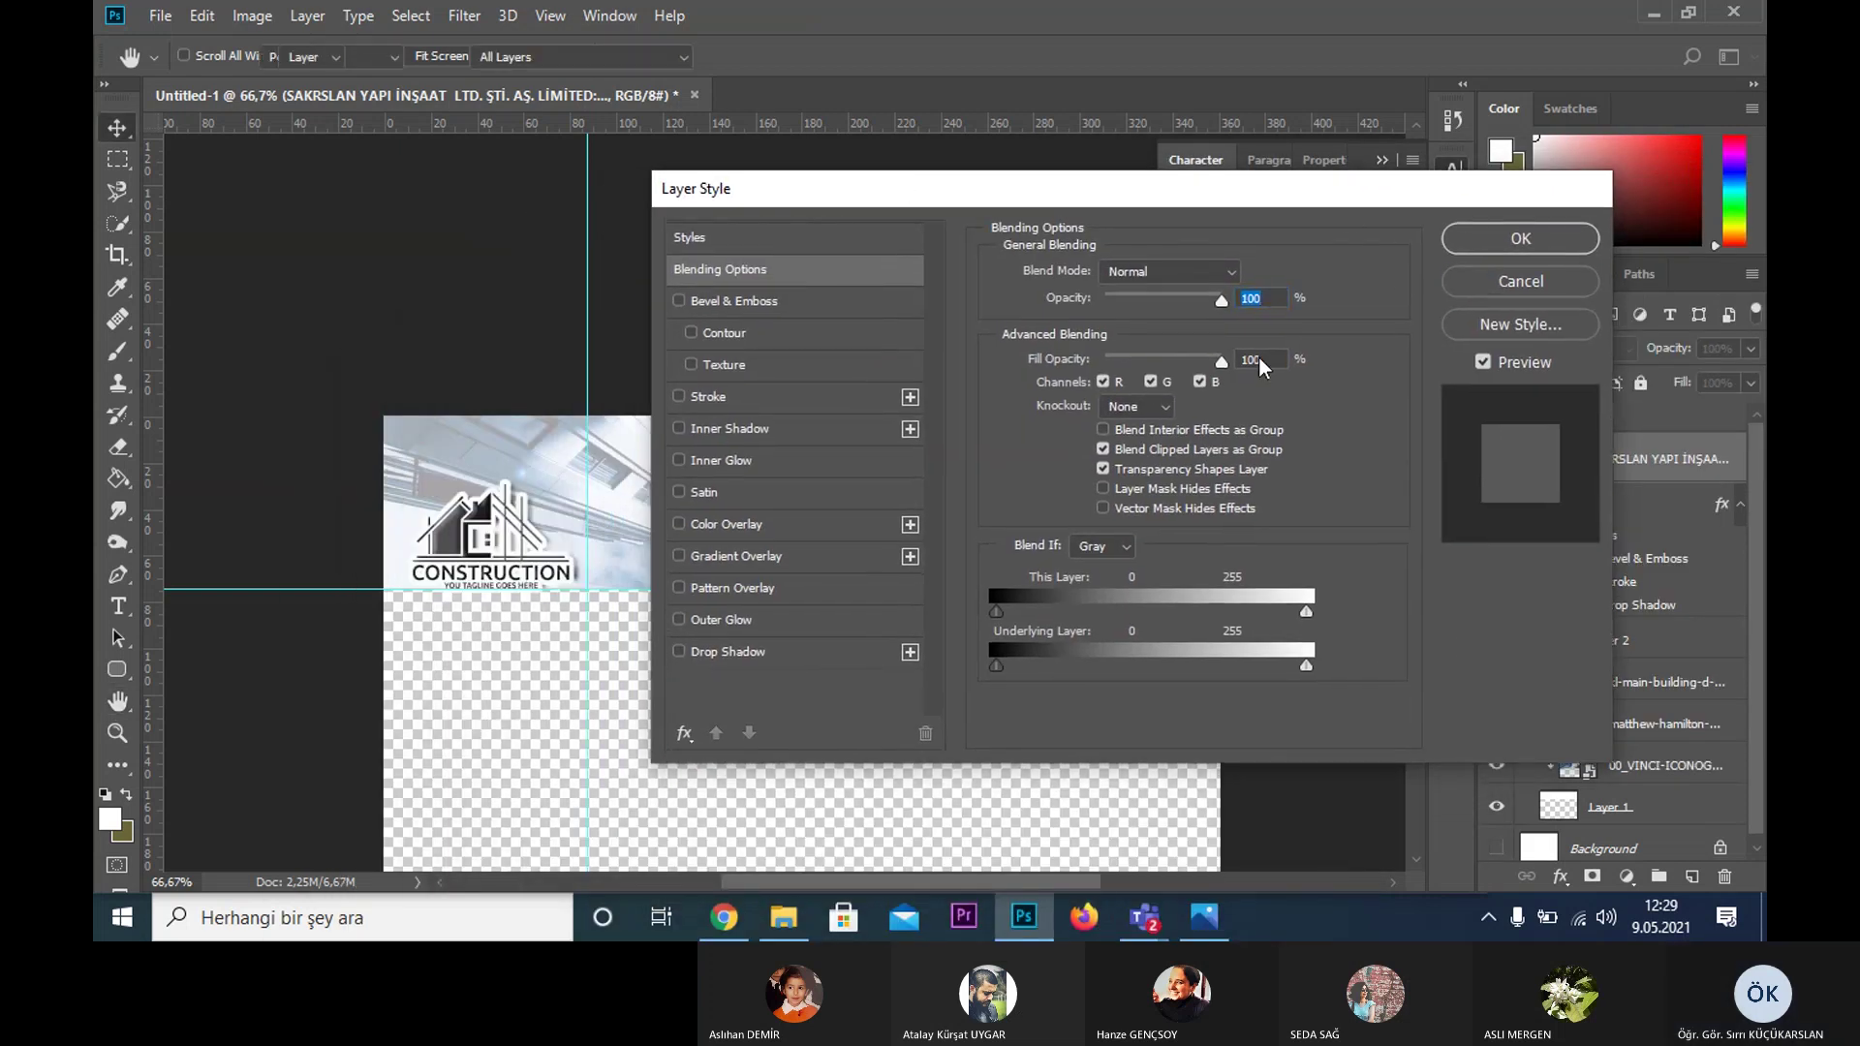
{"action": "key", "text": "Return"}
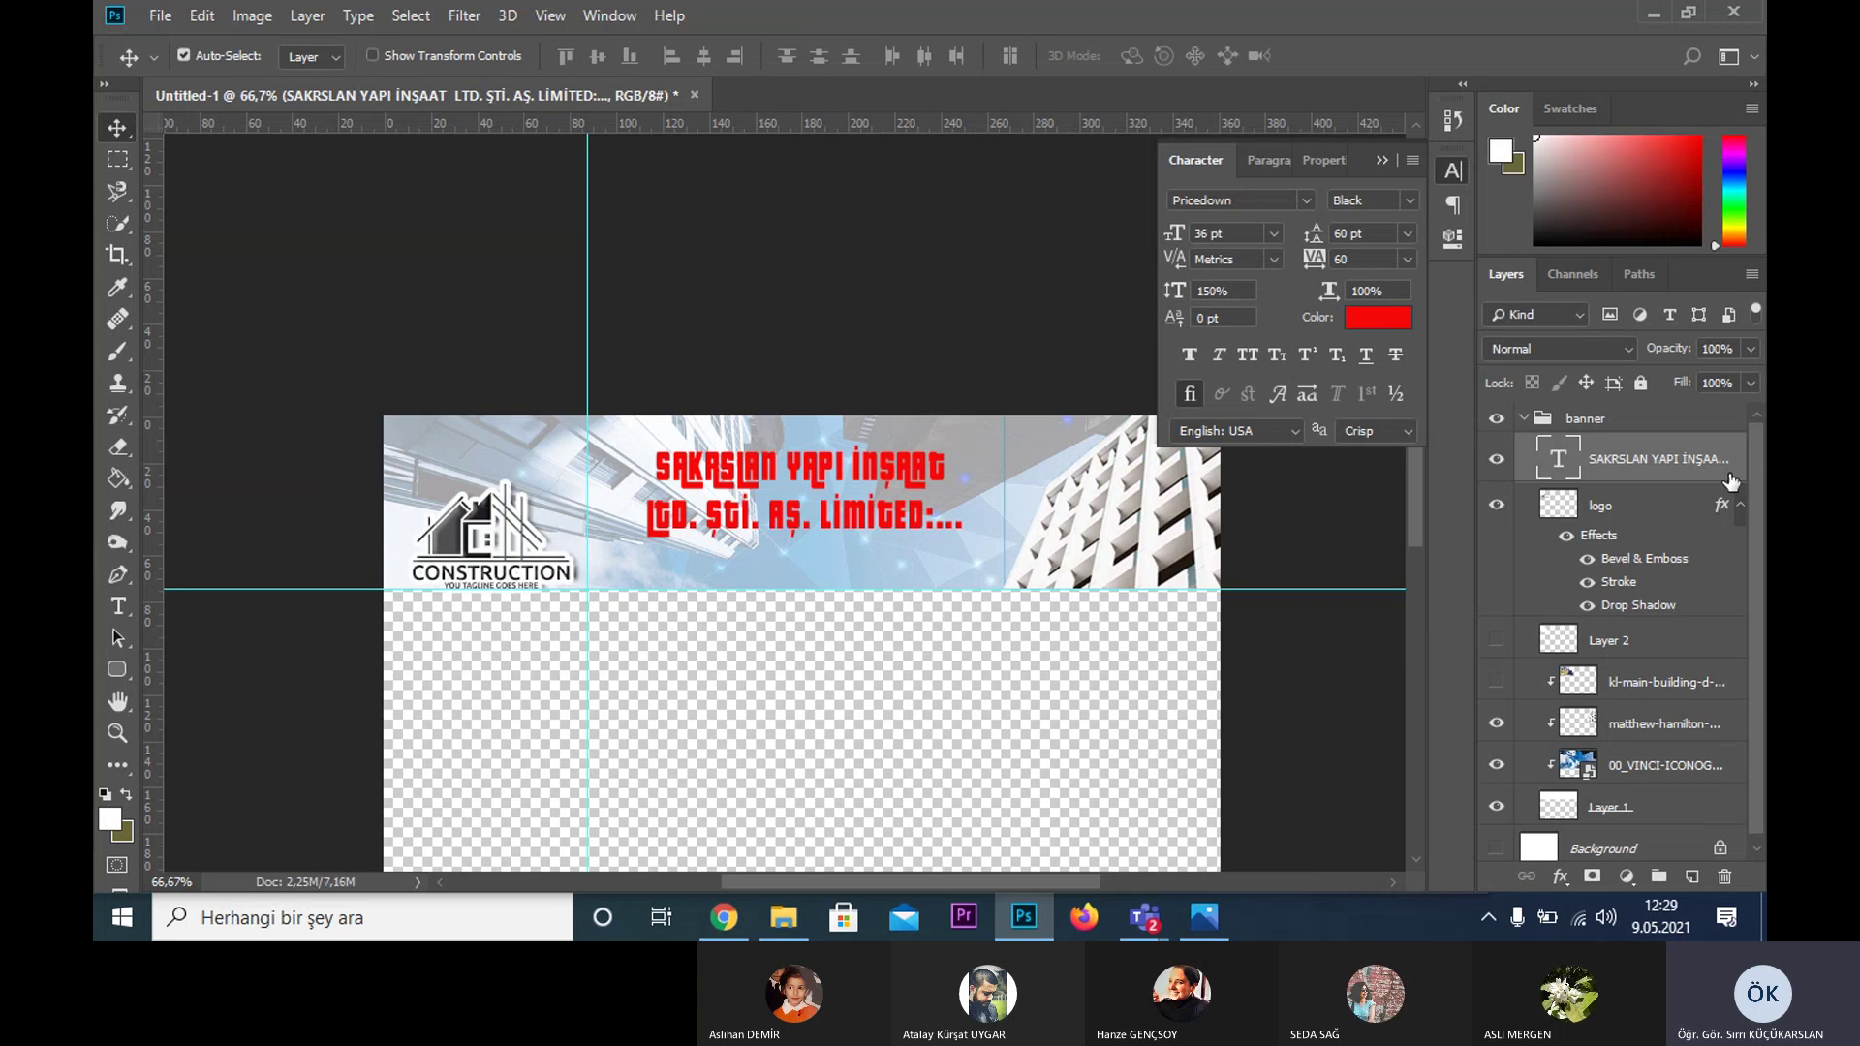
{"action": "double_click", "coordinate": [1731, 481]}
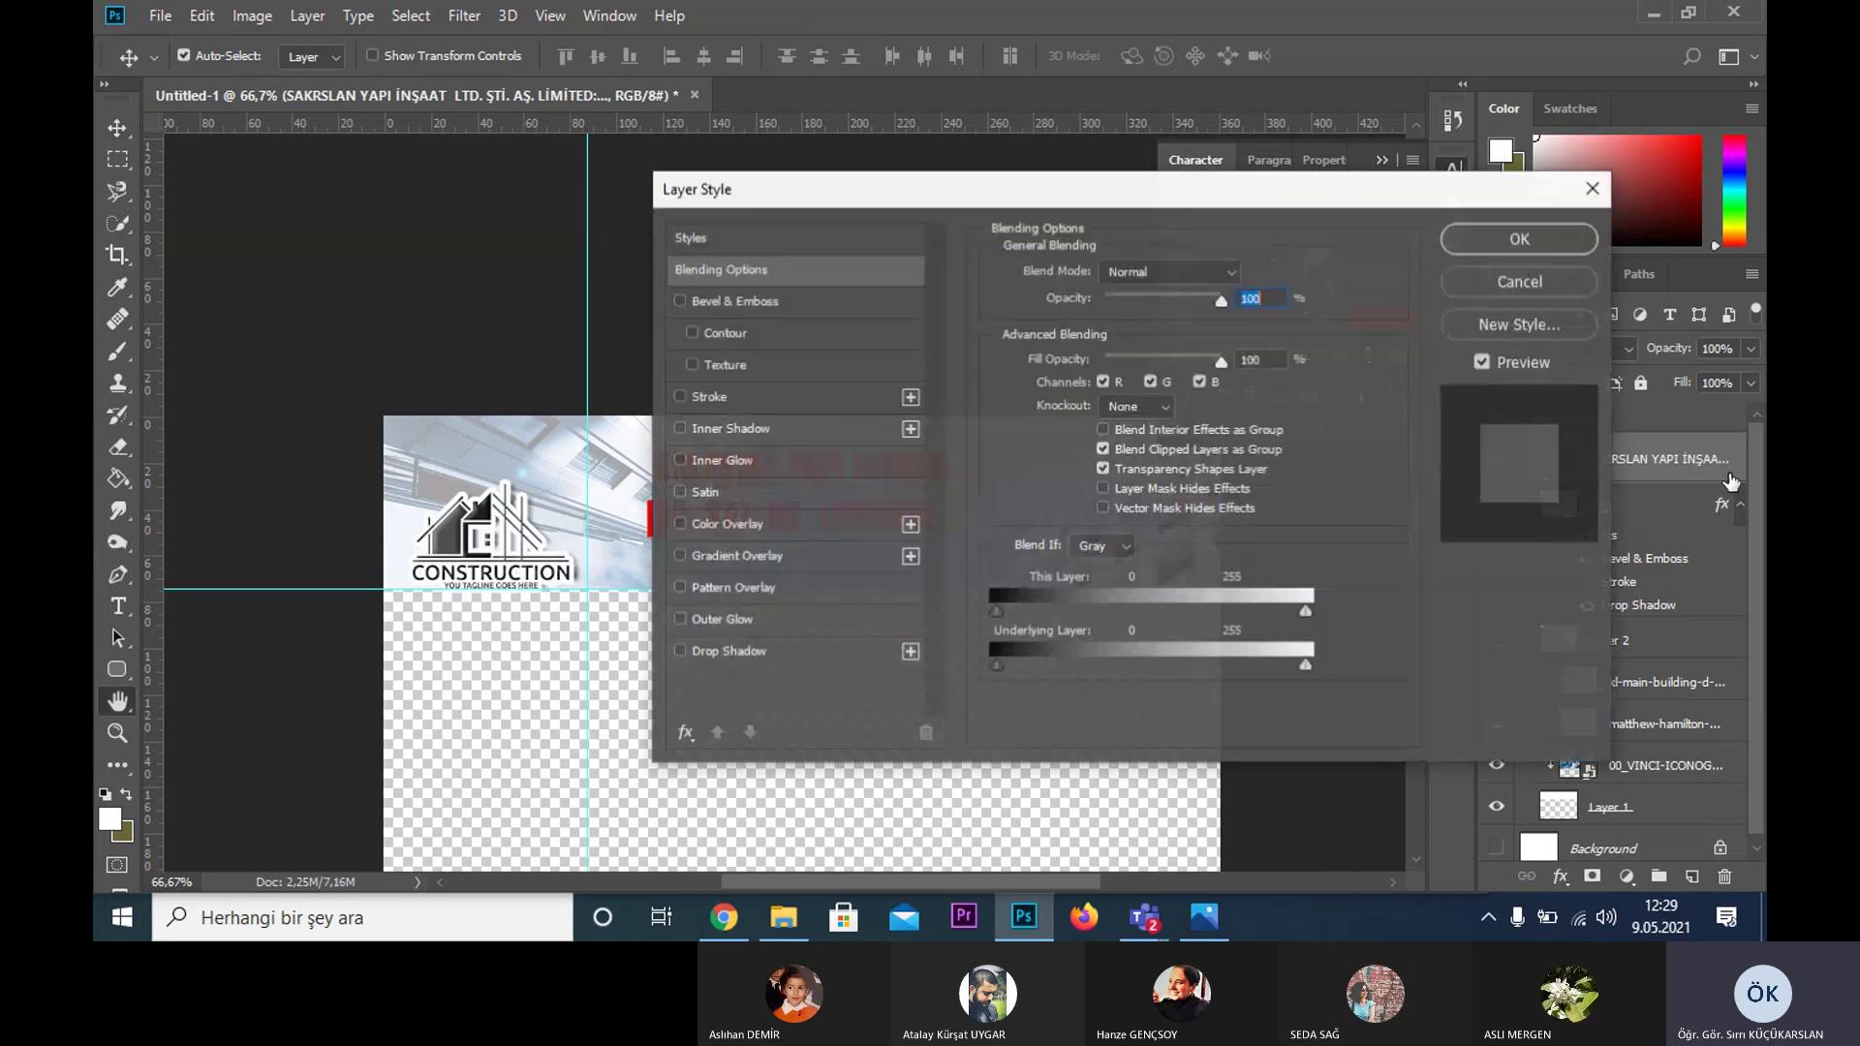
{"action": "left_click_drag", "start_coordinate": [927, 190], "coordinate": [1151, 200]}
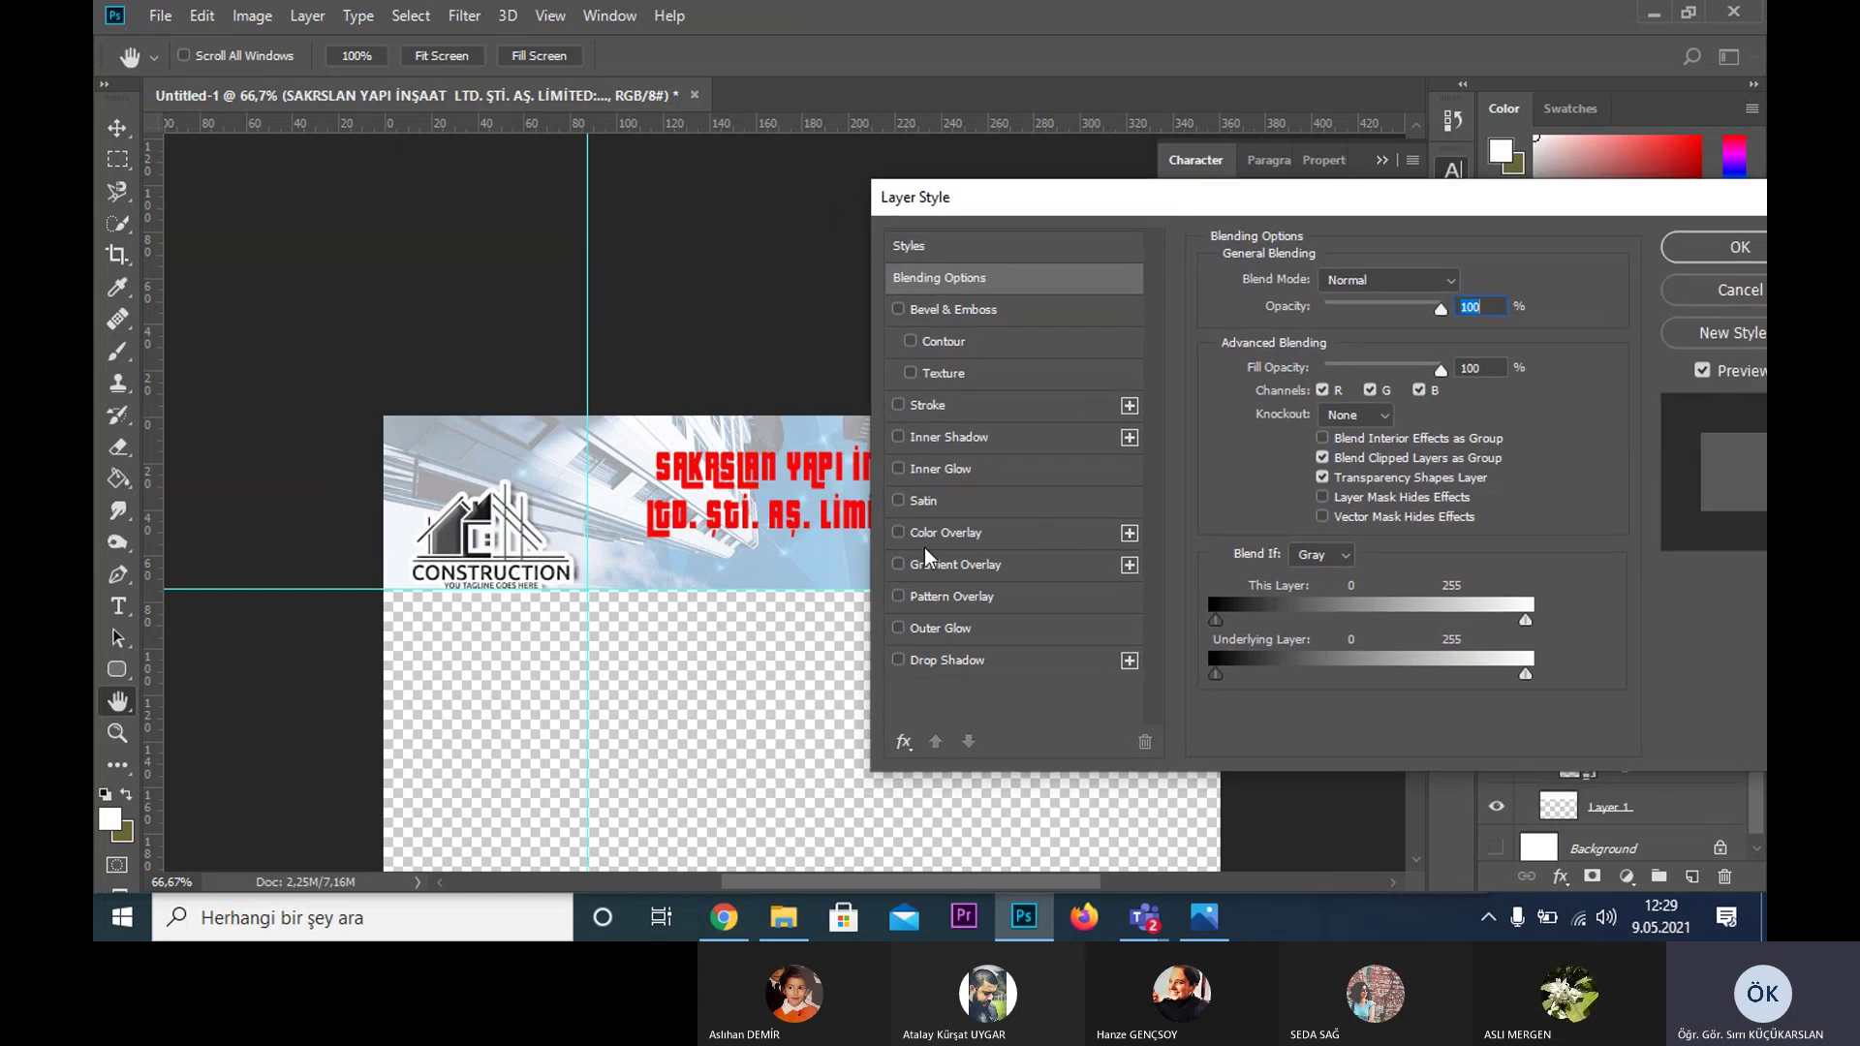
- Enable Color Overlay on the title text and sweep the overlay hue toward red
{"action": "left_click", "coordinate": [938, 542]}
{"action": "left_click", "coordinate": [1463, 281]}
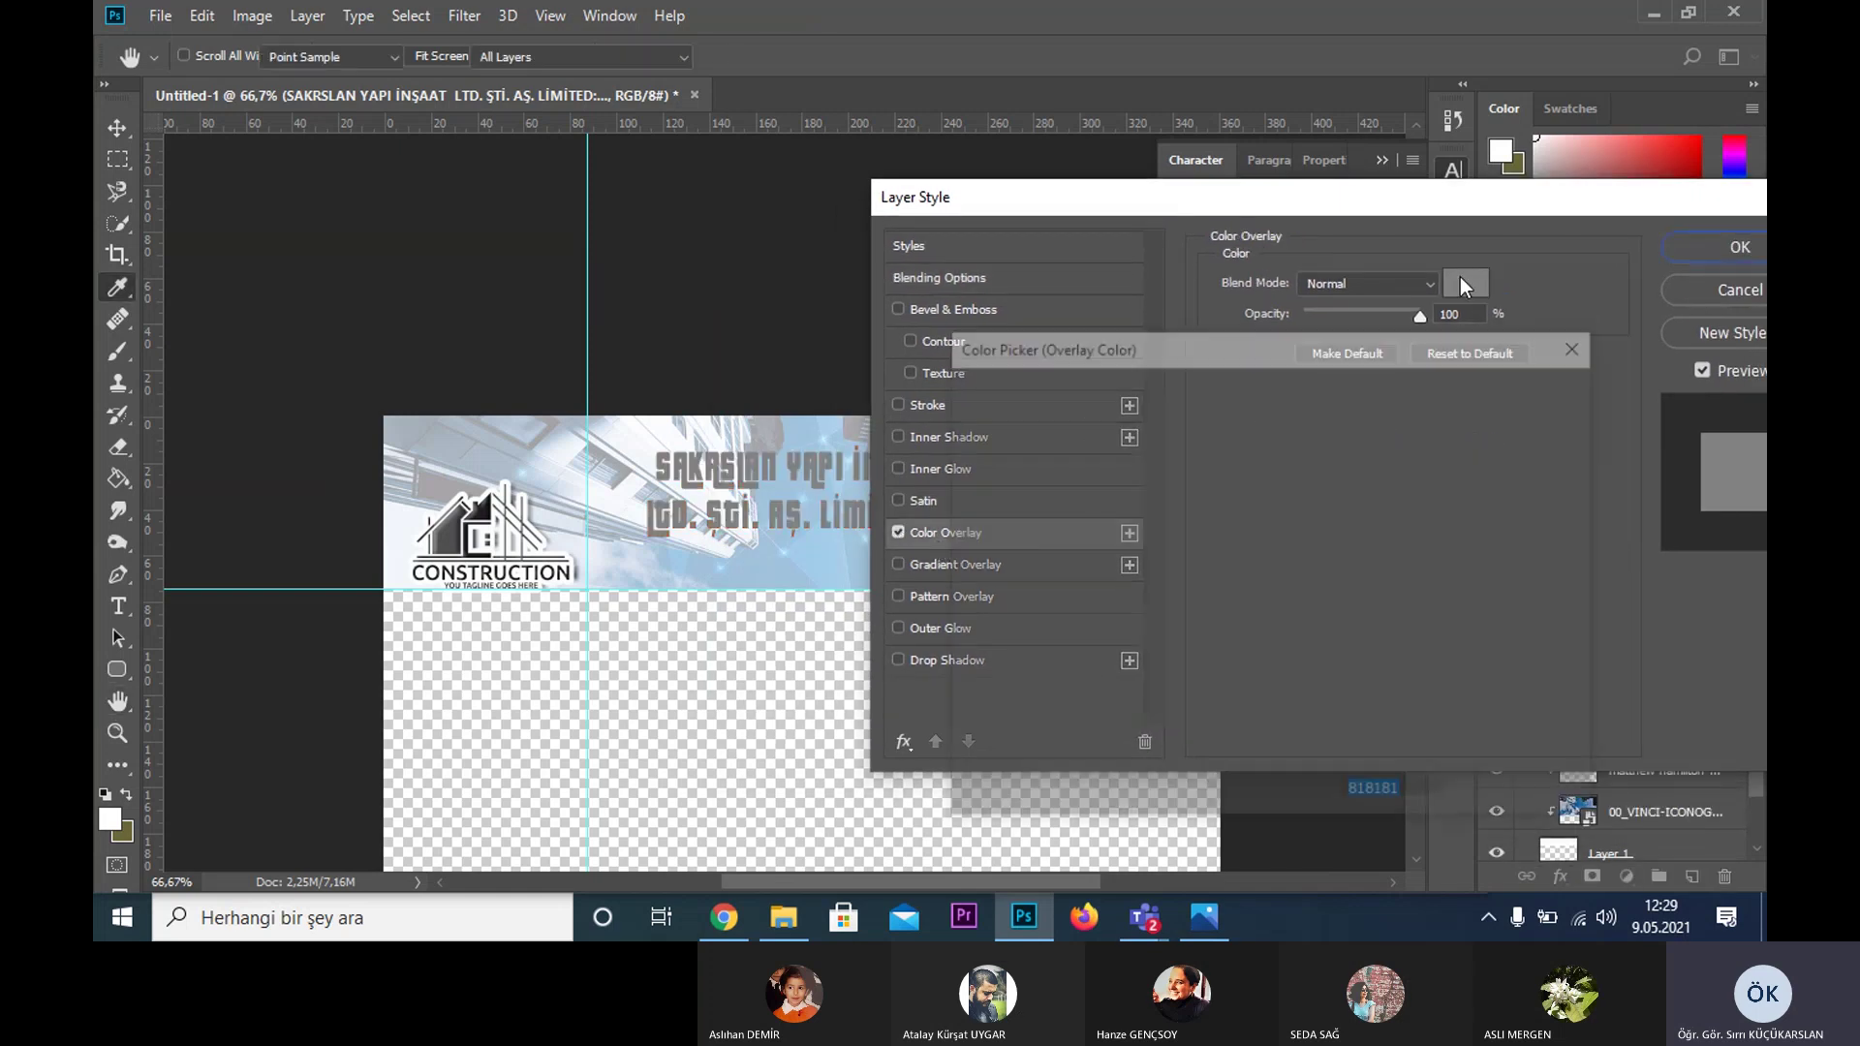
{"action": "left_click", "coordinate": [1298, 638]}
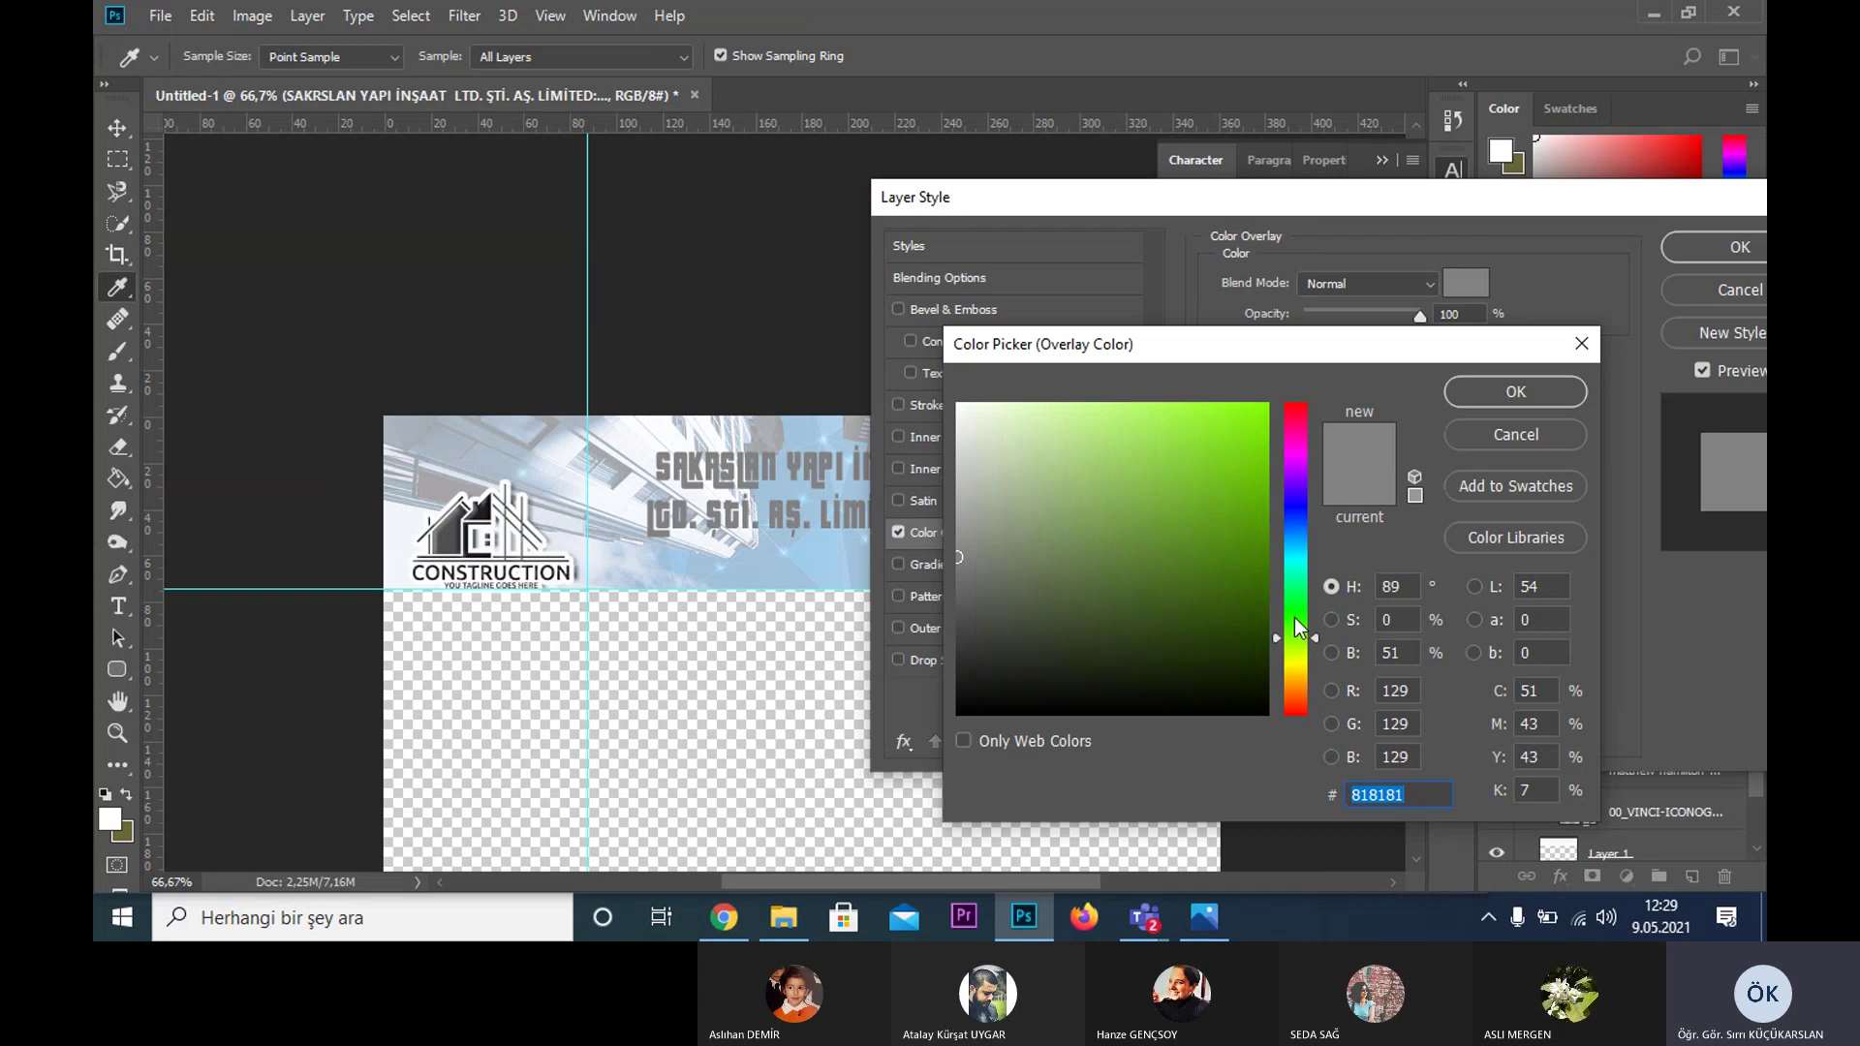
{"action": "left_click_drag", "start_coordinate": [1298, 629], "coordinate": [1300, 541]}
{"action": "left_click", "coordinate": [1255, 434]}
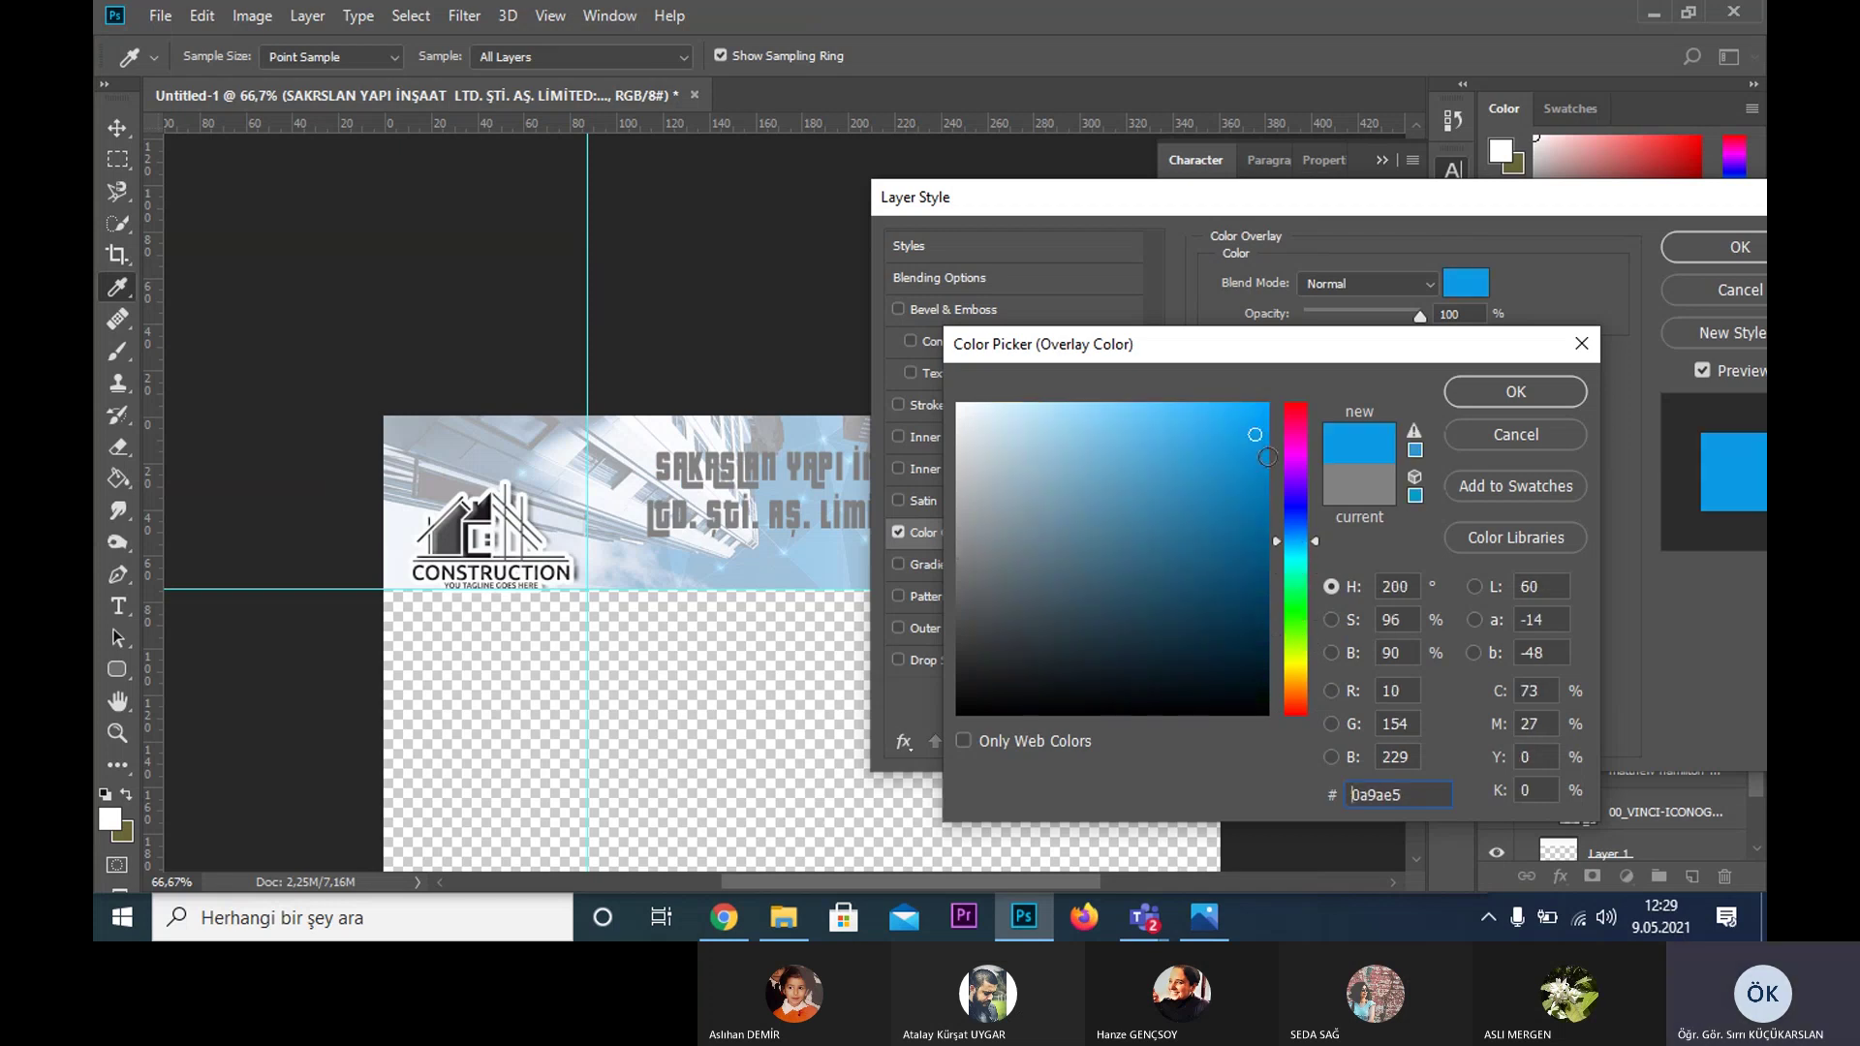
{"action": "left_click", "coordinate": [1294, 622]}
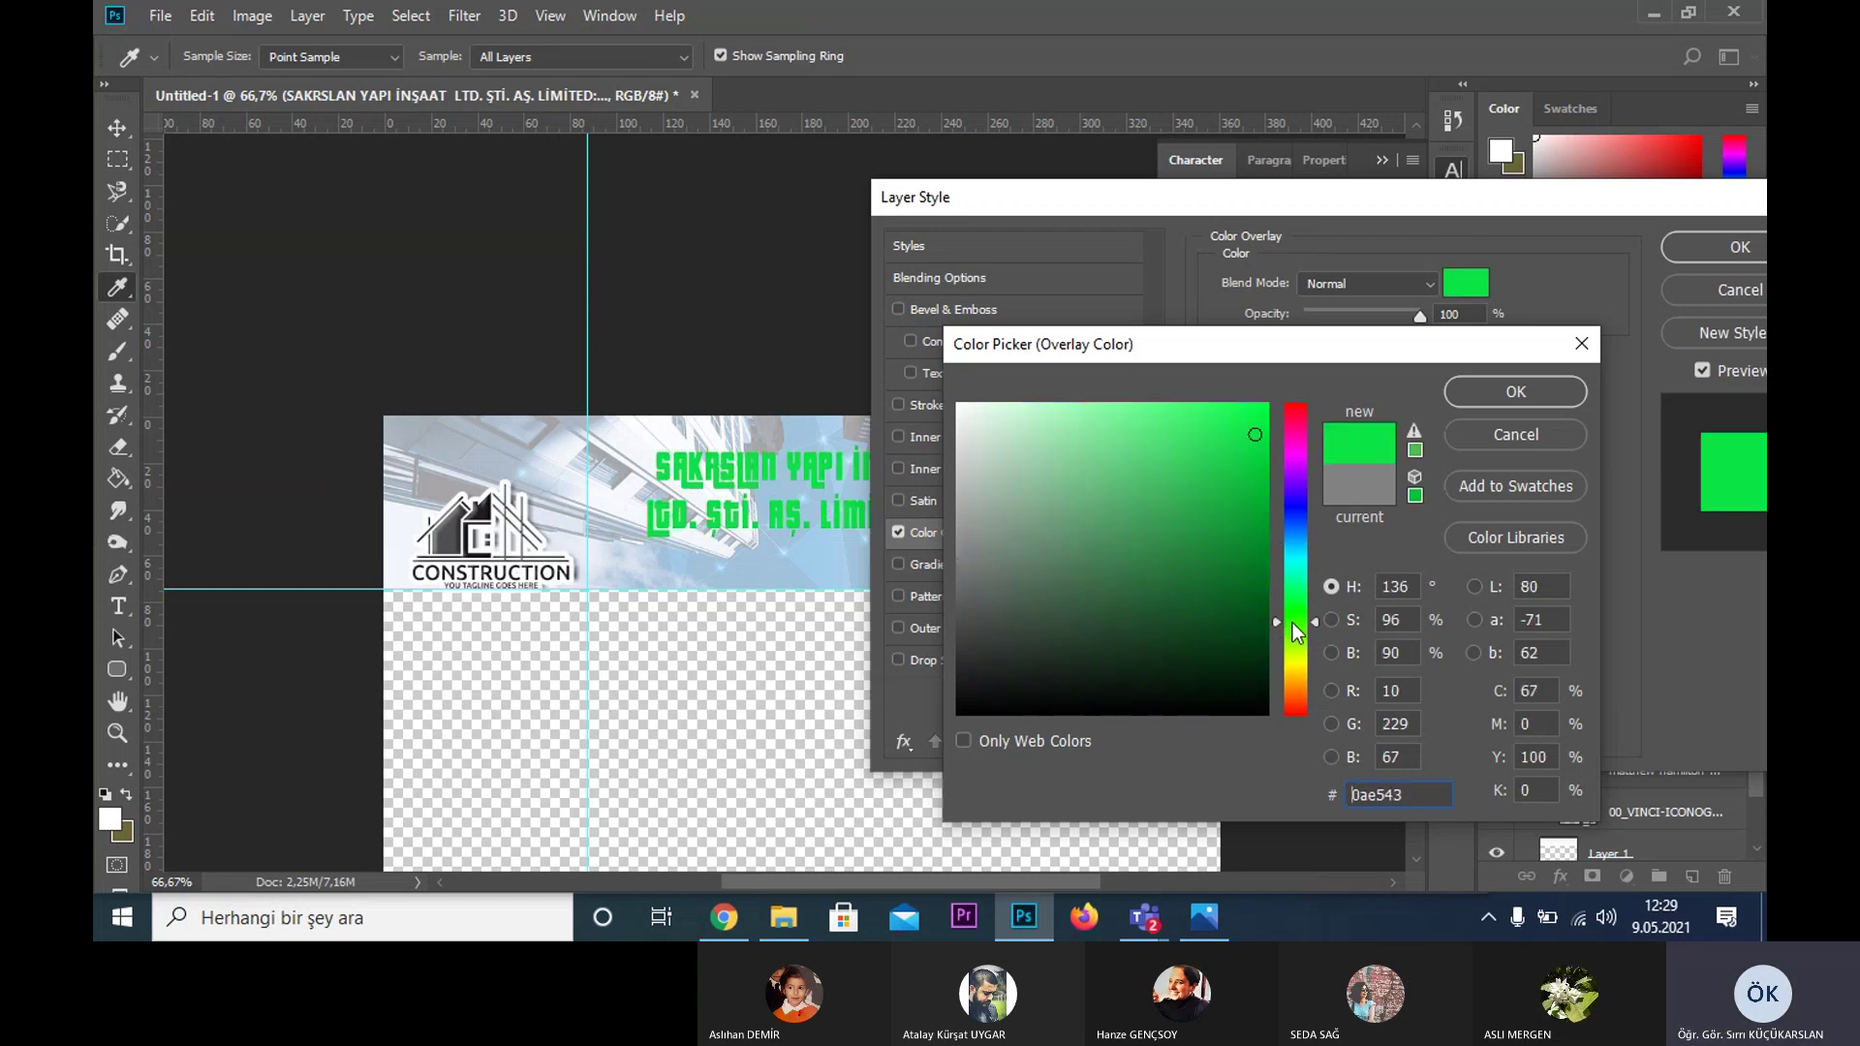
{"action": "left_click", "coordinate": [1296, 682]}
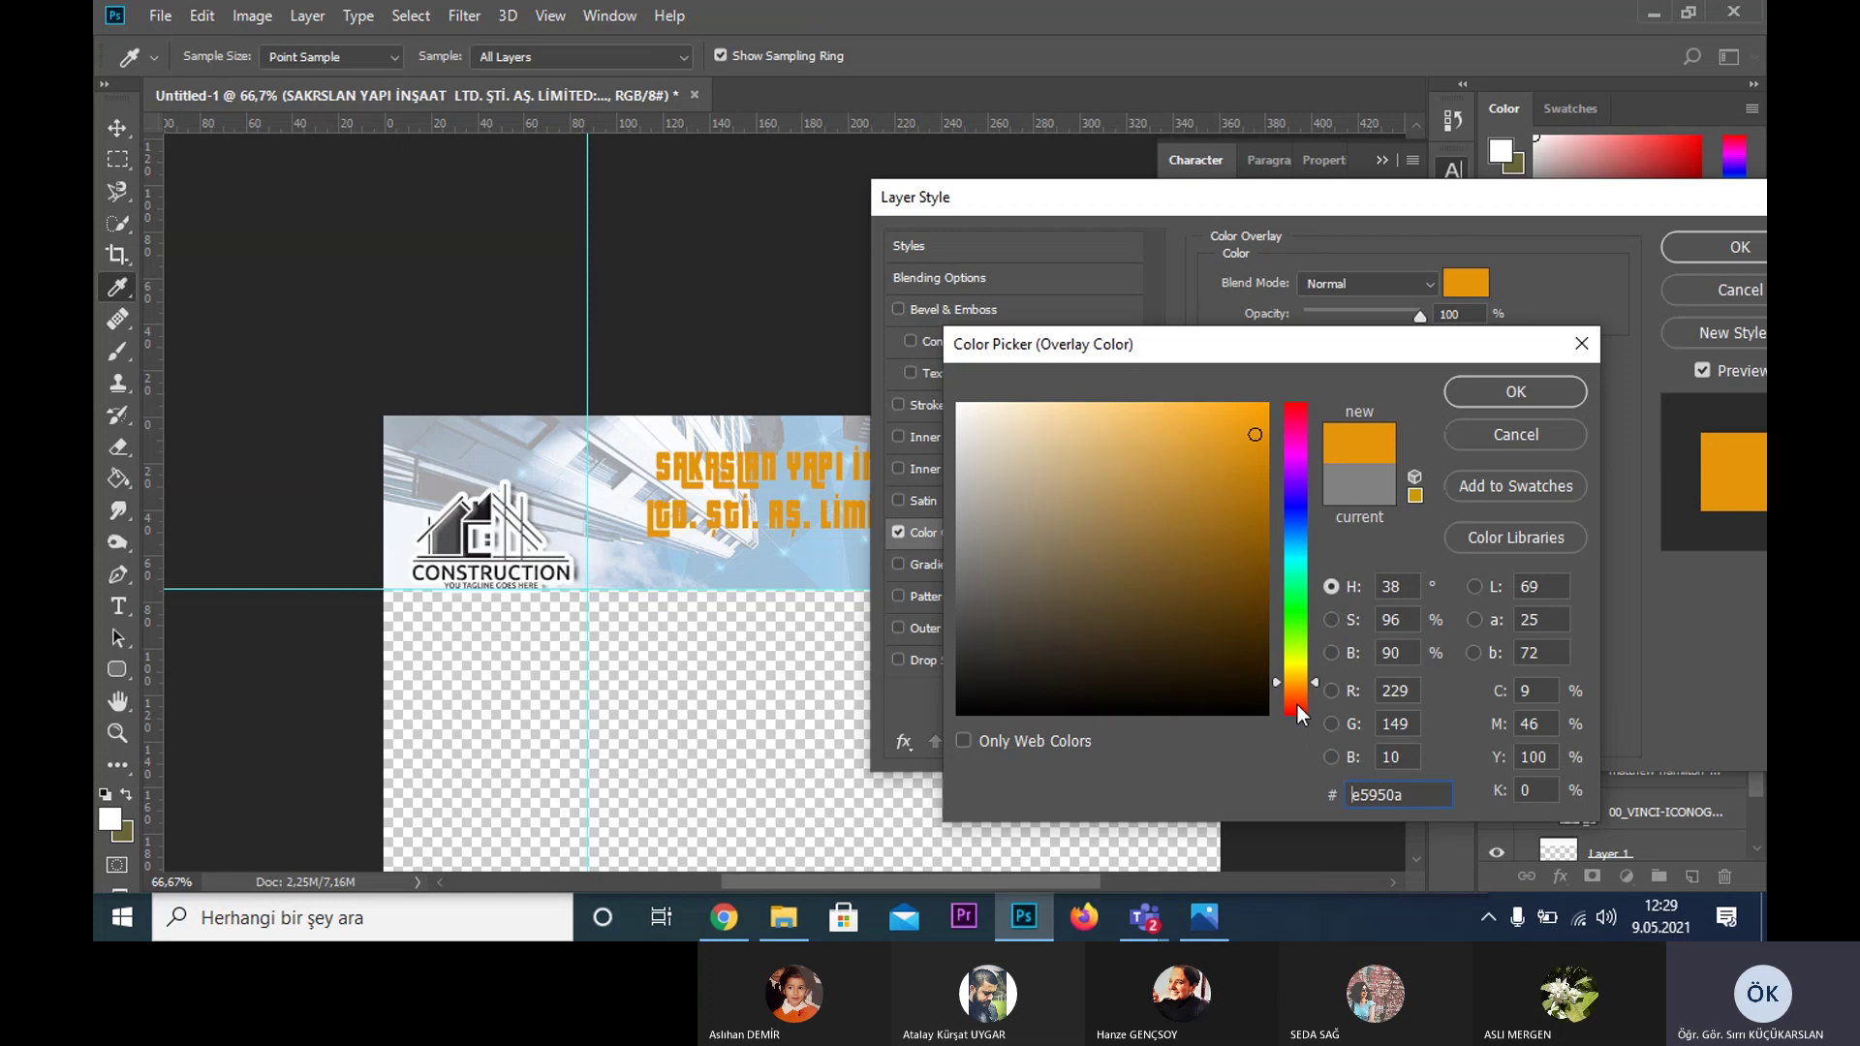
{"action": "left_click", "coordinate": [1298, 705]}
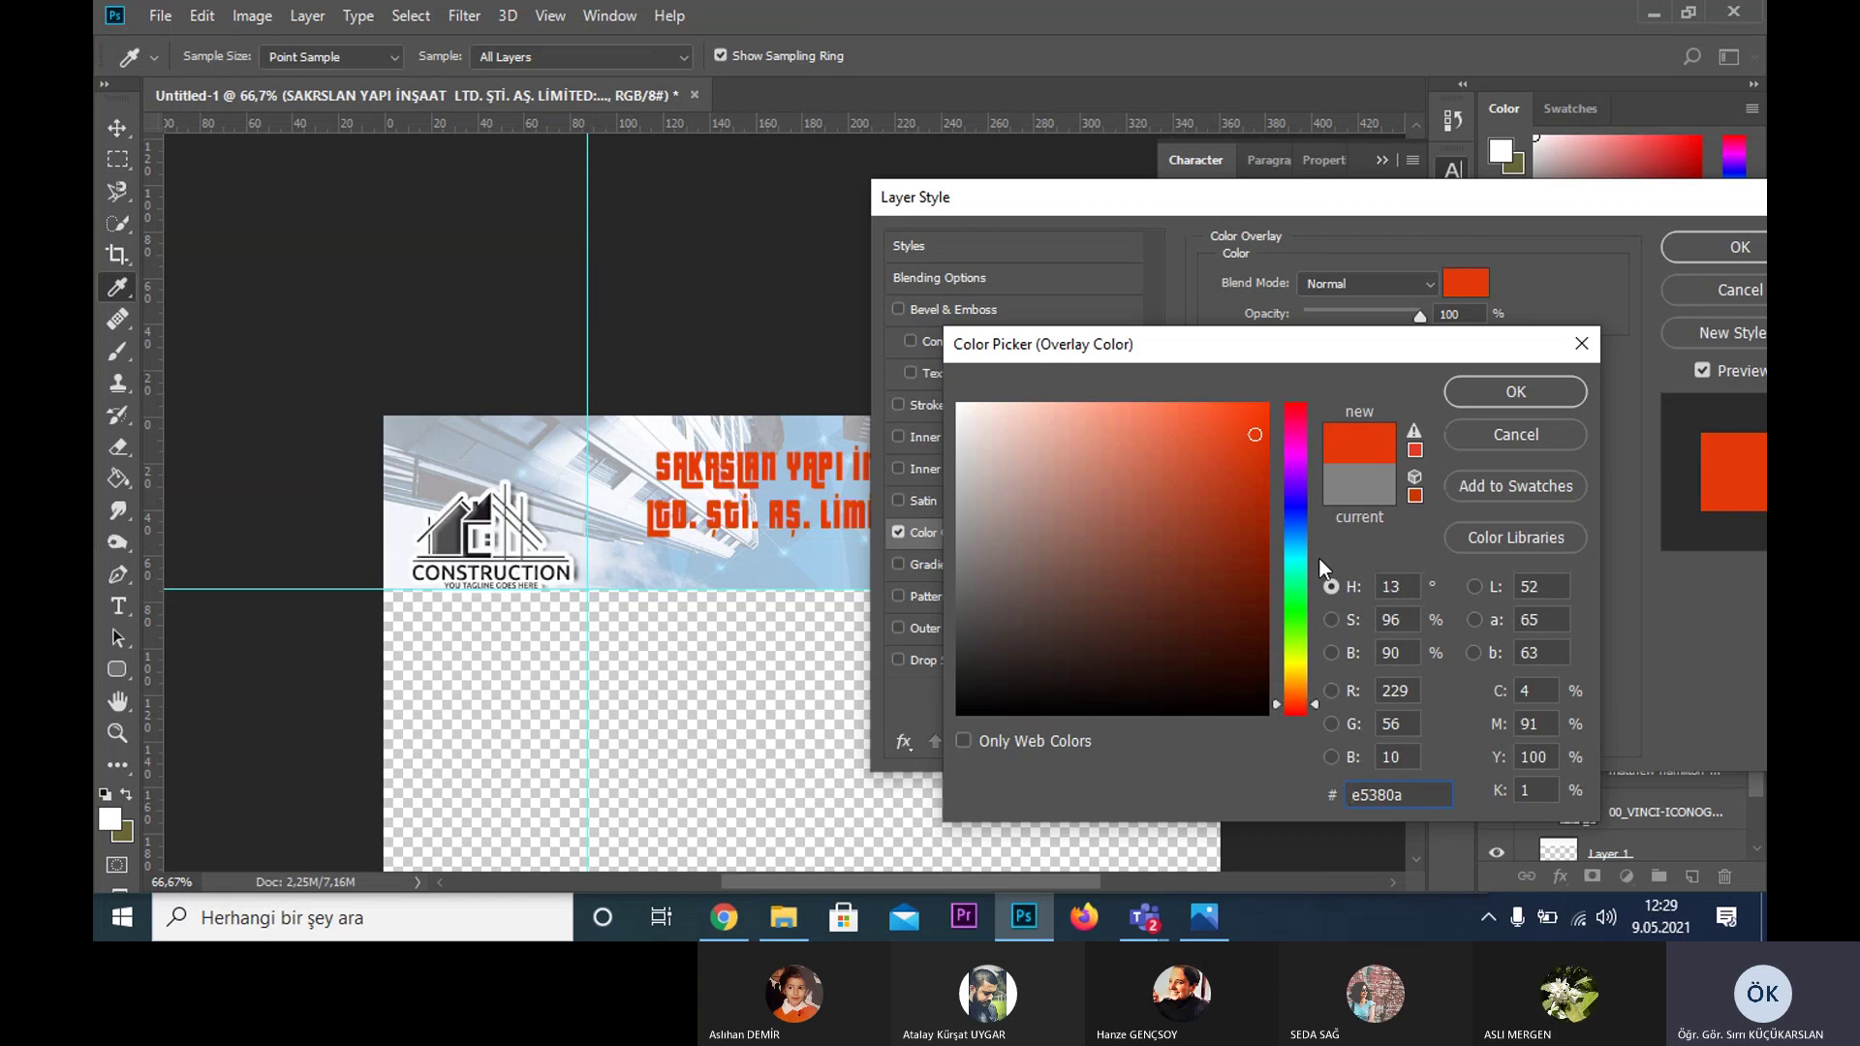
- Refine the overlay colour to orange-red #fb4404 and accept it
{"action": "left_click_drag", "start_coordinate": [1253, 434], "coordinate": [1264, 407]}
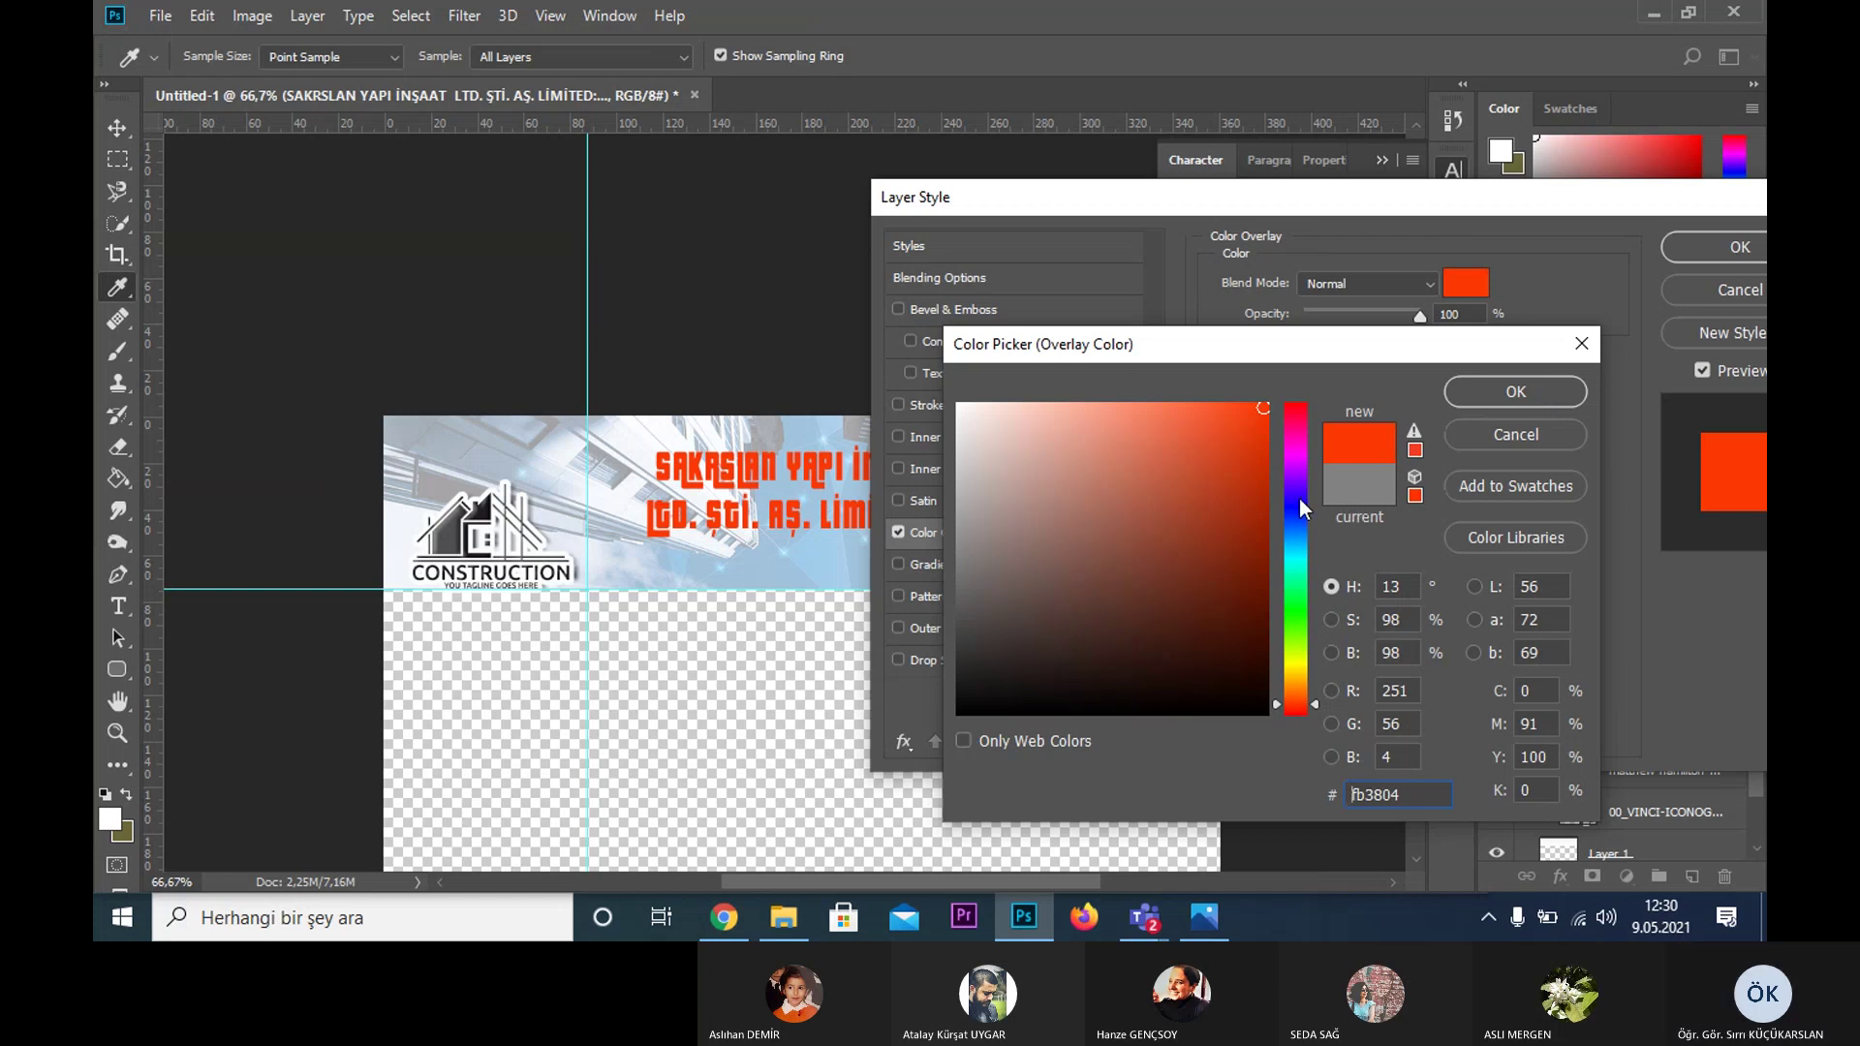
{"action": "left_click", "coordinate": [1288, 439]}
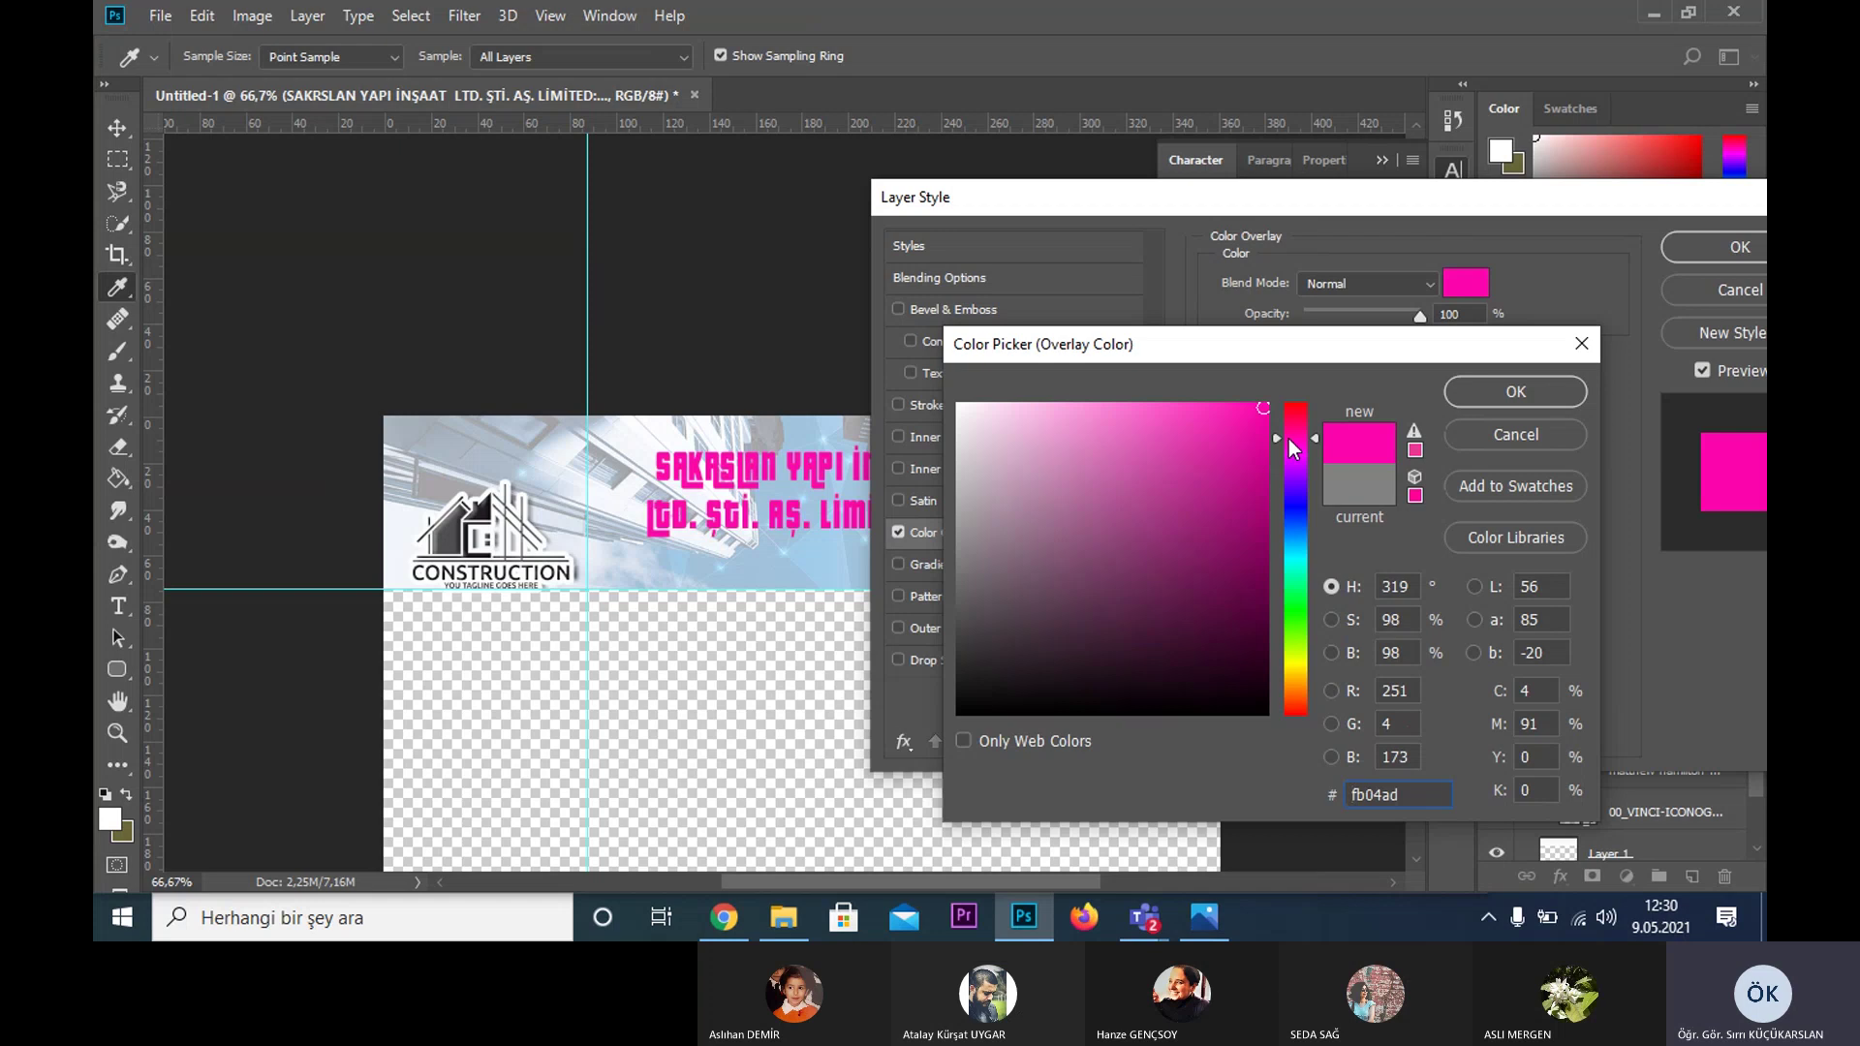
{"action": "left_click", "coordinate": [1305, 686]}
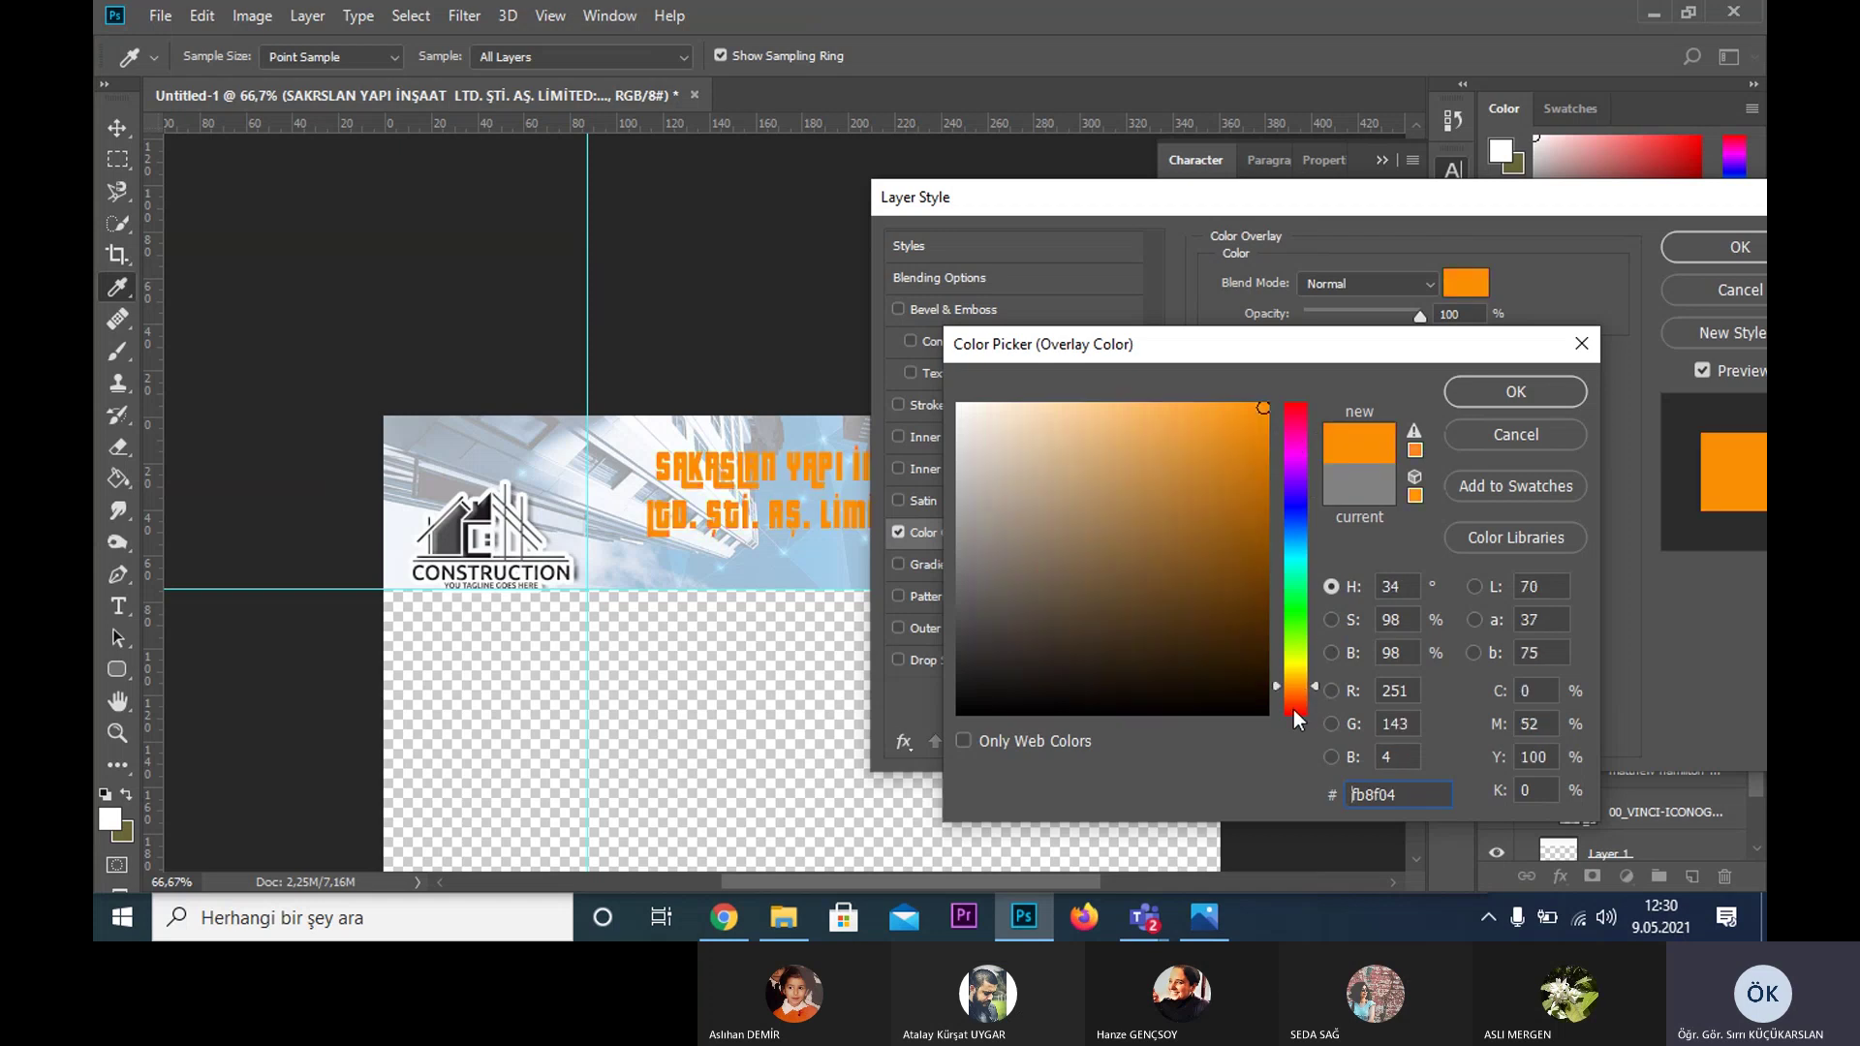
{"action": "left_click", "coordinate": [1294, 709]}
{"action": "left_click", "coordinate": [1292, 714]}
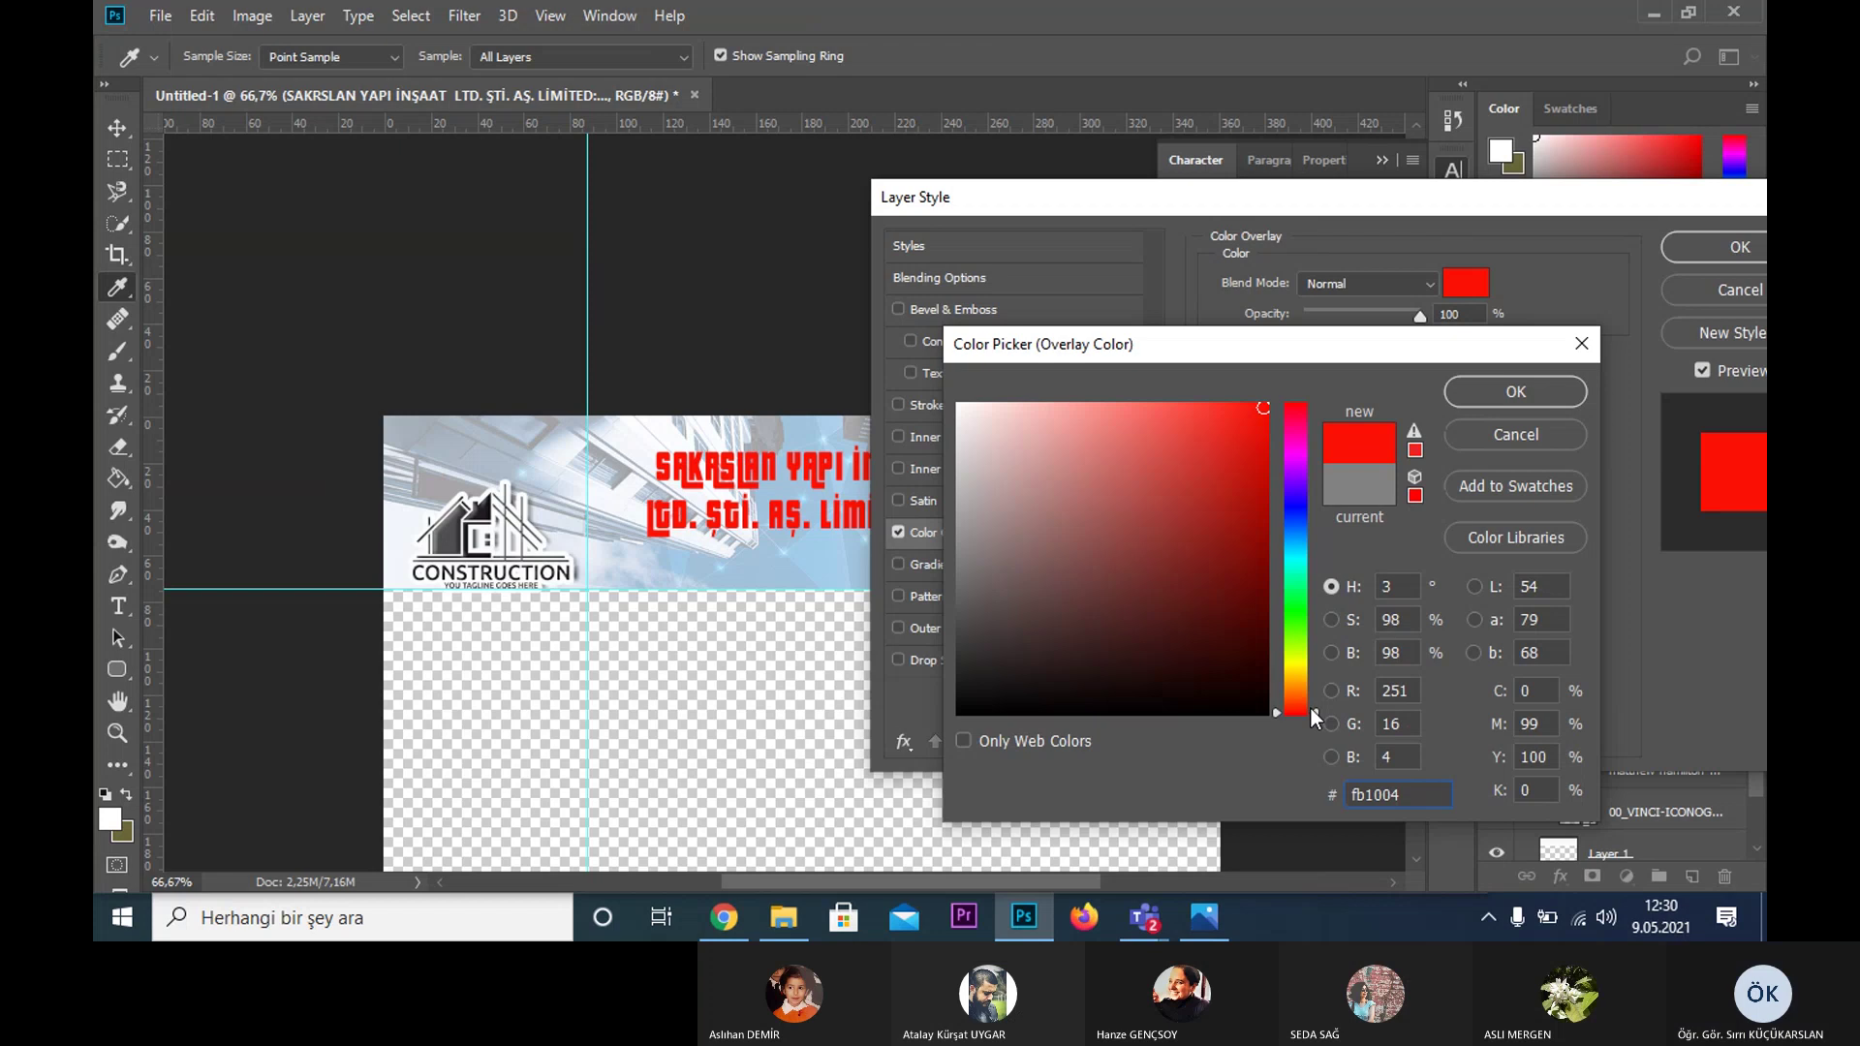
{"action": "left_click", "coordinate": [1312, 709]}
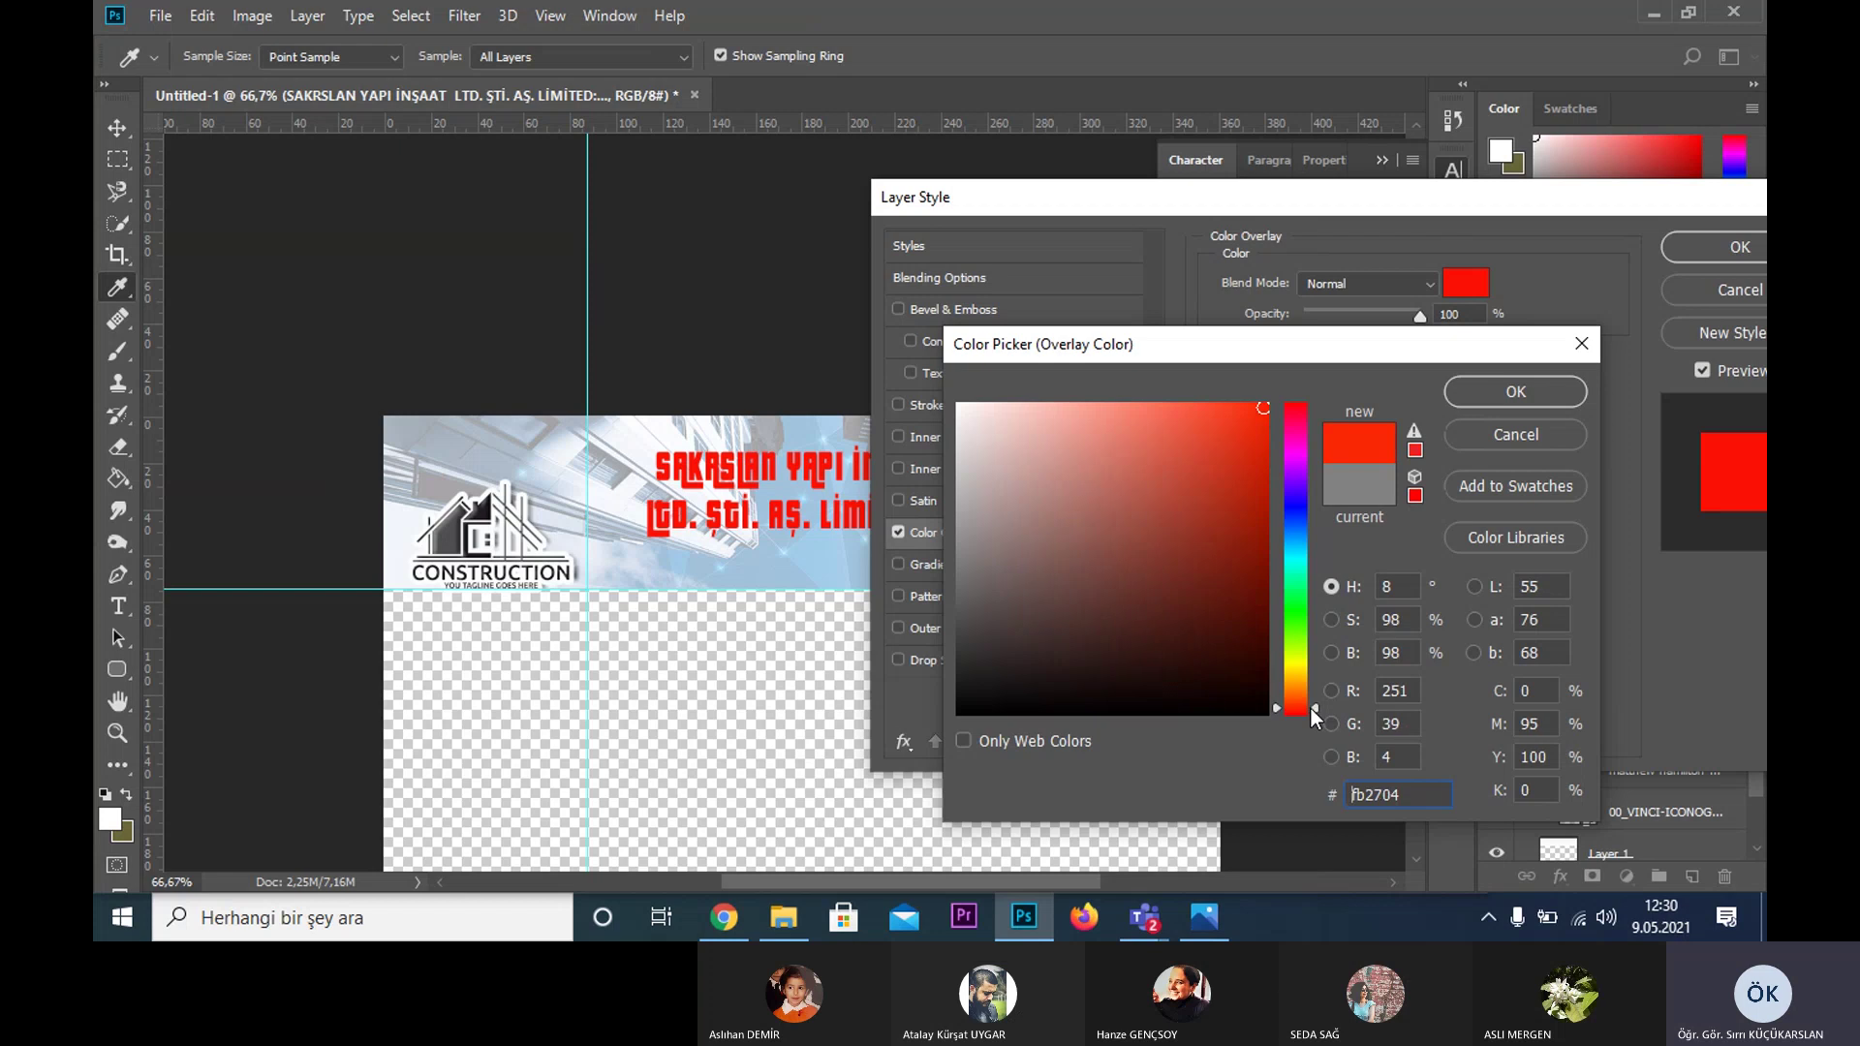
{"action": "left_click", "coordinate": [1497, 387]}
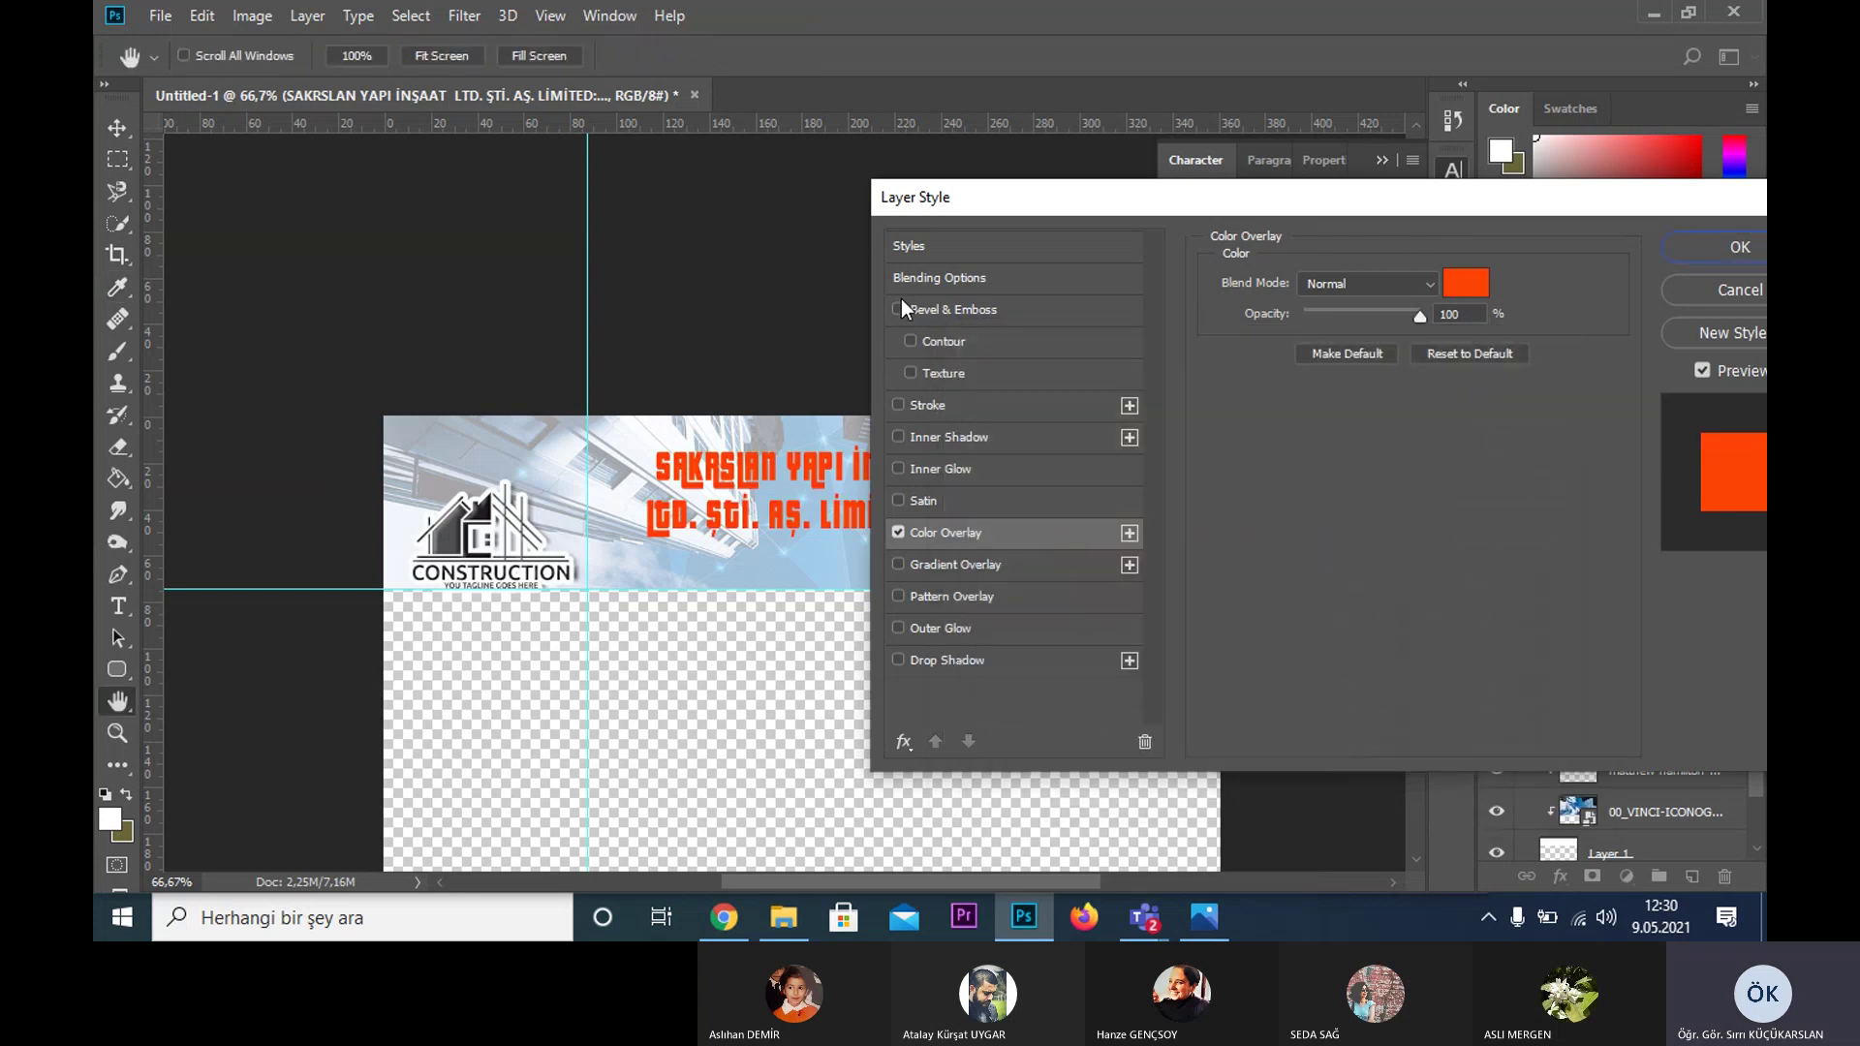
- Add a drop shadow to the title text at 33% opacity and 5 px distance
{"action": "left_click", "coordinate": [899, 660]}
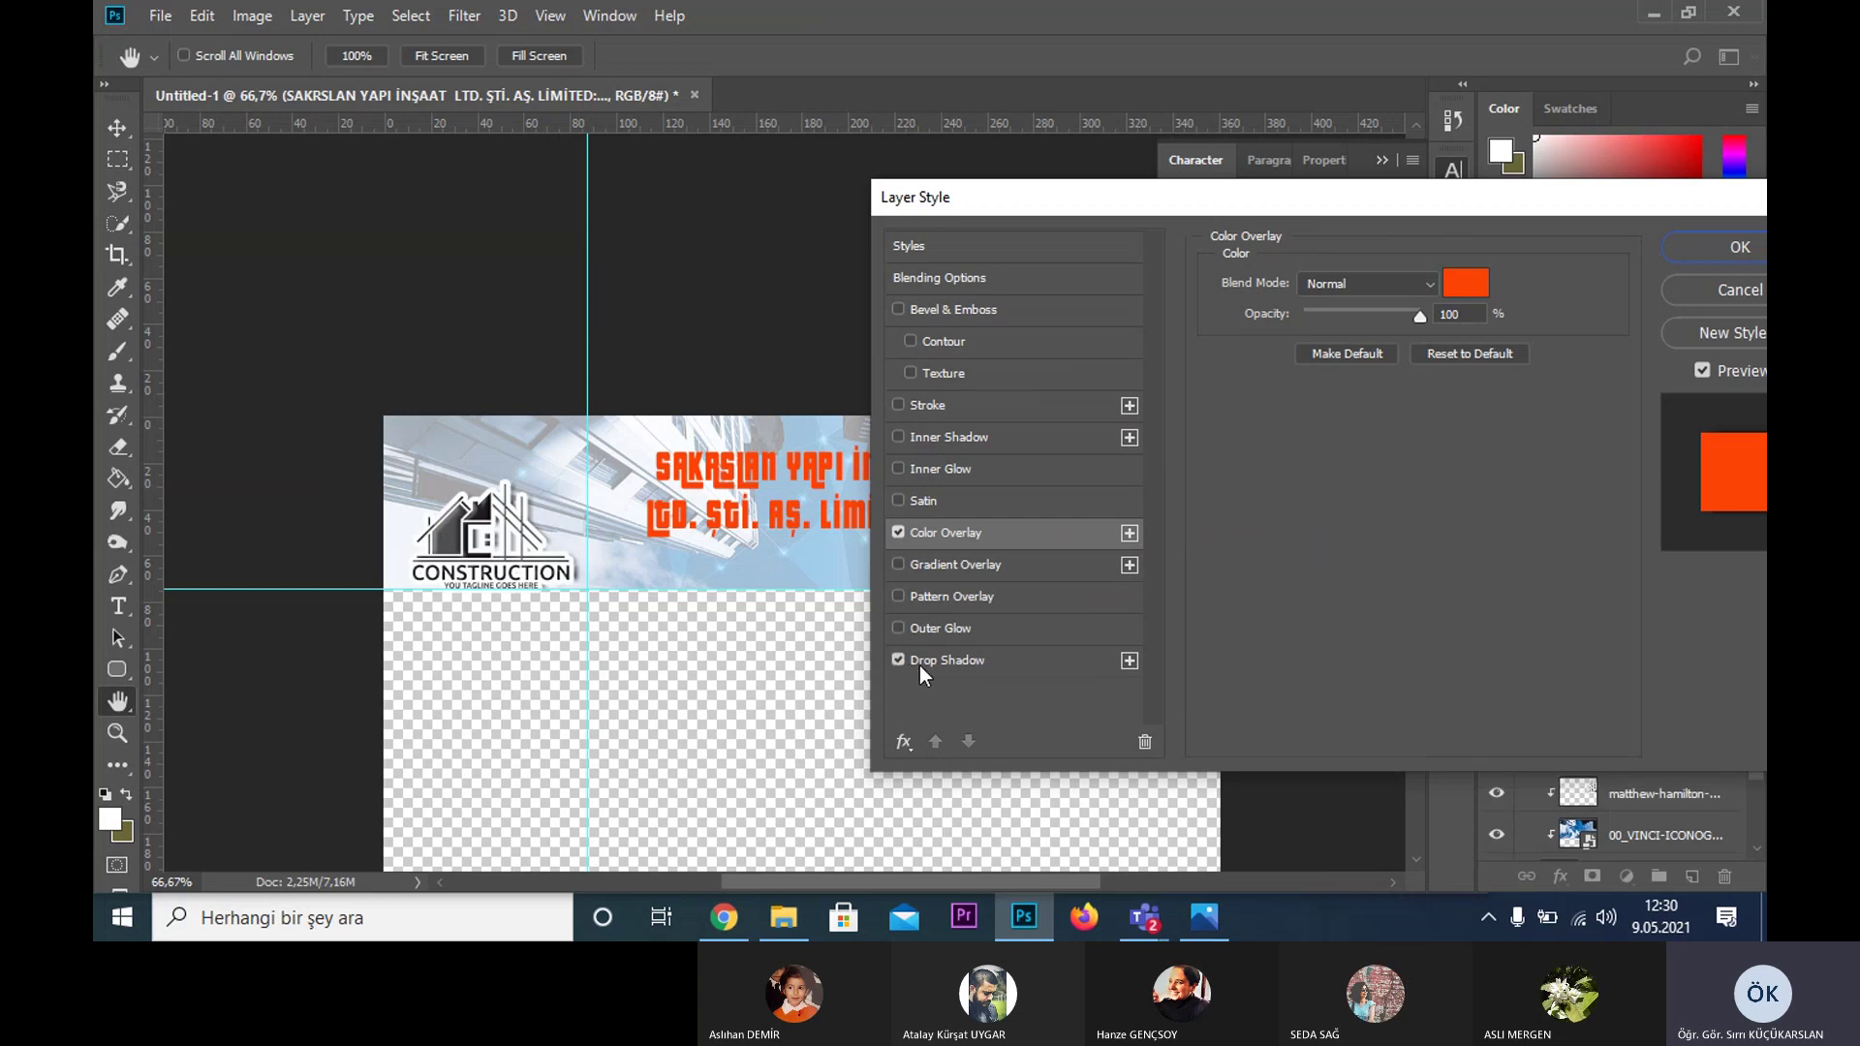
{"action": "left_click", "coordinate": [934, 664]}
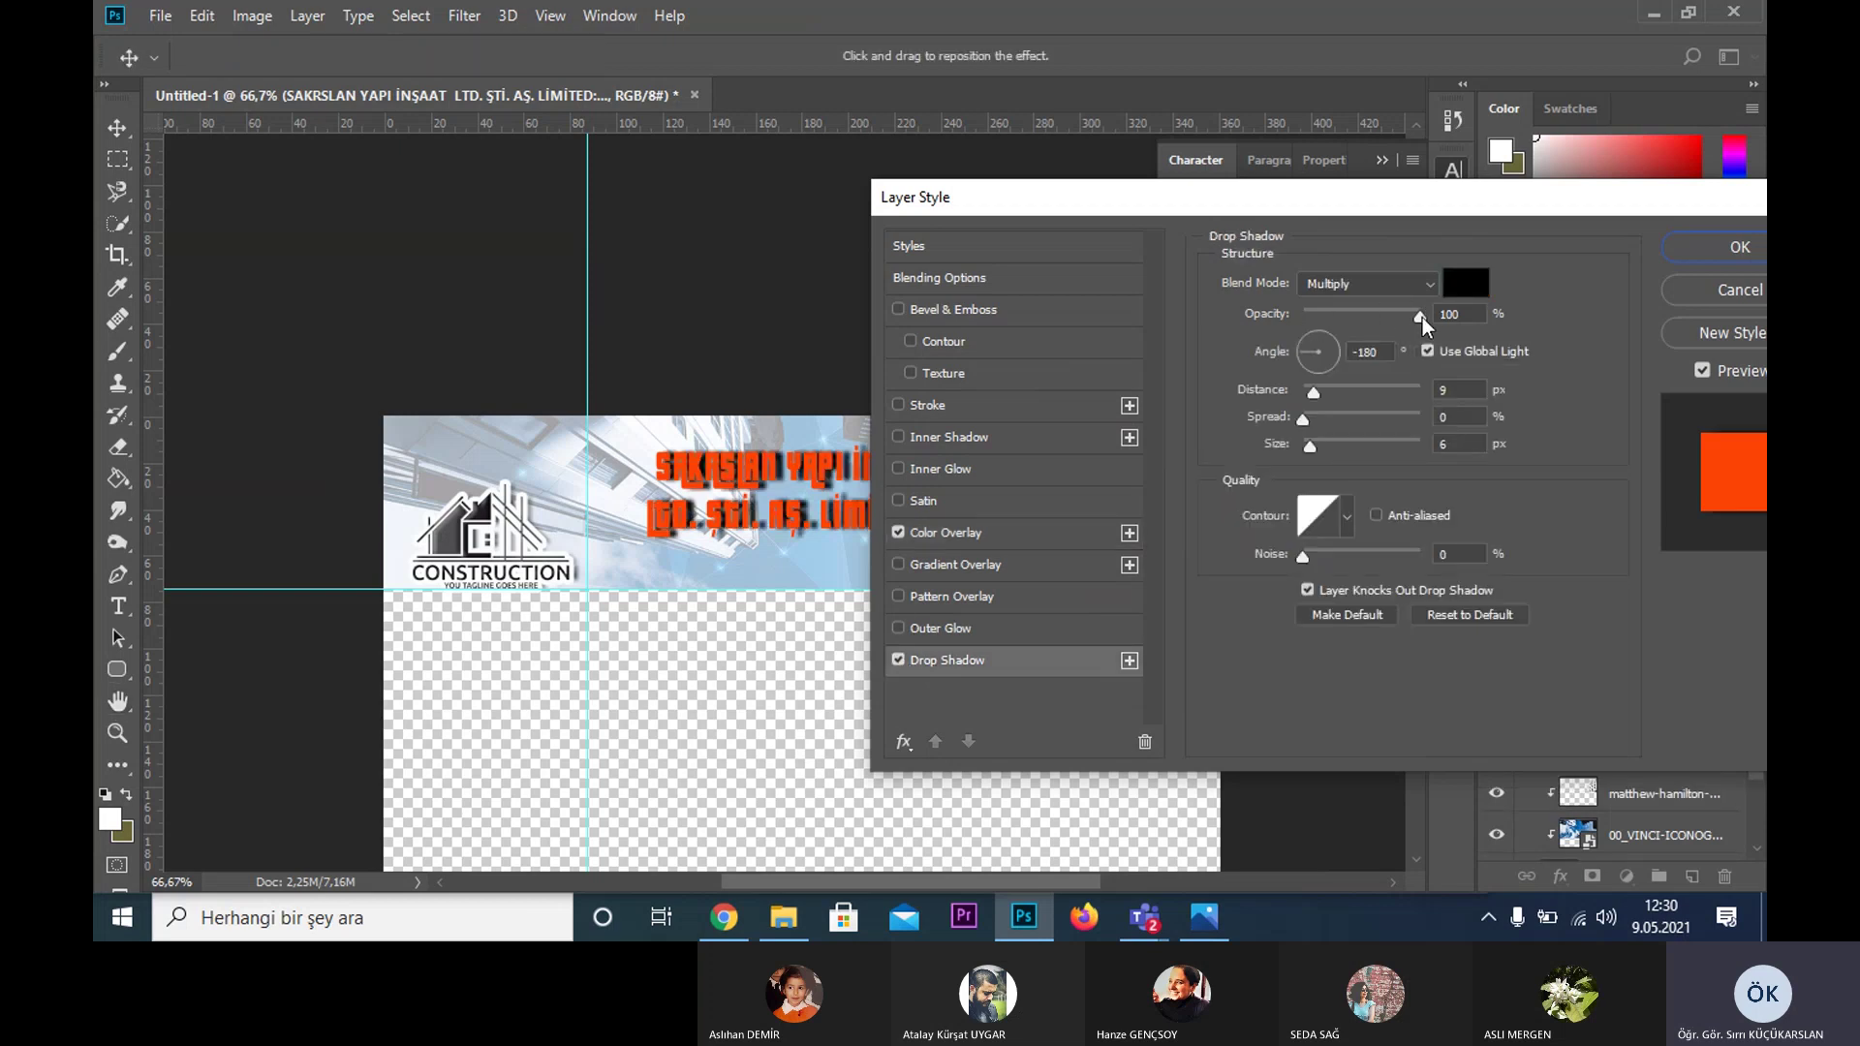
{"action": "left_click_drag", "start_coordinate": [1420, 317], "coordinate": [1350, 323]}
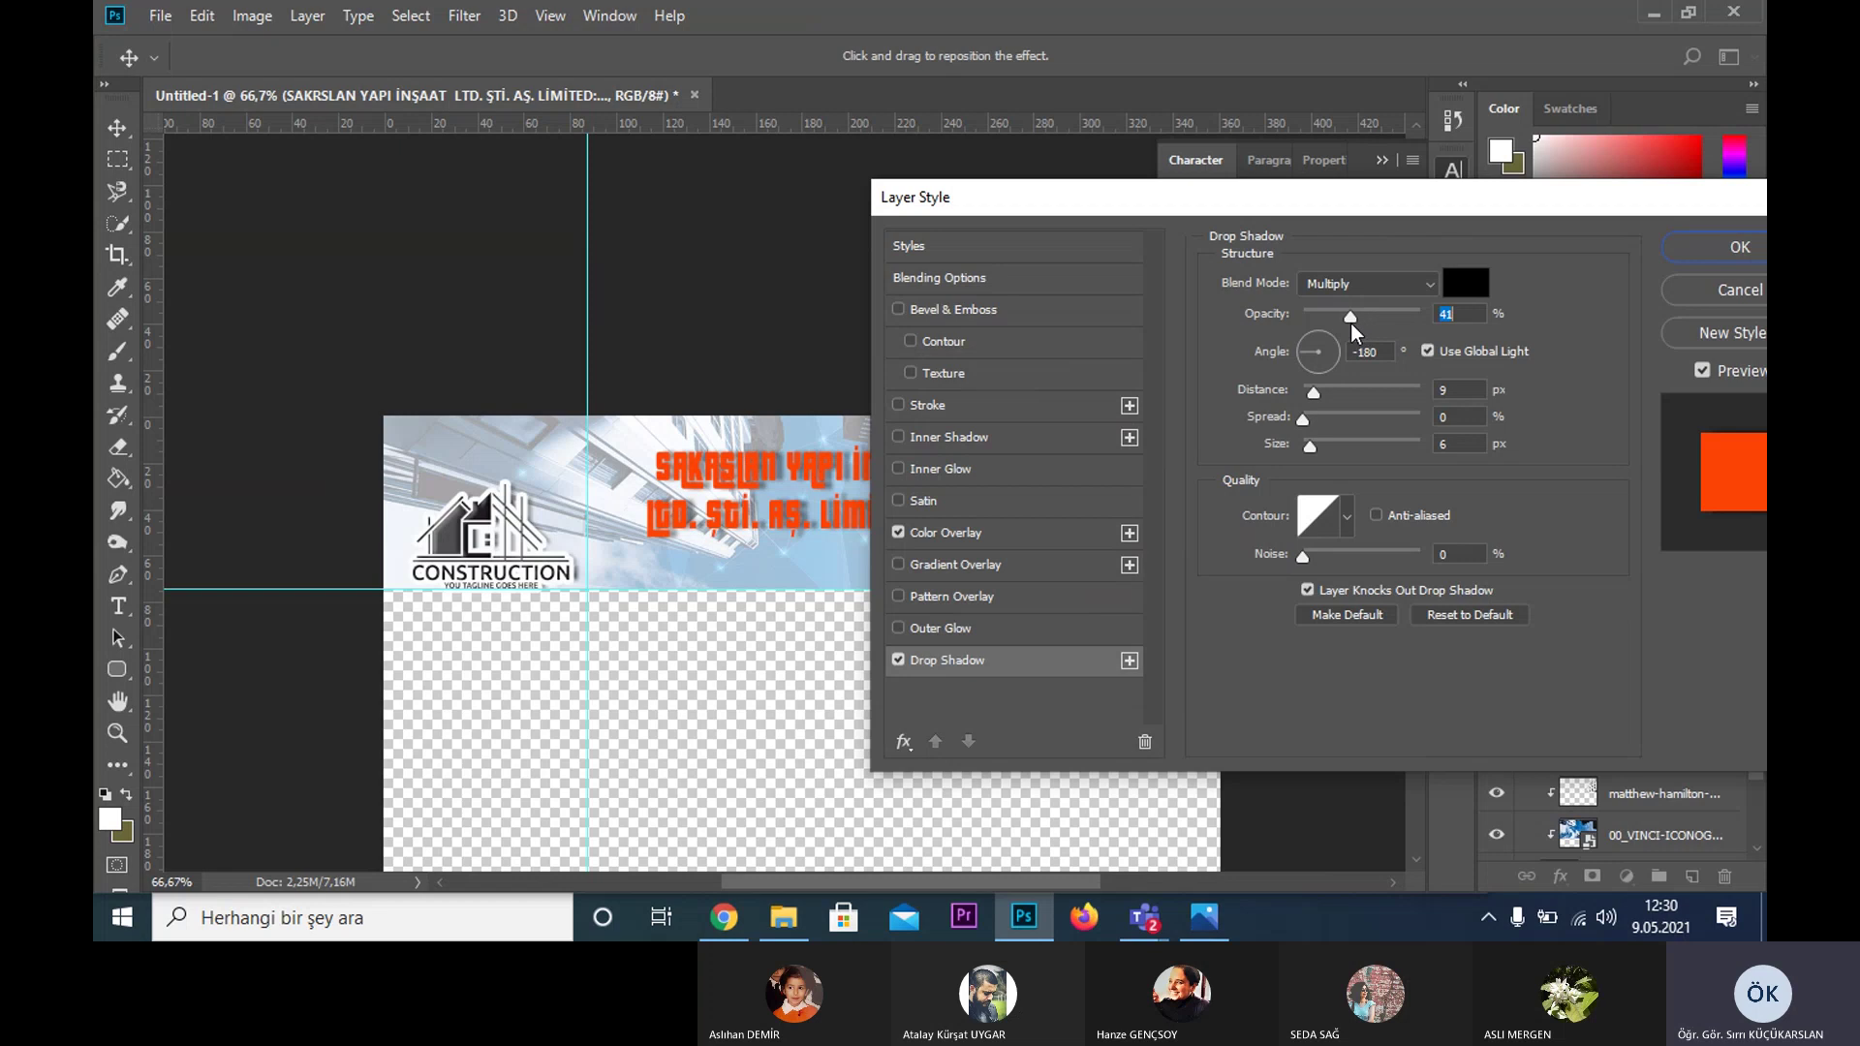
{"action": "left_click", "coordinate": [1310, 397]}
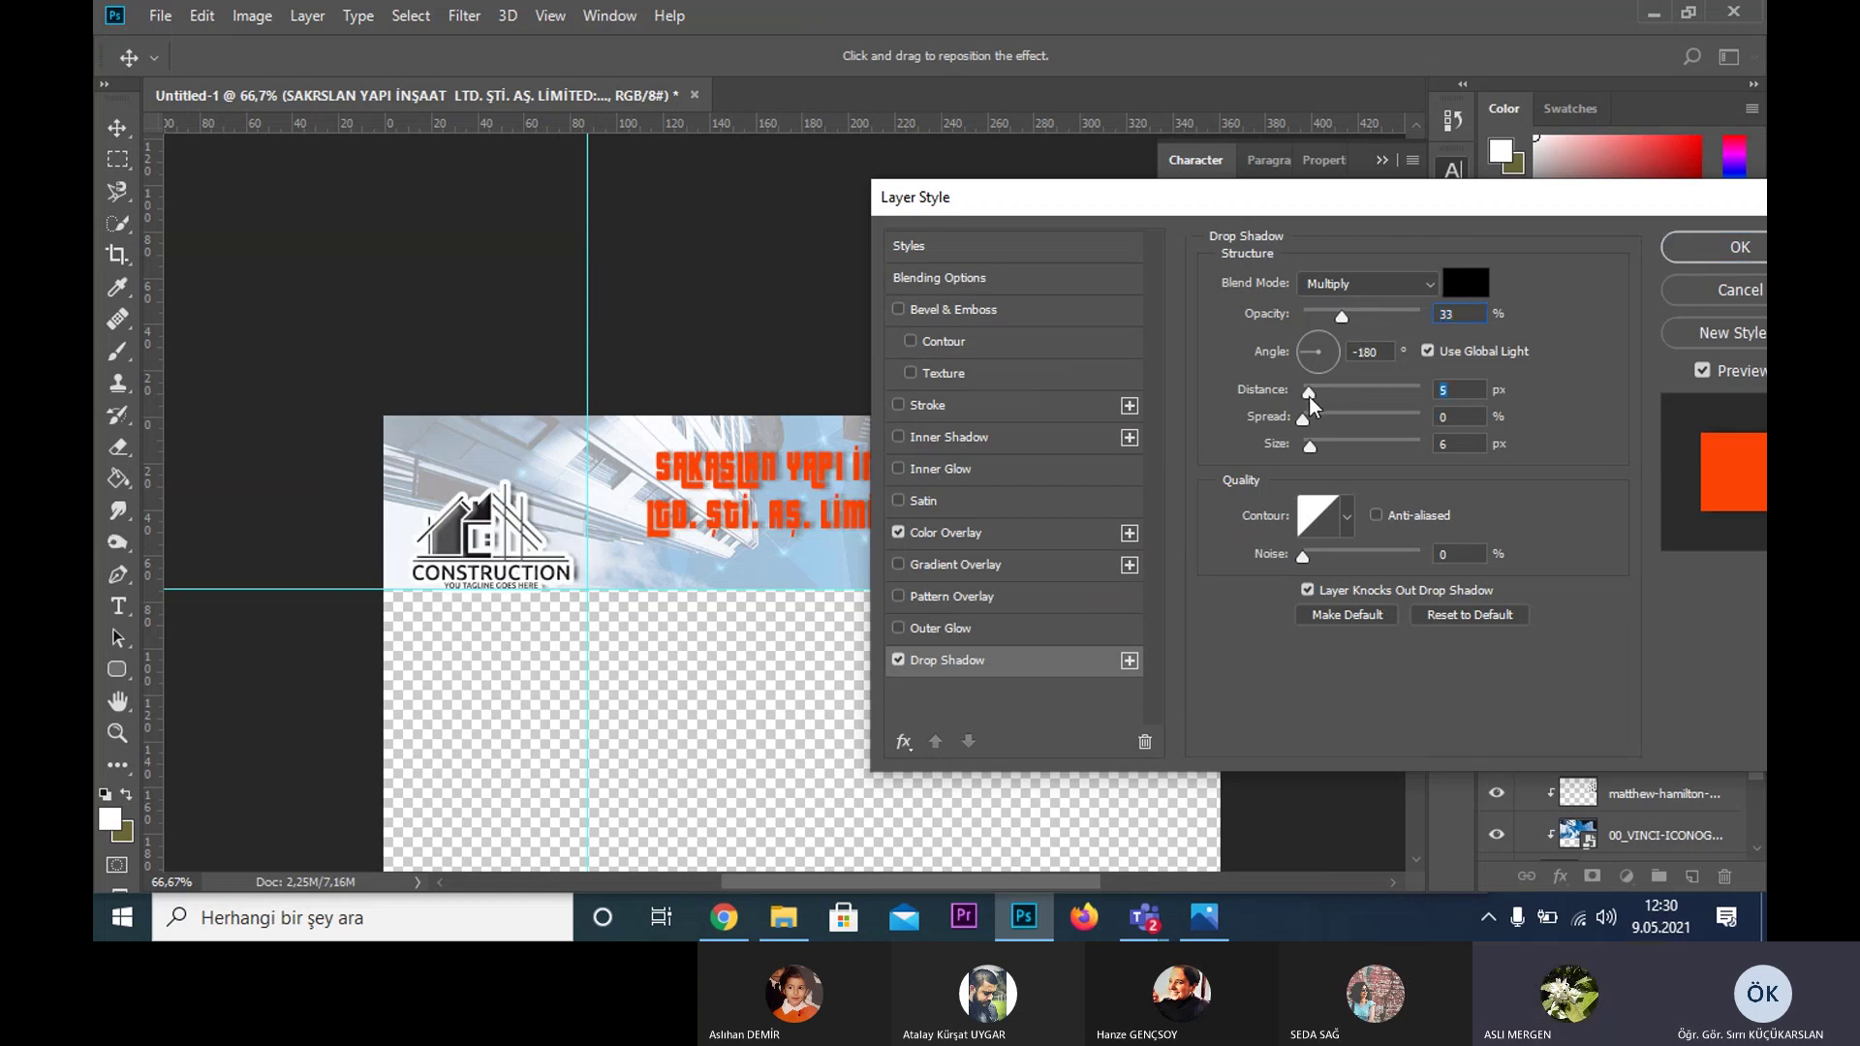
{"action": "mouse_move", "coordinate": [1307, 205]}
{"action": "left_mouse_down"}
{"action": "mouse_move", "coordinate": [1492, 219]}
{"action": "mouse_move", "coordinate": [1078, 250]}
{"action": "left_mouse_up"}
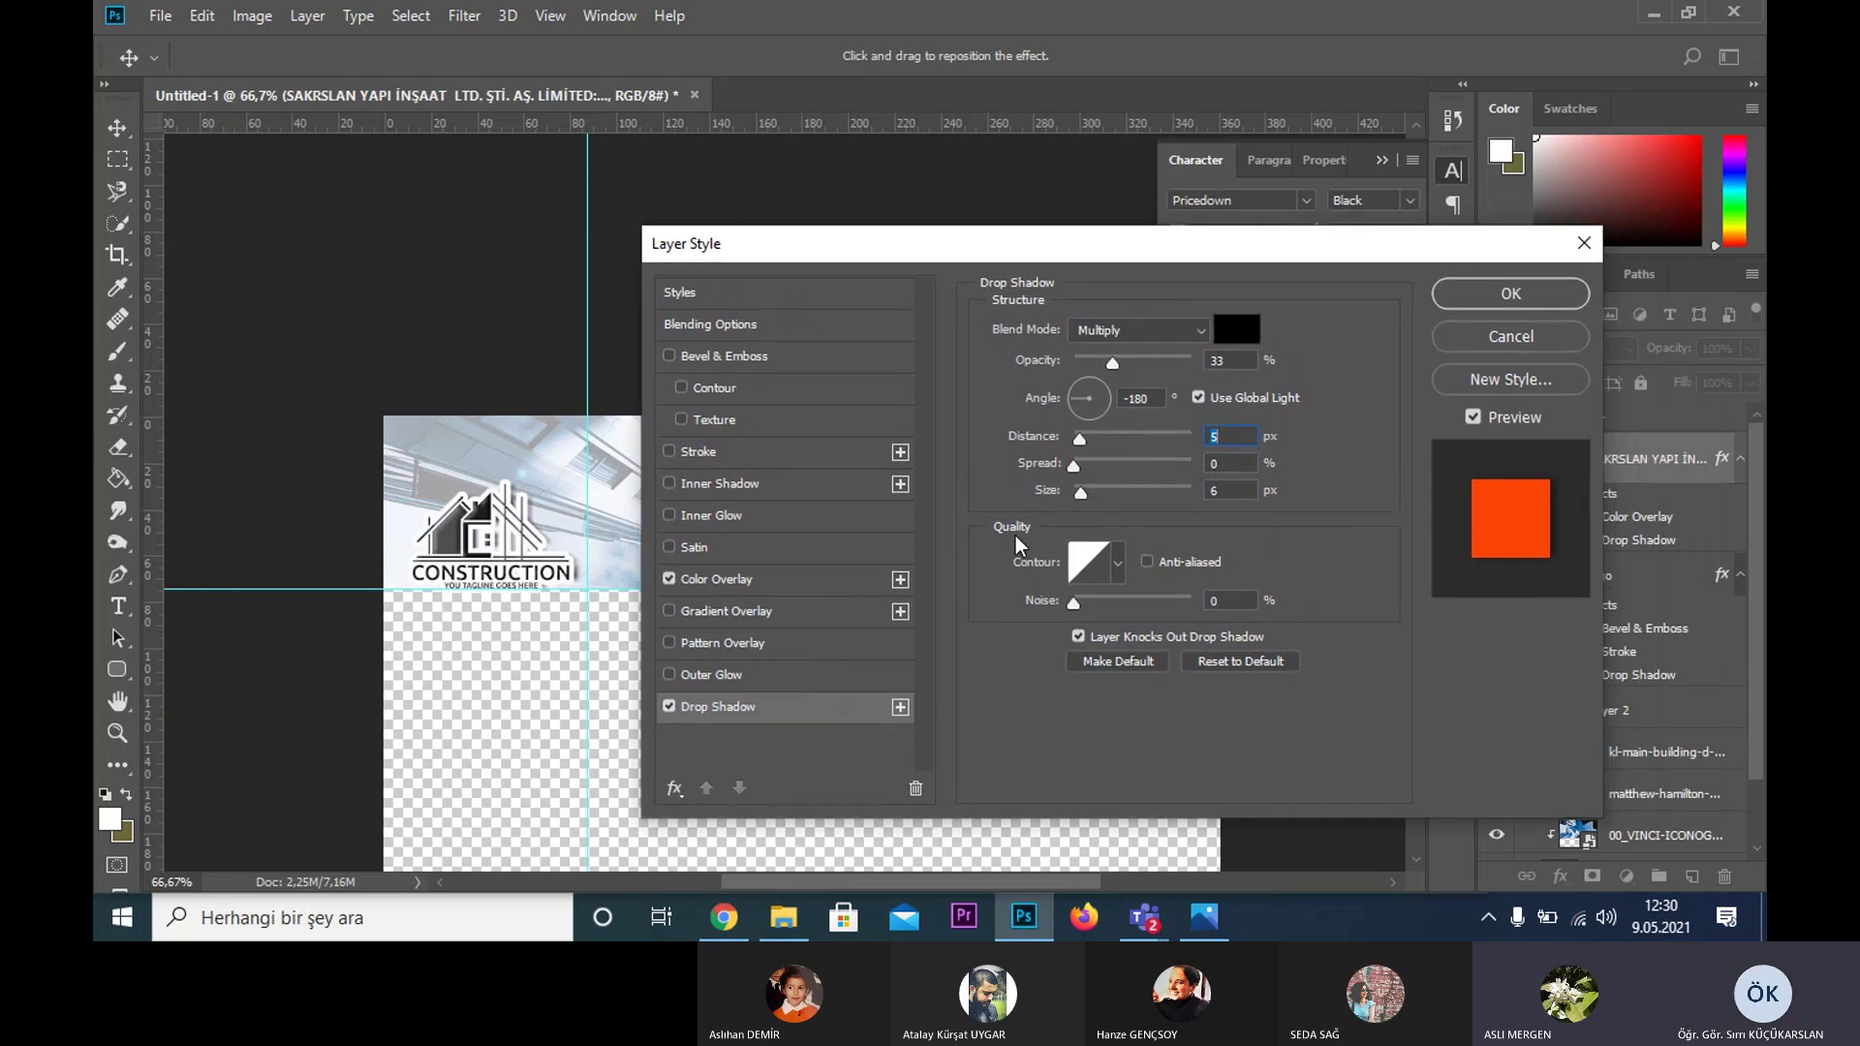
- Enable Gradient Overlay, turn off Color Overlay, and bring up the Gradient Editor
{"action": "left_click", "coordinate": [728, 613]}
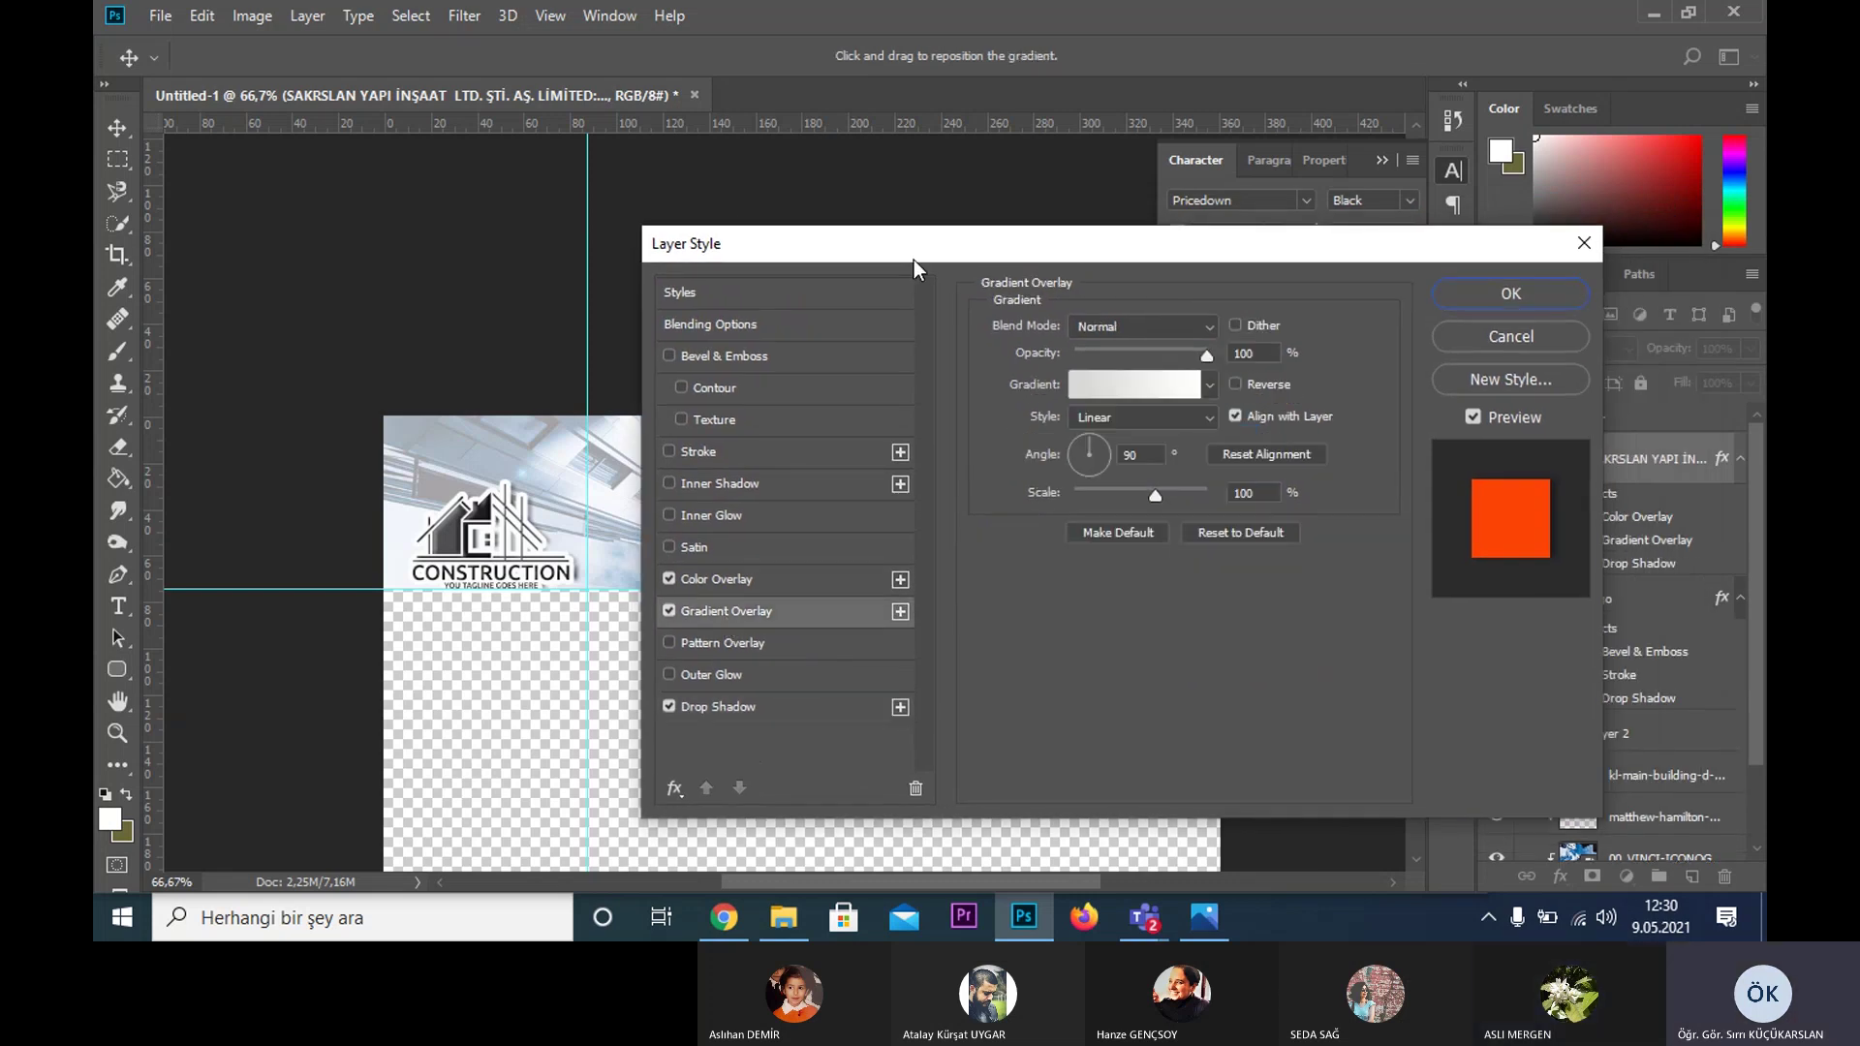
{"action": "left_click_drag", "start_coordinate": [915, 247], "coordinate": [1202, 251]}
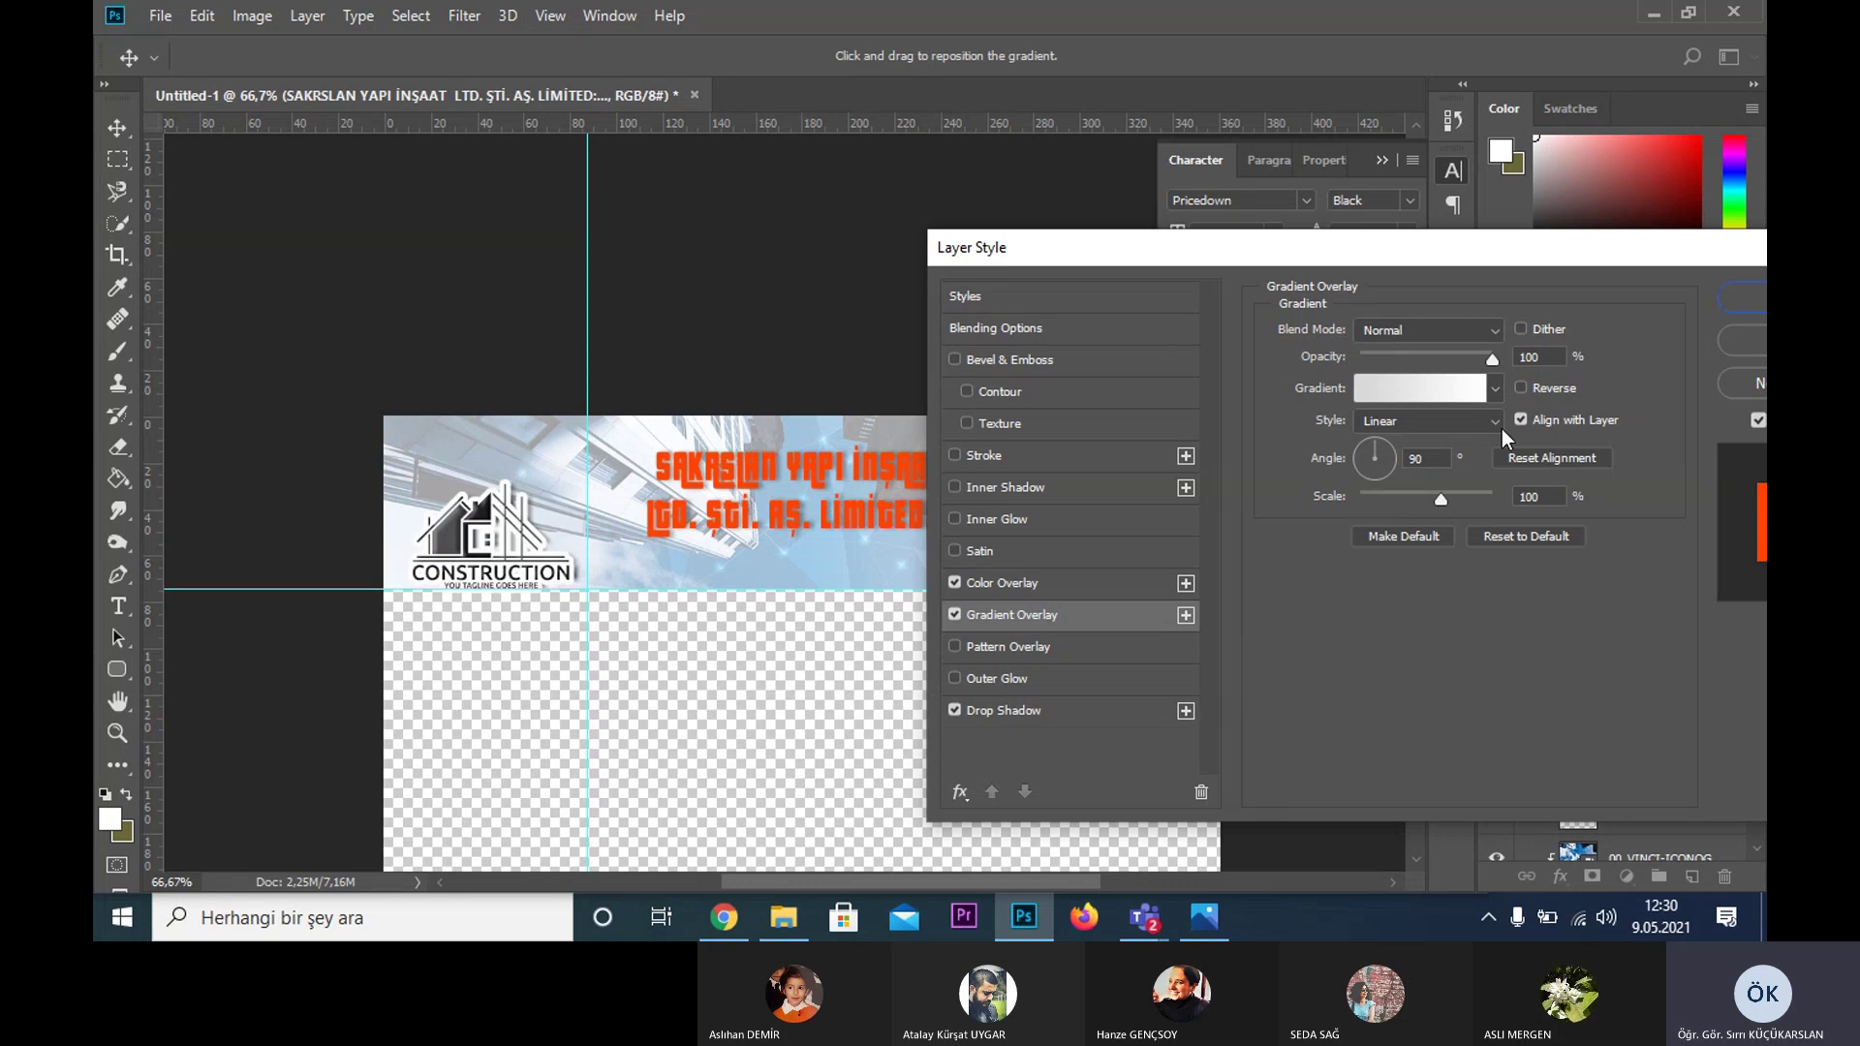
{"action": "left_click", "coordinate": [1421, 388]}
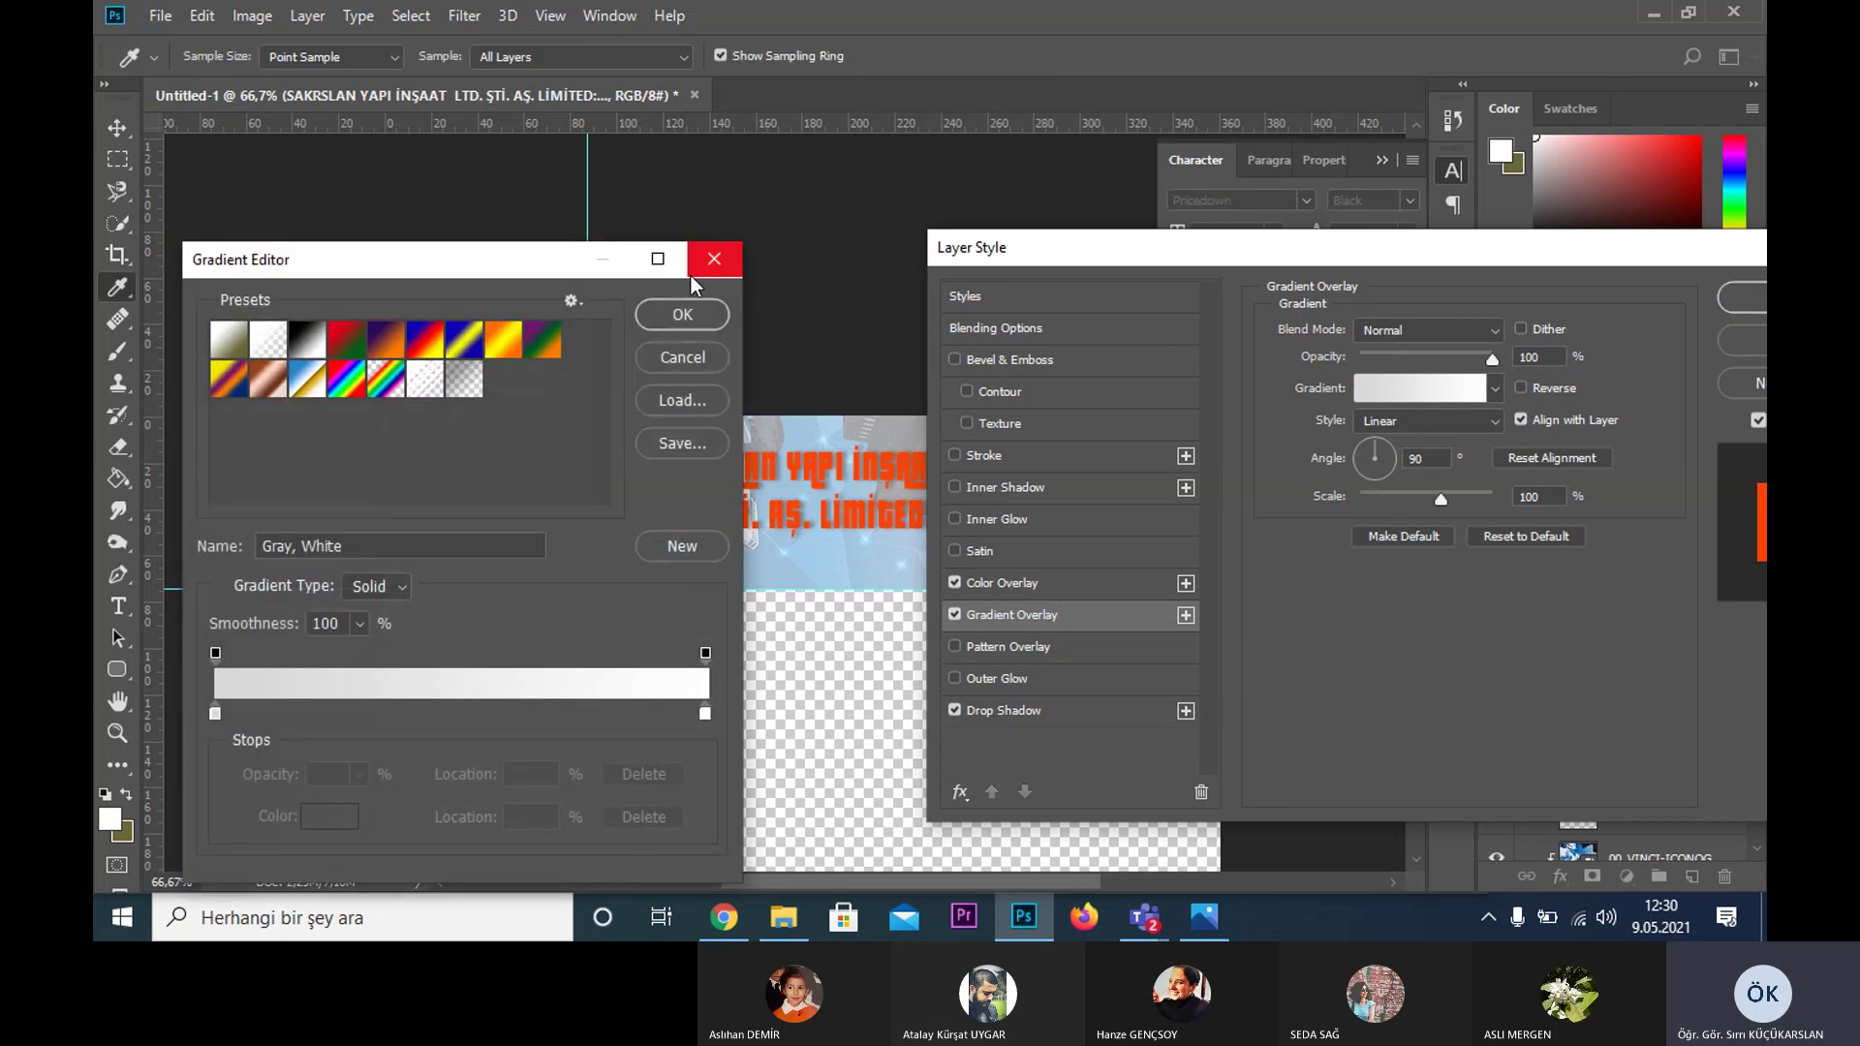
{"action": "left_click", "coordinate": [725, 269]}
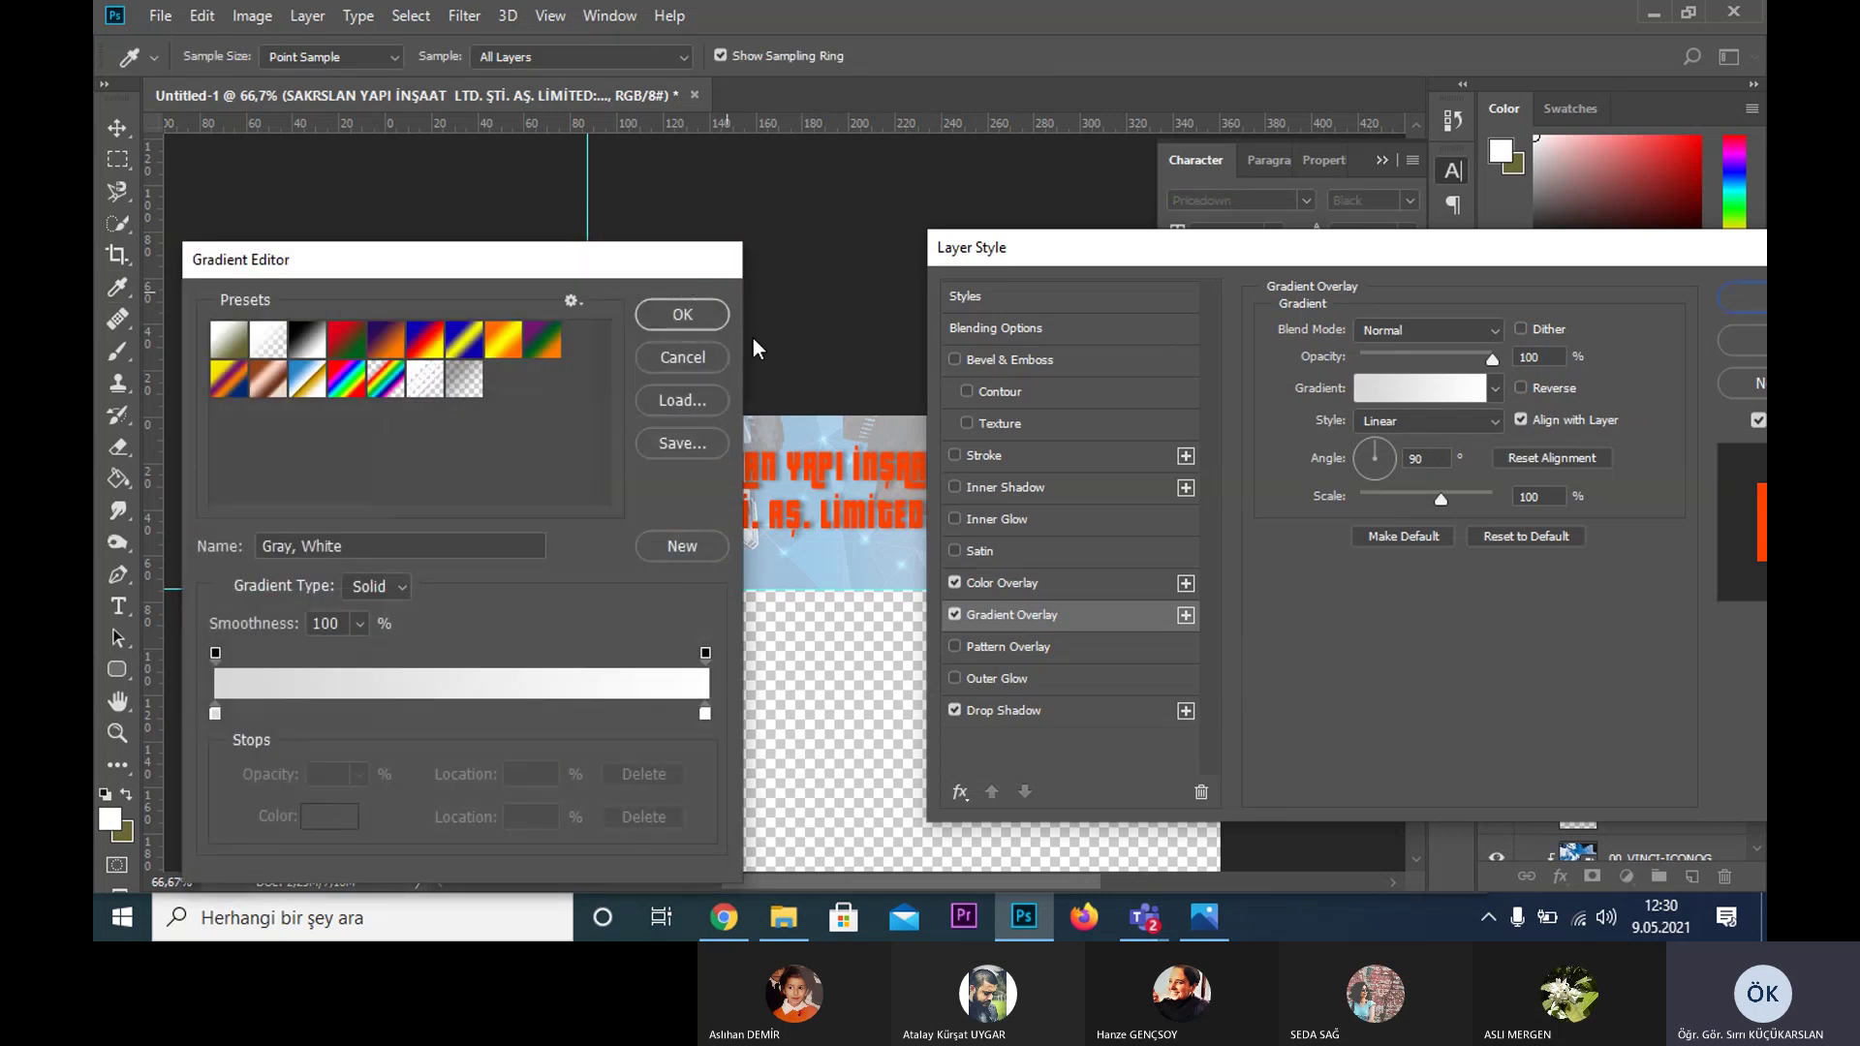
{"action": "left_click", "coordinate": [955, 582]}
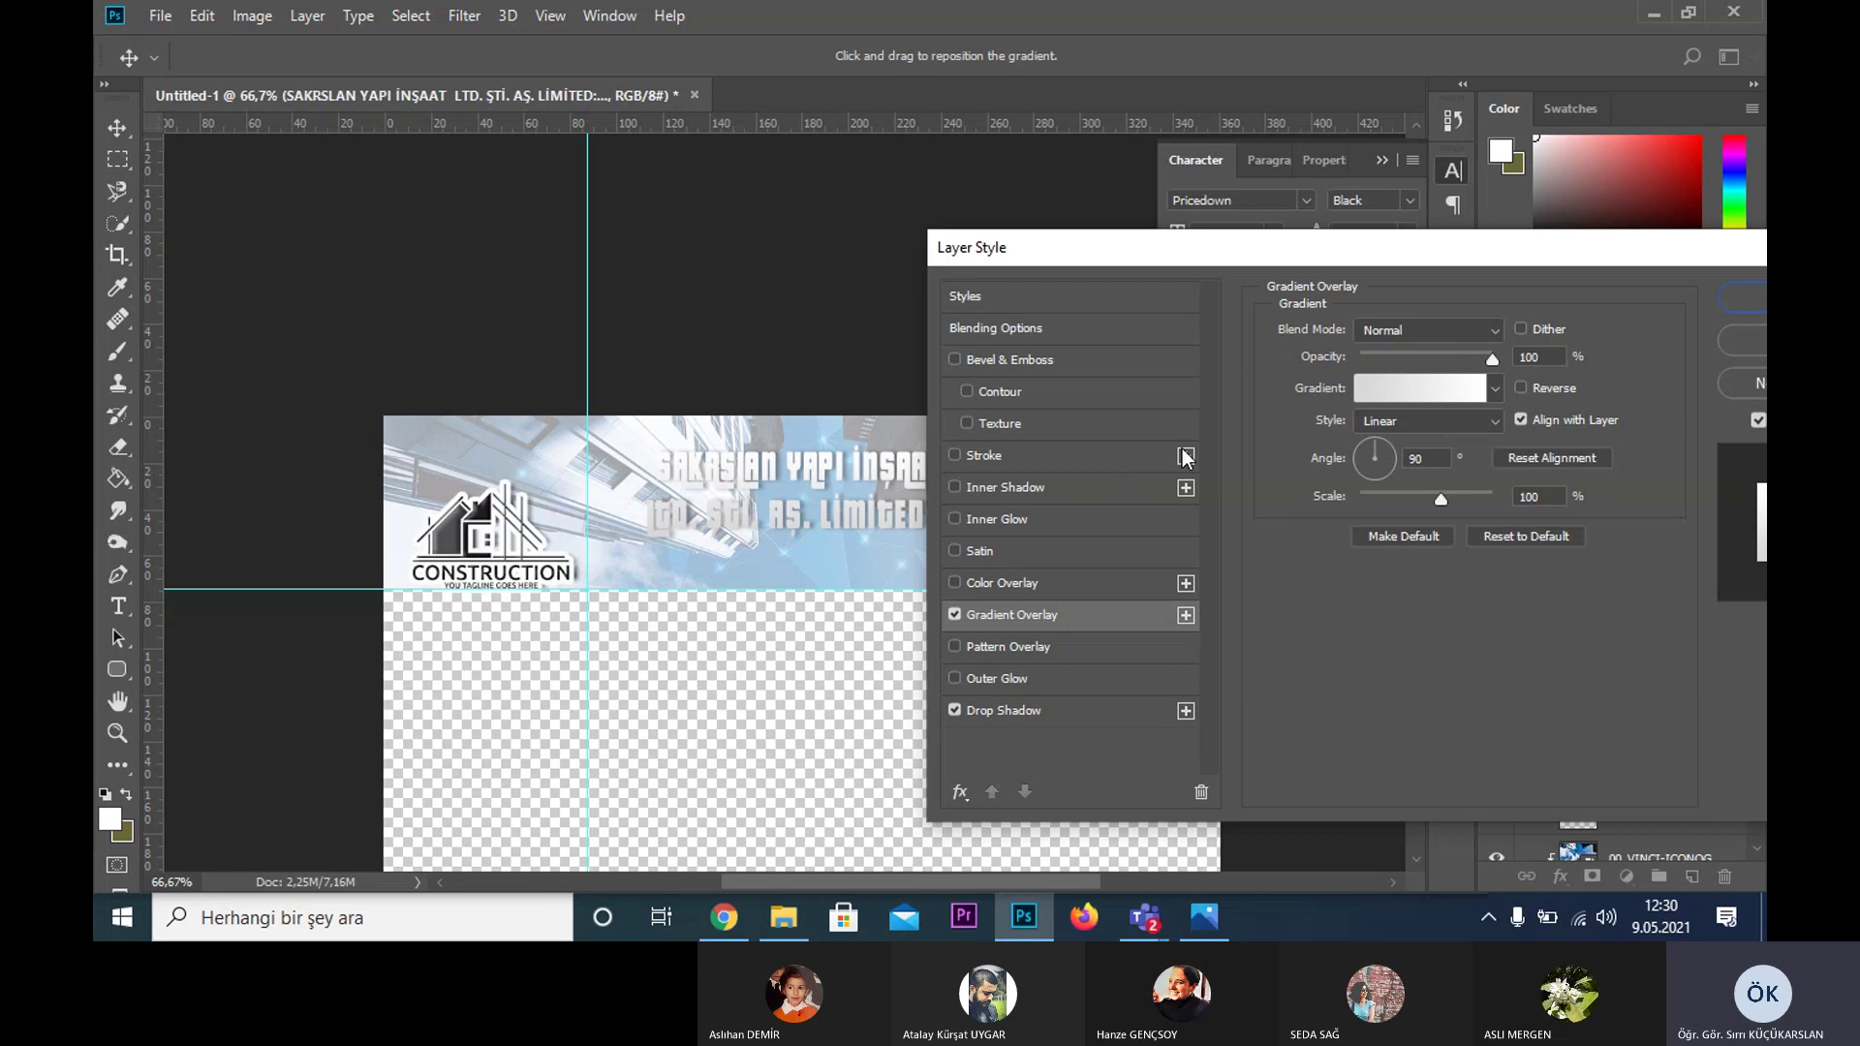
{"action": "left_click", "coordinate": [1393, 385]}
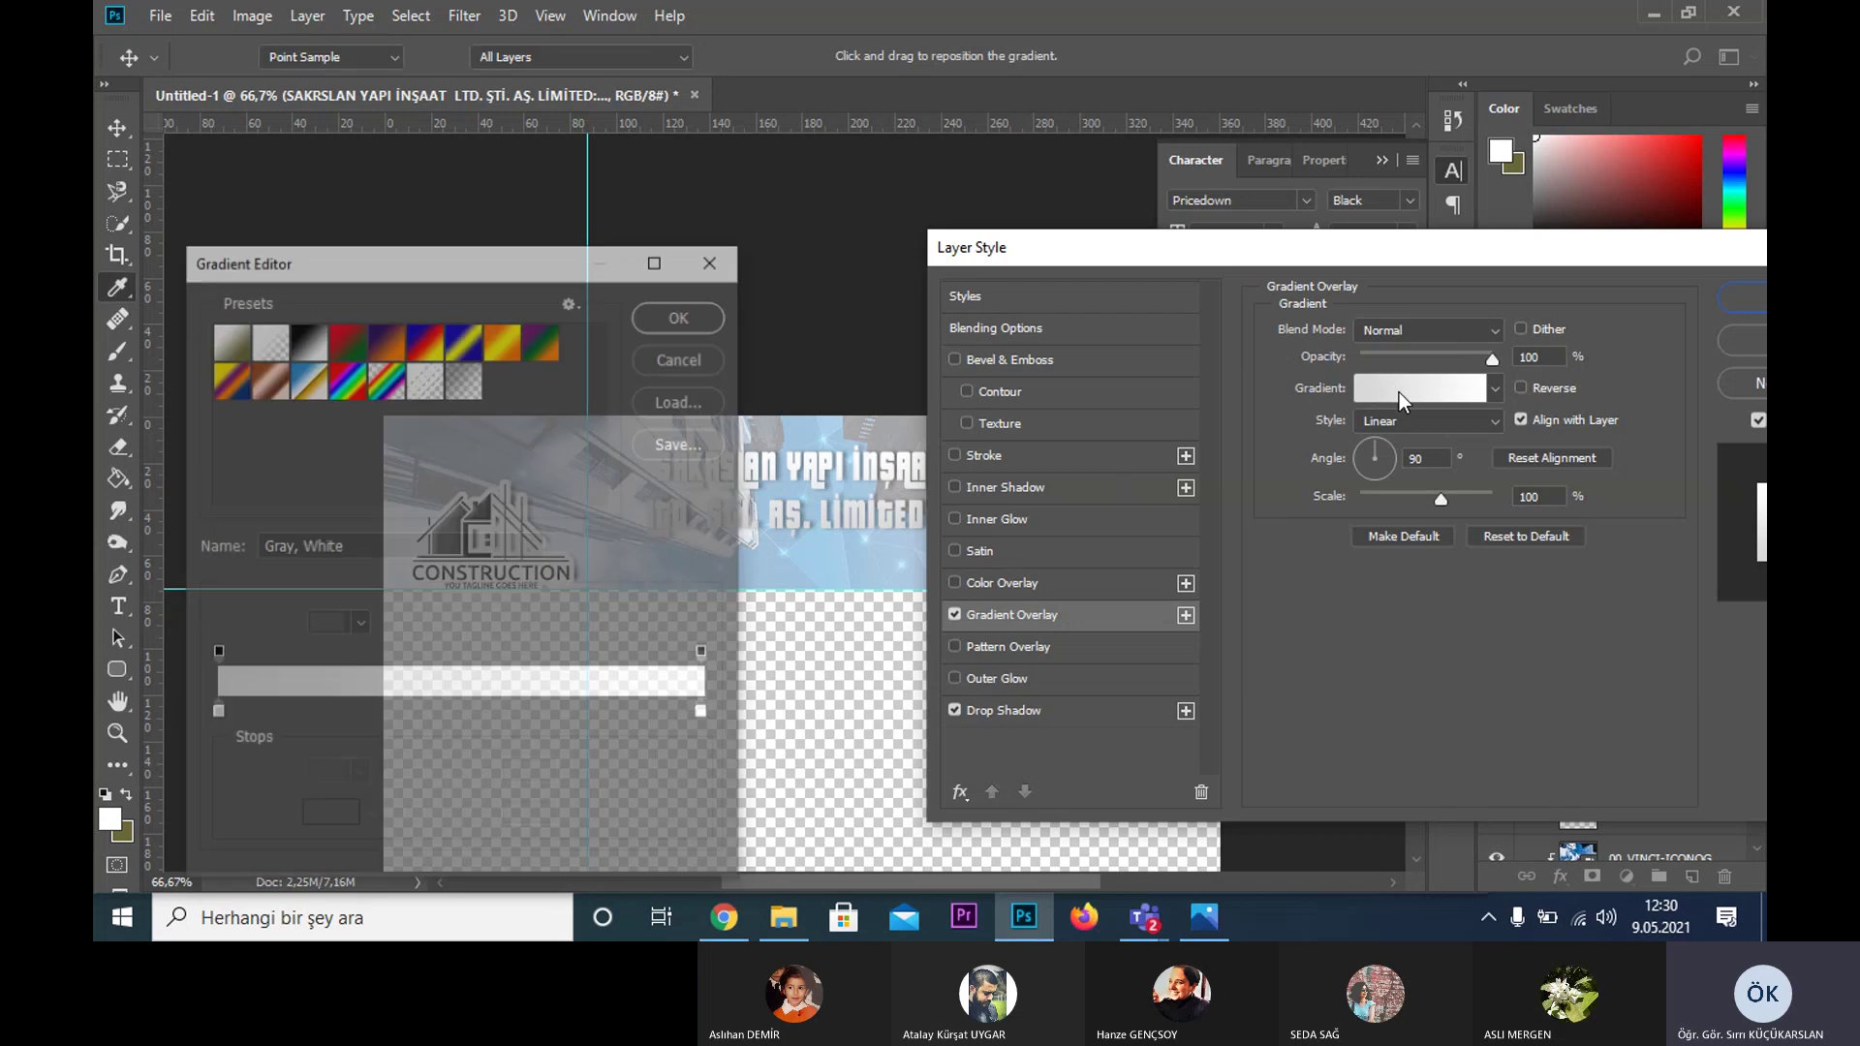
{"action": "mouse_move", "coordinate": [411, 266]}
{"action": "left_mouse_down"}
{"action": "mouse_move", "coordinate": [434, 281]}
{"action": "mouse_move", "coordinate": [1409, 136]}
{"action": "mouse_move", "coordinate": [1321, 138]}
{"action": "left_mouse_up"}
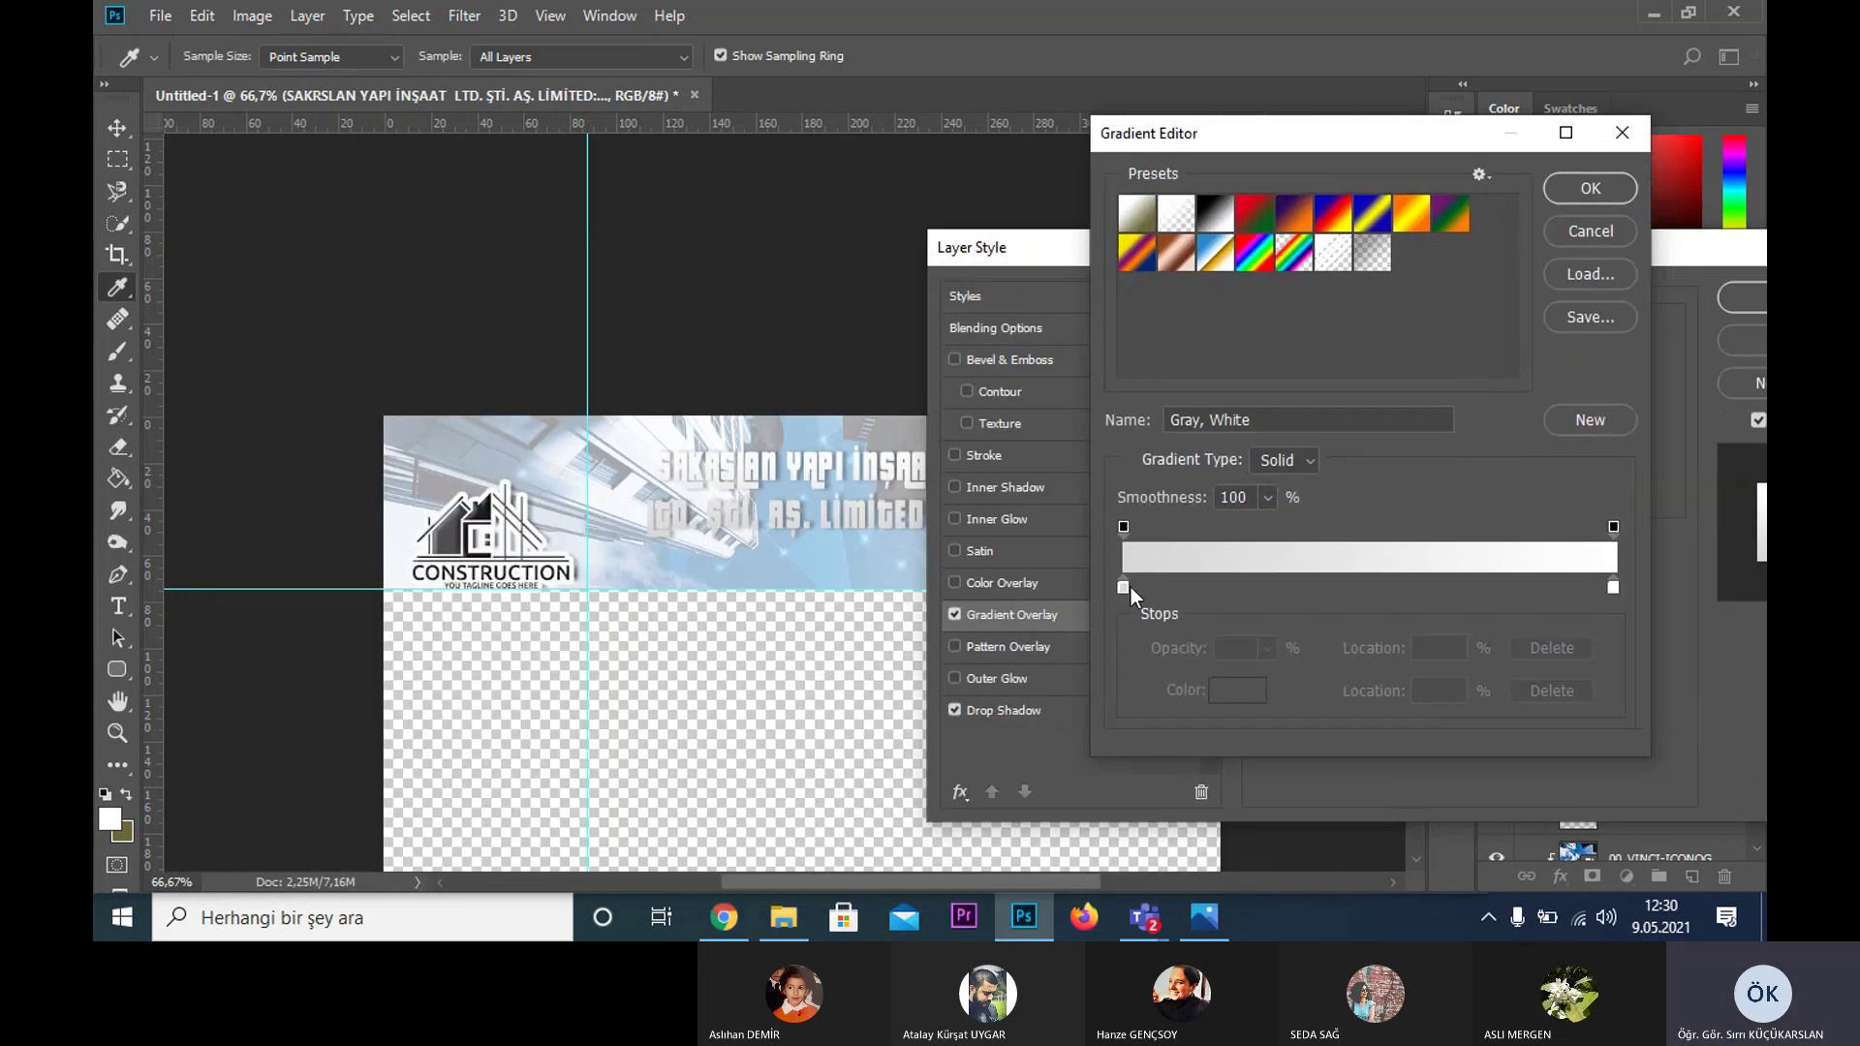
- Set the gradient's left colour stop to red-orange
{"action": "left_click", "coordinate": [1123, 587]}
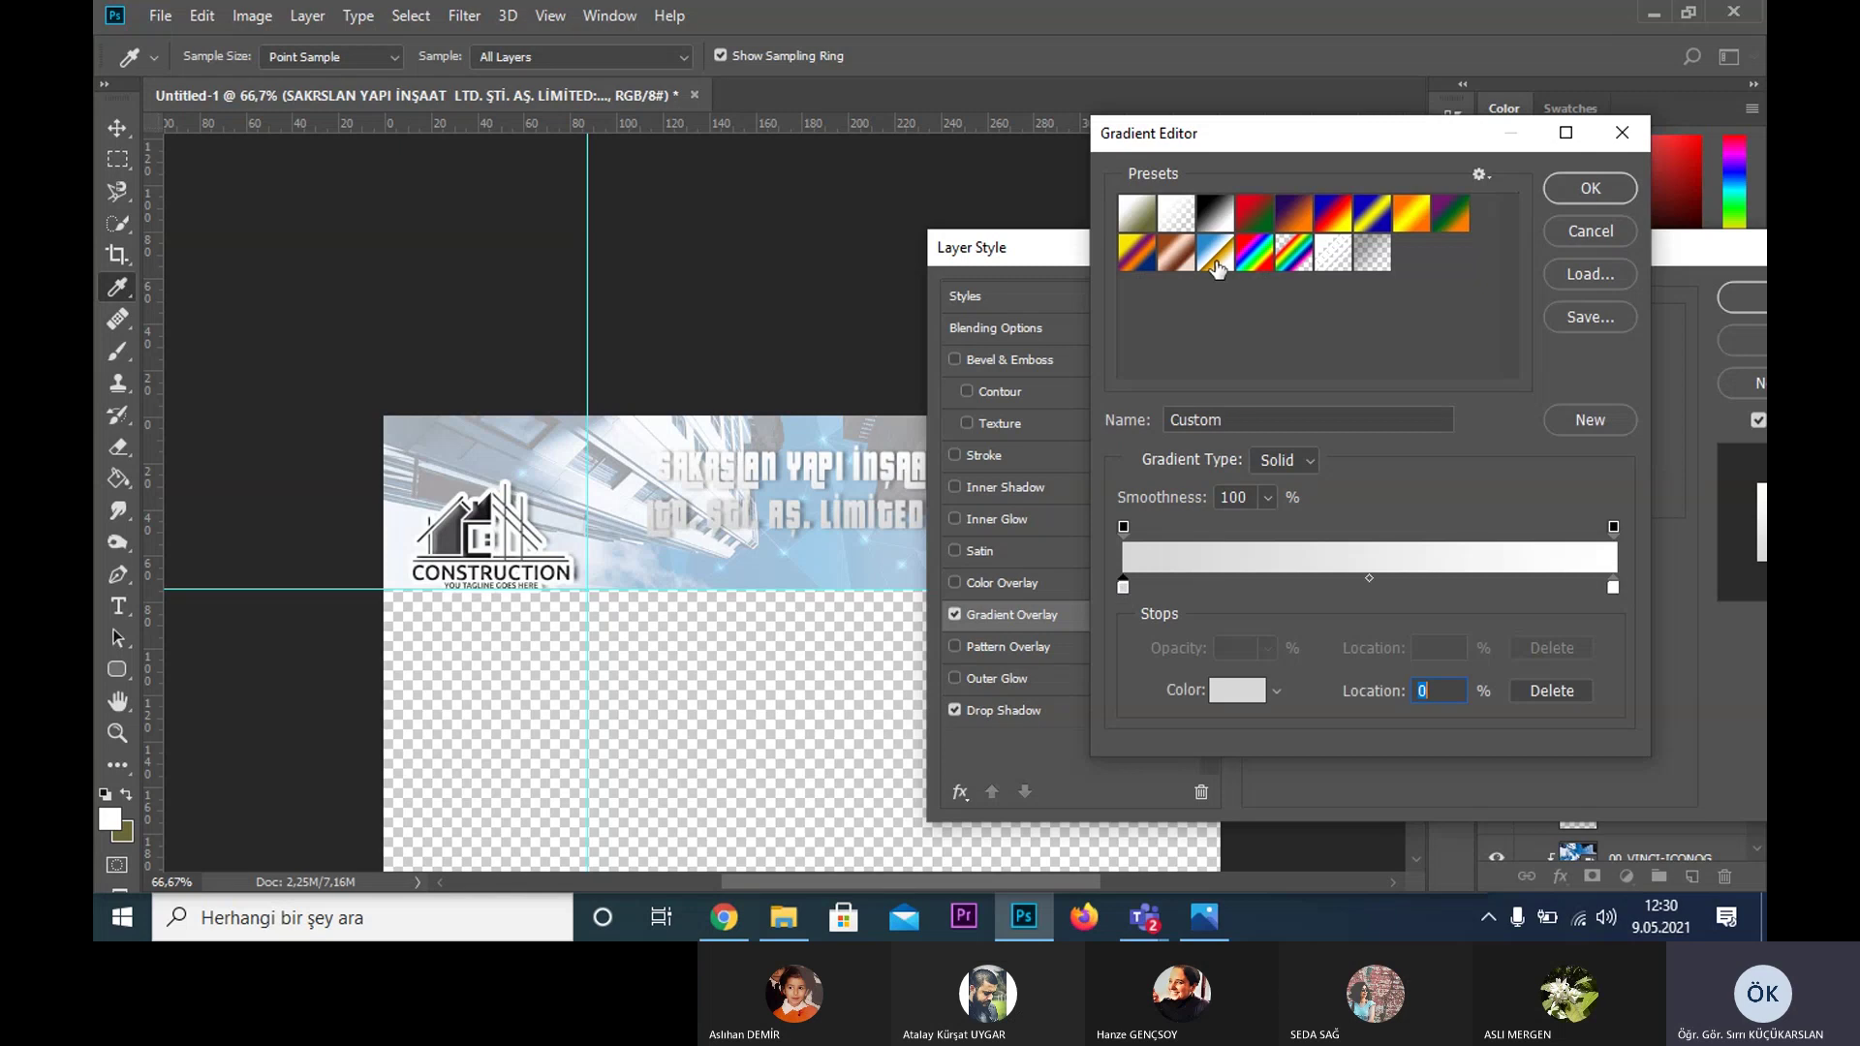
{"action": "left_click", "coordinate": [1216, 254]}
{"action": "left_click", "coordinate": [1295, 215]}
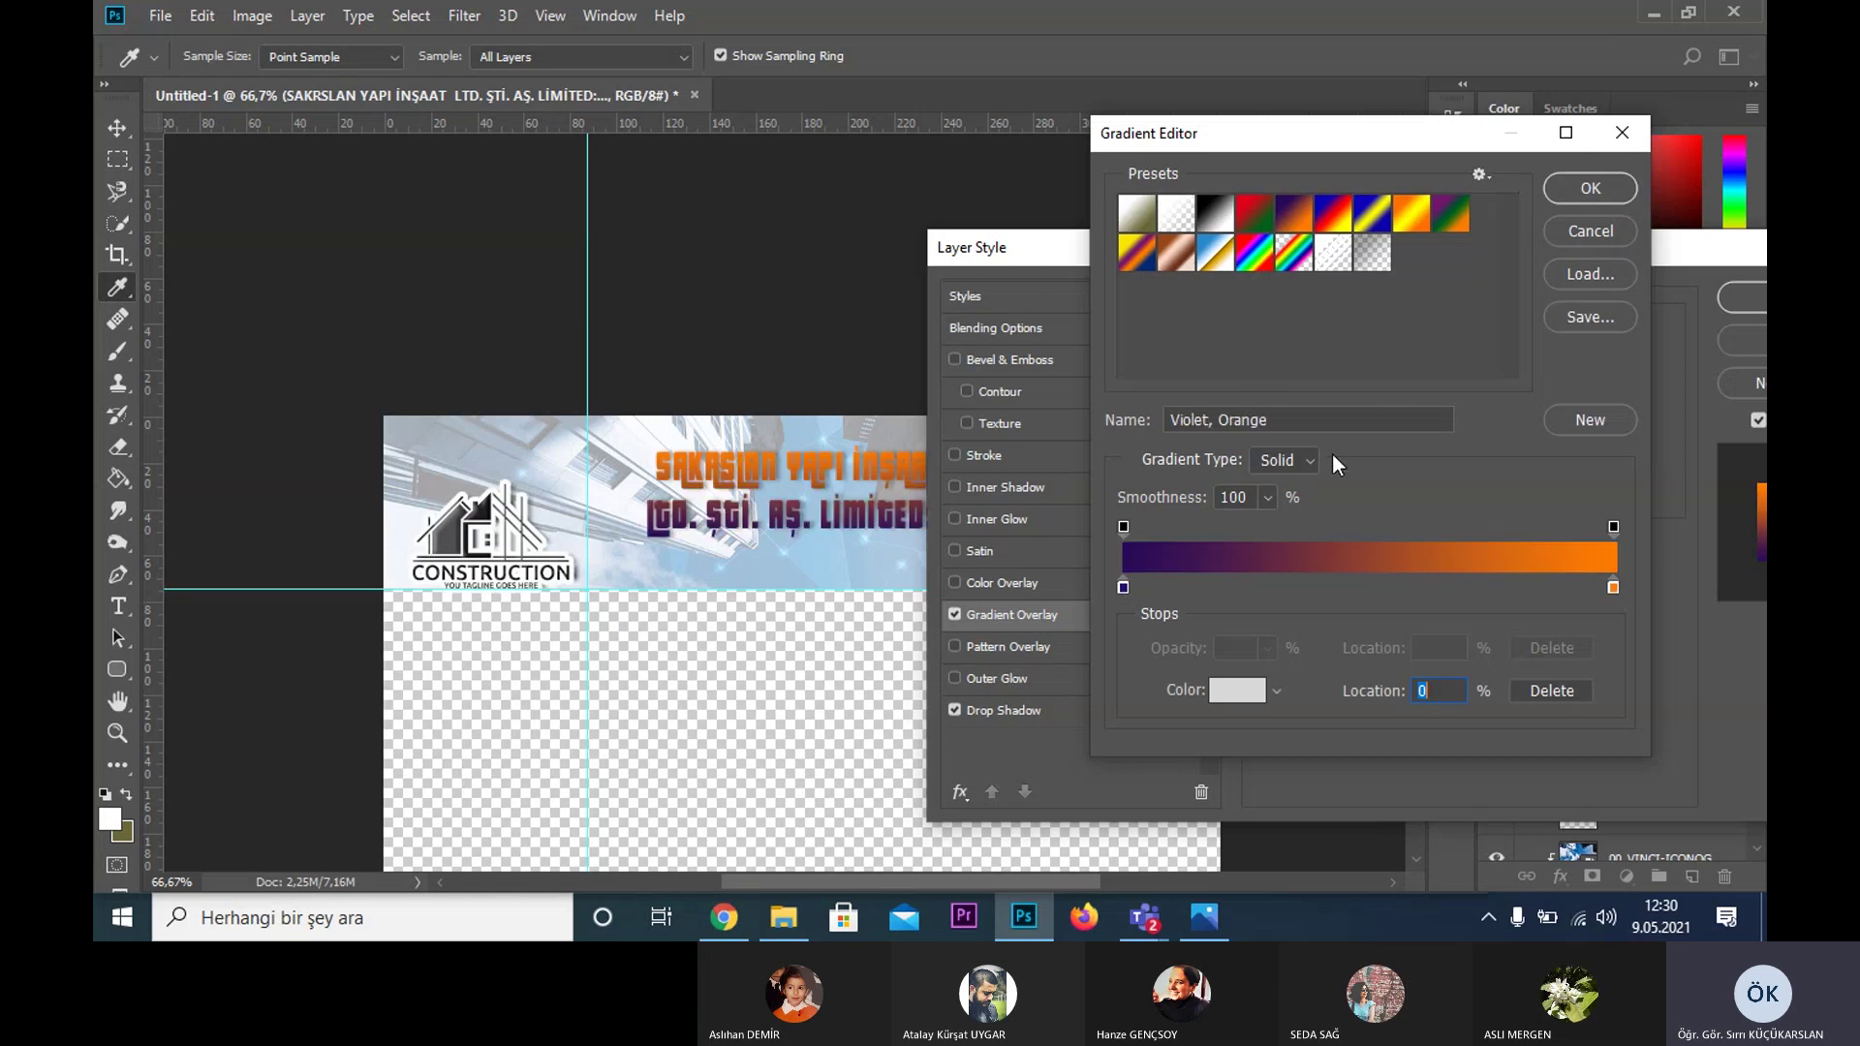
{"action": "left_click", "coordinate": [1123, 587]}
{"action": "left_click", "coordinate": [1217, 689]}
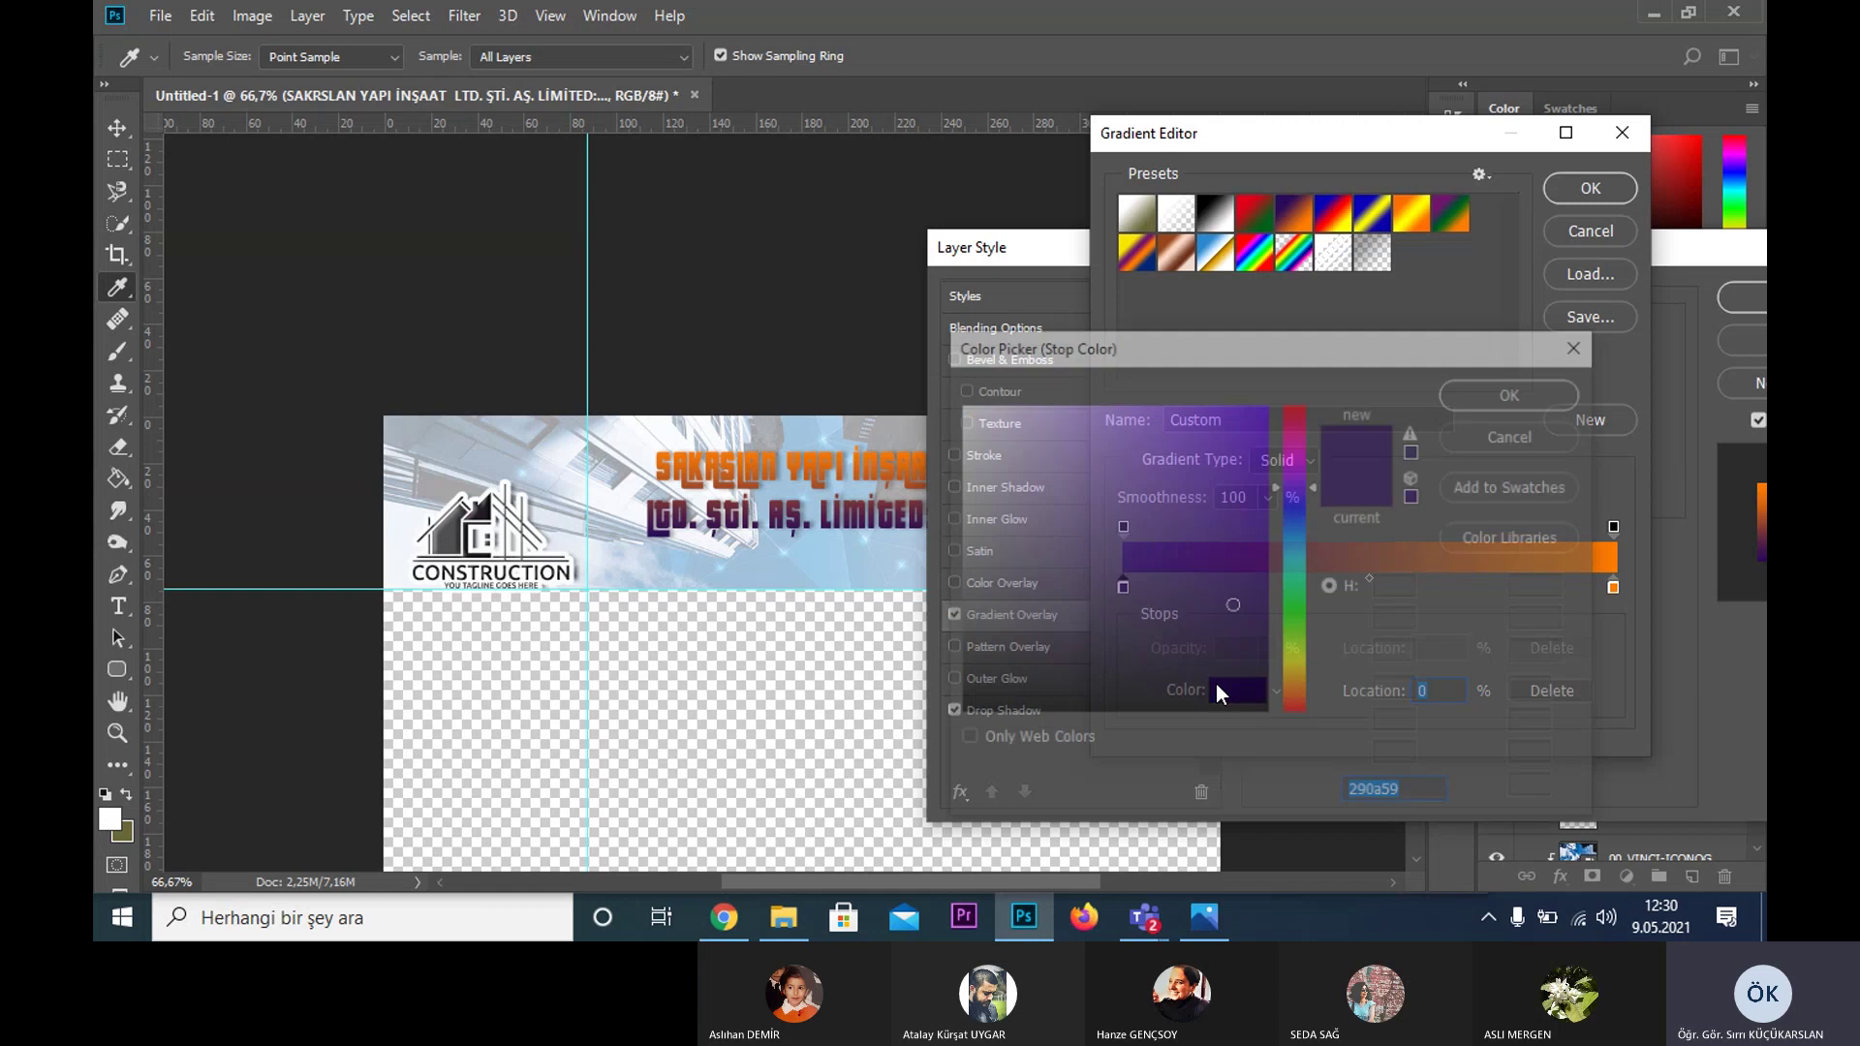
{"action": "left_click", "coordinate": [1300, 707]}
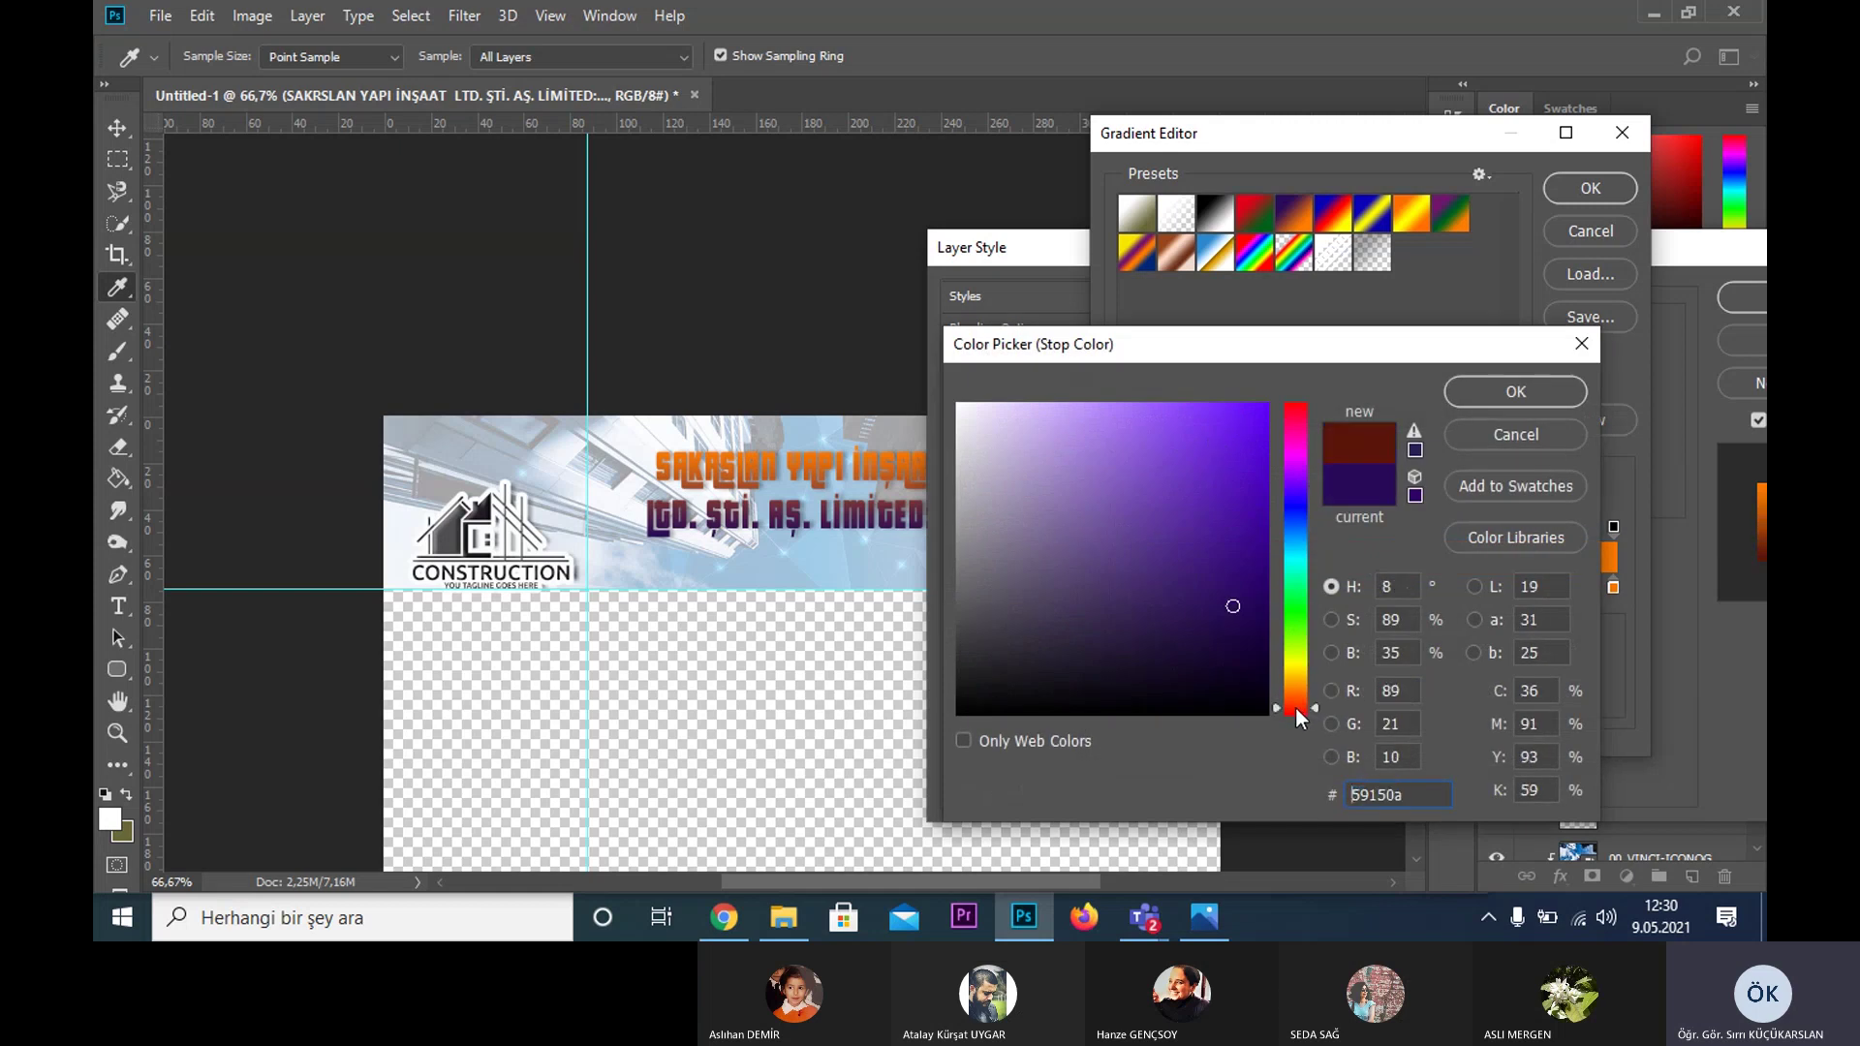
{"action": "left_click", "coordinate": [1539, 389]}
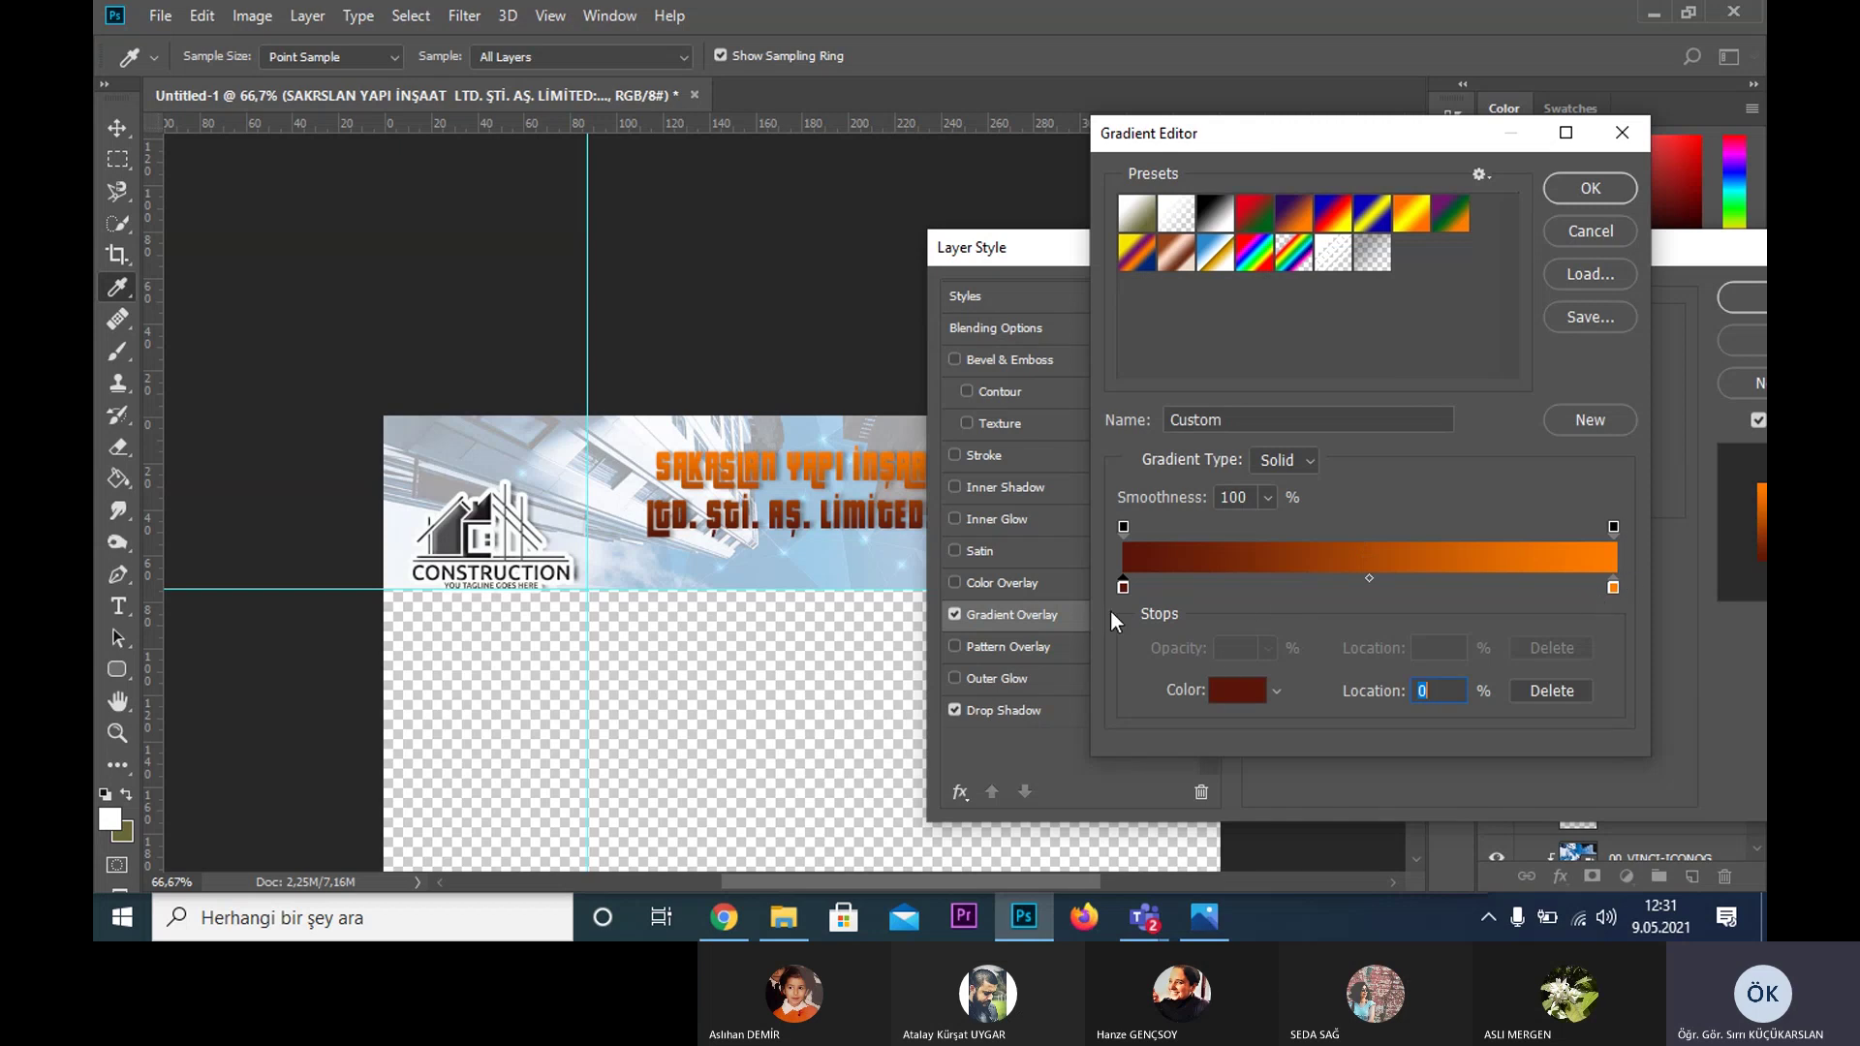
{"action": "left_click", "coordinate": [1223, 689]}
{"action": "left_click", "coordinate": [1297, 700]}
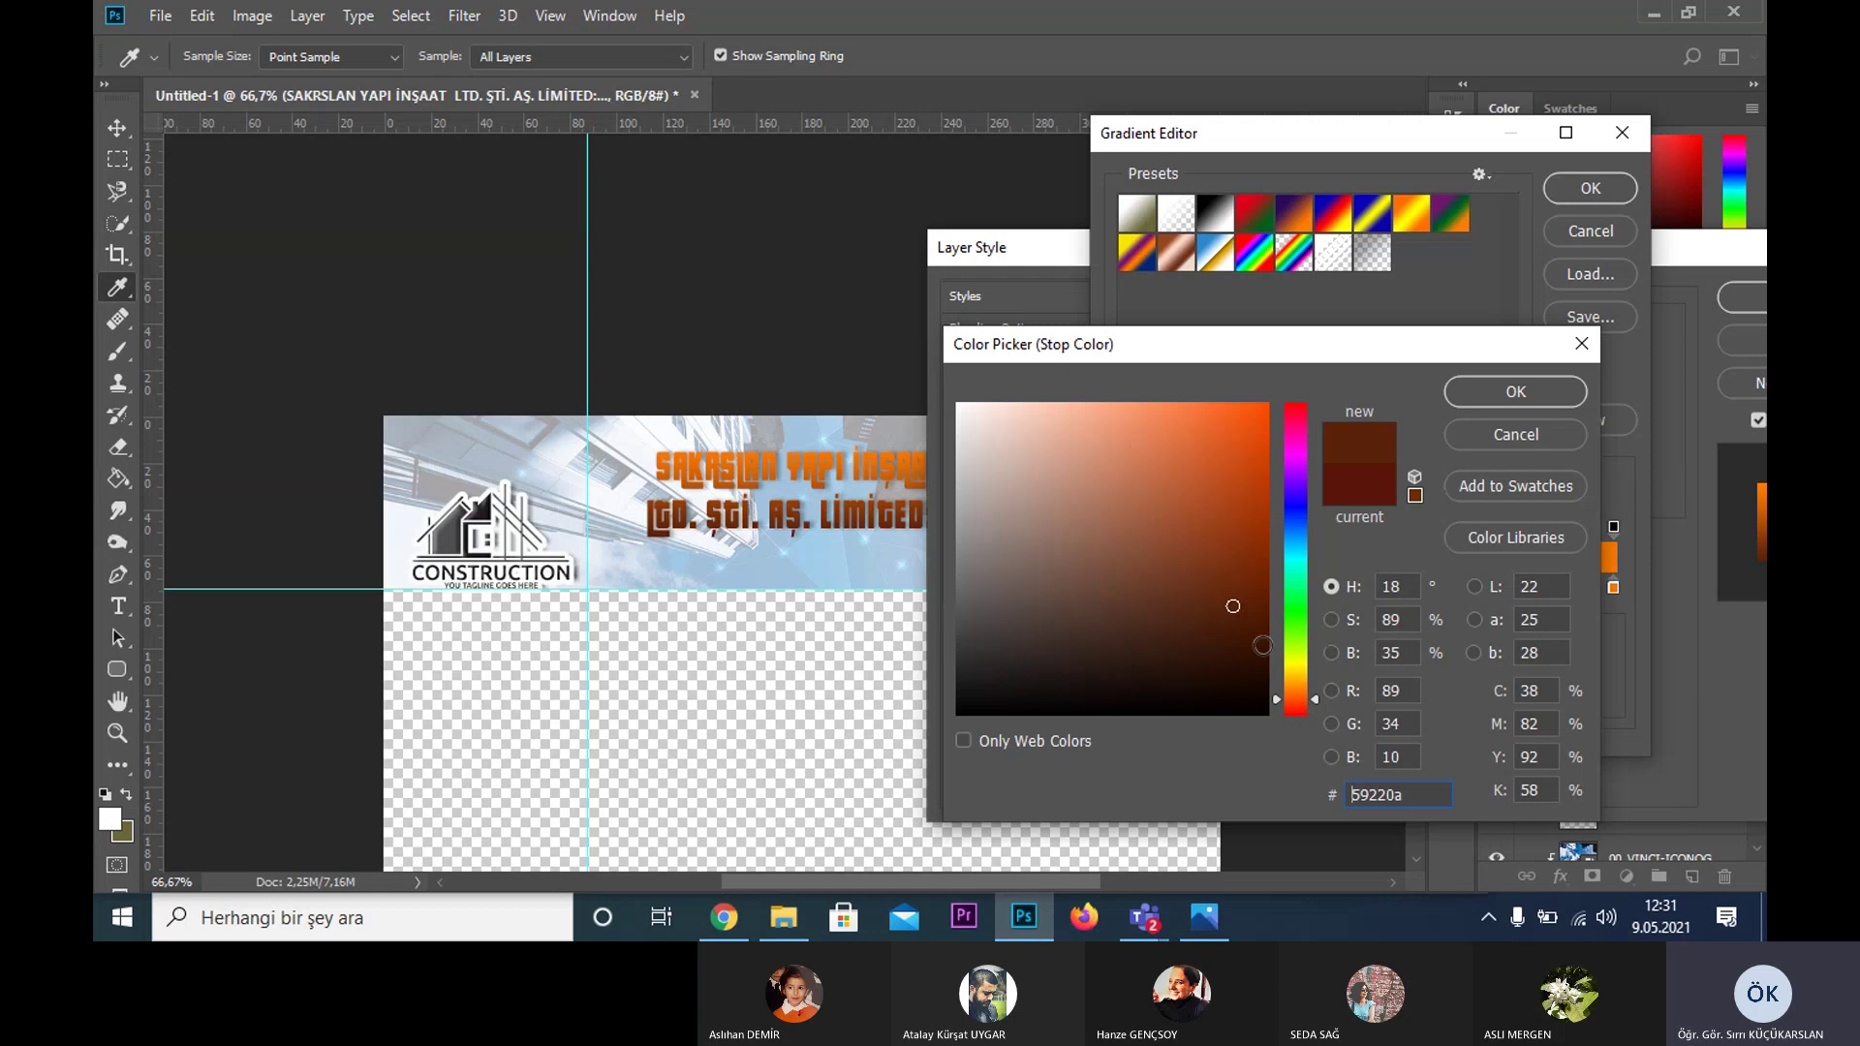
{"action": "left_click", "coordinate": [1255, 427]}
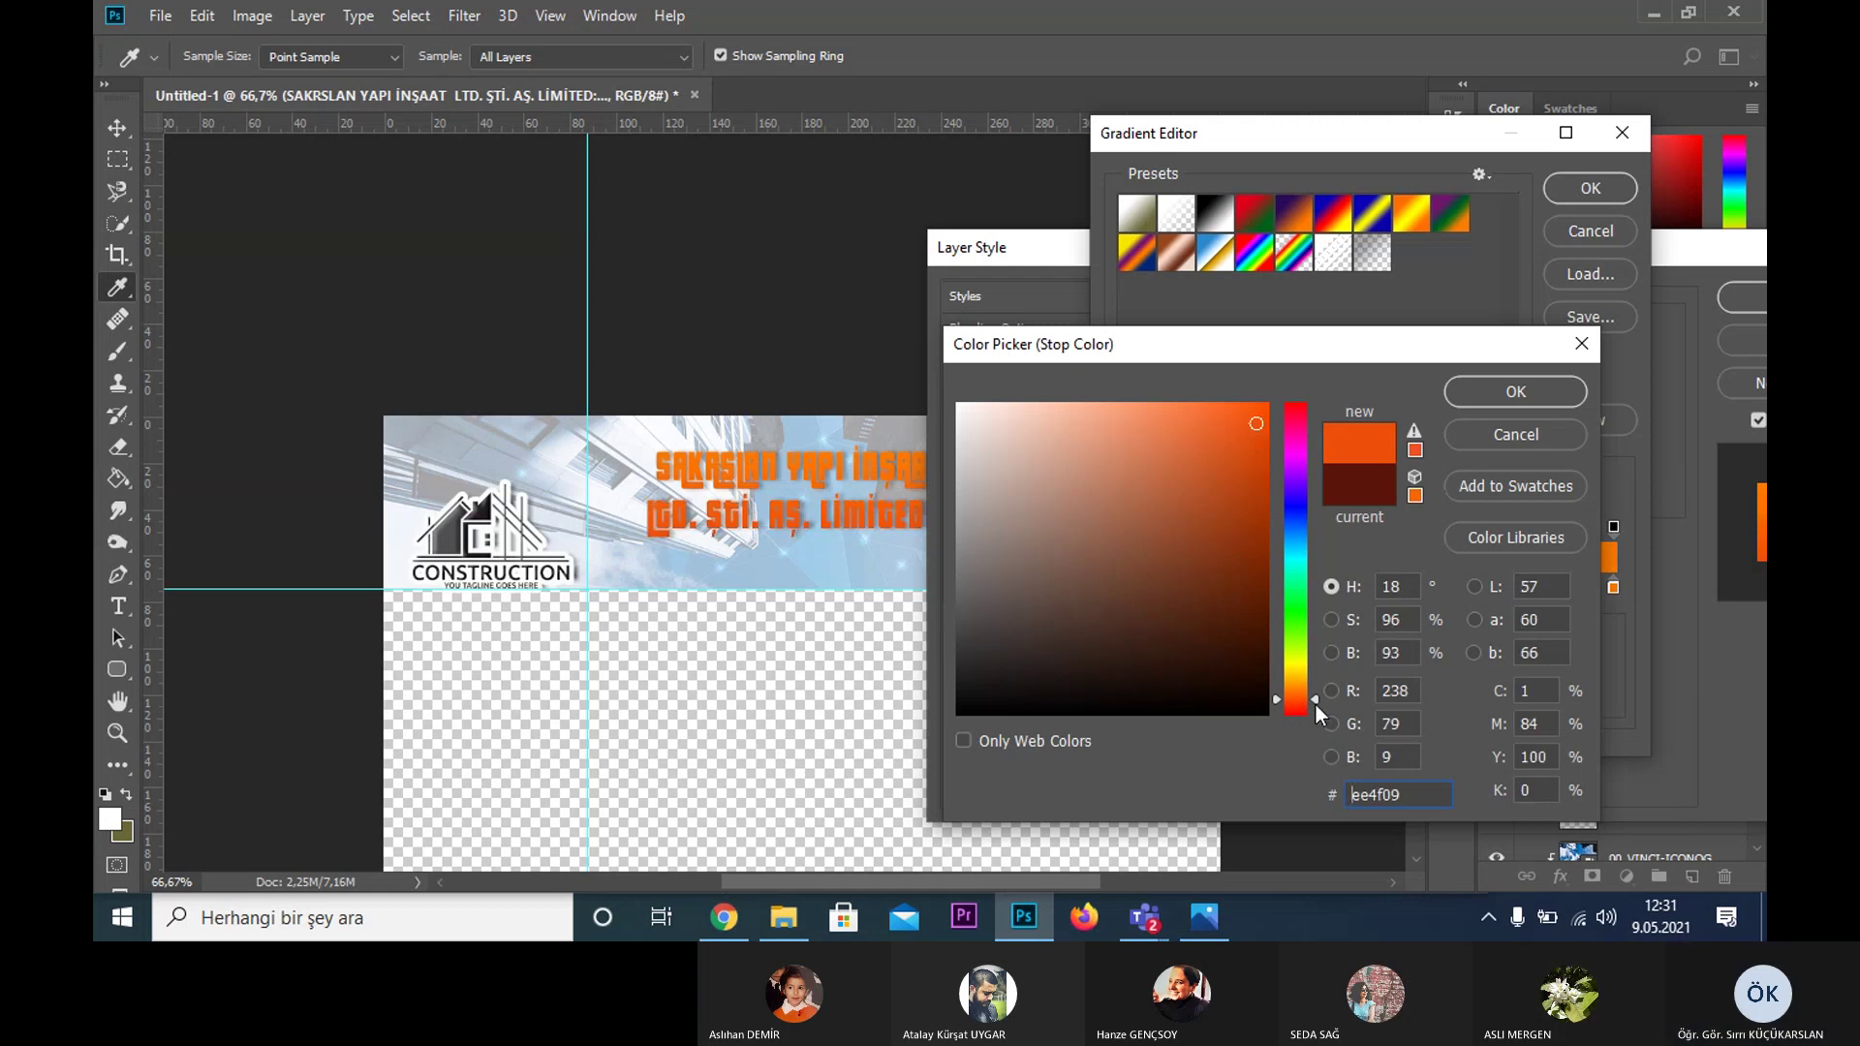
{"action": "left_click_drag", "start_coordinate": [1314, 700], "coordinate": [1316, 707]}
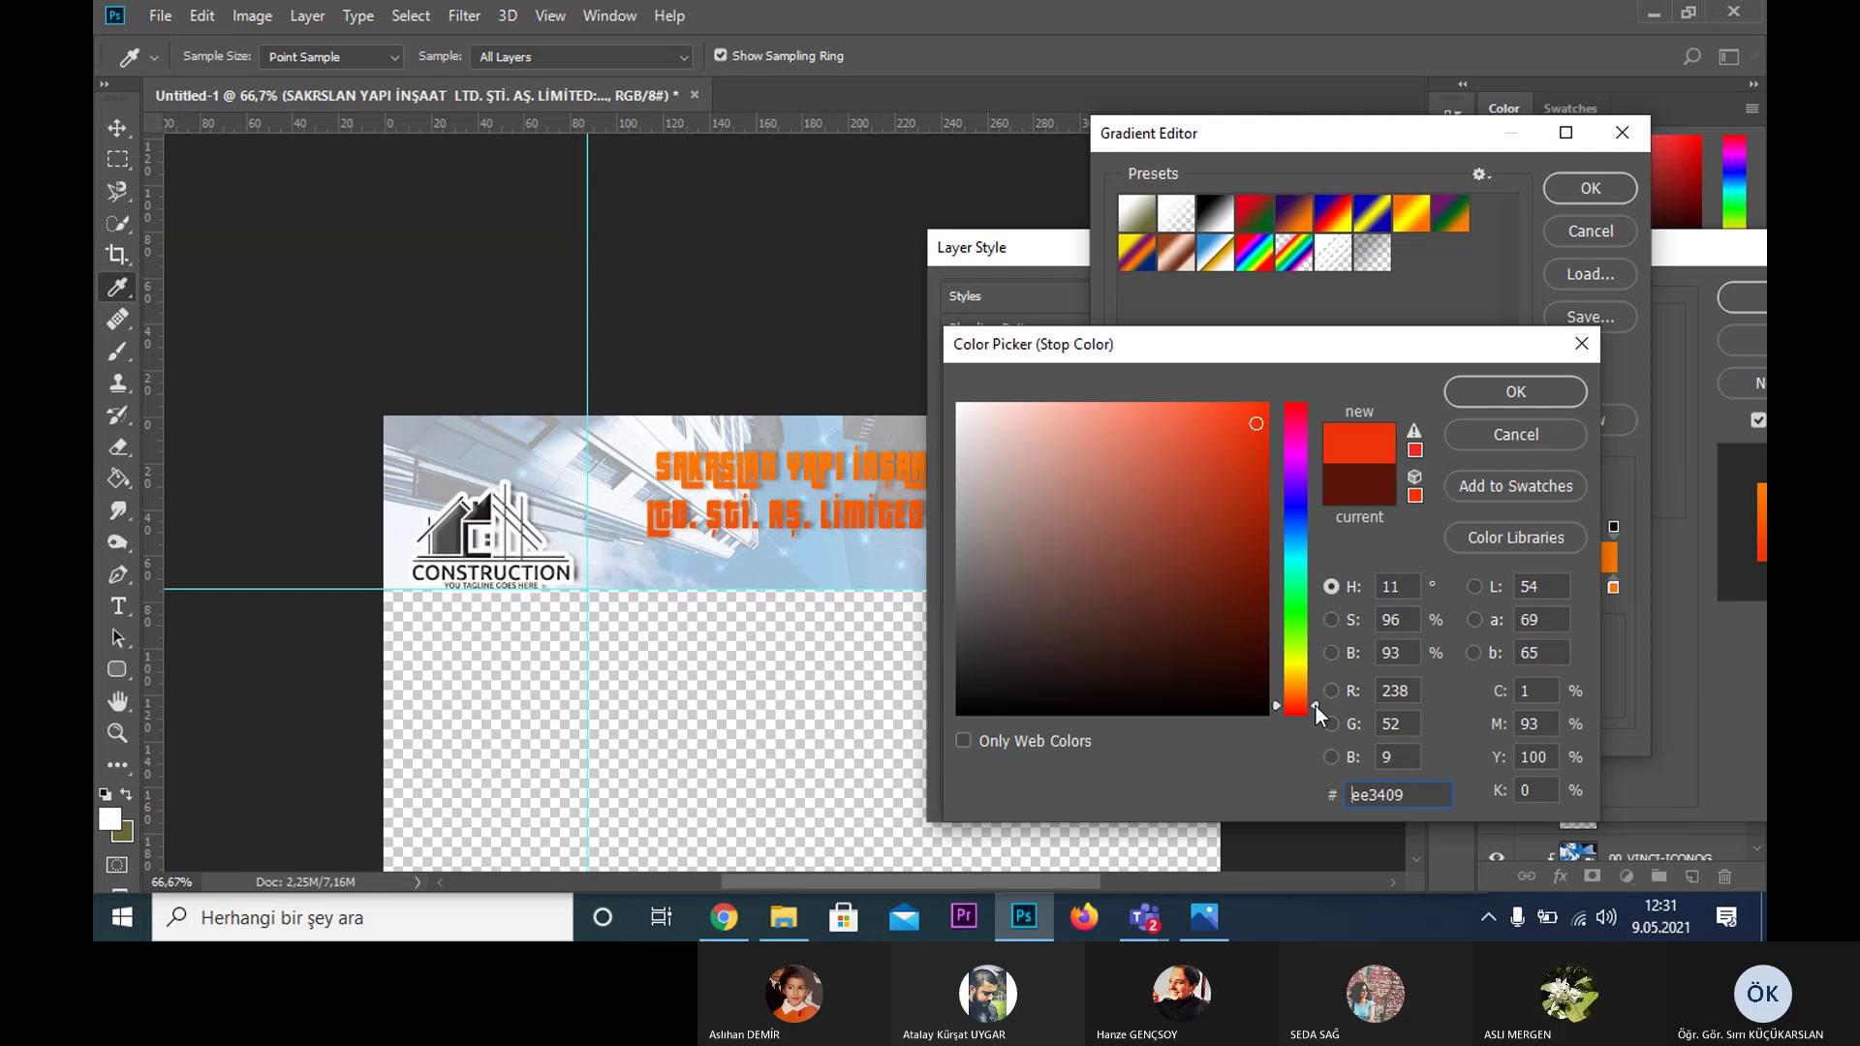
{"action": "left_click", "coordinate": [1529, 392]}
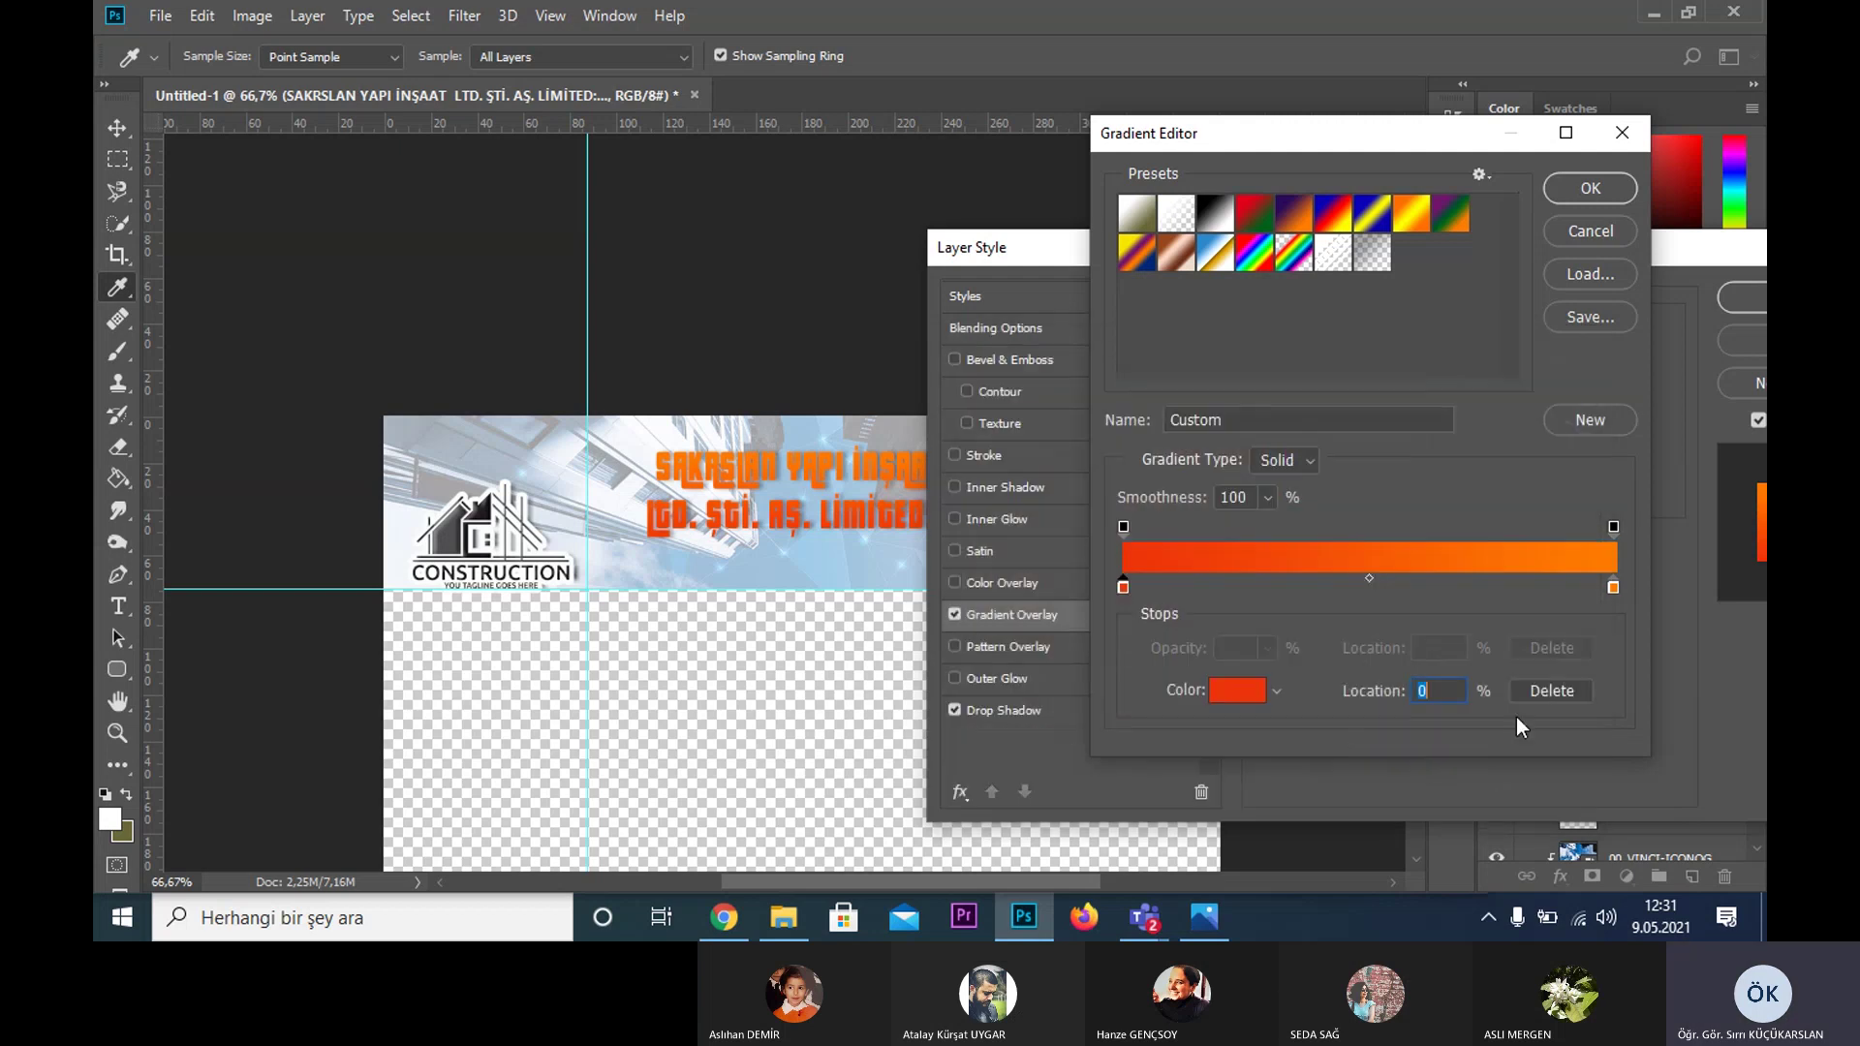
- Make the right stop cyan, shift the blend midpoint, and angle the gradient to 128°
{"action": "left_click", "coordinate": [1615, 585]}
{"action": "left_click", "coordinate": [1236, 686]}
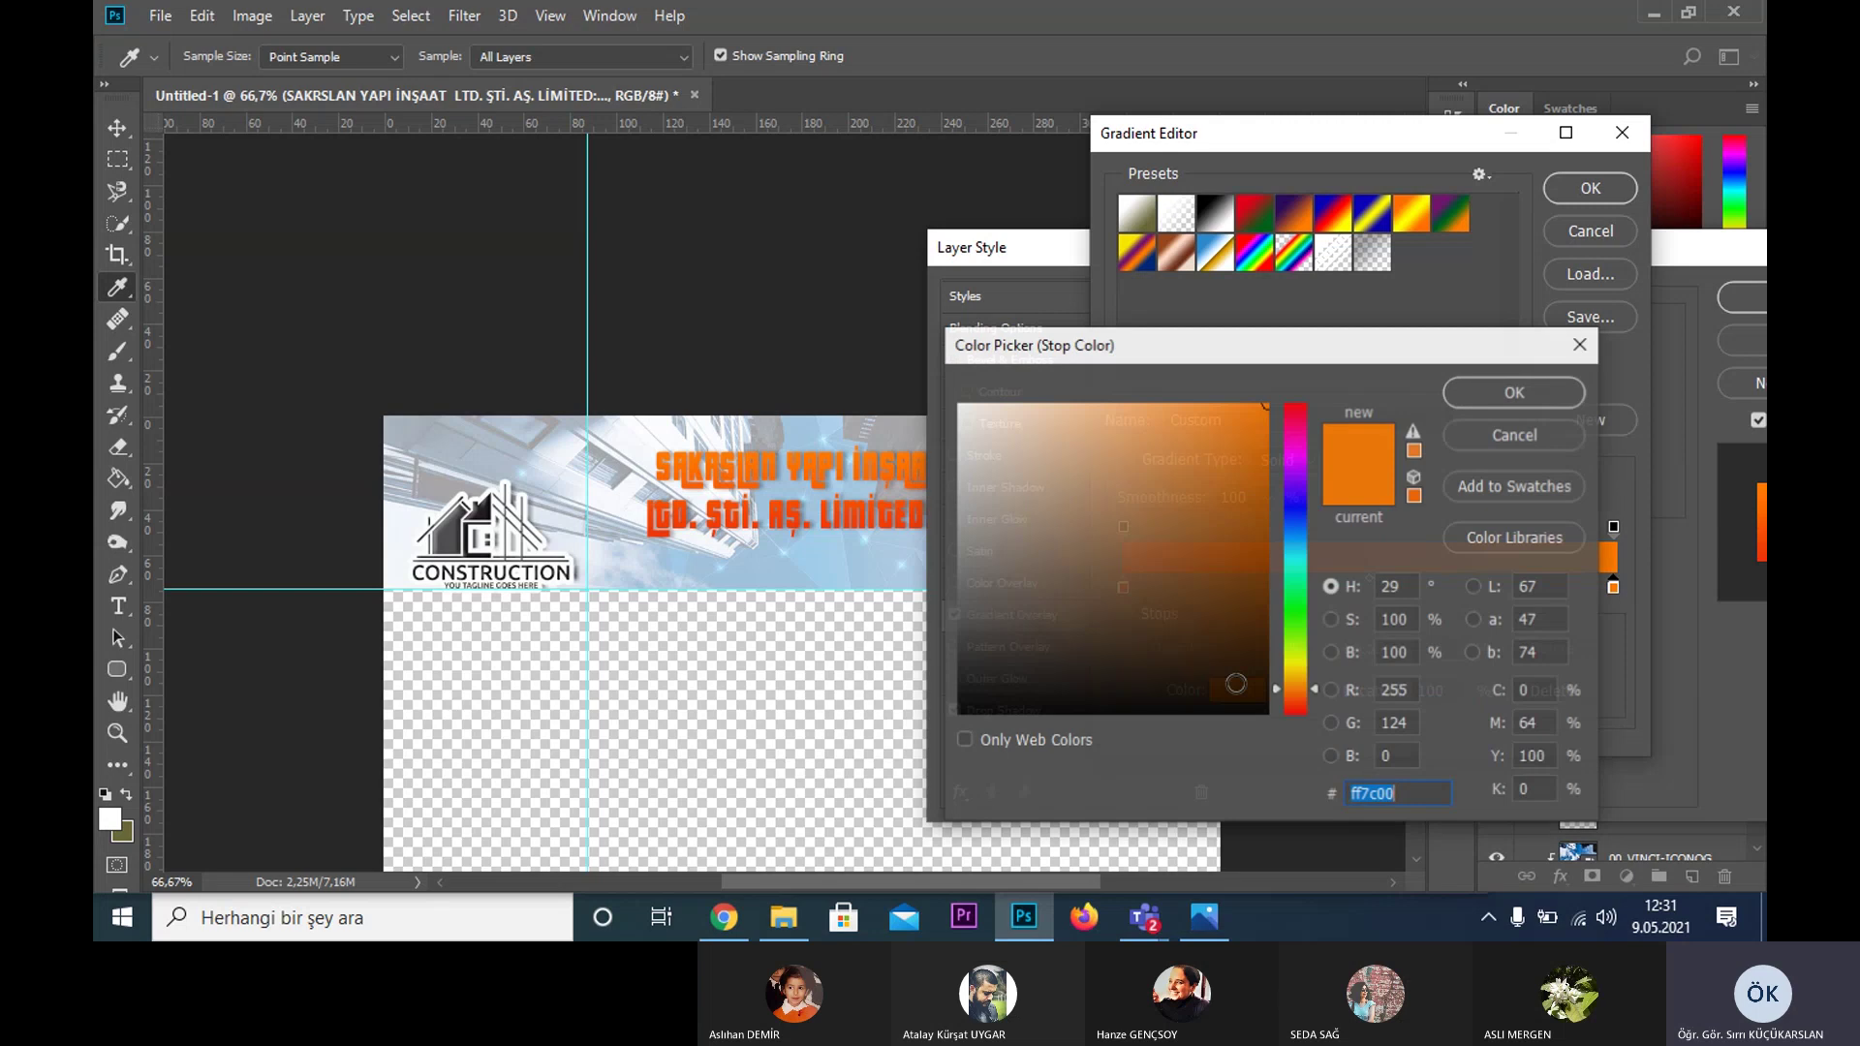
{"action": "left_click", "coordinate": [1295, 562]}
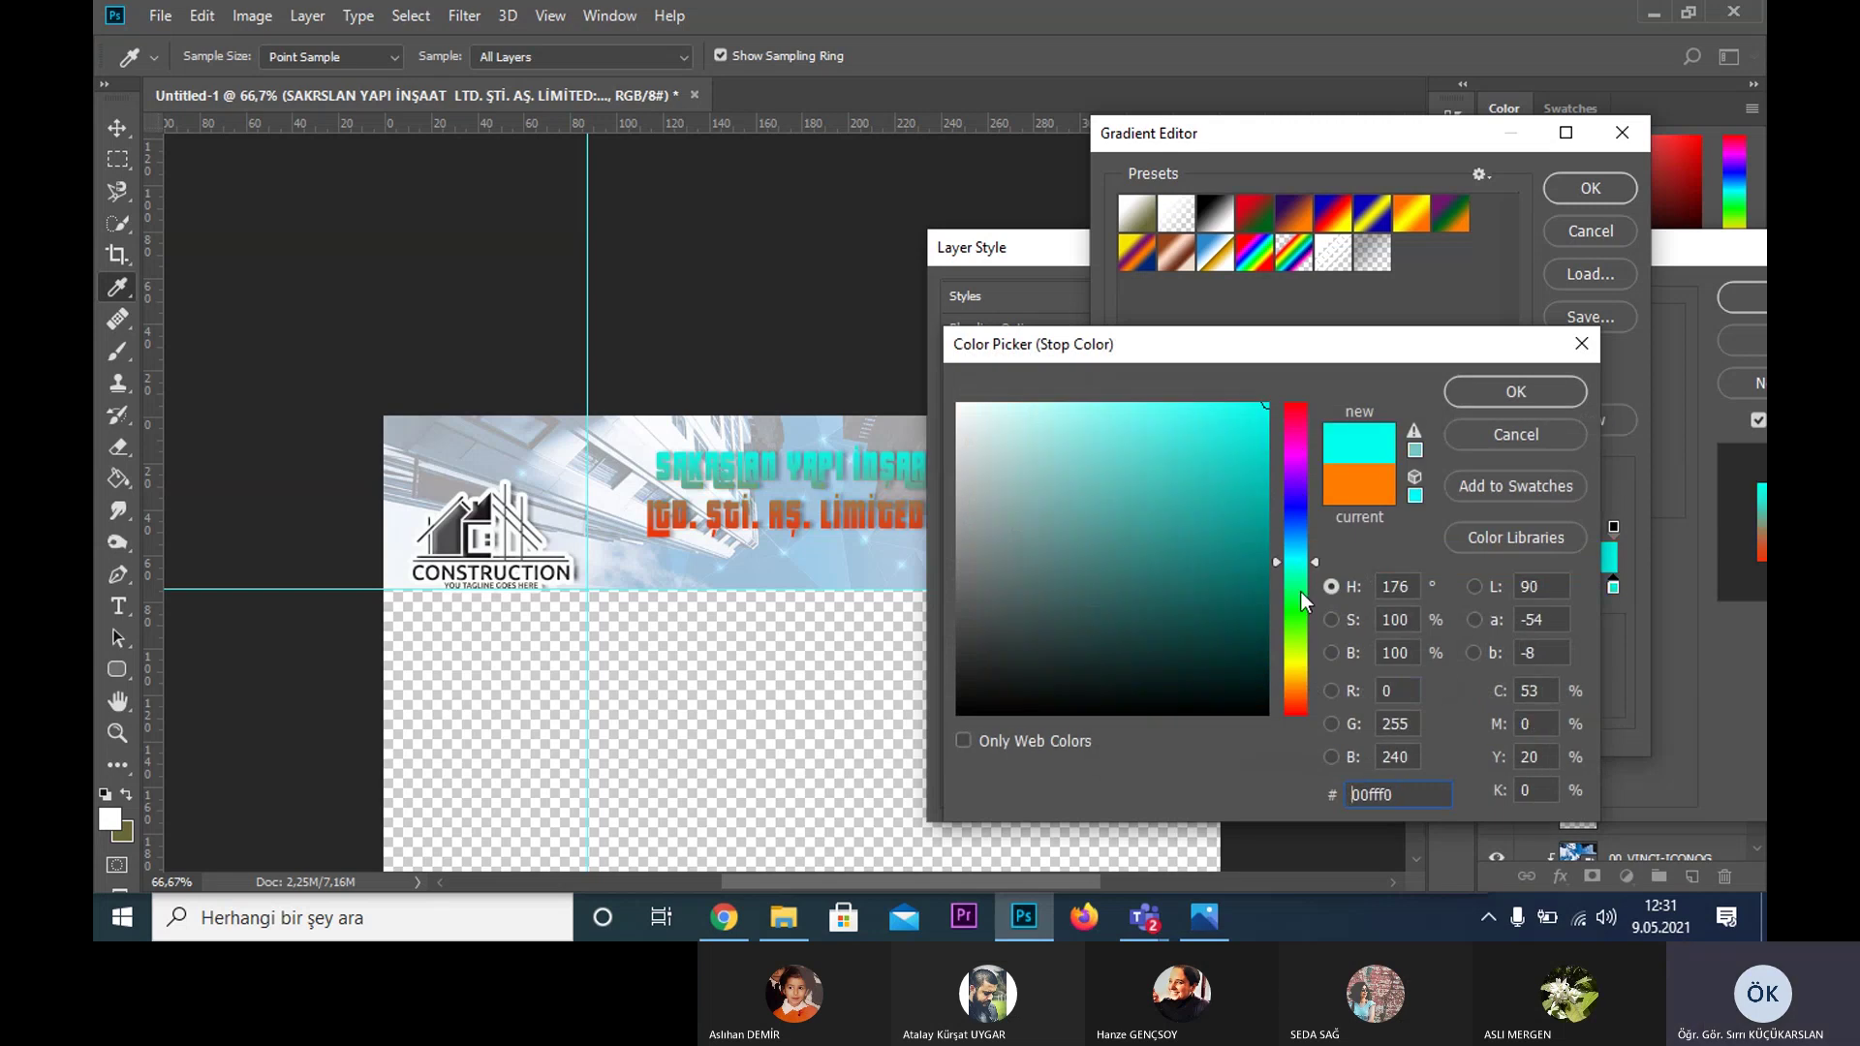
{"action": "left_click", "coordinate": [1537, 392]}
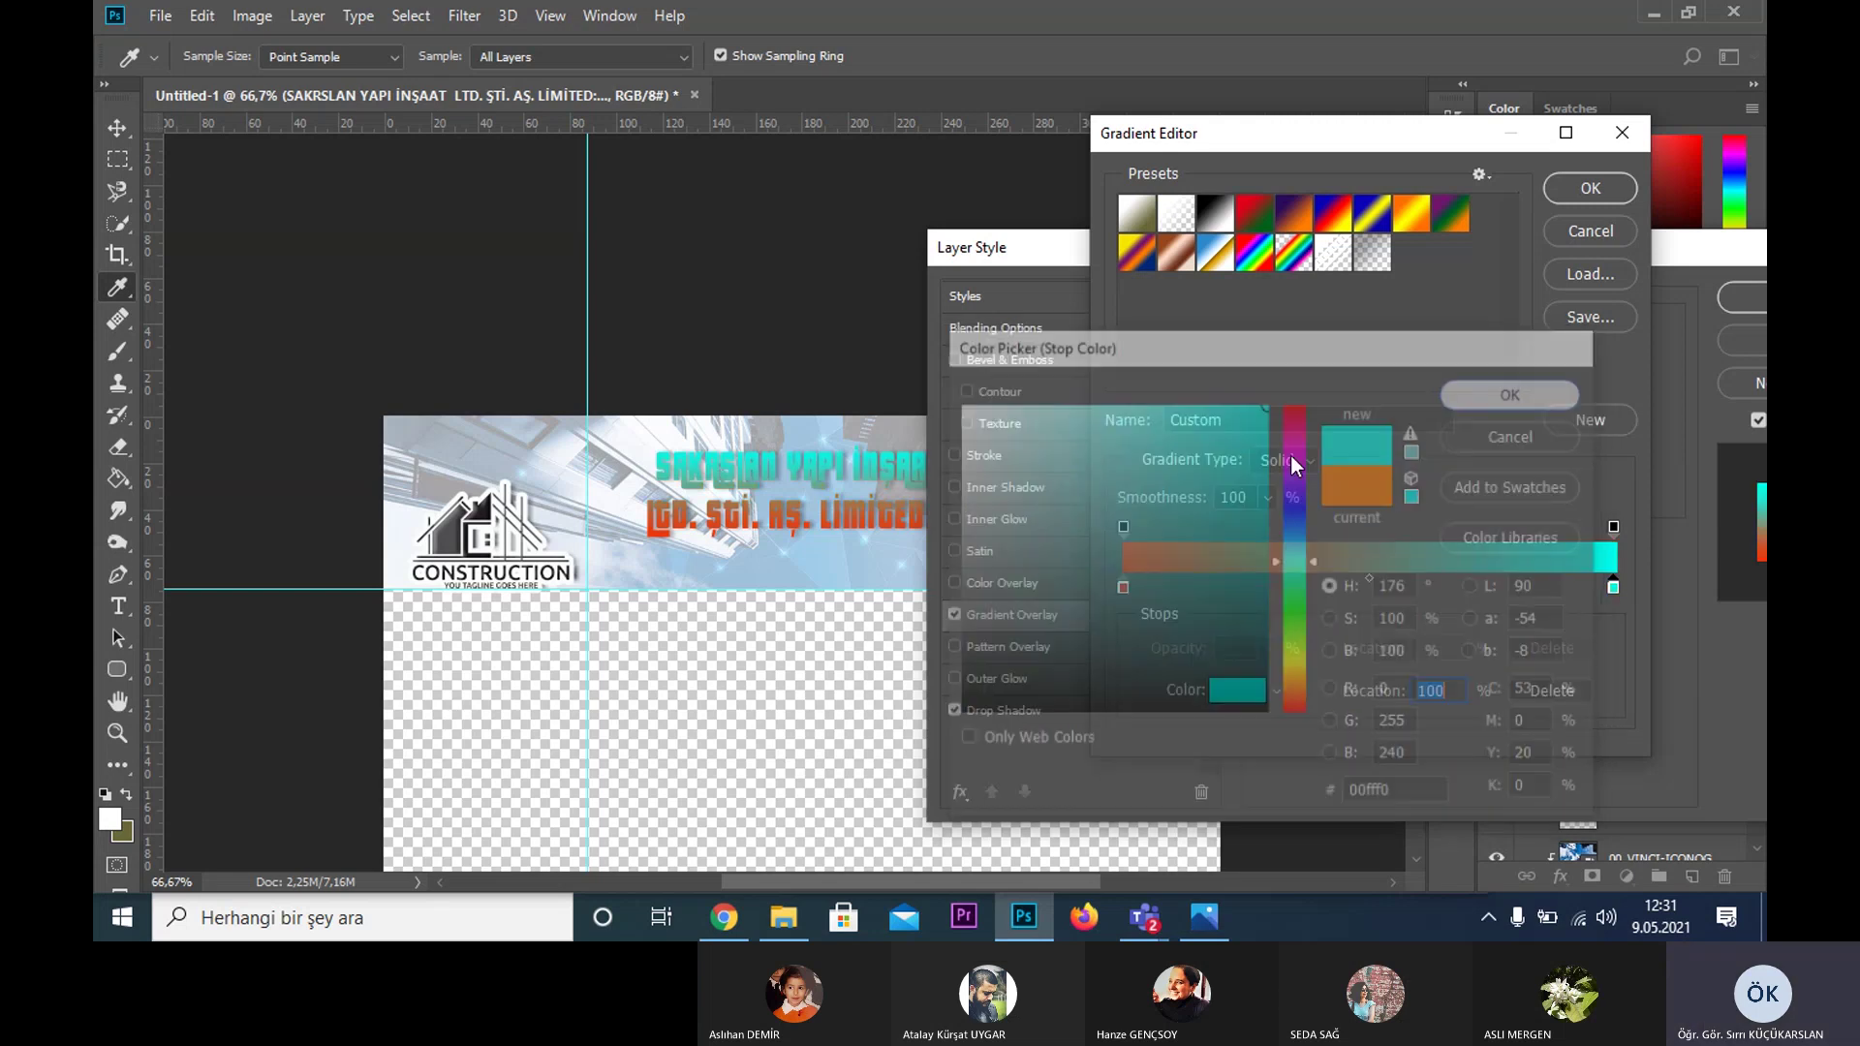
{"action": "mouse_move", "coordinate": [1369, 580]}
{"action": "left_mouse_down"}
{"action": "mouse_move", "coordinate": [1279, 582]}
{"action": "mouse_move", "coordinate": [1532, 578]}
{"action": "left_mouse_up"}
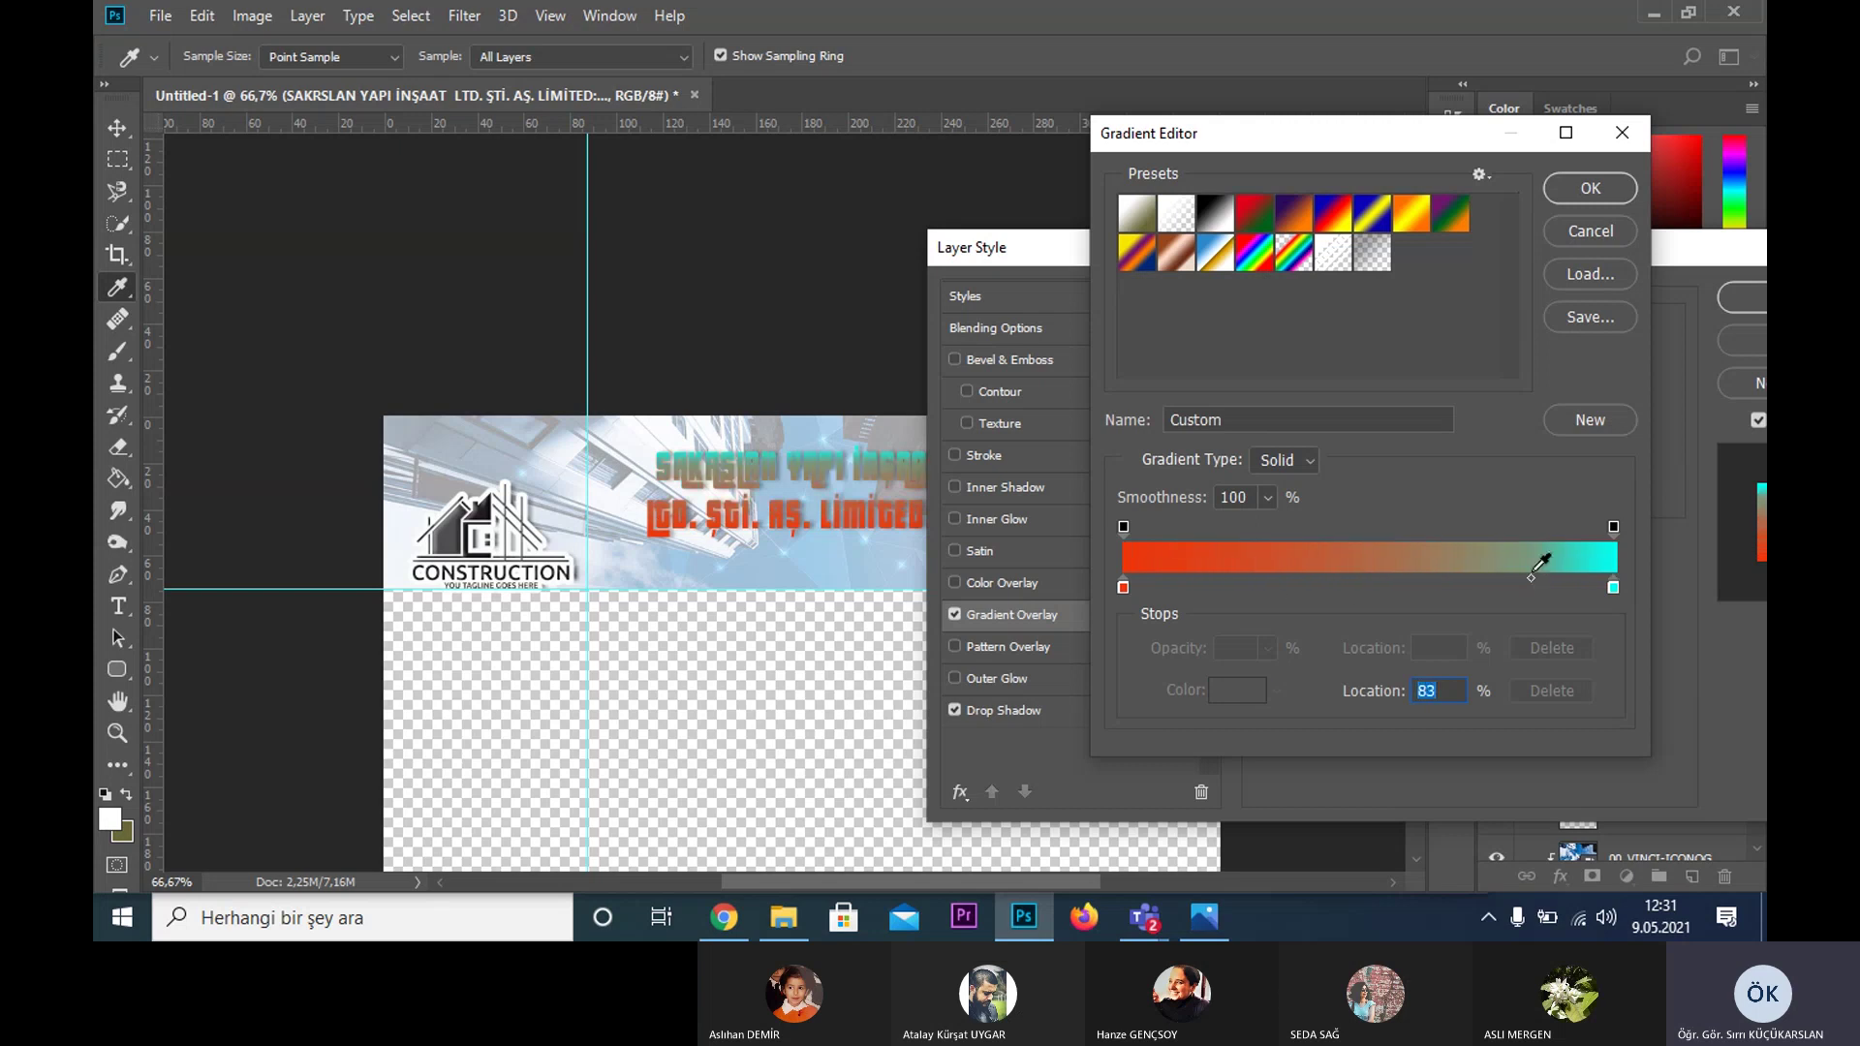
{"action": "left_click", "coordinate": [1595, 188]}
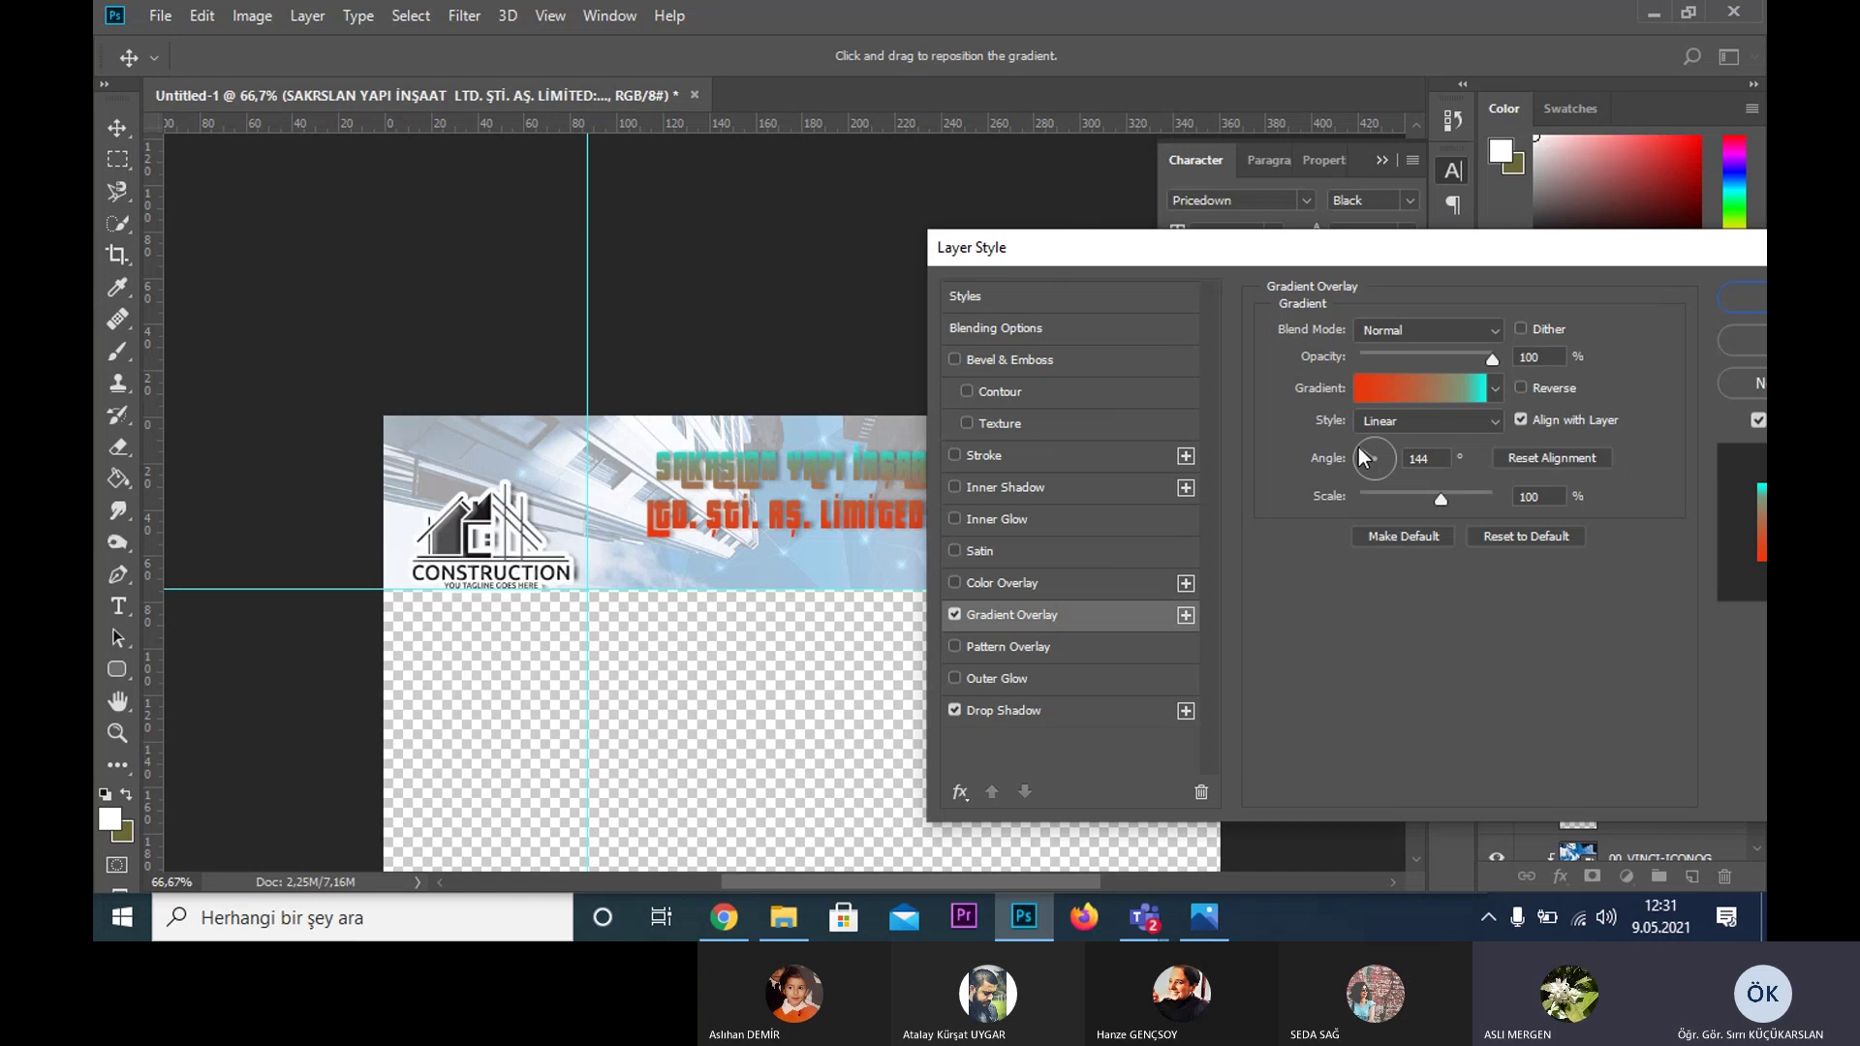
{"action": "left_click_drag", "start_coordinate": [1370, 440], "coordinate": [1369, 467]}
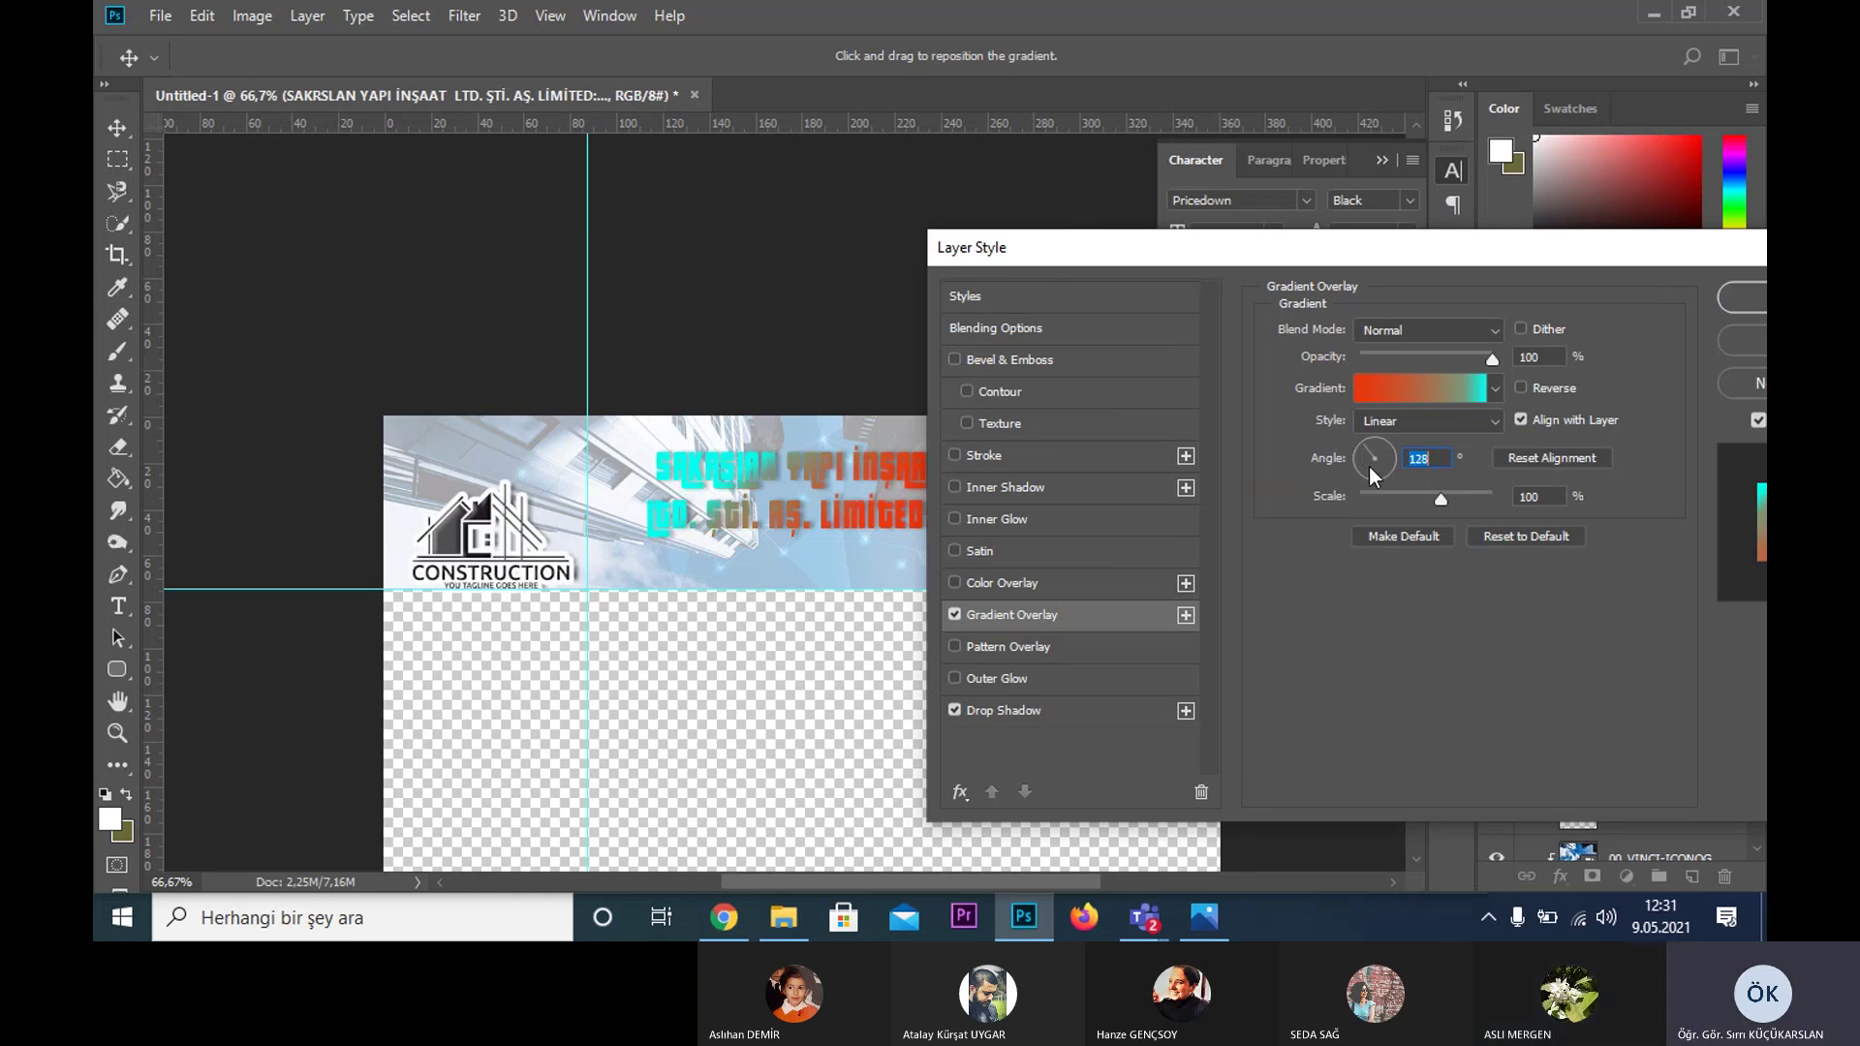
- Add white stops around a red-orange 51% stop, with whites near 60% and 85%
{"action": "left_click", "coordinate": [1418, 392]}
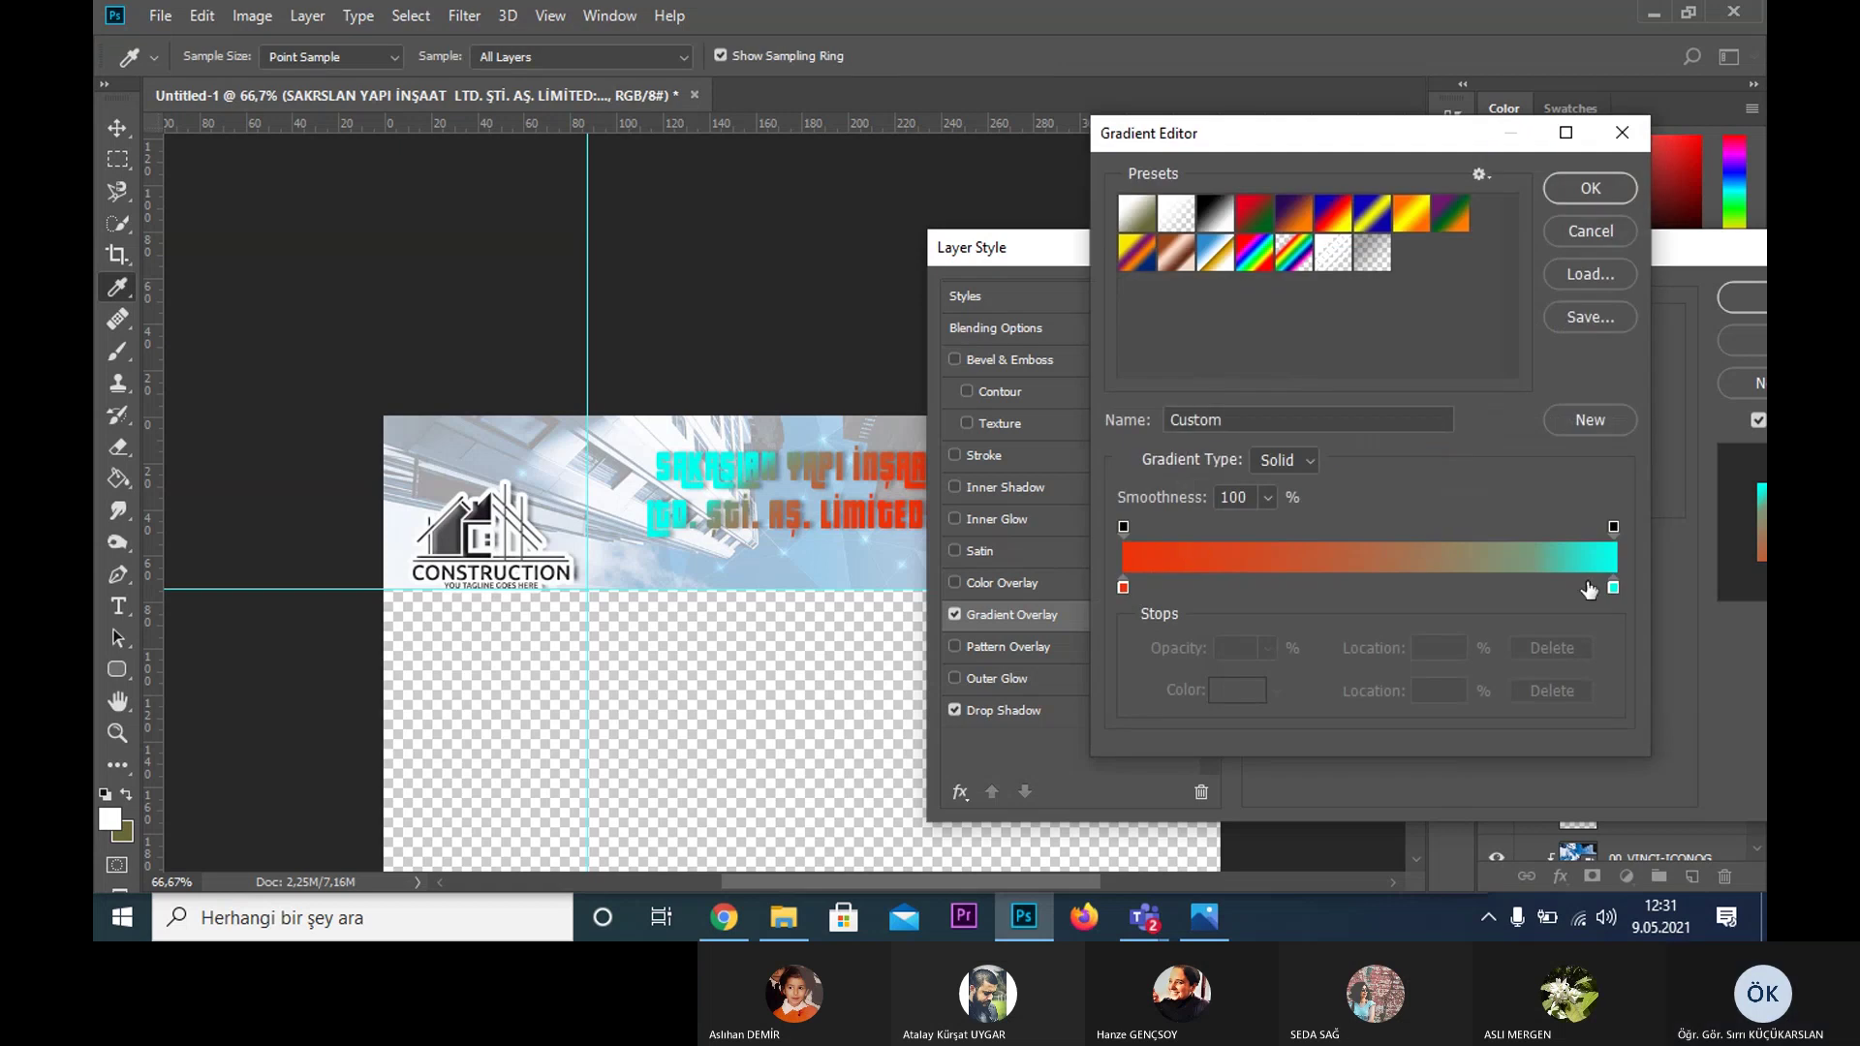
{"action": "left_click", "coordinate": [1373, 586]}
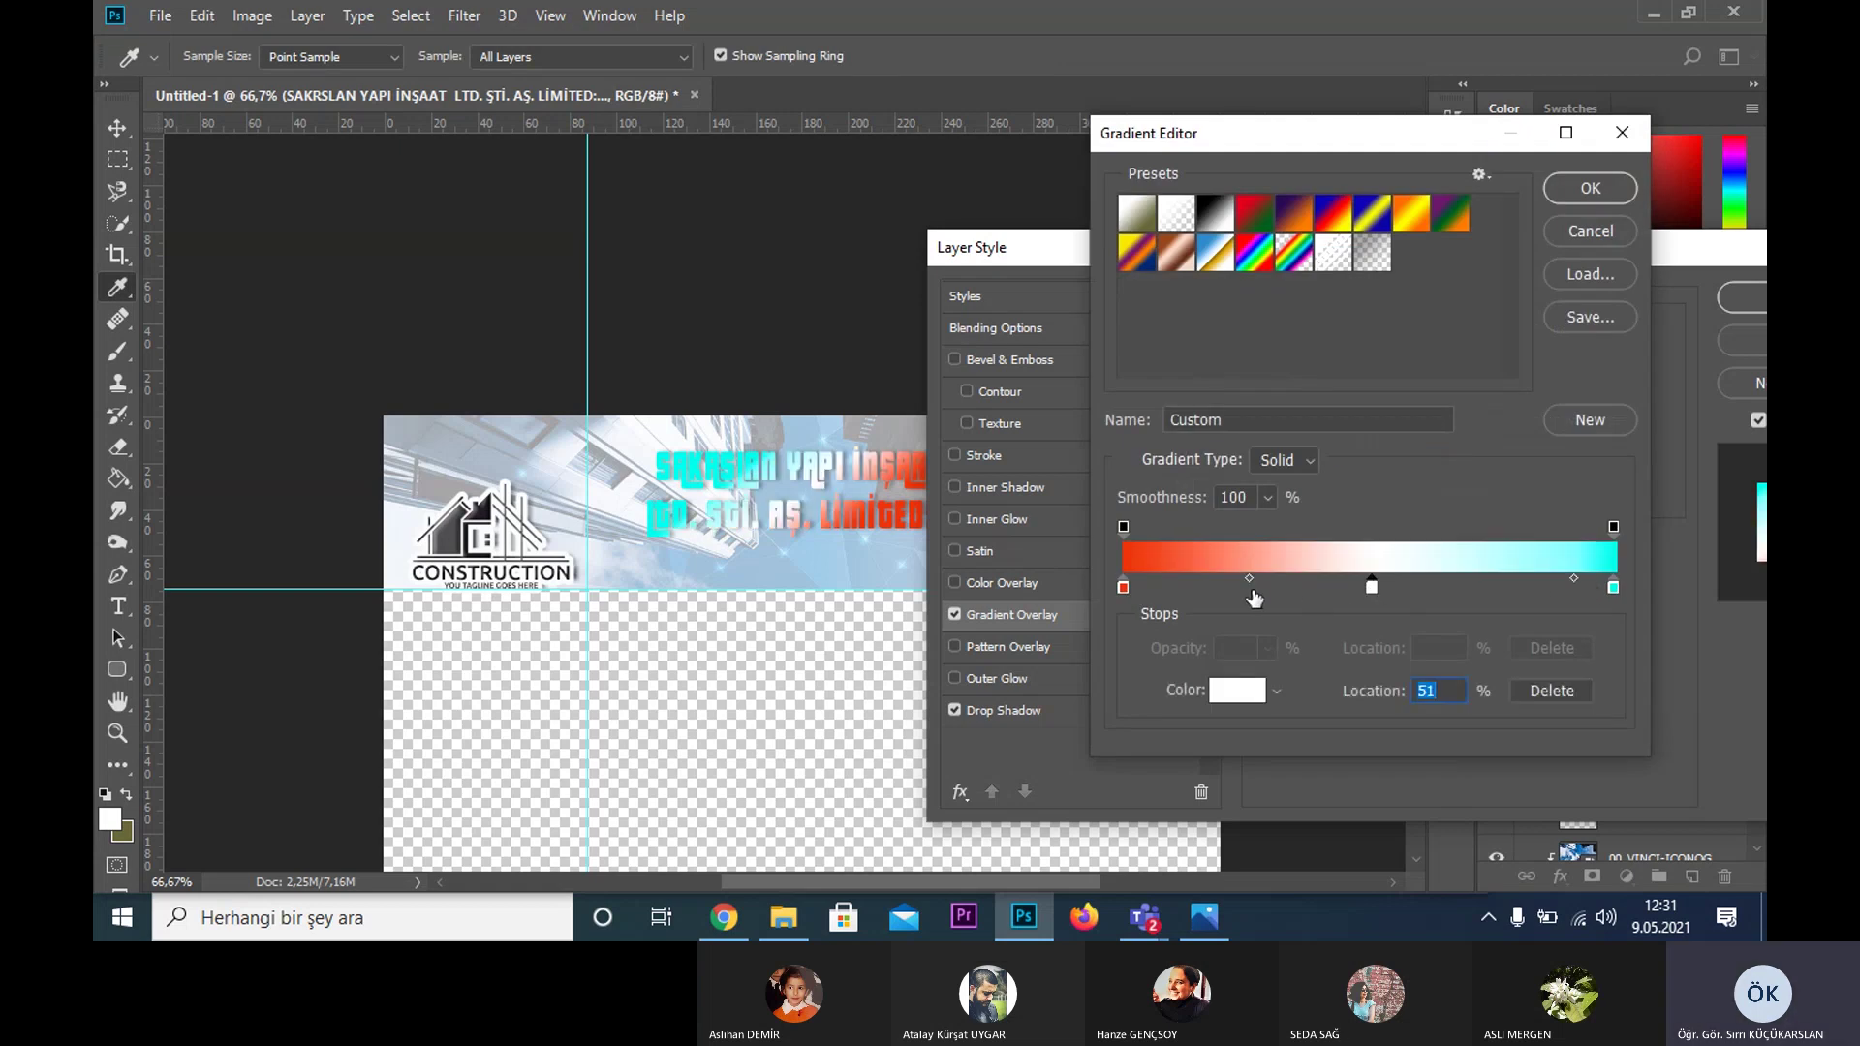
{"action": "left_click", "coordinate": [1213, 587]}
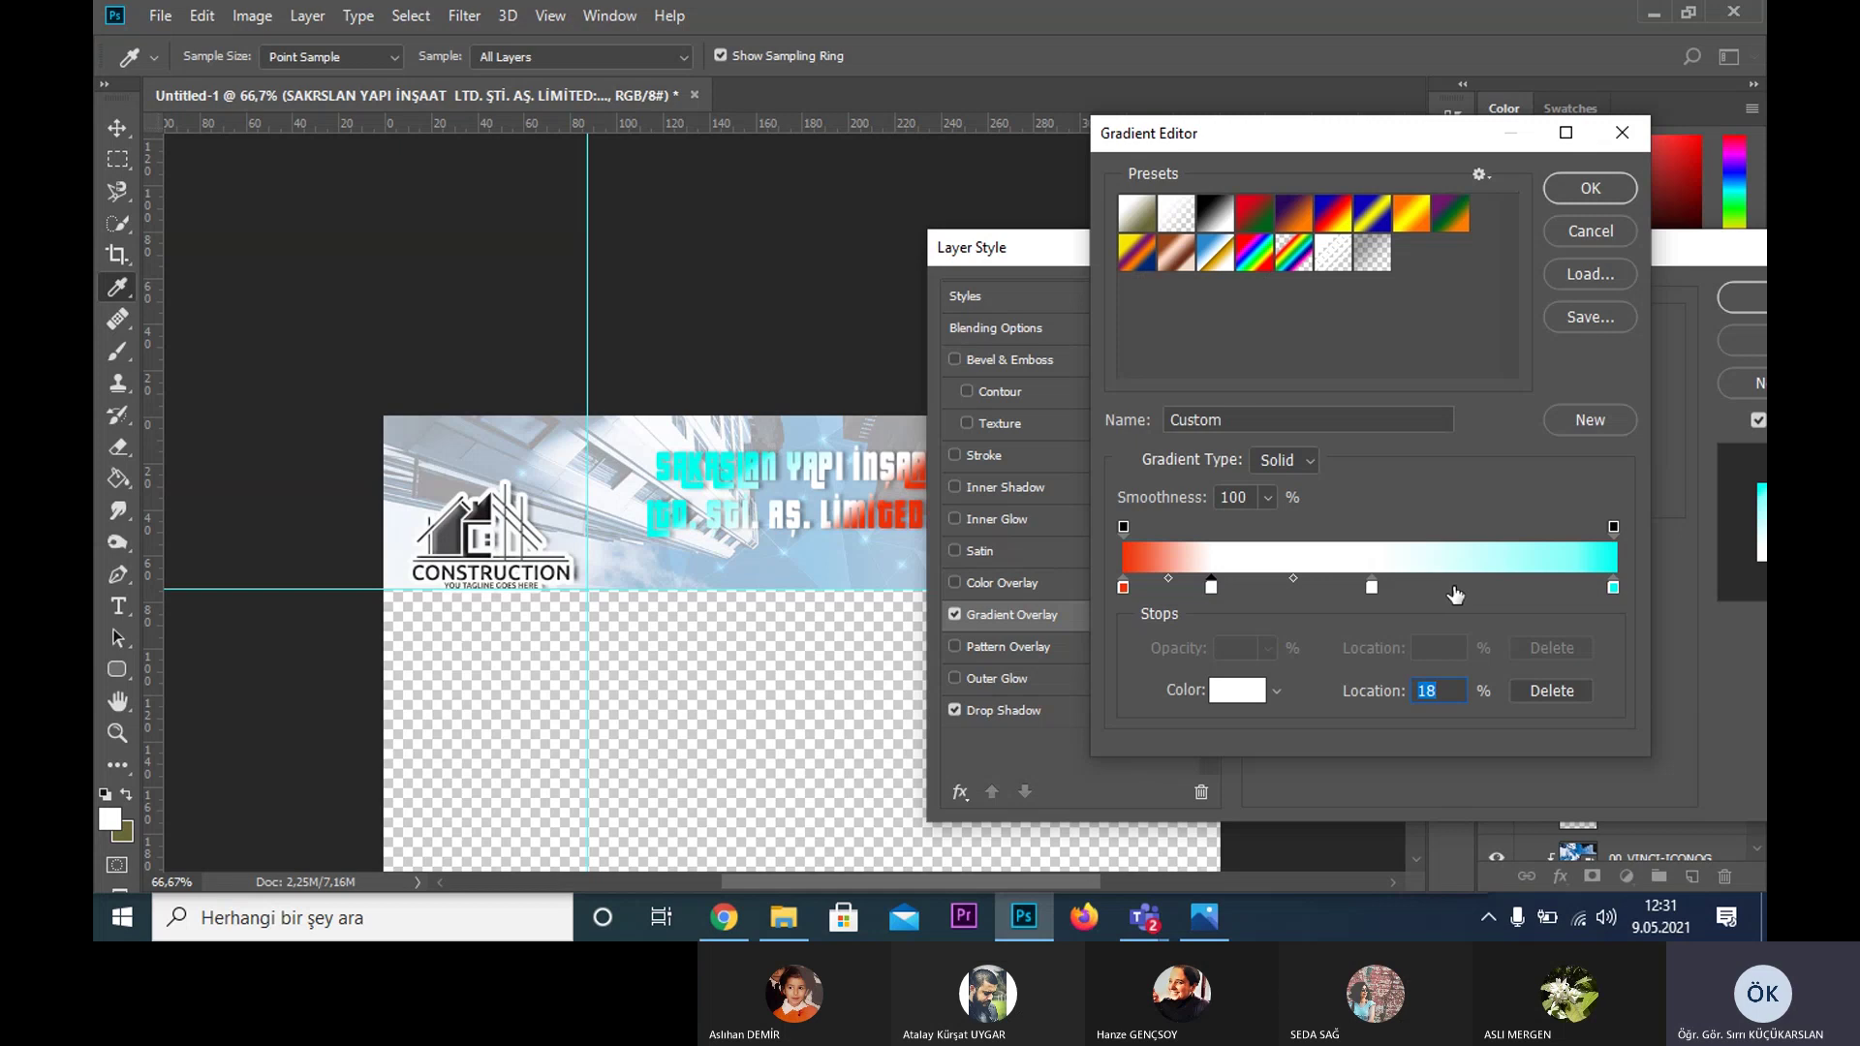
{"action": "left_click", "coordinate": [1454, 587]}
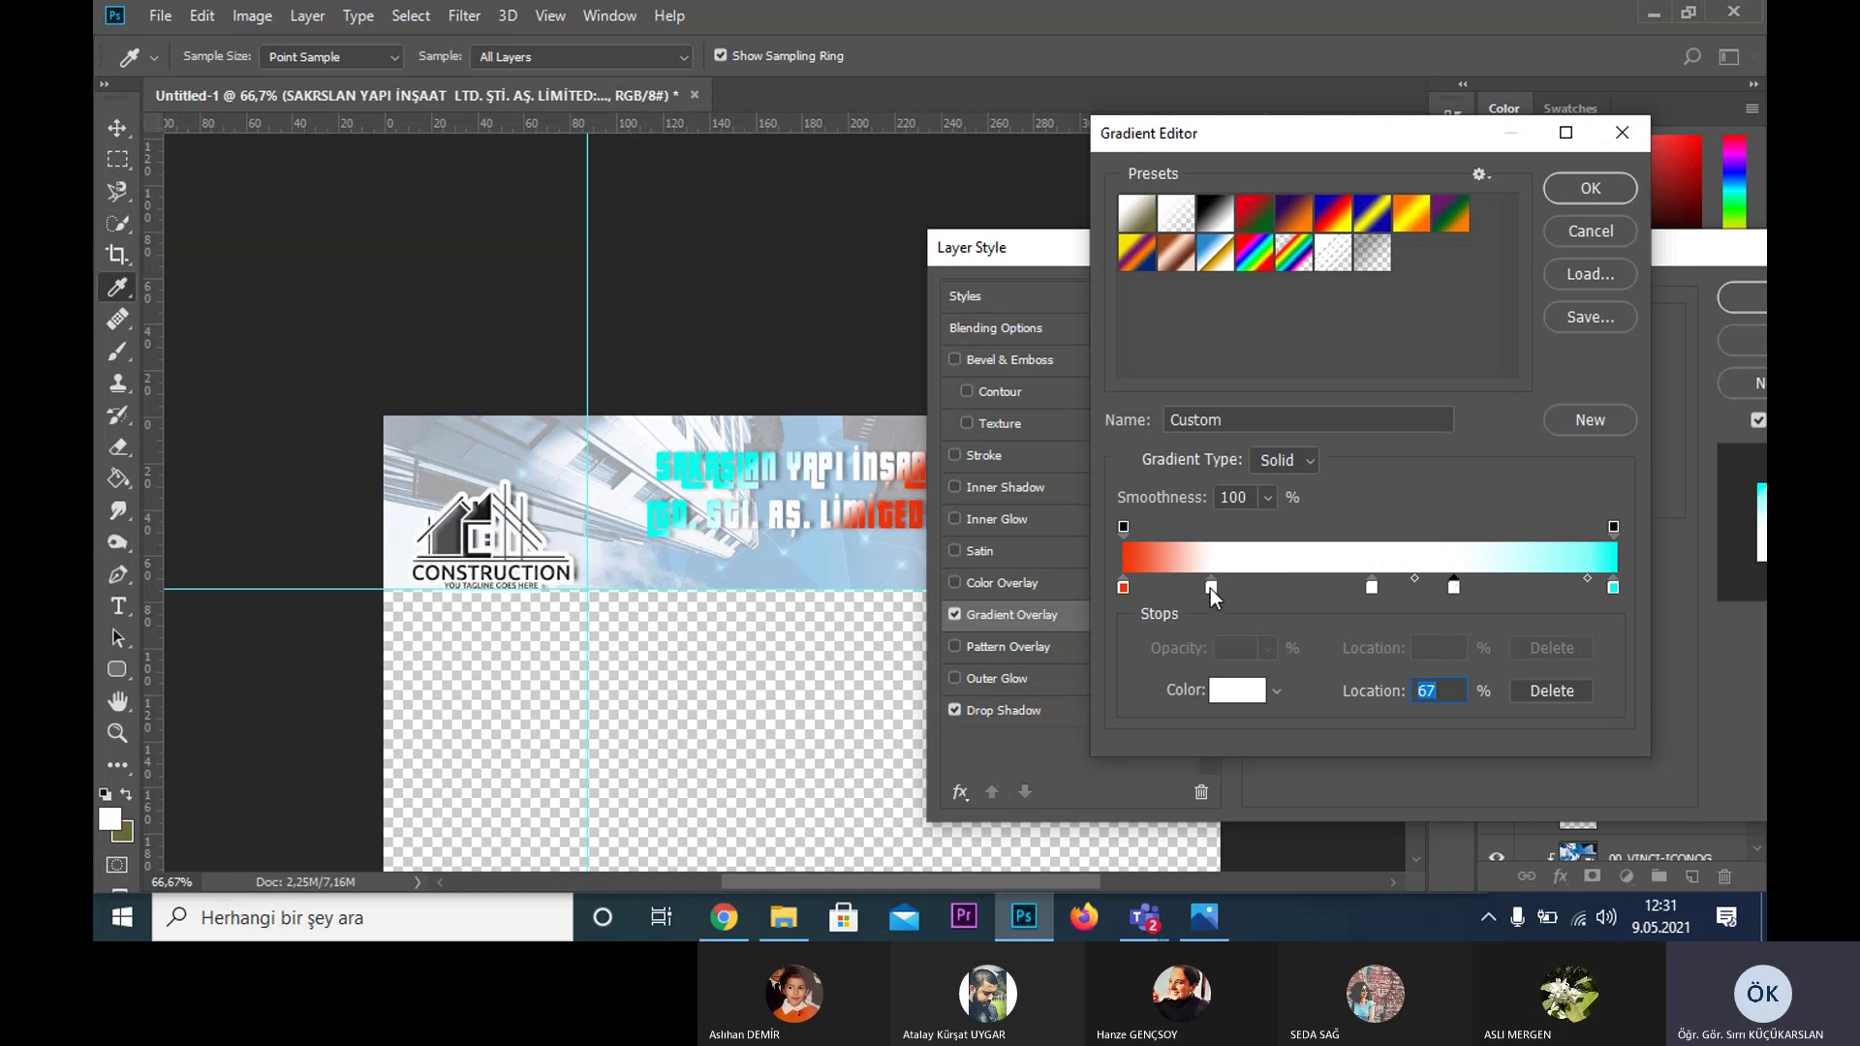
{"action": "left_click", "coordinate": [1371, 586]}
{"action": "left_click", "coordinate": [1130, 549]}
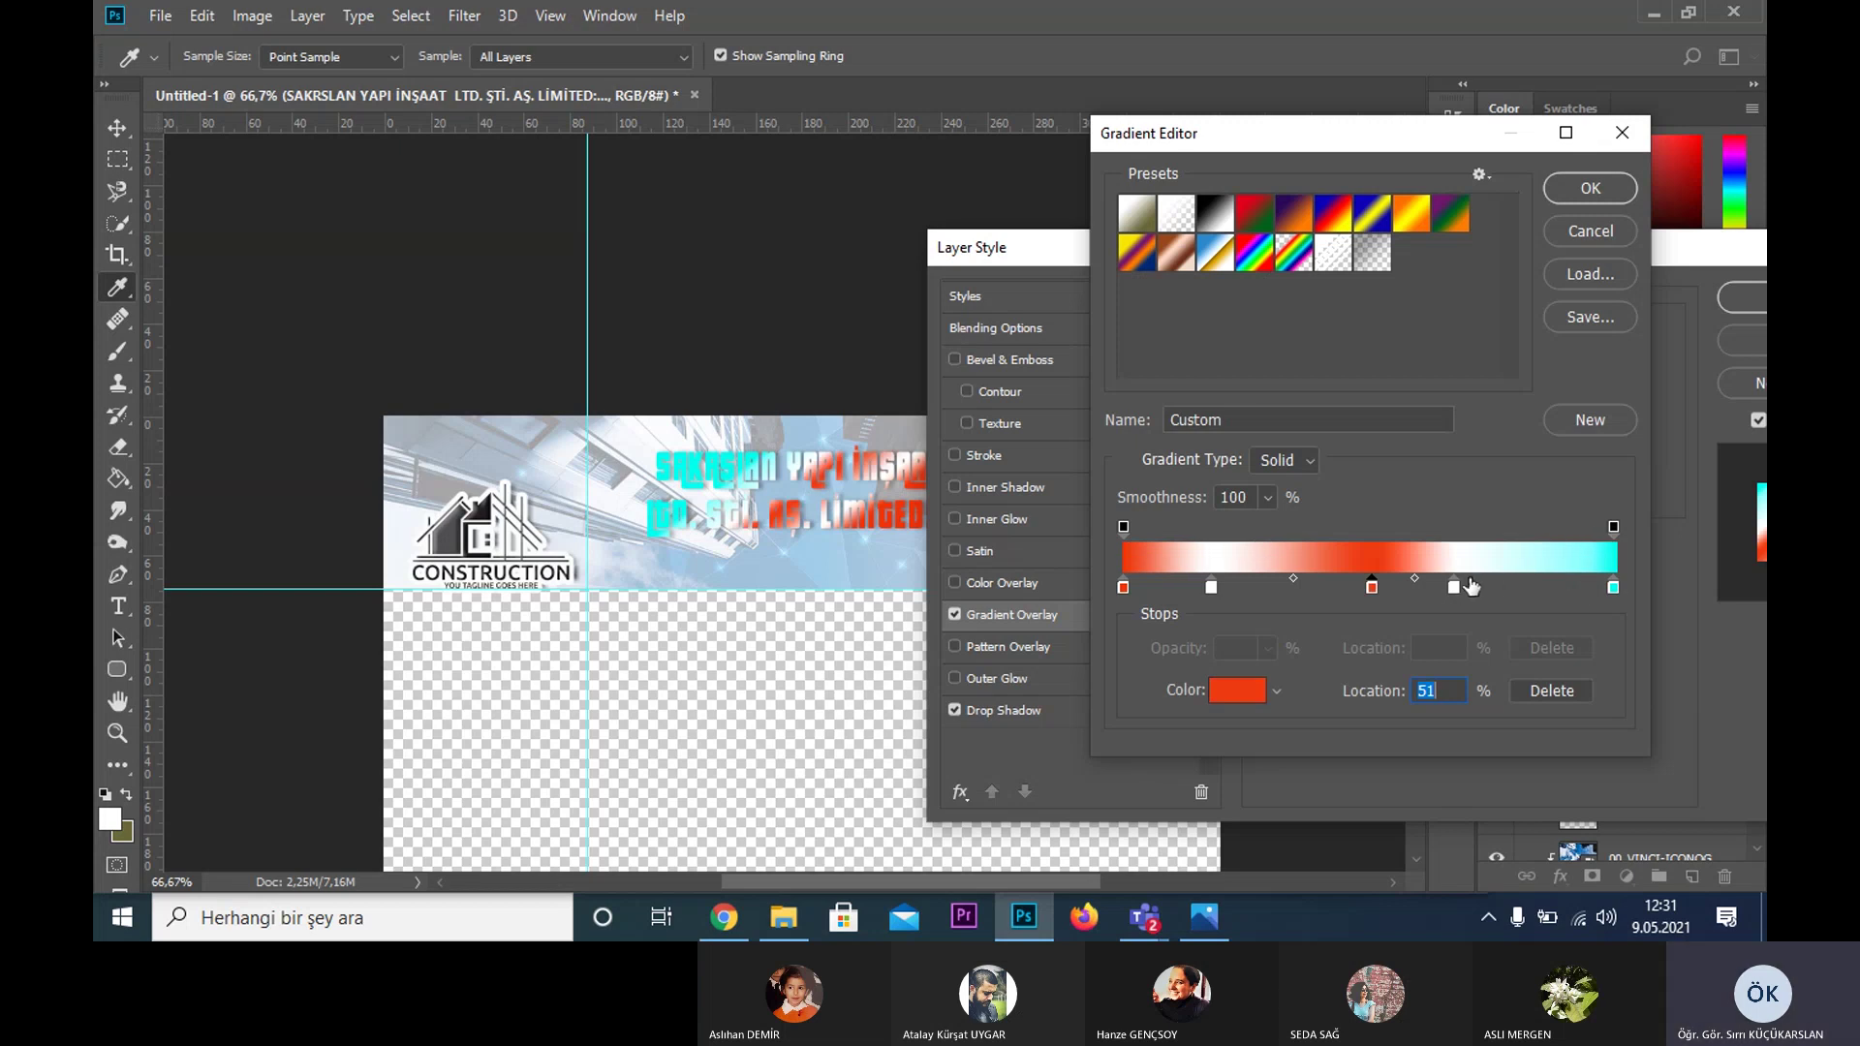
{"action": "left_click_drag", "start_coordinate": [1453, 586], "coordinate": [1521, 582]}
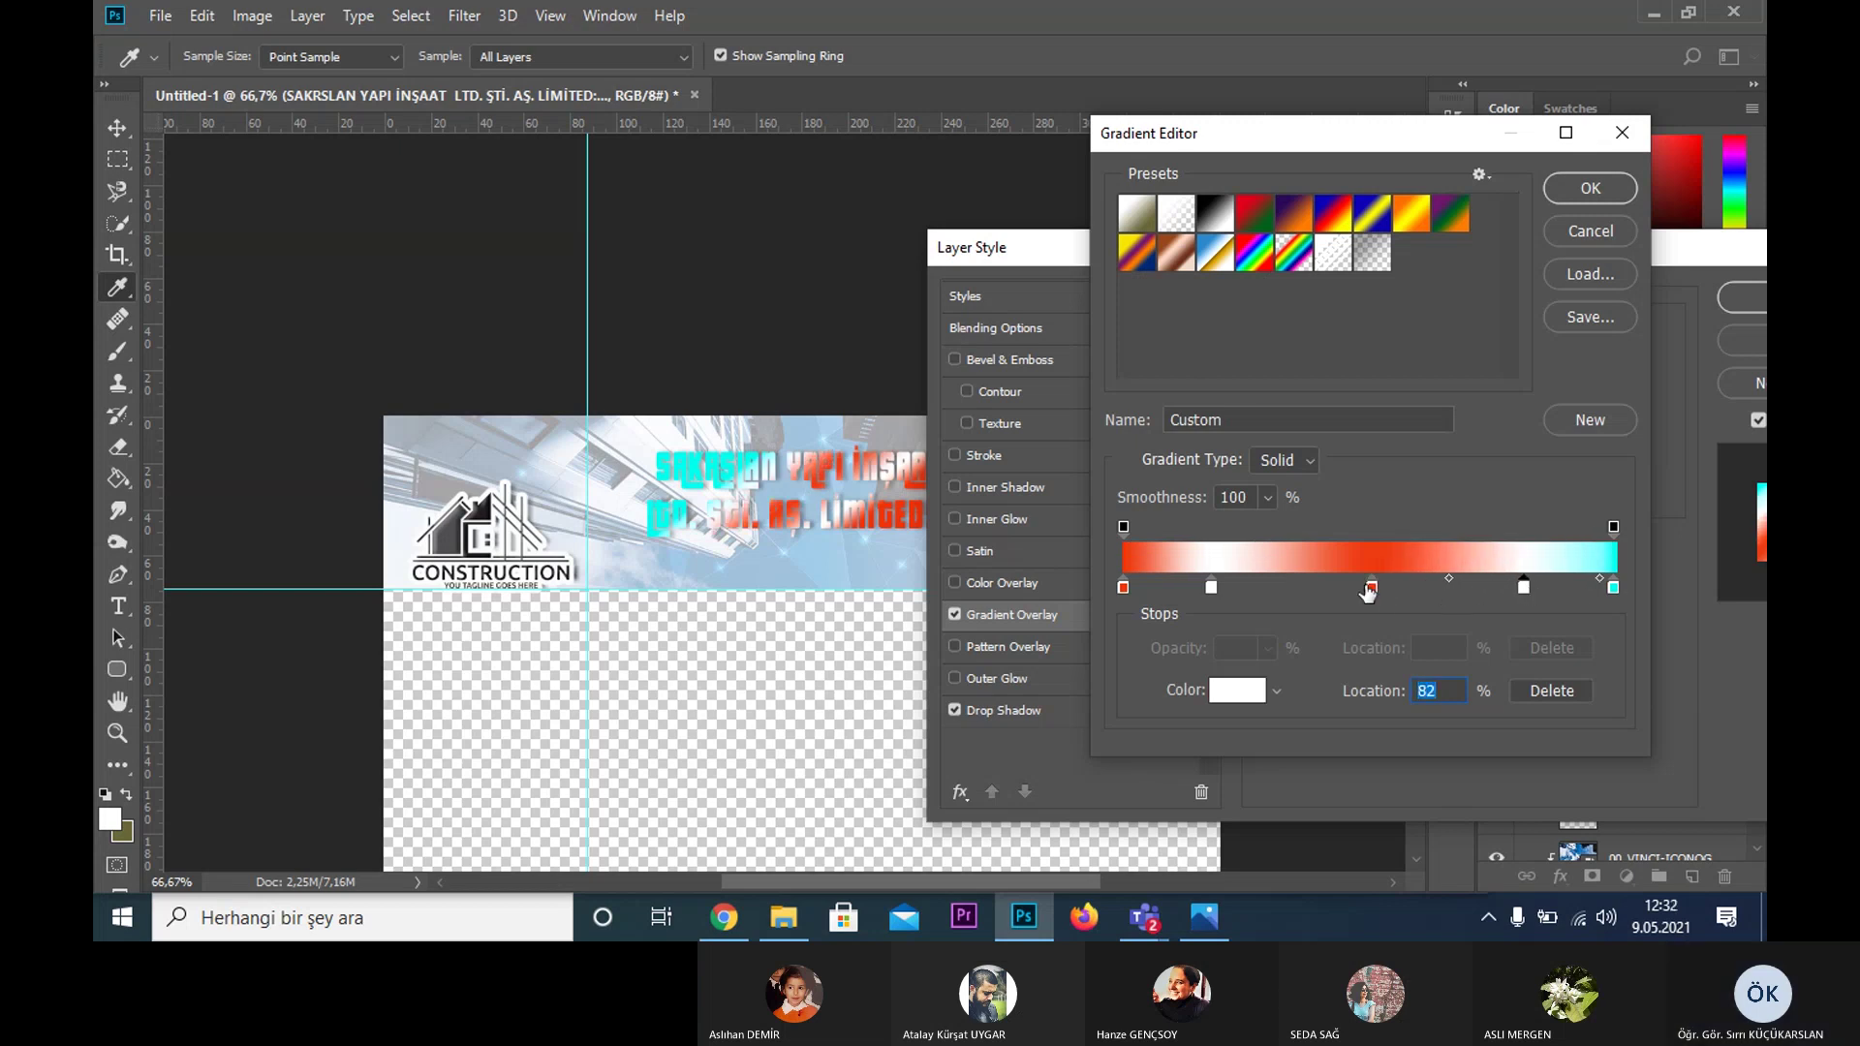
{"action": "left_click", "coordinate": [1417, 587]}
{"action": "left_click_drag", "start_coordinate": [1525, 585], "coordinate": [1539, 587]}
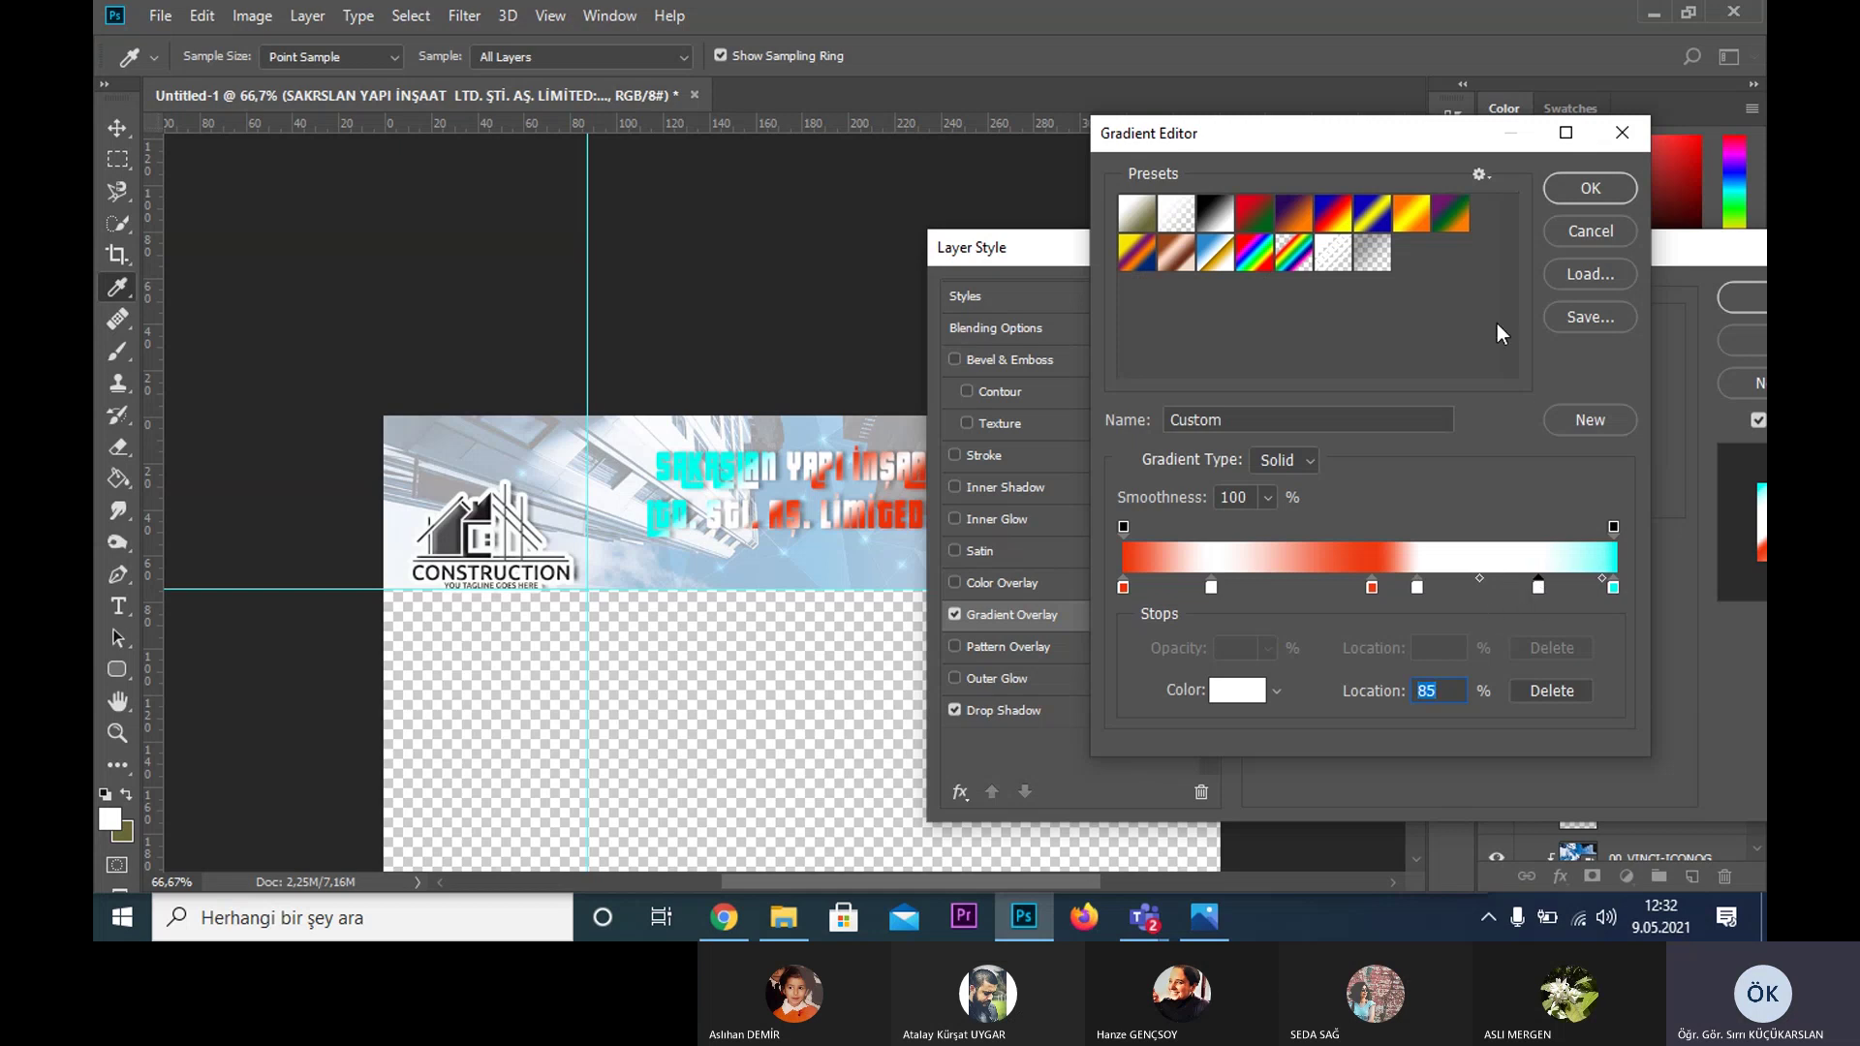
- Apply the Spectrum preset and delete its stops until only solid red remains
{"action": "left_click", "coordinate": [1178, 258]}
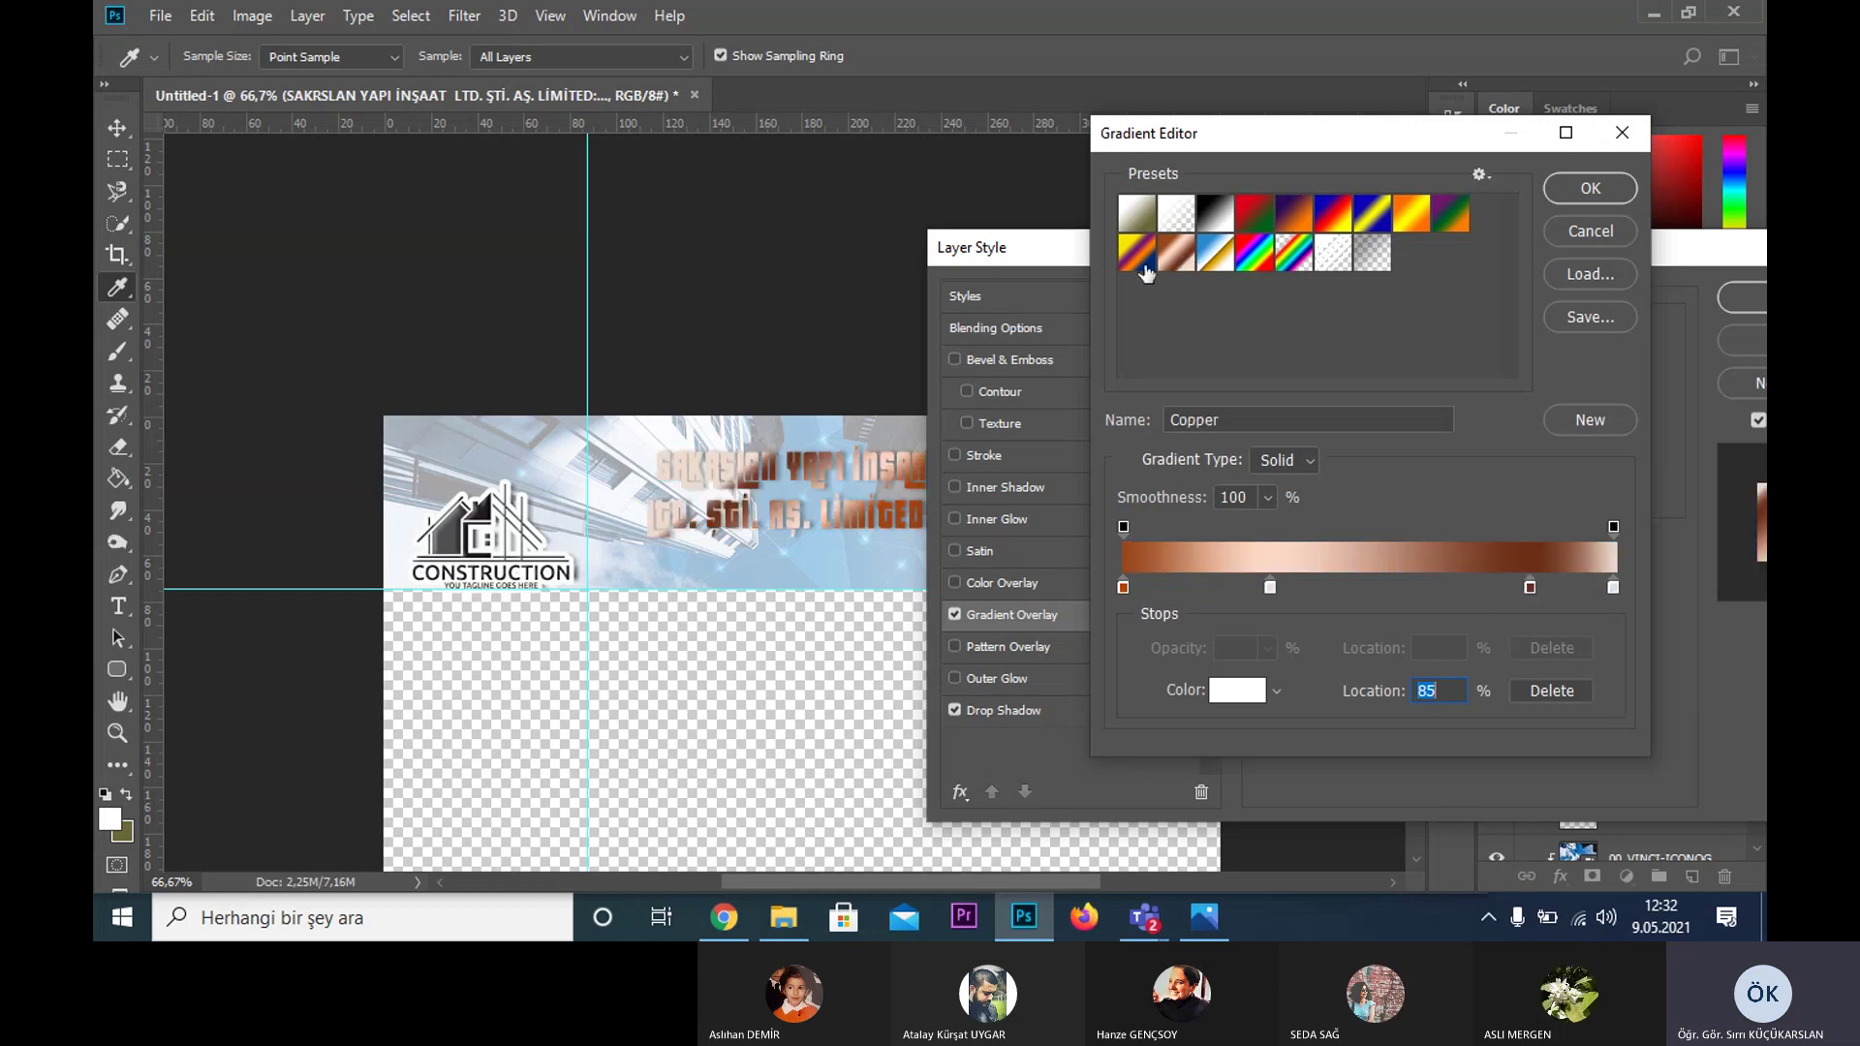
{"action": "left_click", "coordinate": [1143, 267]}
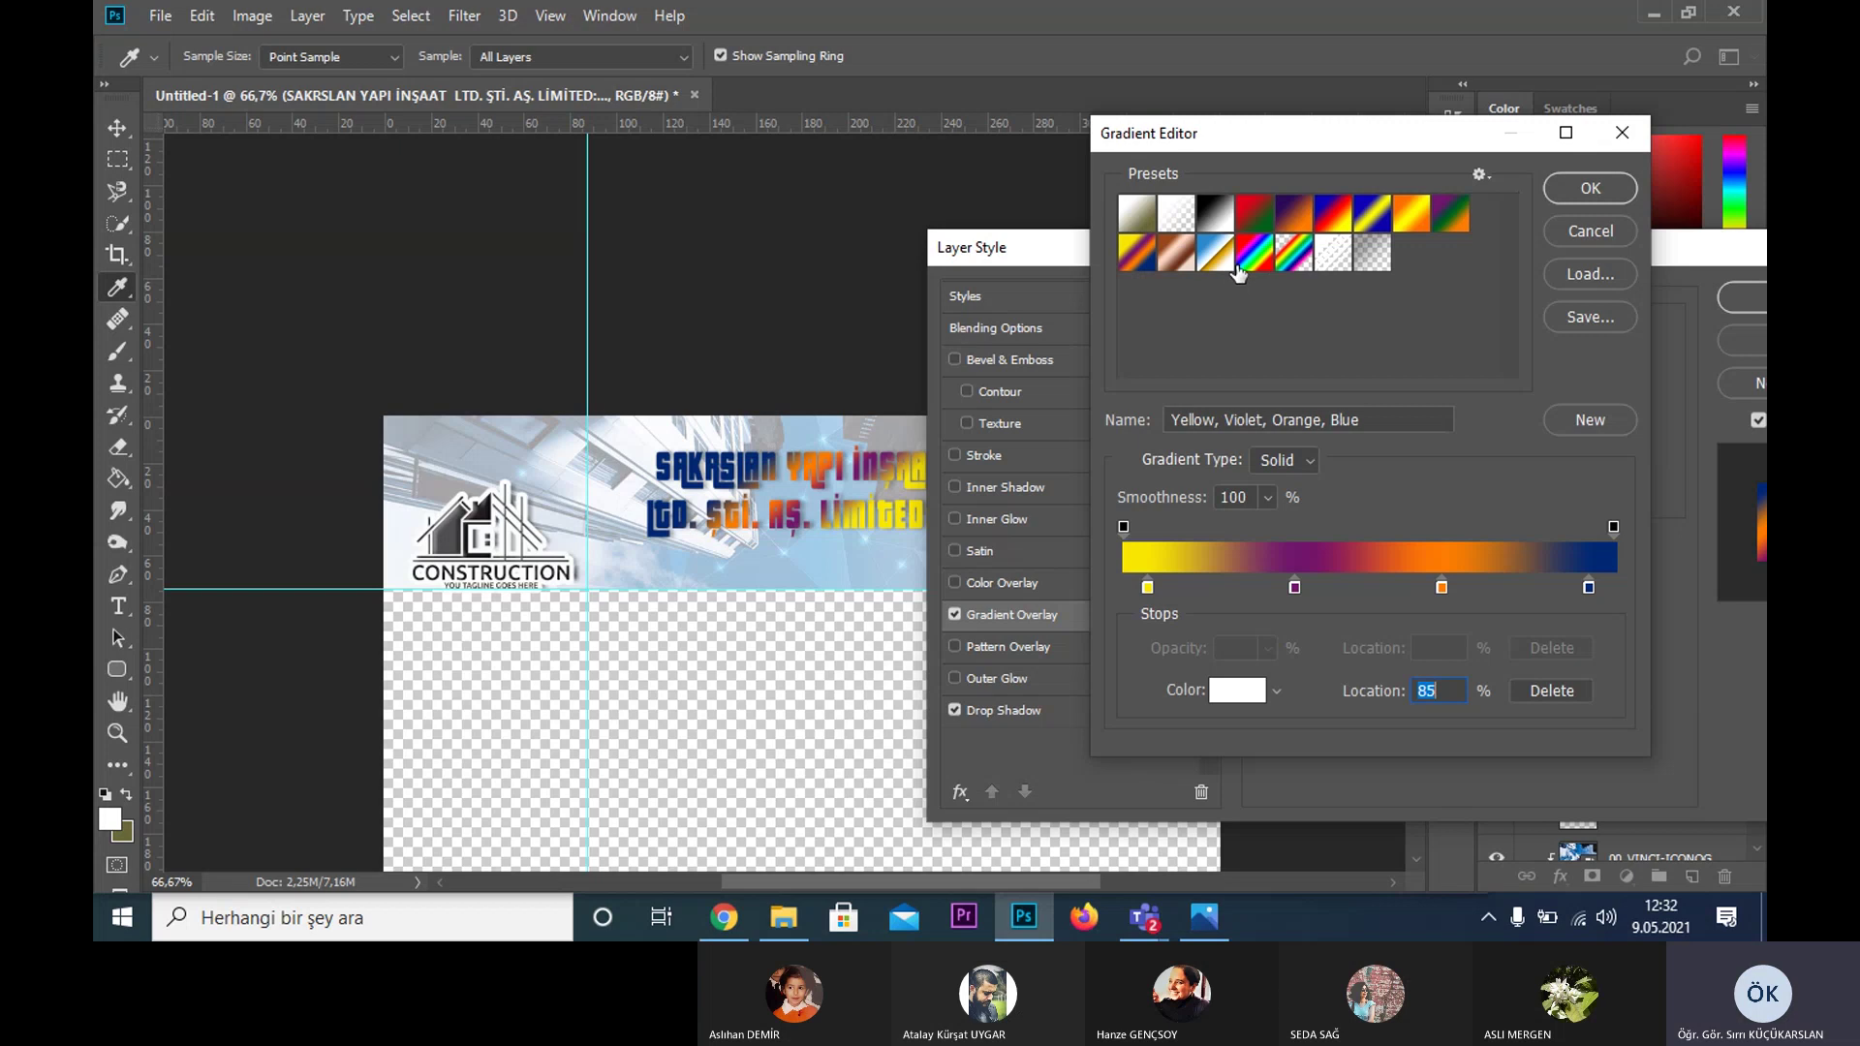
{"action": "left_click", "coordinate": [1249, 268]}
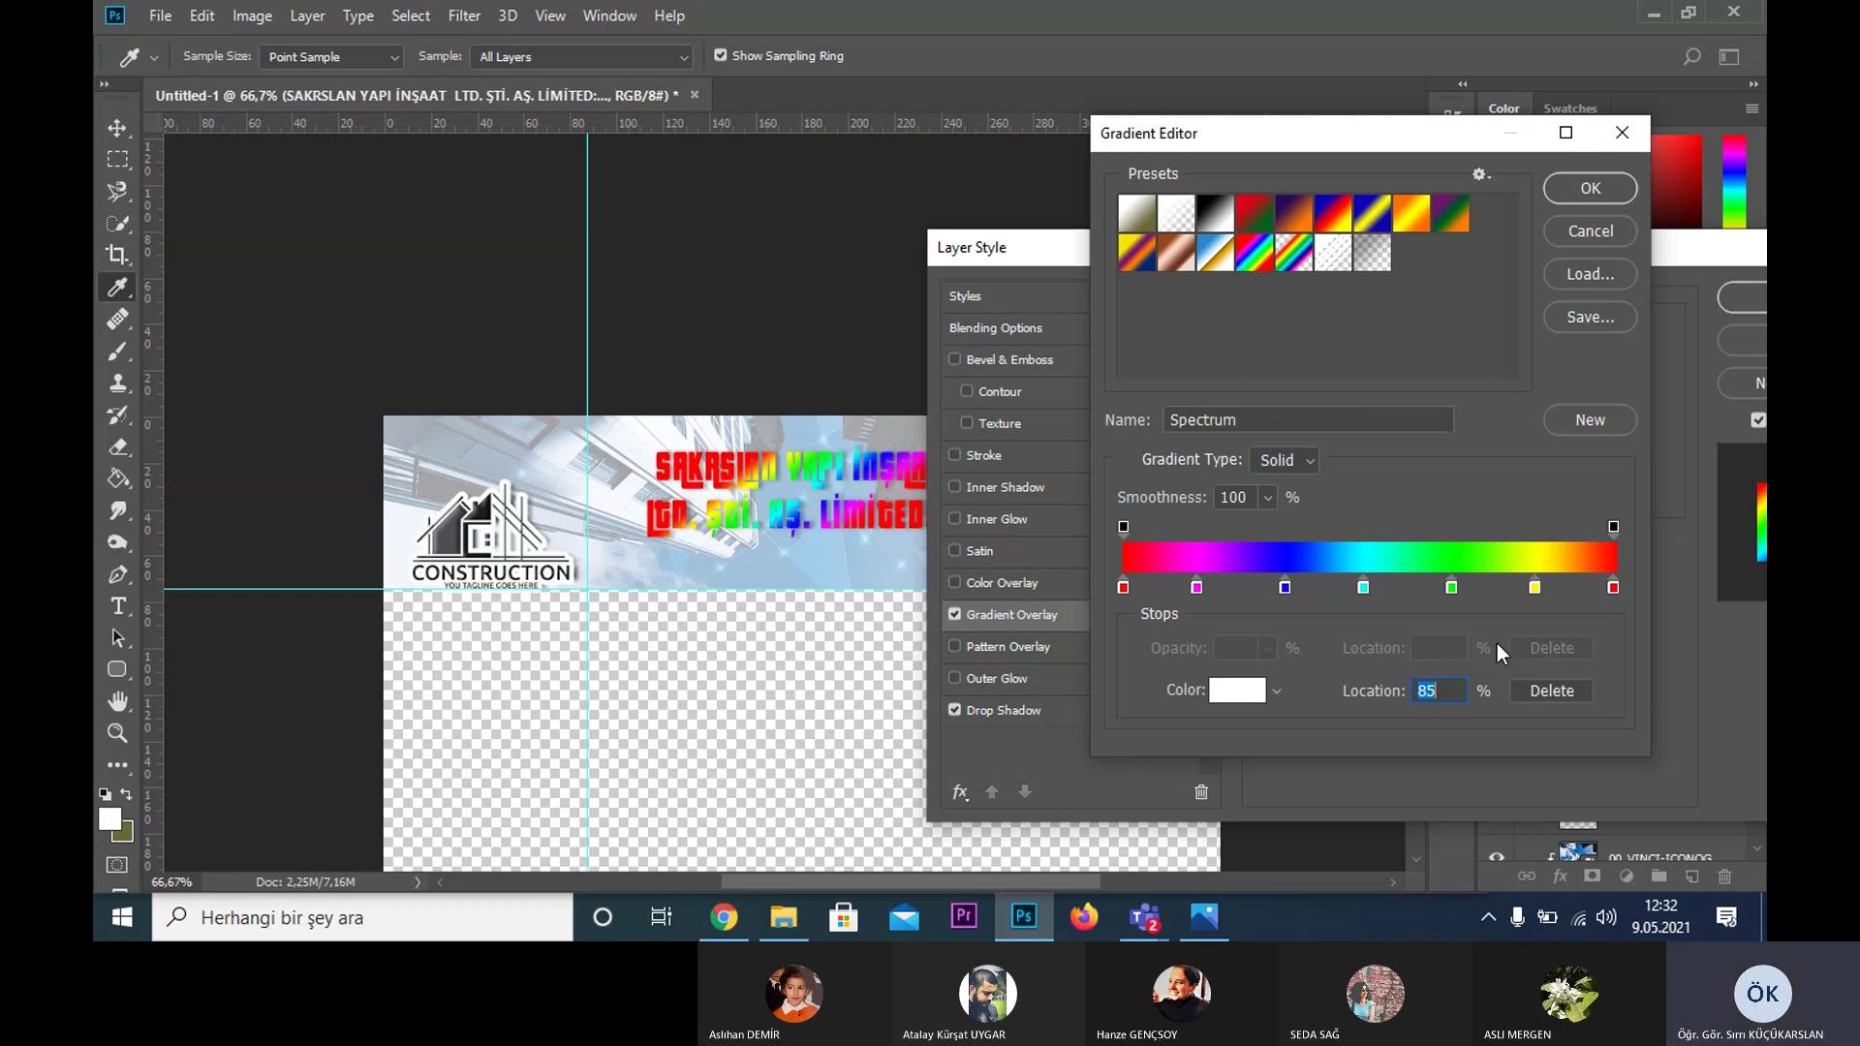
{"action": "left_click", "coordinate": [1533, 690]}
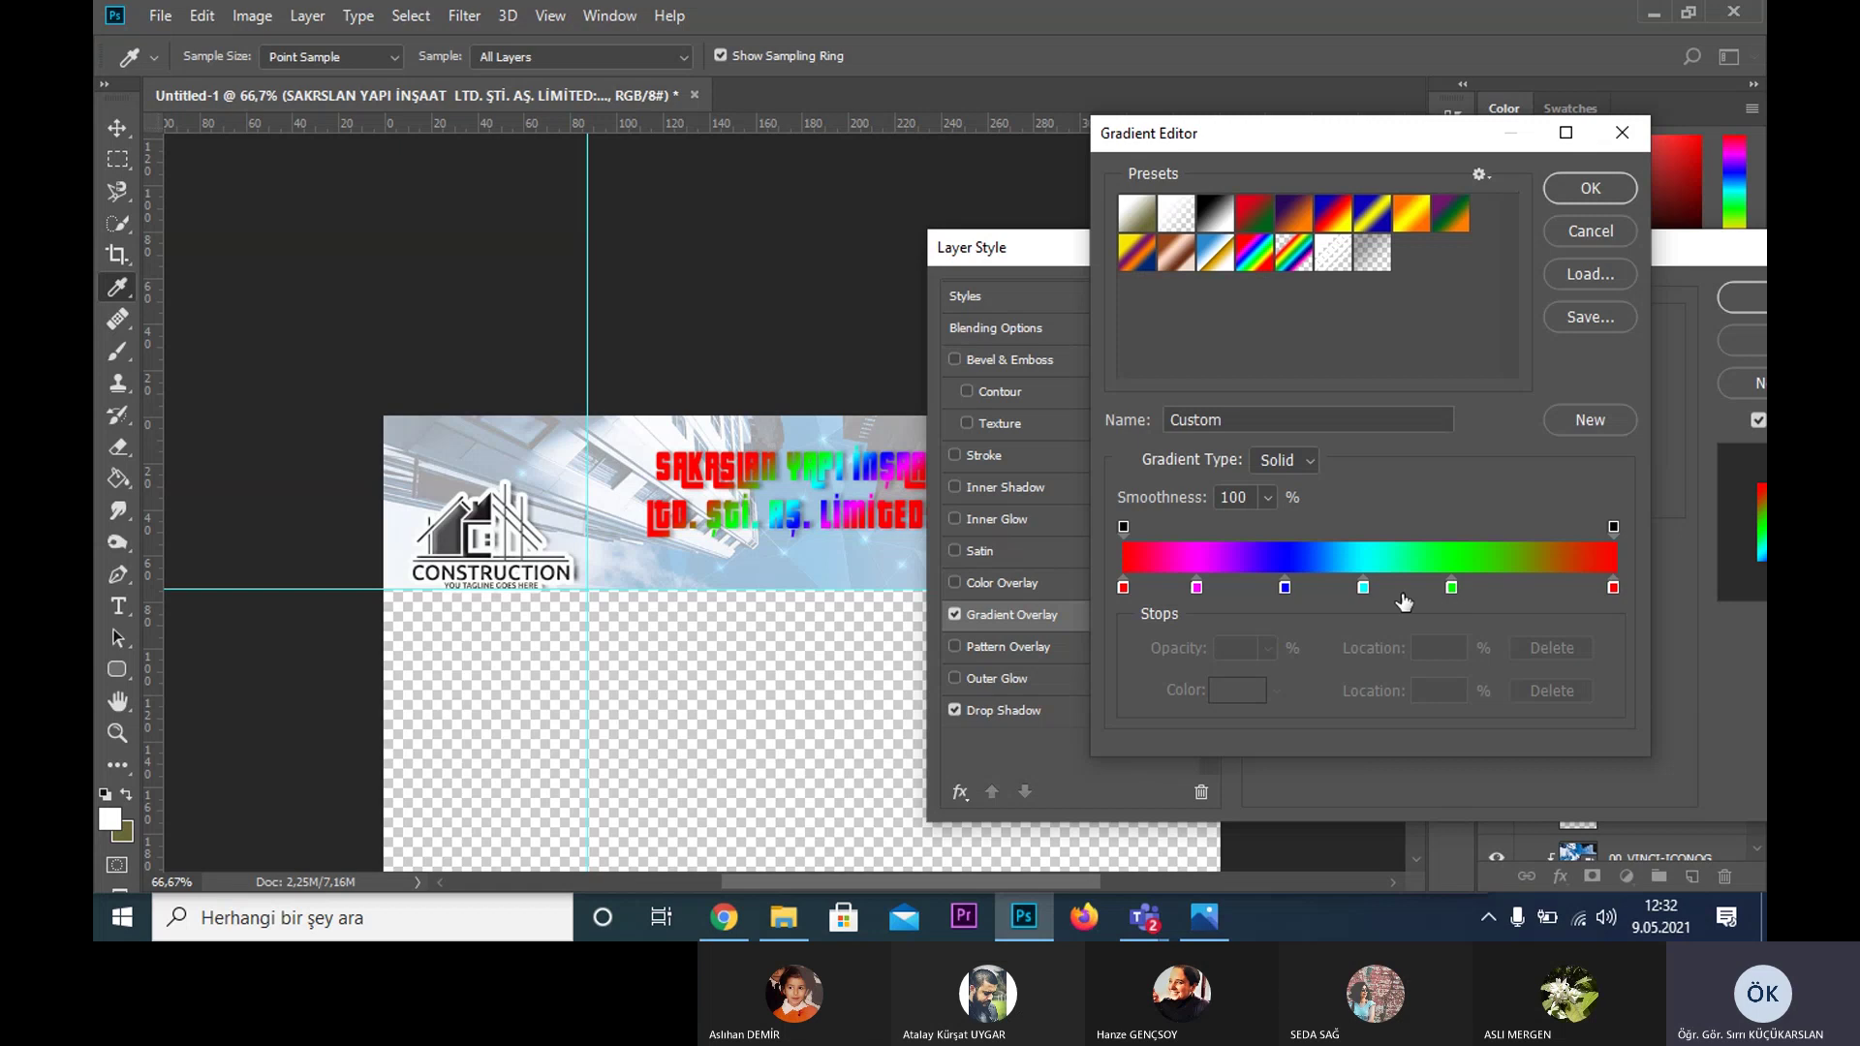
{"action": "left_click_drag", "start_coordinate": [1285, 587], "coordinate": [1293, 660]}
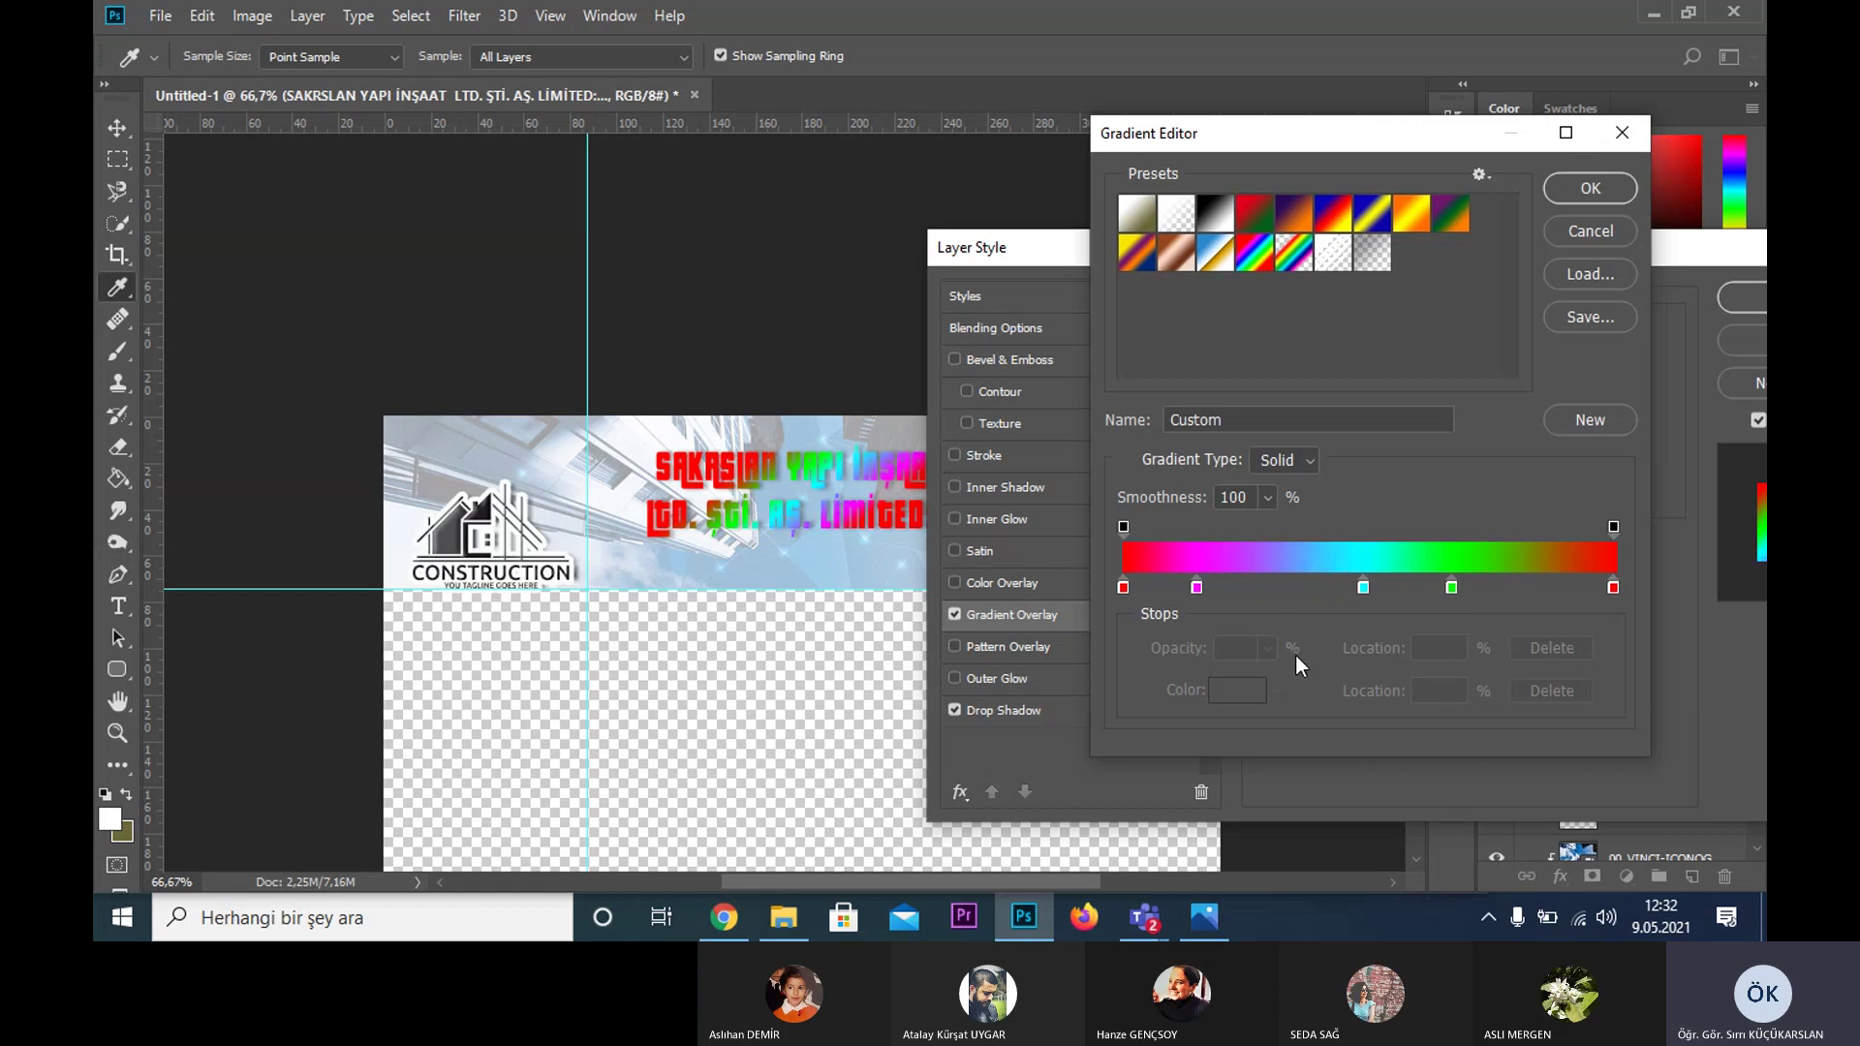
{"action": "left_click_drag", "start_coordinate": [1363, 587], "coordinate": [1361, 647]}
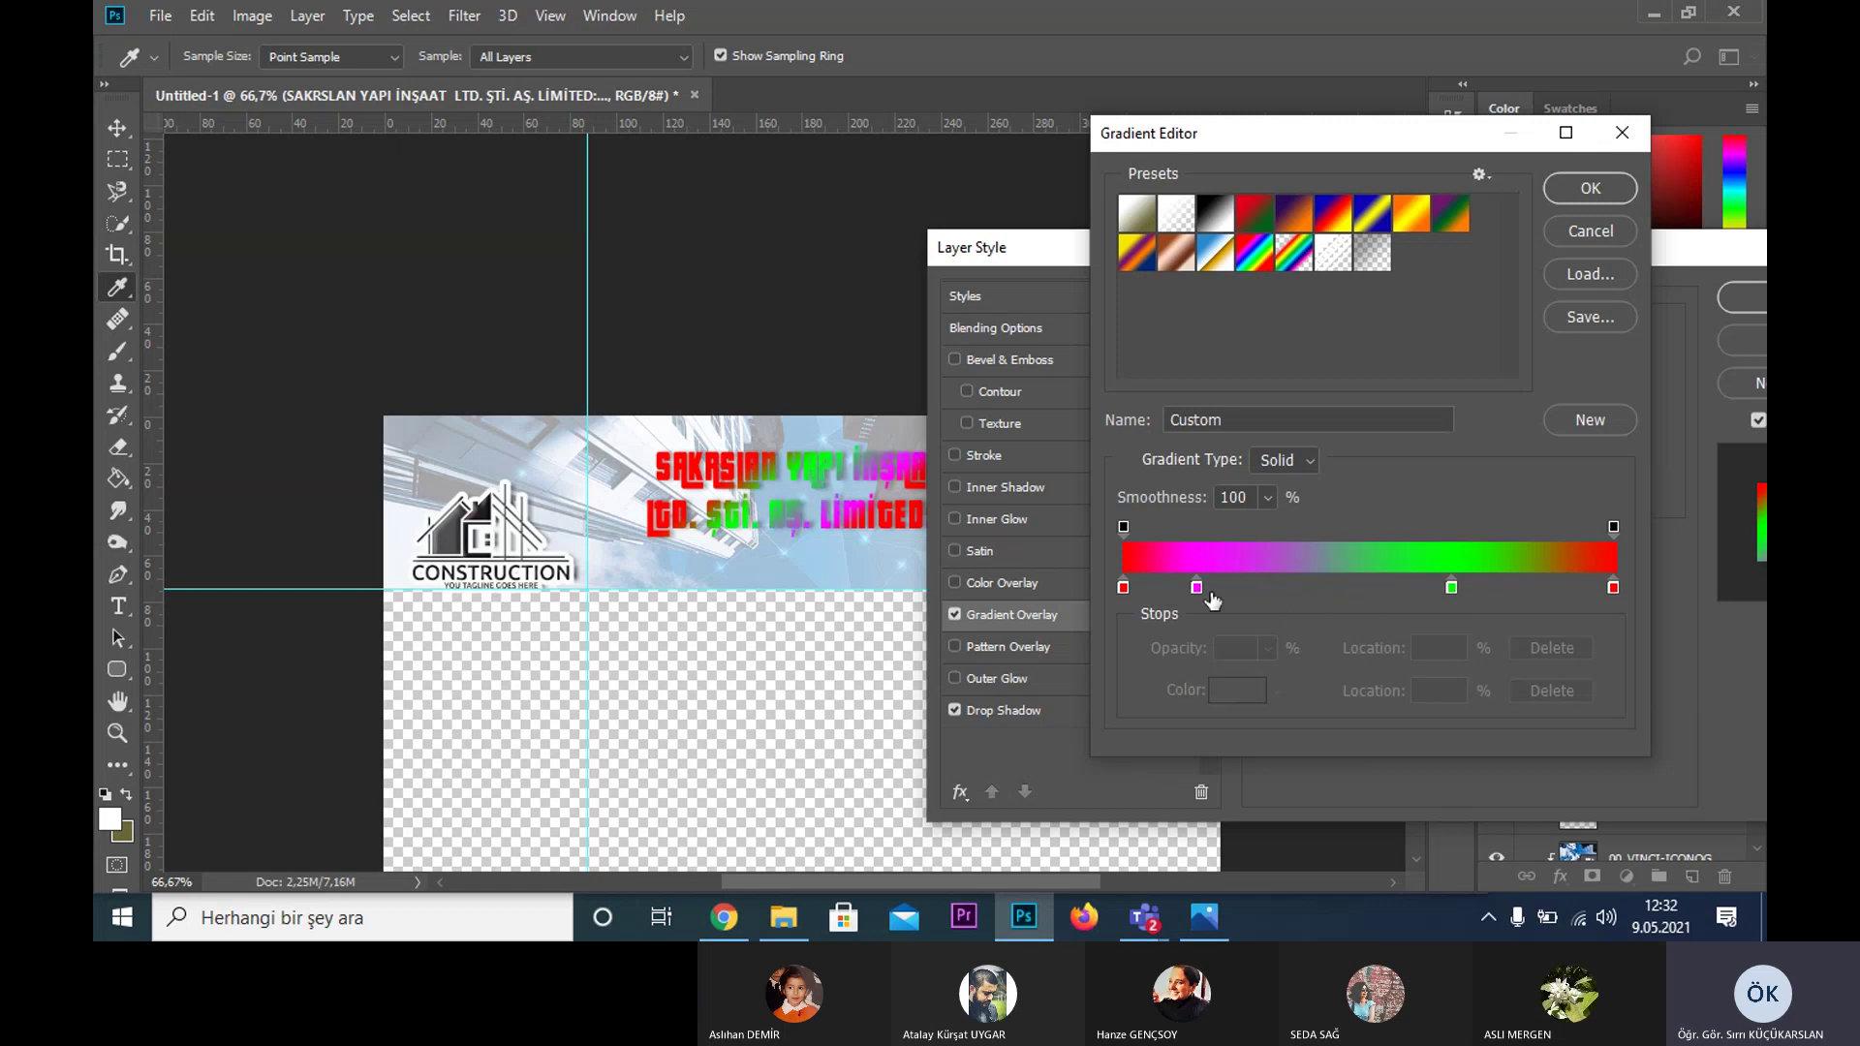
{"action": "left_click_drag", "start_coordinate": [1453, 587], "coordinate": [1463, 695]}
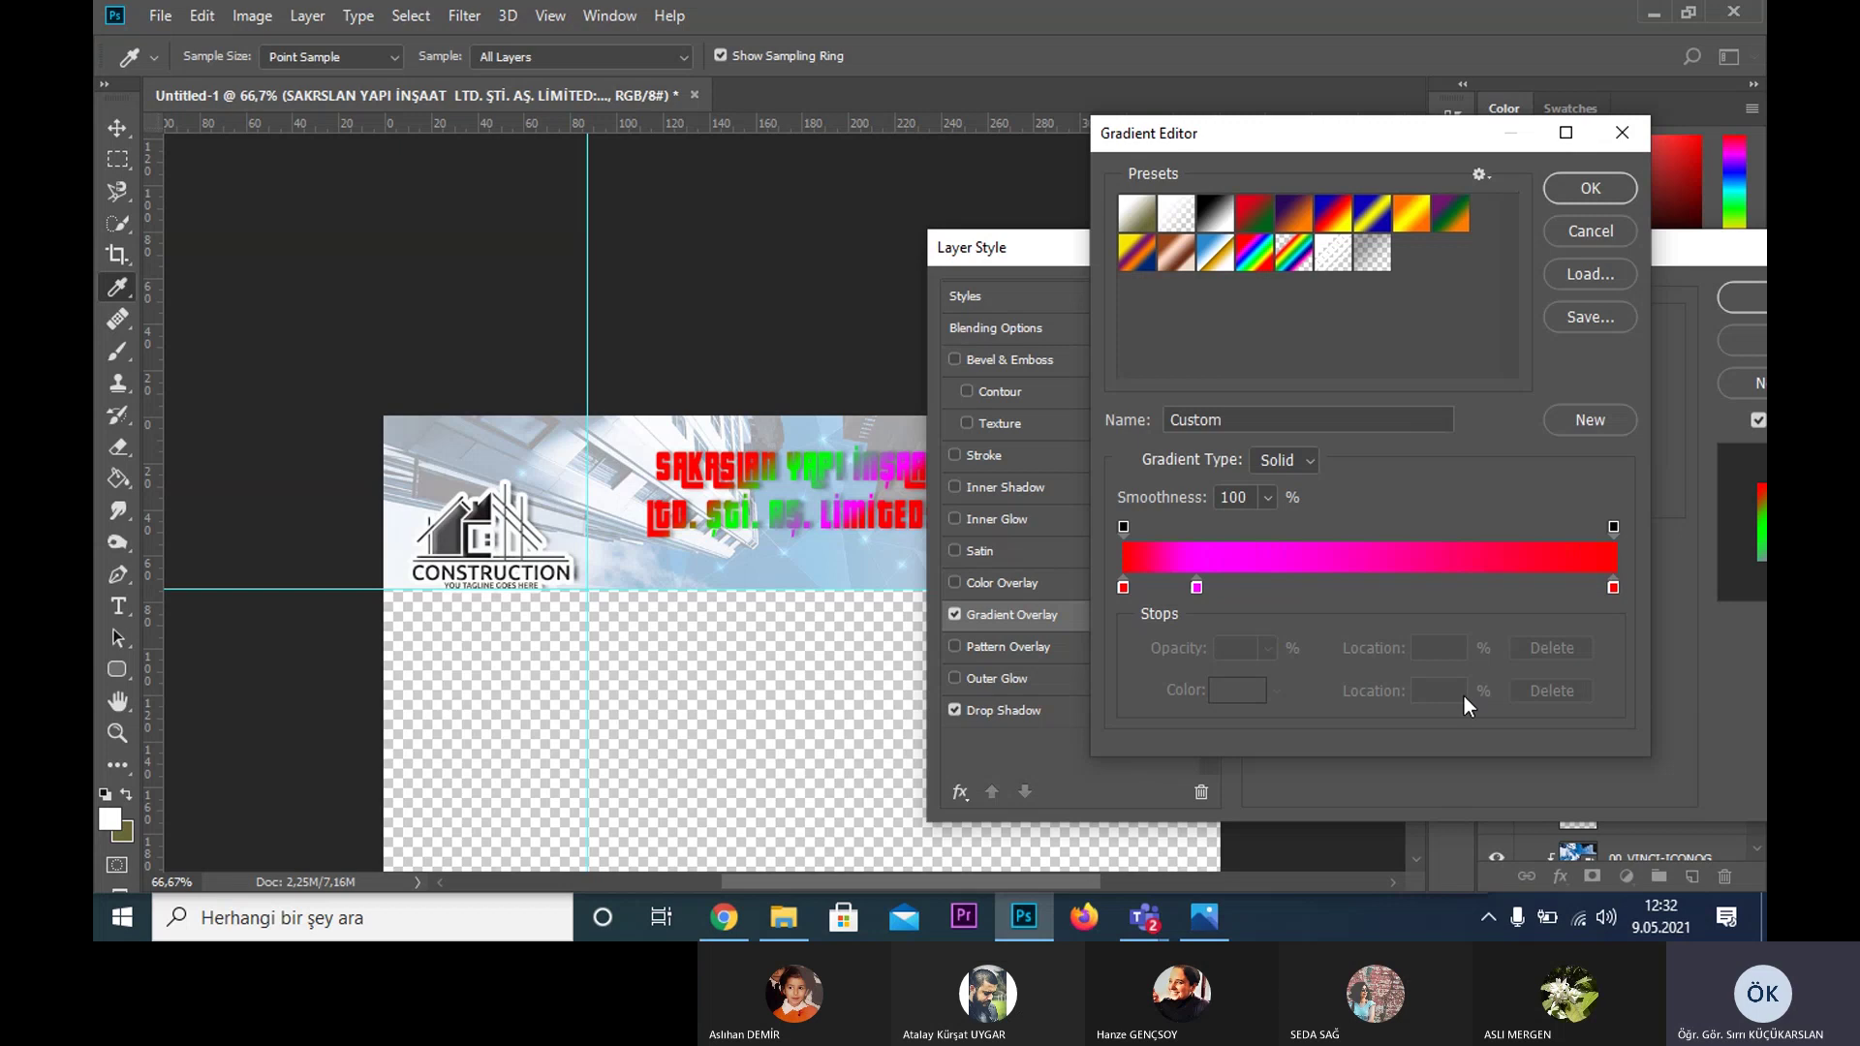
{"action": "left_click_drag", "start_coordinate": [1196, 588], "coordinate": [1238, 712]}
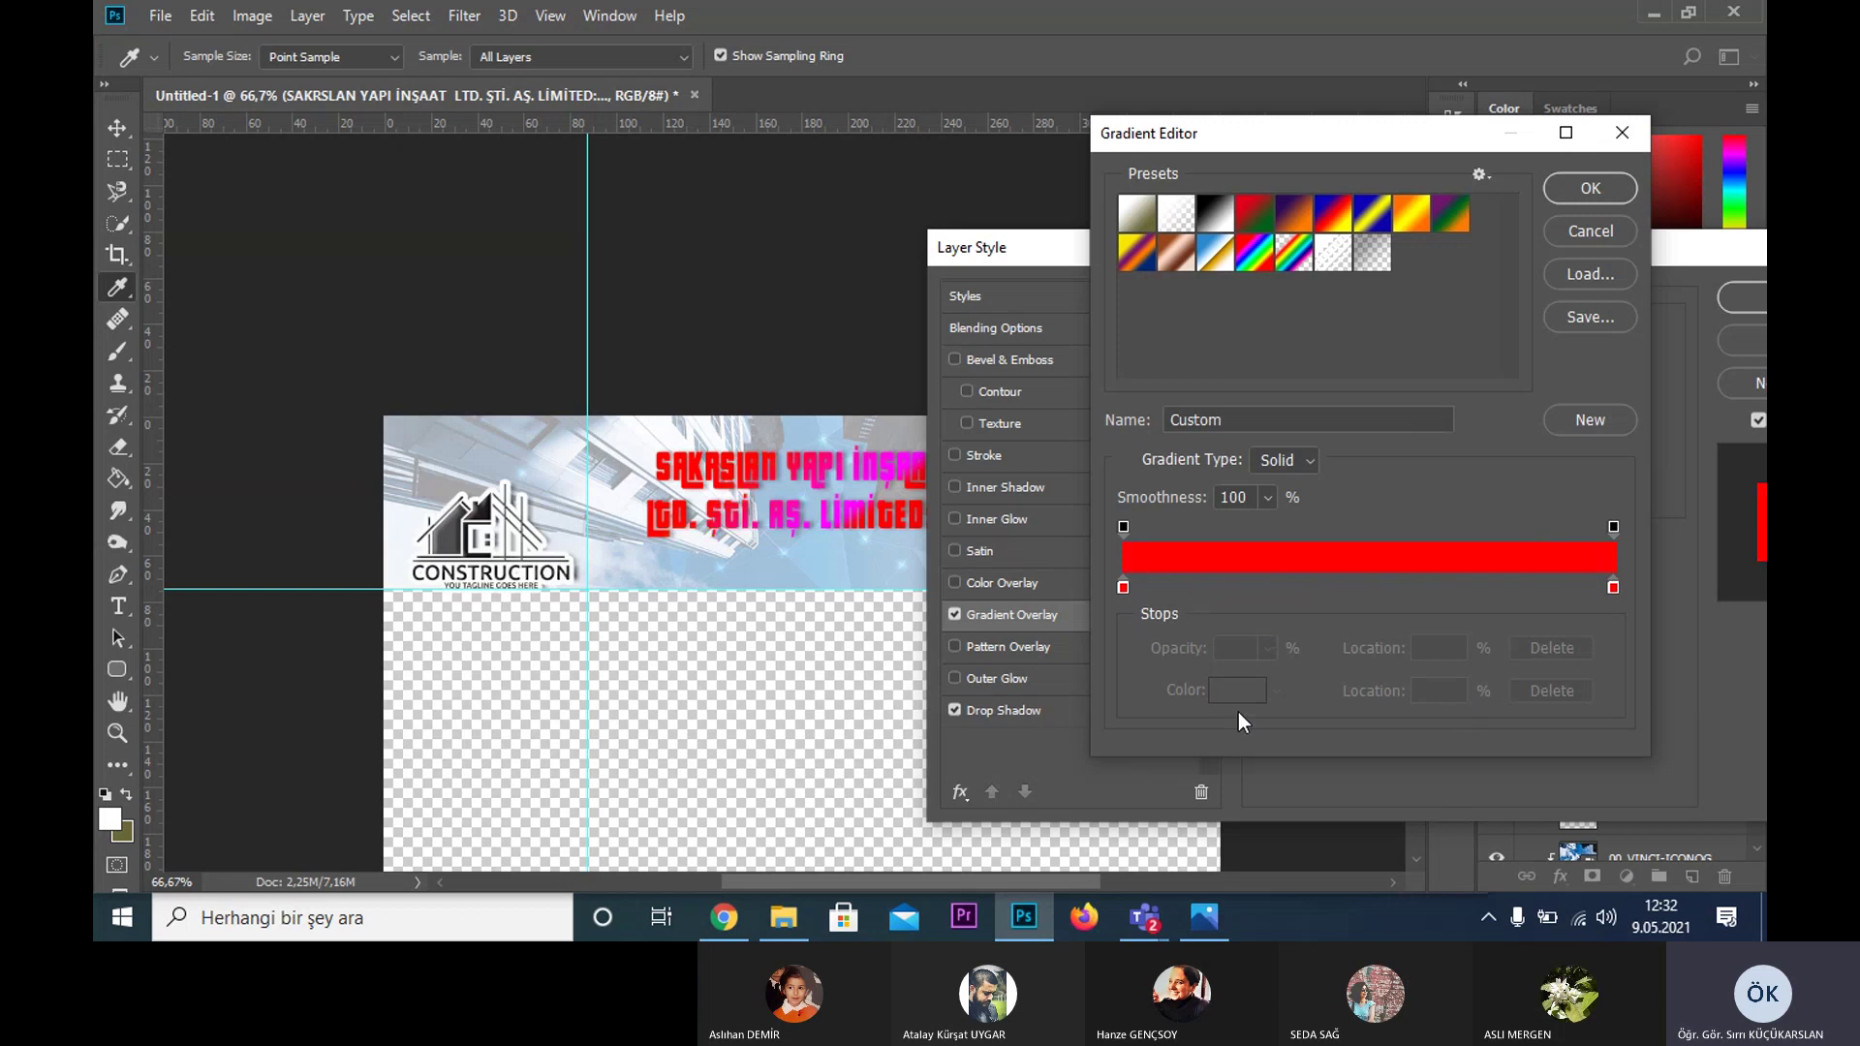
{"action": "left_click", "coordinate": [1589, 190]}
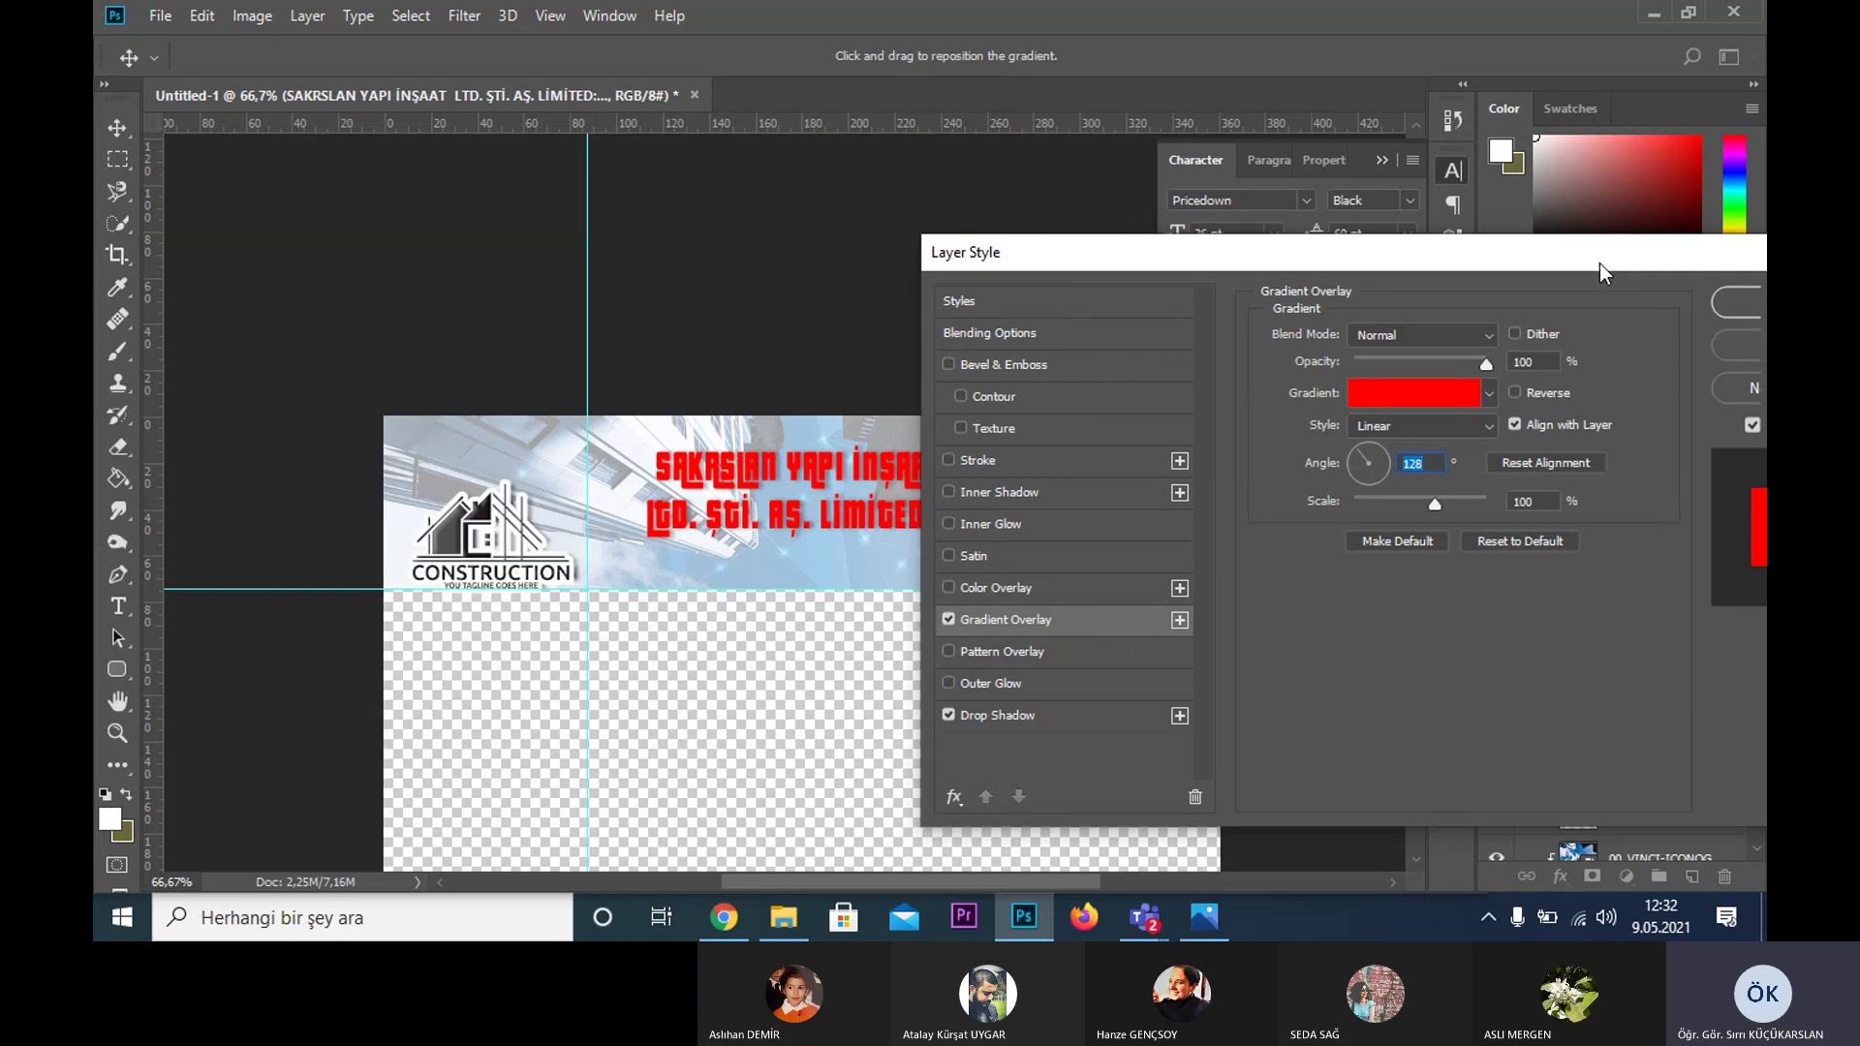
- Set the left gradient stop to red #f11616 and commit the layer style
{"action": "left_click_drag", "start_coordinate": [1619, 247], "coordinate": [1355, 375]}
{"action": "left_click", "coordinate": [1190, 521]}
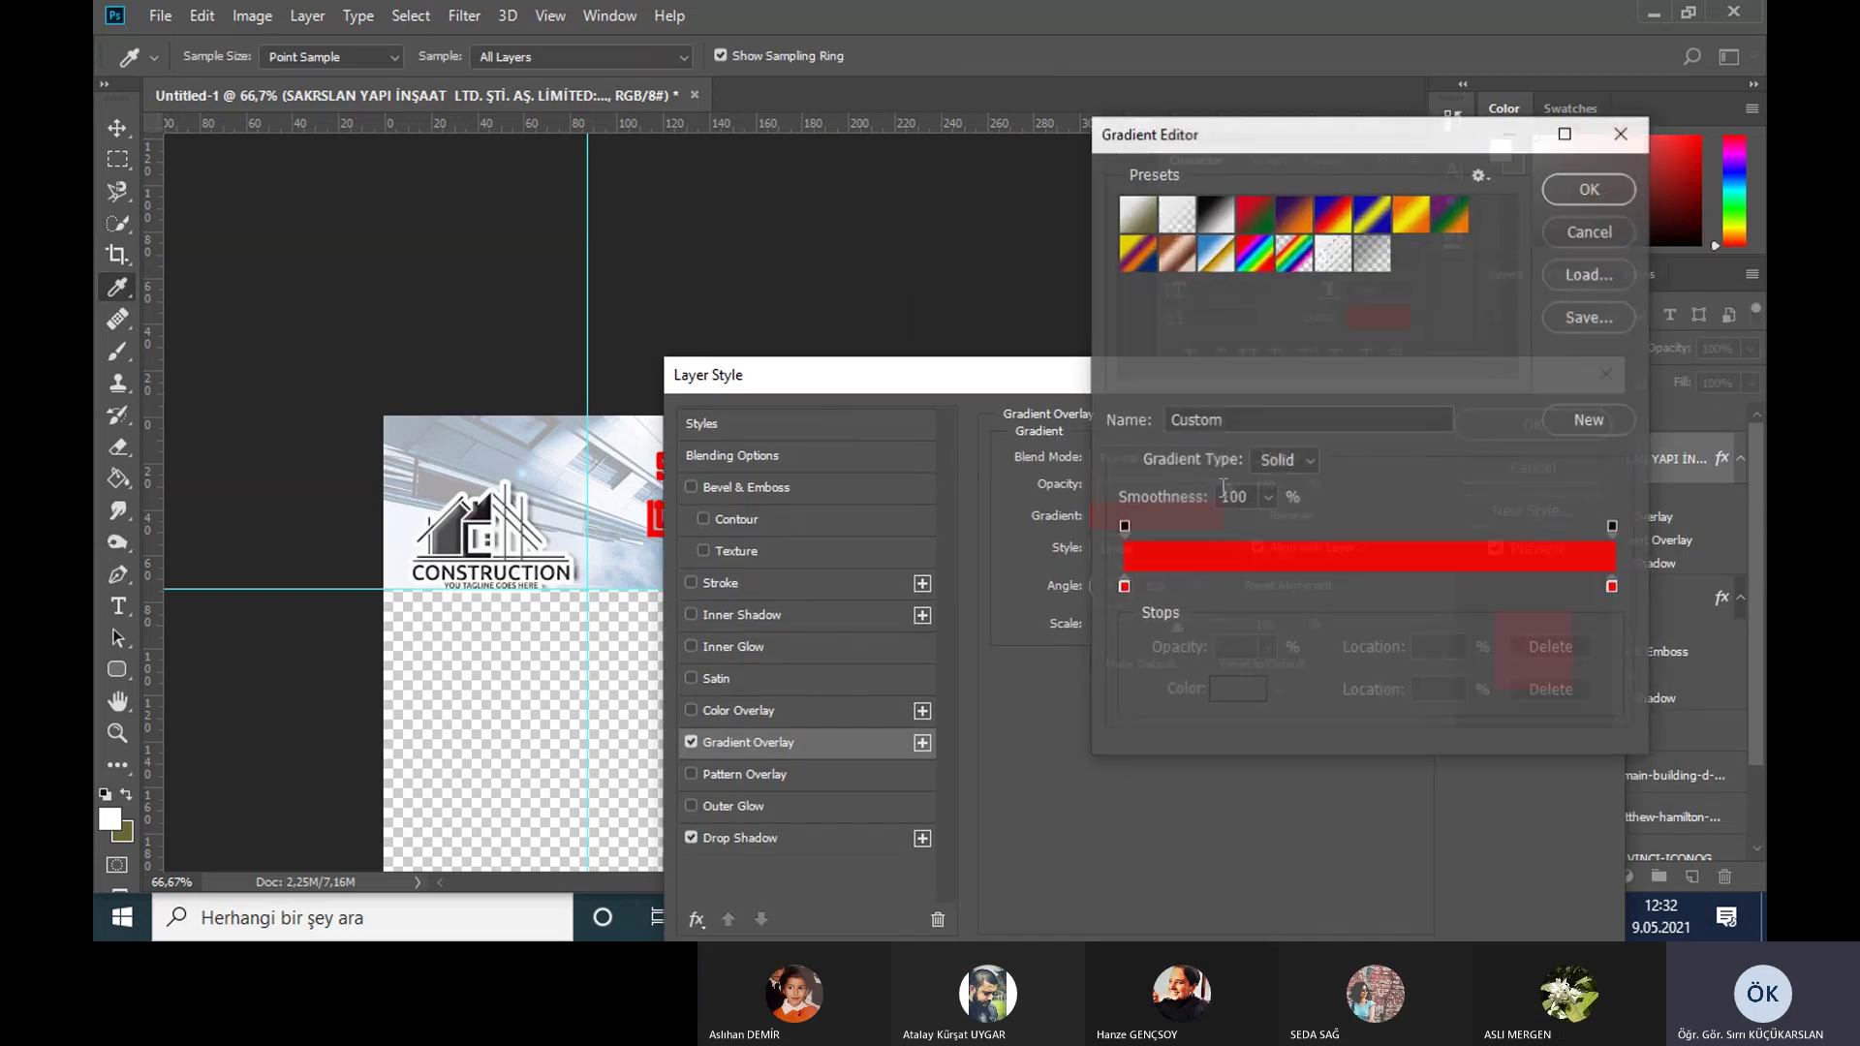
{"action": "left_click", "coordinate": [1123, 587]}
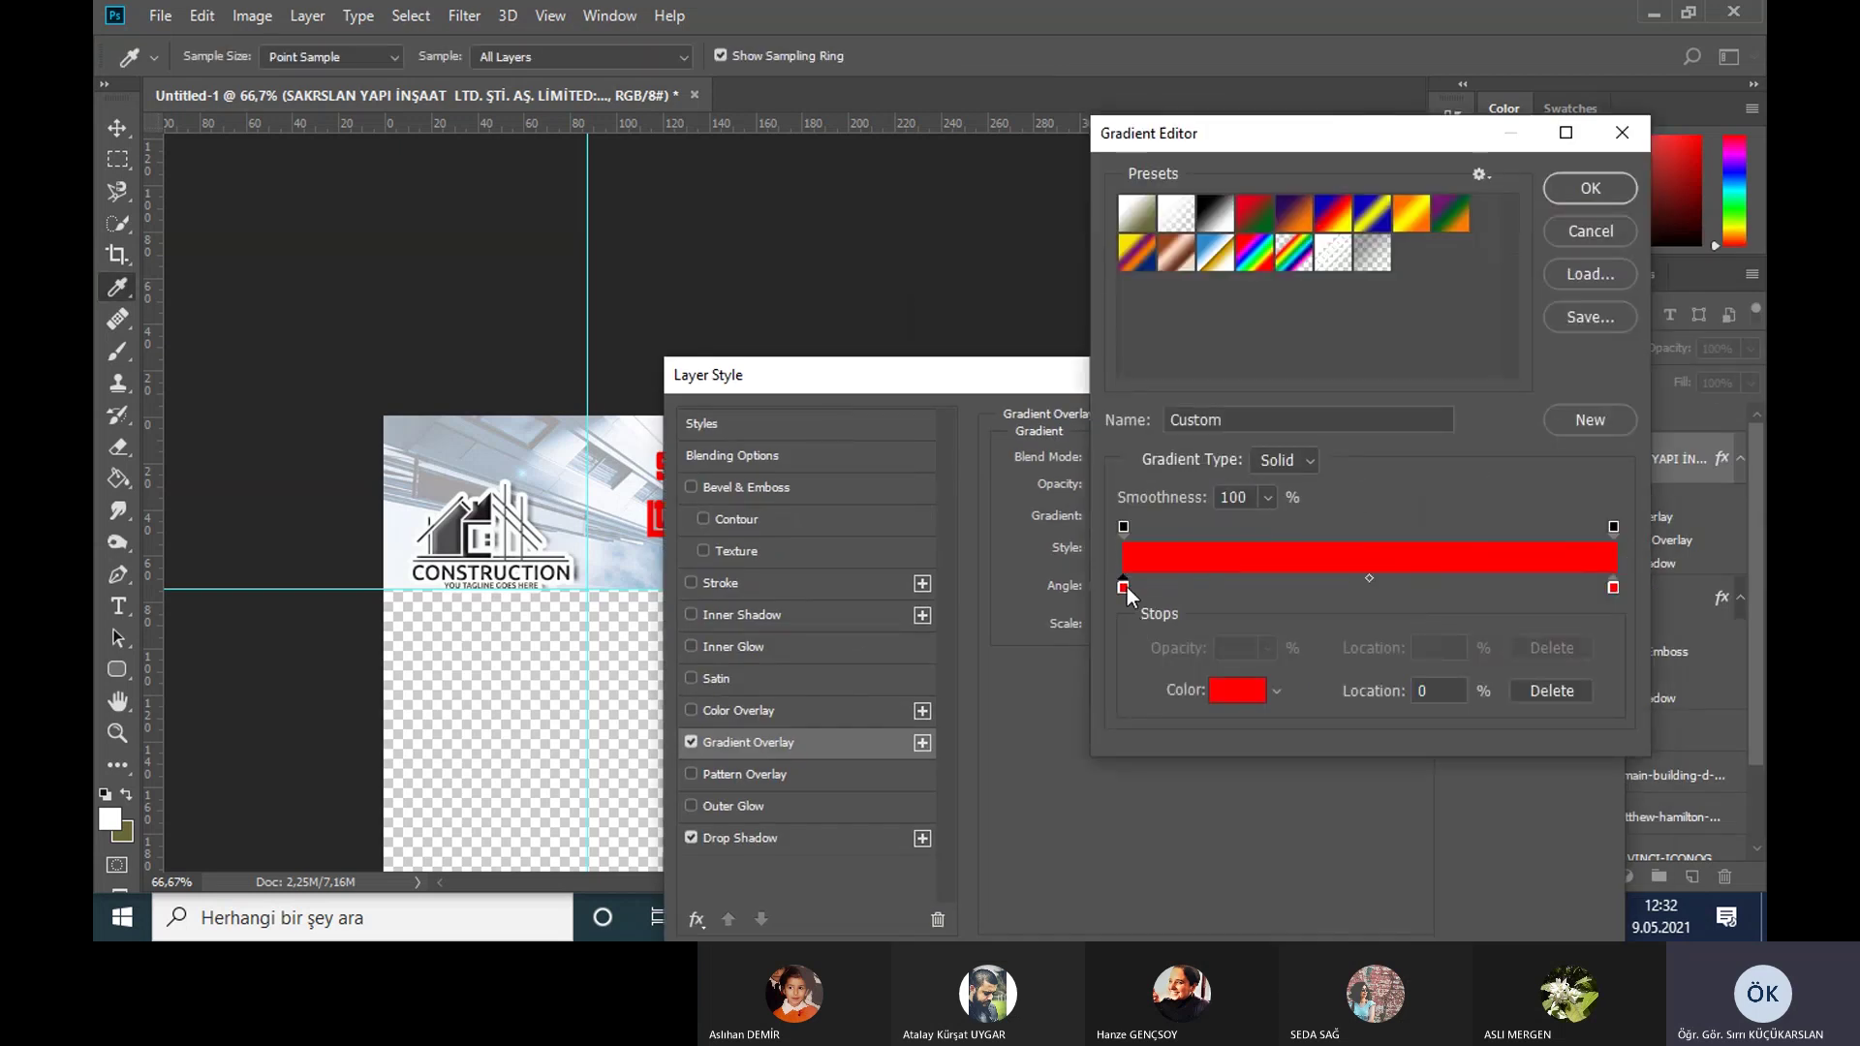
{"action": "left_click", "coordinate": [1256, 688]}
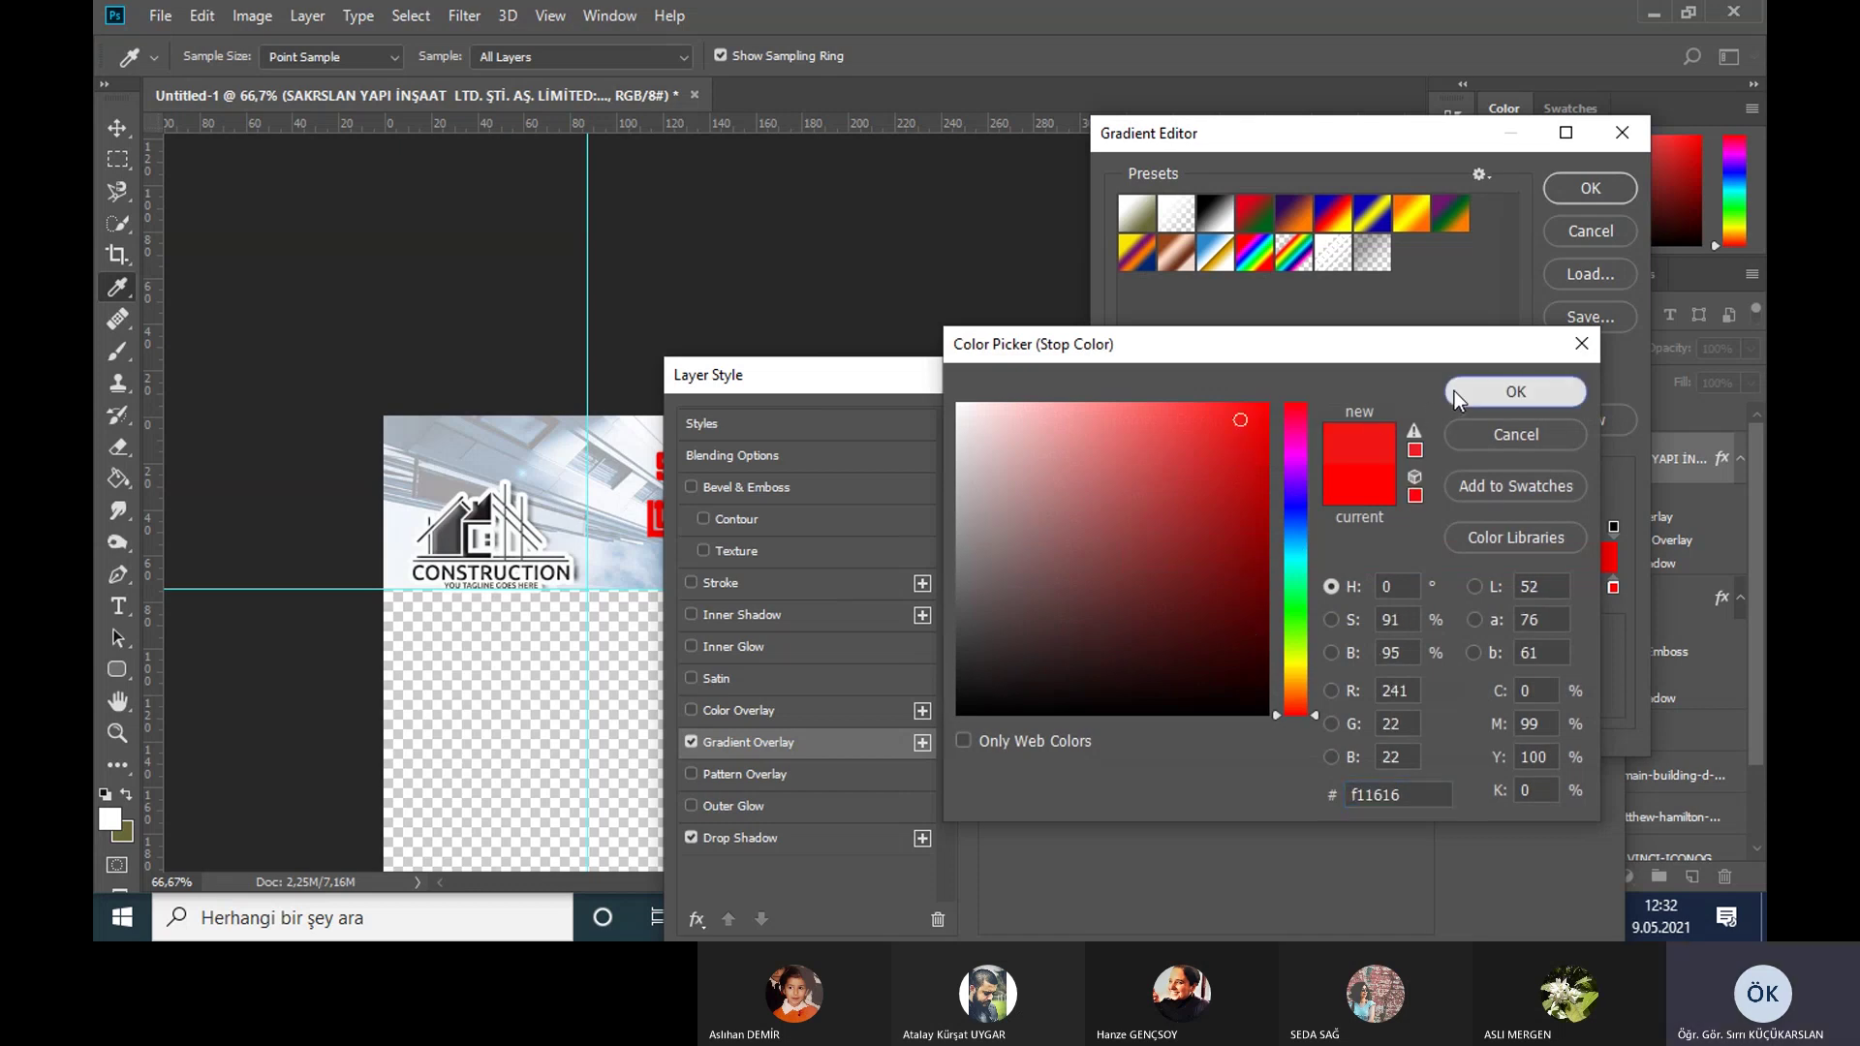
{"action": "left_click", "coordinate": [1511, 392]}
{"action": "left_click", "coordinate": [1578, 190]}
{"action": "left_click", "coordinate": [1568, 424]}
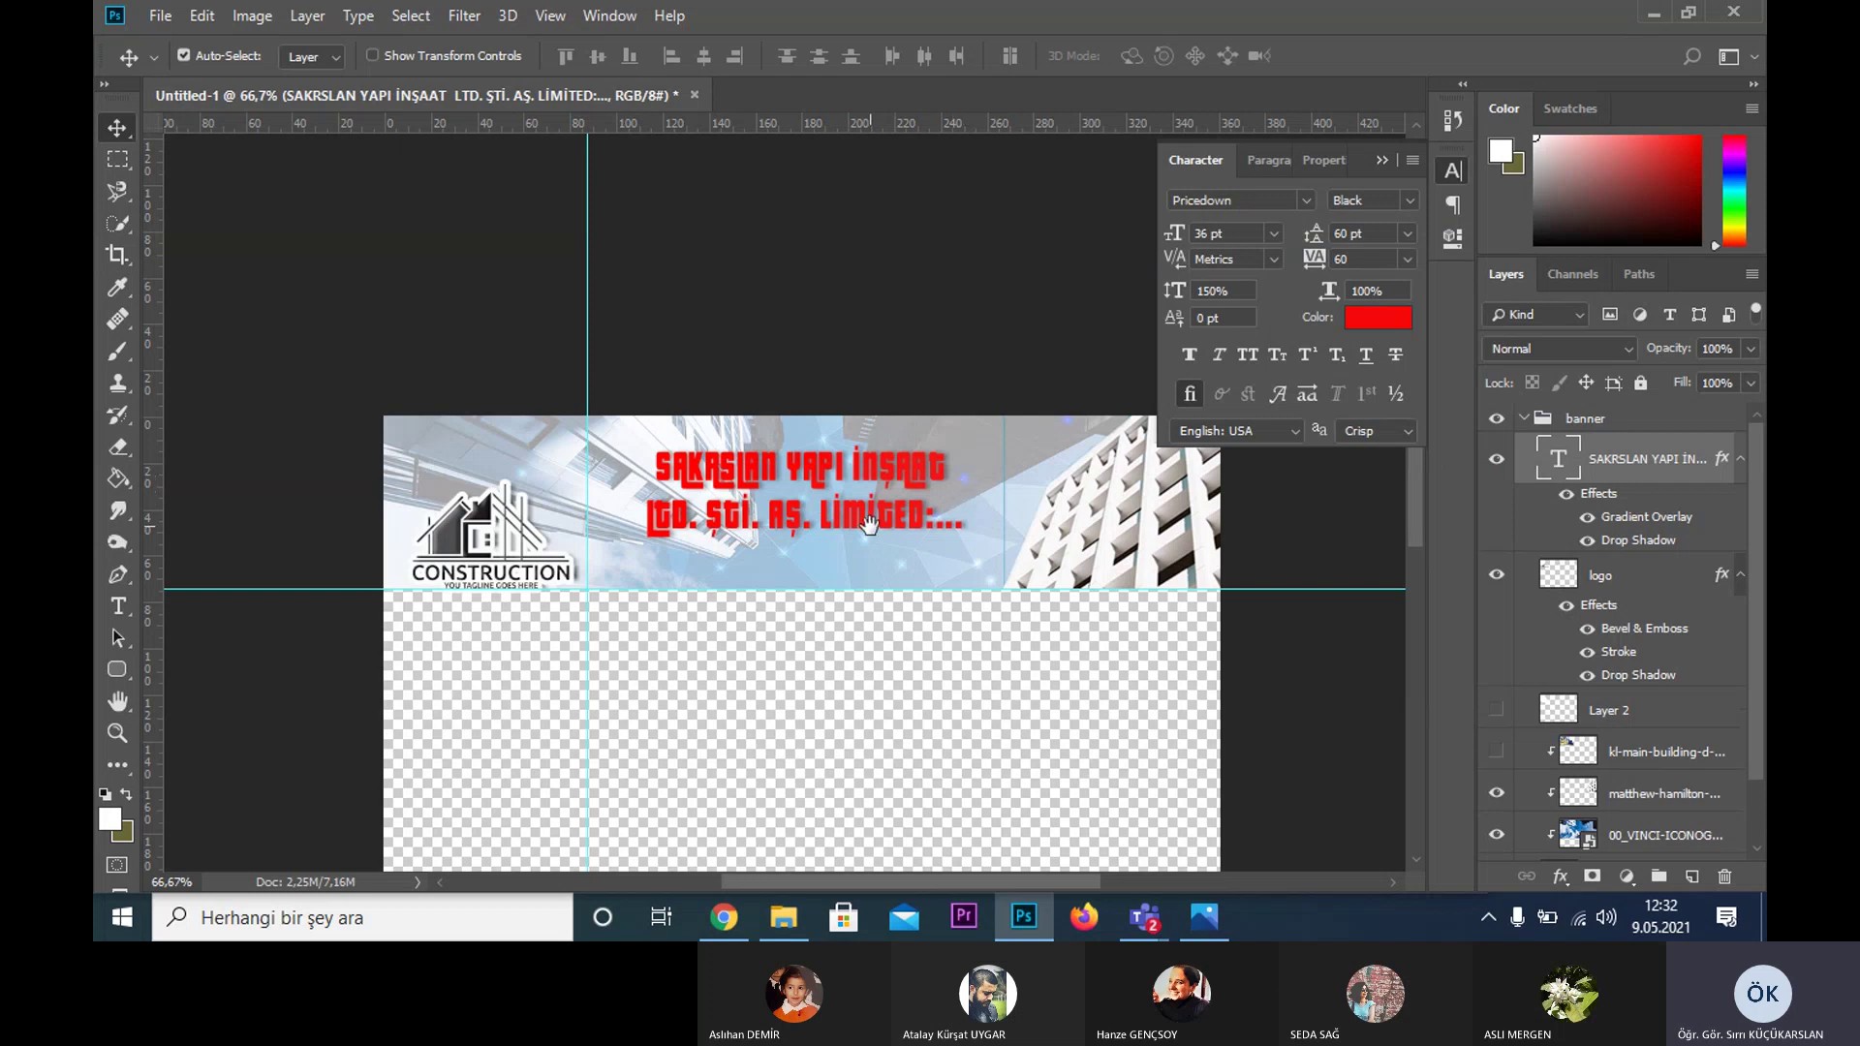
- Pan to the banner and move the red title text about 5 mm lower
{"action": "mouse_move", "coordinate": [862, 519]}
{"action": "left_mouse_down"}
{"action": "mouse_move", "coordinate": [853, 376]}
{"action": "mouse_move", "coordinate": [804, 318]}
{"action": "left_mouse_up"}
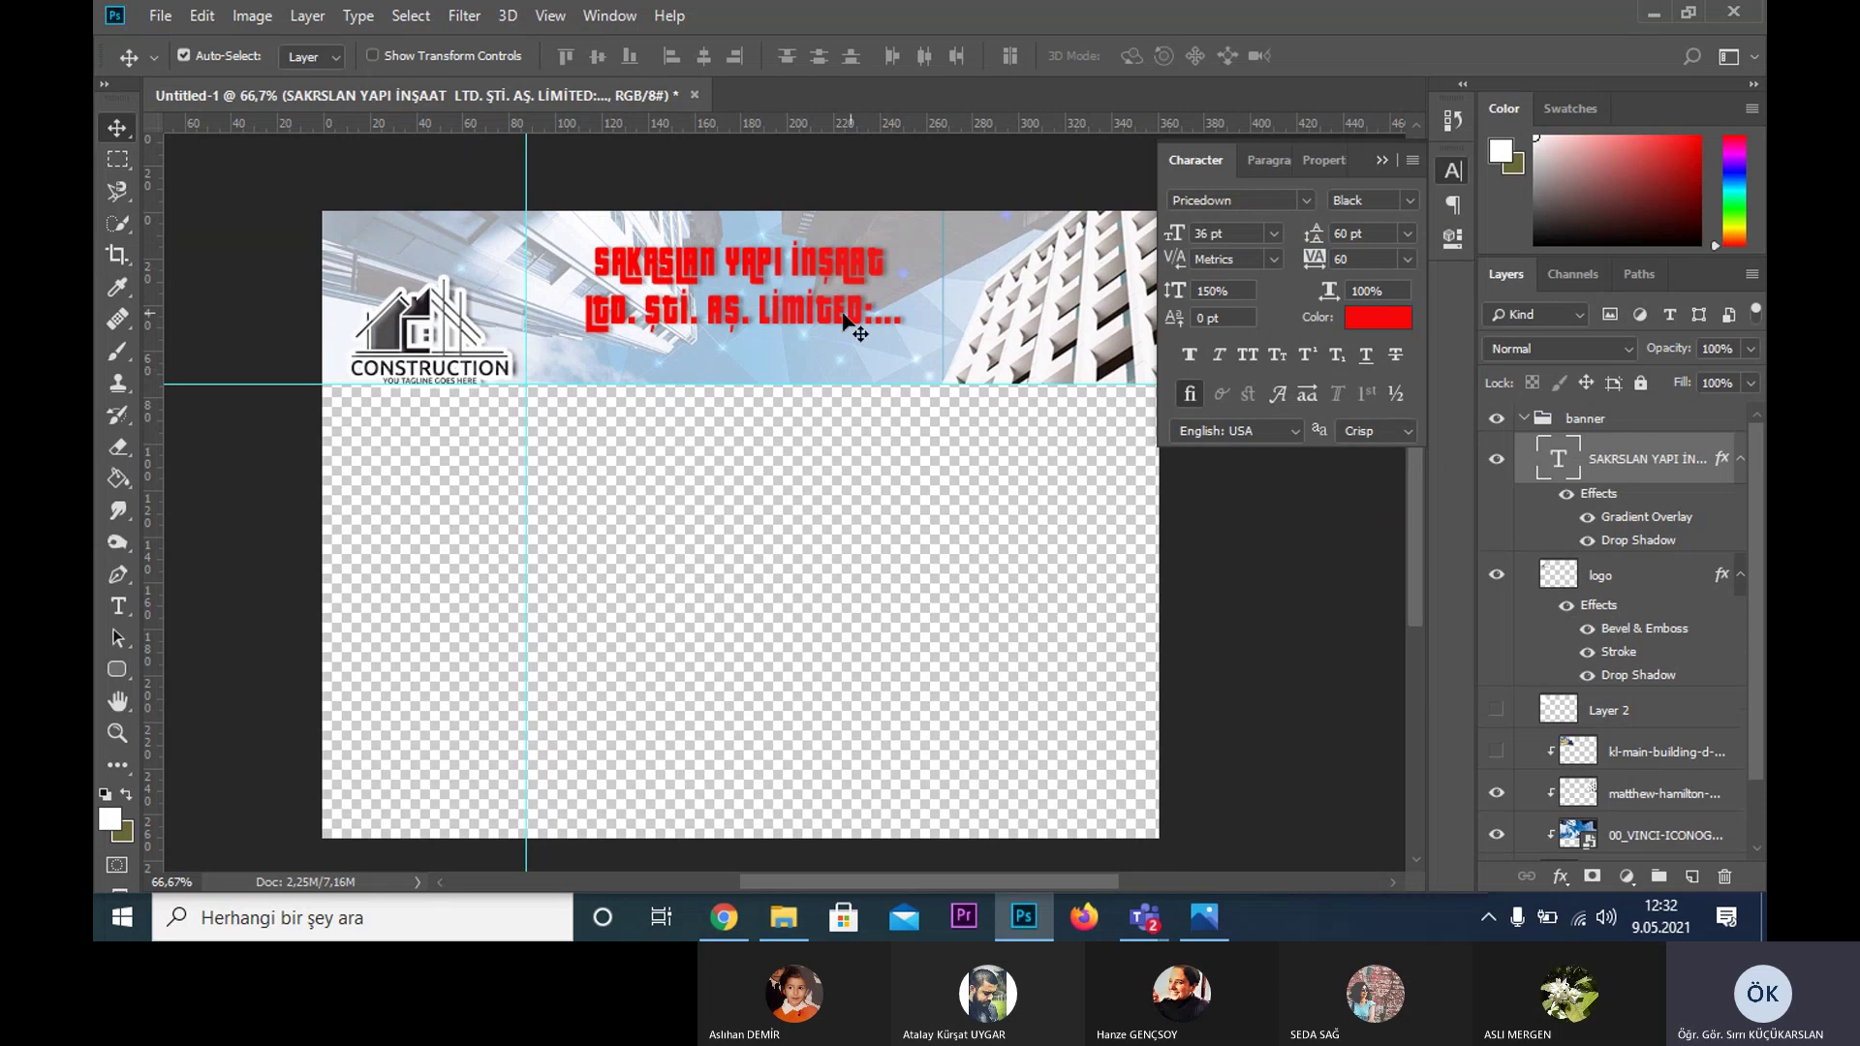
{"action": "left_click_drag", "start_coordinate": [729, 322], "coordinate": [712, 326]}
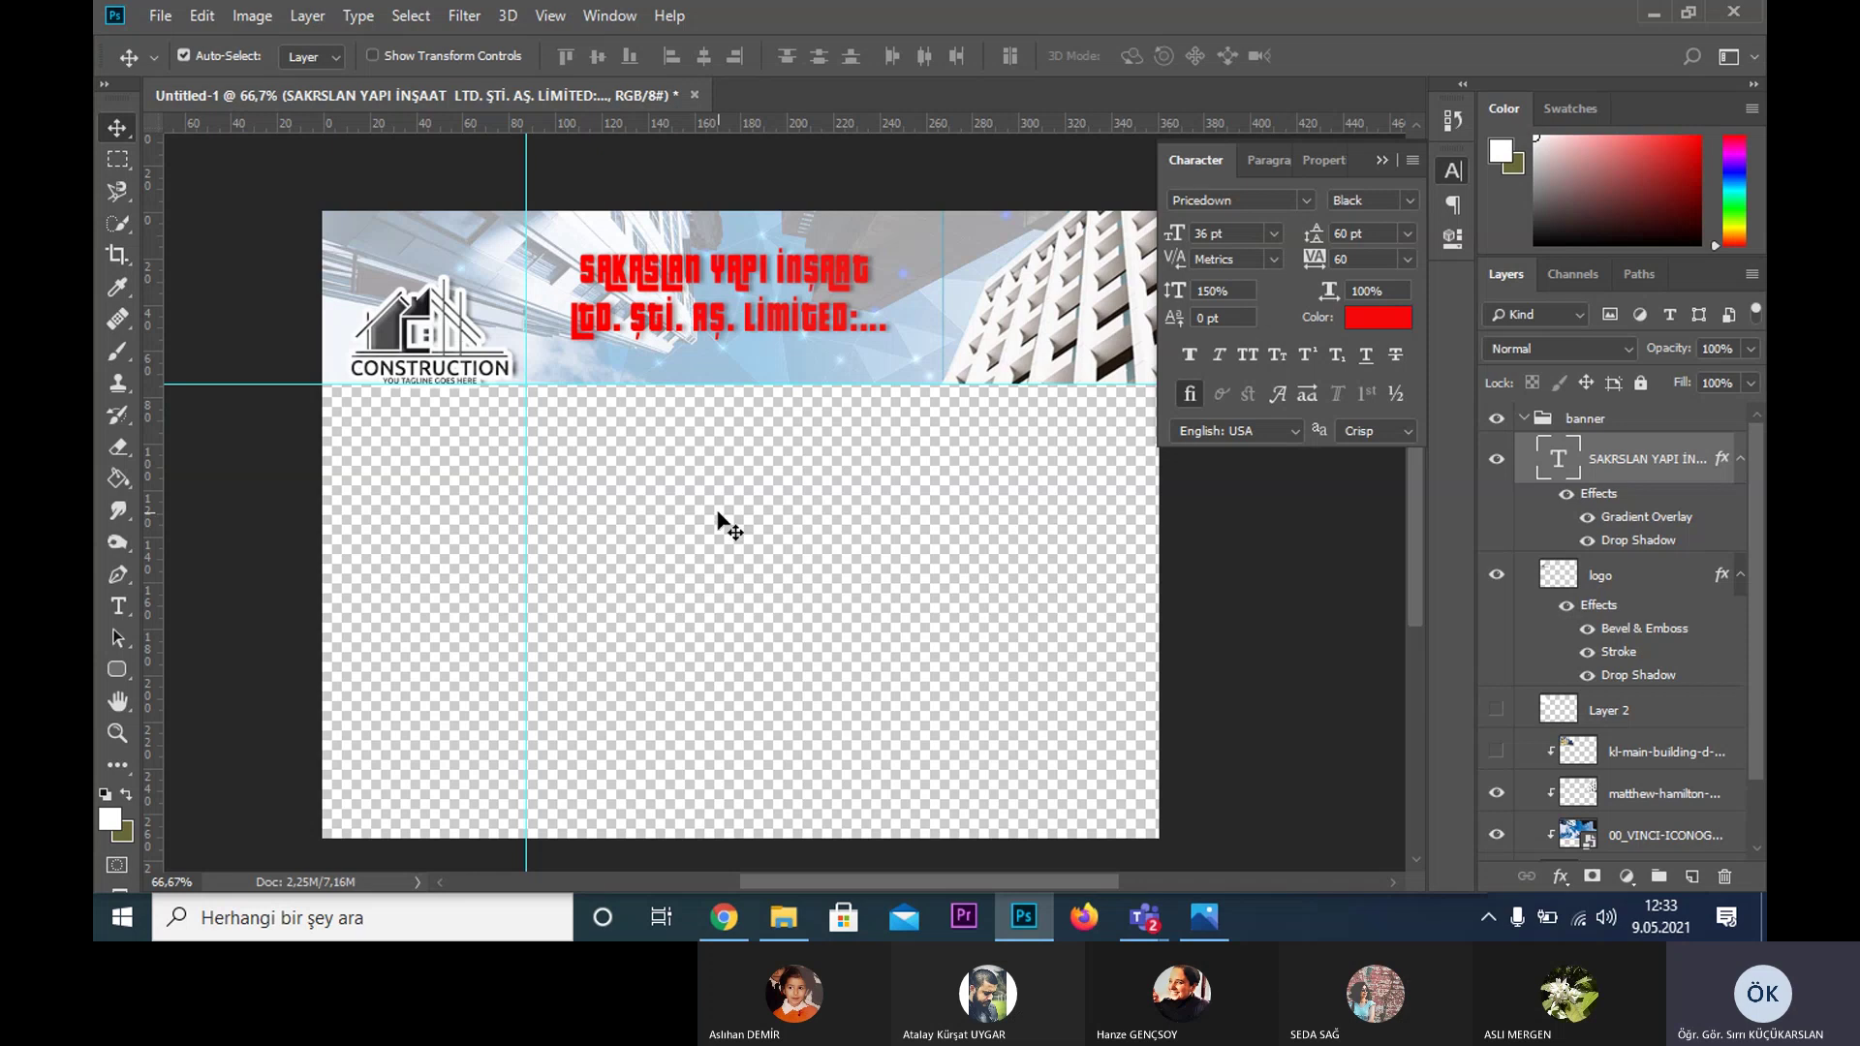
- Collapse the banner group and add a new layer group named 'button'
{"action": "left_click", "coordinate": [1524, 419]}
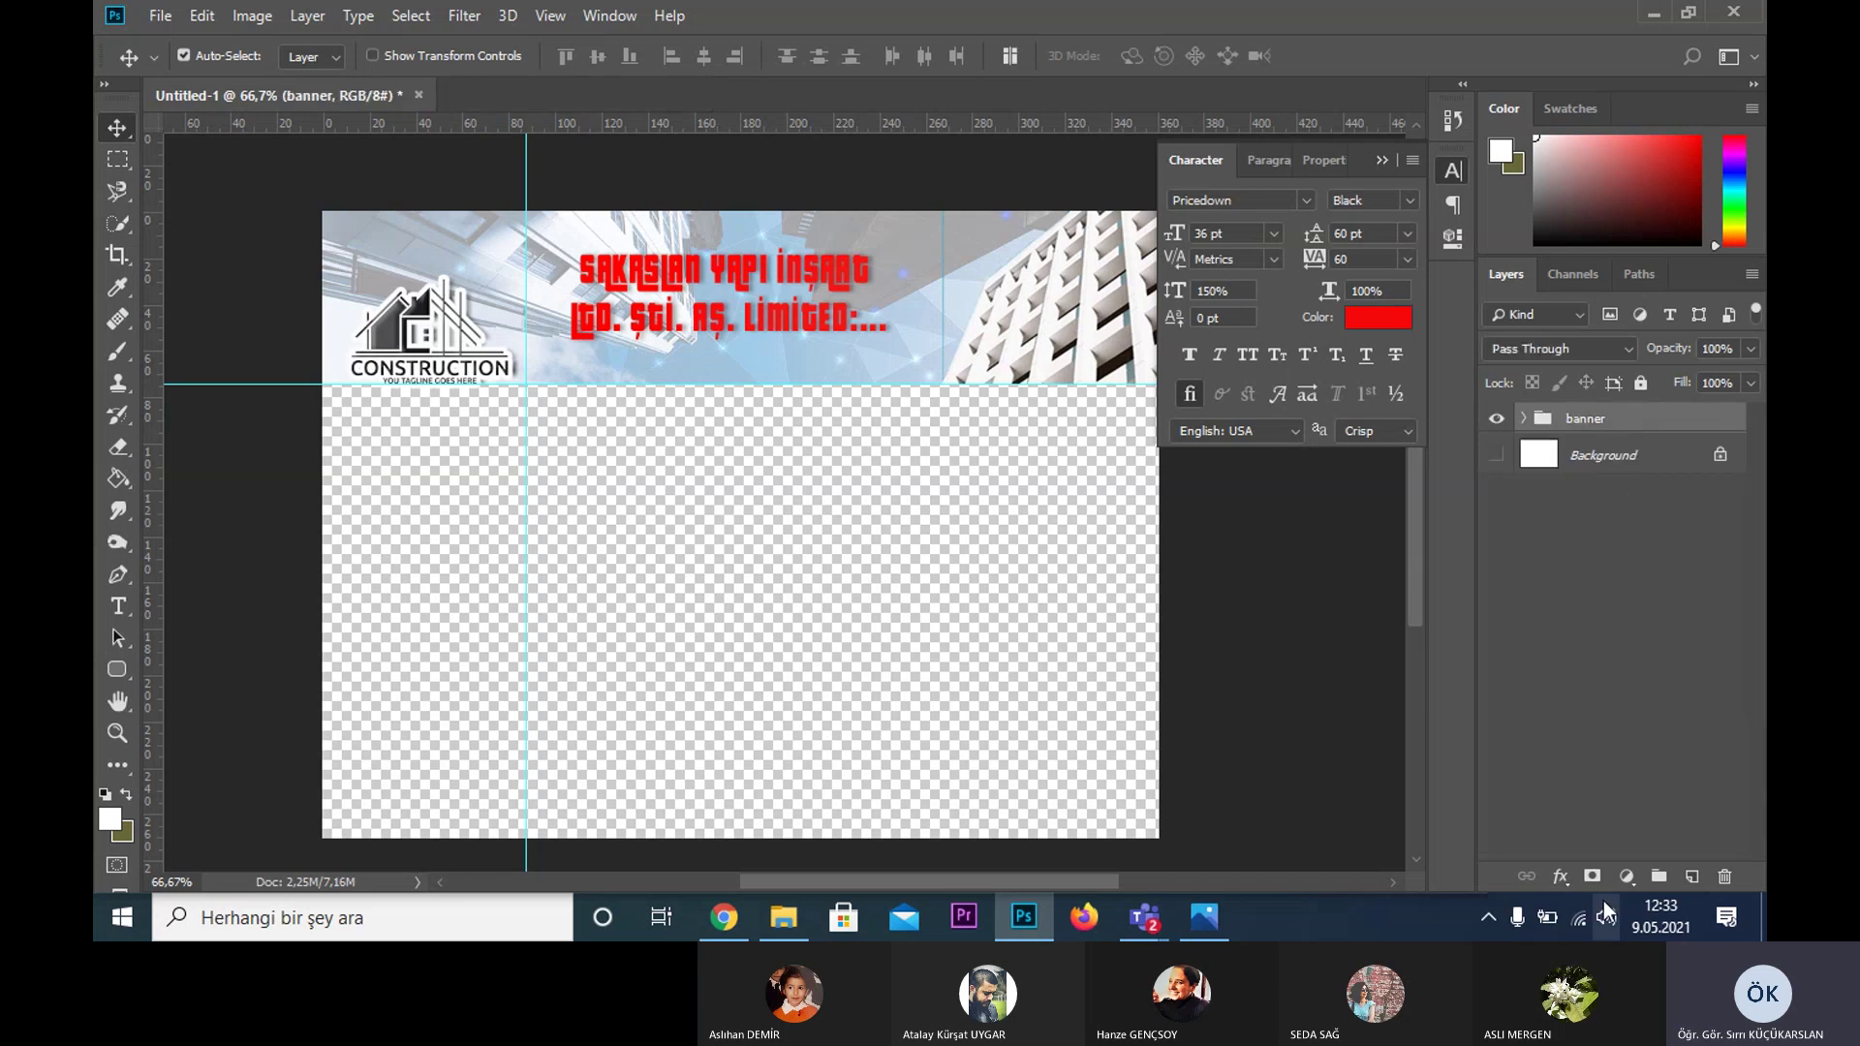
{"action": "left_click", "coordinate": [1658, 876]}
{"action": "double_click", "coordinate": [1581, 418]}
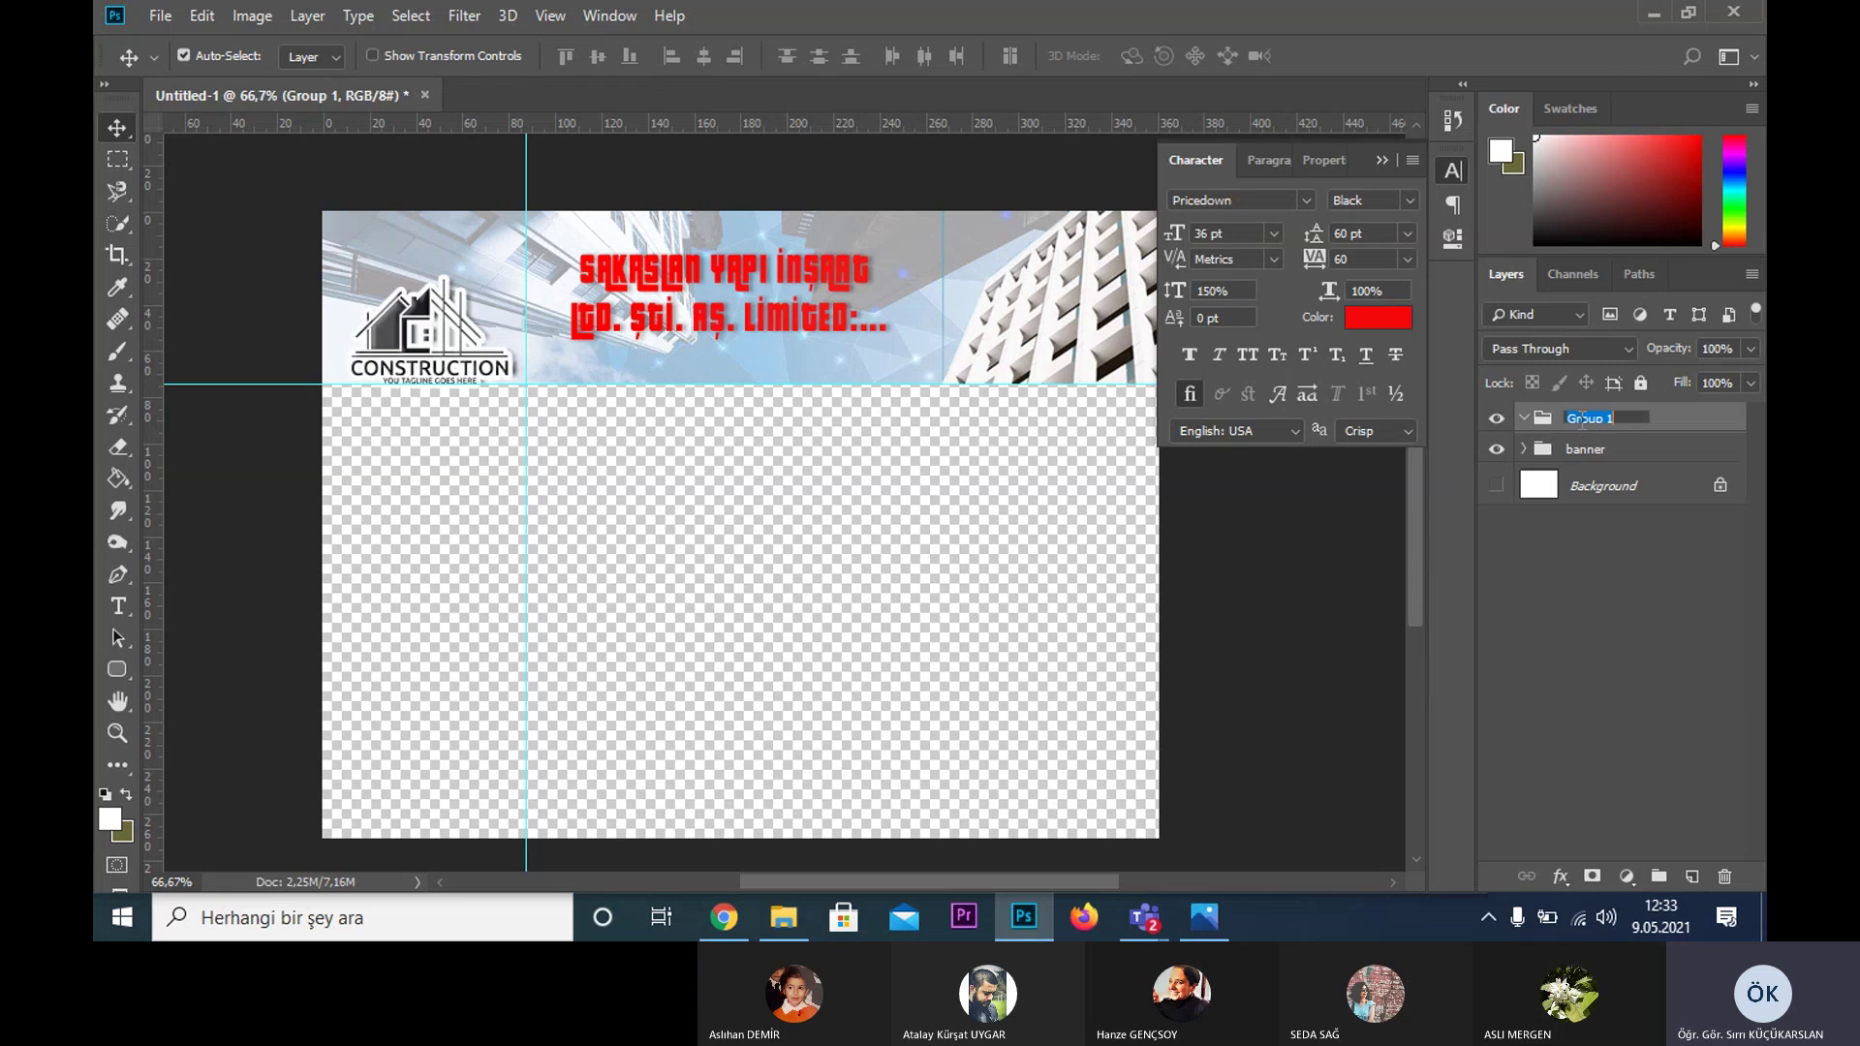
{"action": "type", "text": "button"}
{"action": "key", "text": "Return"}
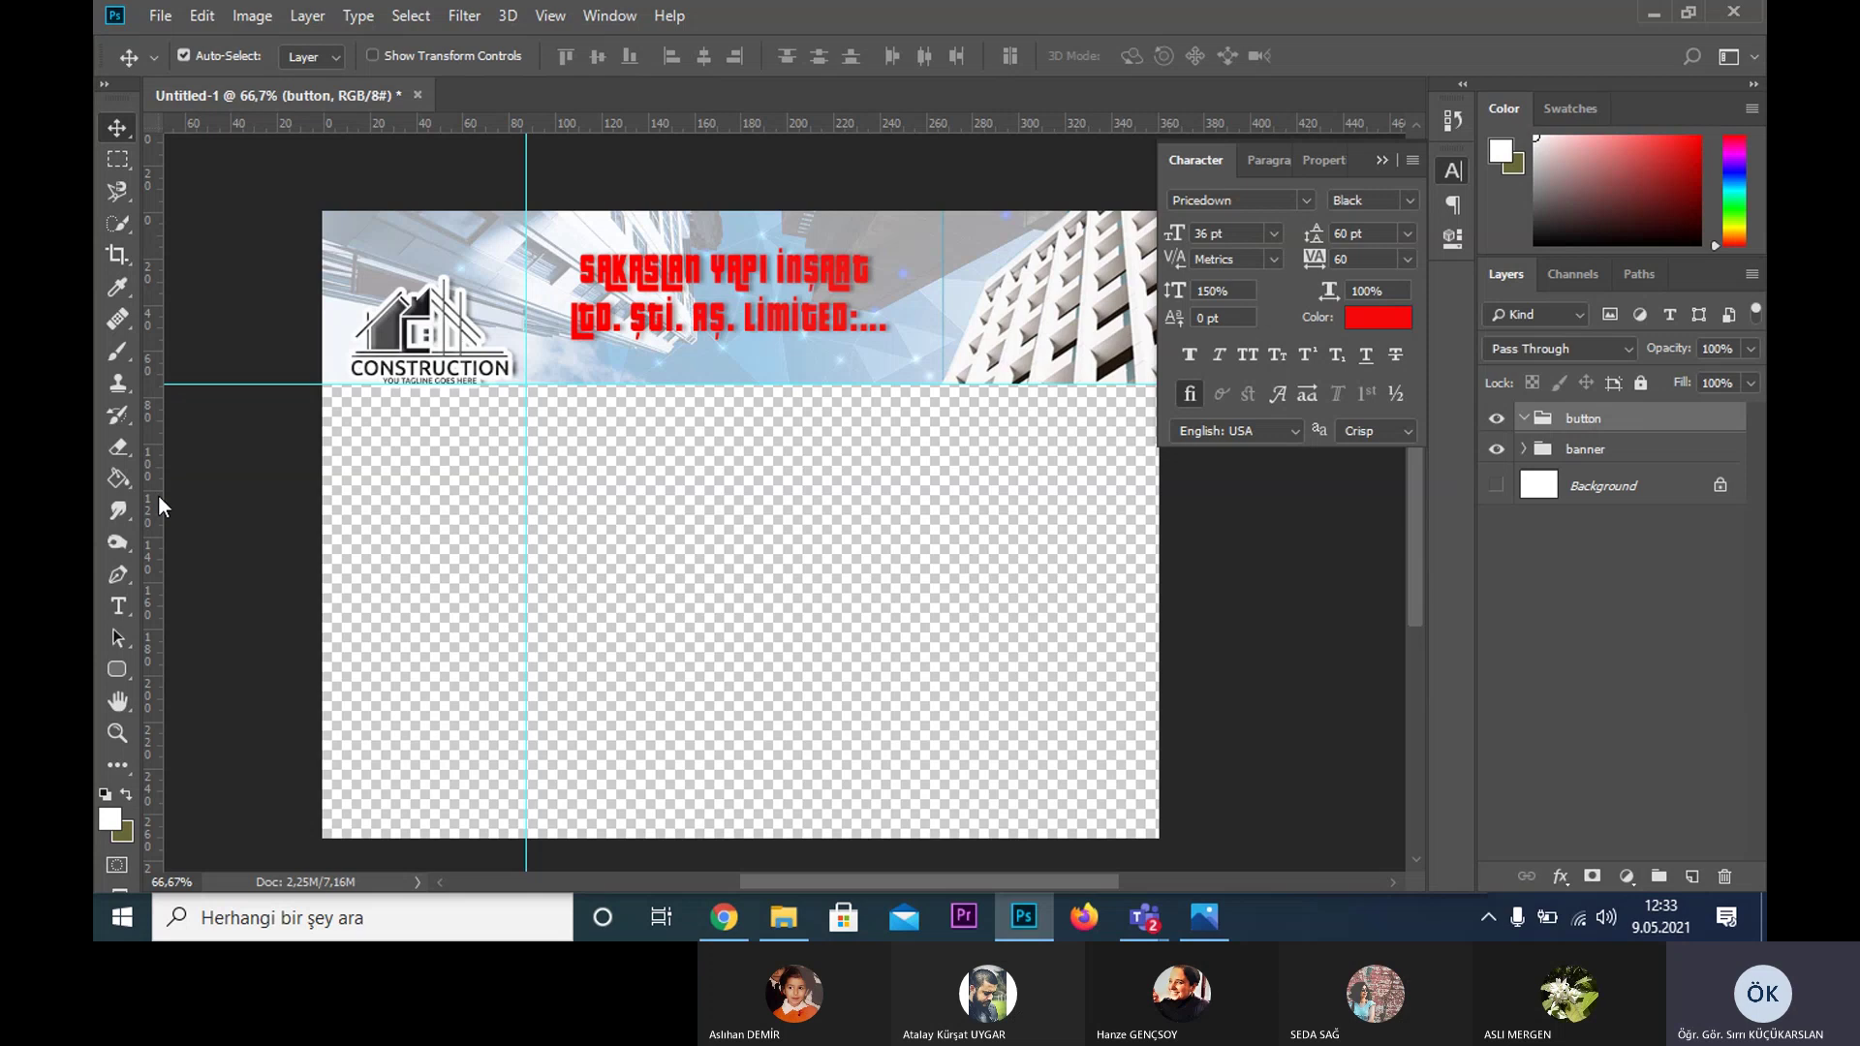
- Draw a black 208 × 46 px rounded rectangle below the logo with 20 px corners
{"action": "left_click", "coordinate": [116, 671]}
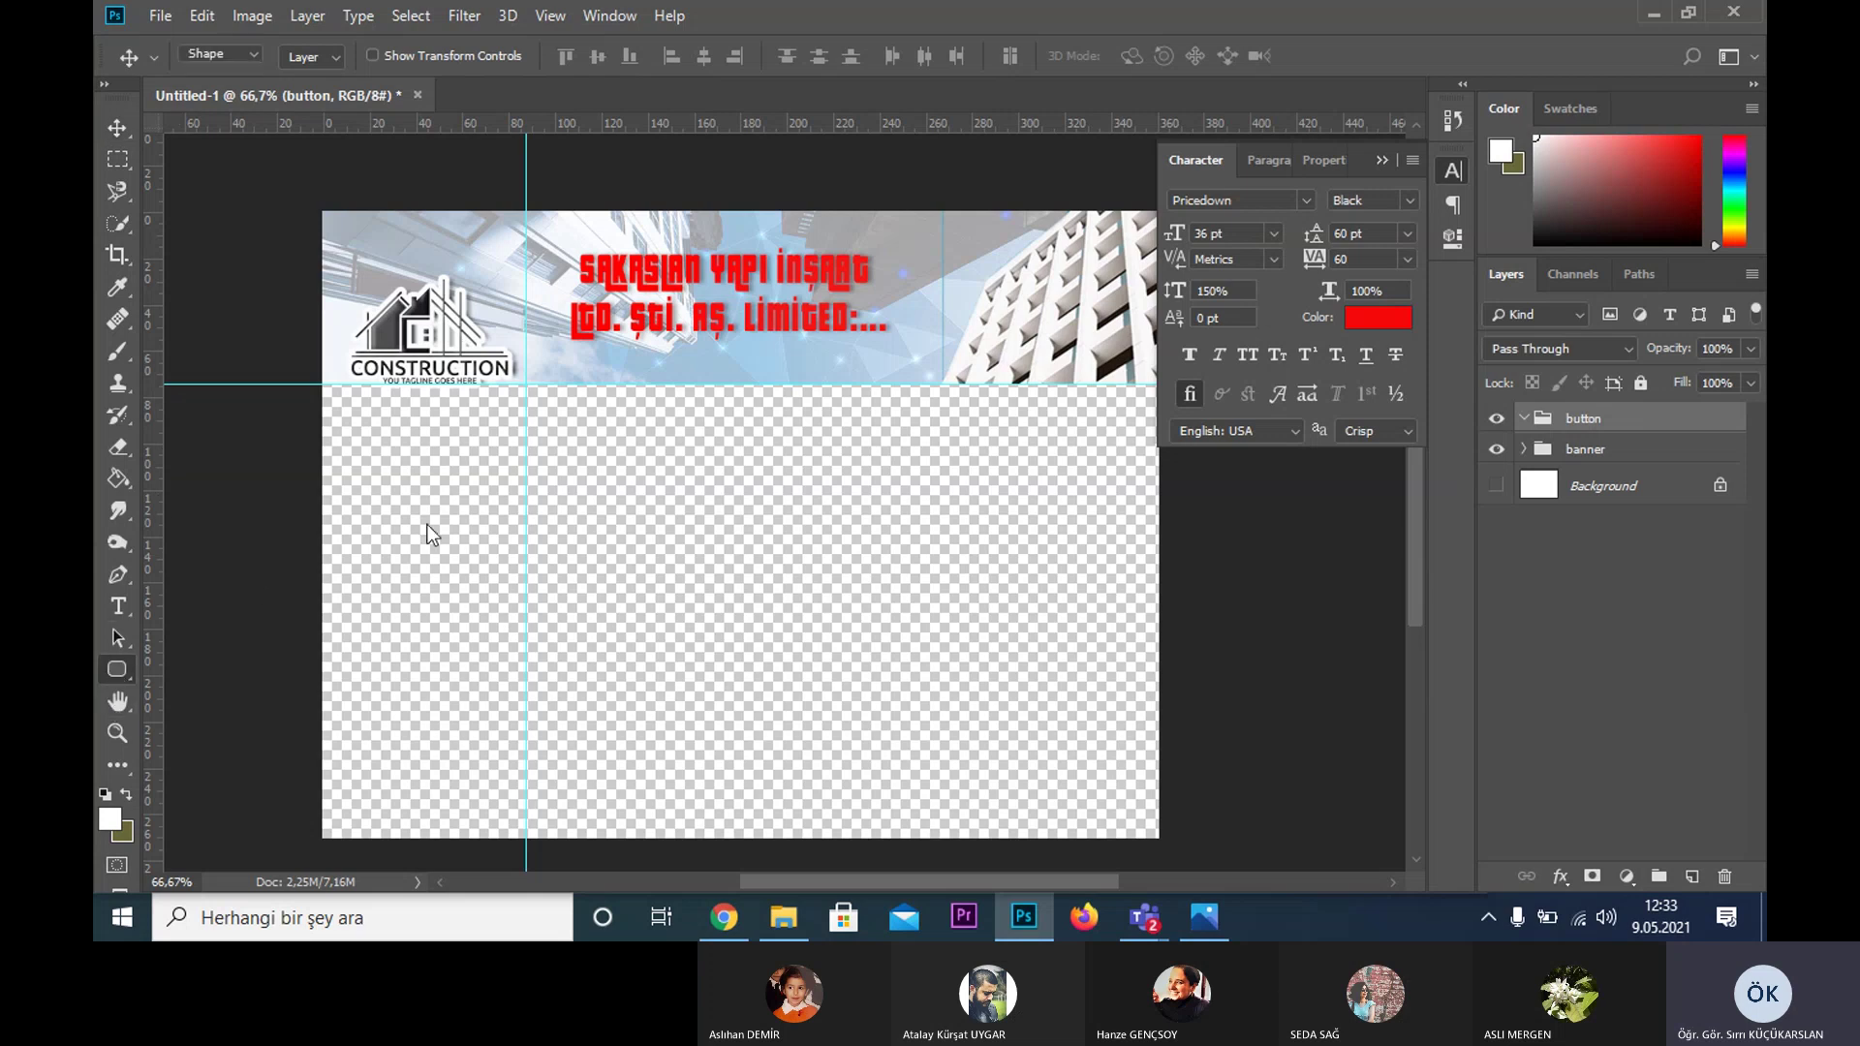
{"action": "mouse_move", "coordinate": [340, 416]}
{"action": "left_mouse_down"}
{"action": "mouse_move", "coordinate": [492, 469]}
{"action": "mouse_move", "coordinate": [510, 453]}
{"action": "left_mouse_up"}
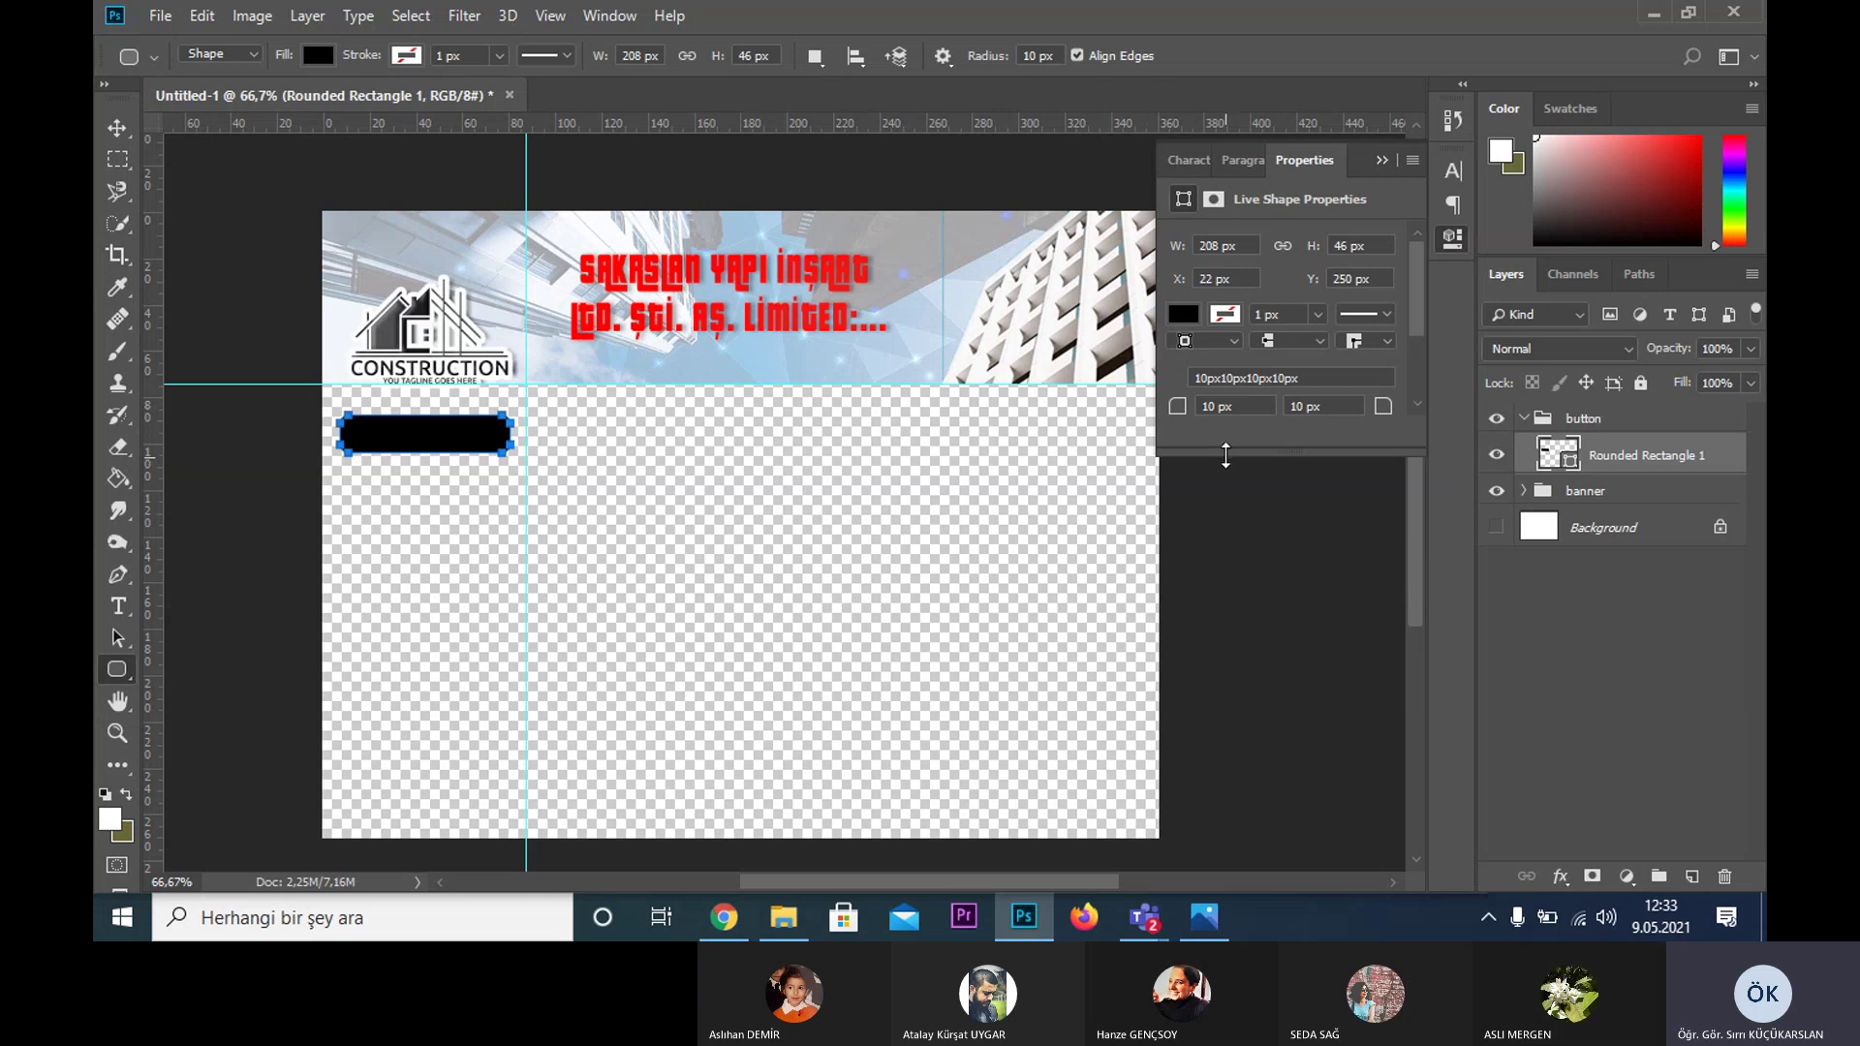
{"action": "left_click_drag", "start_coordinate": [1225, 448], "coordinate": [1233, 590]}
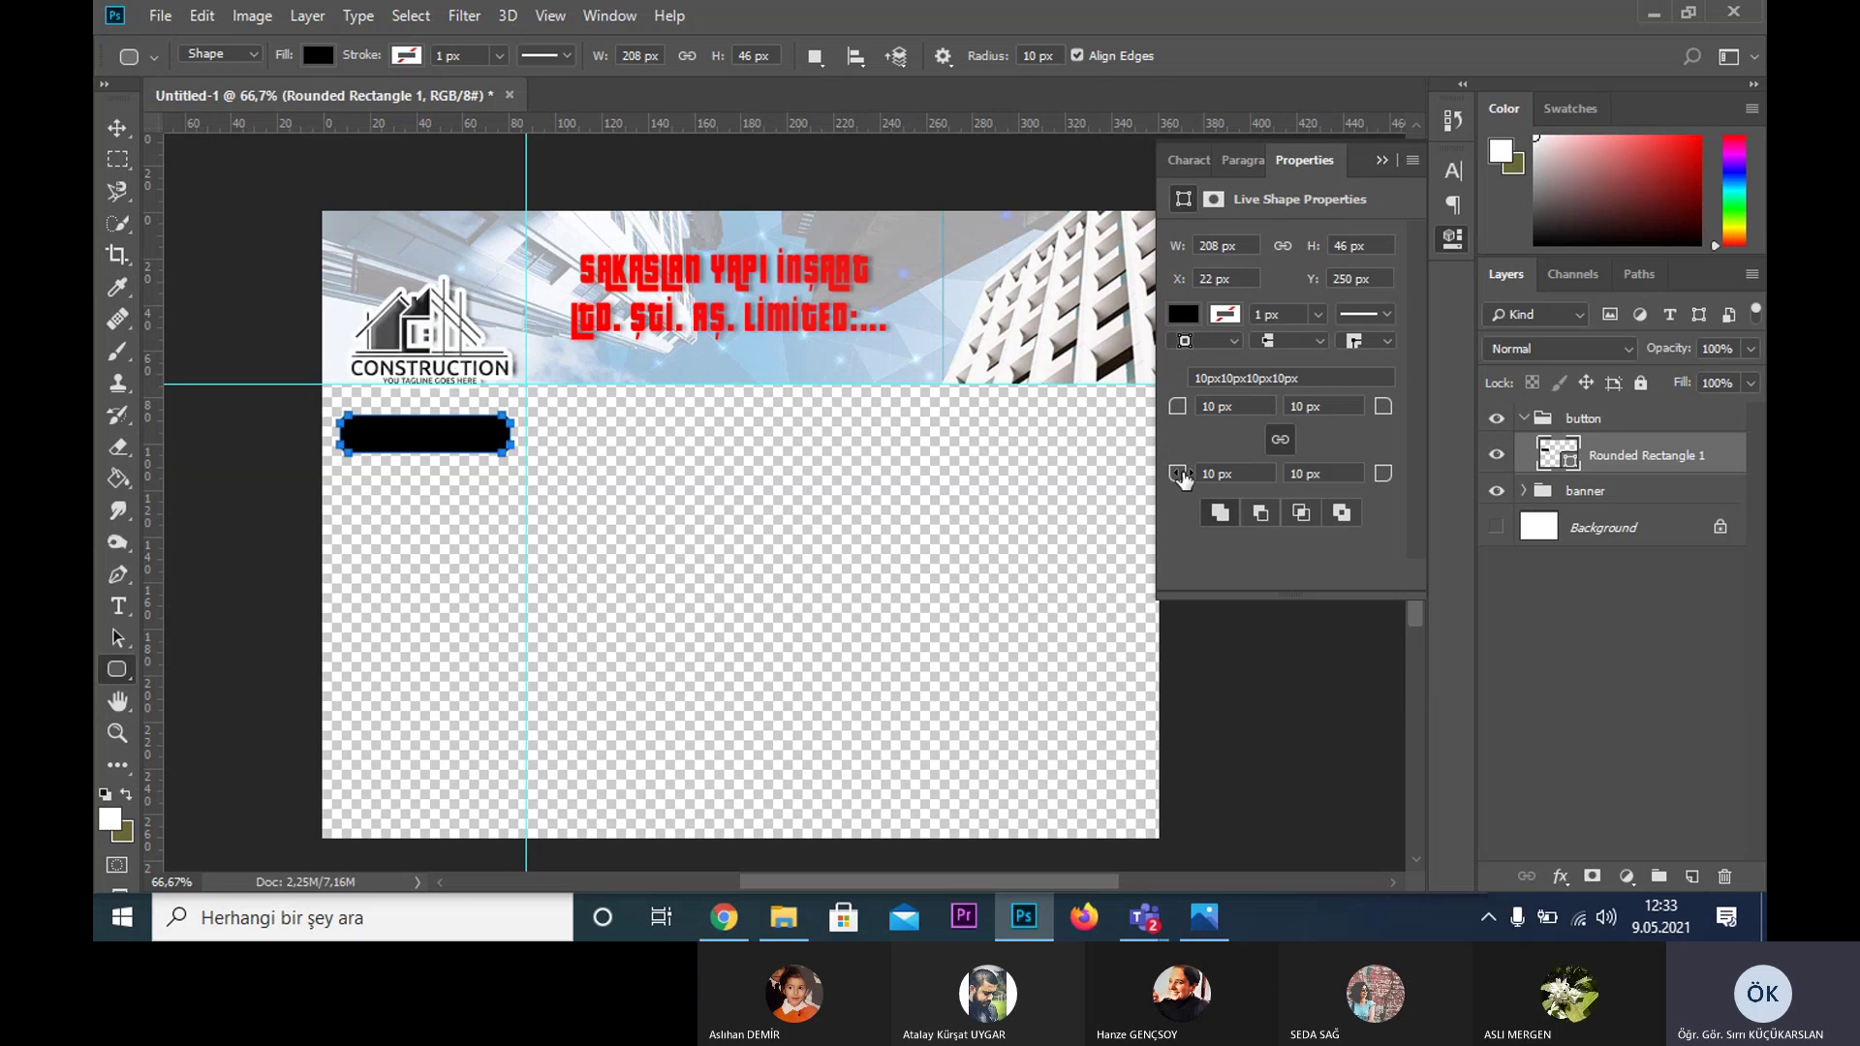
{"action": "left_click_drag", "start_coordinate": [1182, 476], "coordinate": [1197, 475]}
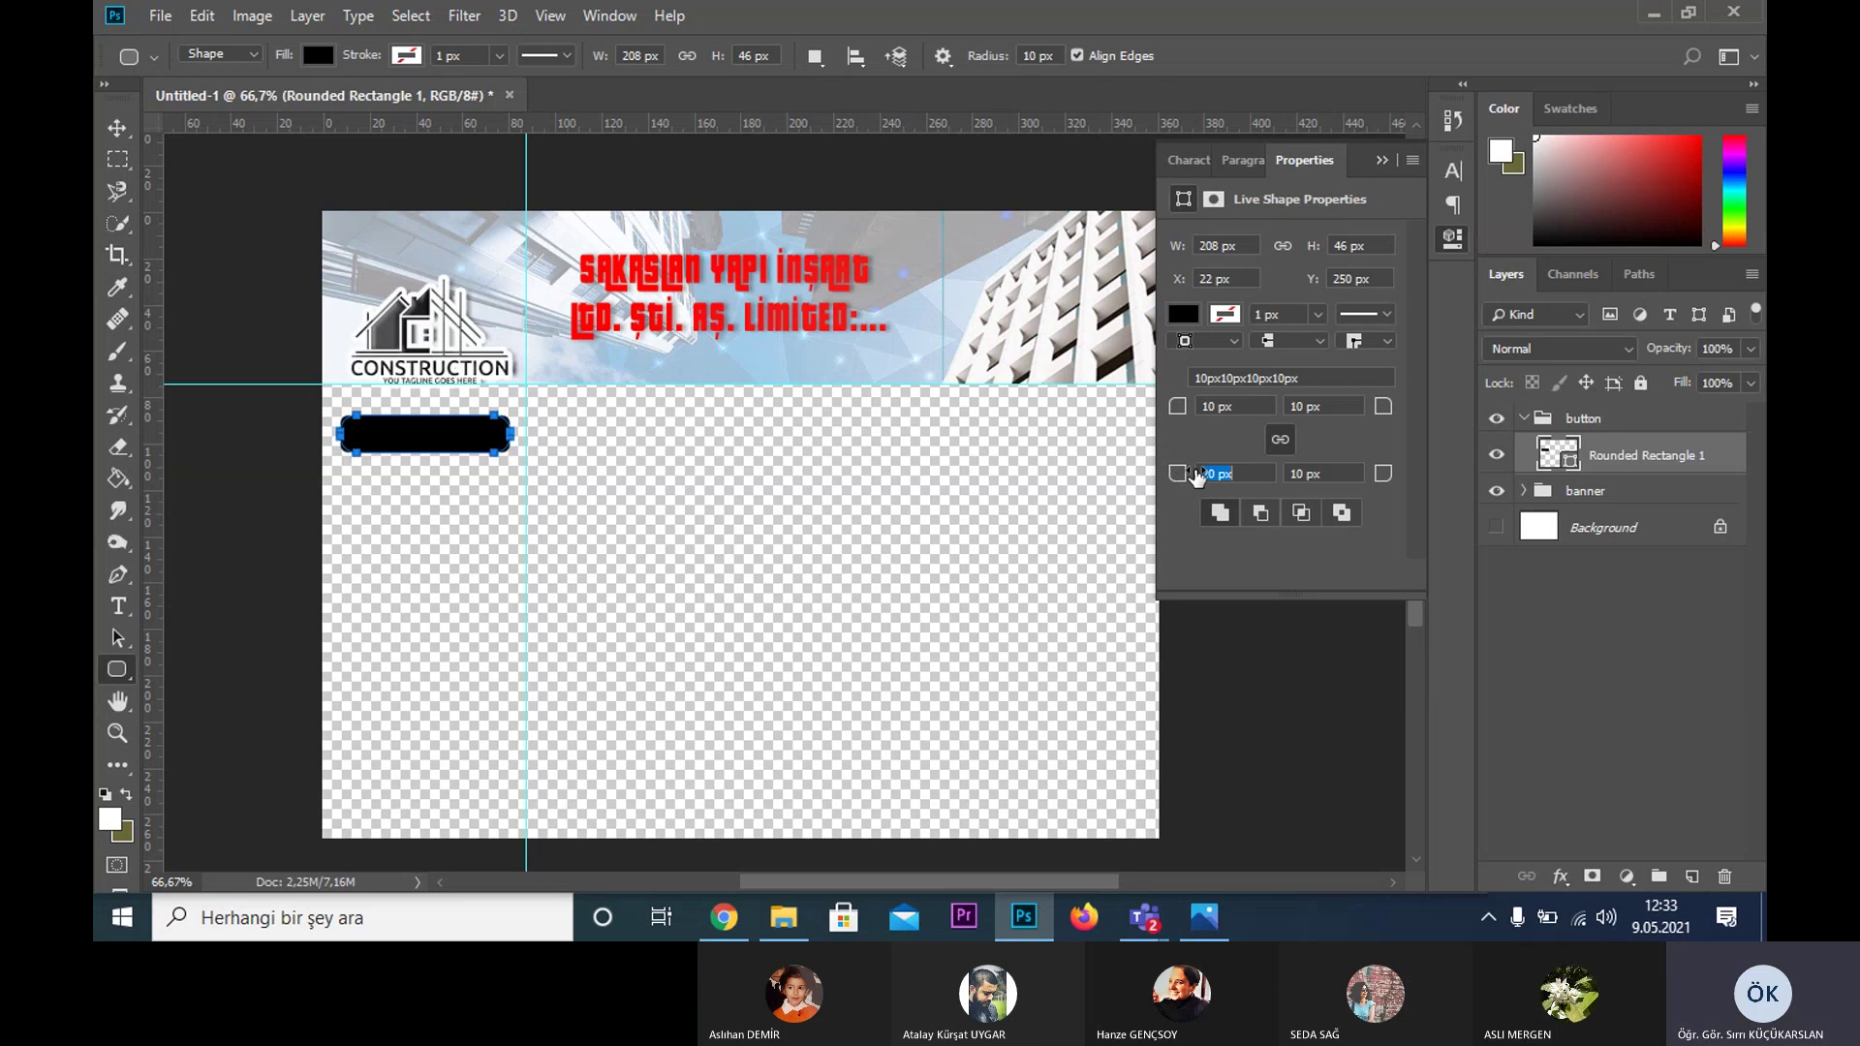
{"action": "type", "text": "20"}
{"action": "key", "text": "Return"}
- Try grey and red fills on the rectangle, then switch its fill to a gradient
{"action": "left_click", "coordinate": [1183, 313]}
{"action": "left_click", "coordinate": [1214, 490]}
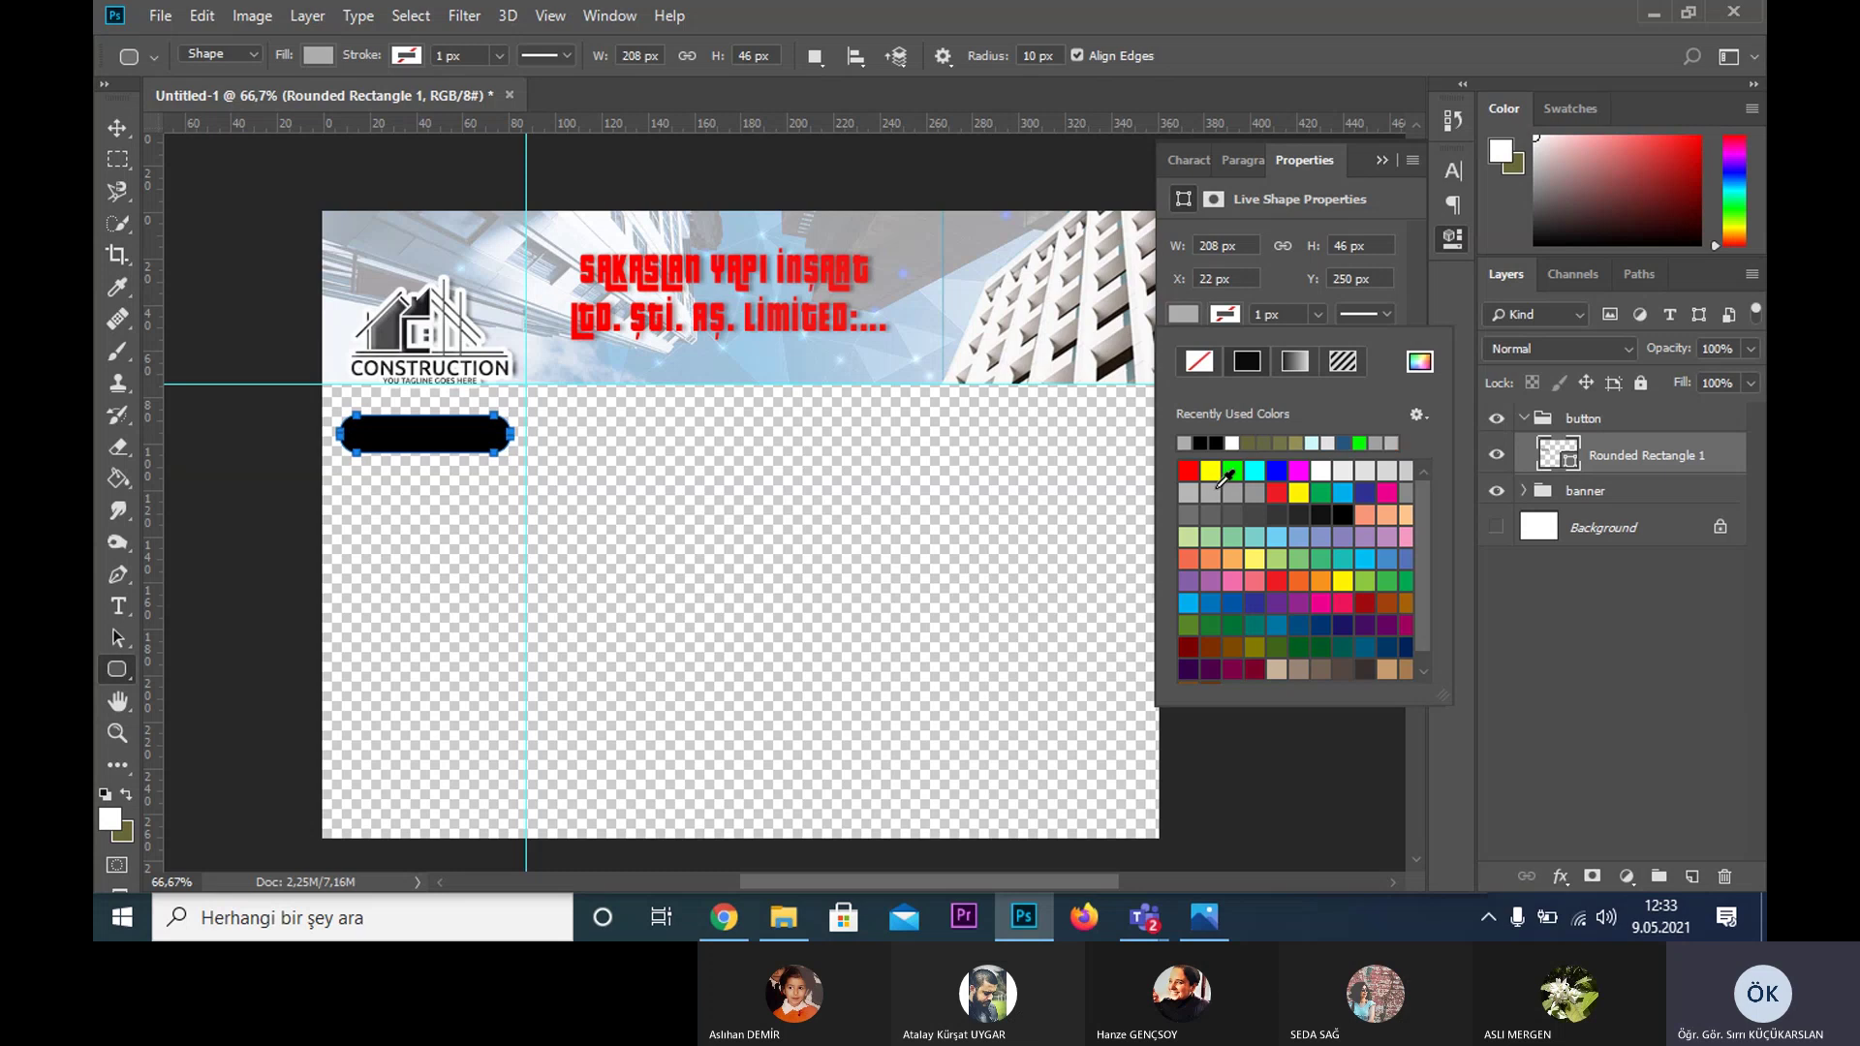
{"action": "left_click", "coordinate": [1234, 515]}
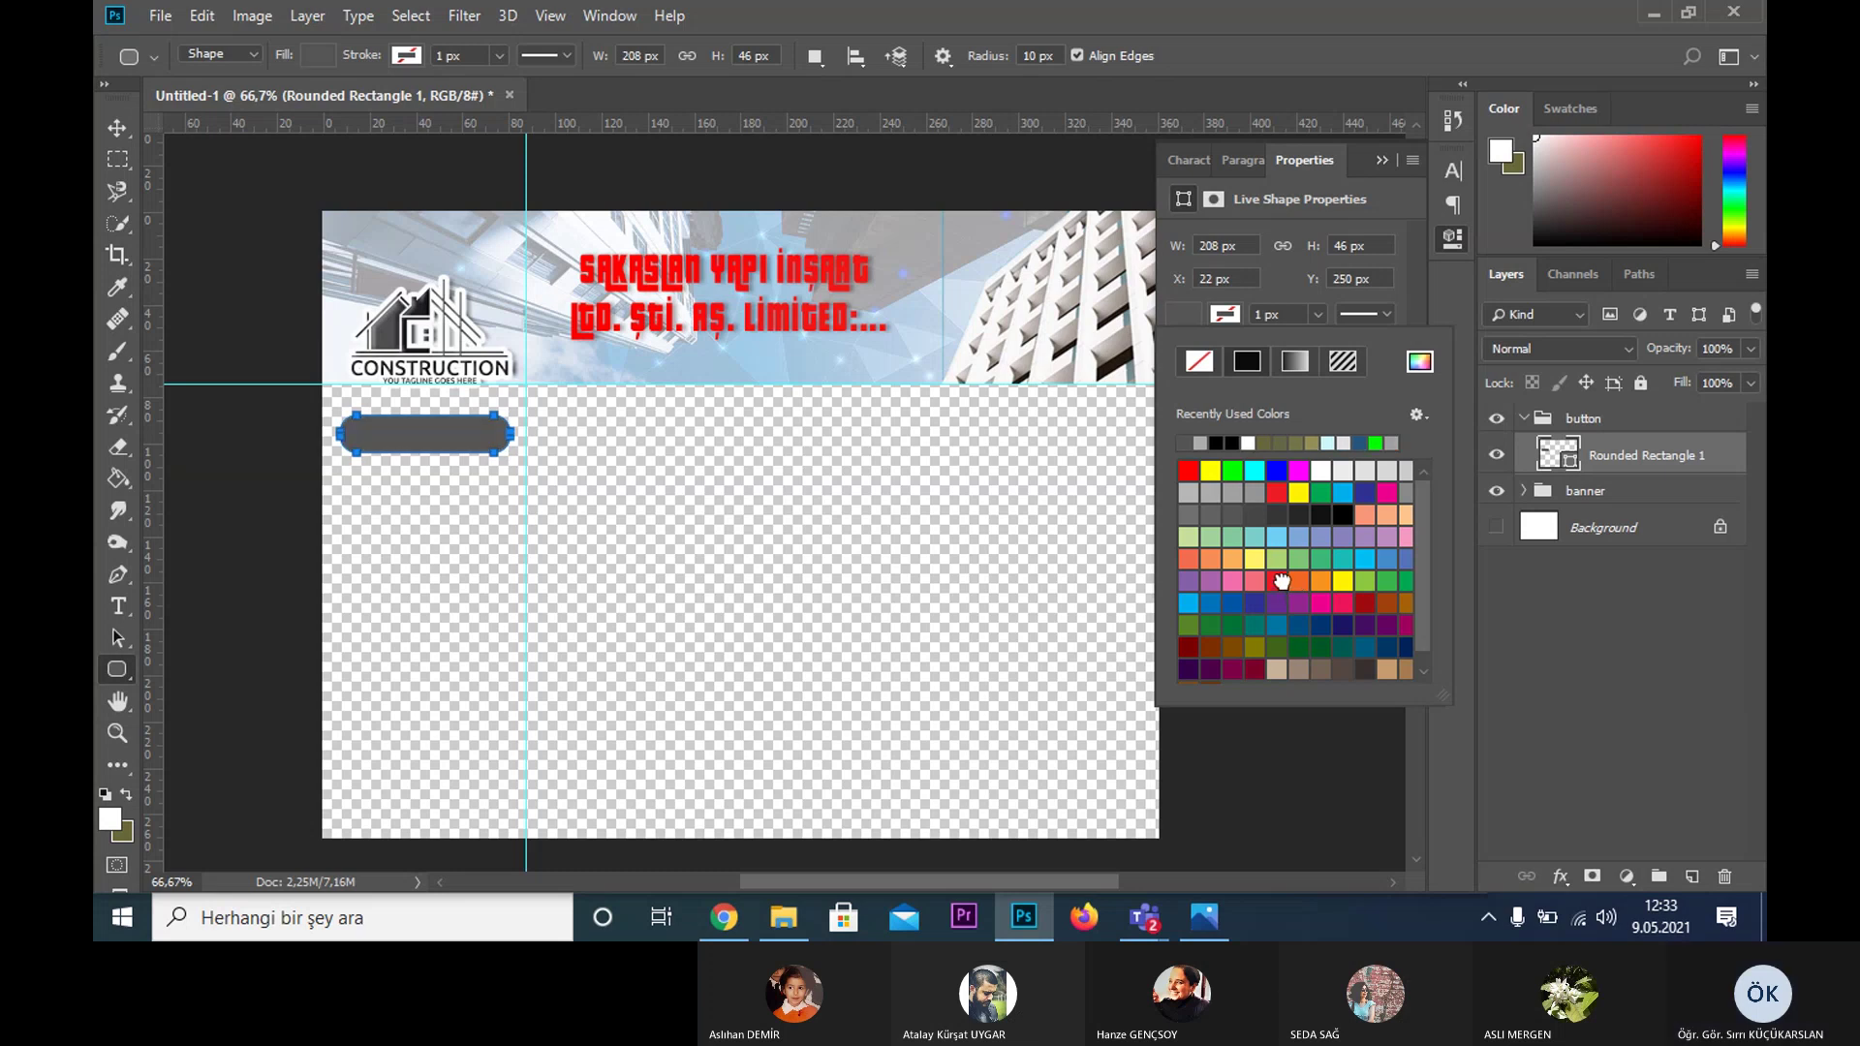
{"action": "left_click", "coordinate": [1277, 581]}
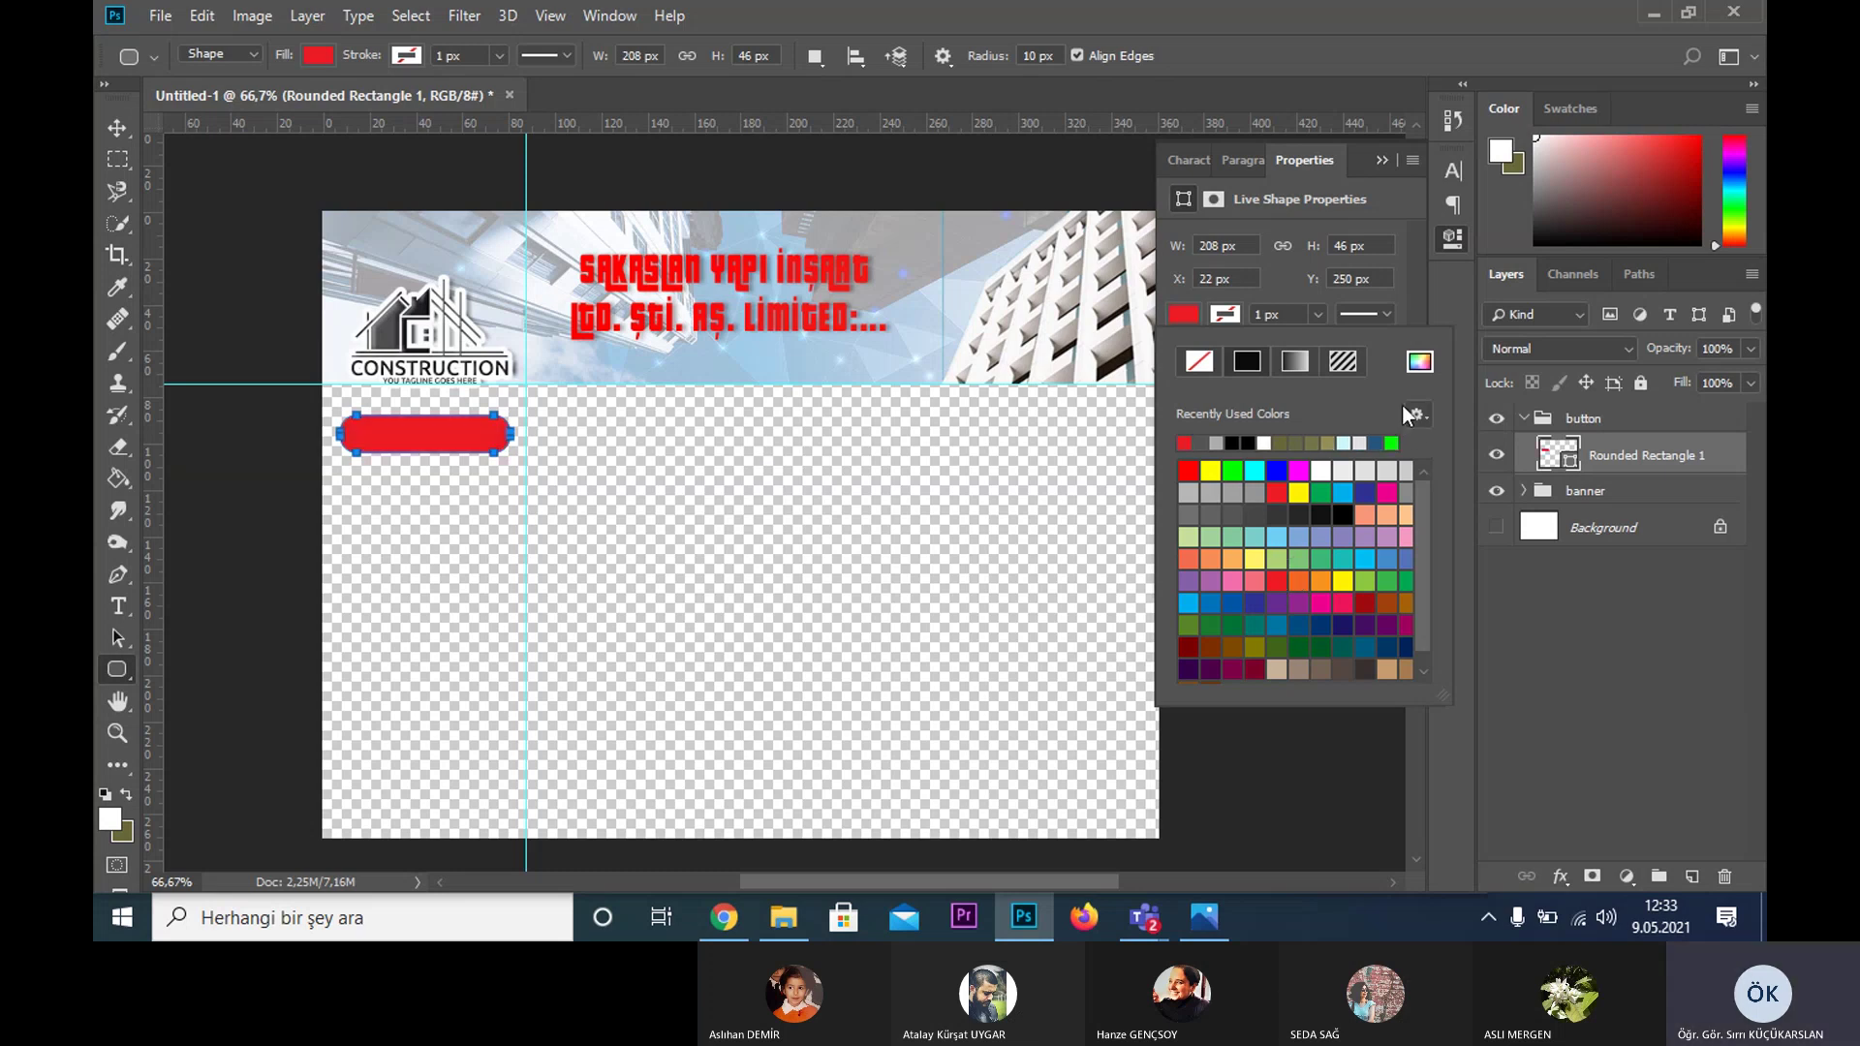
{"action": "left_click", "coordinate": [1289, 362]}
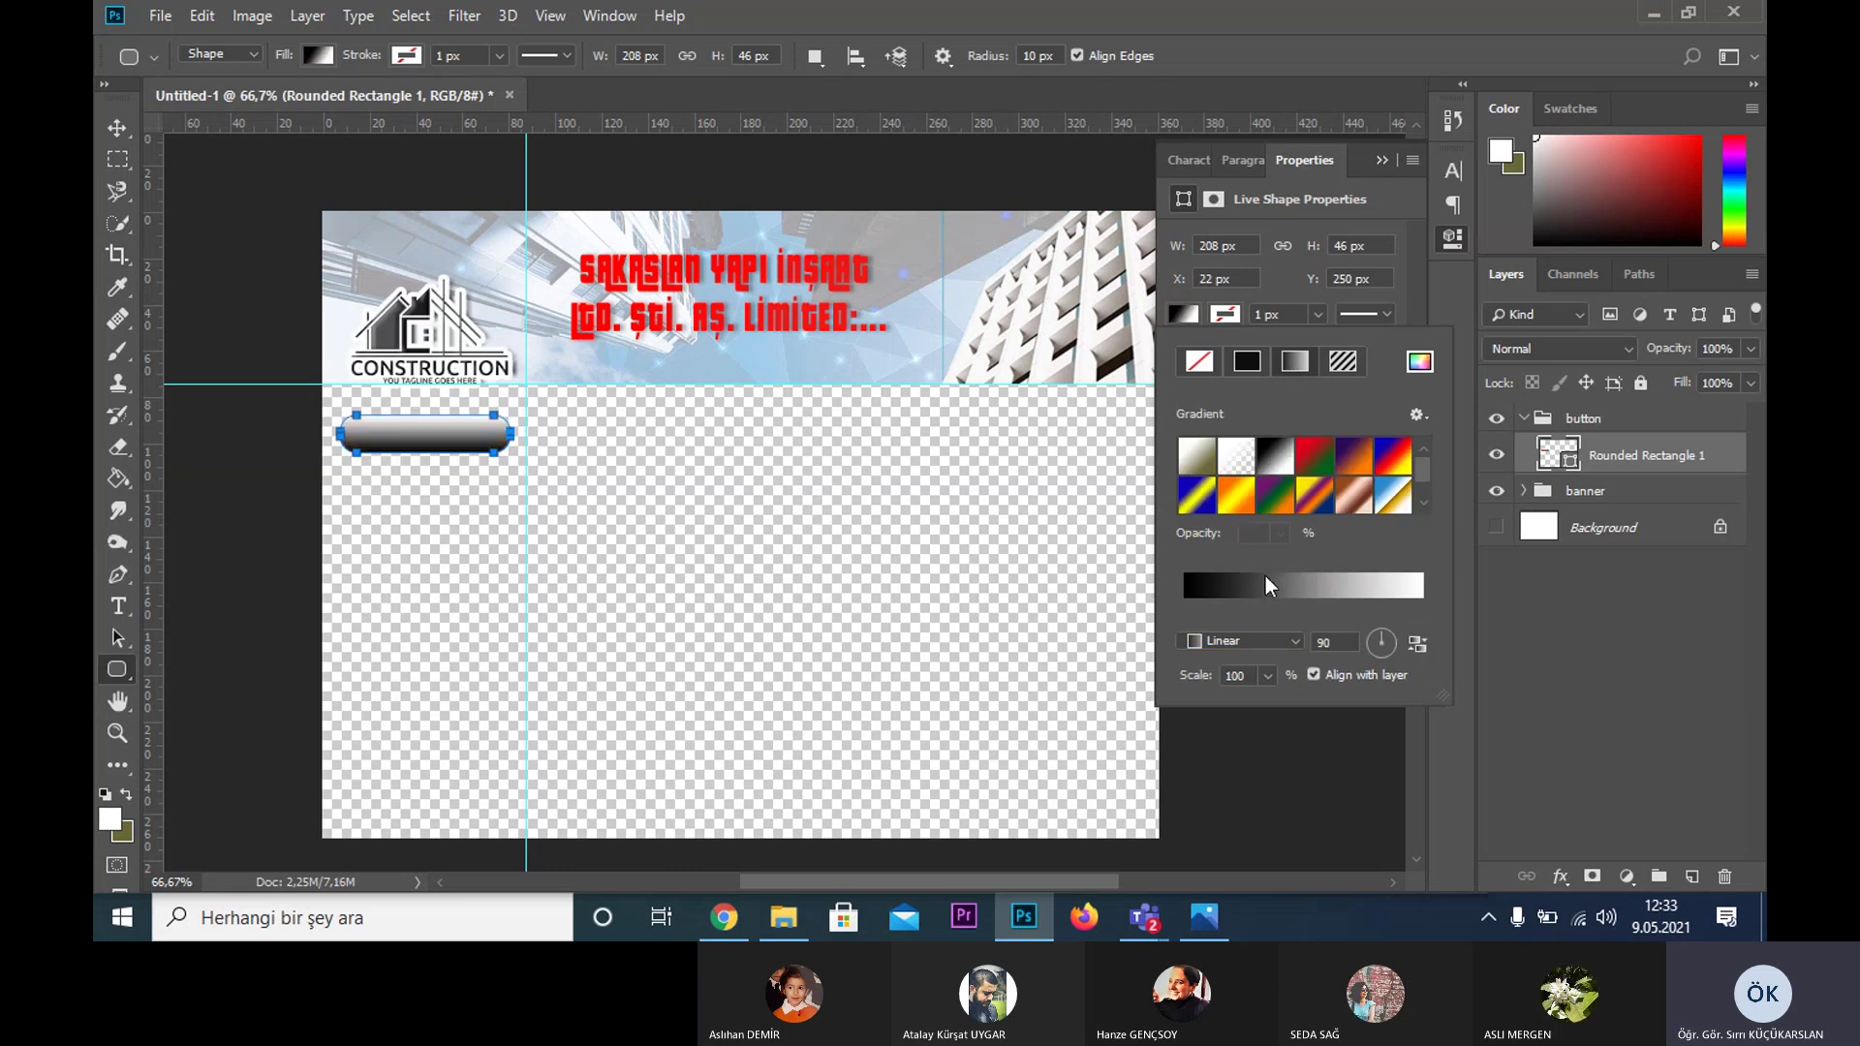
{"action": "left_click", "coordinate": [1277, 595]}
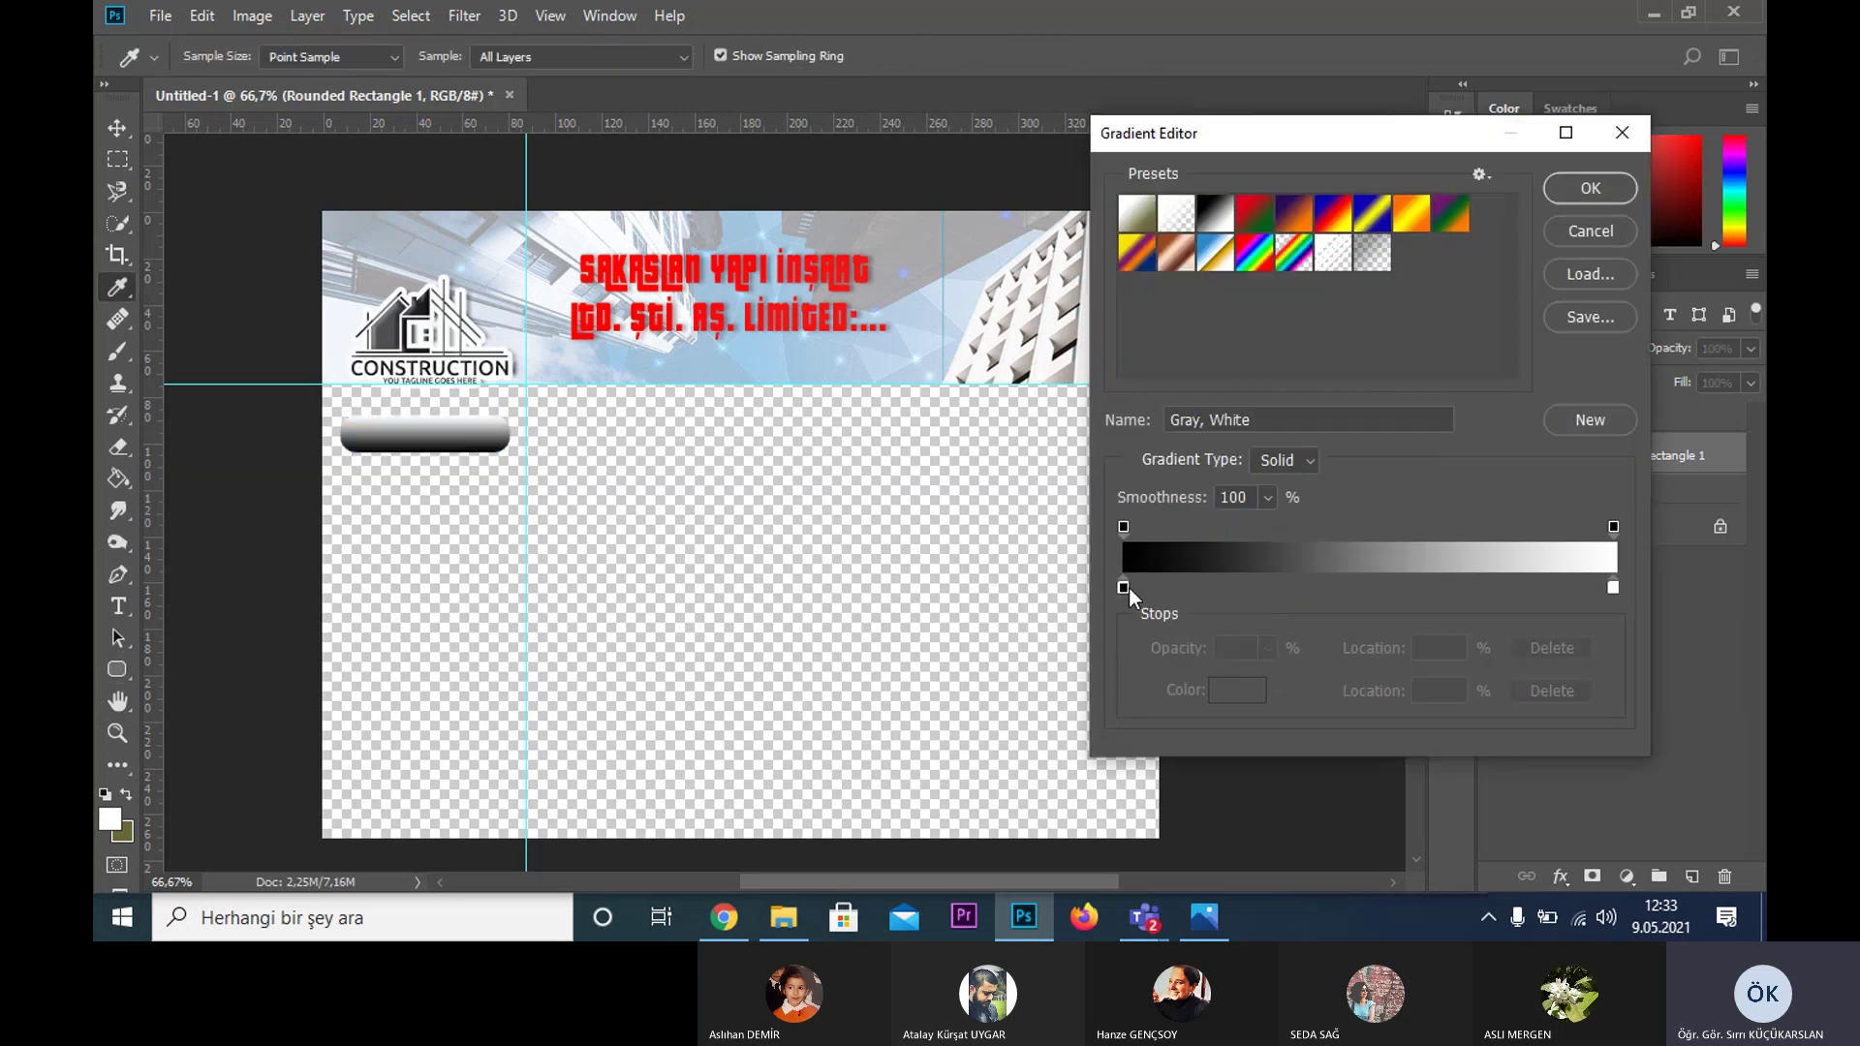
- Set the fill gradient's stops to red on the left and bright green on the right
{"action": "left_click", "coordinate": [1123, 588]}
{"action": "double_click", "coordinate": [1123, 588]}
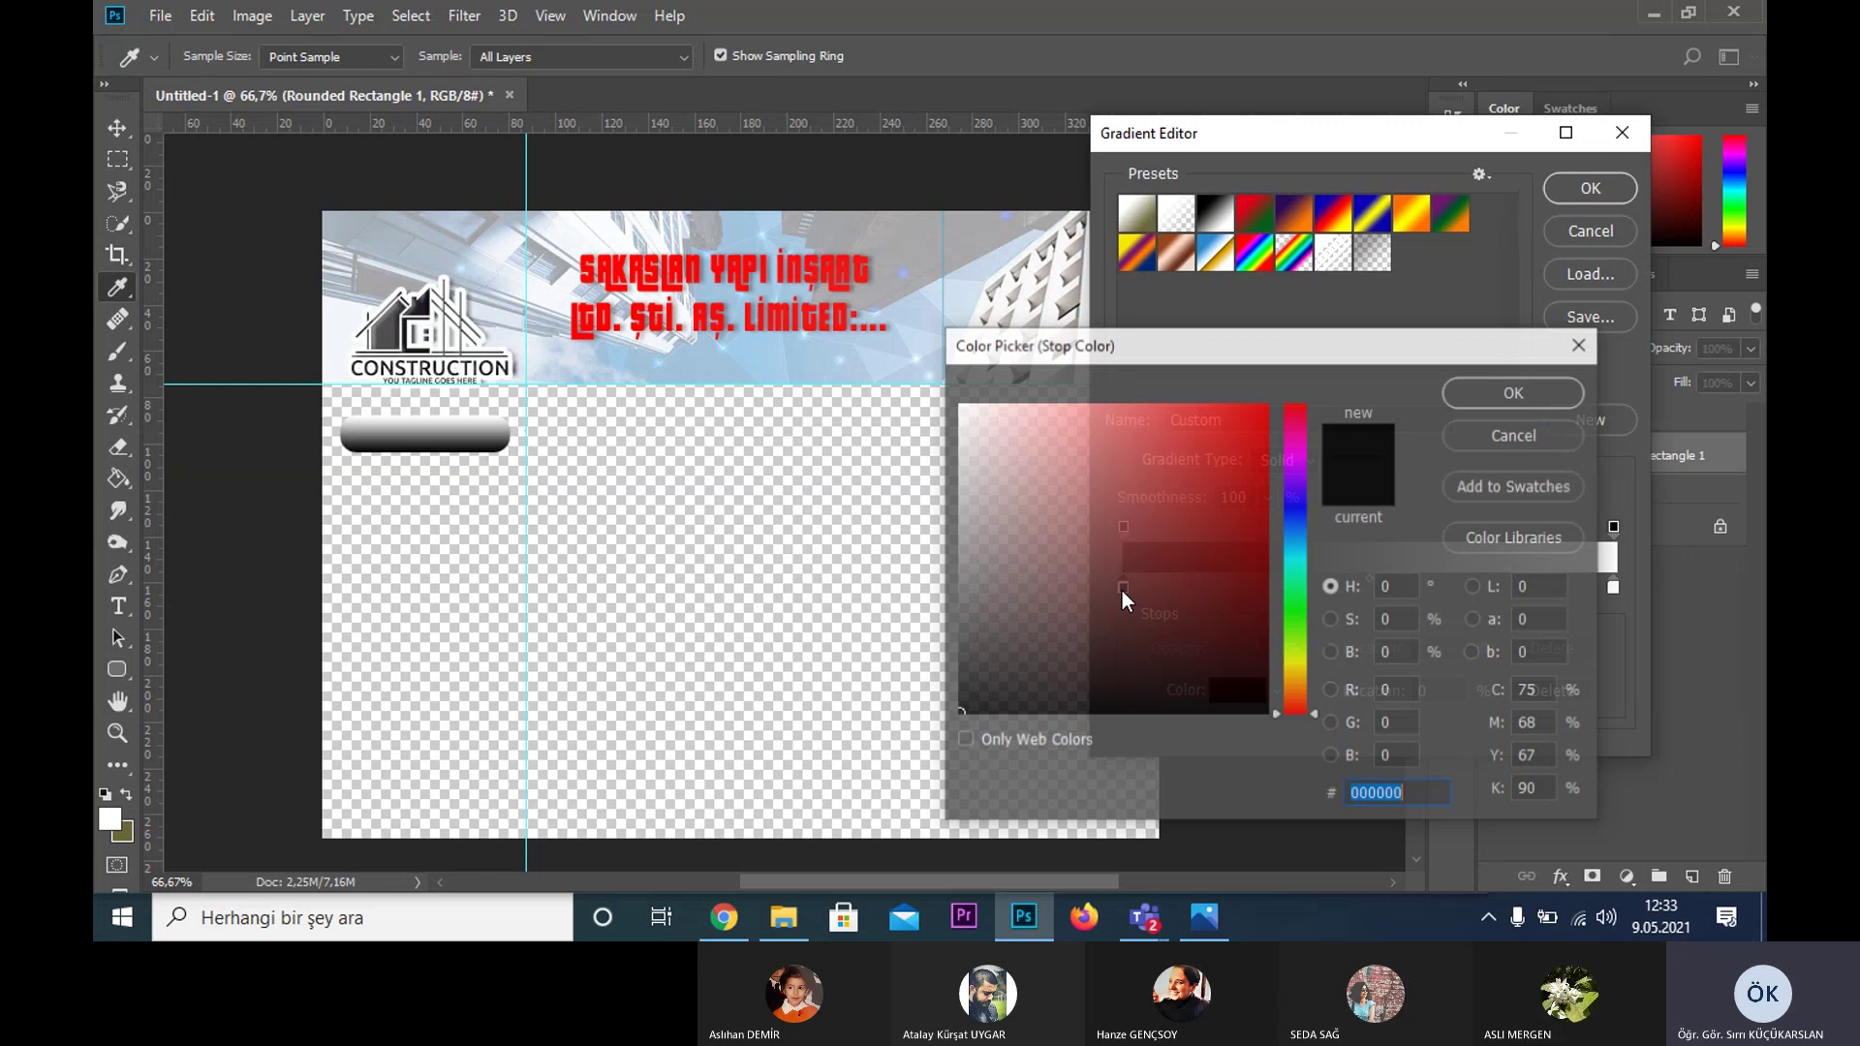
{"action": "left_click", "coordinate": [1248, 409]}
{"action": "left_click", "coordinate": [1486, 389]}
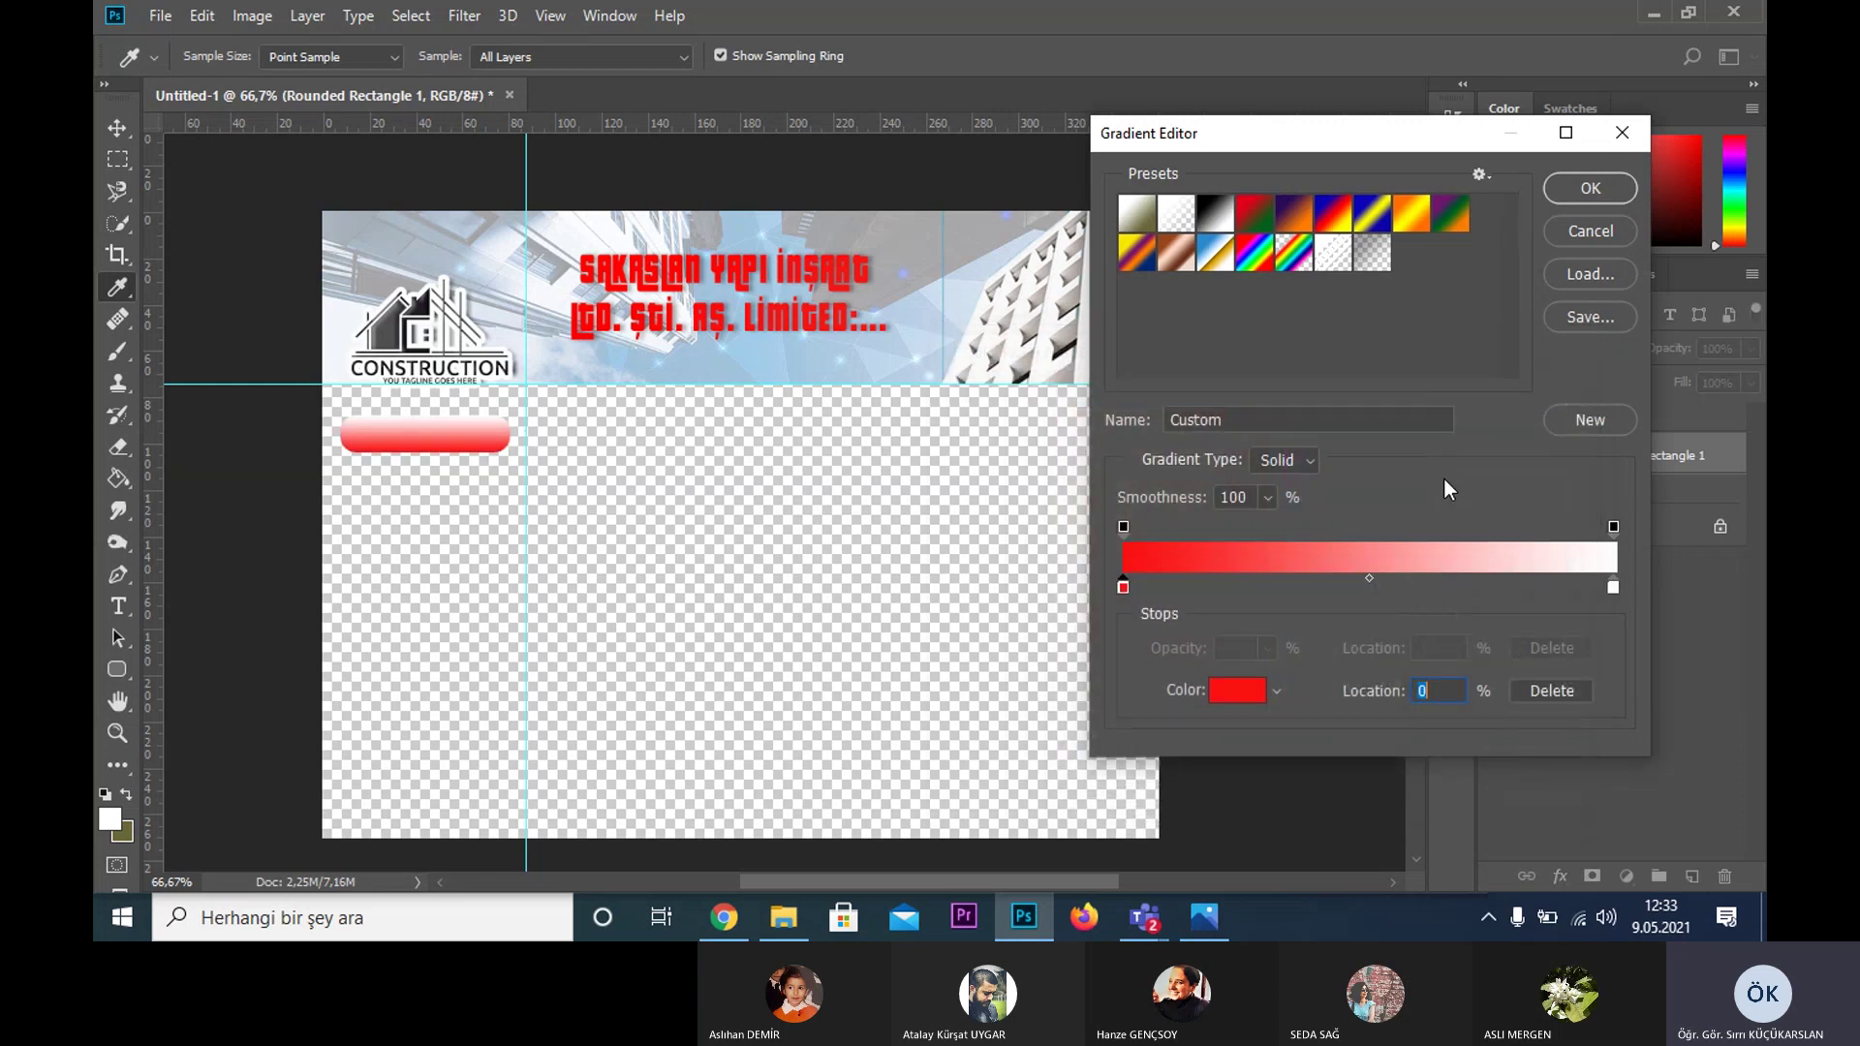
{"action": "left_click", "coordinate": [1614, 589]}
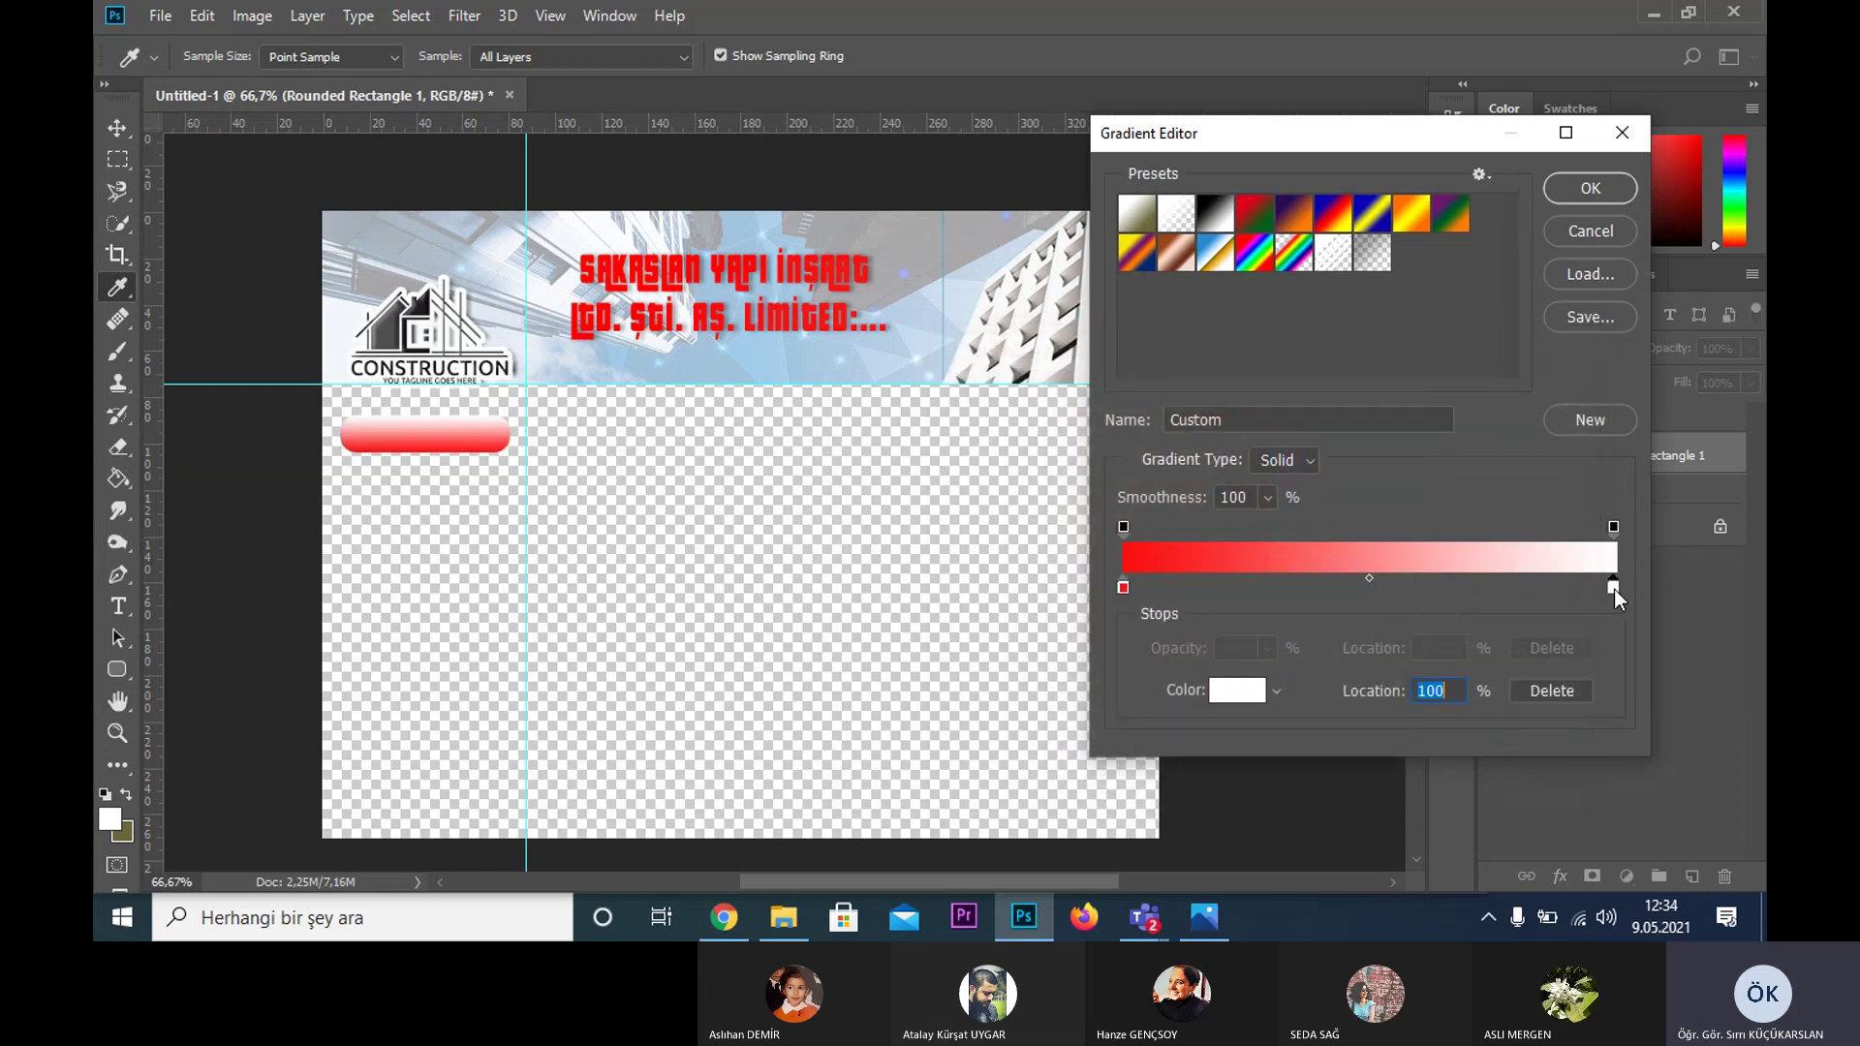
{"action": "double_click", "coordinate": [1614, 589]}
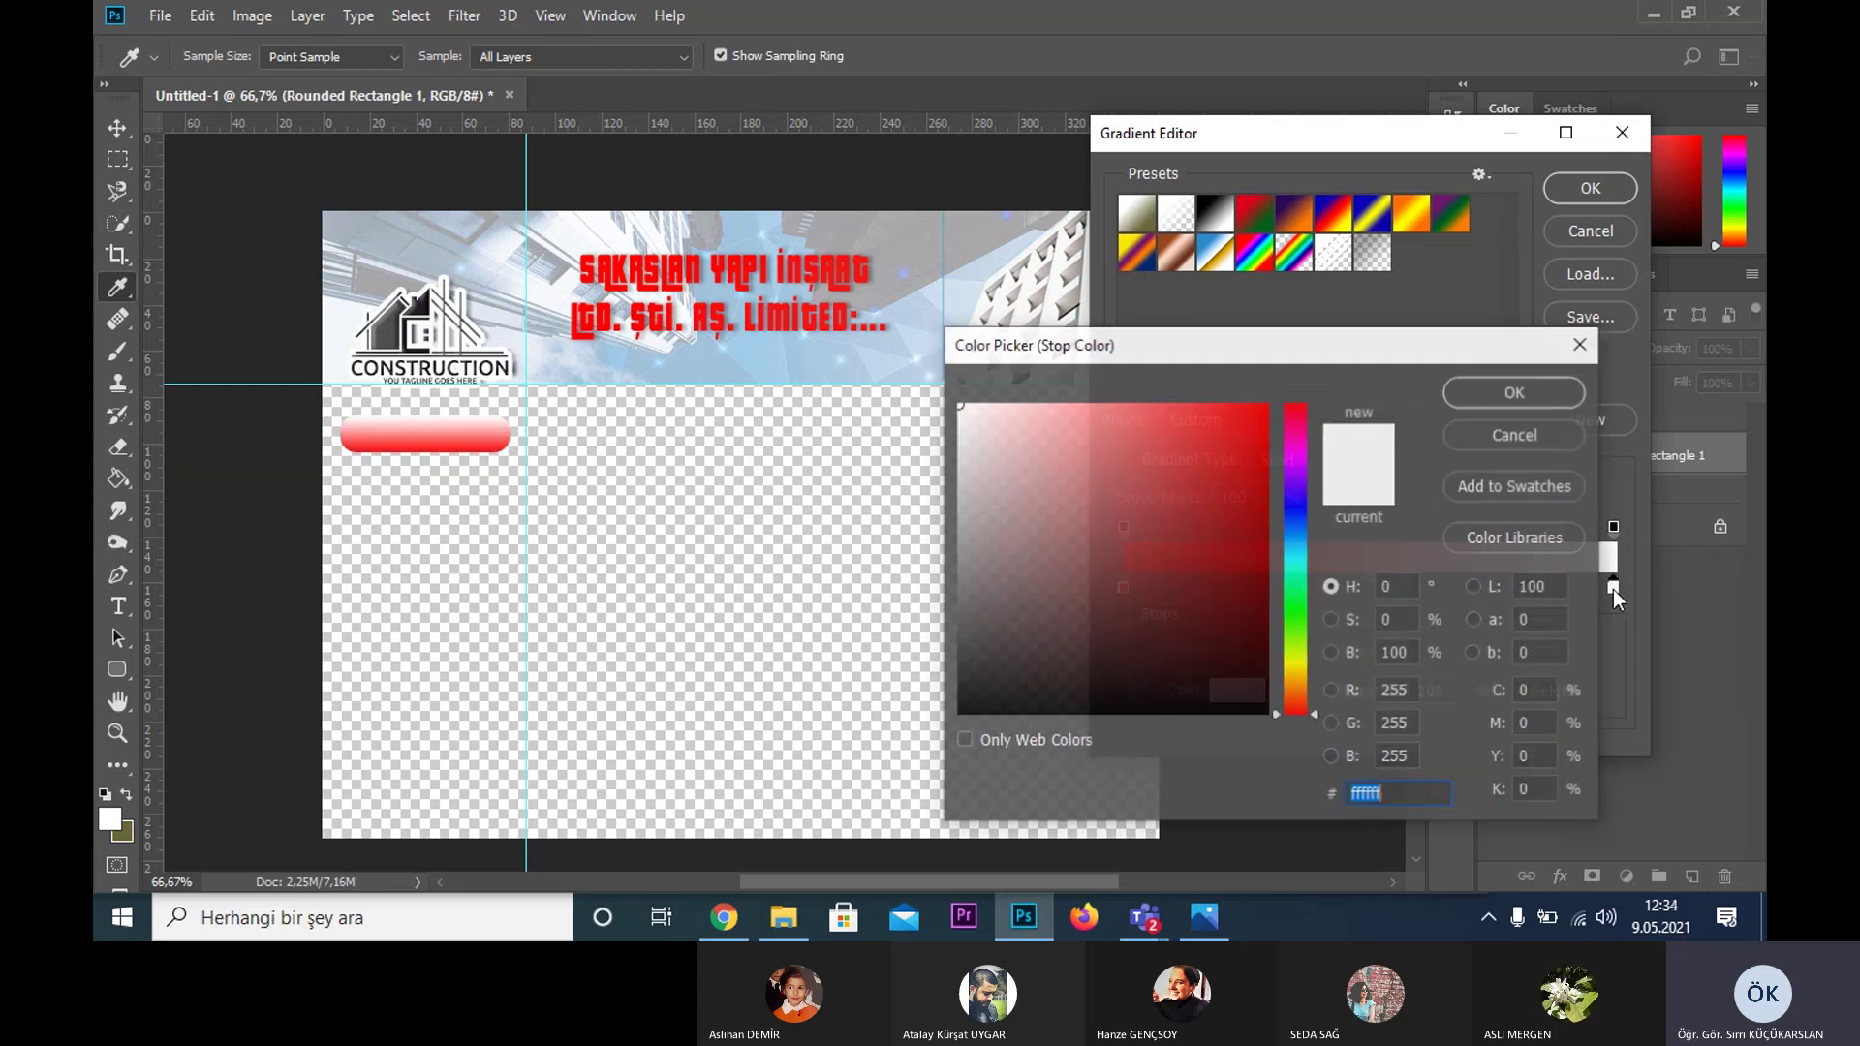
{"action": "left_click", "coordinate": [1294, 623]}
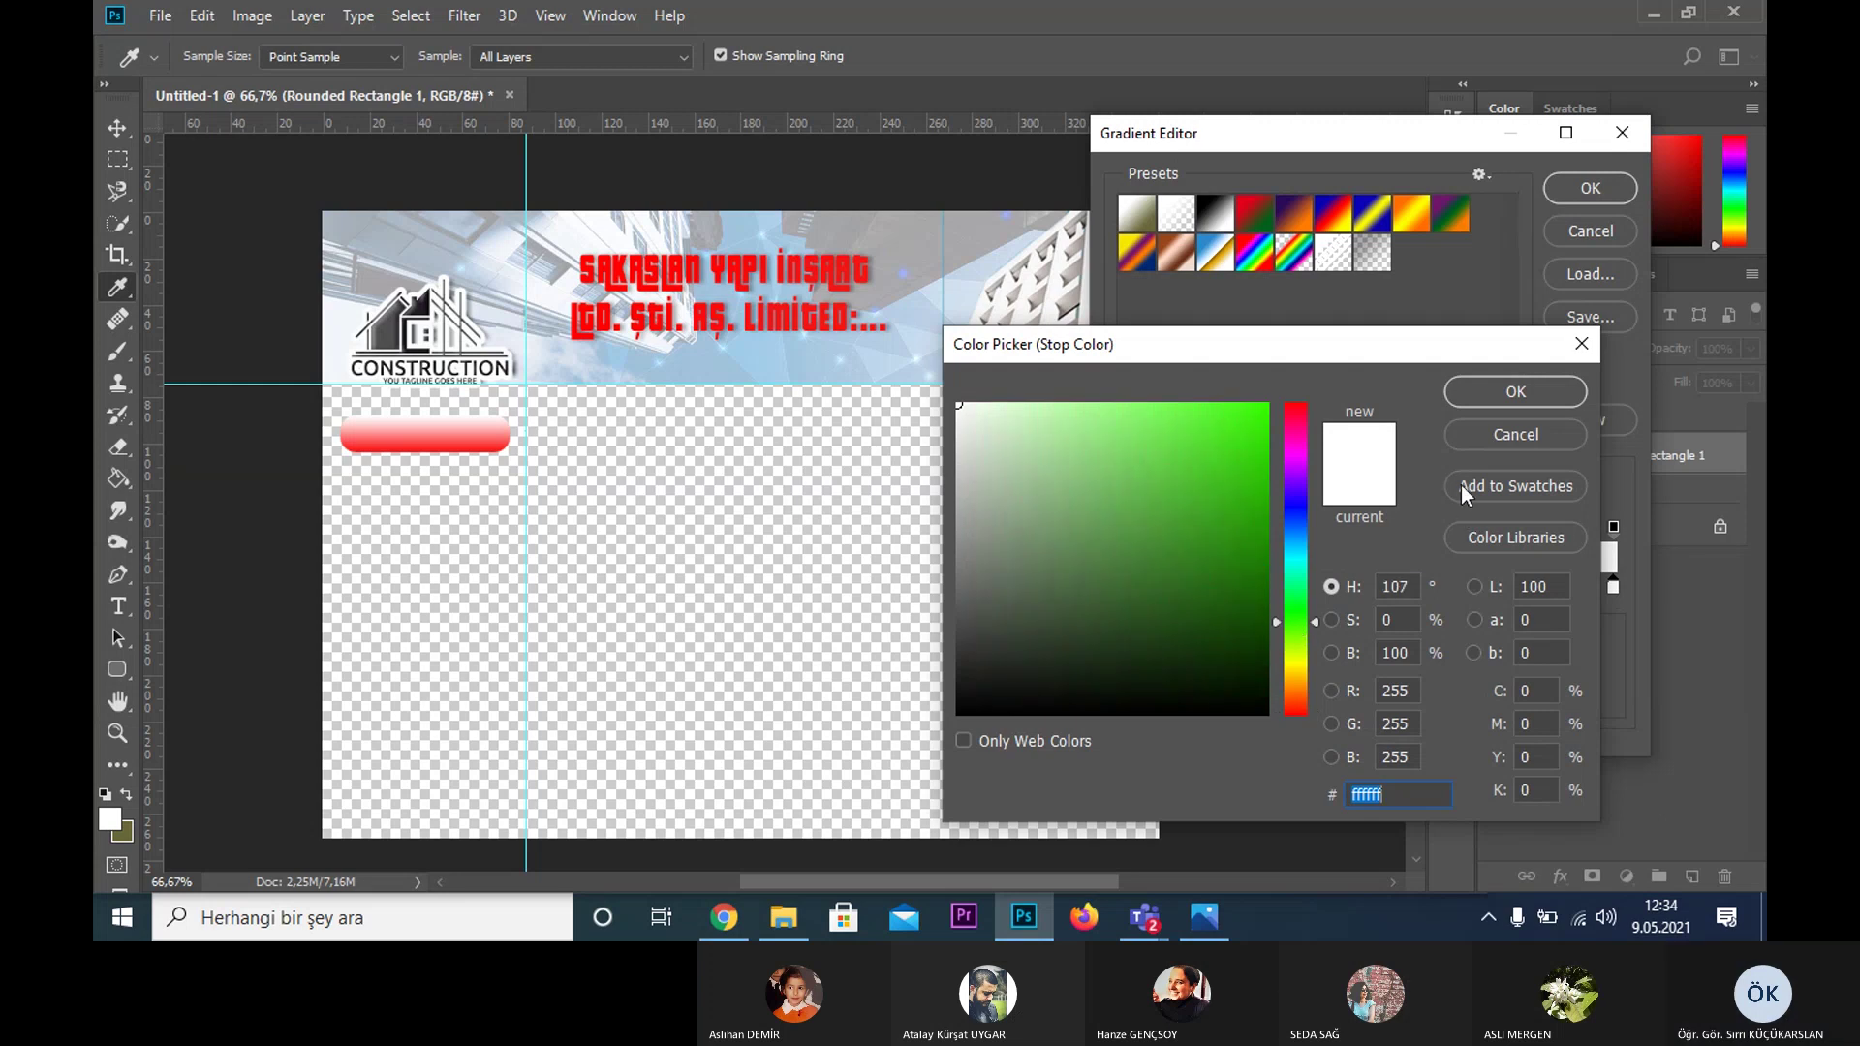
{"action": "left_click", "coordinate": [1468, 396]}
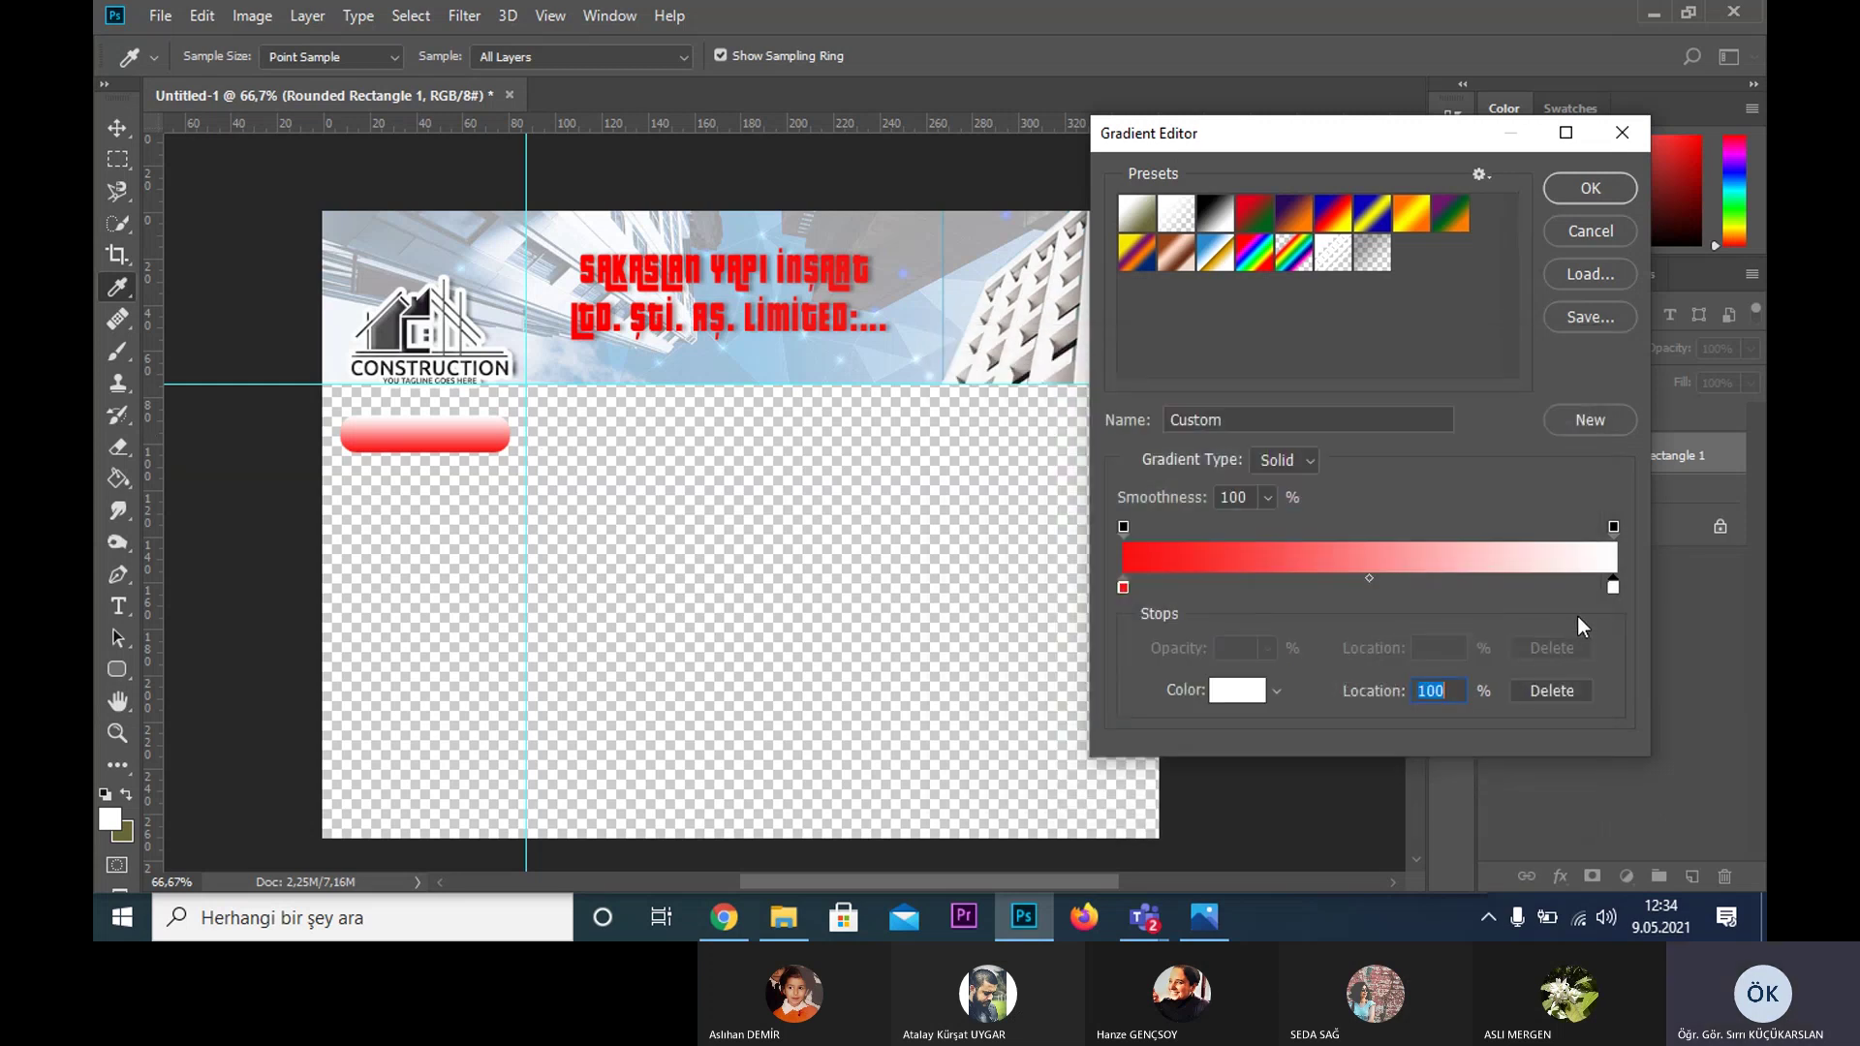
{"action": "double_click", "coordinate": [1613, 587]}
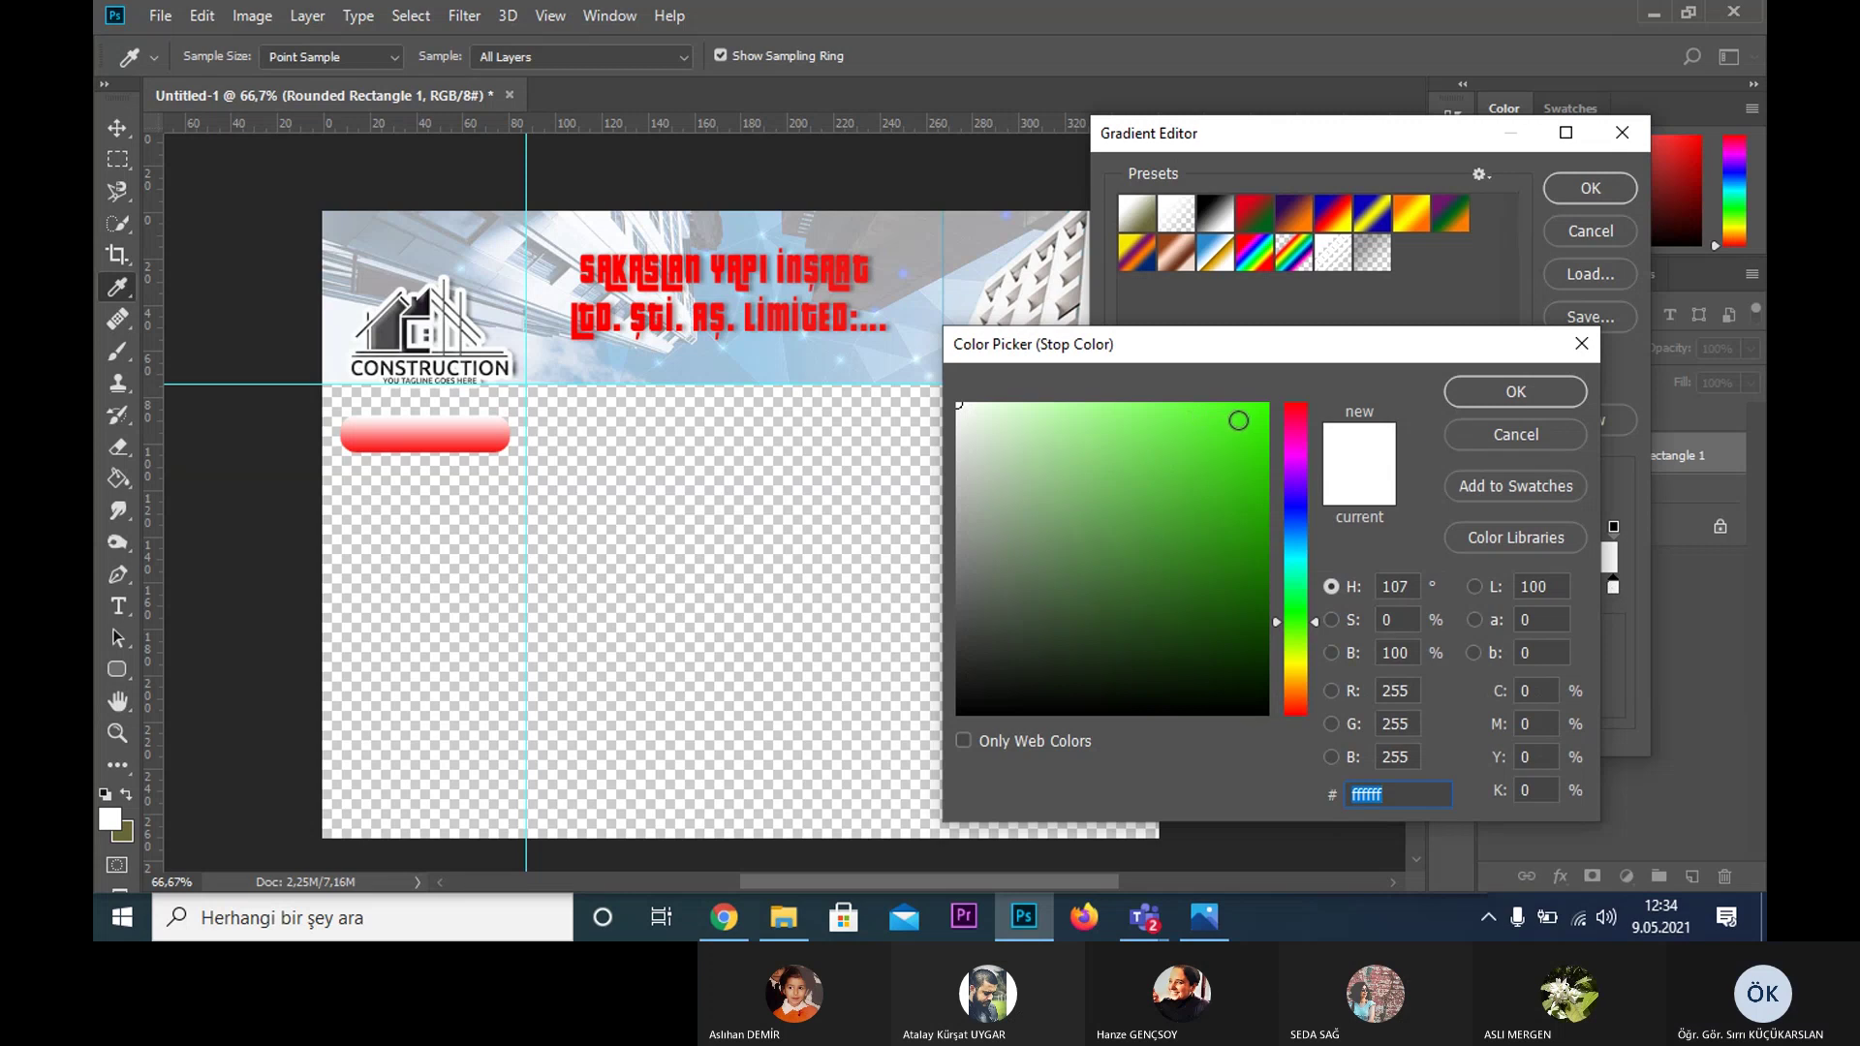
{"action": "left_click_drag", "start_coordinate": [1238, 420], "coordinate": [1251, 419]}
{"action": "left_click", "coordinate": [1517, 388]}
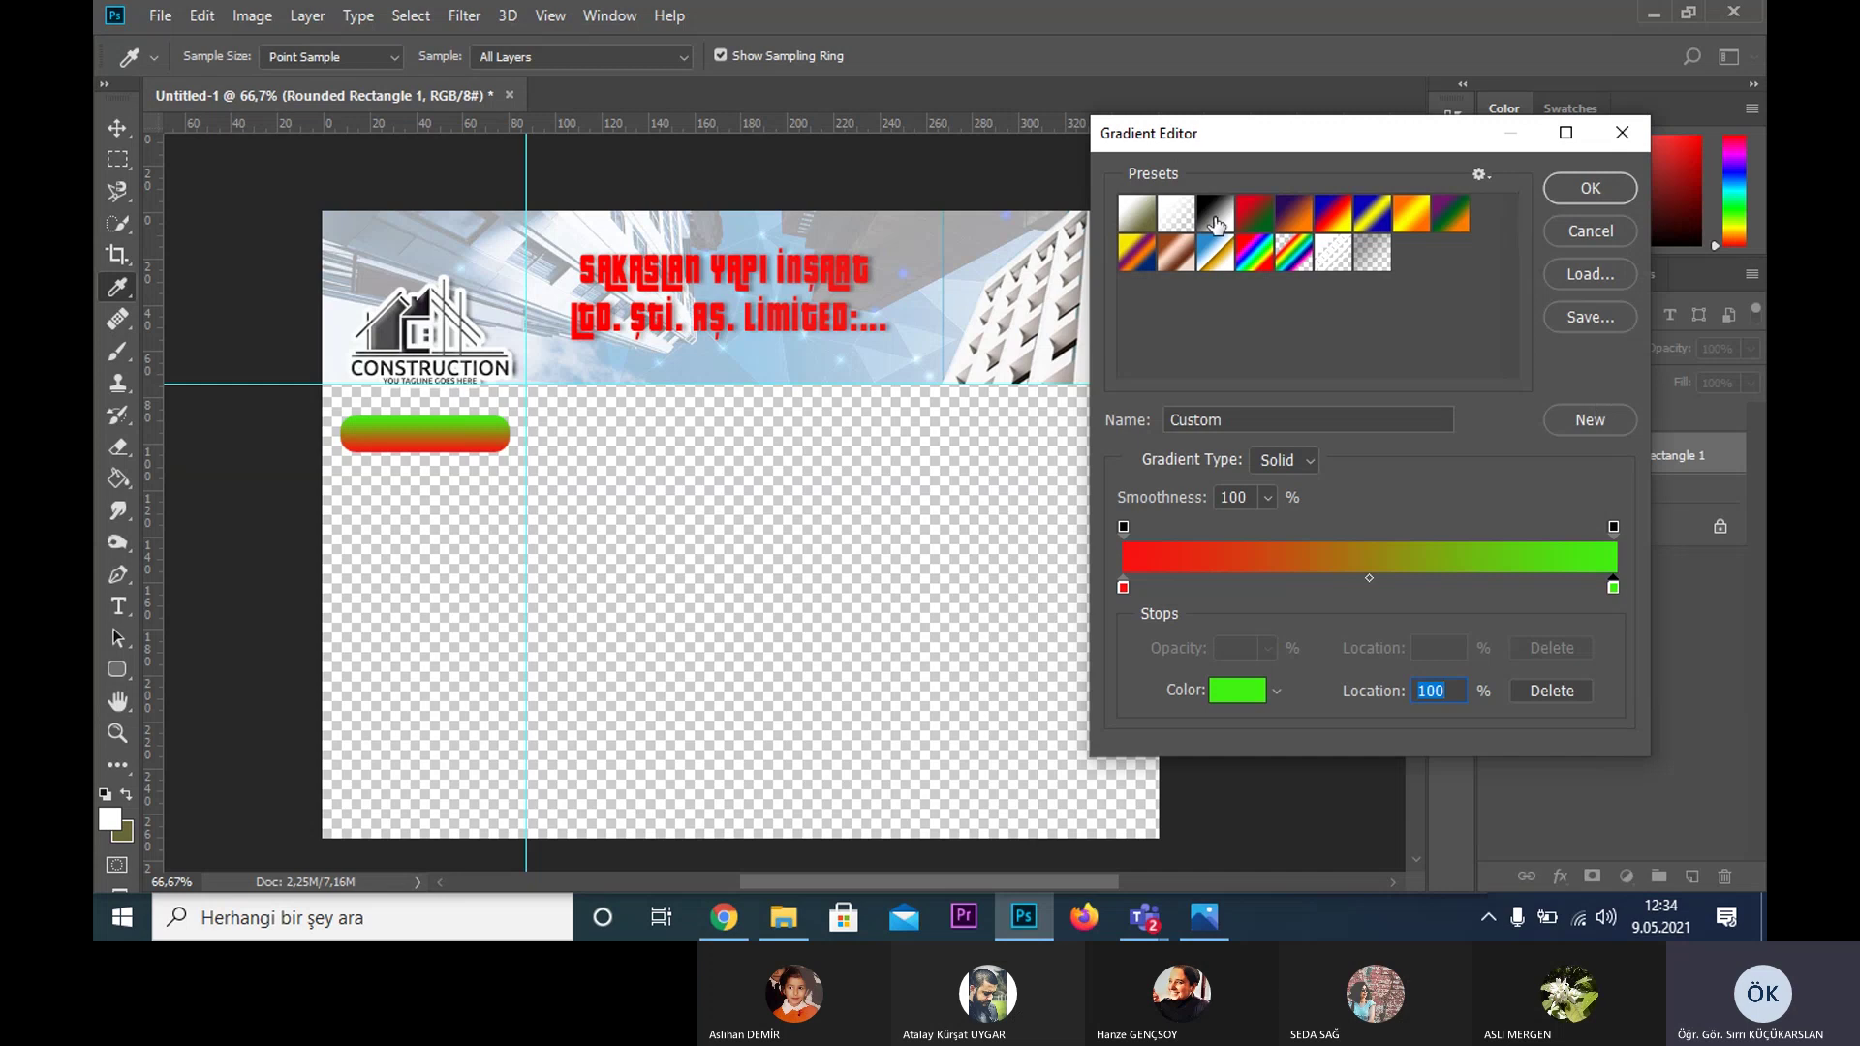
- Try several presets and settle on the Orange, Yellow, Orange gradient fill
{"action": "left_click", "coordinate": [1254, 254]}
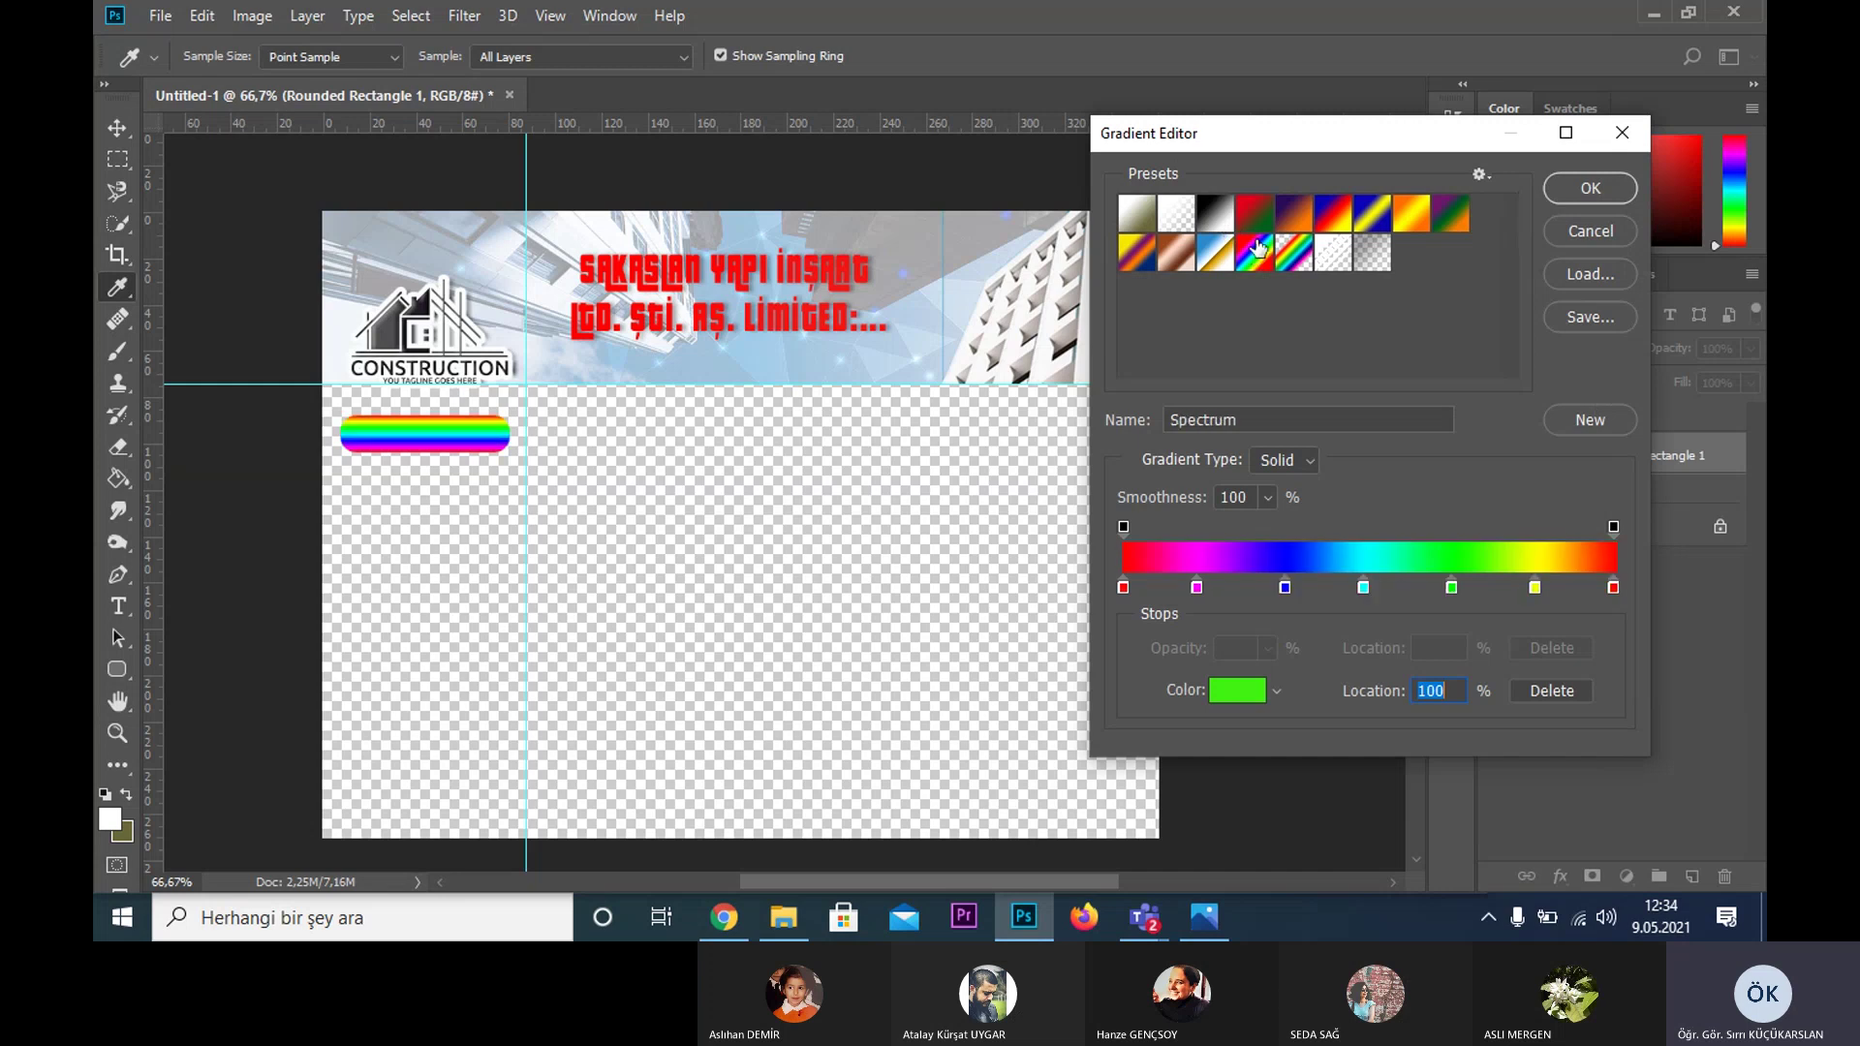
{"action": "left_click", "coordinate": [1262, 219]}
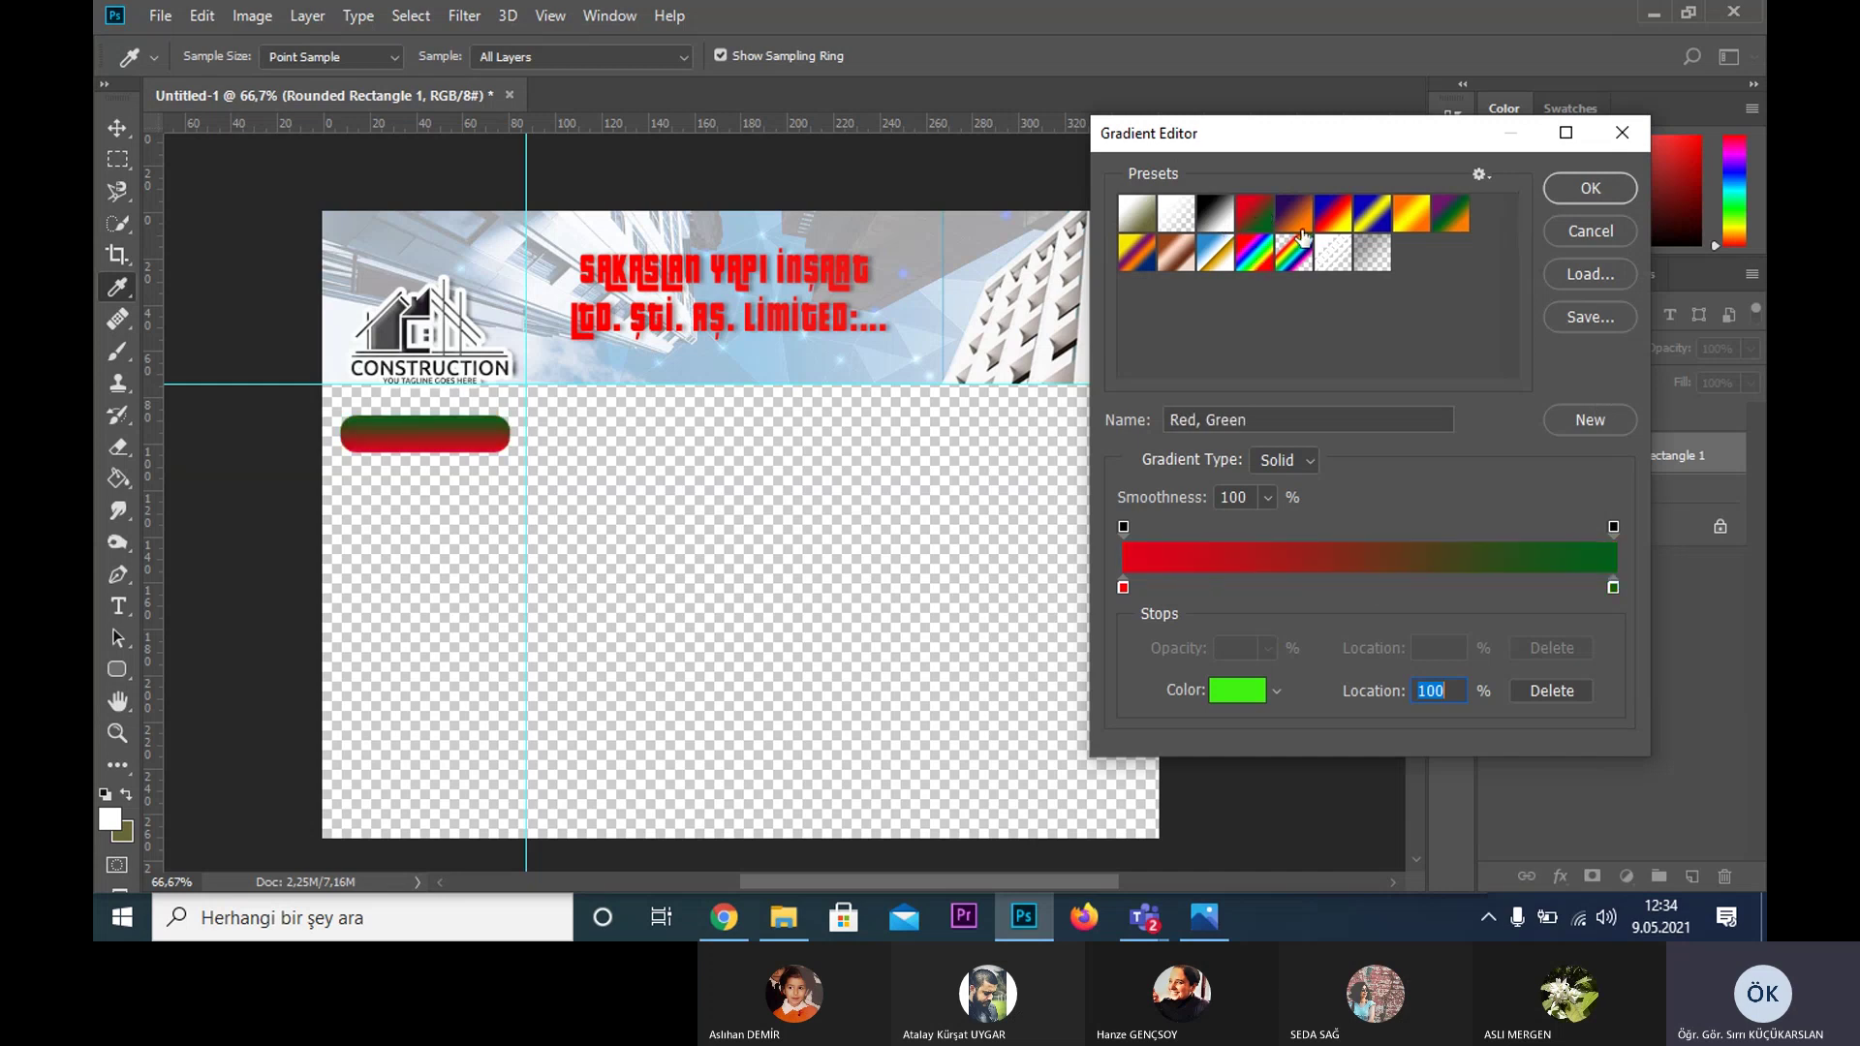
{"action": "left_click", "coordinate": [1298, 221]}
{"action": "left_click", "coordinate": [1324, 223]}
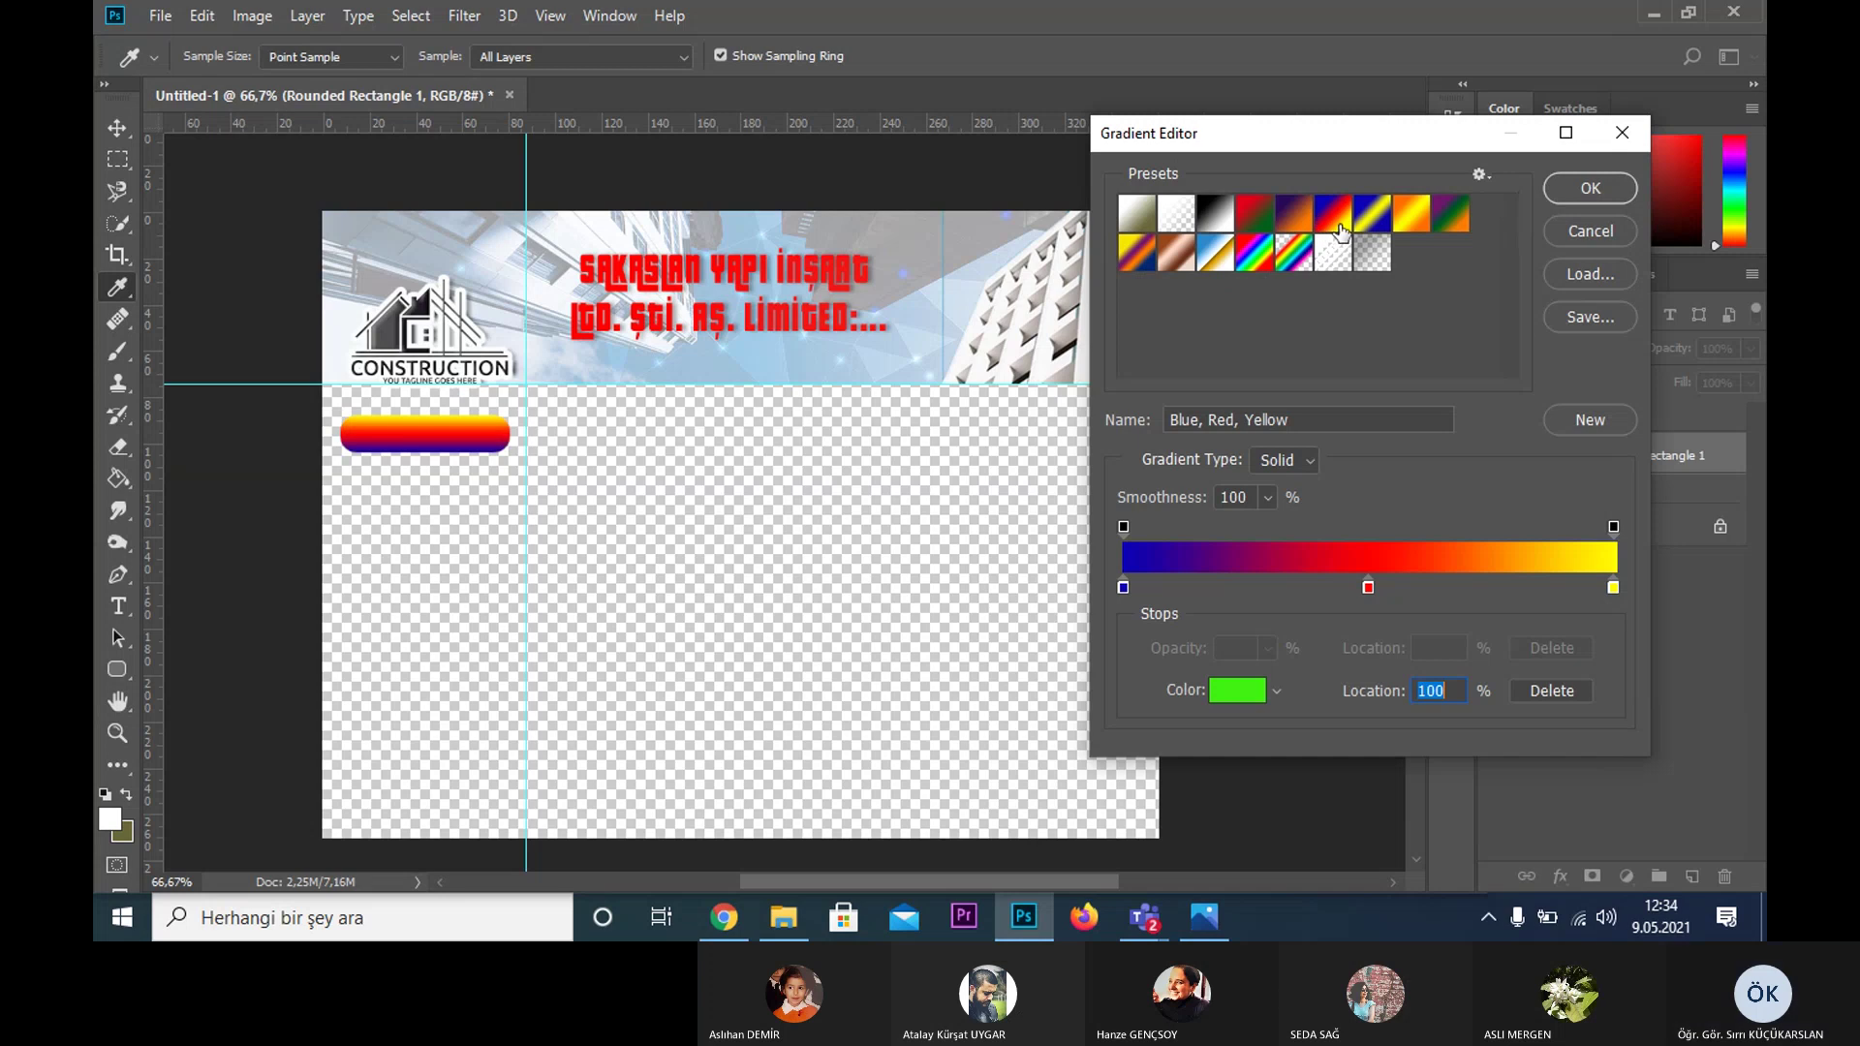
{"action": "left_click", "coordinate": [1374, 221]}
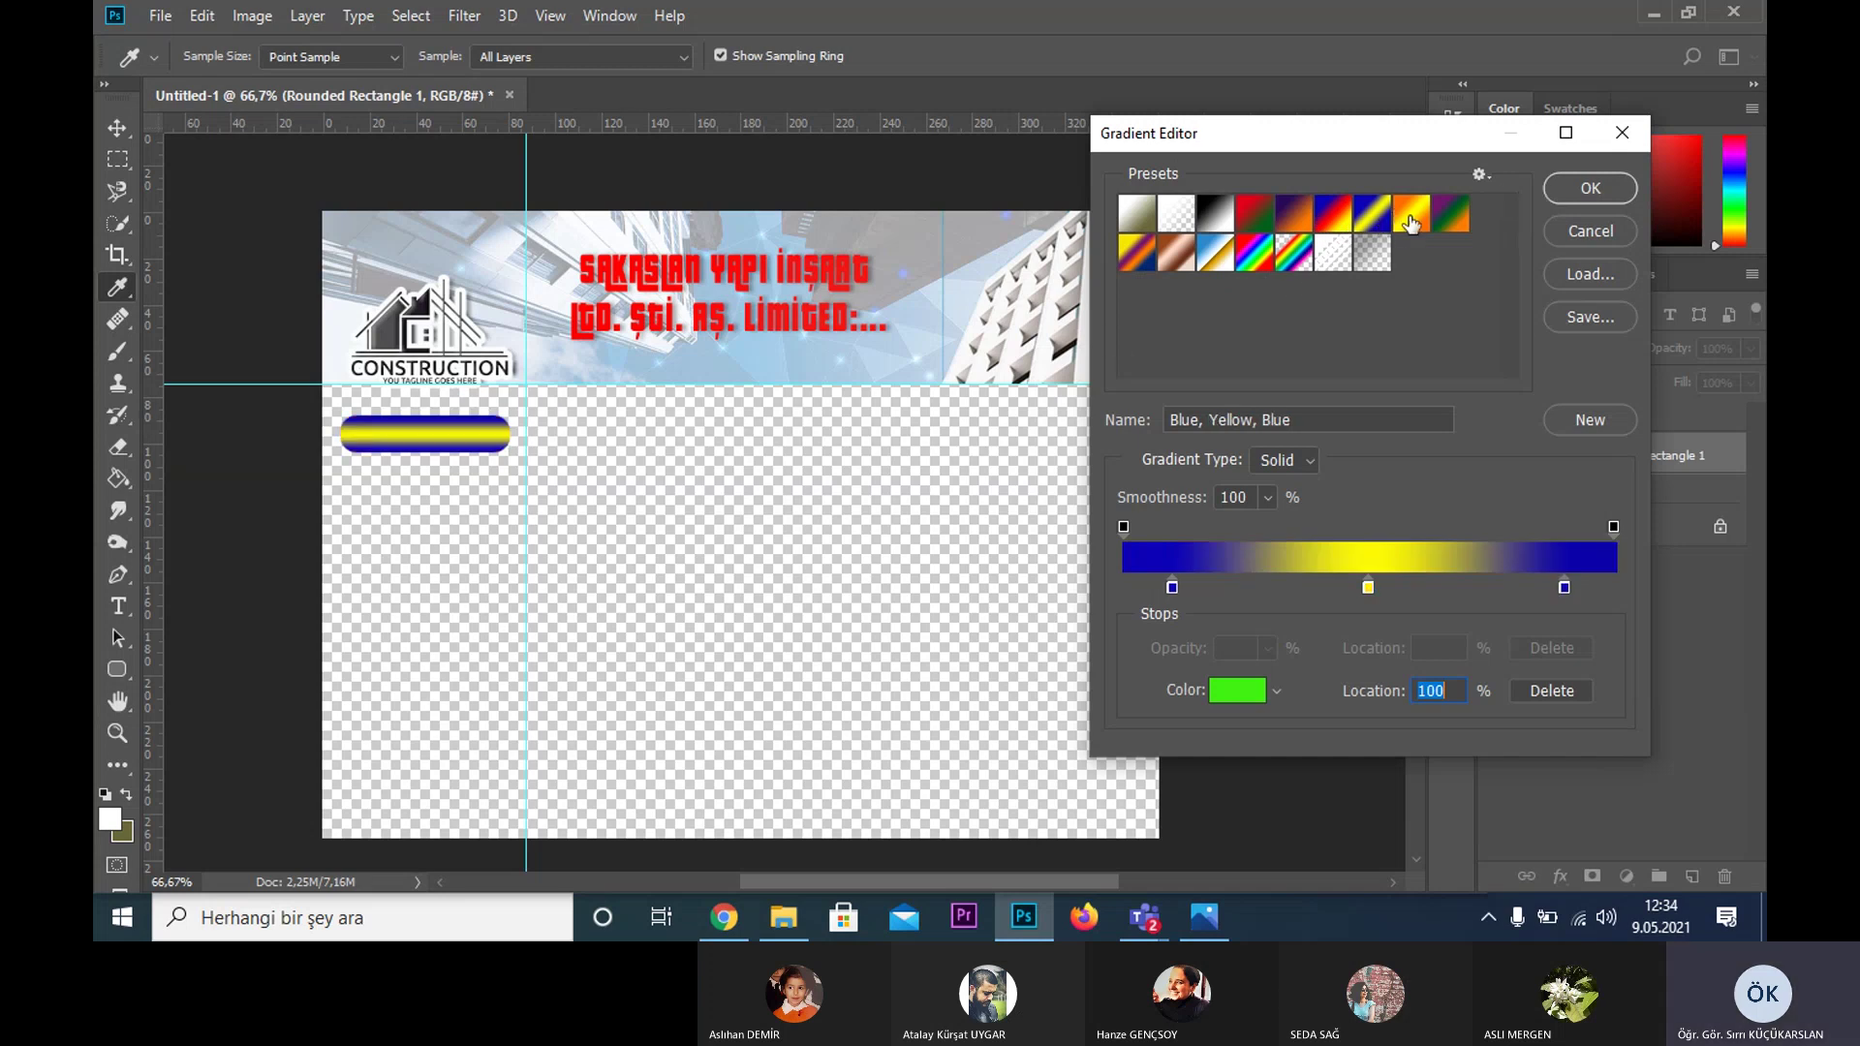
{"action": "left_click", "coordinate": [1411, 221]}
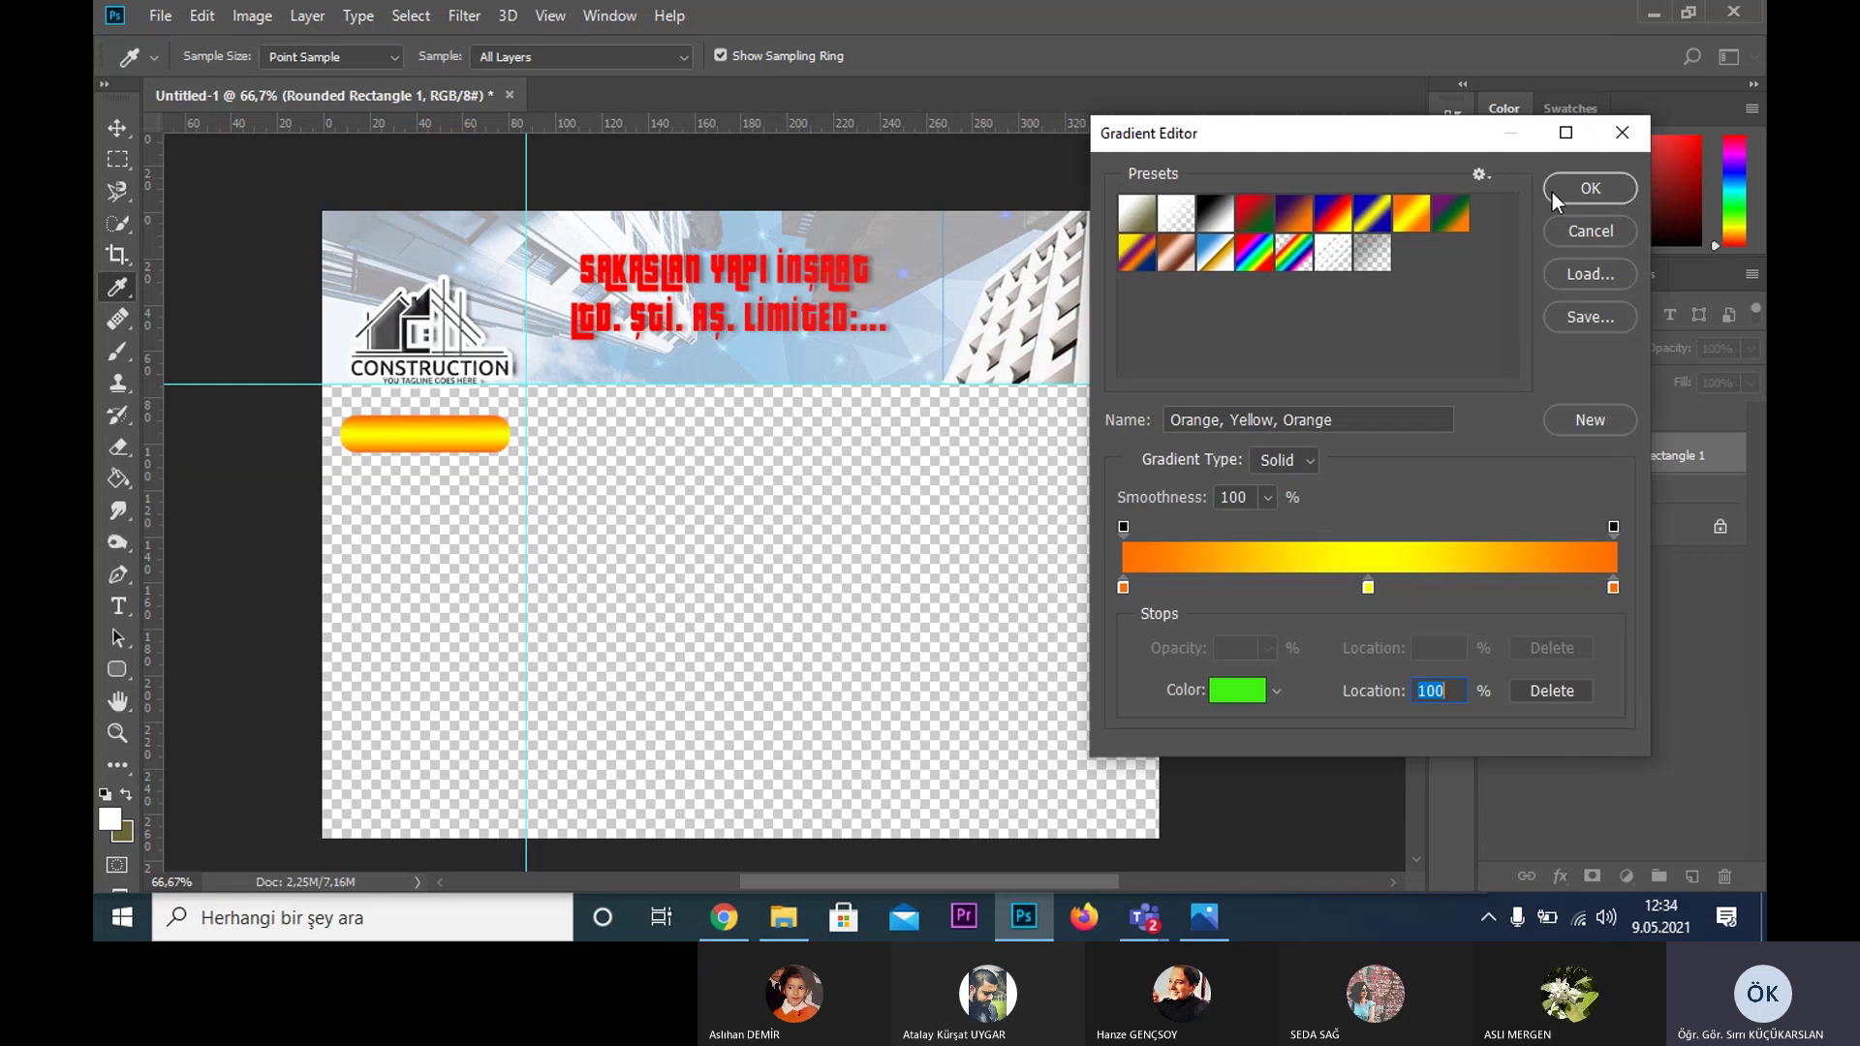
{"action": "left_click", "coordinate": [1580, 196]}
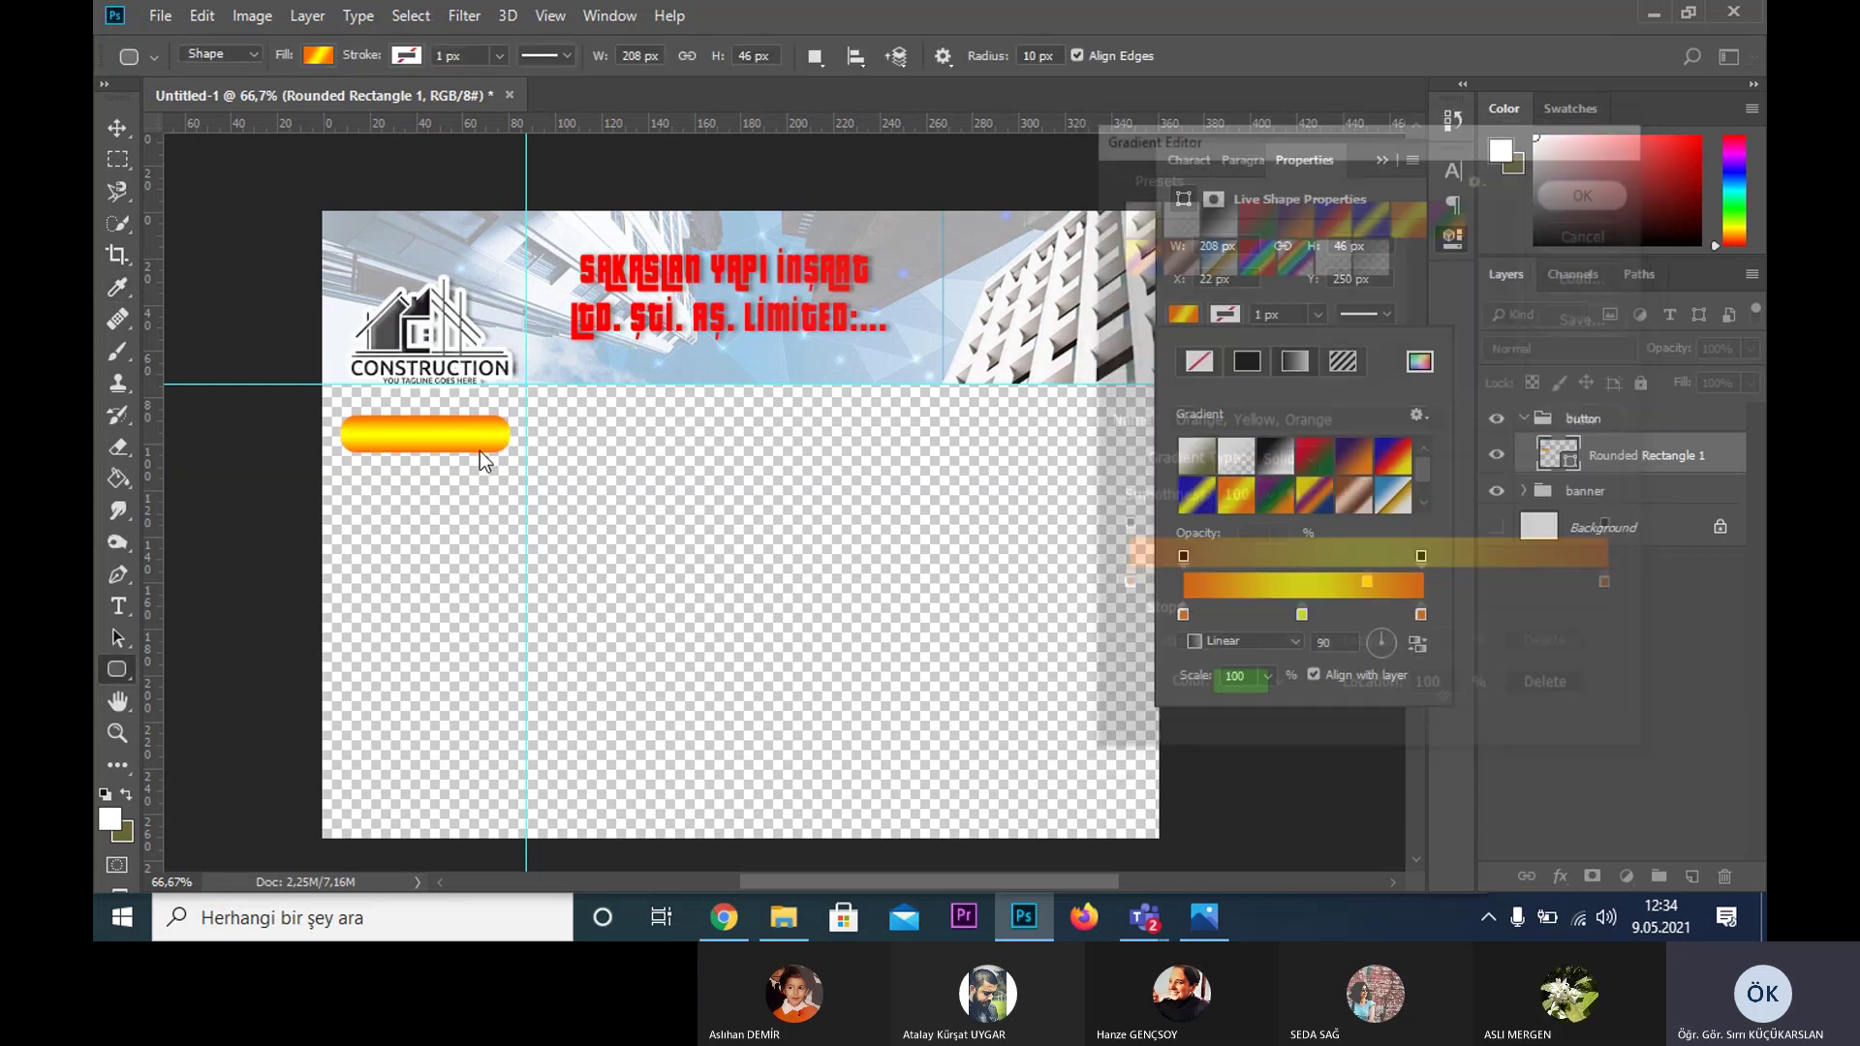
- Zoom in on the button and open Layer Style for Rounded Rectangle 1
{"action": "key", "text": "Escape"}
{"action": "key", "text": "z"}
{"action": "mouse_move", "coordinate": [393, 494]}
{"action": "left_mouse_down"}
{"action": "mouse_move", "coordinate": [455, 454]}
{"action": "mouse_move", "coordinate": [584, 547]}
{"action": "left_mouse_up"}
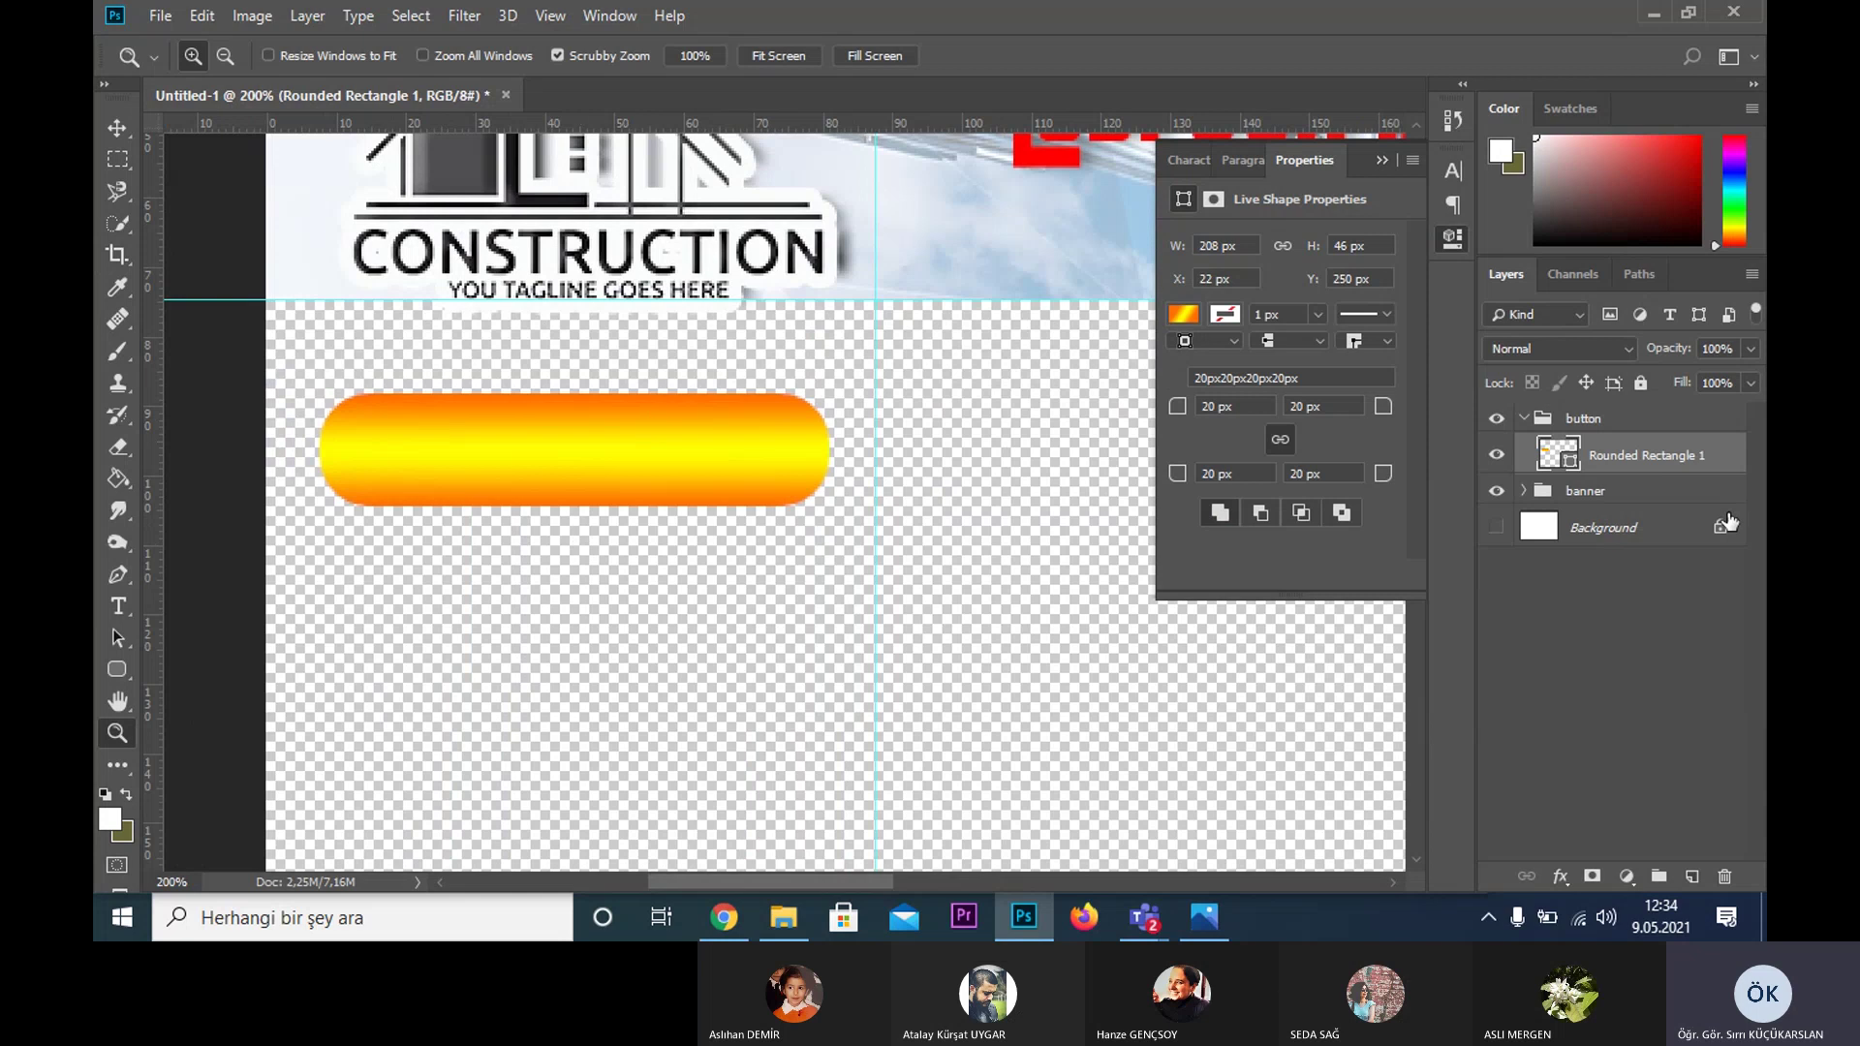
{"action": "double_click", "coordinate": [1723, 461]}
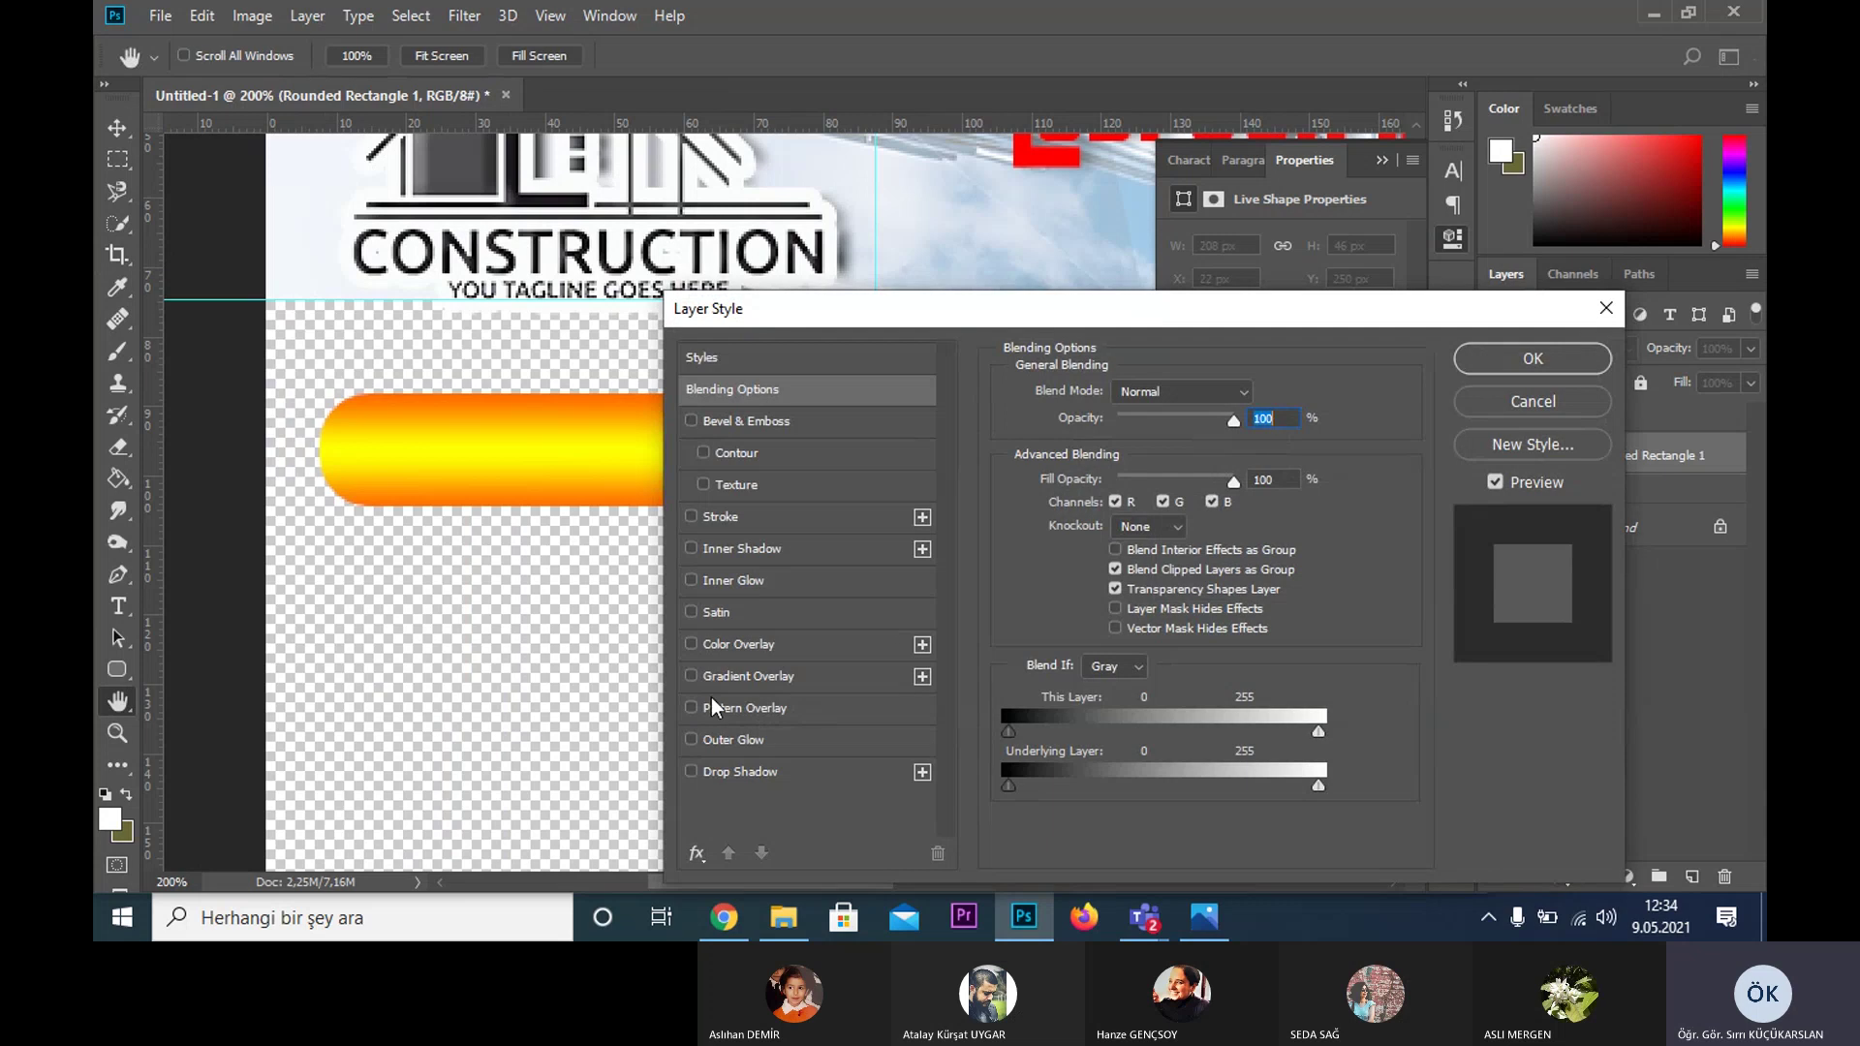
{"action": "left_click_drag", "start_coordinate": [987, 319], "coordinate": [1173, 229]}
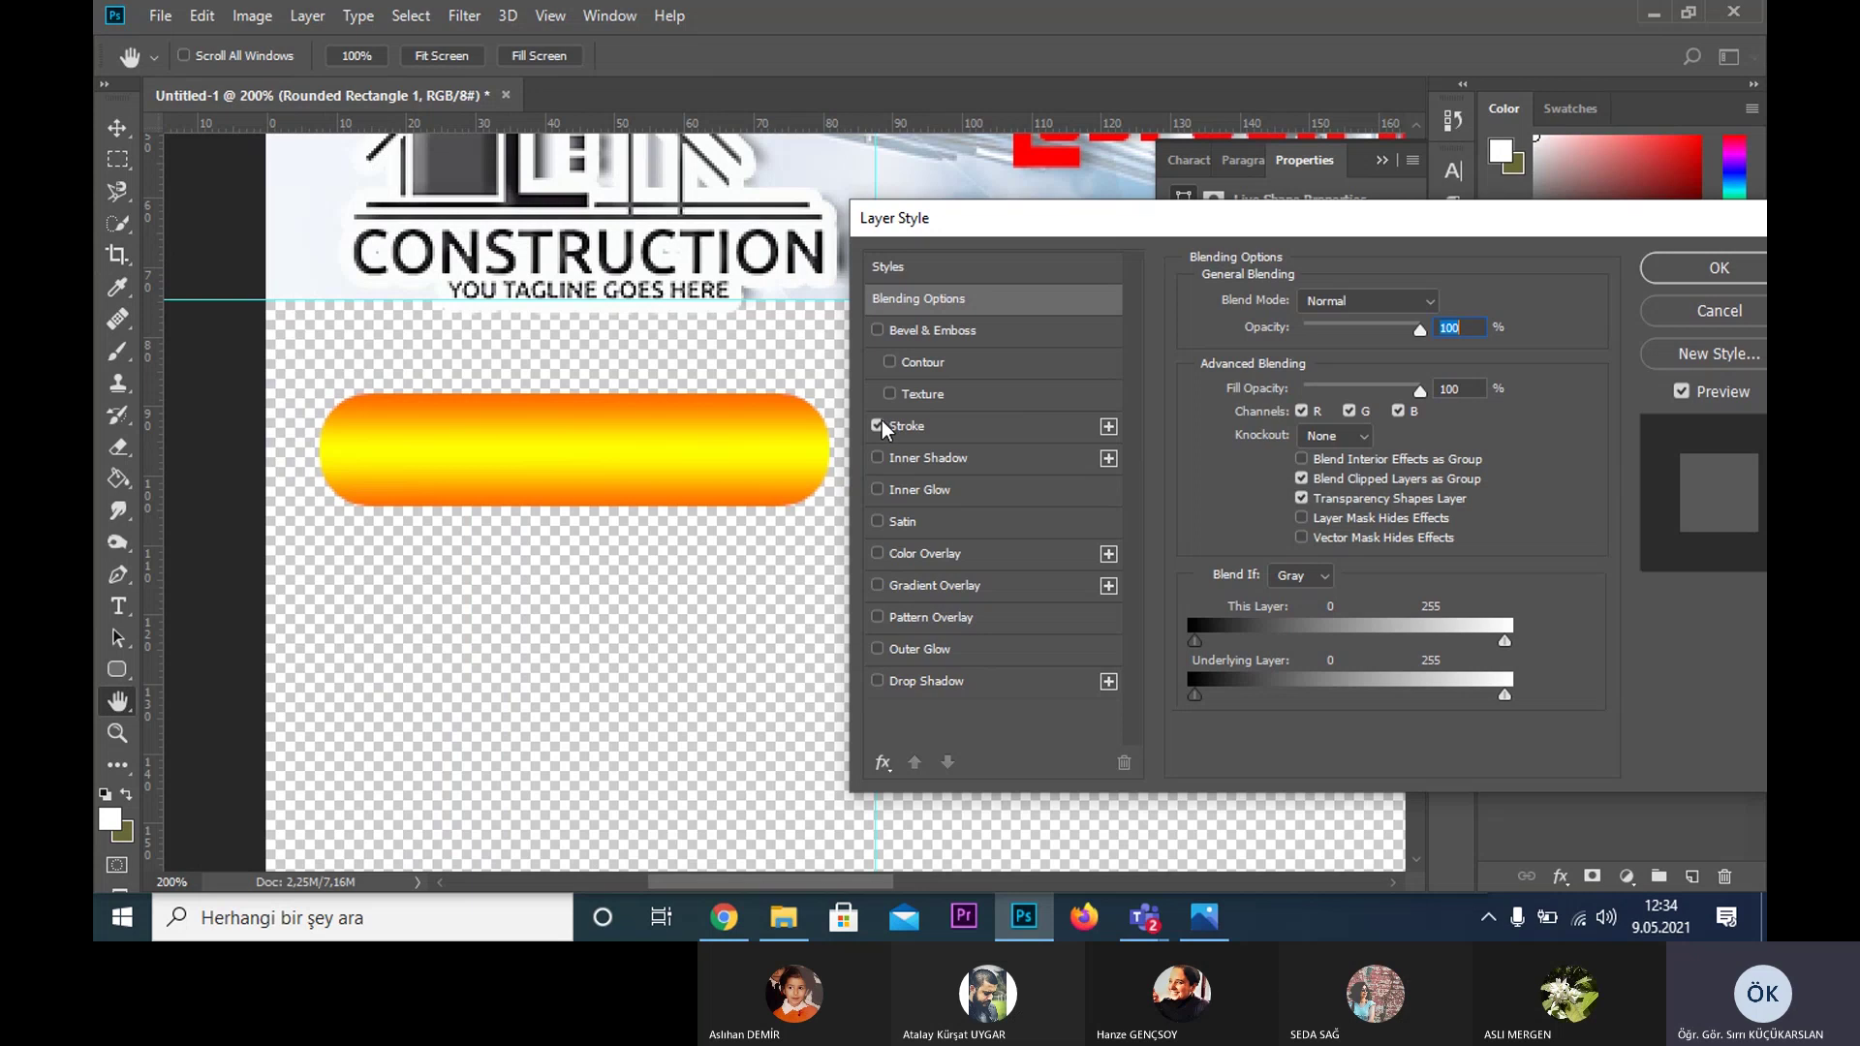
- Give the button a black 2 px Stroke
{"action": "left_click", "coordinate": [947, 426]}
{"action": "left_click", "coordinate": [1243, 487]}
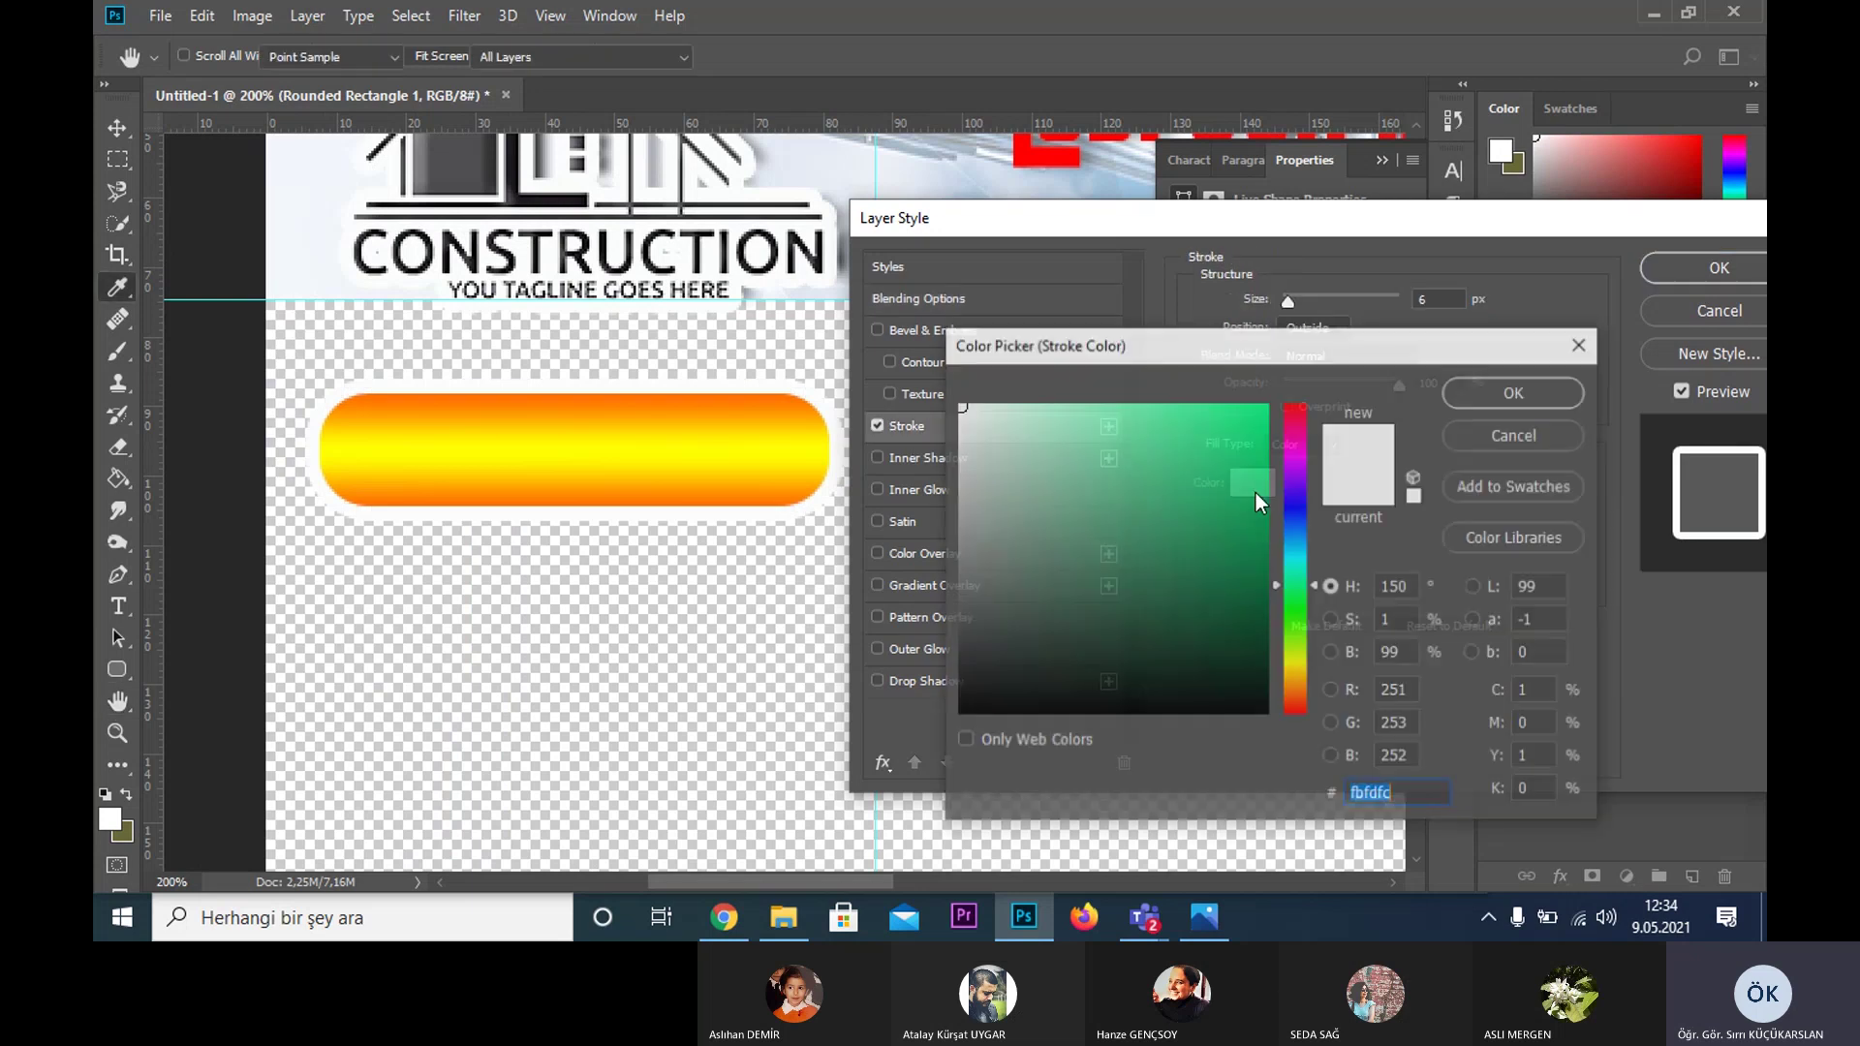
{"action": "left_click", "coordinate": [963, 704]}
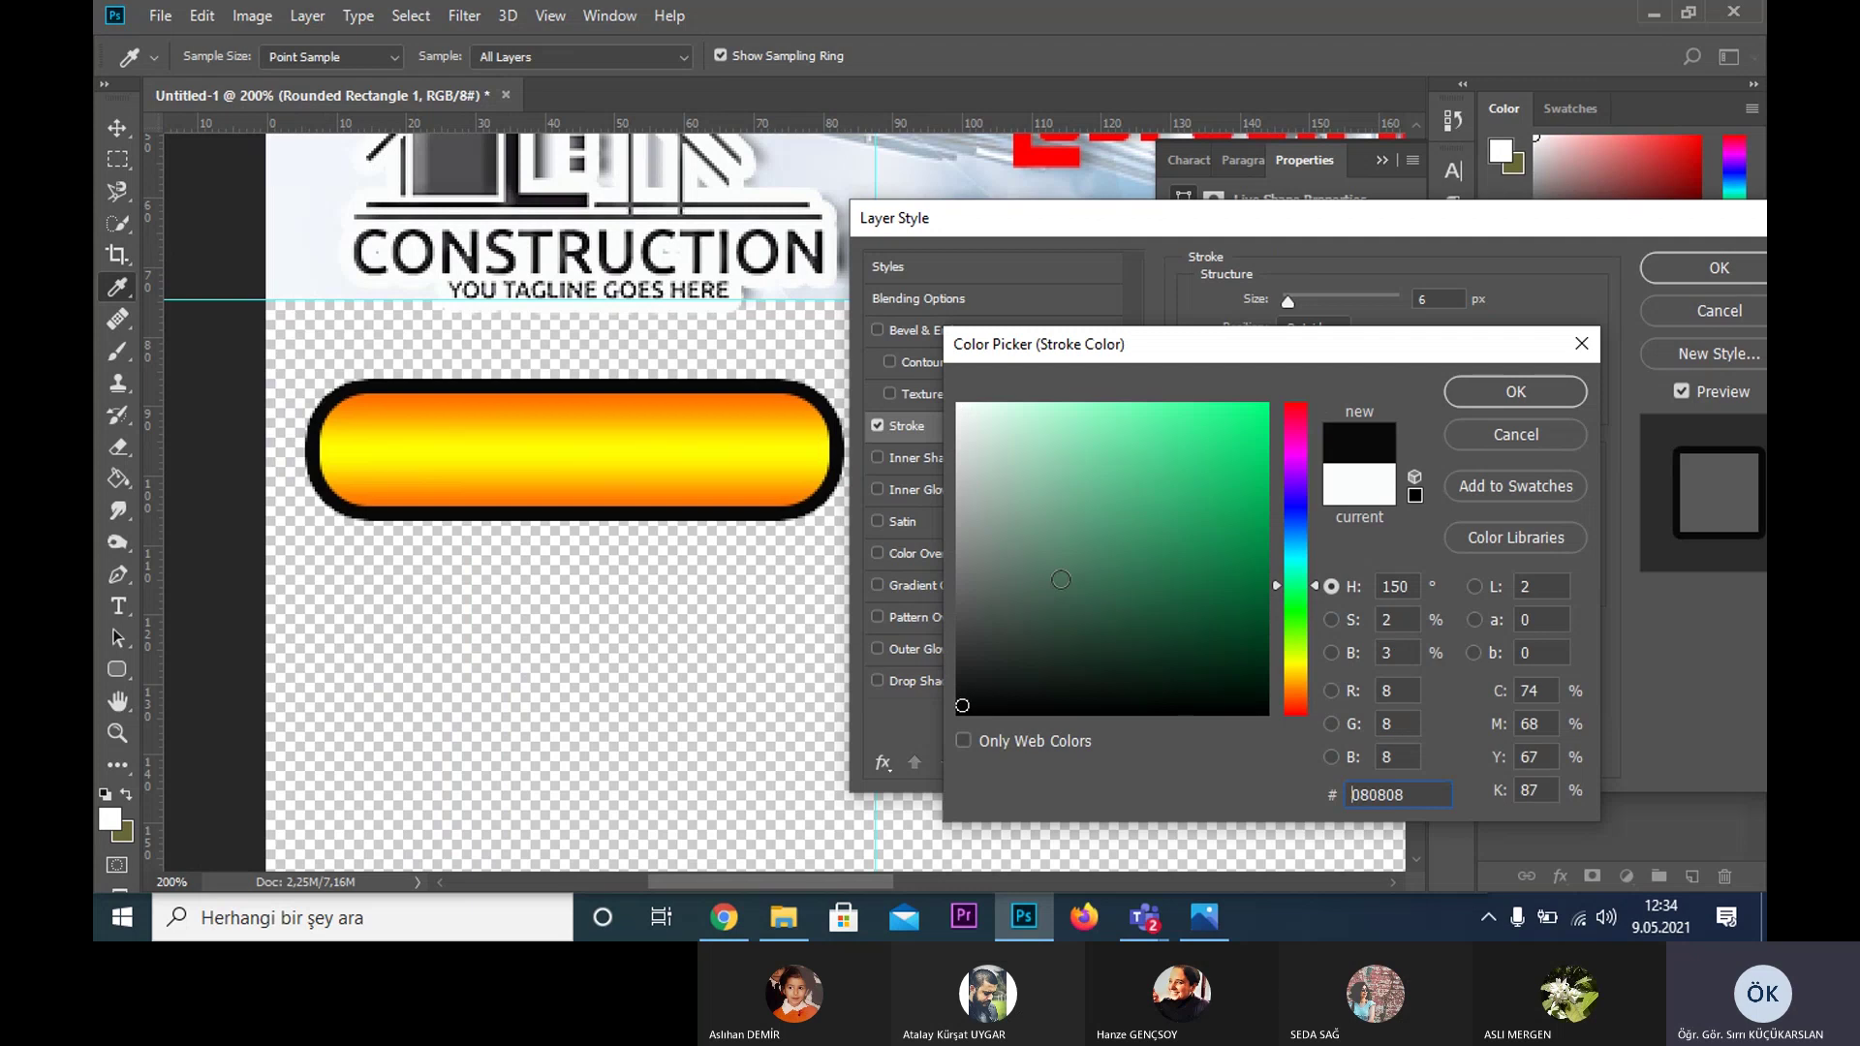
{"action": "left_click", "coordinate": [1497, 392]}
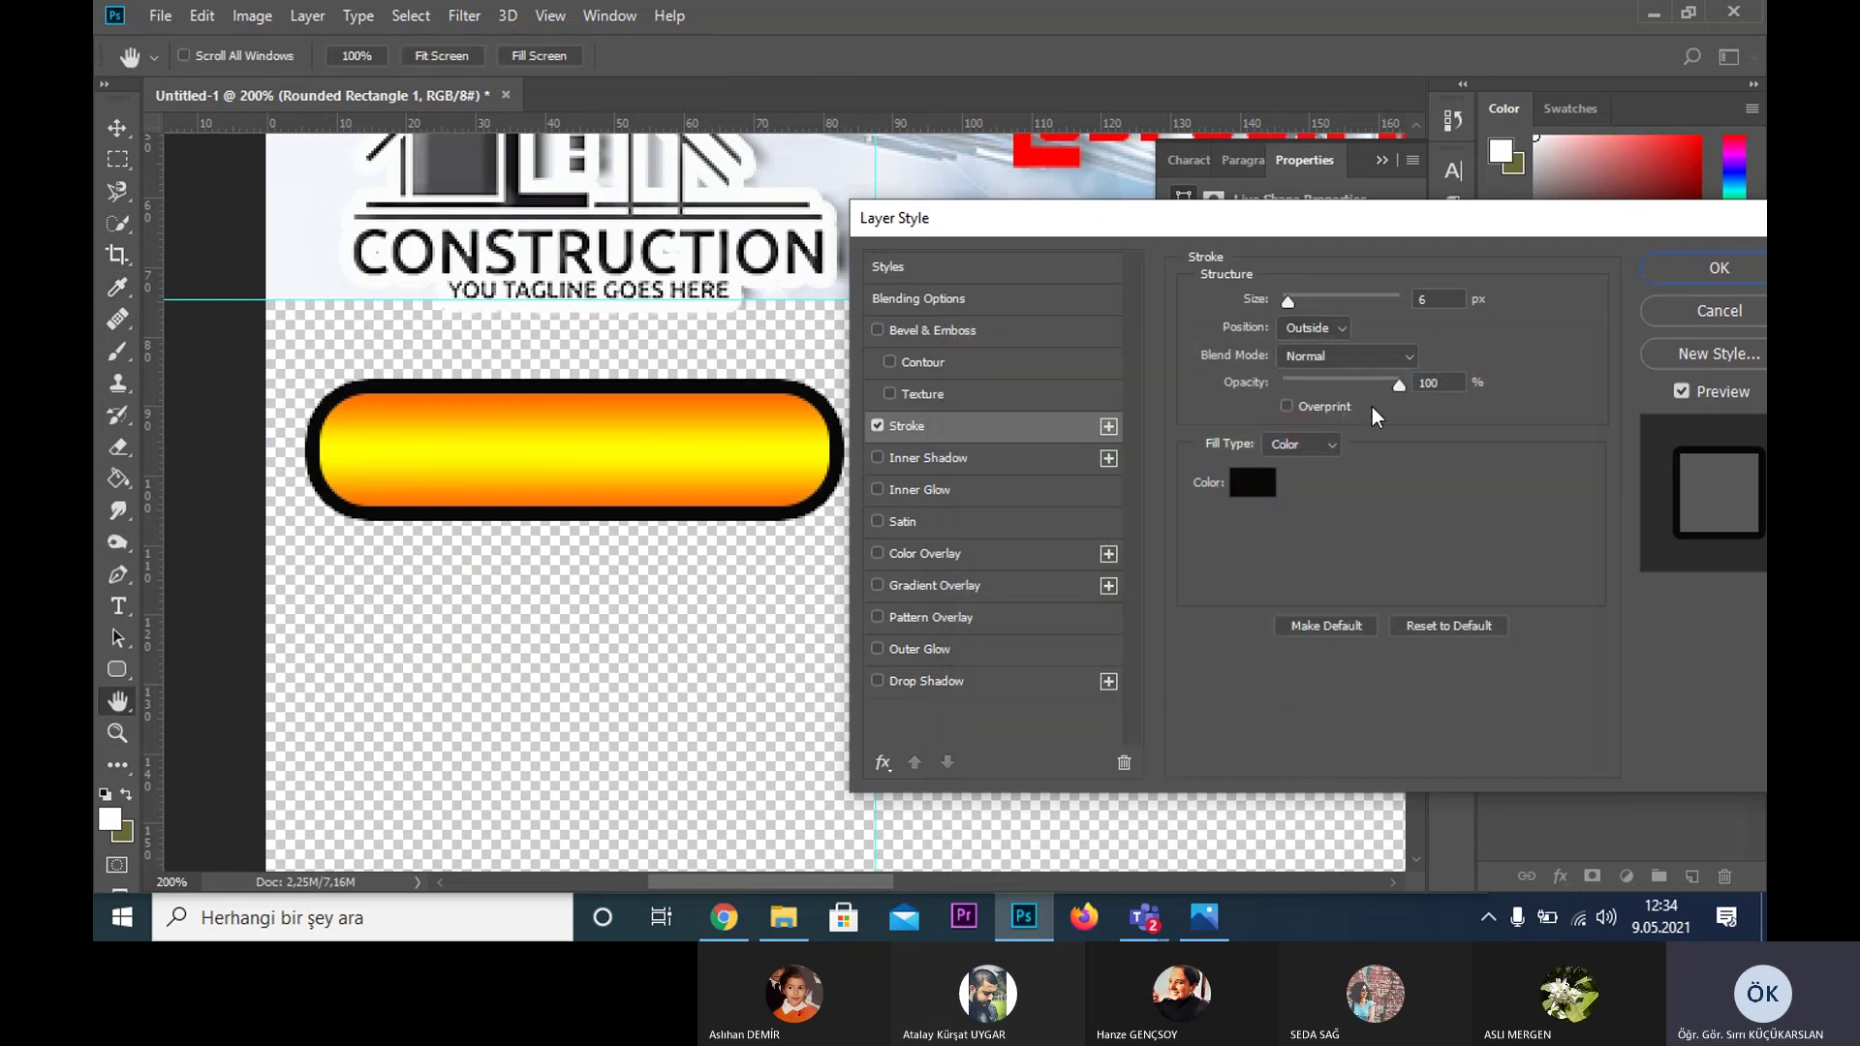
{"action": "left_click_drag", "start_coordinate": [1293, 304], "coordinate": [1283, 304]}
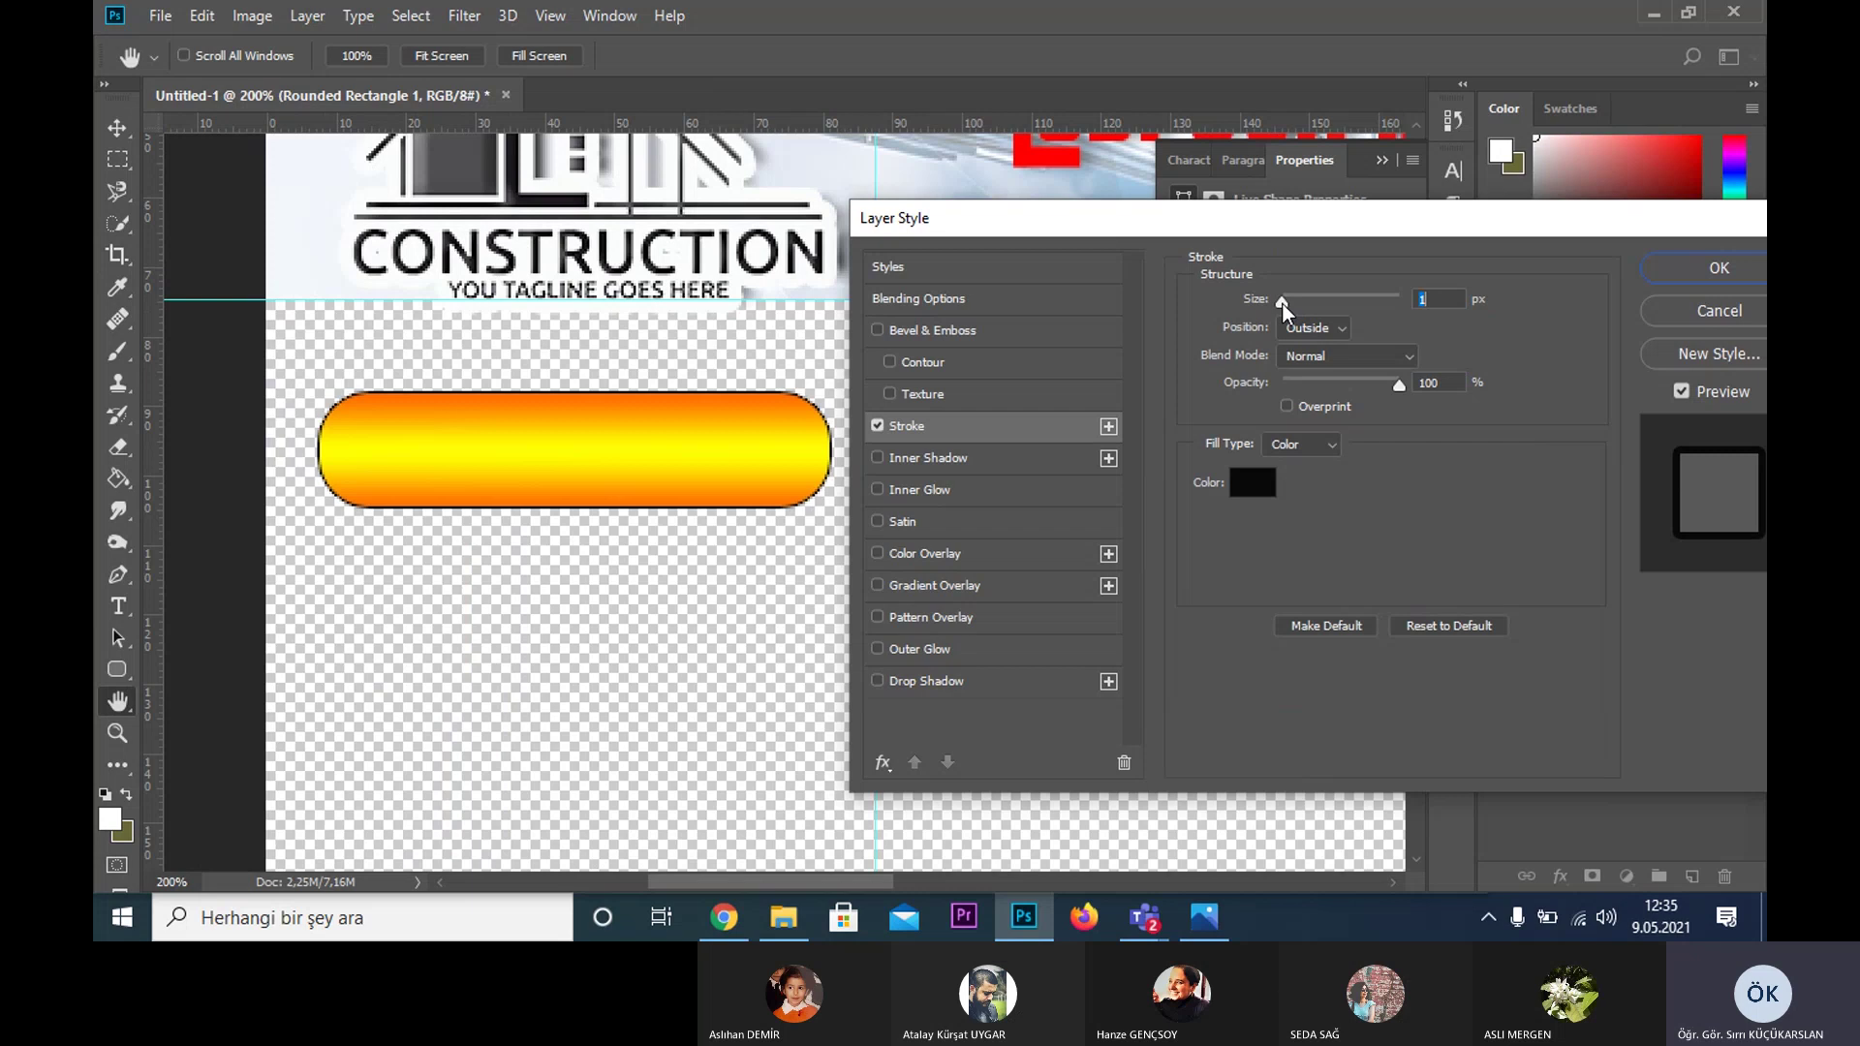
{"action": "left_click_drag", "start_coordinate": [1282, 304], "coordinate": [1285, 304]}
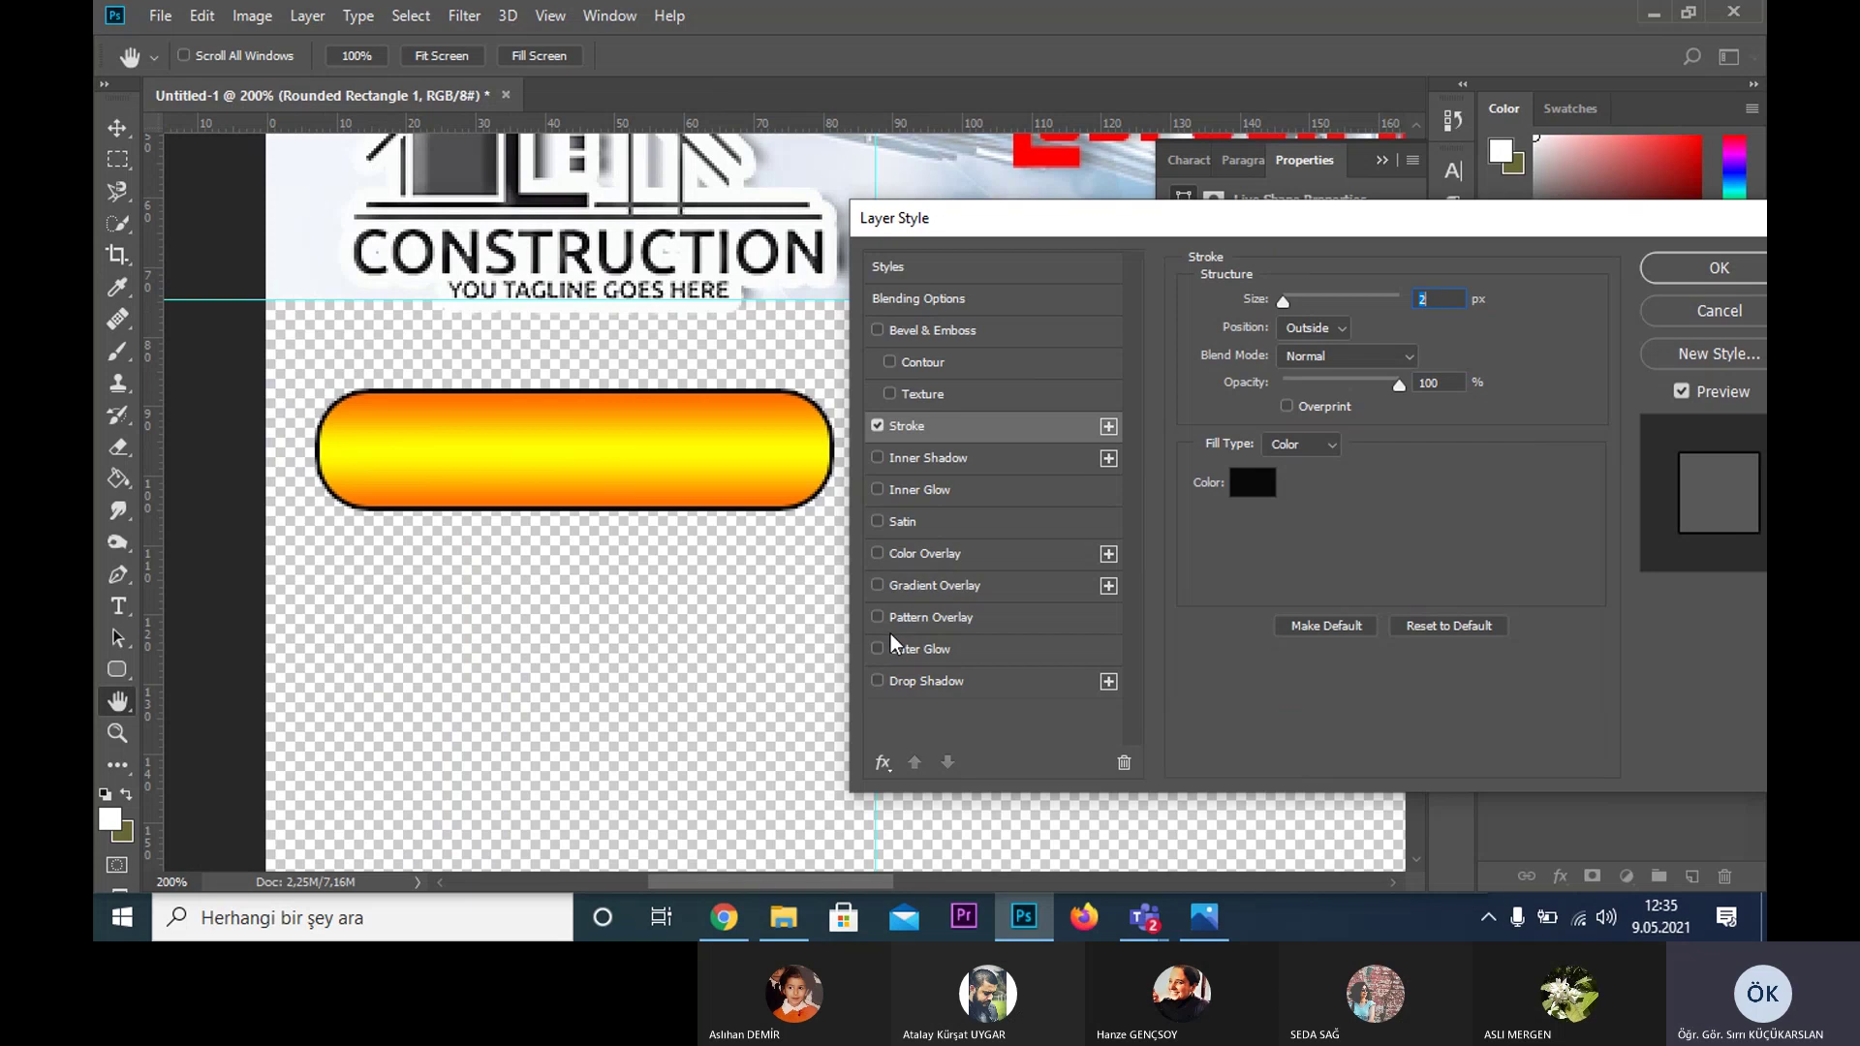
- Add a drop shadow at 49% opacity and 137° angle, and commit the effects
{"action": "left_click", "coordinate": [878, 680]}
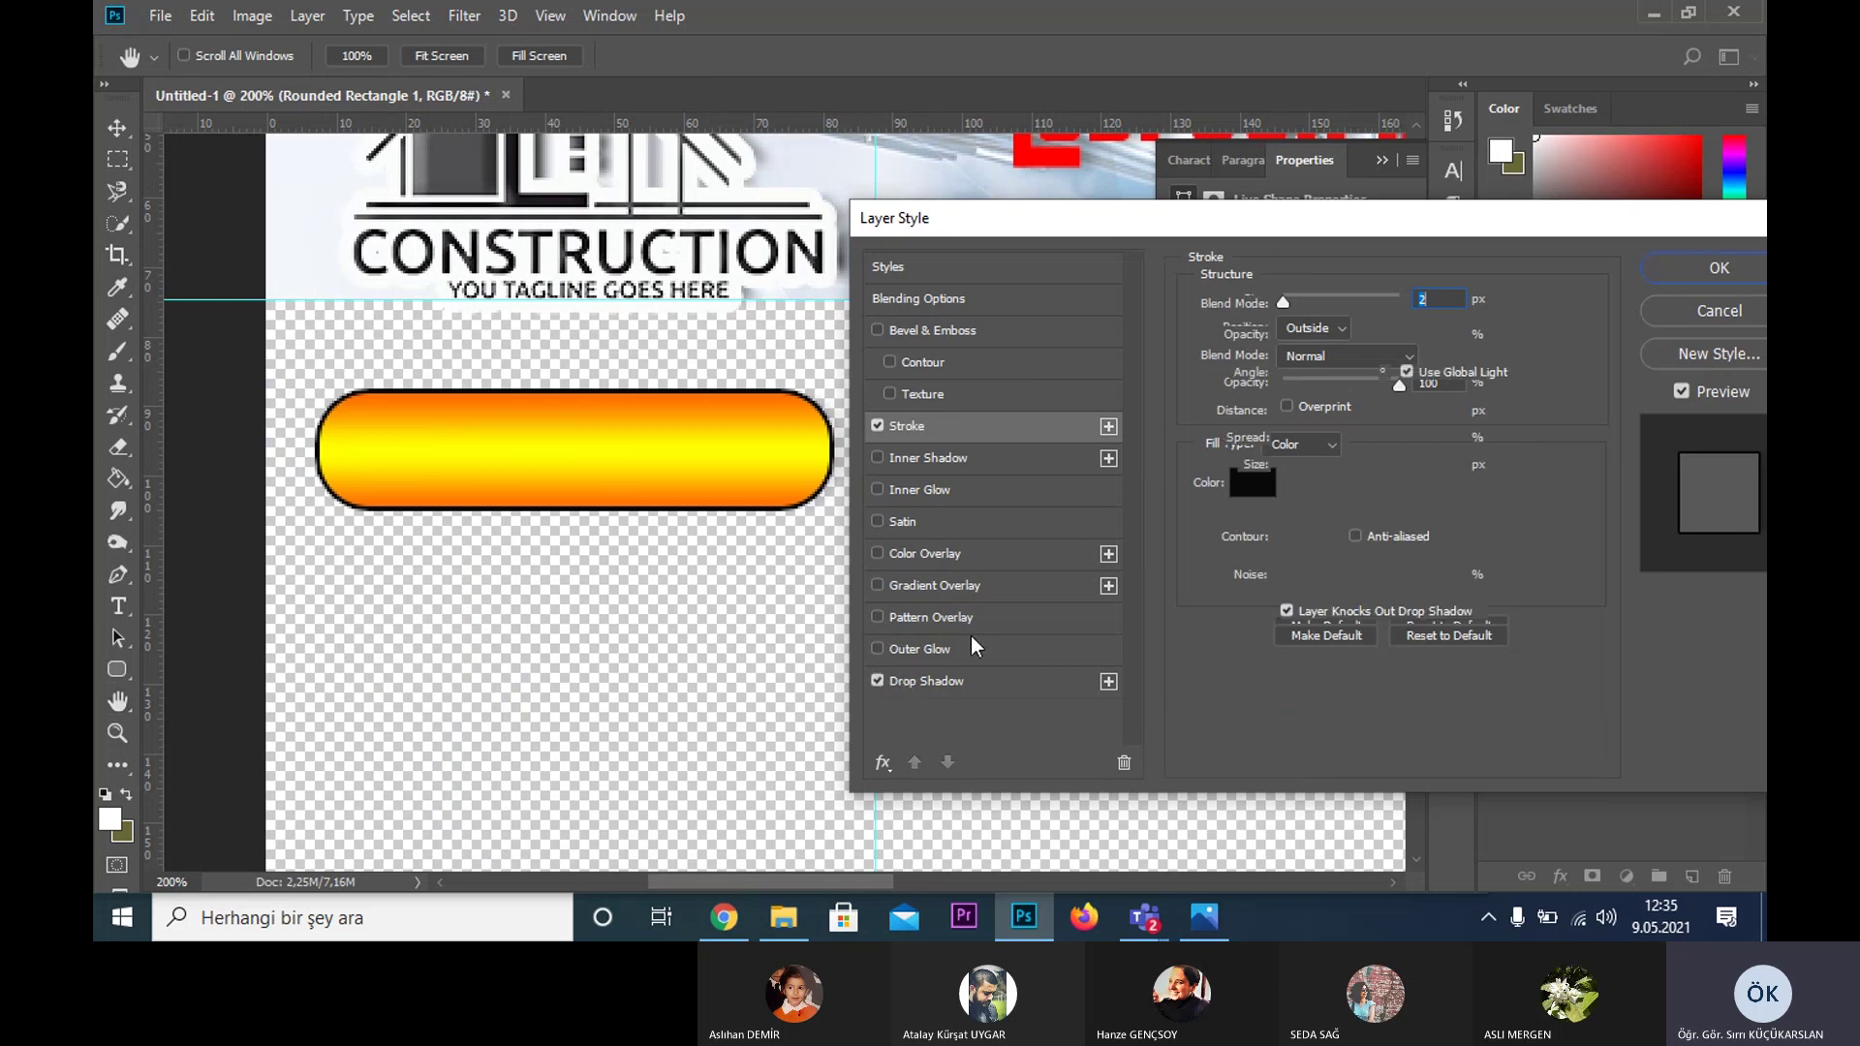
{"action": "left_click_drag", "start_coordinate": [1318, 336], "coordinate": [1339, 335]}
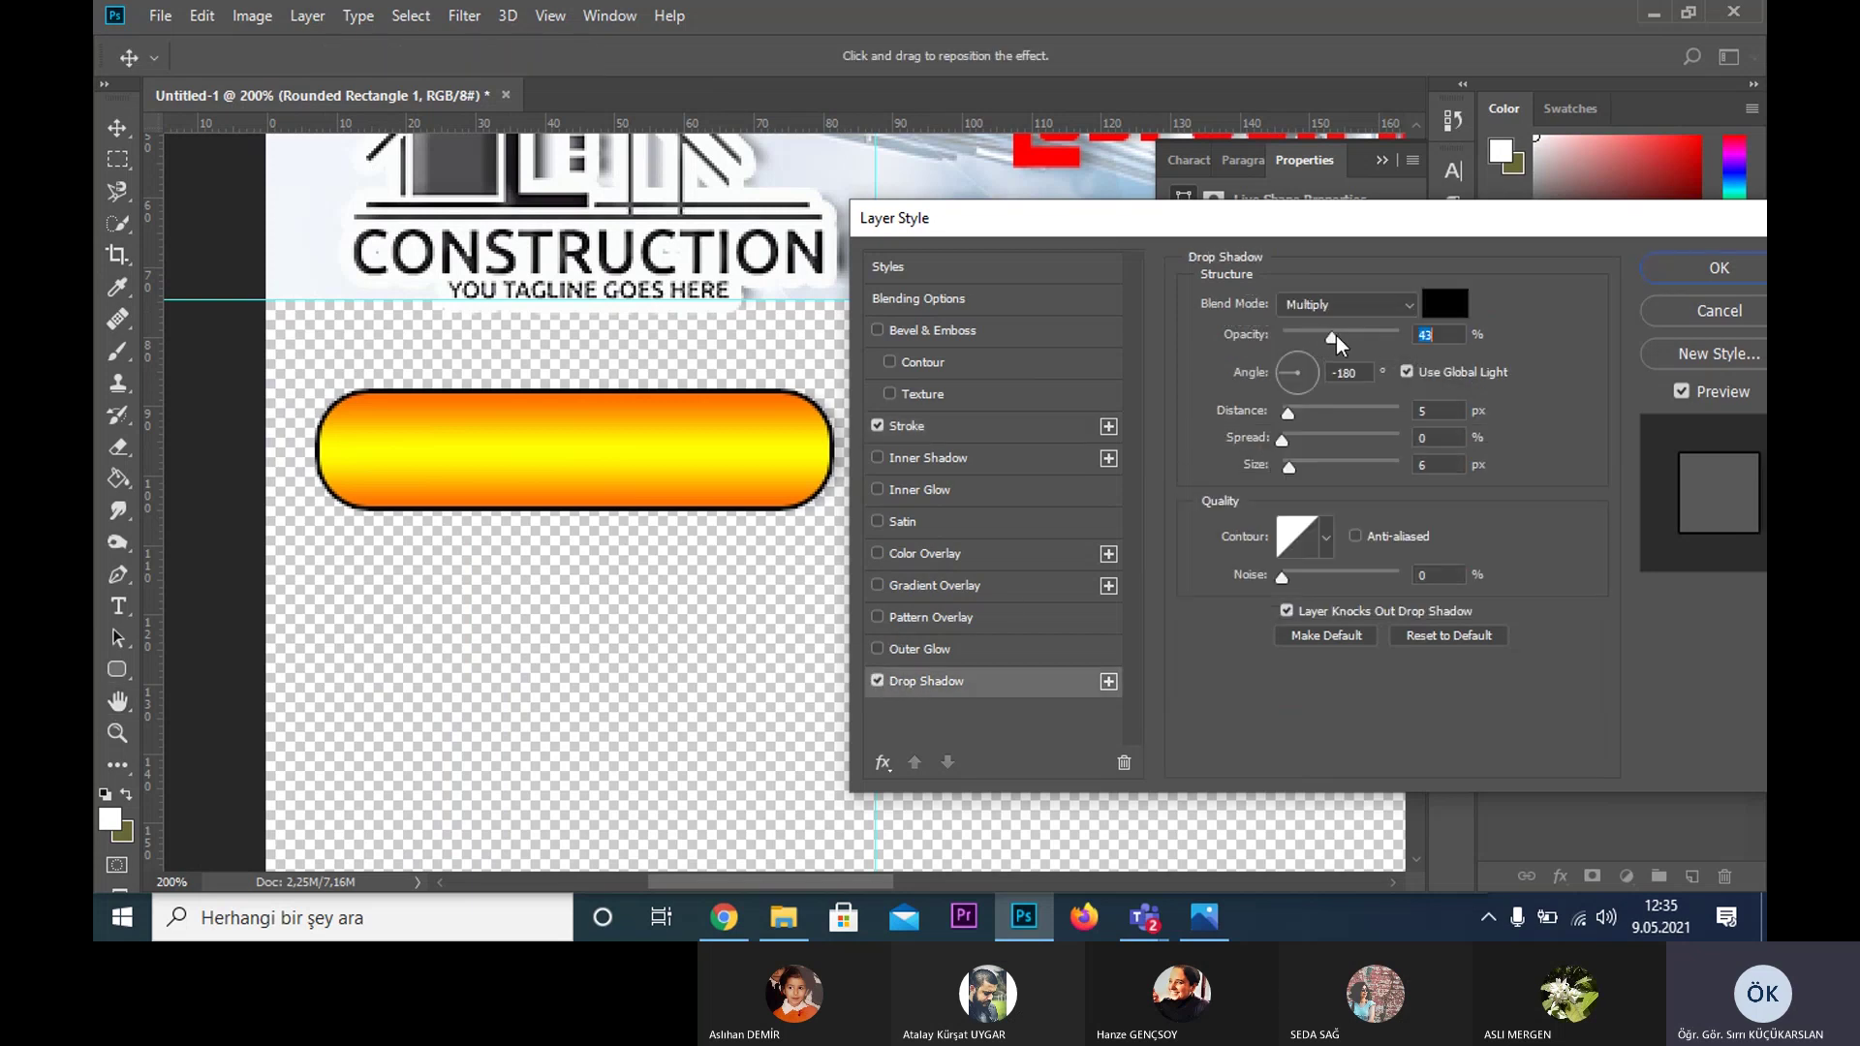
{"action": "left_click", "coordinate": [1282, 366]}
{"action": "left_click", "coordinate": [1287, 369]}
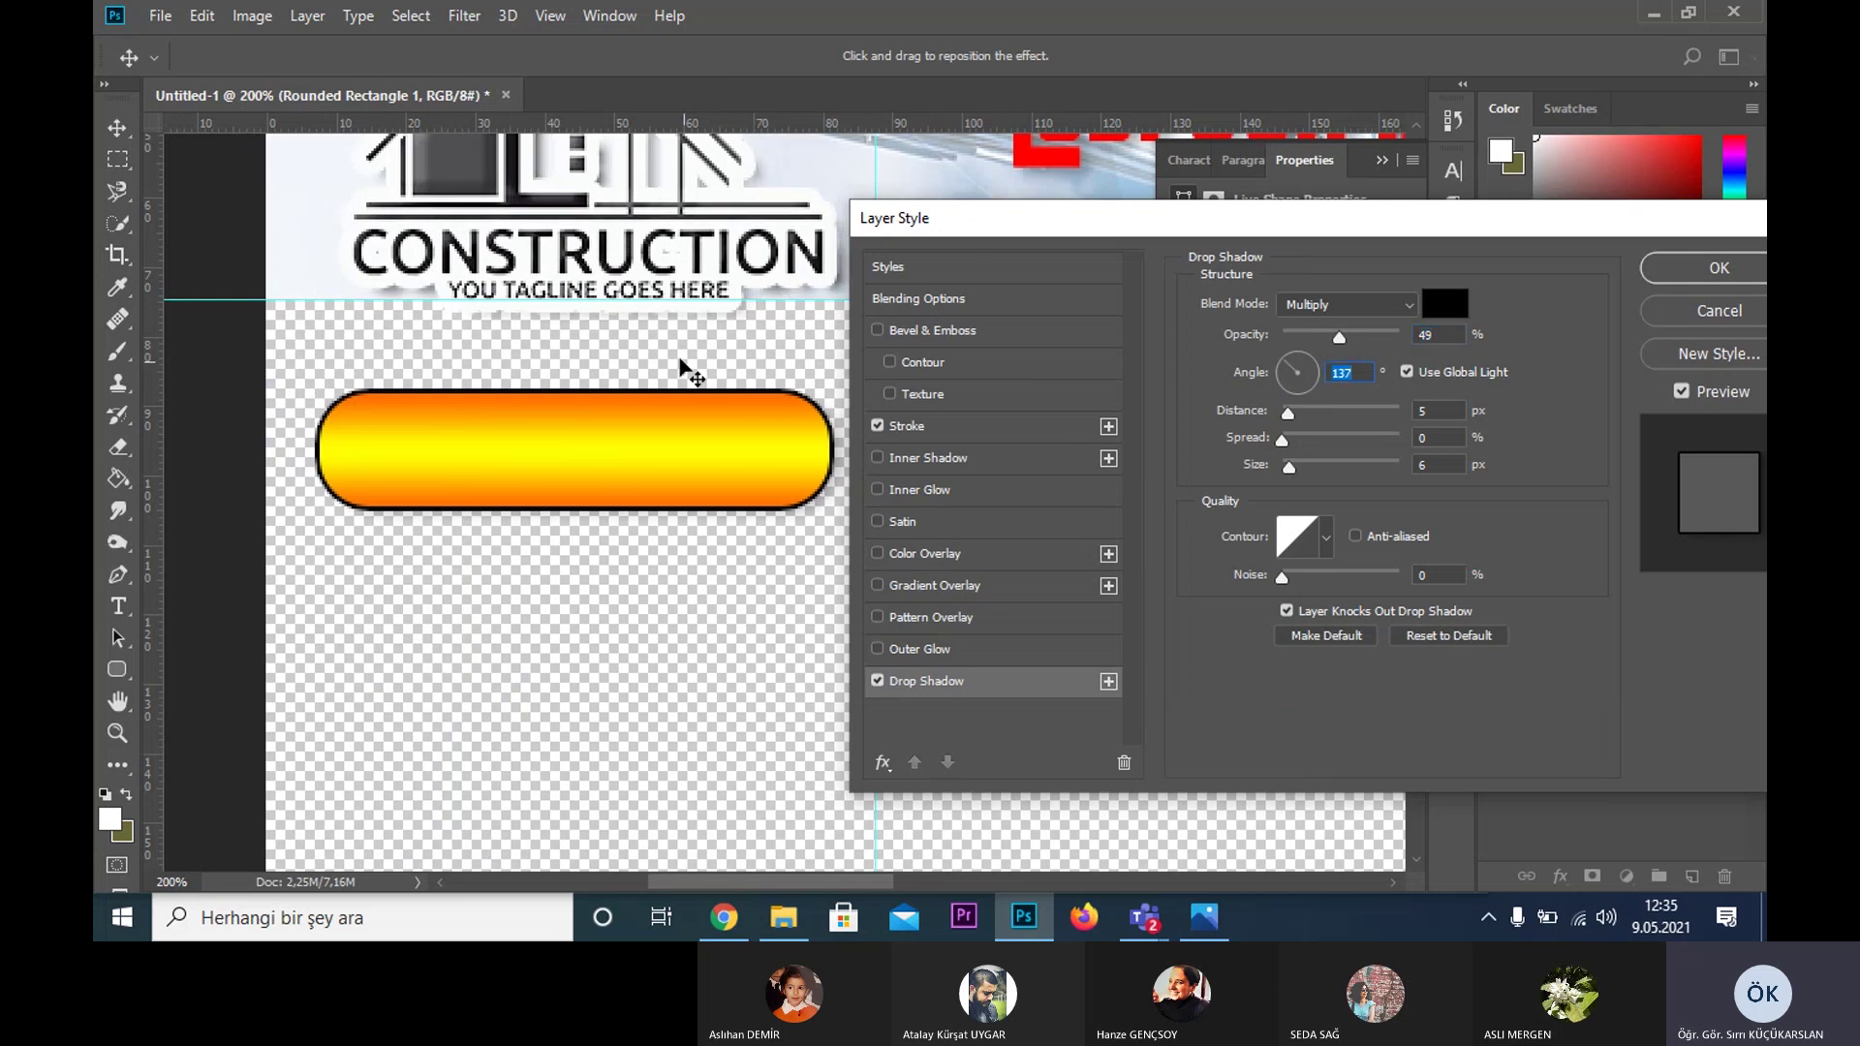
{"action": "left_click", "coordinate": [1710, 264]}
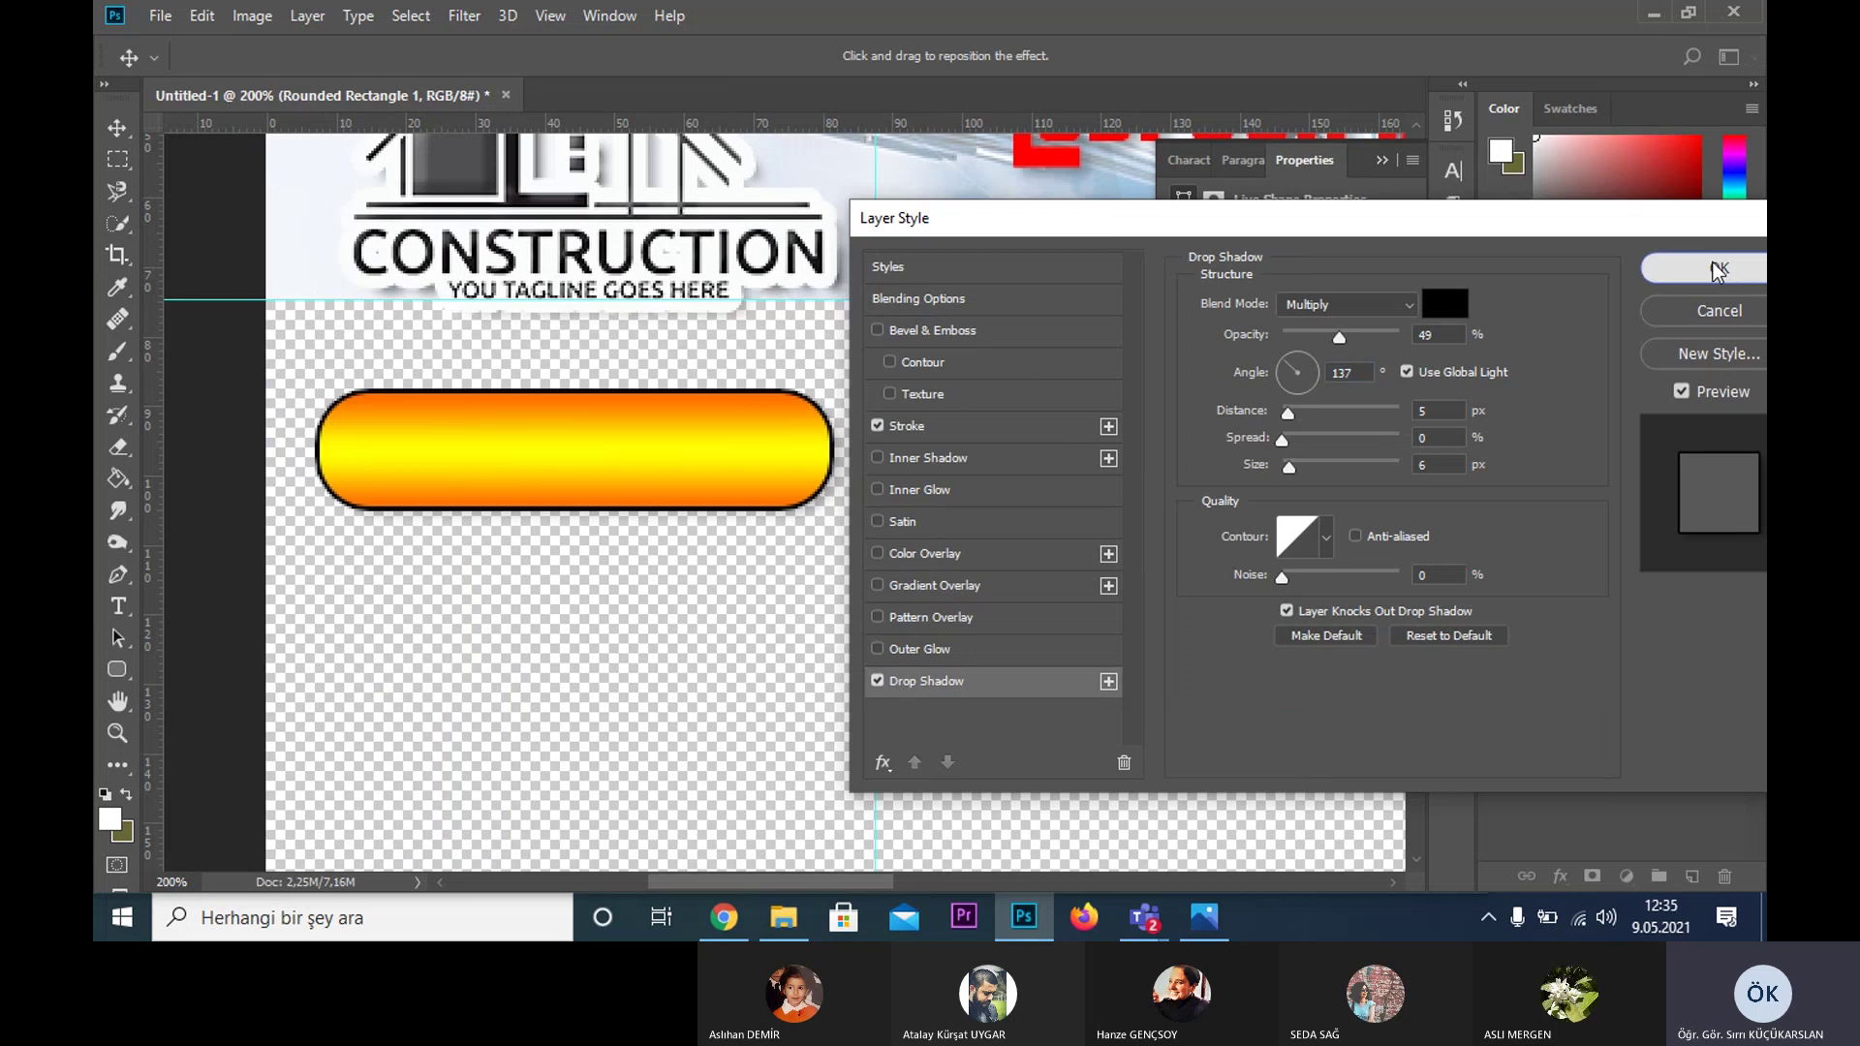
- Show the white Background layer and zoom in to 200% on the button
{"action": "key", "text": "z"}
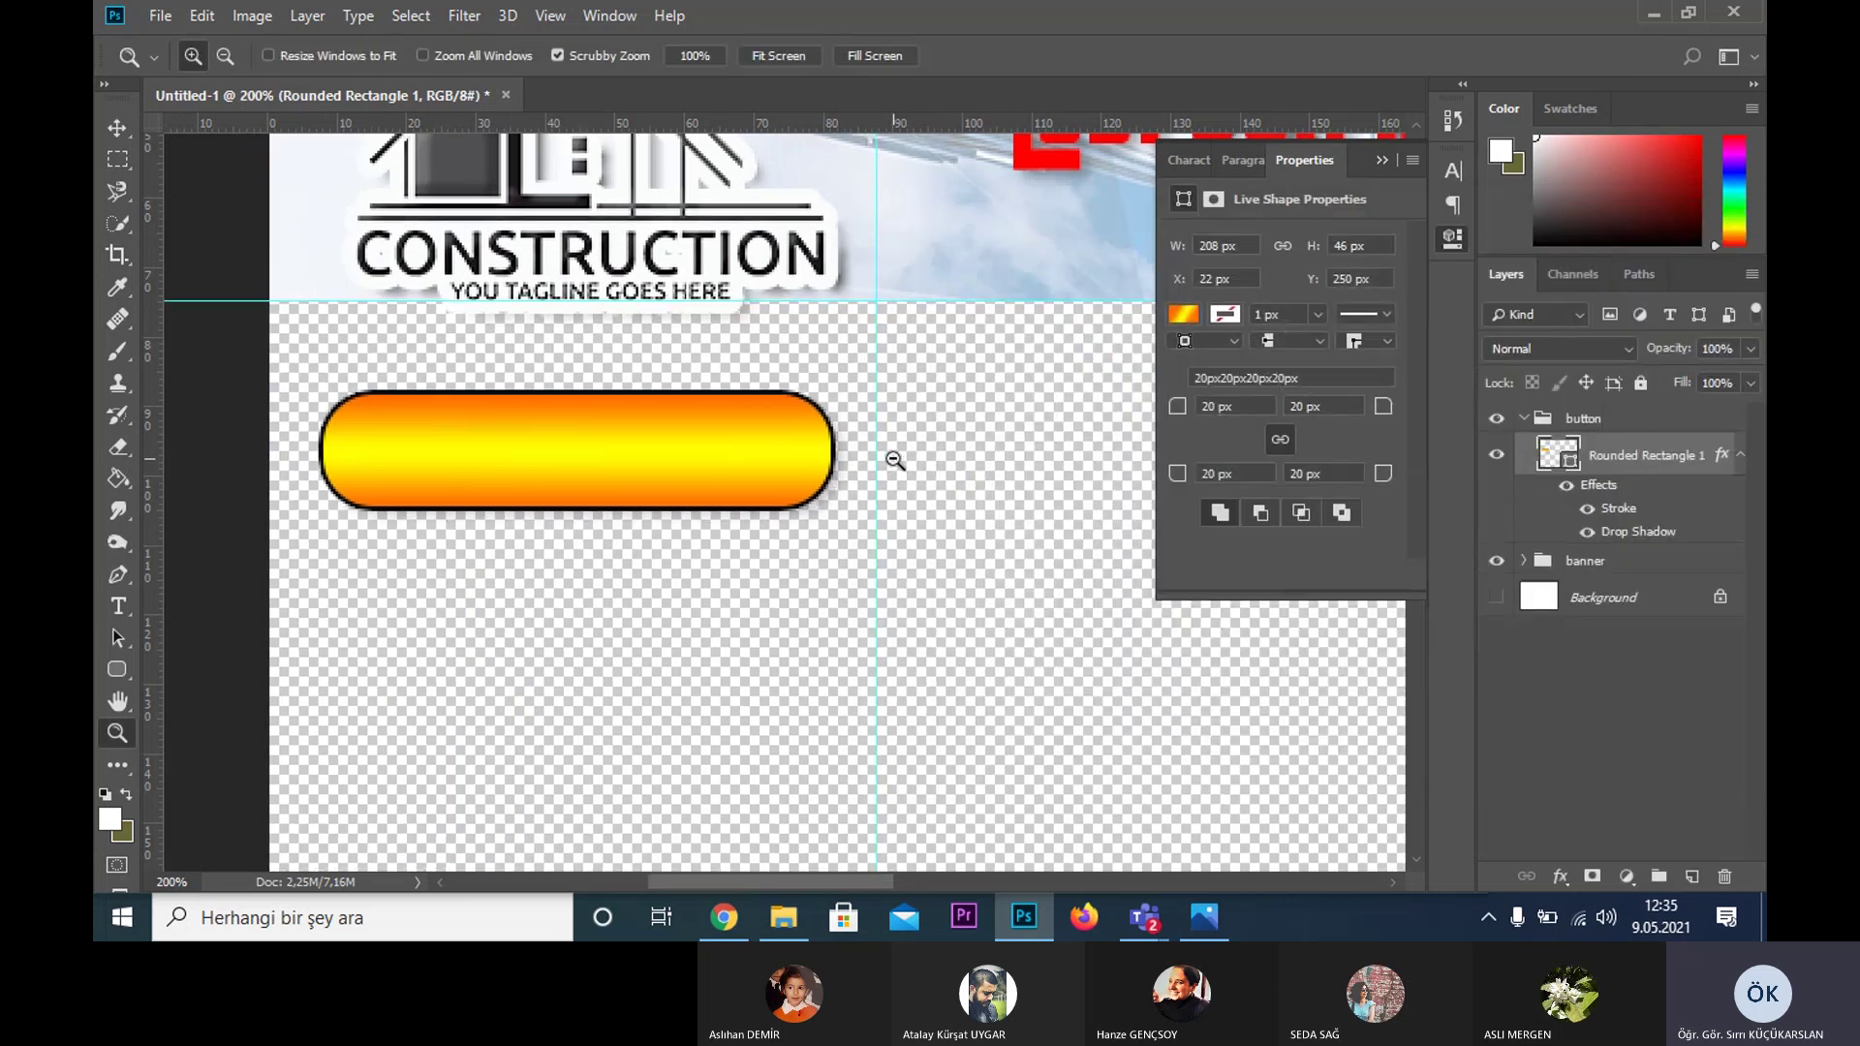
{"action": "scroll", "coordinate": [885, 475], "scroll_direction": "down", "scroll_amount": 2}
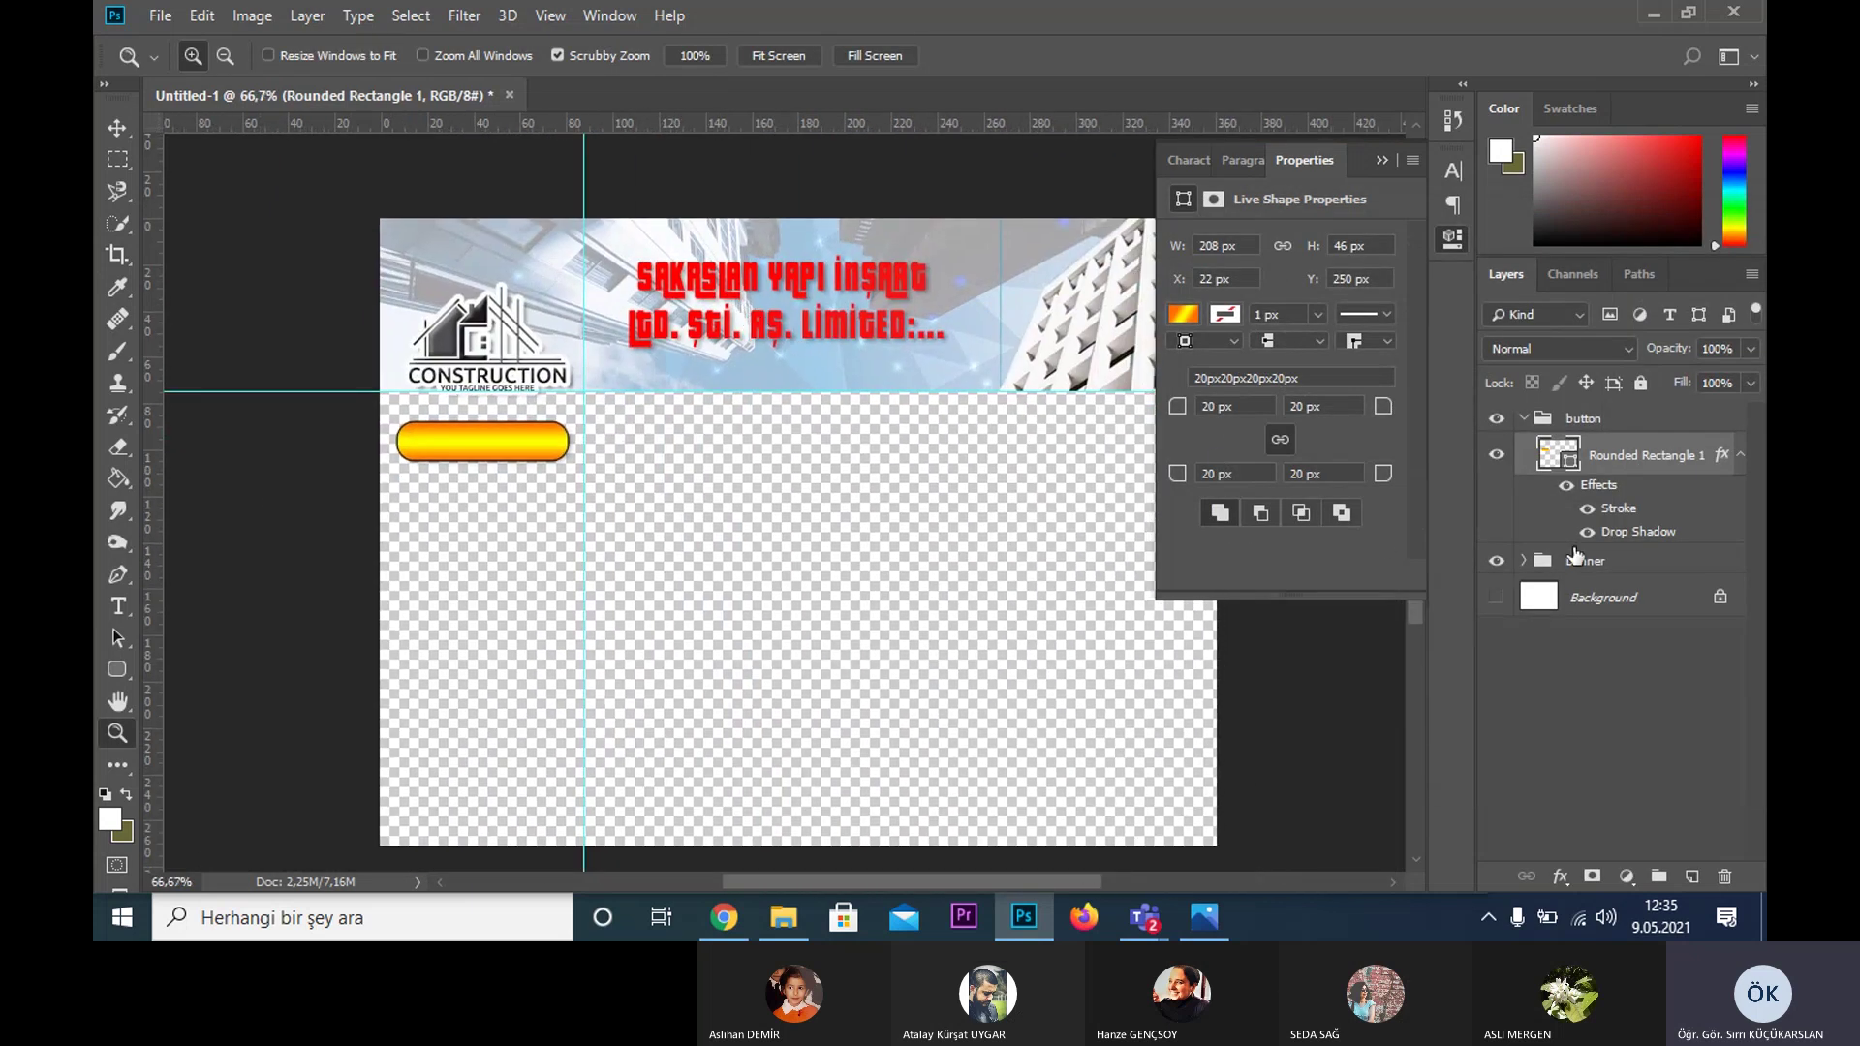
{"action": "left_click", "coordinate": [1626, 598]}
{"action": "left_click", "coordinate": [1497, 596]}
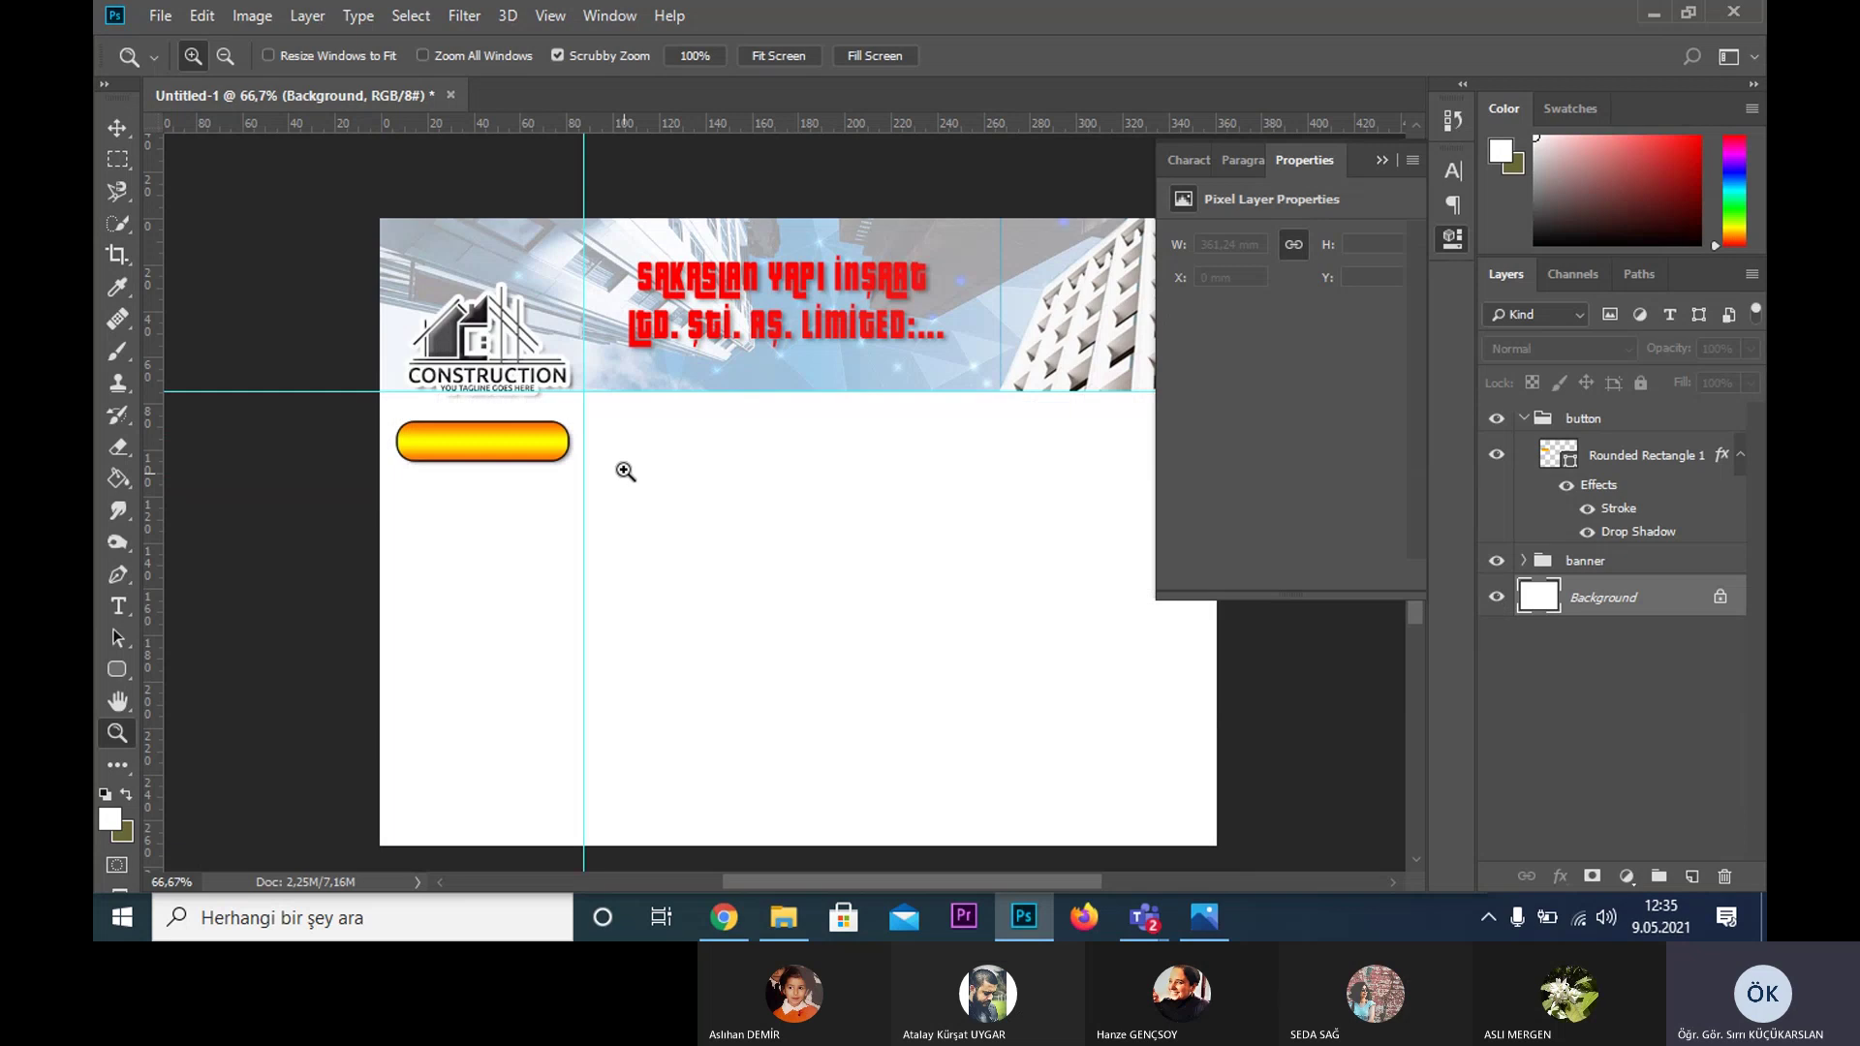
{"action": "left_click", "coordinate": [531, 483]}
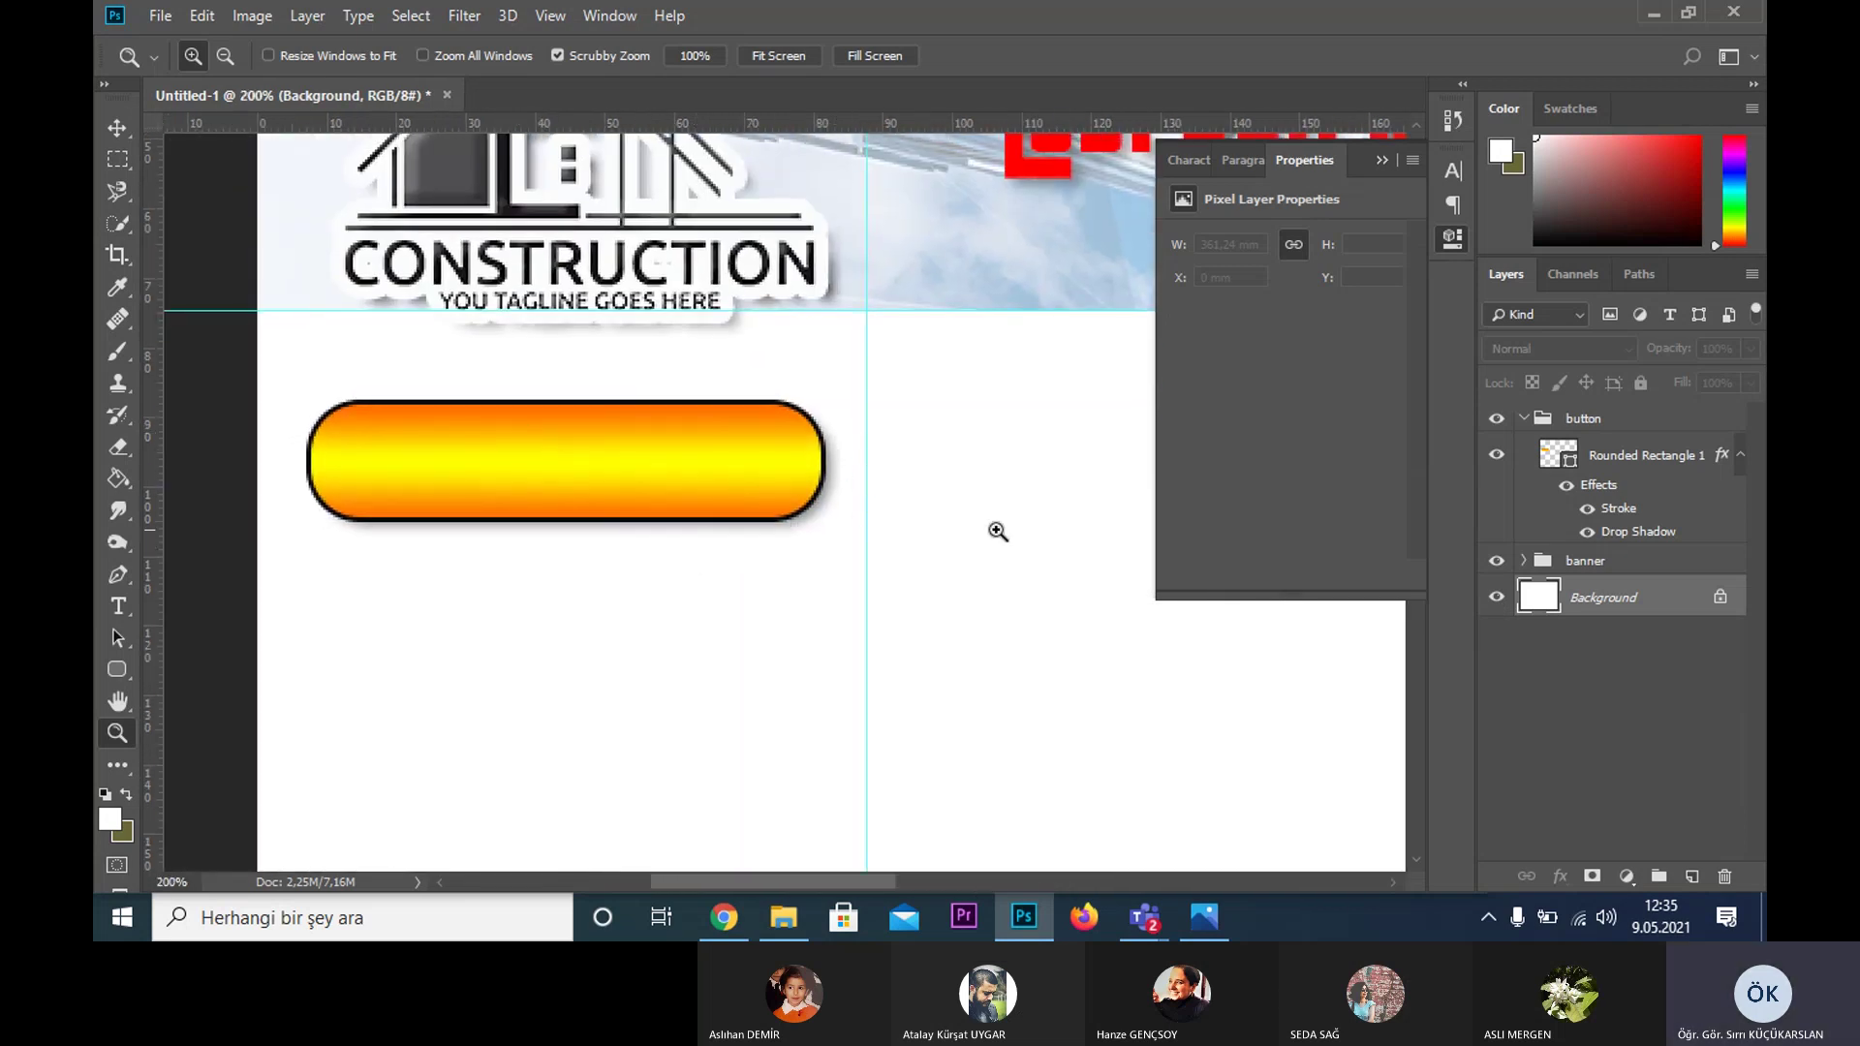
- Hide the button's Stroke effect and give its shape a dark grey outline instead of black
{"action": "double_click", "coordinate": [1635, 452]}
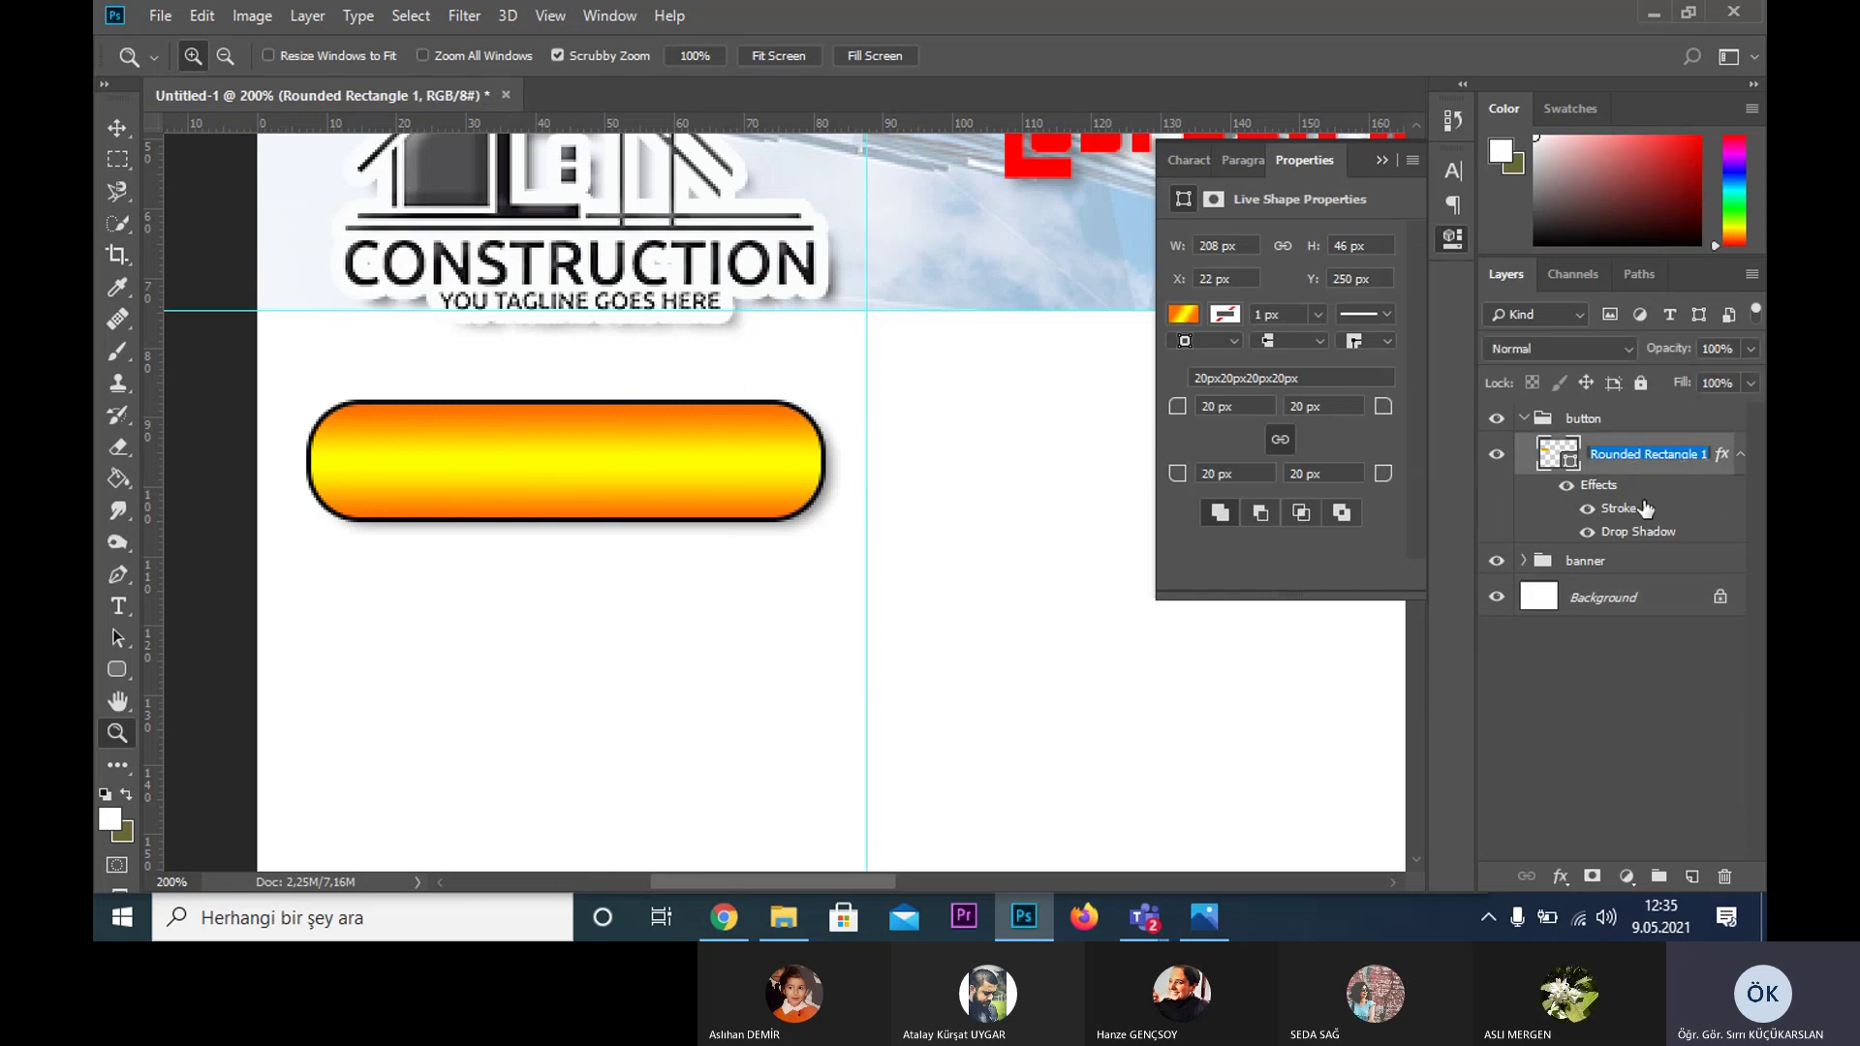
{"action": "left_click", "coordinate": [1224, 314]}
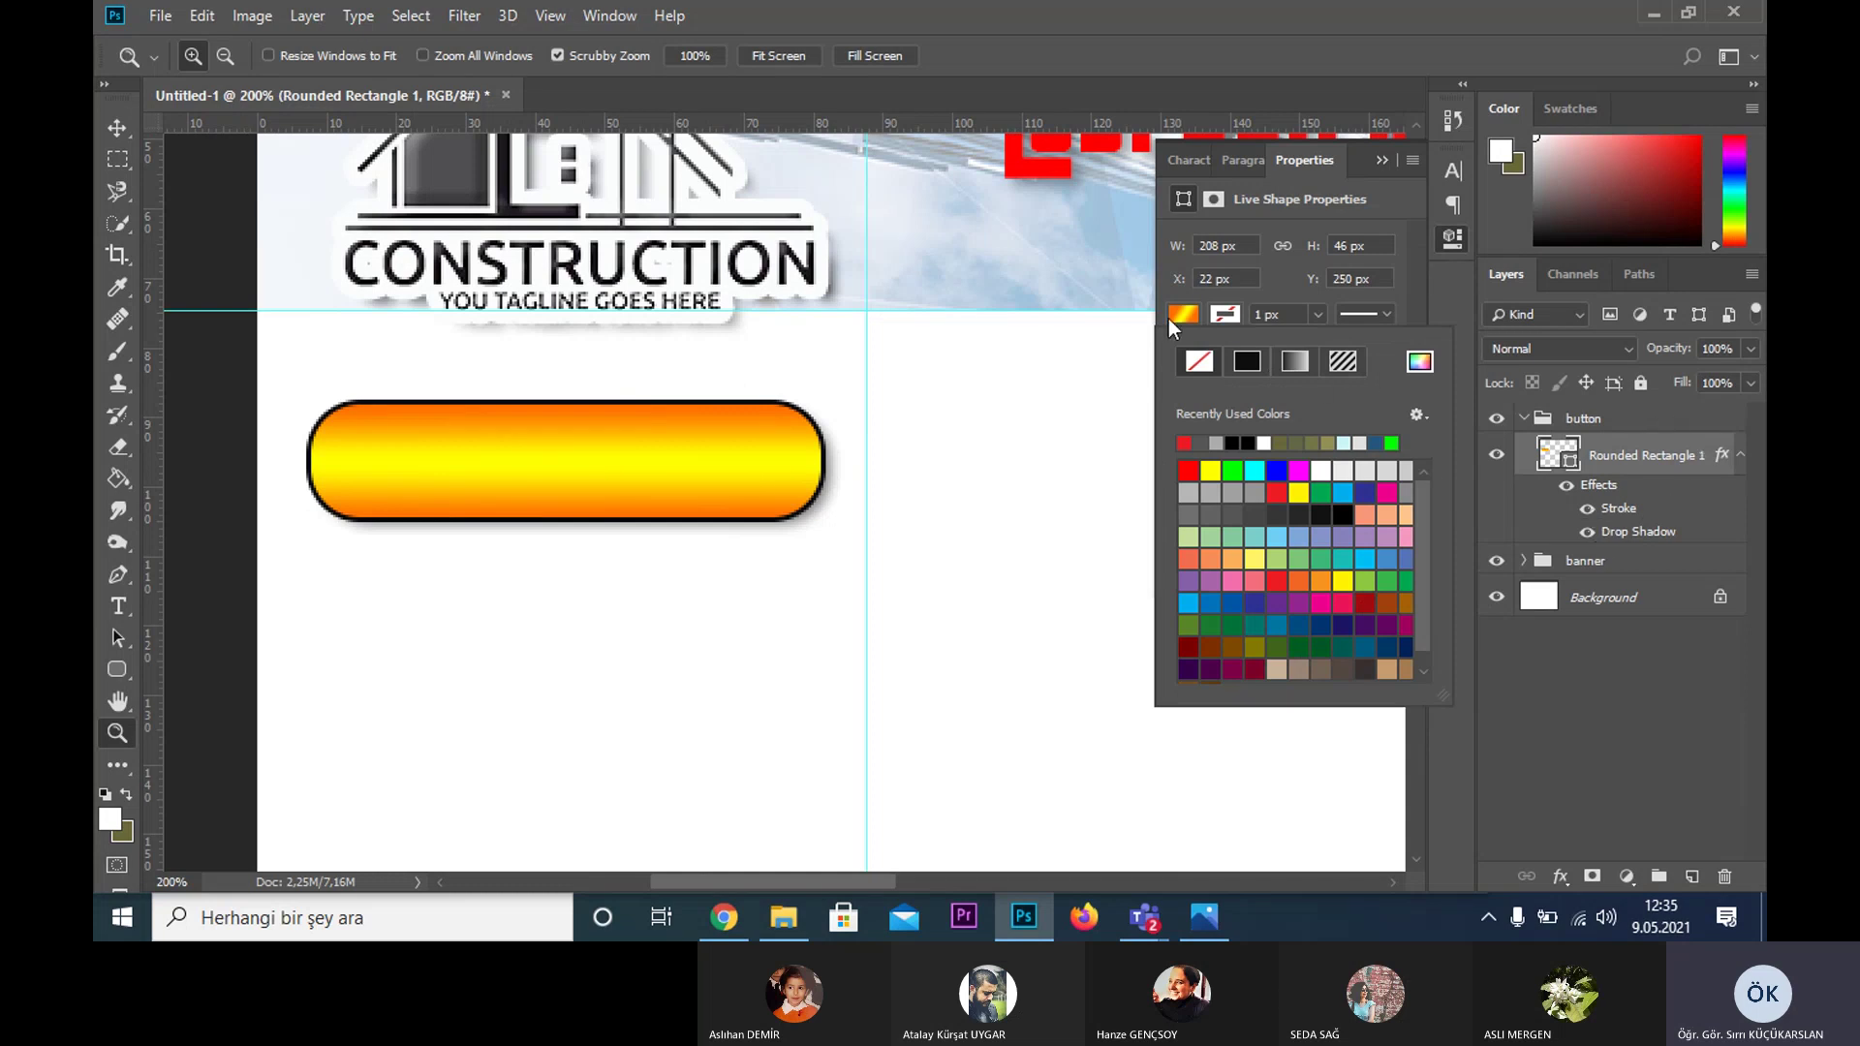
{"action": "left_click", "coordinate": [1587, 507]}
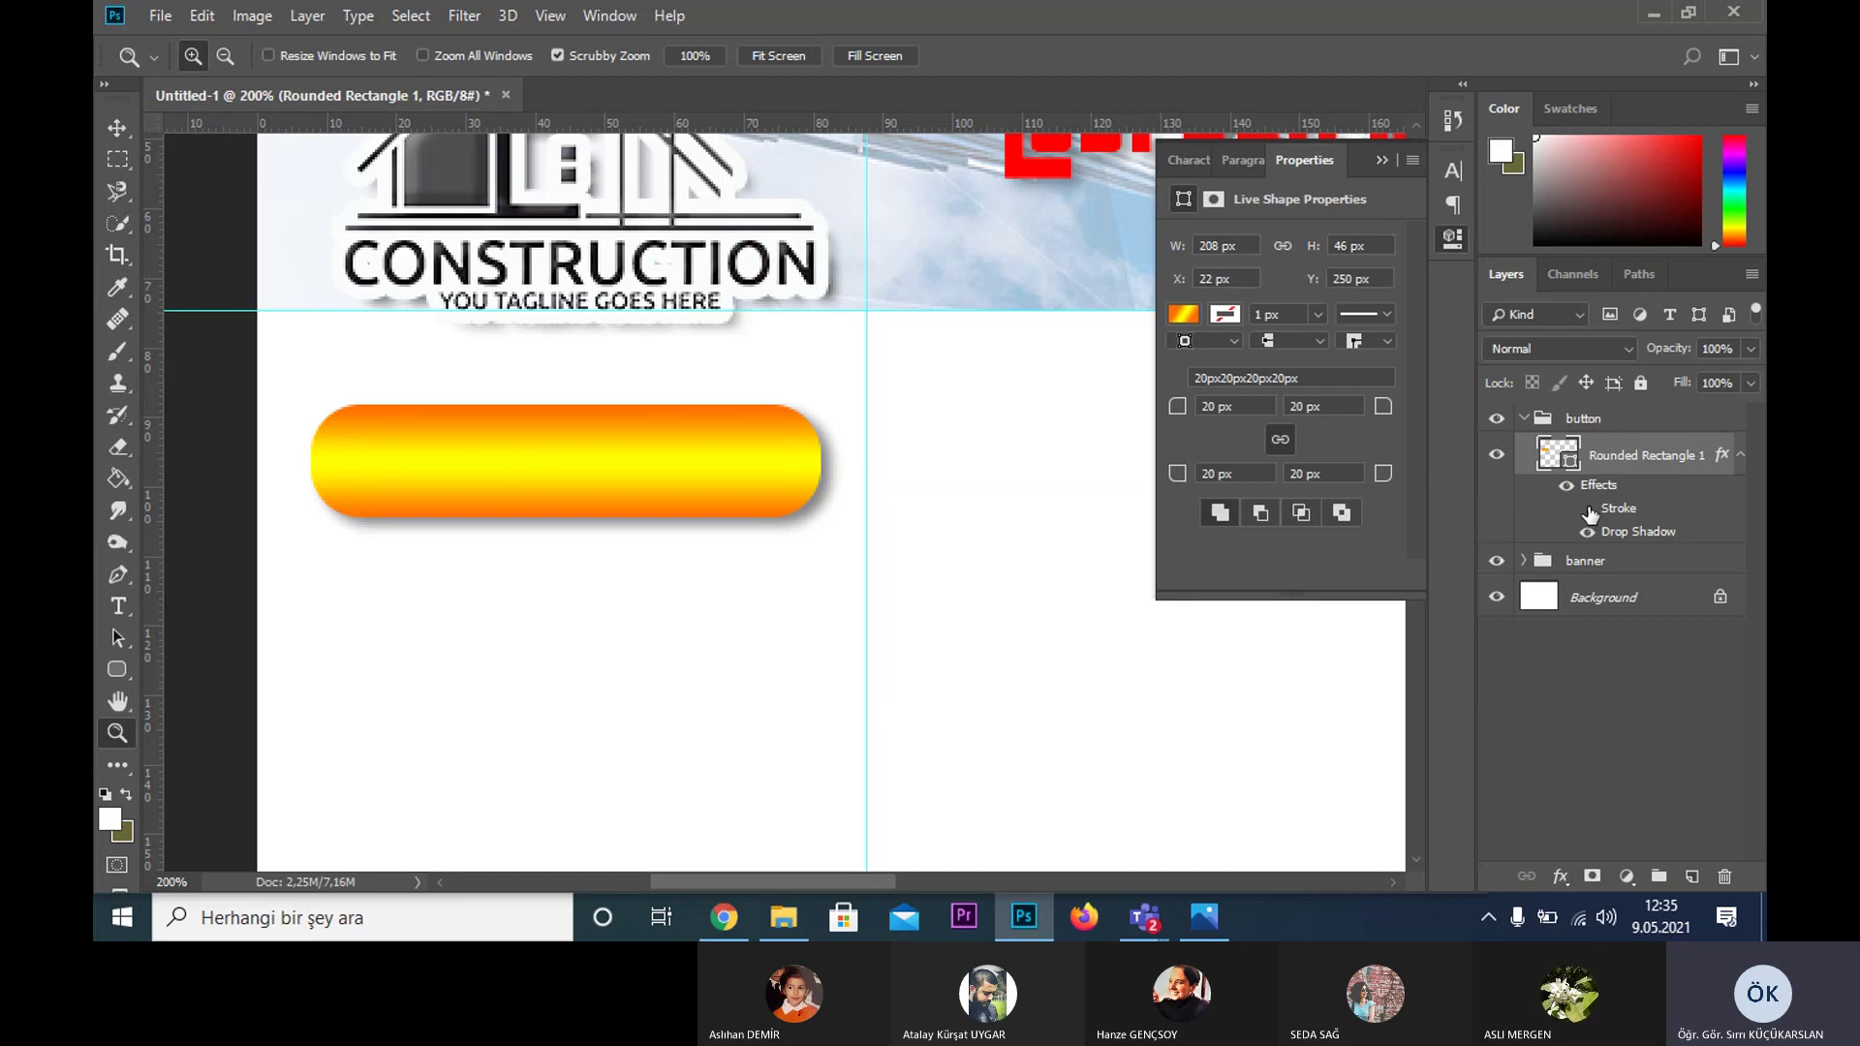
{"action": "left_click", "coordinate": [1230, 317]}
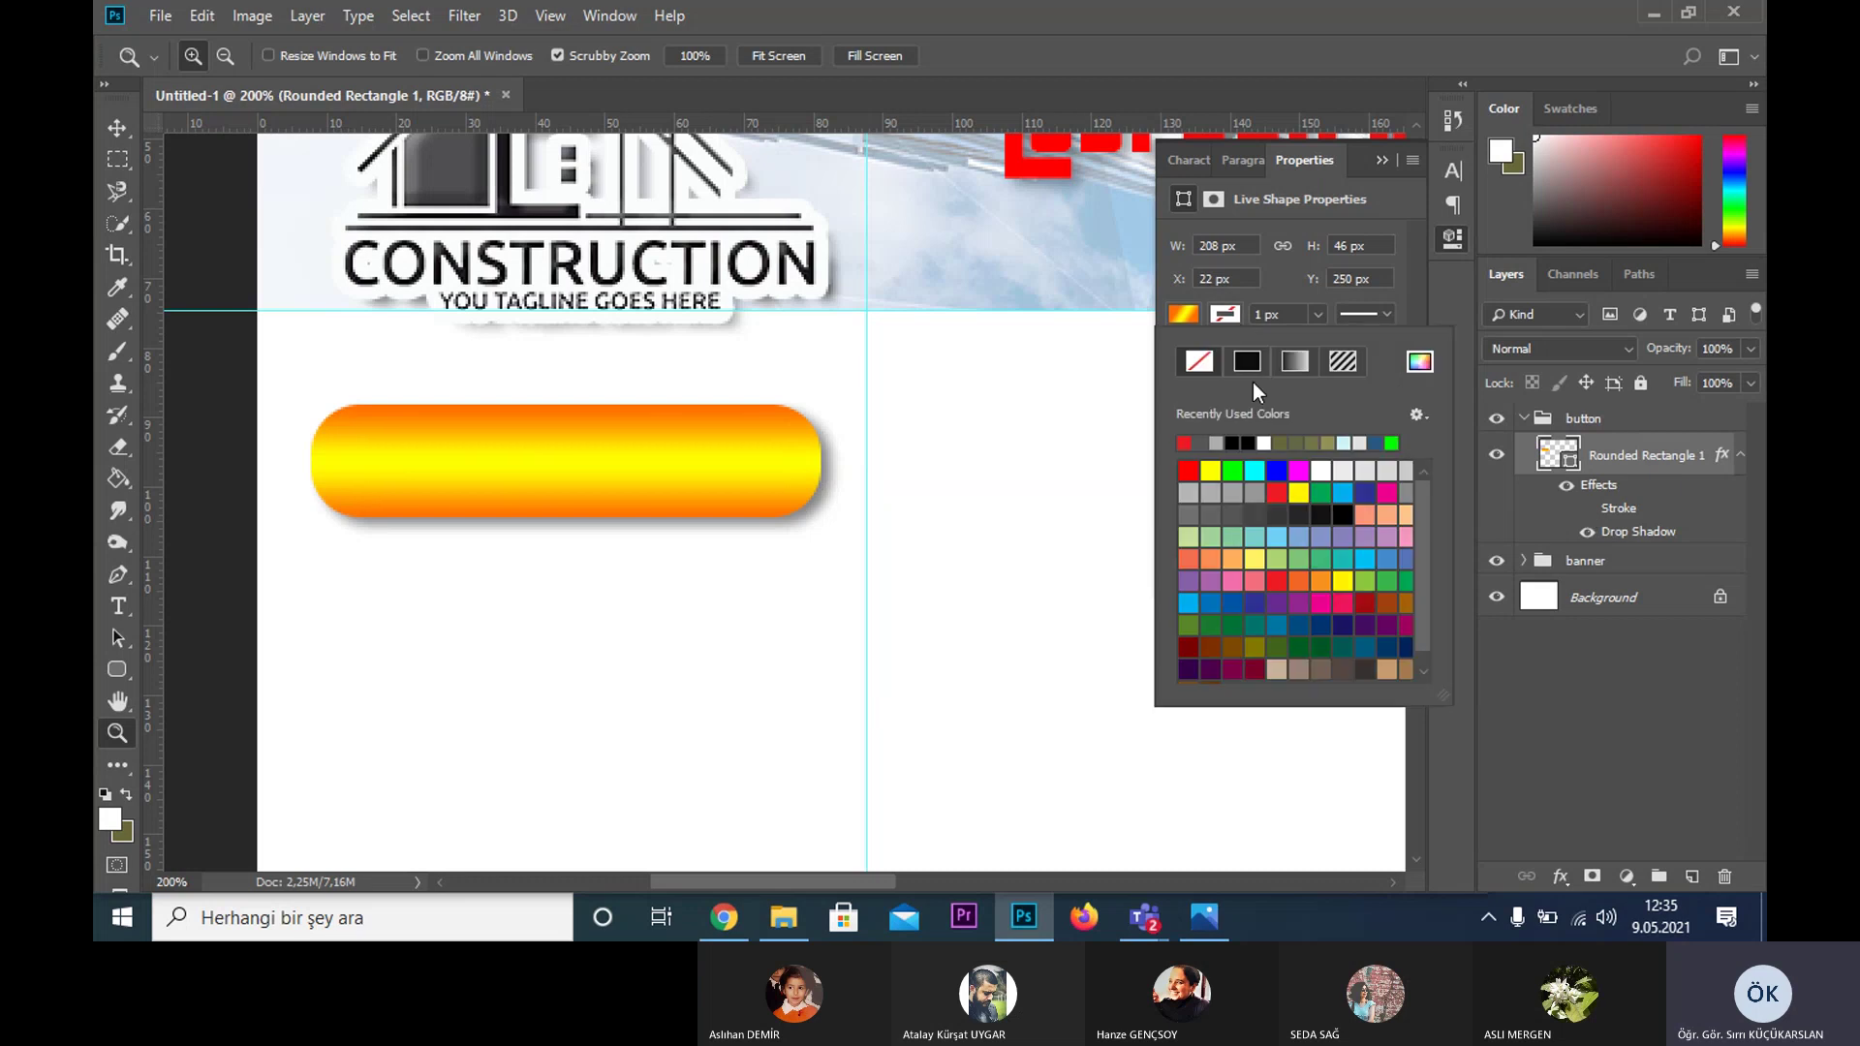
{"action": "left_click", "coordinate": [1250, 362]}
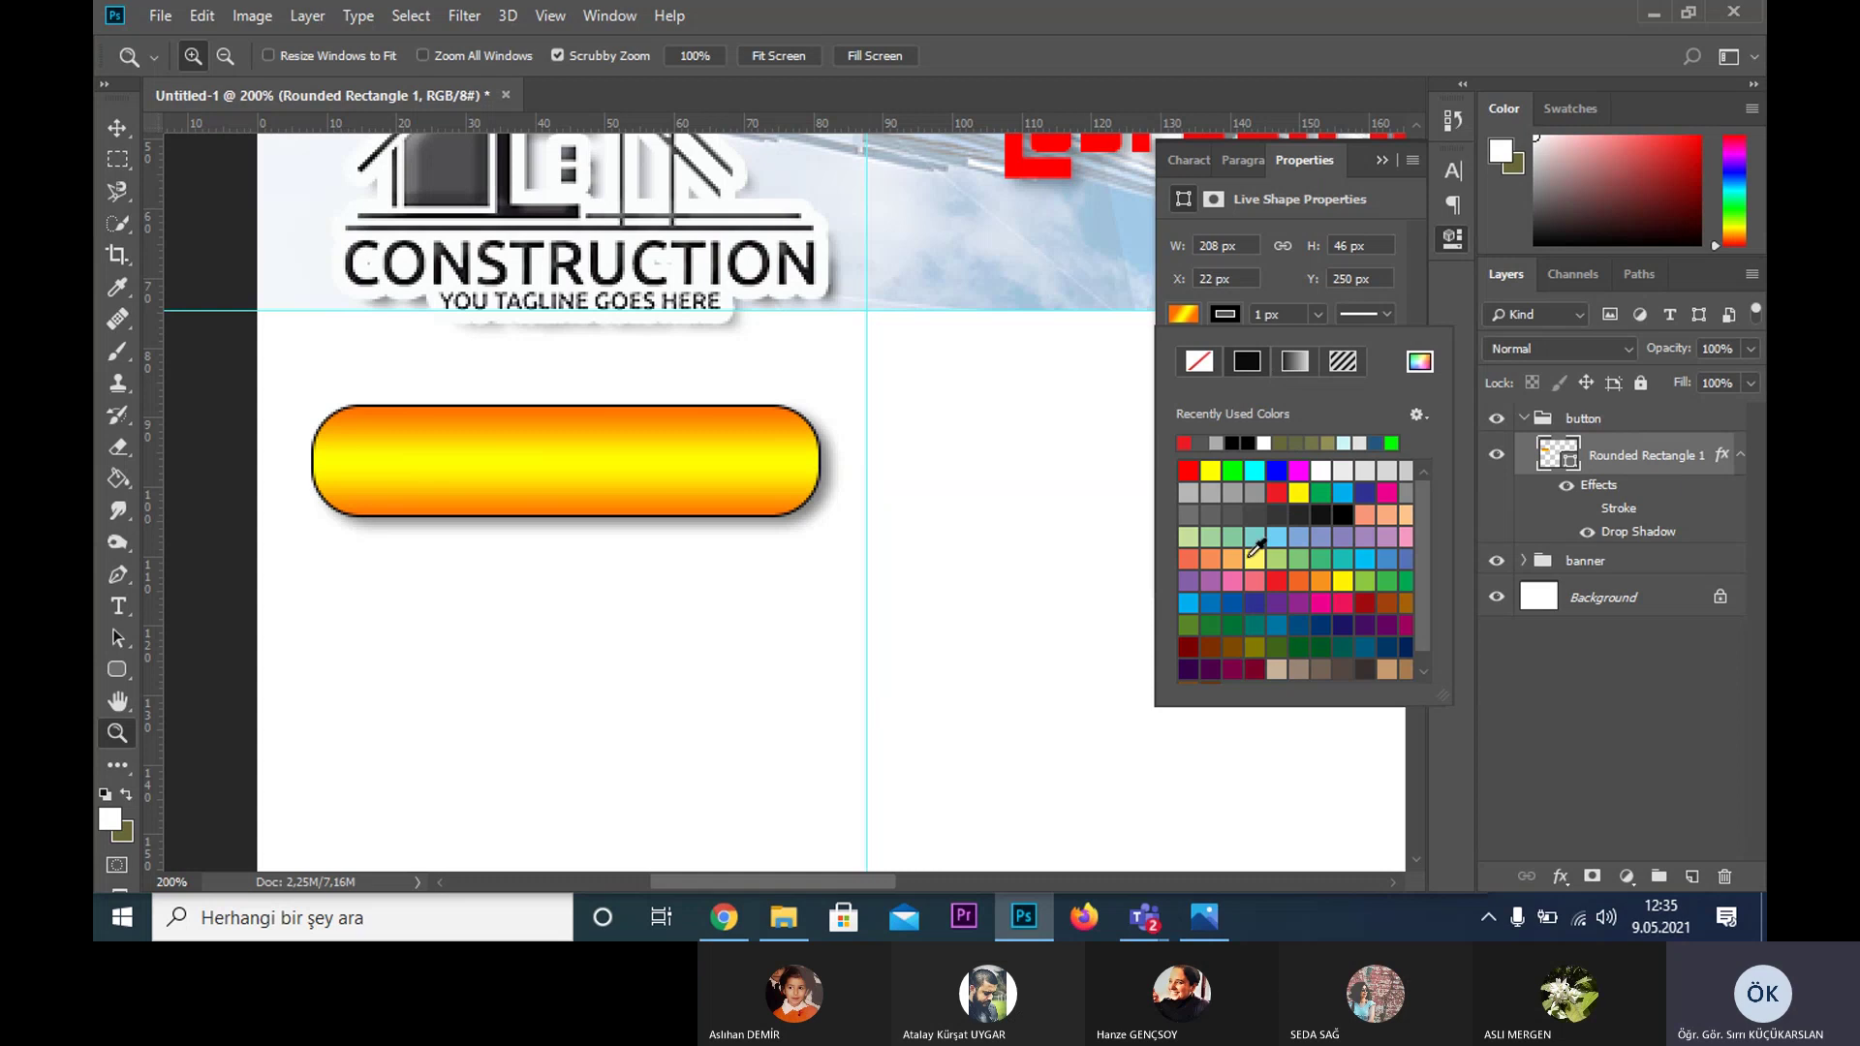
{"action": "left_click", "coordinate": [1238, 512]}
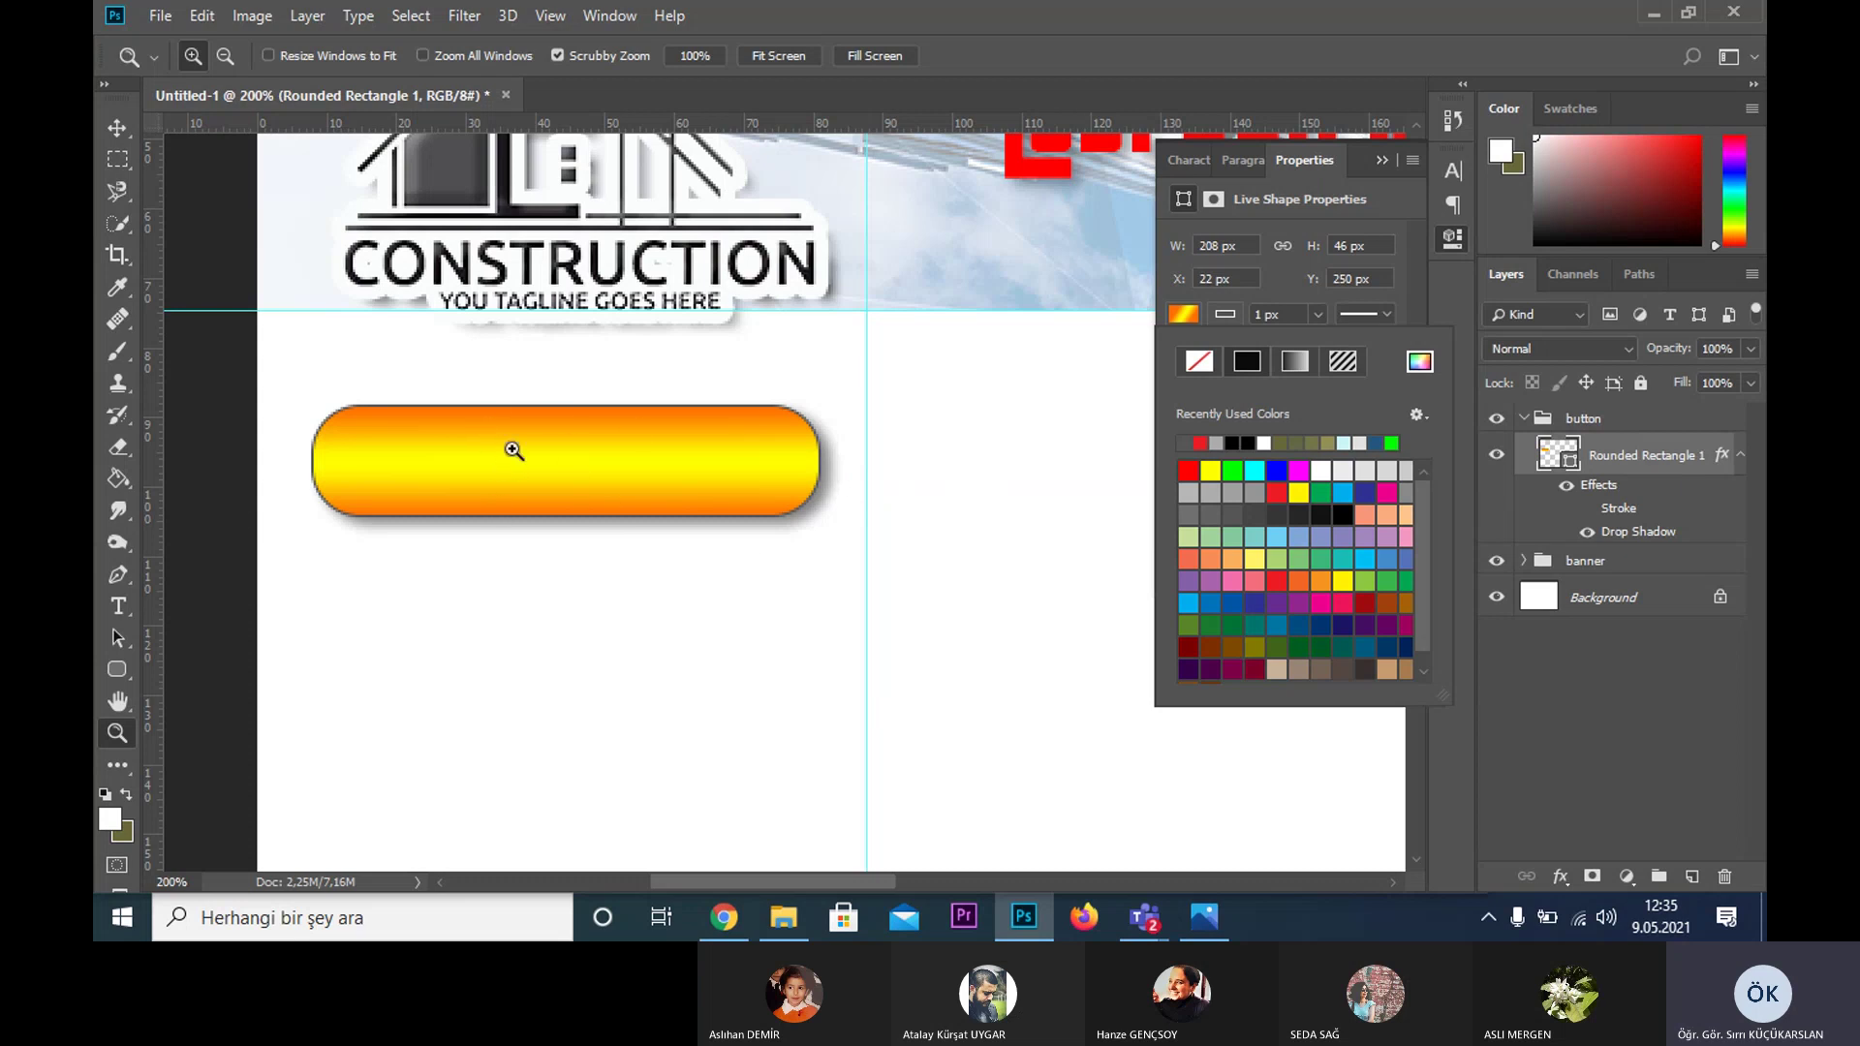
- Open the button's gradient fill settings and close them without changes
{"action": "left_click", "coordinate": [719, 403]}
{"action": "scroll", "coordinate": [719, 403], "scroll_direction": "up", "scroll_amount": 3}
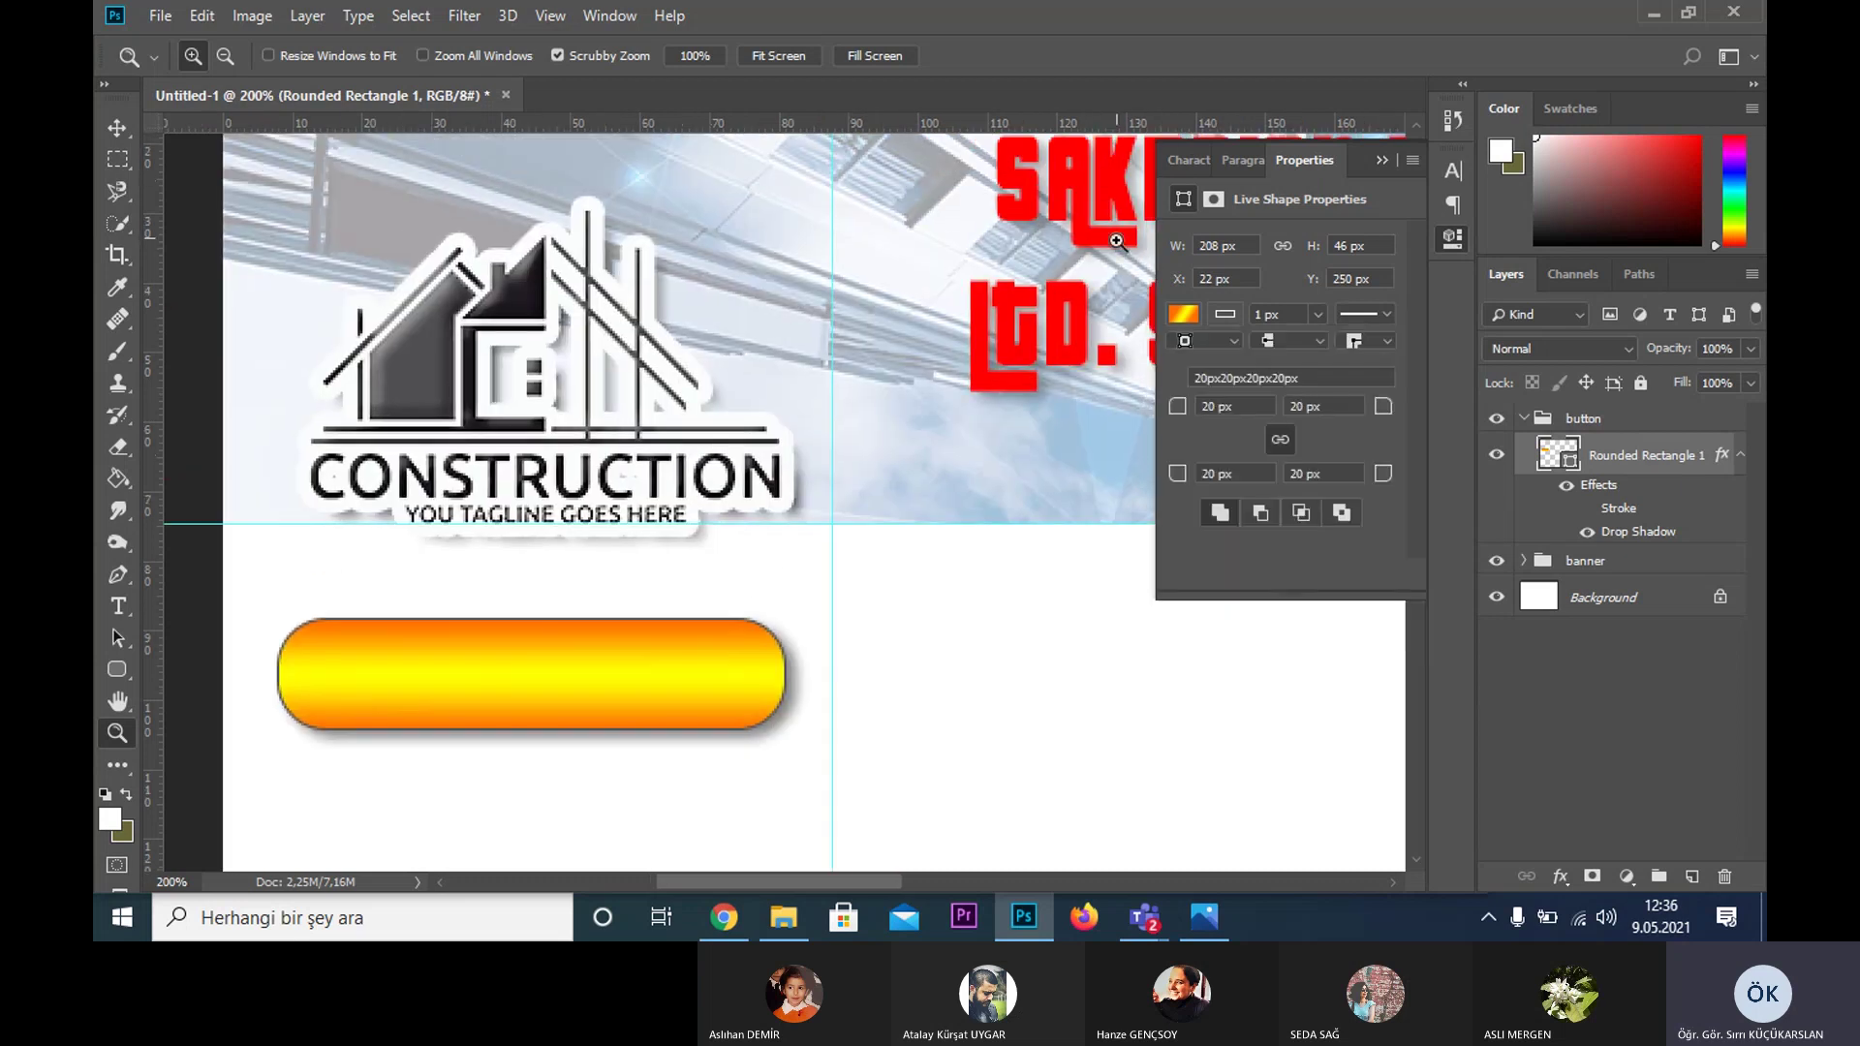
{"action": "scroll", "coordinate": [584, 297], "scroll_direction": "down", "scroll_amount": 2}
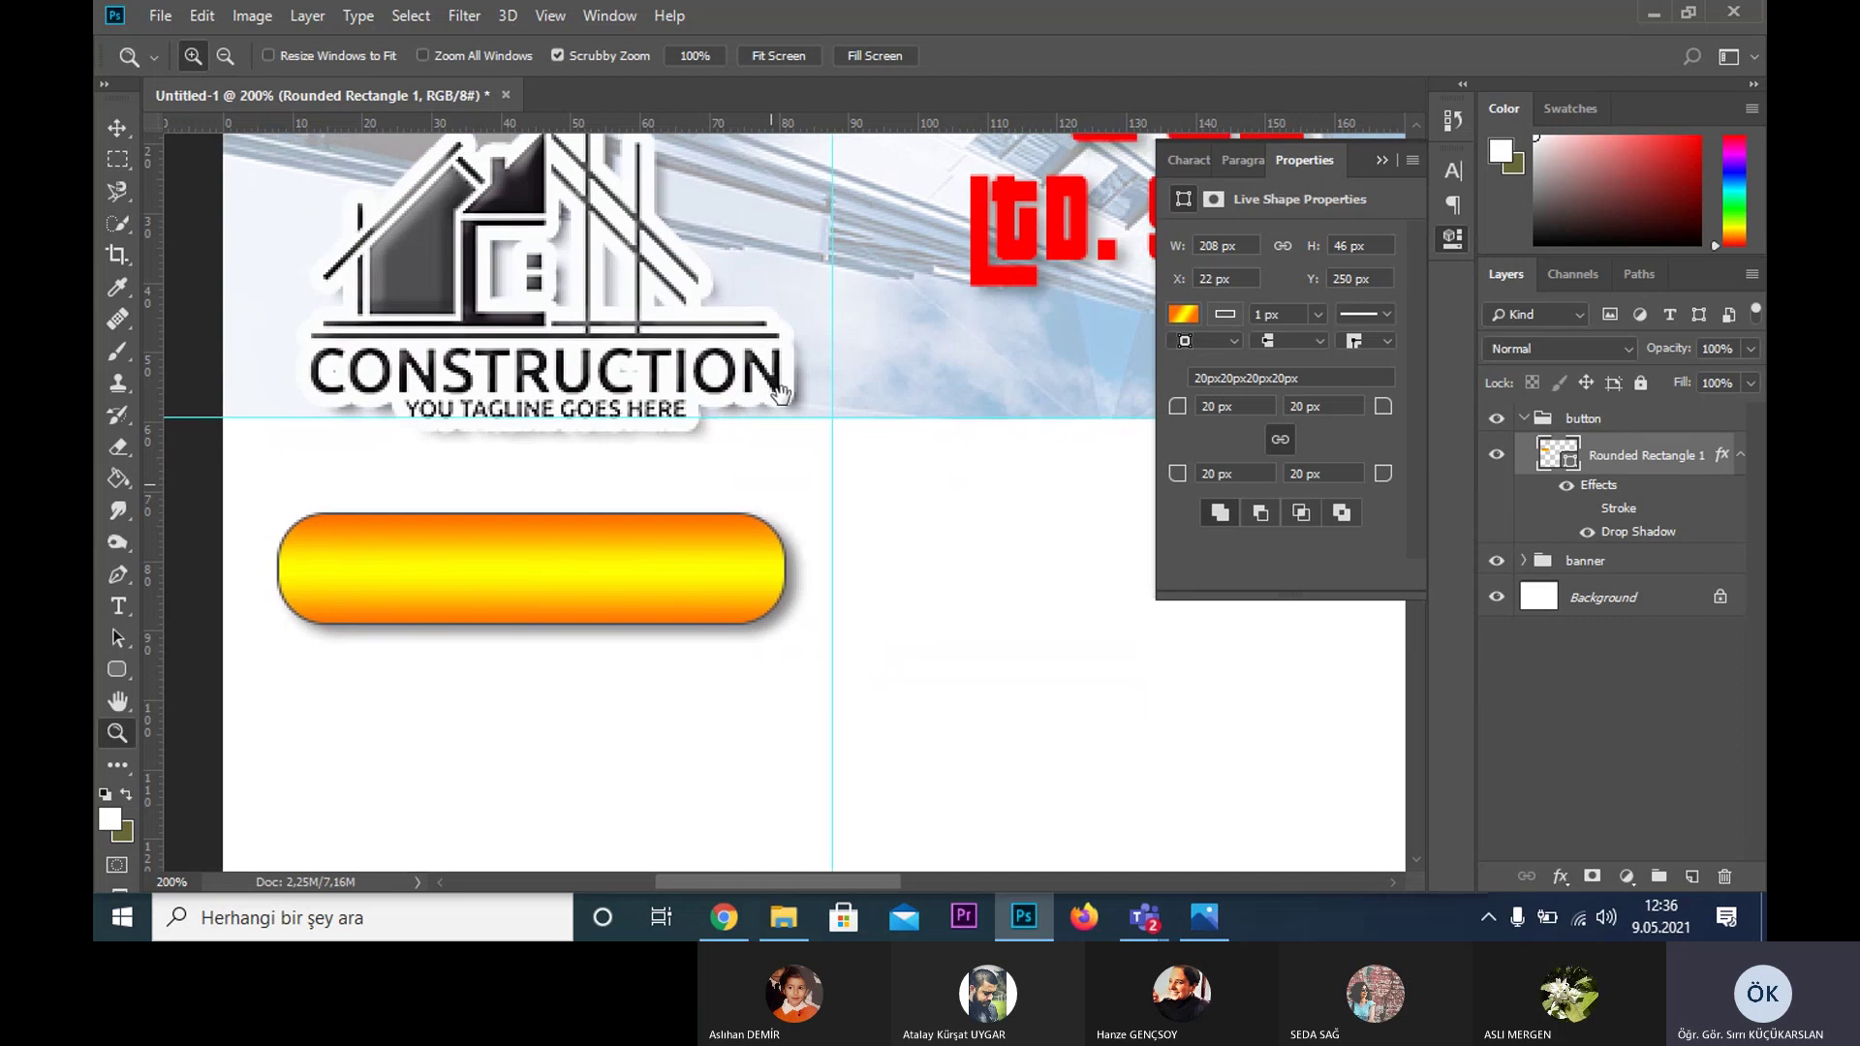
{"action": "left_click", "coordinate": [1184, 315]}
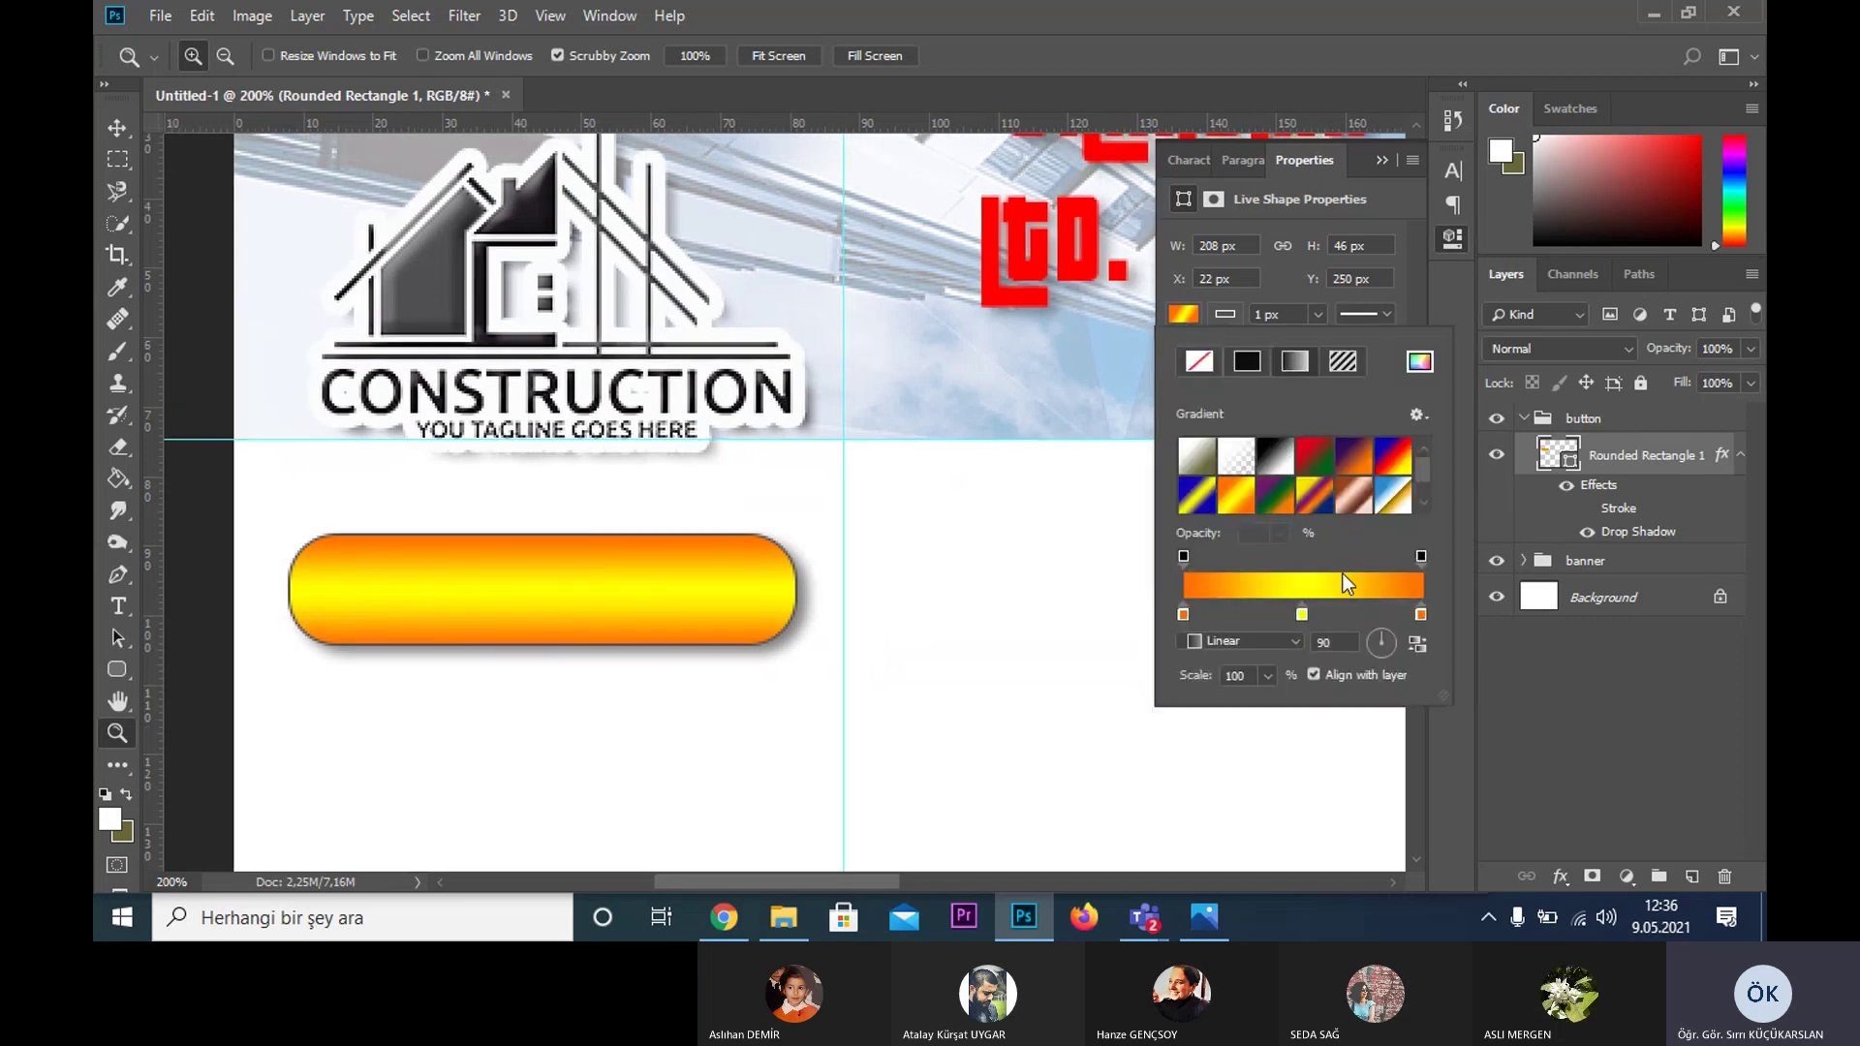
{"action": "double_click", "coordinate": [1183, 617]}
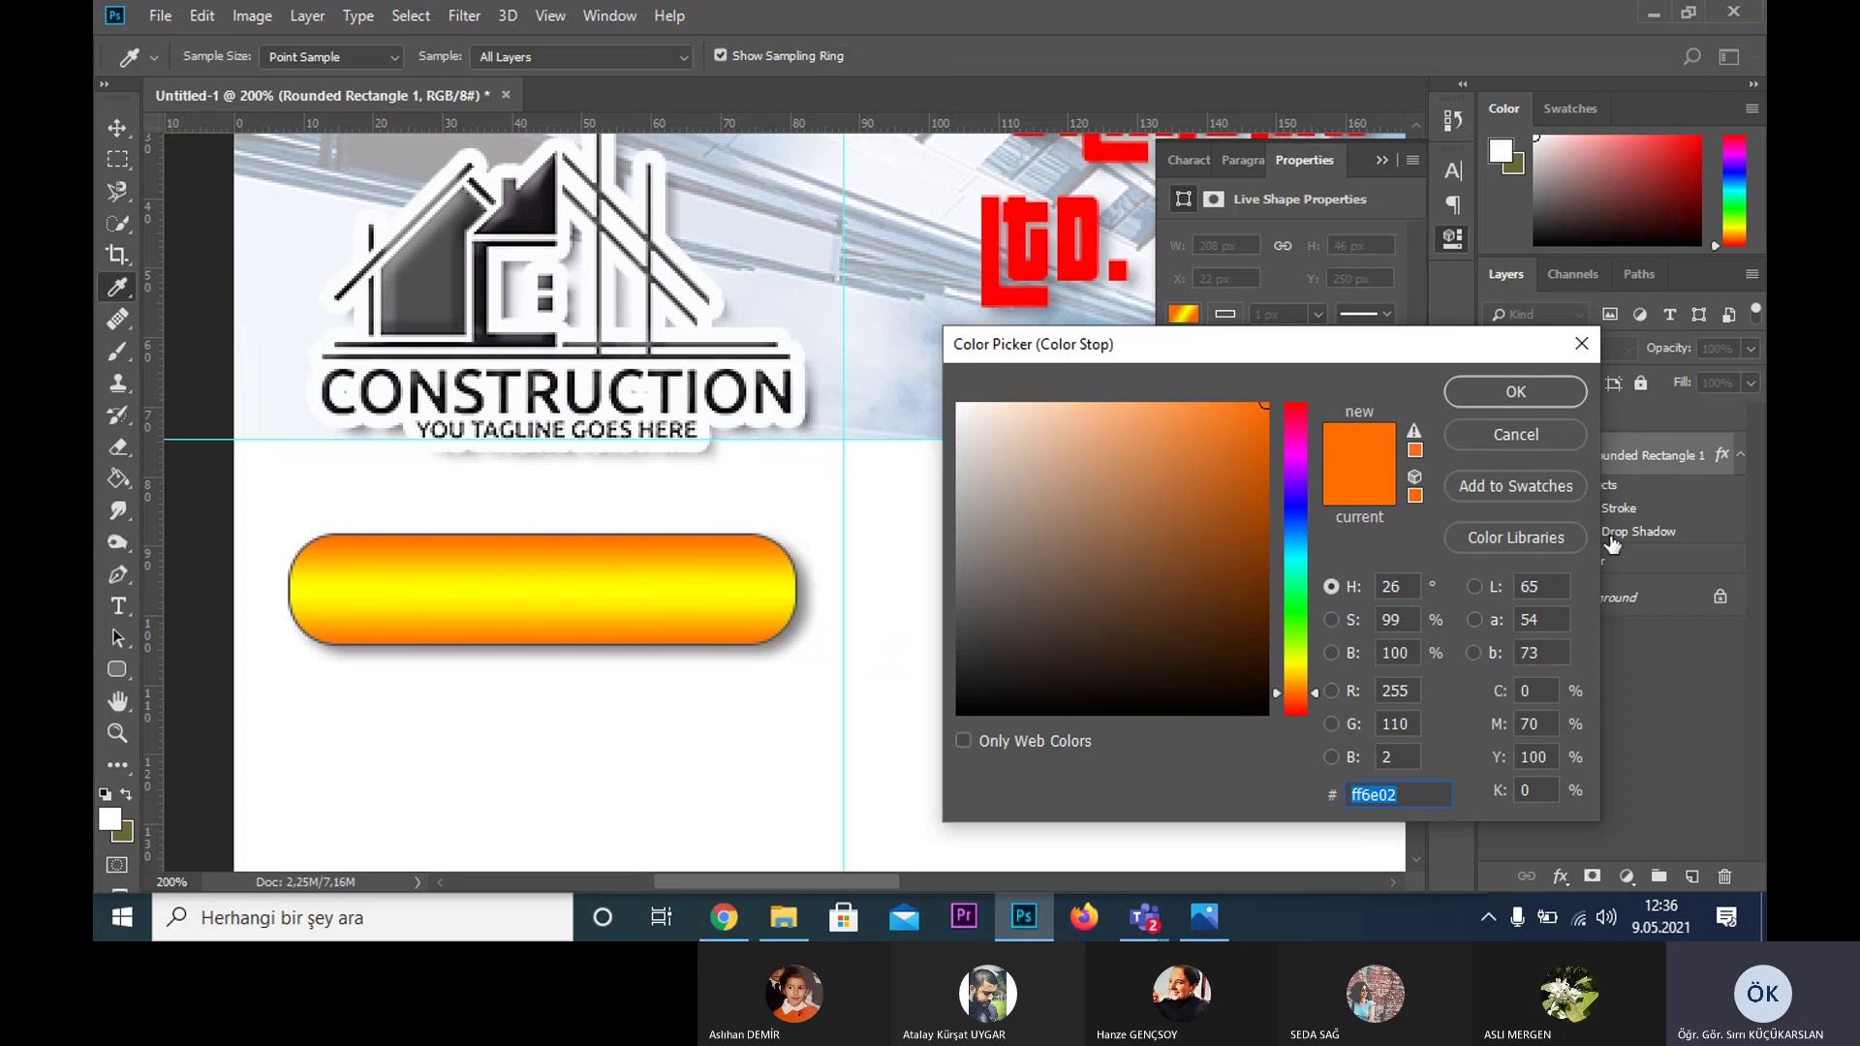
{"action": "left_click", "coordinate": [1548, 433]}
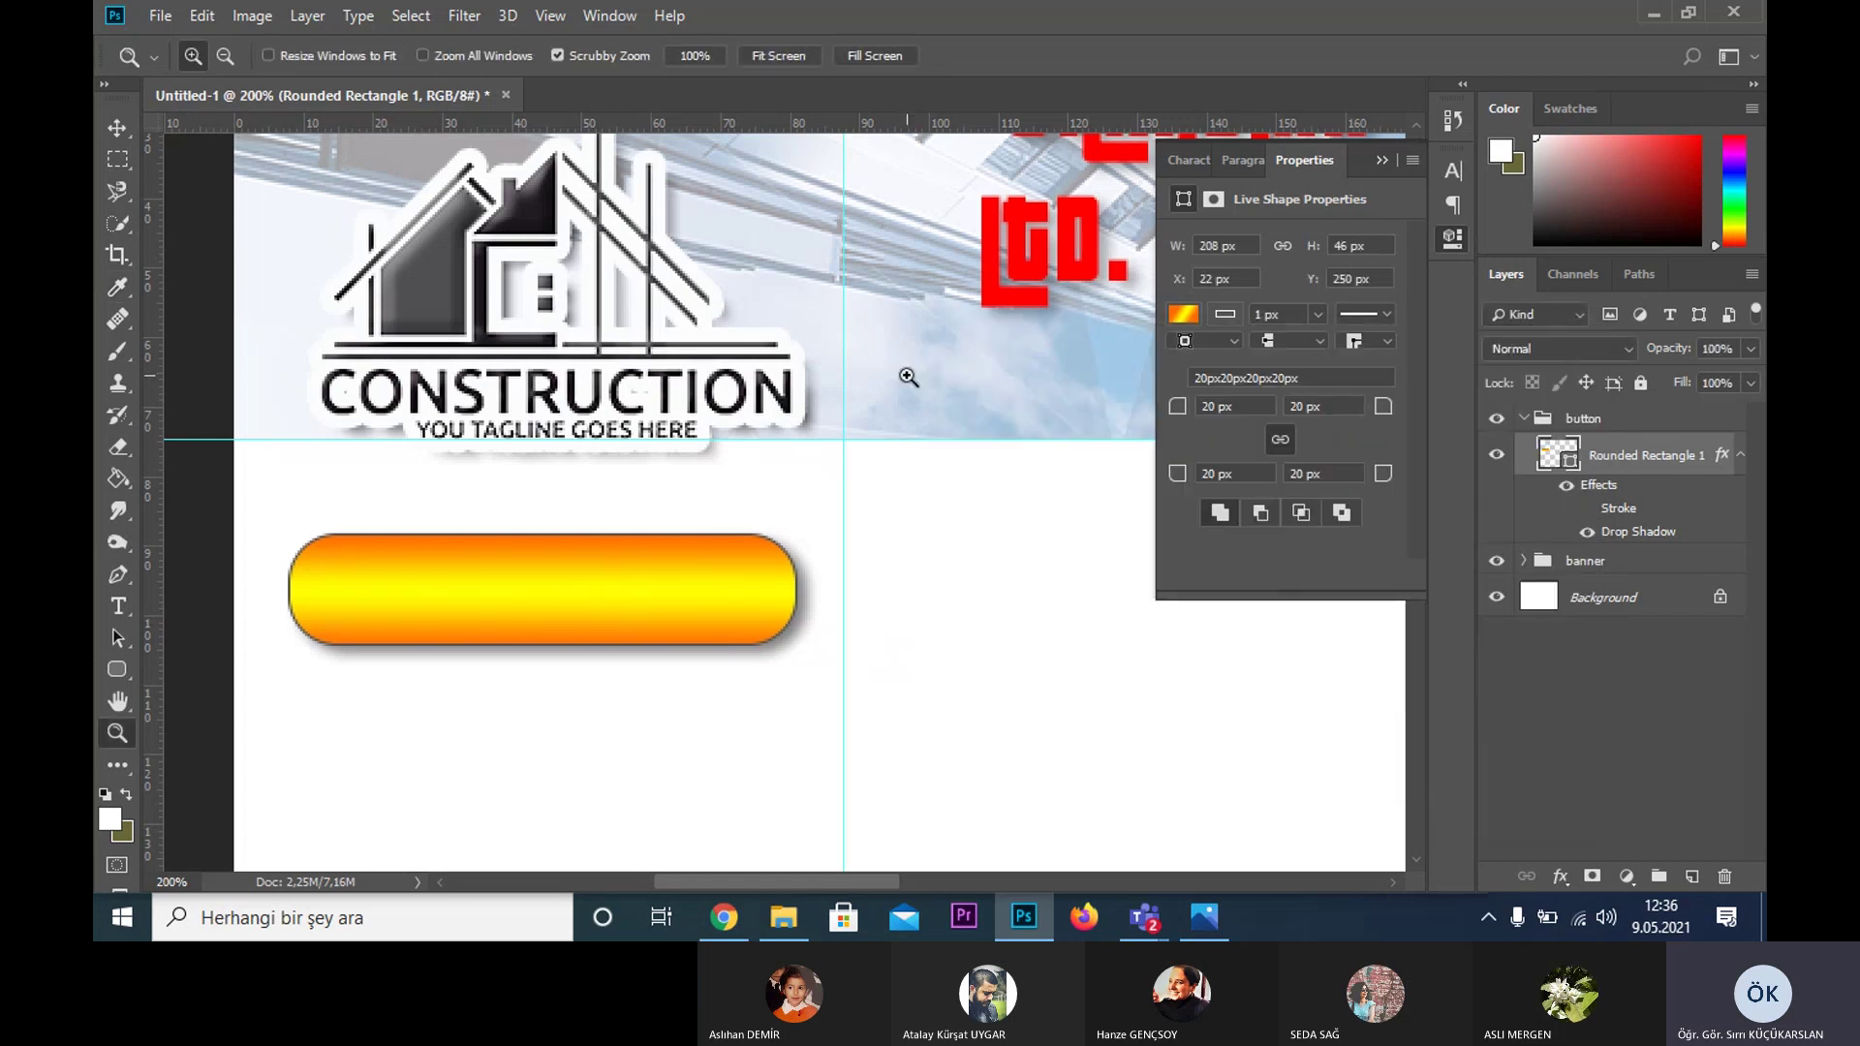
{"action": "key", "text": "Escape"}
- Zoom out to 100% and raise the banner photo layer's Fill to 73%
{"action": "left_click", "coordinate": [875, 336], "text": "alt"}
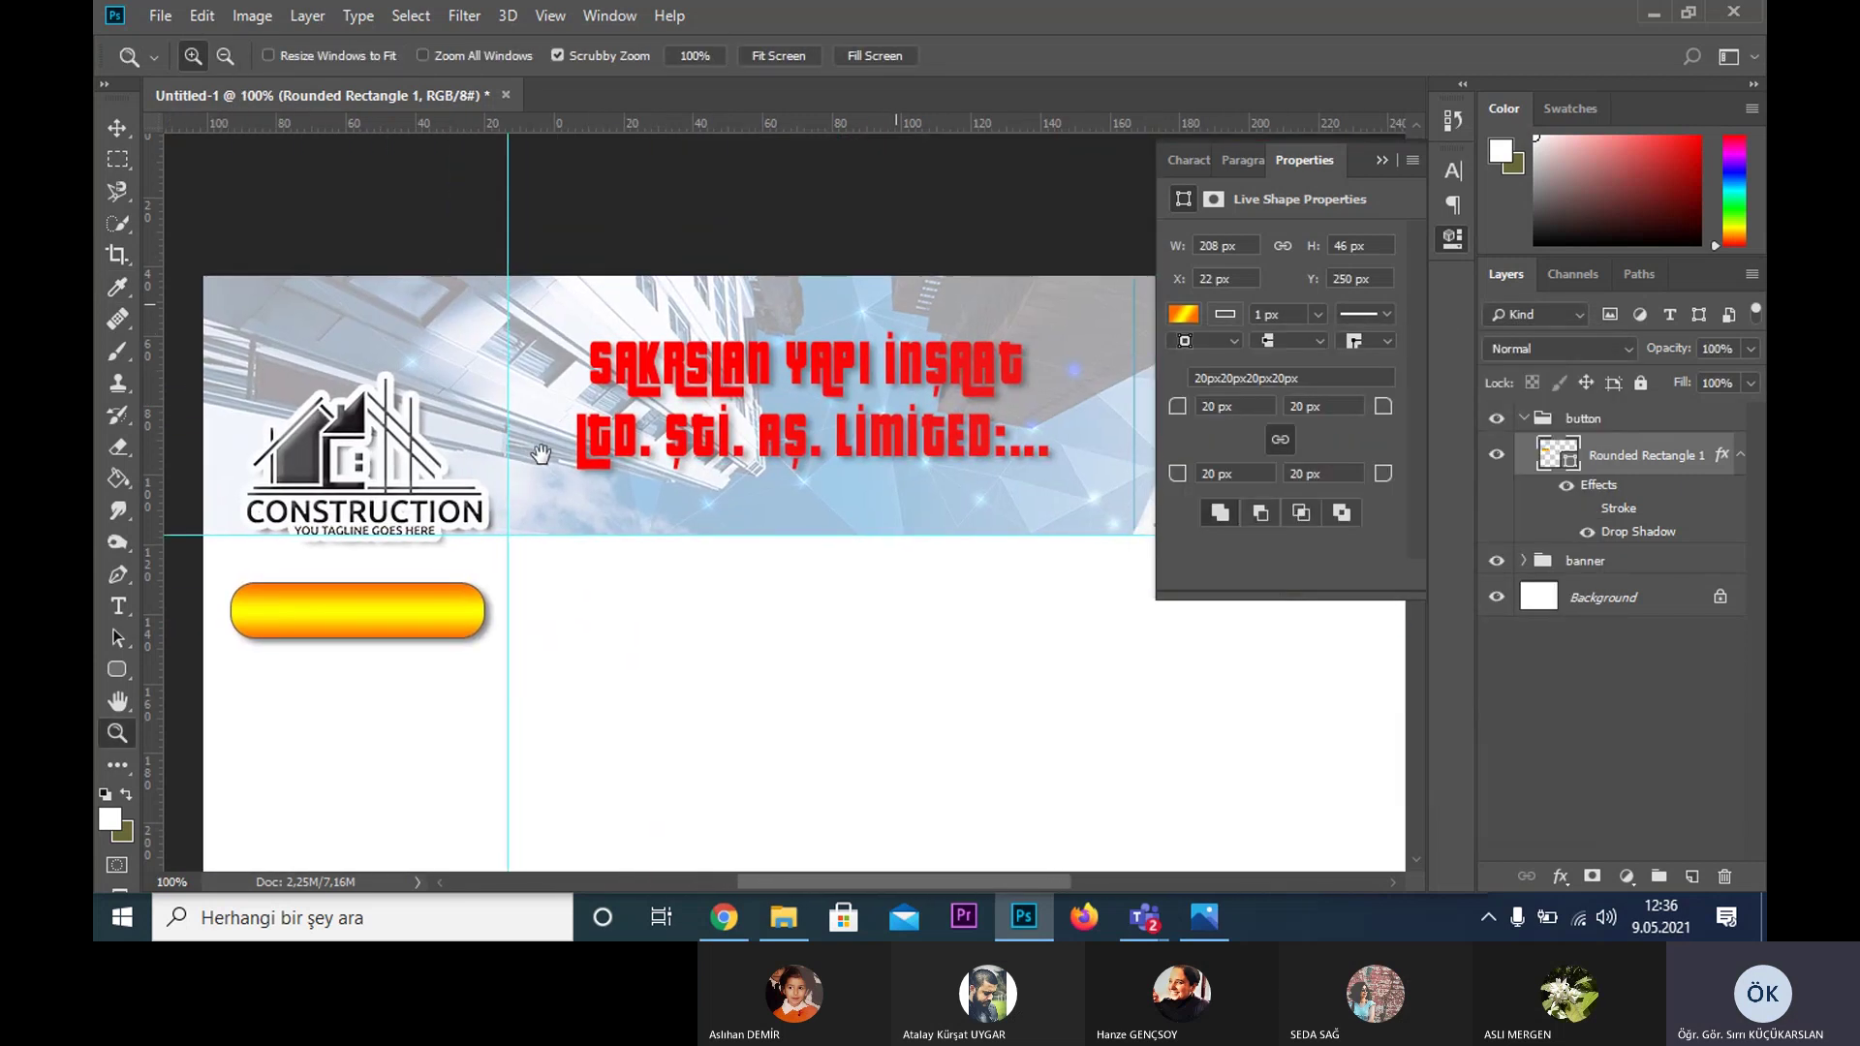
{"action": "key", "text": "v"}
{"action": "left_click", "coordinate": [911, 520]}
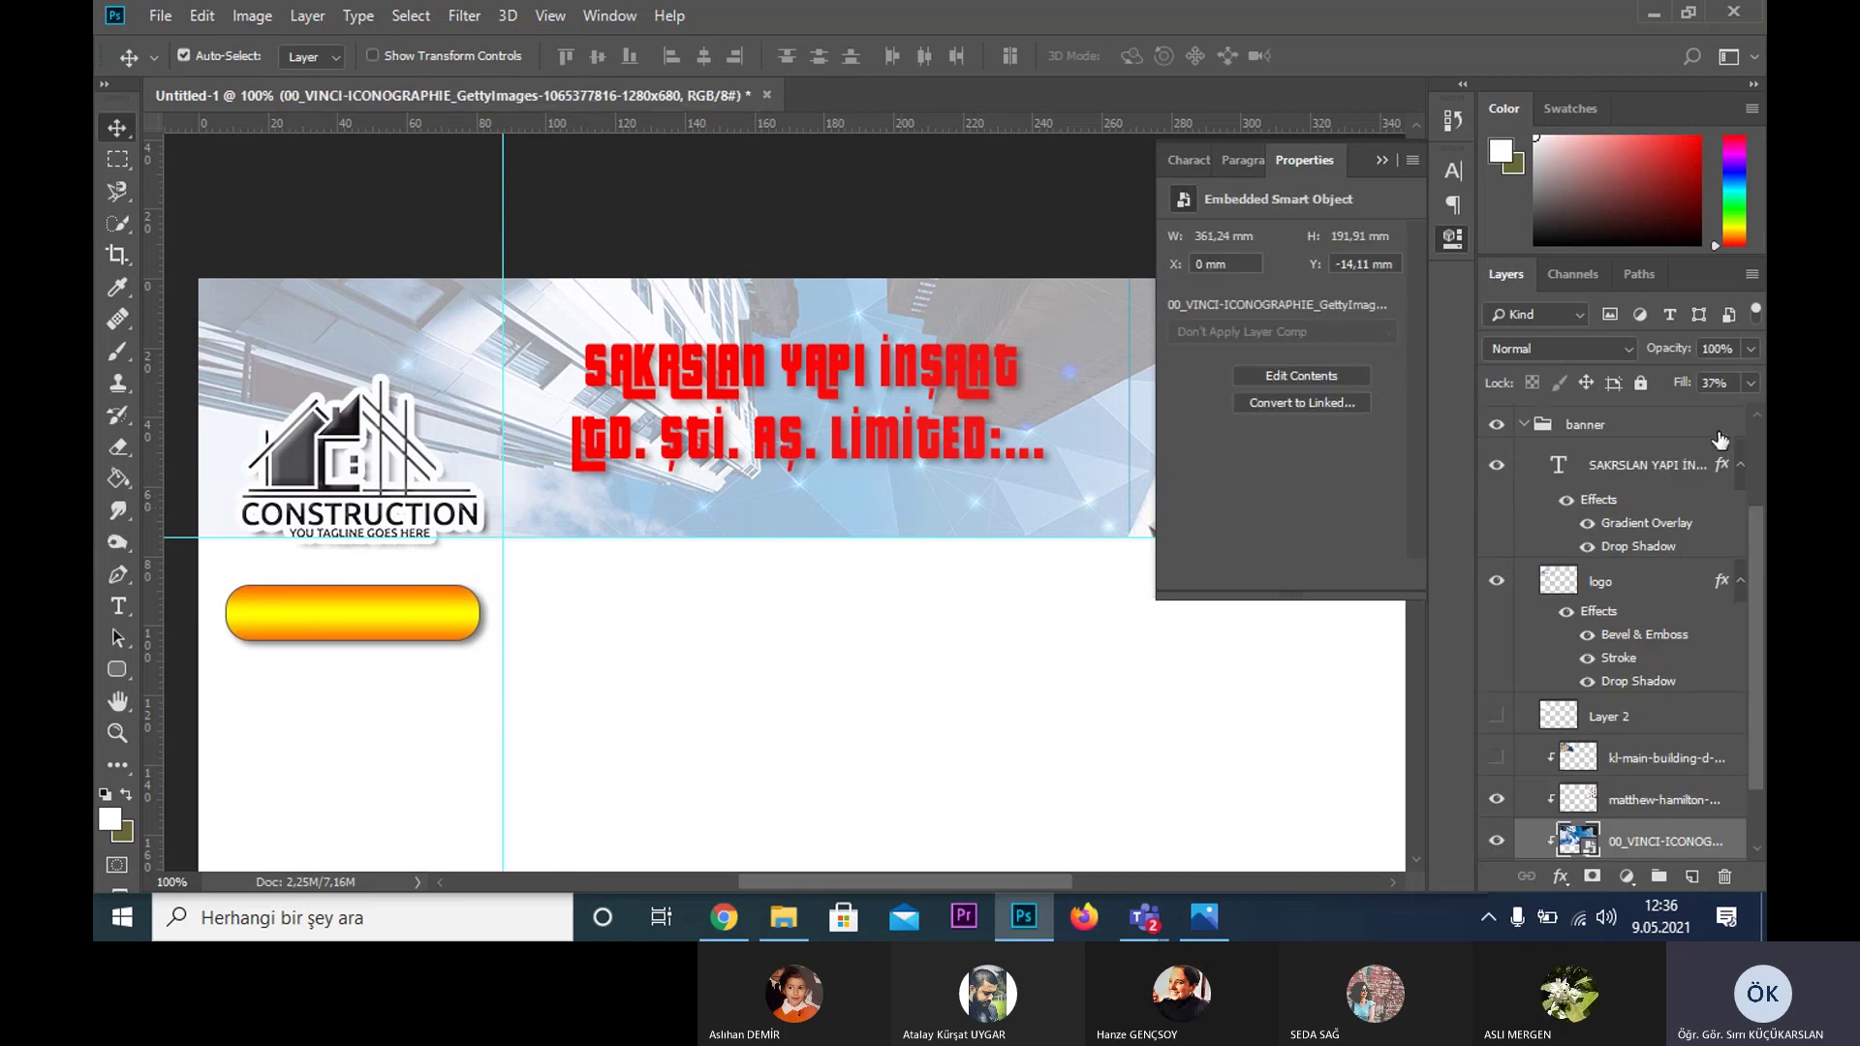
{"action": "left_click", "coordinate": [1750, 383]}
{"action": "left_click_drag", "start_coordinate": [1719, 409], "coordinate": [1754, 409]}
{"action": "left_click", "coordinate": [752, 673]}
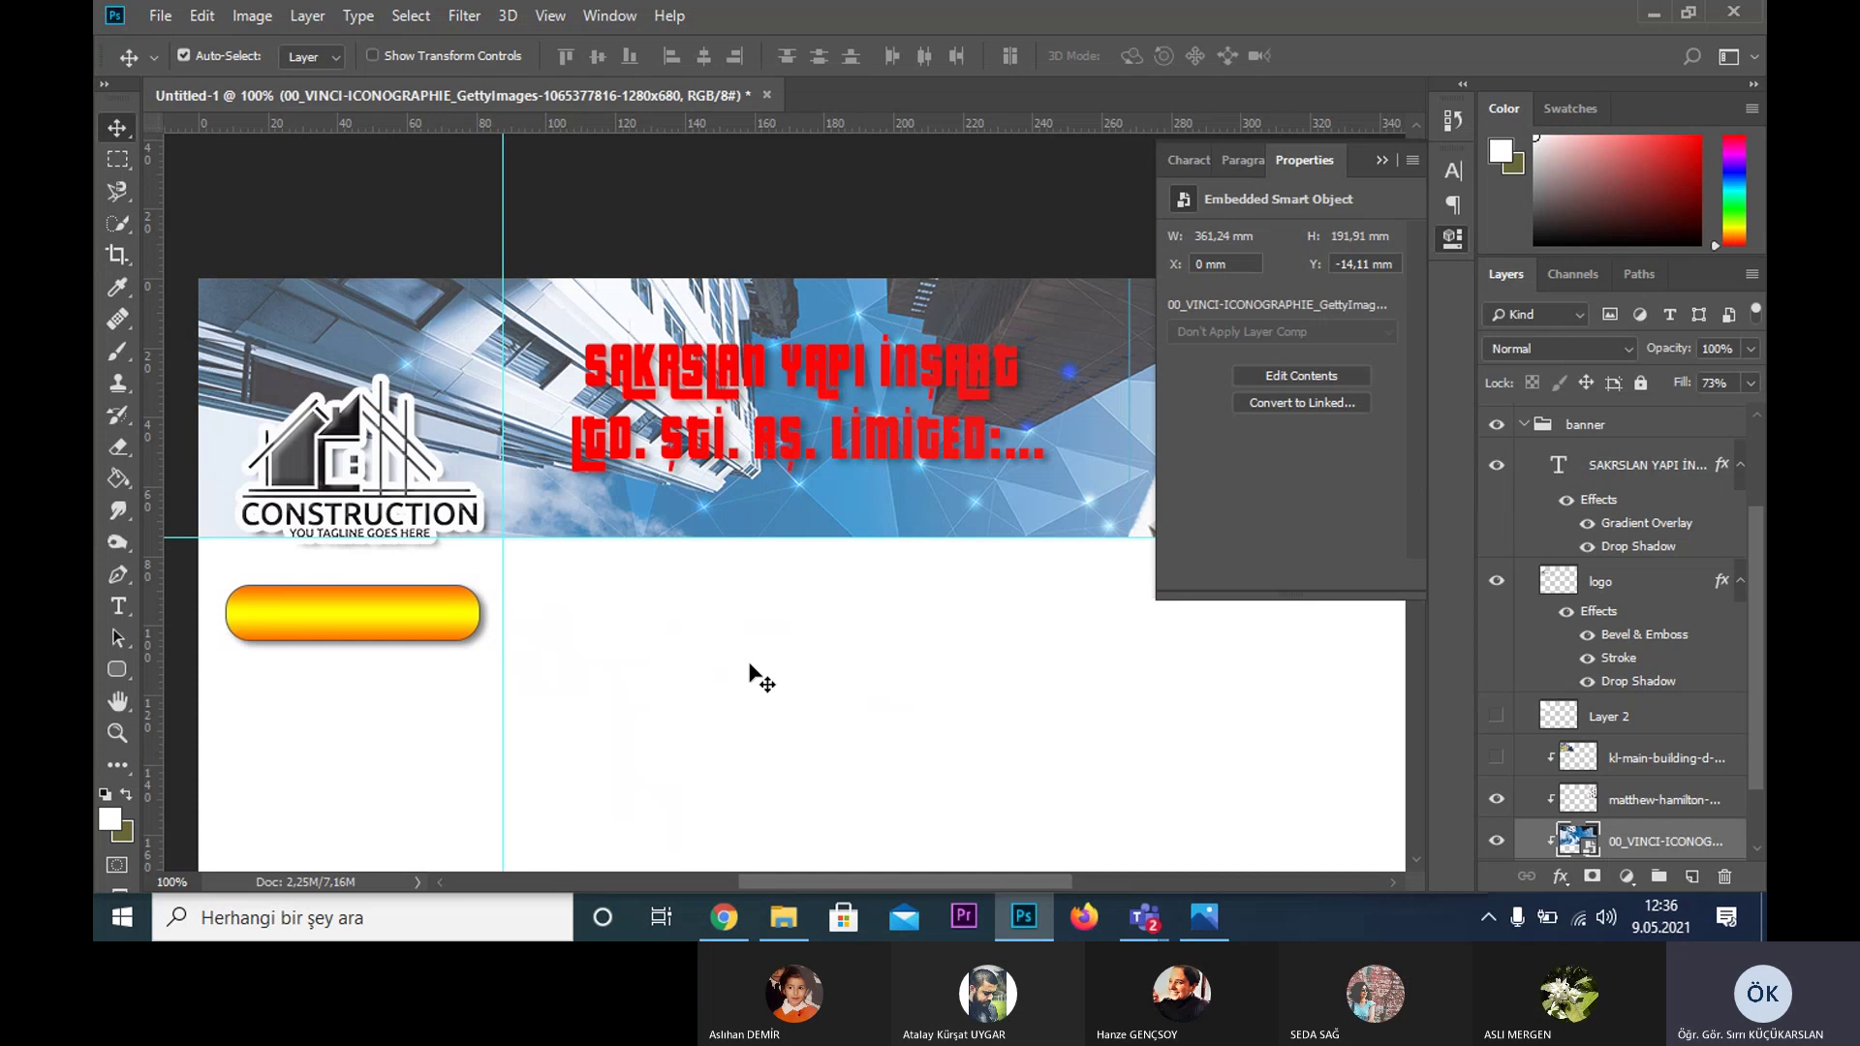
{"action": "left_click", "coordinate": [363, 630]}
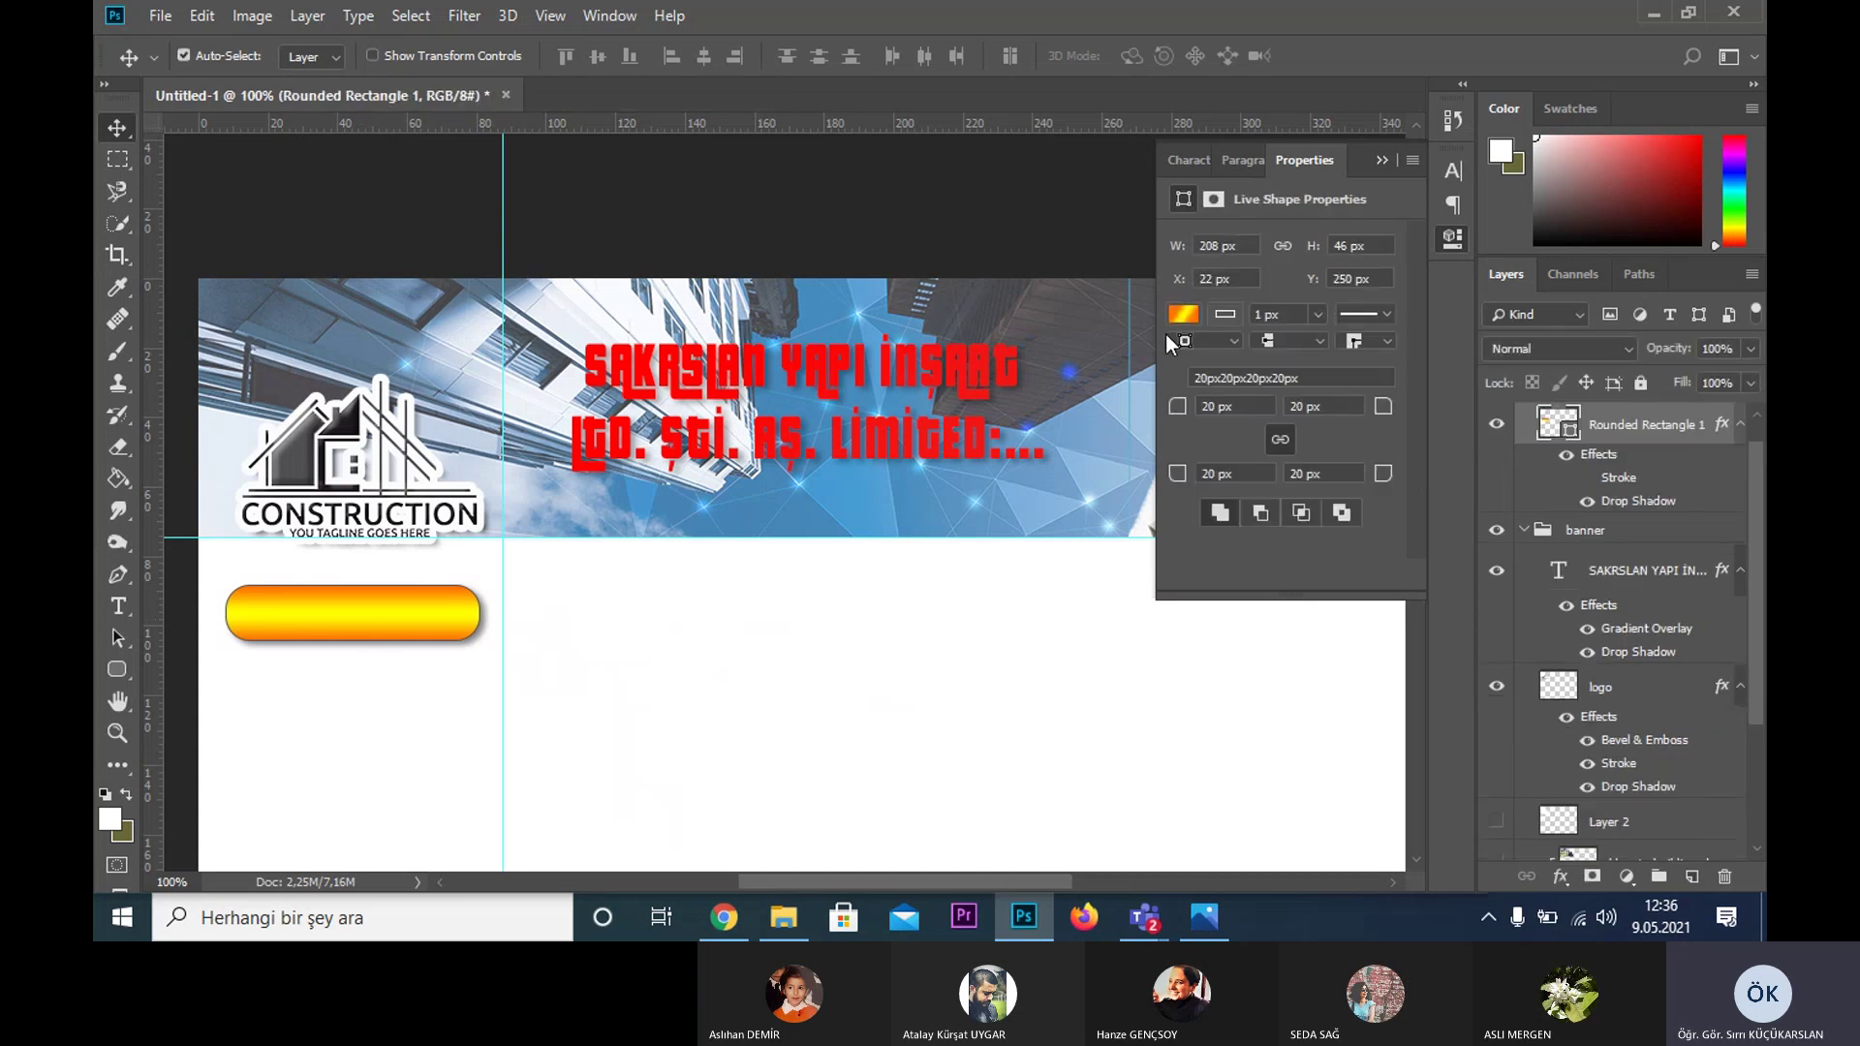
- Set the gradient's left stop to a blue sampled from the banner sky
{"action": "left_click", "coordinate": [1192, 313]}
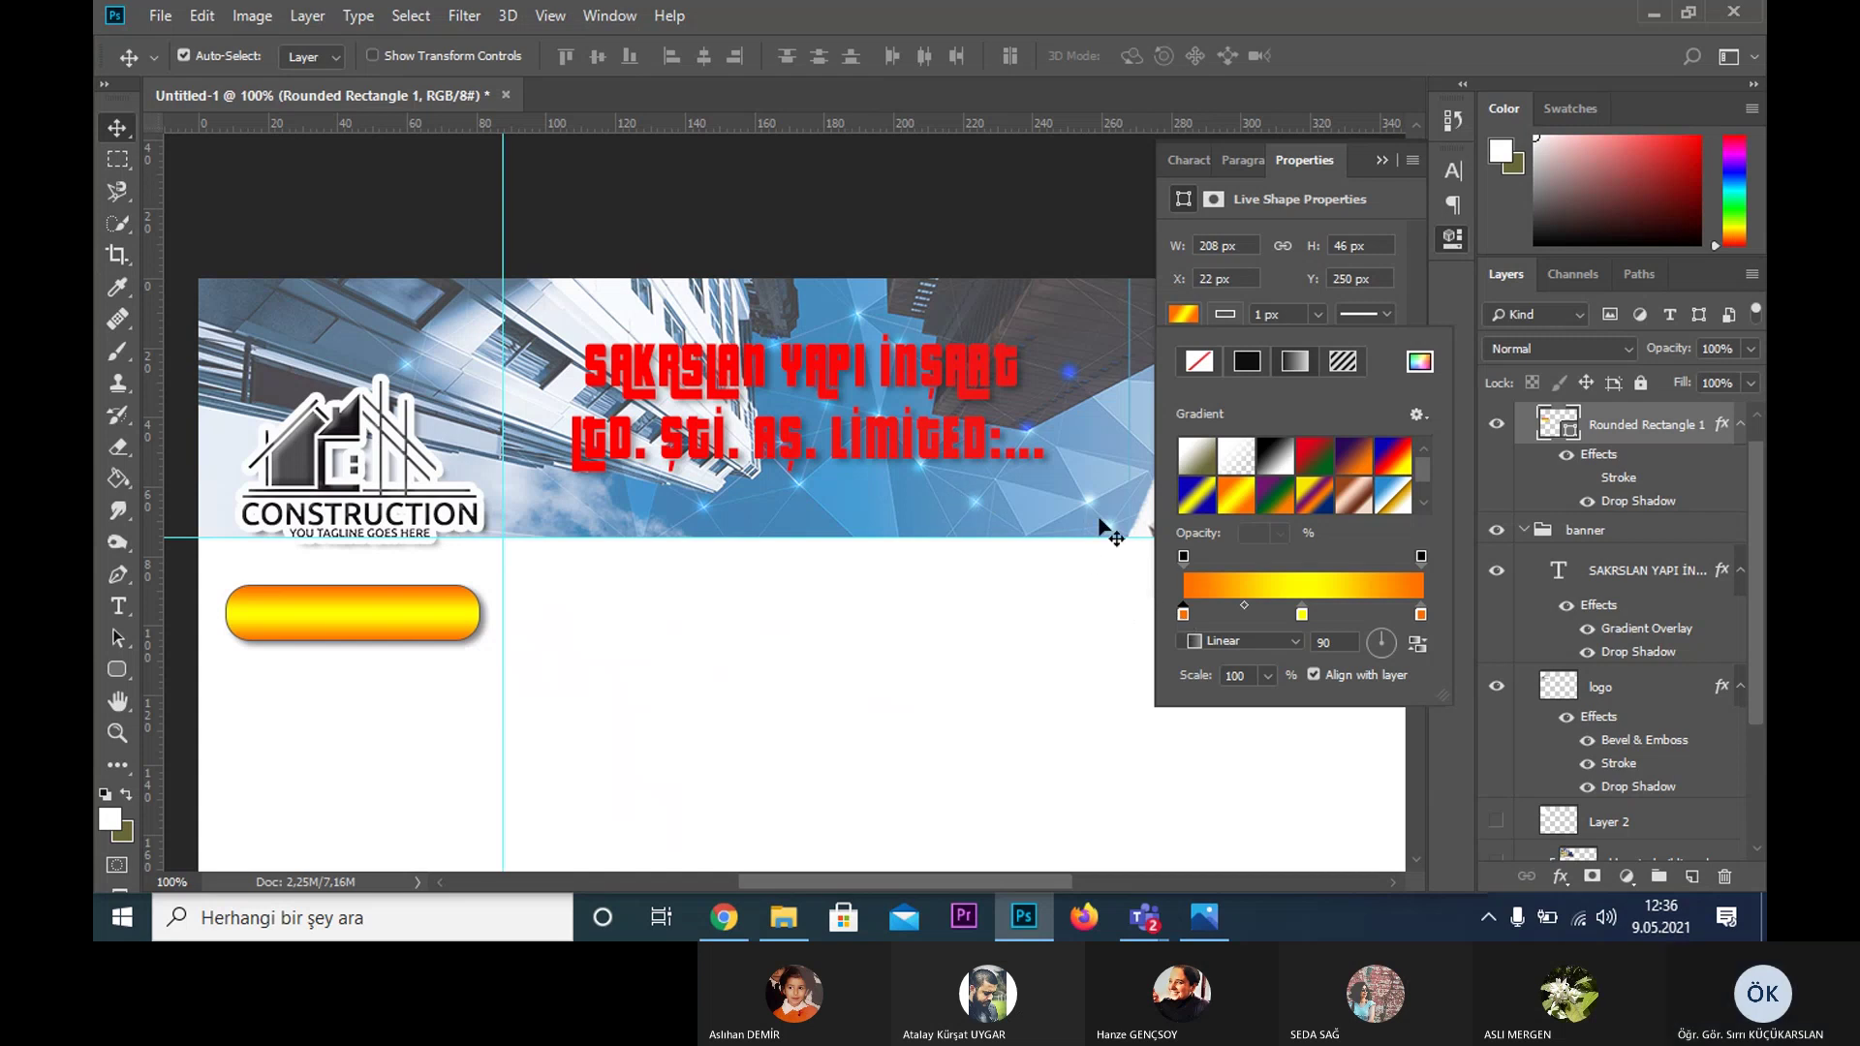
{"action": "double_click", "coordinate": [1183, 613]}
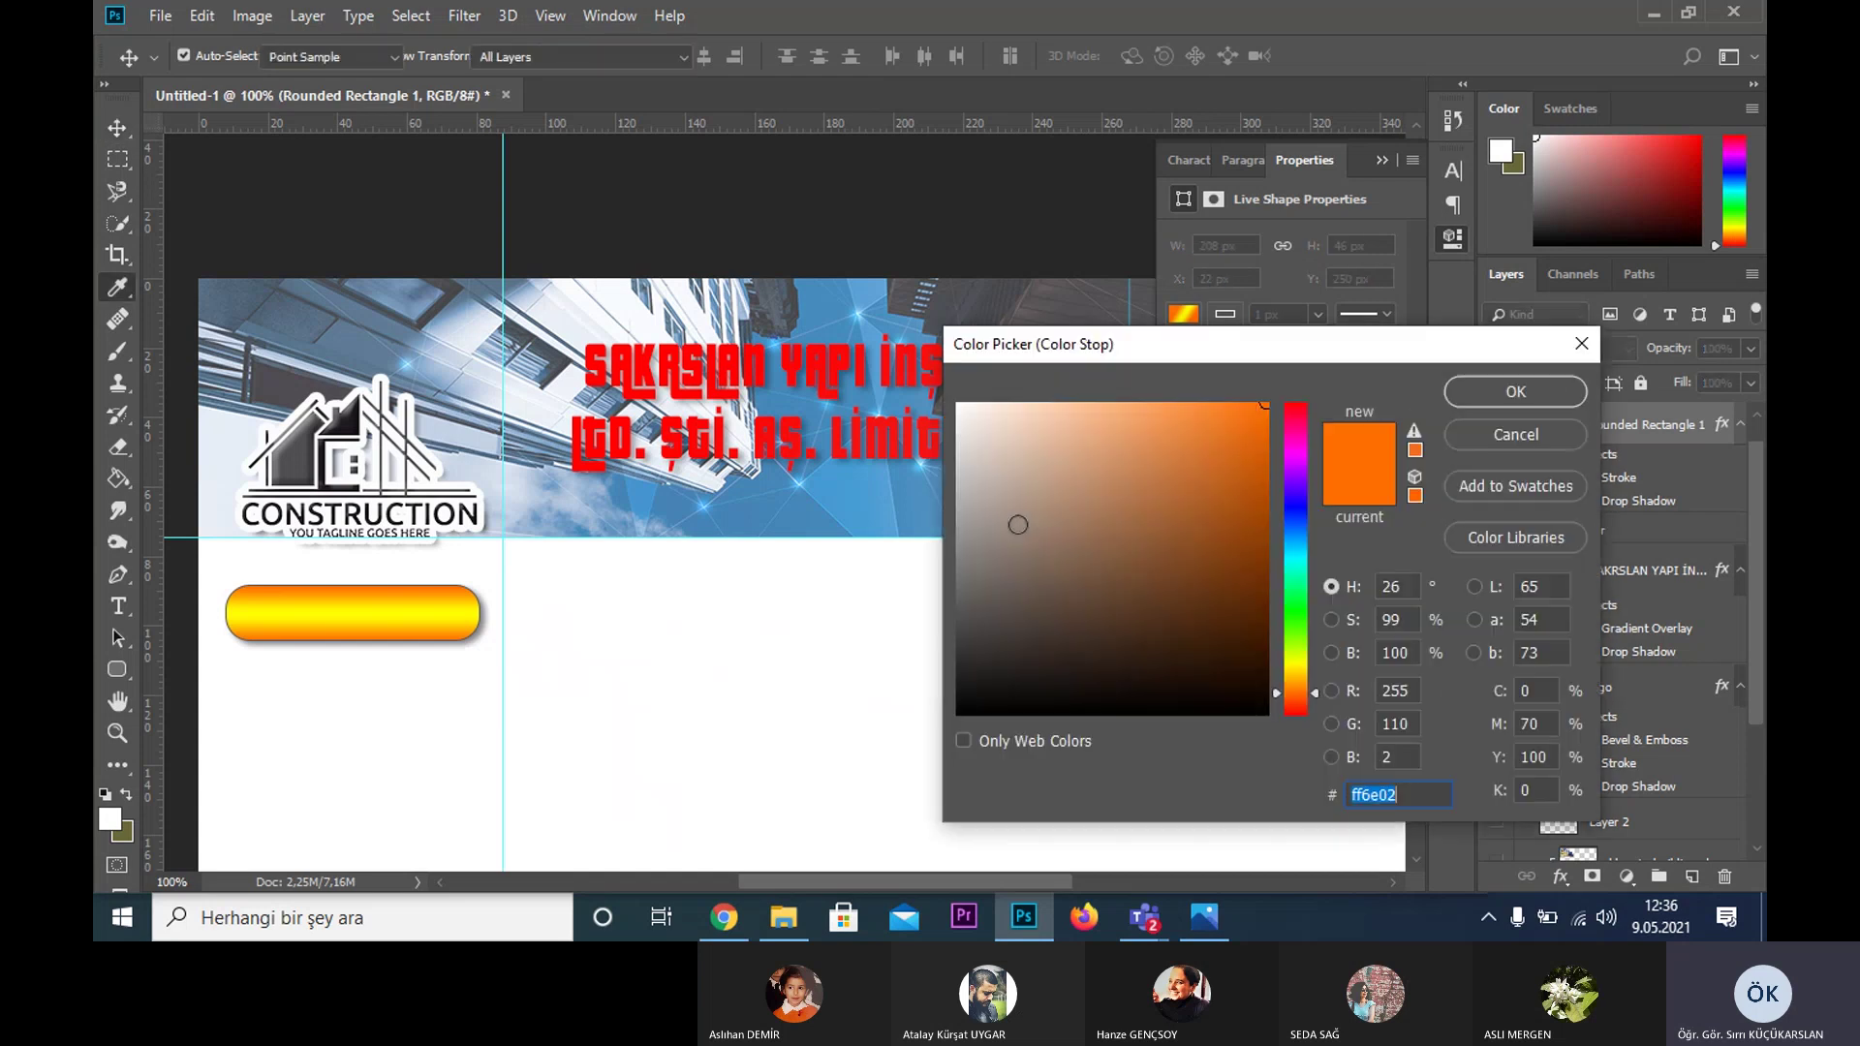
{"action": "left_click", "coordinate": [896, 499]}
{"action": "left_click", "coordinate": [916, 487]}
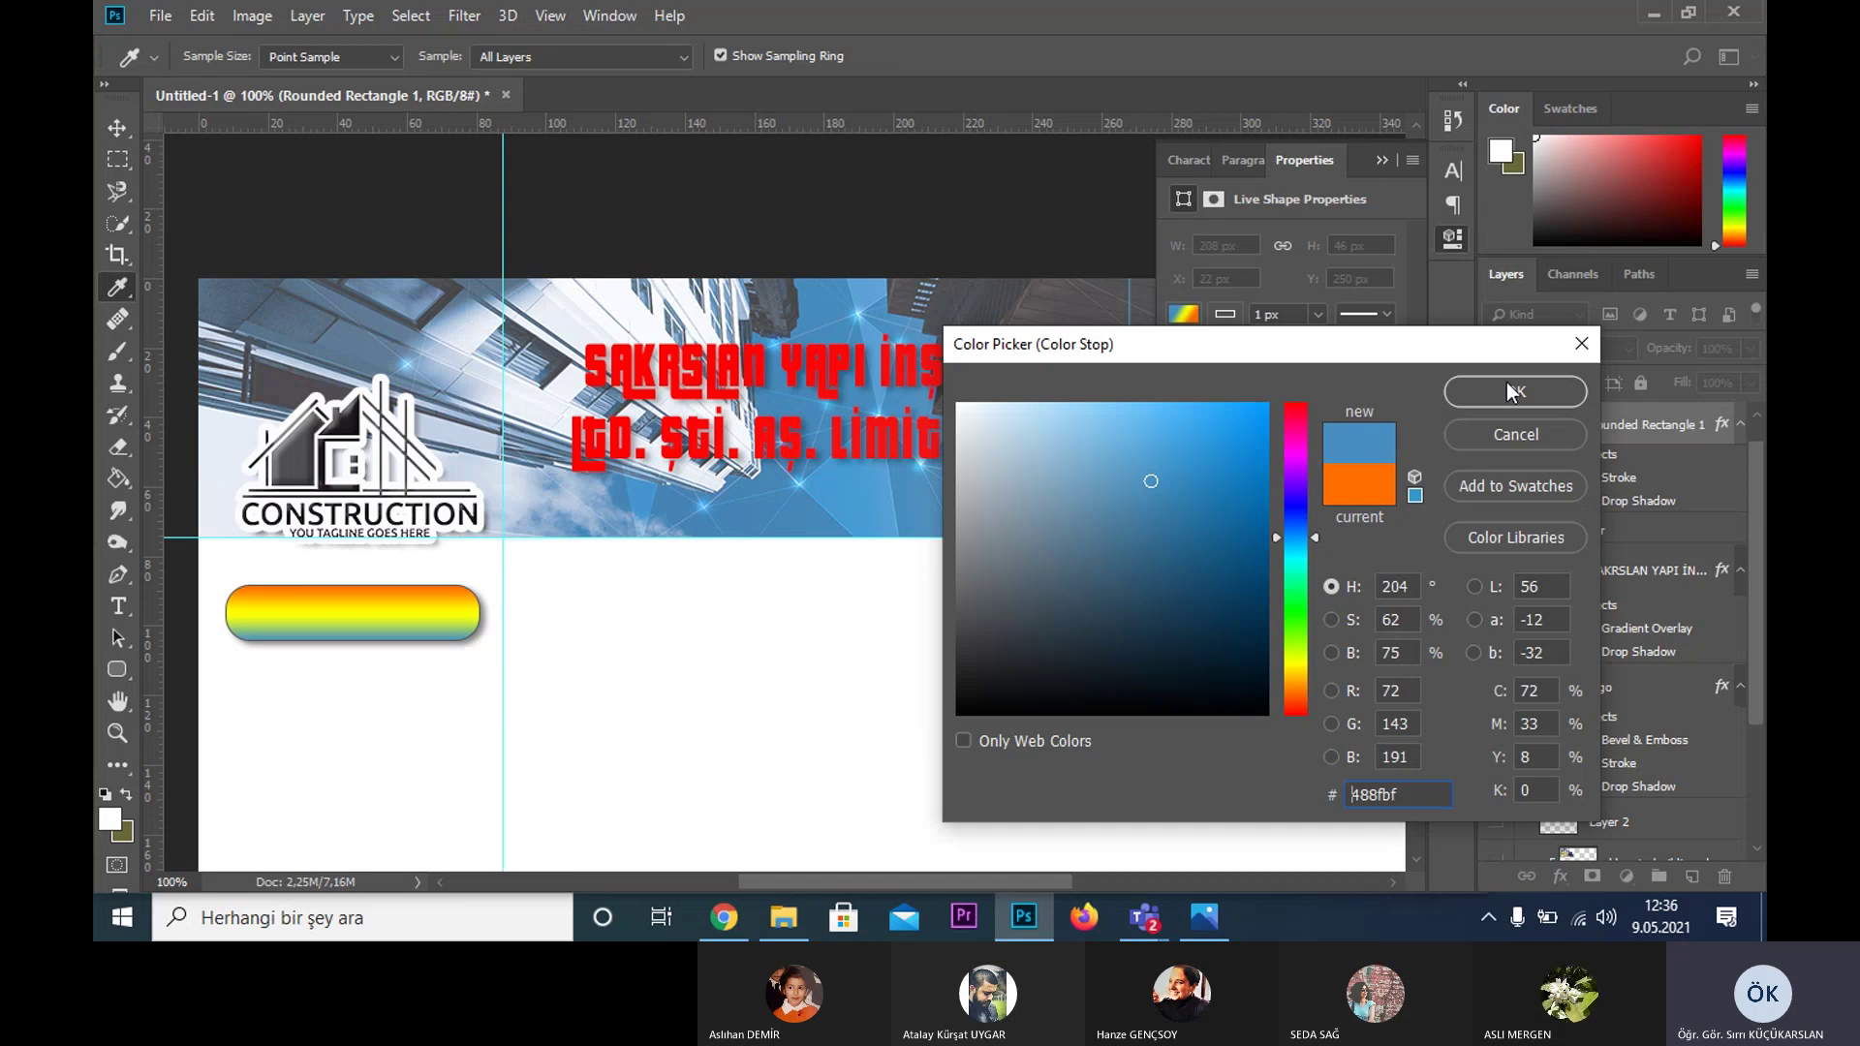
{"action": "left_click", "coordinate": [823, 516]}
{"action": "left_click", "coordinate": [1478, 391]}
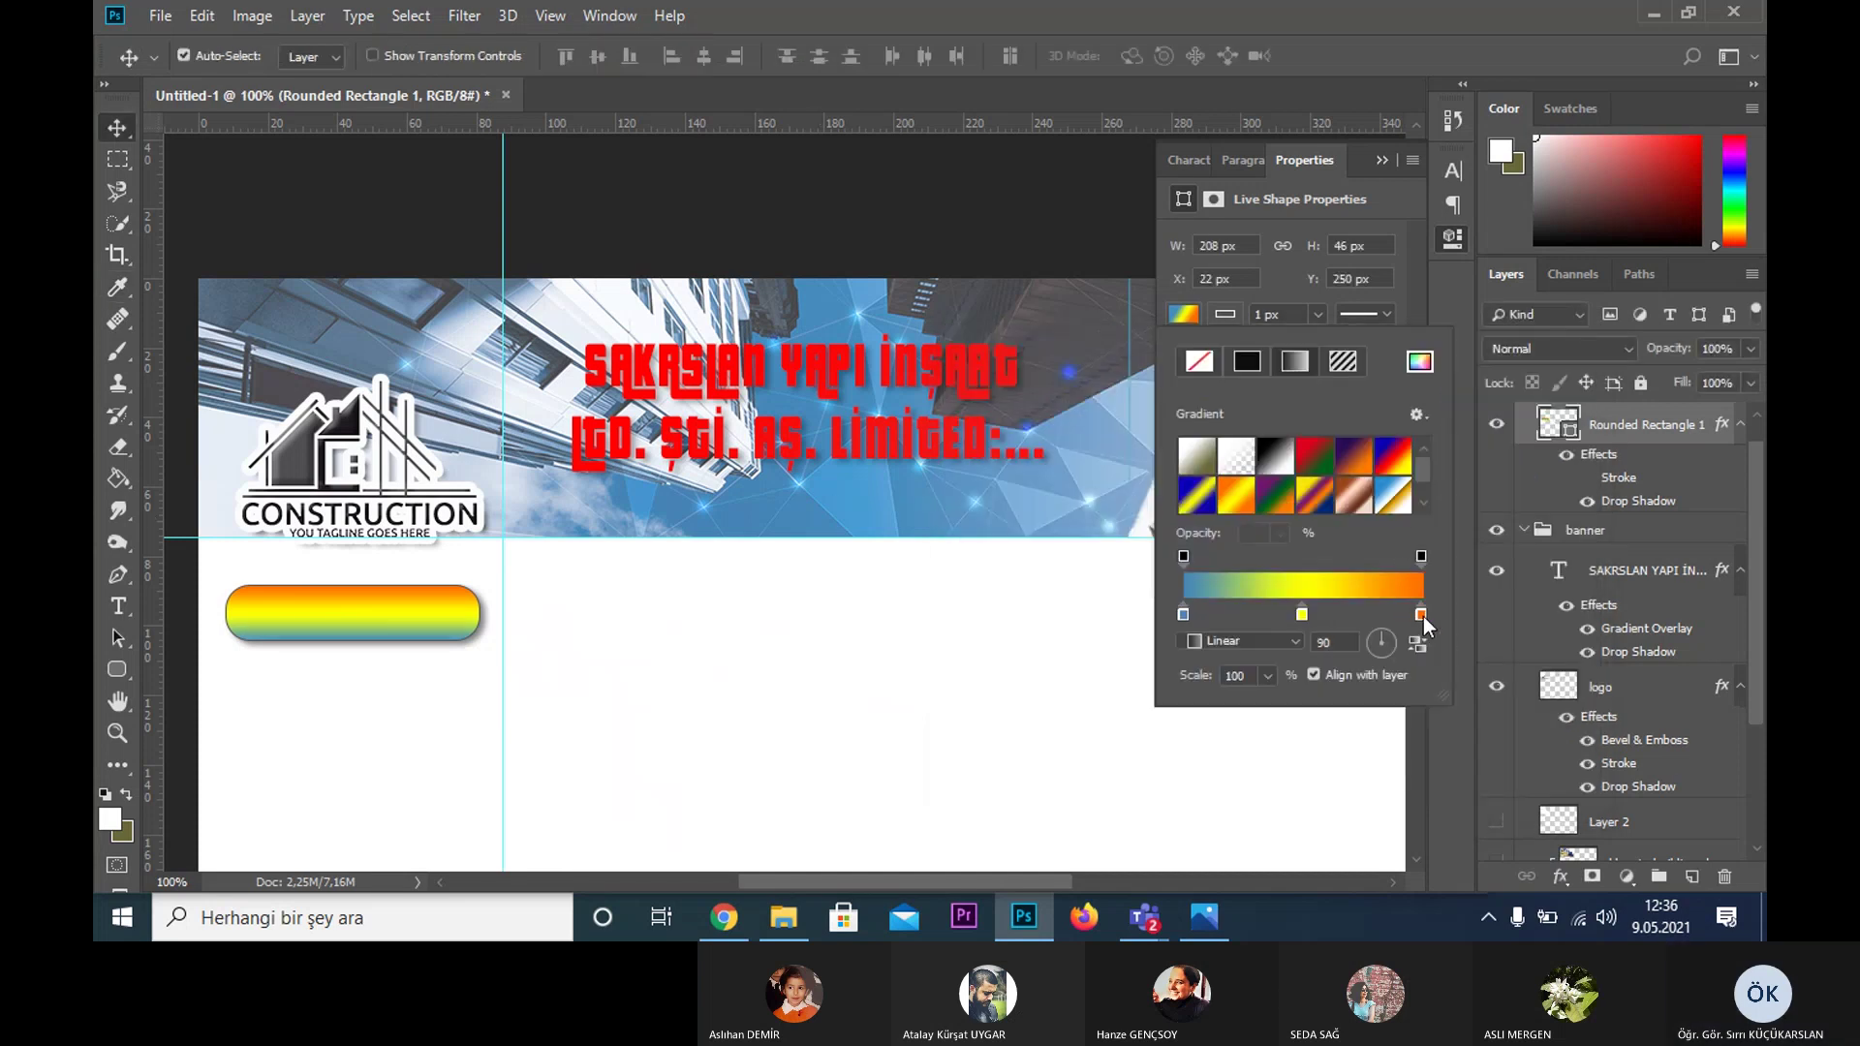
- Make the right stop banner blue and the middle stop near-white #f8f8ef
{"action": "double_click", "coordinate": [1422, 616]}
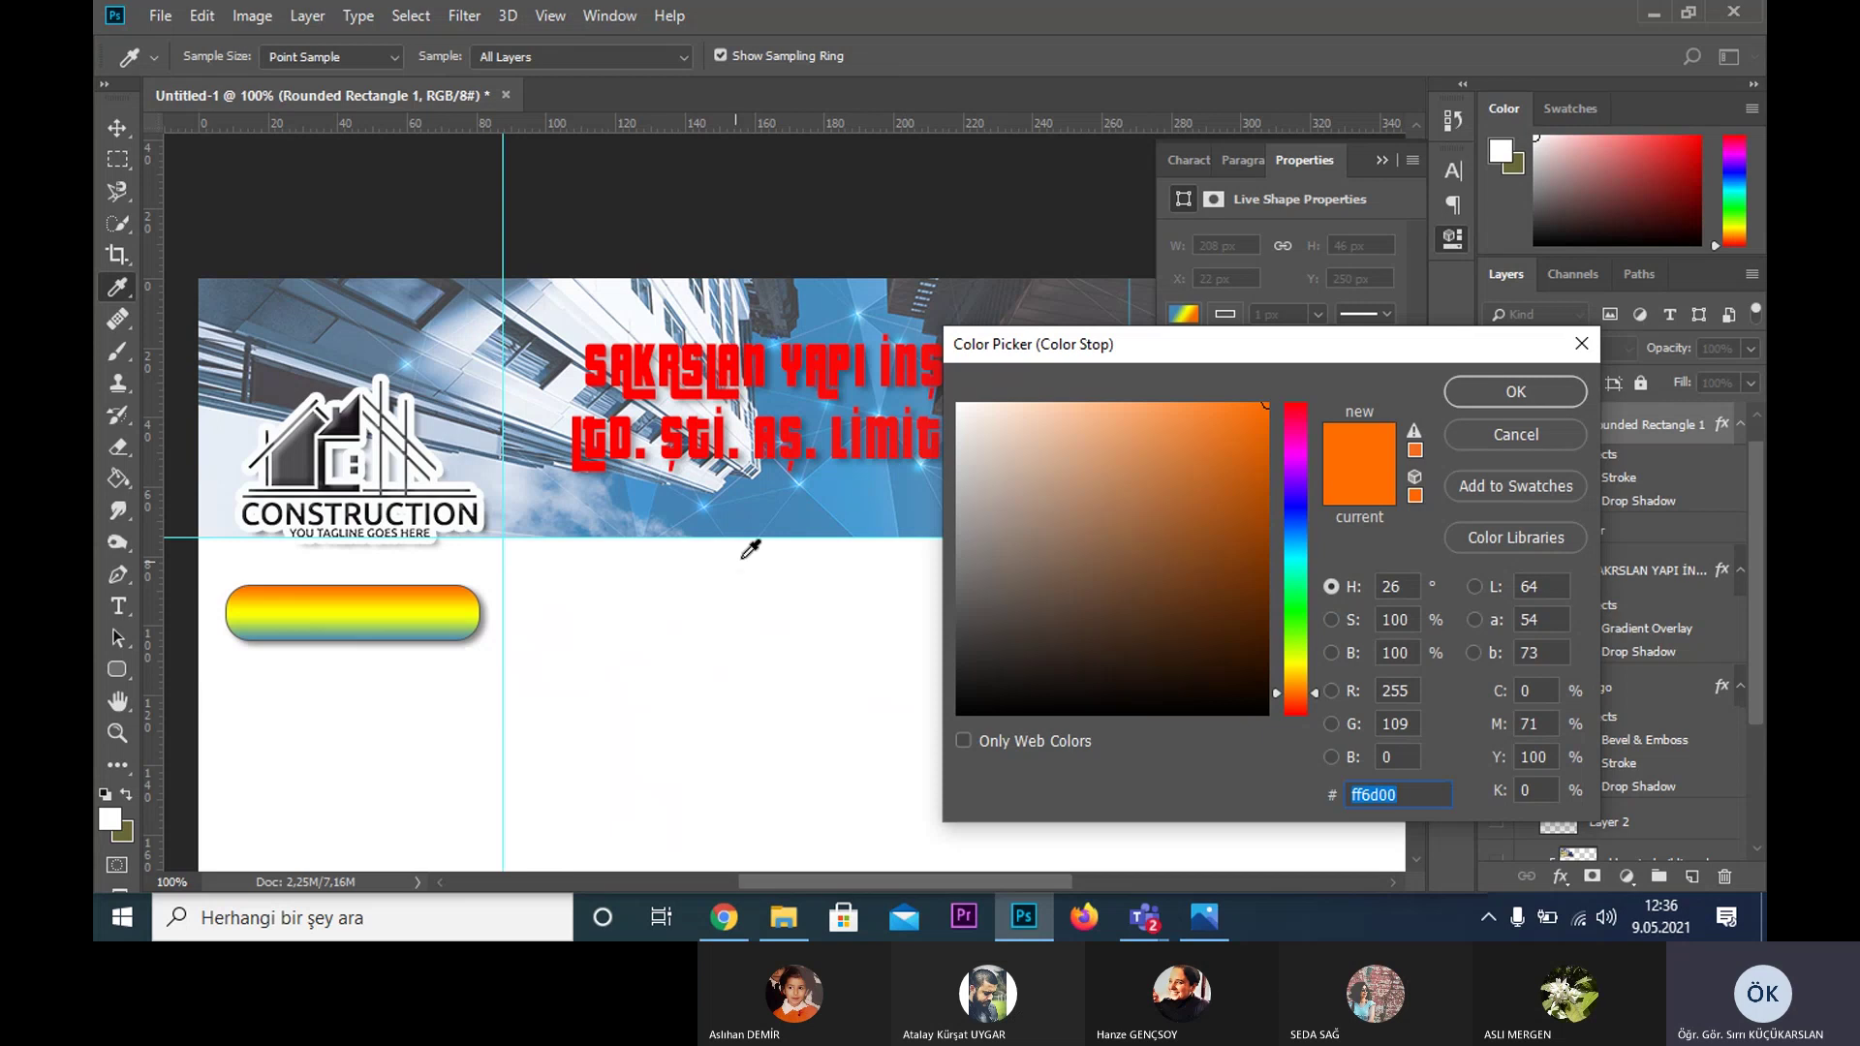
{"action": "left_click", "coordinate": [810, 512]}
{"action": "left_click", "coordinate": [1517, 393]}
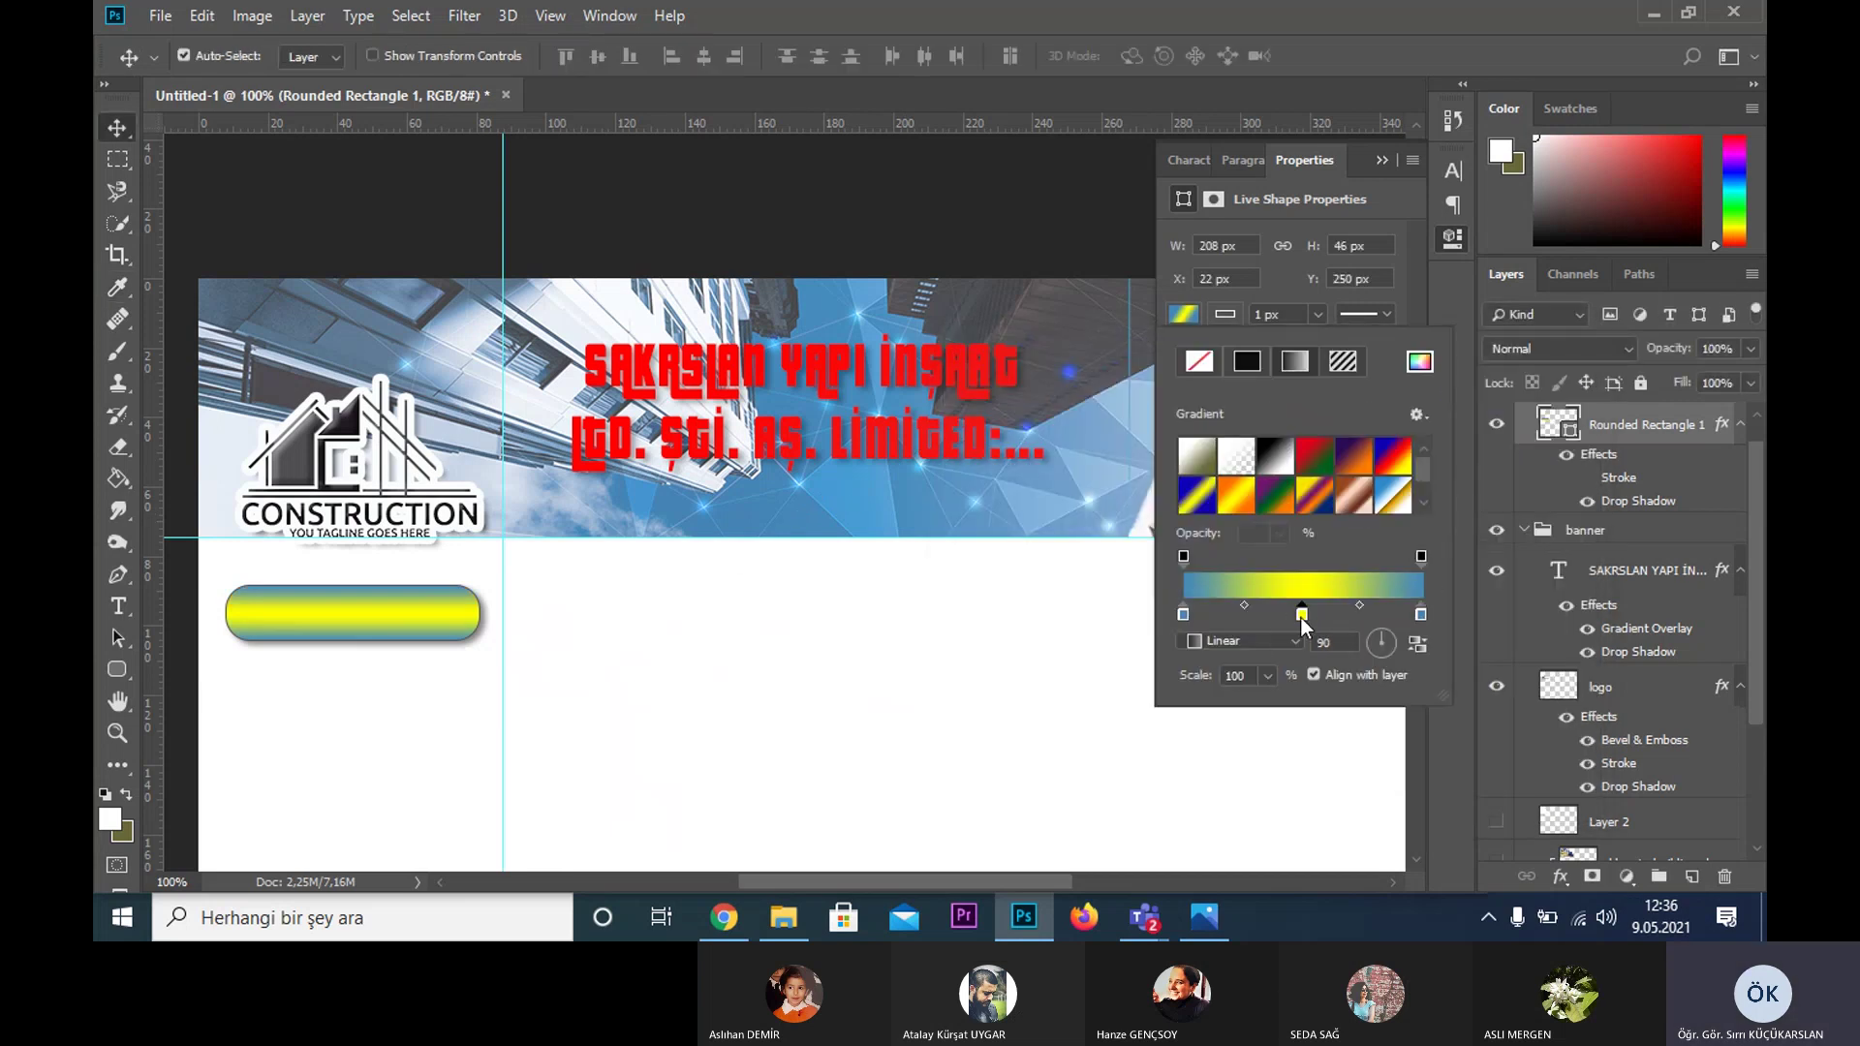
{"action": "double_click", "coordinate": [1302, 616]}
{"action": "left_click", "coordinate": [967, 411]}
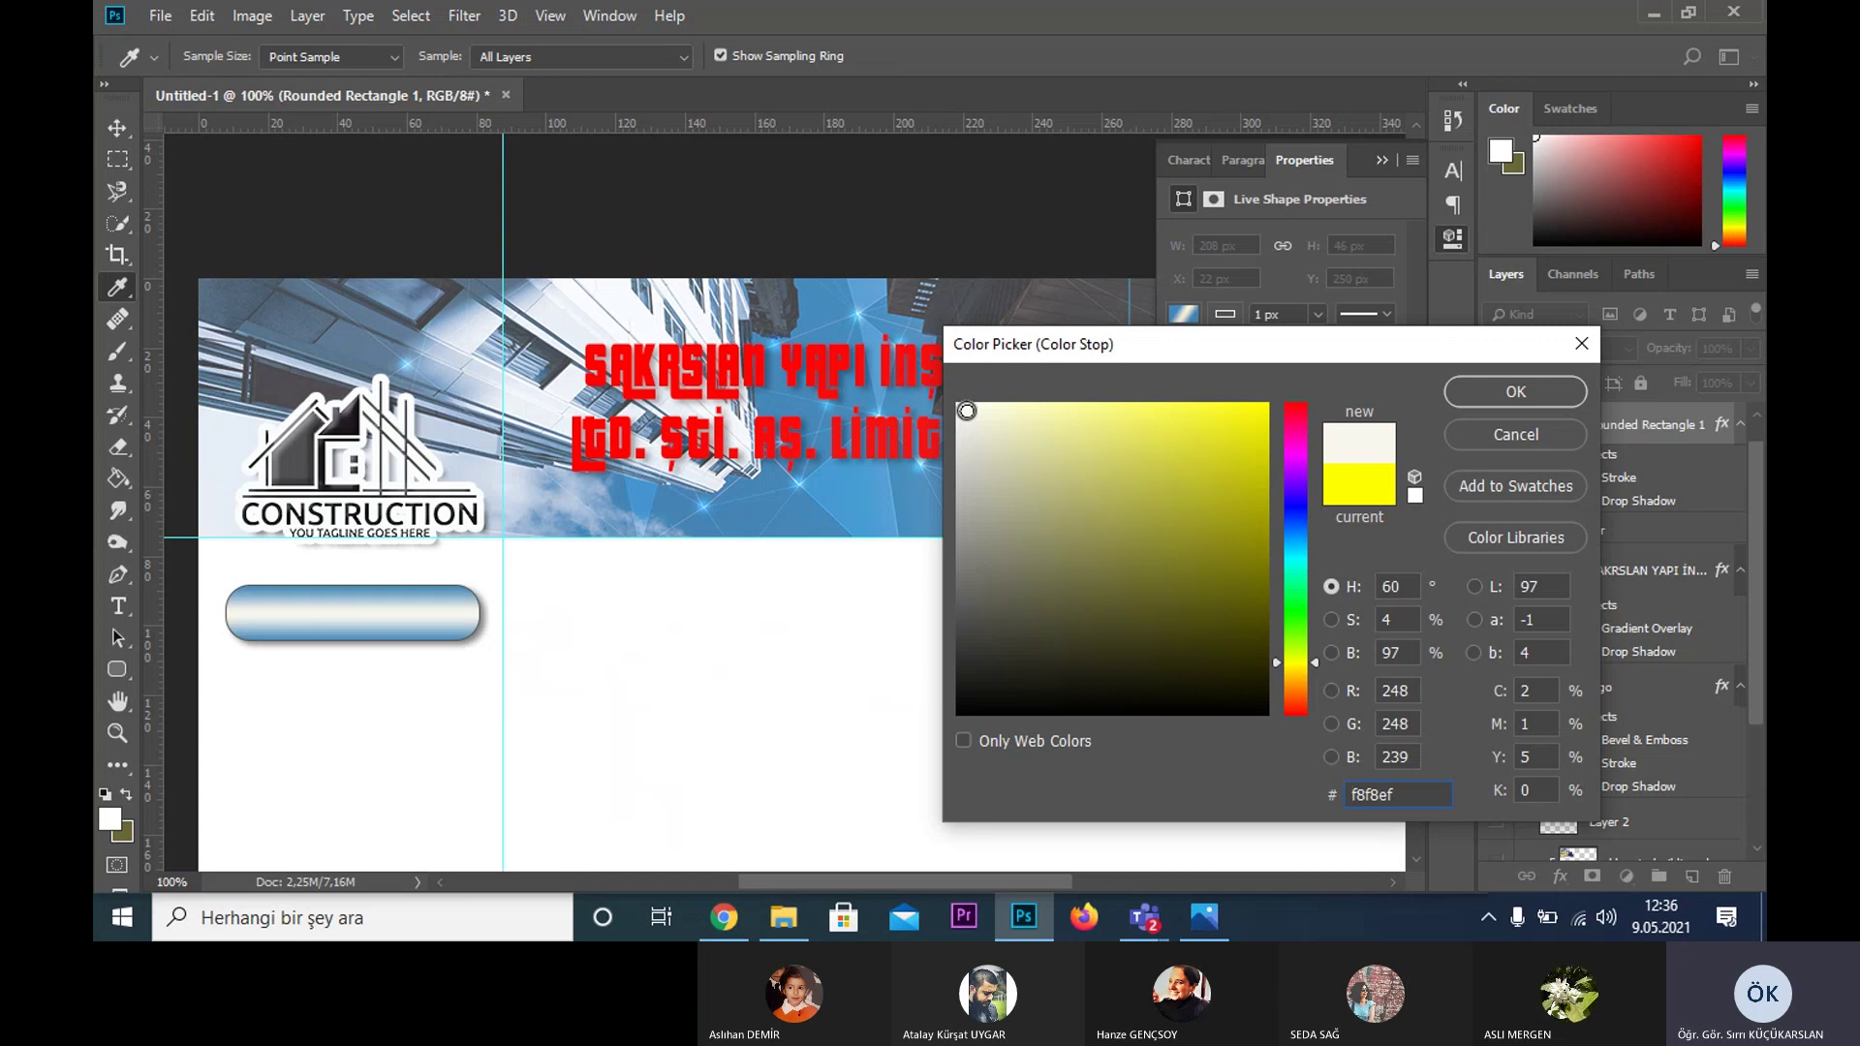
{"action": "left_click", "coordinate": [1527, 388]}
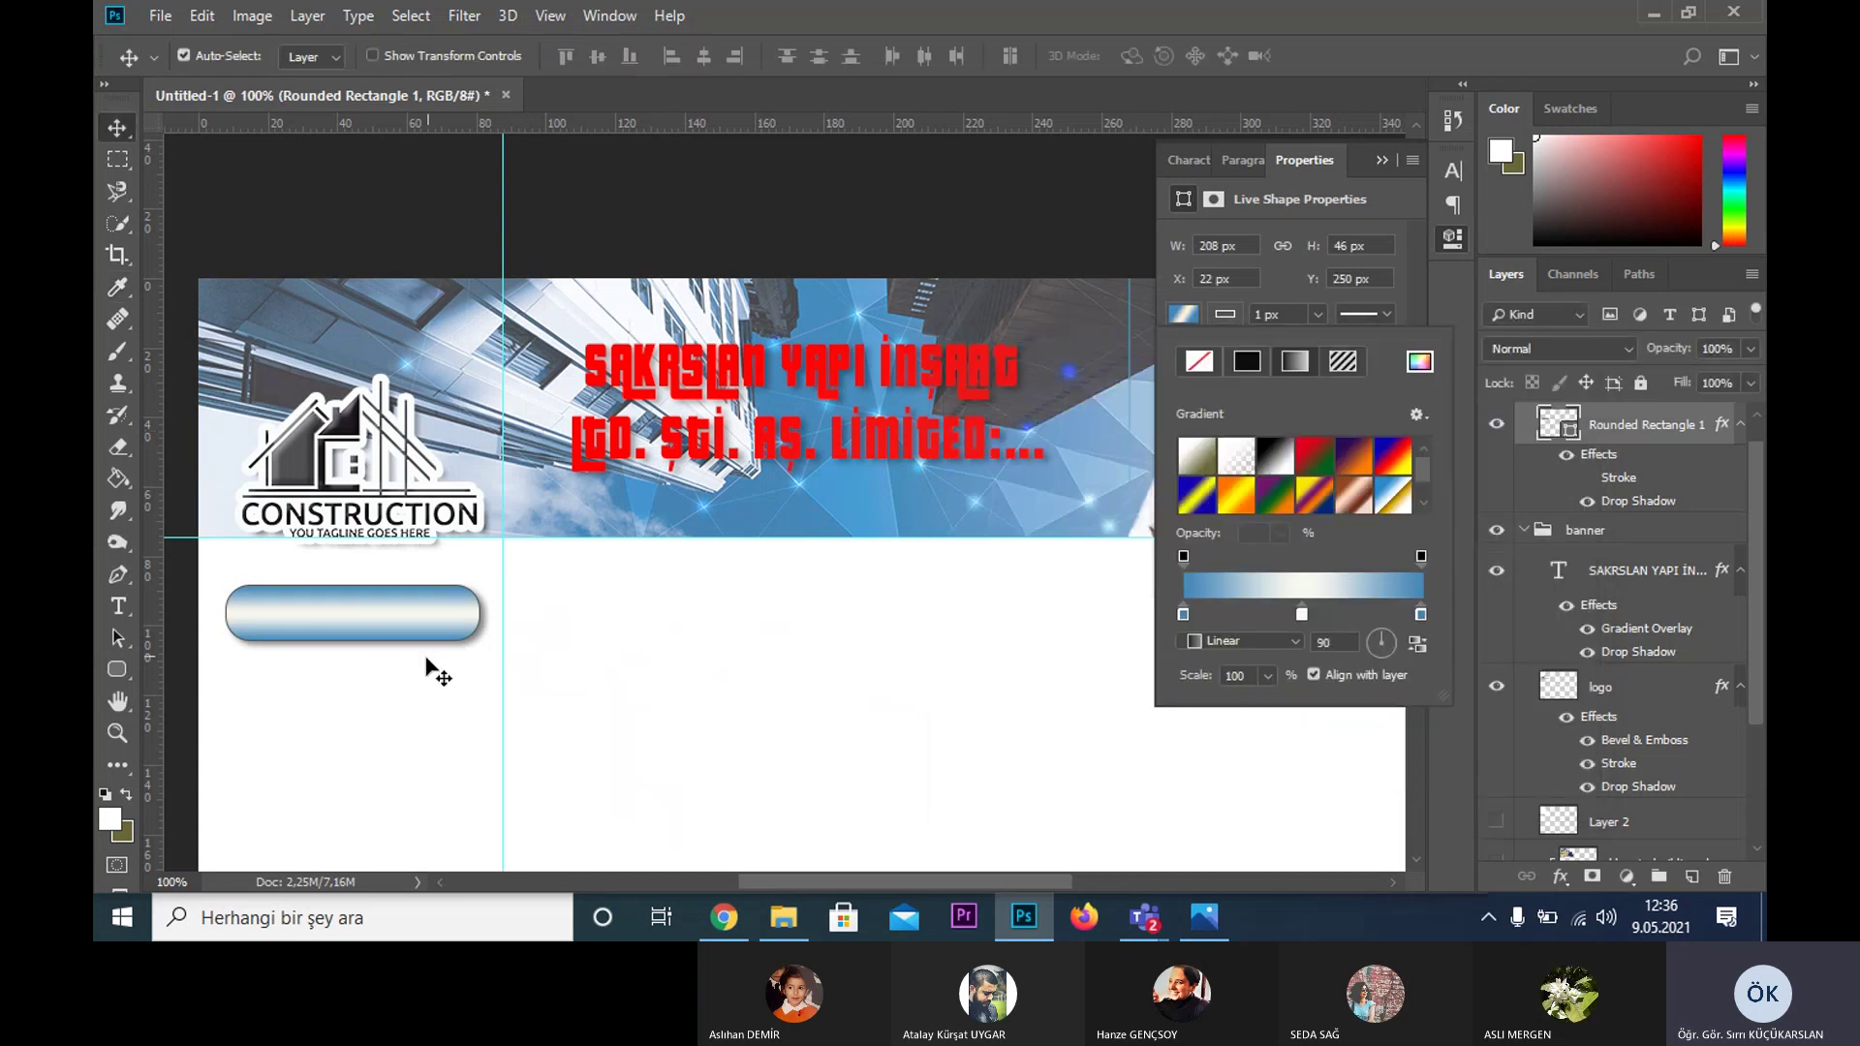
- Zoom to 200% and draw a small elliptical selection at the button's left end
{"action": "left_click_drag", "start_coordinate": [565, 594], "coordinate": [763, 468]}
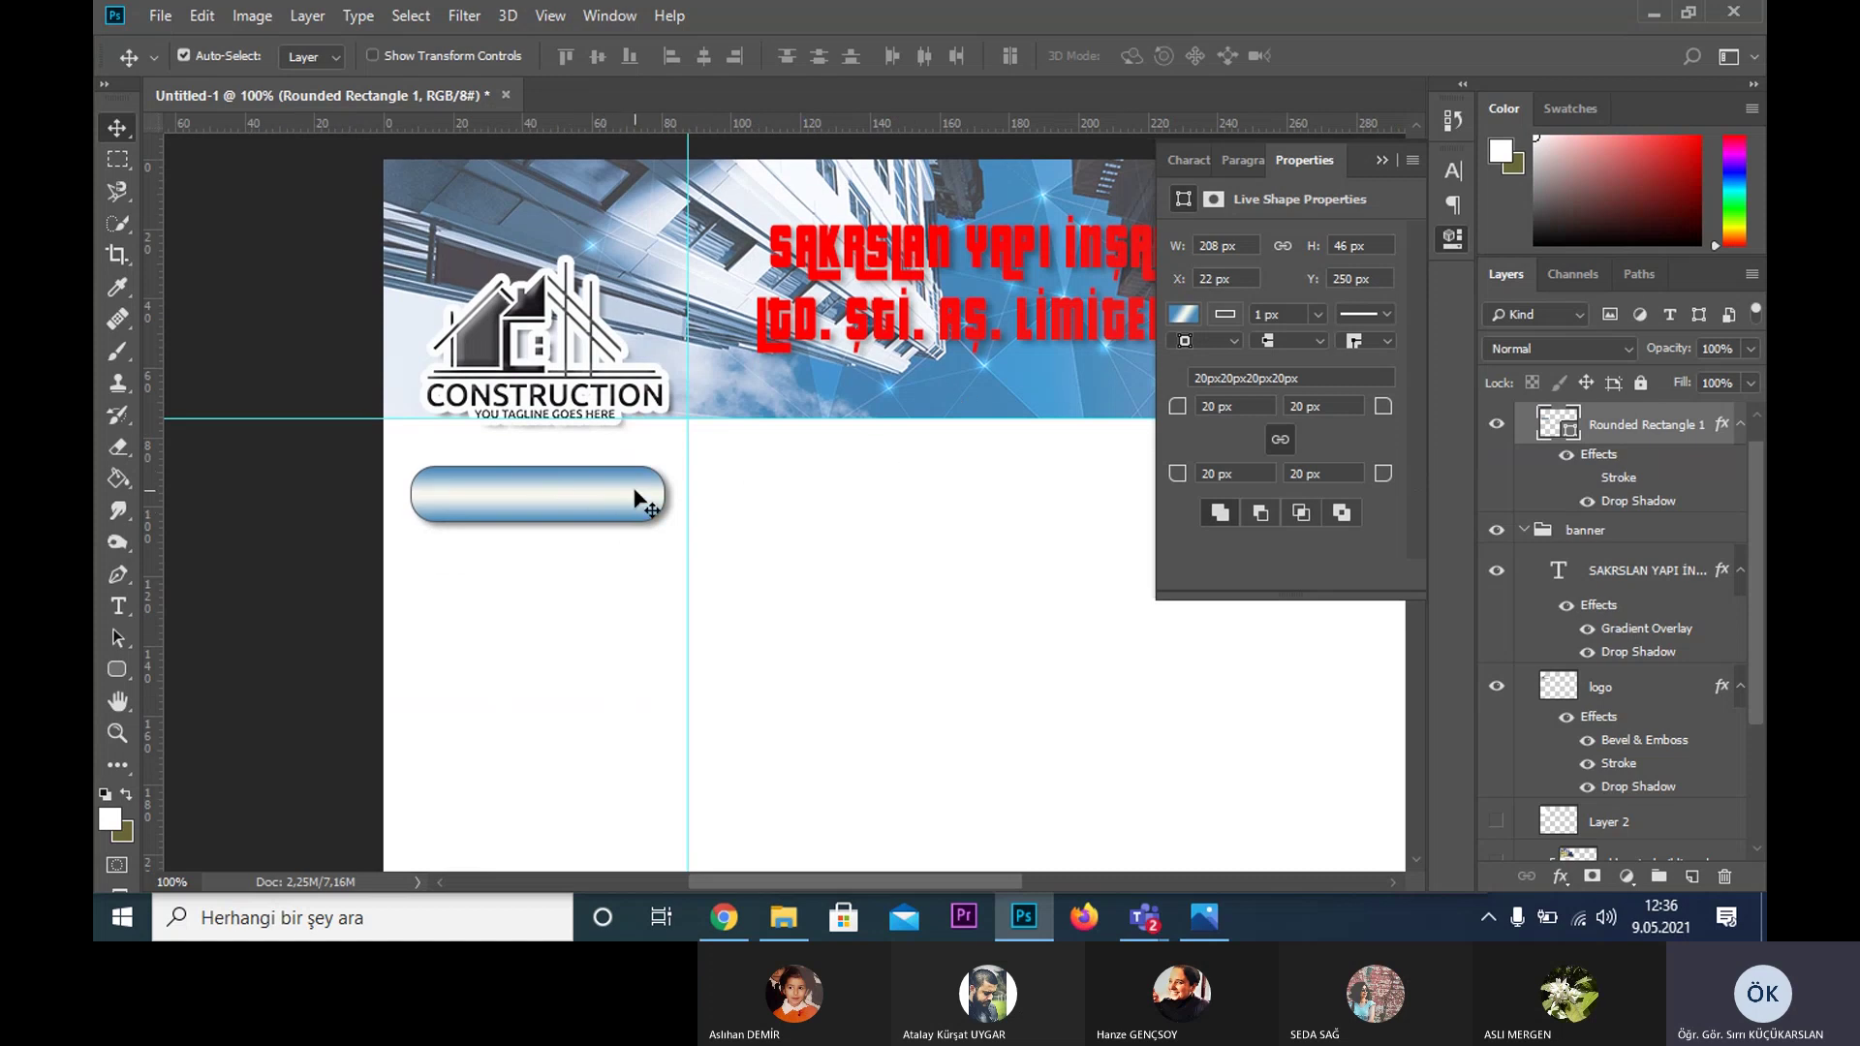
{"action": "key", "text": "z"}
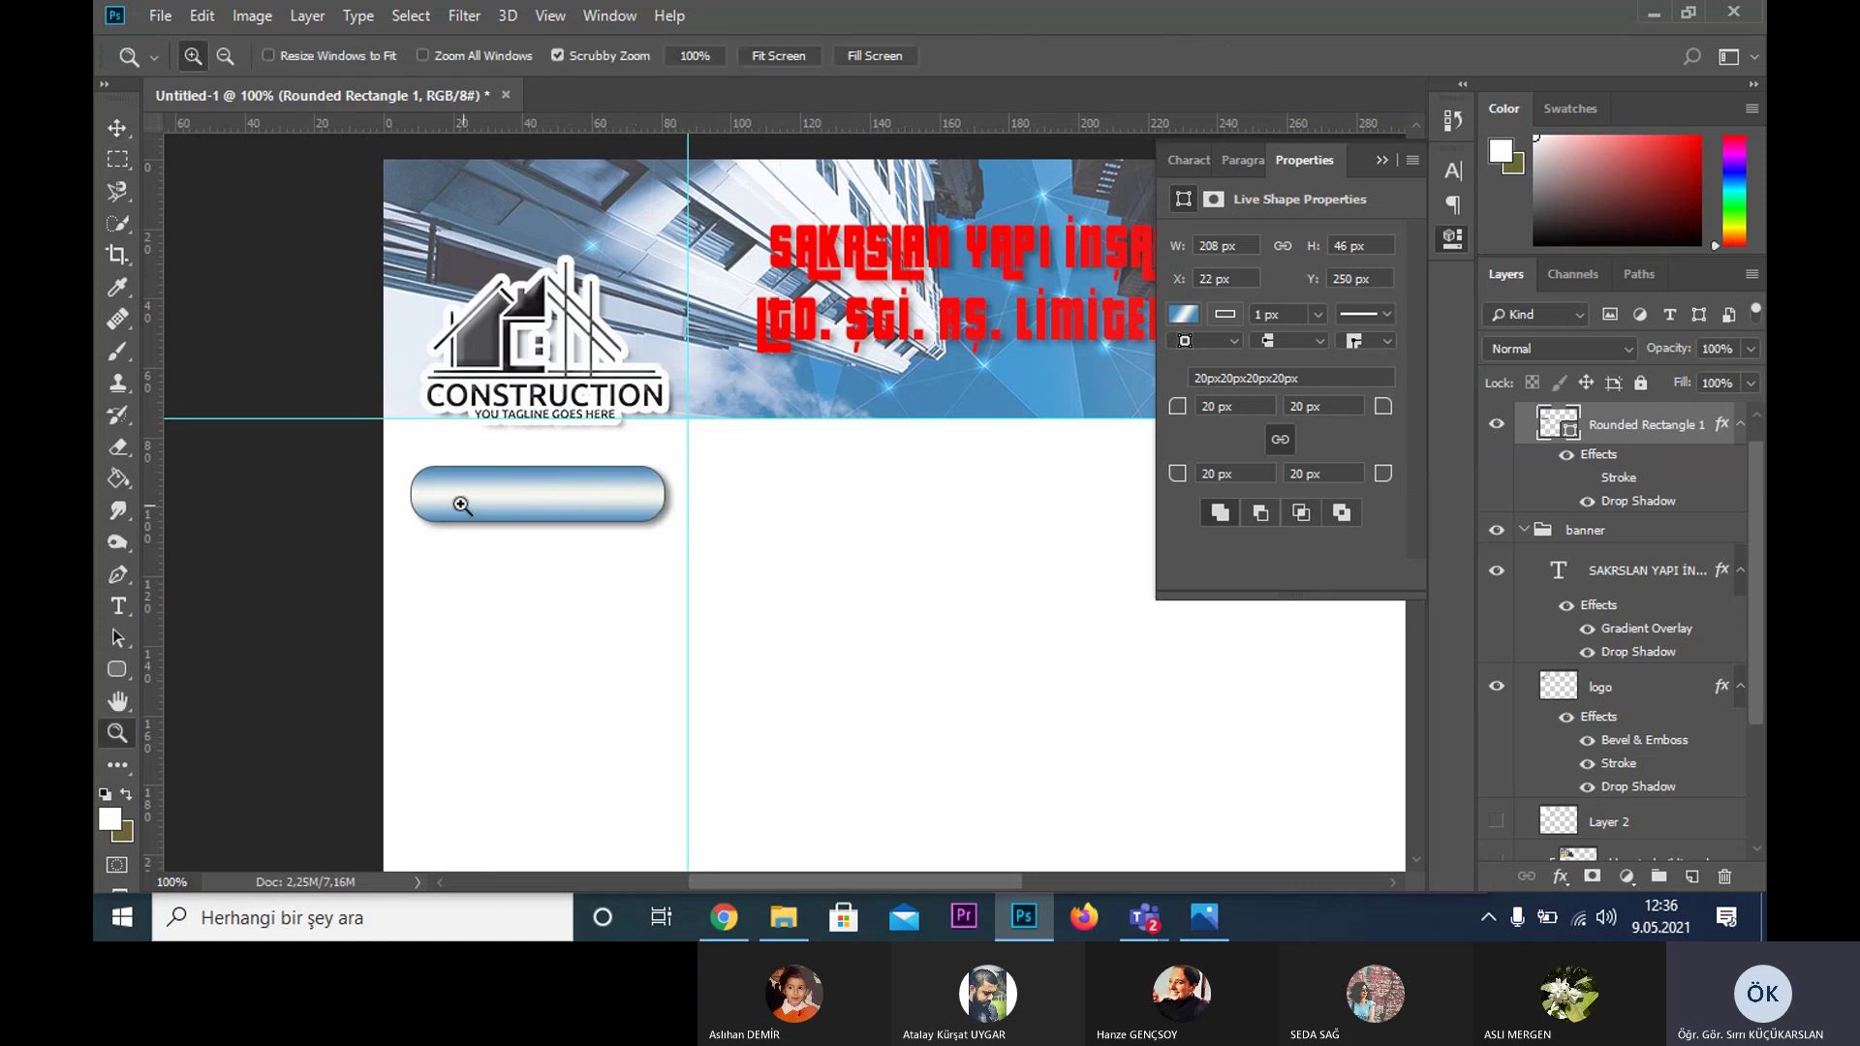
{"action": "left_click_drag", "start_coordinate": [465, 507], "coordinate": [569, 503]}
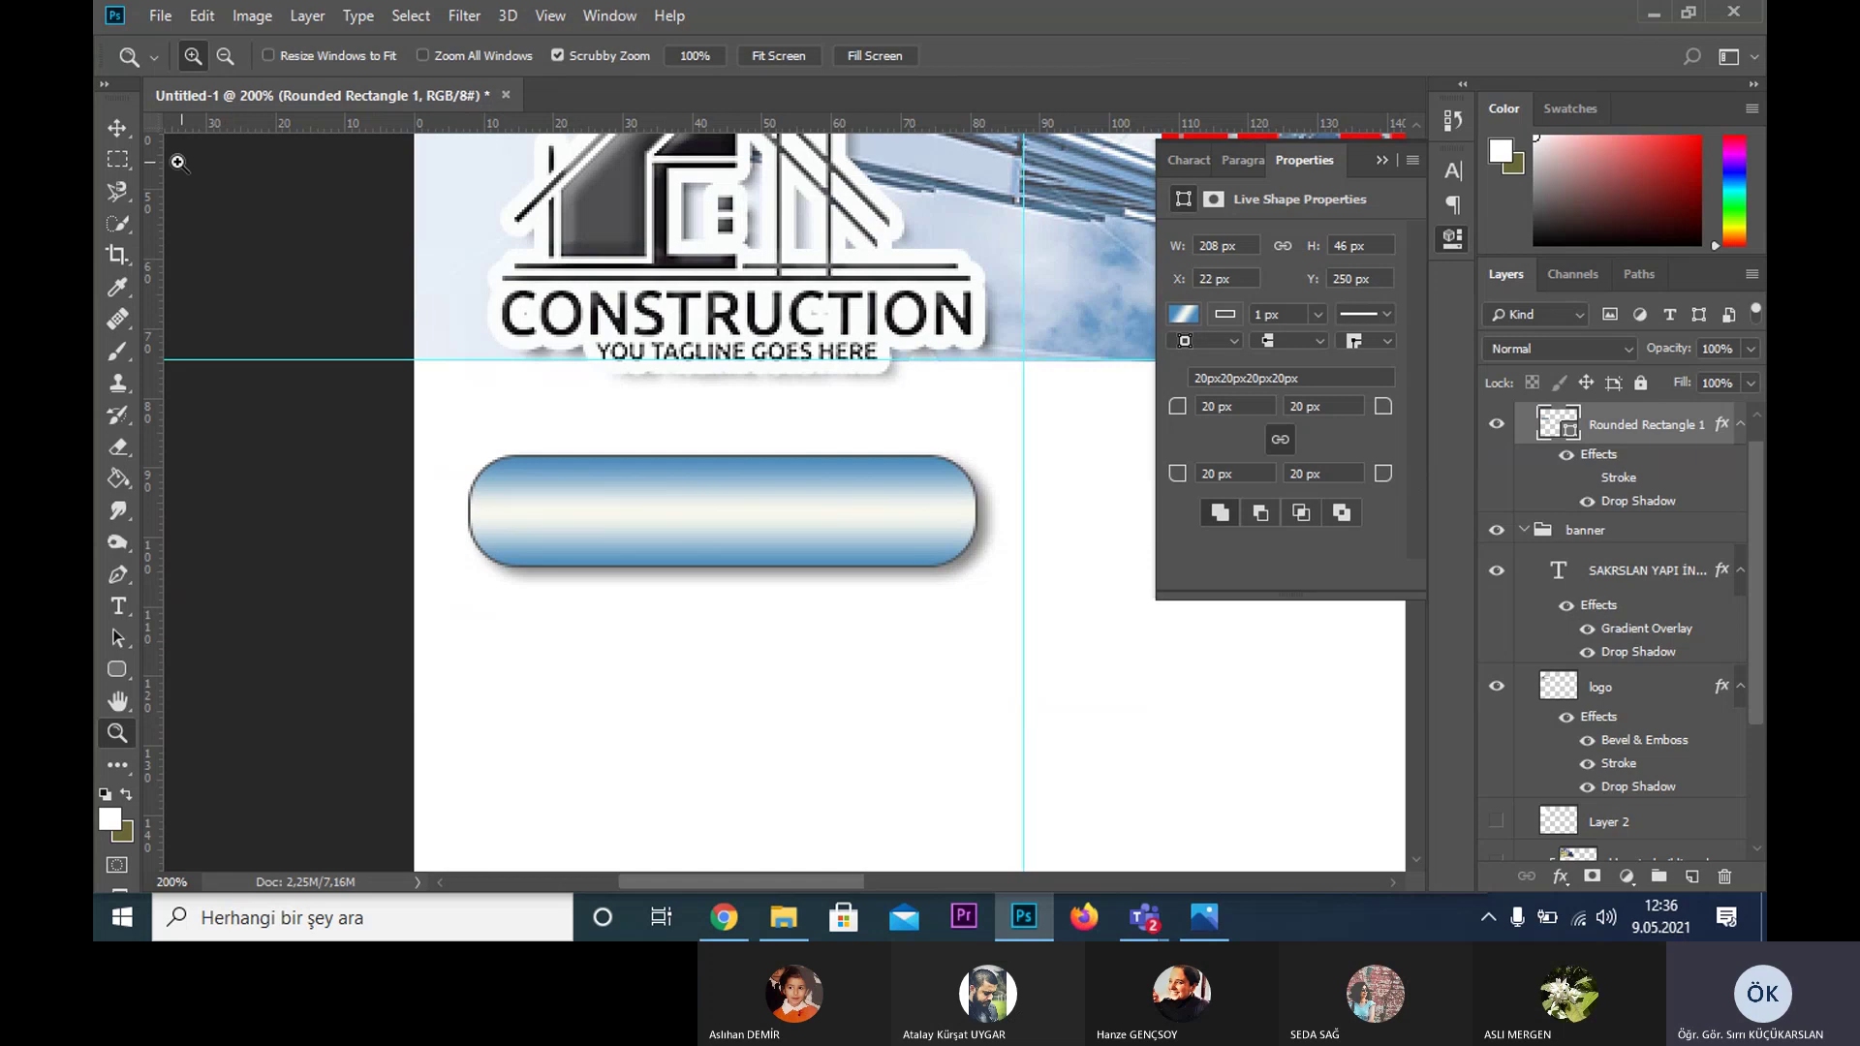
{"action": "left_click", "coordinate": [117, 159]}
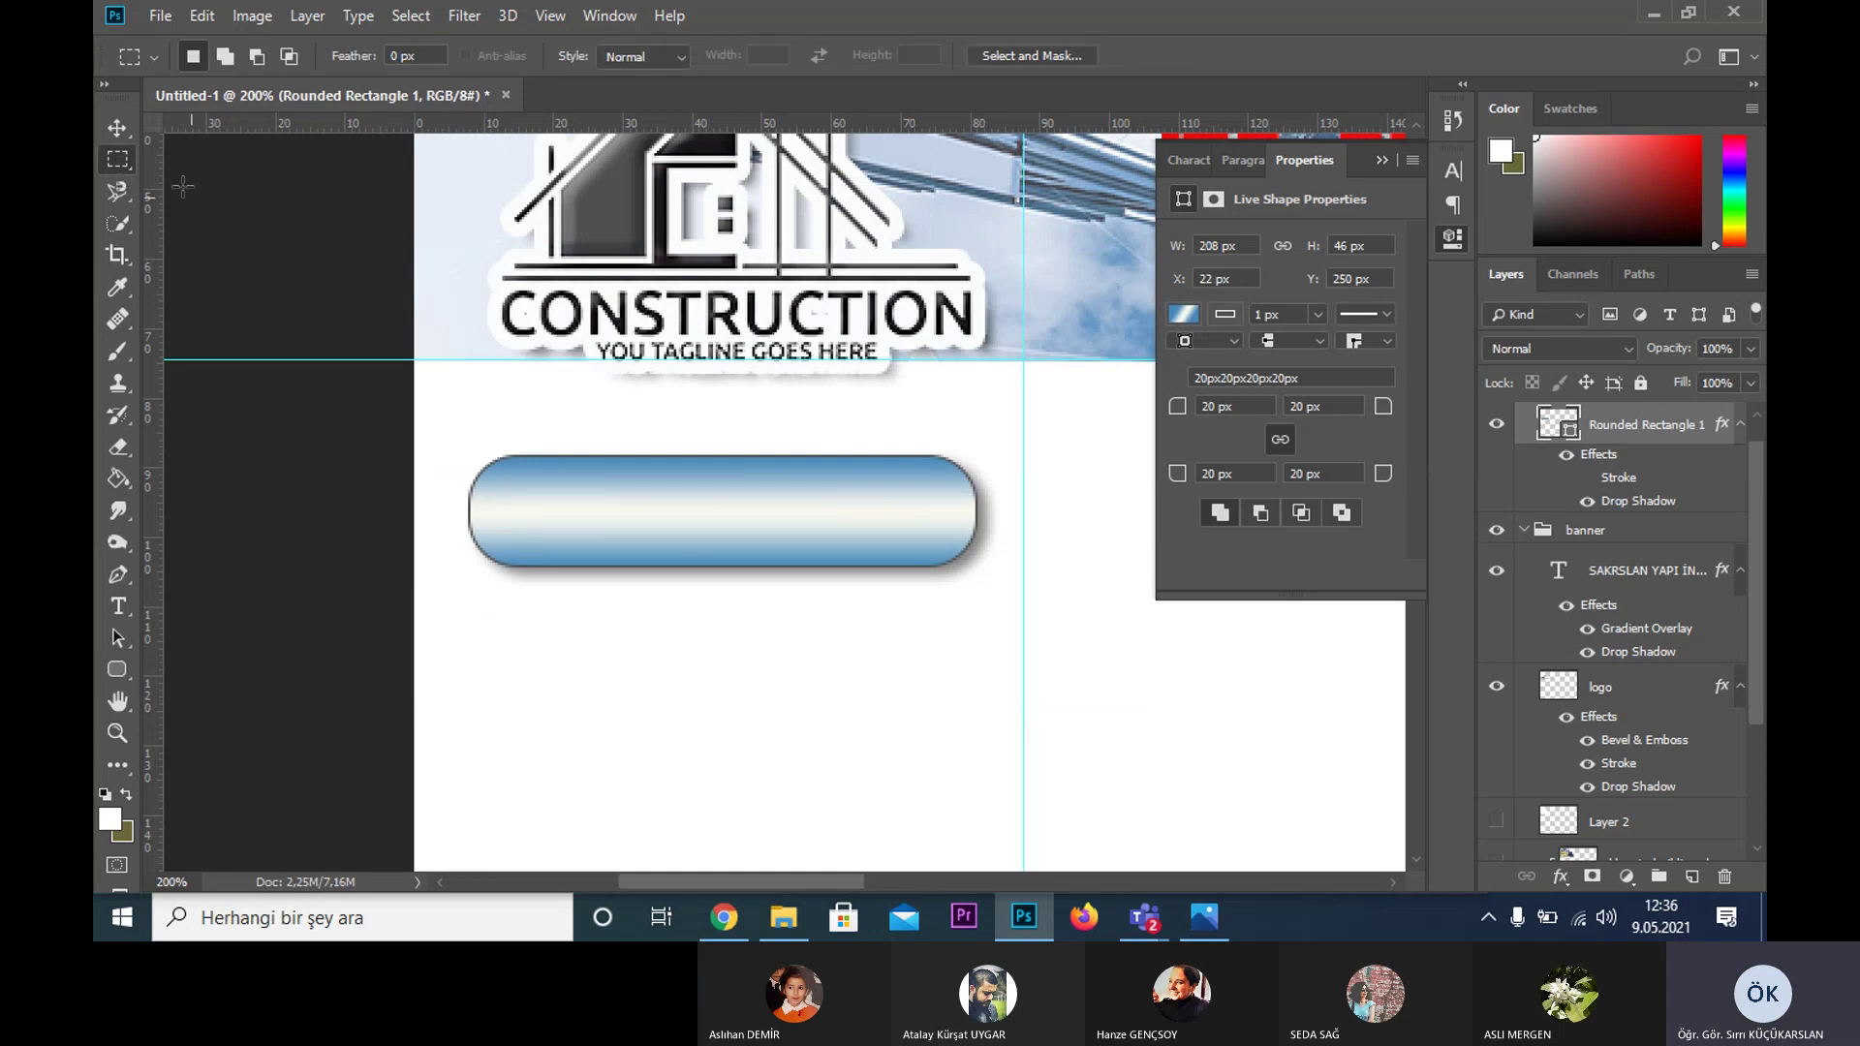
{"action": "right_click", "coordinate": [129, 170]}
{"action": "left_click", "coordinate": [242, 187]}
{"action": "left_click_drag", "start_coordinate": [504, 500], "coordinate": [549, 529]}
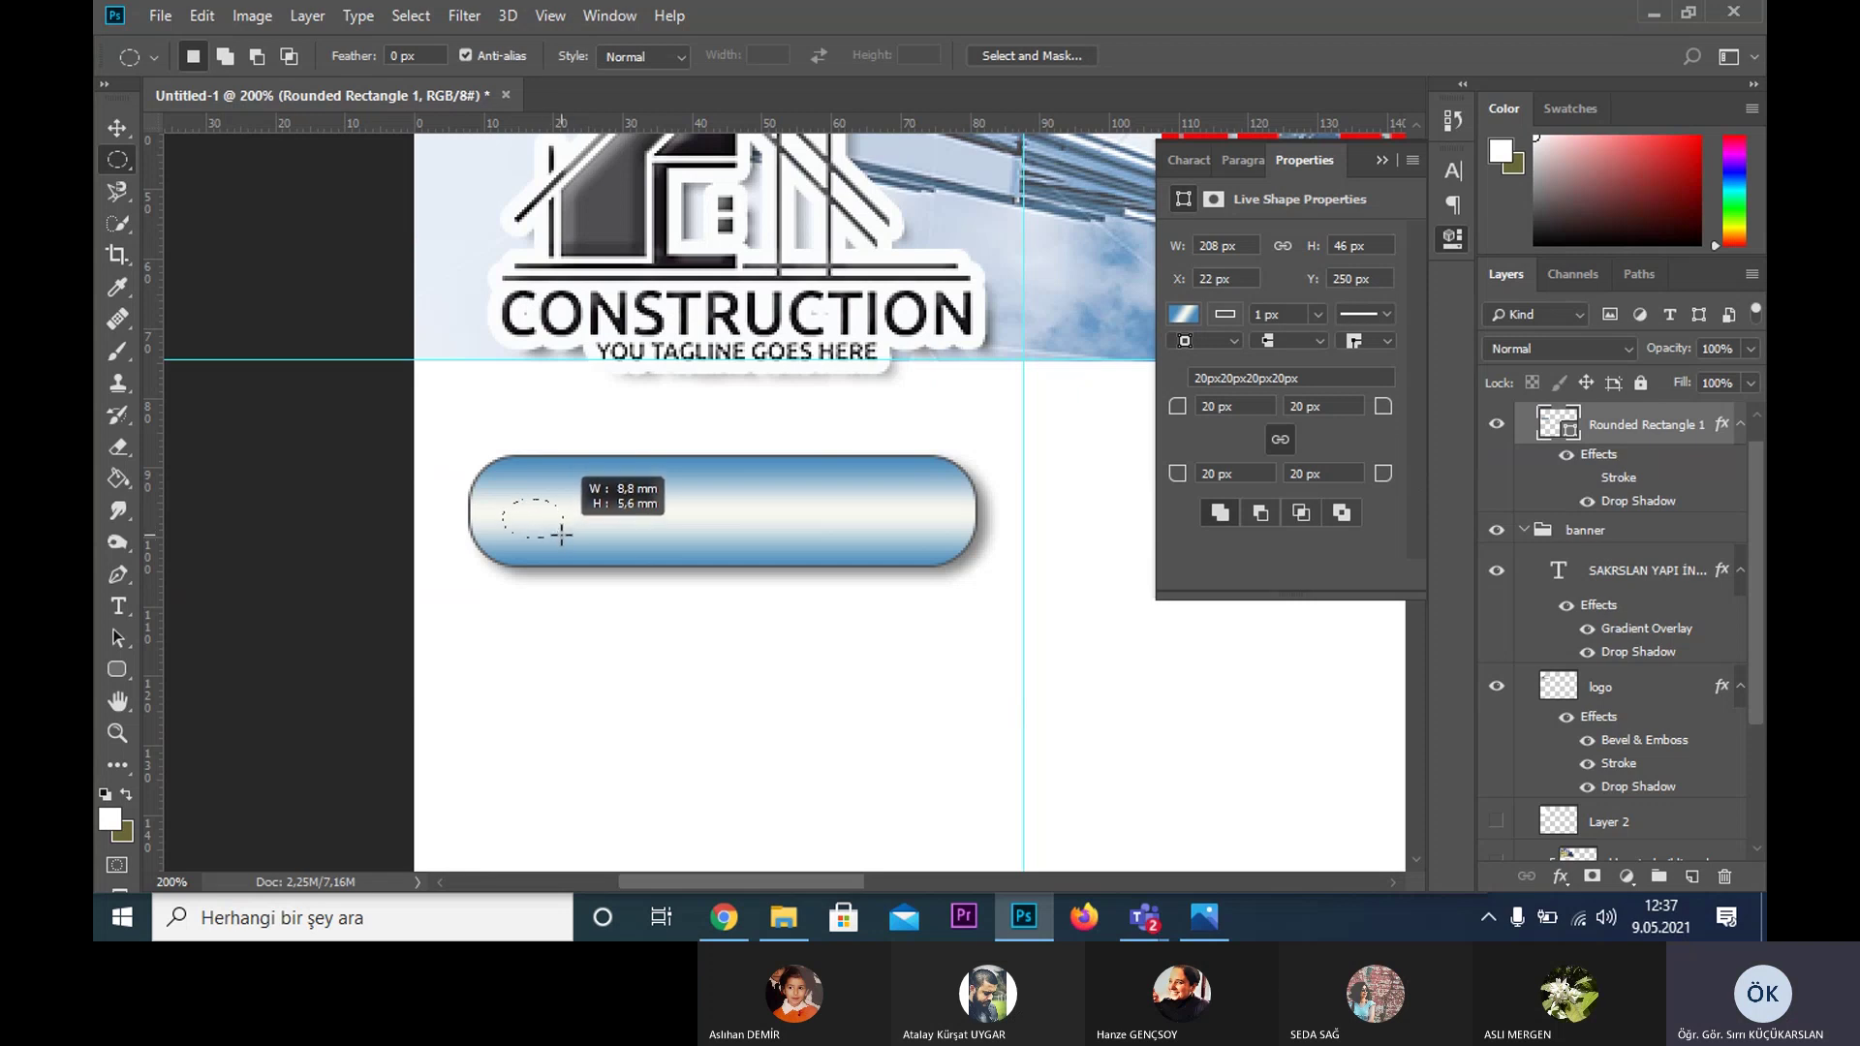
{"action": "mouse_move", "coordinate": [550, 529]}
{"action": "left_mouse_down"}
{"action": "mouse_move", "coordinate": [562, 538]}
{"action": "mouse_move", "coordinate": [529, 508]}
{"action": "left_mouse_up"}
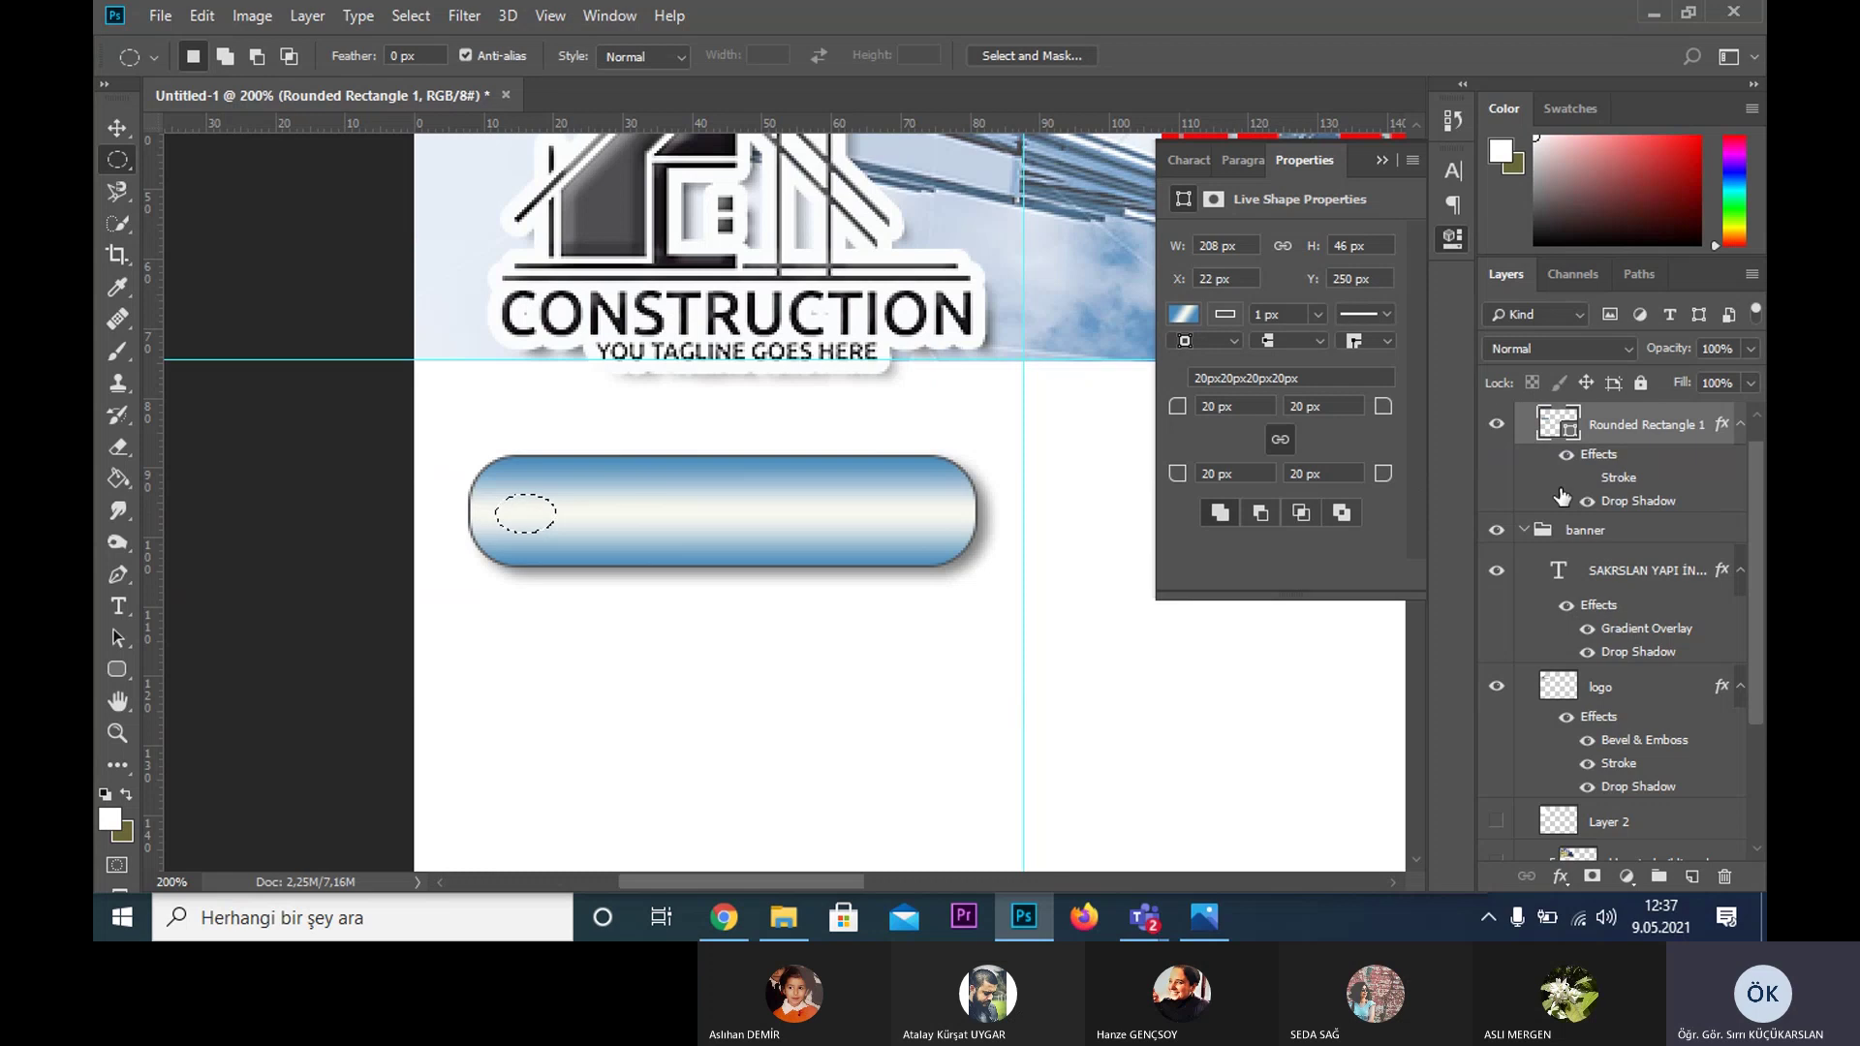
- Group the button, add a new layer, and fill the oval with banner blue
{"action": "key", "text": "ctrl+g"}
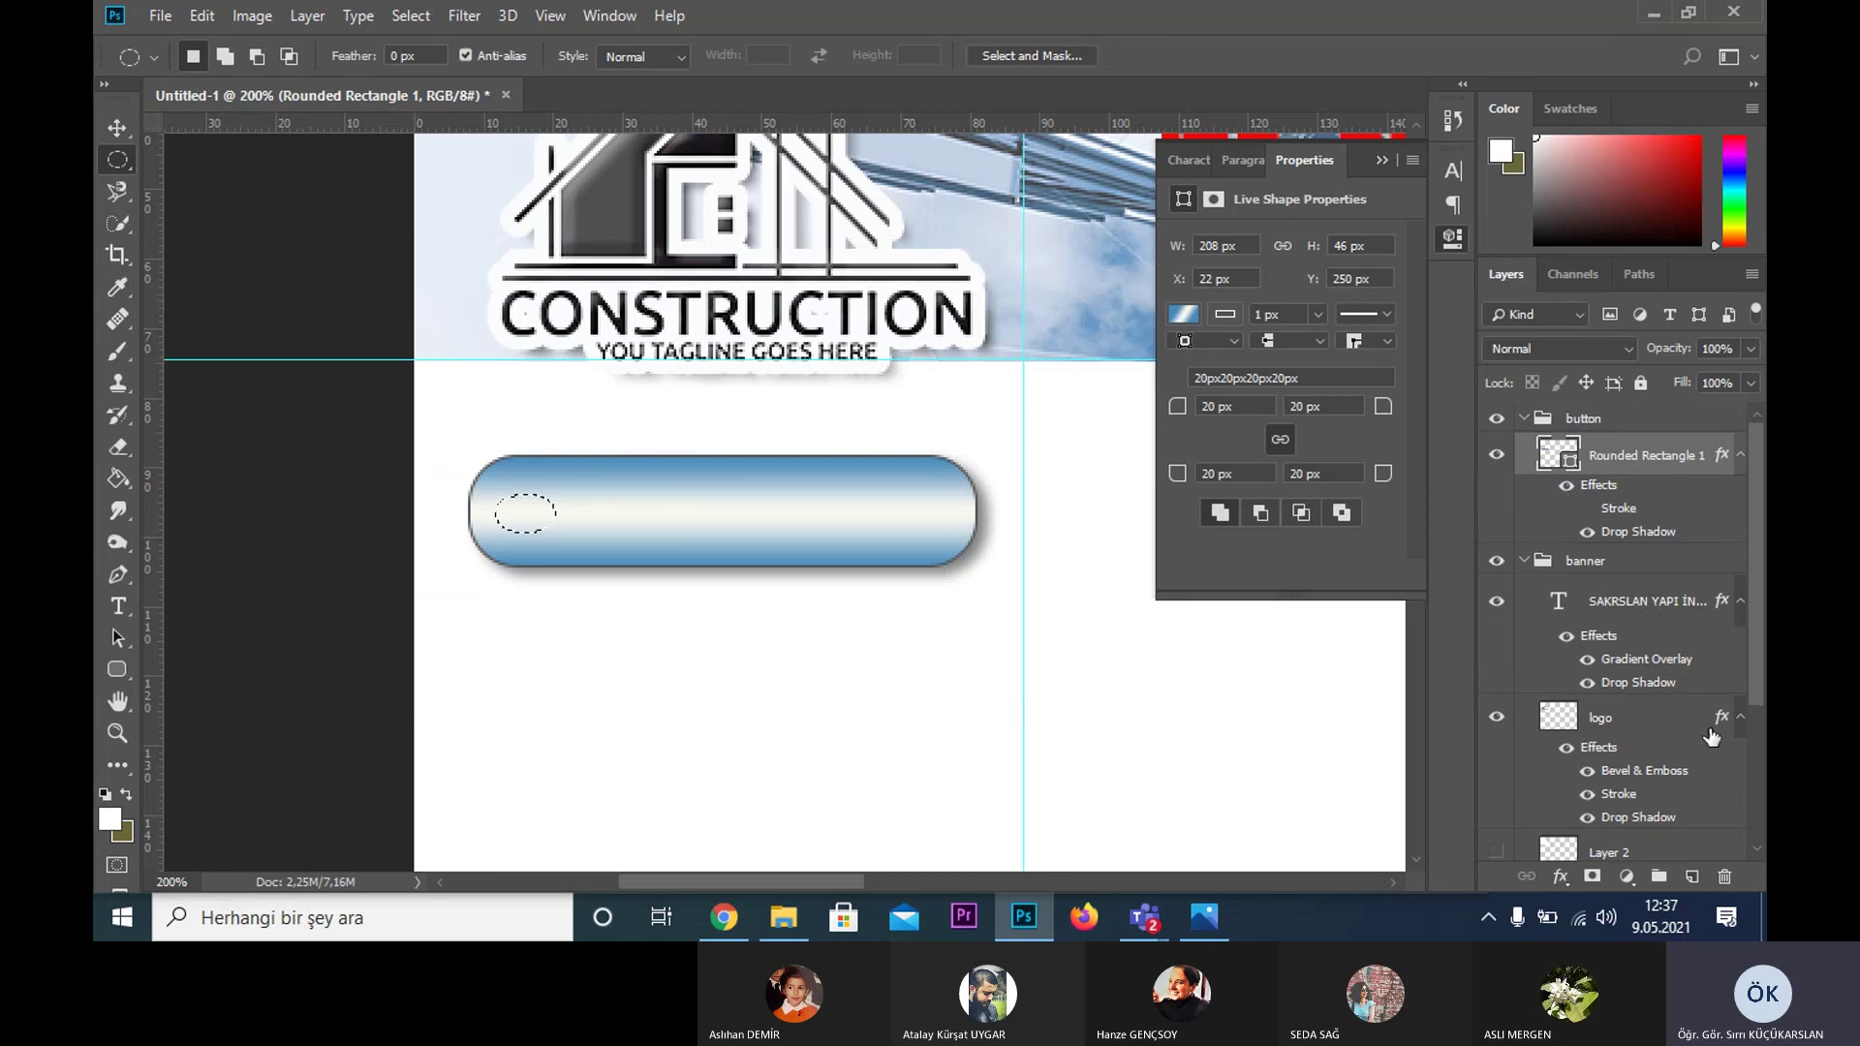
{"action": "left_click", "coordinate": [1690, 878]}
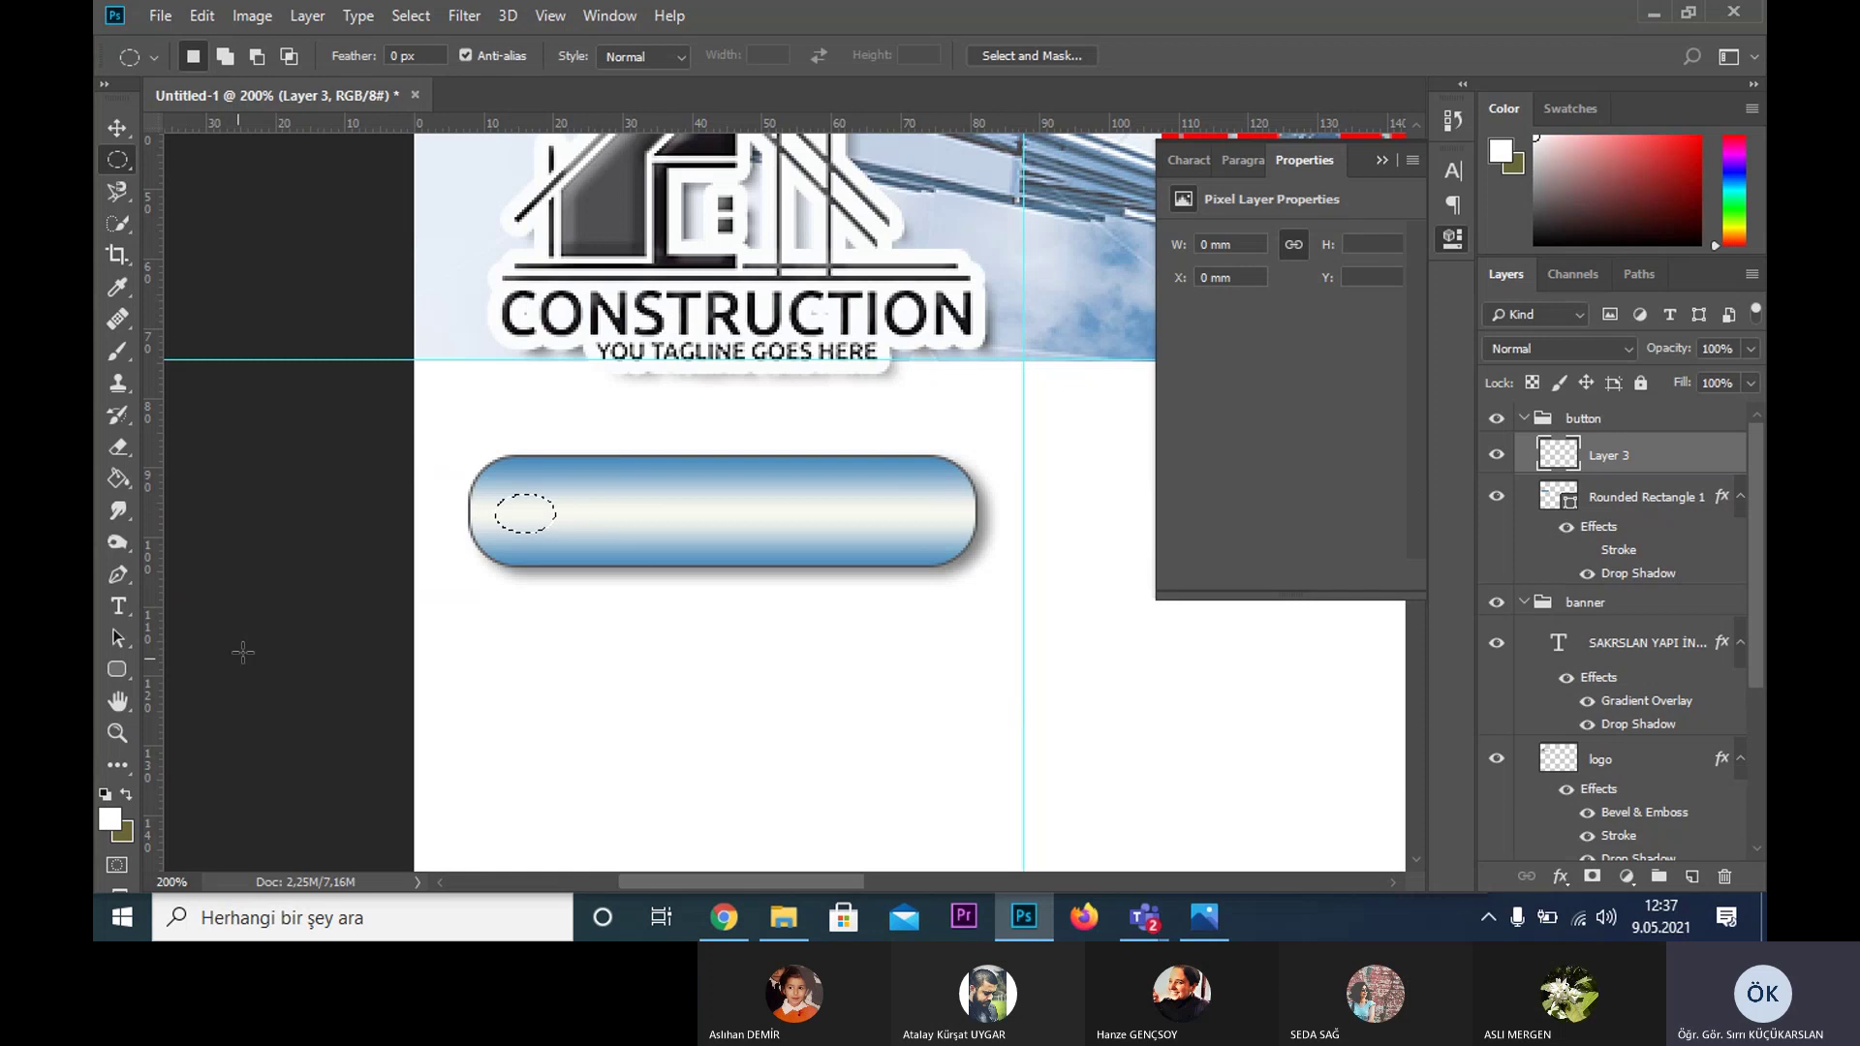
{"action": "key", "text": "g"}
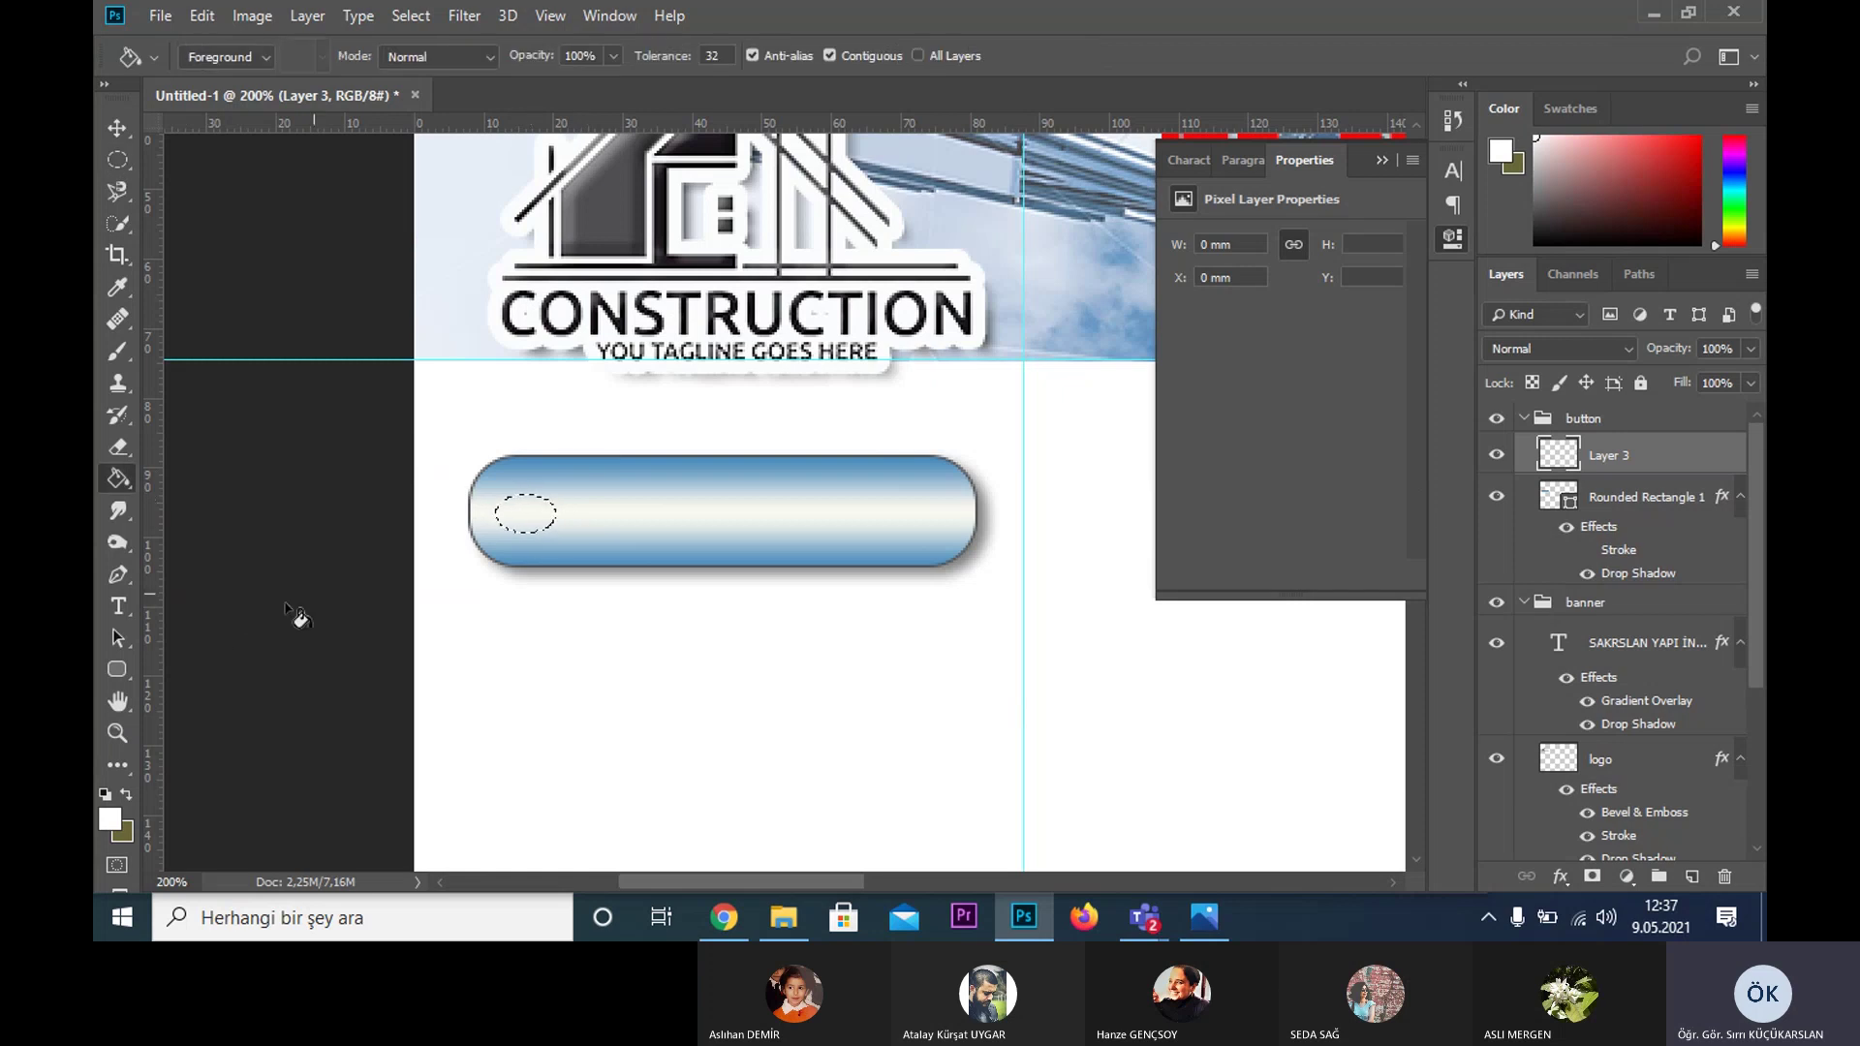
{"action": "key", "text": "i"}
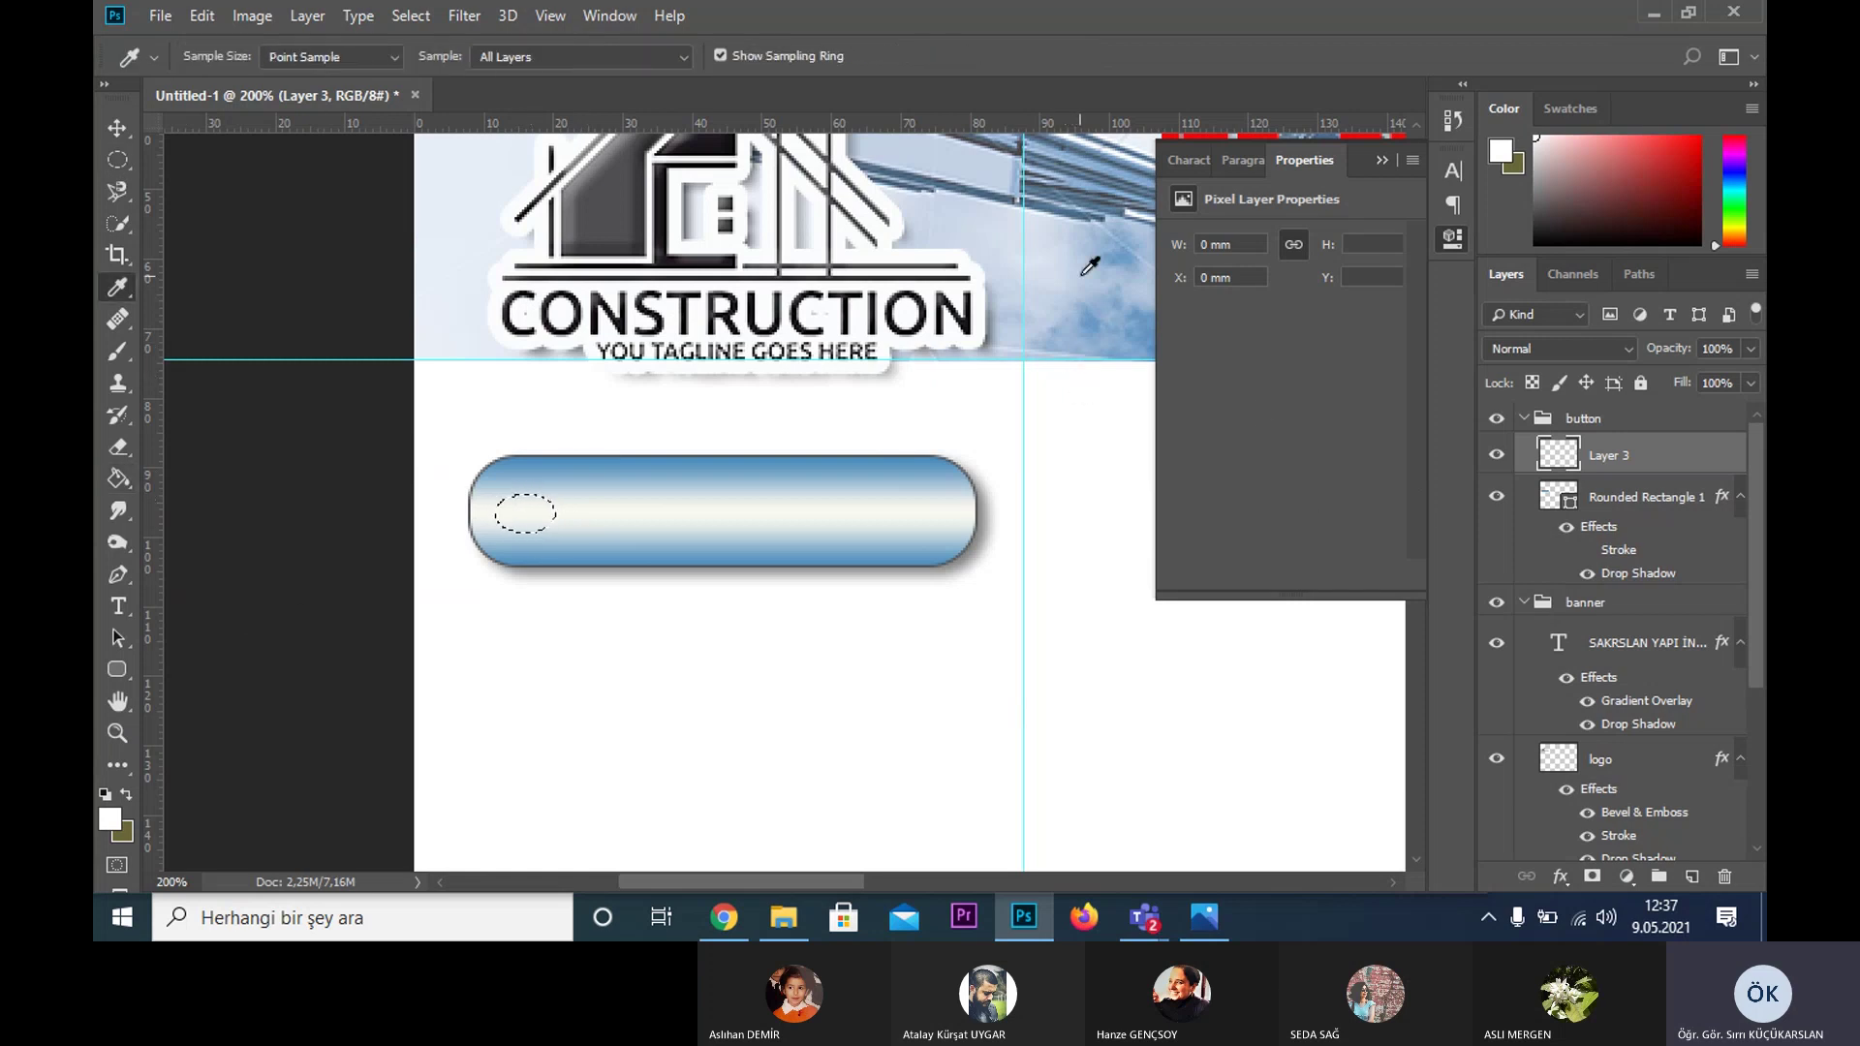
{"action": "left_click", "coordinate": [1112, 260]}
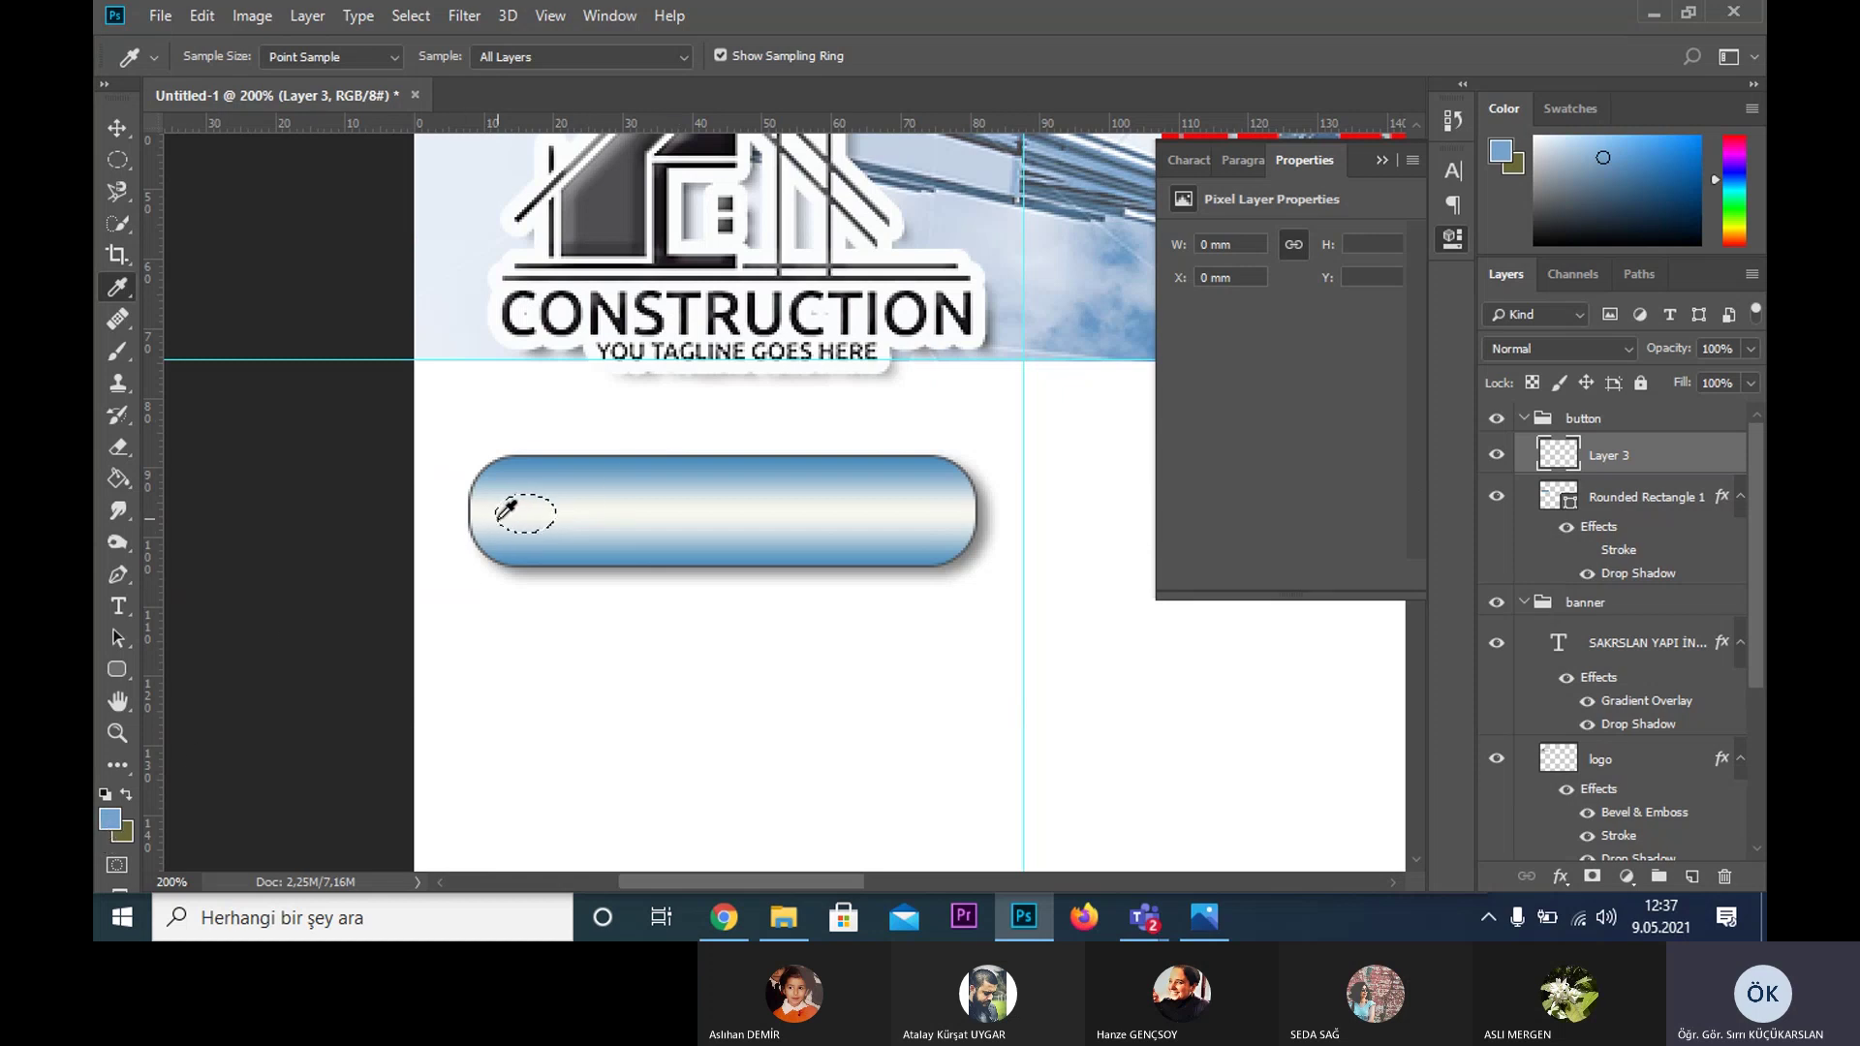
{"action": "key", "text": "g"}
{"action": "left_click", "coordinate": [528, 515]}
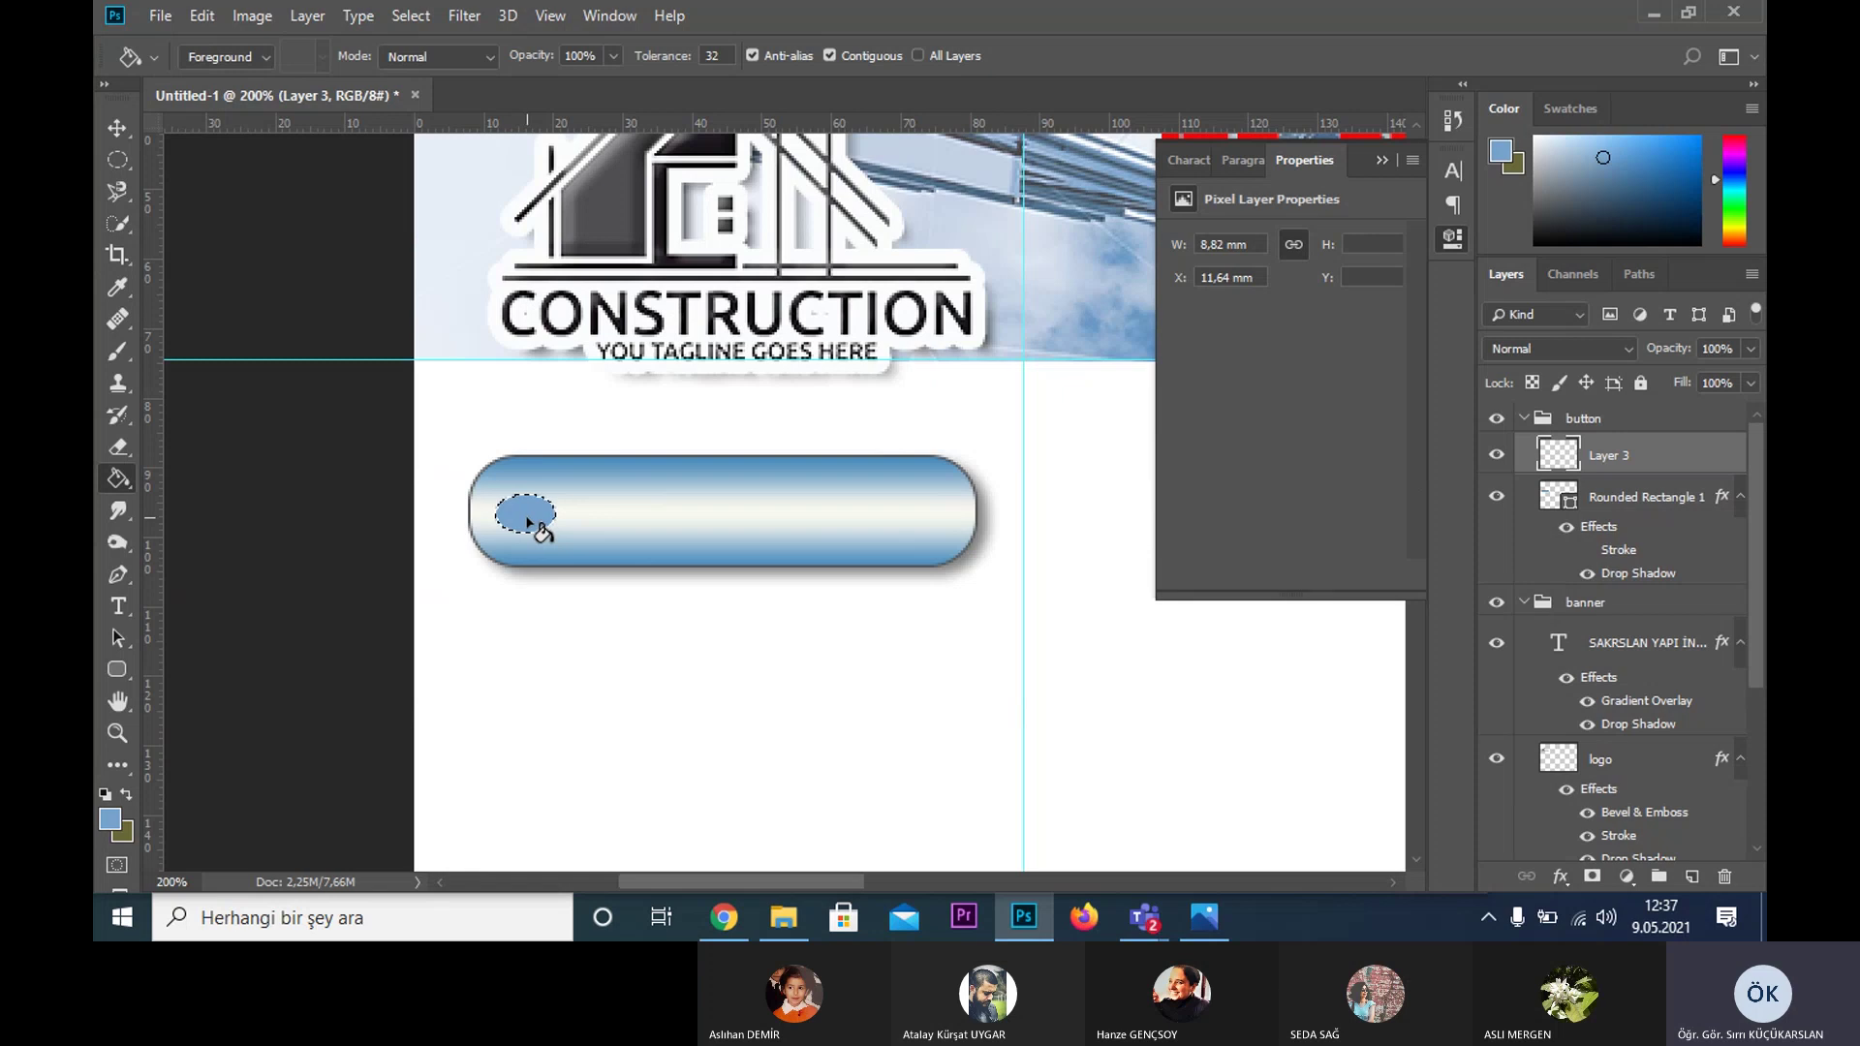
{"action": "key", "text": "m"}
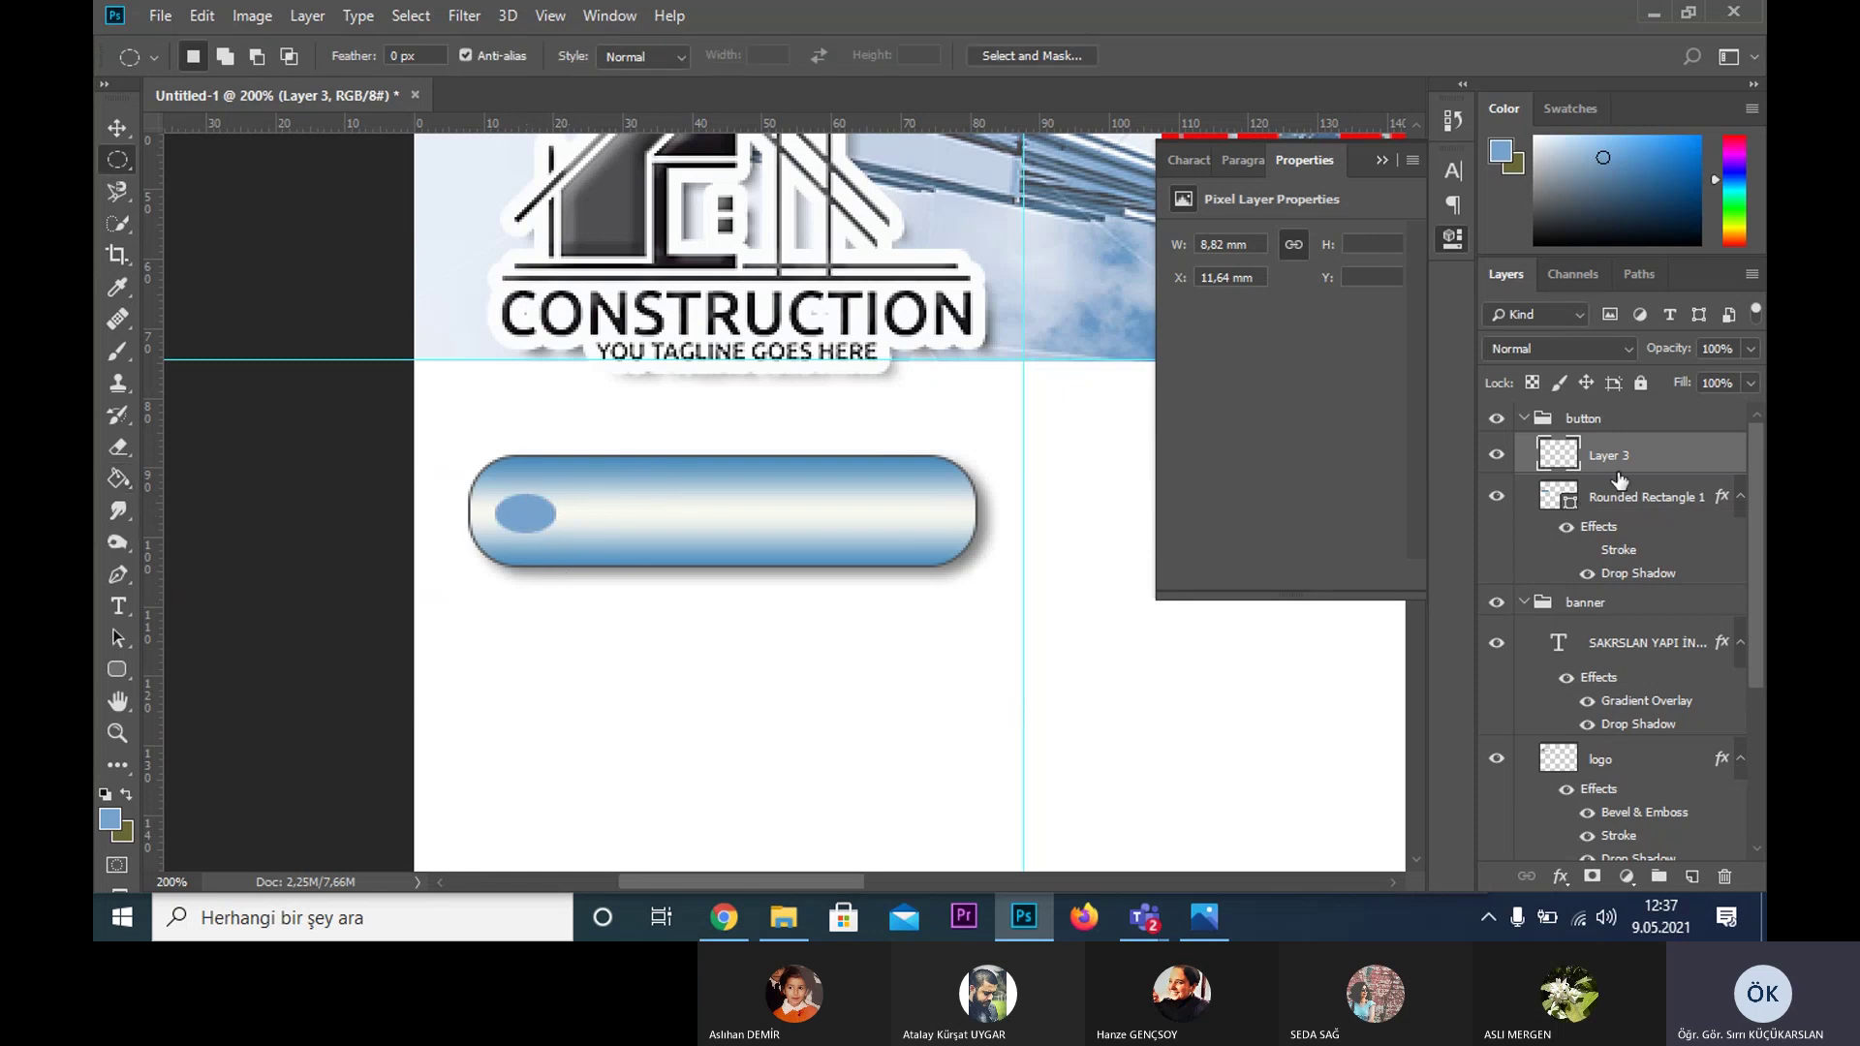
- Add Inner Glow and Bevel & Emboss to the oval, trying Emboss and Pillow Emboss styles
{"action": "double_click", "coordinate": [1676, 465]}
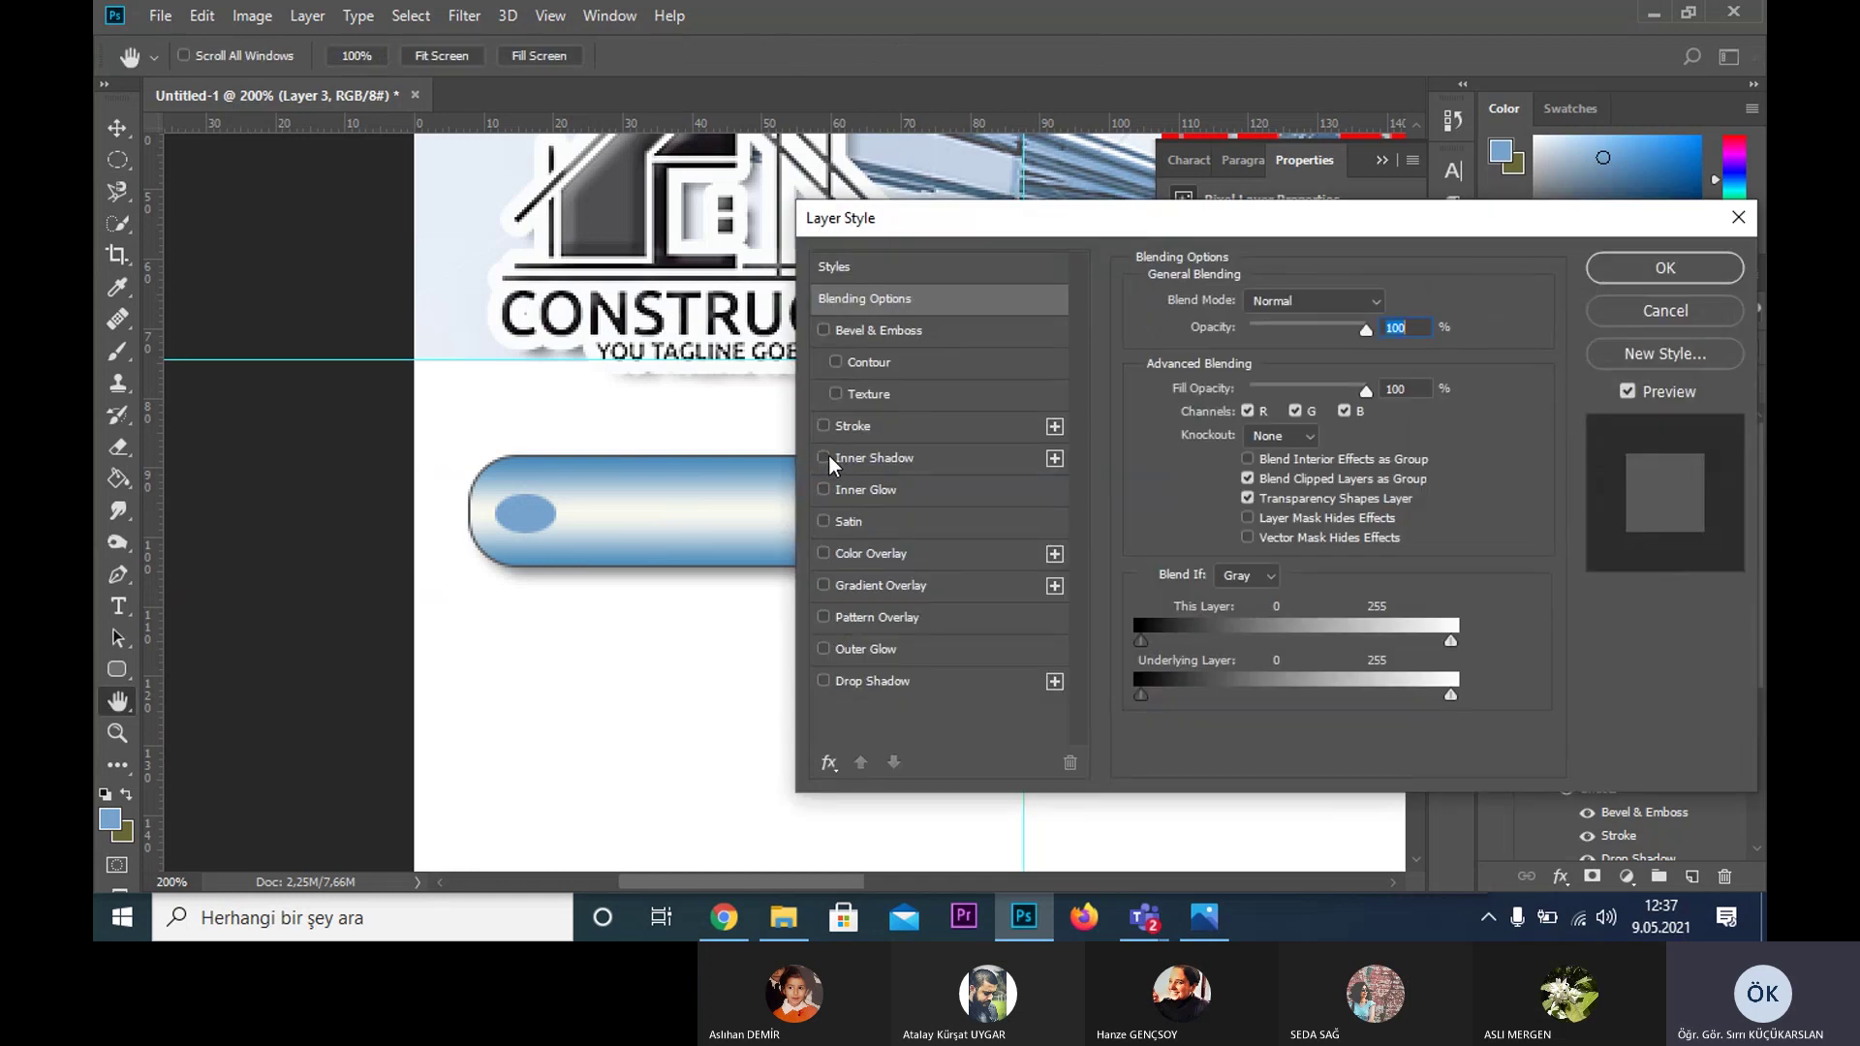
{"action": "left_click", "coordinate": [823, 489]}
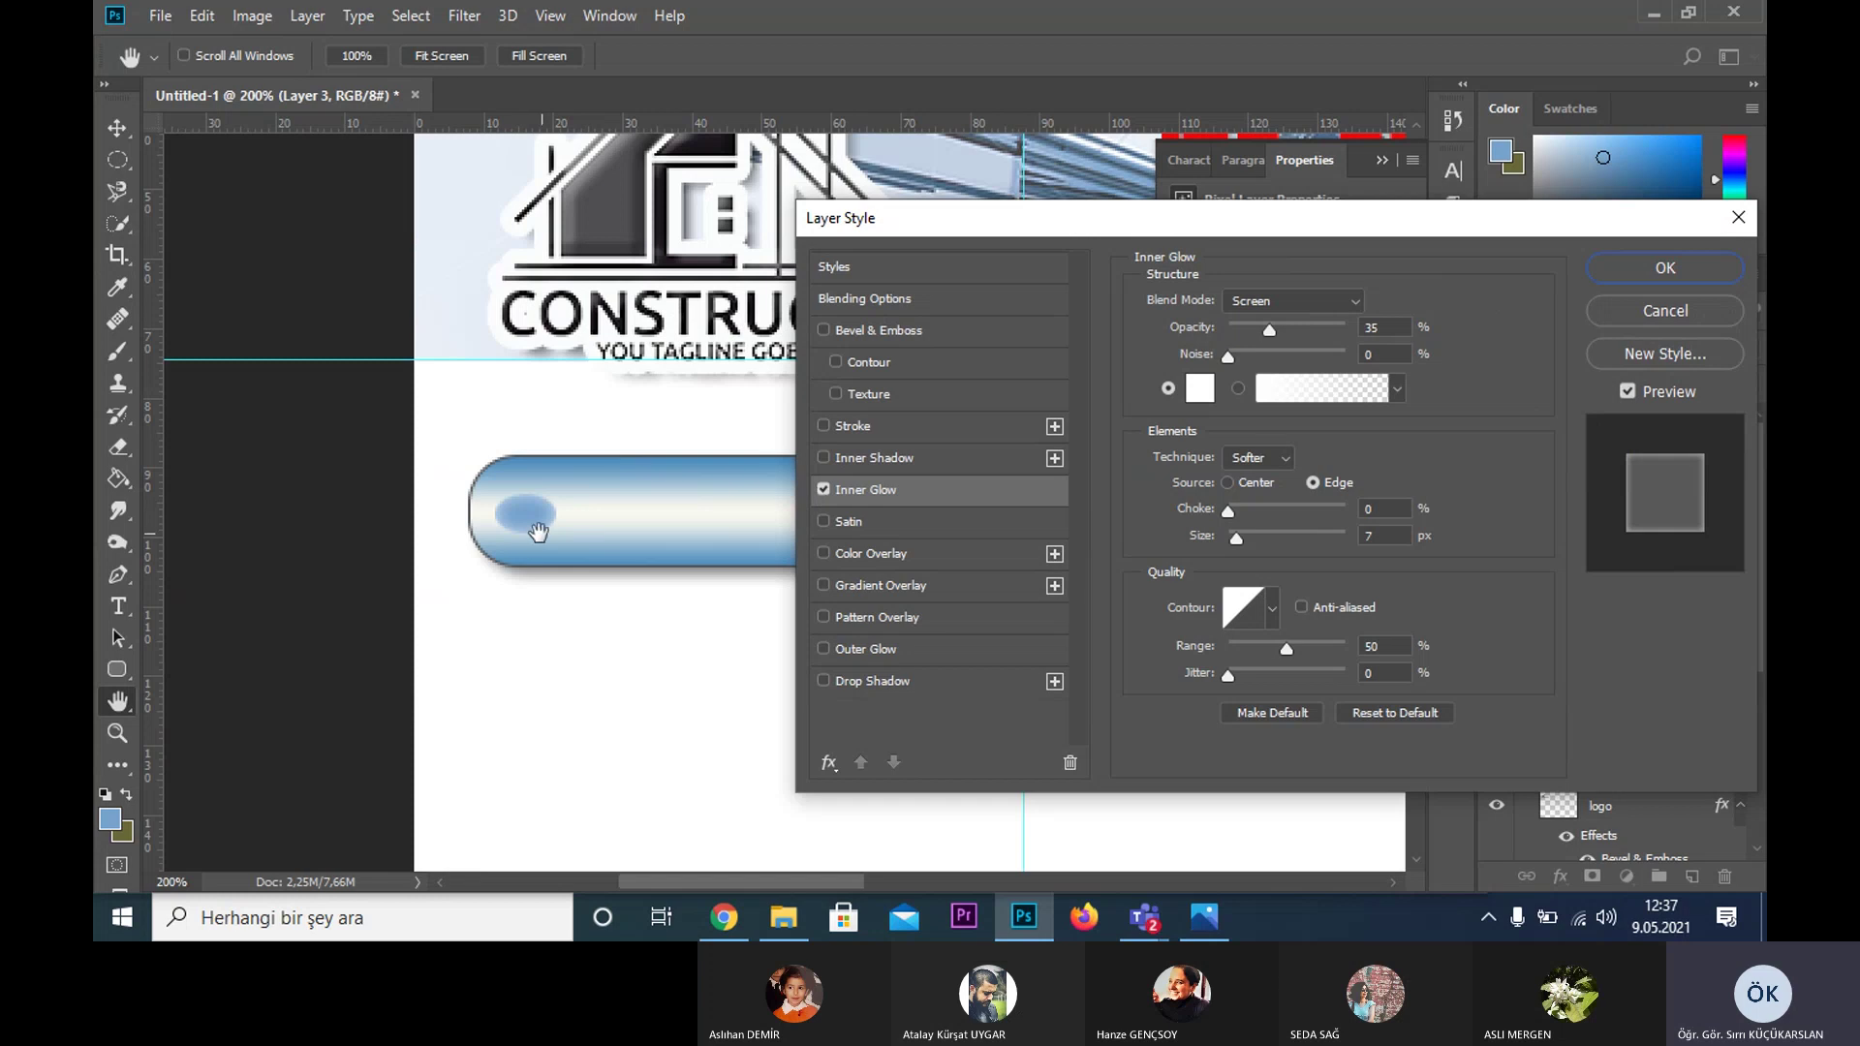
{"action": "left_click", "coordinate": [824, 330]}
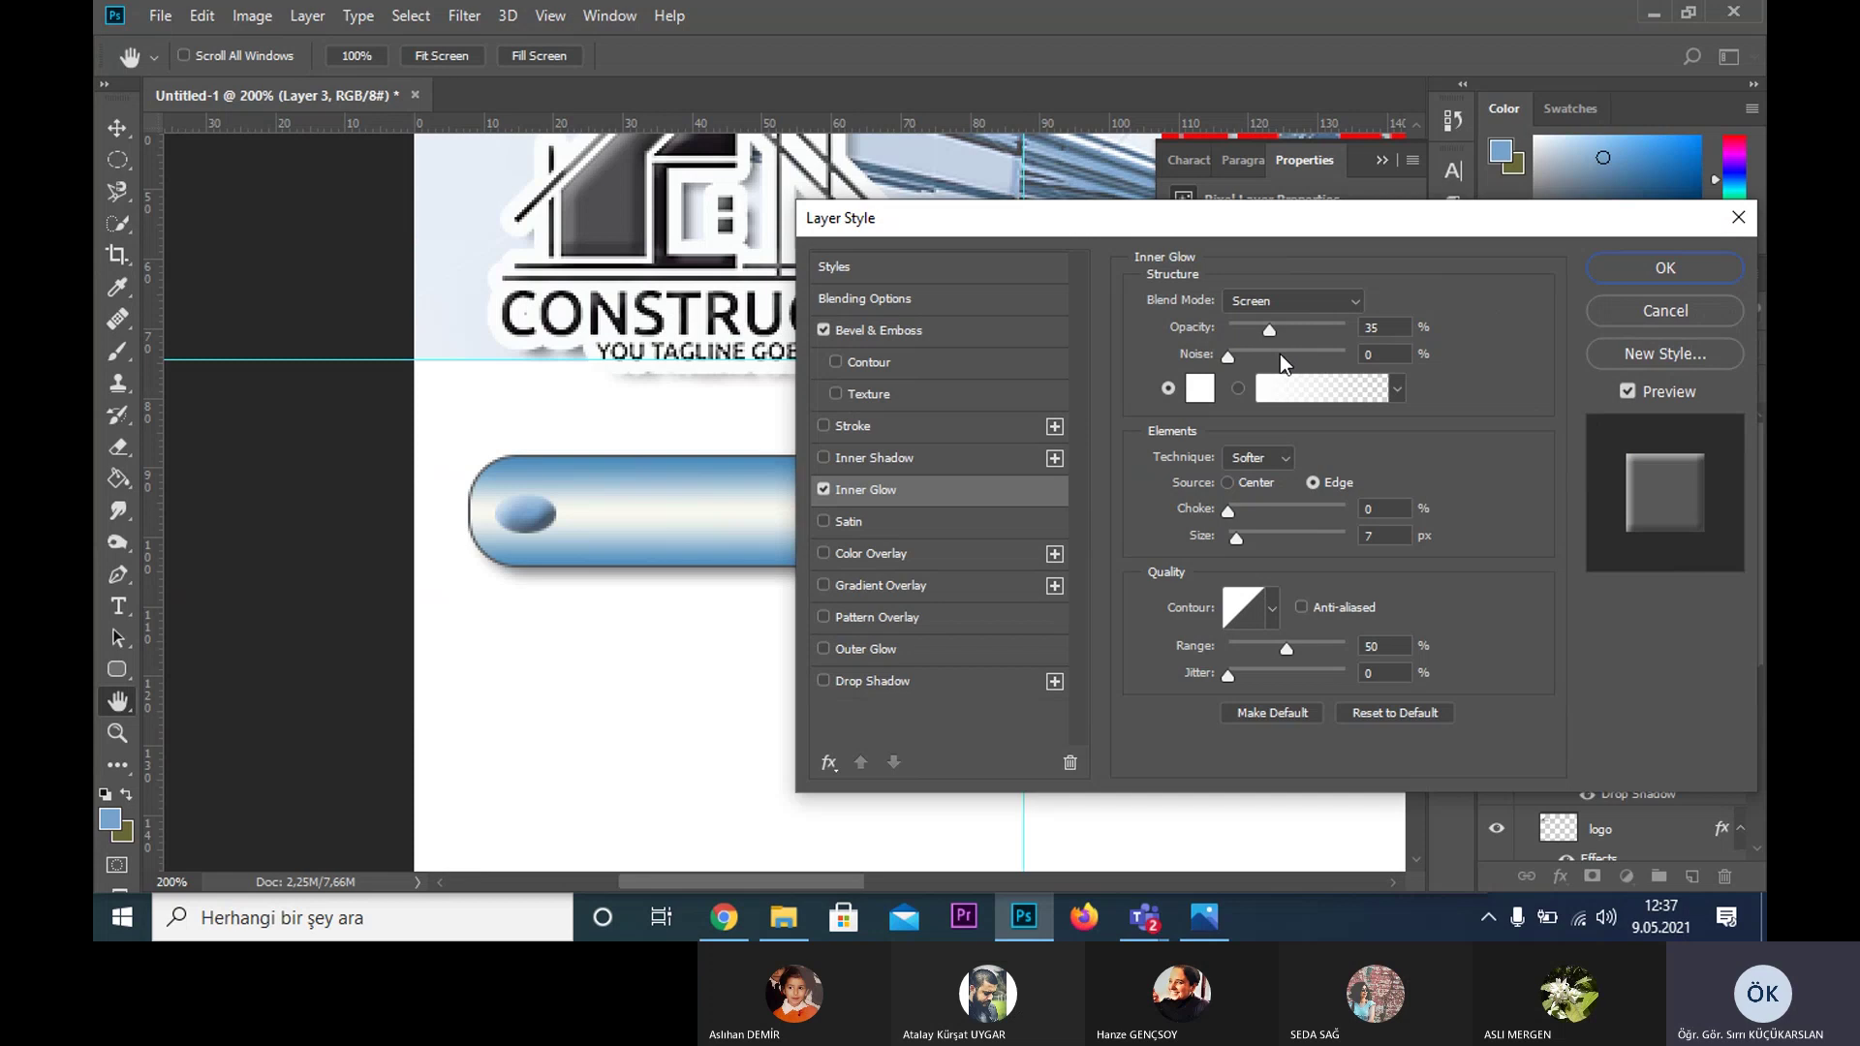
{"action": "left_click", "coordinate": [922, 330]}
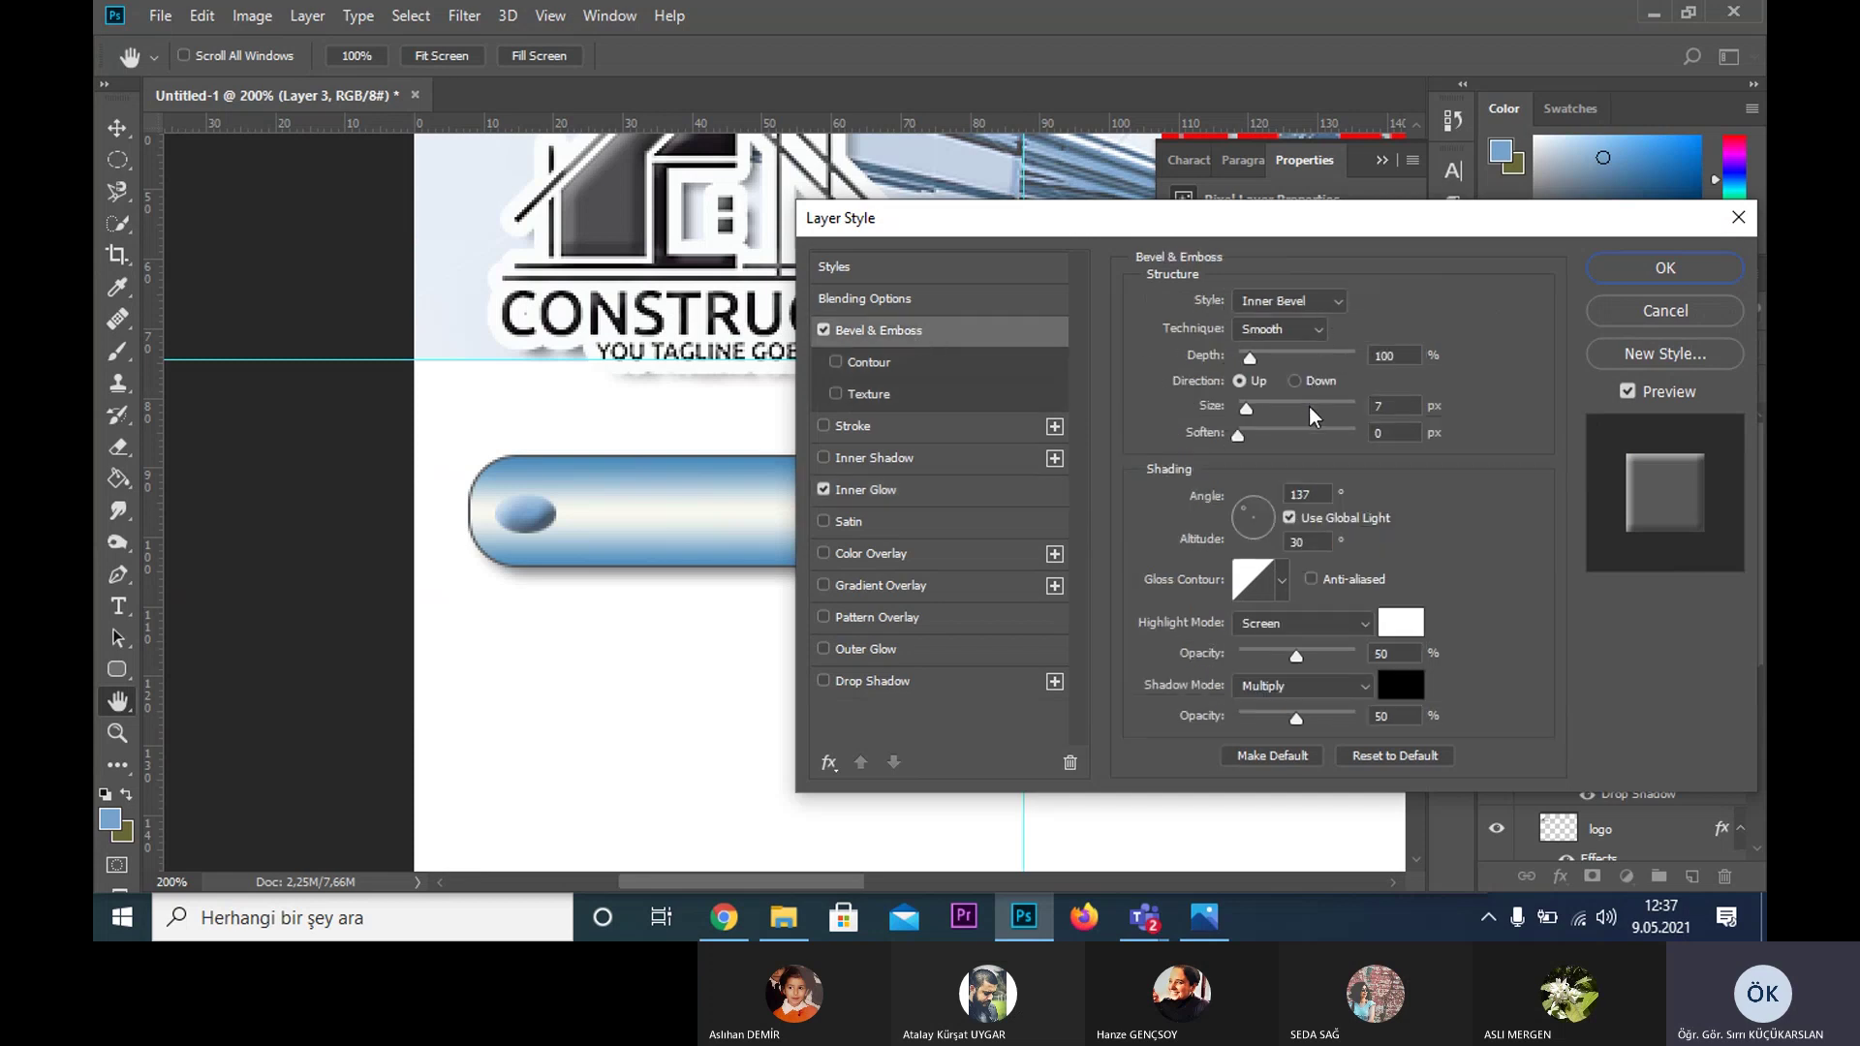
{"action": "left_click", "coordinate": [1323, 304]}
{"action": "left_click", "coordinate": [1290, 363]}
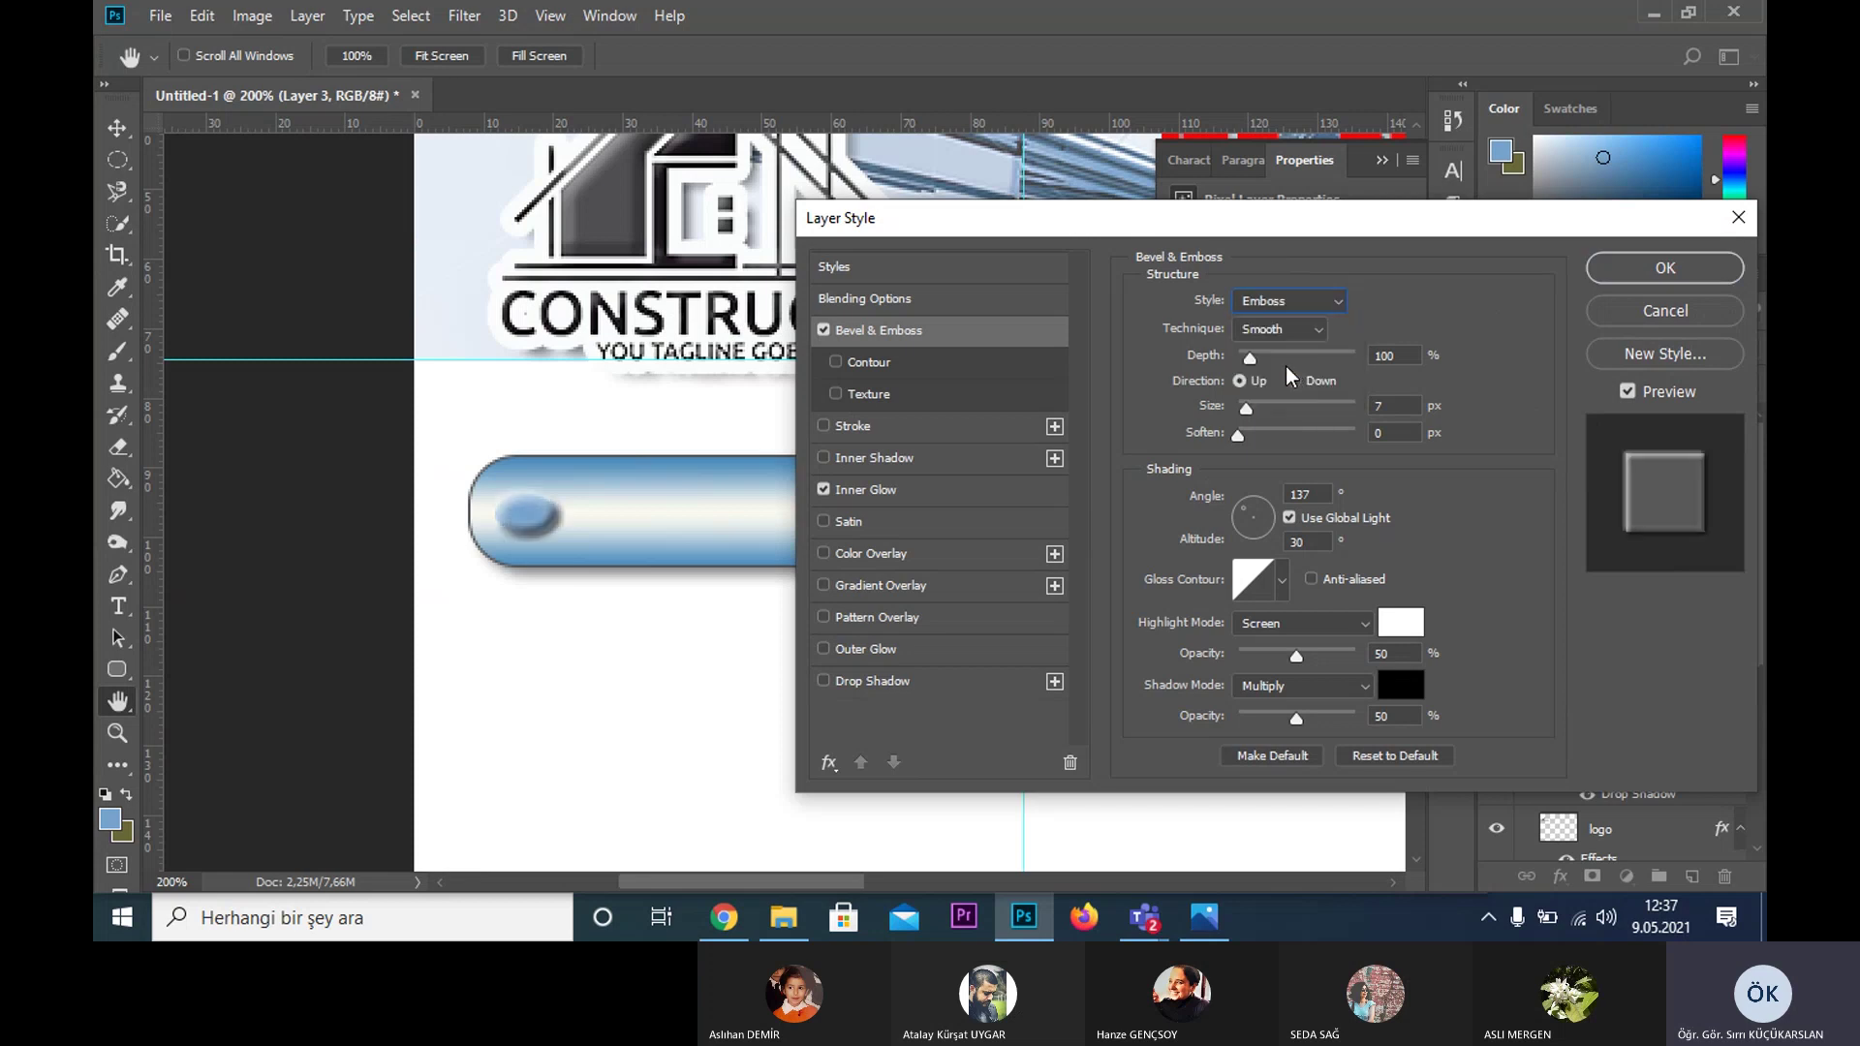
{"action": "left_click", "coordinate": [1308, 305]}
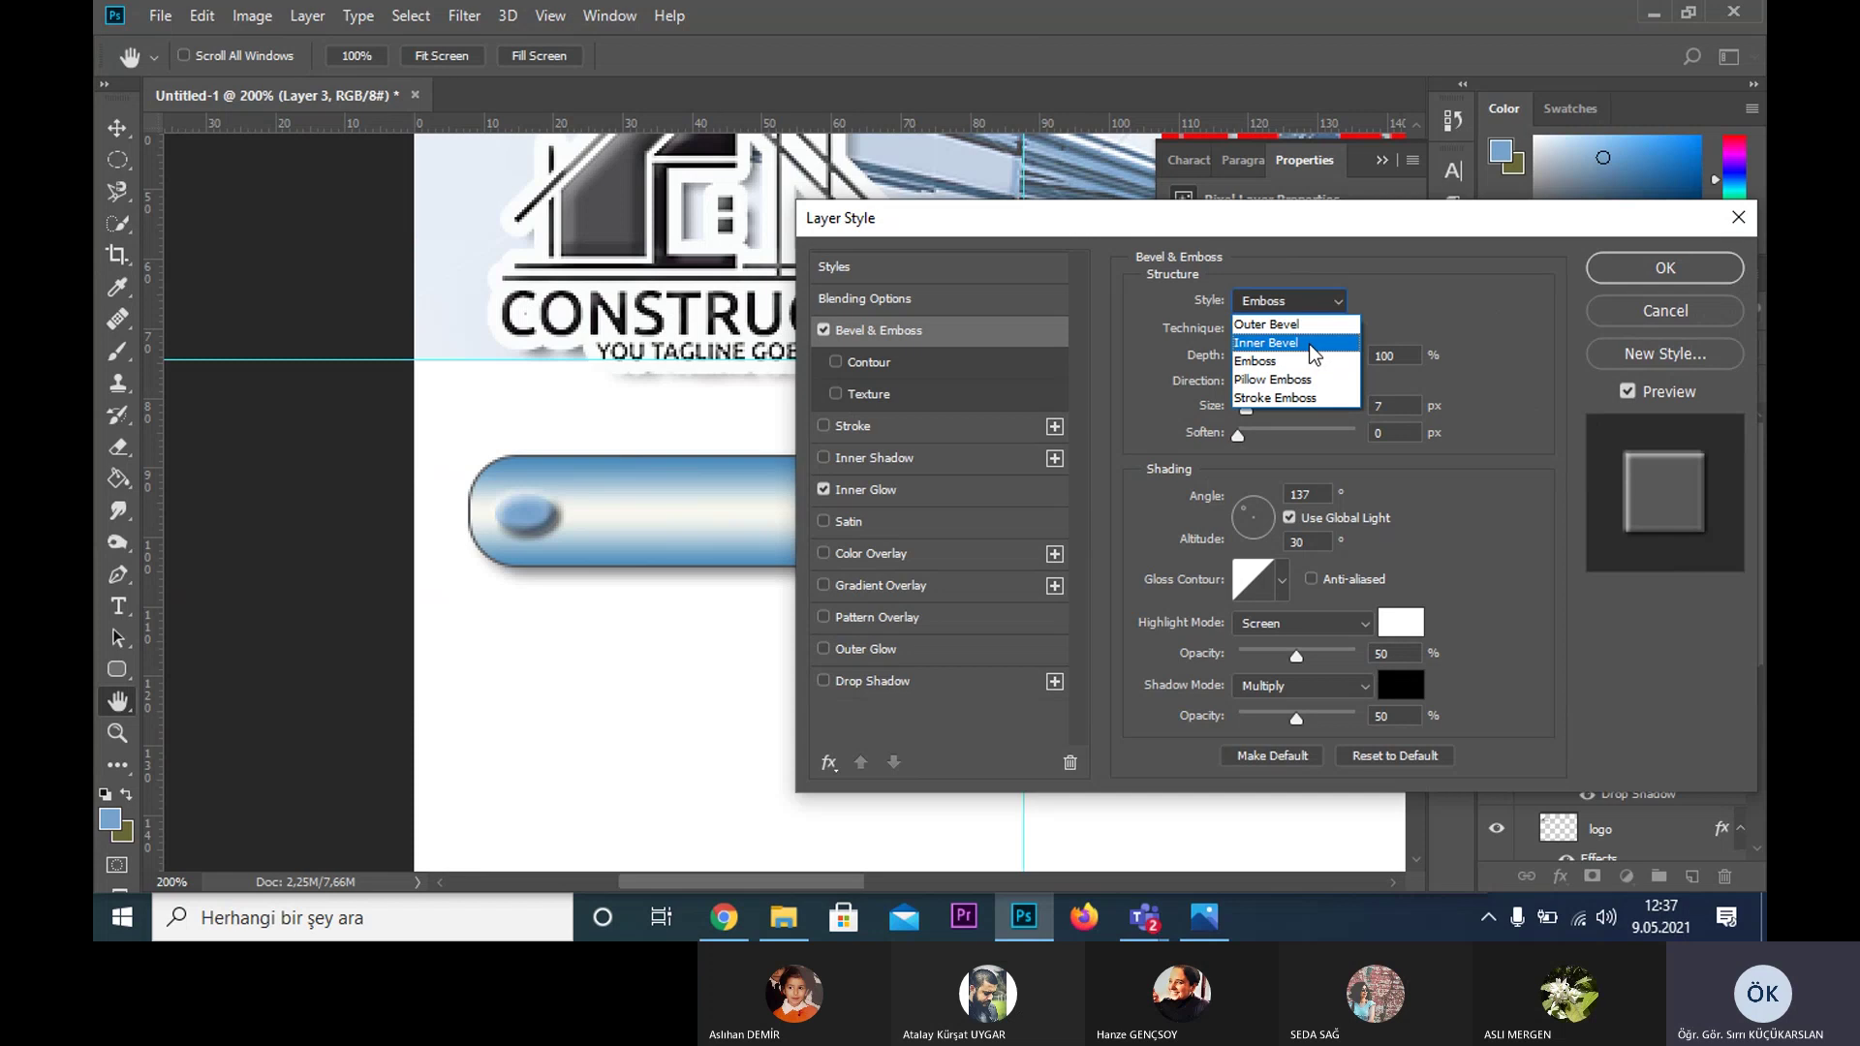
{"action": "left_click", "coordinate": [1300, 380]}
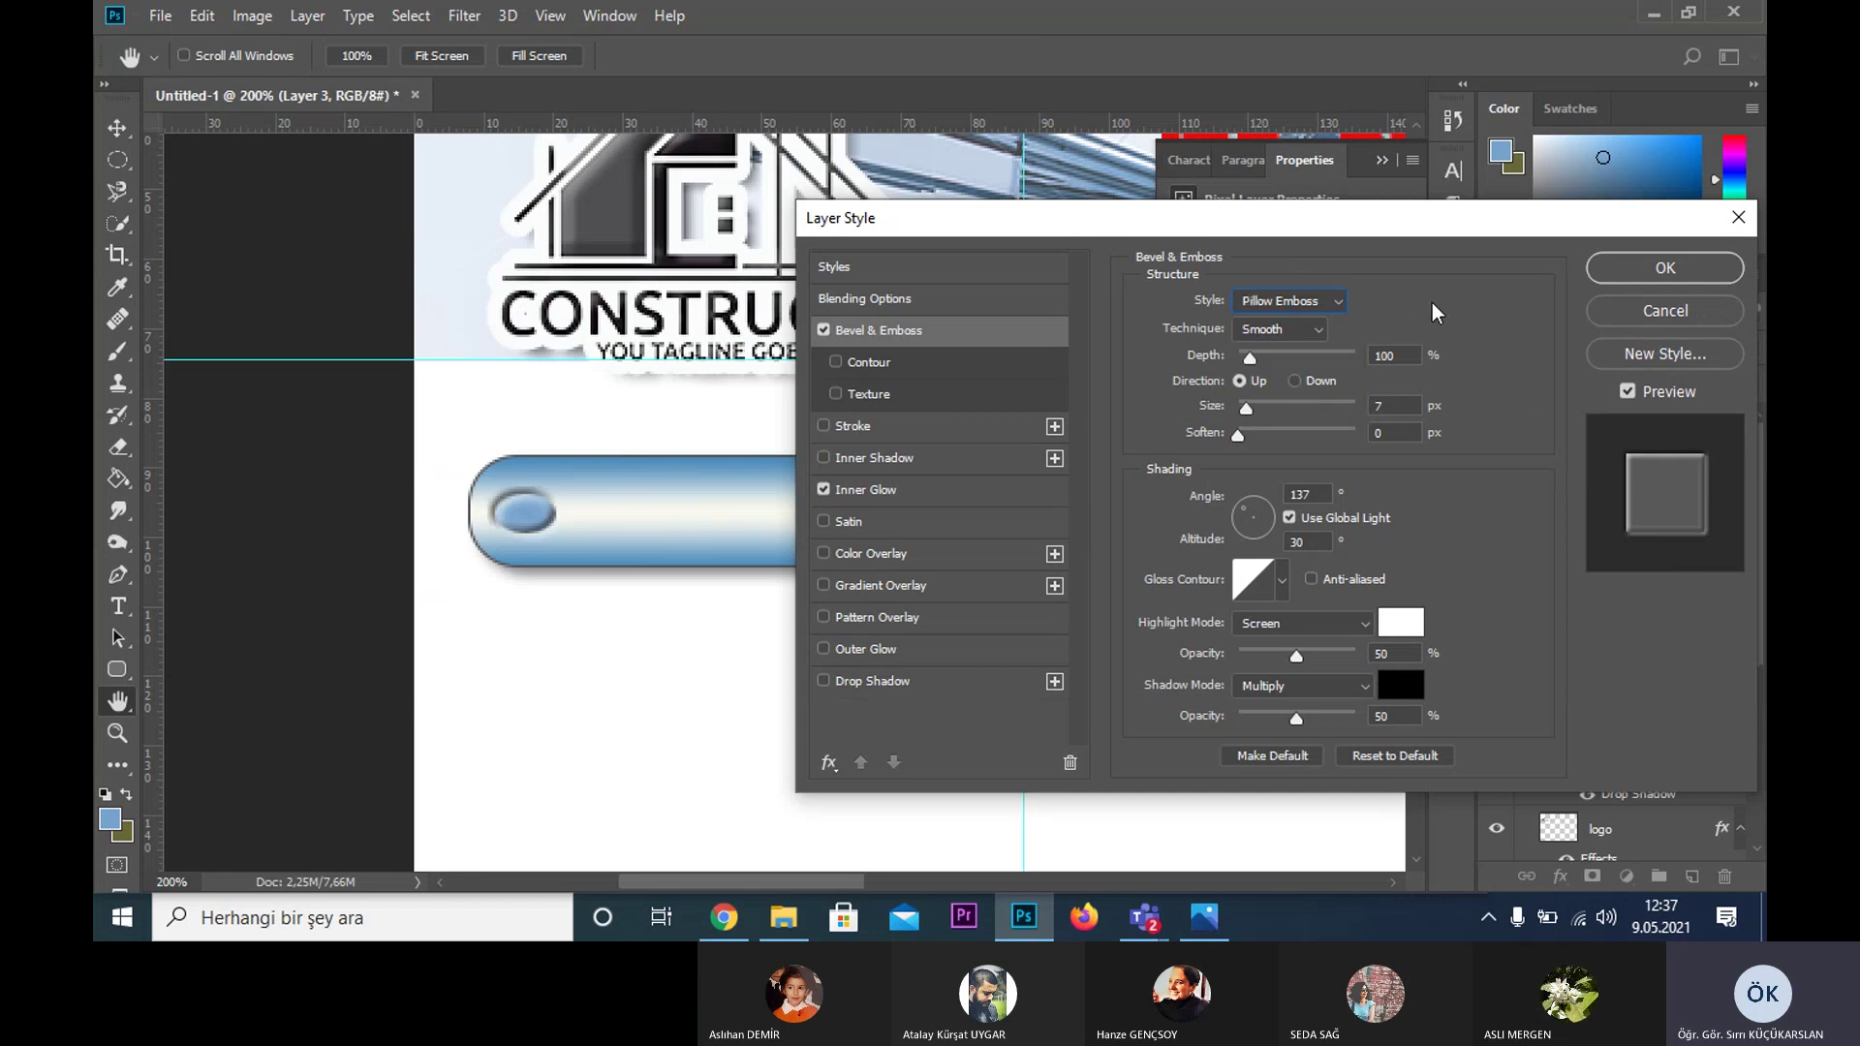
- Settle the bevel on Emboss with 84% depth and 3 px size, and apply it
{"action": "mouse_move", "coordinate": [1250, 358]}
{"action": "left_mouse_down"}
{"action": "mouse_move", "coordinate": [1269, 358]}
{"action": "mouse_move", "coordinate": [1251, 415]}
{"action": "left_mouse_up"}
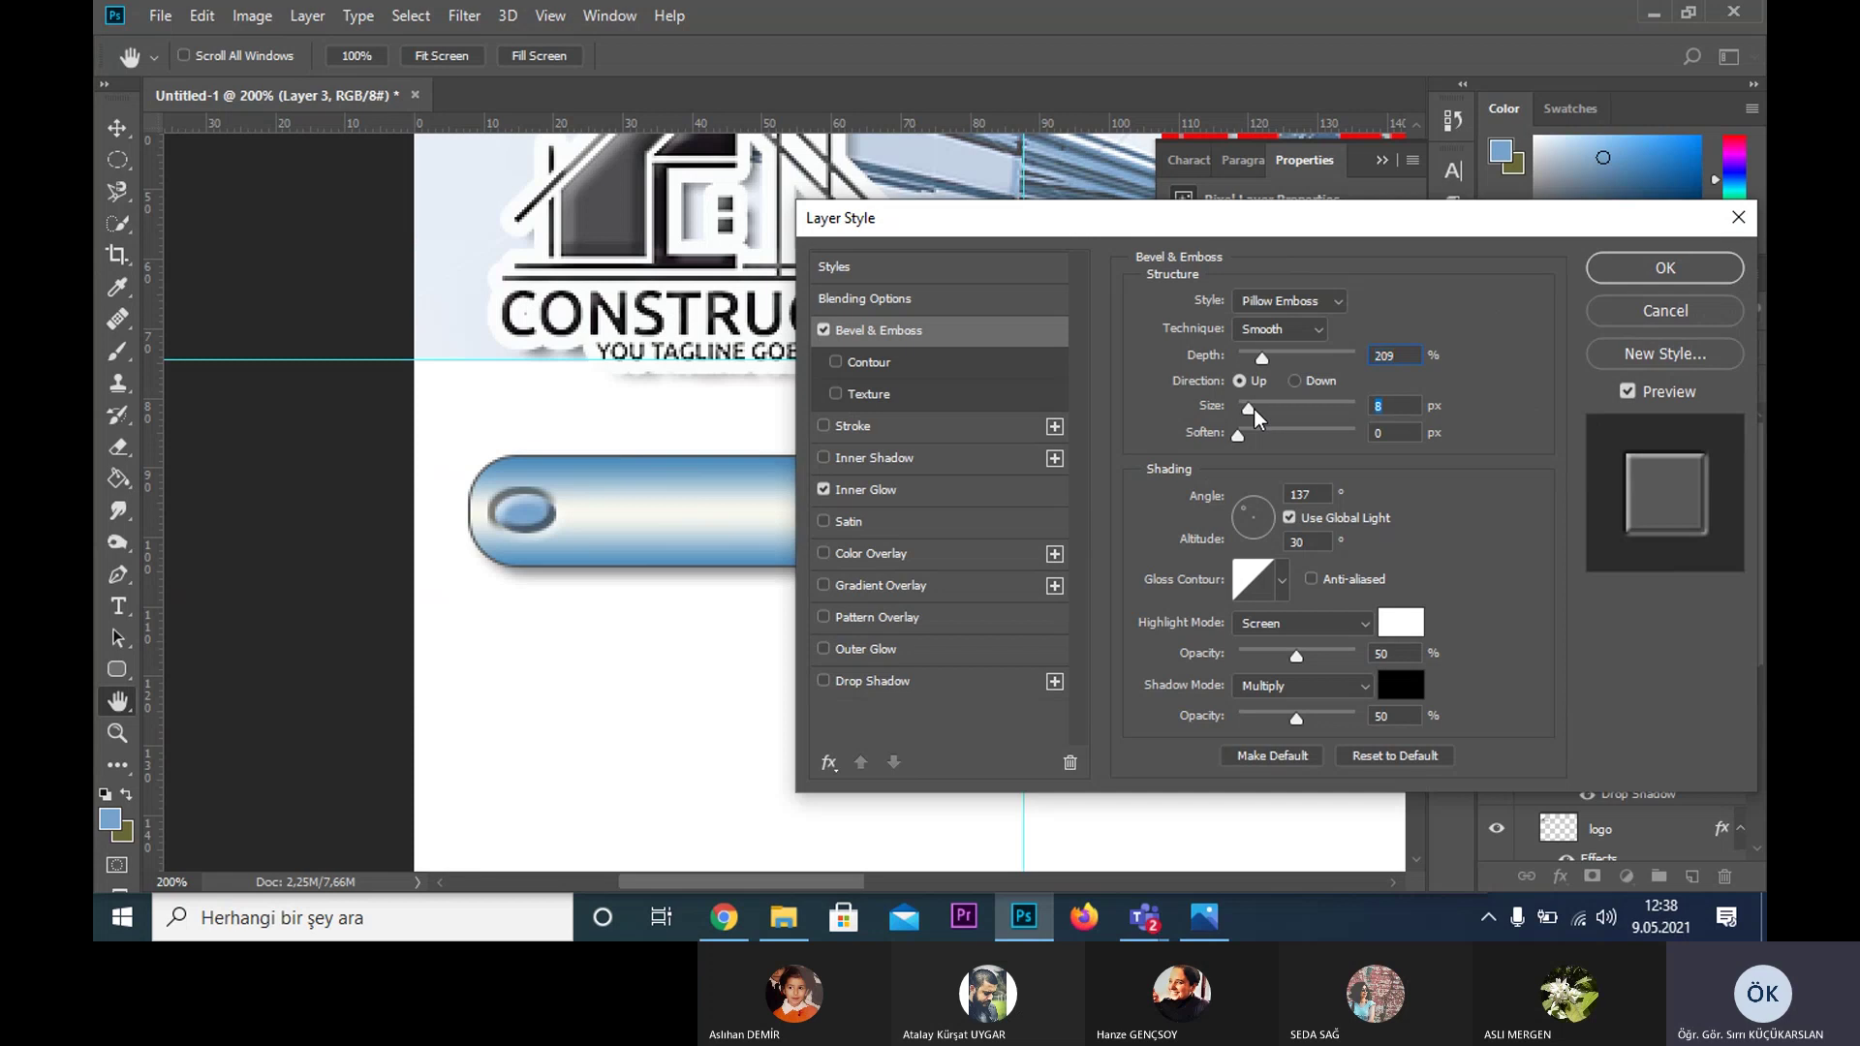
{"action": "left_click", "coordinate": [1294, 379]}
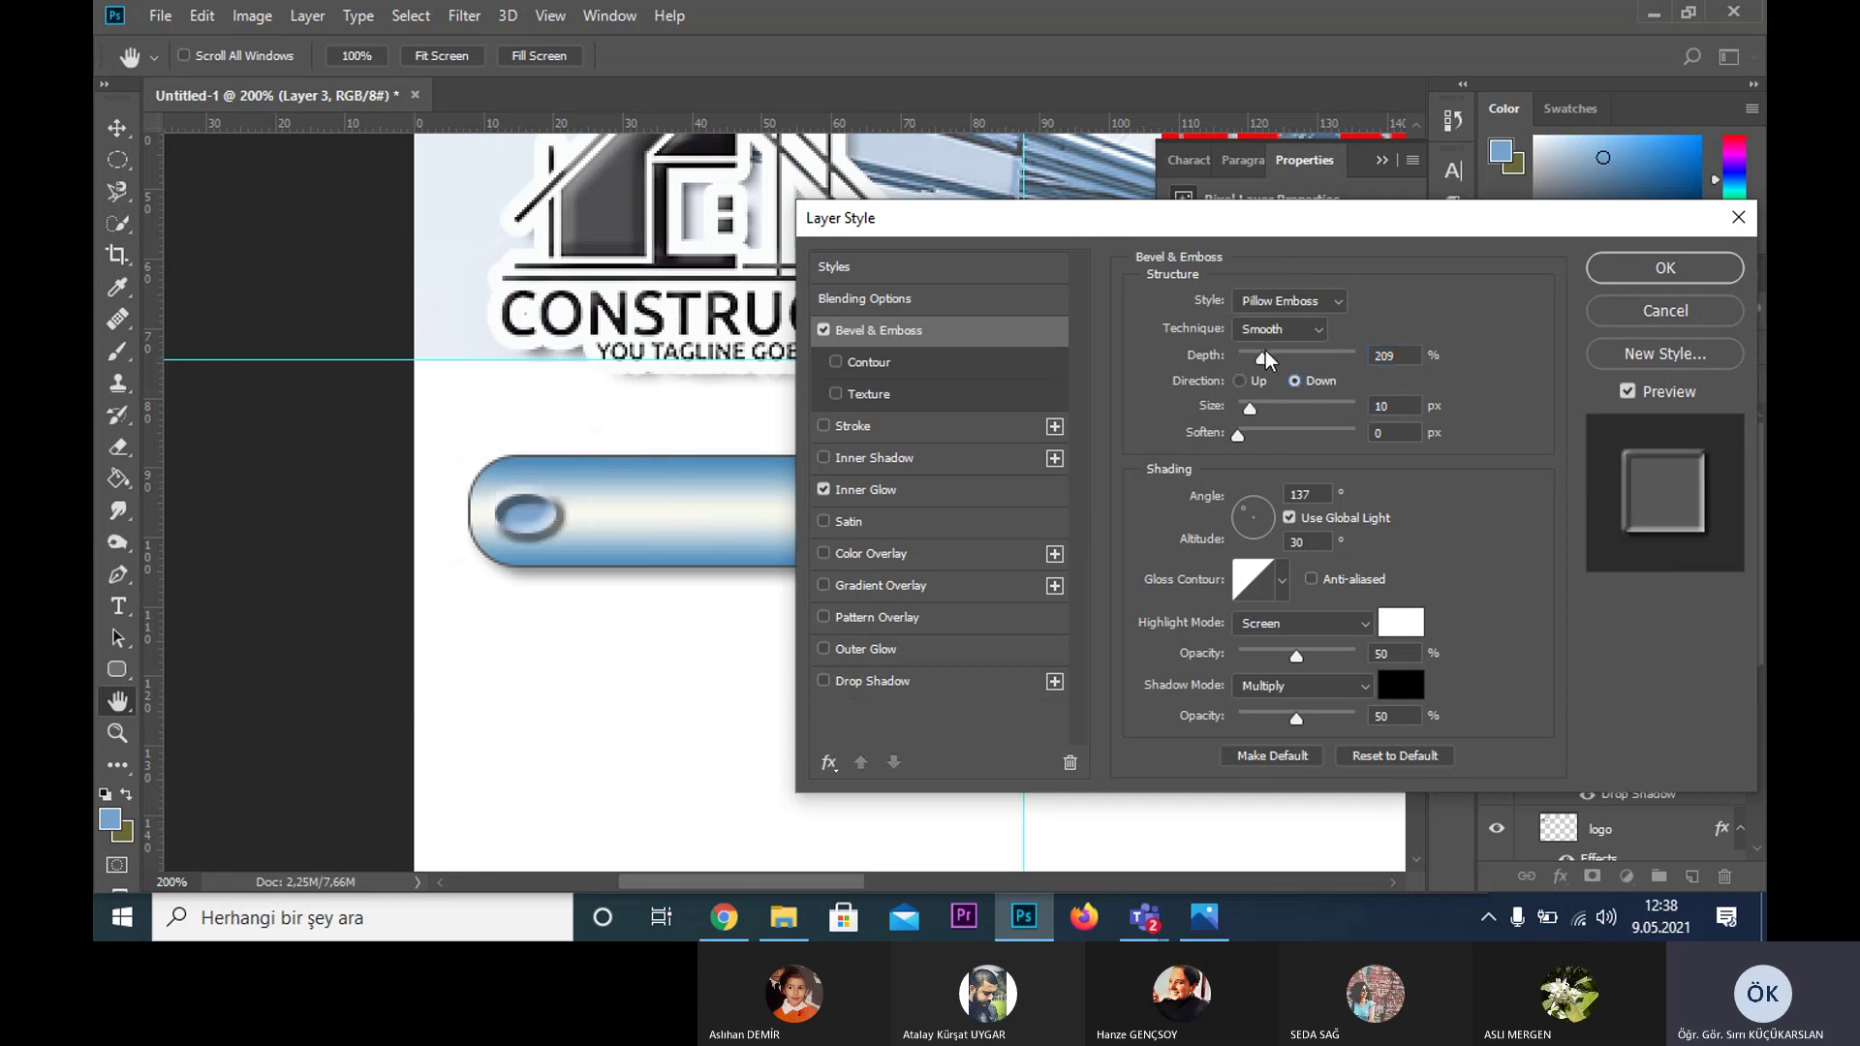
{"action": "left_click_drag", "start_coordinate": [1266, 357], "coordinate": [1251, 358]}
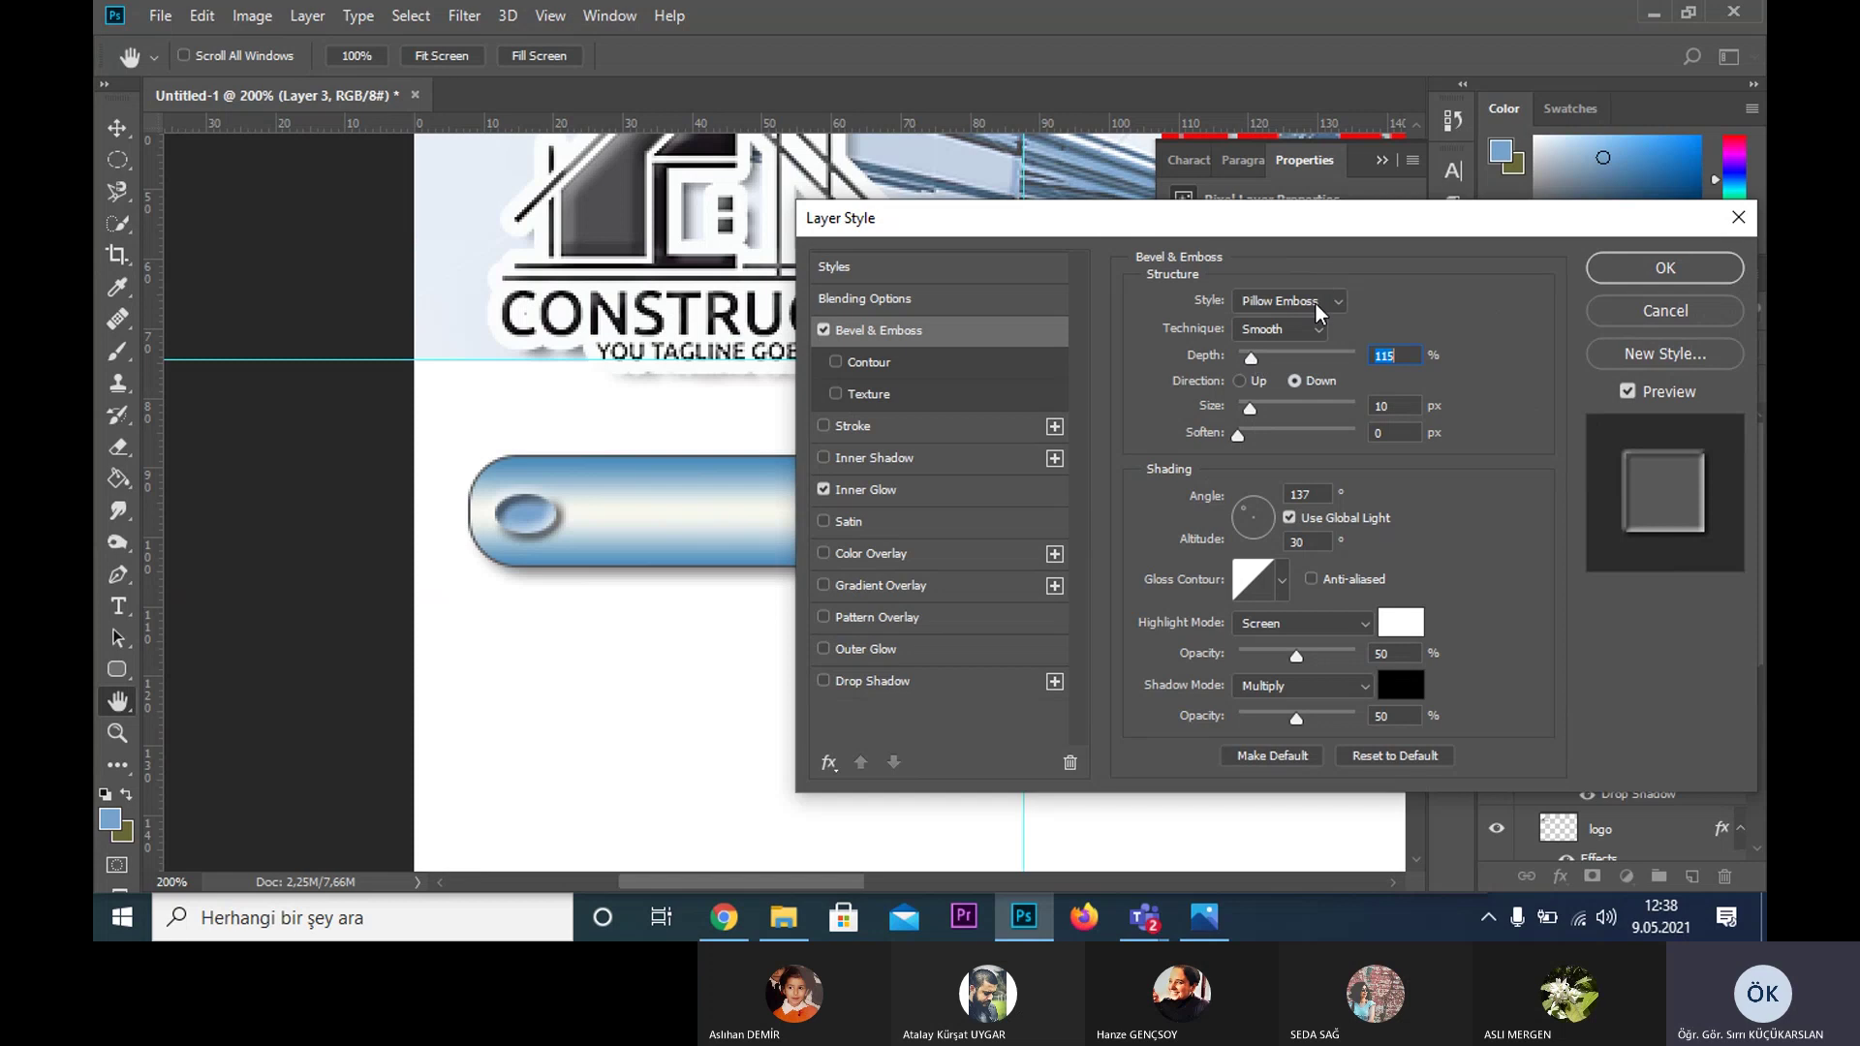
{"action": "left_click", "coordinate": [1319, 308]}
{"action": "left_click", "coordinate": [1298, 371]}
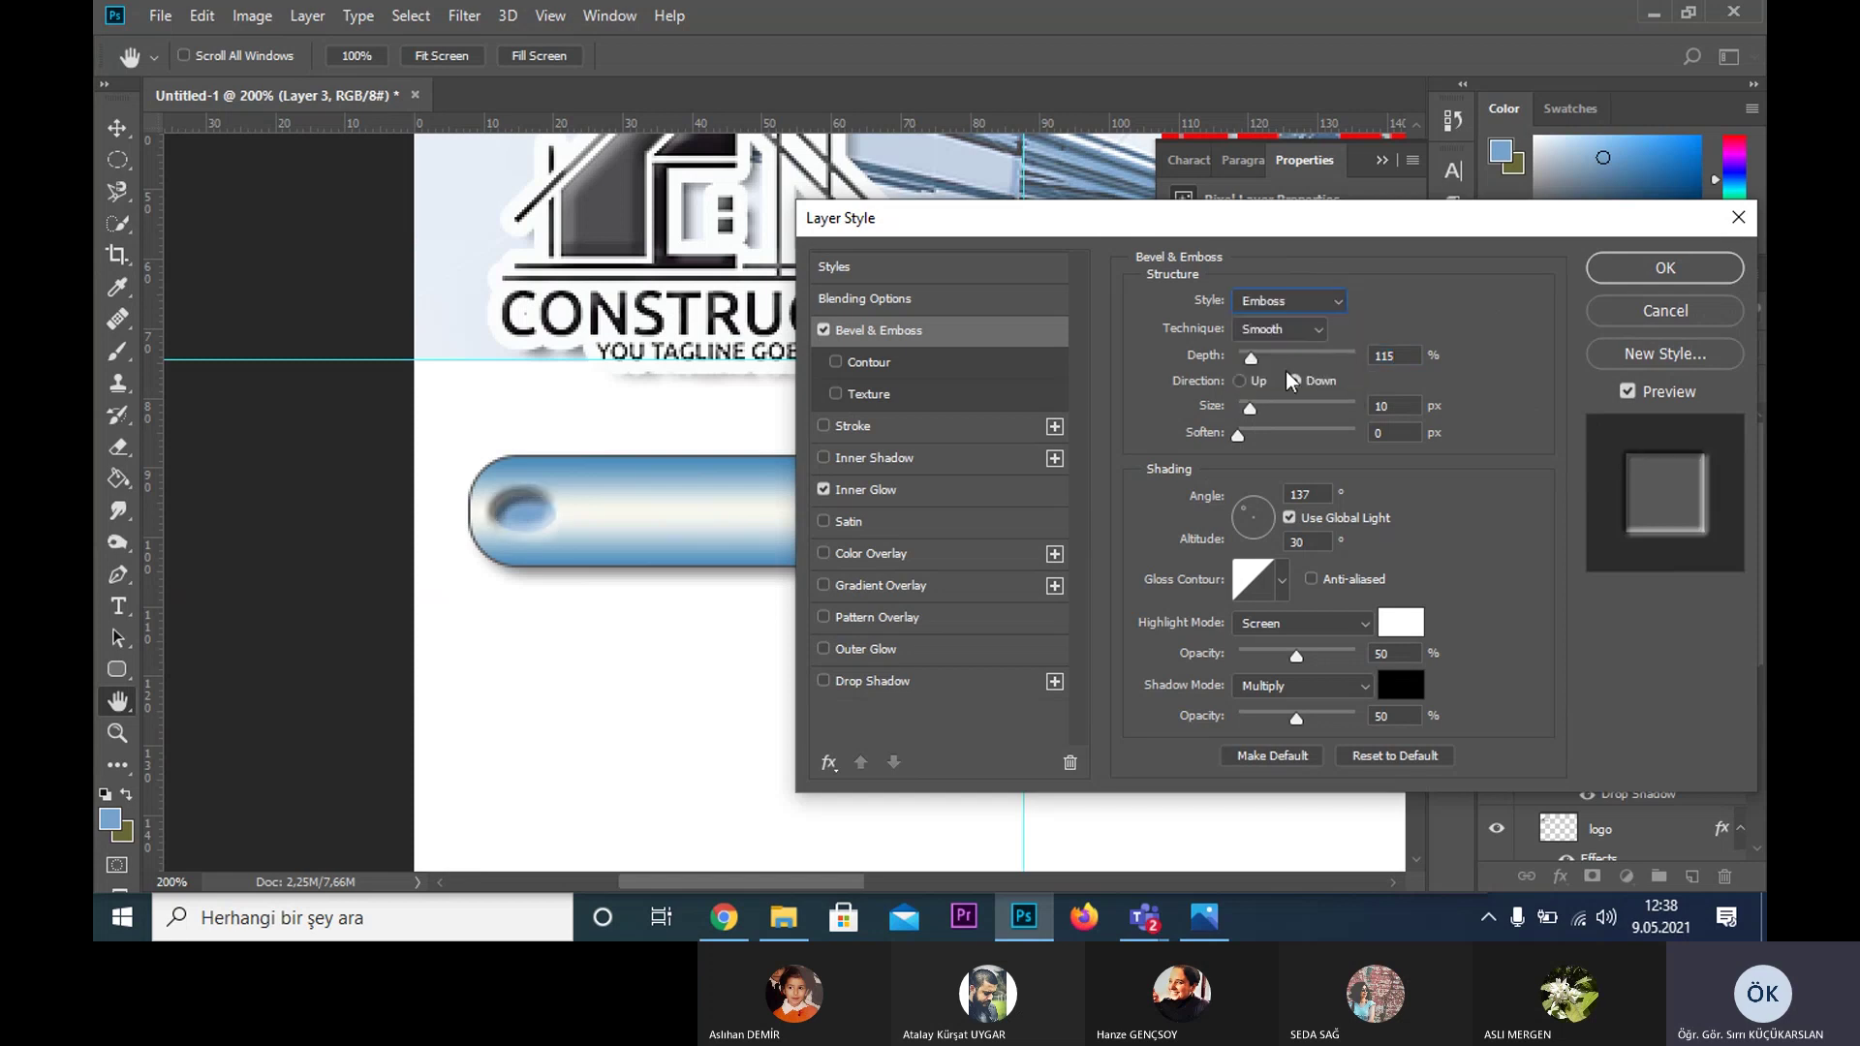
{"action": "left_click_drag", "start_coordinate": [1253, 353], "coordinate": [1242, 361]}
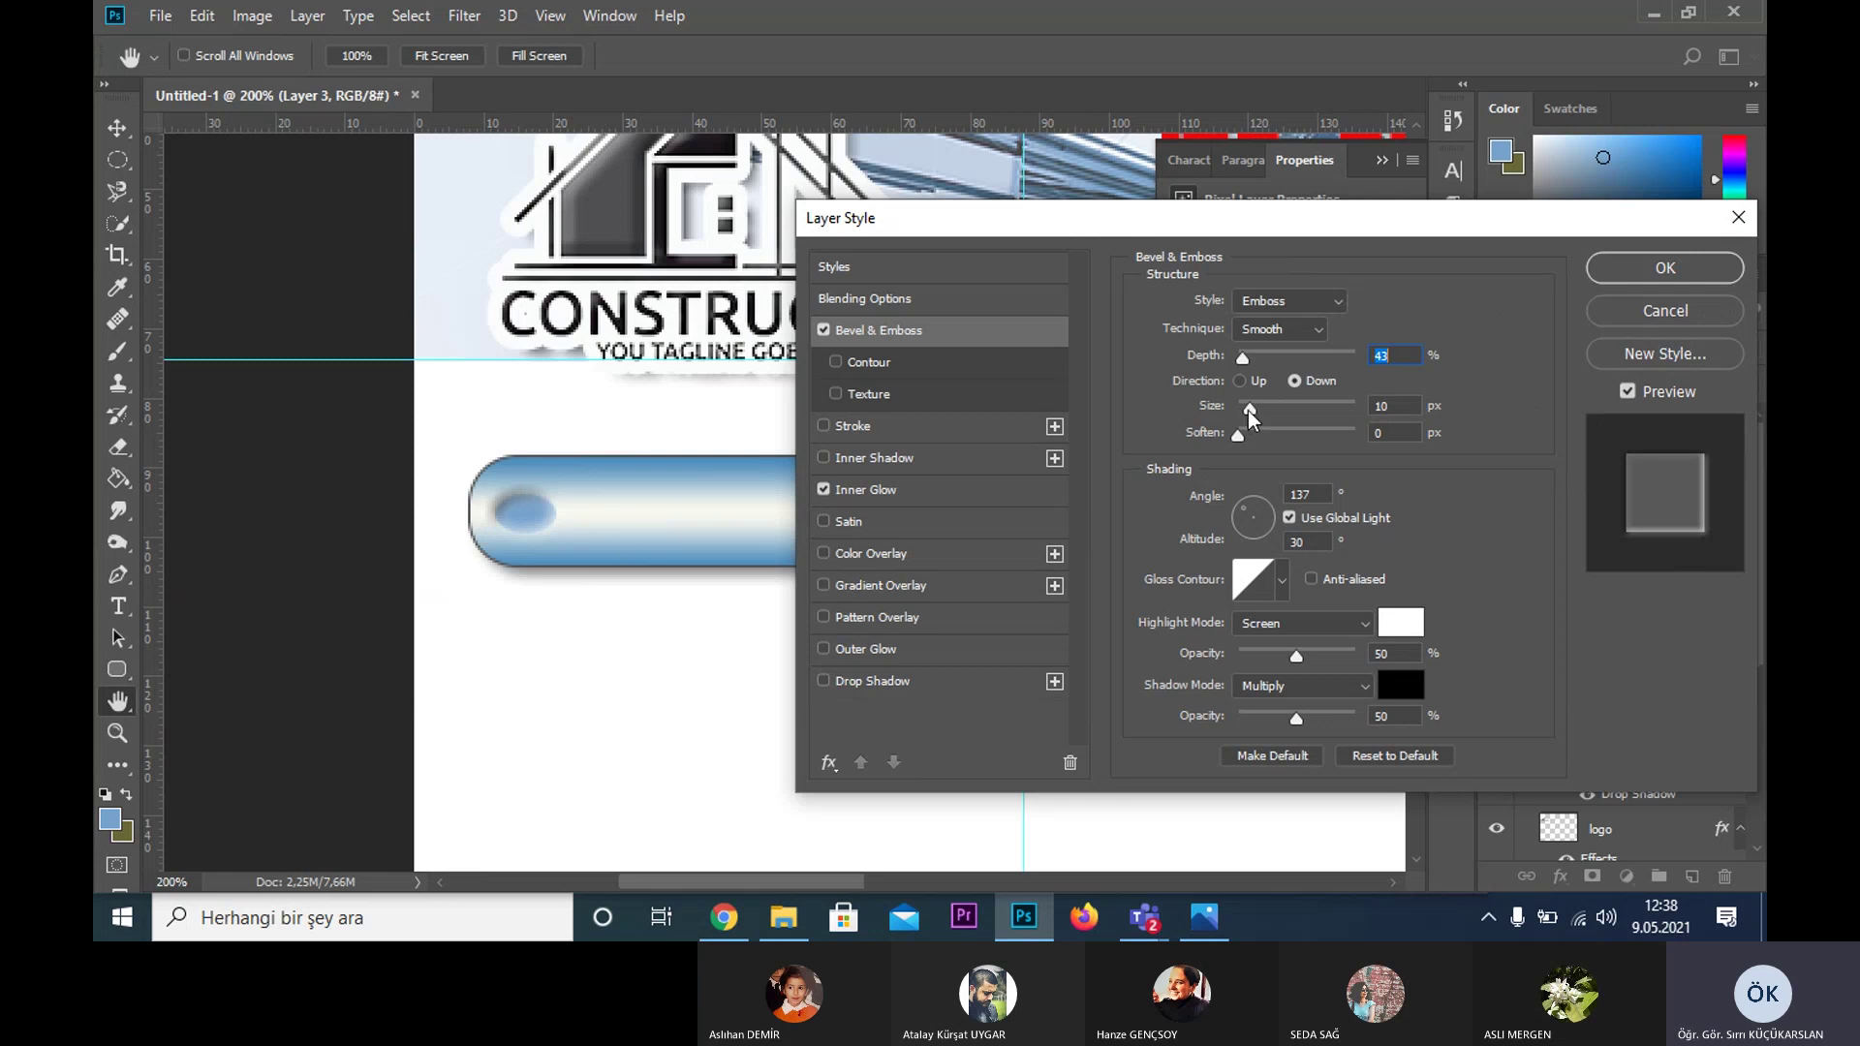
{"action": "left_click_drag", "start_coordinate": [1248, 410], "coordinate": [1240, 406]}
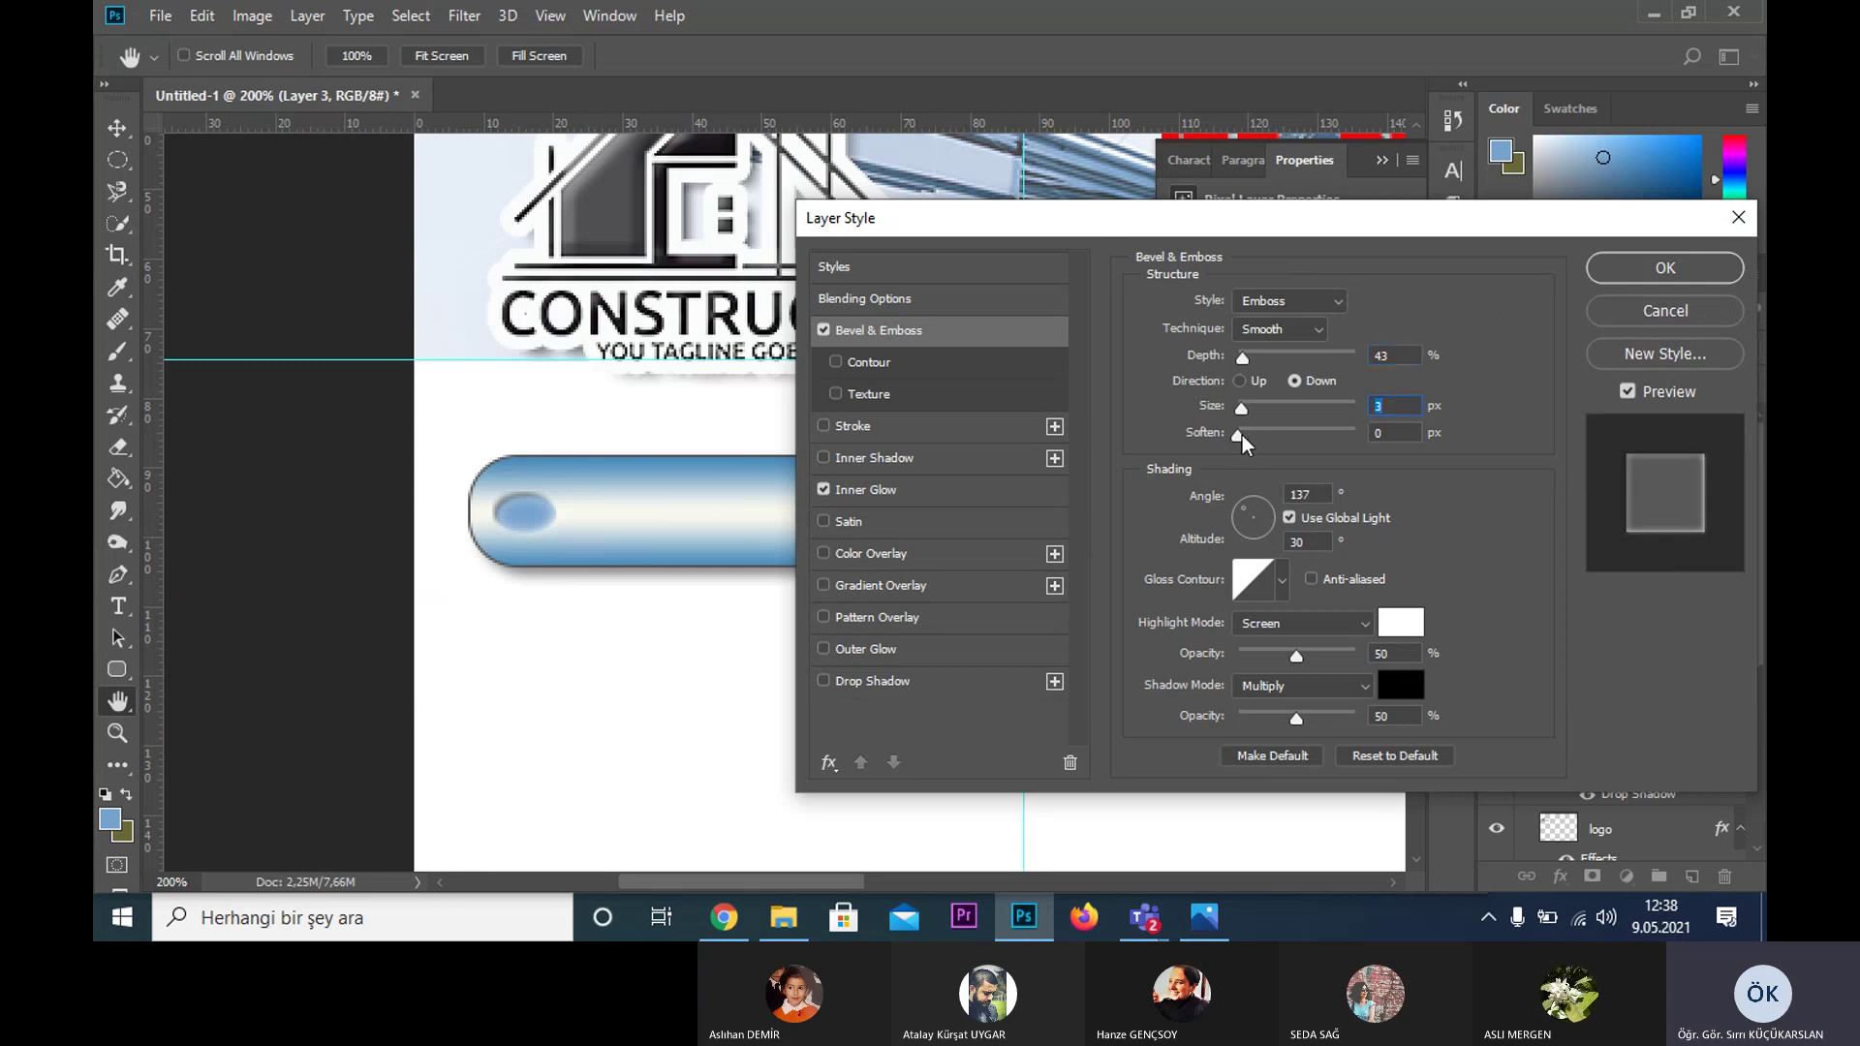
{"action": "left_click", "coordinate": [1239, 436]}
{"action": "left_click_drag", "start_coordinate": [1243, 357], "coordinate": [1248, 358]}
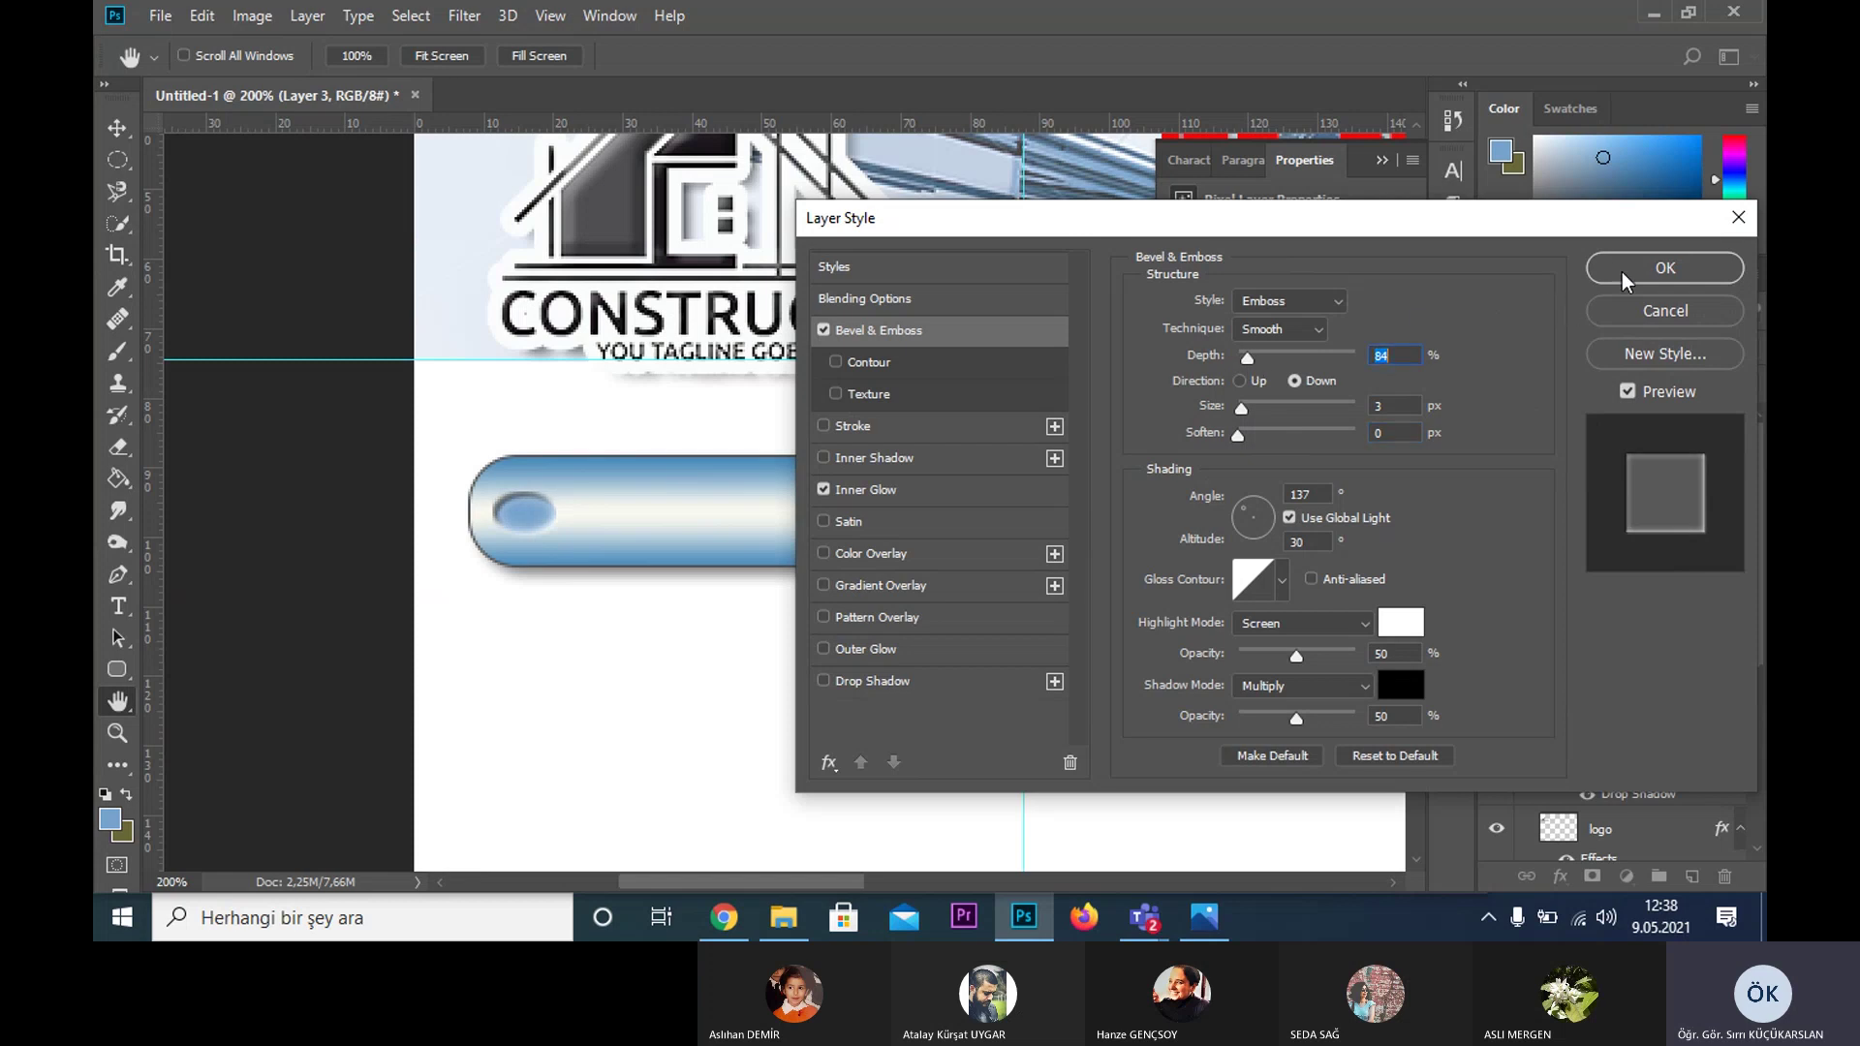
{"action": "left_click", "coordinate": [1664, 269]}
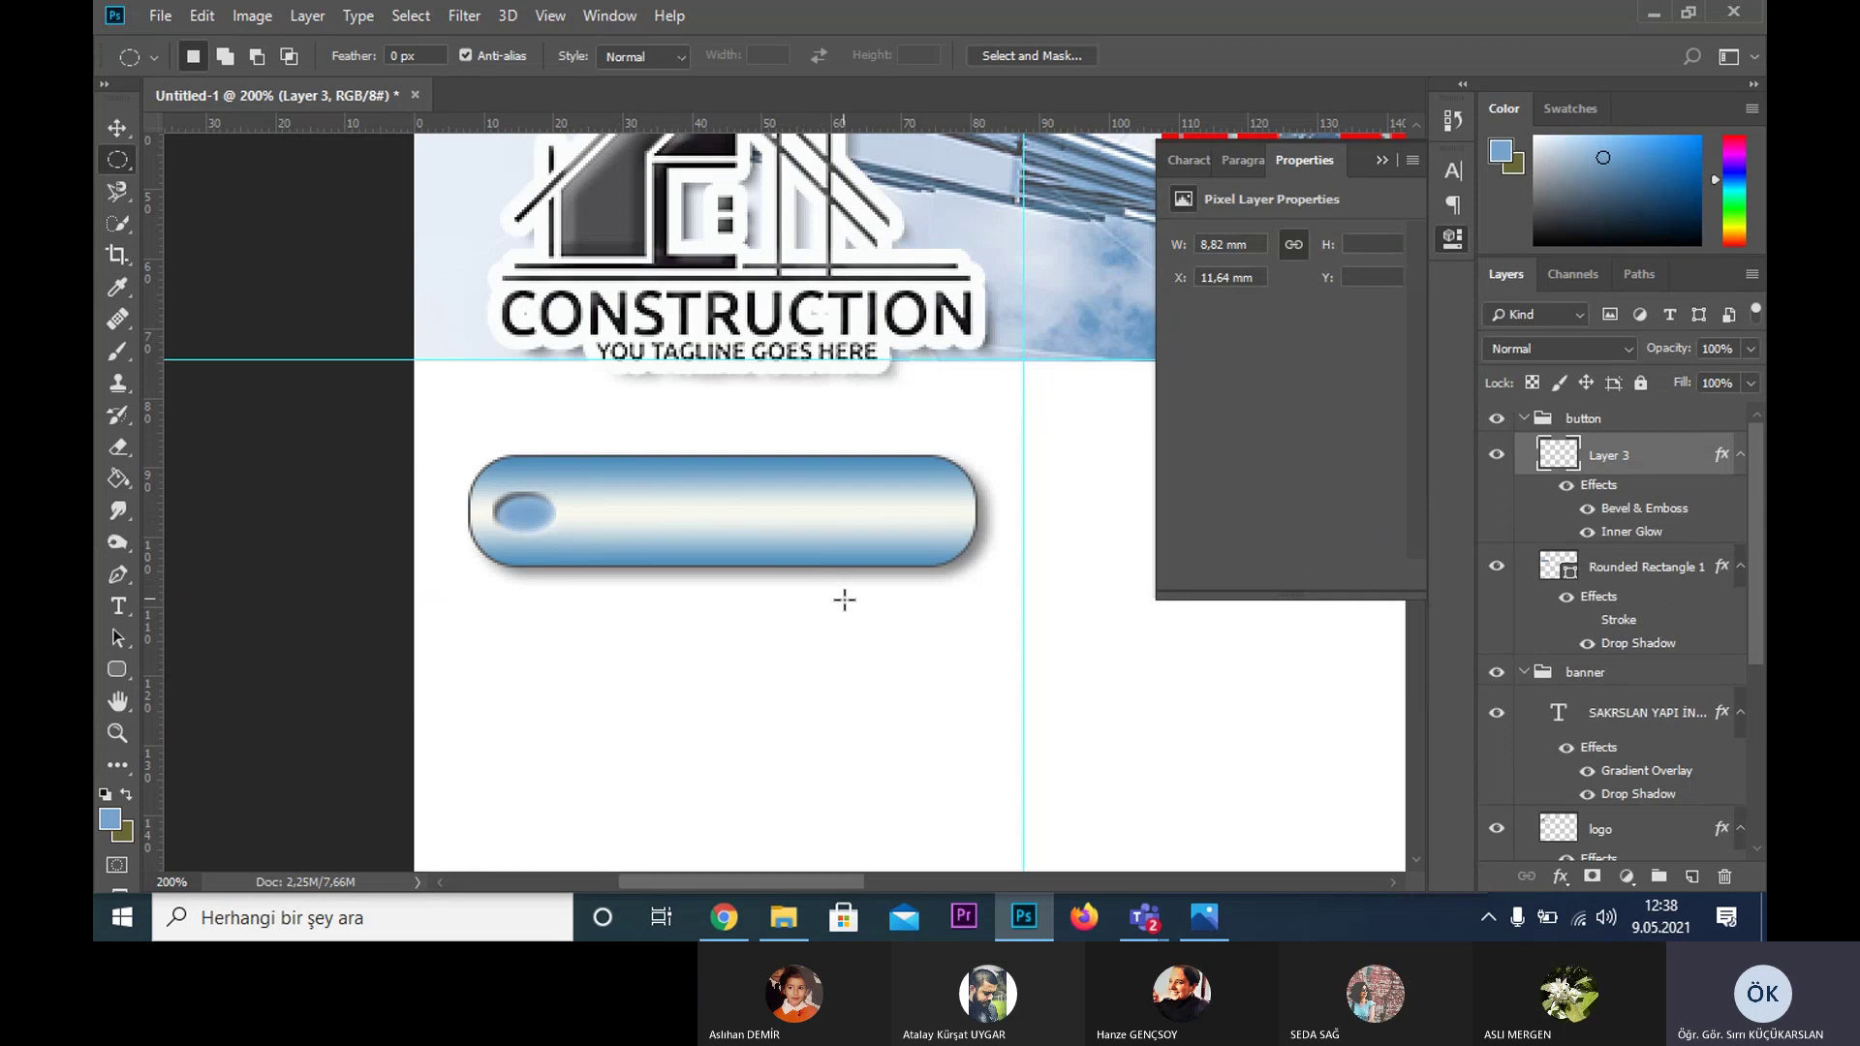
- Zoom out to 100% and bring the banner and button into view
{"action": "key", "text": "z"}
{"action": "left_click", "coordinate": [864, 602], "text": "alt"}
{"action": "left_click", "coordinate": [839, 557]}
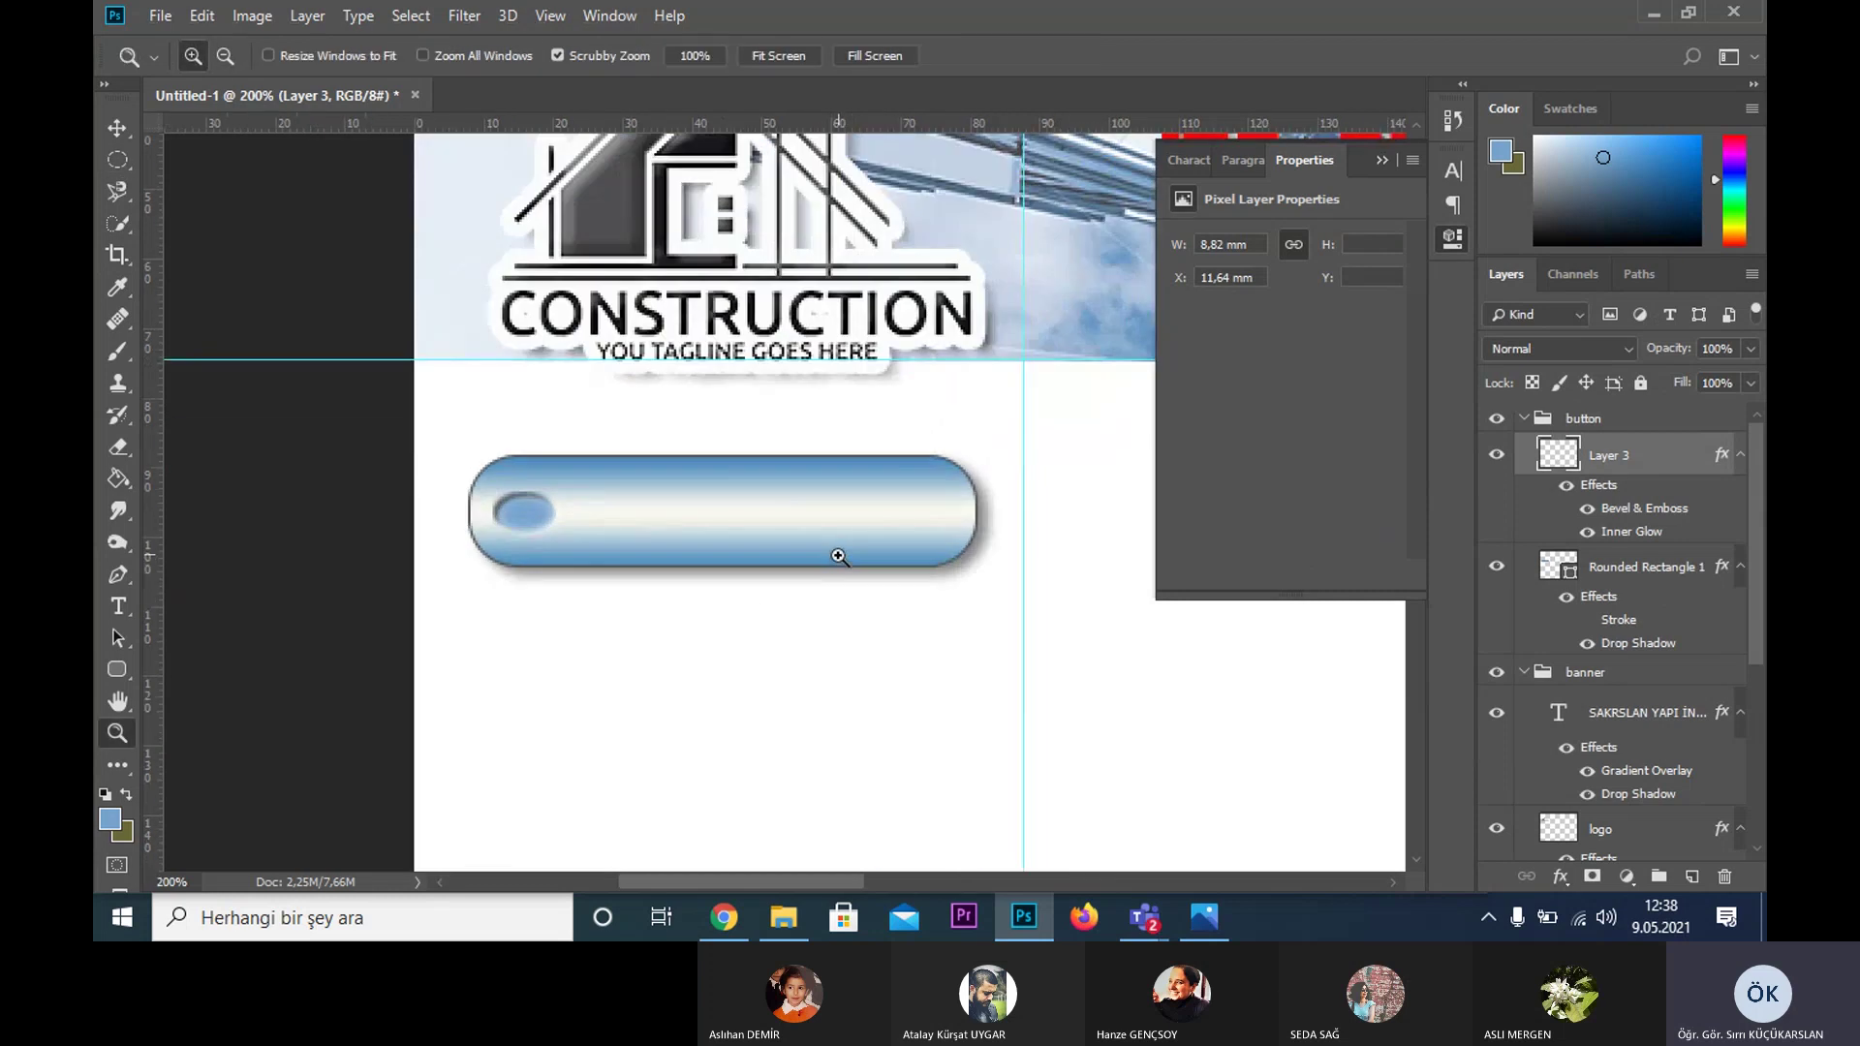
{"action": "left_click", "coordinate": [859, 561], "text": "alt"}
{"action": "mouse_move", "coordinate": [976, 623]}
{"action": "left_mouse_down"}
{"action": "mouse_move", "coordinate": [892, 515]}
{"action": "mouse_move", "coordinate": [769, 461]}
{"action": "mouse_move", "coordinate": [724, 482]}
{"action": "left_mouse_up"}
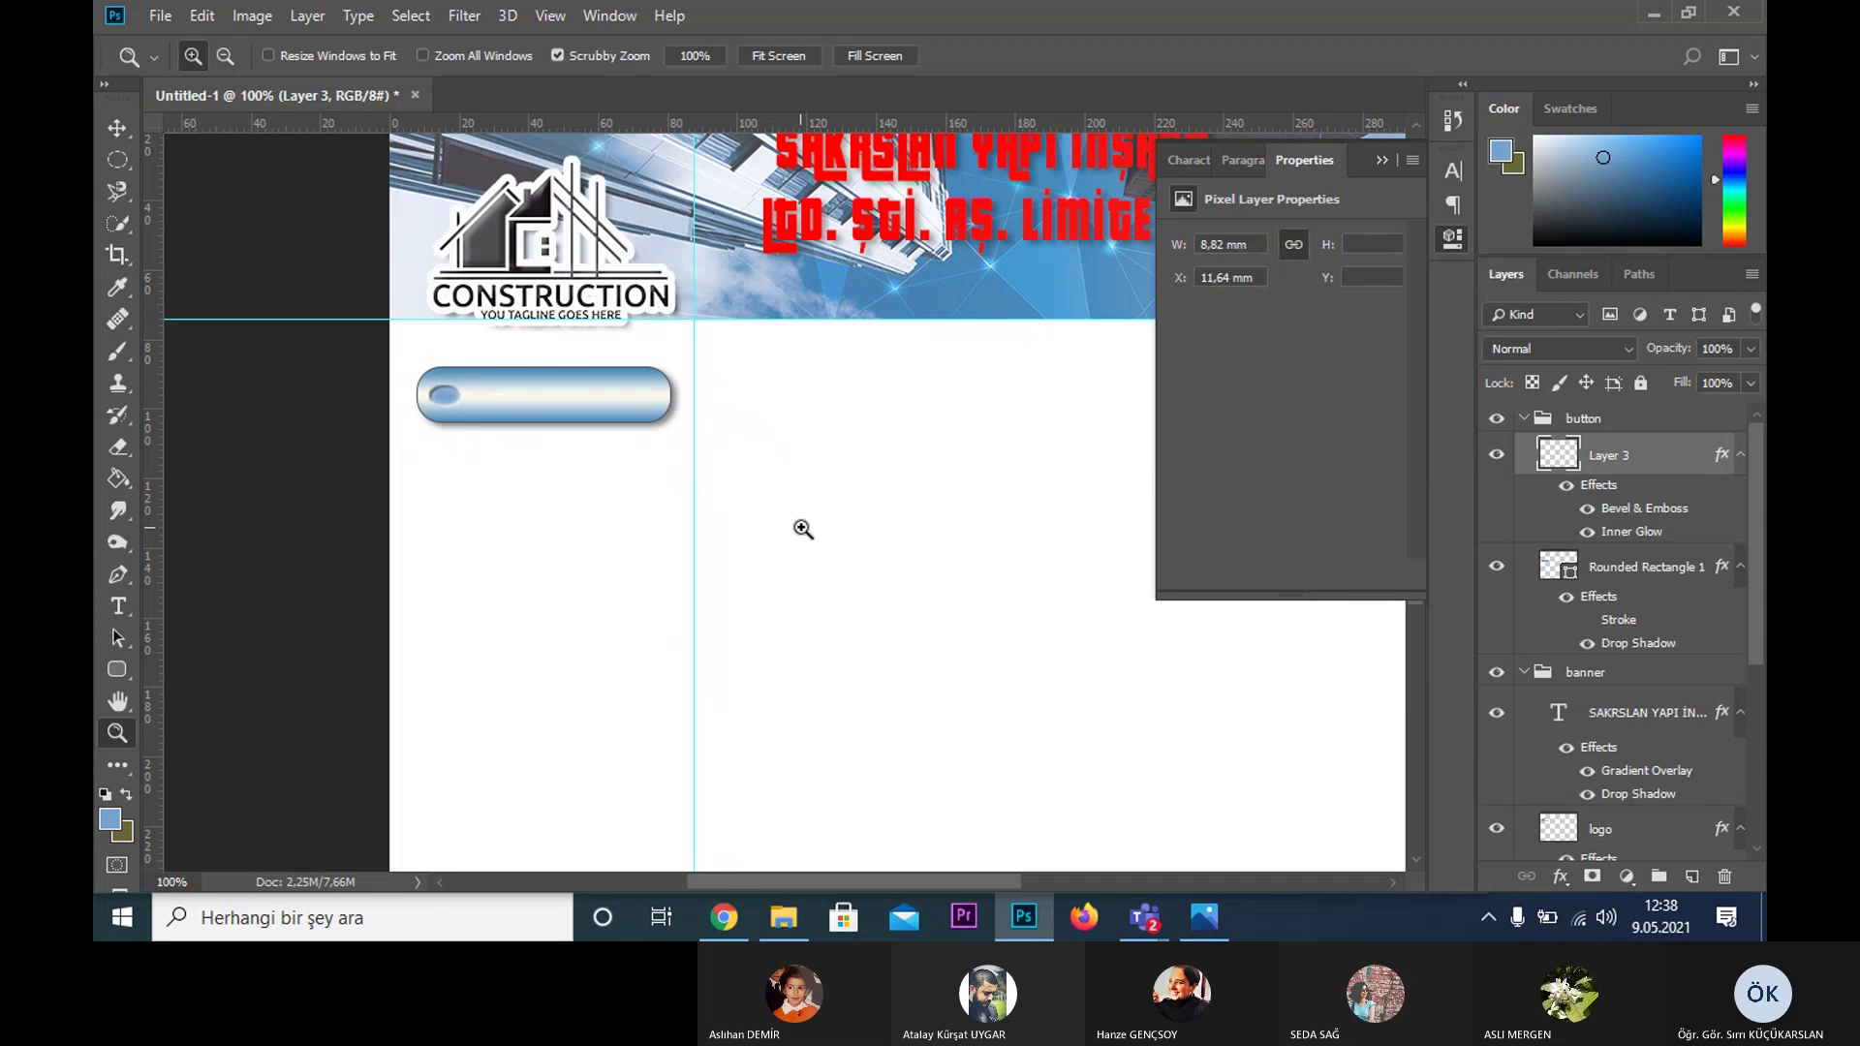
{"action": "mouse_move", "coordinate": [804, 528]}
{"action": "left_mouse_down"}
{"action": "mouse_move", "coordinate": [818, 444]}
{"action": "mouse_move", "coordinate": [802, 419]}
{"action": "mouse_move", "coordinate": [818, 522]}
{"action": "left_mouse_up"}
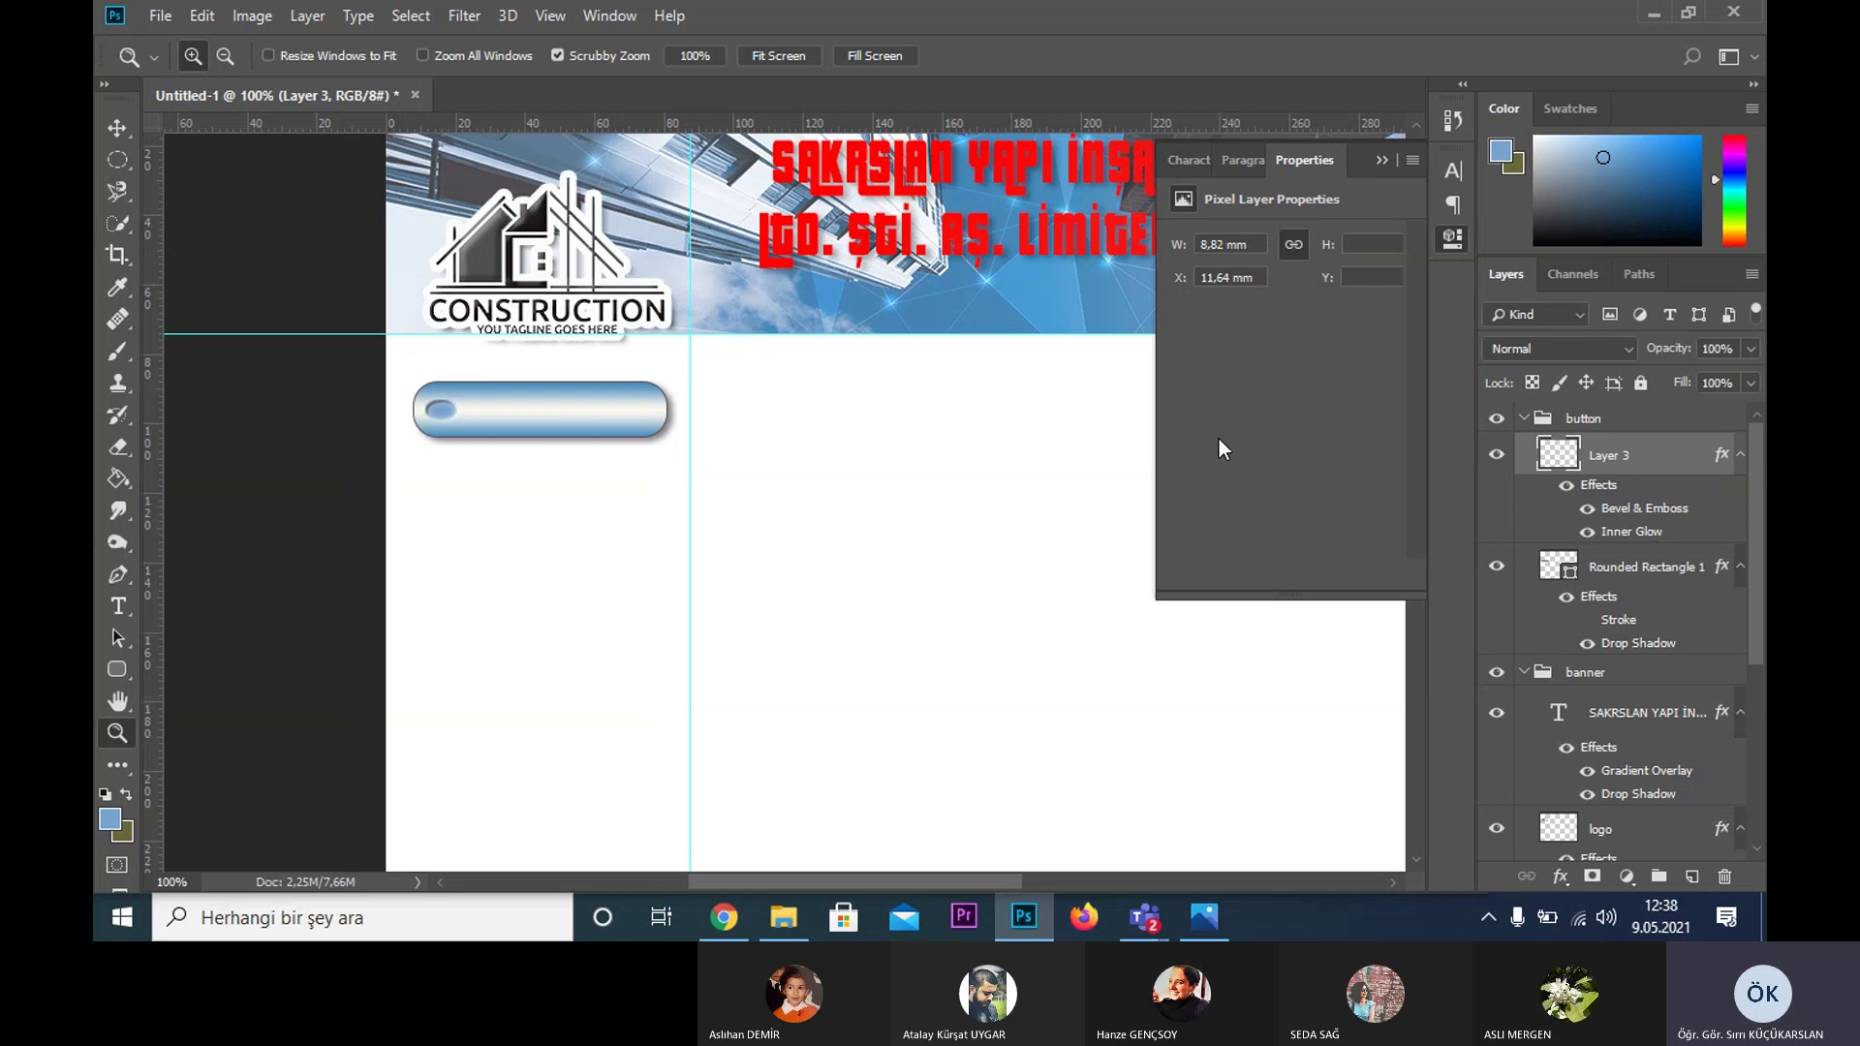
- Add an 'Ana Sayfa' text label on the button at 12 pt
{"action": "key", "text": "t"}
{"action": "left_click", "coordinate": [489, 407]}
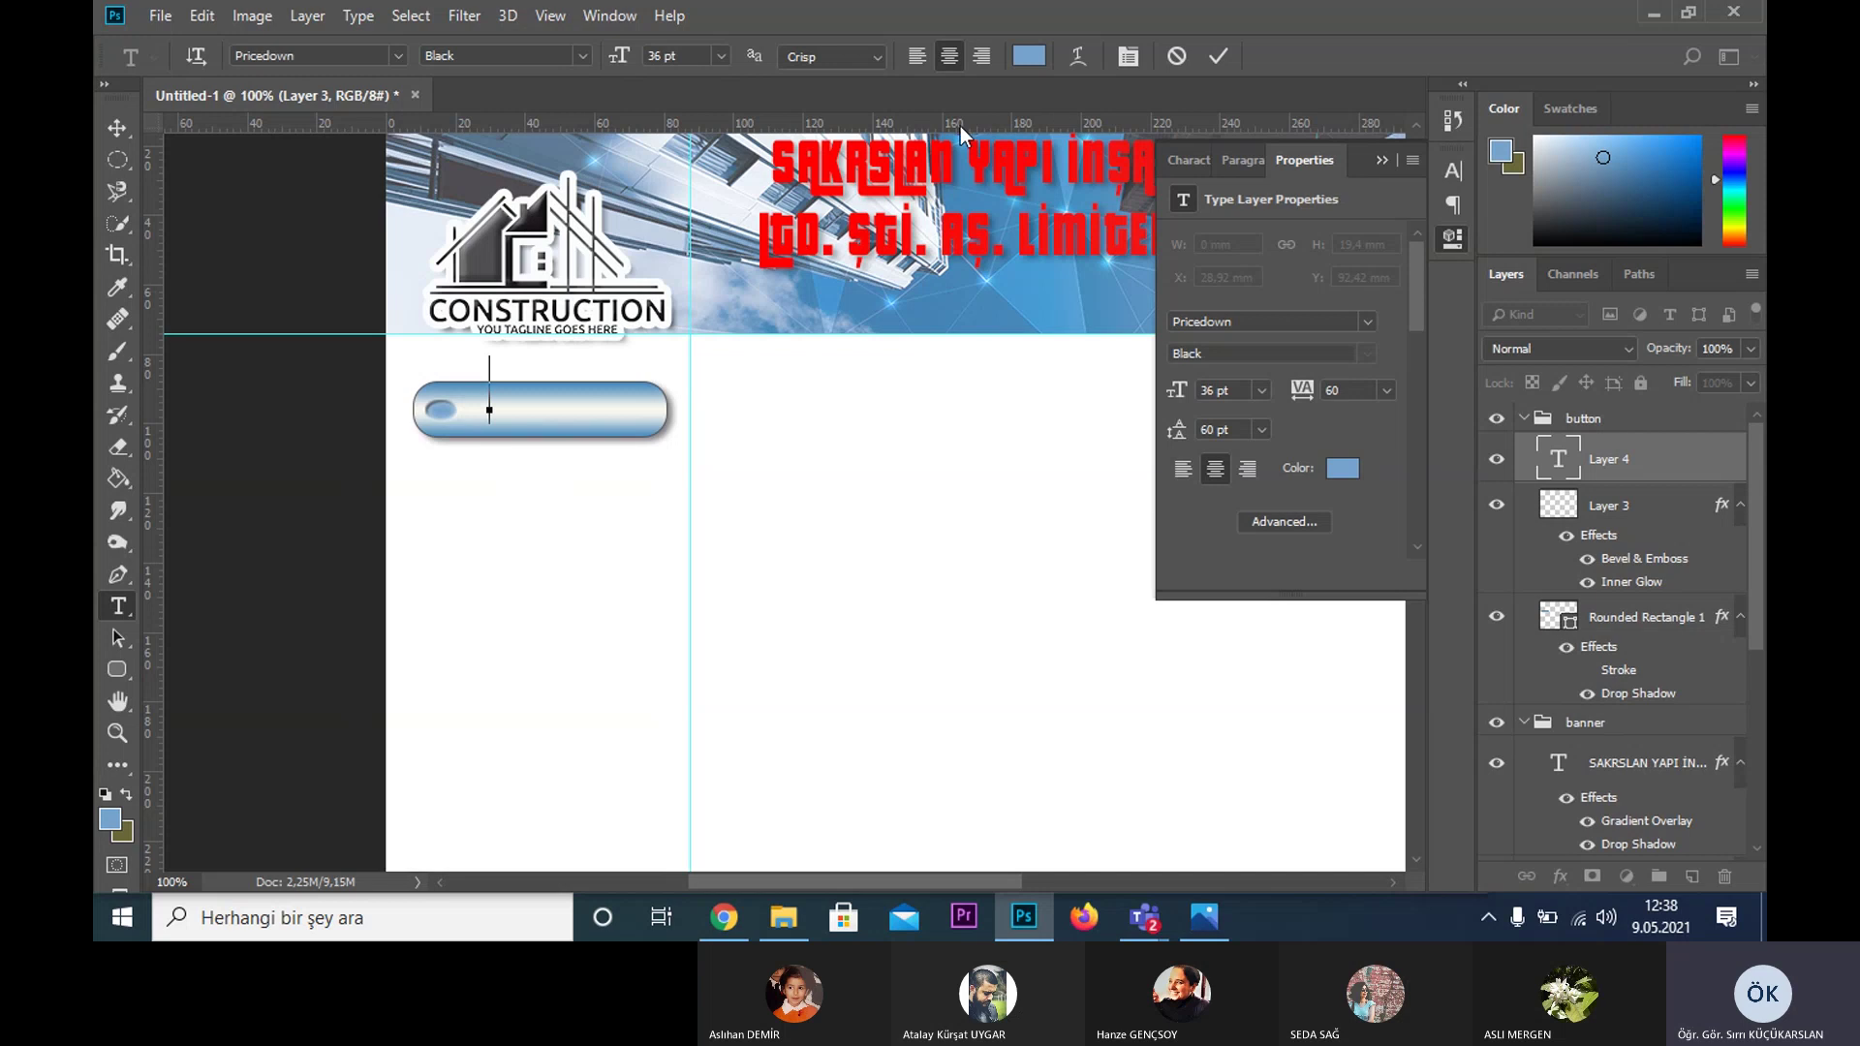
{"action": "left_click", "coordinate": [1201, 161]}
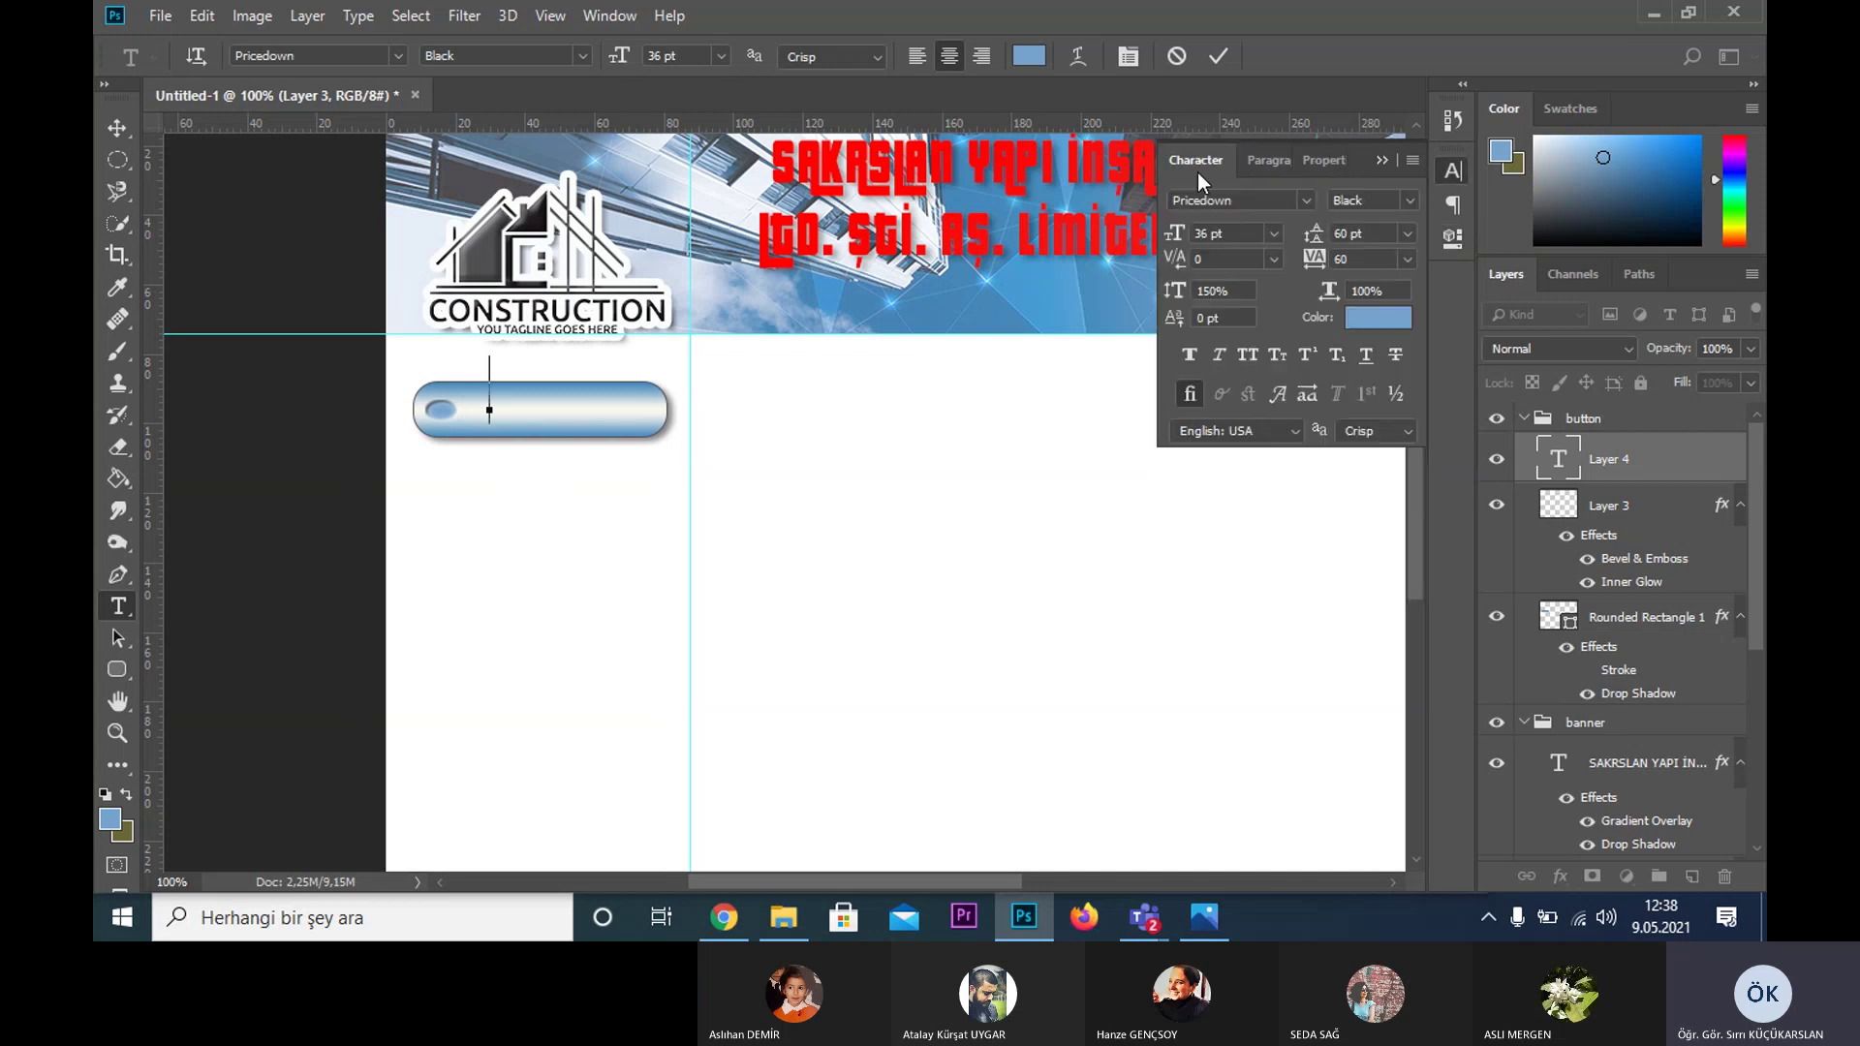
{"action": "left_click", "coordinate": [1235, 232]}
{"action": "type", "text": "1"}
{"action": "type", "text": "2"}
{"action": "key", "text": "Return"}
{"action": "type", "text": "SAYFA"}
- Set the label to Pristina, Faux Bold, 14 pt
{"action": "key", "text": "ctrl+a"}
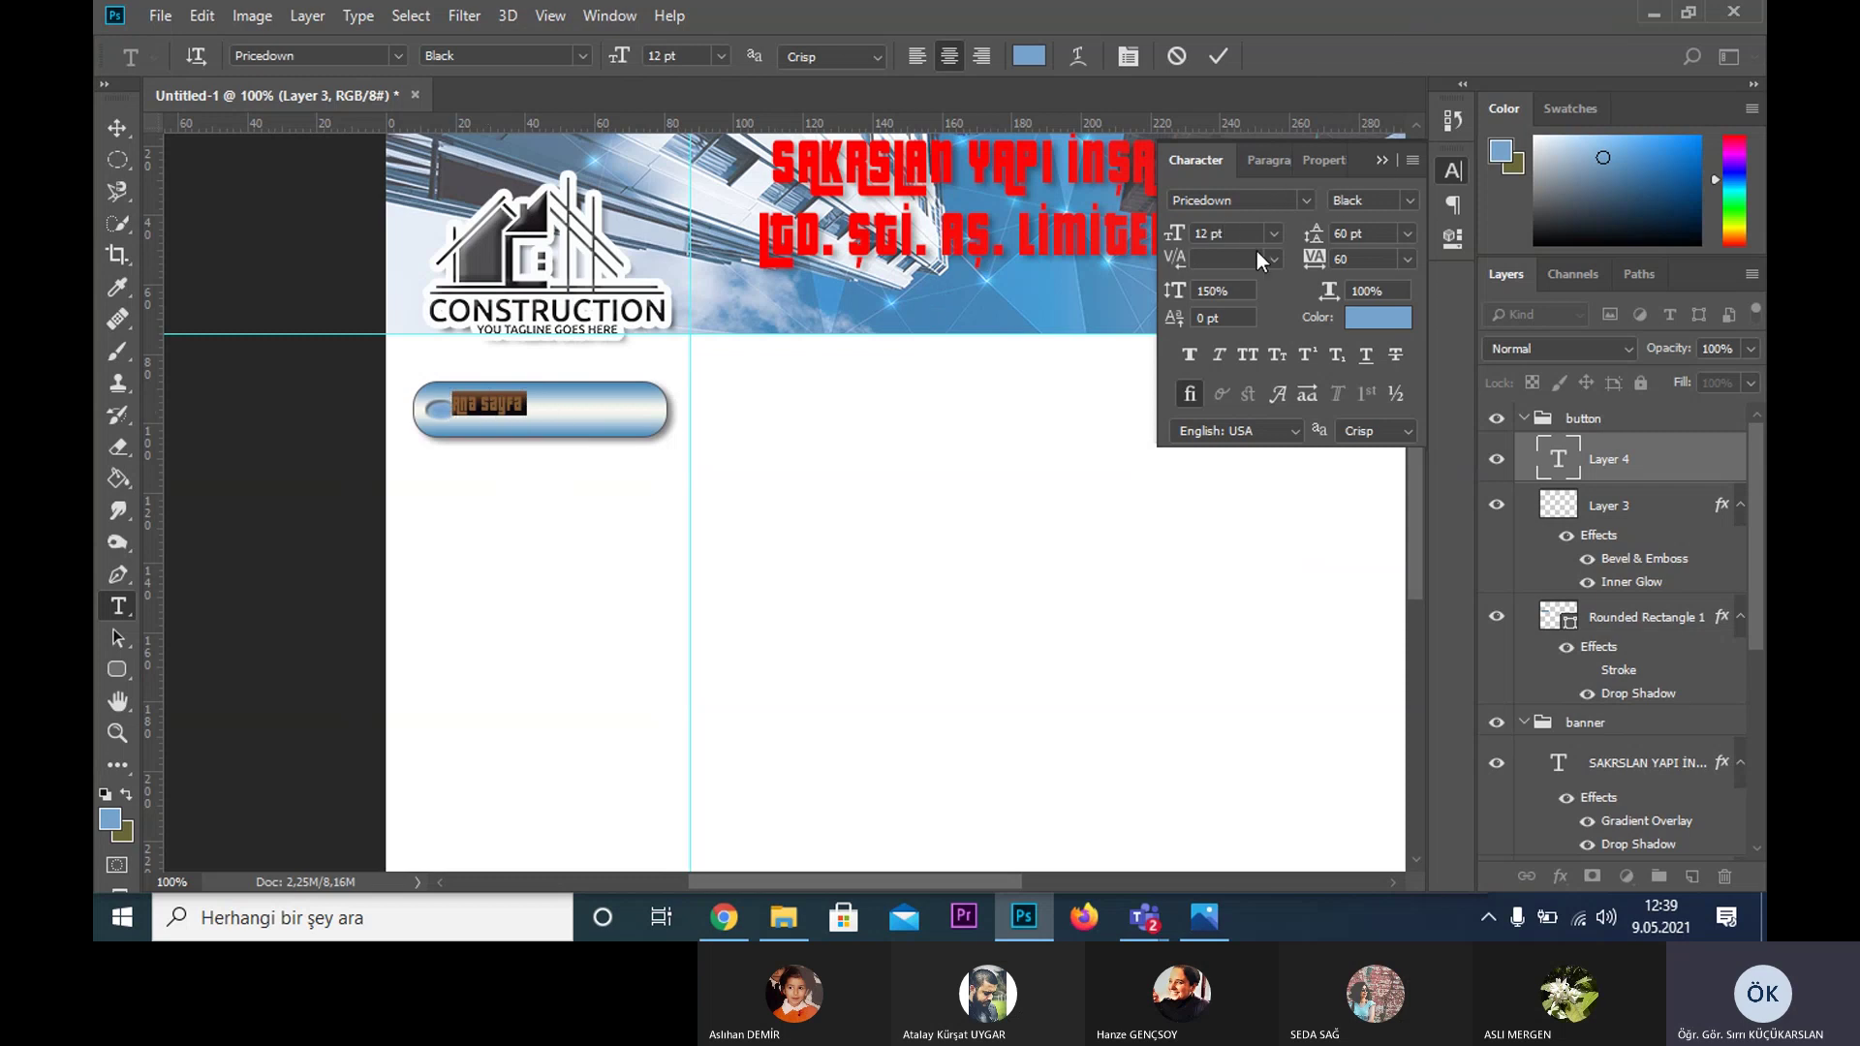
{"action": "left_click", "coordinate": [1284, 197]}
{"action": "key", "text": "Down"}
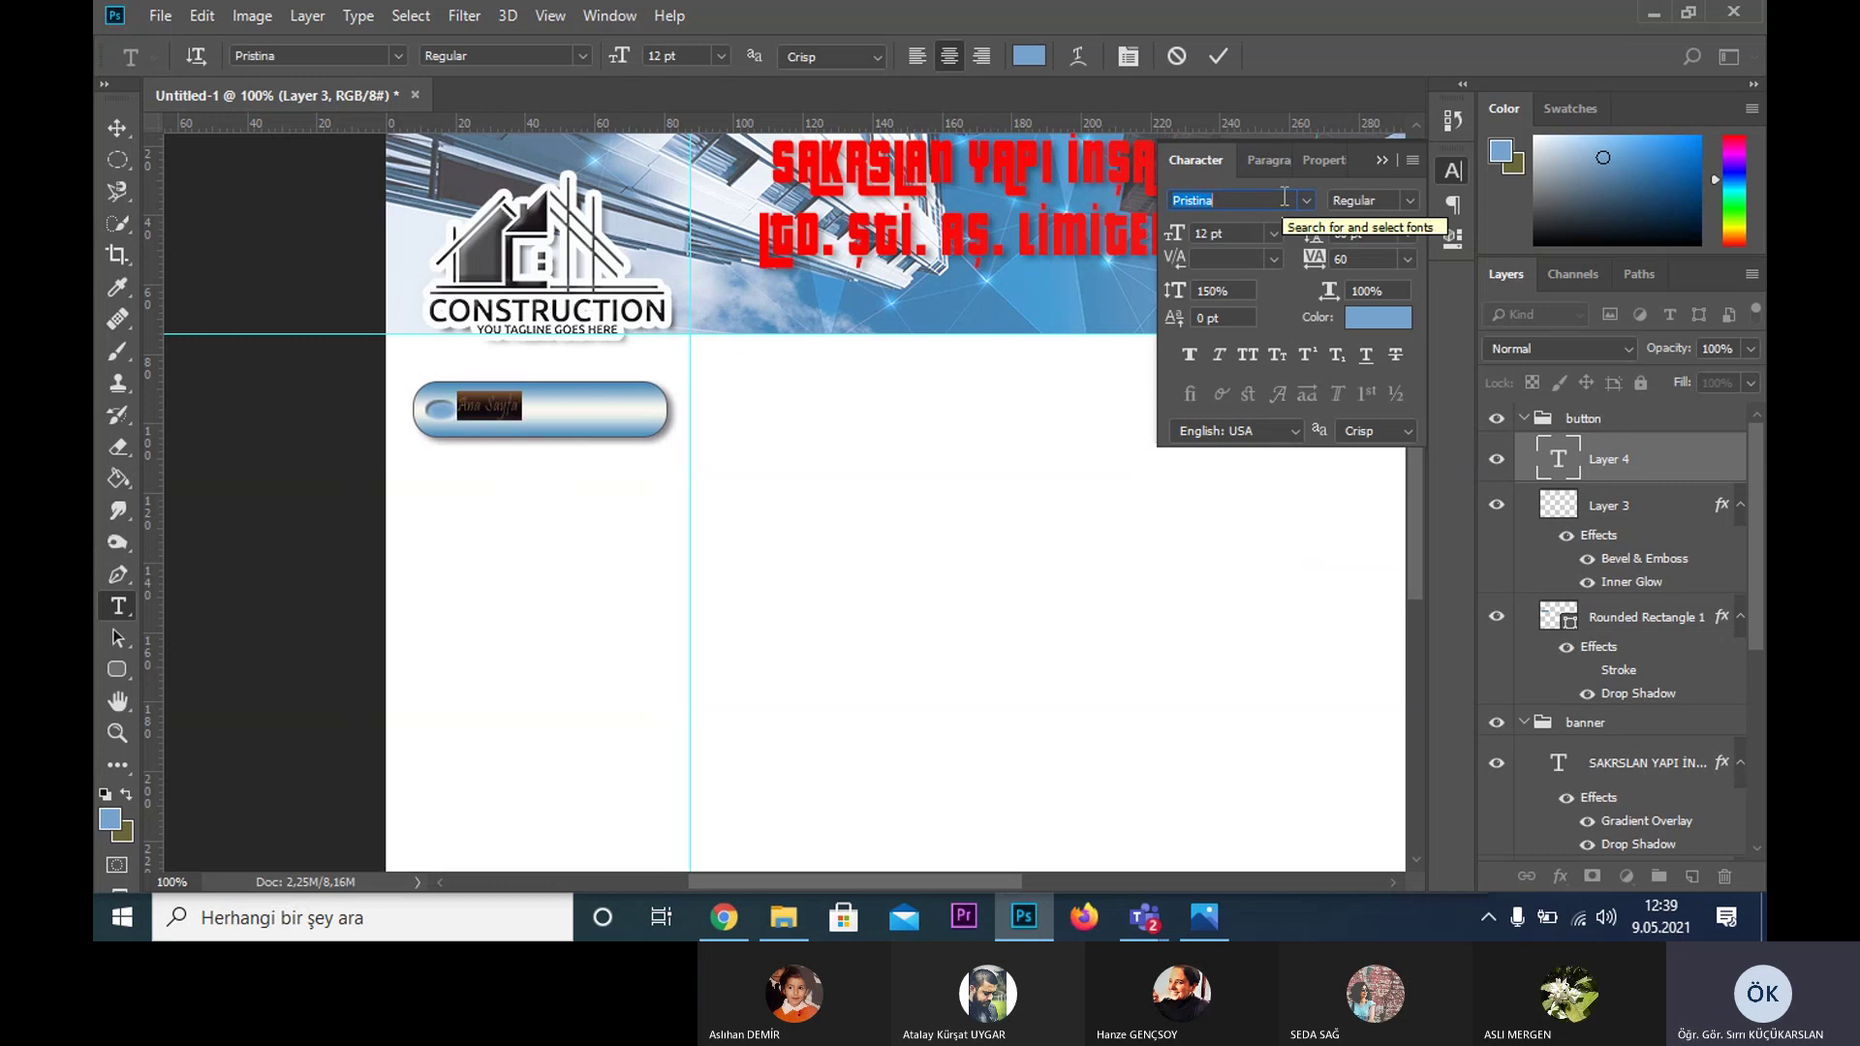
{"action": "left_click", "coordinate": [1190, 356]}
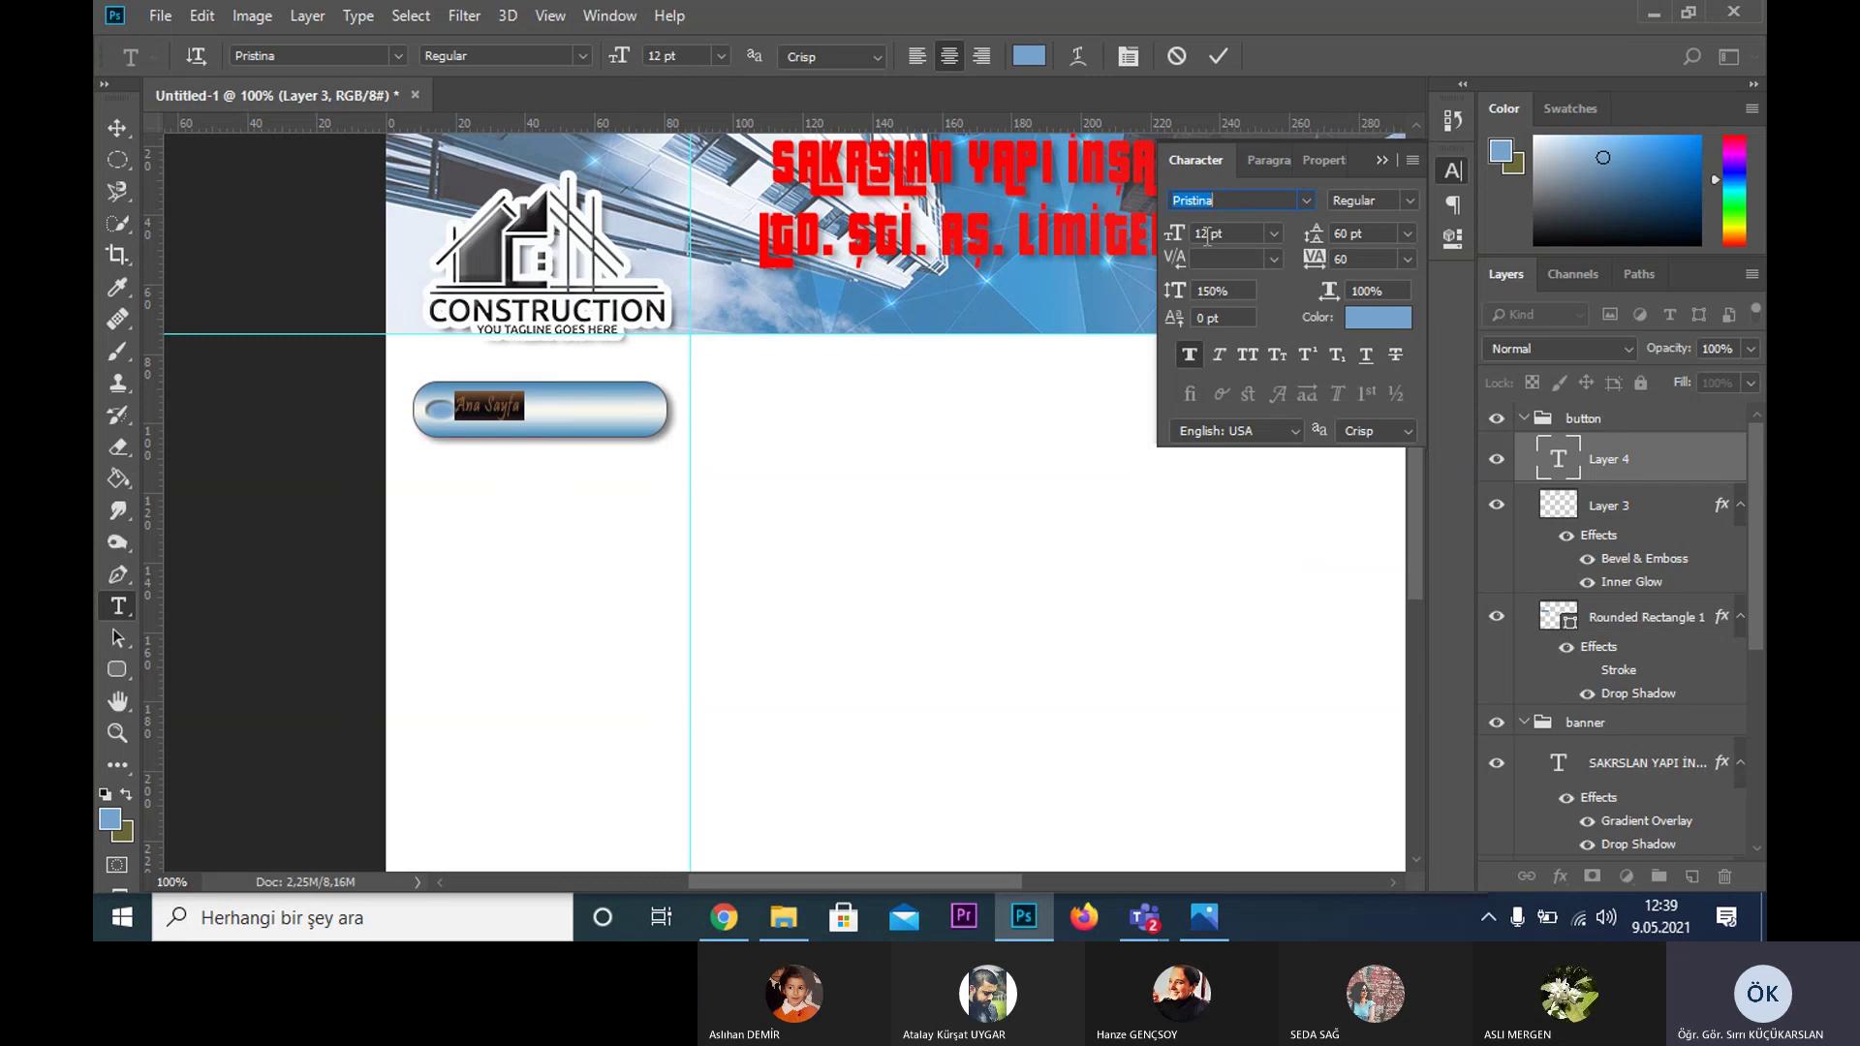
{"action": "left_click", "coordinate": [1174, 242]}
{"action": "type", "text": "14"}
- Colour the label dark #241e24, sampled from the logo
{"action": "left_click", "coordinate": [1378, 318]}
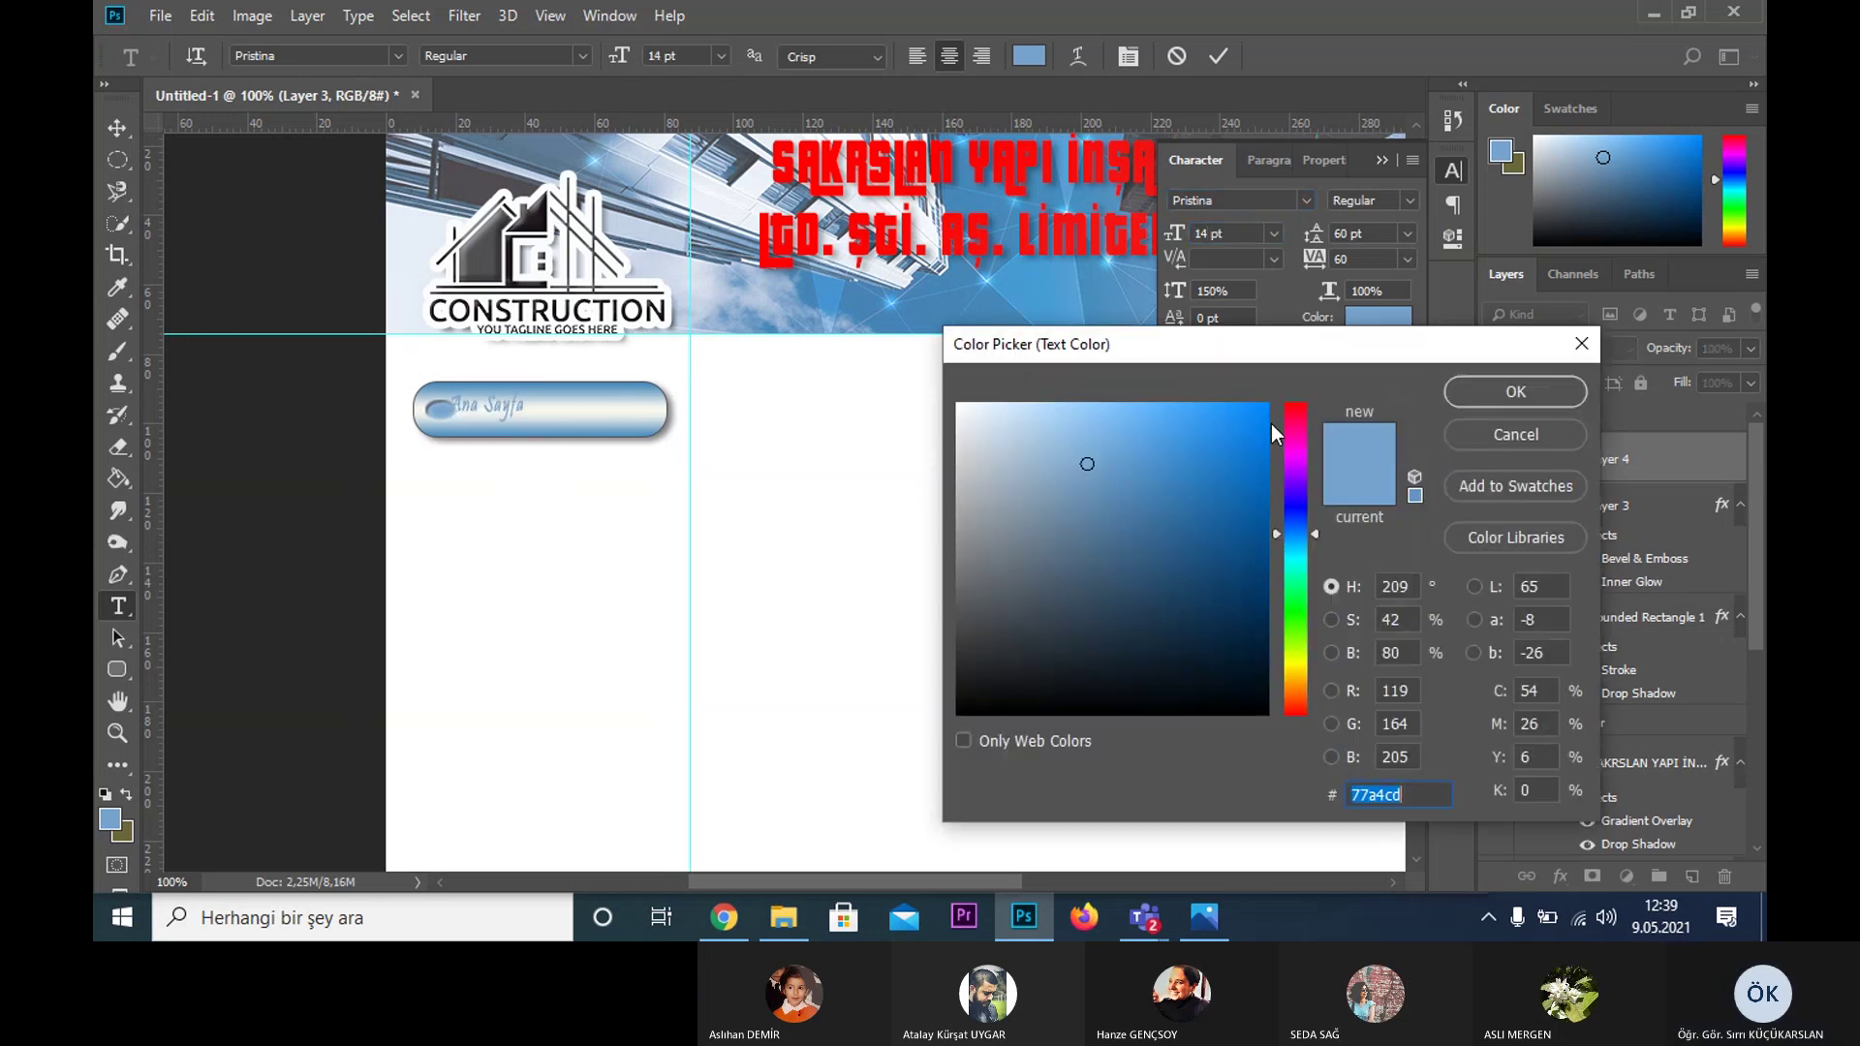
{"action": "left_click_drag", "start_coordinate": [1290, 438], "coordinate": [1298, 424]}
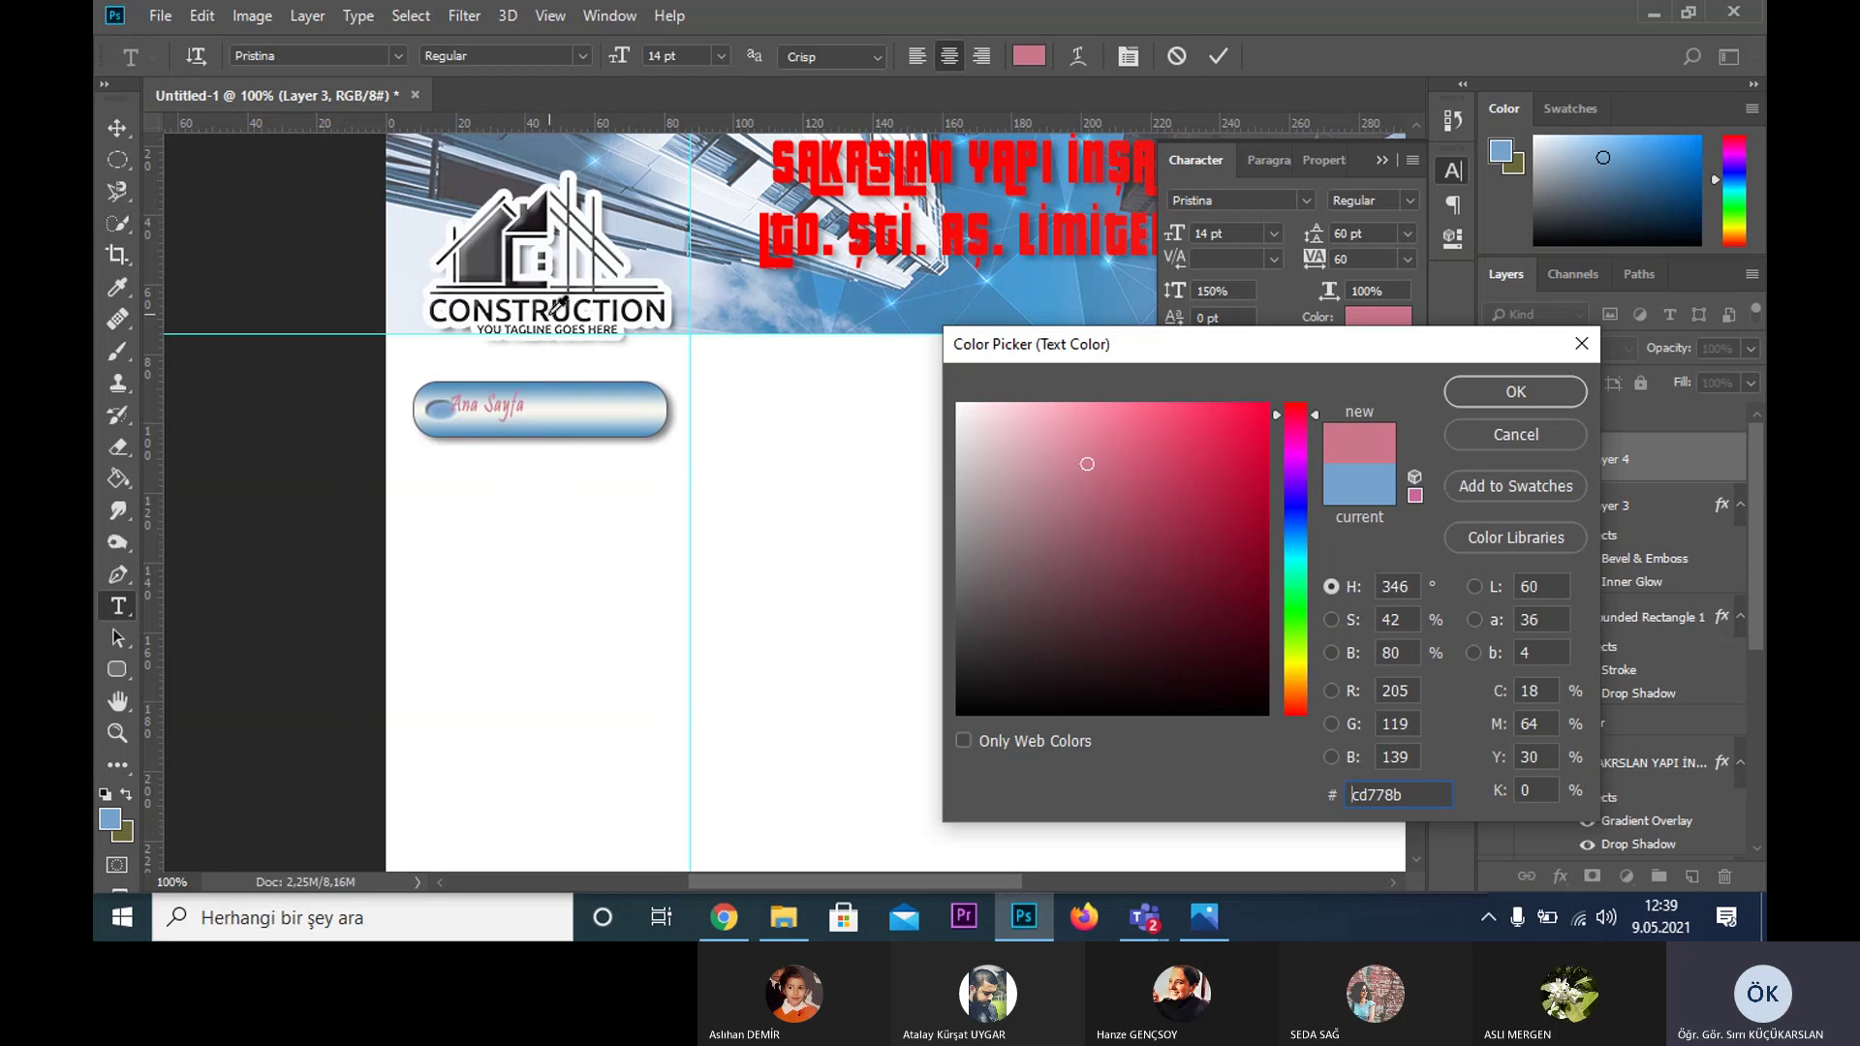
{"action": "left_click", "coordinate": [501, 239]}
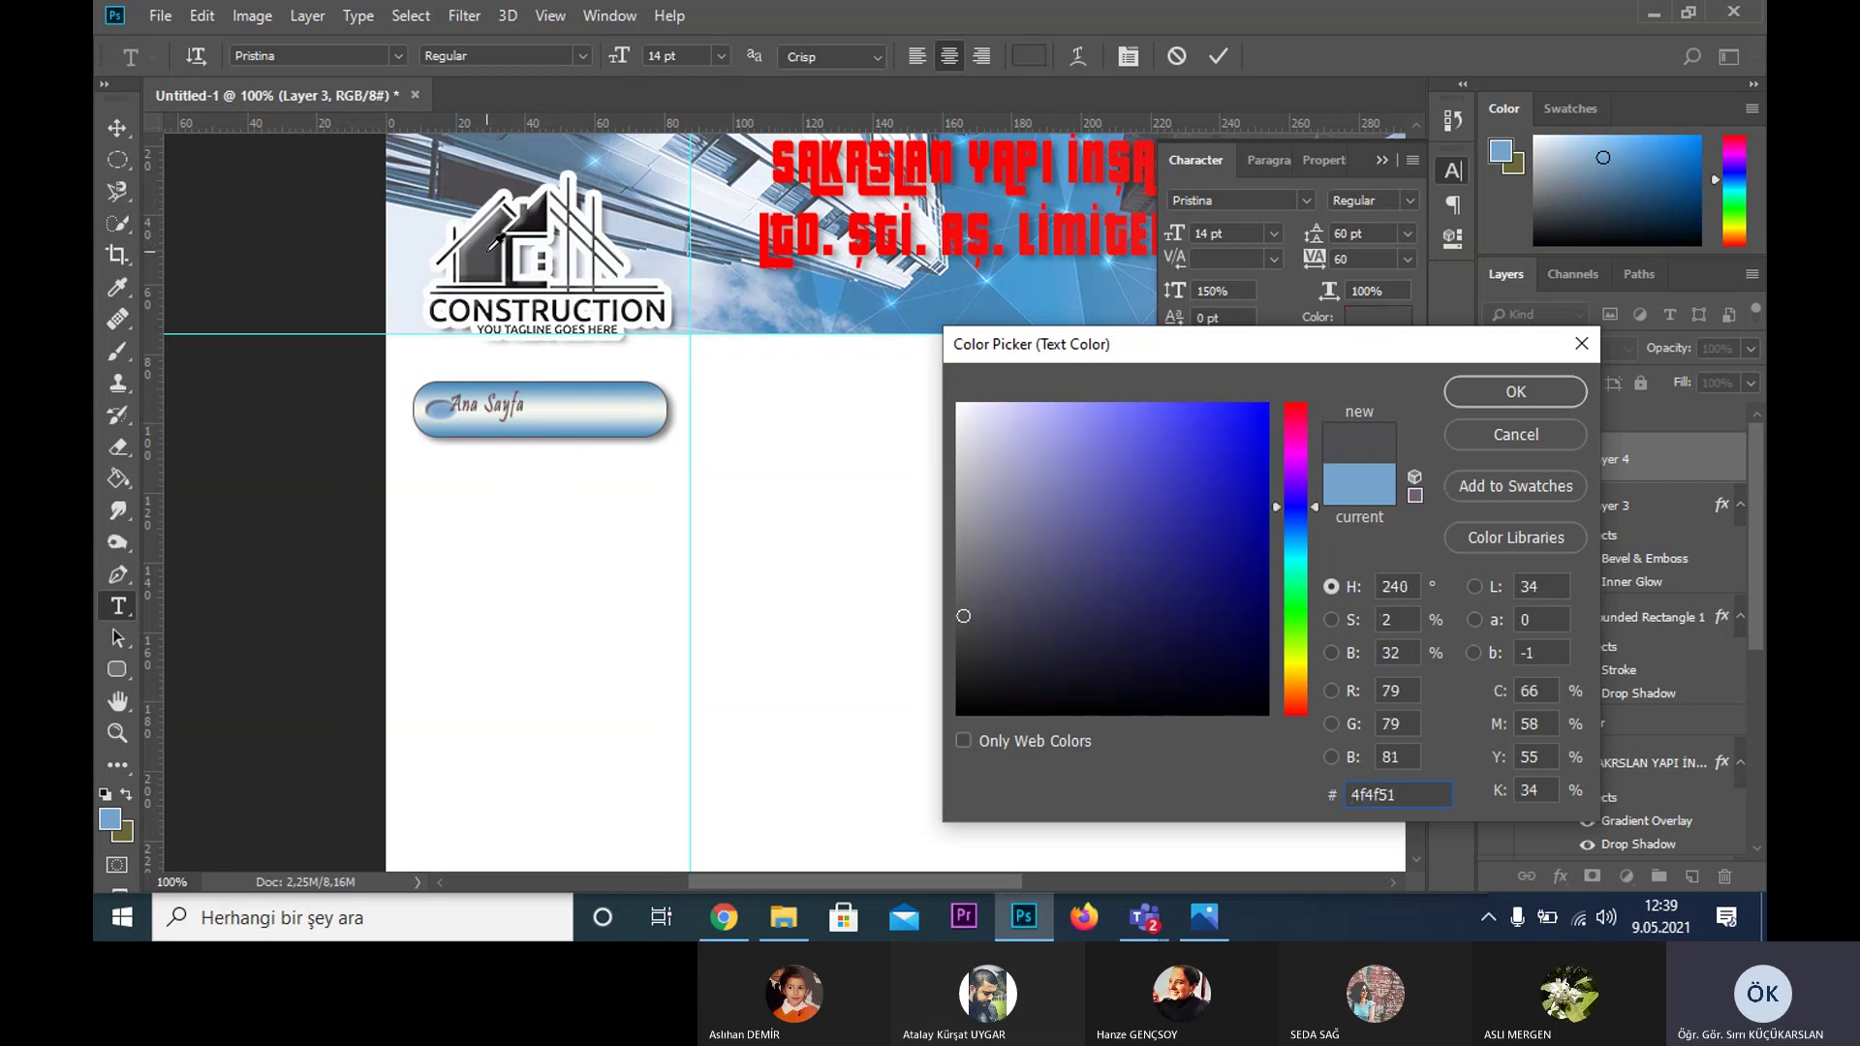
{"action": "left_click", "coordinate": [539, 207]}
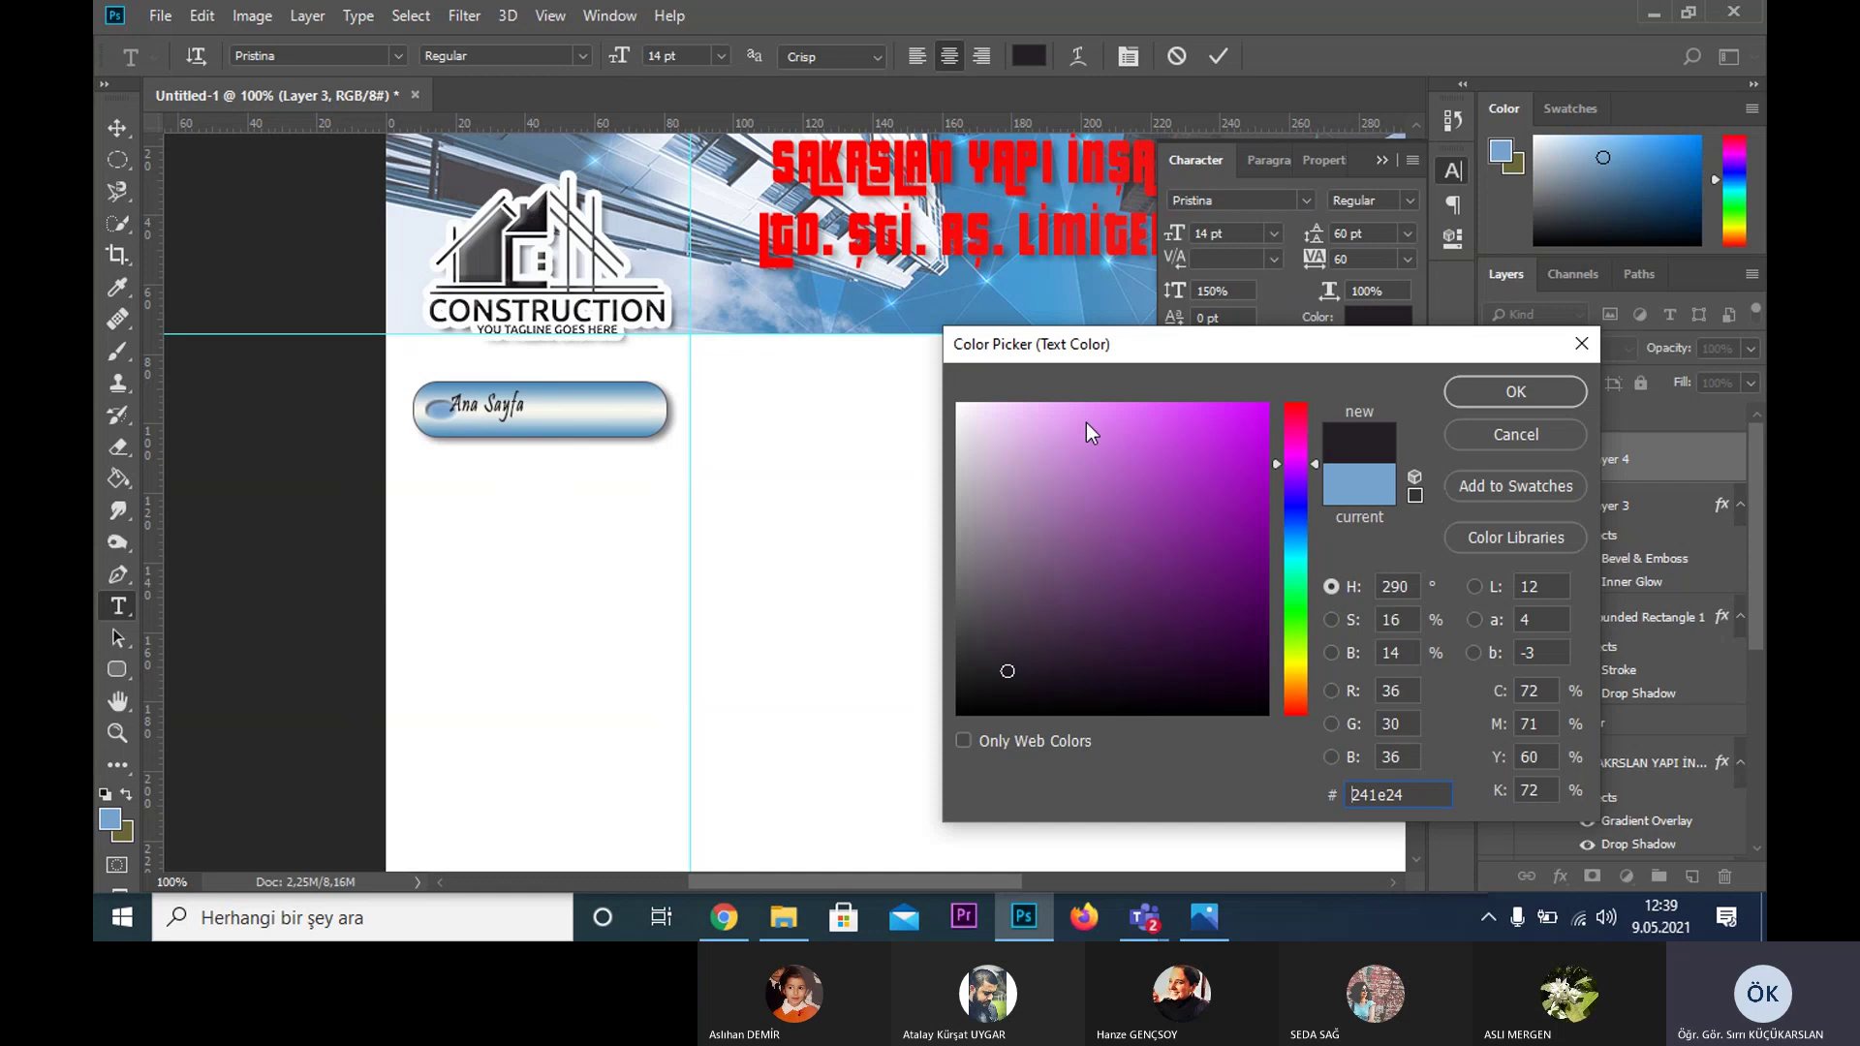
{"action": "left_click", "coordinate": [1485, 393]}
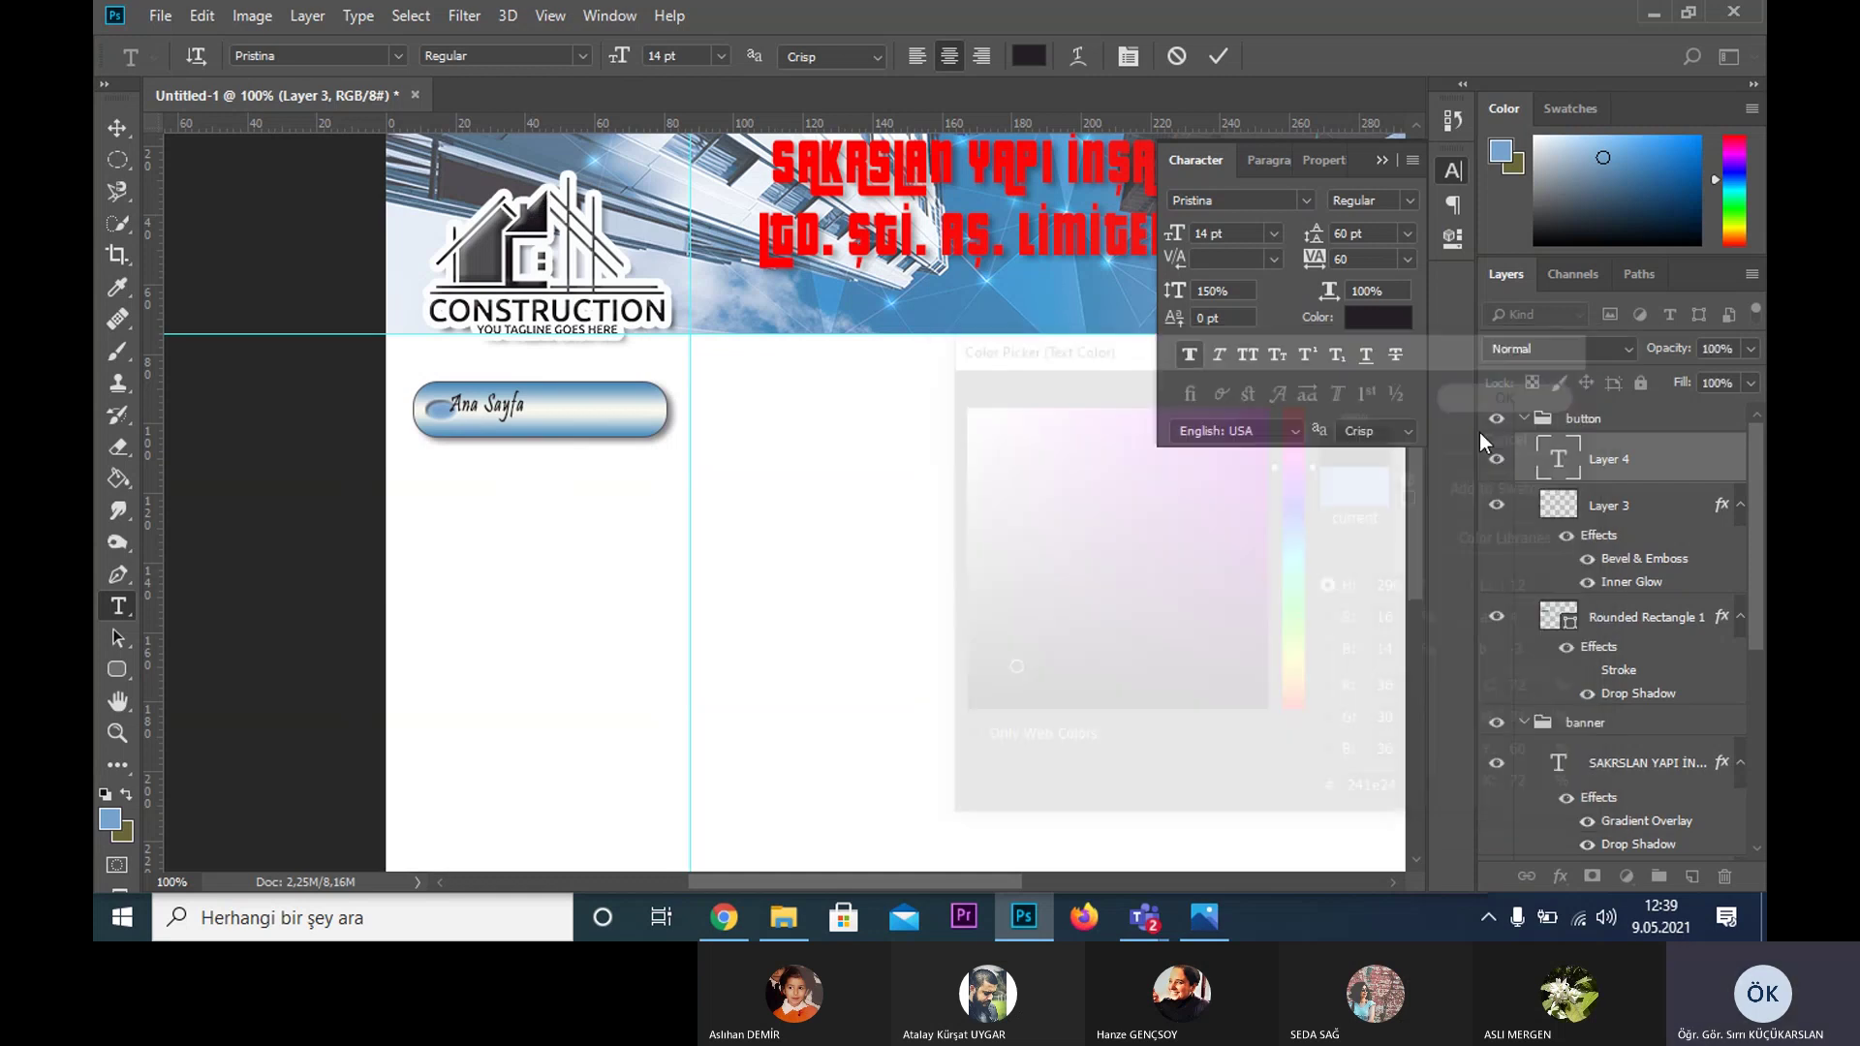
- Centre the Ana Sayfa label on the button and rename the group button1
{"action": "left_click", "coordinate": [115, 129]}
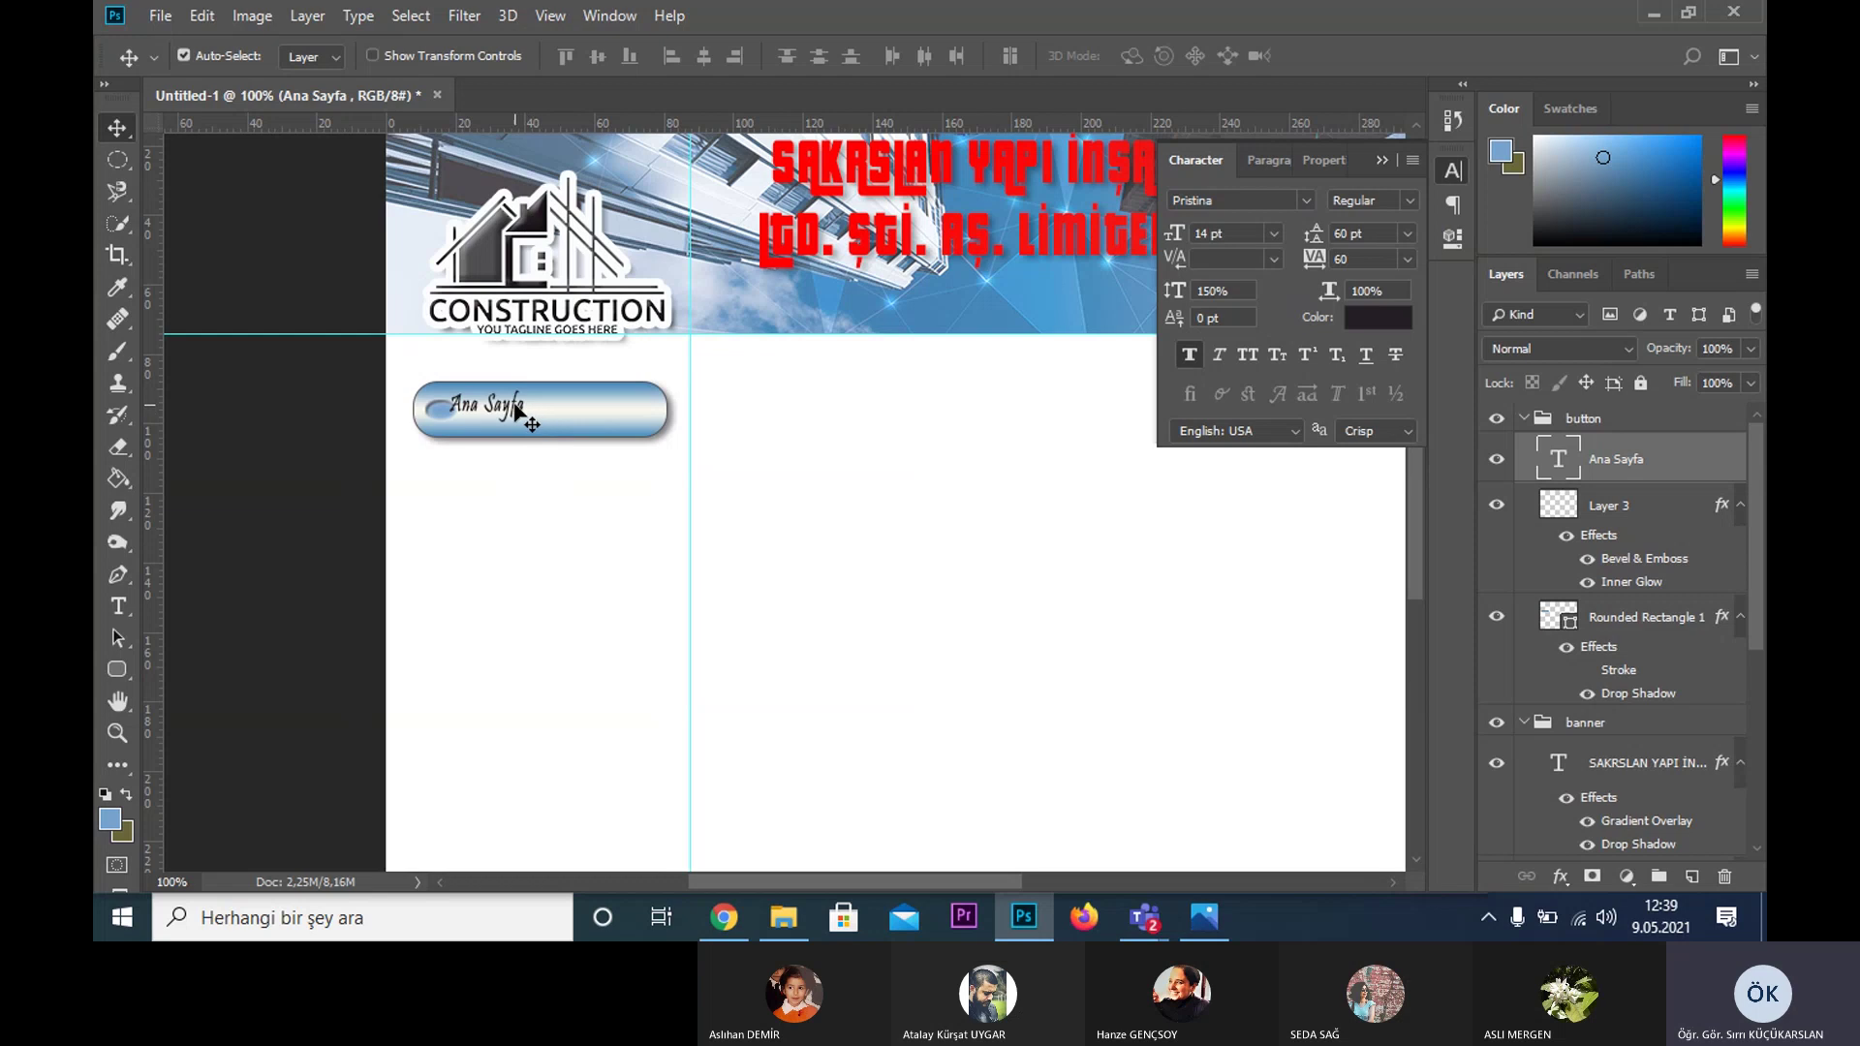
{"action": "left_click_drag", "start_coordinate": [517, 408], "coordinate": [558, 411]}
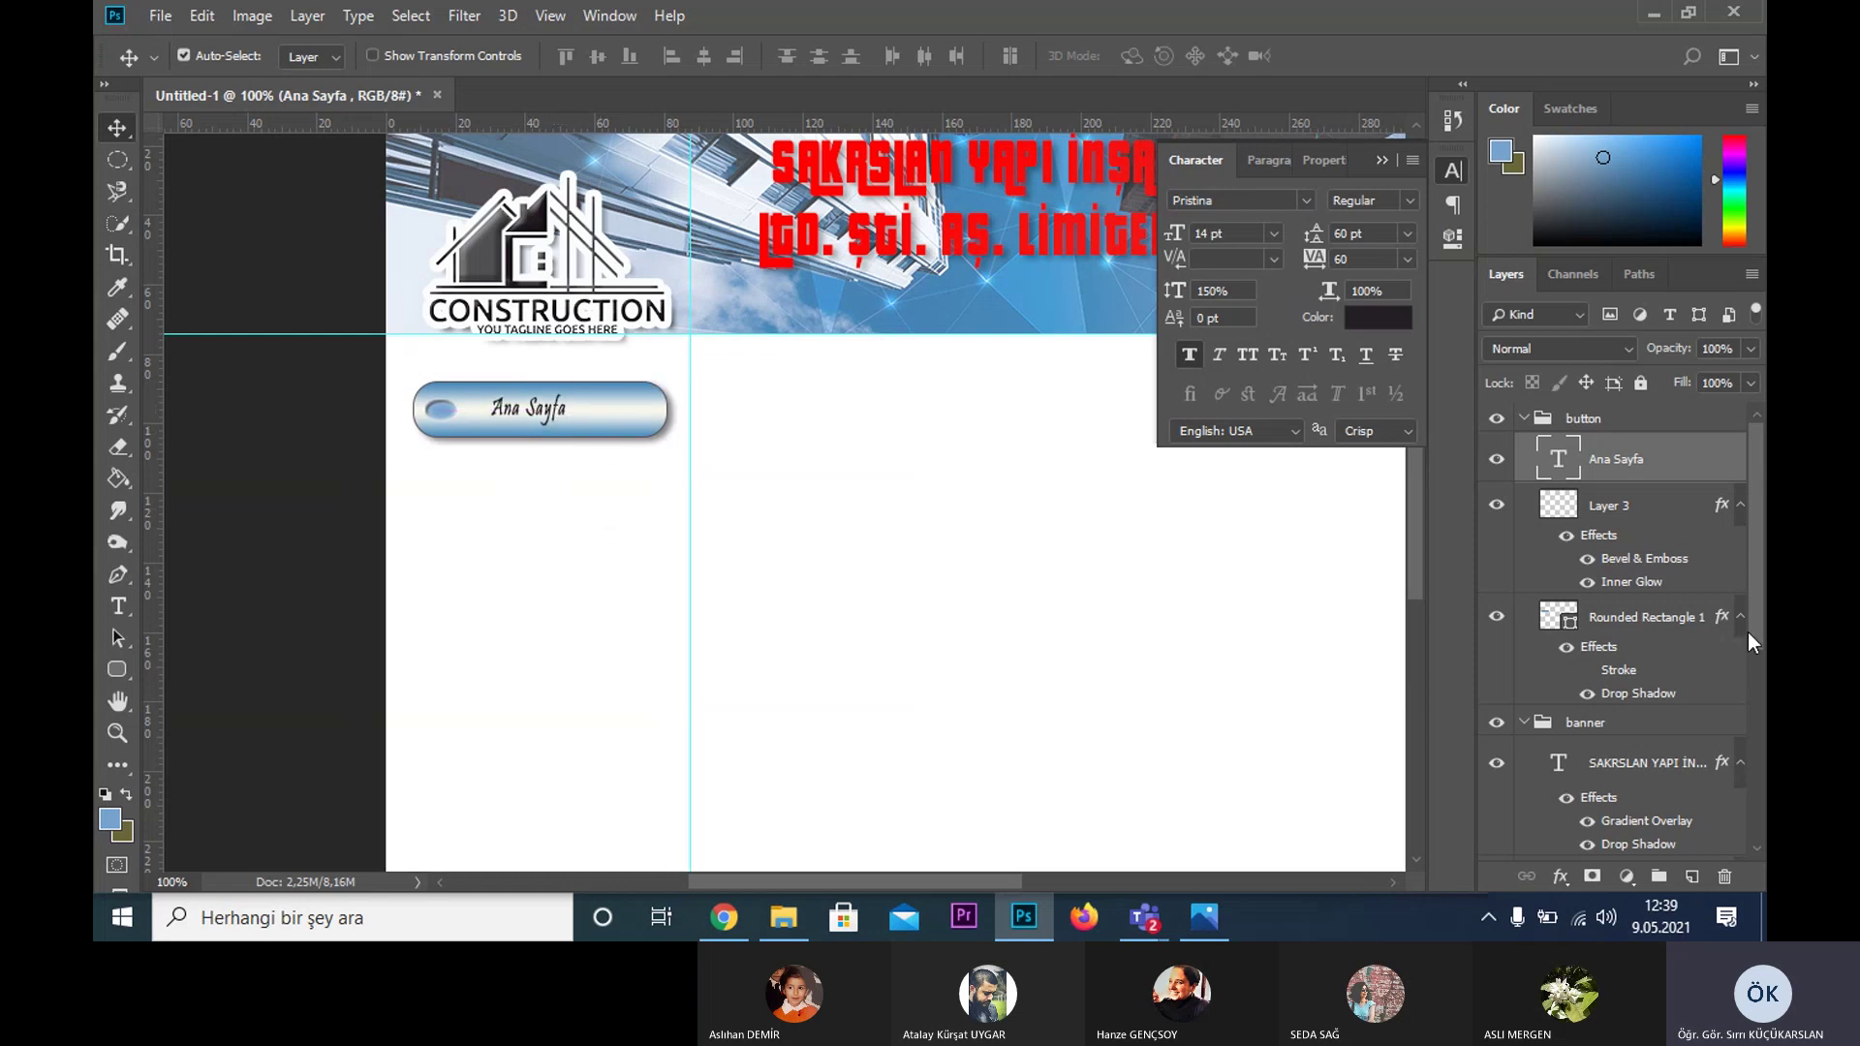
{"action": "left_click", "coordinate": [1531, 423]}
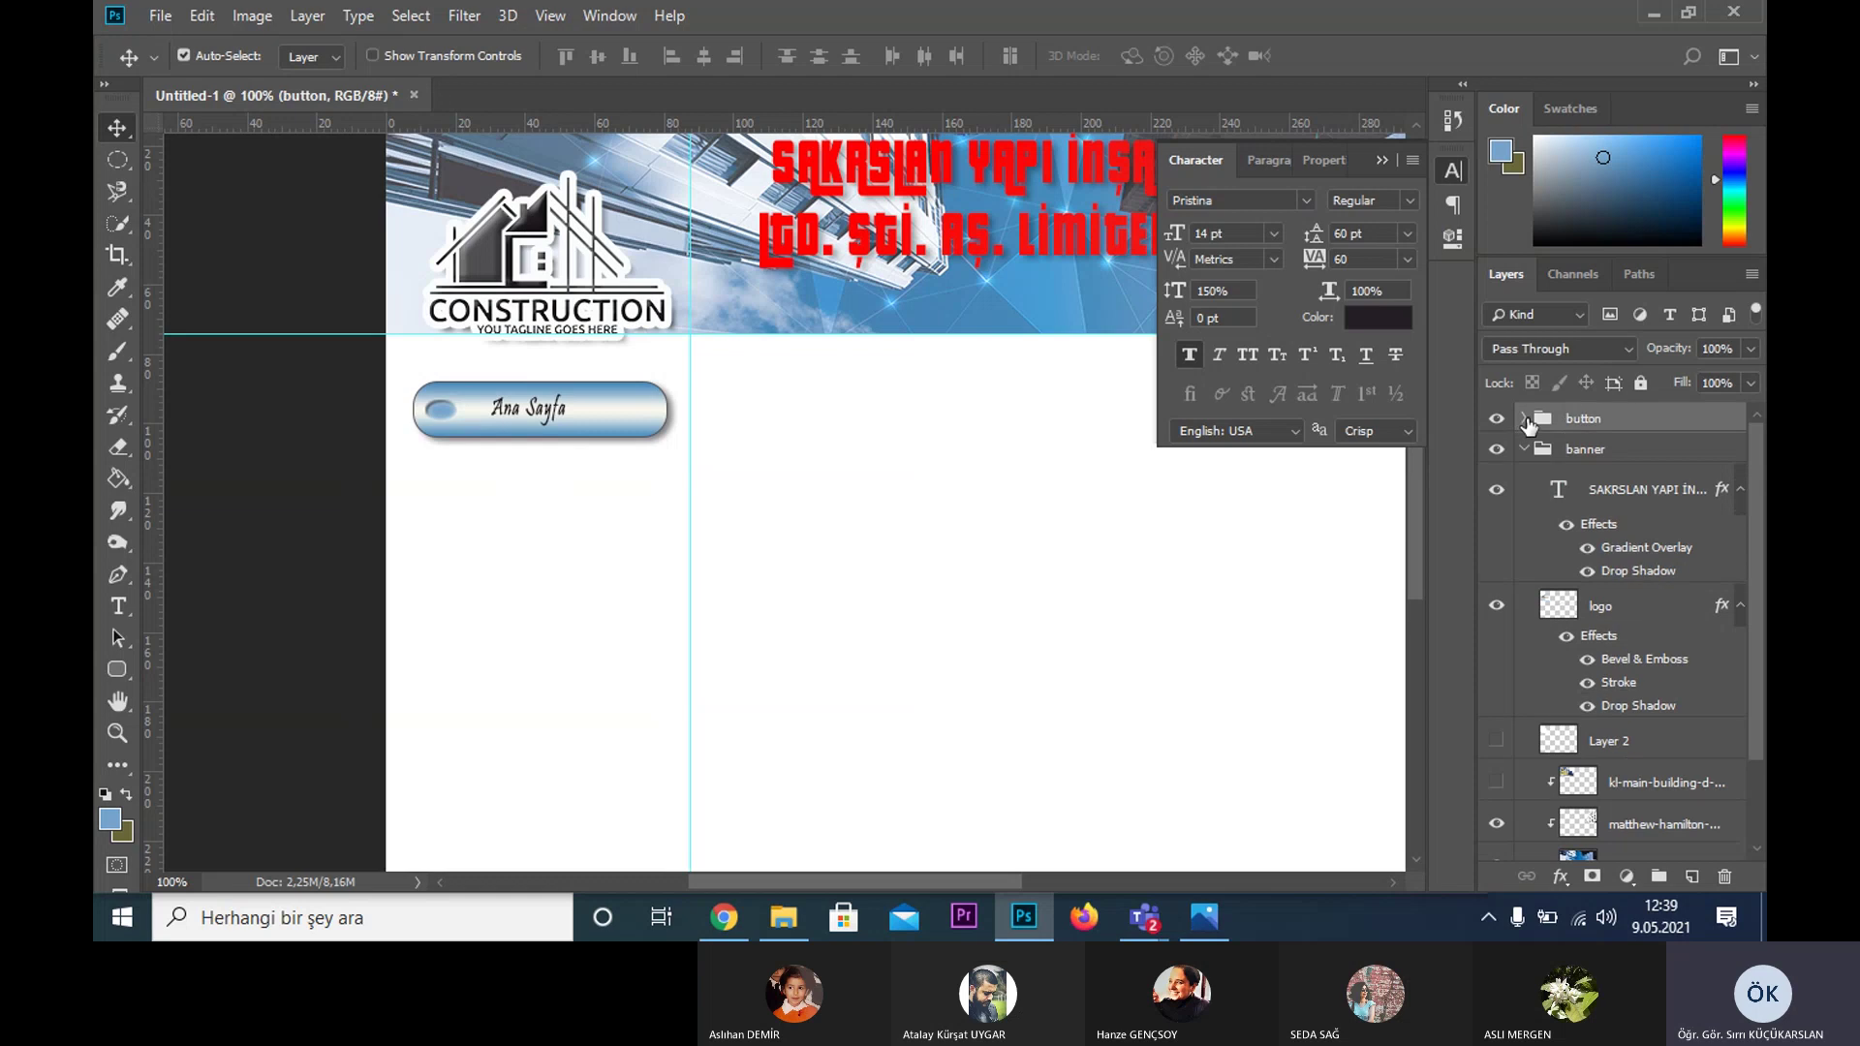
{"action": "double_click", "coordinate": [1597, 420]}
{"action": "left_click", "coordinate": [1612, 418]}
{"action": "type", "text": "1"}
{"action": "key", "text": "Return"}
- Duplicate the button1 group into three copies stacked evenly down the sidebar
{"action": "right_click", "coordinate": [1609, 423]}
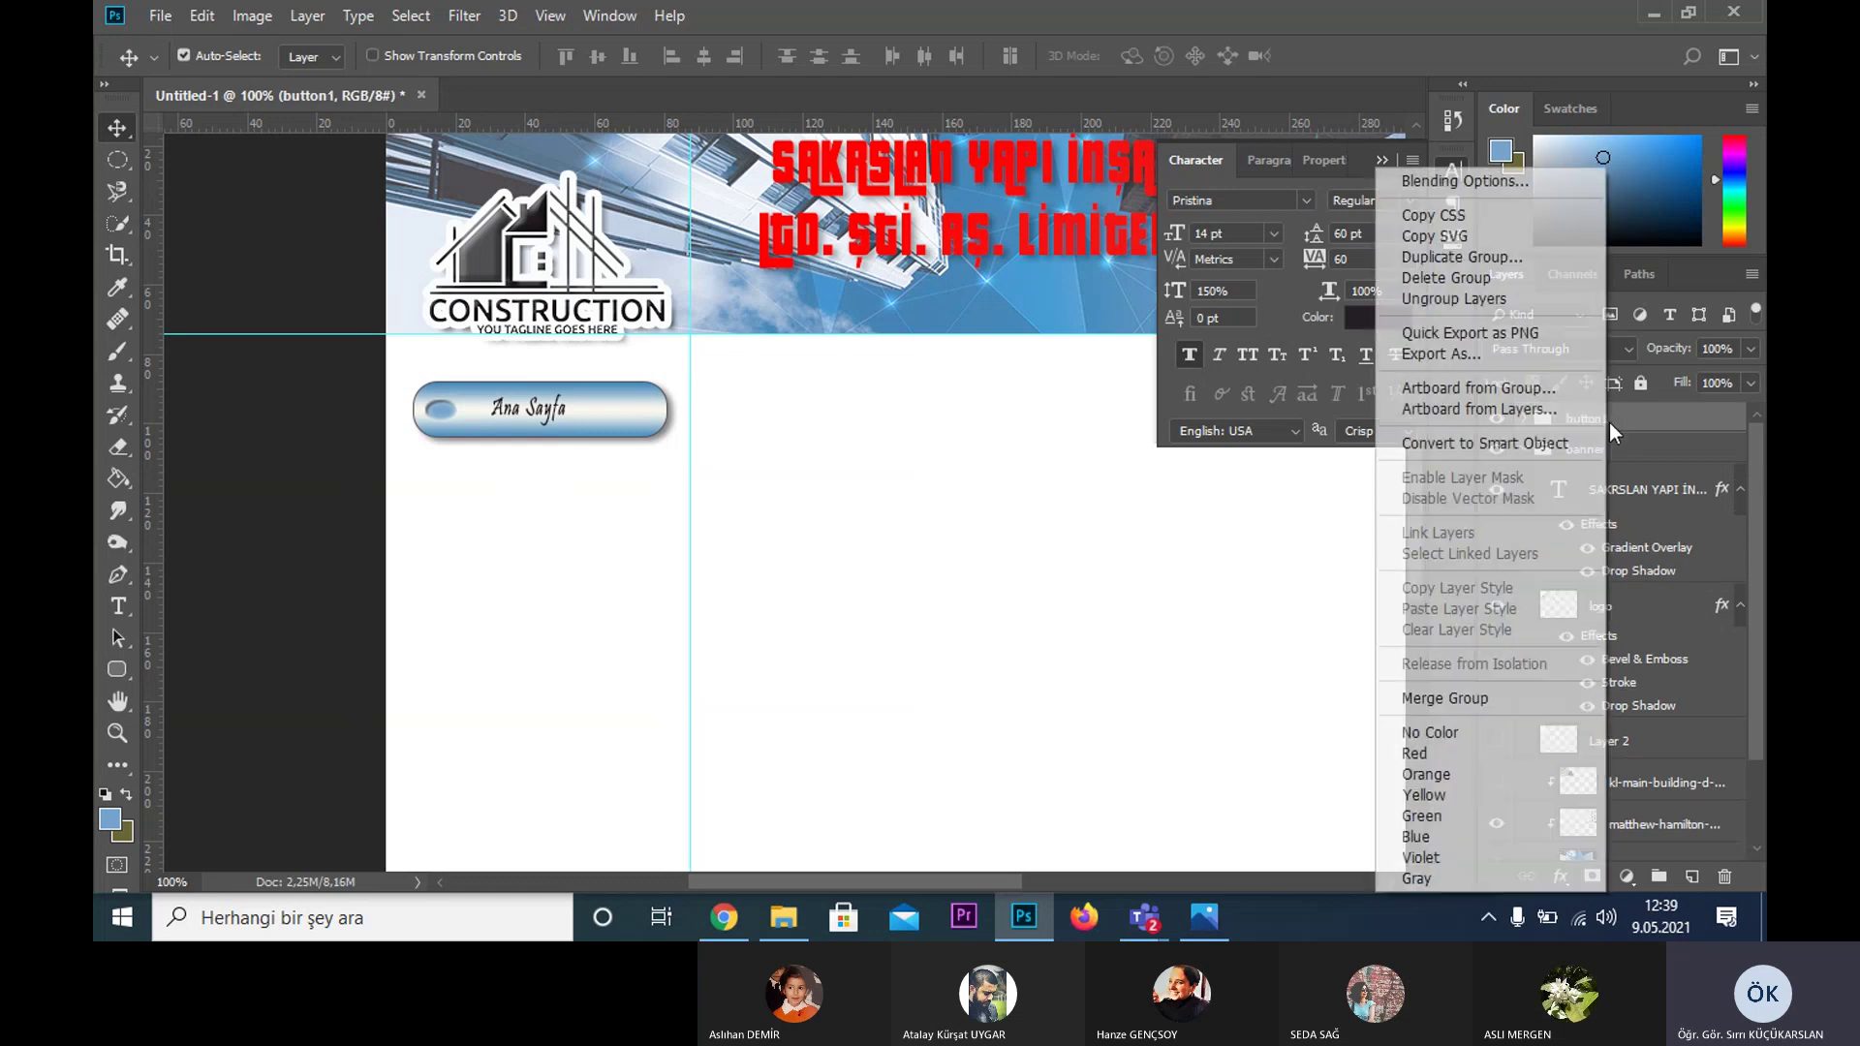
{"action": "left_click", "coordinate": [1446, 259]}
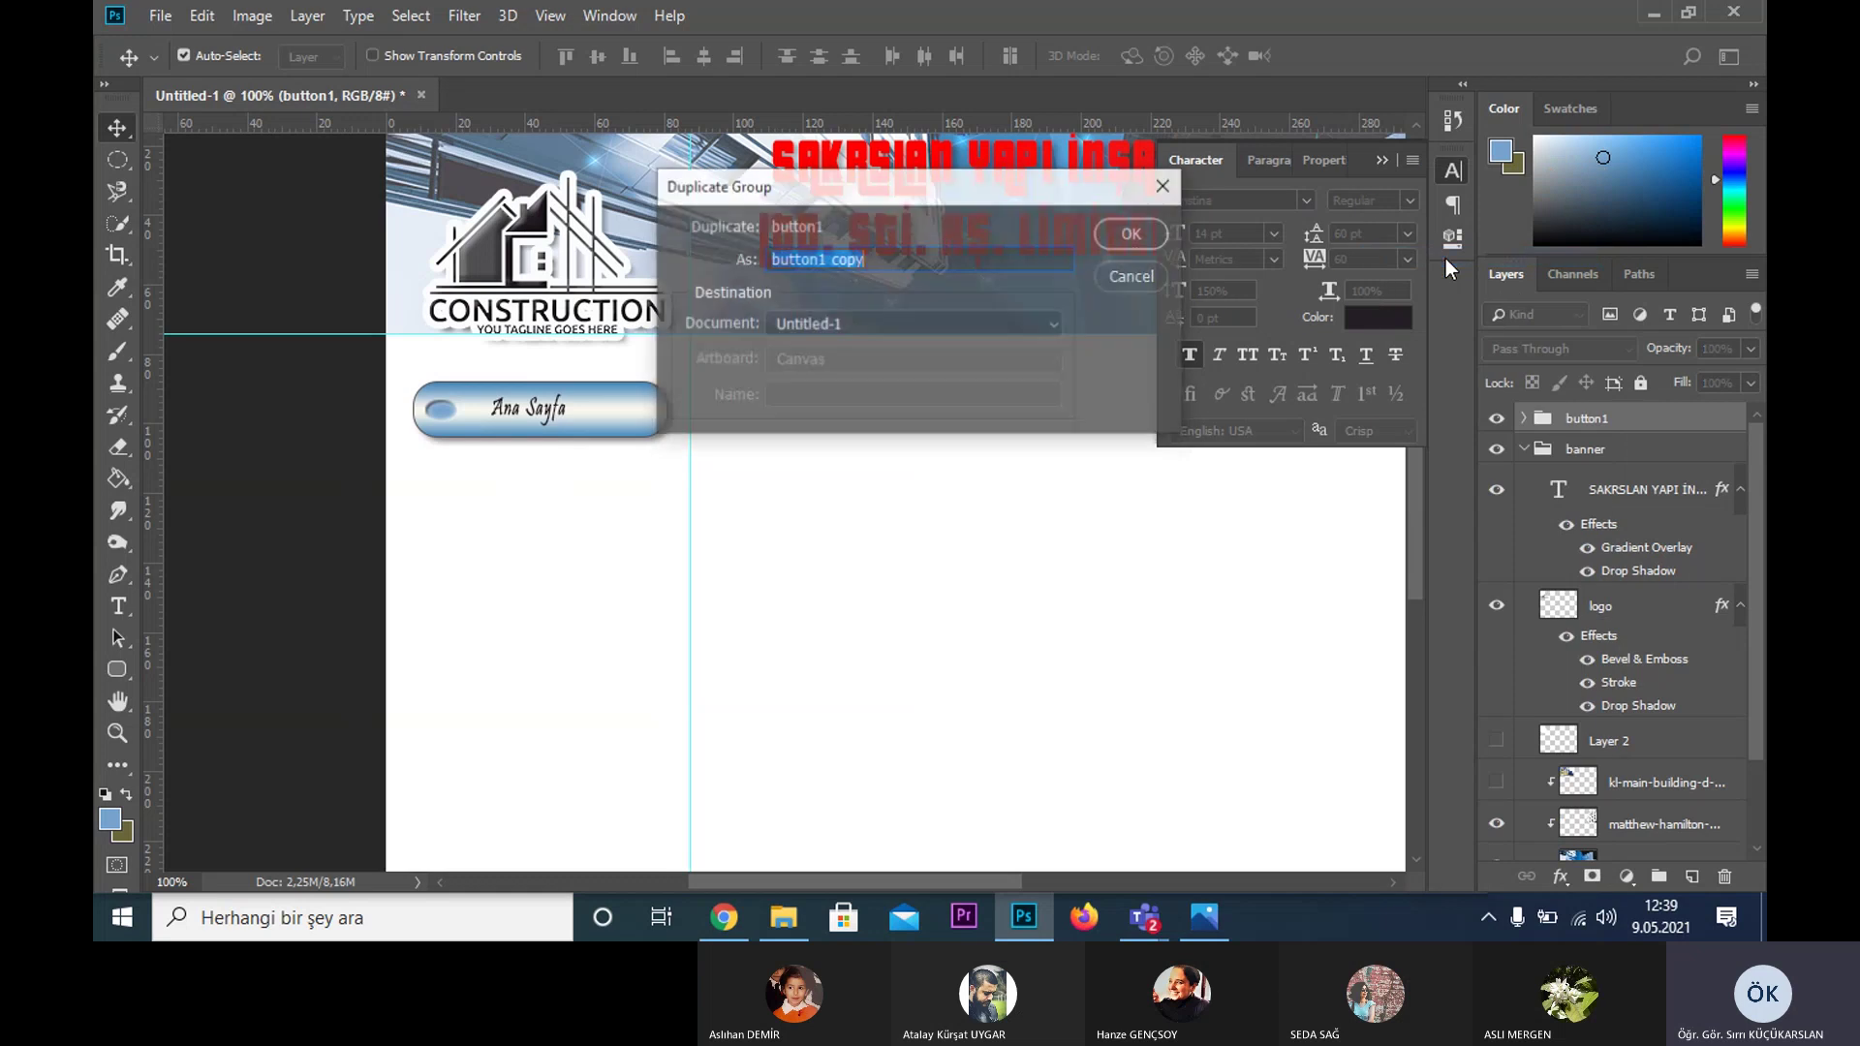
{"action": "left_click", "coordinate": [1135, 234]}
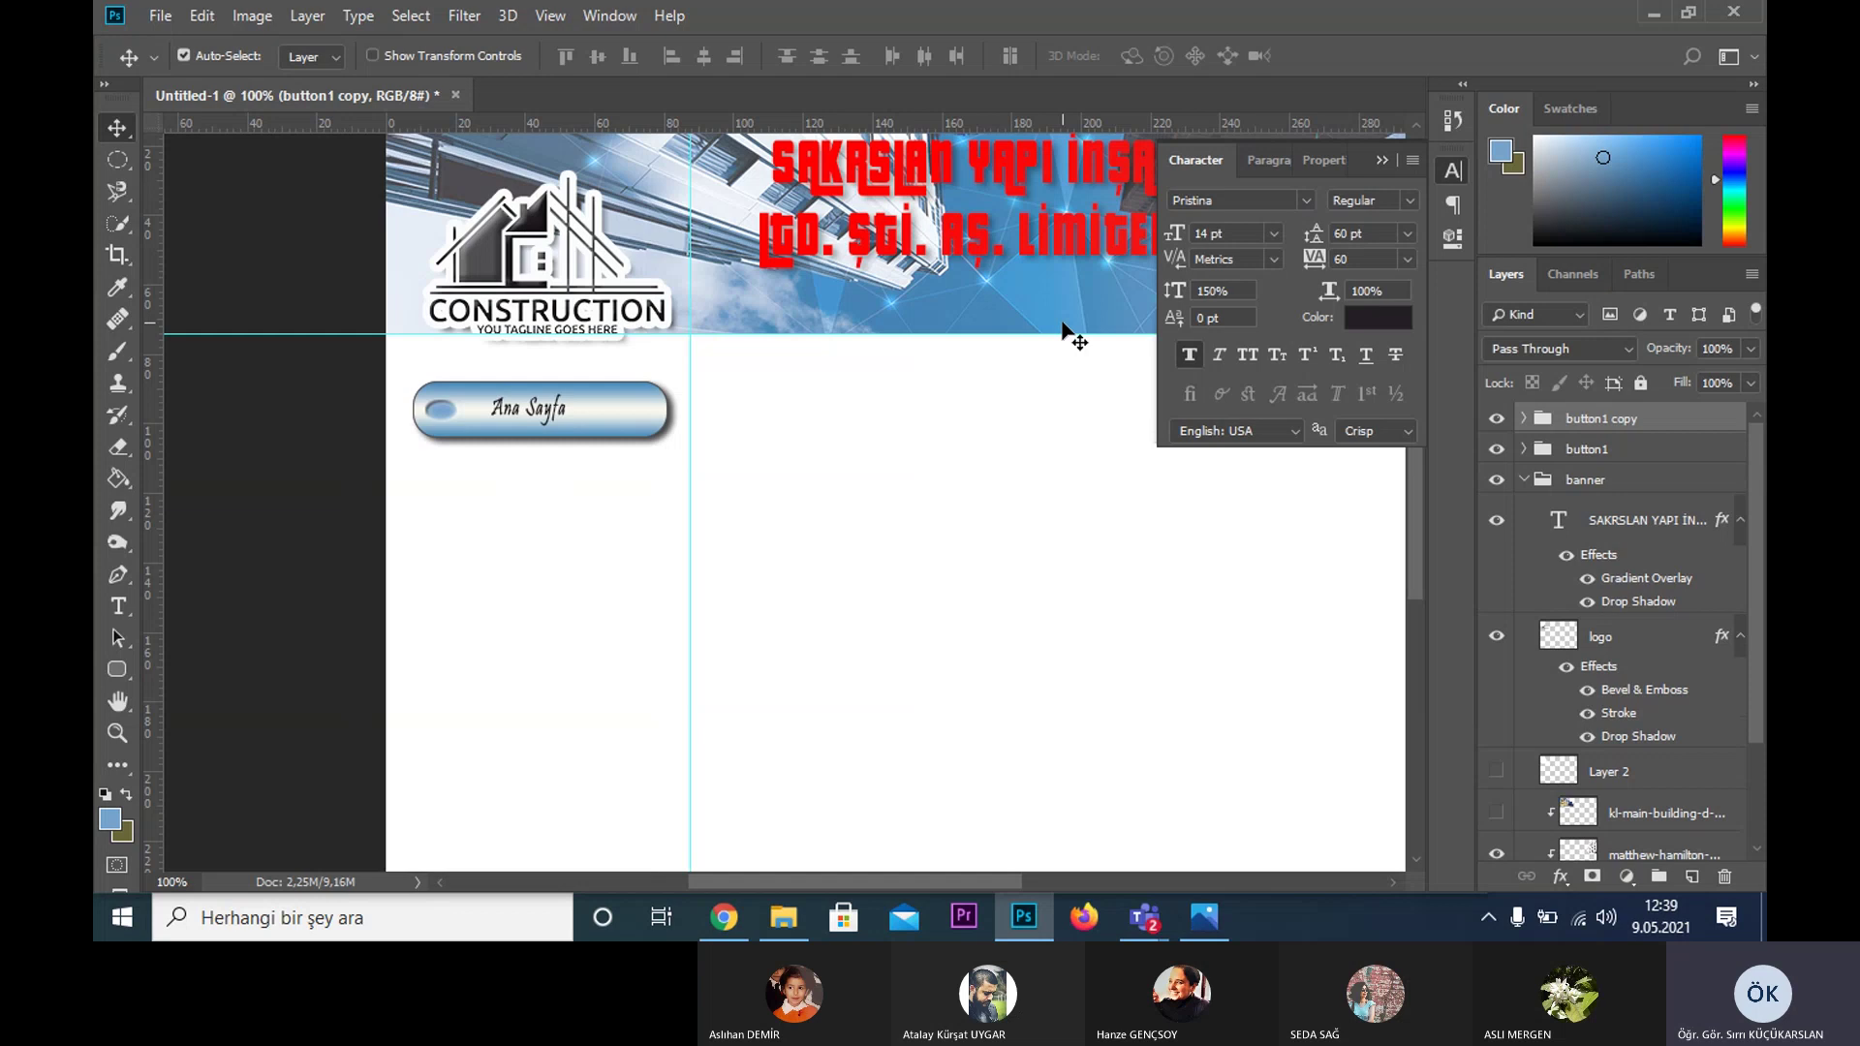
{"action": "key", "text": "shift+Down"}
{"action": "key", "text": "shift+Down"}
{"action": "key", "text": "shift+Down"}
{"action": "key", "text": "shift+Down"}
{"action": "key", "text": "shift+Down"}
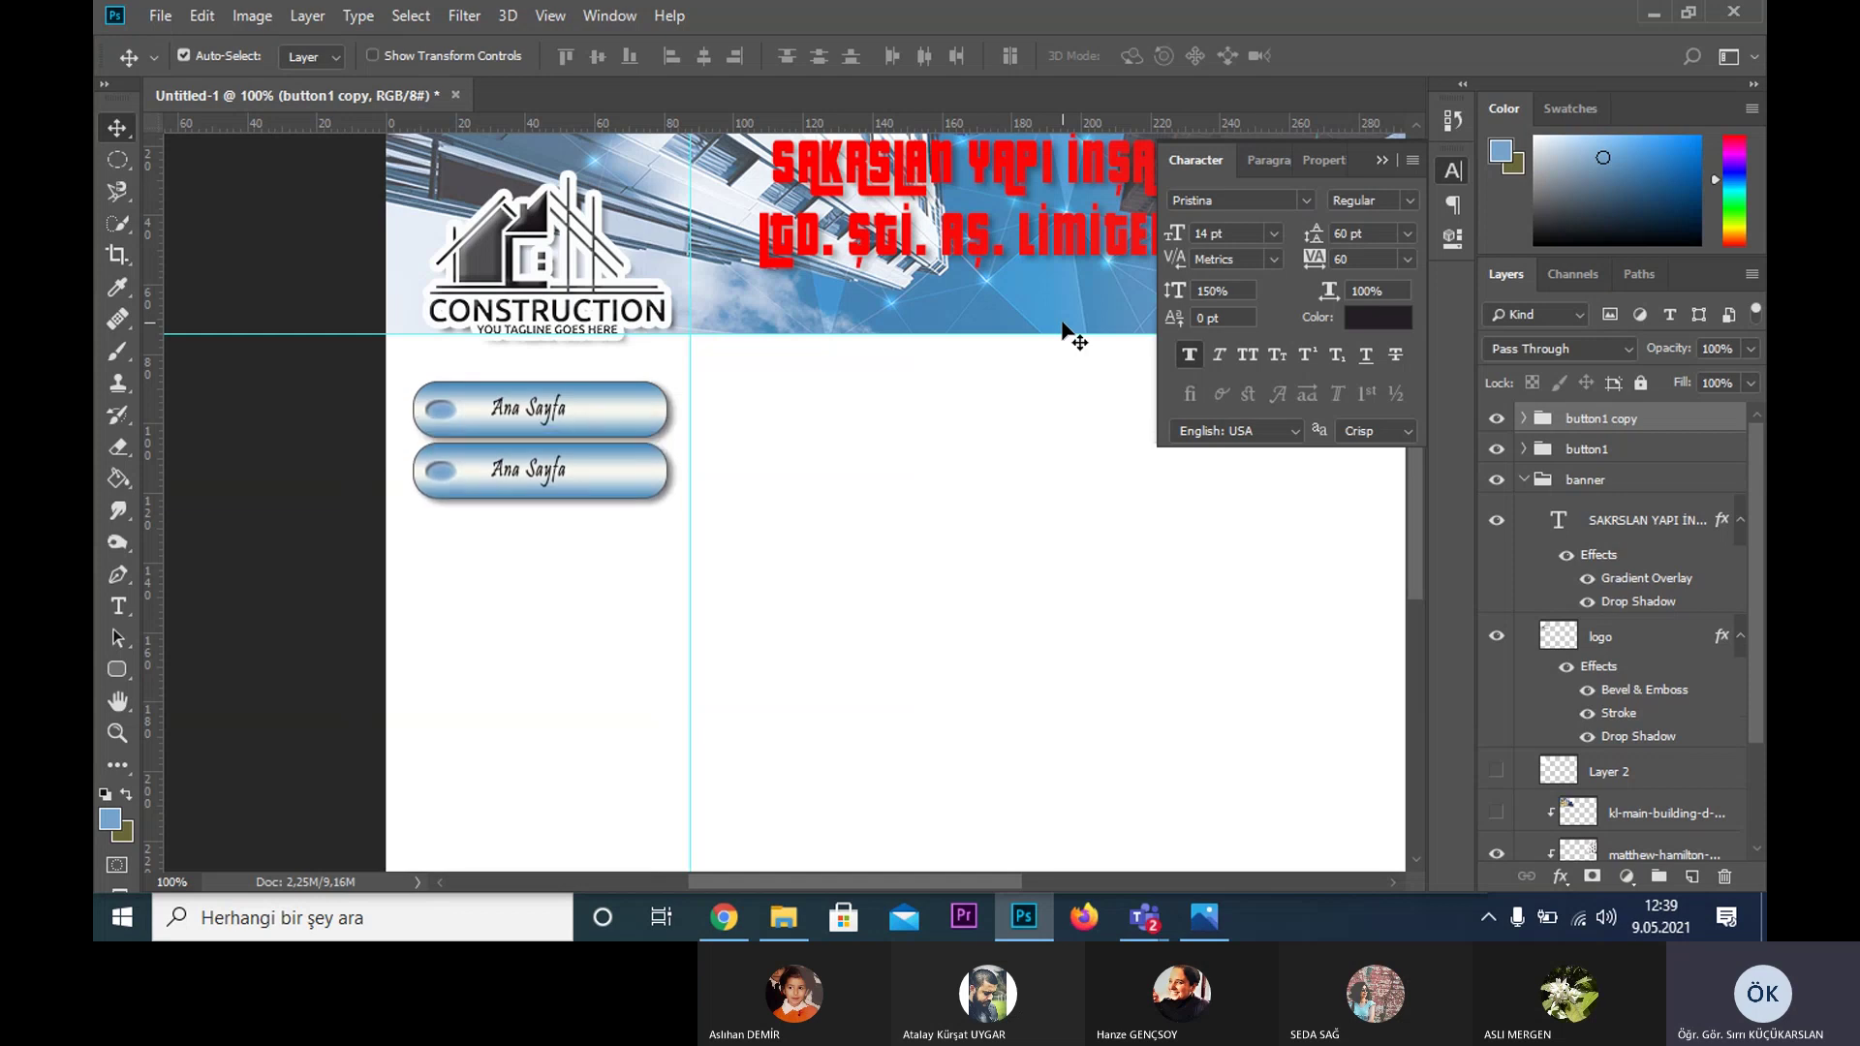
{"action": "key", "text": "shift+Down"}
{"action": "key", "text": "shift+Down"}
{"action": "key", "text": "shift+Down"}
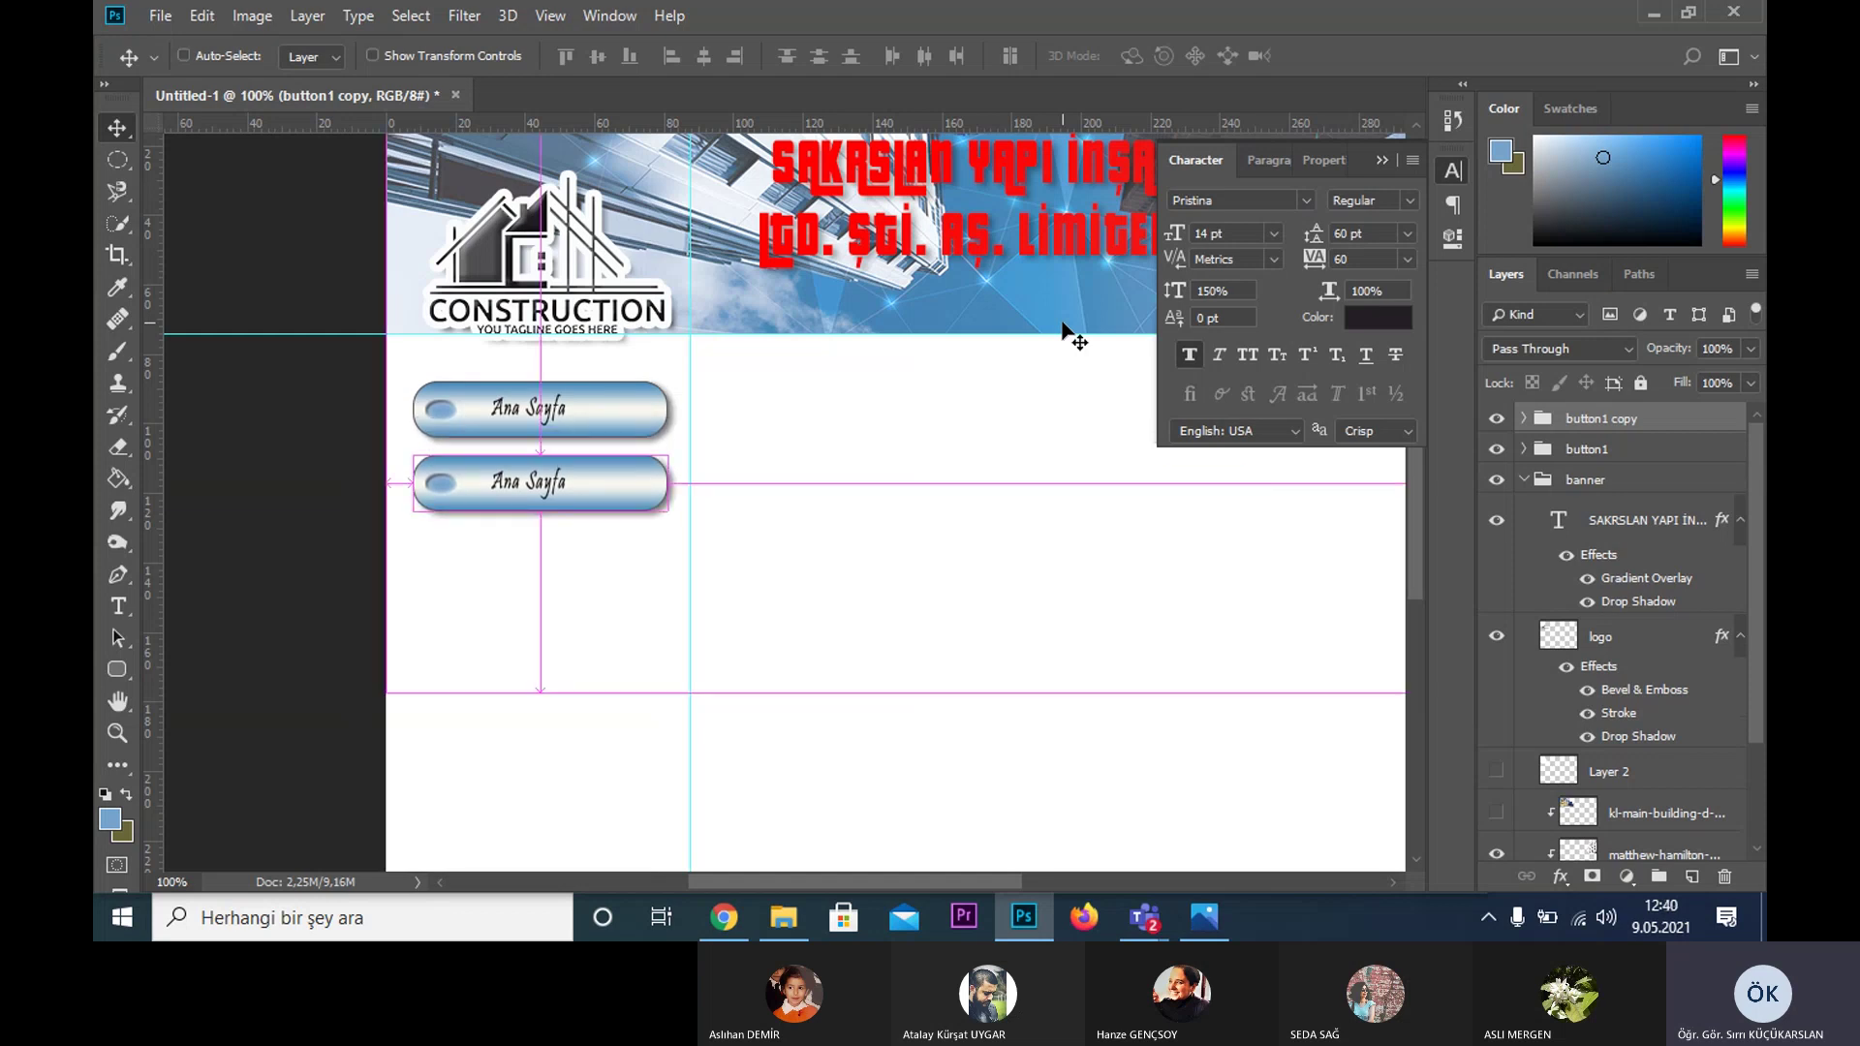
{"action": "key", "text": "alt+shift+Down"}
{"action": "key", "text": "shift+Down"}
{"action": "key", "text": "shift+Down"}
{"action": "key", "text": "shift+Down"}
{"action": "key", "text": "shift+Down"}
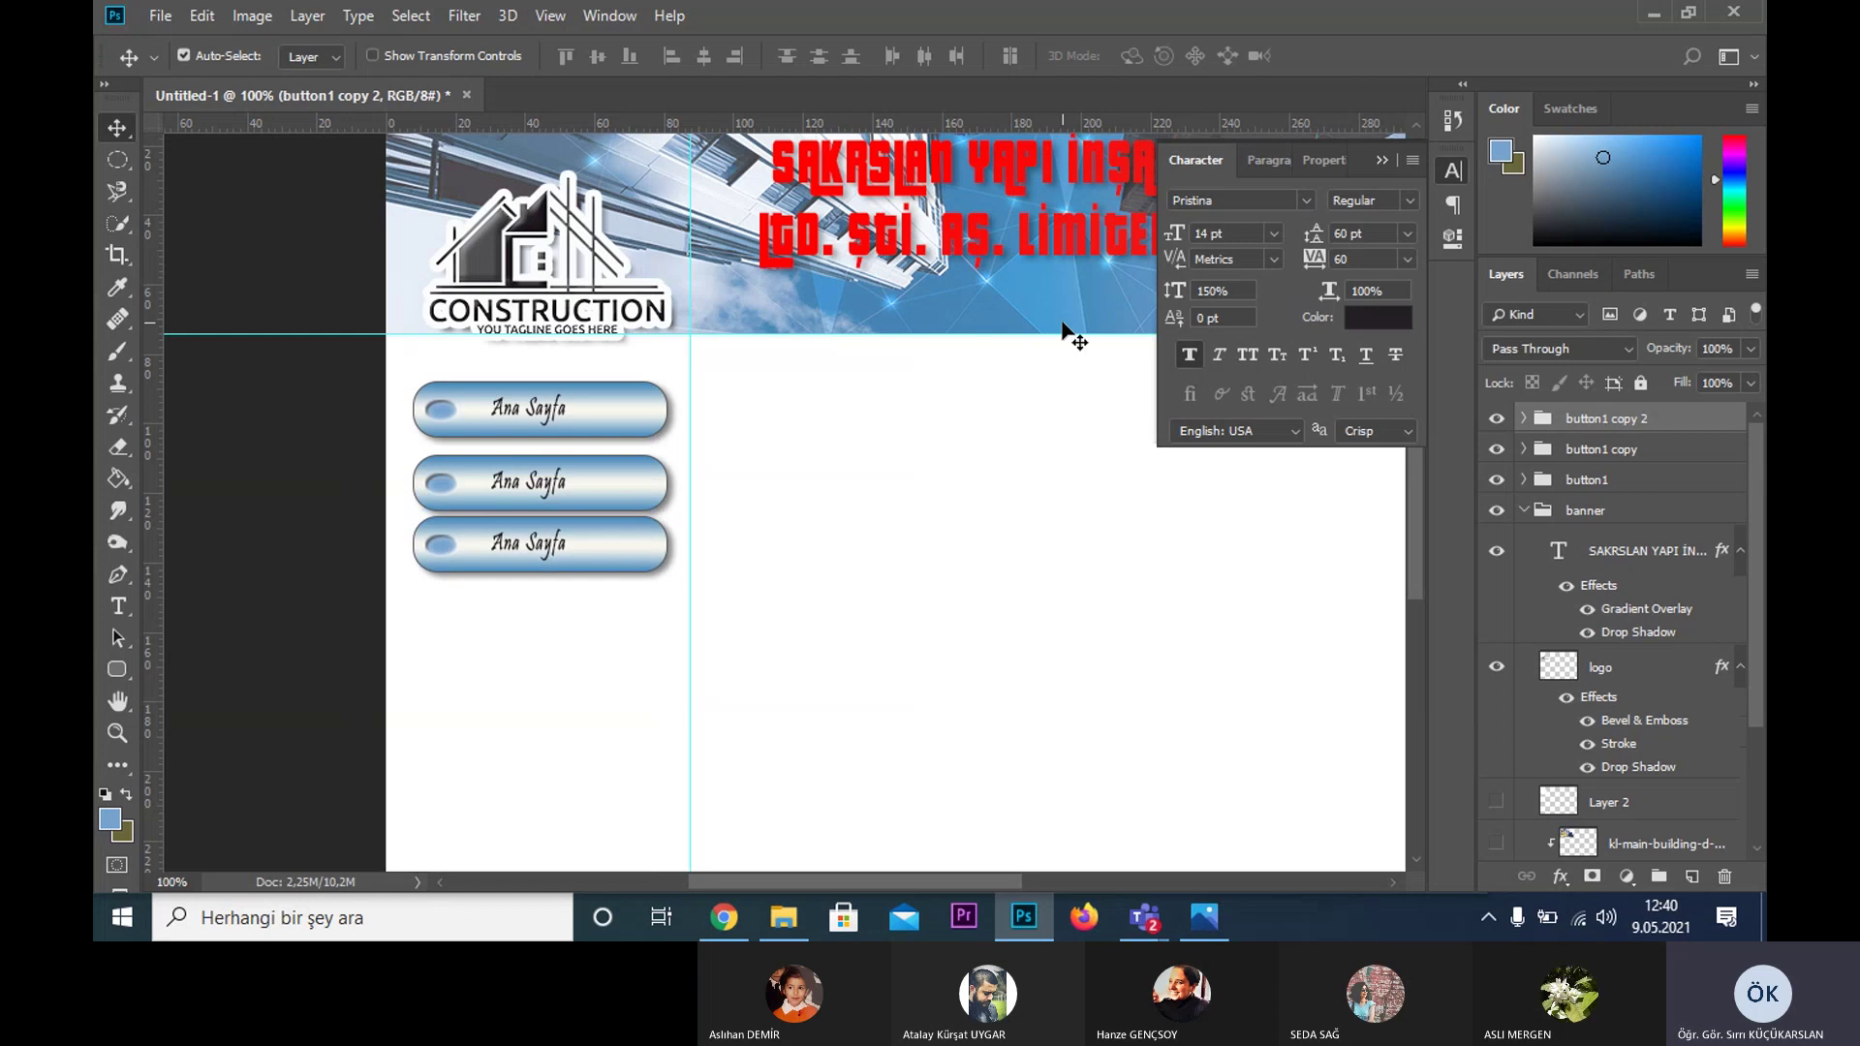
{"action": "key", "text": "shift+Down"}
{"action": "key", "text": "shift+Down"}
{"action": "key", "text": "alt+shift+Down"}
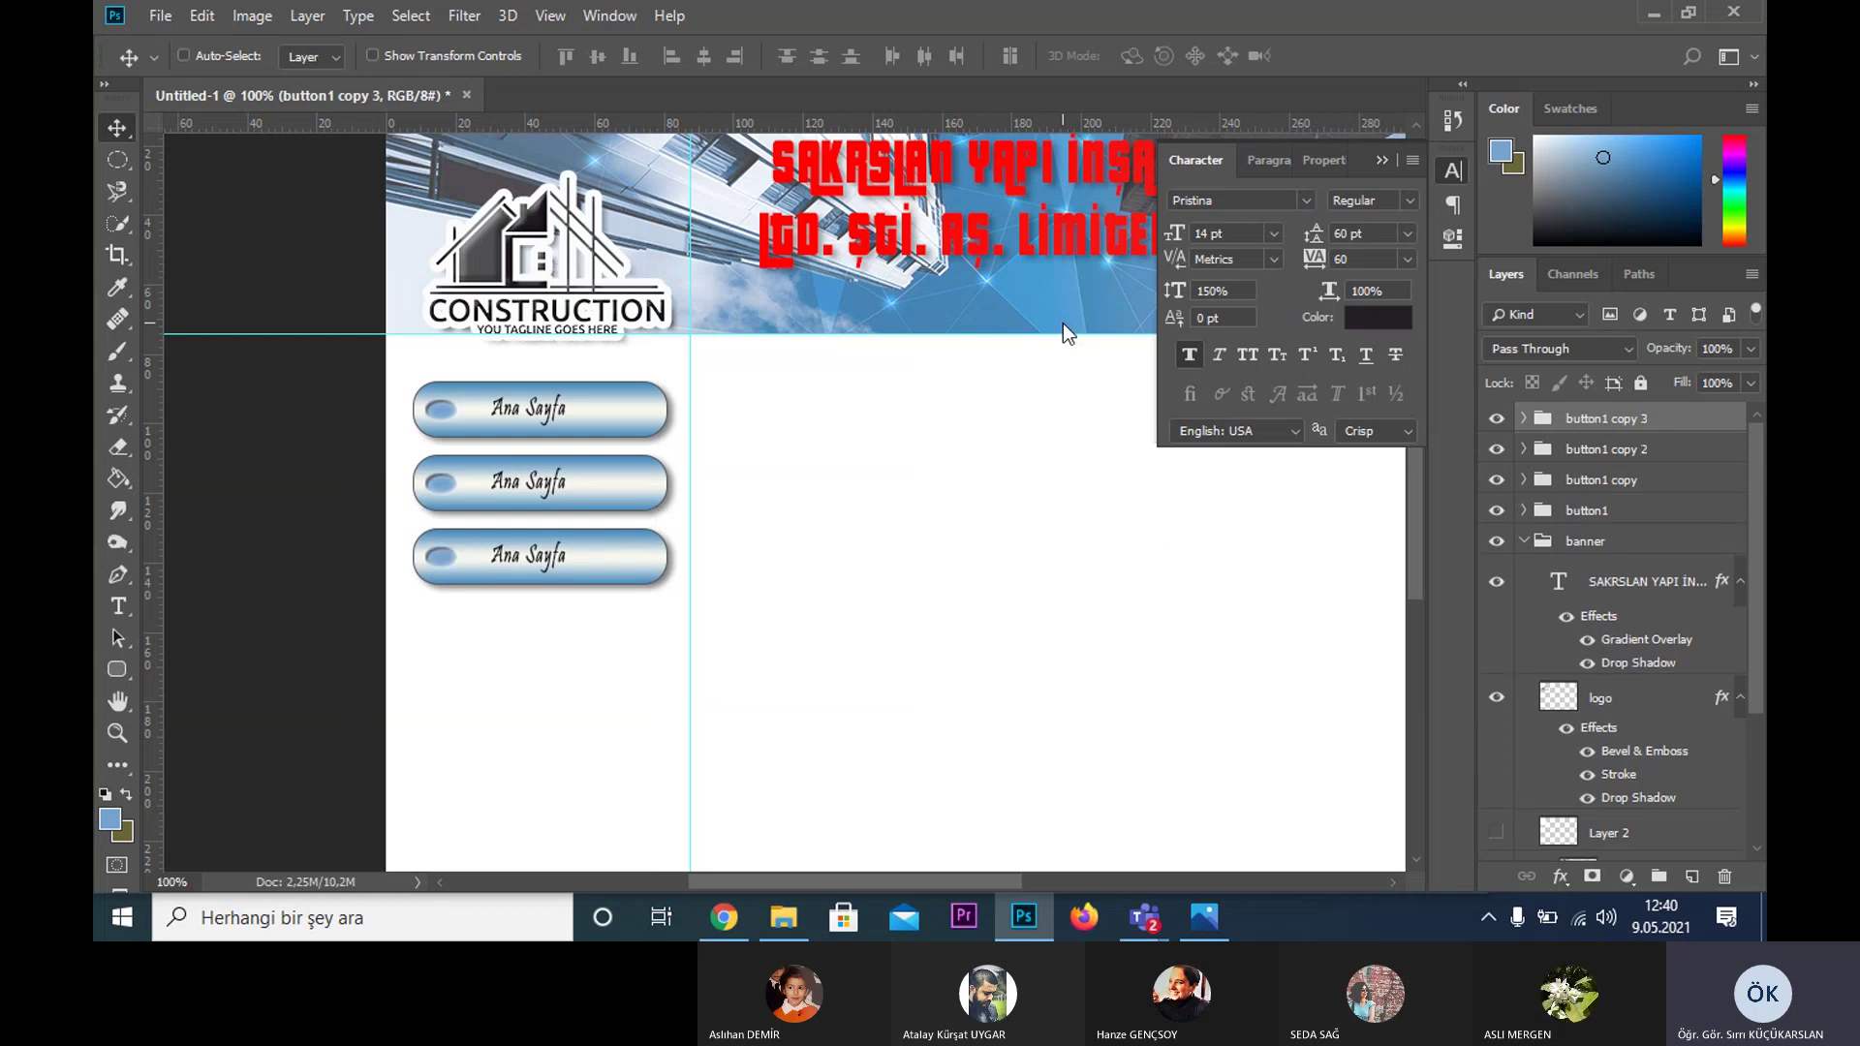
{"action": "key", "text": "shift+Down"}
{"action": "key", "text": "shift+Down"}
{"action": "key", "text": "shift+Down"}
{"action": "key", "text": "shift+Down"}
{"action": "key", "text": "shift+Down"}
{"action": "key", "text": "shift+Down"}
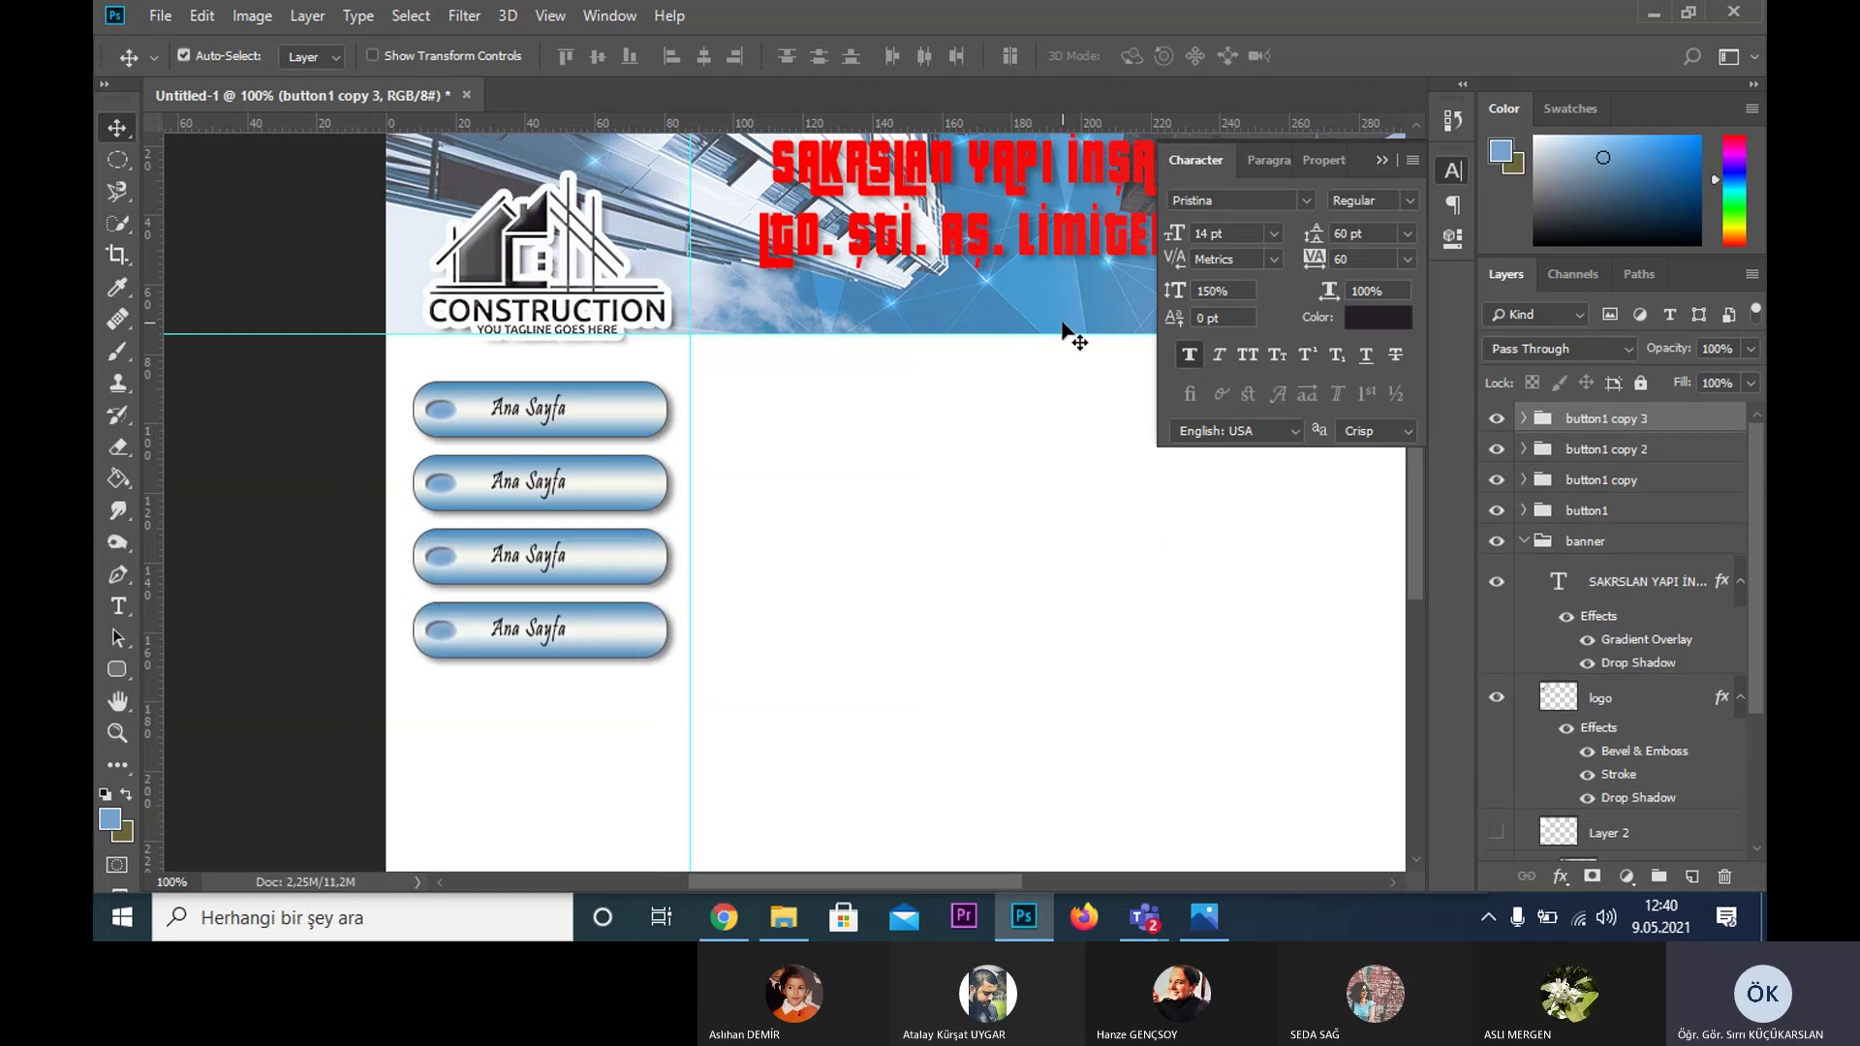
{"action": "left_click", "coordinate": [549, 491]}
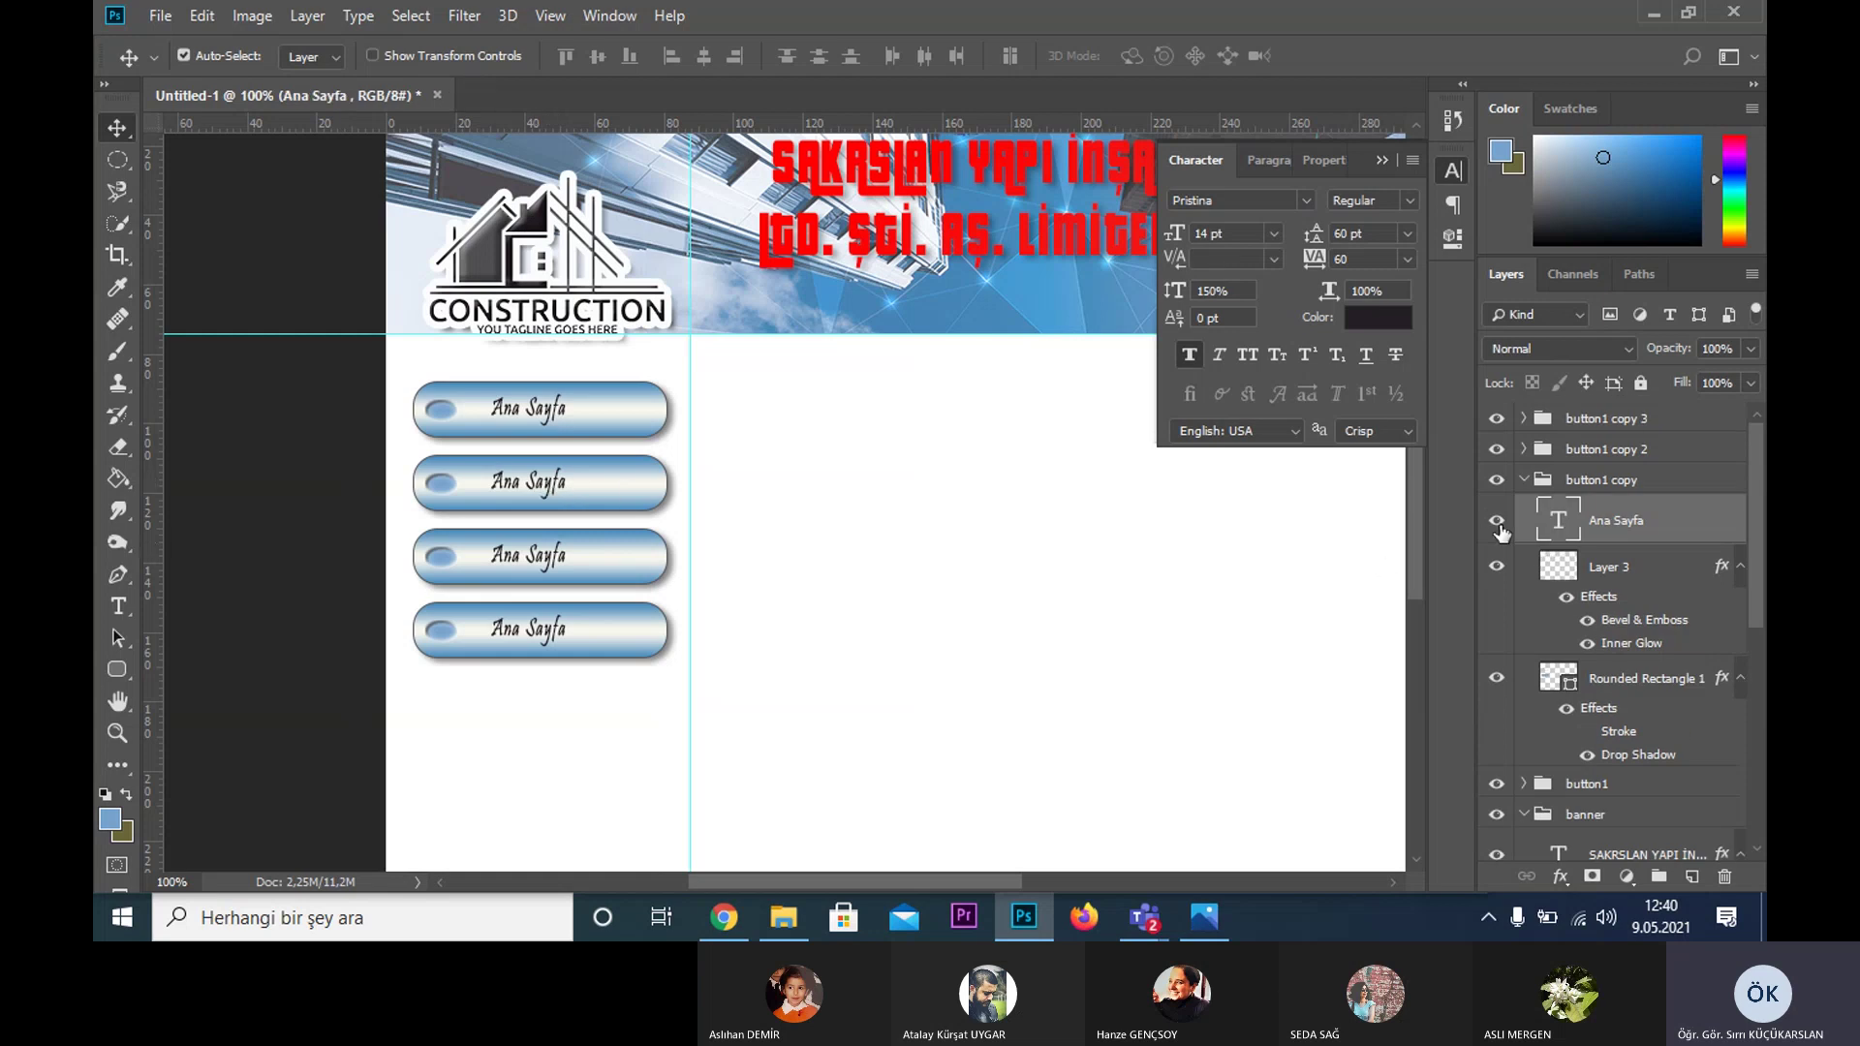
- Relabel the second button 'Hakkımızda'
{"action": "double_click", "coordinate": [1558, 520]}
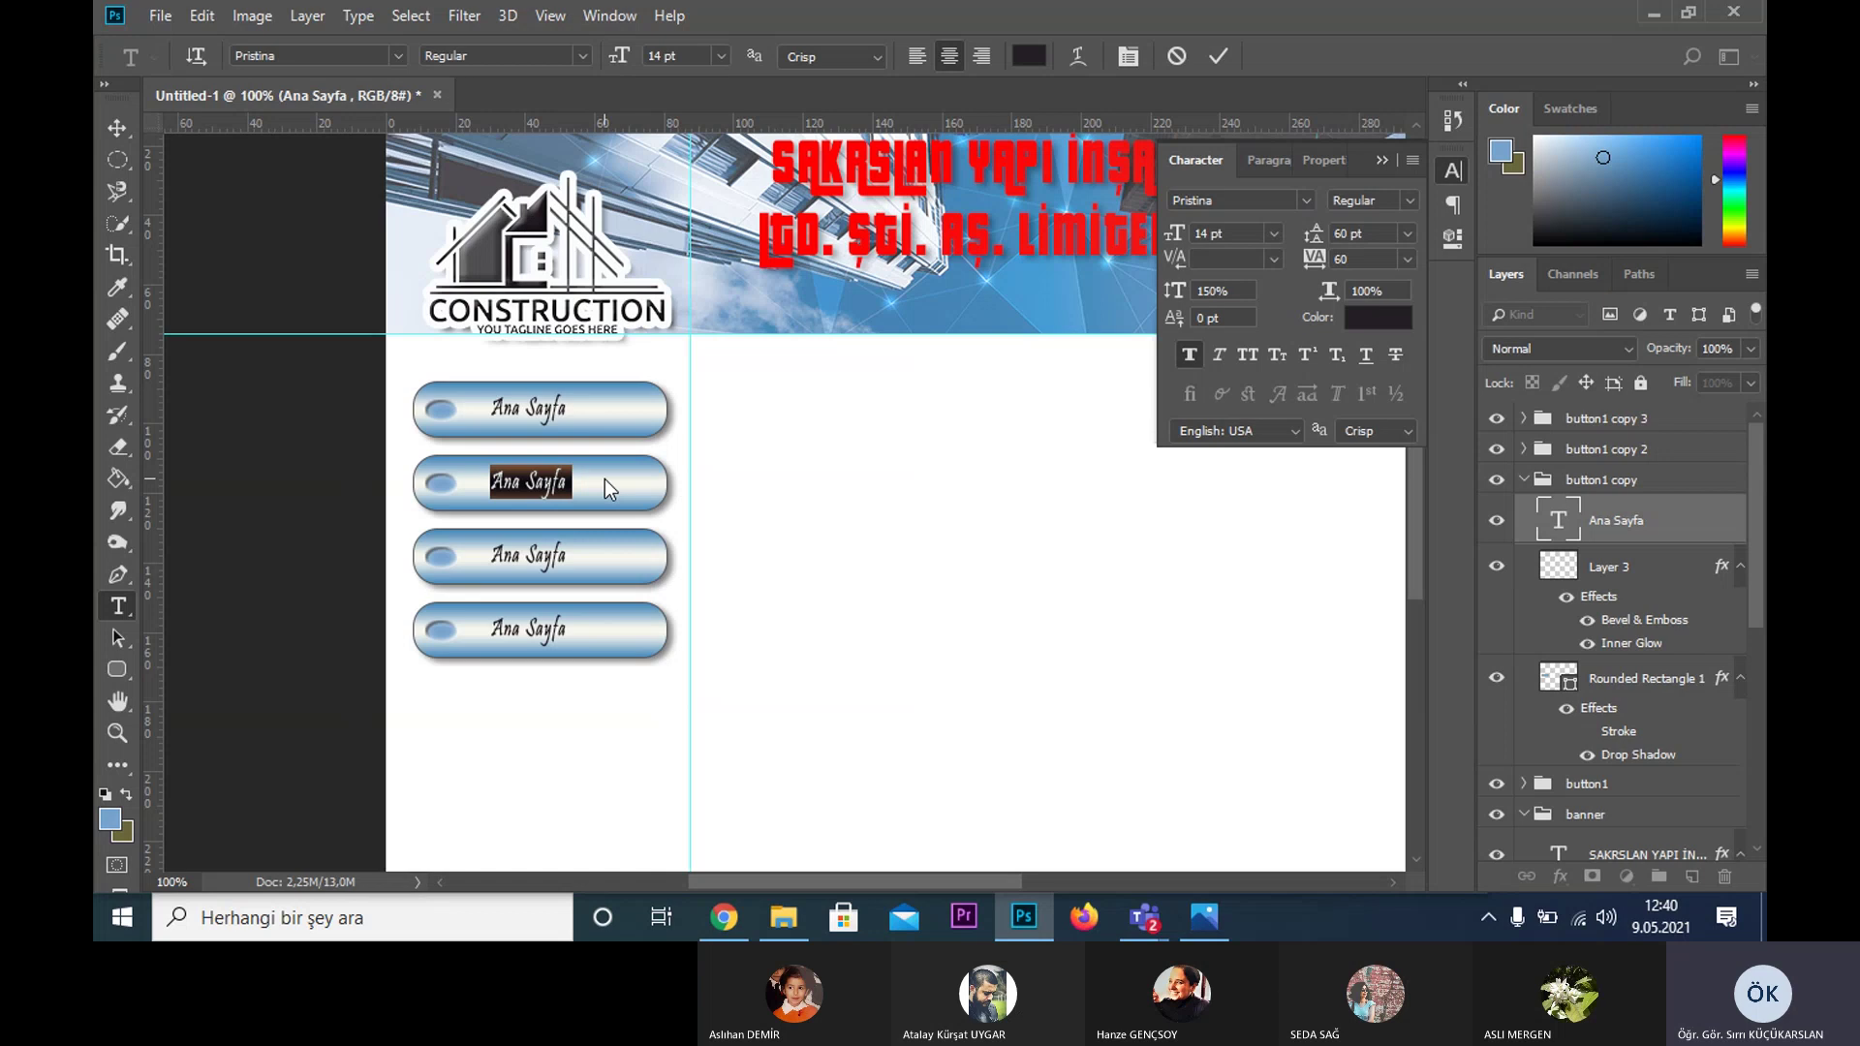
{"action": "key", "text": "Left"}
{"action": "key", "text": "Left"}
{"action": "key", "text": "ctrl+a"}
{"action": "type", "text": "Hakkımız"}
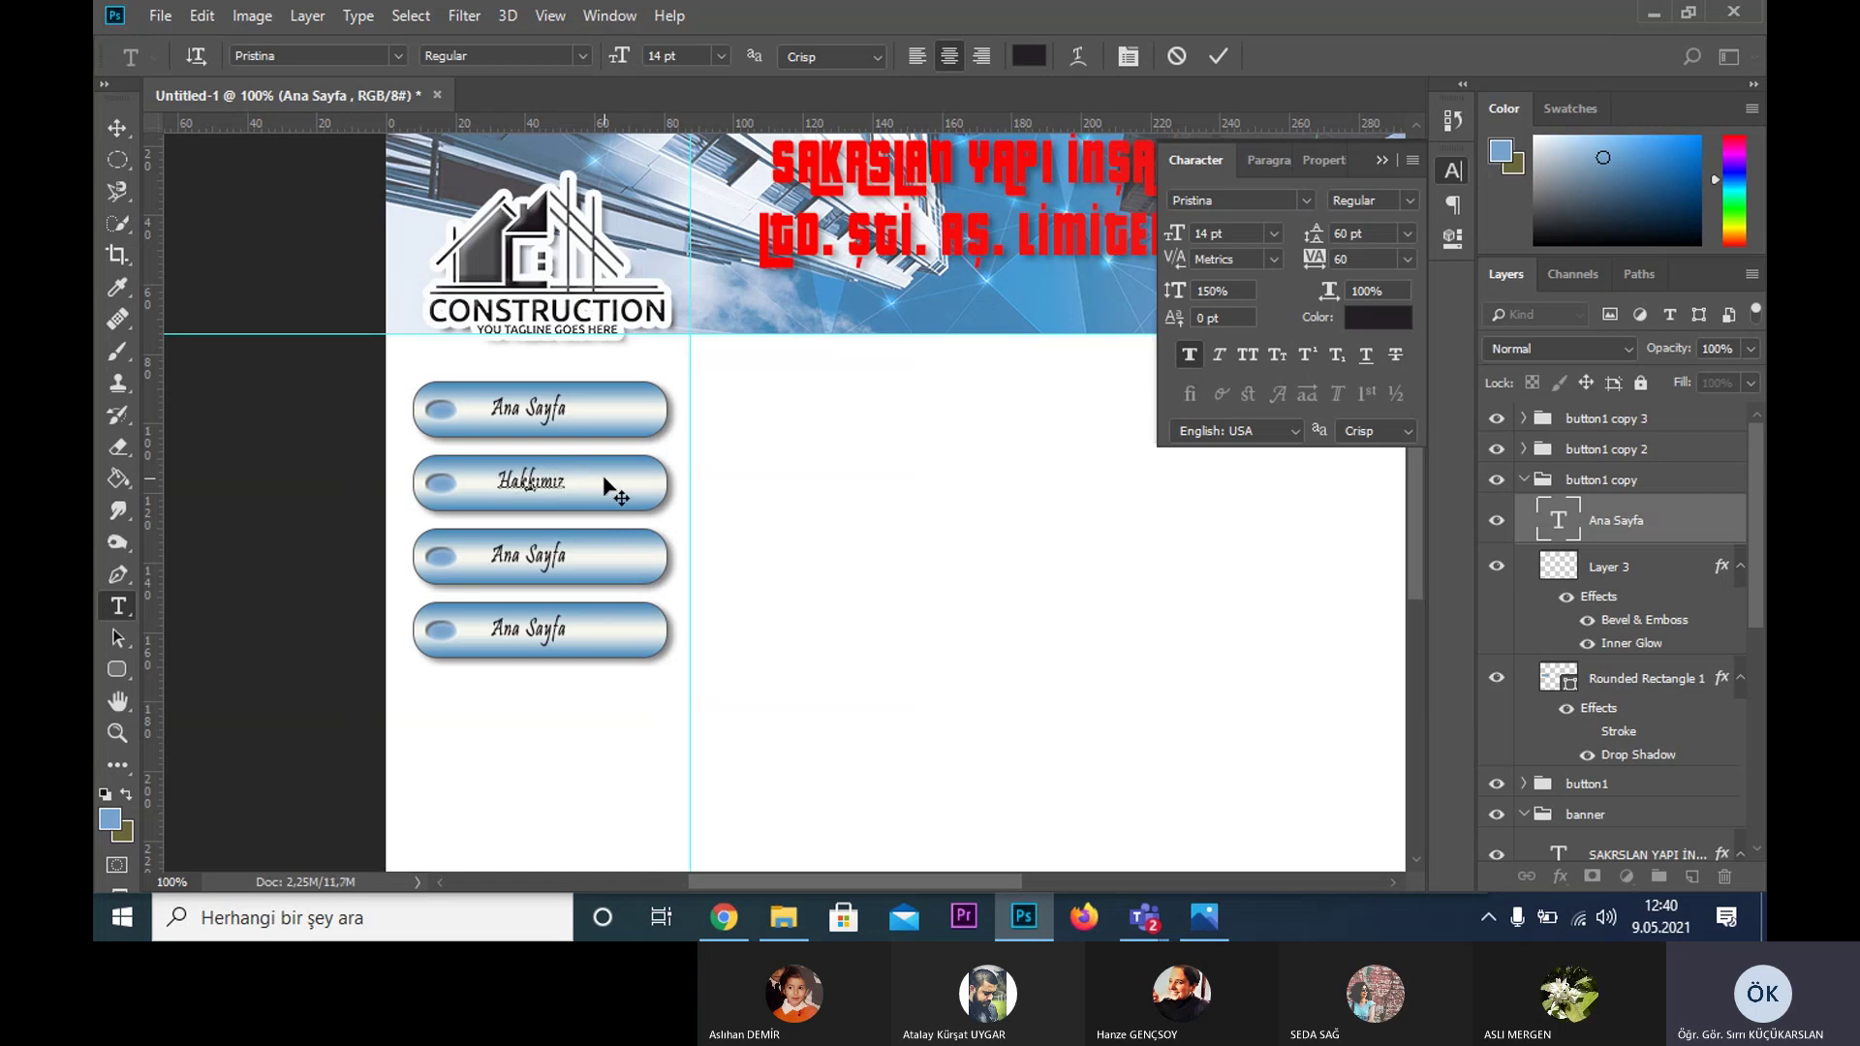
{"action": "type", "text": "da"}
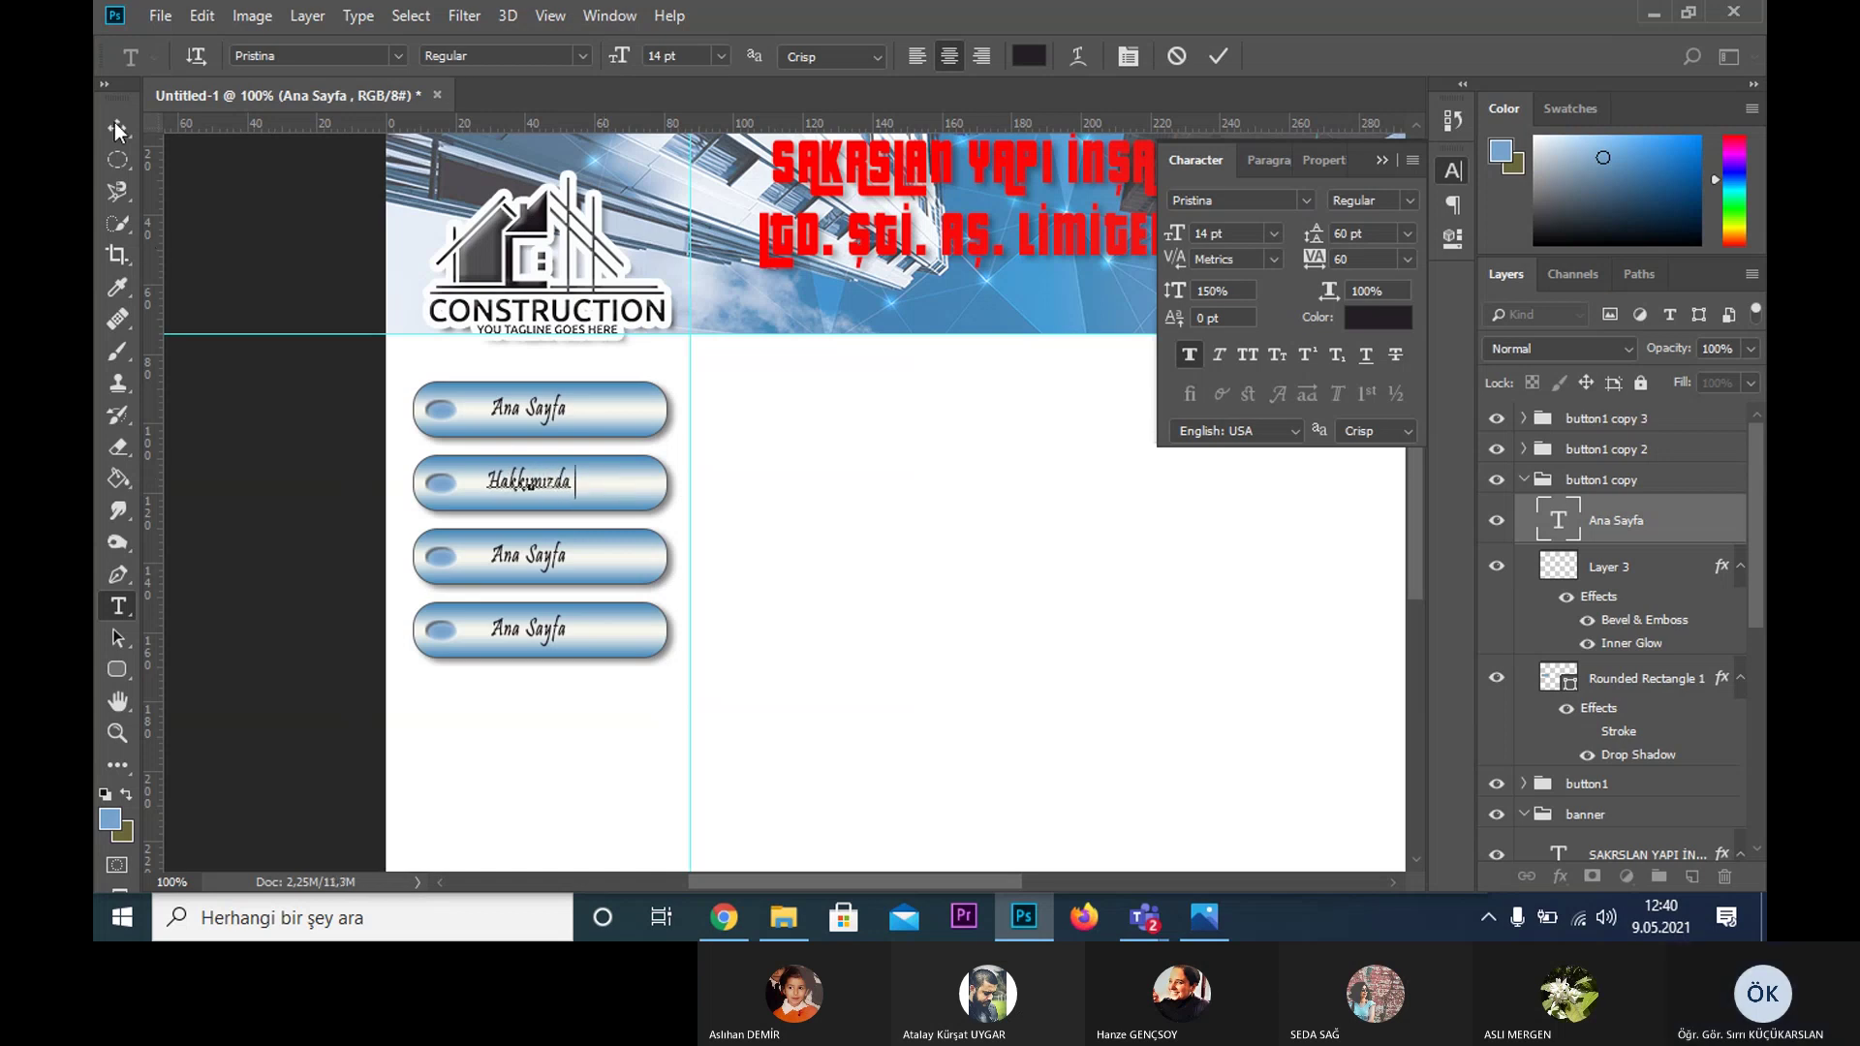
{"action": "left_click", "coordinate": [116, 125]}
- Relabel the third button 'Referanslarımız'
{"action": "left_click", "coordinate": [559, 557]}
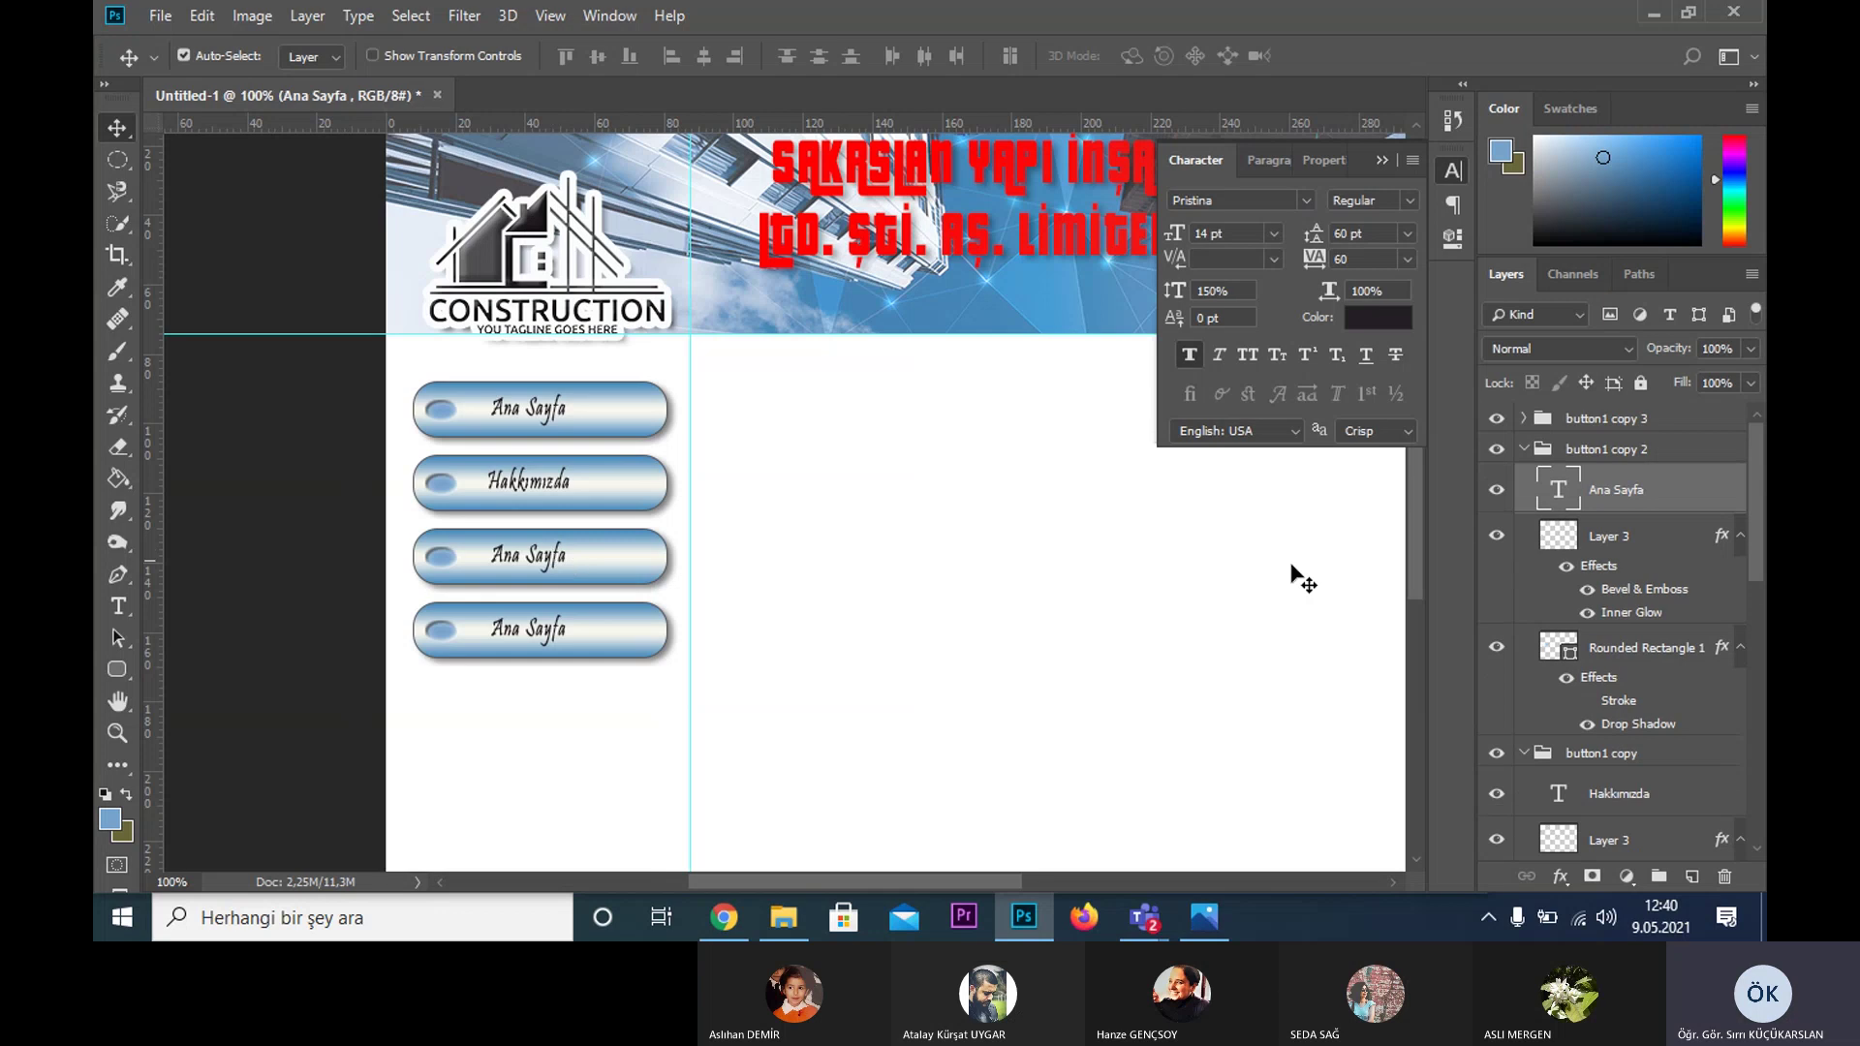
{"action": "double_click", "coordinate": [1554, 482]}
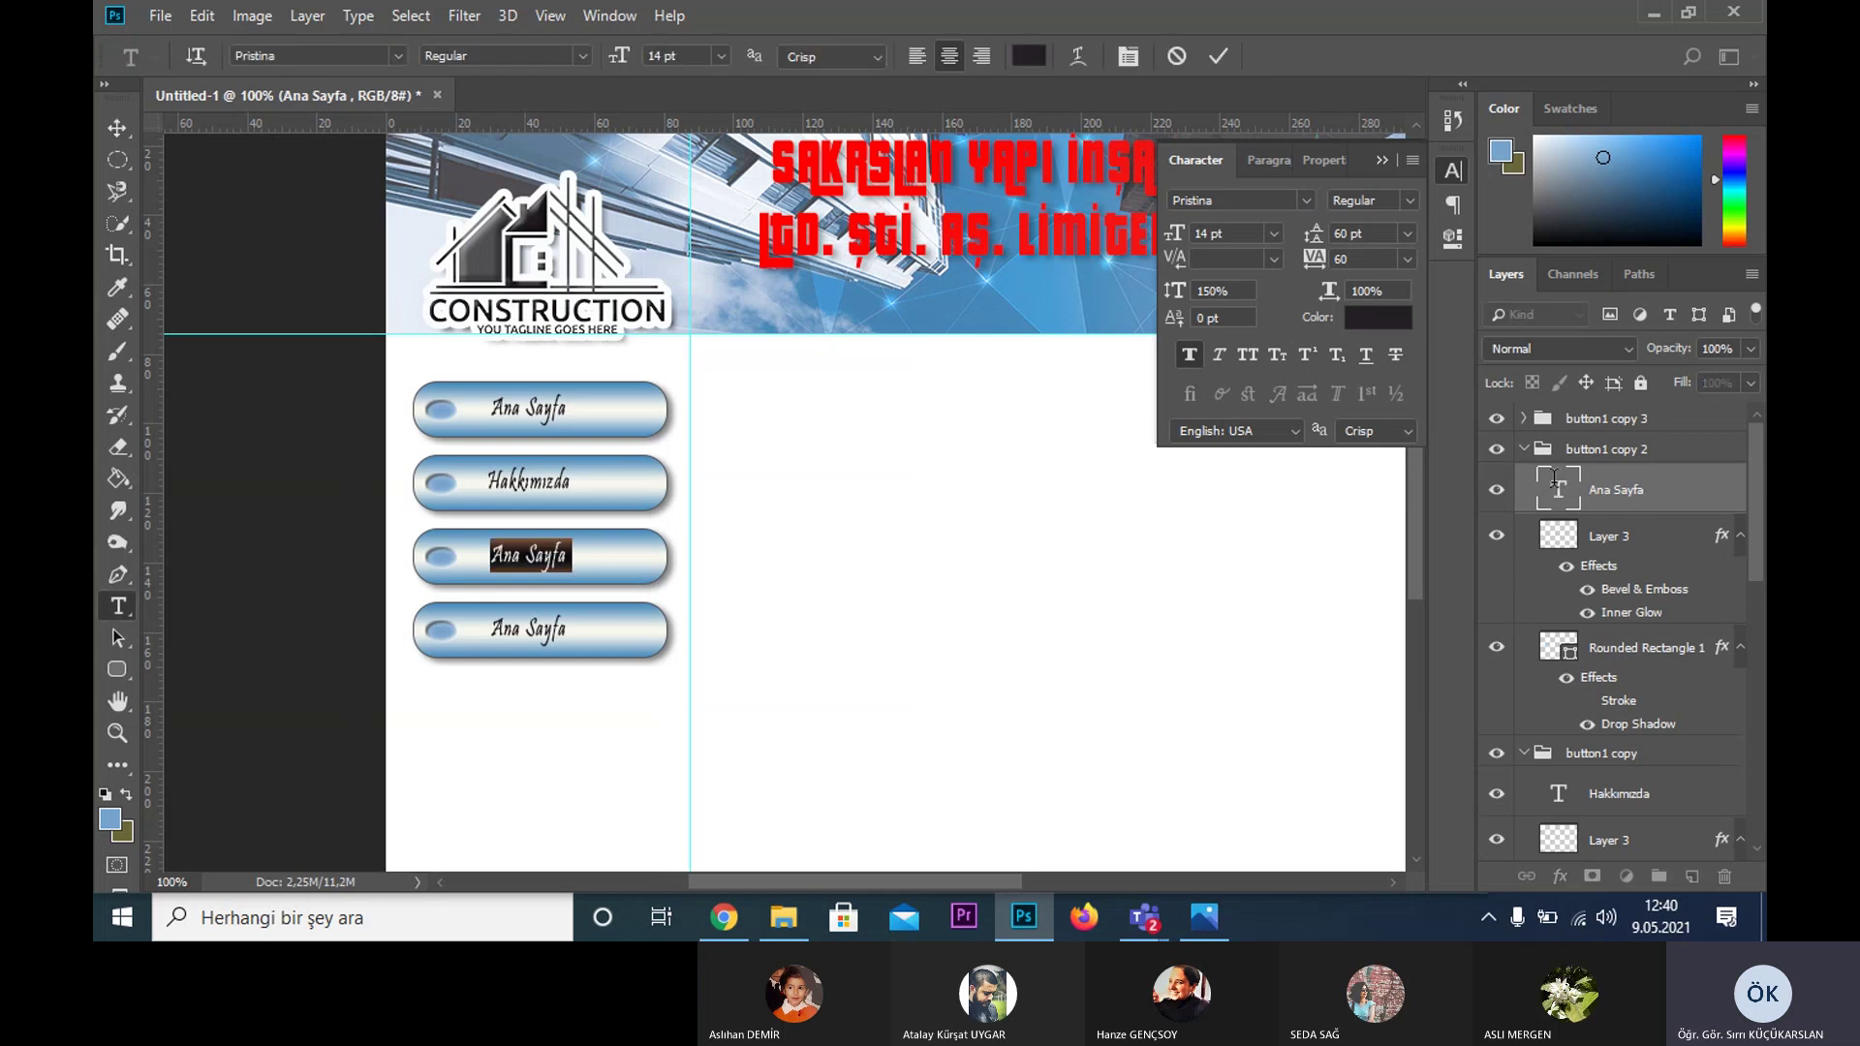
{"action": "type", "text": "Refe"}
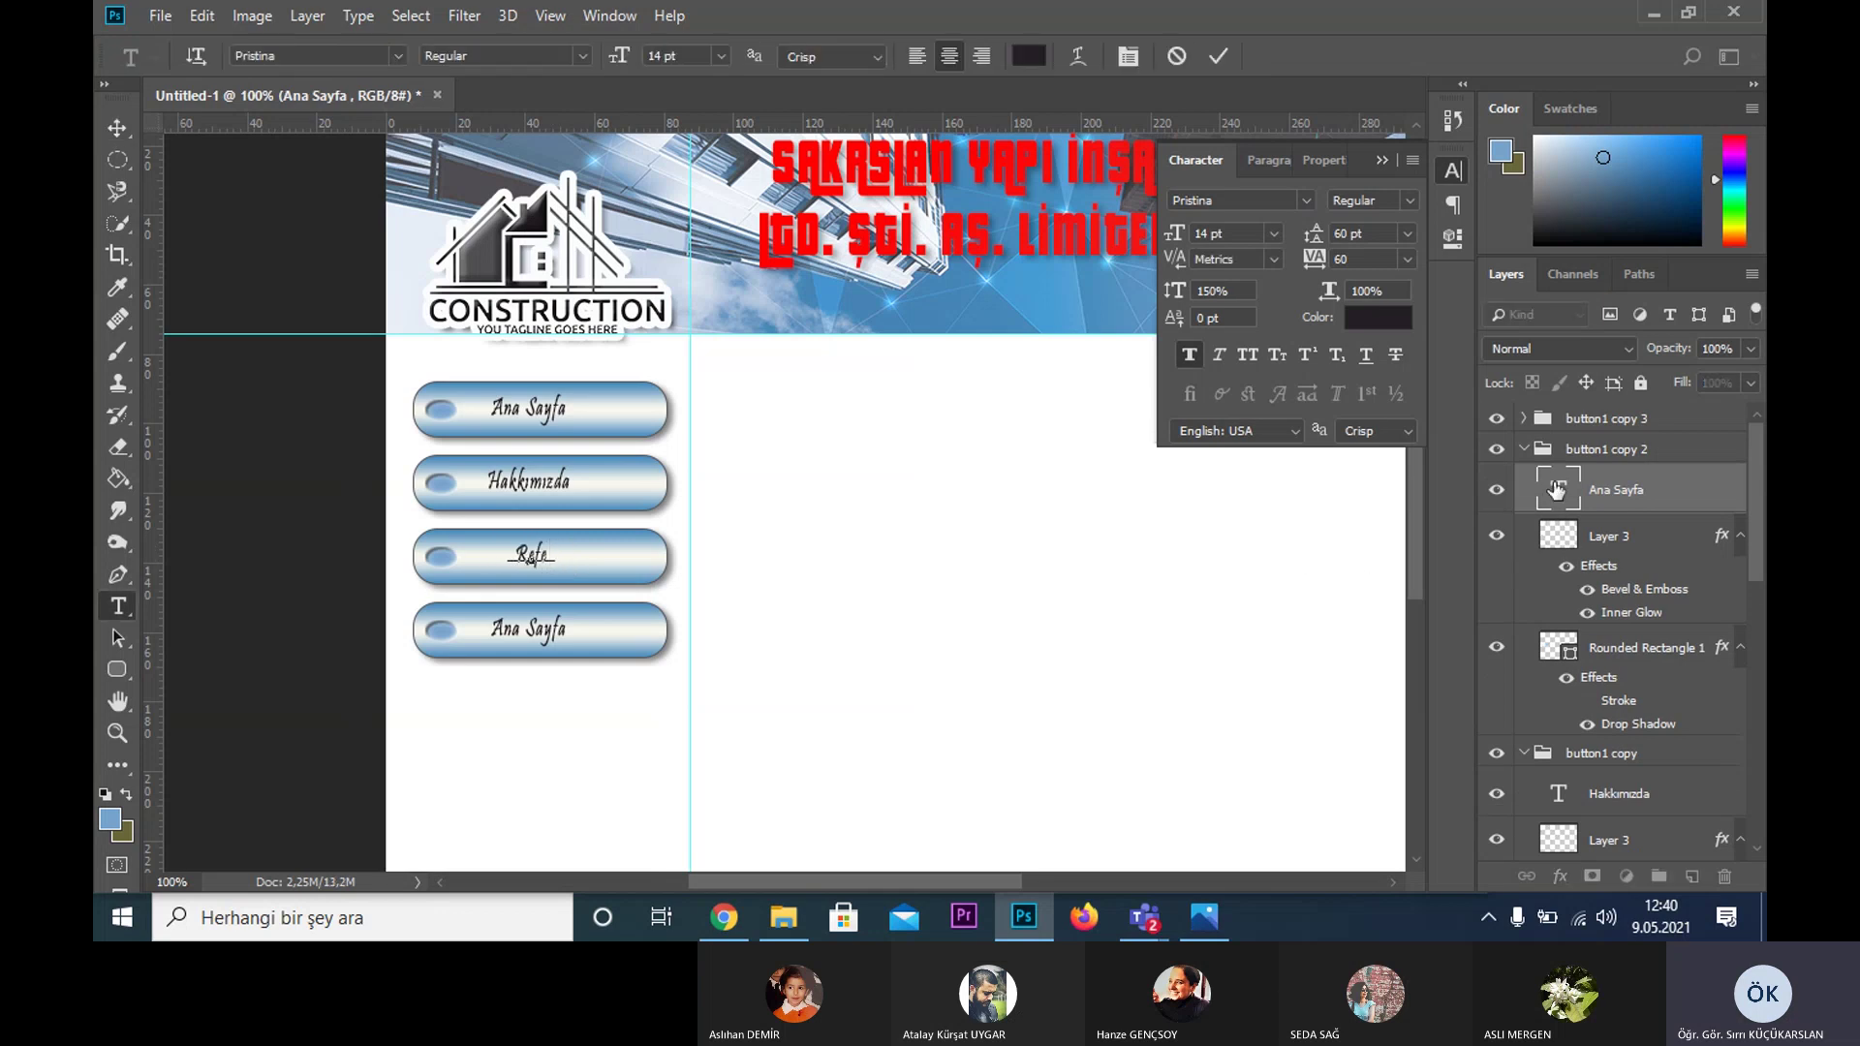
{"action": "type", "text": "ranslarımız"}
{"action": "left_click", "coordinate": [117, 127]}
- Relabel the fourth button 'İletişim' and leave text editing
{"action": "left_click", "coordinate": [566, 631]}
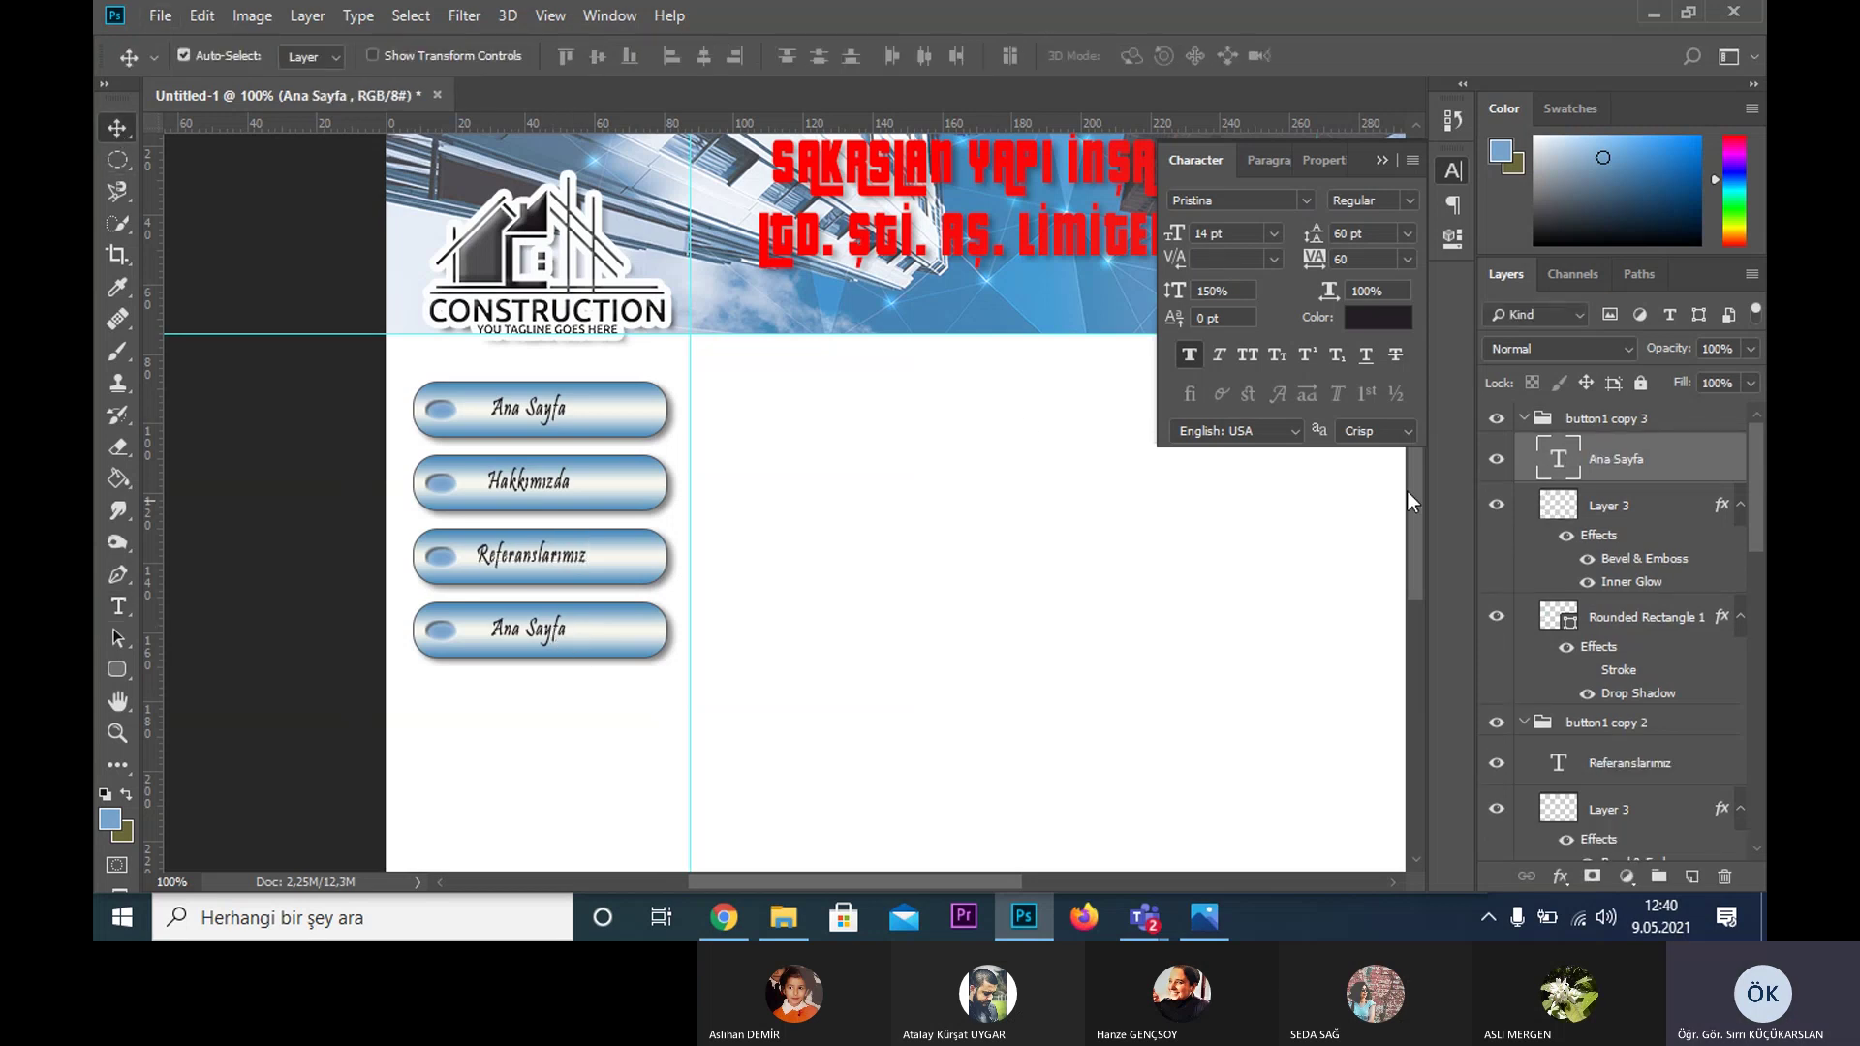
{"action": "double_click", "coordinate": [1559, 459]}
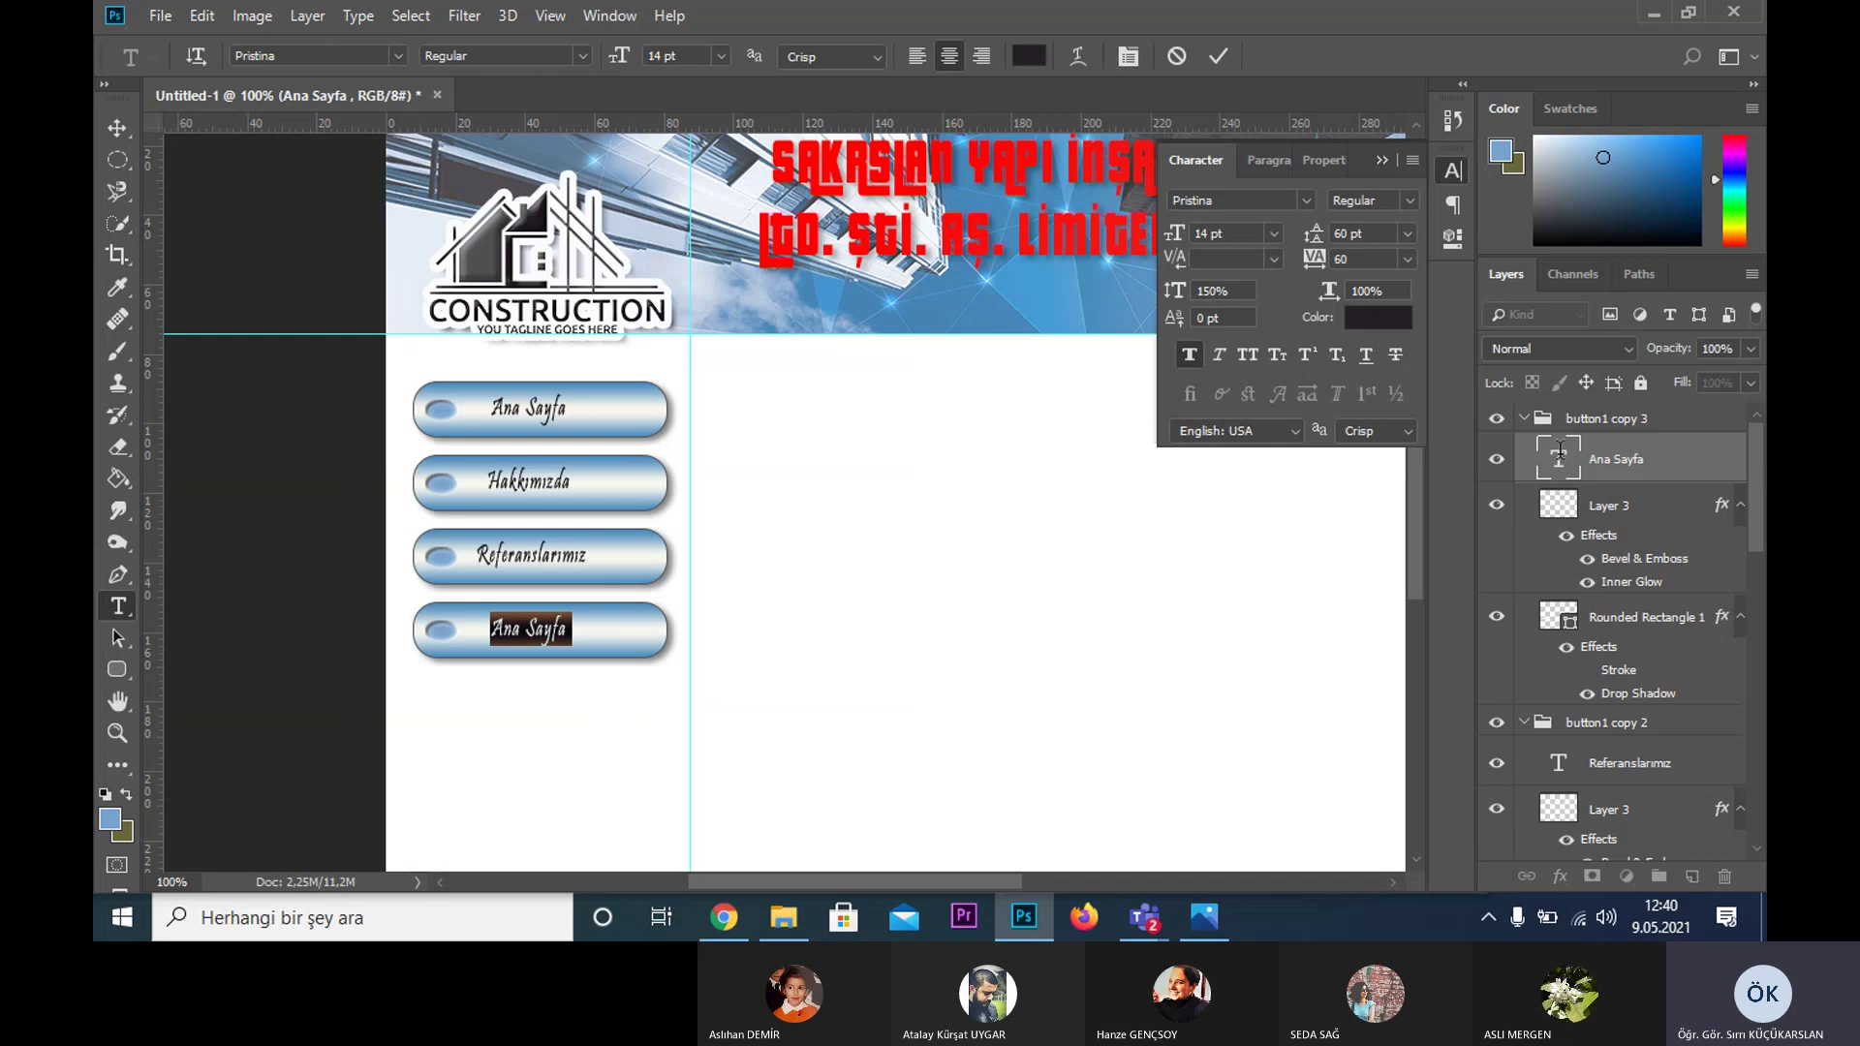
{"action": "type", "text": "İletiş"}
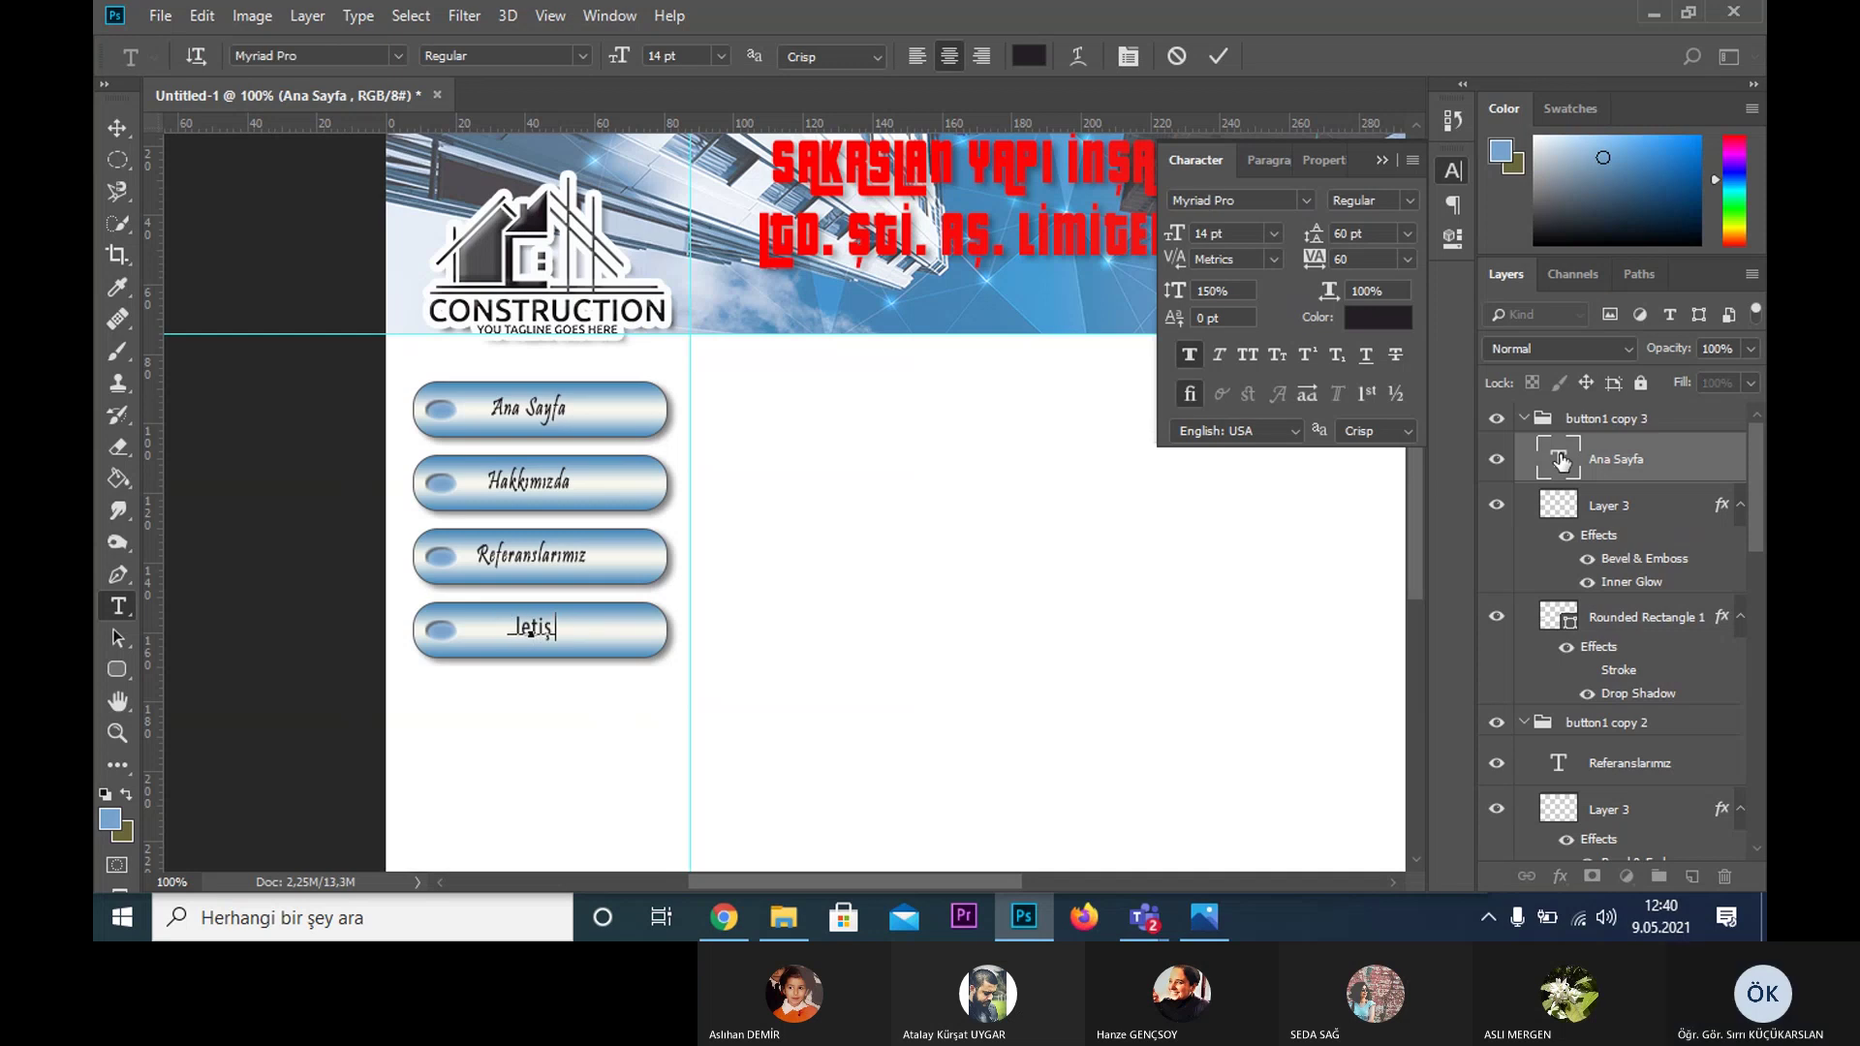
{"action": "type", "text": "im"}
{"action": "key", "text": "ctrl+Return"}
{"action": "left_click", "coordinate": [241, 504]}
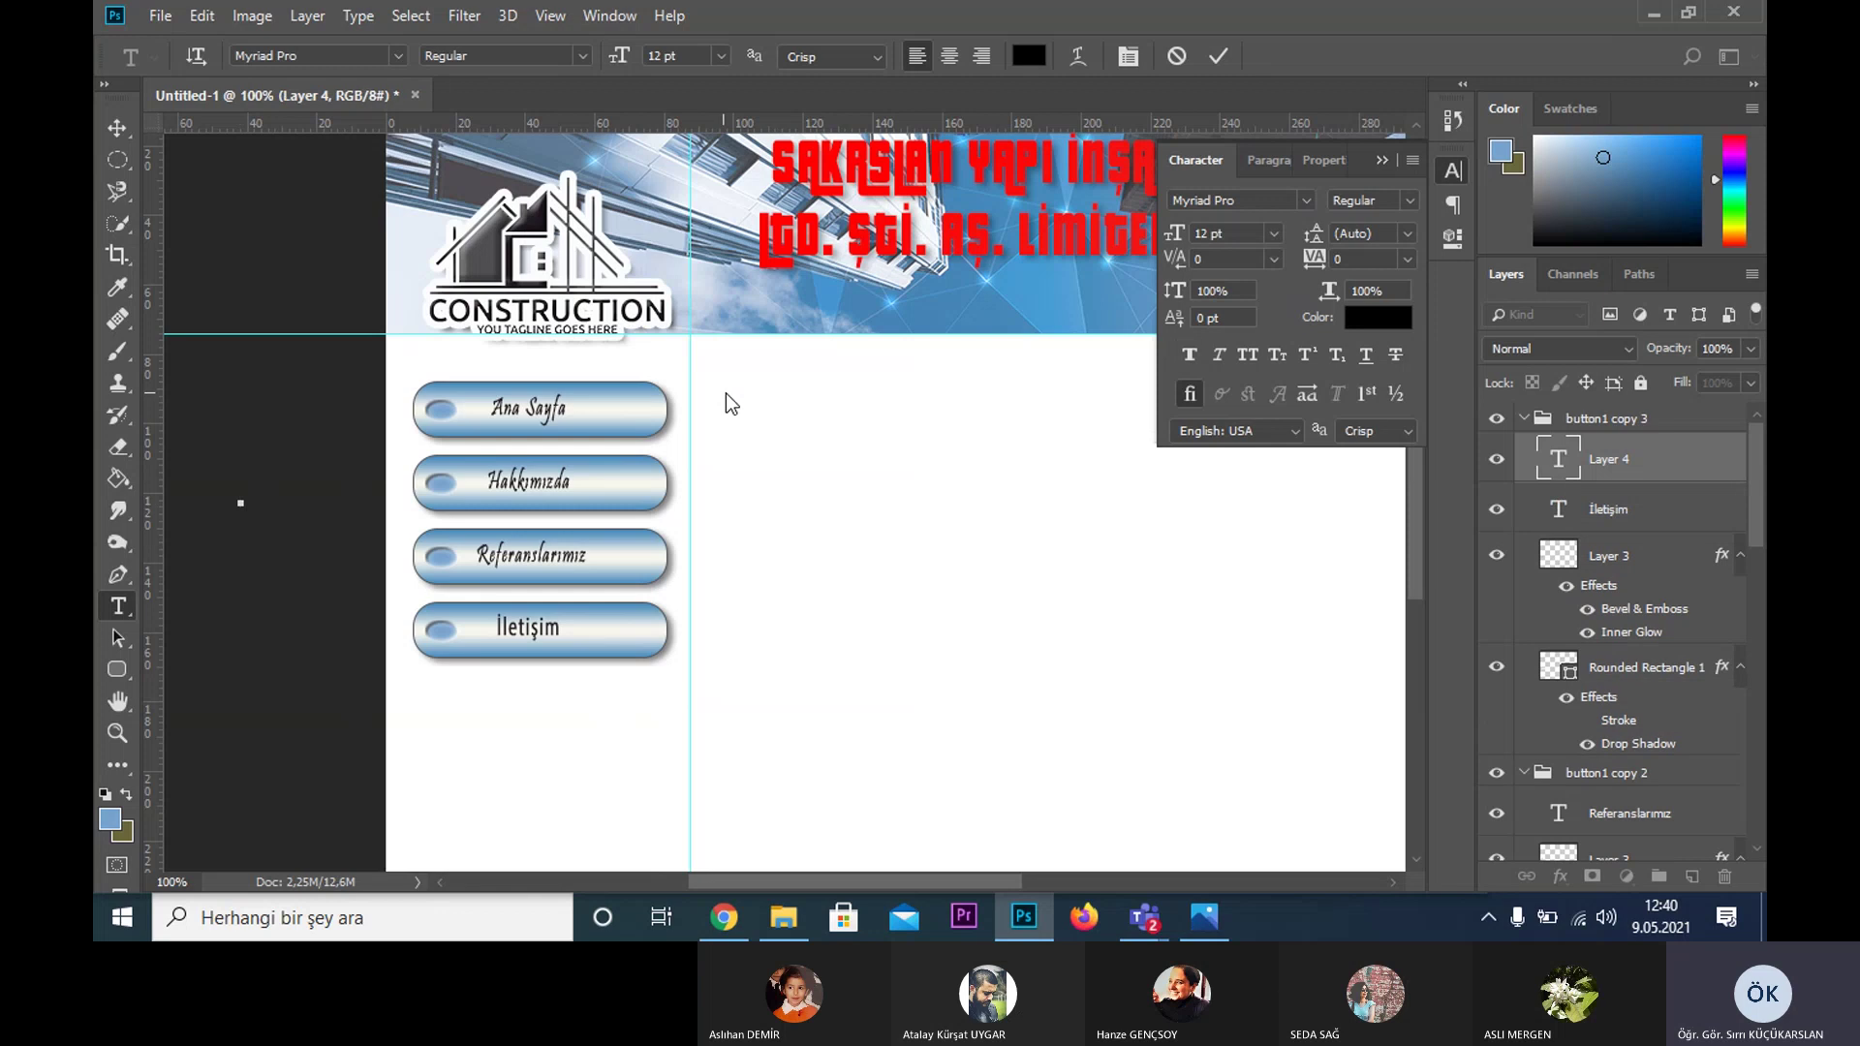
{"action": "type", "text": "z"}
{"action": "key", "text": "Escape"}
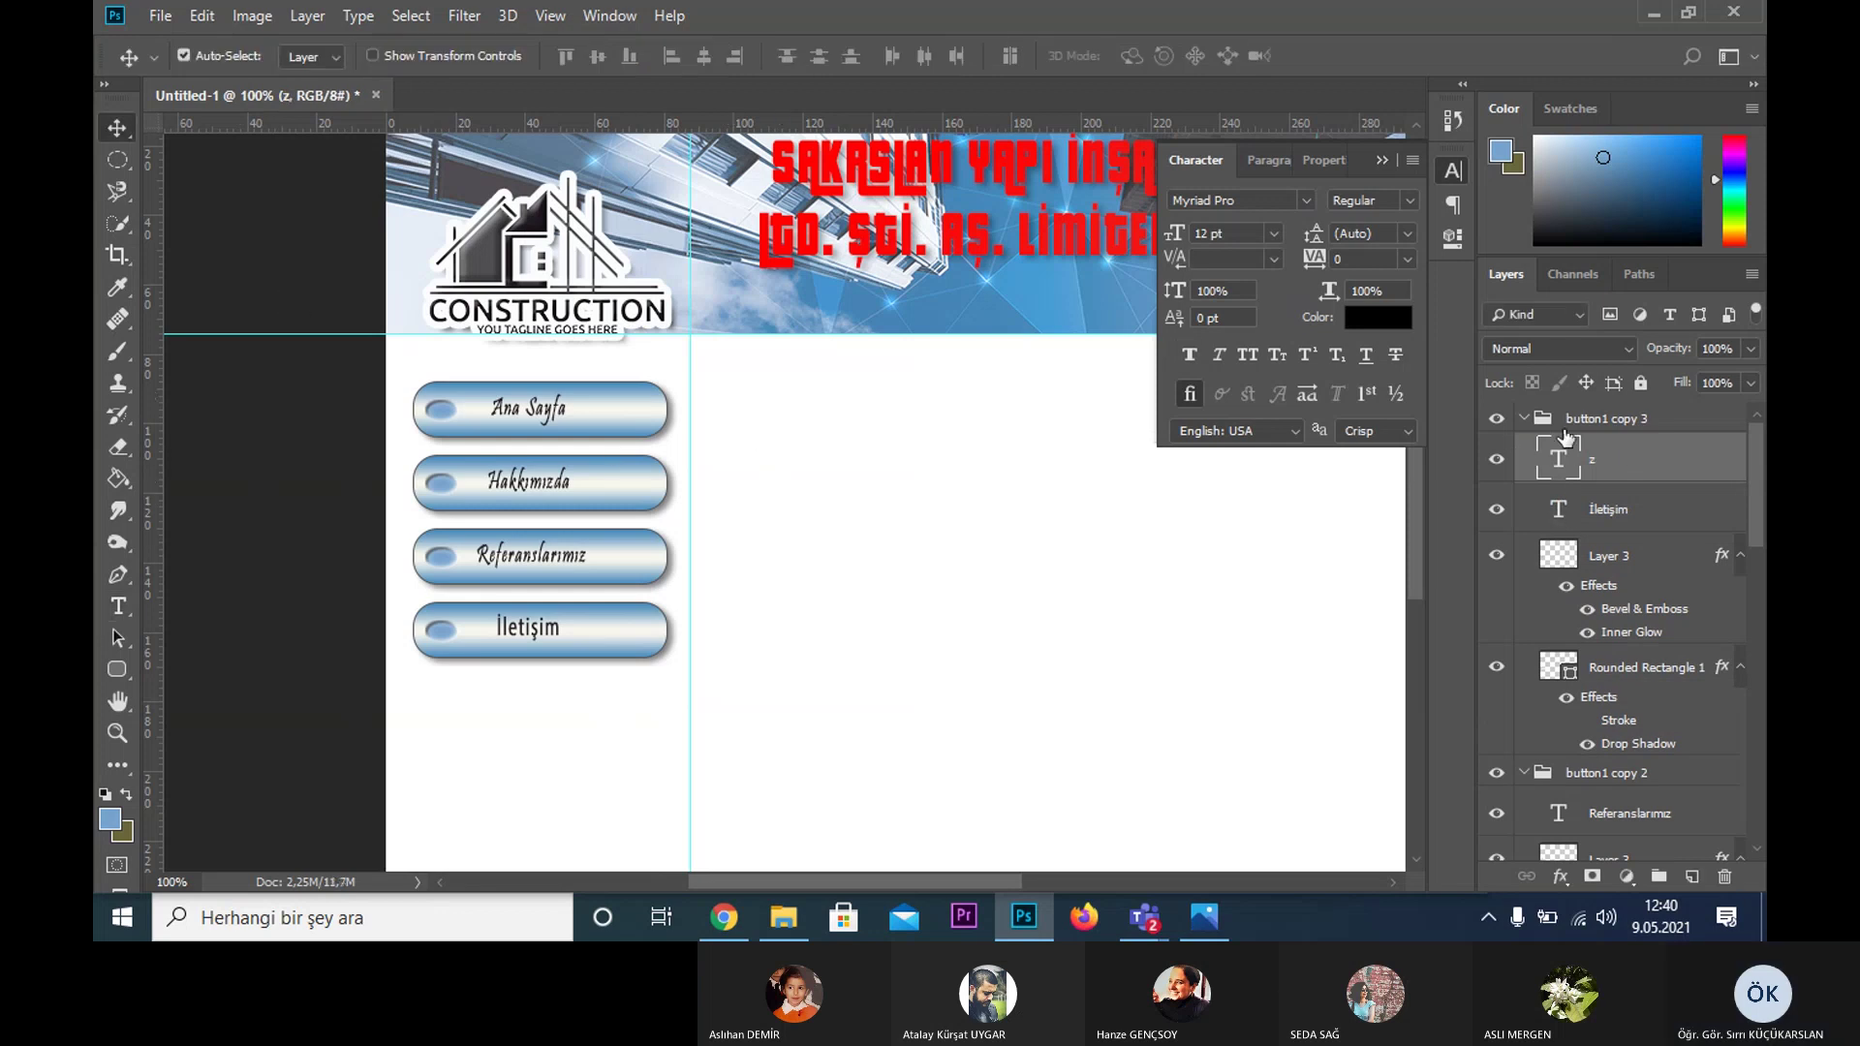
- Collapse the button and banner groups and select the Background layer
{"action": "left_click", "coordinate": [1524, 419]}
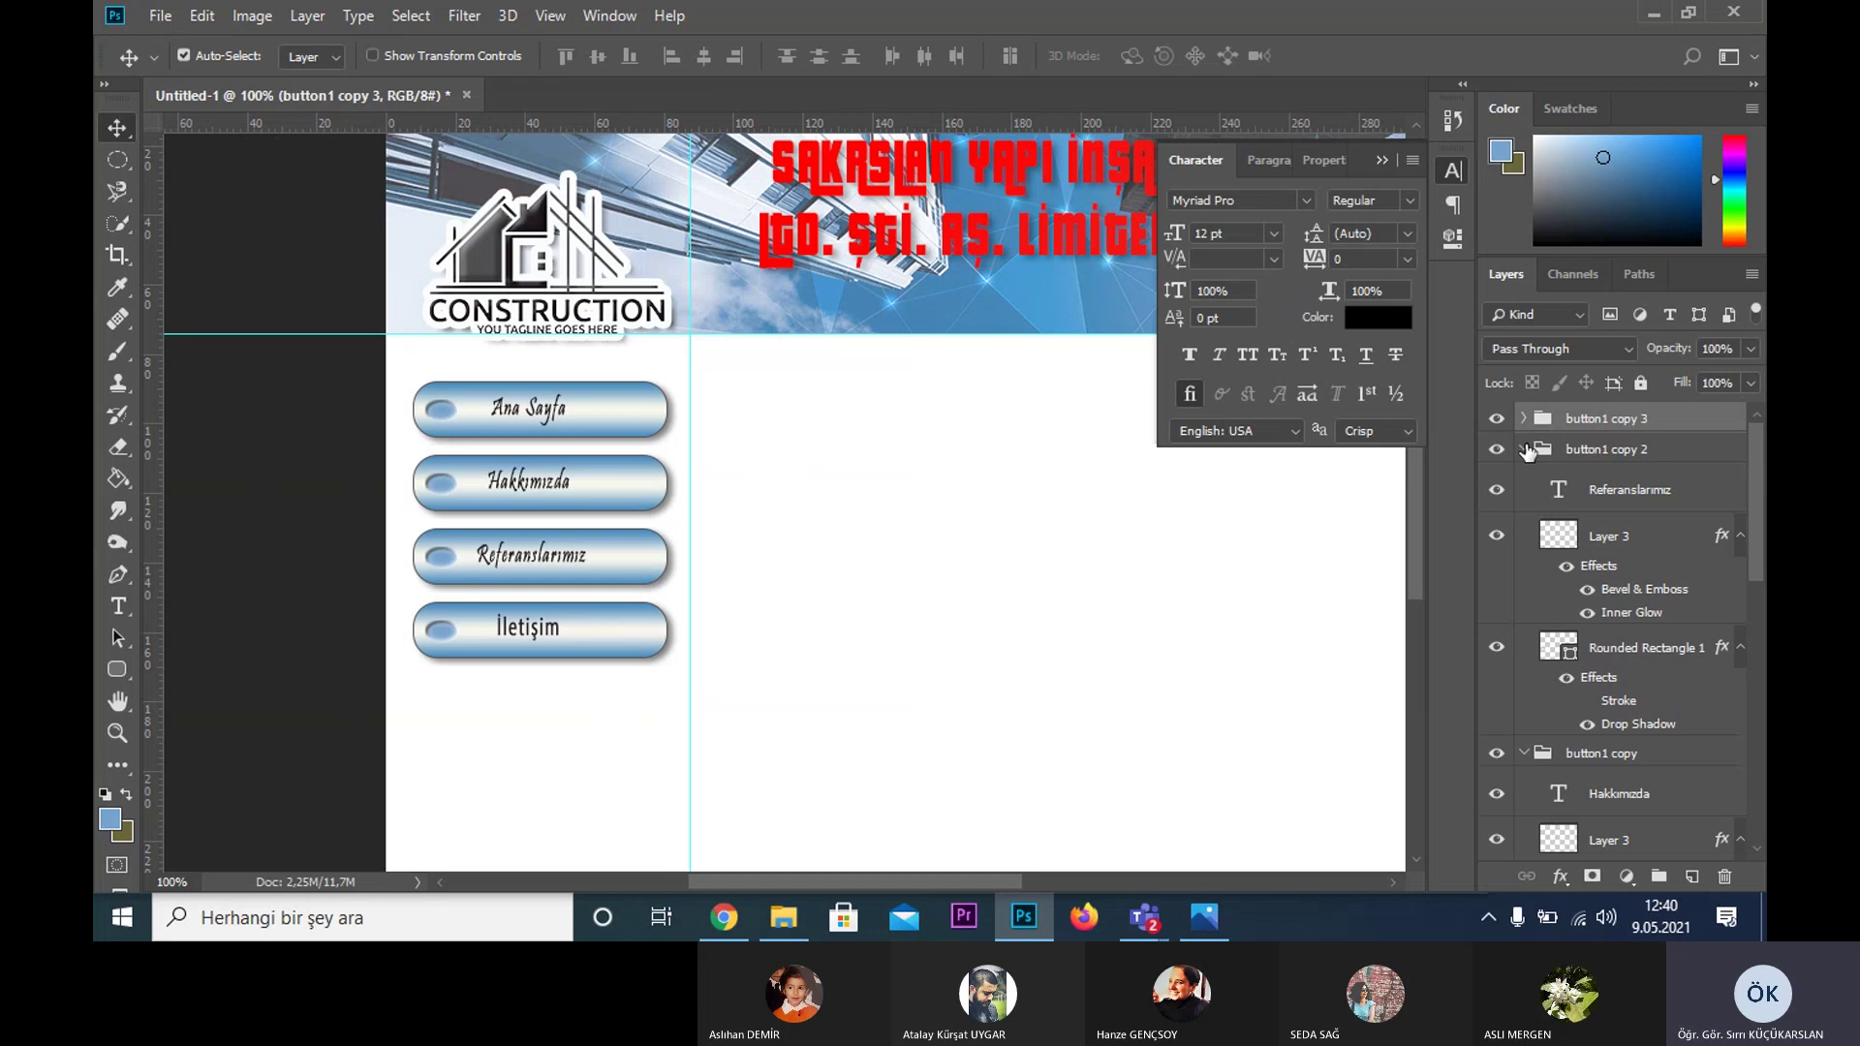
{"action": "left_click", "coordinate": [1524, 450]}
{"action": "left_click", "coordinate": [1524, 481]}
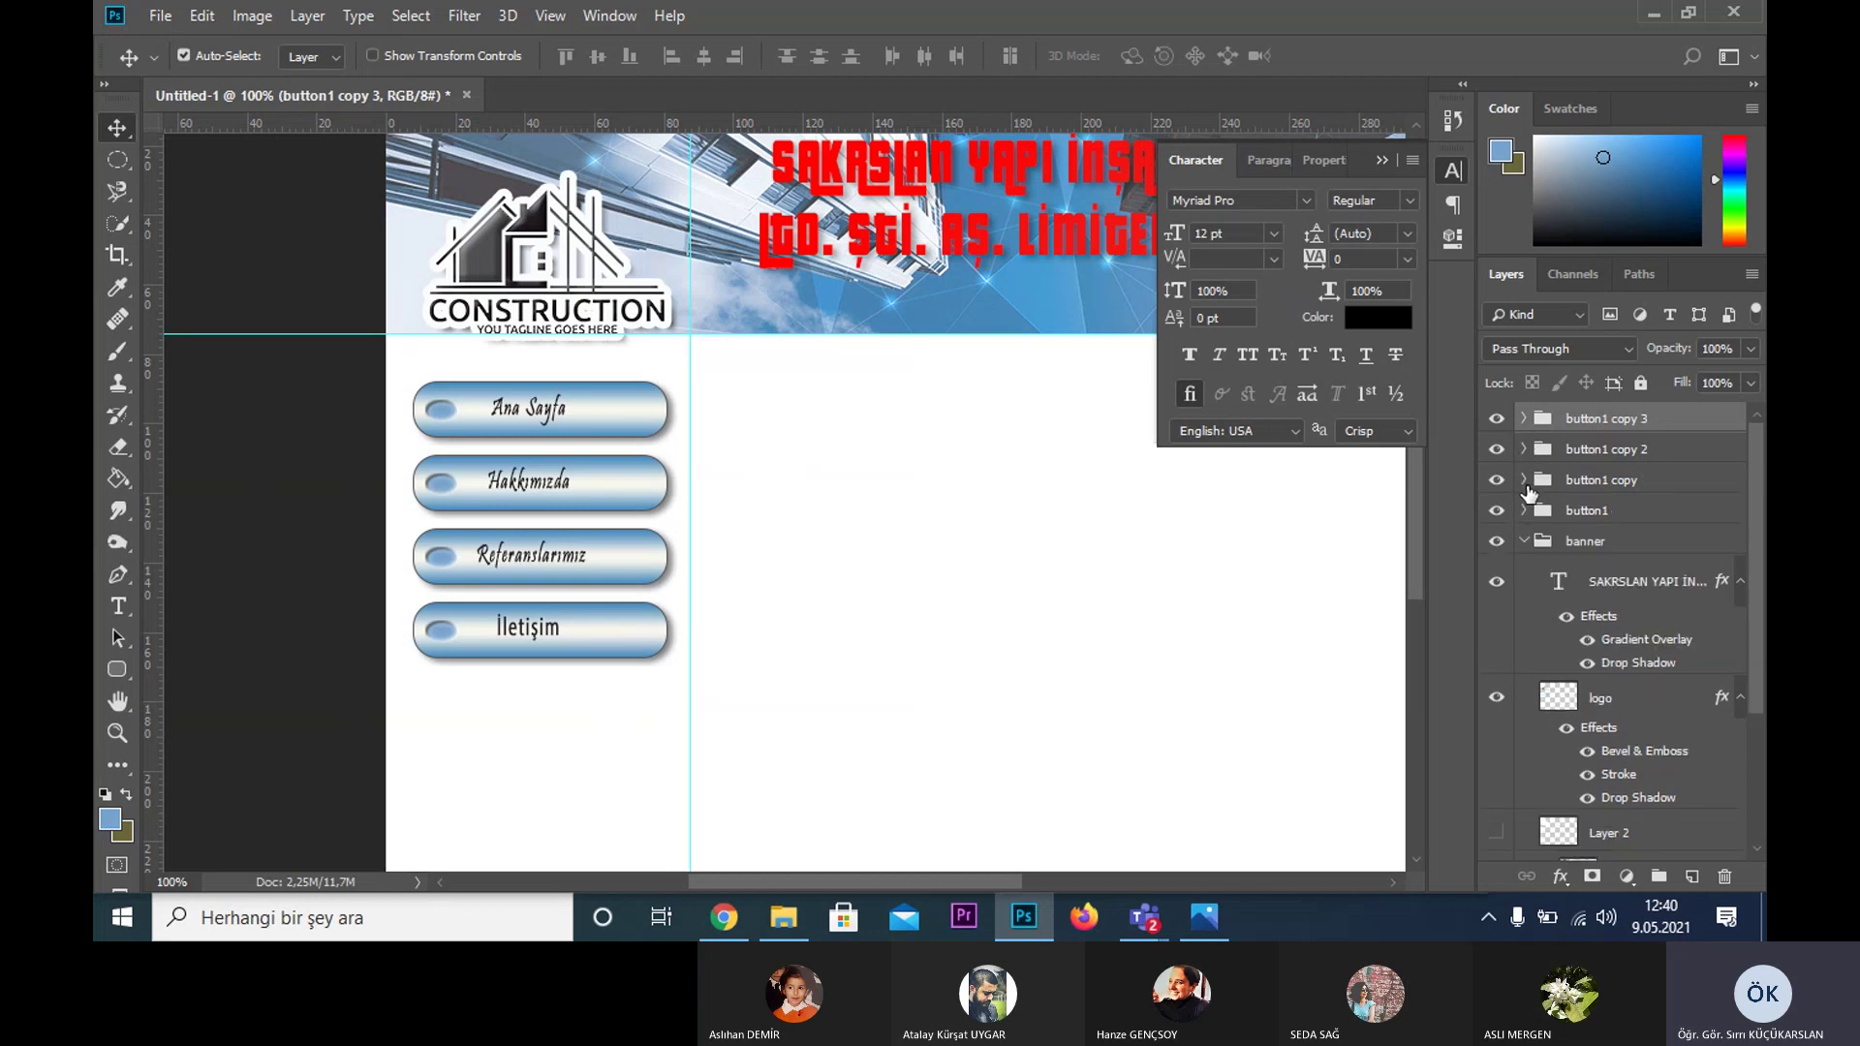
{"action": "left_click", "coordinate": [1524, 541]}
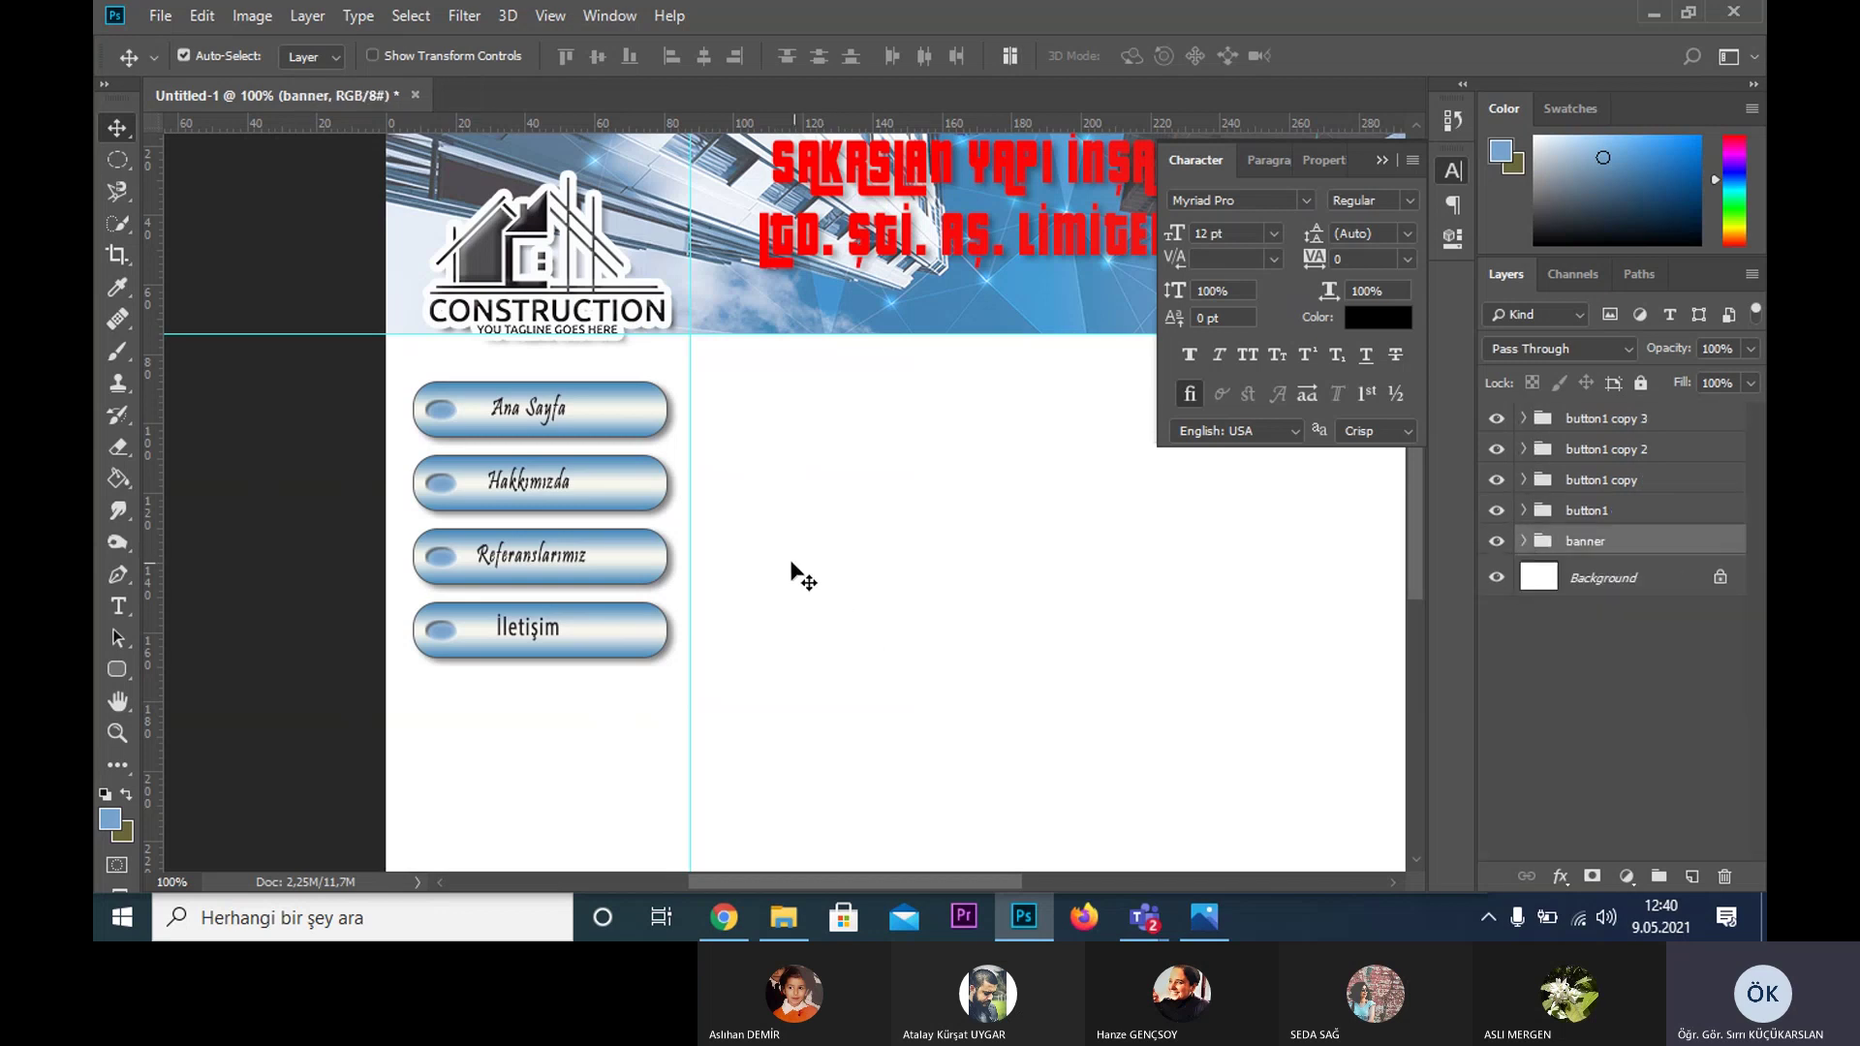
{"action": "left_click", "coordinate": [1647, 578]}
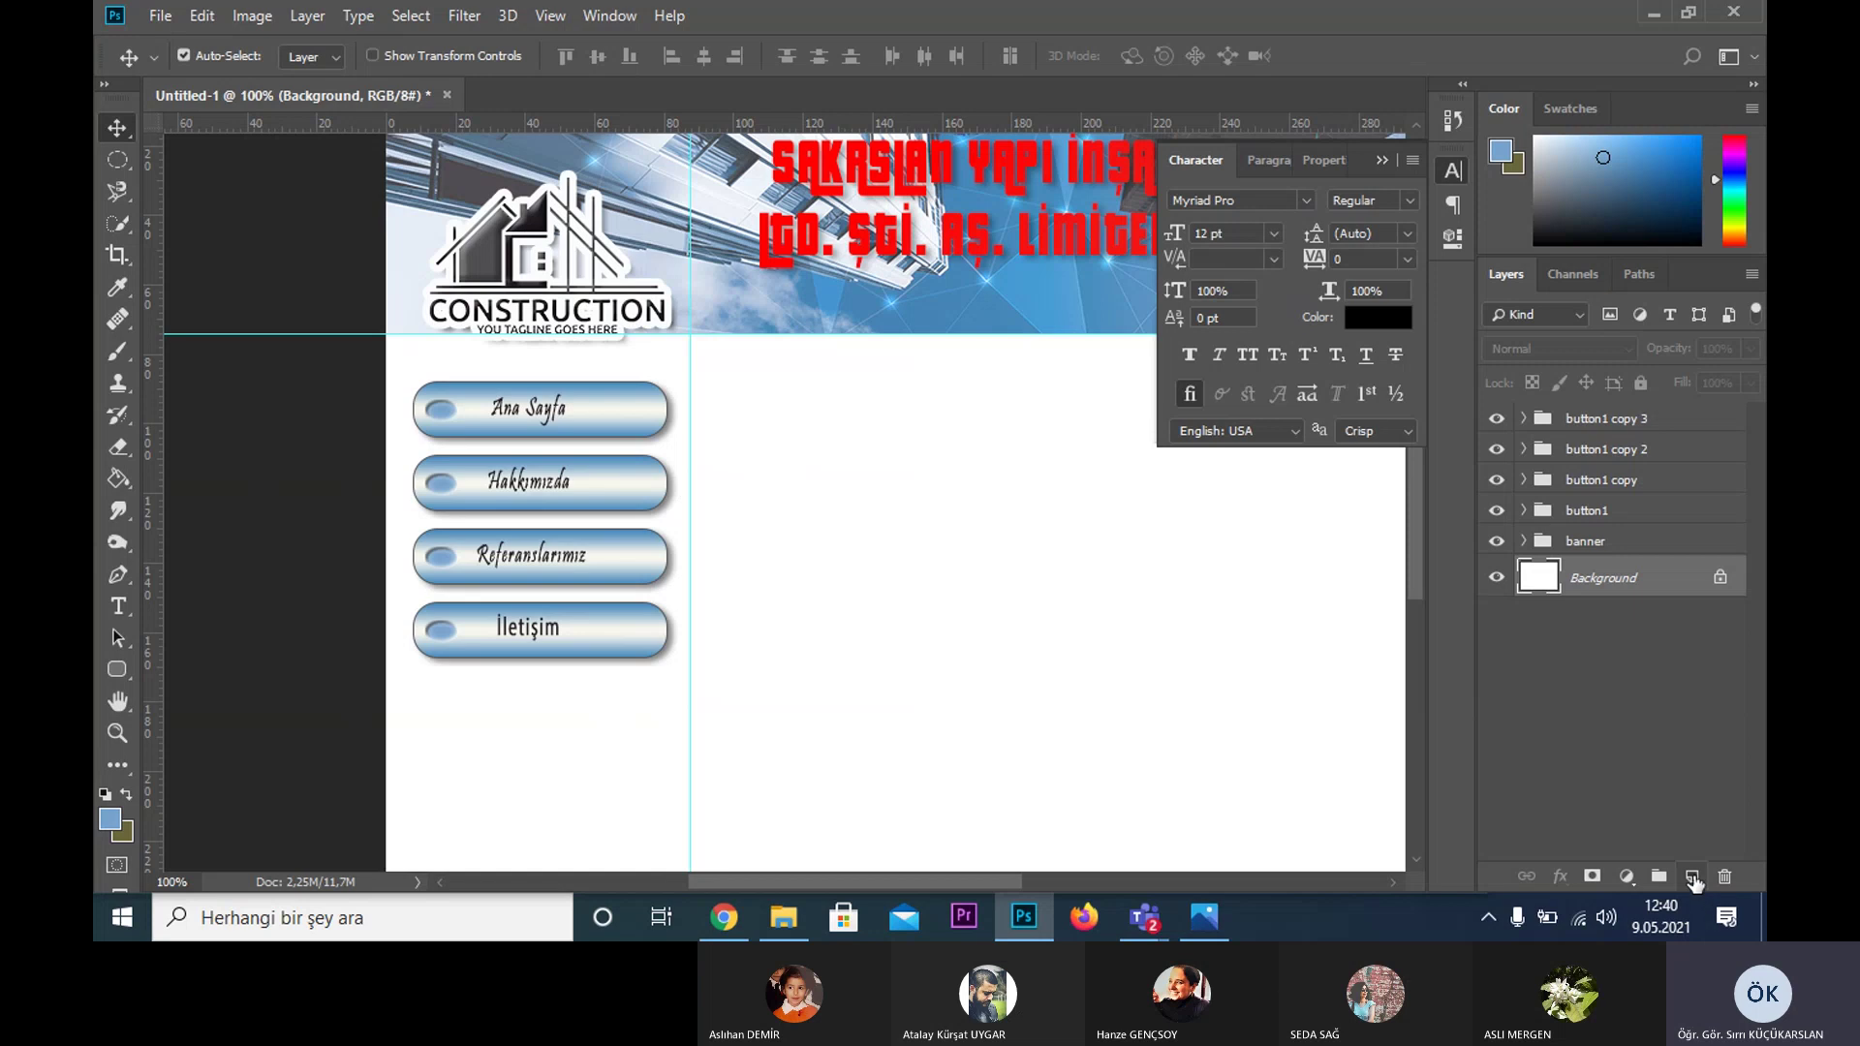
- Add an empty Layer 4 and a new group named 'buton' above the Background
{"action": "left_click", "coordinate": [1692, 875]}
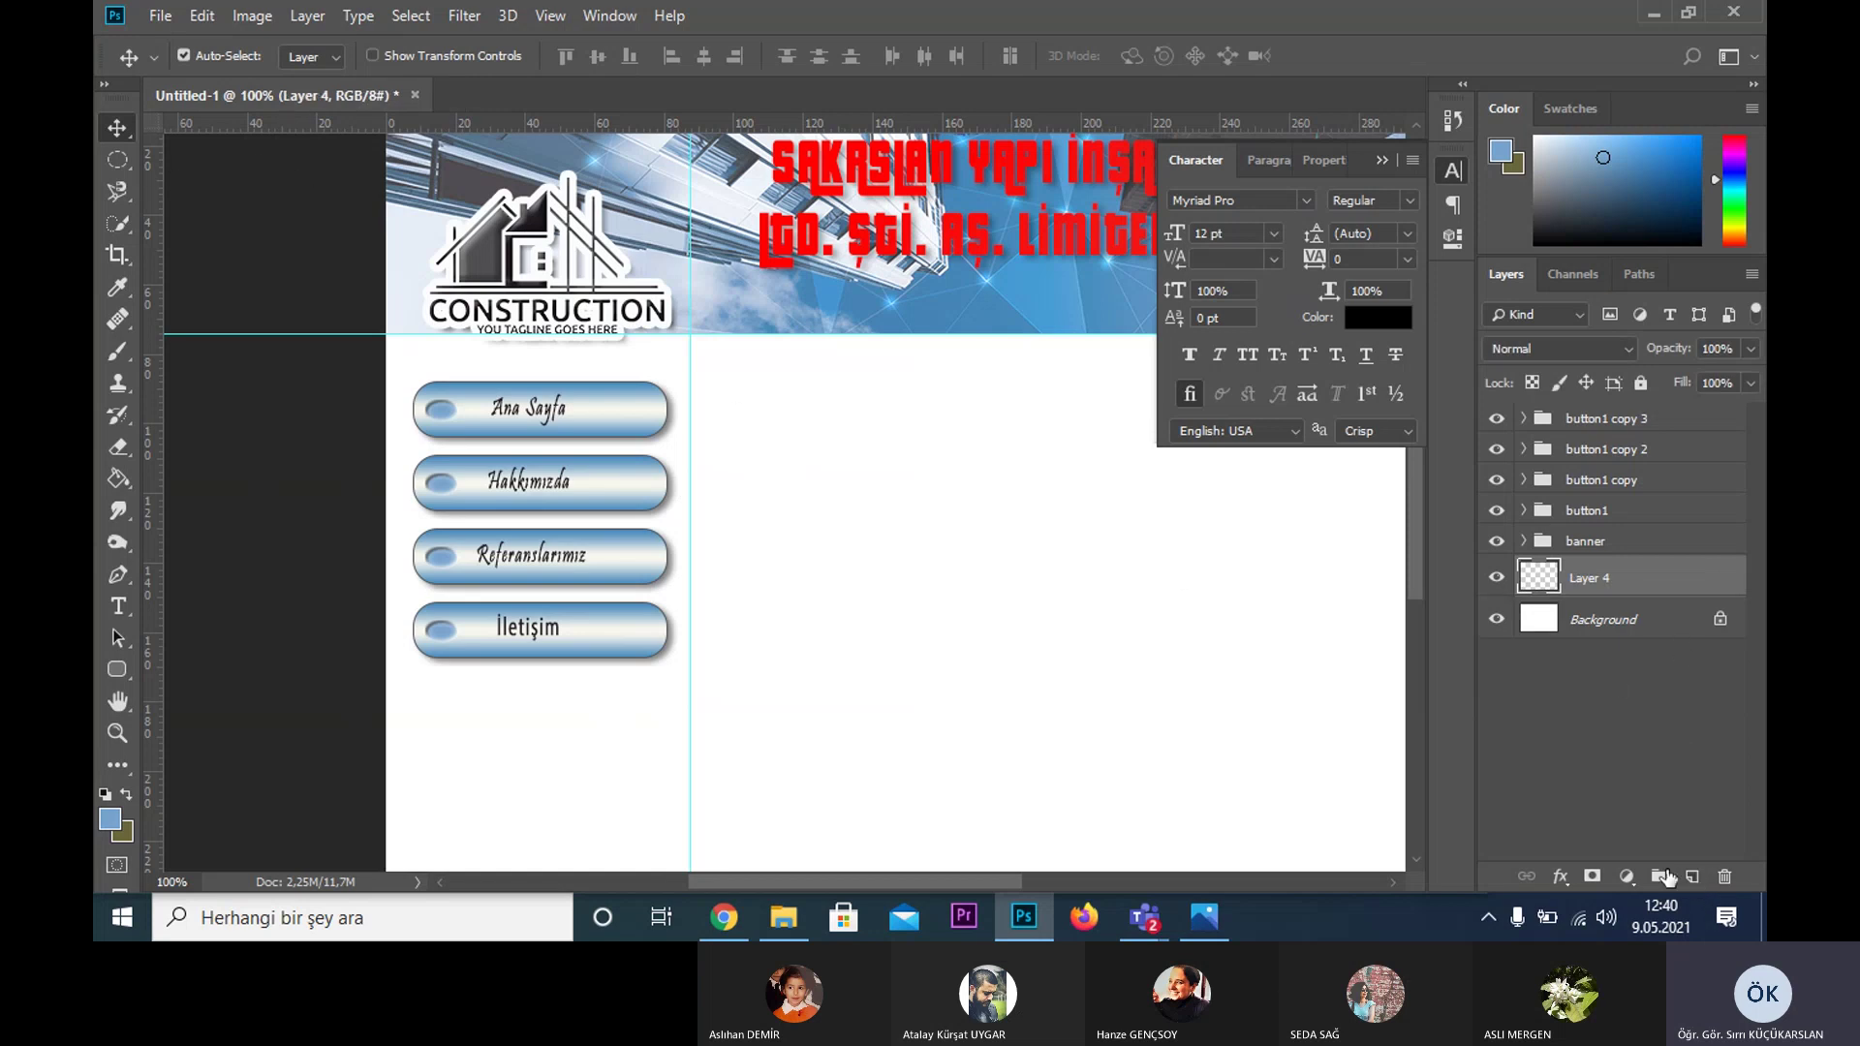
{"action": "left_click", "coordinate": [1660, 876]}
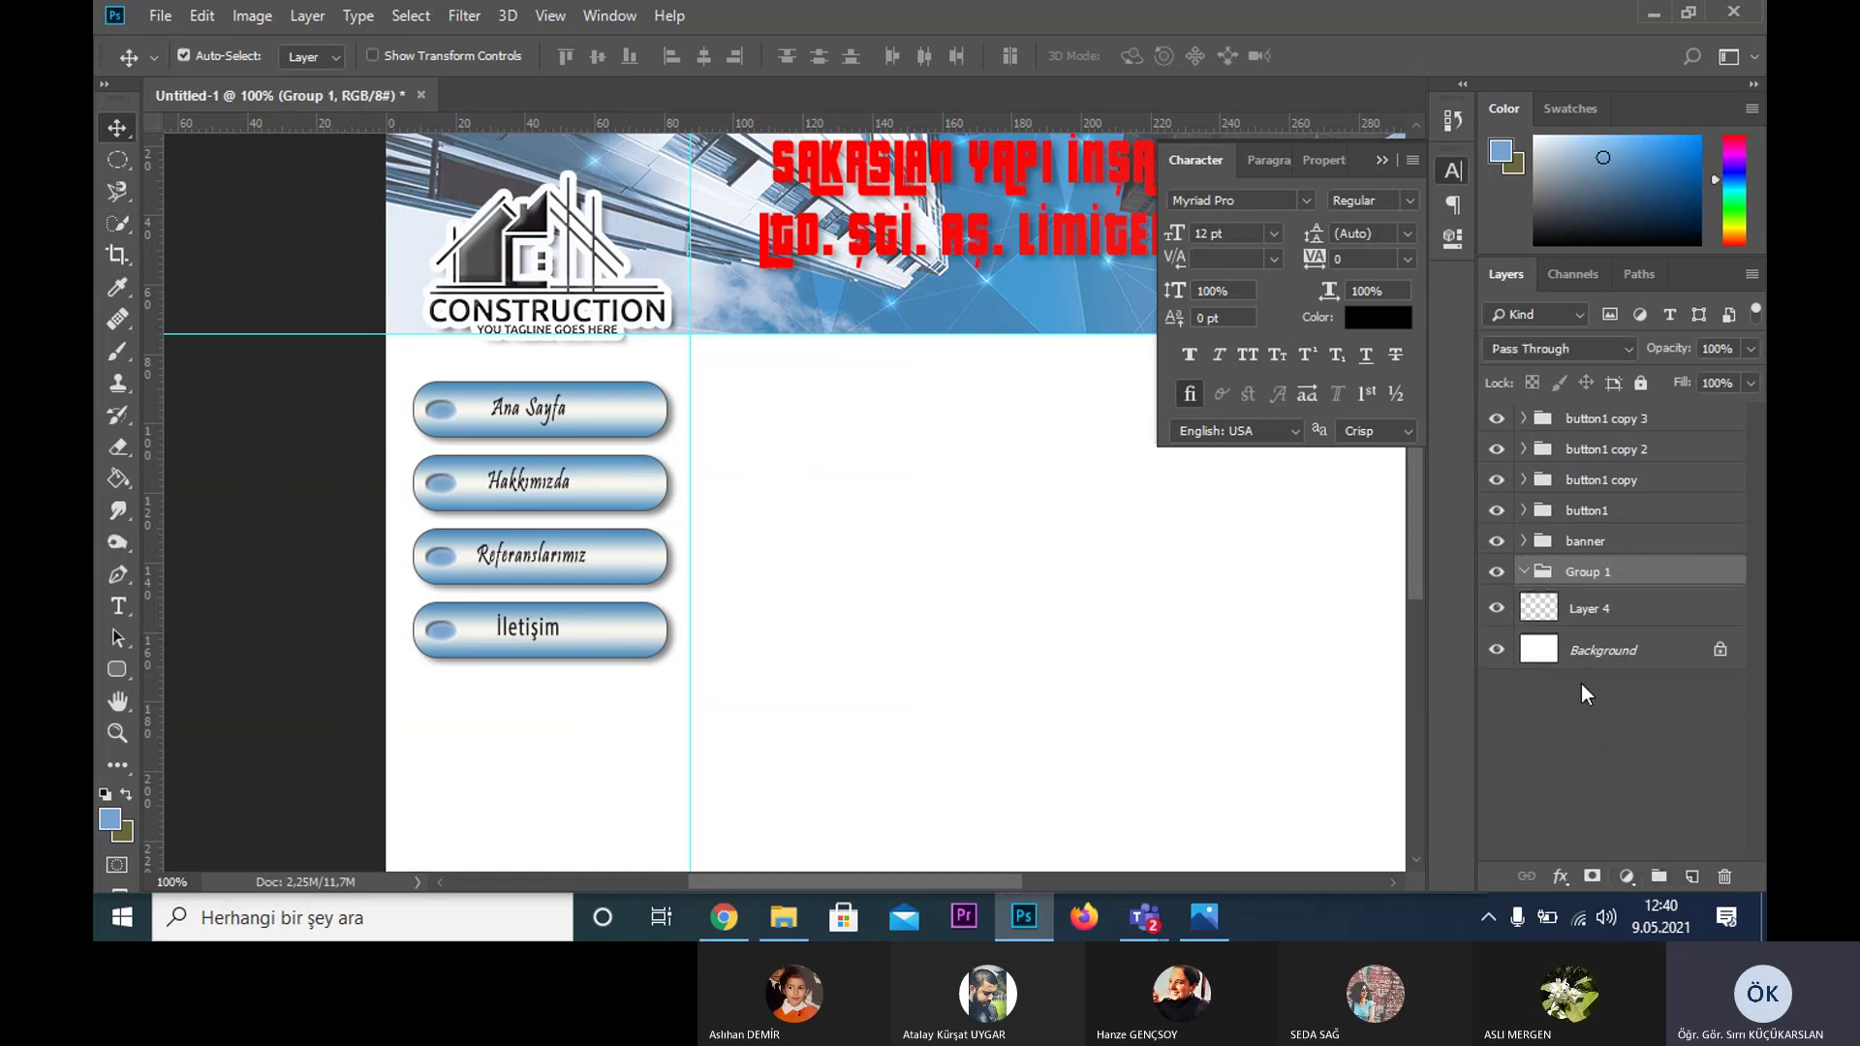
{"action": "double_click", "coordinate": [1581, 574]}
{"action": "type", "text": "buton"}
{"action": "key", "text": "Return"}
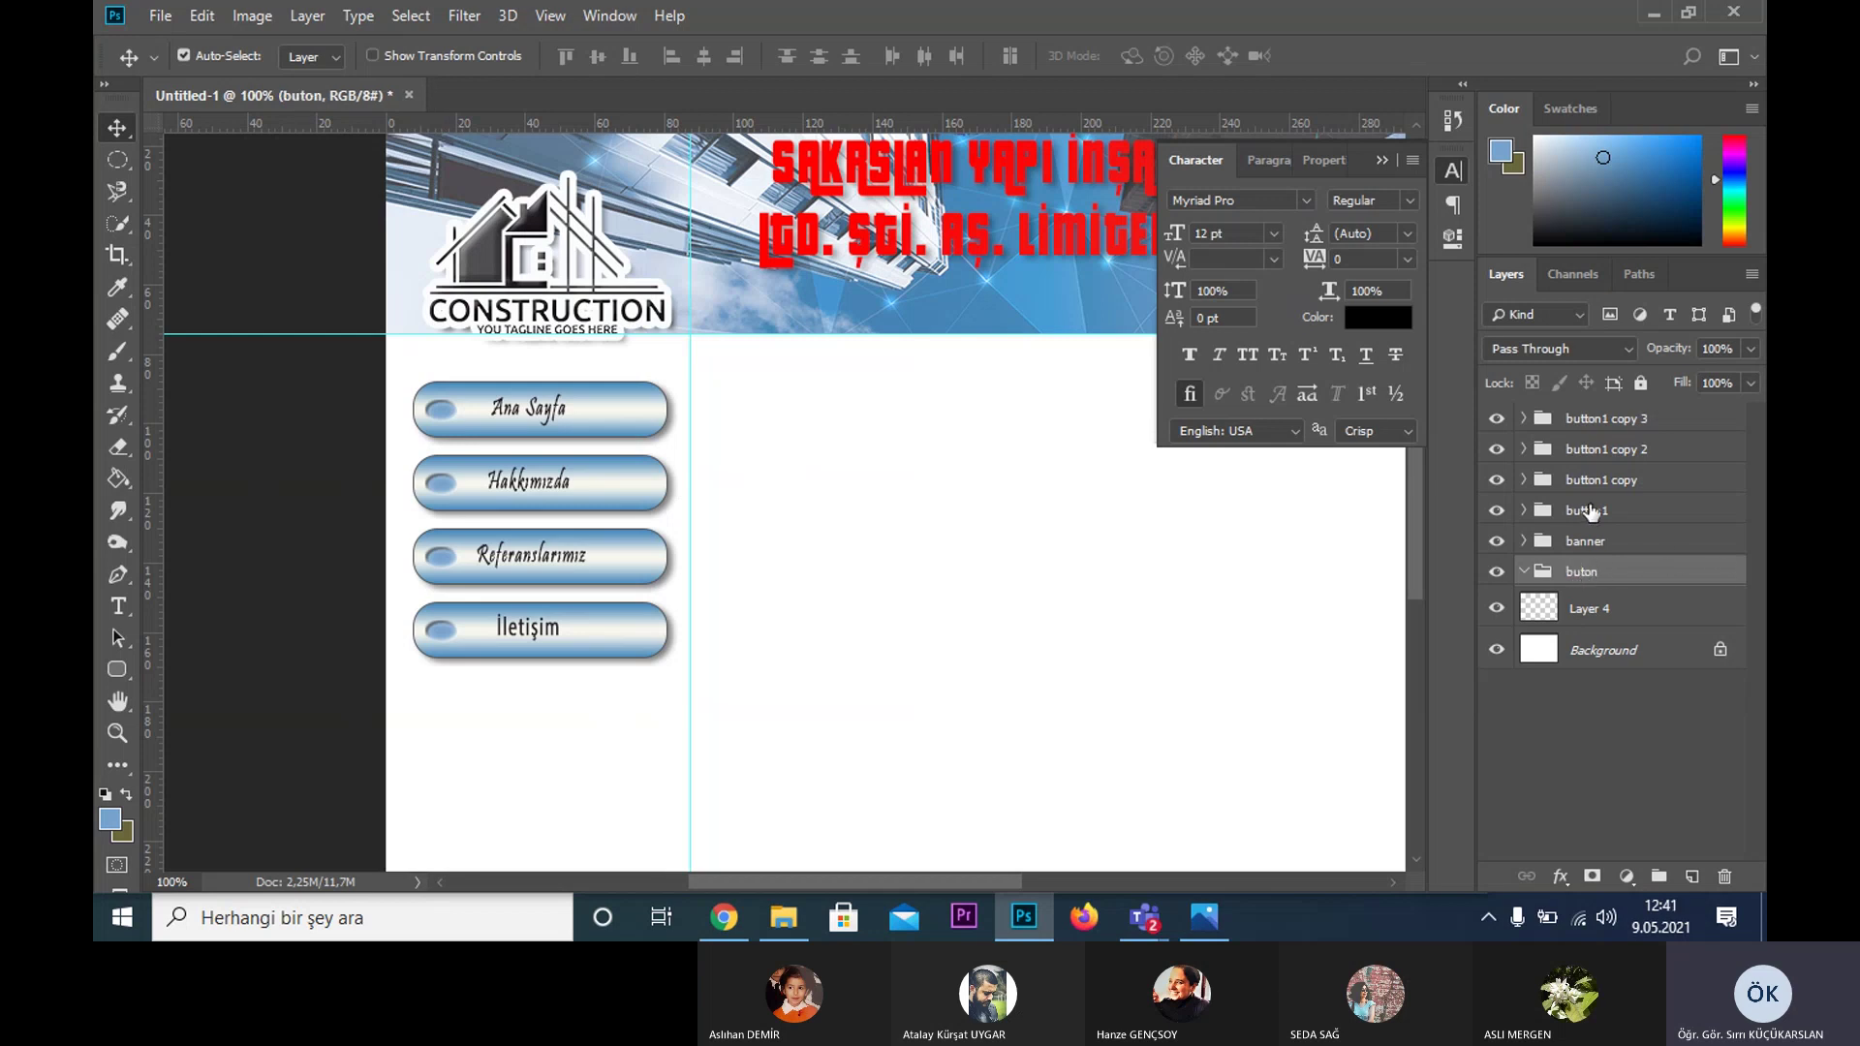
{"action": "left_click", "coordinate": [1596, 513]}
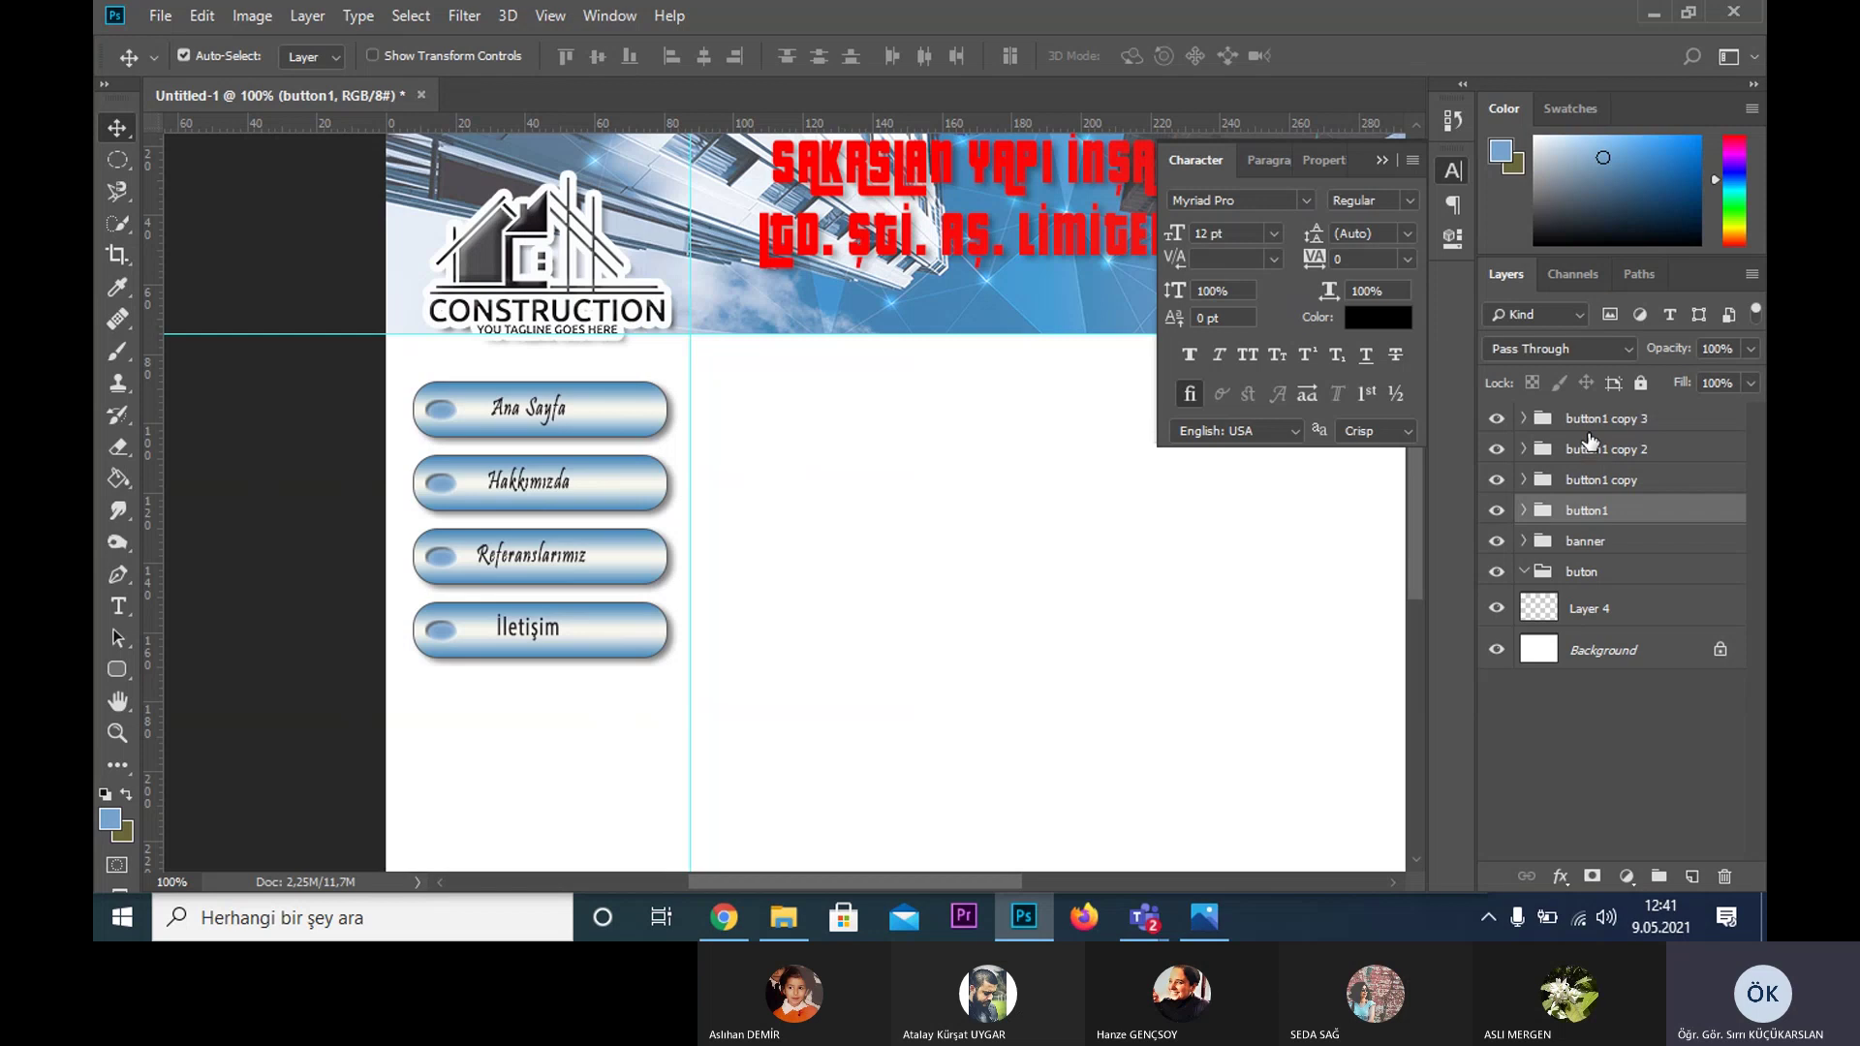
- Move the four button groups into the buton group
{"action": "left_click", "coordinate": [1585, 423], "text": "shift"}
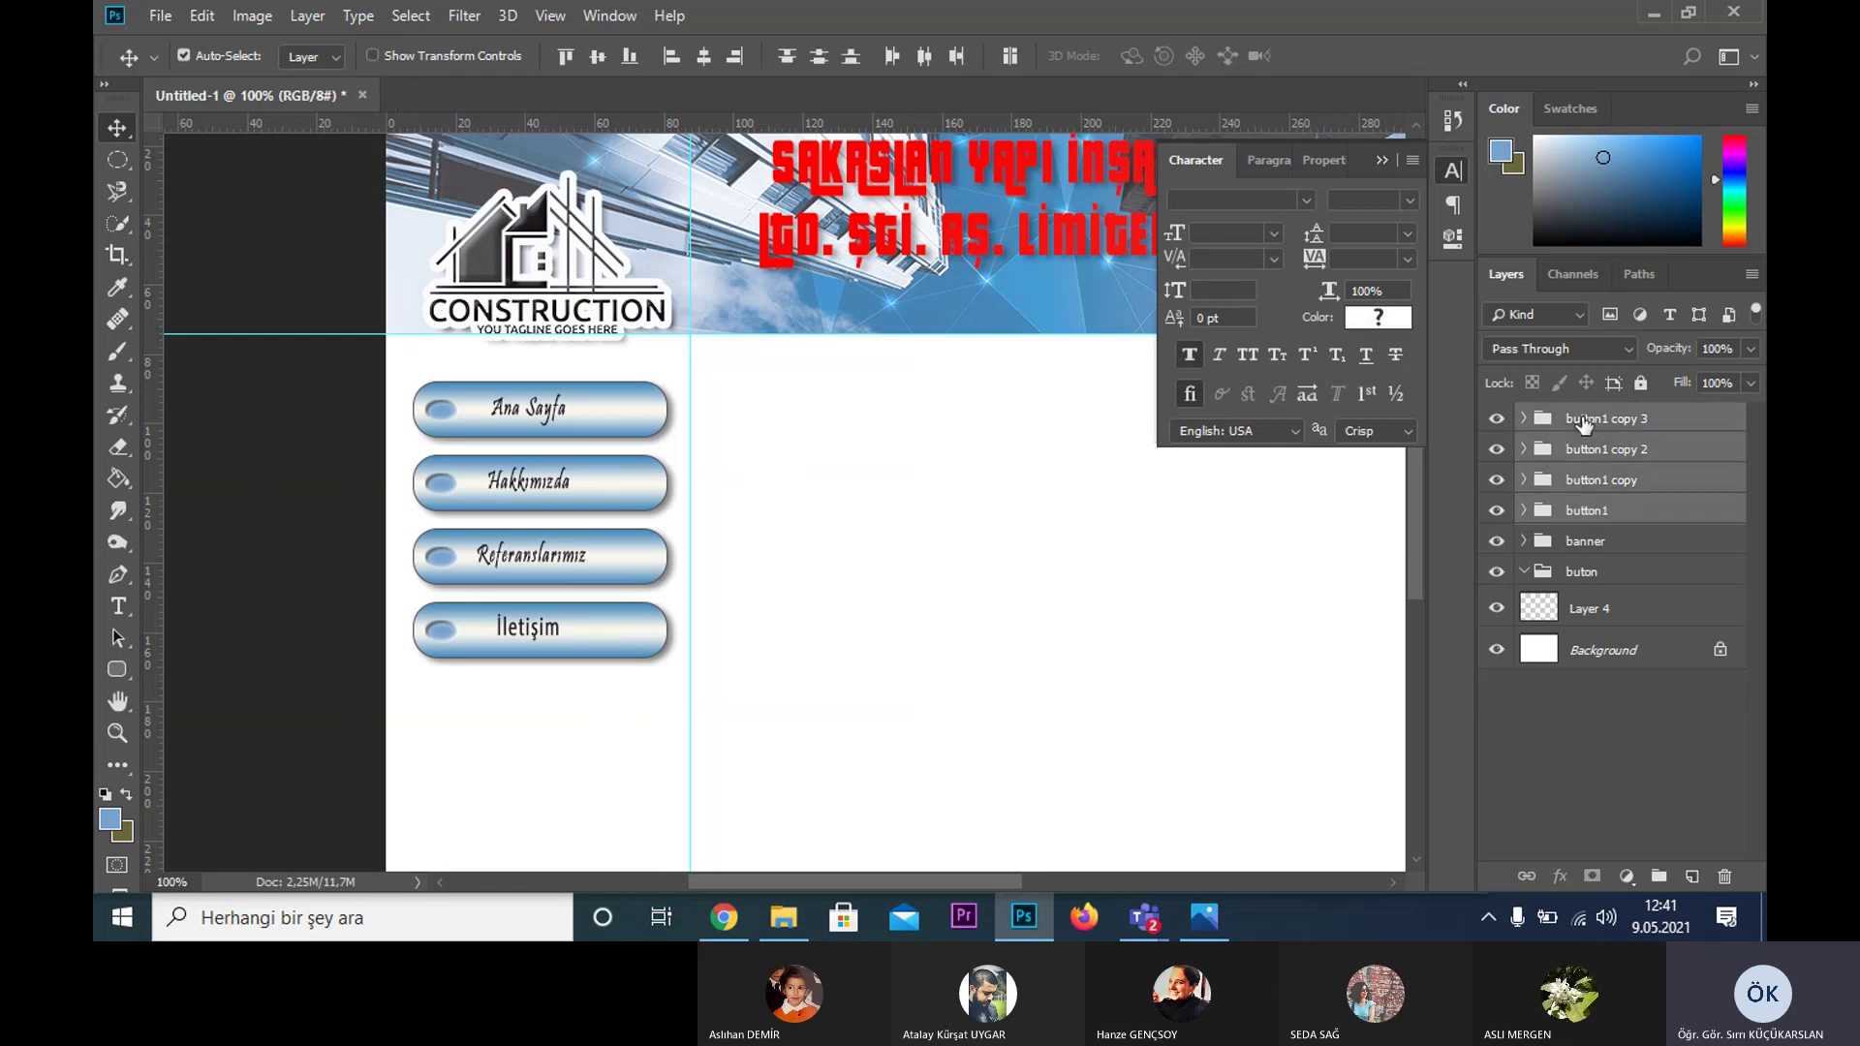
{"action": "left_click_drag", "start_coordinate": [1585, 423], "coordinate": [1583, 582]}
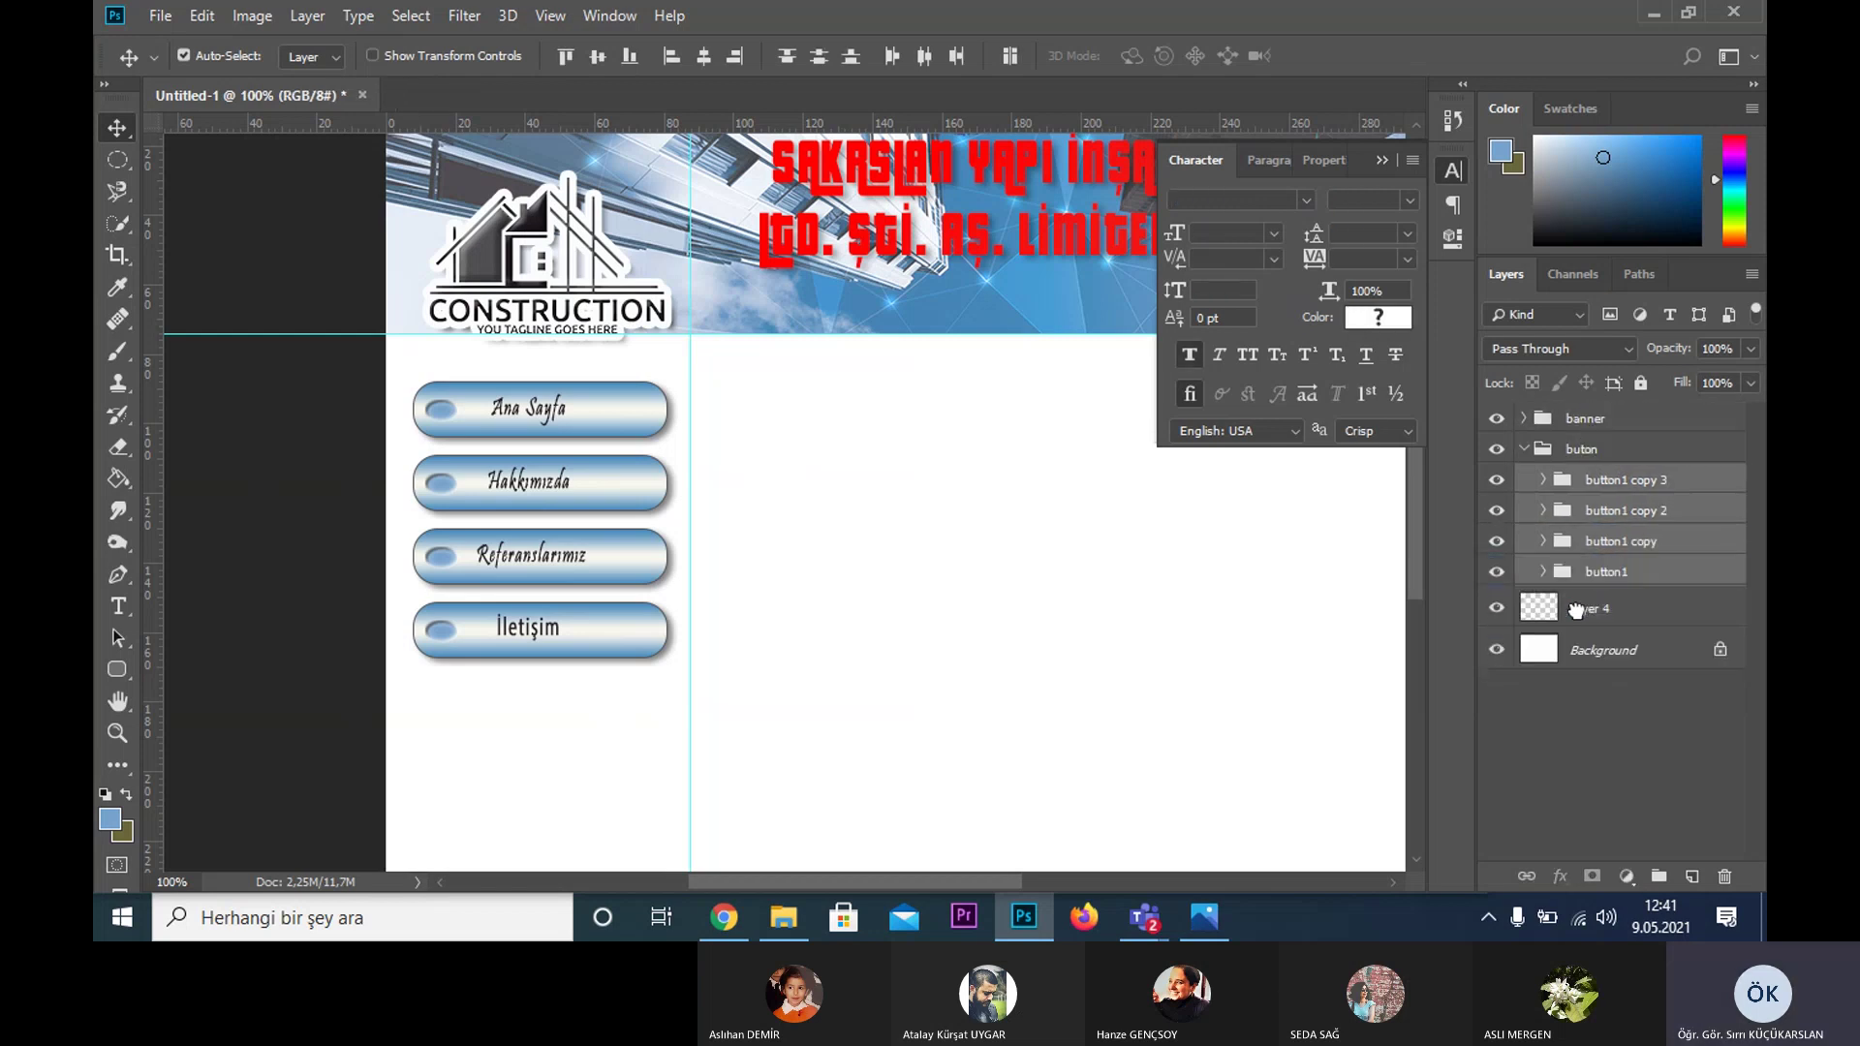
{"action": "left_click", "coordinate": [1560, 608]}
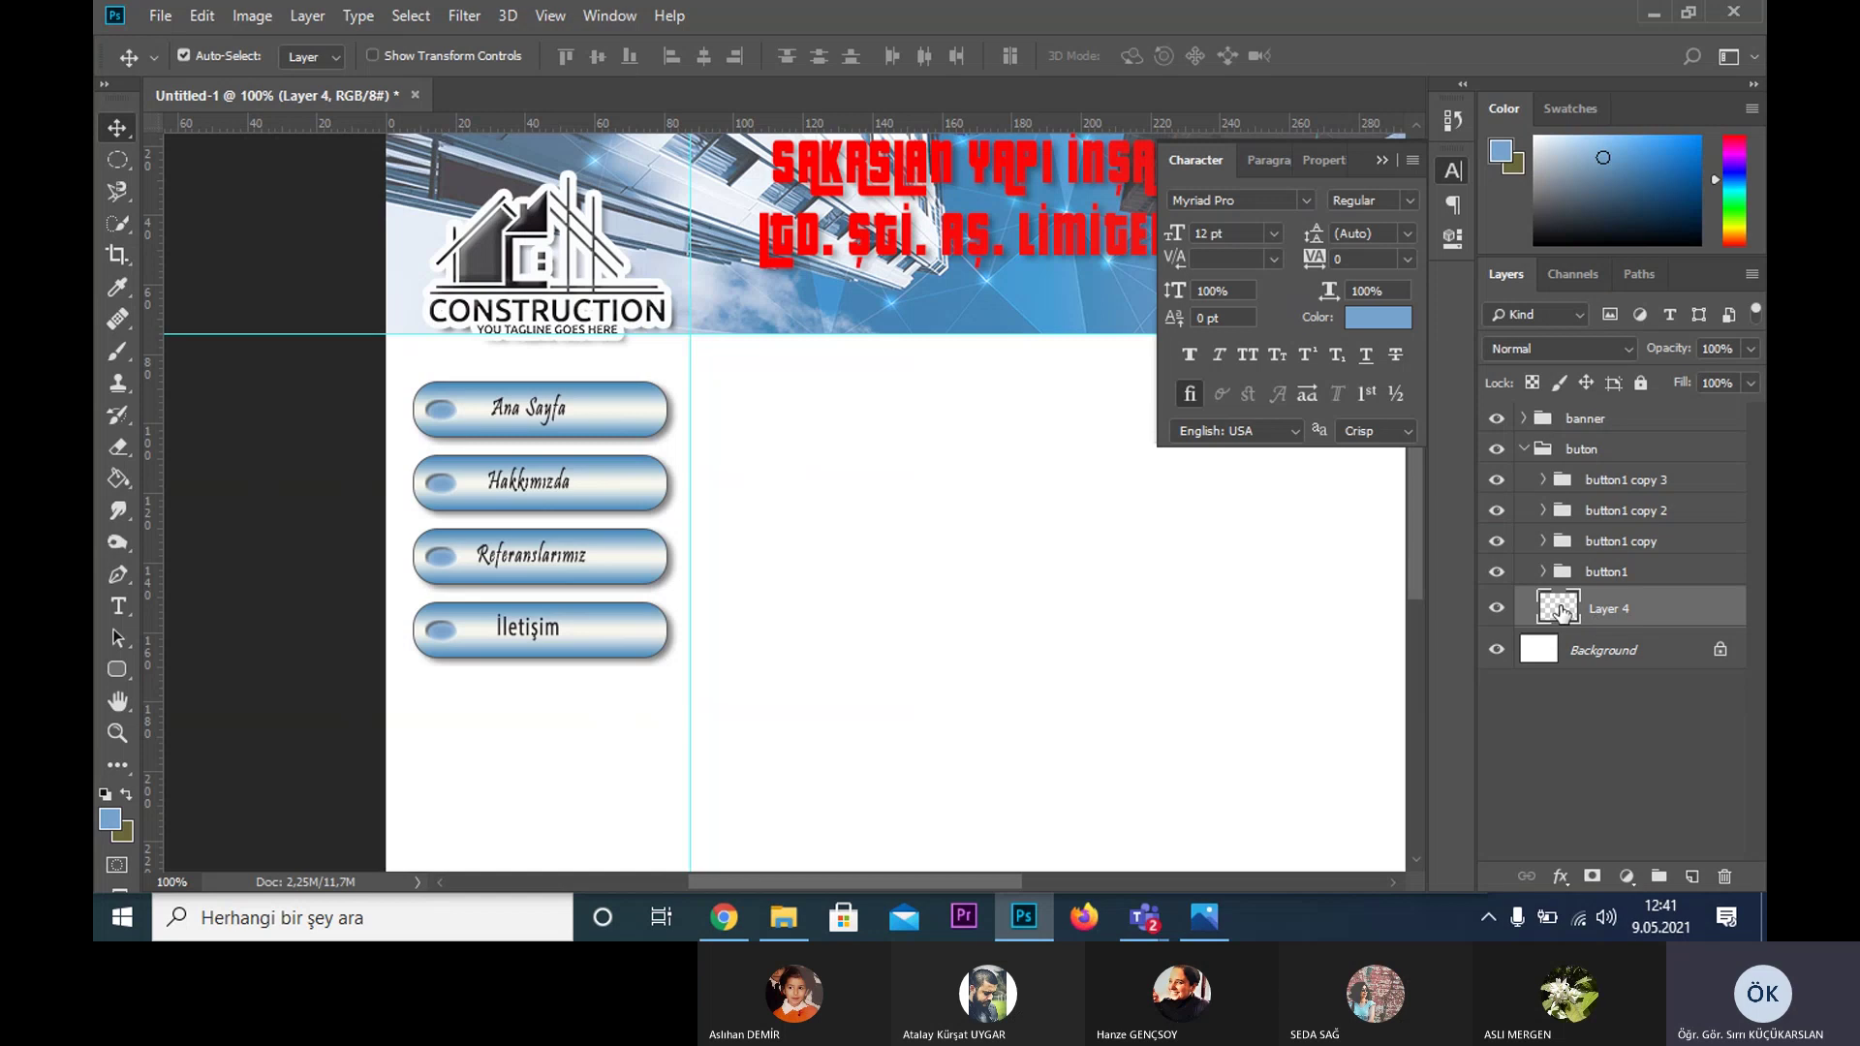
- Zoom out to the whole page and marquee the left sidebar area below the banner
{"action": "key", "text": "z"}
{"action": "left_click", "coordinate": [764, 427], "text": "alt"}
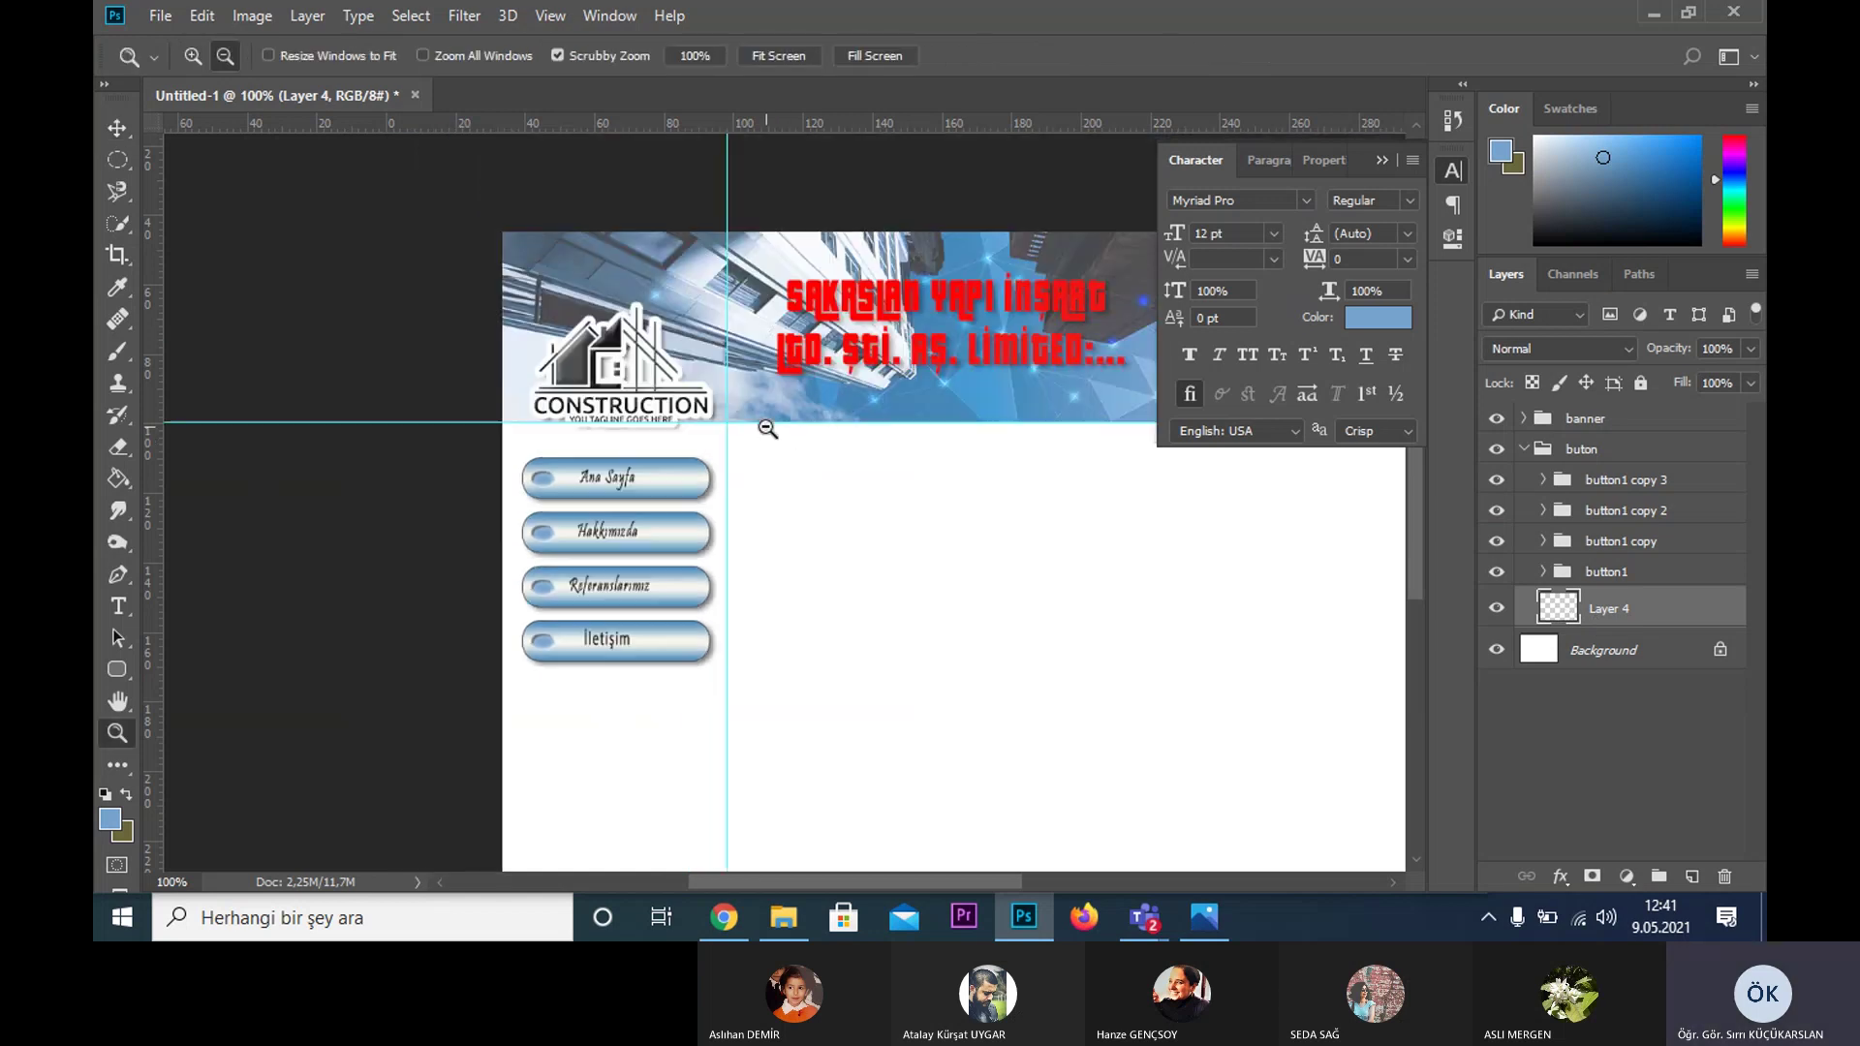
{"action": "key", "text": "m"}
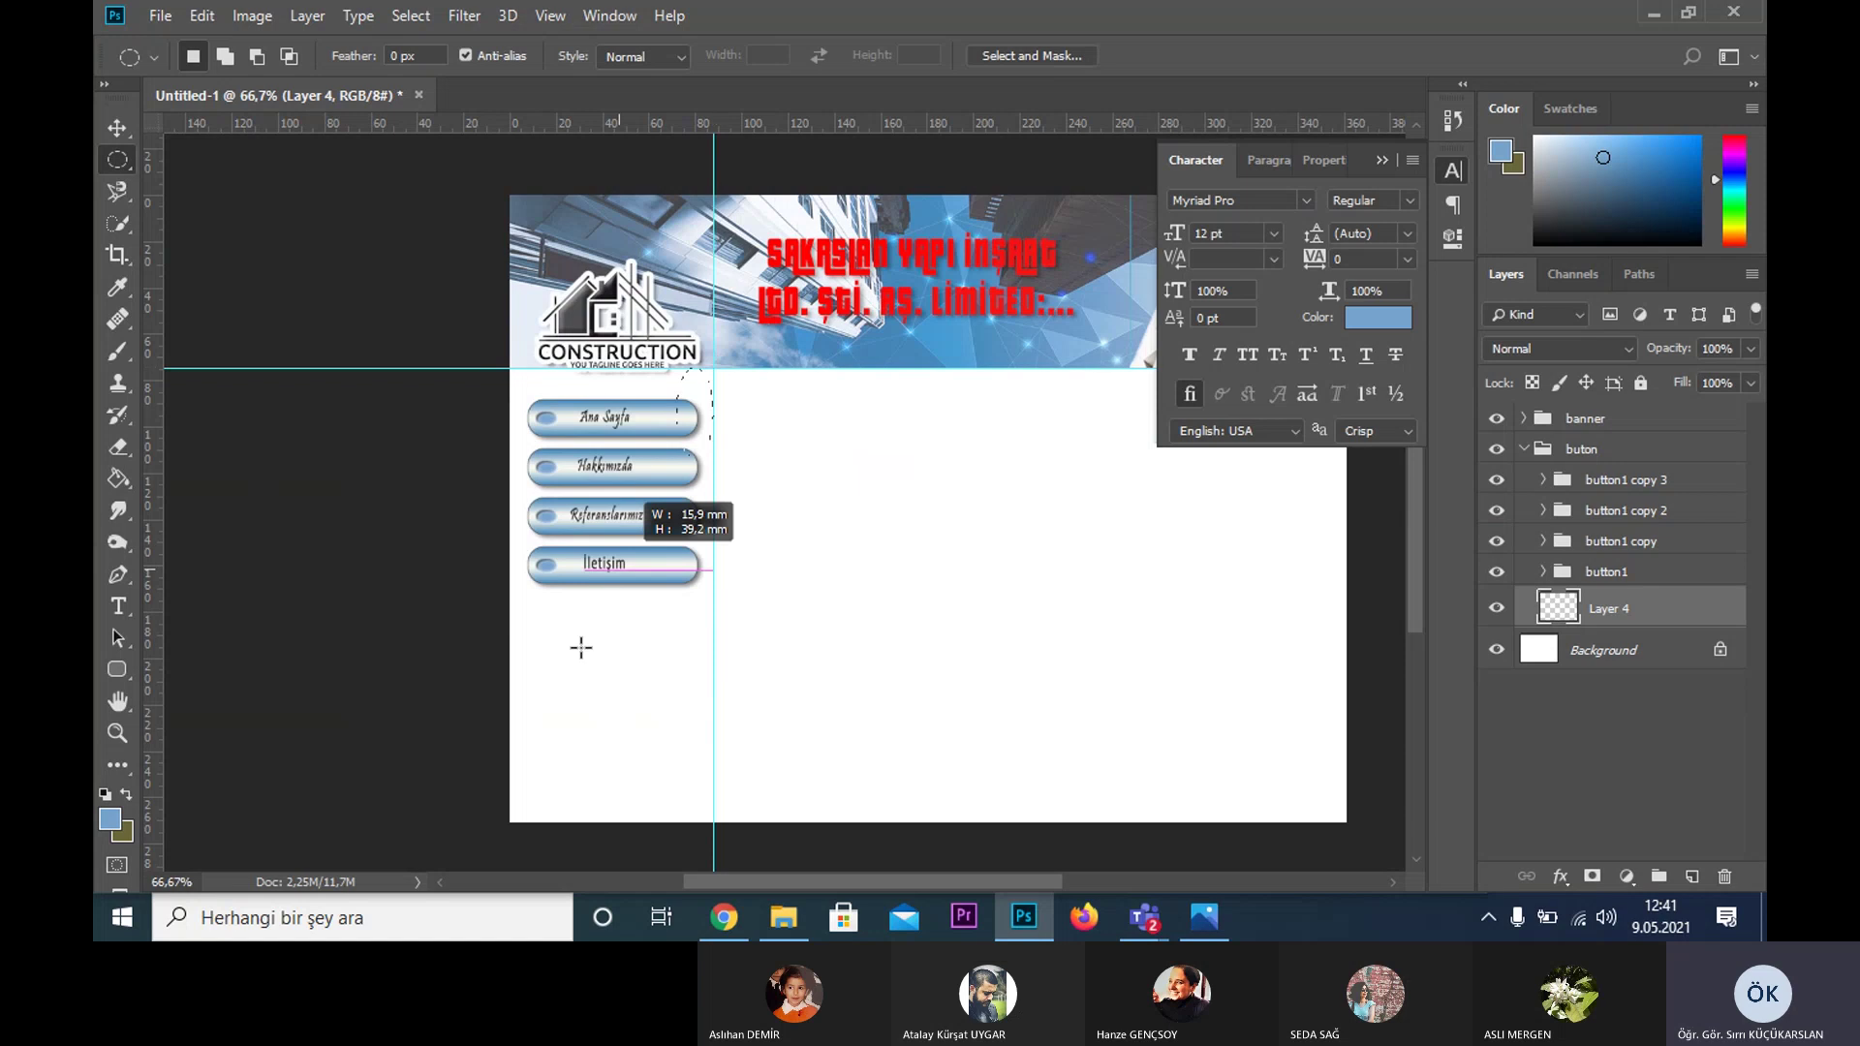
{"action": "scroll", "coordinate": [577, 644], "scroll_direction": "down", "scroll_amount": 1}
{"action": "key", "text": "shift+m"}
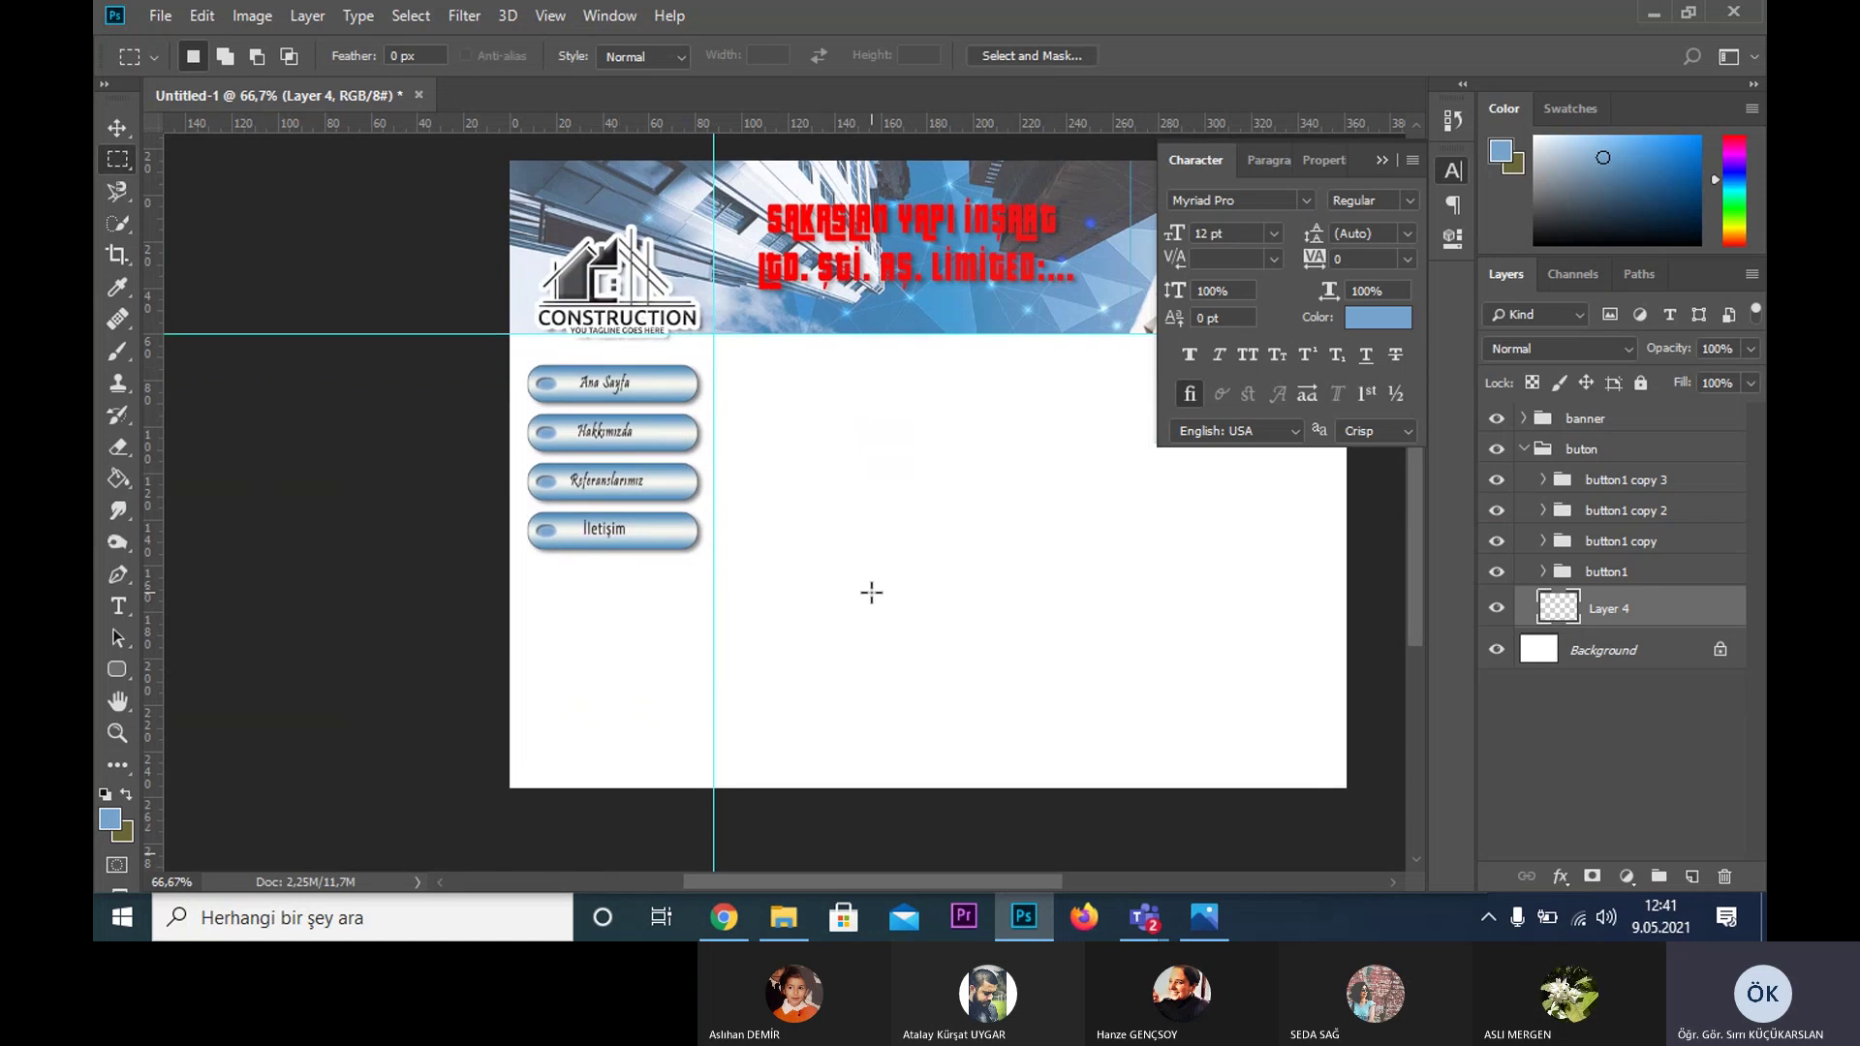
{"action": "mouse_move", "coordinate": [507, 796]}
{"action": "left_mouse_down"}
{"action": "mouse_move", "coordinate": [615, 493]}
{"action": "mouse_move", "coordinate": [713, 334]}
{"action": "left_mouse_up"}
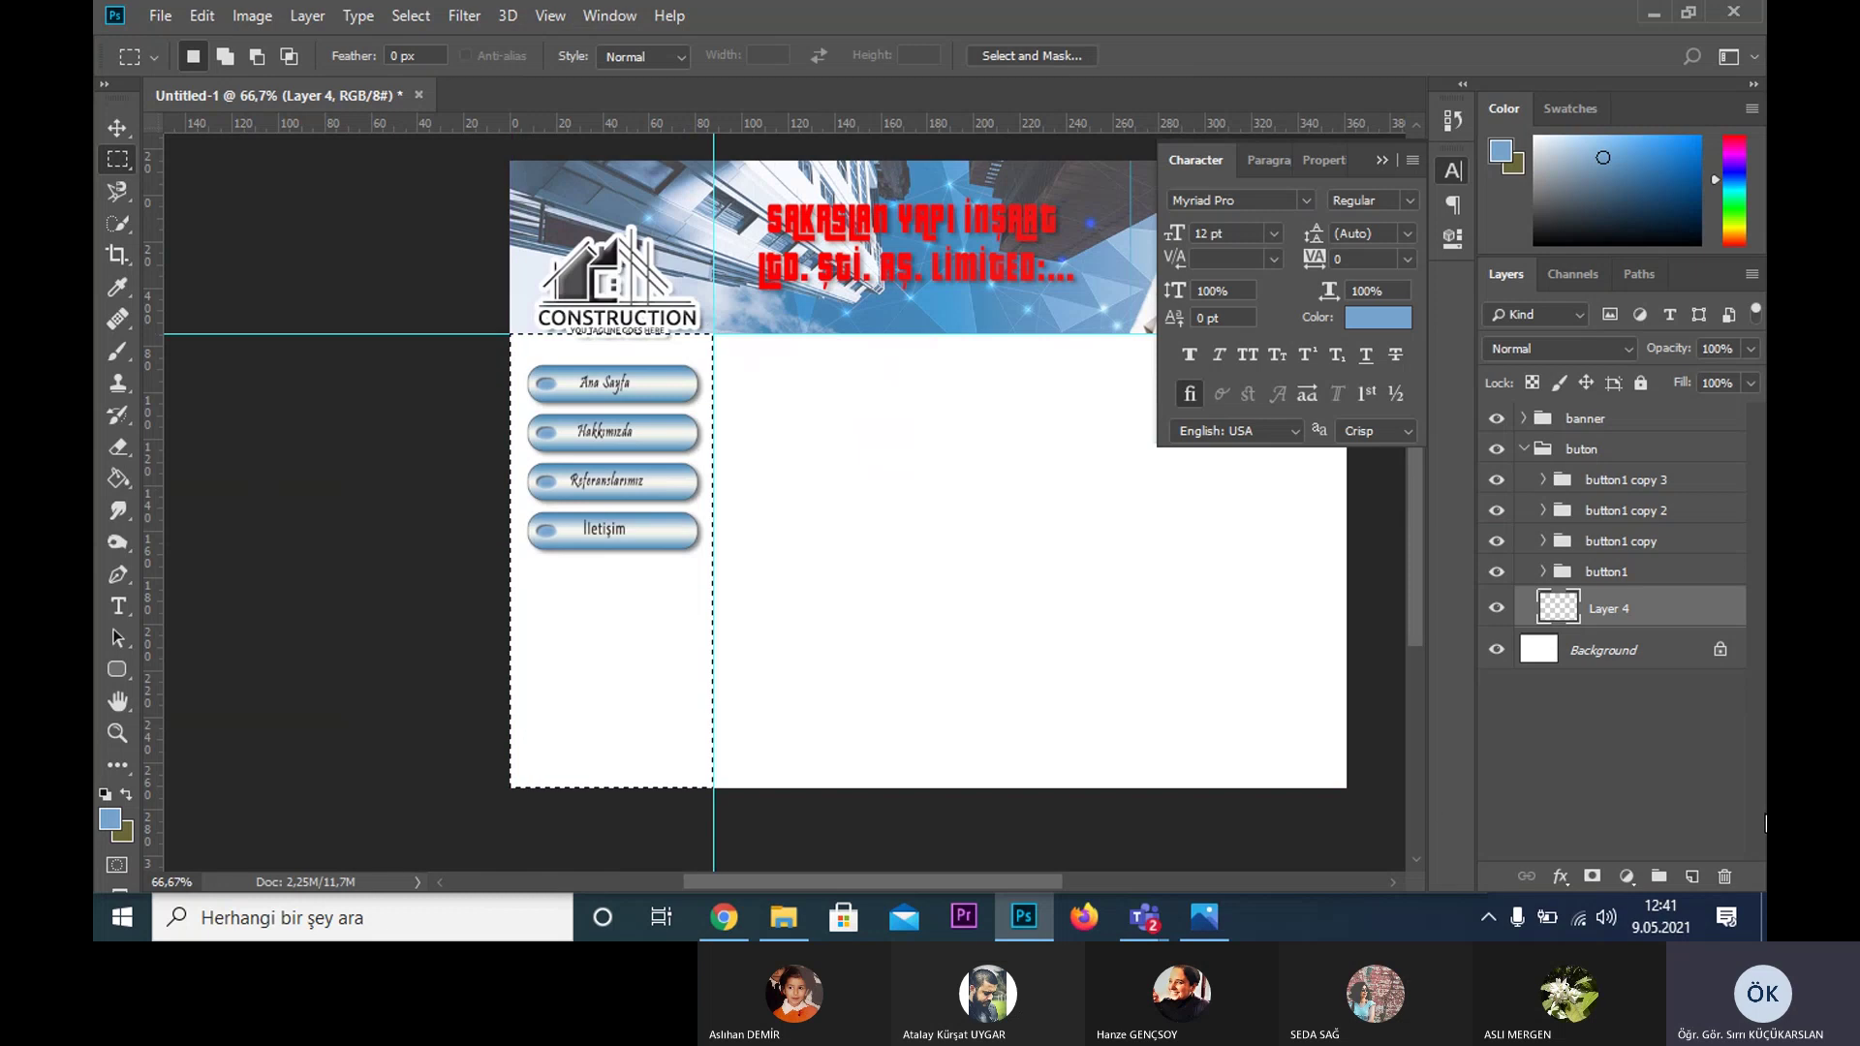
- Copy the sidebar area from the Background into new Layer 5 and hide the Background
{"action": "key", "text": "ctrl+c"}
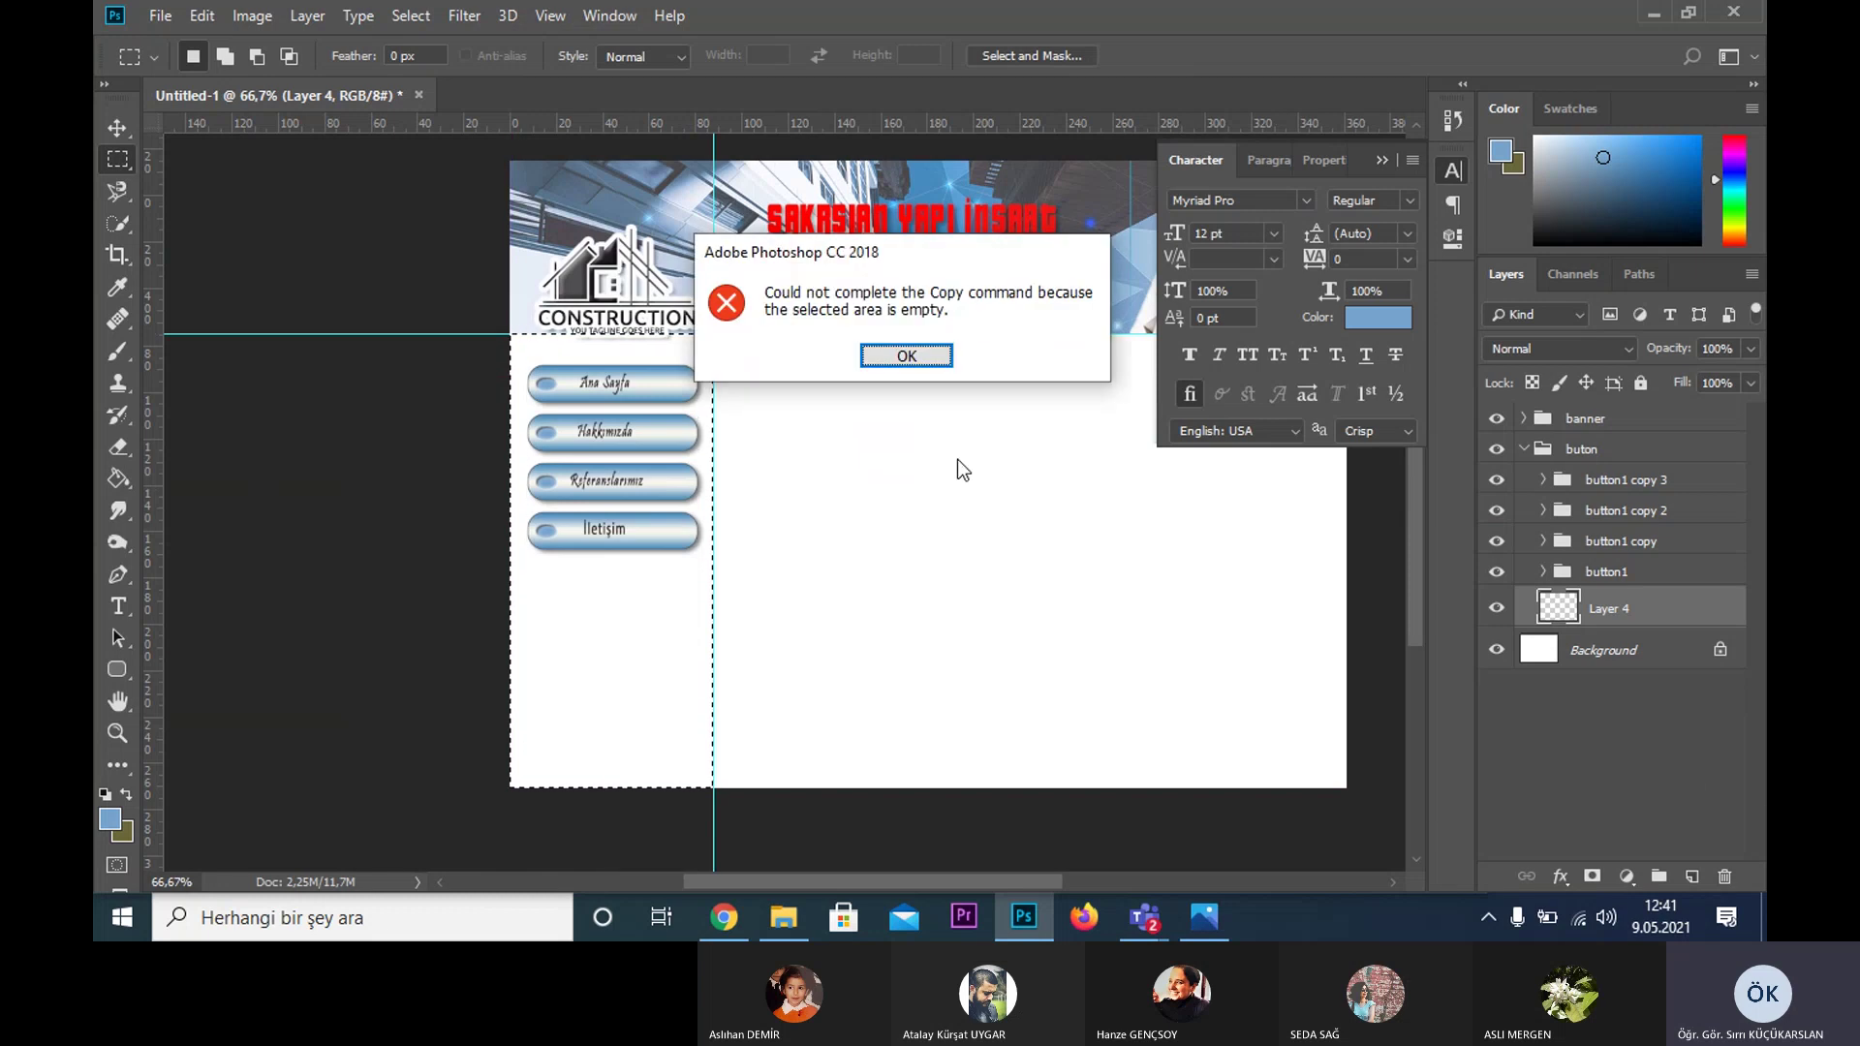
{"action": "left_click", "coordinate": [889, 355]}
{"action": "left_click", "coordinate": [1644, 662]}
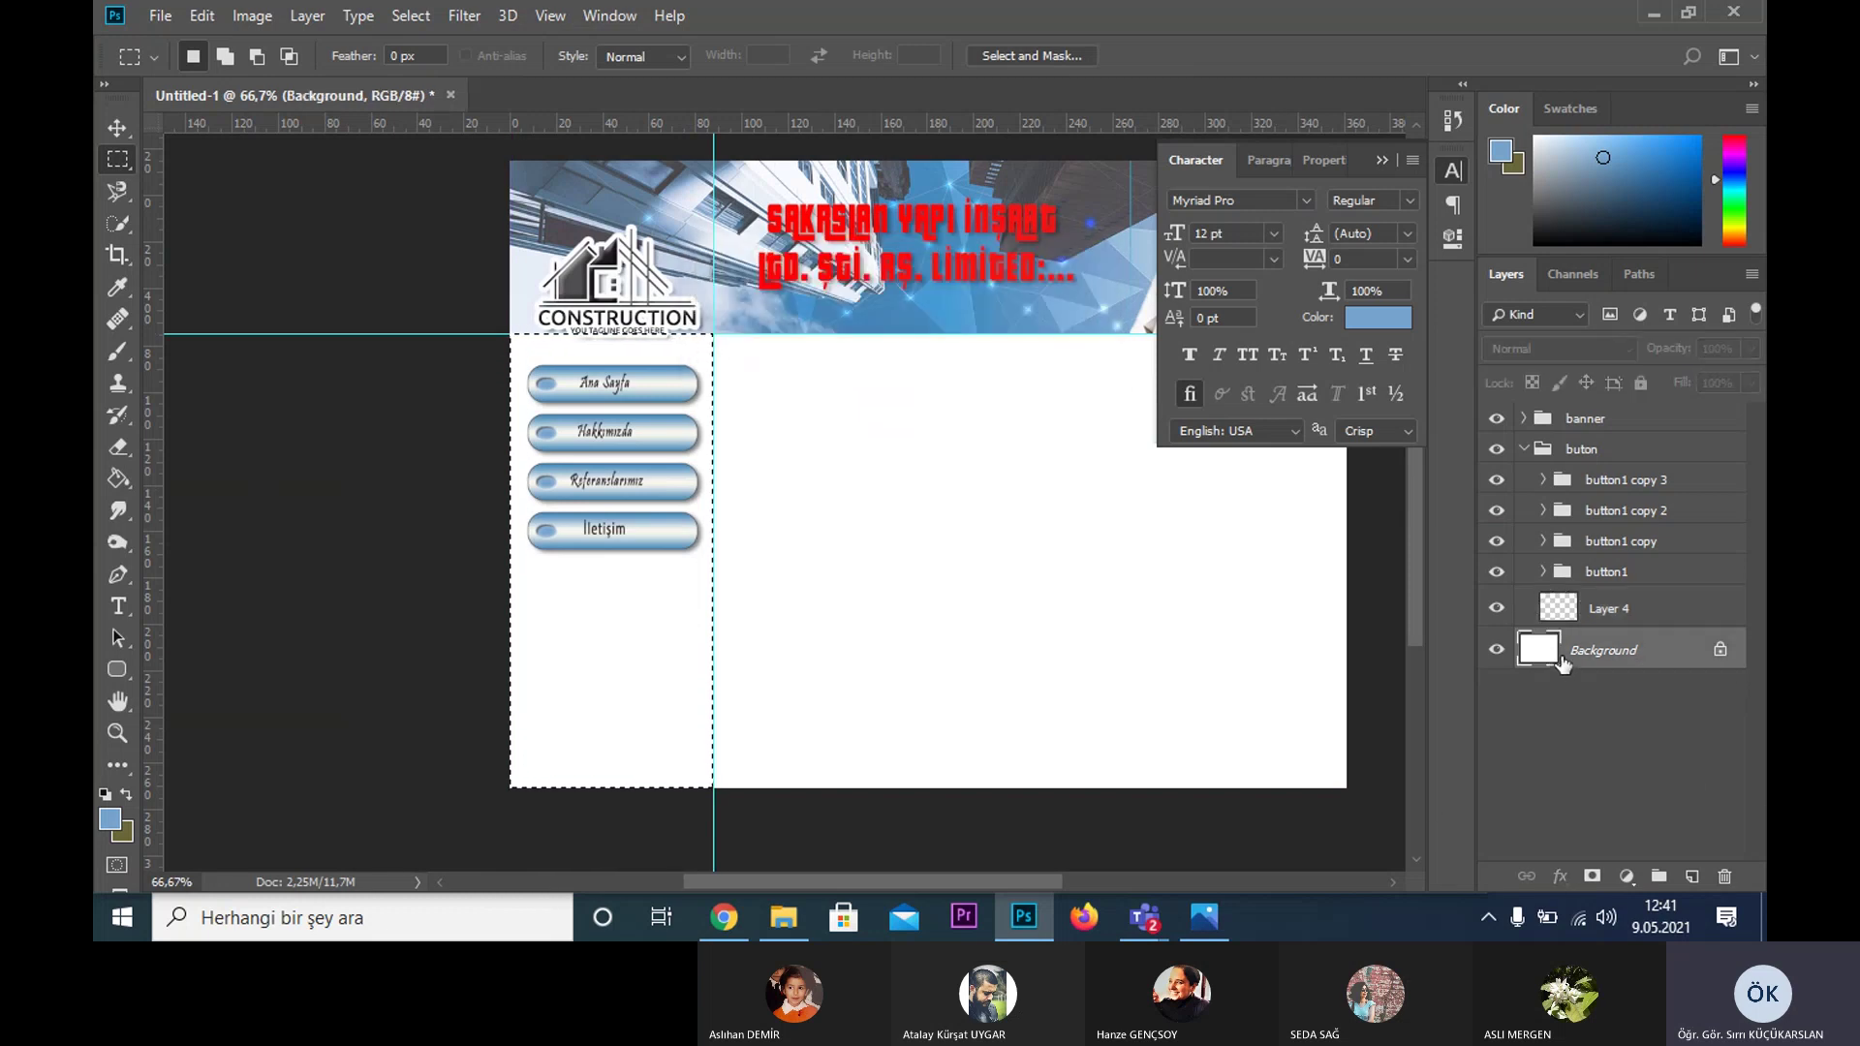
{"action": "key", "text": "ctrl+d"}
{"action": "key", "text": "ctrl+shift+alt+n"}
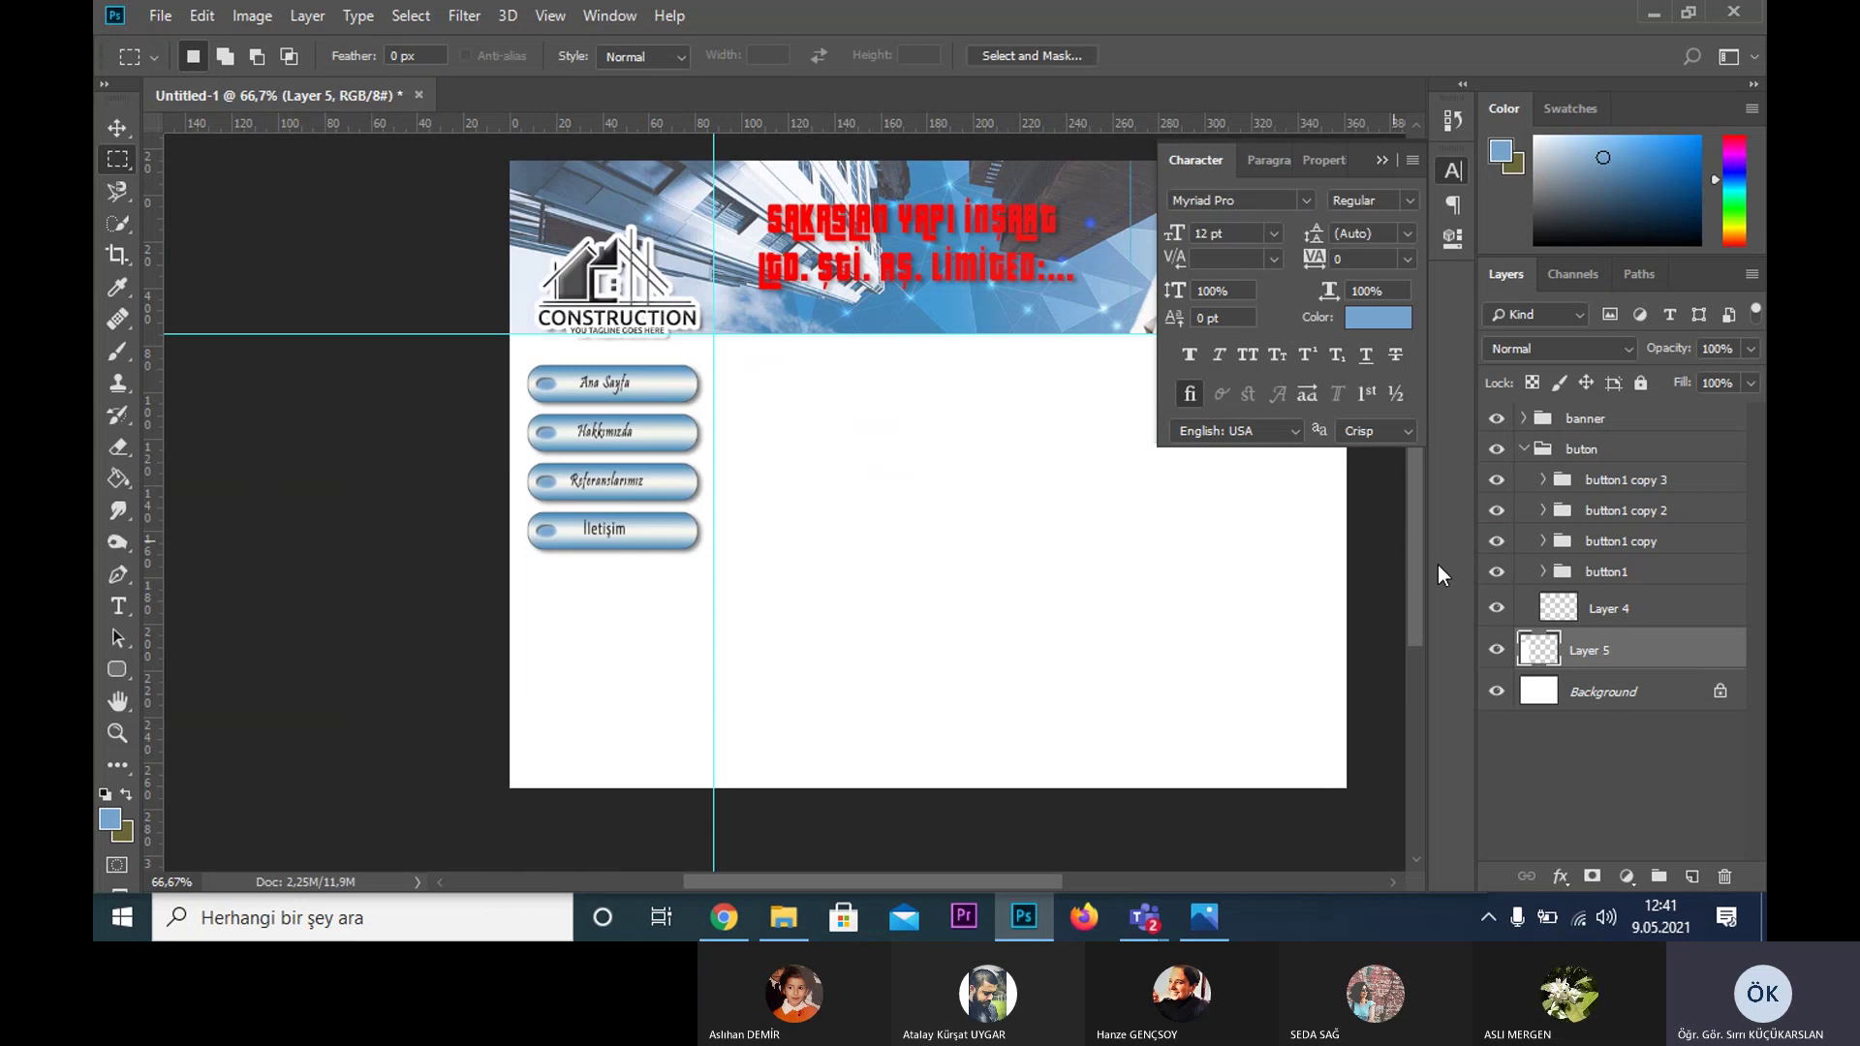
{"action": "left_click", "coordinate": [1498, 692]}
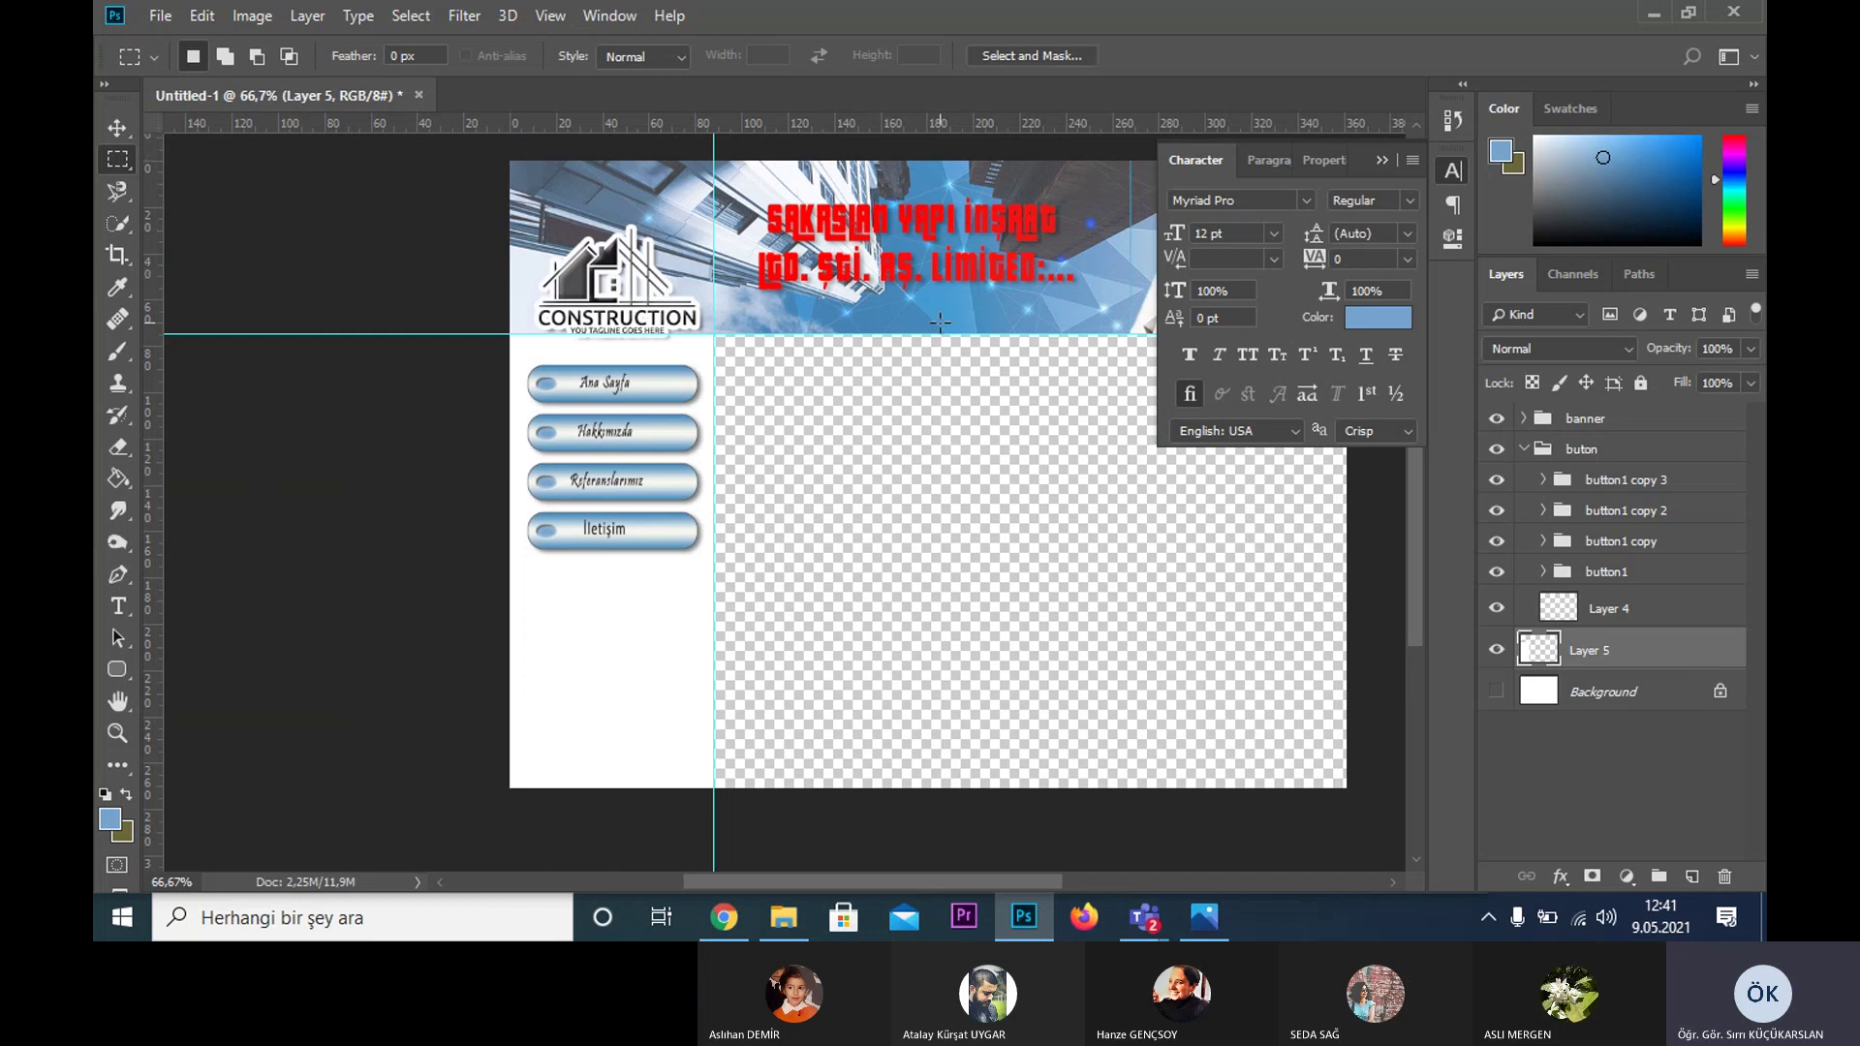
{"action": "key", "text": "v"}
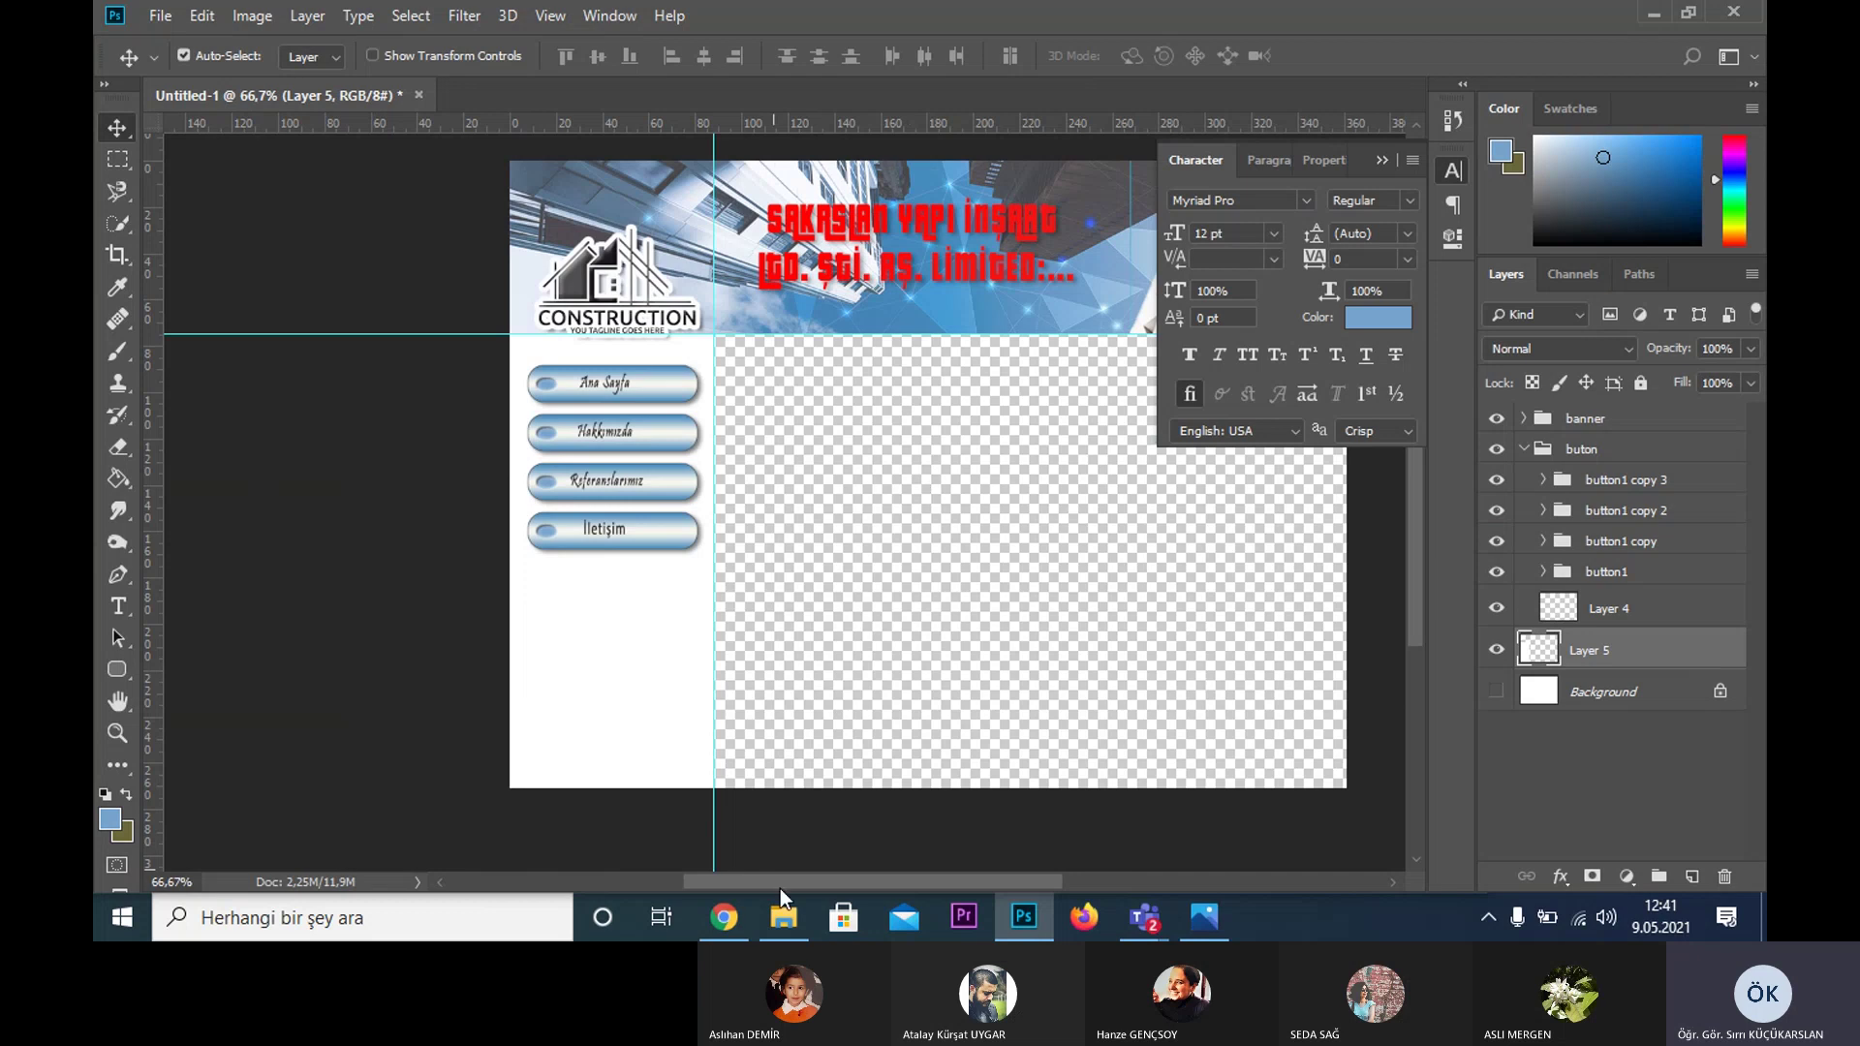
- Show the image folder as extra-large icons and drag the 00_VINCI photo into Photoshop
{"action": "left_click", "coordinate": [785, 919]}
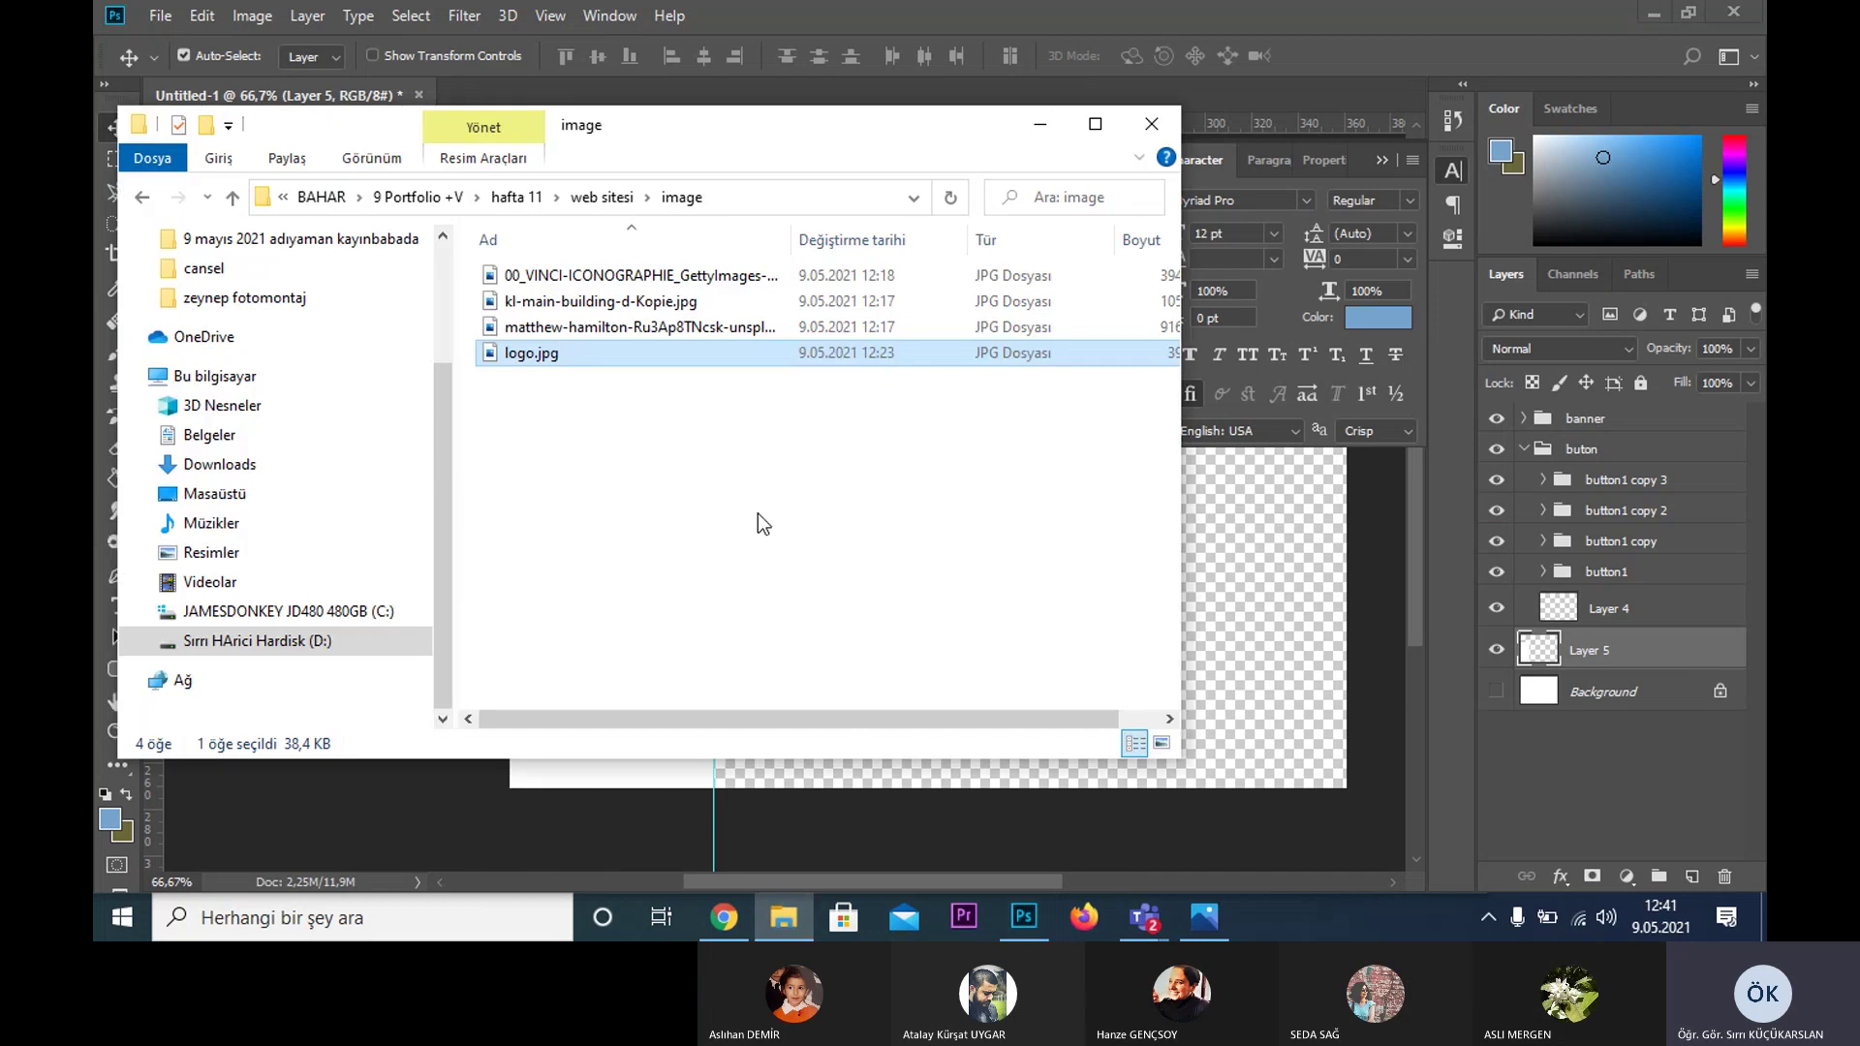
{"action": "left_click", "coordinate": [376, 158]}
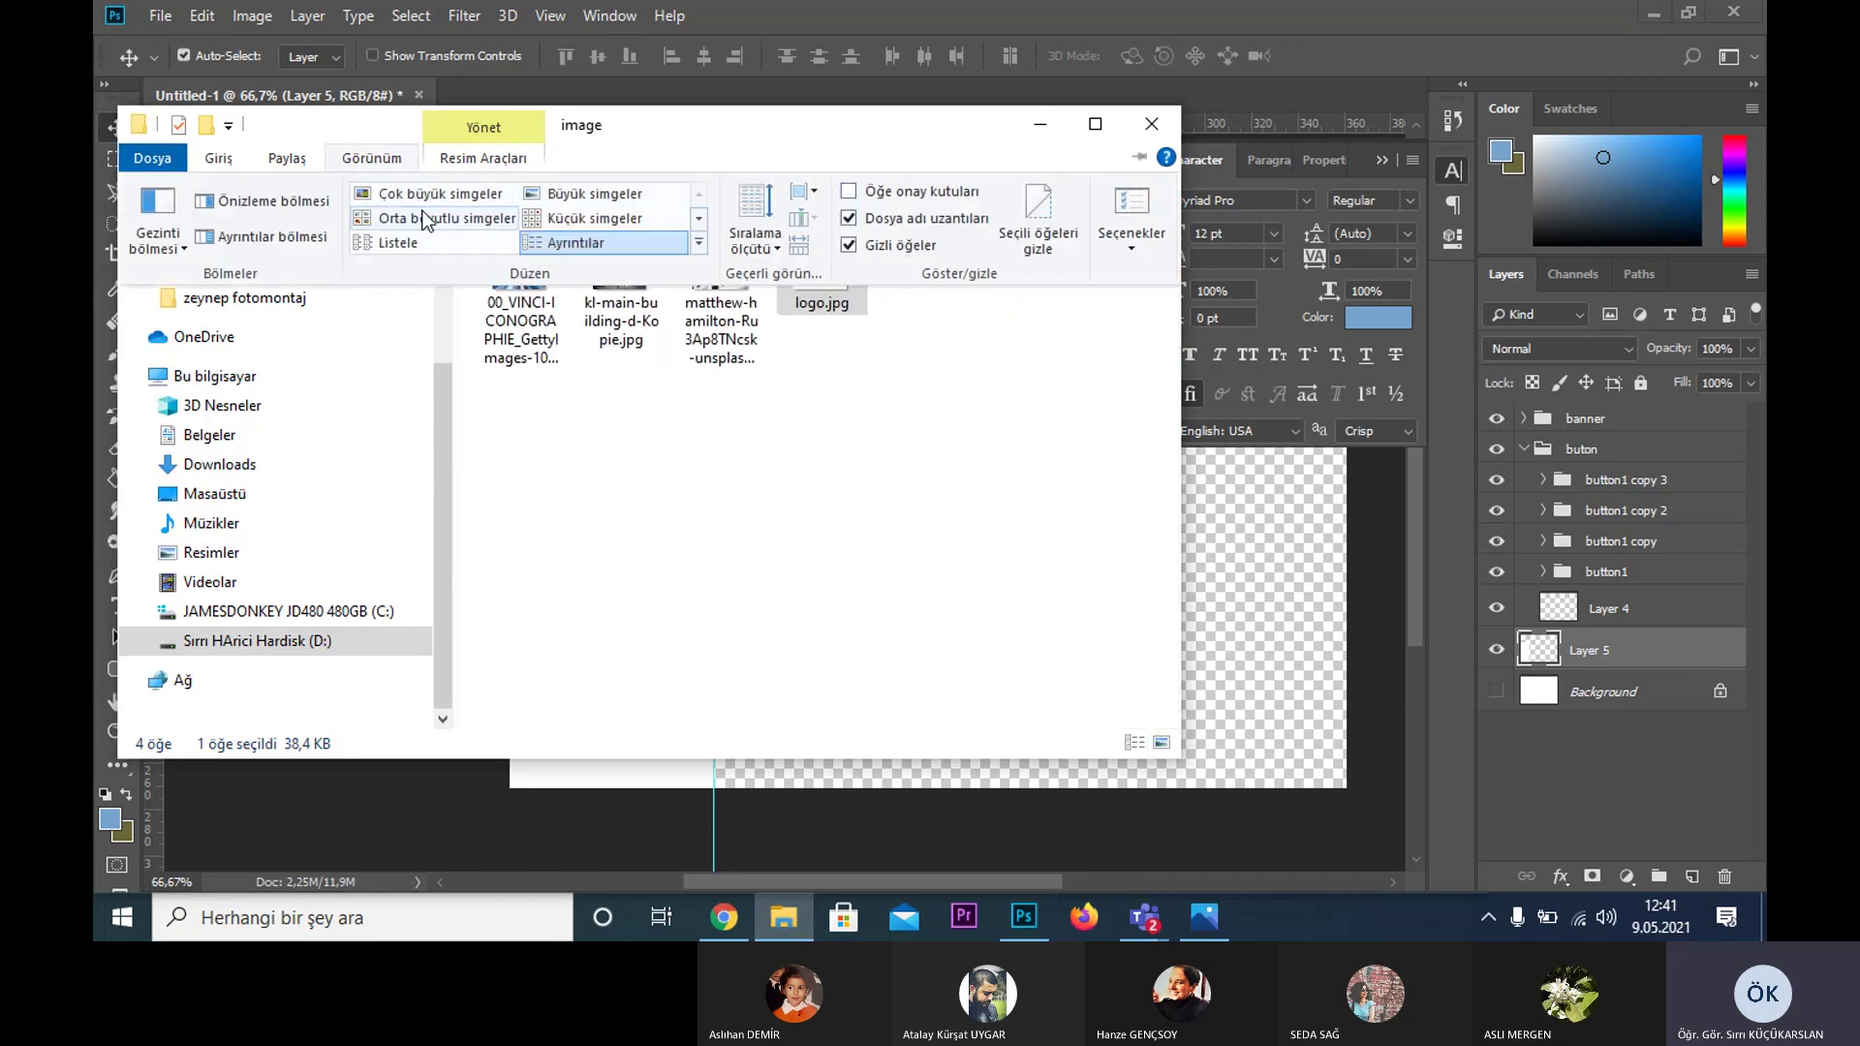
{"action": "left_click", "coordinate": [438, 194]}
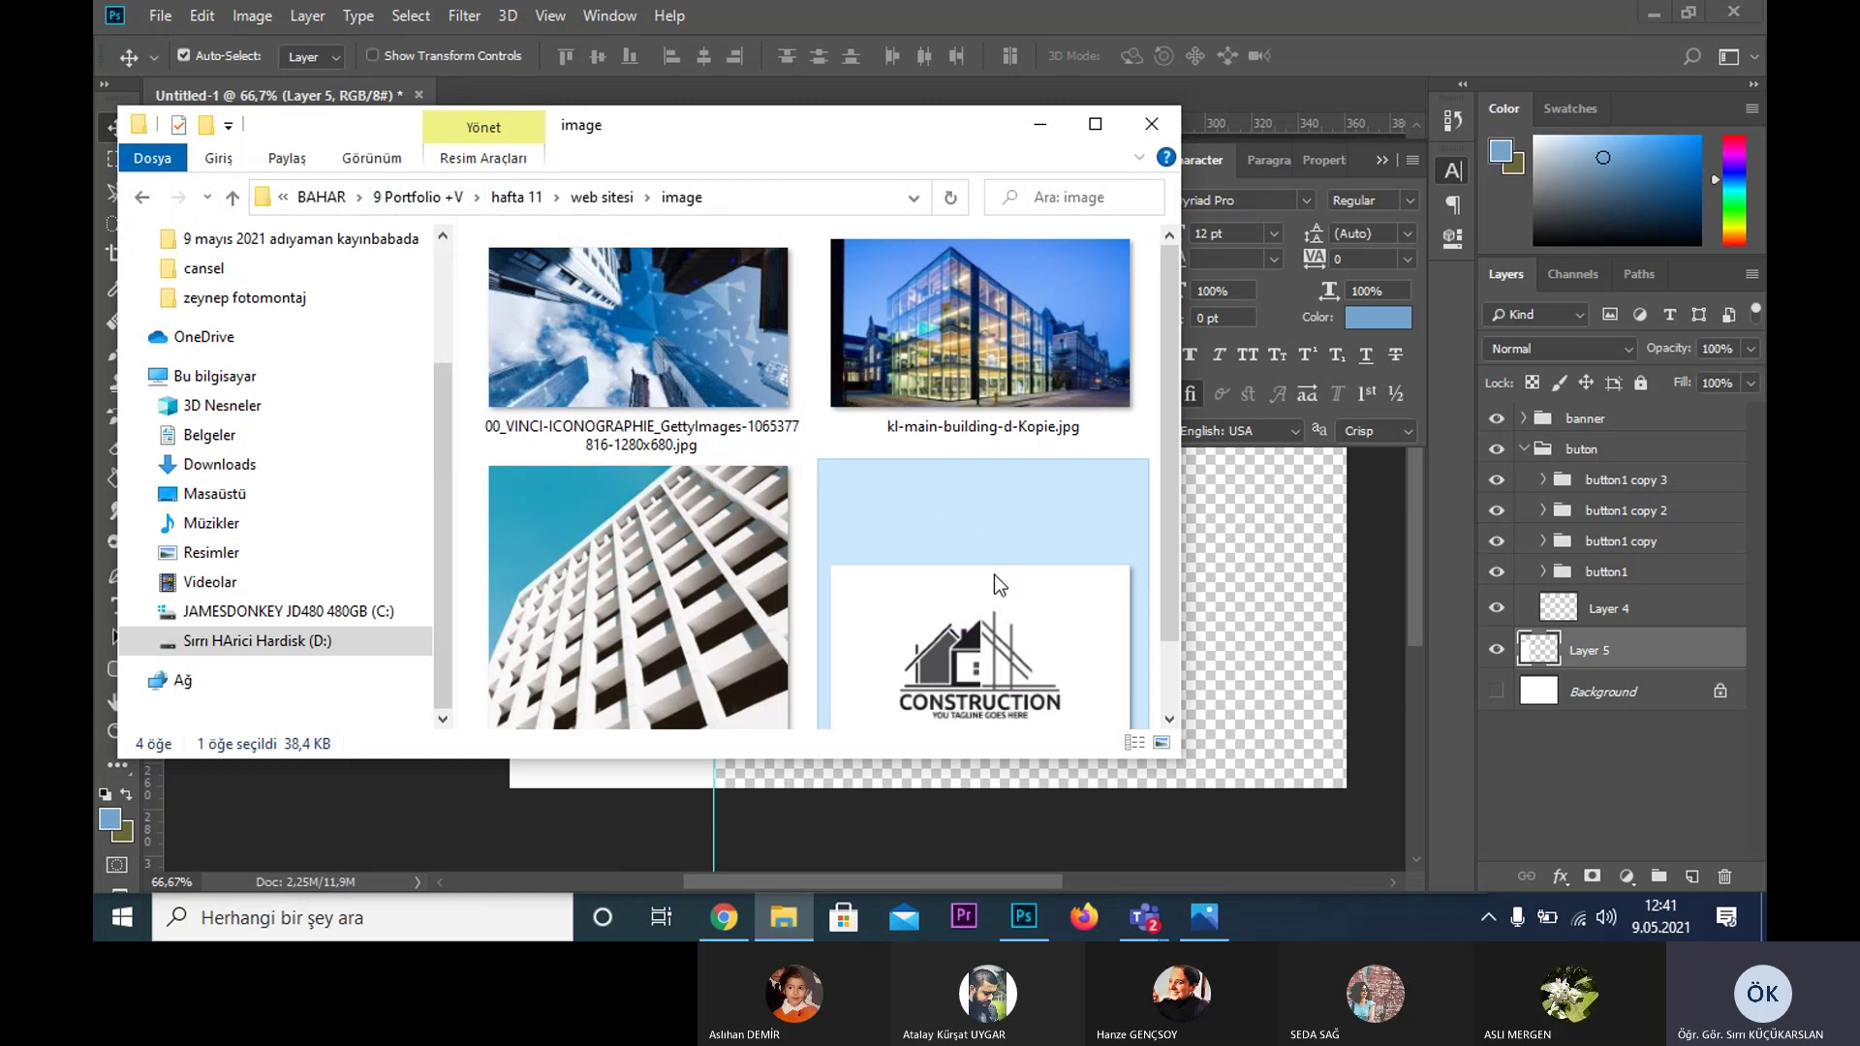
{"action": "left_click", "coordinate": [691, 353]}
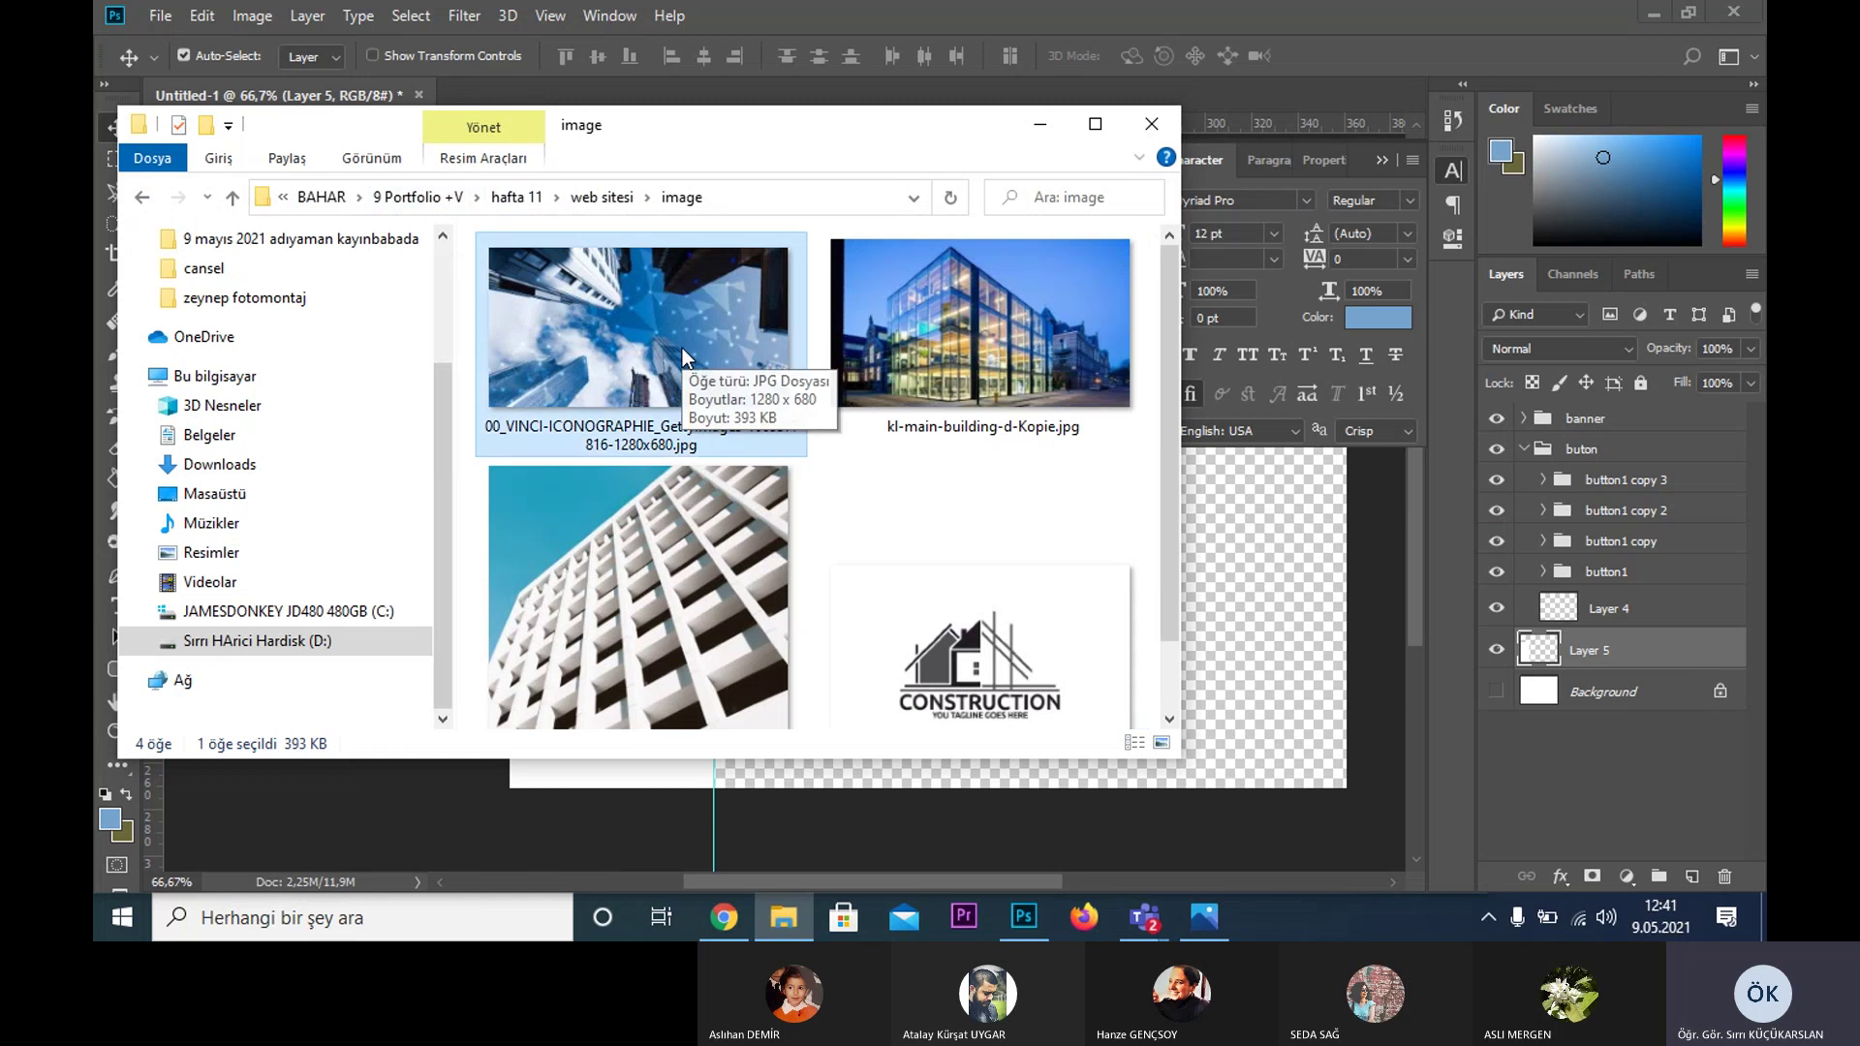
{"action": "mouse_move", "coordinate": [639, 335]}
{"action": "left_click_drag", "start_coordinate": [680, 346], "coordinate": [1248, 563]}
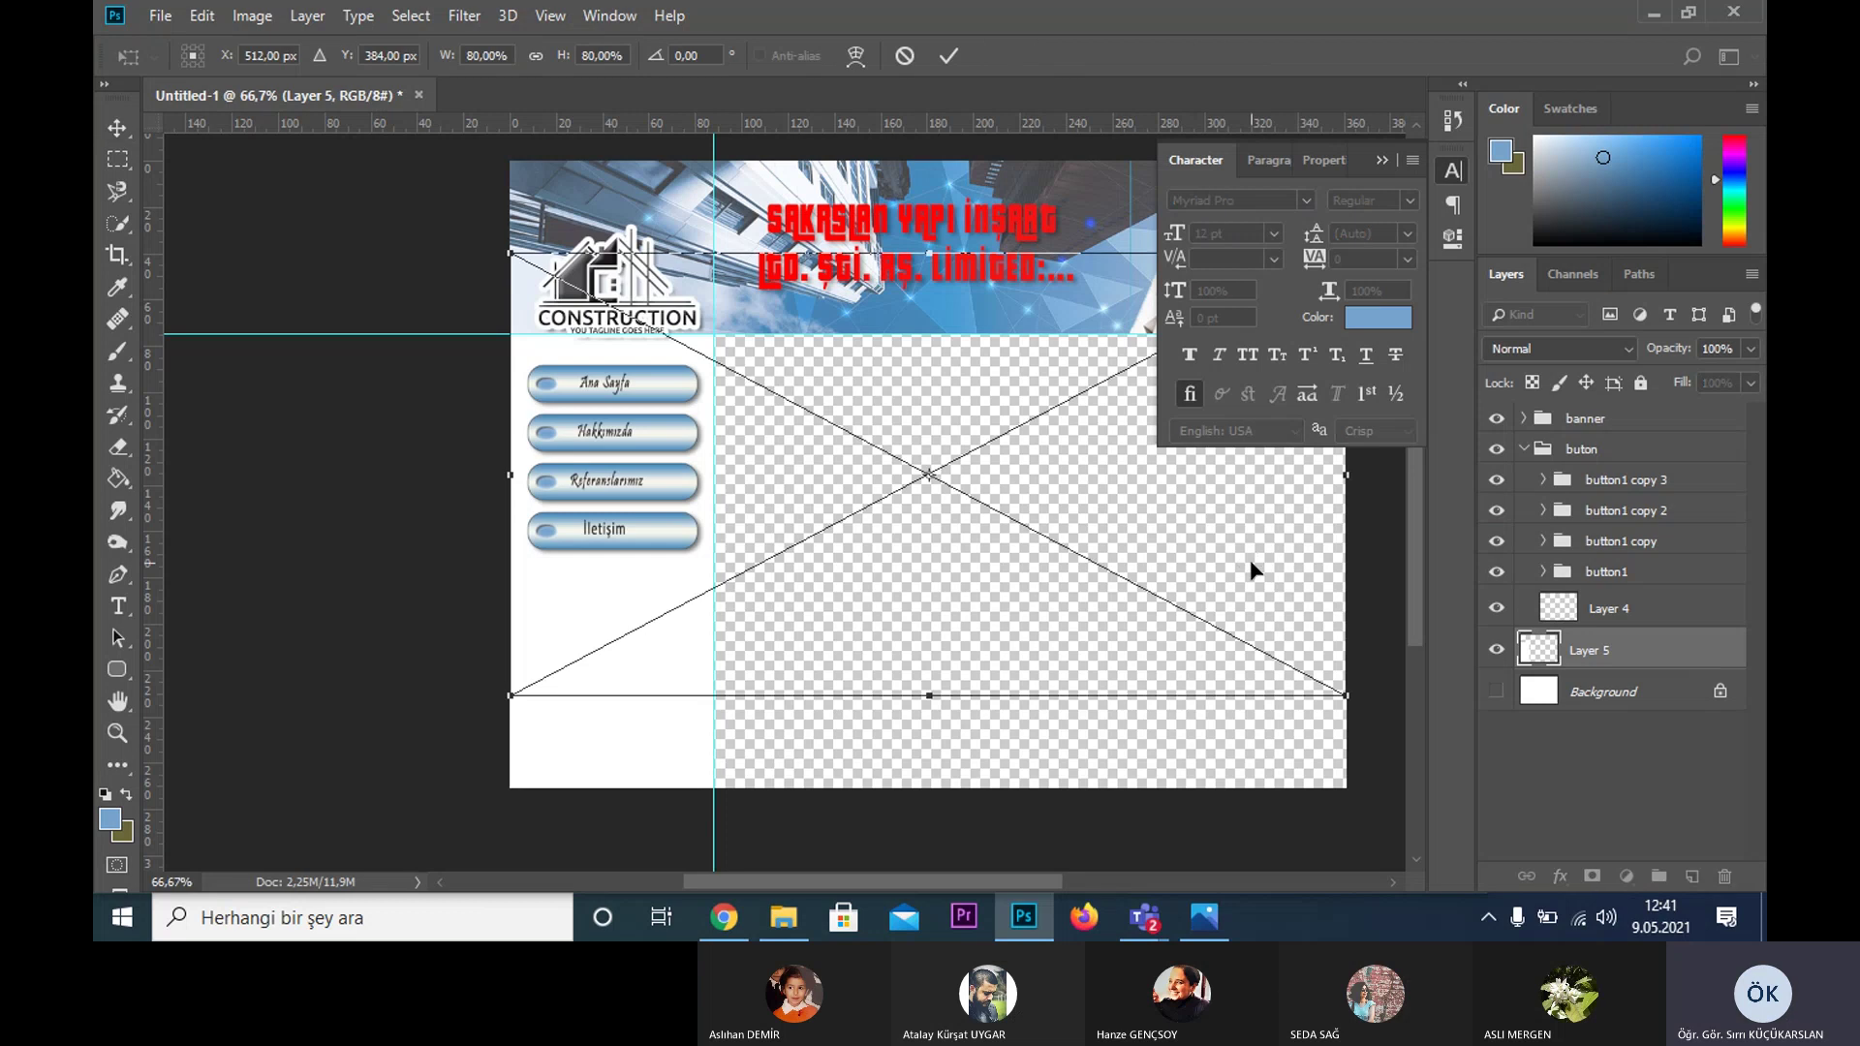
- Resize and position the VINCI photo to cover the left sidebar at the page edge
{"action": "left_click_drag", "start_coordinate": [954, 570], "coordinate": [817, 634]}
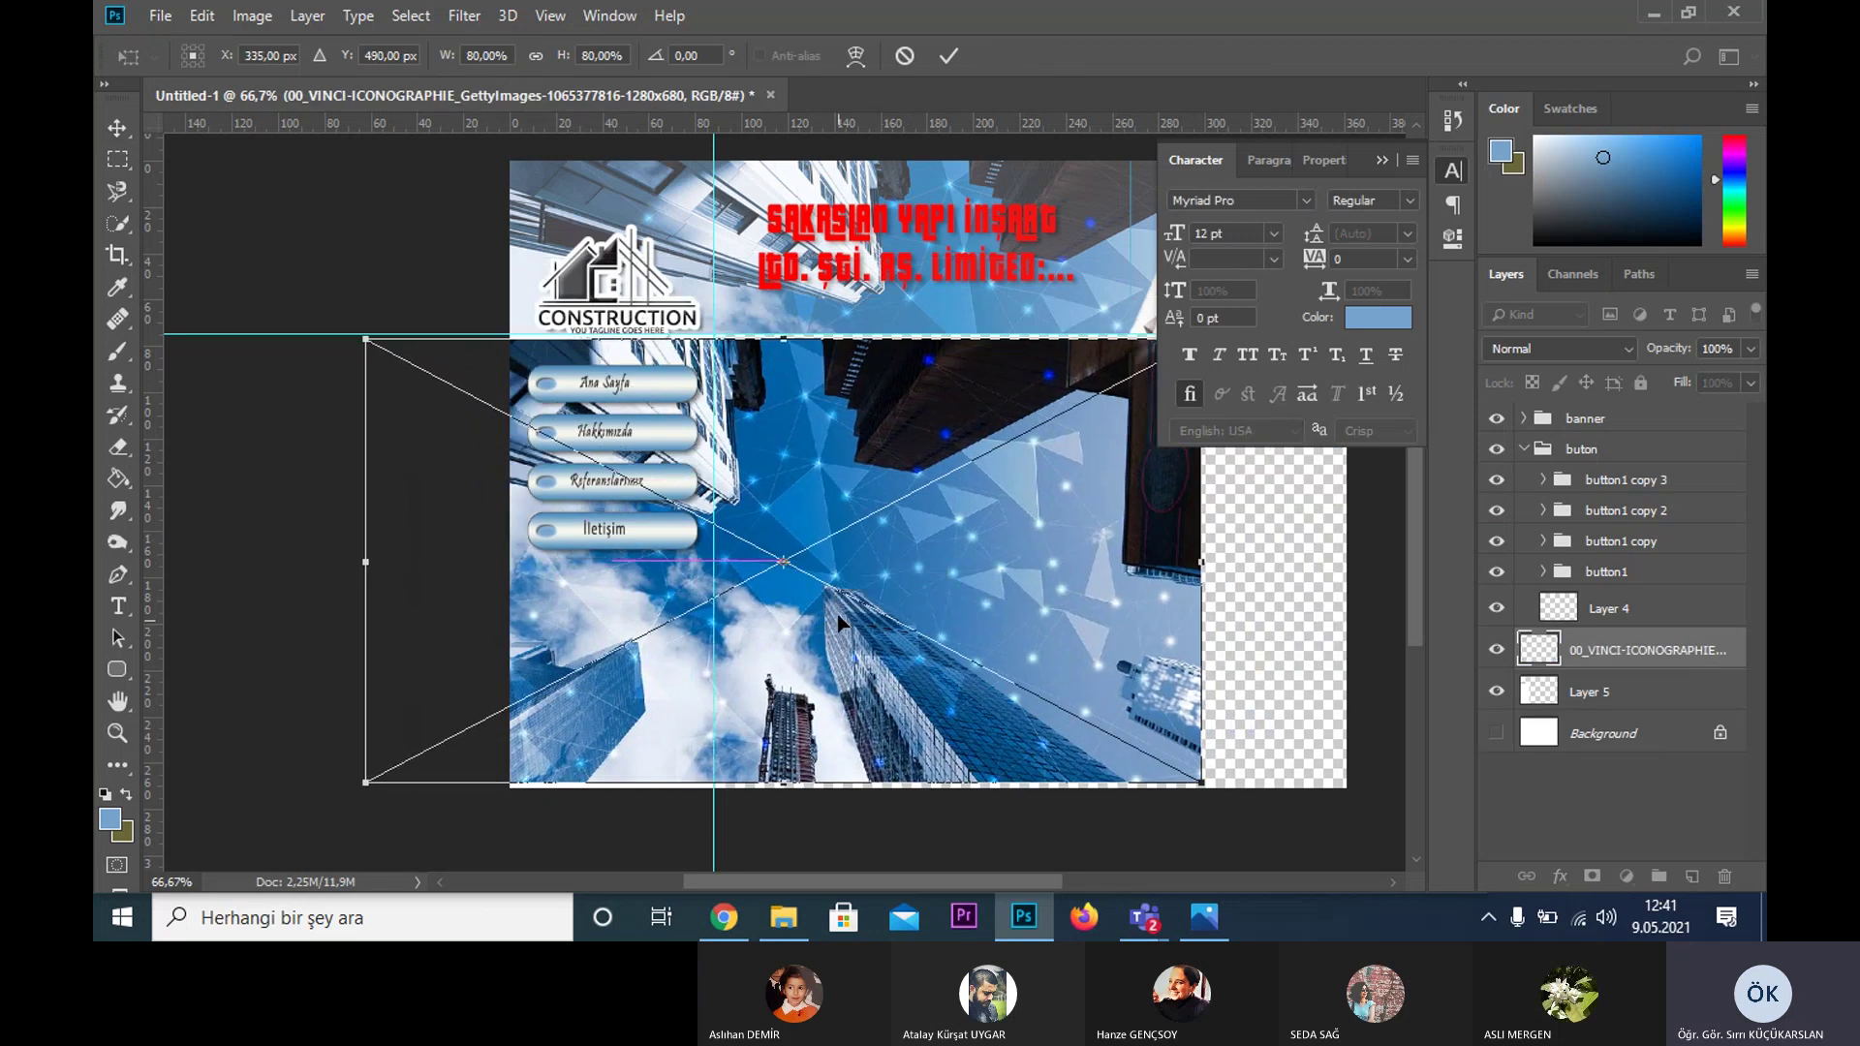
{"action": "left_click_drag", "start_coordinate": [366, 343], "coordinate": [184, 146]}
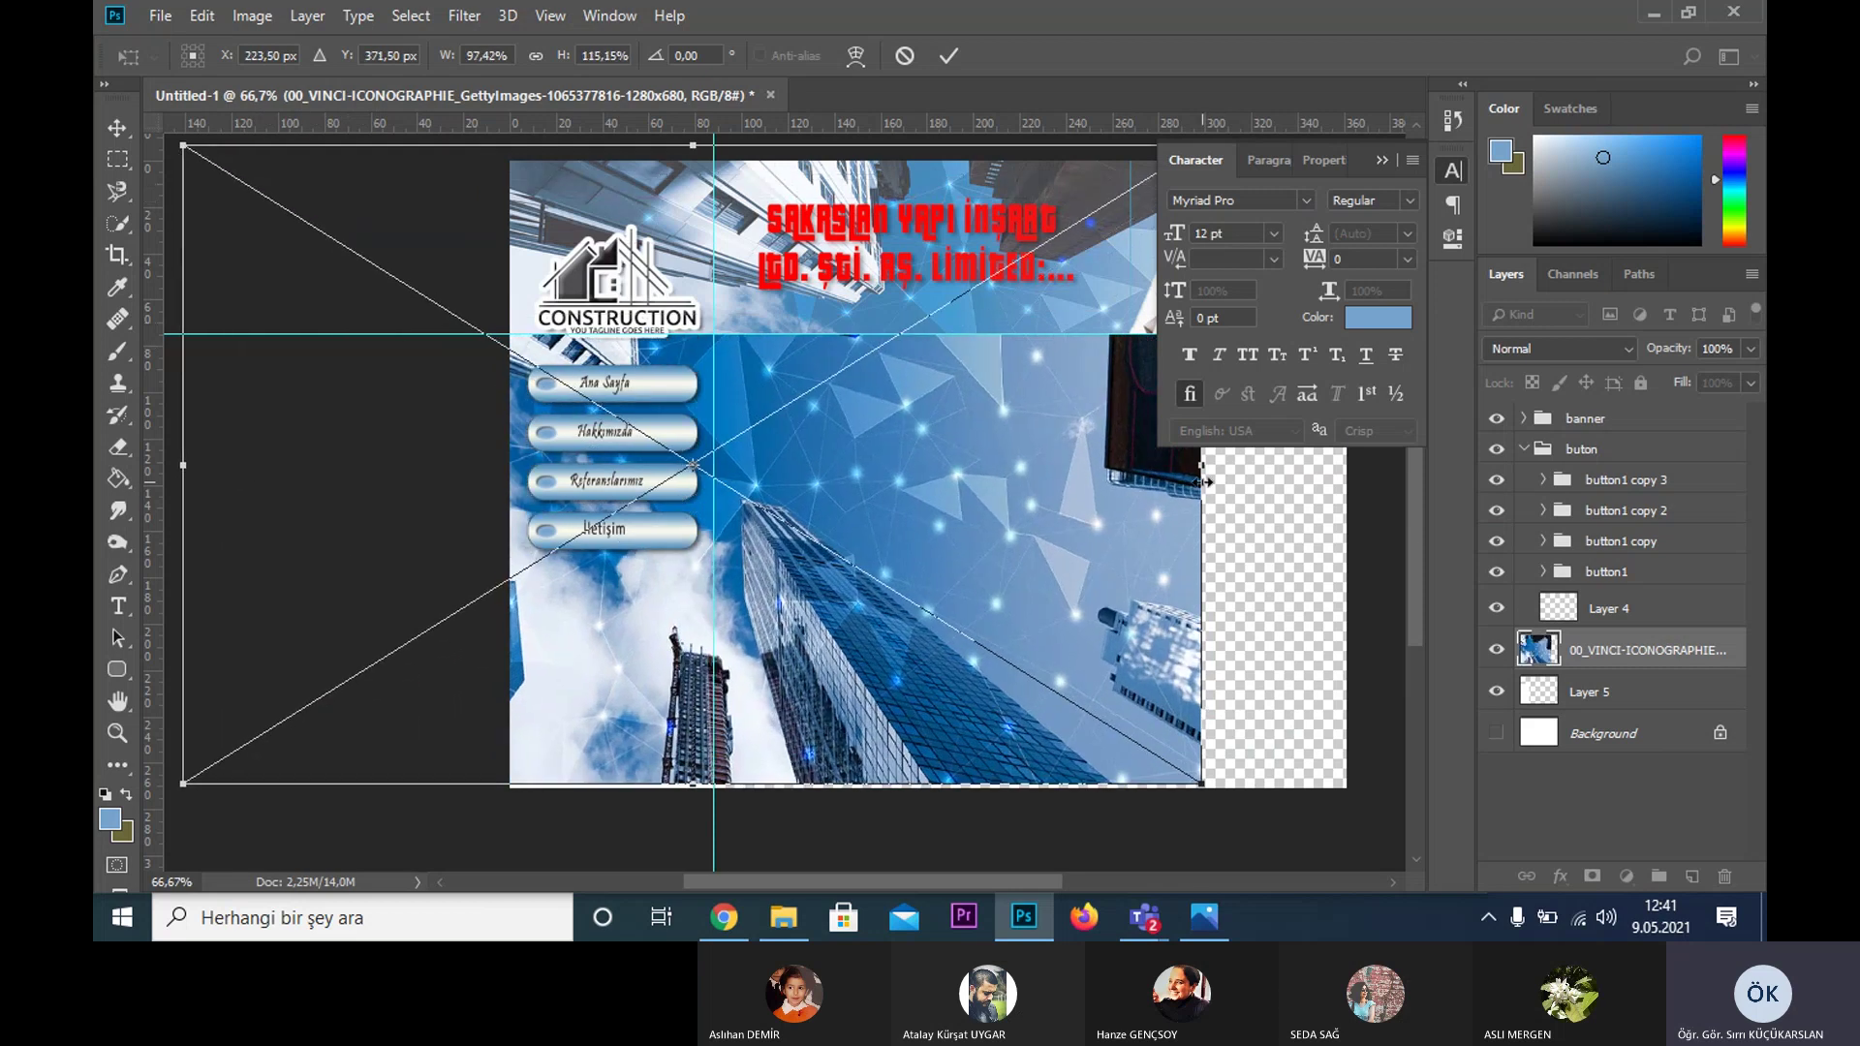
{"action": "left_click_drag", "start_coordinate": [1202, 481], "coordinate": [988, 518]}
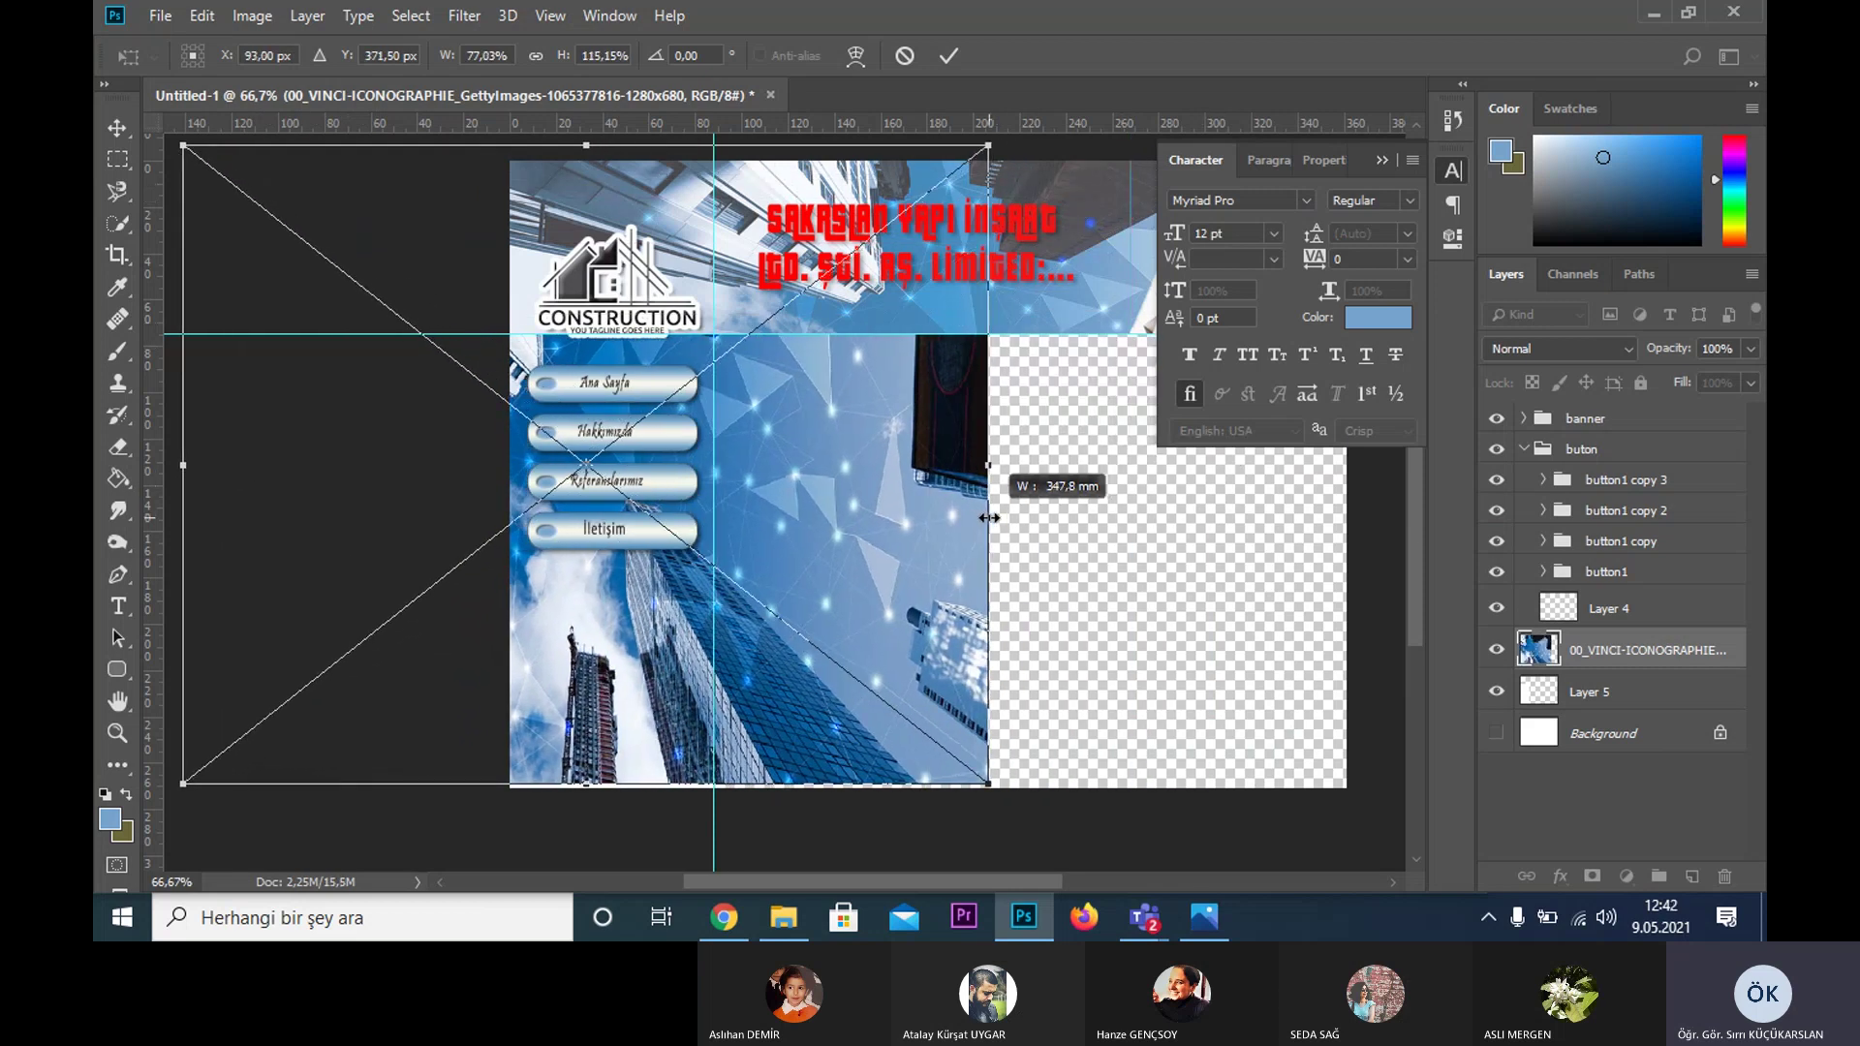
{"action": "left_click_drag", "start_coordinate": [792, 589], "coordinate": [718, 602]}
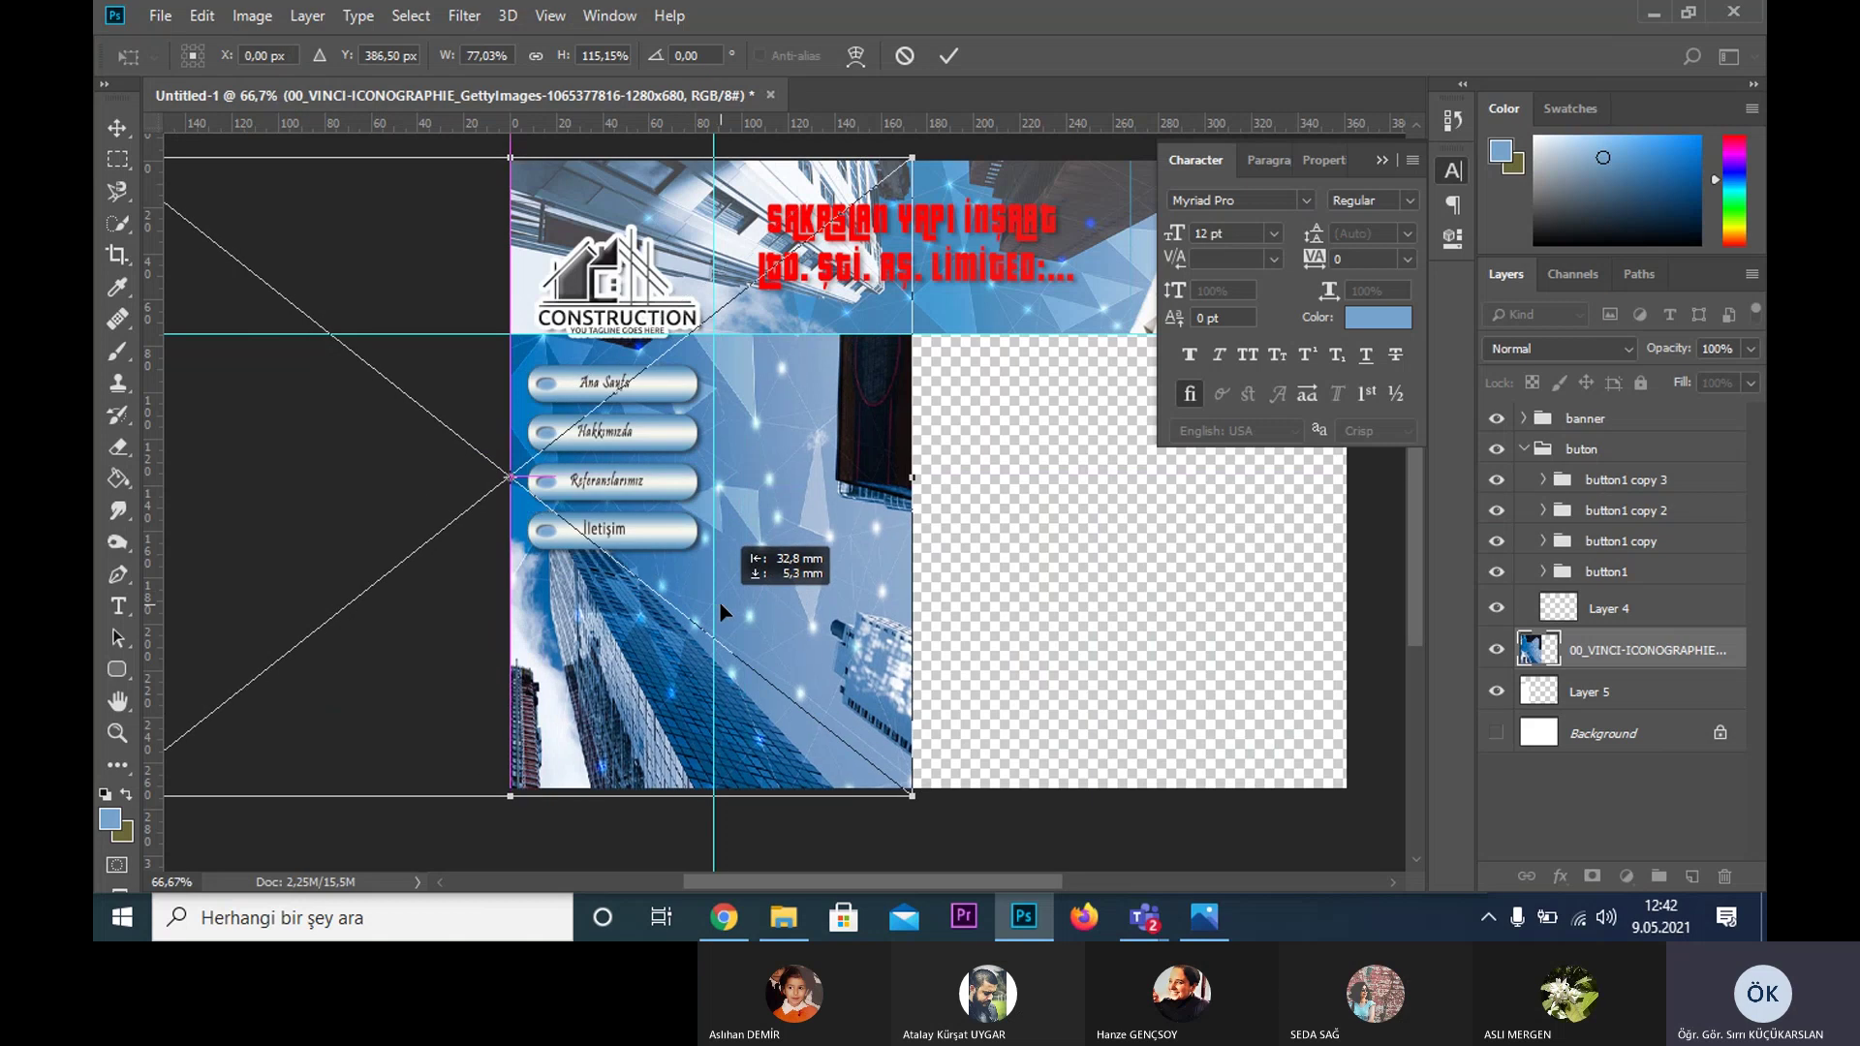
{"action": "key", "text": "Return"}
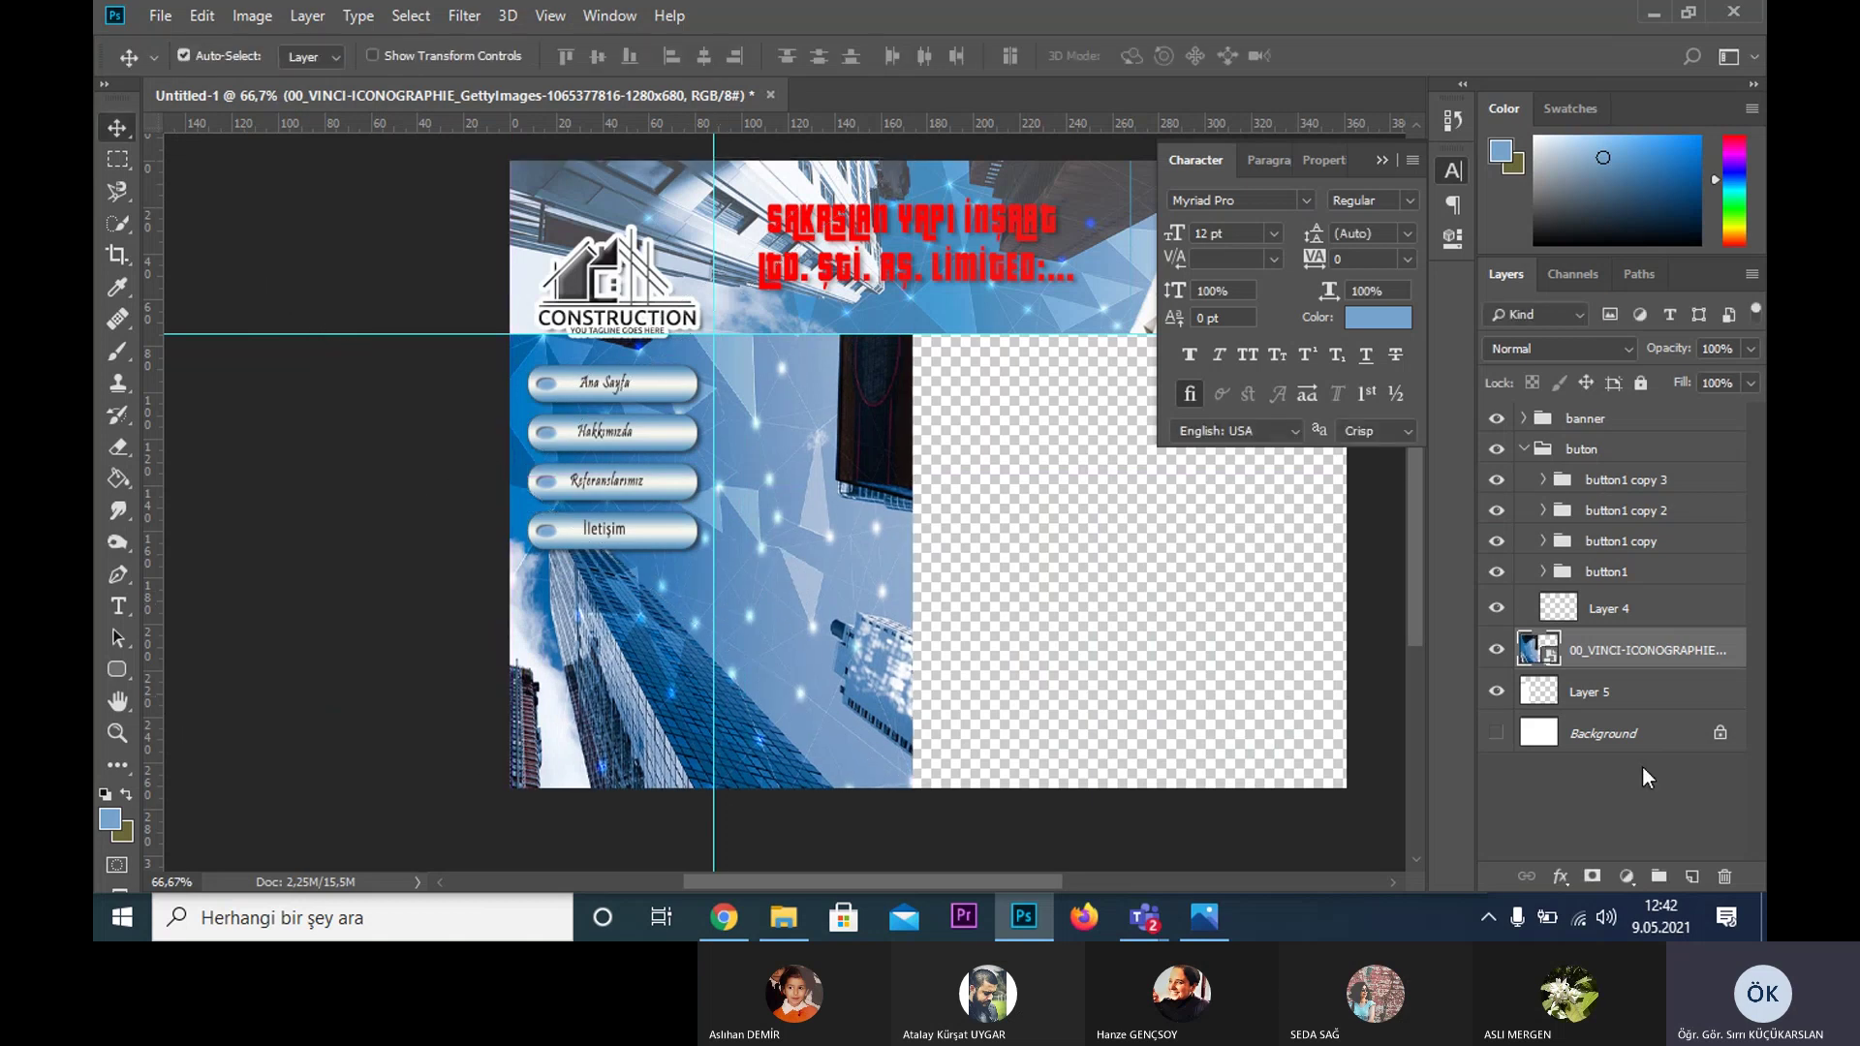
- Clip the photo to Layer 5 and lower its fill to 63%
{"action": "key", "text": "ctrl+alt+g"}
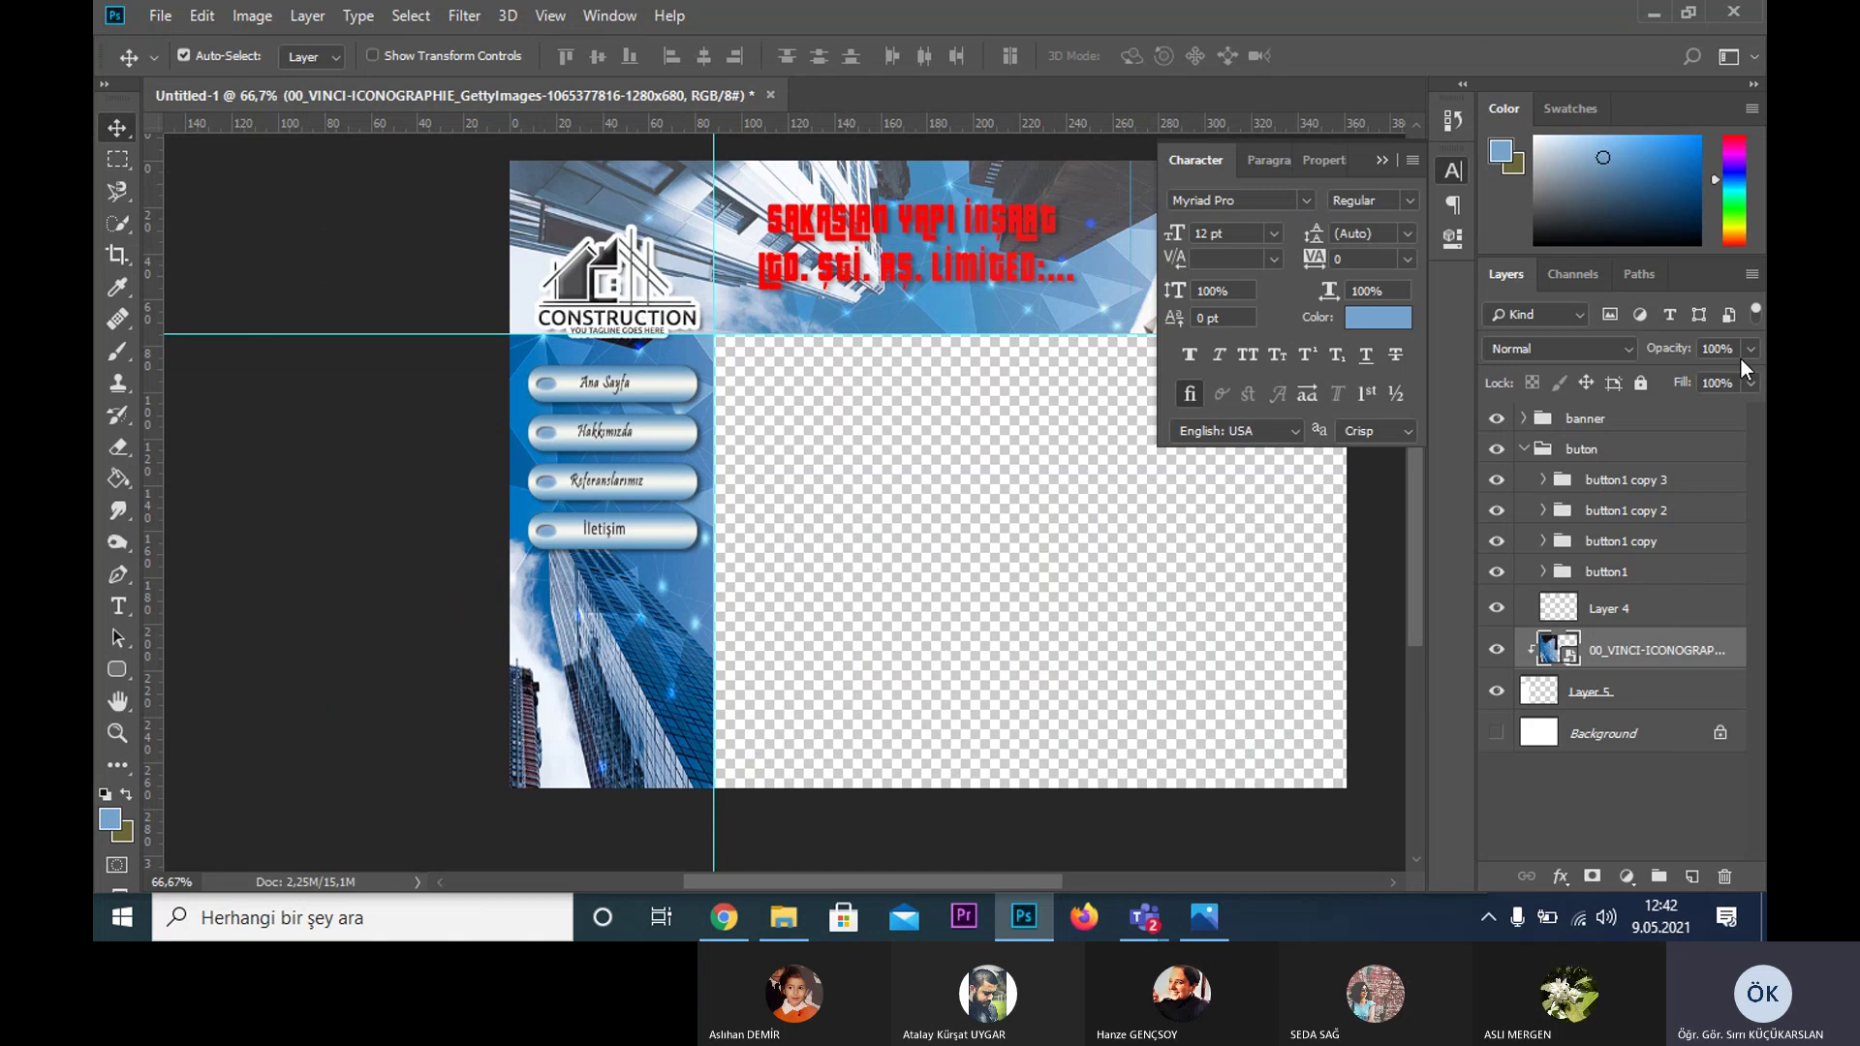
{"action": "left_click", "coordinate": [1749, 384]}
{"action": "left_click_drag", "start_coordinate": [1680, 419], "coordinate": [1709, 415]}
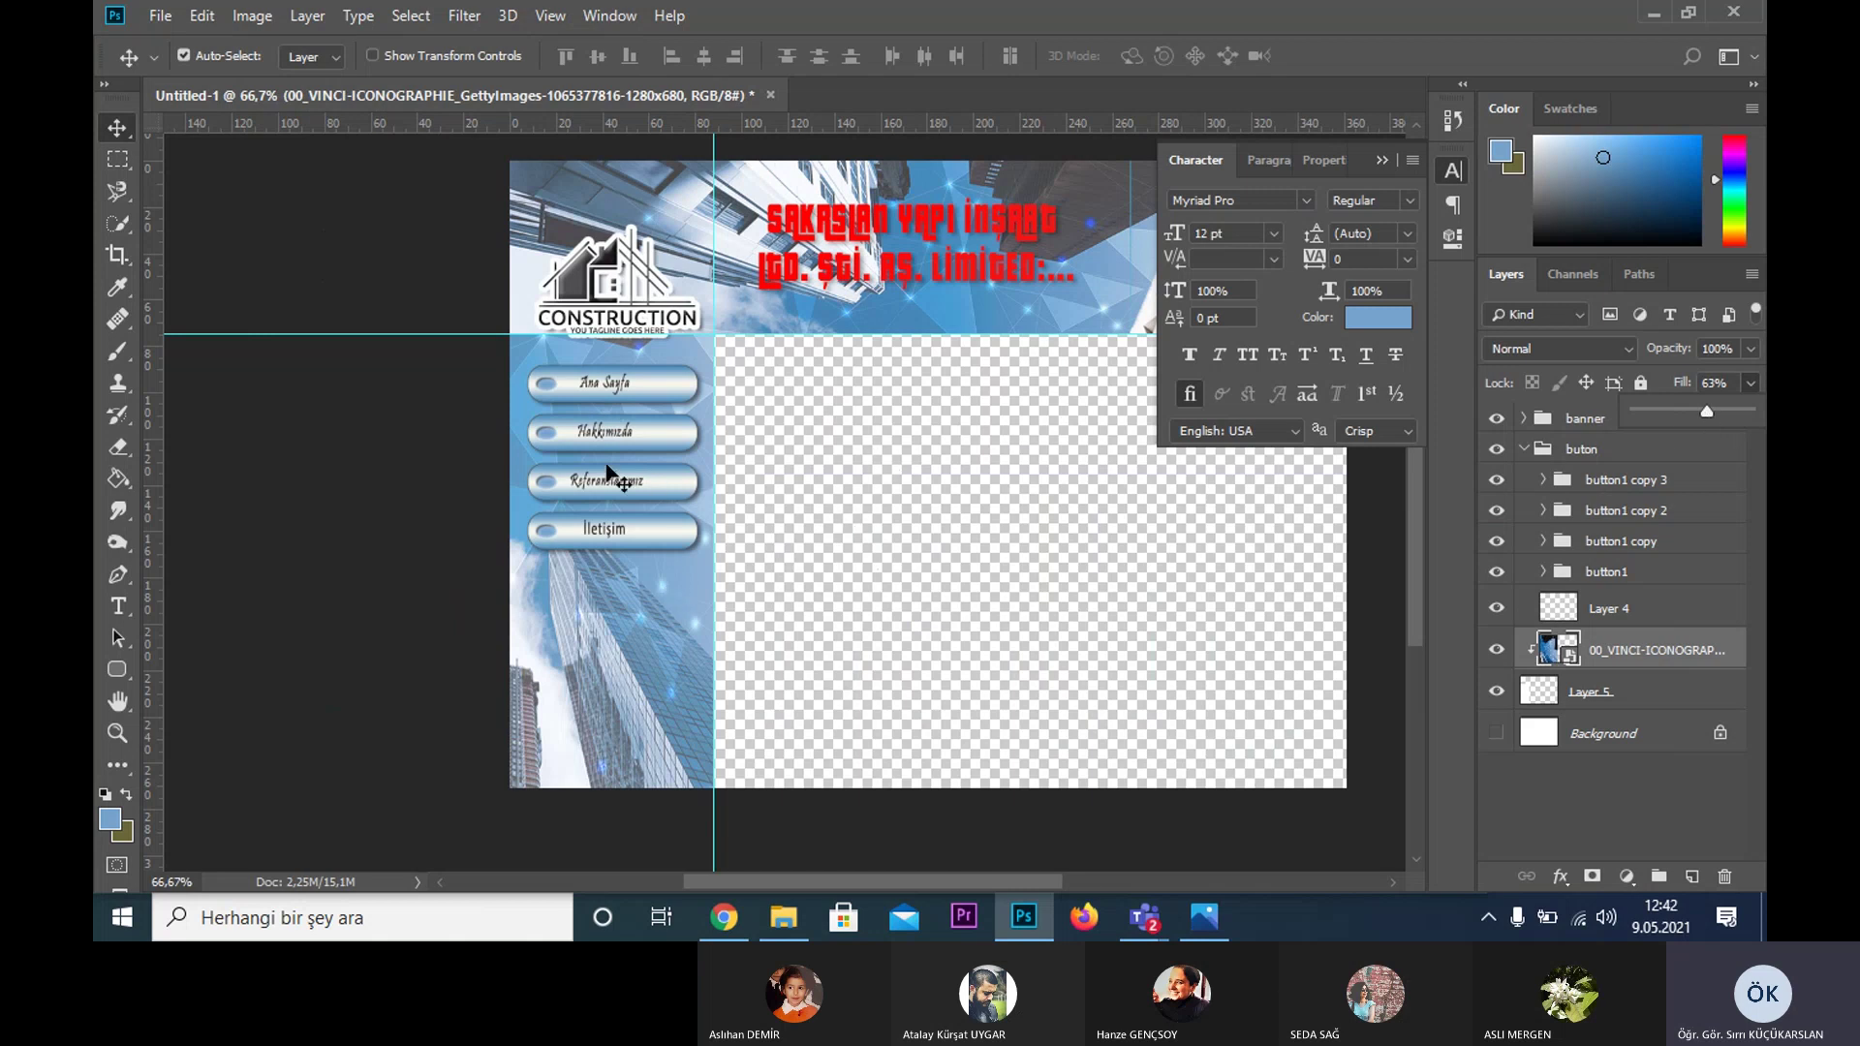
- Zoom out and marquee the empty content area right of the sidebar
{"action": "key", "text": "z"}
{"action": "left_click", "coordinate": [835, 498], "text": "alt"}
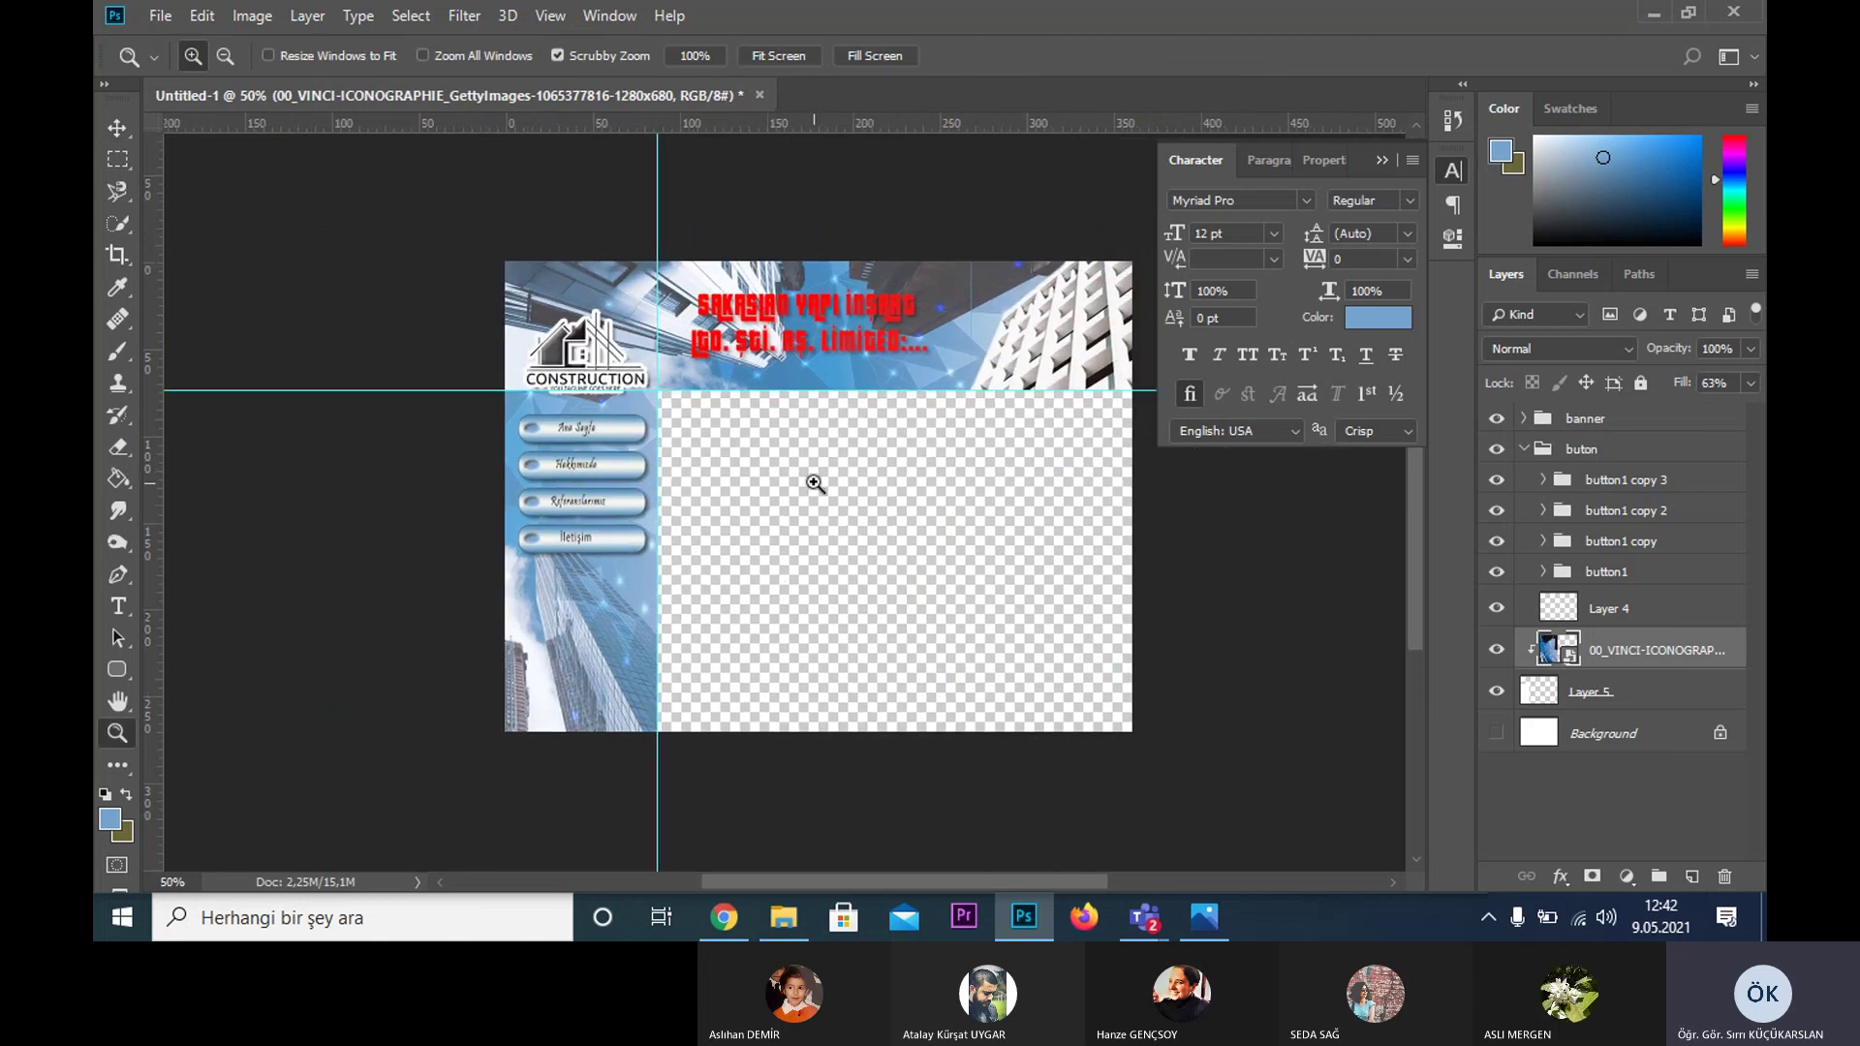
{"action": "left_click", "coordinate": [117, 159]}
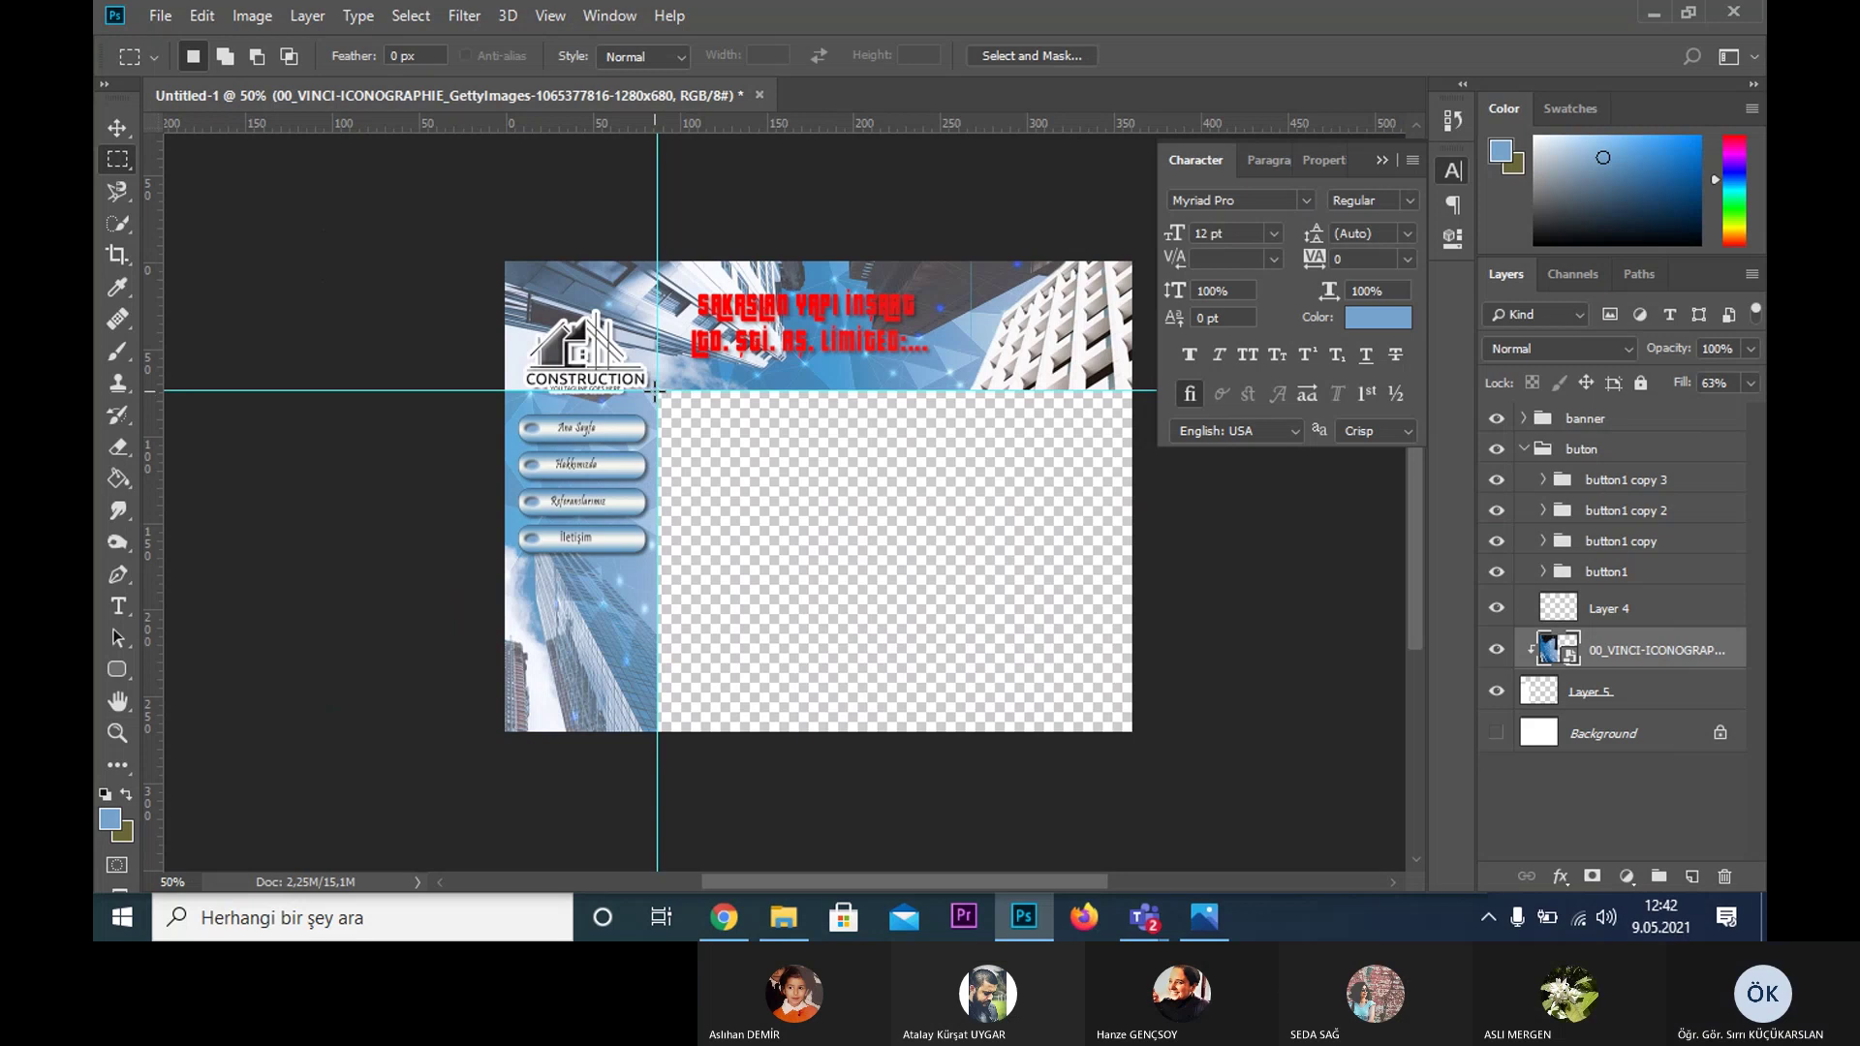
{"action": "left_click_drag", "start_coordinate": [658, 390], "coordinate": [1497, 824]}
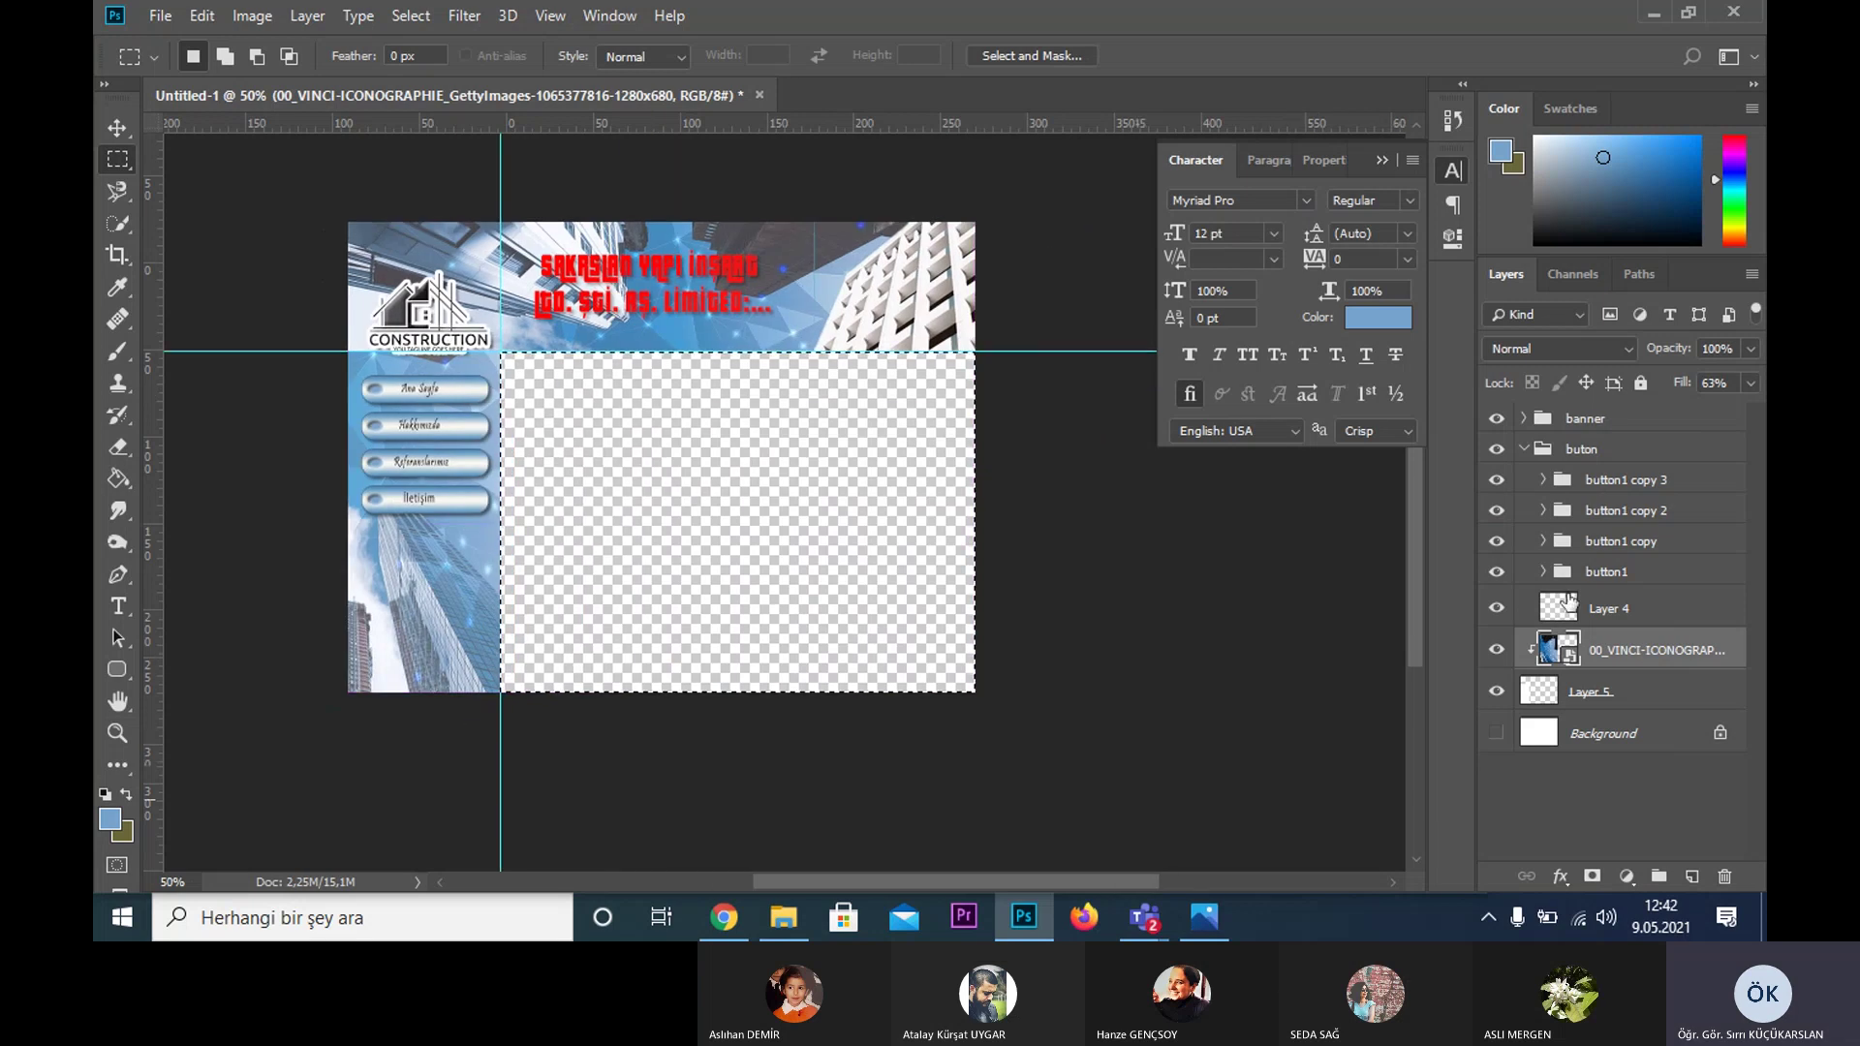
- Move the sidebar photo and Layer 5 into the buton group
{"action": "left_click", "coordinate": [1524, 448]}
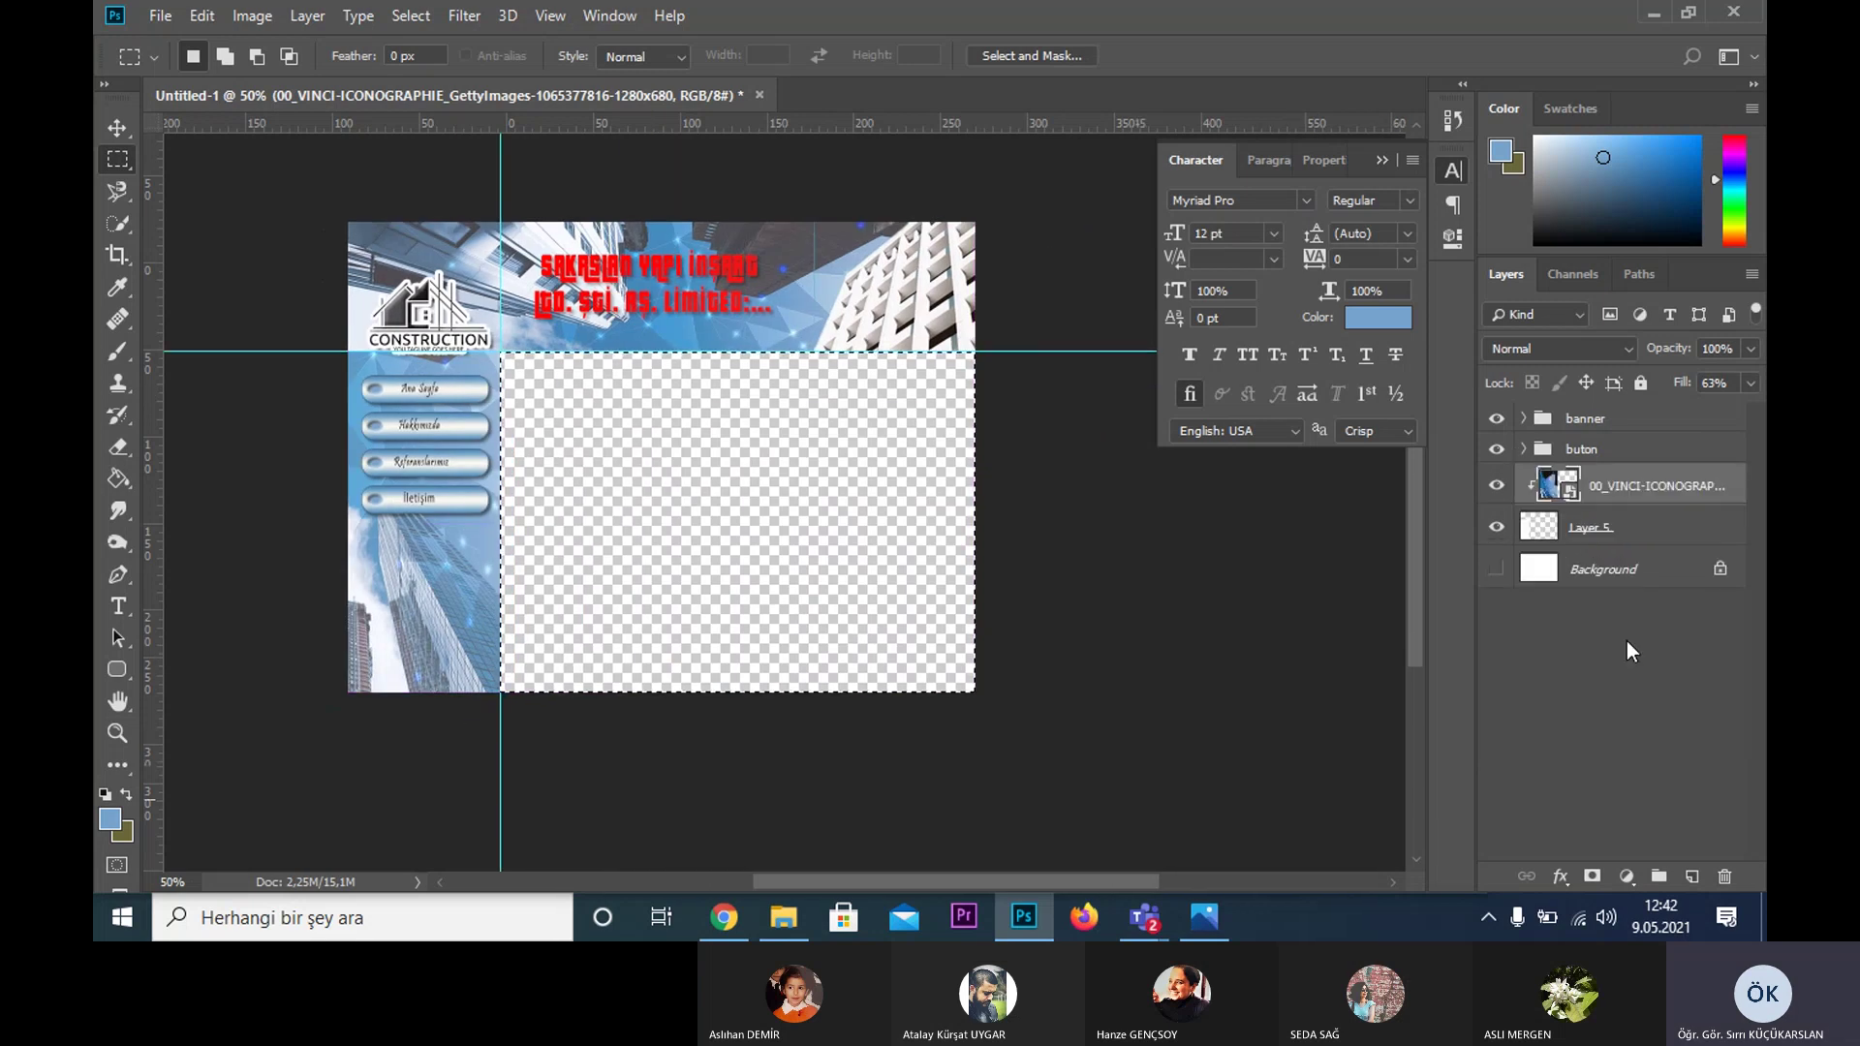
{"action": "left_click", "coordinate": [1553, 515], "text": "ctrl"}
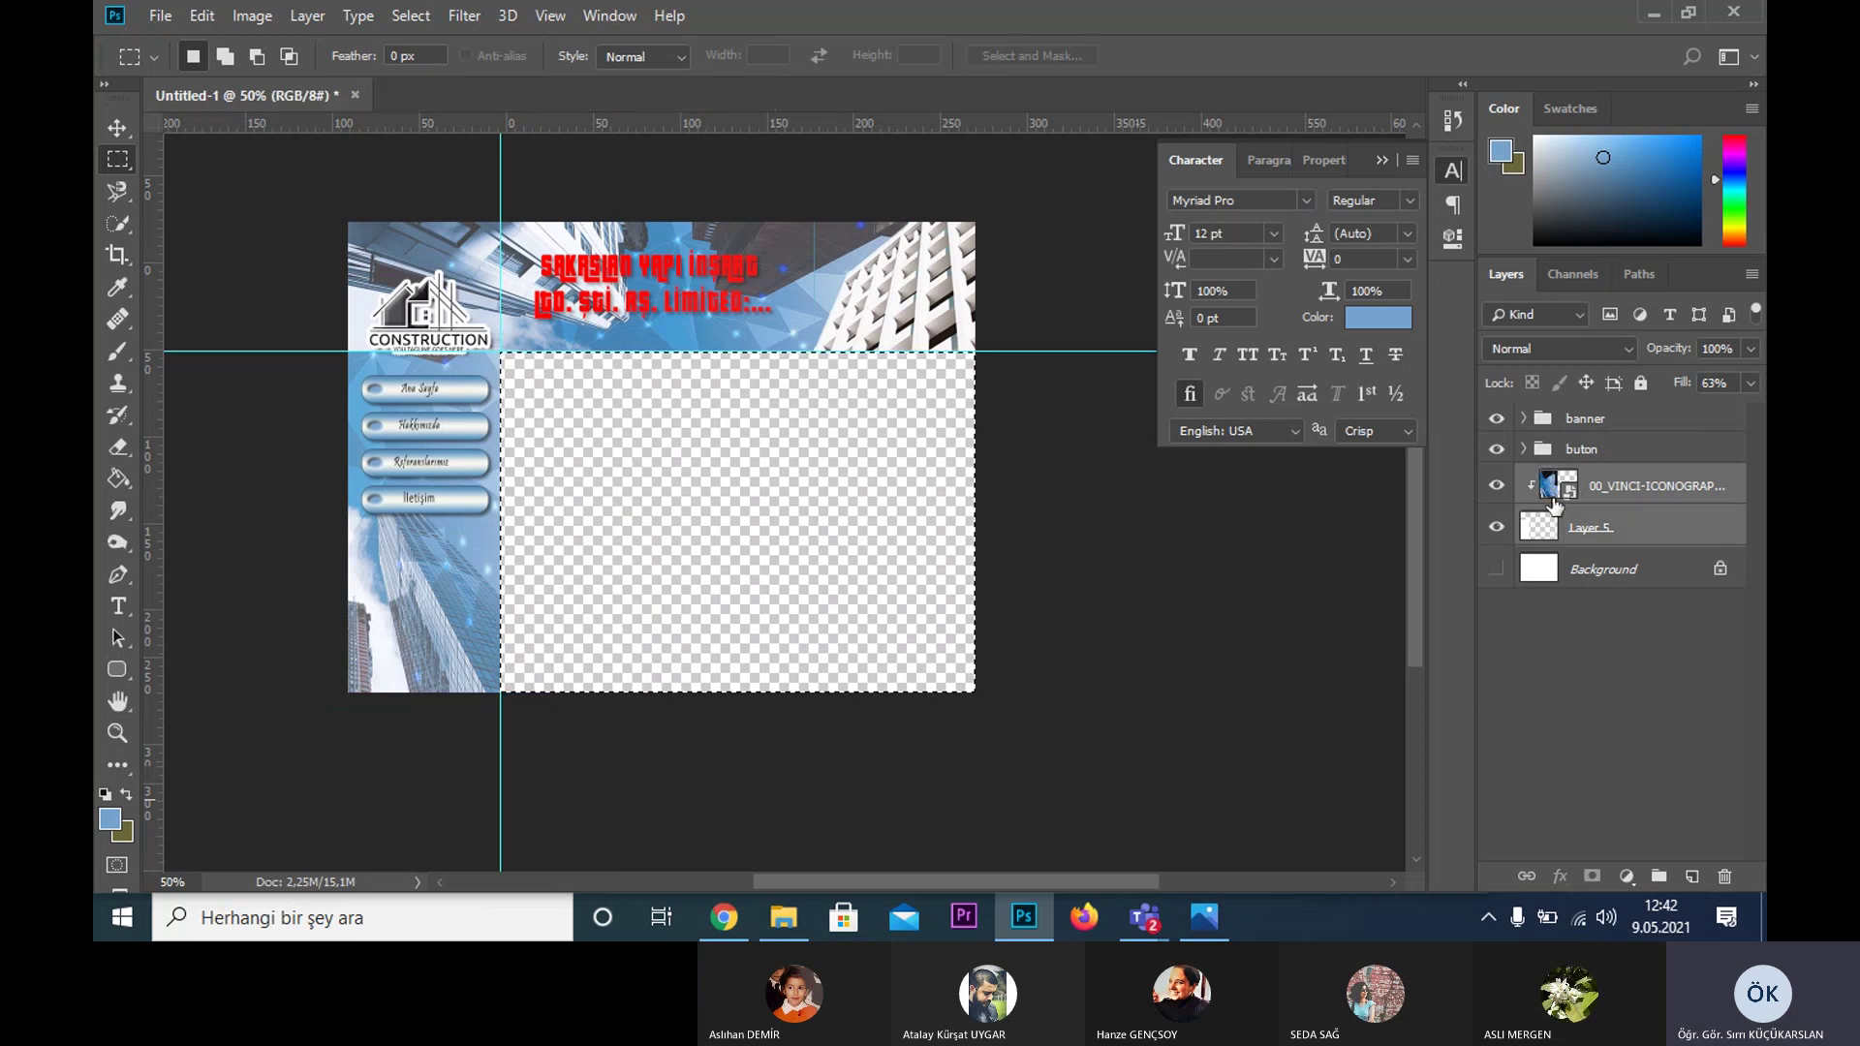
{"action": "left_click_drag", "start_coordinate": [1553, 504], "coordinate": [1581, 449]}
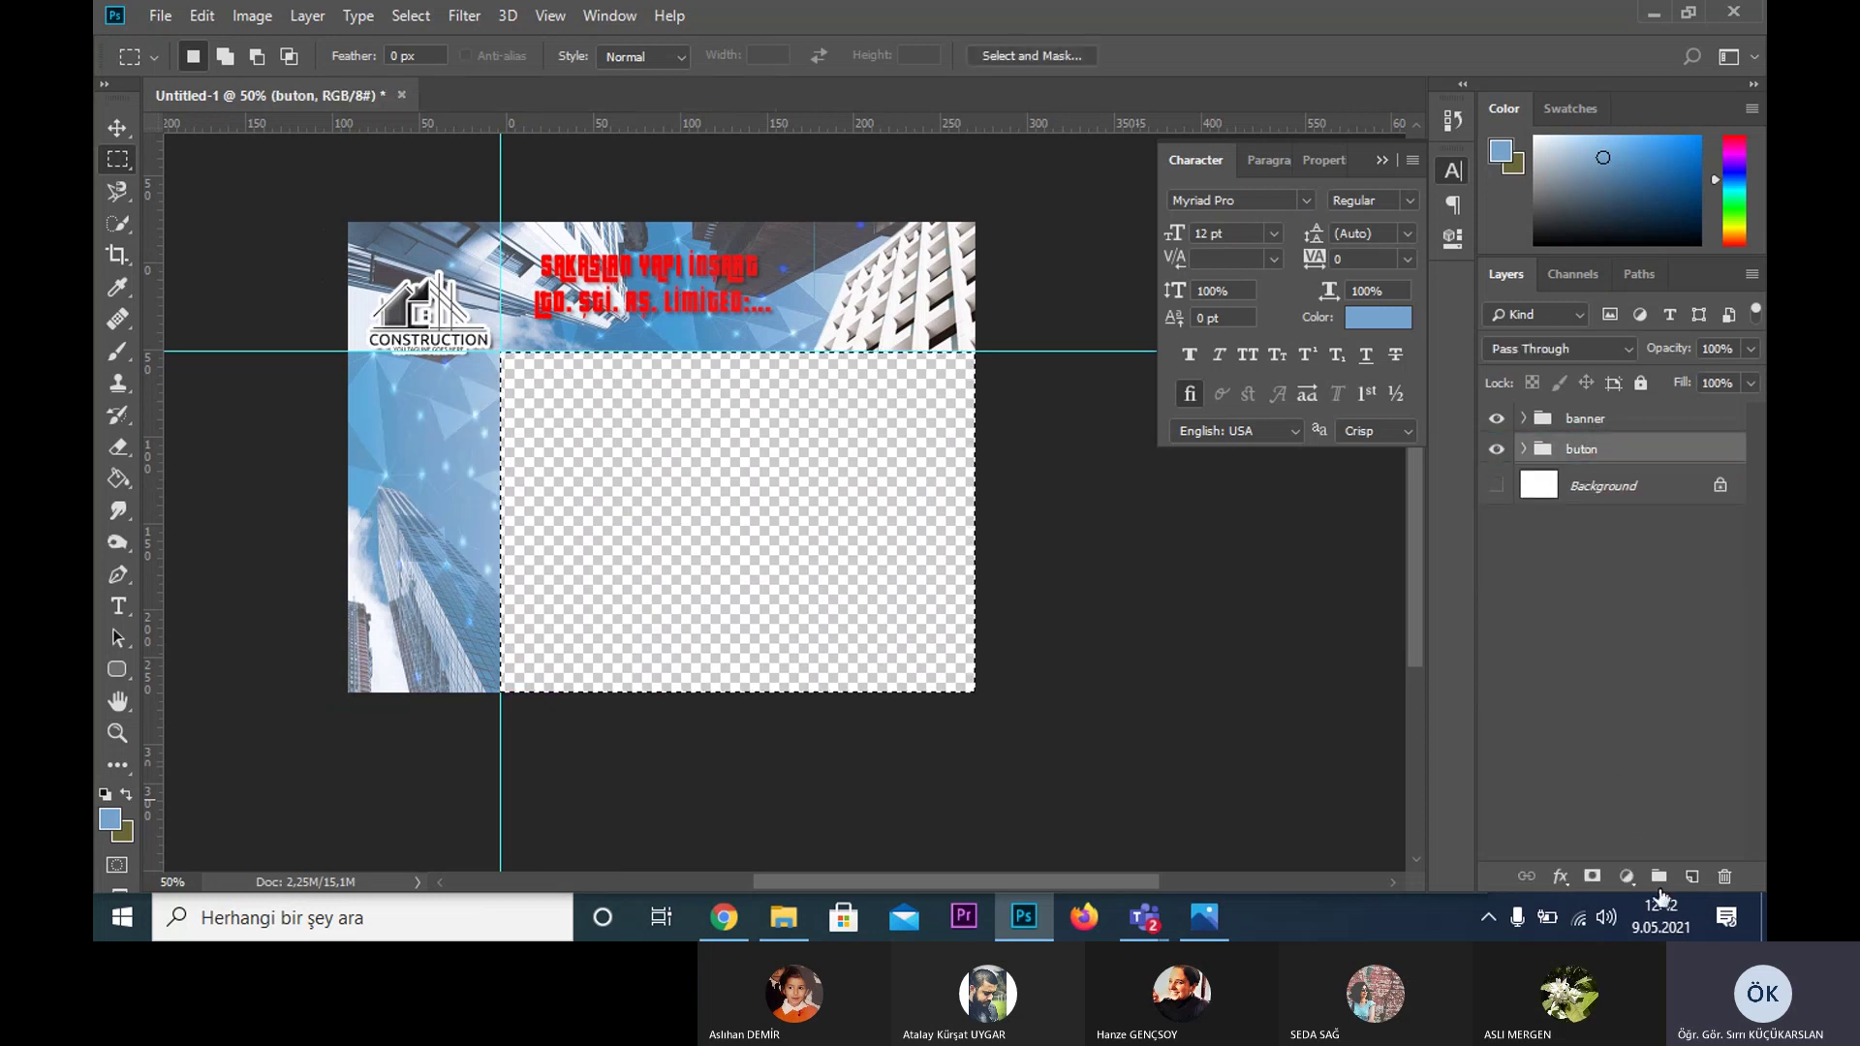
- Create a new layer group named main
{"action": "left_click", "coordinate": [1667, 882]}
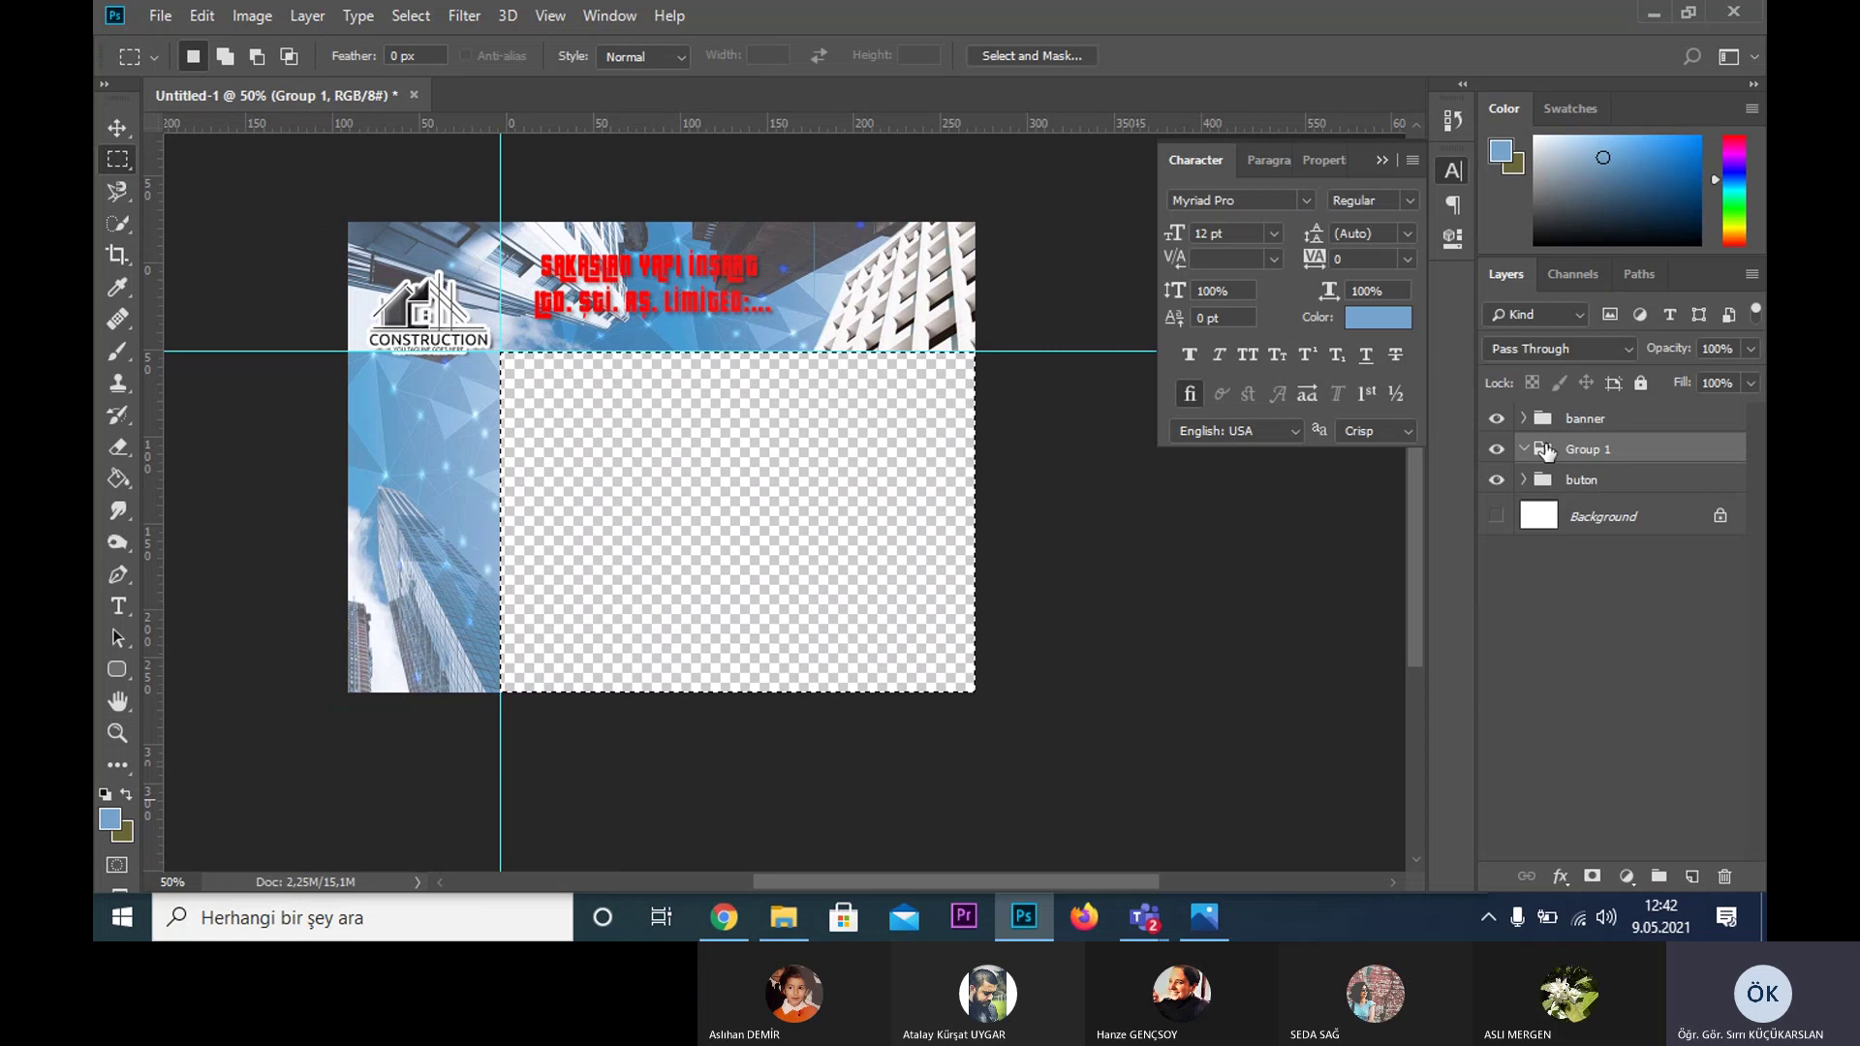
{"action": "double_click", "coordinate": [1589, 449]}
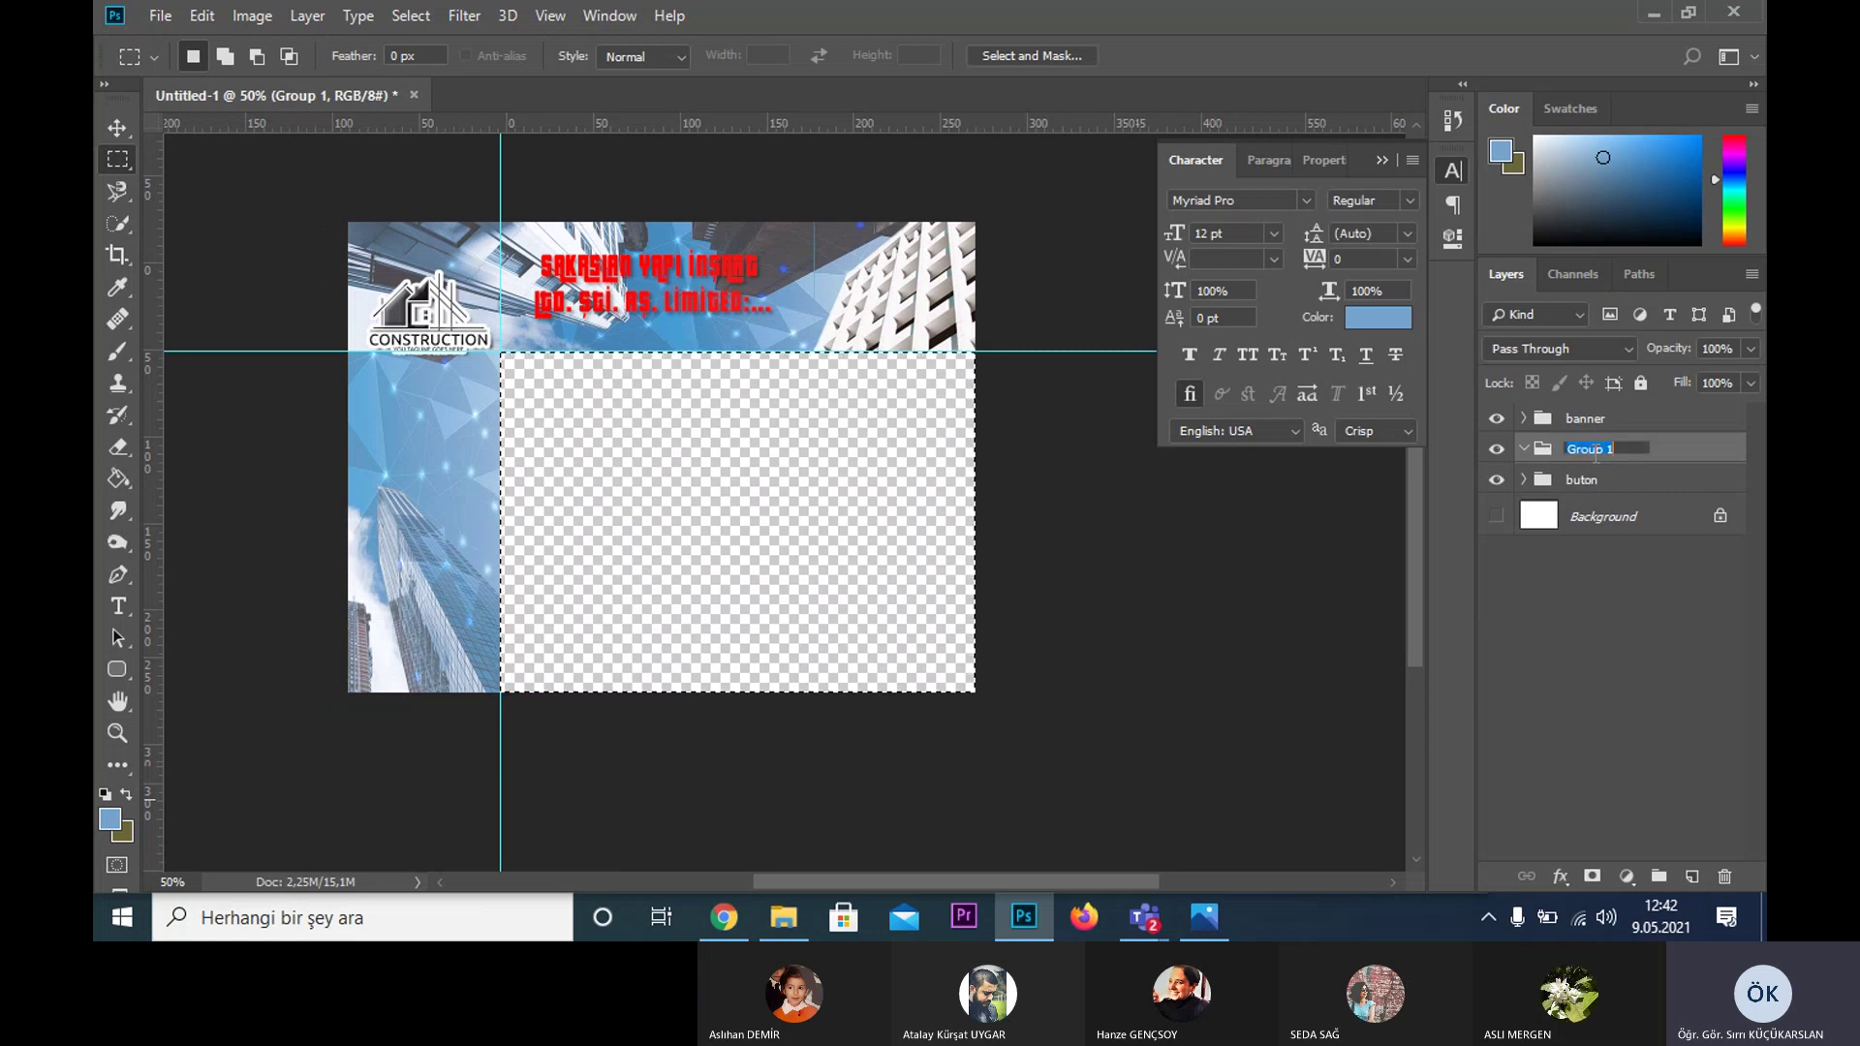
{"action": "type", "text": "main"}
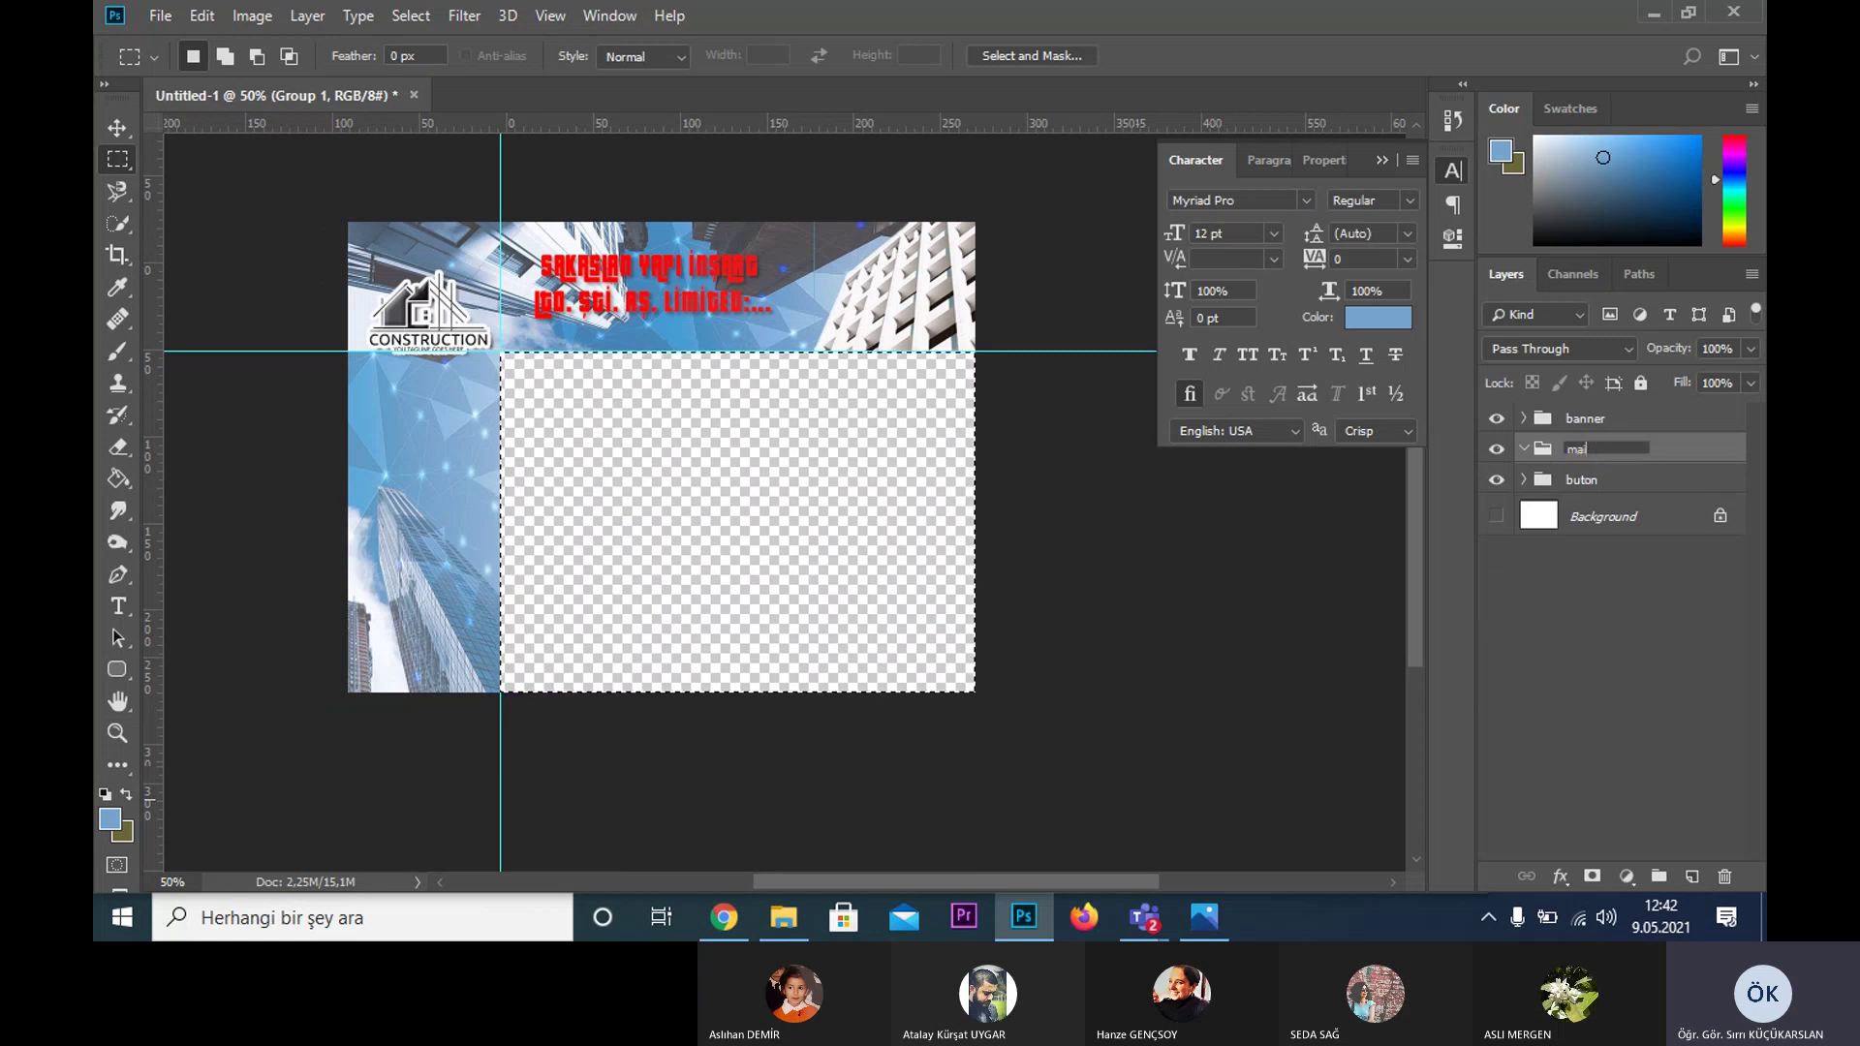
{"action": "key", "text": "Return"}
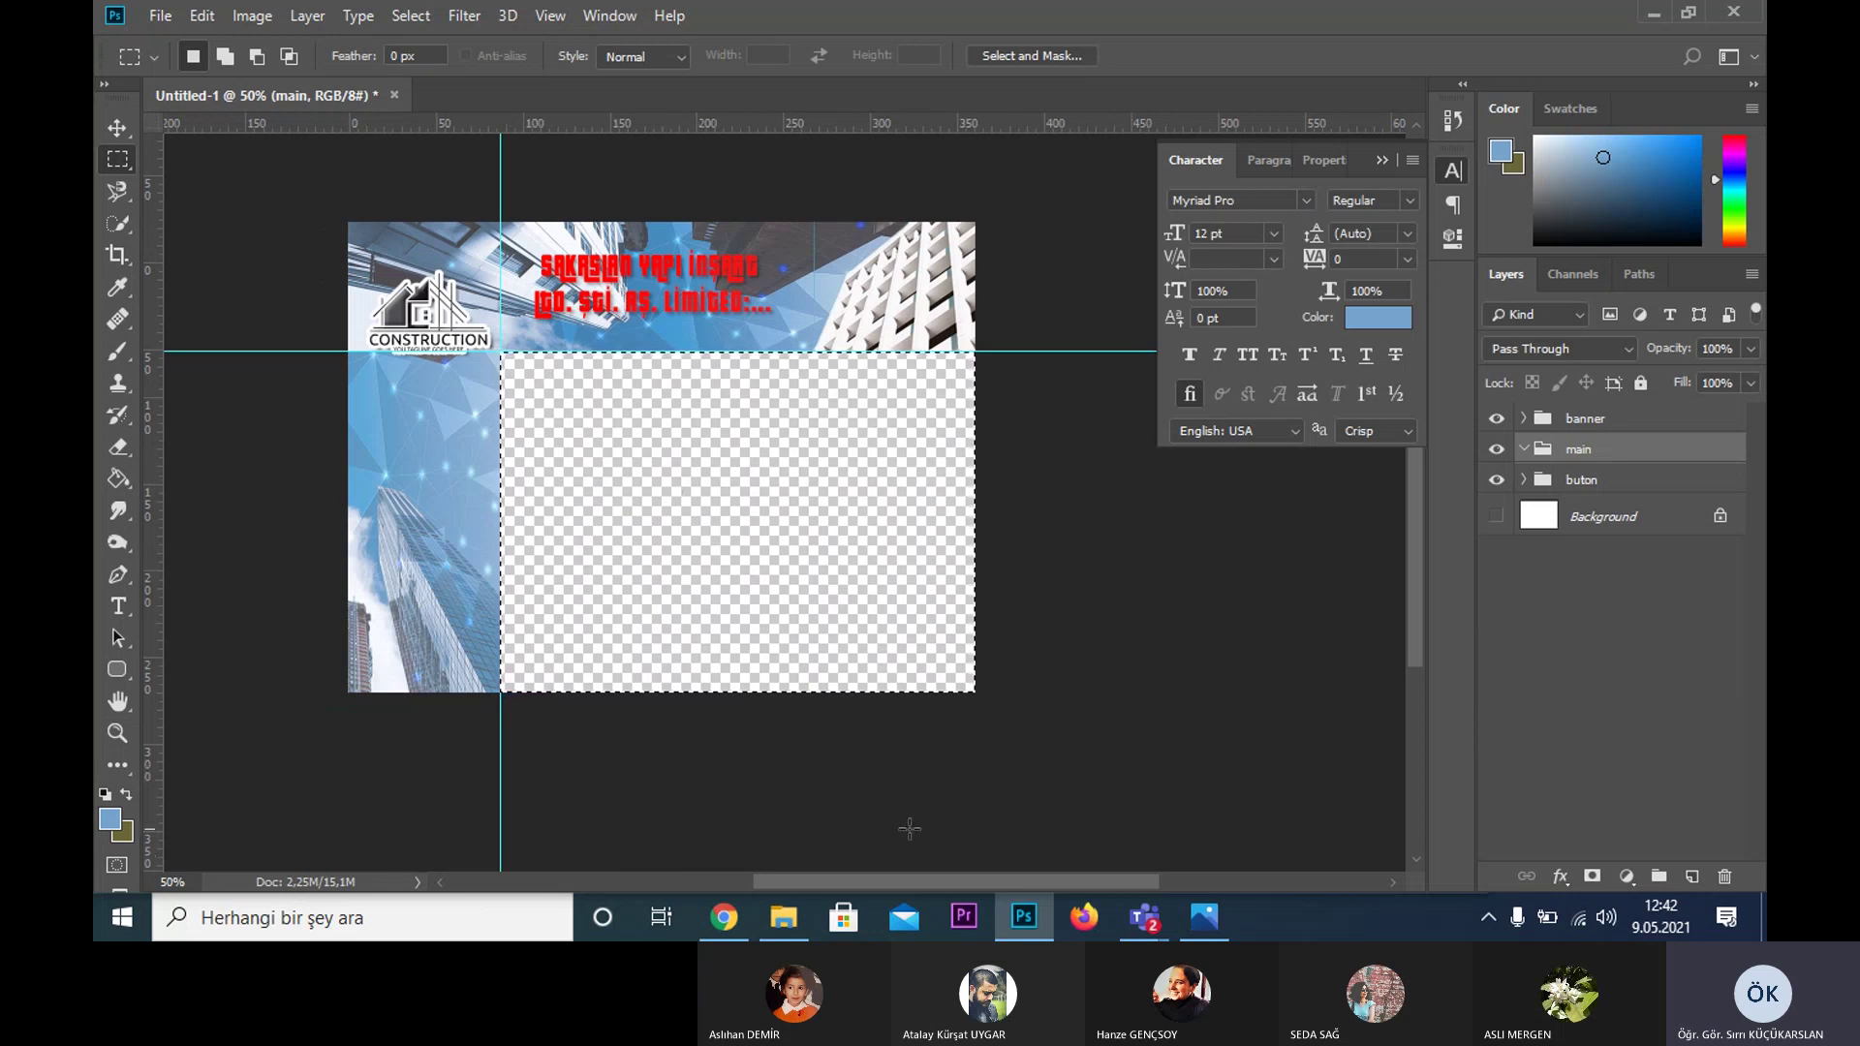
- Fill the content area with light blue on new Layer 6 inside main, then deselect
{"action": "left_click", "coordinate": [1683, 876]}
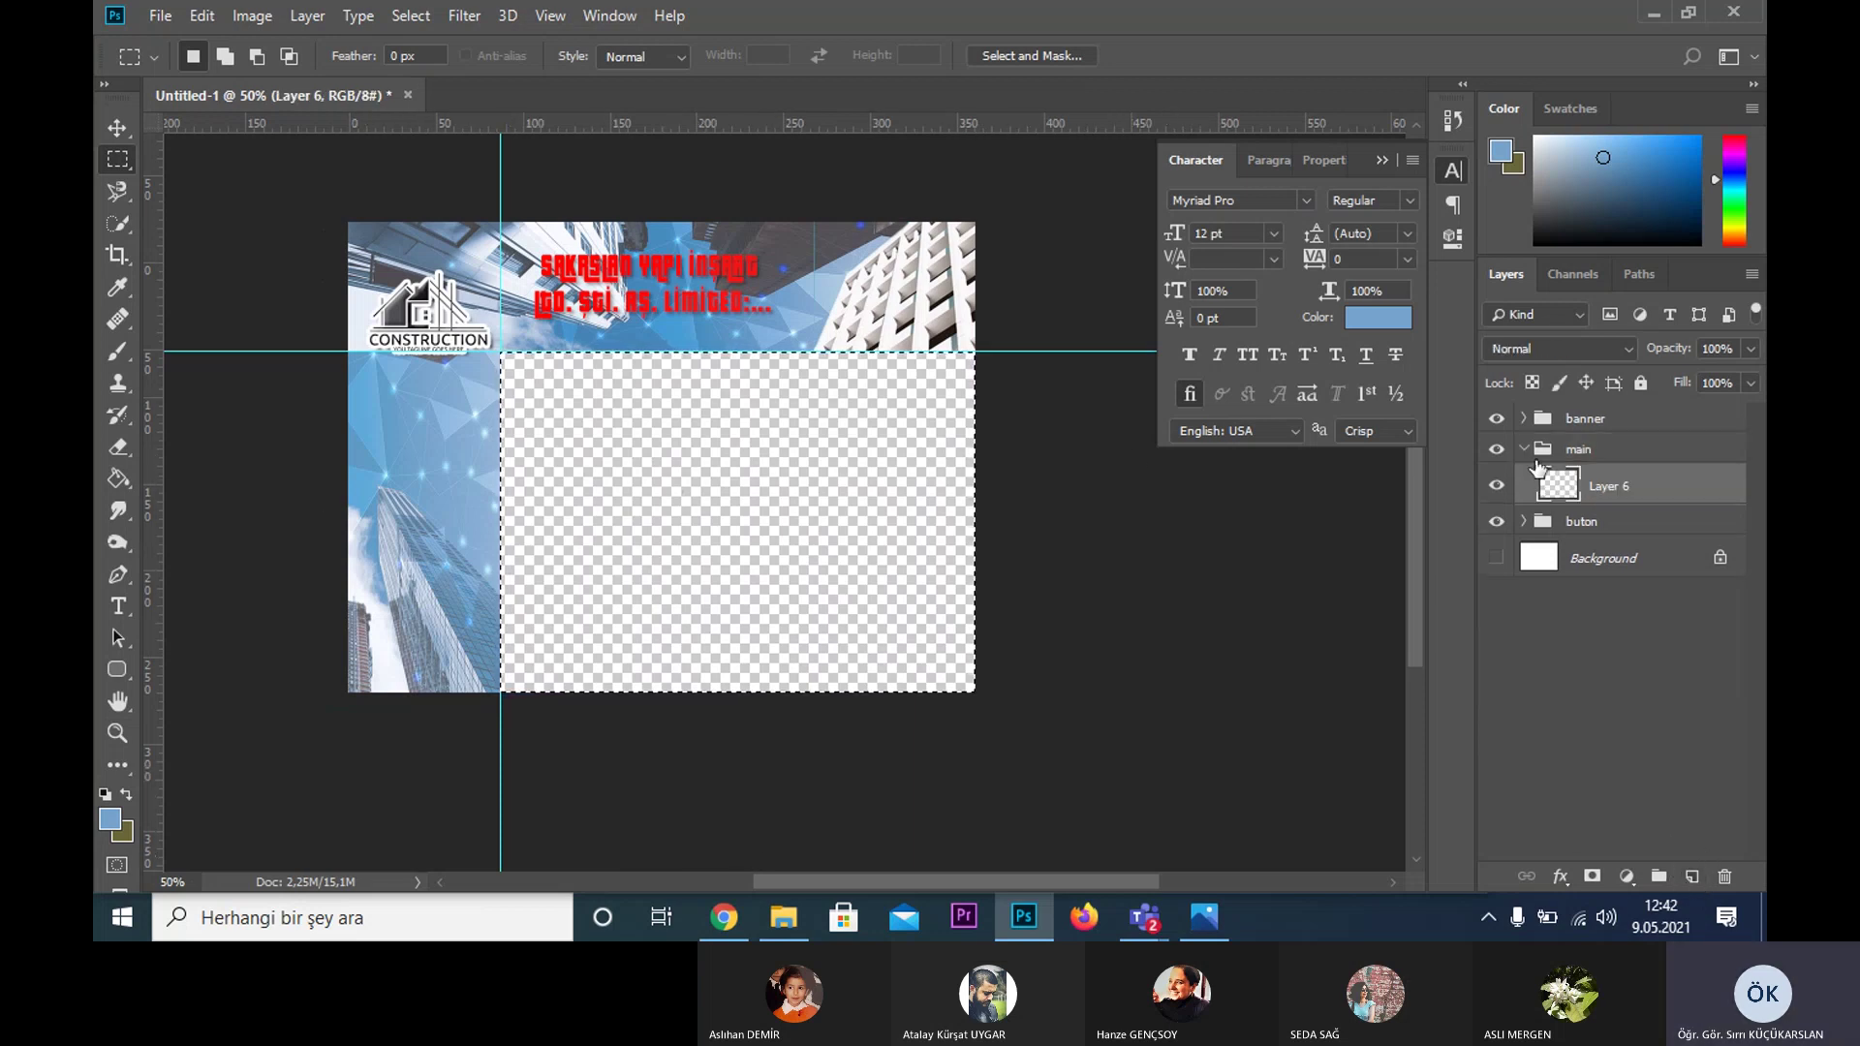
{"action": "key", "text": "g"}
{"action": "left_click", "coordinate": [680, 558]}
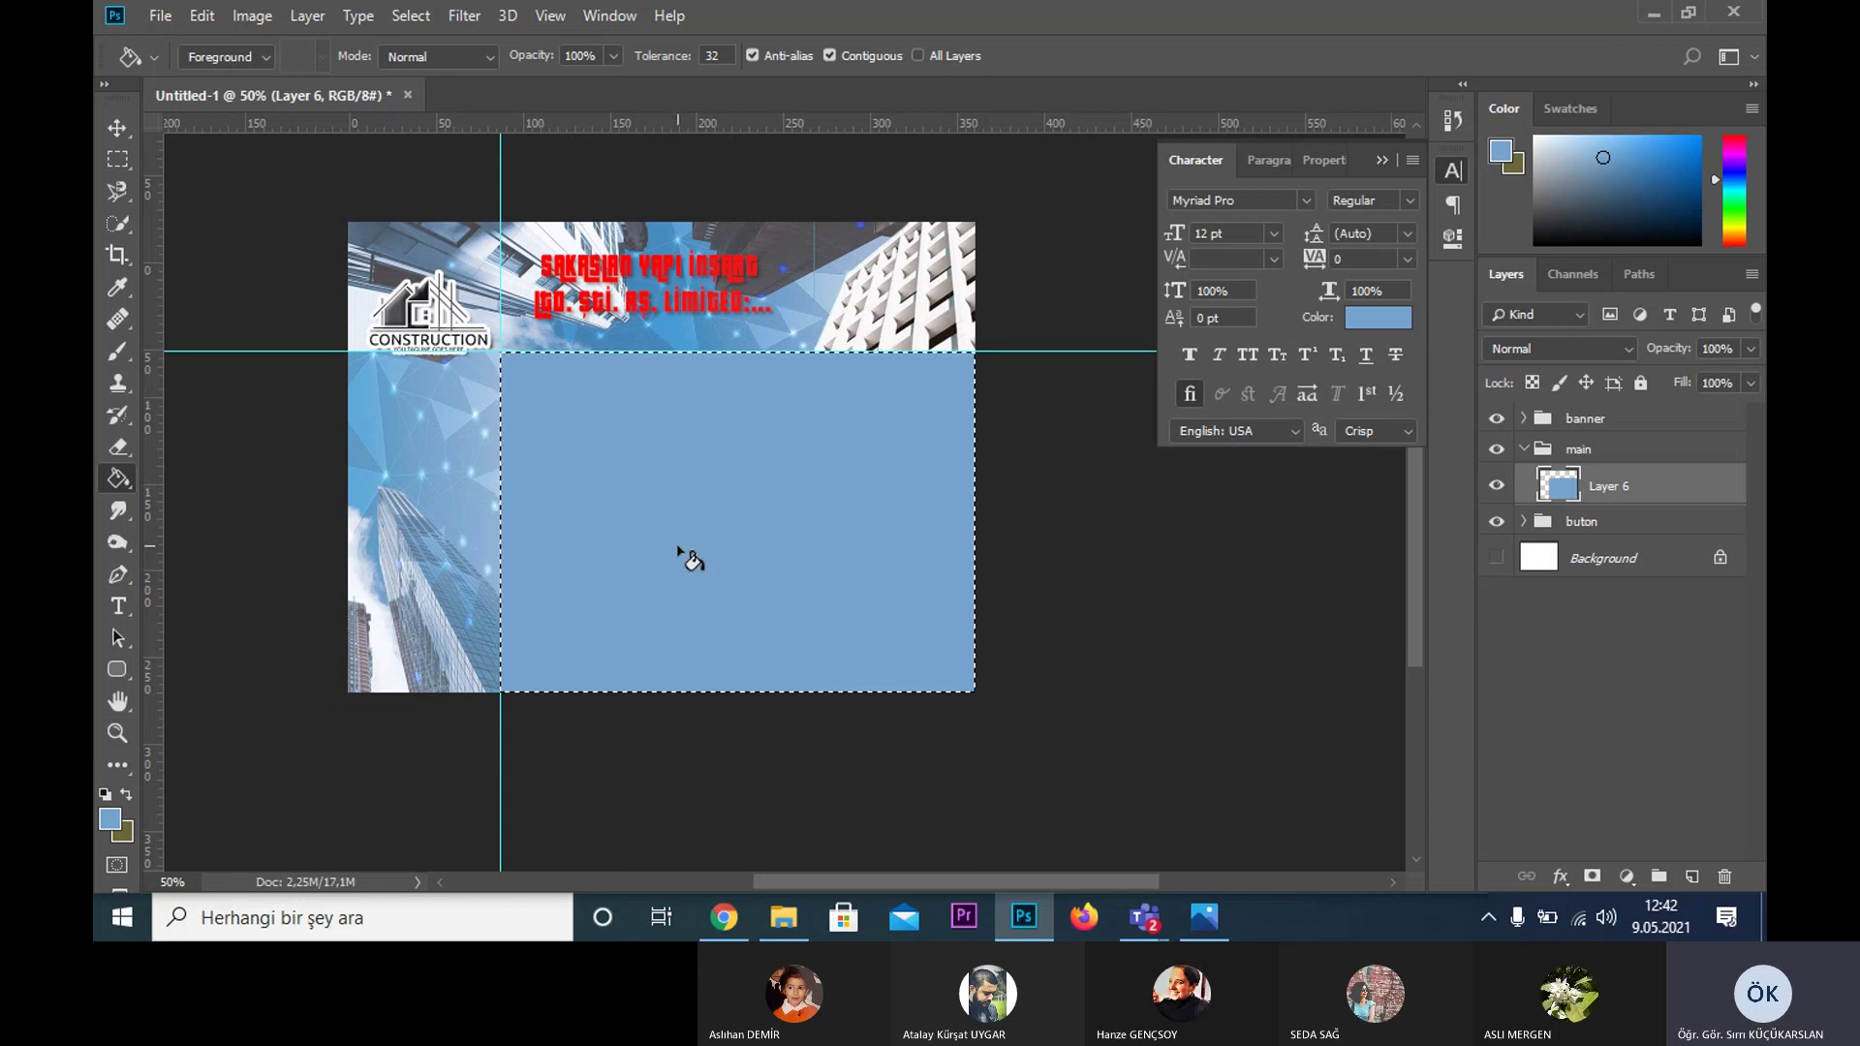
{"action": "key", "text": "m"}
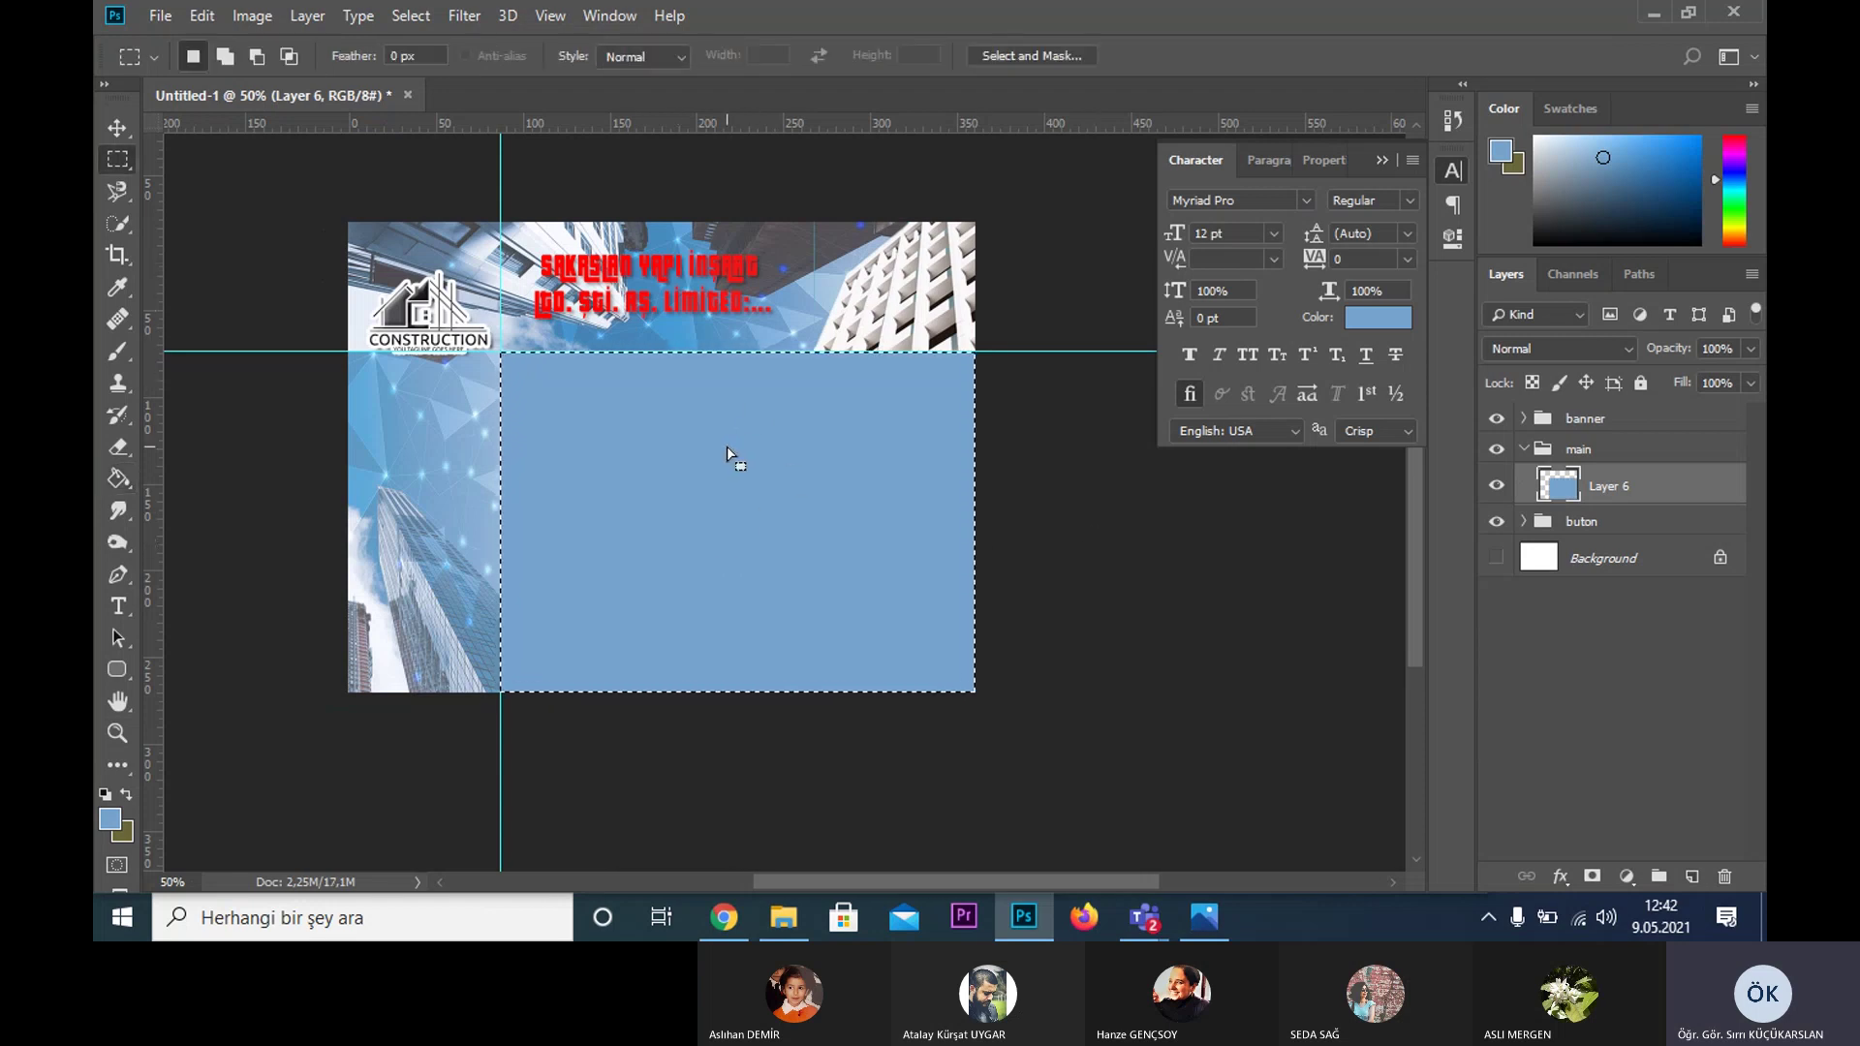
{"action": "key", "text": "ctrl+d"}
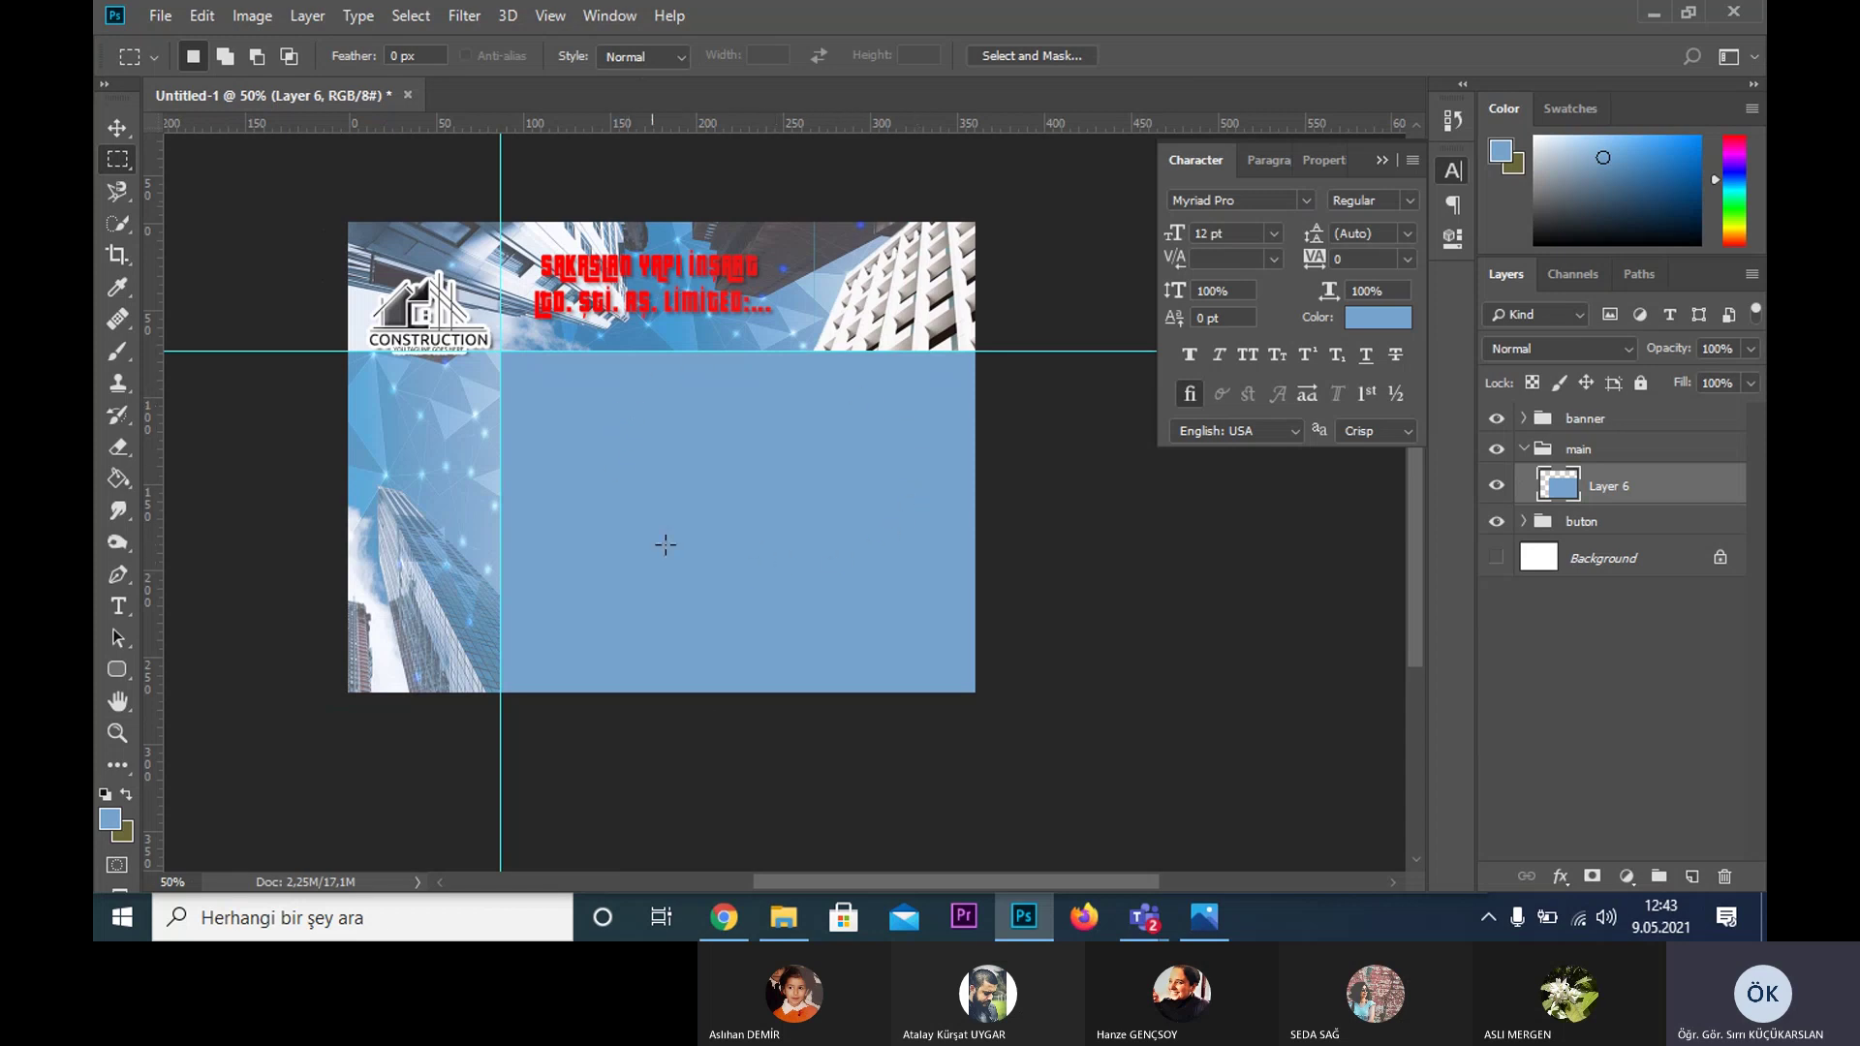
- Bring the Chrome browser window in front of the Photoshop mockup
{"action": "left_click", "coordinate": [732, 920]}
- In a new tab, search Google for 'construction reference' and show the image results
{"action": "left_click", "coordinate": [1193, 39]}
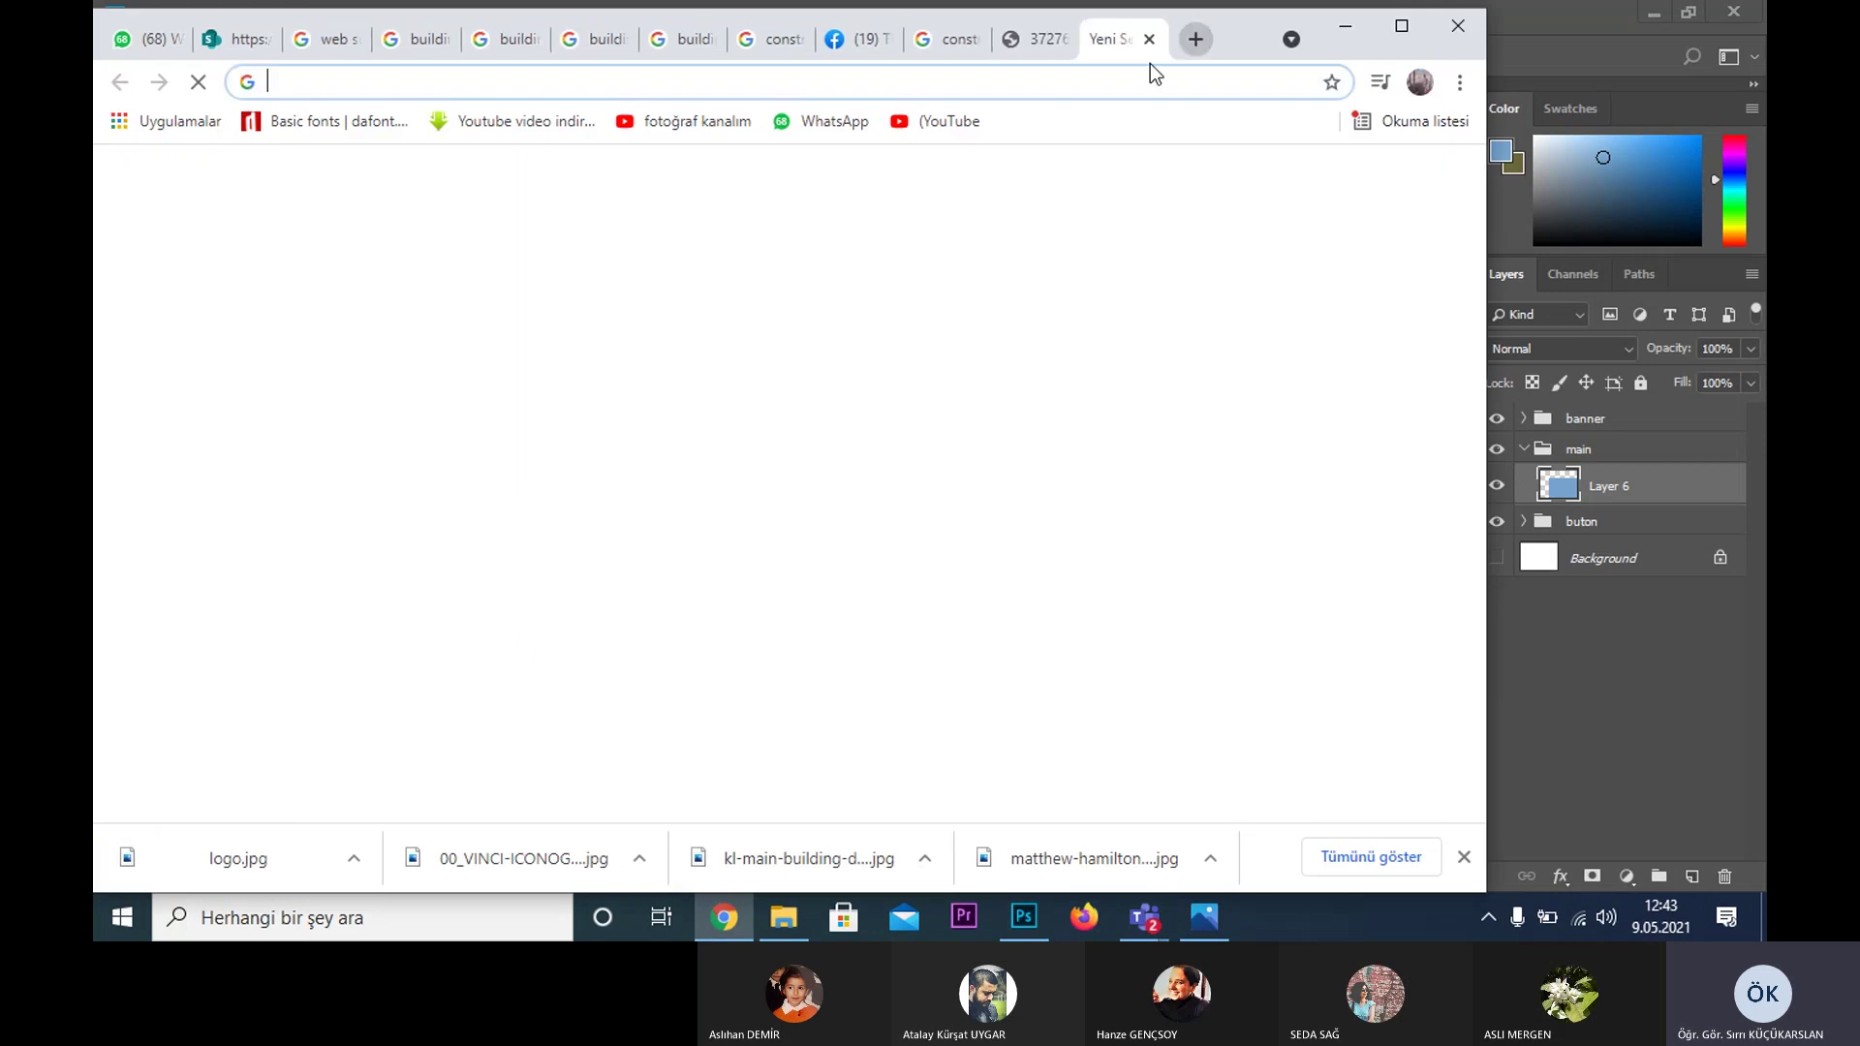
{"action": "left_click", "coordinate": [860, 528]}
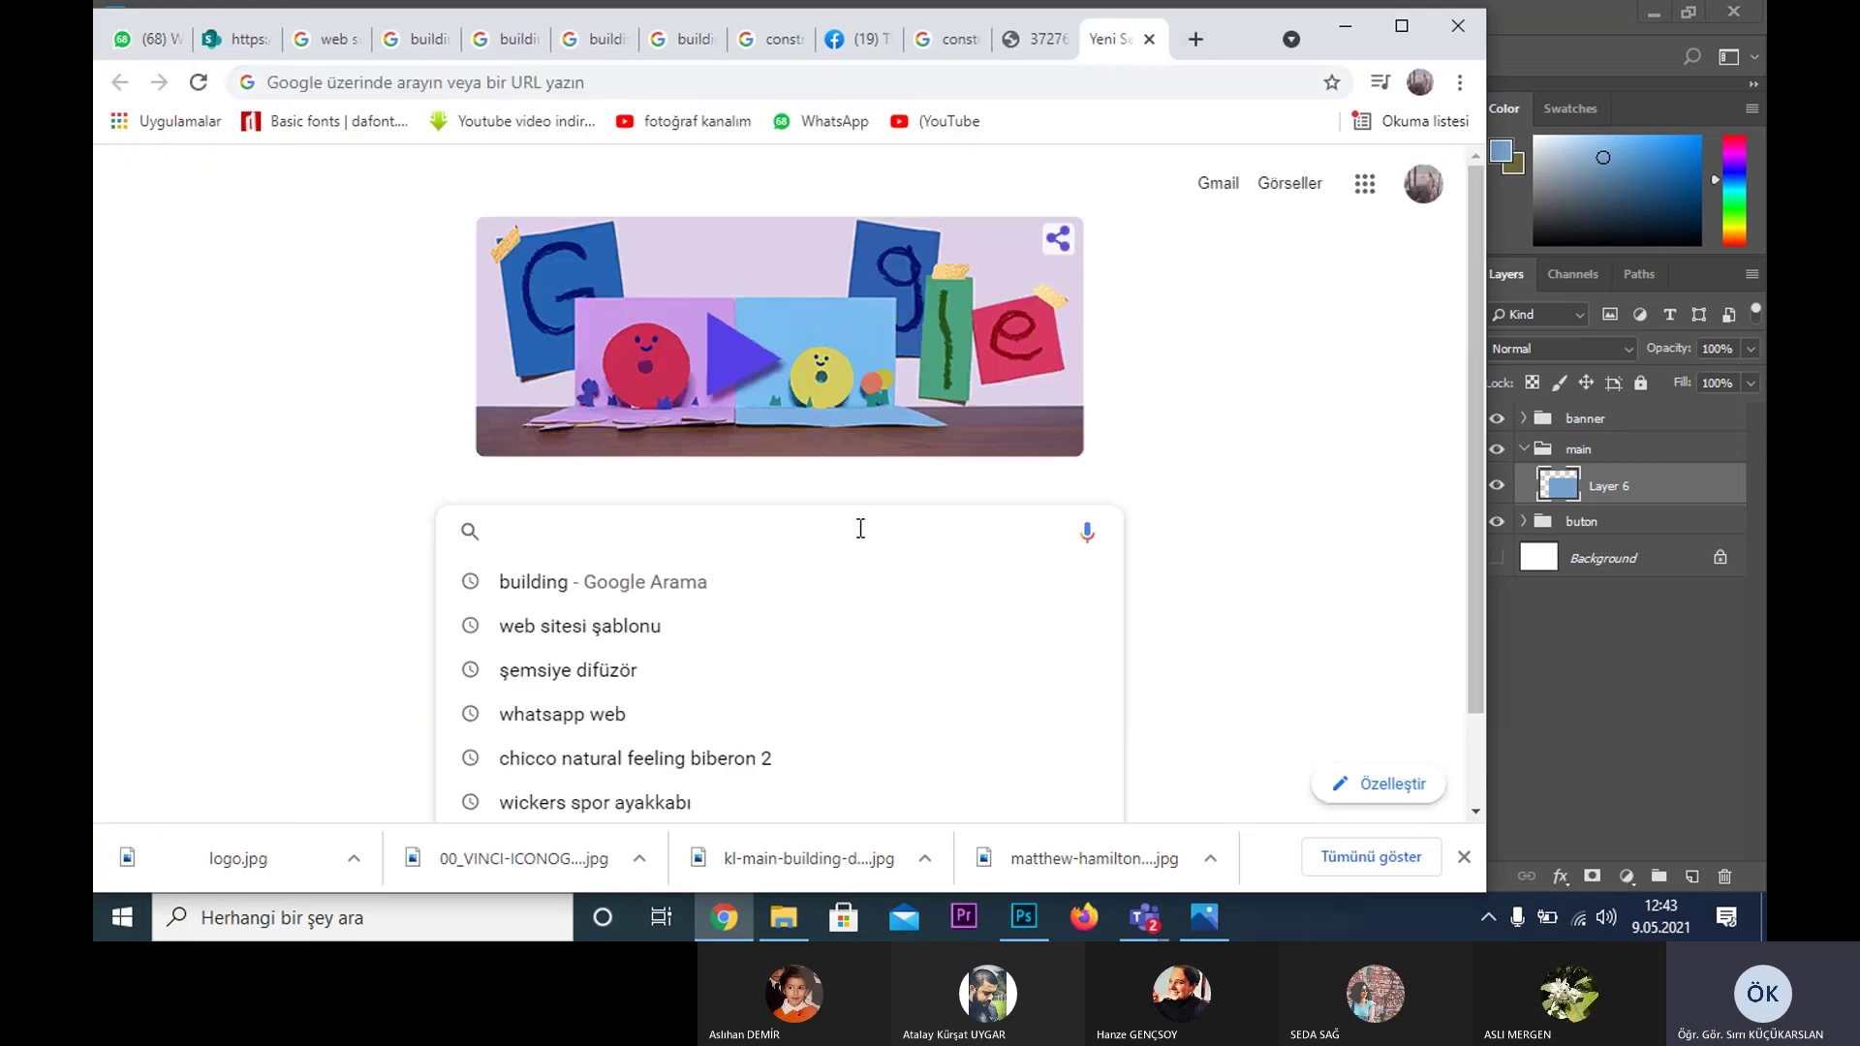
{"action": "type", "text": "const"}
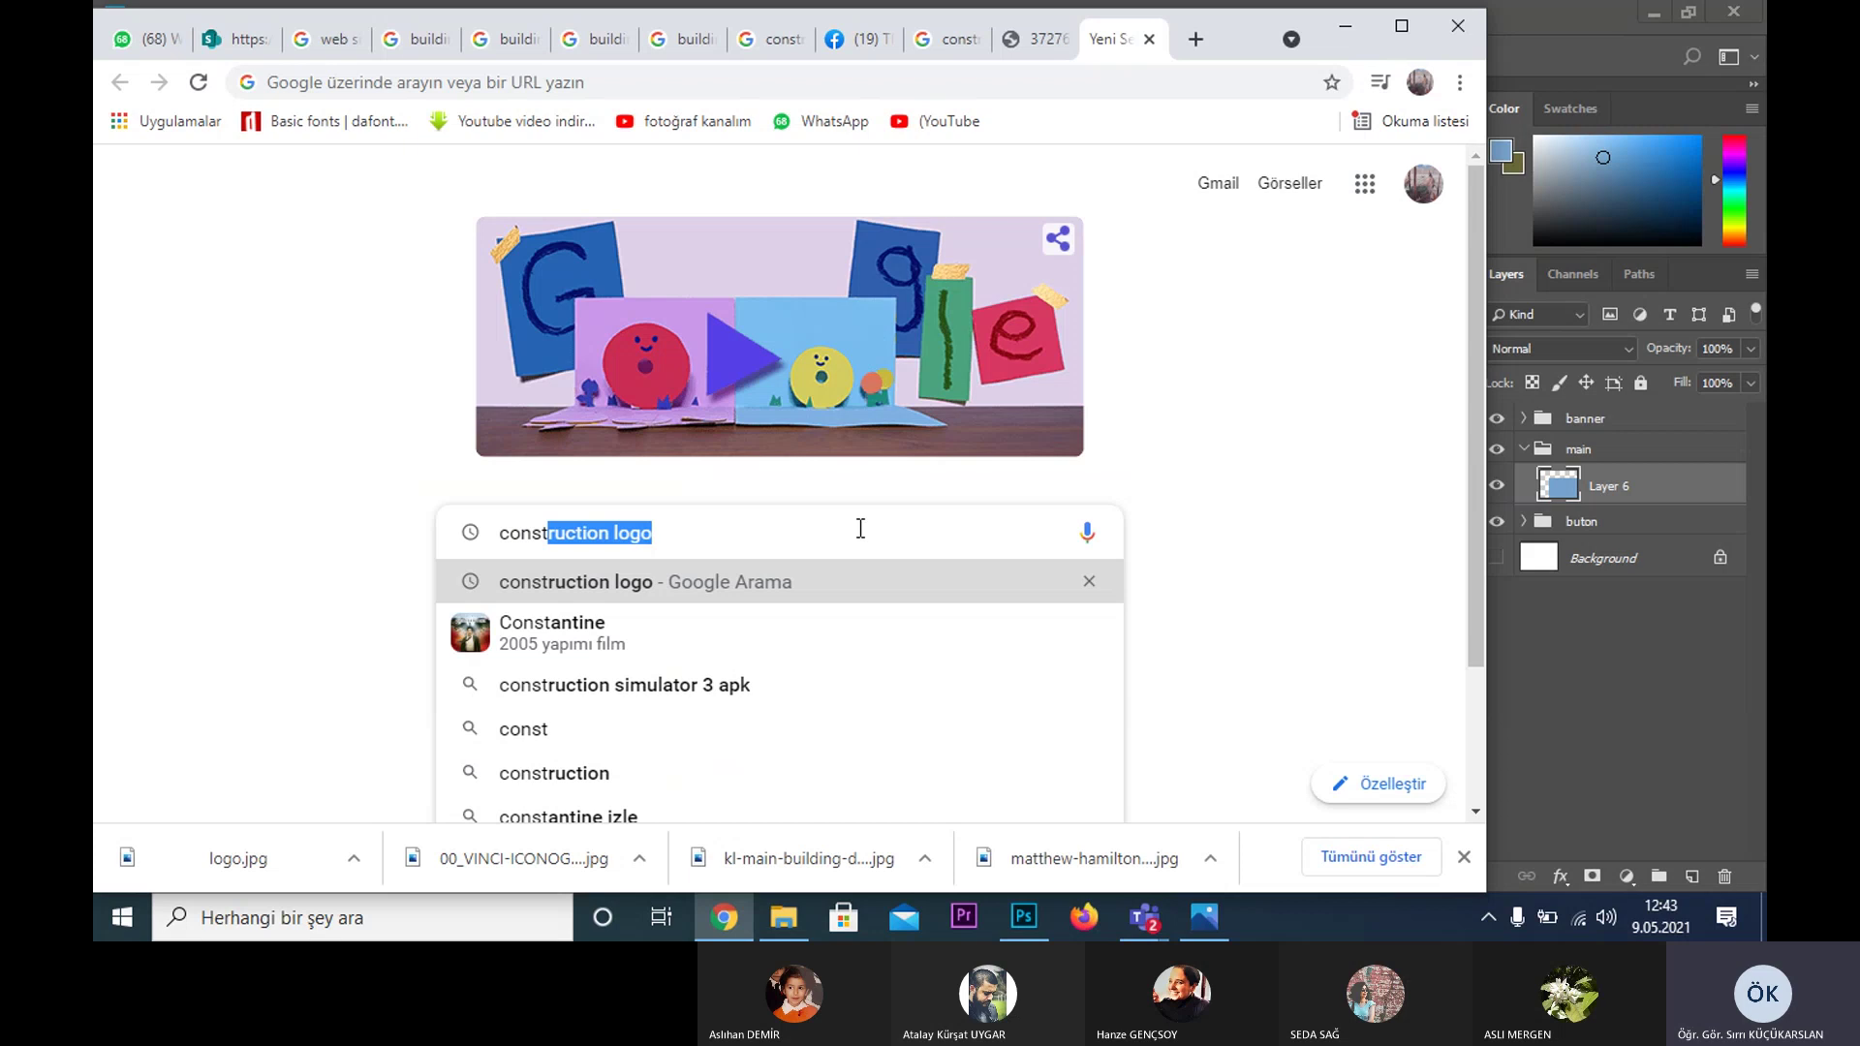
{"action": "type", "text": "ructio"}
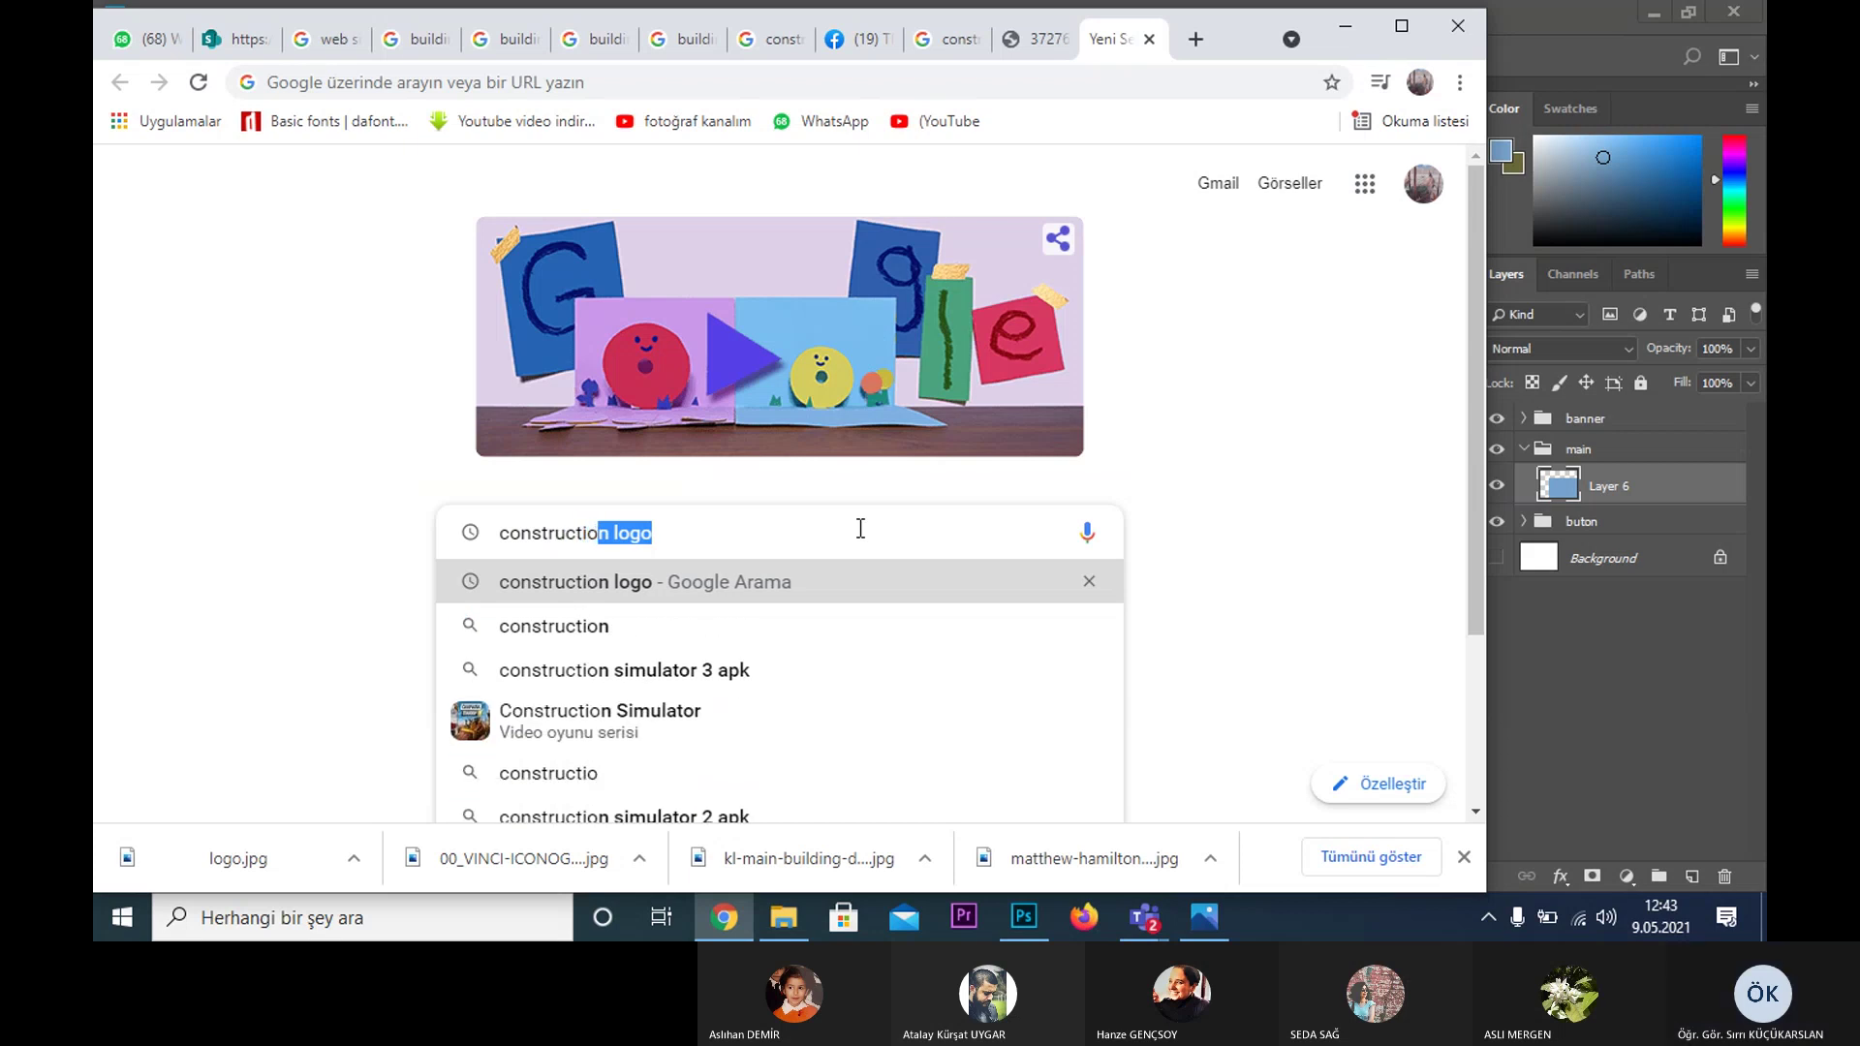
{"action": "type", "text": "n refran"}
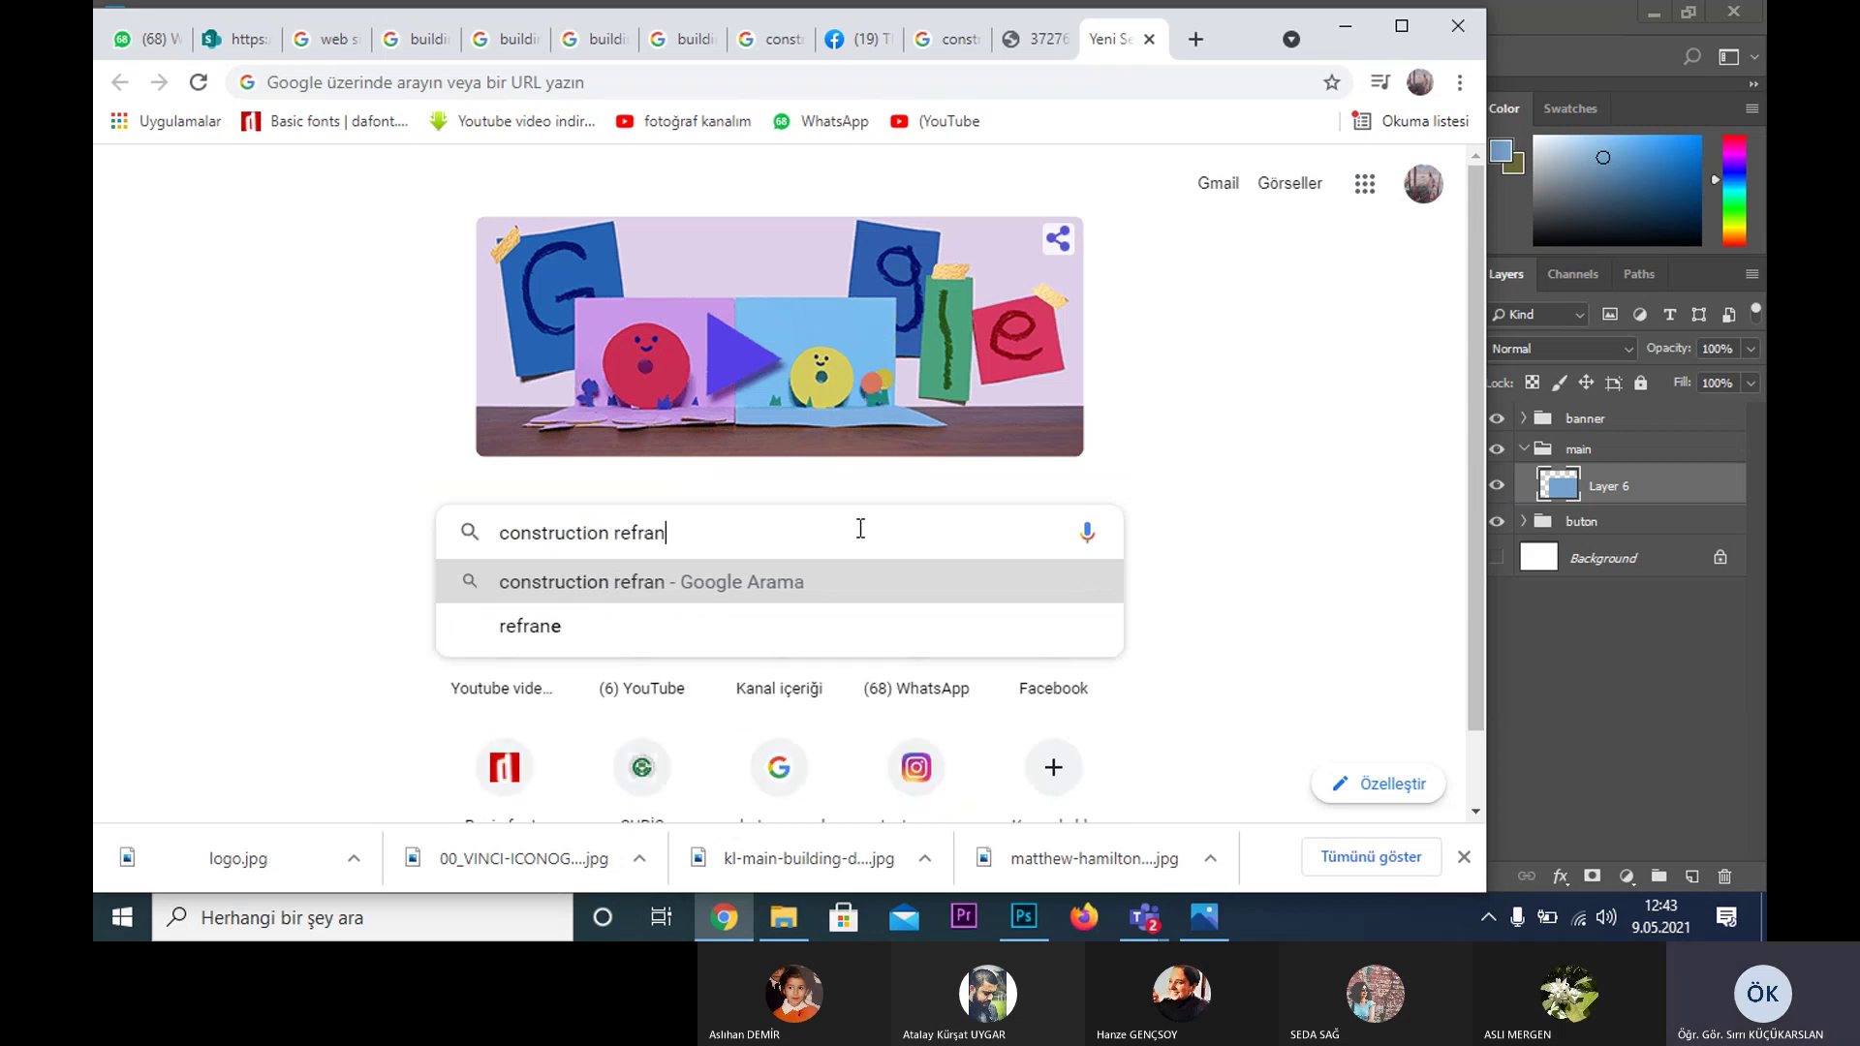
{"action": "type", "text": "ce"}
{"action": "key", "text": "Return"}
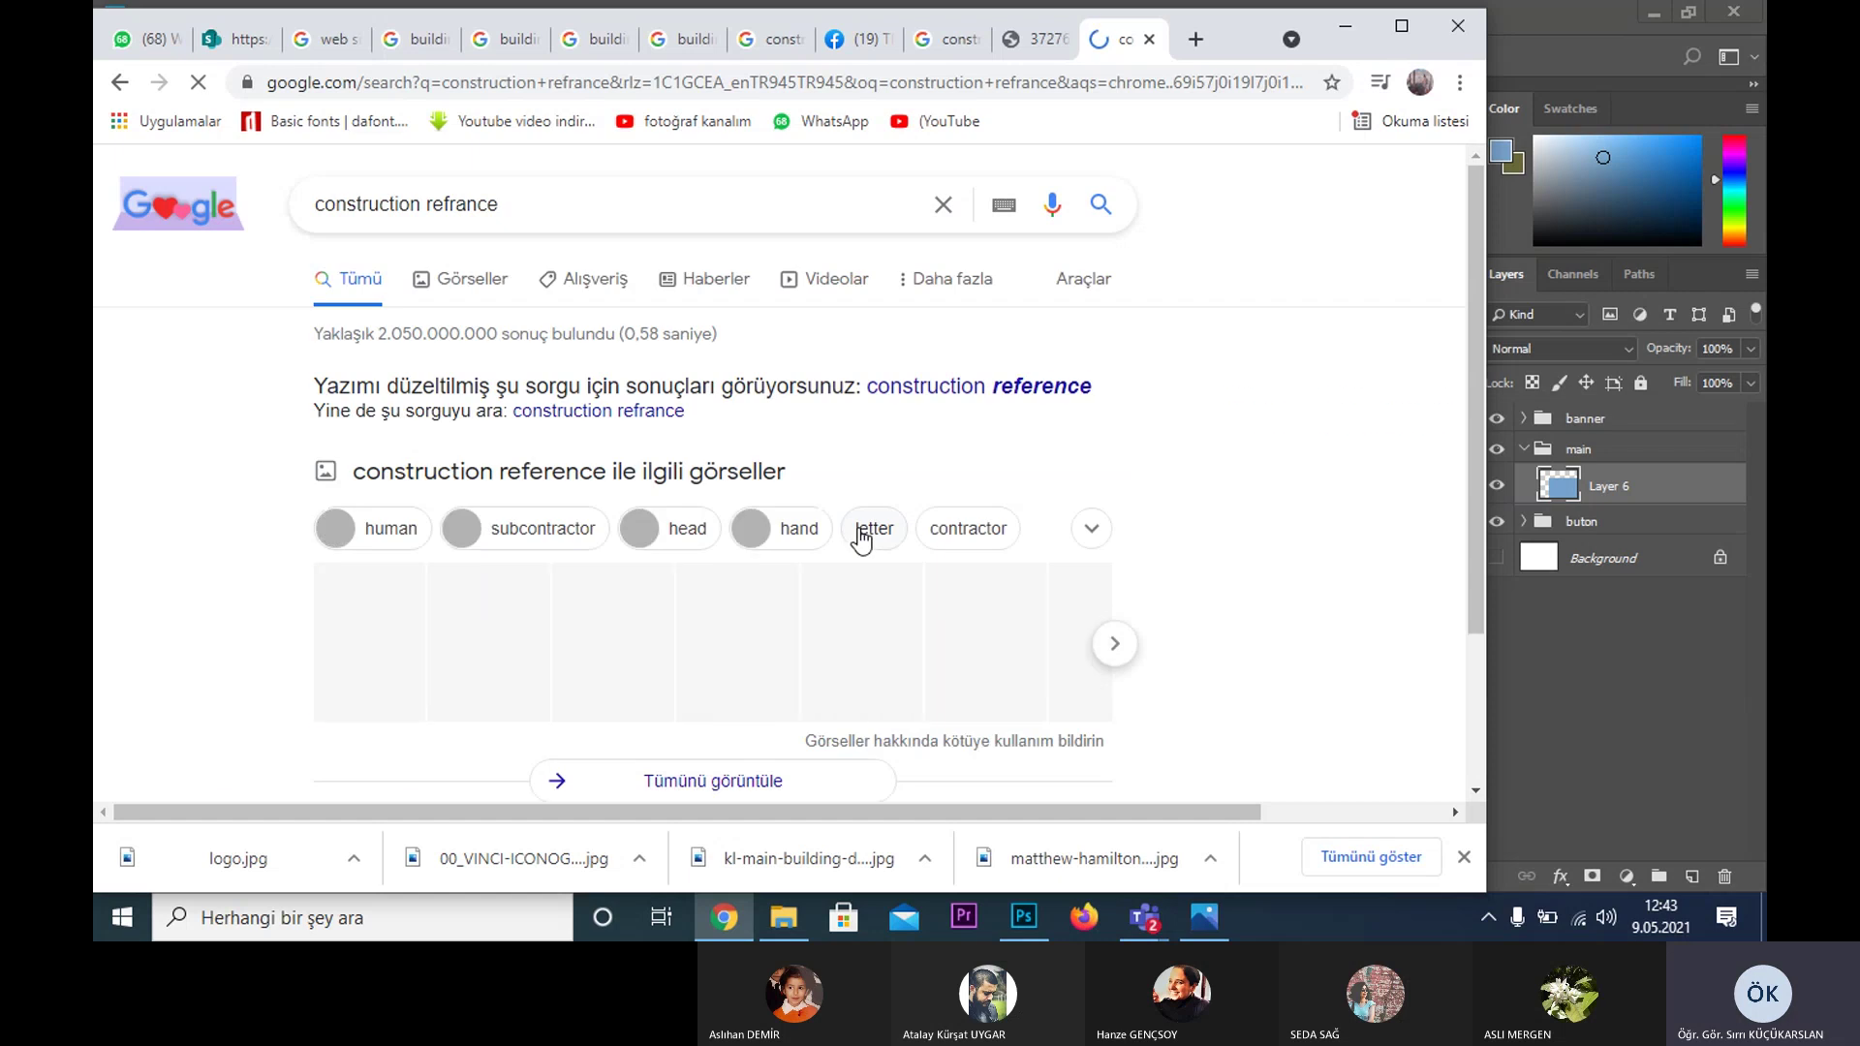
{"action": "left_click", "coordinate": [948, 393]}
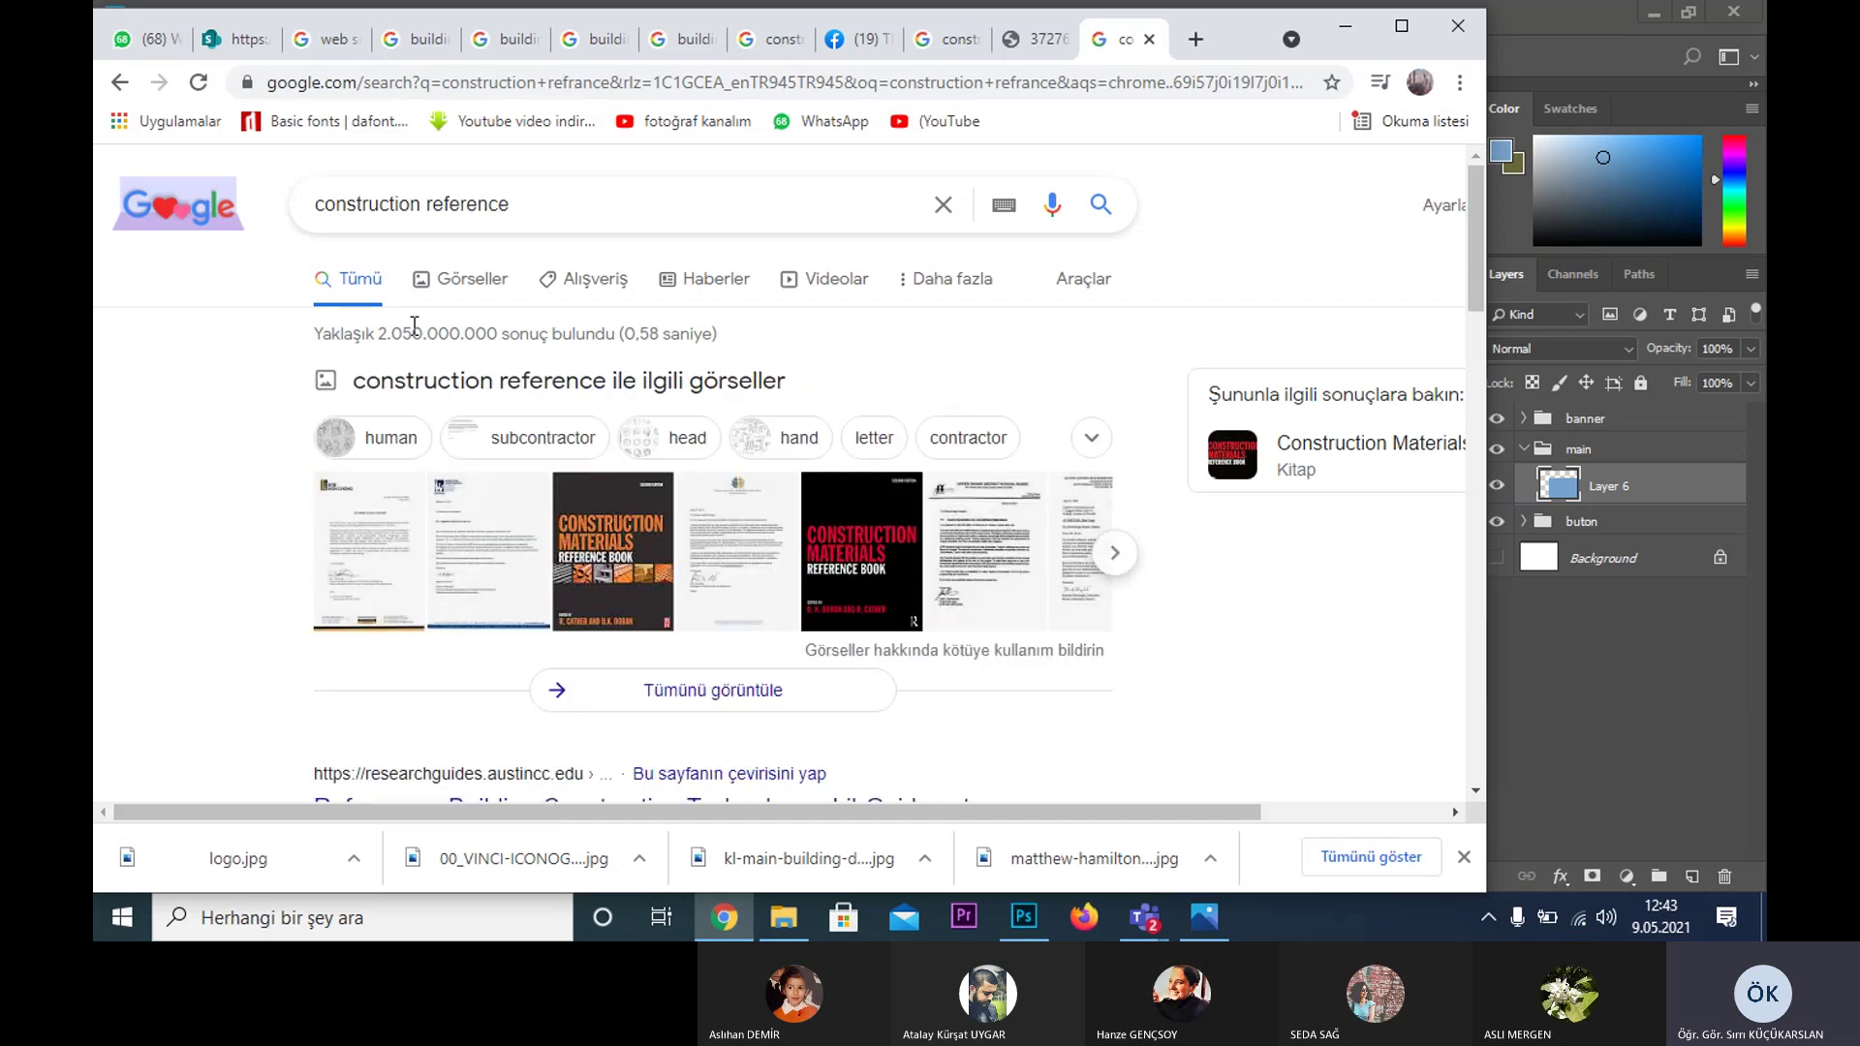
{"action": "left_click", "coordinate": [484, 281]}
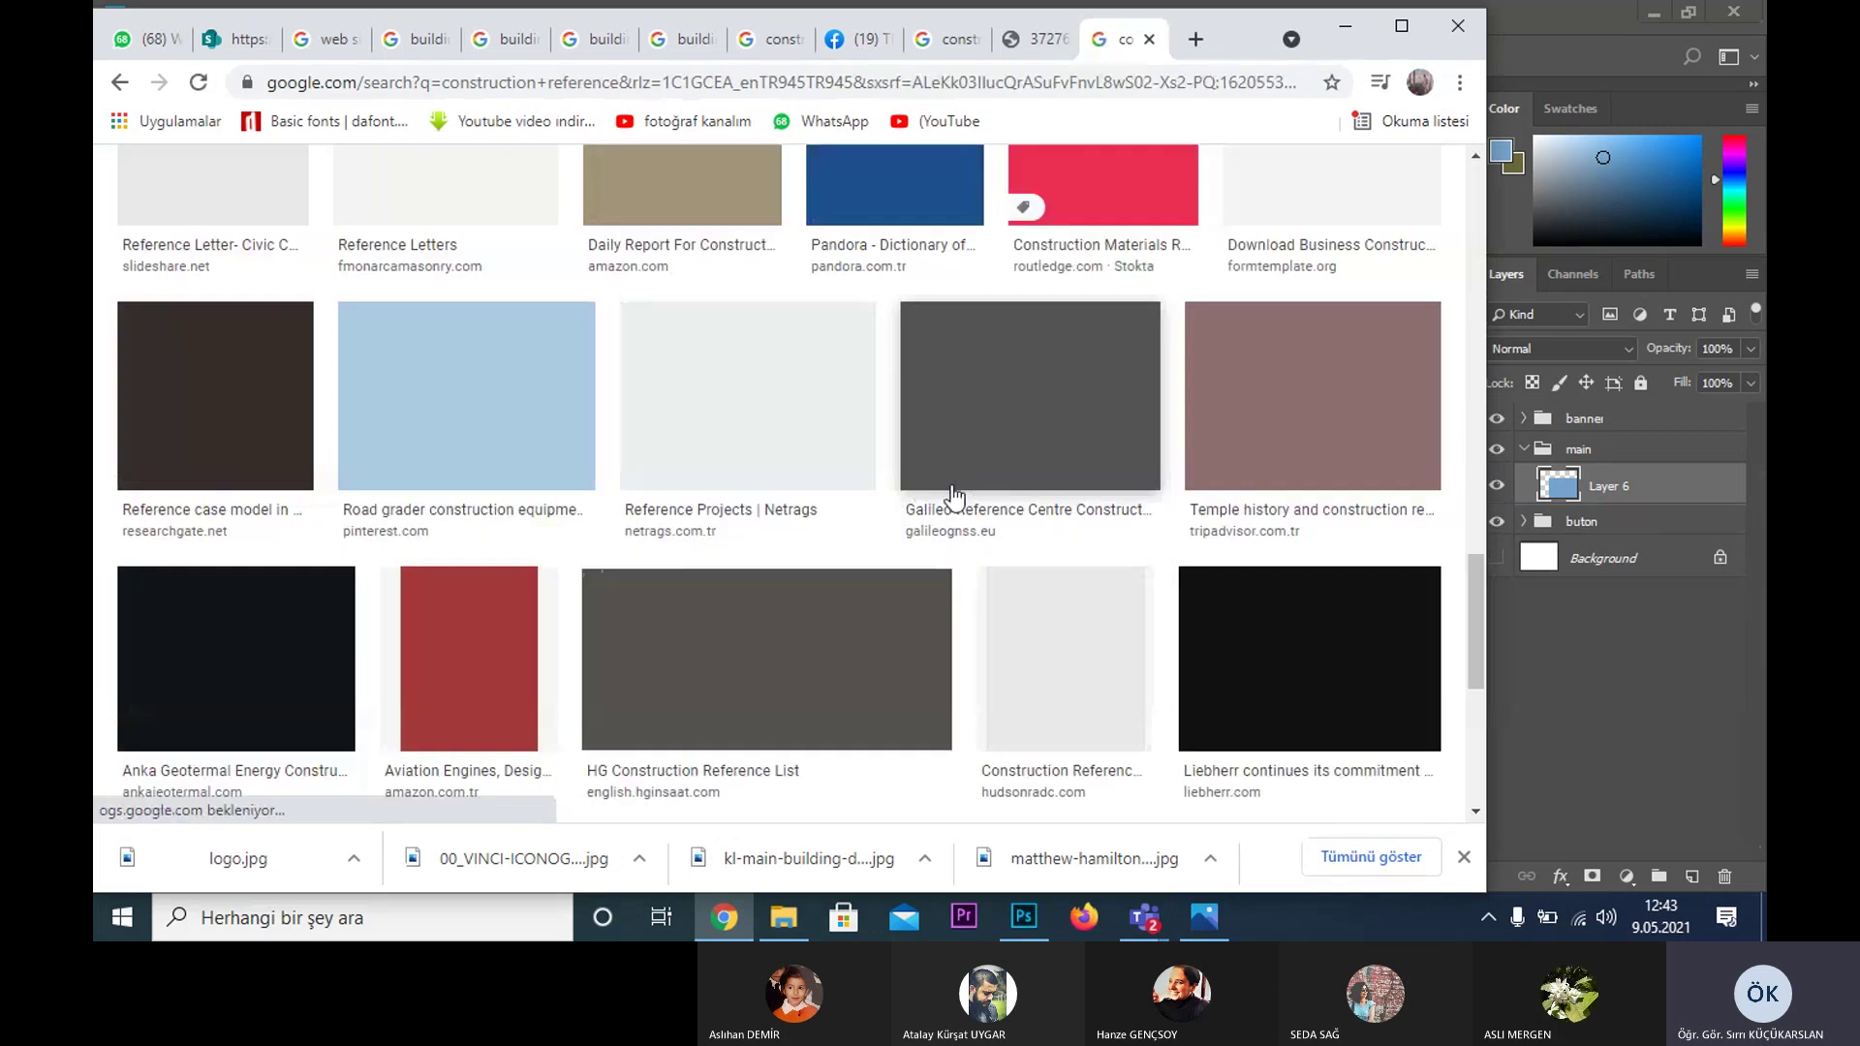
- Scroll the image results and select the word 'reference' in the search query
{"action": "scroll", "coordinate": [954, 497], "scroll_direction": "up", "scroll_amount": 3}
{"action": "scroll", "coordinate": [954, 497], "scroll_direction": "up", "scroll_amount": 4}
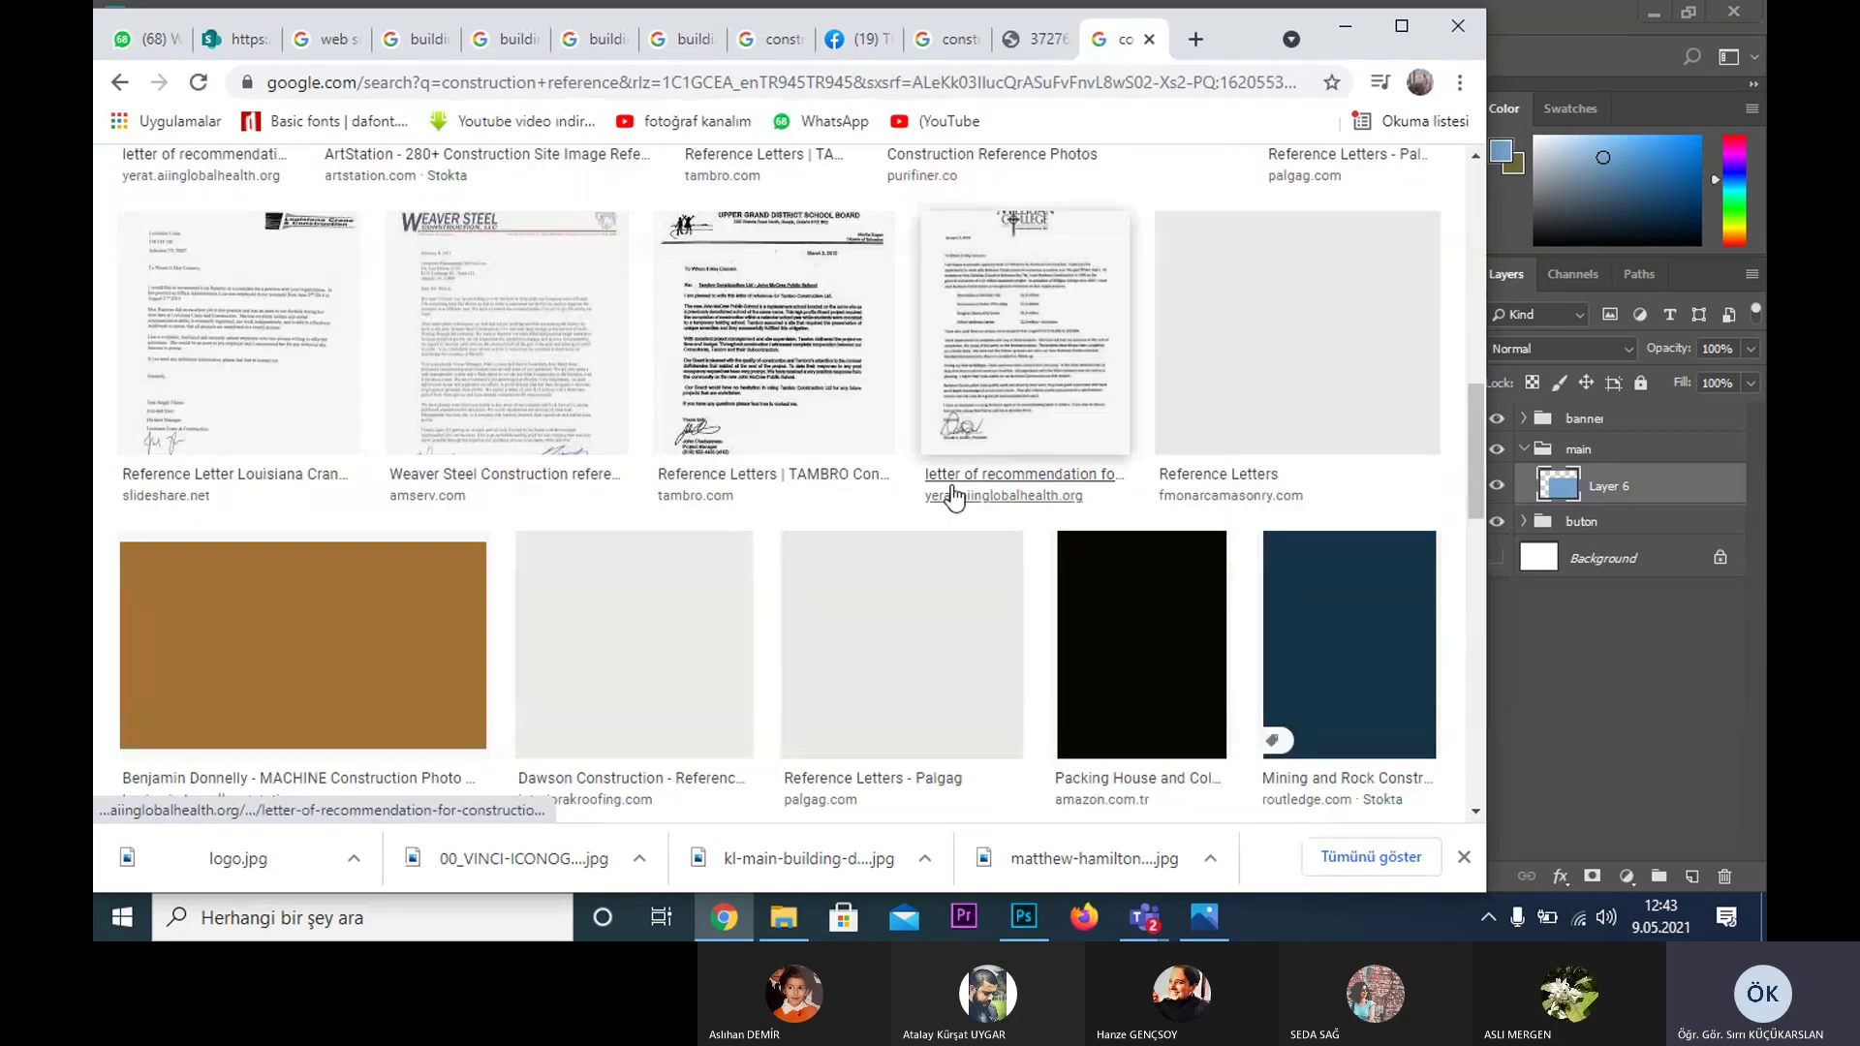
{"action": "scroll", "coordinate": [954, 497], "scroll_direction": "up", "scroll_amount": 1}
{"action": "scroll", "coordinate": [954, 497], "scroll_direction": "up", "scroll_amount": 2}
{"action": "scroll", "coordinate": [954, 497], "scroll_direction": "up", "scroll_amount": 5}
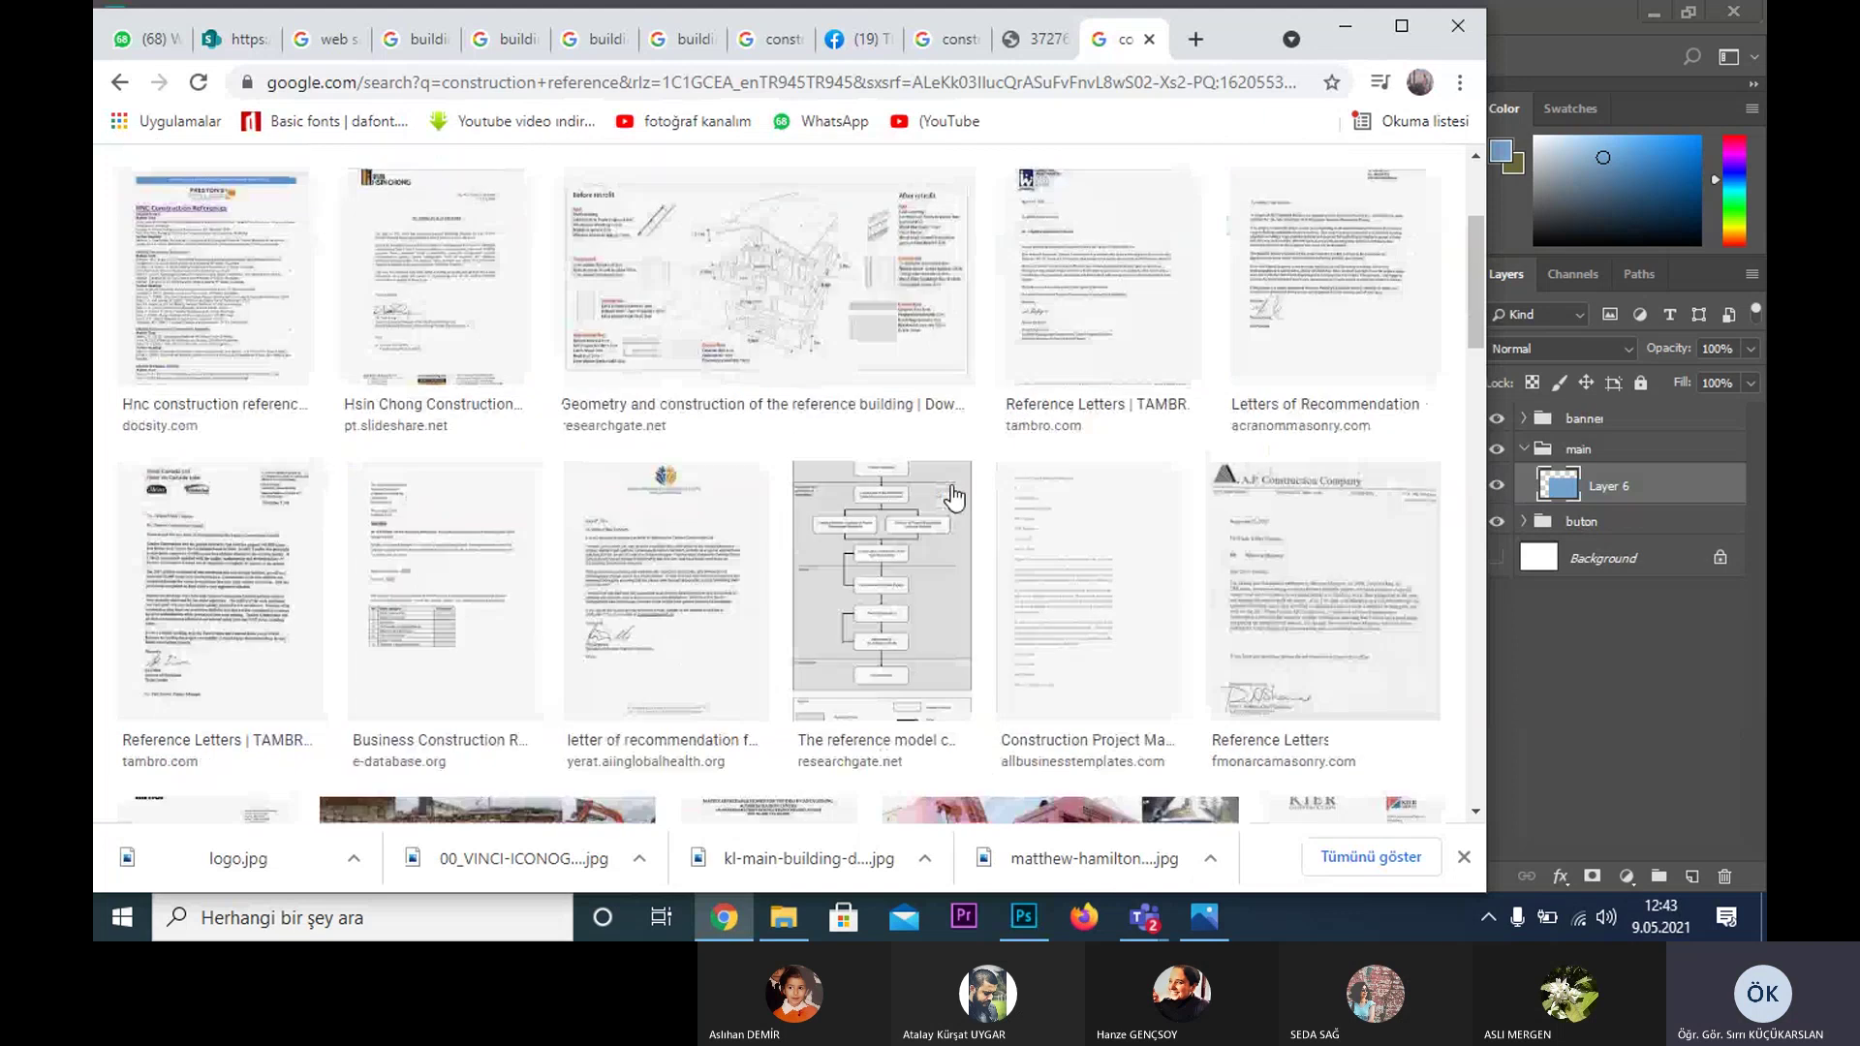
{"action": "scroll", "coordinate": [955, 497], "scroll_direction": "up", "scroll_amount": 2}
{"action": "left_click_drag", "start_coordinate": [531, 200], "coordinate": [463, 185]}
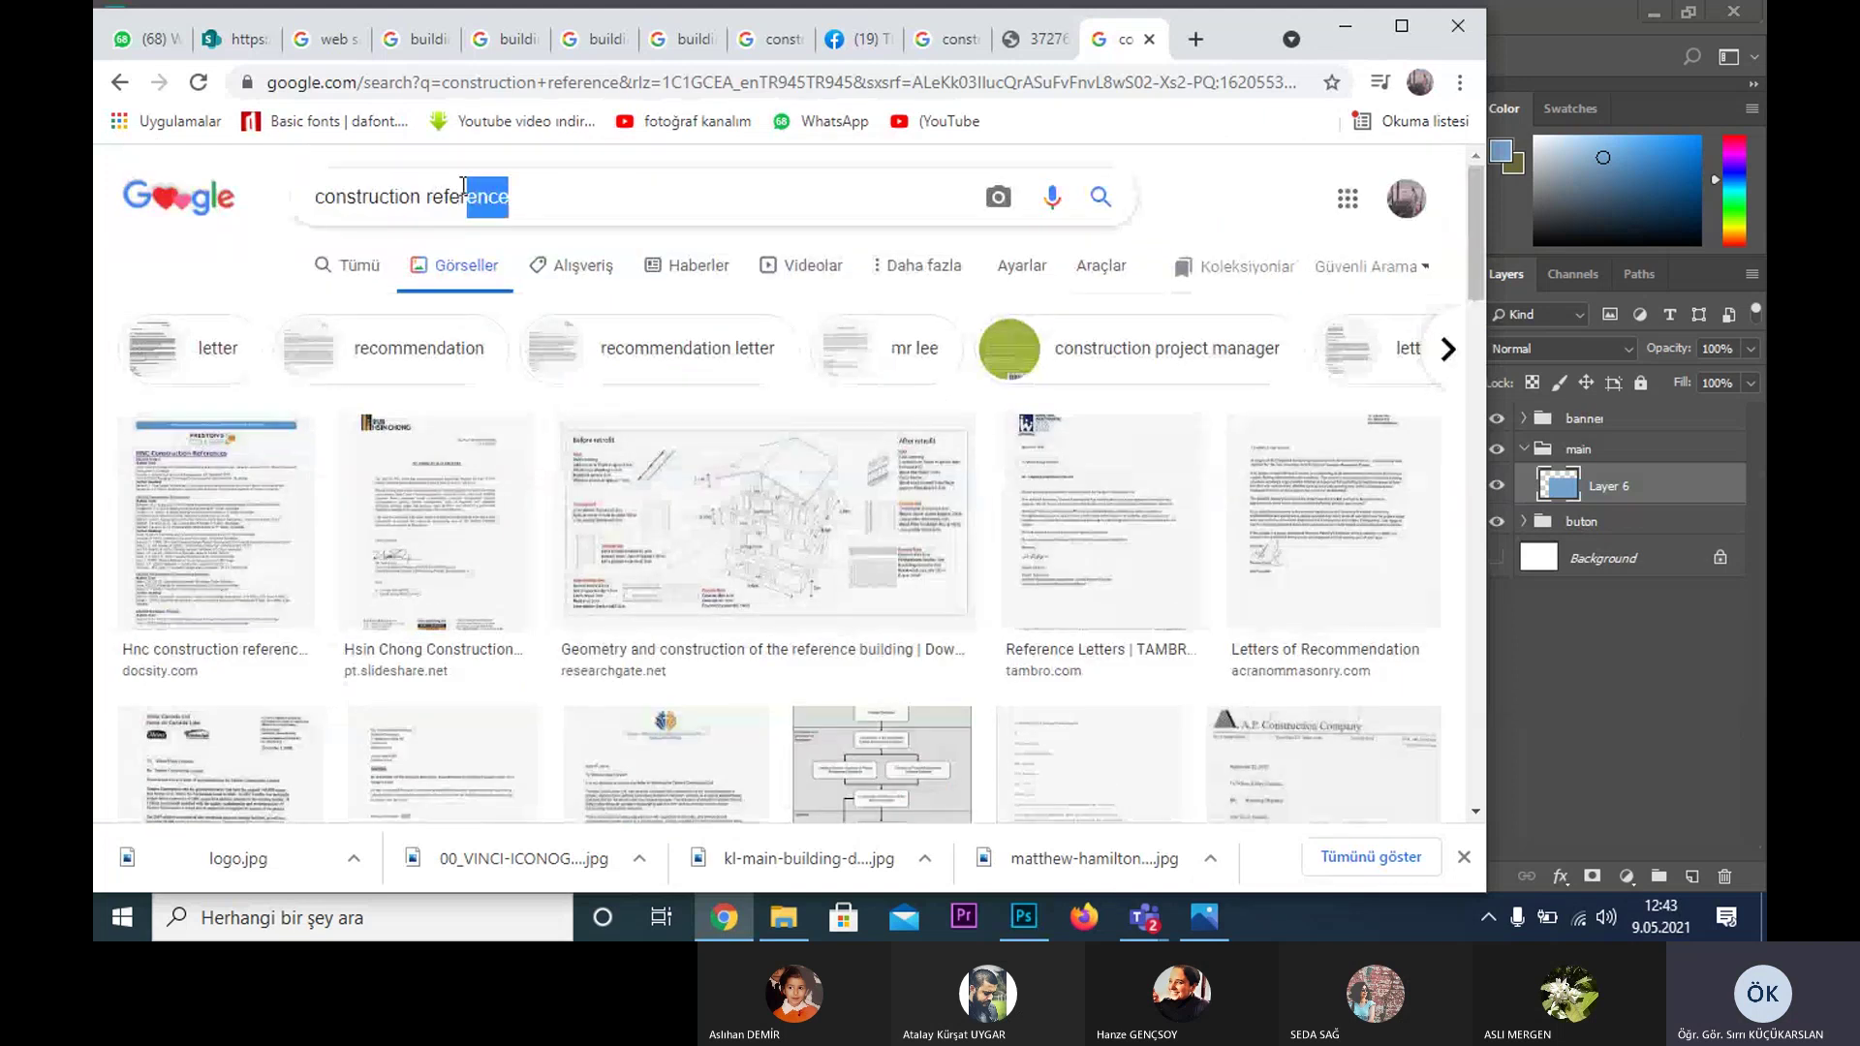
{"action": "double_click", "coordinate": [463, 185]}
{"action": "scroll", "coordinate": [765, 586], "scroll_direction": "down", "scroll_amount": 3}
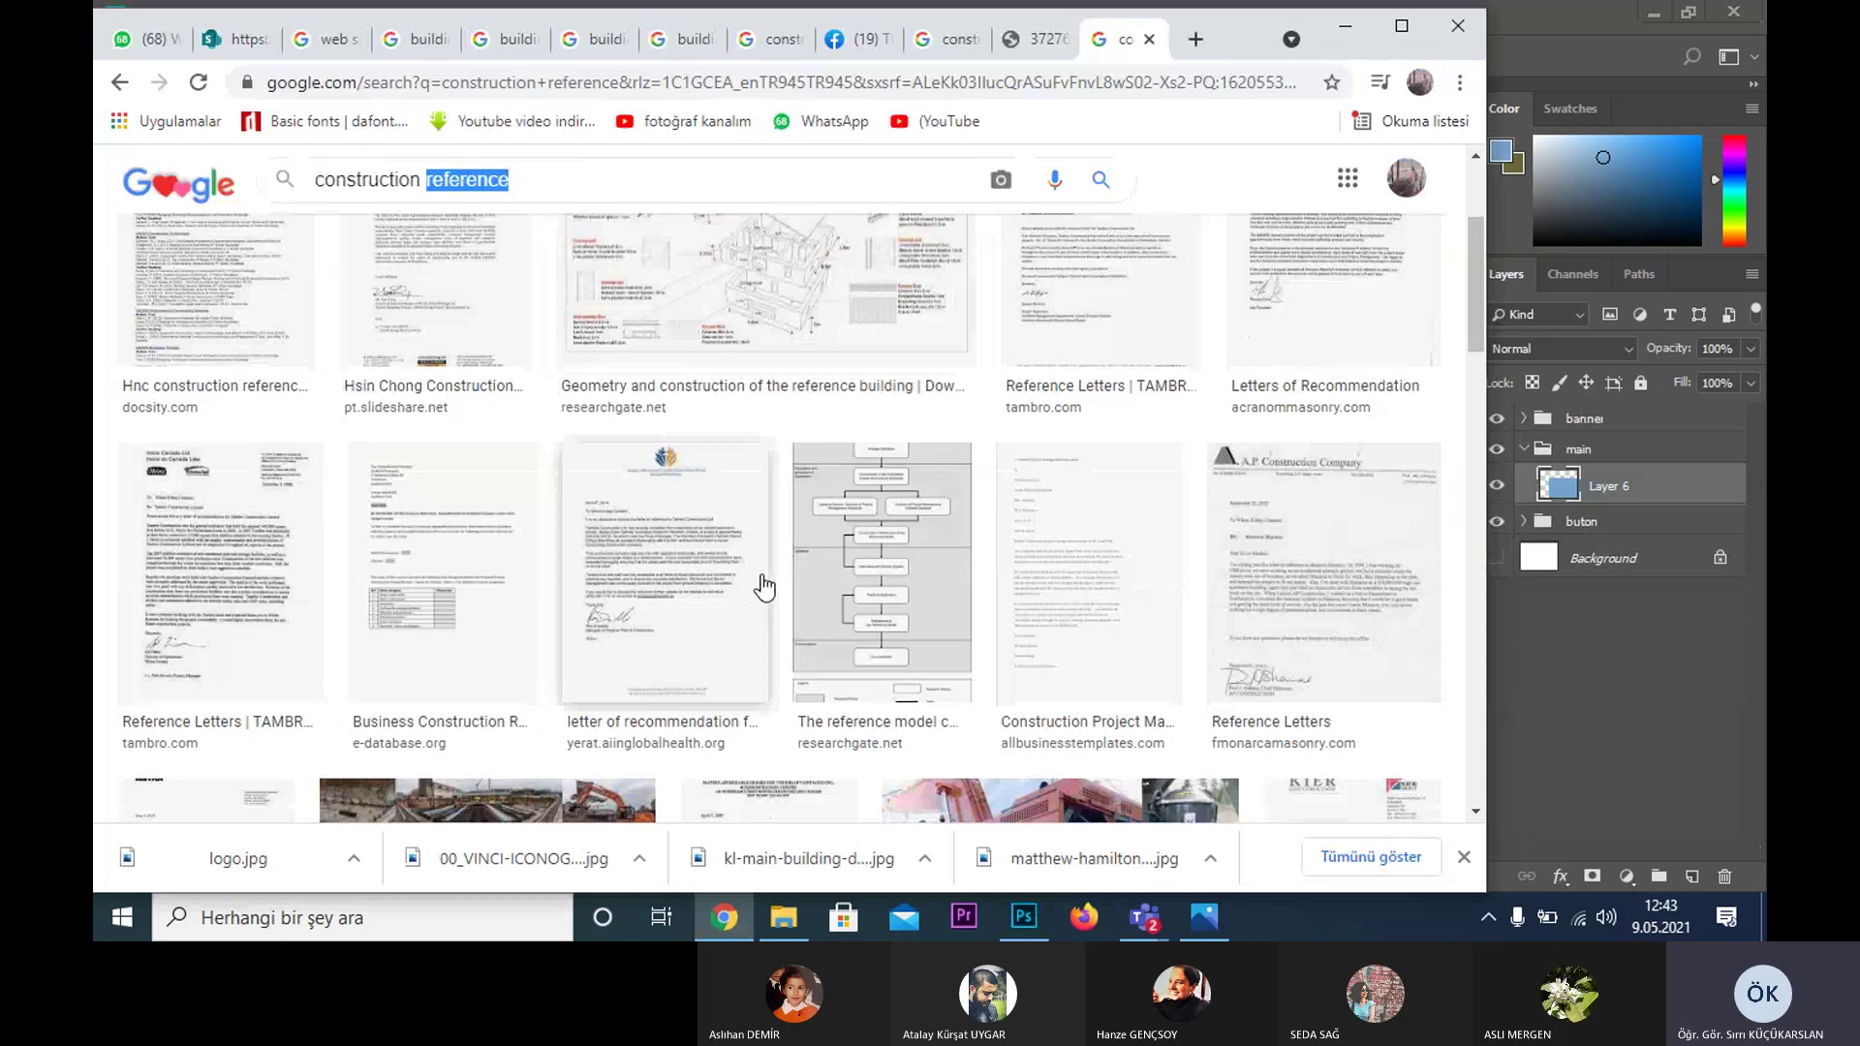
{"action": "scroll", "coordinate": [764, 586], "scroll_direction": "down", "scroll_amount": 5}
{"action": "scroll", "coordinate": [761, 583], "scroll_direction": "down", "scroll_amount": 5}
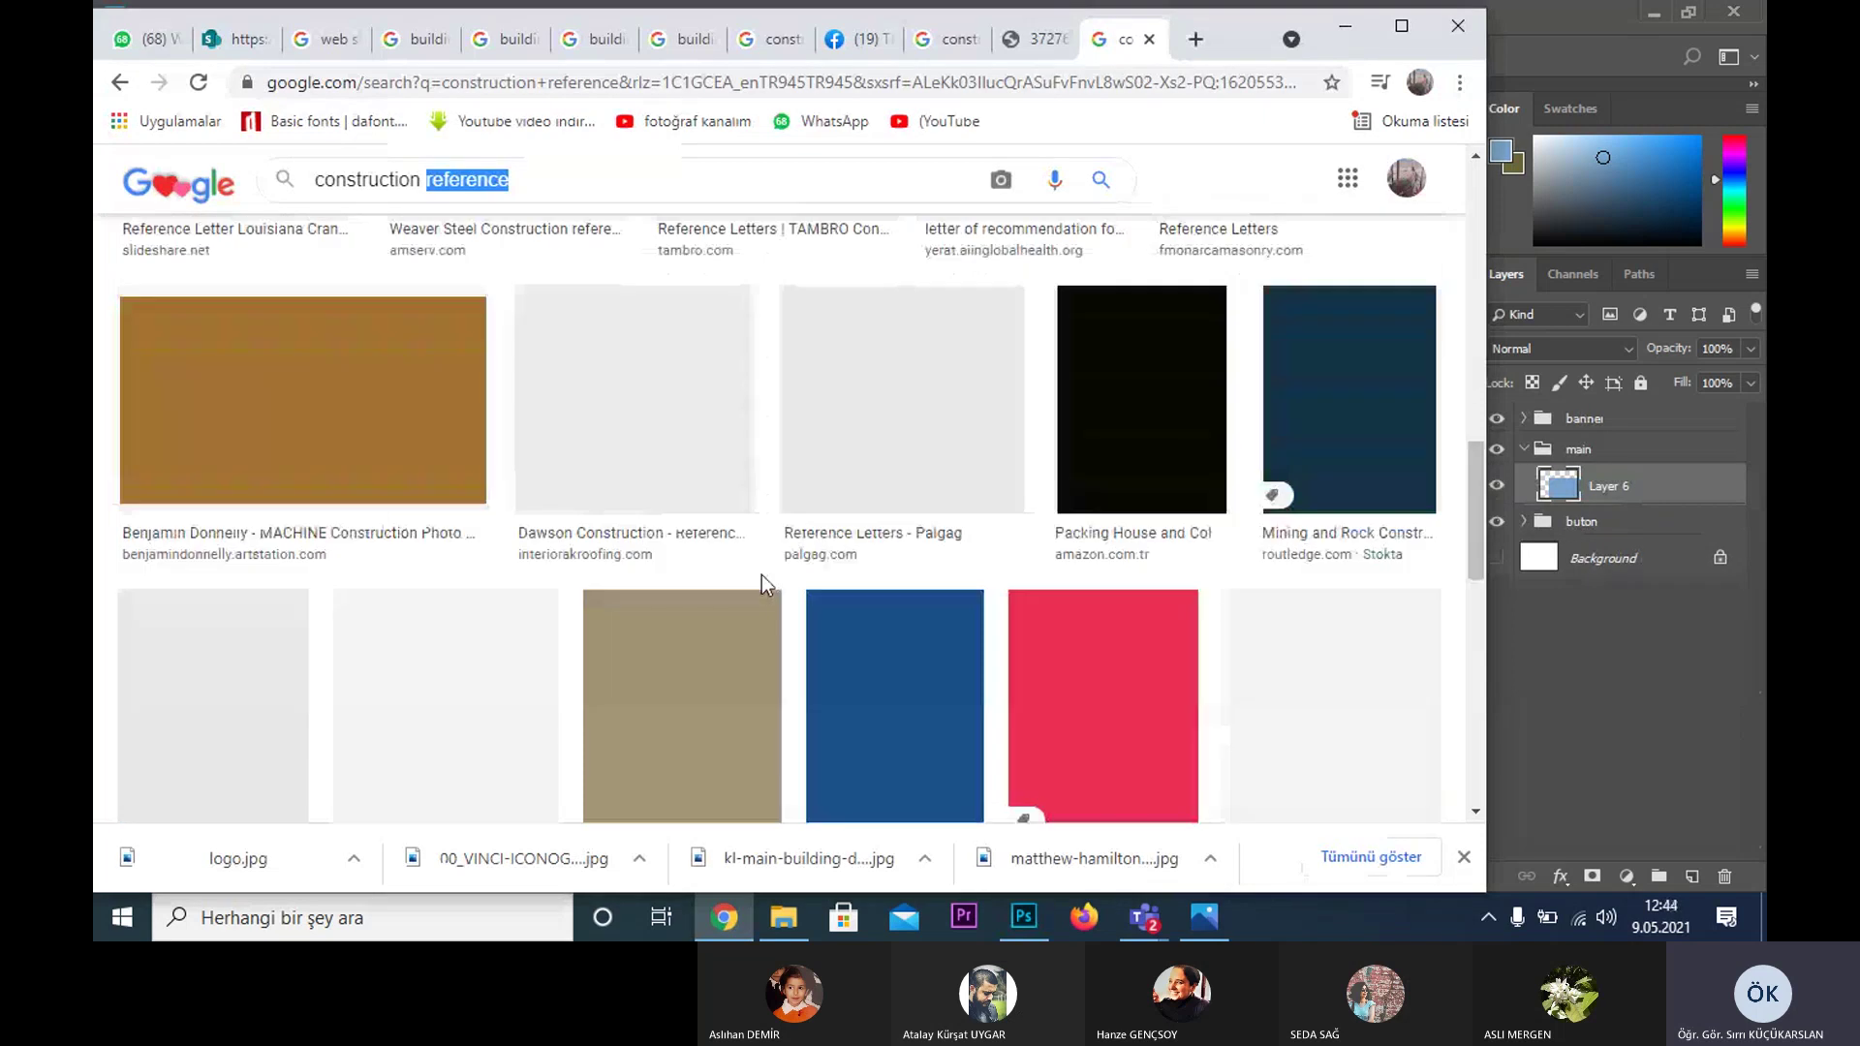
{"action": "scroll", "coordinate": [762, 574], "scroll_direction": "up", "scroll_amount": 15}
- Replace the query with 'yapı referans' and scroll through the image results
{"action": "left_click_drag", "start_coordinate": [594, 186], "coordinate": [221, 218]}
{"action": "type", "text": "y"}
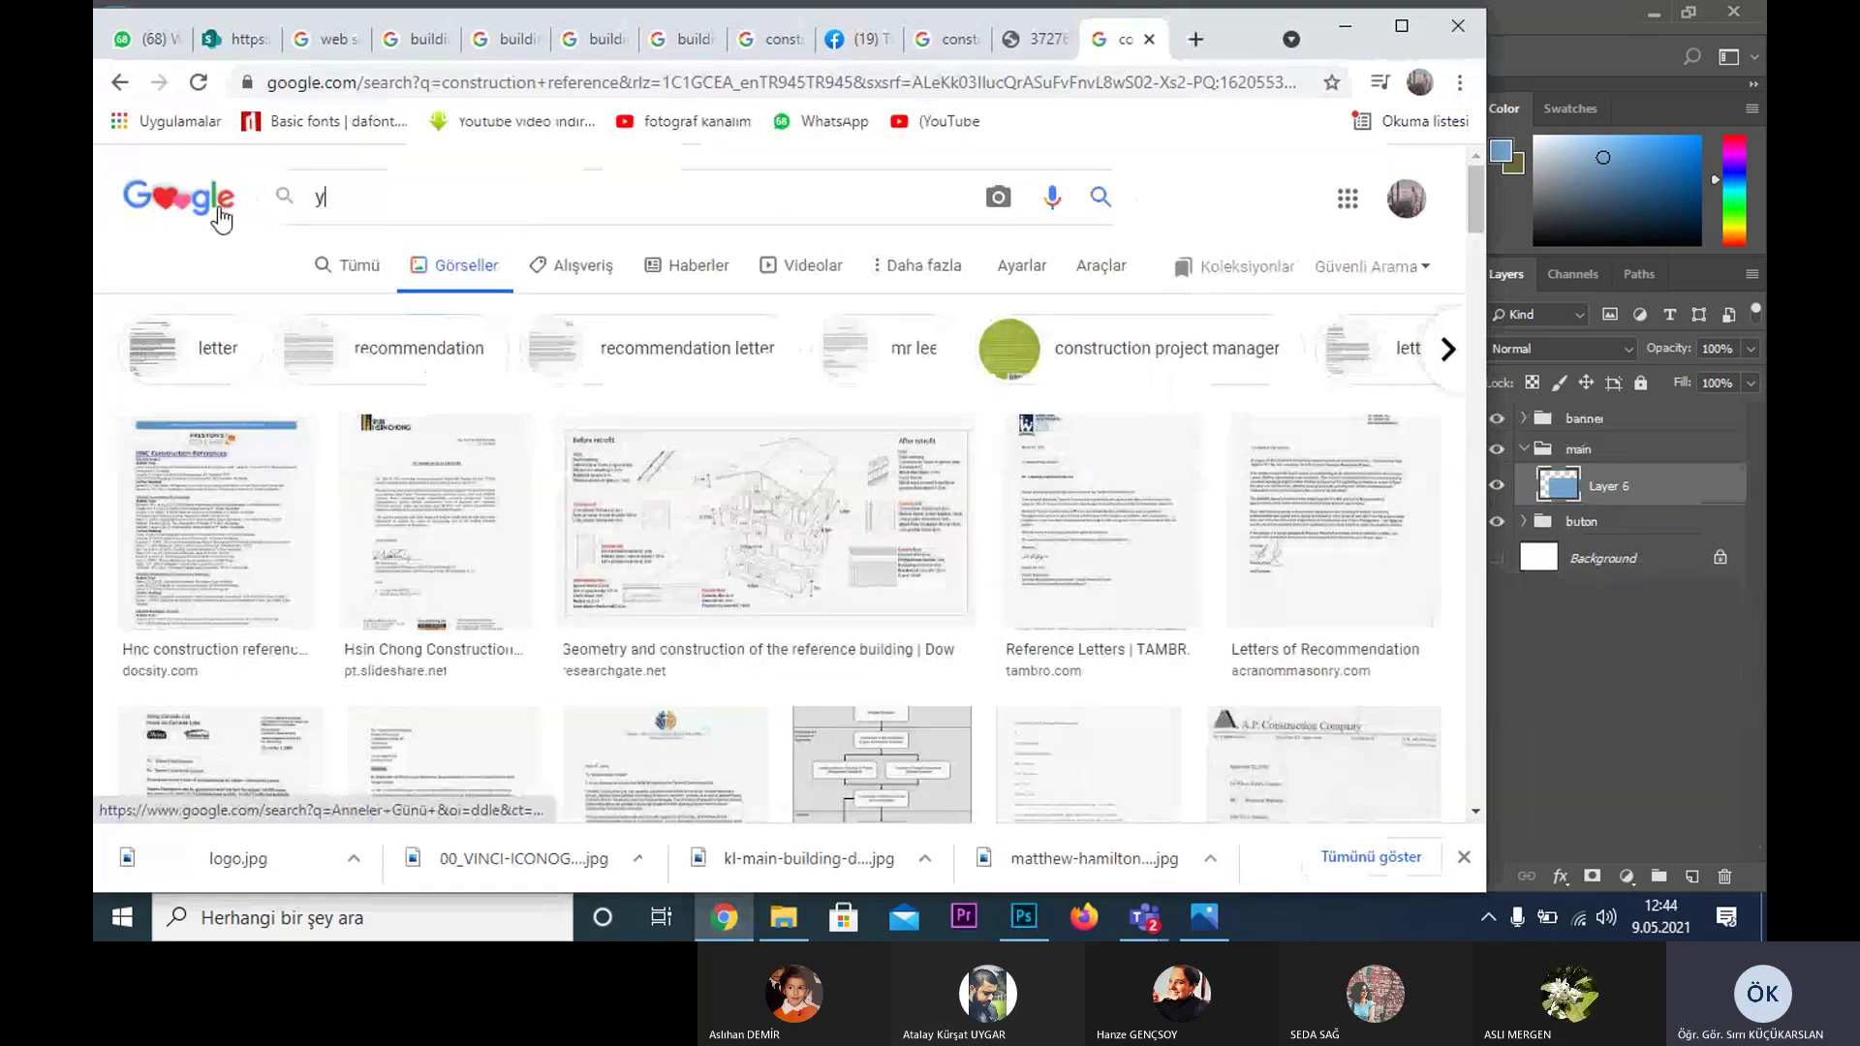
{"action": "type", "text": "apı re"}
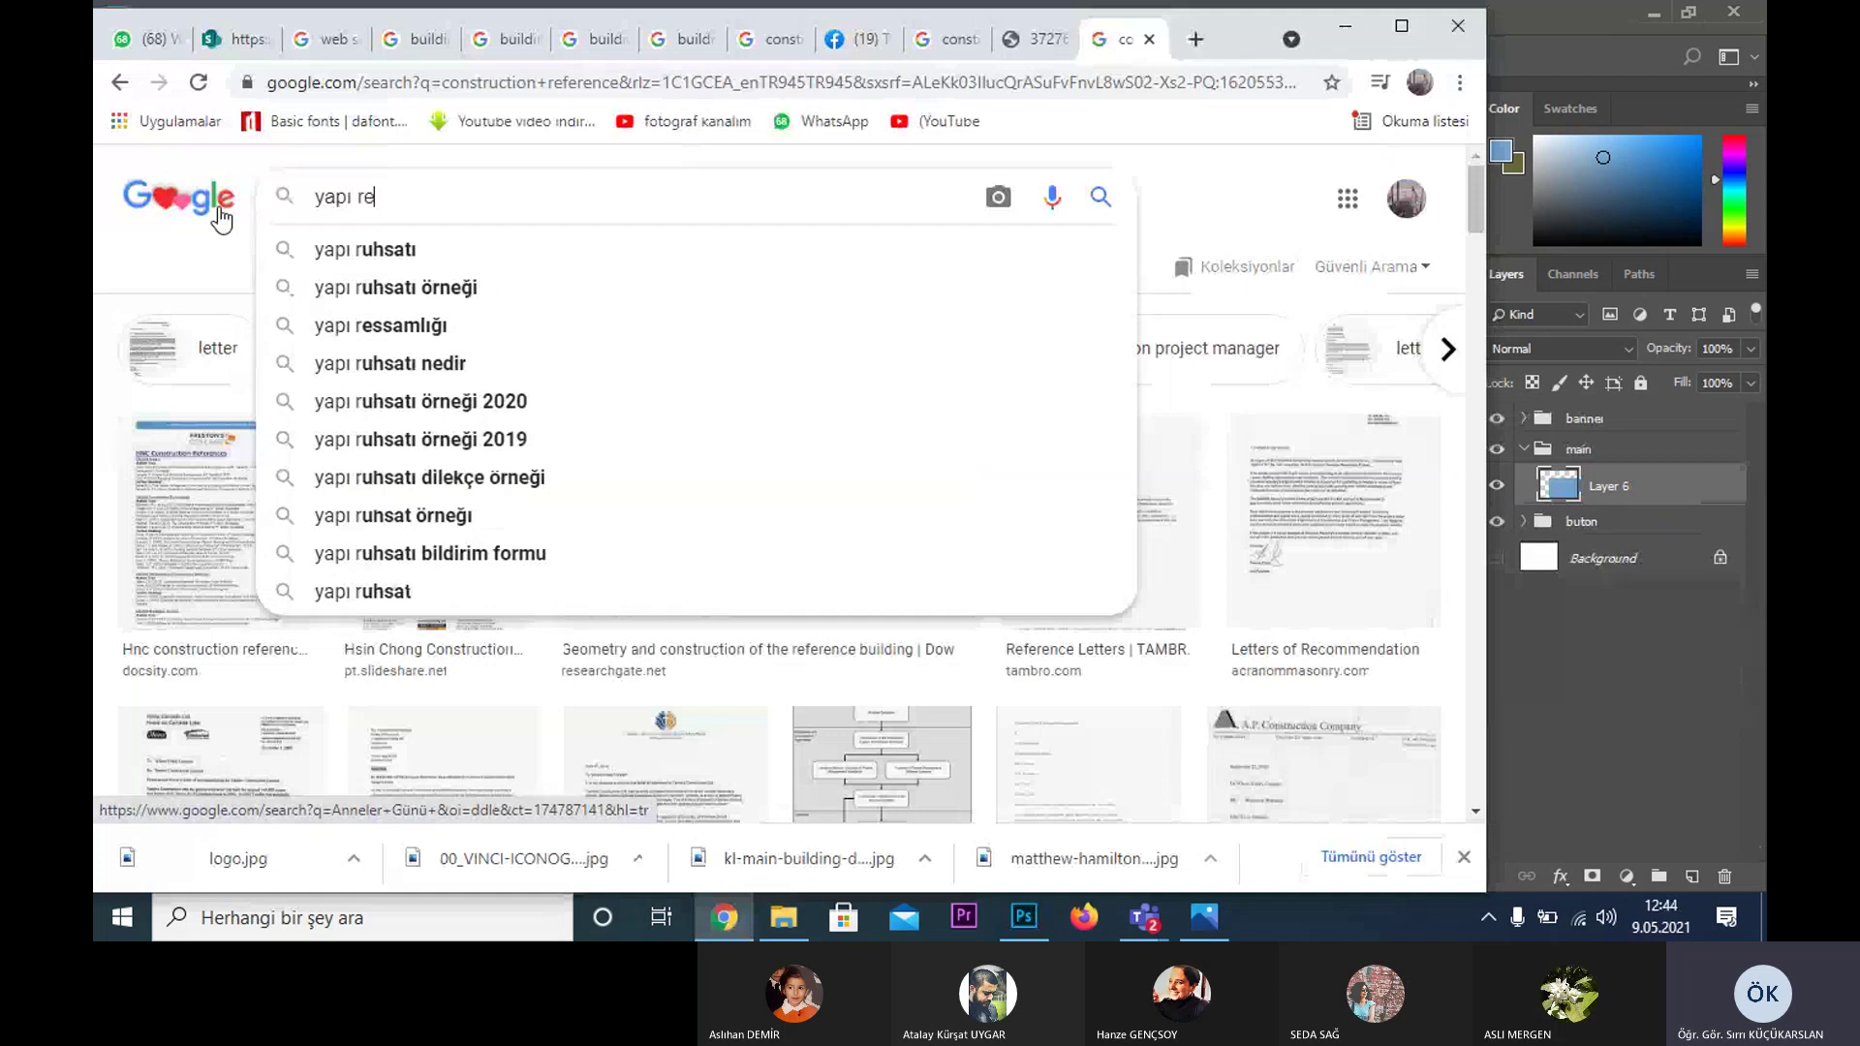
{"action": "type", "text": "feranslar"}
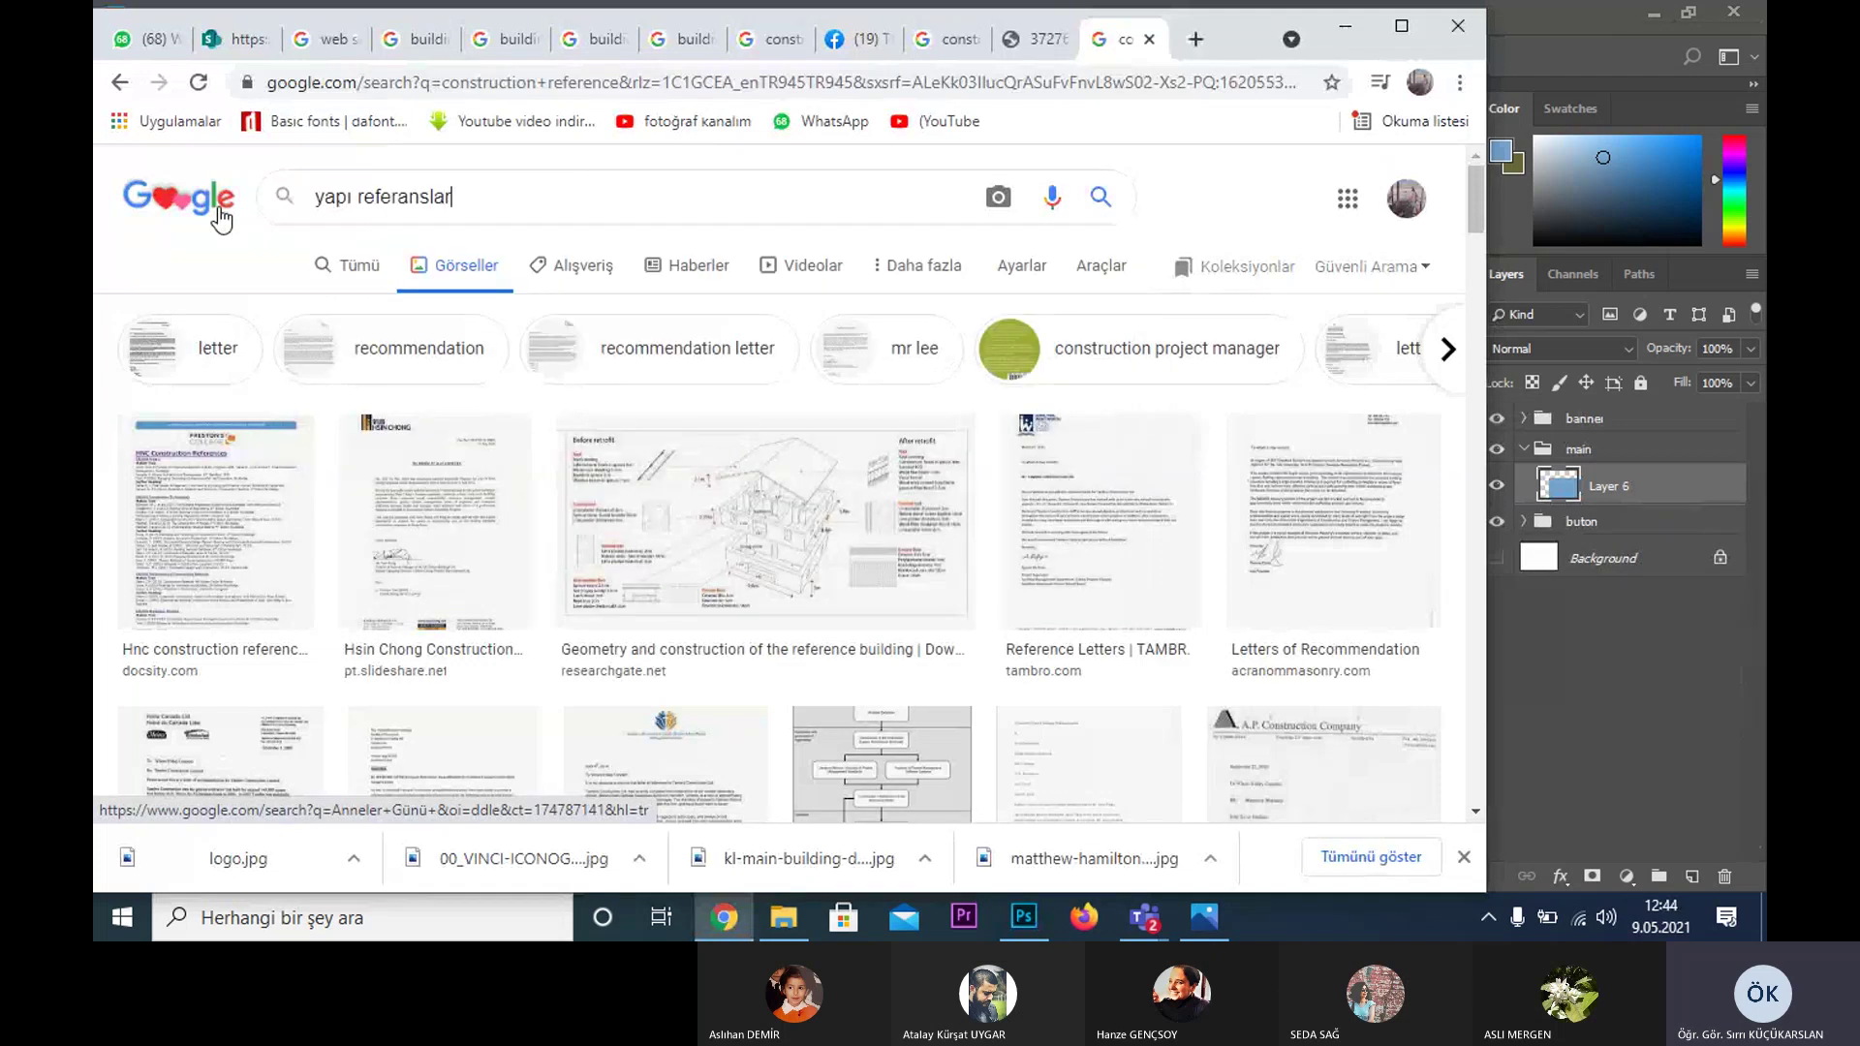
{"action": "key", "text": "Return"}
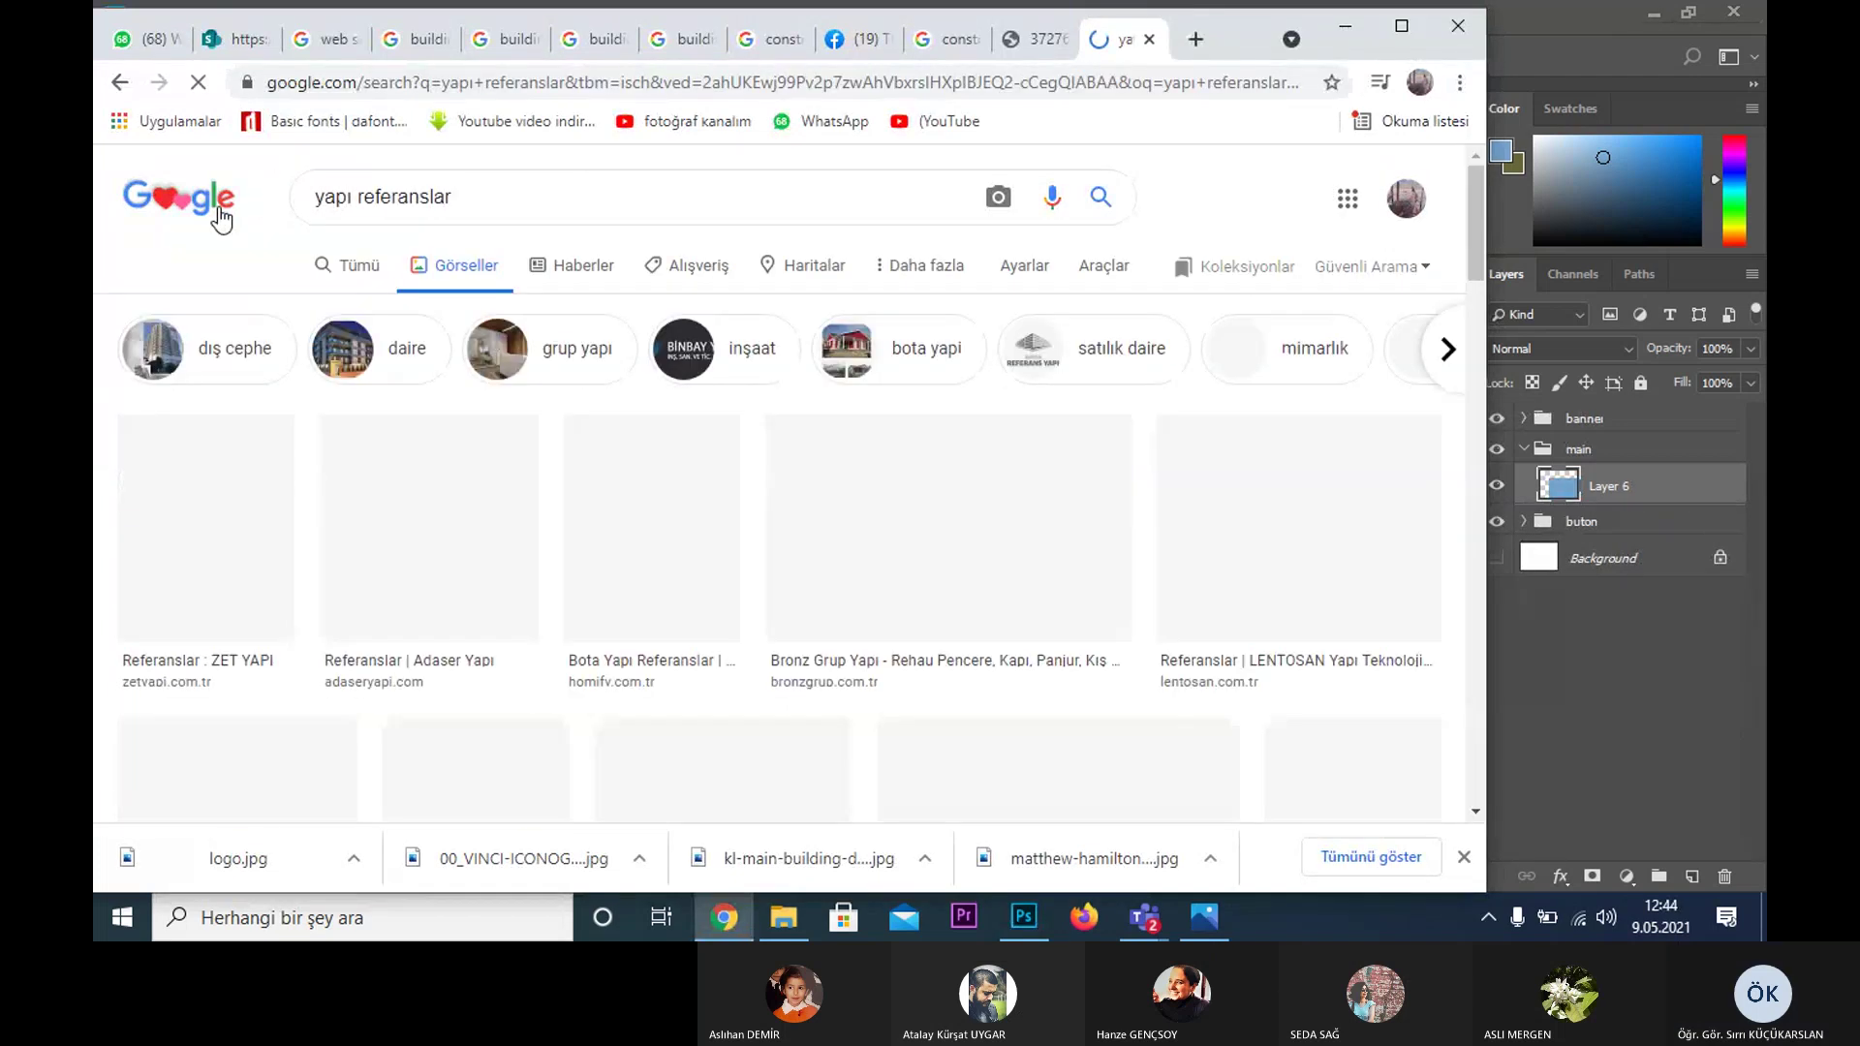
{"action": "scroll", "coordinate": [898, 529], "scroll_direction": "down", "scroll_amount": 2}
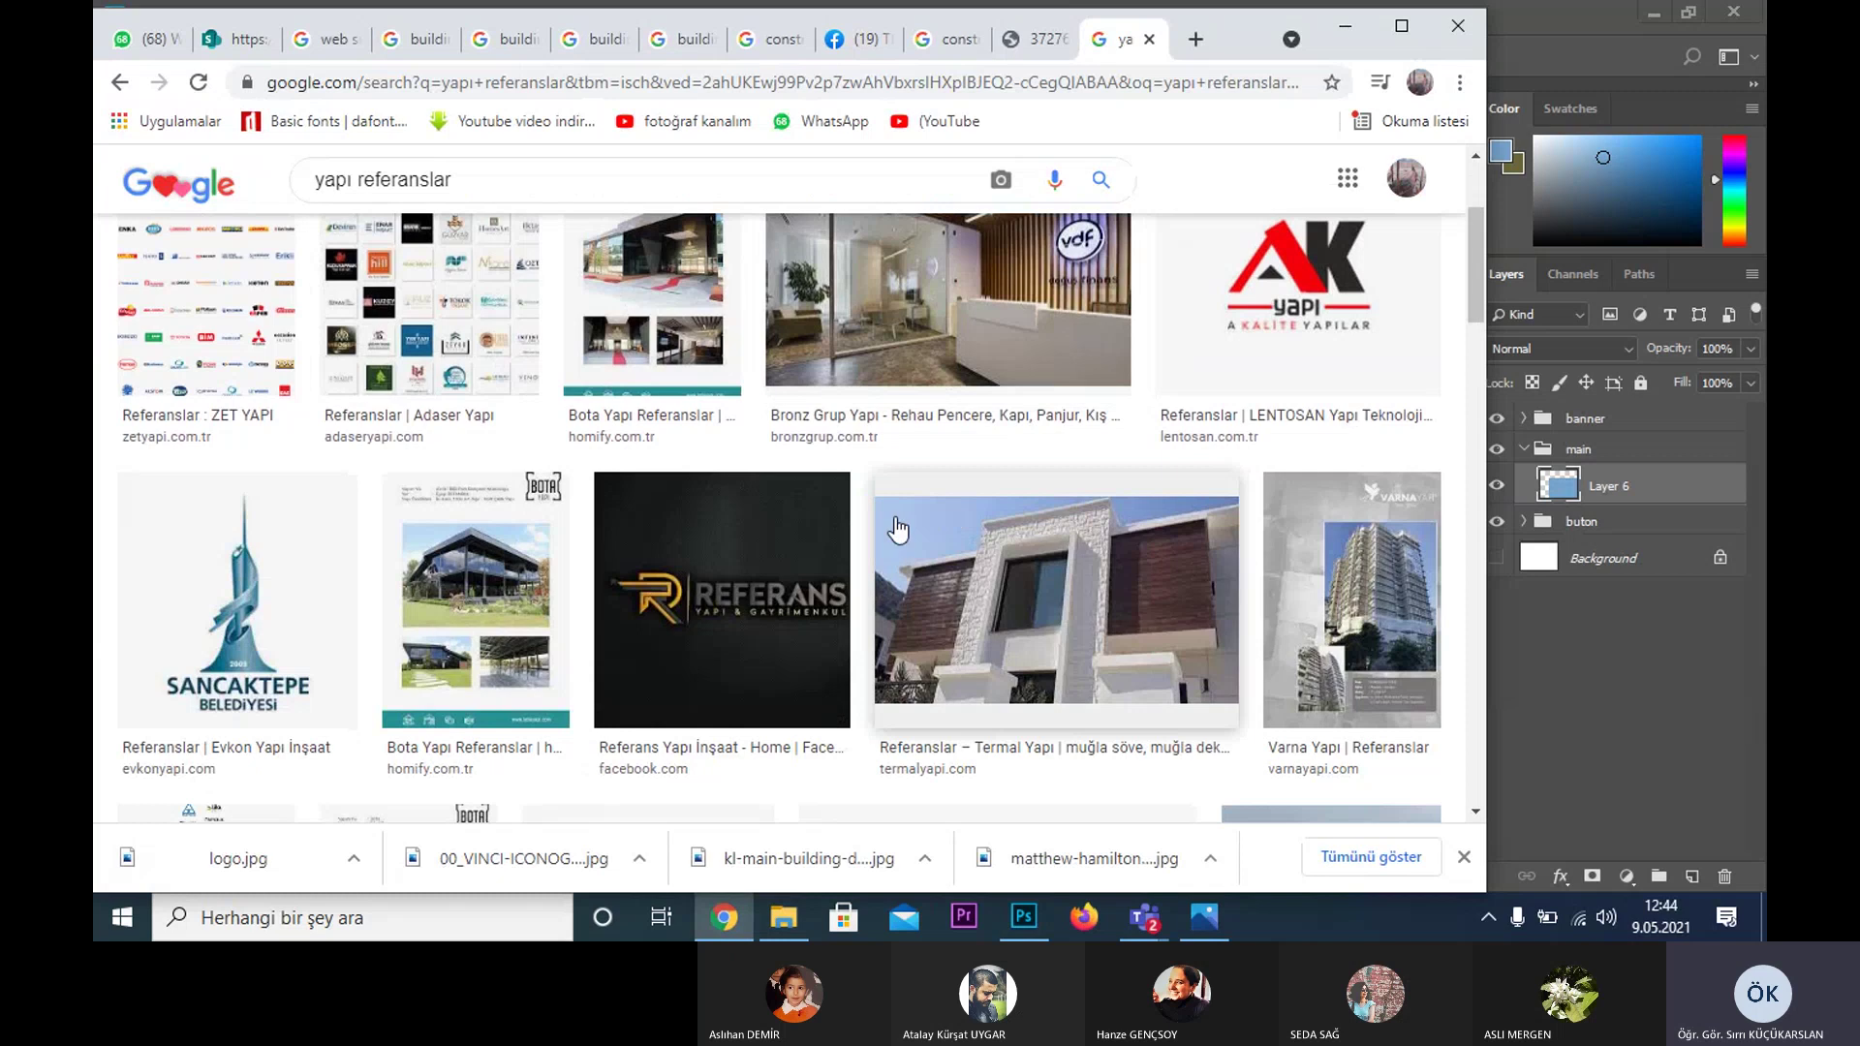
{"action": "scroll", "coordinate": [1152, 564], "scroll_direction": "down", "scroll_amount": 2}
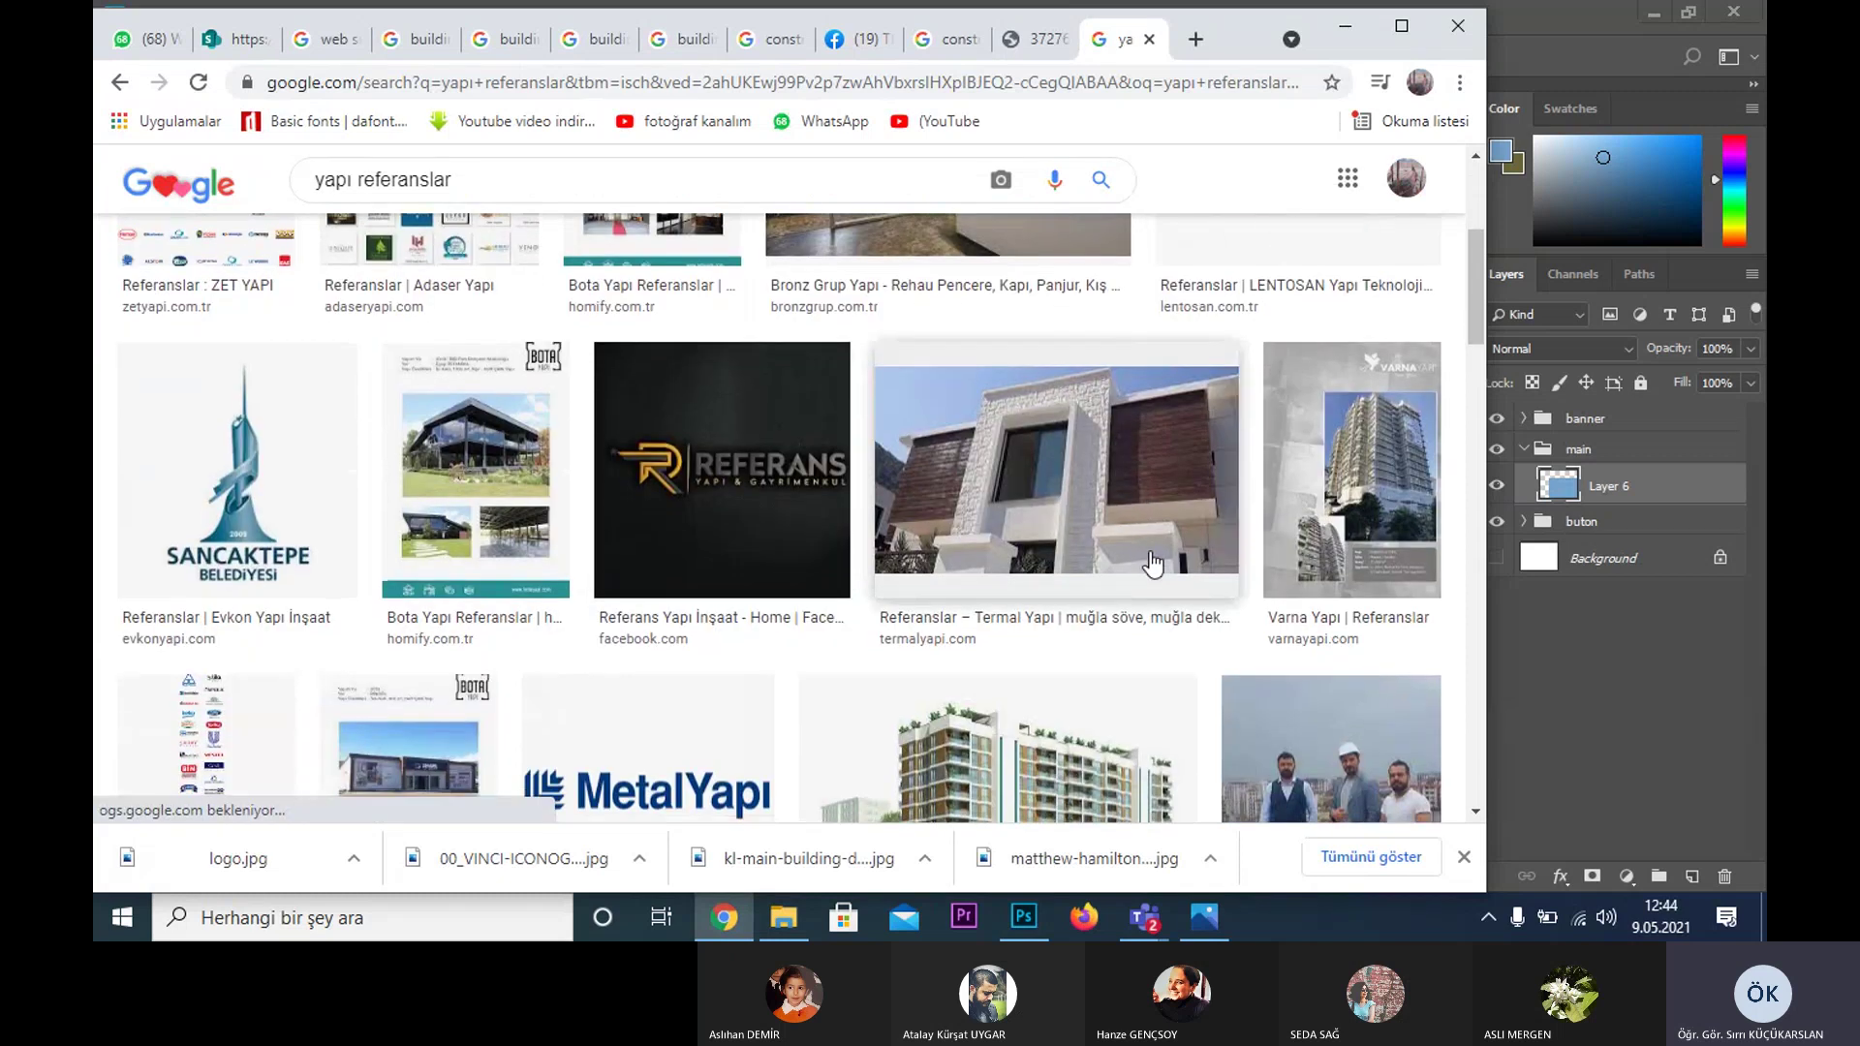
{"action": "scroll", "coordinate": [1153, 564], "scroll_direction": "down", "scroll_amount": 5}
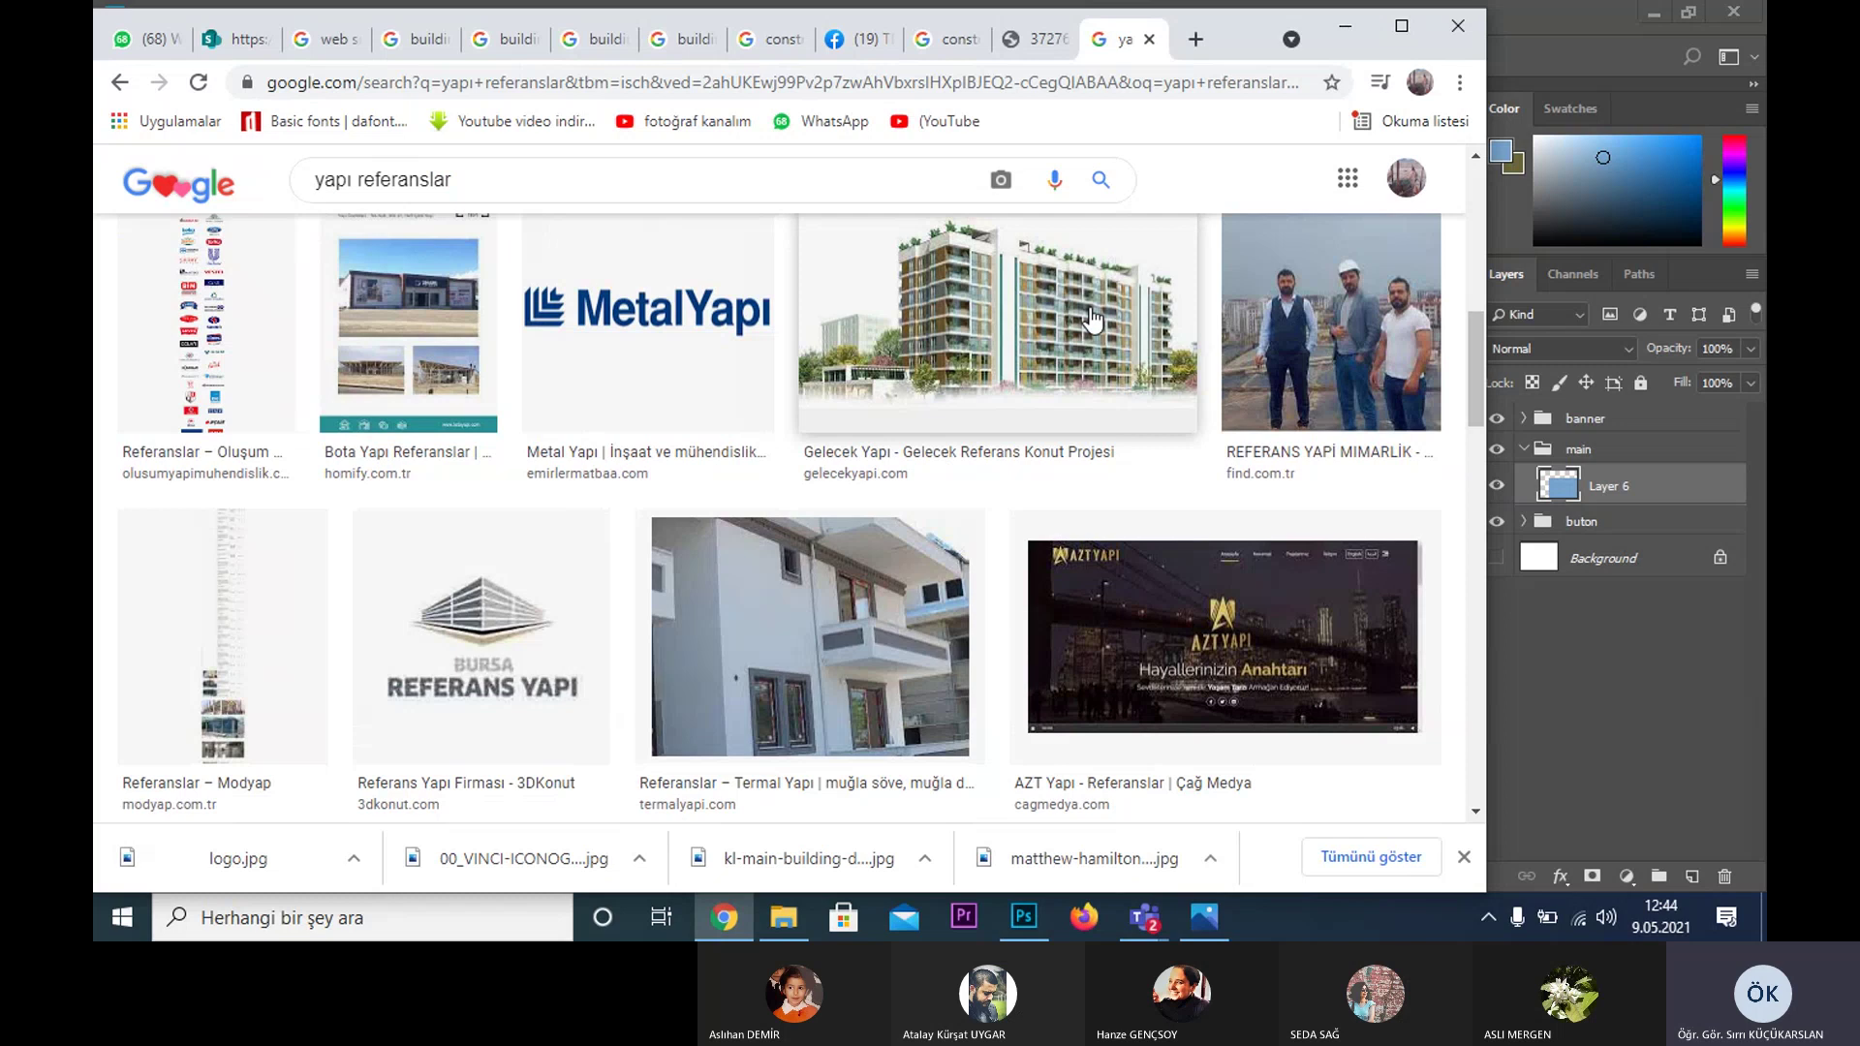
- Open four building results, including the BGT Yapı devices mockup, in background tabs
{"action": "middle_click", "coordinate": [1091, 319]}
{"action": "scroll", "coordinate": [1114, 436], "scroll_direction": "down", "scroll_amount": 3}
{"action": "scroll", "coordinate": [1124, 484], "scroll_direction": "down", "scroll_amount": 4}
{"action": "scroll", "coordinate": [1129, 514], "scroll_direction": "down", "scroll_amount": 3}
{"action": "scroll", "coordinate": [1135, 539], "scroll_direction": "down", "scroll_amount": 2}
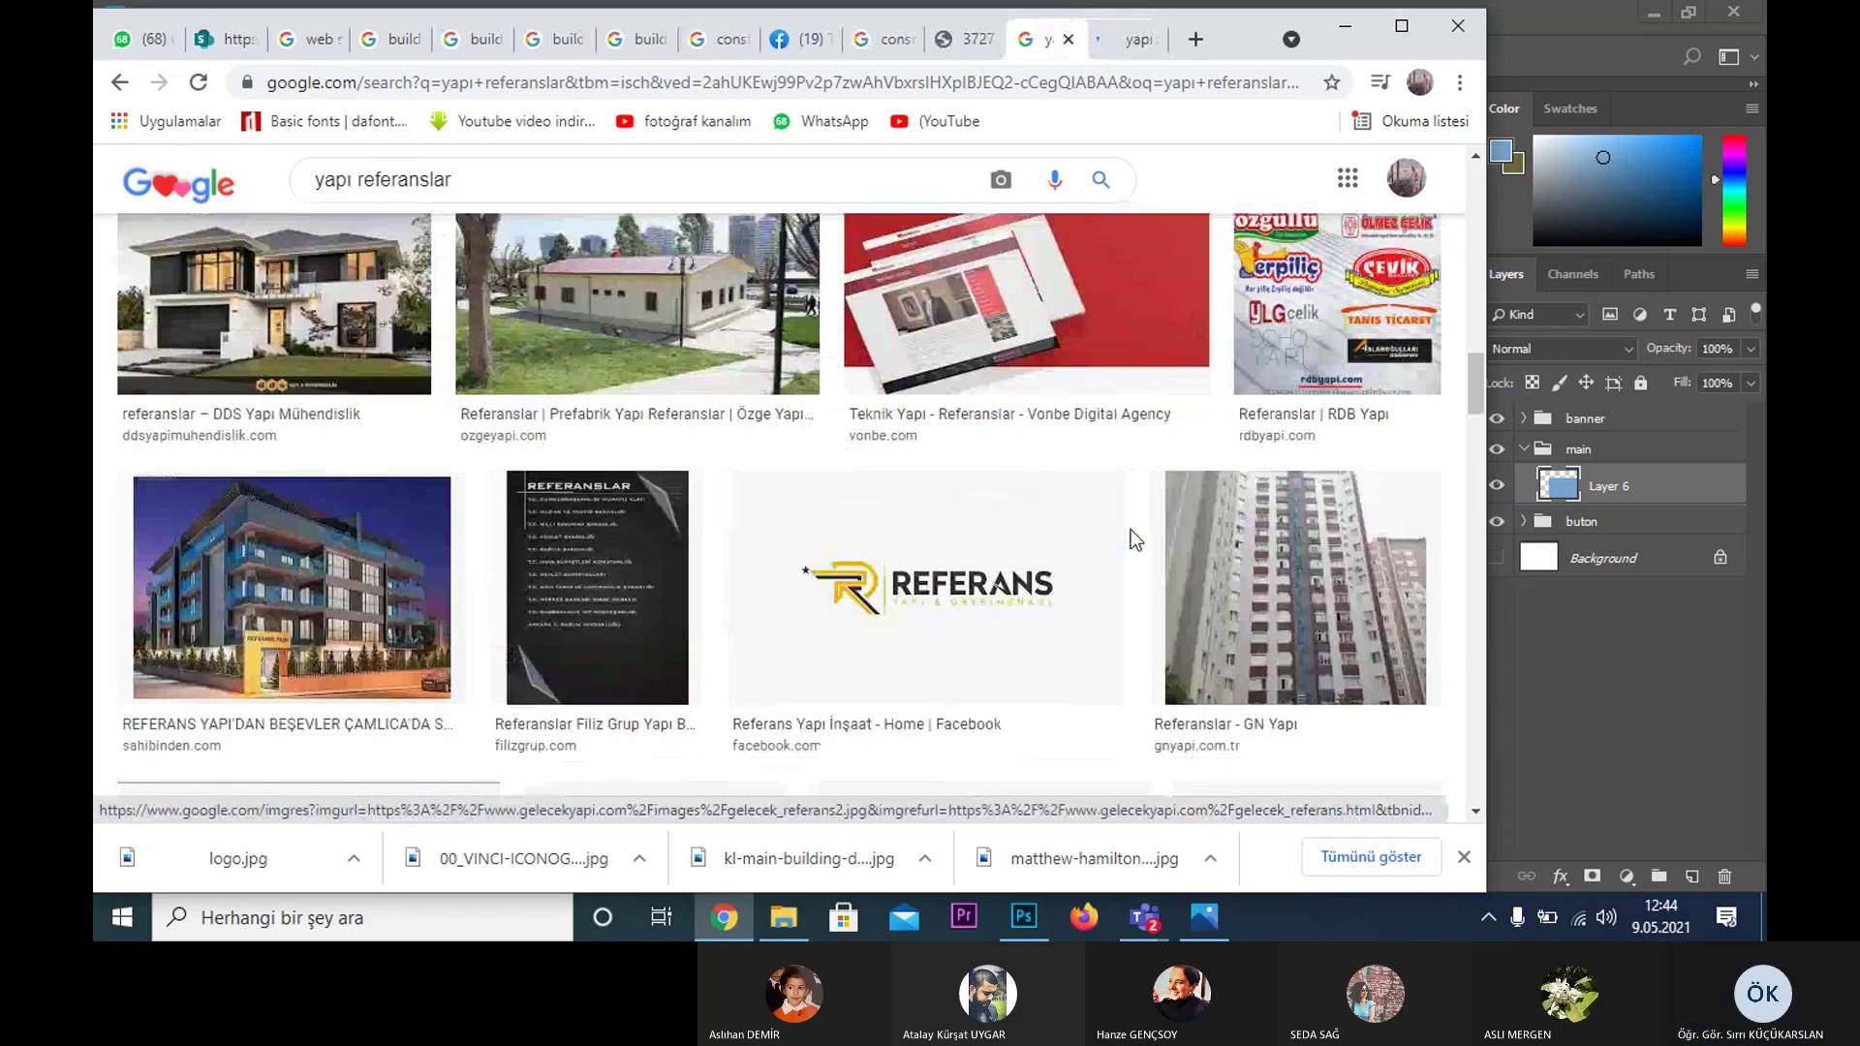
{"action": "middle_click", "coordinate": [329, 310]}
{"action": "scroll", "coordinate": [822, 436], "scroll_direction": "down", "scroll_amount": 3}
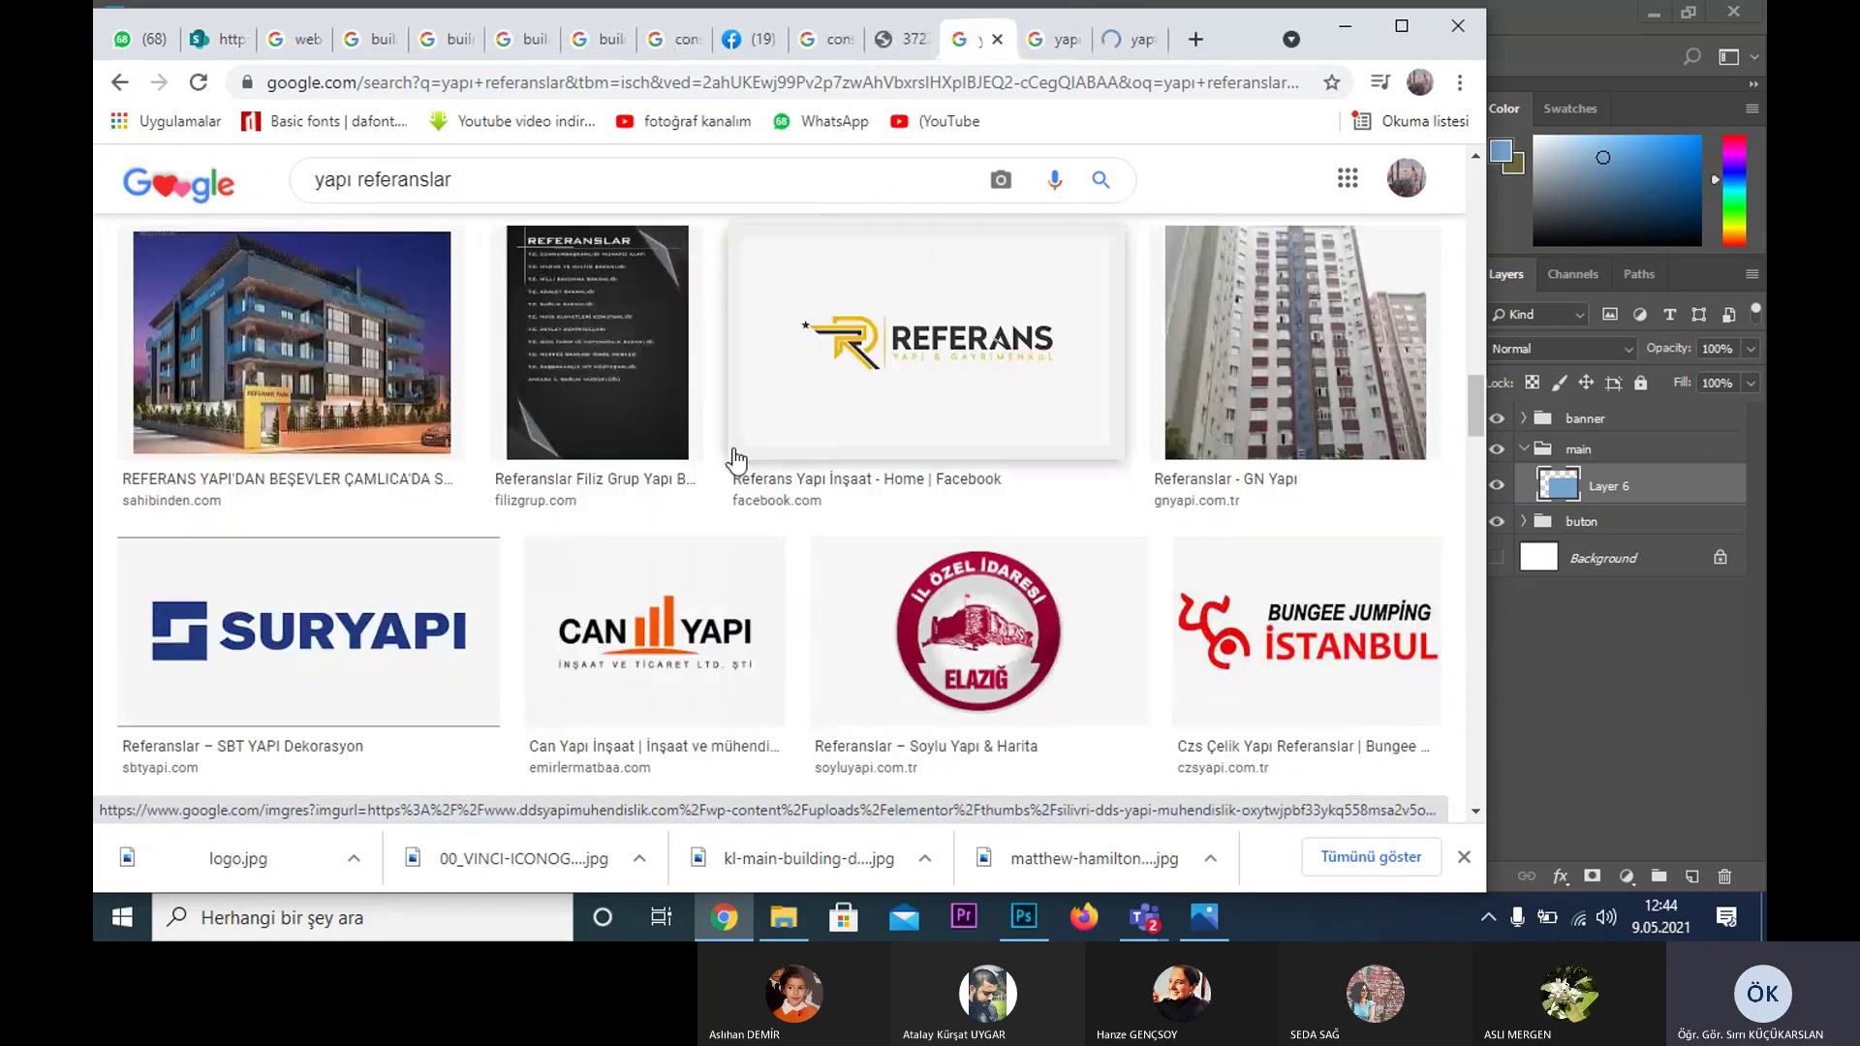
{"action": "middle_click", "coordinate": [291, 412]}
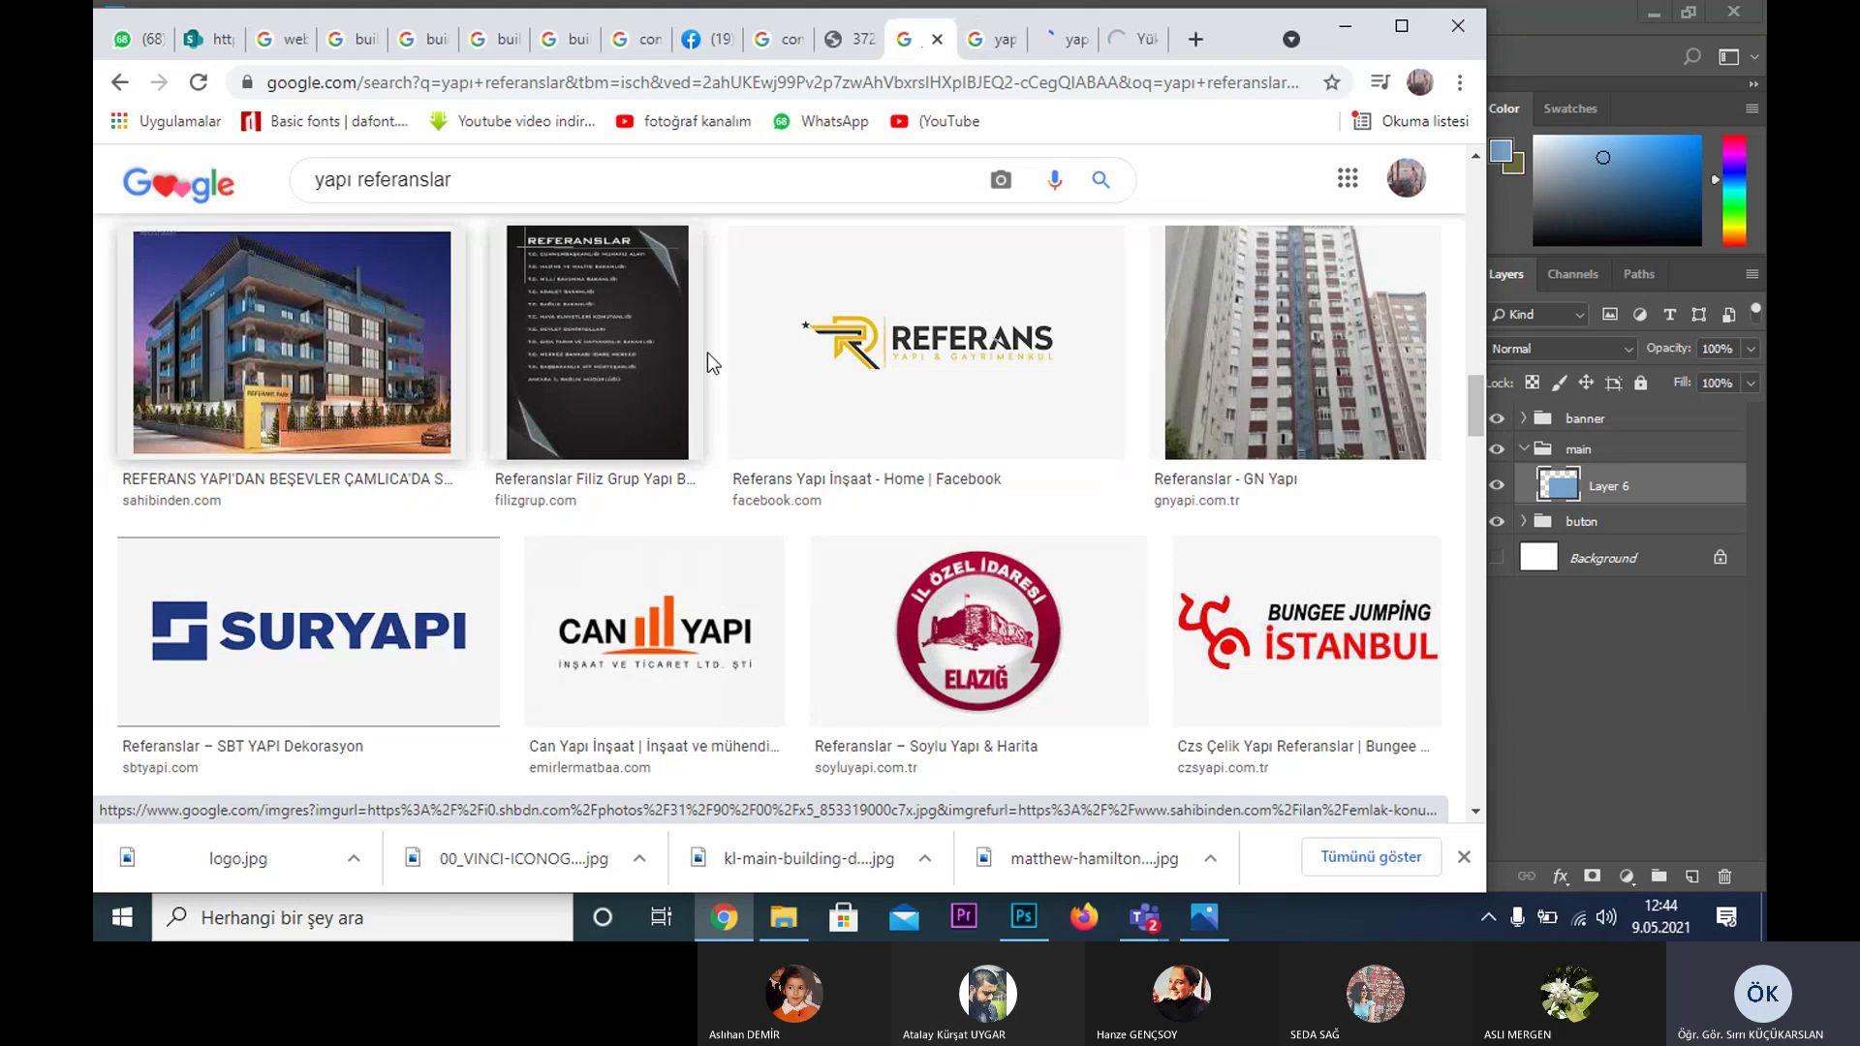
{"action": "scroll", "coordinate": [712, 368], "scroll_direction": "down", "scroll_amount": 5}
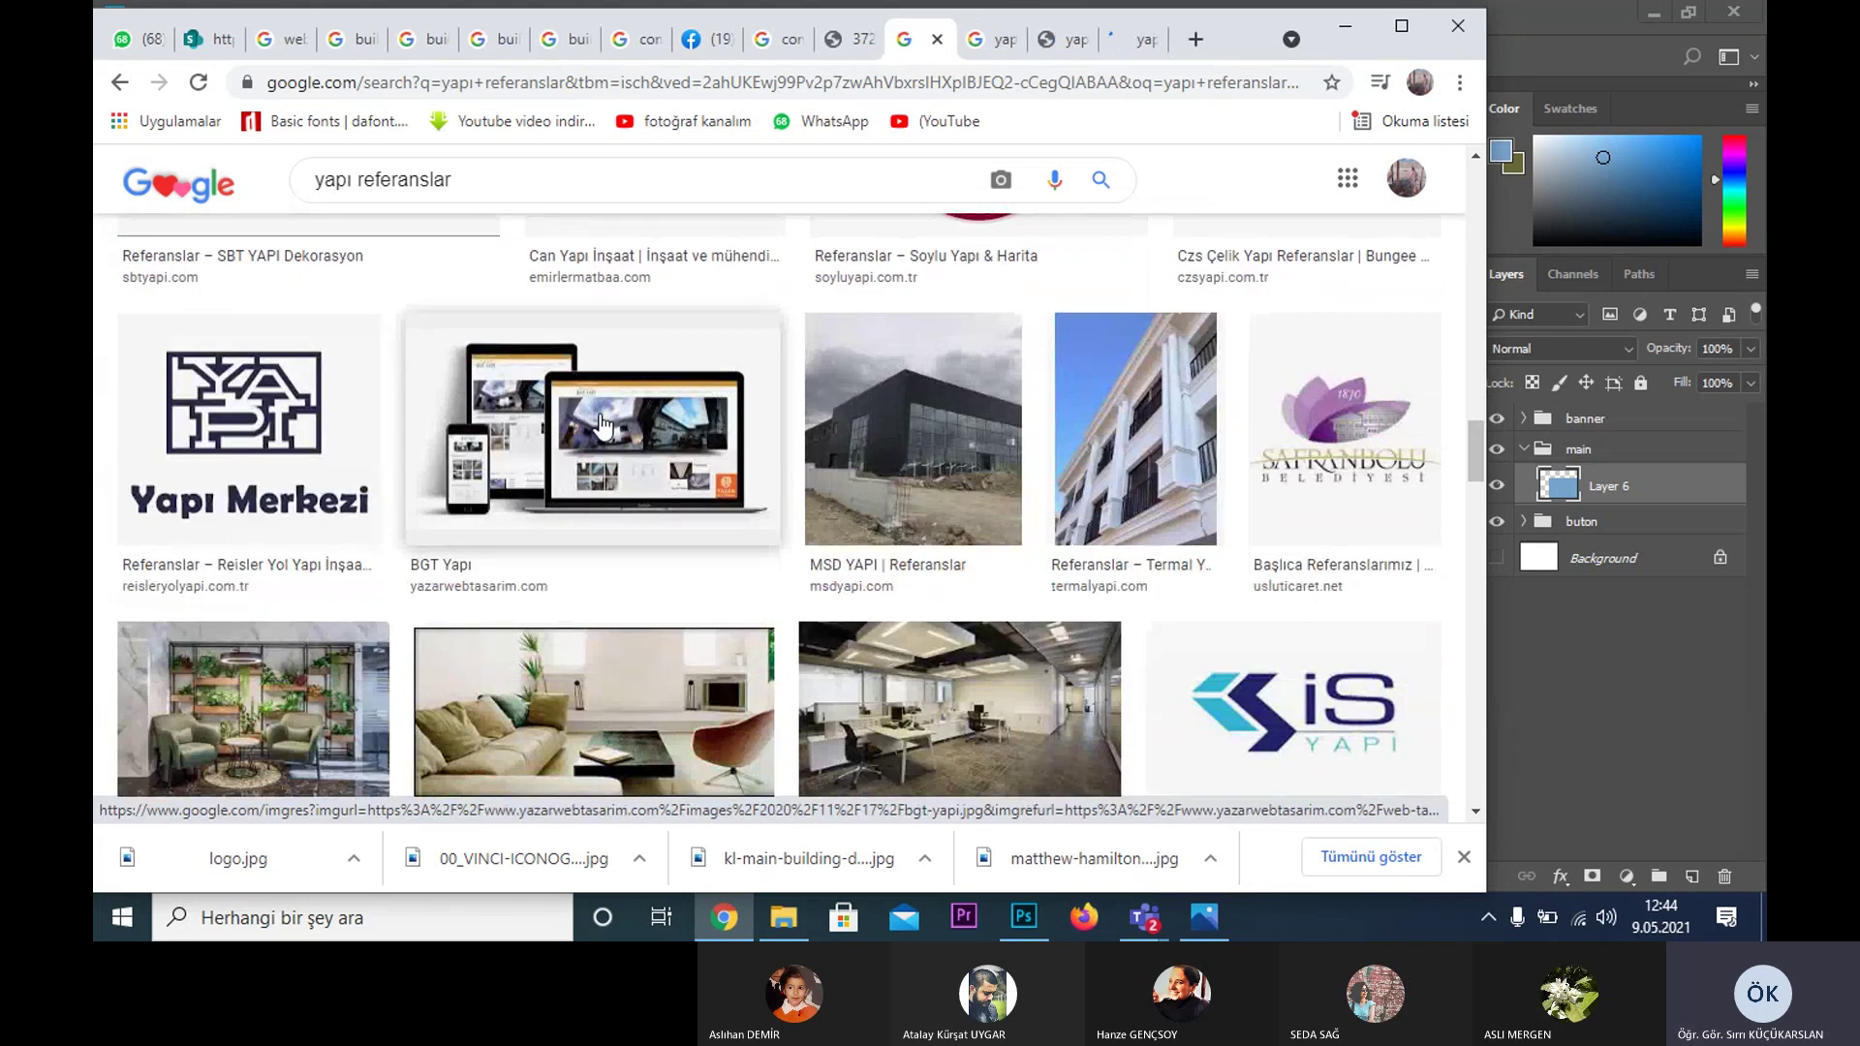
{"action": "middle_click", "coordinate": [603, 424]}
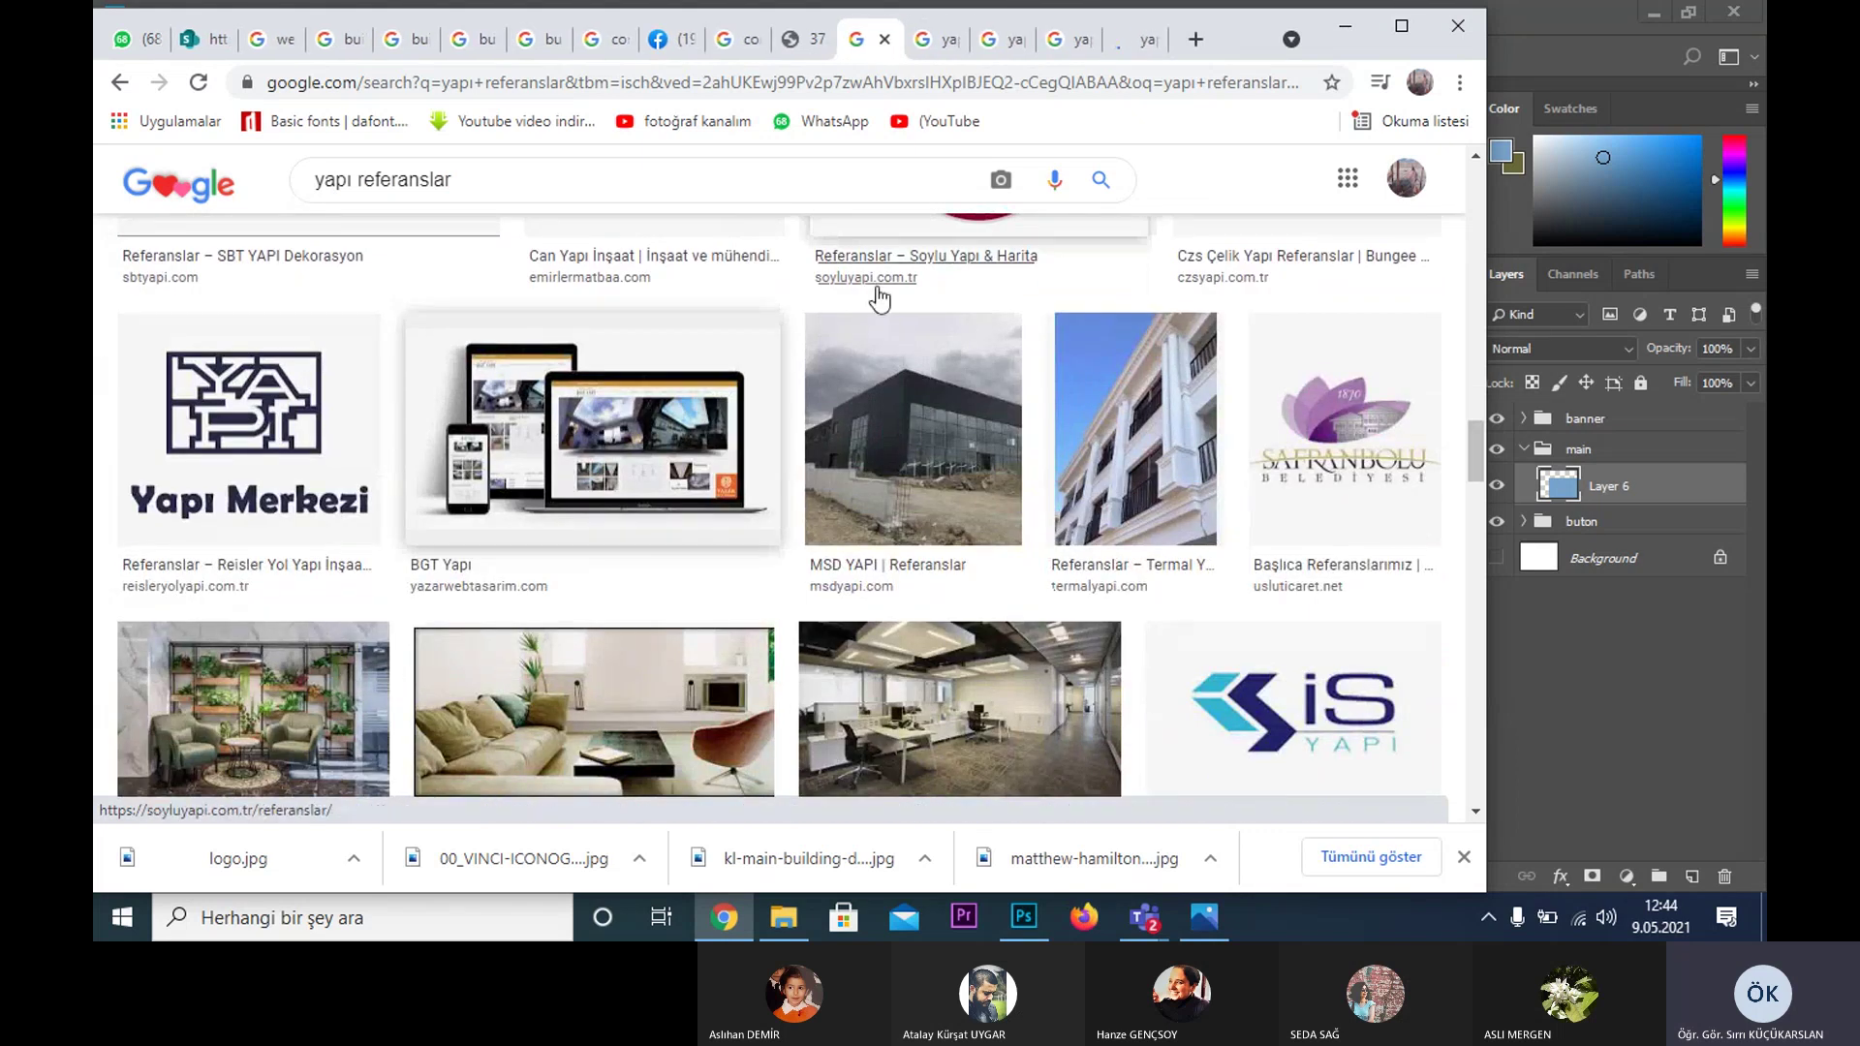
- Save the BGT Yapı laptop mockup image as bgt-yapi.jpg into the image folder
{"action": "left_click", "coordinate": [1136, 53]}
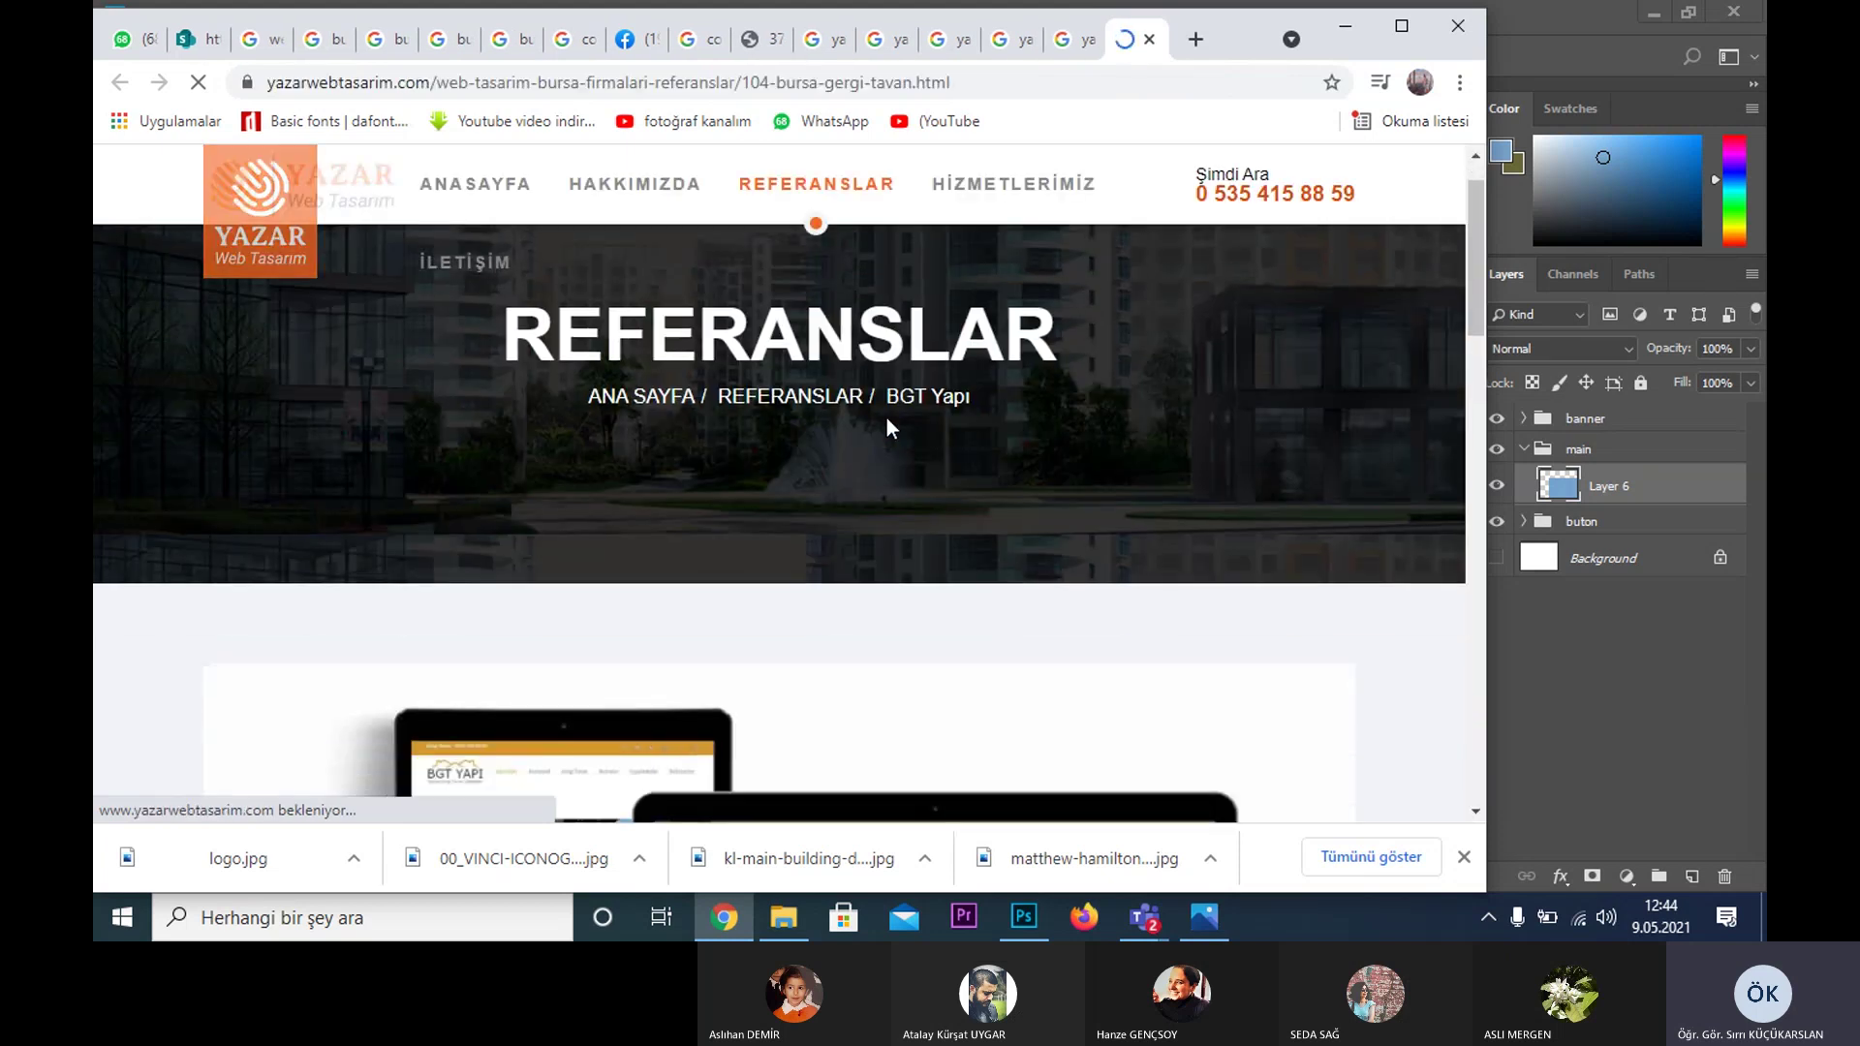
{"action": "scroll", "coordinate": [886, 416], "scroll_direction": "down", "scroll_amount": 5}
{"action": "right_click", "coordinate": [886, 413]}
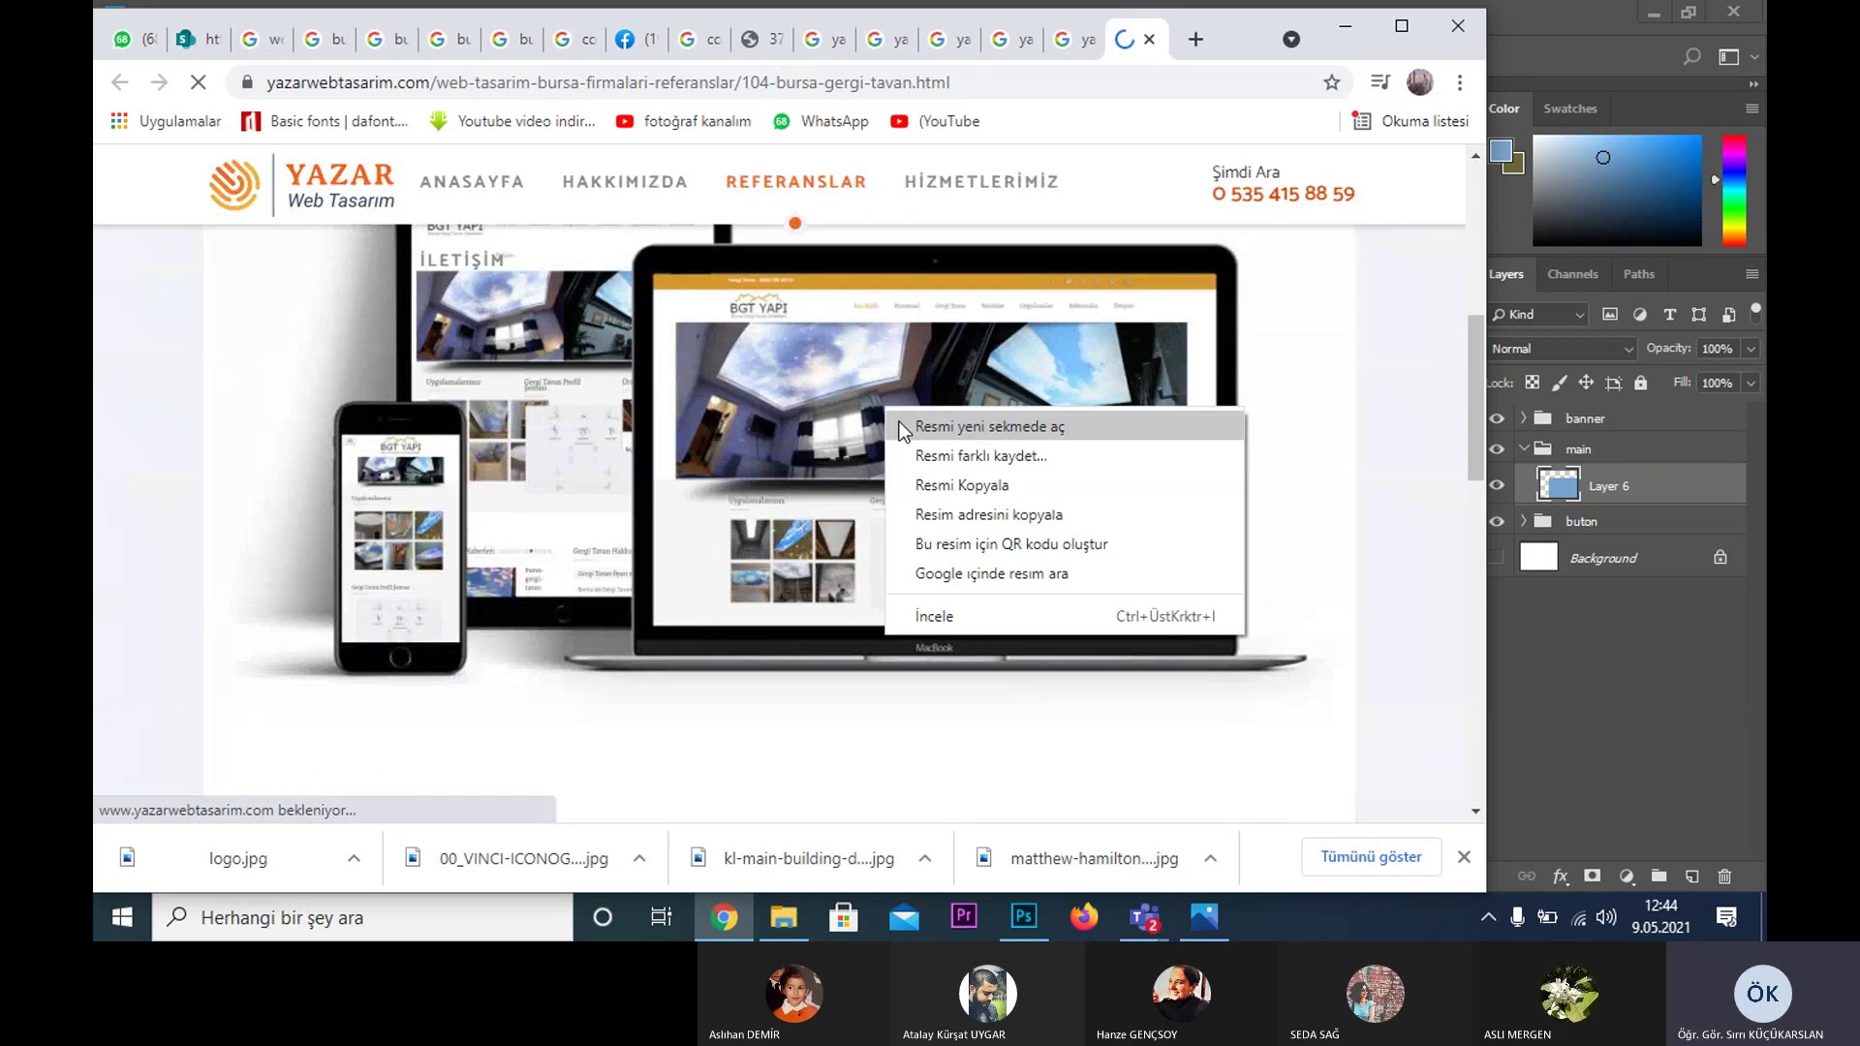
{"action": "left_click", "coordinate": [934, 456]}
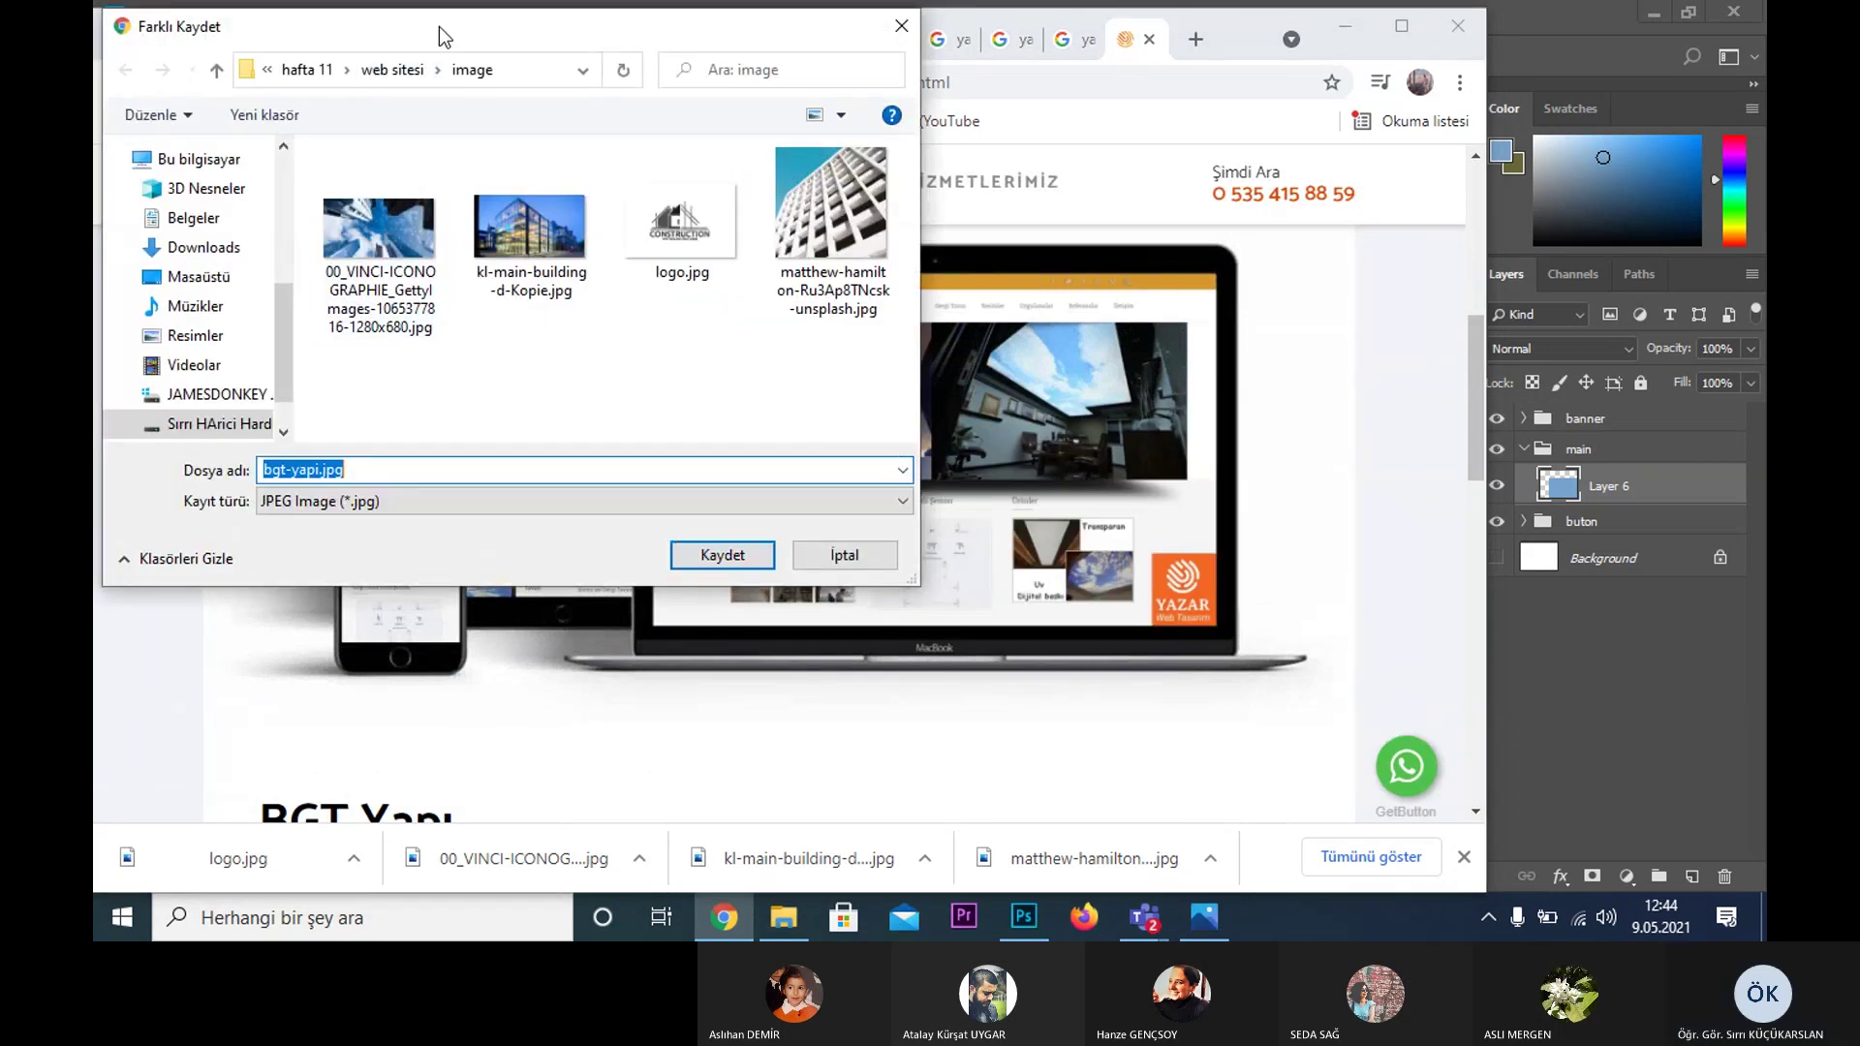
{"action": "left_click_drag", "start_coordinate": [439, 27], "coordinate": [655, 104]}
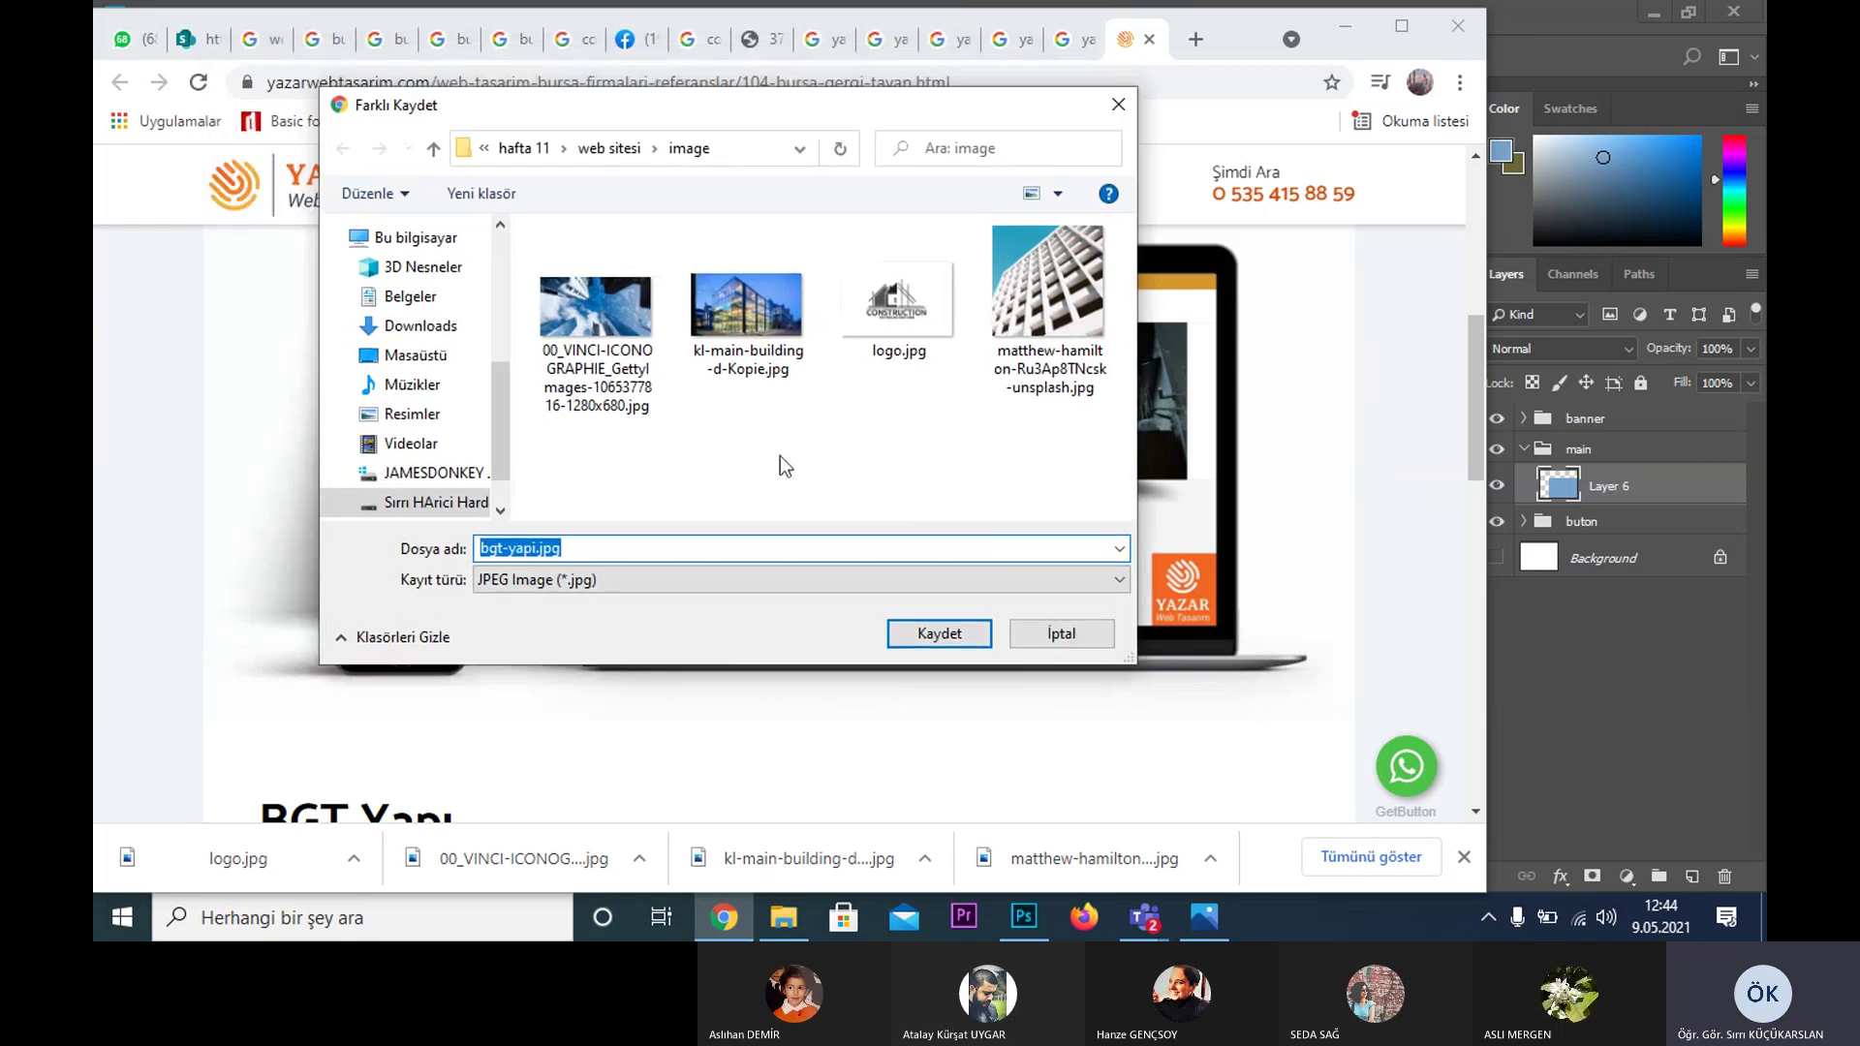
{"action": "key", "text": "Return"}
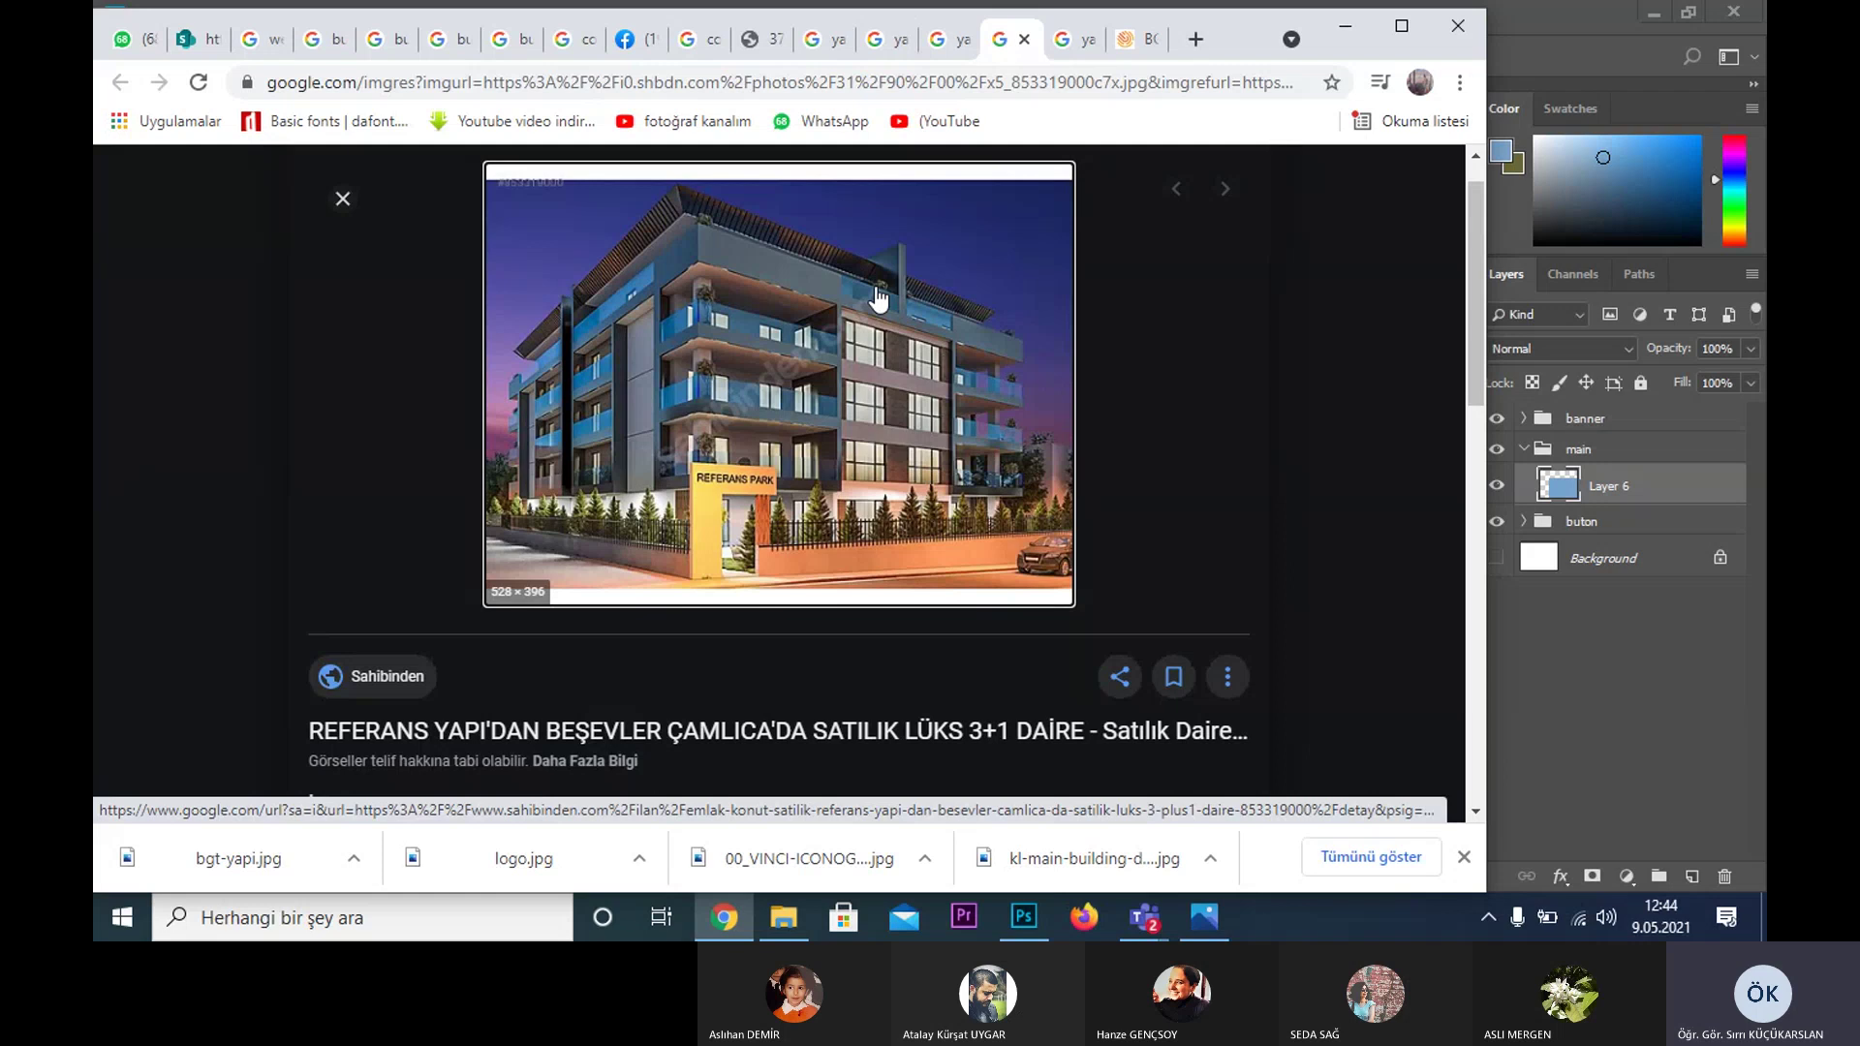
- Save the apartment building photo and the DDS house photo into the image folder
{"action": "right_click", "coordinate": [876, 287]}
{"action": "left_click", "coordinate": [983, 562]}
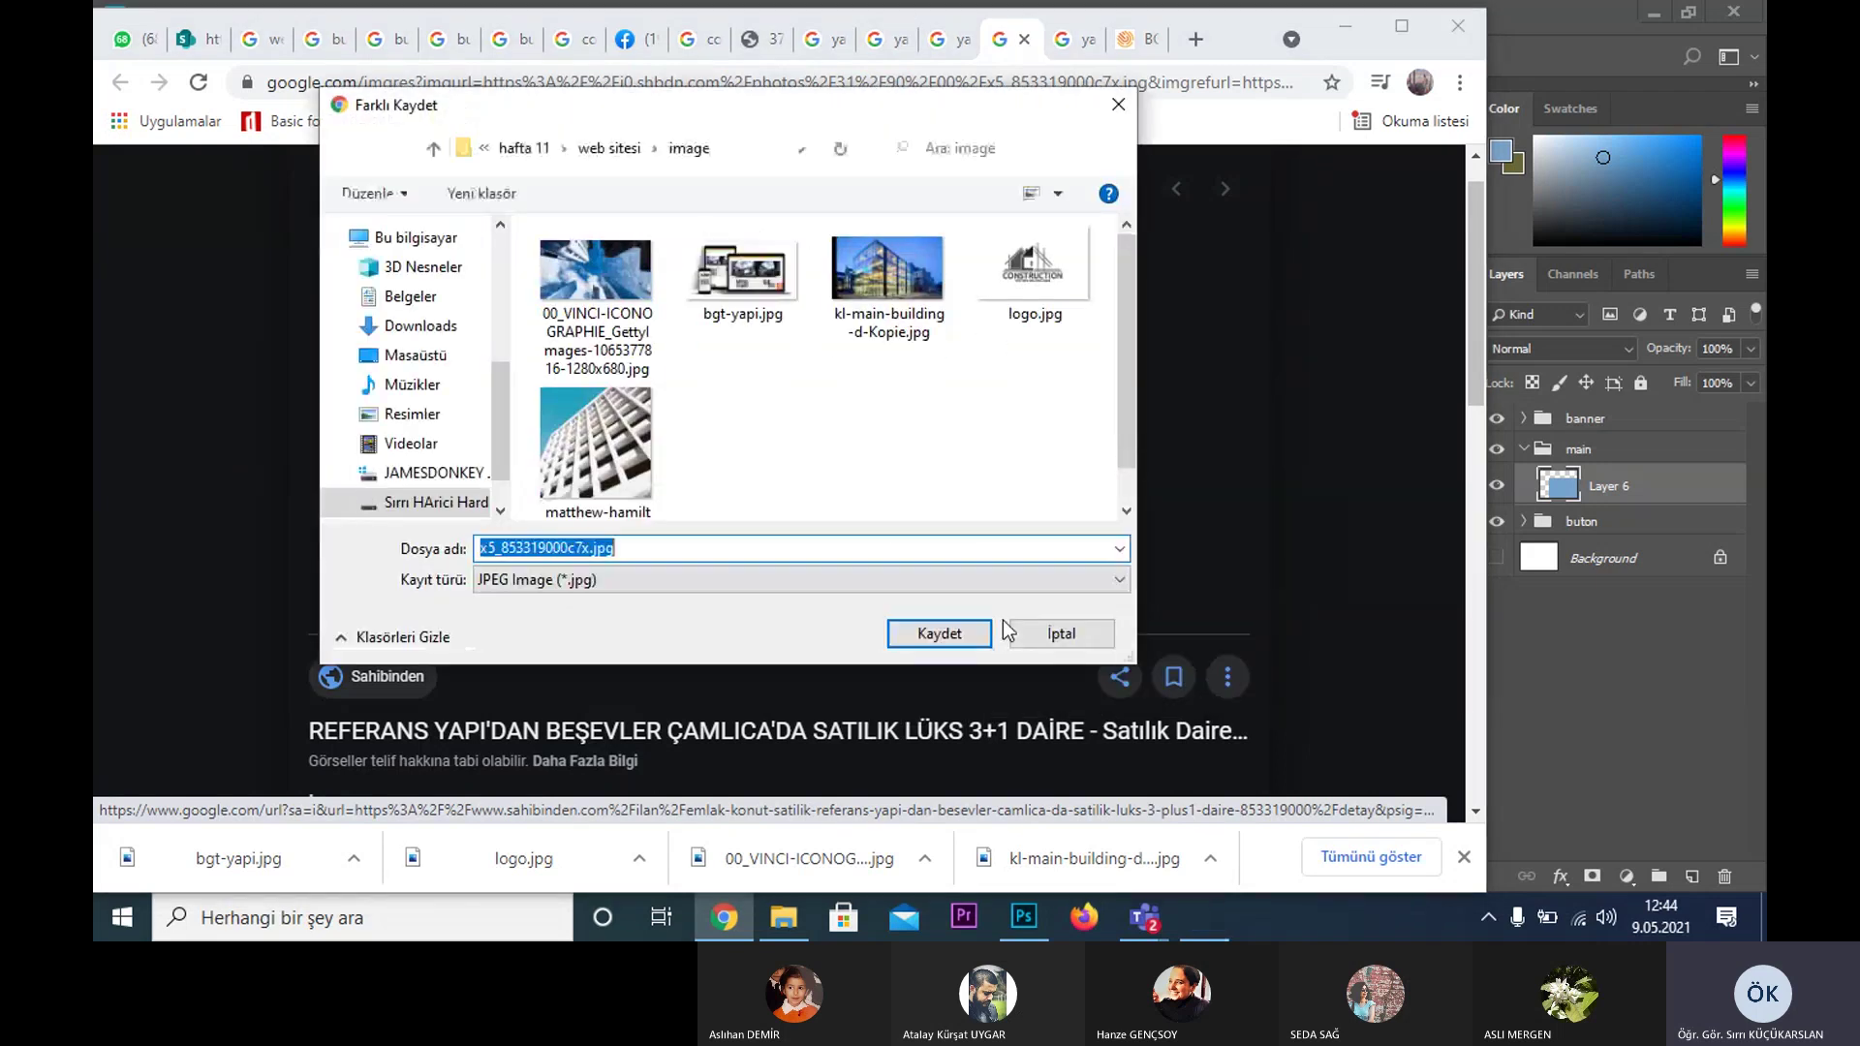
{"action": "key", "text": "Return"}
{"action": "left_click", "coordinate": [936, 39]}
{"action": "right_click", "coordinate": [837, 365]}
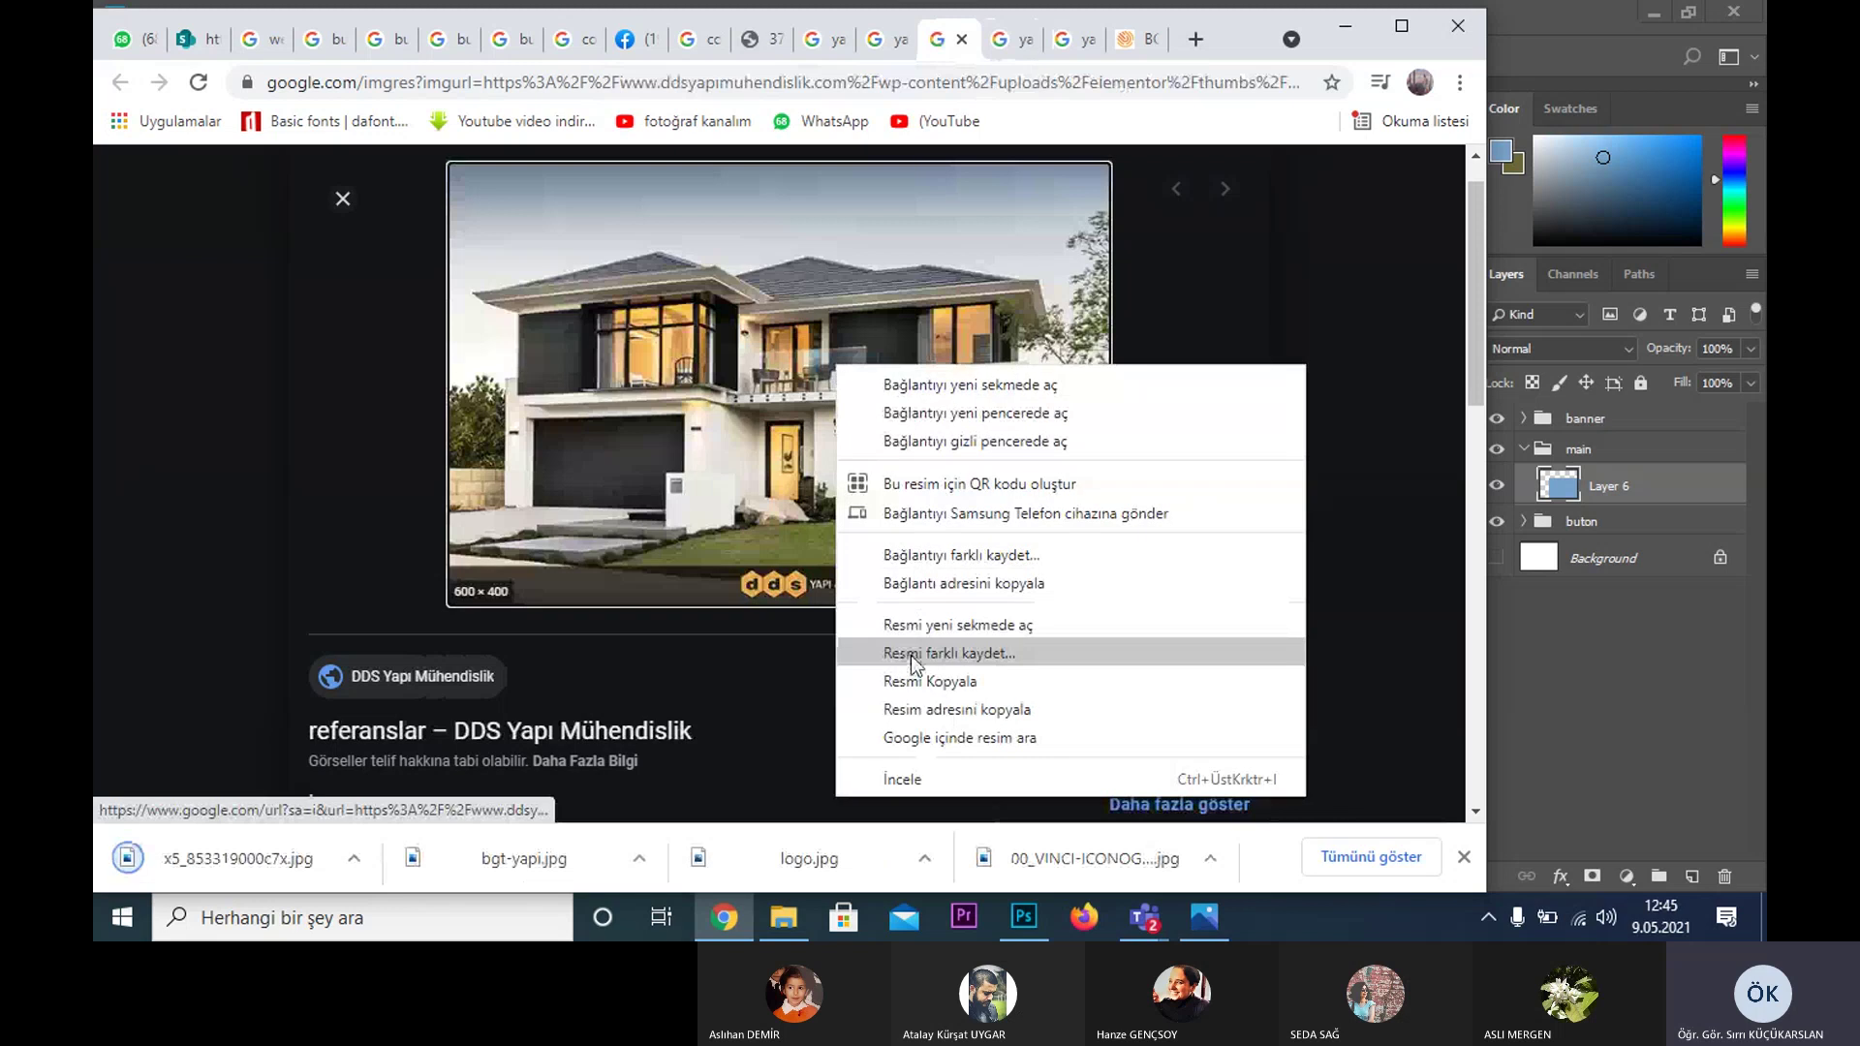
{"action": "left_click", "coordinate": [911, 655]}
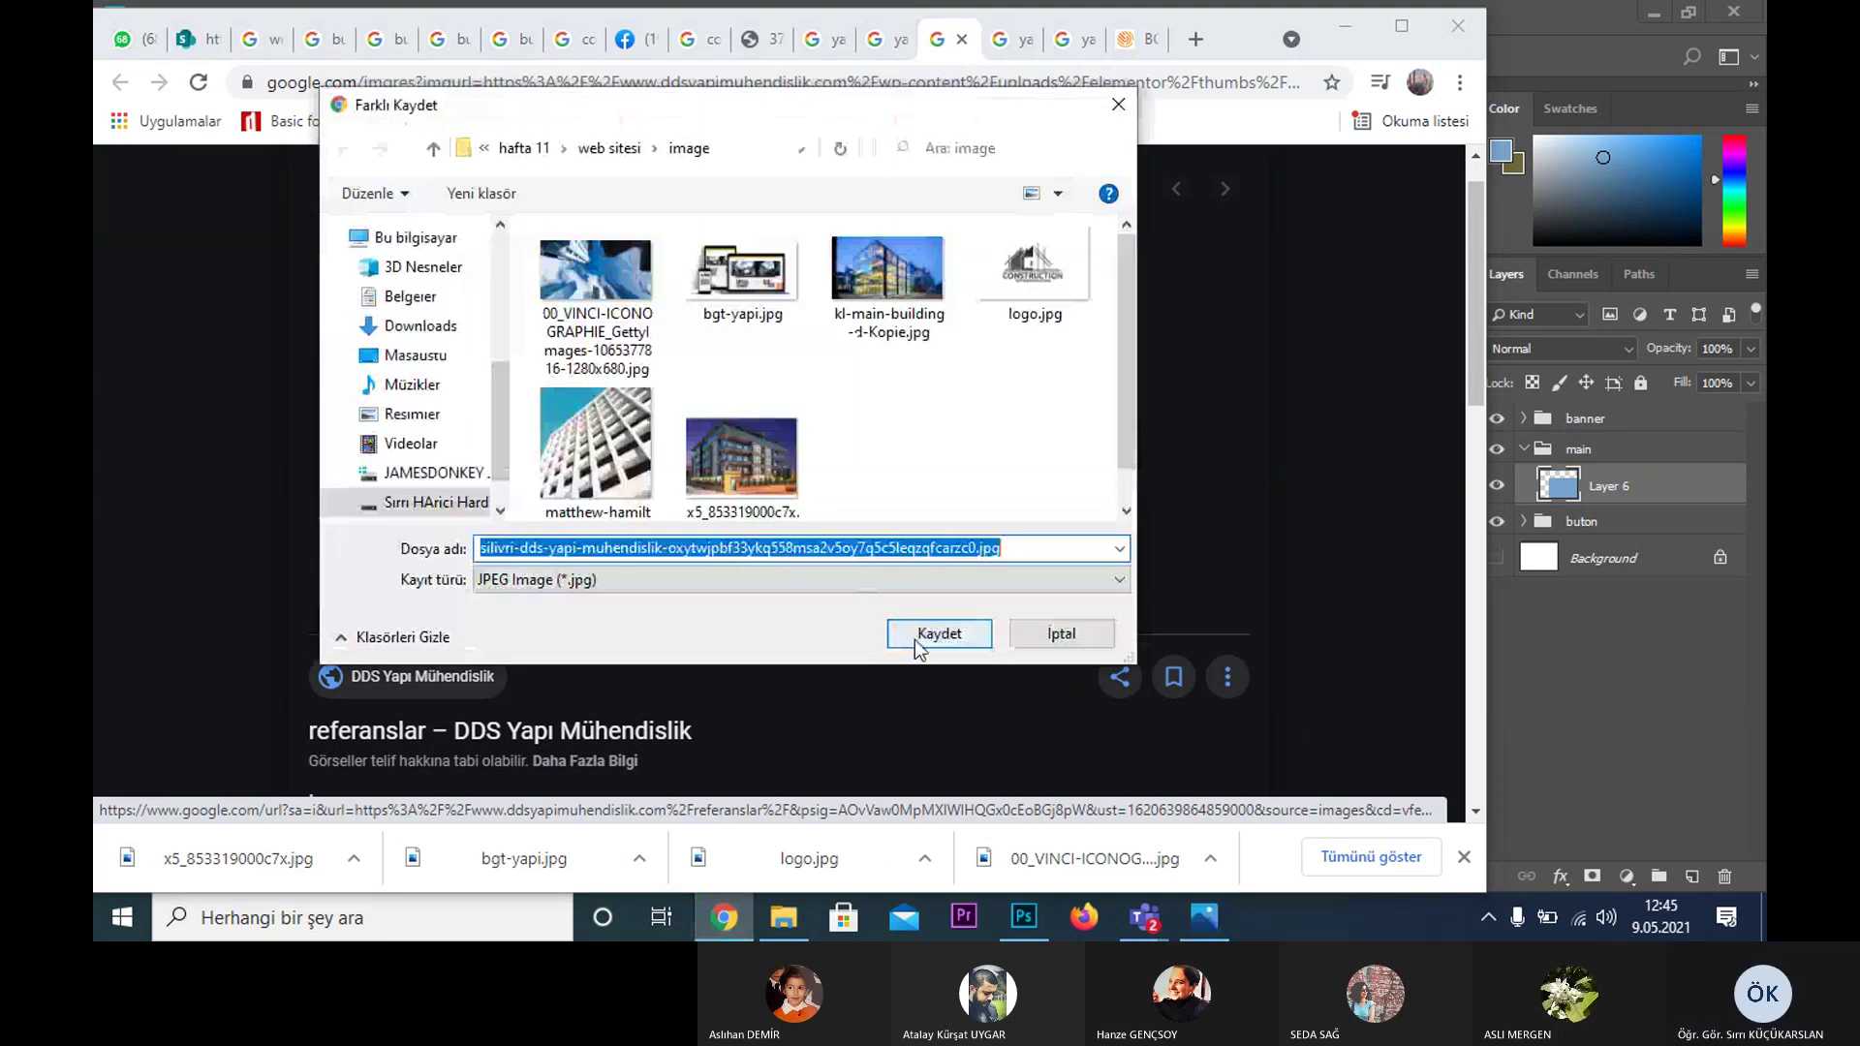
{"action": "left_click", "coordinate": [921, 634]}
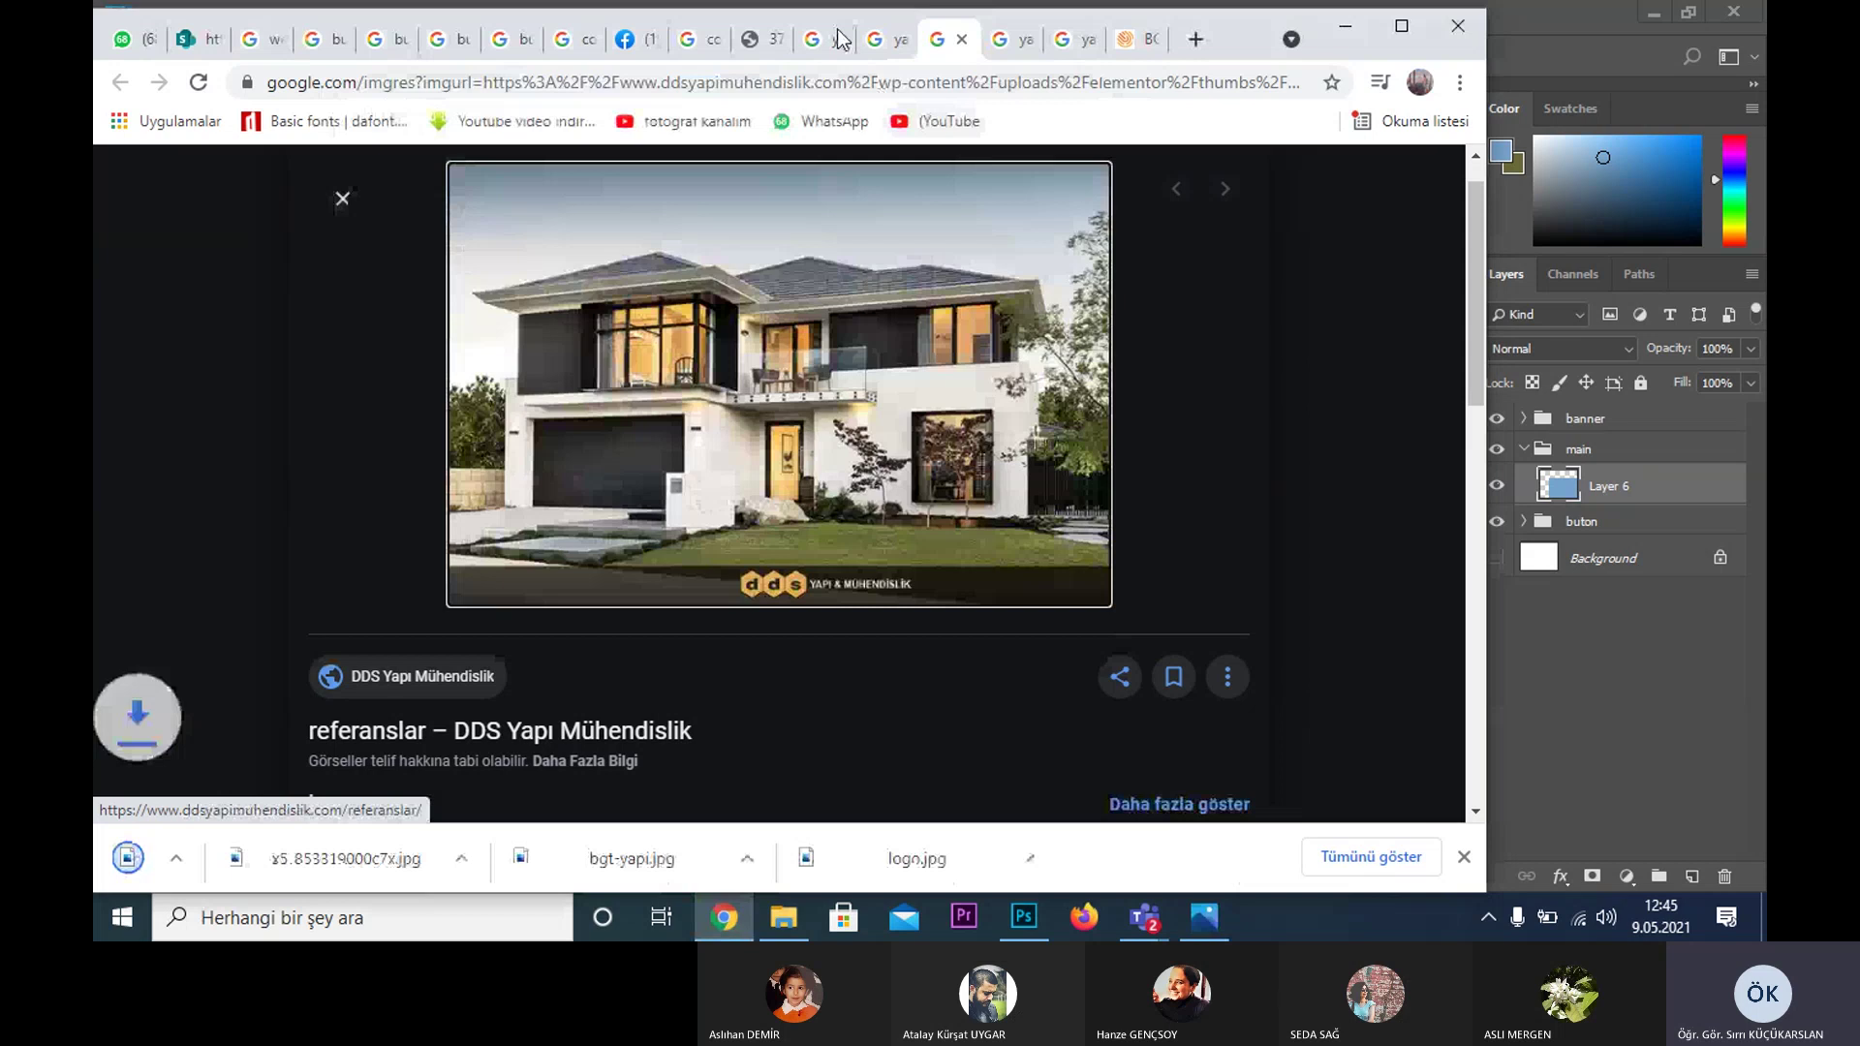
- Save the Gelecek Yapı photo as gelecek_referans2.jpg, then minimize Chrome
{"action": "left_click", "coordinate": [867, 39]}
{"action": "right_click", "coordinate": [934, 317]}
{"action": "left_click", "coordinate": [904, 325]}
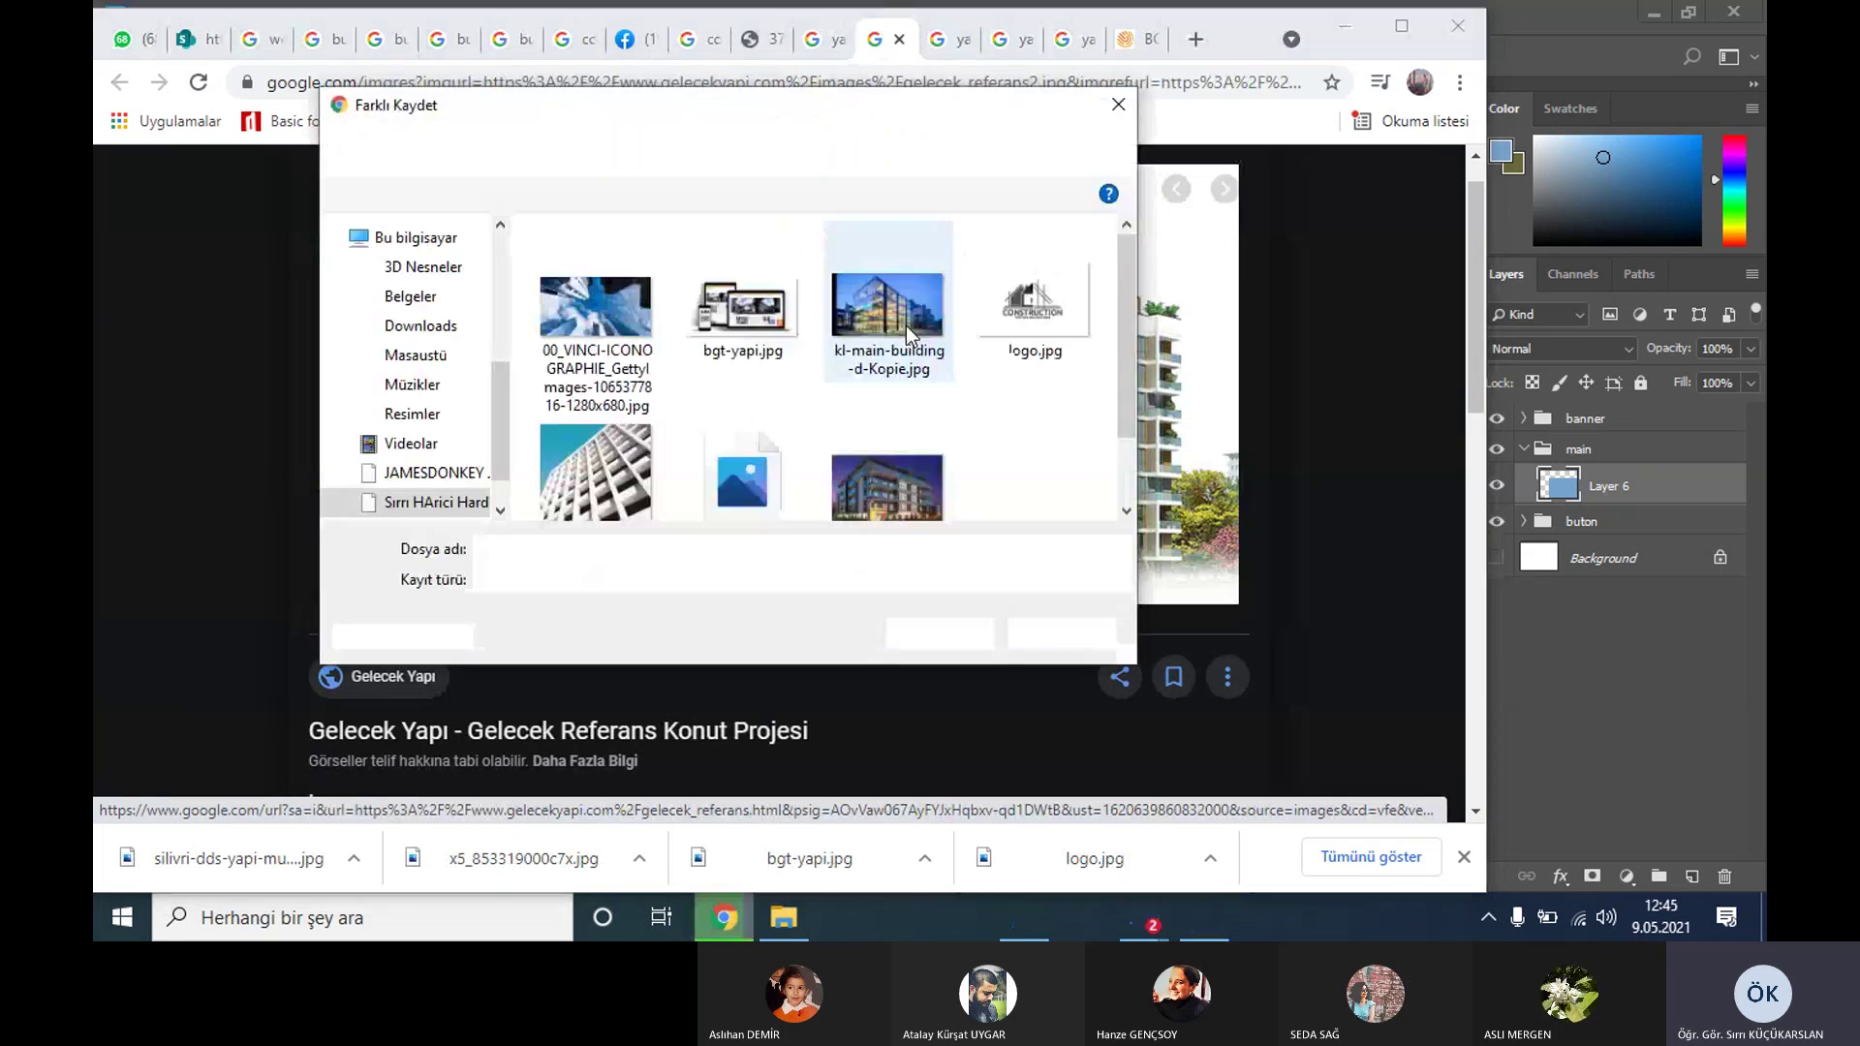
{"action": "key", "text": "Return"}
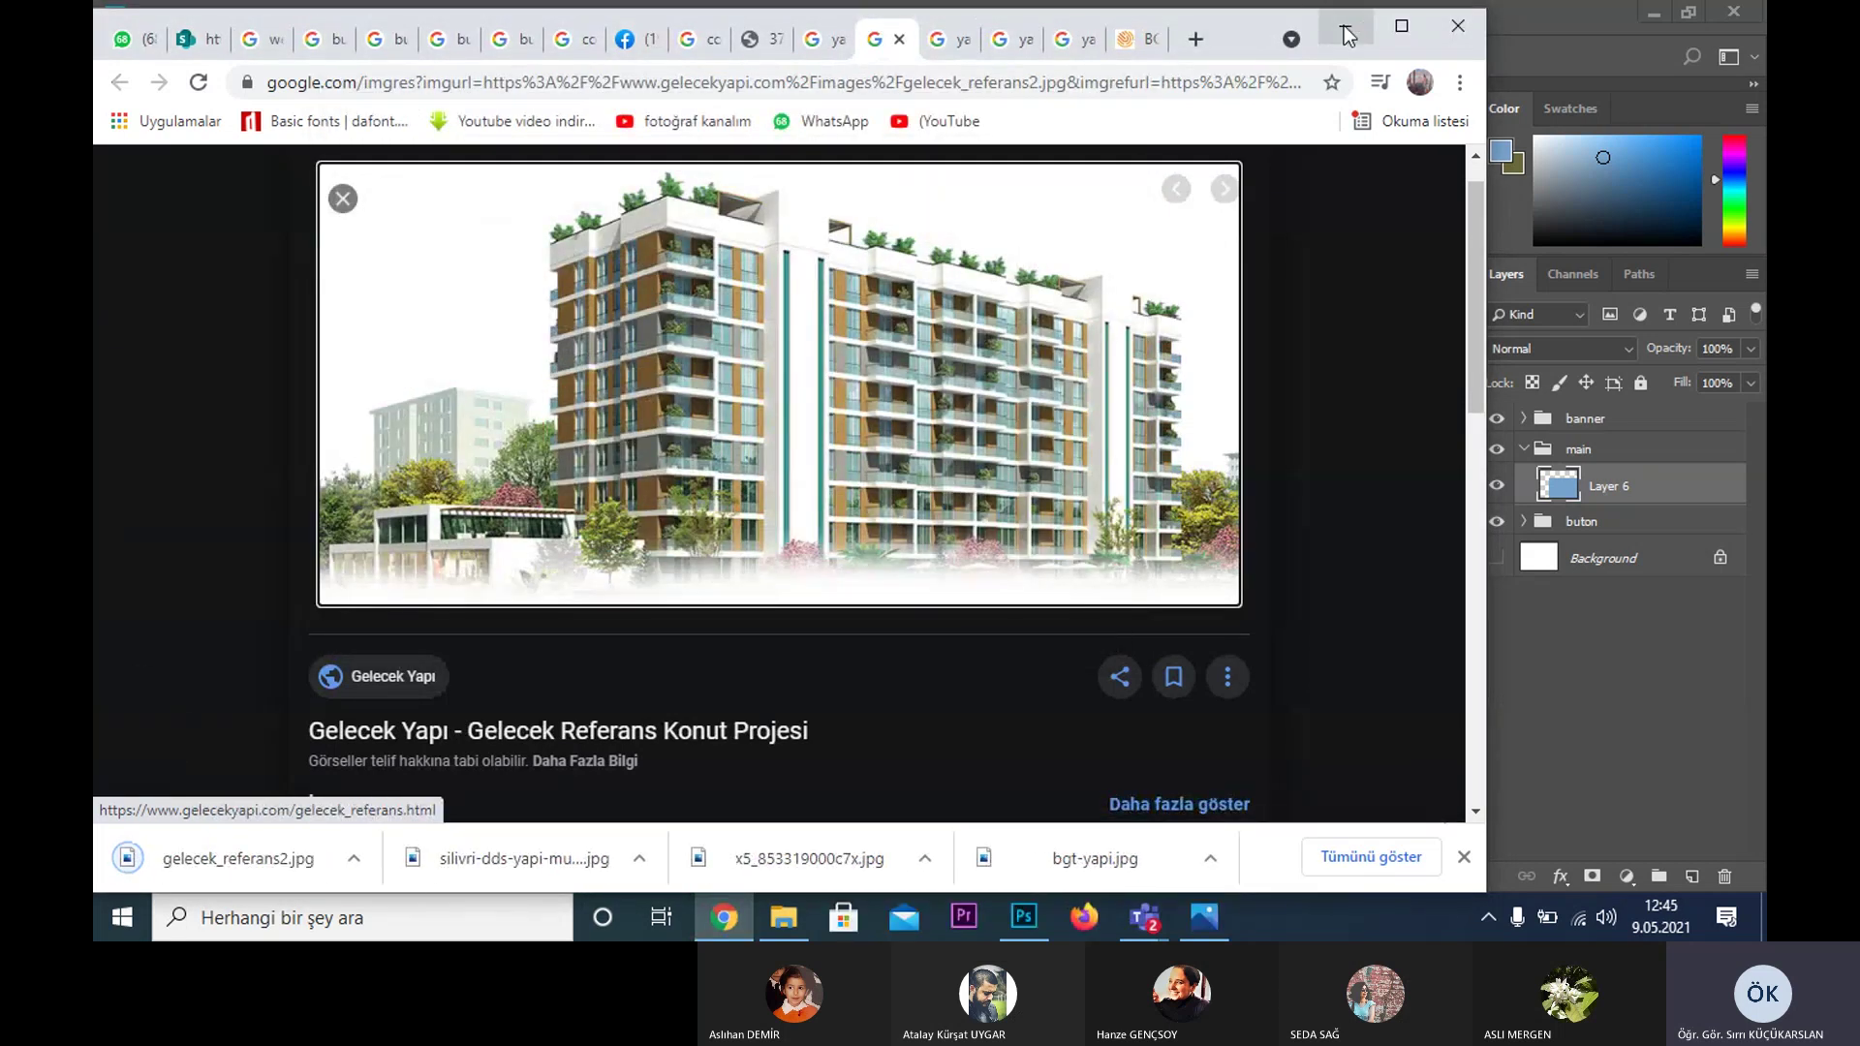
{"action": "left_click", "coordinate": [1345, 26]}
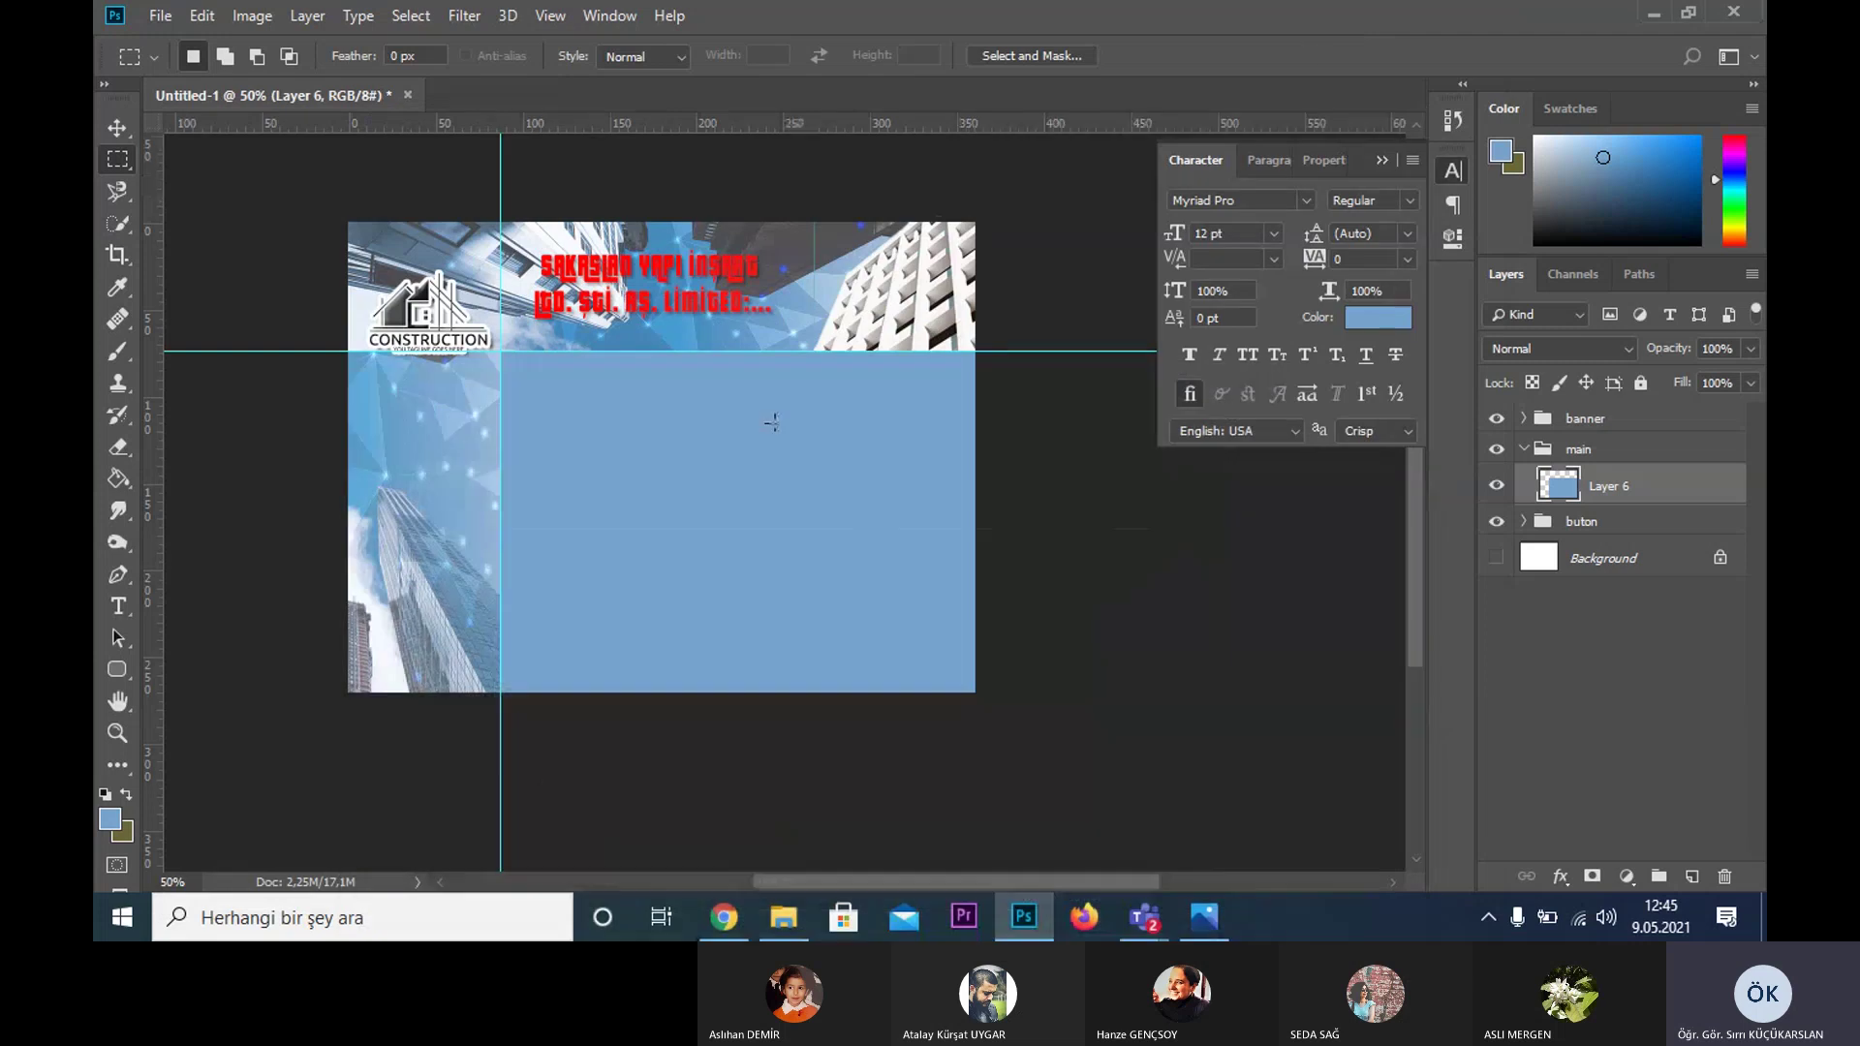
- Place bgt-yapi.jpg from the image folder into the document as a new layer
{"action": "left_click", "coordinate": [784, 918]}
{"action": "scroll", "coordinate": [895, 589], "scroll_direction": "down", "scroll_amount": 2}
{"action": "scroll", "coordinate": [895, 589], "scroll_direction": "down", "scroll_amount": 2}
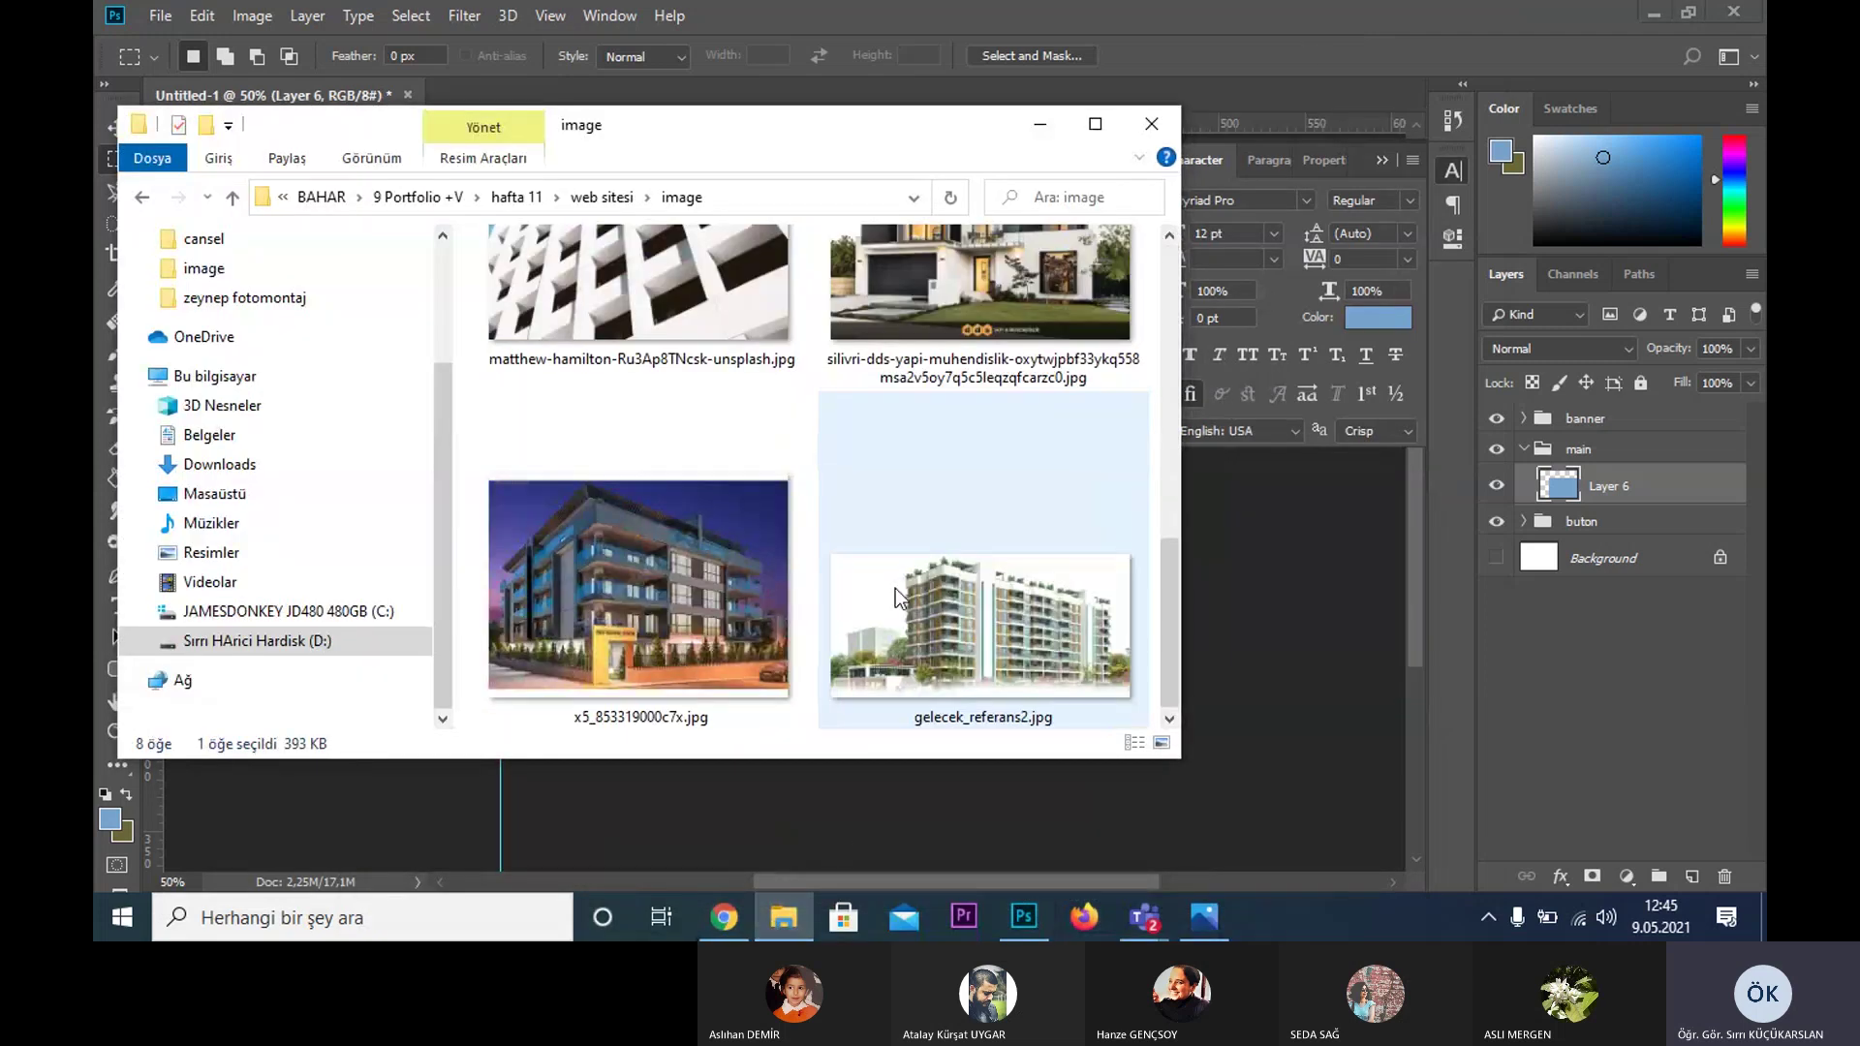
{"action": "scroll", "coordinate": [897, 587], "scroll_direction": "up", "scroll_amount": 2}
{"action": "scroll", "coordinate": [946, 416], "scroll_direction": "up", "scroll_amount": 2}
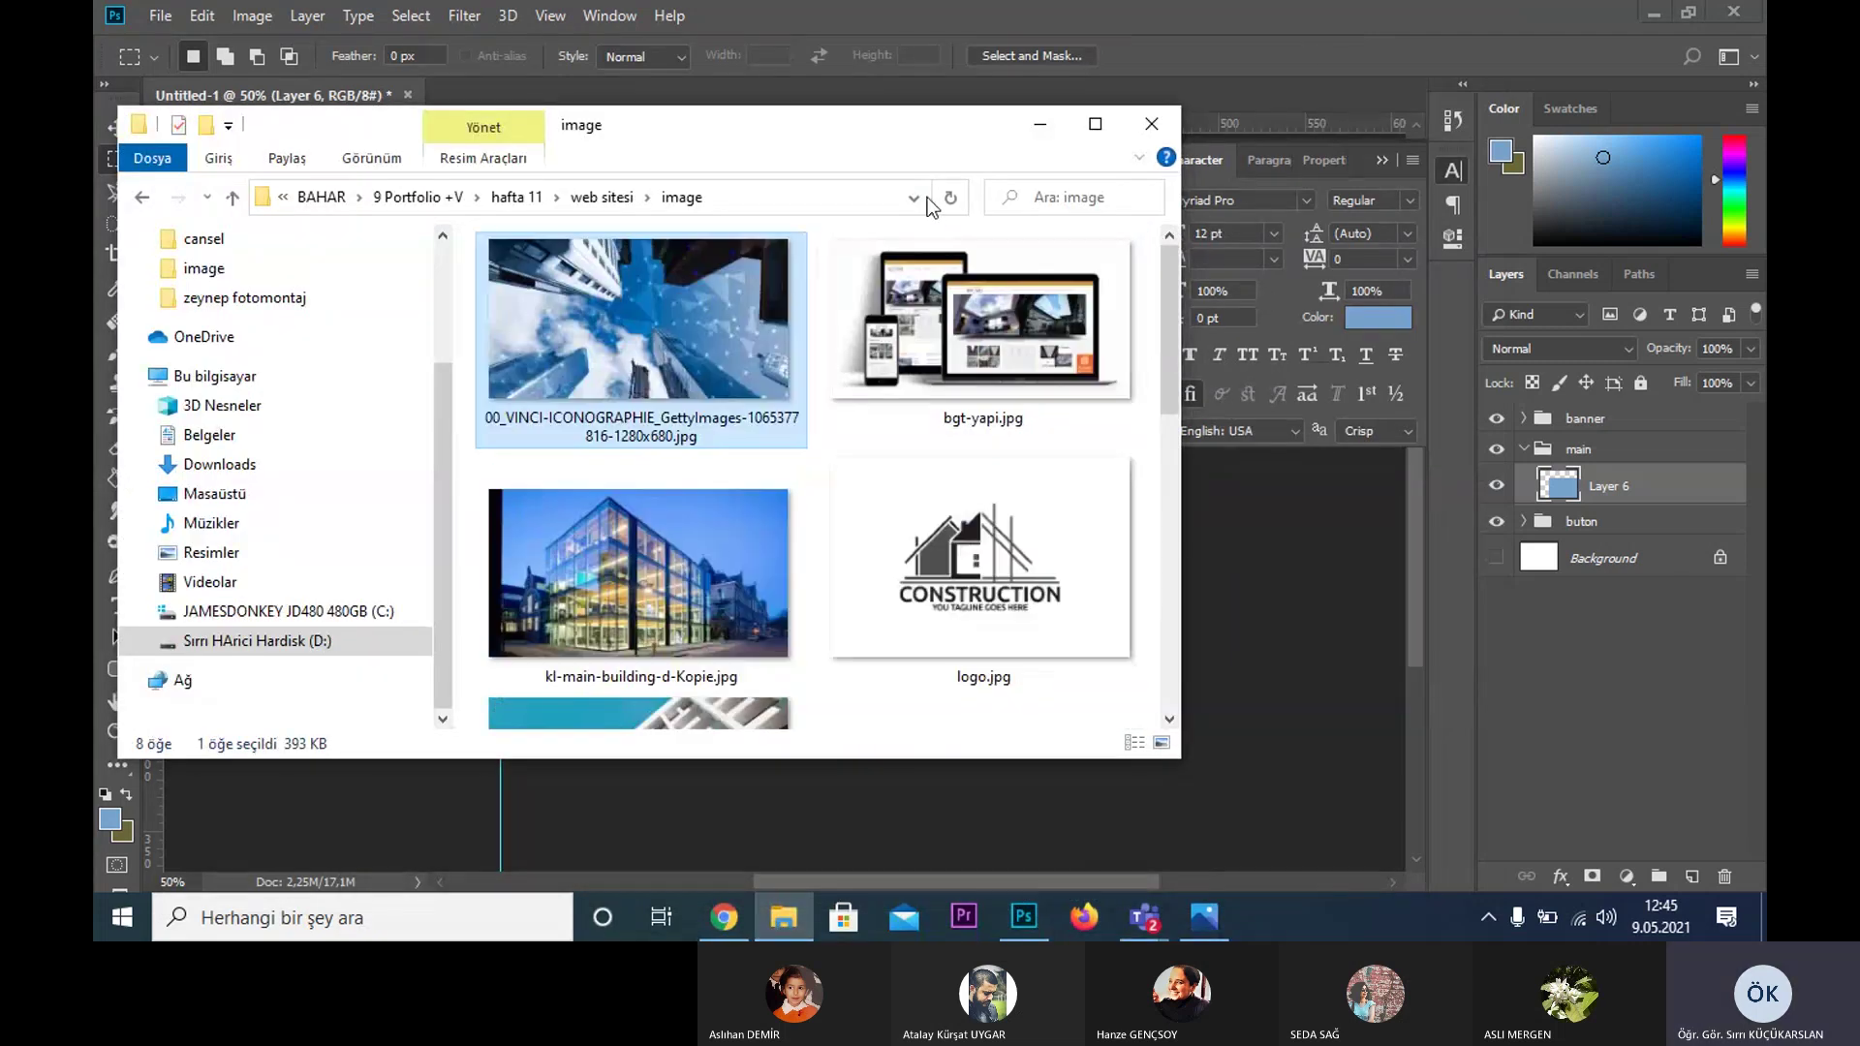
{"action": "left_click", "coordinate": [917, 316]}
{"action": "left_click_drag", "start_coordinate": [1270, 630], "coordinate": [1322, 671]}
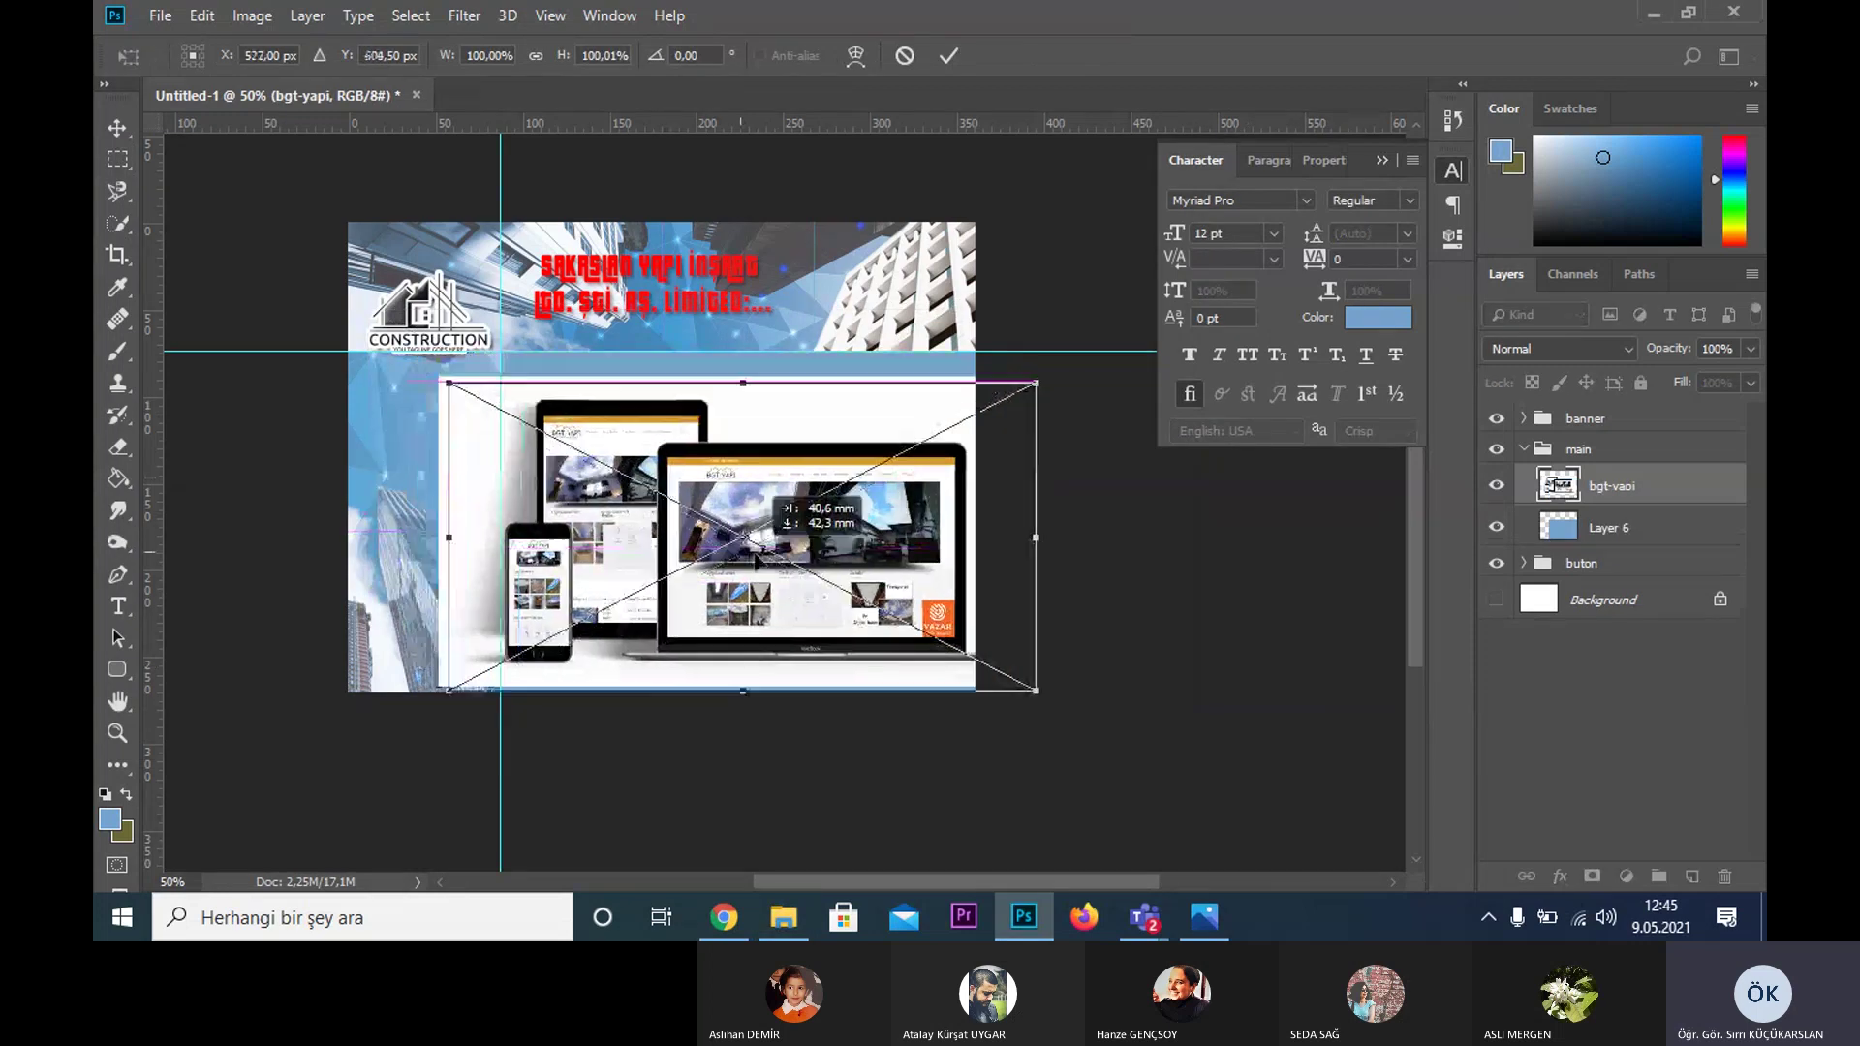
- Scale the mockup to about 86%, move it onto the blue panel, and delete a left-edge strip
{"action": "left_click_drag", "start_coordinate": [739, 557], "coordinate": [769, 566]}
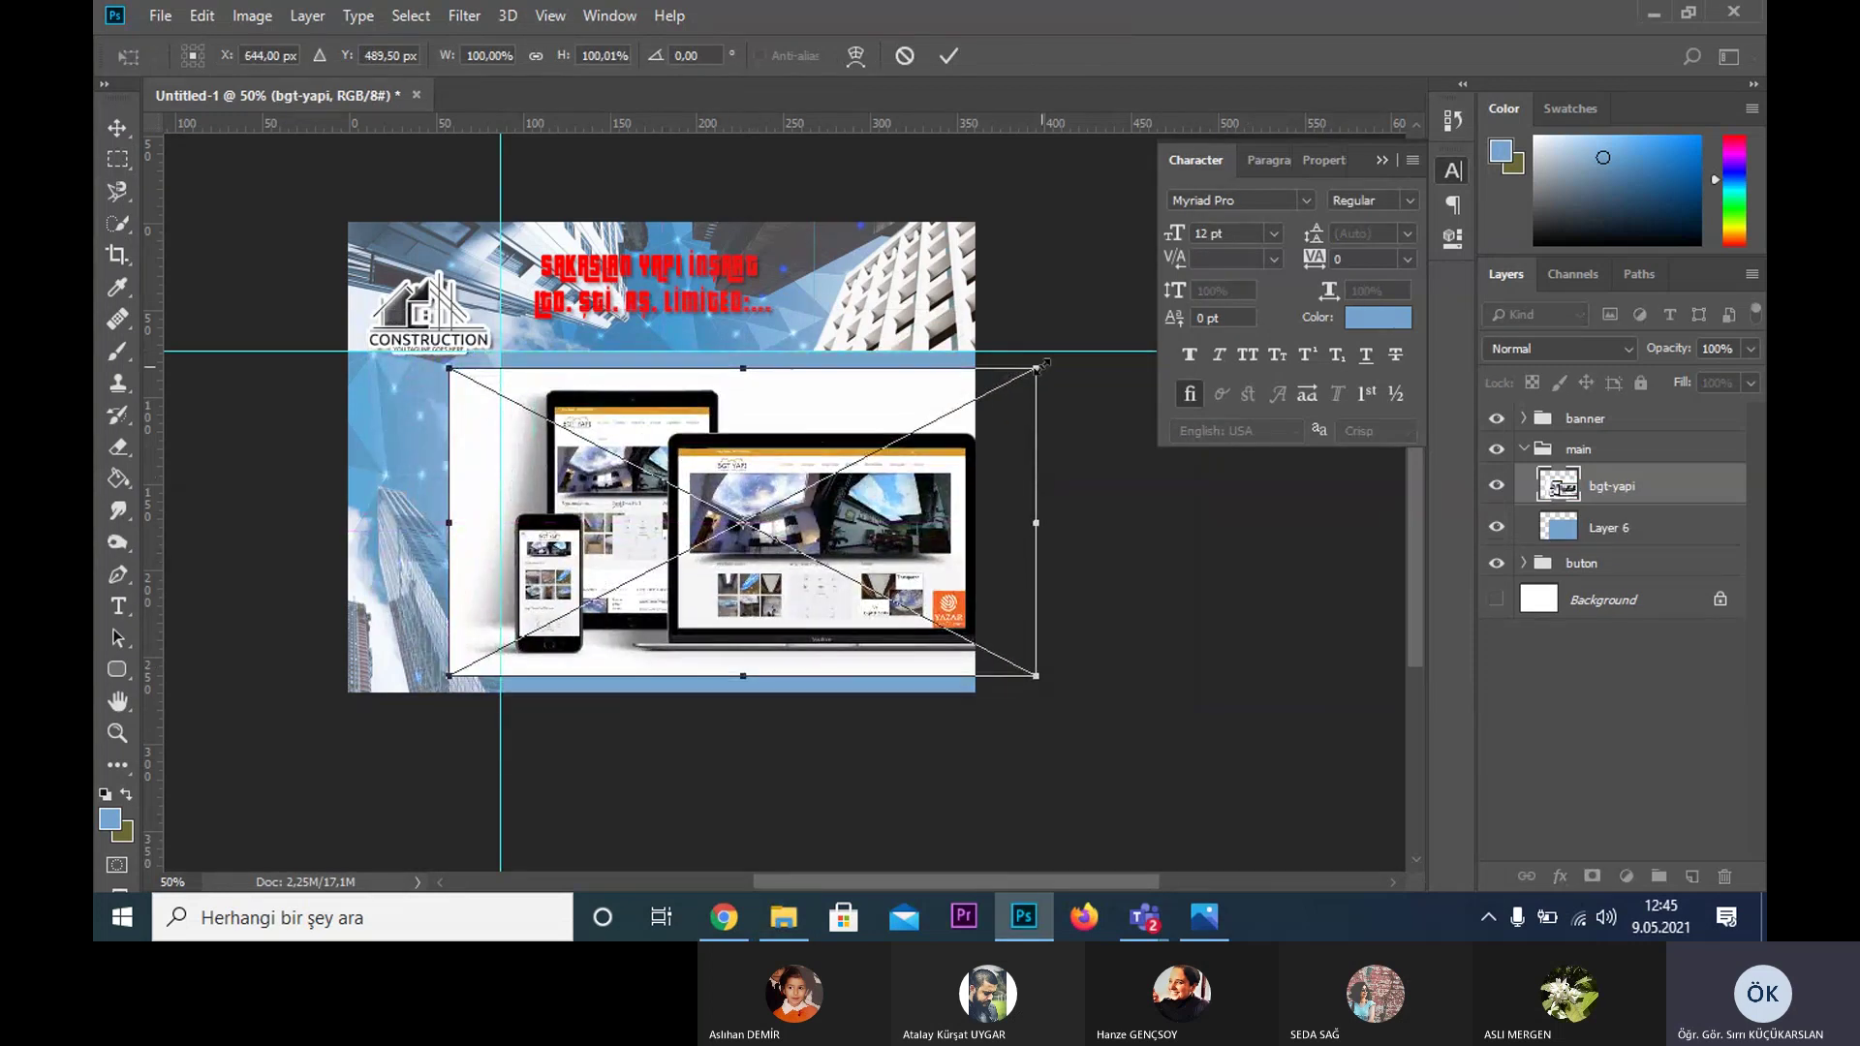
{"action": "left_click_drag", "start_coordinate": [1040, 364], "coordinate": [941, 387]}
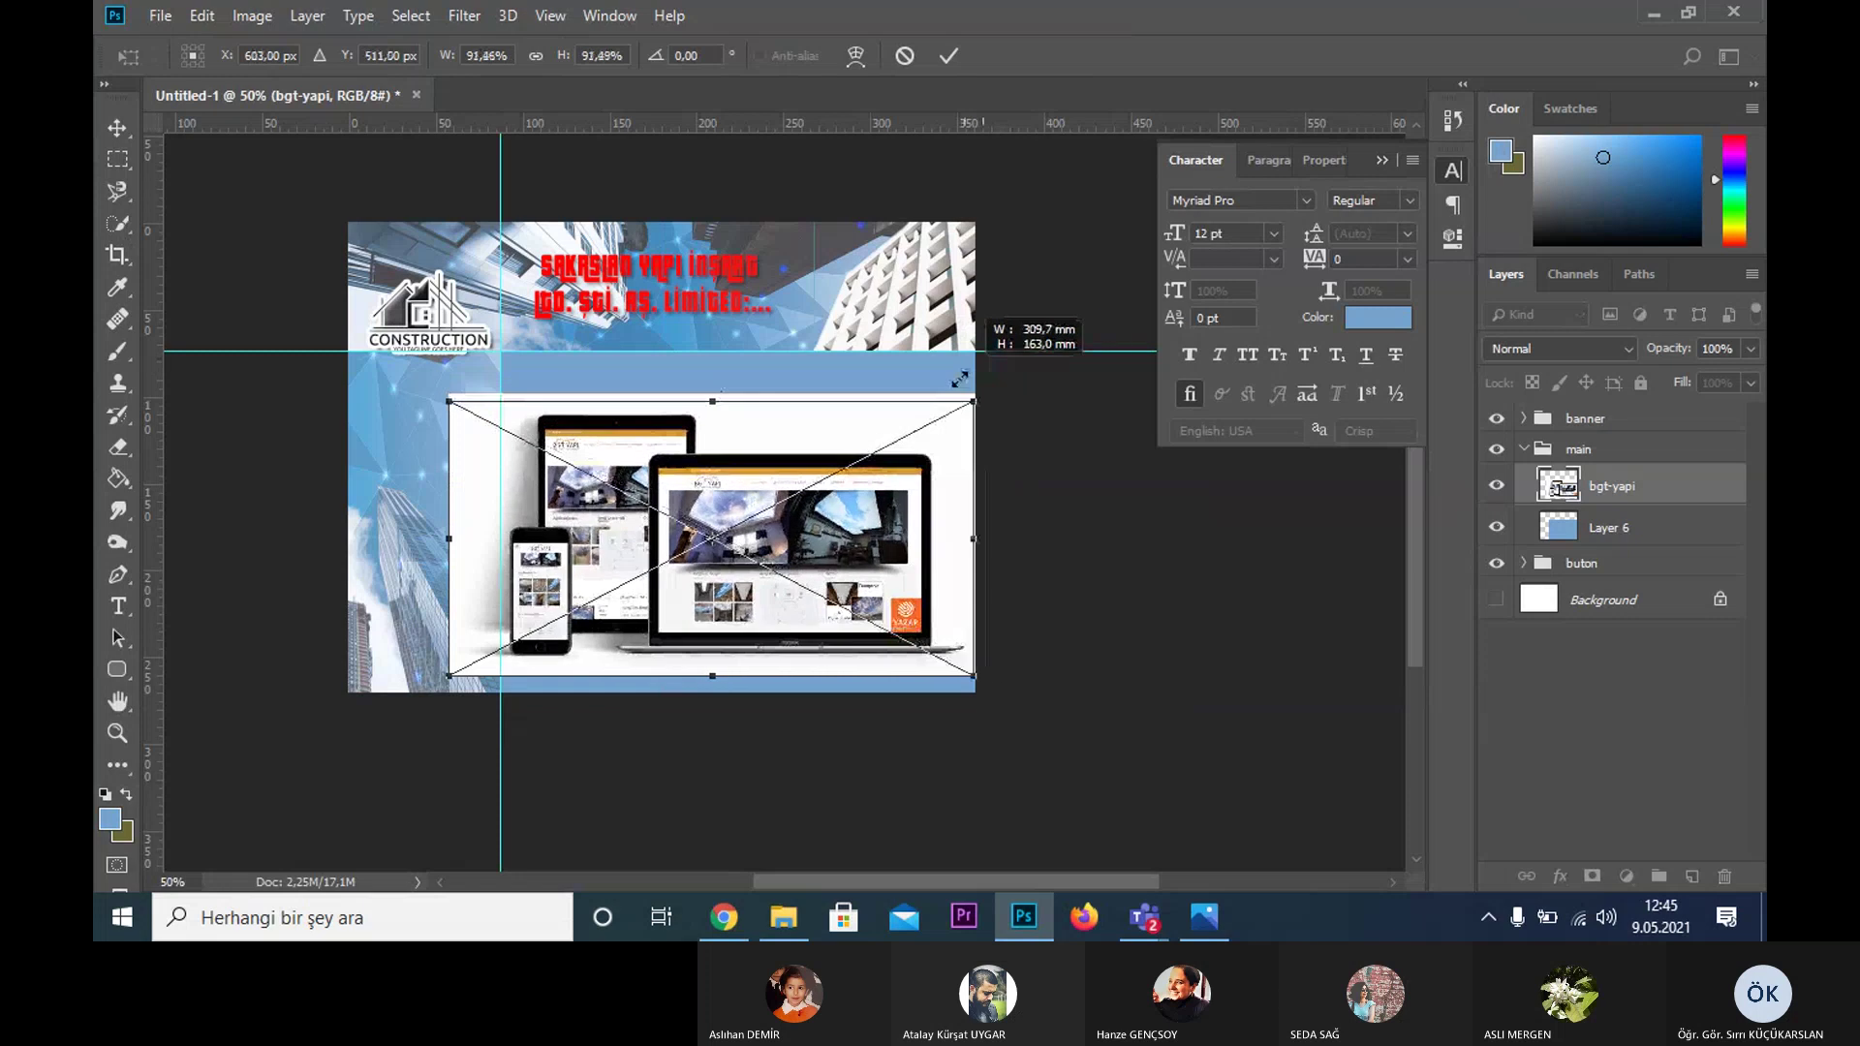
{"action": "left_click_drag", "start_coordinate": [590, 509], "coordinate": [634, 504]}
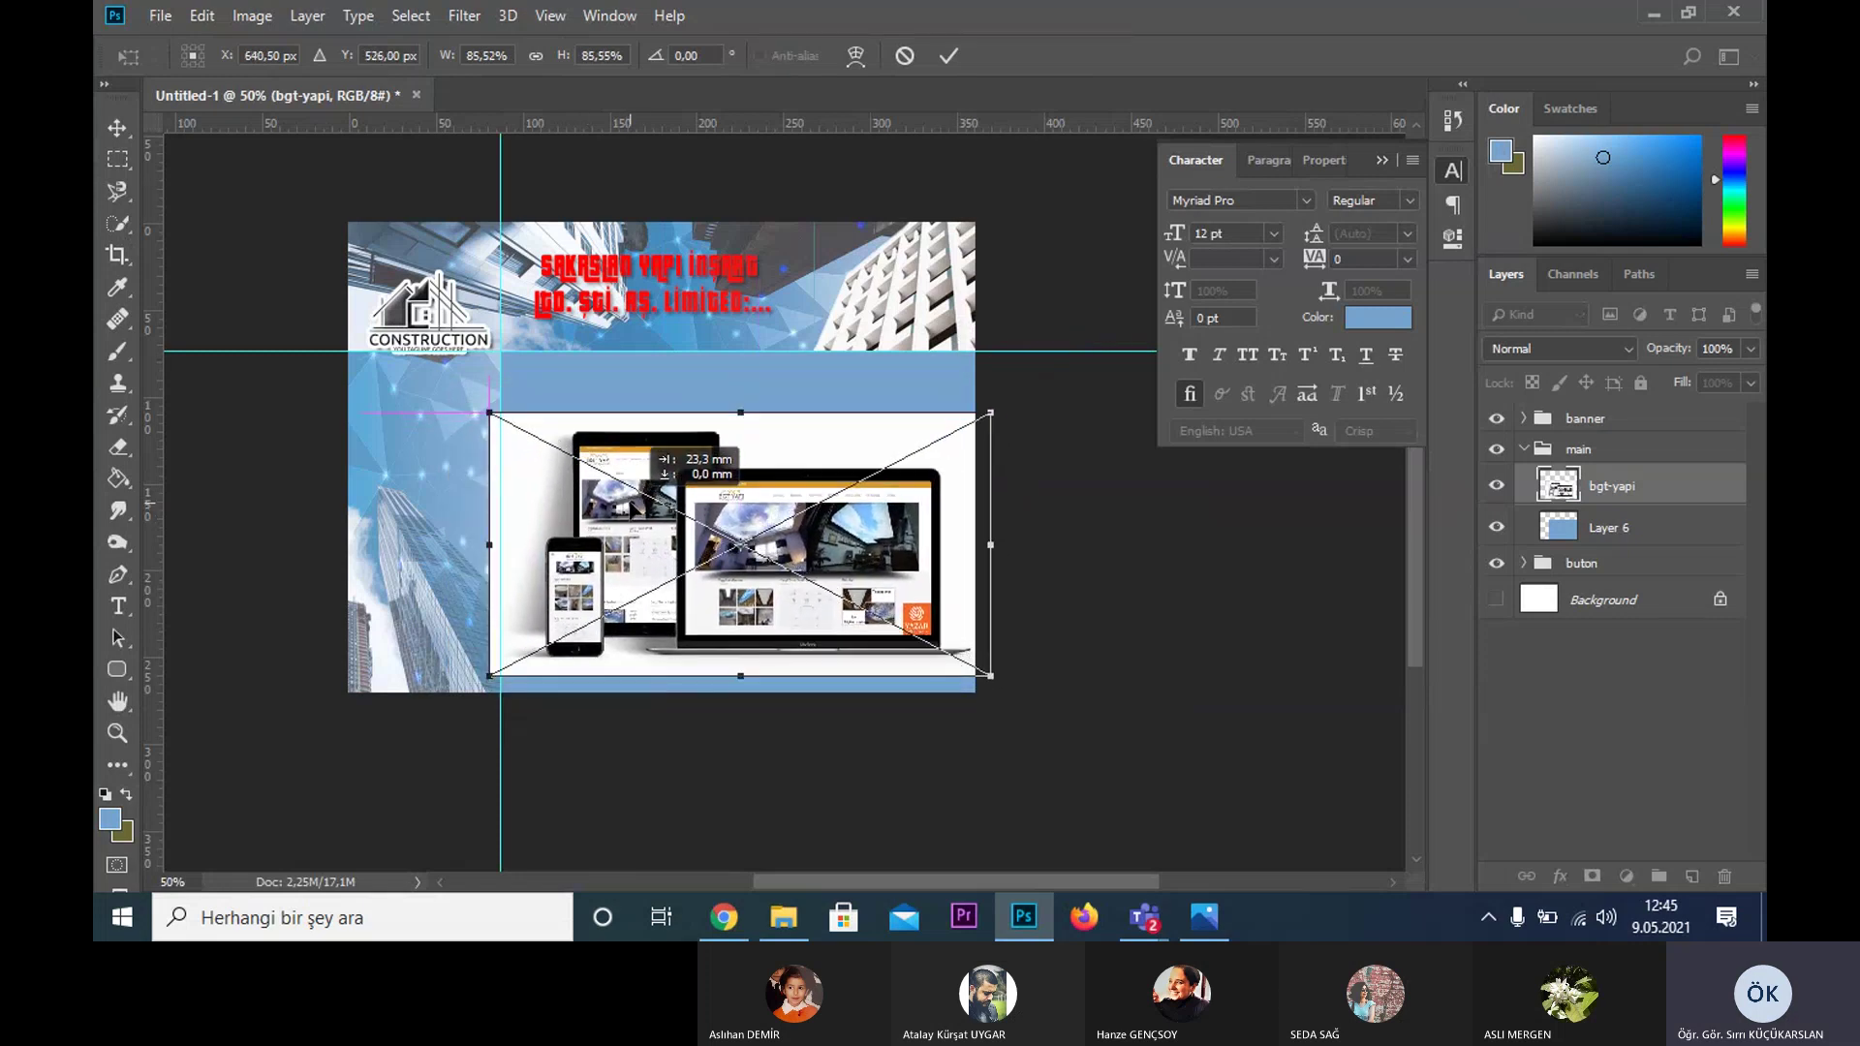
{"action": "key", "text": "m"}
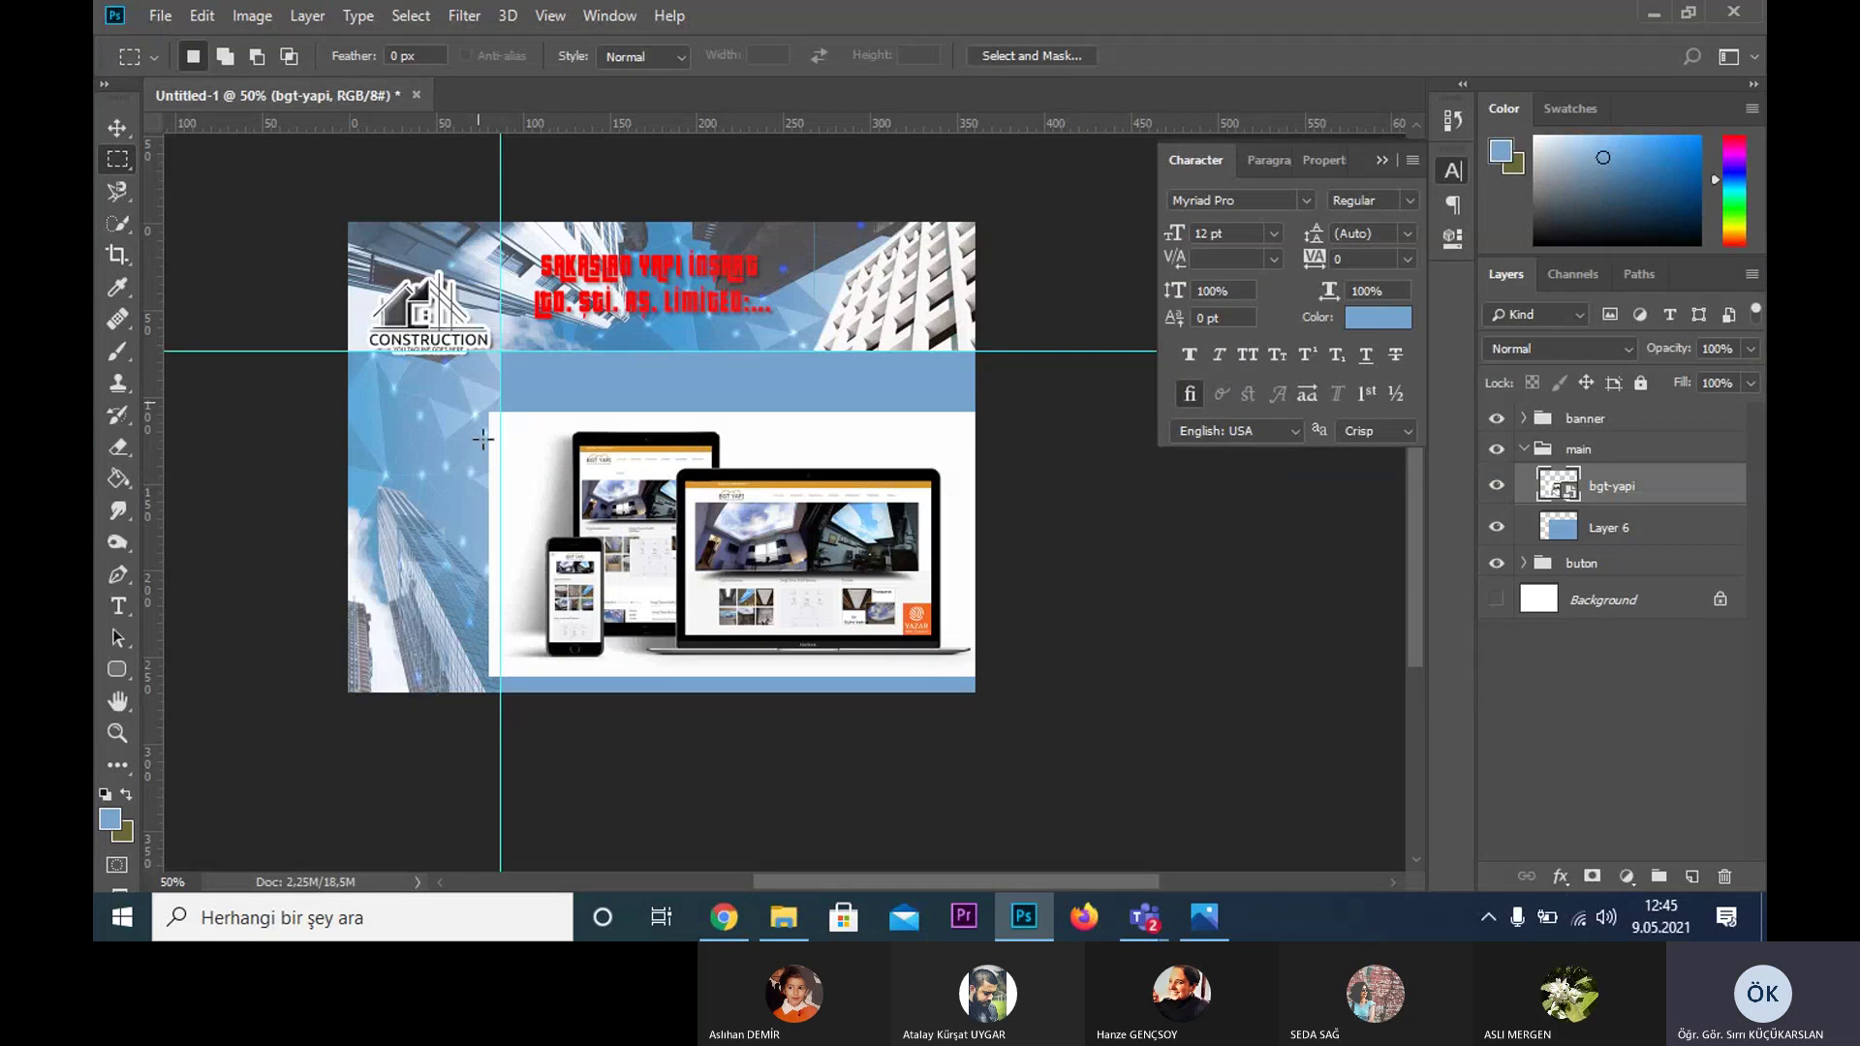
{"action": "left_click_drag", "start_coordinate": [479, 403], "coordinate": [500, 692]}
{"action": "key", "text": "Delete"}
{"action": "left_click", "coordinate": [885, 353]}
{"action": "left_click", "coordinate": [1342, 617]}
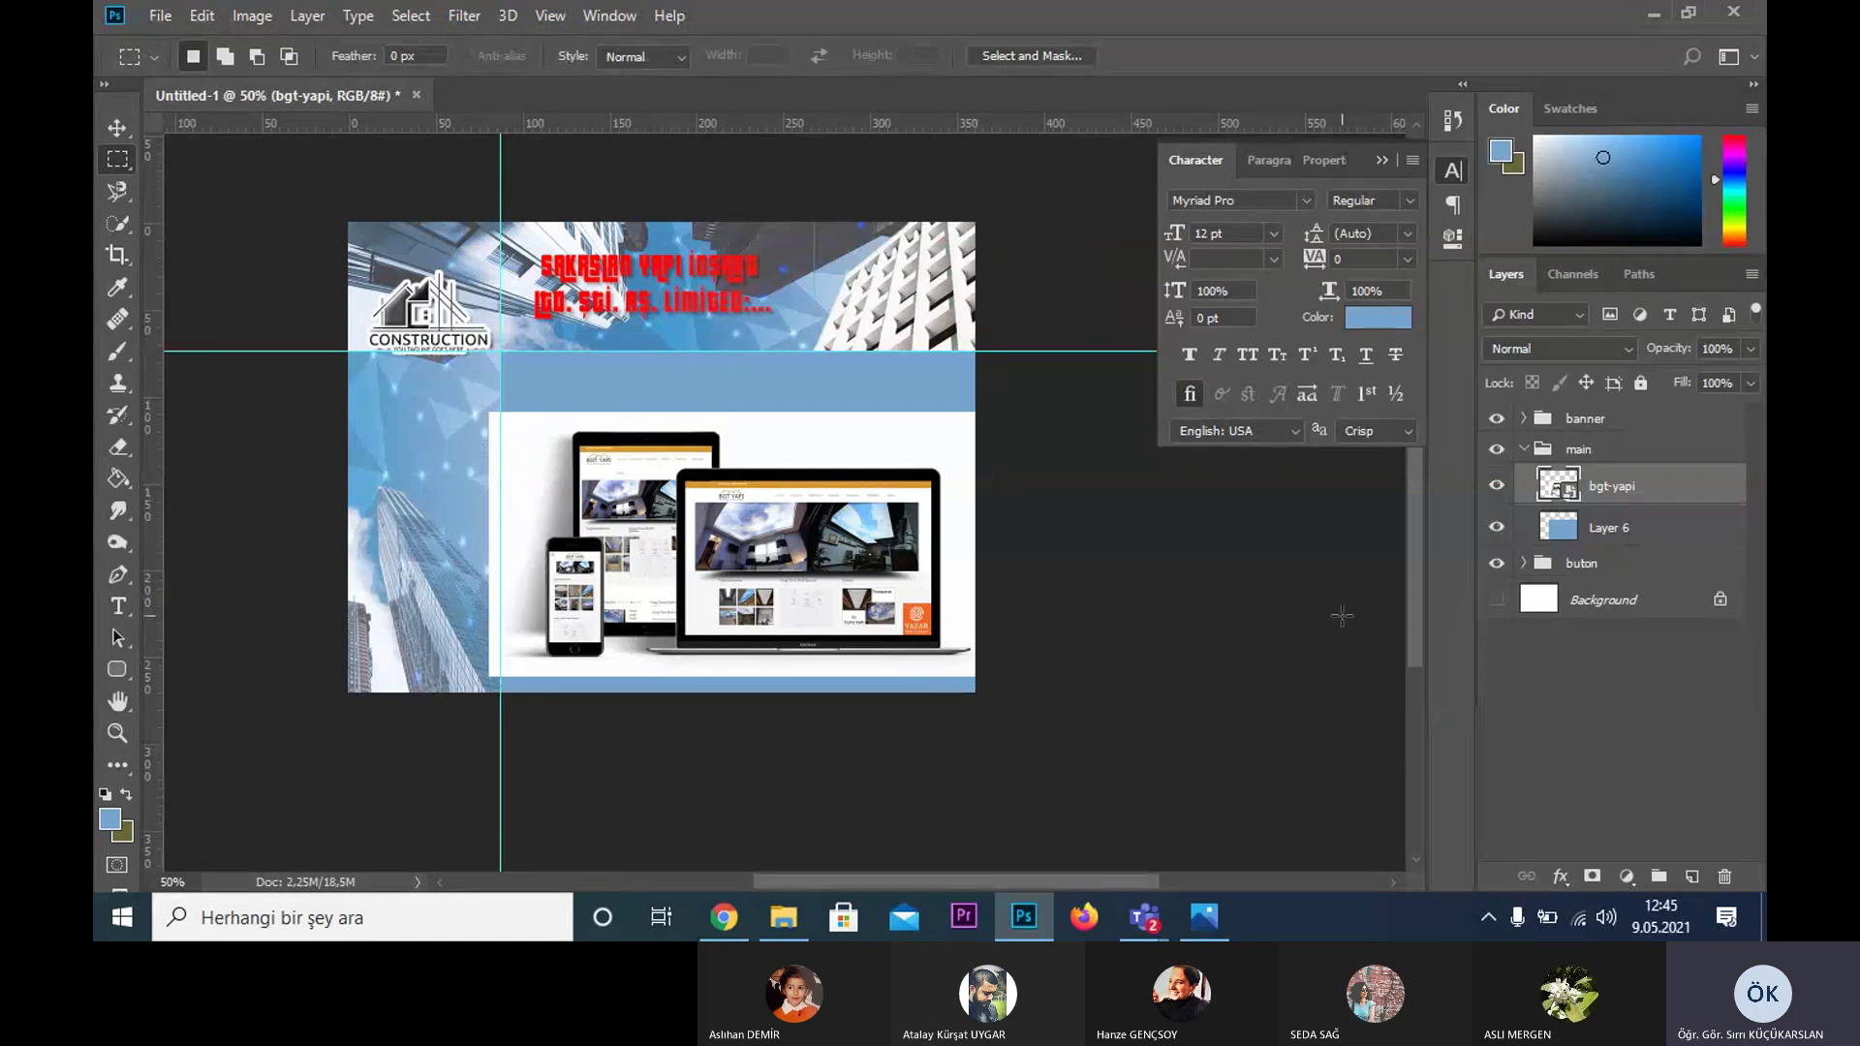
{"action": "left_click", "coordinate": [463, 18]}
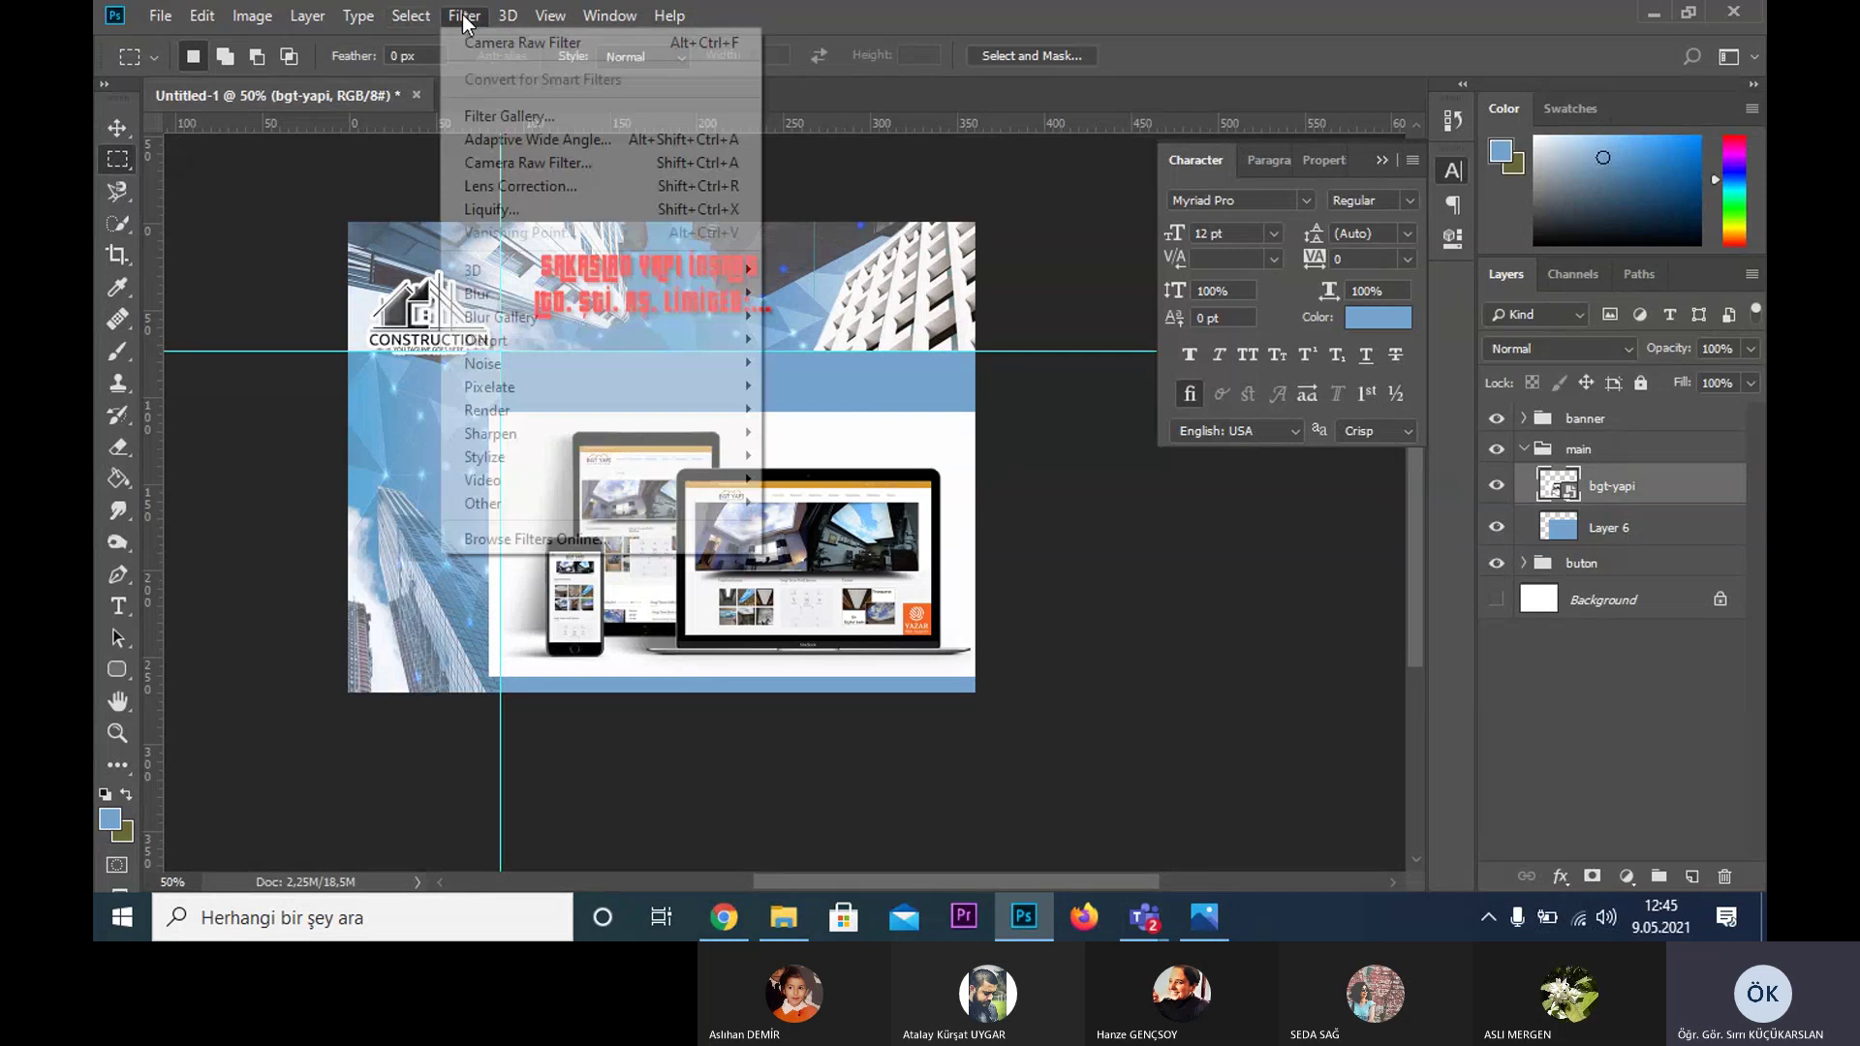
{"action": "left_click", "coordinate": [530, 164]}
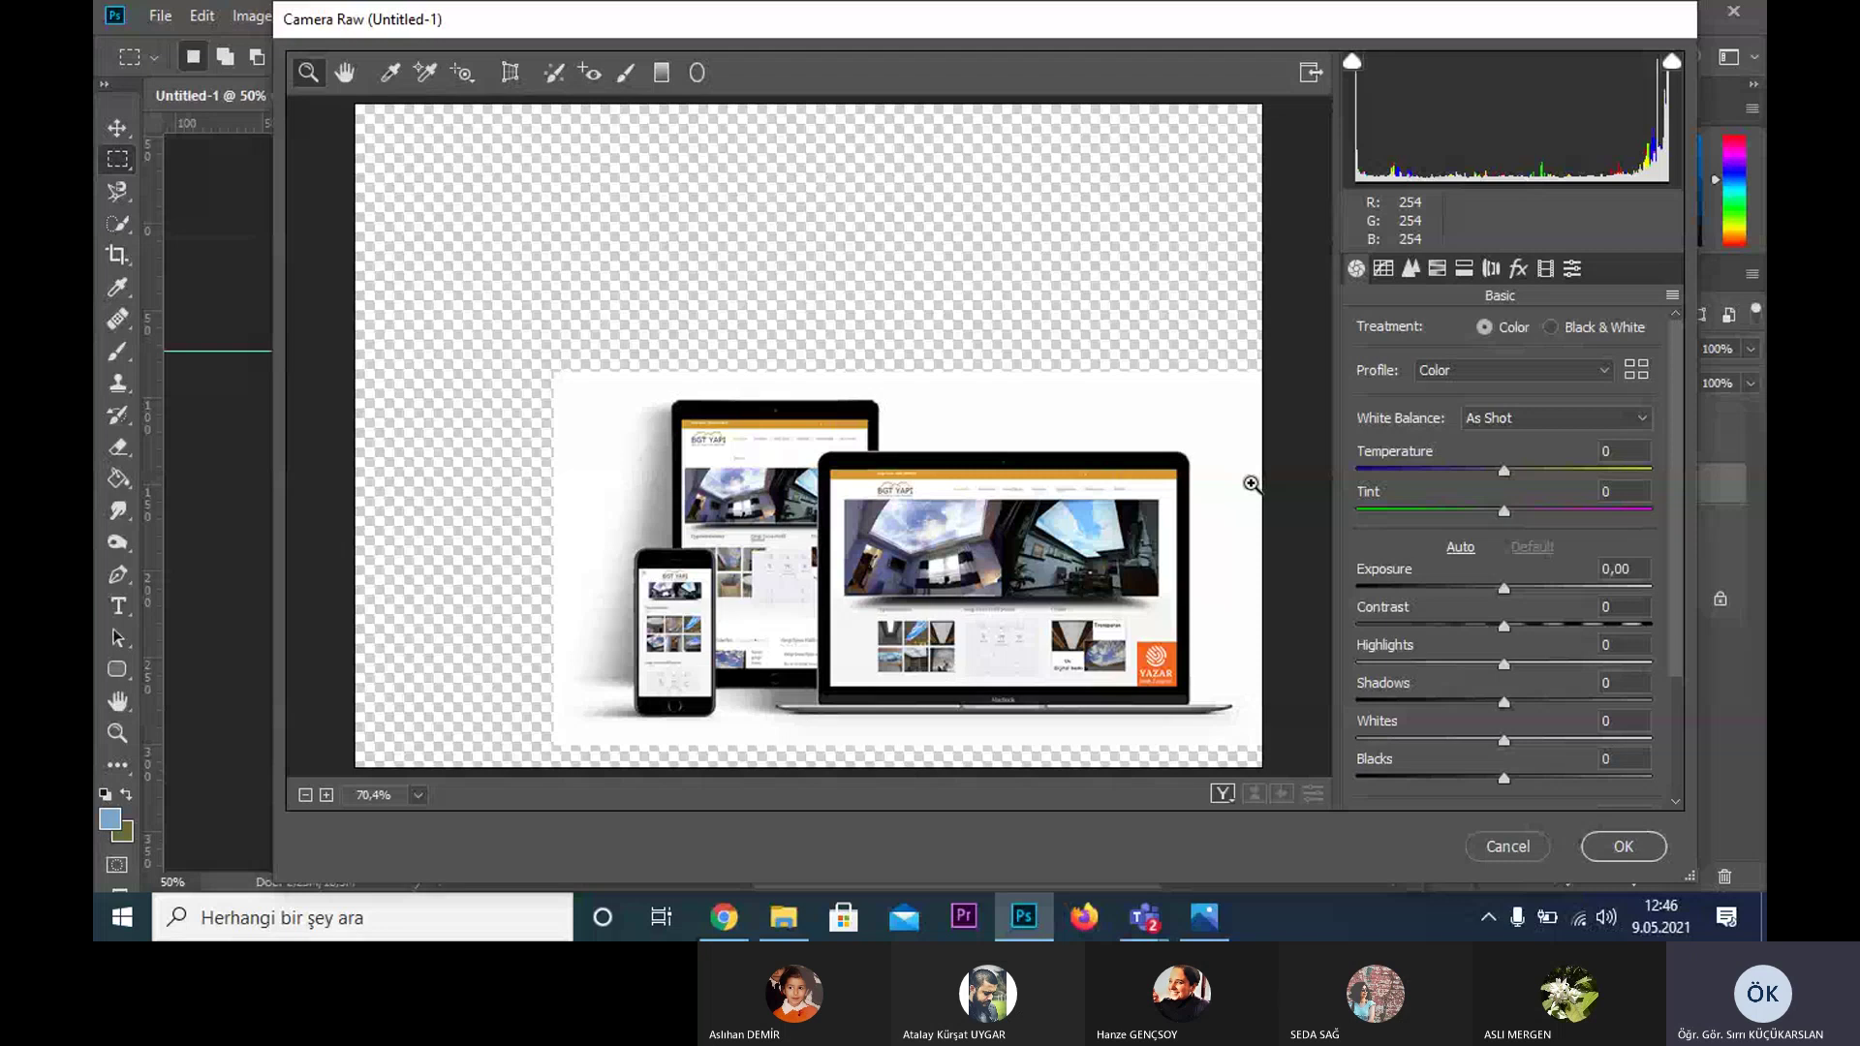
{"action": "left_click", "coordinate": [1384, 270]}
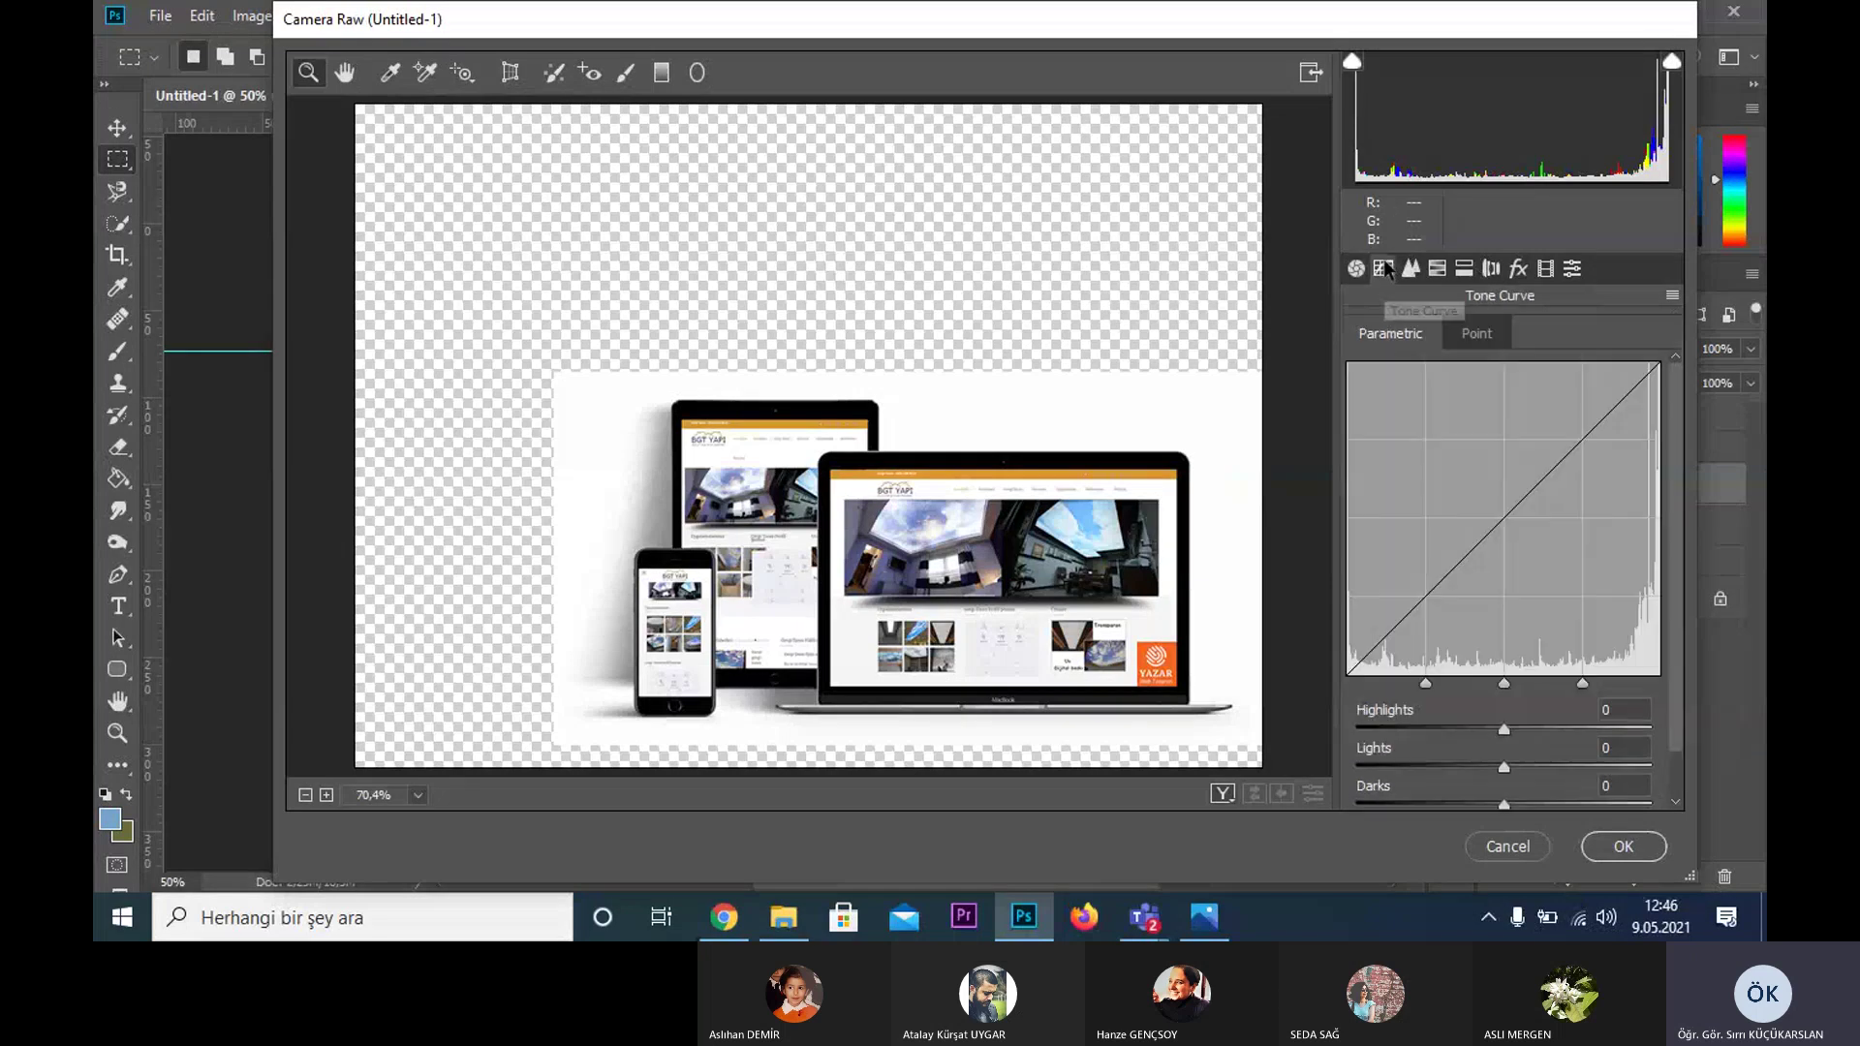
{"action": "left_click", "coordinate": [1497, 835]}
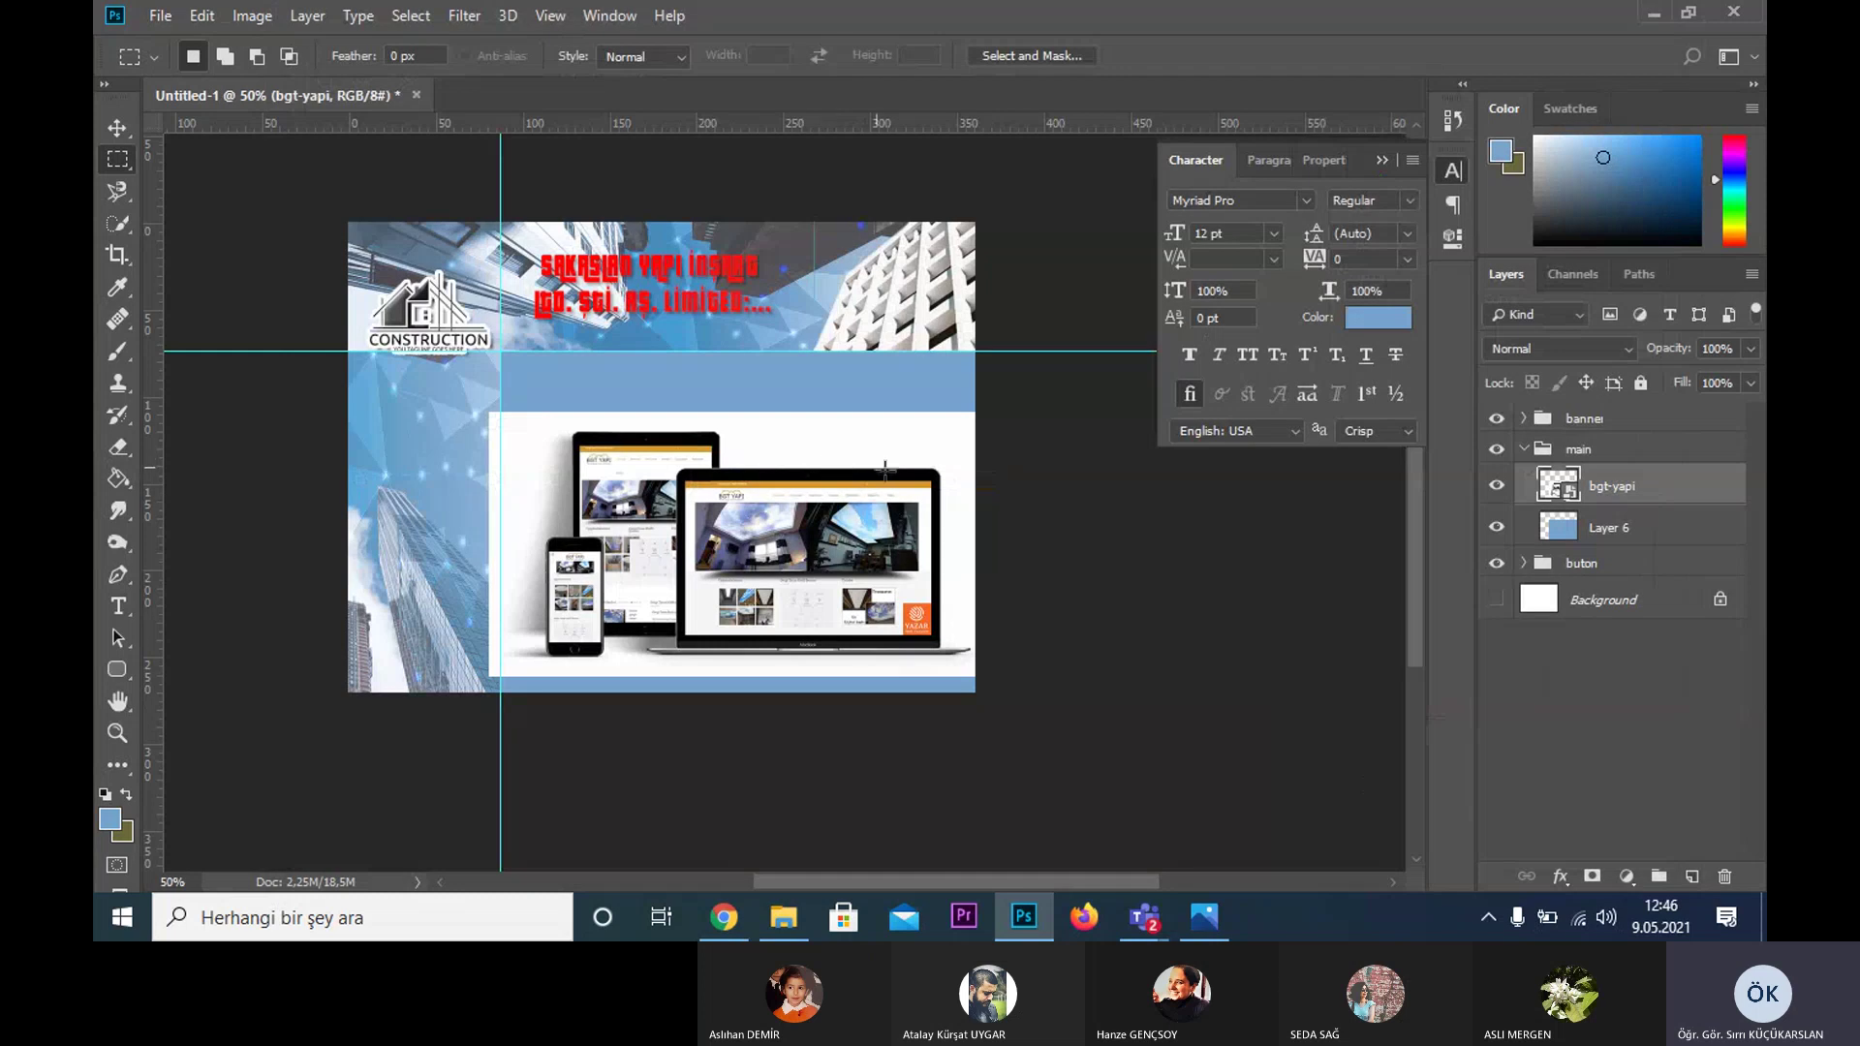
- Select the mockup's white areas, extend them with Select > Similar, and show them as a quick mask
{"action": "key", "text": "w"}
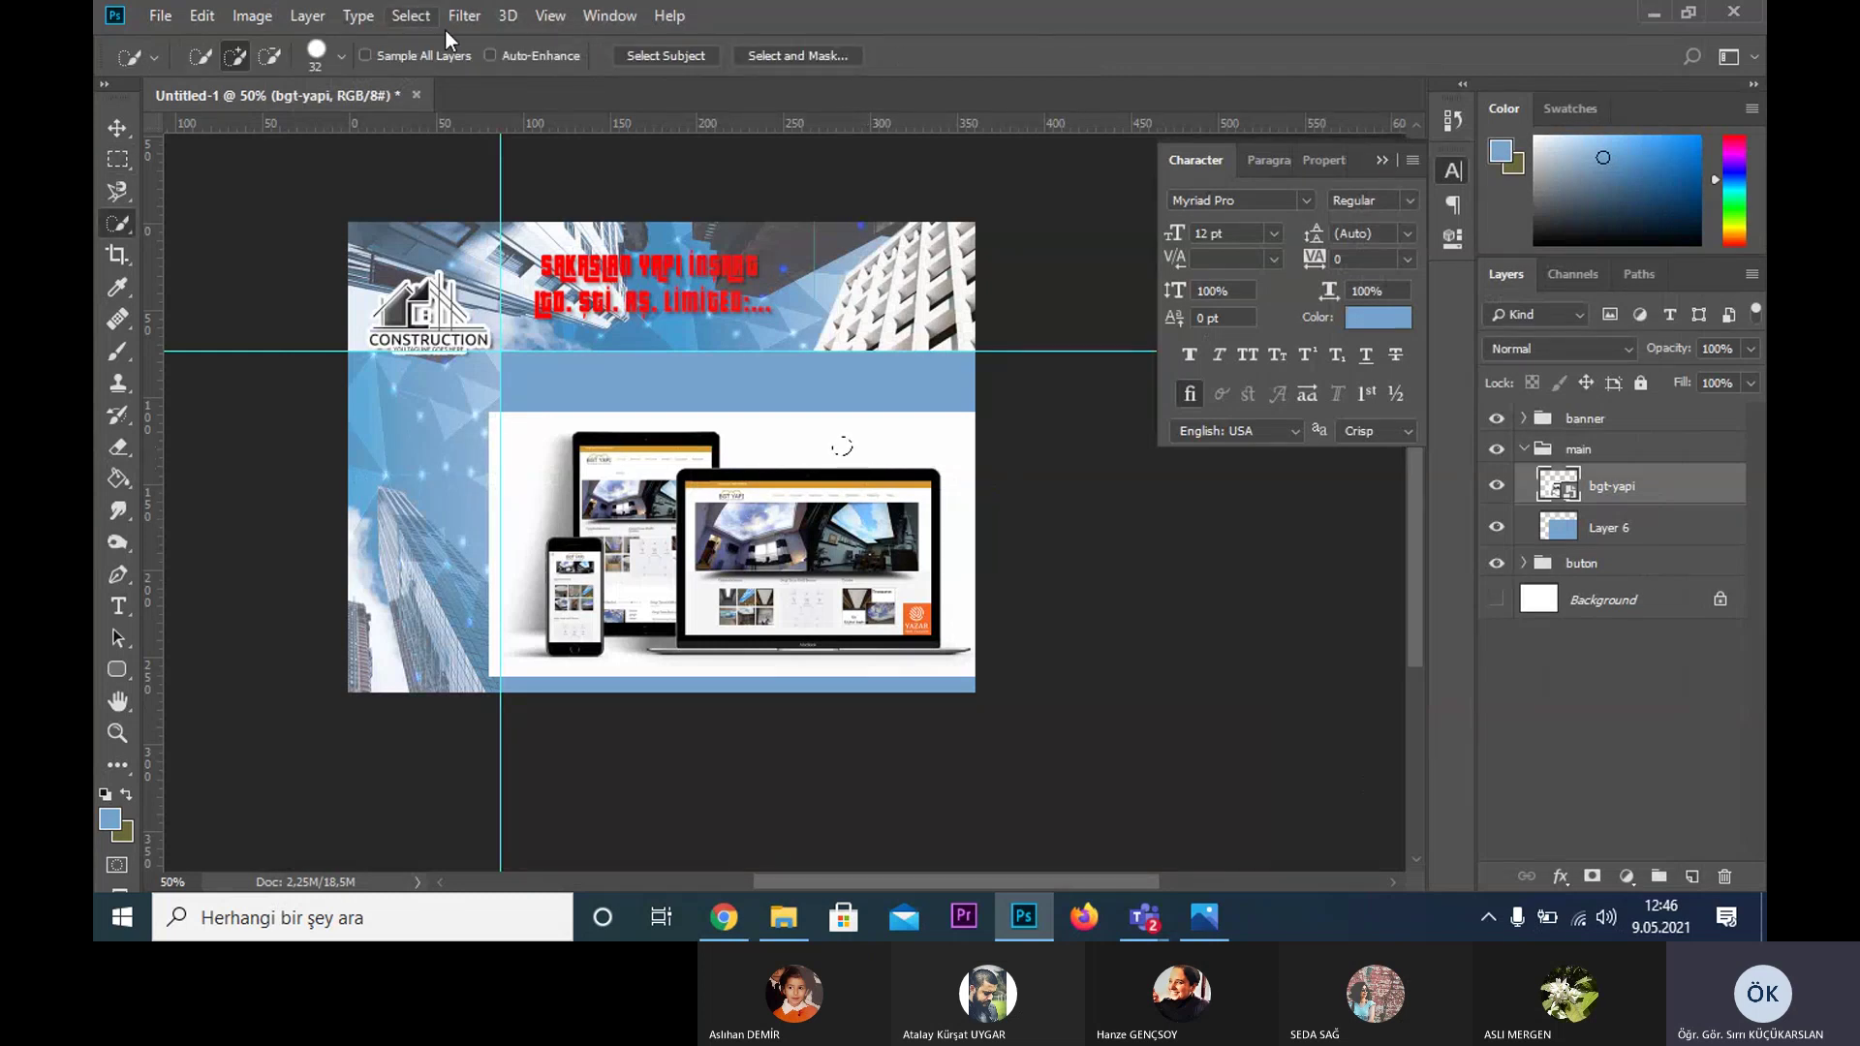
{"action": "left_click", "coordinate": [410, 16]}
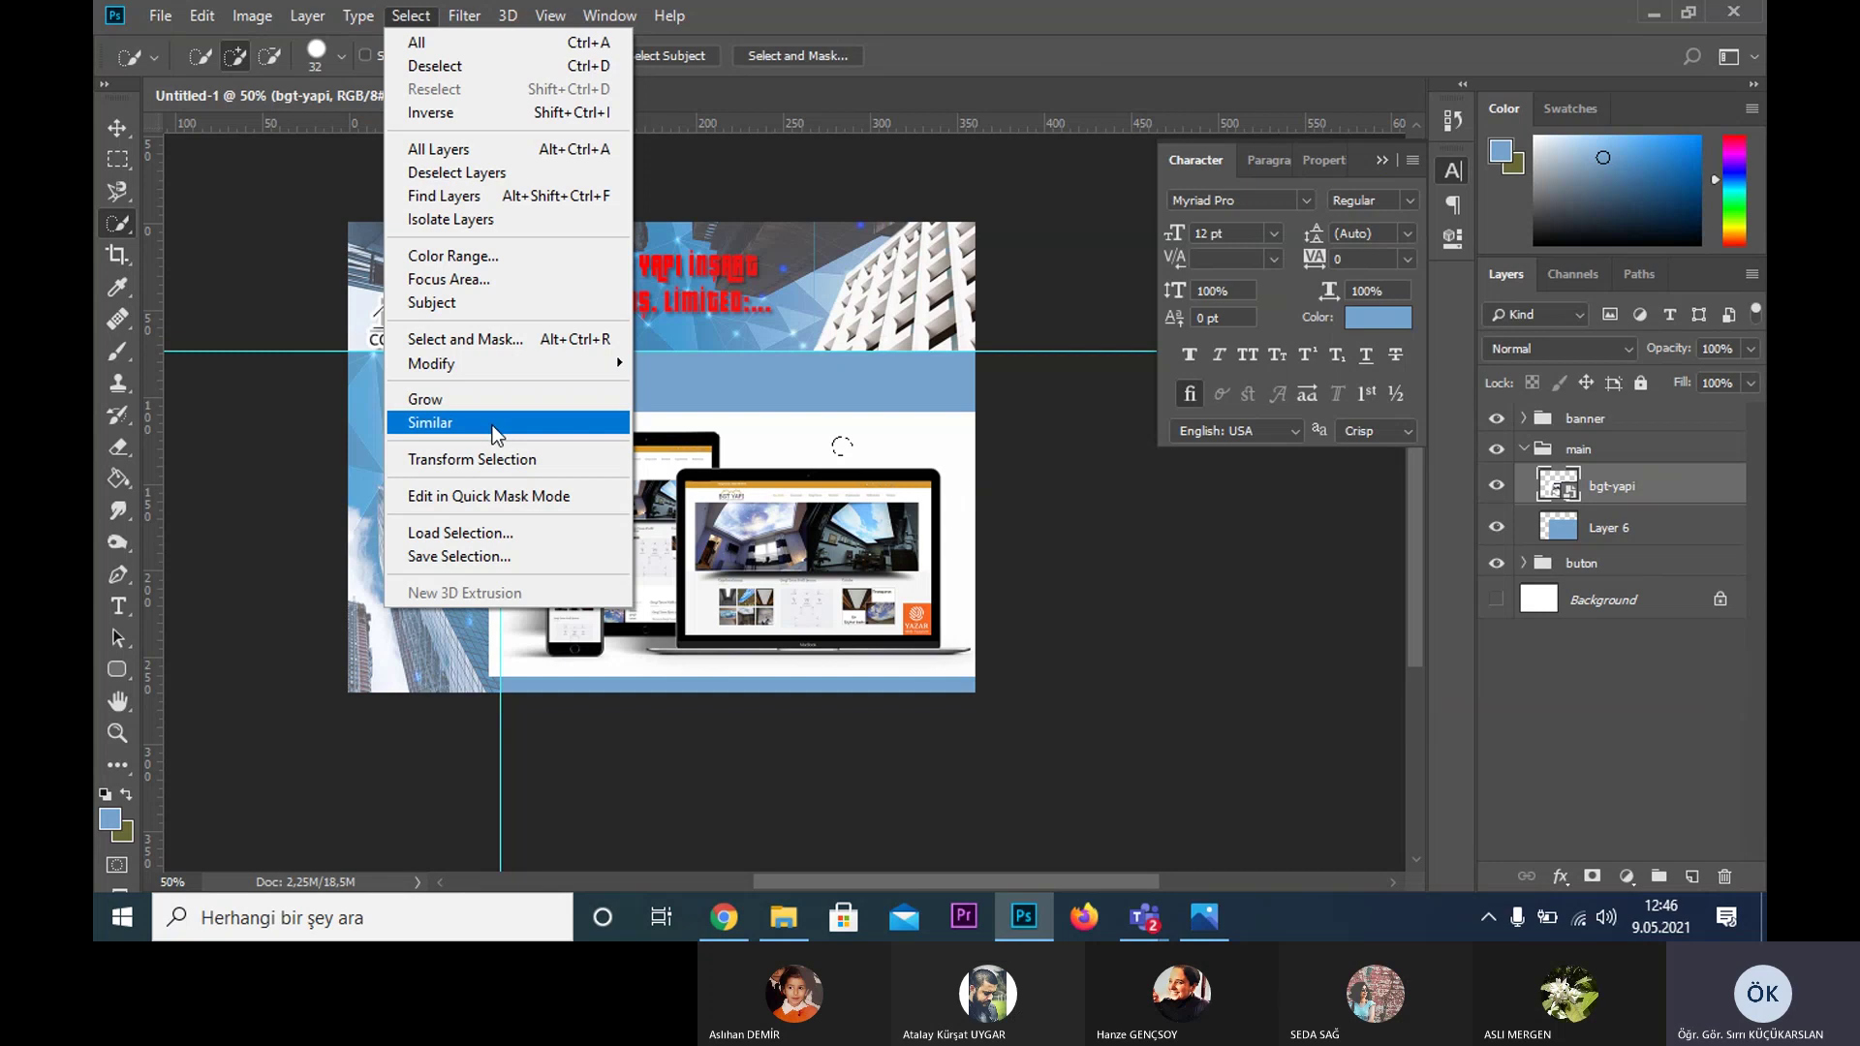
{"action": "left_click", "coordinate": [494, 432]}
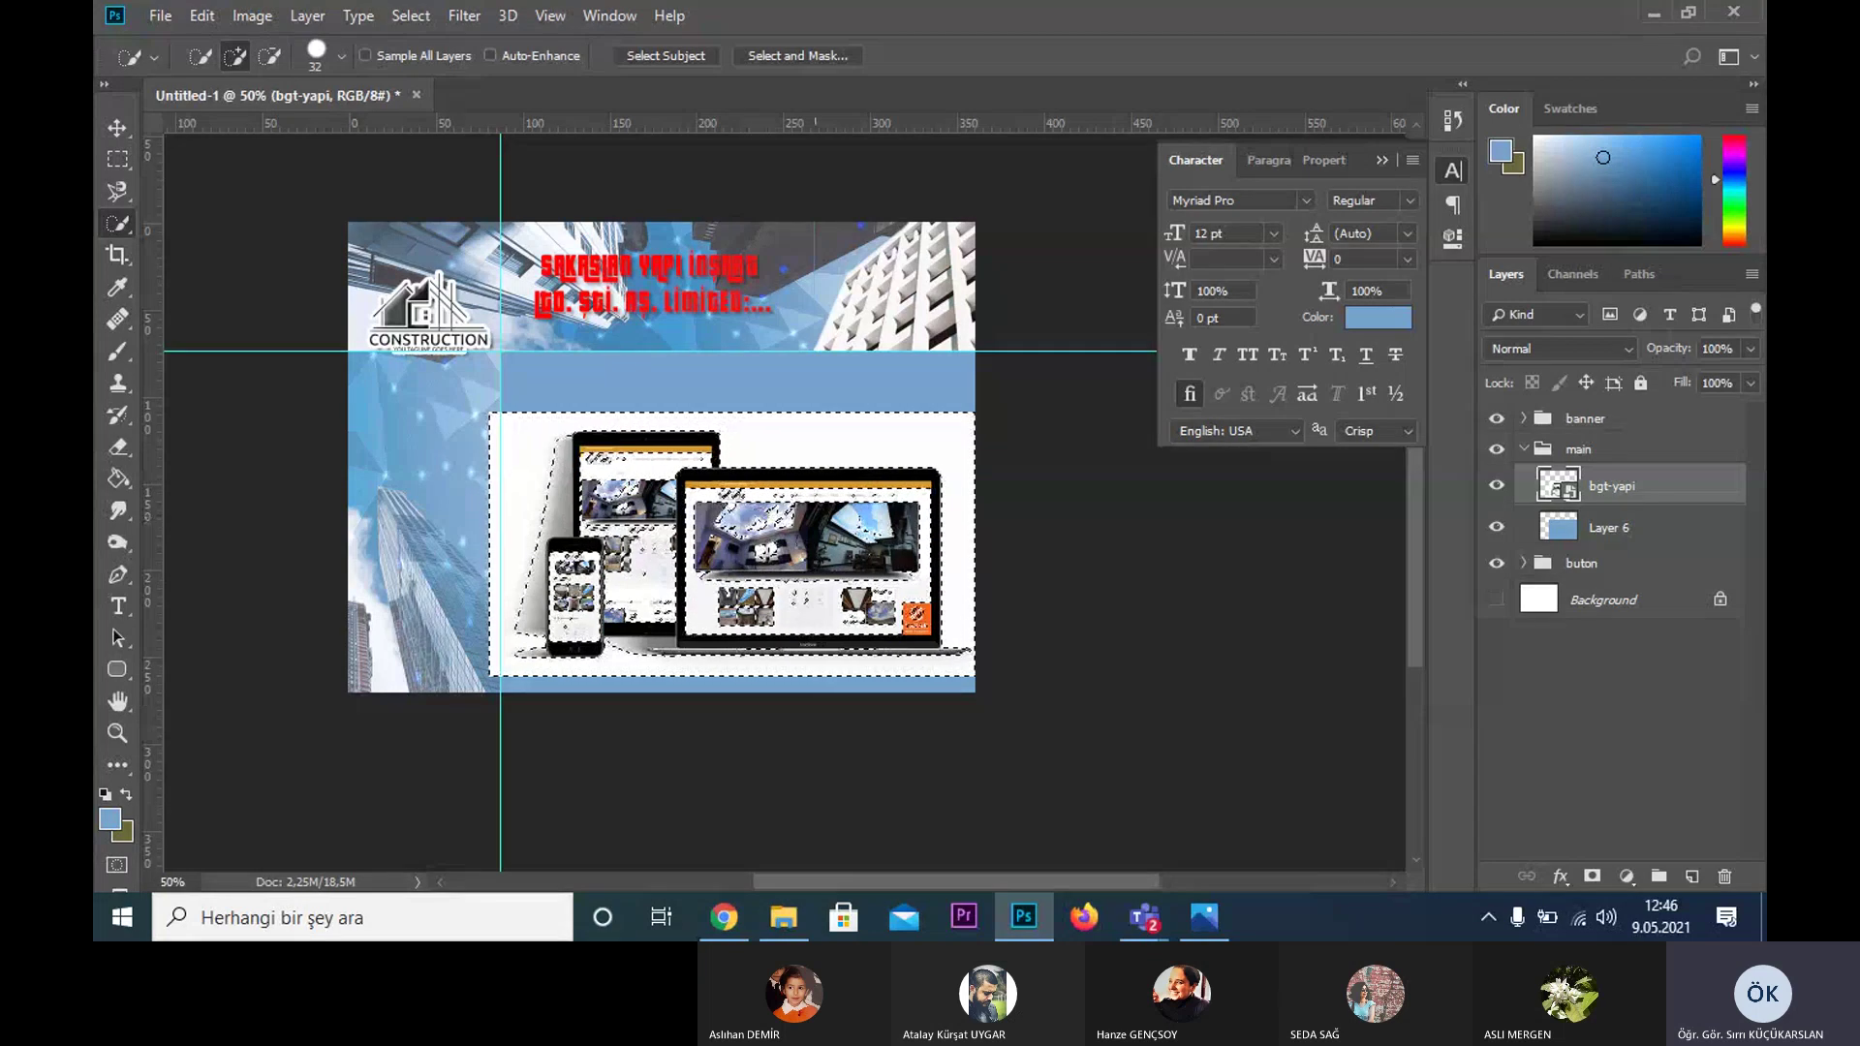
{"action": "left_click", "coordinate": [117, 864]}
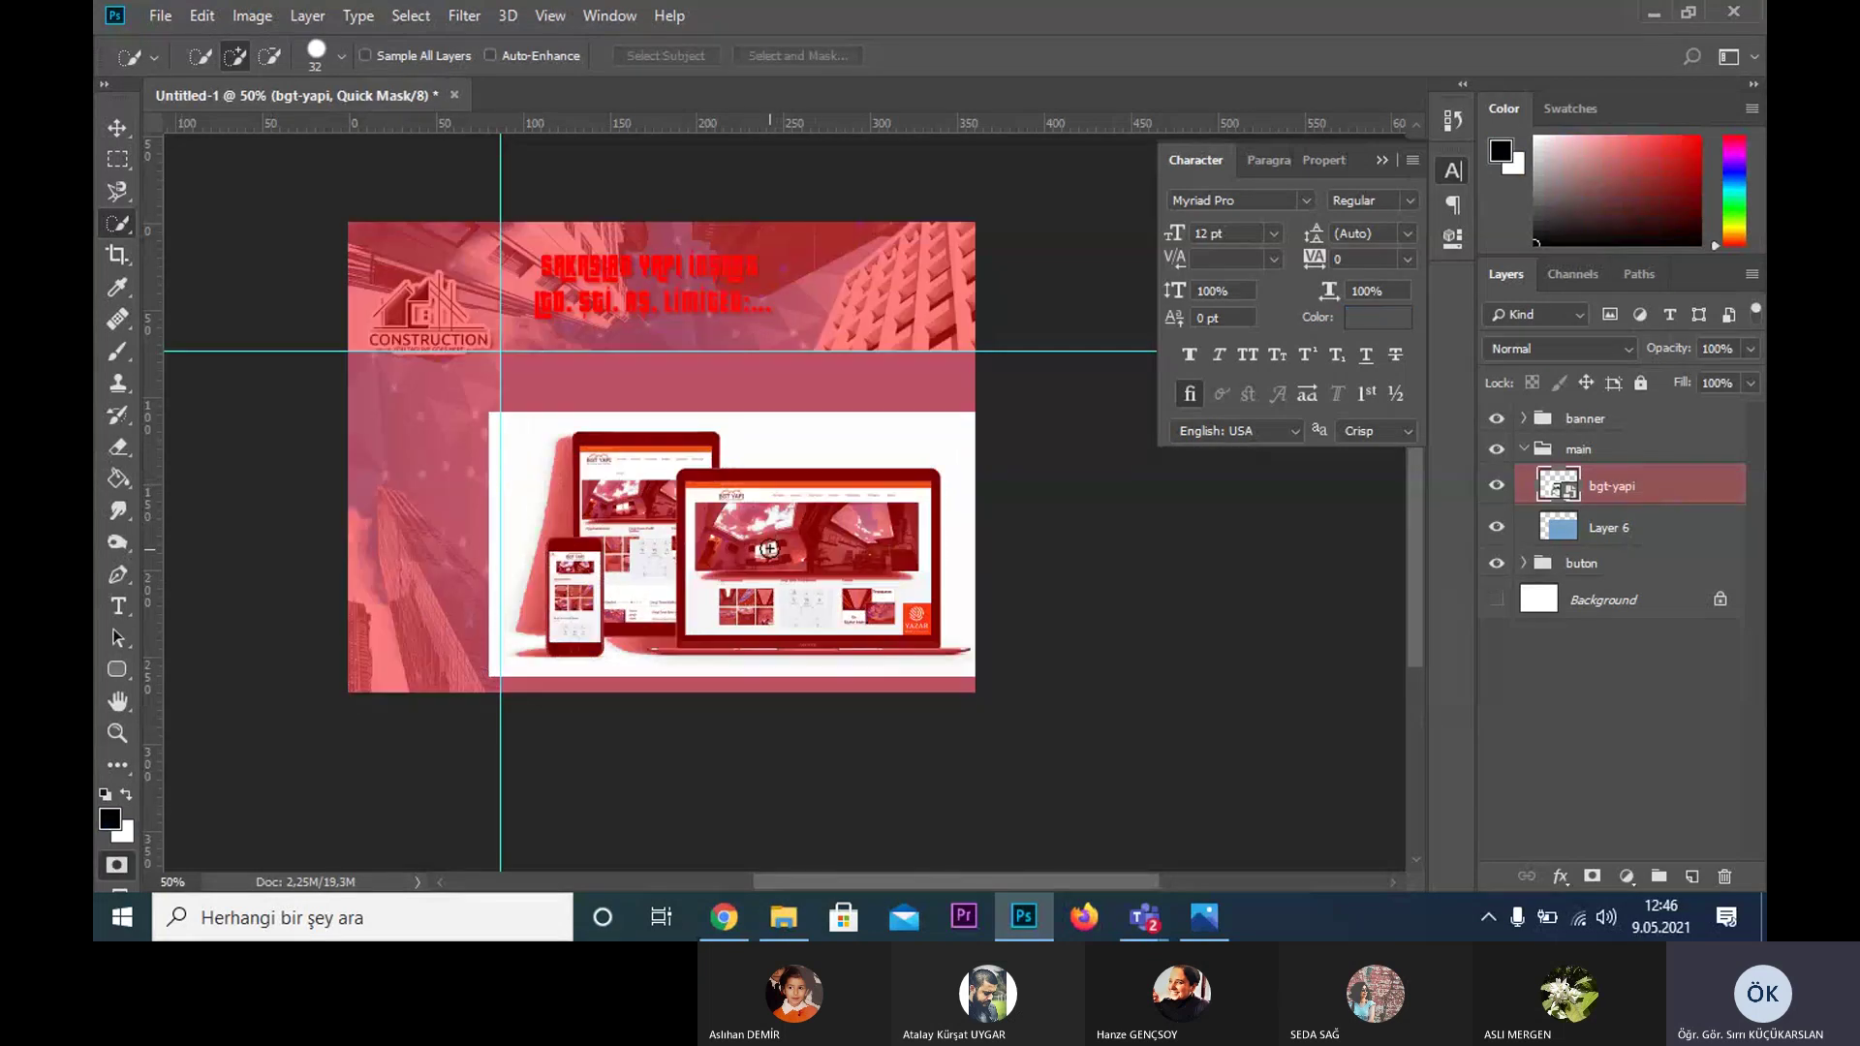
- Zoom in on the laptop and erase the quick mask over part of its screen
{"action": "key", "text": "z"}
{"action": "left_click", "coordinate": [766, 543]}
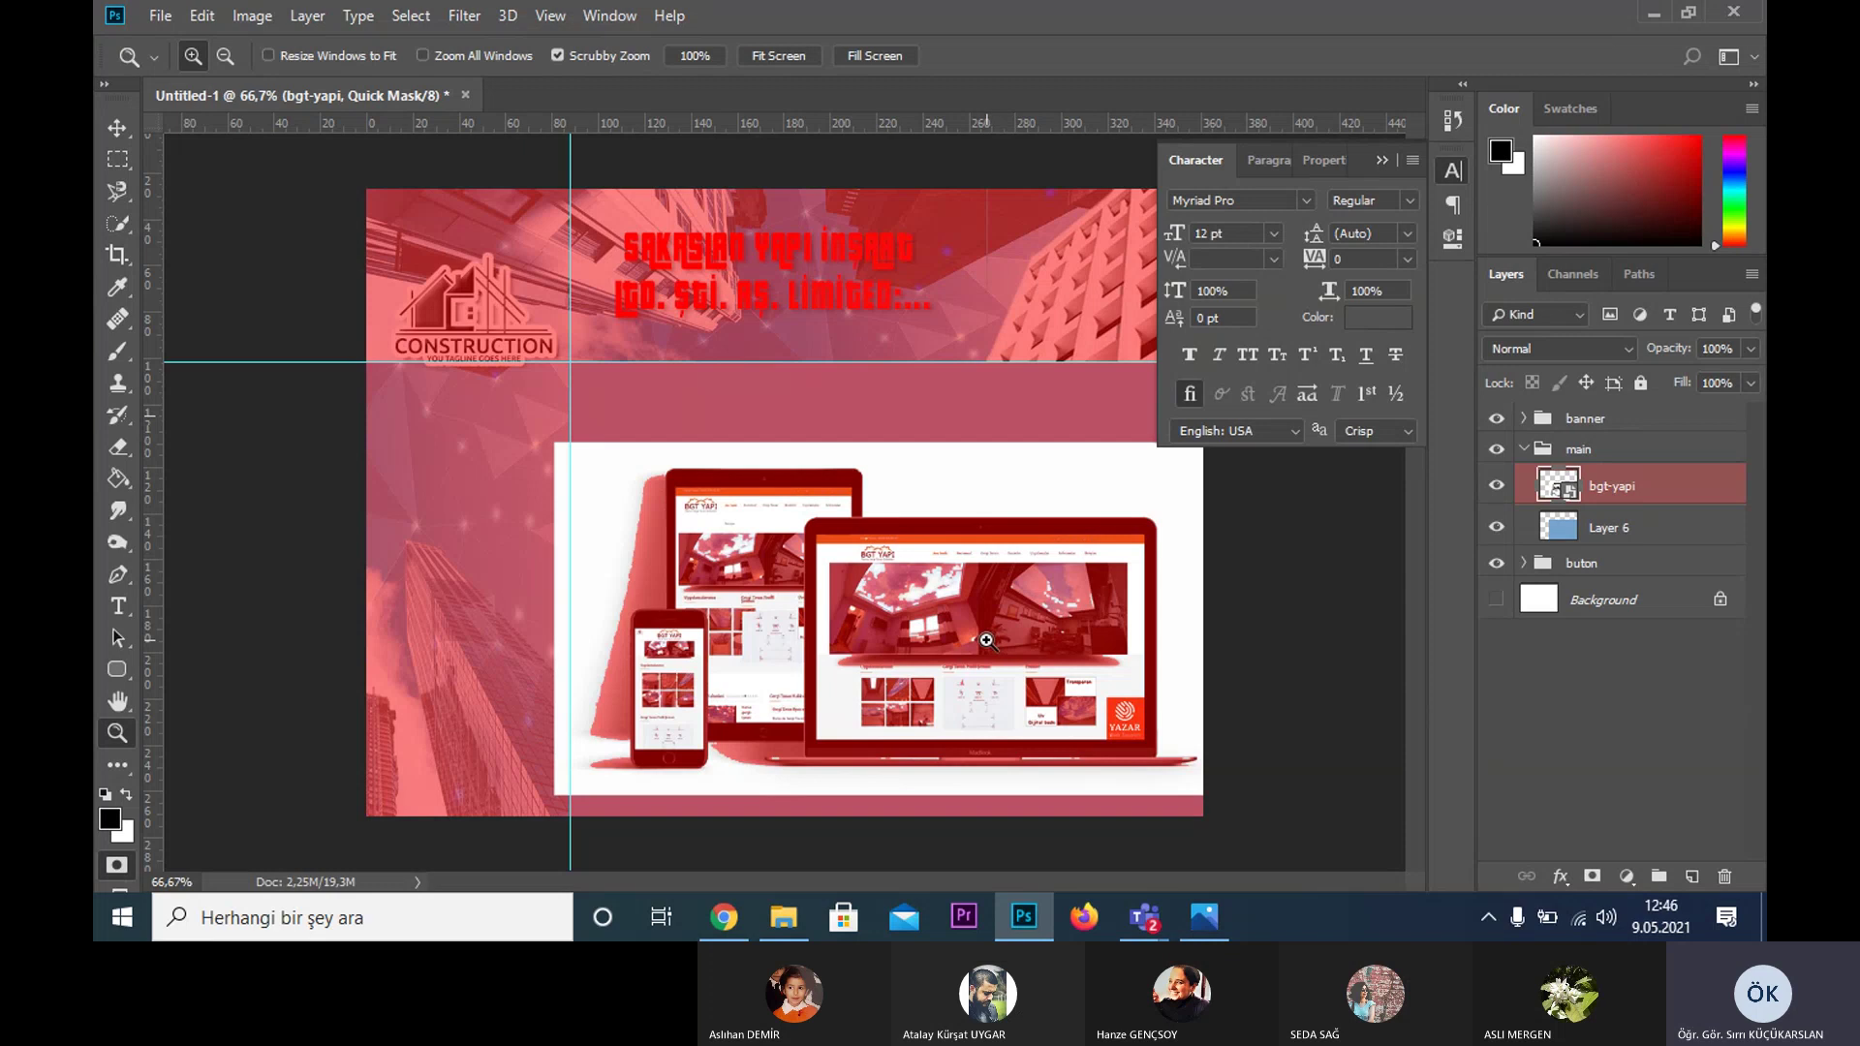
{"action": "key", "text": "e"}
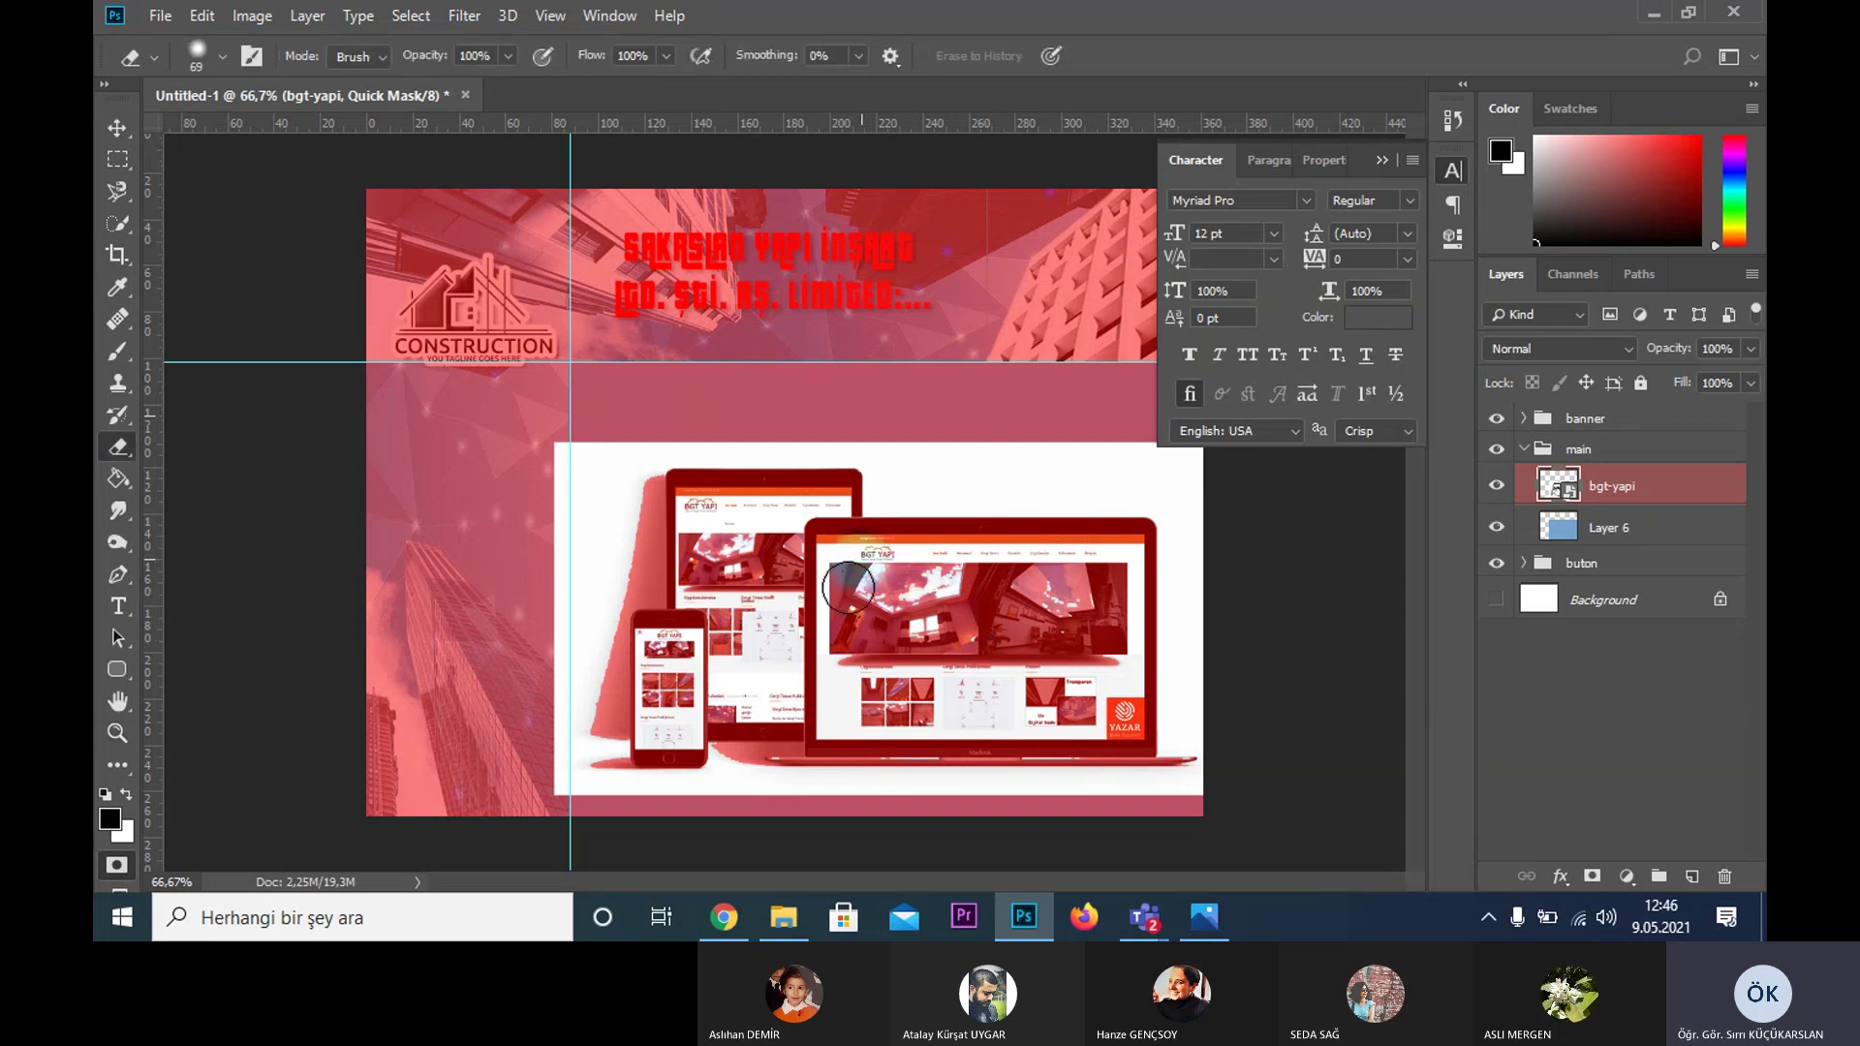
{"action": "mouse_move", "coordinate": [848, 587]}
{"action": "left_mouse_down"}
{"action": "mouse_move", "coordinate": [940, 617]}
{"action": "mouse_move", "coordinate": [1031, 596]}
{"action": "left_mouse_up"}
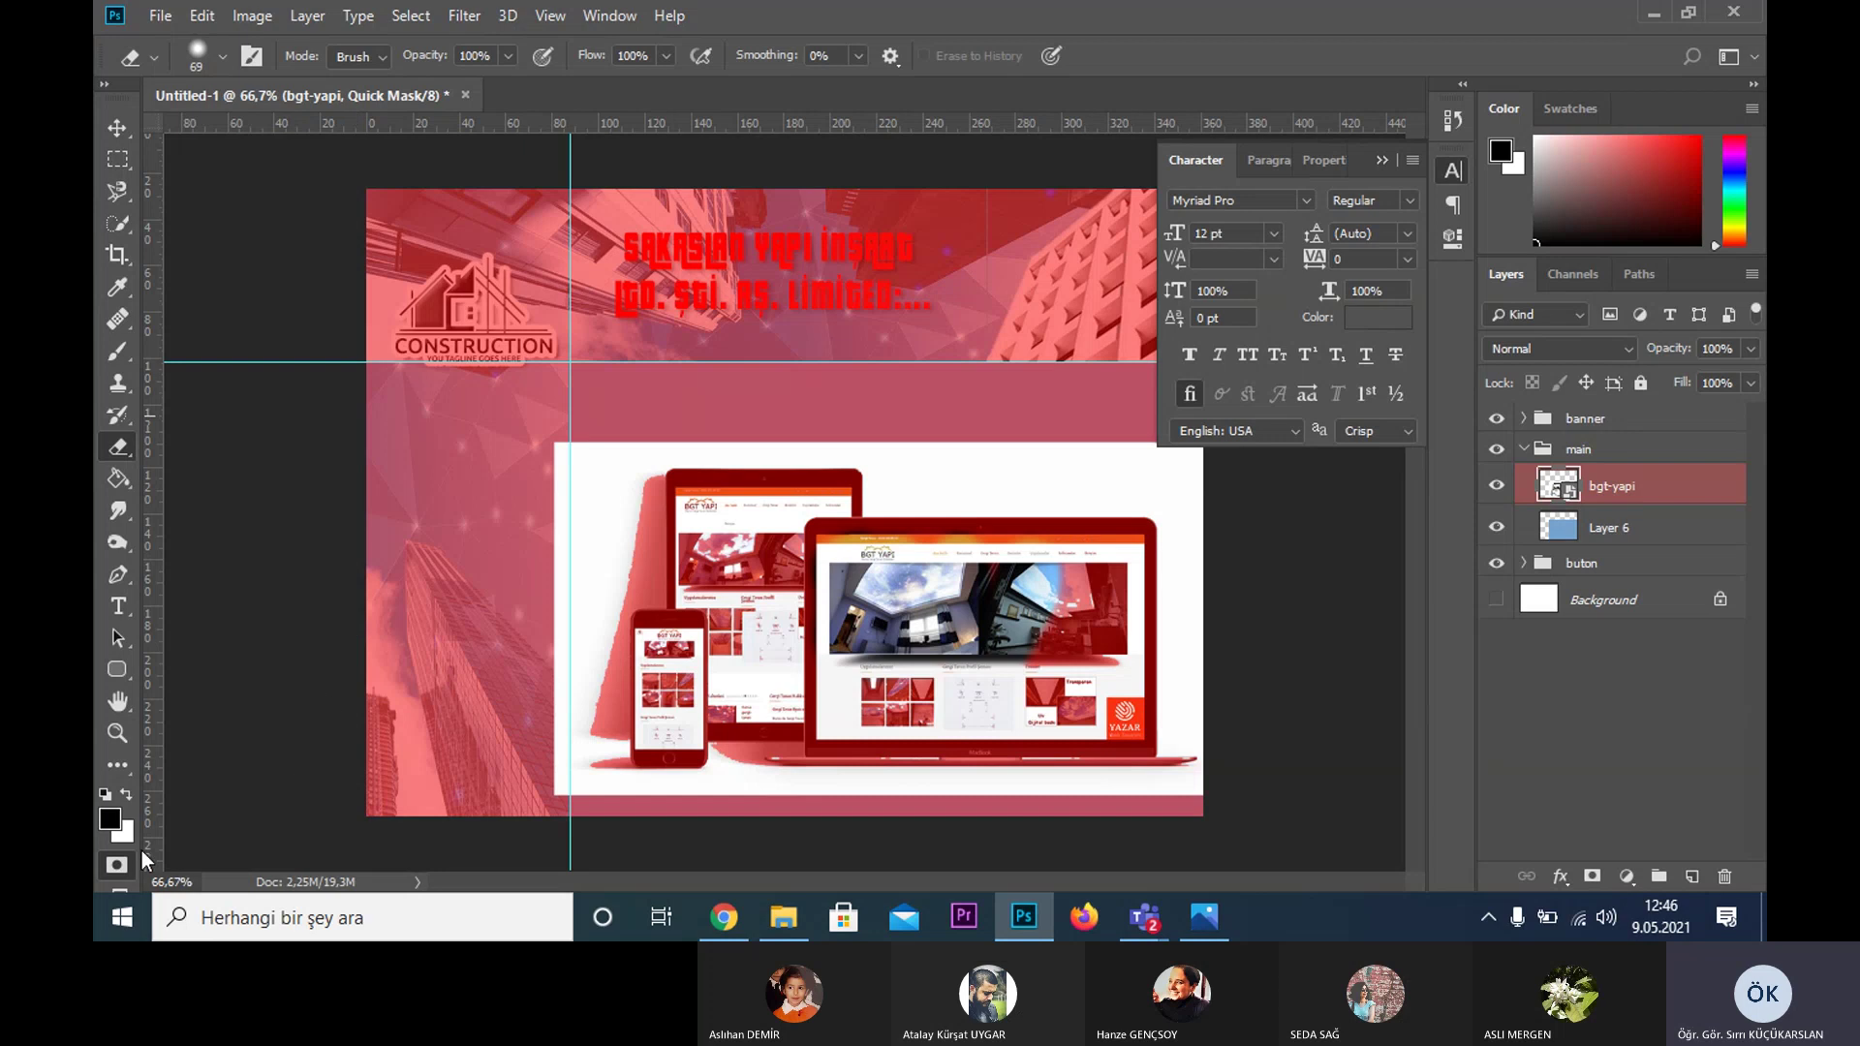
{"action": "left_click", "coordinate": [119, 862]}
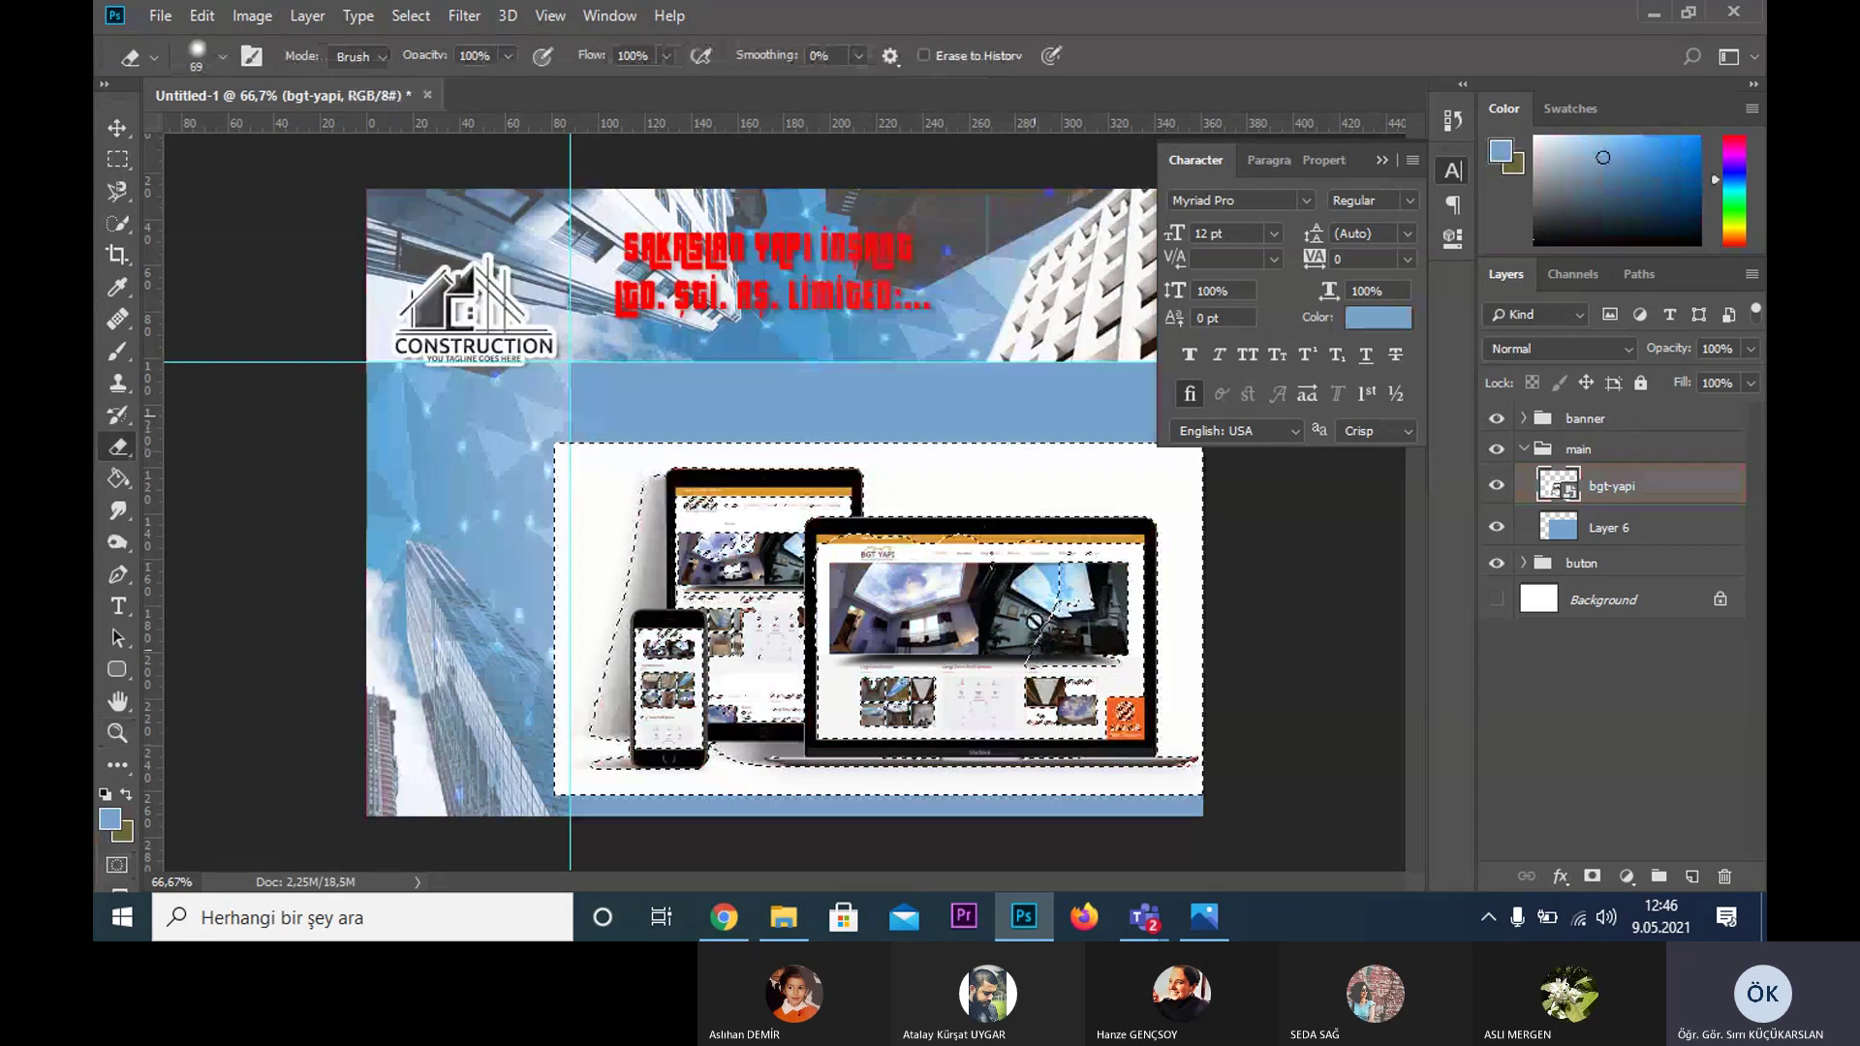
{"action": "left_click", "coordinate": [117, 864]}
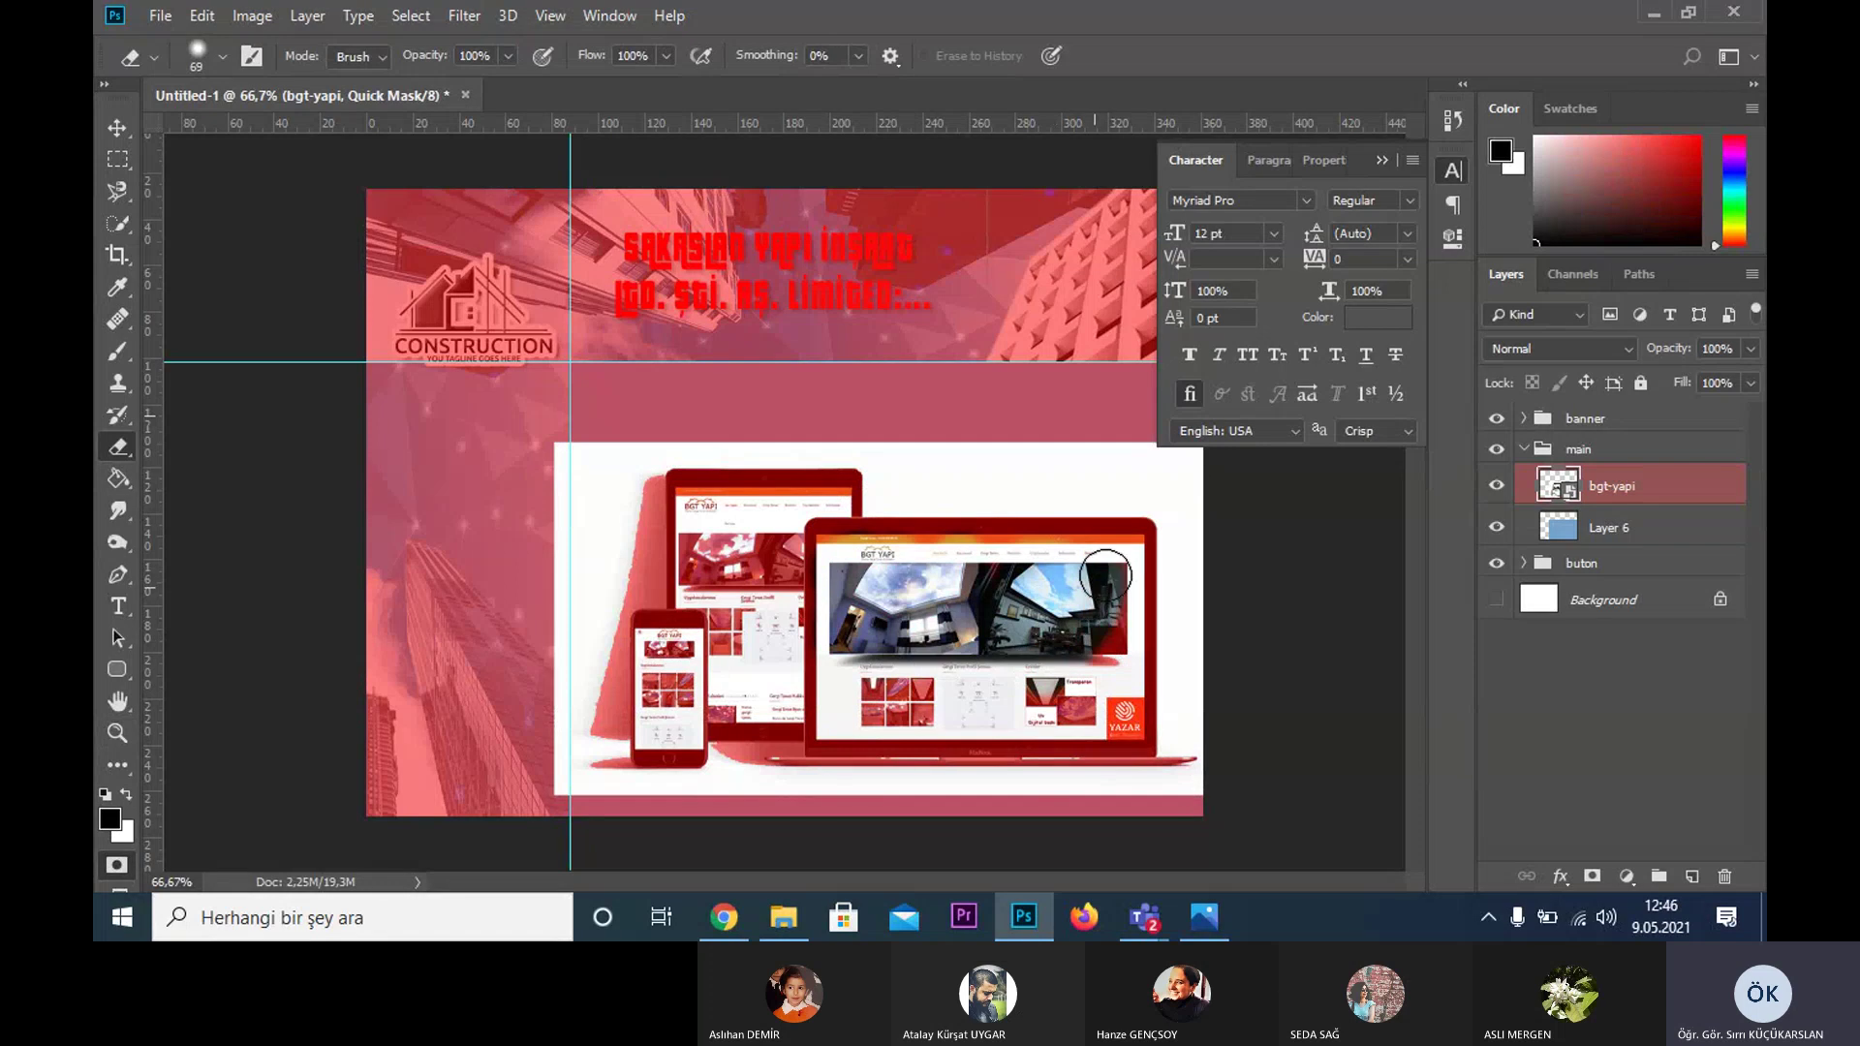
- Unmask the laptop thumbnails and tablet screen with a 13 px eraser, then exit Quick Mask
{"action": "mouse_move", "coordinate": [1109, 673]}
{"action": "left_mouse_down"}
{"action": "mouse_move", "coordinate": [896, 706]}
{"action": "mouse_move", "coordinate": [957, 686]}
{"action": "mouse_move", "coordinate": [886, 662]}
{"action": "left_mouse_up"}
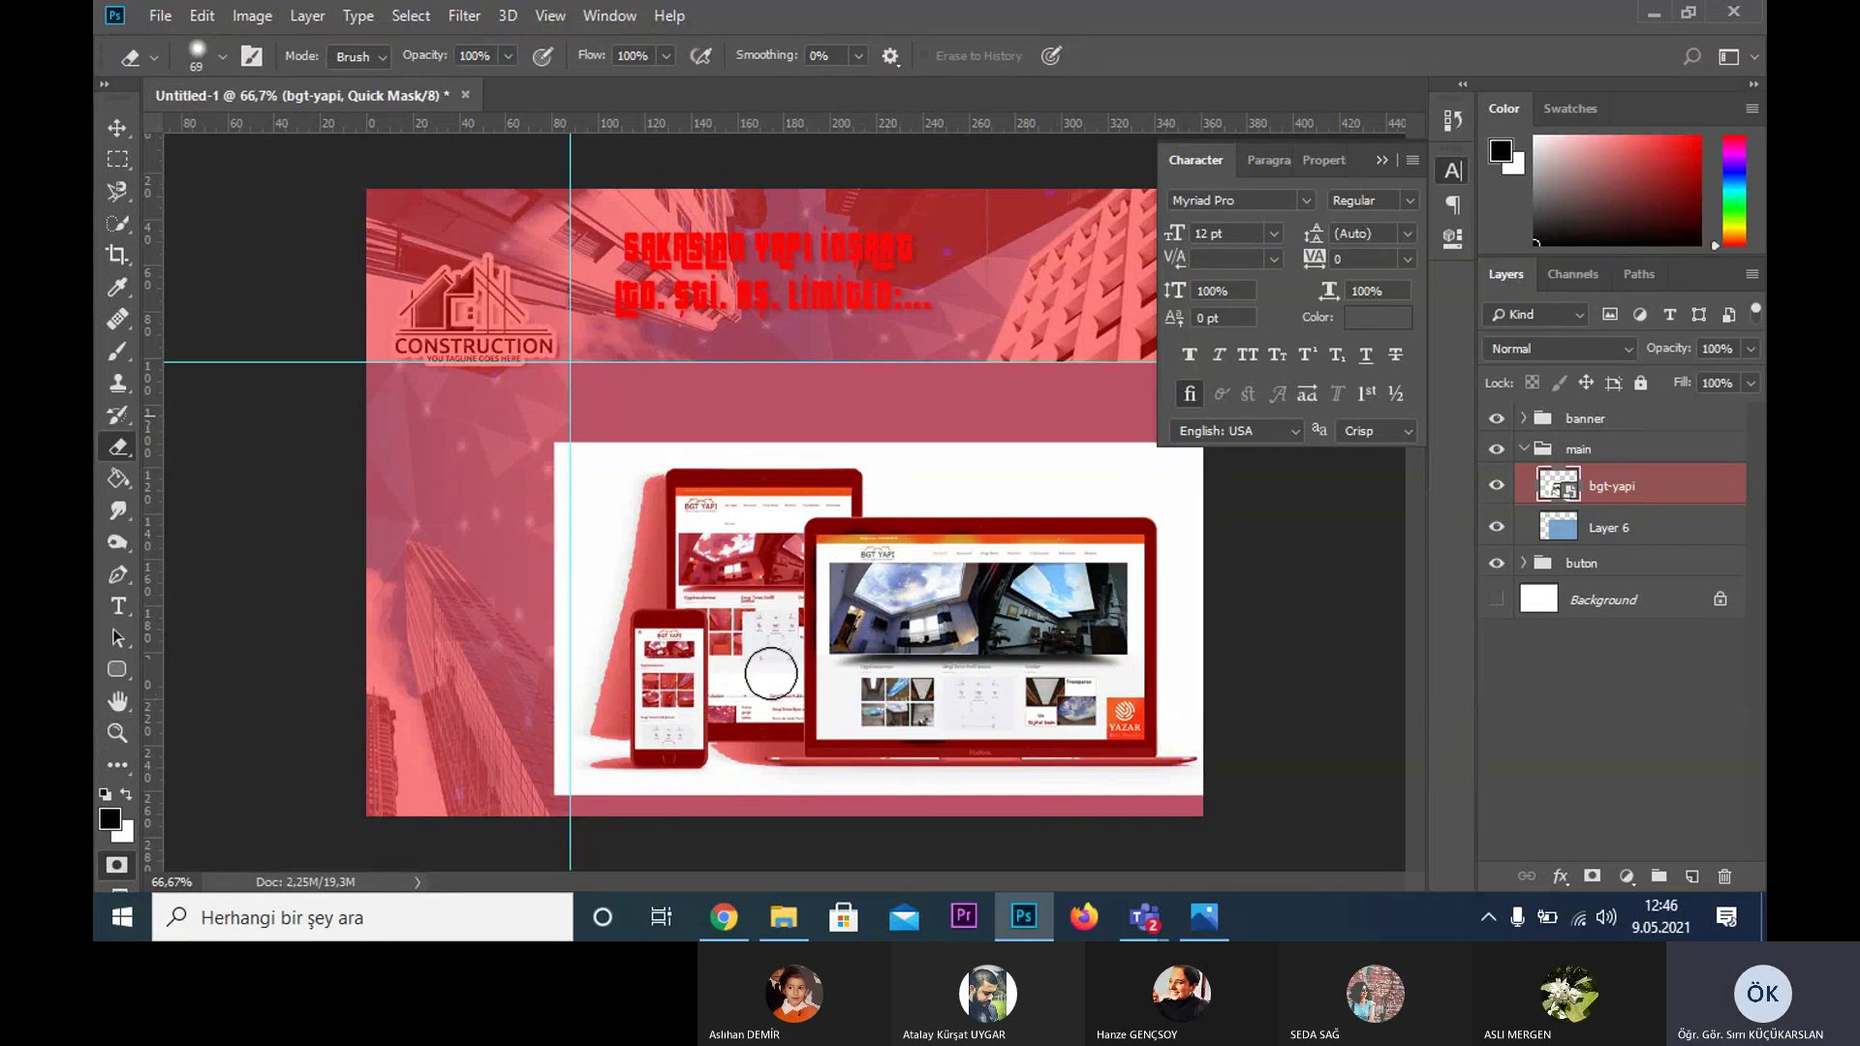
{"action": "mouse_move", "coordinate": [721, 547]}
{"action": "left_mouse_down"}
{"action": "mouse_move", "coordinate": [813, 620]}
{"action": "mouse_move", "coordinate": [822, 735]}
{"action": "mouse_move", "coordinate": [1122, 727]}
{"action": "mouse_move", "coordinate": [1132, 746]}
{"action": "mouse_move", "coordinate": [1136, 557]}
{"action": "mouse_move", "coordinate": [1114, 538]}
{"action": "mouse_move", "coordinate": [814, 542]}
{"action": "mouse_move", "coordinate": [809, 504]}
{"action": "mouse_move", "coordinate": [842, 499]}
{"action": "mouse_move", "coordinate": [823, 560]}
{"action": "mouse_move", "coordinate": [825, 494]}
{"action": "mouse_move", "coordinate": [712, 496]}
{"action": "mouse_move", "coordinate": [687, 554]}
{"action": "mouse_move", "coordinate": [693, 727]}
{"action": "mouse_move", "coordinate": [649, 533]}
{"action": "mouse_move", "coordinate": [666, 563]}
{"action": "left_mouse_up"}
{"action": "key", "text": "ctrl+z"}
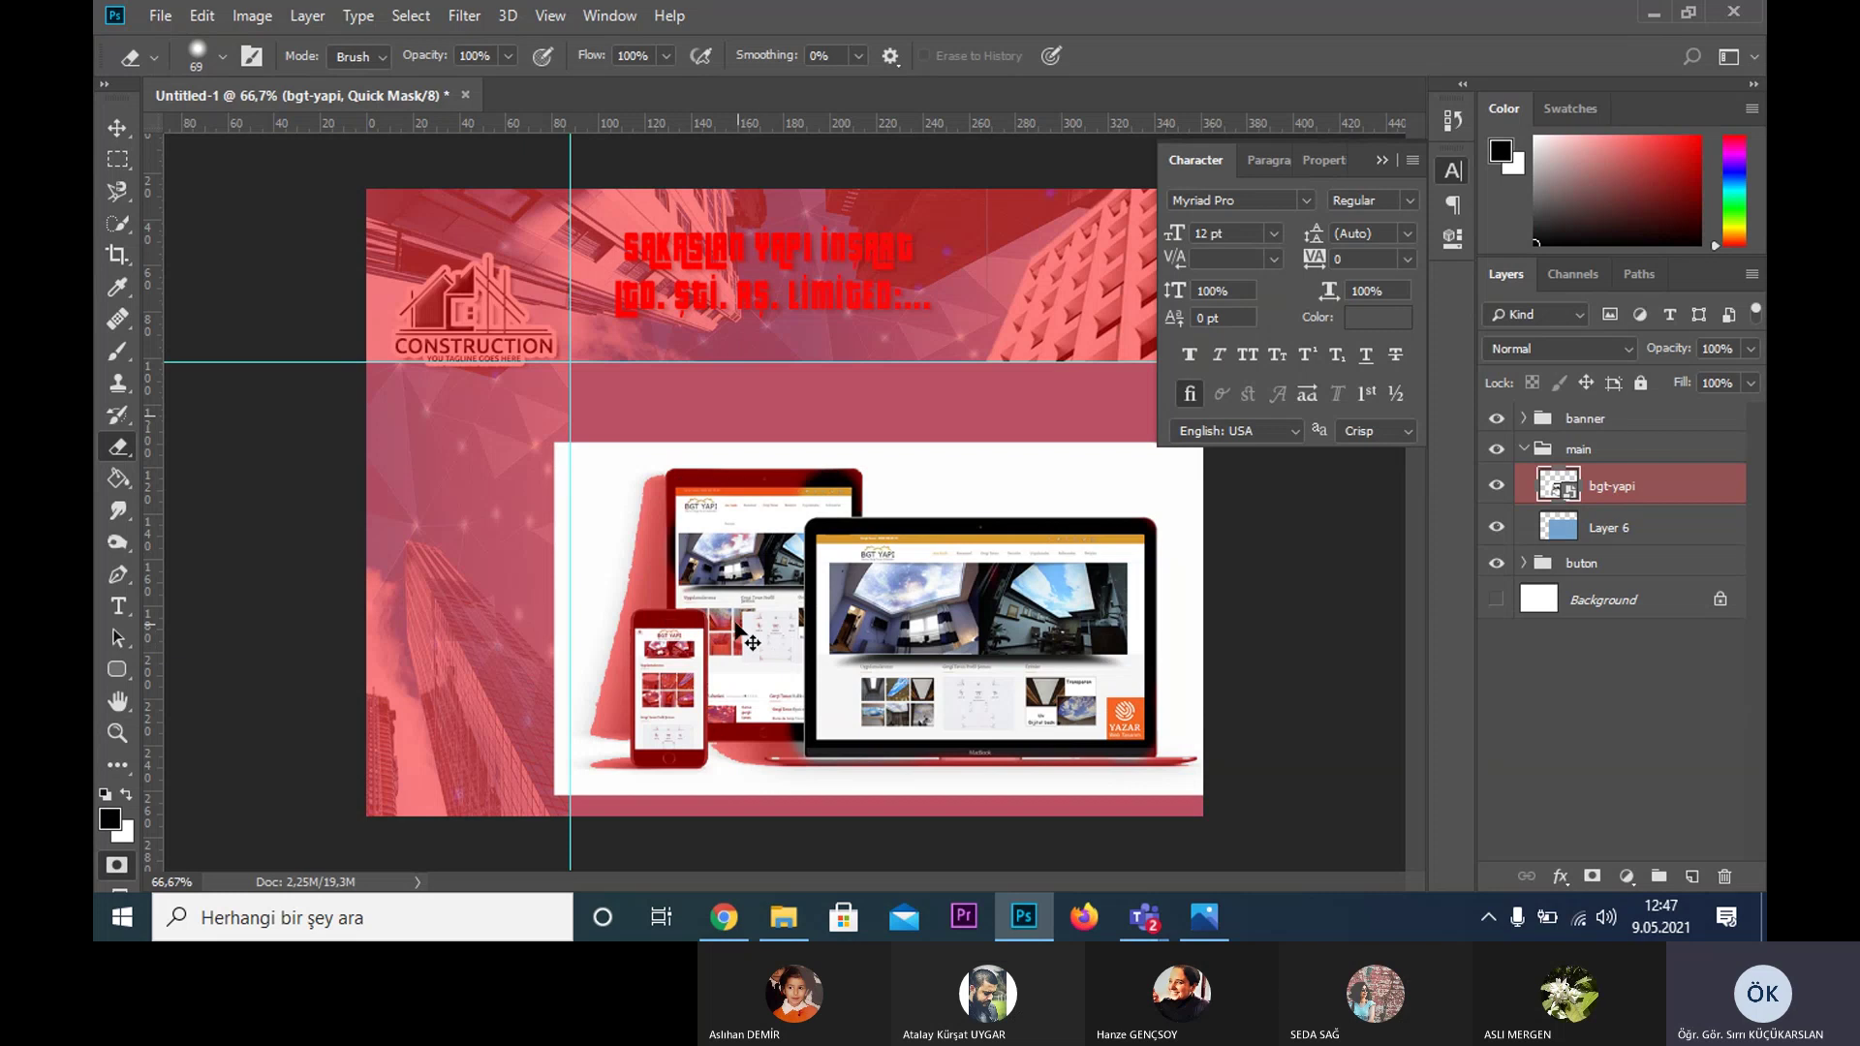
{"action": "left_click_drag", "start_coordinate": [713, 501], "coordinate": [798, 503]}
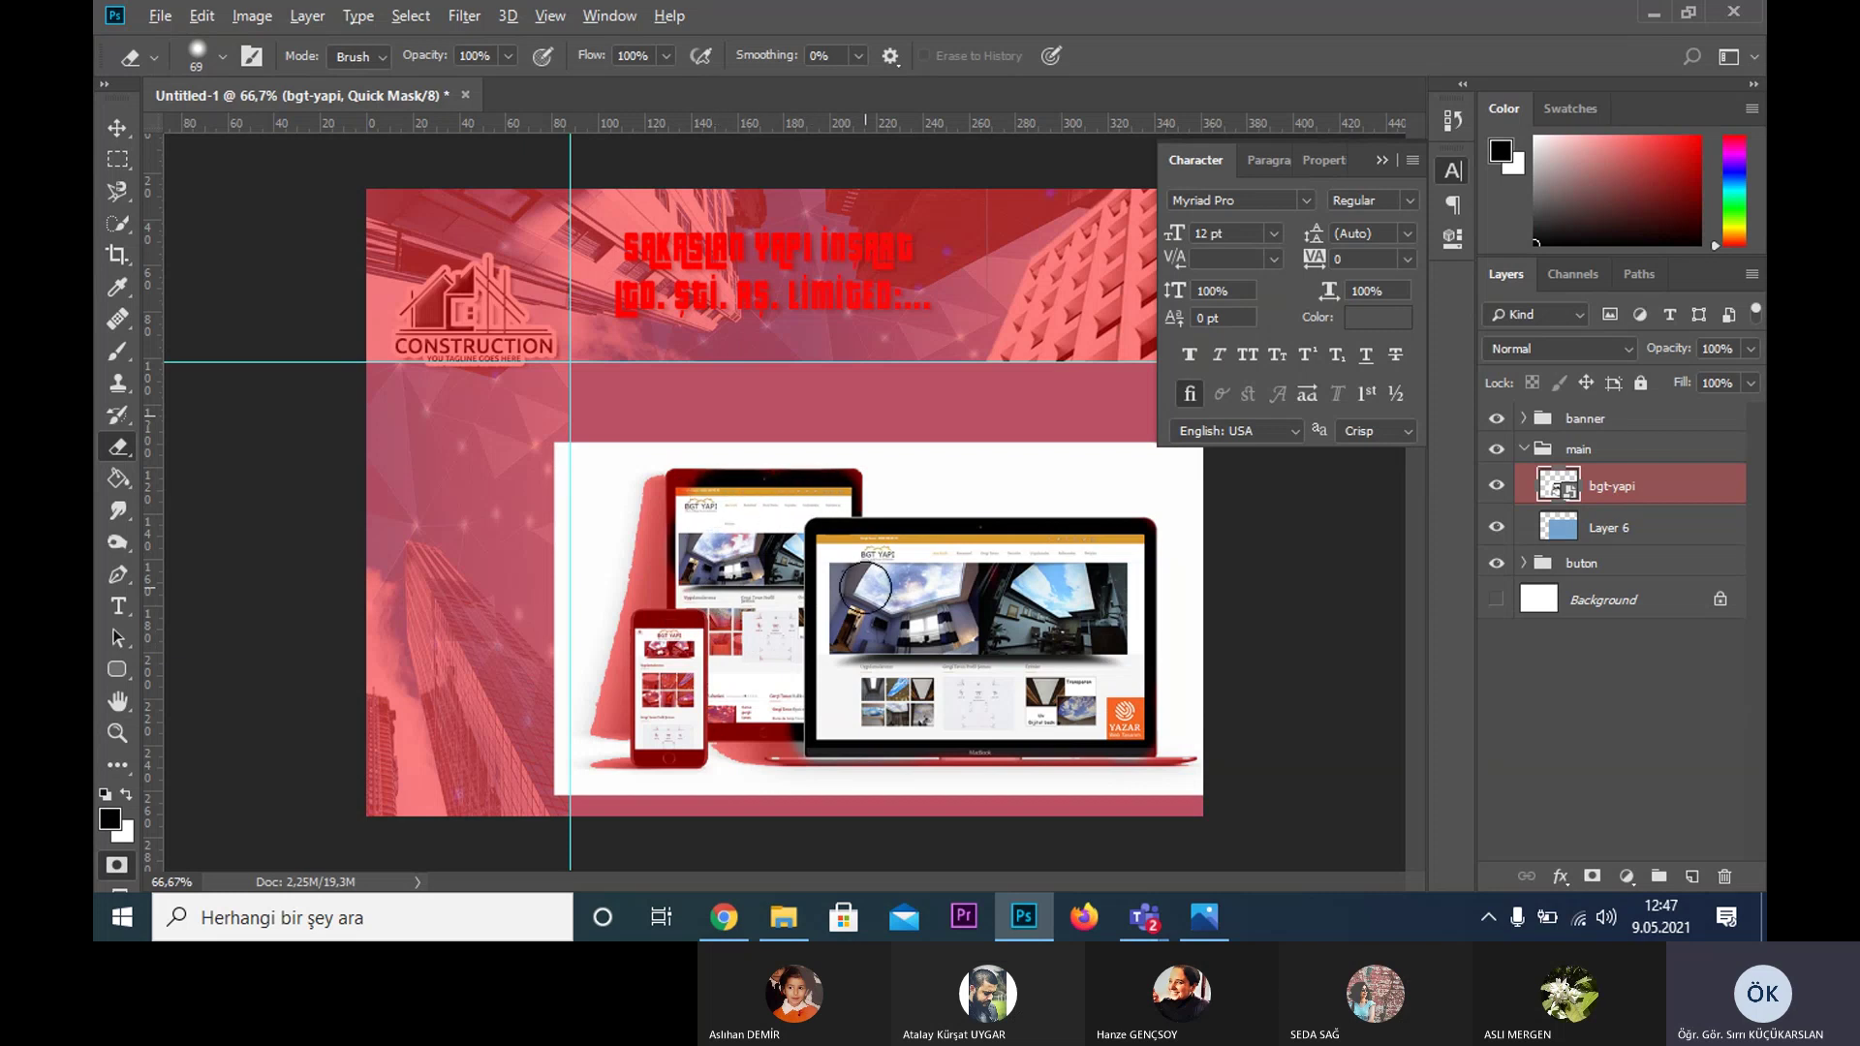
{"action": "right_click", "coordinate": [865, 586], "text": "alt"}
{"action": "right_click", "coordinate": [847, 589], "text": "alt"}
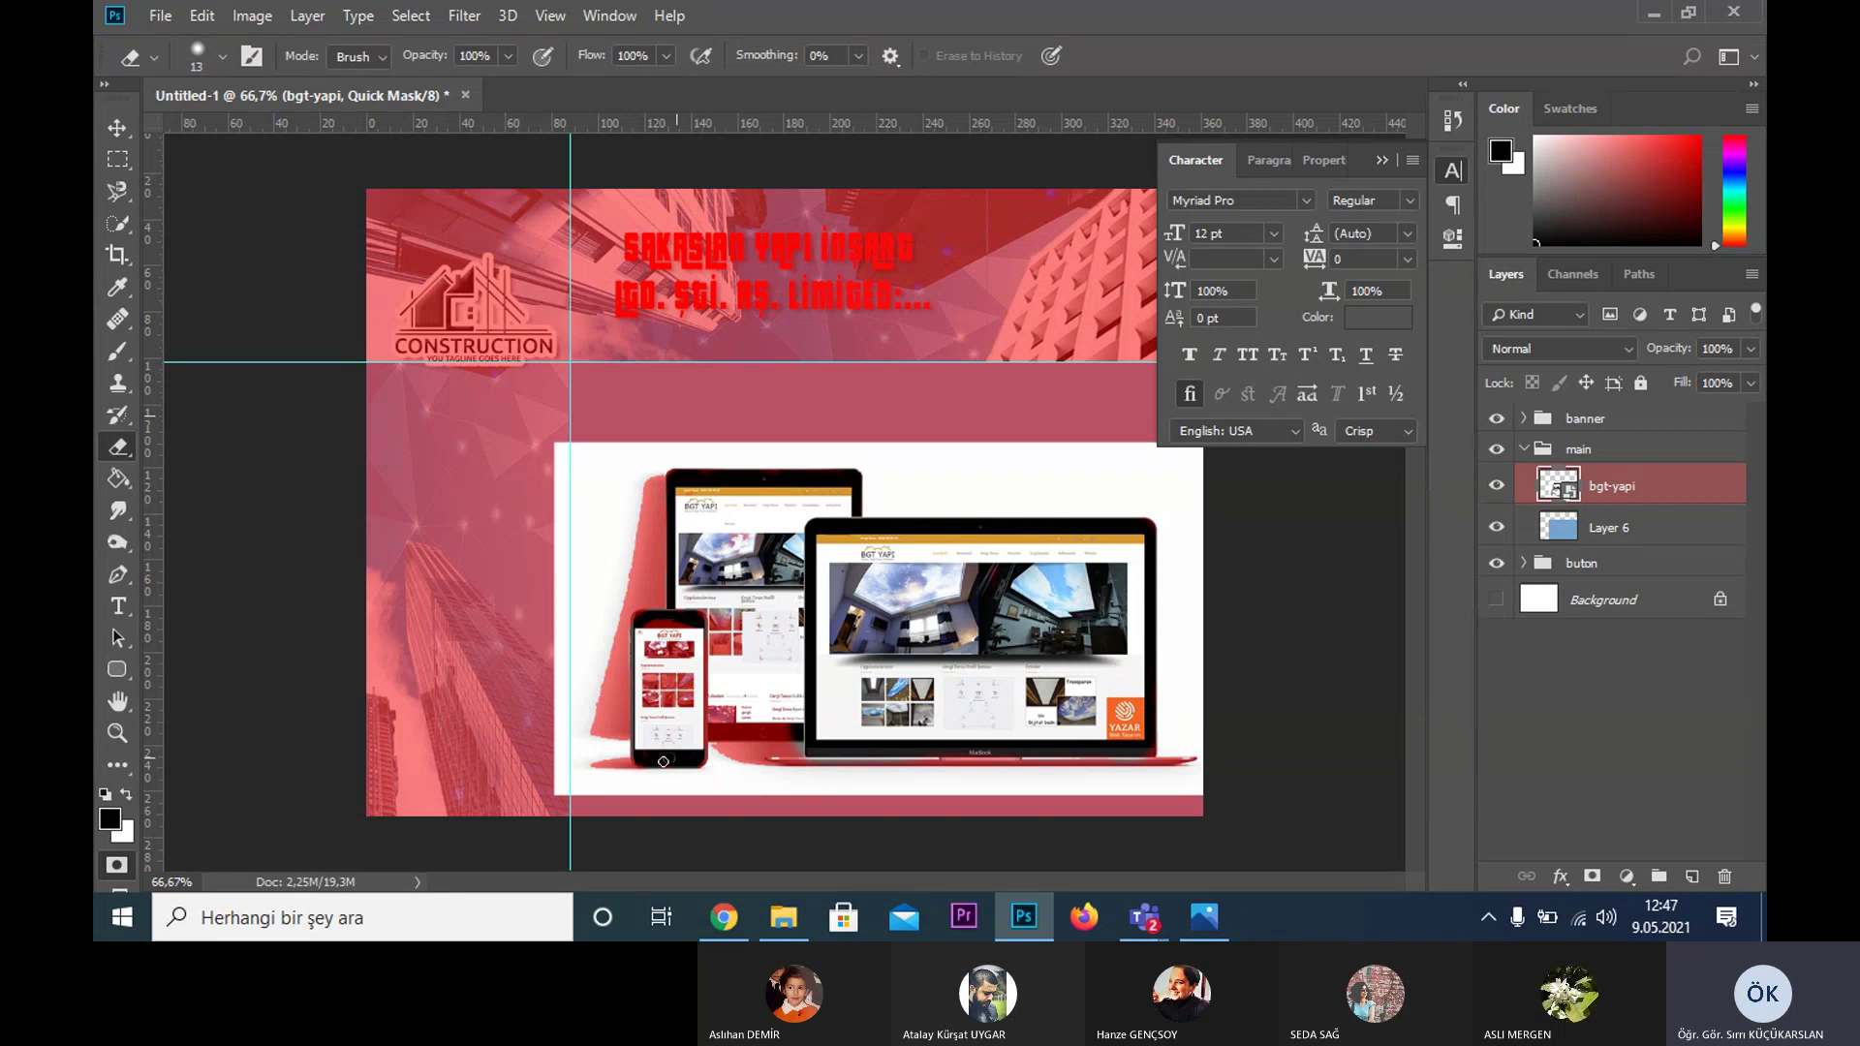
{"action": "left_click", "coordinate": [117, 864]}
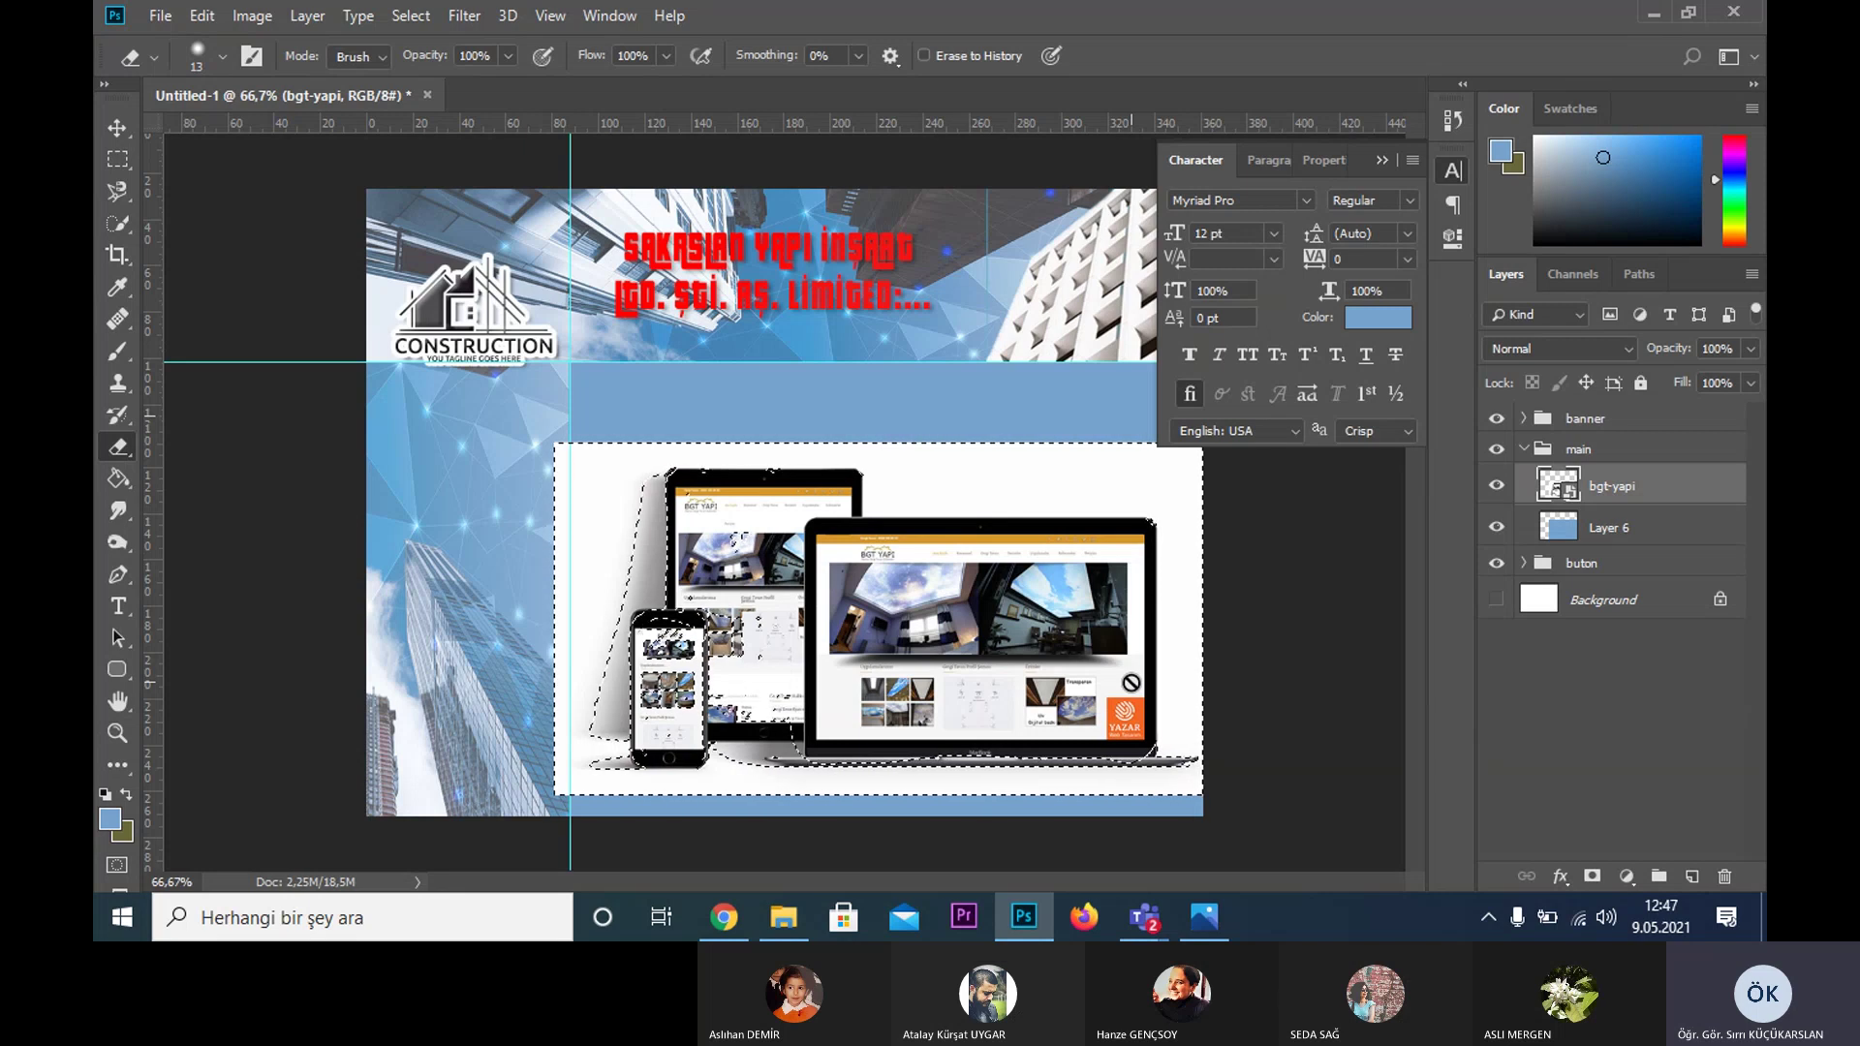
- Rasterize the bgt-yapi layer, trial-delete its white area and undo, then enter Quick Mask
{"action": "left_click", "coordinate": [1130, 684]}
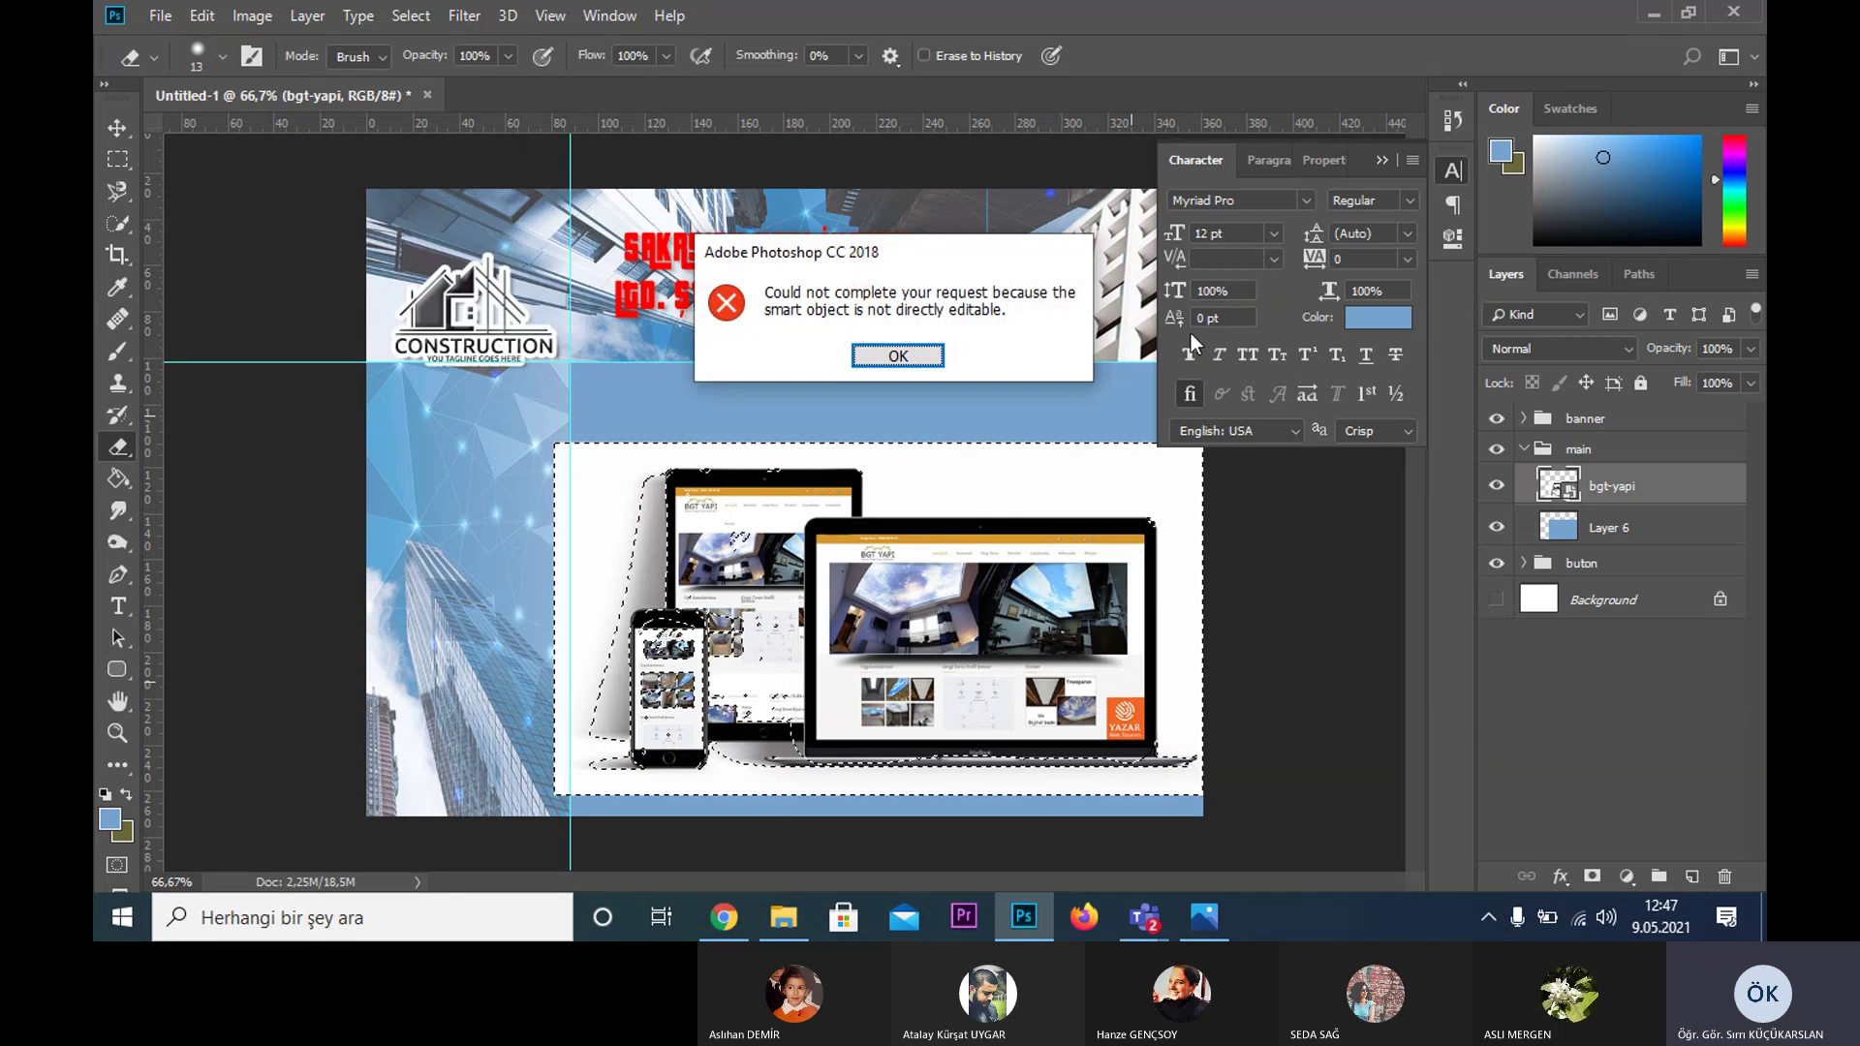
{"action": "left_click", "coordinate": [910, 355]}
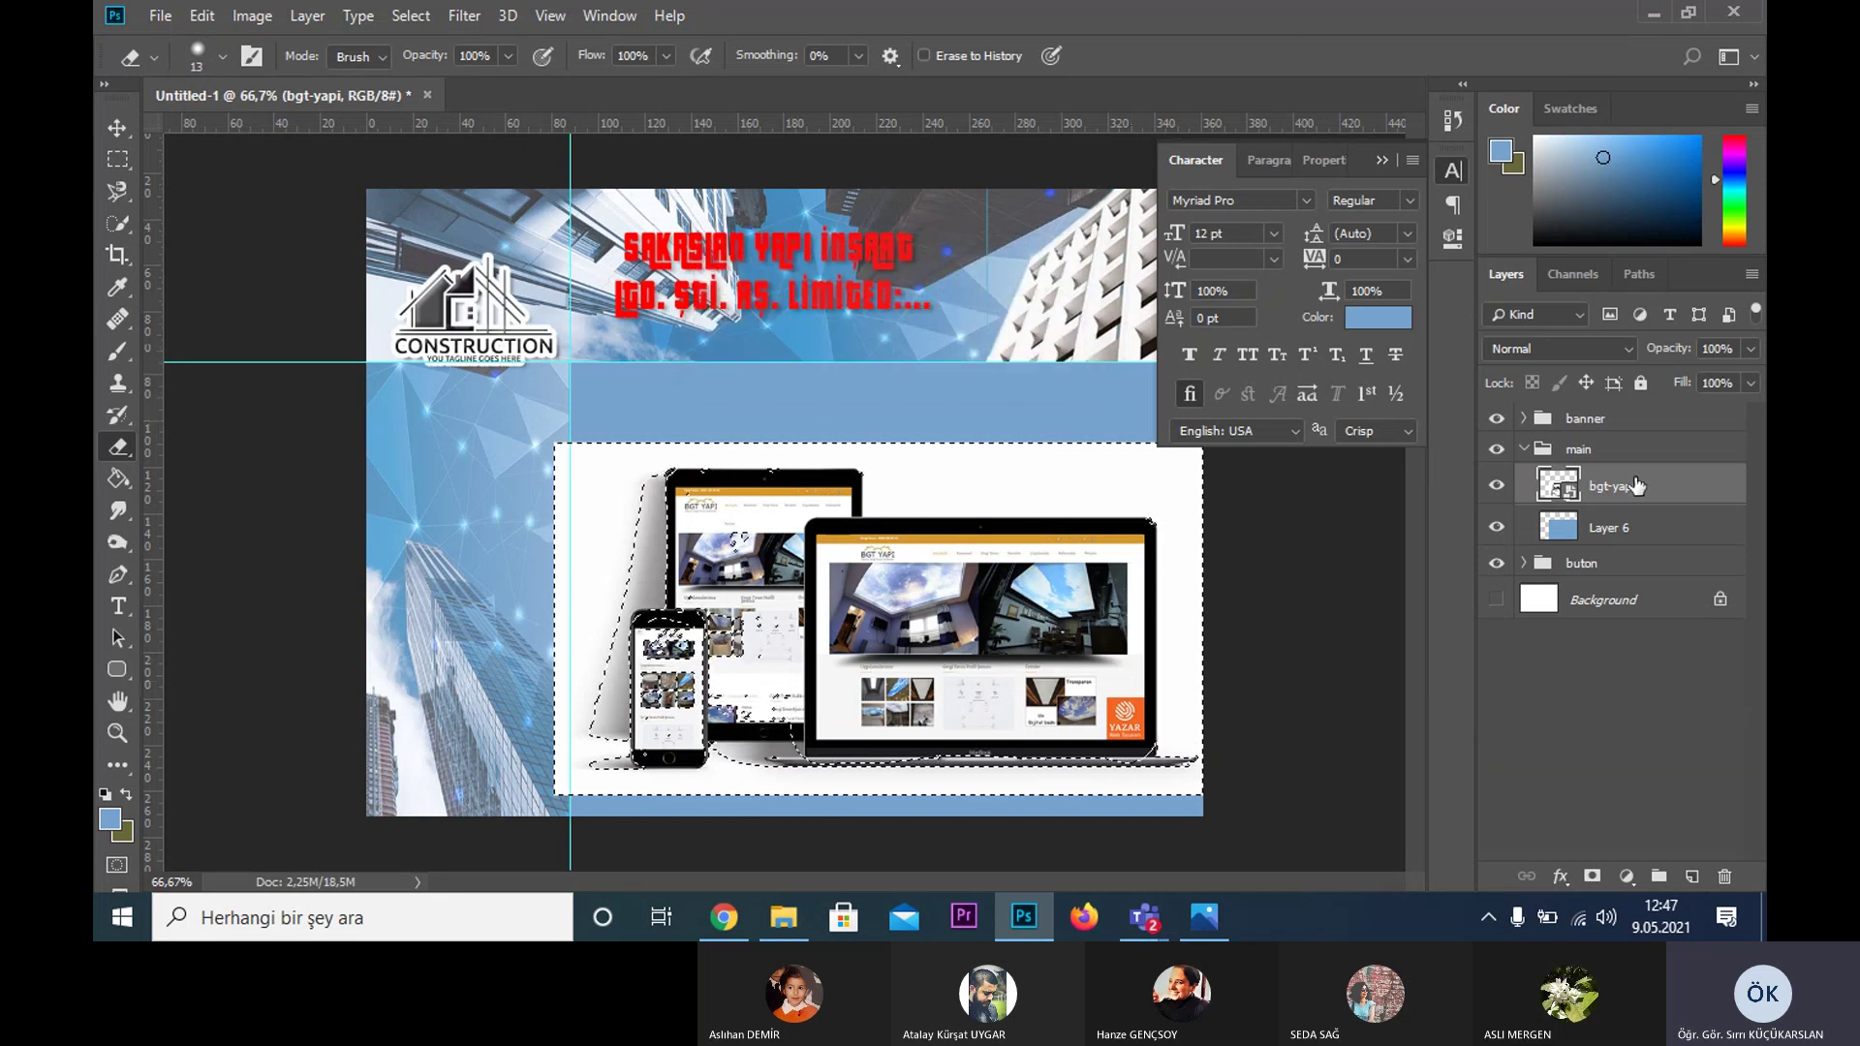
{"action": "right_click", "coordinate": [1635, 478]}
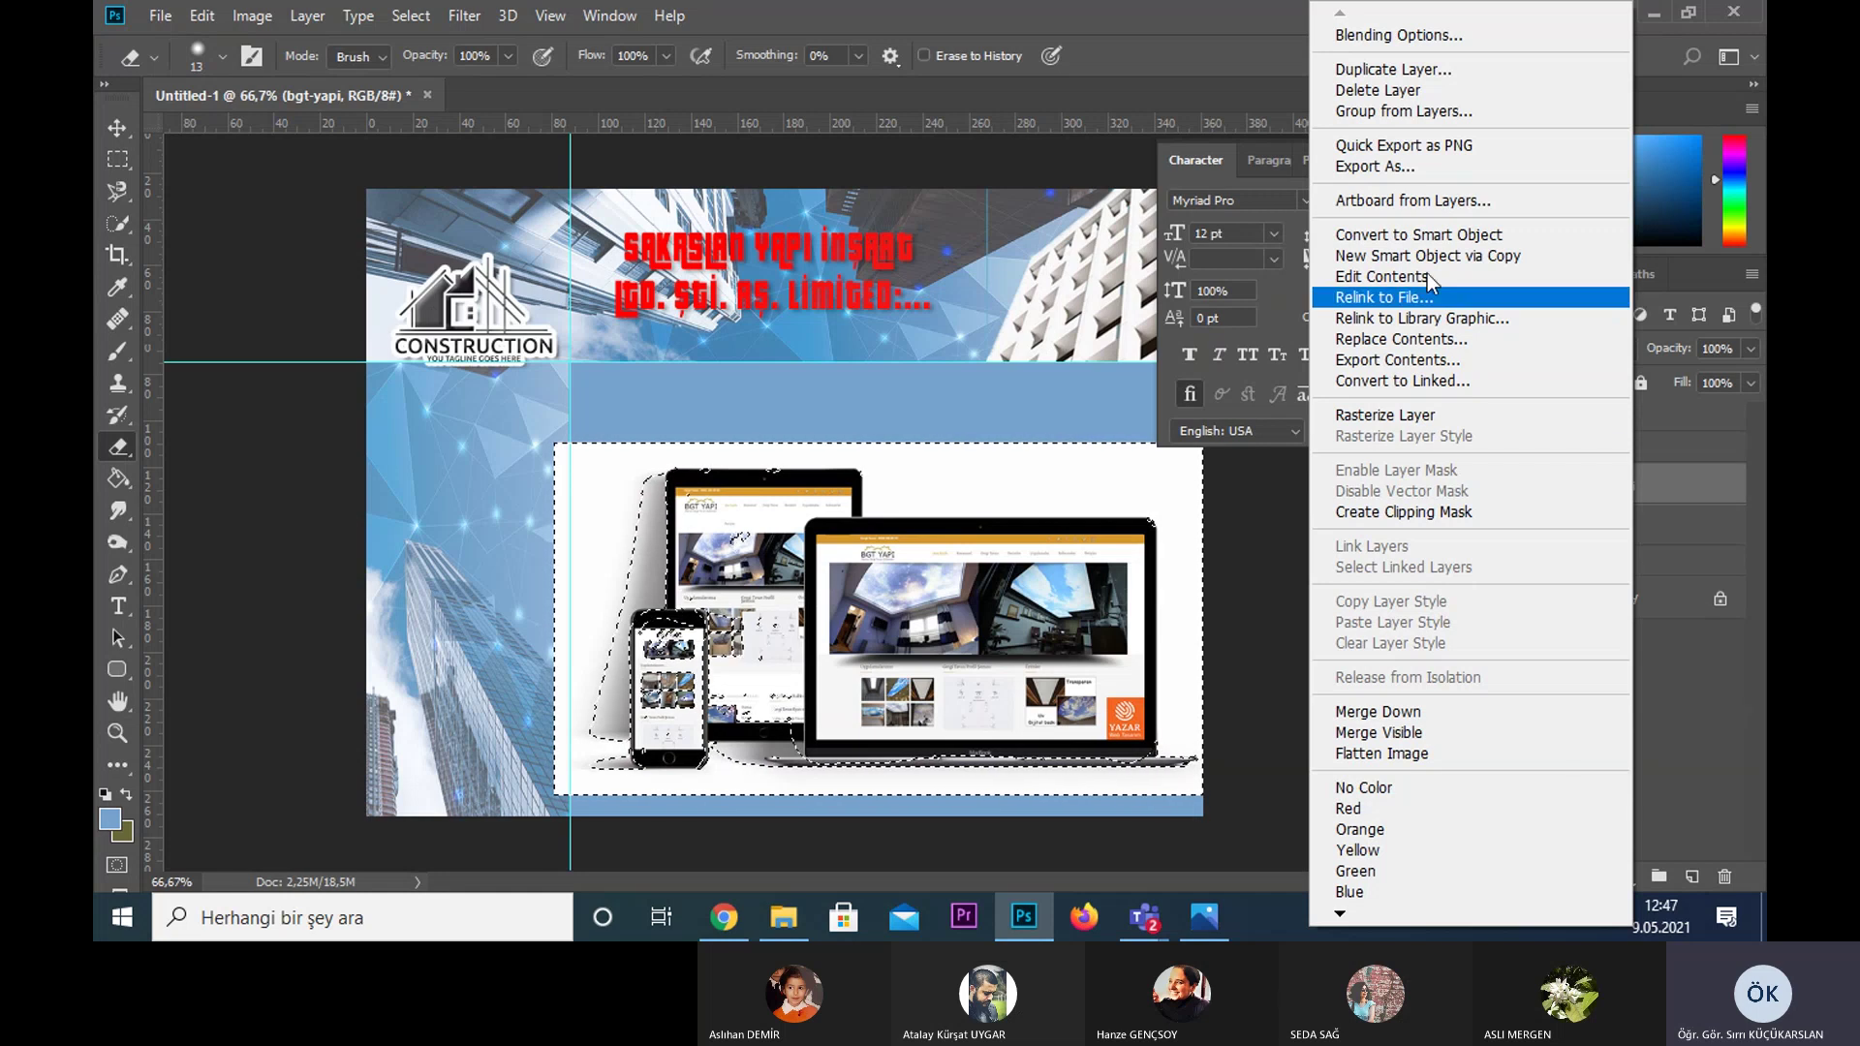
{"action": "left_click", "coordinate": [1410, 415]}
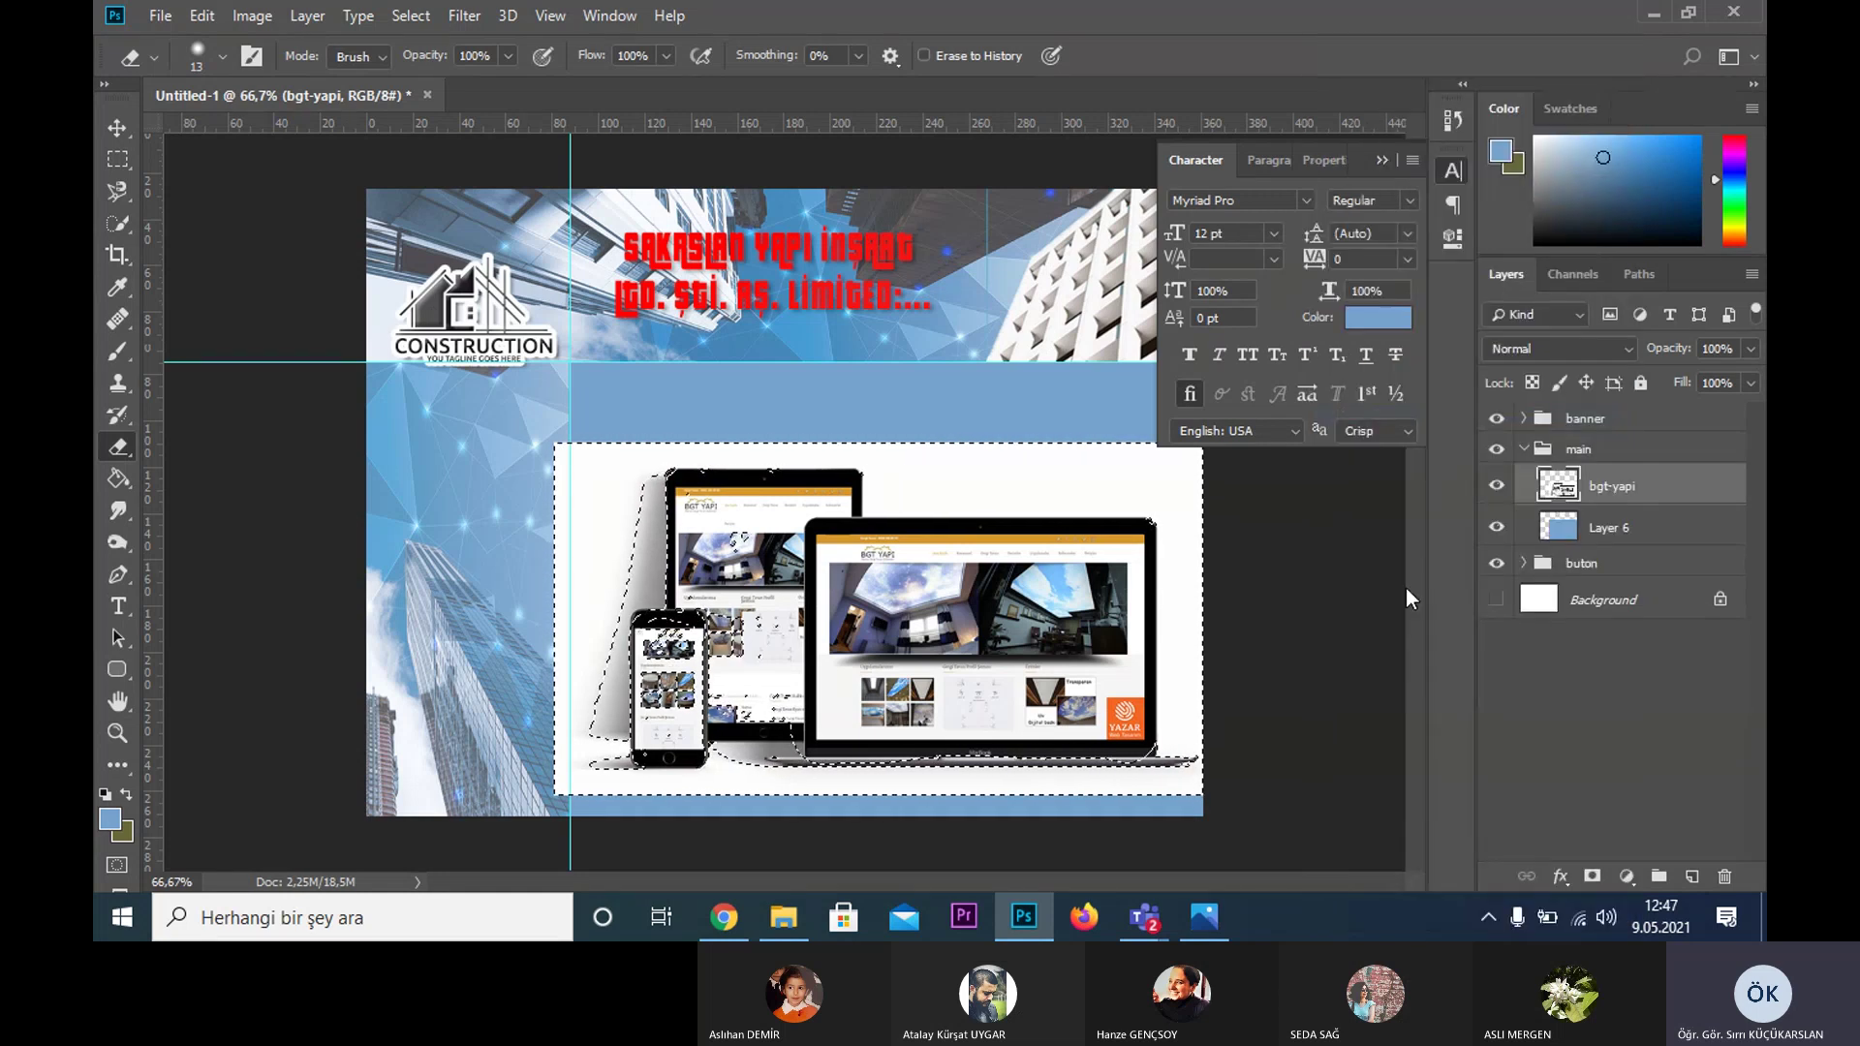
{"action": "key", "text": "Delete"}
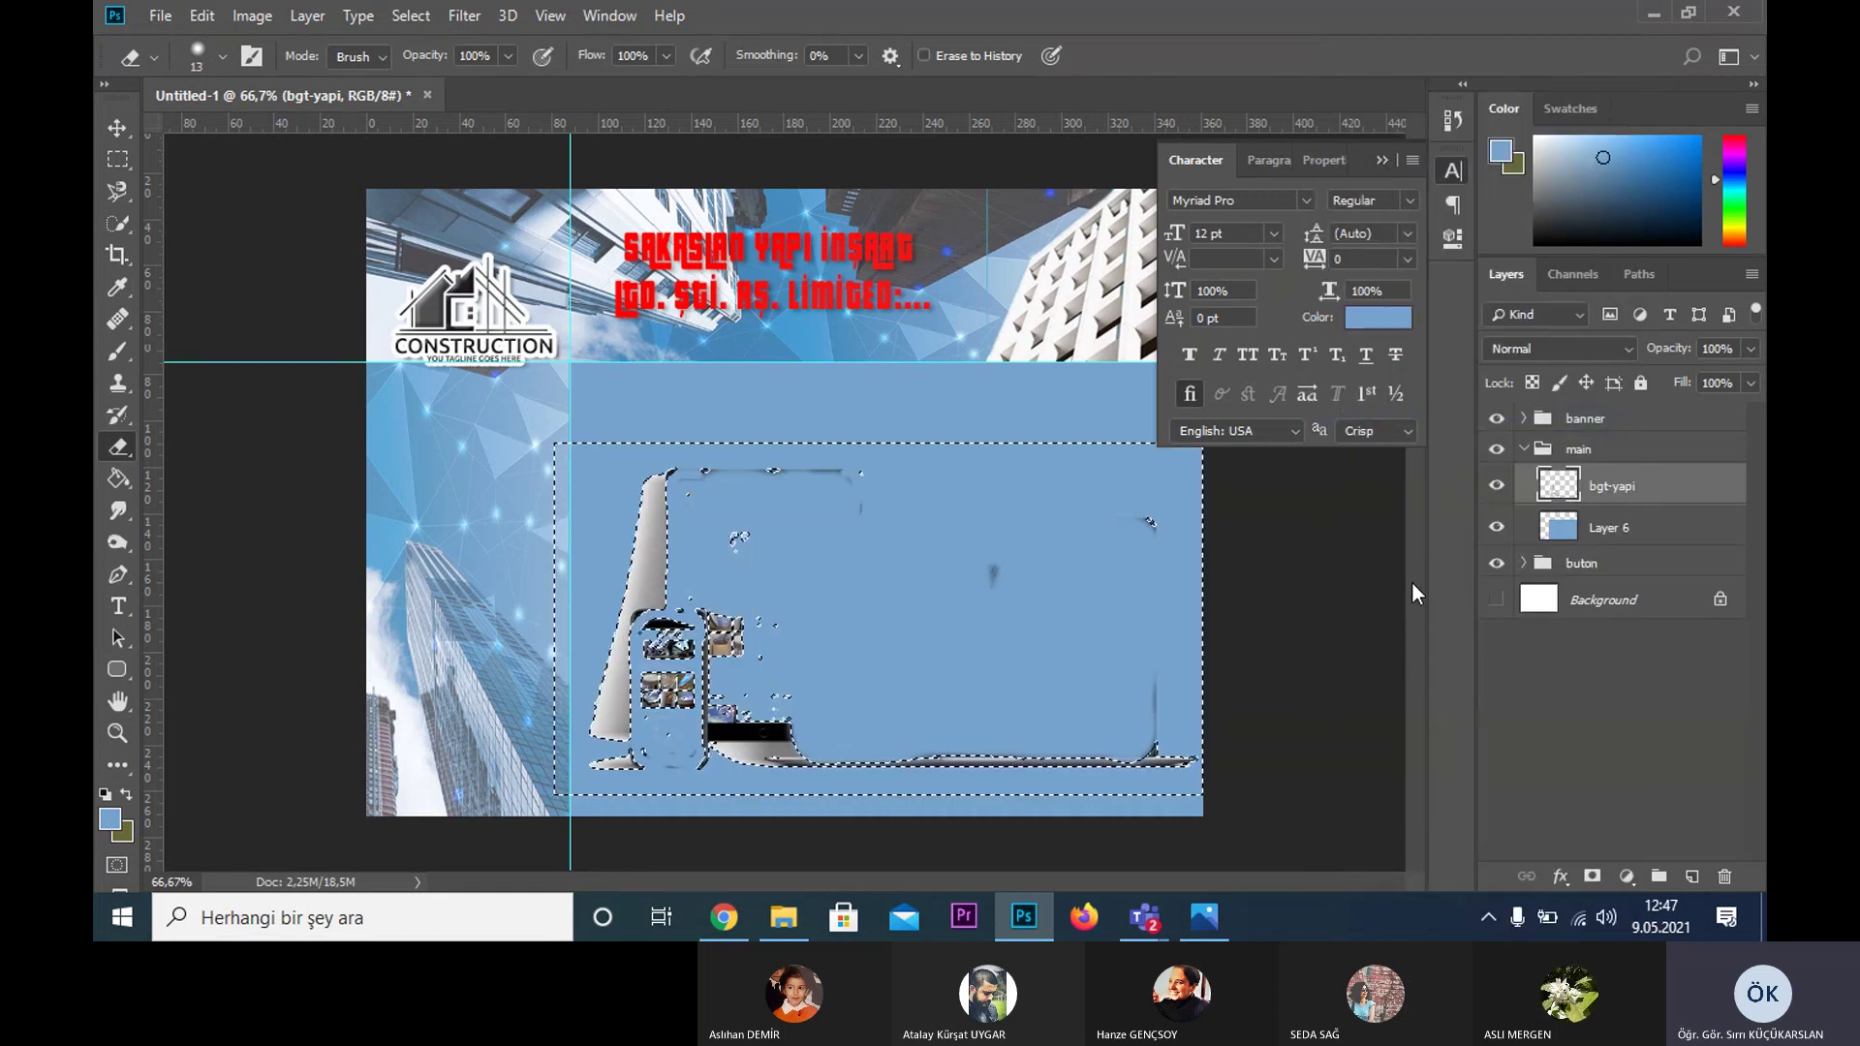
{"action": "key", "text": "ctrl+z"}
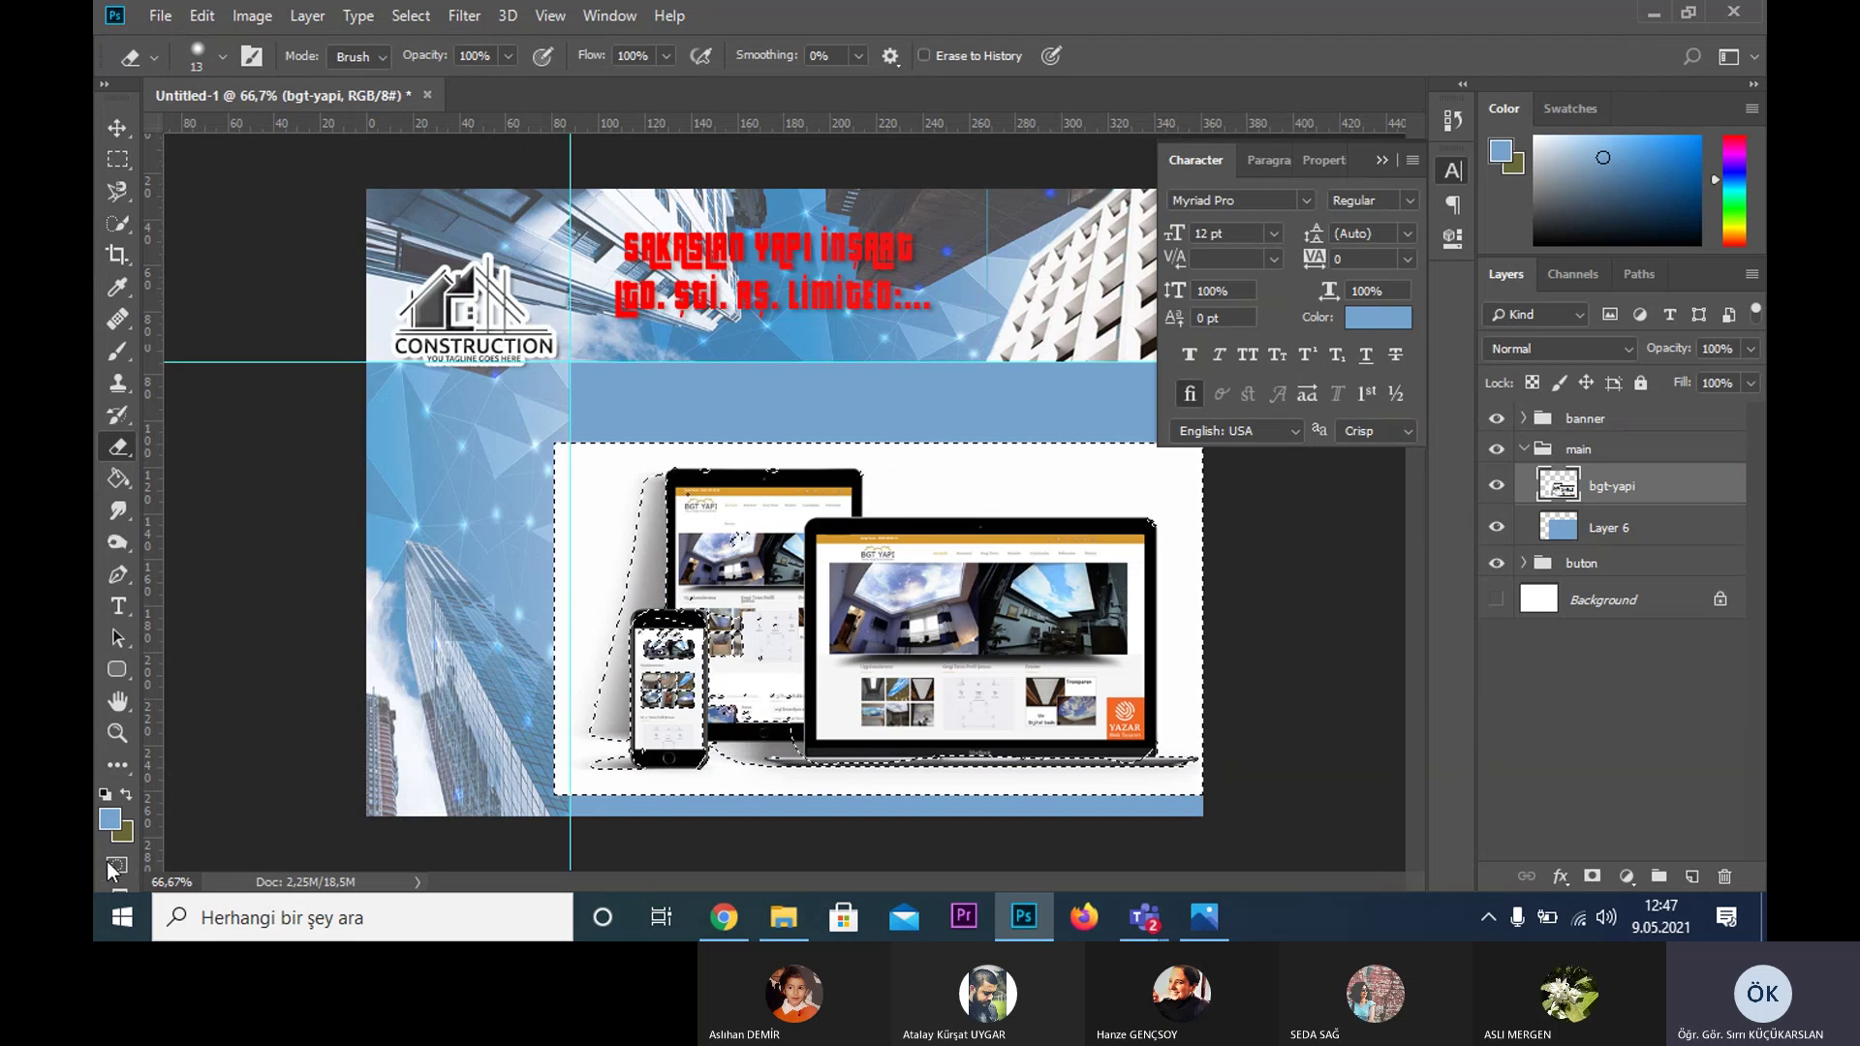
{"action": "key", "text": "q"}
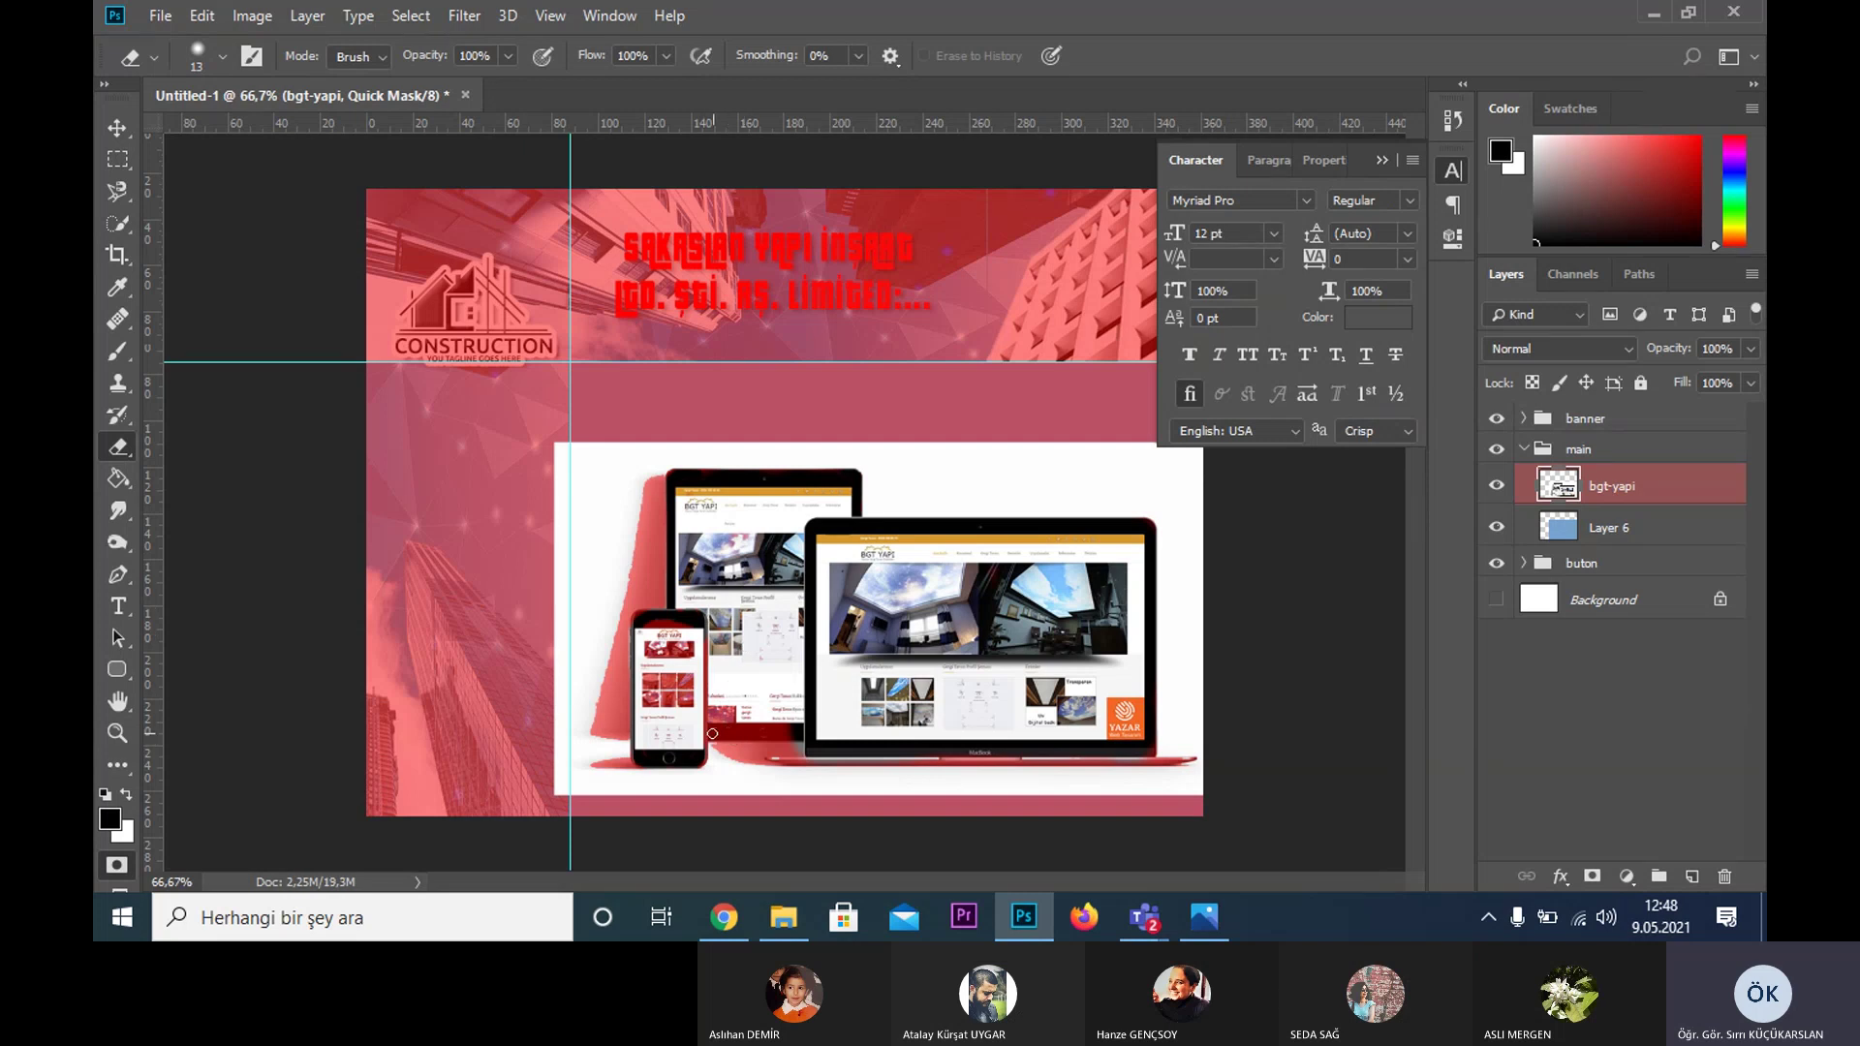
- Make a short quick-mask stroke, exit Quick Mask mode, and switch to Quick Selection
{"action": "mouse_move", "coordinate": [712, 733]}
{"action": "left_mouse_down"}
{"action": "mouse_move", "coordinate": [737, 725]}
{"action": "mouse_move", "coordinate": [704, 736]}
{"action": "left_mouse_up"}
{"action": "key", "text": "m"}
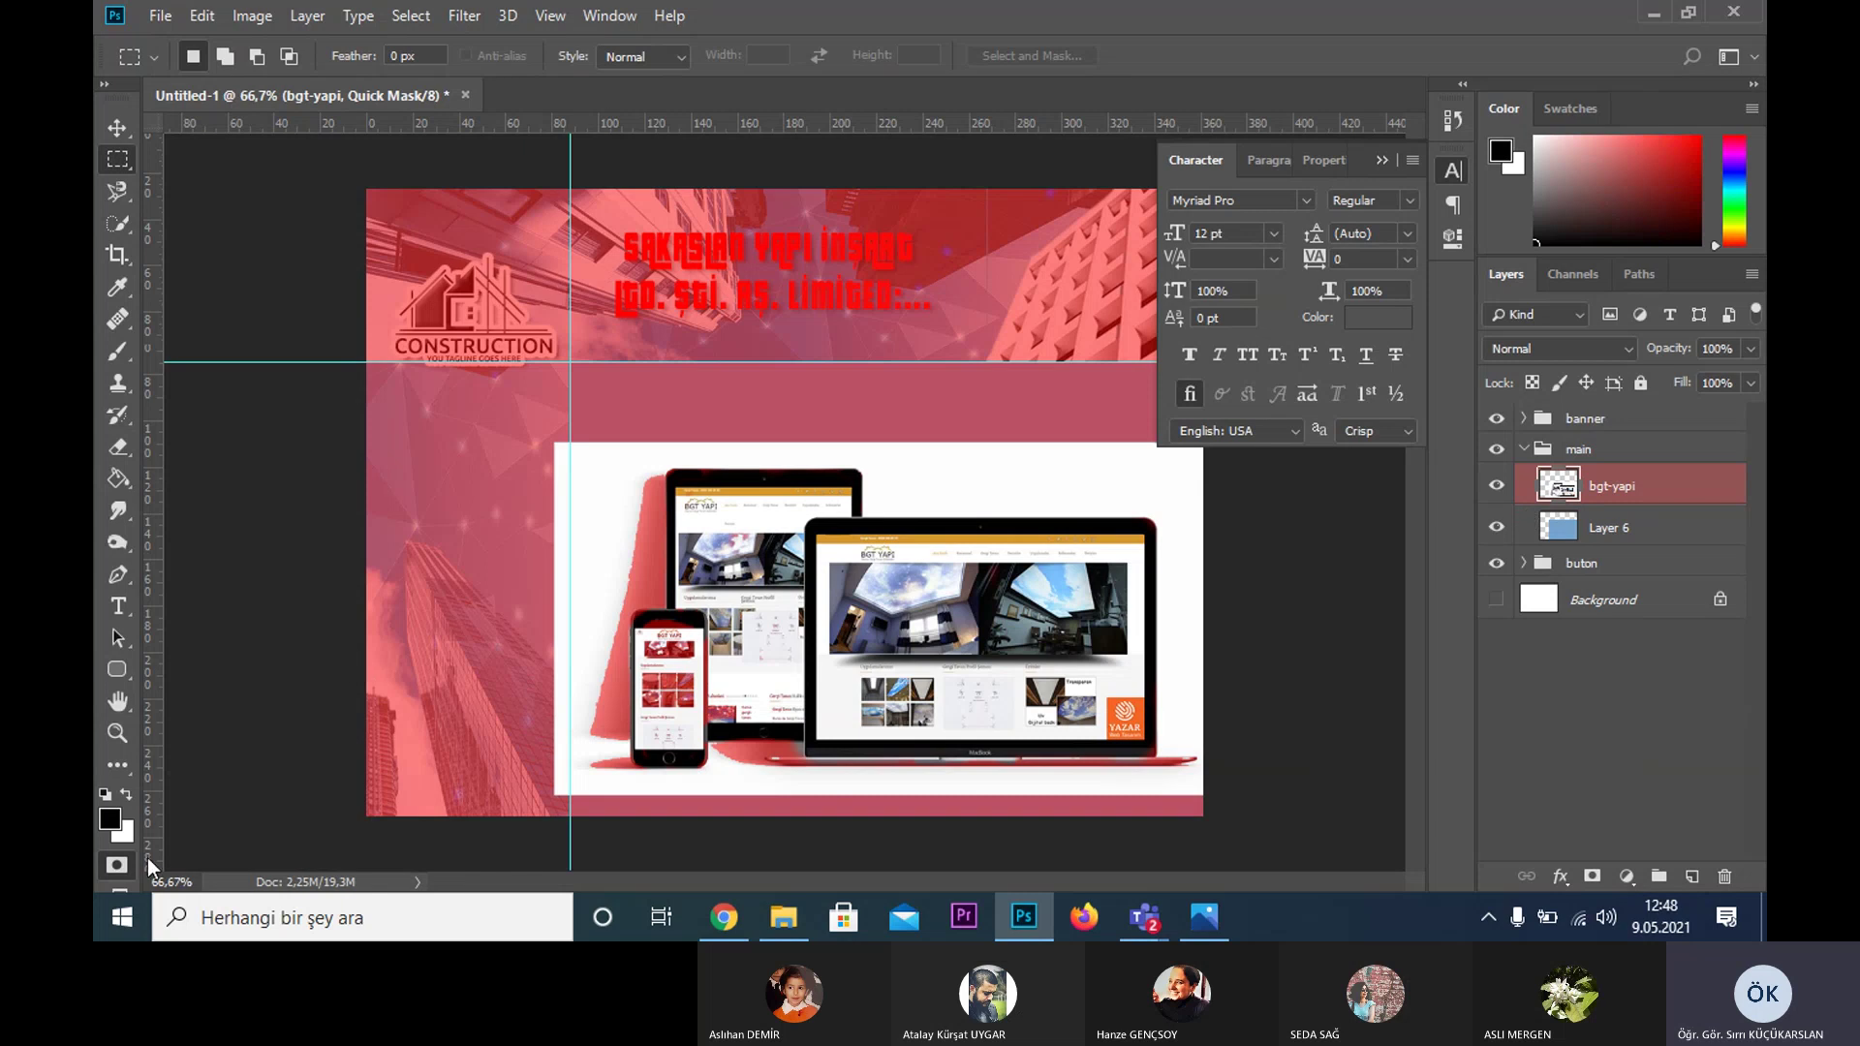
{"action": "left_click", "coordinate": [117, 867]}
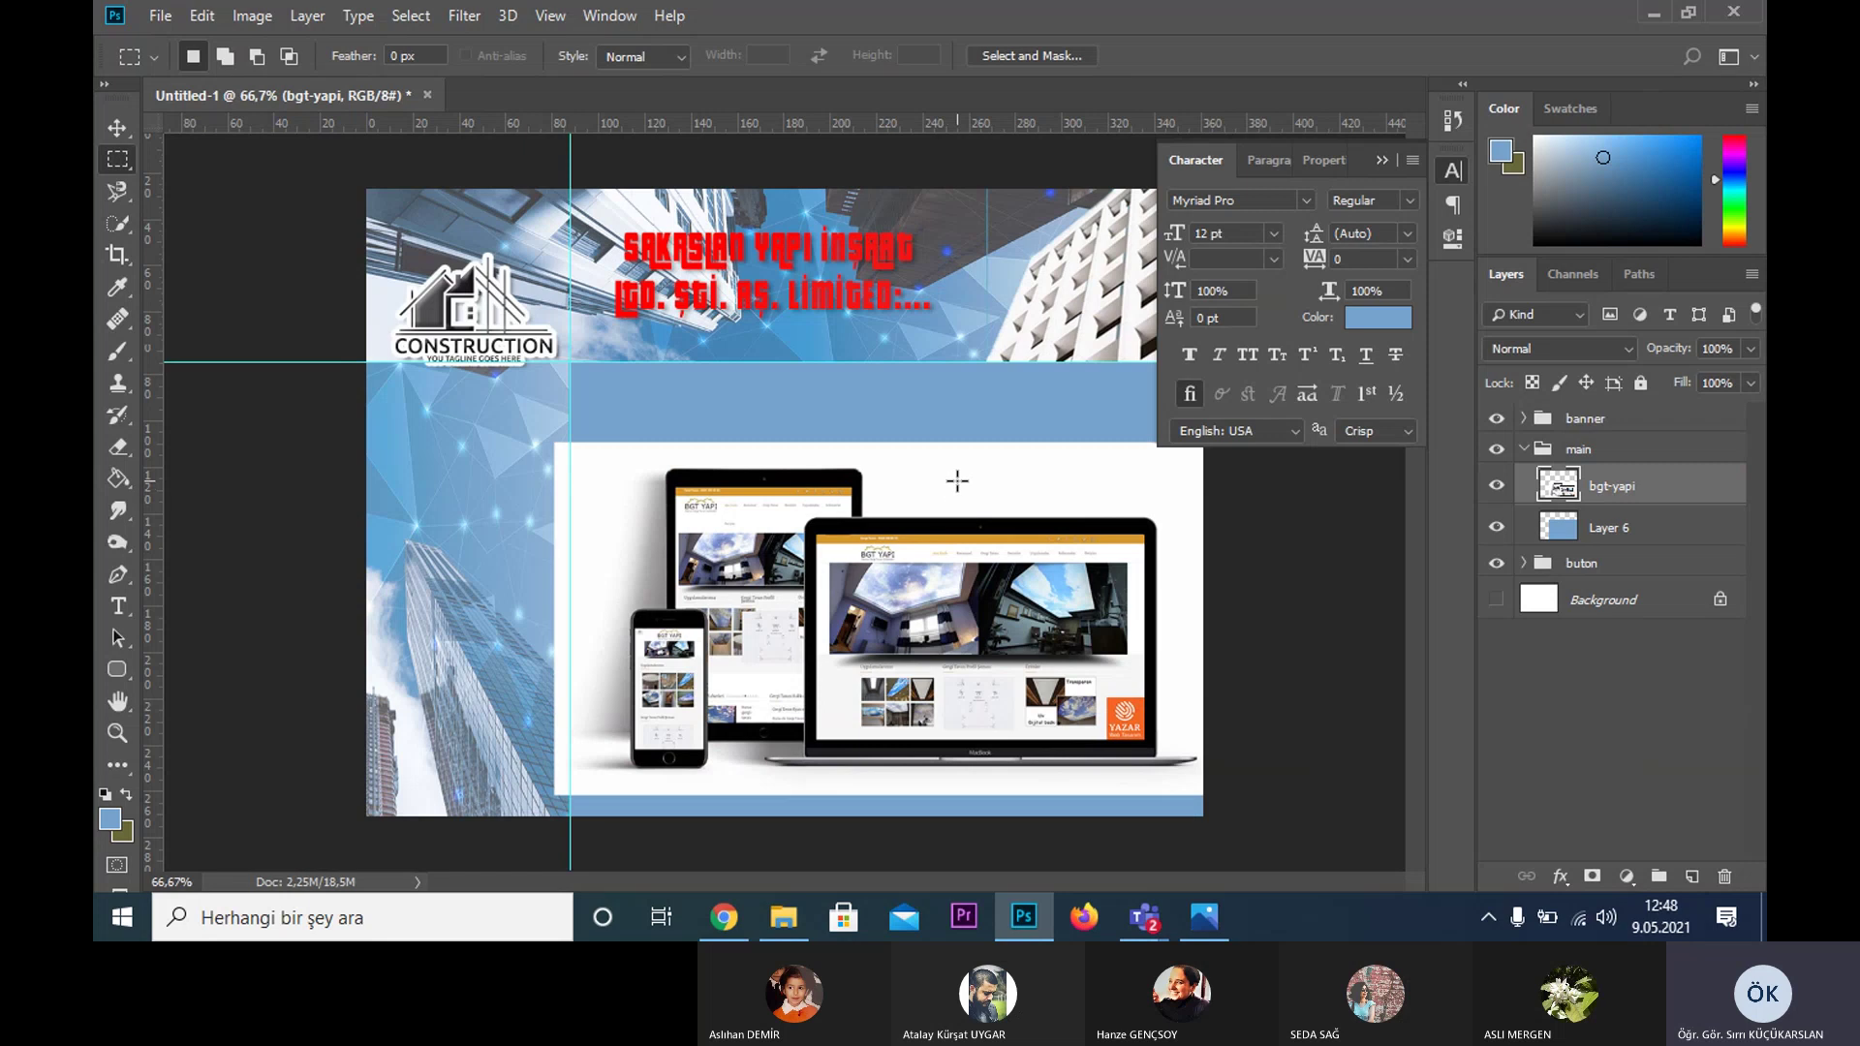
{"action": "key", "text": "w"}
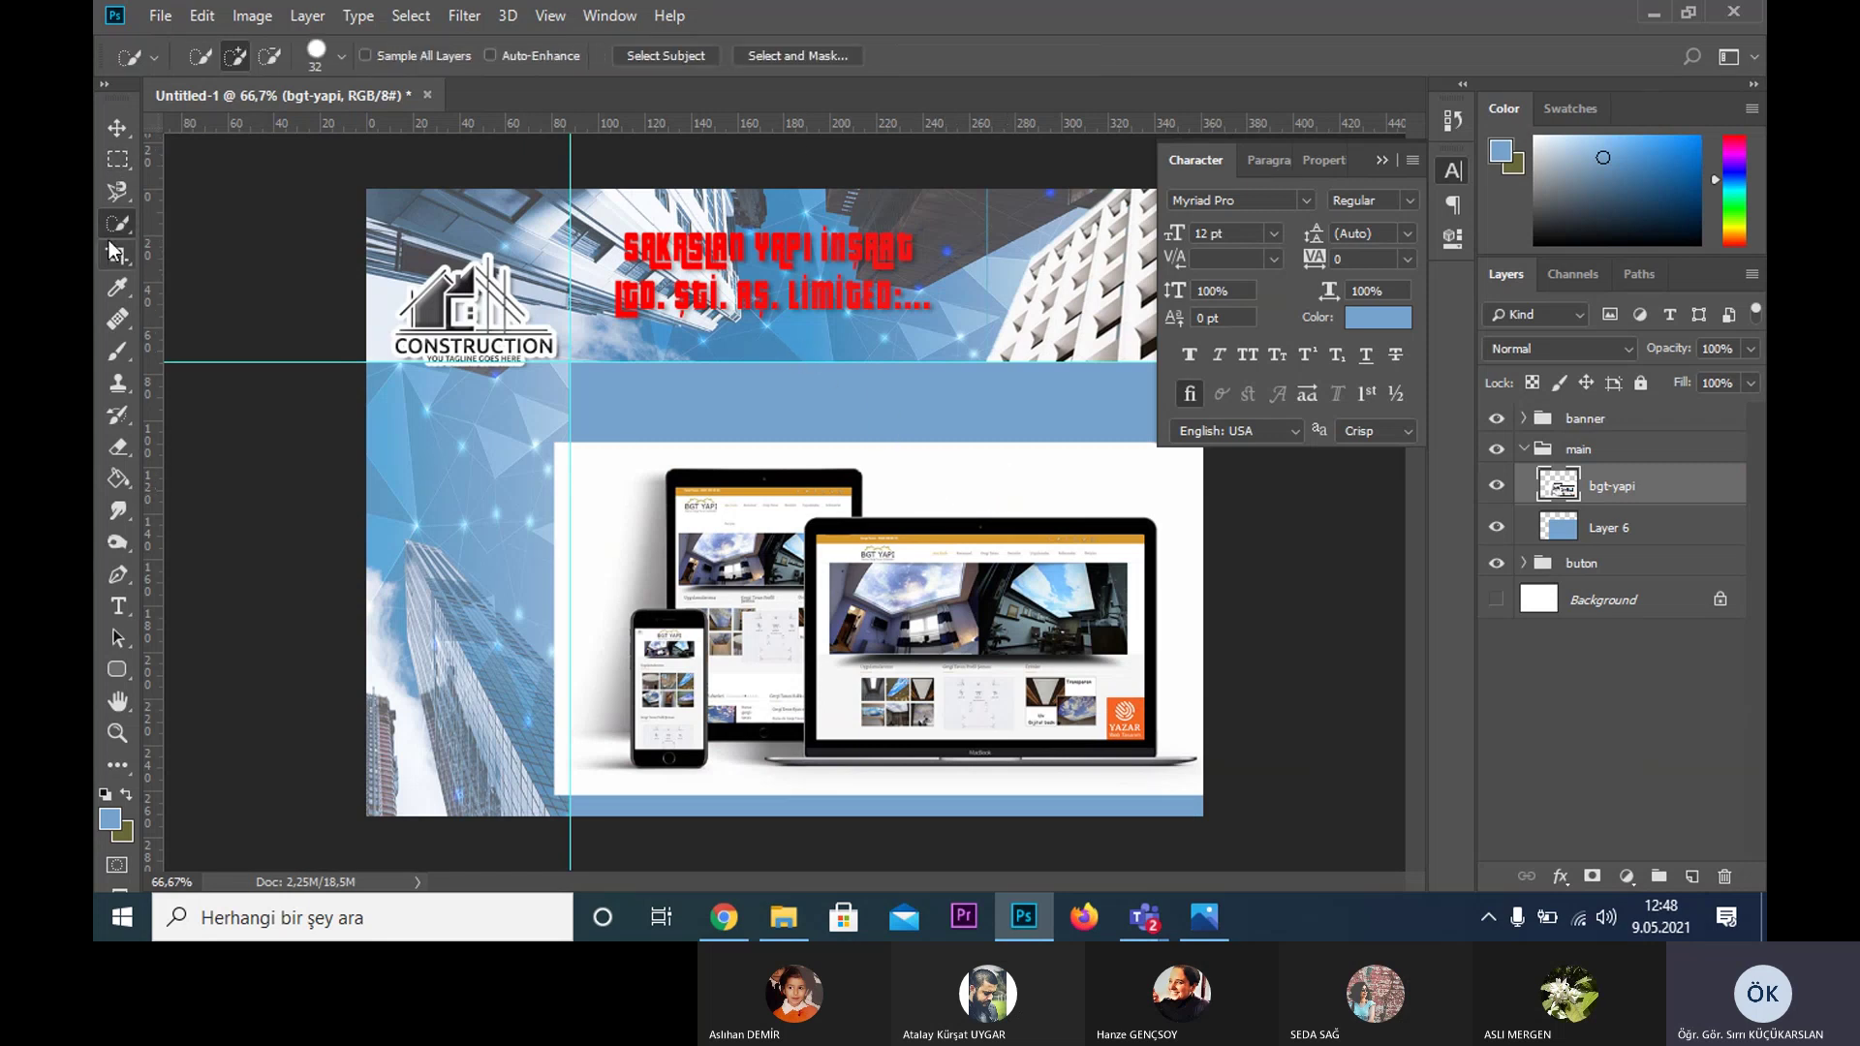
- Quick-select the white area around the laptop, along the top strip and down the tablet's side
{"action": "left_click_drag", "start_coordinate": [1157, 489], "coordinate": [771, 454]}
{"action": "key", "text": "ctrl+z"}
{"action": "left_click_drag", "start_coordinate": [1045, 466], "coordinate": [901, 485]}
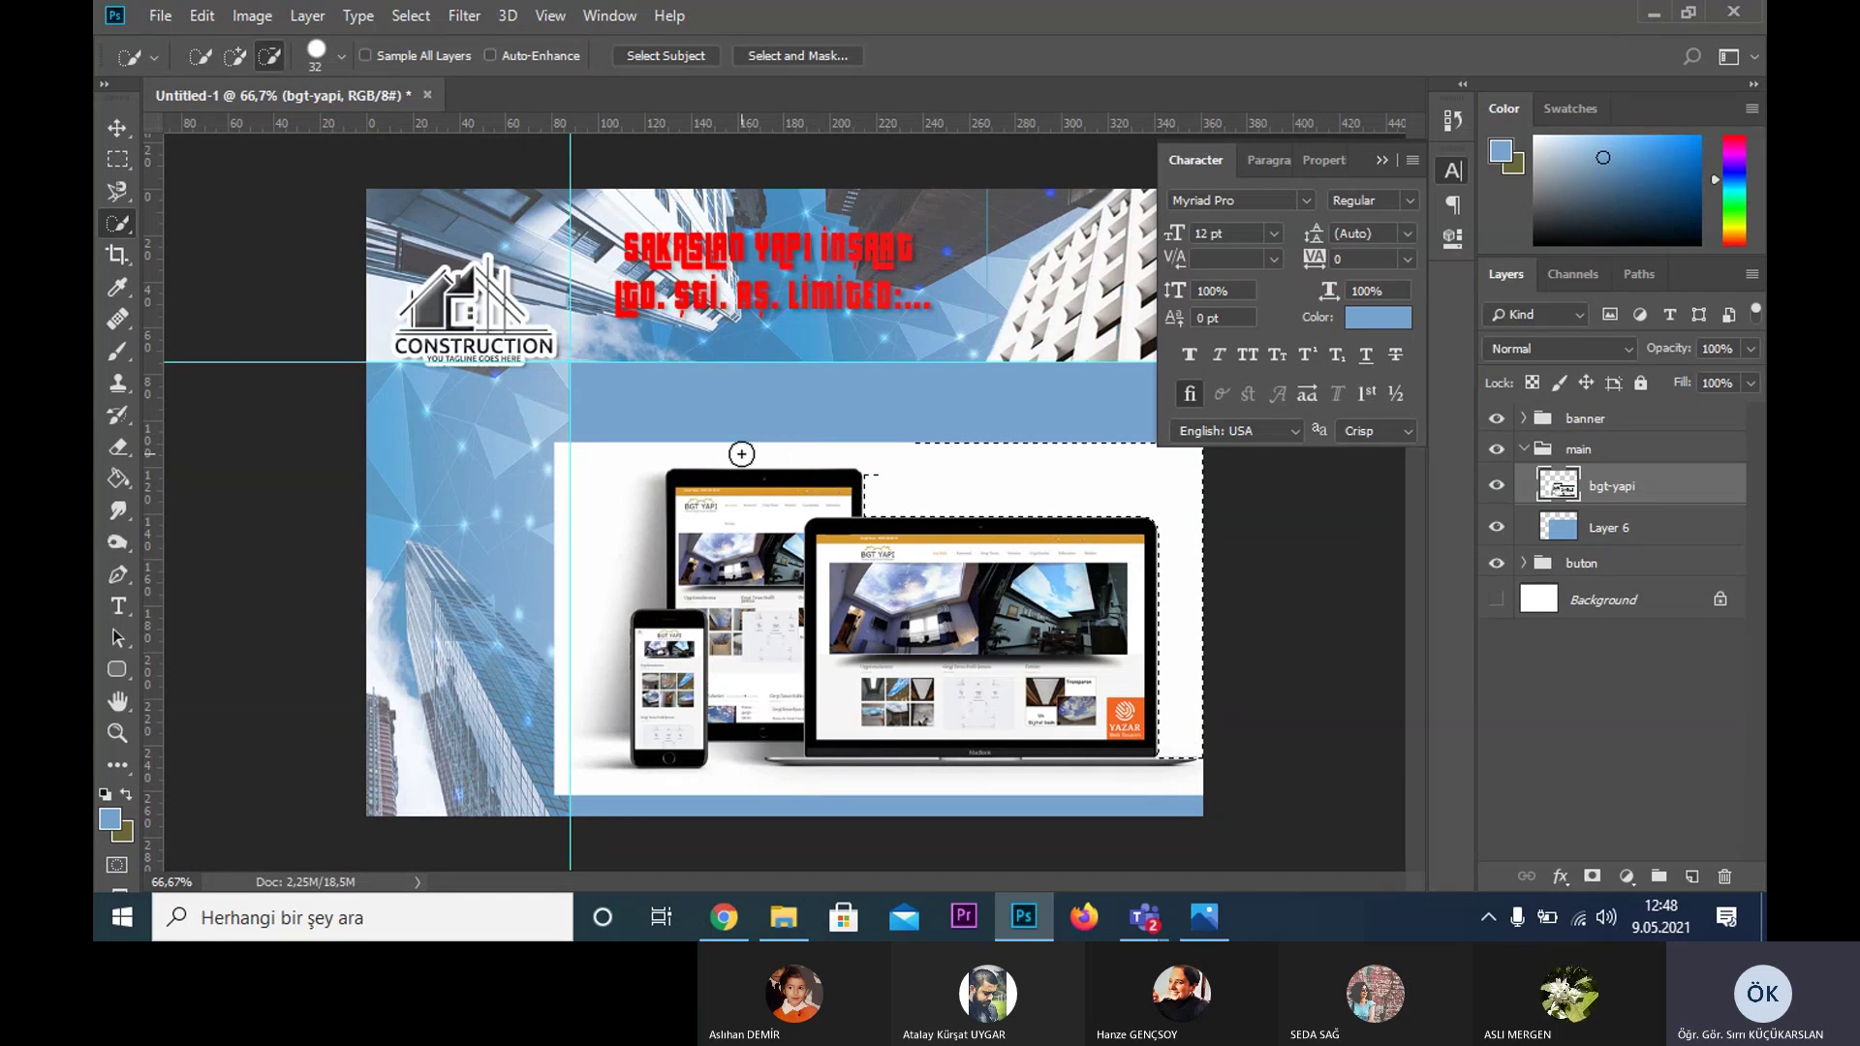
{"action": "left_click", "coordinate": [742, 454], "text": "alt"}
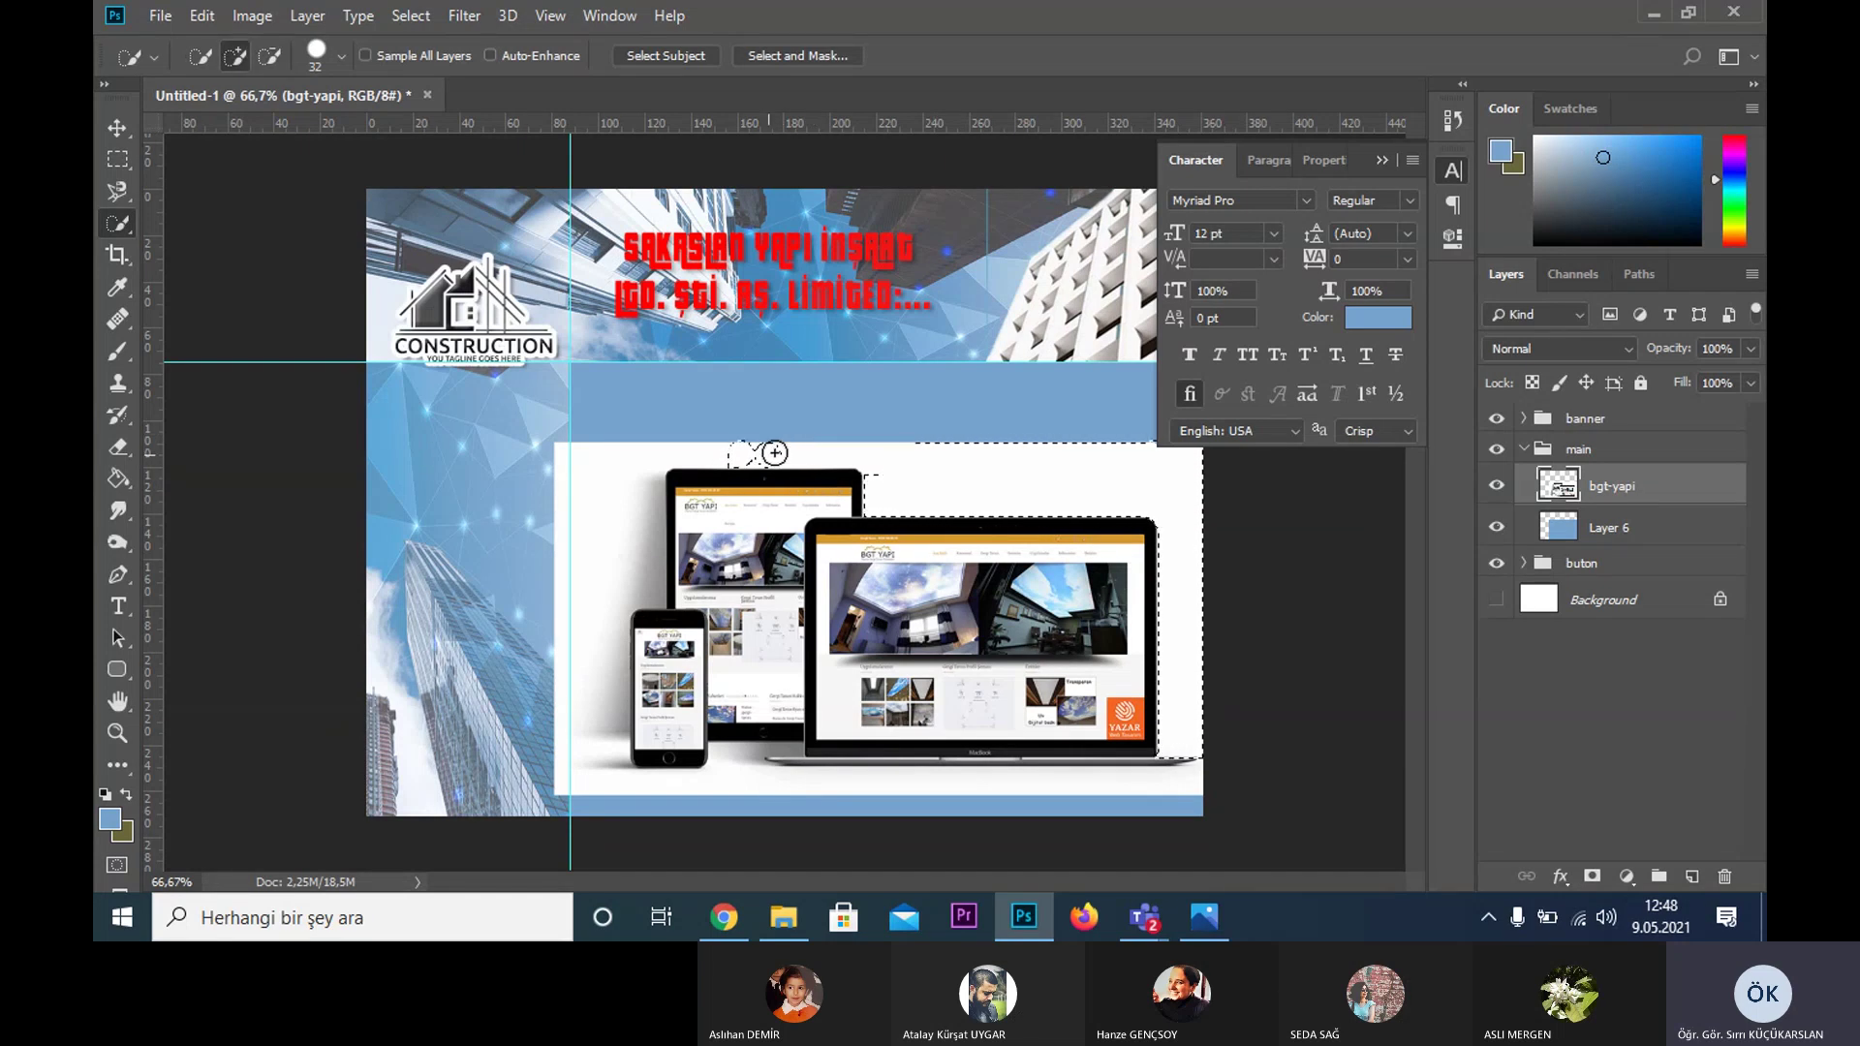
{"action": "left_click_drag", "start_coordinate": [741, 454], "coordinate": [888, 454]}
{"action": "left_click_drag", "start_coordinate": [706, 457], "coordinate": [680, 457]}
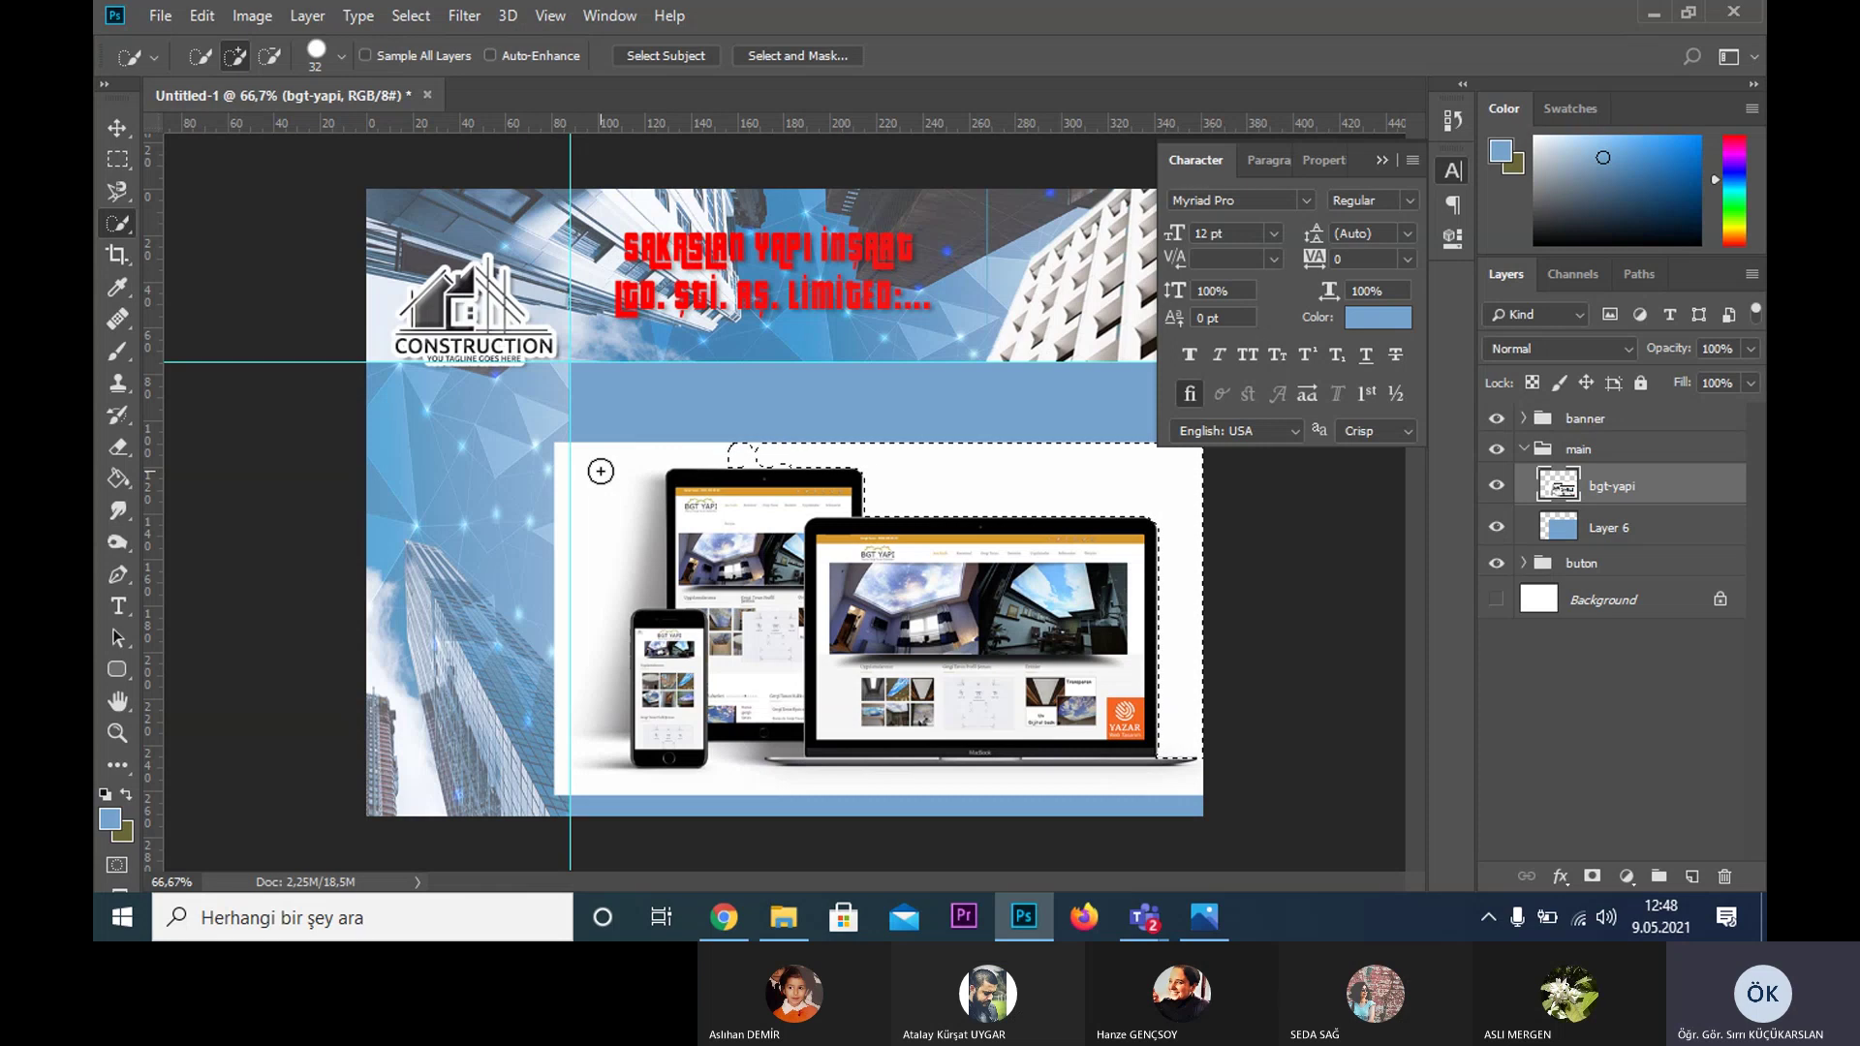
{"action": "left_click_drag", "start_coordinate": [601, 472], "coordinate": [597, 541]}
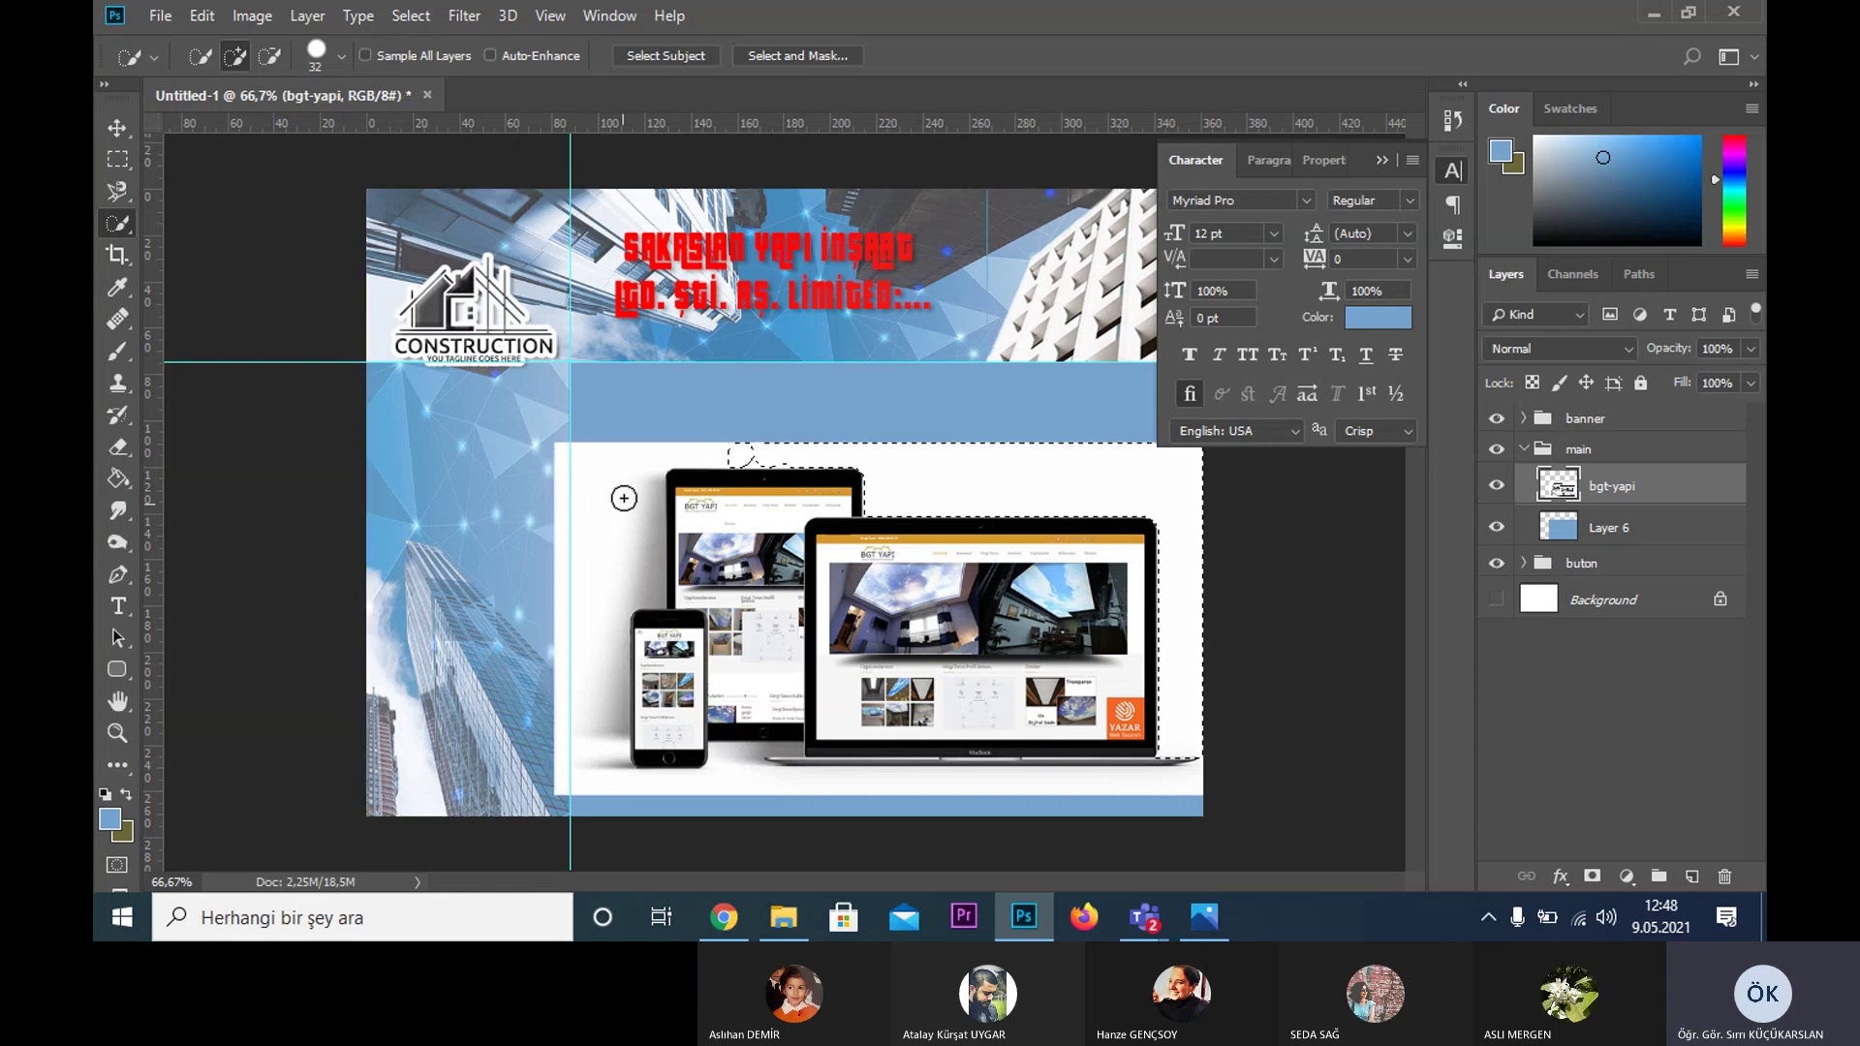
- Add the white area below the phone, undoing overshoots into the banner and devices
{"action": "key", "text": "ctrl+z"}
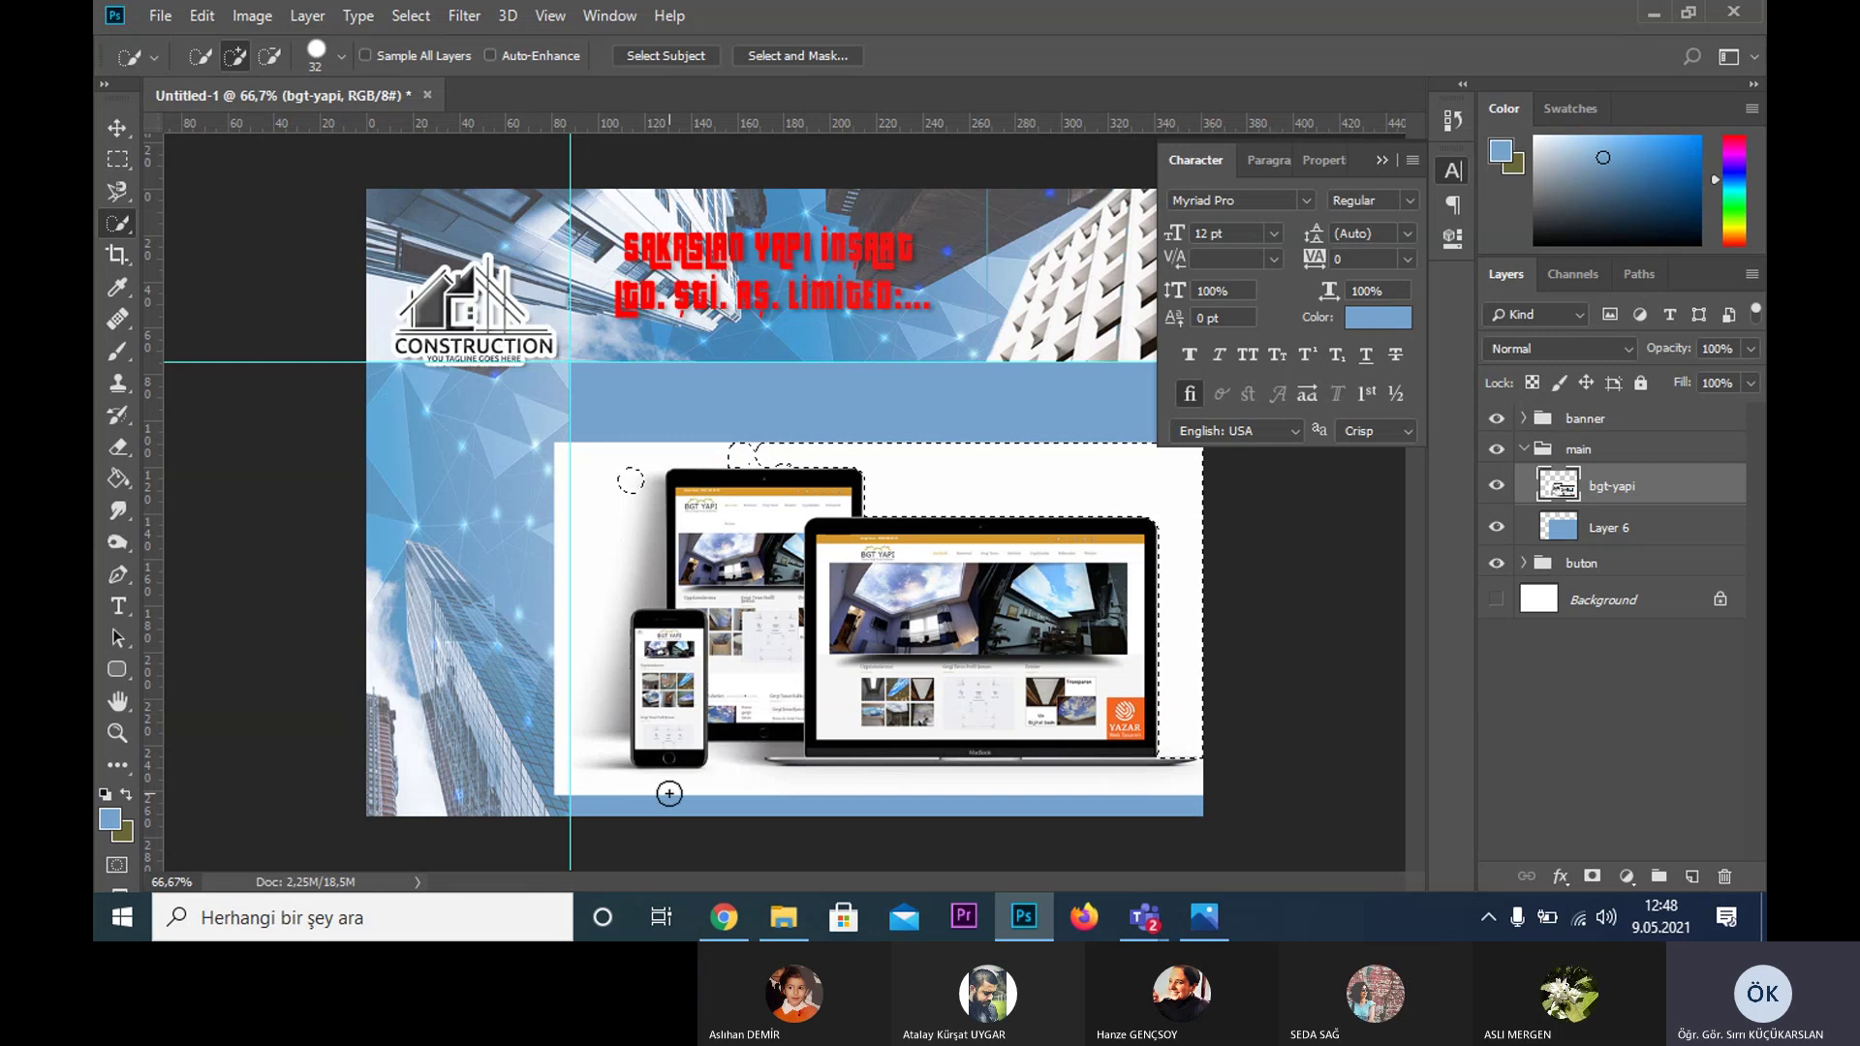
{"action": "left_click", "coordinate": [657, 781]}
{"action": "left_click_drag", "start_coordinate": [711, 784], "coordinate": [760, 776]}
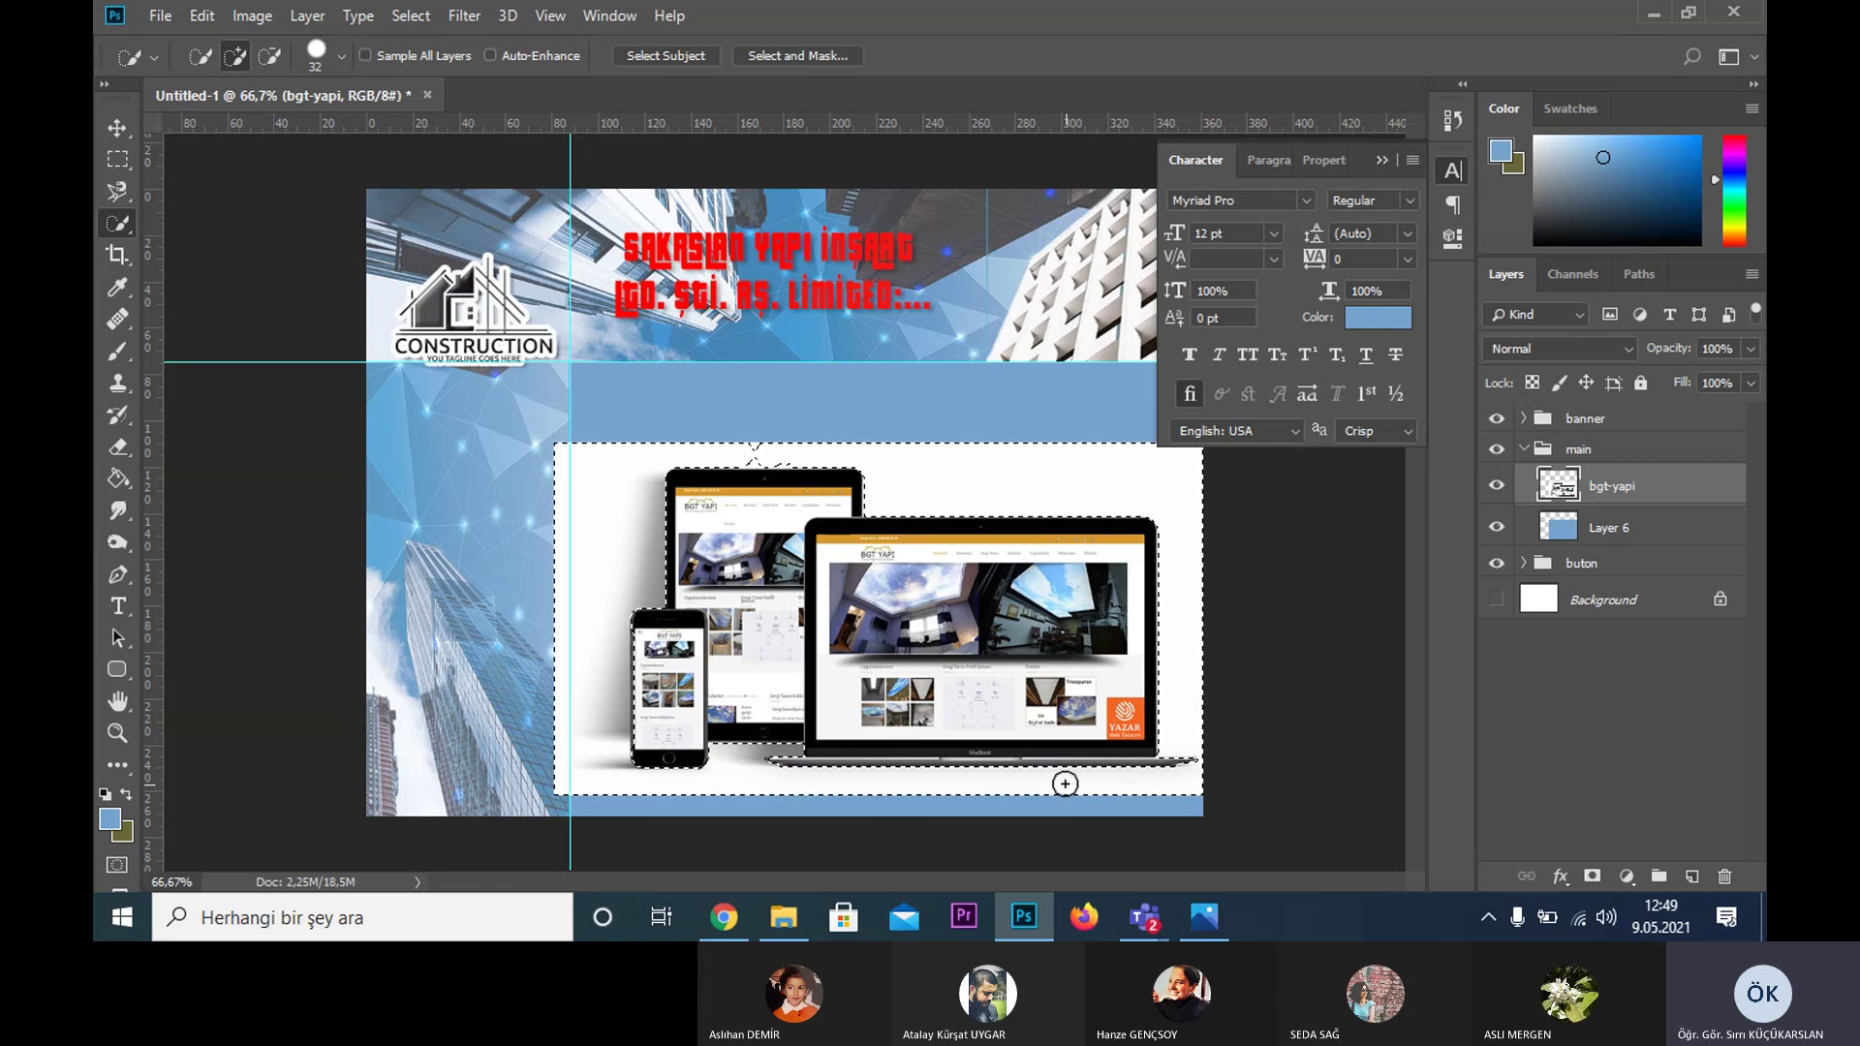
{"action": "left_click", "coordinate": [756, 454]}
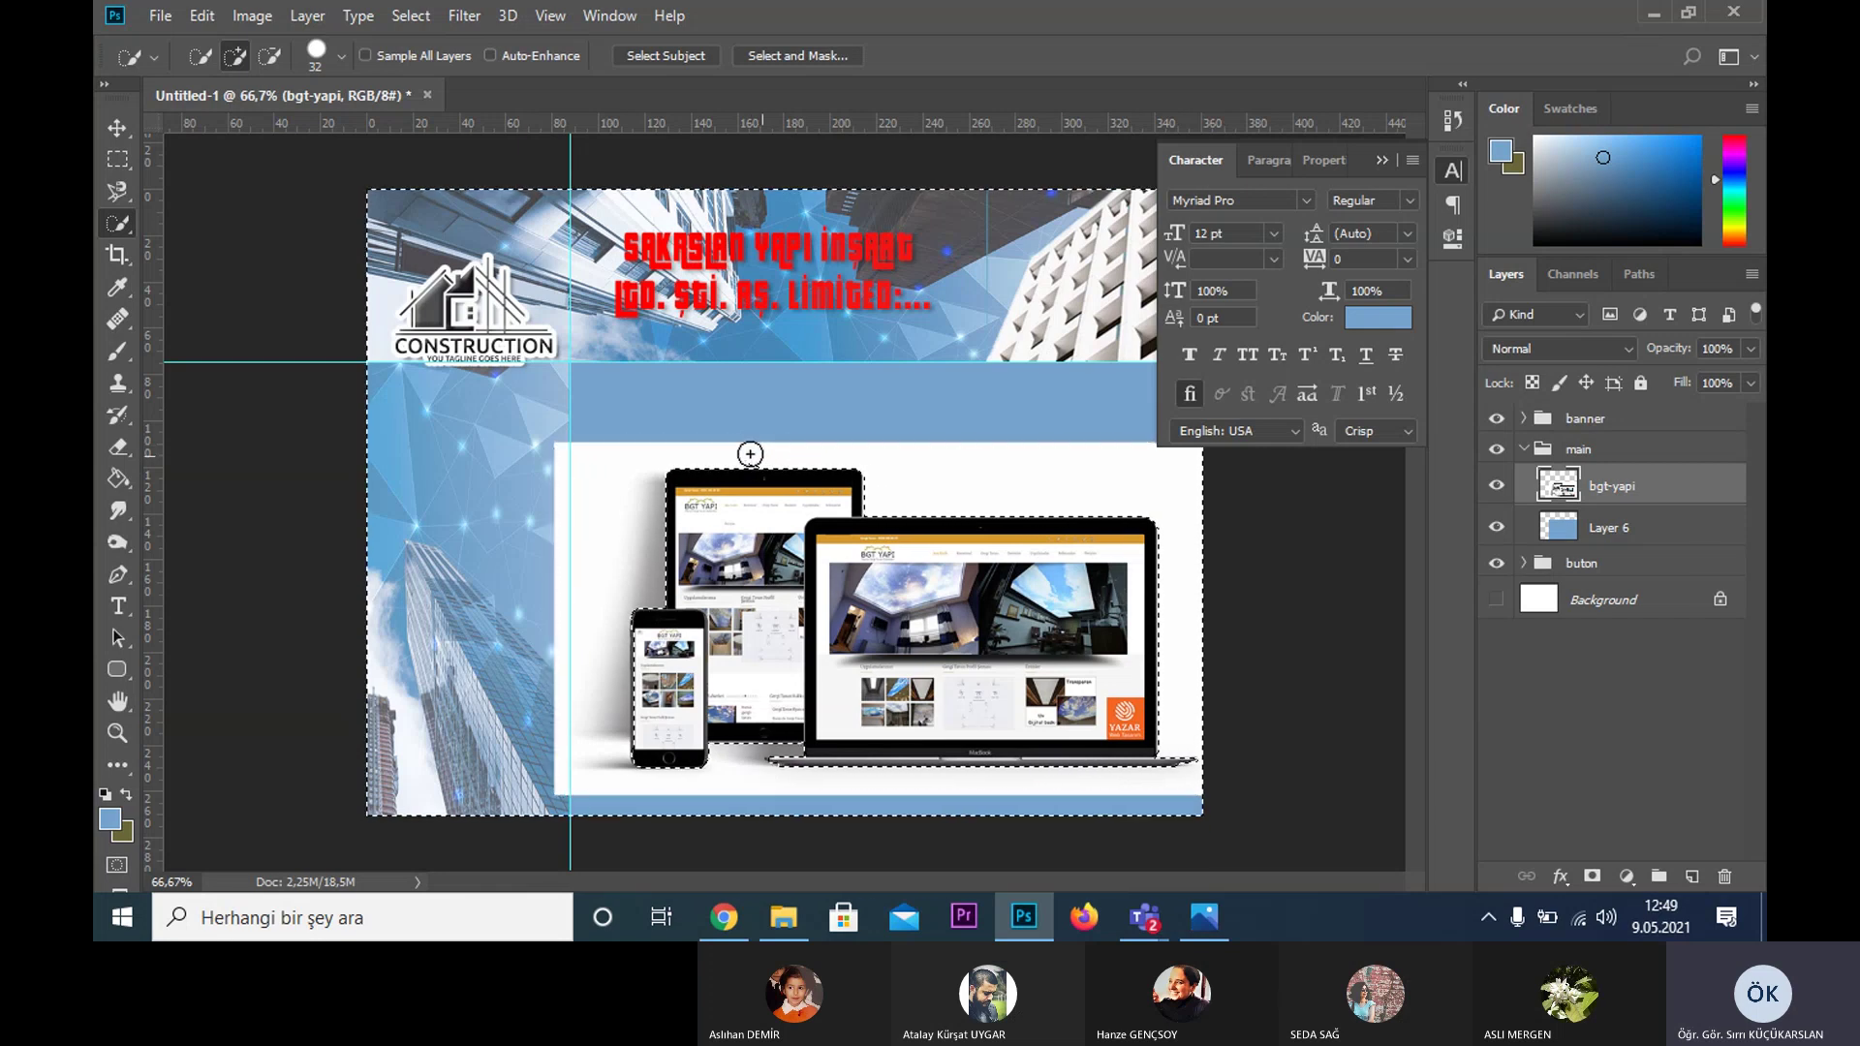
{"action": "key", "text": "ctrl+z"}
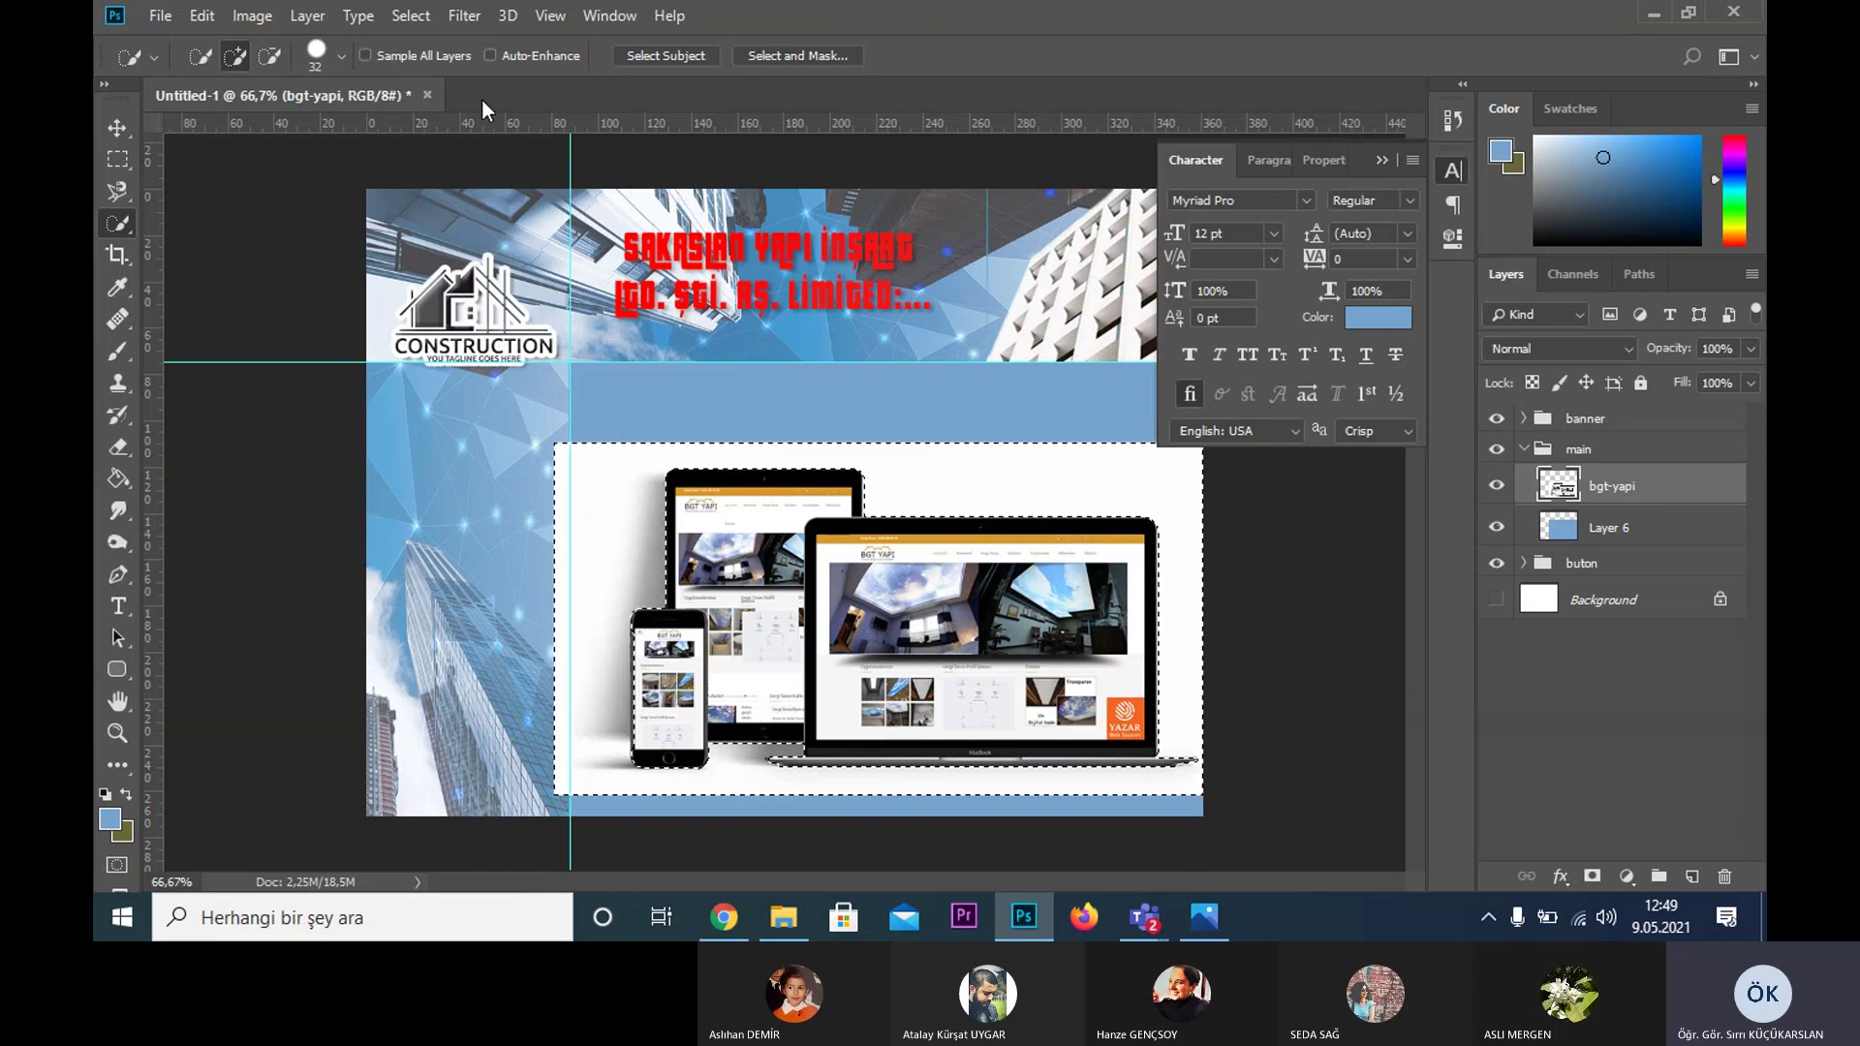
{"action": "left_click", "coordinate": [414, 17]}
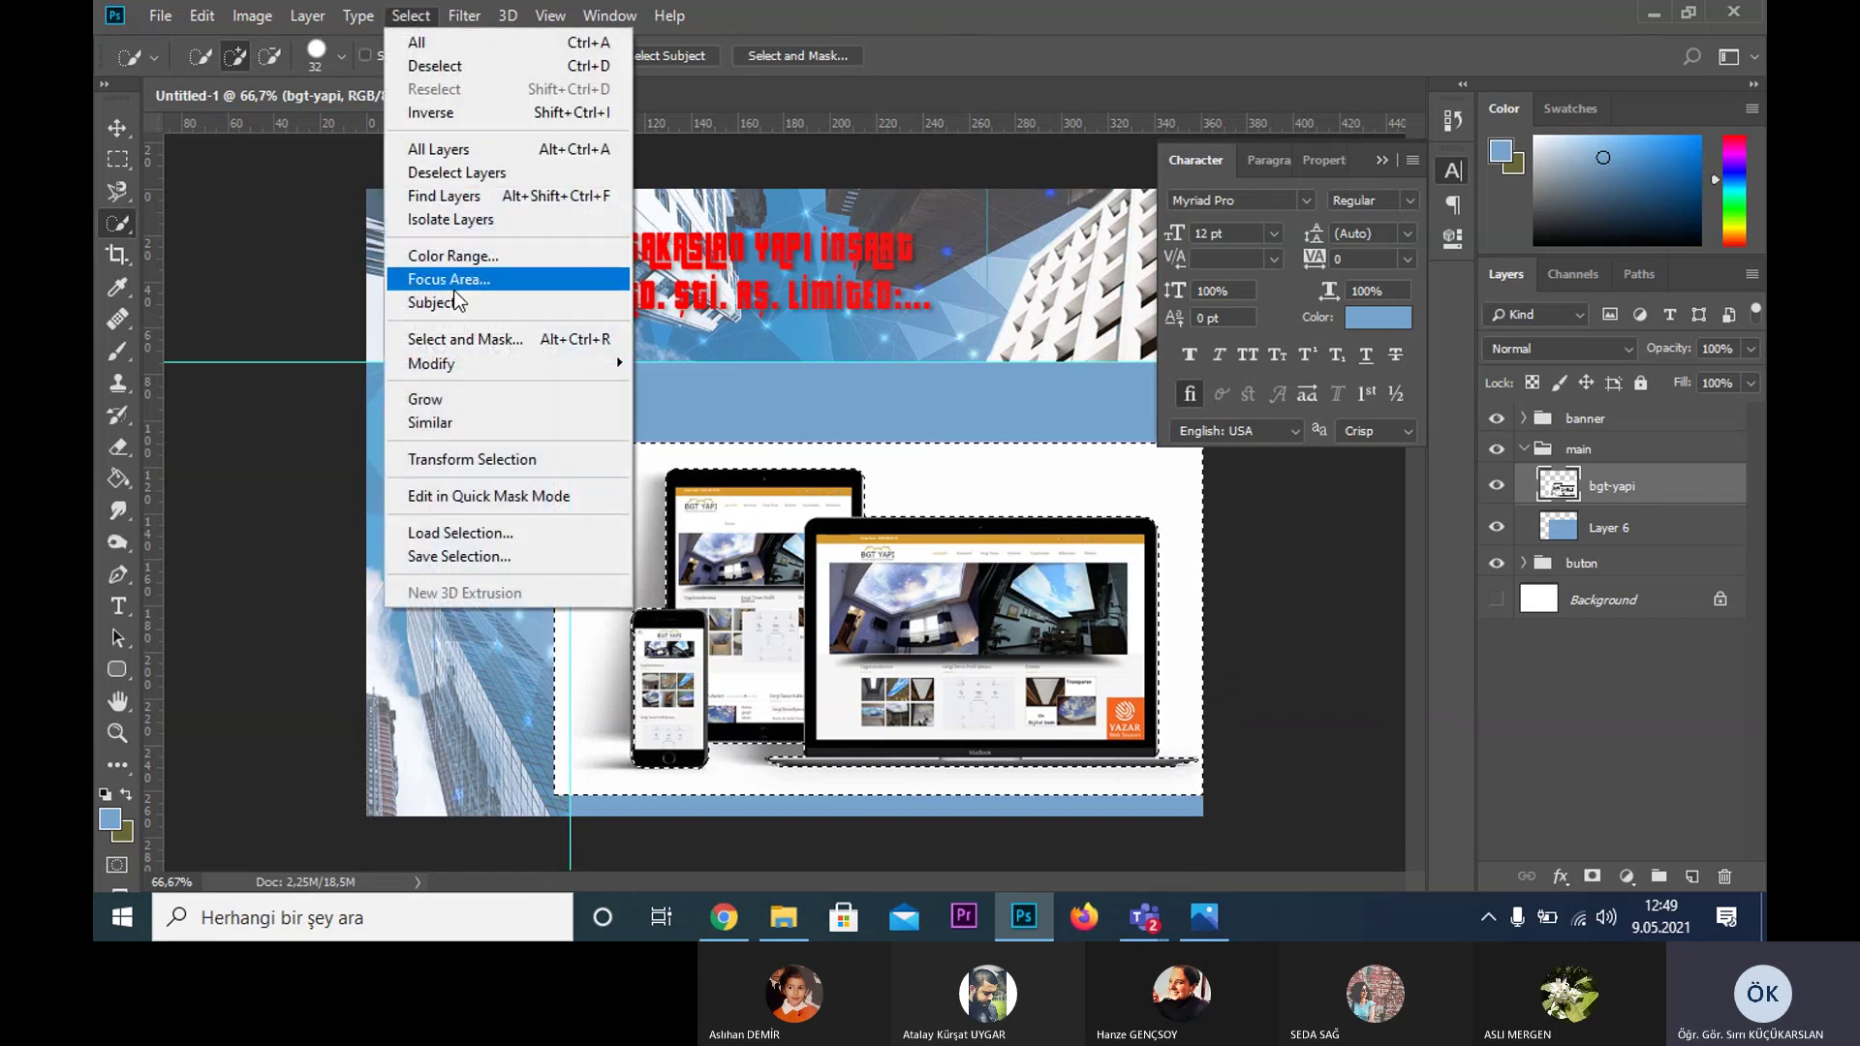
{"action": "mouse_move", "coordinate": [433, 363]}
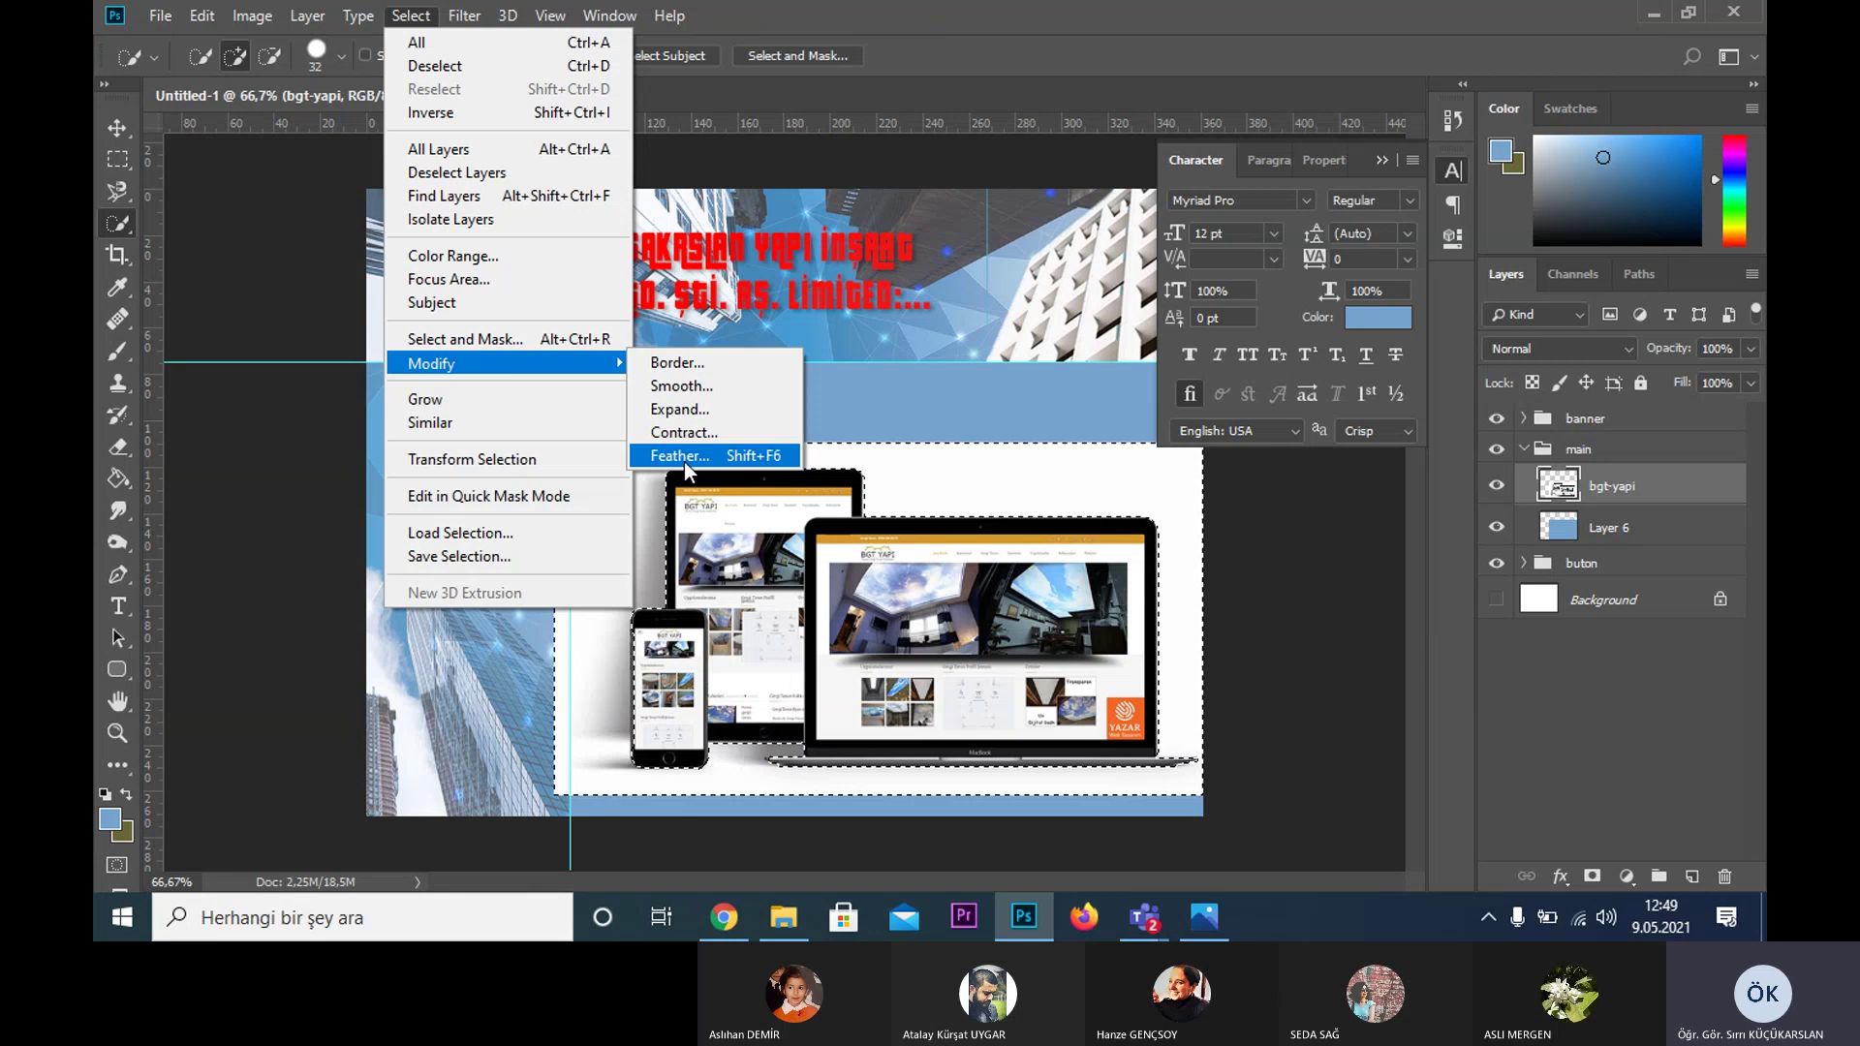
- Feather the selection, delete the white background behind the devices, and deselect
{"action": "left_click", "coordinate": [684, 455]}
{"action": "key", "text": "Return"}
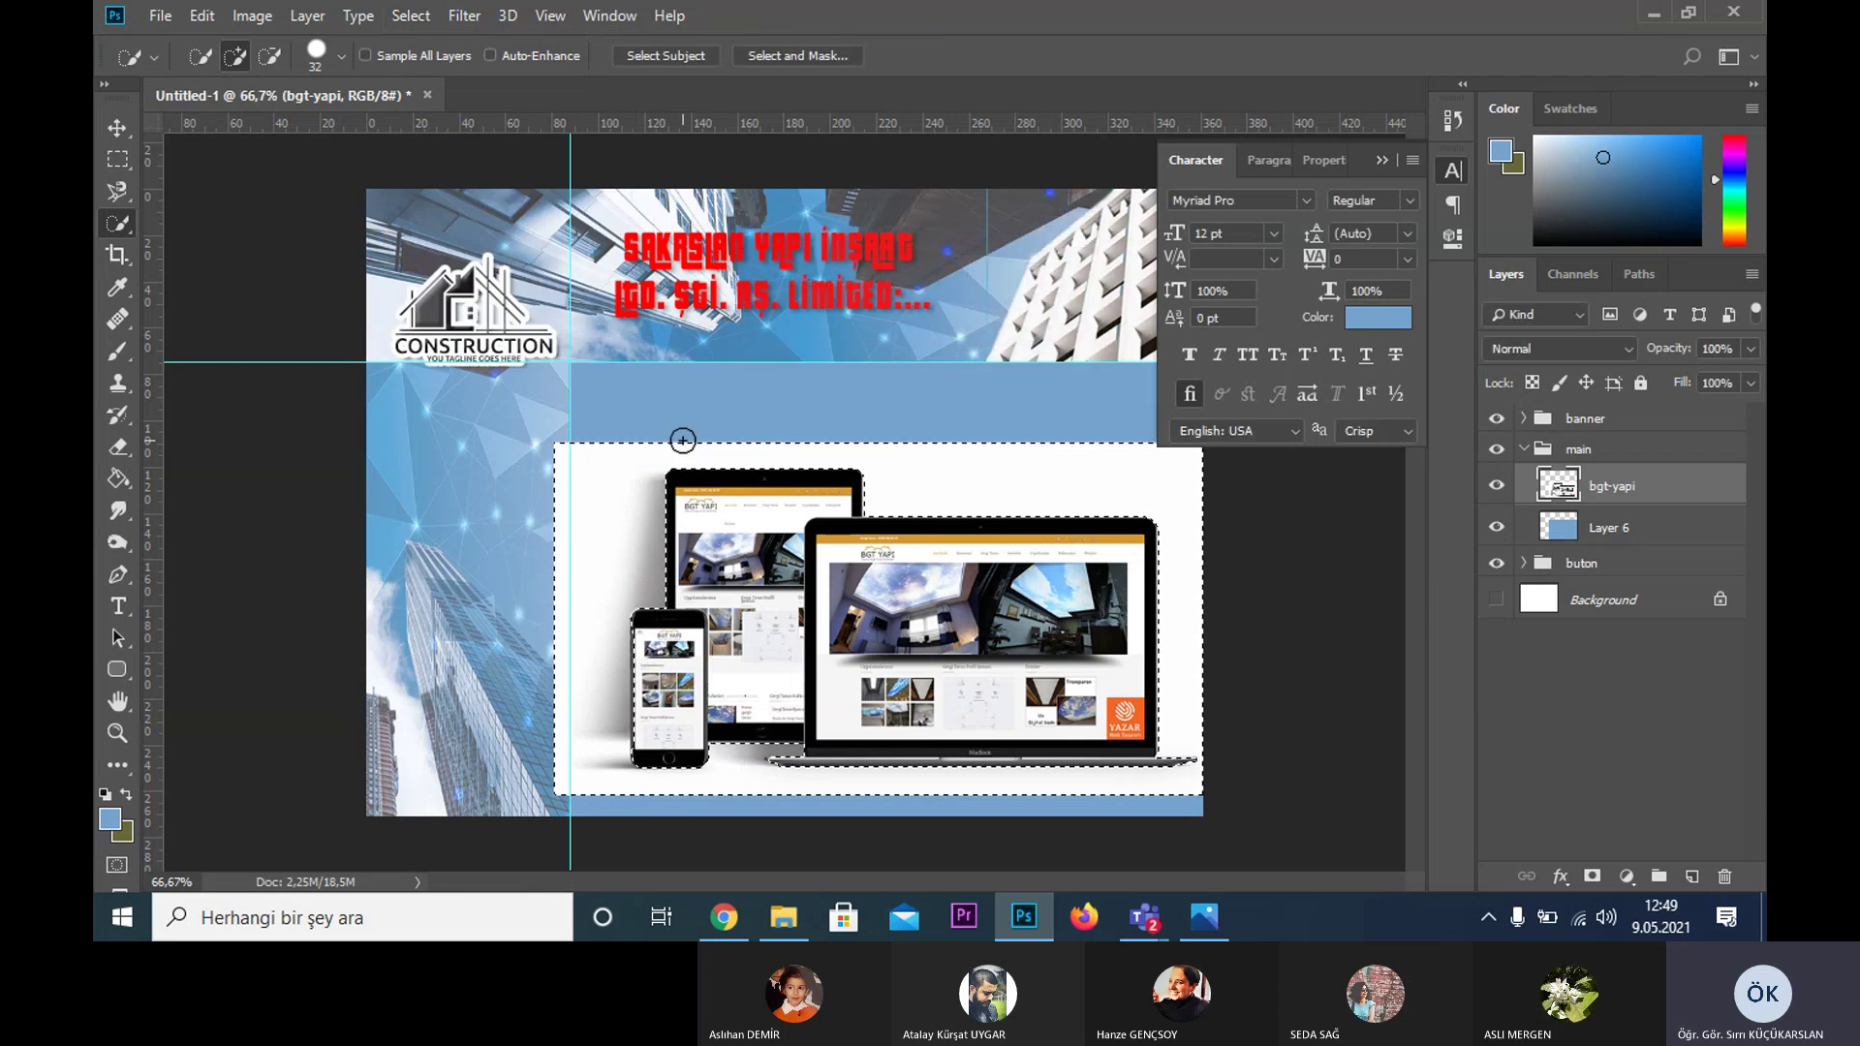
{"action": "key", "text": "Delete"}
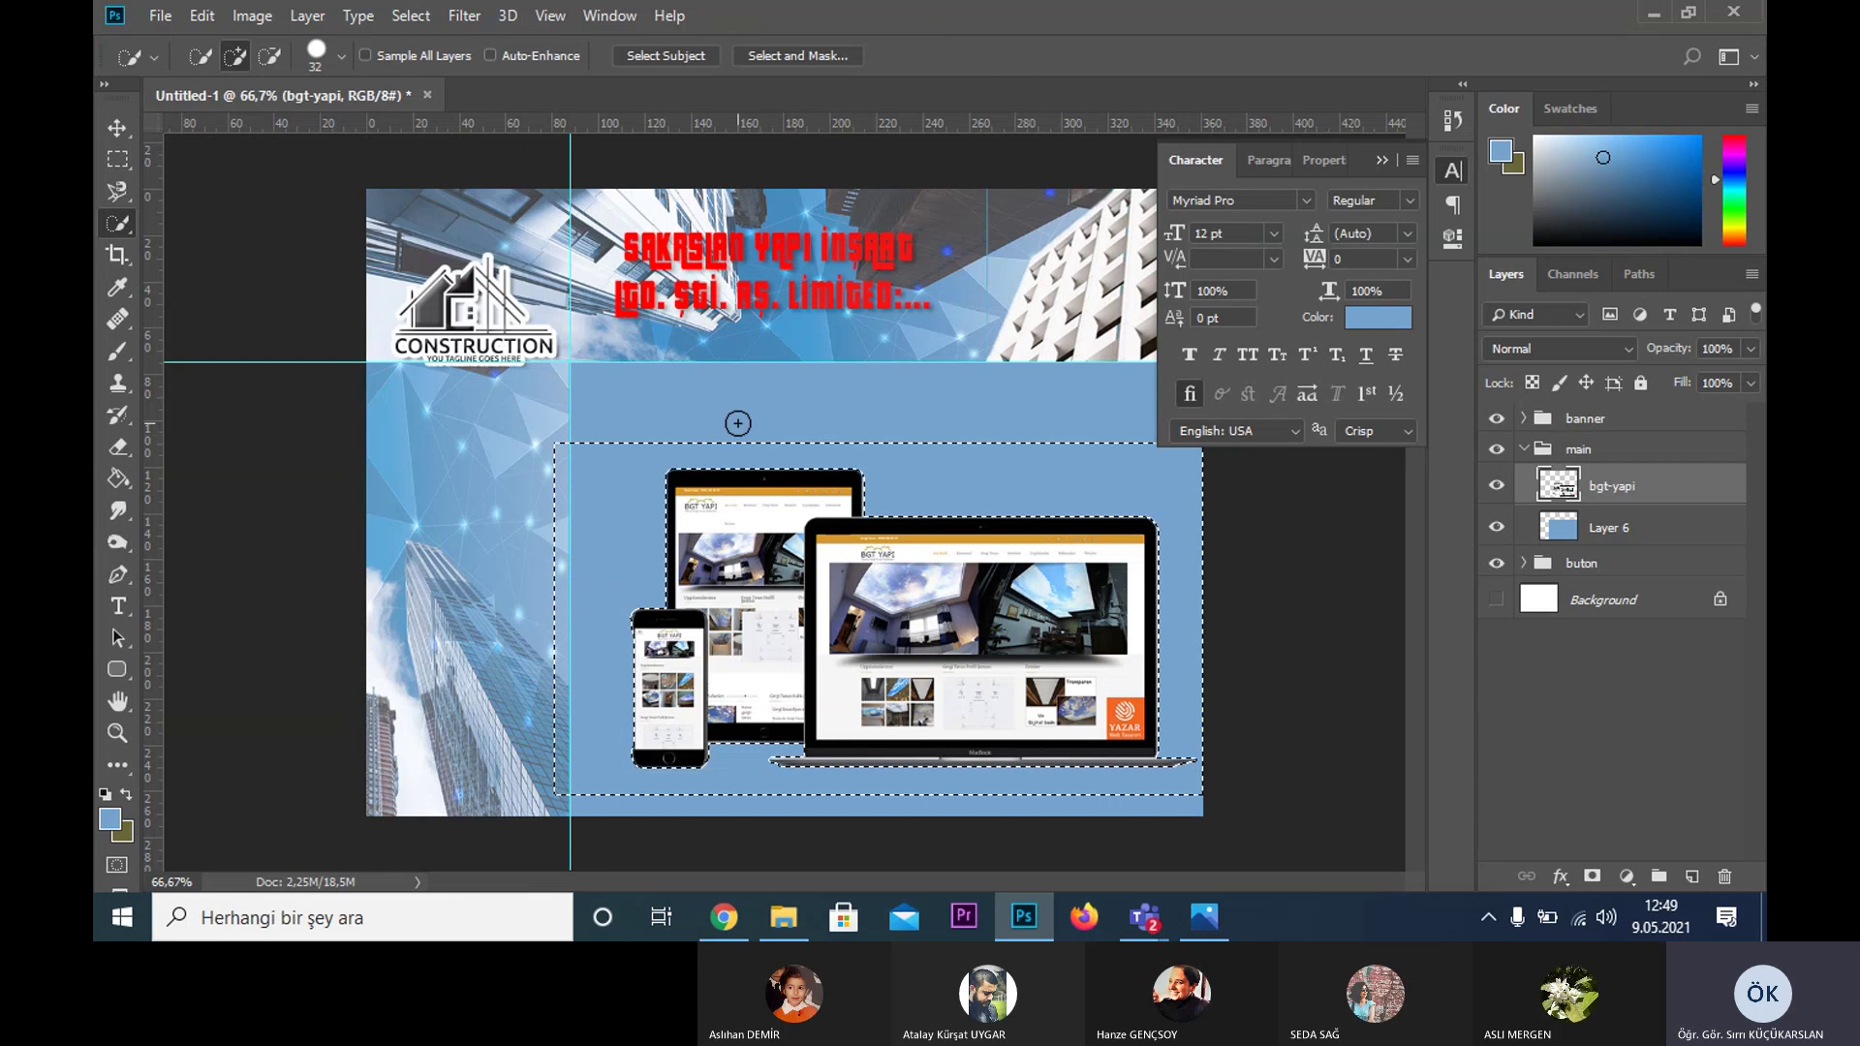
{"action": "key", "text": "m"}
{"action": "left_click", "coordinate": [679, 469]}
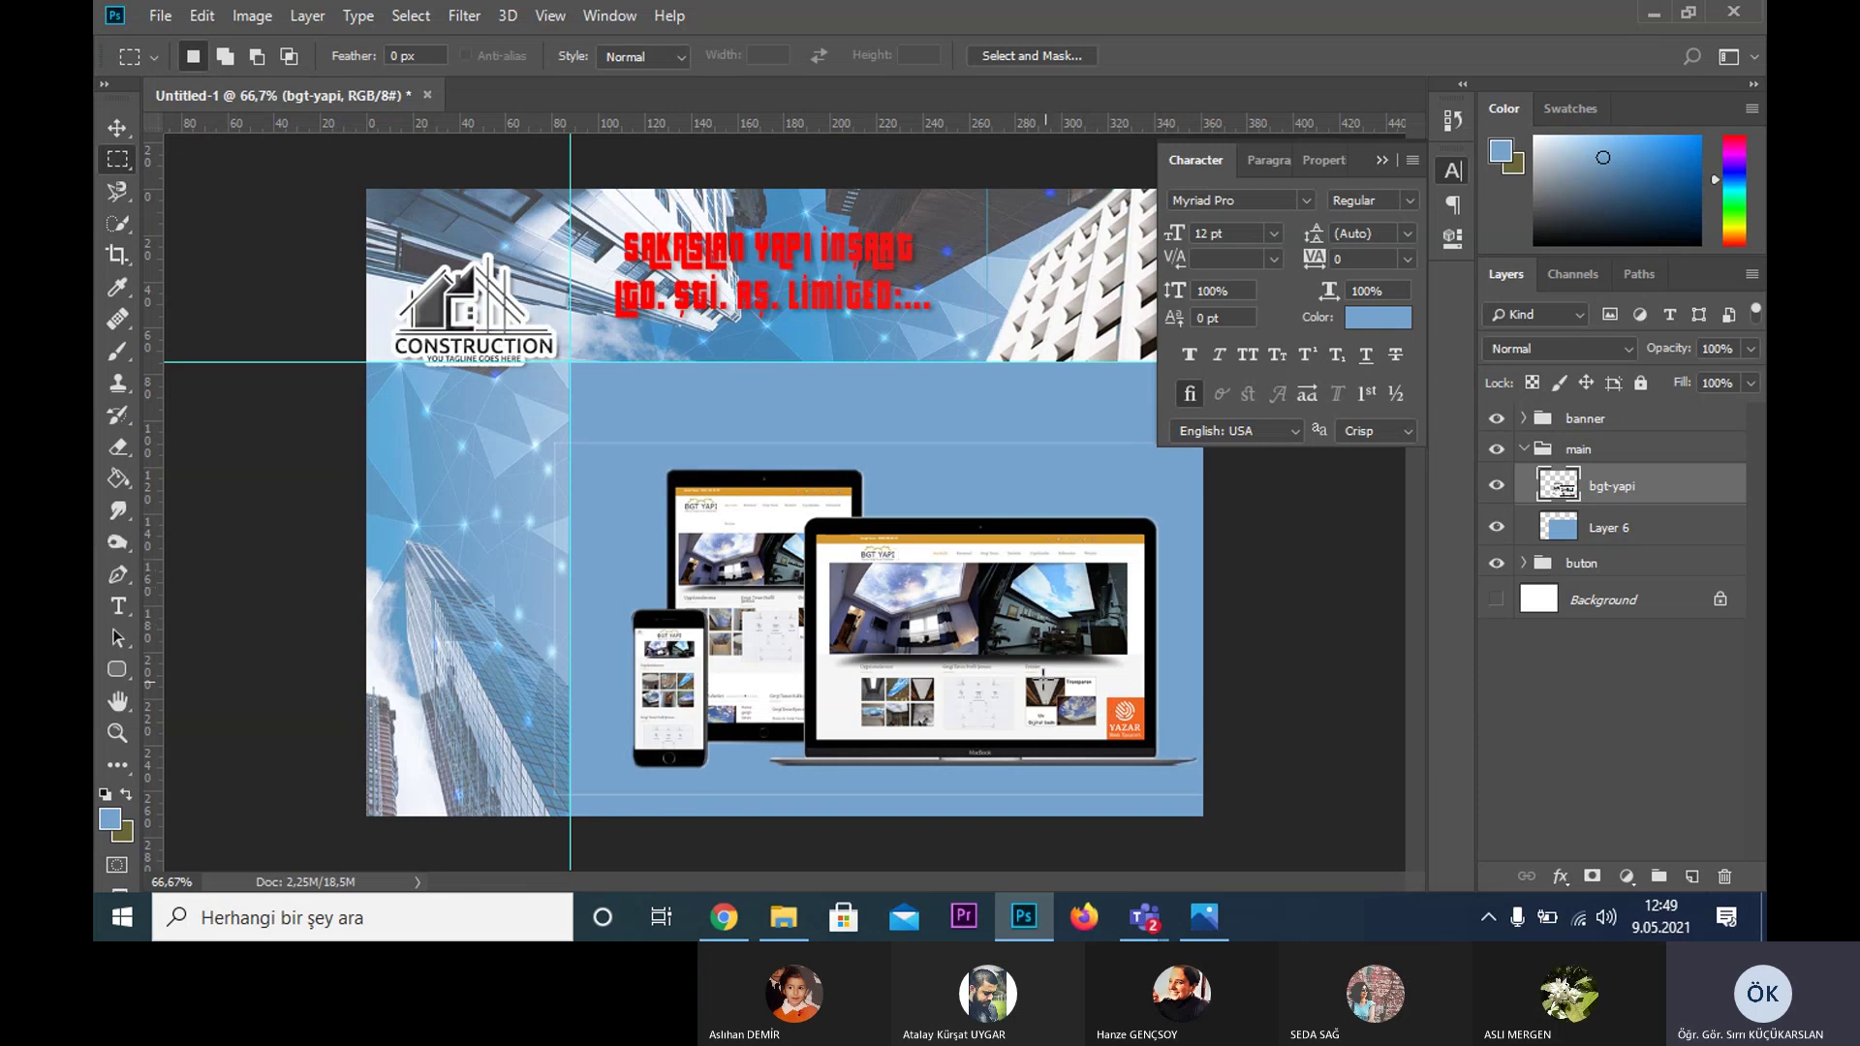
- Zoom in to 200% on the laptop
{"action": "key", "text": "z"}
{"action": "left_click", "coordinate": [896, 578]}
{"action": "left_click", "coordinate": [897, 578]}
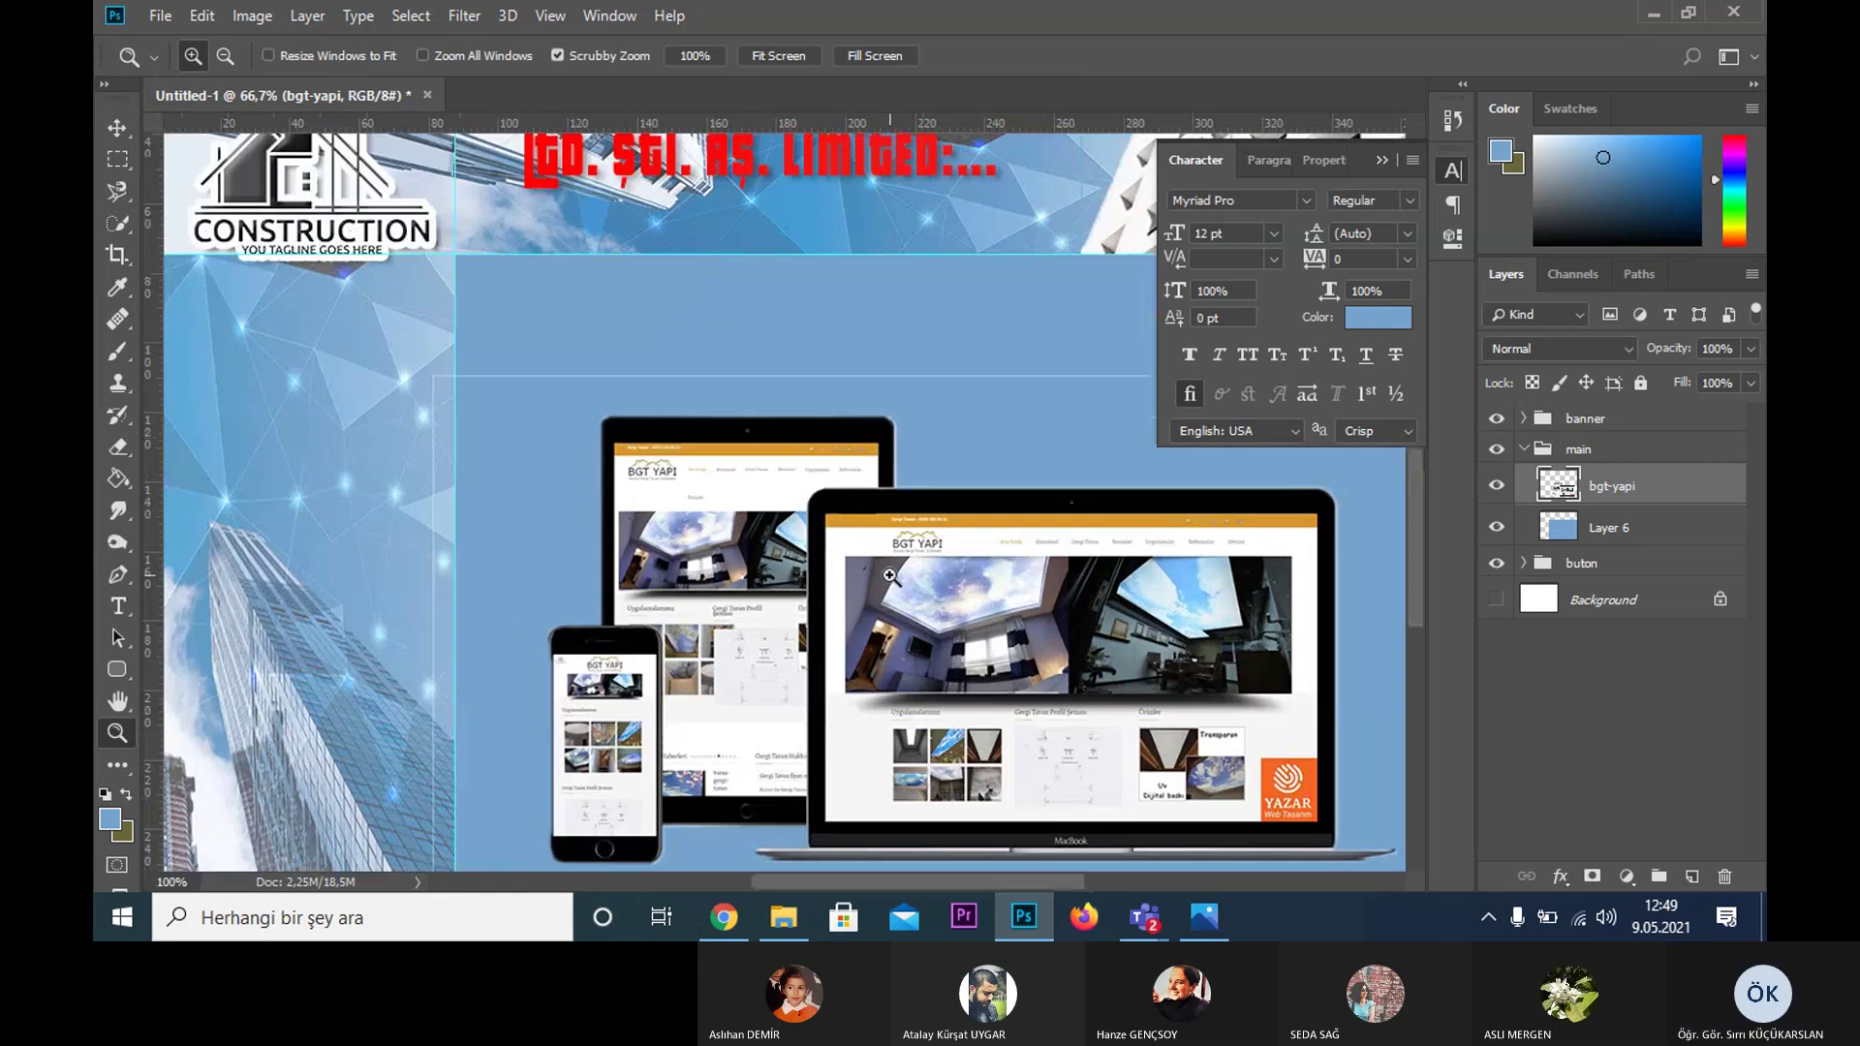
{"action": "left_click", "coordinate": [889, 575]}
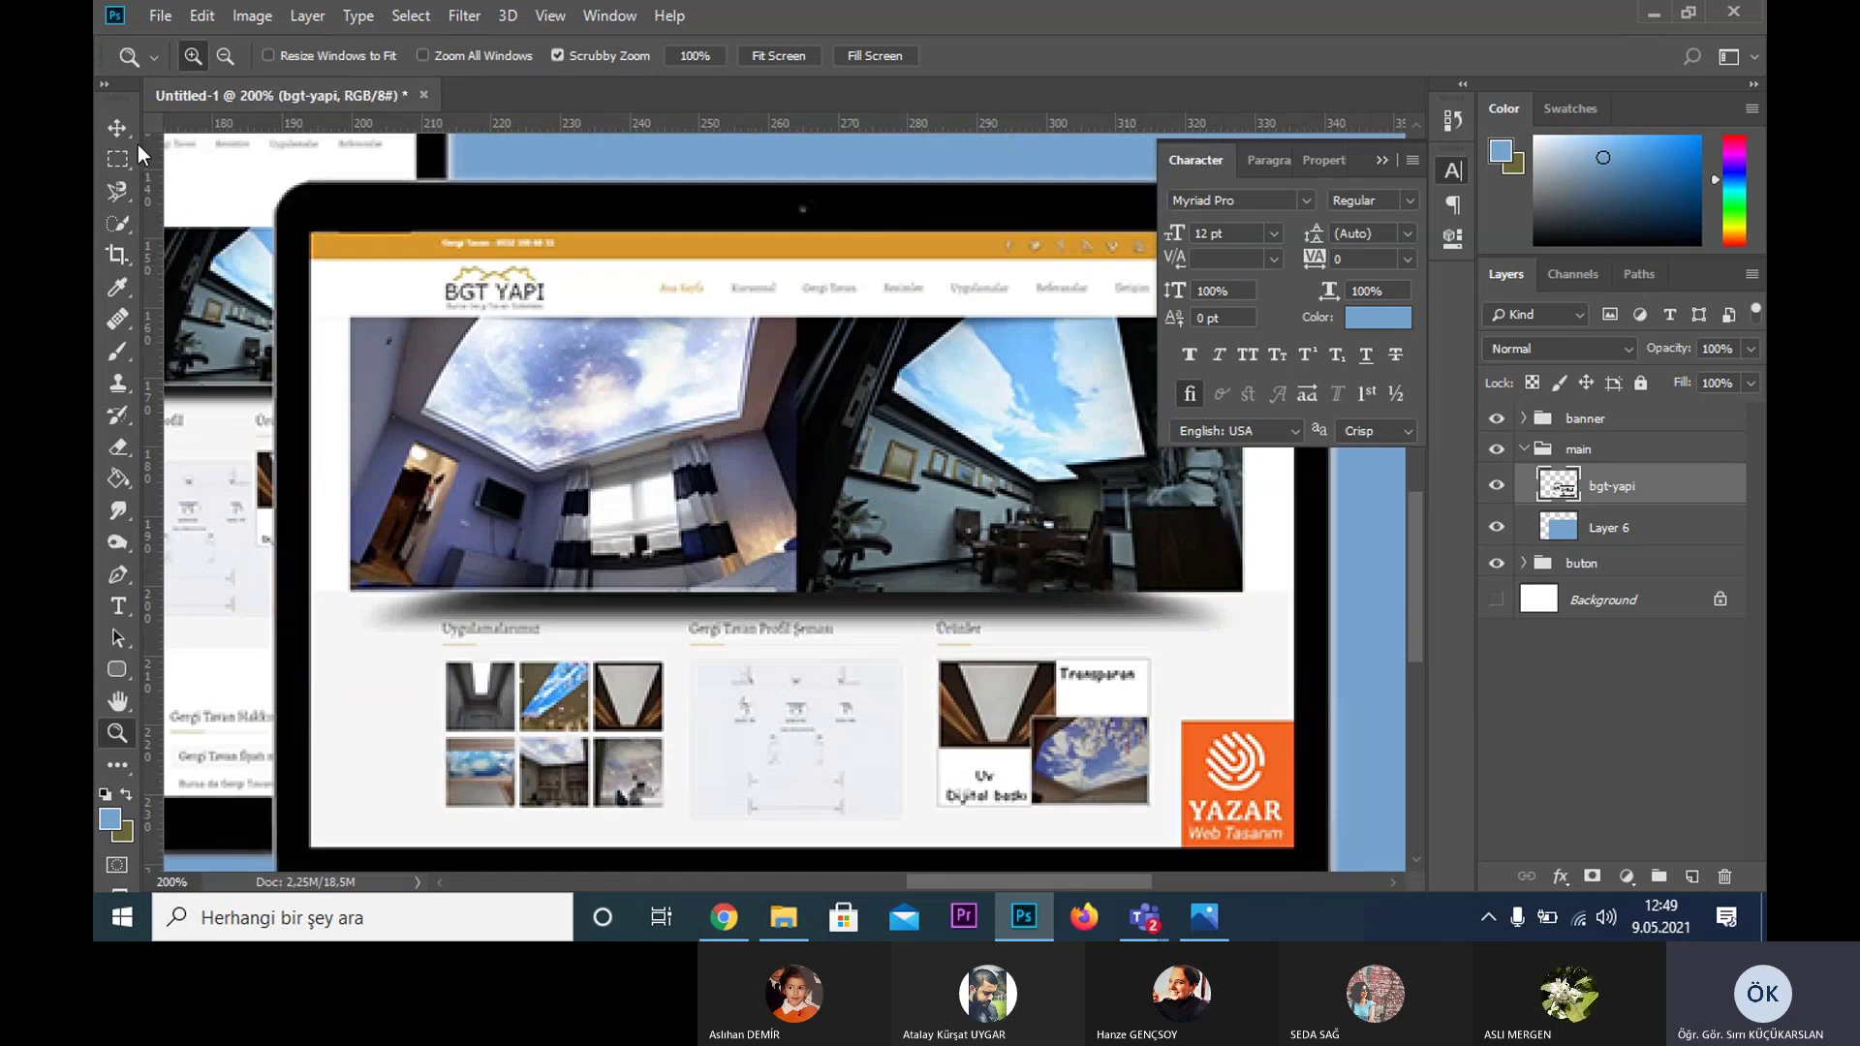
- Marquee-select the laptop screen area below the orange header bar
{"action": "left_click", "coordinate": [121, 162]}
{"action": "left_click_drag", "start_coordinate": [312, 262], "coordinate": [1296, 831]}
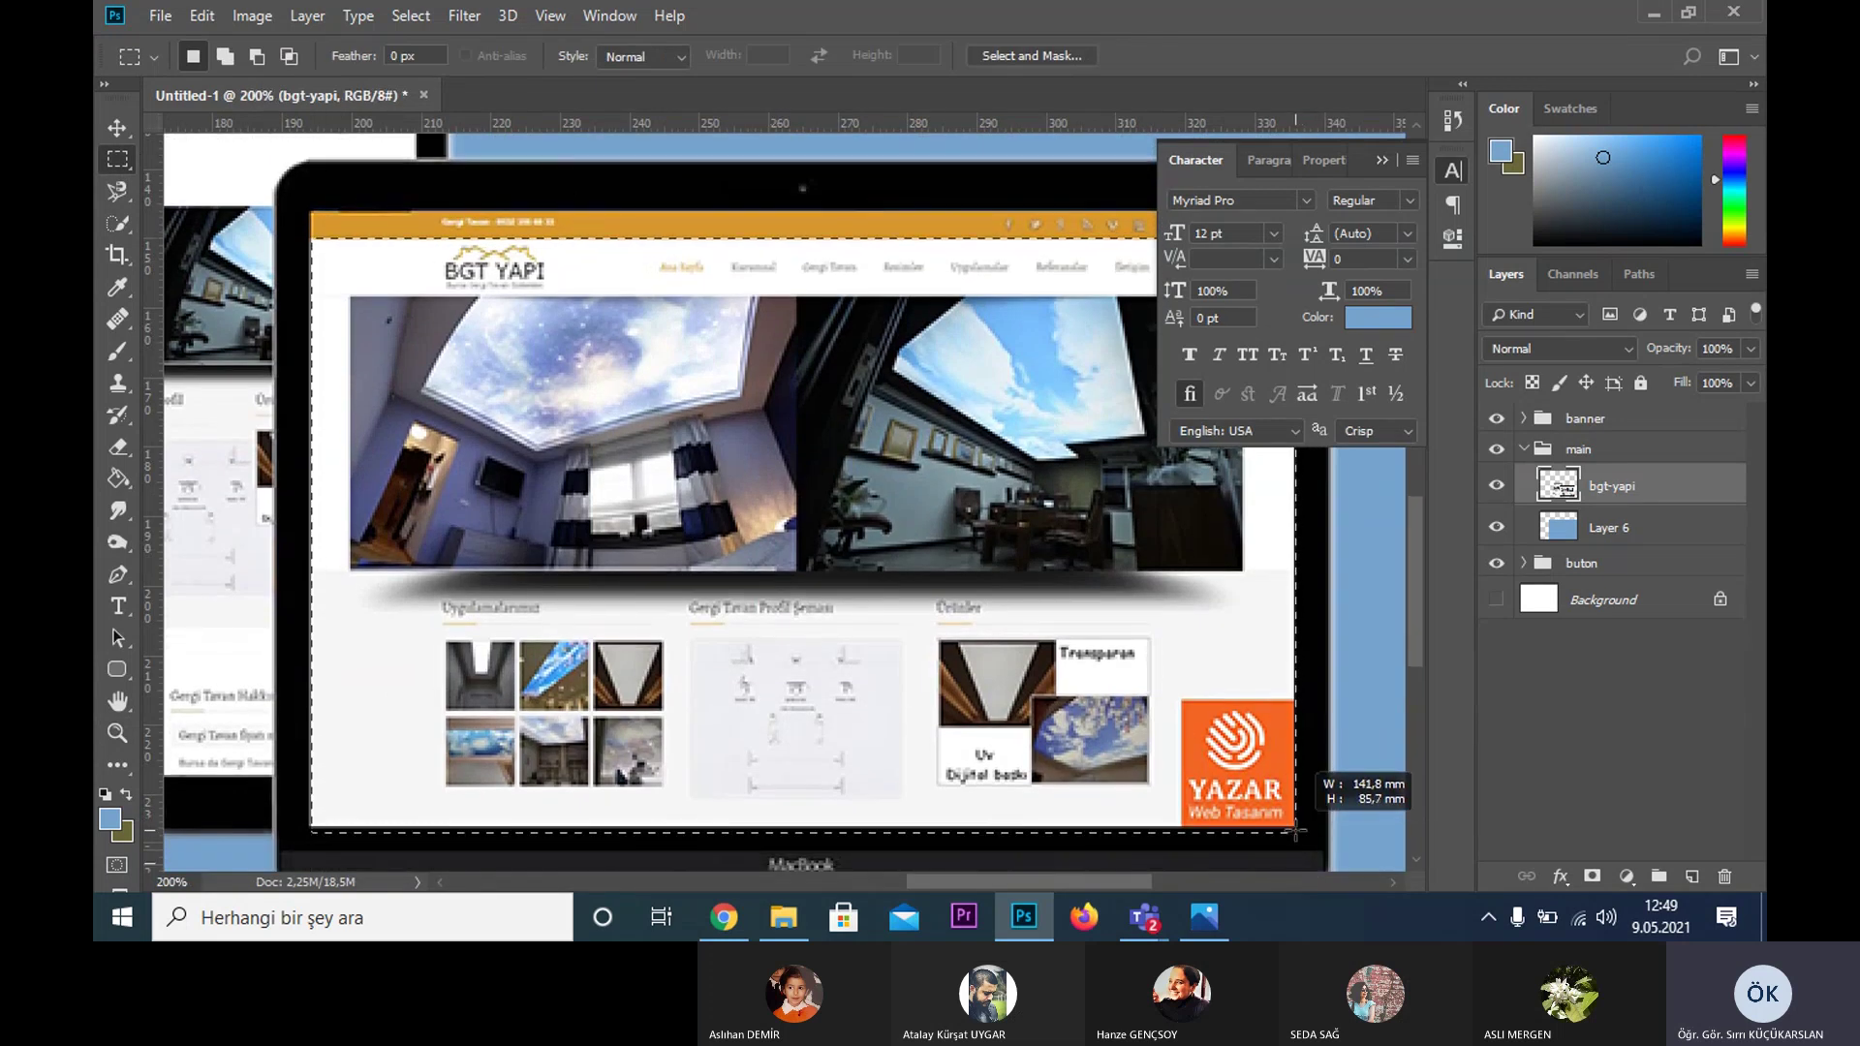
{"action": "left_click_drag", "start_coordinate": [1297, 831], "coordinate": [1297, 823]}
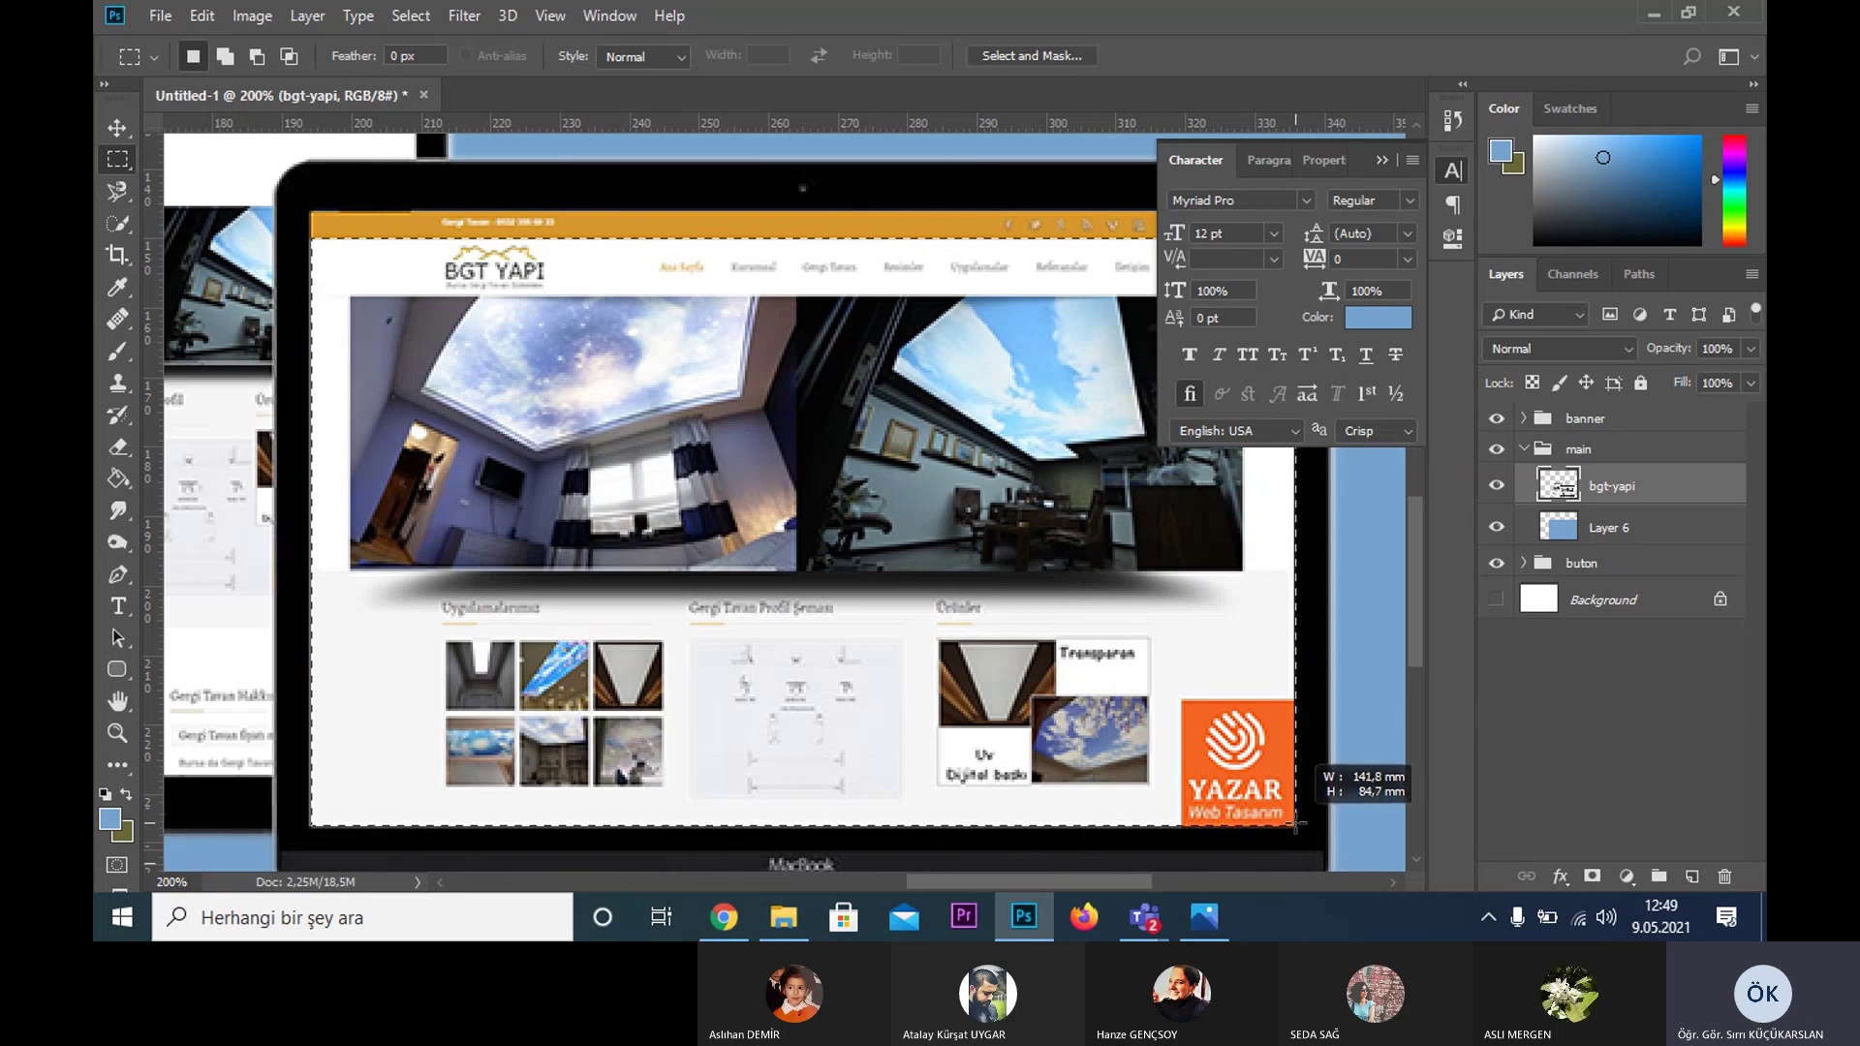
{"action": "left_click", "coordinate": [1296, 824]}
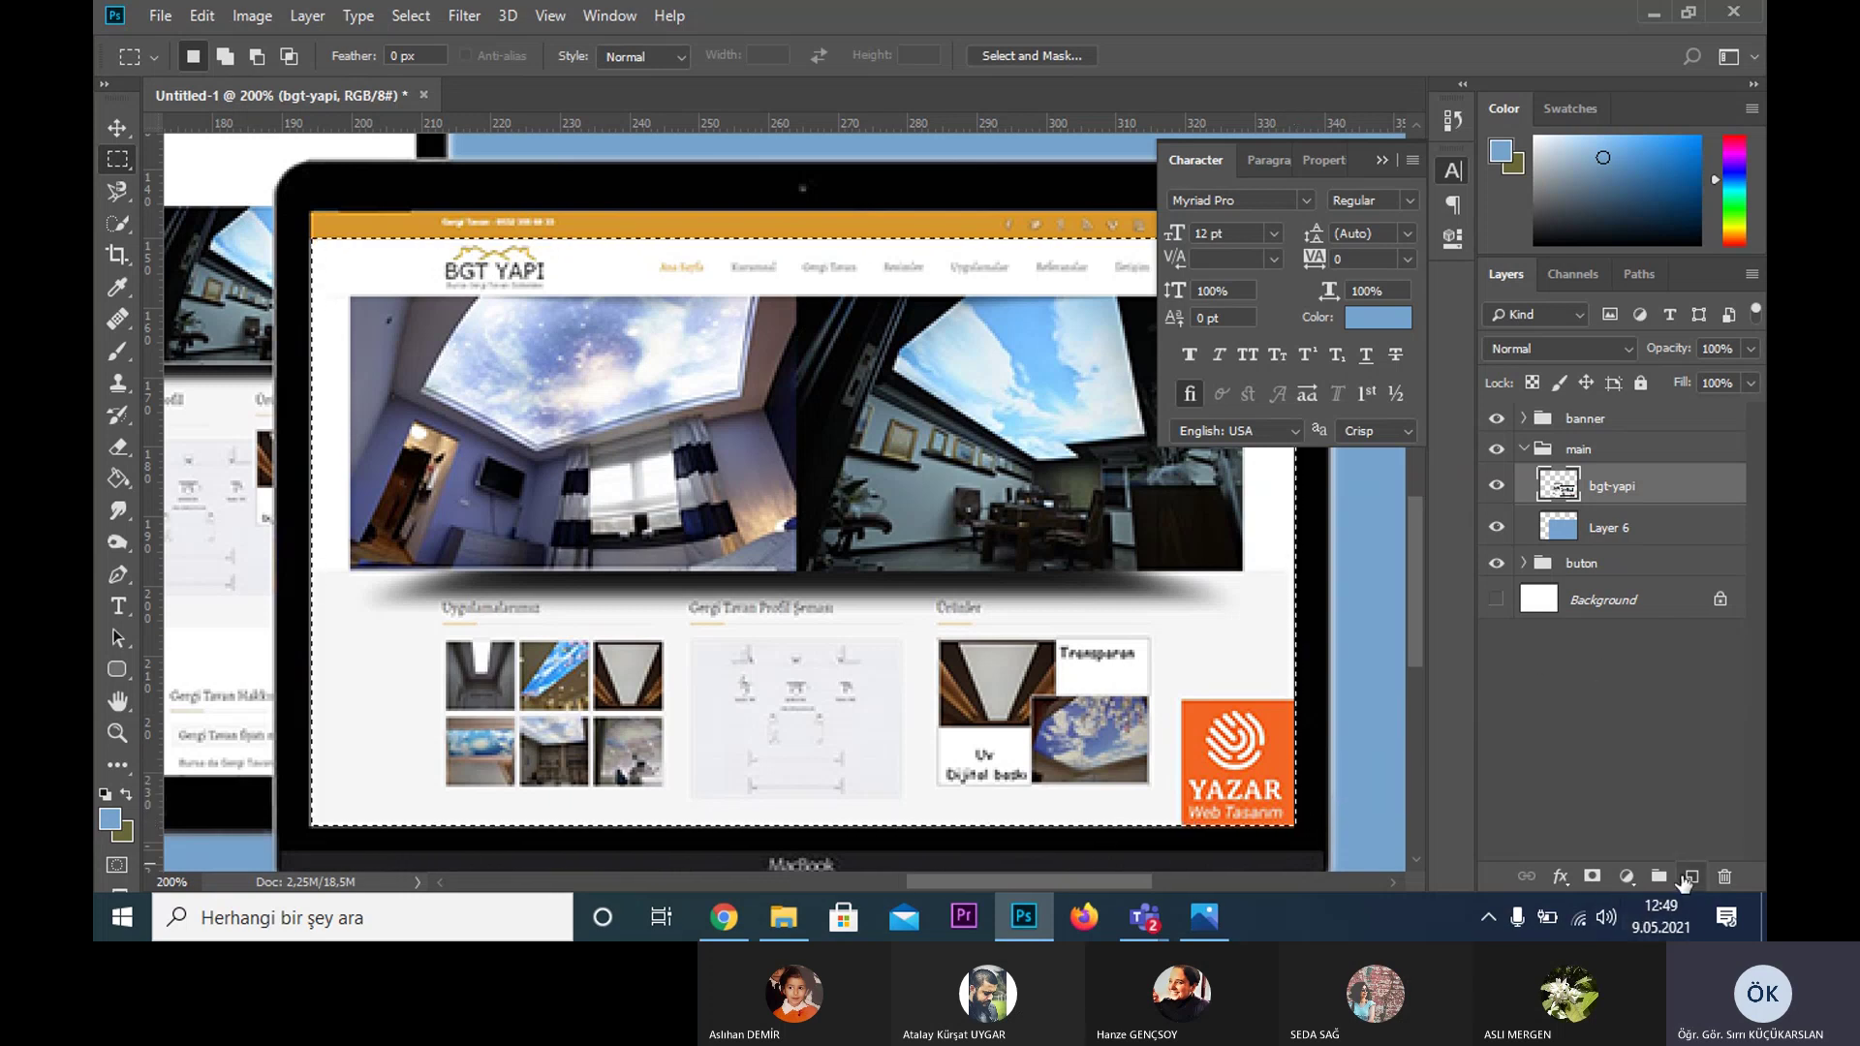
- Fill the laptop selection with light blue on a new Layer 7, then deselect
{"action": "left_click", "coordinate": [1692, 875]}
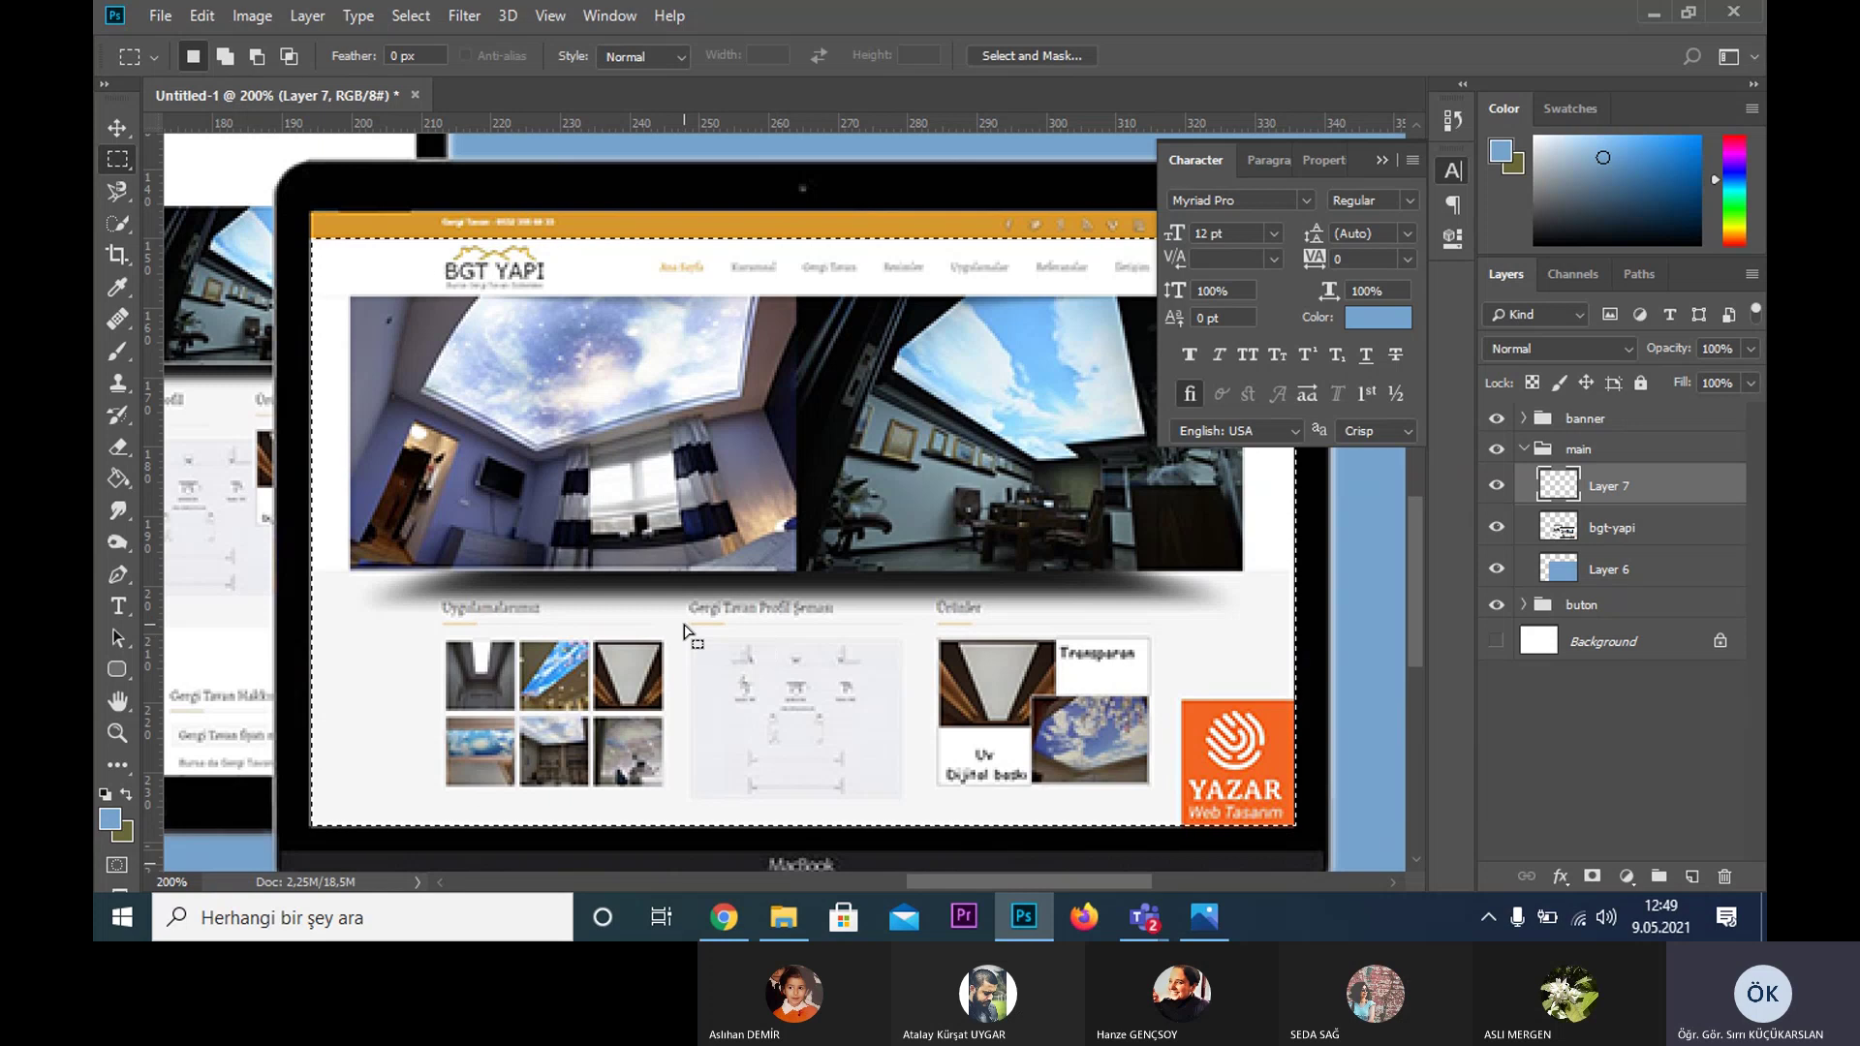
{"action": "key", "text": "g"}
{"action": "left_click", "coordinate": [658, 547]}
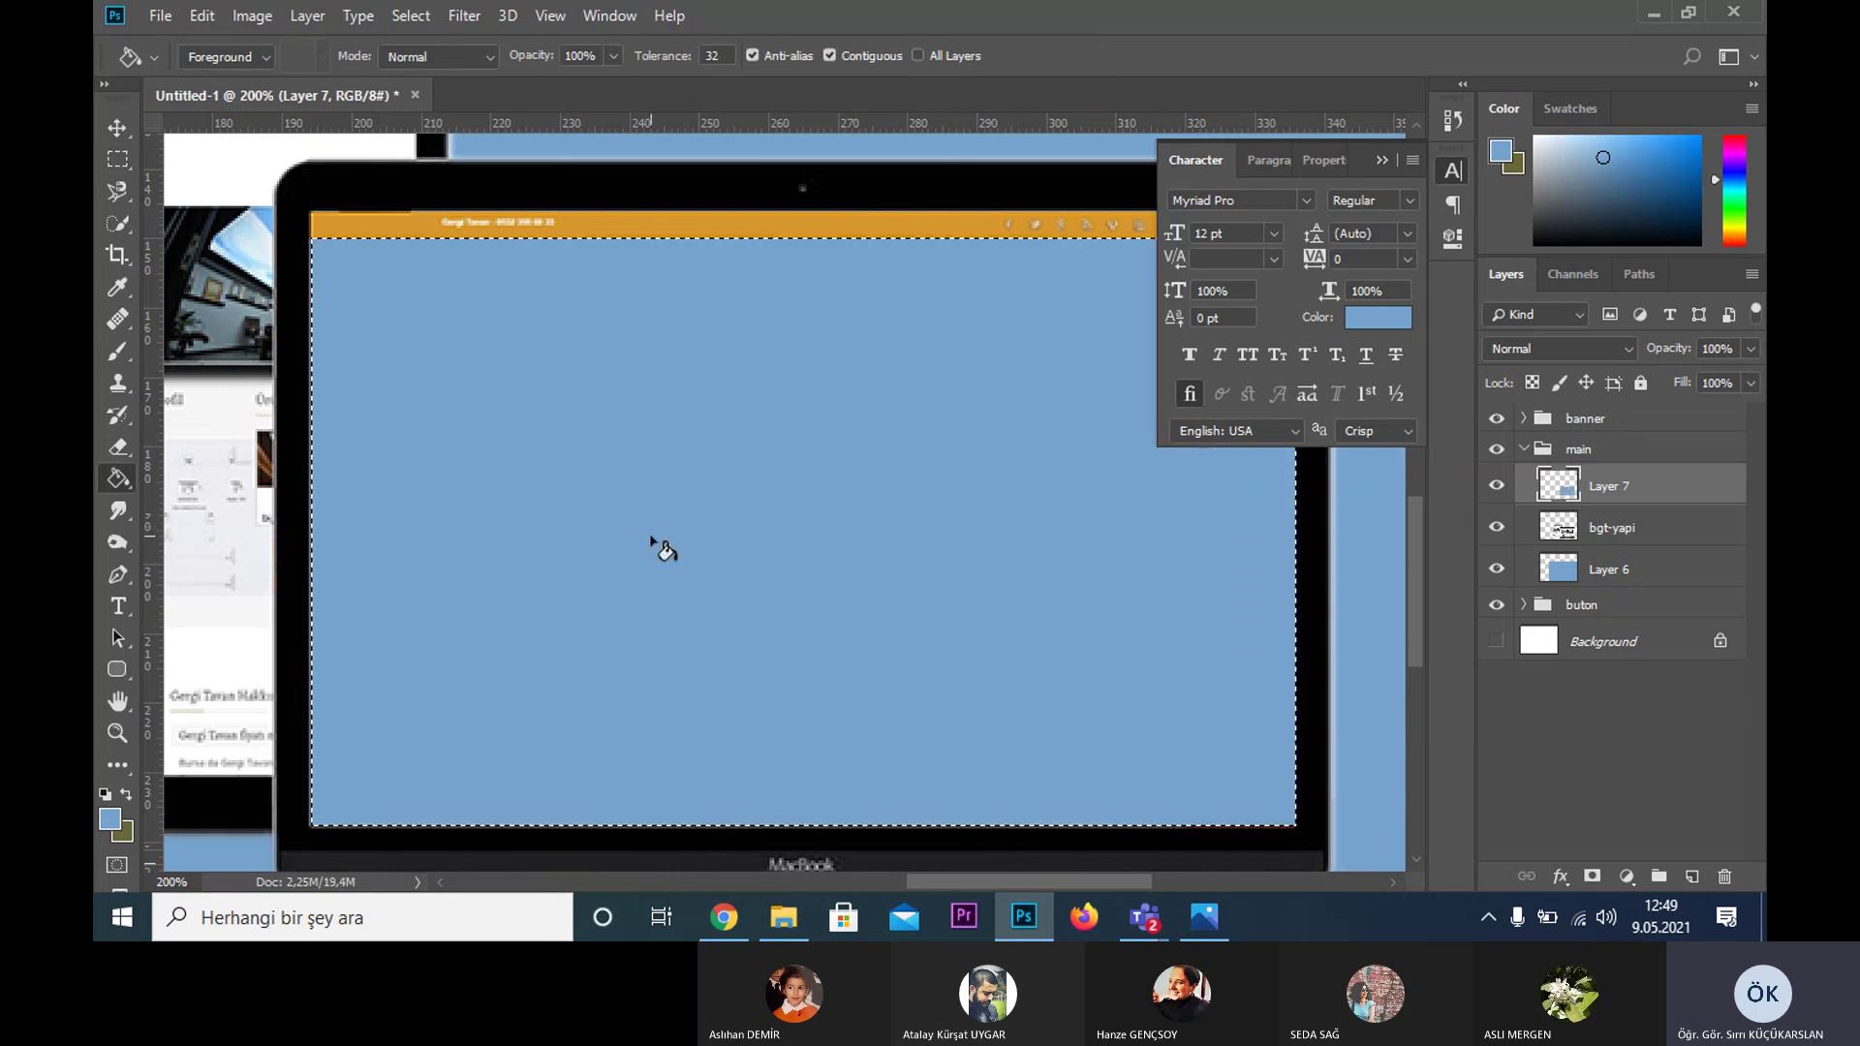
{"action": "key", "text": "ctrl+d"}
{"action": "key", "text": "m"}
{"action": "key", "text": "z"}
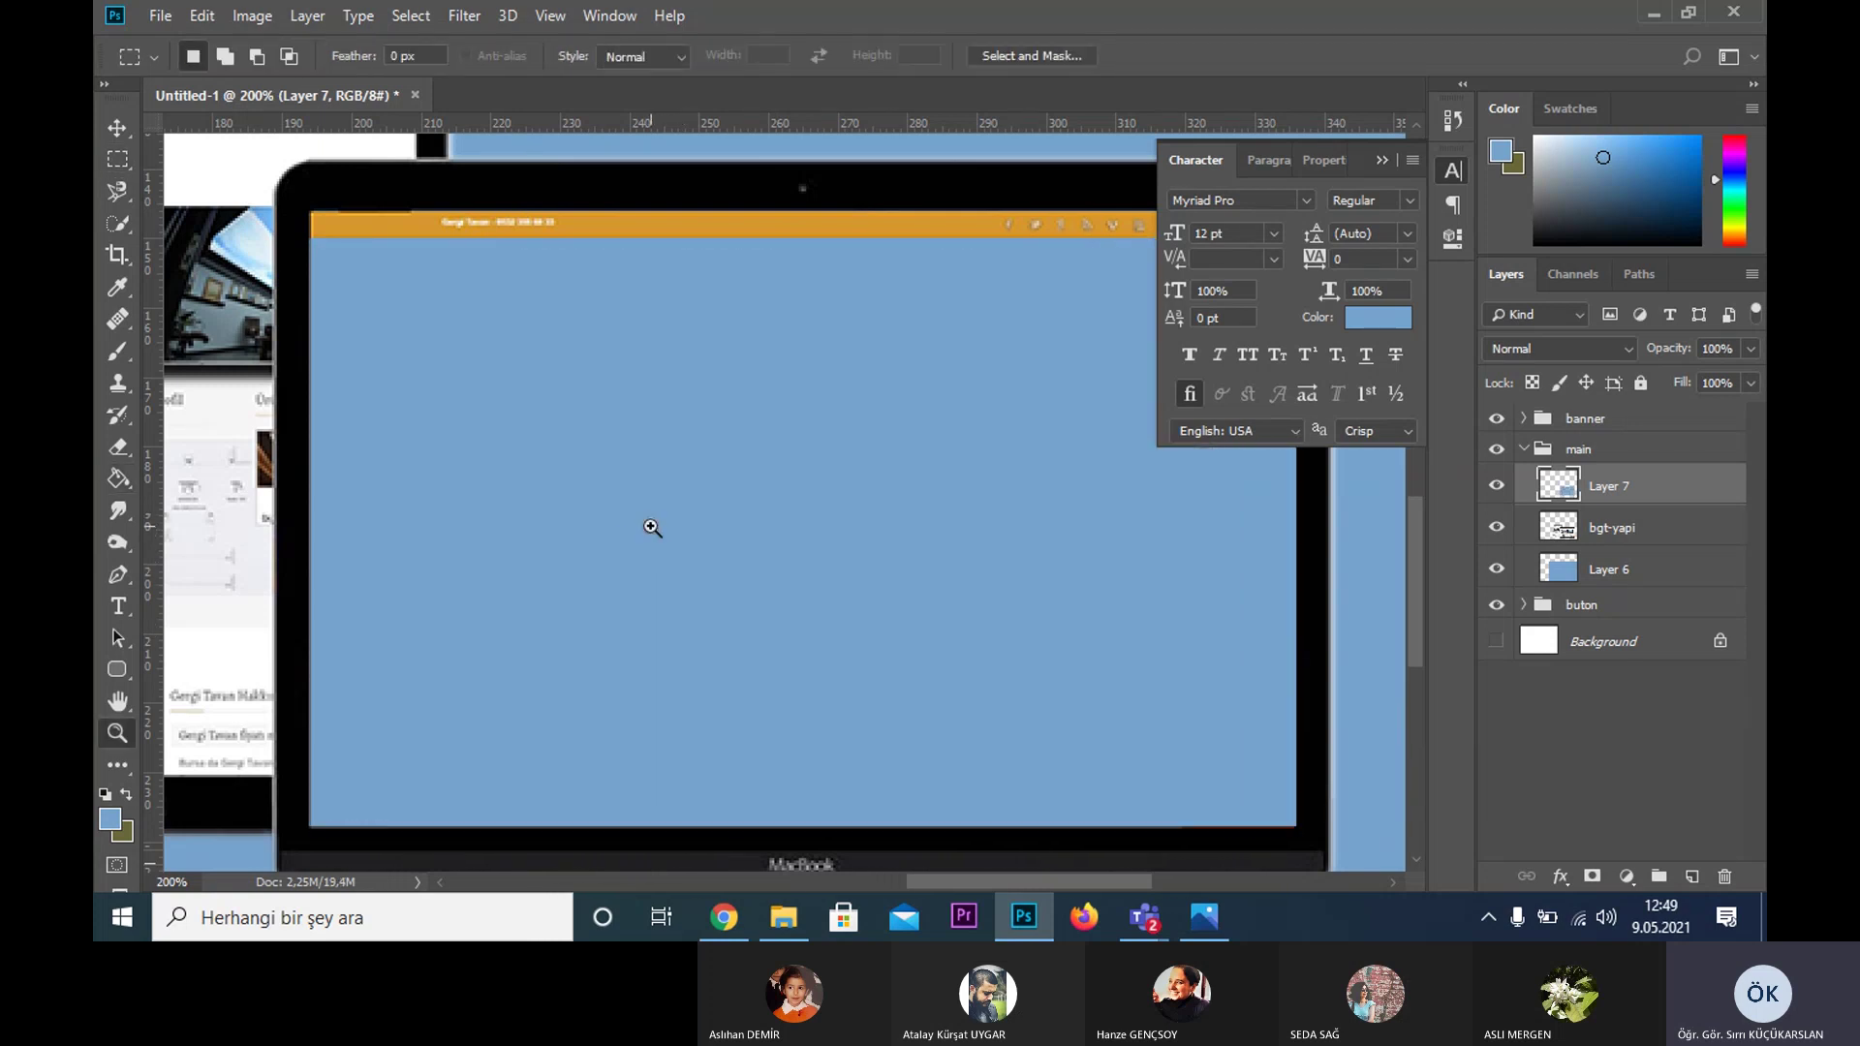
{"action": "left_click", "coordinate": [654, 523], "text": "alt"}
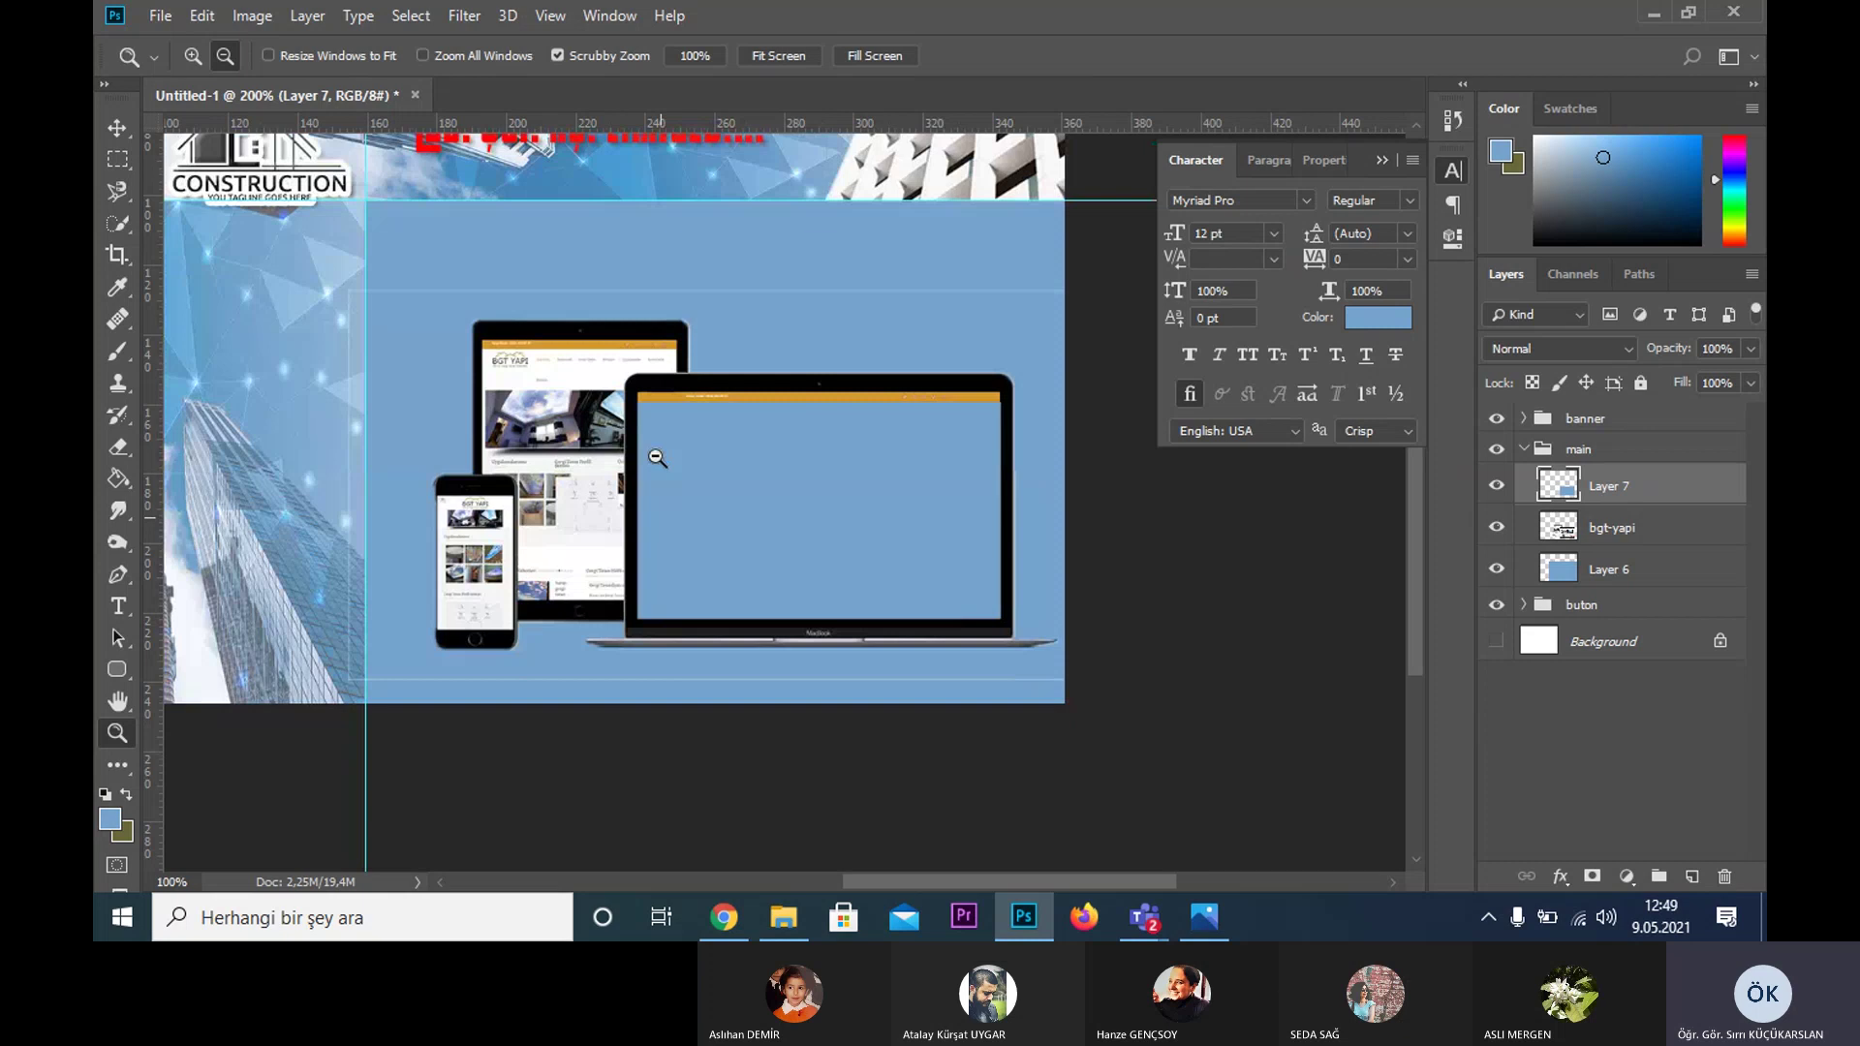
- Trace a Magnetic Lasso selection around the tablet screen
{"action": "left_click", "coordinate": [657, 457], "text": "alt"}
{"action": "left_click", "coordinate": [683, 630]}
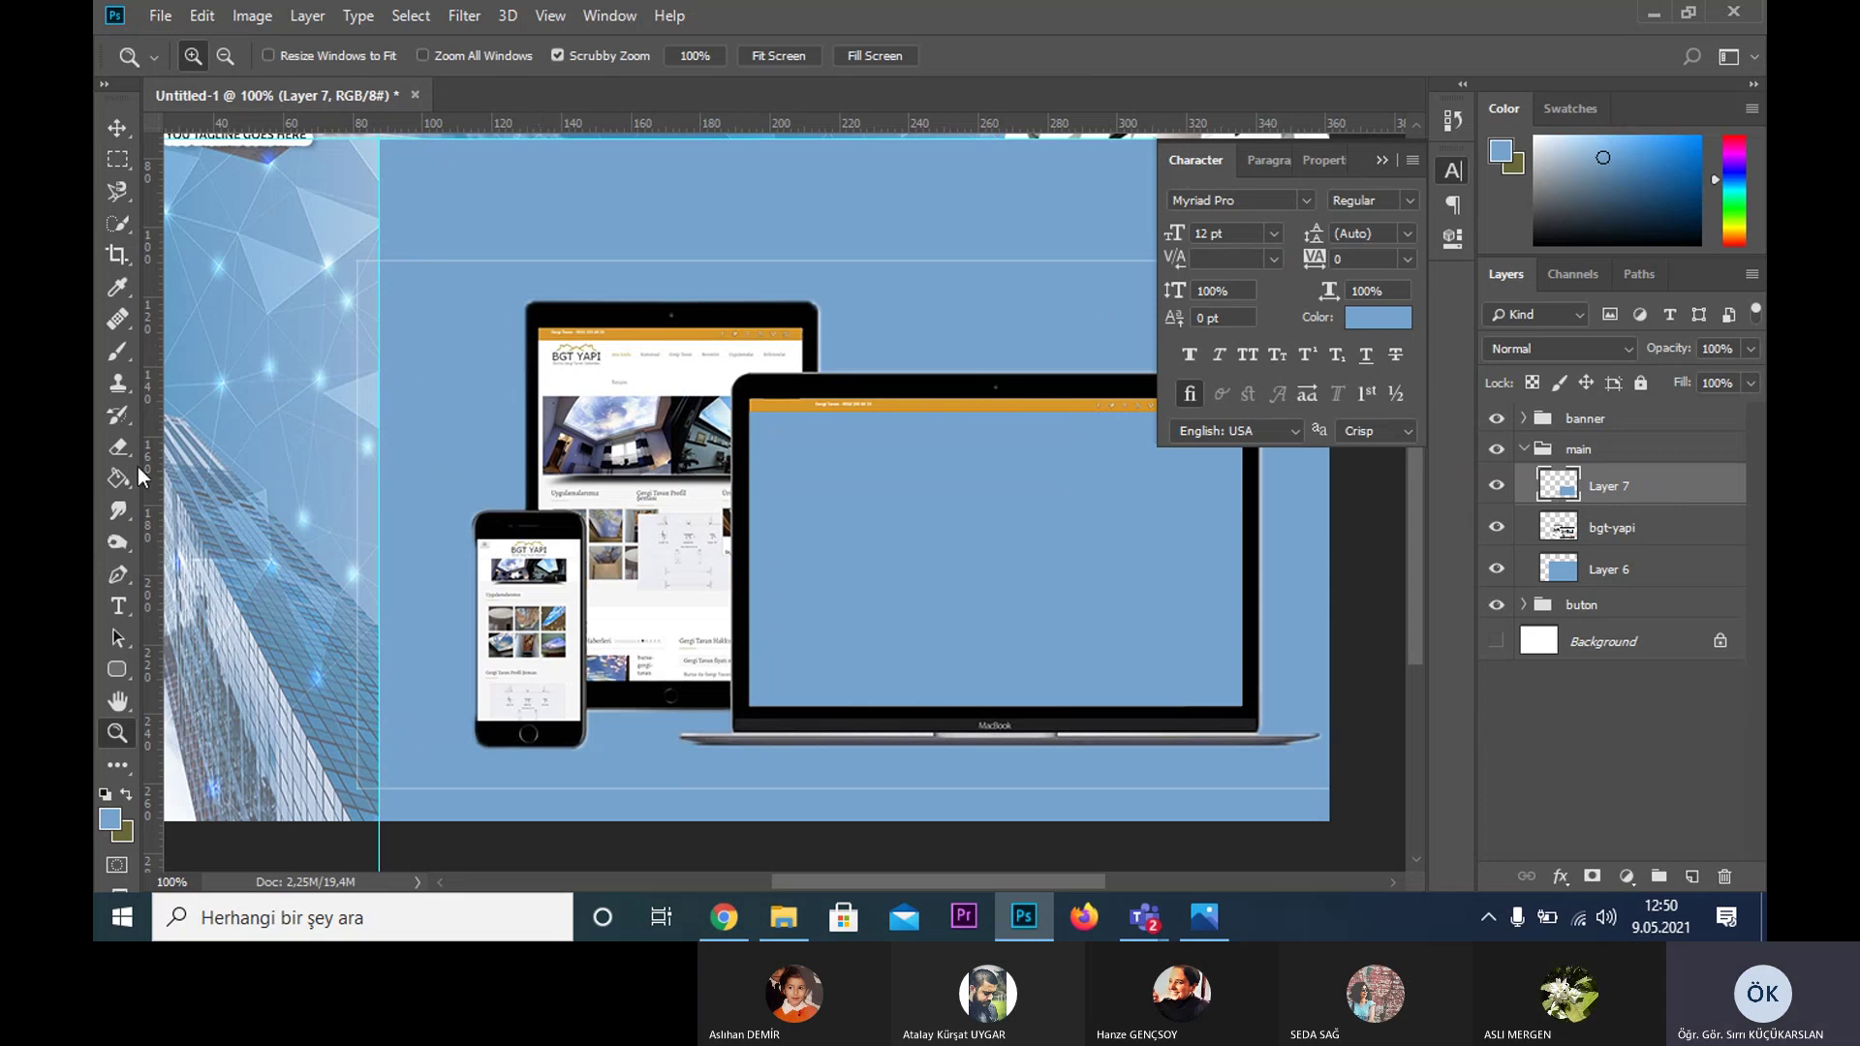
{"action": "left_click", "coordinate": [118, 191]}
{"action": "left_click", "coordinate": [222, 239]}
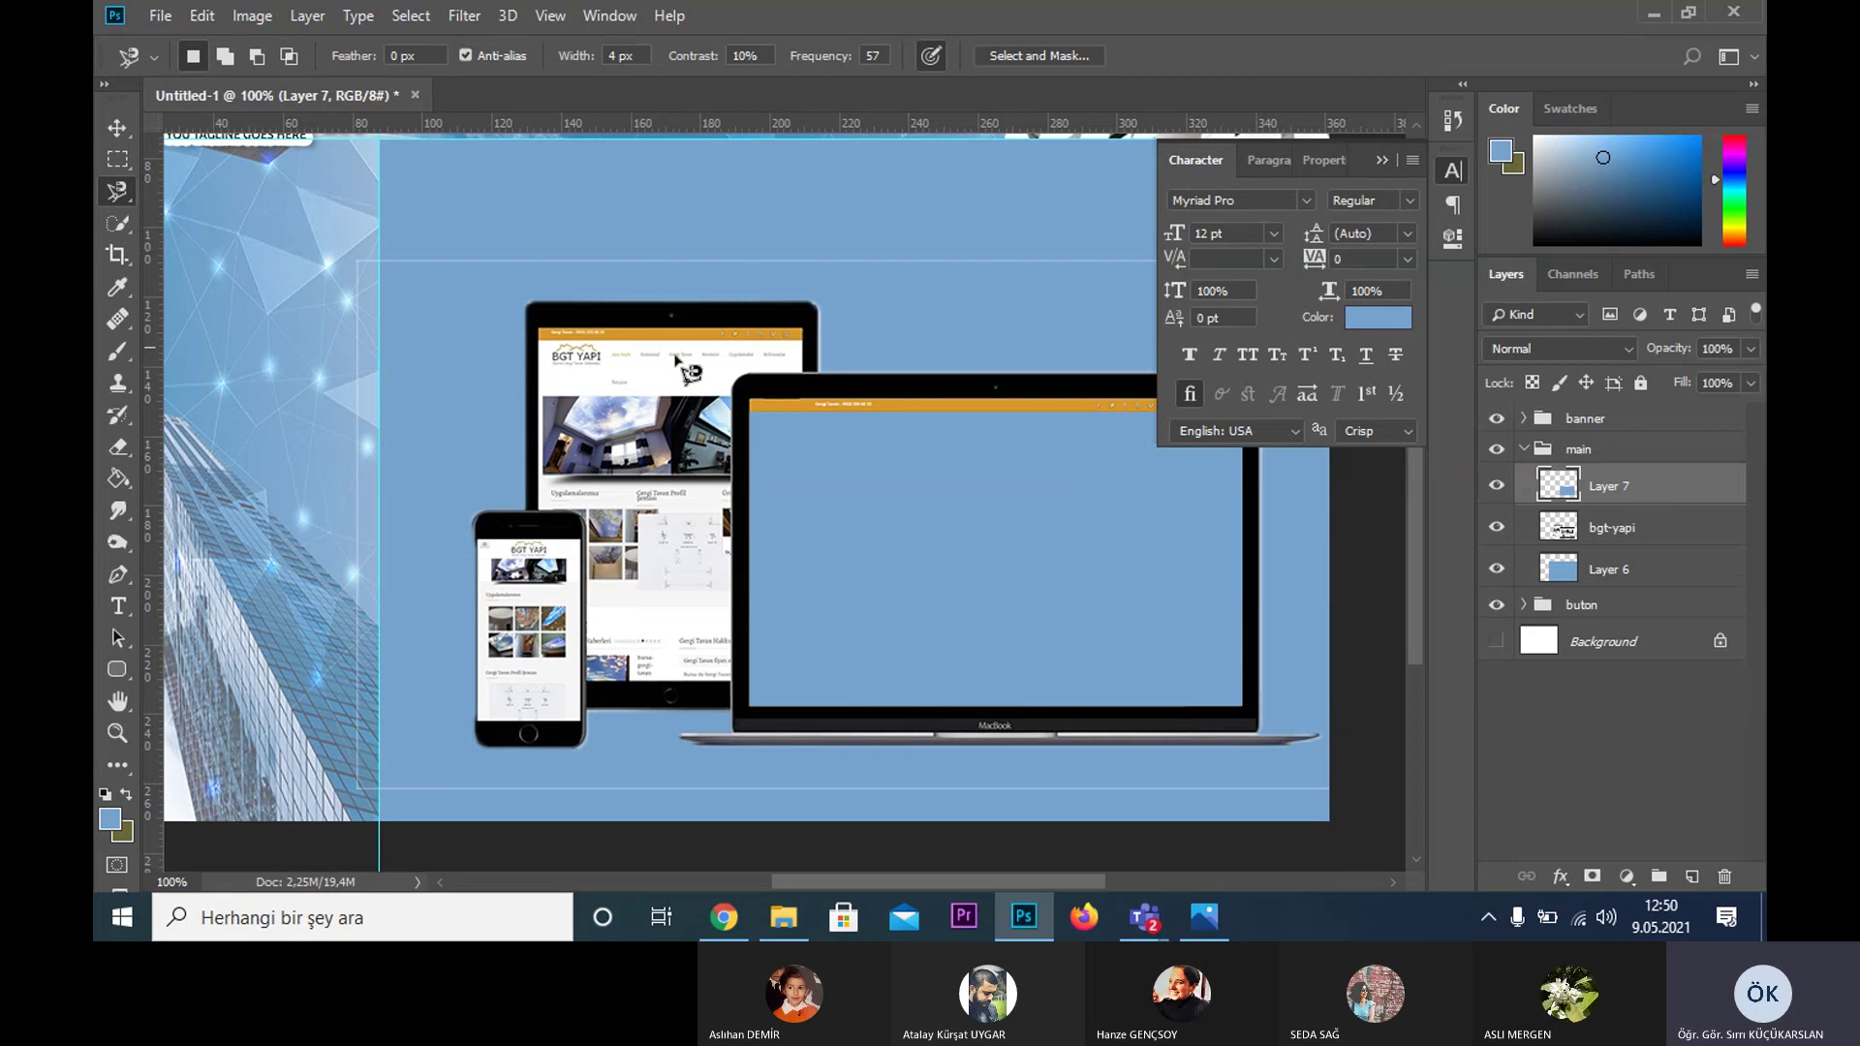
{"action": "left_click", "coordinate": [541, 511]}
{"action": "key", "text": "BackSpace"}
{"action": "key", "text": "BackSpace"}
{"action": "key", "text": "BackSpace"}
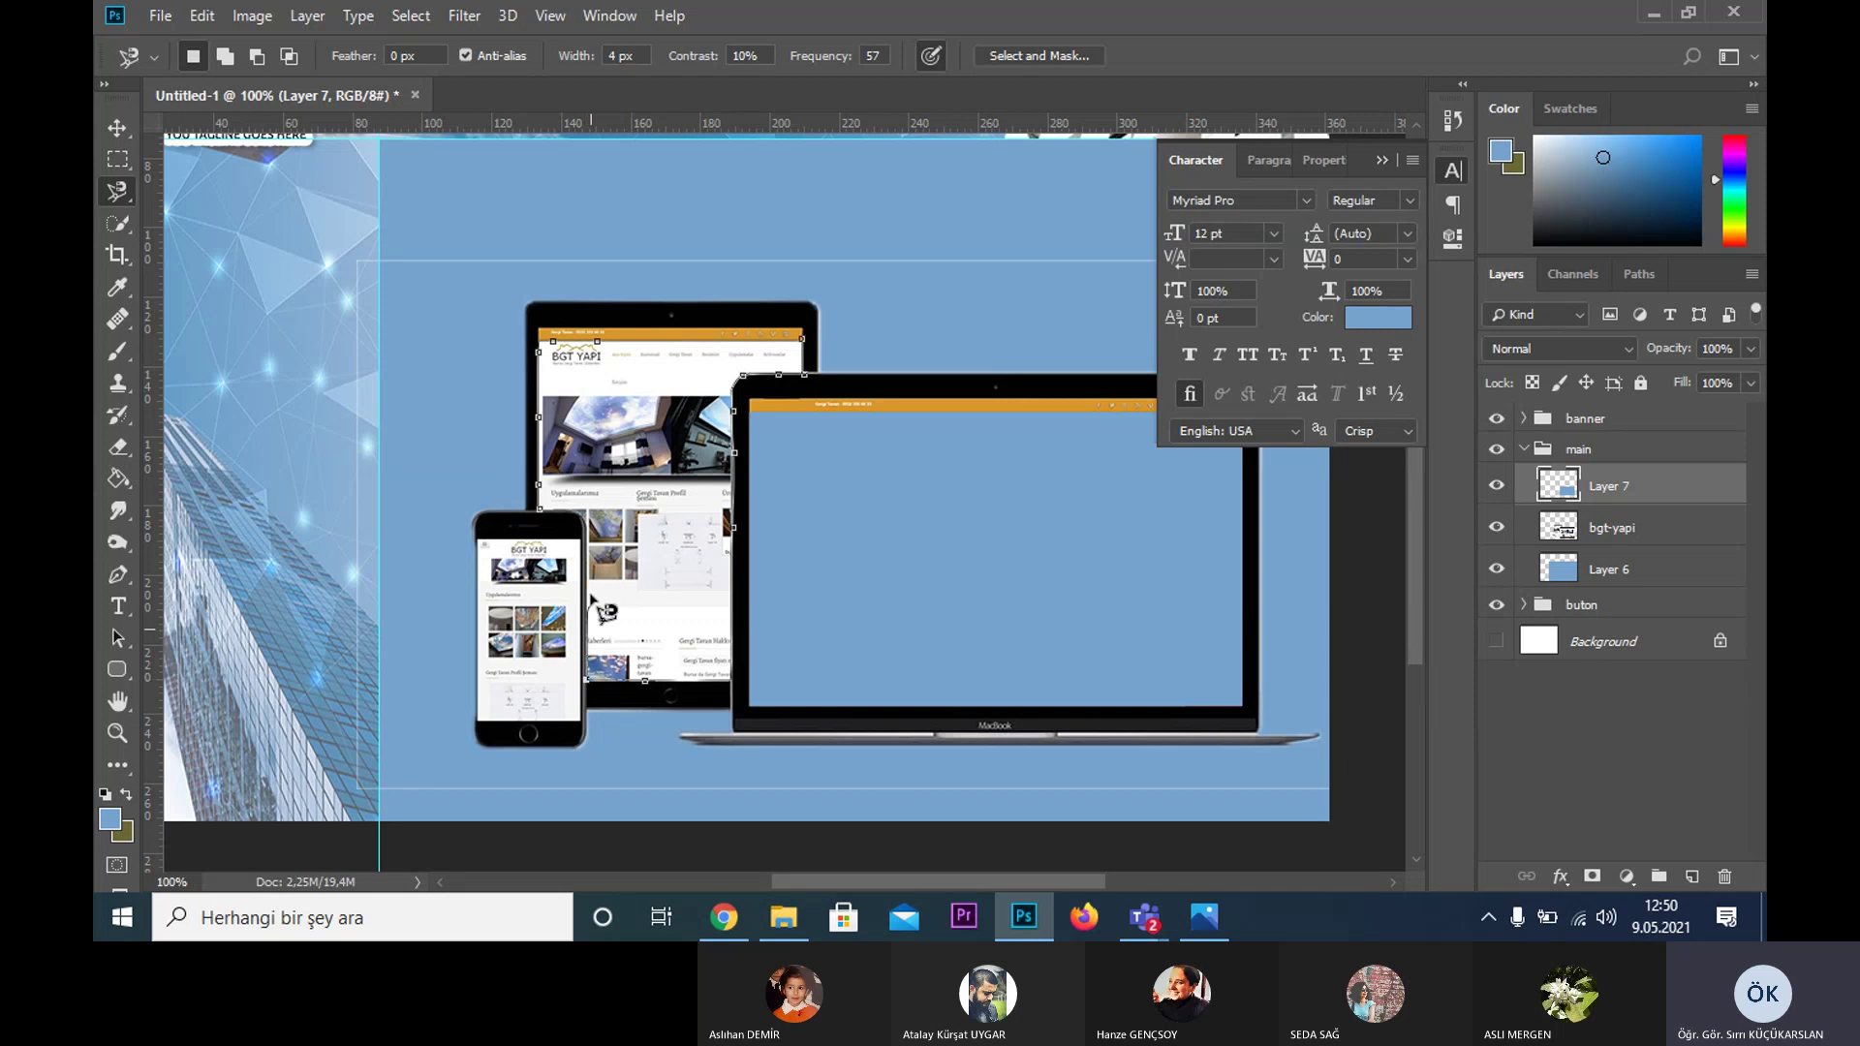
{"action": "left_click", "coordinate": [540, 507]}
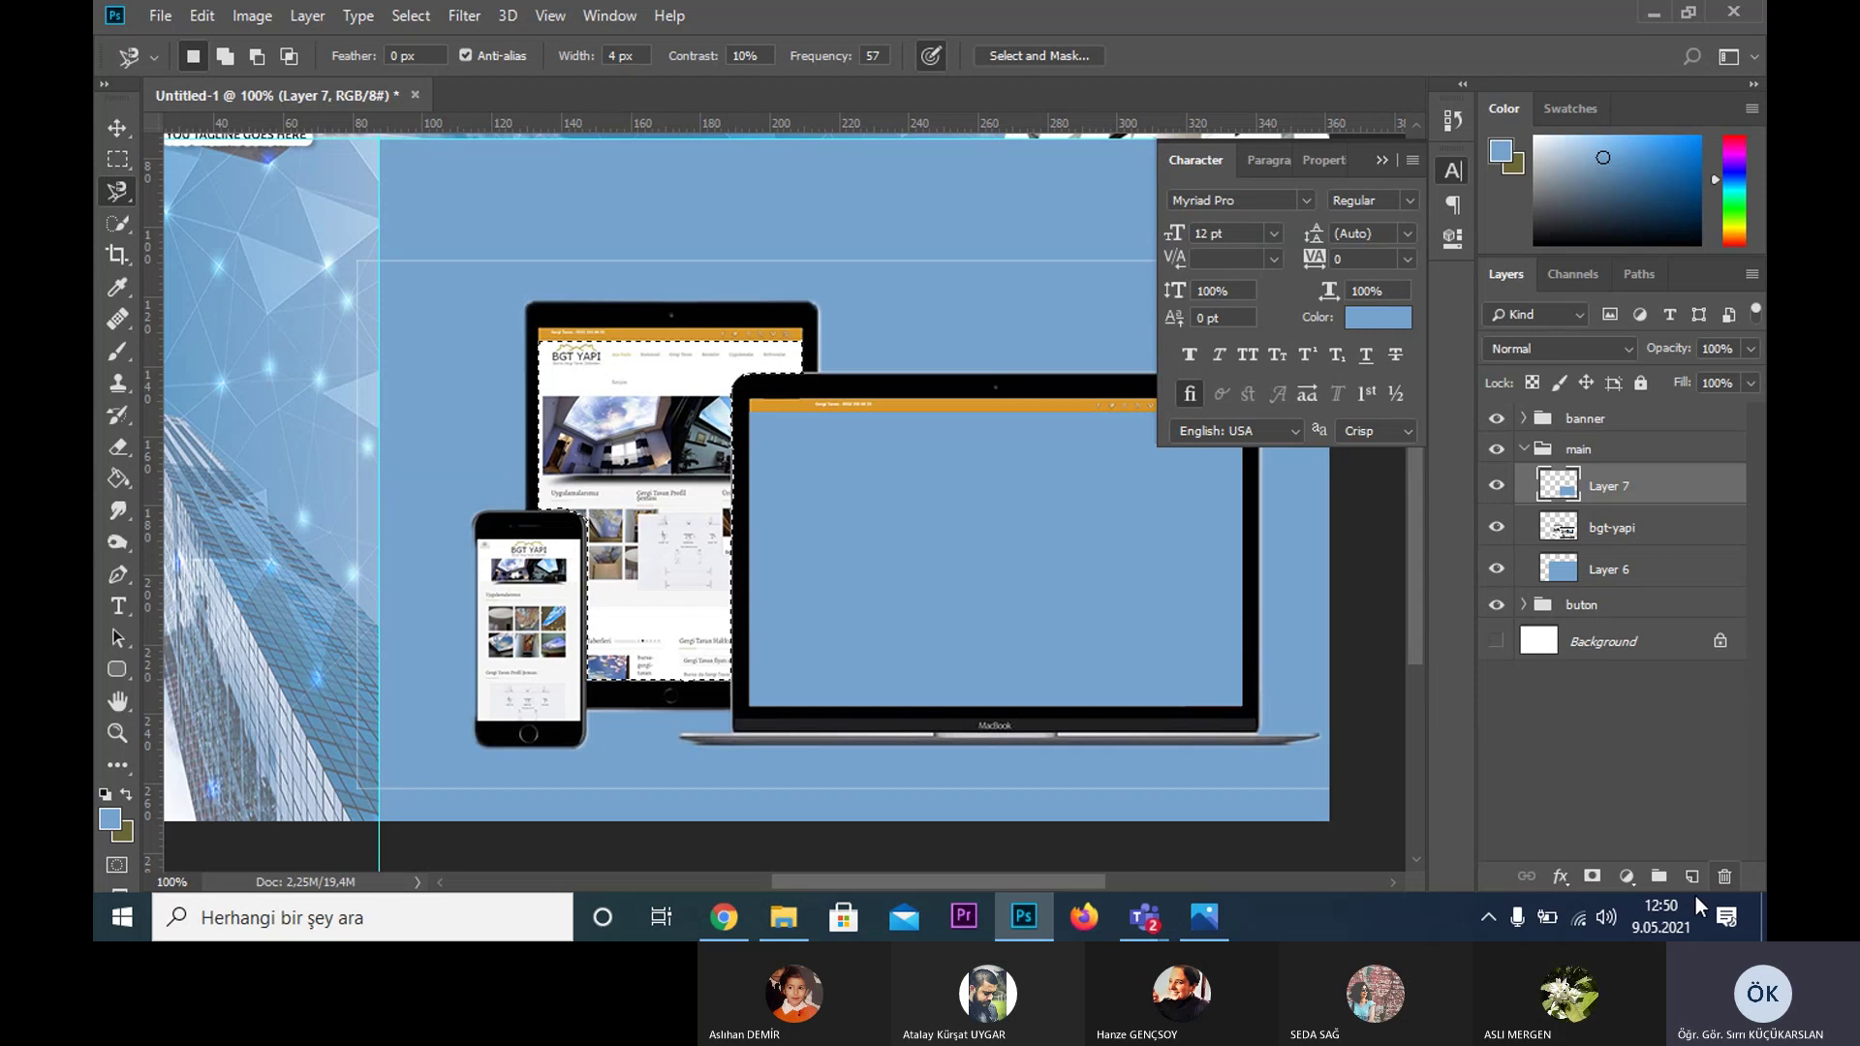
- Fill the tablet selection with light blue on a new Layer 8, then deselect
{"action": "left_click", "coordinate": [1691, 876]}
{"action": "key", "text": "g"}
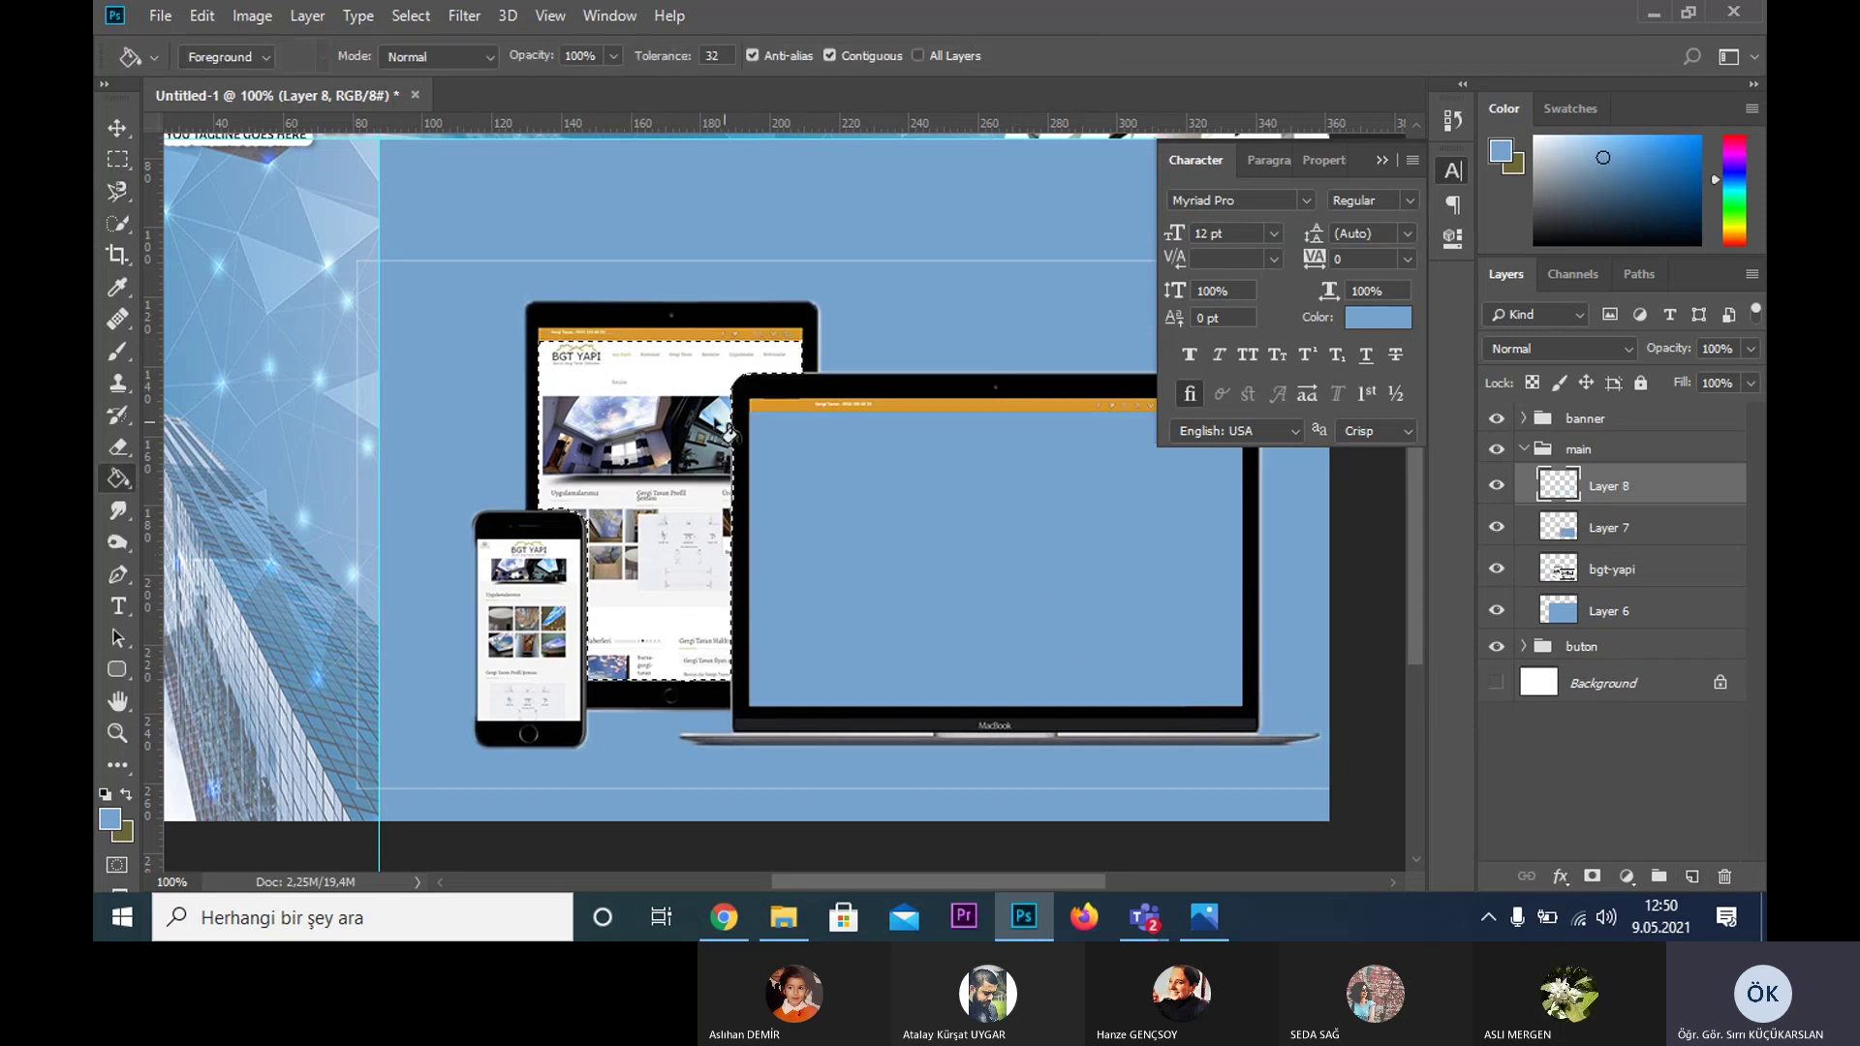
{"action": "left_click", "coordinate": [644, 441]}
{"action": "key", "text": "m"}
{"action": "left_click", "coordinate": [752, 423]}
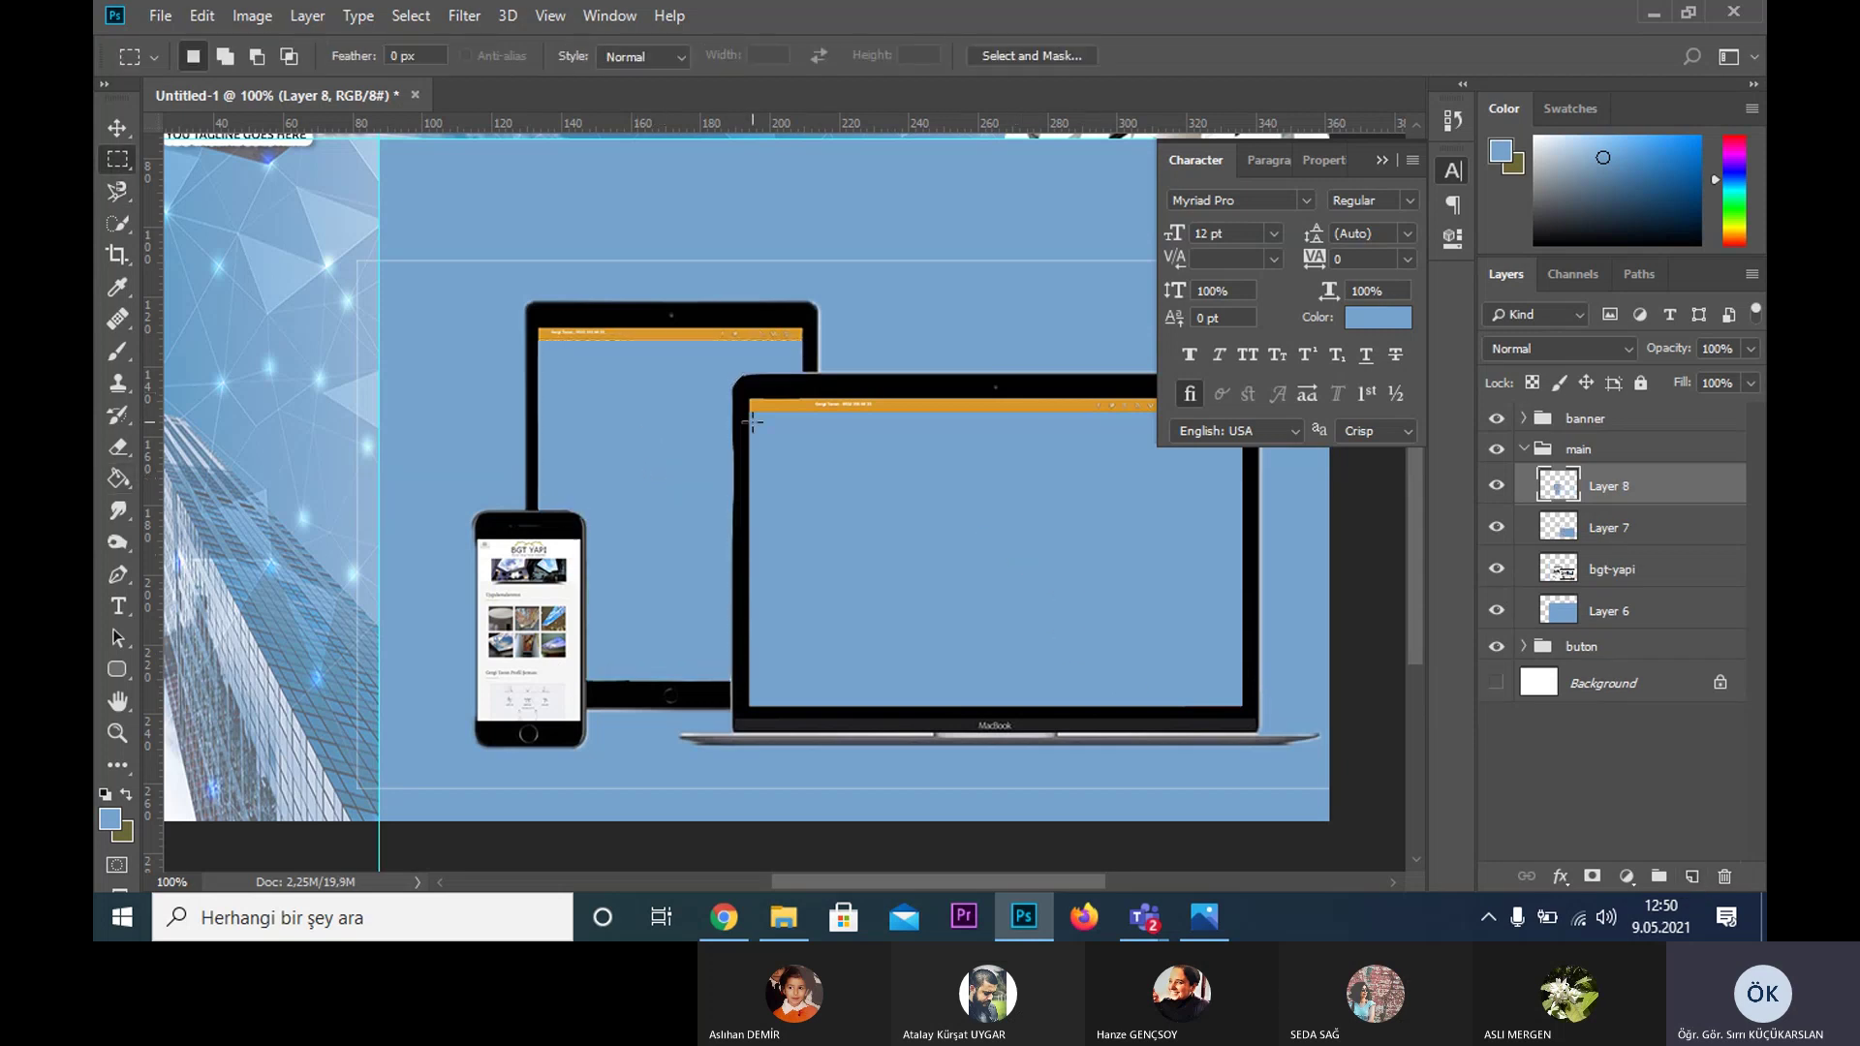
- Zoom in on the phone and marquee-select its screen area
{"action": "key", "text": "z"}
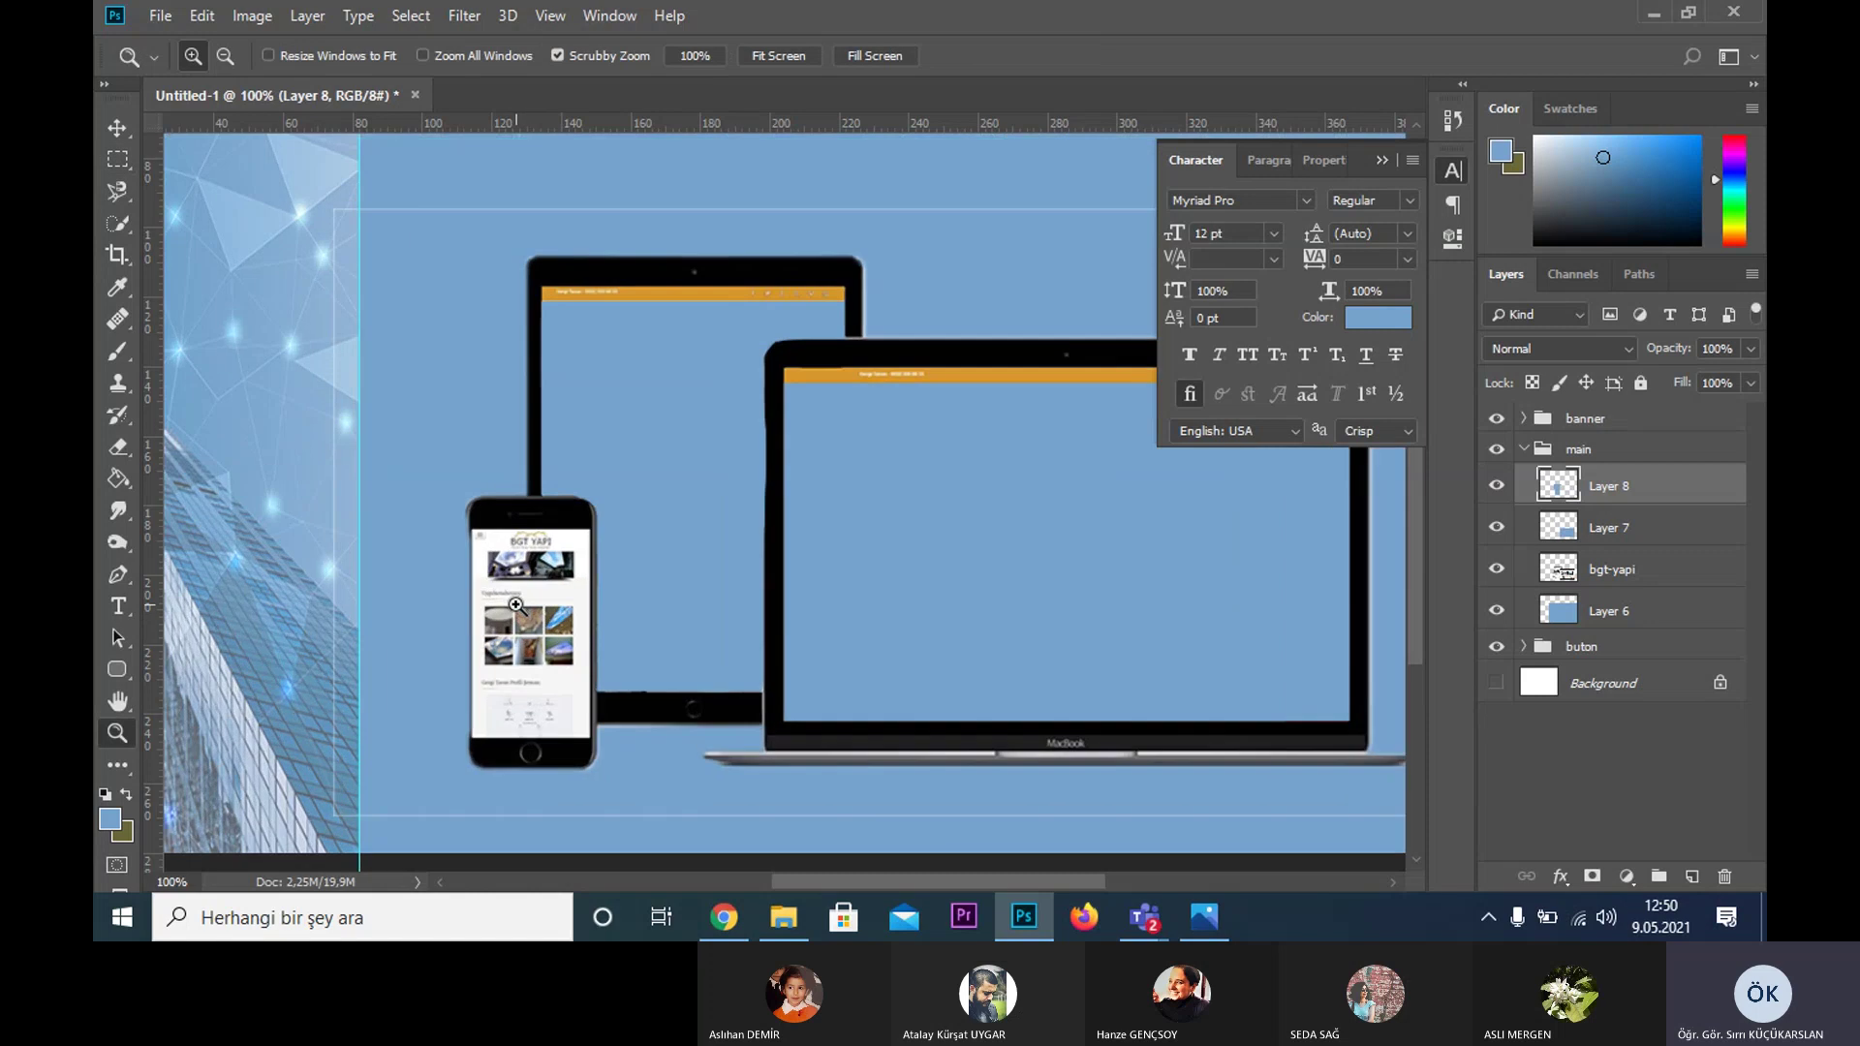
{"action": "left_click", "coordinate": [536, 550]}
{"action": "left_click", "coordinate": [536, 550]}
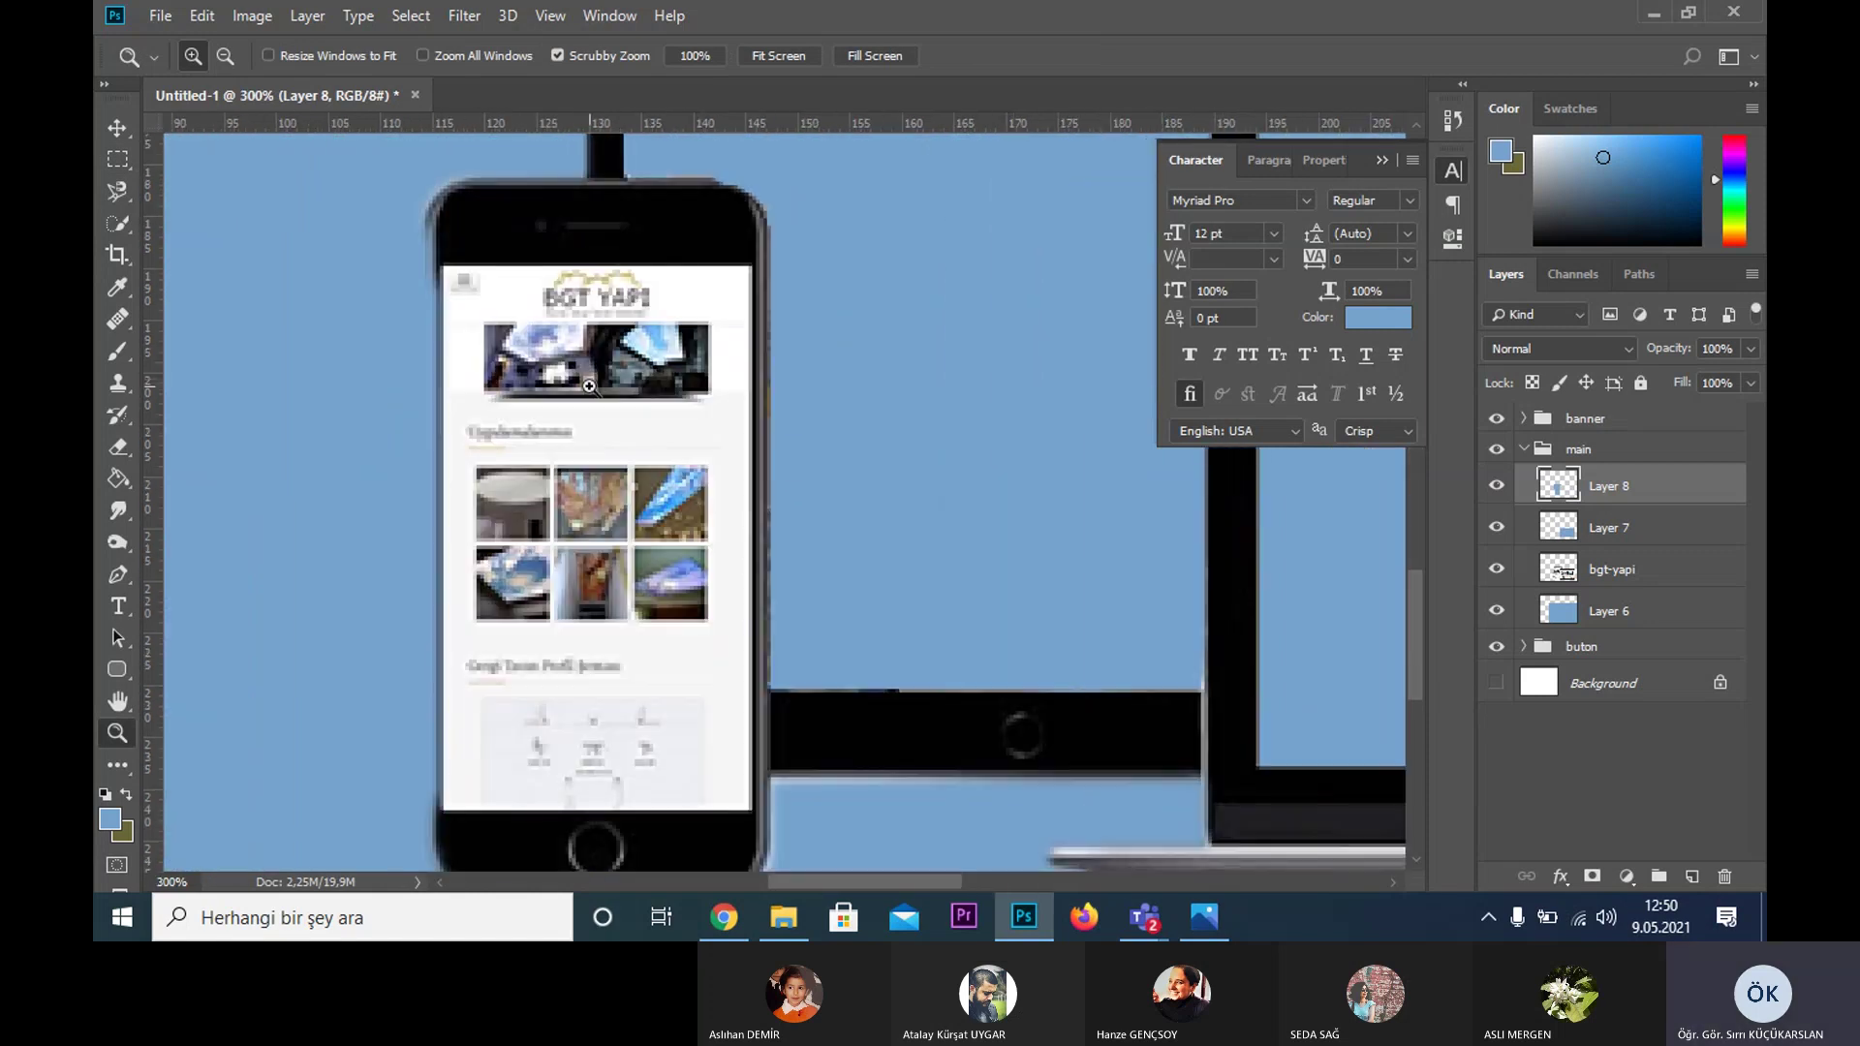
{"action": "key", "text": "m"}
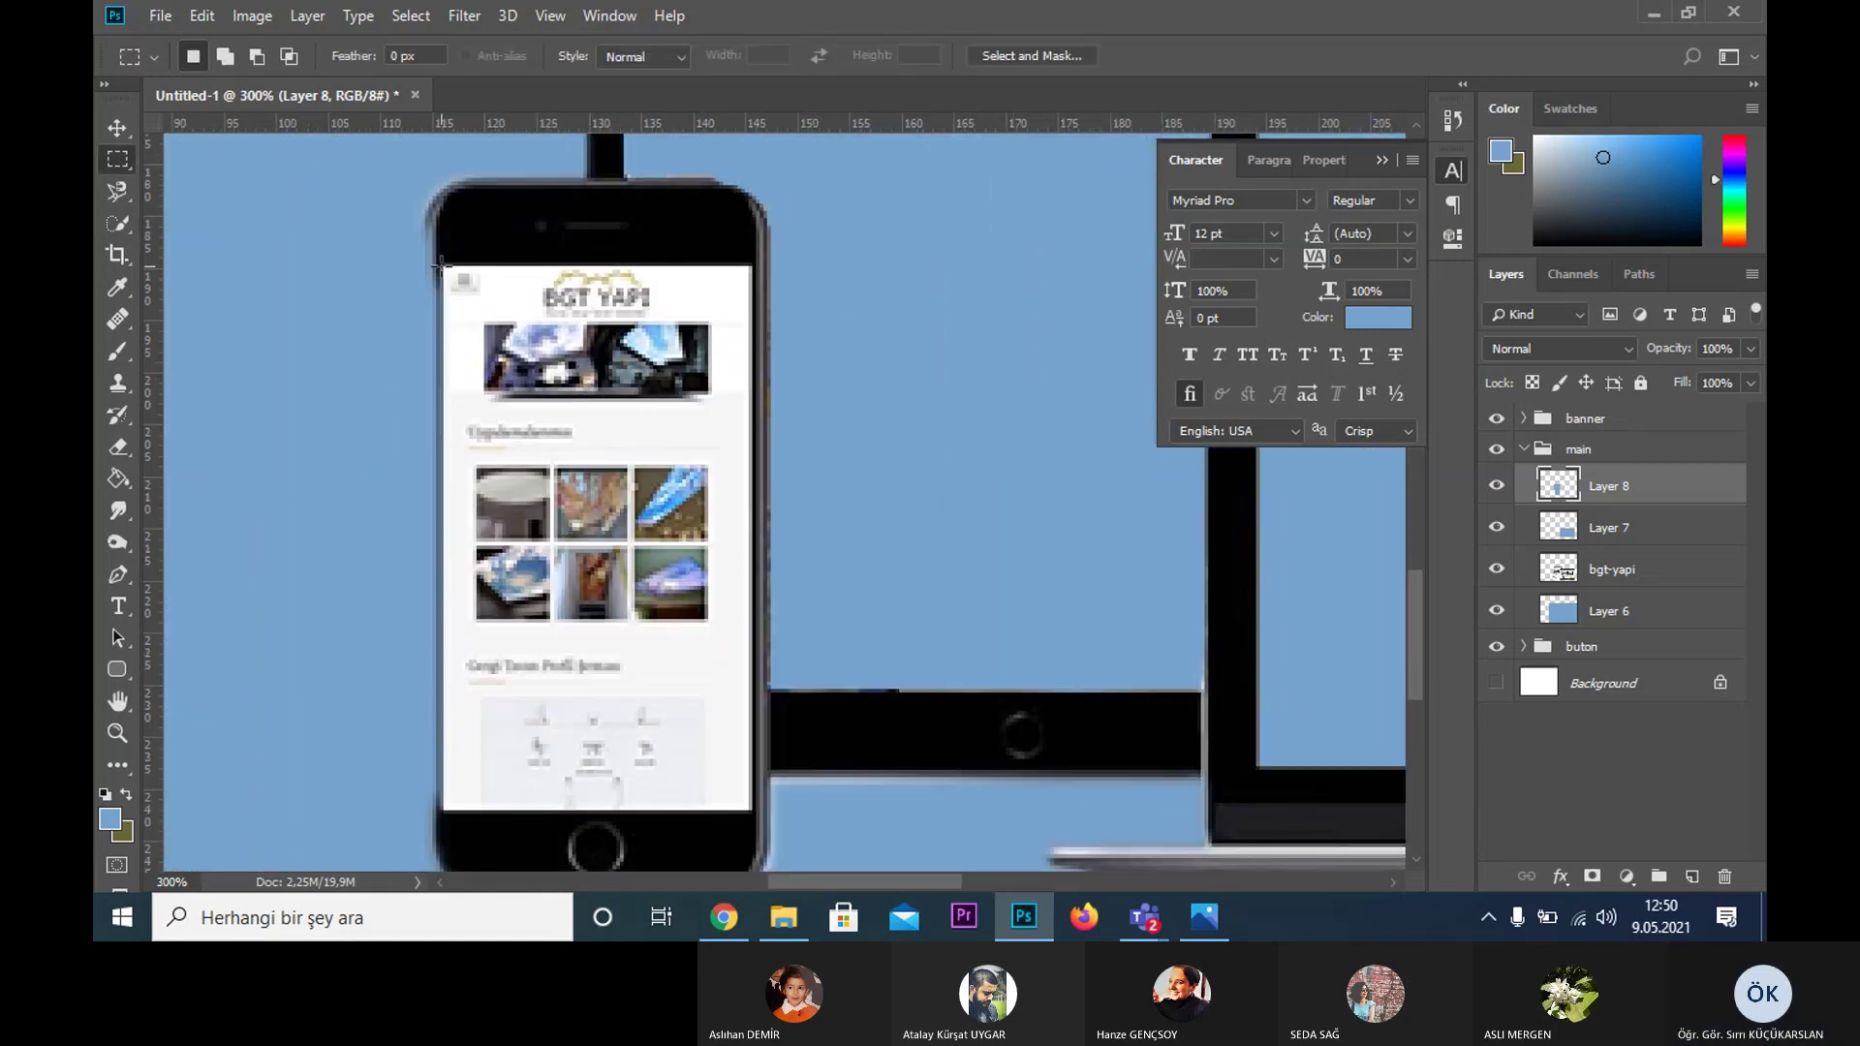
{"action": "mouse_move", "coordinate": [441, 259]}
{"action": "left_mouse_down"}
{"action": "mouse_move", "coordinate": [708, 787]}
{"action": "mouse_move", "coordinate": [751, 809]}
{"action": "left_mouse_up"}
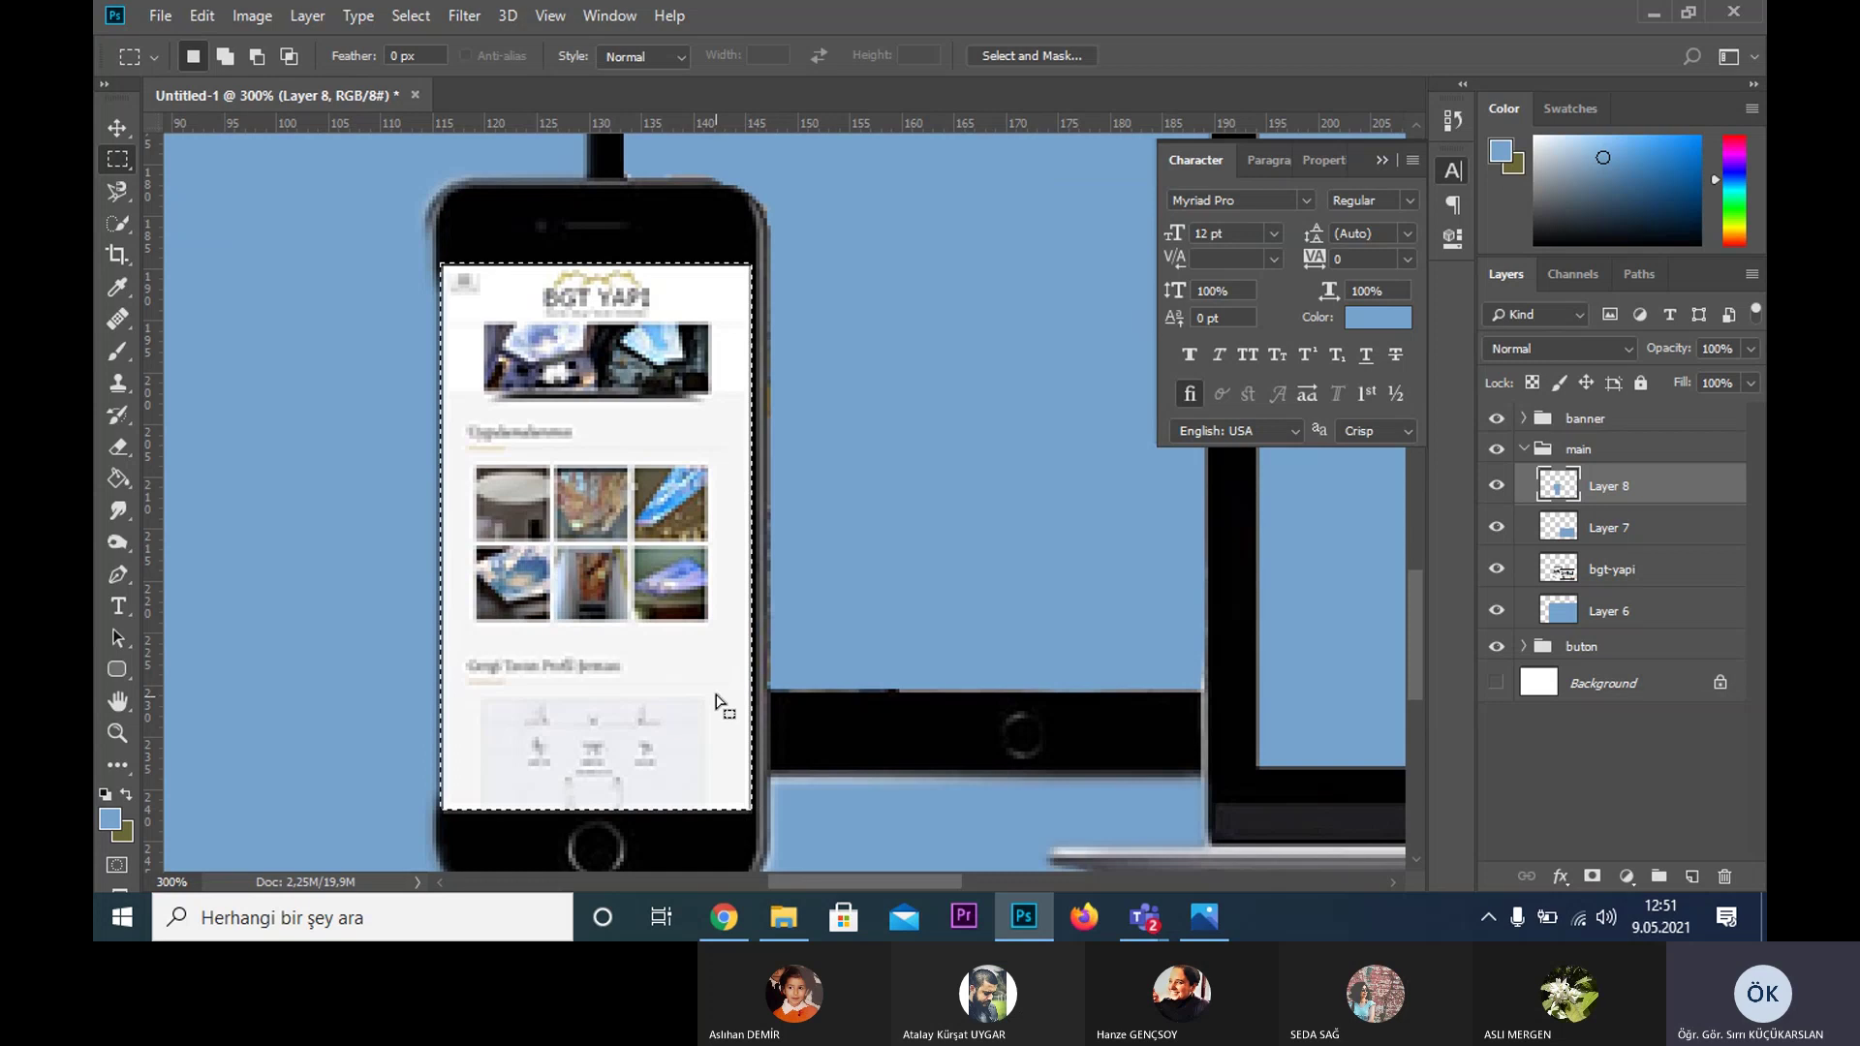
- Fill the phone screen with light blue on a new Layer 9, then deselect
{"action": "key", "text": "g"}
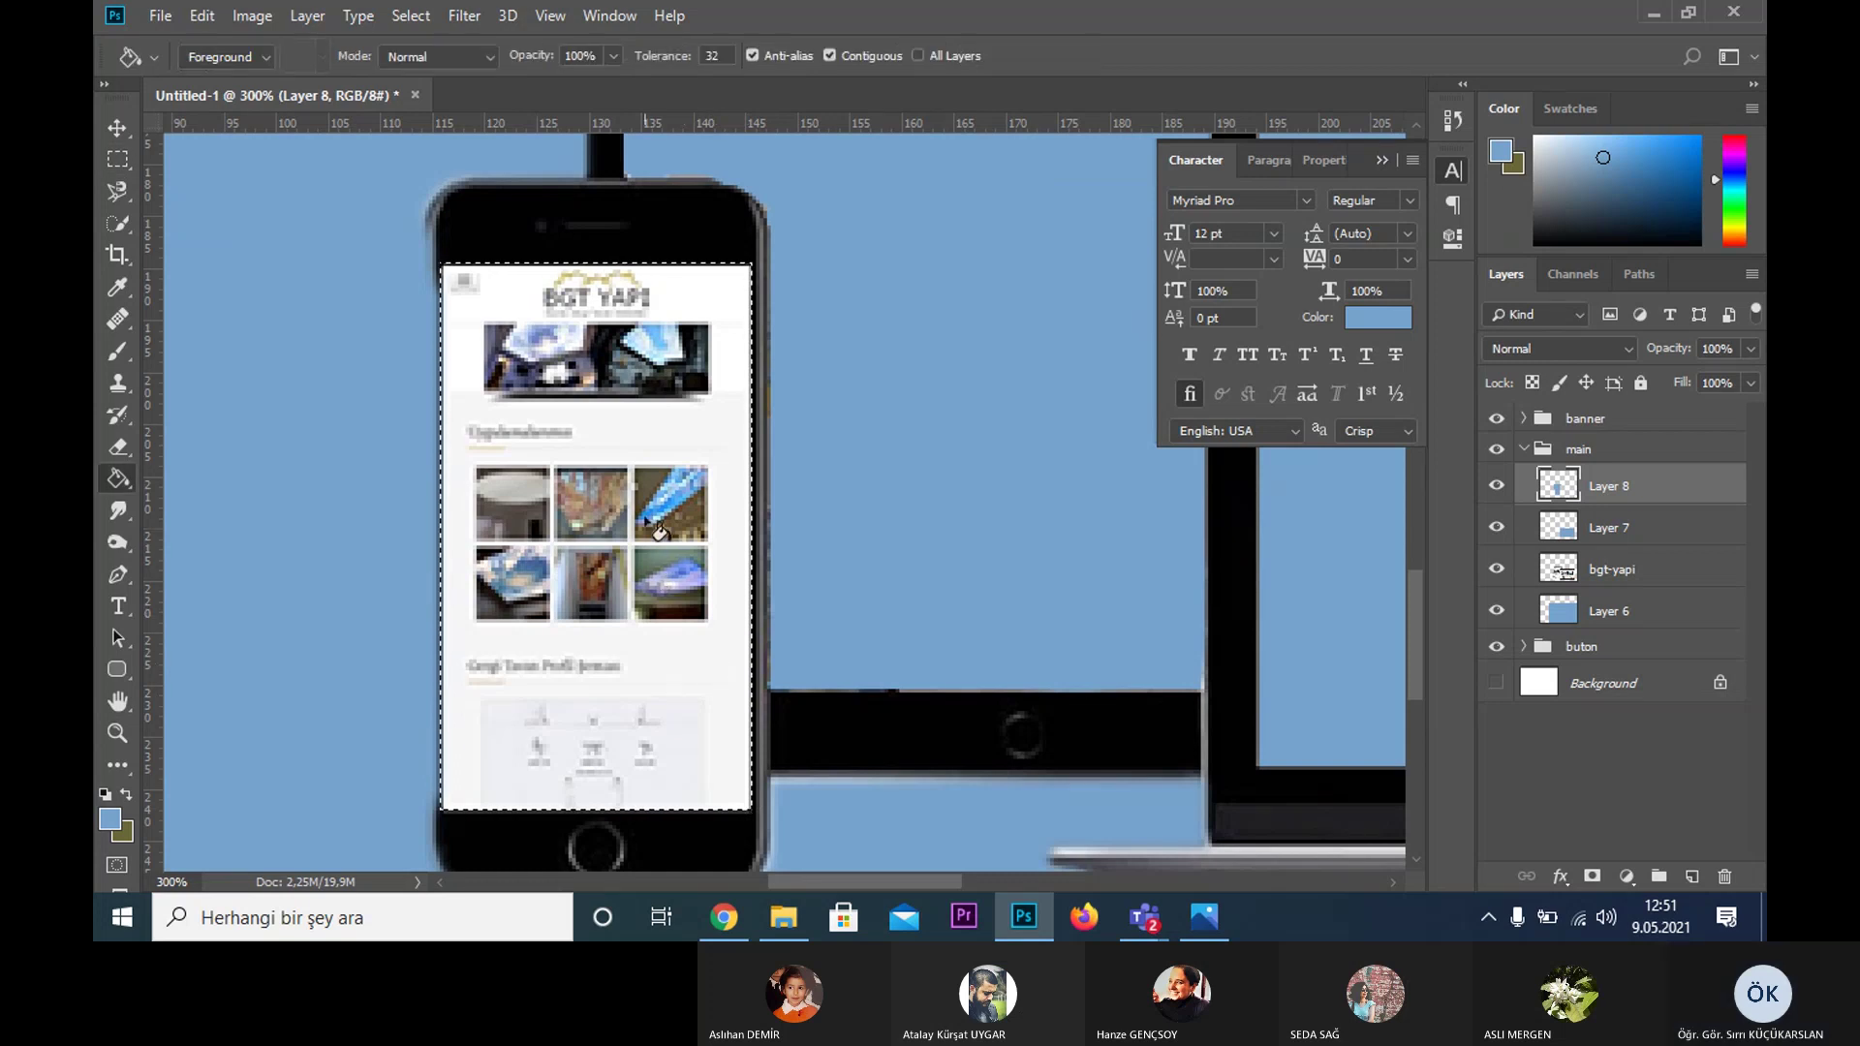
{"action": "key", "text": "alt+BackSpace"}
{"action": "key", "text": "ctrl+z"}
{"action": "key", "text": "ctrl+shift+alt+n"}
{"action": "left_click", "coordinate": [696, 555]}
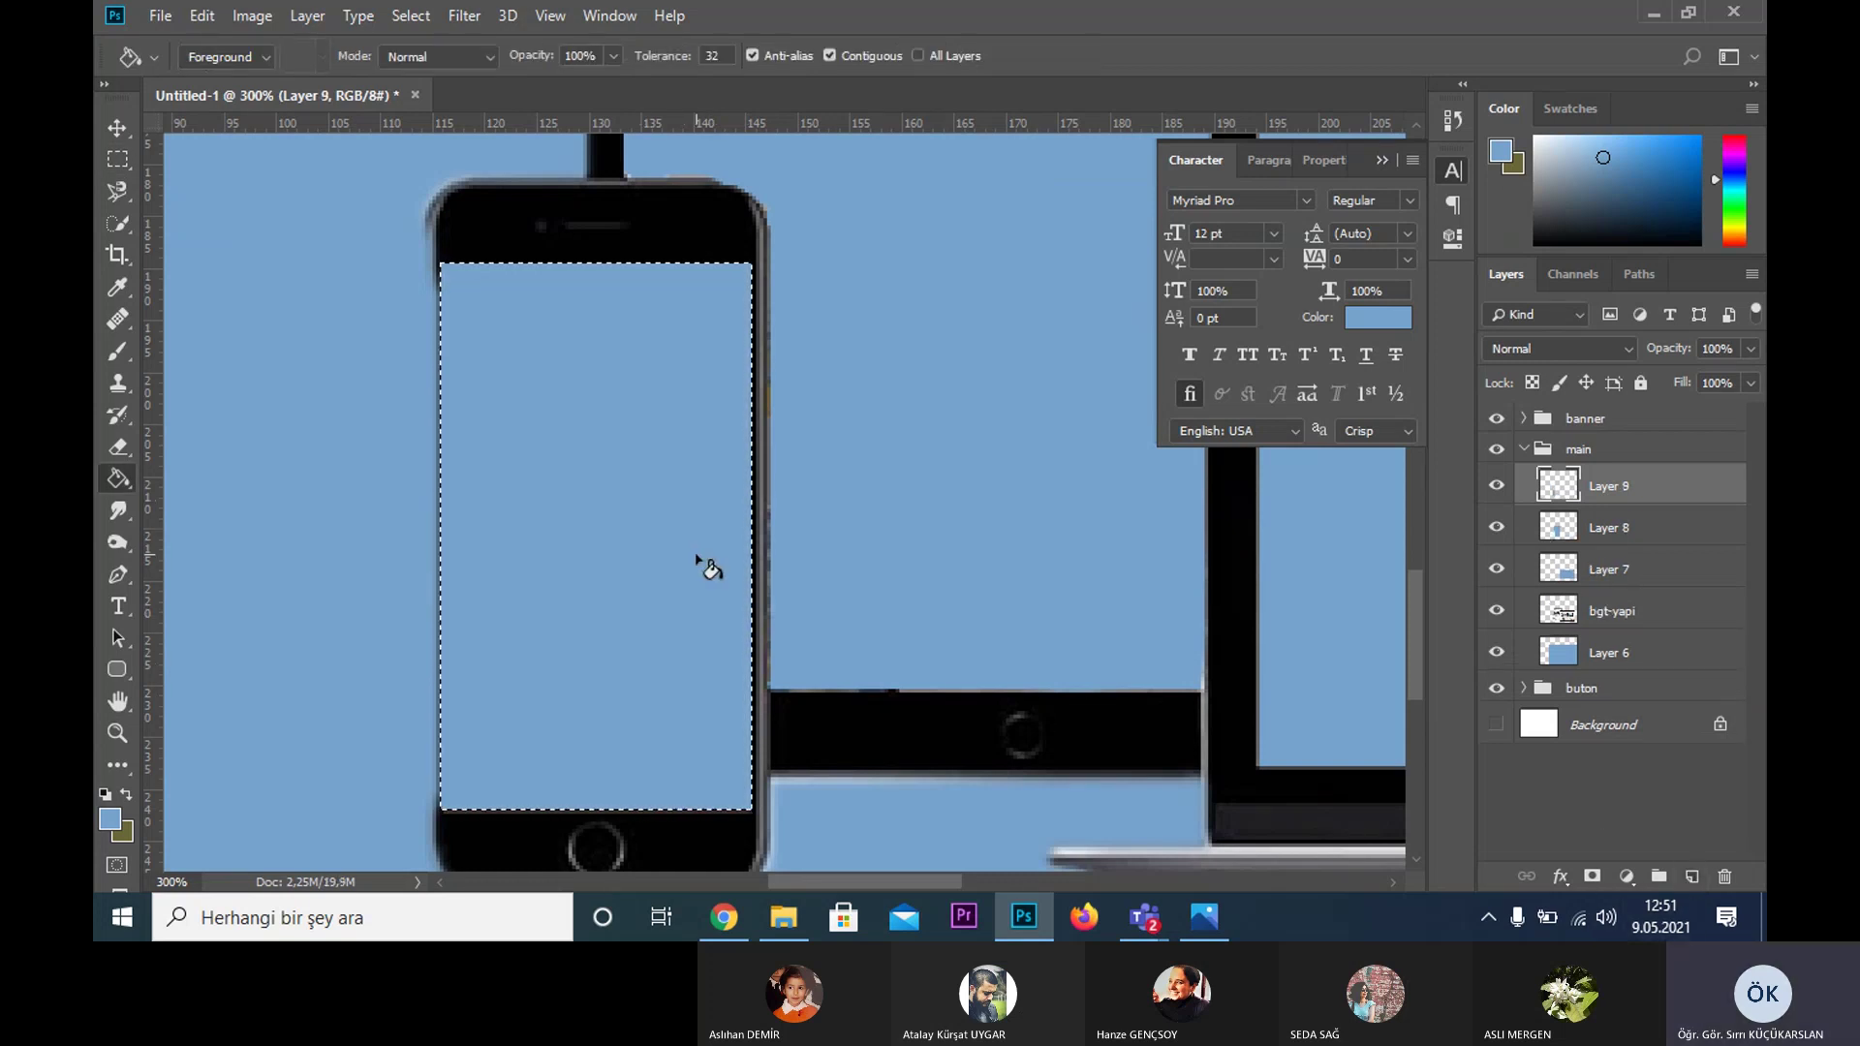
{"action": "key", "text": "m"}
{"action": "key", "text": "ctrl+d"}
{"action": "key", "text": "z"}
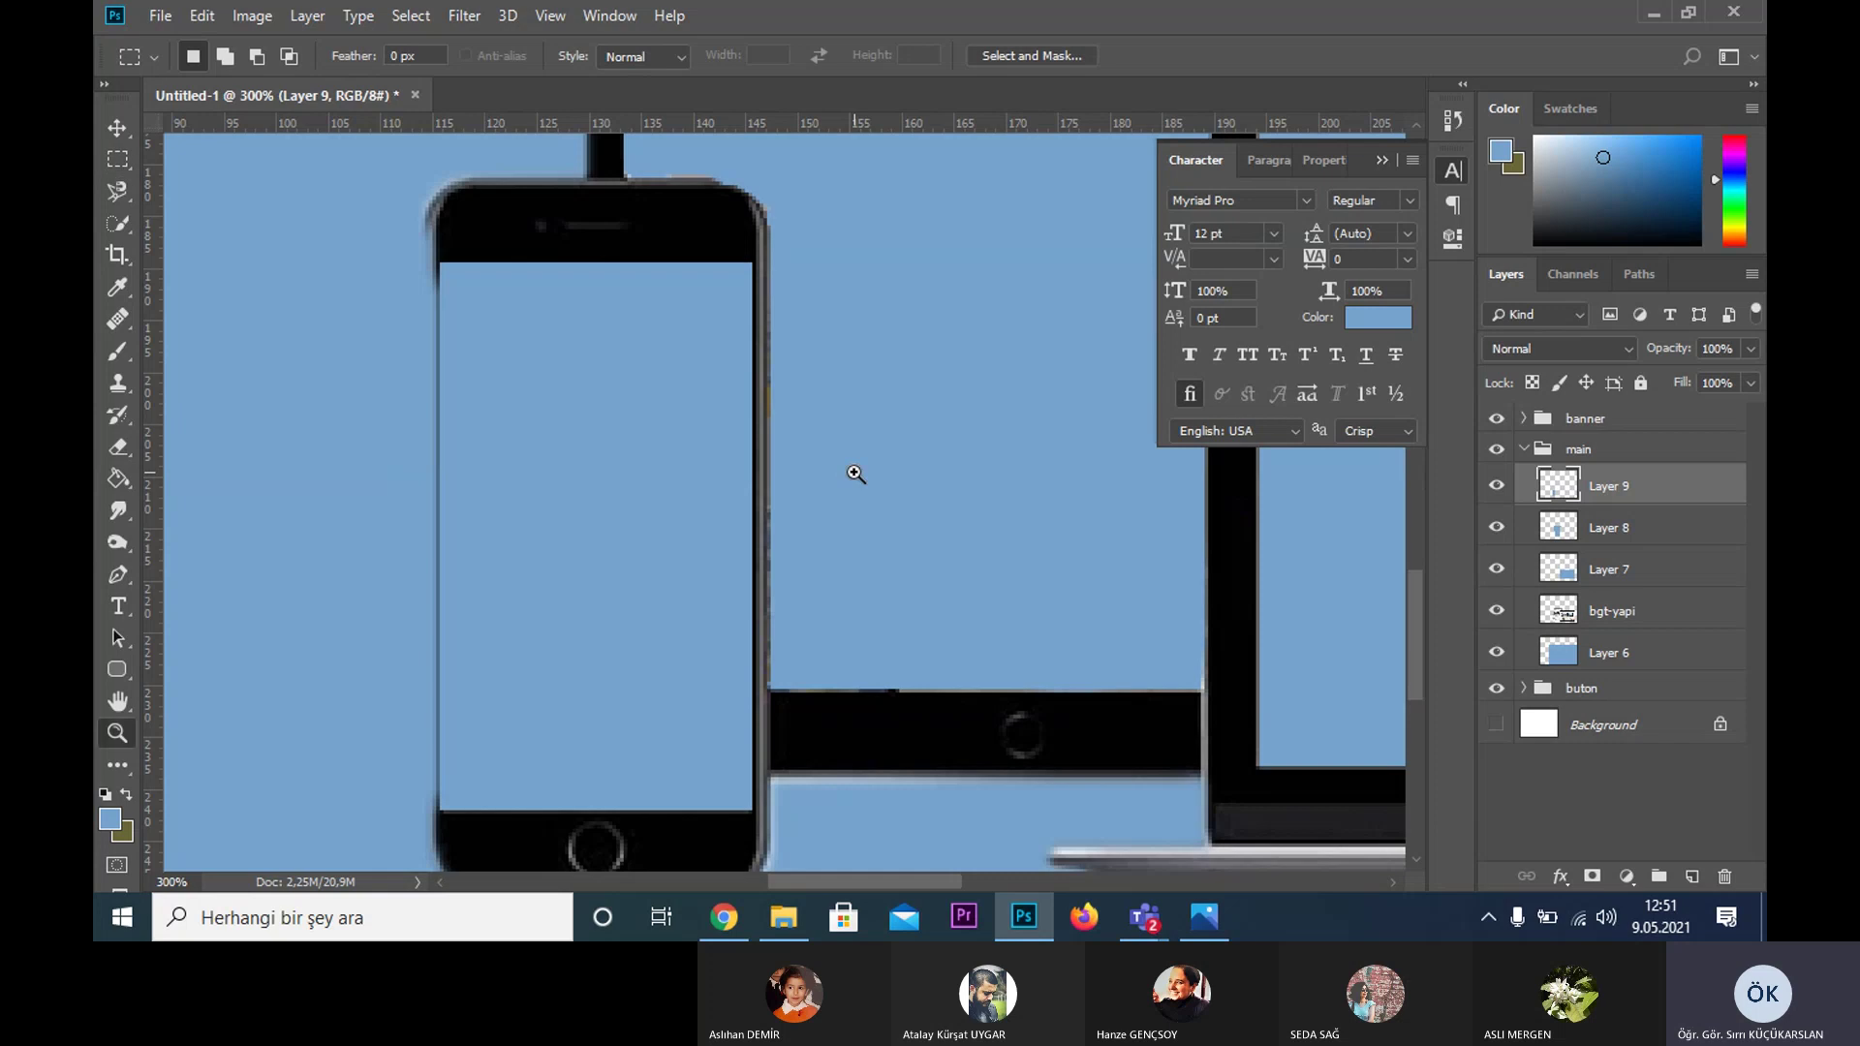
{"action": "left_click", "coordinate": [852, 470], "text": "alt"}
{"action": "left_click", "coordinate": [884, 437], "text": "alt"}
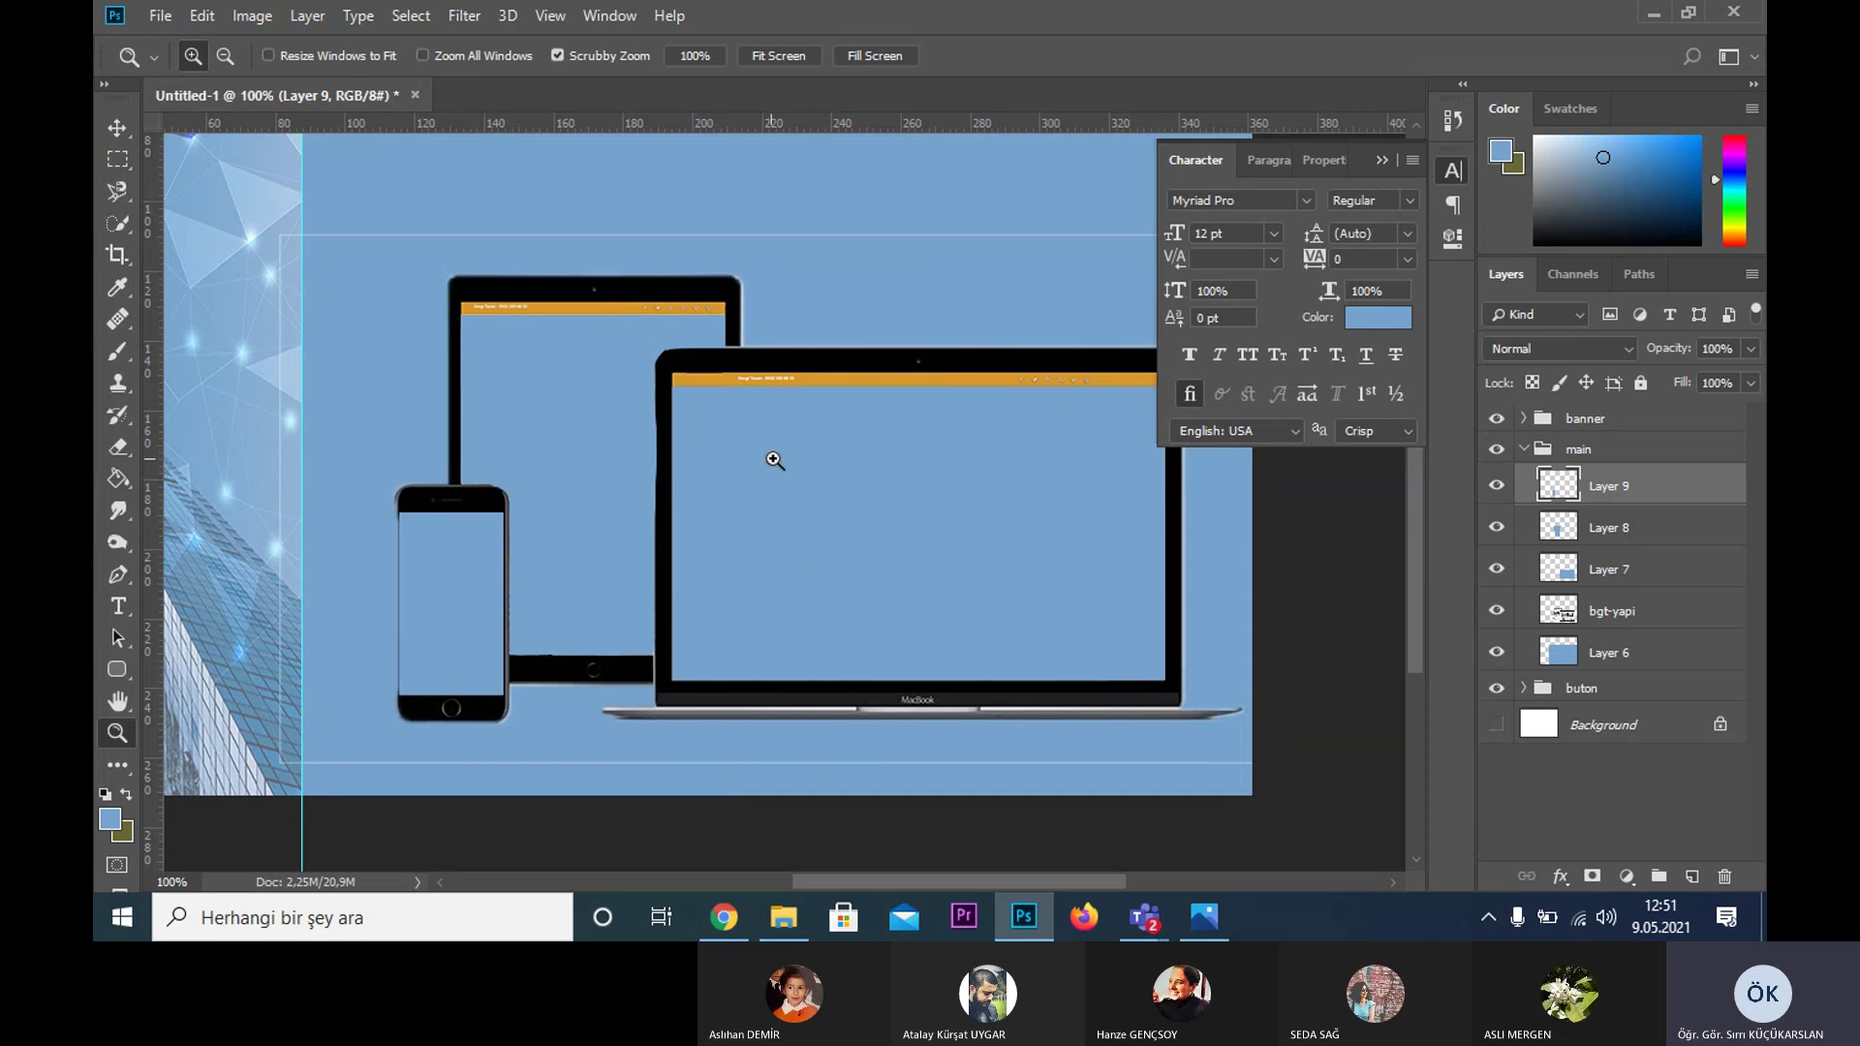
{"action": "scroll", "coordinate": [812, 518], "scroll_direction": "up", "scroll_amount": 1}
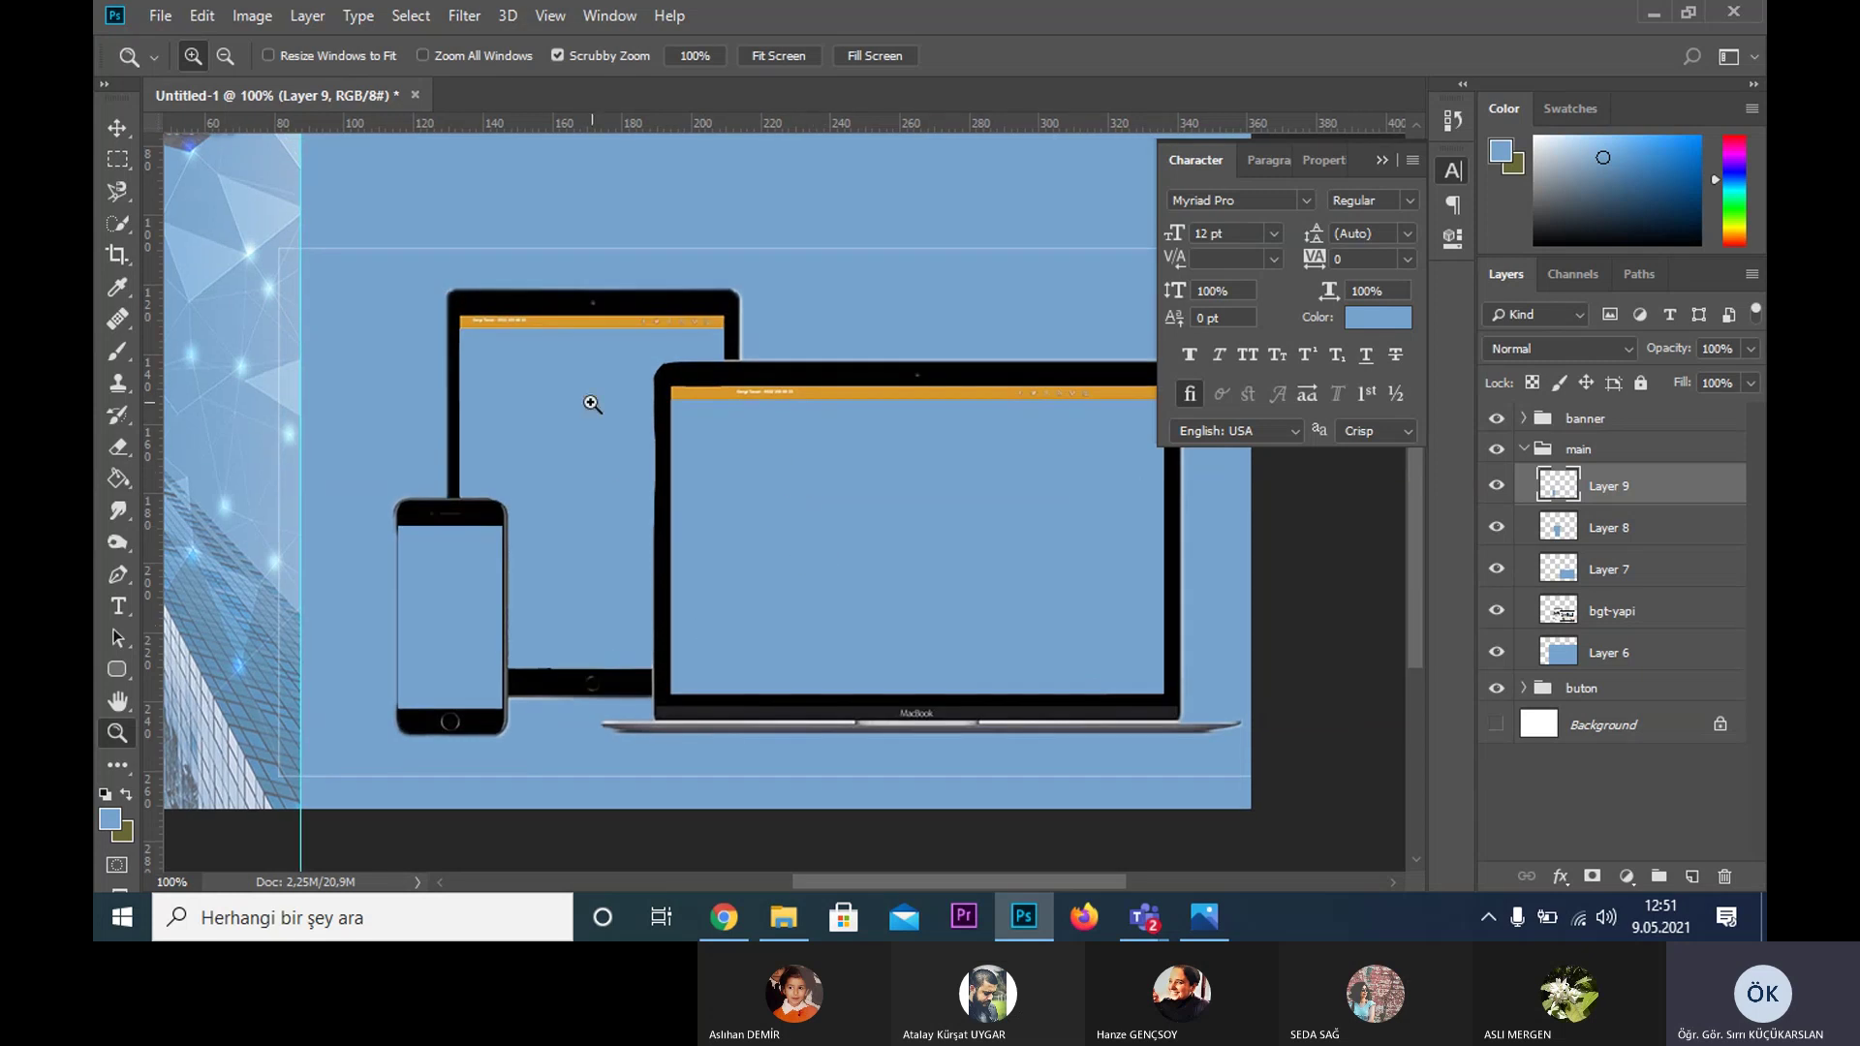
- Drag the silivri-dds house photo from the site's image folder onto the Photoshop canvas
{"action": "left_click", "coordinate": [784, 917]}
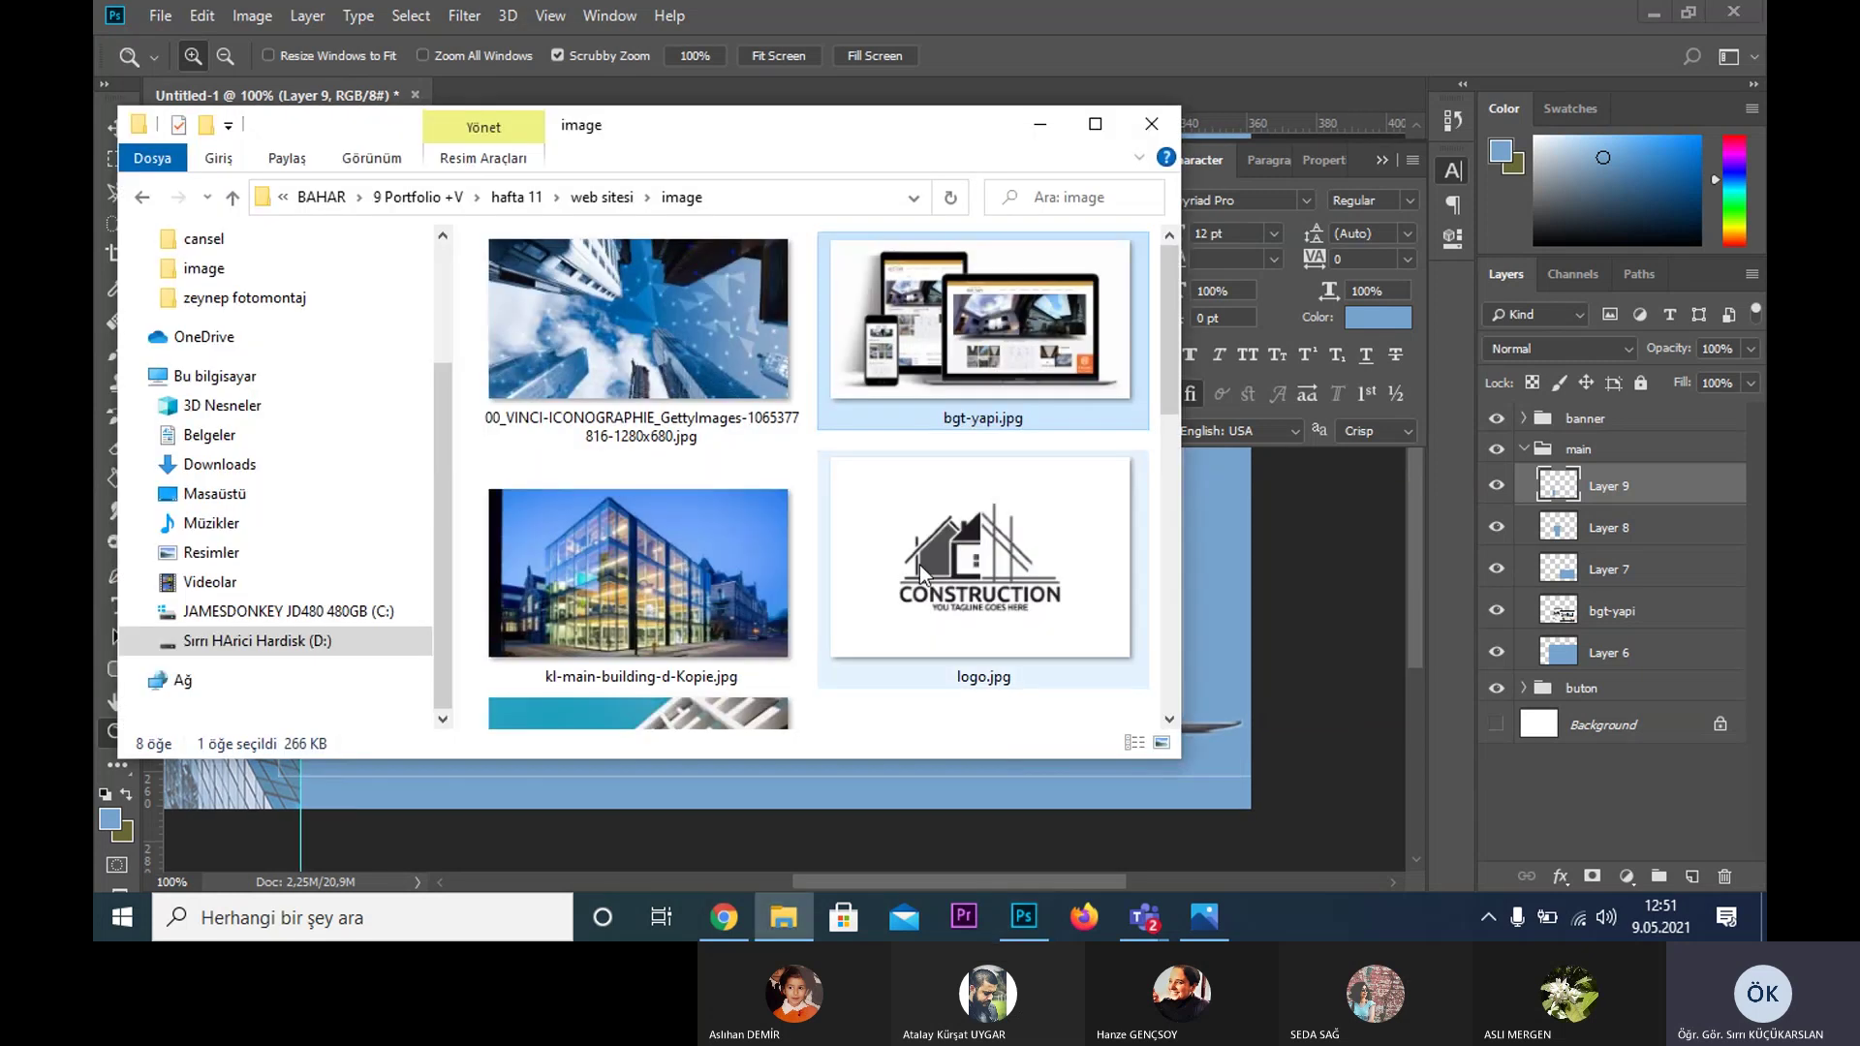
{"action": "left_click", "coordinate": [923, 575]}
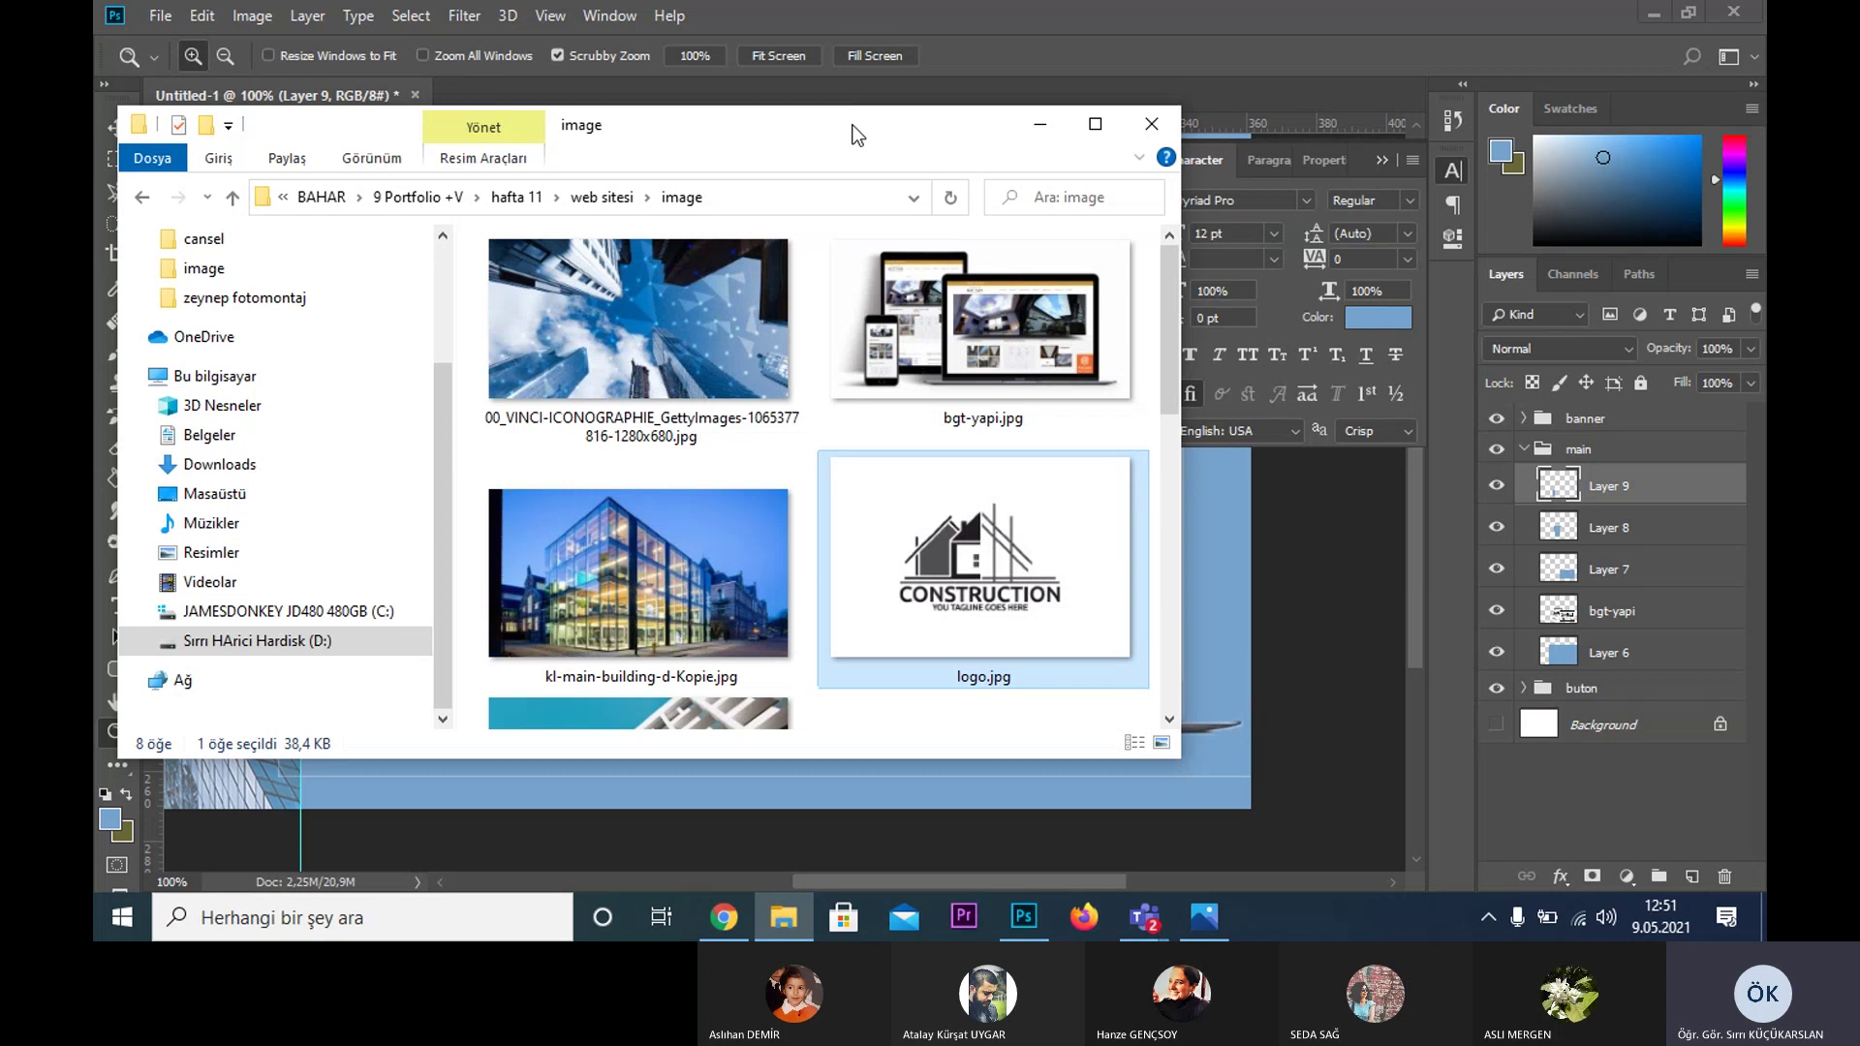
{"action": "left_click_drag", "start_coordinate": [856, 135], "coordinate": [856, 237]}
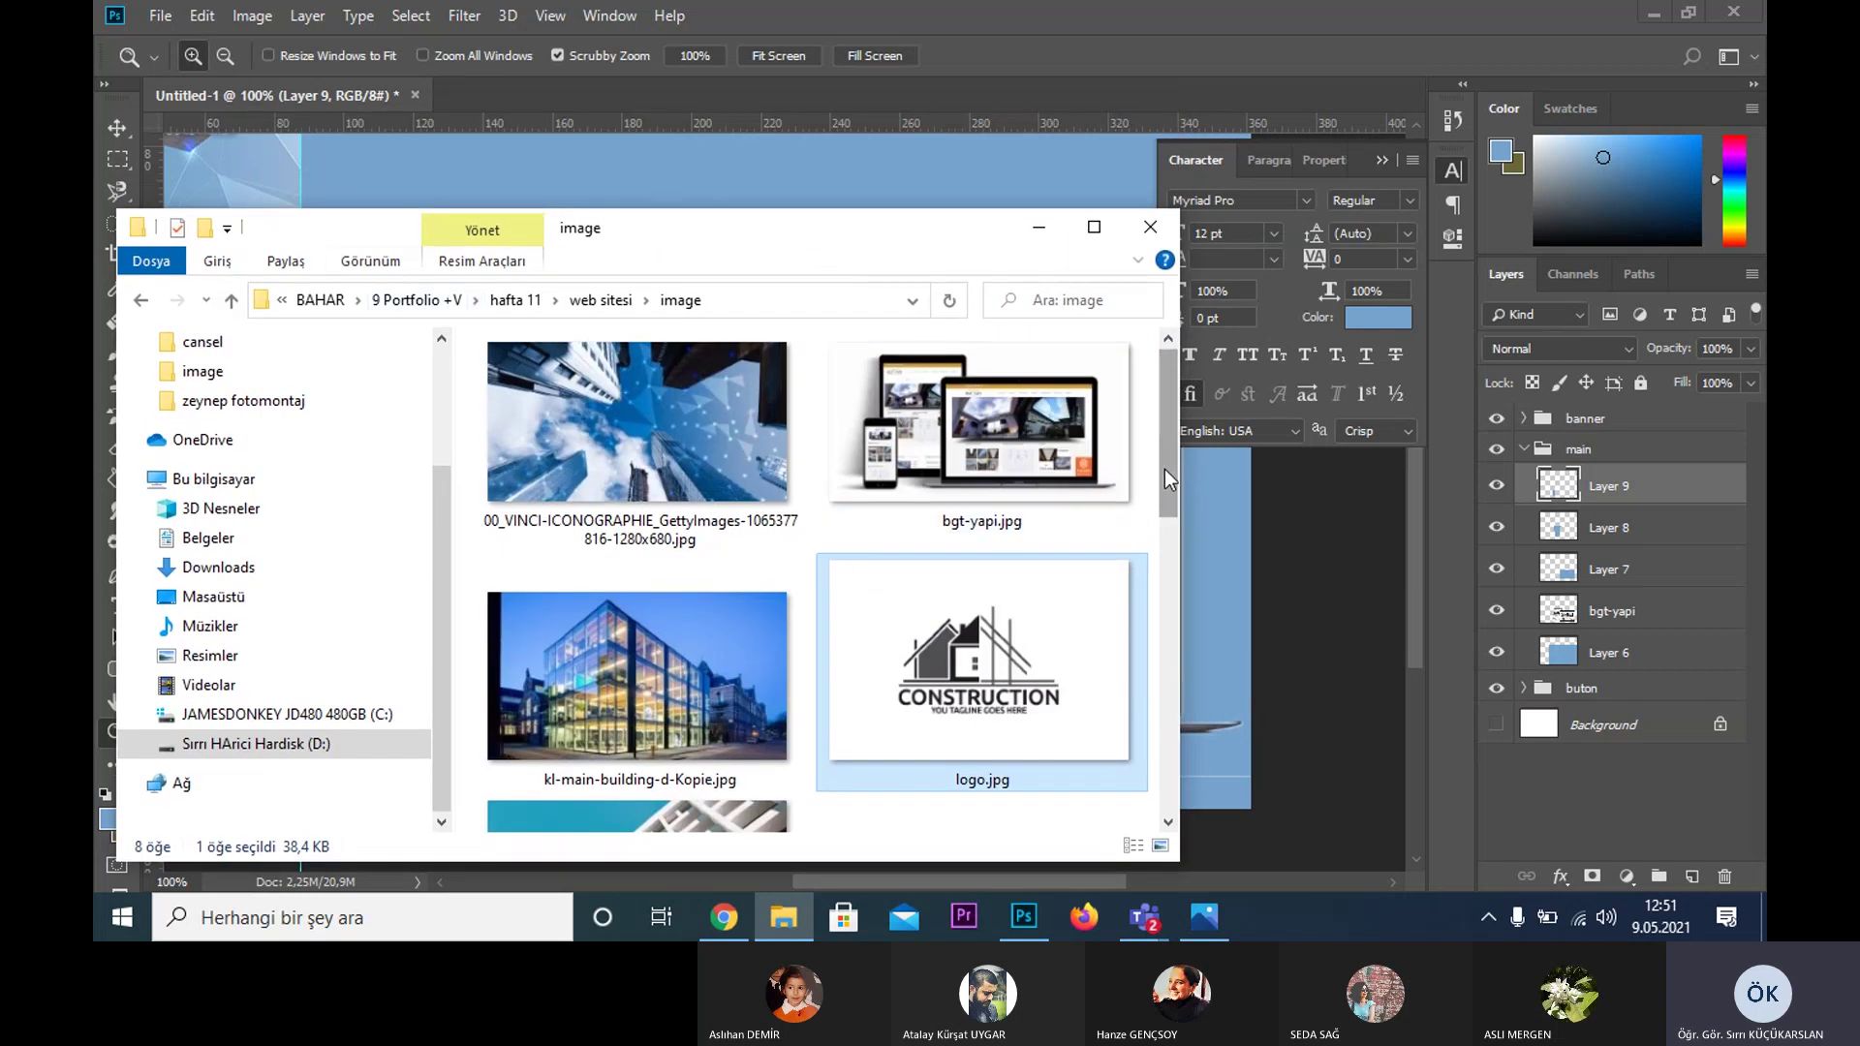
{"action": "left_click_drag", "start_coordinate": [1165, 469], "coordinate": [1159, 680]}
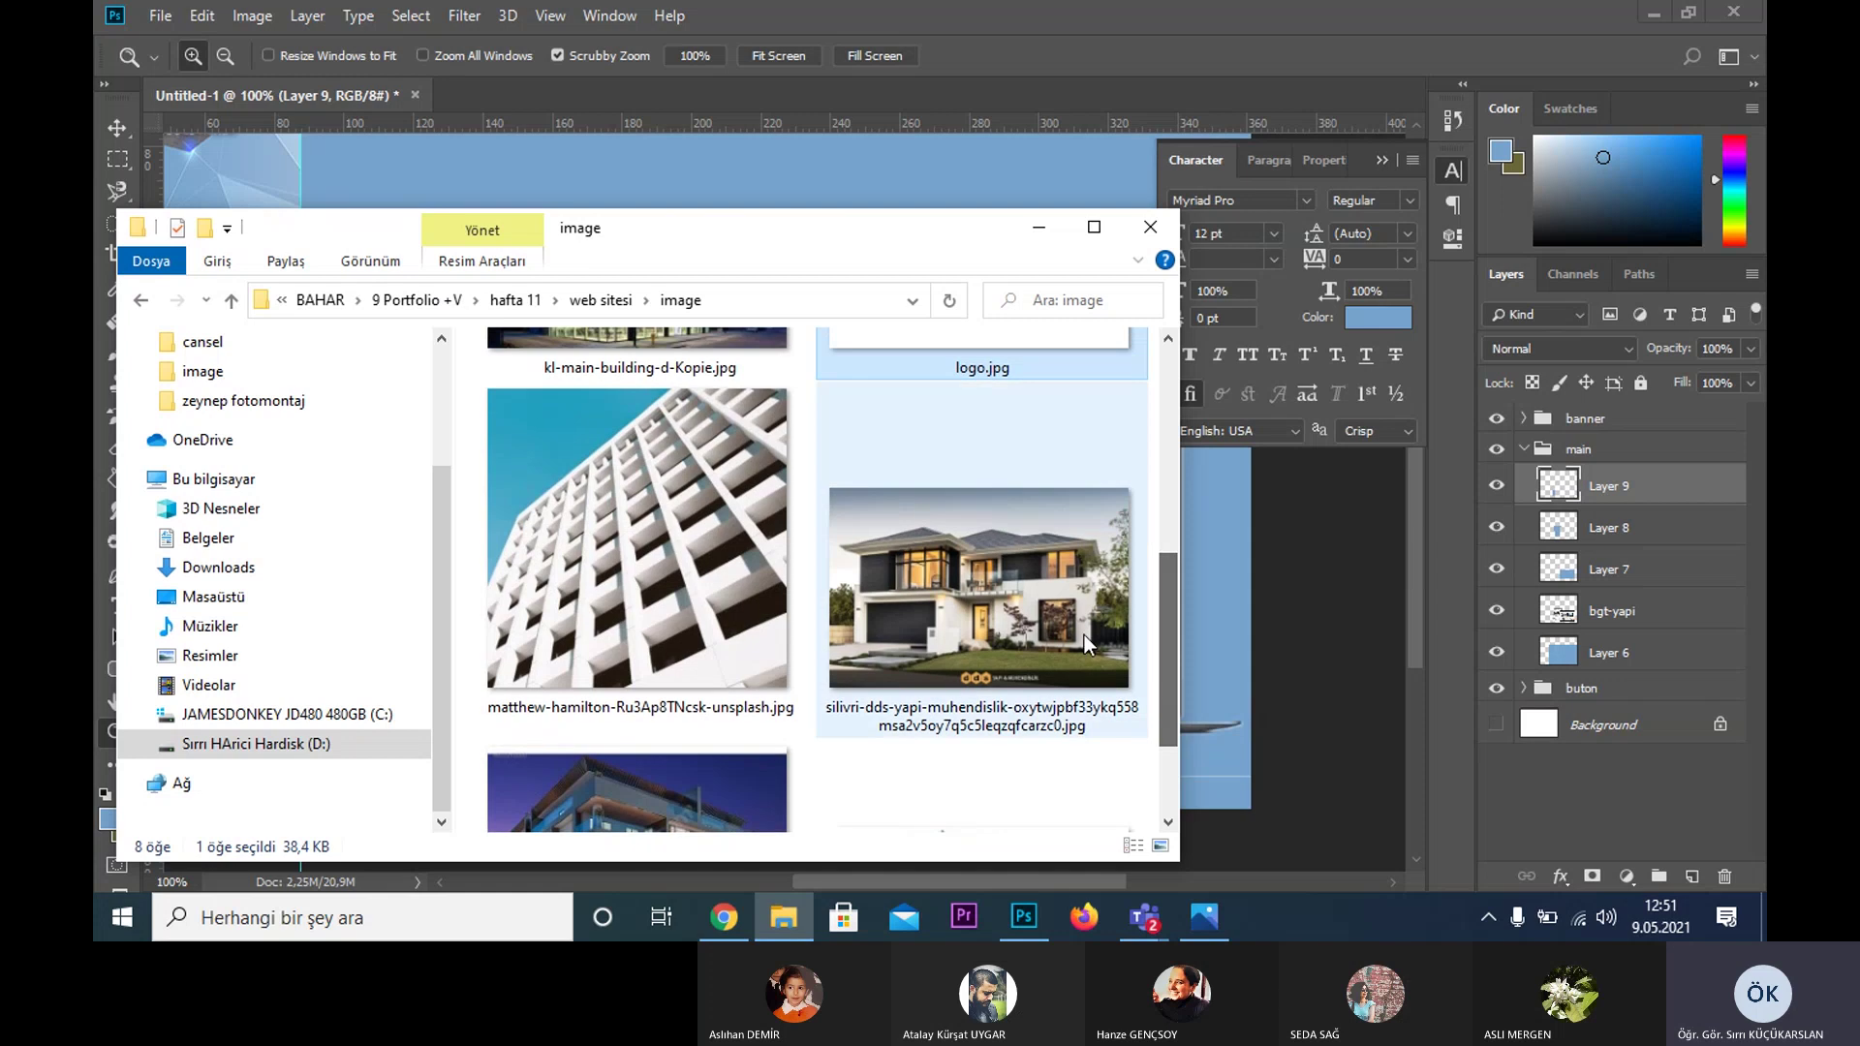
{"action": "mouse_move", "coordinate": [986, 568]}
{"action": "left_mouse_down"}
{"action": "mouse_move", "coordinate": [1003, 567]}
{"action": "mouse_move", "coordinate": [417, 332]}
{"action": "left_mouse_up"}
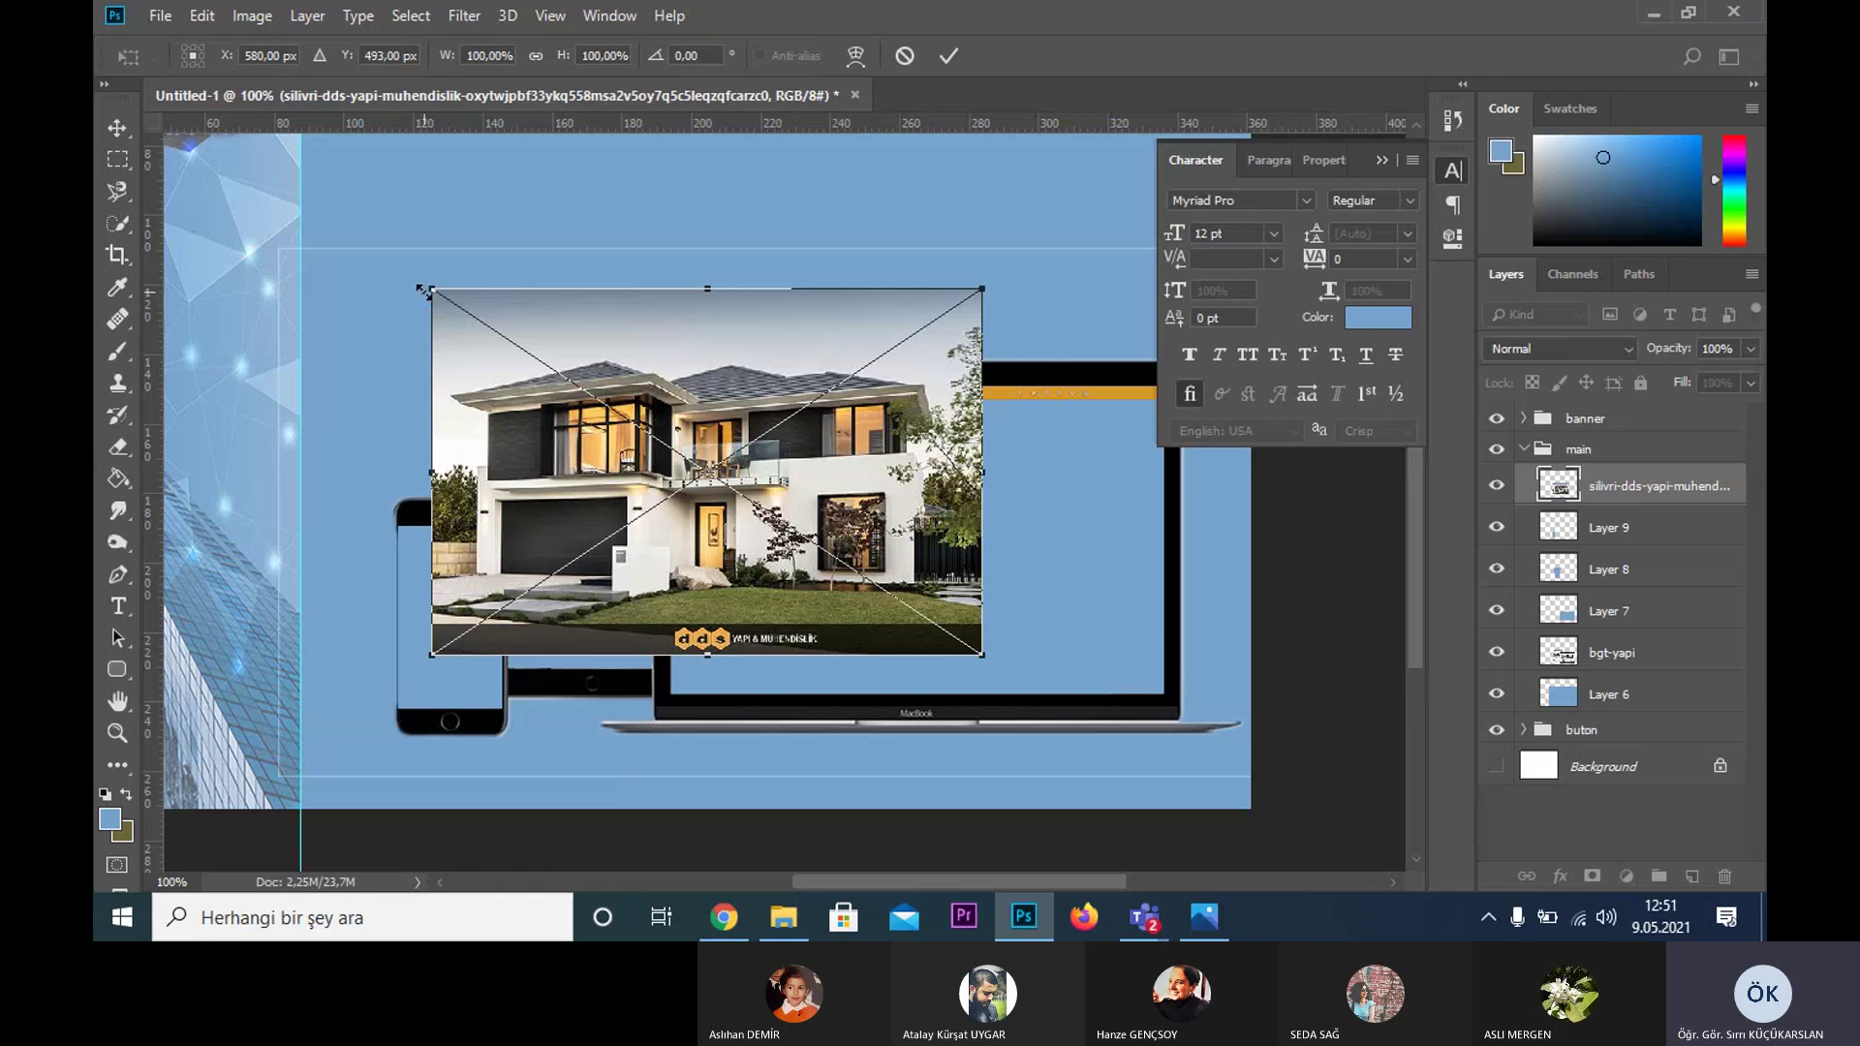
- Scale and position the house photo over the laptop screen
{"action": "left_click_drag", "start_coordinate": [423, 290], "coordinate": [439, 298]}
{"action": "left_click_drag", "start_coordinate": [581, 401], "coordinate": [807, 485]}
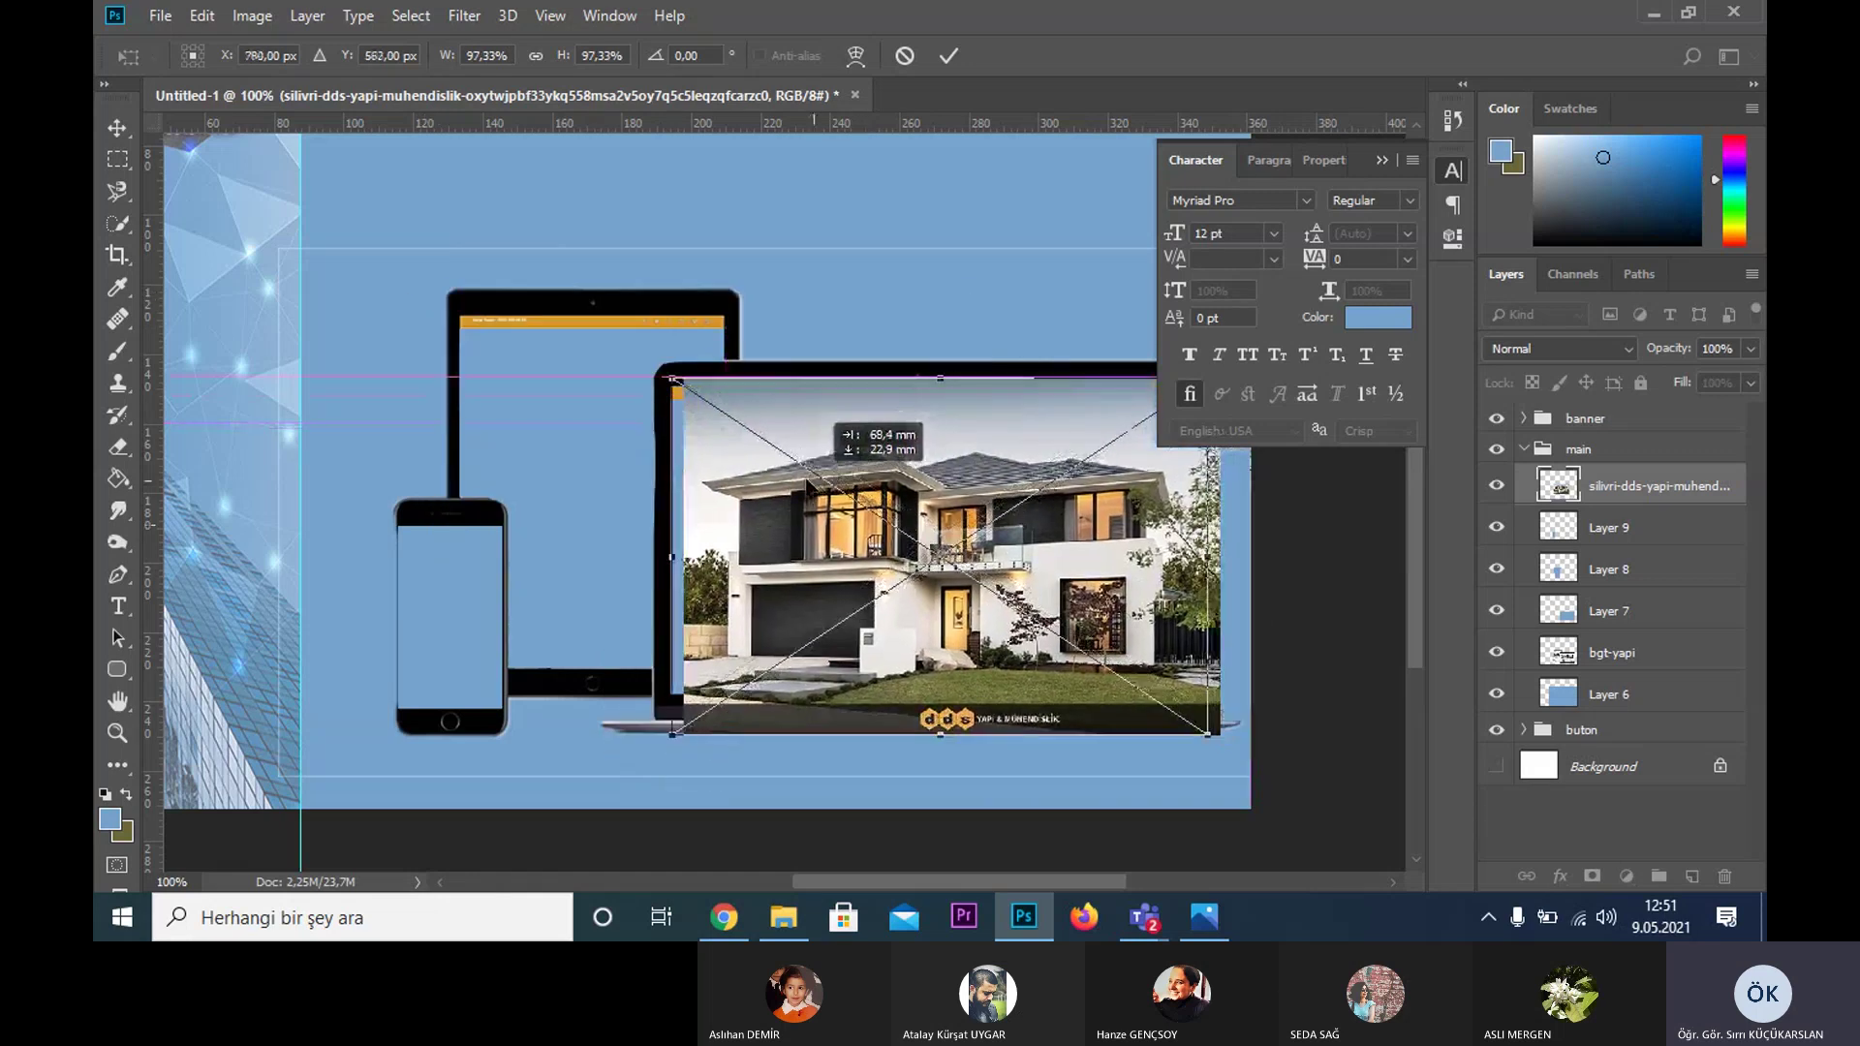
{"action": "key", "text": "Return"}
- Move the house photo layer above Layer 7 and clip it to the laptop screen
{"action": "key", "text": "z"}
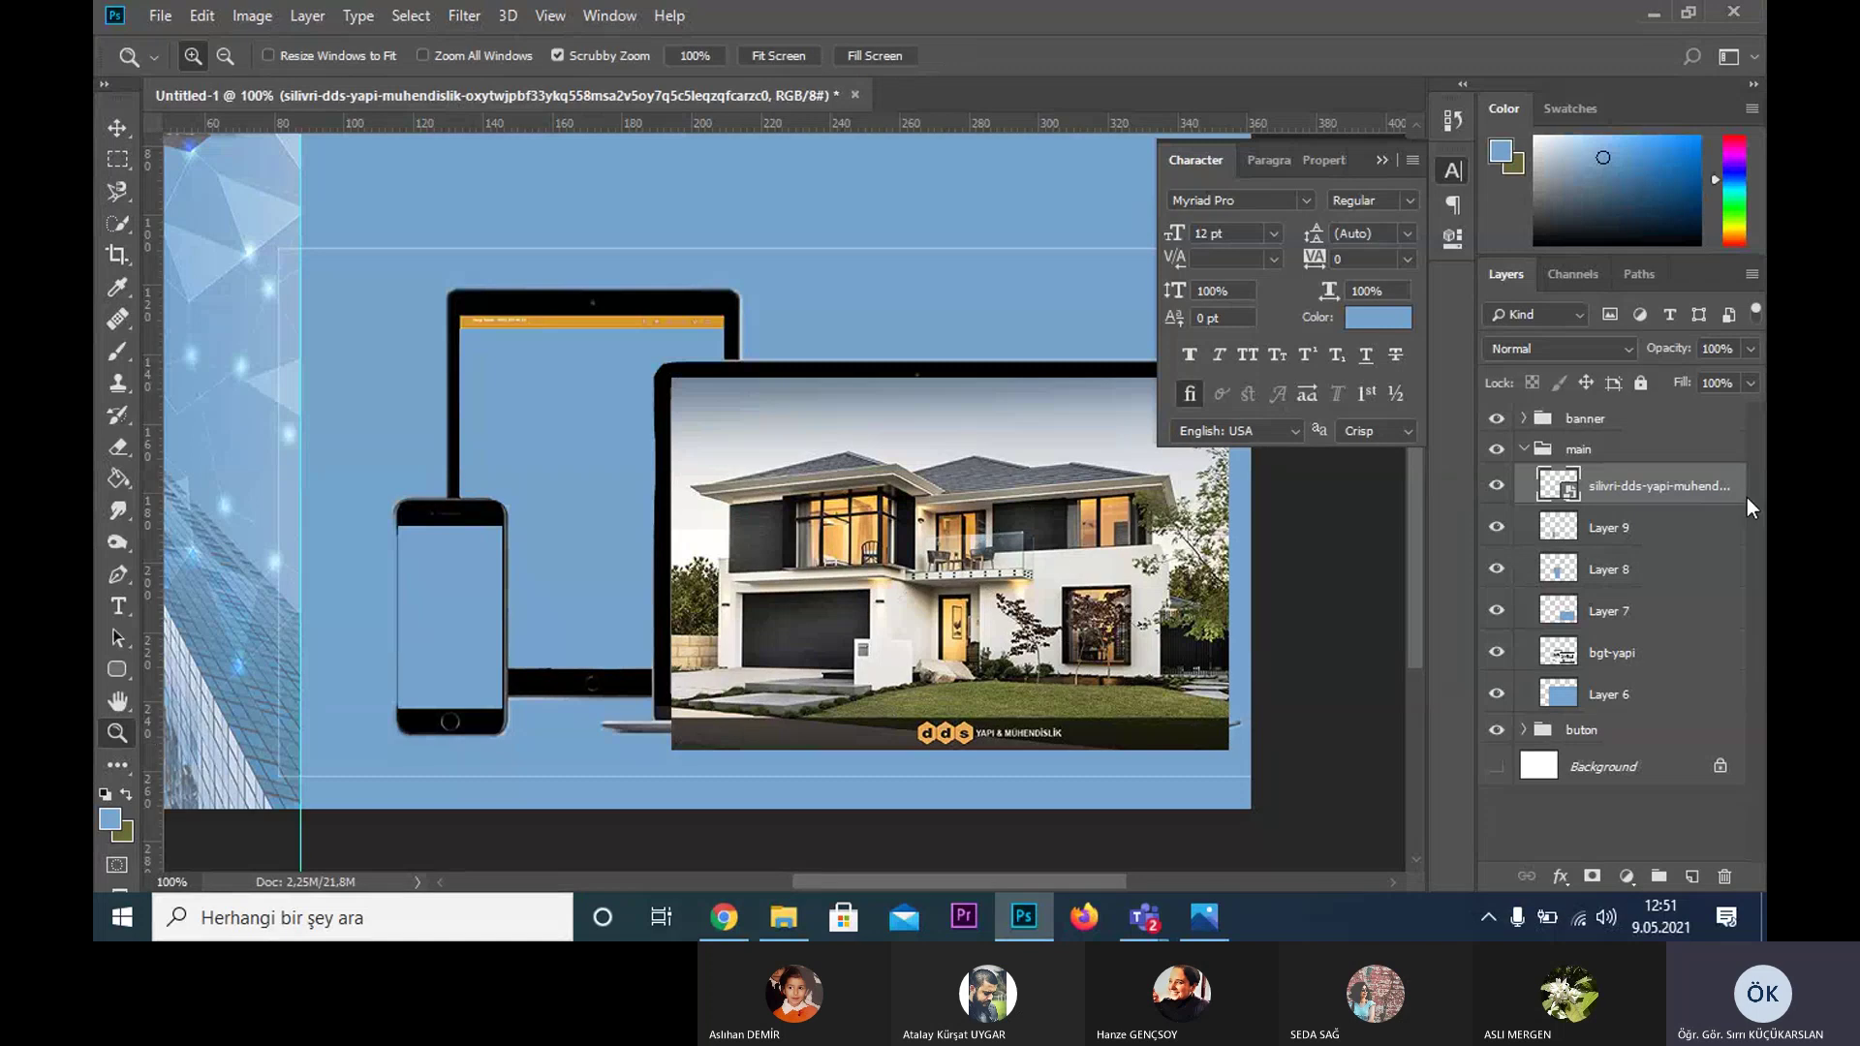
{"action": "left_click_drag", "start_coordinate": [1666, 494], "coordinate": [1671, 686]}
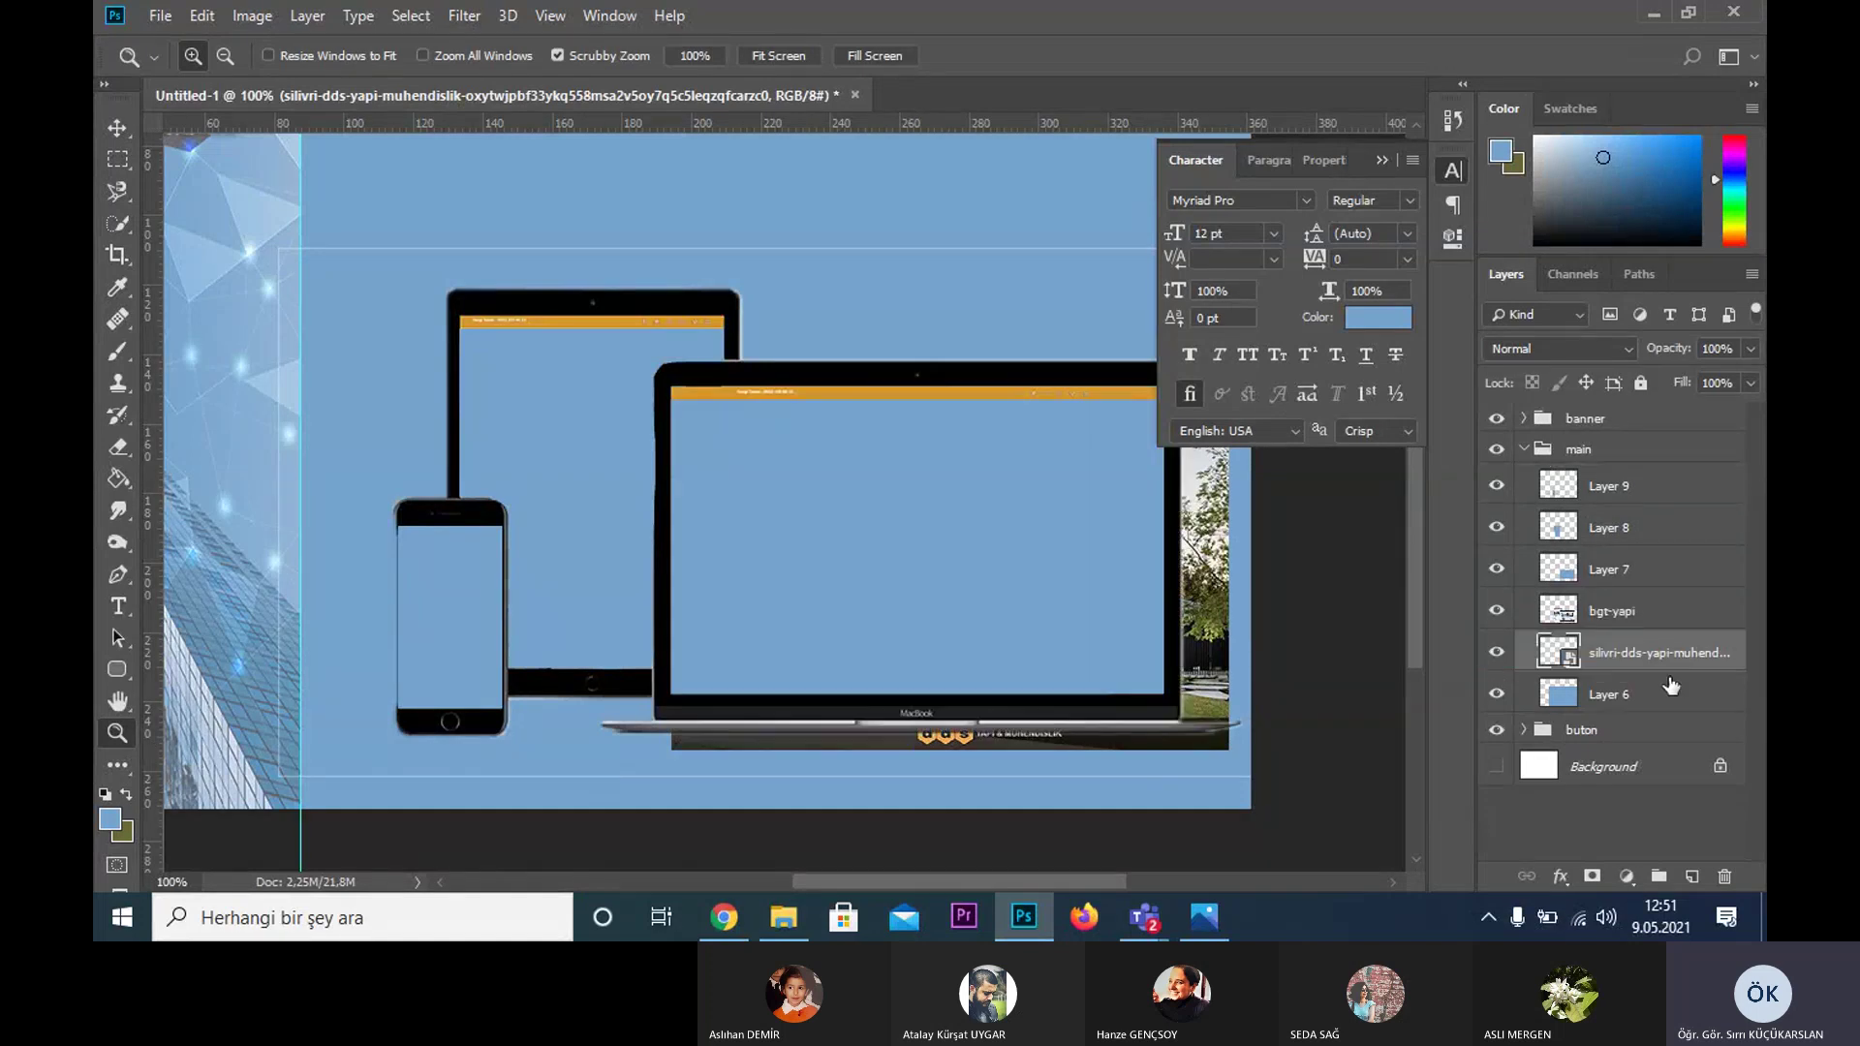
{"action": "left_click", "coordinate": [1668, 666], "text": "alt"}
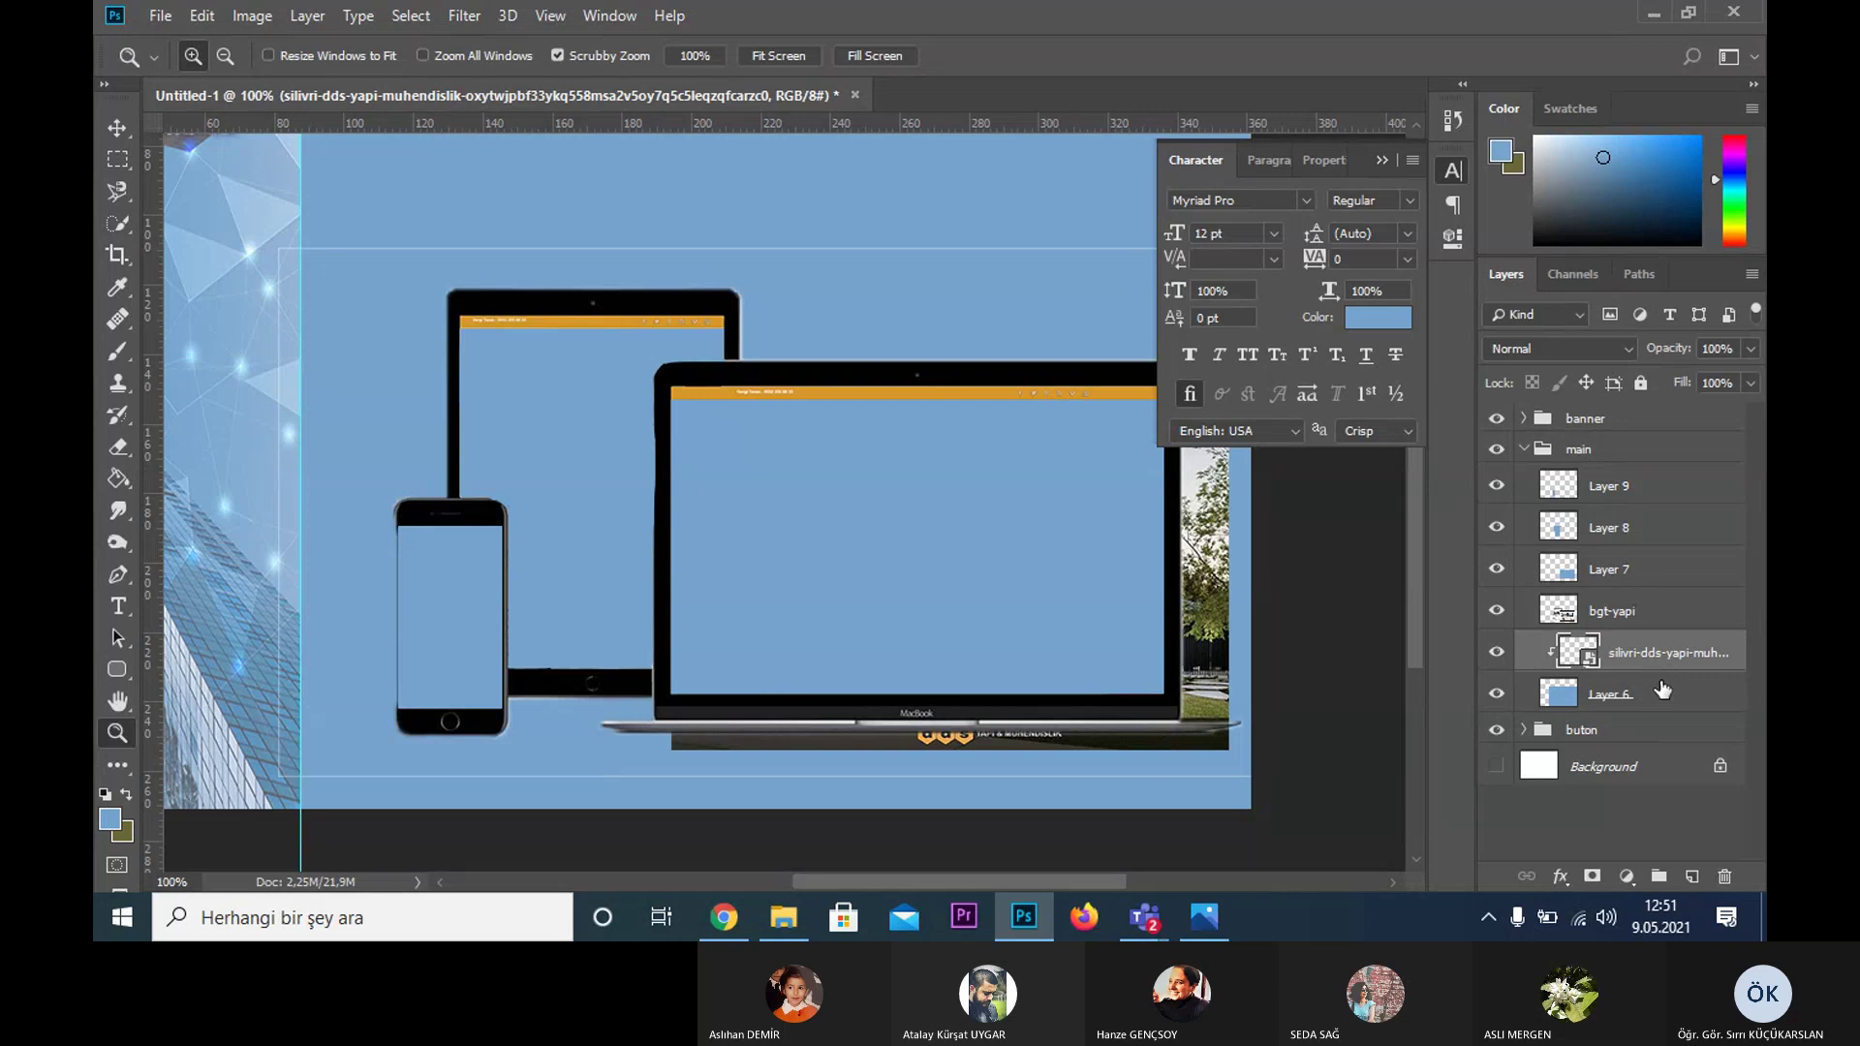
{"action": "left_click", "coordinate": [1496, 692]}
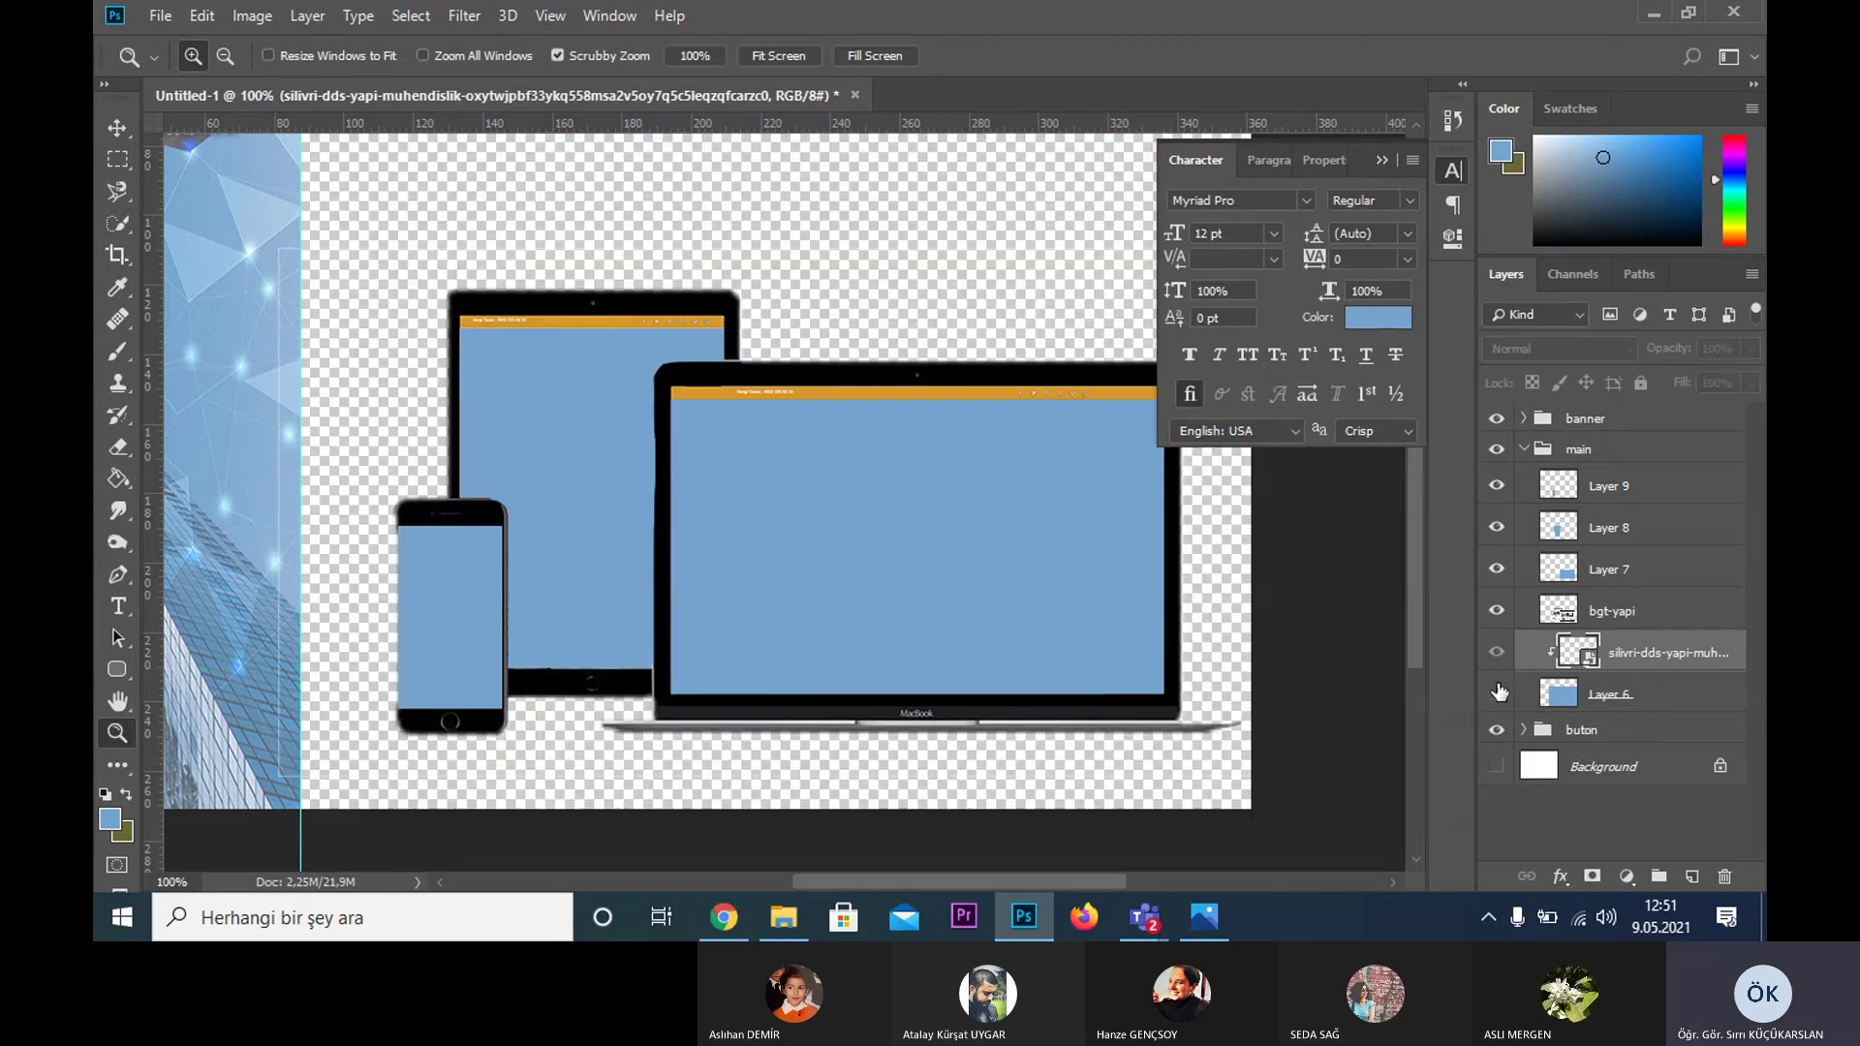
{"action": "left_click", "coordinate": [1497, 692]}
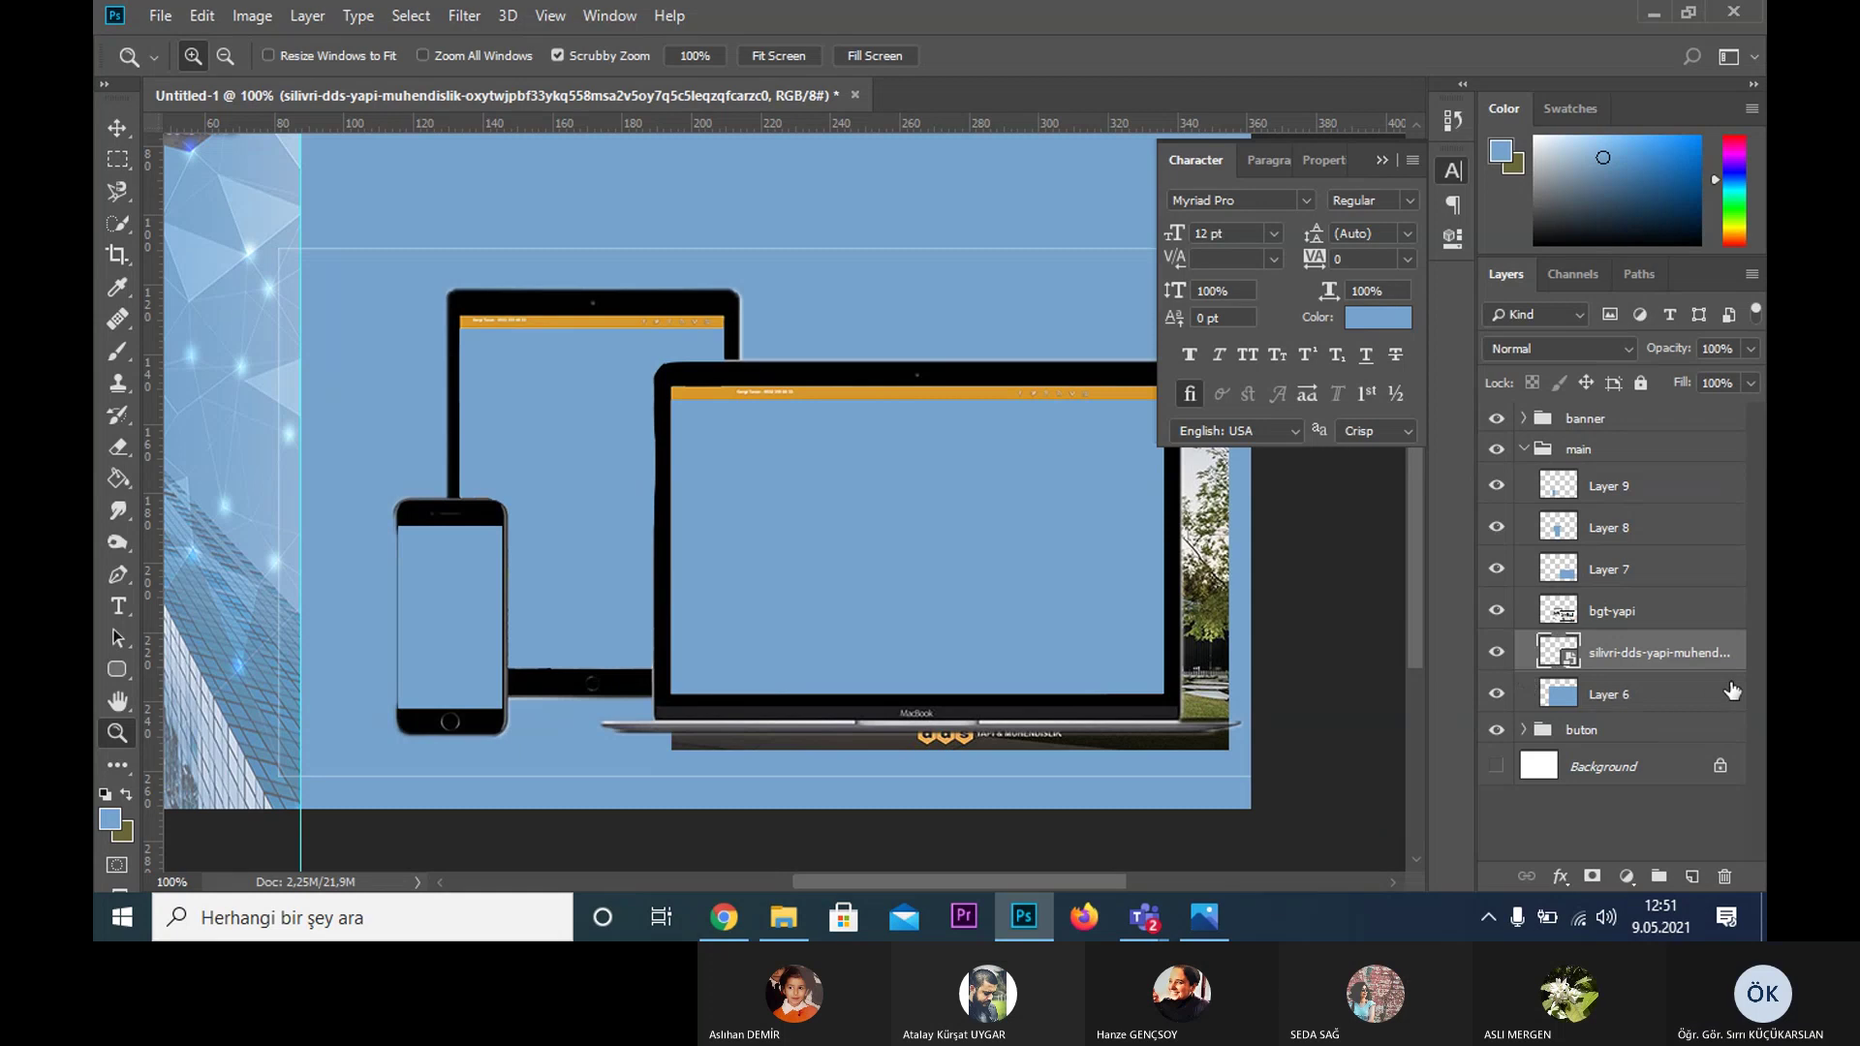
{"action": "left_click_drag", "start_coordinate": [1683, 659], "coordinate": [1657, 581]}
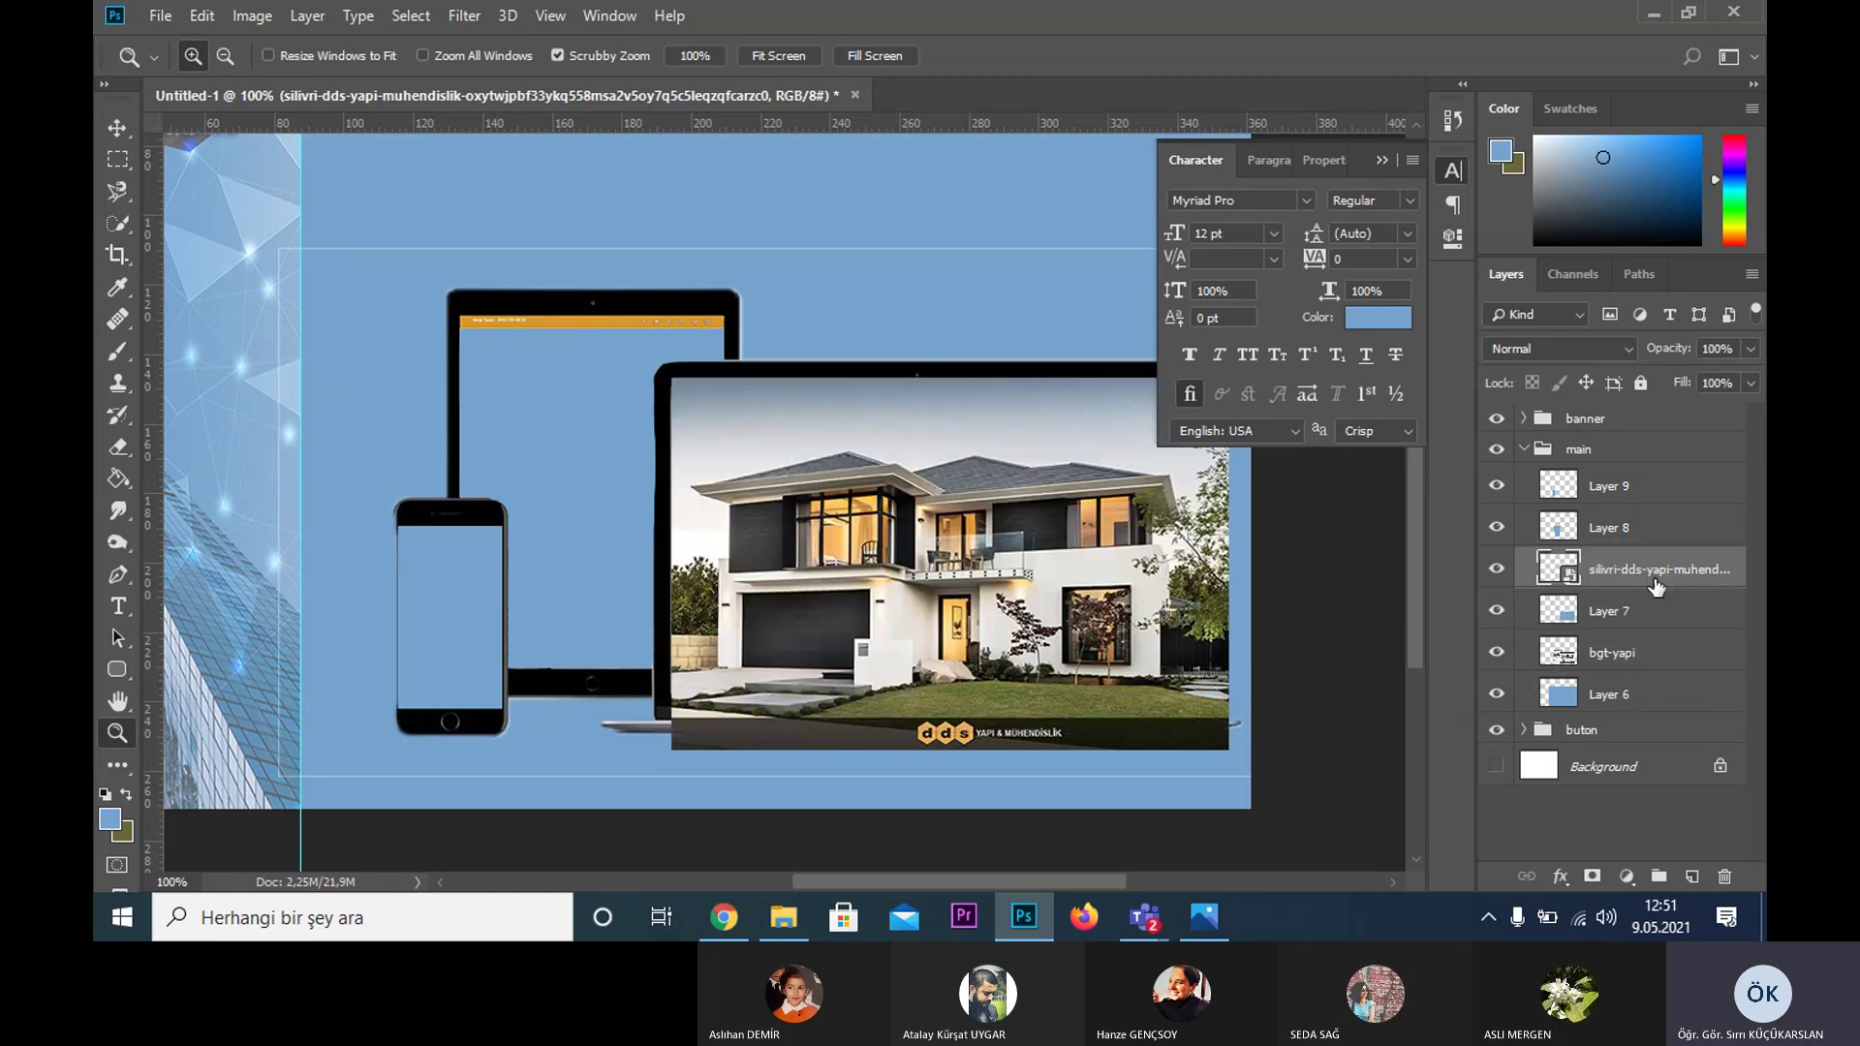
{"action": "left_click", "coordinate": [1660, 585], "text": "alt"}
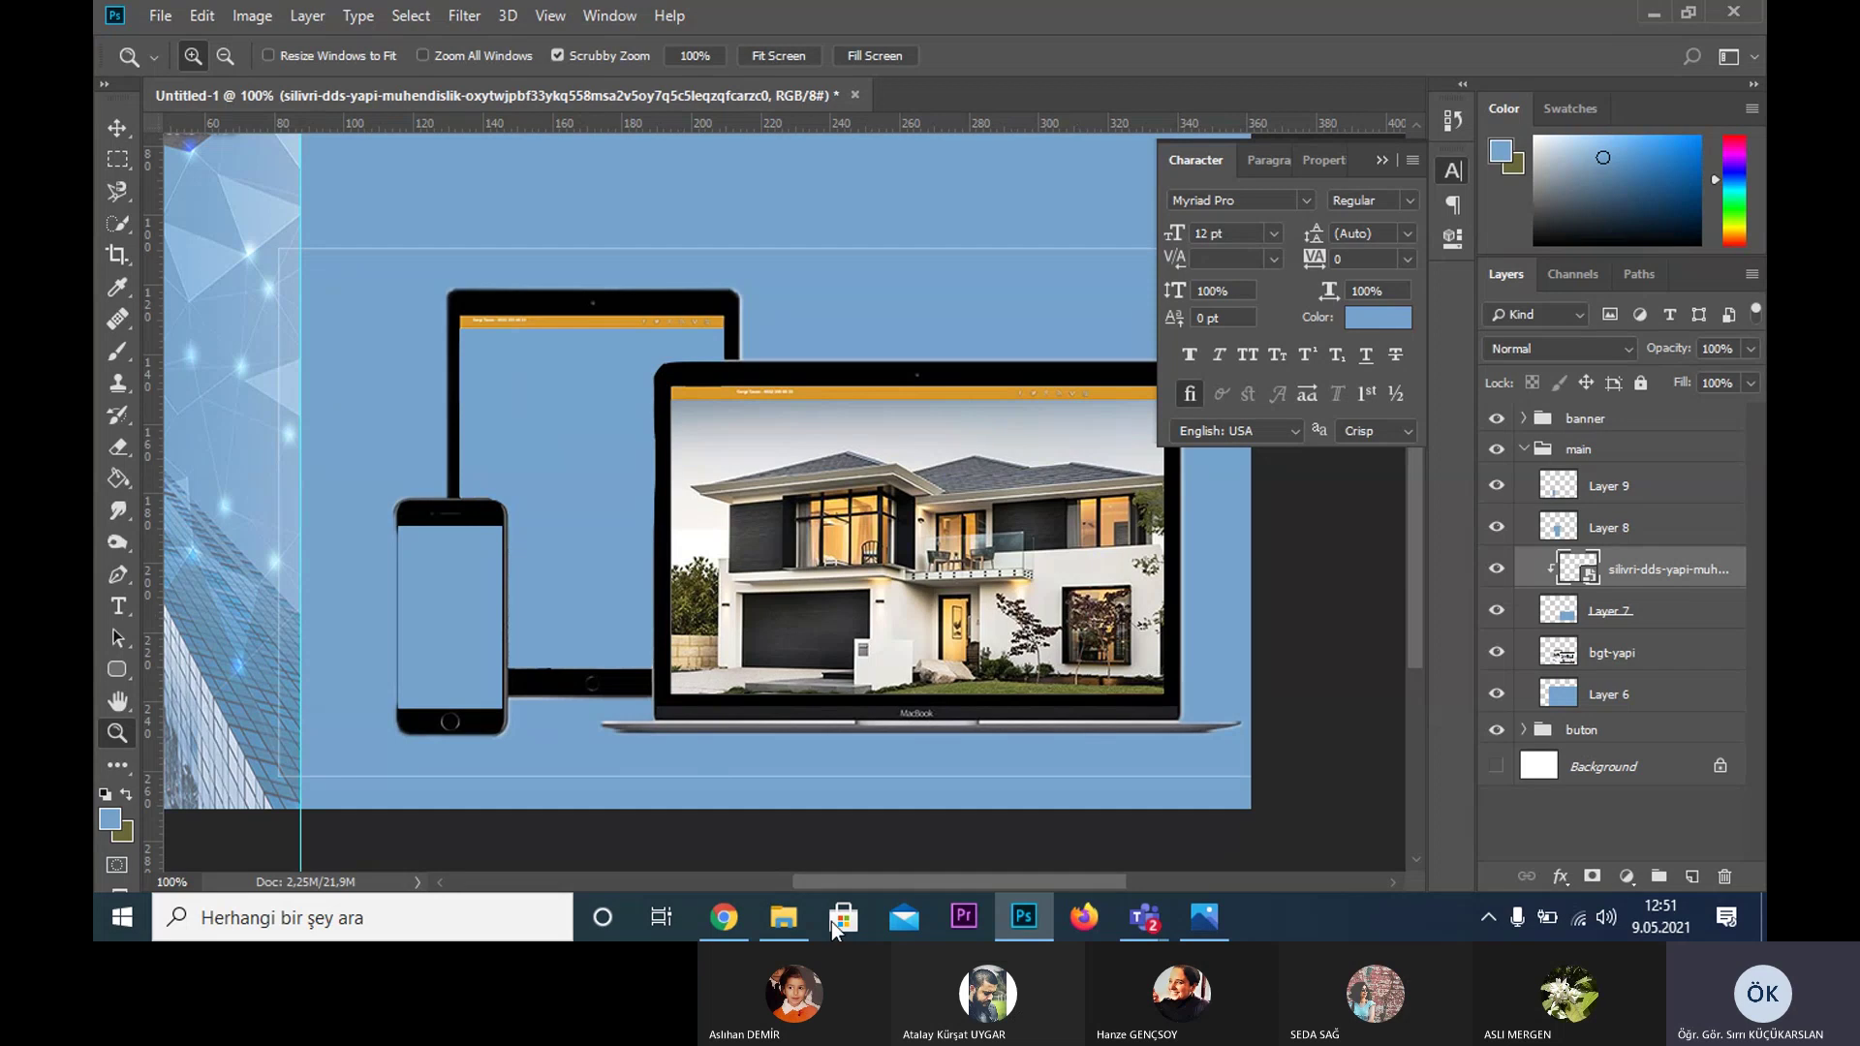
- Bring in the x5_853319000c7x apartment photo and enlarge it over the tablet screen
{"action": "left_click", "coordinate": [799, 920]}
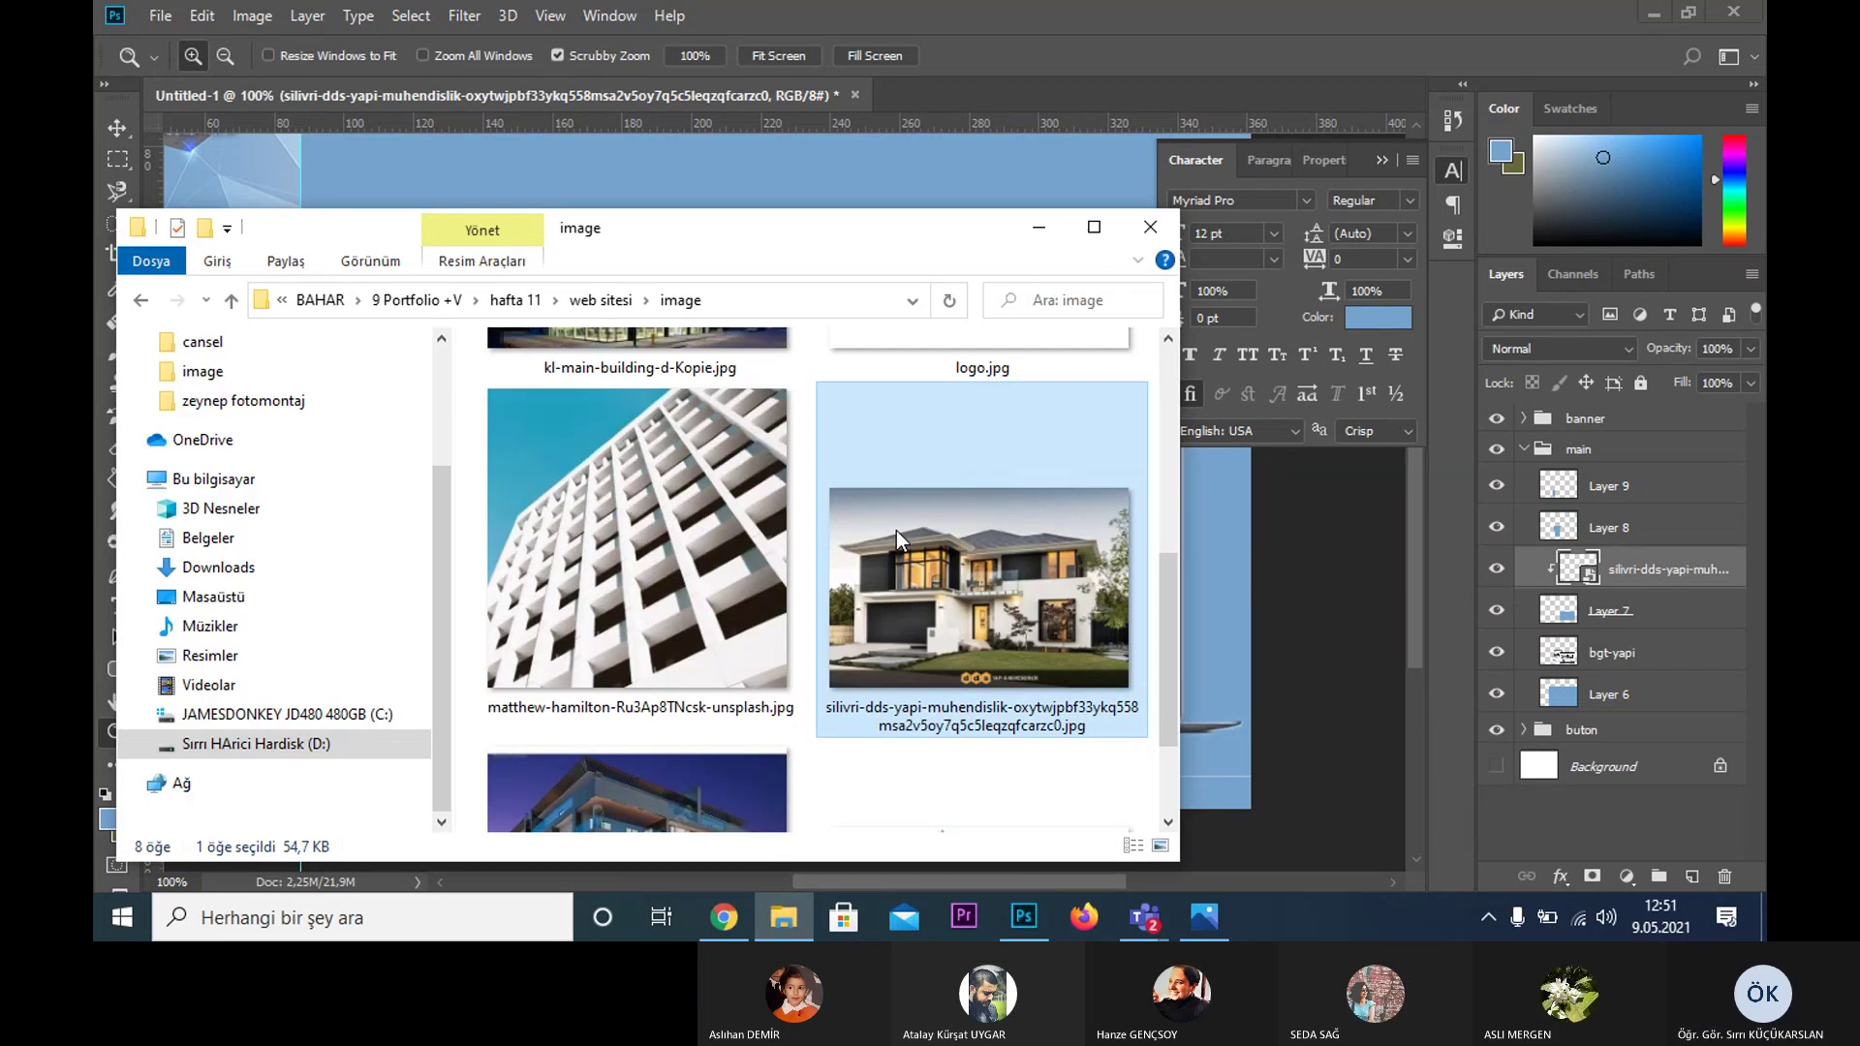
{"action": "scroll", "coordinate": [887, 565], "scroll_direction": "down", "scroll_amount": 2}
{"action": "mouse_move", "coordinate": [682, 657]}
{"action": "left_mouse_down"}
{"action": "mouse_move", "coordinate": [1305, 516]}
{"action": "mouse_move", "coordinate": [1262, 536]}
{"action": "left_mouse_up"}
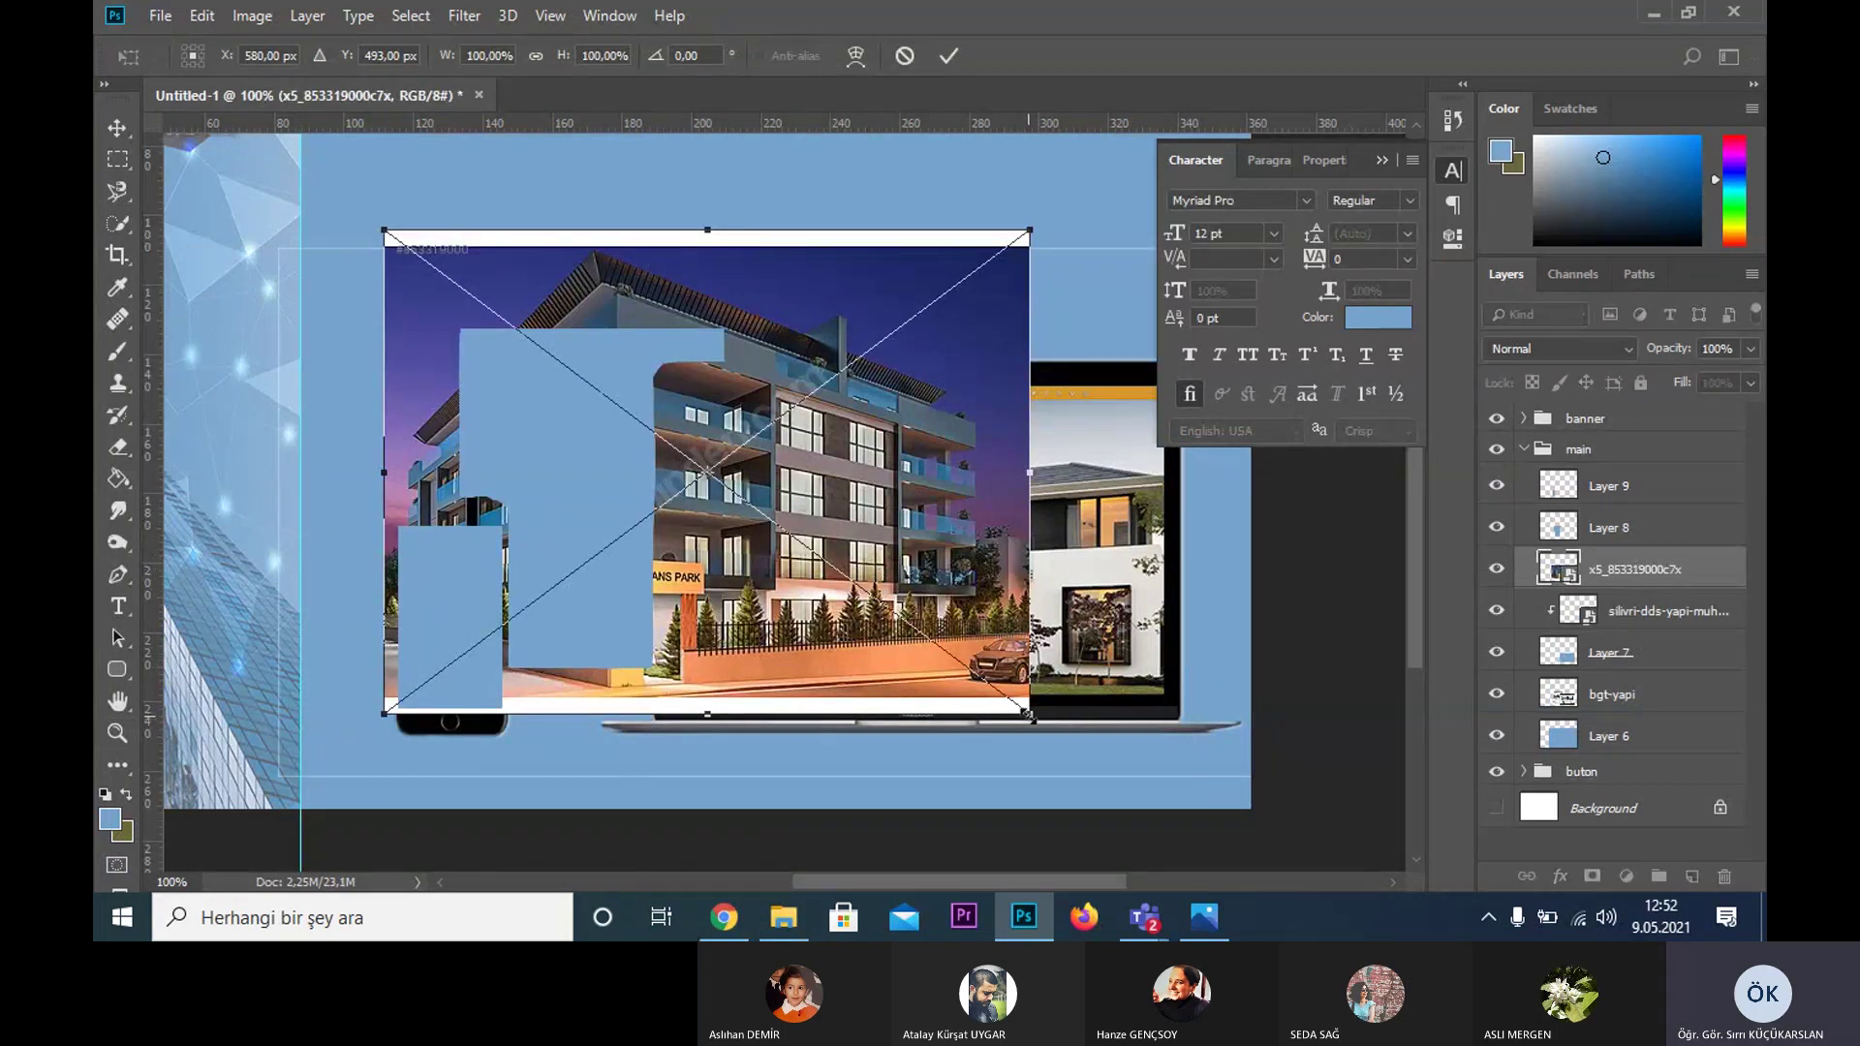
{"action": "left_click_drag", "start_coordinate": [1029, 714], "coordinate": [759, 512]}
{"action": "left_click_drag", "start_coordinate": [564, 419], "coordinate": [579, 481]}
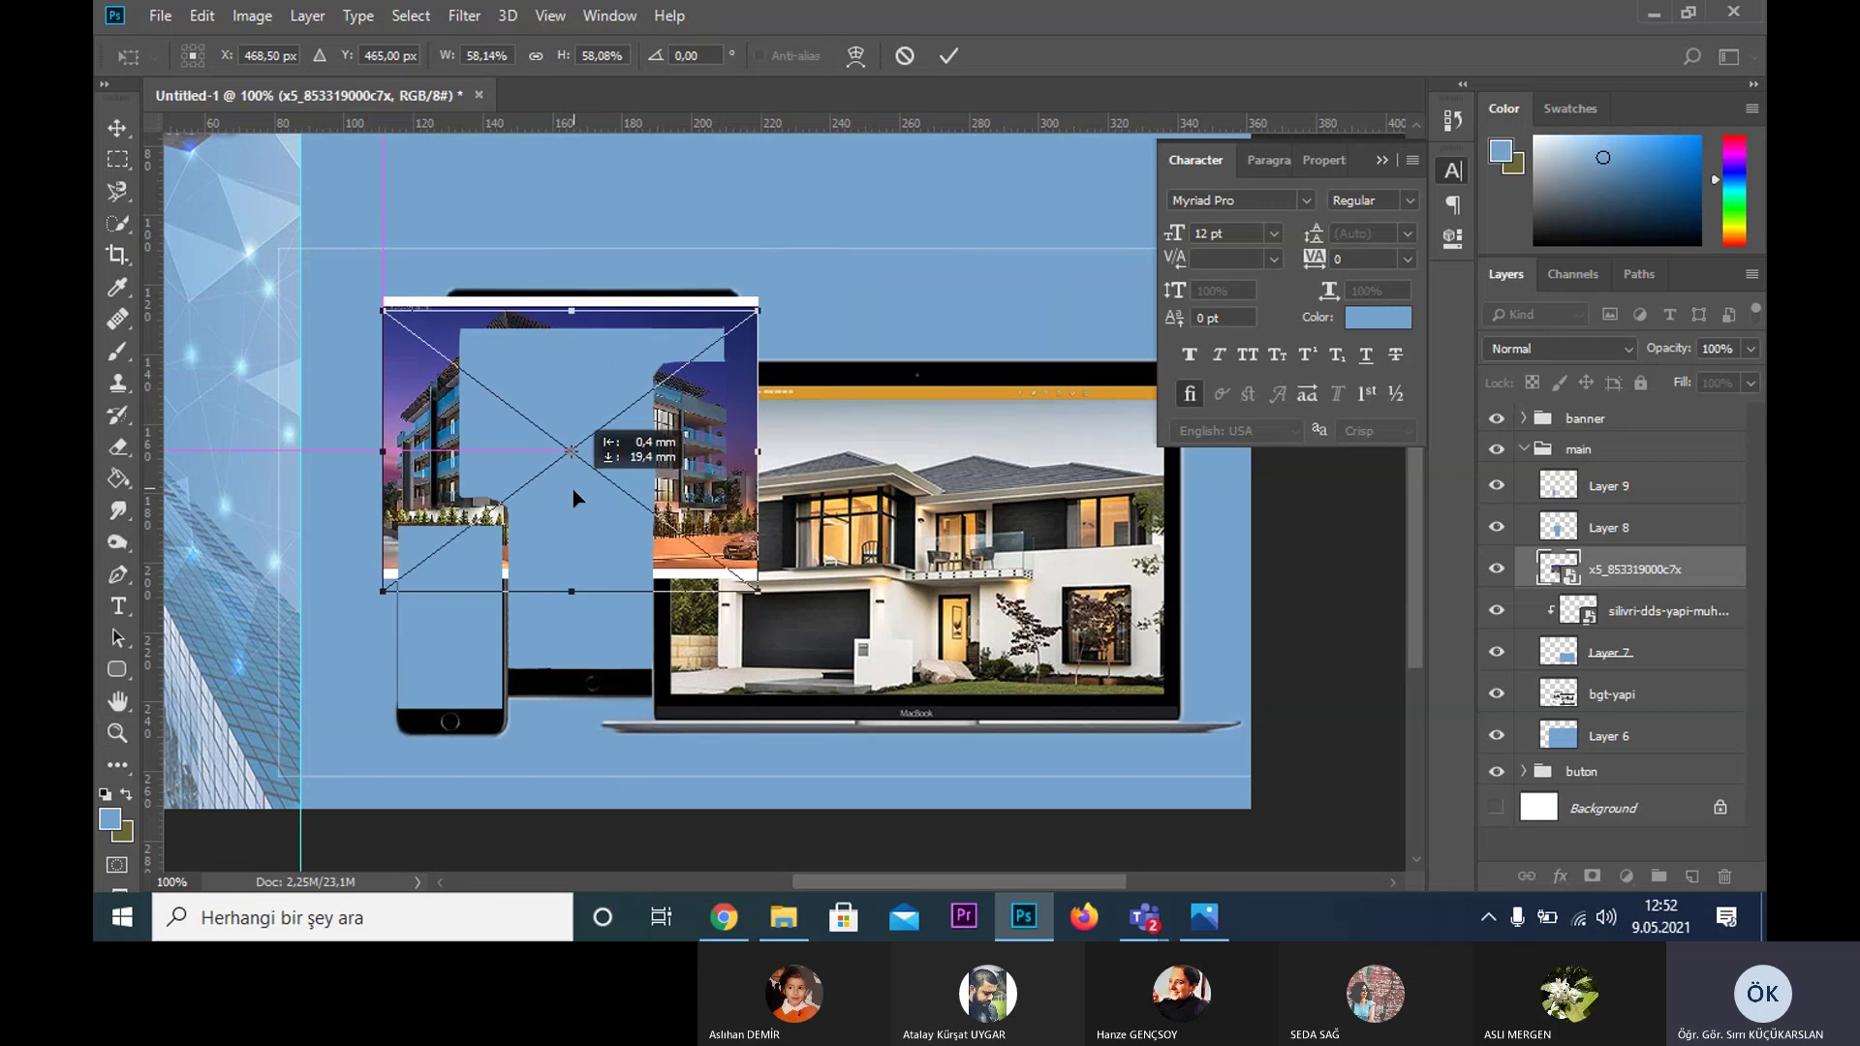
{"action": "left_click_drag", "start_coordinate": [775, 572], "coordinate": [903, 722]}
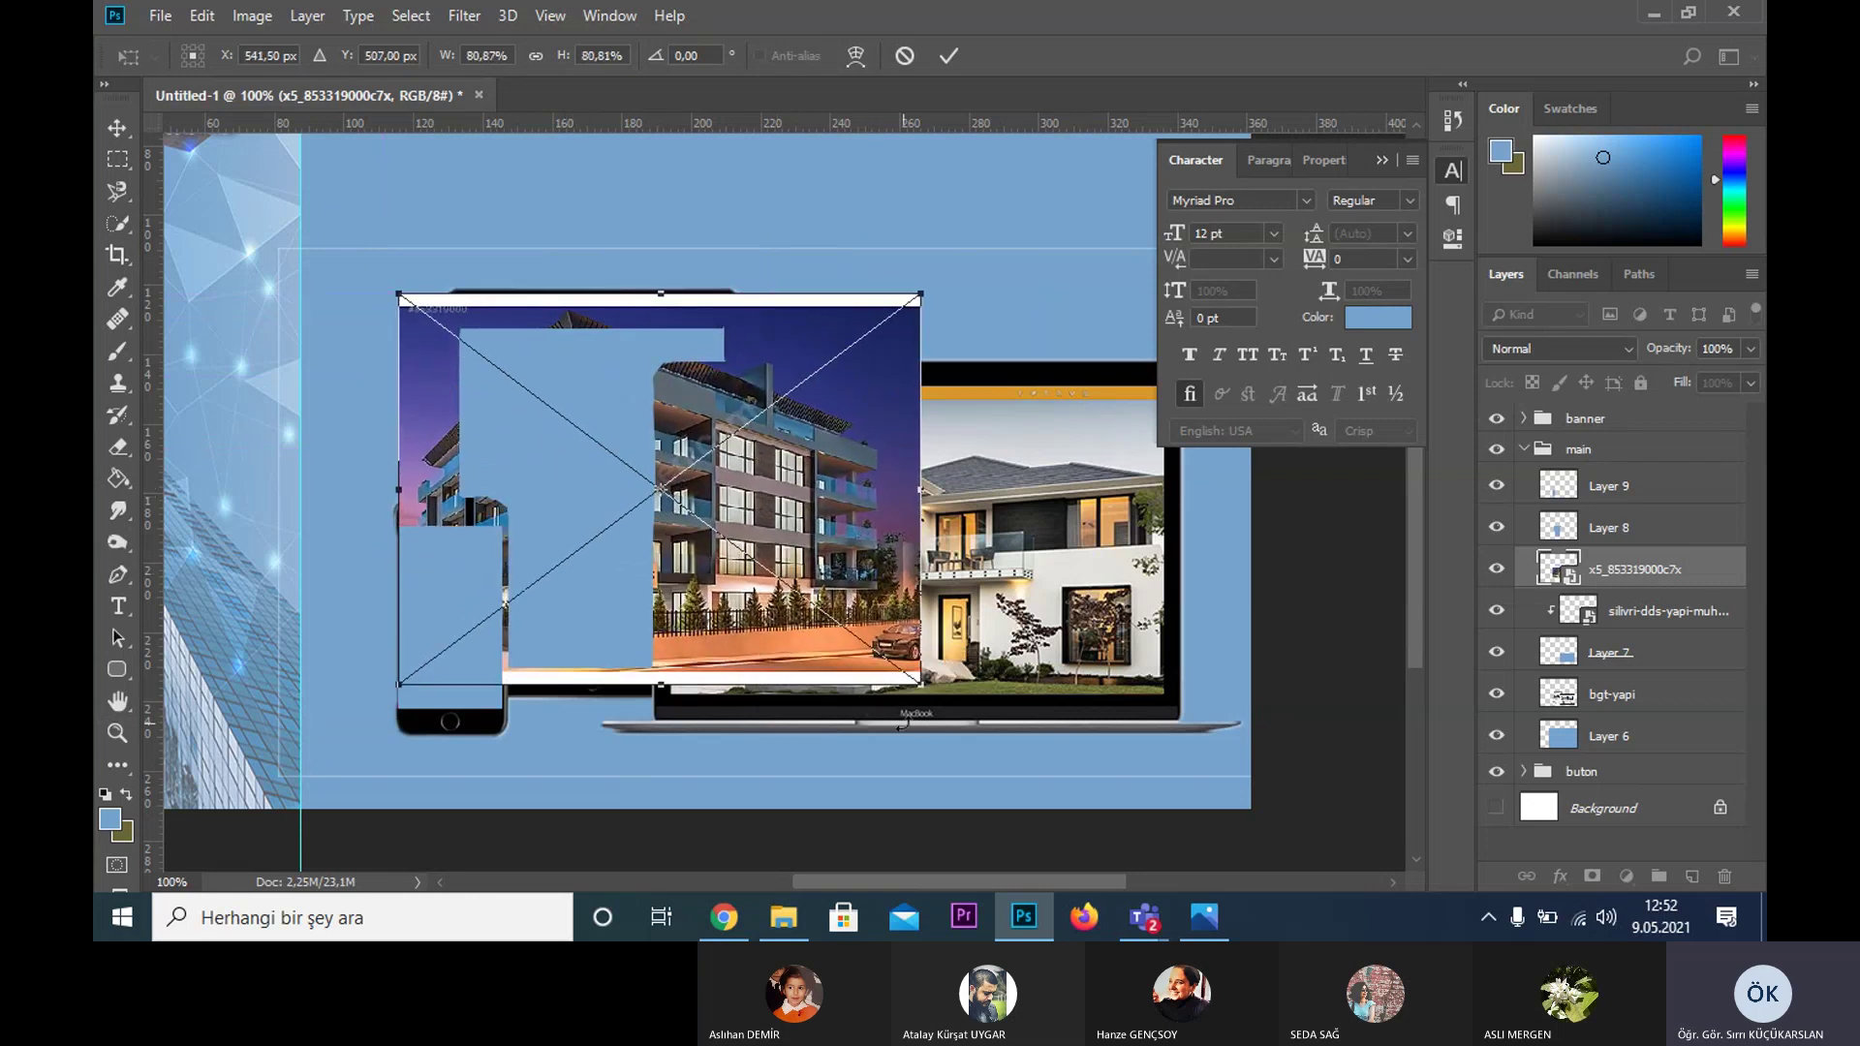
{"action": "key", "text": "Return"}
- Clip the apartment photo to Layer 8, select Layer 9, and reopen the image folder
{"action": "key", "text": "z"}
{"action": "left_click_drag", "start_coordinate": [1635, 570], "coordinate": [1624, 513]}
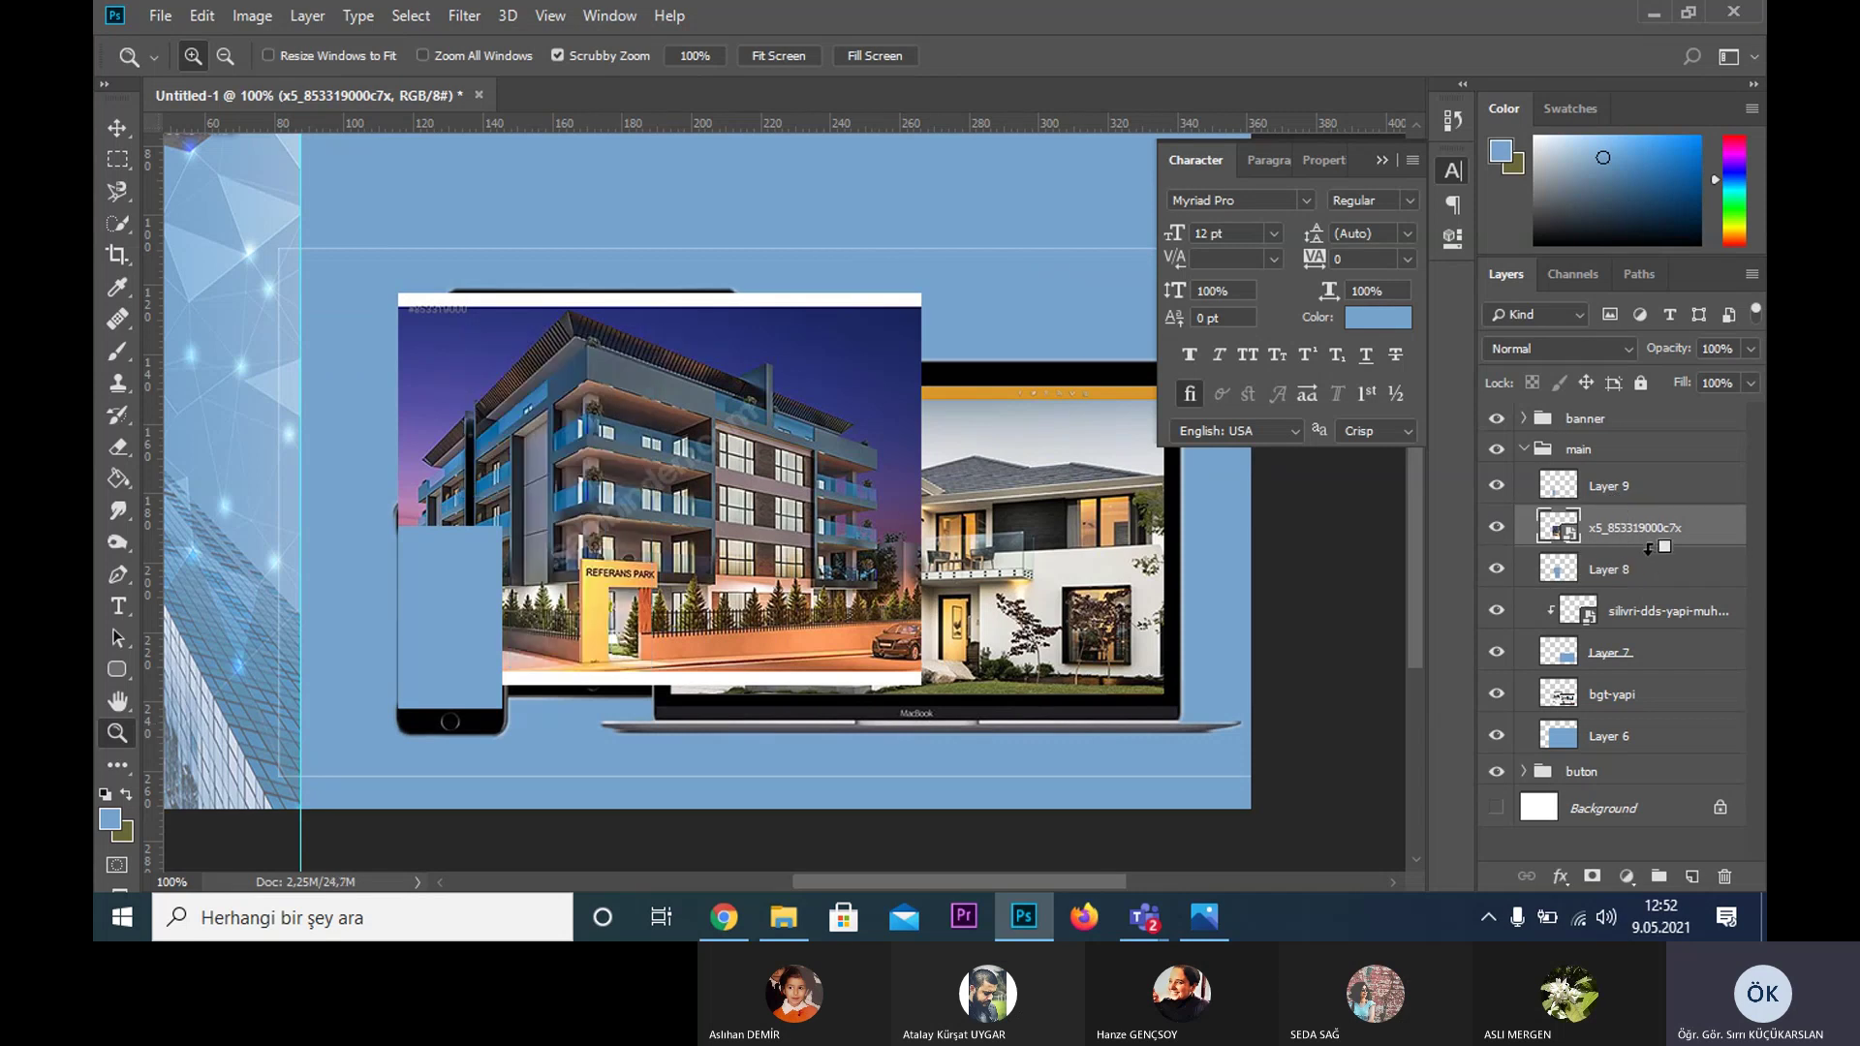
{"action": "left_click", "coordinate": [1650, 539], "text": "alt"}
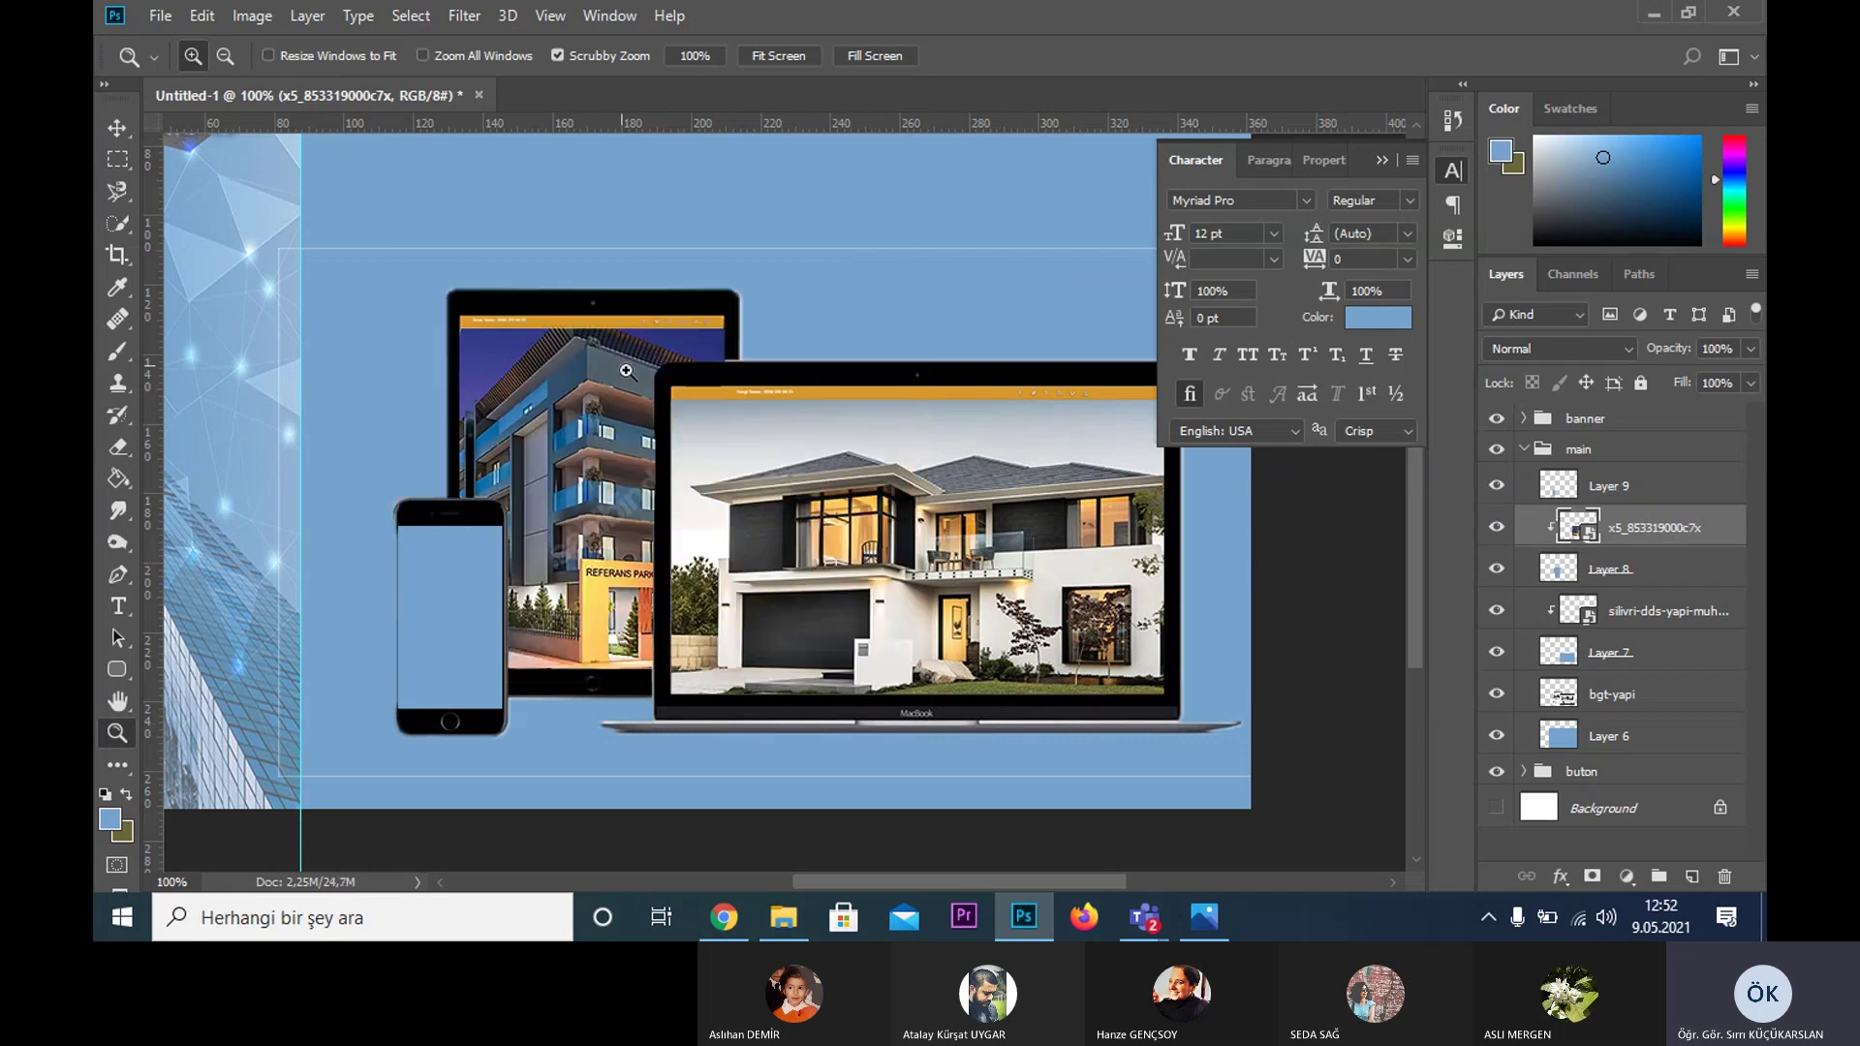
{"action": "key", "text": "v"}
{"action": "left_click", "coordinate": [444, 613]}
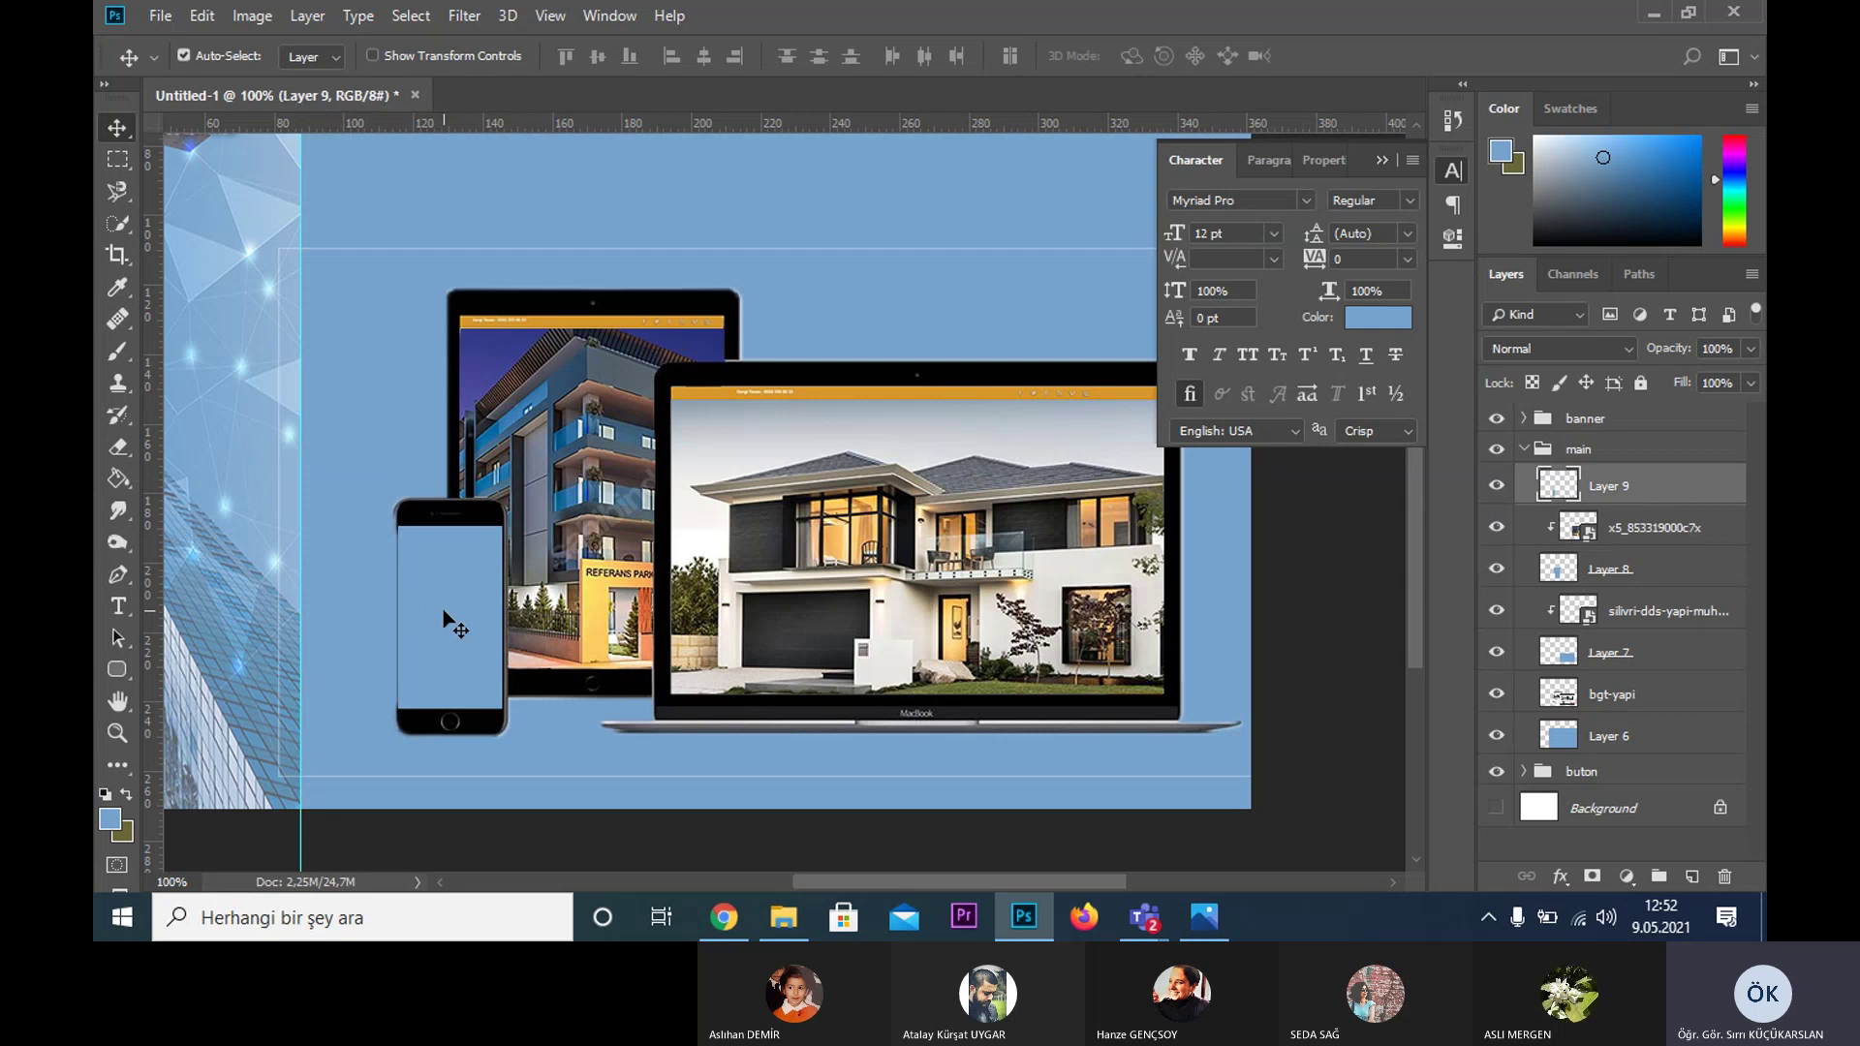
{"action": "left_click", "coordinate": [794, 923]}
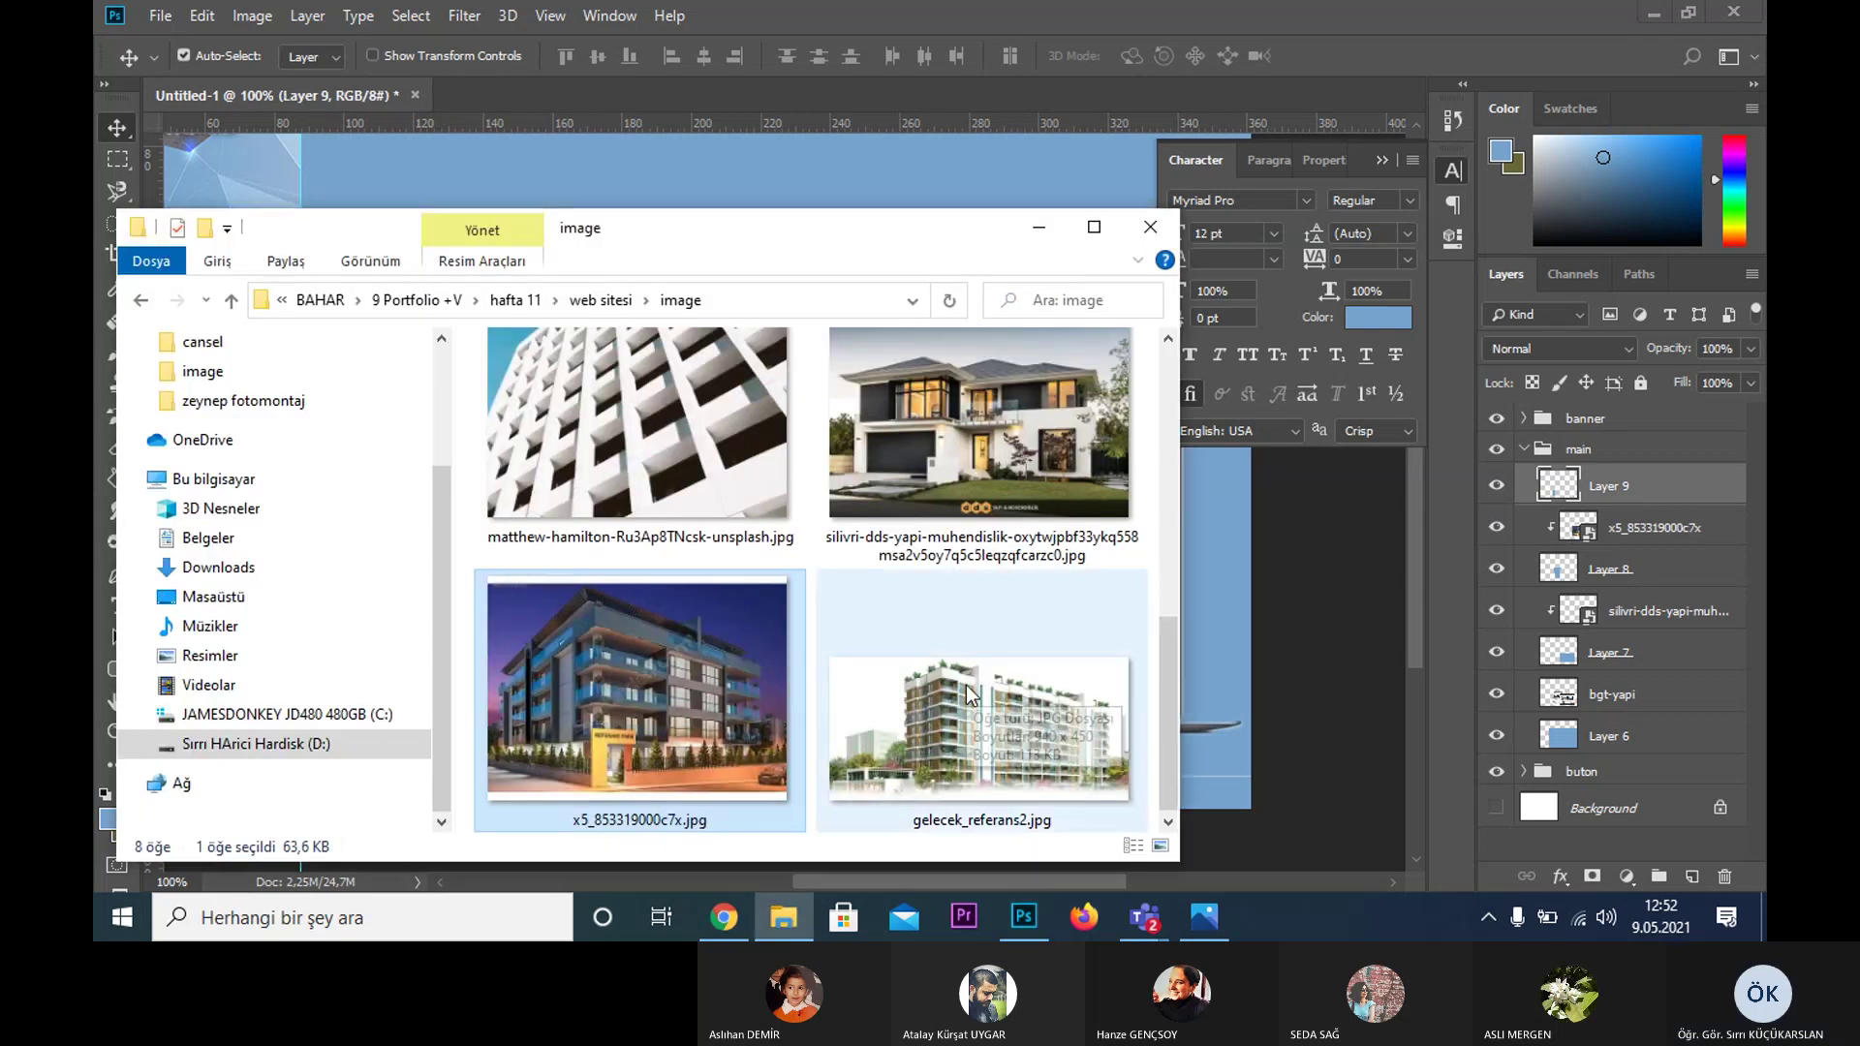
- Place gelecek_referans2.jpg, shrink it over the phone, and clip it to Layer 9
{"action": "left_click", "coordinate": [969, 692]}
{"action": "left_click_drag", "start_coordinate": [1199, 591], "coordinate": [1199, 591]}
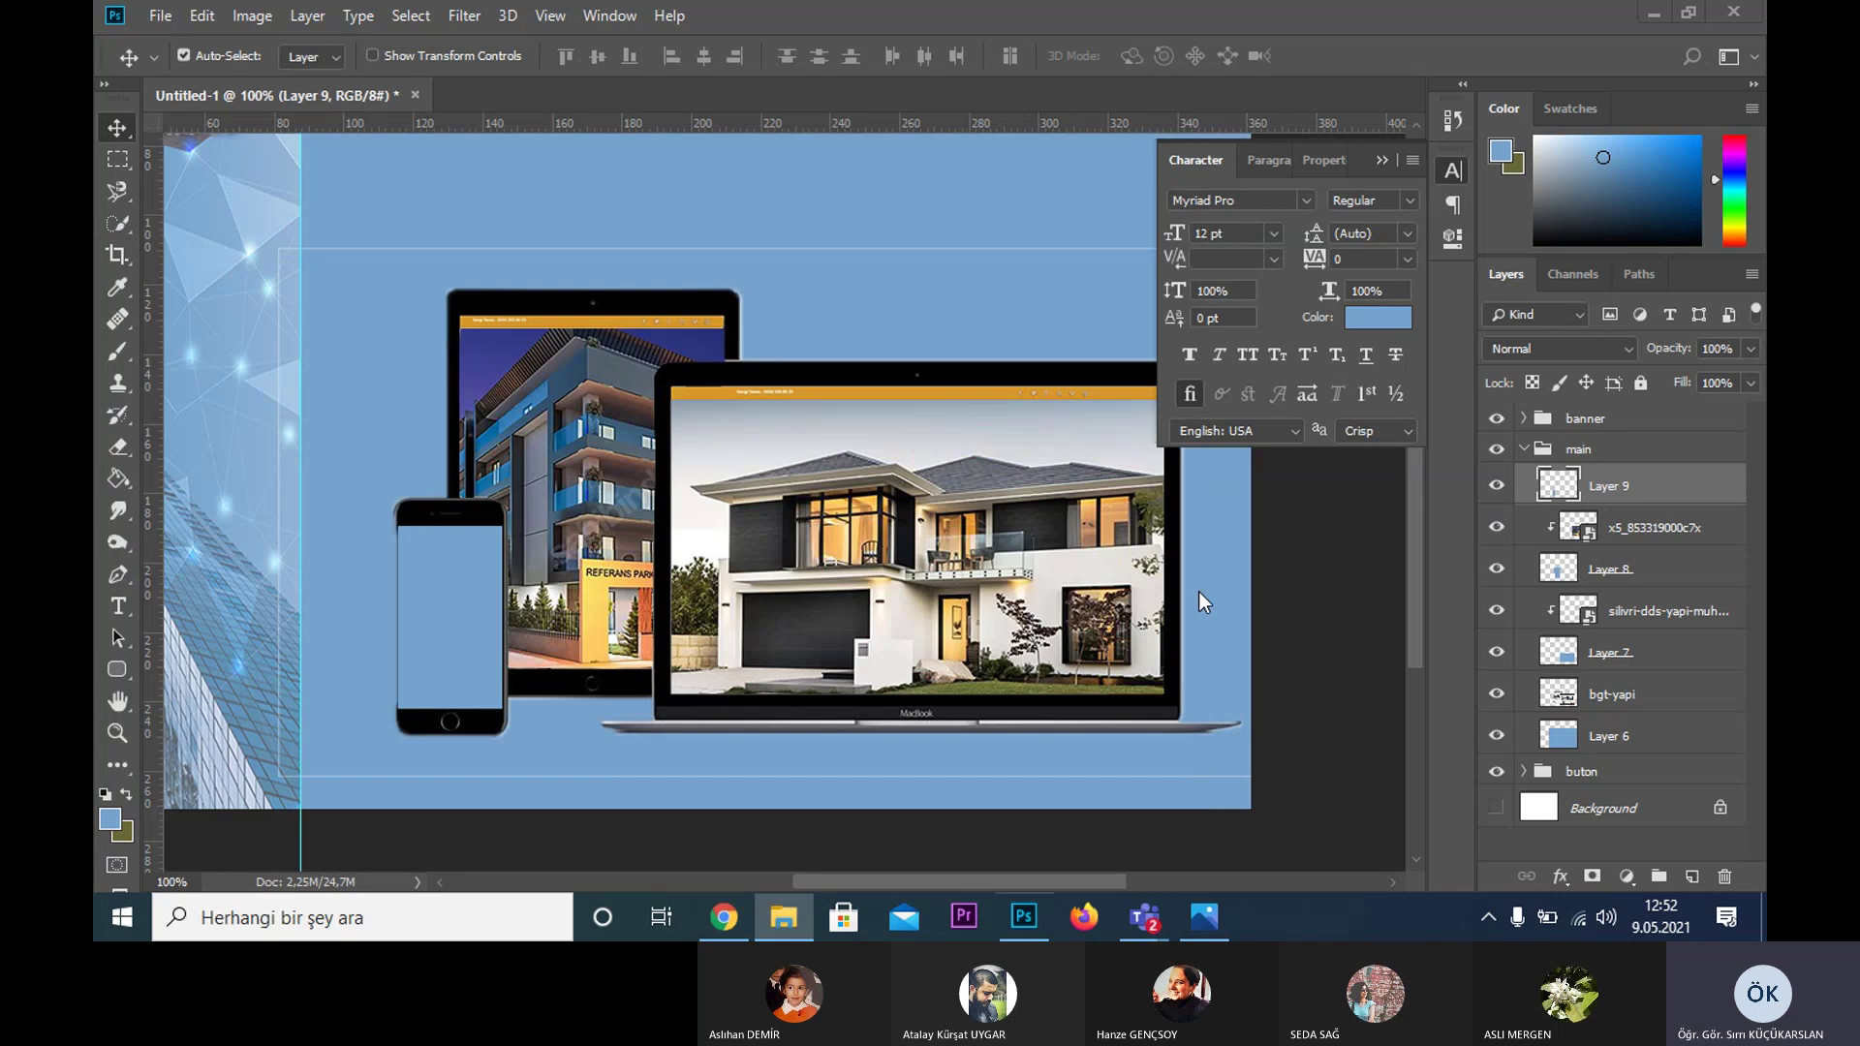
{"action": "left_click_drag", "start_coordinate": [778, 603], "coordinate": [769, 657]}
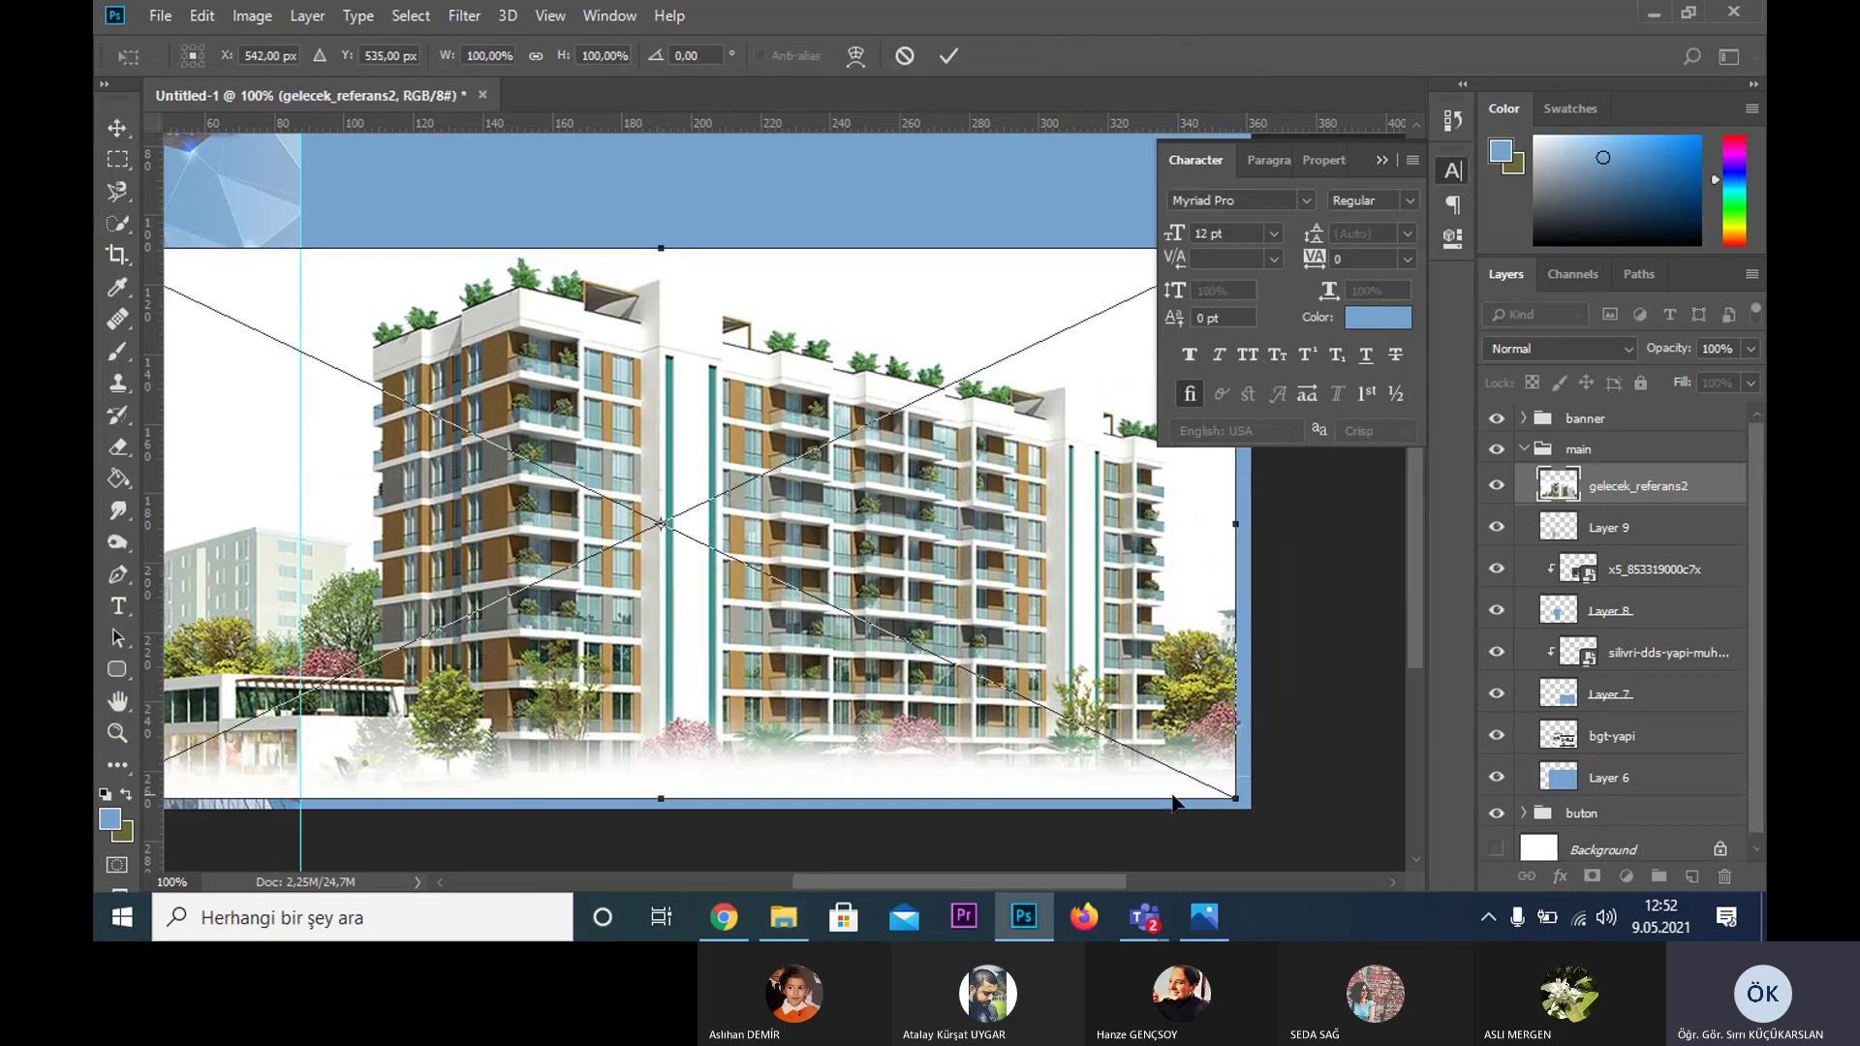
{"action": "mouse_move", "coordinate": [1237, 805]}
{"action": "left_mouse_down"}
{"action": "mouse_move", "coordinate": [759, 571]}
{"action": "mouse_move", "coordinate": [792, 733]}
{"action": "mouse_move", "coordinate": [705, 694]}
{"action": "left_mouse_up"}
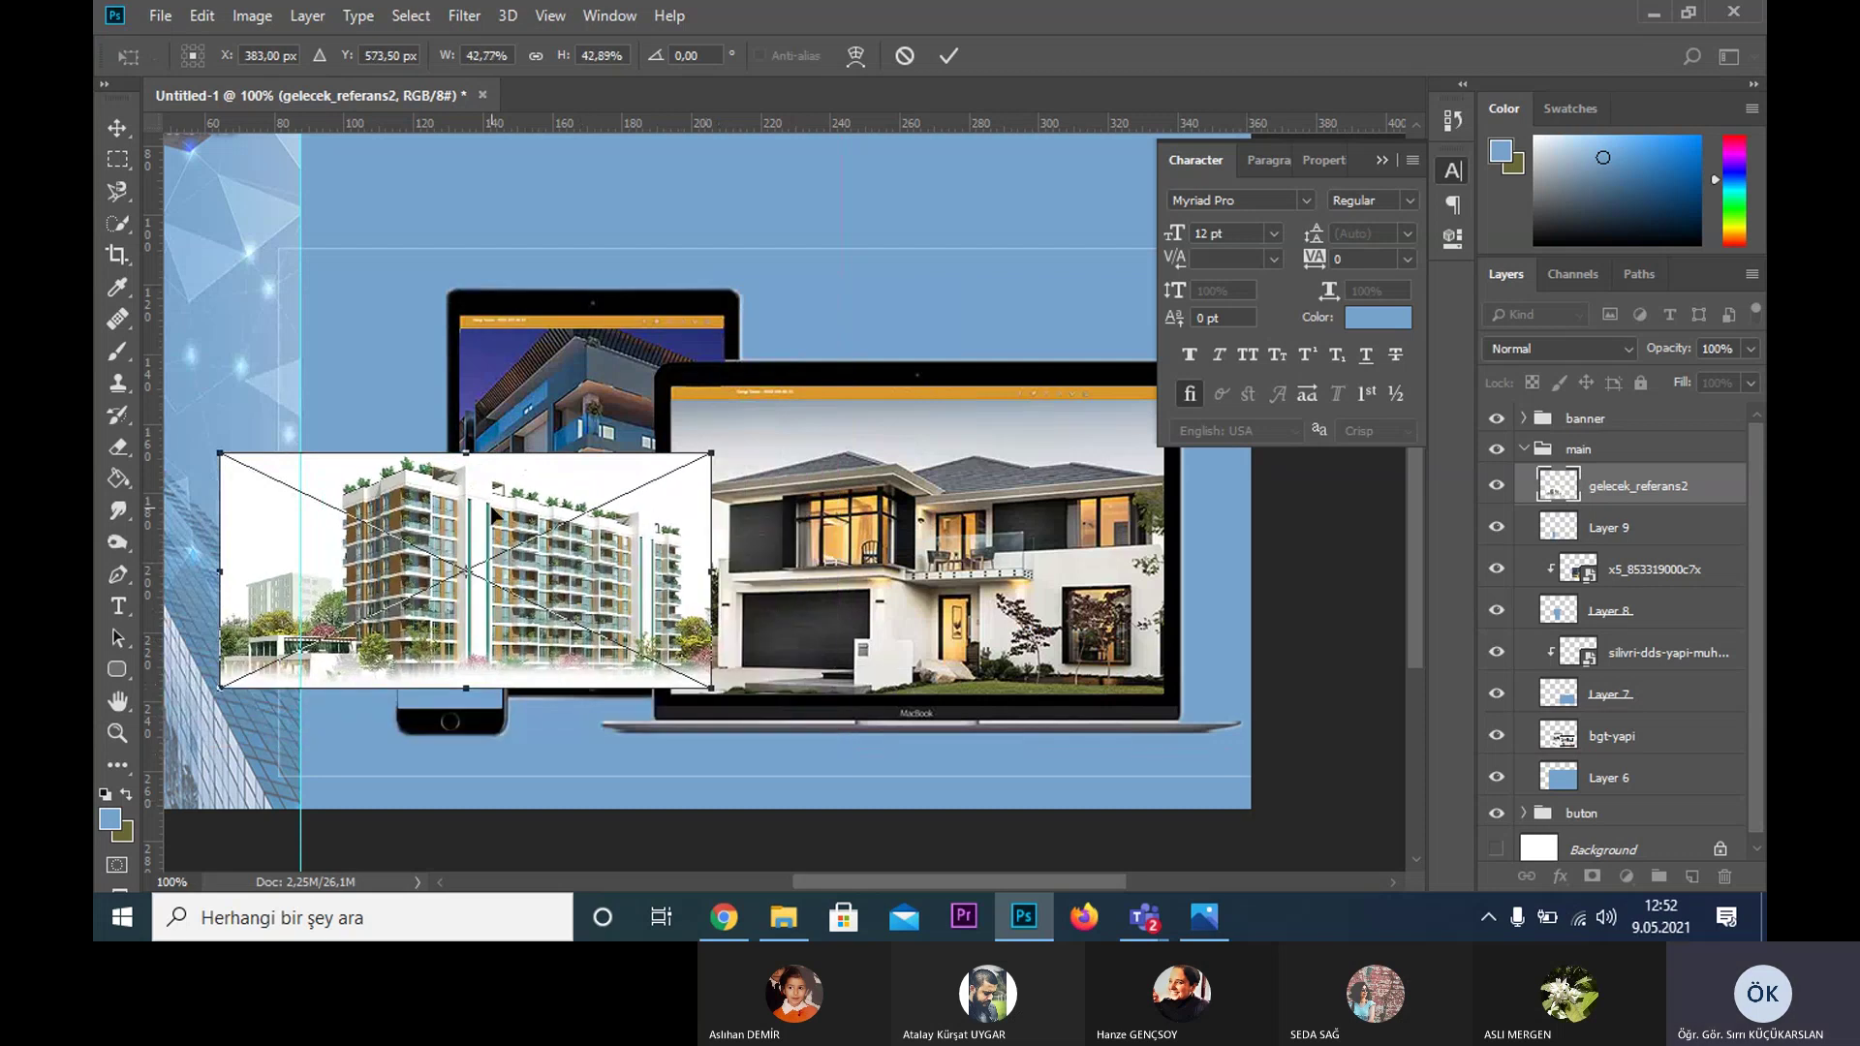
{"action": "left_click_drag", "start_coordinate": [489, 542], "coordinate": [507, 562]}
{"action": "key", "text": "Return"}
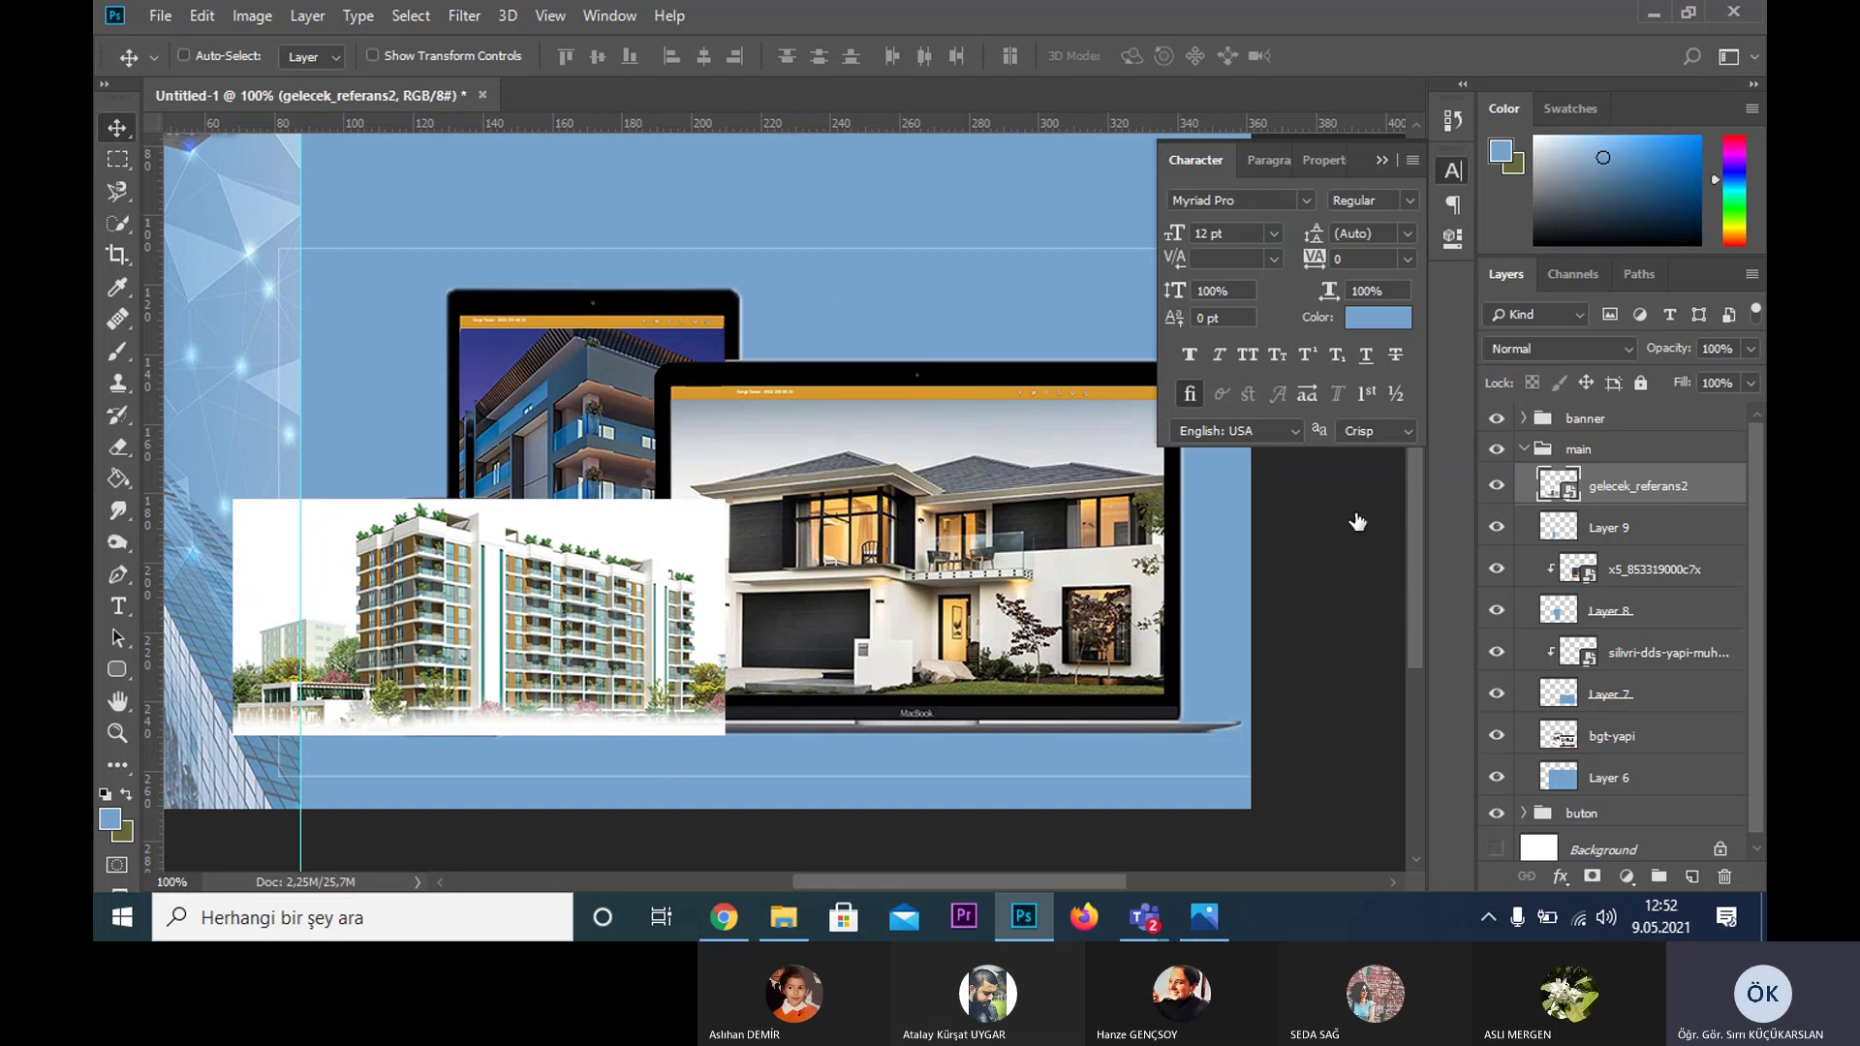
{"action": "key", "text": "ctrl+alt+g"}
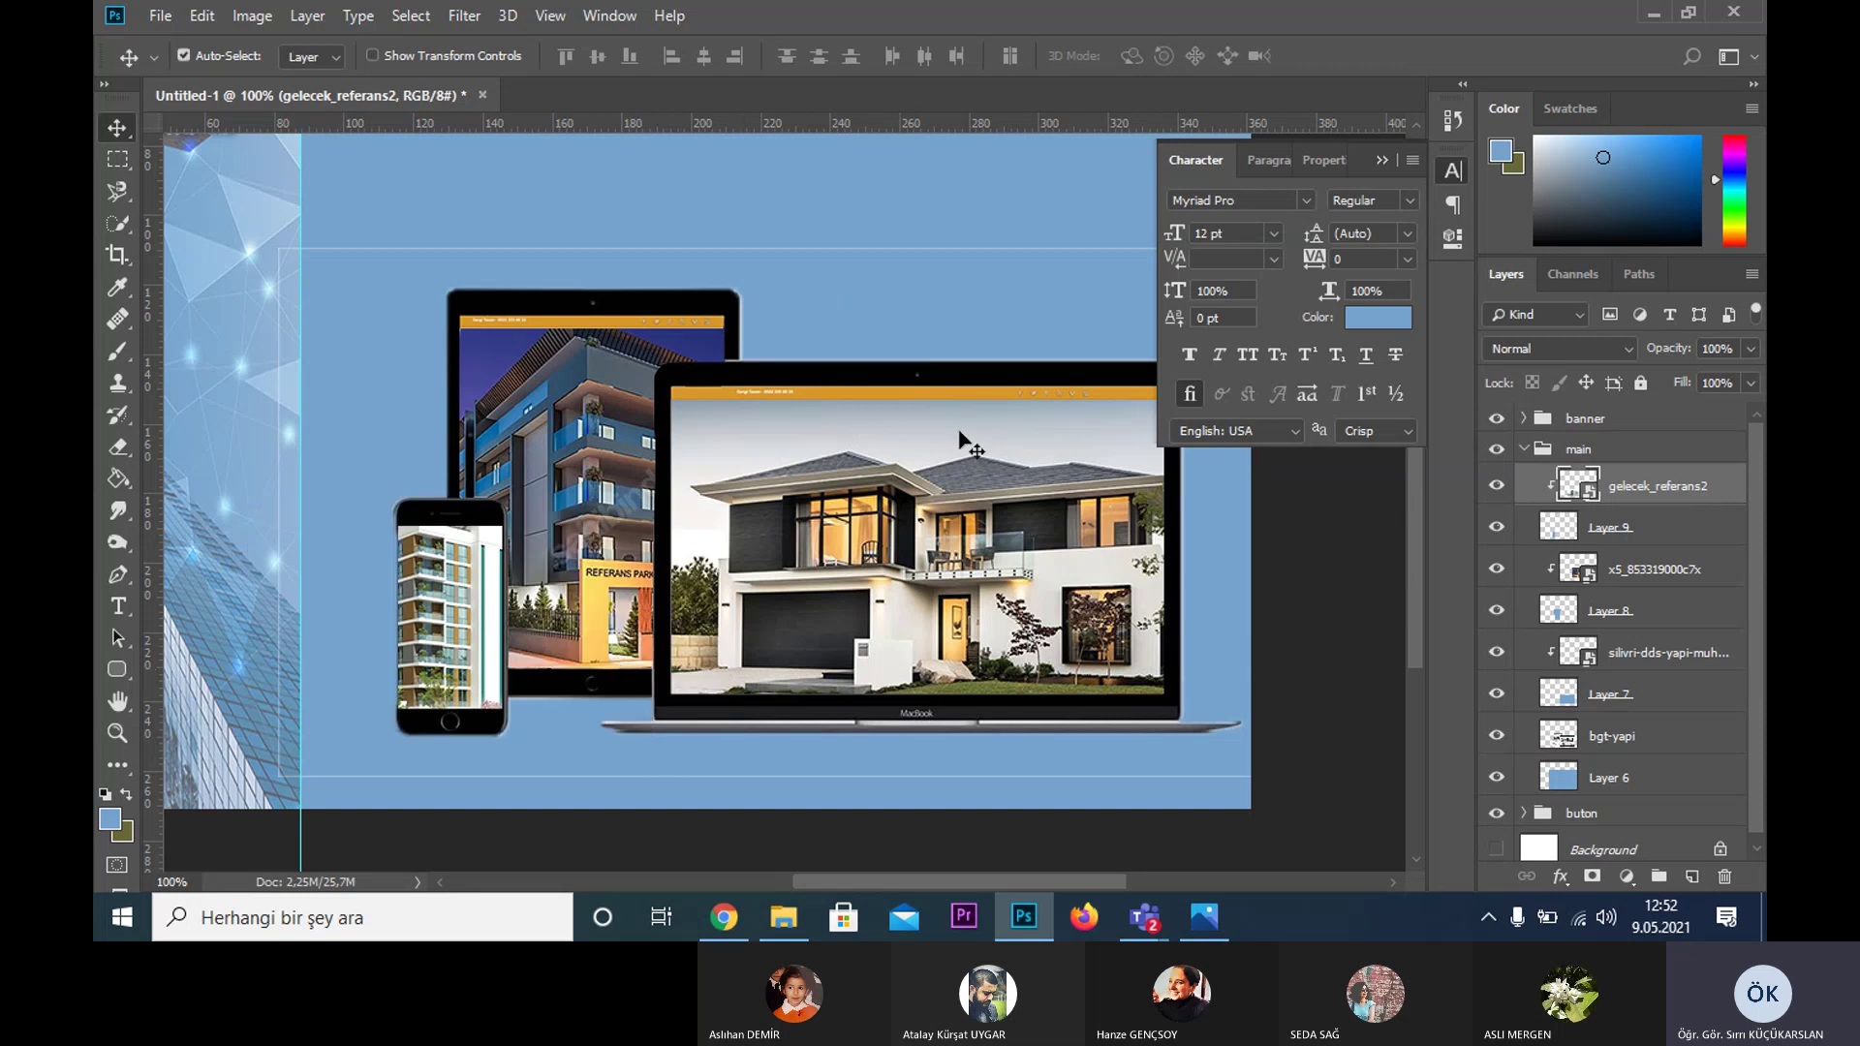
- Zoom out, check Layer 6 and bgt-yapi visibility, and select the bgt-yapi layer
{"action": "key", "text": "z"}
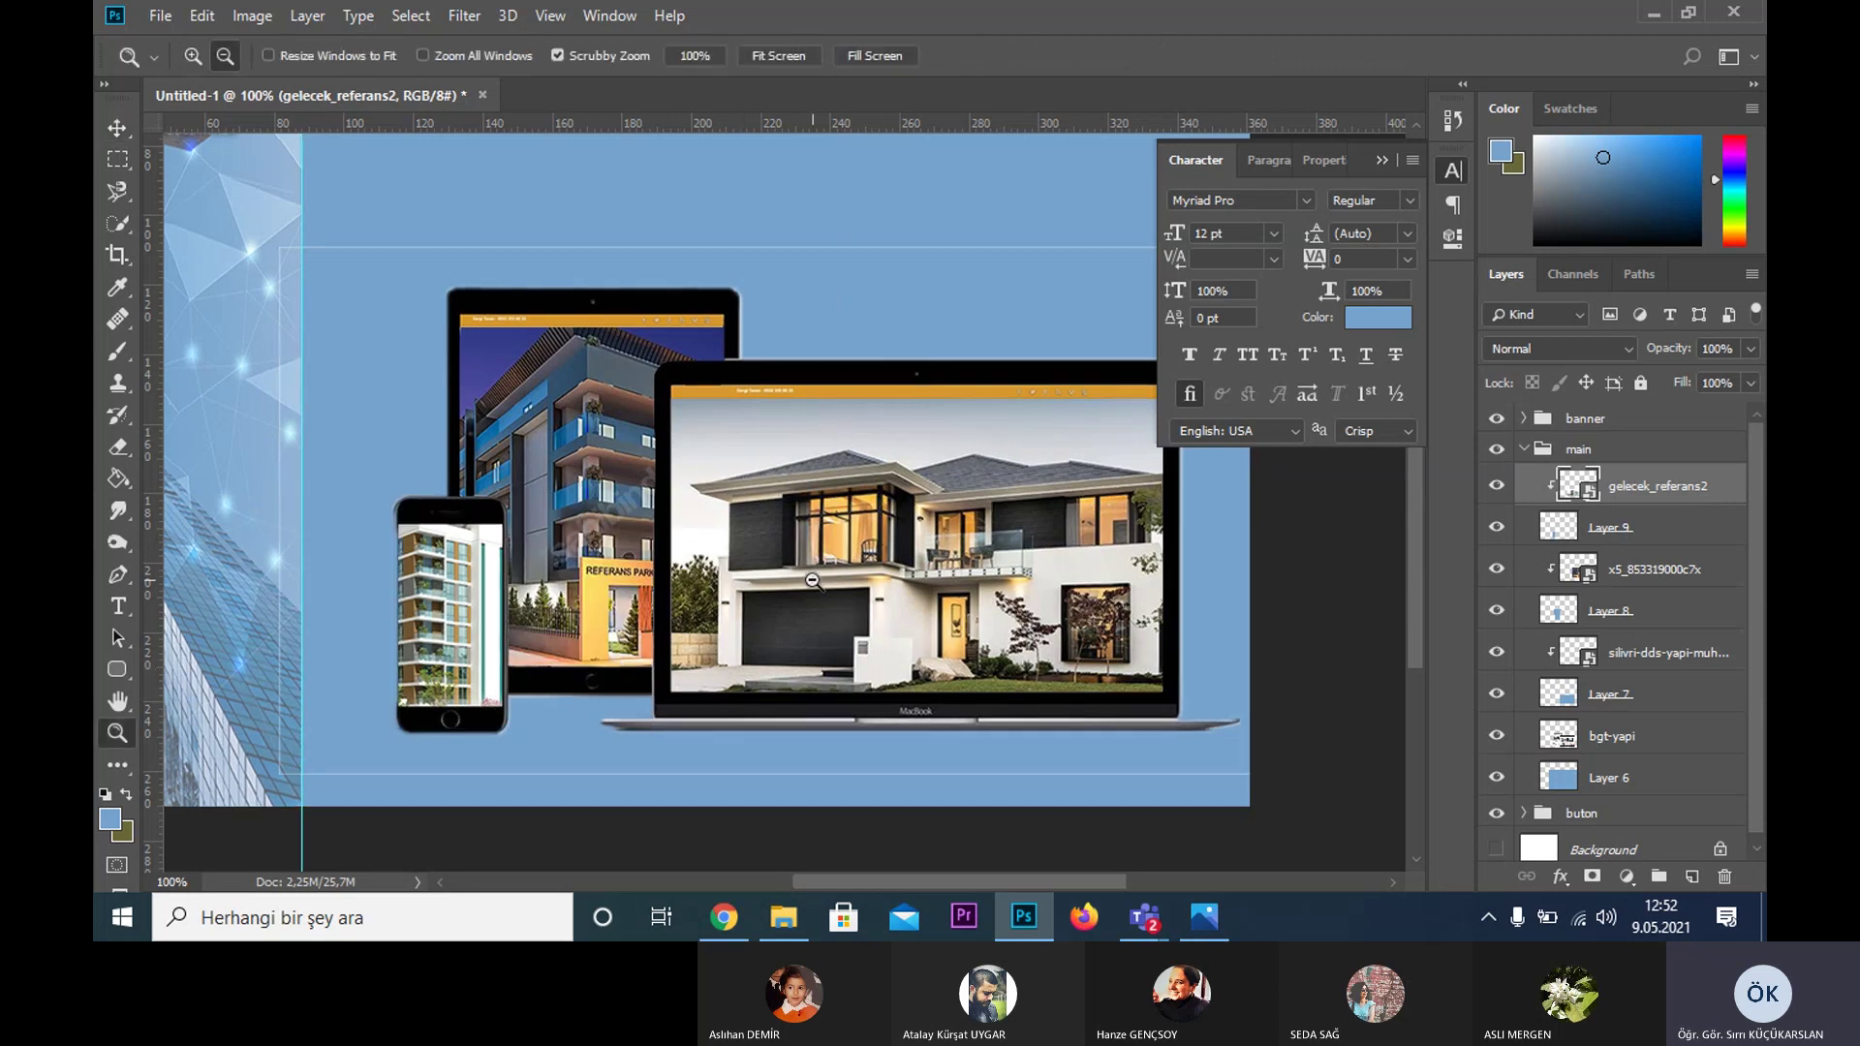
{"action": "left_click", "coordinate": [813, 580], "text": "alt"}
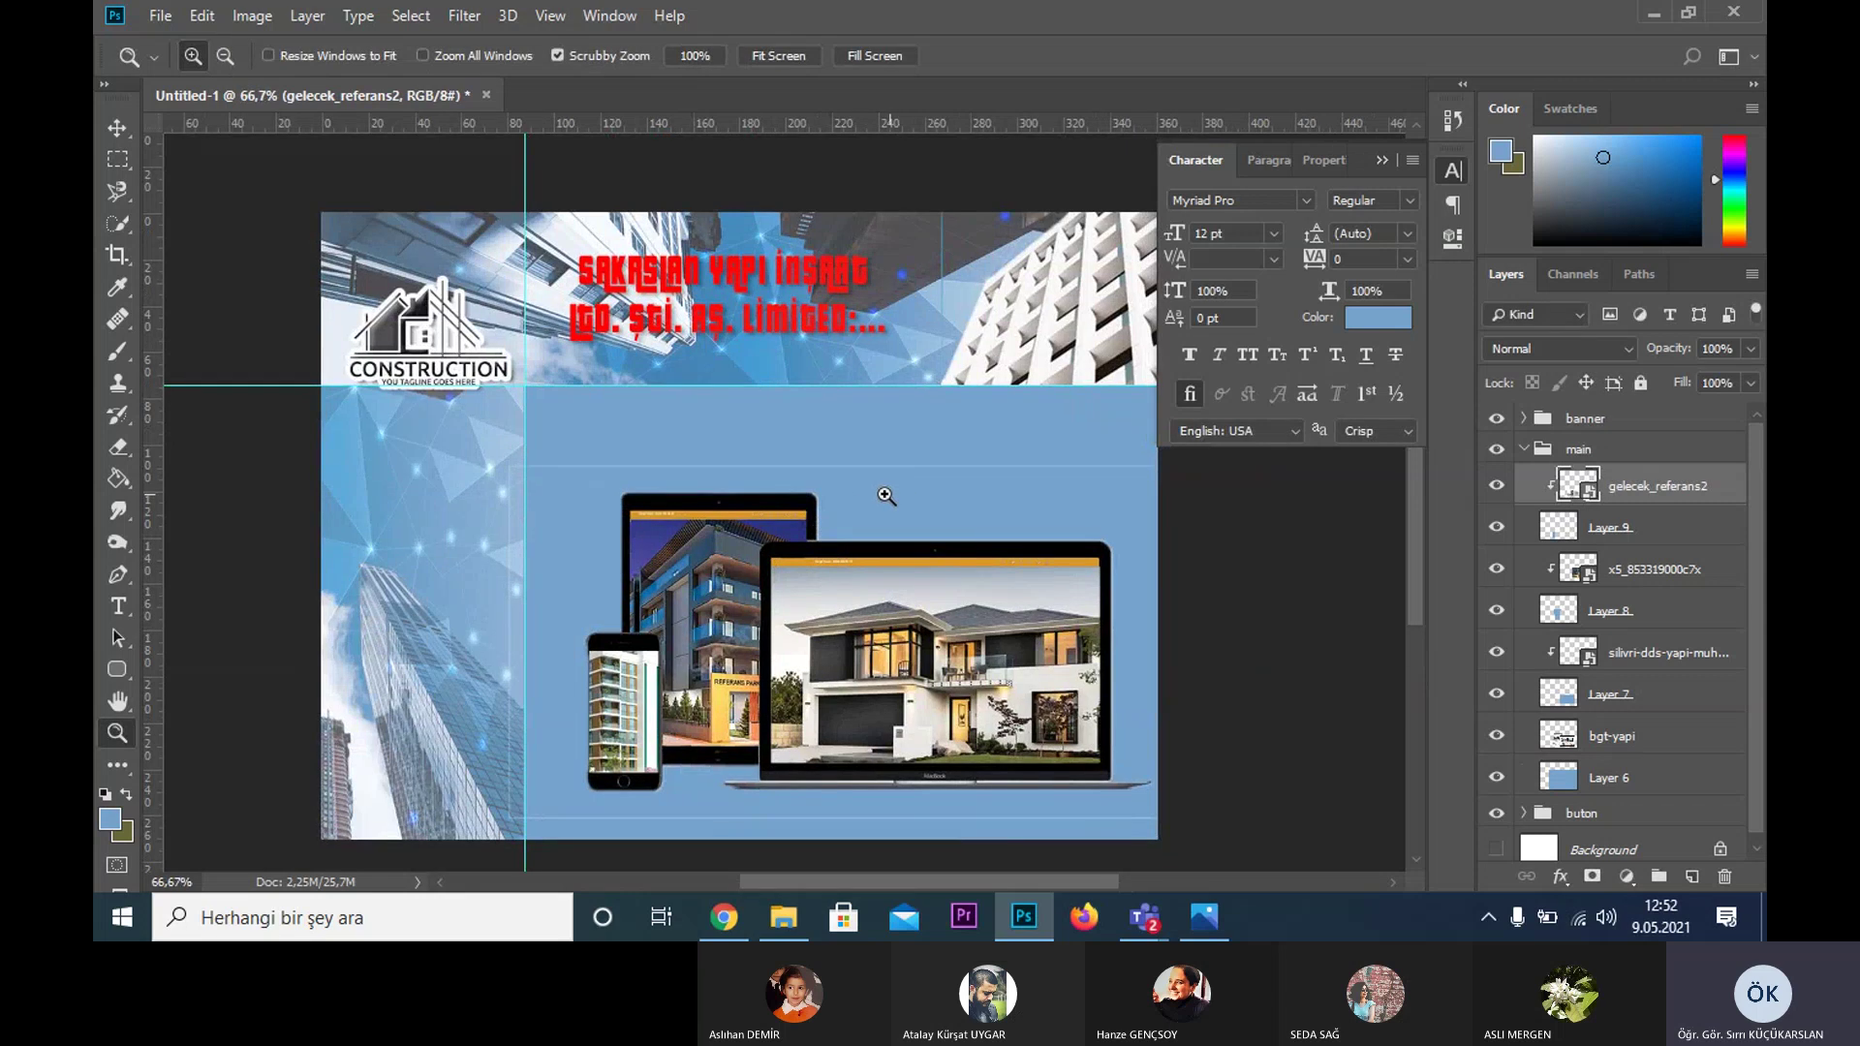
{"action": "key", "text": "v"}
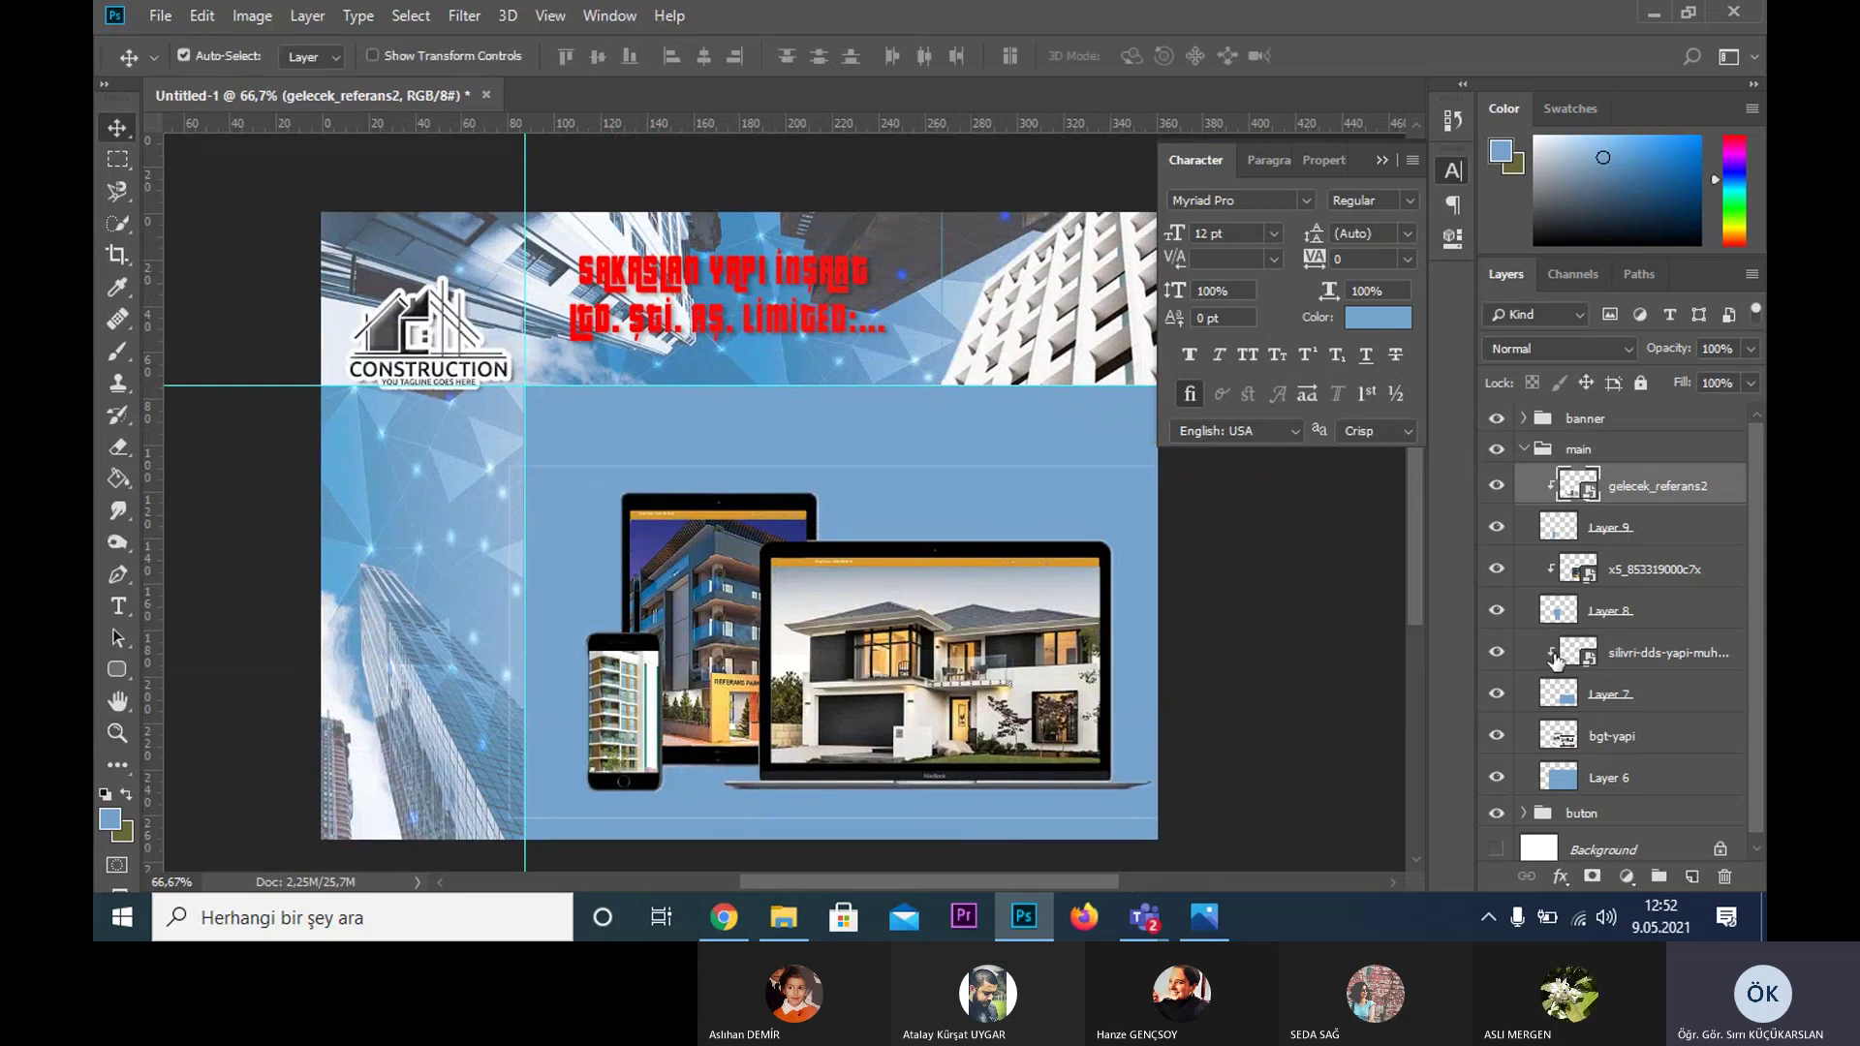
{"action": "left_click", "coordinate": [1498, 778]}
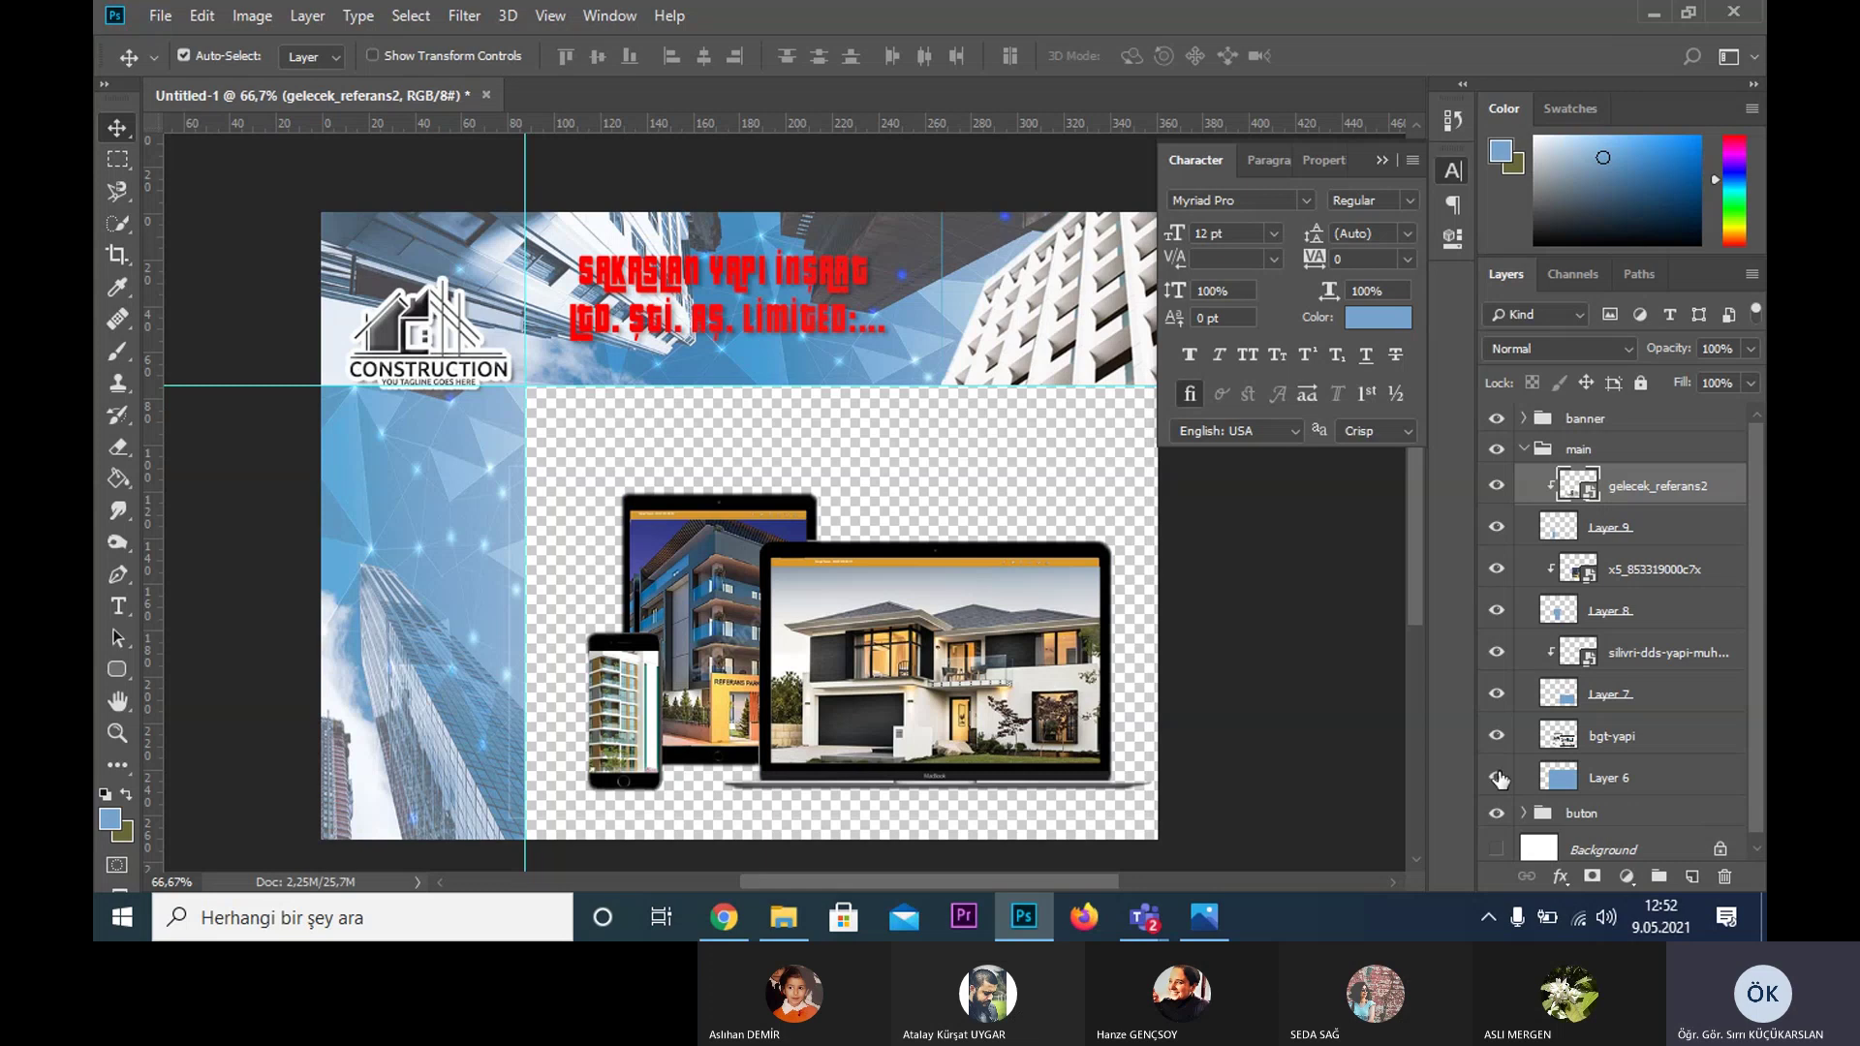
{"action": "left_click", "coordinate": [1498, 778]}
{"action": "left_click", "coordinate": [1497, 736]}
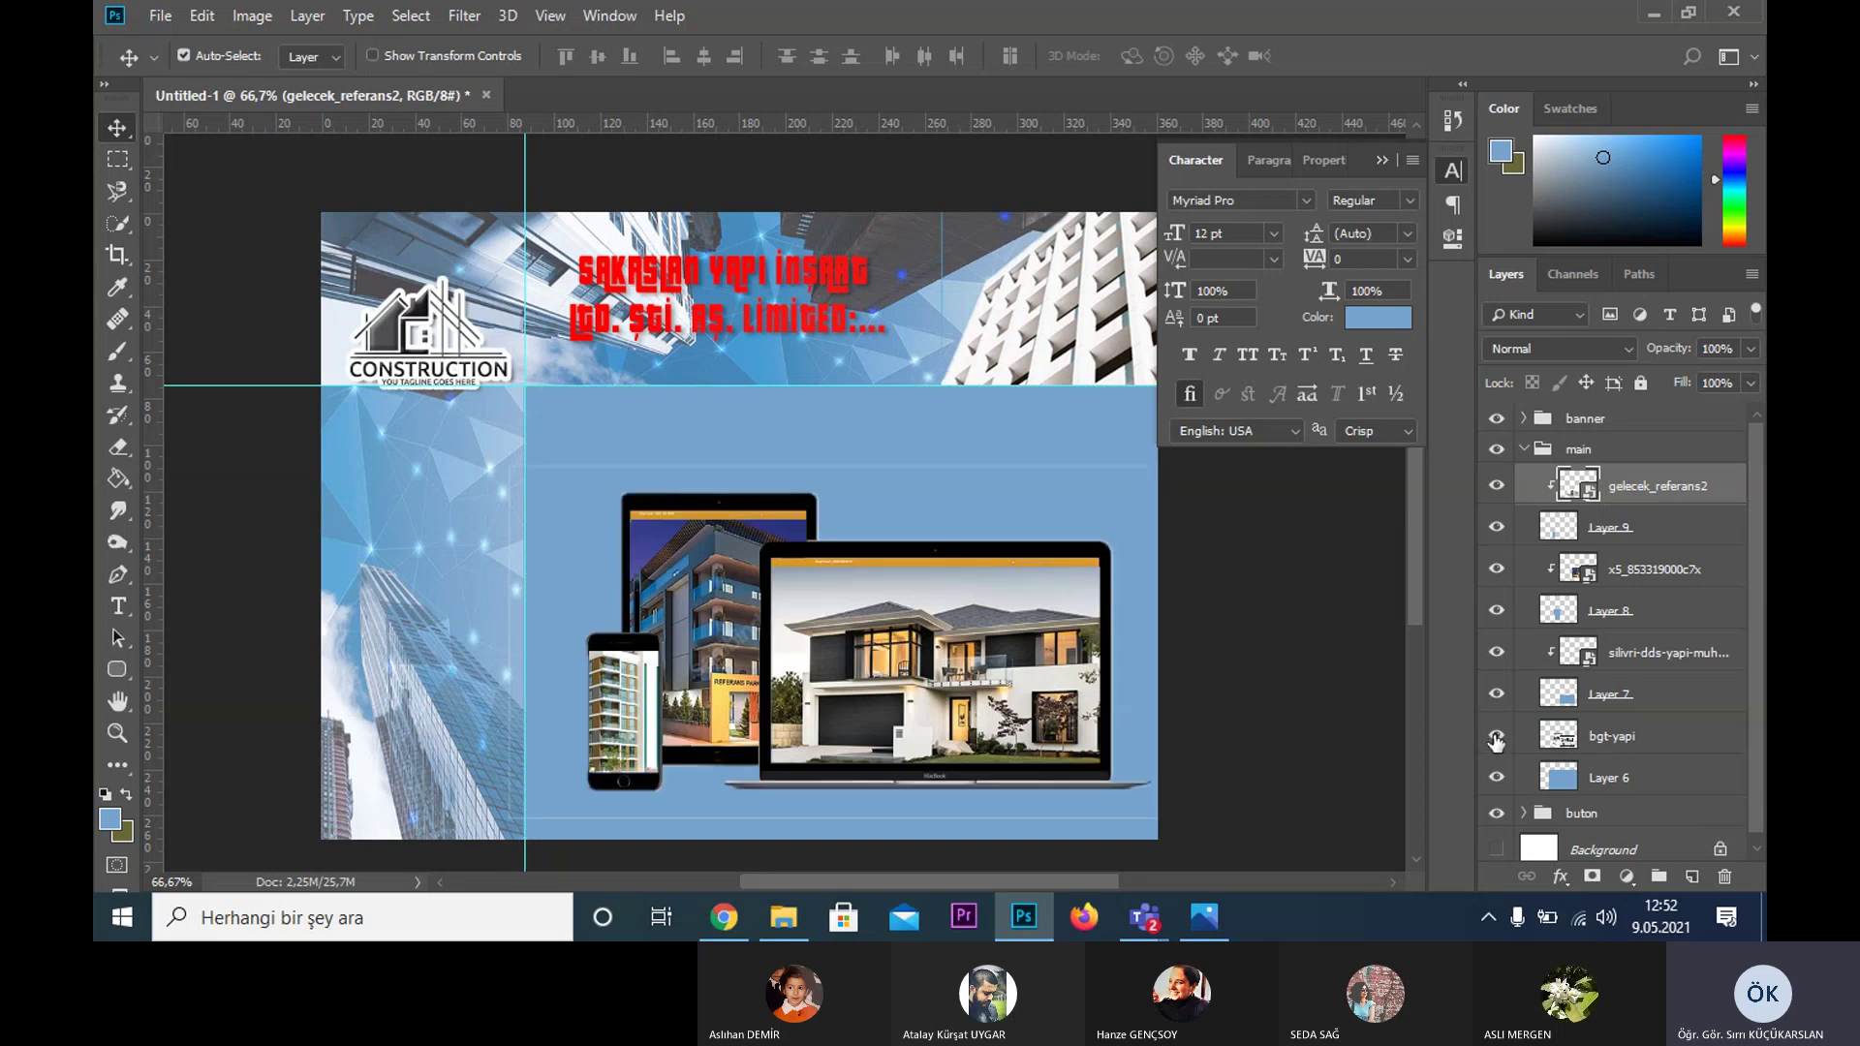
{"action": "left_click", "coordinate": [1633, 732]}
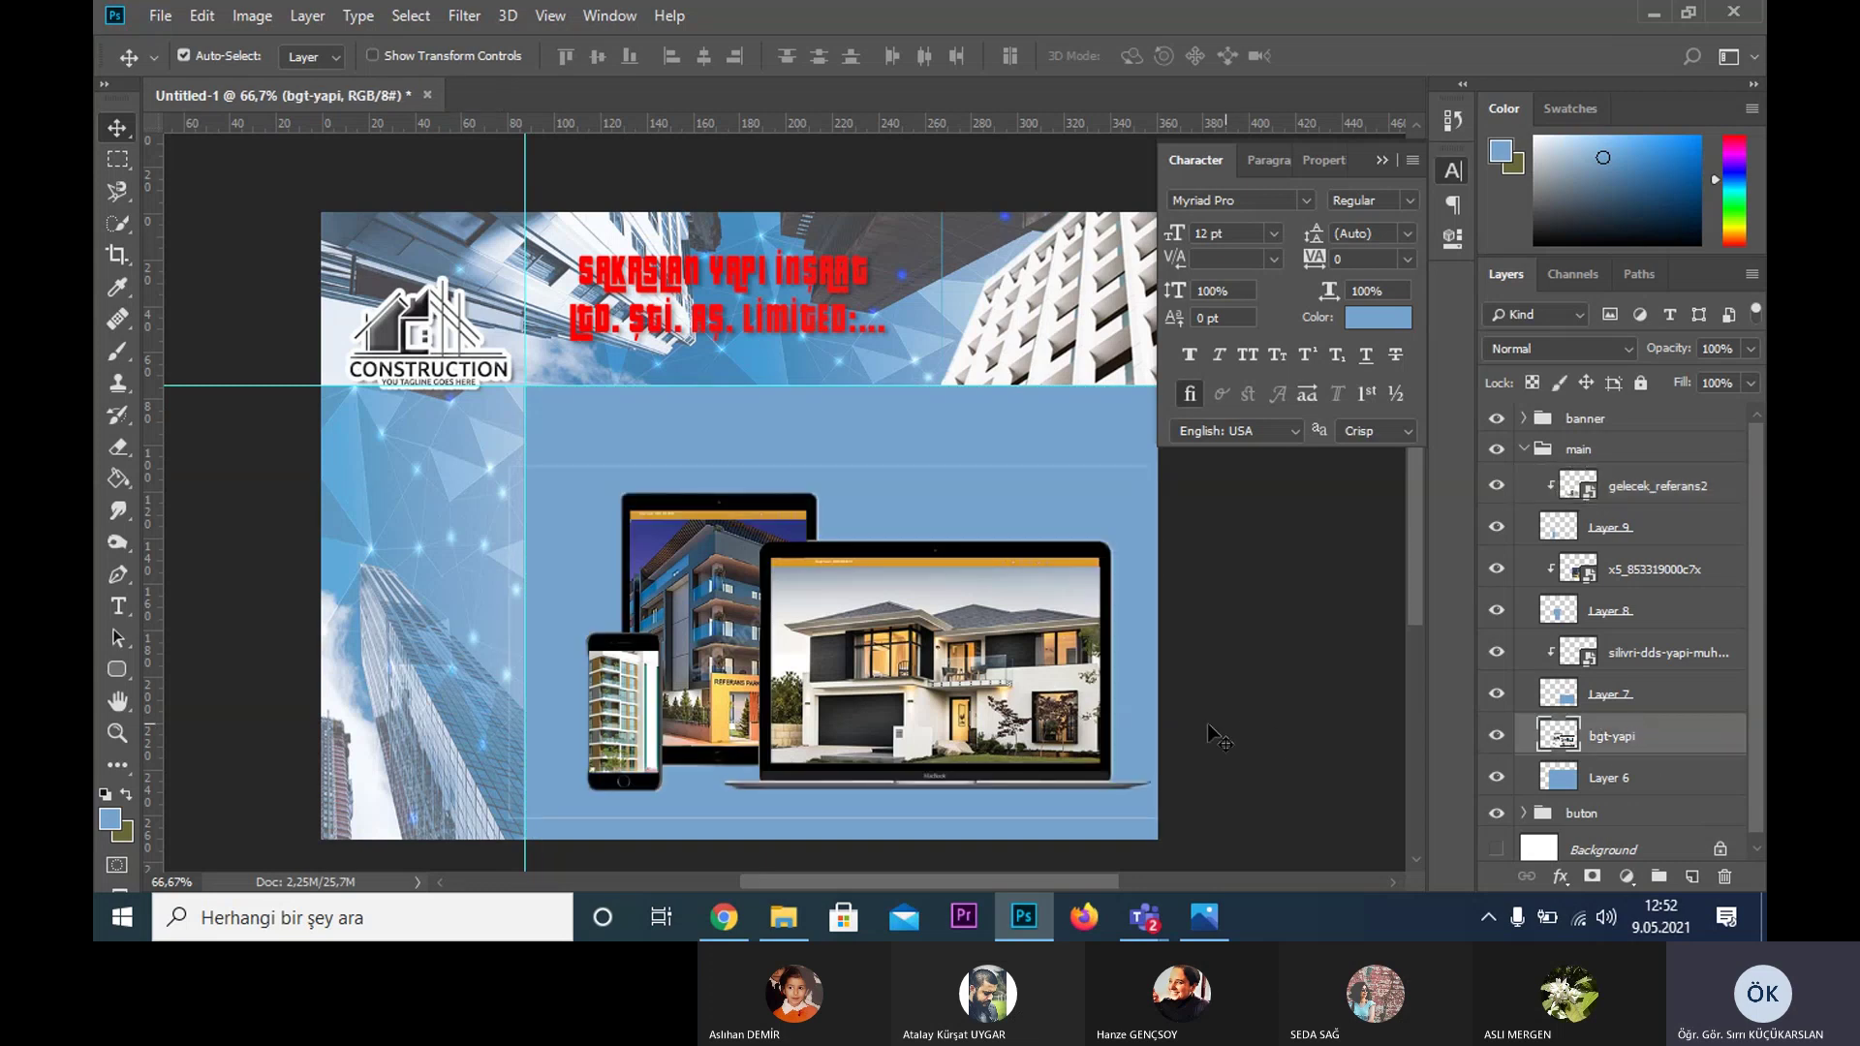
- Try rectangular strip selections on bgt-yapi, then bring up the Save As dialog
{"action": "key", "text": "m"}
{"action": "left_click_drag", "start_coordinate": [465, 437], "coordinate": [1243, 471]}
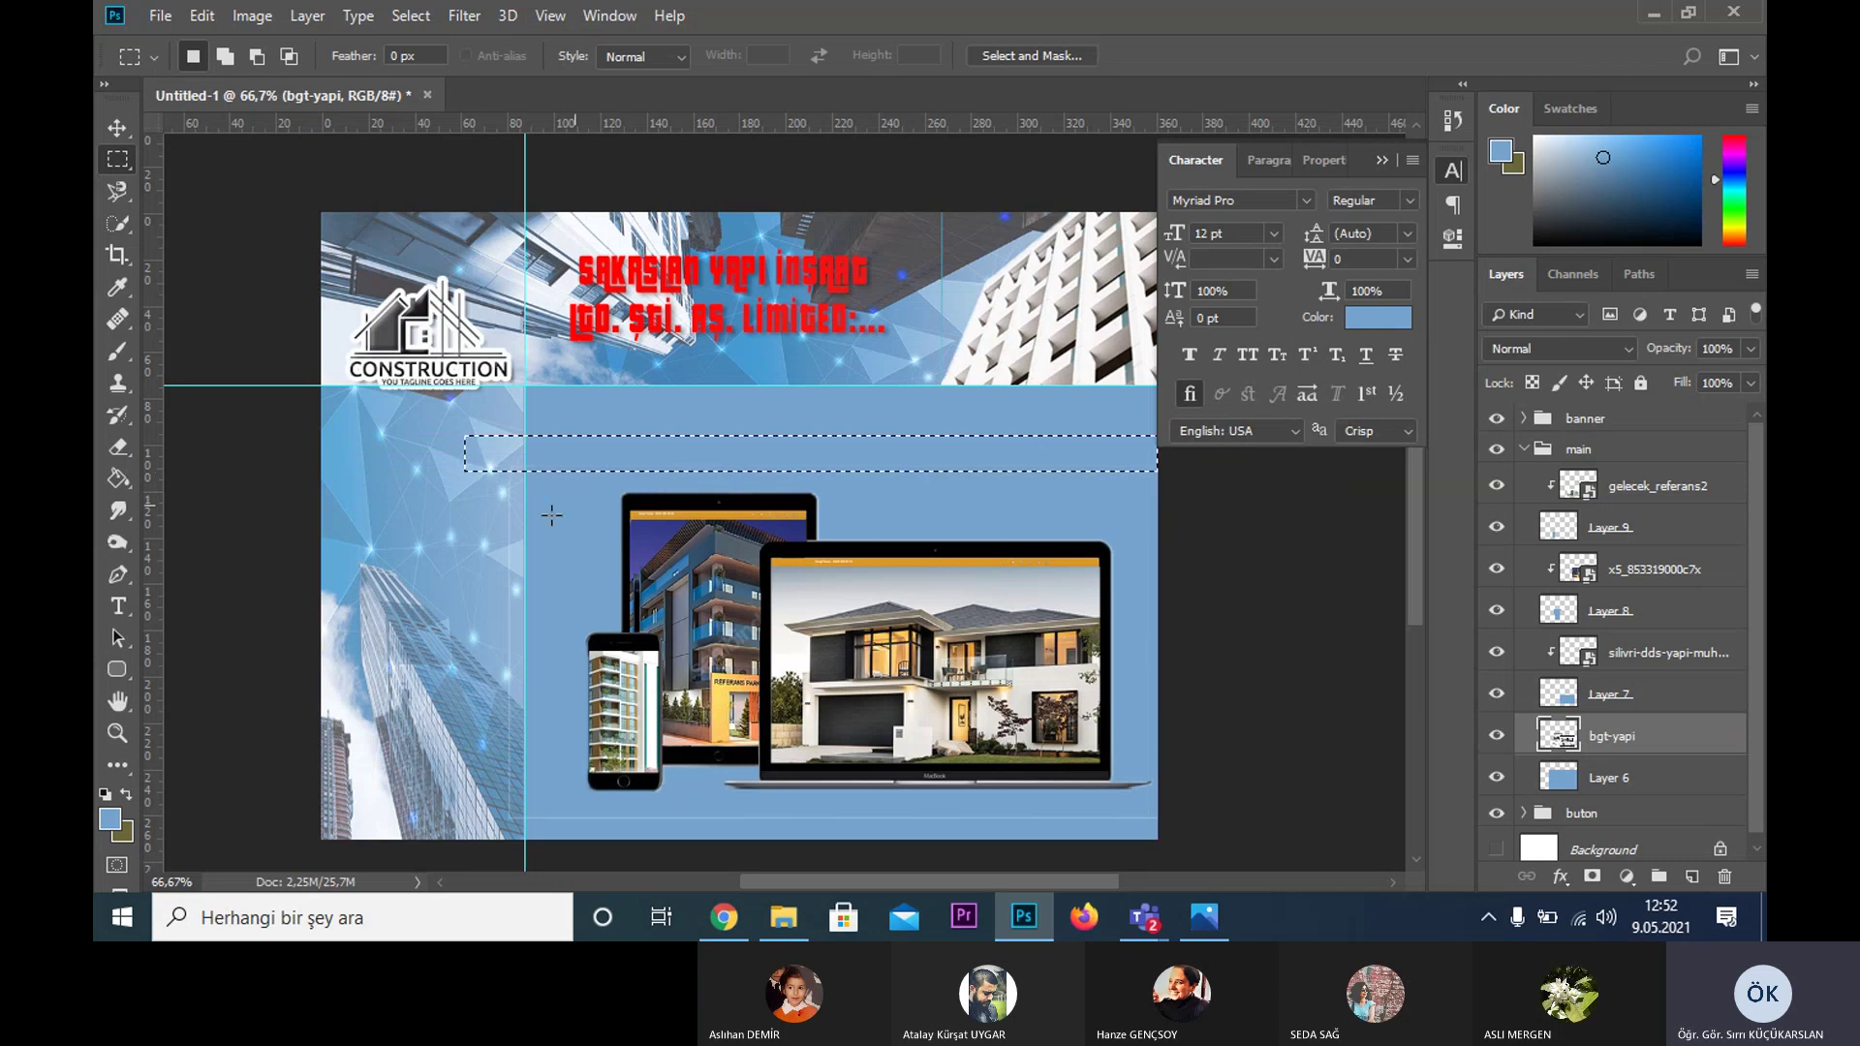
{"action": "left_click", "coordinate": [459, 434]}
{"action": "left_click_drag", "start_coordinate": [459, 434], "coordinate": [579, 808]}
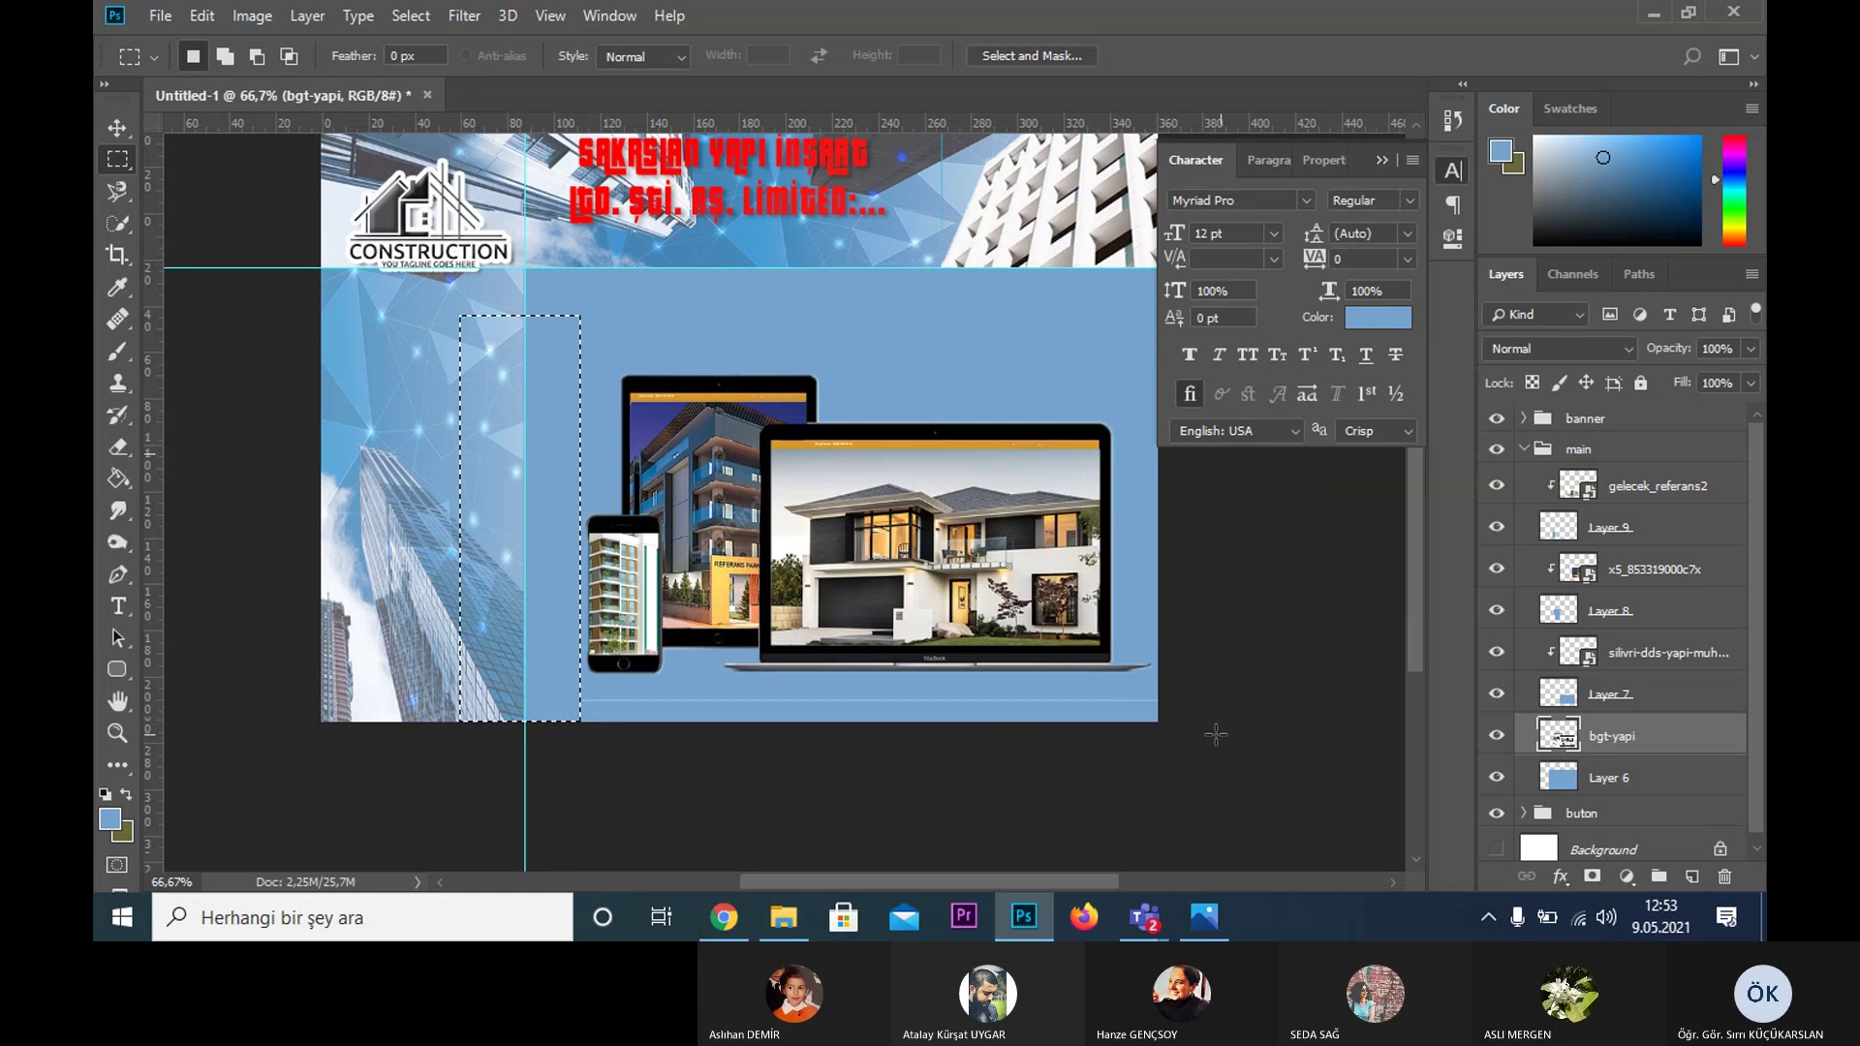
{"action": "left_click_drag", "start_coordinate": [1212, 730], "coordinate": [555, 693]}
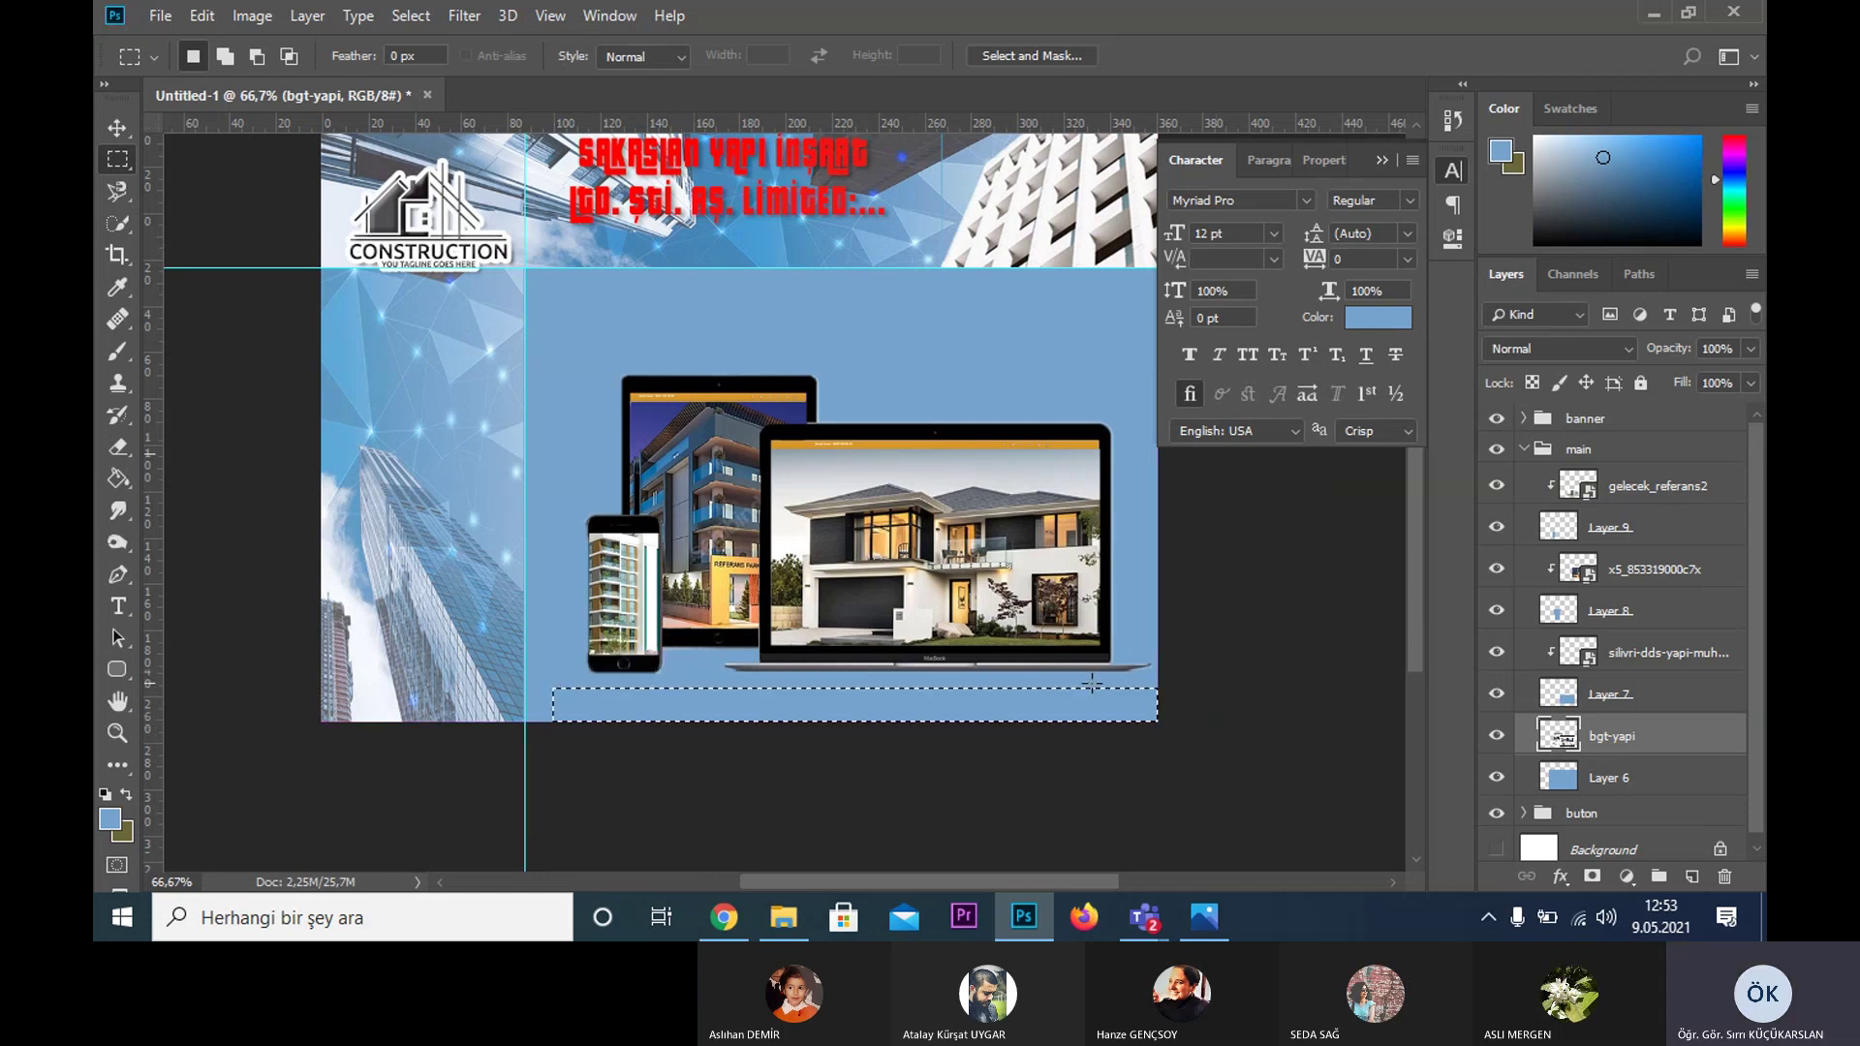
{"action": "left_click", "coordinate": [1244, 619]}
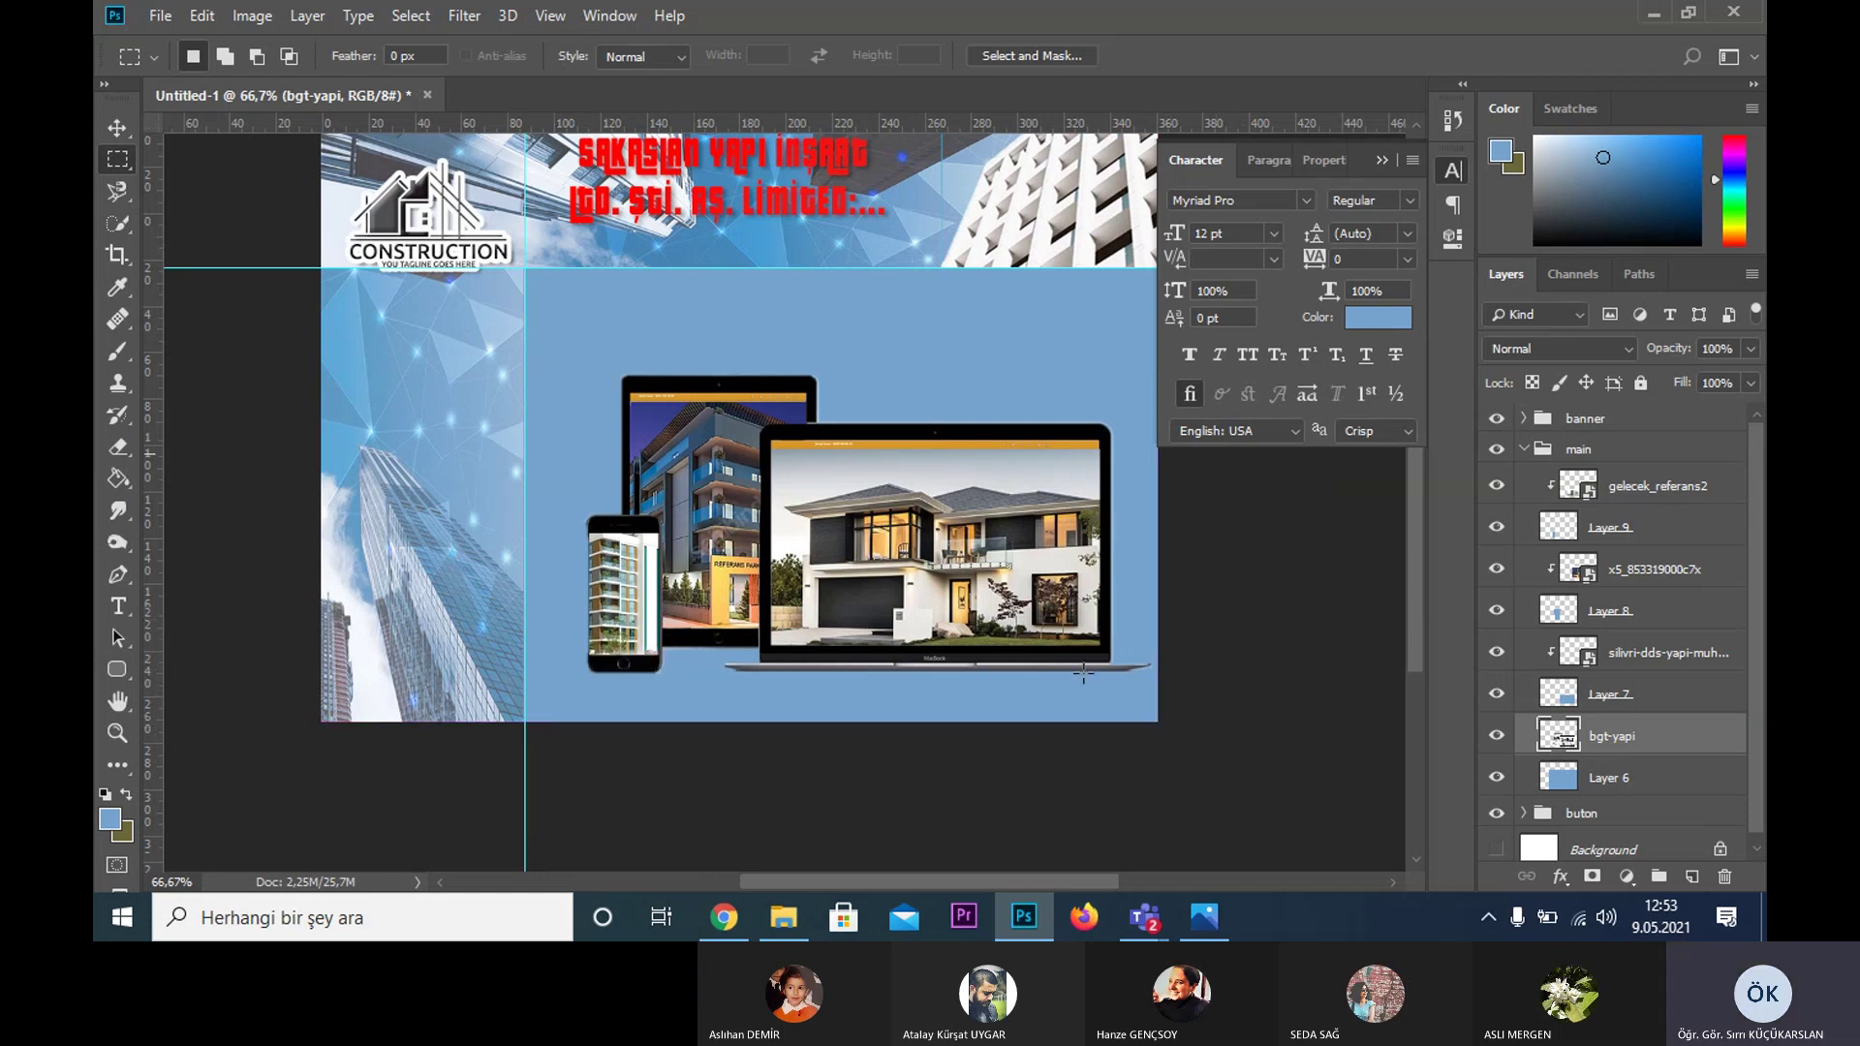
{"action": "scroll", "coordinate": [786, 572], "scroll_direction": "up", "scroll_amount": 3}
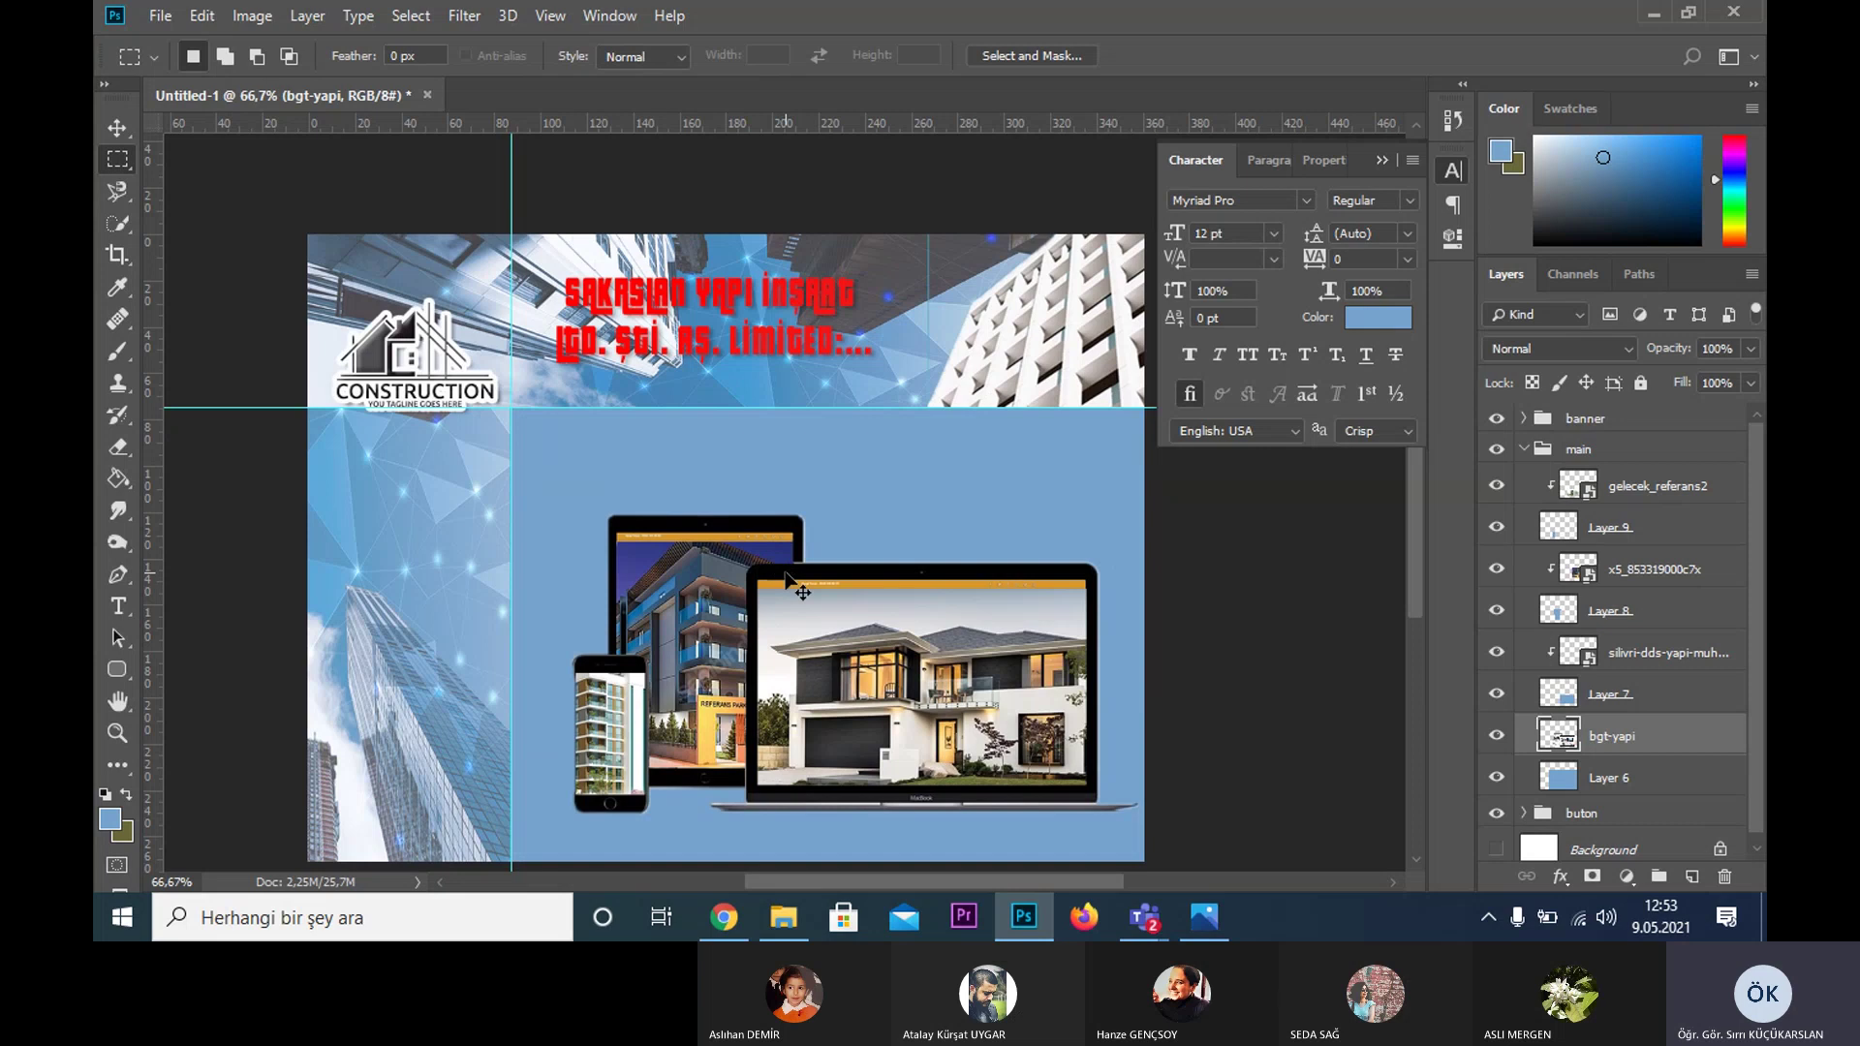
{"action": "key", "text": "ctrl+s"}
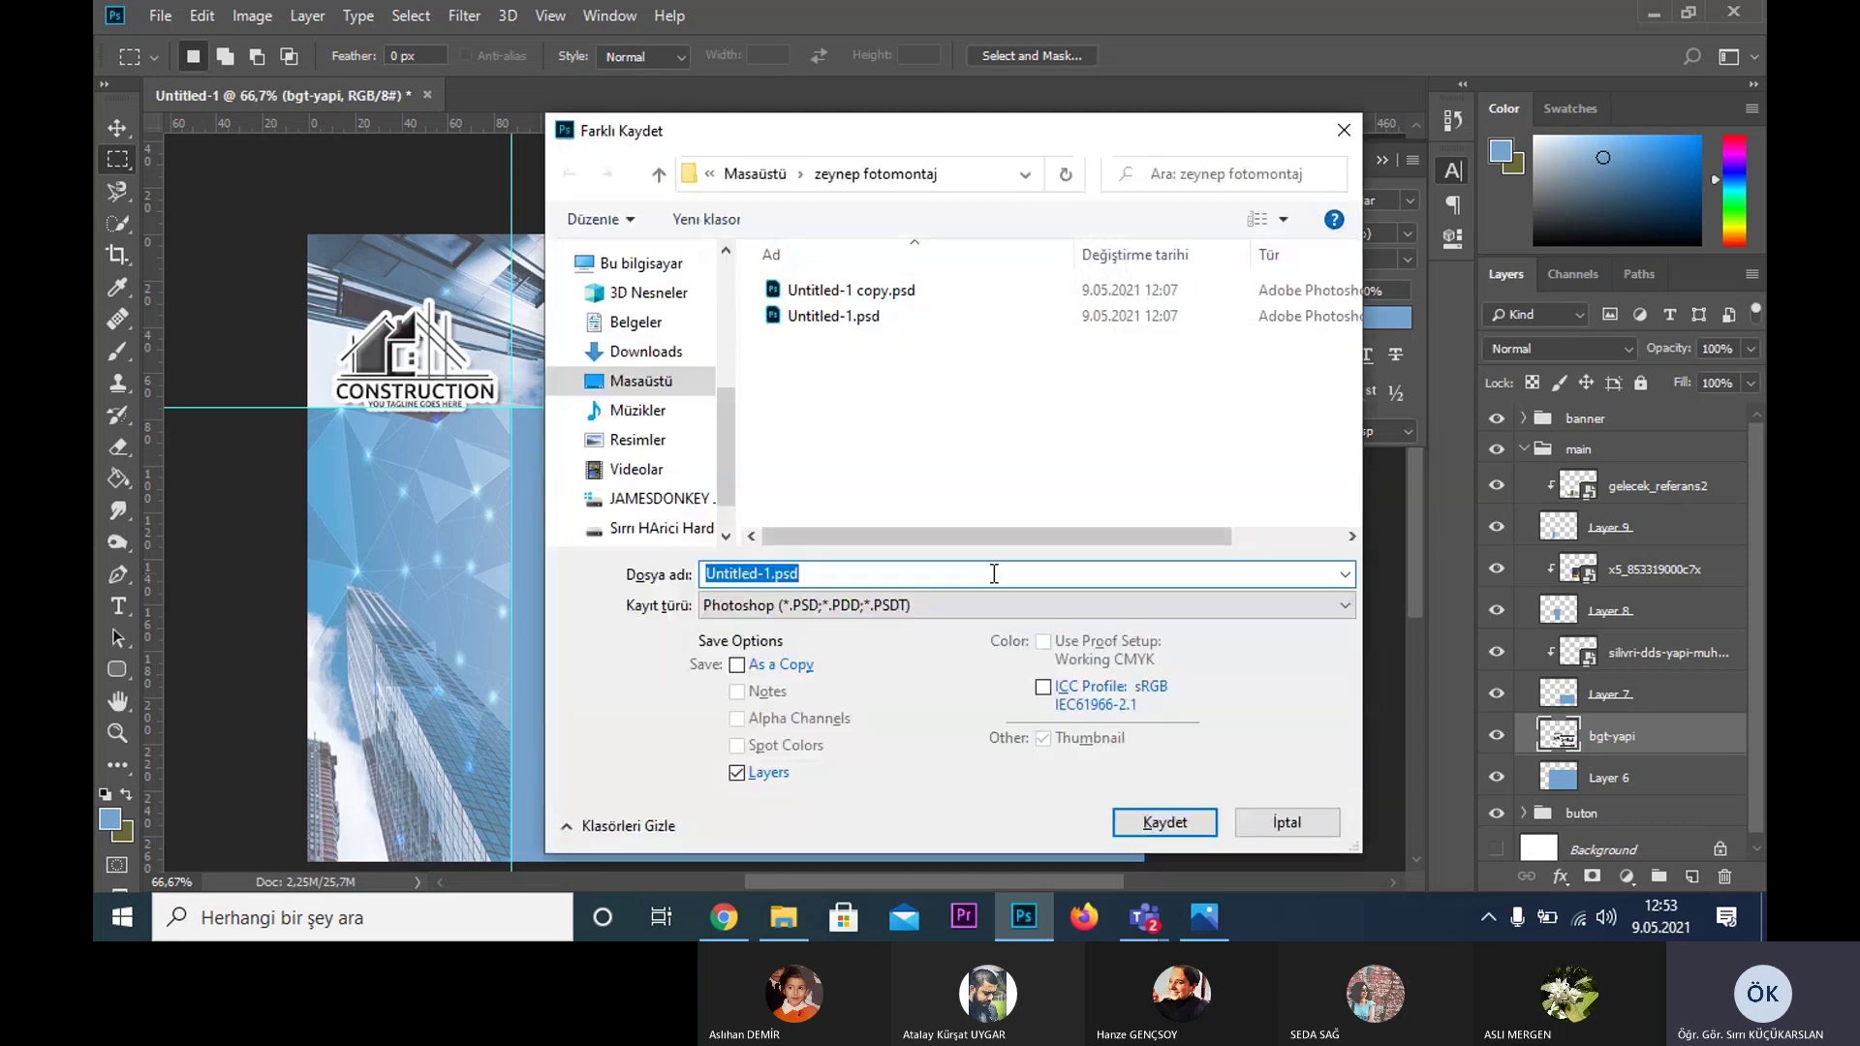
- Create a new psd folder inside the web sitesi folder in File Explorer
{"action": "left_click", "coordinate": [790, 912]}
{"action": "left_click", "coordinate": [582, 300]}
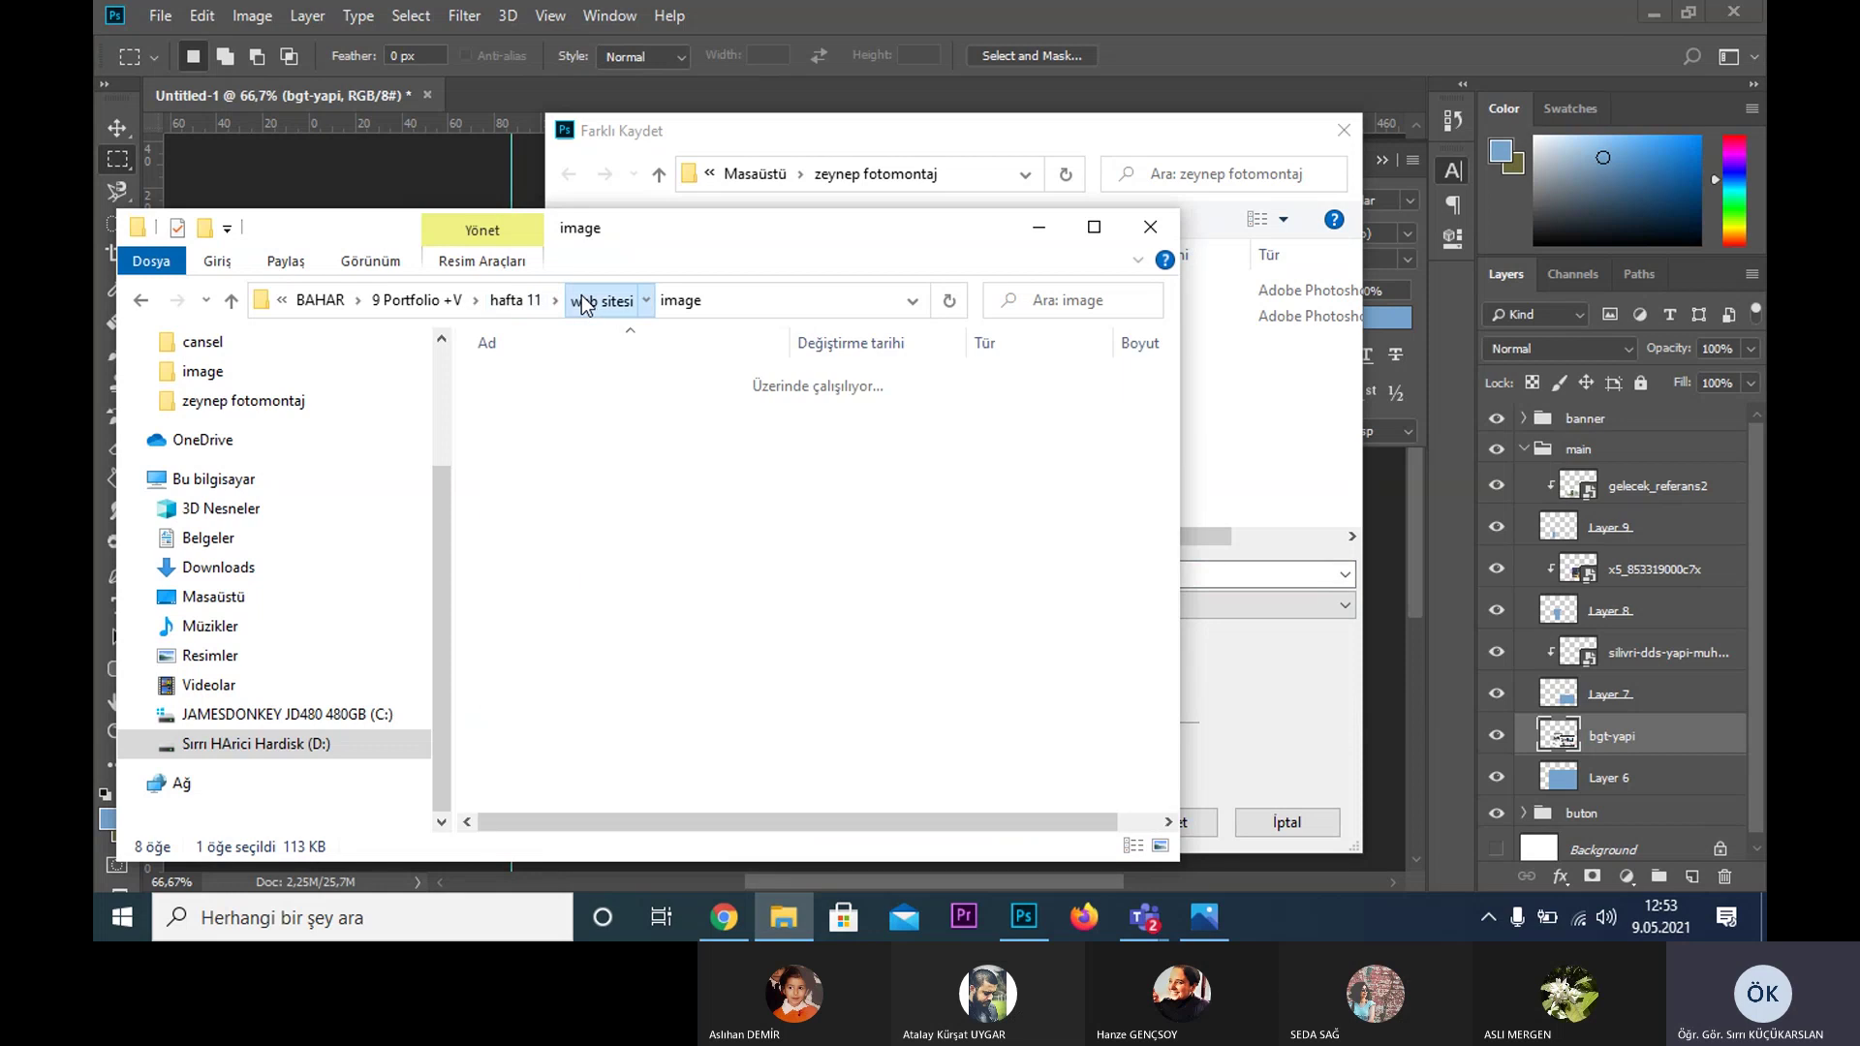
{"action": "left_click", "coordinate": [527, 296]}
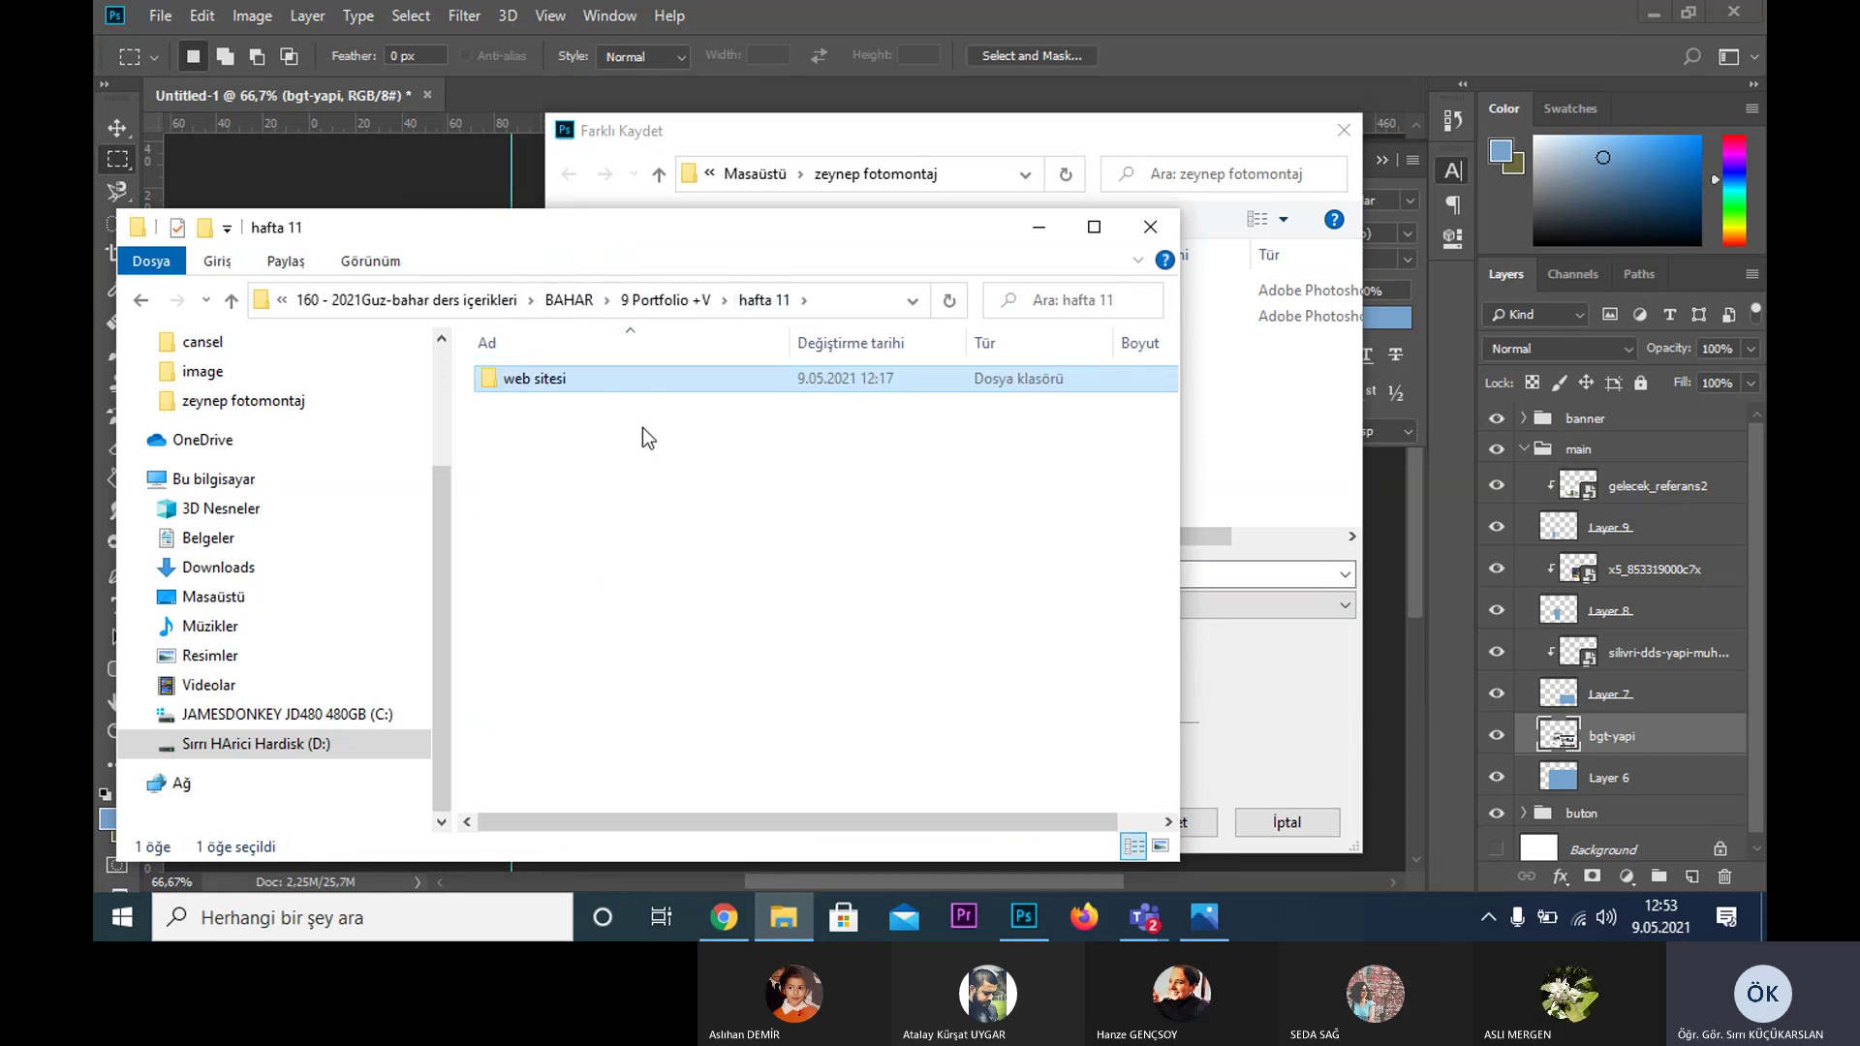
{"action": "double_click", "coordinate": [591, 378]}
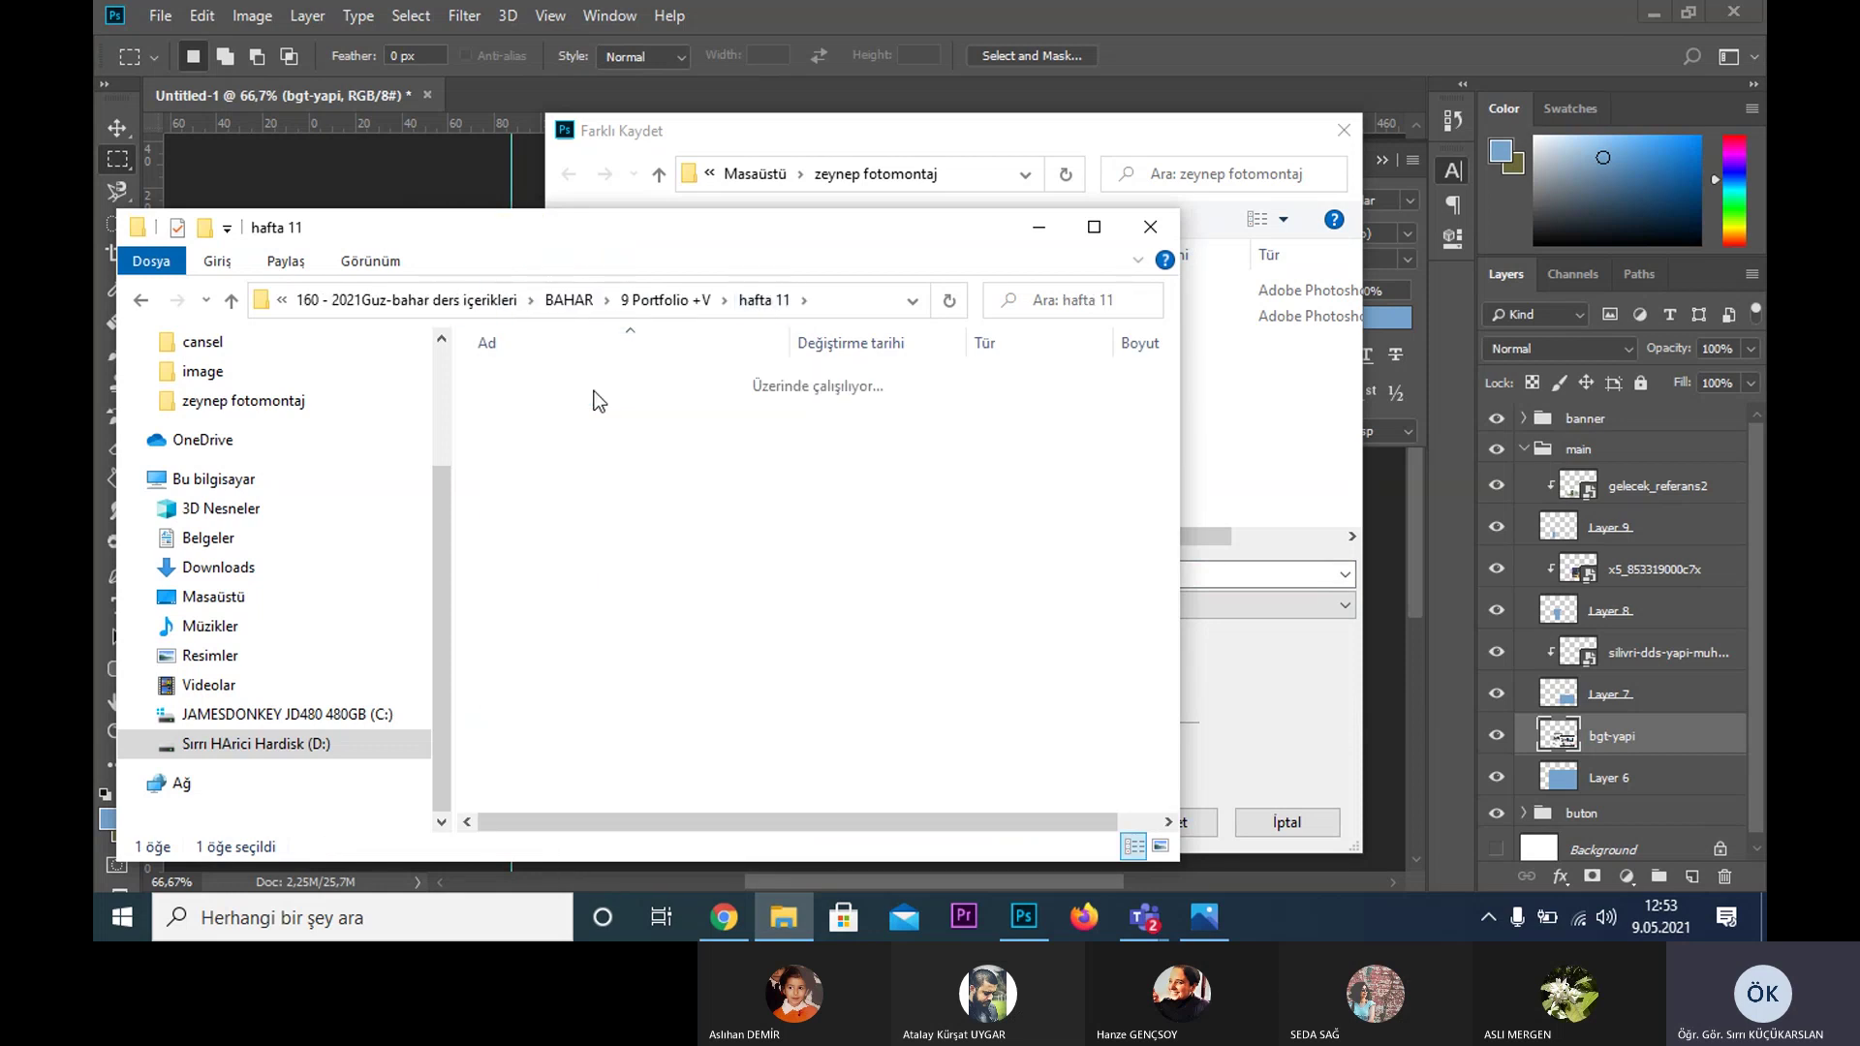
{"action": "right_click", "coordinate": [634, 531]}
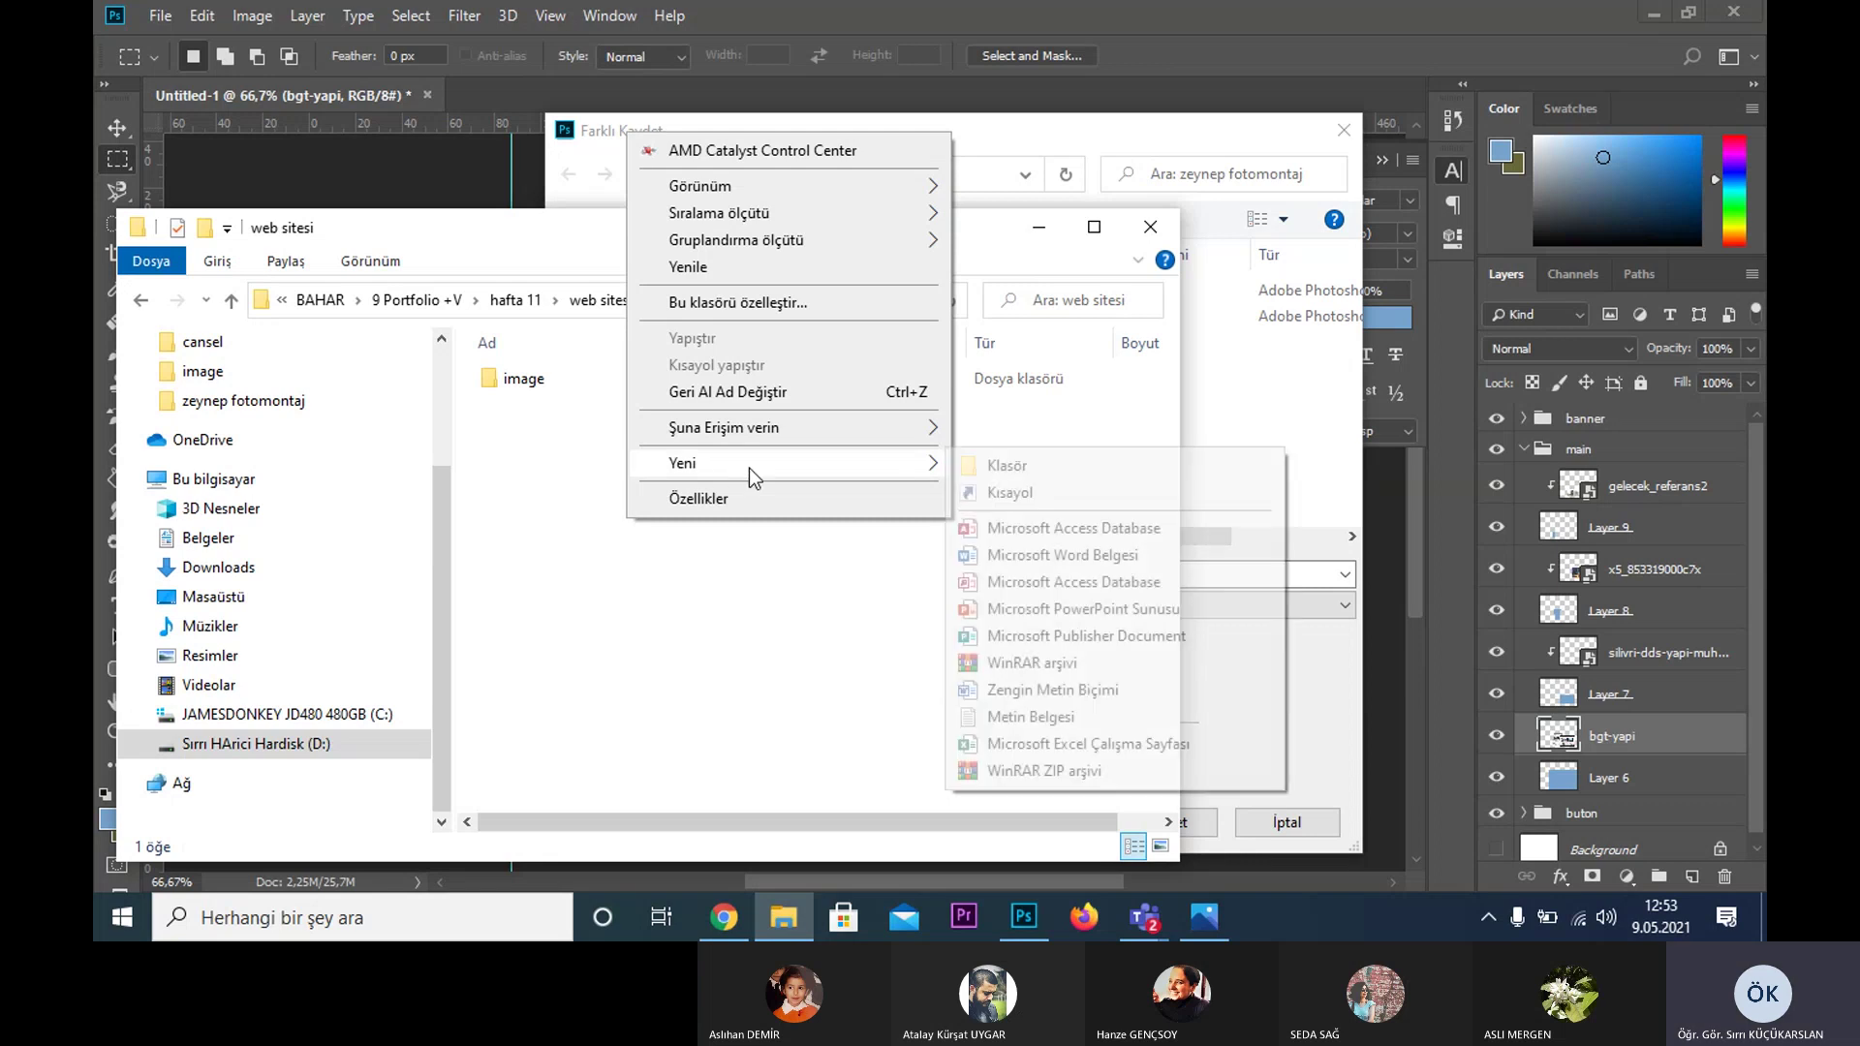
{"action": "mouse_move", "coordinate": [784, 462]}
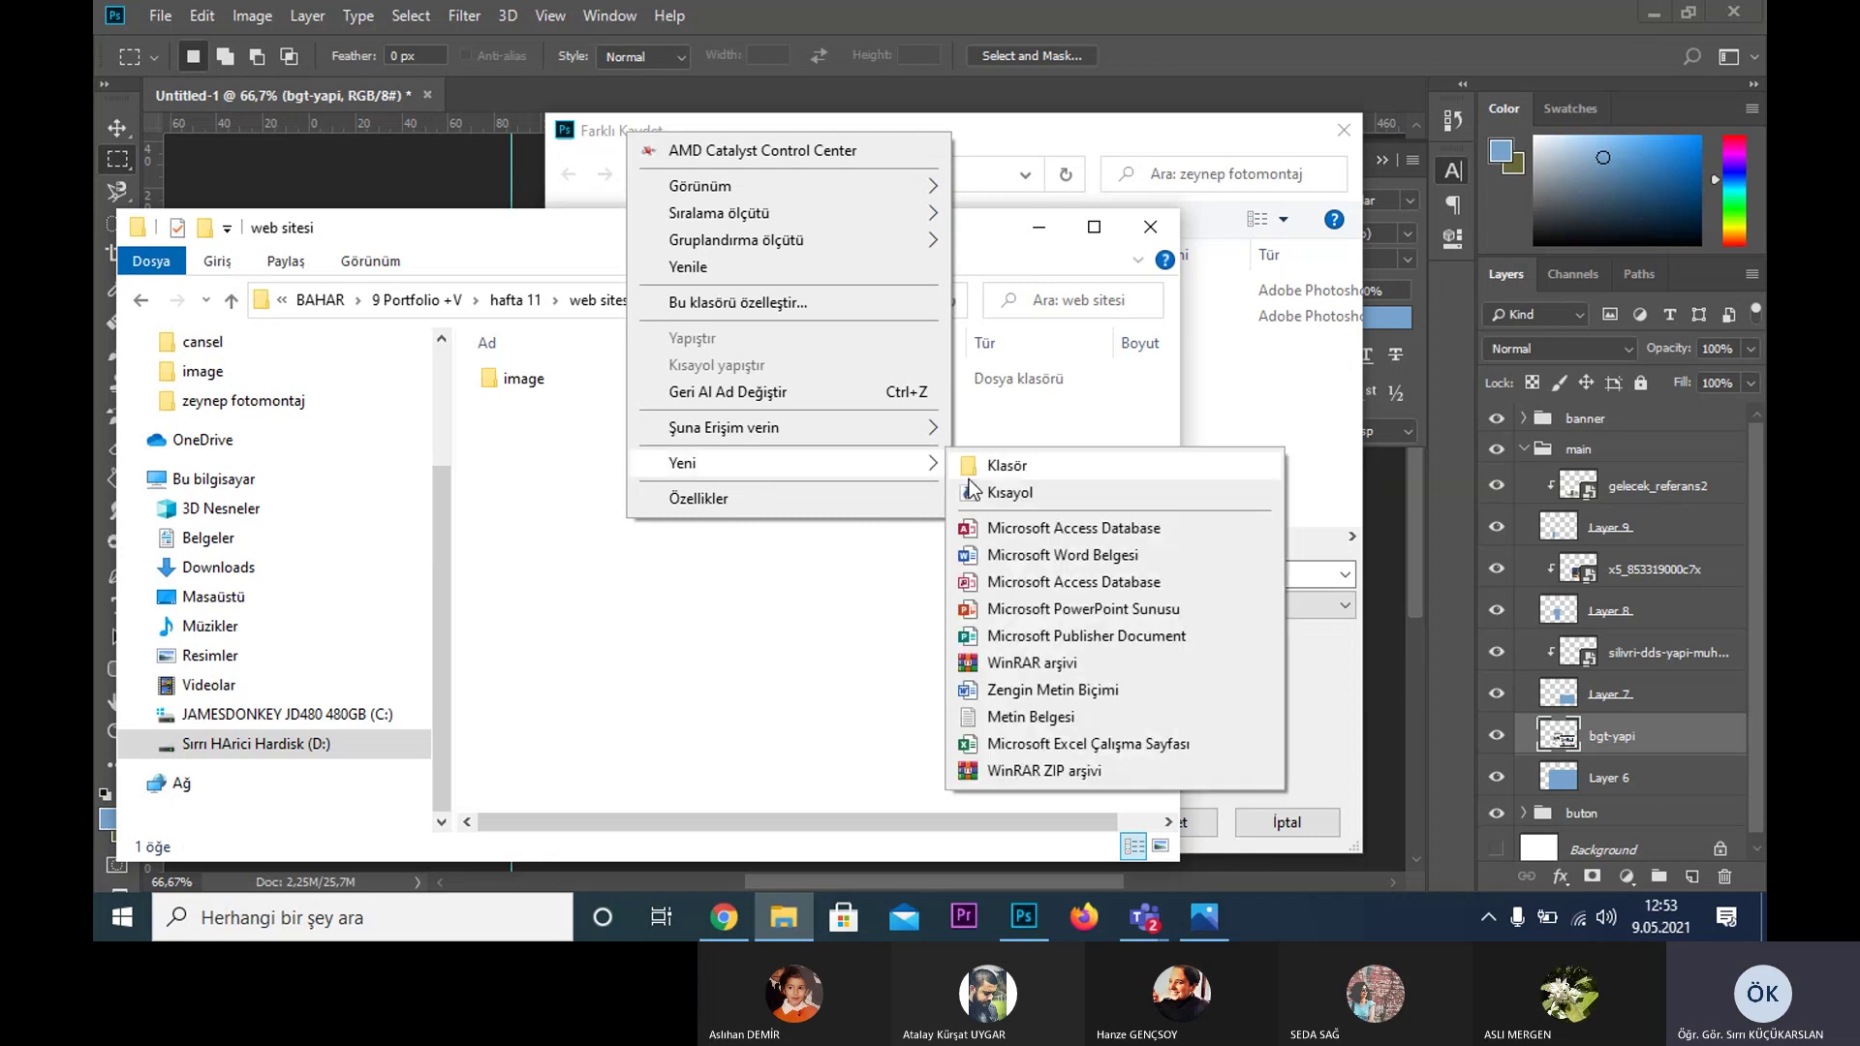
{"action": "left_click", "coordinate": [992, 466]}
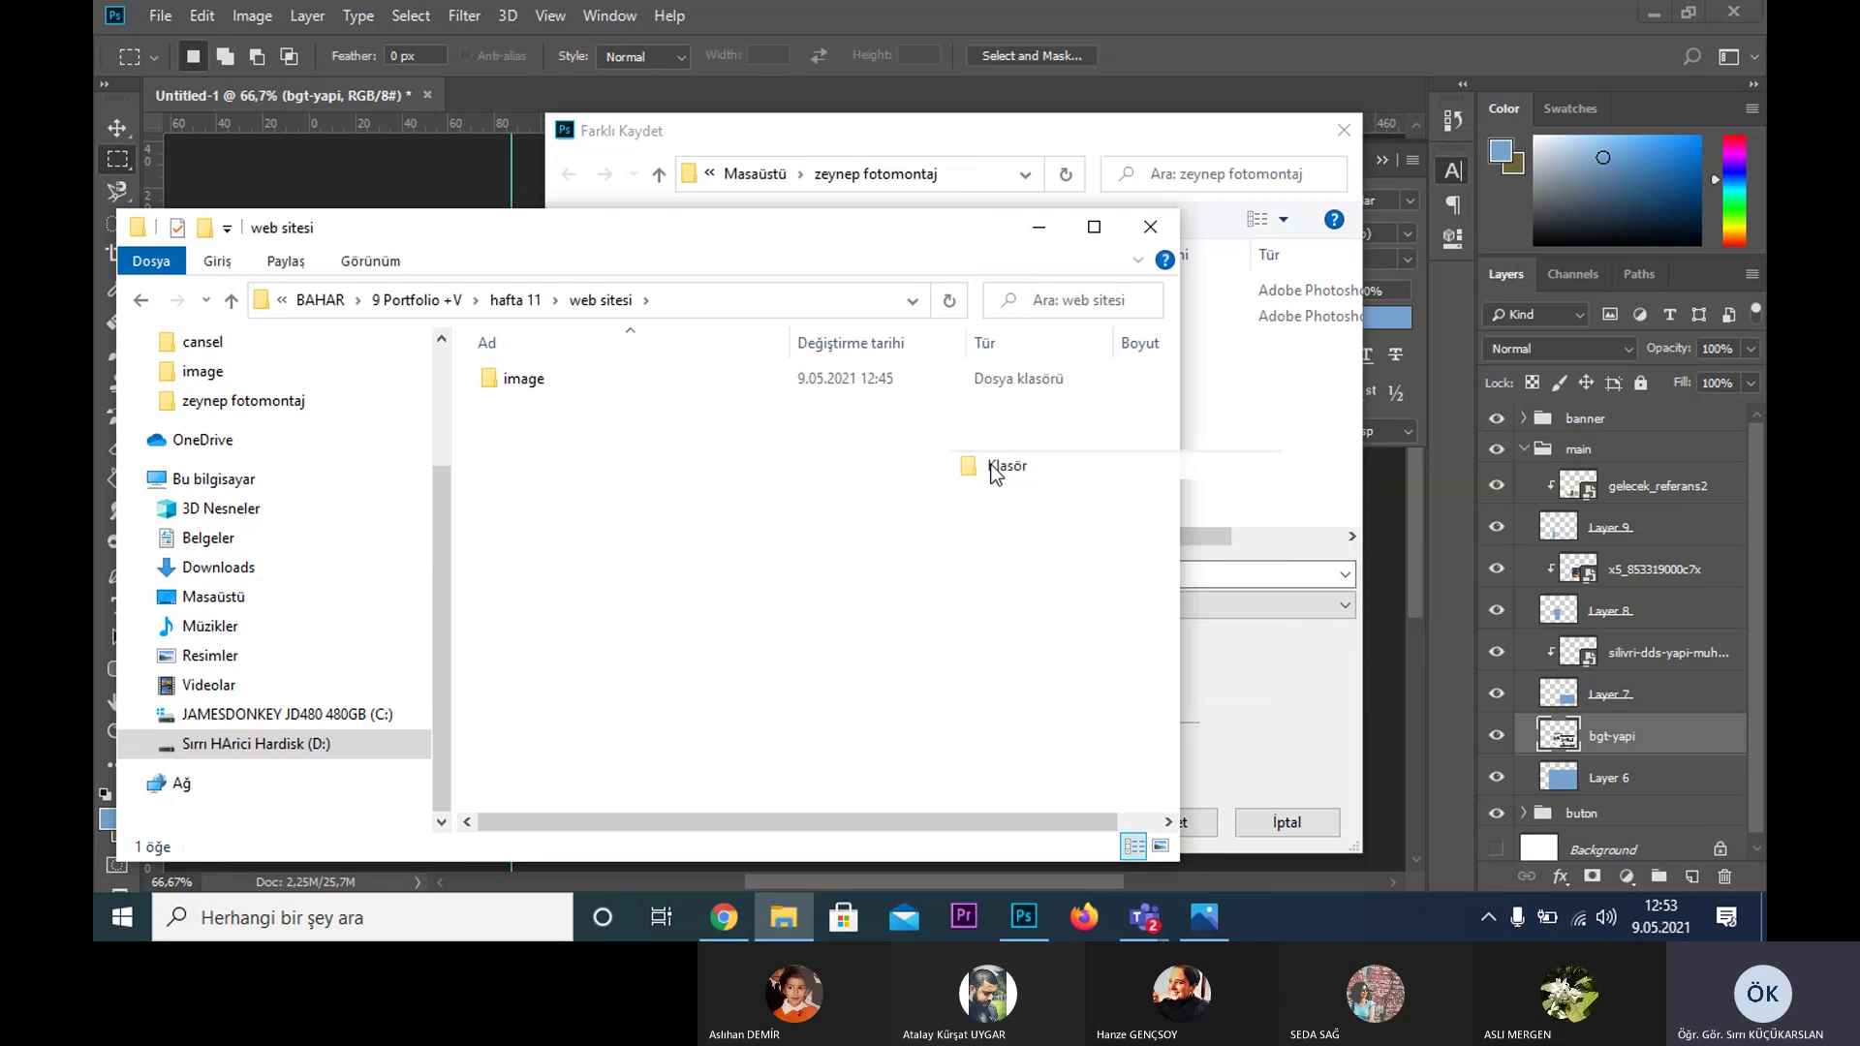
- Point the Save As dialog at the new psd folder by pasting its path
{"action": "left_click", "coordinate": [766, 302]}
{"action": "key", "text": "ctrl+c"}
{"action": "left_click", "coordinate": [841, 145]}
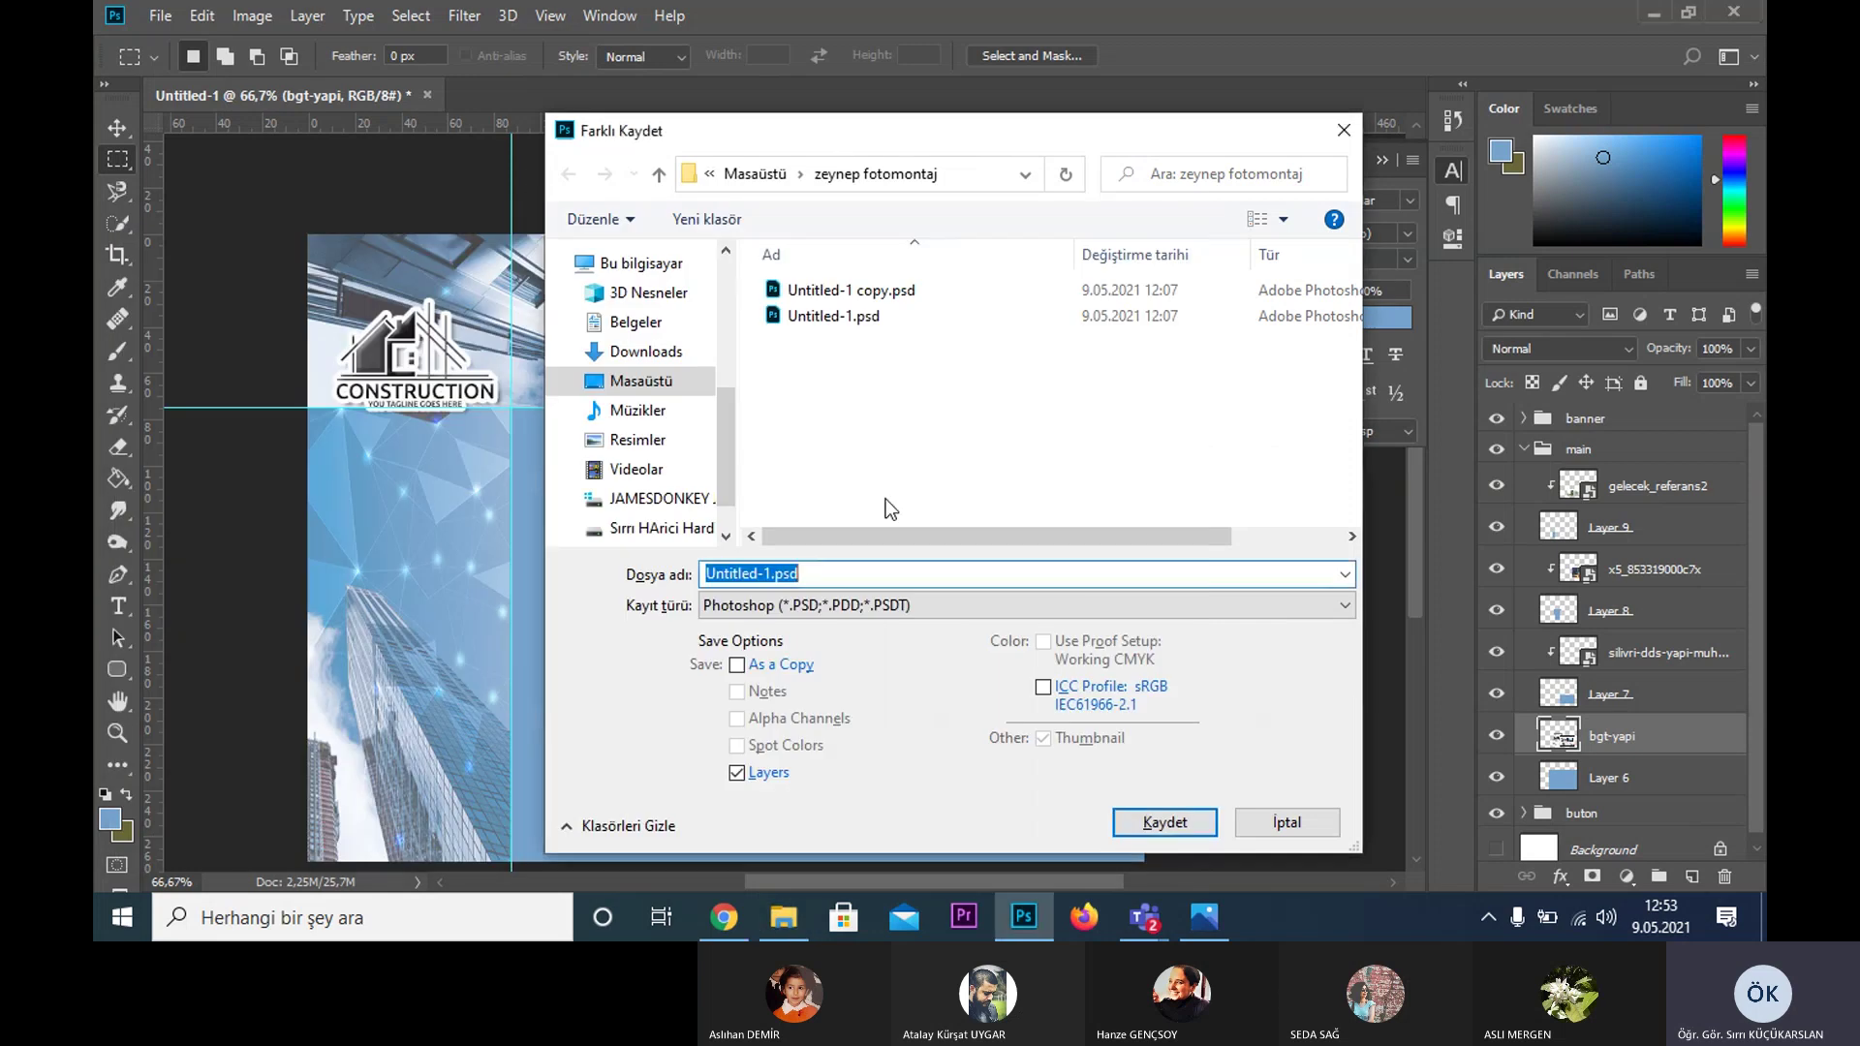
{"action": "key", "text": "ctrl+v"}
{"action": "key", "text": "Return"}
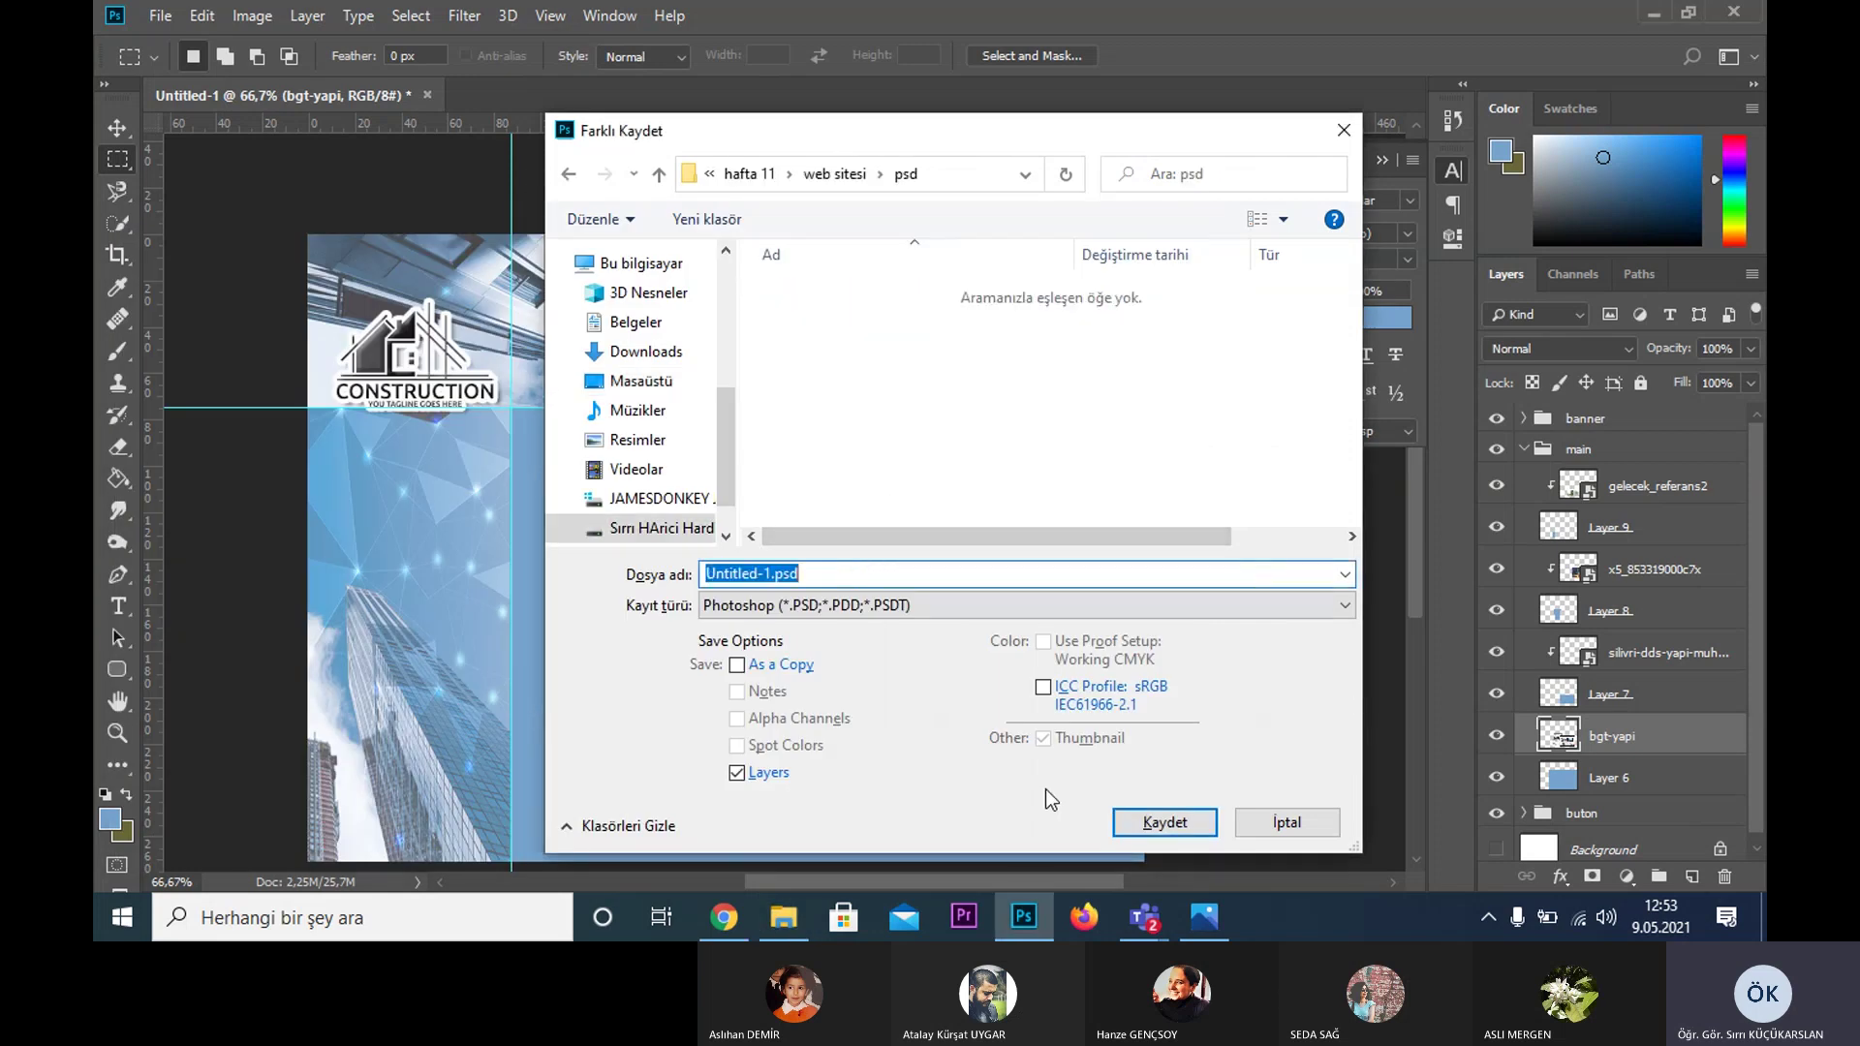
- Save the mockup as contweb.psd in Photoshop format, then select Layer 6
{"action": "type", "text": "contwe"}
{"action": "type", "text": "b"}
{"action": "key", "text": "Return"}
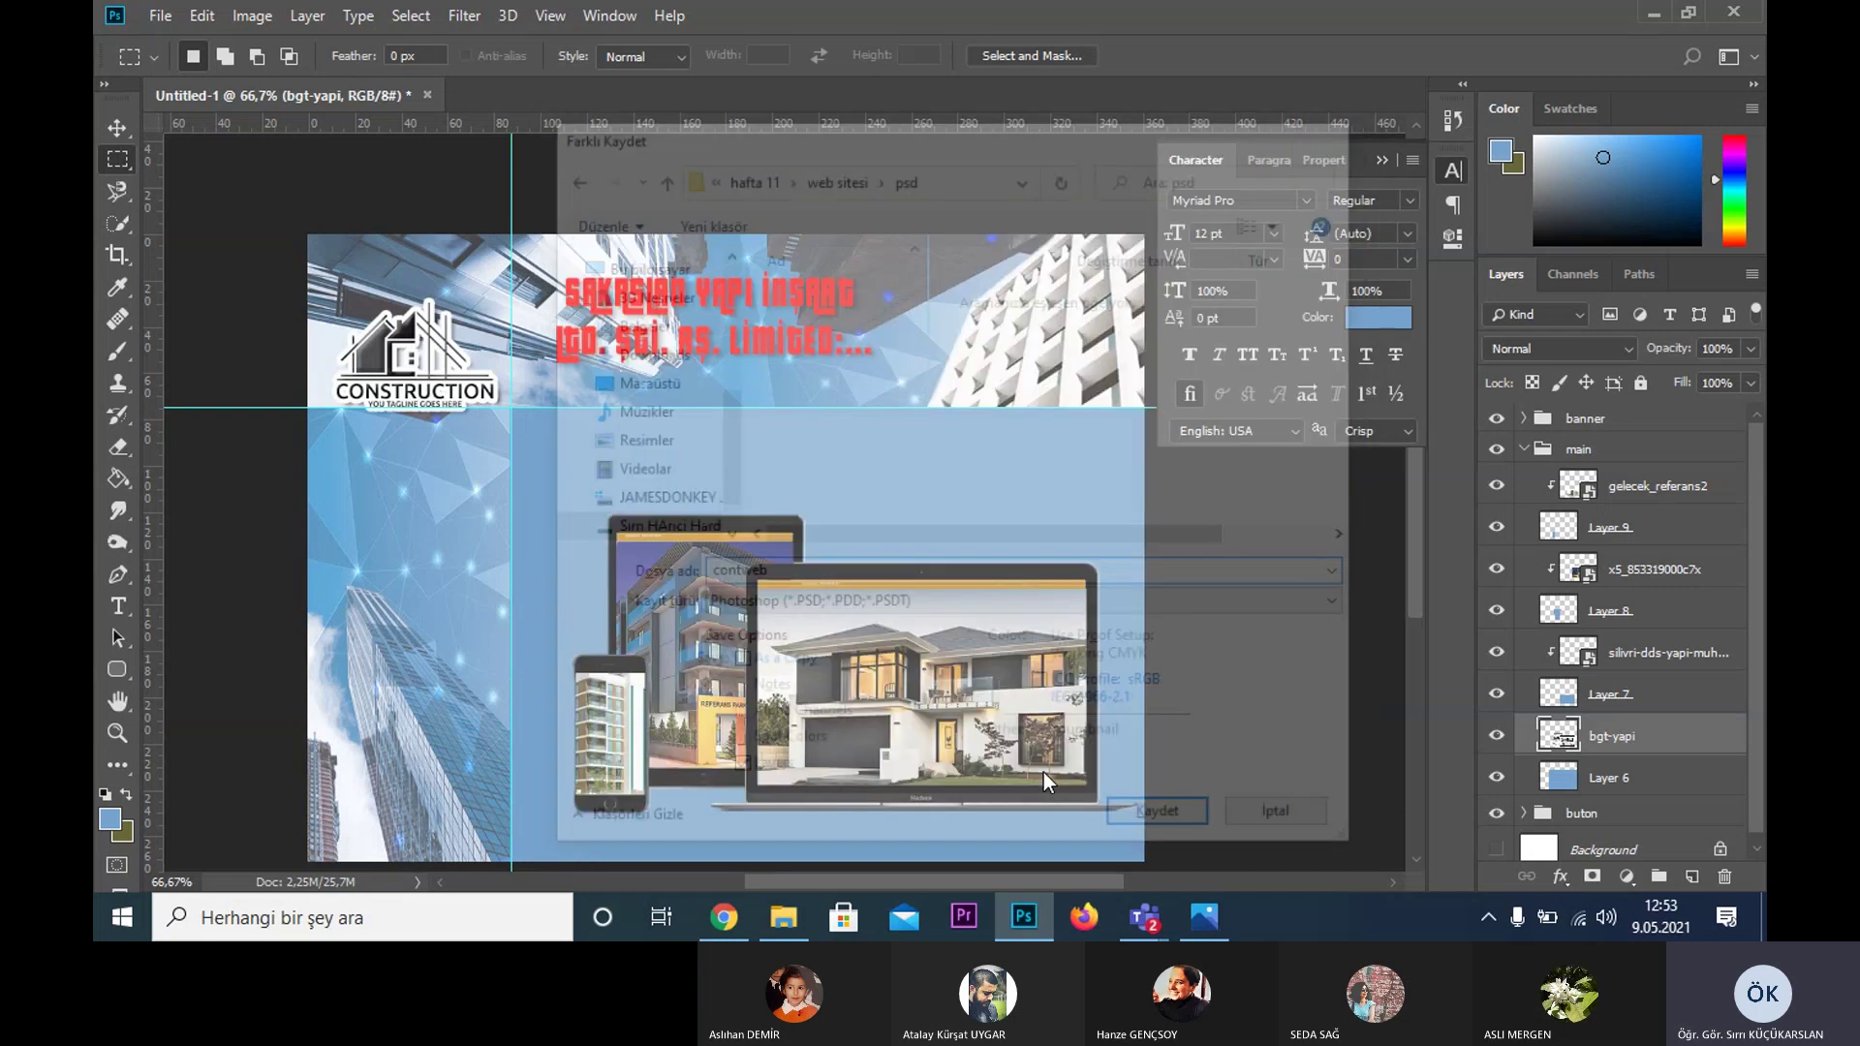
{"action": "left_click", "coordinate": [1211, 236]}
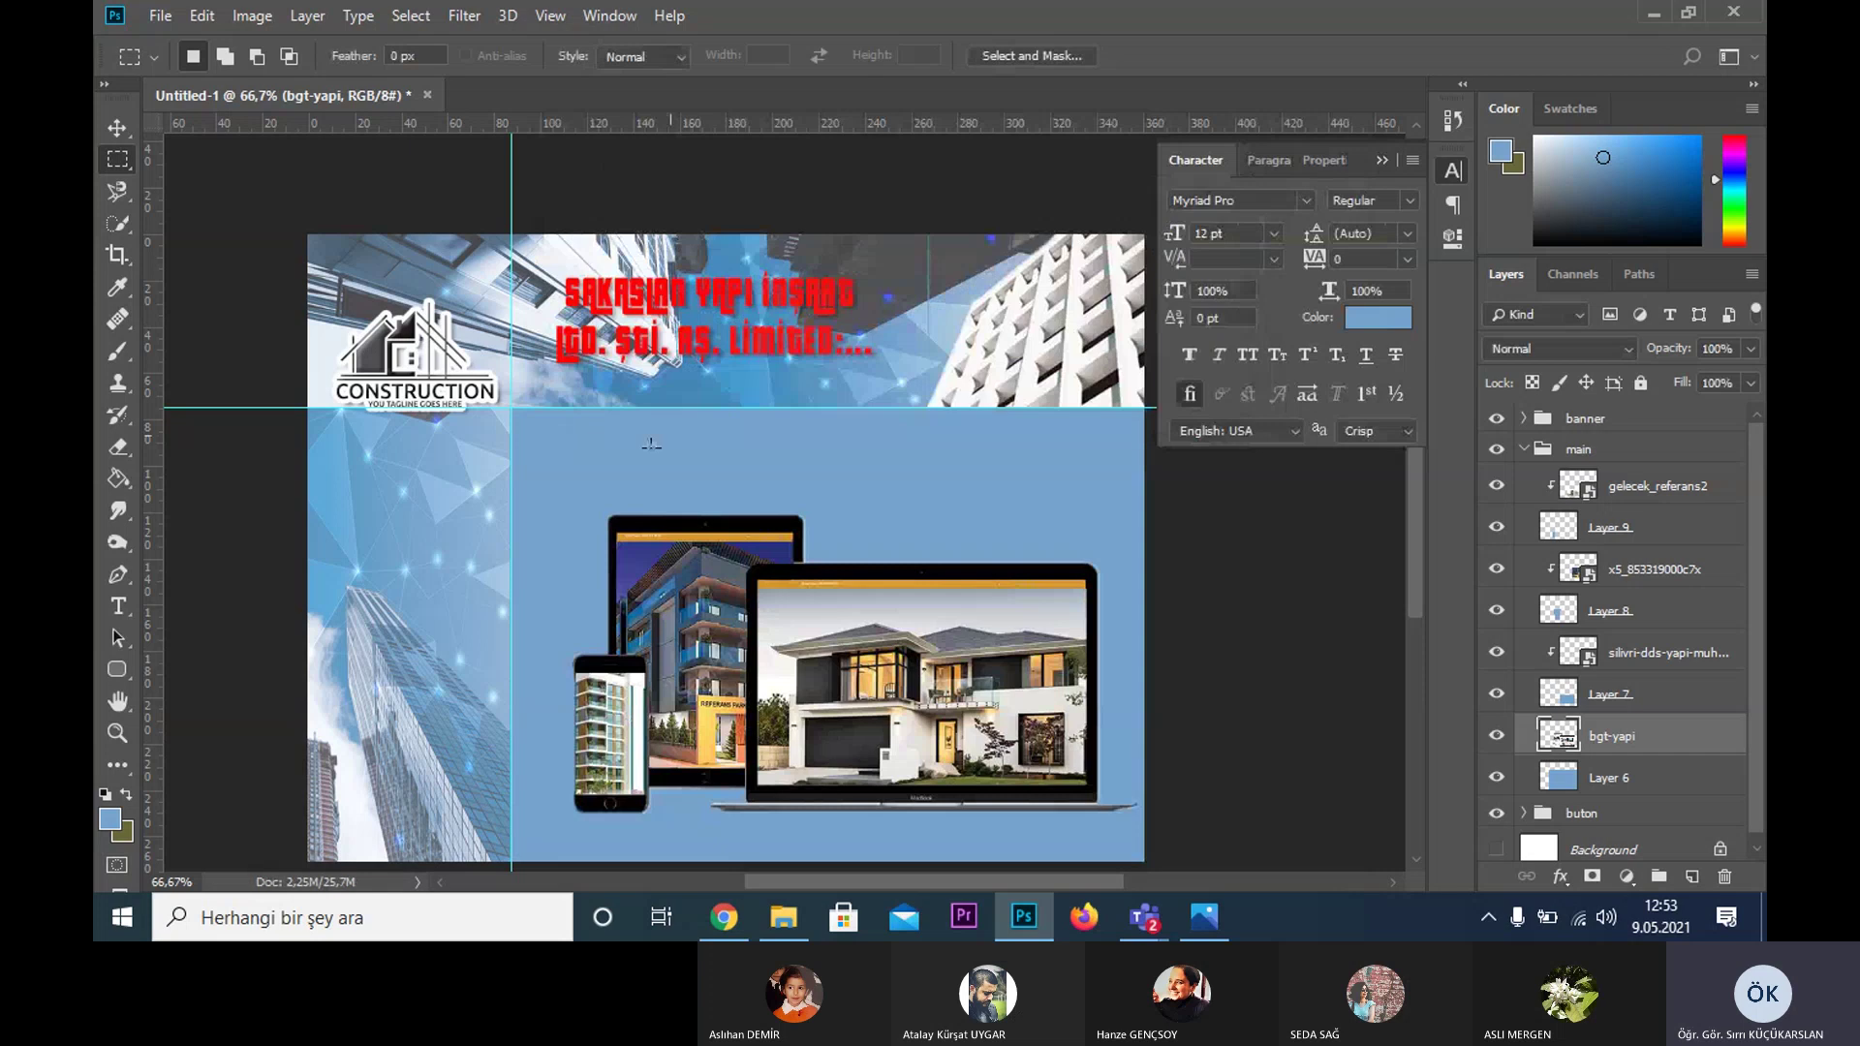
{"action": "key", "text": "v"}
{"action": "left_click", "coordinate": [916, 497]}
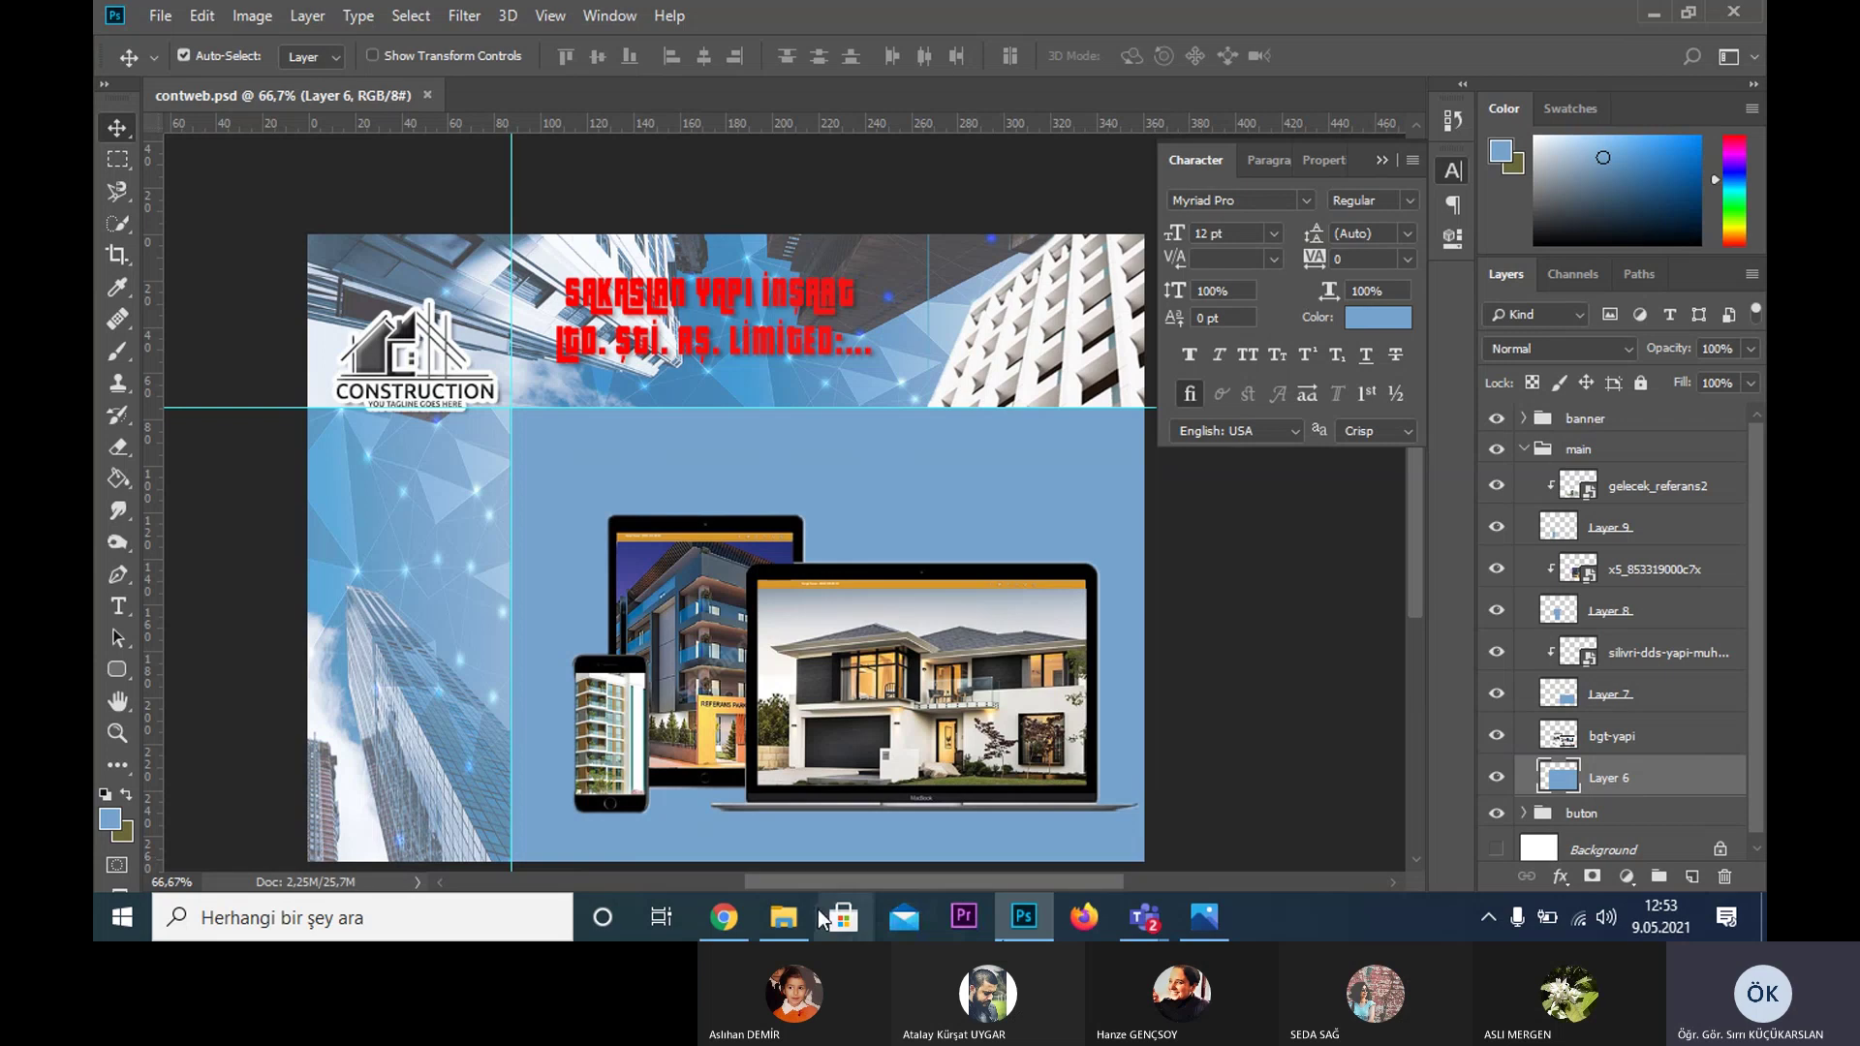
- Search Google Images for 'desen' in a new Chrome tab
{"action": "left_click", "coordinate": [727, 928]}
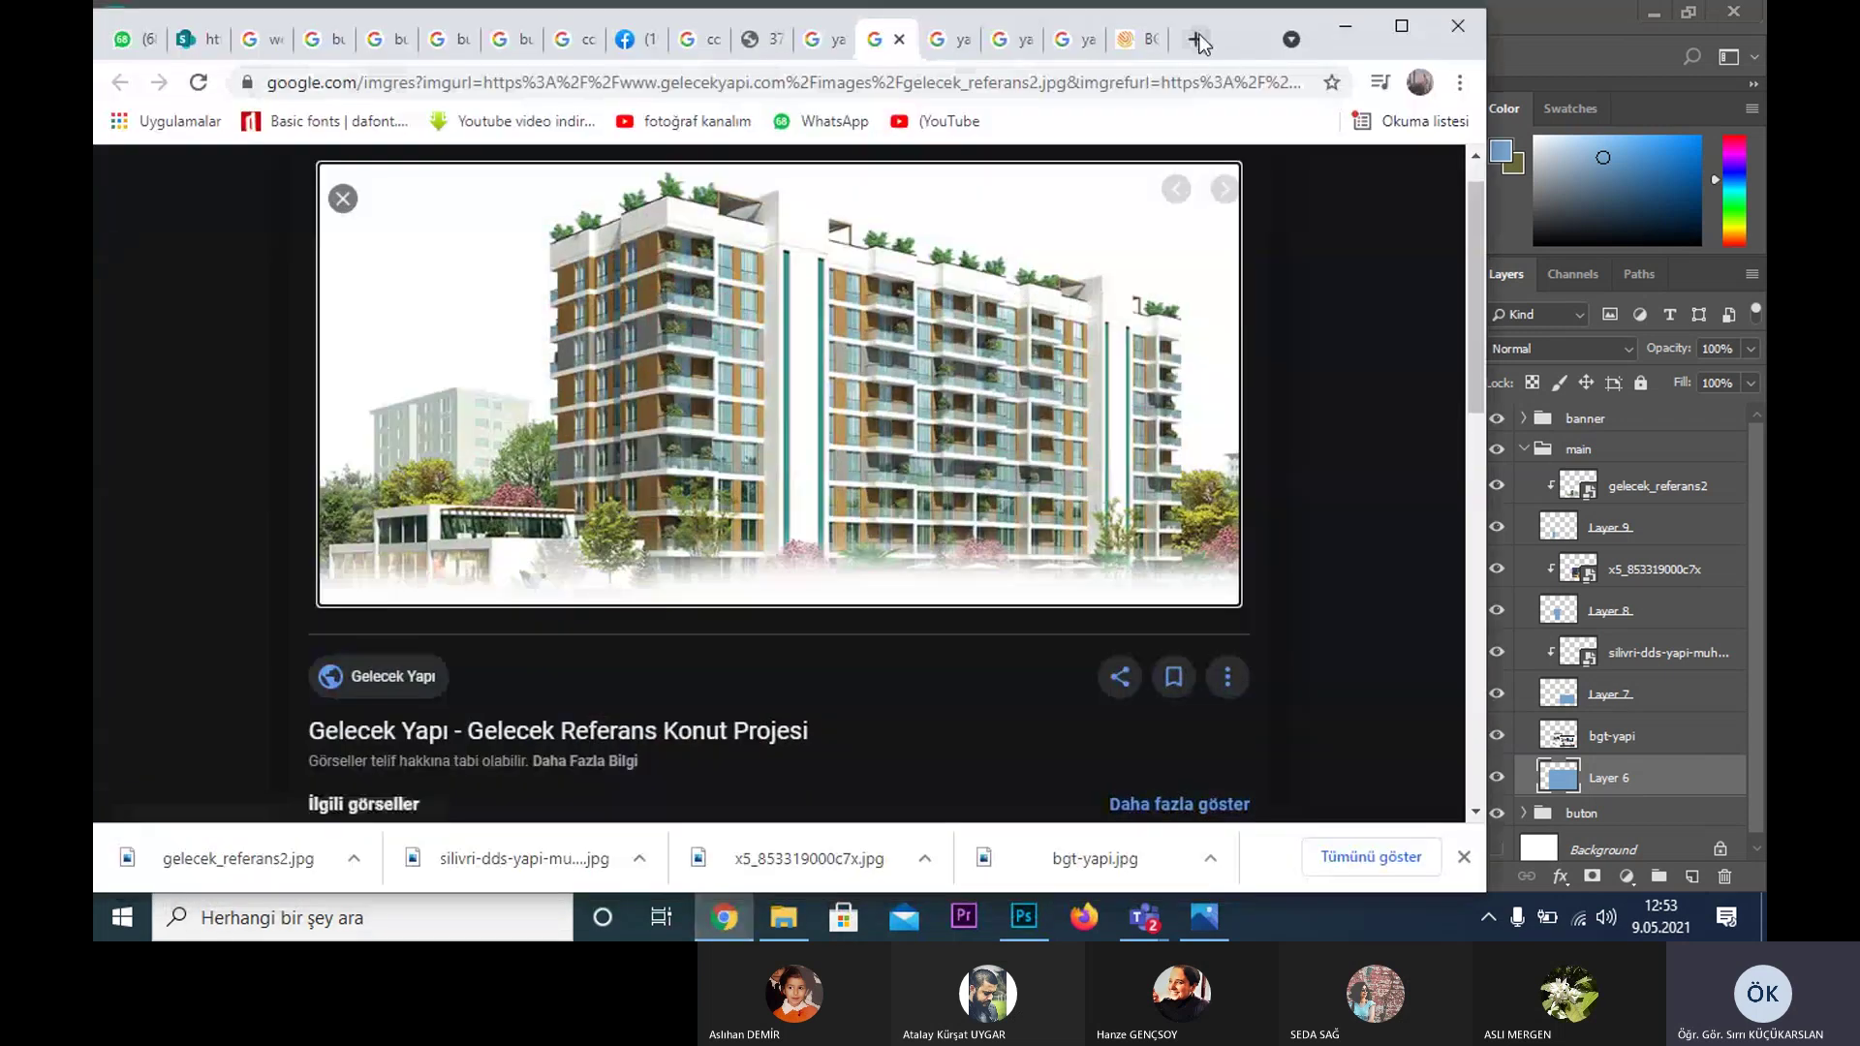
{"action": "key", "text": "ctrl+t"}
{"action": "left_click", "coordinate": [651, 528]}
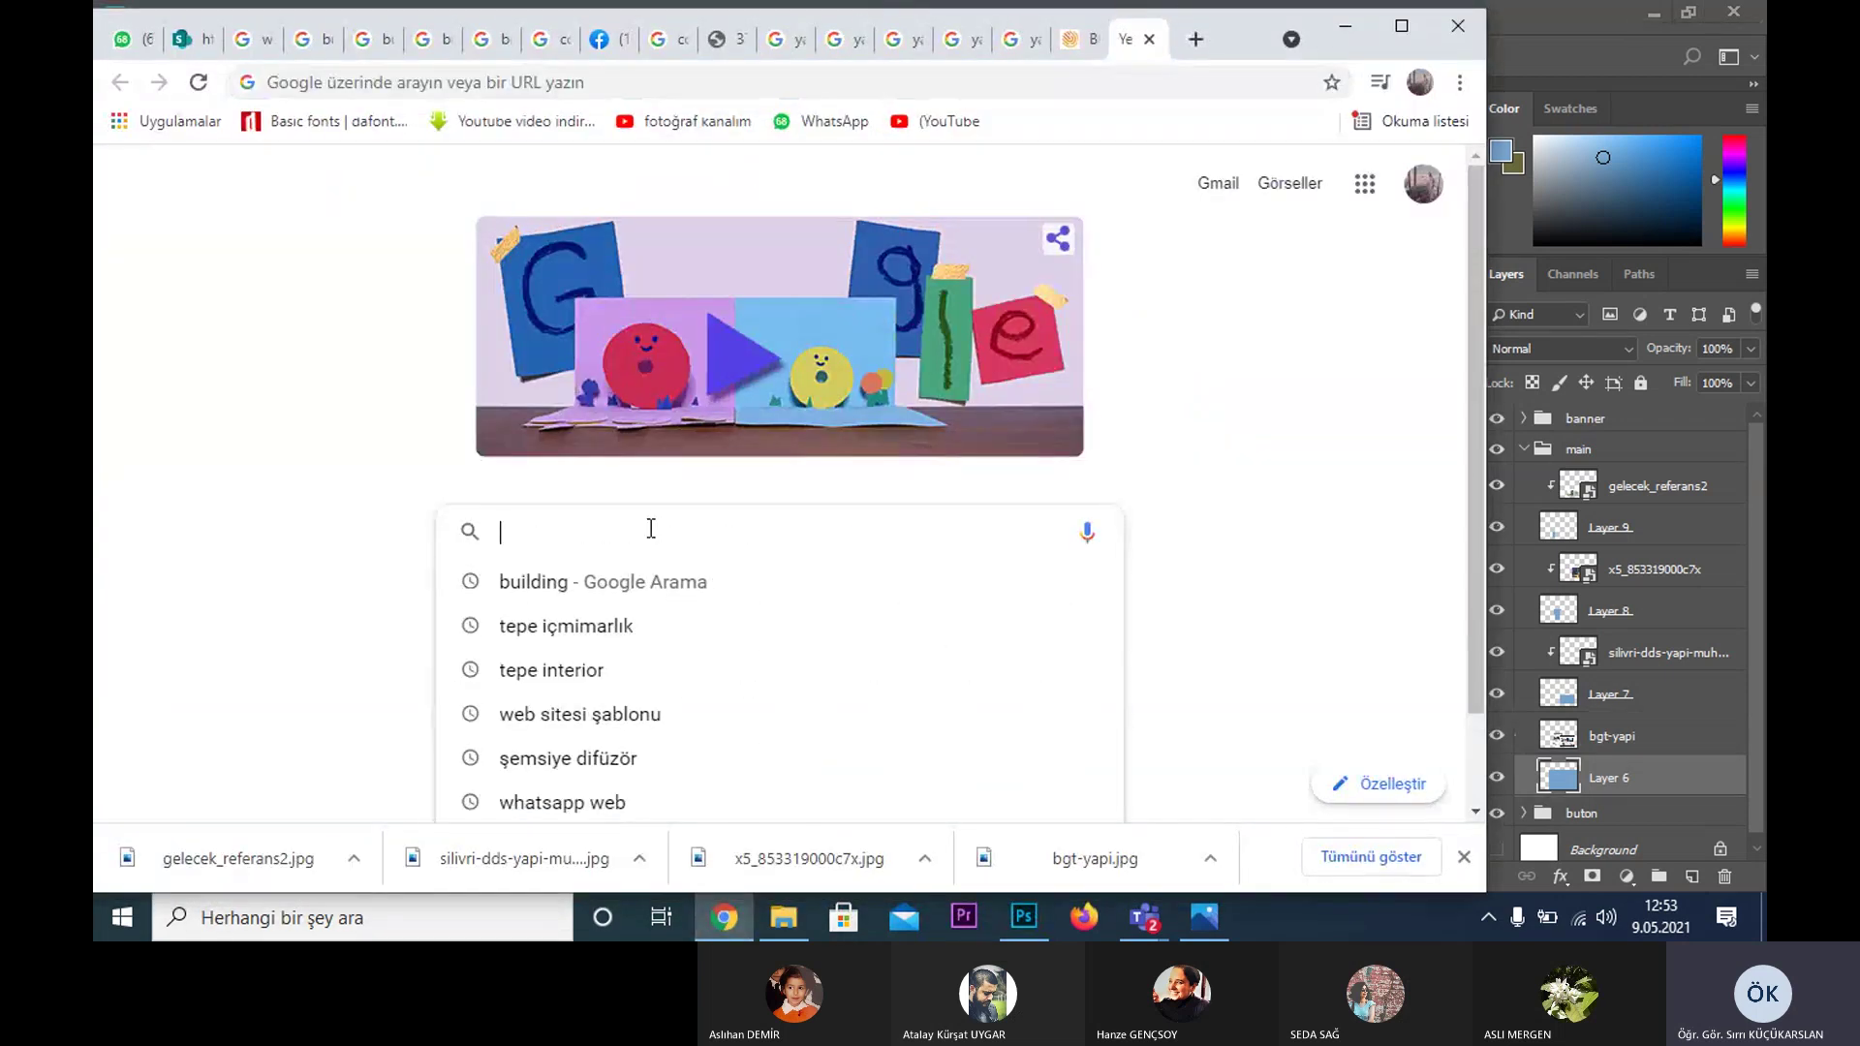
{"action": "type", "text": "desen"}
{"action": "key", "text": "Return"}
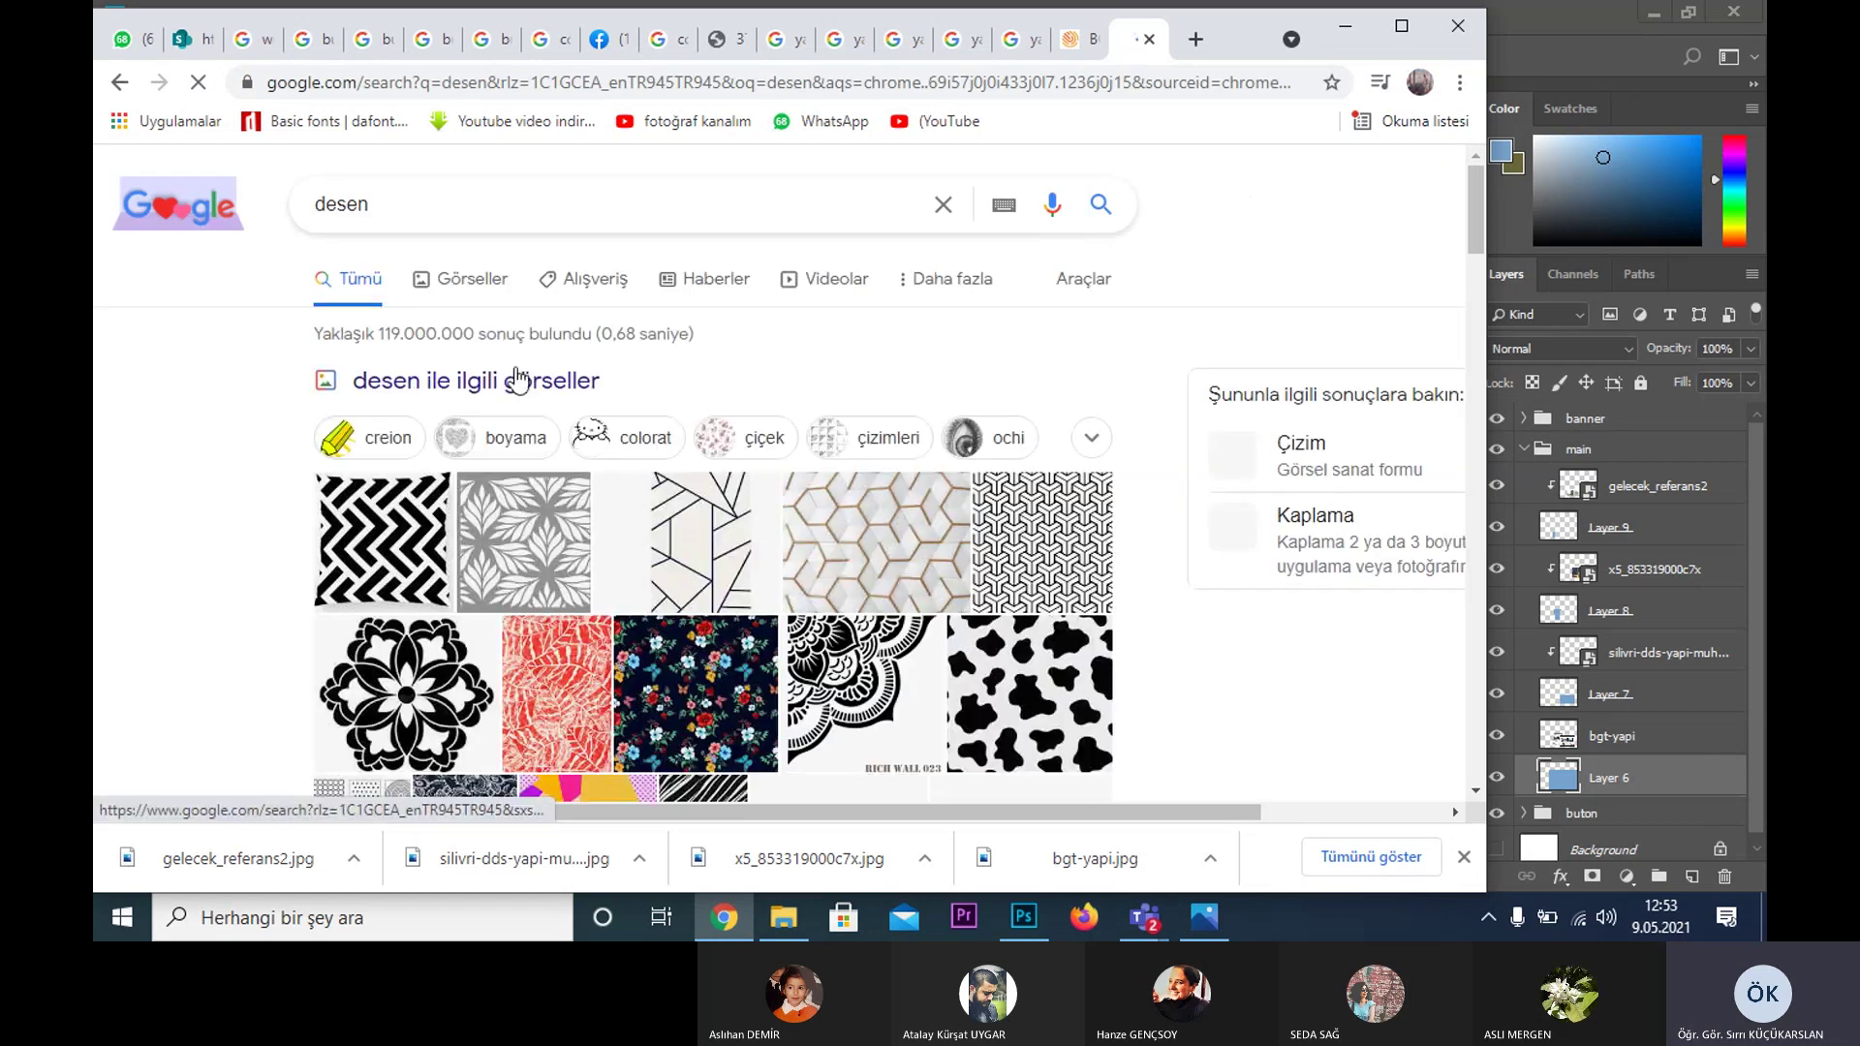
{"action": "left_click", "coordinate": [472, 279]}
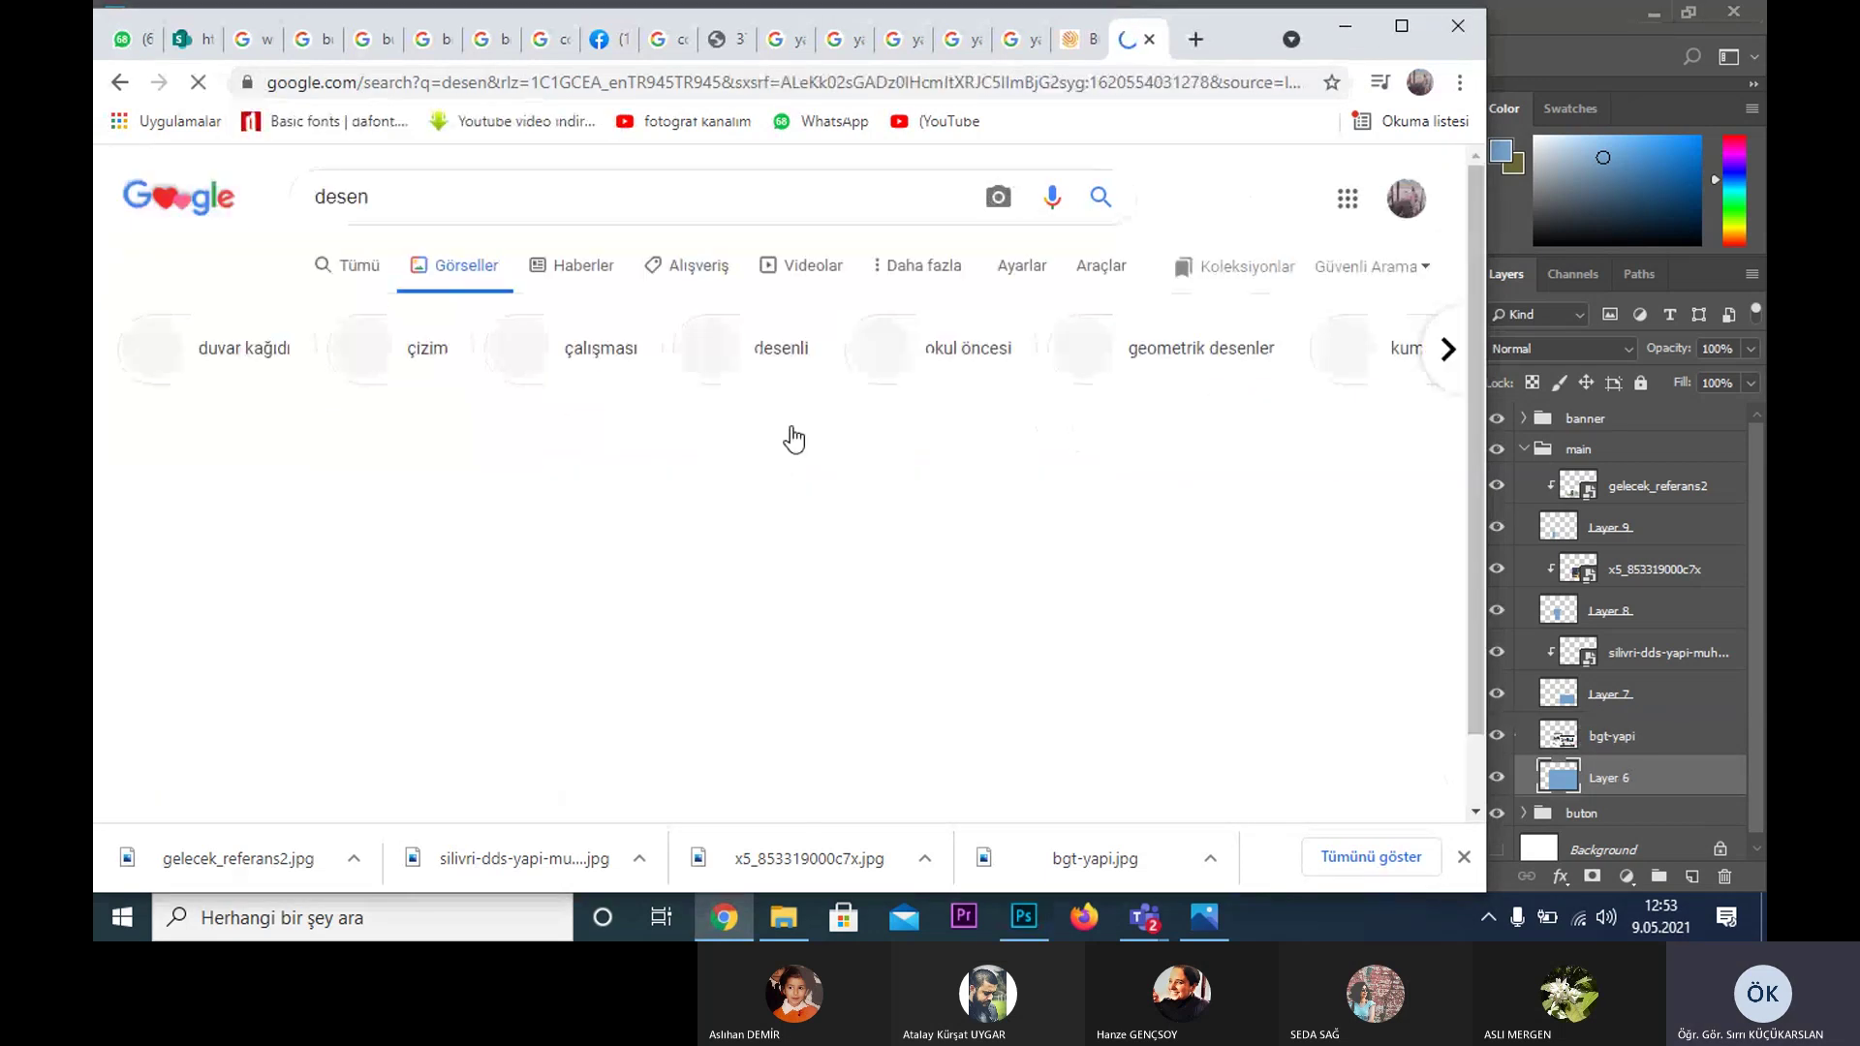
{"action": "scroll", "coordinate": [1124, 433], "scroll_direction": "down", "scroll_amount": 7}
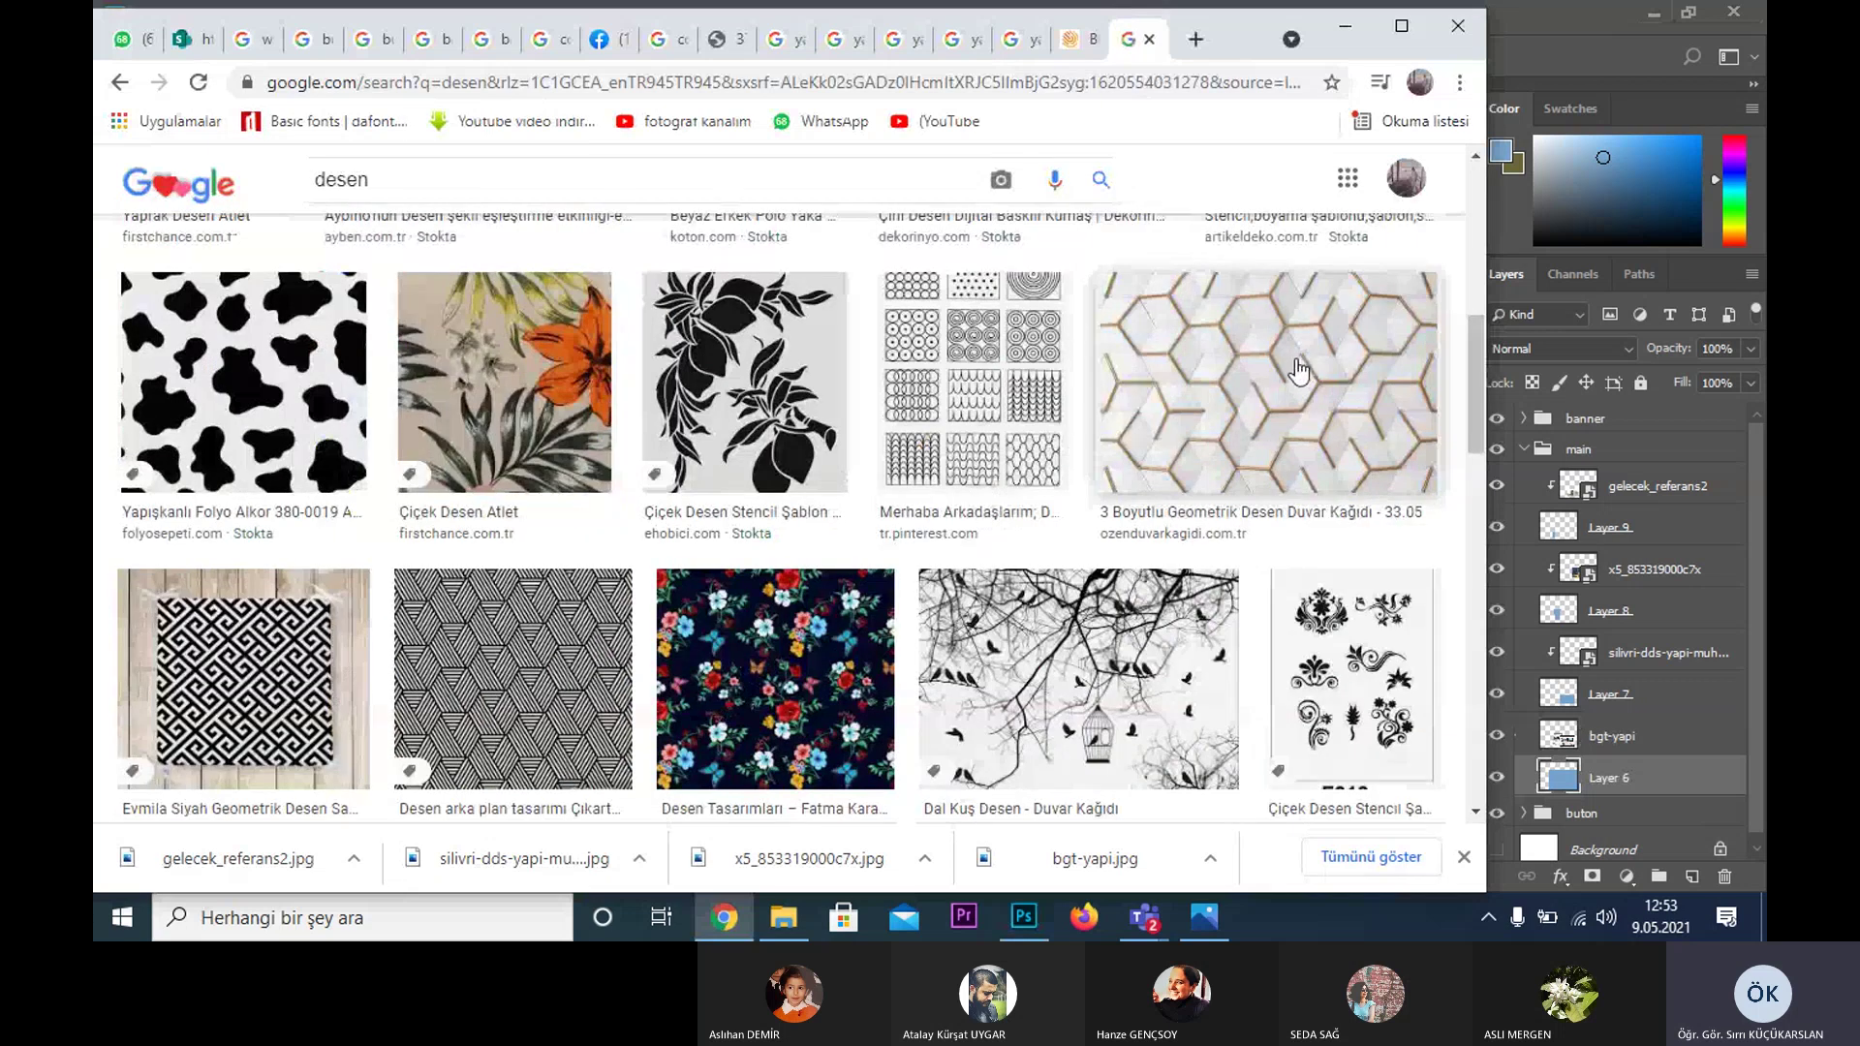
- Save the white-and-gold hexagon wallpaper image to disk, then minimize Chrome
{"action": "middle_click", "coordinate": [1298, 373]}
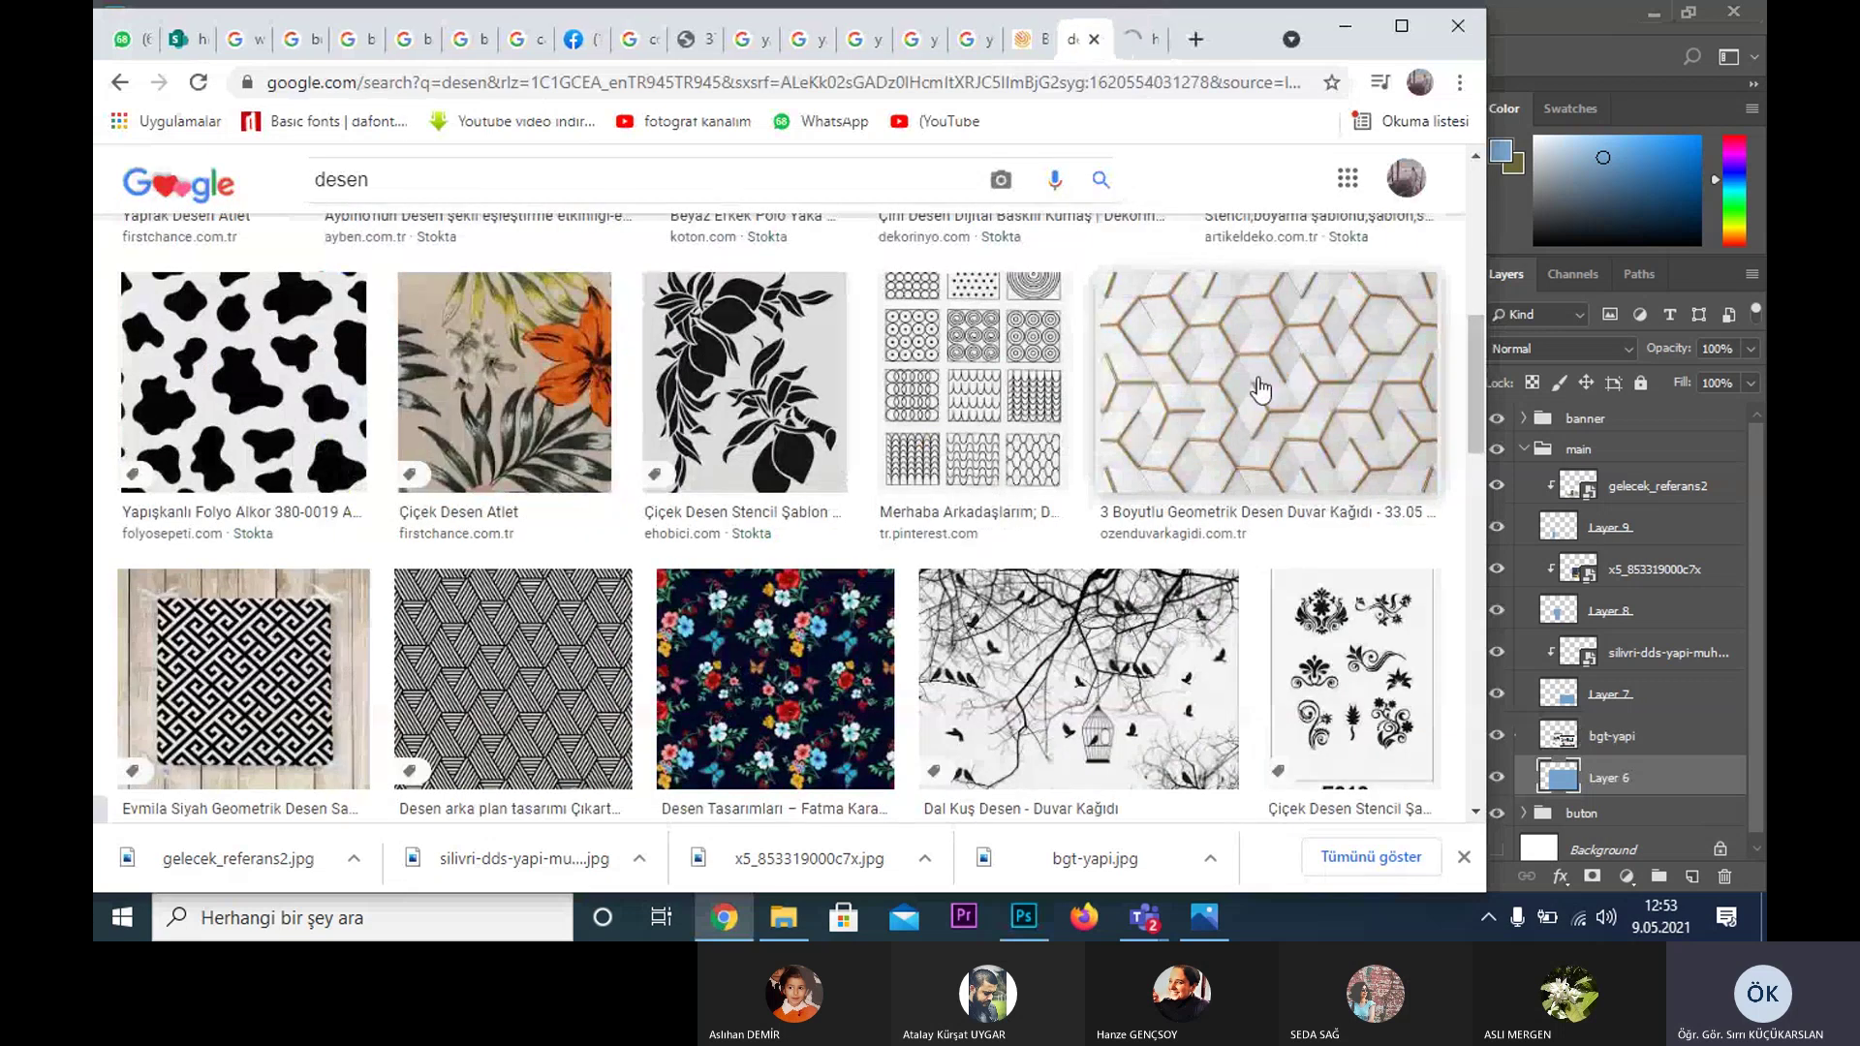
{"action": "left_click", "coordinate": [1132, 41]}
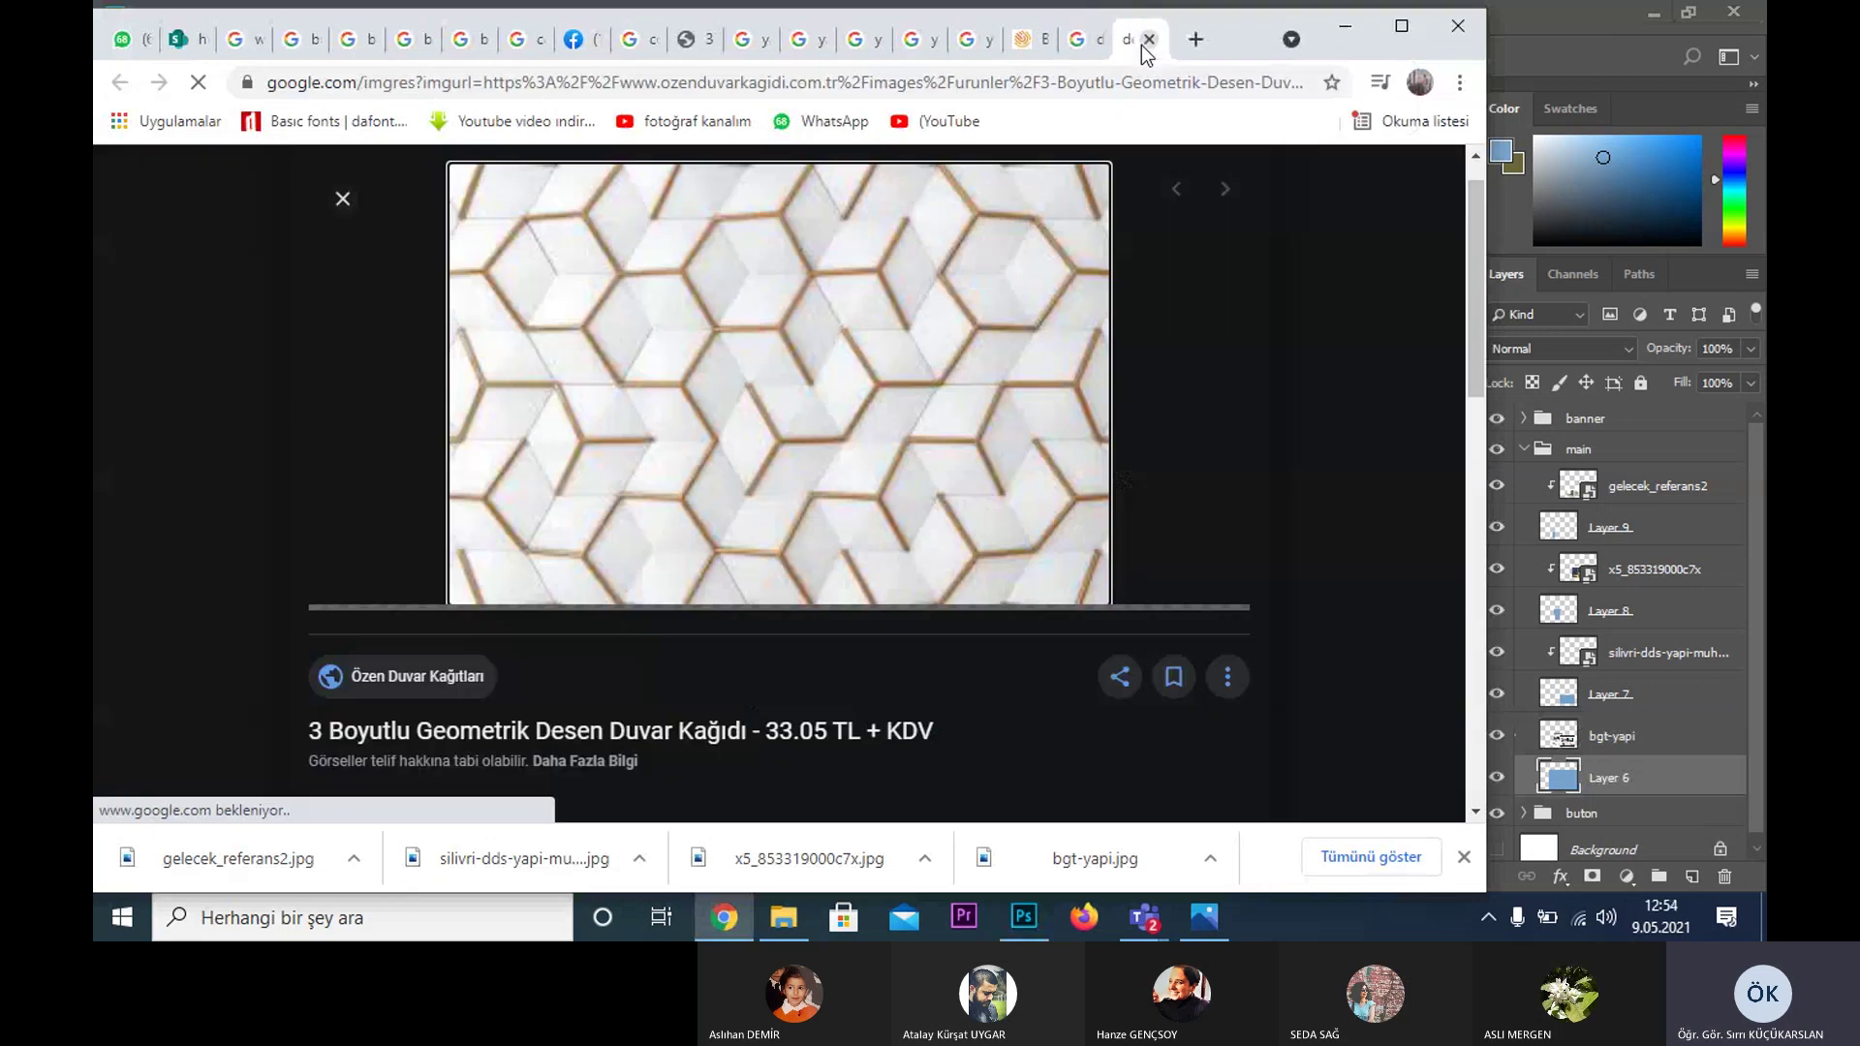
{"action": "right_click", "coordinate": [843, 336]}
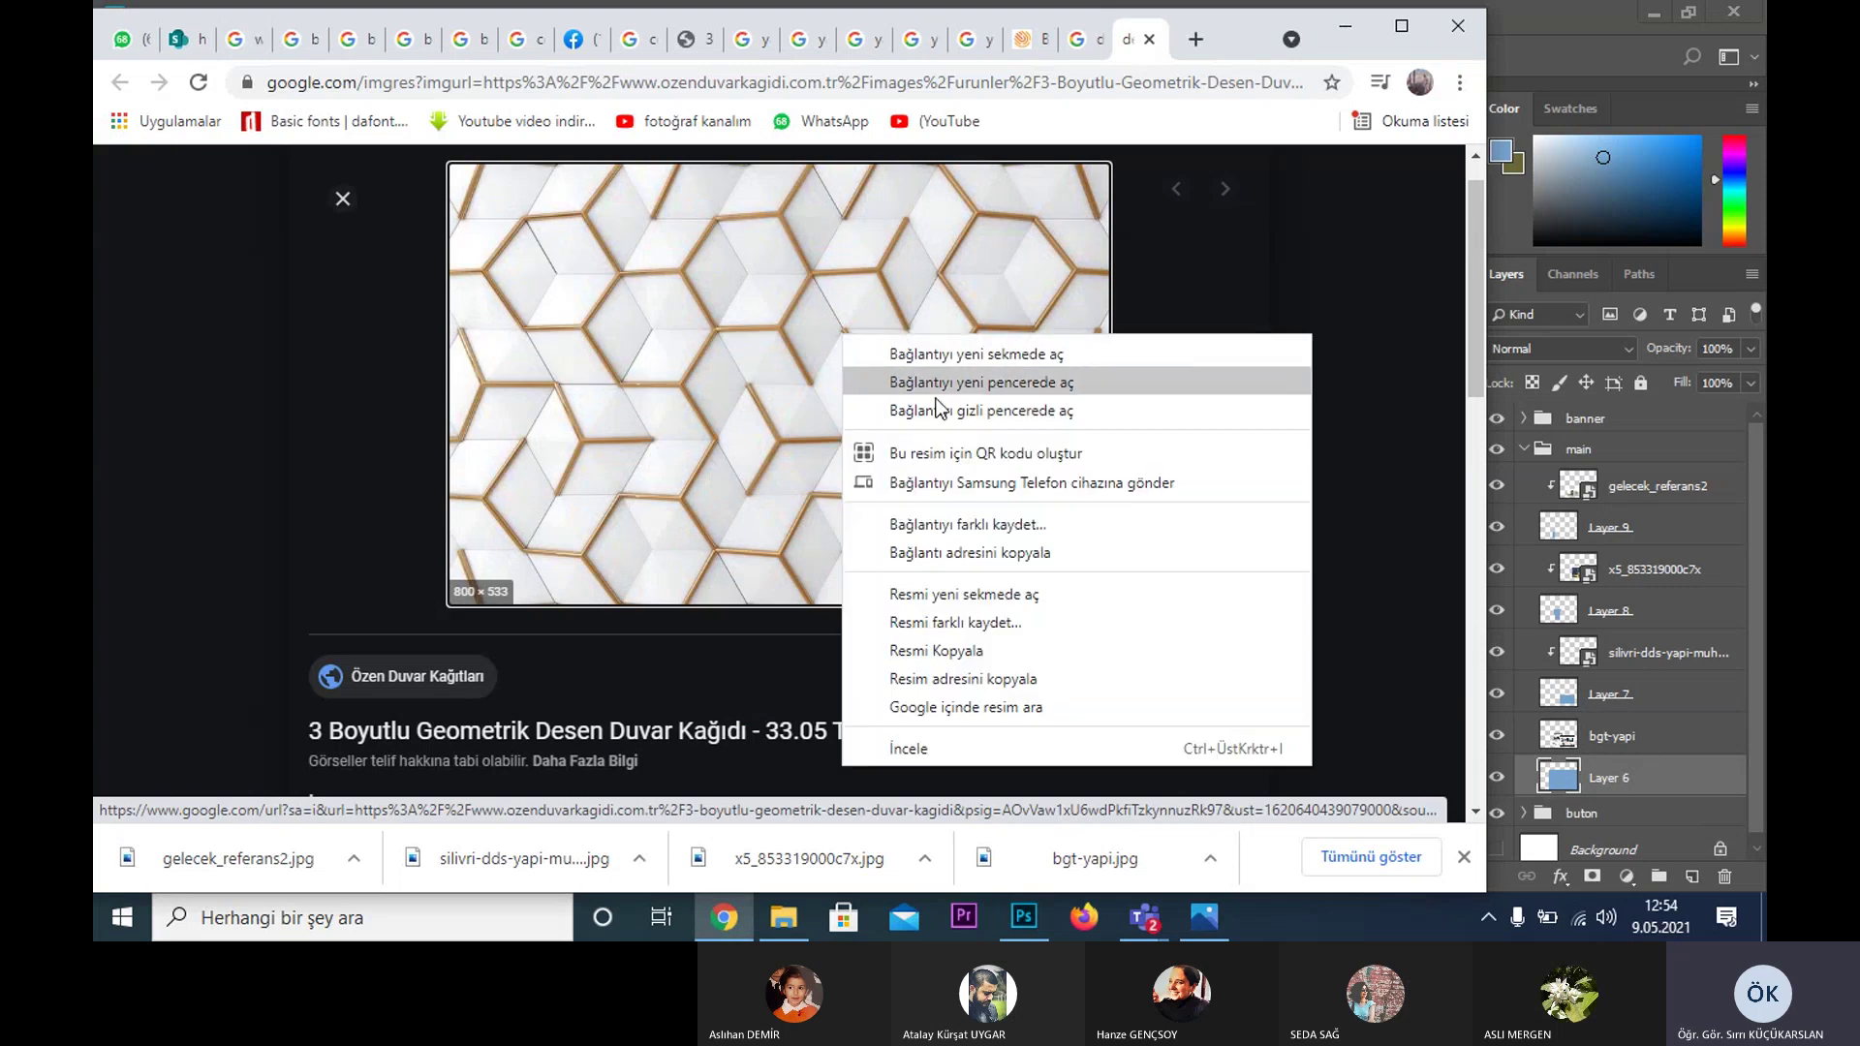
{"action": "left_click", "coordinate": [932, 625]}
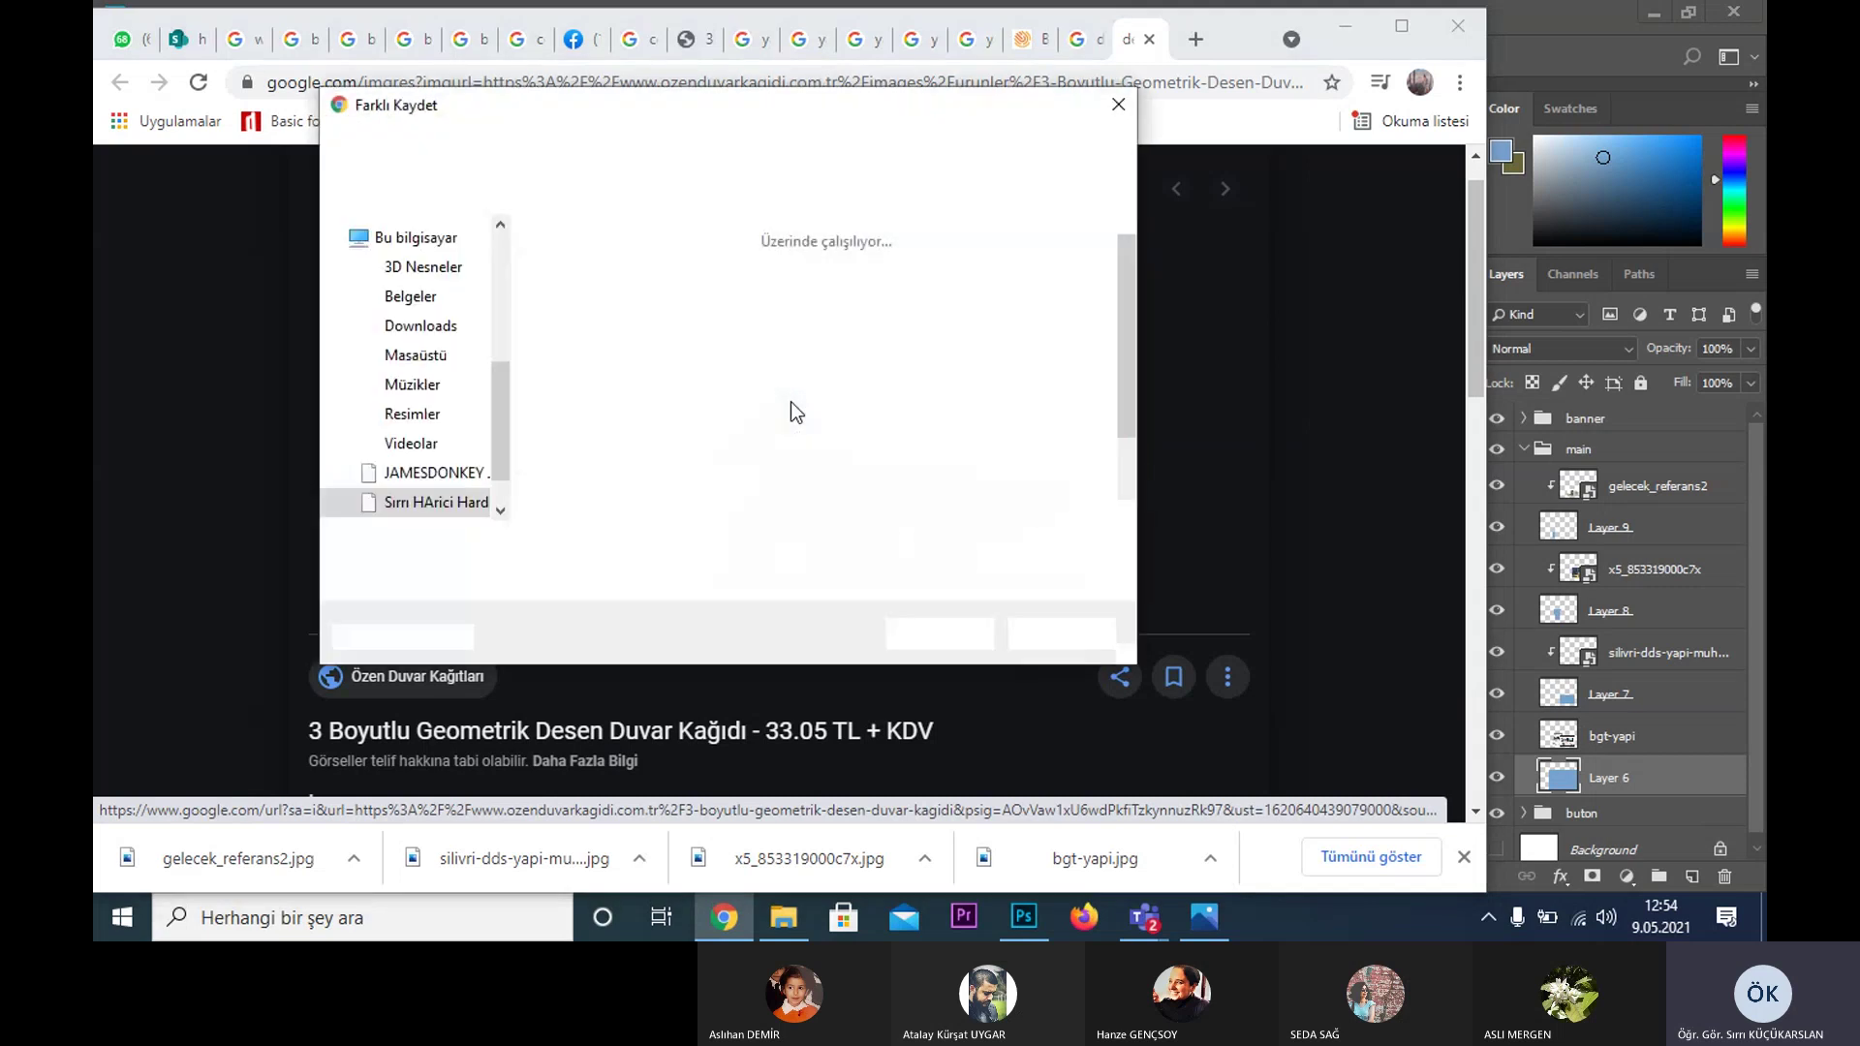
{"action": "left_click", "coordinate": [940, 634]}
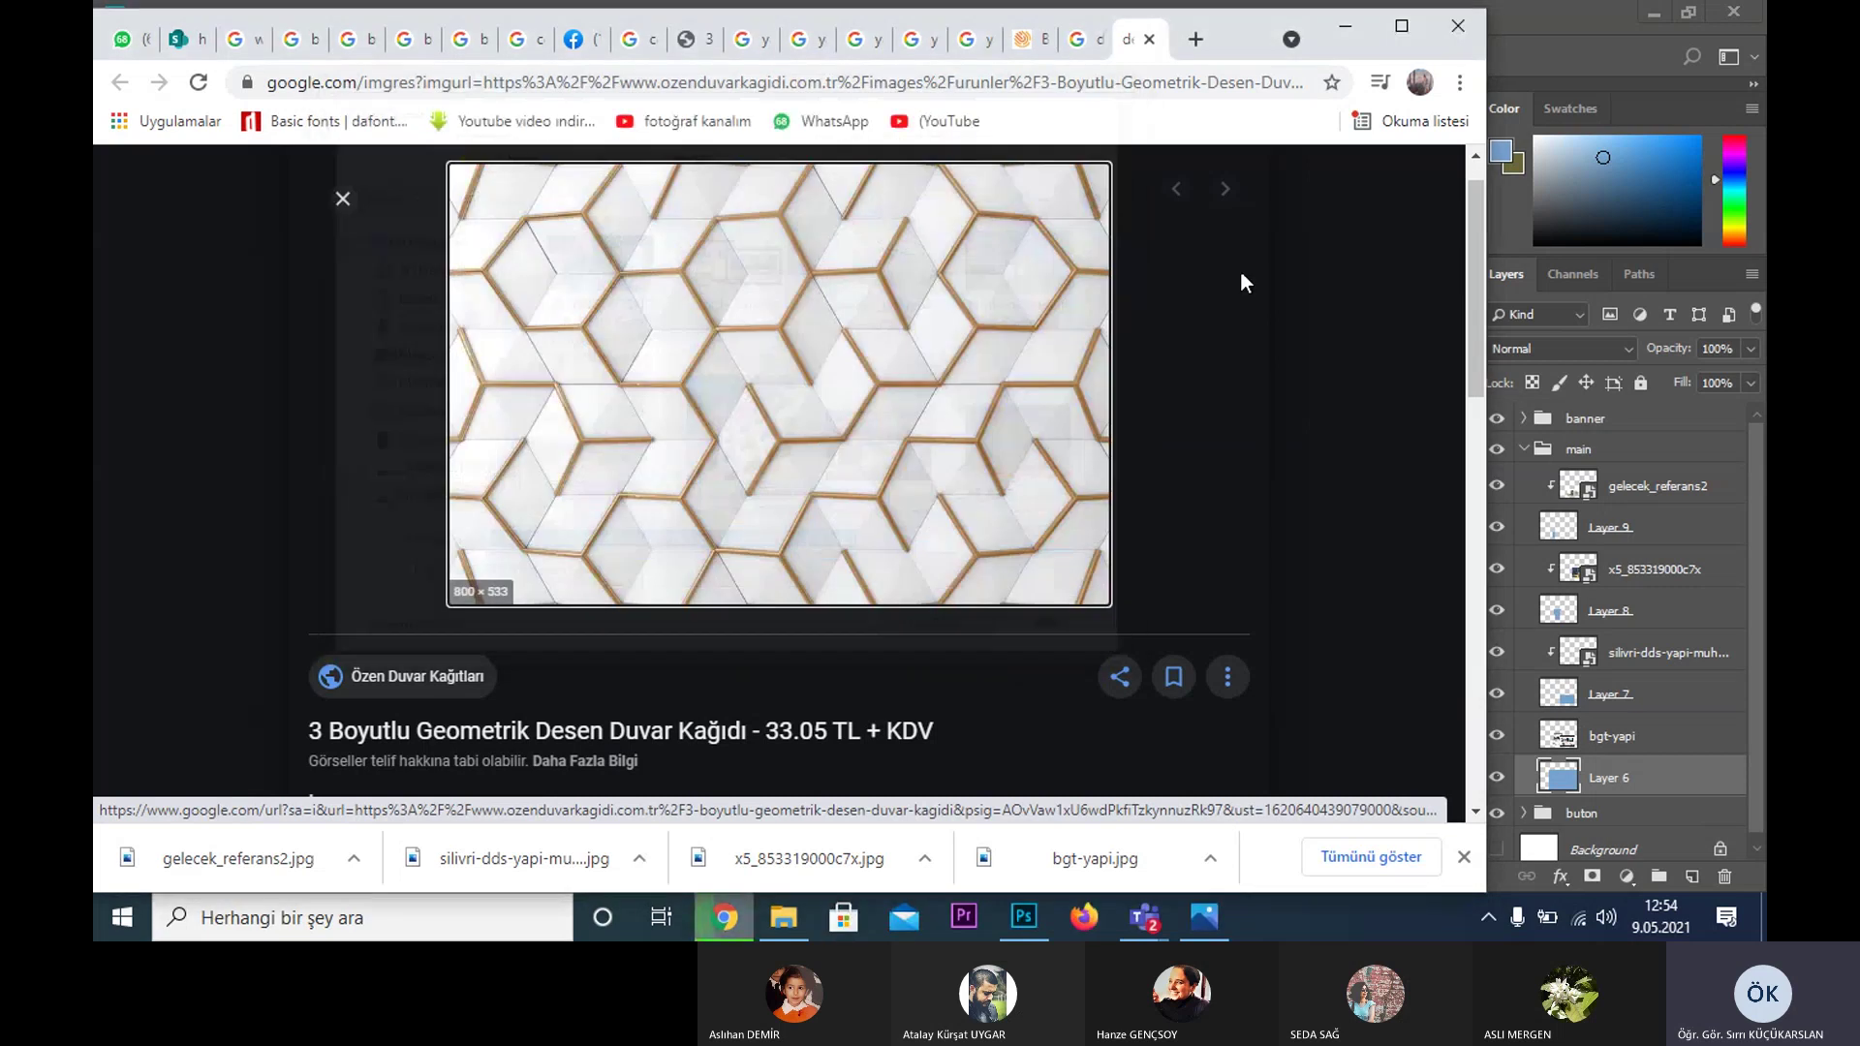
{"action": "left_click", "coordinate": [1344, 29]}
- Drag the hexagon wallpaper JPG from web sitesi > image into contweb.psd and enlarge it over the main area
{"action": "left_click", "coordinate": [784, 916]}
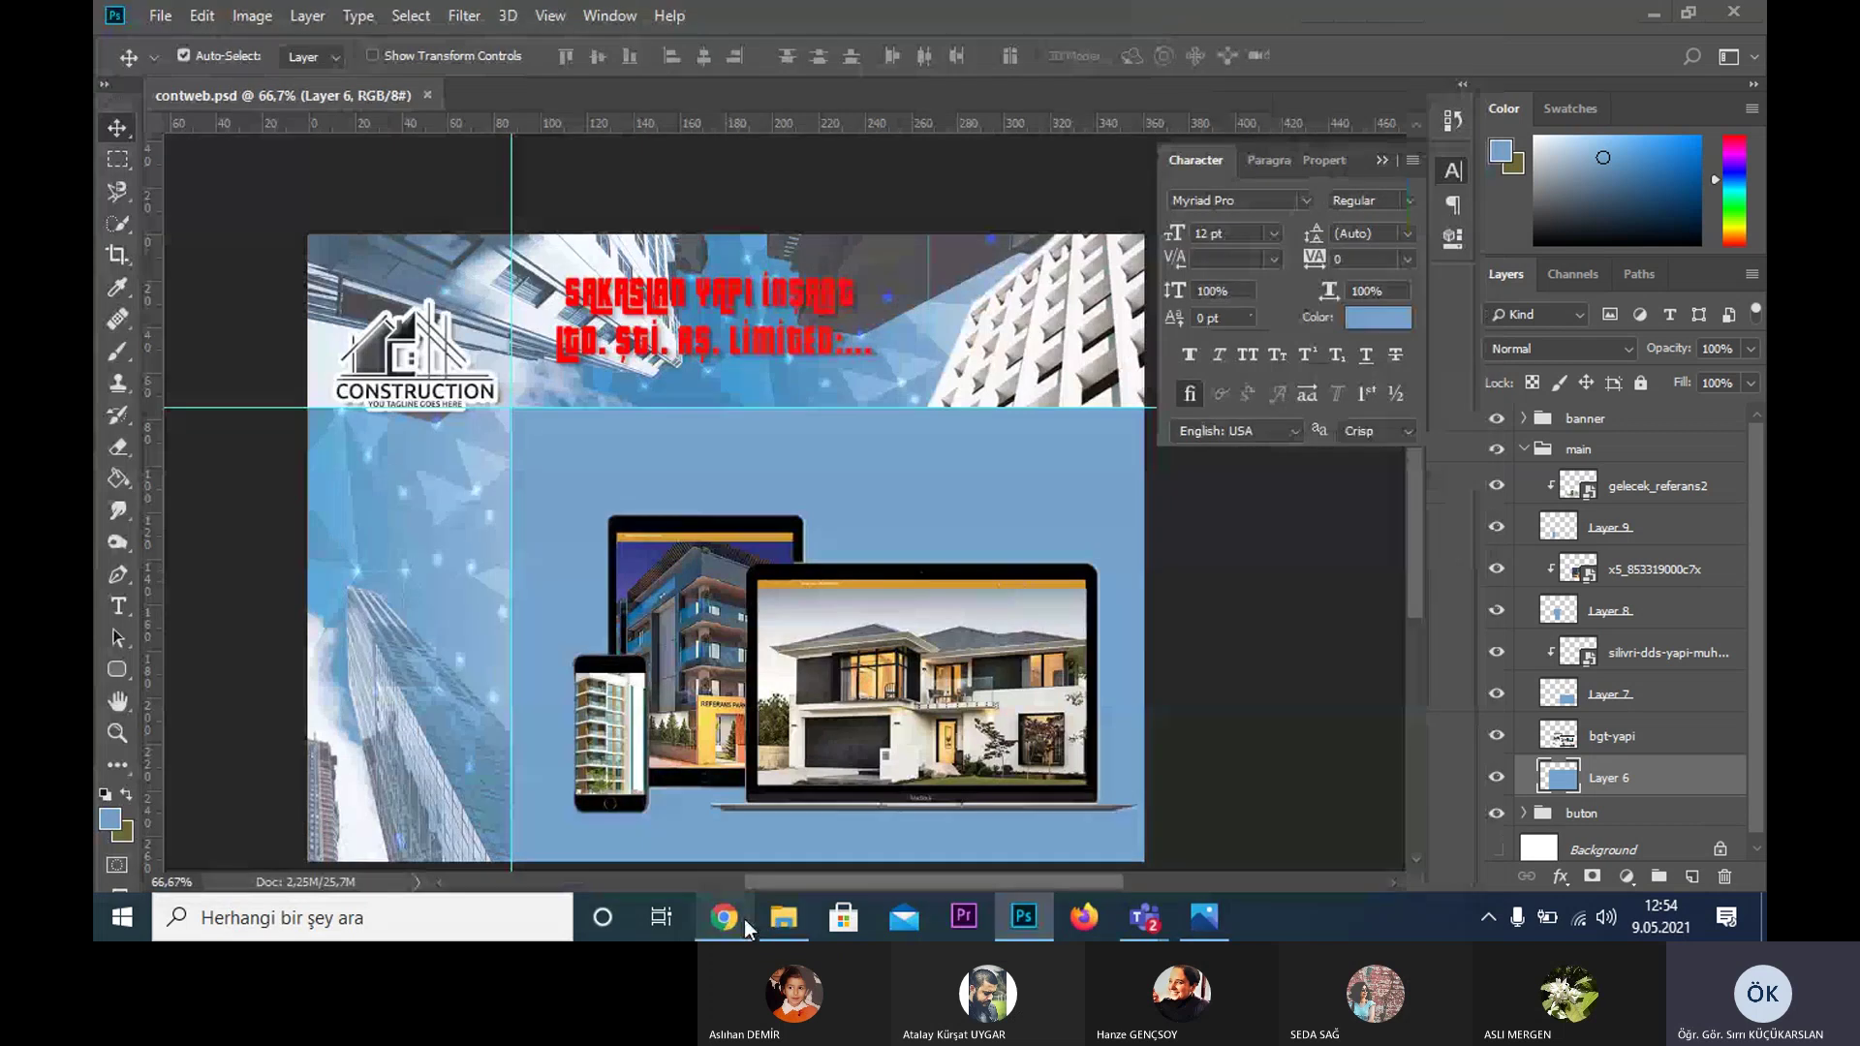
{"action": "left_click", "coordinate": [601, 299]}
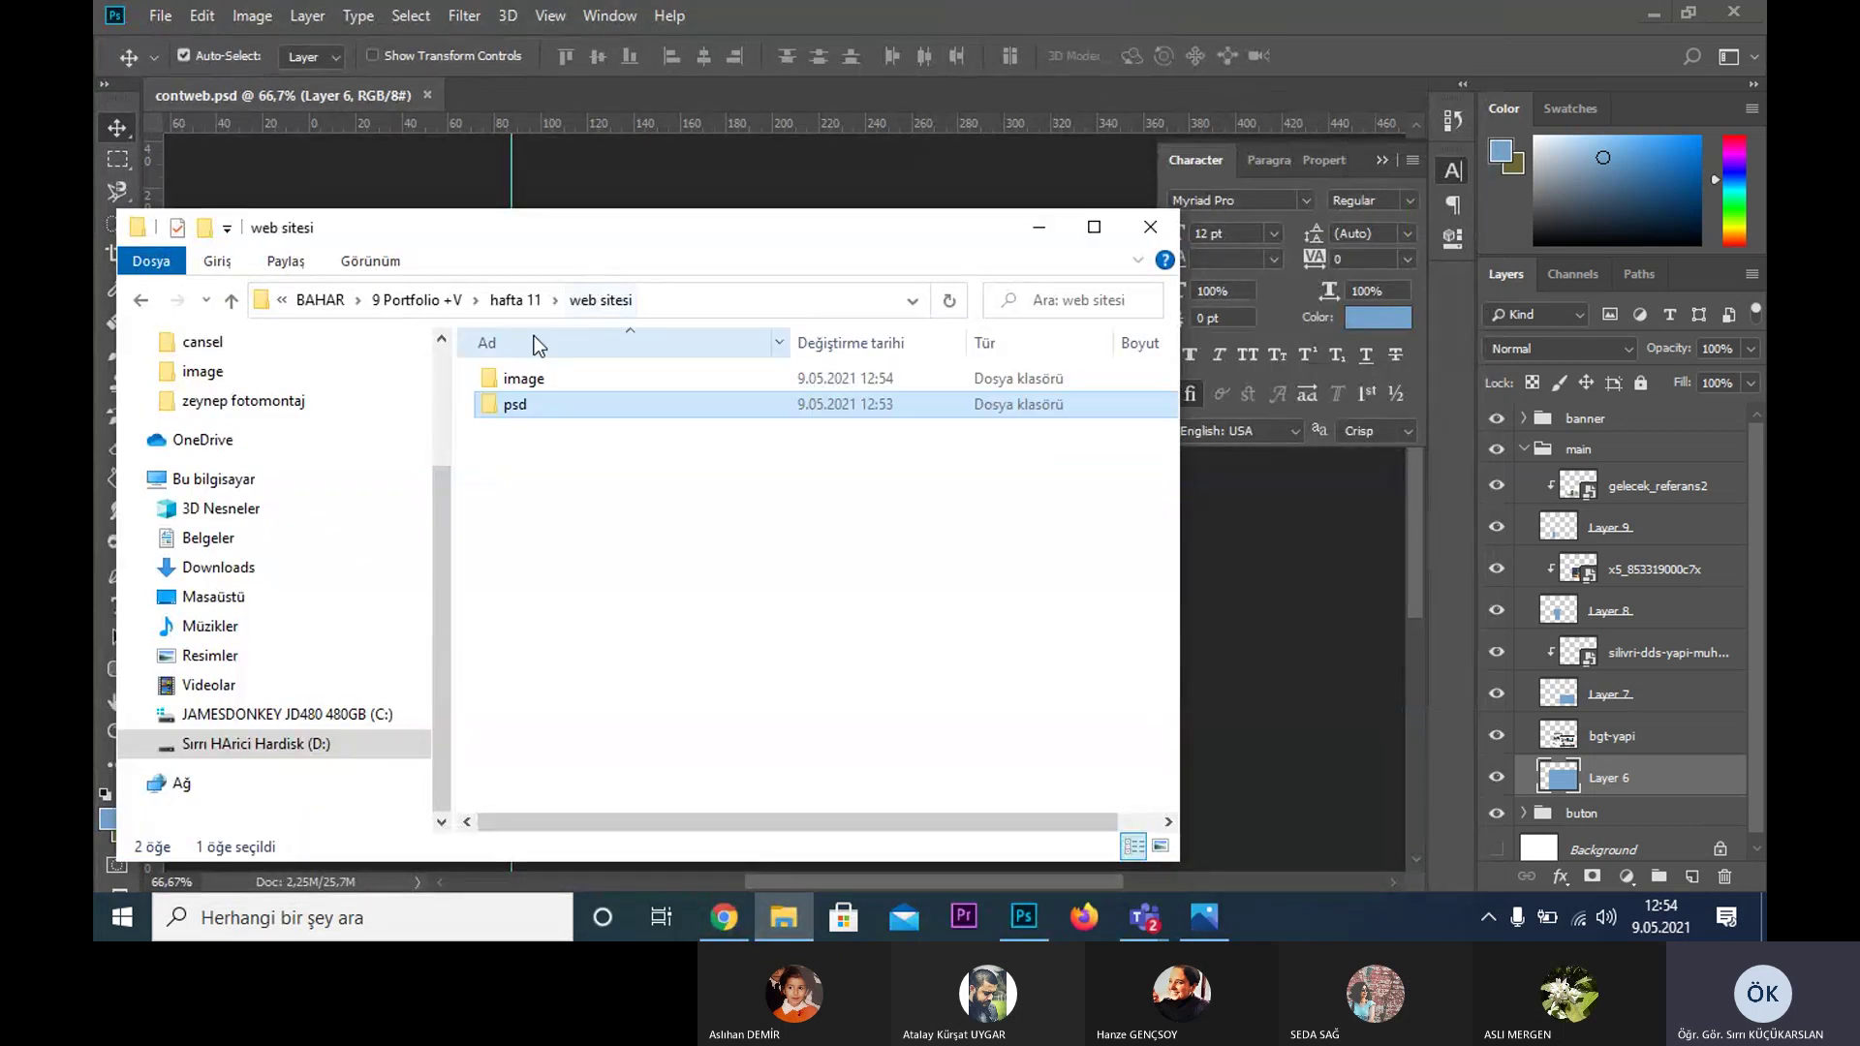
{"action": "double_click", "coordinate": [526, 378]}
{"action": "left_click_drag", "start_coordinate": [930, 542], "coordinate": [1231, 630]}
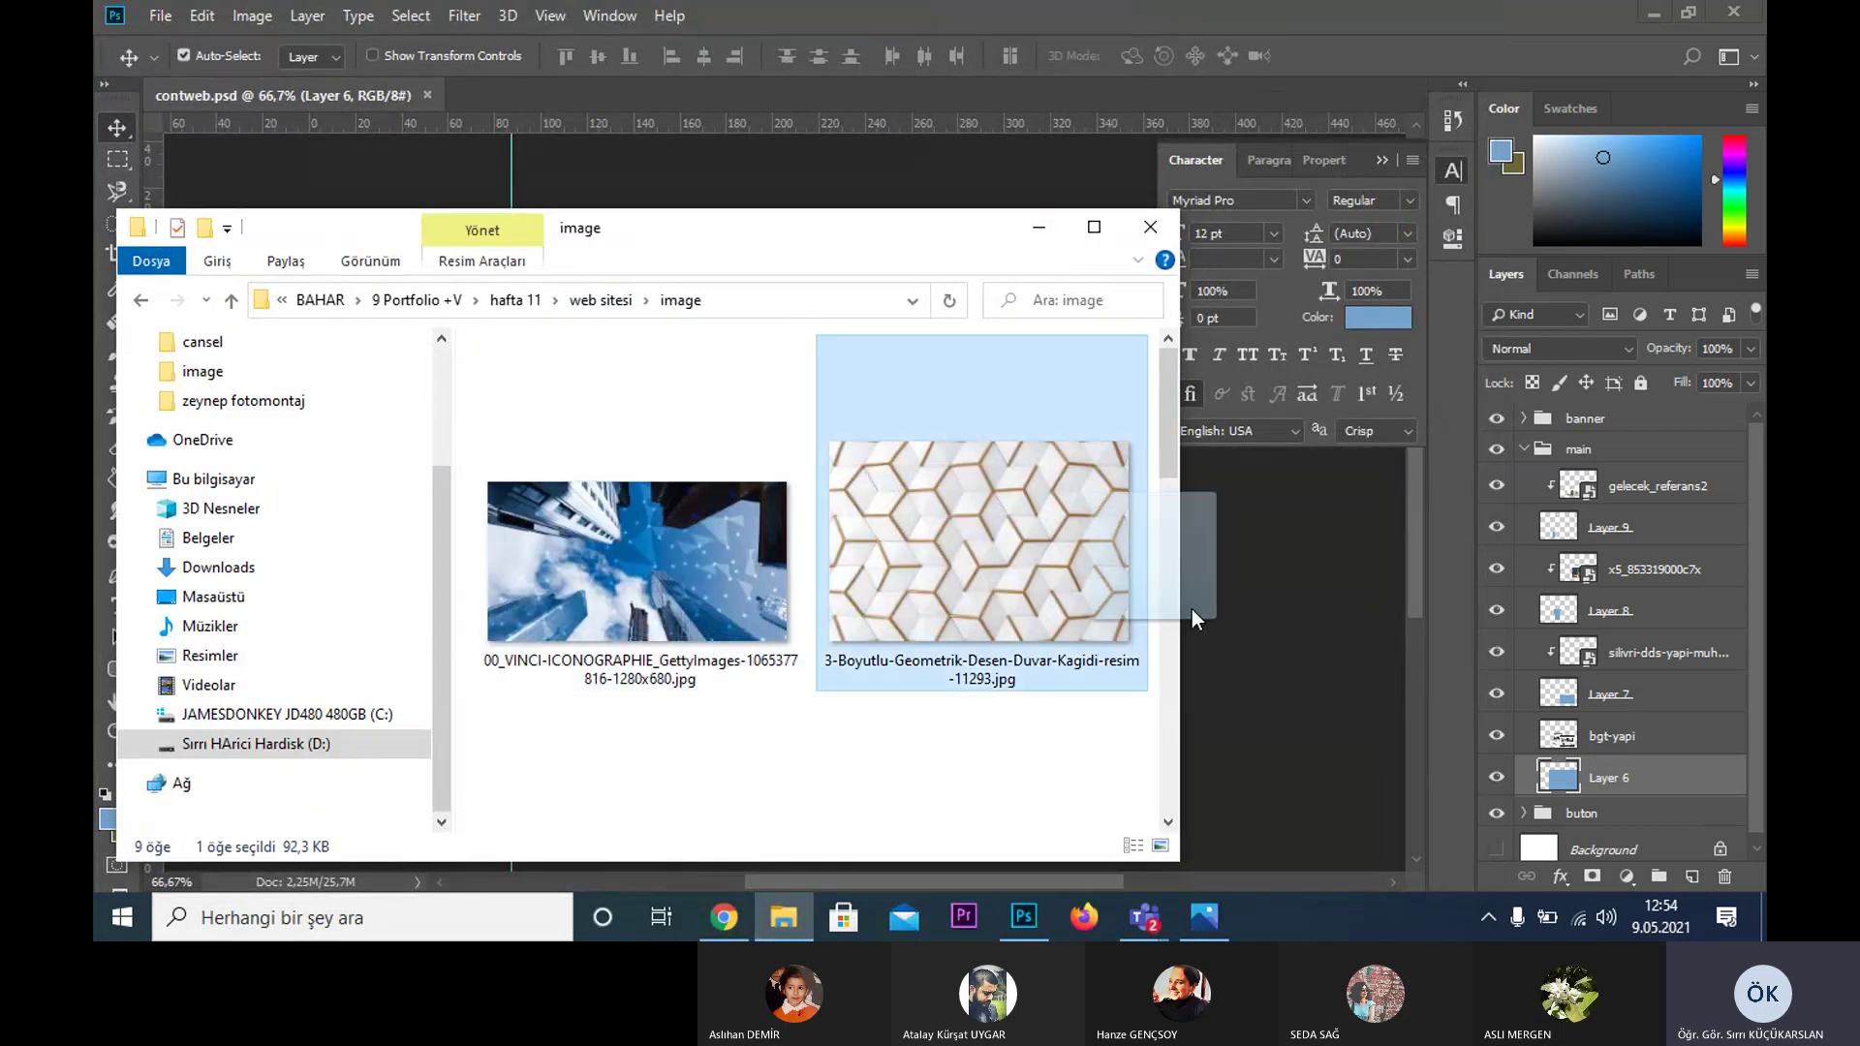
{"action": "left_click", "coordinate": [1232, 633]}
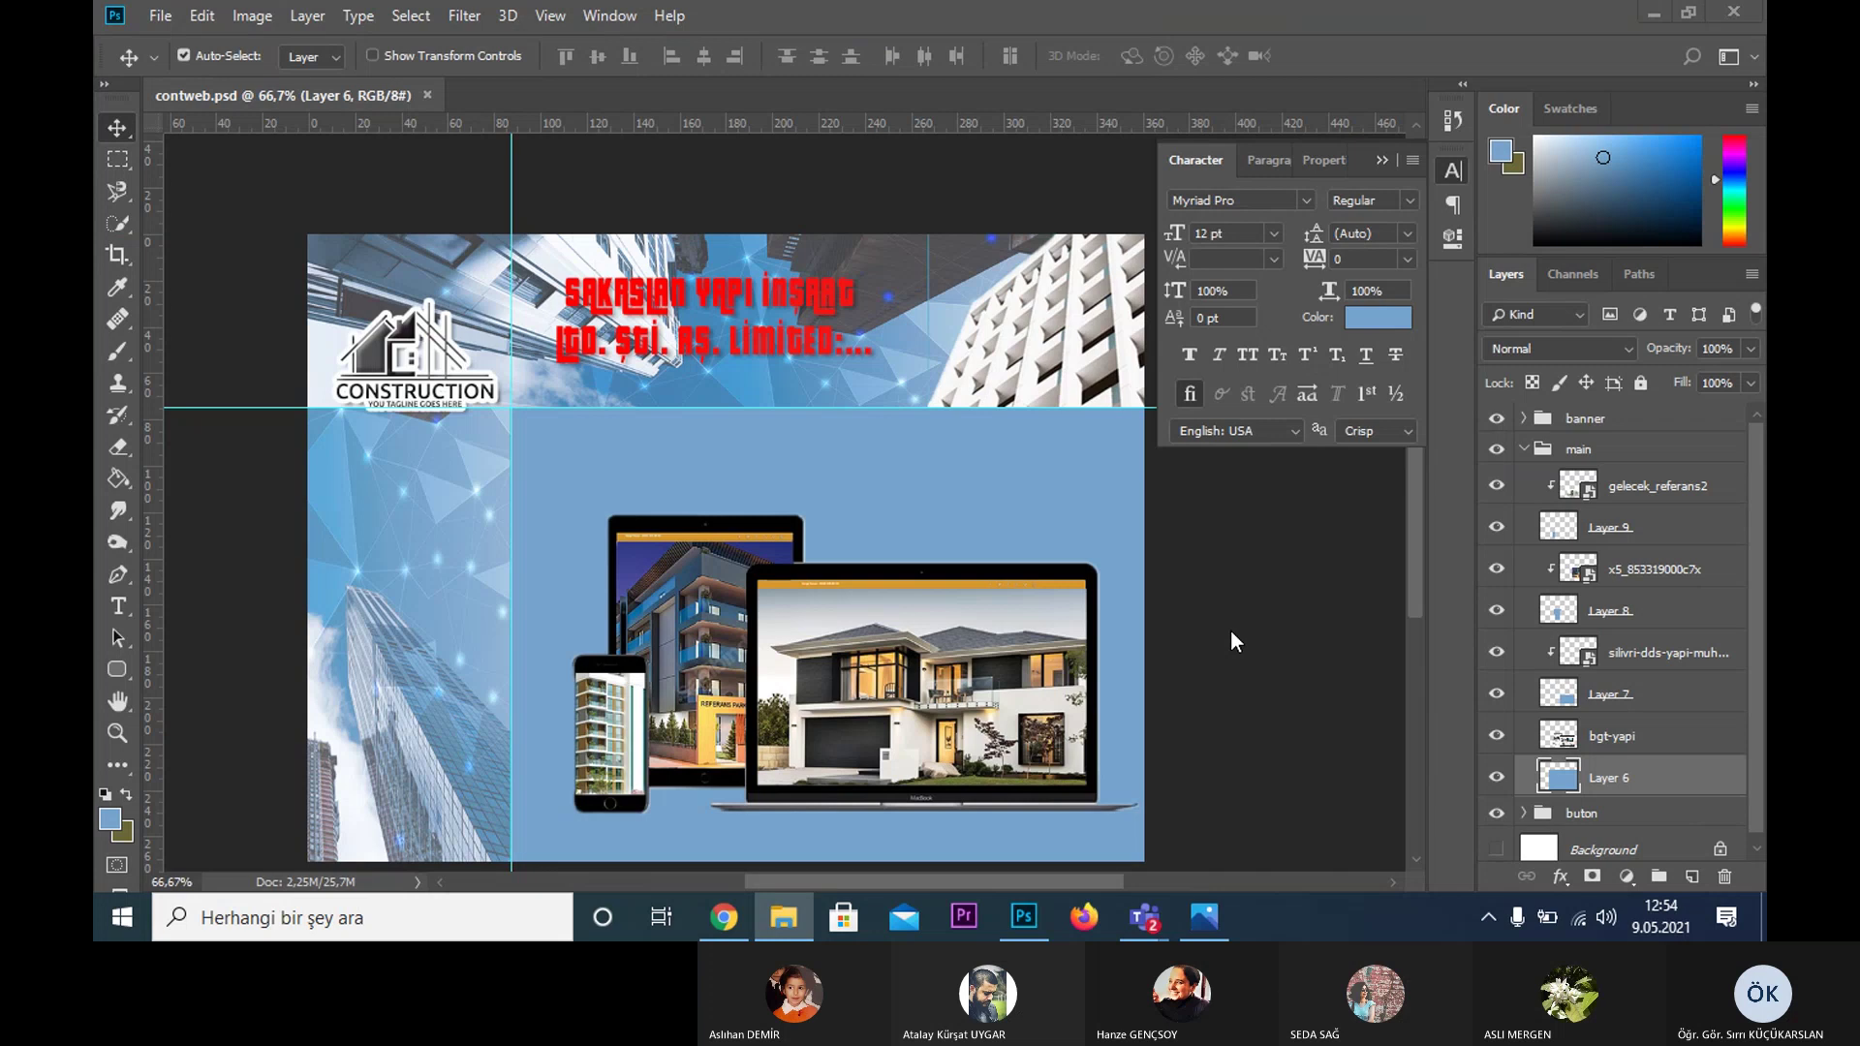
{"action": "mouse_move", "coordinate": [1078, 773]}
{"action": "left_mouse_down"}
{"action": "mouse_move", "coordinate": [1122, 834]}
{"action": "mouse_move", "coordinate": [1173, 858]}
{"action": "left_mouse_up"}
{"action": "key", "text": "Return"}
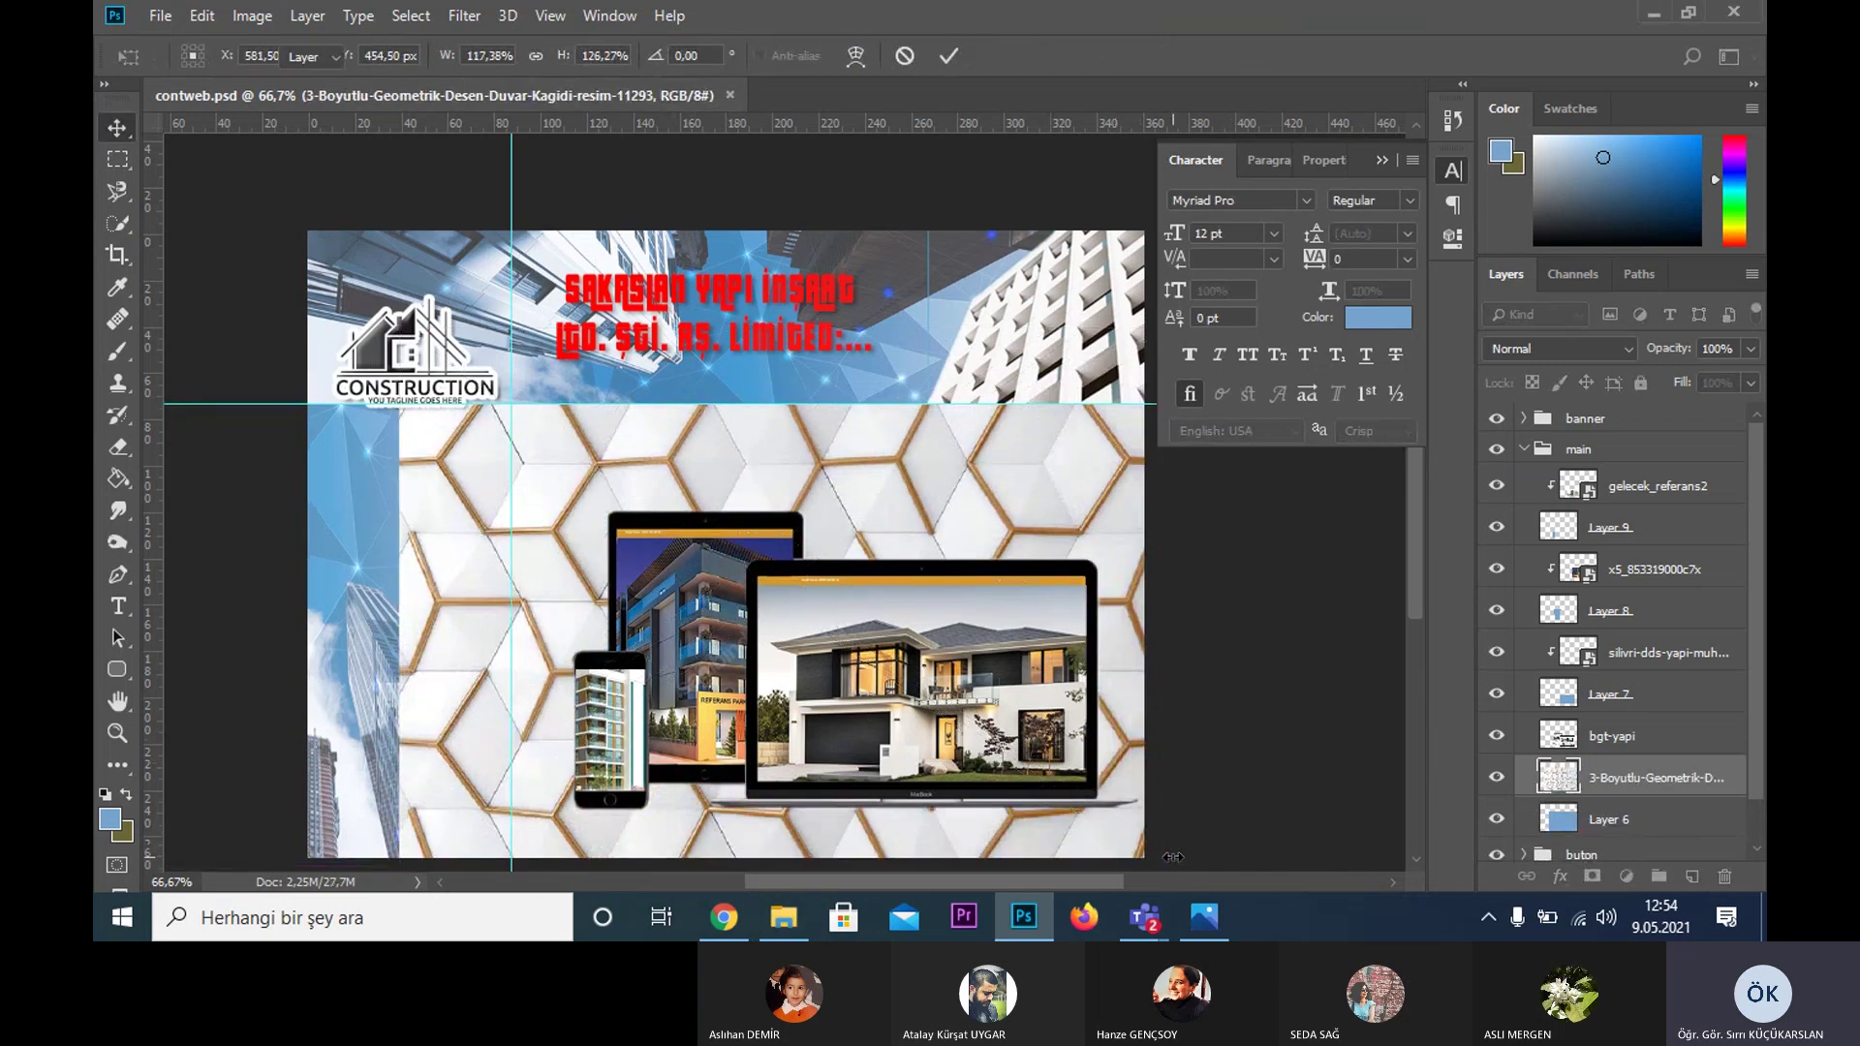
- Clip the hexagon image to Layer 6 and set its fill to 53%
{"action": "left_click", "coordinate": [1667, 787], "text": "alt"}
{"action": "left_click", "coordinate": [1743, 380]}
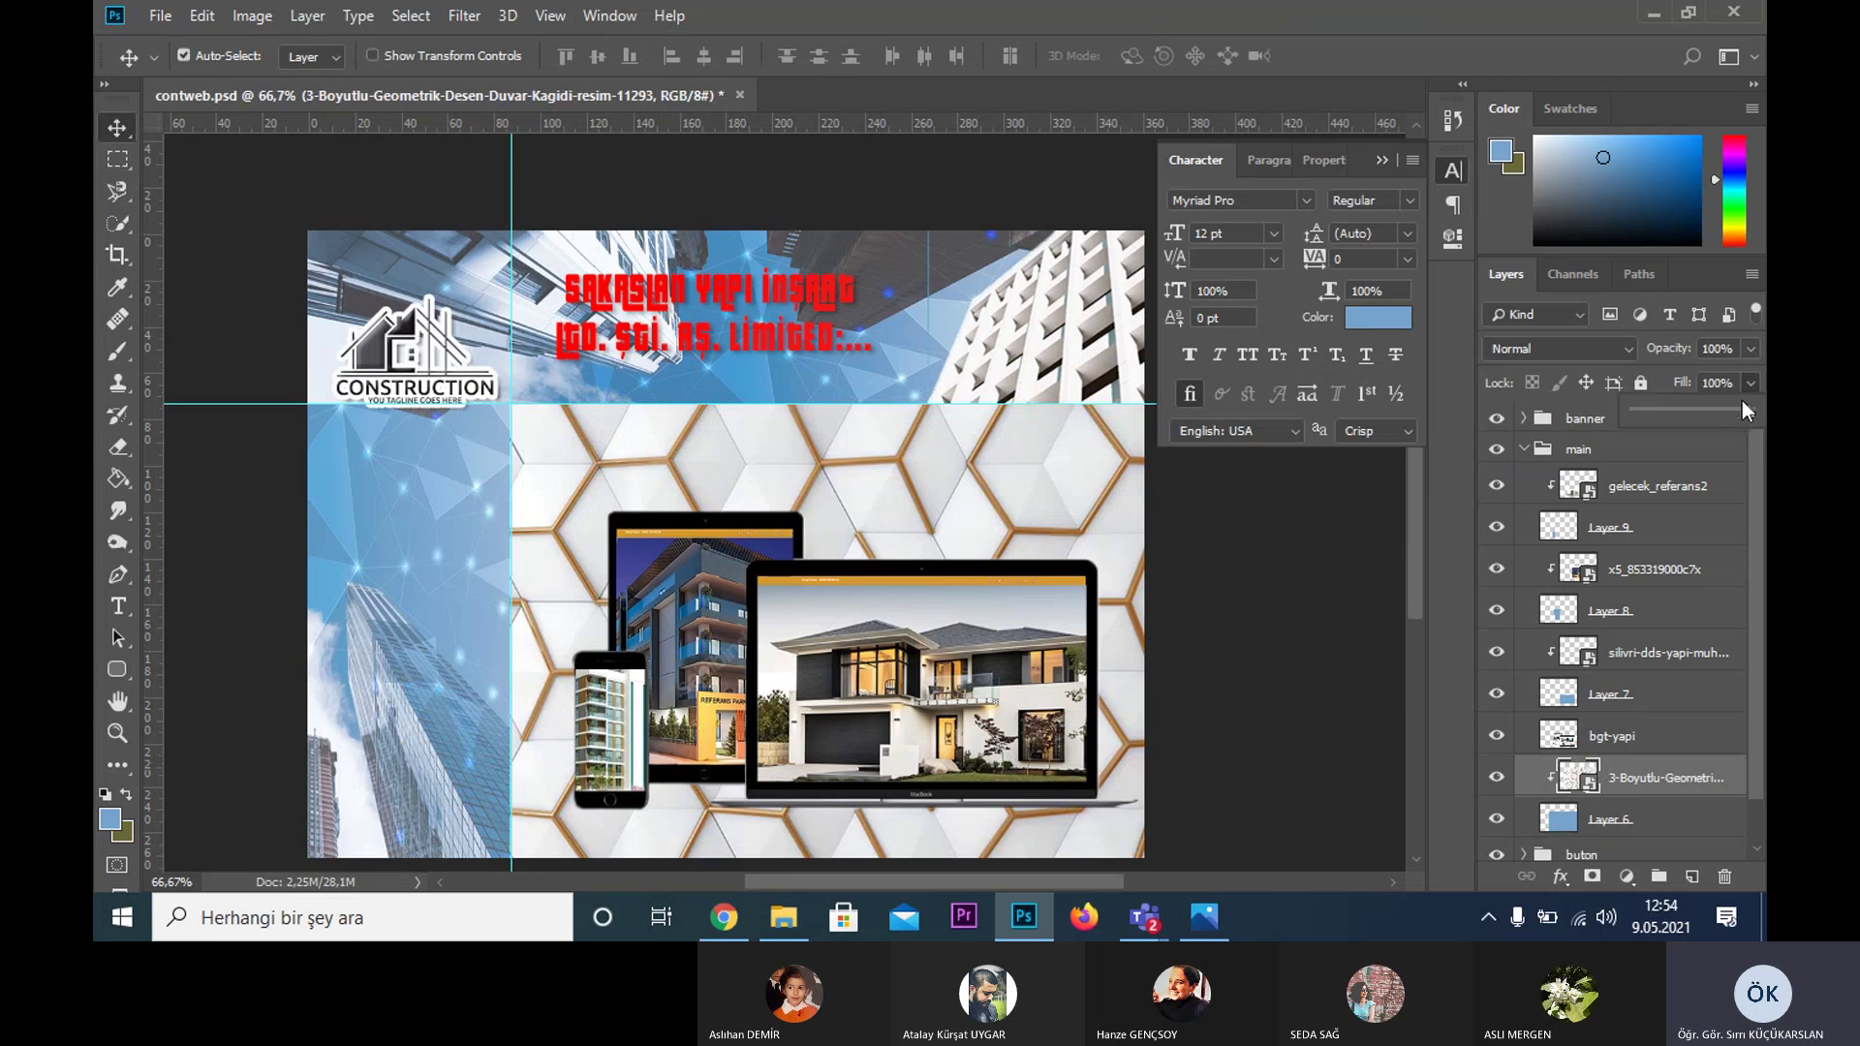
{"action": "left_click_drag", "start_coordinate": [1702, 405], "coordinate": [1699, 407]}
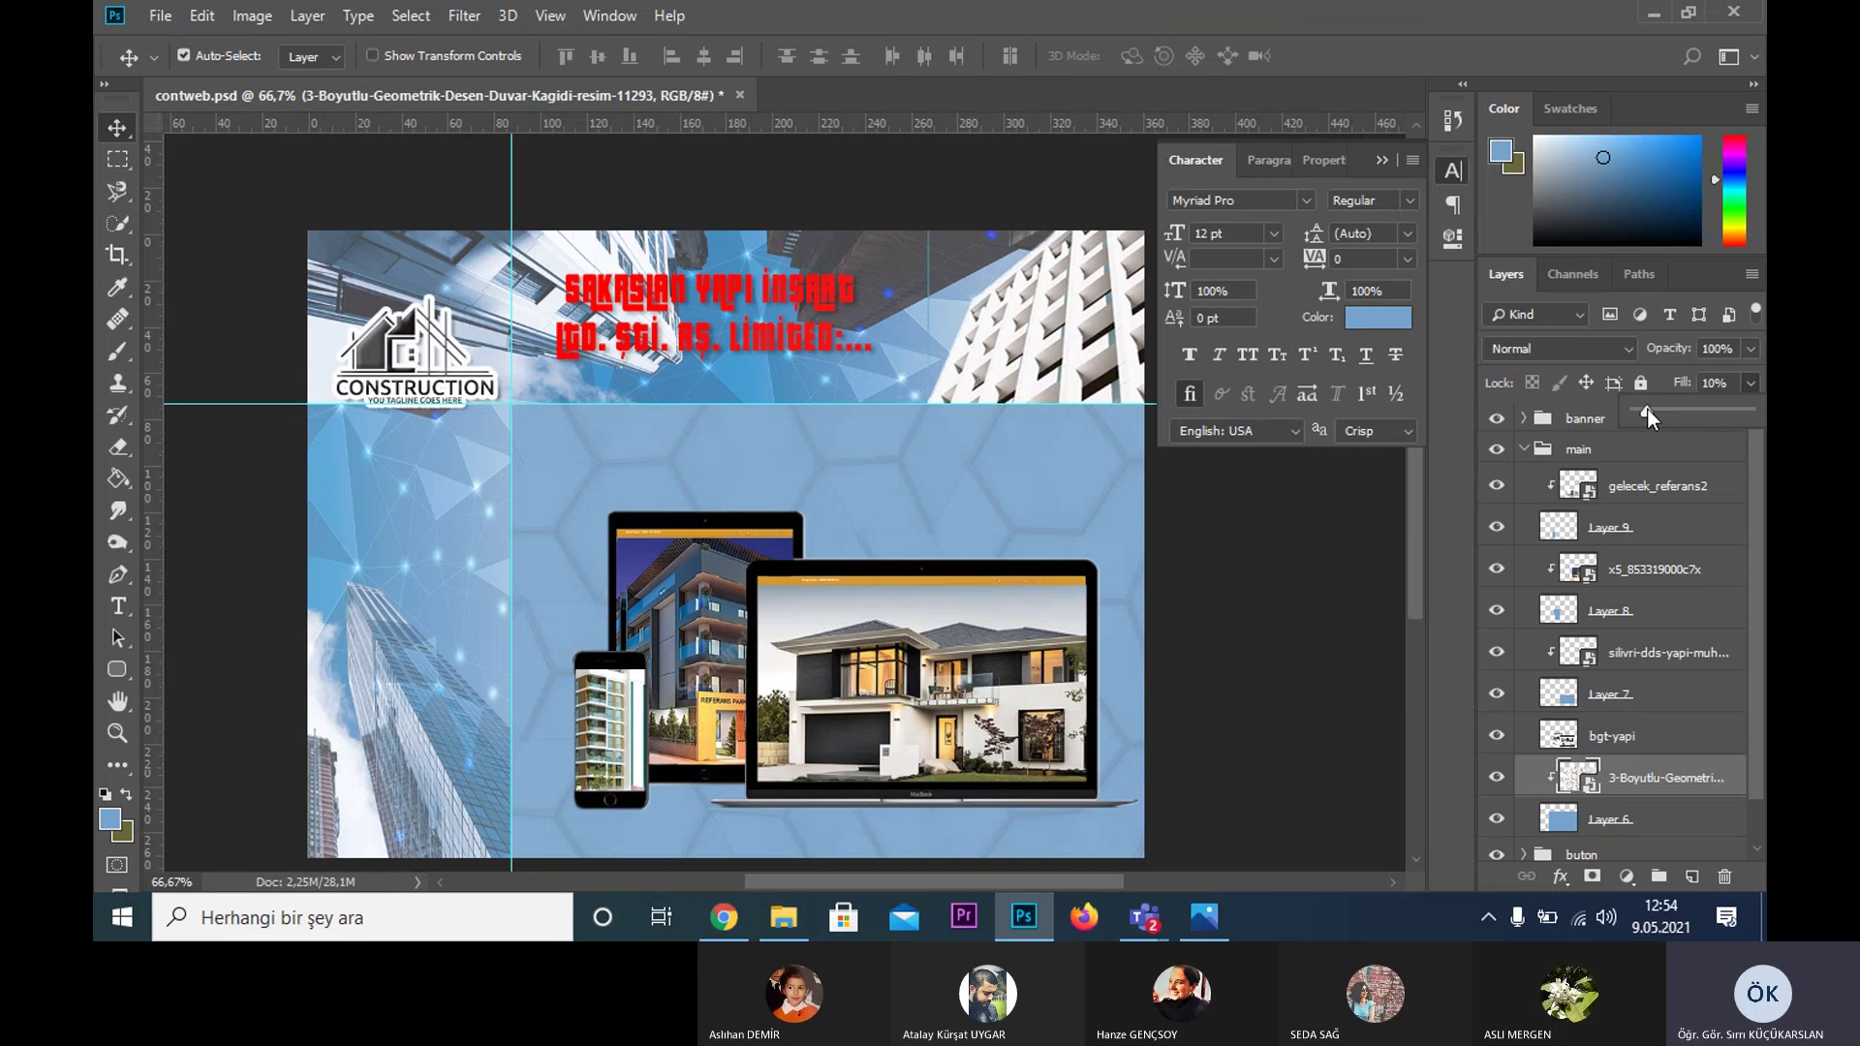
{"action": "left_click_drag", "start_coordinate": [1658, 411], "coordinate": [1670, 415]}
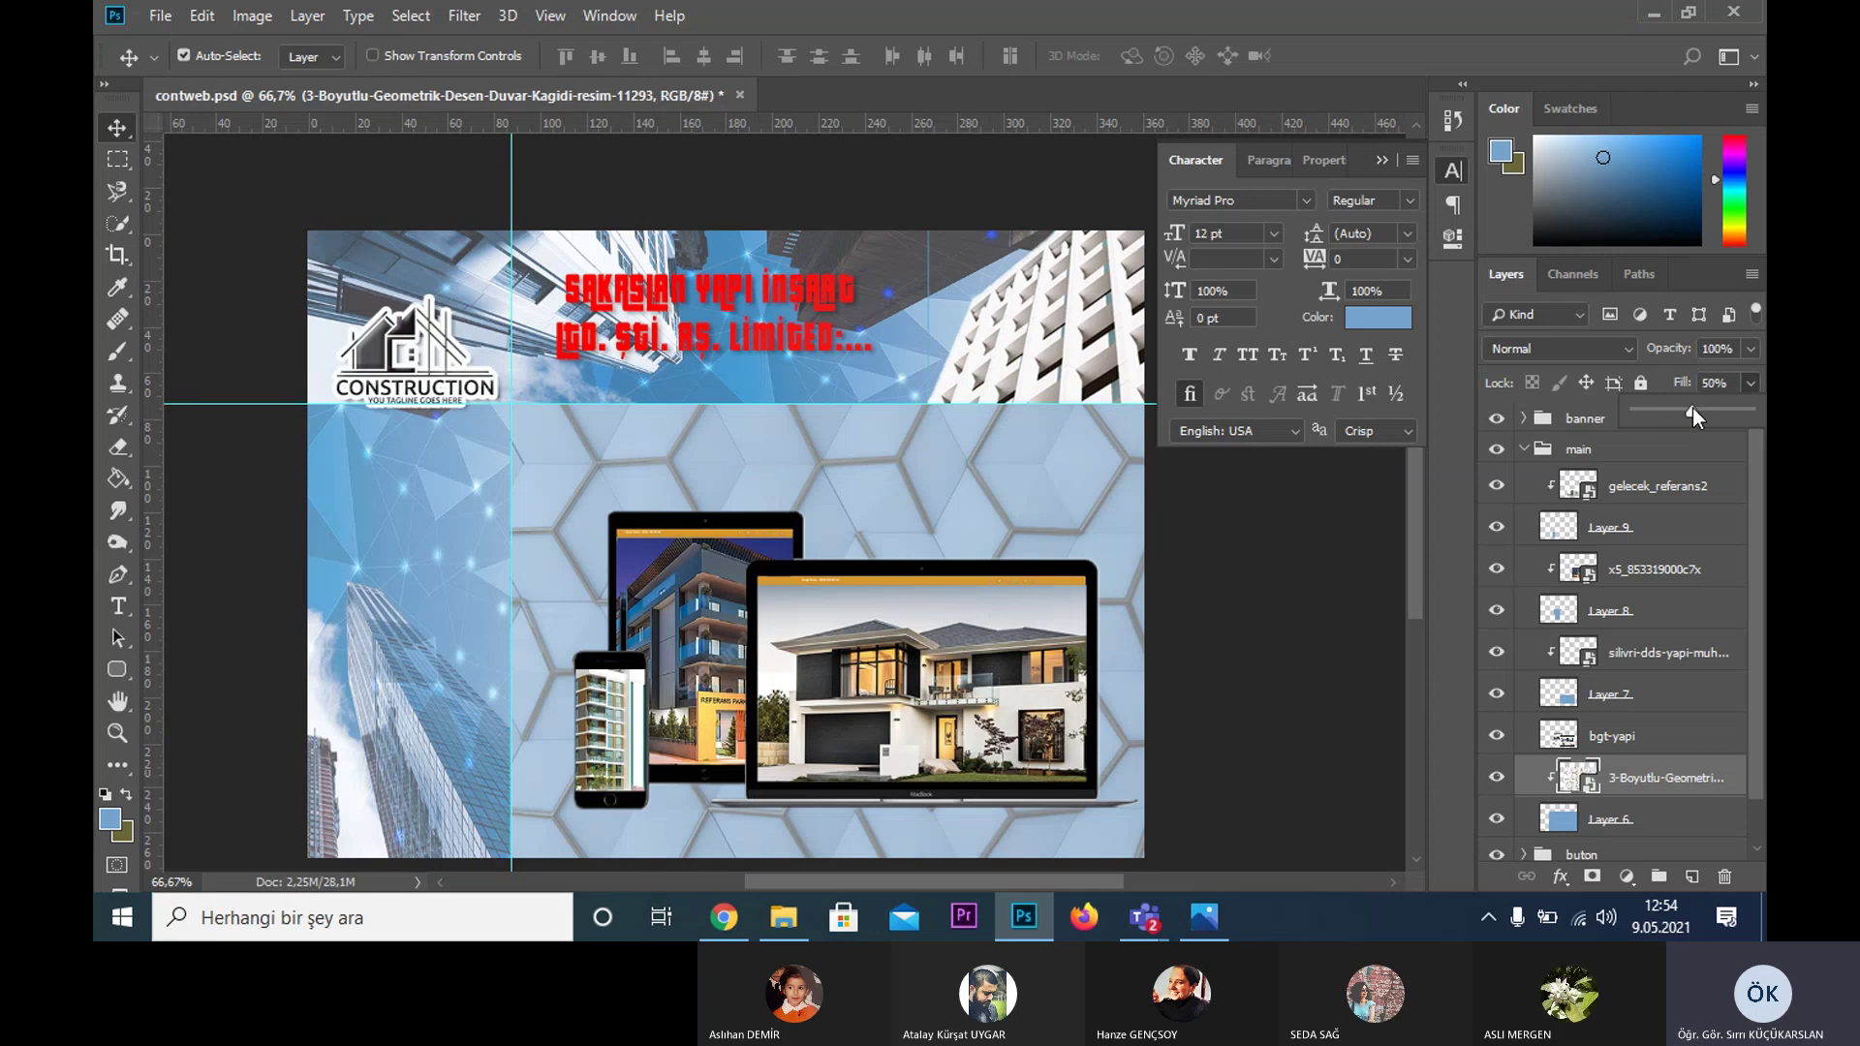
{"action": "left_click_drag", "start_coordinate": [1696, 409], "coordinate": [1699, 410]}
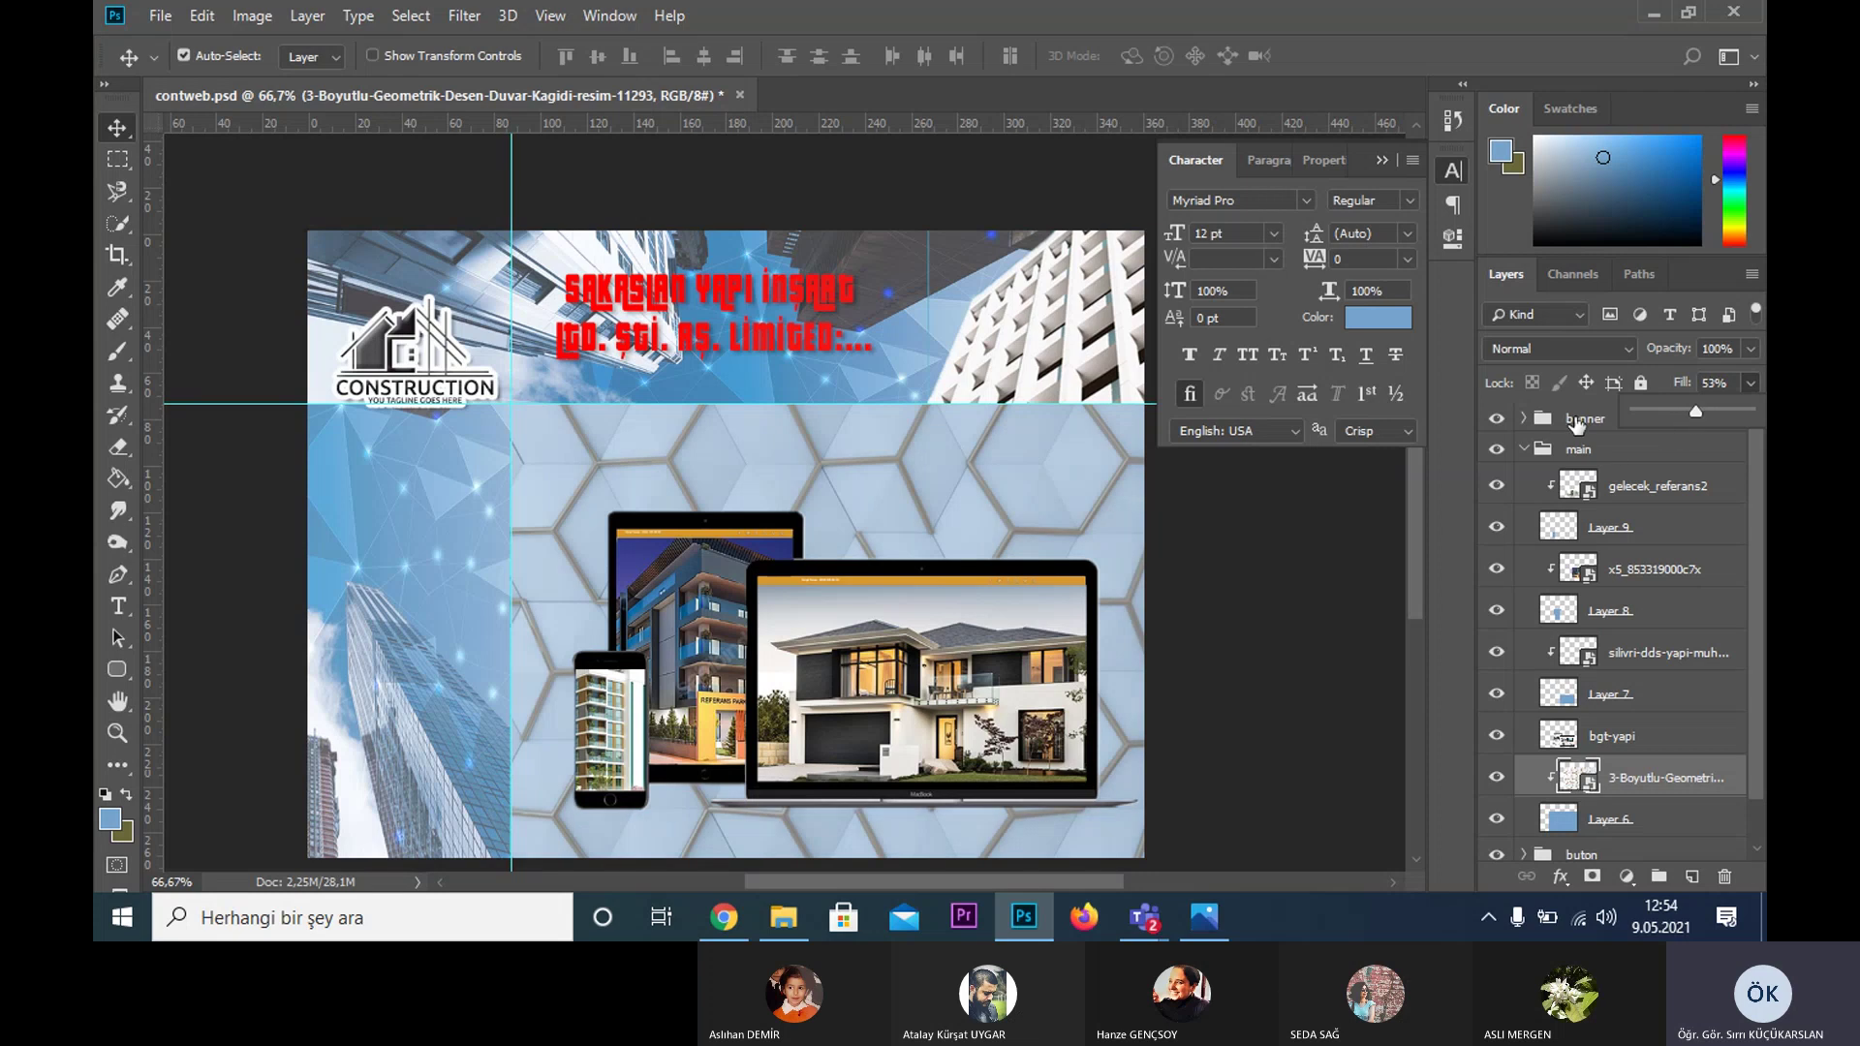
- Try Color Burn, Darken, Hard Light and Vivid Light blends on the hexagons, returning to Multiply
{"action": "left_click", "coordinate": [1577, 348]}
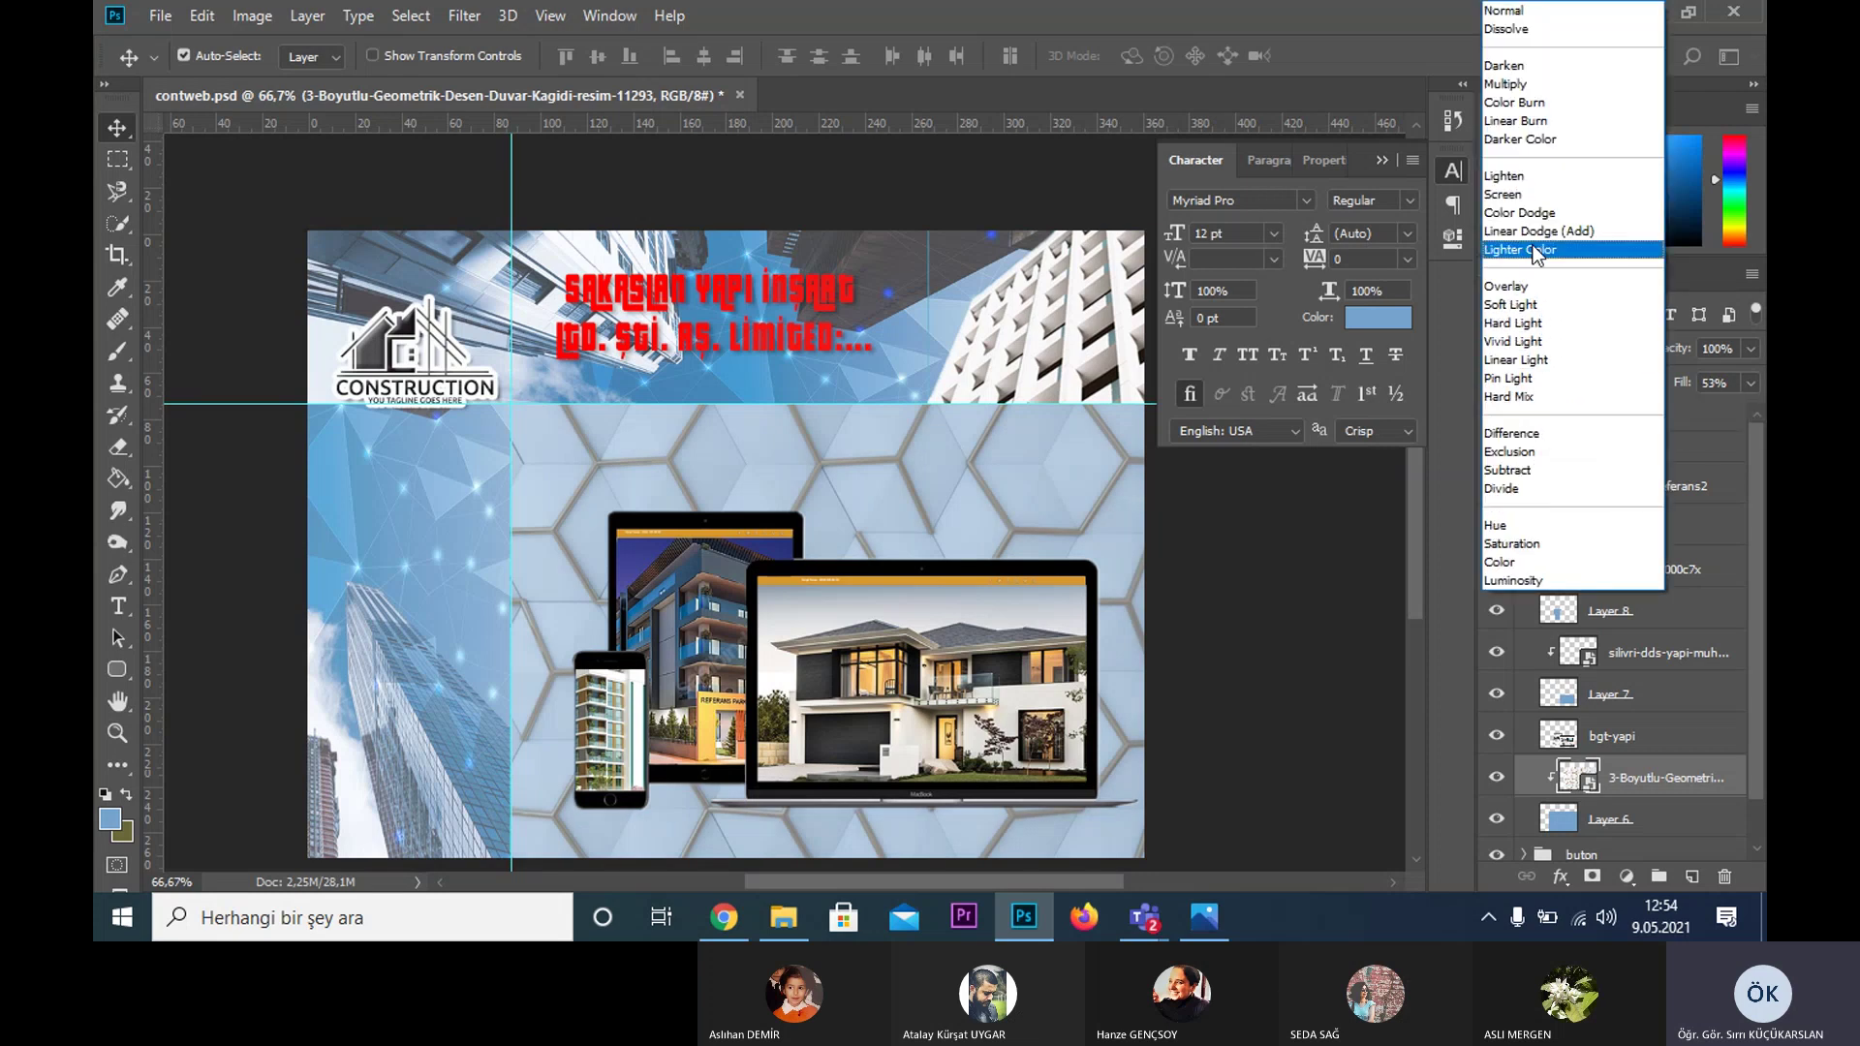
{"action": "left_click", "coordinate": [1516, 101]}
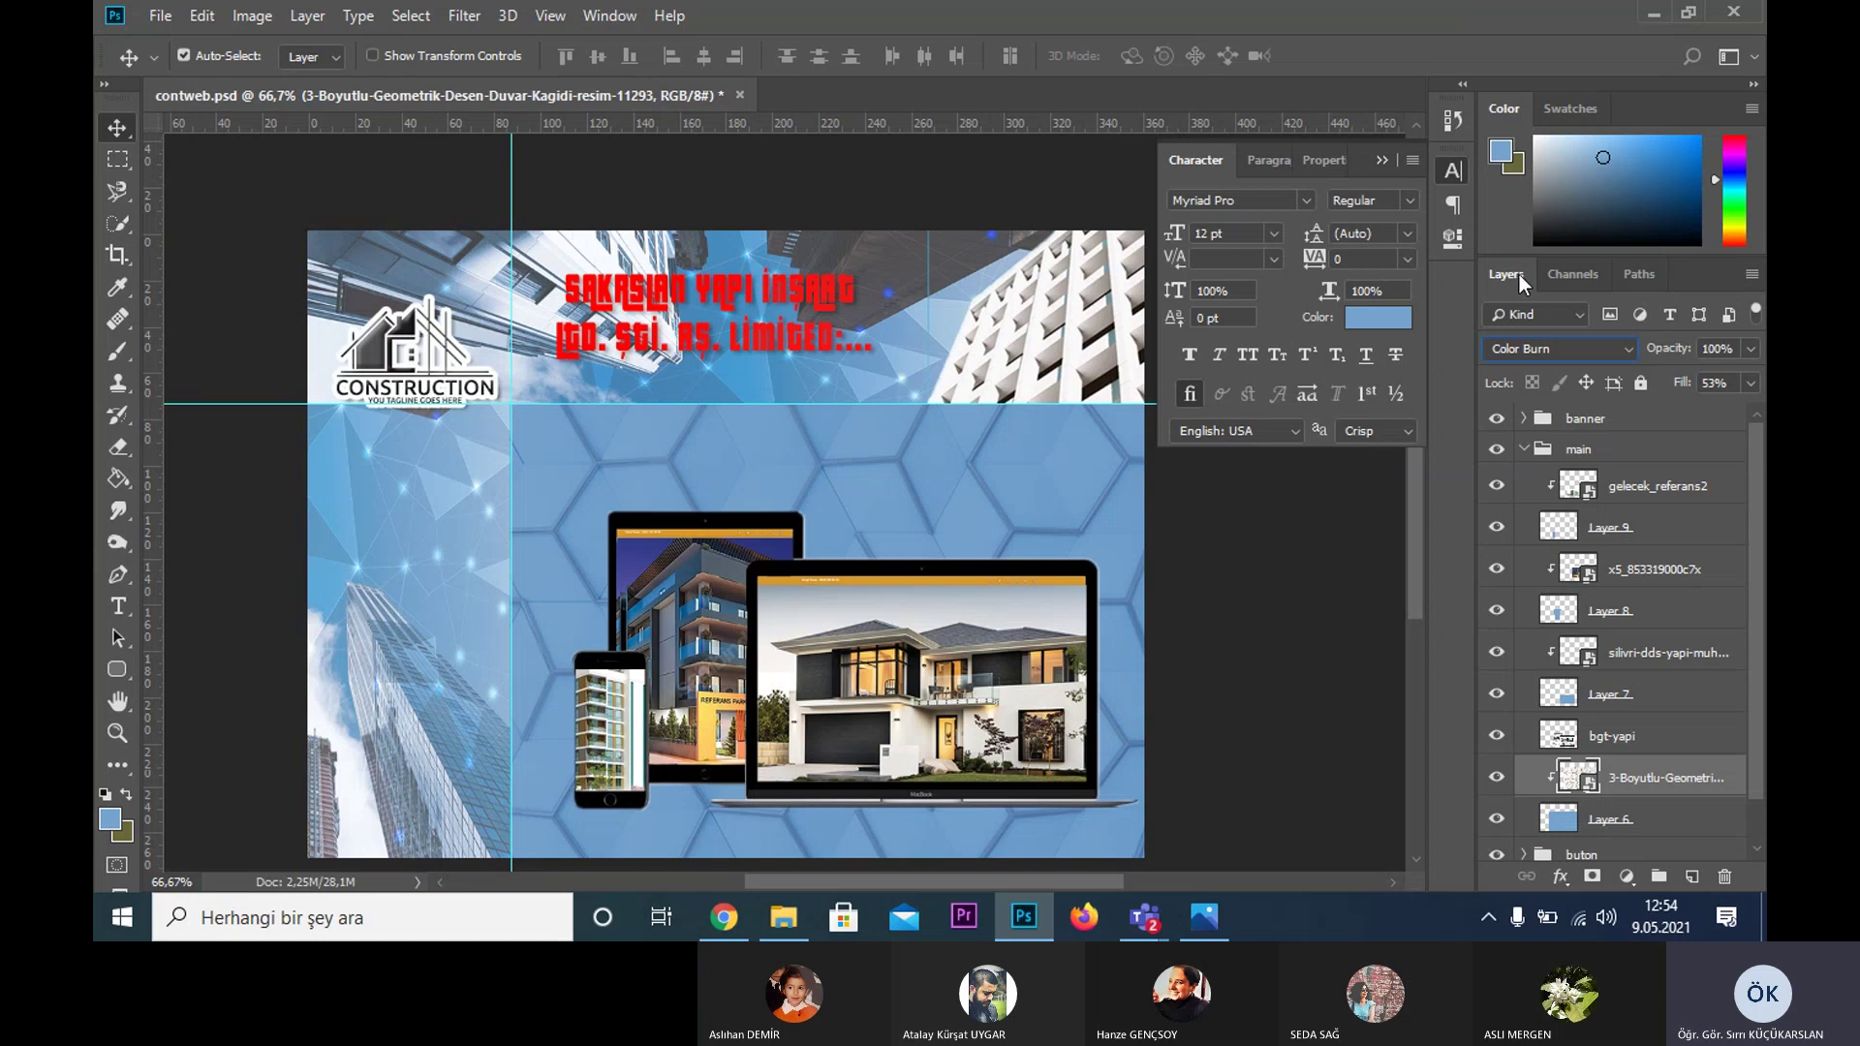
{"action": "left_click", "coordinate": [1552, 349]}
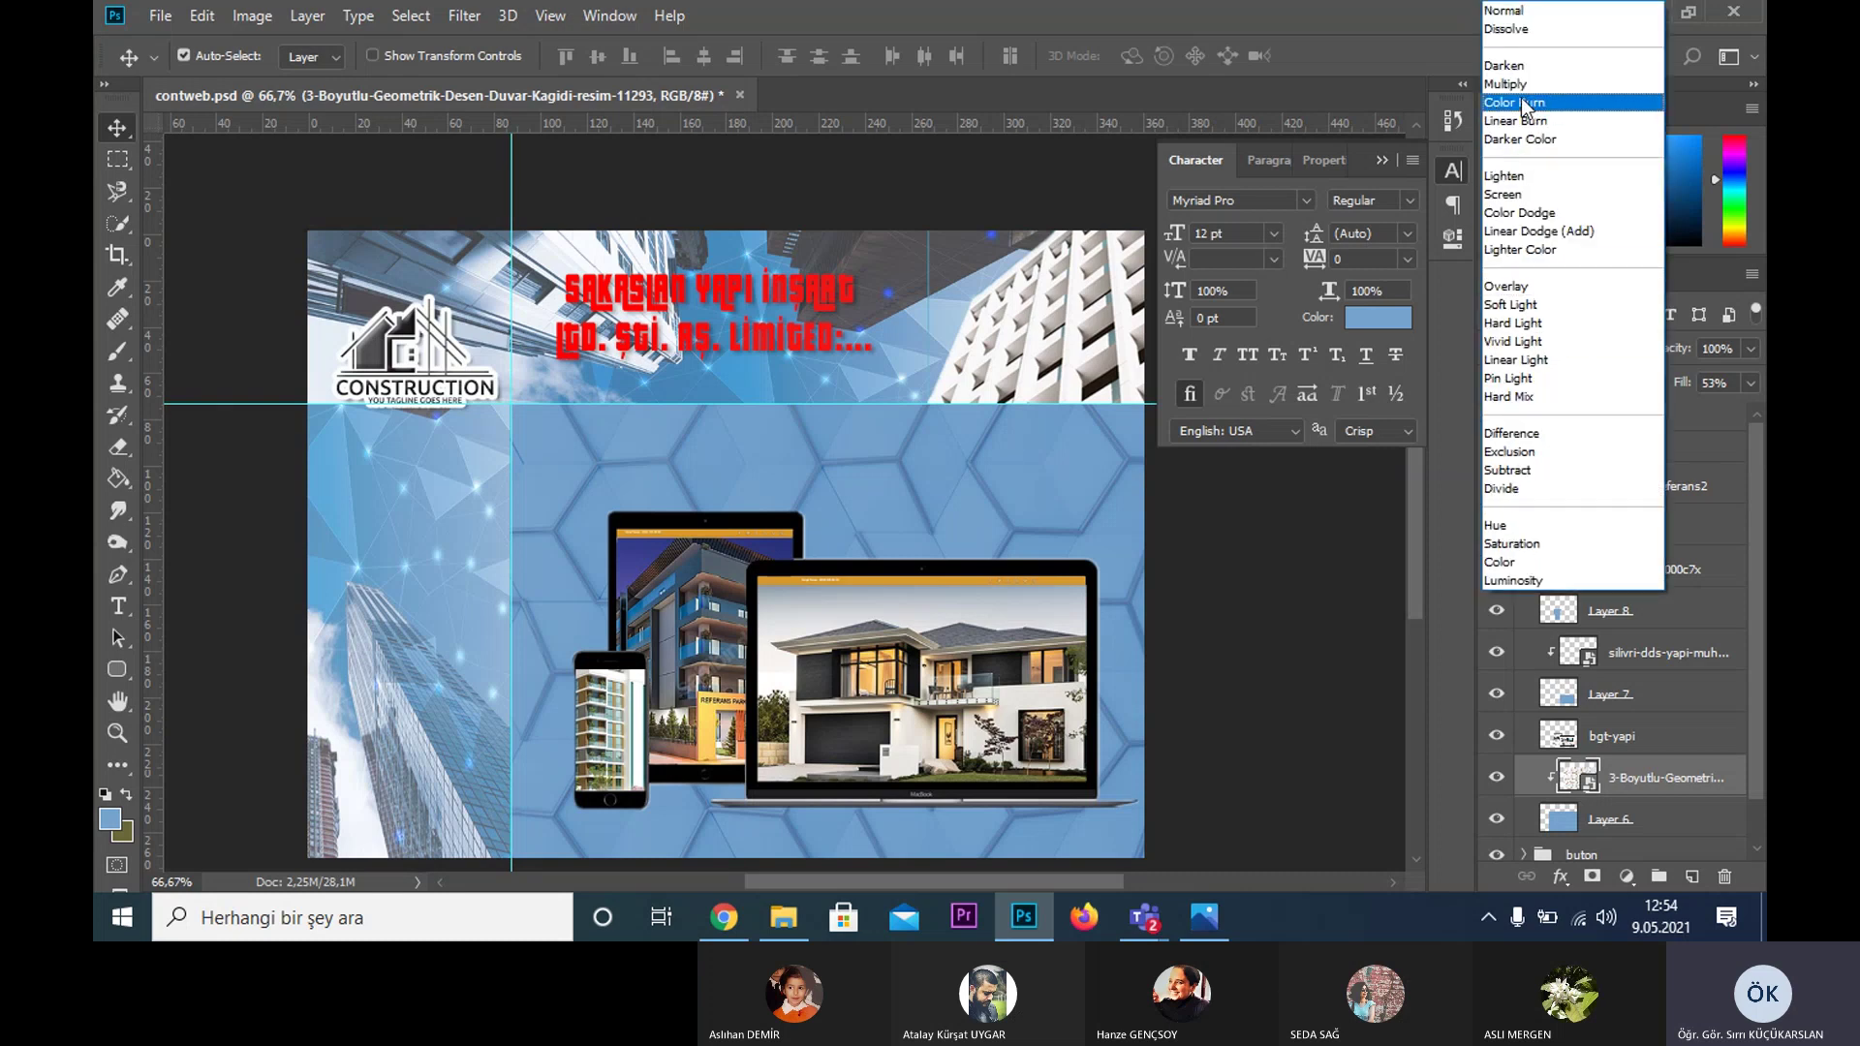
{"action": "left_click", "coordinate": [1517, 84]}
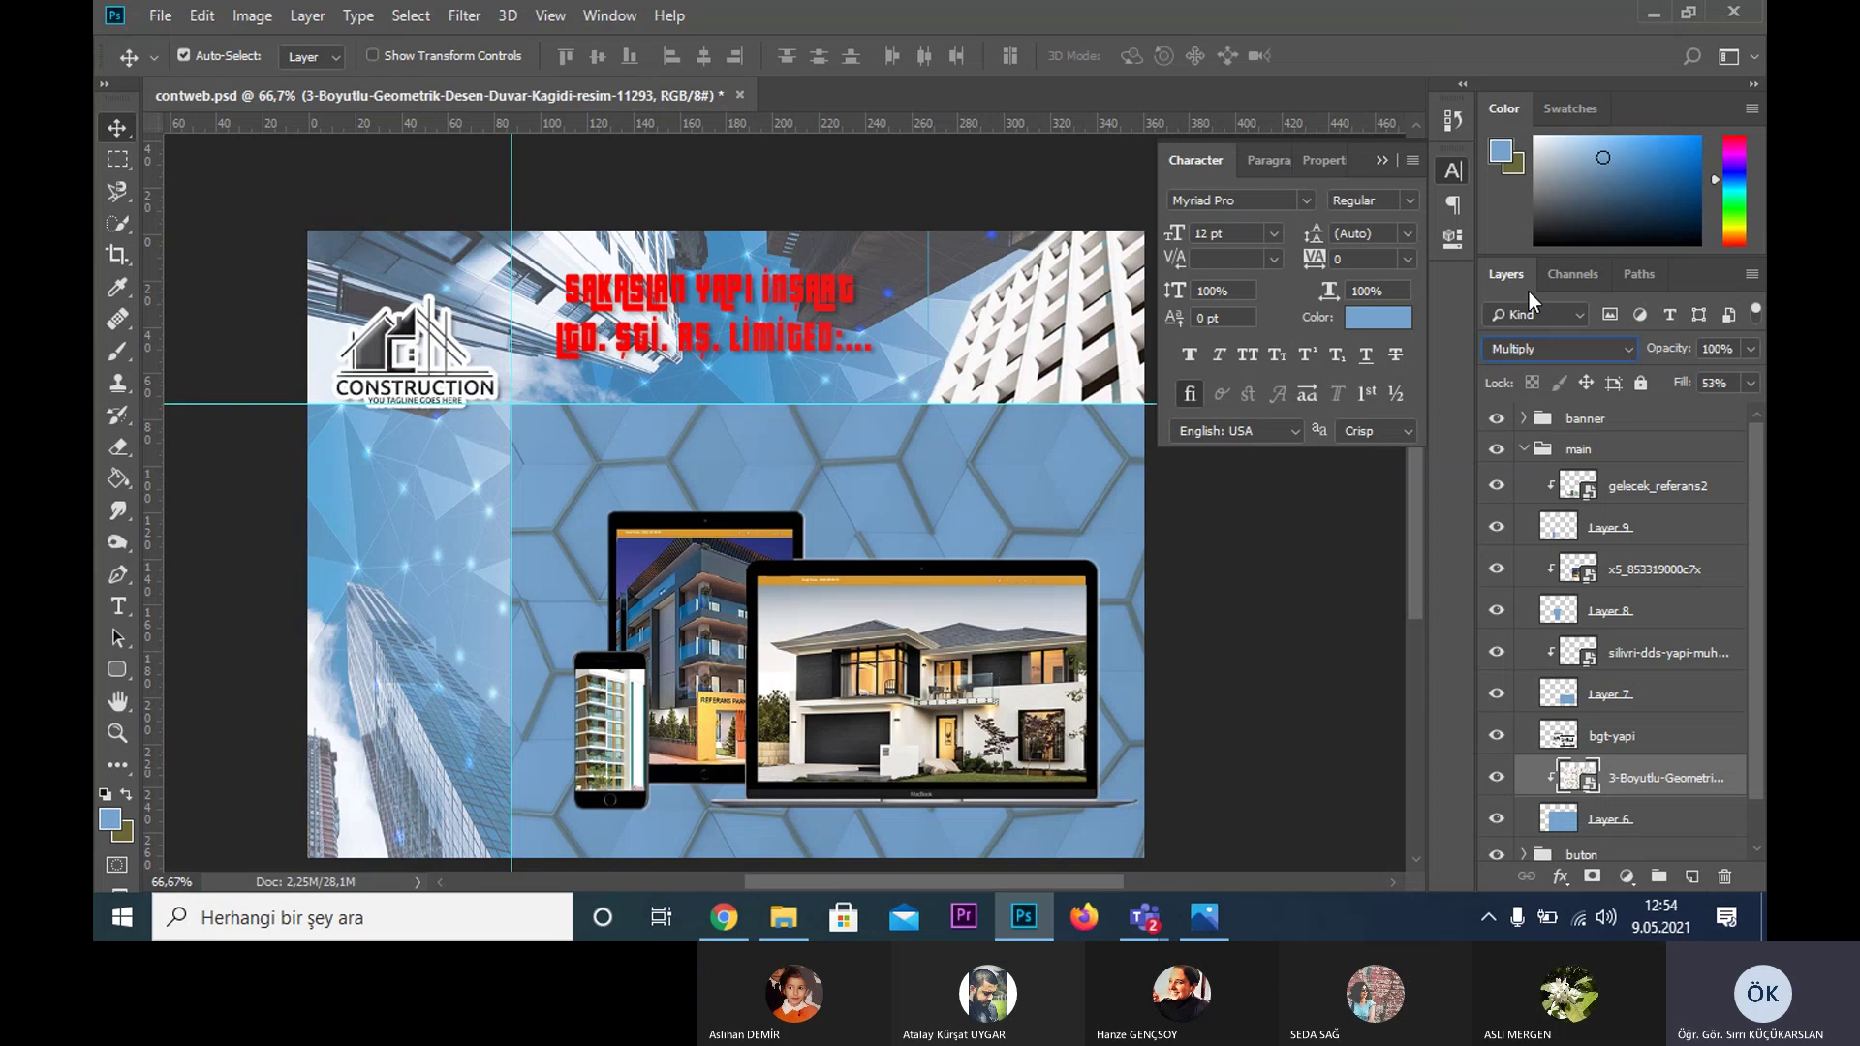
{"action": "left_click", "coordinate": [1540, 345]}
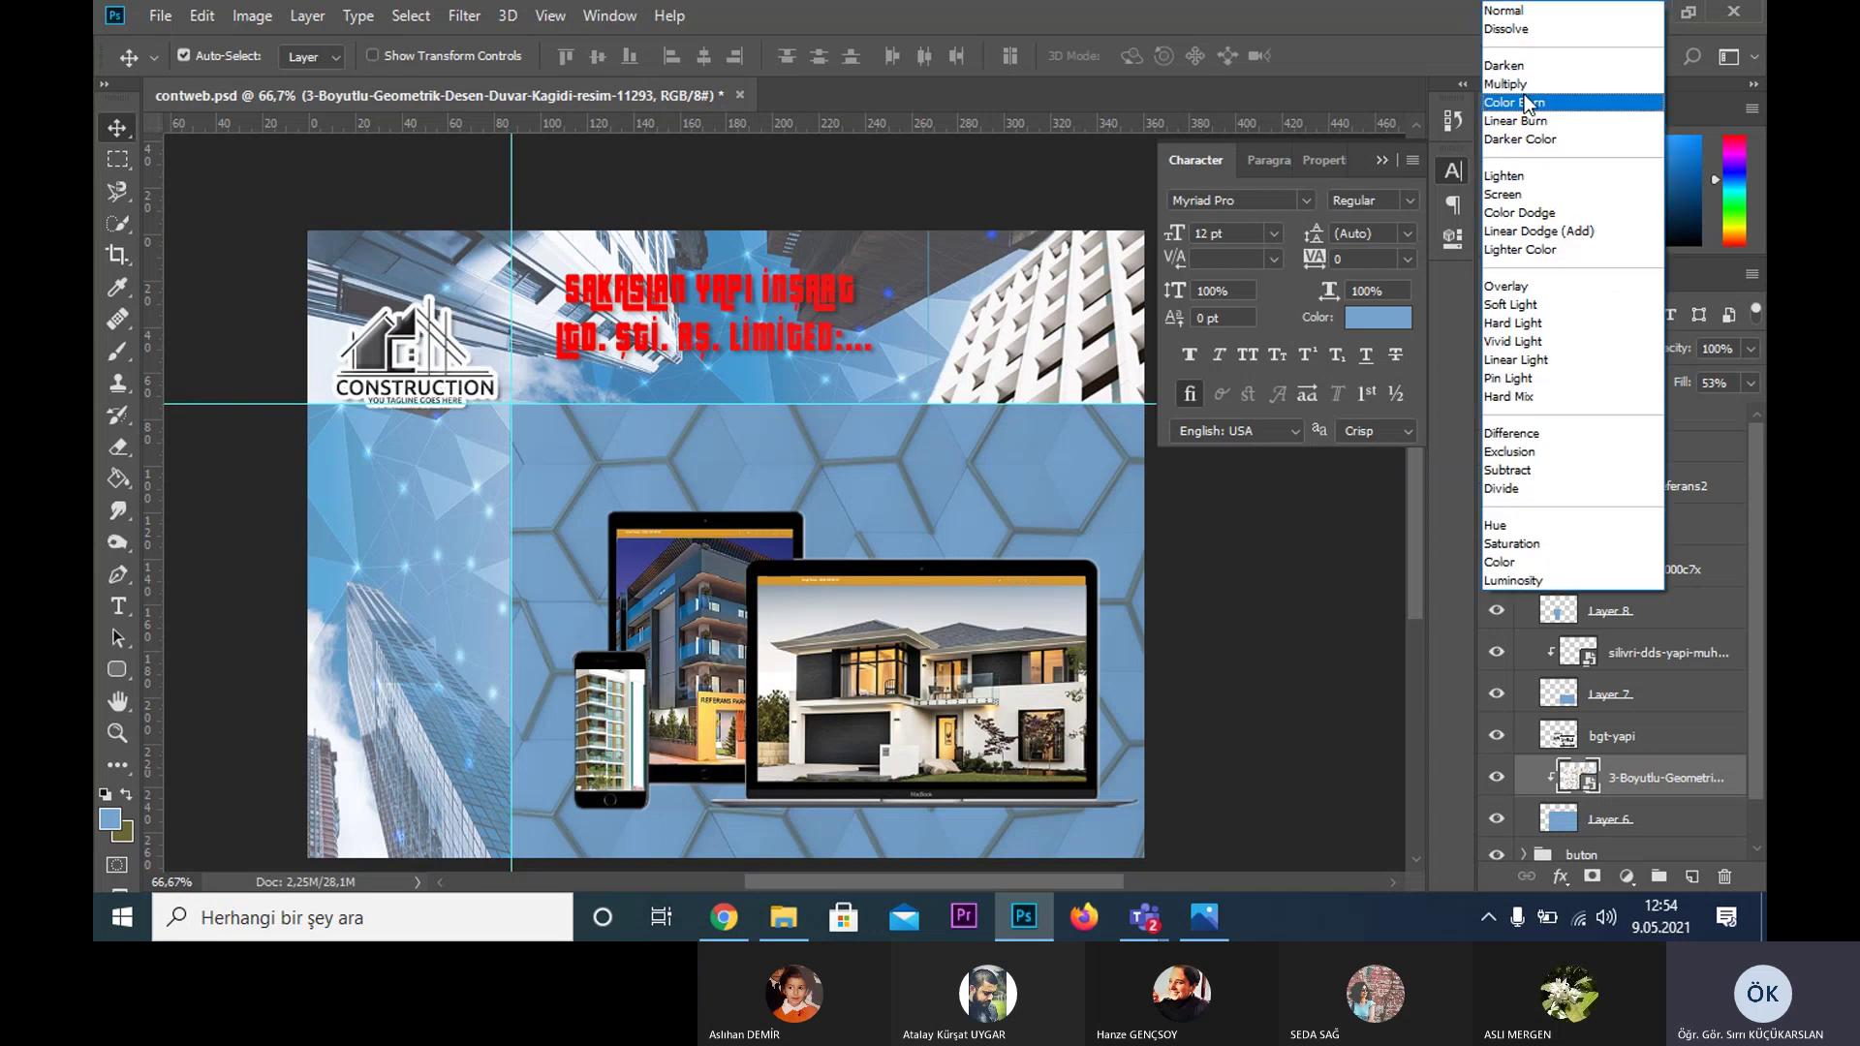
{"action": "left_click", "coordinate": [1516, 65]}
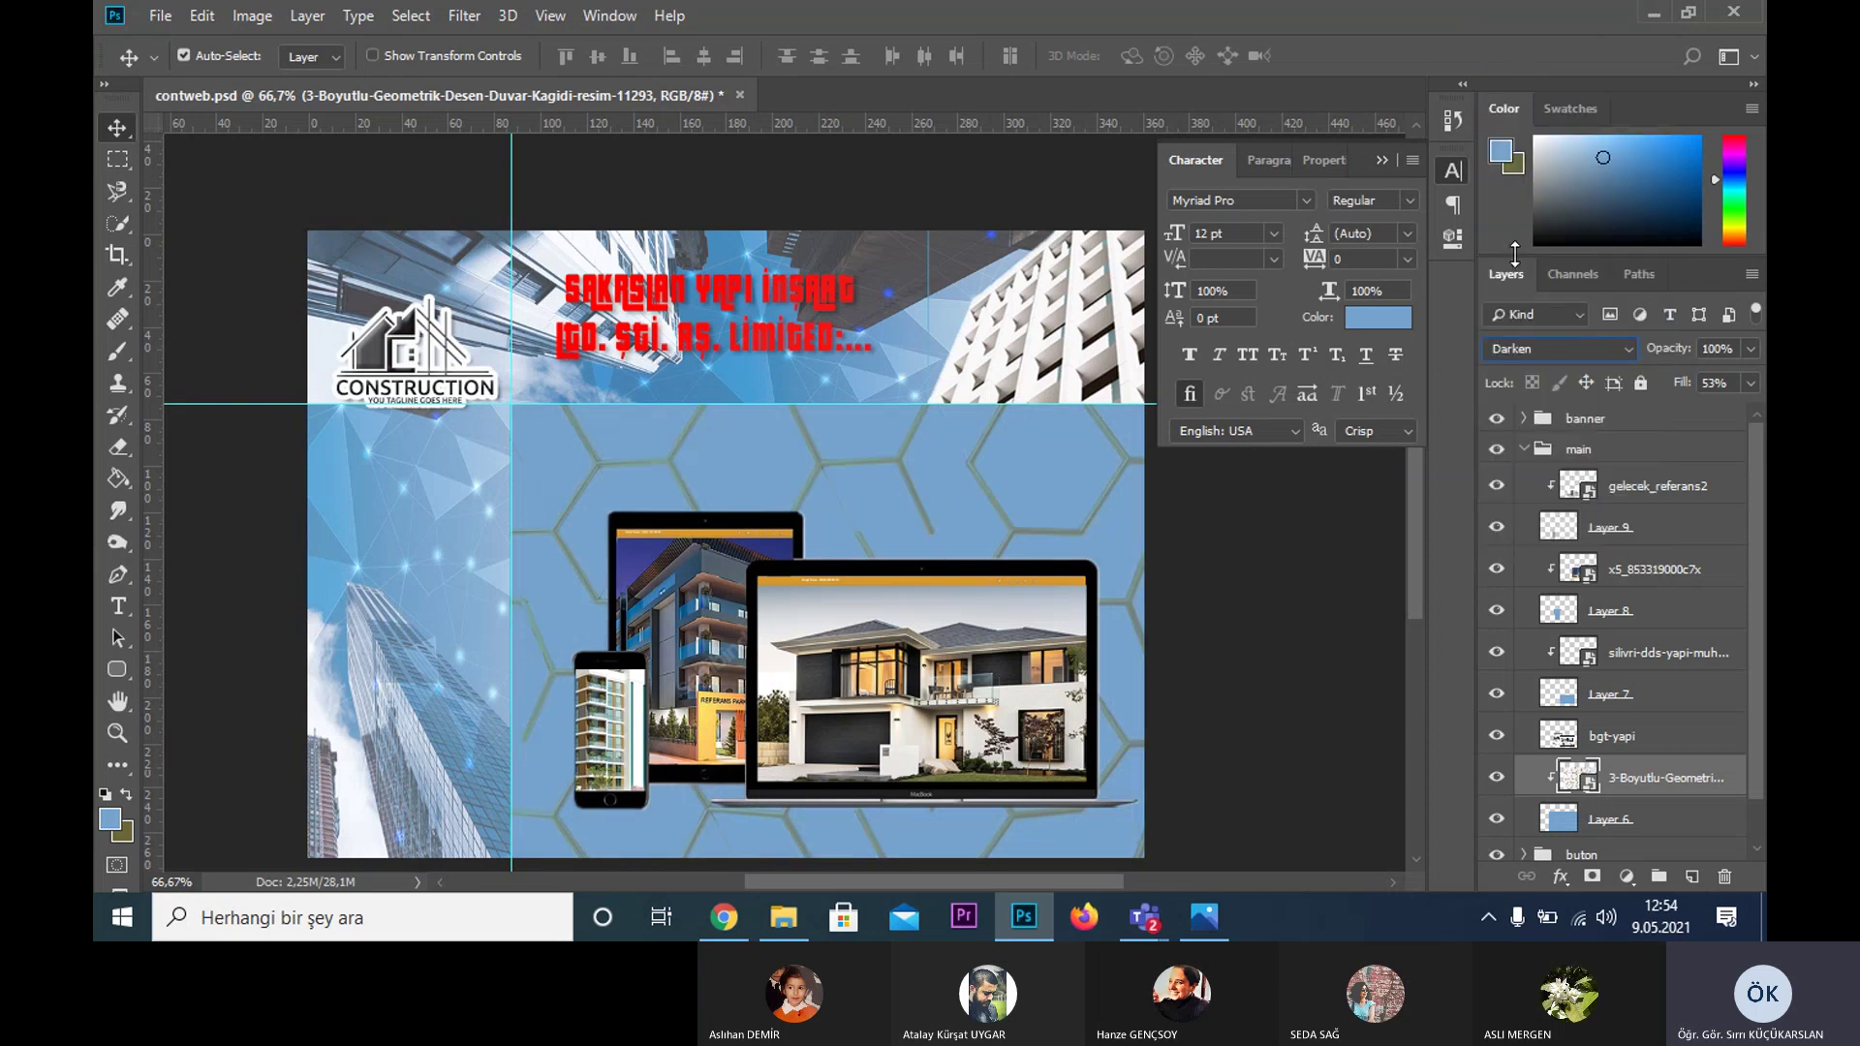
{"action": "left_click", "coordinate": [1533, 350]}
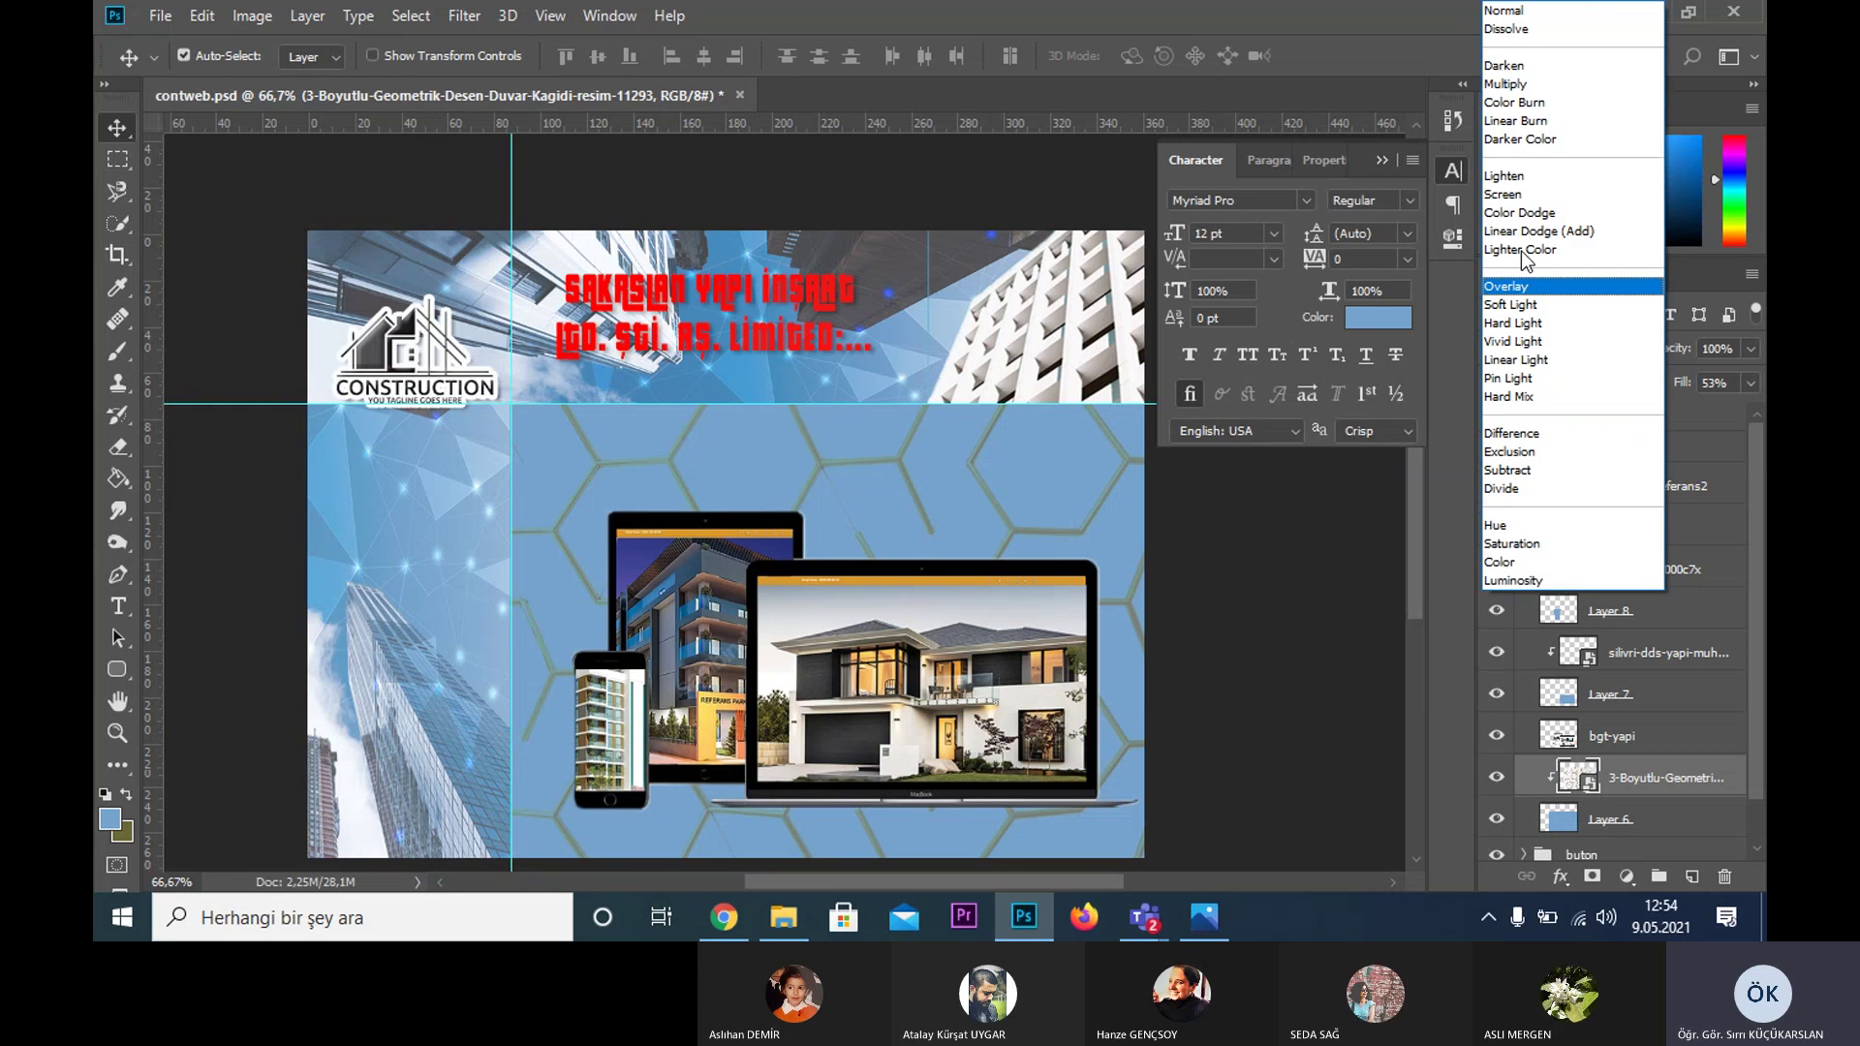
{"action": "left_click", "coordinate": [1515, 322]}
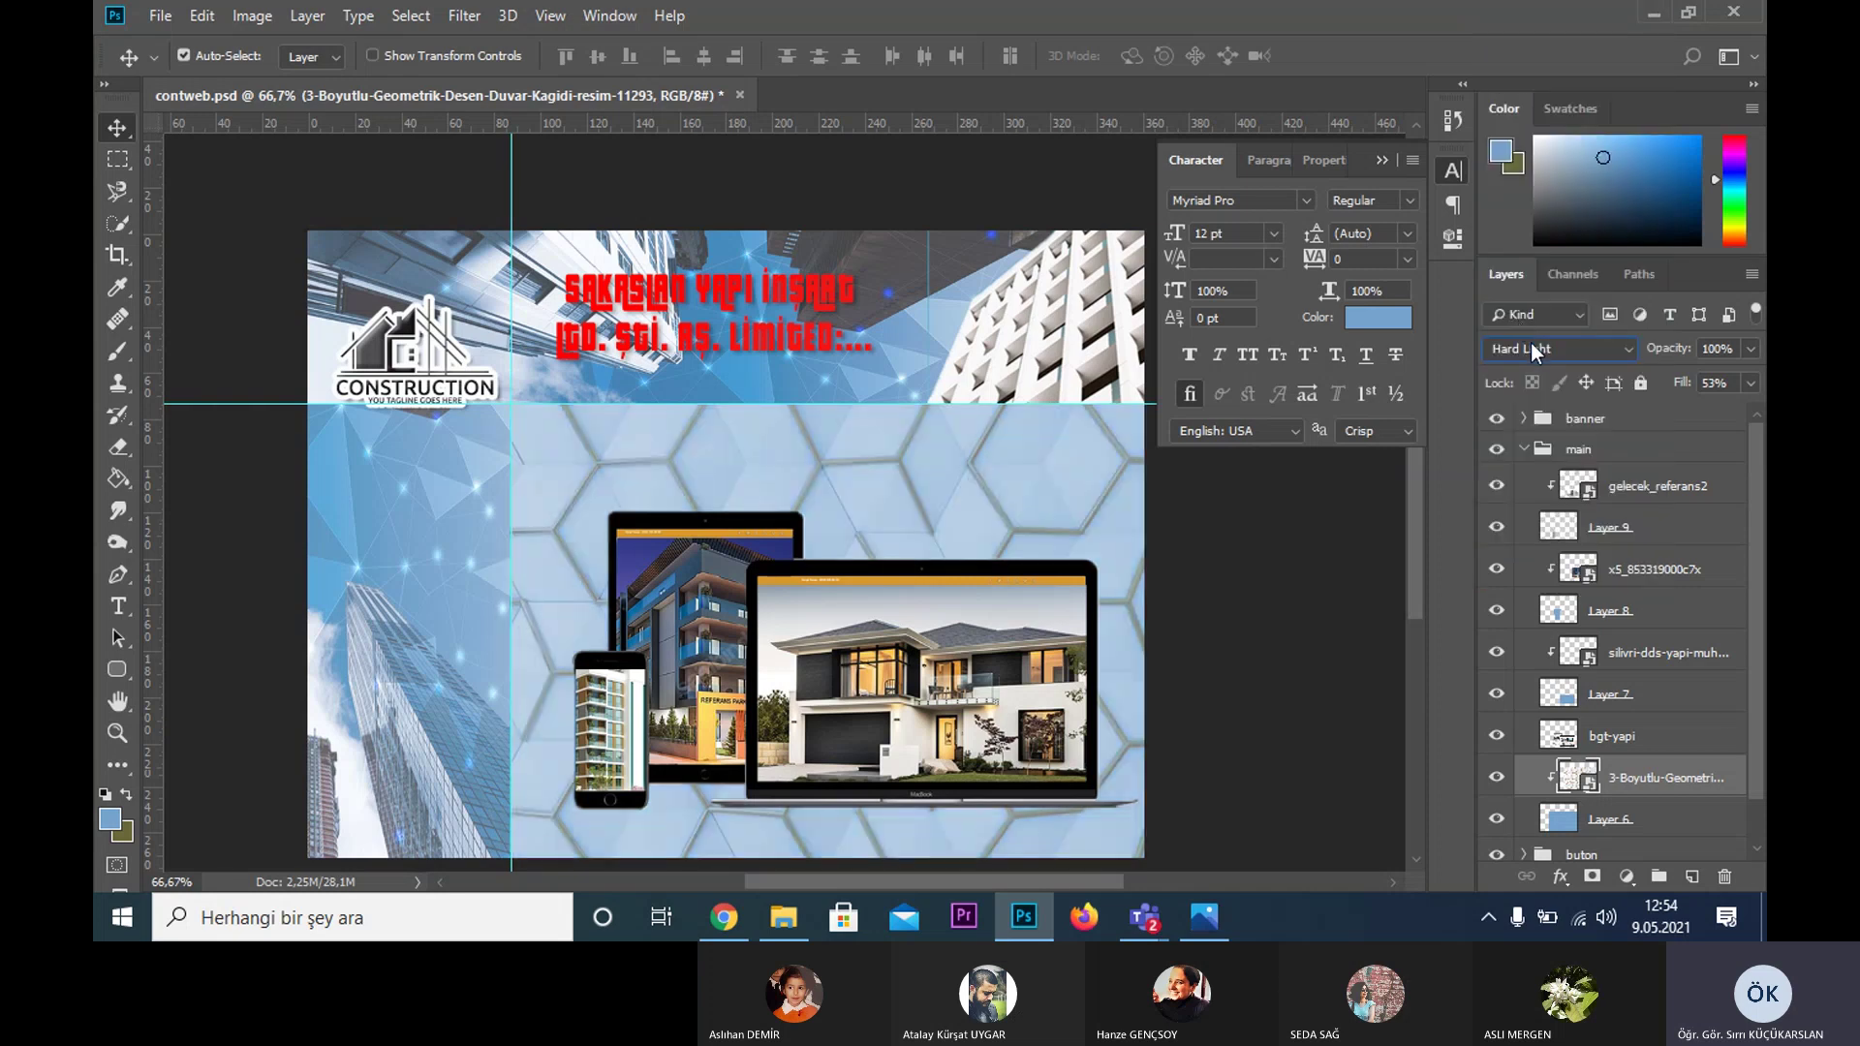
{"action": "left_click", "coordinate": [1537, 347]}
{"action": "left_click", "coordinate": [1533, 343]}
{"action": "left_click", "coordinate": [1548, 348]}
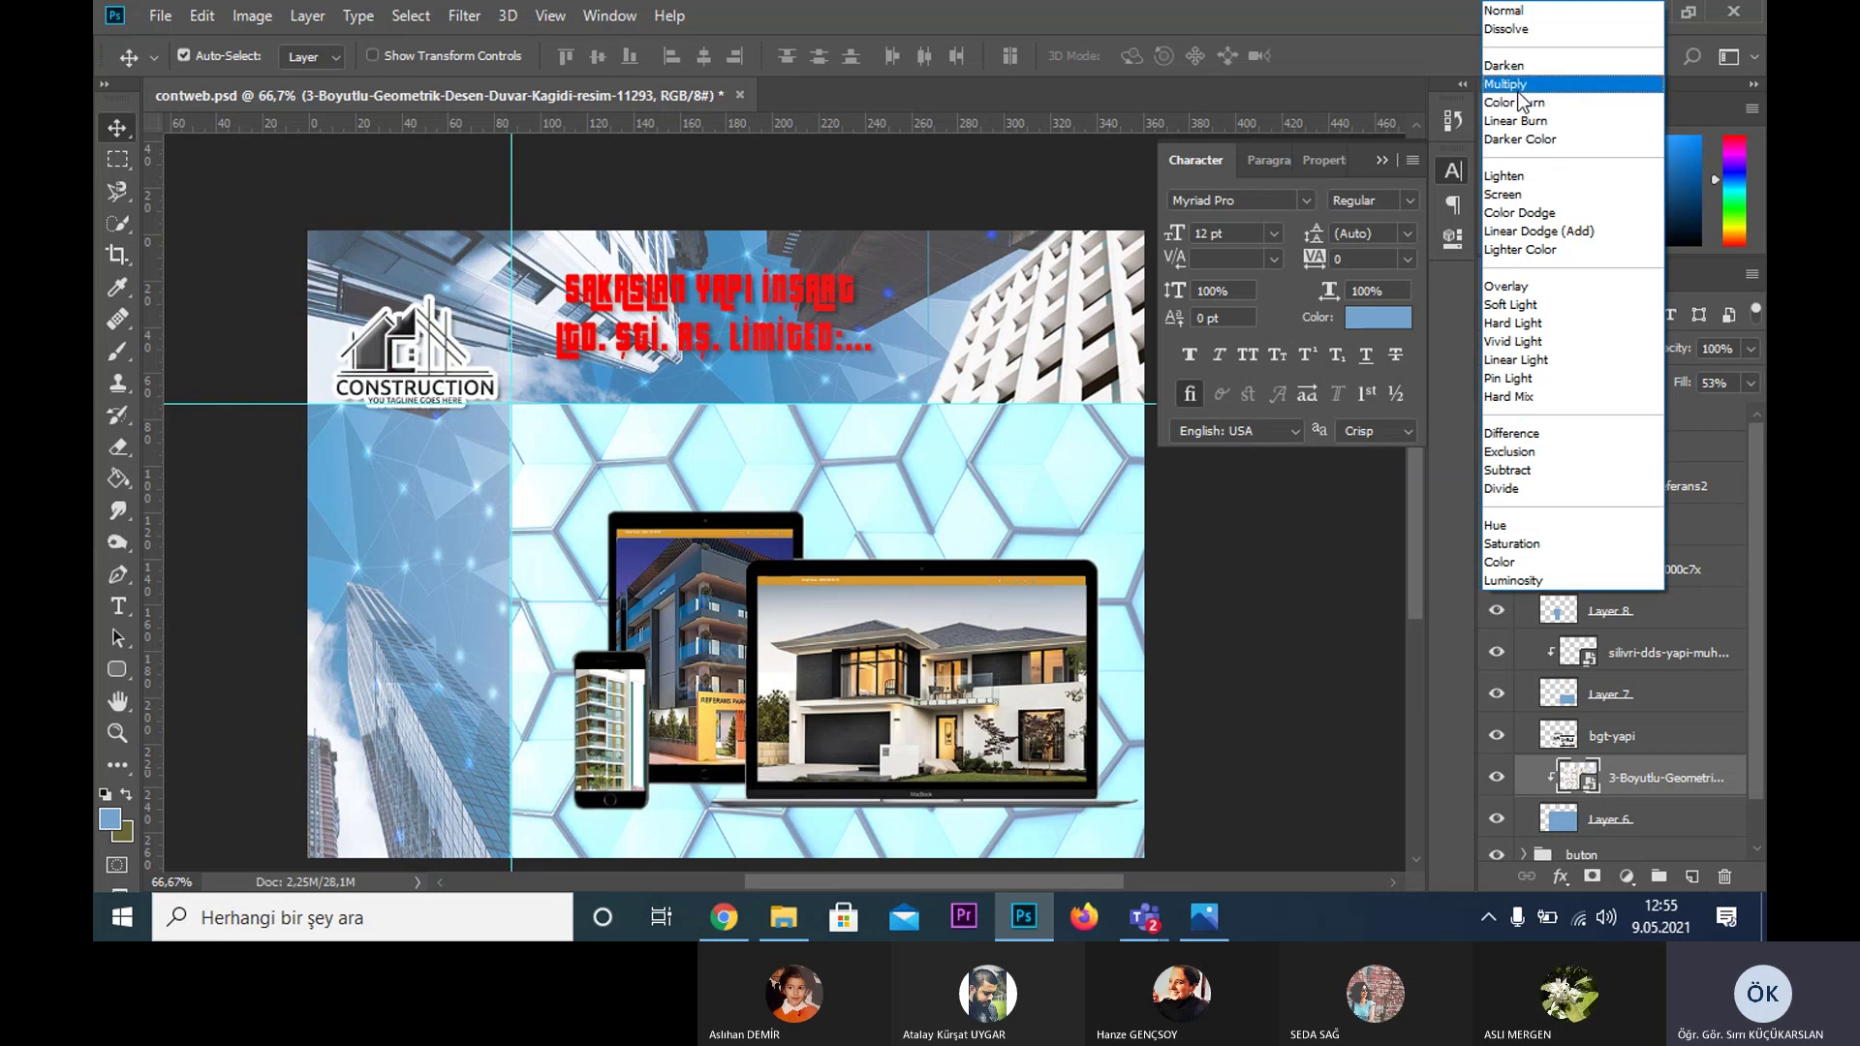
{"action": "left_click", "coordinate": [1508, 85]}
- Raise the hexagon fill to 100% and try Darken, Difference, Exclusion and Overlay blends
{"action": "left_click", "coordinate": [1750, 381]}
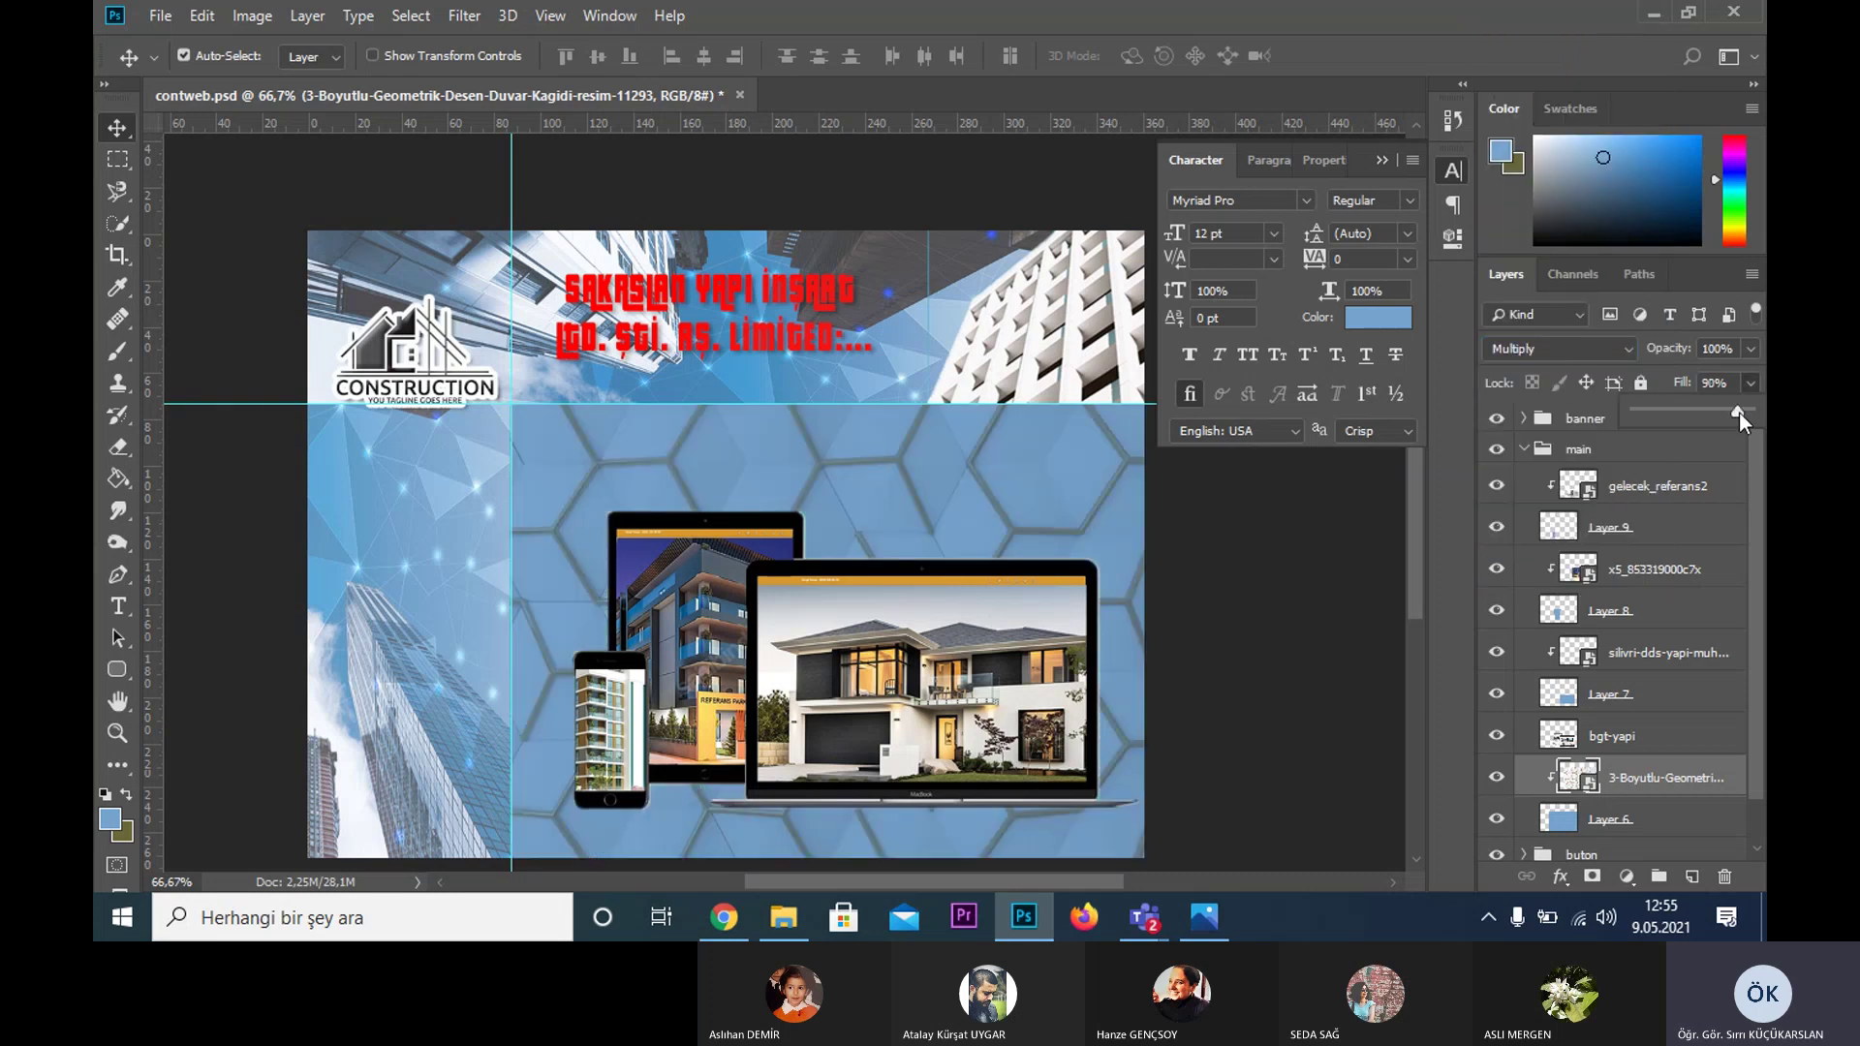
{"action": "left_click_drag", "start_coordinate": [1740, 412], "coordinate": [1751, 414]}
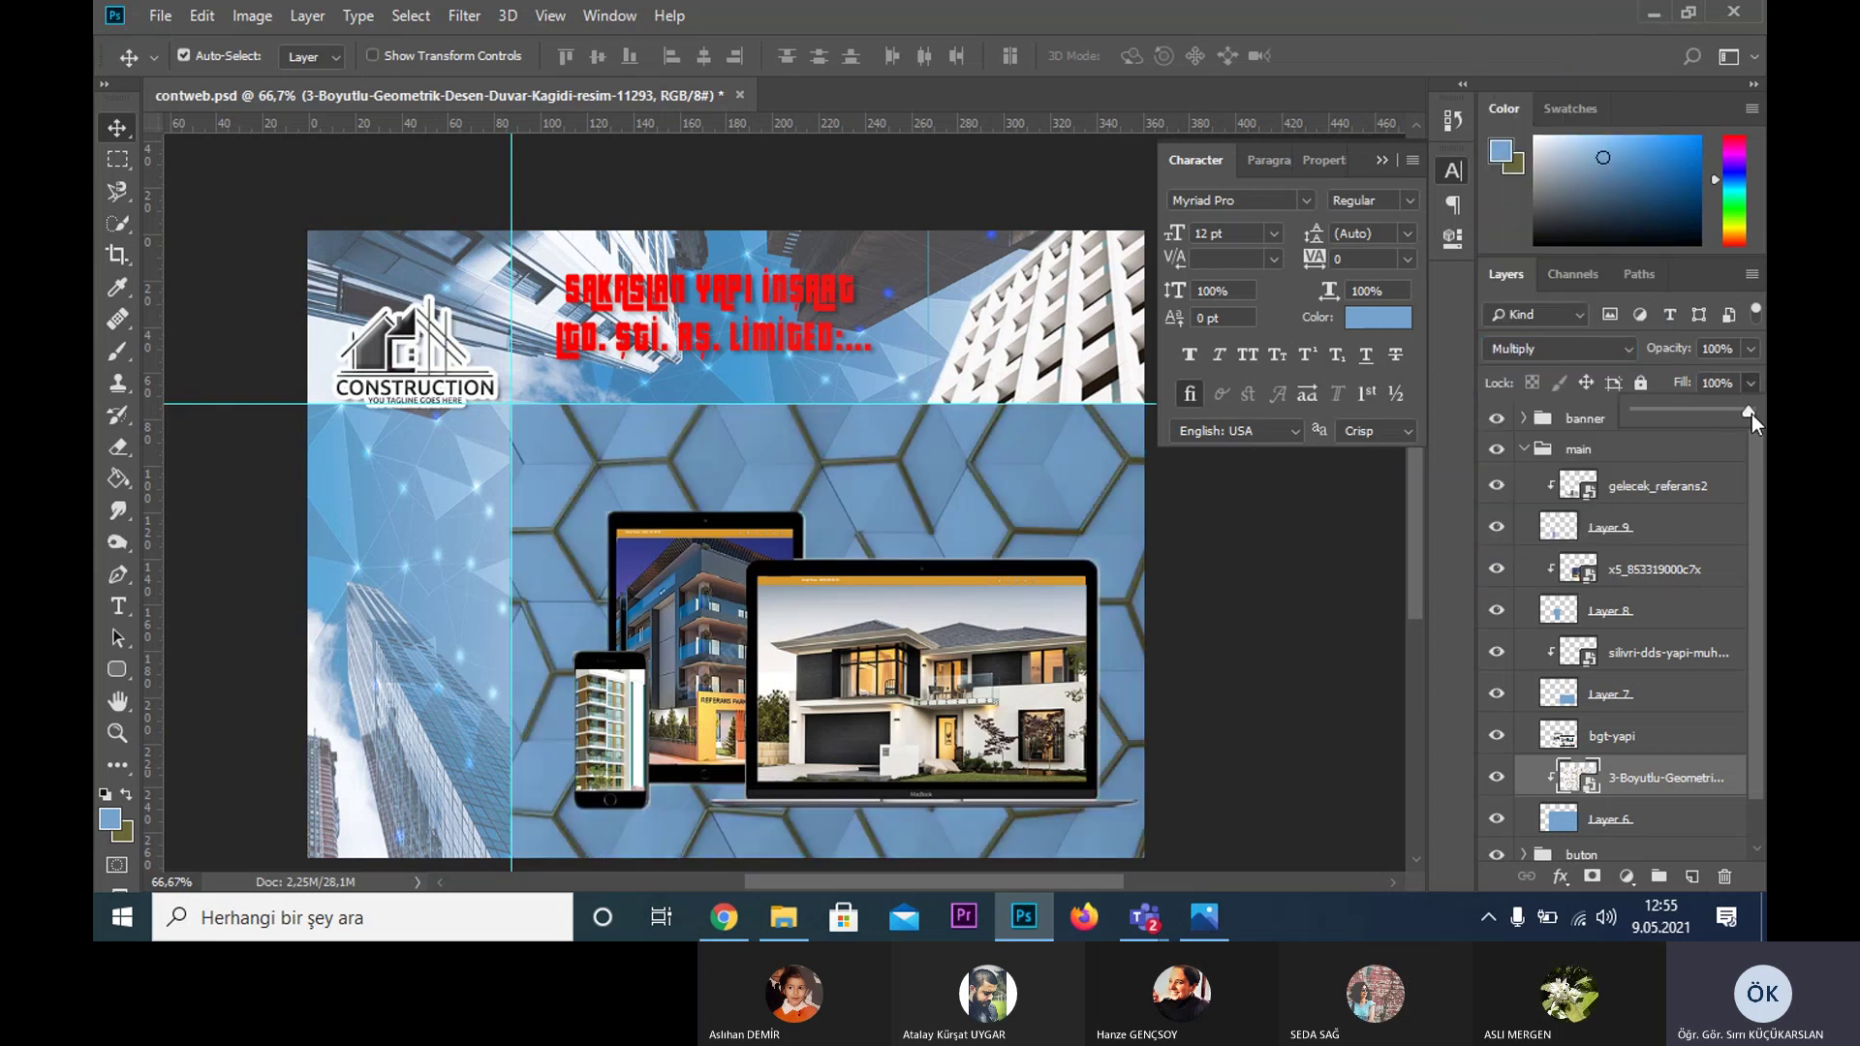
{"action": "left_click", "coordinate": [1567, 344]}
{"action": "left_click", "coordinate": [1509, 67]}
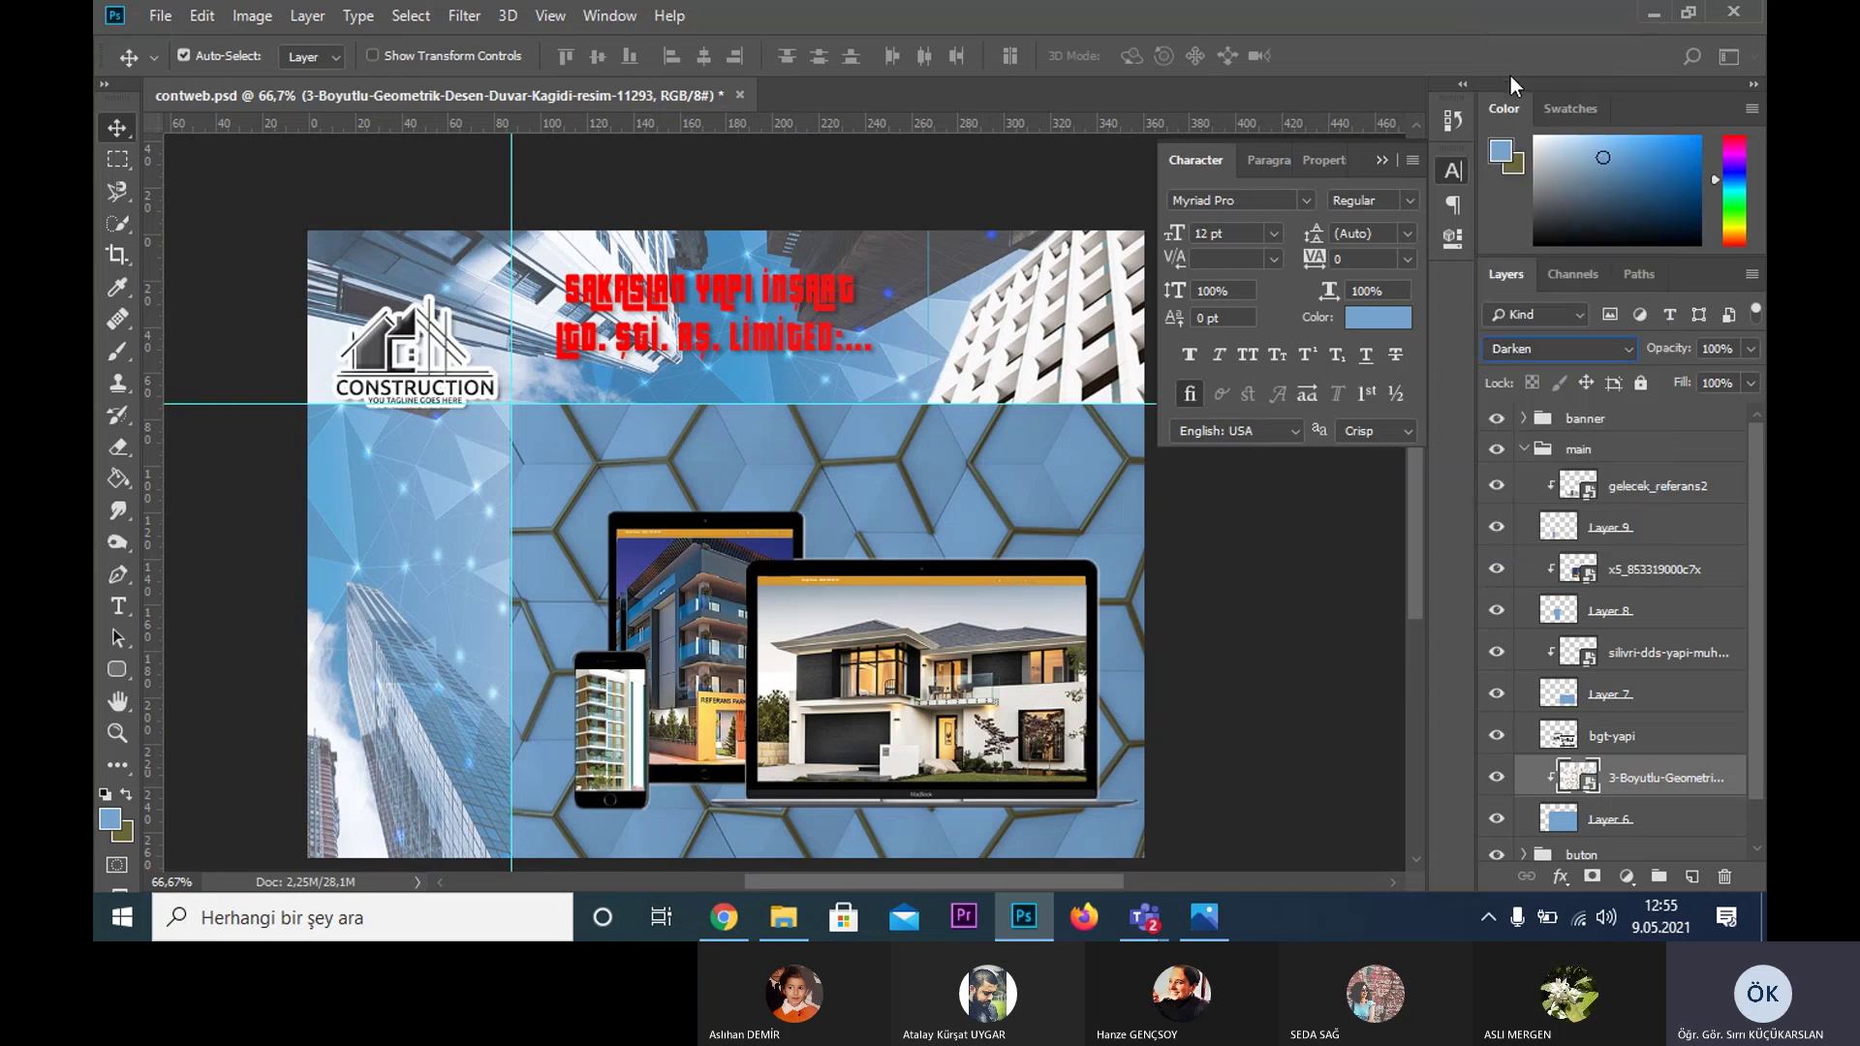
{"action": "left_click", "coordinate": [1558, 353]}
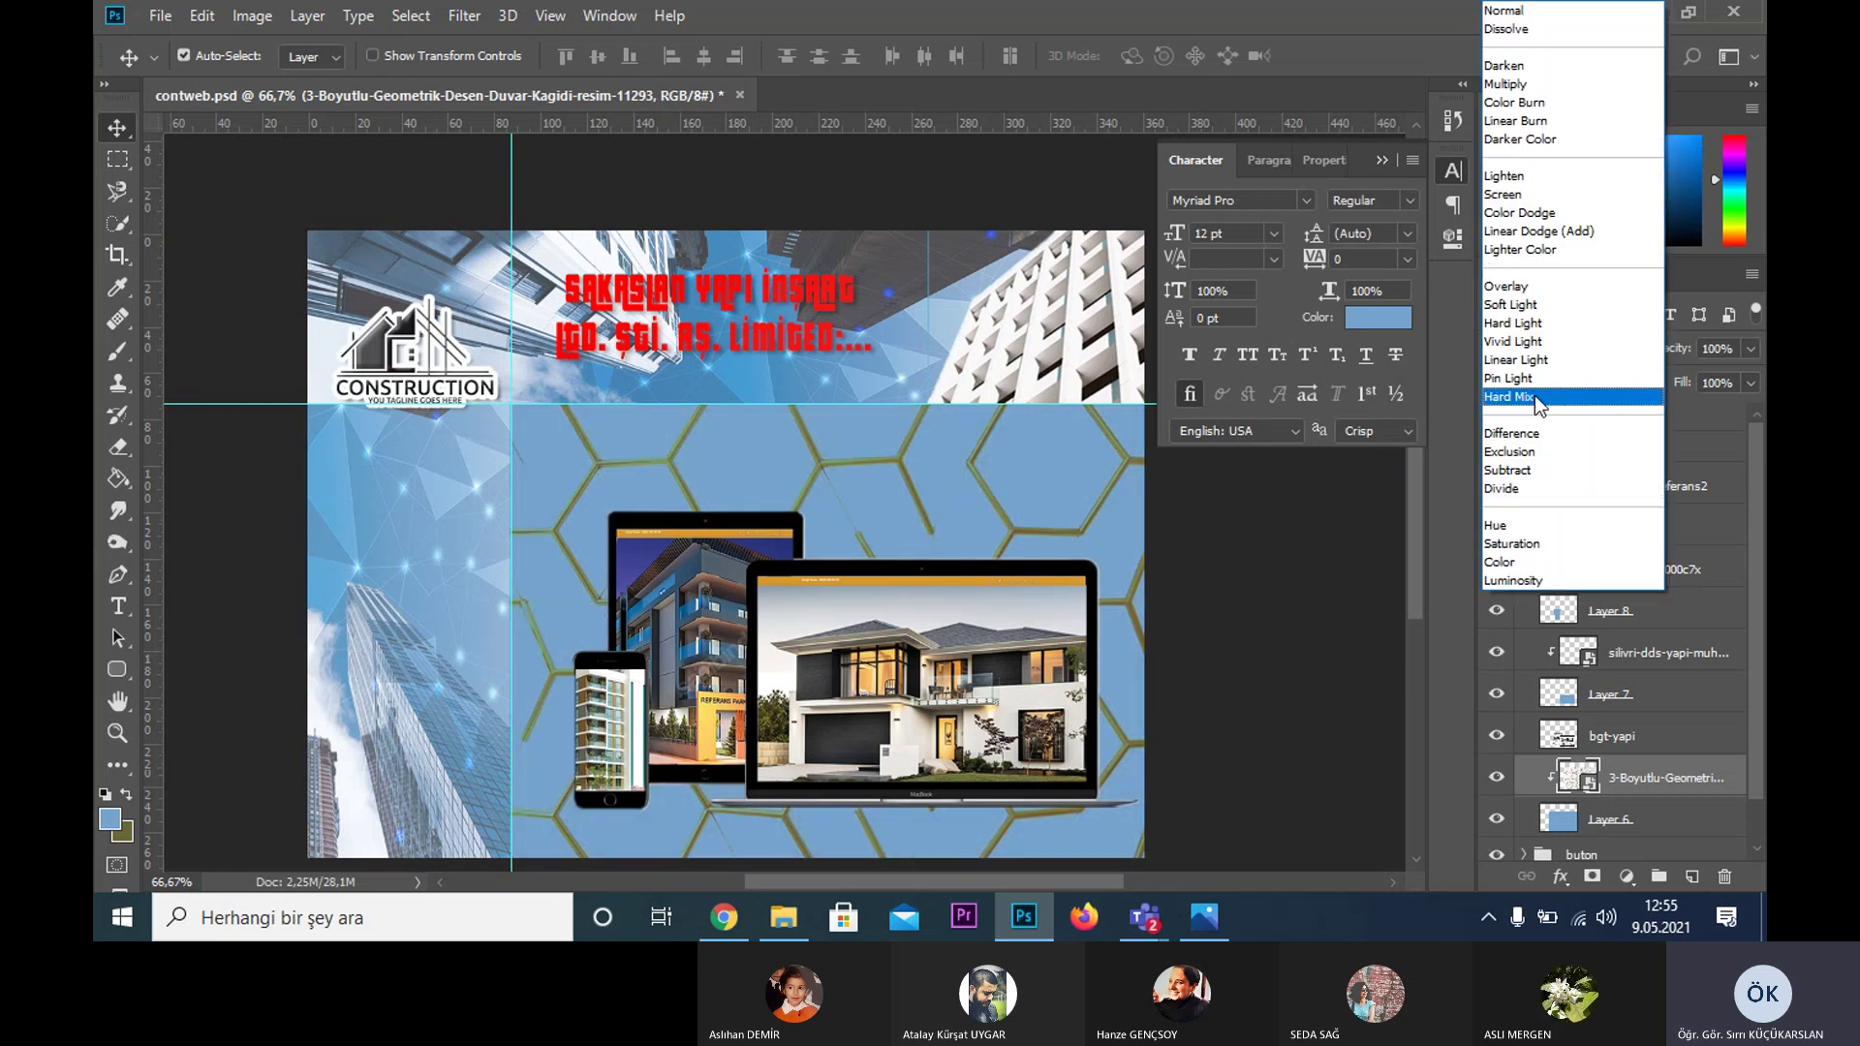
{"action": "left_click", "coordinate": [1525, 436]}
{"action": "left_click", "coordinate": [1538, 343]}
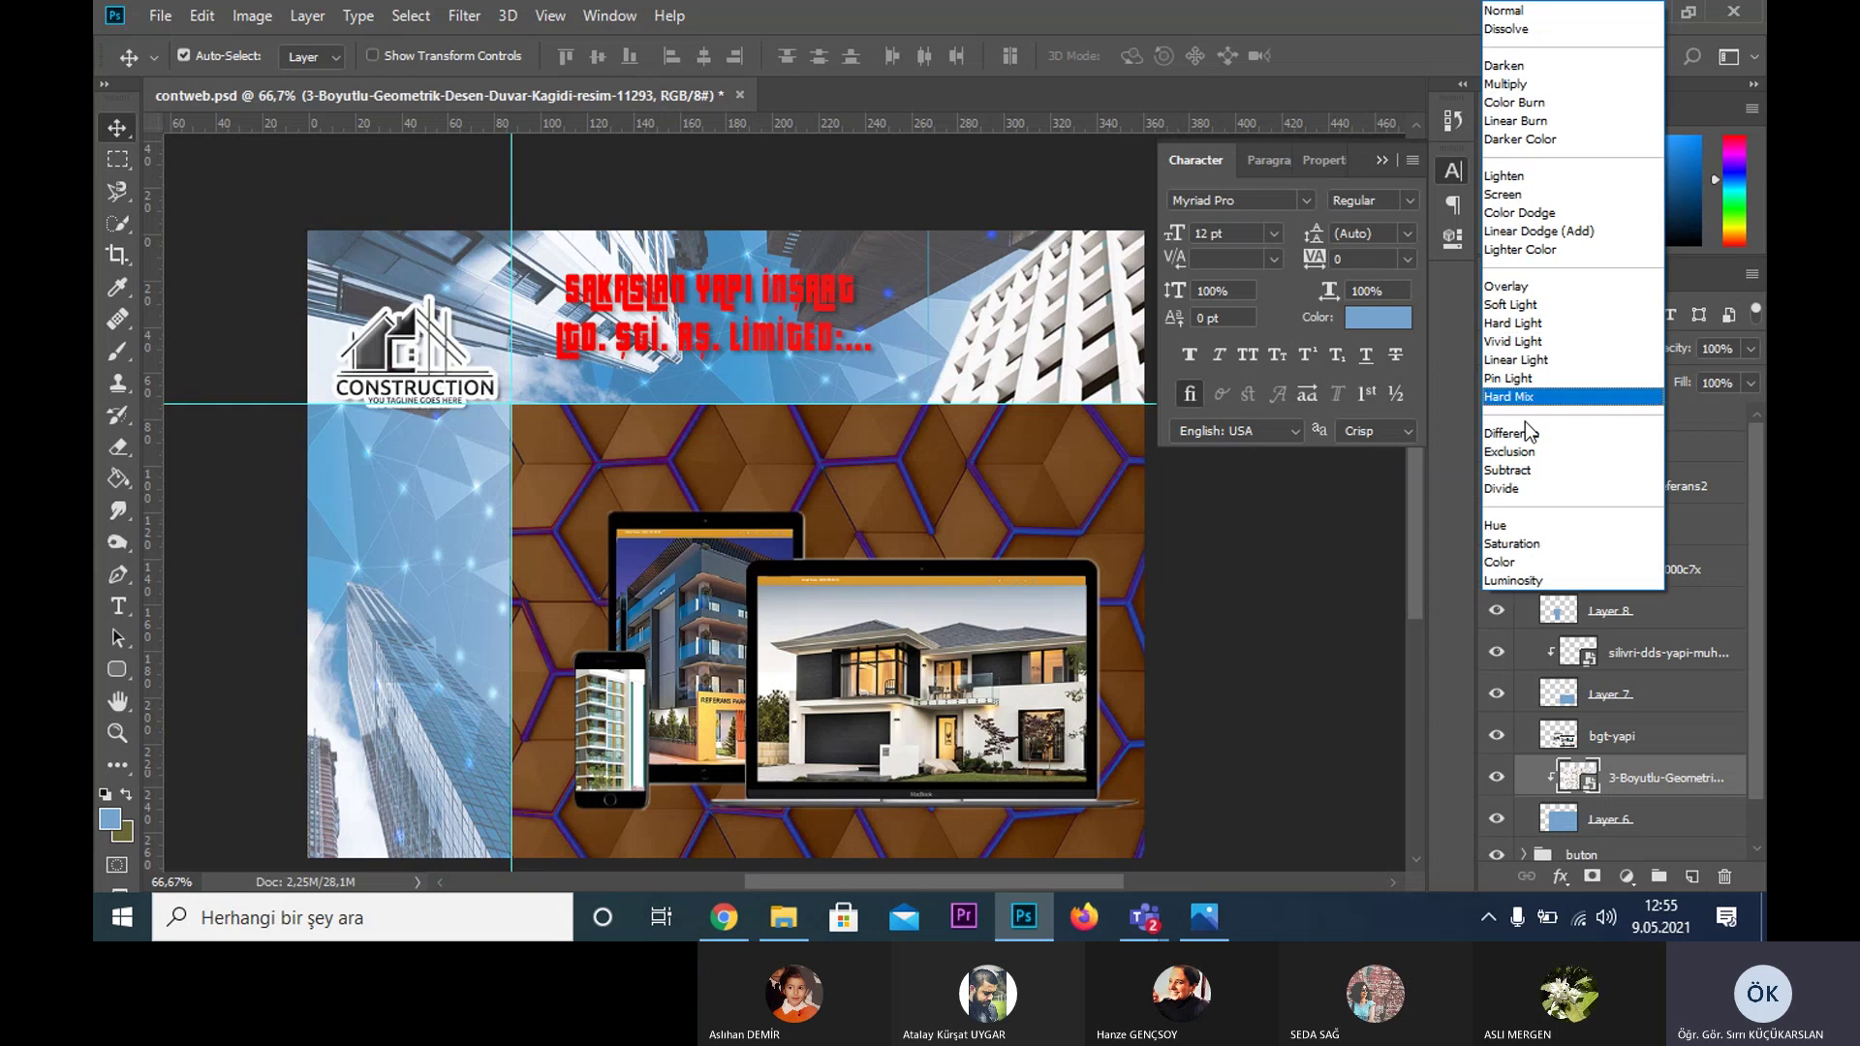
{"action": "left_click", "coordinate": [1527, 438]}
{"action": "left_click", "coordinate": [1538, 348]}
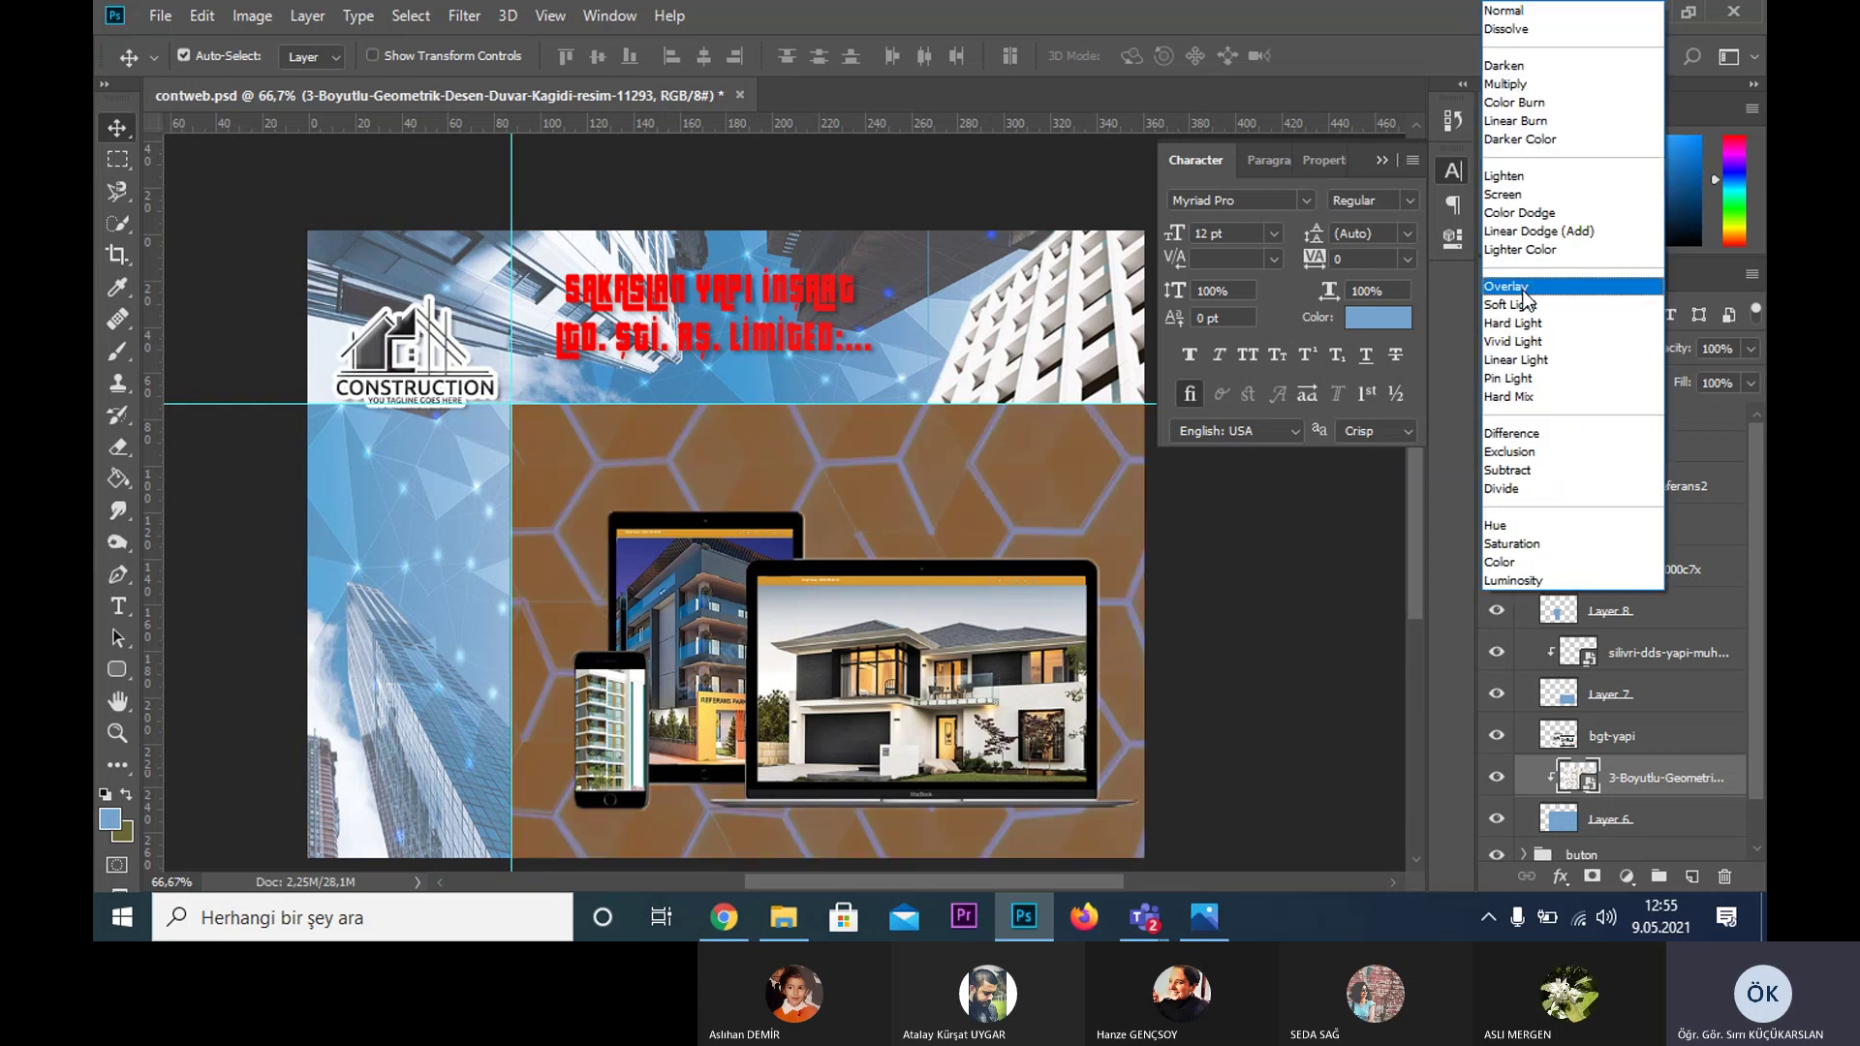
{"action": "left_click", "coordinate": [1526, 312]}
- Try Hard Light, Vivid Light, Pin Light and Linear Burn, settling on Multiply
{"action": "left_click", "coordinate": [1529, 348]}
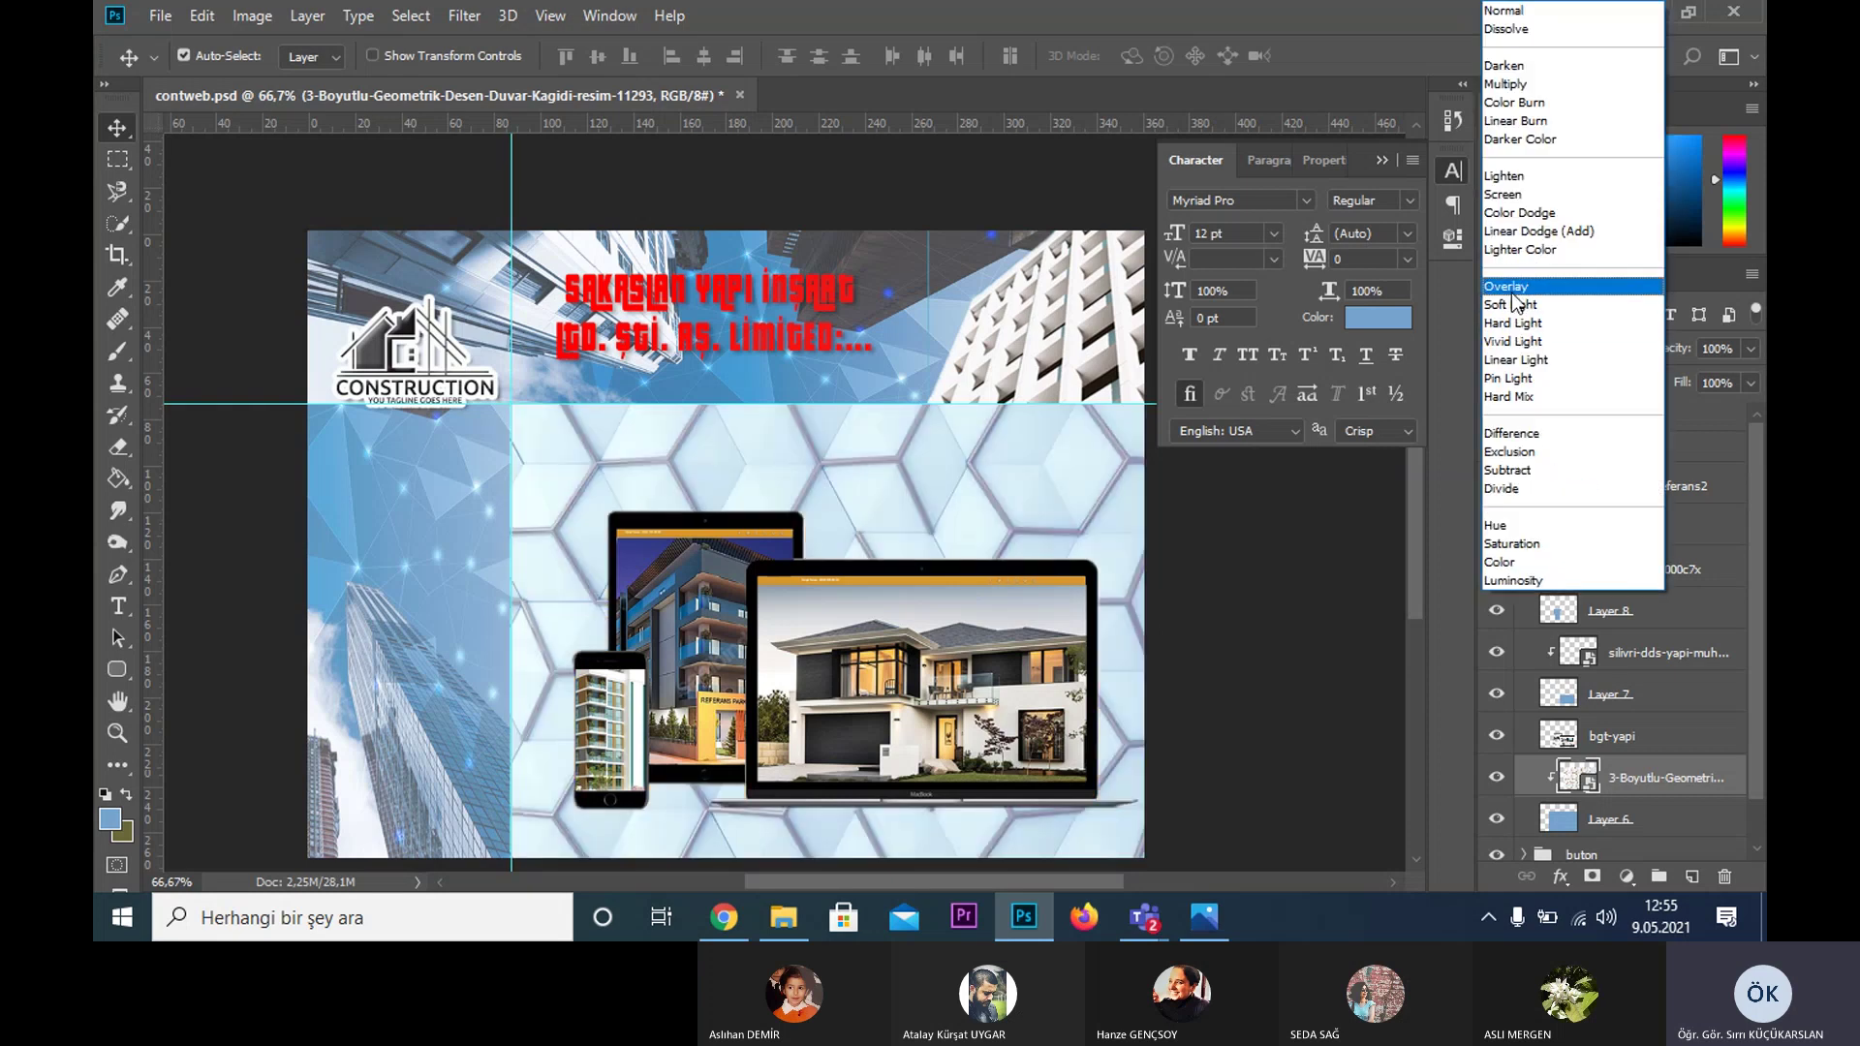
{"action": "left_click", "coordinate": [1525, 324]}
{"action": "left_click", "coordinate": [1533, 349]}
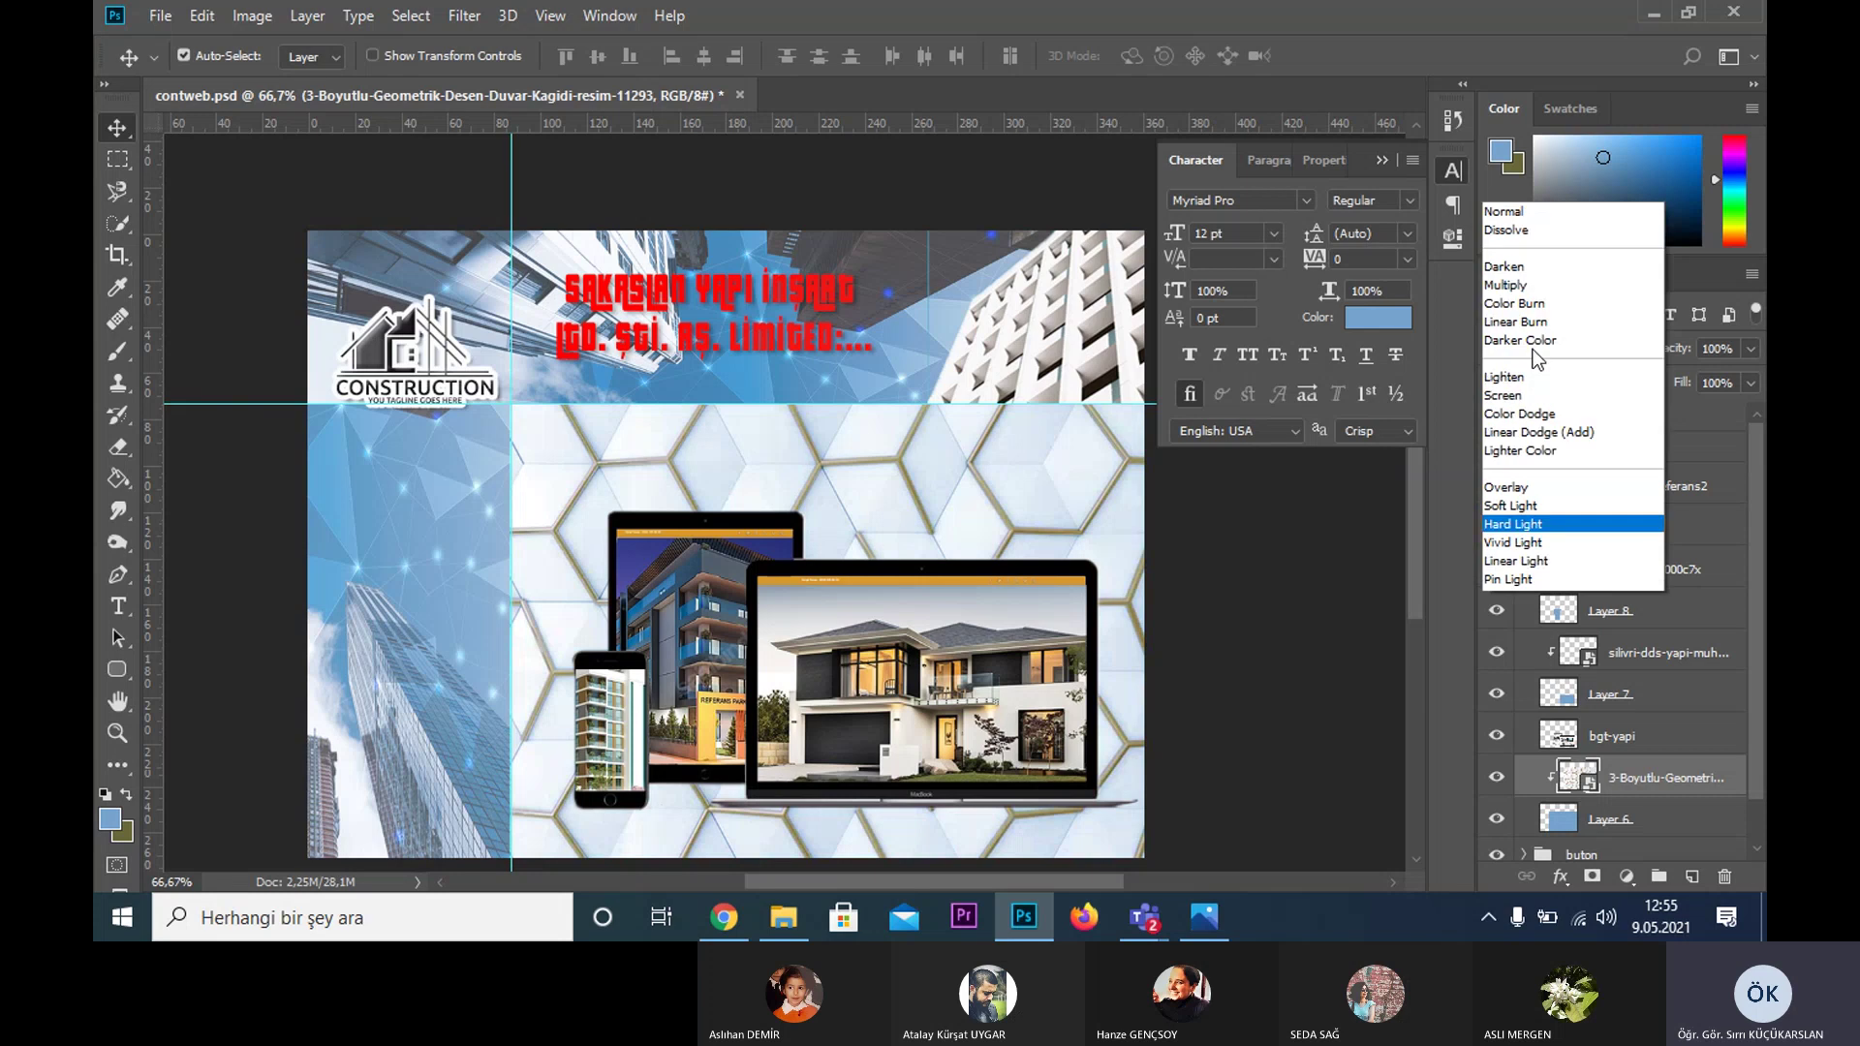
{"action": "left_click", "coordinate": [1526, 349]}
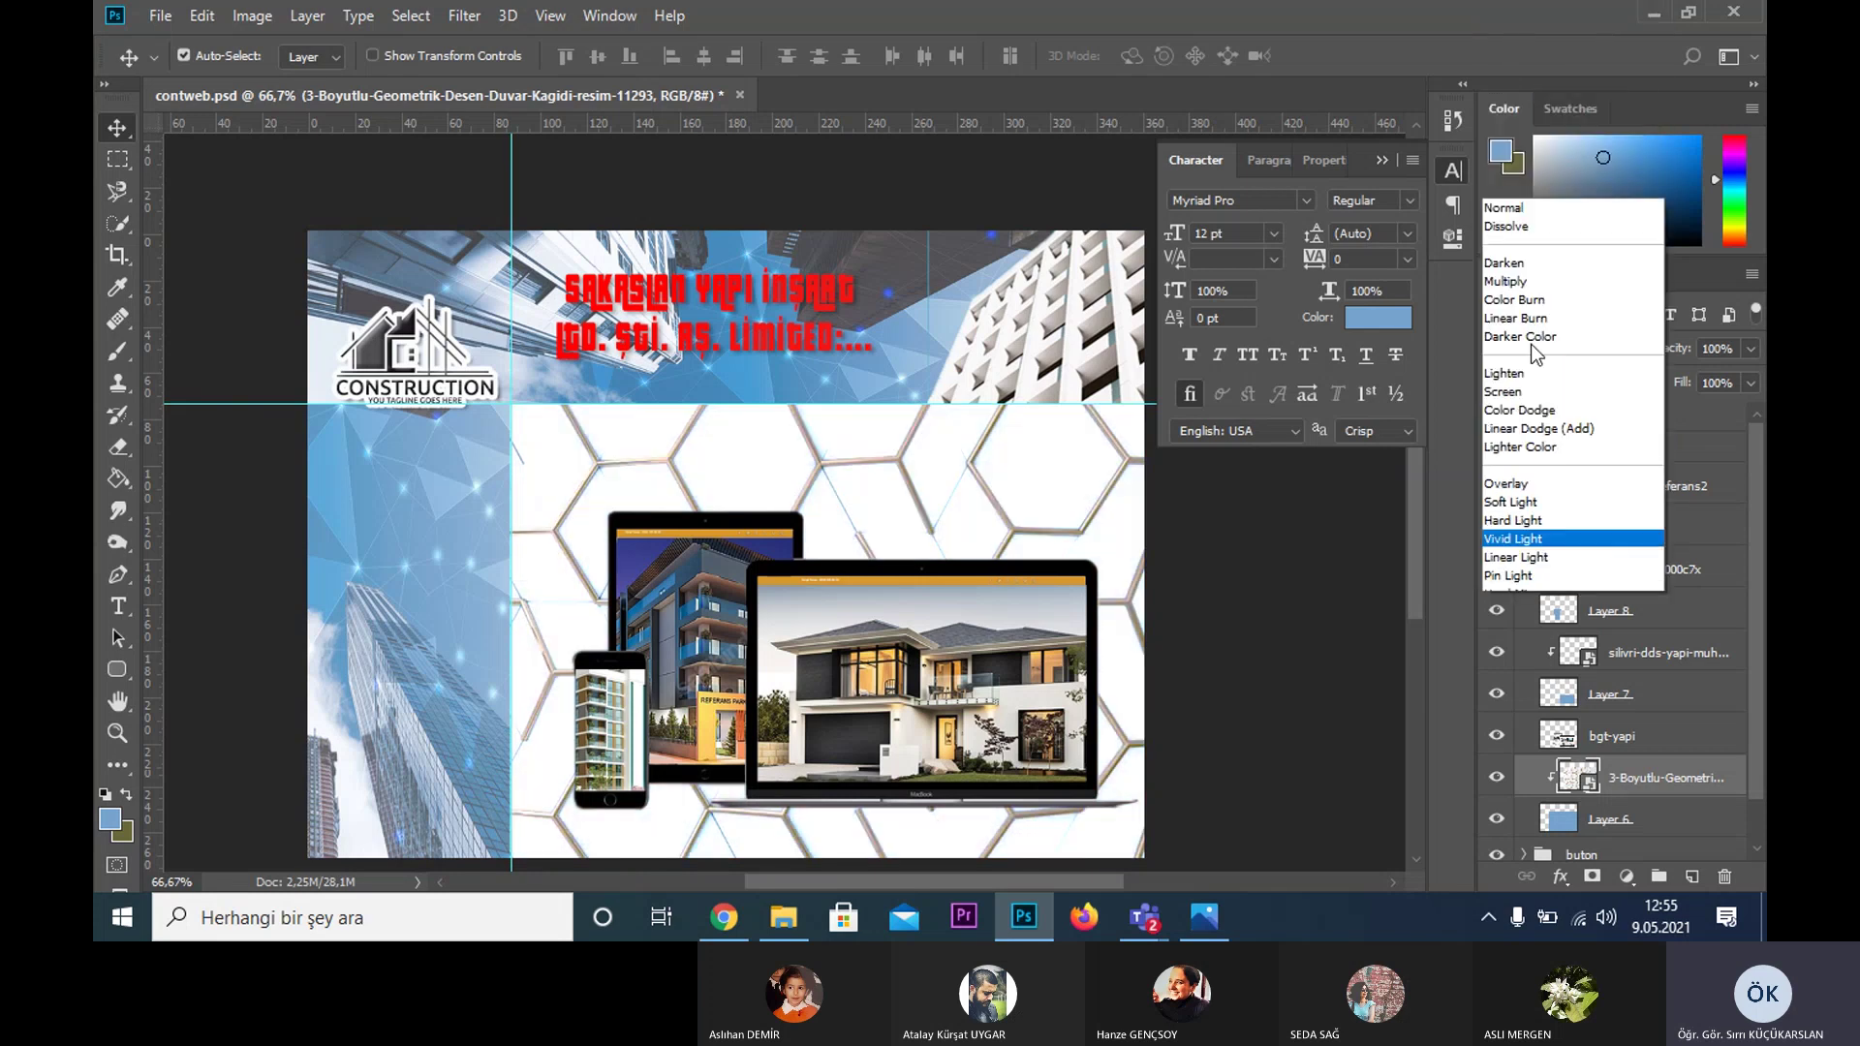
{"action": "left_click", "coordinate": [1533, 380]}
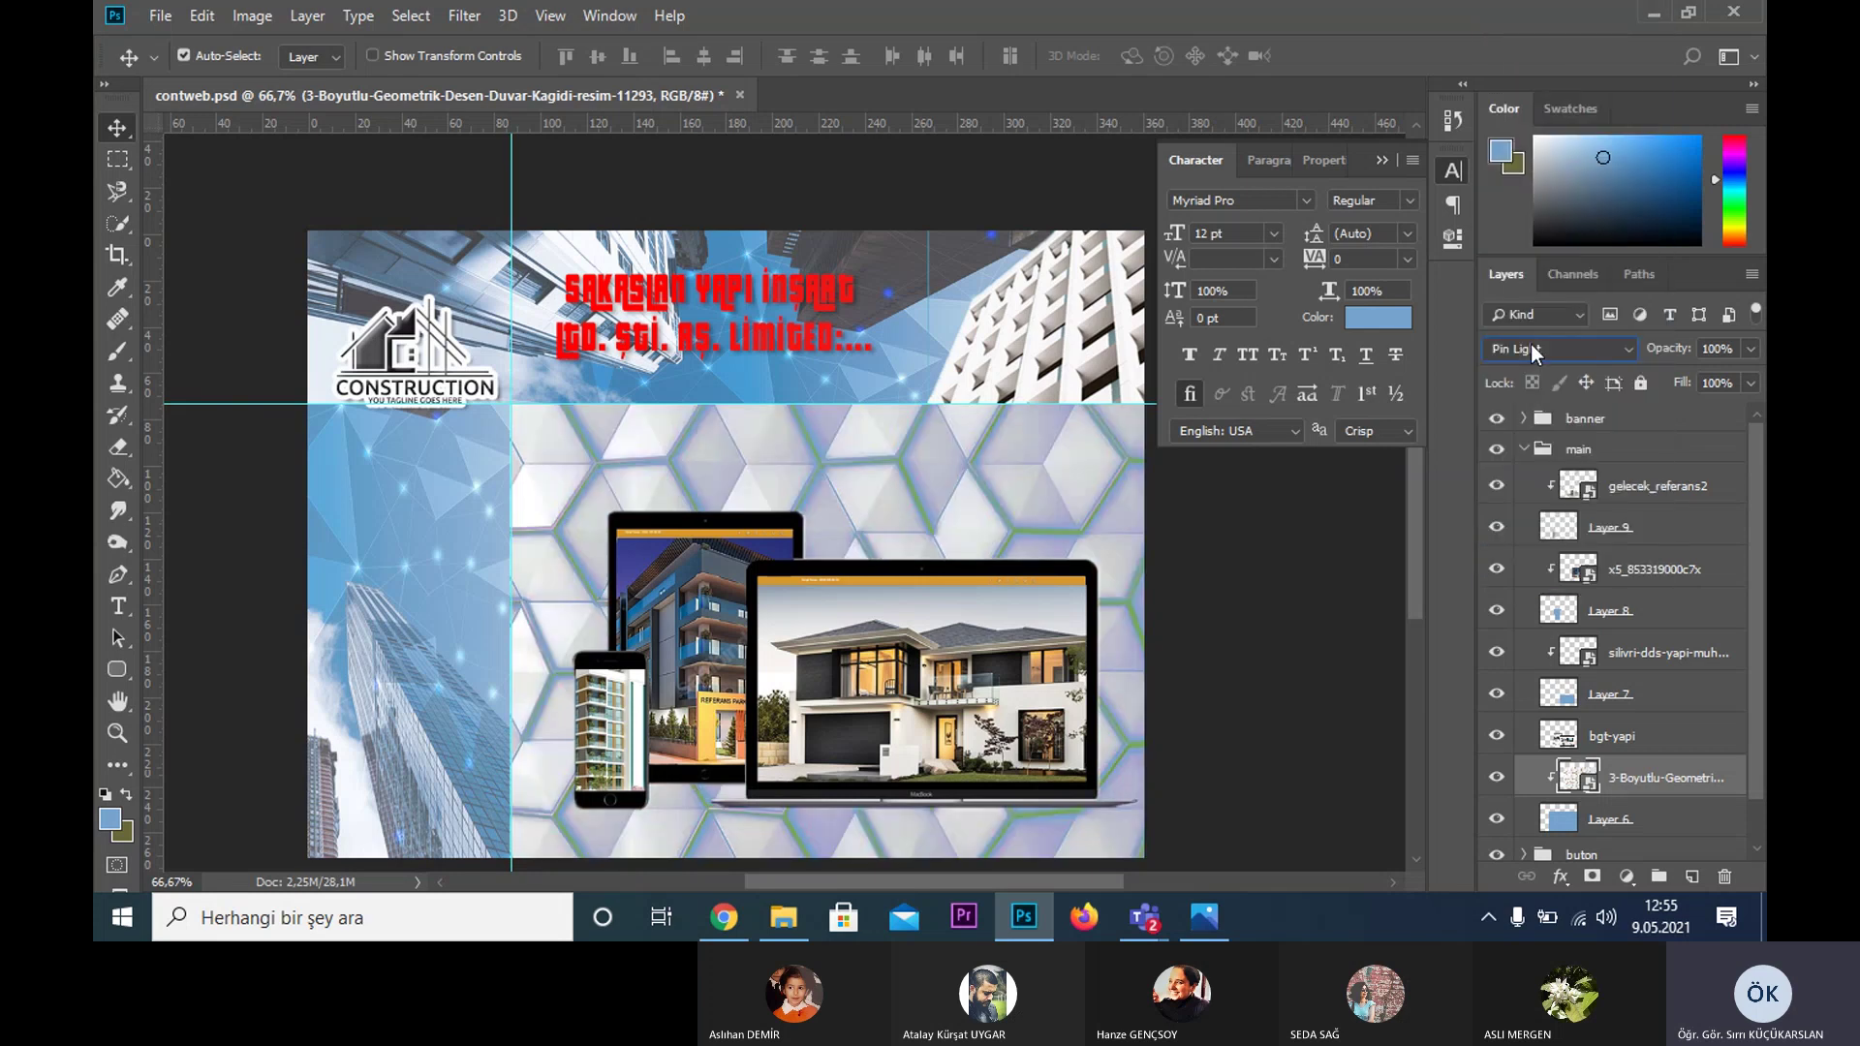
{"action": "left_click", "coordinate": [1531, 347]}
{"action": "left_click", "coordinate": [1508, 121]}
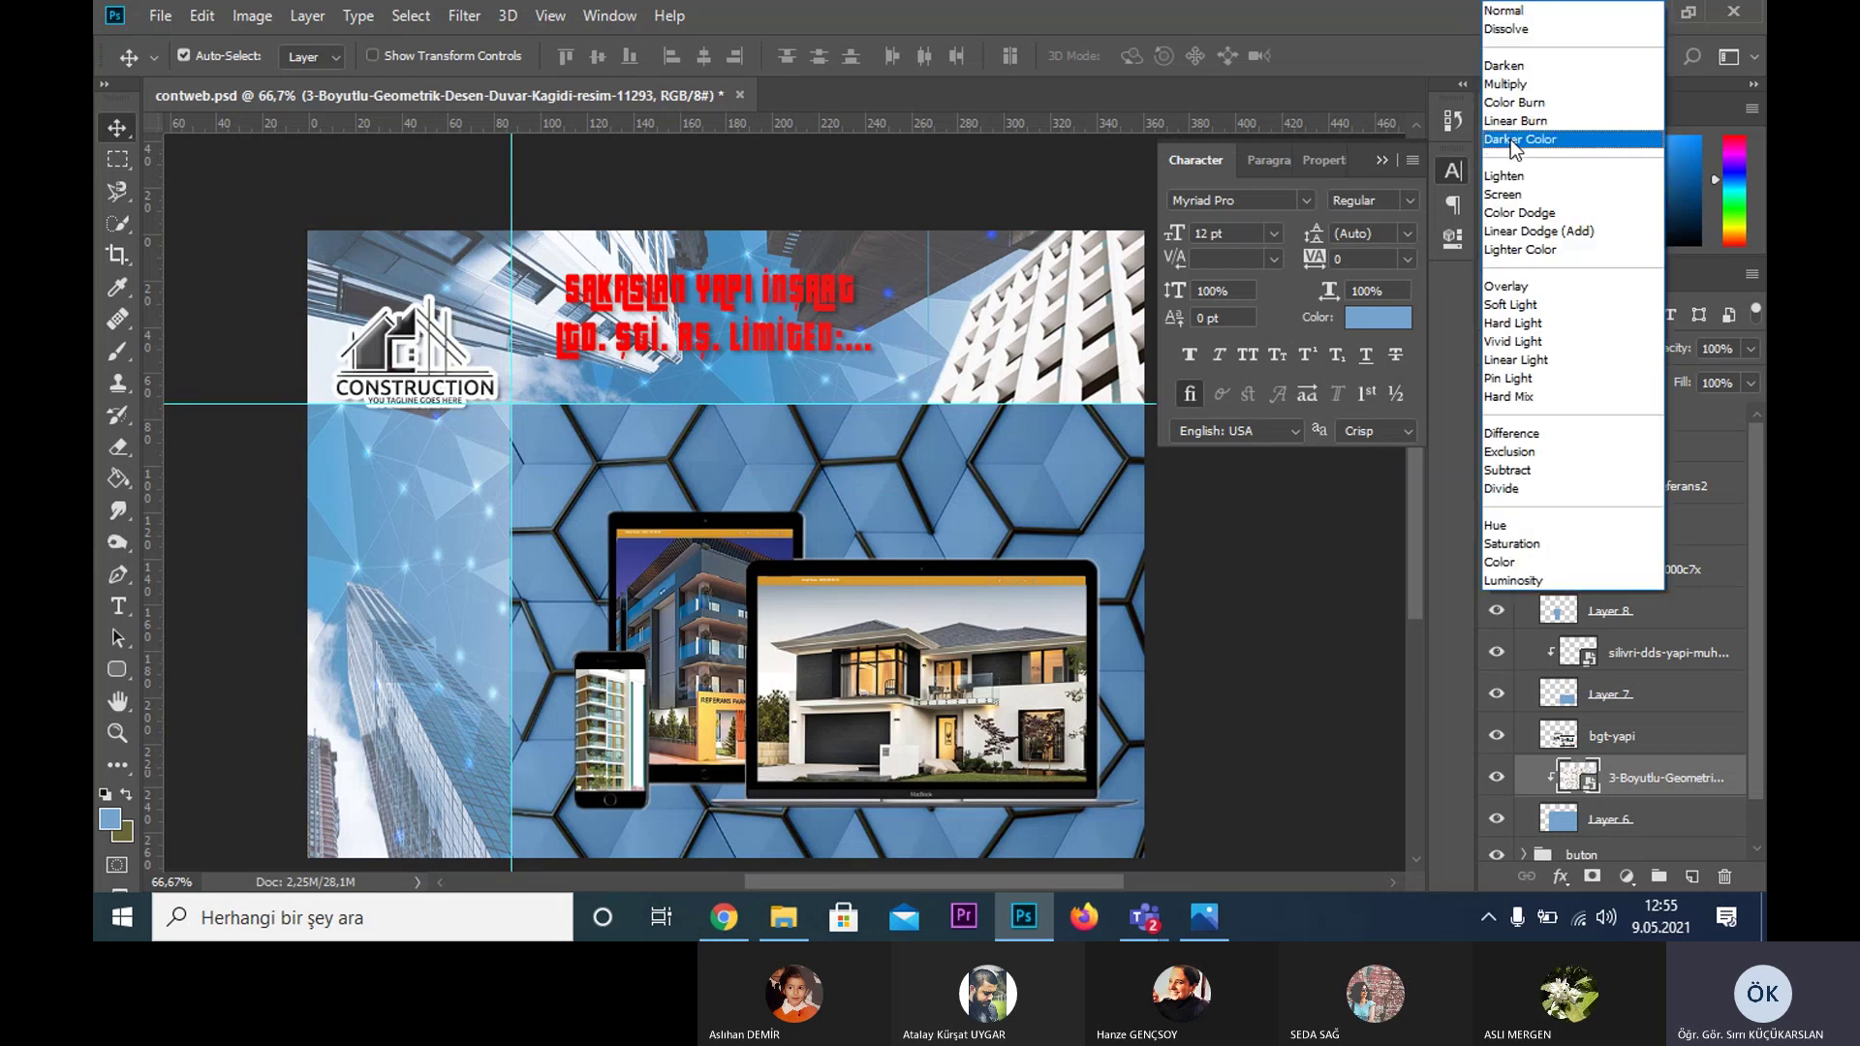
{"action": "left_click", "coordinate": [1516, 83]}
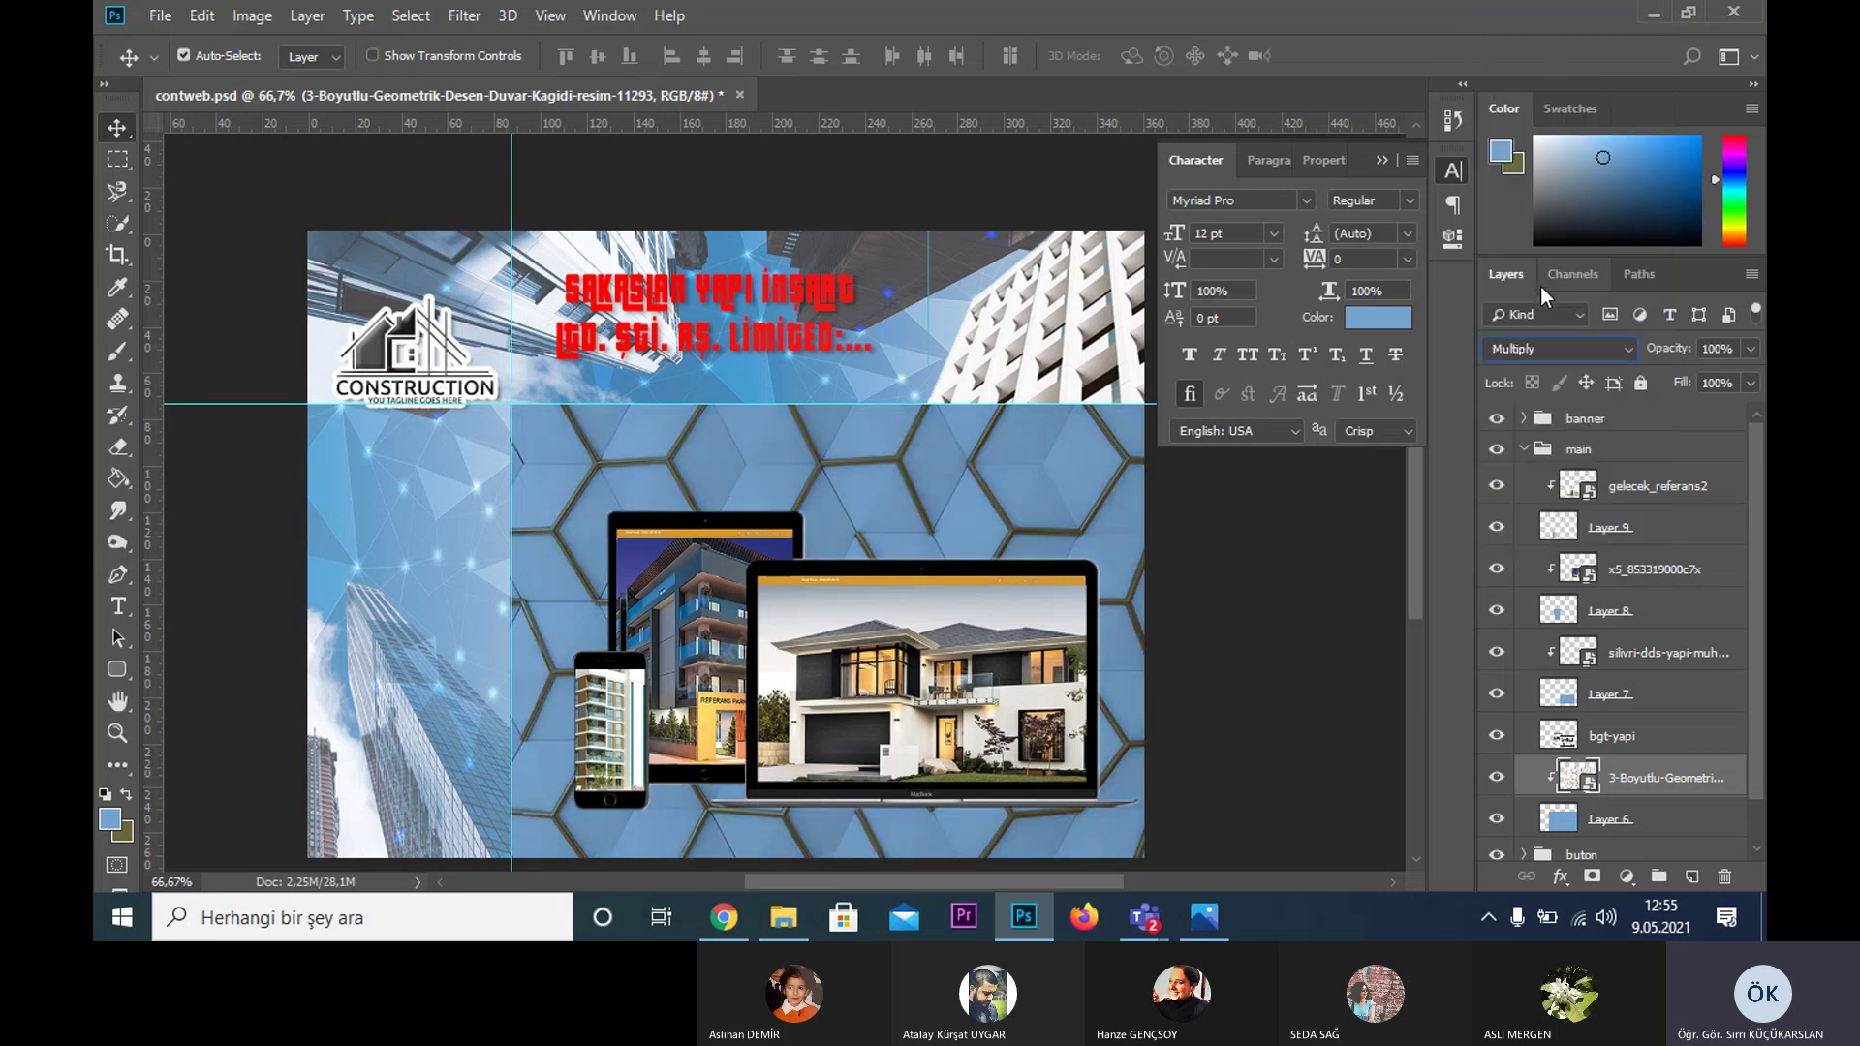
{"action": "left_click", "coordinate": [1748, 384]}
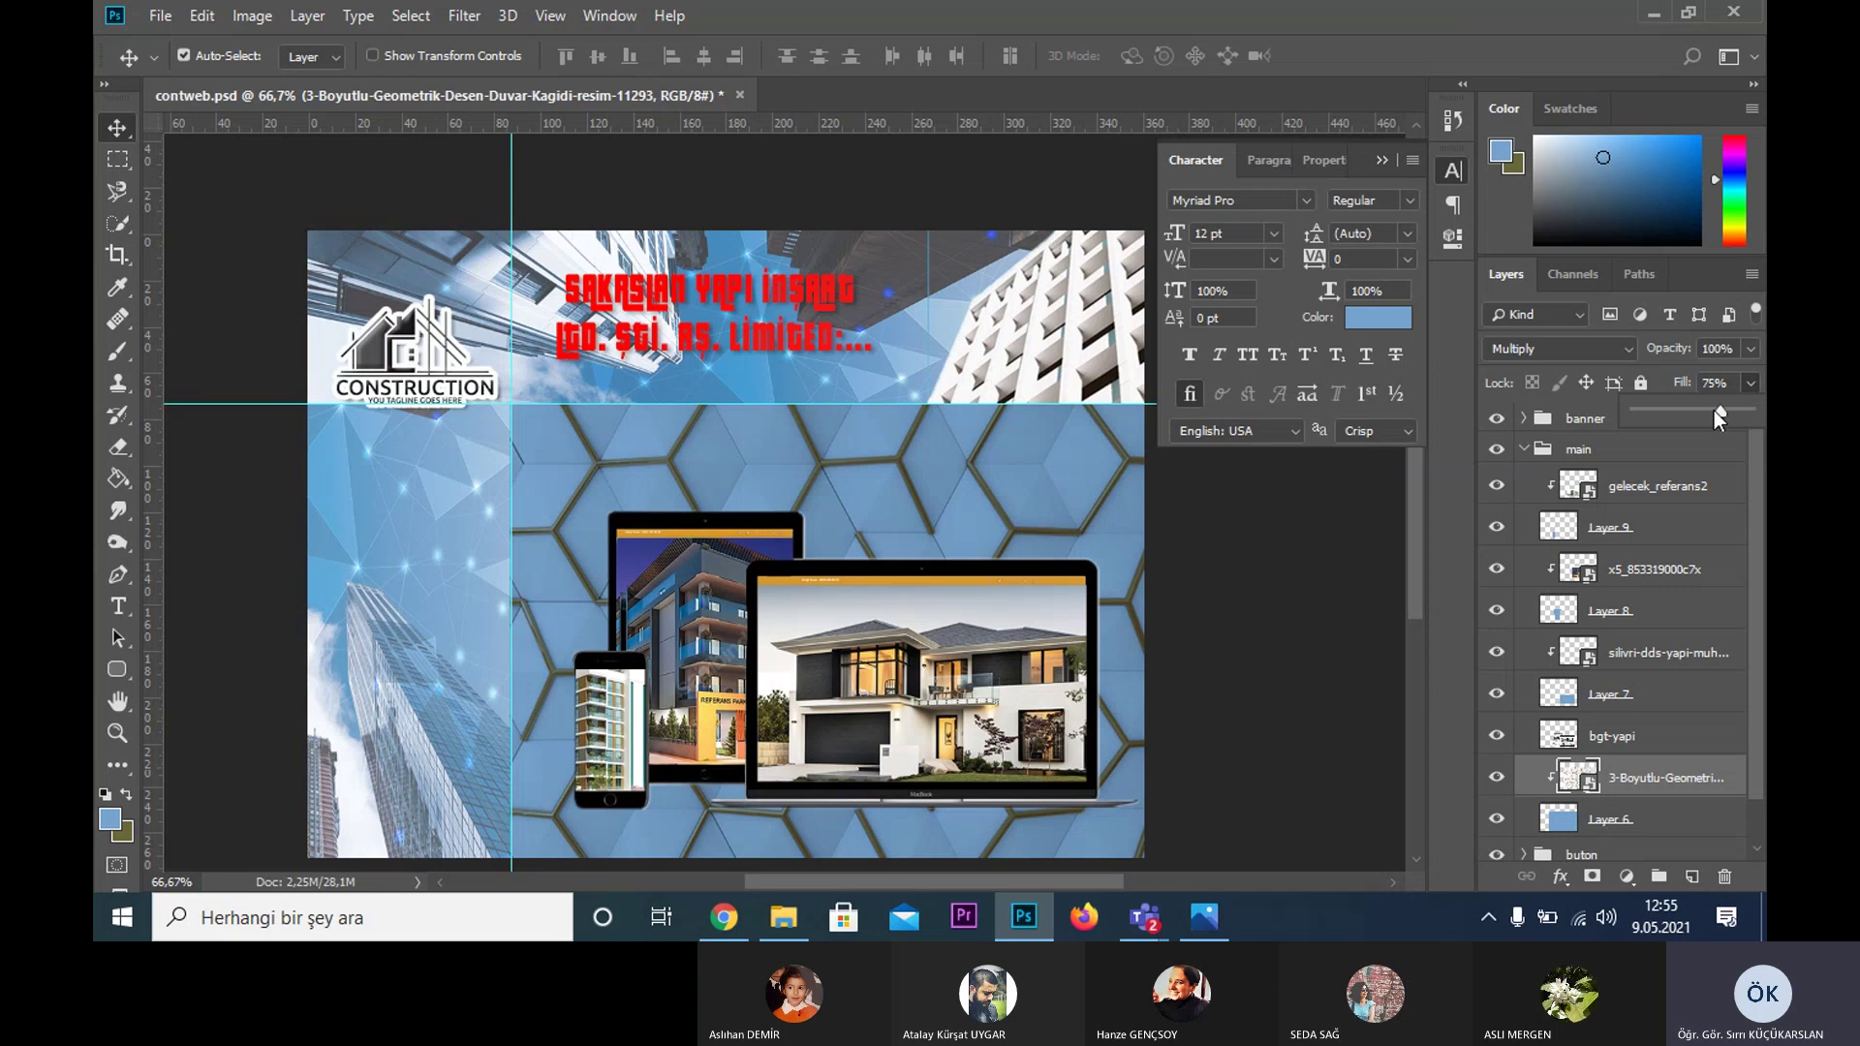
- Lower the hexagon layer's fill to about 39% and collapse the main group
{"action": "left_click_drag", "start_coordinate": [1714, 408], "coordinate": [1691, 405]}
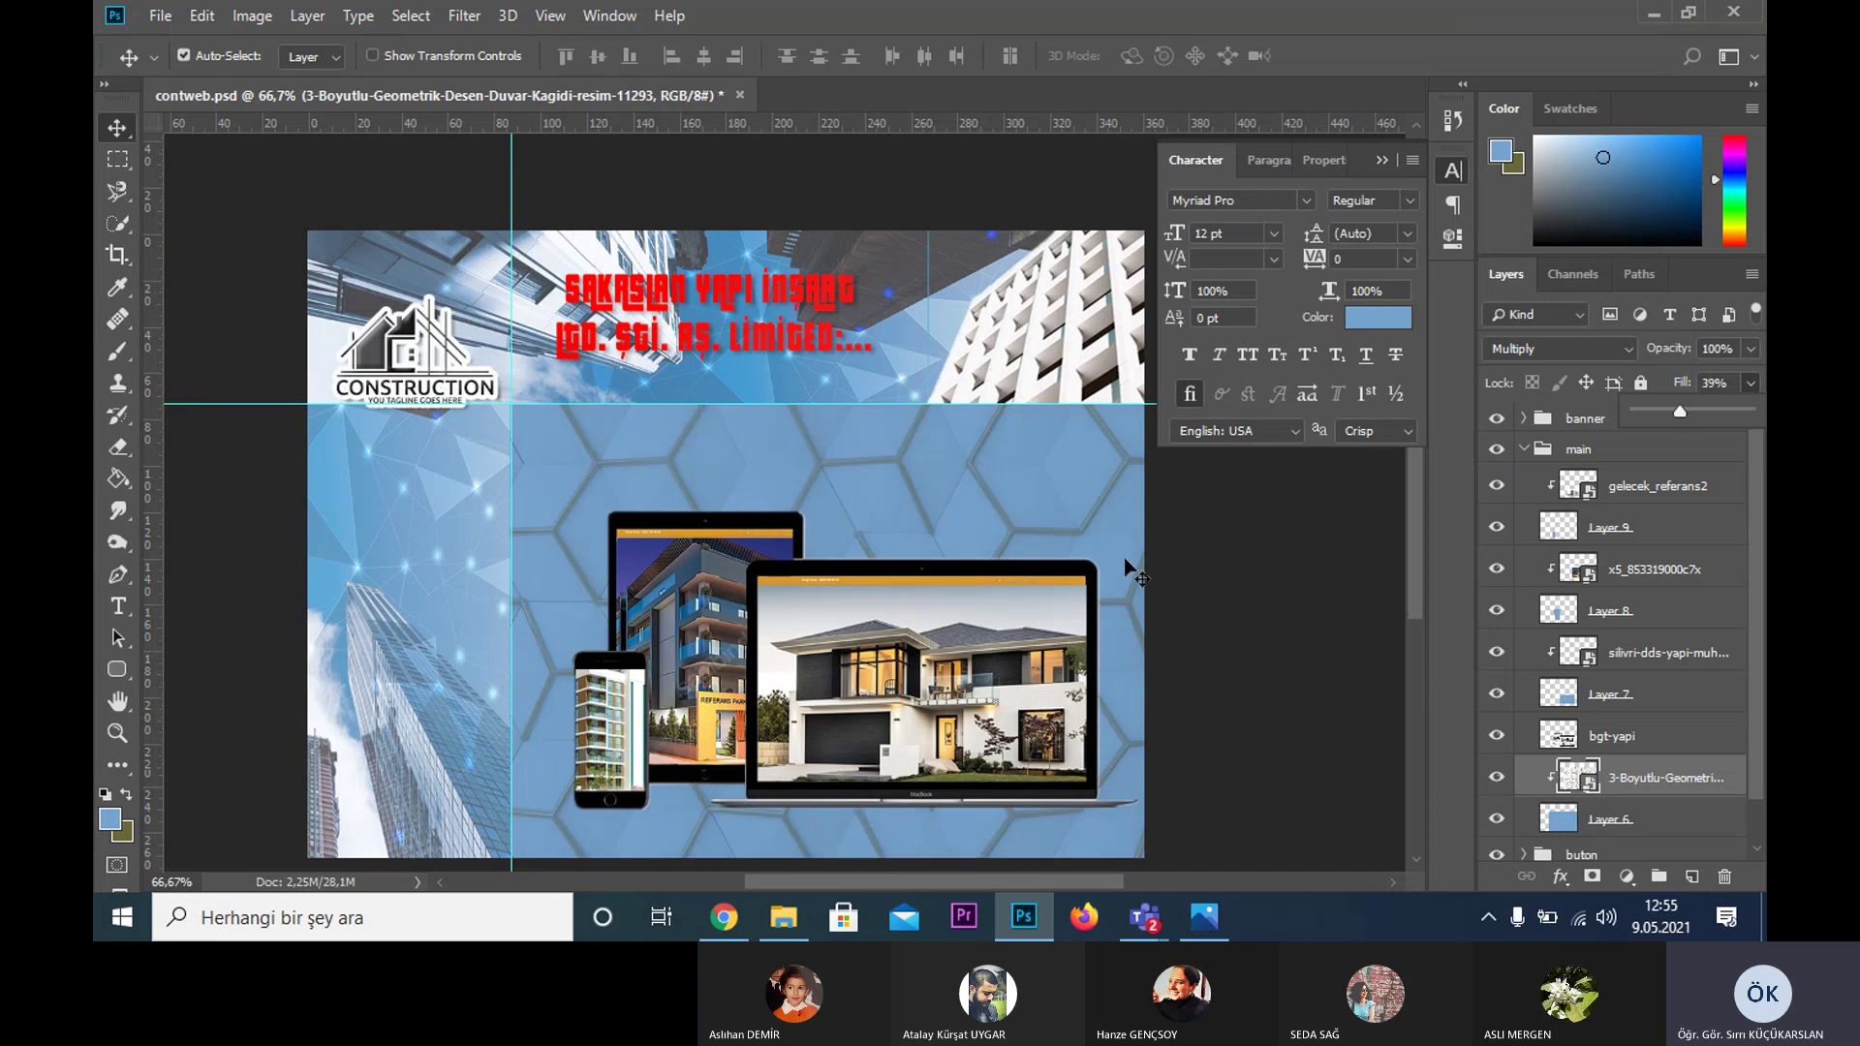
{"action": "left_click", "coordinate": [1253, 620]}
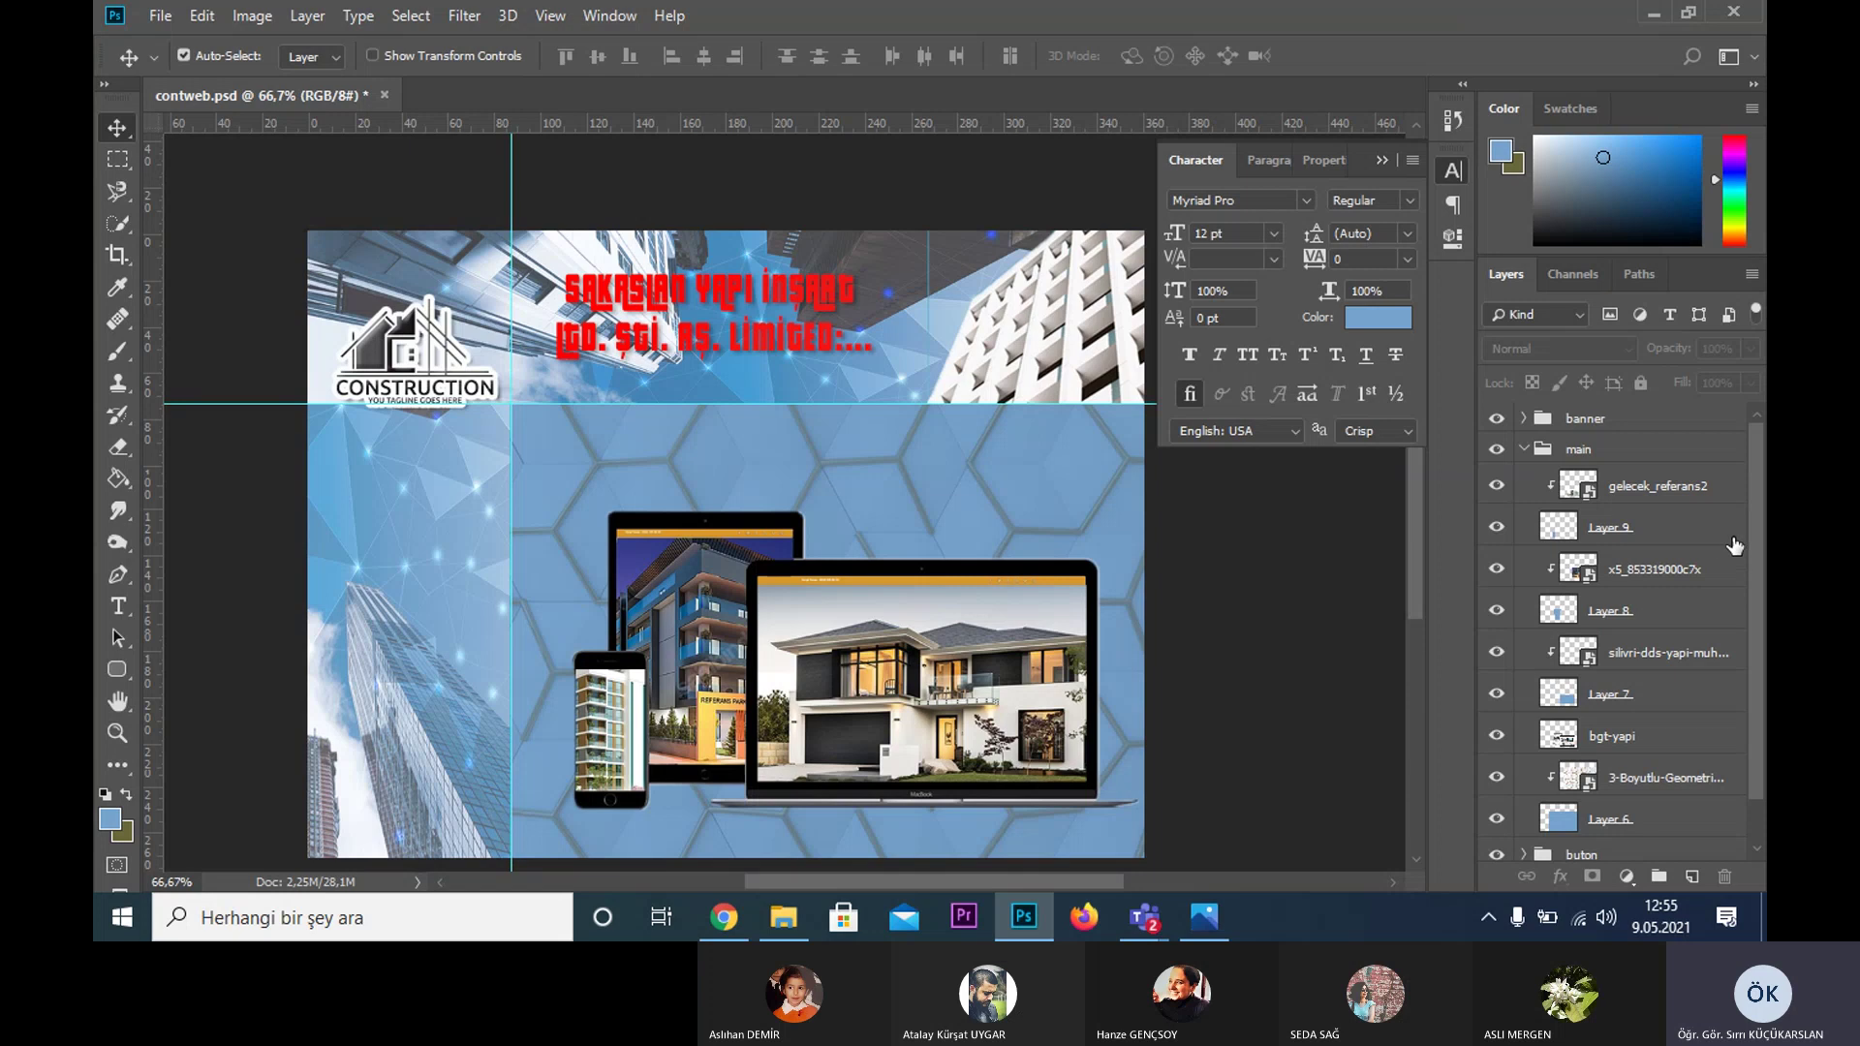
{"action": "left_click", "coordinate": [1525, 448]}
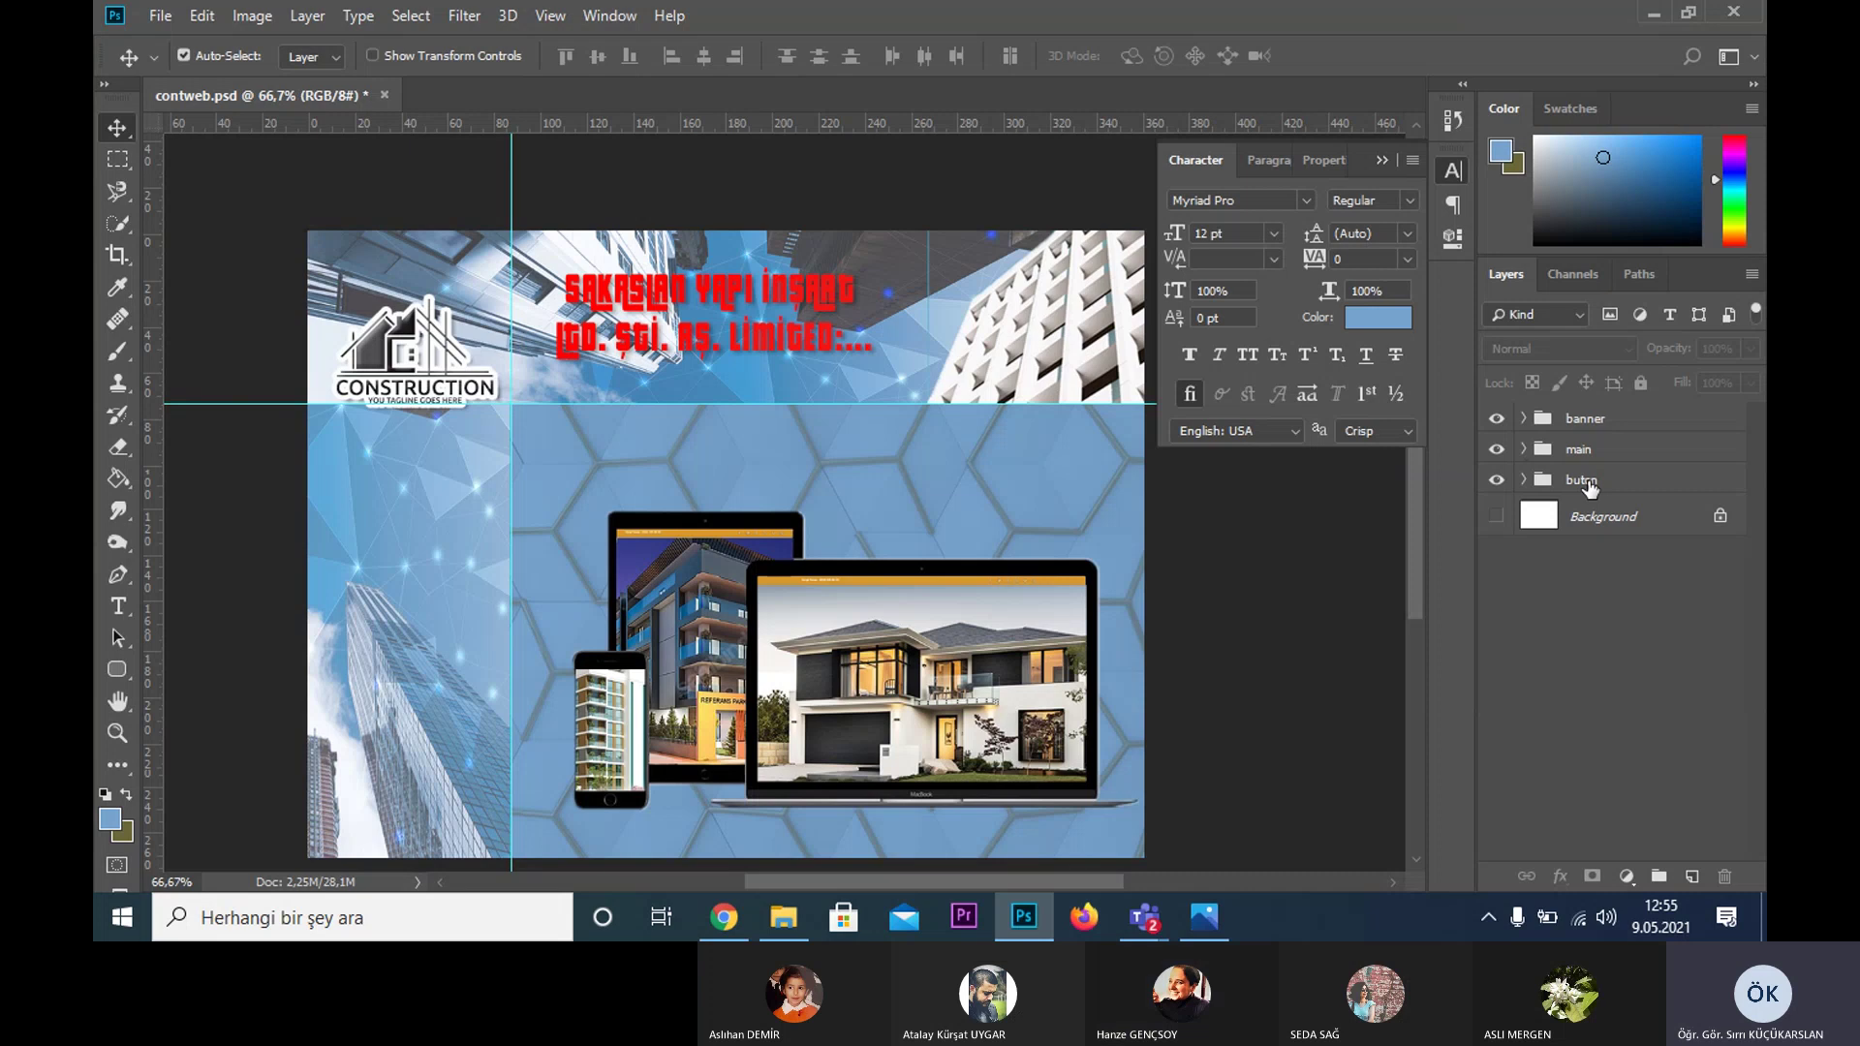
- Move the buton group to the top of the layer stack and expand it
{"action": "left_click_drag", "start_coordinate": [1584, 478], "coordinate": [1582, 420]}
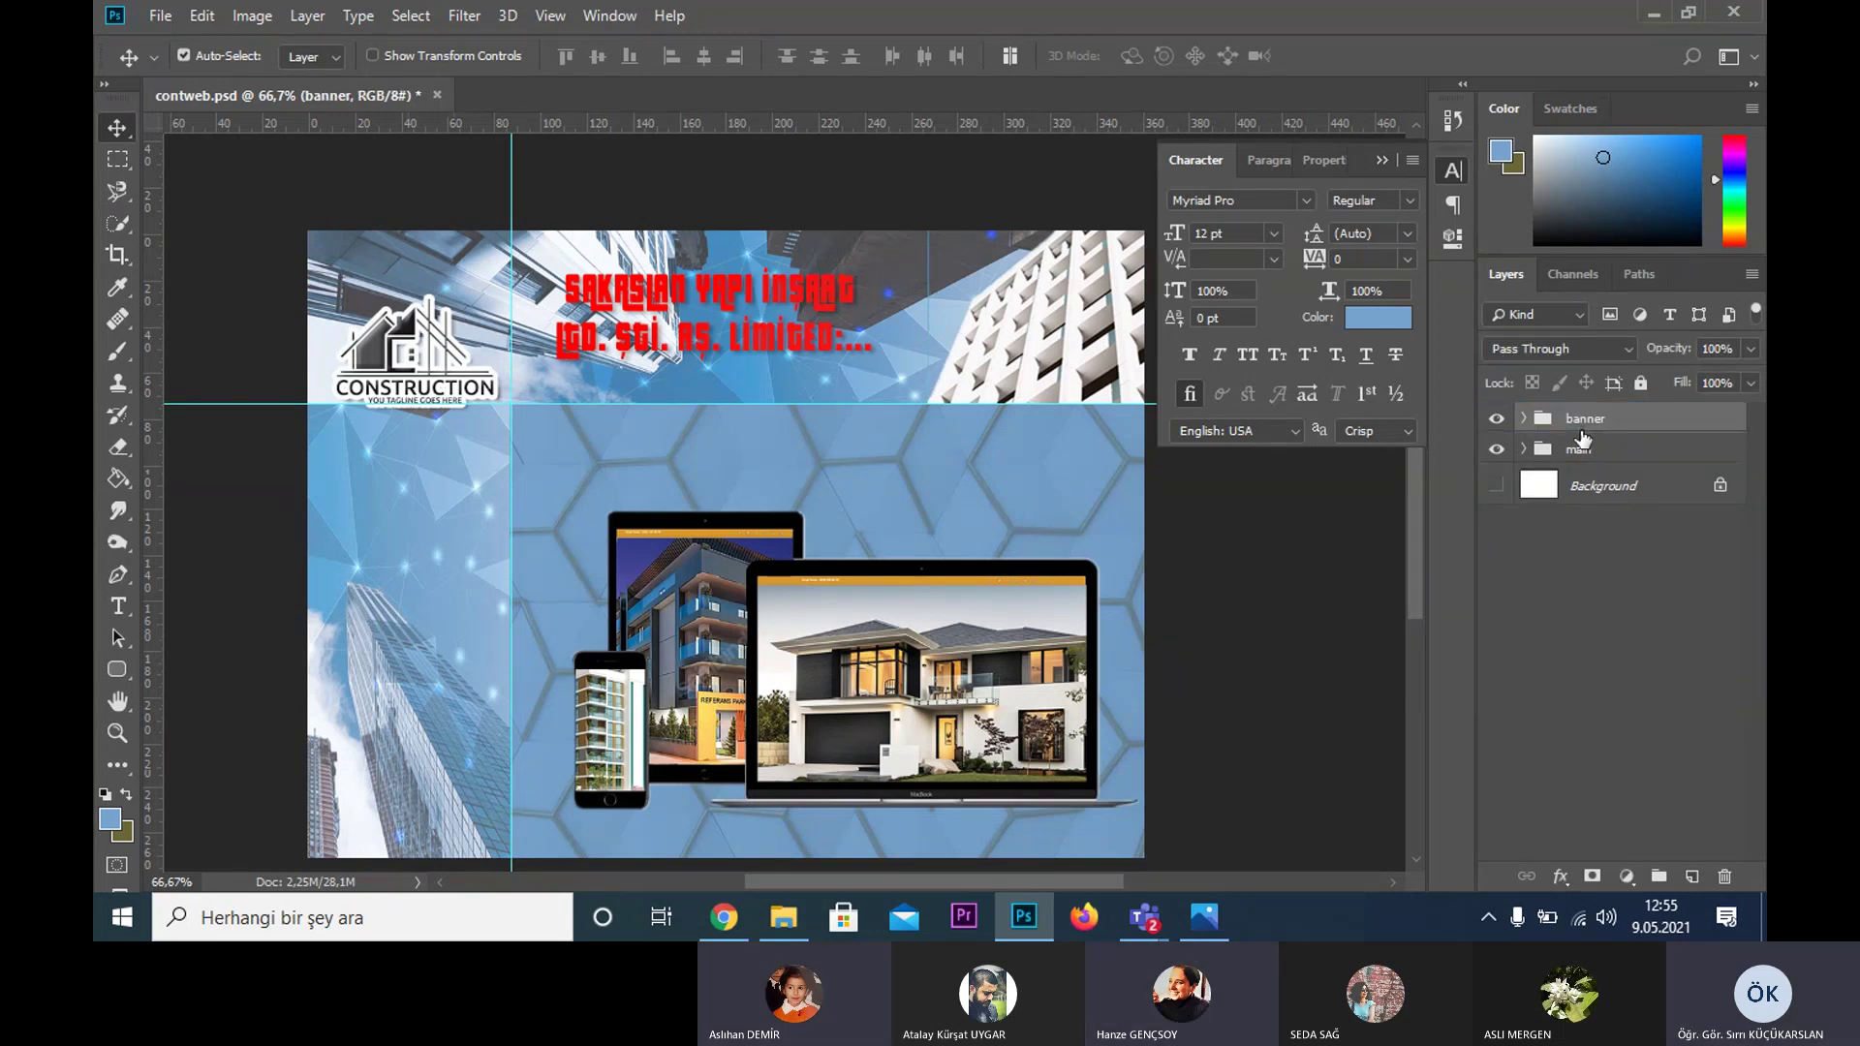
{"action": "key", "text": "ctrl+z"}
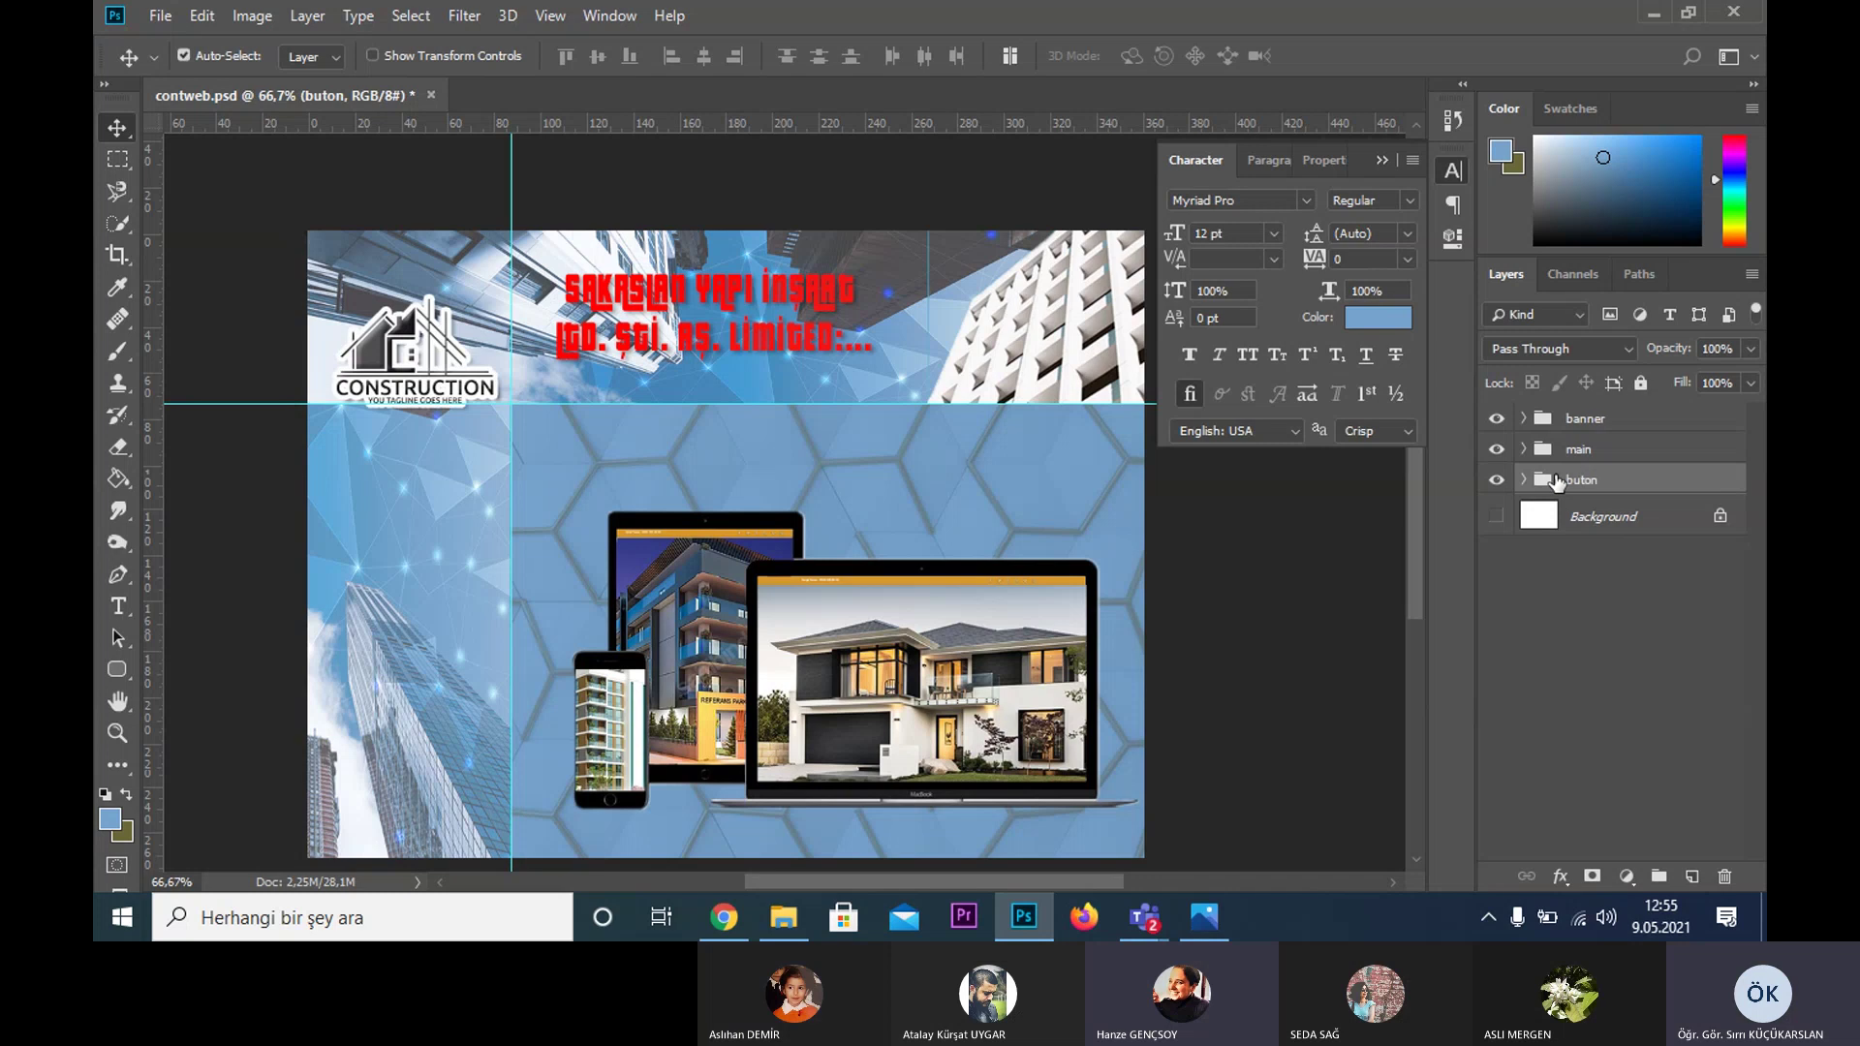
{"action": "left_click_drag", "start_coordinate": [1557, 480], "coordinate": [1589, 402]}
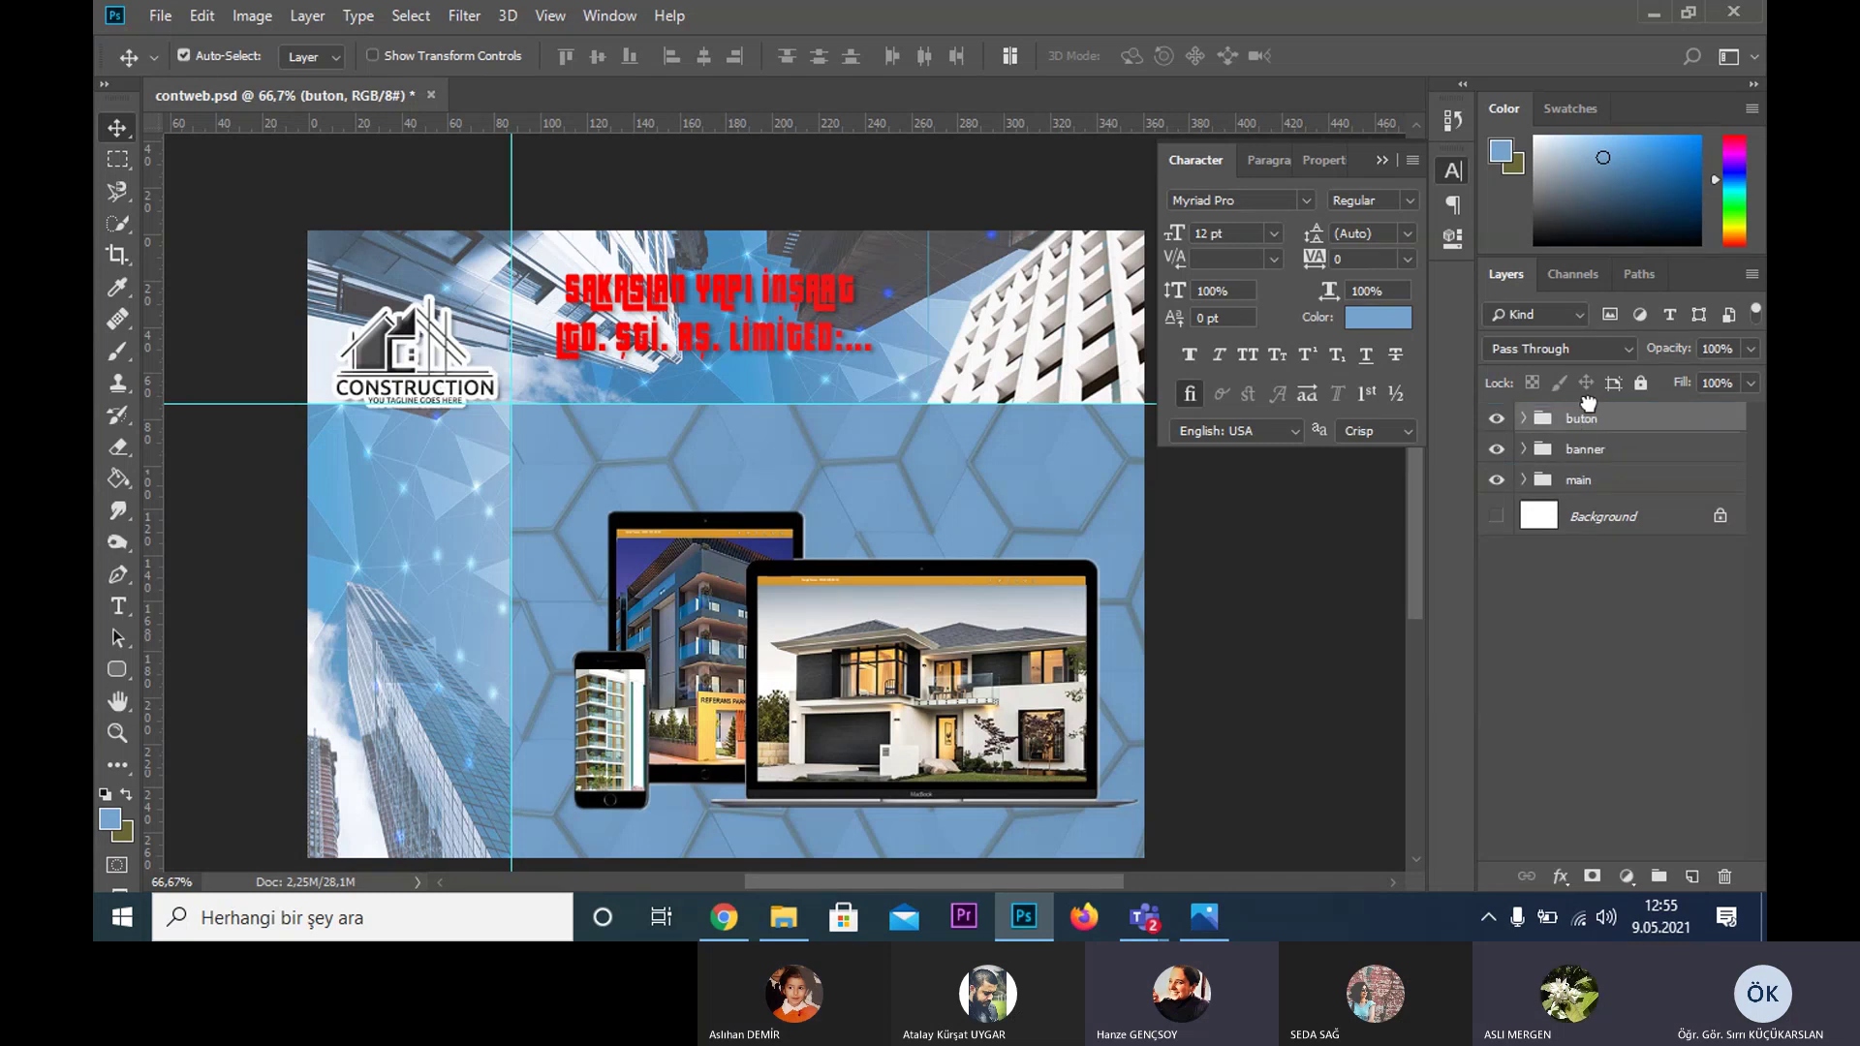
{"action": "left_click", "coordinate": [1525, 418]}
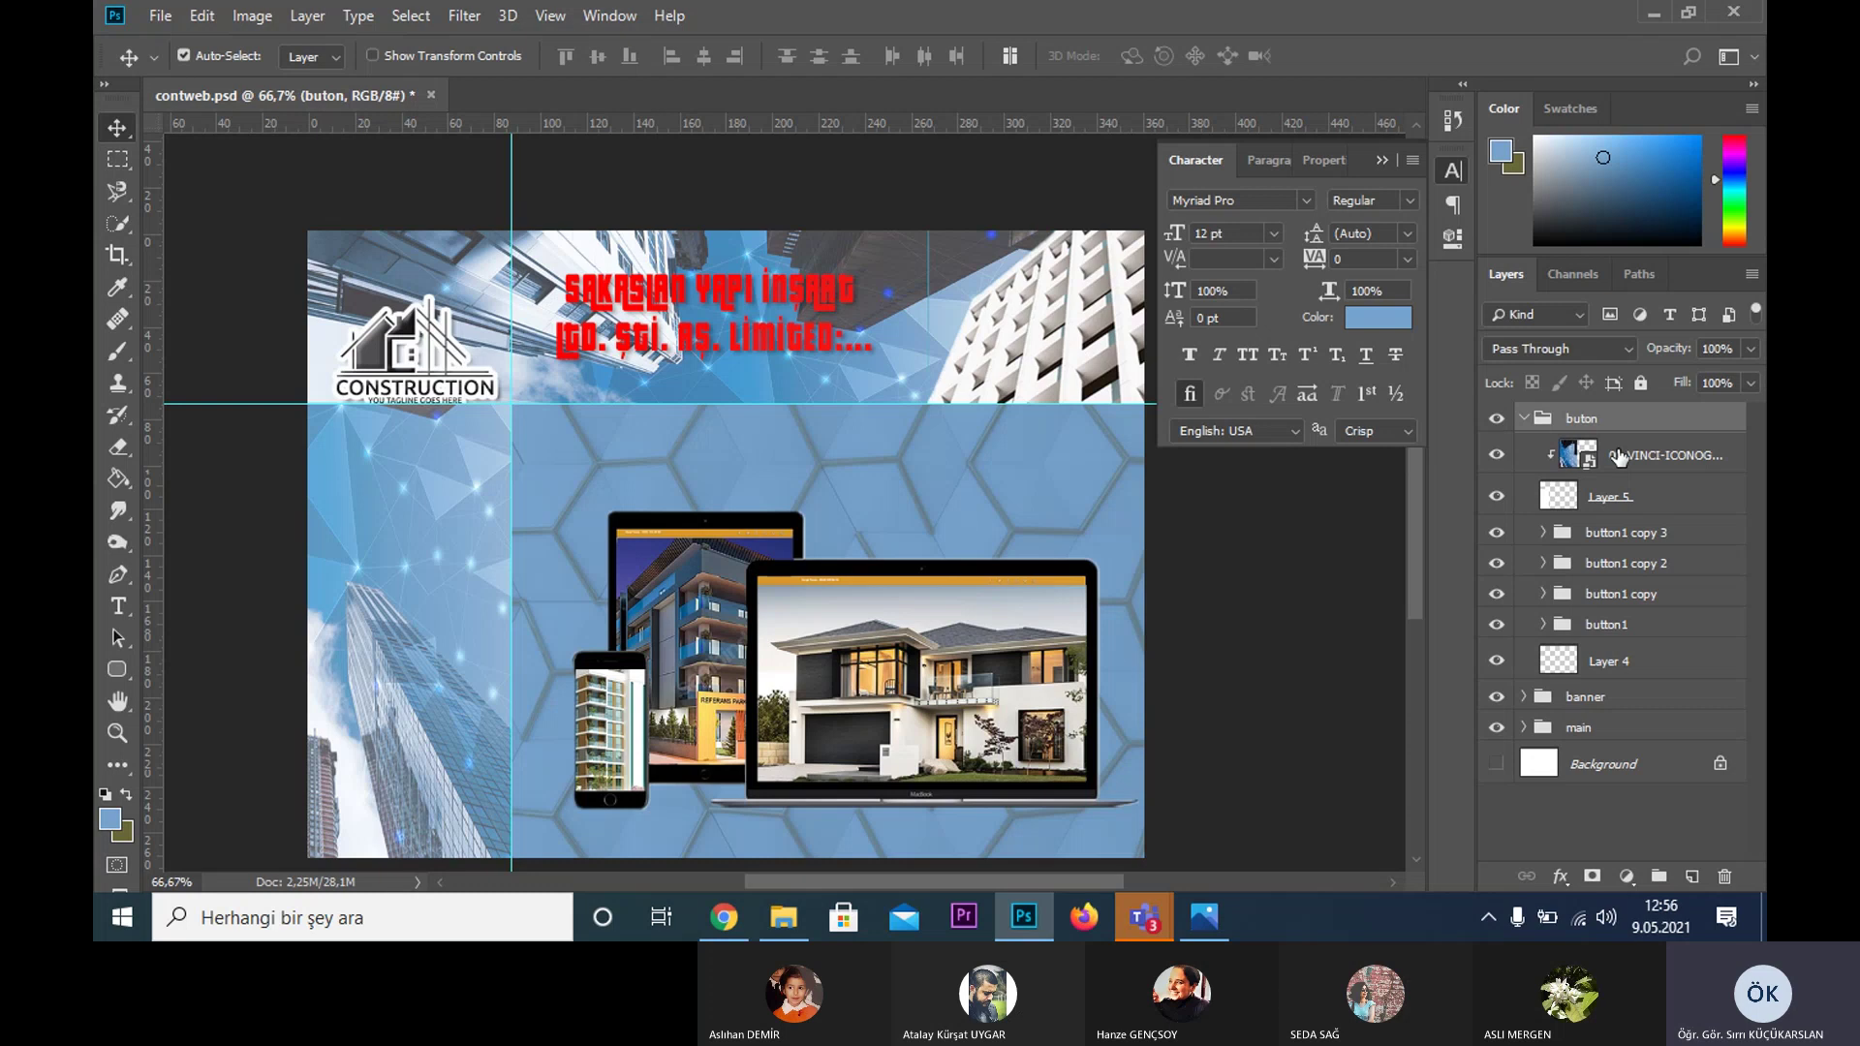
- Move the 00_VINCI building image and Layer 5 out of buton into banner
{"action": "left_click", "coordinate": [1497, 455]}
{"action": "left_click", "coordinate": [1497, 456]}
{"action": "left_click", "coordinate": [1603, 454]}
{"action": "left_click", "coordinate": [1566, 496], "text": "shift"}
{"action": "mouse_move", "coordinate": [1566, 496]}
{"action": "left_mouse_down"}
{"action": "mouse_move", "coordinate": [1580, 729]}
{"action": "mouse_move", "coordinate": [1582, 693]}
{"action": "left_mouse_up"}
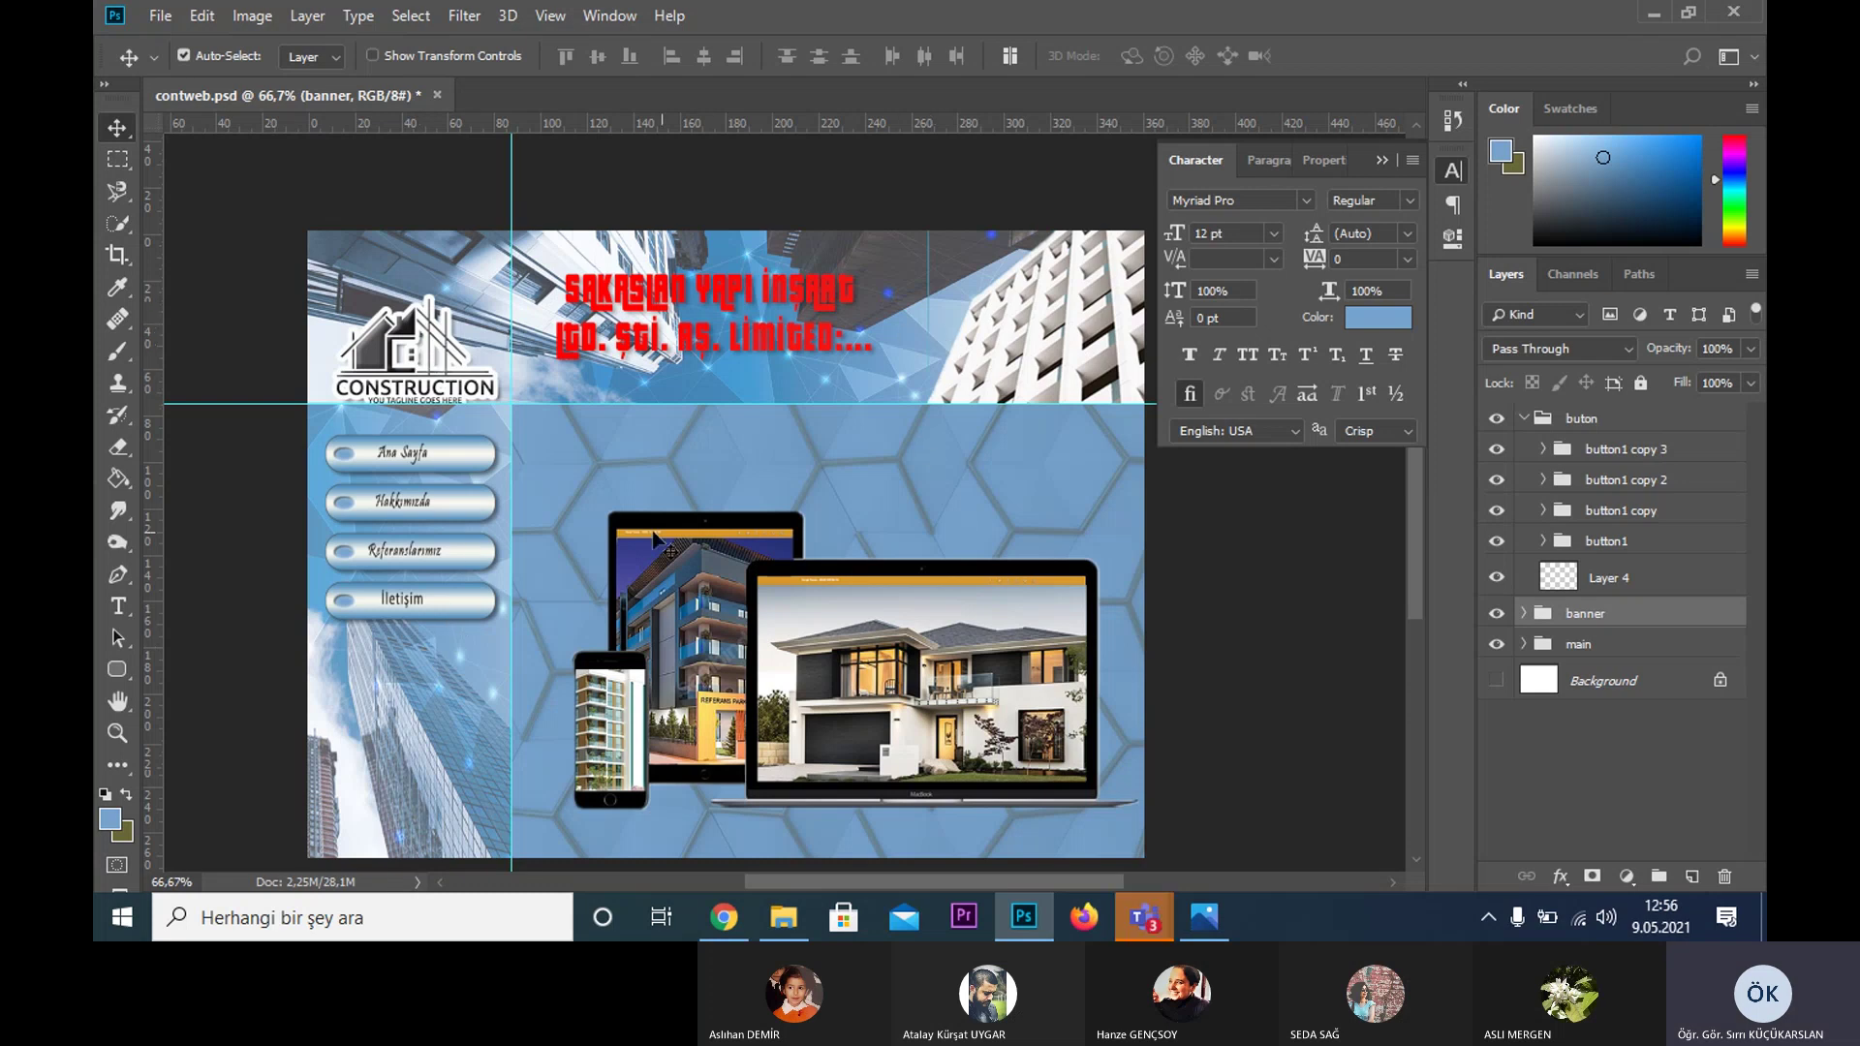
- Save contweb.psd with Ctrl+S
{"action": "key", "text": "ctrl"}
{"action": "key", "text": "ctrl+s"}
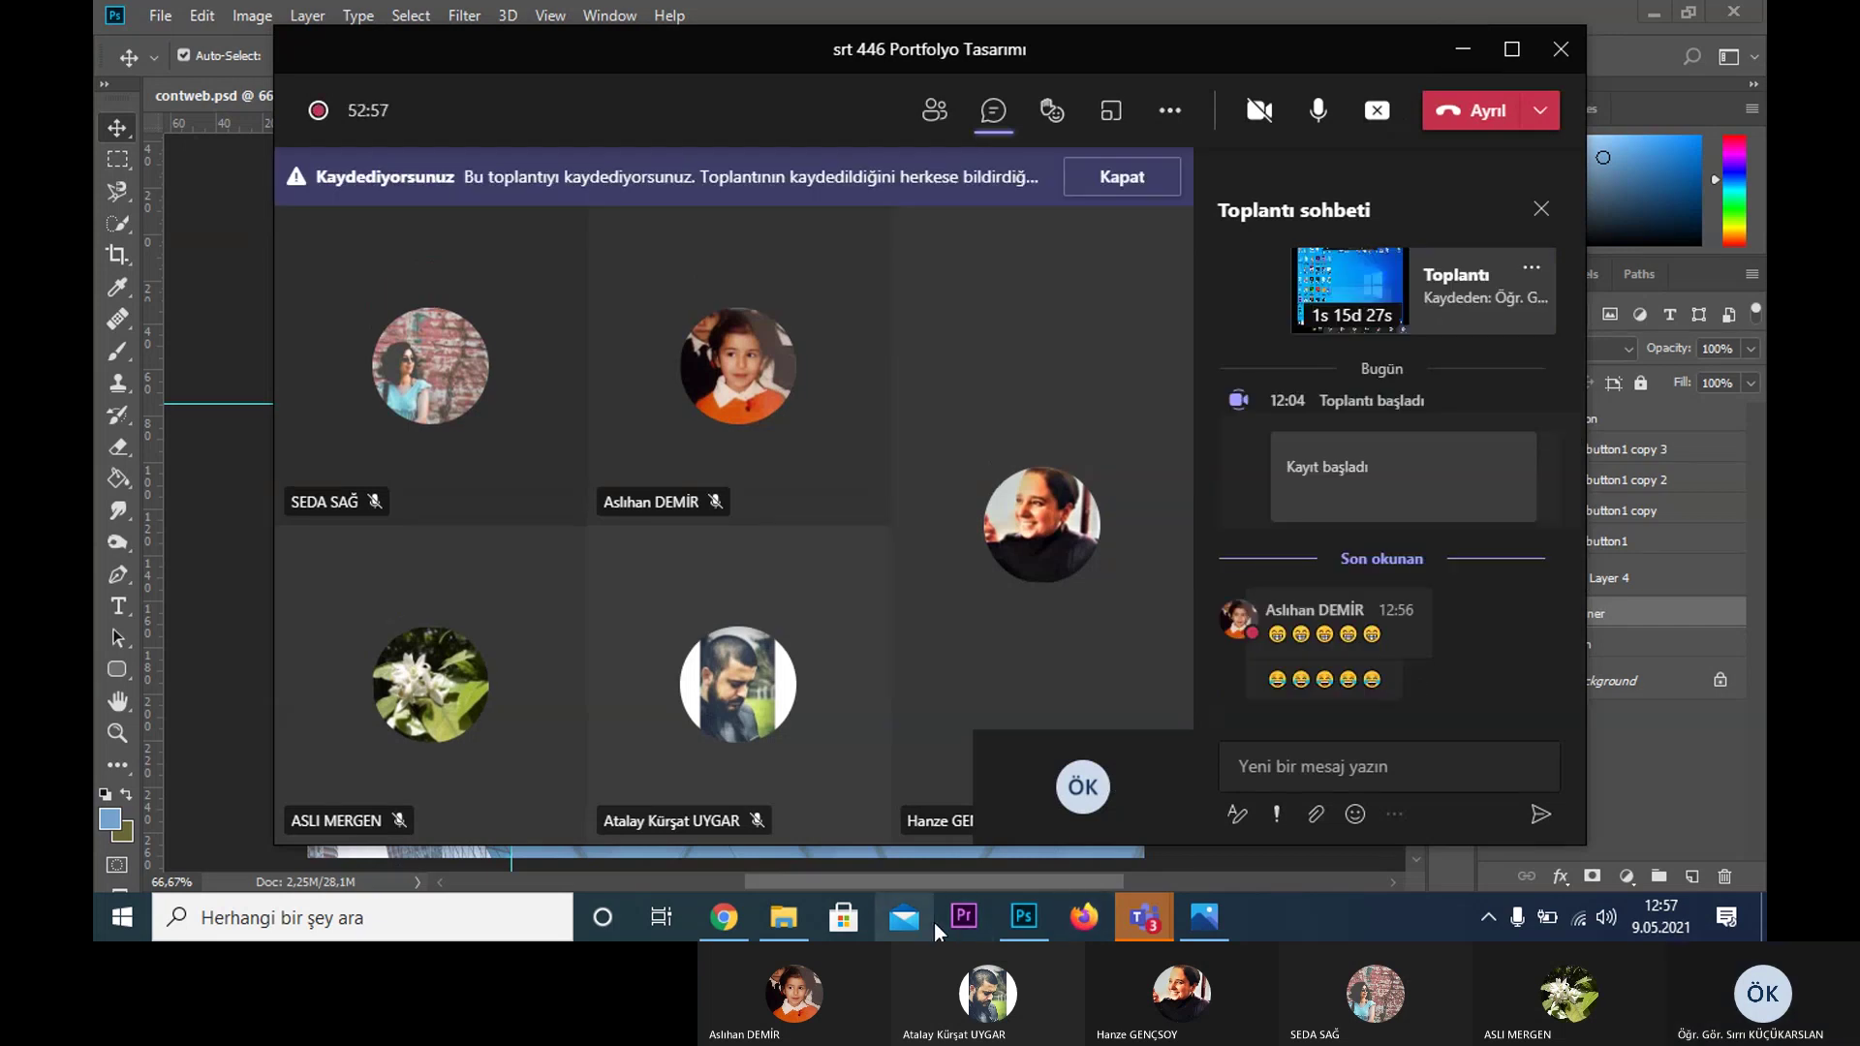
- Pause the SharePoint recording playback in Chrome, then choose Kaydı durdur in the Teams meeting menu
{"action": "left_click", "coordinate": [723, 920]}
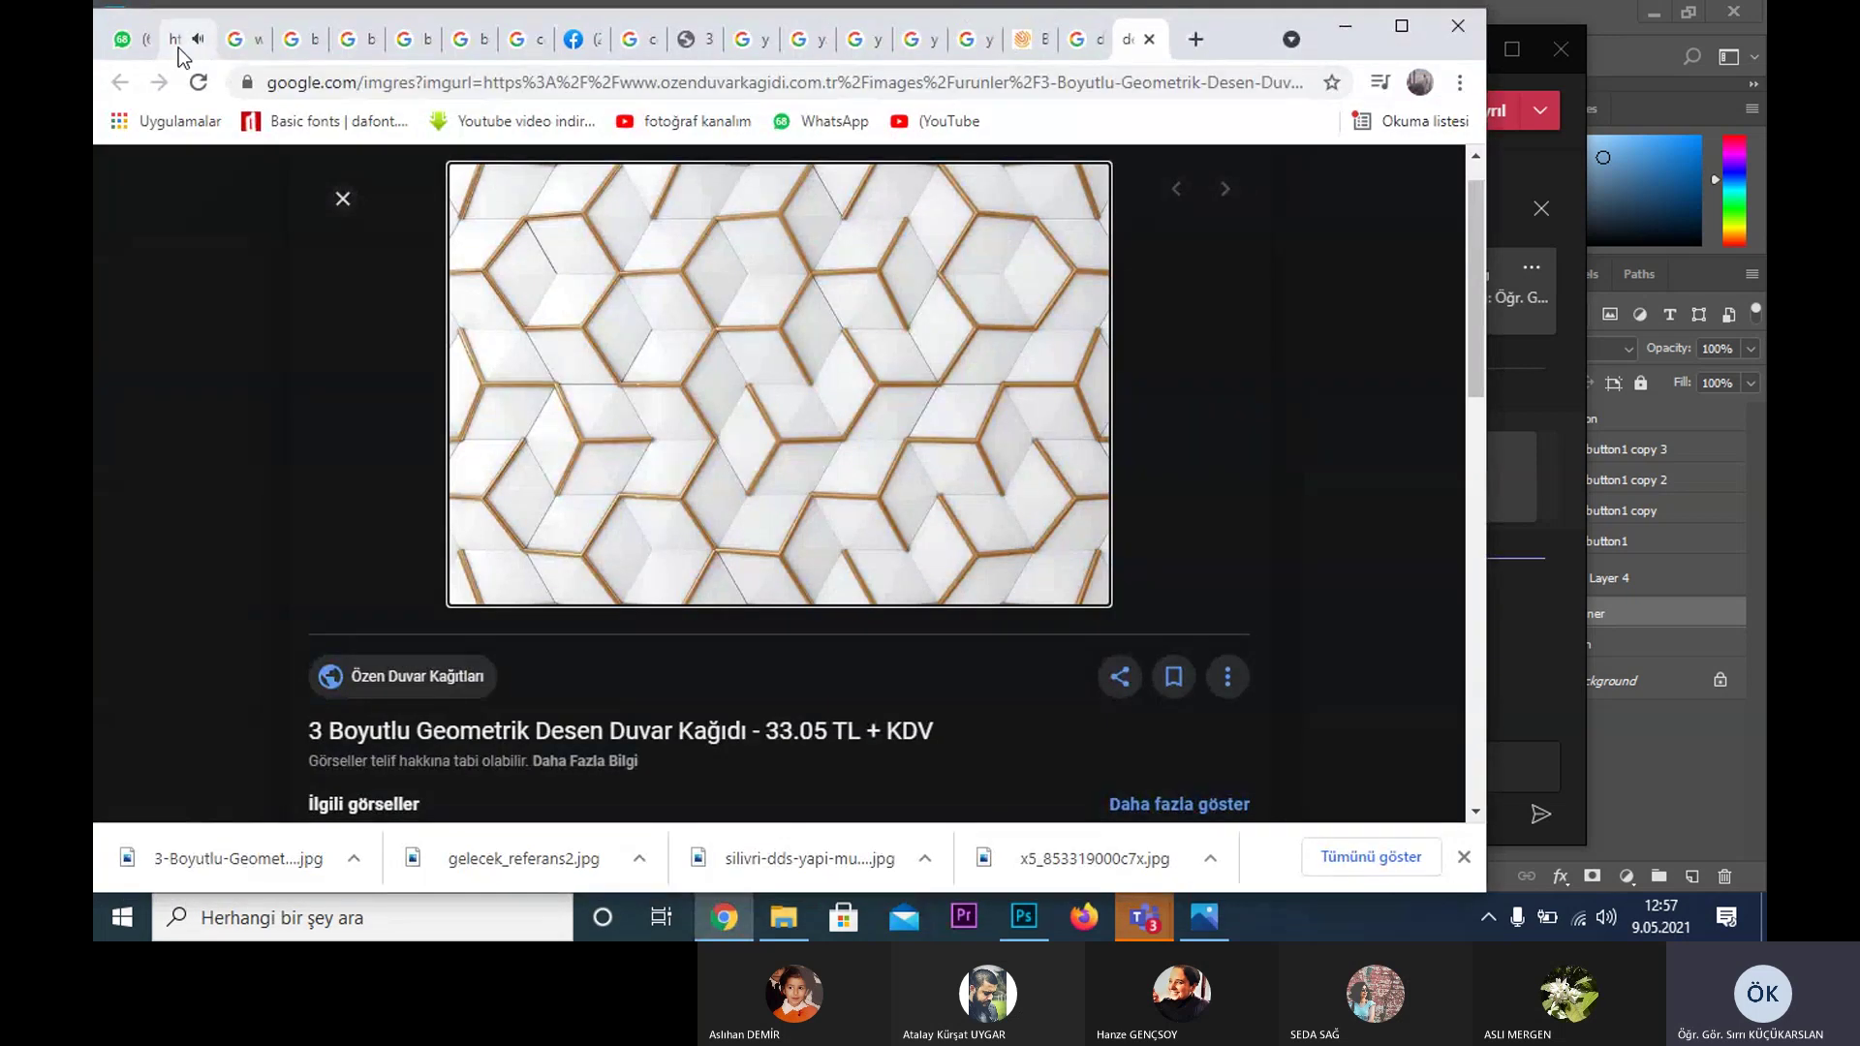
{"action": "left_click", "coordinate": [178, 49]}
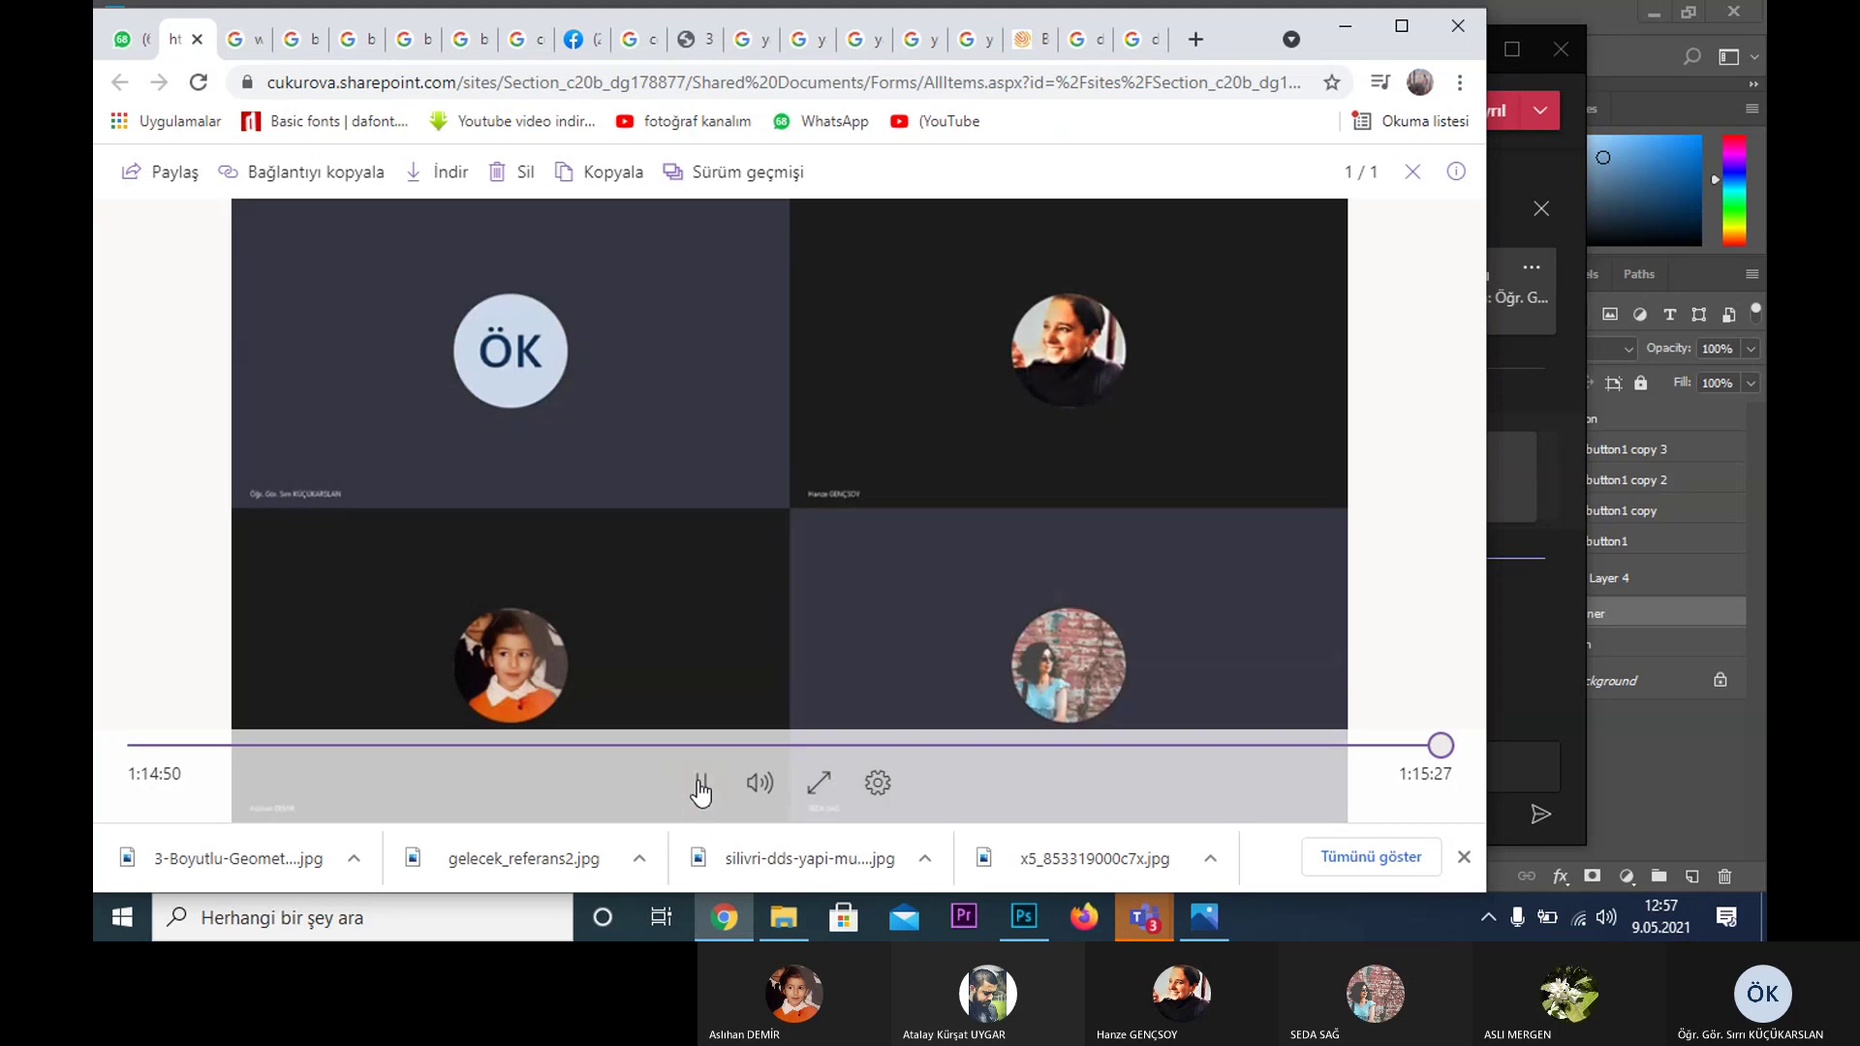
{"action": "left_click", "coordinate": [701, 785]}
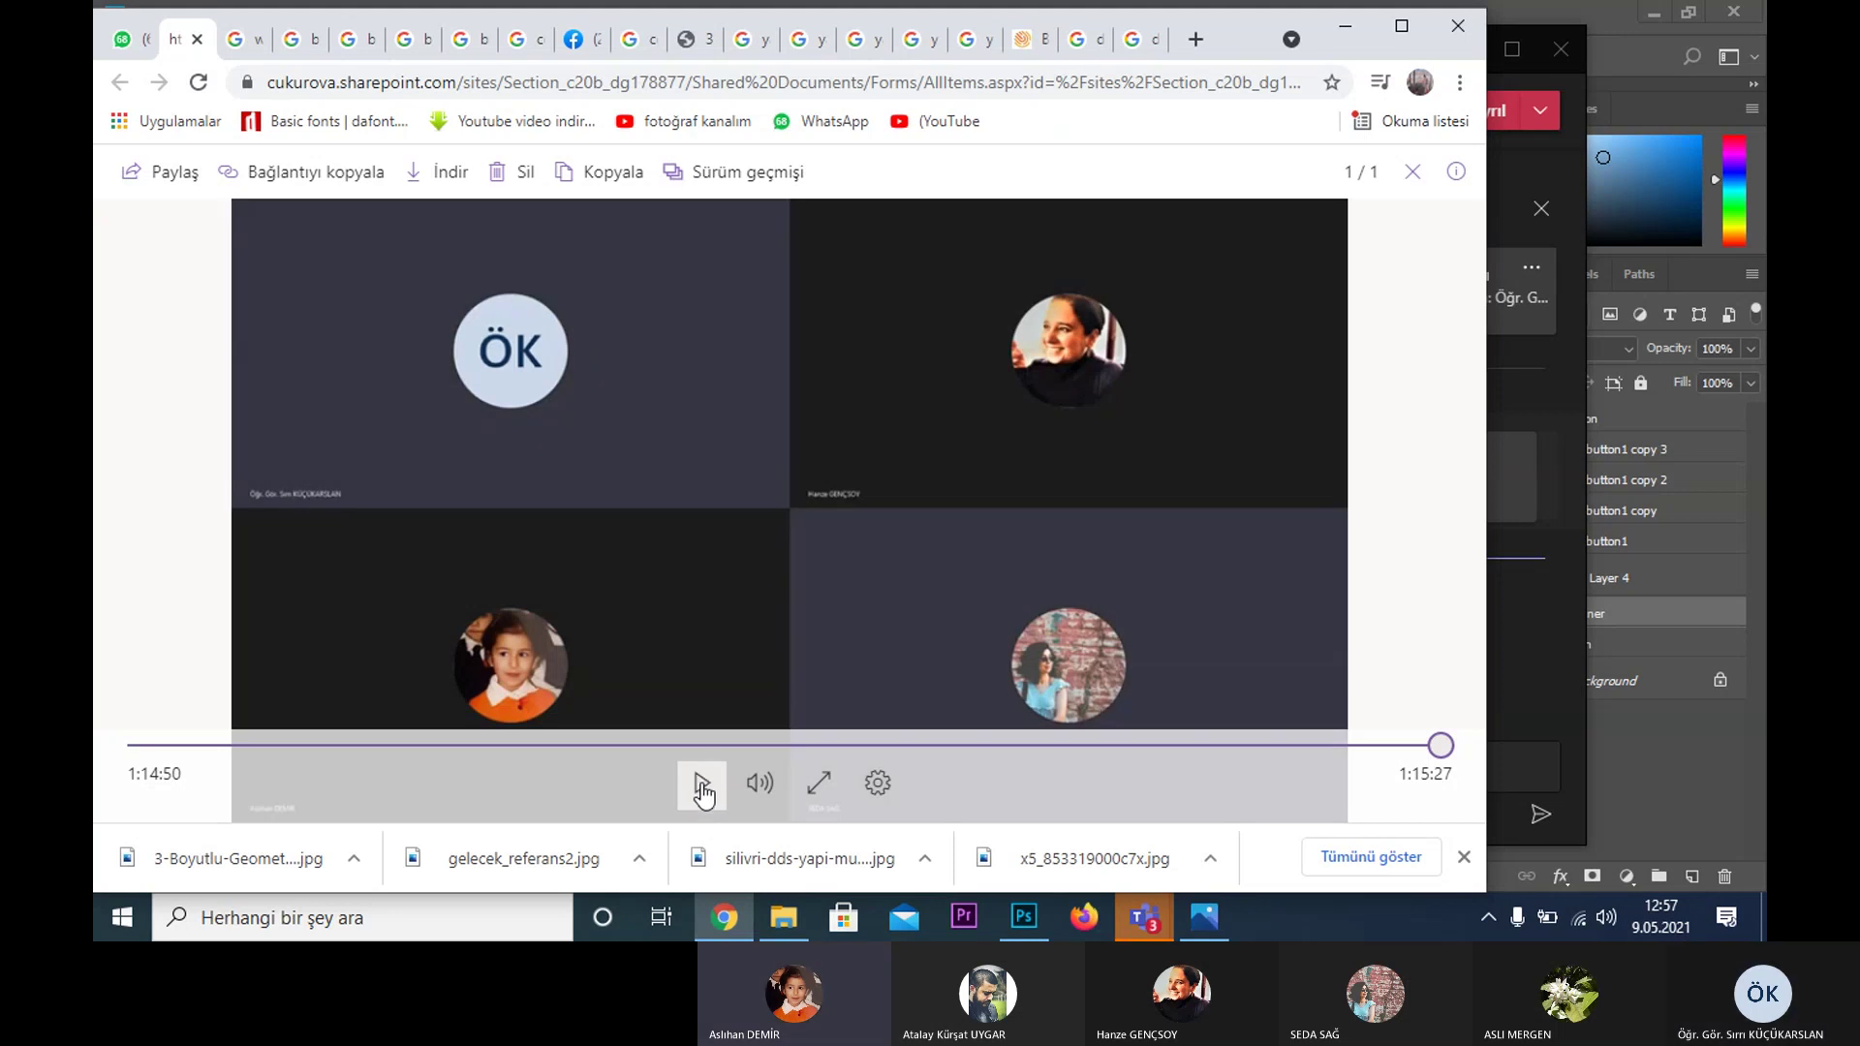
{"action": "left_click", "coordinate": [702, 790]}
{"action": "left_click", "coordinate": [702, 789]}
{"action": "left_click", "coordinate": [1348, 36]}
{"action": "left_click", "coordinate": [1170, 109]}
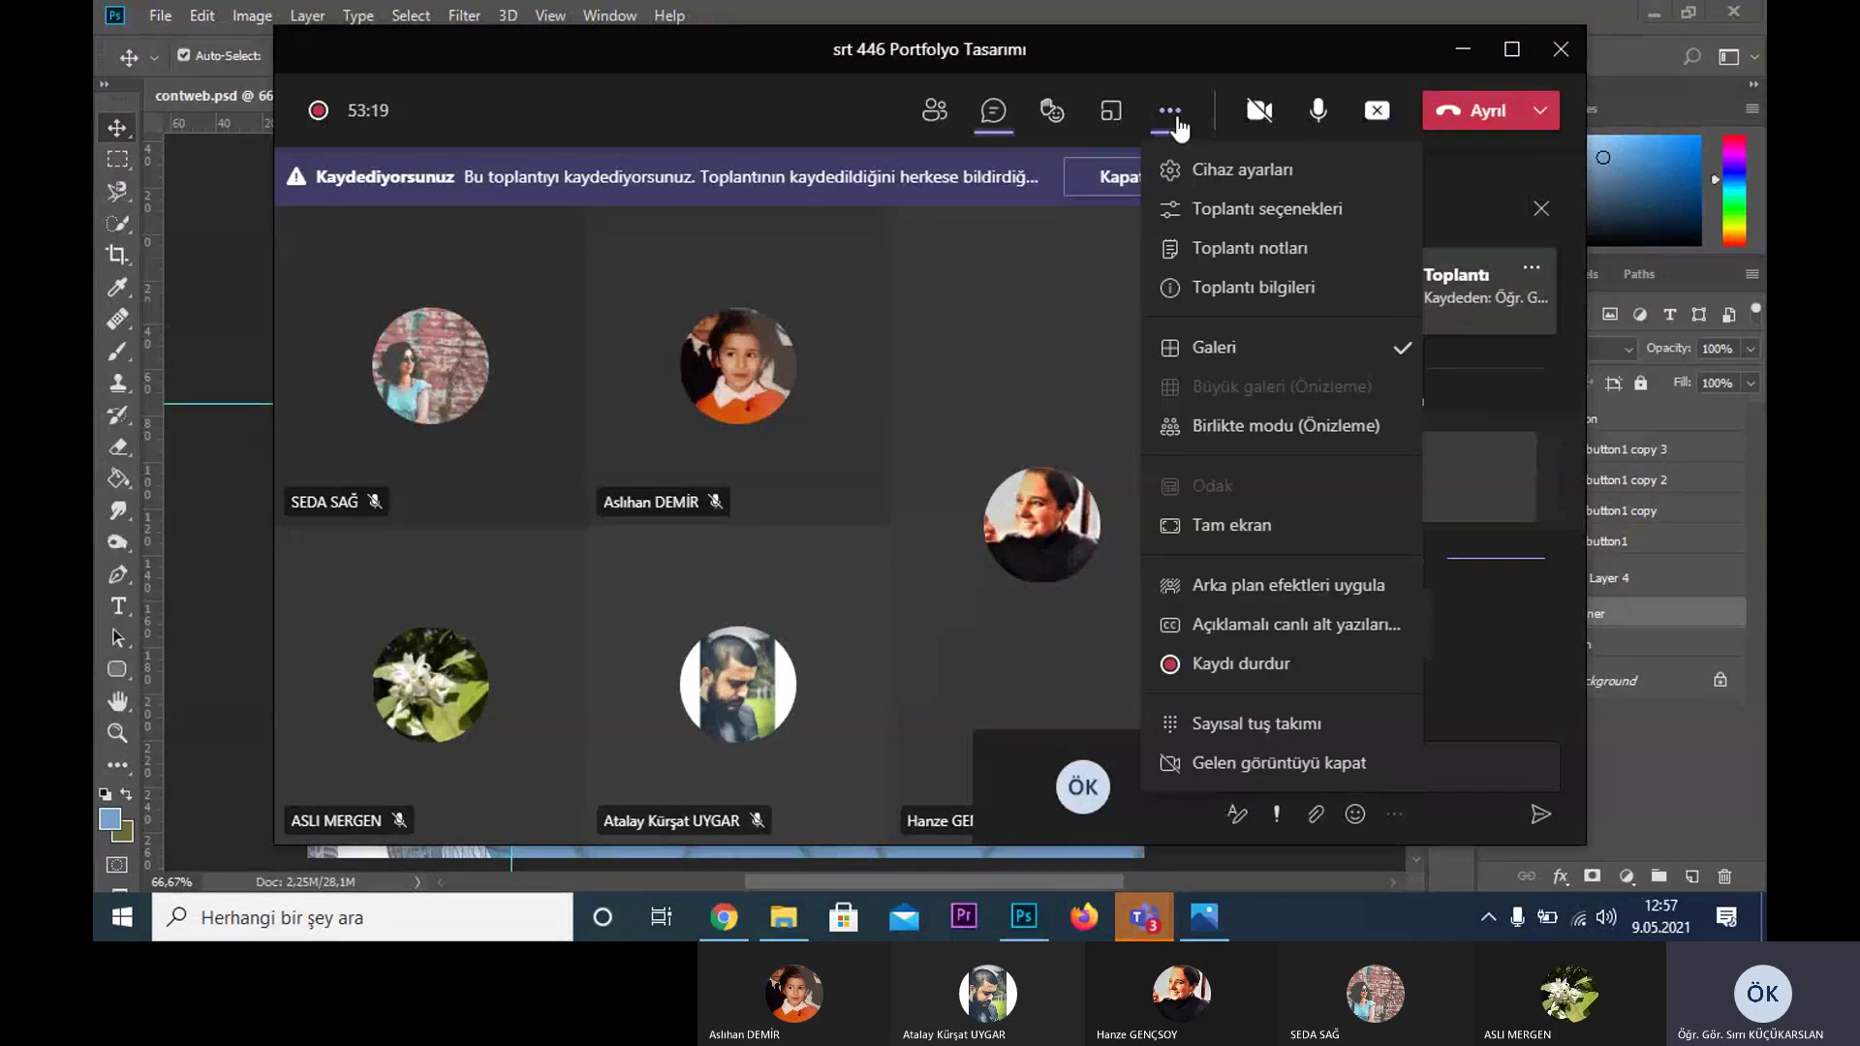
{"action": "left_click", "coordinate": [1226, 667]}
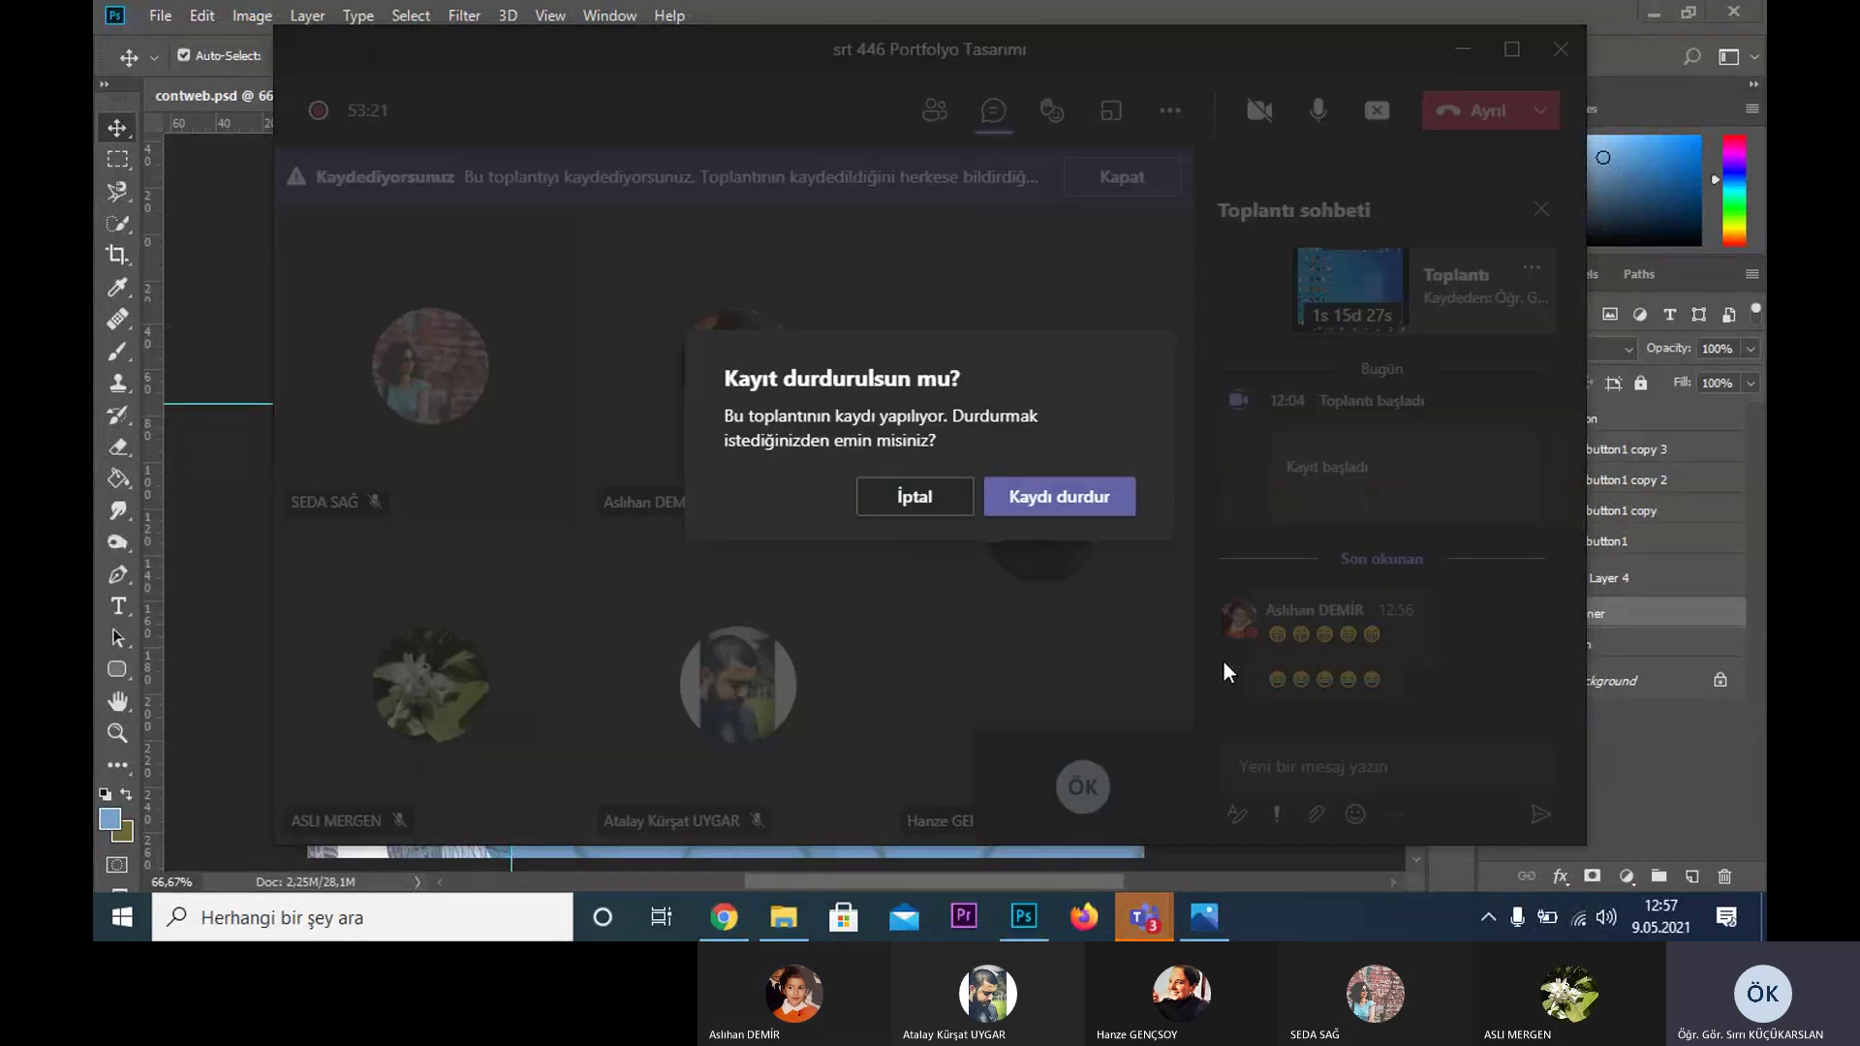